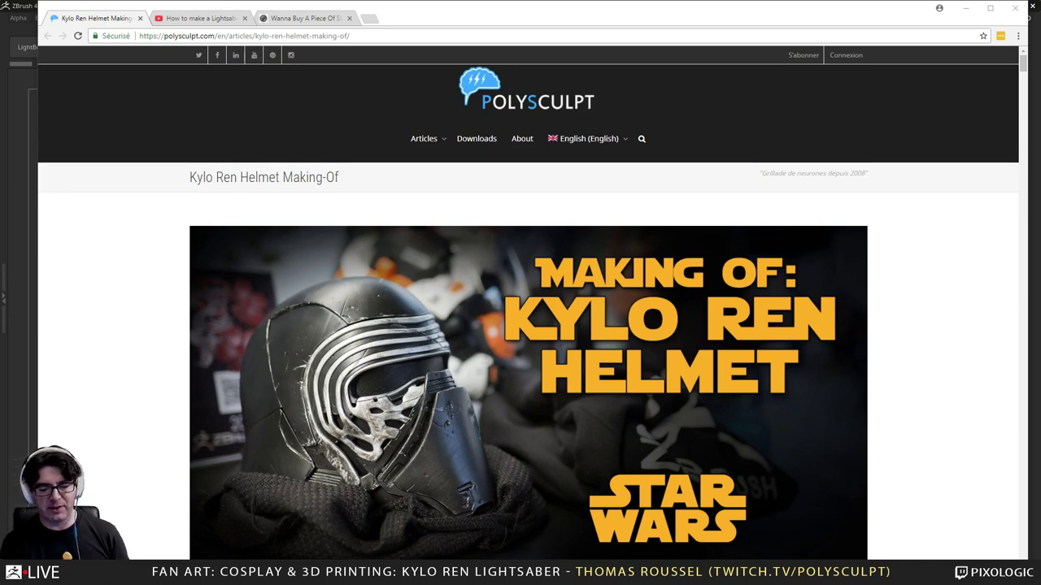
# Step: Read the Kylo Ren helmet making-of article from its introduction through the References and Scan 3D sections
pyautogui.scroll(-1, 625, 276)
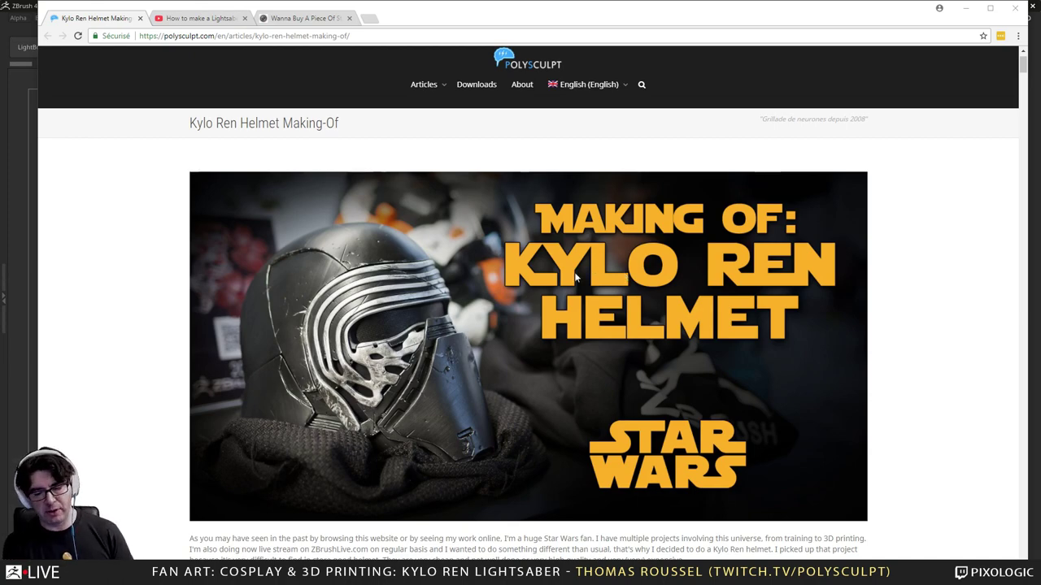
pyautogui.scroll(-5, 582, 274)
pyautogui.scroll(1, 582, 274)
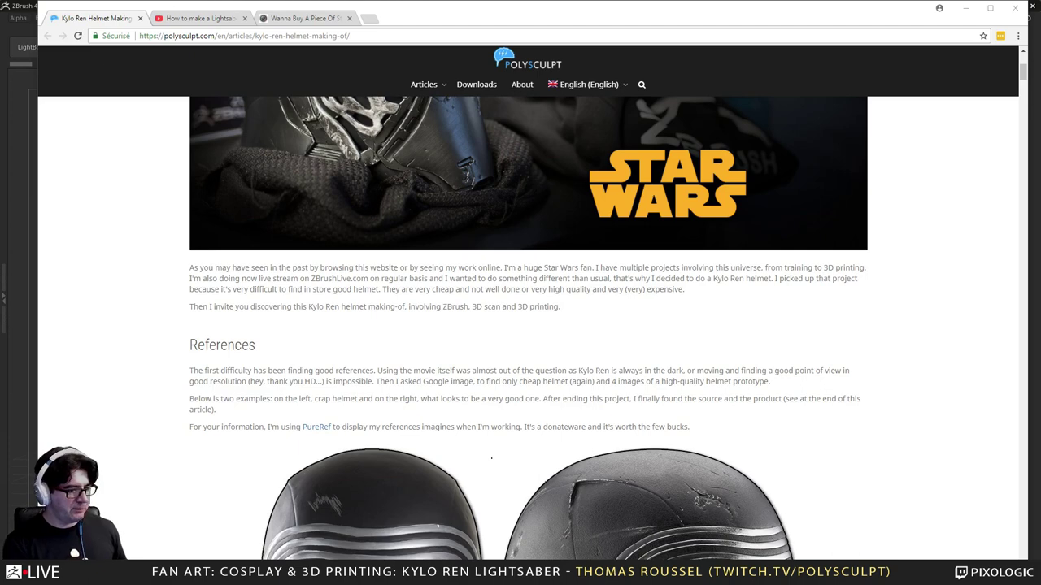
pyautogui.scroll(3, 492, 458)
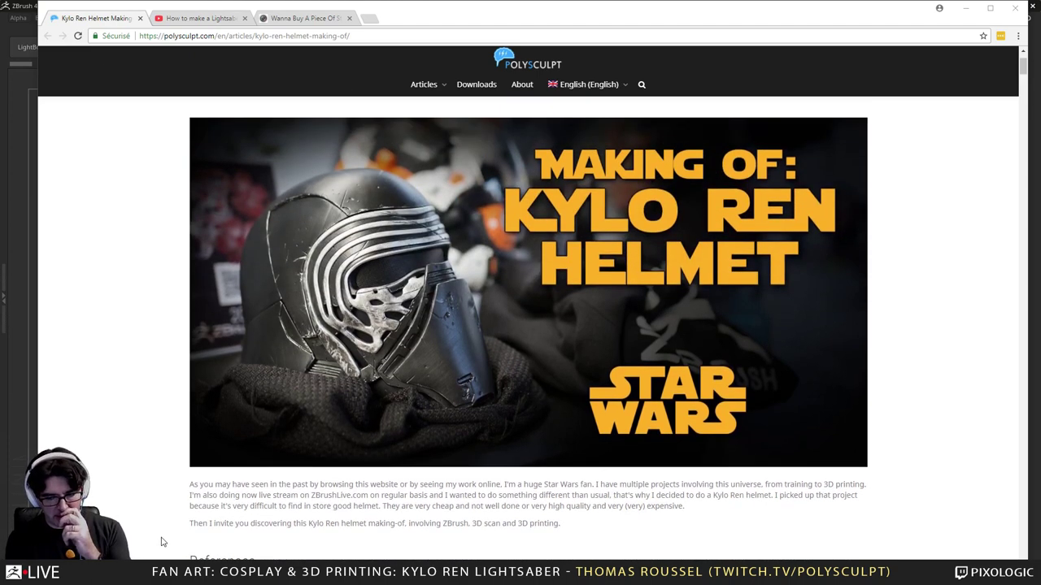
pyautogui.scroll(-3, 161, 542)
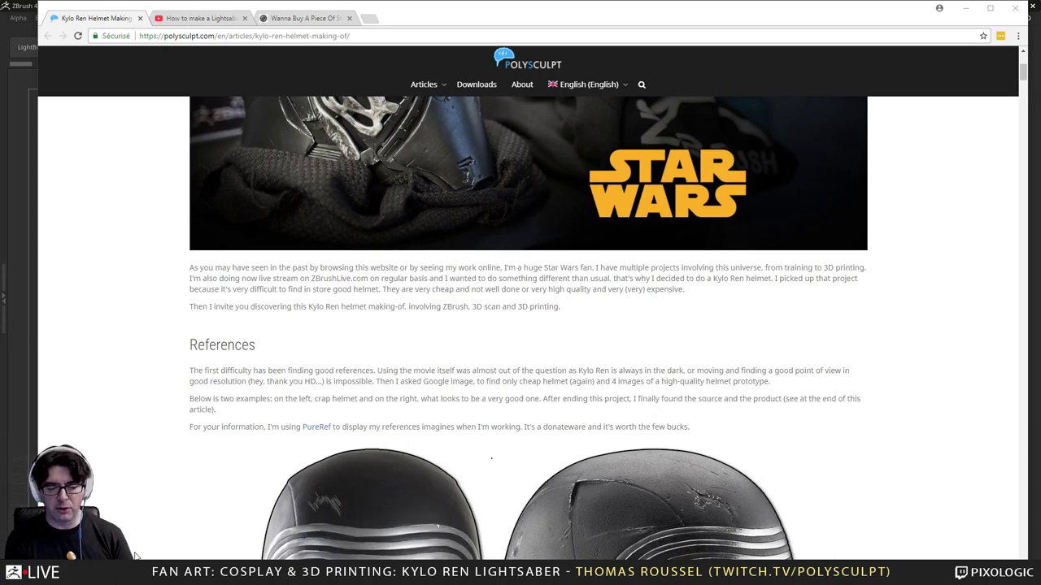
pyautogui.scroll(-10, 135, 557)
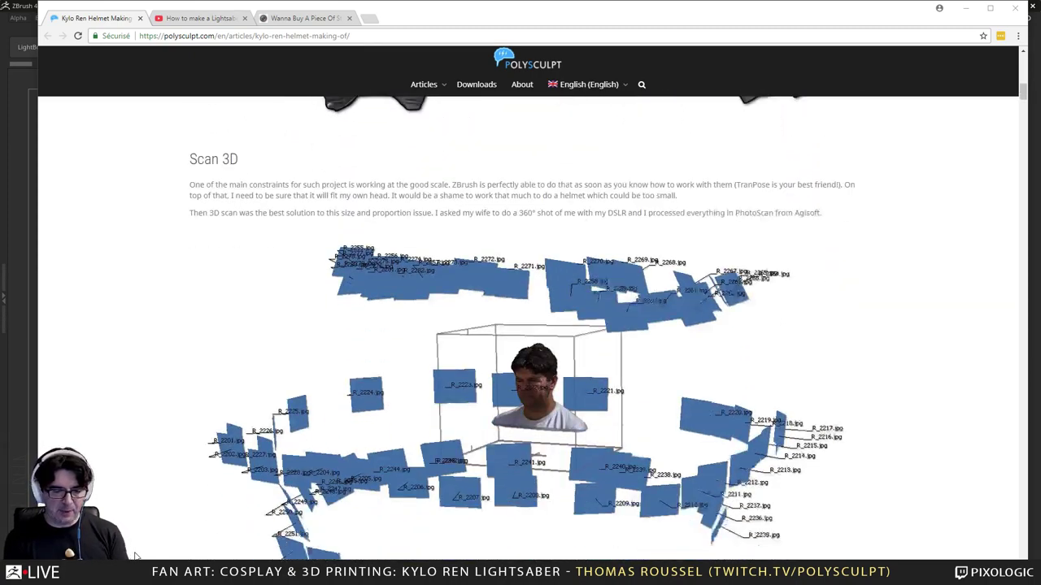
pyautogui.scroll(-10, 135, 556)
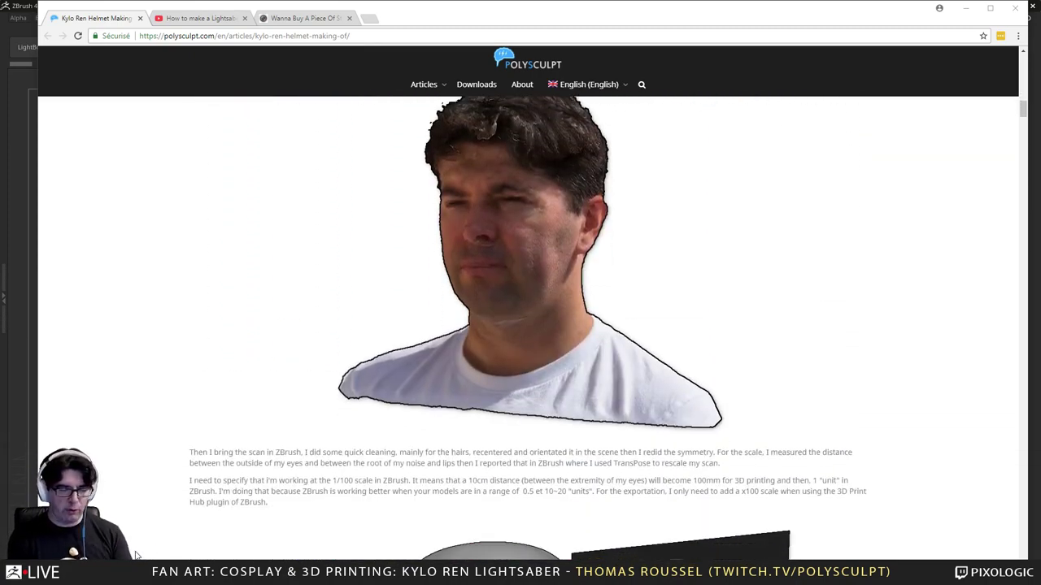
pyautogui.scroll(-5, 135, 556)
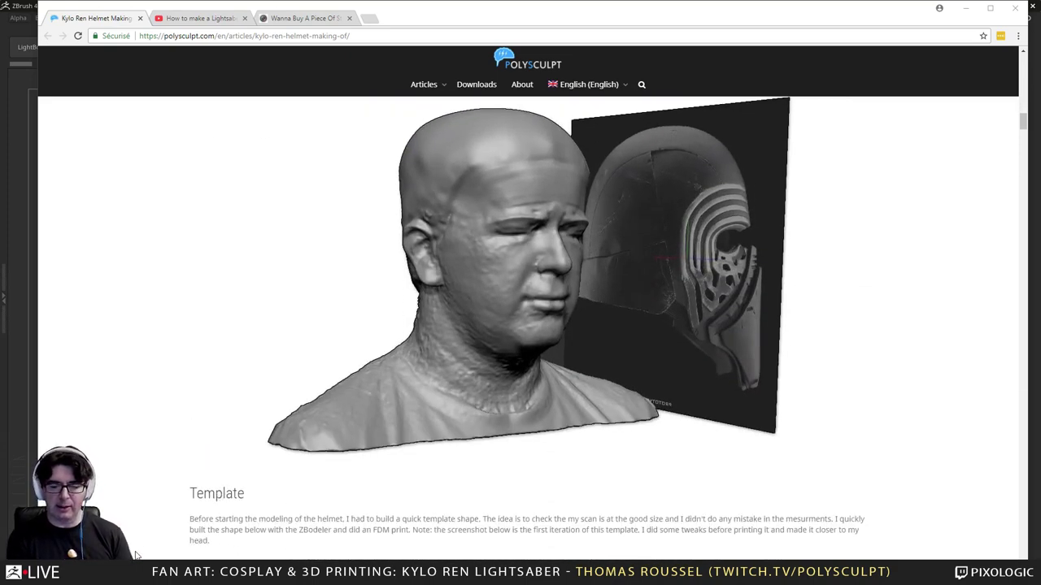
# Step: Examine the Template section's head-fitting frame and test-print photos, and the low-polygon helmet in the Modeling section
pyautogui.scroll(-1, 135, 556)
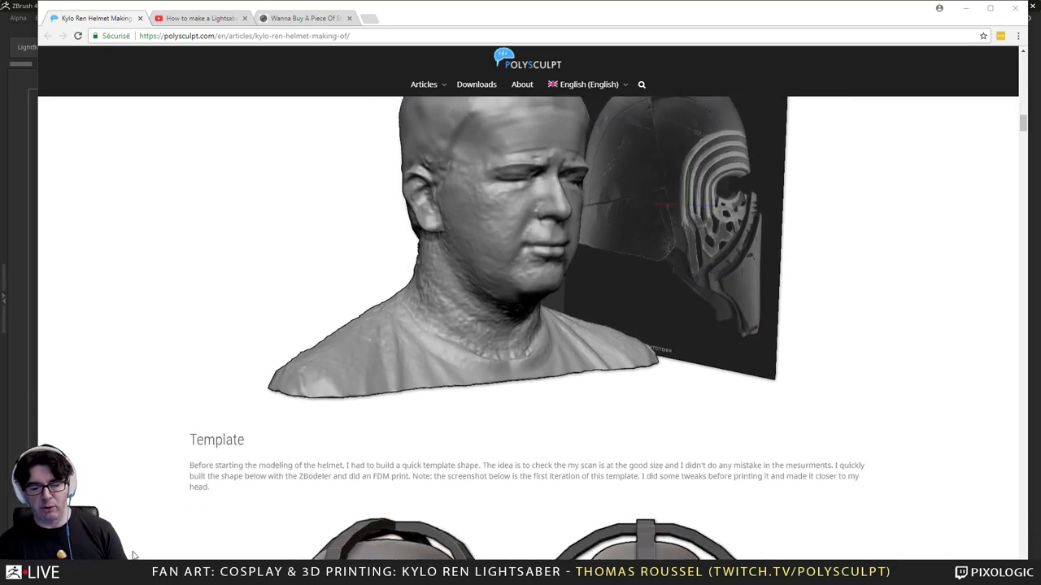
pyautogui.scroll(-5, 132, 554)
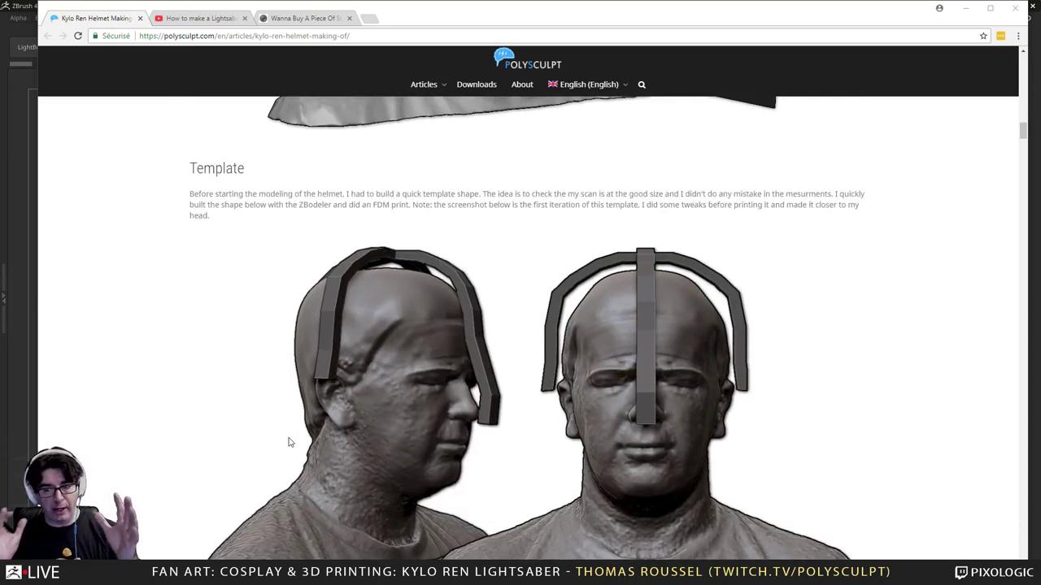
pyautogui.scroll(-10, 288, 440)
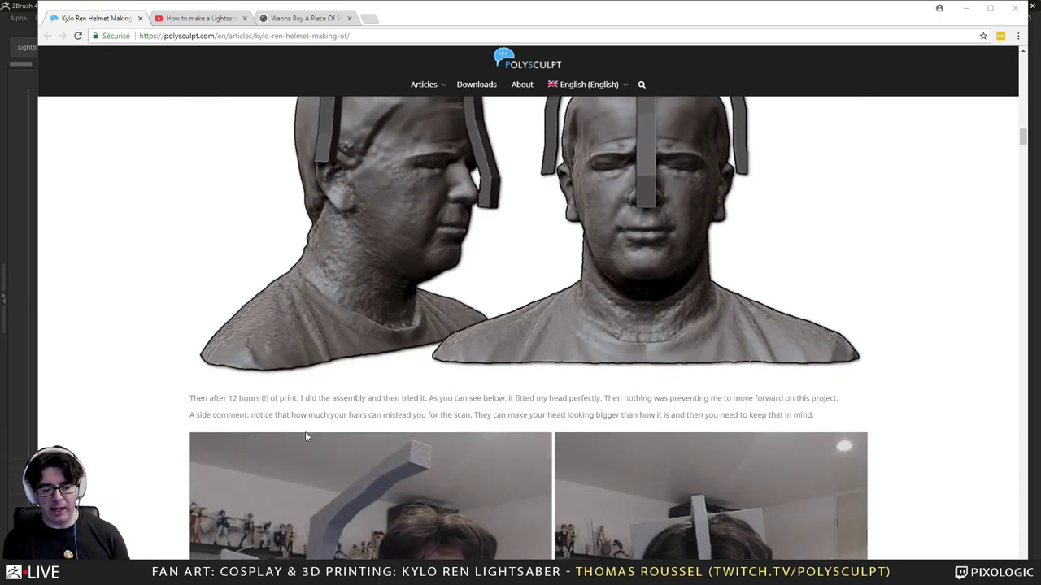
pyautogui.scroll(-1, 330, 433)
pyautogui.scroll(-3, 533, 290)
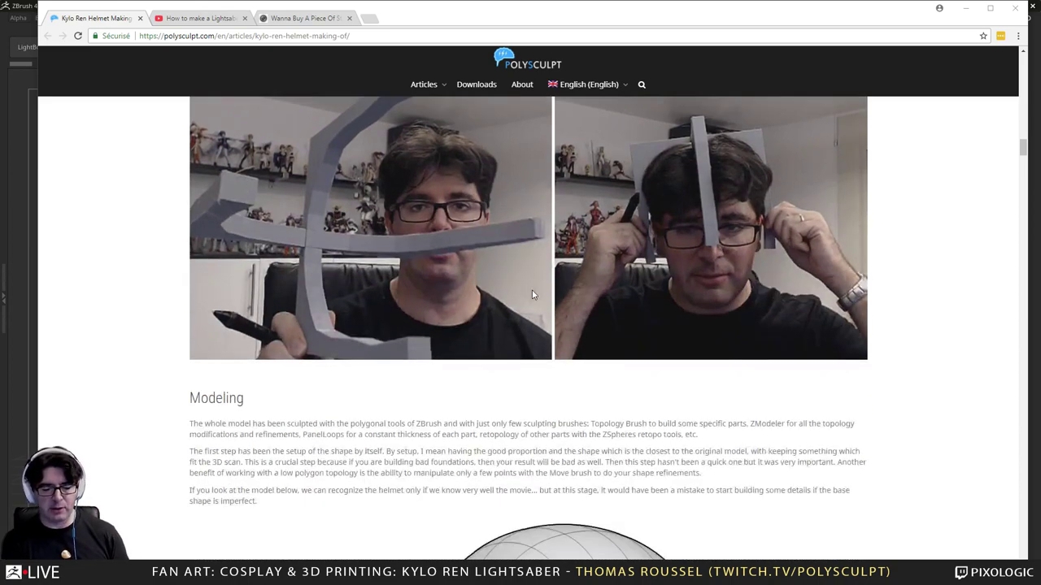
pyautogui.scroll(-3, 533, 295)
pyautogui.scroll(-1, 533, 293)
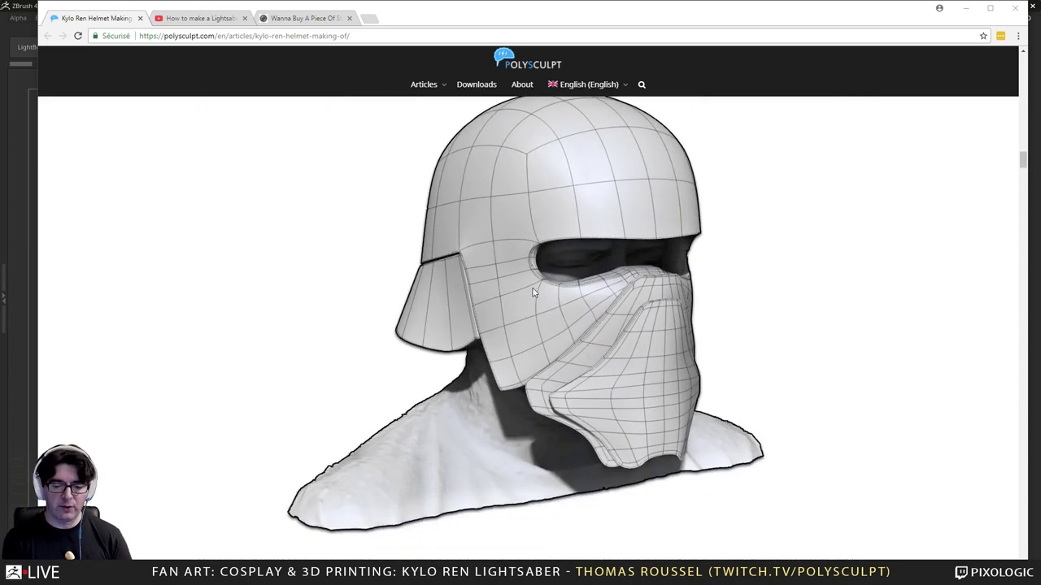
# Step: Review the article's sections on refining the shapes, finalizing the main shapes, and preparing and splitting the final helmet parts
pyautogui.scroll(-5, 533, 292)
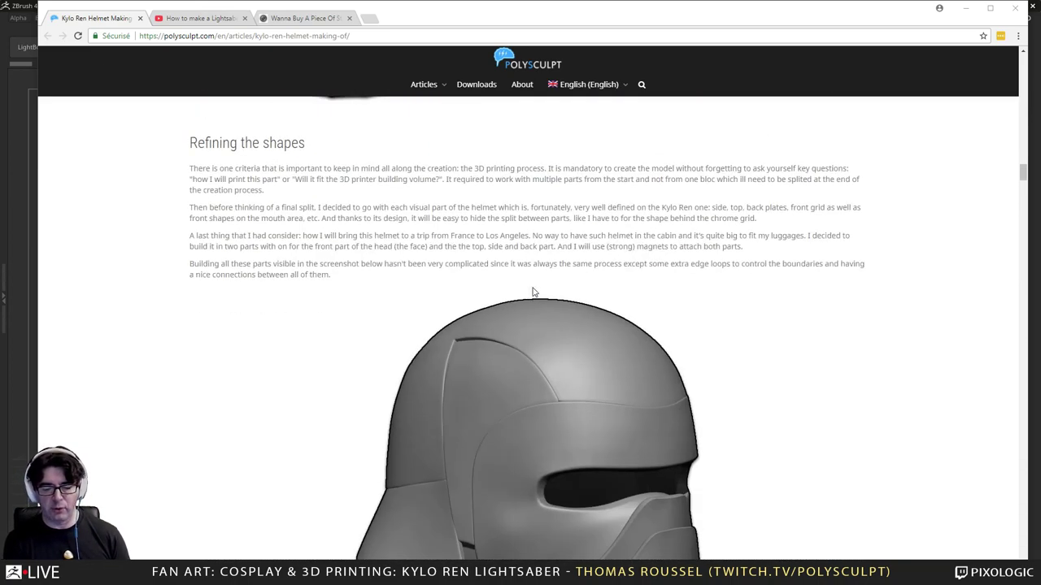
pyautogui.scroll(-1, 525, 293)
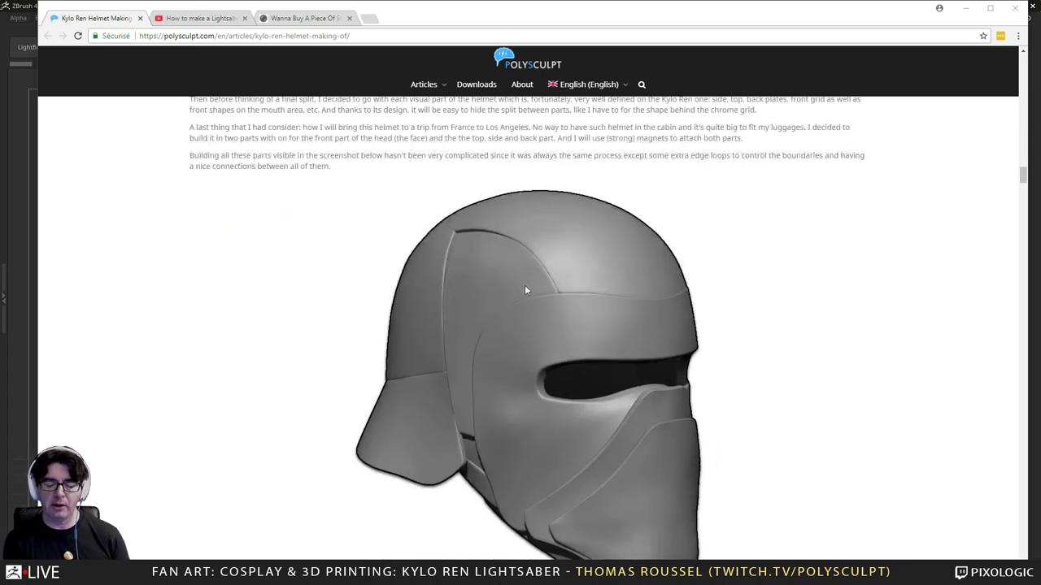
pyautogui.scroll(-5, 524, 287)
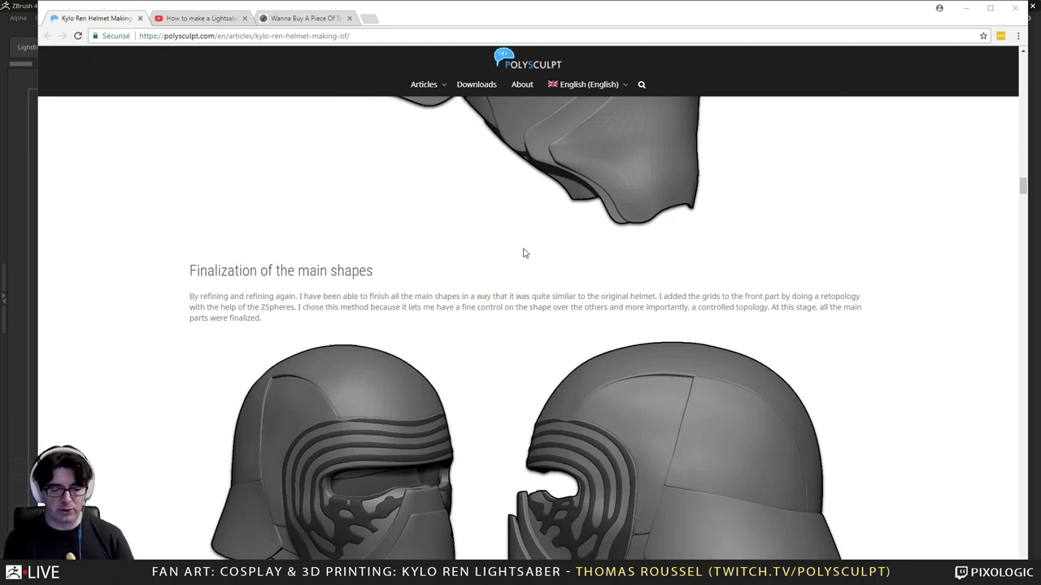
pyautogui.scroll(-2, 525, 253)
pyautogui.scroll(-4, 487, 314)
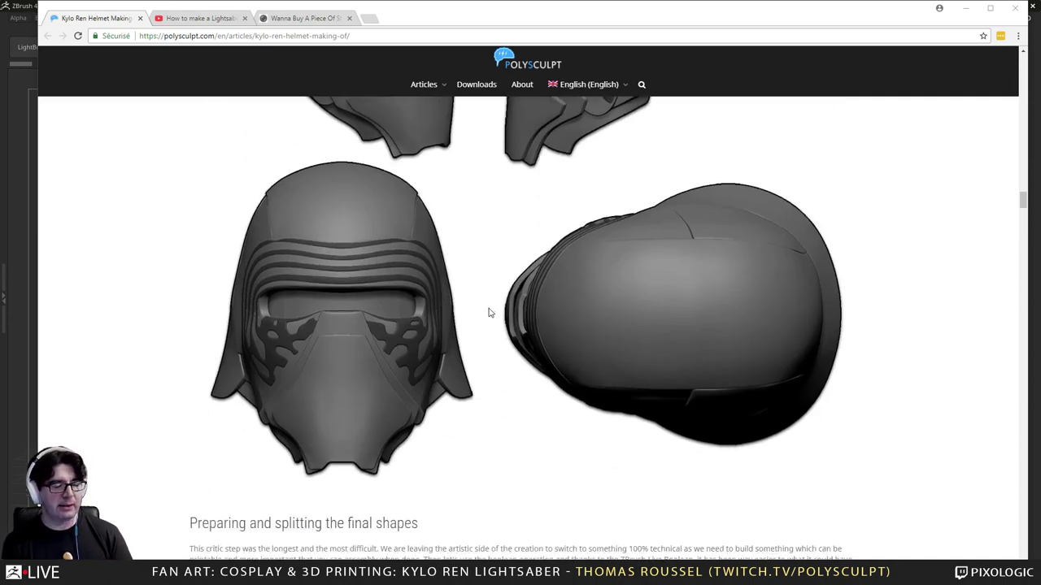
pyautogui.scroll(-6, 487, 311)
pyautogui.scroll(1, 478, 311)
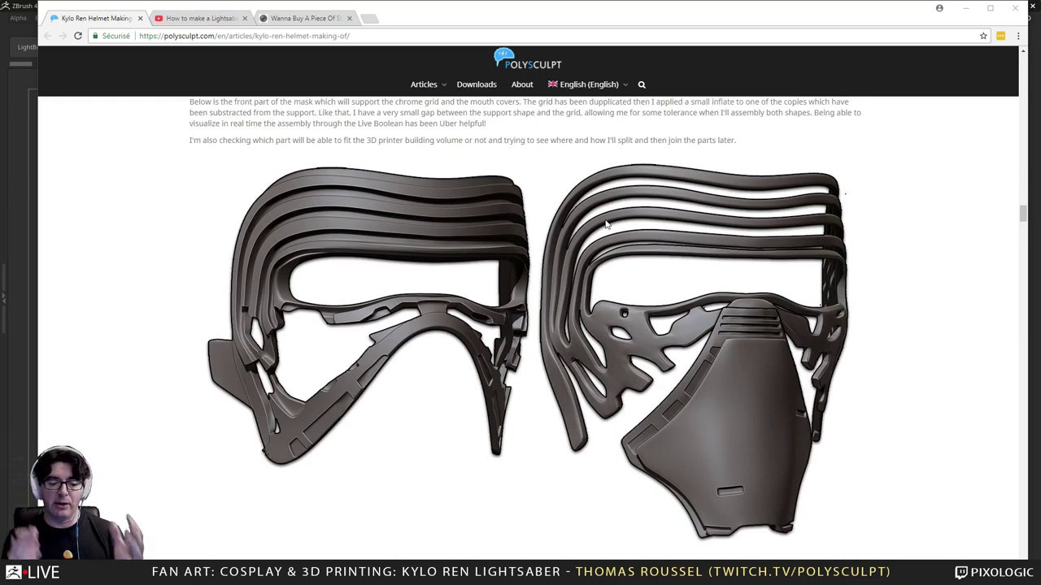
# Step: Examine the sculpted helmet damage under Creating the details and the exploded view in the Parts section
pyautogui.scroll(-5, 537, 199)
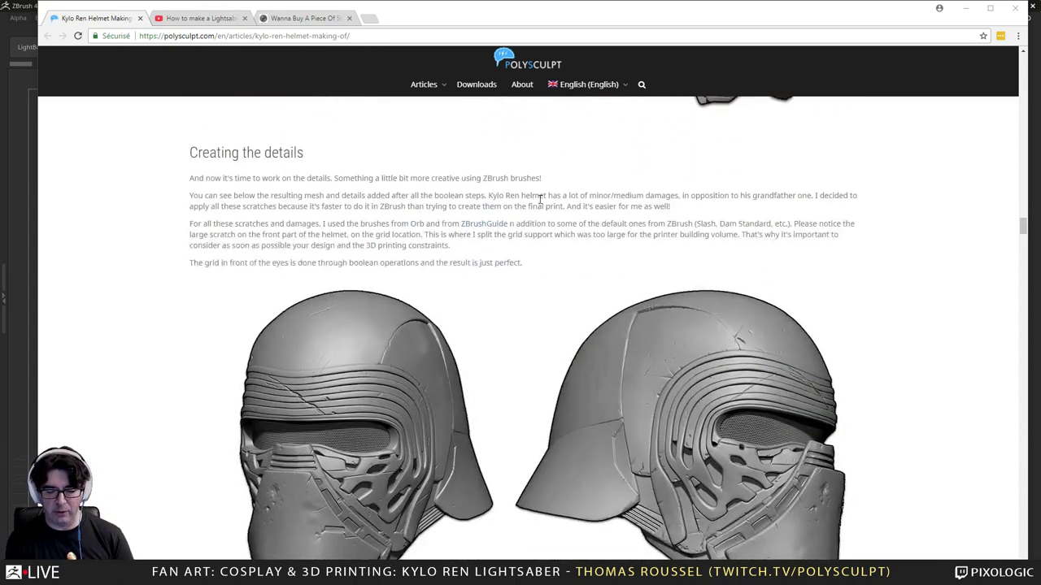
pyautogui.scroll(-1, 539, 199)
pyautogui.scroll(-2, 535, 339)
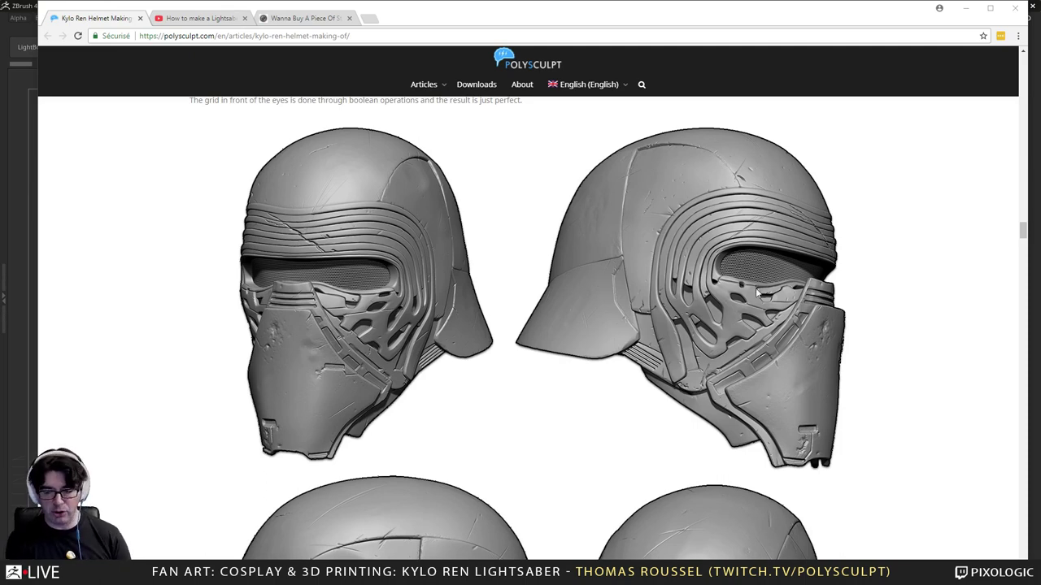
pyautogui.scroll(-8, 664, 338)
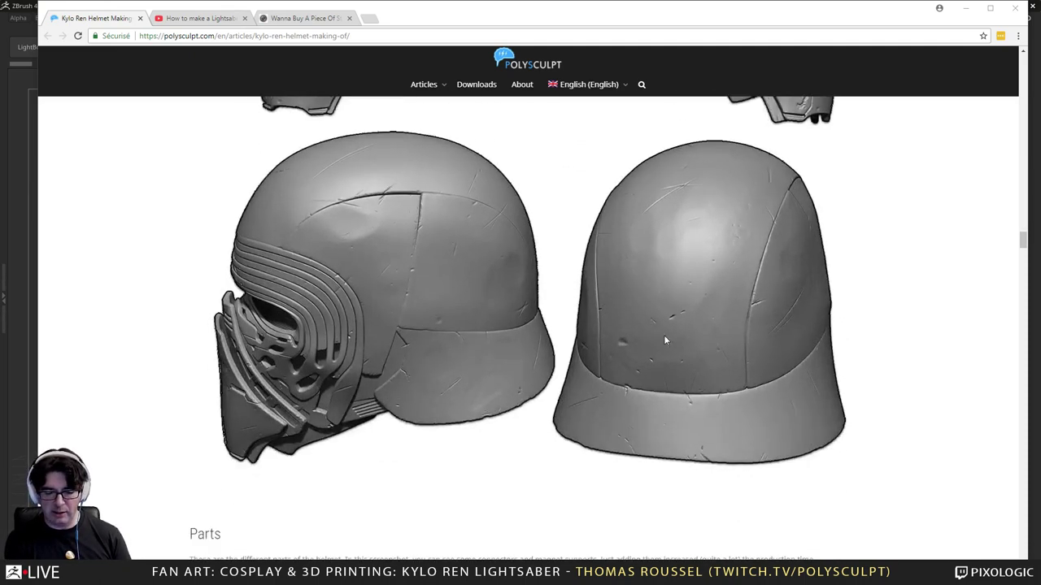
pyautogui.scroll(-2, 664, 336)
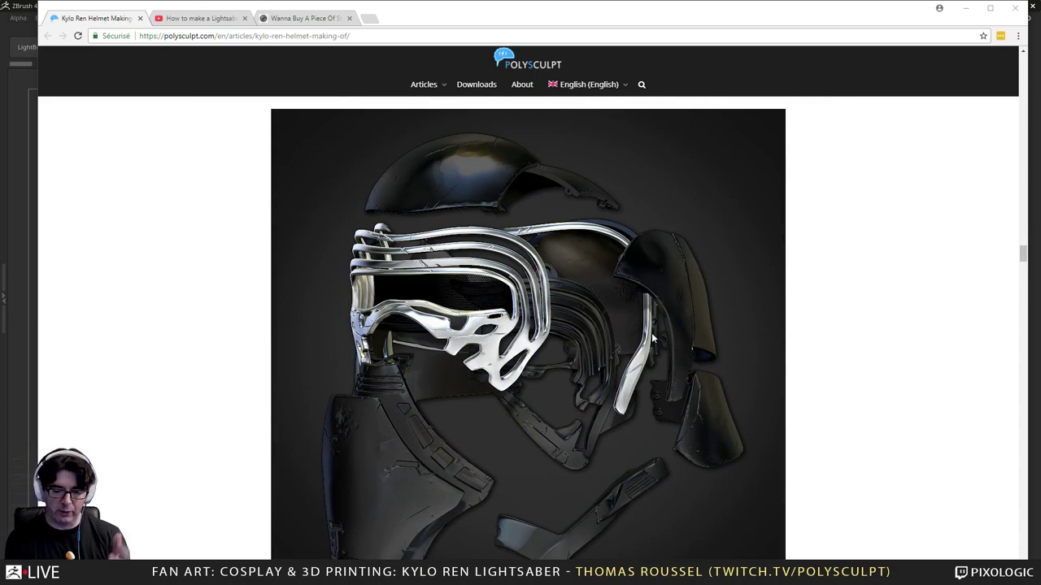
pyautogui.scroll(-7, 592, 313)
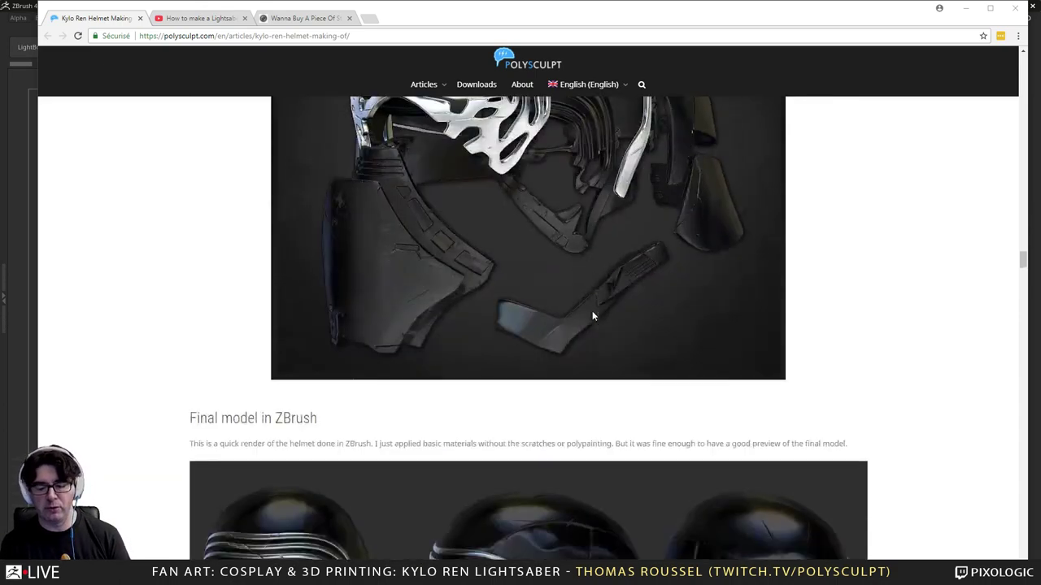
# Step: Examine the 3D Printing test photos and the PreForm support layouts for Form 2 SLA printing
pyautogui.scroll(-8, 594, 315)
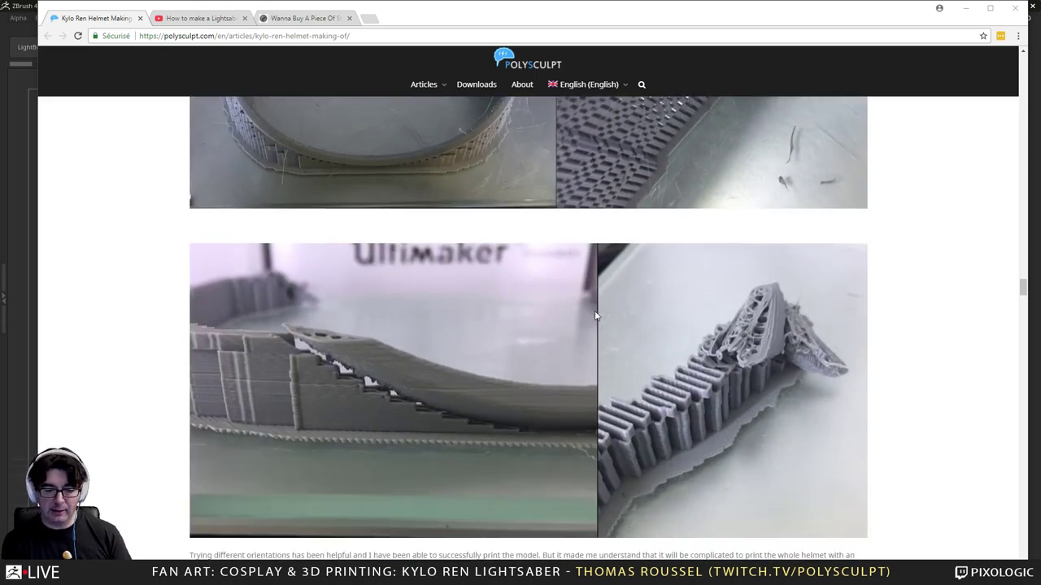
pyautogui.scroll(3, 595, 315)
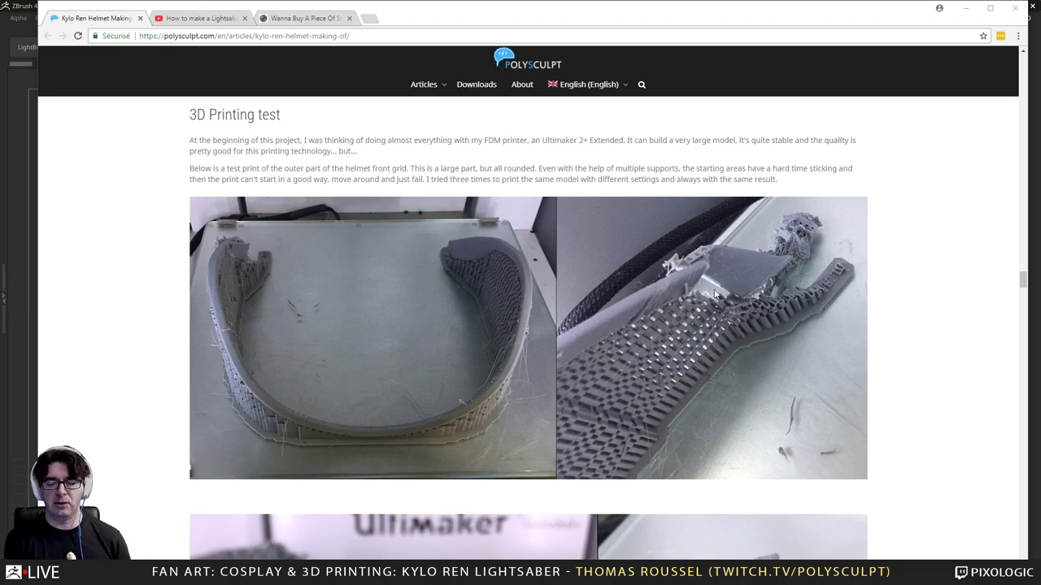
pyautogui.scroll(-9, 584, 337)
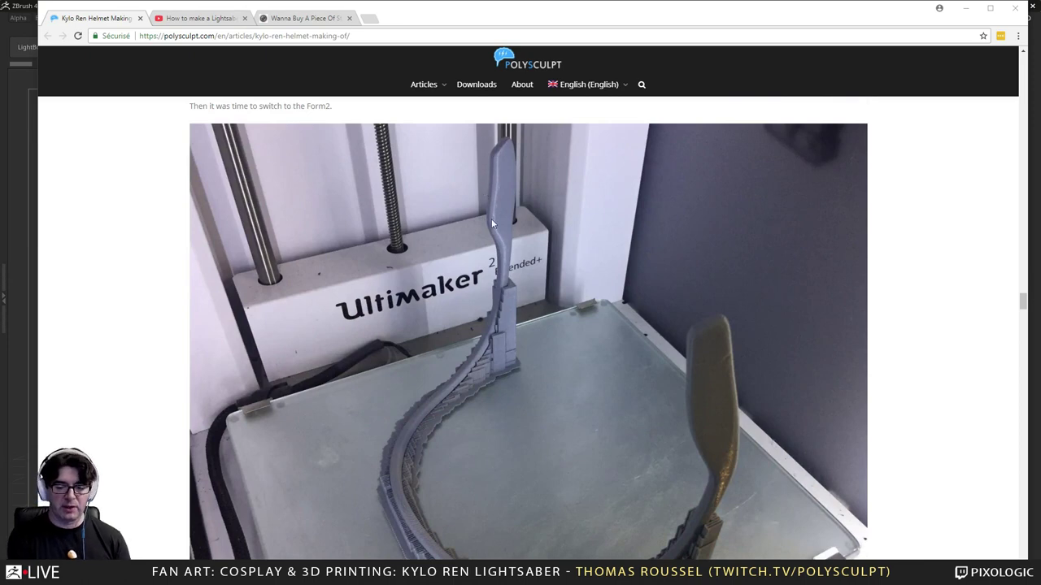
pyautogui.scroll(-1, 500, 168)
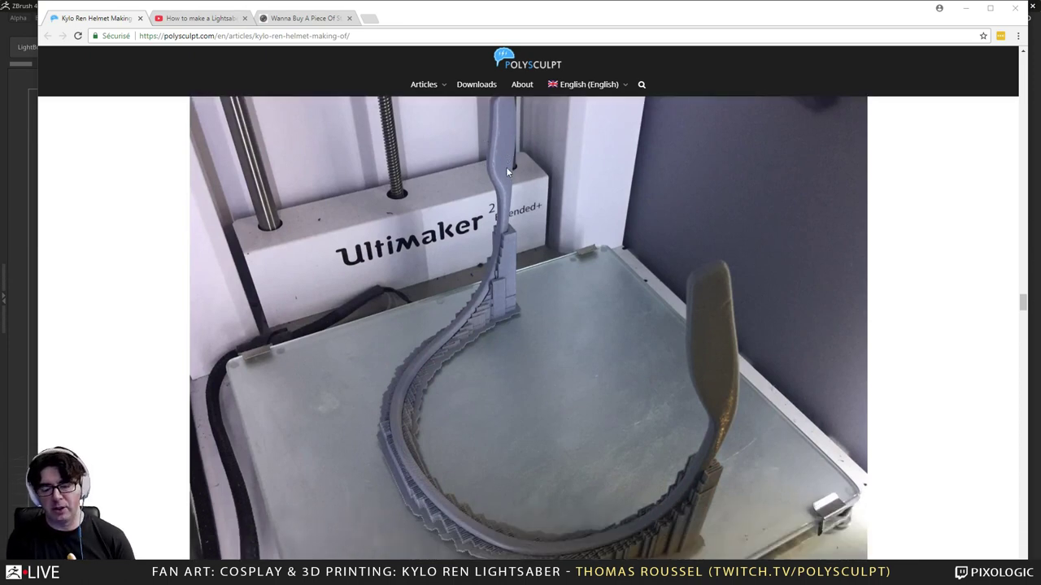
pyautogui.scroll(-2, 514, 274)
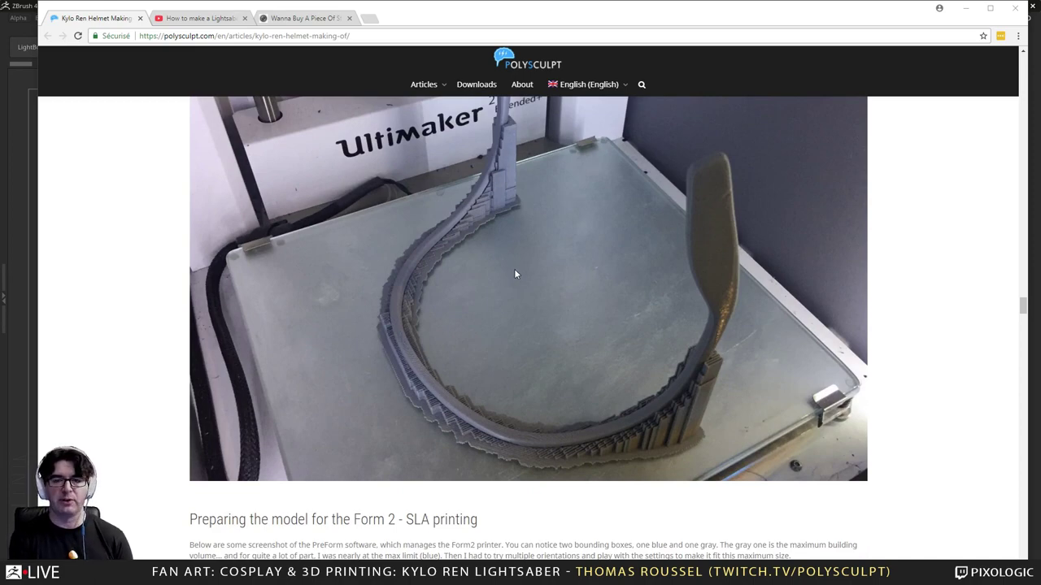
pyautogui.scroll(-5, 513, 274)
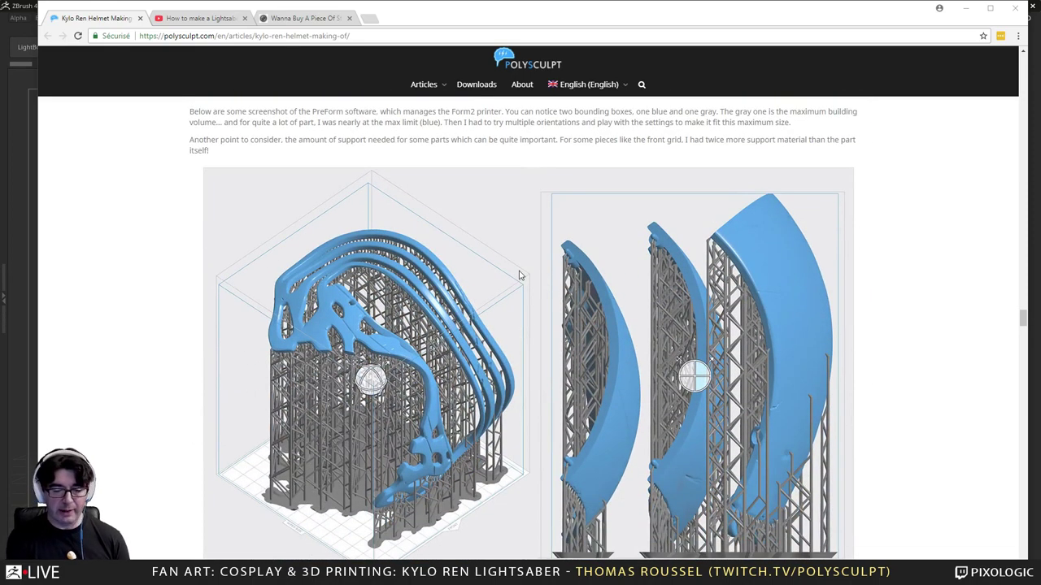
pyautogui.scroll(-5, 521, 276)
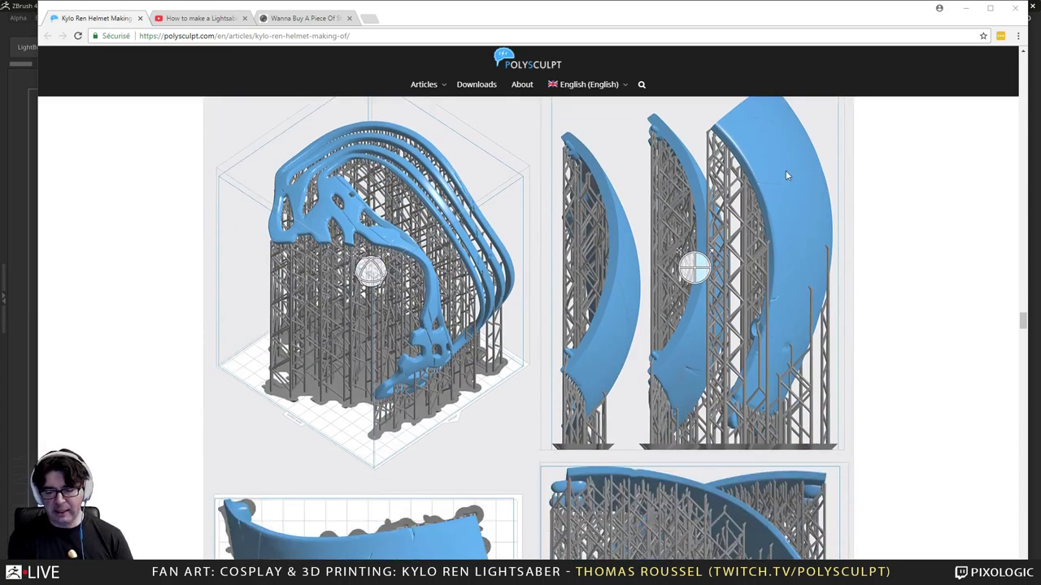
# Step: Look over the resin prints with their supports, the Assembly test photo, and the puttied seams of the helmet shell
pyautogui.scroll(-5, 603, 395)
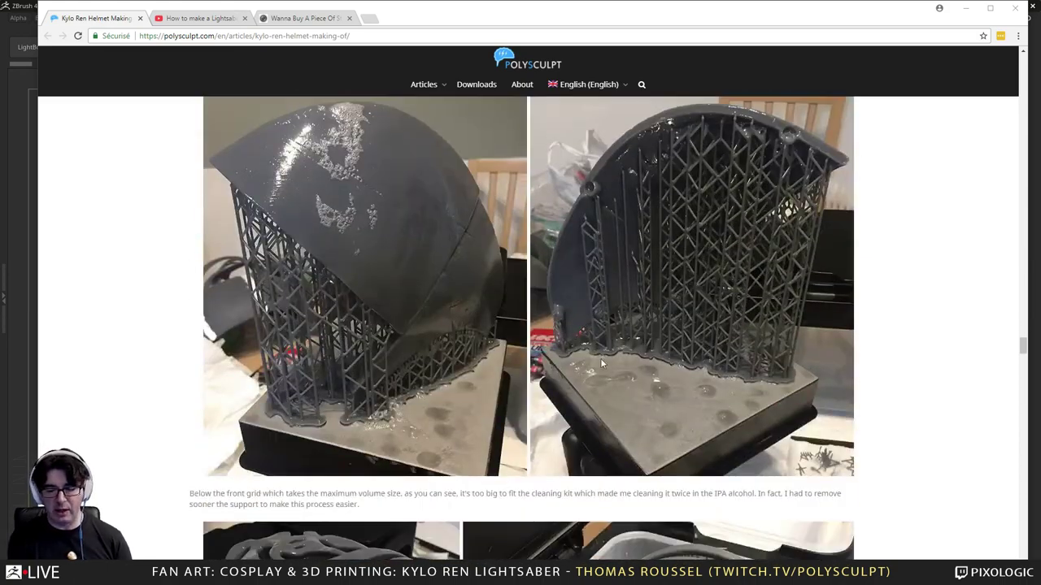
pyautogui.scroll(-4, 602, 370)
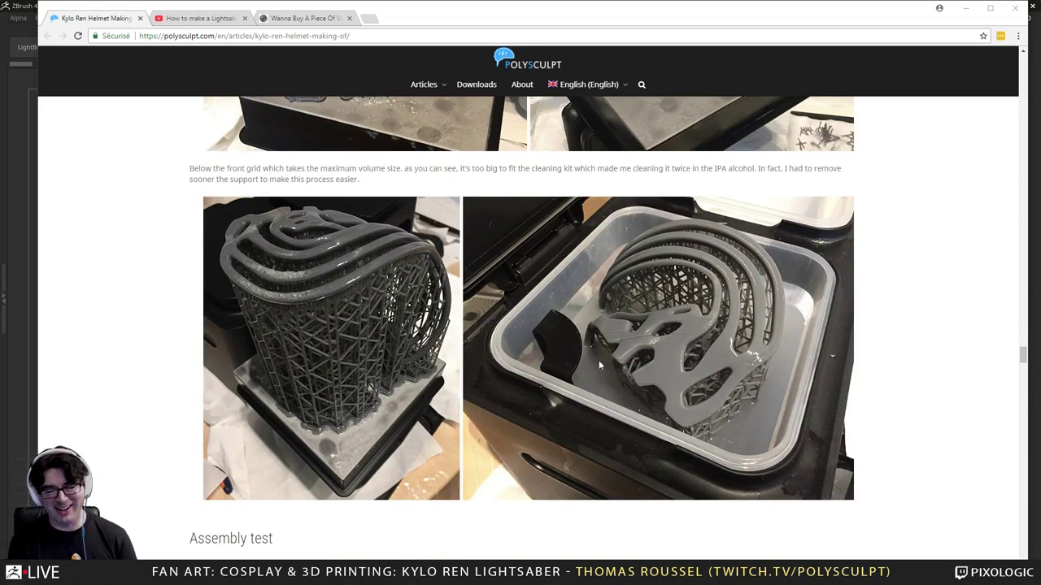
pyautogui.scroll(-6, 602, 337)
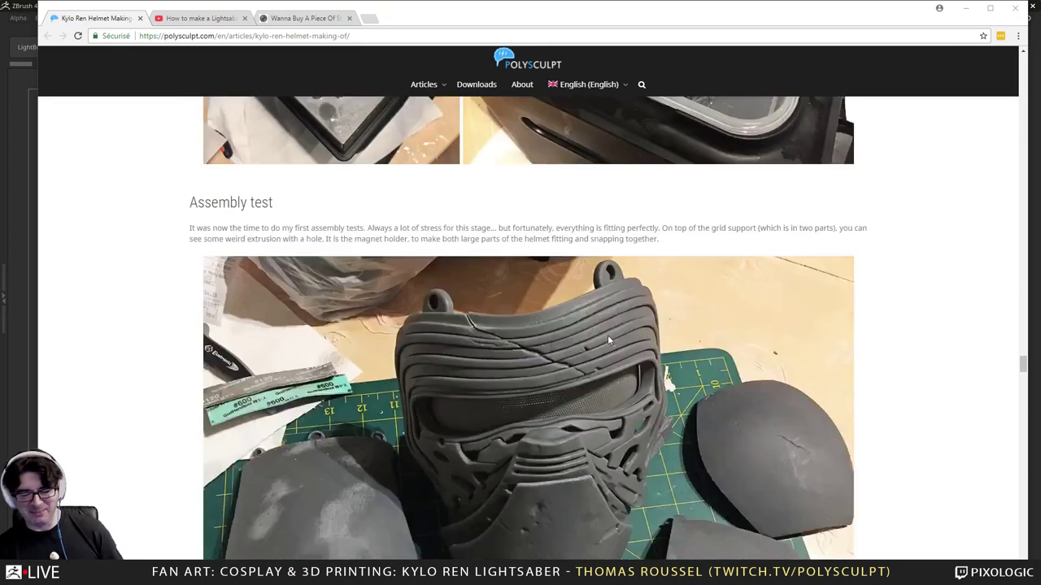
pyautogui.scroll(-10, 654, 340)
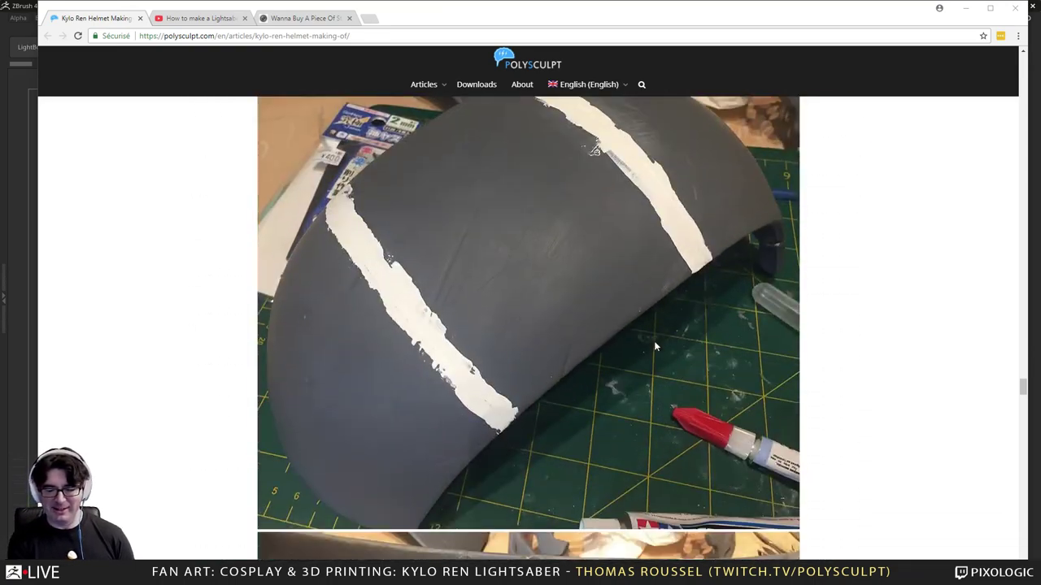
pyautogui.scroll(-3, 654, 345)
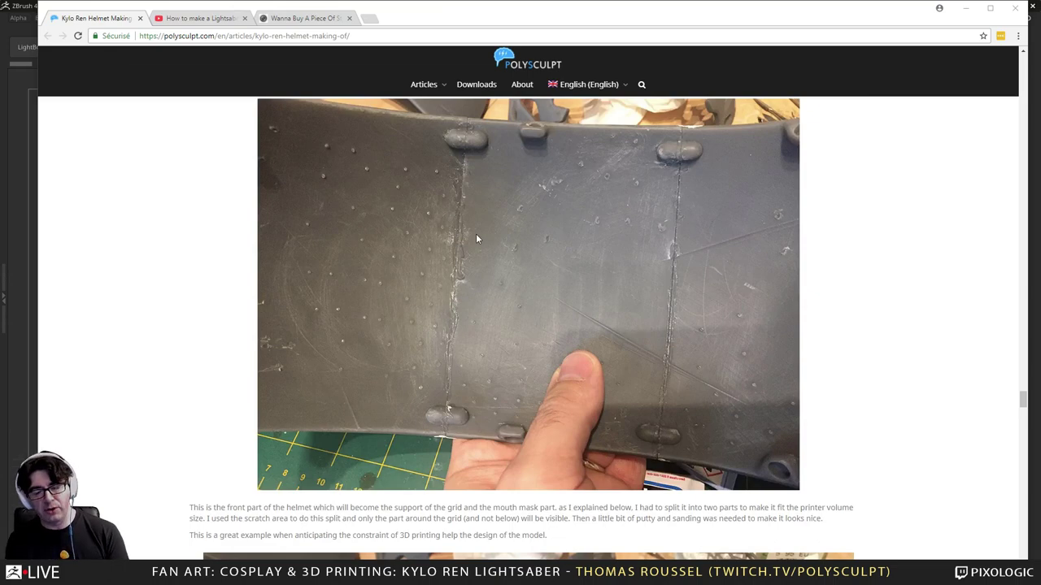
pyautogui.scroll(5, 499, 221)
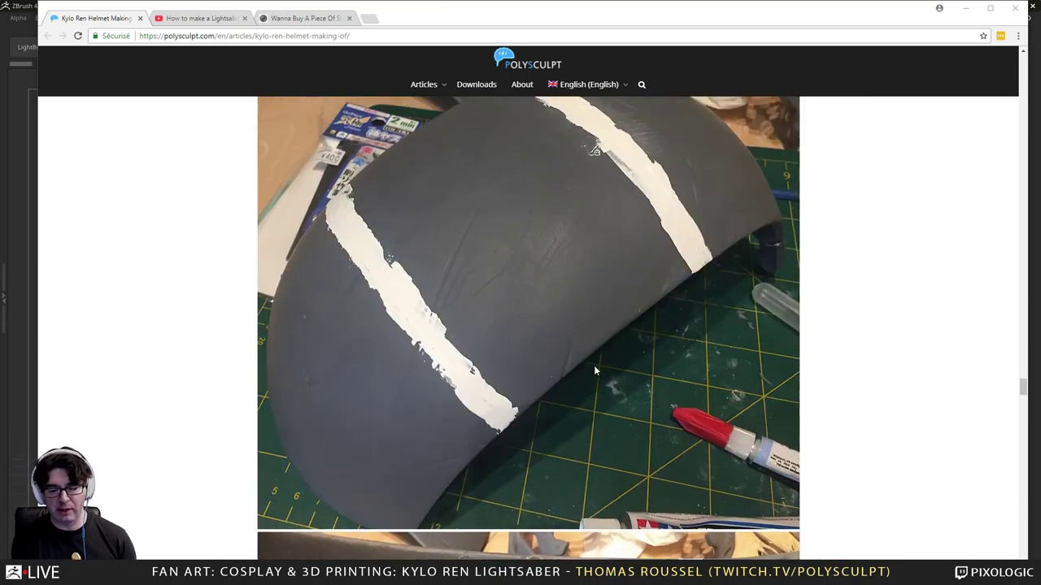
# Step: Examine the puttied front grid and the painted helmet photos under And here it is!
pyautogui.scroll(-12, 600, 357)
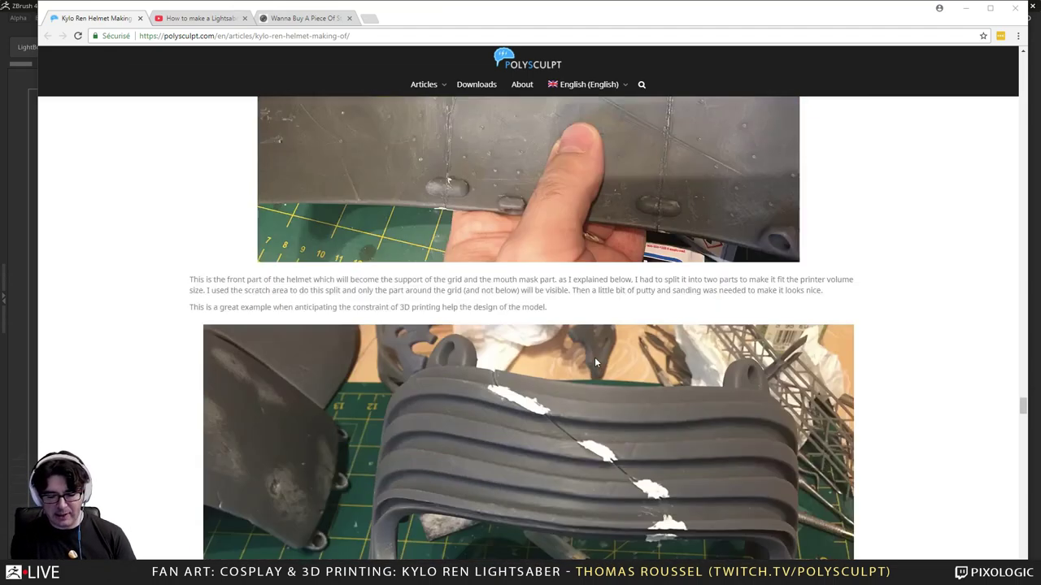
pyautogui.scroll(-7, 594, 357)
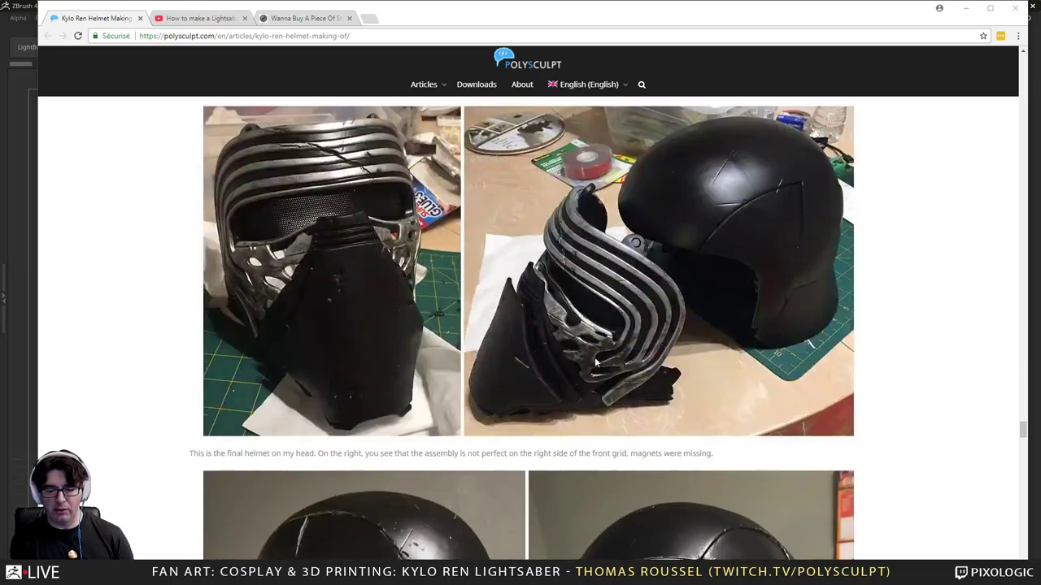
pyautogui.scroll(1, 585, 355)
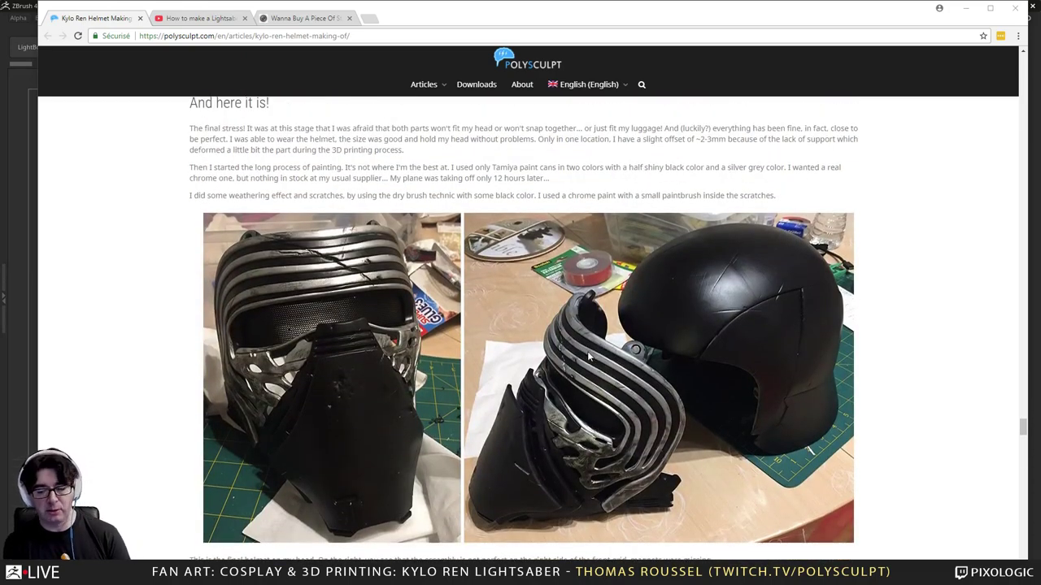
pyautogui.scroll(-6, 587, 351)
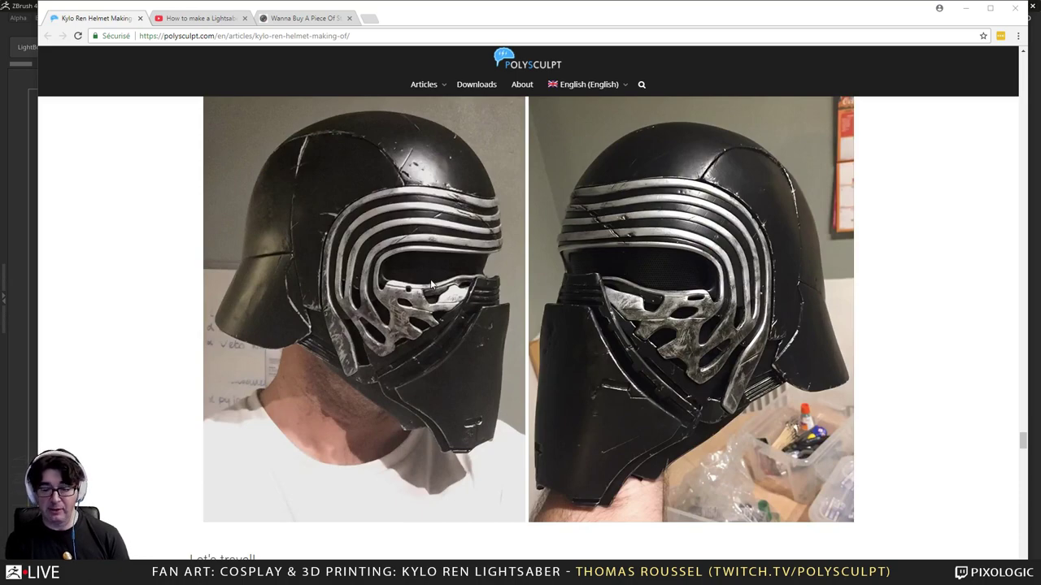
# Step: Look through the Let's travel! photos and read the article's Cost and Conclusion sections
pyautogui.scroll(-5, 501, 284)
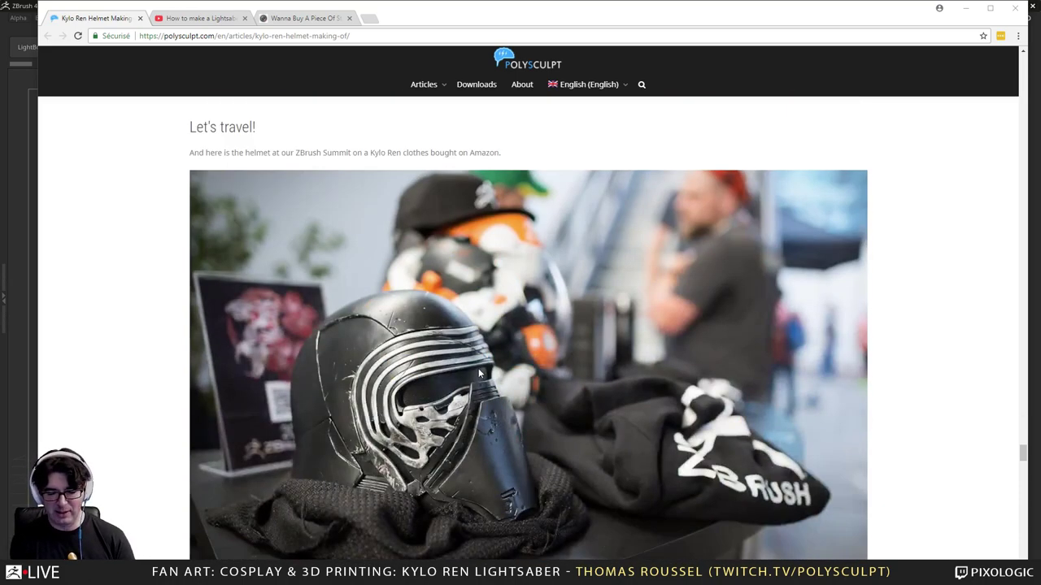
pyautogui.scroll(-3, 492, 276)
pyautogui.scroll(-3, 492, 276)
pyautogui.scroll(-3, 494, 281)
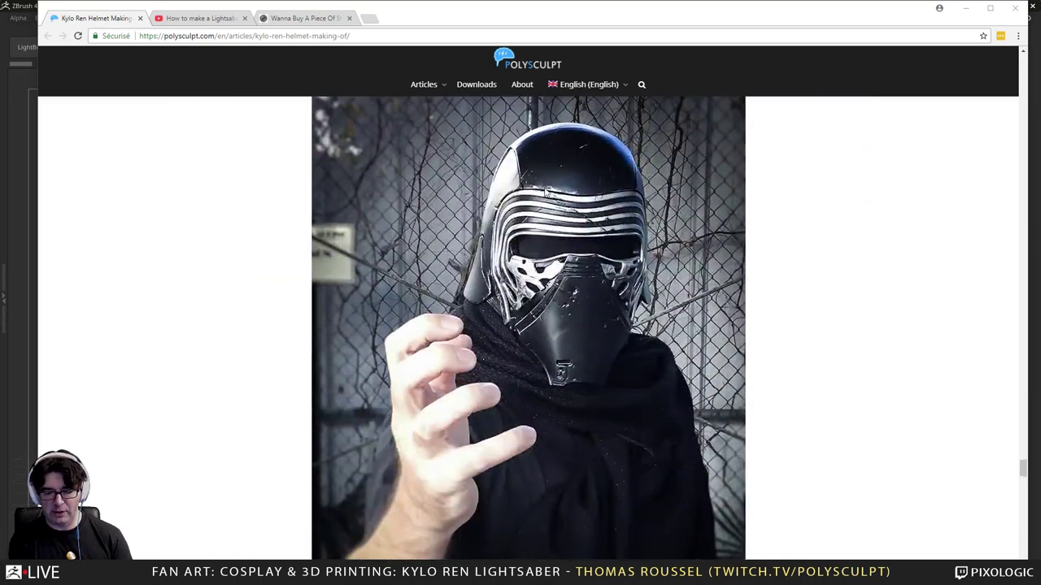
pyautogui.scroll(-7, 528, 325)
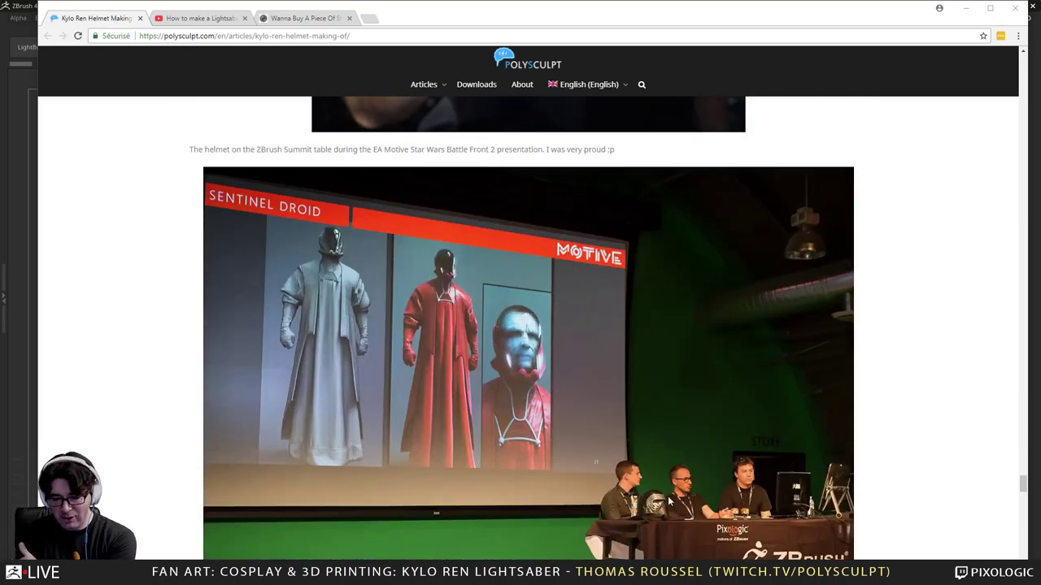
pyautogui.scroll(-12, 633, 456)
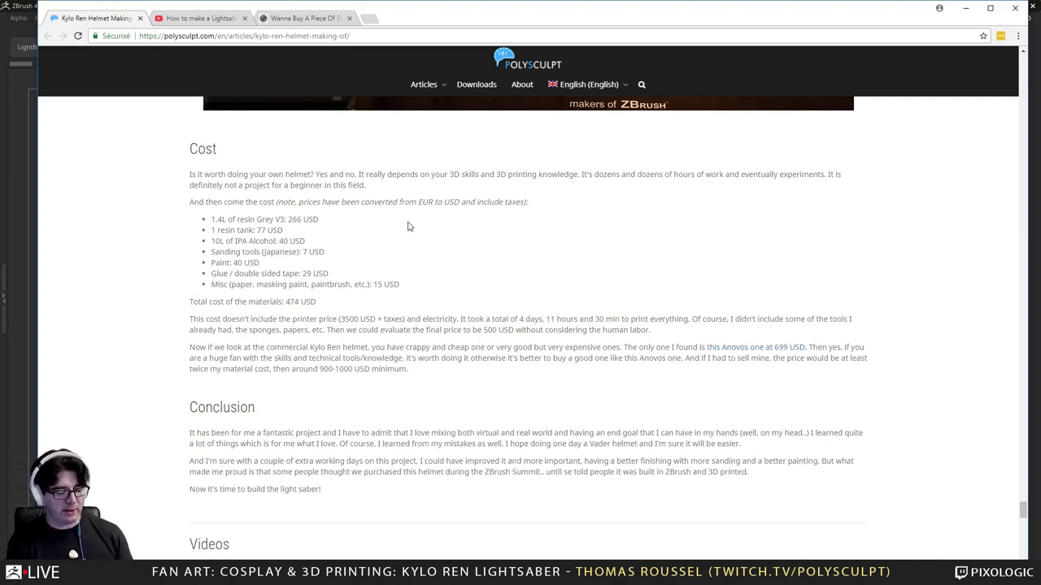
# Step: Return to the title banner at the beginning of the Kylo Ren helmet article
pyautogui.press('Home')
pyautogui.scroll(-3, 409, 225)
pyautogui.scroll(1, 409, 225)
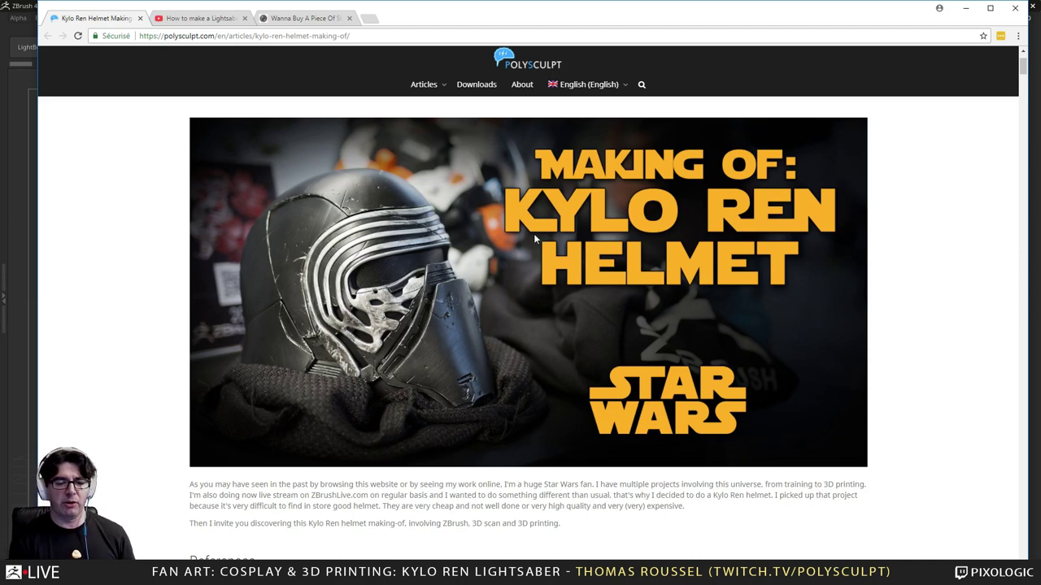
# Step: Select the web address of the YouTube video How to make a Lightsaber and switch to the other window
pyautogui.click(231, 18)
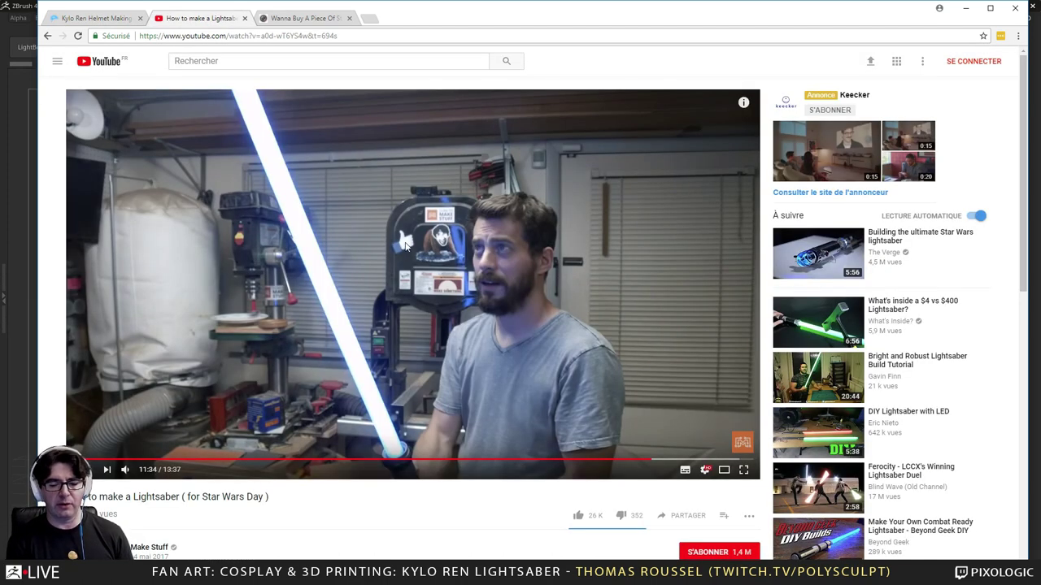
pyautogui.click(243, 36)
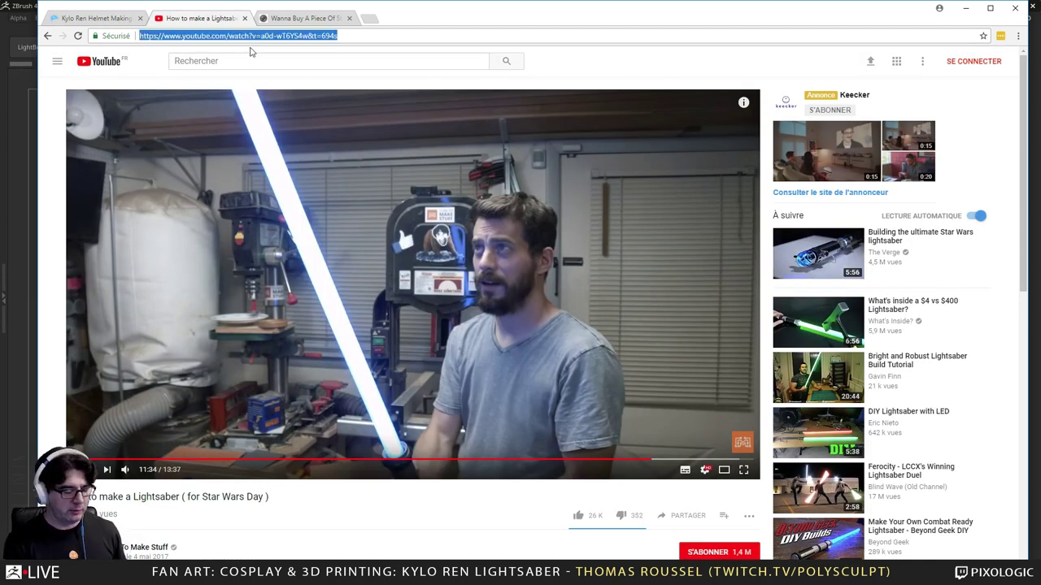
pyautogui.hotkey('alt', 'Tab')
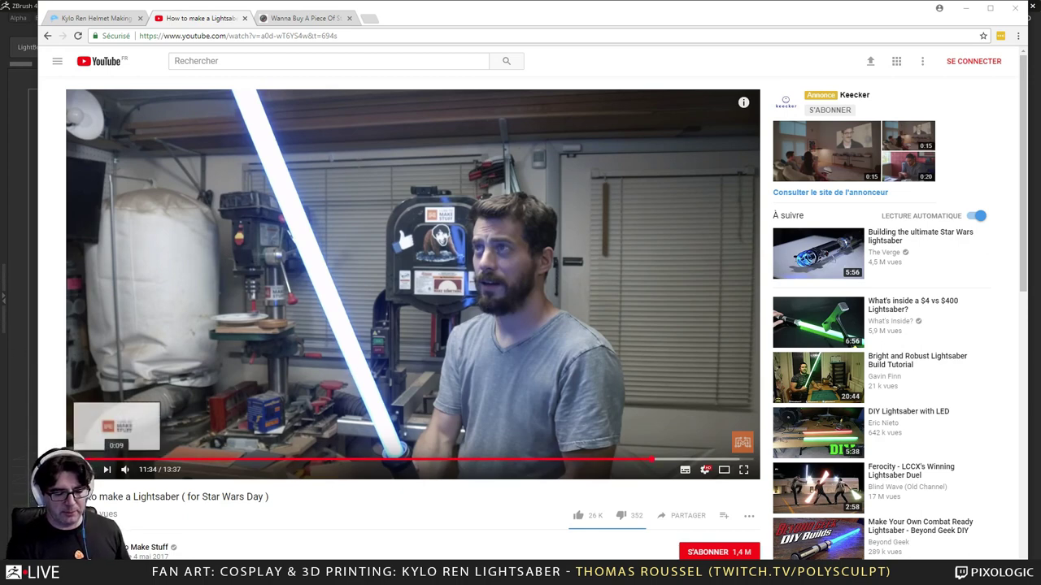
# Step: Play the lightsaber video from about 0:09 and pause it at 0:11
pyautogui.click(83, 461)
pyautogui.click(97, 441)
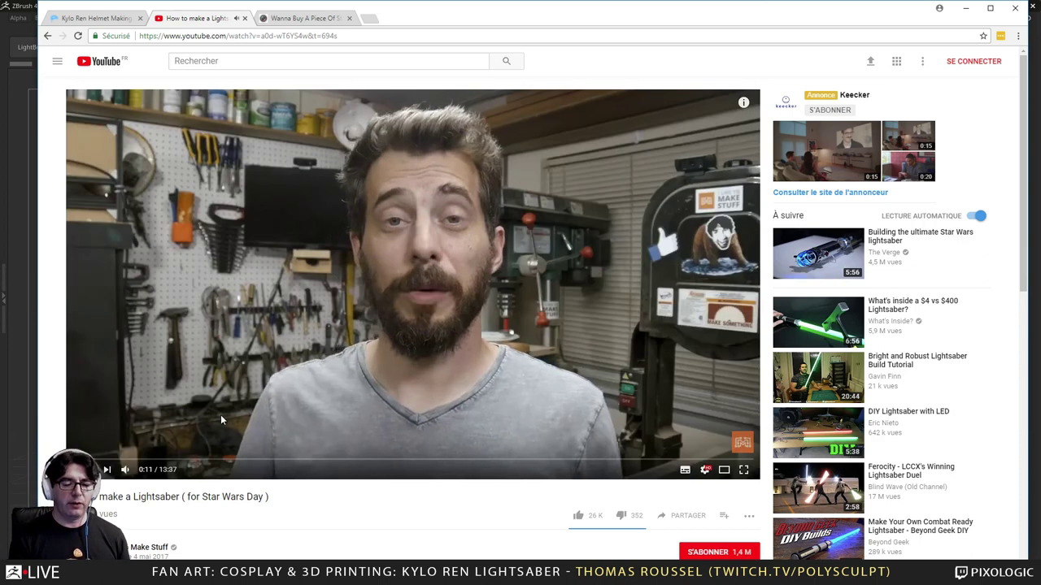
pyautogui.click(264, 380)
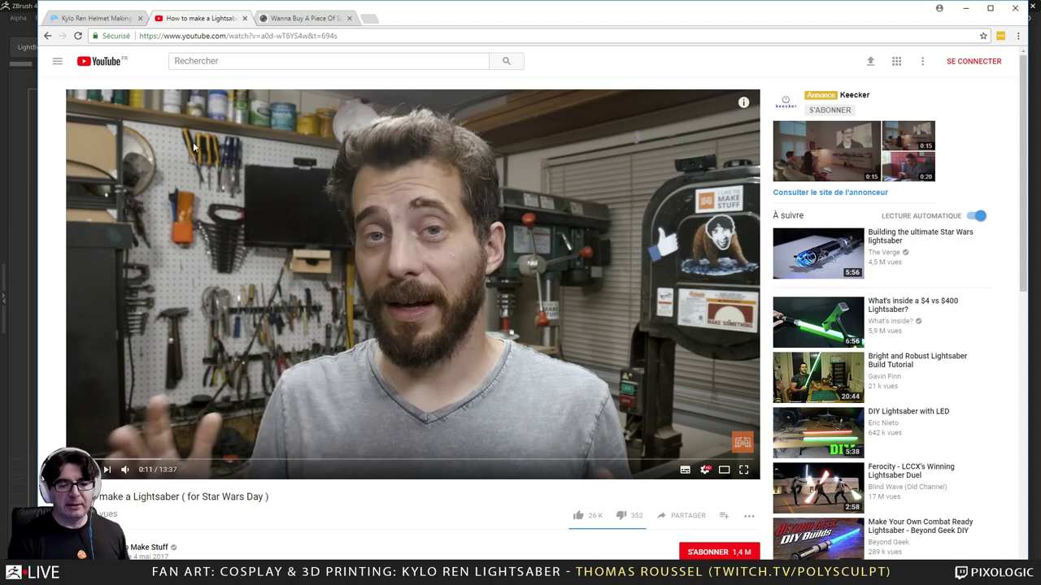
# Step: Open the Wanna Buy A Piece Of Star Wars? gallery and view its introduction and first two replica photos
pyautogui.click(326, 18)
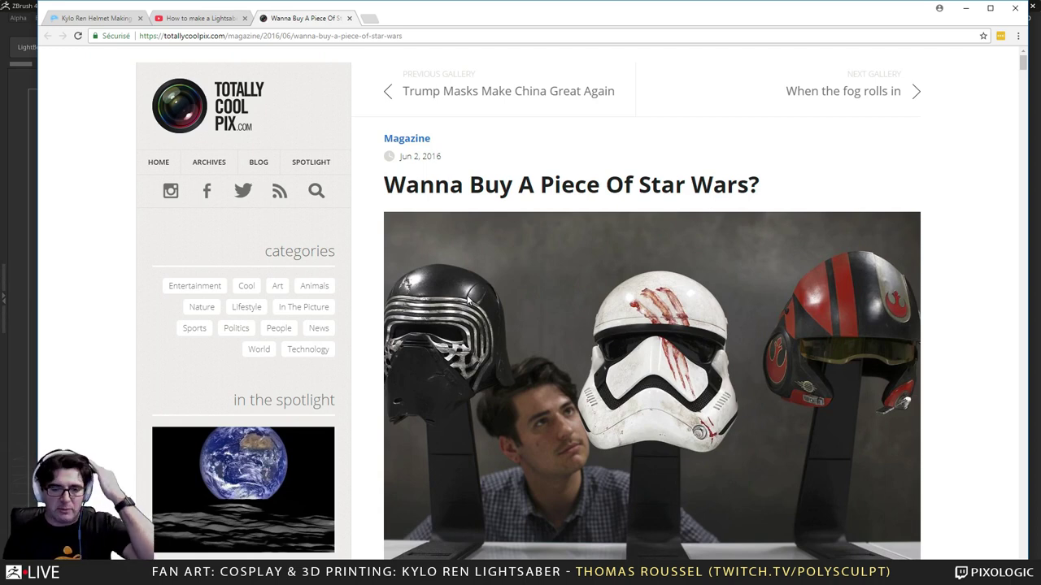
pyautogui.scroll(-2, 492, 293)
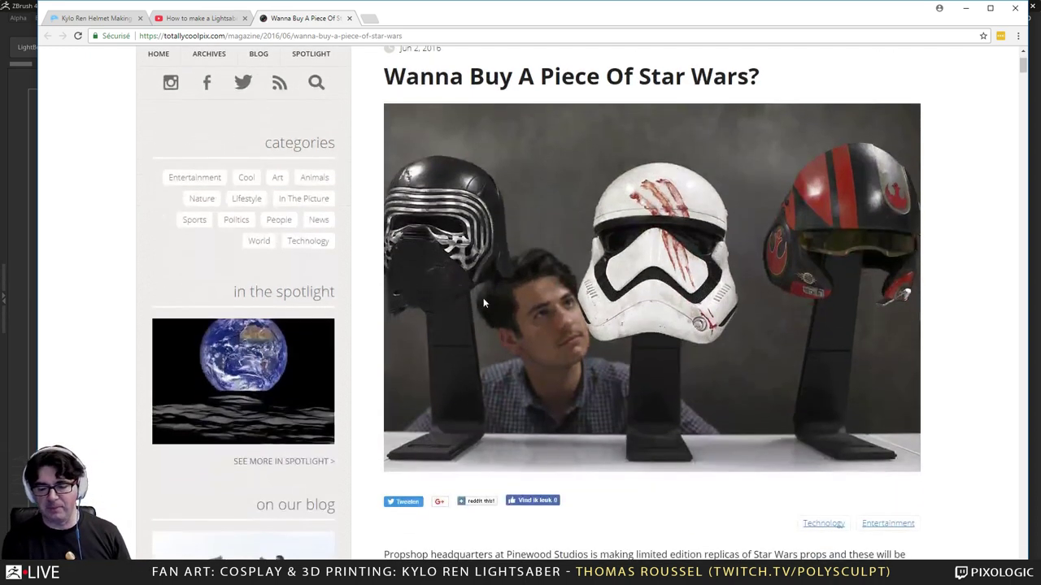
pyautogui.scroll(2, 510, 280)
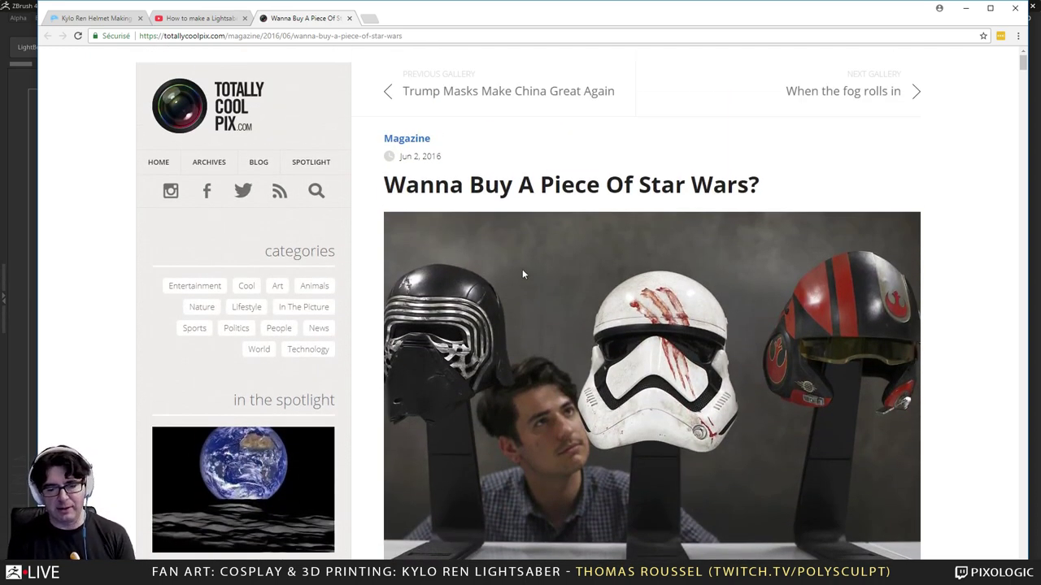
pyautogui.scroll(-5, 522, 268)
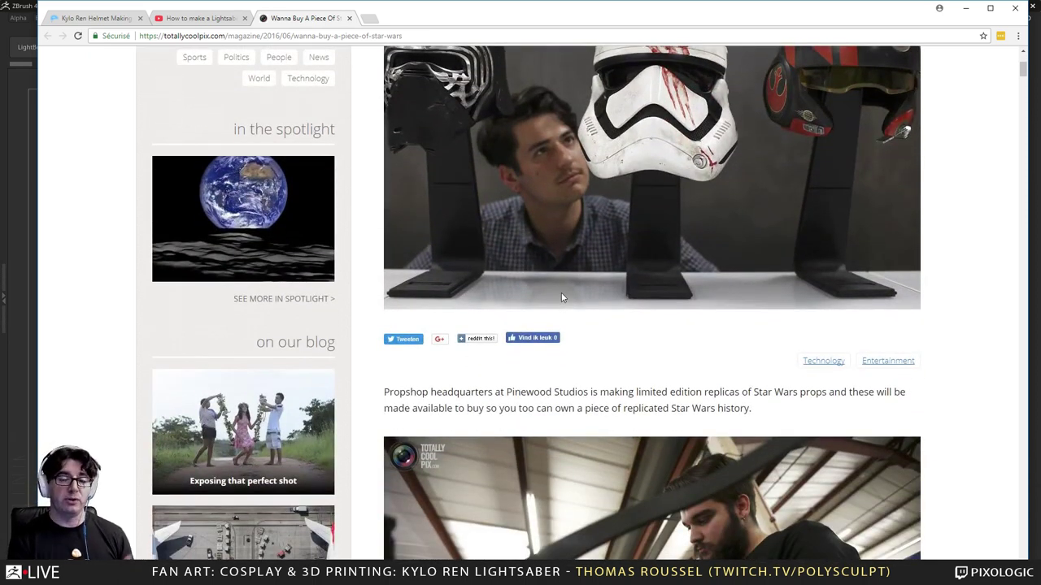
pyautogui.scroll(-6, 563, 291)
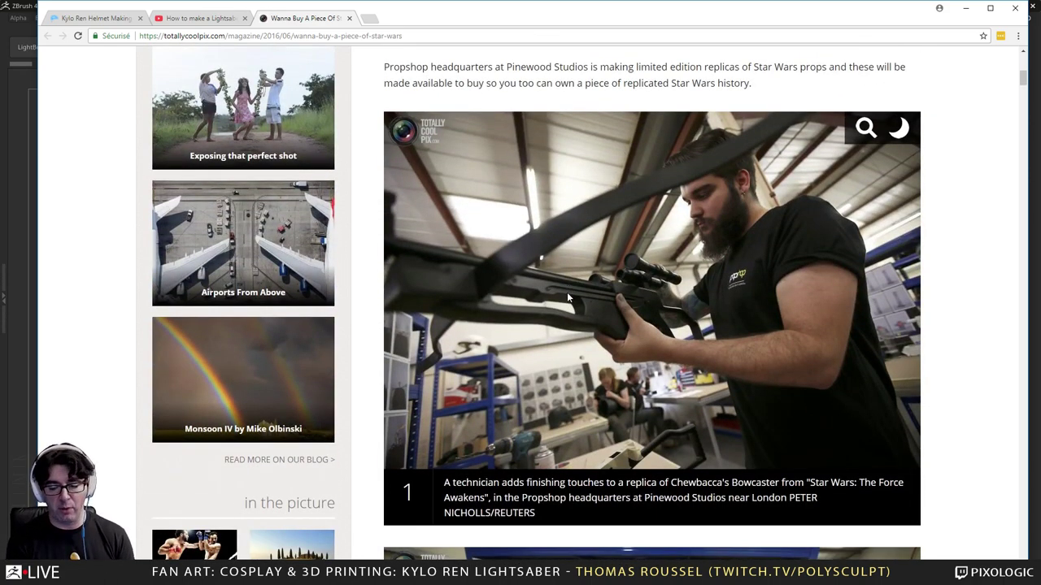
pyautogui.scroll(-4, 567, 292)
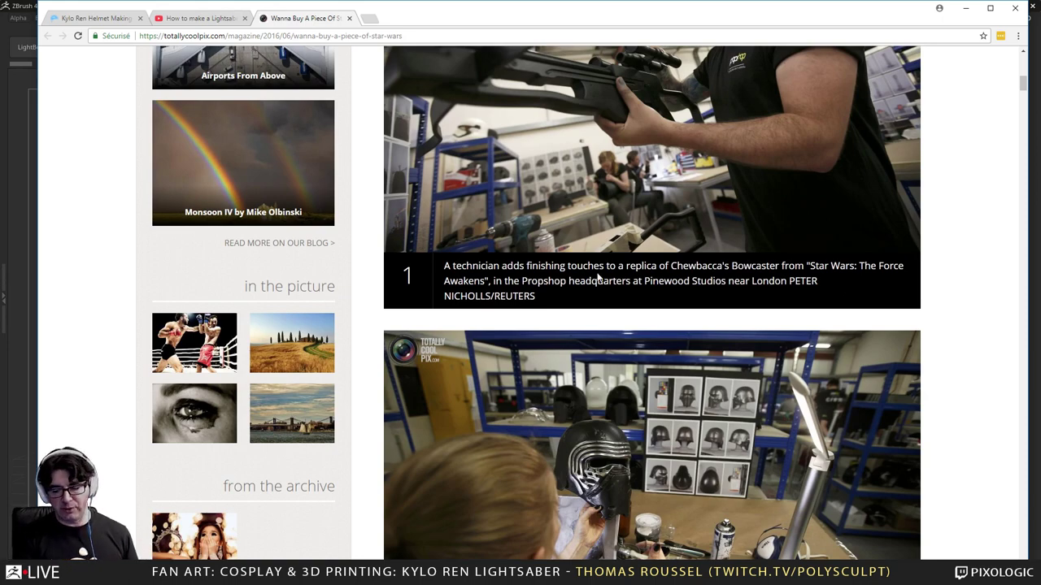
pyautogui.scroll(-3, 602, 281)
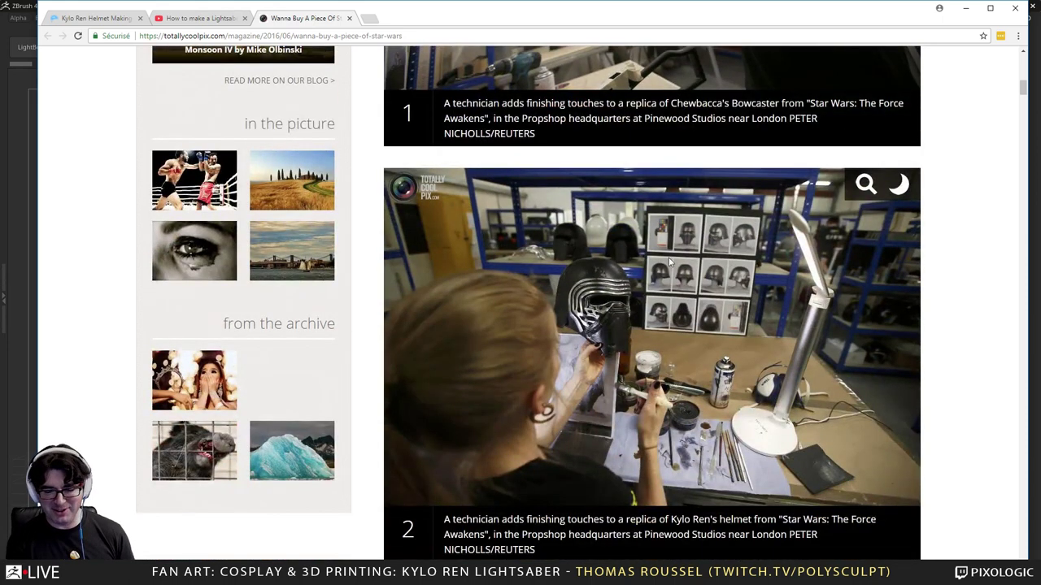
# Step: Browse gallery photos 3 to 14, examining the ZBrush model of Kylo Ren's lightsaber hilt in photo 12
pyautogui.scroll(-3, 748, 286)
pyautogui.scroll(-15, 731, 286)
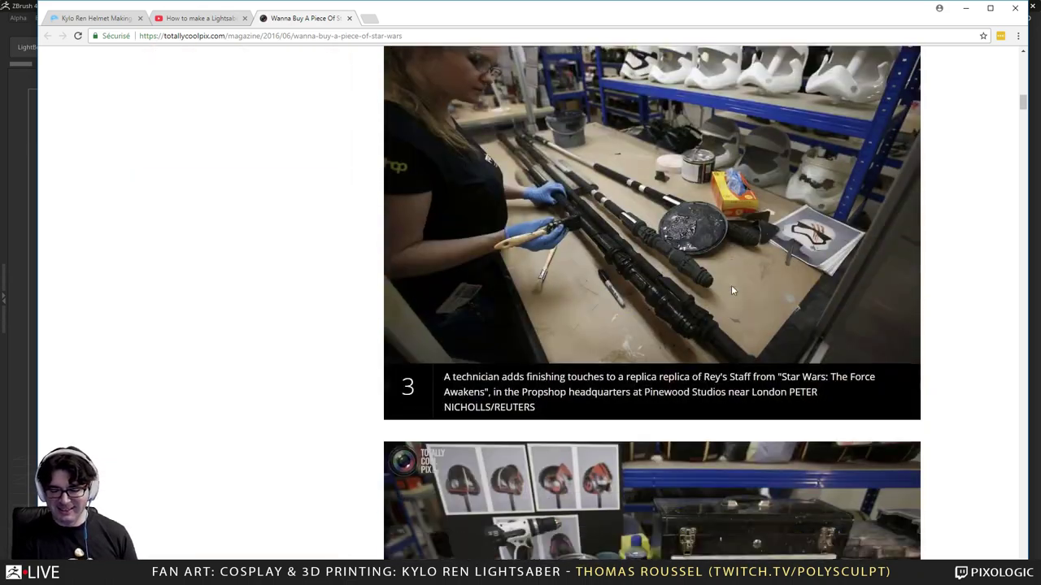
pyautogui.scroll(-10, 729, 295)
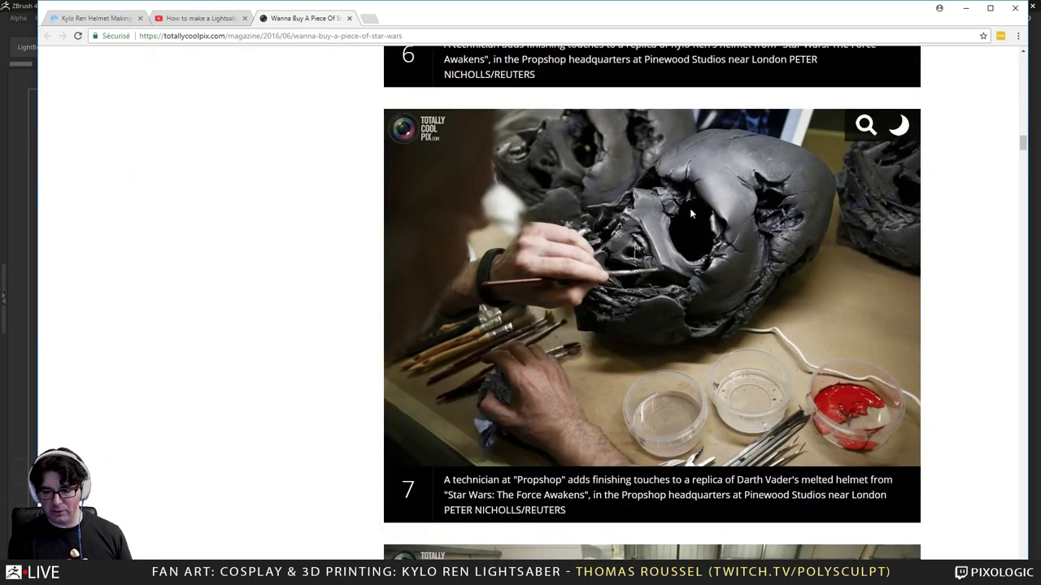
pyautogui.scroll(-2, 667, 252)
pyautogui.scroll(-4, 662, 260)
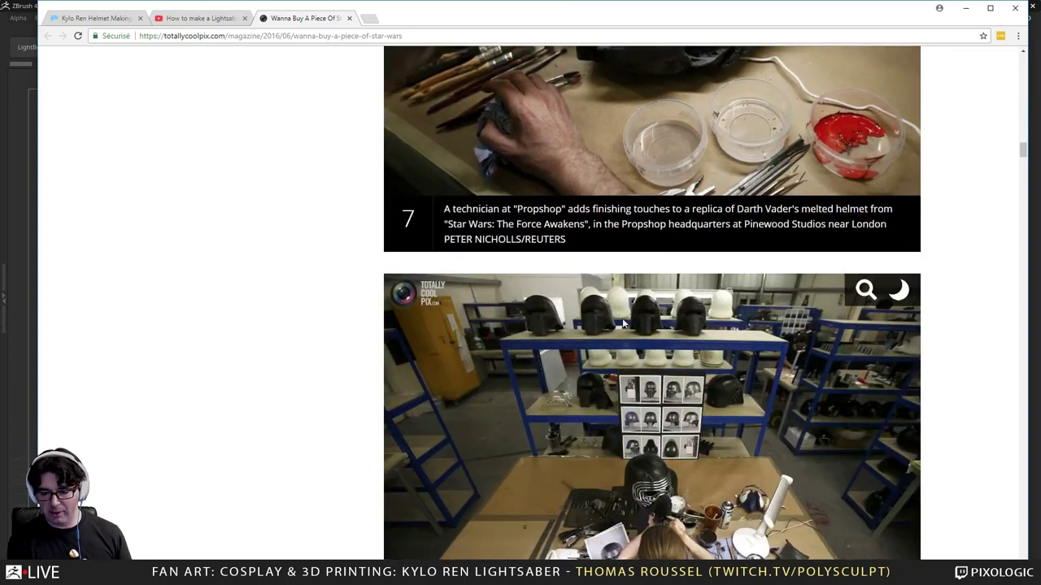
pyautogui.scroll(-4, 674, 293)
pyautogui.scroll(-15, 675, 293)
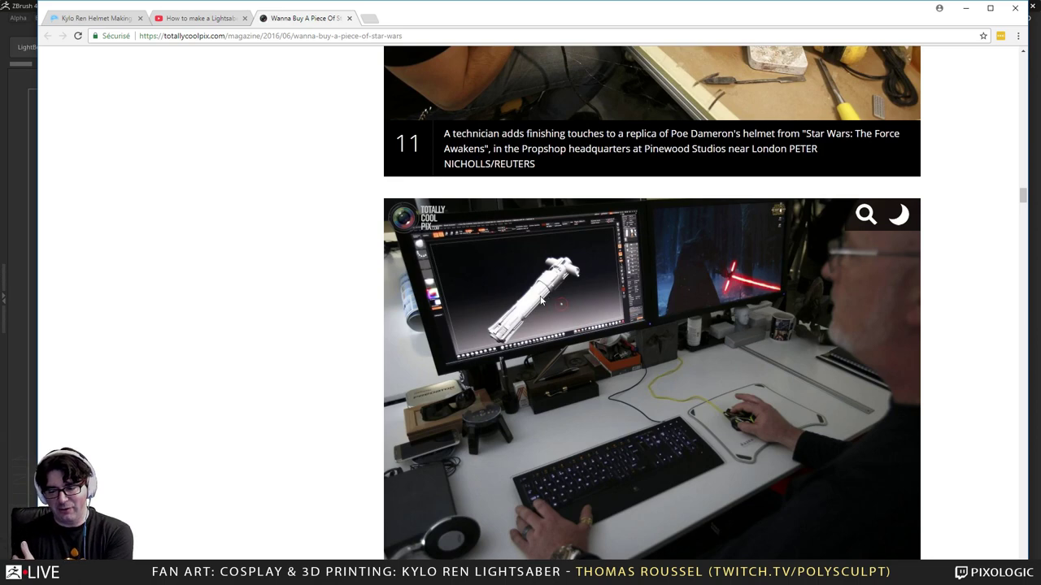
pyautogui.scroll(-2, 546, 297)
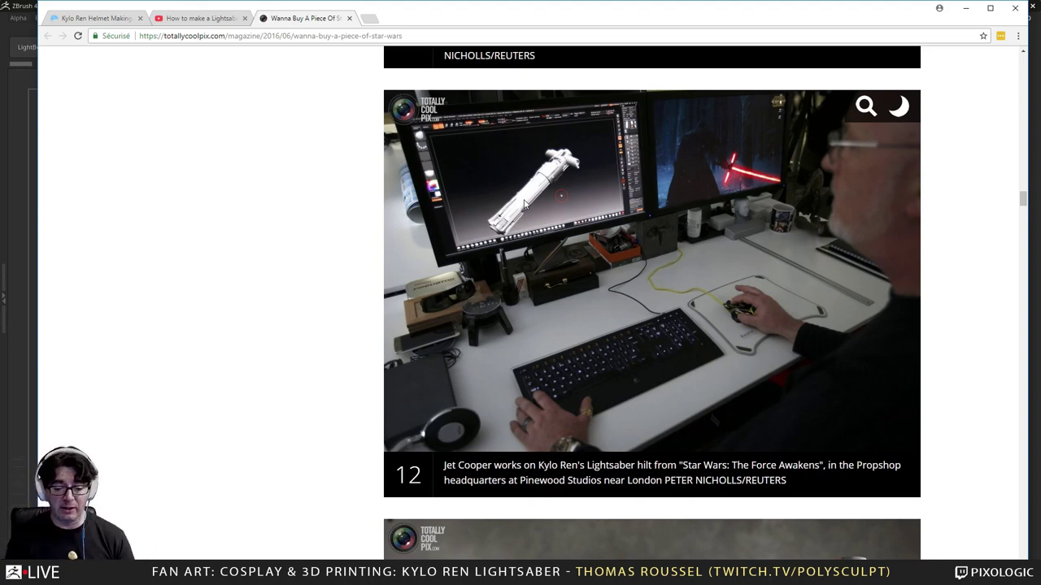
pyautogui.scroll(-12, 536, 195)
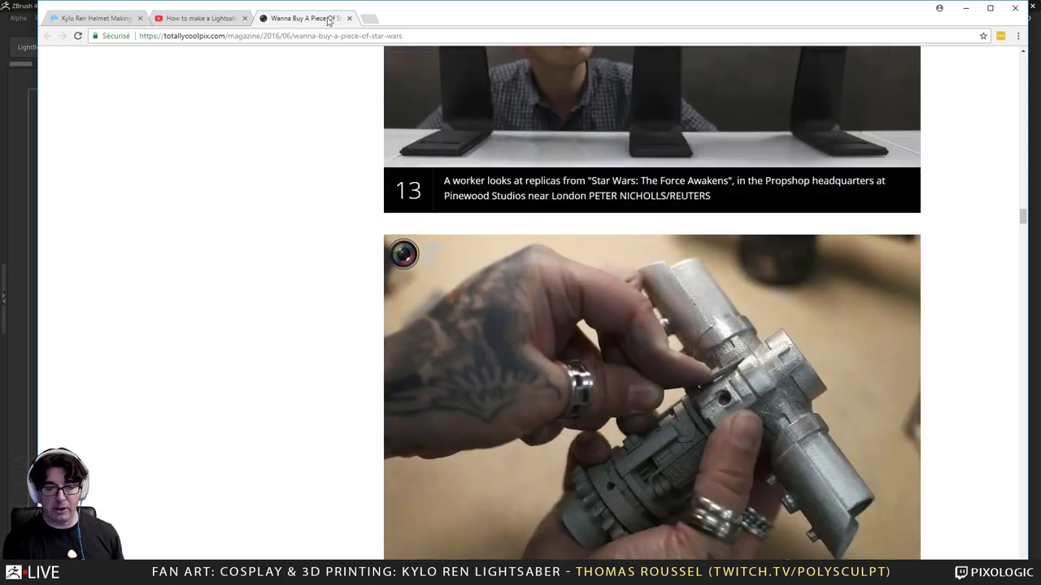
# Step: Select the gallery page's web address for use in the other window and examine the lightsaber hilt in photo 14
pyautogui.click(331, 35)
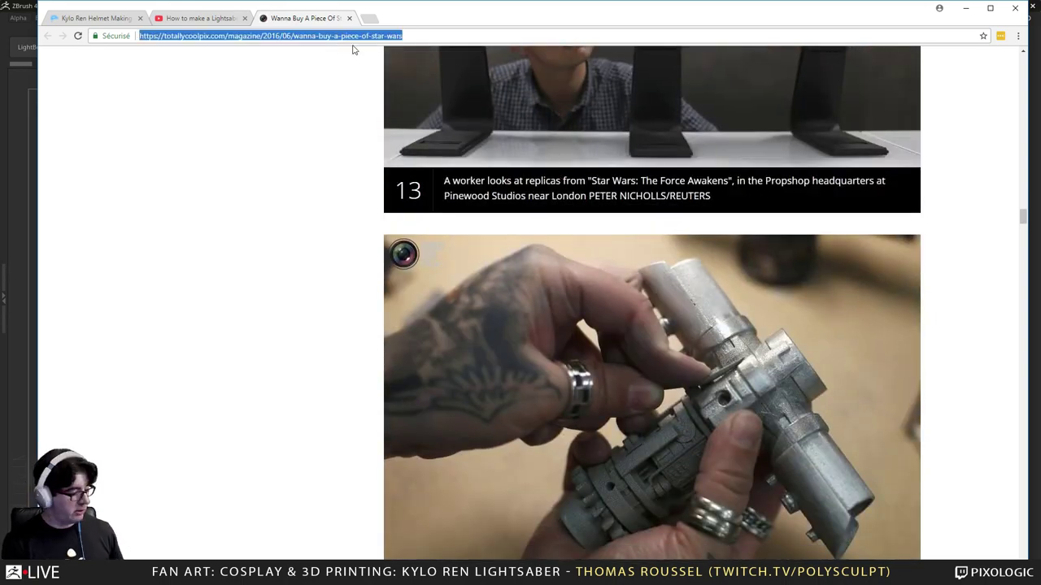
pyautogui.hotkey('alt', 'Tab')
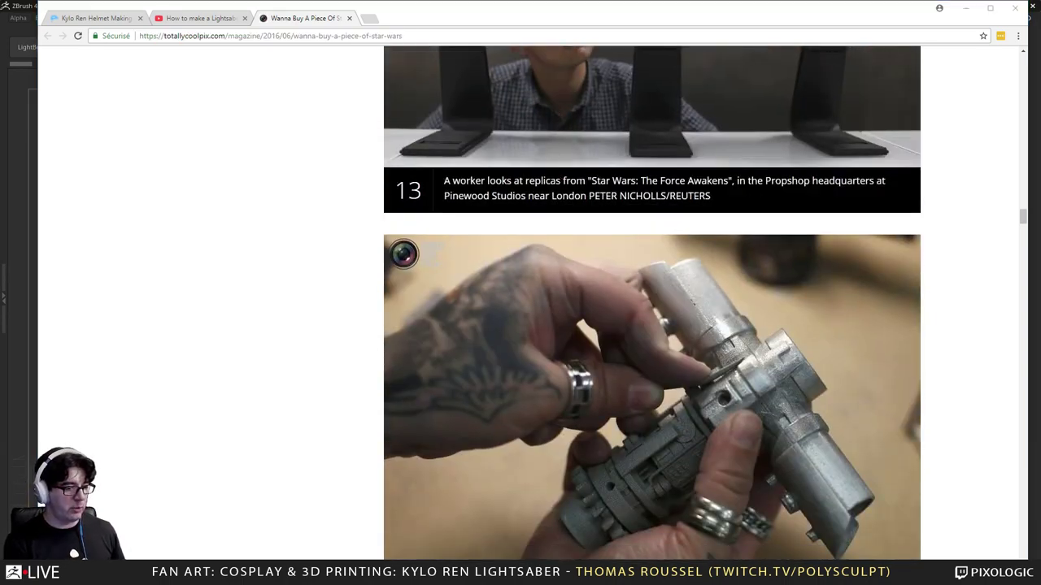
pyautogui.scroll(-4, 184, 512)
pyautogui.scroll(2, 293, 532)
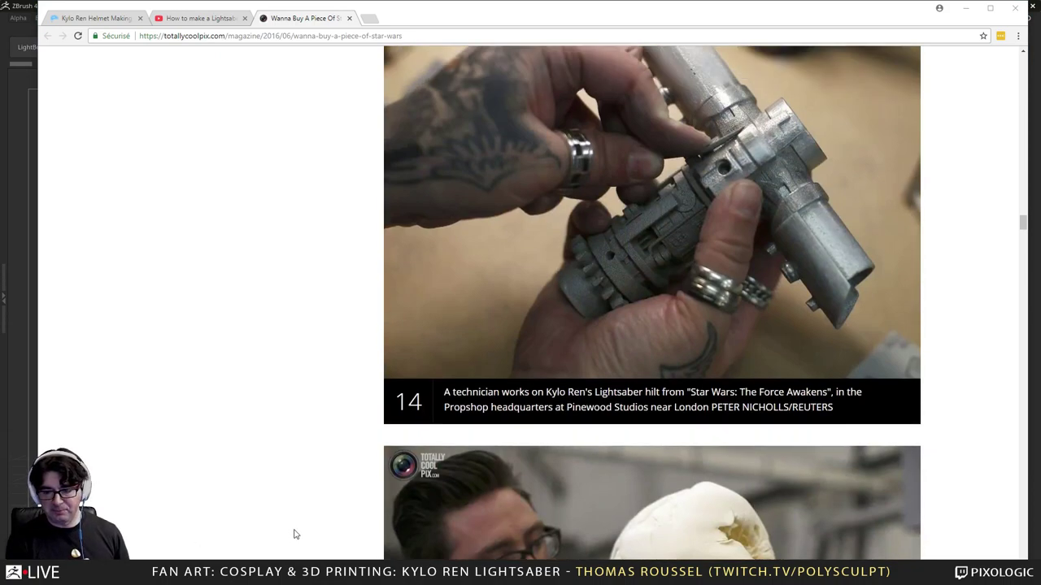
pyautogui.scroll(-4, 709, 240)
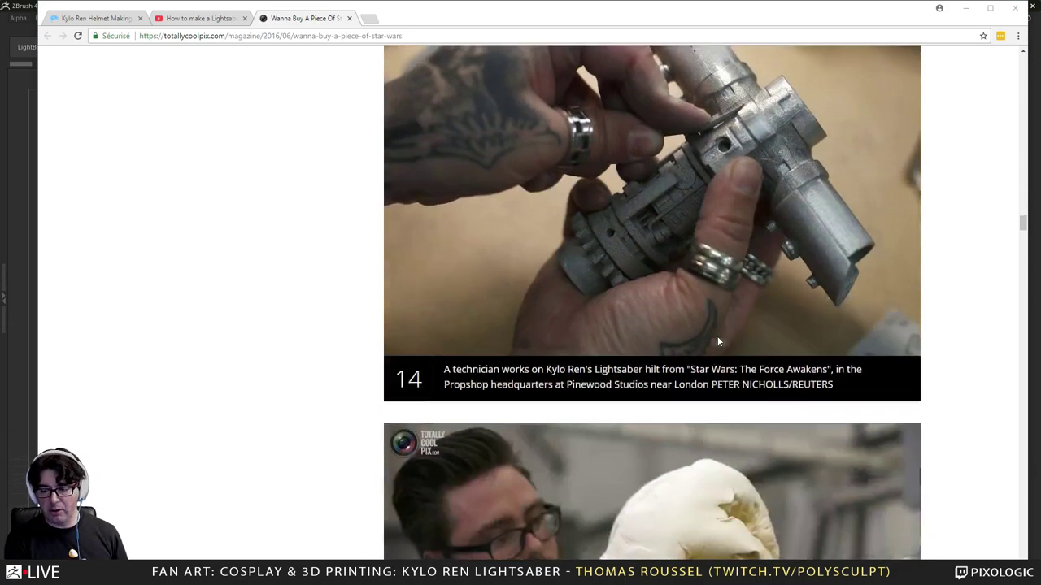
# Step: Look through the melted Darth Vader and Kylo Ren helmet replicas in gallery photos 17 to 23
pyautogui.scroll(-11, 632, 424)
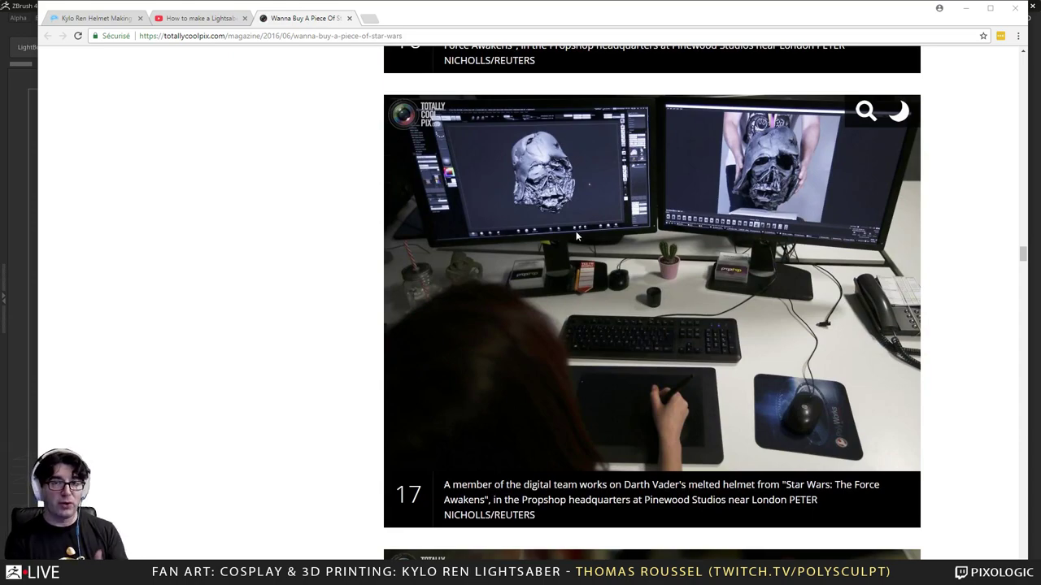
pyautogui.scroll(-8, 581, 240)
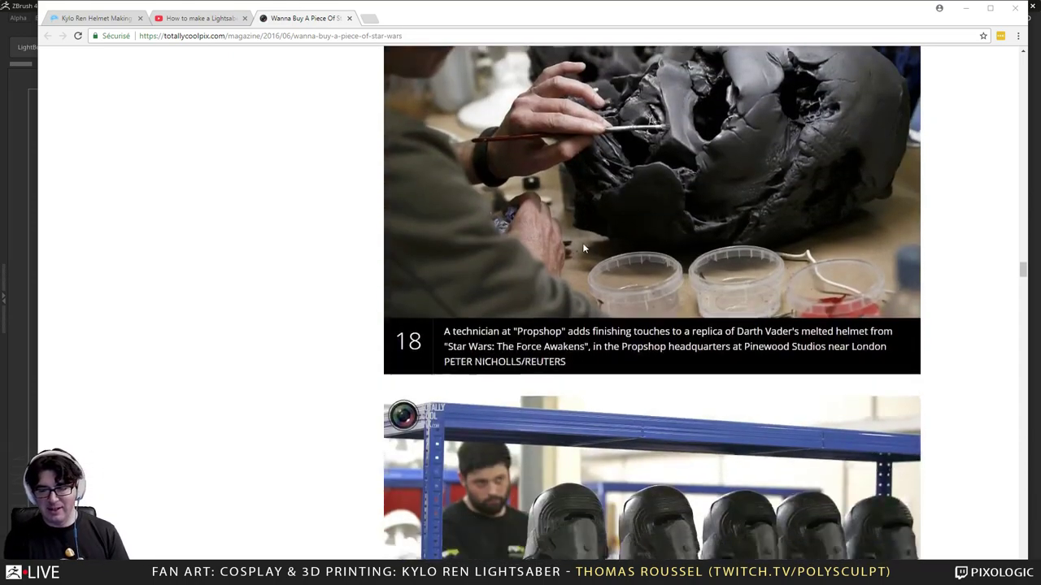
pyautogui.scroll(-10, 582, 246)
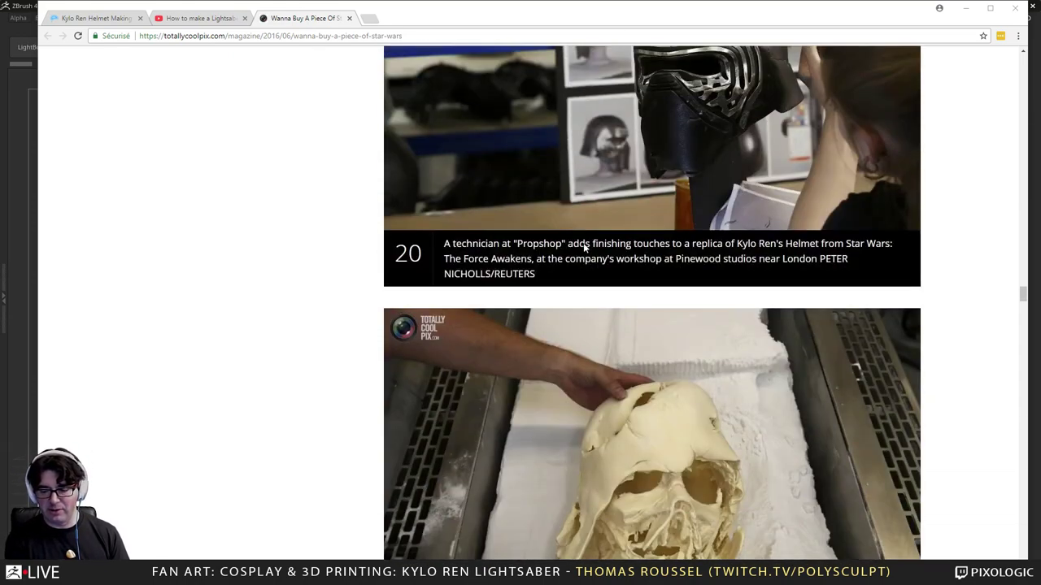
pyautogui.scroll(-14, 583, 246)
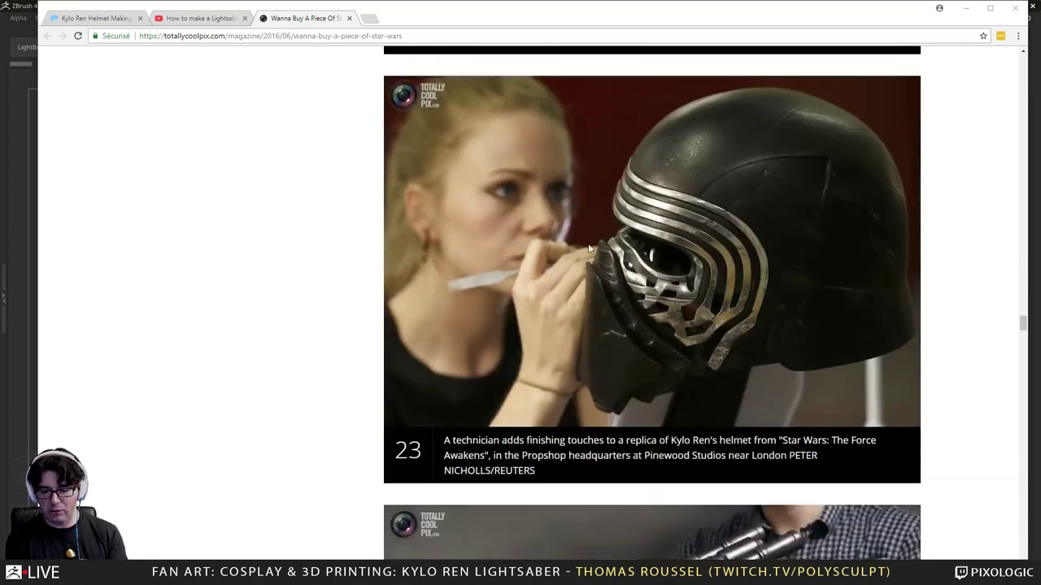
# Step: Look through gallery photos 23 to 38, examining the helmet models on the computer screens in photos 37 and 38, and switch back to ZBrush
pyautogui.scroll(-15, 590, 248)
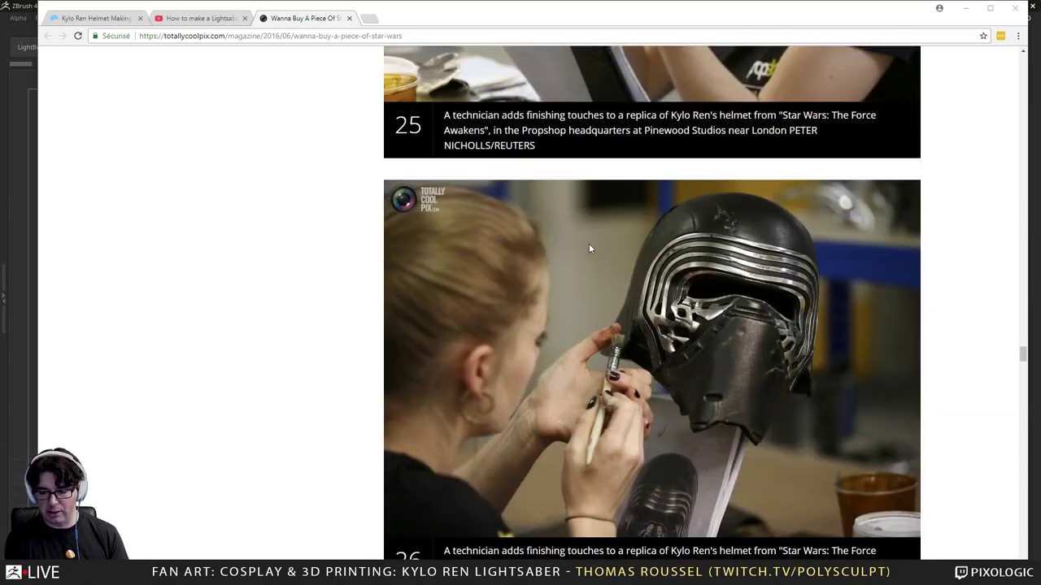
pyautogui.scroll(-13, 590, 248)
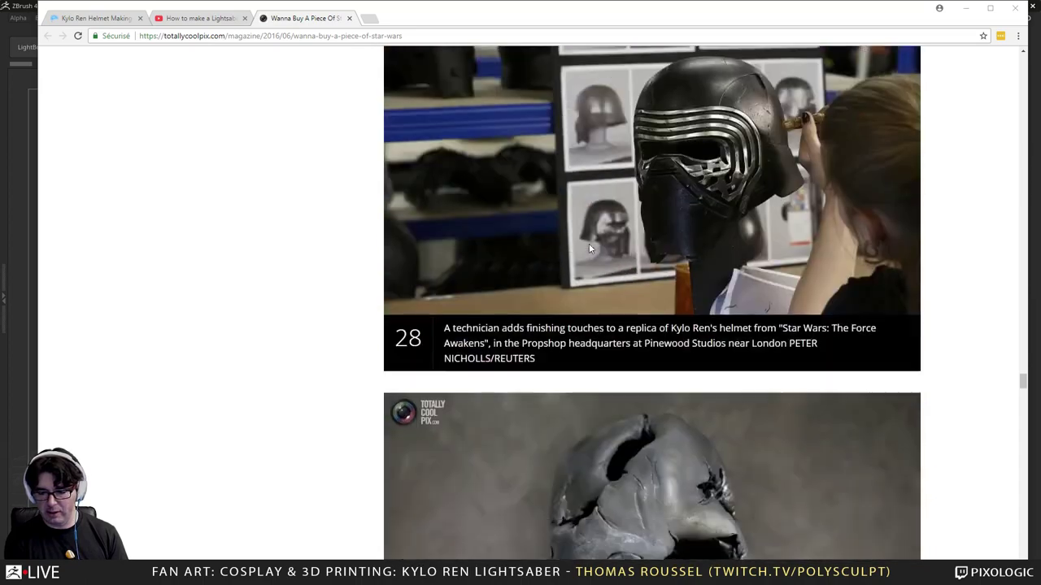
pyautogui.scroll(-15, 590, 248)
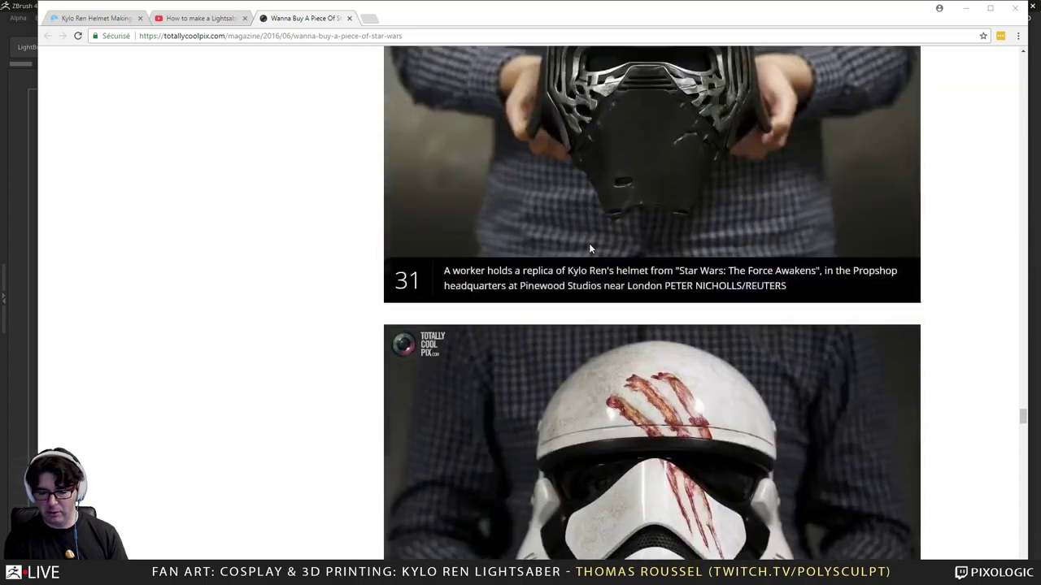
pyautogui.scroll(-16, 590, 248)
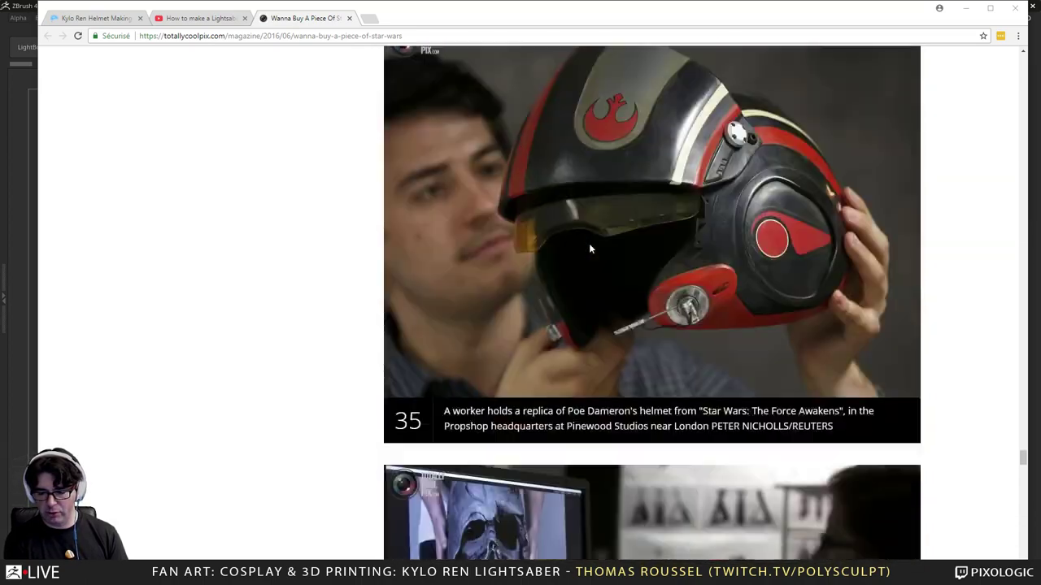
pyautogui.scroll(-4, 590, 248)
pyautogui.scroll(-6, 590, 248)
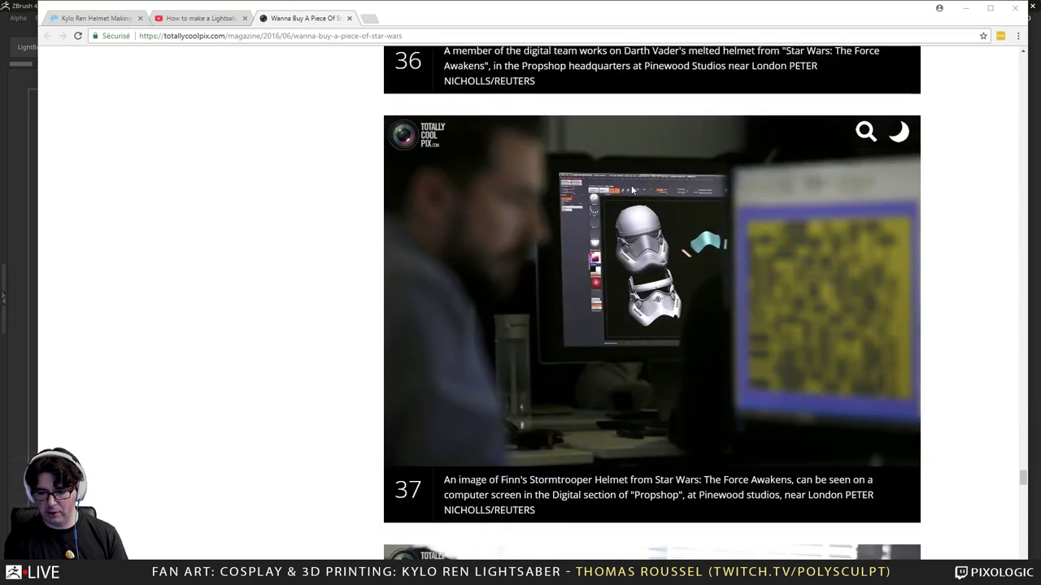
pyautogui.scroll(-3, 670, 298)
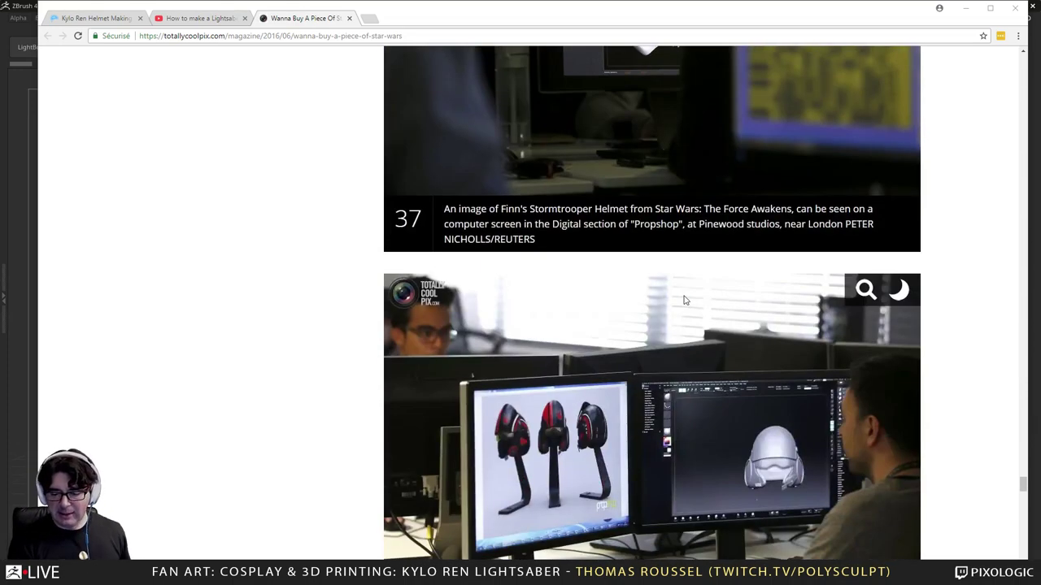
pyautogui.scroll(-3, 747, 290)
pyautogui.scroll(4, 746, 290)
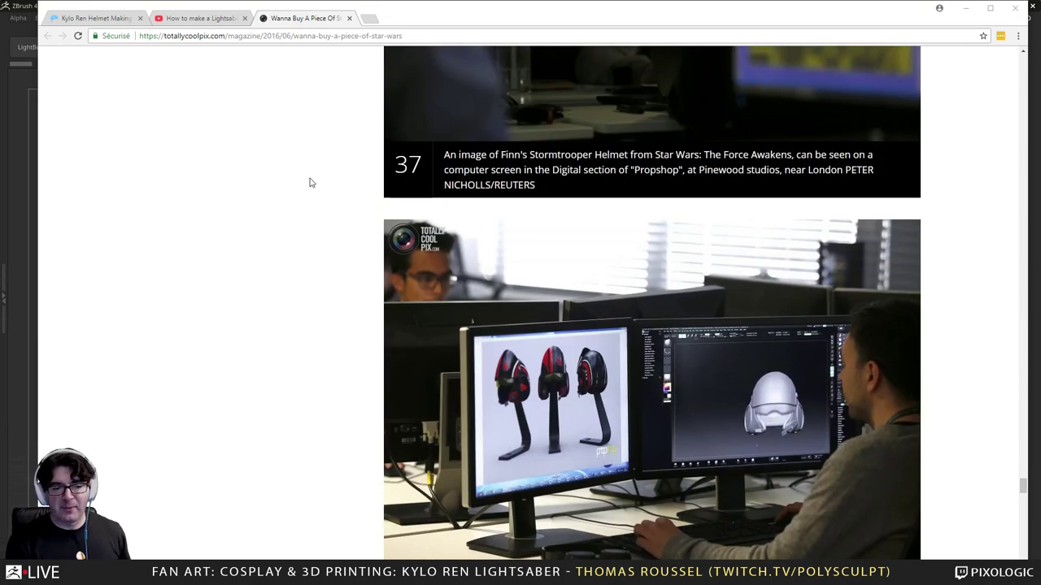
pyautogui.click(965, 8)
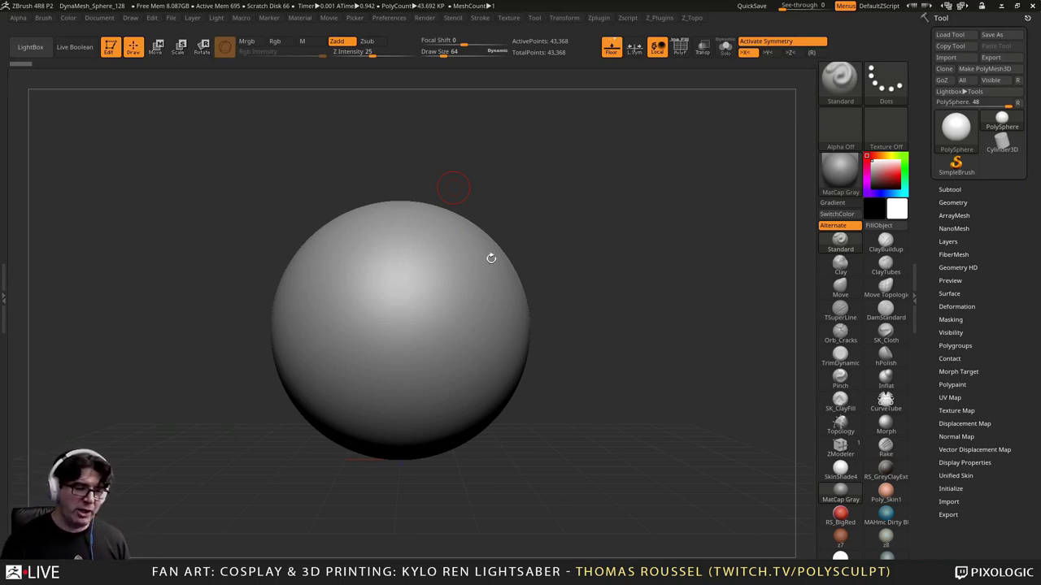
# Step: Show the Kylo Ren lightsaber reference images beside the sphere and examine the hilt from its different views
pyautogui.moveTo(616, 214); pyautogui.dragTo(561, 263)
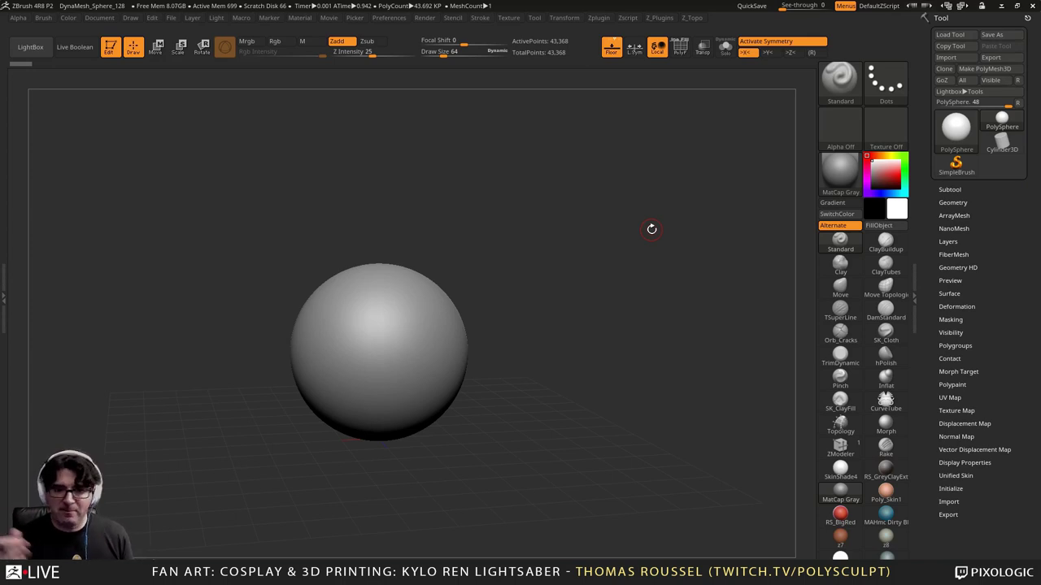
pyautogui.keyDown('shift'); pyautogui.moveTo(578, 232); pyautogui.dragTo(537, 253, button='right'); pyautogui.keyUp('shift')
pyautogui.keyDown('alt'); pyautogui.moveTo(538, 253); pyautogui.dragTo(617, 245, button='right'); pyautogui.keyUp('alt')
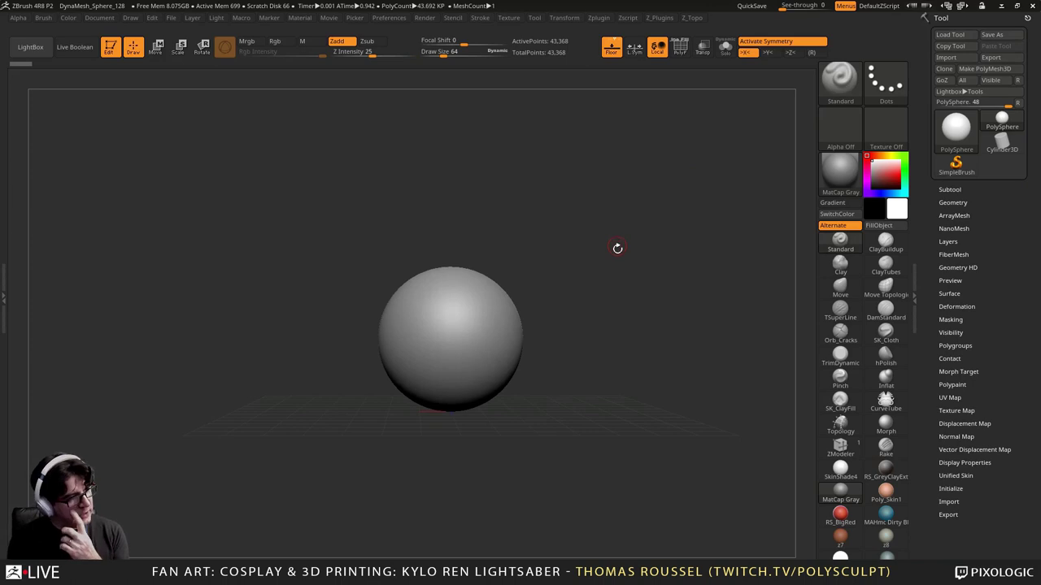
pyautogui.click(6, 248)
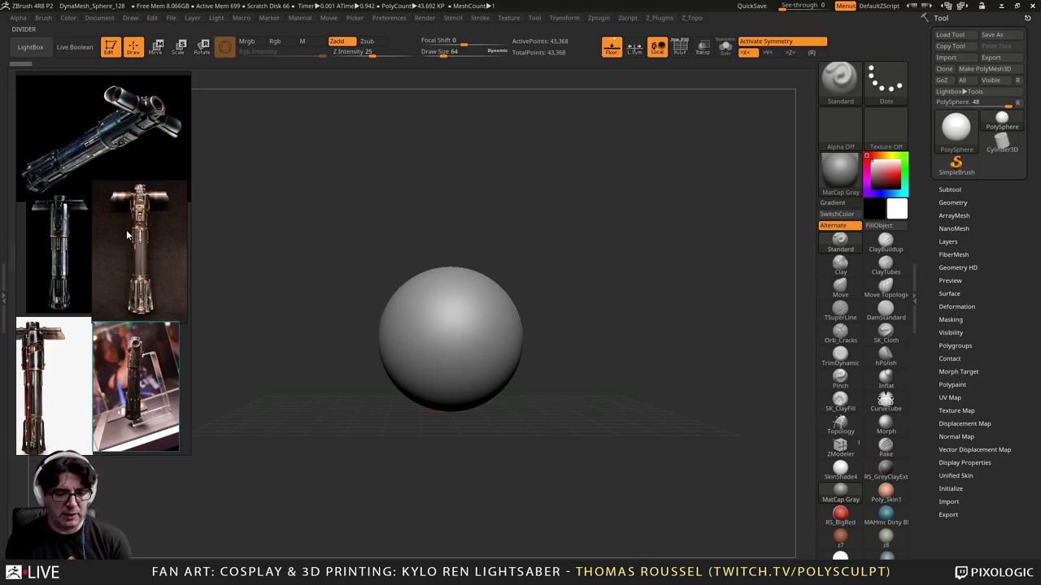
pyautogui.moveTo(126, 232)
pyautogui.mouseDown(button='middle')
pyautogui.moveTo(127, 268)
pyautogui.moveTo(136, 218)
pyautogui.moveTo(134, 236)
pyautogui.mouseUp(button='middle')
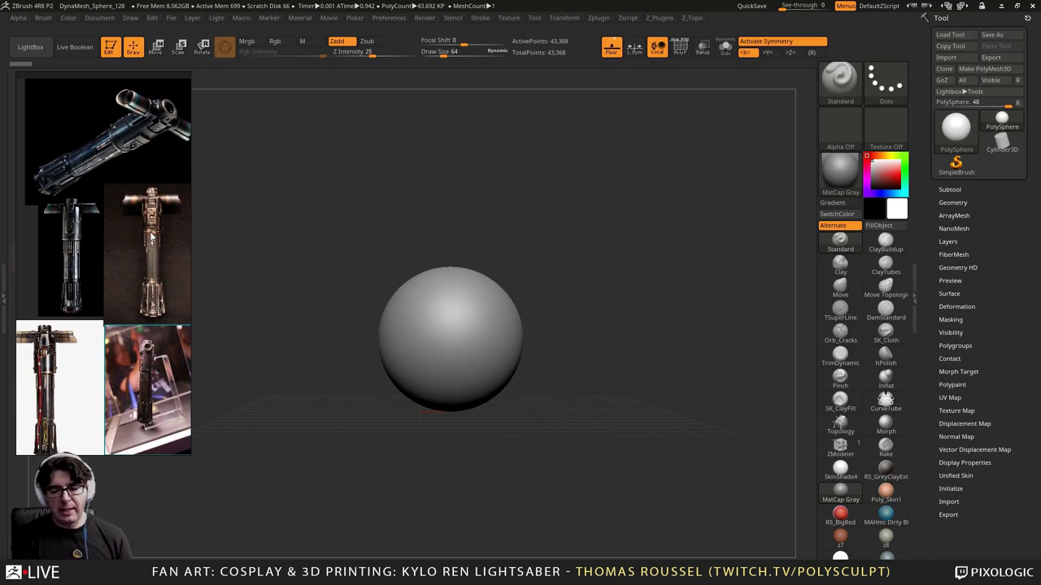
pyautogui.scroll(-2, 136, 153)
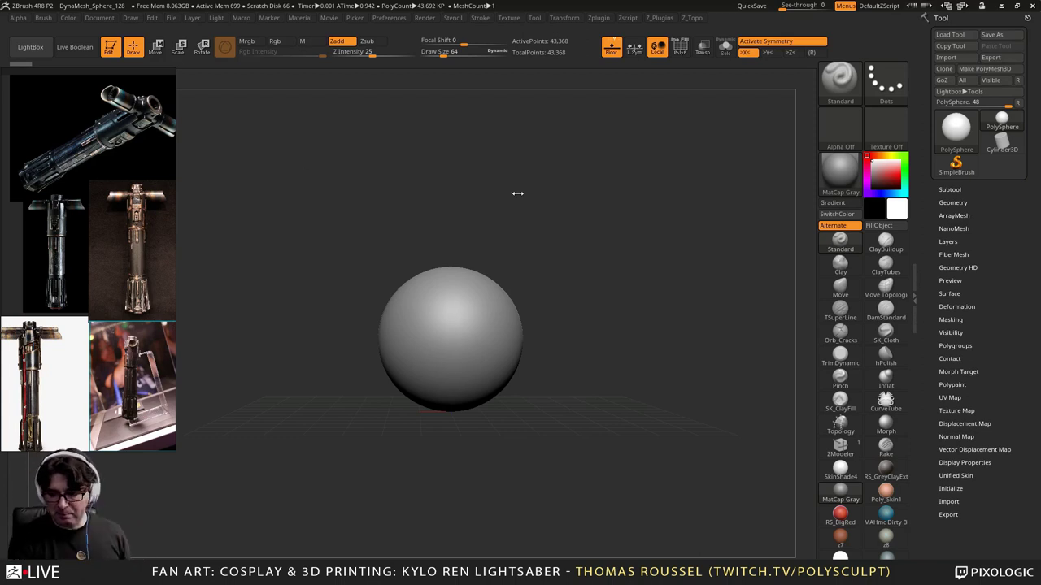
# Step: Load PolyPlane.ZTL from LightBox's ImagePlane tool folder in place of the sphere and frame it in the canvas
pyautogui.click(33, 49)
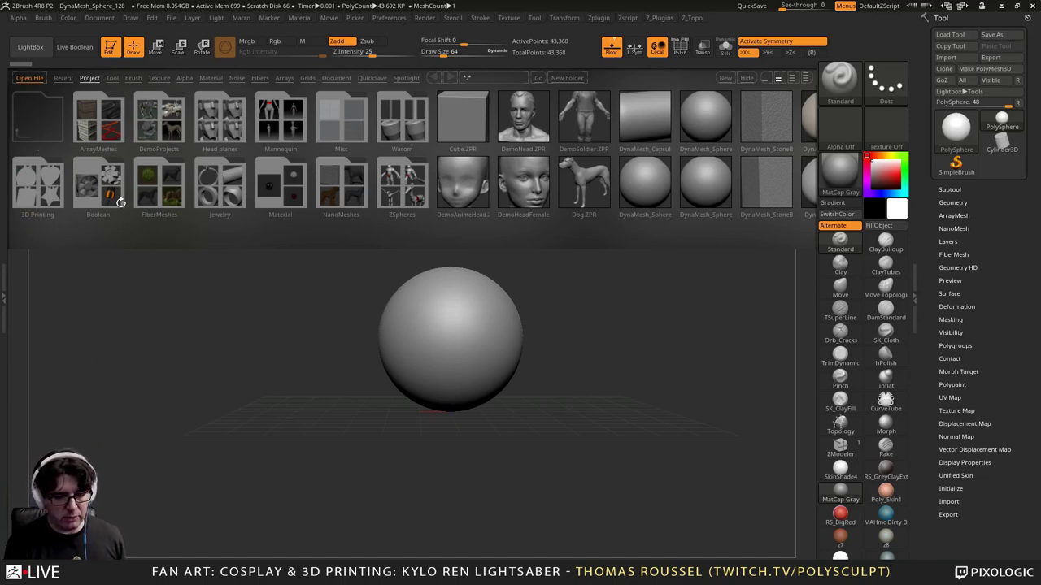
pyautogui.click(112, 77)
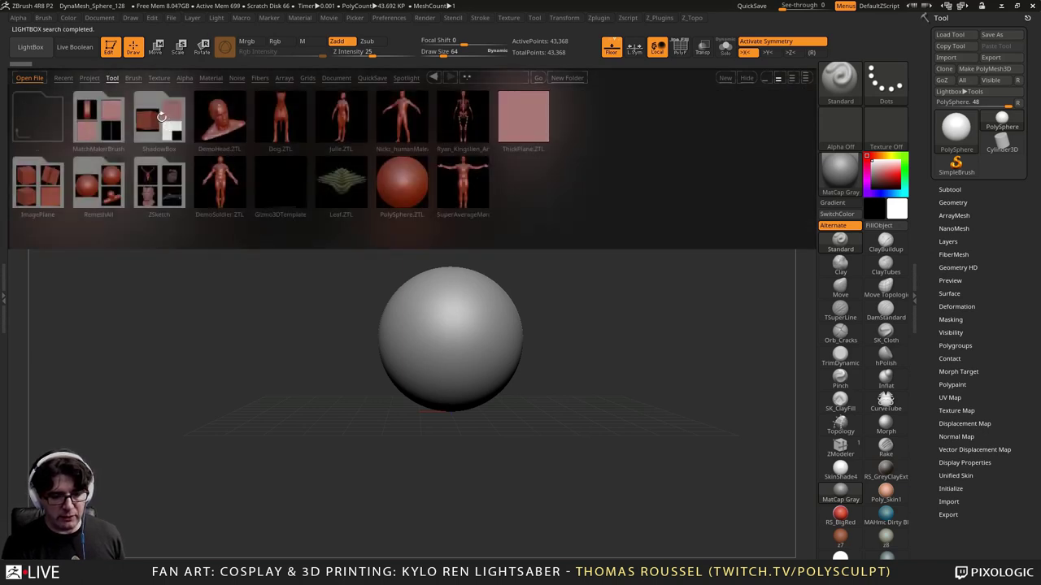
pyautogui.click(99, 130)
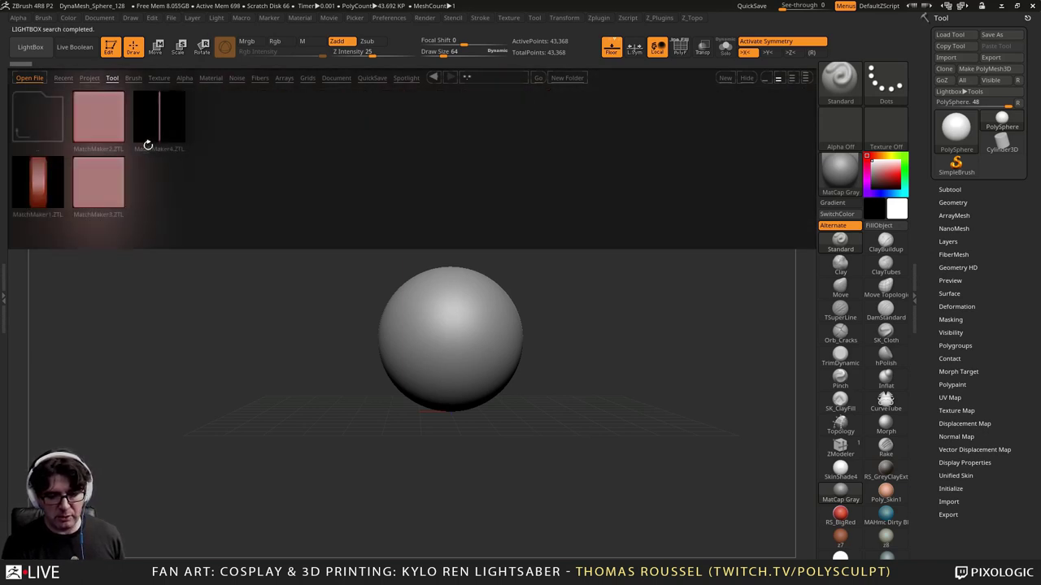
pyautogui.click(113, 79)
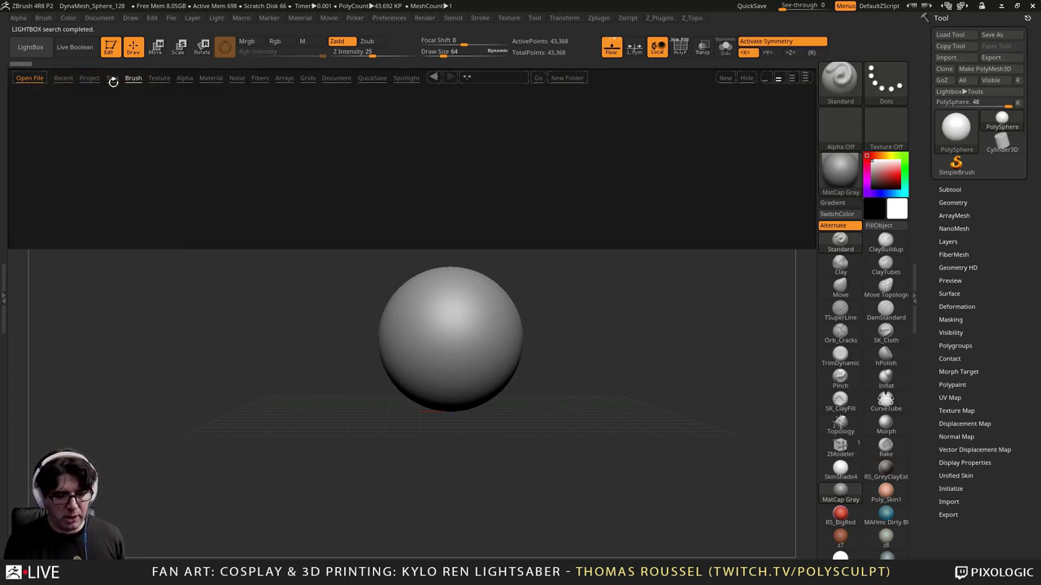
pyautogui.click(37, 192)
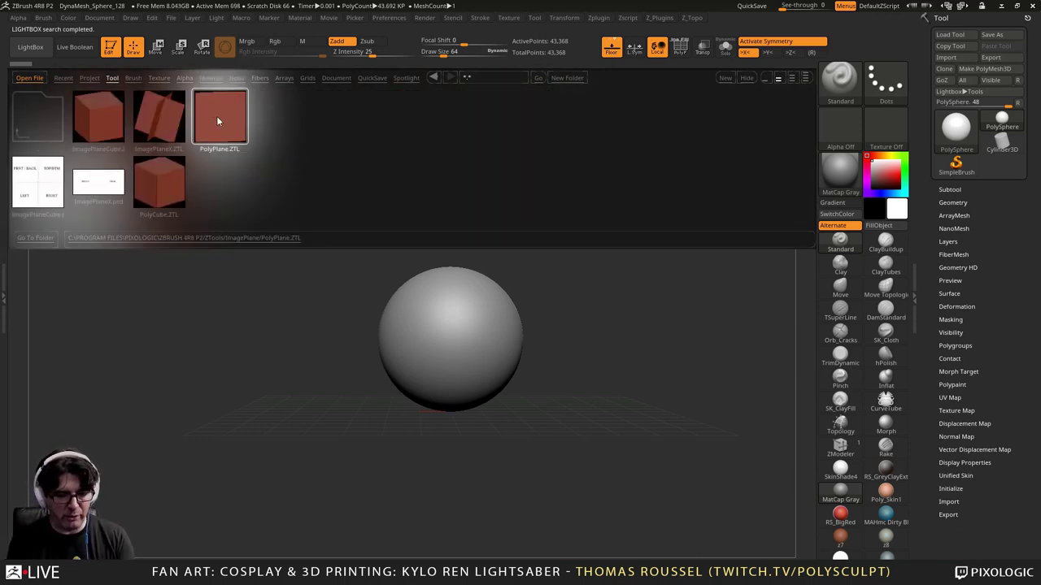
pyautogui.doubleClick(217, 120)
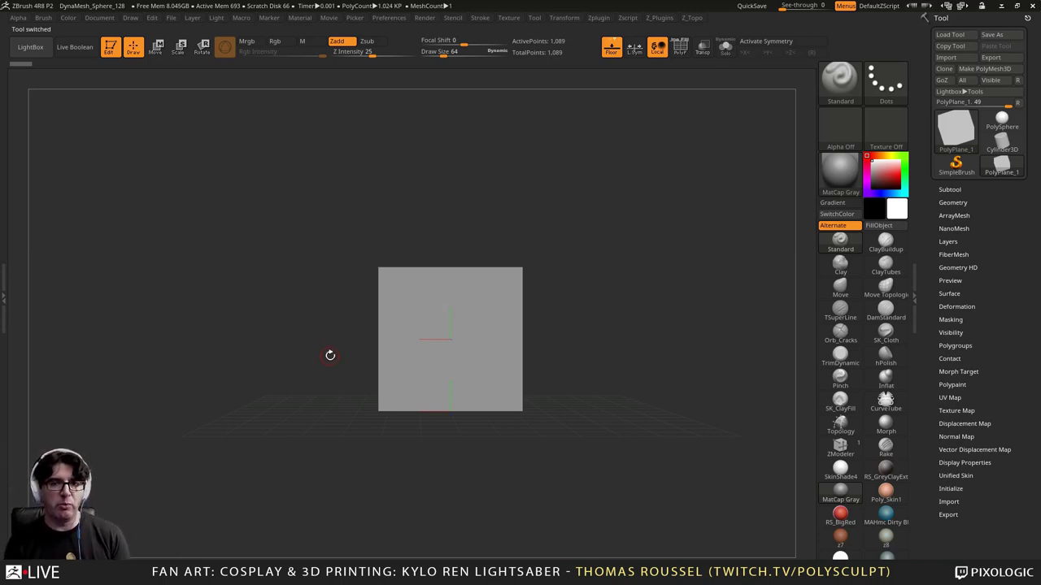
pyautogui.press('f')
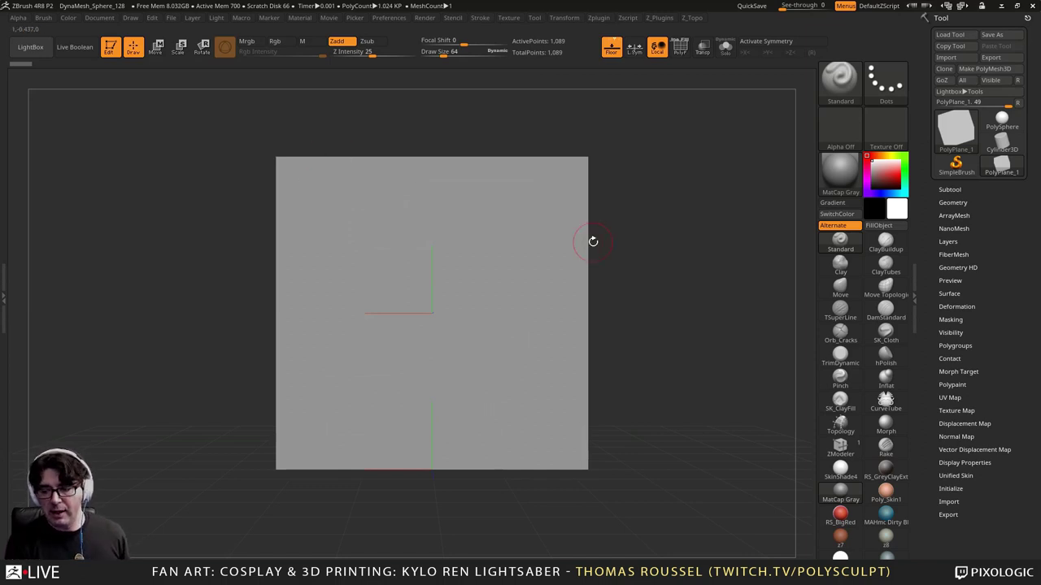
# Step: Set the plane's export scale to 1
pyautogui.click(949, 514)
pyautogui.moveTo(1004, 490); pyautogui.dragTo(1004, 352)
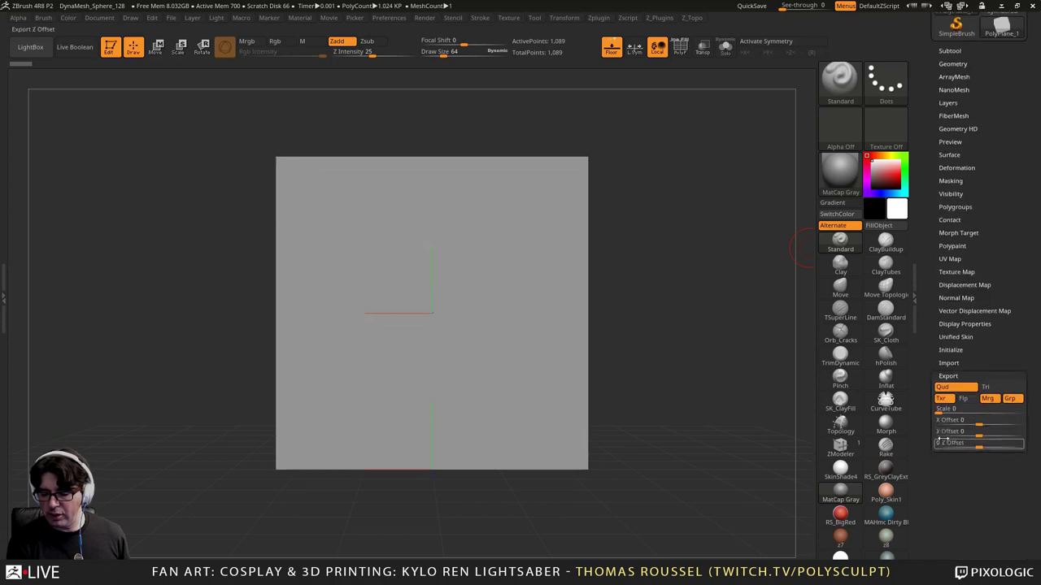
pyautogui.click(939, 411)
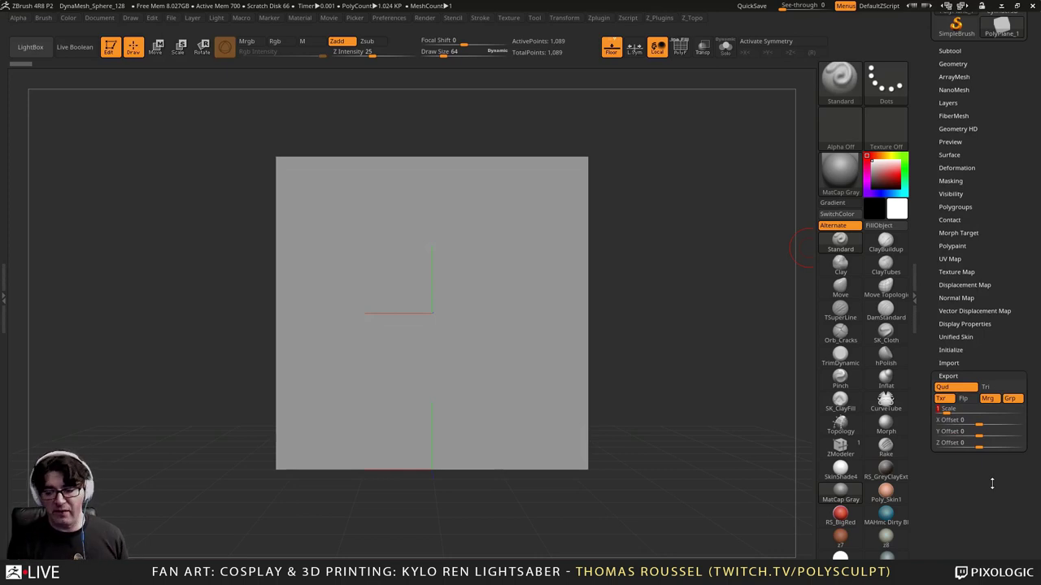
pyautogui.click(960, 376)
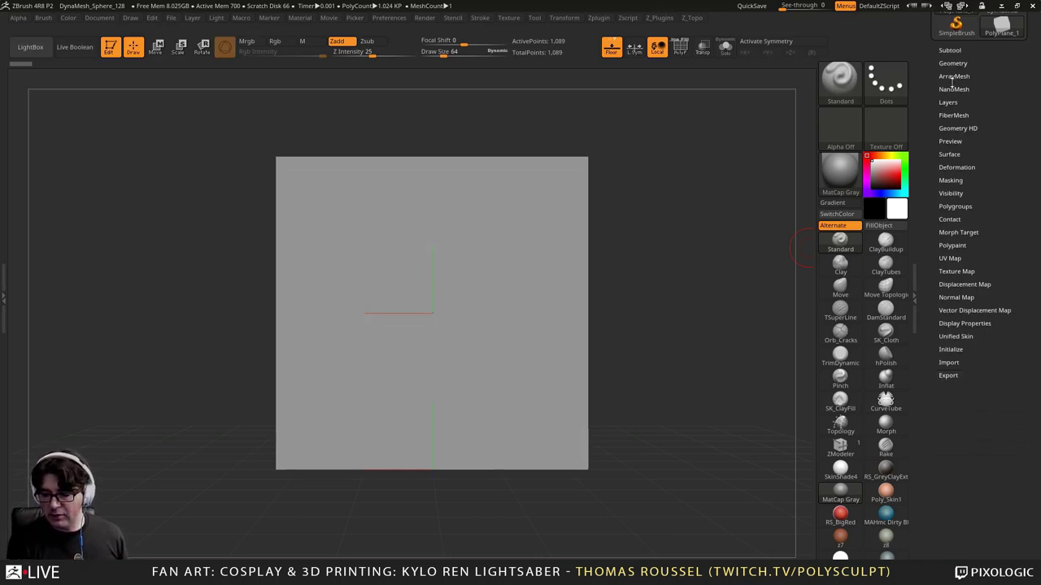
# Step: Review the plane's dimensions in its geometry size settings and set the X size to 1.5
pyautogui.scroll(2, 953, 81)
pyautogui.click(954, 108)
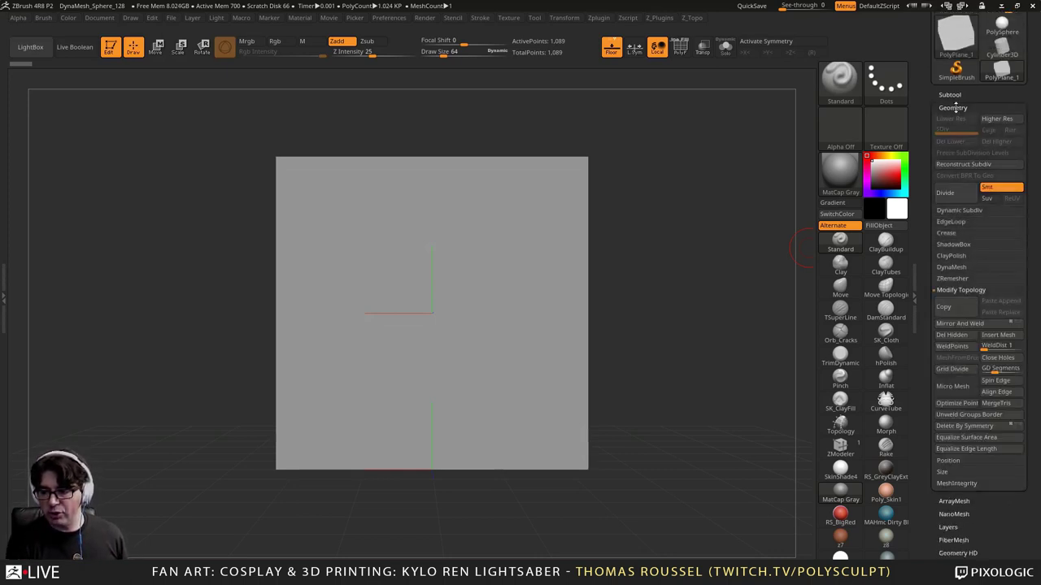
pyautogui.click(945, 473)
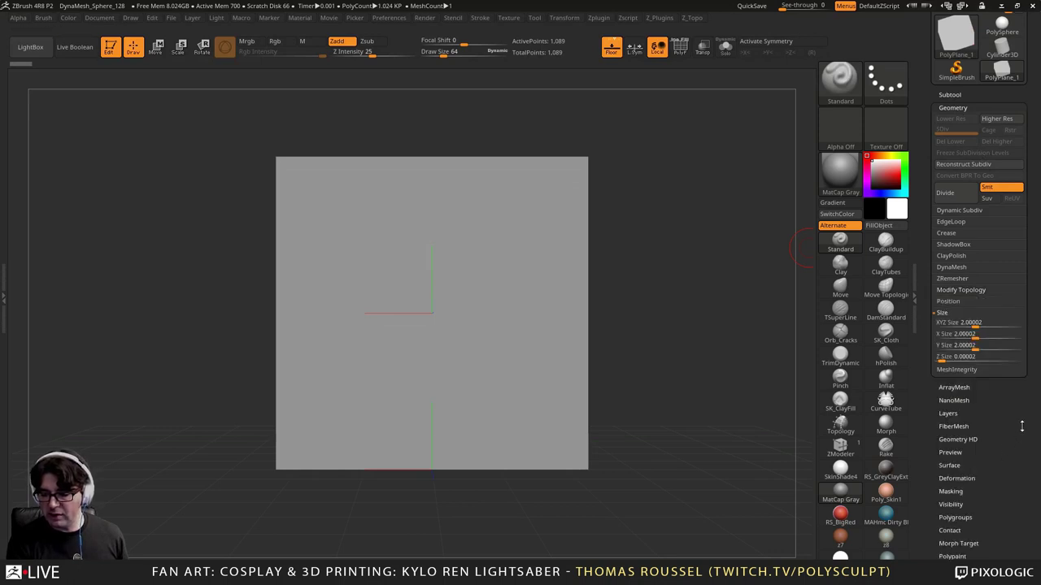
pyautogui.scroll(-1, 1022, 426)
pyautogui.click(981, 341)
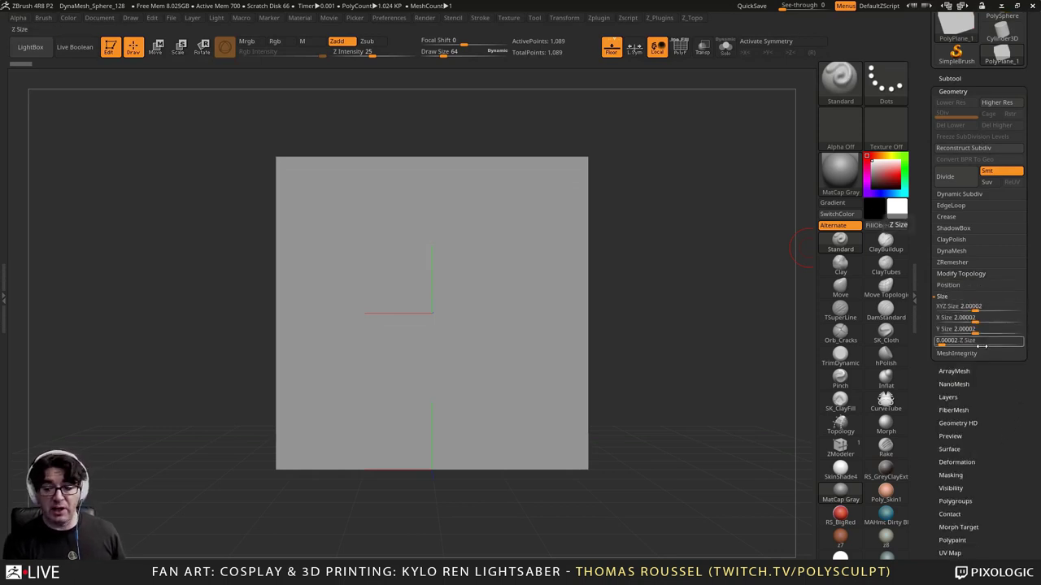
pyautogui.click(970, 306)
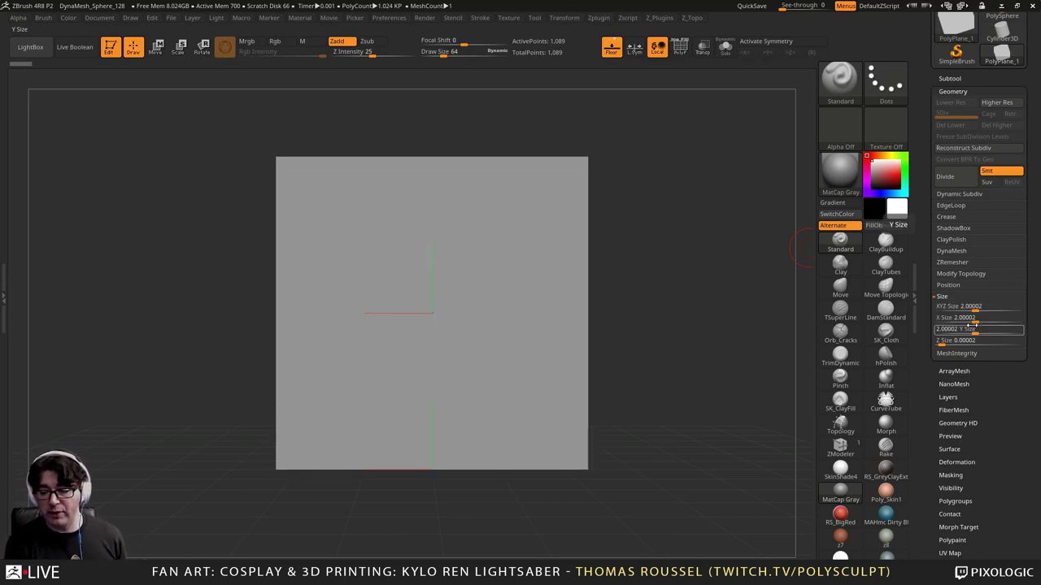
pyautogui.click(963, 318)
pyautogui.click(972, 342)
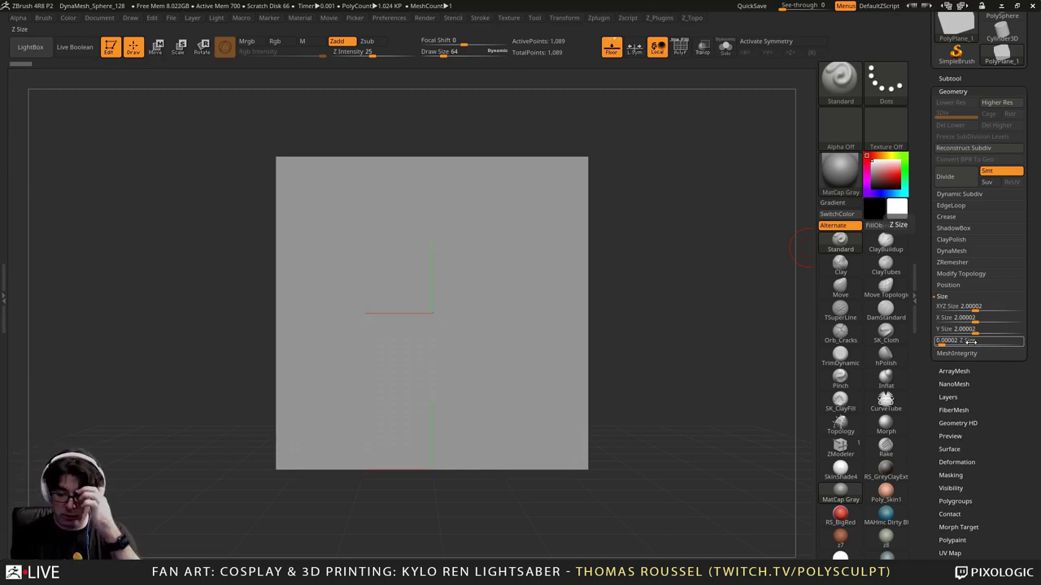
pyautogui.click(966, 318)
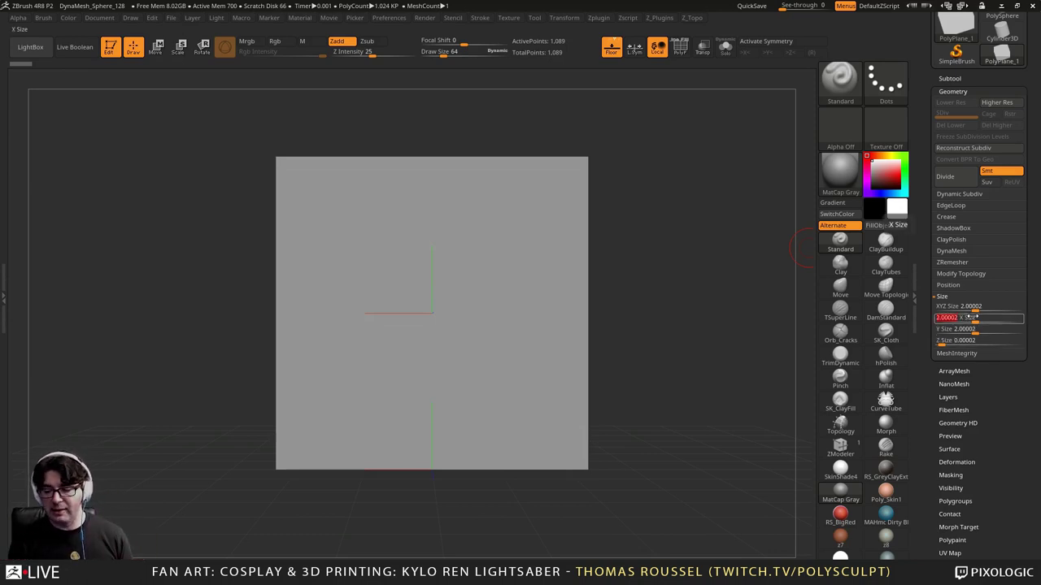
pyautogui.write('1')
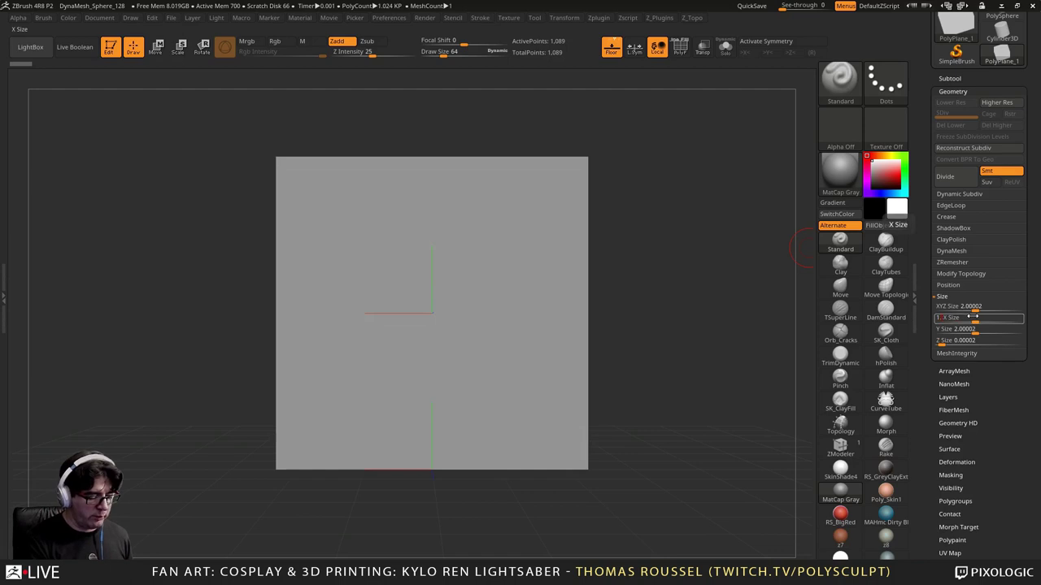
pyautogui.write('.5')
pyautogui.press('Return')
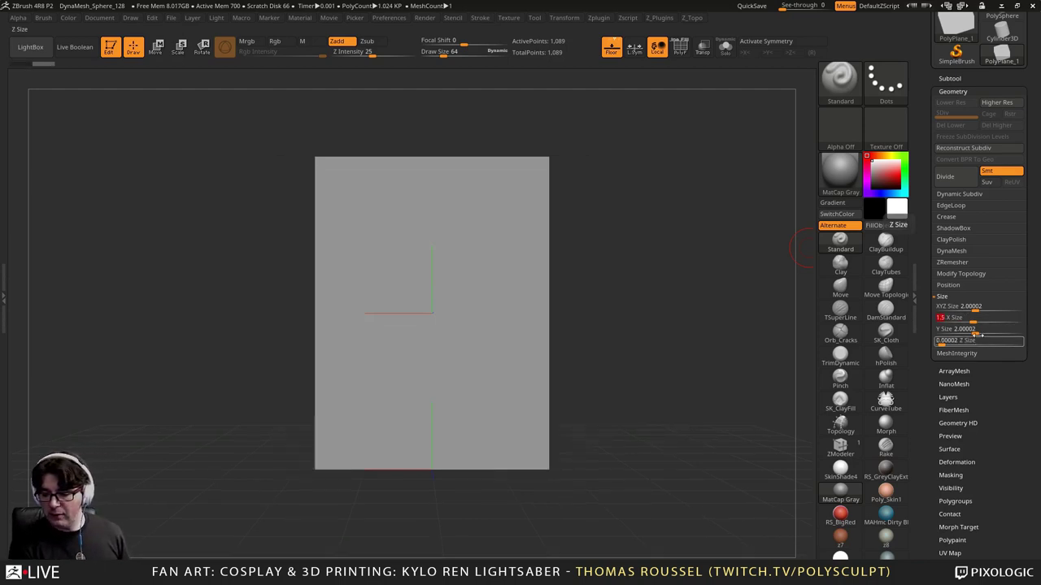
# Step: Set the plane's Y size to 3 and frame the resized plane in the canvas
pyautogui.click(975, 330)
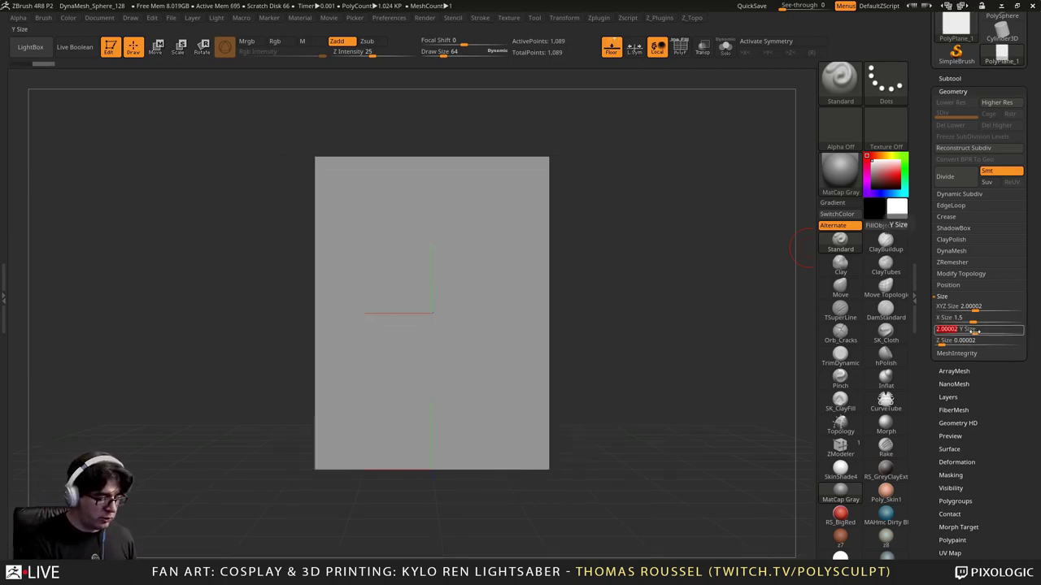
pyautogui.write('3')
pyautogui.press('Return')
pyautogui.press('f')
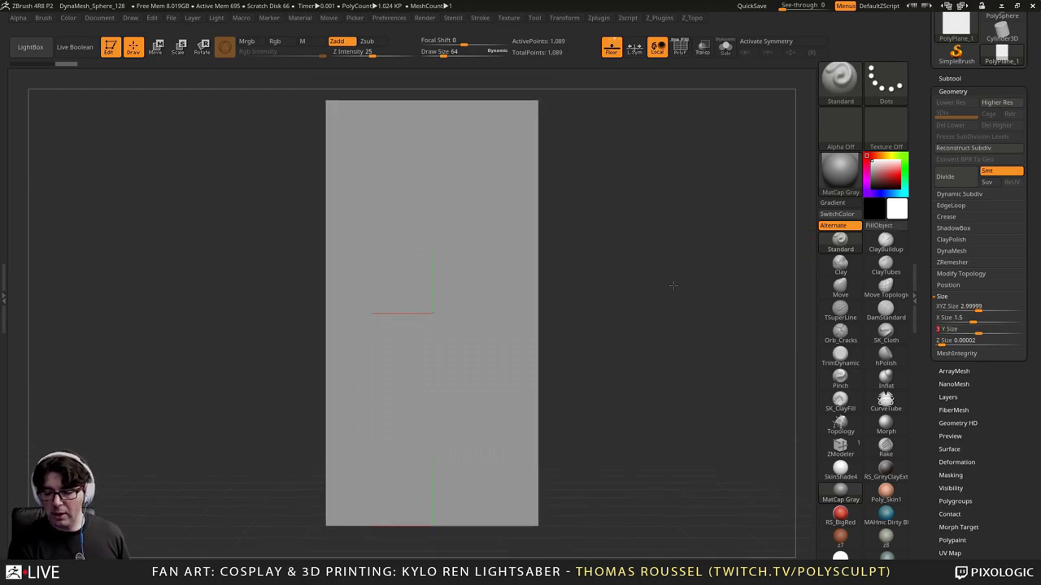
pyautogui.click(948, 341)
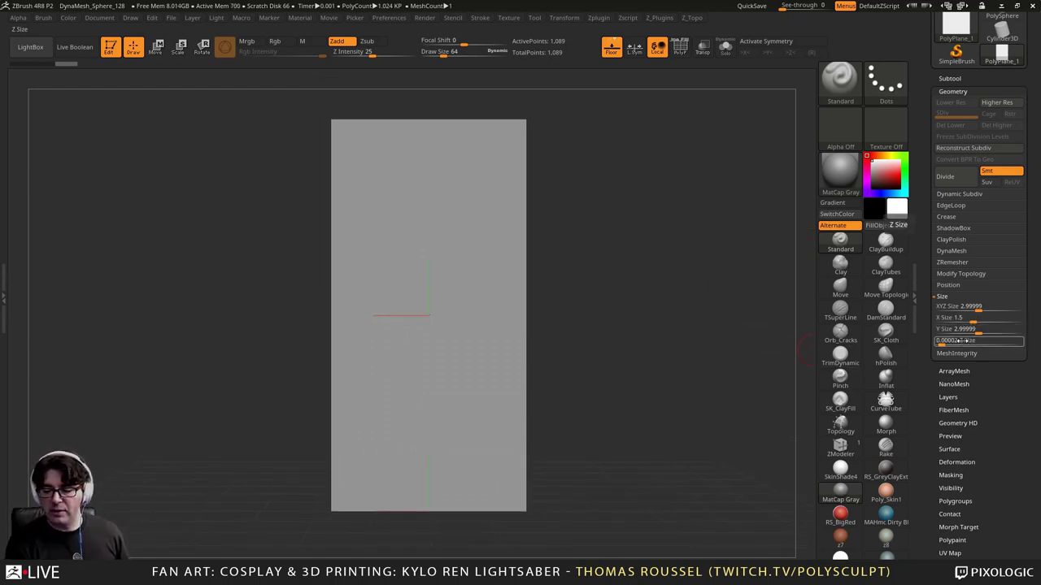
pyautogui.click(960, 329)
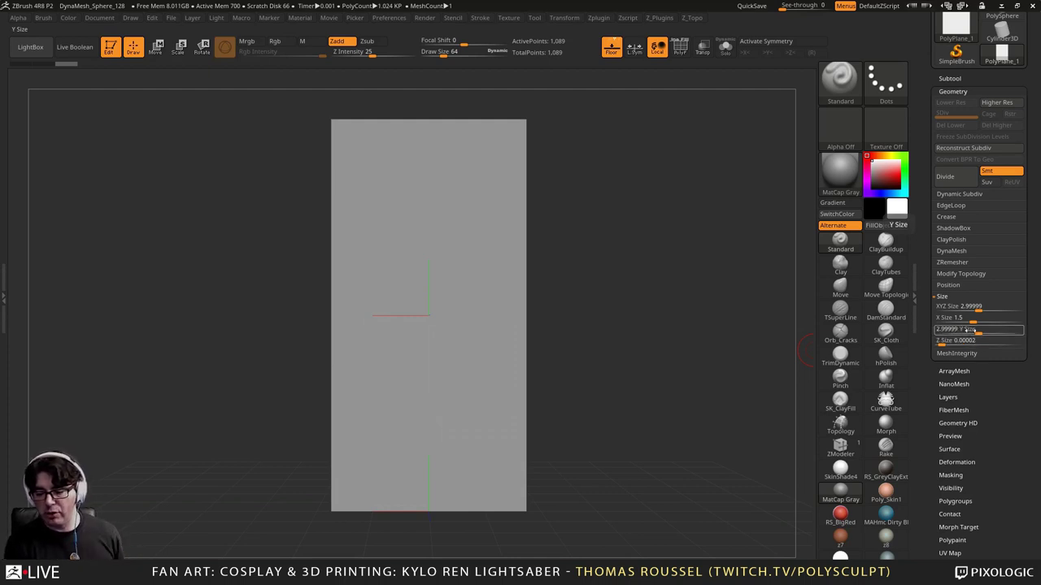
# Step: Confirm the plane's Y size, turn off perspective and reframe the plane in the canvas
pyautogui.press('Return')
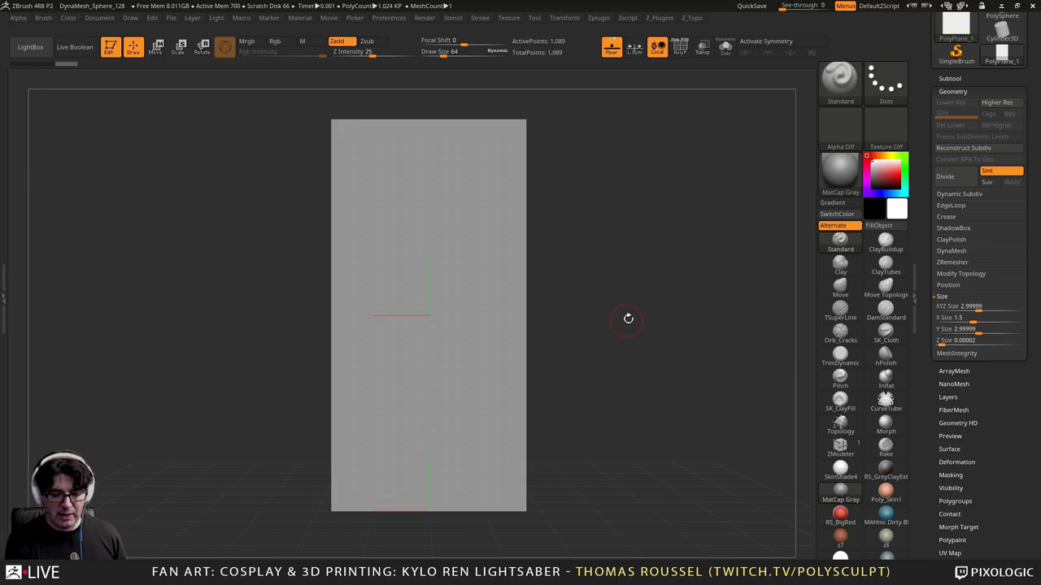
pyautogui.press('p')
pyautogui.moveTo(630, 336)
pyautogui.keyDown('alt'); pyautogui.mouseDown()
pyautogui.moveTo(614, 328)
pyautogui.moveTo(637, 338)
pyautogui.mouseUp(); pyautogui.keyUp('alt')
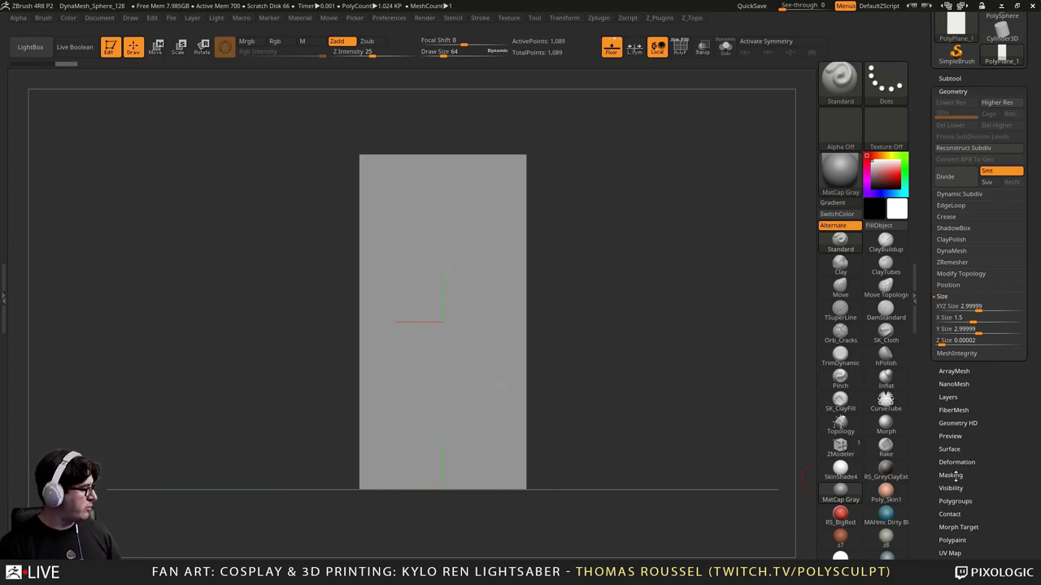
# Step: Import _ref_front2 from the References folder of Z_KyloRen_Lightsaber on PixoData (H:) as the plane's texture map
pyautogui.scroll(-5, 1002, 326)
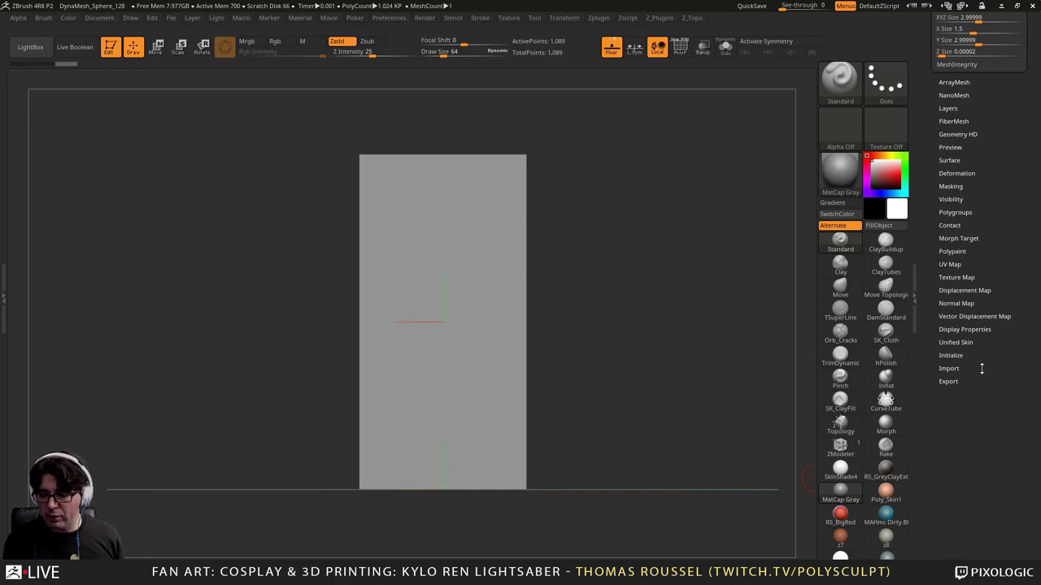
pyautogui.click(956, 277)
pyautogui.scroll(5, 992, 244)
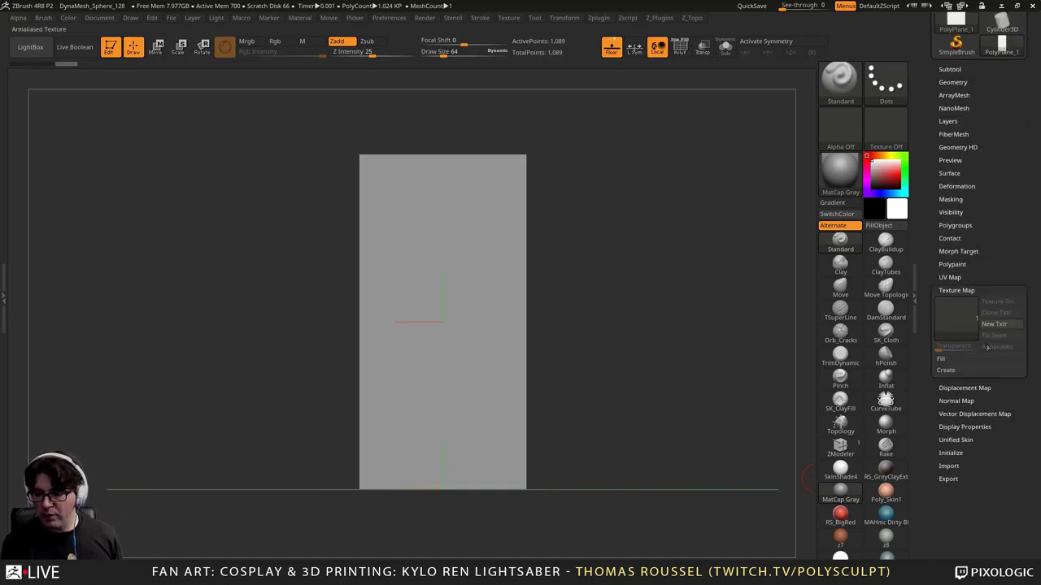
pyautogui.click(956, 318)
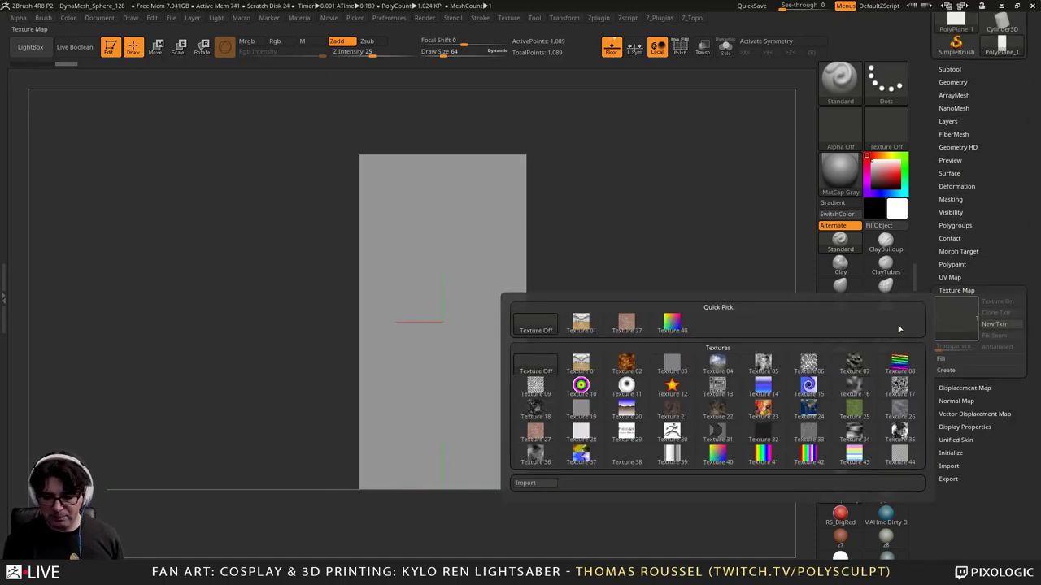
pyautogui.click(524, 483)
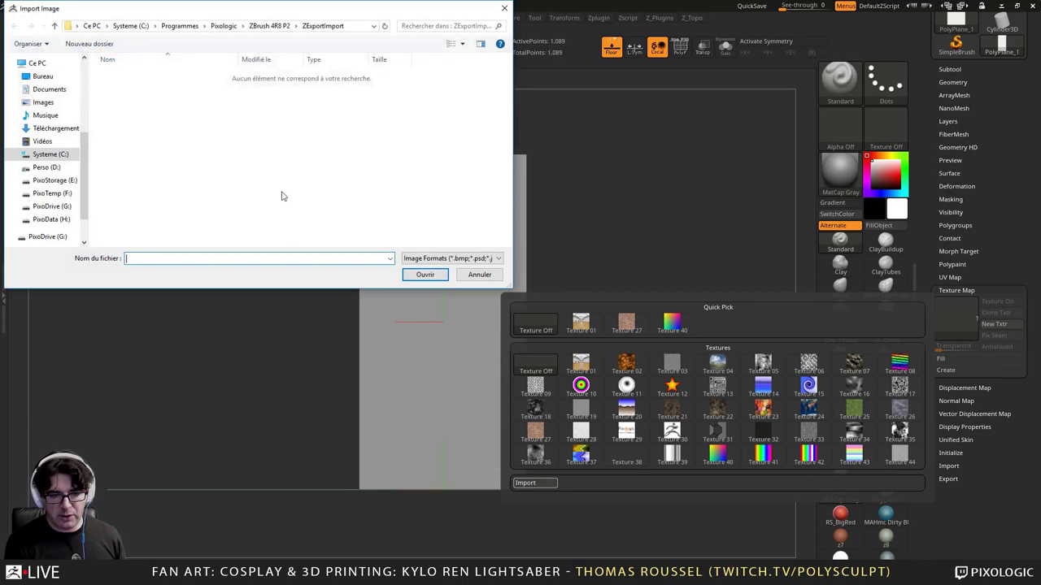
pyautogui.scroll(-1, 57, 204)
pyautogui.click(51, 189)
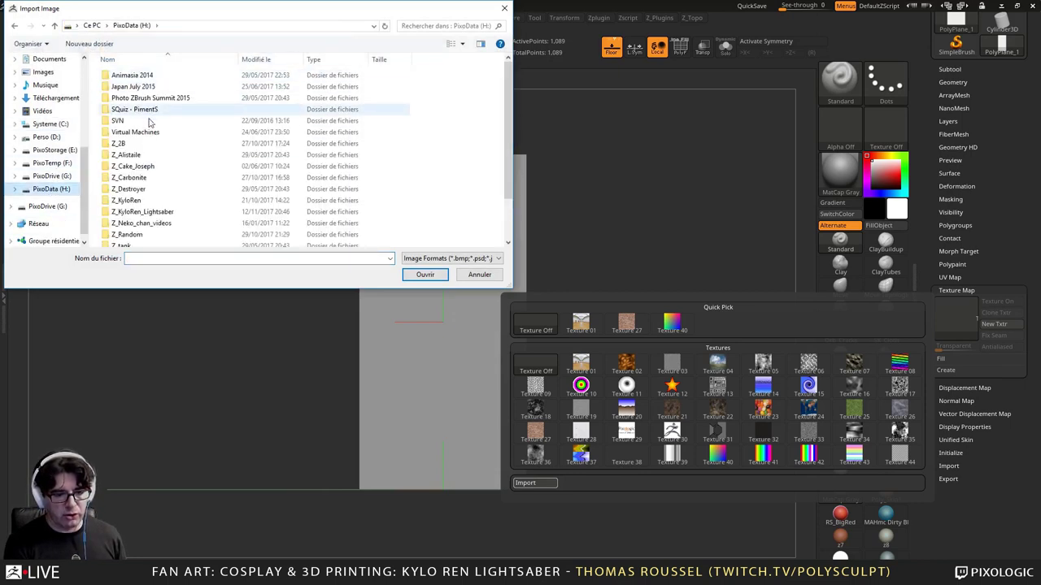
pyautogui.doubleClick(138, 216)
pyautogui.doubleClick(129, 75)
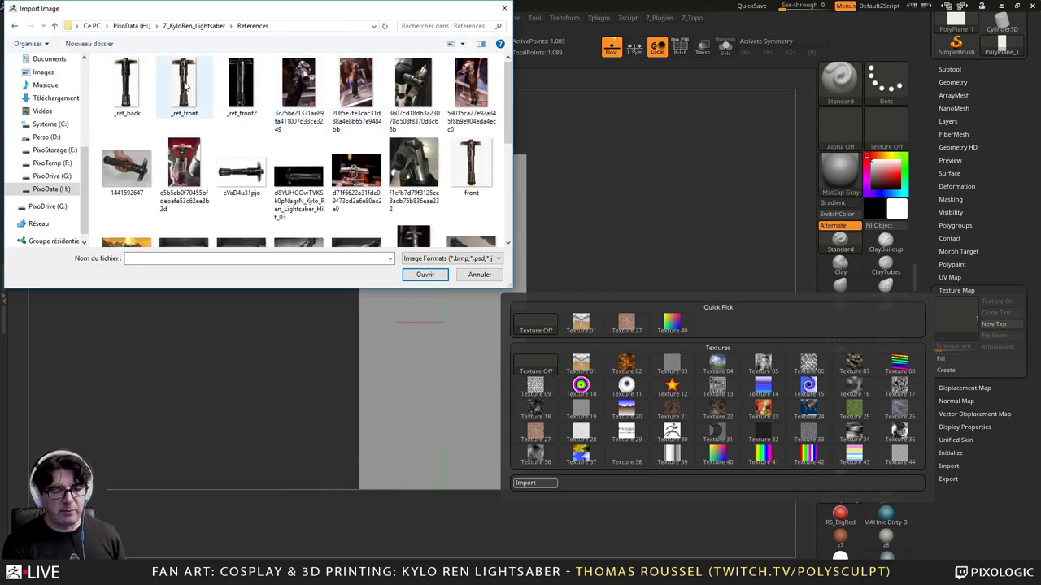
pyautogui.click(186, 86)
pyautogui.click(239, 88)
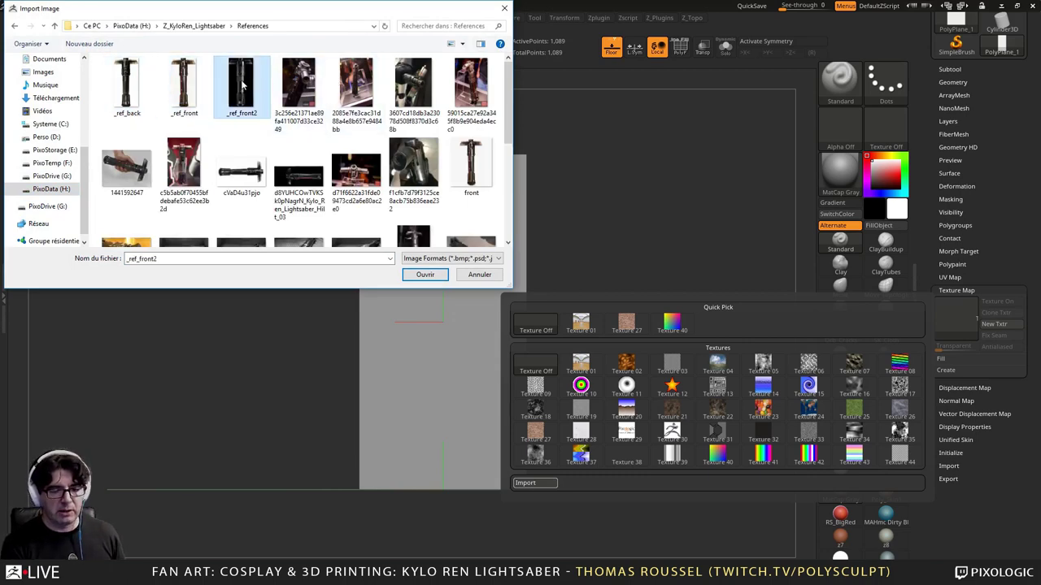
pyautogui.doubleClick(242, 86)
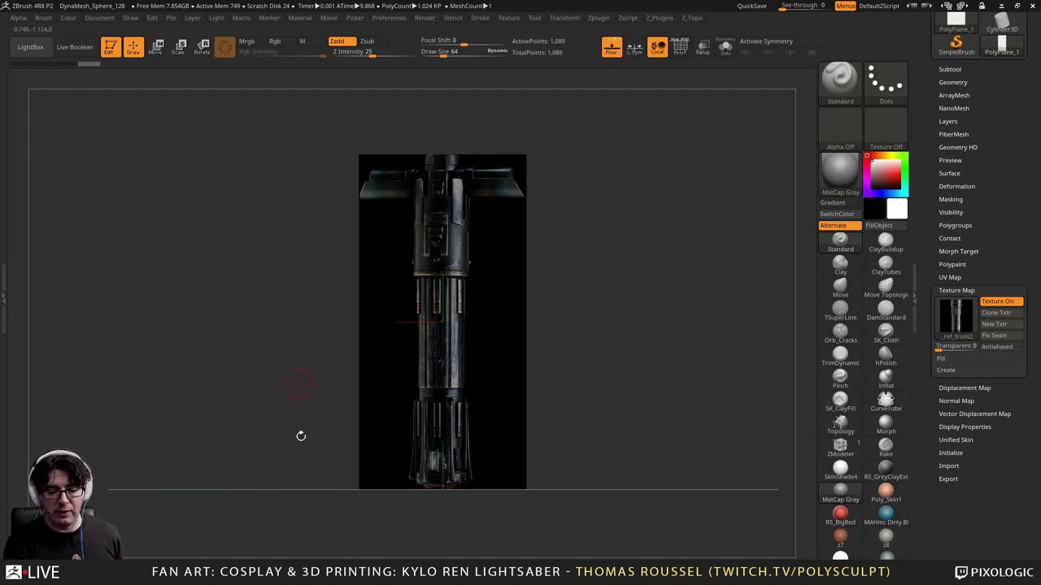
# Step: Replace the plane's texture map with the _ref_front image and enlarge the plane in the canvas
pyautogui.click(963, 325)
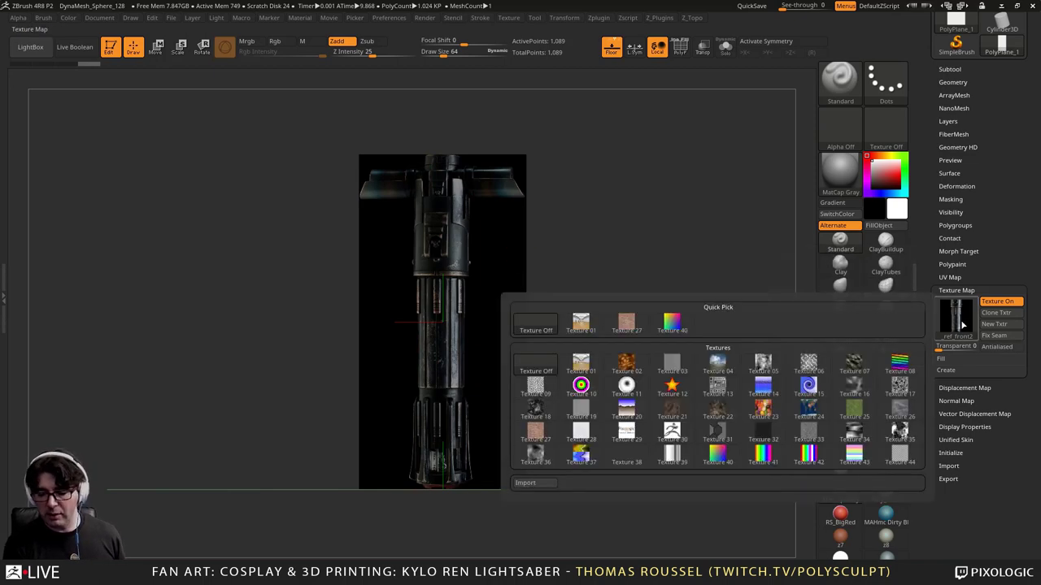
pyautogui.click(529, 485)
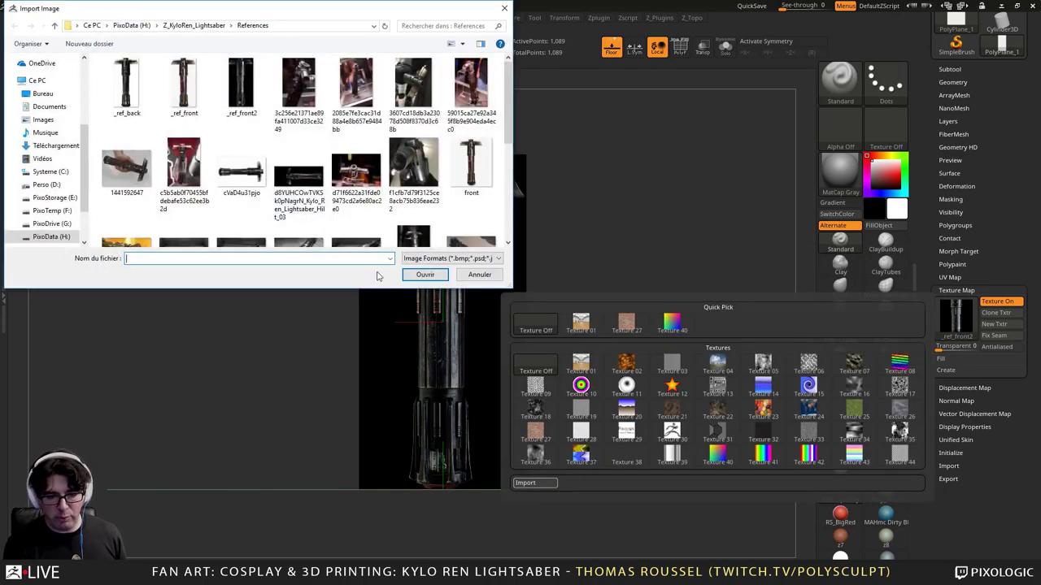
pyautogui.doubleClick(185, 90)
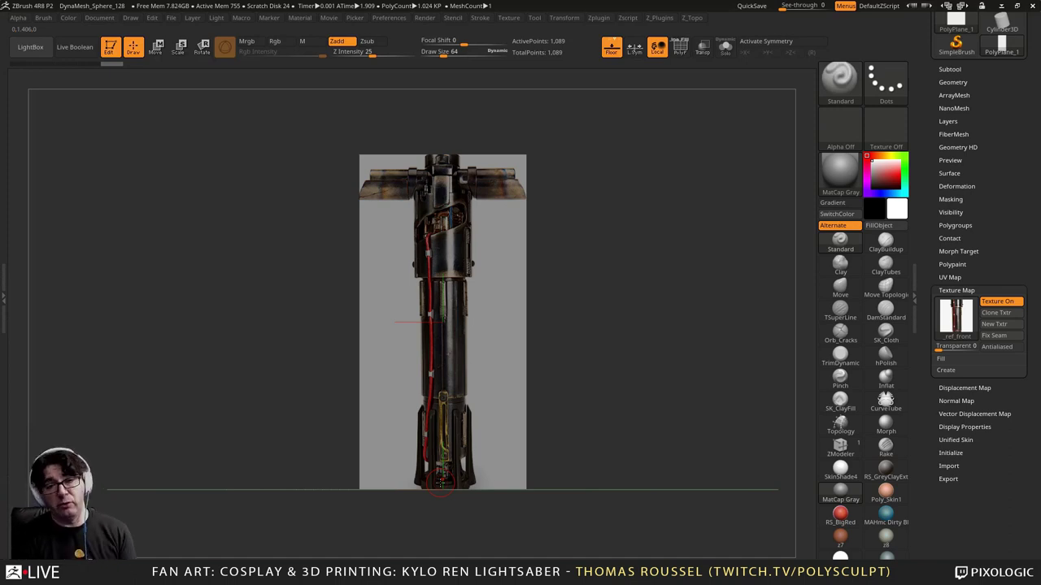
pyautogui.keyDown('ctrl'); pyautogui.moveTo(594, 294); pyautogui.dragTo(633, 304, button='right'); pyautogui.keyUp('ctrl')
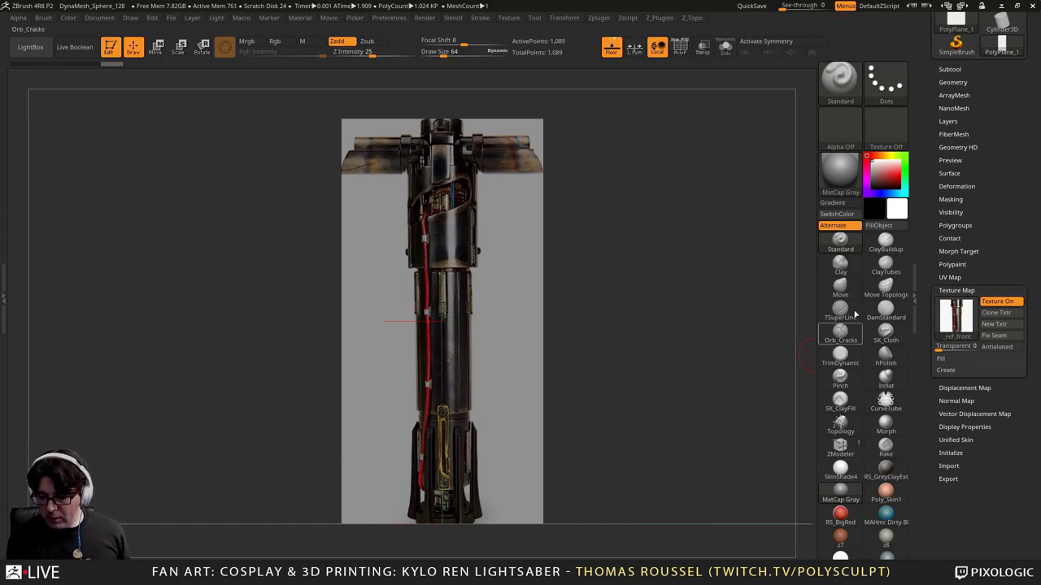
# Step: Show the textured plane with the Flat Color material and set the brush to paint material only (M)
pyautogui.click(840, 556)
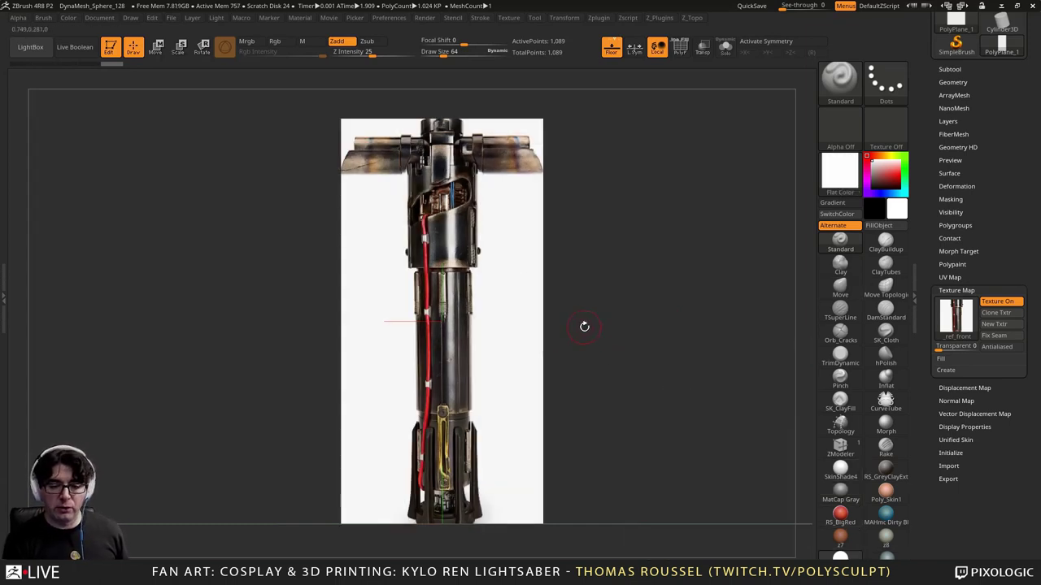
pyautogui.keyDown('alt'); pyautogui.moveTo(656, 276); pyautogui.dragTo(638, 266); pyautogui.keyUp('alt')
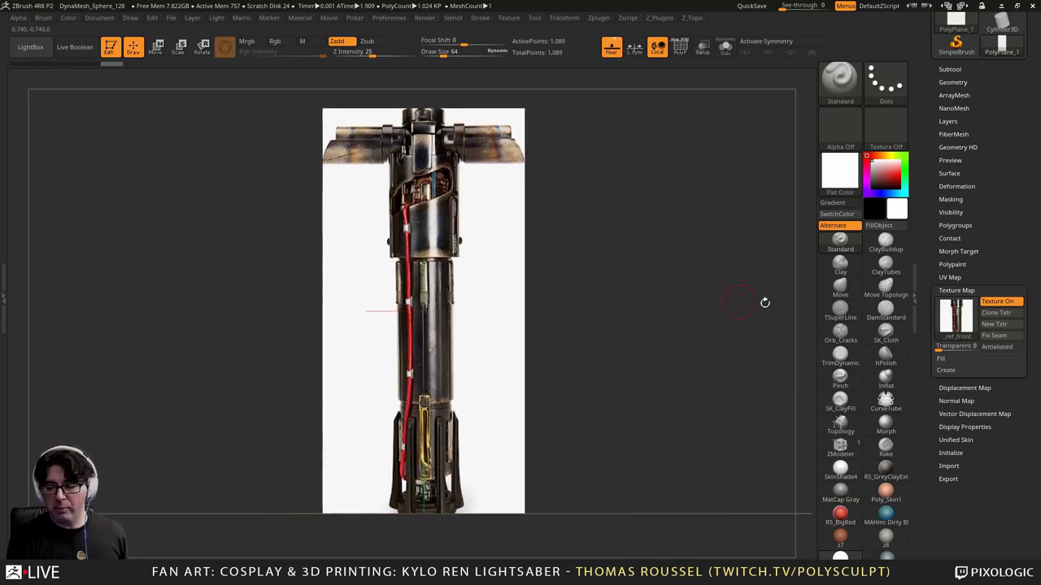
pyautogui.click(305, 43)
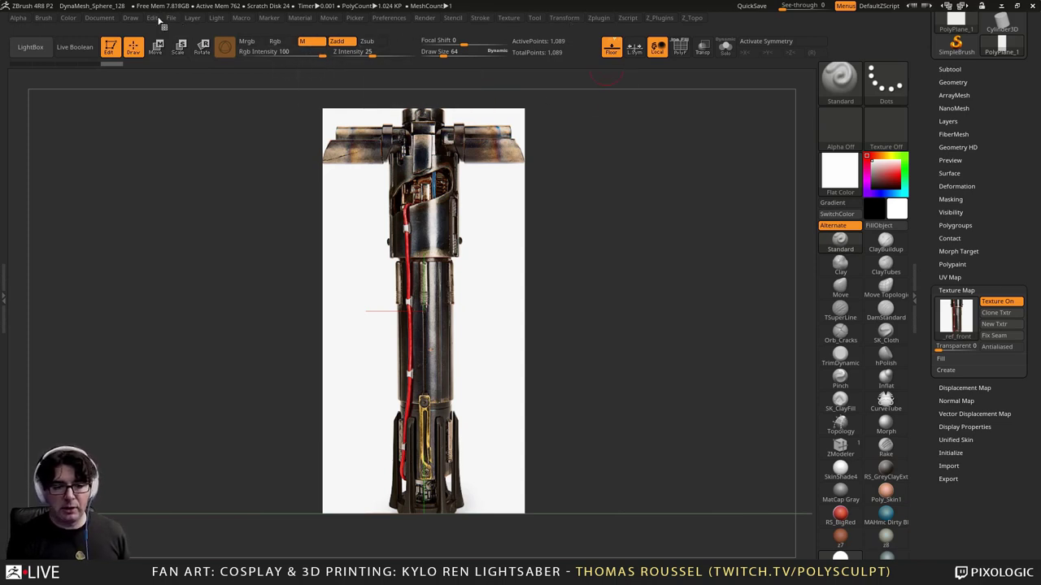
pyautogui.click(130, 19)
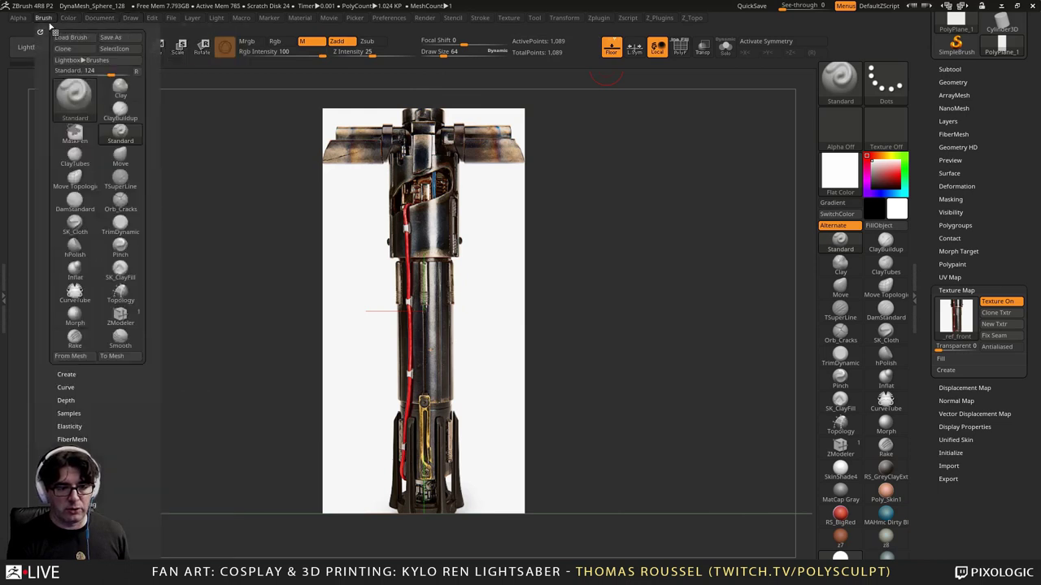
pyautogui.moveTo(67, 21)
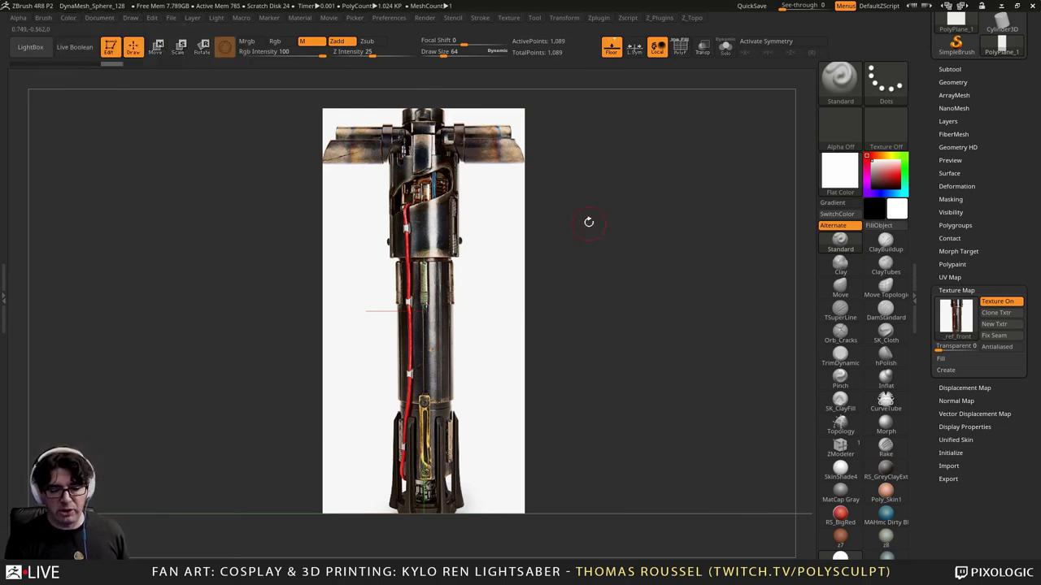
# Step: Compare MatCap Gray with Flat Color on the reference plane and turn off Zadd
pyautogui.click(839, 491)
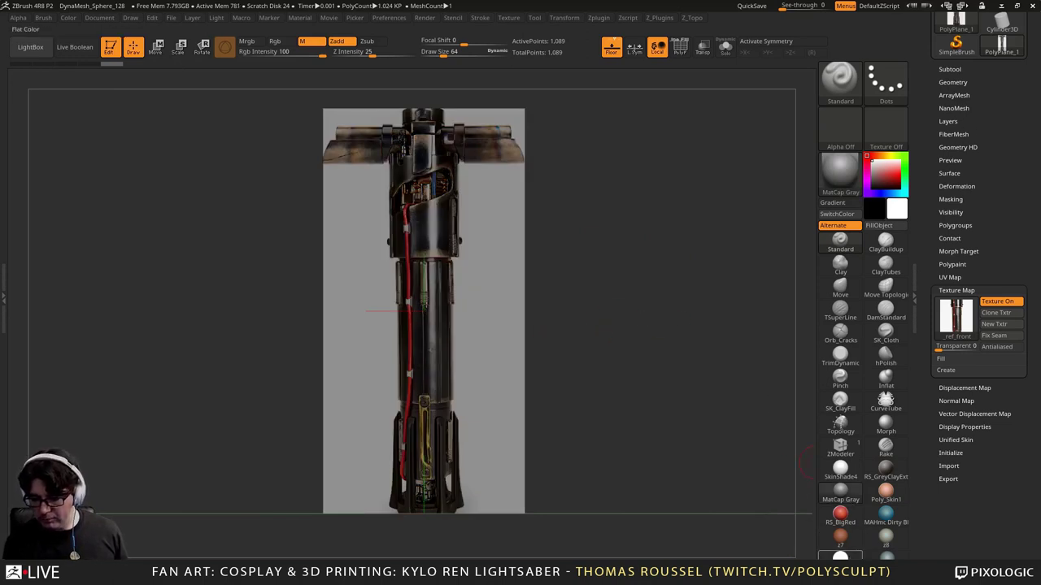
pyautogui.click(839, 554)
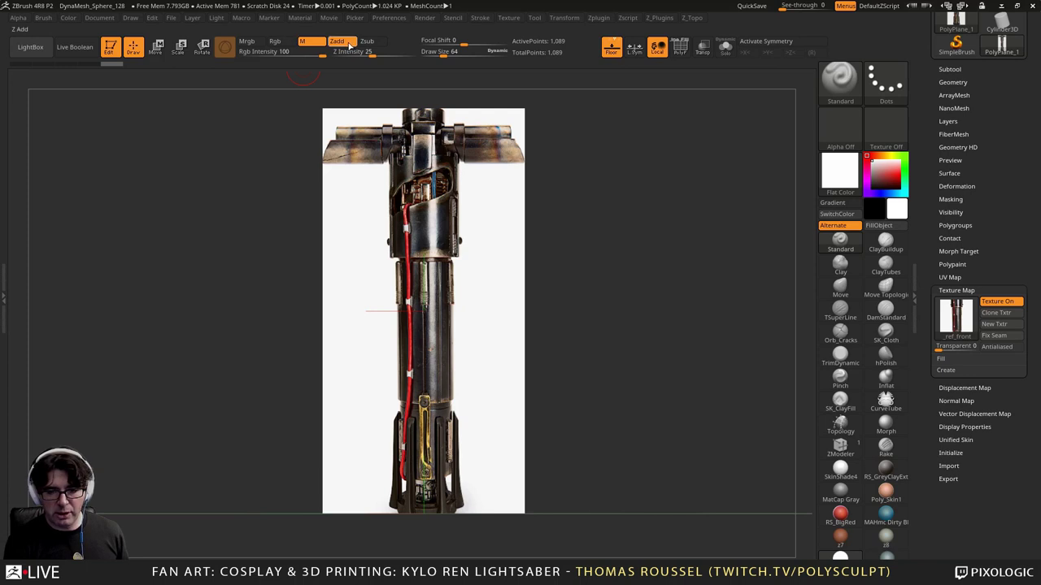
pyautogui.click(86, 18)
pyautogui.click(70, 18)
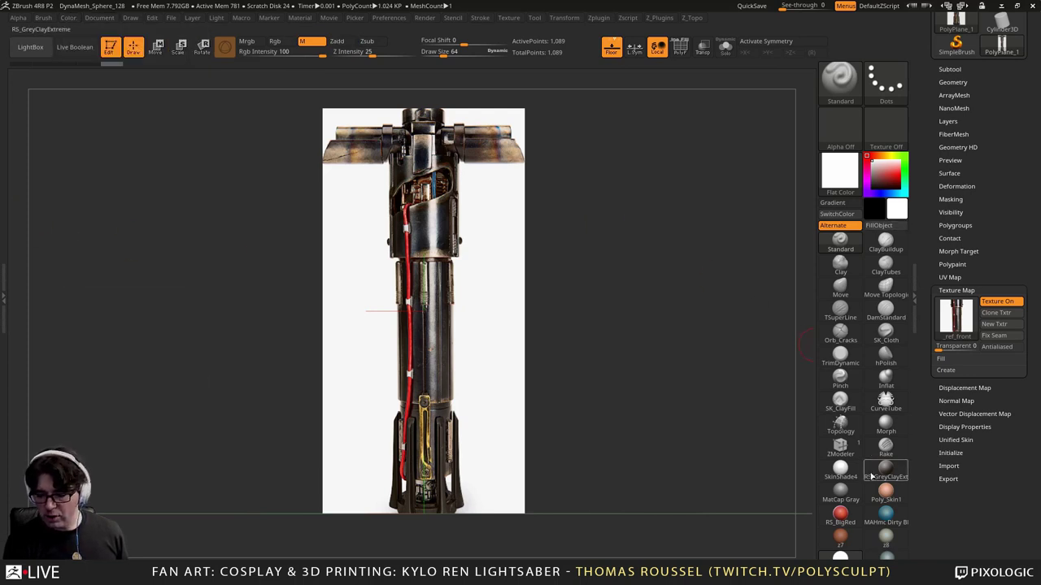
# Step: Try the RS_GreyClayExtreme, Poly_Skin1 and SkinShade4 materials on the reference plane
pyautogui.click(886, 470)
pyautogui.click(885, 491)
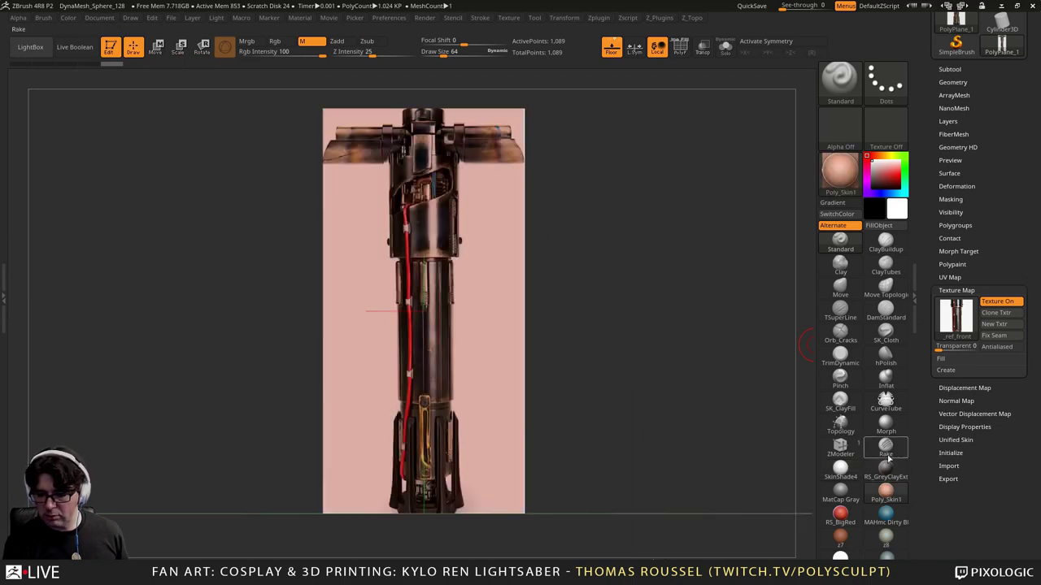
pyautogui.click(842, 469)
pyautogui.moveTo(627, 336); pyautogui.dragTo(716, 341)
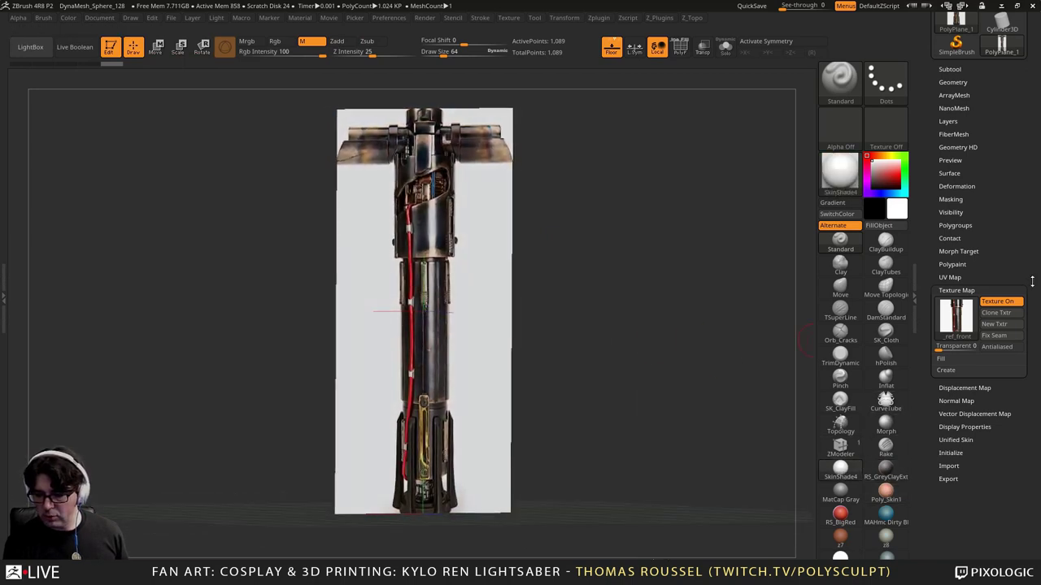
# Step: Open the plane's subtool list and return the plane to a straight front view
pyautogui.moveTo(727, 300)
pyautogui.keyDown('shift'); pyautogui.mouseDown()
pyautogui.moveTo(693, 294)
pyautogui.moveTo(662, 240)
pyautogui.moveTo(694, 266)
pyautogui.mouseUp(); pyautogui.keyUp('shift')
pyautogui.moveTo(1030, 115); pyautogui.dragTo(1031, 177)
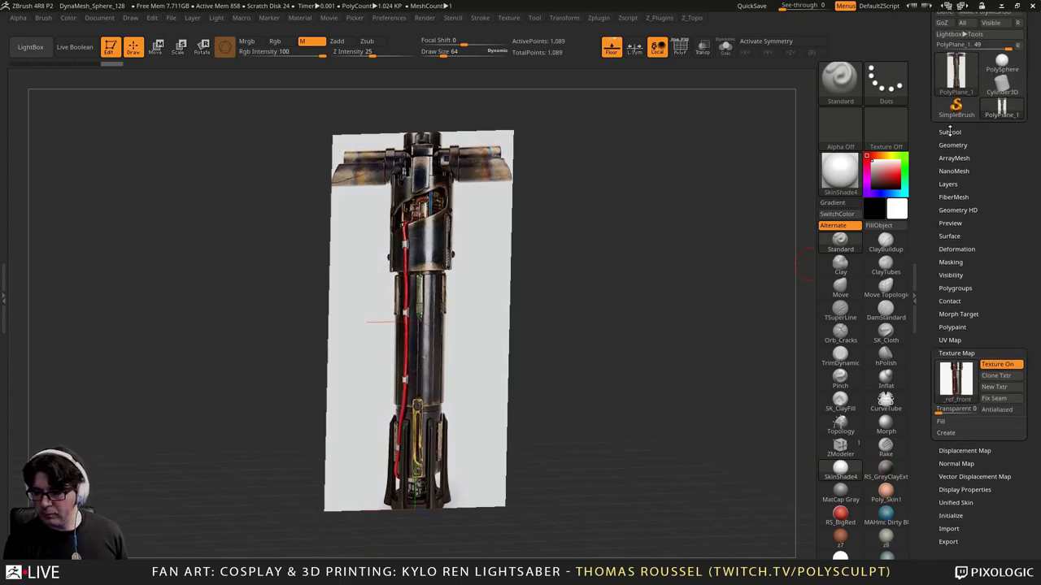
pyautogui.click(952, 132)
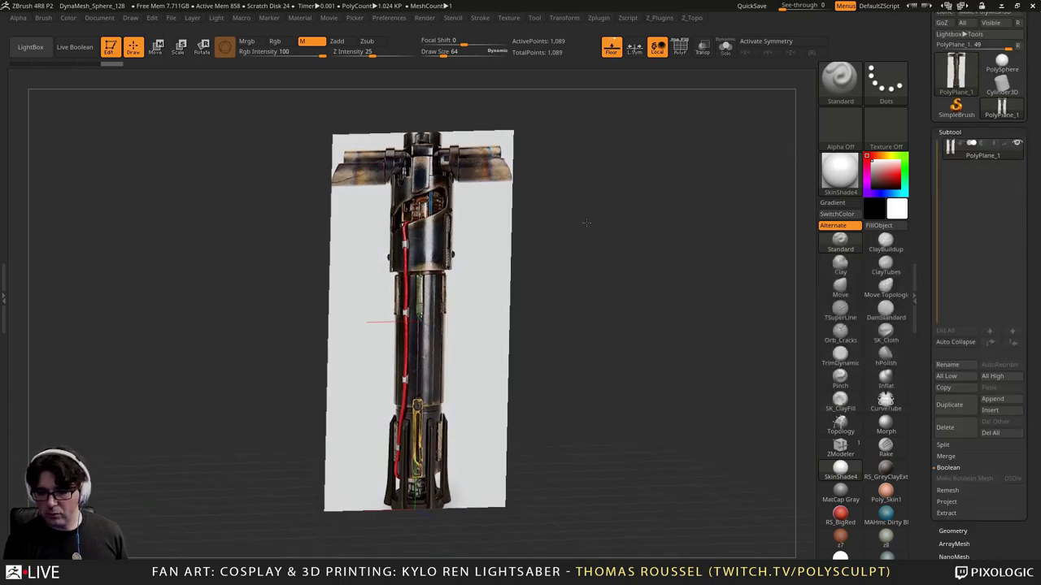
pyautogui.keyDown('shift'); pyautogui.moveTo(585, 226); pyautogui.dragTo(681, 266); pyautogui.keyUp('shift')
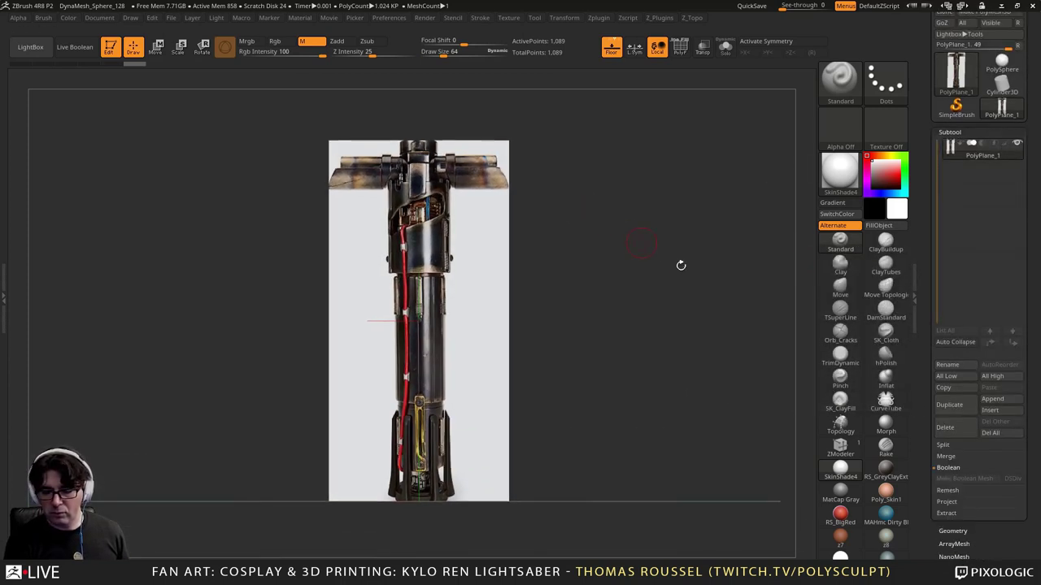
# Step: Apply the MatCap Gray material to the reference plane and reframe it in the canvas
pyautogui.click(840, 496)
pyautogui.moveTo(604, 378)
pyautogui.keyDown('alt'); pyautogui.mouseDown()
pyautogui.moveTo(627, 367)
pyautogui.moveTo(646, 306)
pyautogui.moveTo(672, 313)
pyautogui.moveTo(644, 321)
pyautogui.mouseUp(); pyautogui.keyUp('alt')
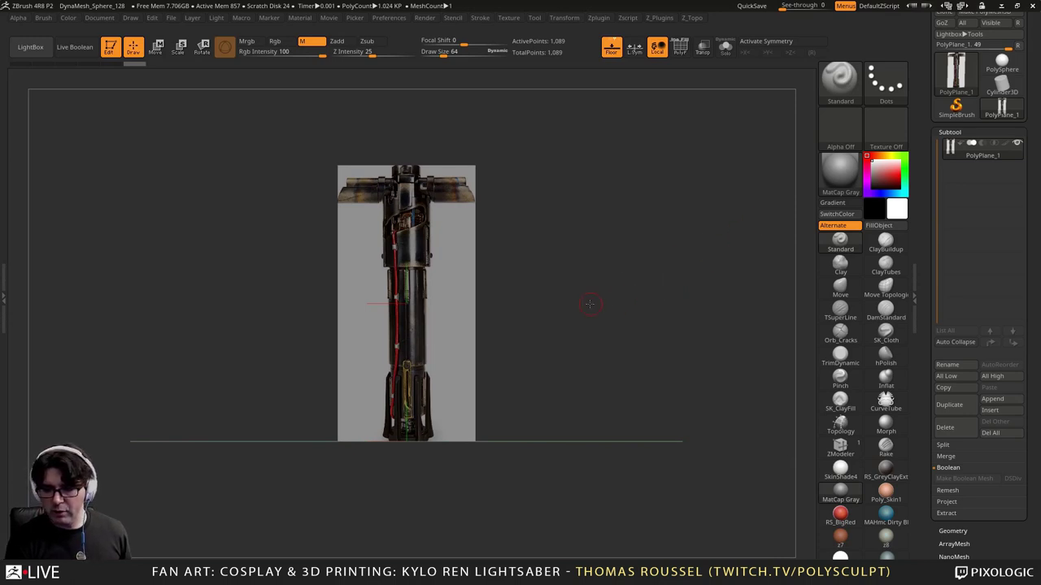
pyautogui.keyDown('alt'); pyautogui.moveTo(599, 301); pyautogui.dragTo(615, 318); pyautogui.keyUp('alt')
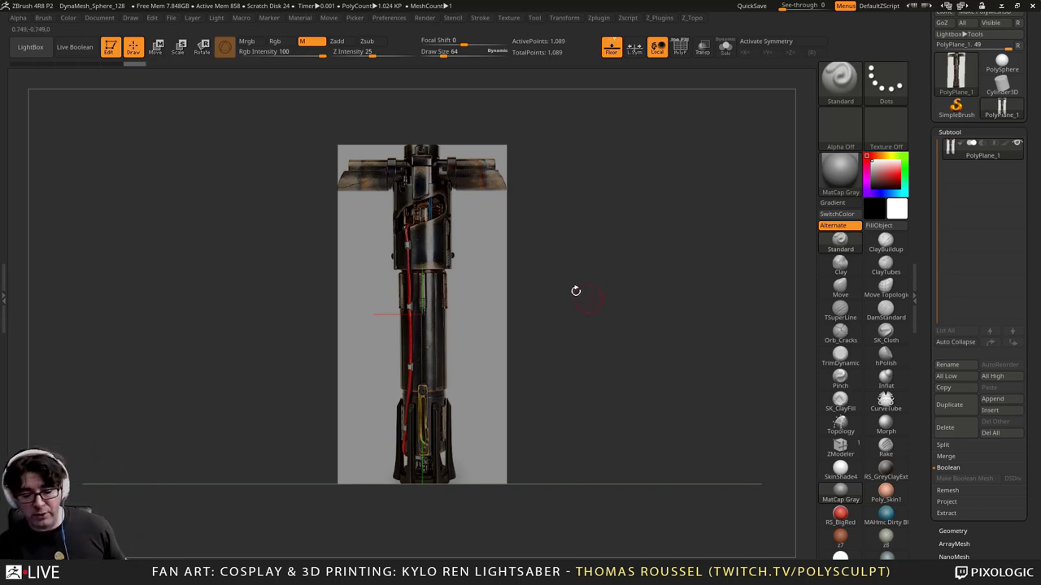
# Step: Examine the hilt reference up close, from the crossguard and wiring opening down the grip to the finned base
pyautogui.keyDown('alt'); pyautogui.moveTo(576, 290); pyautogui.dragTo(615, 330); pyautogui.keyUp('alt')
pyautogui.keyDown('alt'); pyautogui.moveTo(652, 258); pyautogui.dragTo(648, 321); pyautogui.keyUp('alt')
pyautogui.keyDown('alt'); pyautogui.moveTo(685, 288); pyautogui.dragTo(676, 341); pyautogui.keyUp('alt')
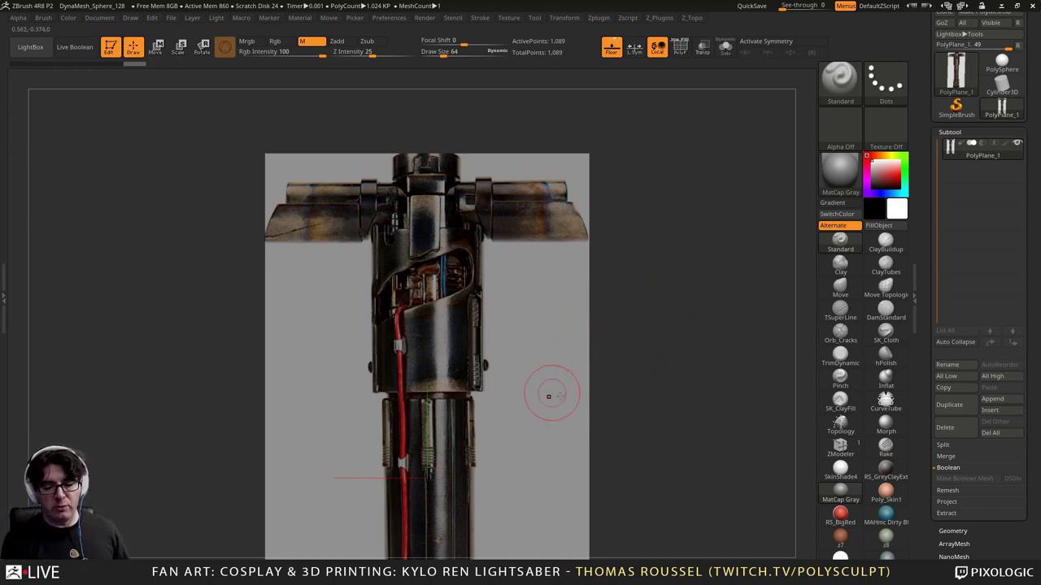
pyautogui.keyDown('alt'); pyautogui.moveTo(657, 377); pyautogui.dragTo(672, 298); pyautogui.keyUp('alt')
pyautogui.keyDown('alt'); pyautogui.moveTo(673, 299); pyautogui.dragTo(684, 396, button='right'); pyautogui.keyUp('alt')
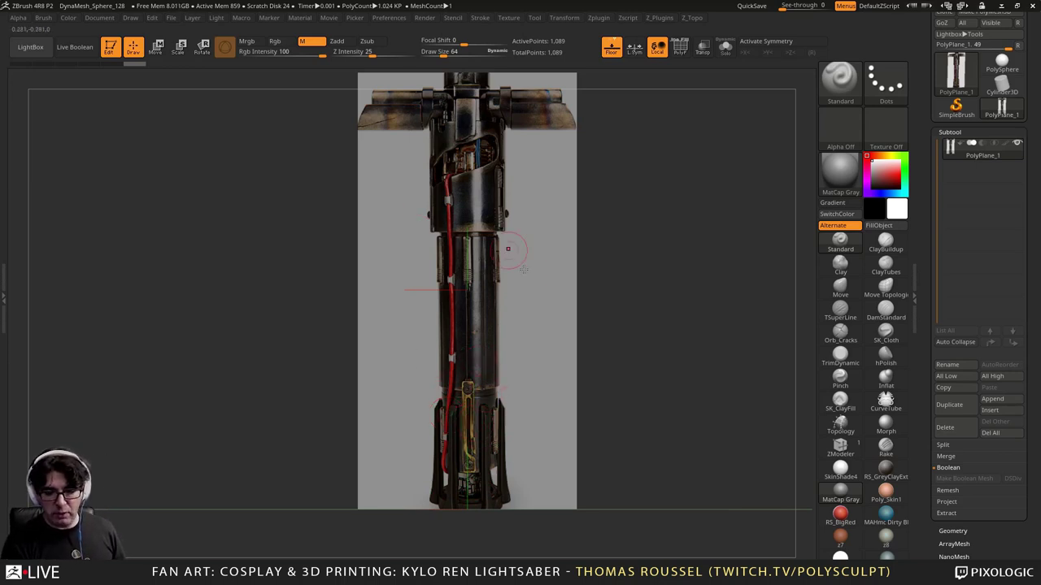
pyautogui.keyDown('alt'); pyautogui.moveTo(583, 249); pyautogui.dragTo(576, 283); pyautogui.keyUp('alt')
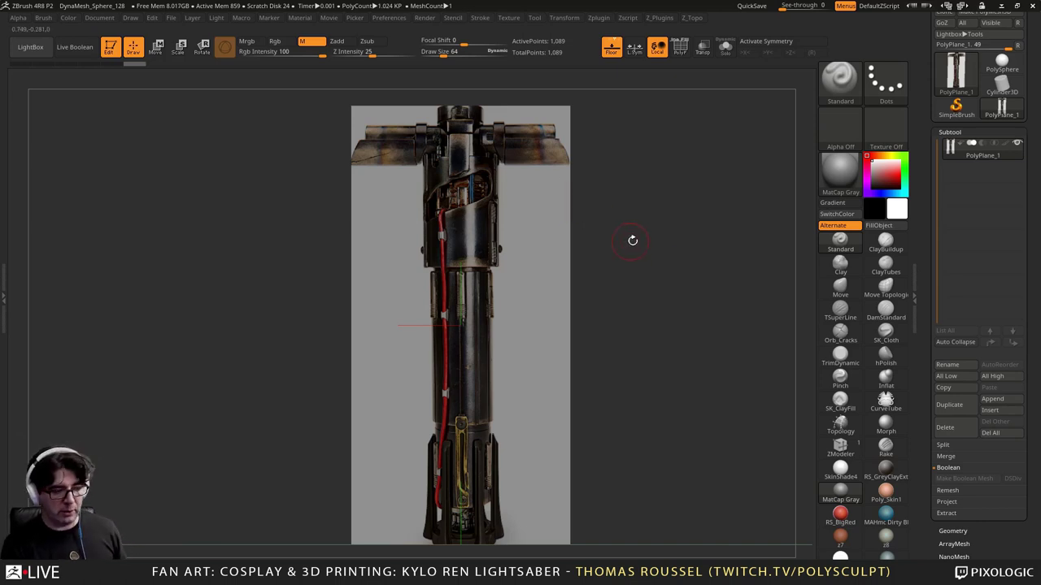
pyautogui.keyDown('alt'); pyautogui.moveTo(583, 313); pyautogui.dragTo(589, 302); pyautogui.keyUp('alt')
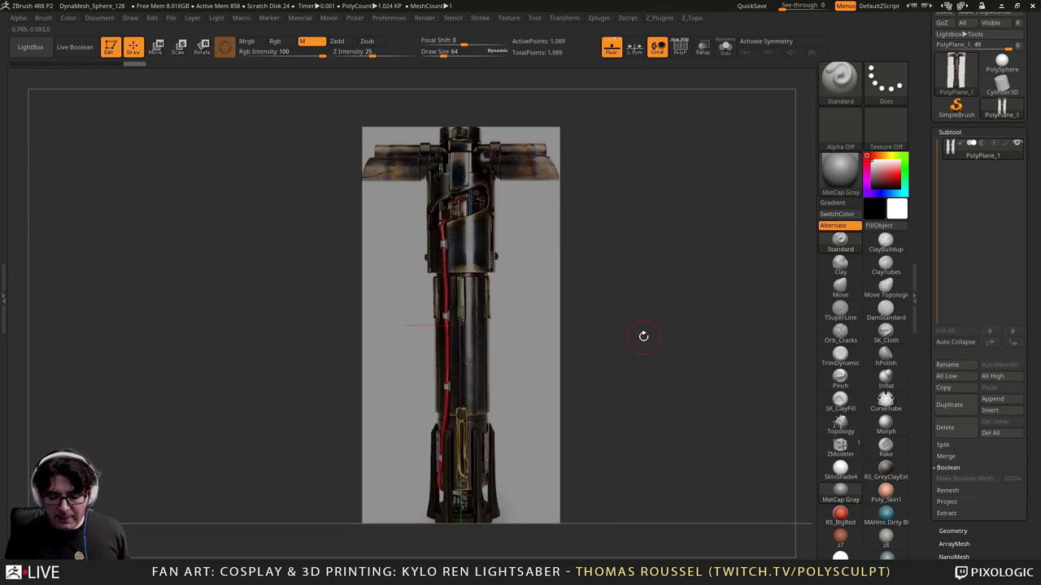
pyautogui.moveTo(644, 337)
pyautogui.keyDown('alt'); pyautogui.mouseDown()
pyautogui.moveTo(623, 325)
pyautogui.moveTo(637, 331)
pyautogui.mouseUp(); pyautogui.keyUp('alt')
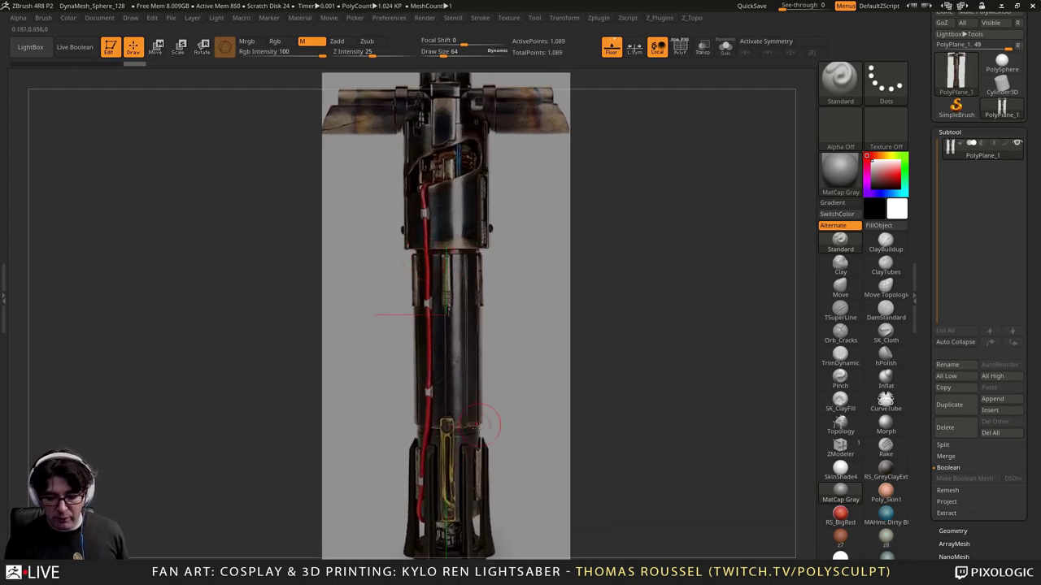
pyautogui.keyDown('alt'); pyautogui.moveTo(622, 429); pyautogui.dragTo(616, 383); pyautogui.keyUp('alt')
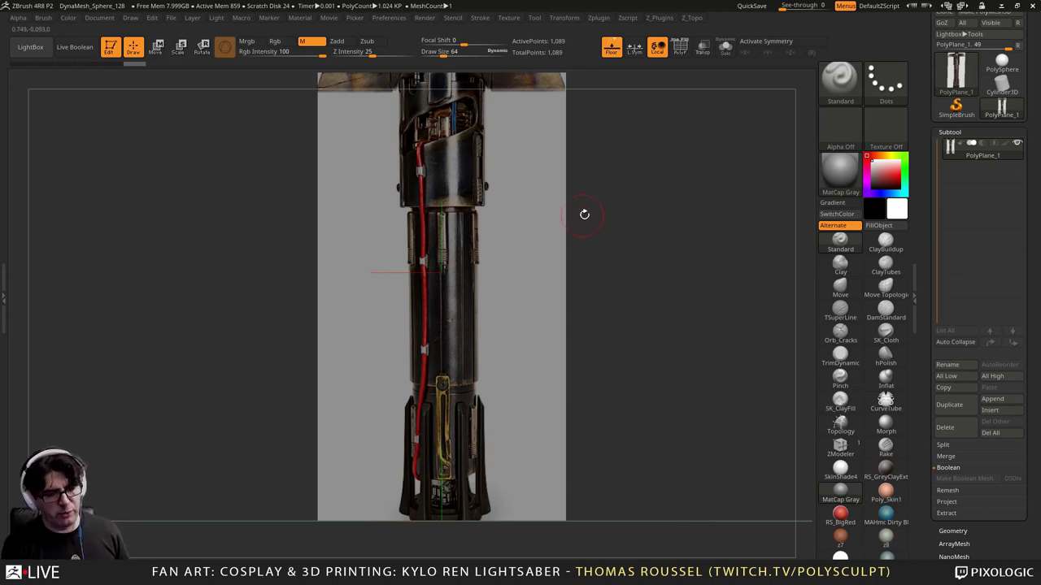
# Step: Move the reference plane about 0.79 units backward along its depth axis and return to the straight front view
pyautogui.keyDown('alt'); pyautogui.moveTo(583, 214); pyautogui.dragTo(590, 275); pyautogui.keyUp('alt')
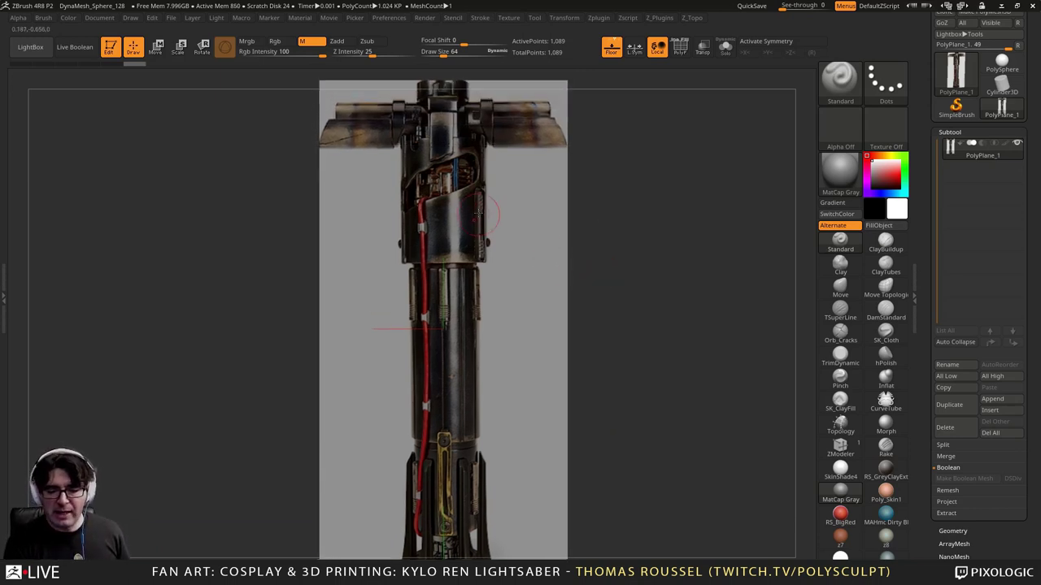
pyautogui.keyDown('alt'); pyautogui.moveTo(672, 295); pyautogui.dragTo(711, 258); pyautogui.keyUp('alt')
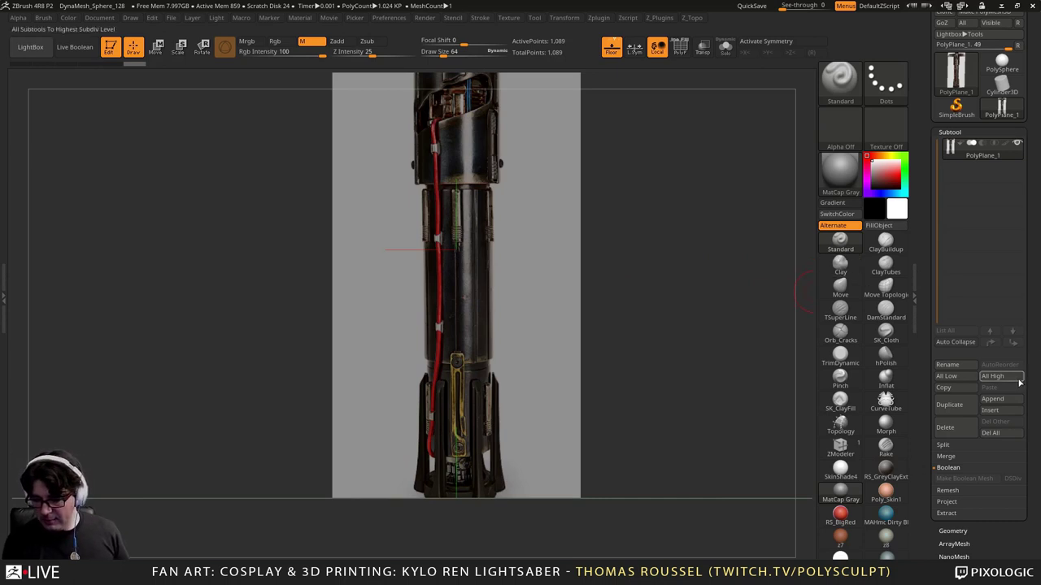
pyautogui.moveTo(1028, 260); pyautogui.dragTo(1027, 223)
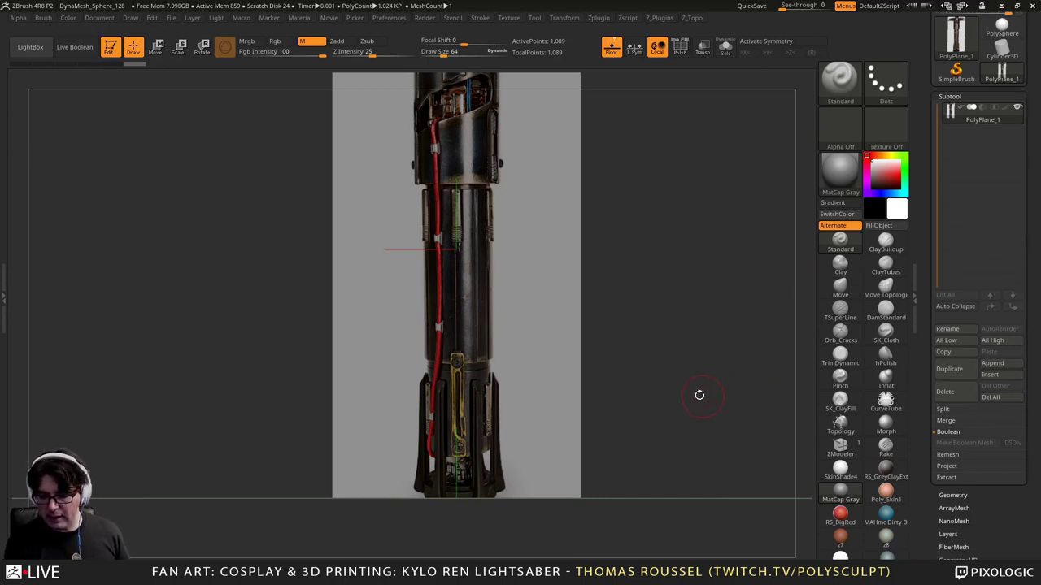
pyautogui.keyDown('alt'); pyautogui.moveTo(694, 397); pyautogui.dragTo(635, 349); pyautogui.keyUp('alt')
pyautogui.click(156, 47)
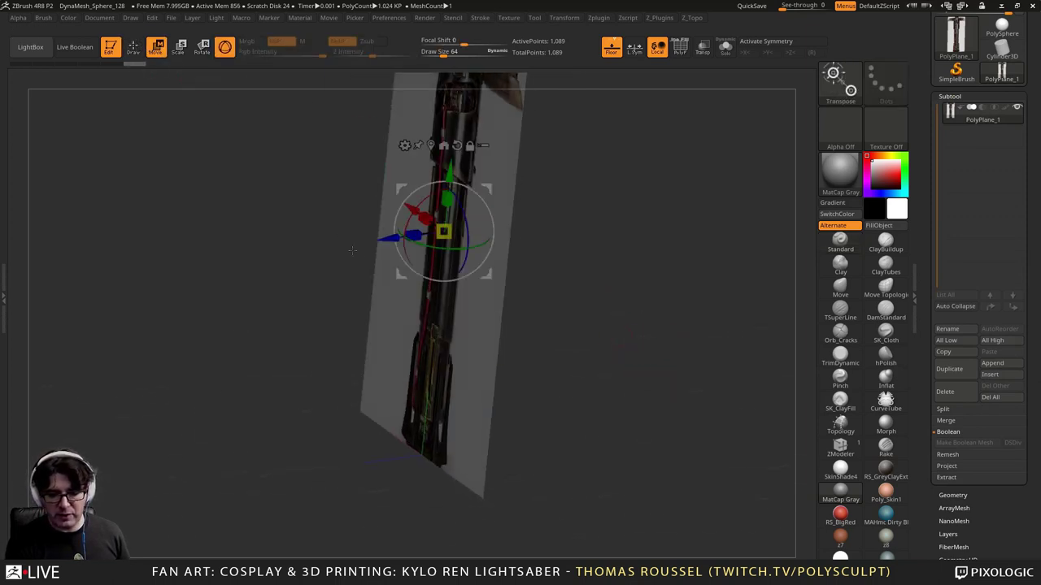
pyautogui.moveTo(396, 243); pyautogui.dragTo(460, 231)
pyautogui.hotkey('ctrl', 'z')
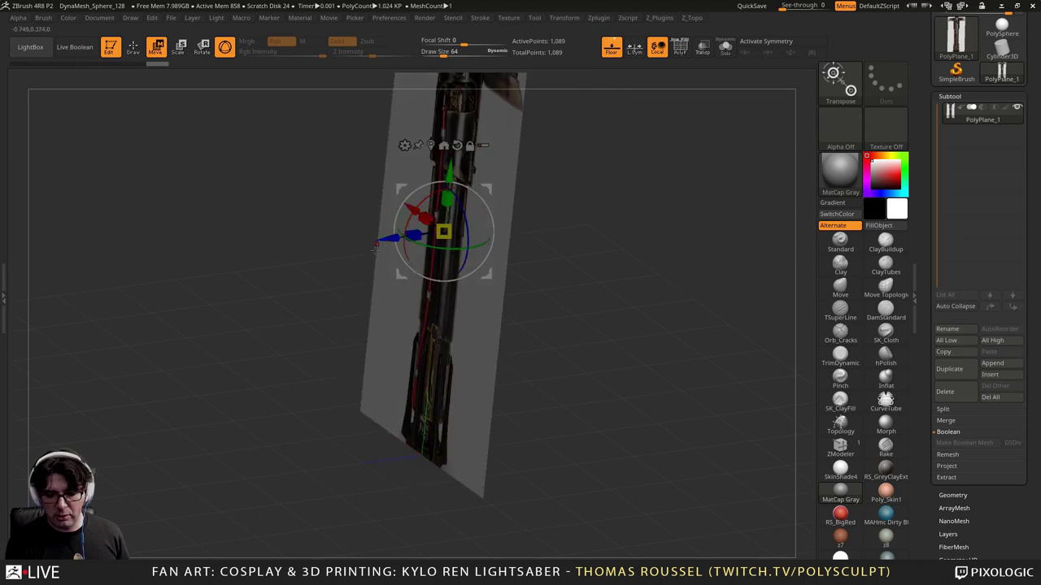
pyautogui.moveTo(387, 242); pyautogui.dragTo(495, 228)
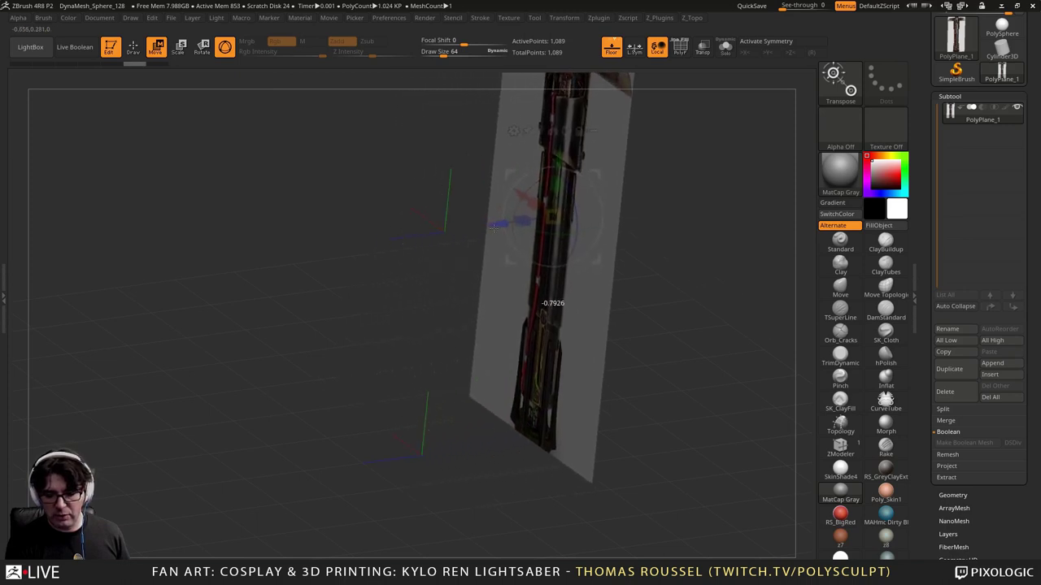
pyautogui.keyDown('shift'); pyautogui.moveTo(374, 458); pyautogui.dragTo(211, 454); pyautogui.keyUp('shift')
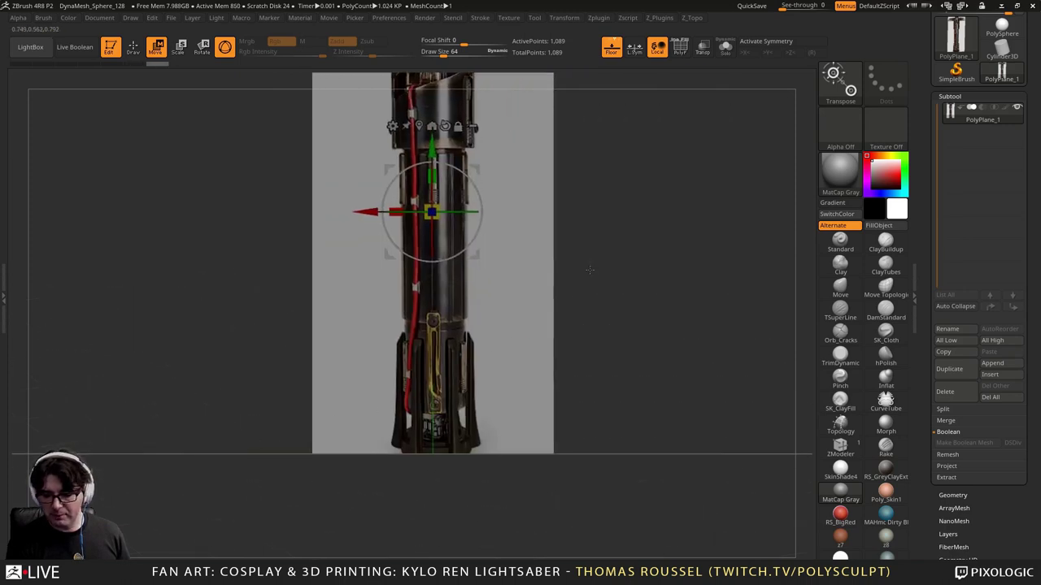
pyautogui.keyDown('alt'); pyautogui.moveTo(590, 271); pyautogui.dragTo(551, 300); pyautogui.keyUp('alt')
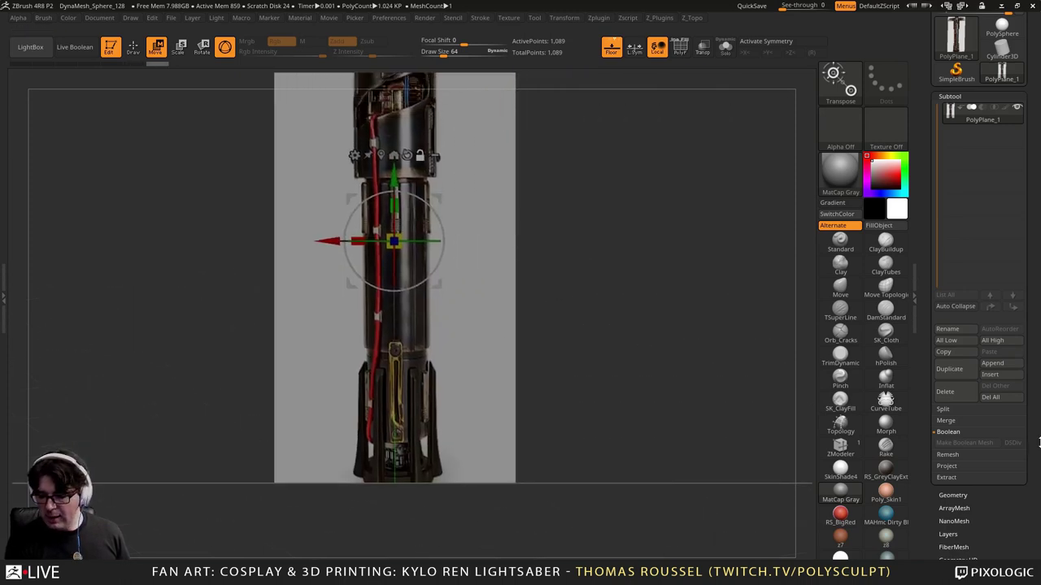
pyautogui.click(1002, 363)
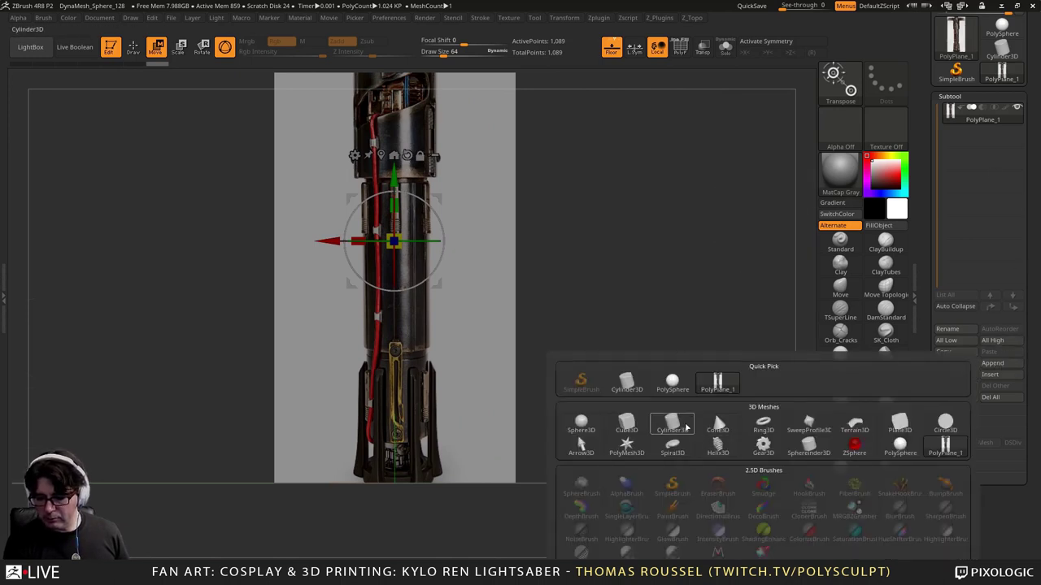
pyautogui.click(674, 426)
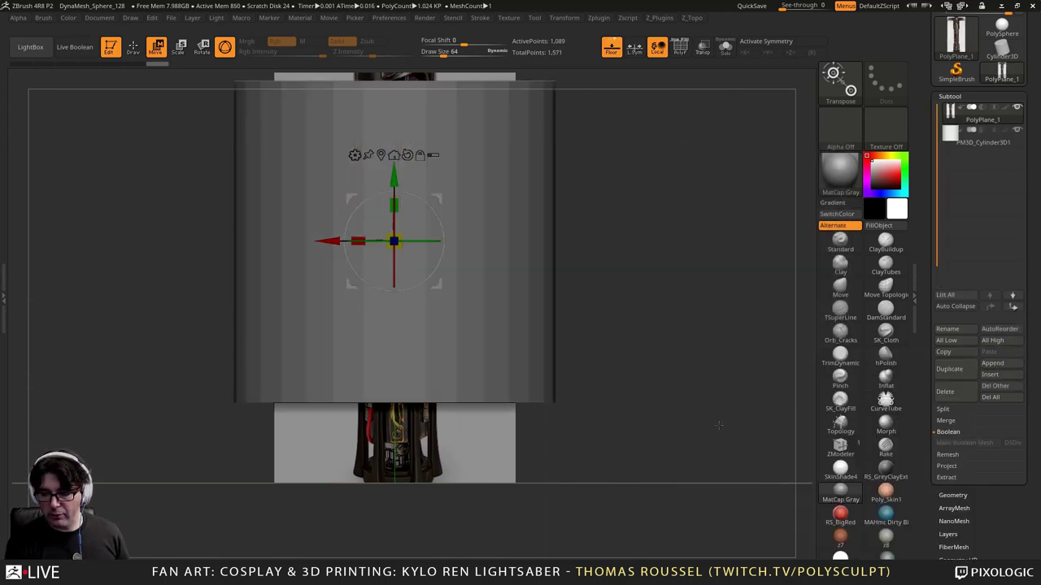
pyautogui.keyDown('alt'); pyautogui.moveTo(683, 407); pyautogui.dragTo(616, 326); pyautogui.keyUp('alt')
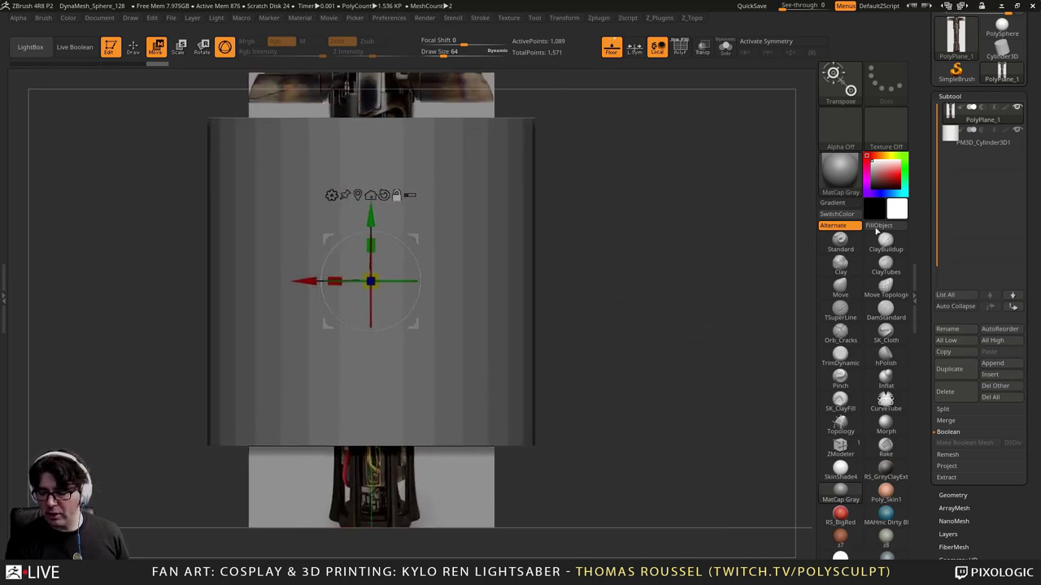
pyautogui.click(945, 143)
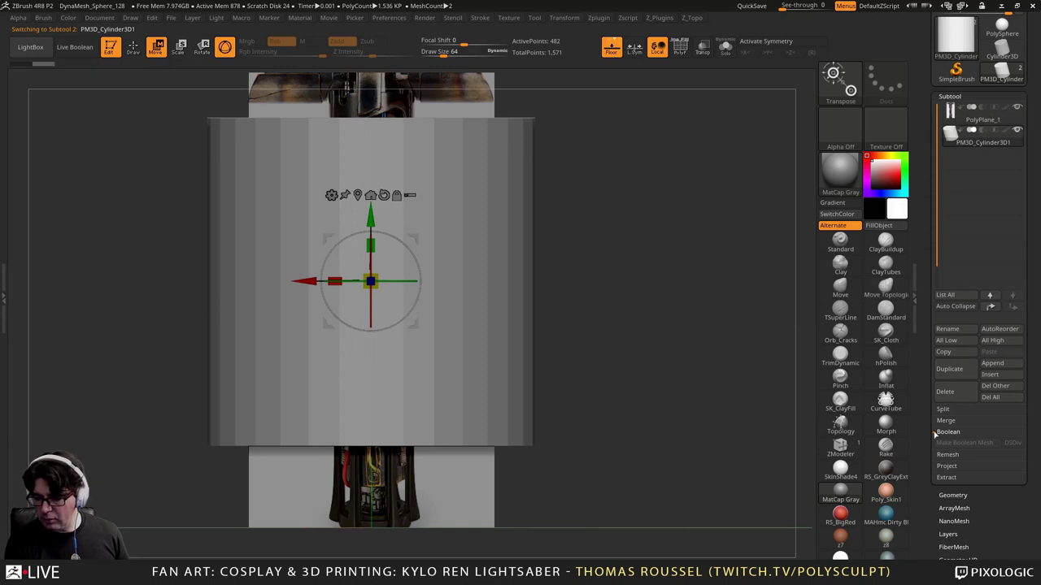
pyautogui.click(947, 392)
pyautogui.click(855, 416)
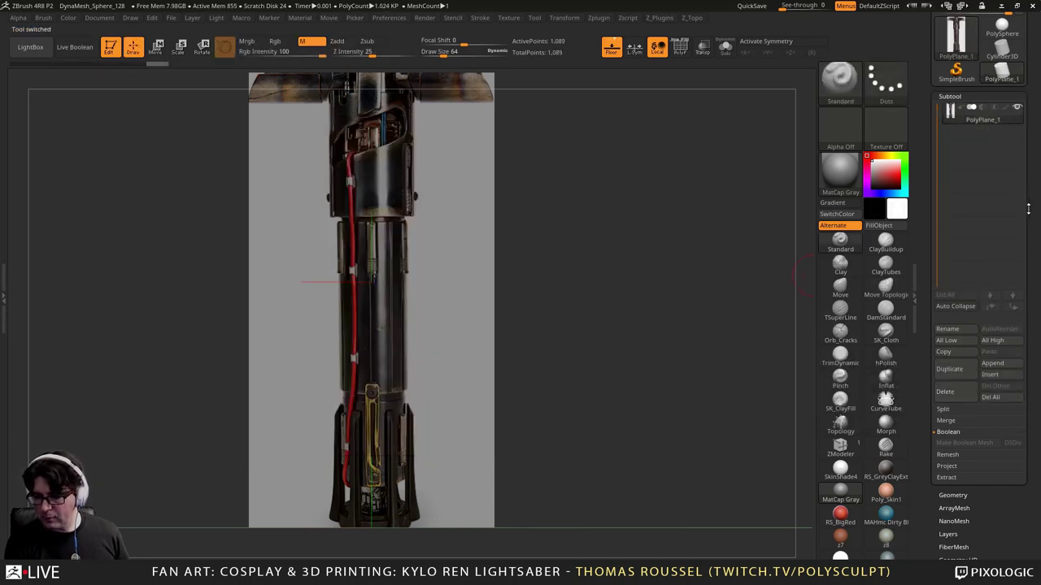
# Step: Switch to the Cylinder3D primitive and show its polygon wireframe
pyautogui.click(1005, 142)
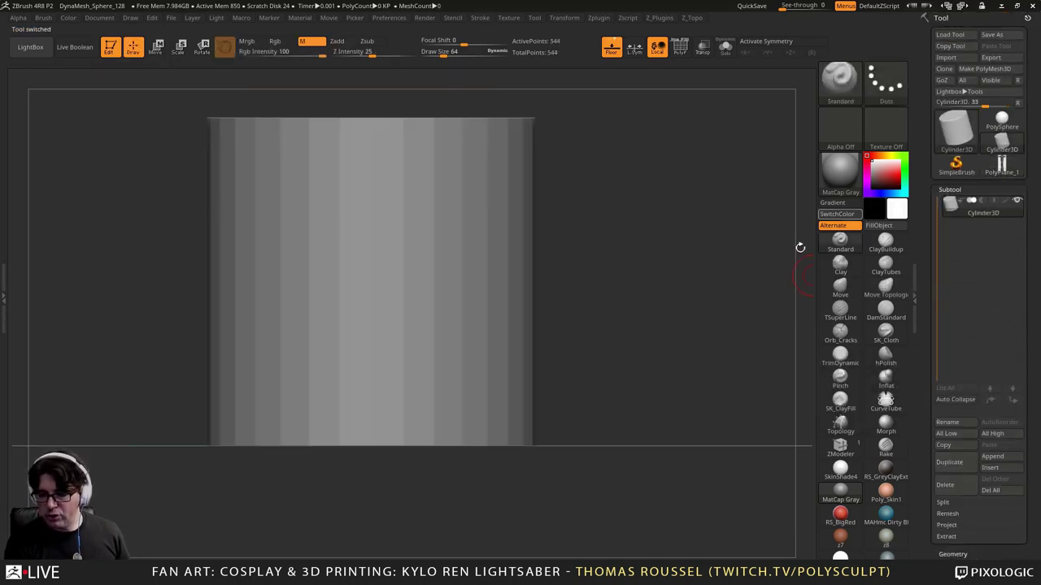
pyautogui.keyDown('alt'); pyautogui.moveTo(700, 266); pyautogui.dragTo(645, 273); pyautogui.keyUp('alt')
pyautogui.keyDown('alt'); pyautogui.moveTo(645, 273); pyautogui.dragTo(675, 283); pyautogui.keyUp('alt')
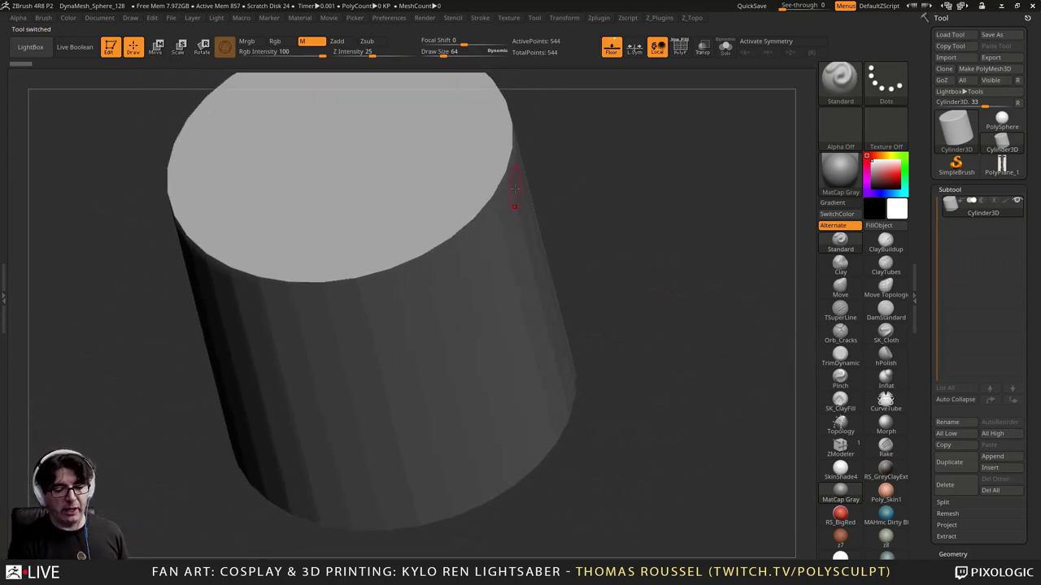
pyautogui.keyDown('shift'); pyautogui.moveTo(622, 239); pyautogui.dragTo(622, 224); pyautogui.keyUp('shift')
pyautogui.moveTo(622, 223); pyautogui.dragTo(597, 207)
pyautogui.keyDown('alt'); pyautogui.moveTo(596, 207); pyautogui.dragTo(633, 242); pyautogui.keyUp('alt')
pyautogui.hotkey('shift', 'f')
pyautogui.keyDown('alt'); pyautogui.moveTo(632, 242); pyautogui.dragTo(664, 281); pyautogui.keyUp('alt')
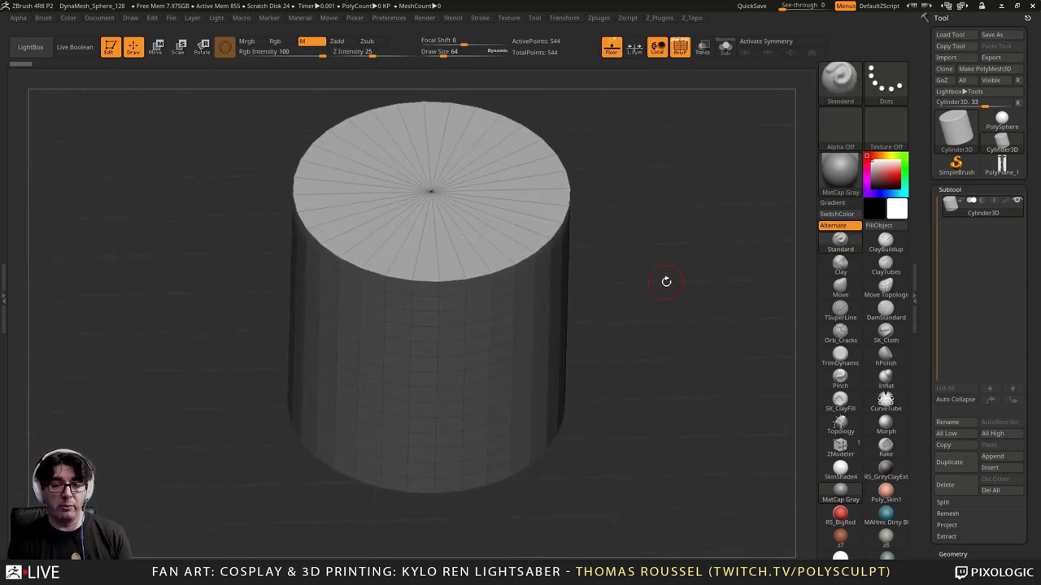
# Step: Set the cylinder primitive's X, Z and Y sizes to 50 in its initialization settings
pyautogui.moveTo(1030, 477); pyautogui.dragTo(1025, 361)
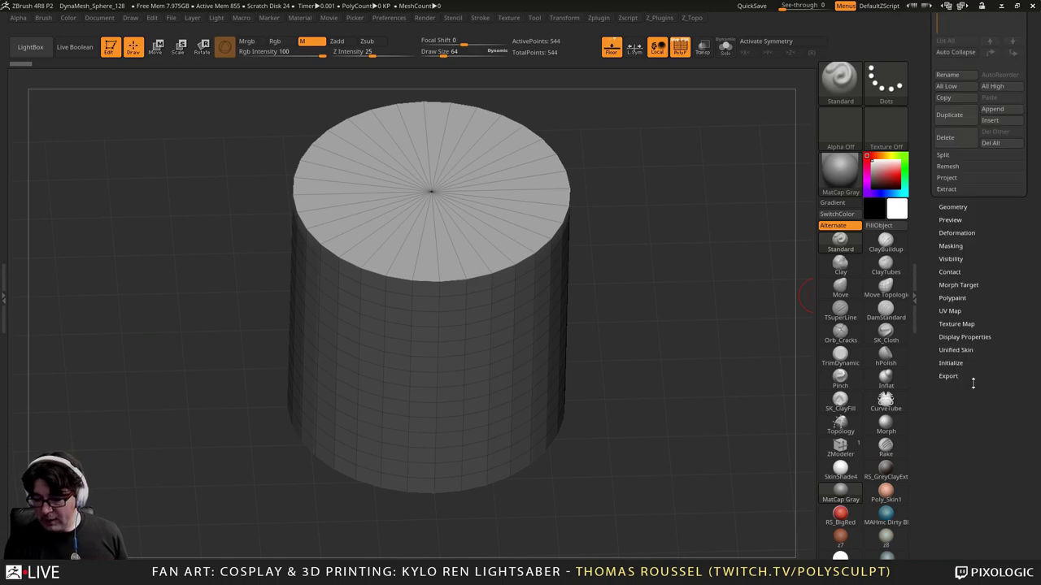
pyautogui.click(956, 365)
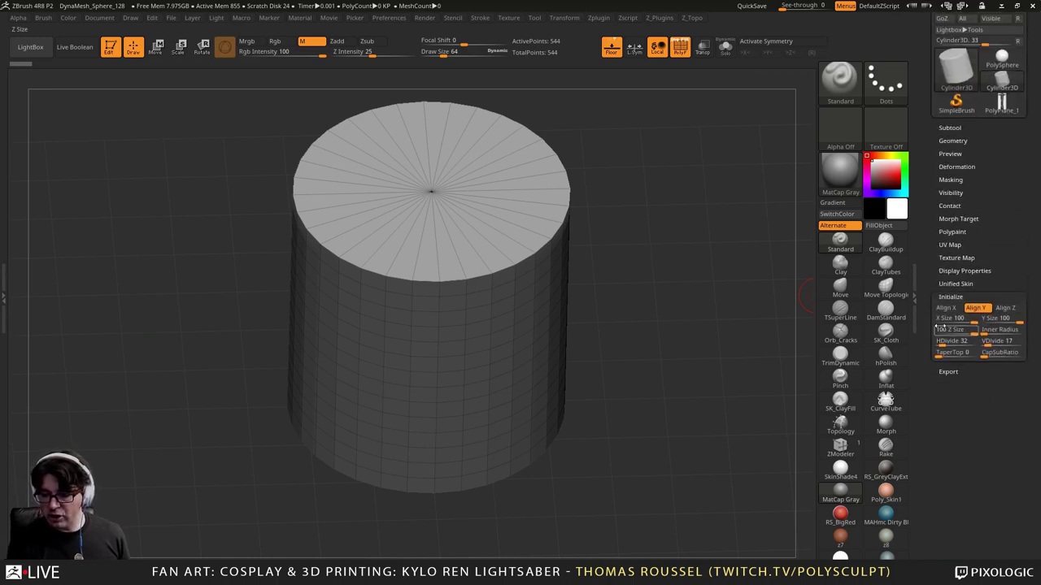
pyautogui.click(973, 321)
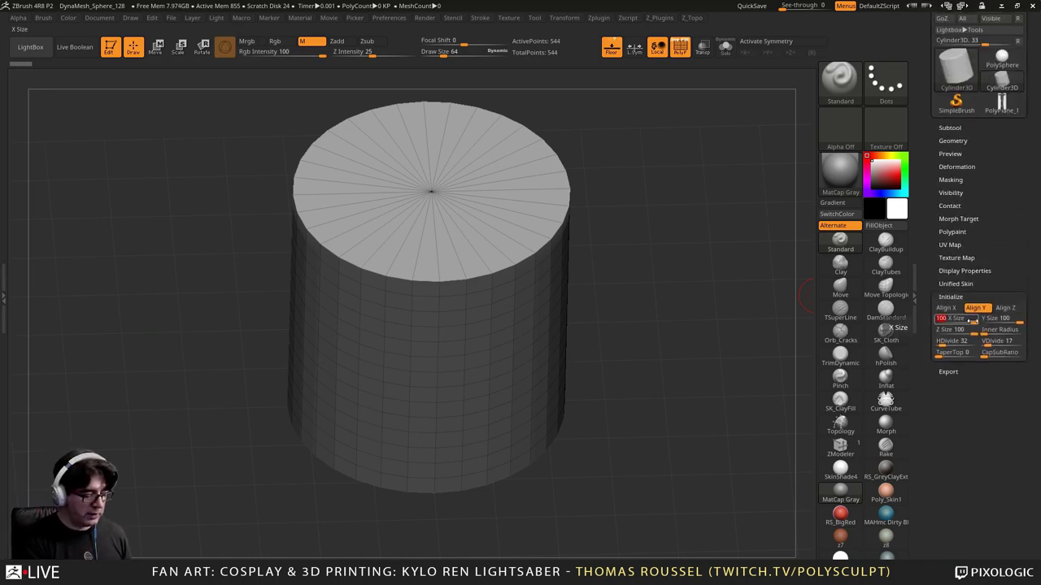
pyautogui.write('50')
pyautogui.press('Return')
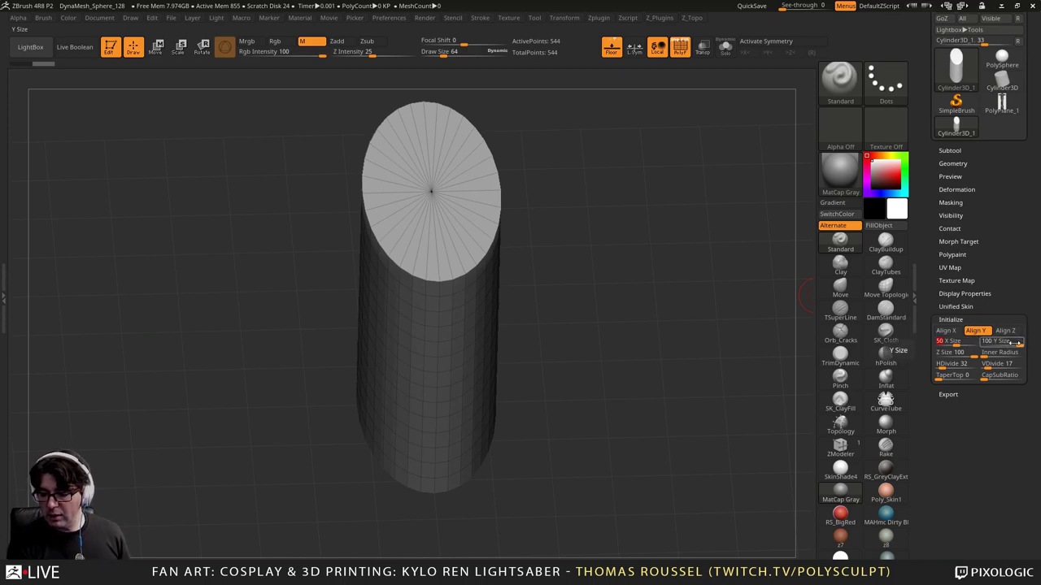
pyautogui.click(961, 354)
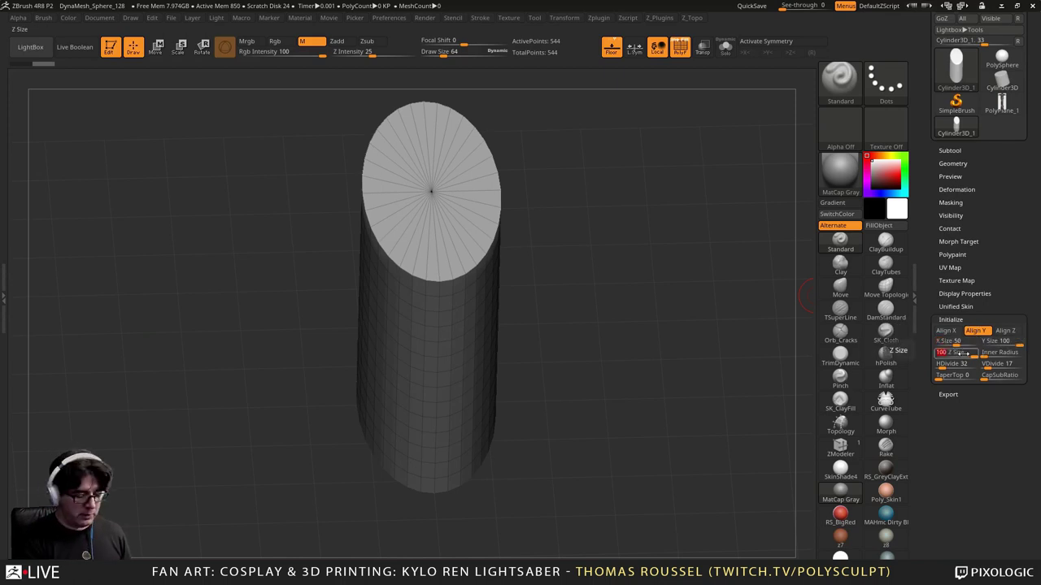
pyautogui.write('50')
pyautogui.press('Return')
pyautogui.hotkey('ctrl', 'z')
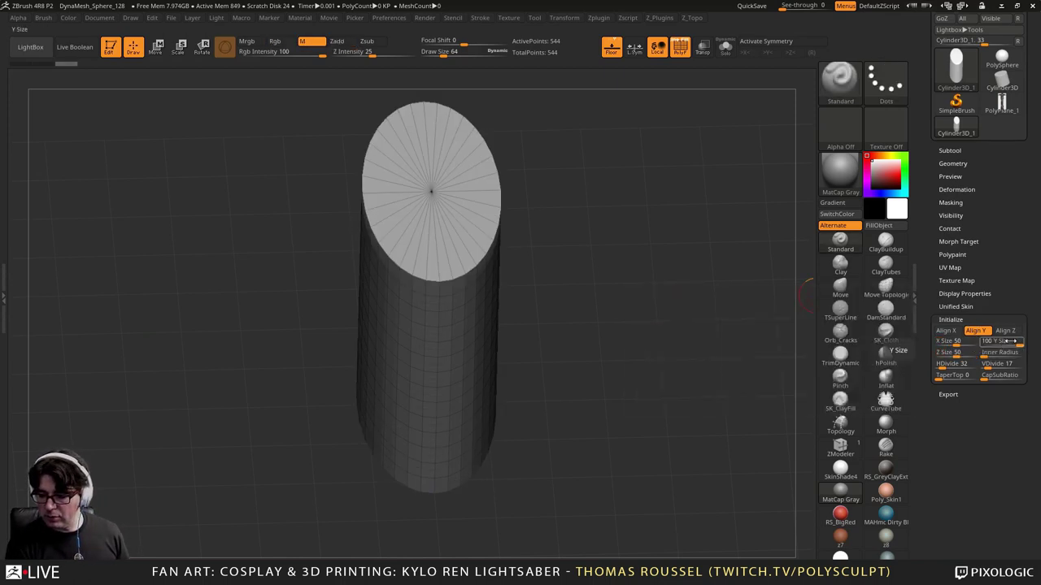
pyautogui.write('50')
pyautogui.press('Return')
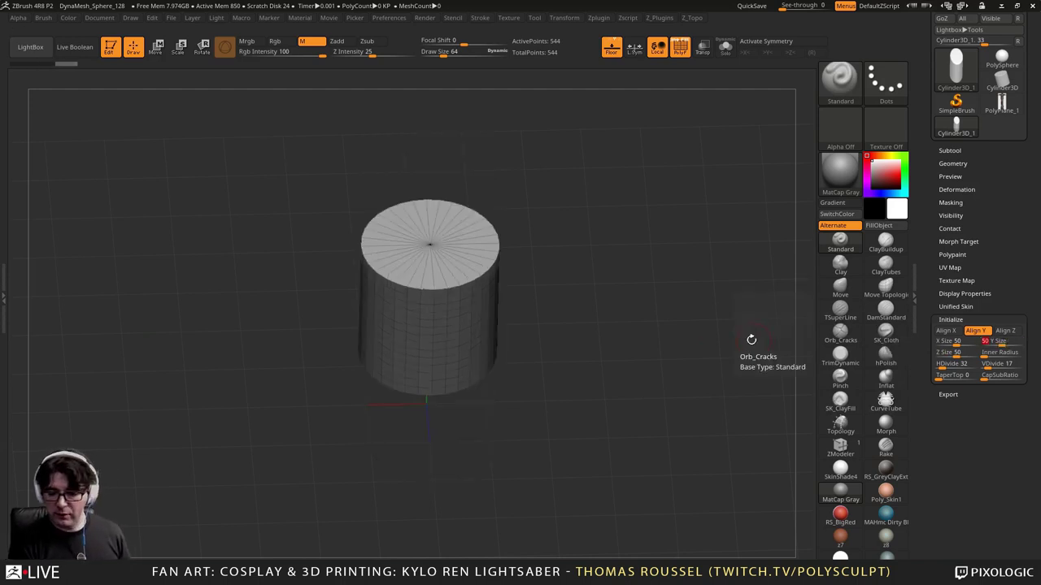
# Step: Lengthen the cylinder primitive by setting its Z size to 100
pyautogui.moveTo(748, 341); pyautogui.dragTo(693, 312)
pyautogui.press('f')
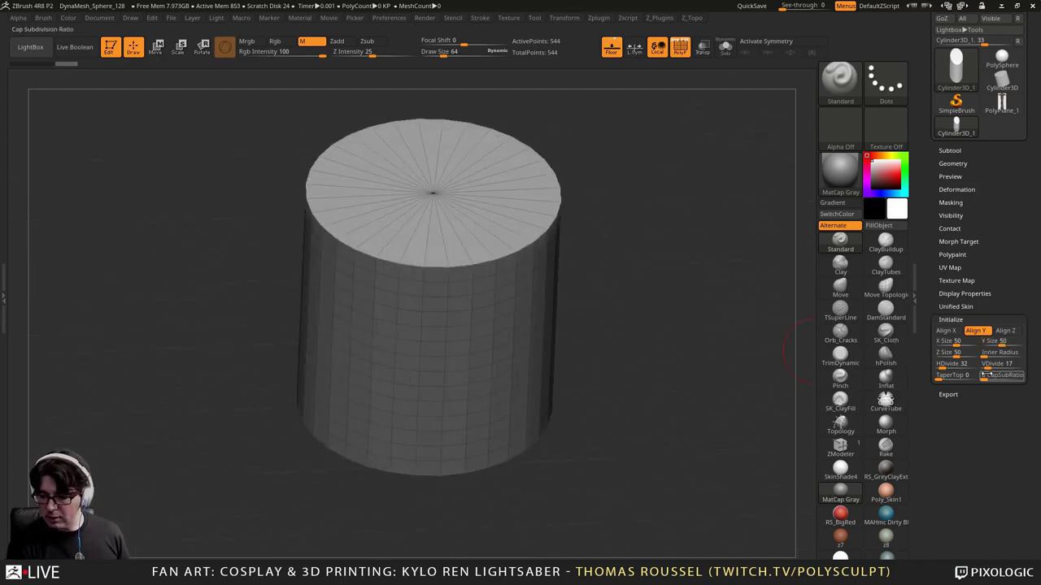
pyautogui.moveTo(965, 355)
pyautogui.mouseDown()
pyautogui.moveTo(953, 354)
pyautogui.moveTo(980, 355)
pyautogui.mouseUp()
pyautogui.press('f')
pyautogui.moveTo(638, 331); pyautogui.dragTo(793, 431)
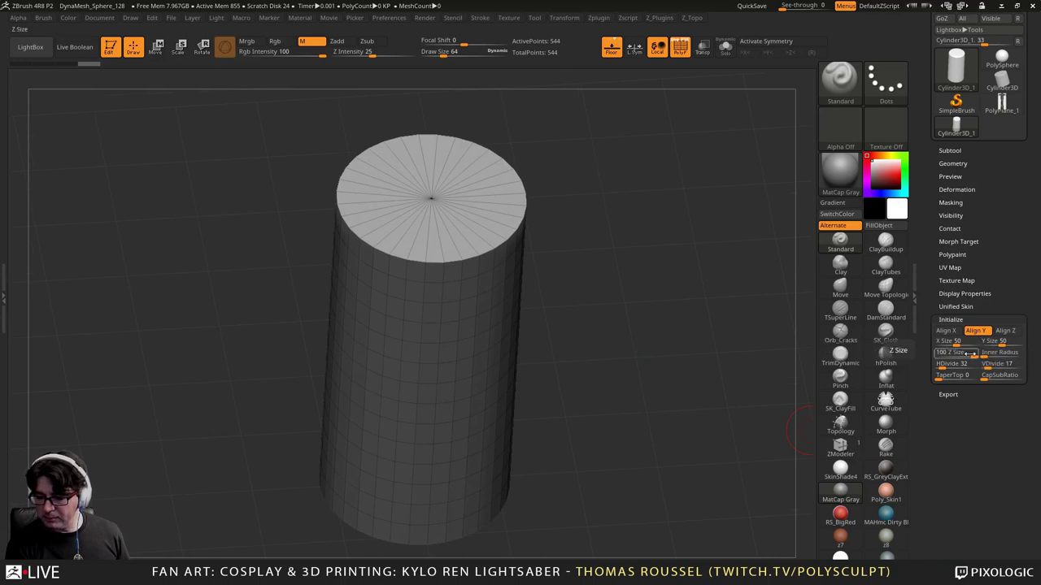
# Step: Reduce the cylinder's subdivisions to 16 horizontal and 5 vertical divisions
pyautogui.moveTo(941, 364); pyautogui.dragTo(943, 365)
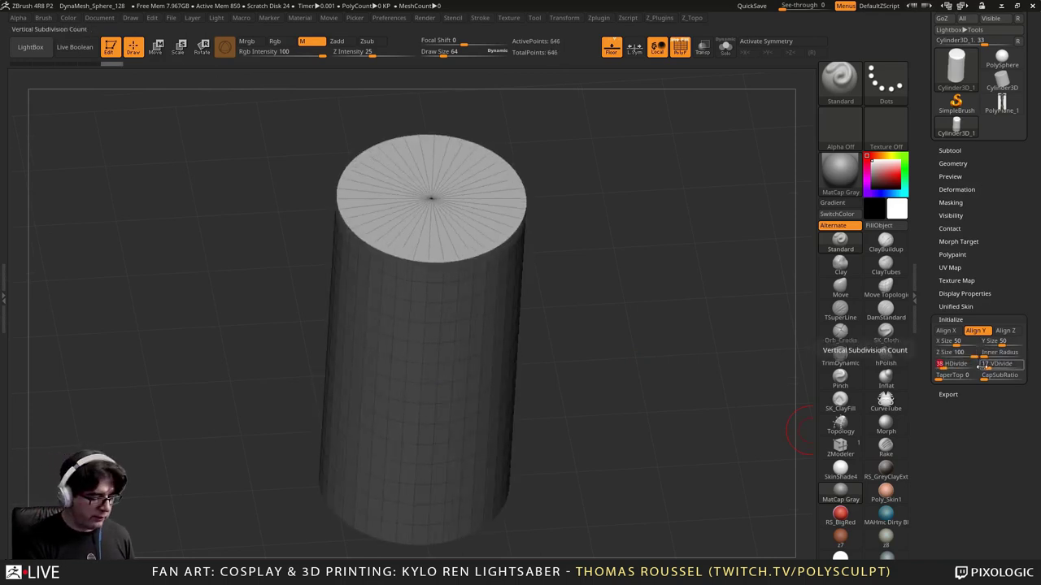
pyautogui.moveTo(695, 248); pyautogui.dragTo(694, 325)
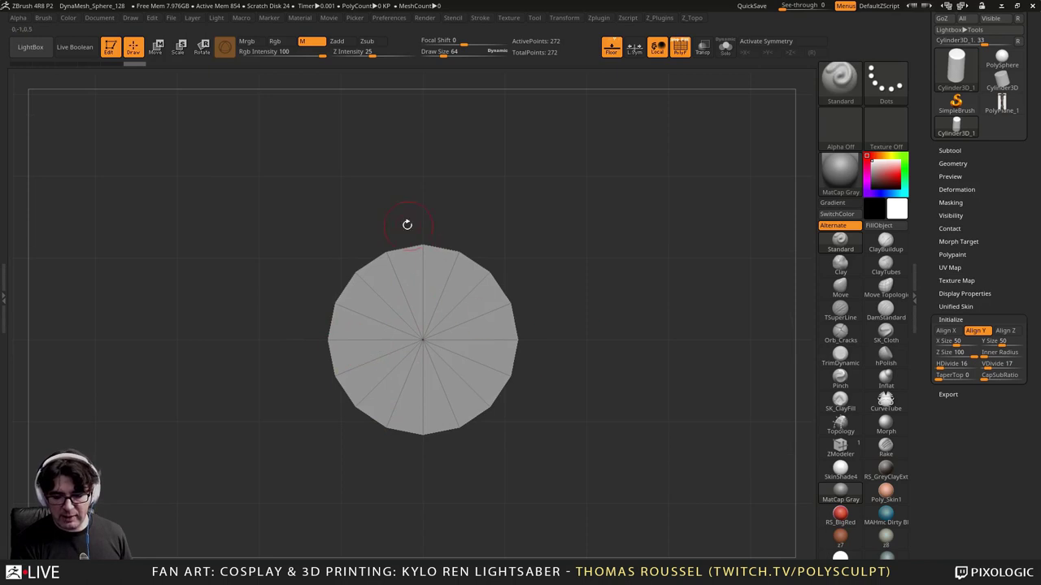
pyautogui.moveTo(421, 294); pyautogui.dragTo(680, 319)
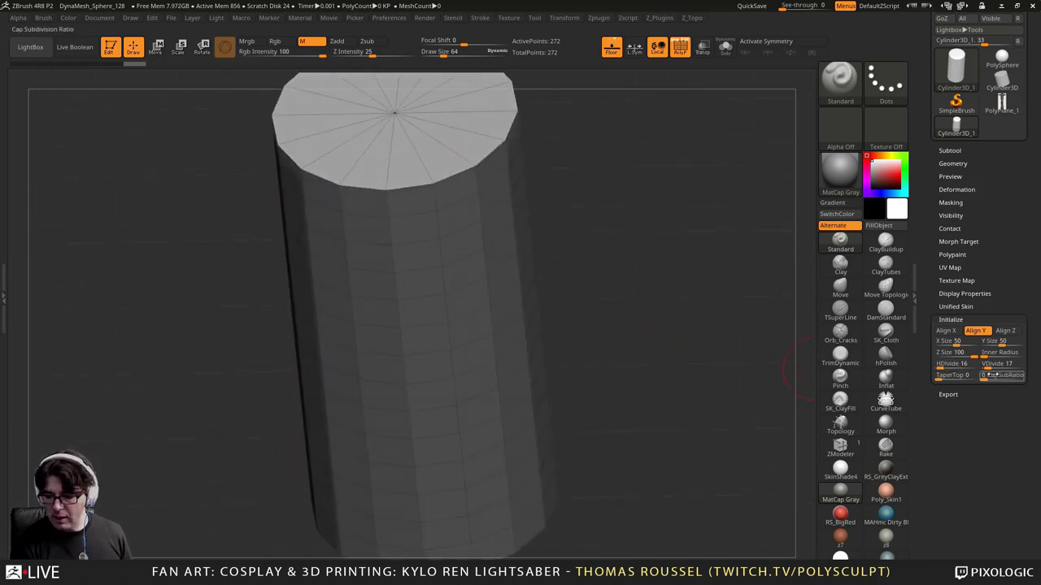
pyautogui.moveTo(988, 367); pyautogui.dragTo(984, 367)
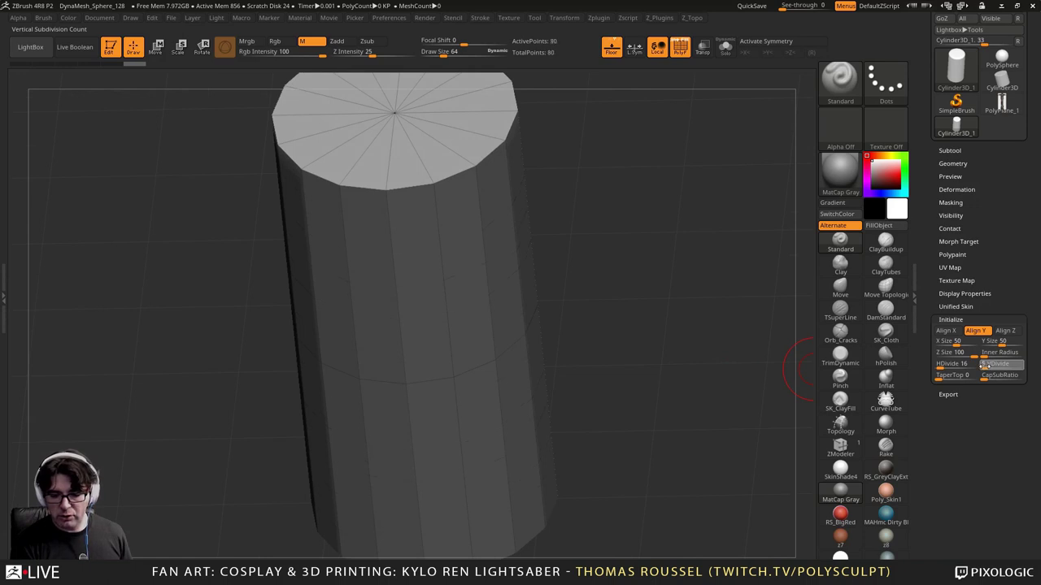
# Step: Convert the low-resolution cylinder primitive into a PolyMesh3D
pyautogui.press('f')
pyautogui.moveTo(641, 304)
pyautogui.mouseDown()
pyautogui.moveTo(634, 287)
pyautogui.moveTo(629, 322)
pyautogui.moveTo(613, 330)
pyautogui.moveTo(636, 306)
pyautogui.moveTo(611, 341)
pyautogui.moveTo(609, 298)
pyautogui.moveTo(655, 295)
pyautogui.mouseUp()
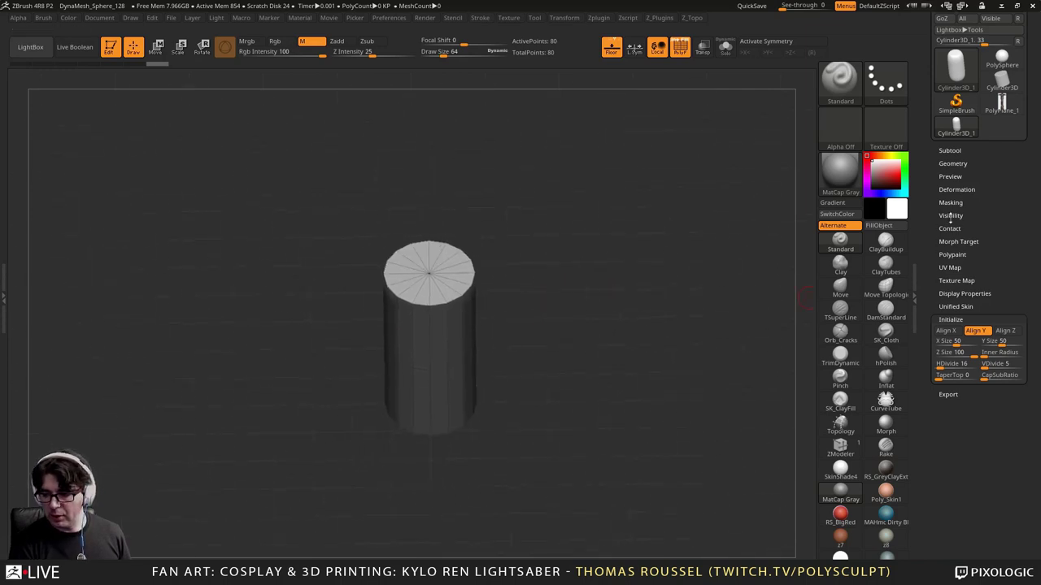
pyautogui.scroll(2, 1000, 122)
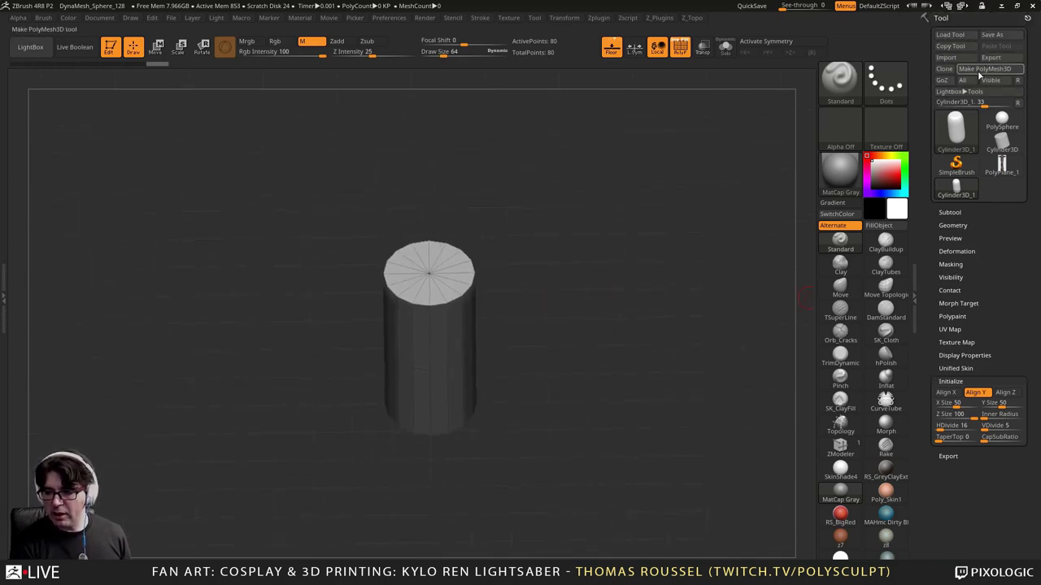
pyautogui.click(982, 70)
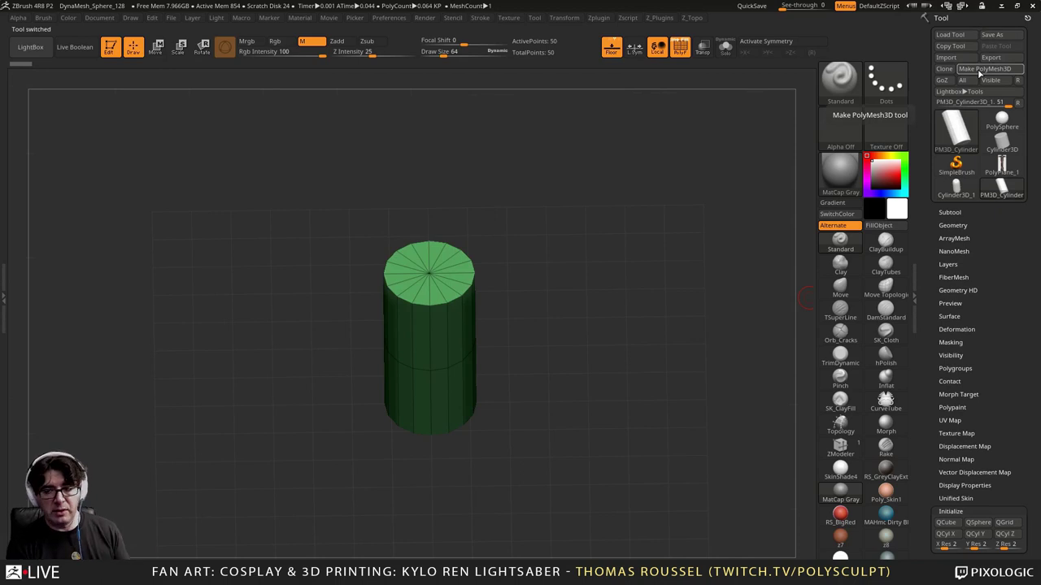
# Step: Switch back to the PolyPlane_1 lightsaber reference and open its subtool list
pyautogui.moveTo(1010, 188)
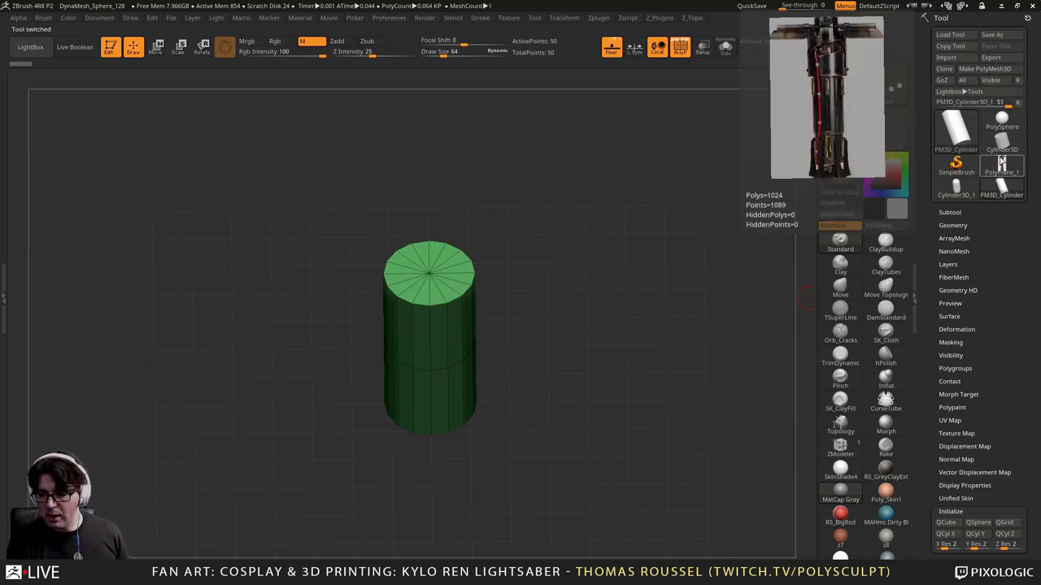
pyautogui.click(1002, 163)
pyautogui.moveTo(716, 294); pyautogui.dragTo(970, 345)
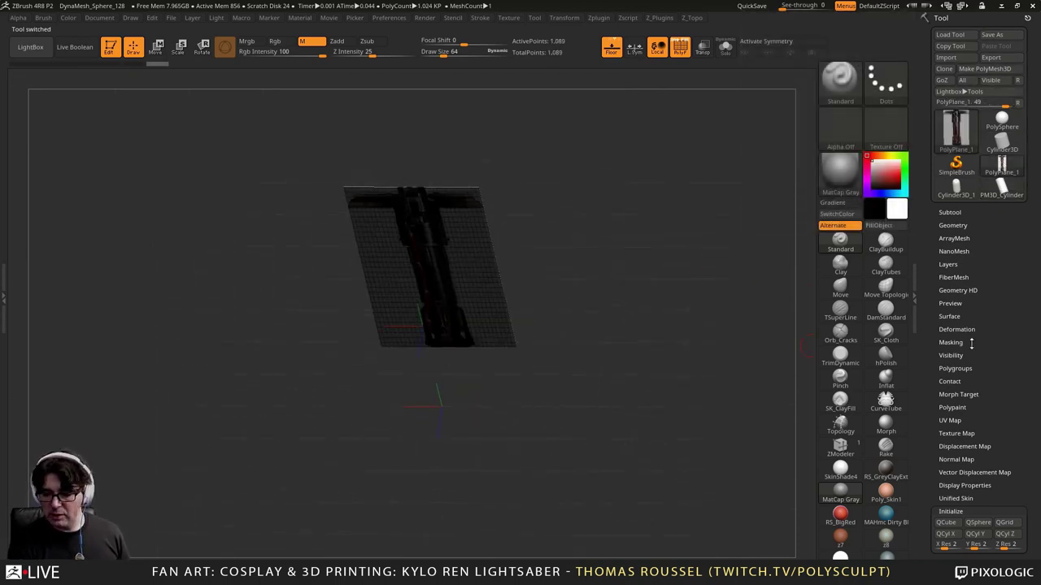
pyautogui.click(950, 212)
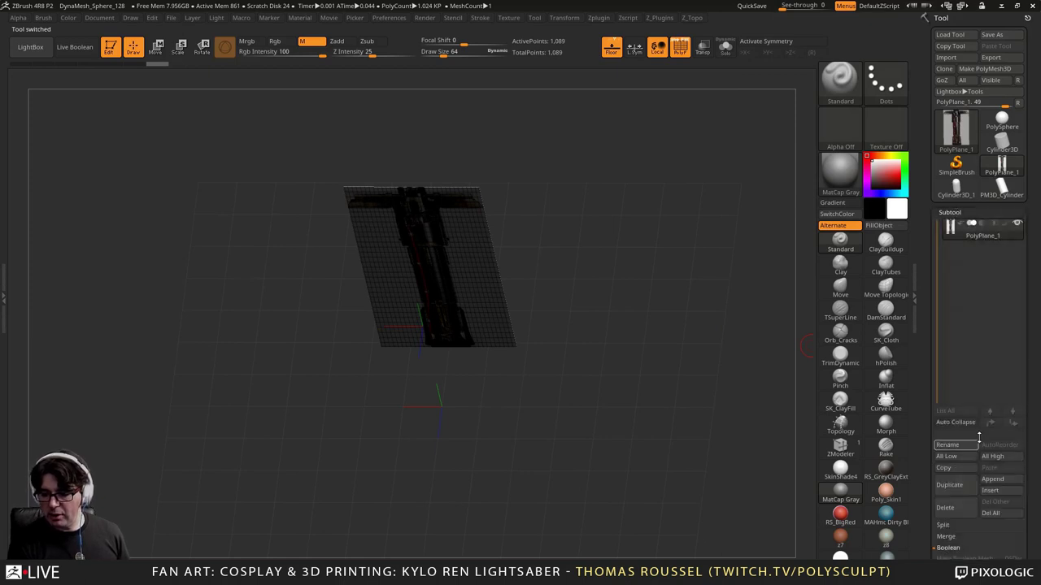
# Step: Insert the low-resolution cylinder PolyMesh as a new subtool beneath the reference plane
pyautogui.click(997, 491)
pyautogui.click(634, 452)
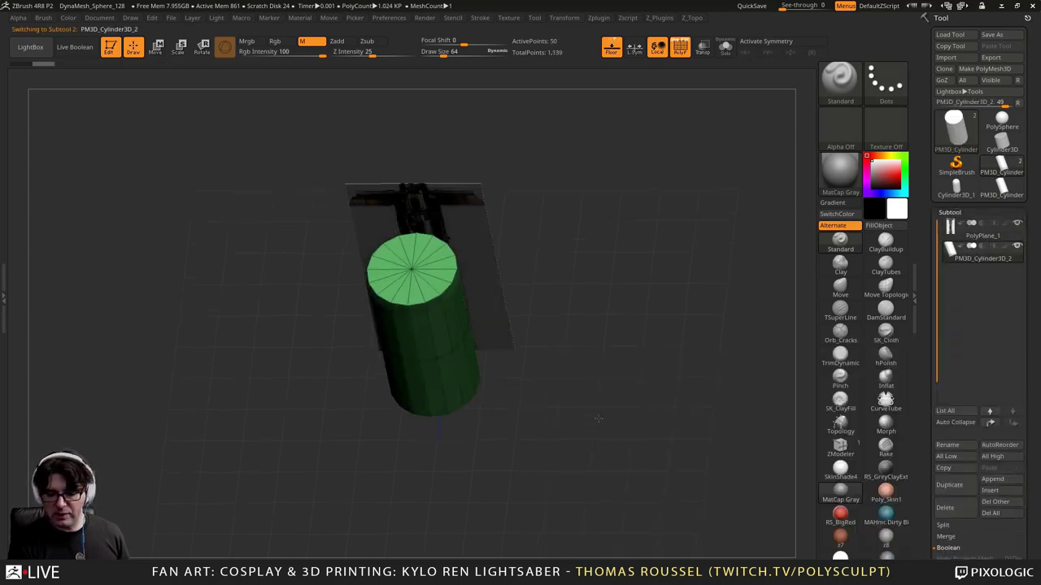
pyautogui.keyDown('shift'); pyautogui.moveTo(625, 406); pyautogui.dragTo(636, 355); pyautogui.keyUp('shift')
pyautogui.press('f')
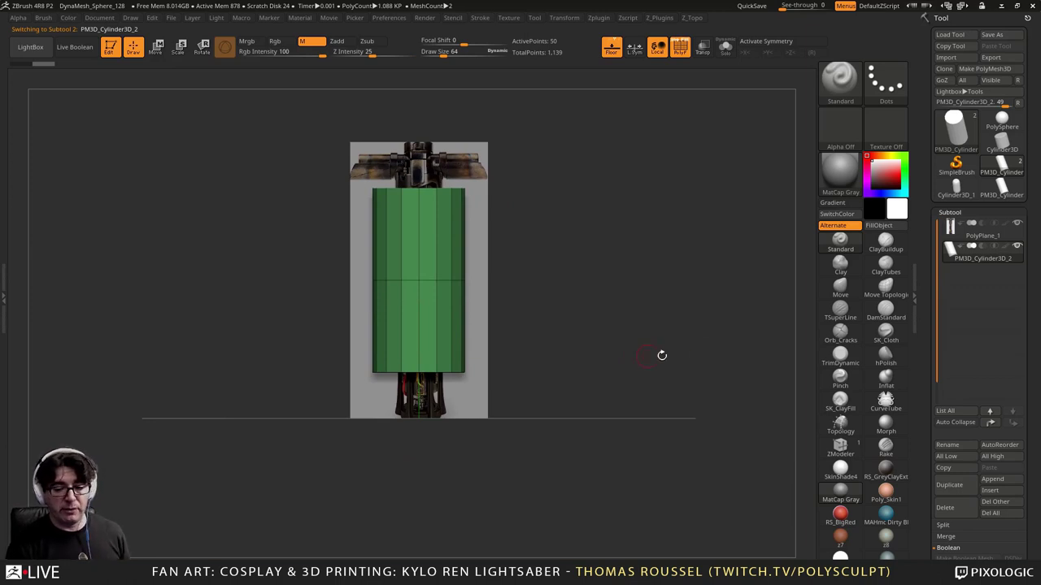
# Step: Scale the inserted cylinder down and position it over the main grip section of the reference hilt
pyautogui.keyDown('alt'); pyautogui.moveTo(666, 280); pyautogui.dragTo(692, 339); pyautogui.keyUp('alt')
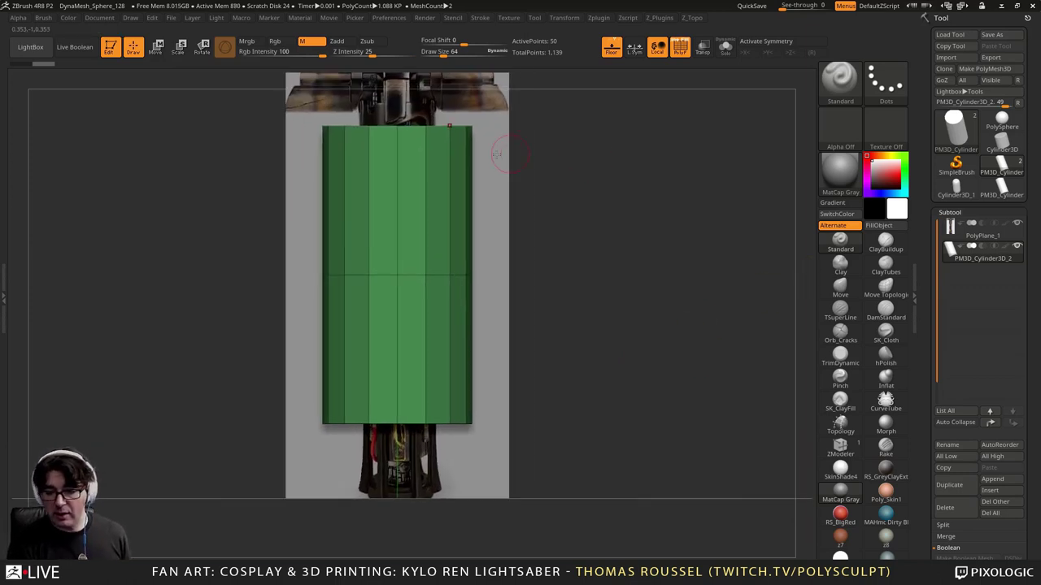
pyautogui.press('r')
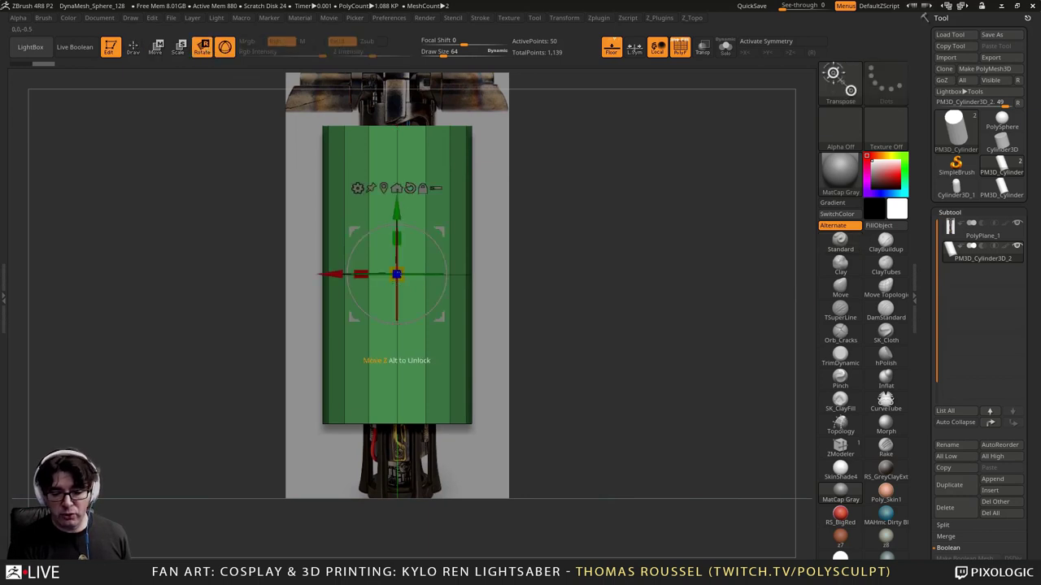
pyautogui.moveTo(401, 272); pyautogui.dragTo(470, 265)
pyautogui.moveTo(393, 223); pyautogui.dragTo(393, 258)
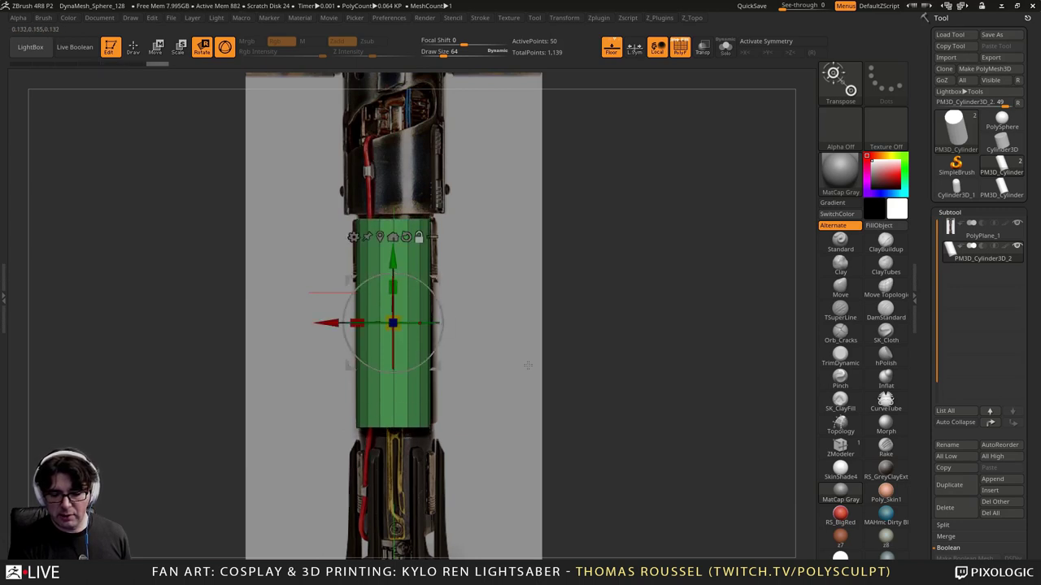
pyautogui.keyDown('alt'); pyautogui.moveTo(761, 376); pyautogui.dragTo(797, 318); pyautogui.keyUp('alt')
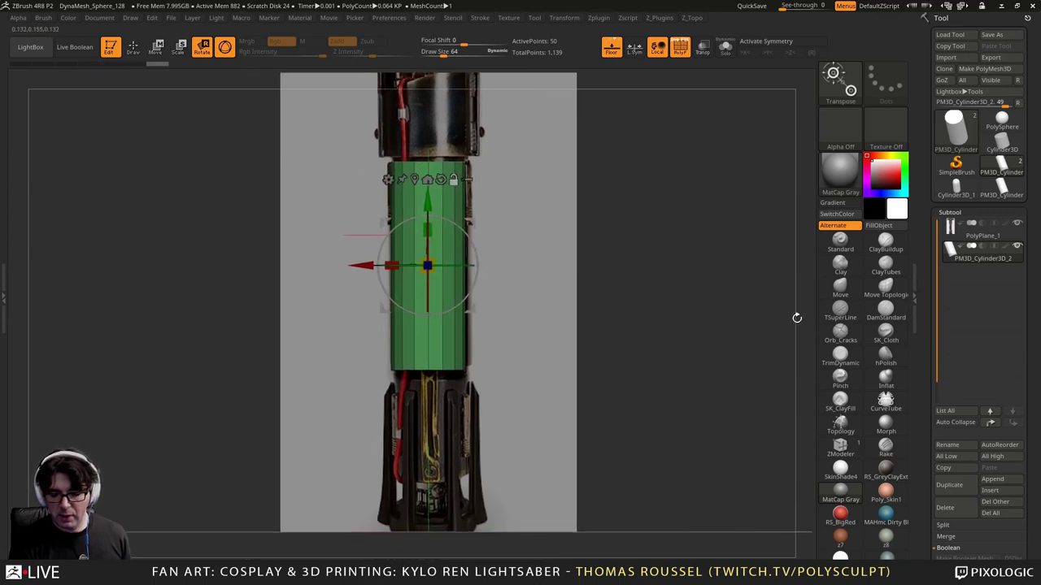
# Step: Duplicate the grip cylinder and place a shortened copy over the lower section of the hilt
pyautogui.click(949, 485)
pyautogui.keyDown('alt'); pyautogui.moveTo(632, 293); pyautogui.dragTo(672, 244); pyautogui.keyUp('alt')
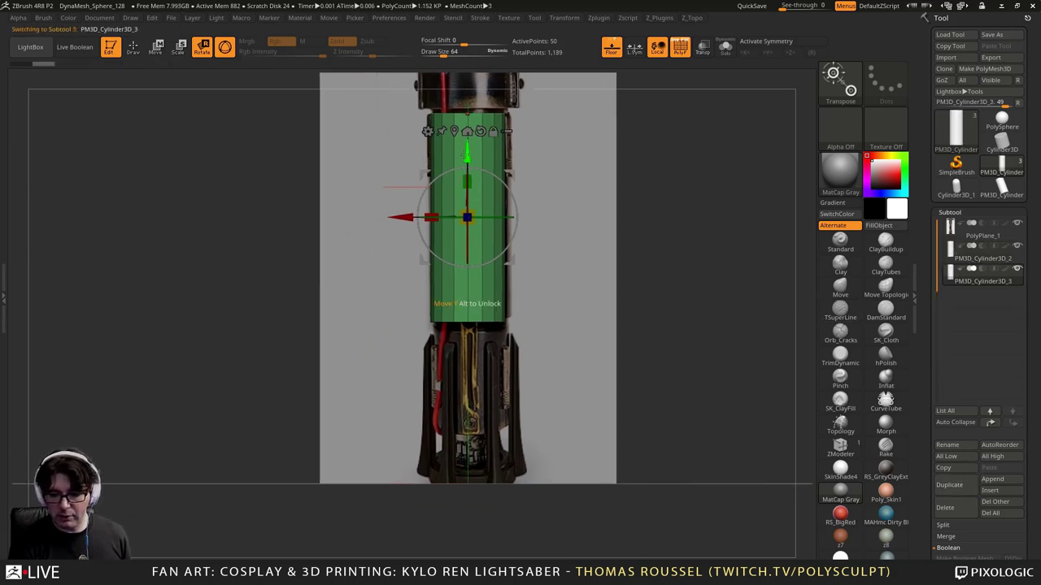
pyautogui.moveTo(467, 153); pyautogui.dragTo(474, 386)
pyautogui.keyDown('alt'); pyautogui.moveTo(594, 312); pyautogui.dragTo(594, 250); pyautogui.keyUp('alt')
pyautogui.moveTo(467, 307); pyautogui.dragTo(467, 321)
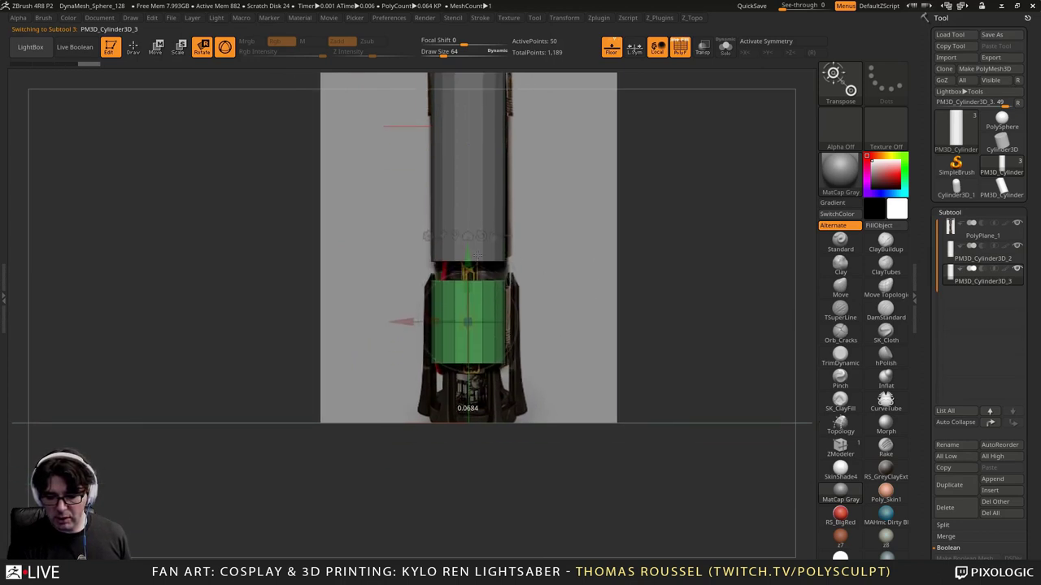
# Step: Hide the main grip cylinder and refine the lower cylinder's width, length and height position against the reference
pyautogui.keyDown('alt'); pyautogui.moveTo(543, 270); pyautogui.dragTo(577, 335); pyautogui.keyUp('alt')
pyautogui.keyDown('alt'); pyautogui.moveTo(597, 265); pyautogui.dragTo(521, 210); pyautogui.keyUp('alt')
pyautogui.click(1017, 248)
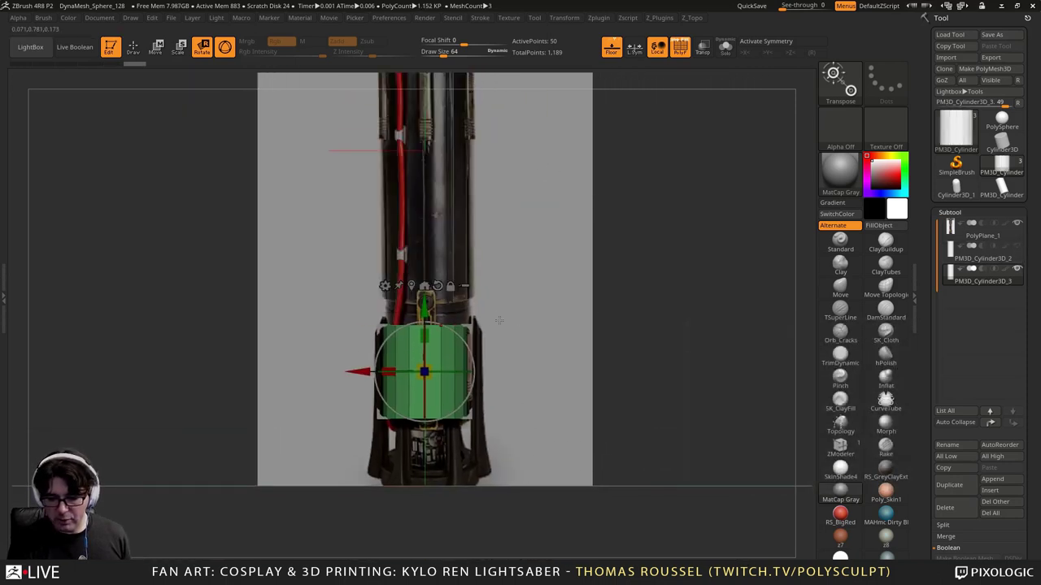
pyautogui.moveTo(426, 309); pyautogui.dragTo(427, 292)
pyautogui.moveTo(430, 350); pyautogui.dragTo(433, 351)
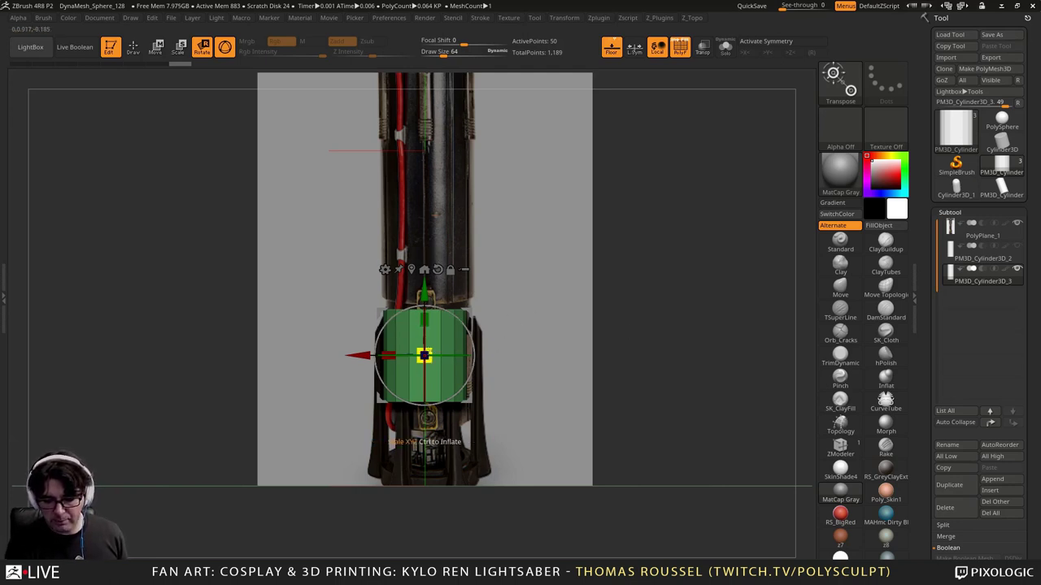
pyautogui.moveTo(428, 352); pyautogui.dragTo(425, 287)
pyautogui.hotkey('ctrl', 'z')
pyautogui.moveTo(429, 329); pyautogui.dragTo(430, 326)
pyautogui.moveTo(428, 289); pyautogui.dragTo(428, 288)
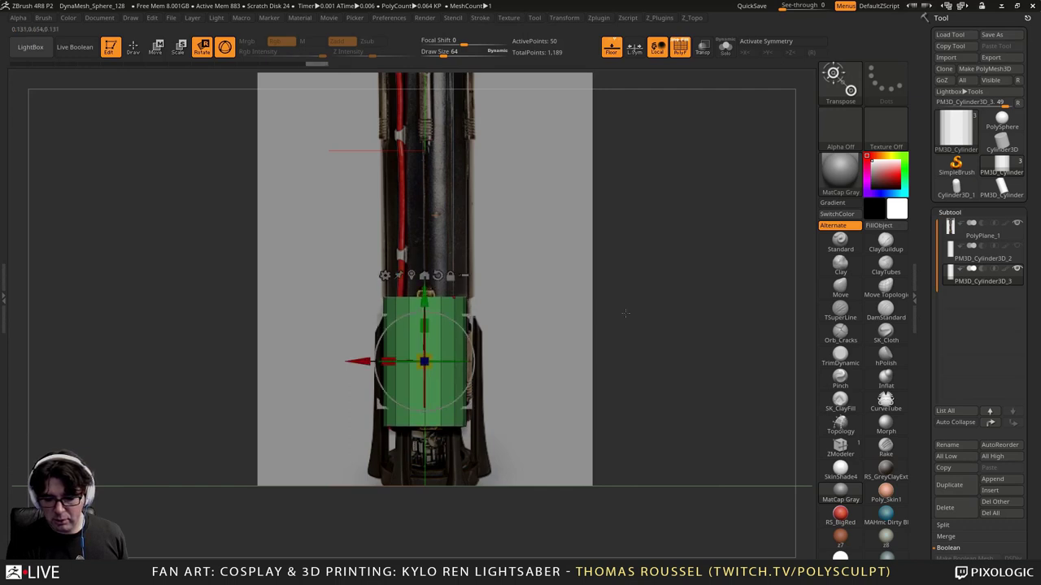
# Step: Show the main grip cylinder again and fine-tune the scale and position of both grip cylinders to the reference
pyautogui.click(1017, 246)
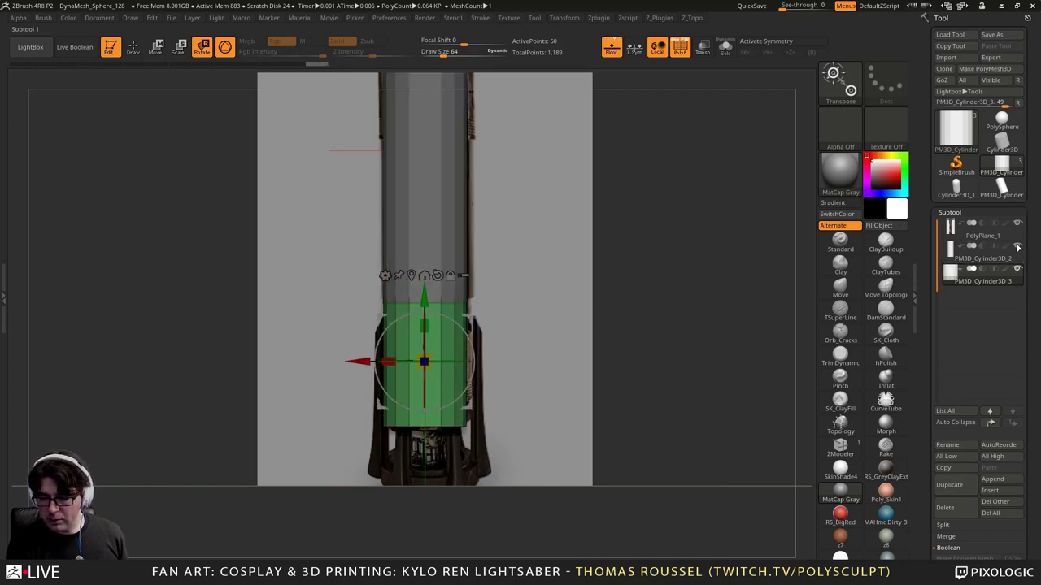
pyautogui.keyDown('alt'); pyautogui.click(438, 168); pyautogui.keyUp('alt')
pyautogui.keyDown('alt'); pyautogui.moveTo(534, 196); pyautogui.dragTo(536, 253); pyautogui.keyUp('alt')
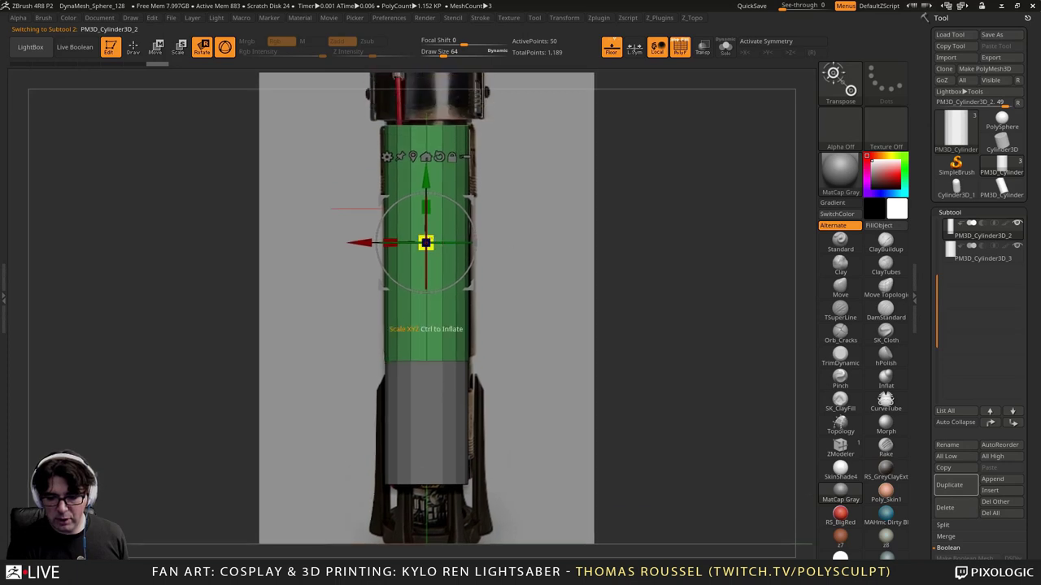
pyautogui.moveTo(426, 242); pyautogui.dragTo(442, 242)
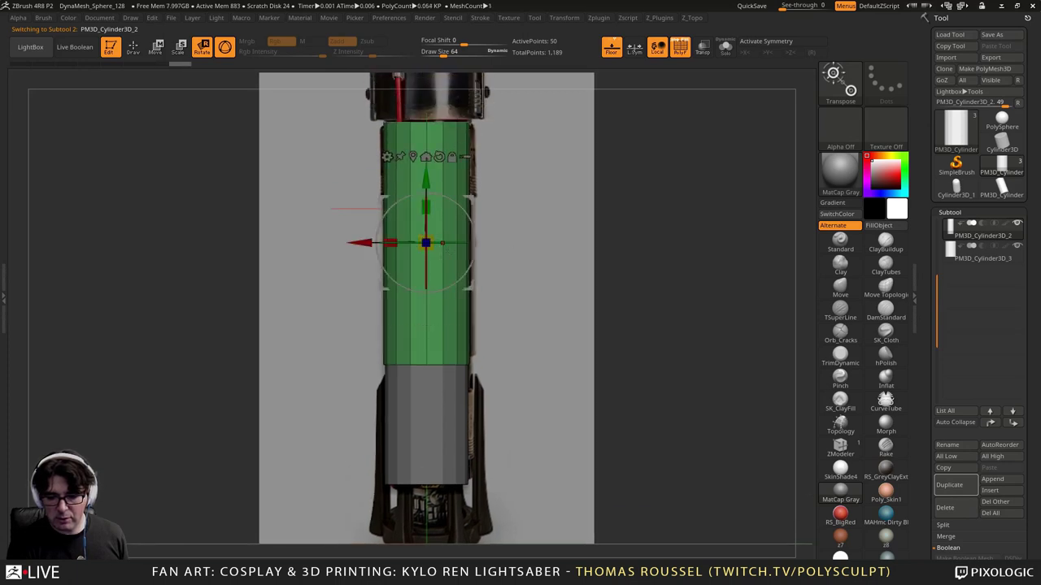
pyautogui.moveTo(426, 181); pyautogui.dragTo(457, 183)
pyautogui.keyDown('alt'); pyautogui.click(431, 446); pyautogui.keyUp('alt')
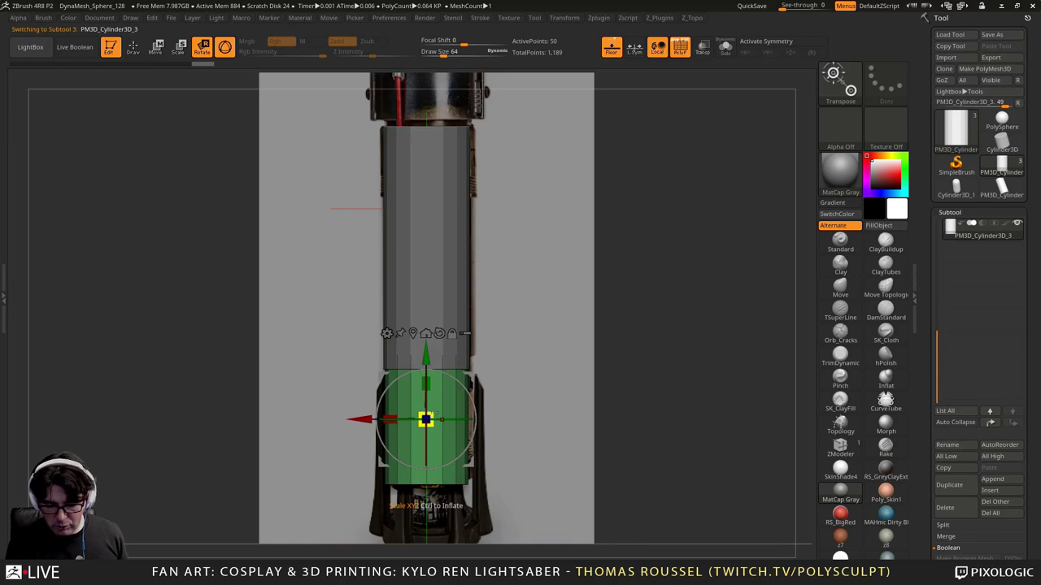
pyautogui.moveTo(432, 415); pyautogui.dragTo(434, 417)
# Step: Duplicate the main grip cylinder and fit a wider copy over the upper housing of the hilt
pyautogui.moveTo(581, 388); pyautogui.dragTo(548, 332)
pyautogui.keyDown('alt'); pyautogui.moveTo(480, 205); pyautogui.dragTo(492, 308); pyautogui.keyUp('alt')
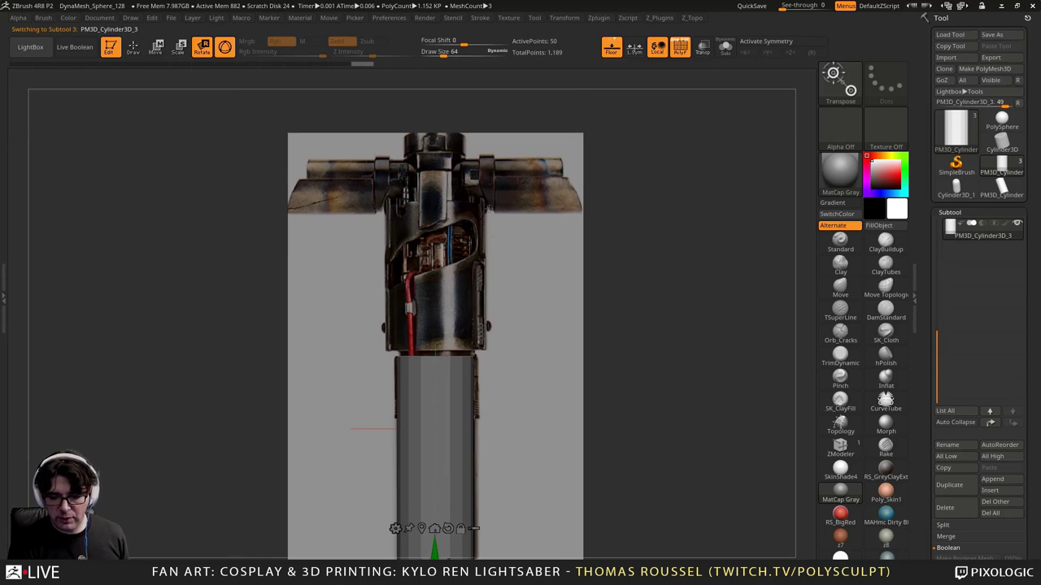
pyautogui.hotkey('ctrl', 'shift', 'd')
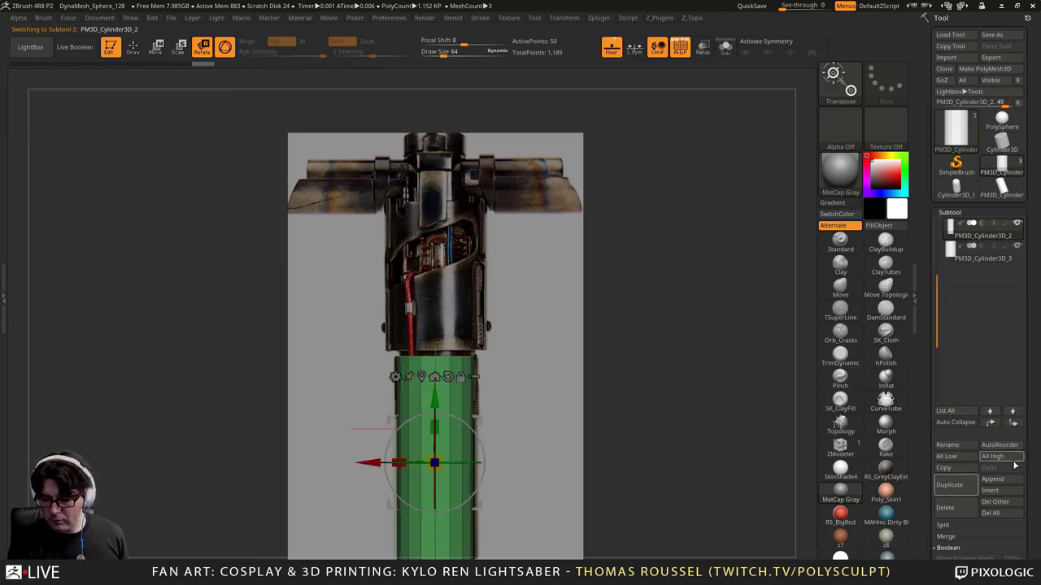
pyautogui.hotkey('ctrl', 'shift', 'd')
pyautogui.moveTo(434, 462); pyautogui.dragTo(450, 237)
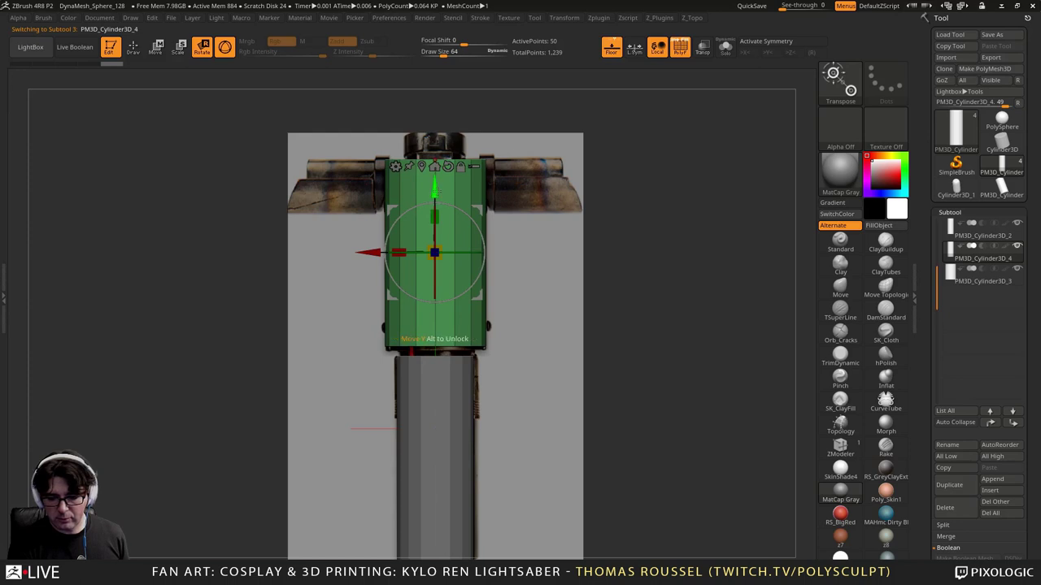
pyautogui.moveTo(435, 192); pyautogui.dragTo(435, 196)
pyautogui.moveTo(663, 281)
pyautogui.mouseDown()
pyautogui.moveTo(620, 283)
pyautogui.moveTo(663, 283)
pyautogui.mouseUp()
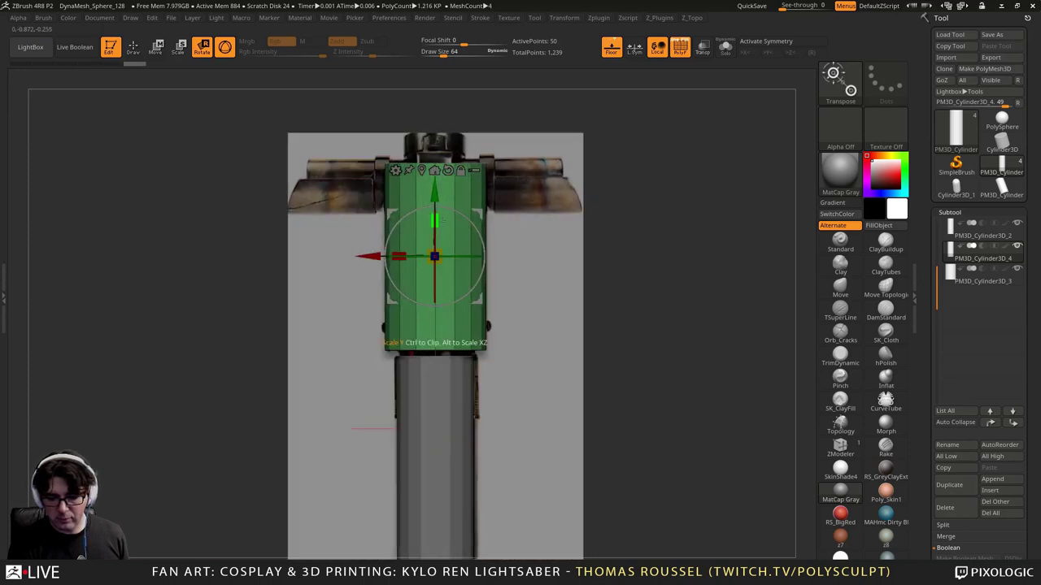
# Step: Shorten the upper housing cylinder from its top so it spans from the crossguard down to the main grip
pyautogui.moveTo(439, 221)
pyautogui.mouseDown()
pyautogui.moveTo(439, 210)
pyautogui.moveTo(441, 239)
pyautogui.moveTo(435, 202)
pyautogui.mouseUp()
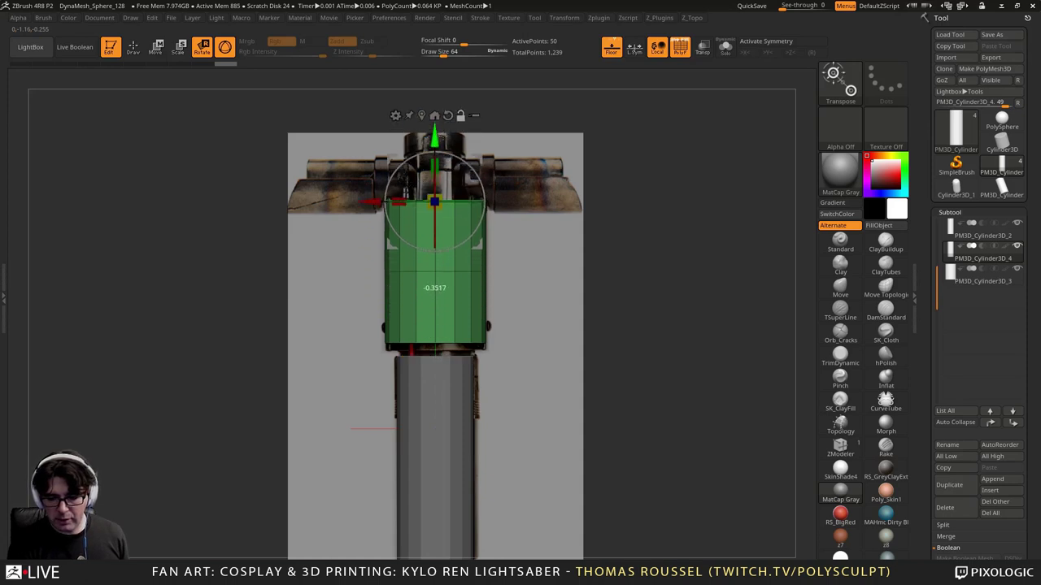
pyautogui.moveTo(437, 165); pyautogui.dragTo(439, 165)
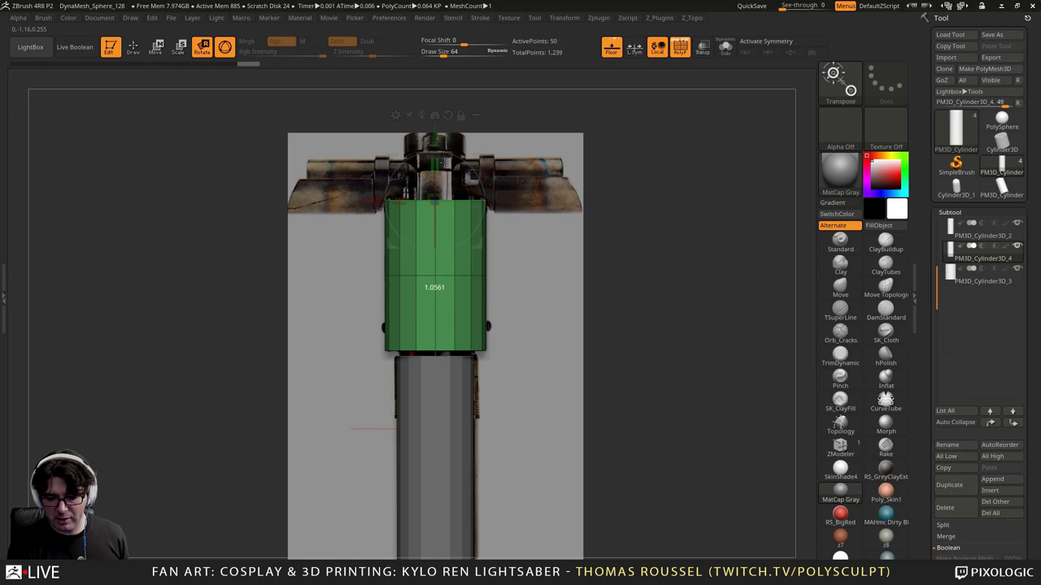
pyautogui.moveTo(445, 162); pyautogui.dragTo(445, 163)
pyautogui.keyDown('alt'); pyautogui.moveTo(565, 341); pyautogui.dragTo(607, 316); pyautogui.keyUp('alt')
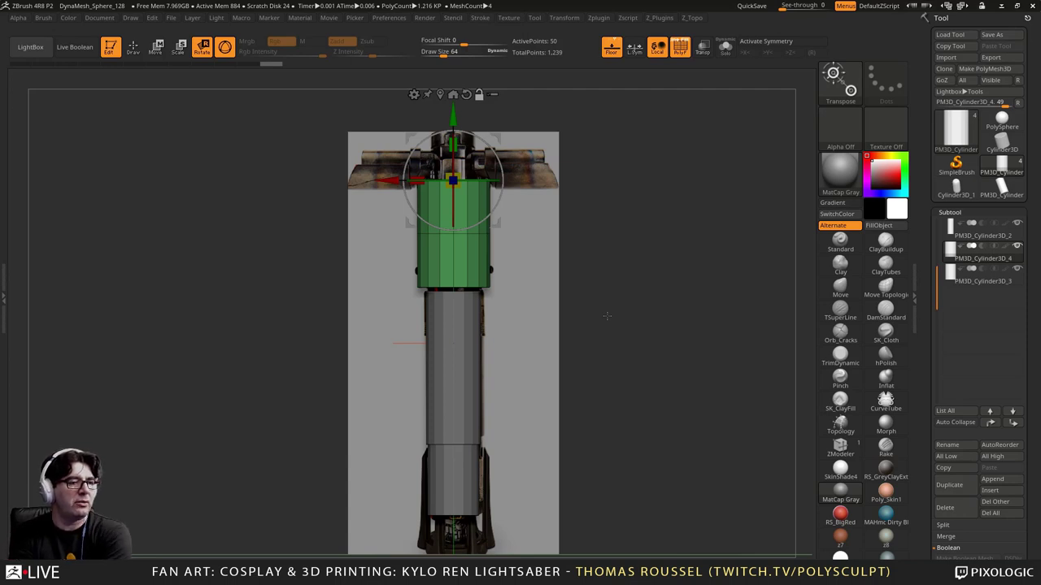
pyautogui.click(956, 128)
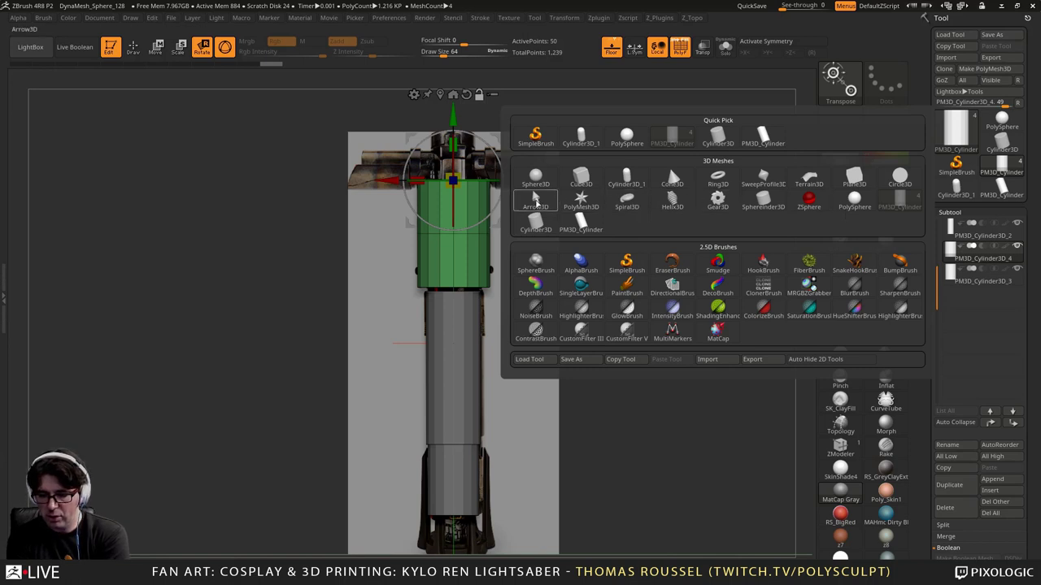
pyautogui.moveTo(764, 176)
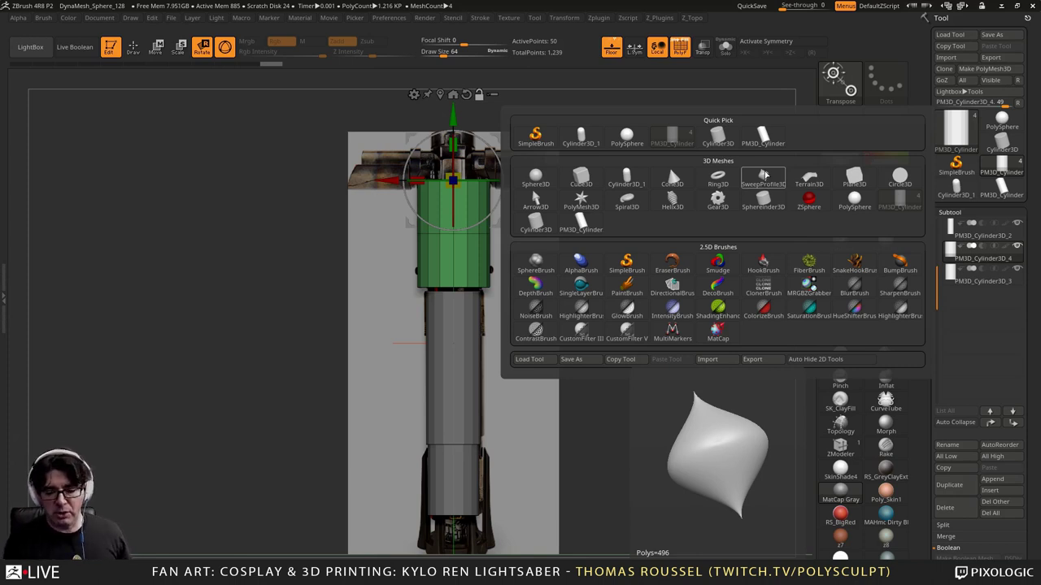
pyautogui.keyDown('ctrl'); pyautogui.moveTo(529, 267); pyautogui.dragTo(602, 219, button='right'); pyautogui.keyUp('ctrl')
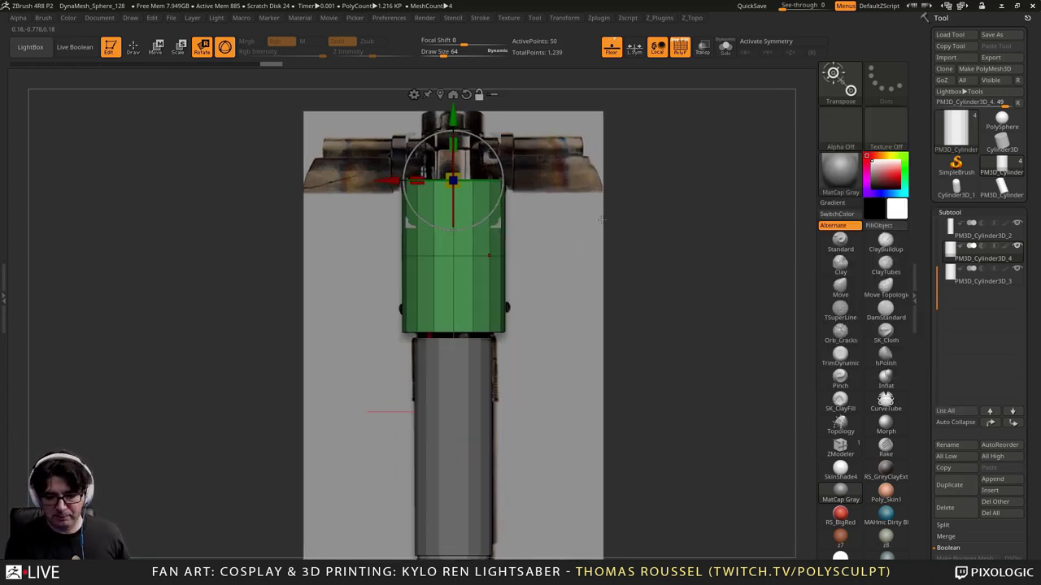
pyautogui.moveTo(600, 219); pyautogui.dragTo(577, 261)
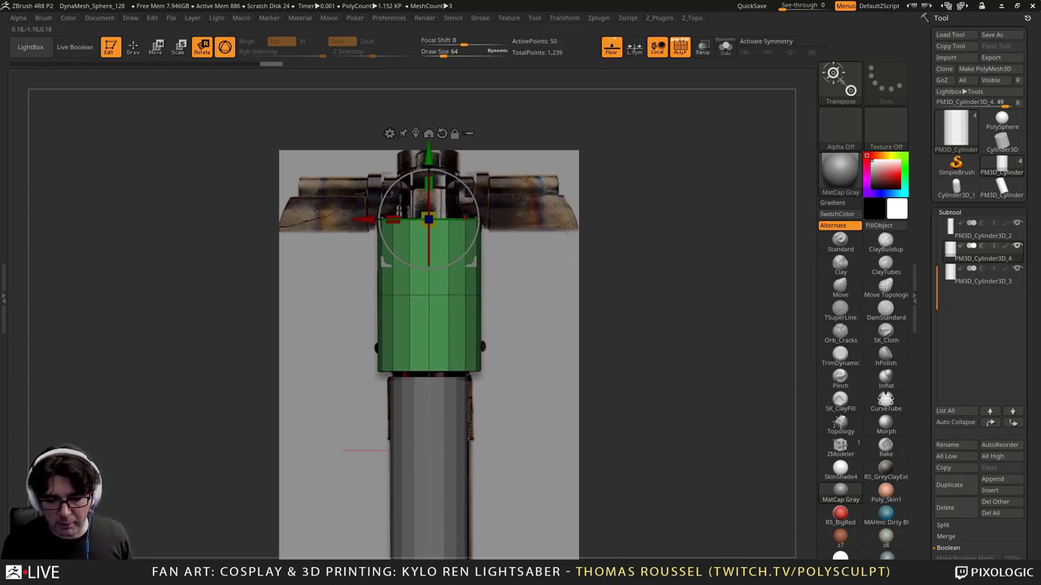
pyautogui.moveTo(554, 289); pyautogui.dragTo(578, 316)
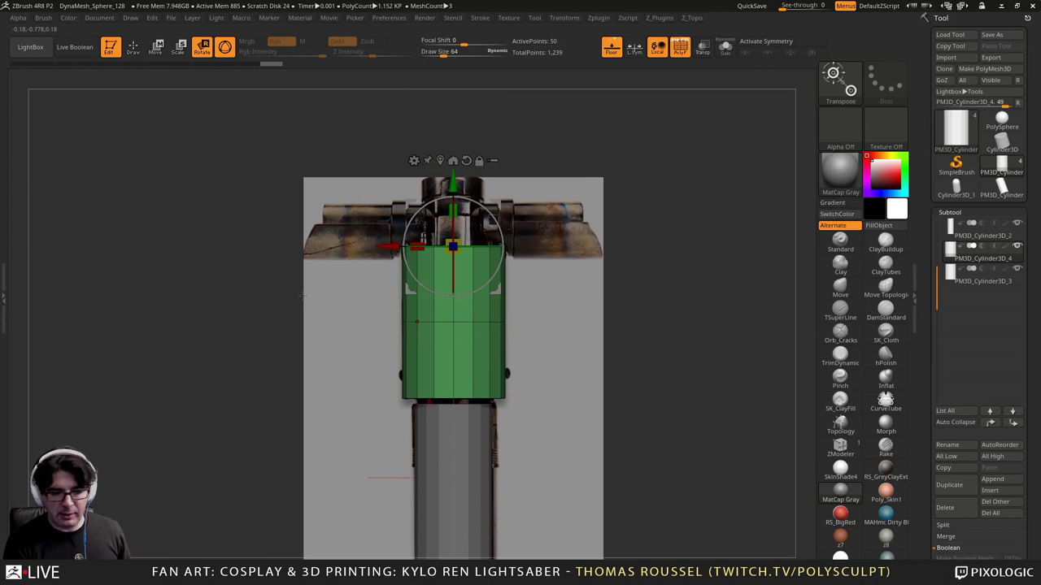
# Step: Bring up the lightsaber reference photos beside the canvas and compare them with the upper and lower hilt
pyautogui.moveTo(0, 439); pyautogui.dragTo(191, 247, button='right')
pyautogui.moveTo(191, 251); pyautogui.dragTo(114, 242)
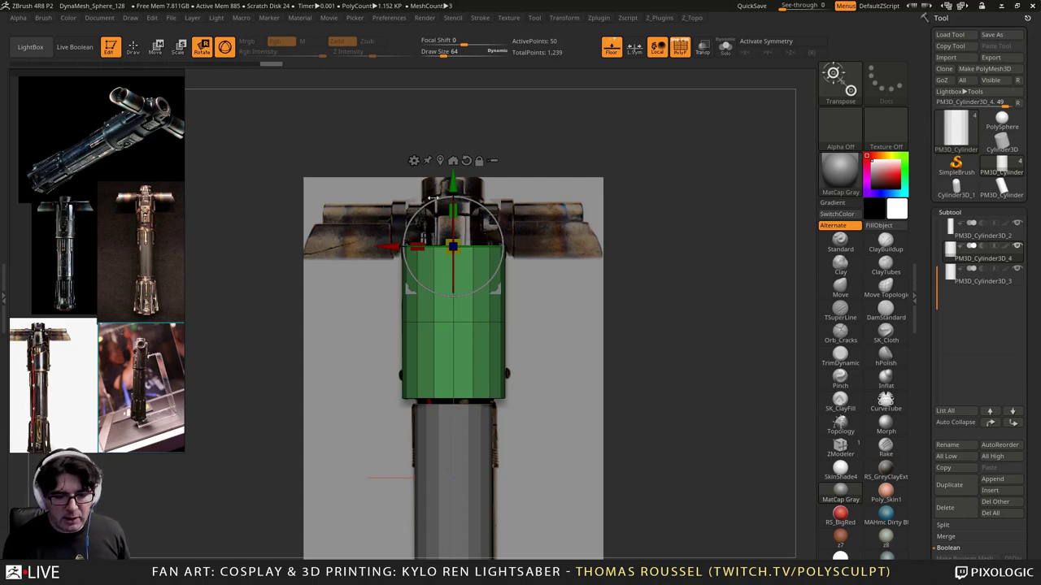
pyautogui.moveTo(573, 339); pyautogui.dragTo(600, 78)
pyautogui.keyDown('alt'); pyautogui.moveTo(611, 309); pyautogui.dragTo(610, 186); pyautogui.keyUp('alt')
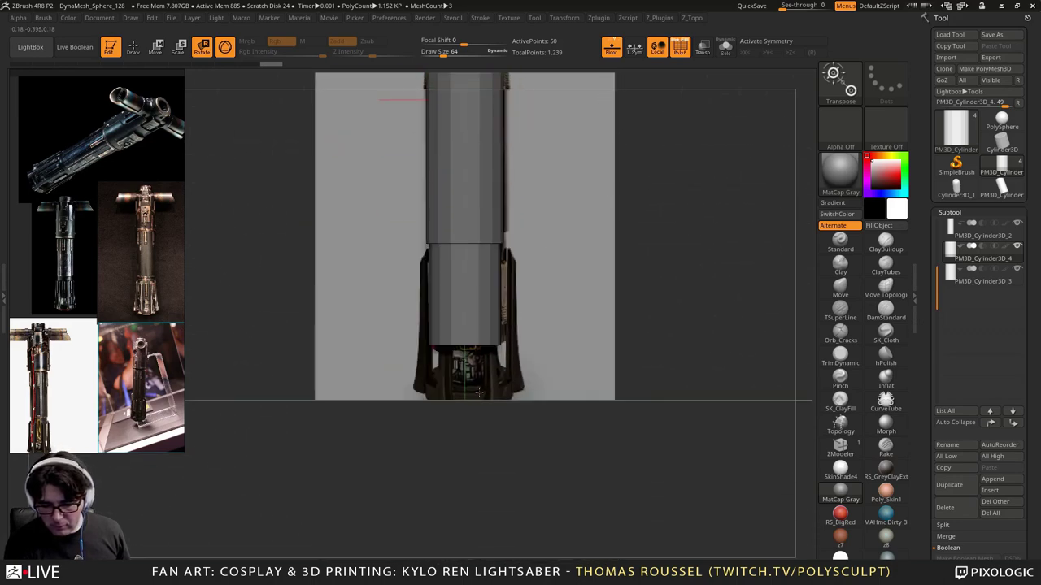
pyautogui.keyDown('alt'); pyautogui.moveTo(558, 164); pyautogui.dragTo(553, 559); pyautogui.keyUp('alt')
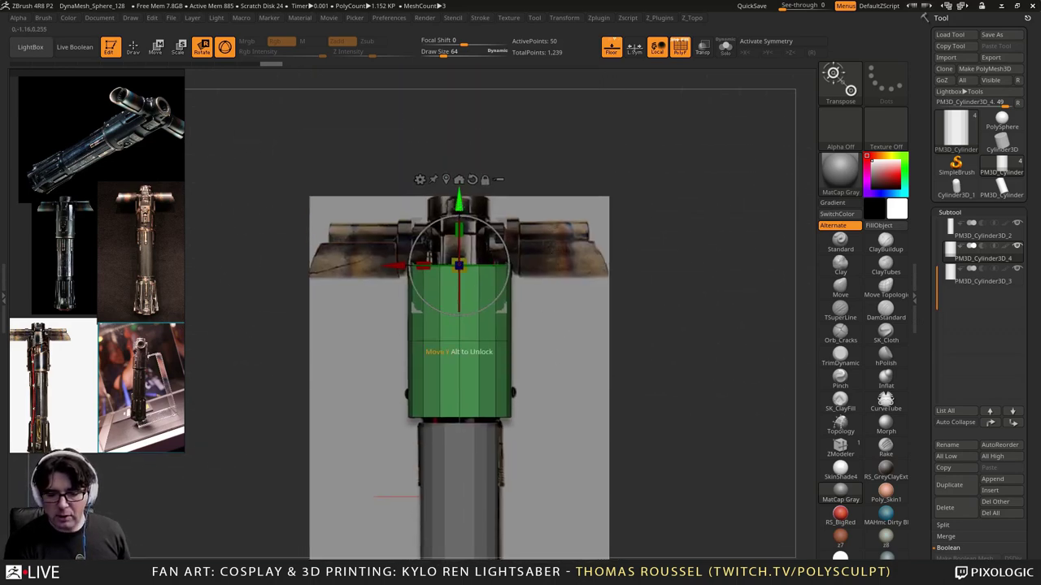
# Step: Turn a smaller duplicate of the upper housing cylinder 90° sideways and place it over the right crossguard arm
pyautogui.click(959, 487)
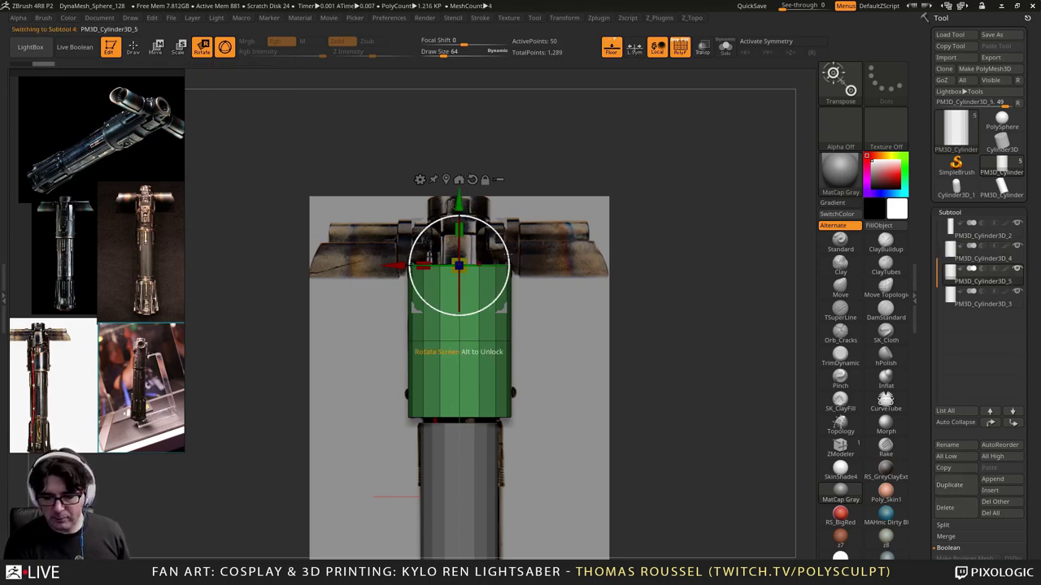
pyautogui.keyDown('ctrl'); pyautogui.moveTo(508, 255); pyautogui.dragTo(442, 195); pyautogui.keyUp('ctrl')
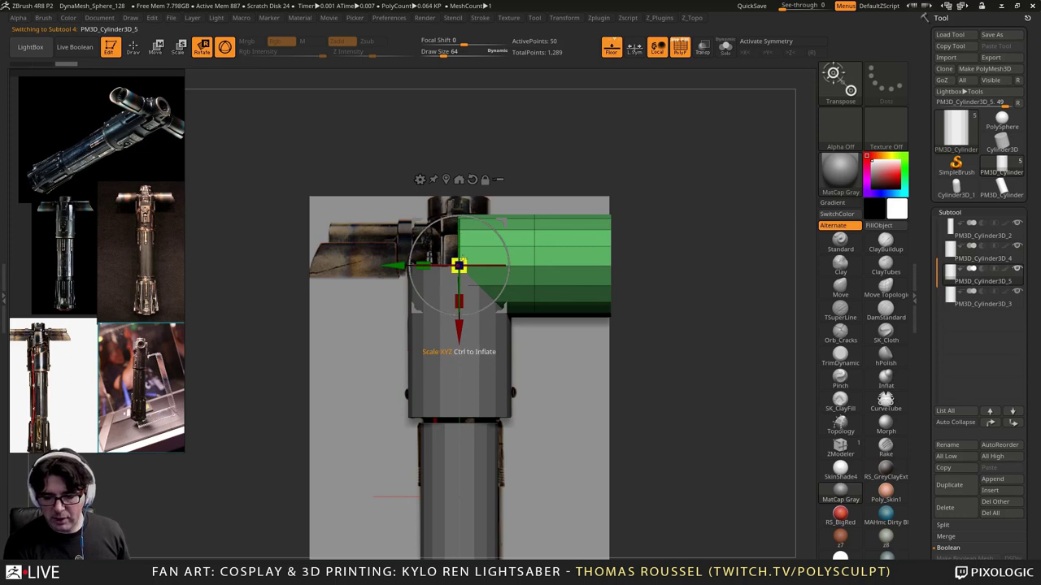
pyautogui.moveTo(460, 265)
pyautogui.mouseDown()
pyautogui.moveTo(469, 261)
pyautogui.moveTo(460, 262)
pyautogui.mouseUp()
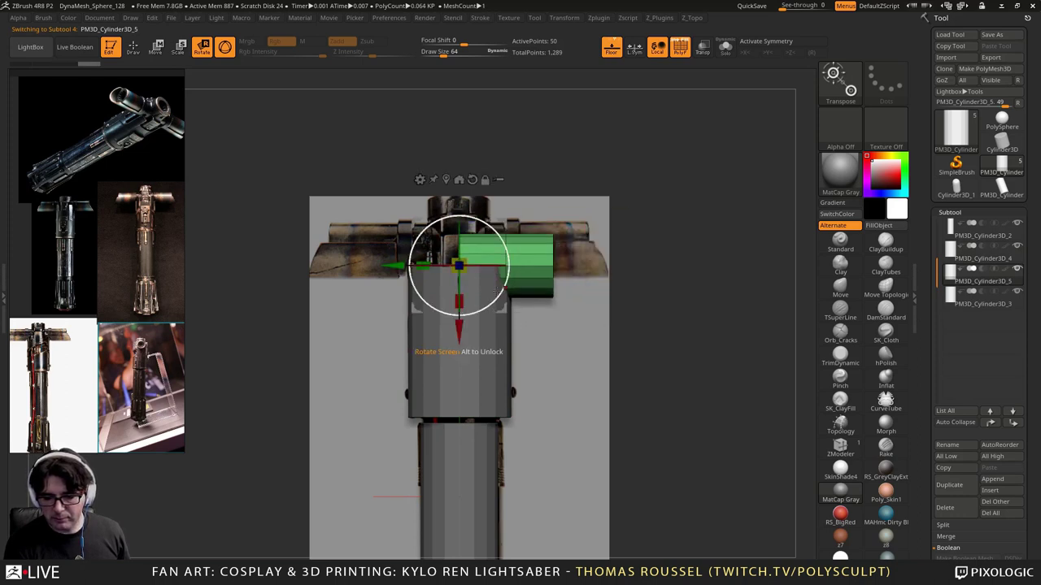
pyautogui.moveTo(397, 265); pyautogui.dragTo(462, 271)
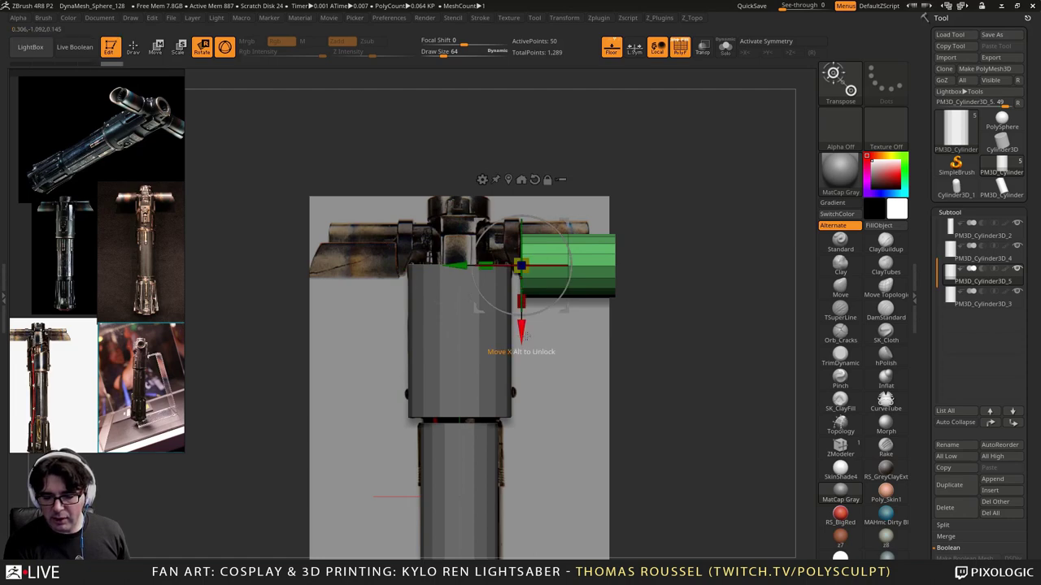
pyautogui.moveTo(521, 333); pyautogui.dragTo(528, 315)
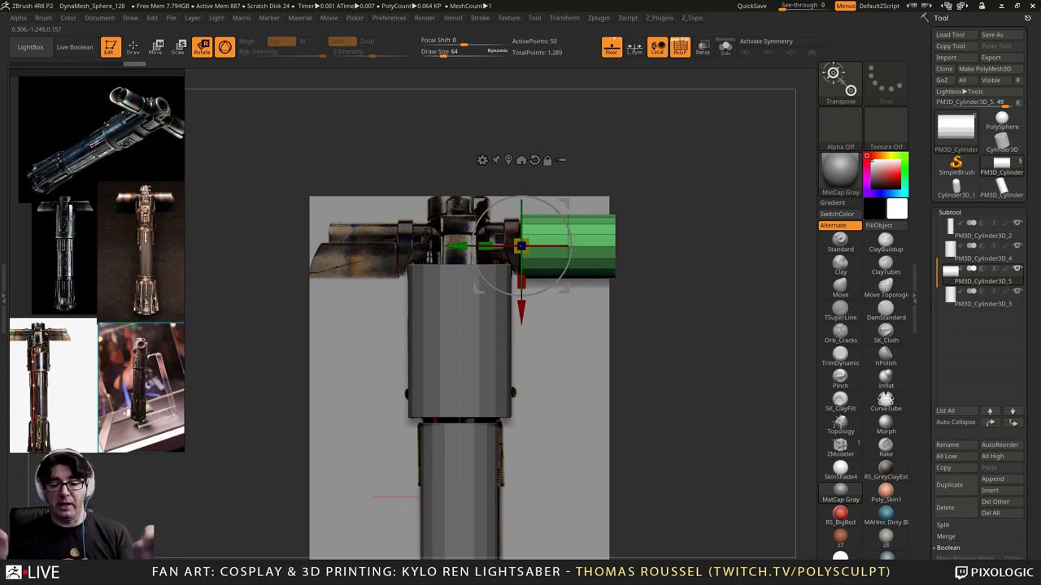
# Step: Examine the crossguard arms and emitter in the lightsaber reference photos
pyautogui.scroll(3, 104, 117)
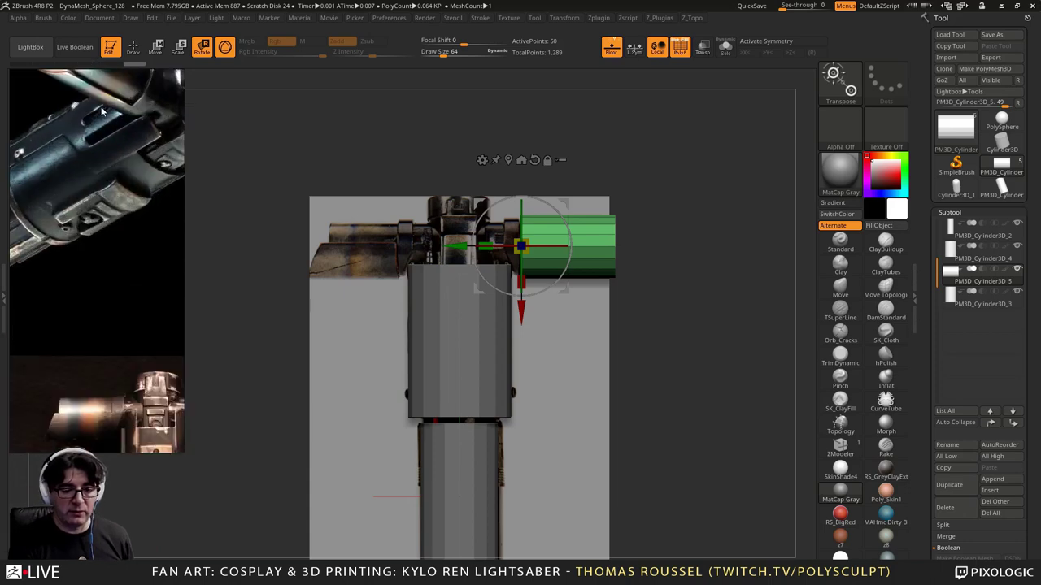
pyautogui.scroll(-3, 126, 156)
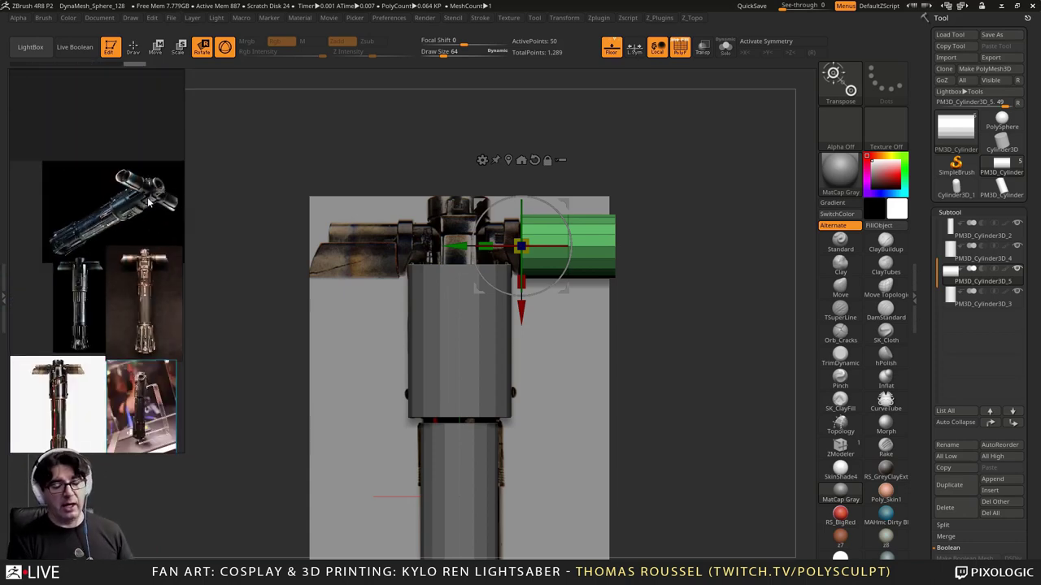
pyautogui.scroll(1, 129, 181)
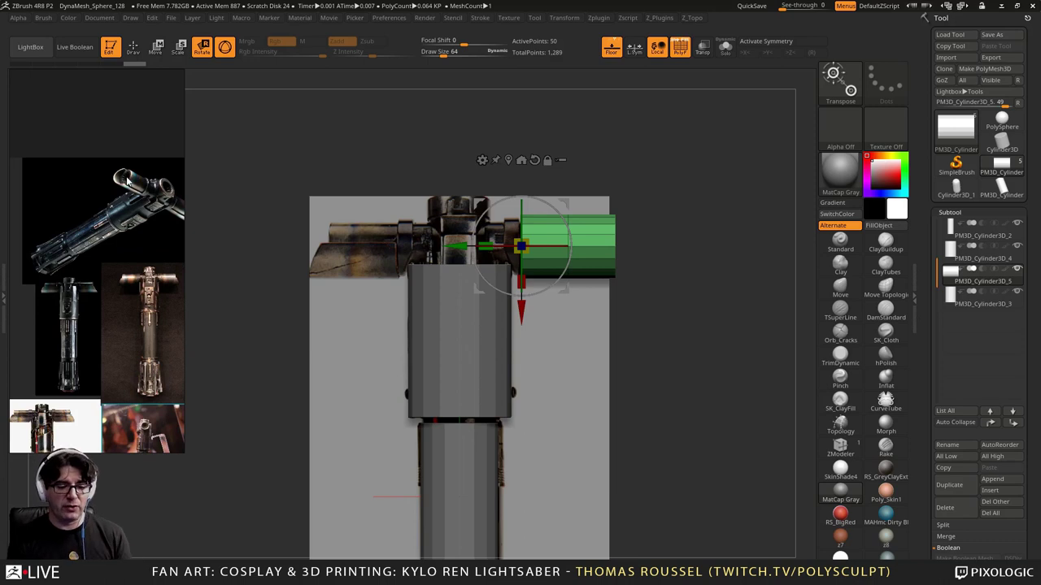
pyautogui.scroll(2, 135, 243)
pyautogui.scroll(-1, 95, 244)
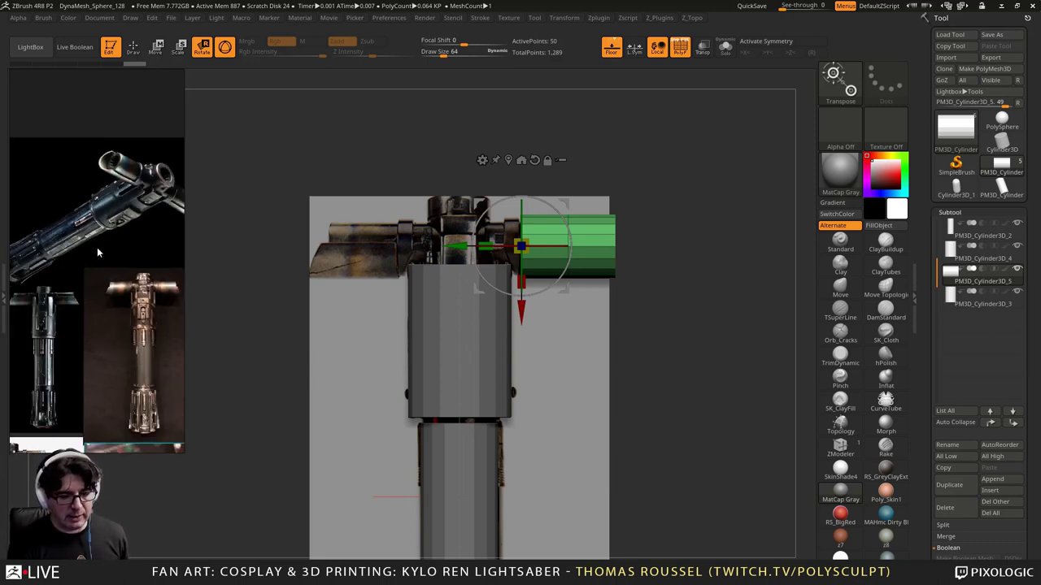
pyautogui.moveTo(97, 246); pyautogui.dragTo(99, 178, button='middle')
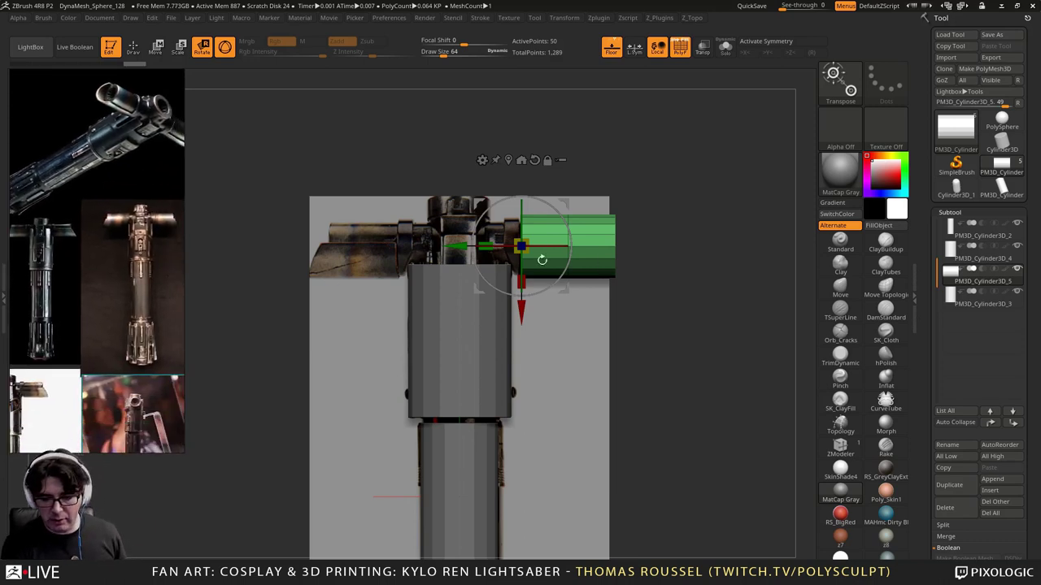
# Step: Scale the sideways cylinder down and fit it over the left crossguard arm, stretched inward just past the hilt's centre
pyautogui.moveTo(521, 245)
pyautogui.mouseDown()
pyautogui.moveTo(521, 335)
pyautogui.moveTo(522, 235)
pyautogui.mouseUp()
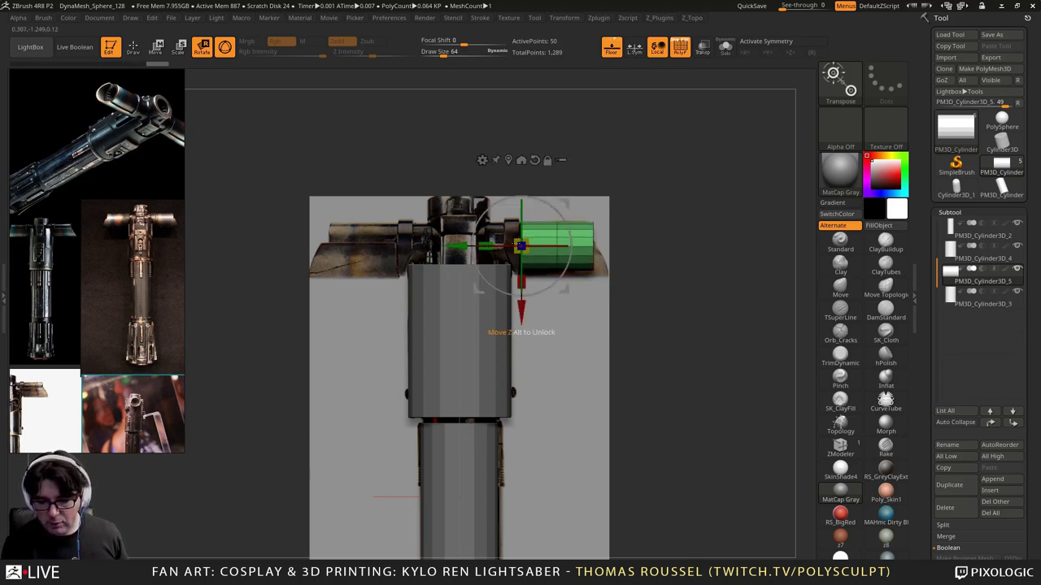
pyautogui.moveTo(453, 246); pyautogui.dragTo(453, 246)
pyautogui.moveTo(521, 332); pyautogui.dragTo(257, 267)
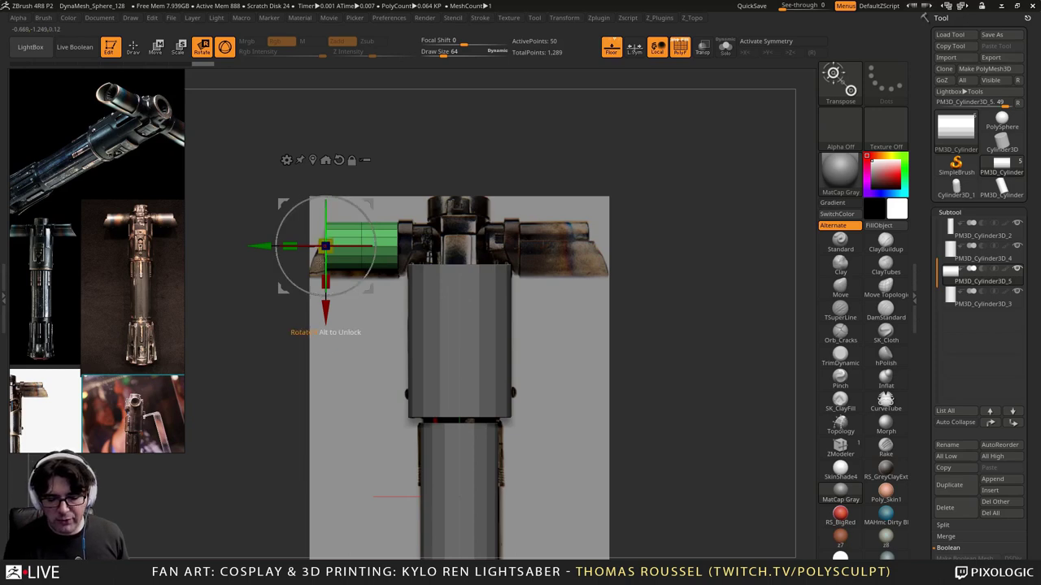
pyautogui.moveTo(290, 246); pyautogui.dragTo(249, 246)
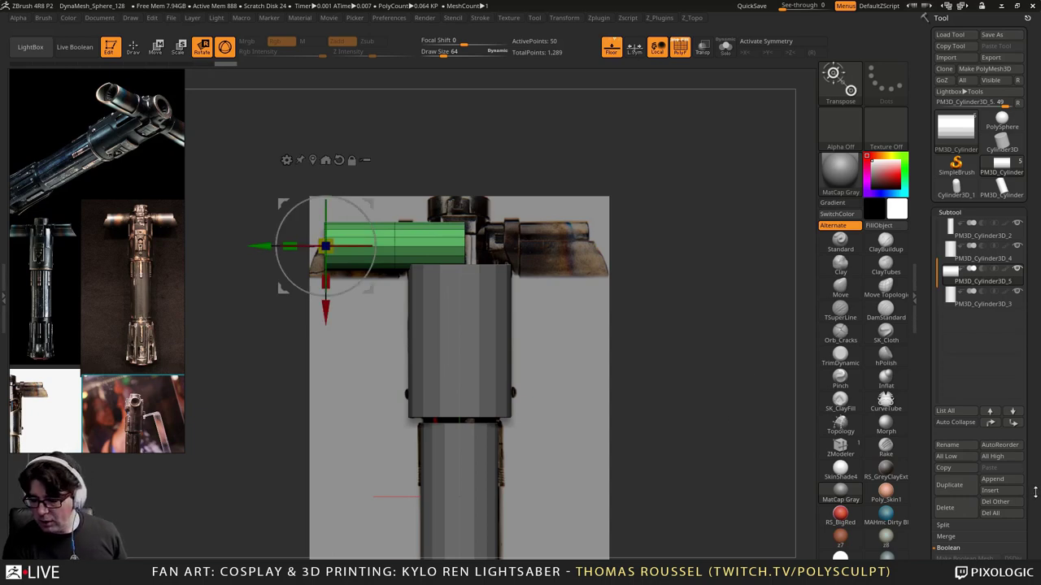
# Step: Mirror and weld the crossguard cylinder across the hilt, centre its gizmo and shorten it slightly along its length
pyautogui.moveTo(1035, 491); pyautogui.dragTo(1026, 417)
pyautogui.click(956, 352)
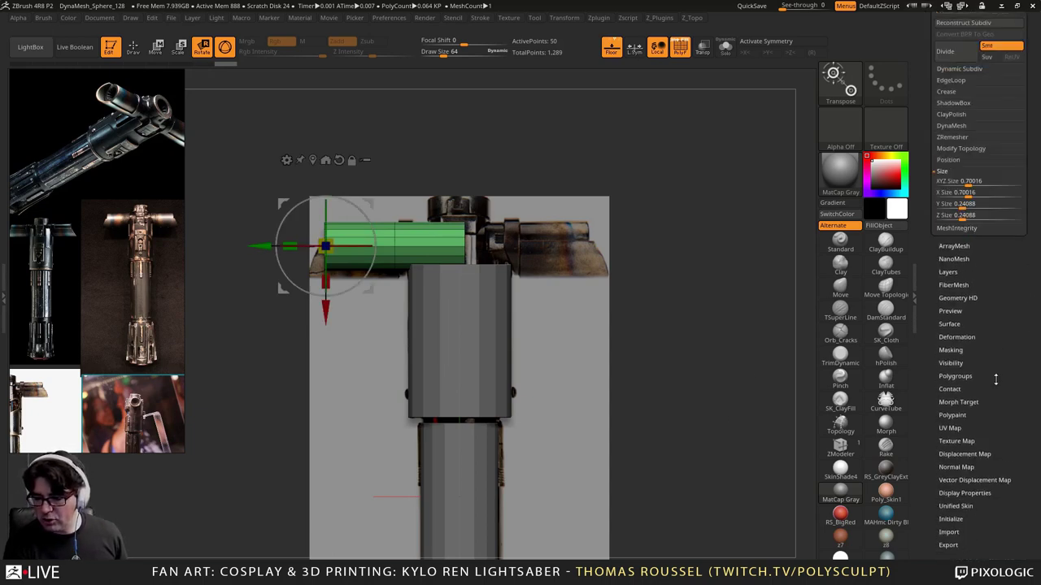
pyautogui.click(959, 148)
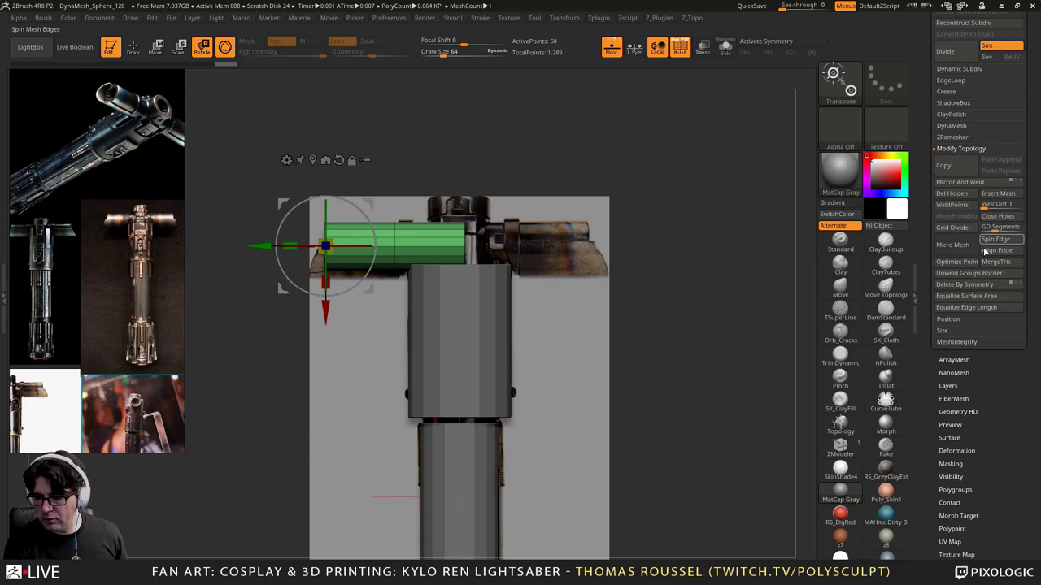
pyautogui.click(965, 185)
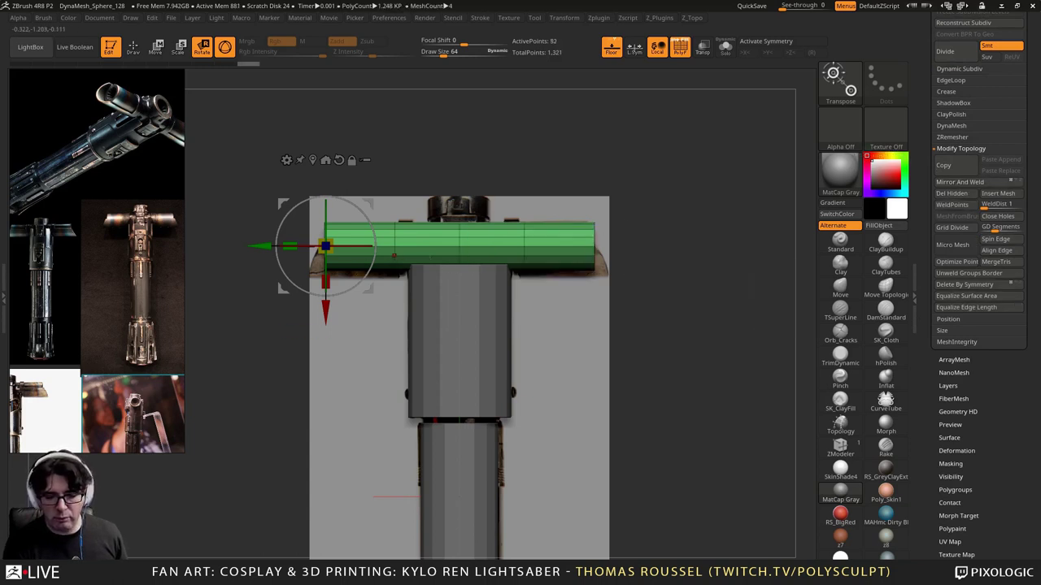
pyautogui.click(326, 160)
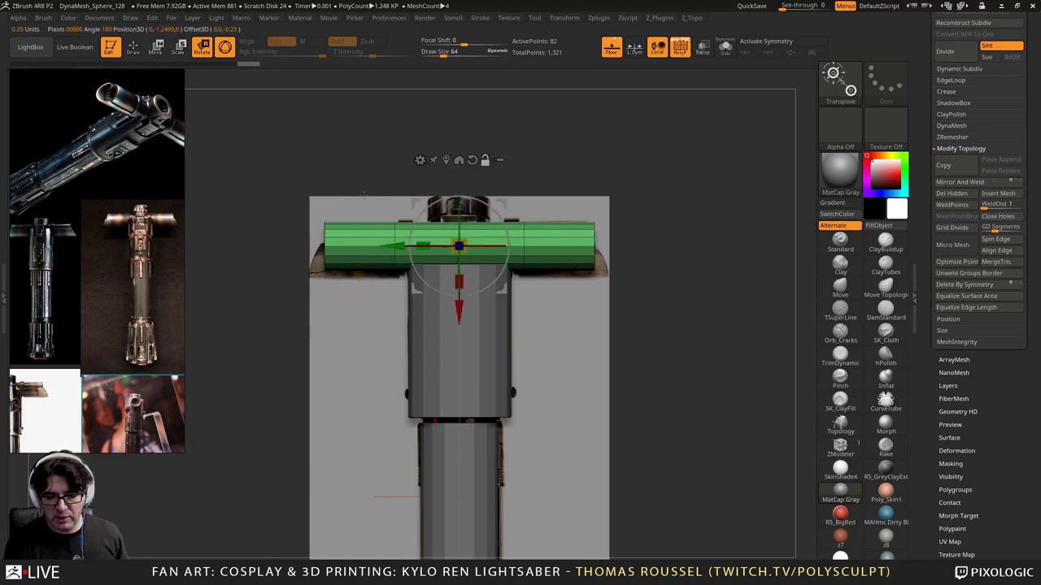
pyautogui.moveTo(459, 281); pyautogui.dragTo(459, 290)
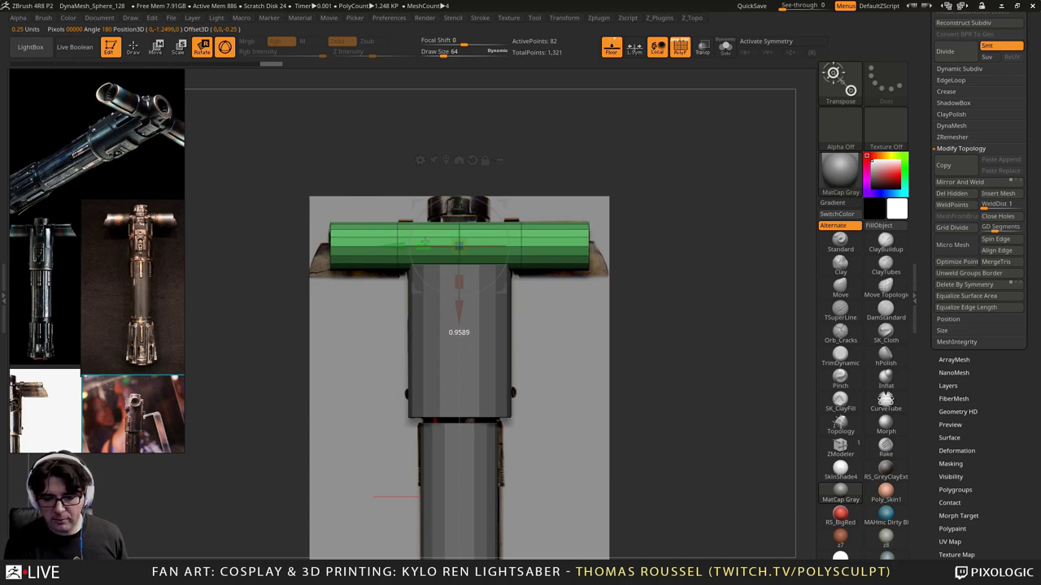
# Step: Inspect the blocked-out hilt from the front and side, and compare the crossguard junction with the reference photo
pyautogui.moveTo(701, 325); pyautogui.dragTo(639, 295)
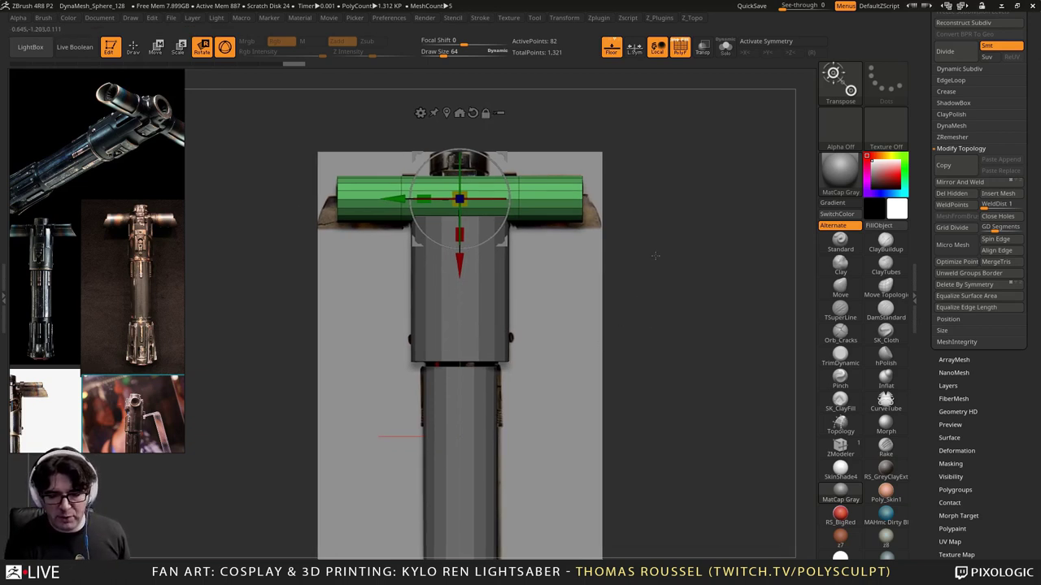
pyautogui.keyDown('alt'); pyautogui.moveTo(654, 254); pyautogui.dragTo(637, 212); pyautogui.keyUp('alt')
pyautogui.keyDown('shift'); pyautogui.moveTo(640, 281); pyautogui.dragTo(602, 277); pyautogui.keyUp('shift')
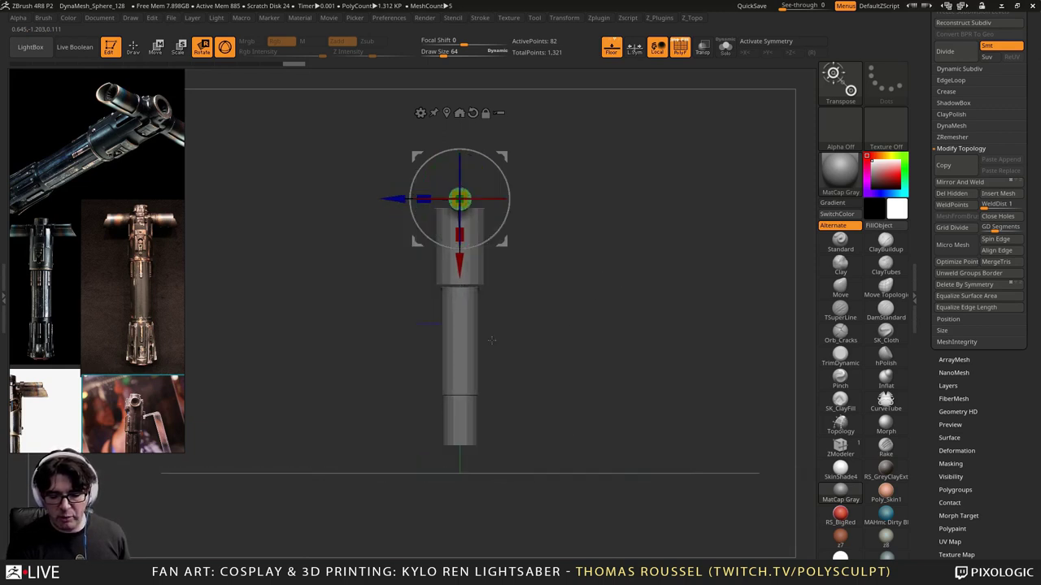
pyautogui.moveTo(492, 341); pyautogui.dragTo(547, 310)
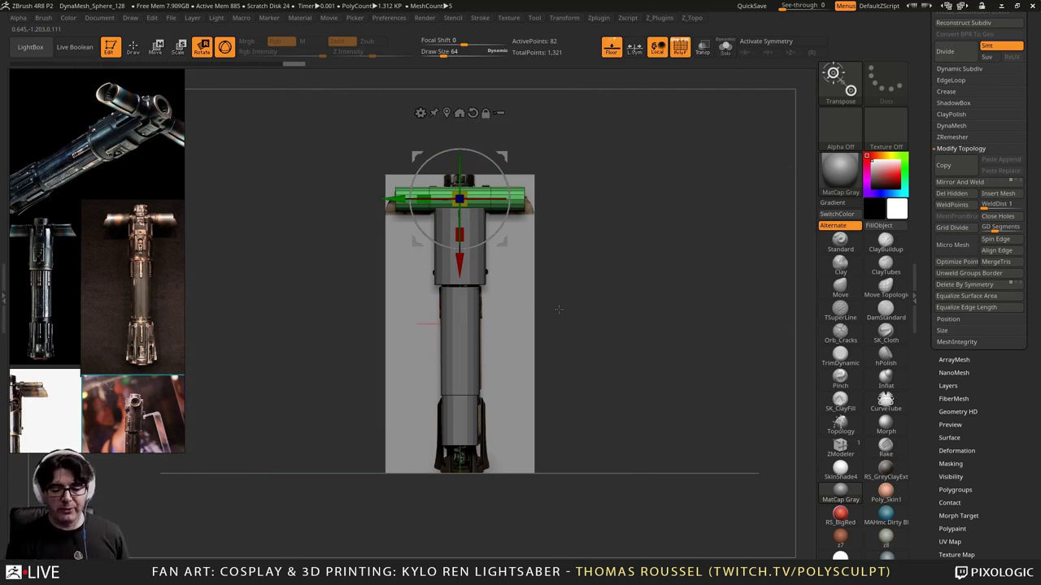
pyautogui.keyDown('alt'); pyautogui.moveTo(558, 309); pyautogui.dragTo(602, 286); pyautogui.keyUp('alt')
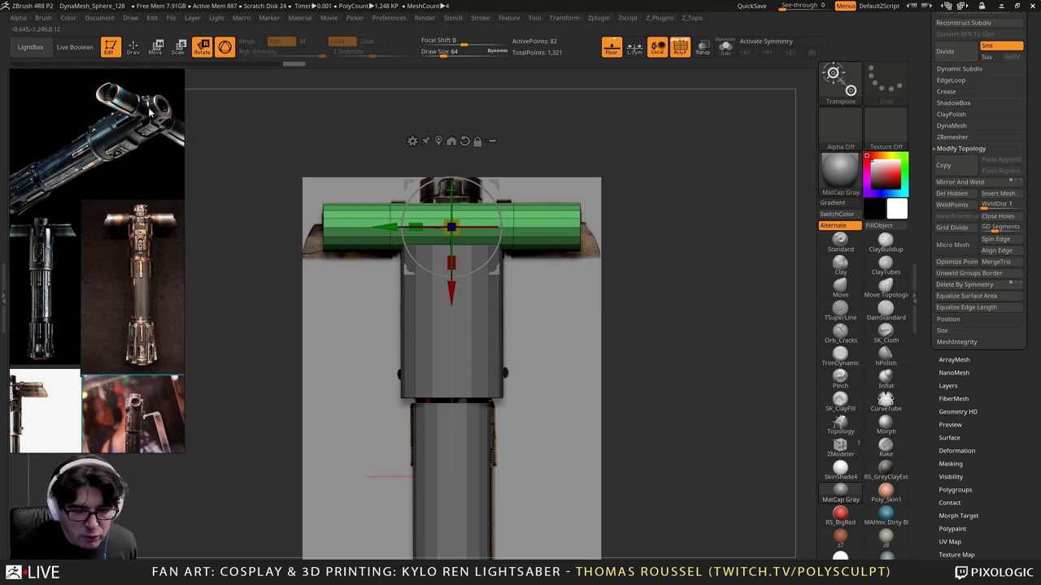
pyautogui.scroll(5, 149, 117)
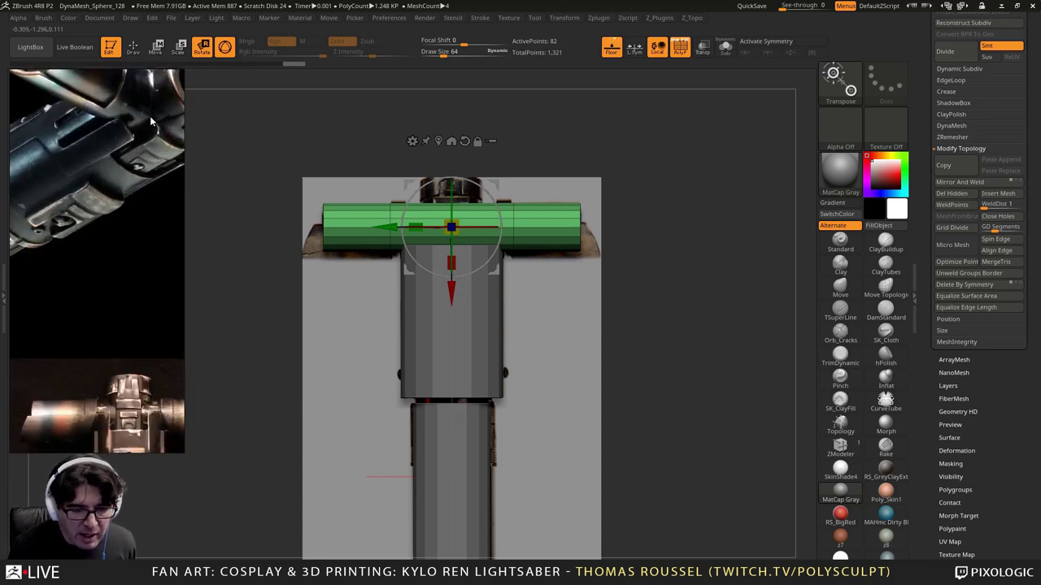
pyautogui.moveTo(149, 116); pyautogui.dragTo(165, 199, button='middle')
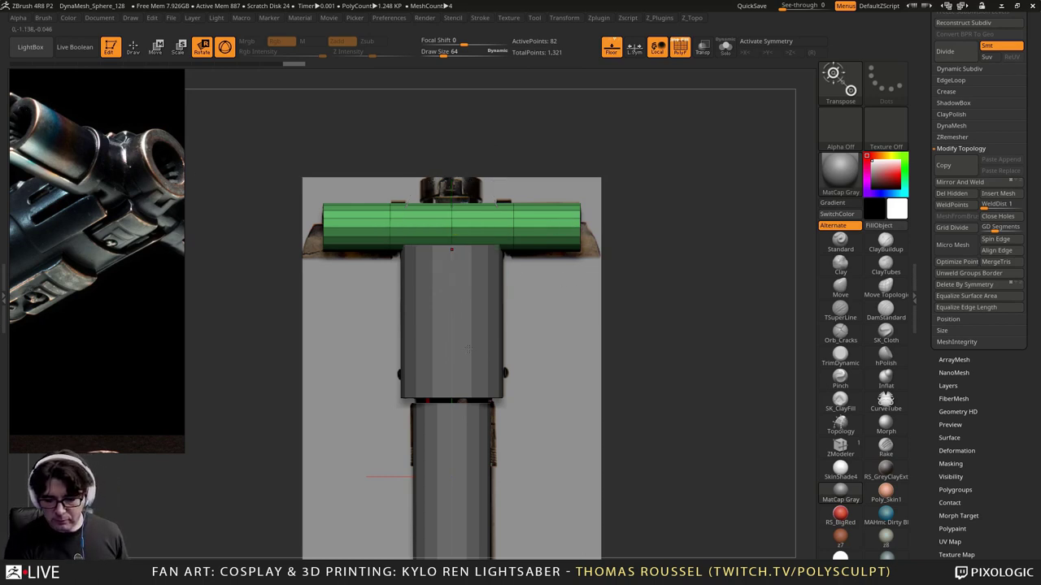
# Step: Duplicate the upper housing cylinder and fit a narrower, shorter copy over the emitter through the middle of the crossguard
pyautogui.keyDown('alt'); pyautogui.click(452, 325); pyautogui.keyUp('alt')
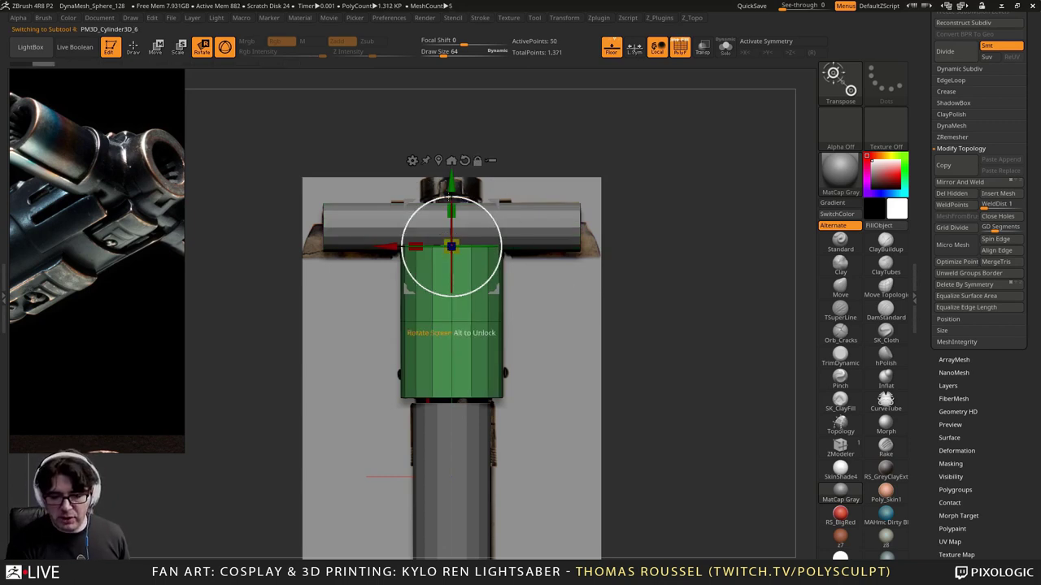
pyautogui.moveTo(452, 246)
pyautogui.mouseDown()
pyautogui.moveTo(455, 270)
pyautogui.moveTo(464, 215)
pyautogui.moveTo(447, 118)
pyautogui.mouseUp()
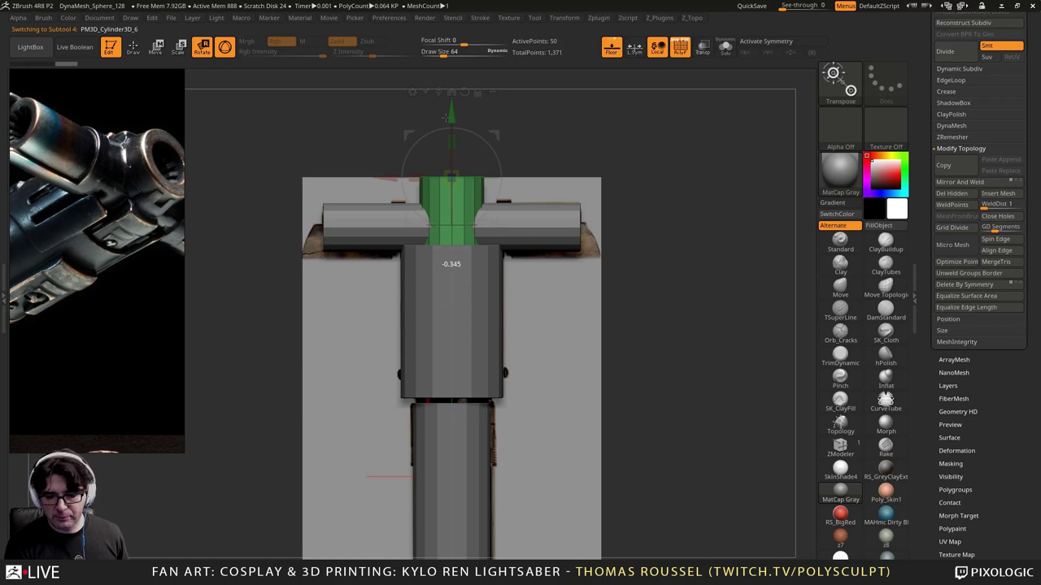
pyautogui.moveTo(446, 118); pyautogui.dragTo(445, 118)
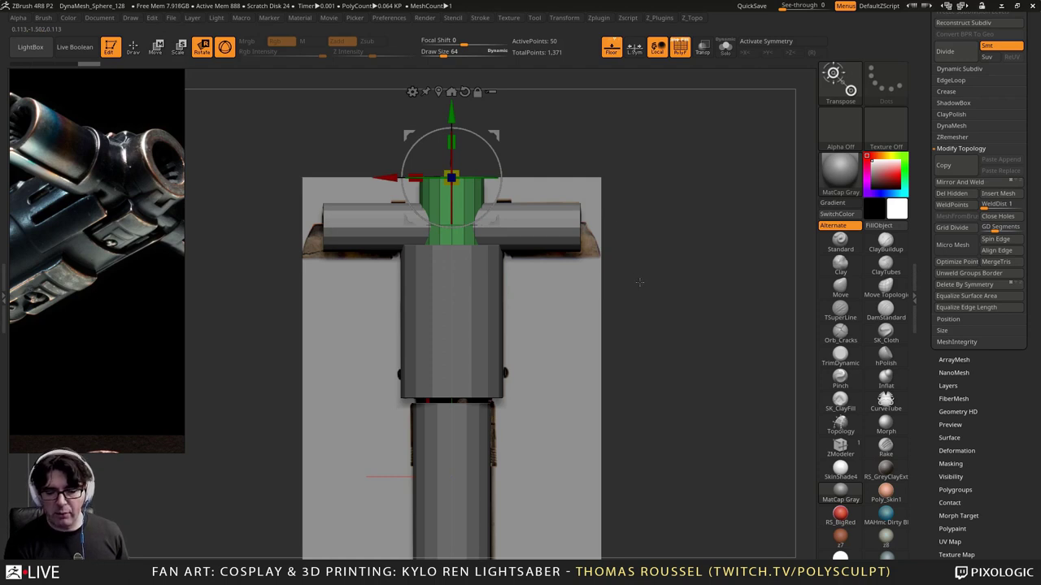
pyautogui.moveTo(640, 282)
pyautogui.mouseDown()
pyautogui.moveTo(669, 256)
pyautogui.moveTo(648, 287)
pyautogui.mouseUp()
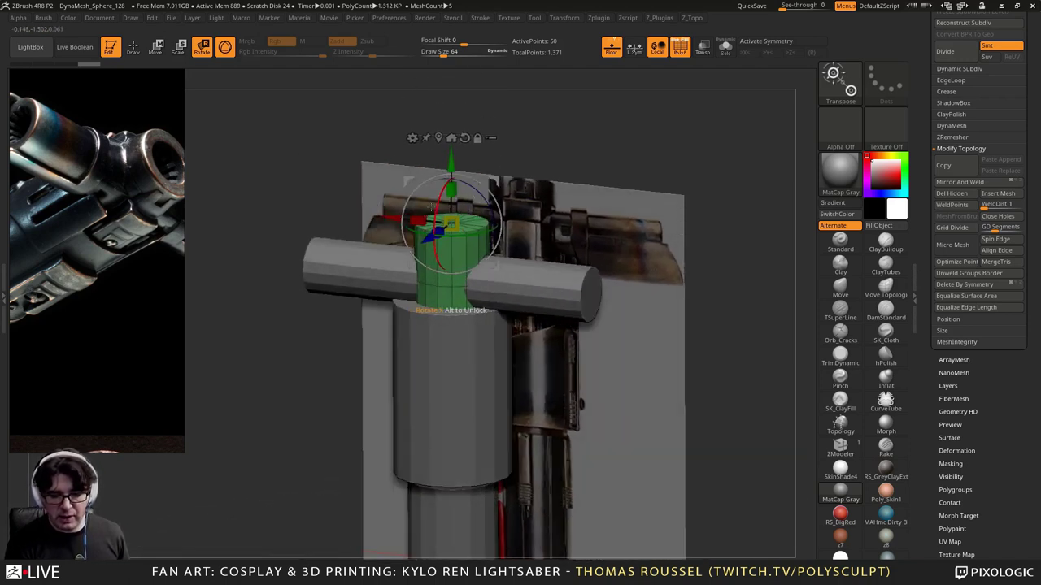
# Step: Duplicate the lowest grip cylinder downward and reshape the copy into a wide, flat ring at the base of the pommel
pyautogui.keyDown('alt'); pyautogui.moveTo(703, 374); pyautogui.dragTo(633, 144); pyautogui.keyUp('alt')
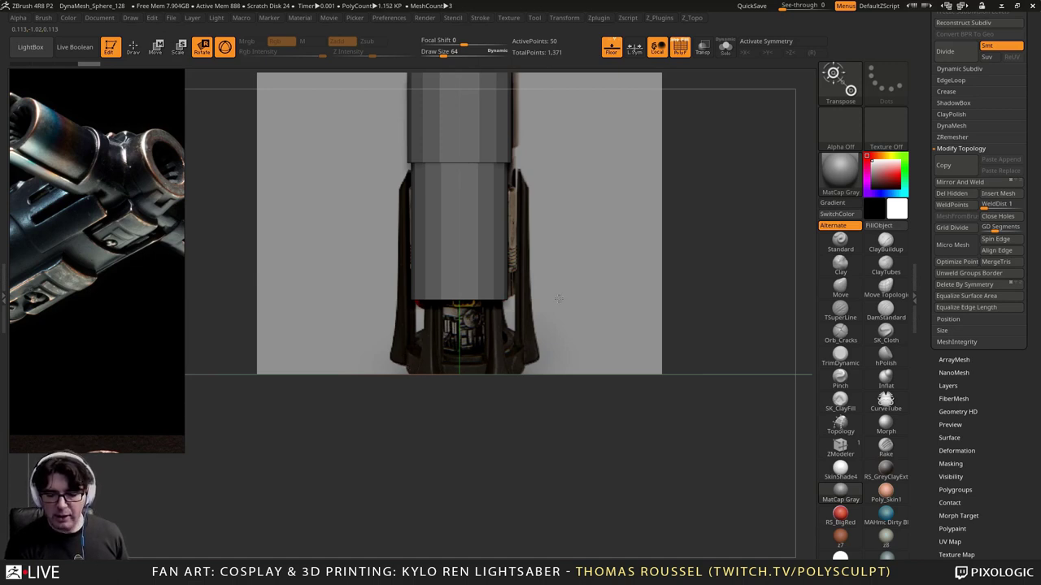
pyautogui.keyDown('alt'); pyautogui.click(475, 274); pyautogui.keyUp('alt')
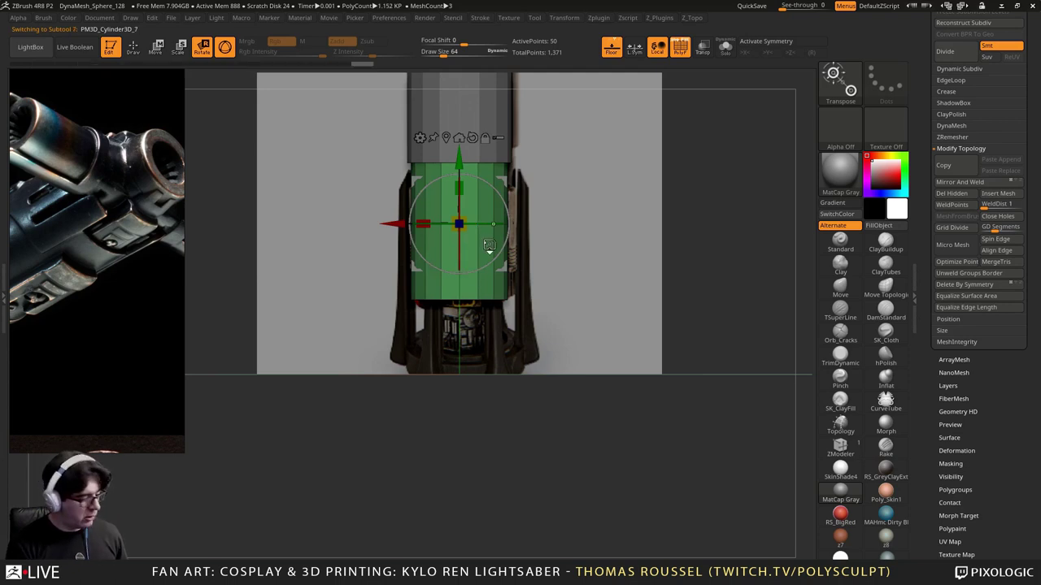
pyautogui.keyDown('ctrl'); pyautogui.moveTo(458, 160); pyautogui.dragTo(459, 223); pyautogui.keyUp('ctrl')
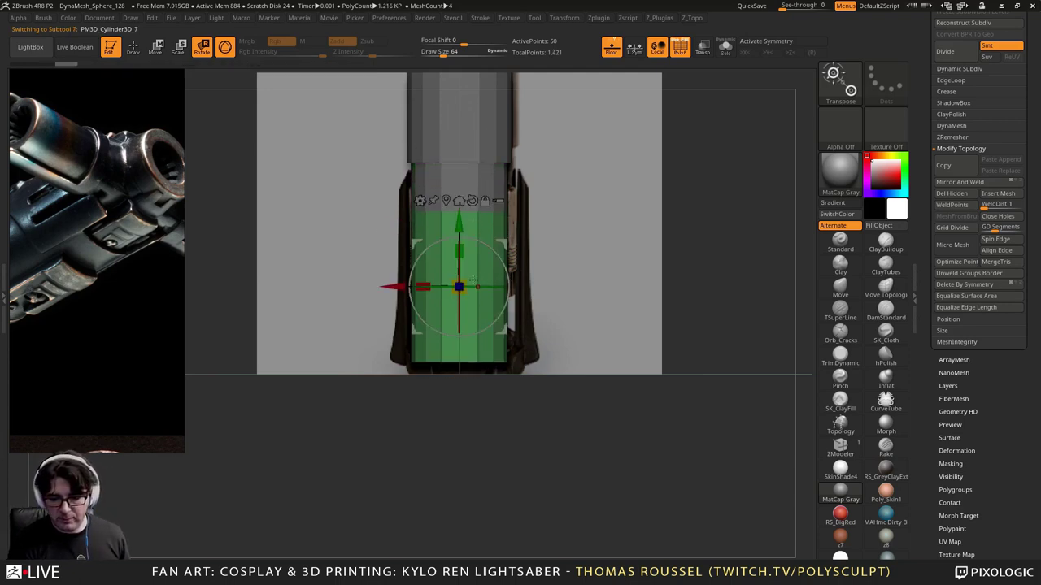
pyautogui.moveTo(464, 282)
pyautogui.mouseDown()
pyautogui.moveTo(469, 331)
pyautogui.moveTo(465, 281)
pyautogui.moveTo(479, 253)
pyautogui.moveTo(458, 278)
pyautogui.mouseUp()
pyautogui.moveTo(451, 231); pyautogui.dragTo(461, 330)
pyautogui.moveTo(463, 285); pyautogui.dragTo(465, 334)
pyautogui.moveTo(465, 296); pyautogui.dragTo(466, 301)
pyautogui.moveTo(461, 365); pyautogui.dragTo(474, 352)
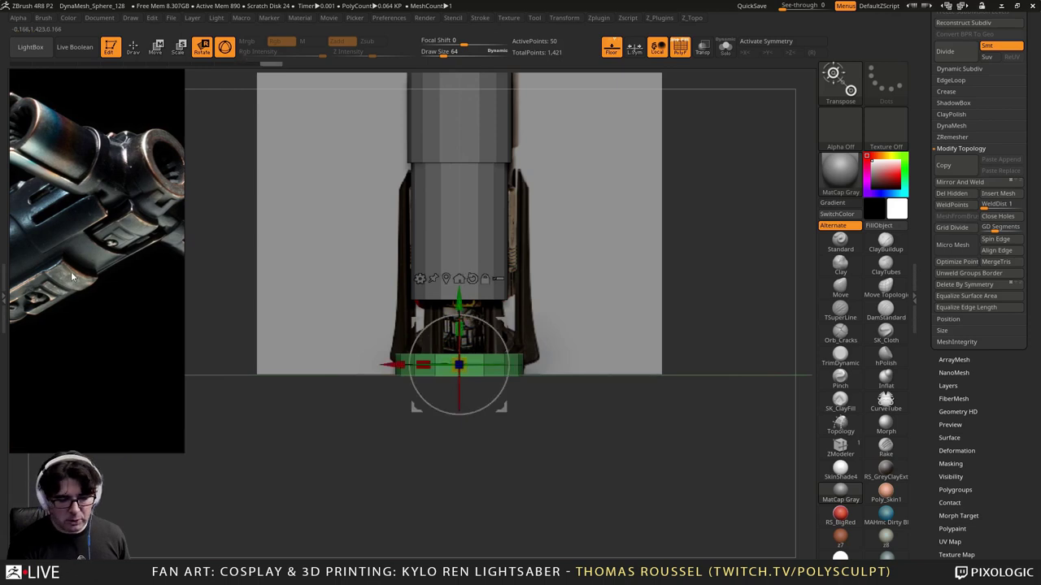
# Step: Compare the base ring with the pommel in the reference photos and raise it slightly
pyautogui.scroll(-8, 31, 325)
pyautogui.moveTo(43, 298); pyautogui.dragTo(51, 173, button='middle')
pyautogui.scroll(8, 46, 246)
pyautogui.moveTo(123, 261); pyautogui.dragTo(105, 236, button='middle')
pyautogui.scroll(4, 108, 246)
pyautogui.scroll(-1, 104, 235)
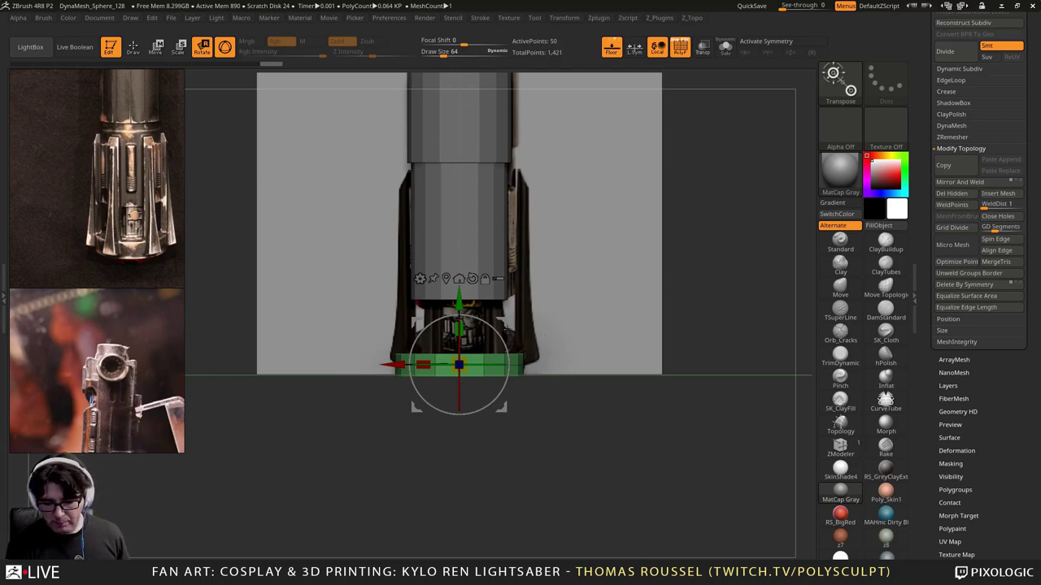
pyautogui.moveTo(462, 303); pyautogui.dragTo(470, 300)
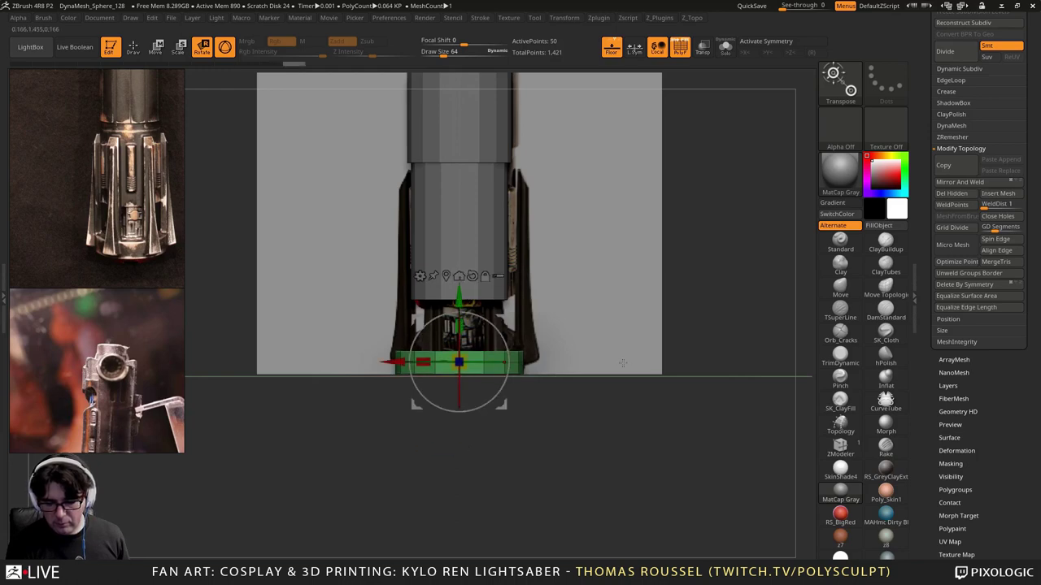
# Step: Turn off the floor grid and compare the grip and pommel cylinders with the reference plane and photos
pyautogui.moveTo(622, 364); pyautogui.dragTo(599, 299)
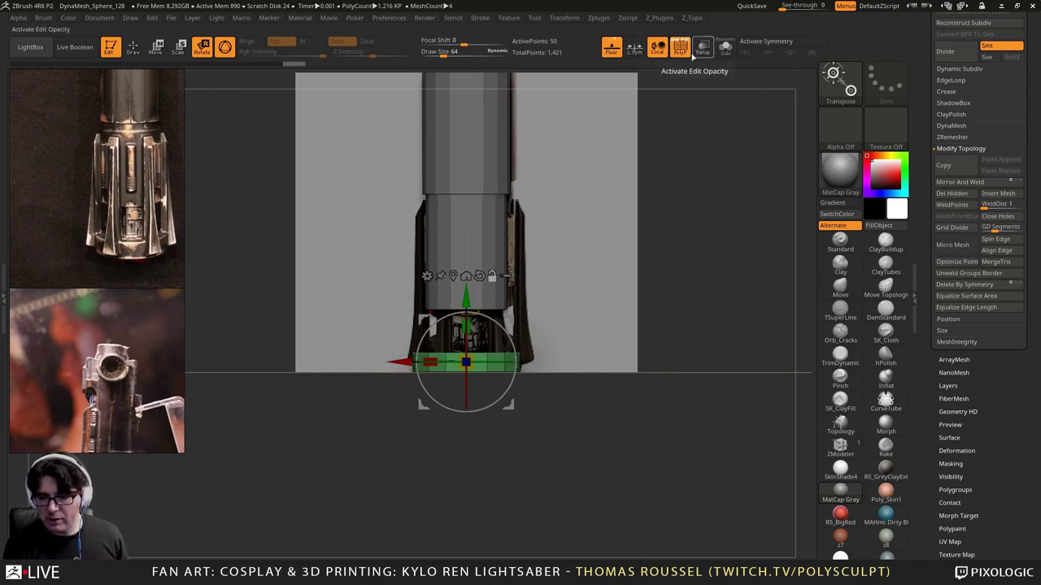
pyautogui.click(612, 49)
pyautogui.keyDown('alt'); pyautogui.moveTo(660, 210); pyautogui.dragTo(622, 213); pyautogui.keyUp('alt')
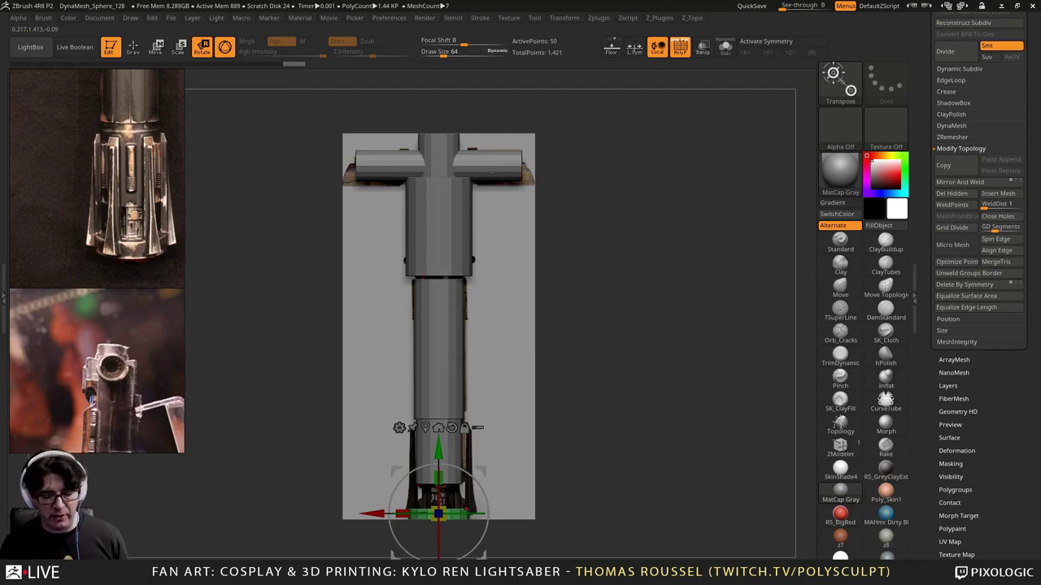
pyautogui.keyDown('alt'); pyautogui.moveTo(561, 399); pyautogui.dragTo(611, 392); pyautogui.keyUp('alt')
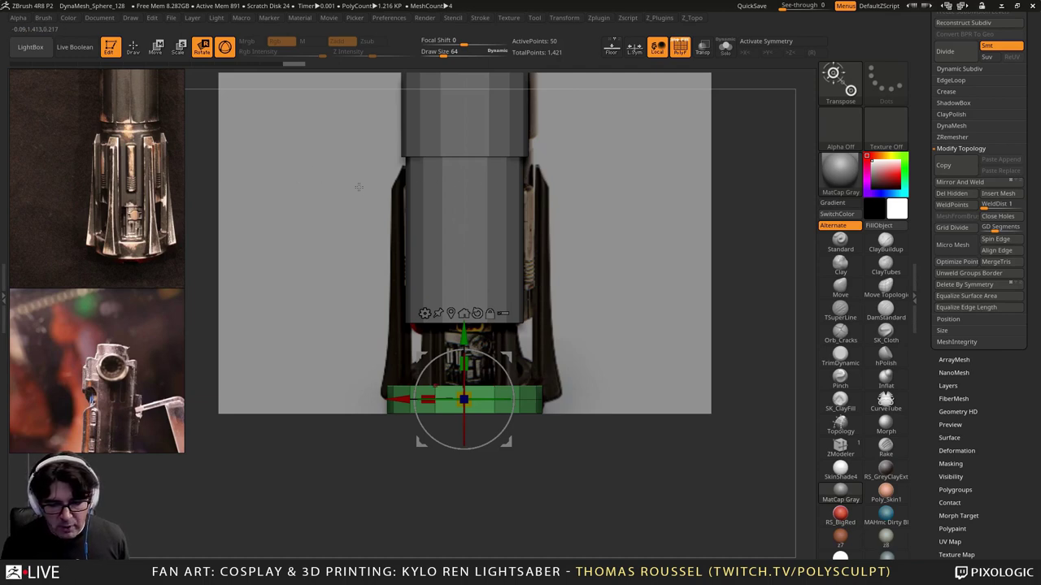
pyautogui.keyDown('alt'); pyautogui.moveTo(588, 195); pyautogui.dragTo(585, 426); pyautogui.keyUp('alt')
pyautogui.keyDown('alt'); pyautogui.moveTo(589, 262); pyautogui.dragTo(590, 412); pyautogui.keyUp('alt')
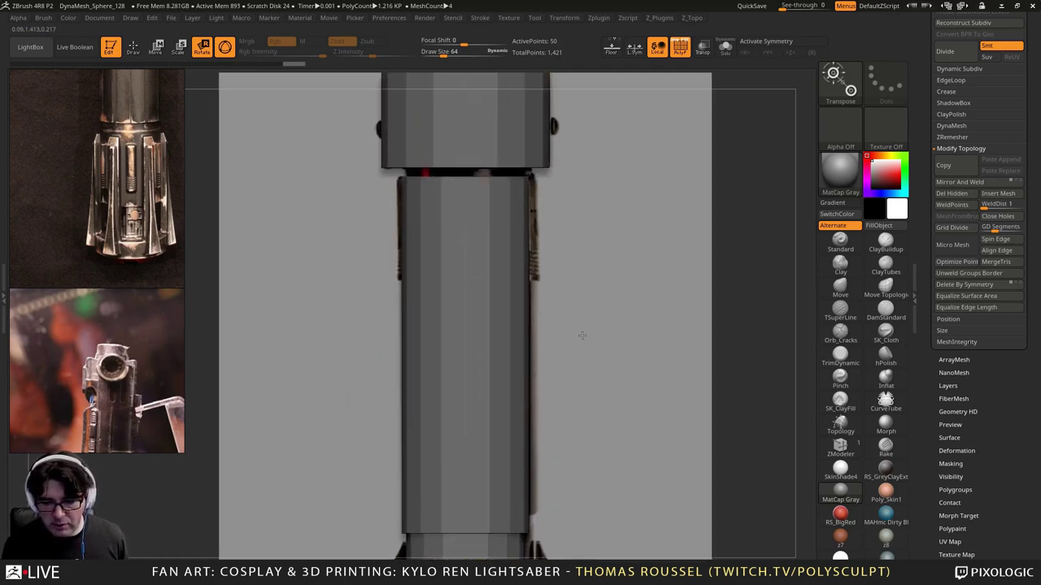
pyautogui.keyDown('alt'); pyautogui.moveTo(598, 353); pyautogui.dragTo(584, 230); pyautogui.keyUp('alt')
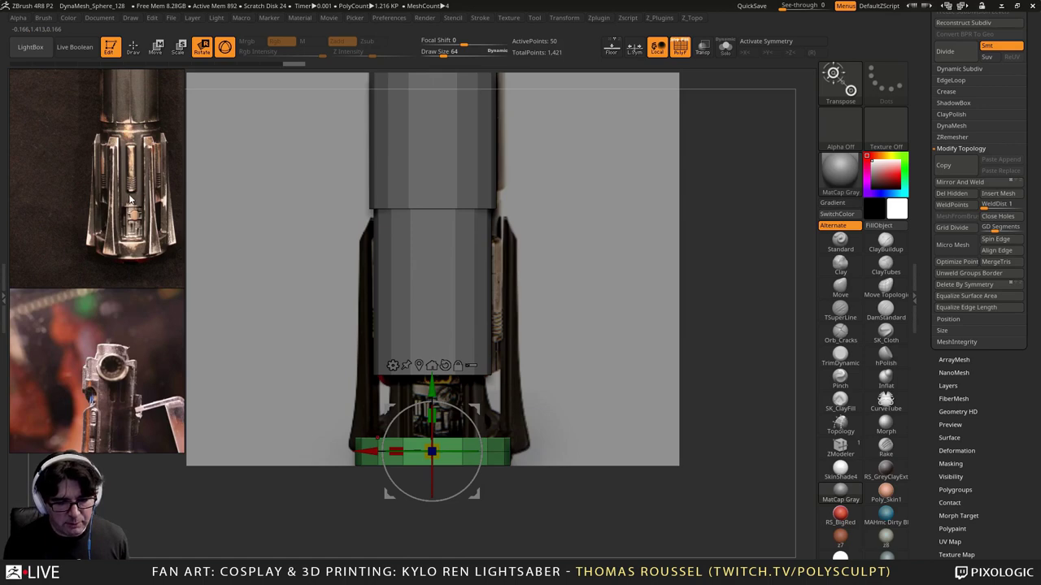
pyautogui.moveTo(130, 192); pyautogui.dragTo(122, 338, button='middle')
pyautogui.scroll(-5, 124, 236)
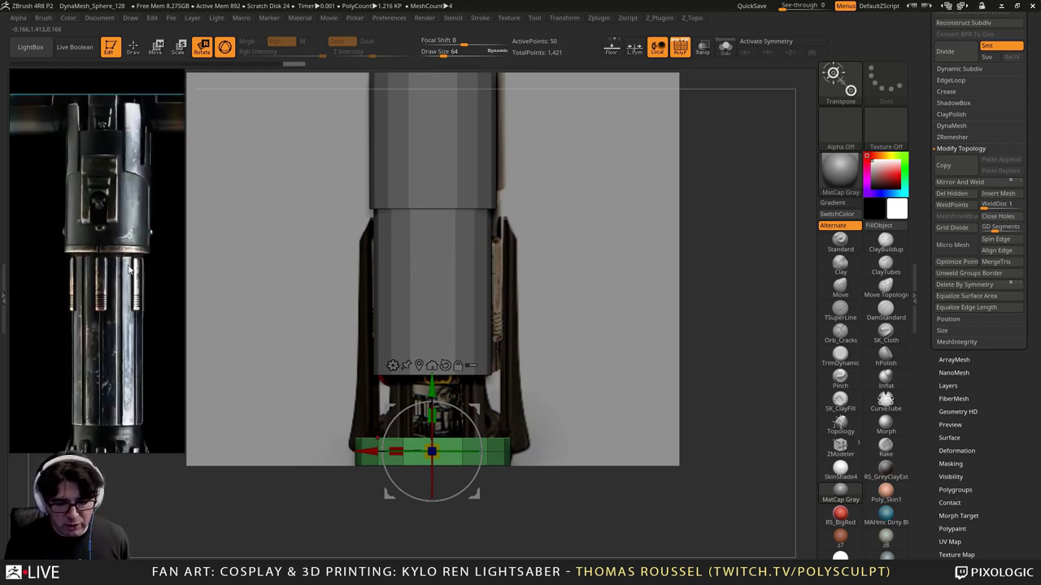
# Step: Compare the grip and housing cylinders with the front reference photo and the reference plane
pyautogui.scroll(-3, 112, 343)
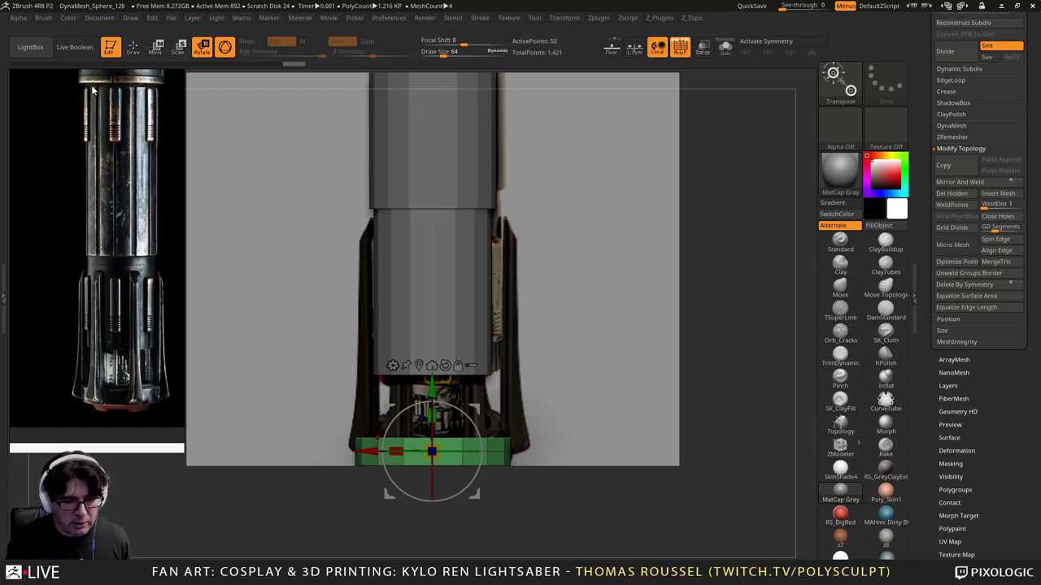
pyautogui.moveTo(122, 130); pyautogui.dragTo(109, 238, button='middle')
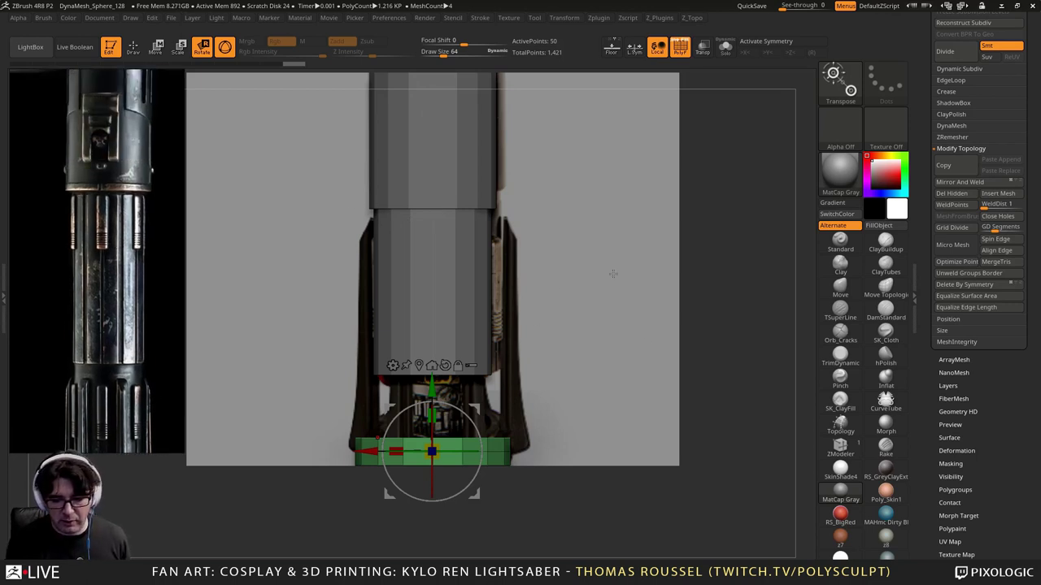
pyautogui.keyDown('alt'); pyautogui.moveTo(546, 268); pyautogui.dragTo(540, 497); pyautogui.keyUp('alt')
pyautogui.keyDown('alt'); pyautogui.moveTo(526, 362); pyautogui.dragTo(530, 507); pyautogui.keyUp('alt')
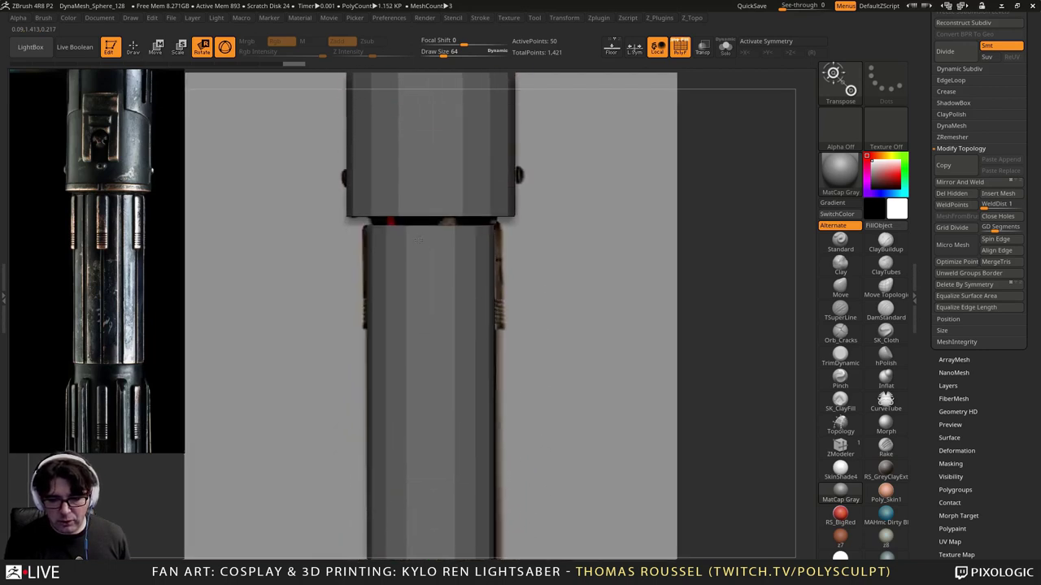
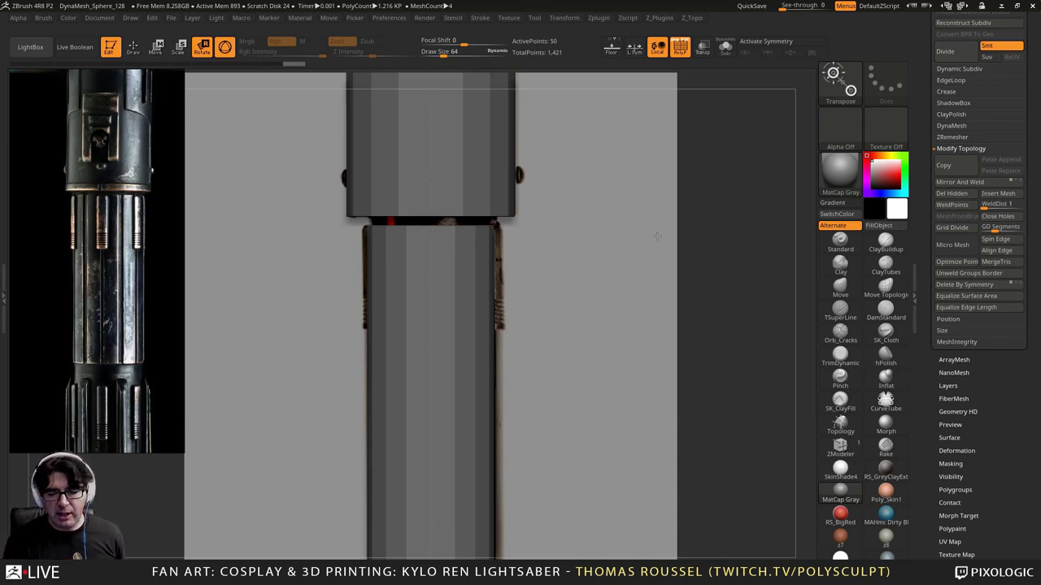
pyautogui.moveTo(706, 237); pyautogui.dragTo(509, 232)
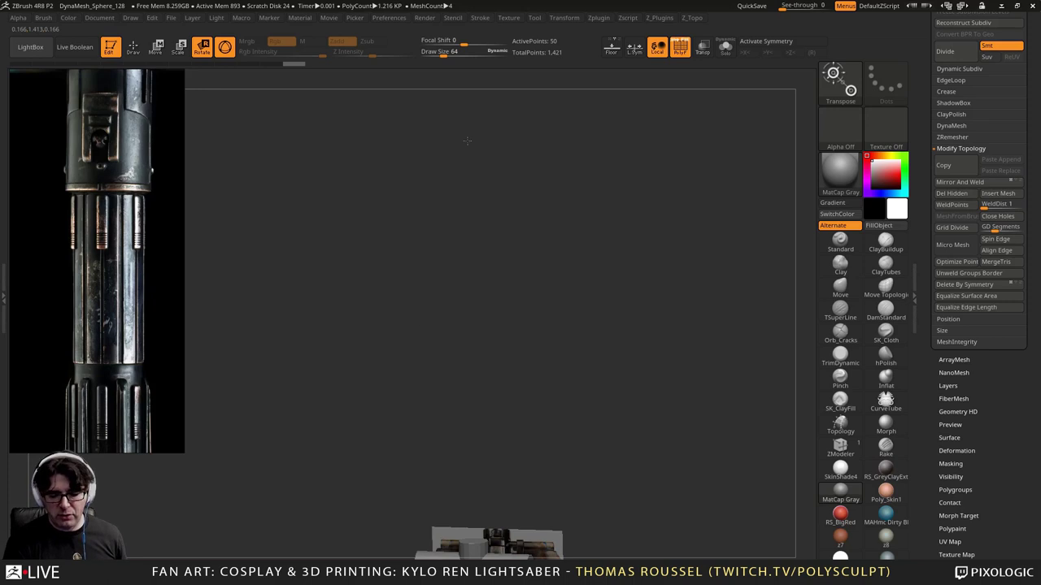
pyautogui.keyDown('alt'); pyautogui.moveTo(491, 365); pyautogui.dragTo(491, 146); pyautogui.keyUp('alt')
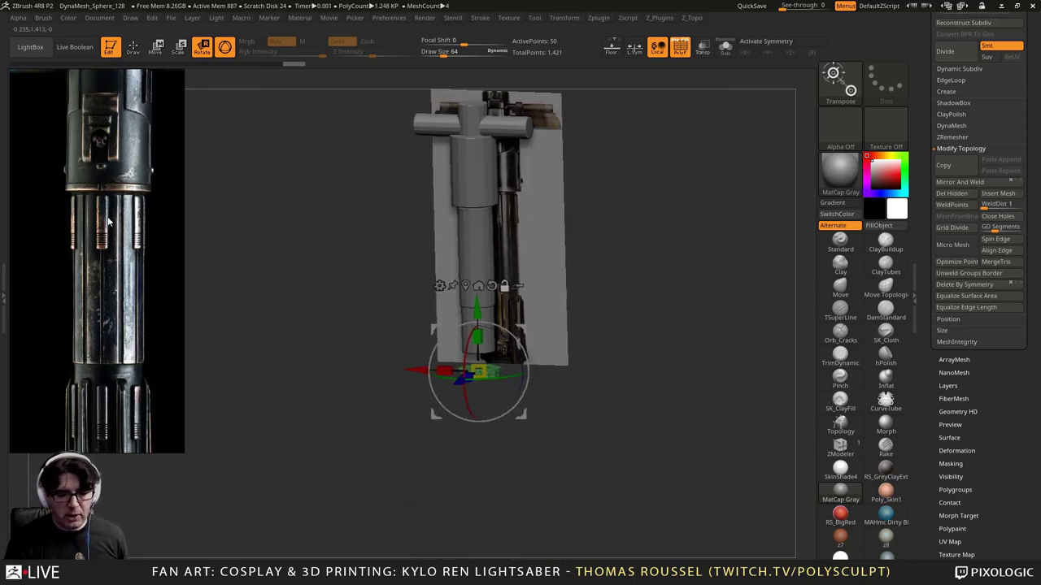
# Step: Show all the lightsaber photos together on the reference board and shift its window slightly to review the hilt from every angle
pyautogui.scroll(-3, 108, 220)
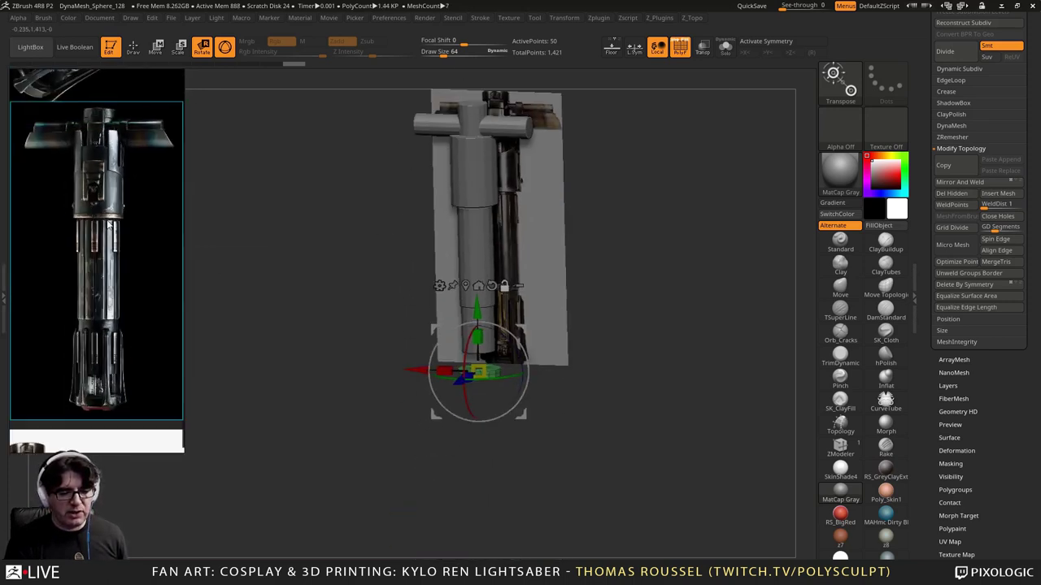
pyautogui.scroll(4, 109, 225)
pyautogui.scroll(-6, 109, 224)
pyautogui.moveTo(107, 220); pyautogui.dragTo(52, 226, button='middle')
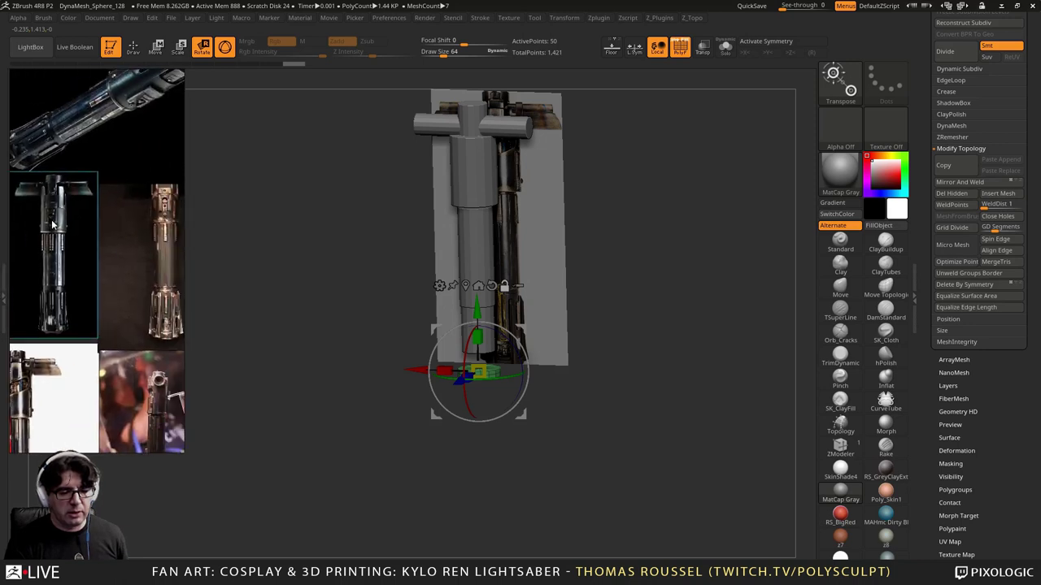
pyautogui.scroll(-3, 86, 204)
pyautogui.scroll(-1, 96, 108)
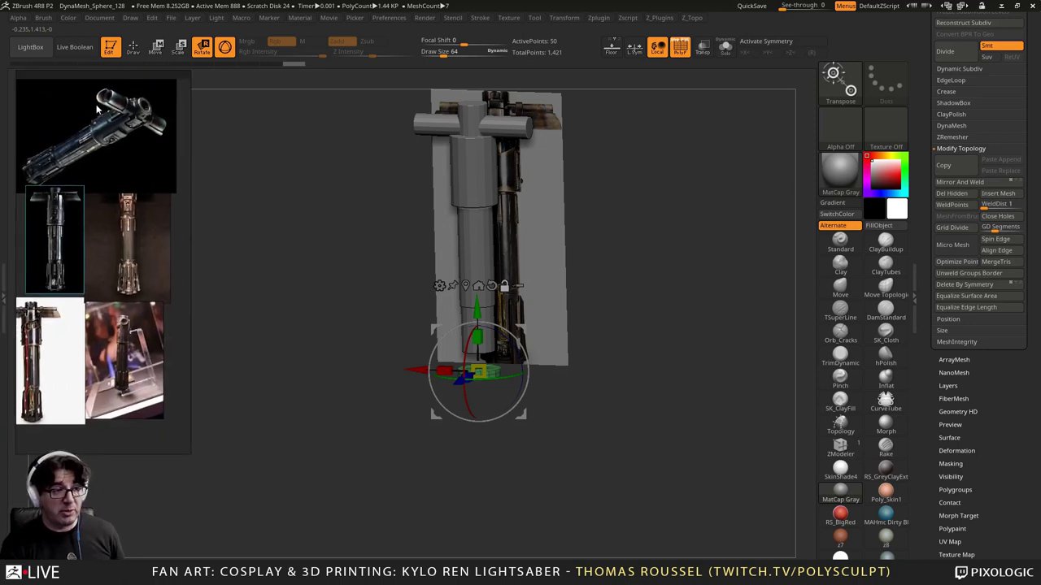
pyautogui.moveTo(96, 109); pyautogui.dragTo(114, 114)
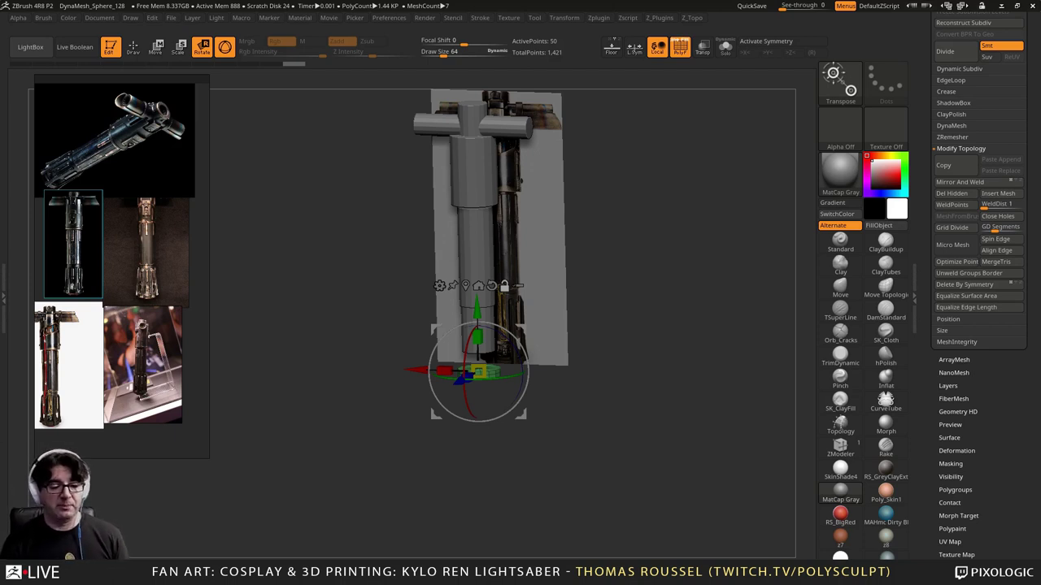
pyautogui.click(122, 241)
pyautogui.click(122, 167)
pyautogui.click(174, 257)
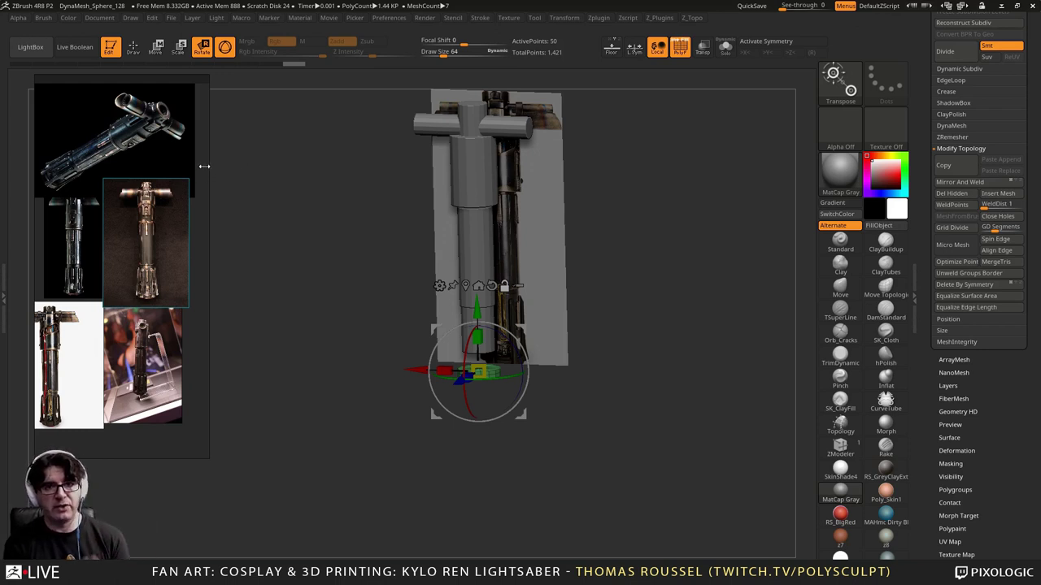
# Step: Save the blocked-out hilt as lightsaber_01 in the Z_KyloRen_Lightsaber folder
pyautogui.moveTo(600, 226); pyautogui.dragTo(614, 213)
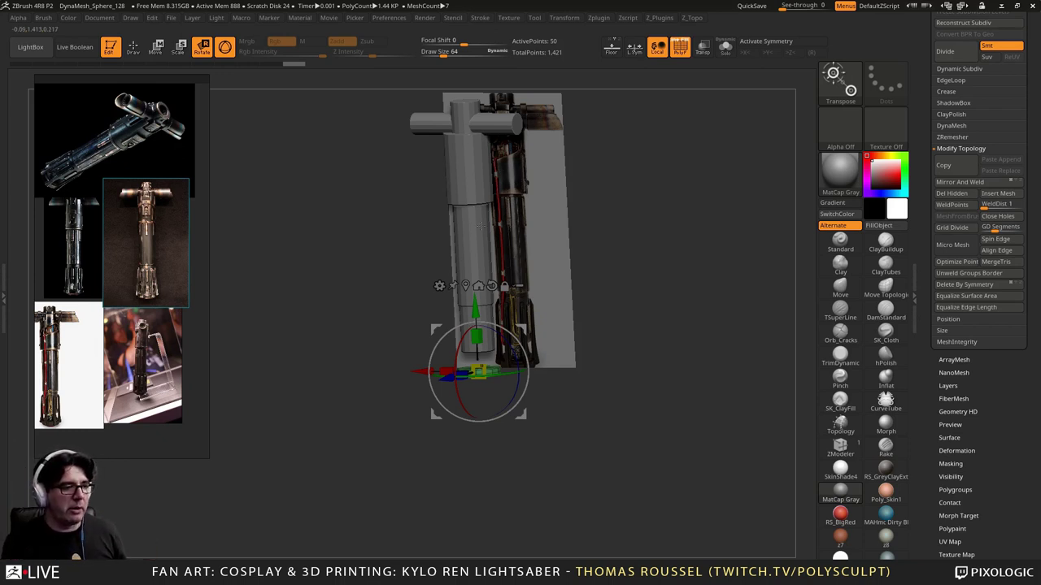
pyautogui.keyDown('shift'); pyautogui.moveTo(600, 230); pyautogui.dragTo(665, 220); pyautogui.keyUp('shift')
pyautogui.moveTo(1038, 106); pyautogui.dragTo(1038, 274)
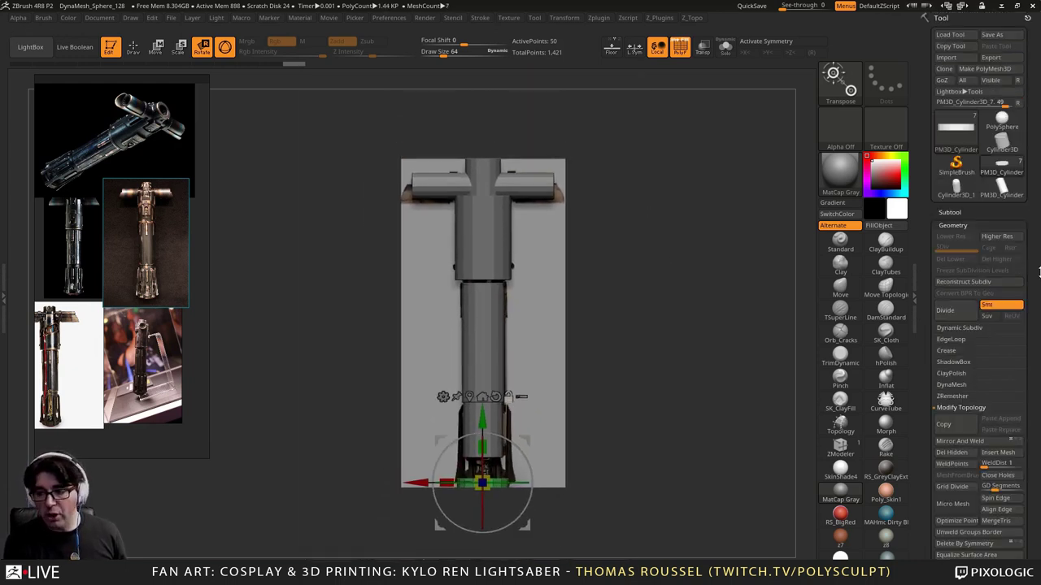
pyautogui.click(991, 35)
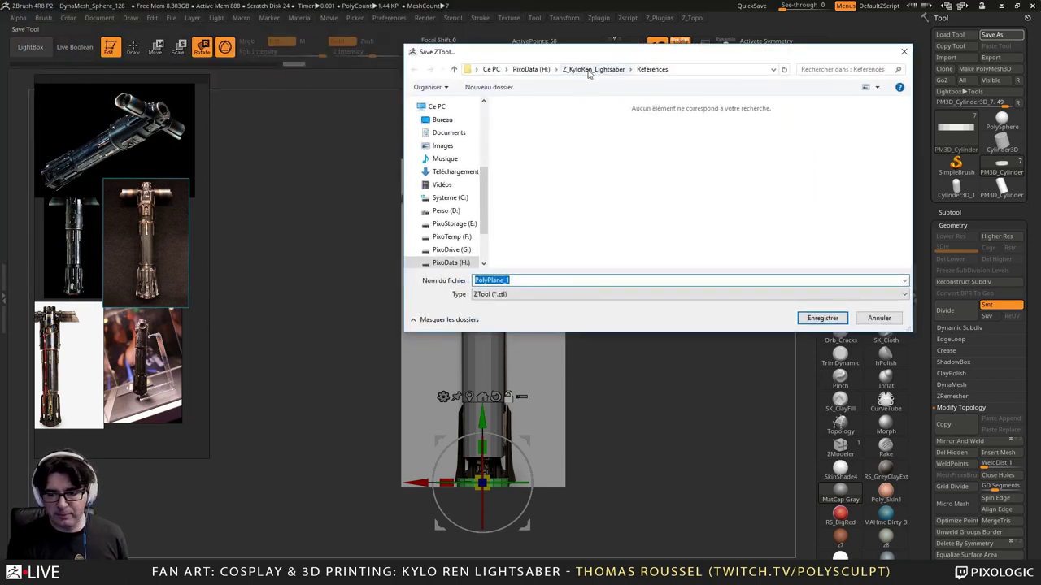
pyautogui.click(589, 70)
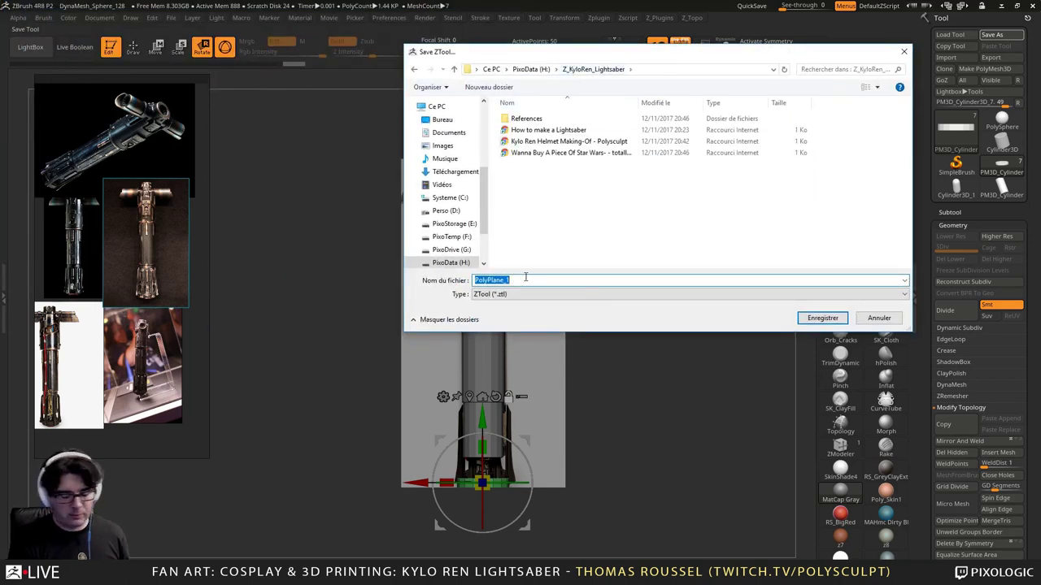
pyautogui.write('light')
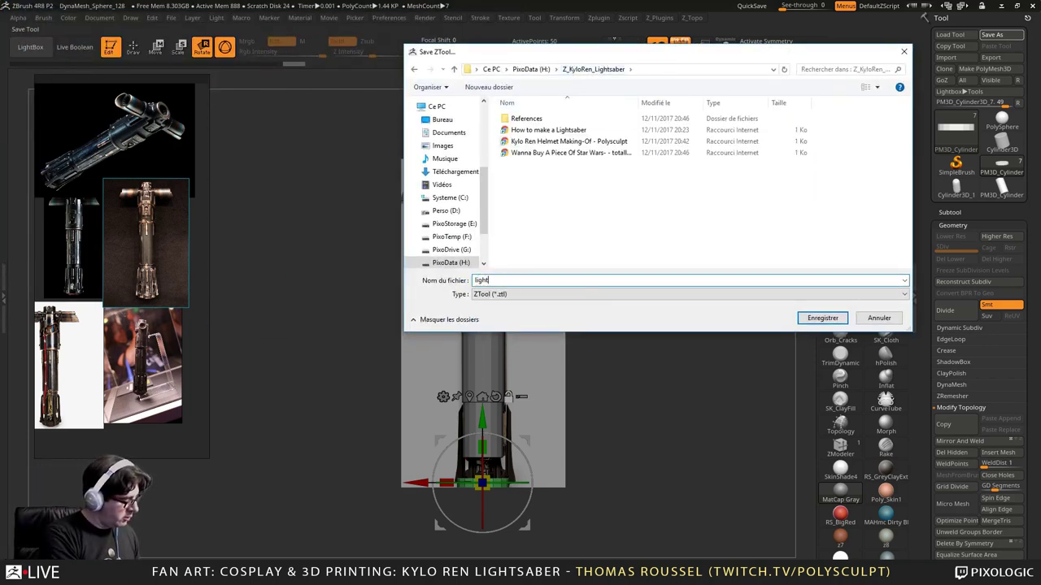
pyautogui.write('saber_')
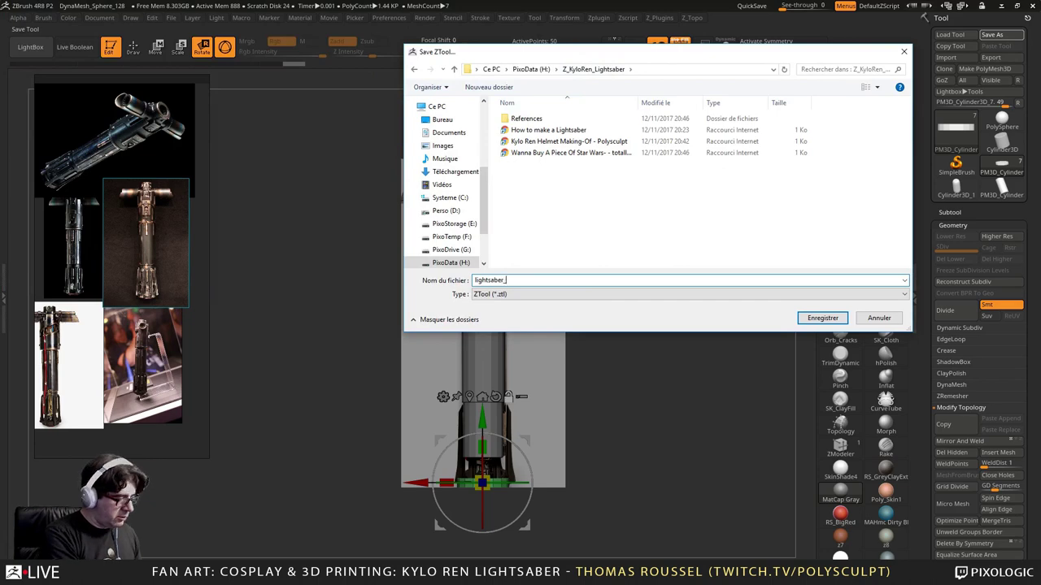
pyautogui.write('01')
pyautogui.press('Return')
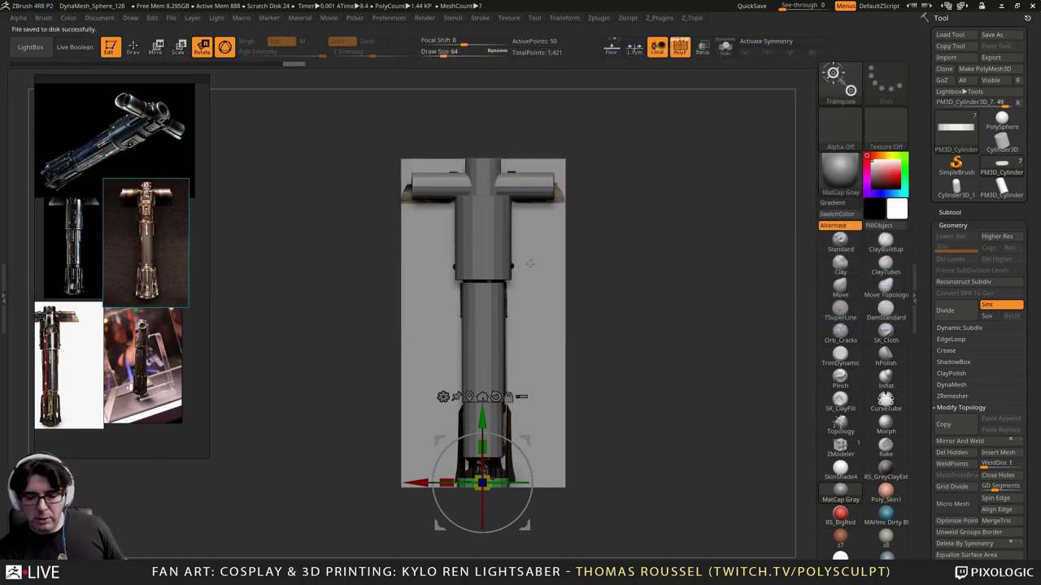
# Step: Examine the pommel's fins and base ring in the brown-background reference photo
pyautogui.keyDown('alt'); pyautogui.moveTo(591, 274); pyautogui.dragTo(660, 246); pyautogui.keyUp('alt')
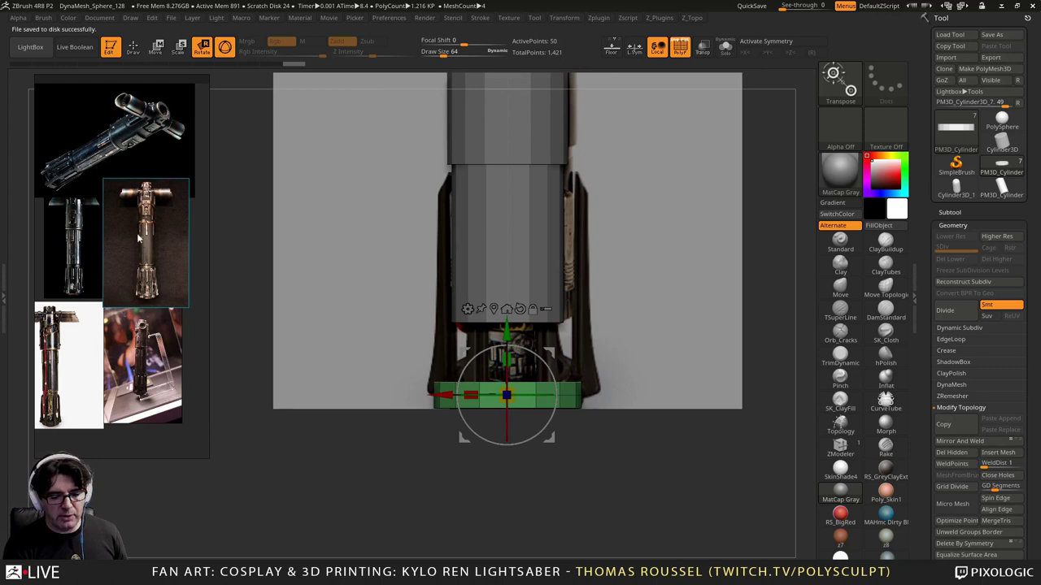
pyautogui.scroll(2, 138, 238)
pyautogui.scroll(3, 147, 297)
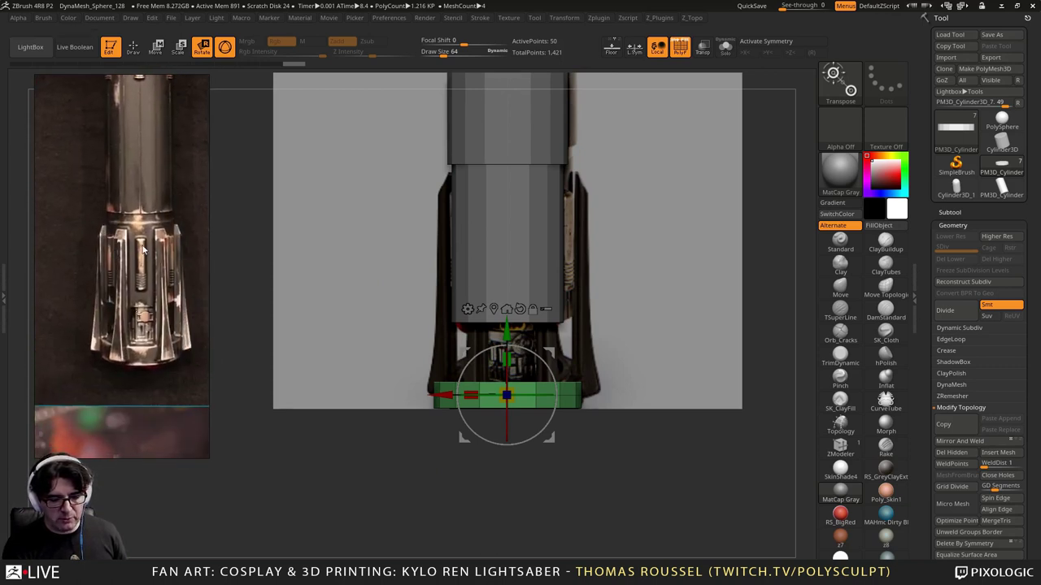
pyautogui.scroll(-2, 122, 315)
pyautogui.moveTo(117, 315); pyautogui.dragTo(136, 204, button='middle')
pyautogui.scroll(4, 137, 209)
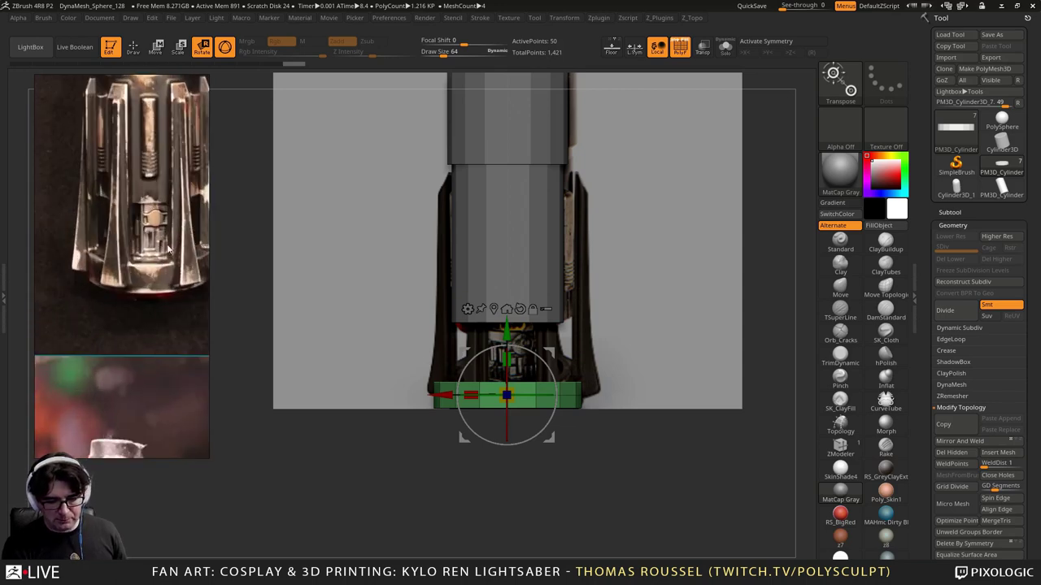
pyautogui.scroll(-4, 141, 236)
pyautogui.moveTo(122, 272); pyautogui.dragTo(167, 100, button='middle')
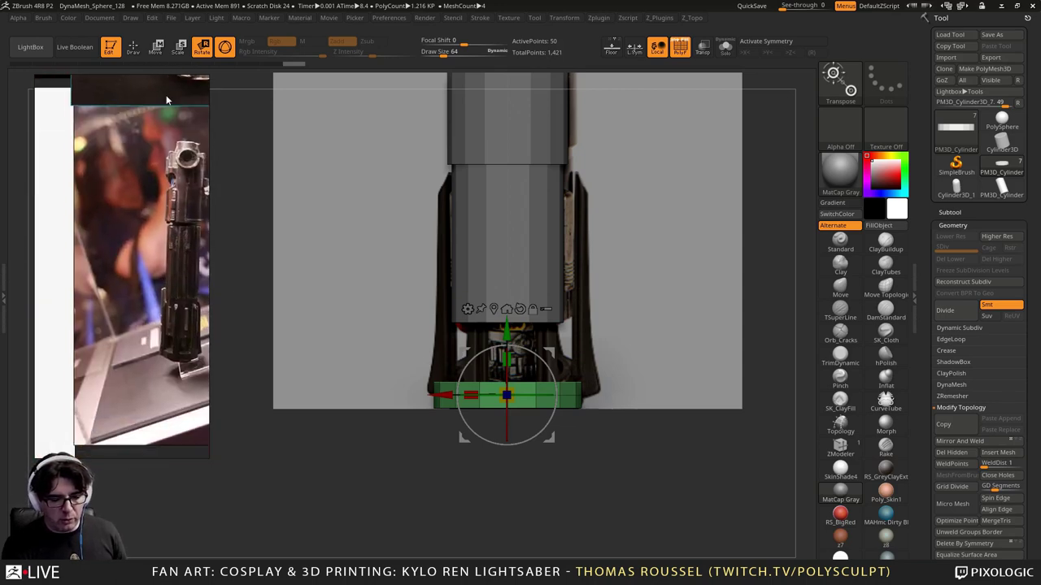
# Step: Examine how the fins meet the base ring in the white-background reference photo and compare with the model's pommel
pyautogui.moveTo(101, 249); pyautogui.dragTo(176, 310, button='middle')
pyautogui.moveTo(42, 200); pyautogui.dragTo(157, 251, button='middle')
pyautogui.moveTo(140, 210); pyautogui.dragTo(111, 89, button='middle')
pyautogui.scroll(5, 89, 377)
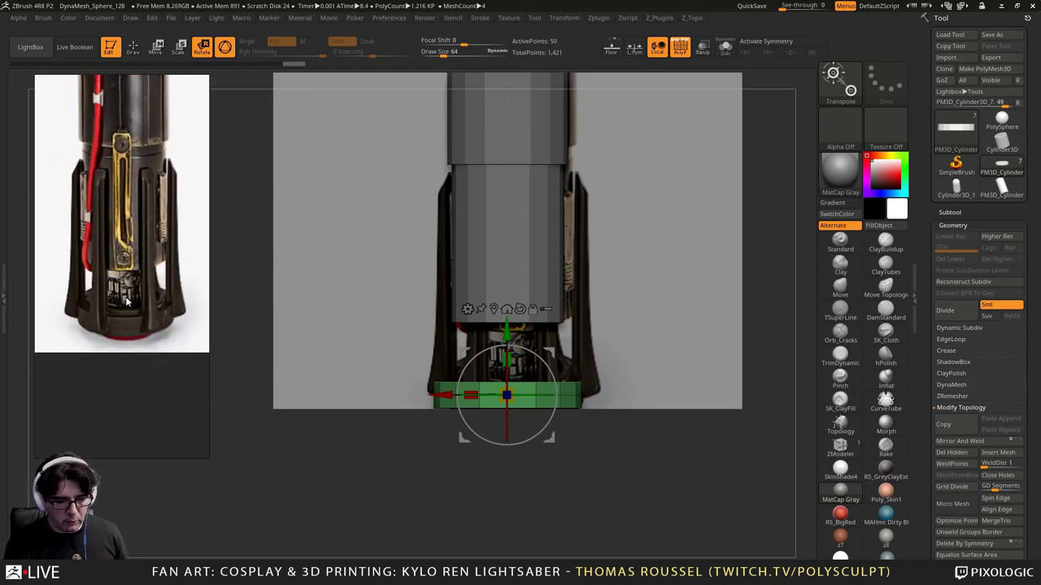
pyautogui.scroll(-3, 130, 300)
pyautogui.scroll(3, 140, 331)
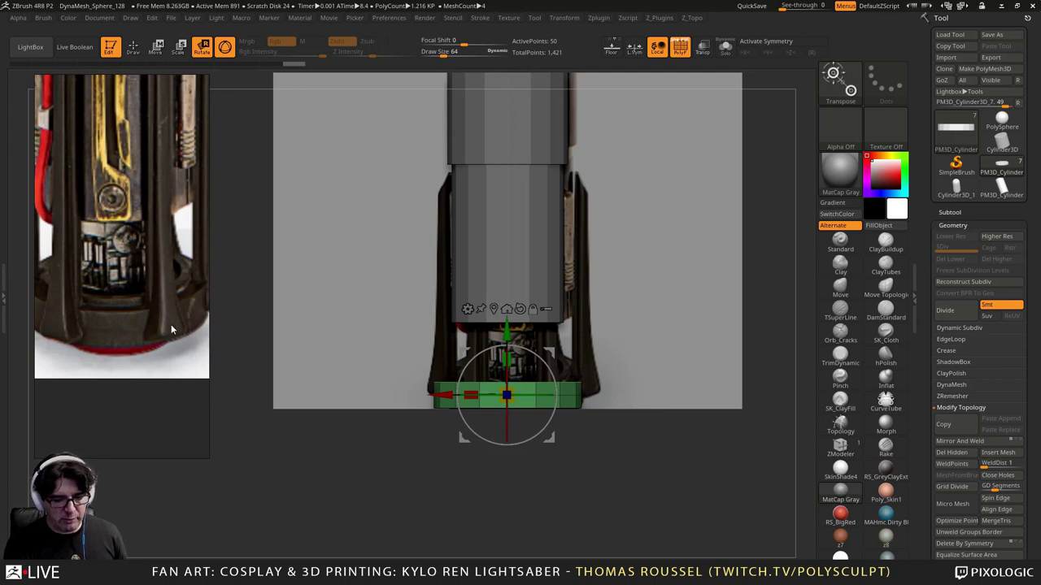
pyautogui.scroll(-3, 170, 279)
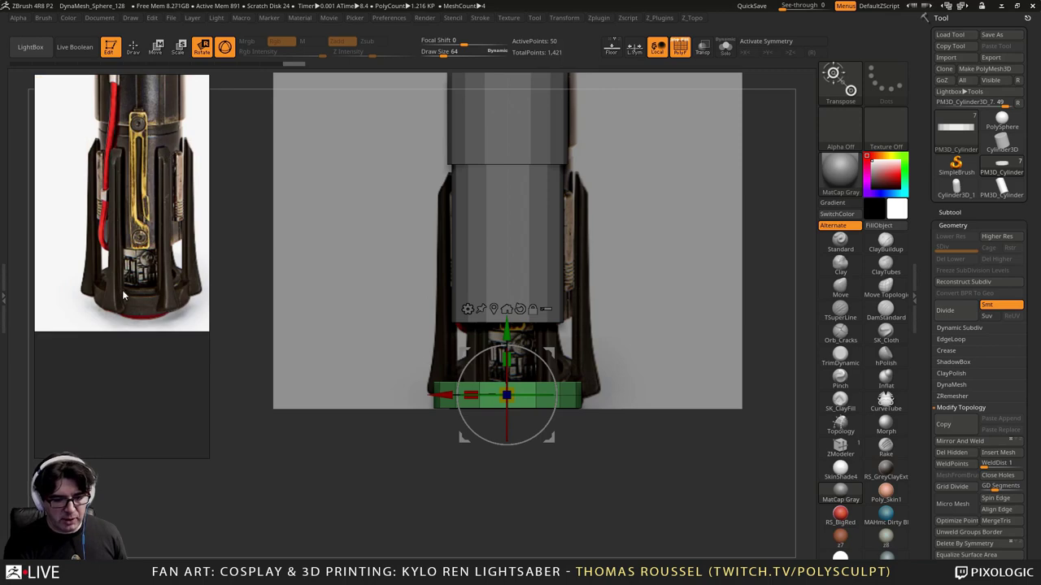
pyautogui.moveTo(637, 318); pyautogui.dragTo(647, 293)
pyautogui.keyDown('alt'); pyautogui.moveTo(229, 329); pyautogui.dragTo(218, 362); pyautogui.keyUp('alt')
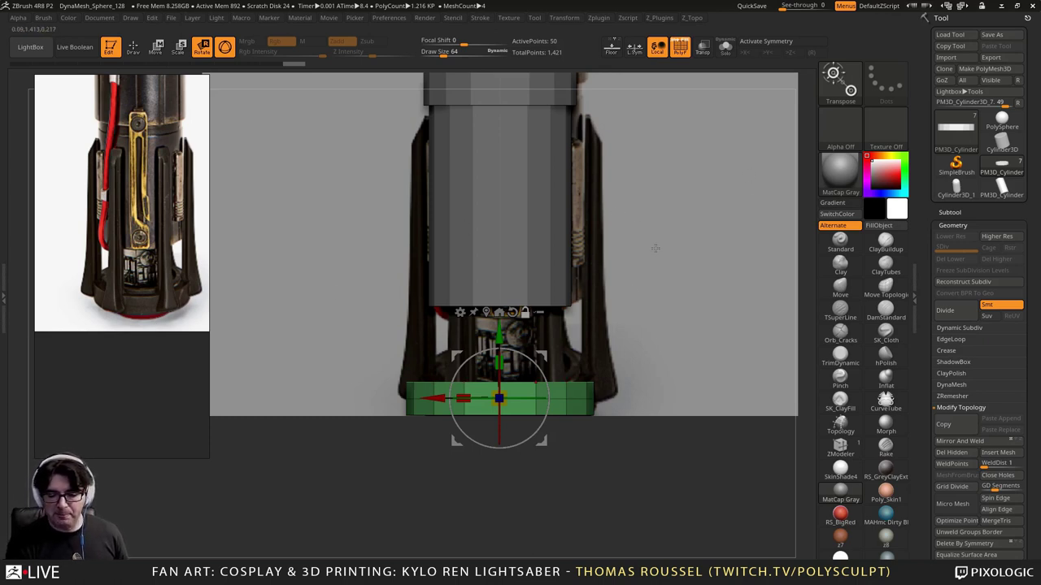
# Step: Append a Cube3D subtool, select it and reinitialize it as a QCube with resolution 2 on X, Y and Z
pyautogui.keyDown('alt'); pyautogui.moveTo(655, 249); pyautogui.dragTo(584, 301); pyautogui.keyUp('alt')
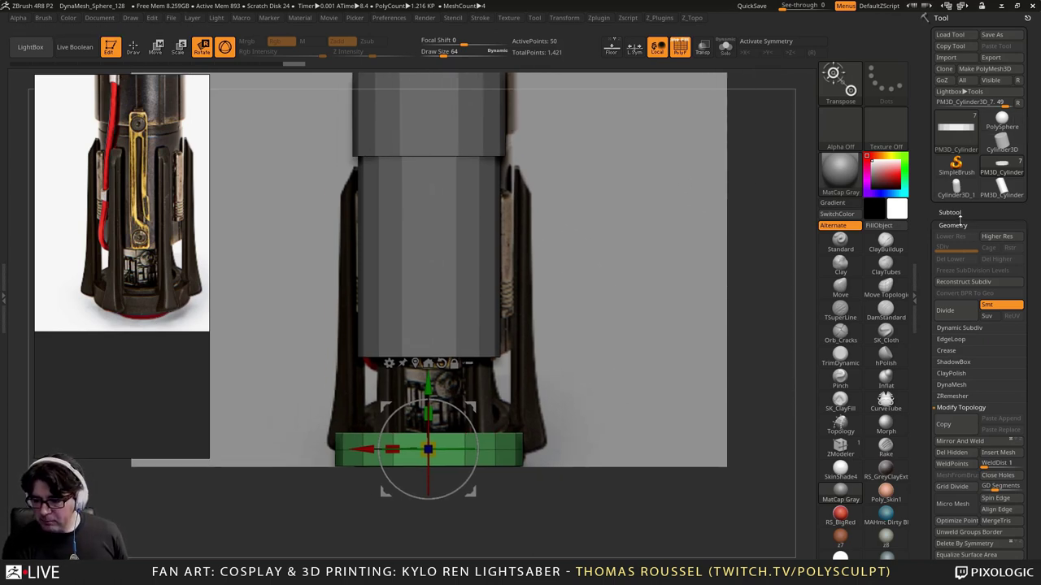
pyautogui.click(953, 213)
pyautogui.scroll(-5, 1024, 368)
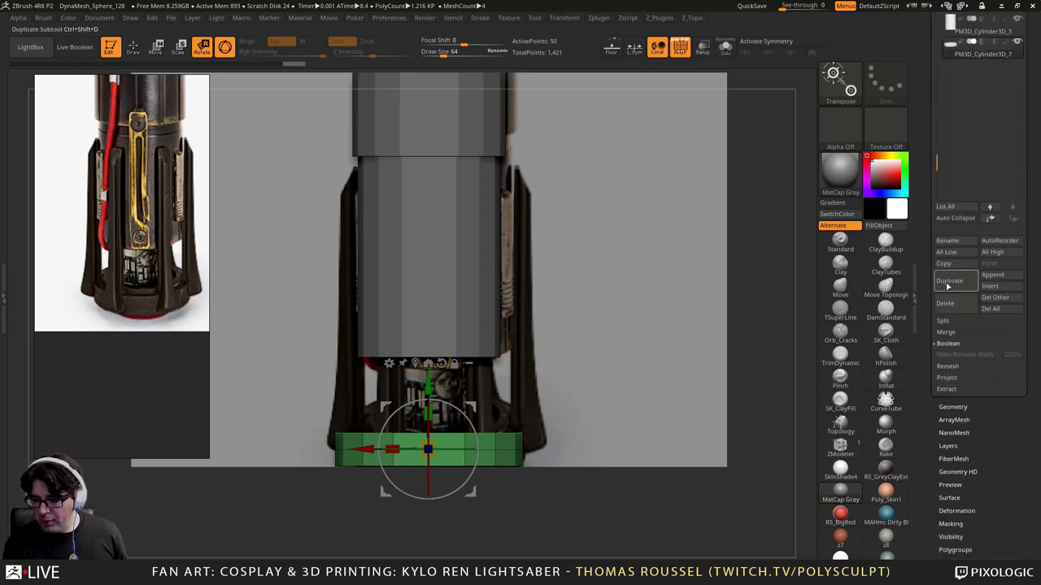
pyautogui.click(991, 274)
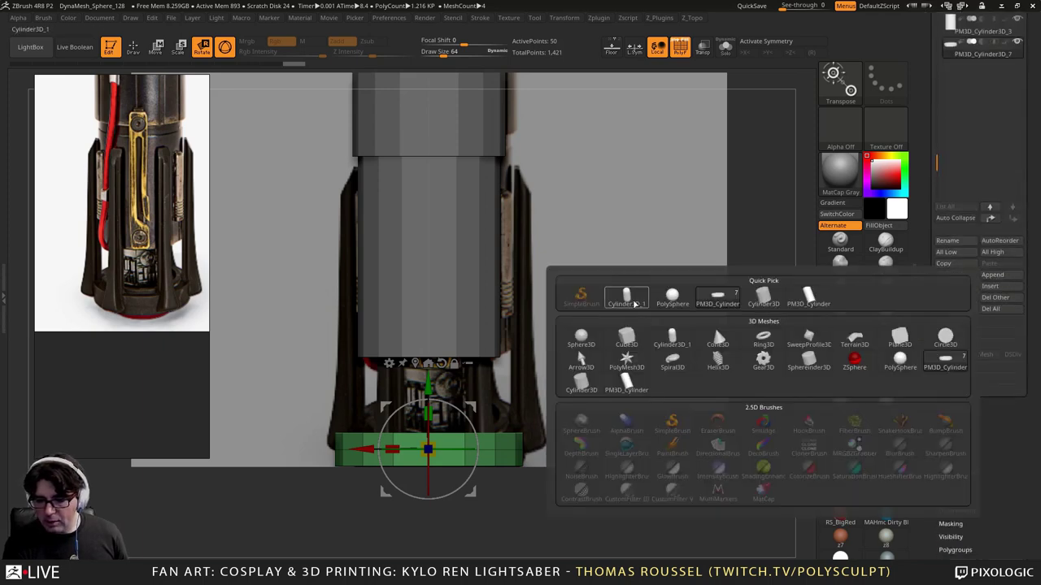
pyautogui.click(626, 339)
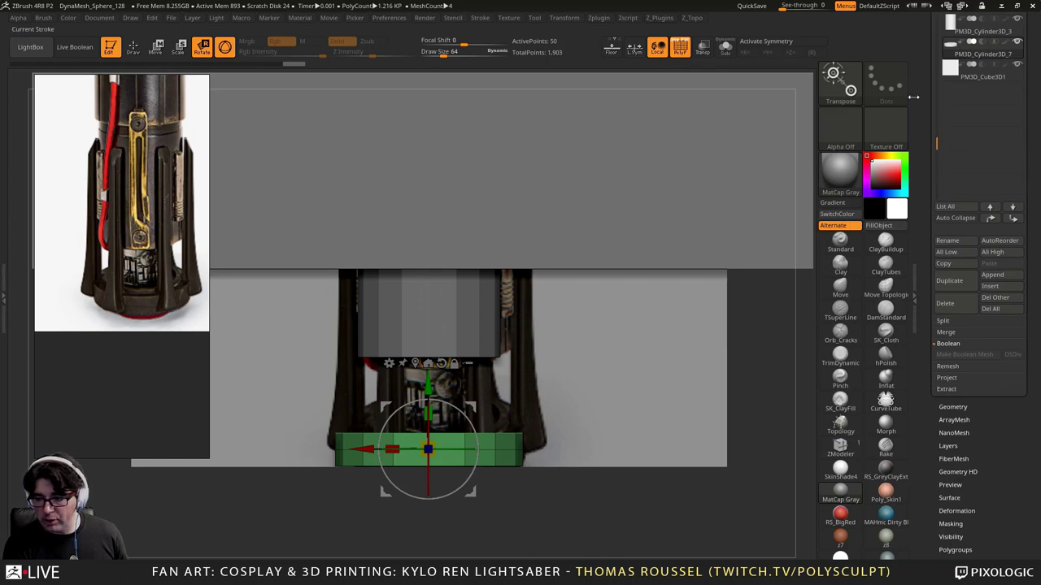
pyautogui.scroll(-7, 1005, 435)
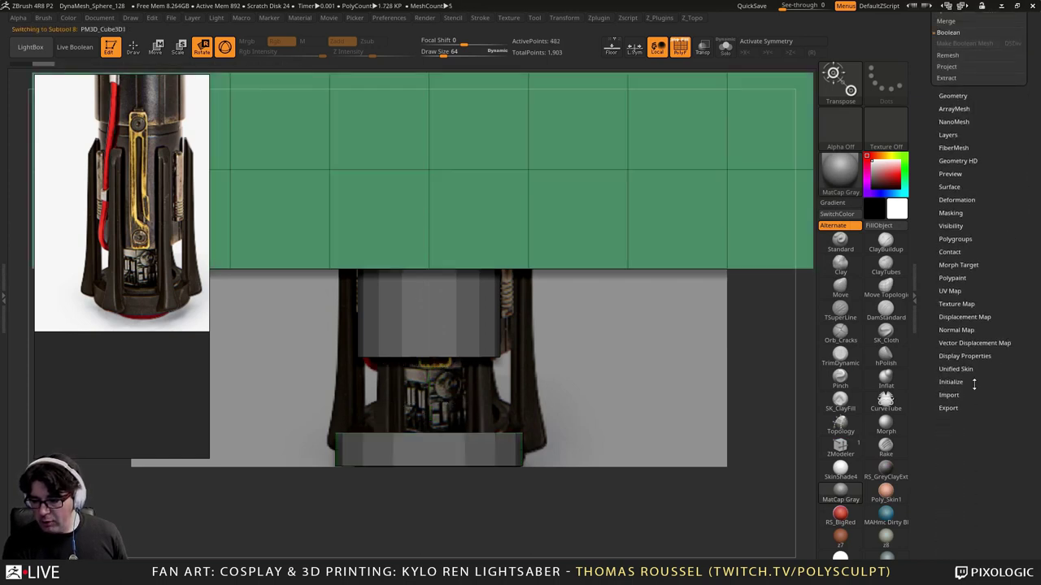
pyautogui.click(951, 382)
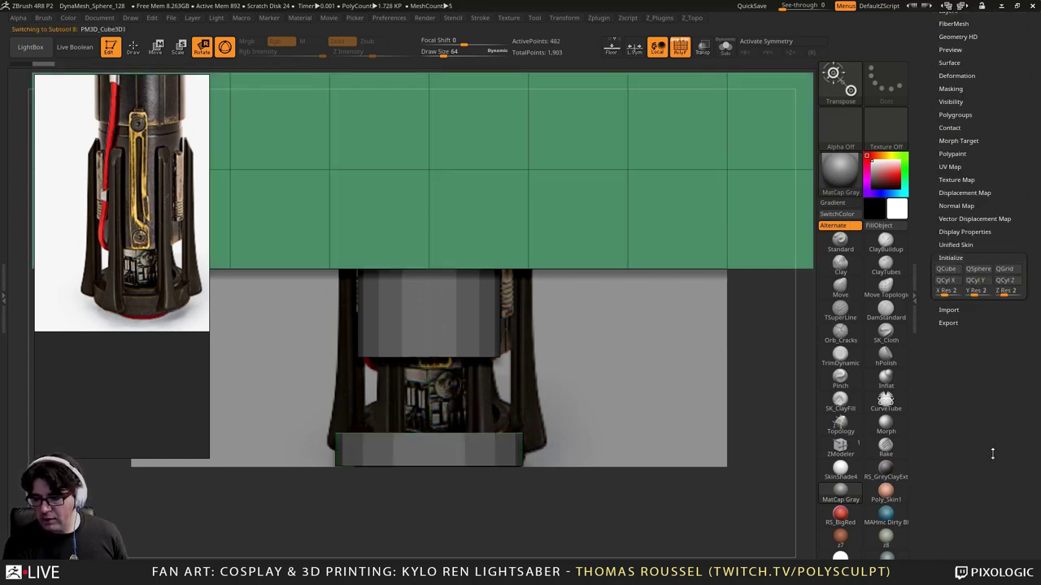
pyautogui.click(949, 270)
# Step: Bring the cube down to the pommel, shrink it to a small block and place it at the base ring's outer edge in side view
pyautogui.keyDown('alt'); pyautogui.moveTo(636, 353); pyautogui.dragTo(577, 467); pyautogui.keyUp('alt')
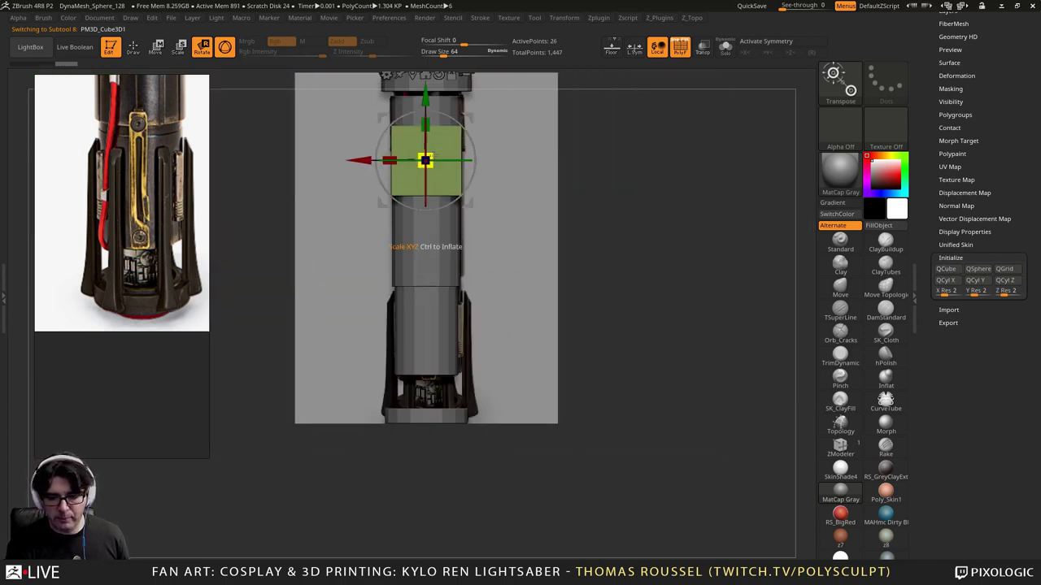
pyautogui.moveTo(428, 162); pyautogui.dragTo(426, 360)
pyautogui.keyDown('shift'); pyautogui.moveTo(561, 370); pyautogui.dragTo(622, 367); pyautogui.keyUp('shift')
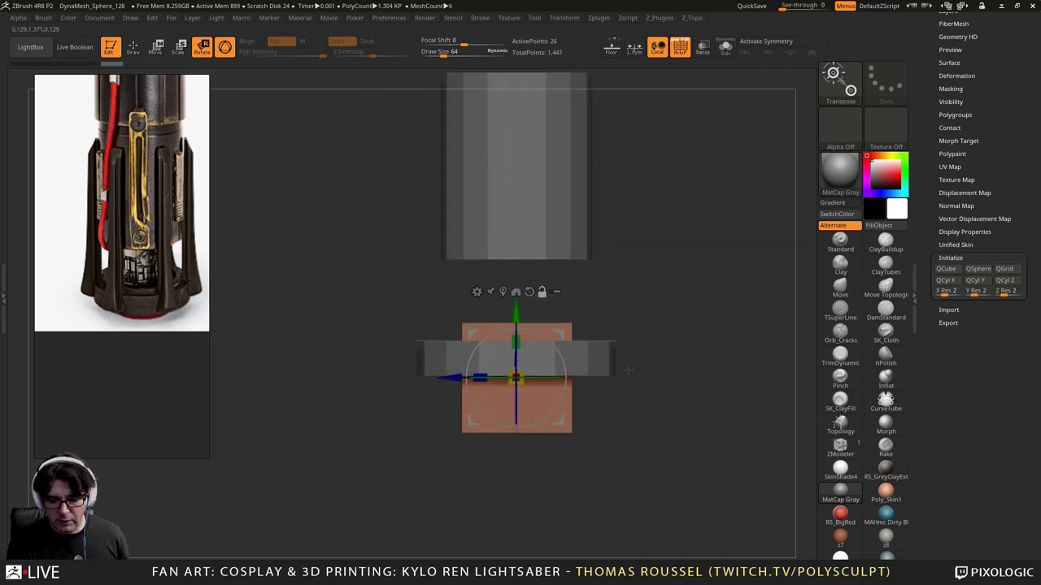
pyautogui.moveTo(450, 377); pyautogui.dragTo(339, 377)
pyautogui.moveTo(406, 377); pyautogui.dragTo(404, 410)
pyautogui.moveTo(406, 316); pyautogui.dragTo(406, 282)
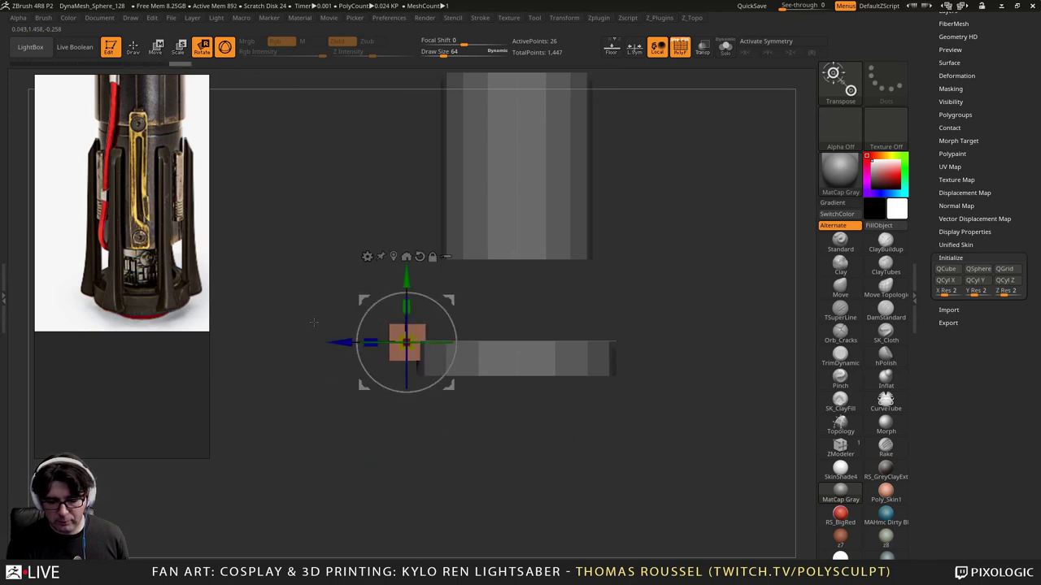
# Step: Stretch the small cube along Y into a tall, narrow bar
pyautogui.keyDown('shift'); pyautogui.moveTo(312, 323); pyautogui.dragTo(649, 319); pyautogui.keyUp('shift')
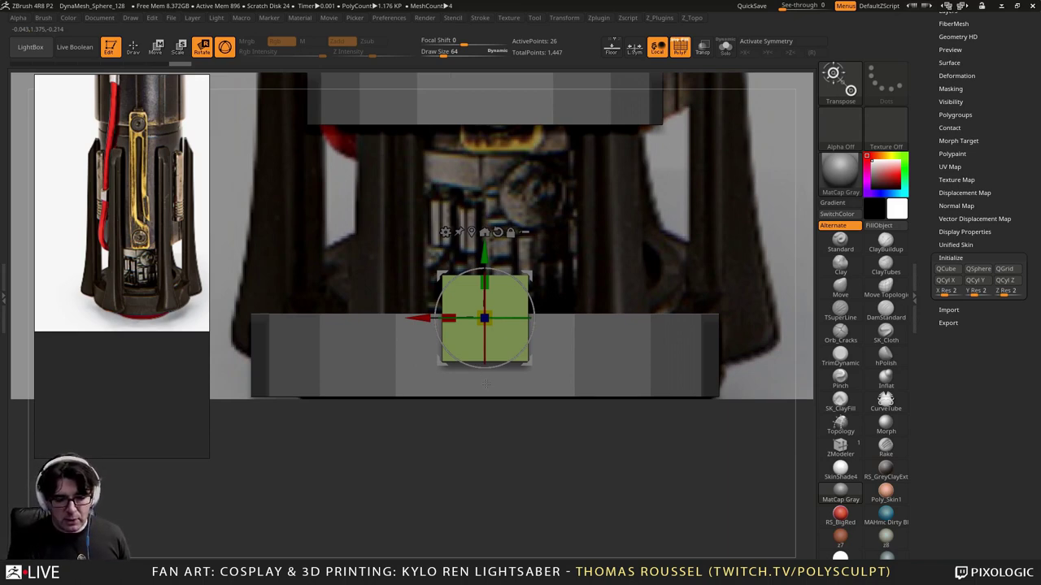
pyautogui.moveTo(460, 391); pyautogui.dragTo(495, 371)
pyautogui.keyDown('shift'); pyautogui.moveTo(494, 371); pyautogui.dragTo(483, 350, button='right'); pyautogui.keyUp('shift')
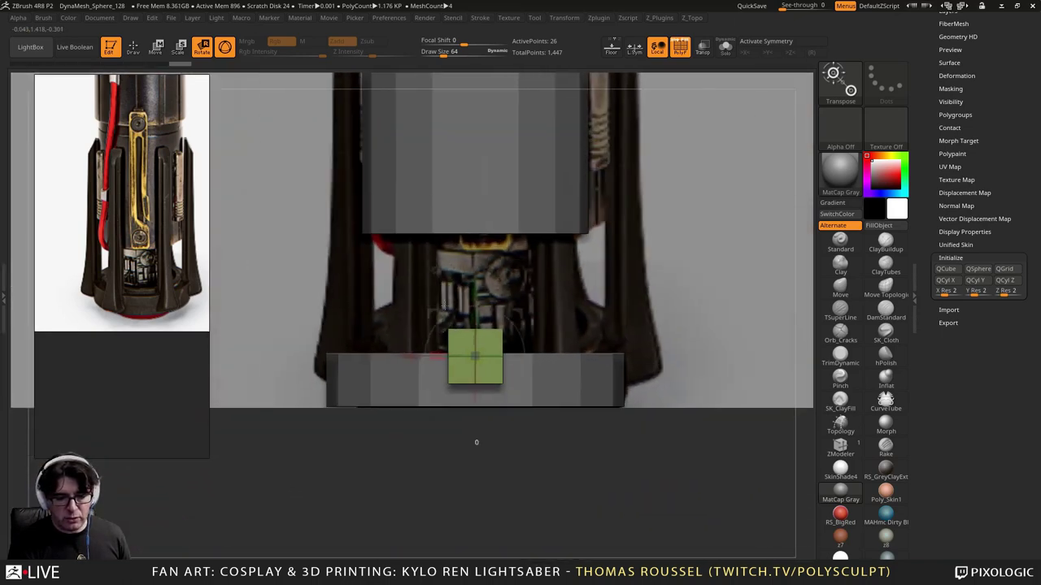
pyautogui.moveTo(398, 321); pyautogui.dragTo(546, 305, button='right')
pyautogui.moveTo(471, 320); pyautogui.dragTo(471, 75)
pyautogui.keyDown('alt'); pyautogui.moveTo(600, 335); pyautogui.dragTo(572, 397, button='right'); pyautogui.keyUp('alt')
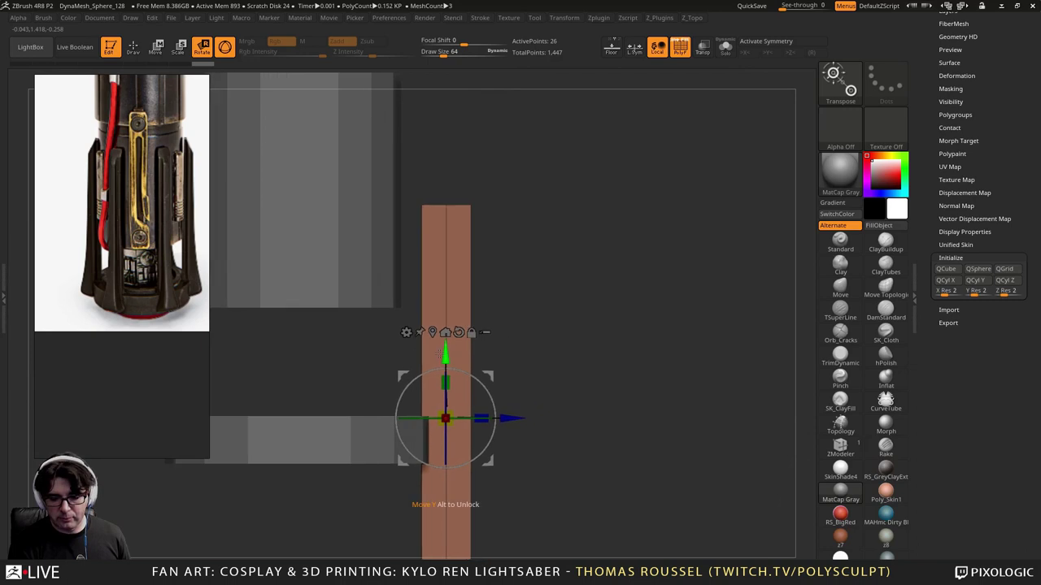
# Step: Raise the bar along Y and trim its height so it spans the fin's length from the base ring to the grip cylinder
pyautogui.moveTo(444, 354); pyautogui.dragTo(443, 156)
pyautogui.moveTo(611, 275); pyautogui.dragTo(634, 195, button='right')
pyautogui.keyDown('alt'); pyautogui.moveTo(634, 195); pyautogui.dragTo(624, 291, button='right'); pyautogui.keyUp('alt')
pyautogui.keyDown('ctrl'); pyautogui.click(441, 252); pyautogui.keyUp('ctrl')
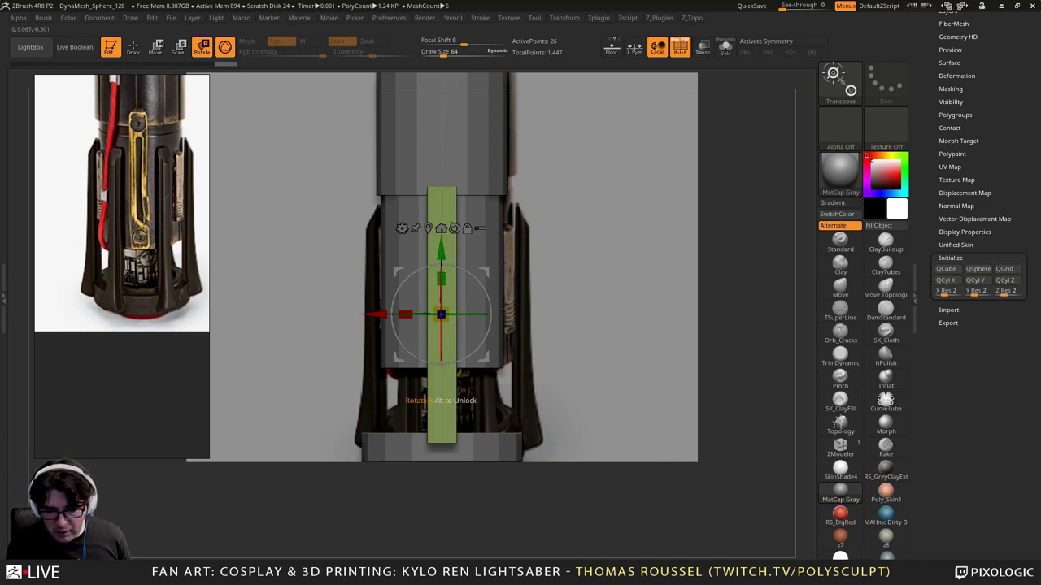
pyautogui.moveTo(442, 279); pyautogui.dragTo(441, 289)
pyautogui.moveTo(441, 238); pyautogui.dragTo(442, 261)
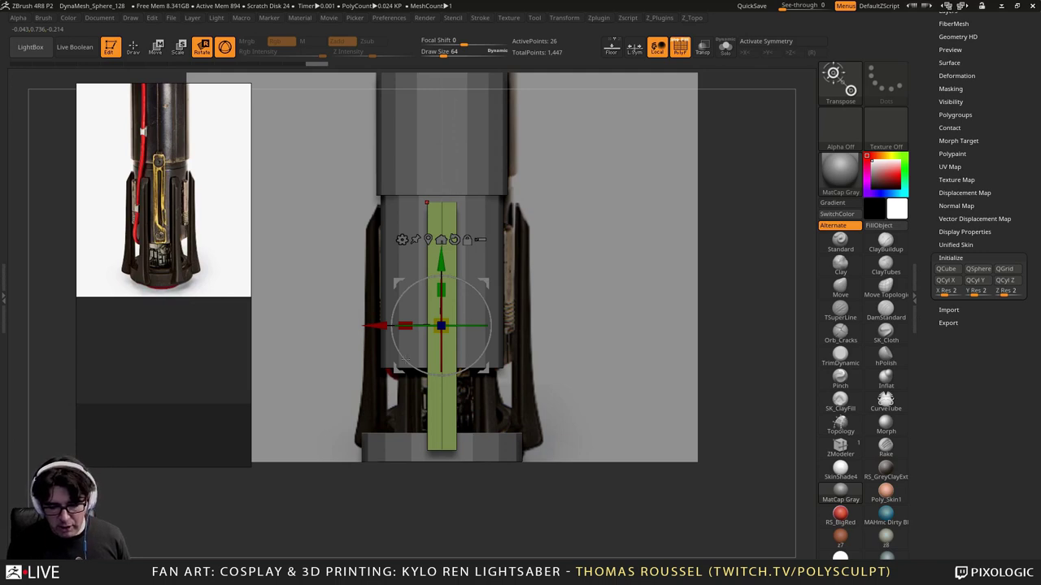
# Step: With ZModeler at draw size 21 and X symmetry on, insert mirrored vertical edge loops on both sides of the bar's centre line
pyautogui.moveTo(499, 357); pyautogui.dragTo(527, 479, button='right')
pyautogui.keyDown('alt'); pyautogui.moveTo(527, 480); pyautogui.dragTo(573, 352, button='right'); pyautogui.keyUp('alt')
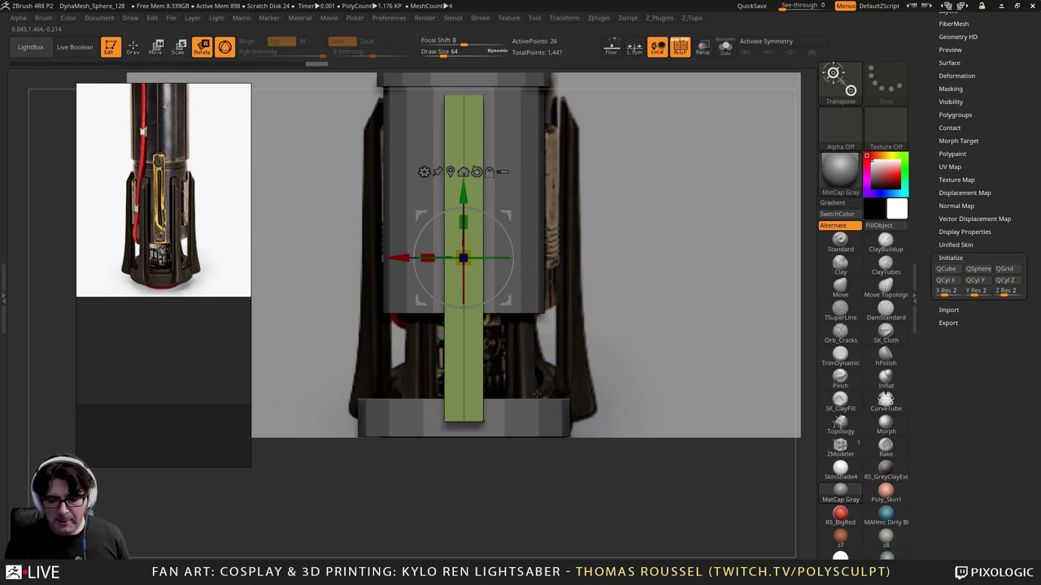
pyautogui.keyDown('alt'); pyautogui.moveTo(626, 299); pyautogui.dragTo(631, 374, button='right'); pyautogui.keyUp('alt')
pyautogui.keyDown('alt'); pyautogui.moveTo(630, 374); pyautogui.dragTo(638, 287, button='right'); pyautogui.keyUp('alt')
pyautogui.press('q')
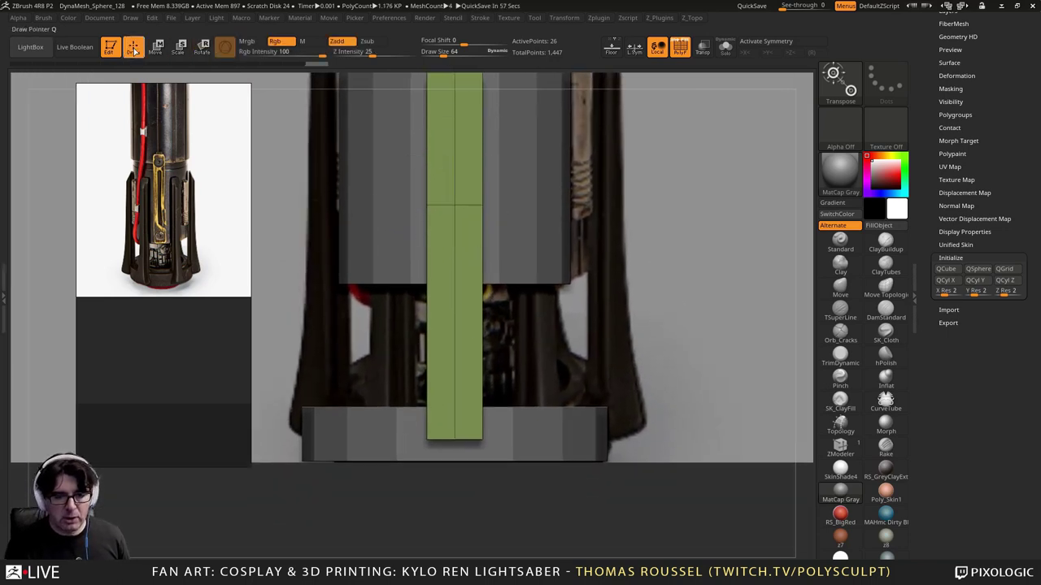
pyautogui.click(840, 445)
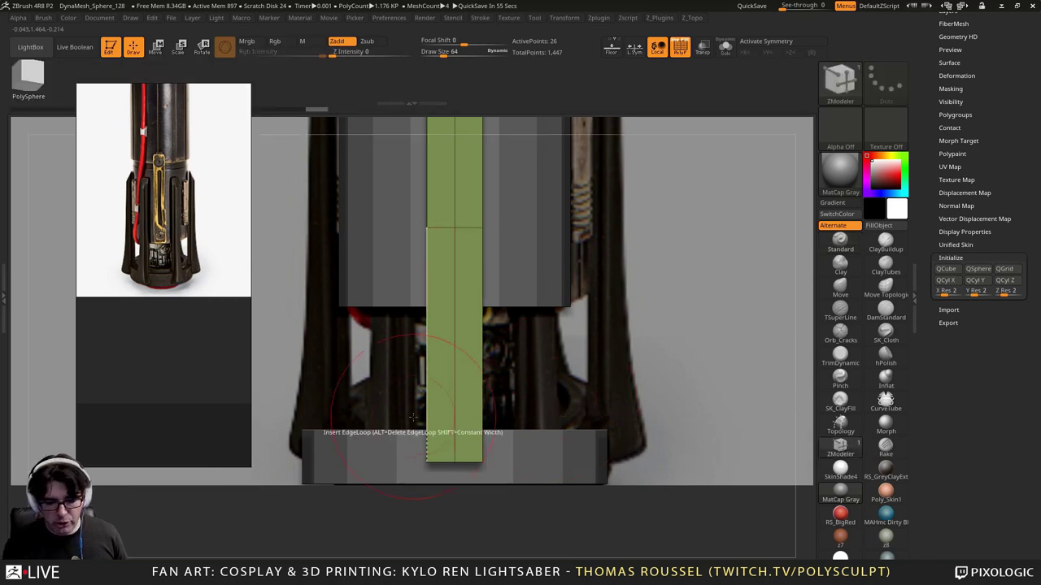
pyautogui.press('s')
pyautogui.moveTo(453, 435); pyautogui.dragTo(443, 435)
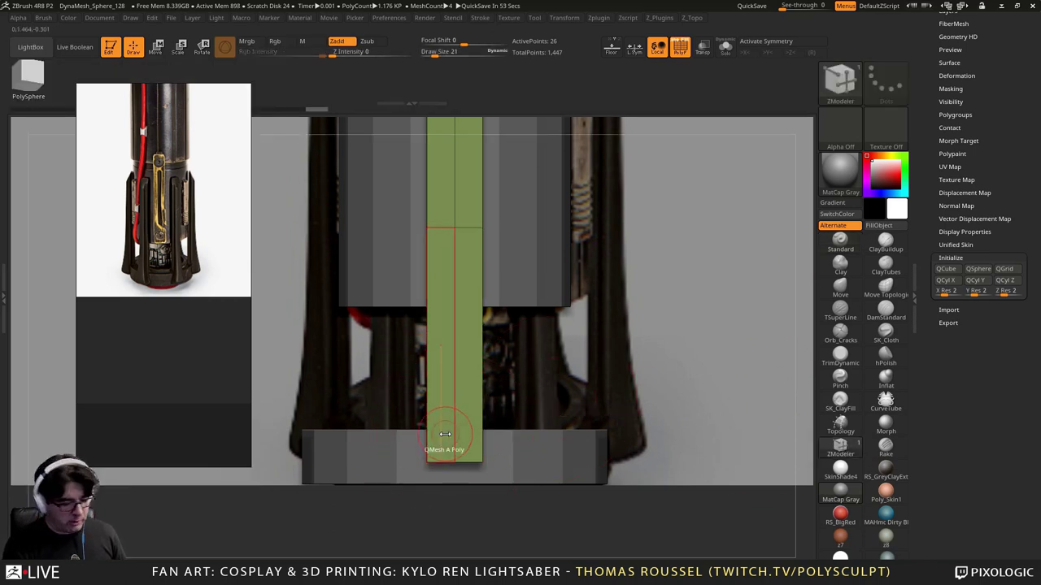
pyautogui.press('x')
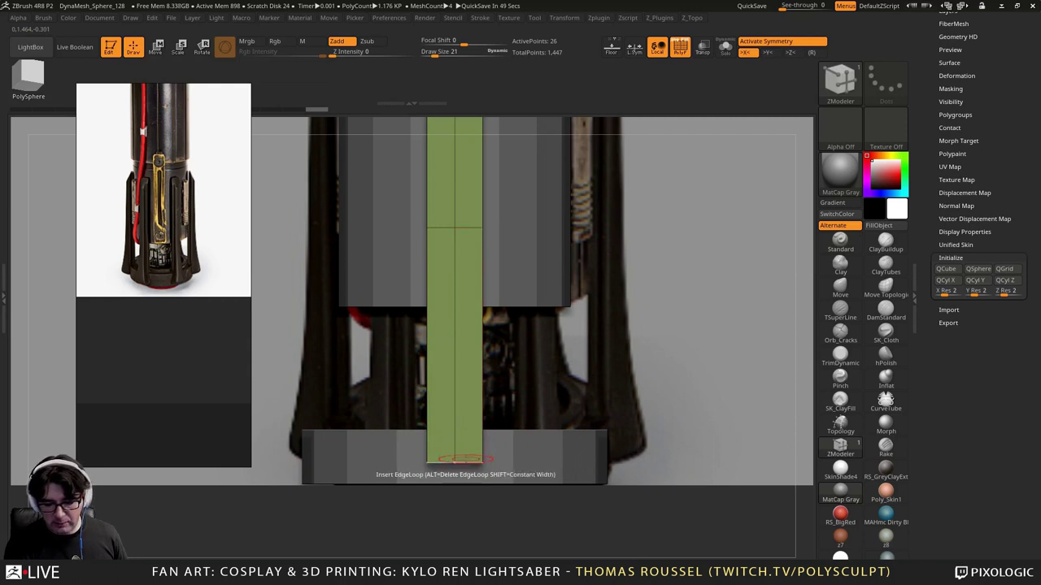
pyautogui.moveTo(465, 461)
pyautogui.mouseDown()
pyautogui.moveTo(479, 461)
pyautogui.moveTo(467, 455)
pyautogui.mouseUp()
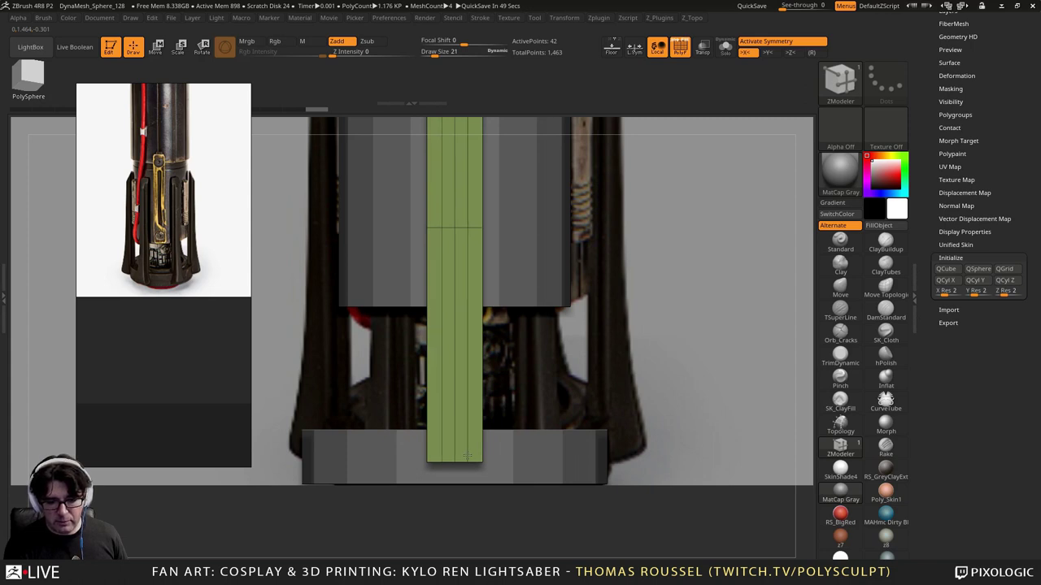
# Step: Examine the shape of the pommel fins in the white-background and black-background reference photos
pyautogui.scroll(5, 194, 286)
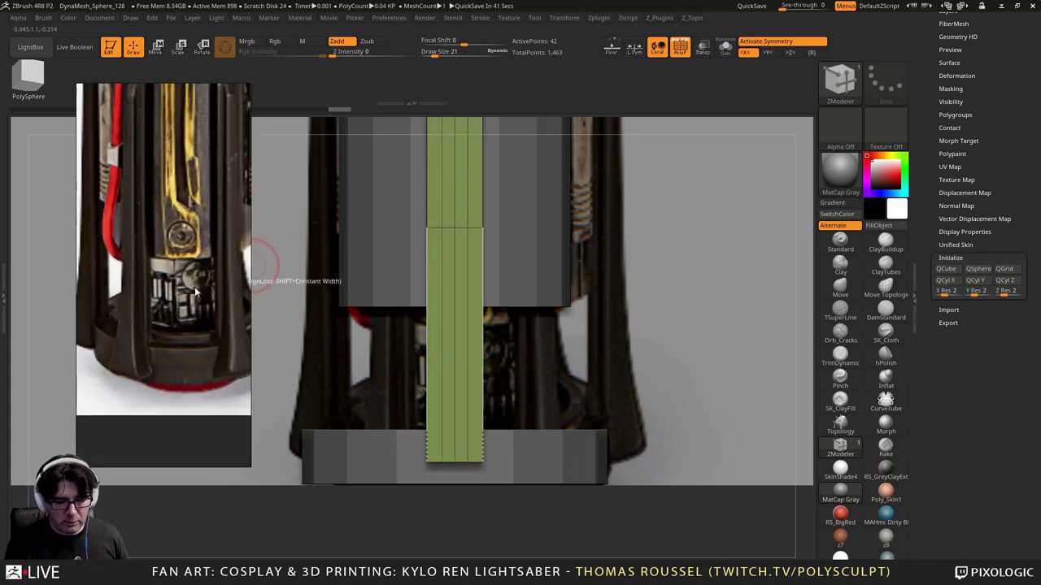
pyautogui.scroll(-3, 194, 287)
pyautogui.scroll(-4, 171, 286)
pyautogui.moveTo(102, 271); pyautogui.dragTo(92, 307, button='middle')
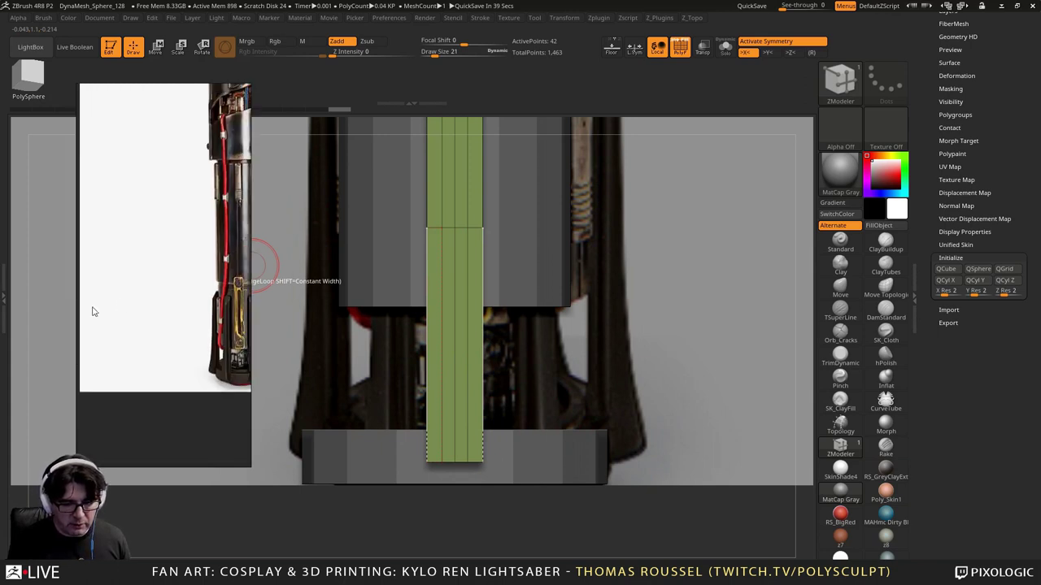
pyautogui.moveTo(185, 278); pyautogui.dragTo(110, 338, button='middle')
pyautogui.moveTo(207, 191); pyautogui.dragTo(132, 366, button='middle')
pyautogui.scroll(4, 135, 310)
pyautogui.moveTo(179, 171); pyautogui.dragTo(209, 279, button='middle')
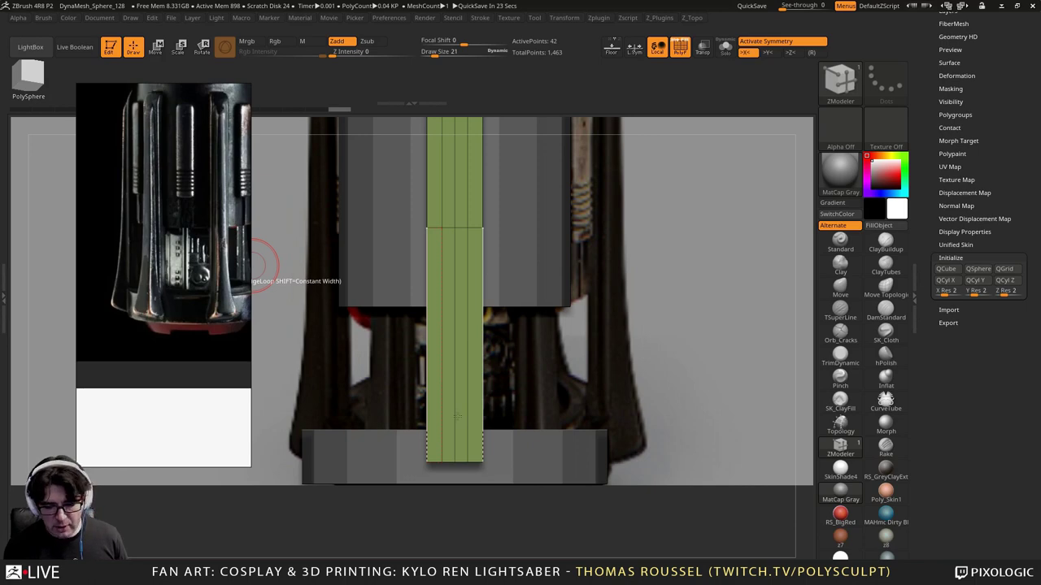
# Step: Duplicate the bar subtool in side view and expand the Subtool list
pyautogui.moveTo(458, 416); pyautogui.dragTo(525, 436, button='right')
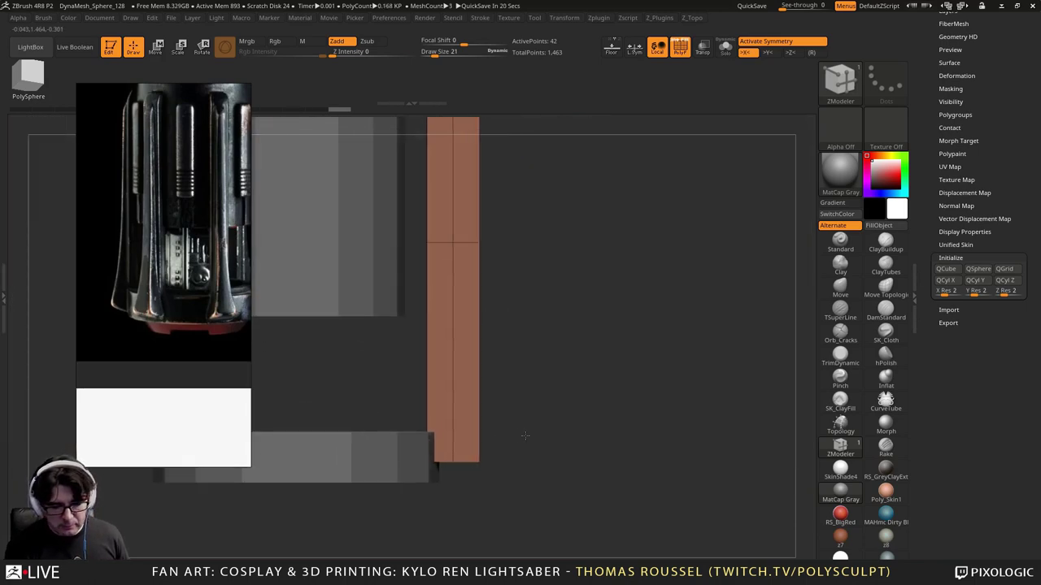
pyautogui.moveTo(524, 437); pyautogui.dragTo(518, 397)
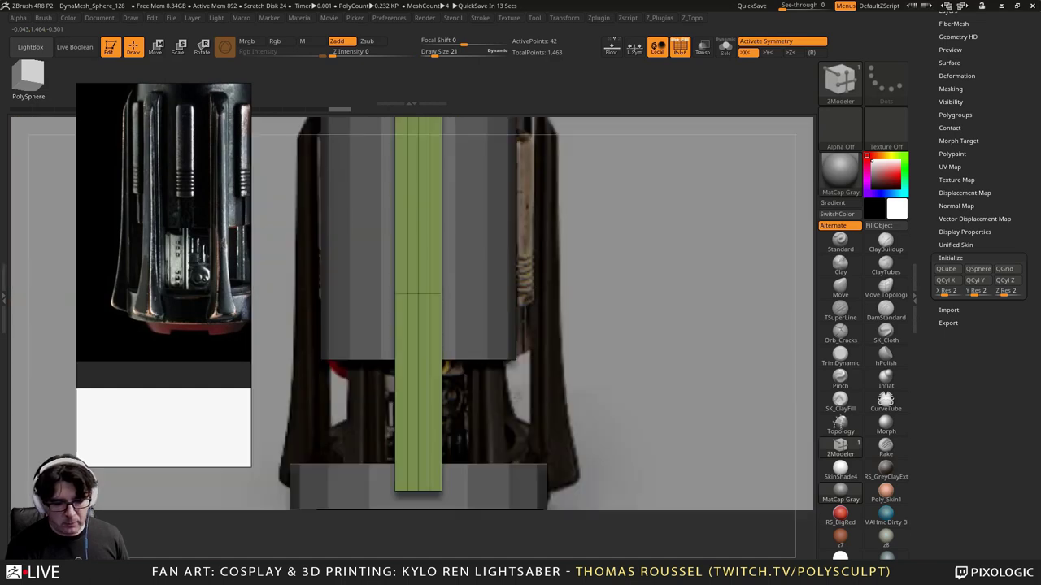
pyautogui.keyDown('alt'); pyautogui.moveTo(599, 381); pyautogui.dragTo(594, 357); pyautogui.keyUp('alt')
pyautogui.moveTo(561, 374)
pyautogui.mouseDown()
pyautogui.moveTo(611, 378)
pyautogui.moveTo(569, 322)
pyautogui.moveTo(561, 358)
pyautogui.mouseUp()
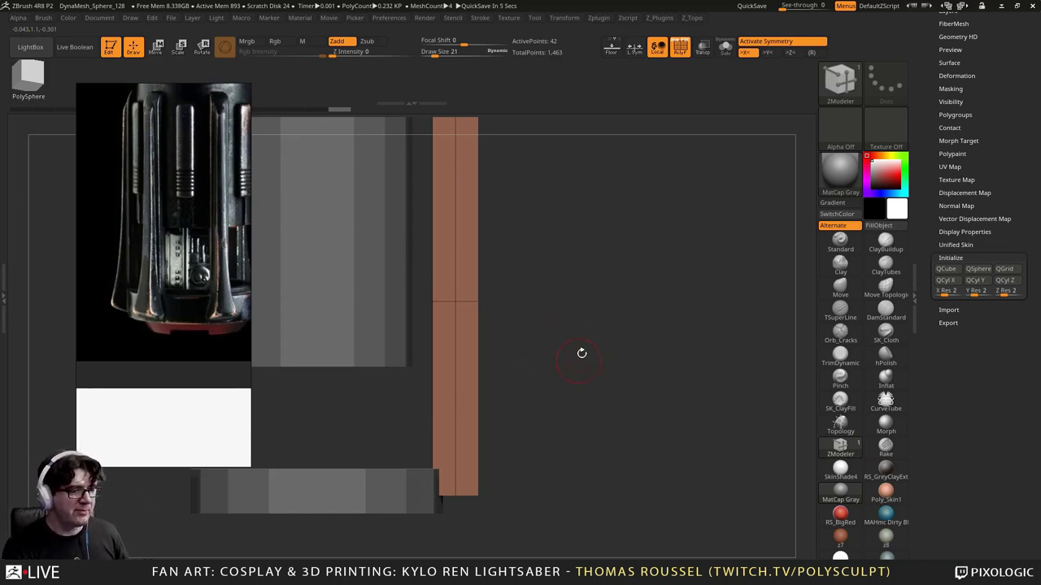
pyautogui.moveTo(594, 364)
pyautogui.mouseDown()
pyautogui.moveTo(562, 379)
pyautogui.moveTo(603, 402)
pyautogui.moveTo(581, 391)
pyautogui.moveTo(602, 415)
pyautogui.moveTo(584, 377)
pyautogui.mouseUp()
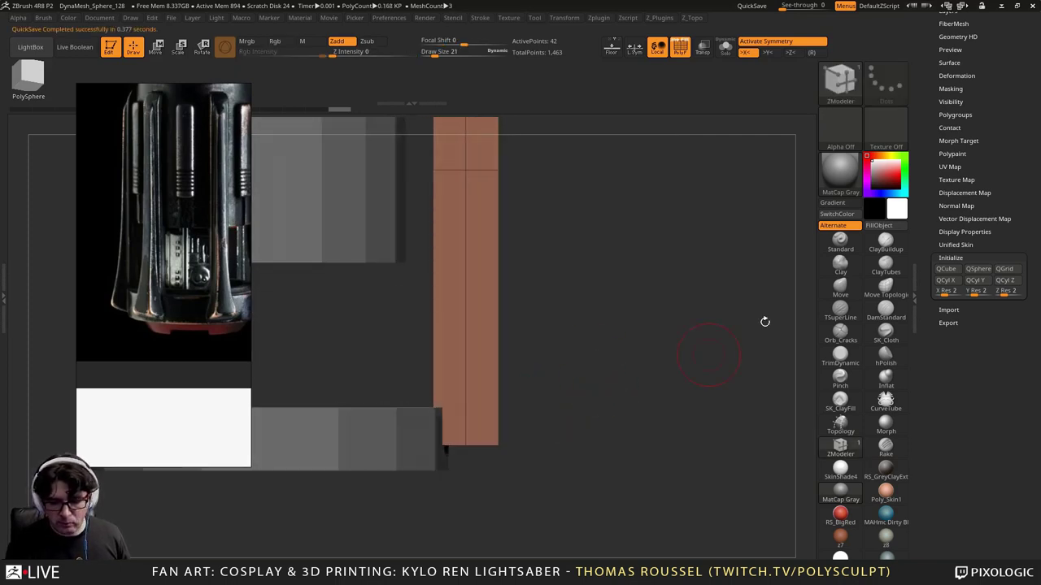
pyautogui.moveTo(567, 305); pyautogui.dragTo(800, 215)
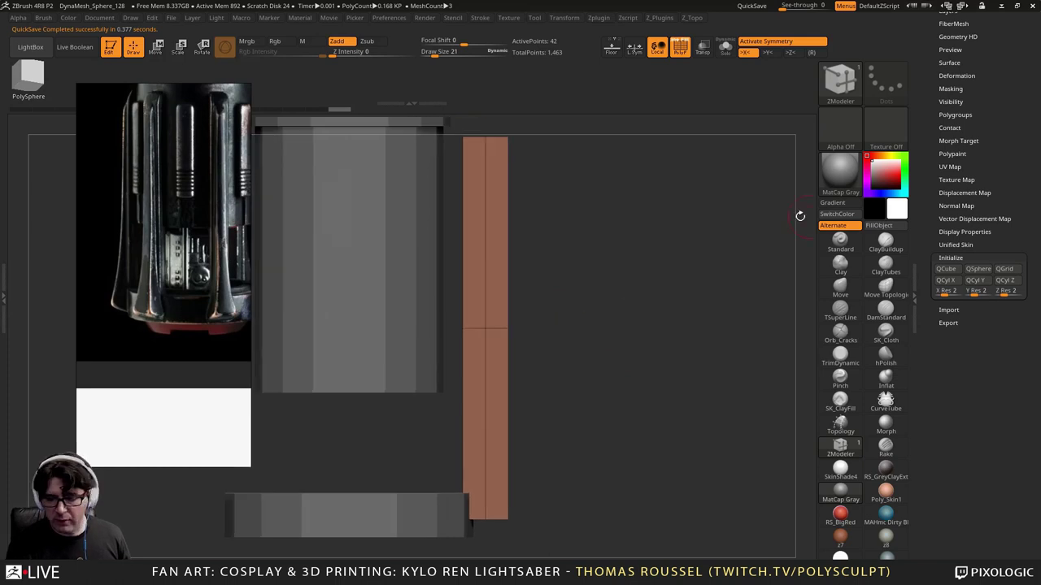
pyautogui.hotkey('ctrl', 'shift', 'd')
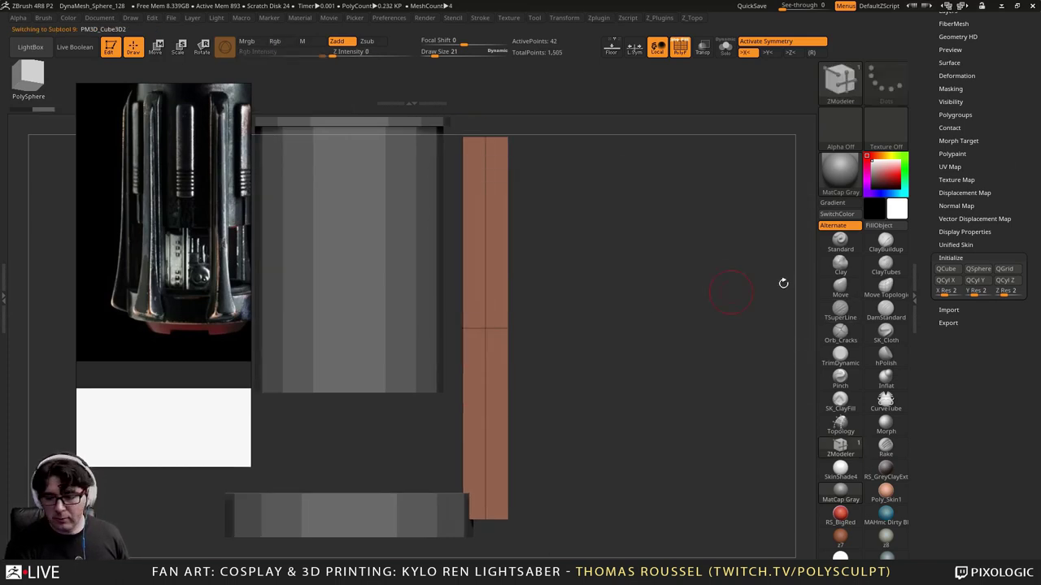
pyautogui.moveTo(999, 106); pyautogui.dragTo(1002, 313)
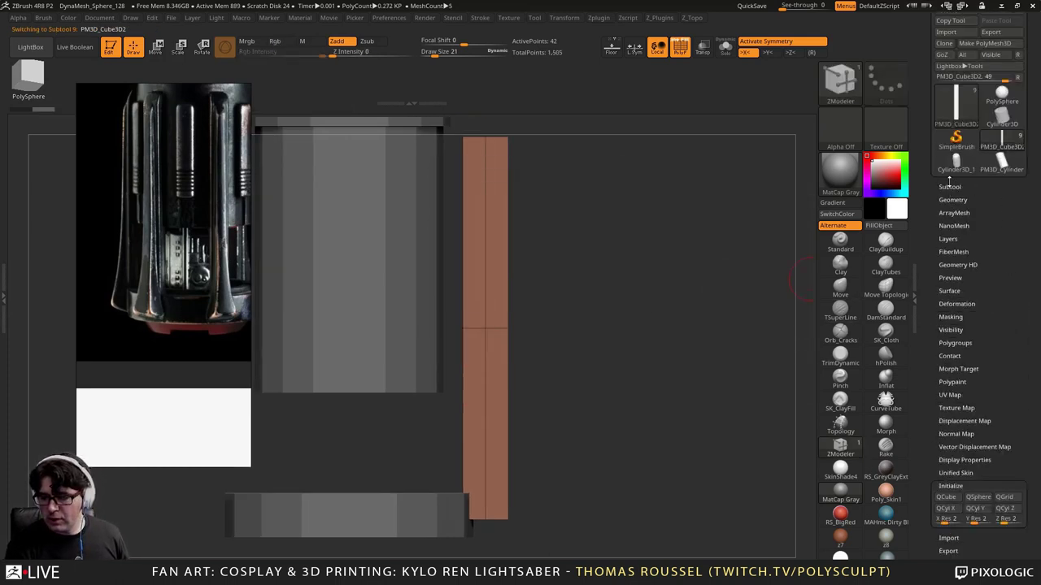
pyautogui.click(949, 186)
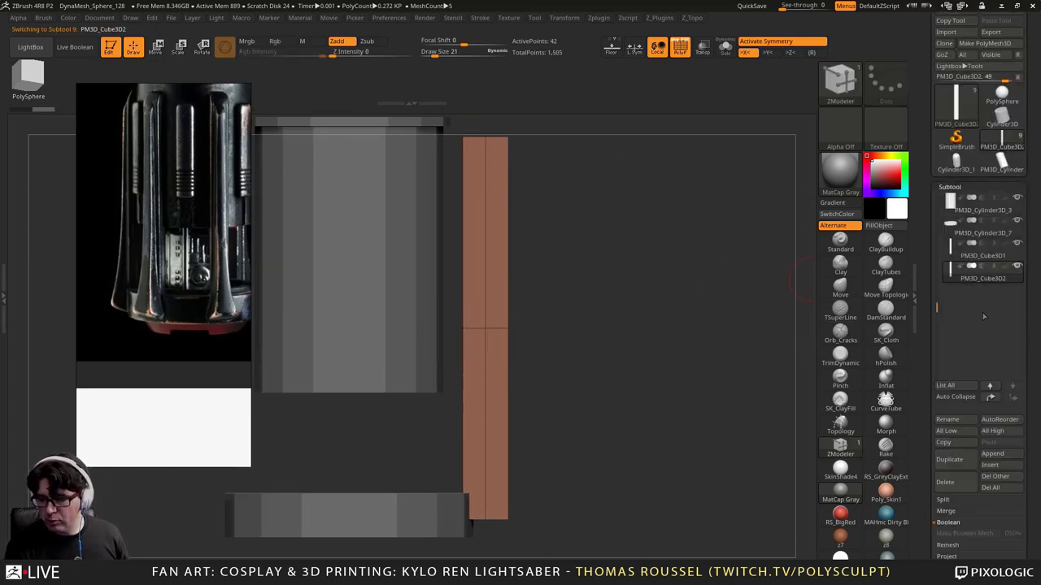
# Step: Thin the duplicate along Z into a slim strip and move it inward against the pommel cylinder's surface
pyautogui.click(153, 51)
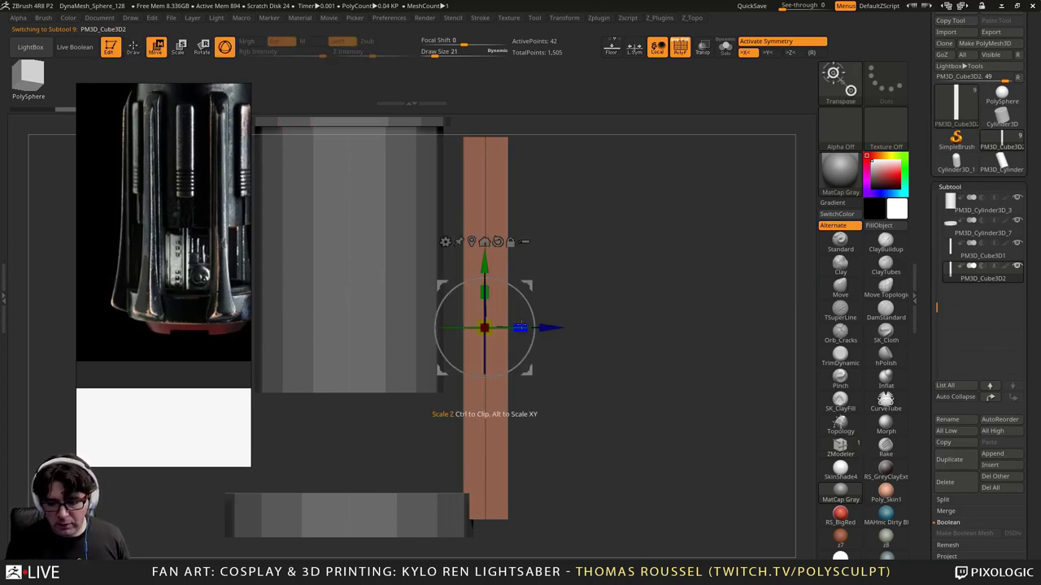
pyautogui.moveTo(520, 328)
pyautogui.mouseDown()
pyautogui.moveTo(579, 332)
pyautogui.moveTo(509, 321)
pyautogui.mouseUp()
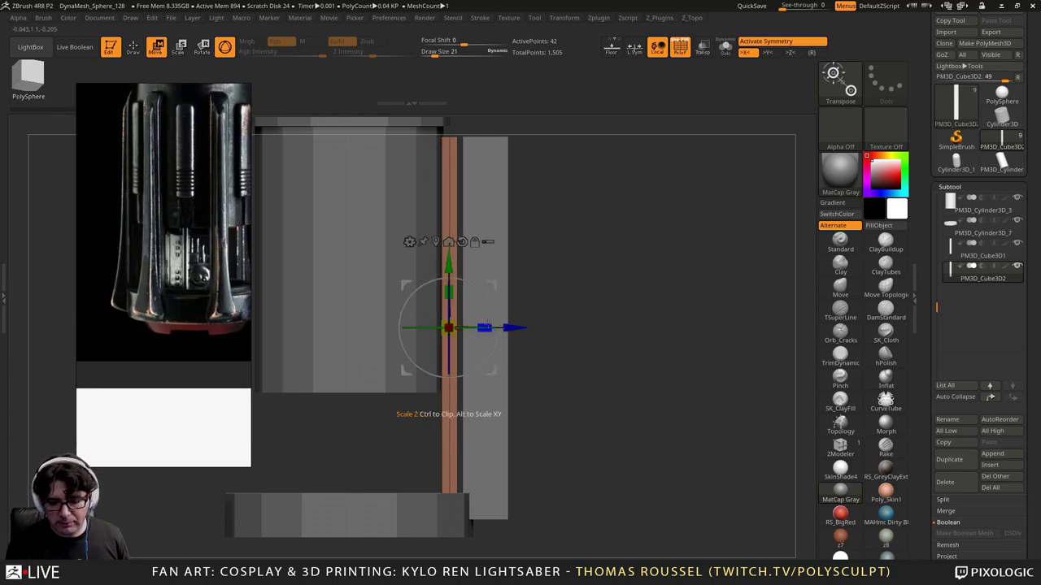
pyautogui.keyDown('shift'); pyautogui.moveTo(619, 349); pyautogui.dragTo(574, 347); pyautogui.keyUp('shift')
pyautogui.keyDown('alt'); pyautogui.moveTo(627, 266); pyautogui.dragTo(676, 294); pyautogui.keyUp('alt')
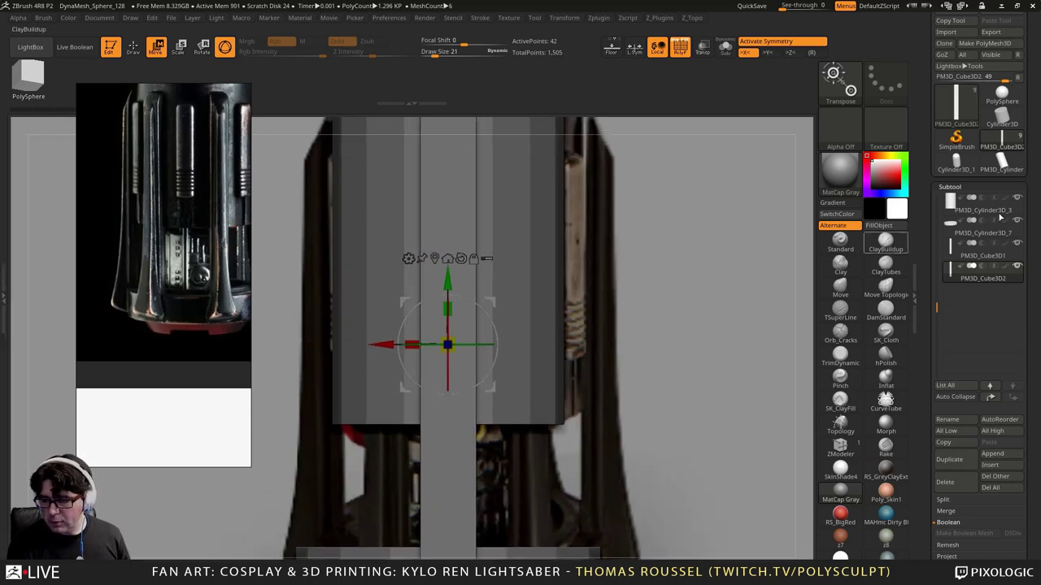
# Step: Hide the original bar, PM3D_Cube3D1, and check the thin strip against the reference in front view
pyautogui.click(1017, 243)
pyautogui.keyDown('shift'); pyautogui.moveTo(589, 272); pyautogui.dragTo(630, 272); pyautogui.keyUp('shift')
pyautogui.keyDown('alt'); pyautogui.moveTo(625, 268); pyautogui.dragTo(593, 264); pyautogui.keyUp('alt')
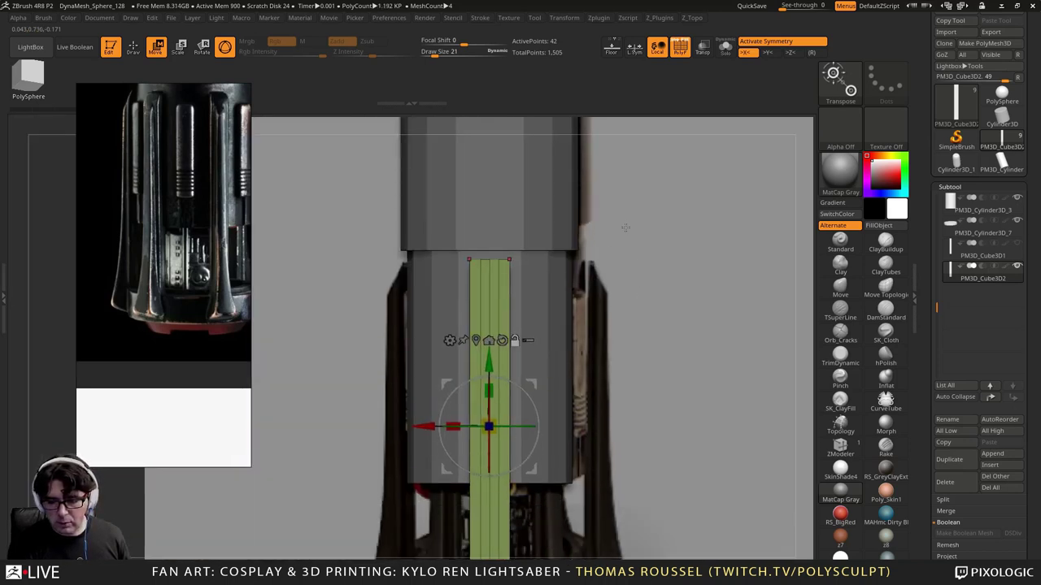
pyautogui.keyDown('alt'); pyautogui.moveTo(625, 228); pyautogui.dragTo(590, 191); pyautogui.keyUp('alt')
pyautogui.keyDown('alt'); pyautogui.moveTo(586, 230); pyautogui.dragTo(595, 270); pyautogui.keyUp('alt')
pyautogui.keyDown('alt'); pyautogui.moveTo(523, 313); pyautogui.dragTo(591, 323); pyautogui.keyUp('alt')
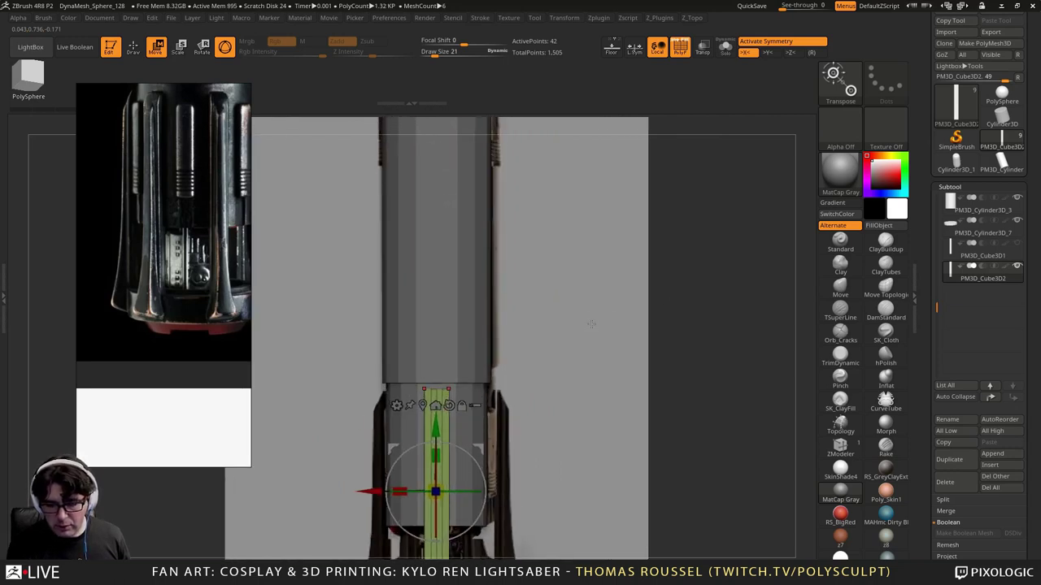
# Step: Temporarily hide the grip cylinder, PM3D_Cylinder3D_2, to compare its lower end with the reference photos, and show it again
pyautogui.keyDown('alt'); pyautogui.click(446, 301); pyautogui.keyUp('alt')
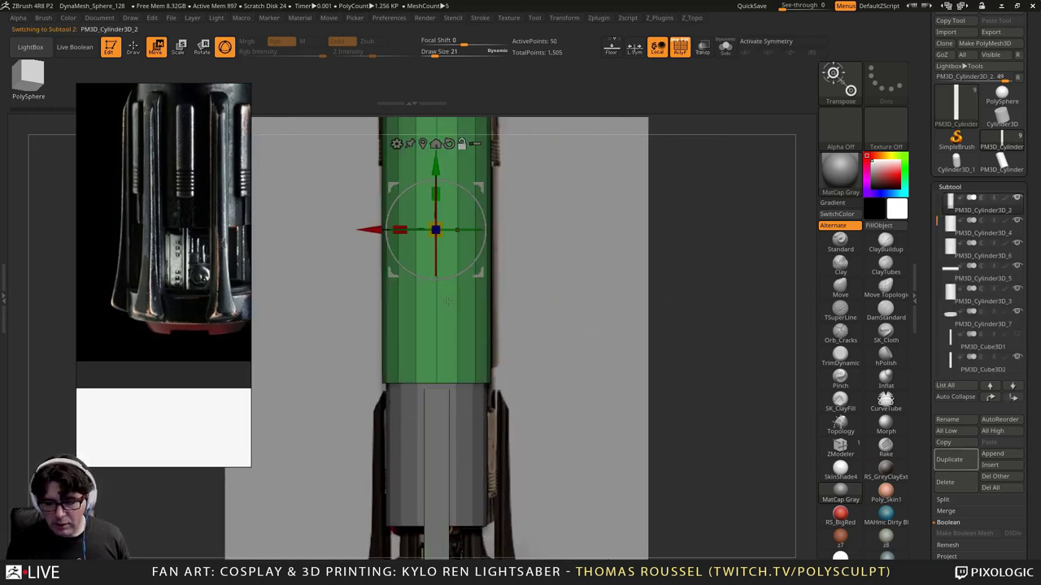
pyautogui.click(1018, 198)
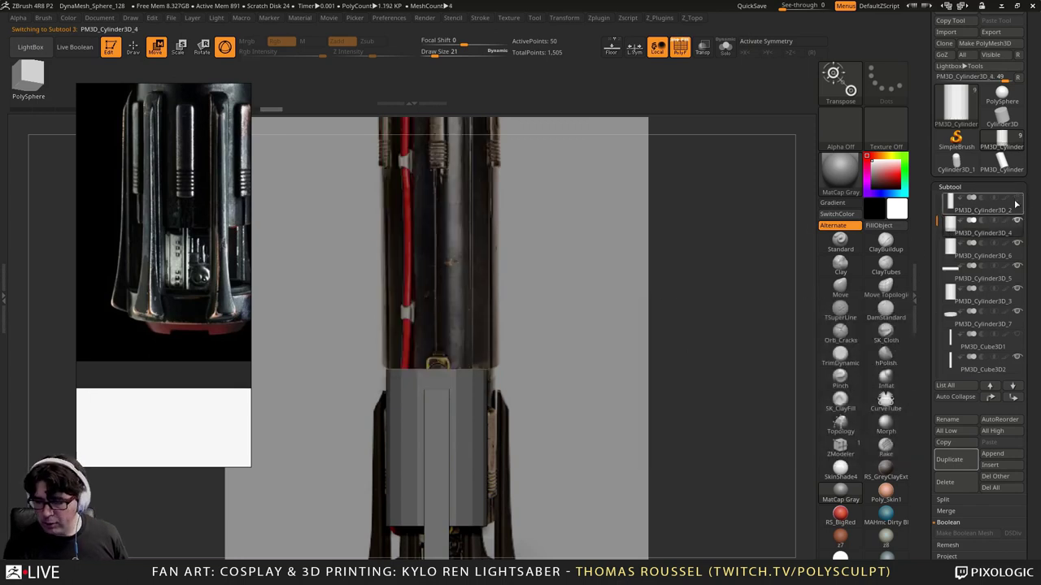
pyautogui.moveTo(174, 210); pyautogui.dragTo(157, 272, button='right')
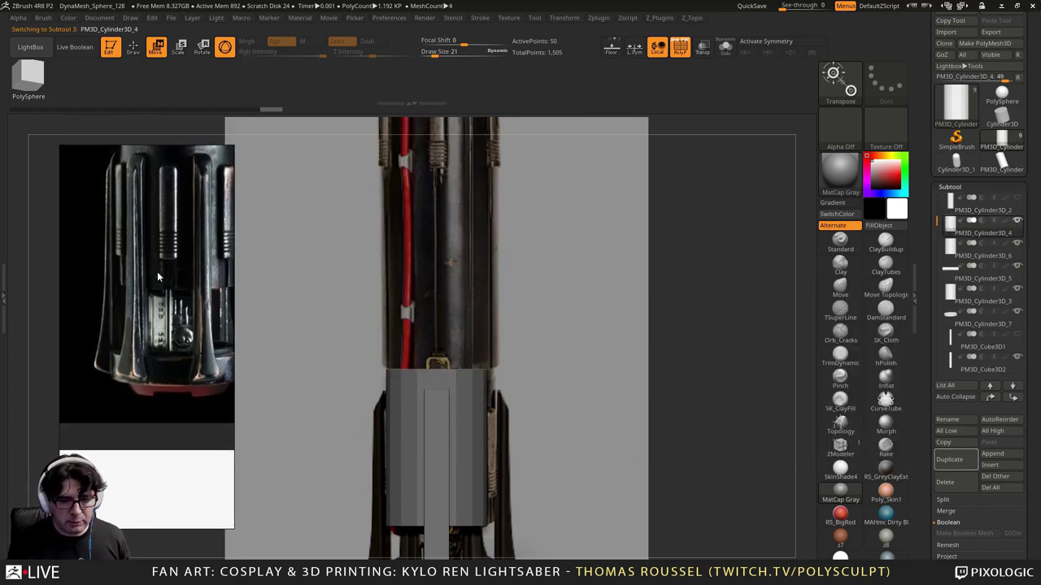
pyautogui.moveTo(160, 224); pyautogui.dragTo(134, 304, button='middle')
pyautogui.scroll(-3, 135, 308)
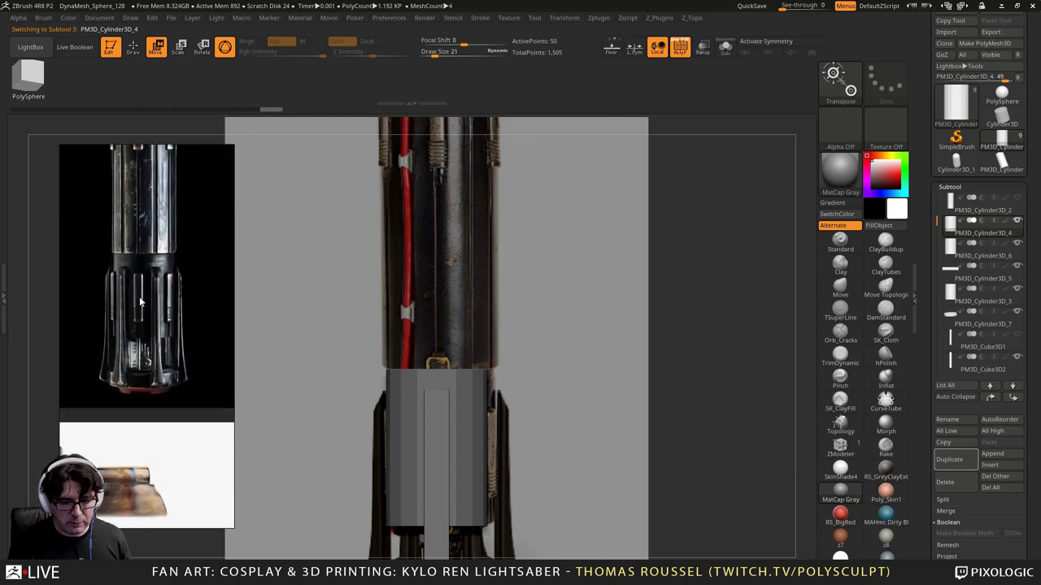
pyautogui.scroll(-2, 137, 316)
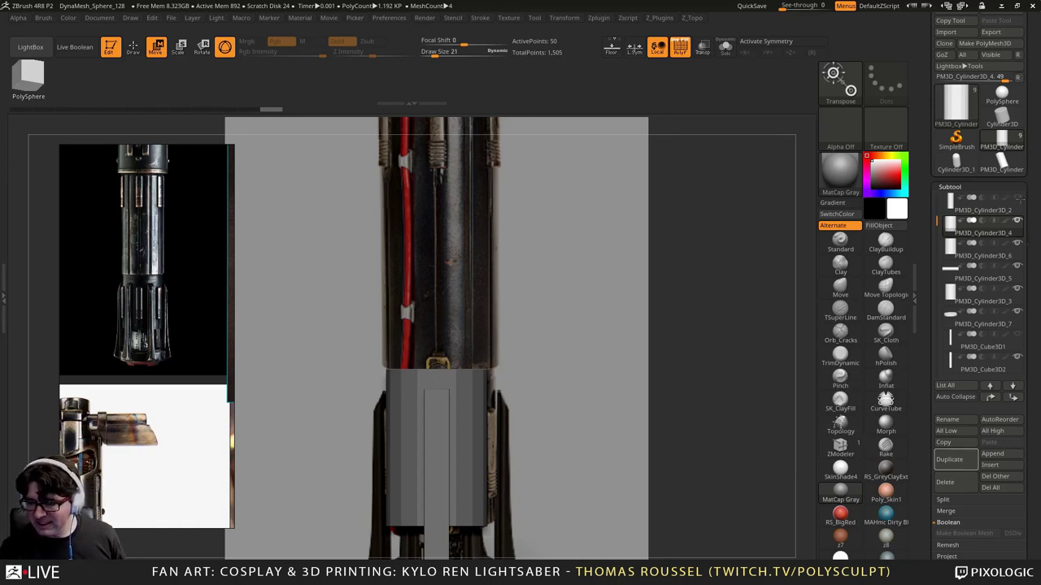
pyautogui.click(1019, 199)
# Step: Select the grip cylinder and shorten it from below so its lower edge matches the grip's end in the background reference
pyautogui.keyDown('alt'); pyautogui.moveTo(505, 340); pyautogui.dragTo(663, 299); pyautogui.keyUp('alt')
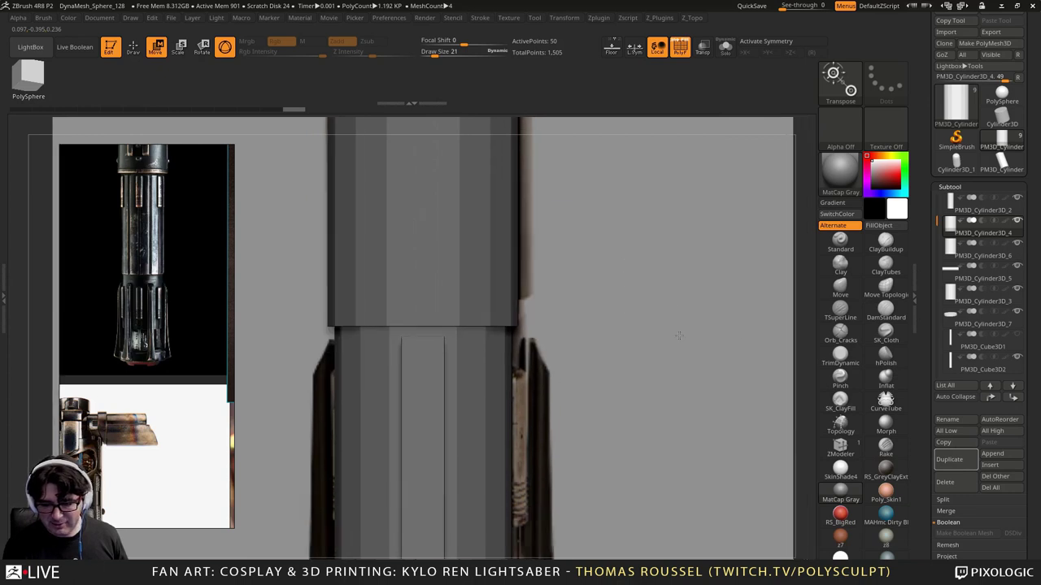
pyautogui.keyDown('alt'); pyautogui.click(431, 283); pyautogui.keyUp('alt')
pyautogui.keyDown('alt'); pyautogui.moveTo(587, 323); pyautogui.dragTo(573, 302); pyautogui.keyUp('alt')
pyautogui.keyDown('alt'); pyautogui.moveTo(558, 258); pyautogui.dragTo(570, 312); pyautogui.keyUp('alt')
pyautogui.moveTo(477, 271); pyautogui.dragTo(475, 232)
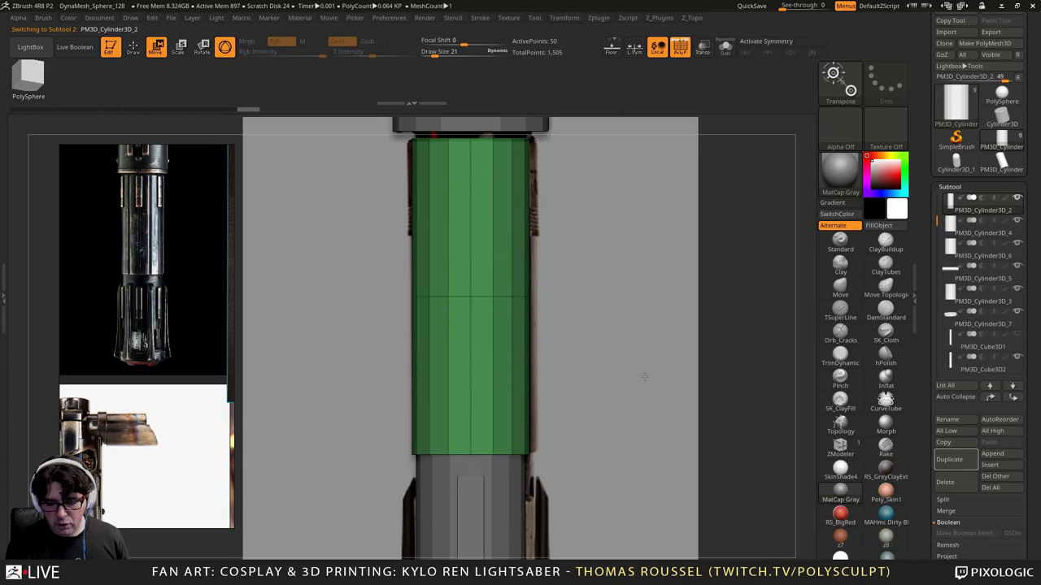
pyautogui.keyDown('alt'); pyautogui.moveTo(645, 374); pyautogui.dragTo(757, 358); pyautogui.keyUp('alt')
pyautogui.keyDown('alt'); pyautogui.moveTo(756, 358); pyautogui.dragTo(764, 351, button='right'); pyautogui.keyUp('alt')
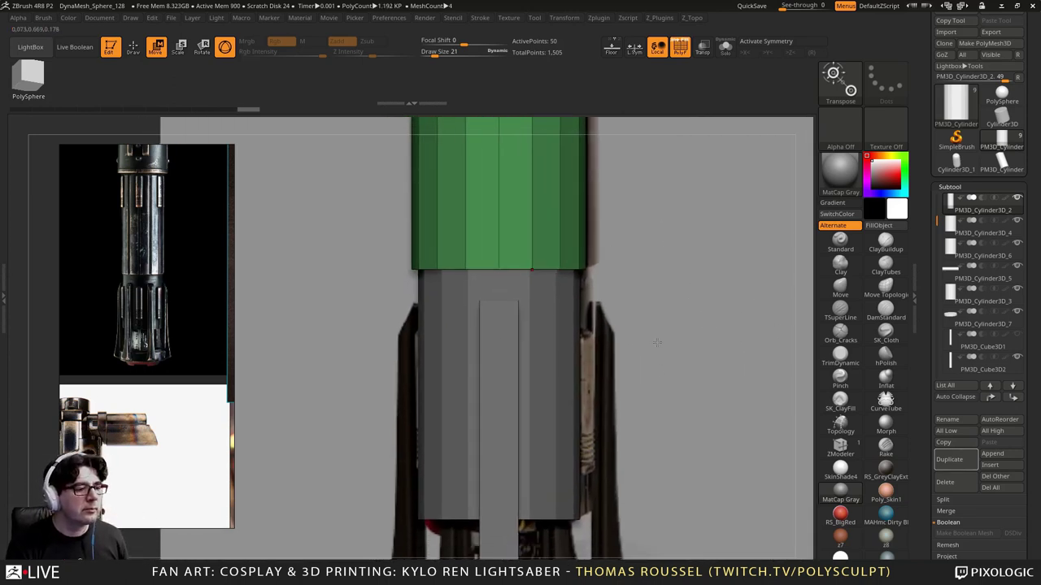
# Step: Select the thin strip, PM3D_Cube3D2, and delete its surplus edge loops with ZModeler, keeping the lengthwise centre loop
pyautogui.moveTo(990, 277)
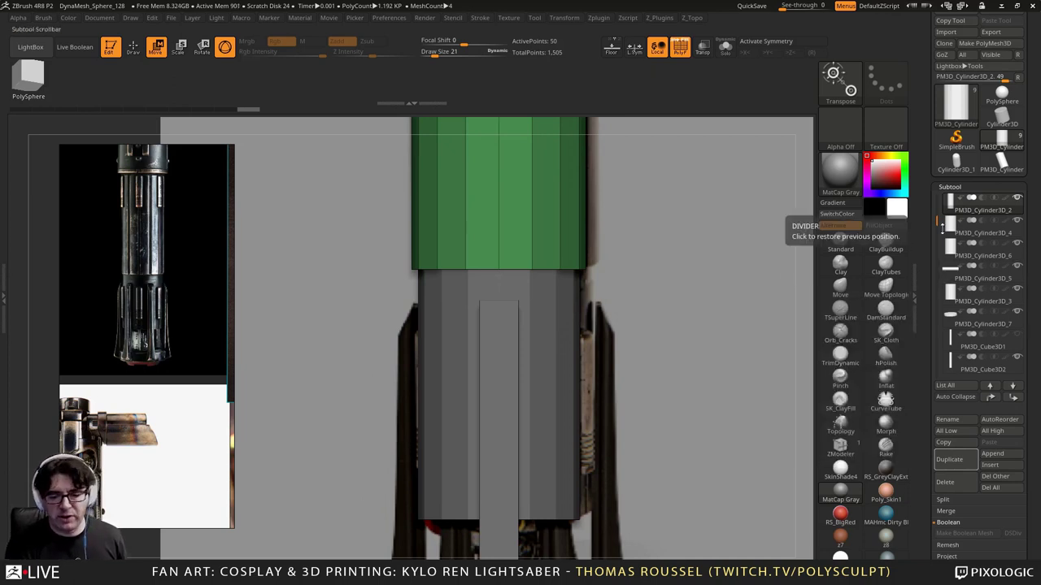
pyautogui.keyDown('alt'); pyautogui.moveTo(628, 308); pyautogui.dragTo(716, 235, button='right'); pyautogui.keyUp('alt')
pyautogui.keyDown('alt'); pyautogui.moveTo(699, 199); pyautogui.dragTo(638, 303, button='right'); pyautogui.keyUp('alt')
pyautogui.keyDown('alt'); pyautogui.moveTo(638, 303); pyautogui.dragTo(513, 250, button='right'); pyautogui.keyUp('alt')
pyautogui.scroll(4, 139, 283)
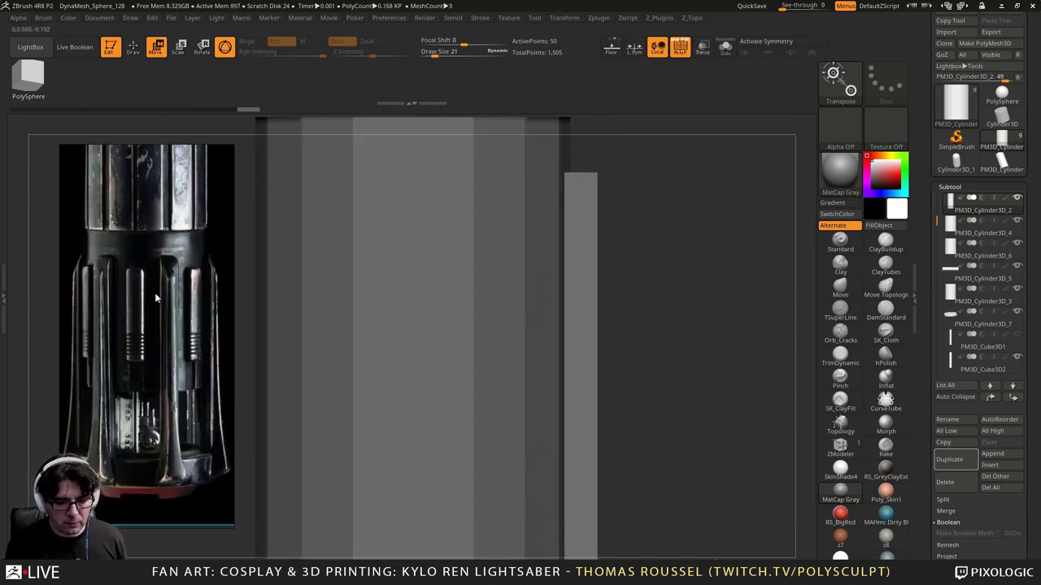
pyautogui.moveTo(729, 204); pyautogui.dragTo(583, 197, button='right')
pyautogui.keyDown('alt'); pyautogui.moveTo(584, 196); pyautogui.dragTo(563, 210, button='right'); pyautogui.keyUp('alt')
pyautogui.keyDown('alt'); pyautogui.click(747, 196); pyautogui.keyUp('alt')
pyautogui.moveTo(563, 210); pyautogui.dragTo(614, 211, button='right')
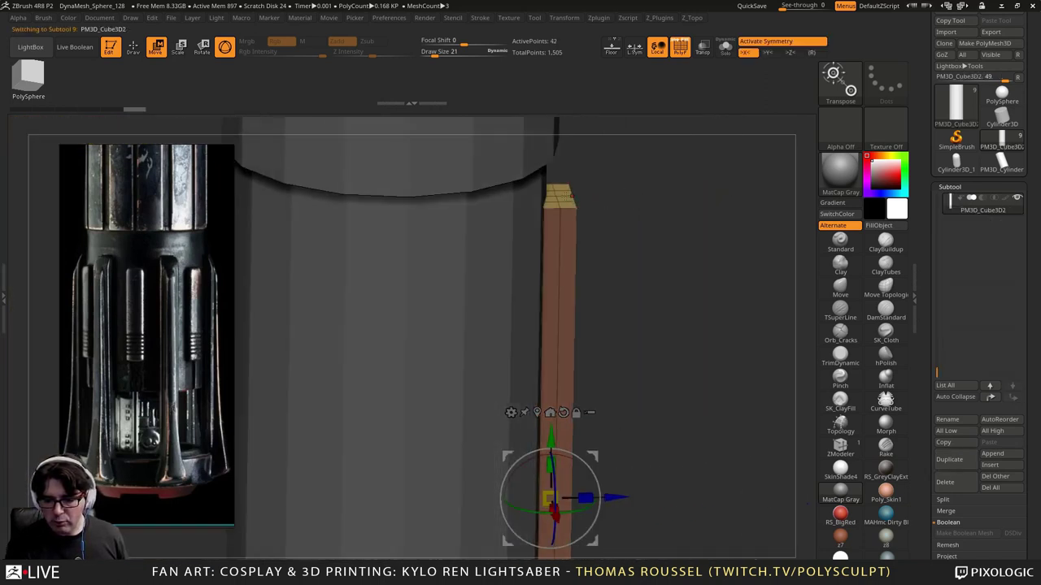
pyautogui.click(830, 449)
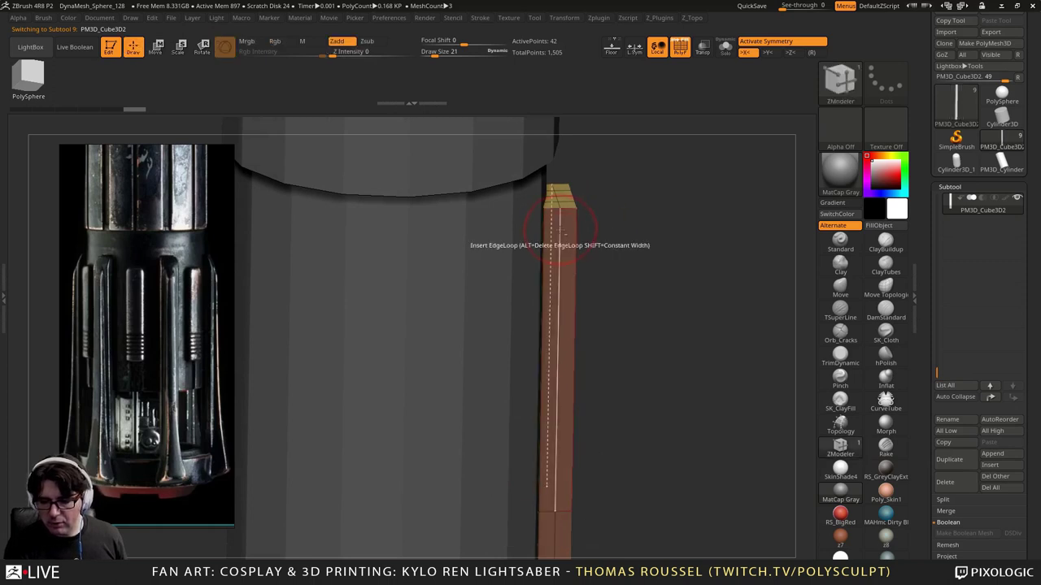
pyautogui.moveTo(602, 234); pyautogui.dragTo(594, 203, button='right')
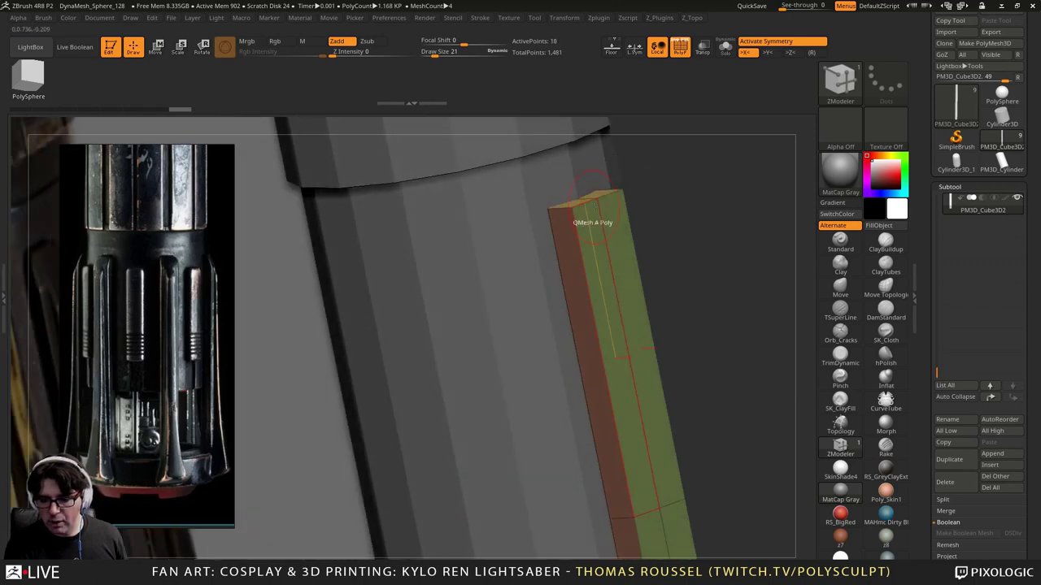
# Step: Slide the strip's upper outer edge downward with ZModeler so its top end slopes toward the pommel cylinder
pyautogui.press('space')
pyautogui.click(646, 229)
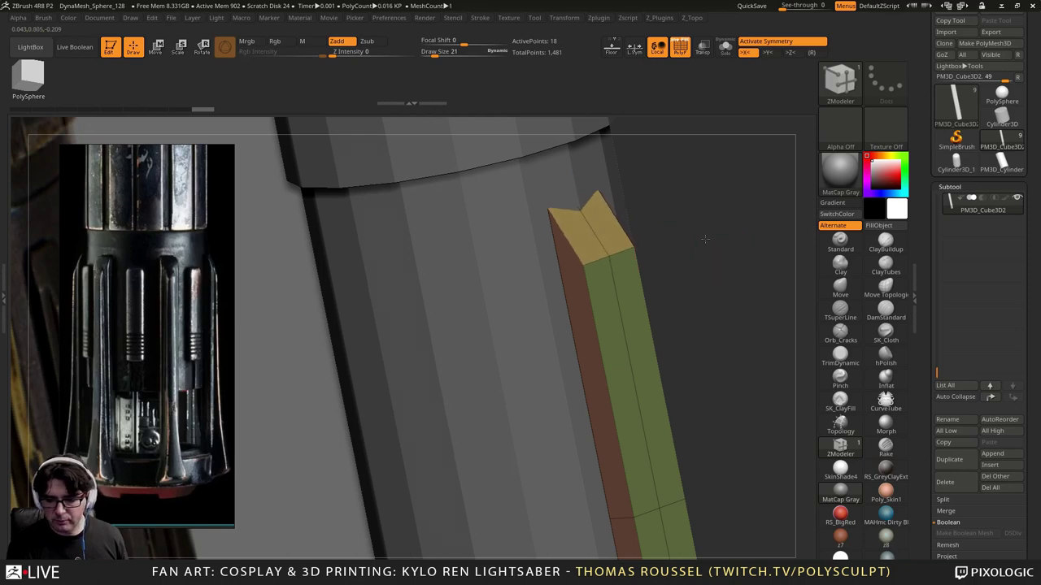
pyautogui.moveTo(704, 237)
pyautogui.keyDown('shift'); pyautogui.mouseDown()
pyautogui.moveTo(693, 237)
pyautogui.moveTo(690, 202)
pyautogui.moveTo(689, 234)
pyautogui.mouseUp(); pyautogui.keyUp('shift')
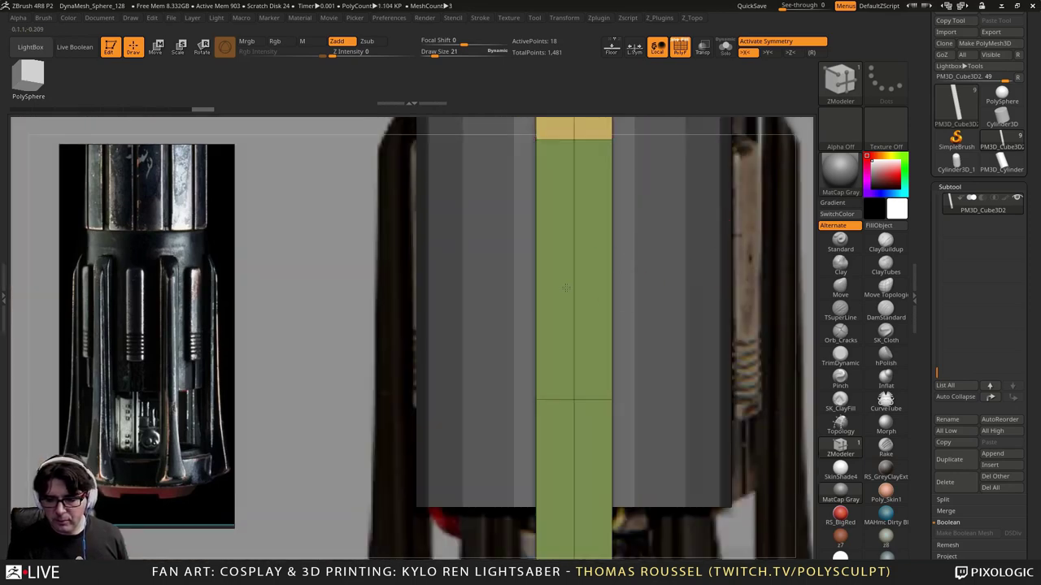
# Step: Select the pommel base disc, PM3D_Cylinder3D_7, and examine how the strip's lower end meets it
pyautogui.keyDown('ctrl'); pyautogui.moveTo(570, 317); pyautogui.dragTo(511, 140, button='right'); pyautogui.keyUp('ctrl')
pyautogui.moveTo(543, 273); pyautogui.dragTo(661, 159, button='right')
pyautogui.keyDown('ctrl'); pyautogui.moveTo(629, 215); pyautogui.dragTo(645, 264, button='right'); pyautogui.keyUp('ctrl')
pyautogui.keyDown('alt'); pyautogui.moveTo(644, 264); pyautogui.dragTo(674, 113, button='right'); pyautogui.keyUp('alt')
pyautogui.keyDown('alt'); pyautogui.click(561, 340); pyautogui.keyUp('alt')
pyautogui.moveTo(621, 236); pyautogui.dragTo(634, 262, button='right')
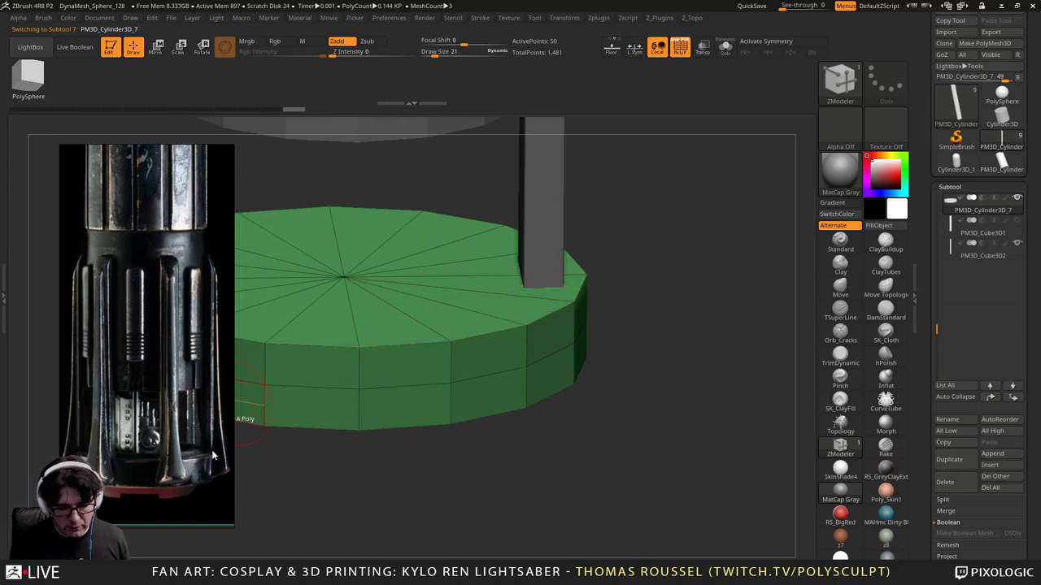
pyautogui.moveTo(611, 304); pyautogui.dragTo(626, 378)
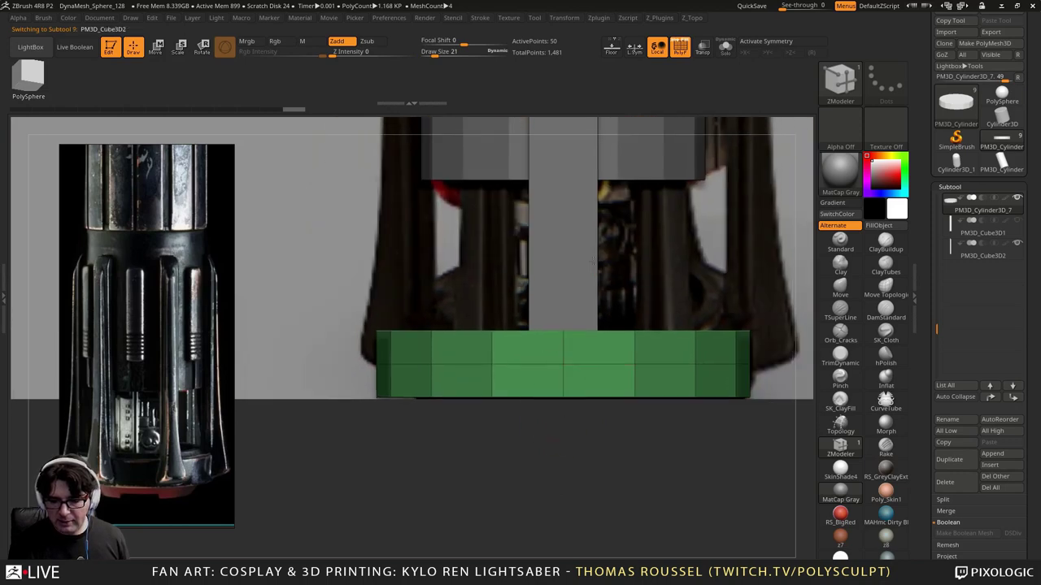
# Step: Reselect the strip and mask it so that only its outer centre edge stays free to move
pyautogui.press('x')
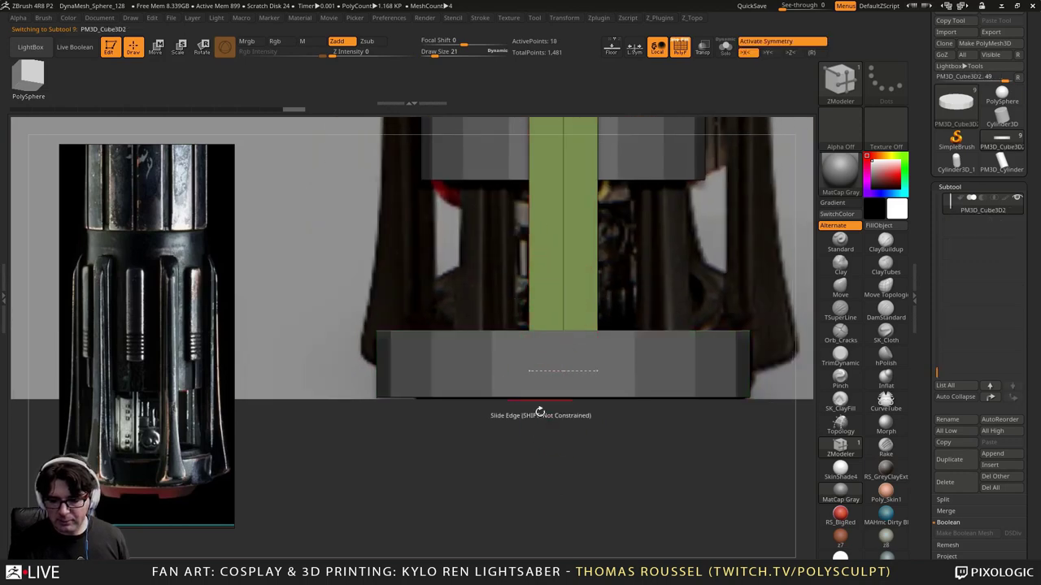
pyautogui.moveTo(540, 412); pyautogui.dragTo(569, 370)
pyautogui.moveTo(580, 269)
pyautogui.keyDown('alt'); pyautogui.mouseDown()
pyautogui.moveTo(580, 233)
pyautogui.moveTo(578, 244)
pyautogui.mouseUp(); pyautogui.keyUp('alt')
pyautogui.keyDown('ctrl'); pyautogui.moveTo(520, 225); pyautogui.dragTo(535, 256); pyautogui.keyUp('ctrl')
pyautogui.keyDown('ctrl'); pyautogui.moveTo(568, 323); pyautogui.dragTo(569, 324); pyautogui.keyUp('ctrl')
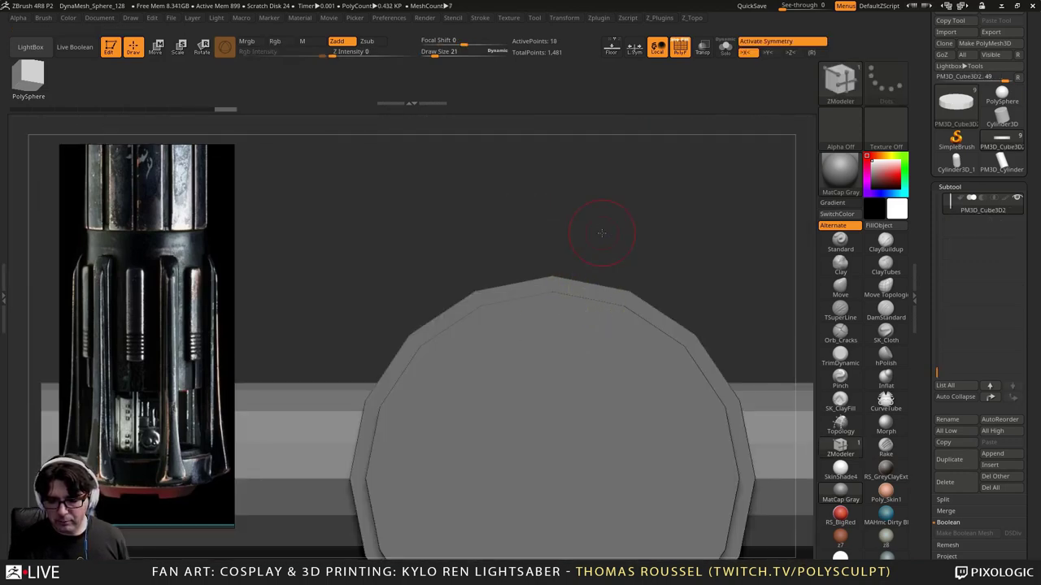
pyautogui.moveTo(603, 231); pyautogui.dragTo(611, 253)
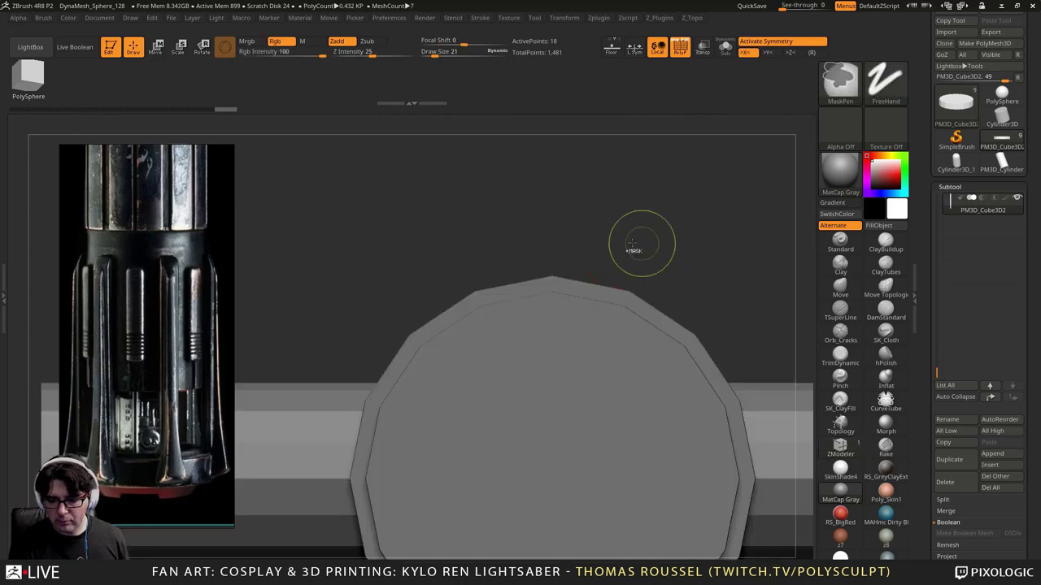
pyautogui.keyDown('ctrl'); pyautogui.moveTo(573, 323); pyautogui.dragTo(572, 323); pyautogui.keyUp('ctrl')
pyautogui.moveTo(614, 216)
pyautogui.mouseDown()
pyautogui.moveTo(613, 238)
pyautogui.moveTo(615, 215)
pyautogui.moveTo(566, 199)
pyautogui.mouseUp()
# Step: Move the strip's outer centre edge outward to form a lengthwise ridge along its front face
pyautogui.click(155, 46)
pyautogui.moveTo(358, 246)
pyautogui.mouseDown()
pyautogui.moveTo(394, 268)
pyautogui.moveTo(429, 266)
pyautogui.moveTo(456, 179)
pyautogui.moveTo(423, 181)
pyautogui.mouseUp()
pyautogui.keyDown('ctrl'); pyautogui.moveTo(582, 208); pyautogui.dragTo(580, 211); pyautogui.keyUp('ctrl')
pyautogui.moveTo(651, 175)
pyautogui.mouseDown()
pyautogui.moveTo(642, 232)
pyautogui.moveTo(683, 290)
pyautogui.mouseUp()
pyautogui.keyDown('alt'); pyautogui.moveTo(691, 340); pyautogui.dragTo(462, 266); pyautogui.keyUp('alt')
pyautogui.keyDown('alt'); pyautogui.moveTo(545, 435); pyautogui.dragTo(556, 395); pyautogui.keyUp('alt')
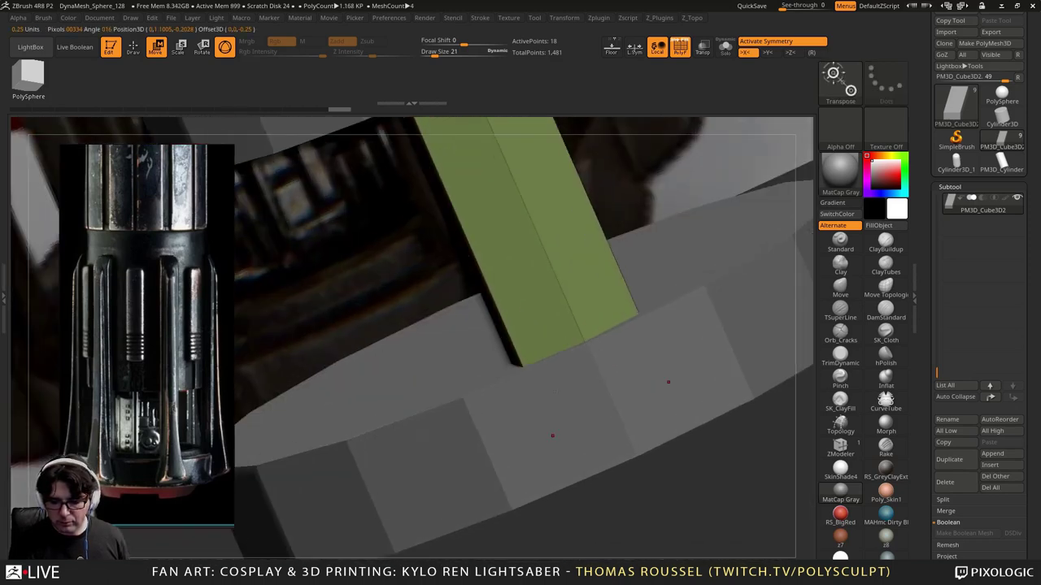
pyautogui.moveTo(668, 382); pyautogui.dragTo(566, 395)
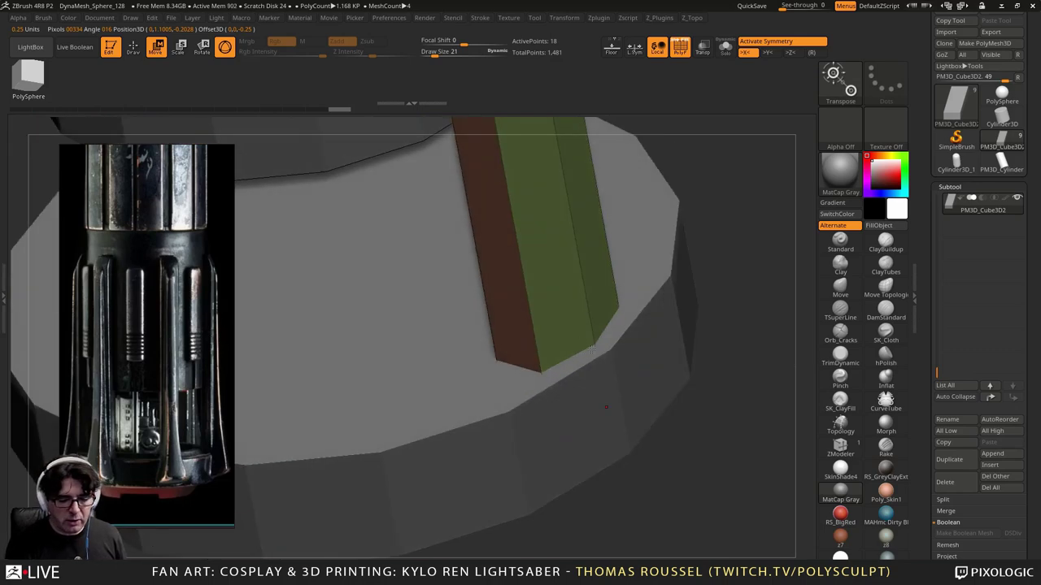
# Step: Select the pommel base disc and scale its diameter to about 0.94 so the rim meets the strip's ridge
pyautogui.keyDown('alt'); pyautogui.click(597, 395); pyautogui.keyUp('alt')
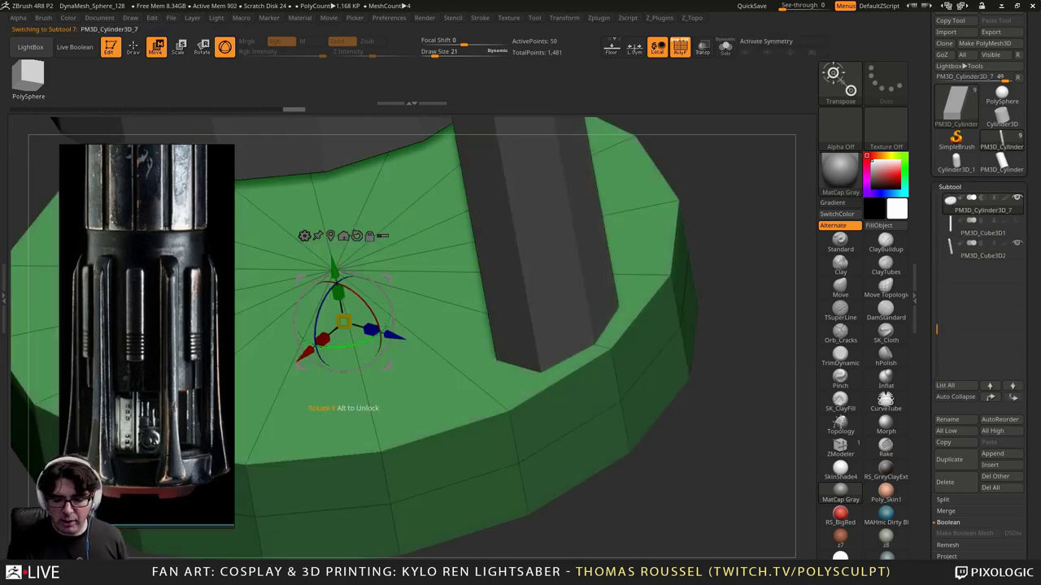
pyautogui.moveTo(338, 292); pyautogui.dragTo(356, 313)
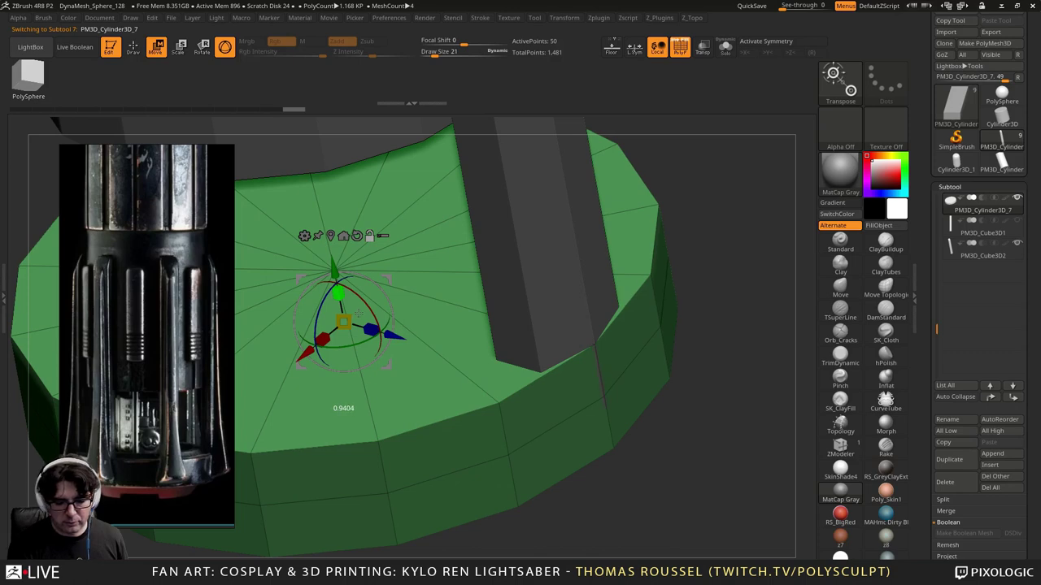
pyautogui.keyDown('alt'); pyautogui.moveTo(721, 444); pyautogui.dragTo(781, 419); pyautogui.keyUp('alt')
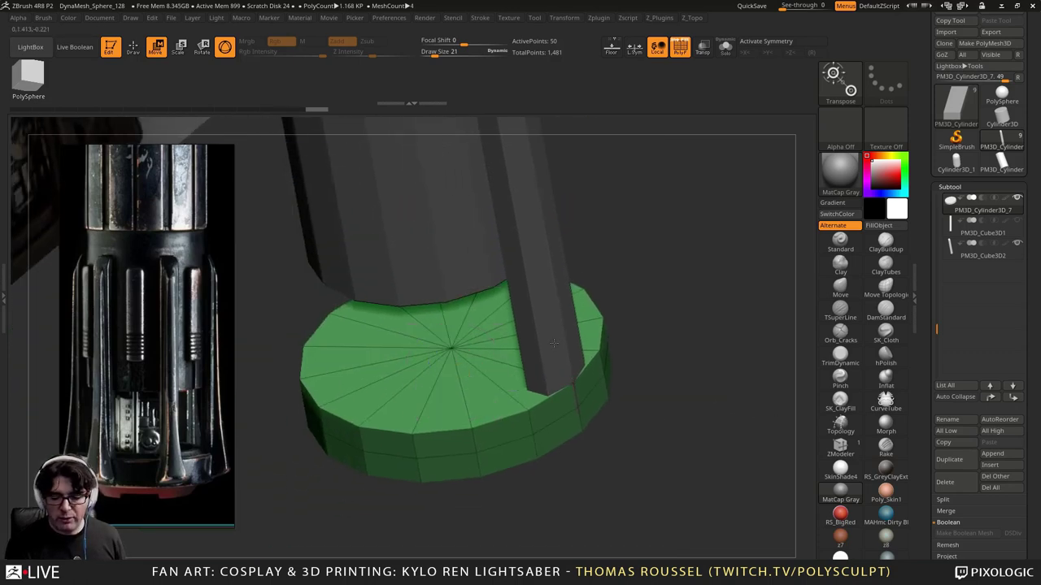
# Step: Select the strip and preview it with Dynamic Subdiv, allowing it to always auto-activate, and return to the unsmoothed mesh
pyautogui.keyDown('alt'); pyautogui.click(549, 379); pyautogui.keyUp('alt')
pyautogui.keyDown('alt'); pyautogui.moveTo(625, 314); pyautogui.dragTo(638, 377); pyautogui.keyUp('alt')
pyautogui.press('d')
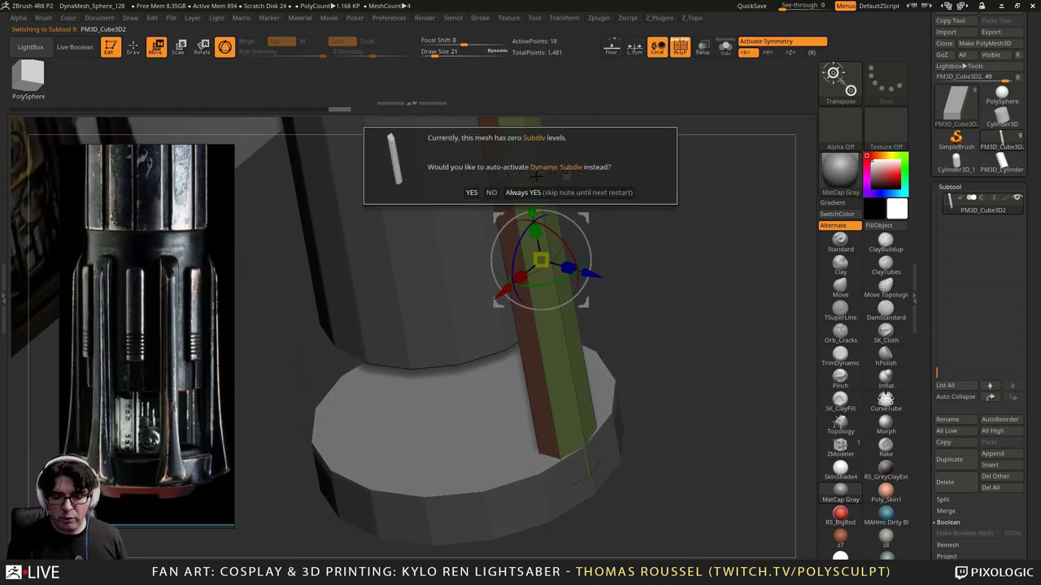
pyautogui.click(524, 191)
pyautogui.moveTo(690, 306)
pyautogui.mouseDown()
pyautogui.moveTo(687, 290)
pyautogui.moveTo(715, 251)
pyautogui.moveTo(687, 320)
pyautogui.moveTo(715, 293)
pyautogui.moveTo(912, 321)
pyautogui.mouseUp()
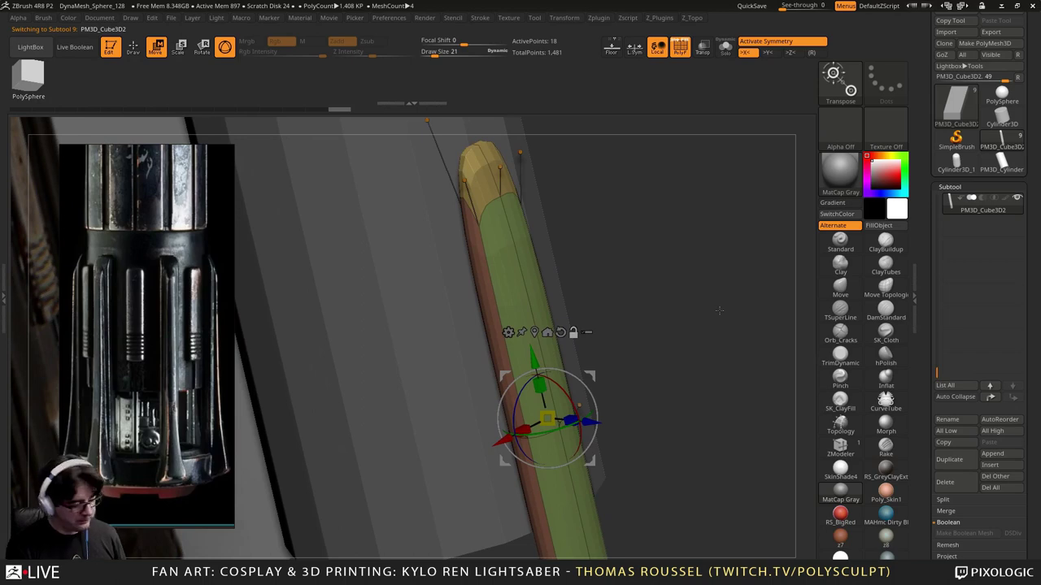
pyautogui.moveTo(733, 306); pyautogui.dragTo(739, 271)
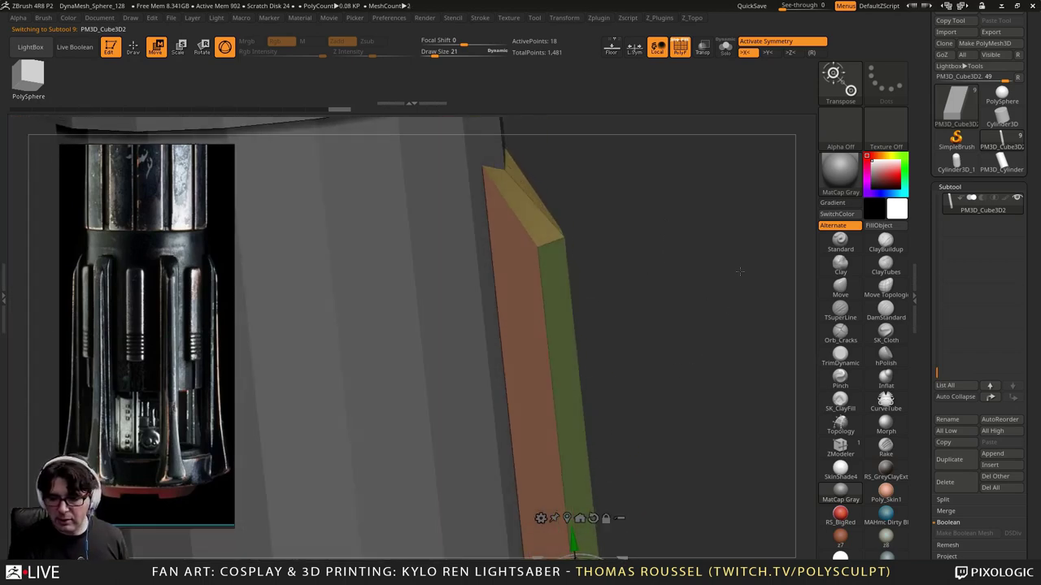
# Step: Isolate the strip, move its inner centre edge outward along Z to follow the front ridge, and show the other parts again
pyautogui.click(725, 48)
pyautogui.moveTo(685, 174); pyautogui.dragTo(690, 272)
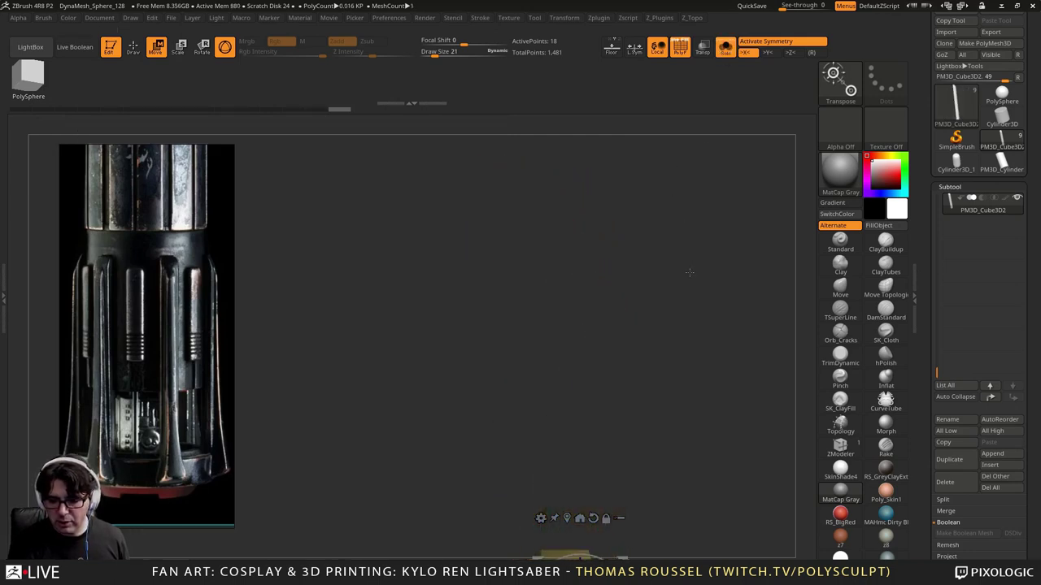
pyautogui.keyDown('alt'); pyautogui.moveTo(705, 325); pyautogui.dragTo(689, 22); pyautogui.keyUp('alt')
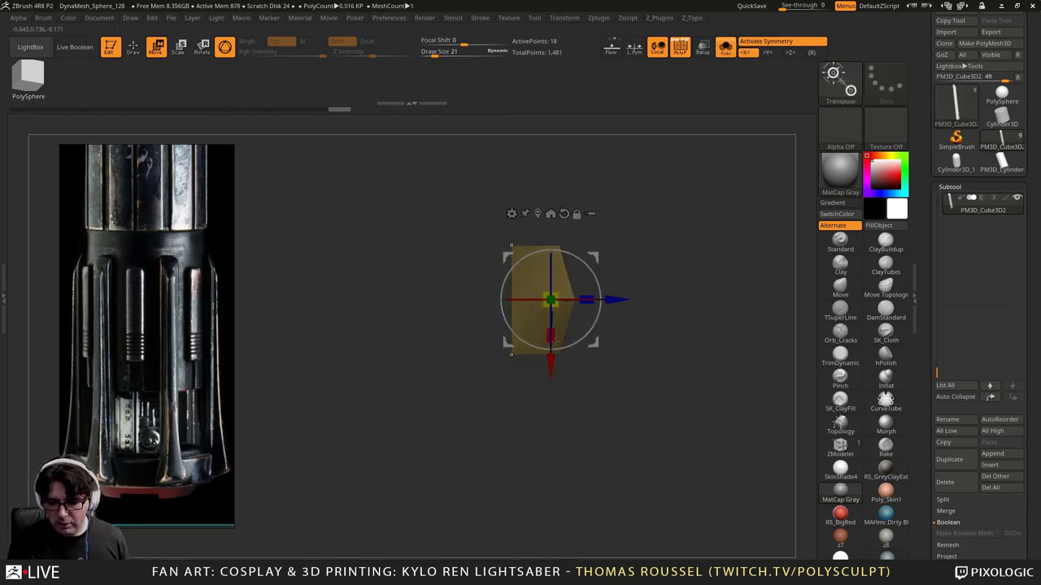
pyautogui.moveTo(617, 300); pyautogui.dragTo(629, 300)
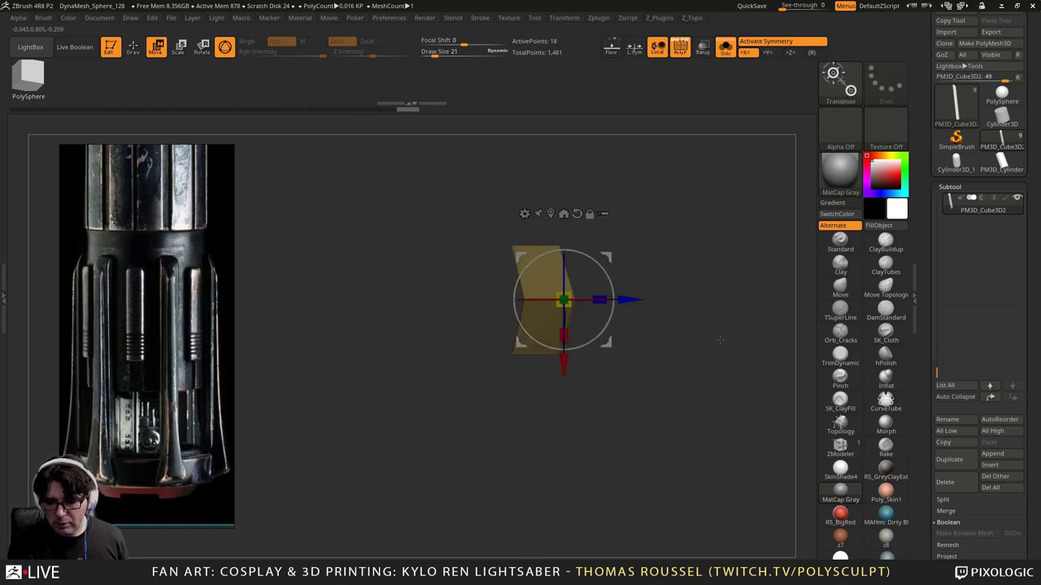
pyautogui.moveTo(720, 339); pyautogui.dragTo(606, 318)
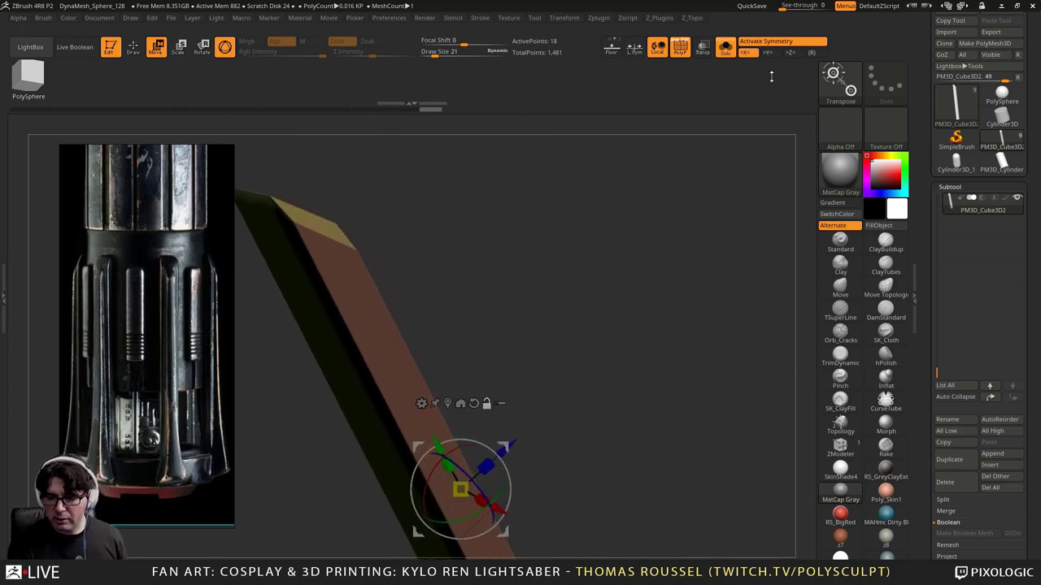
pyautogui.click(729, 54)
# Step: Narrow the strip slightly along X in front view
pyautogui.moveTo(650, 244); pyautogui.dragTo(594, 303)
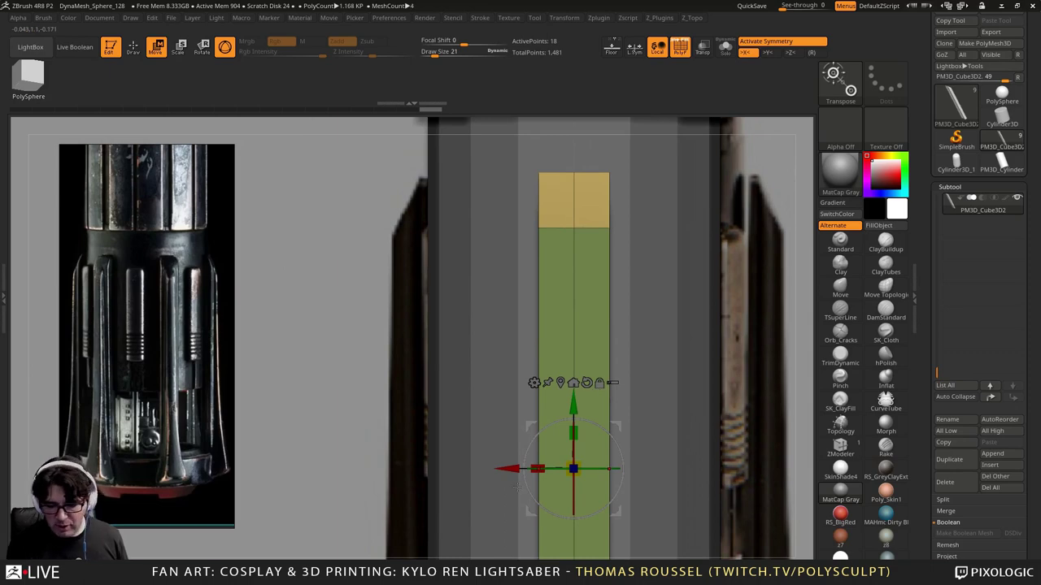
pyautogui.moveTo(536, 469); pyautogui.dragTo(548, 469)
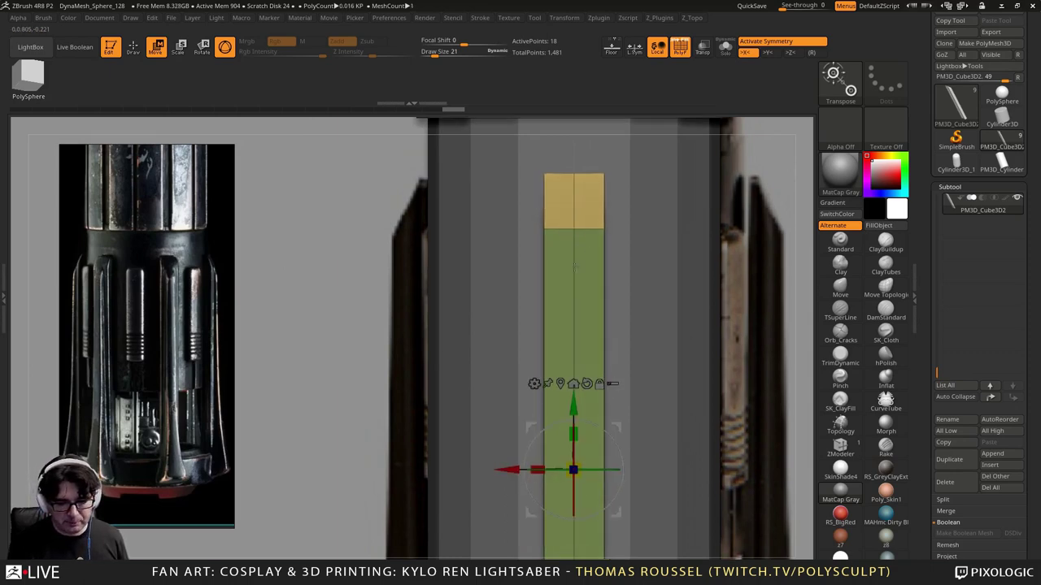
pyautogui.keyDown('alt'); pyautogui.moveTo(576, 232); pyautogui.dragTo(527, 262, button='right'); pyautogui.keyUp('alt')
pyautogui.keyDown('alt'); pyautogui.moveTo(527, 262); pyautogui.dragTo(538, 87, button='right'); pyautogui.keyUp('alt')
# Step: Isolate the strip and examine its lower end from below
pyautogui.moveTo(537, 86); pyautogui.dragTo(706, 115)
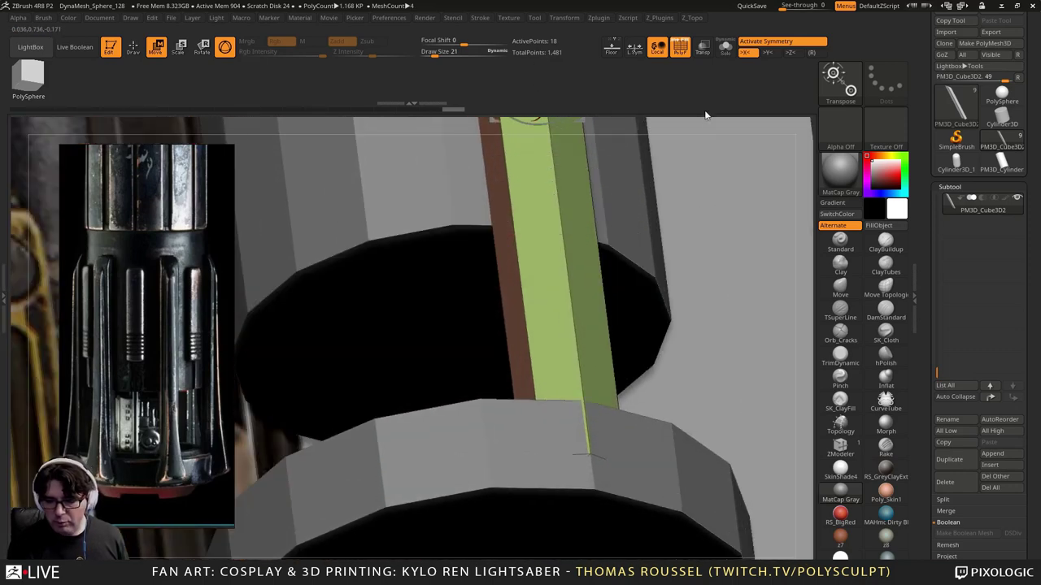
pyautogui.click(724, 47)
pyautogui.moveTo(675, 374)
pyautogui.keyDown('alt'); pyautogui.mouseDown()
pyautogui.moveTo(697, 385)
pyautogui.moveTo(699, 313)
pyautogui.mouseUp(); pyautogui.keyUp('alt')
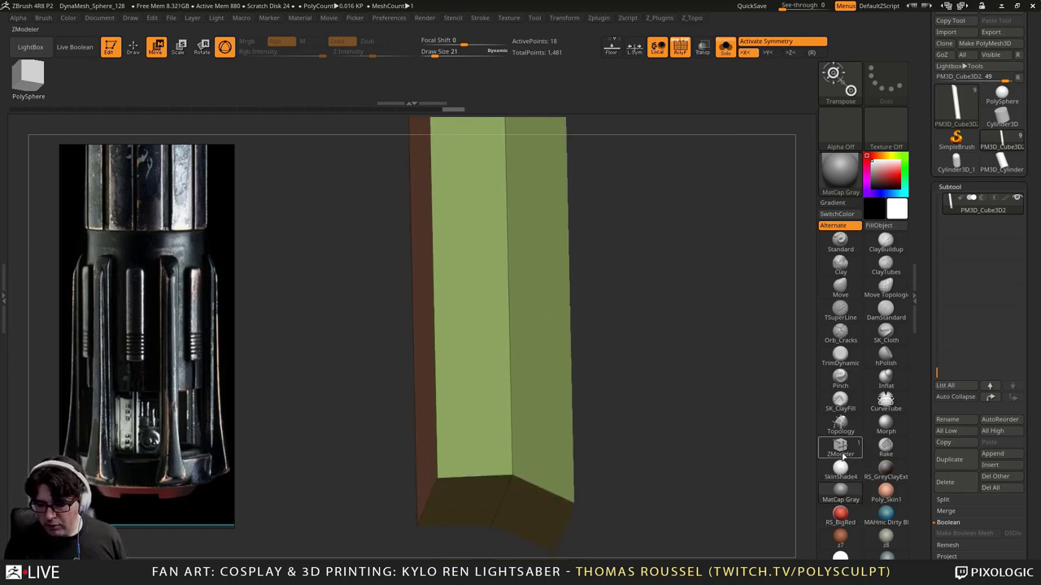
pyautogui.keyDown('alt'); pyautogui.moveTo(640, 346); pyautogui.dragTo(649, 318); pyautogui.keyUp('alt')
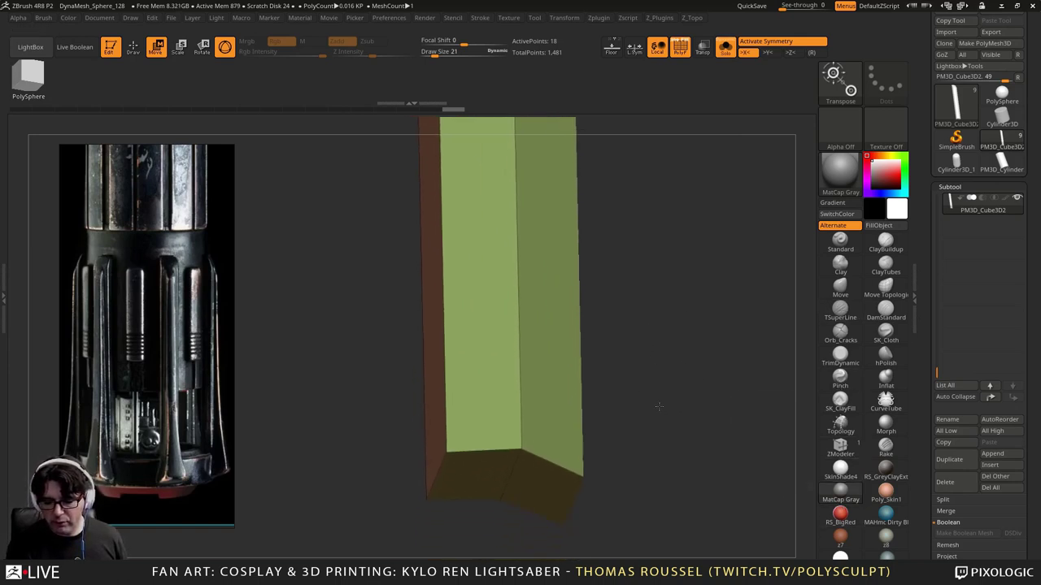
pyautogui.keyDown('alt'); pyautogui.moveTo(659, 407); pyautogui.dragTo(634, 429); pyautogui.keyUp('alt')
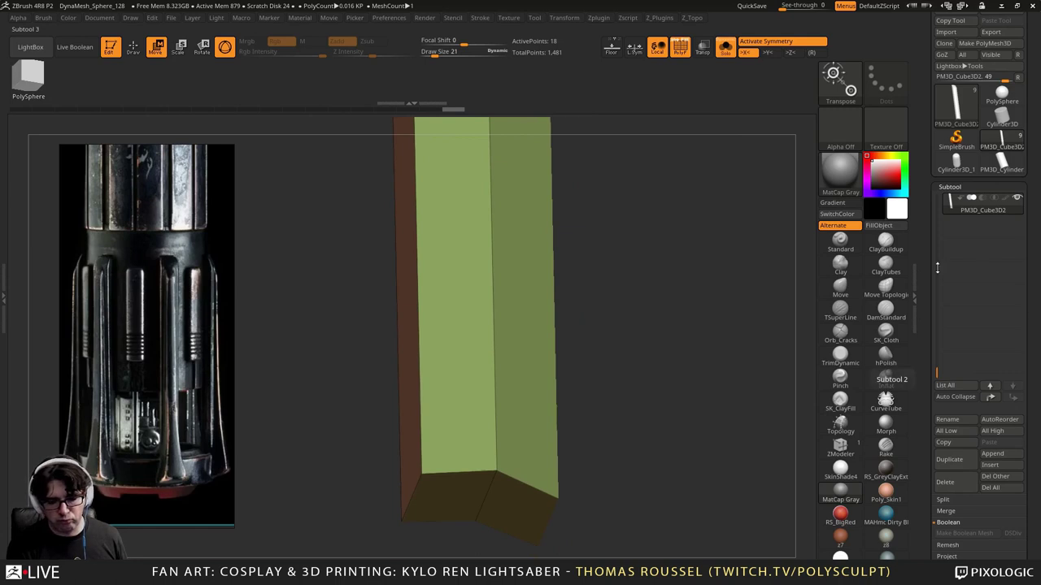
# Step: Bevel the central ridge edge loop of the bar into a single flat strip with ZModeler
pyautogui.moveTo(756, 359); pyautogui.dragTo(664, 365, button='right')
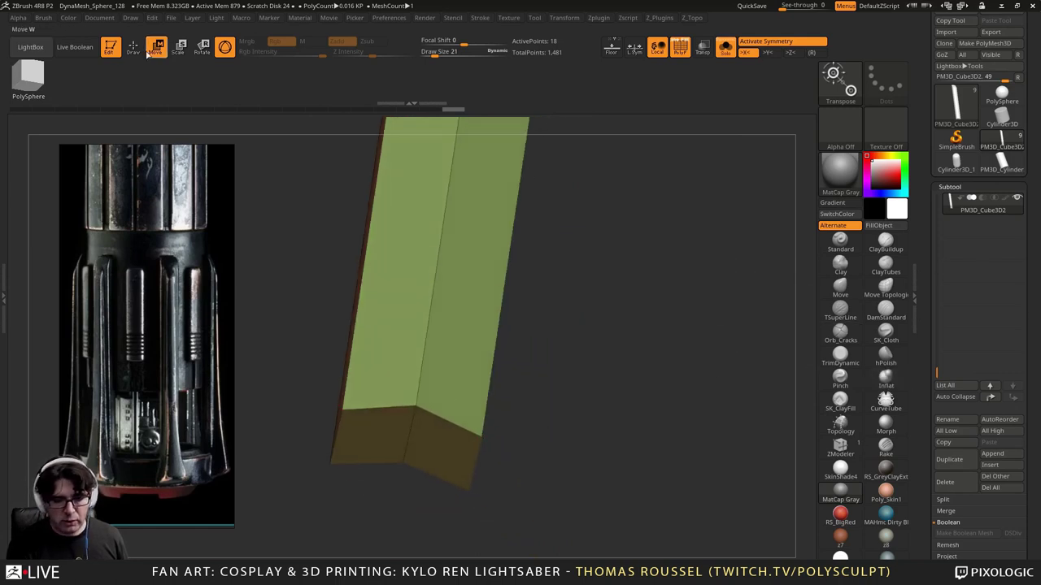
pyautogui.press('q')
pyautogui.press('space')
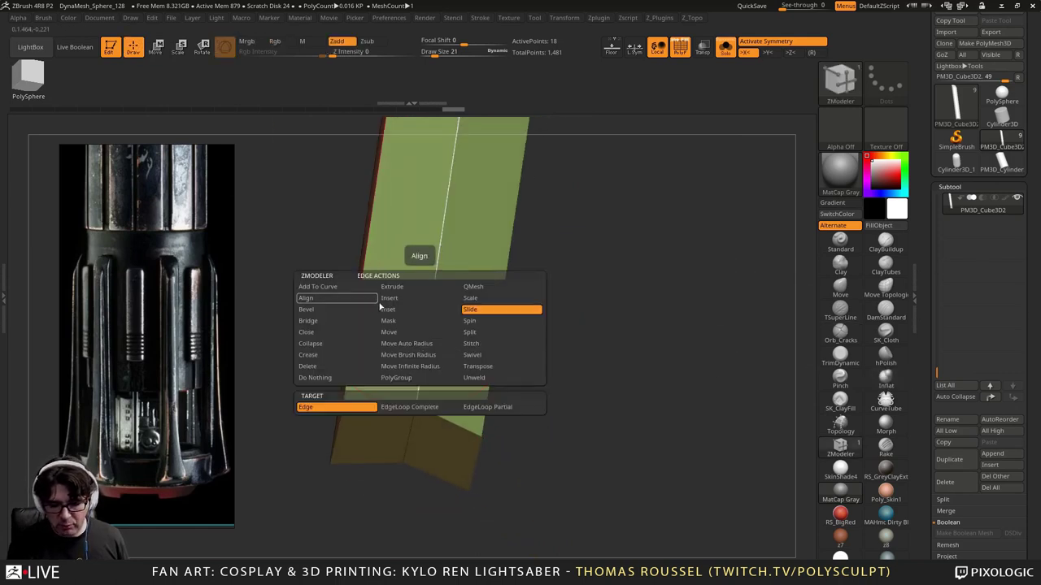
pyautogui.click(388, 312)
pyautogui.moveTo(442, 302); pyautogui.dragTo(451, 309)
# Step: Insert supporting edge loops close to the bar's long outer edges, around its thickness and across its length
pyautogui.moveTo(540, 378); pyautogui.dragTo(476, 399, button='right')
pyautogui.press('space')
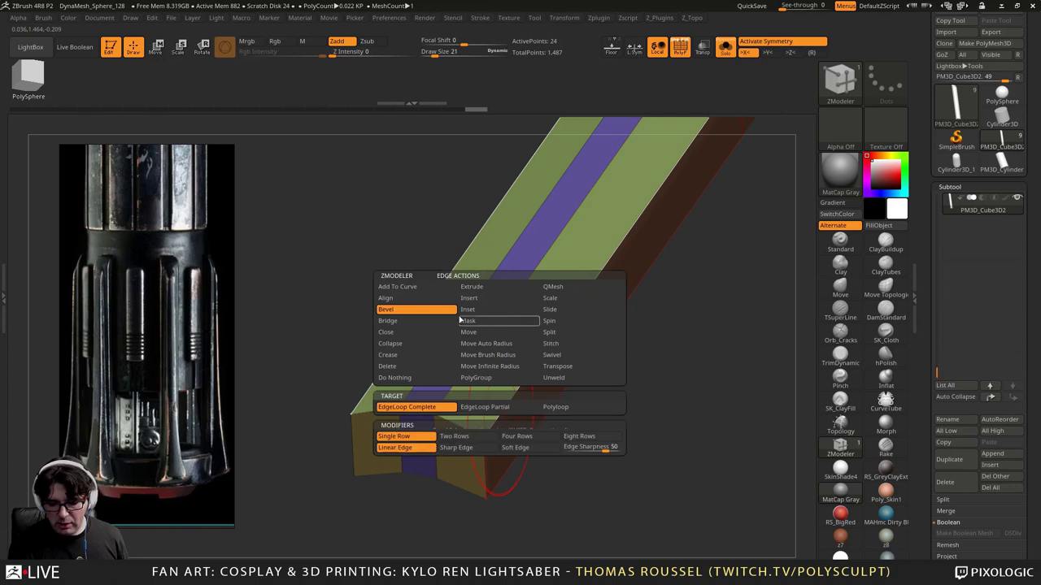
pyautogui.click(467, 299)
pyautogui.click(479, 437)
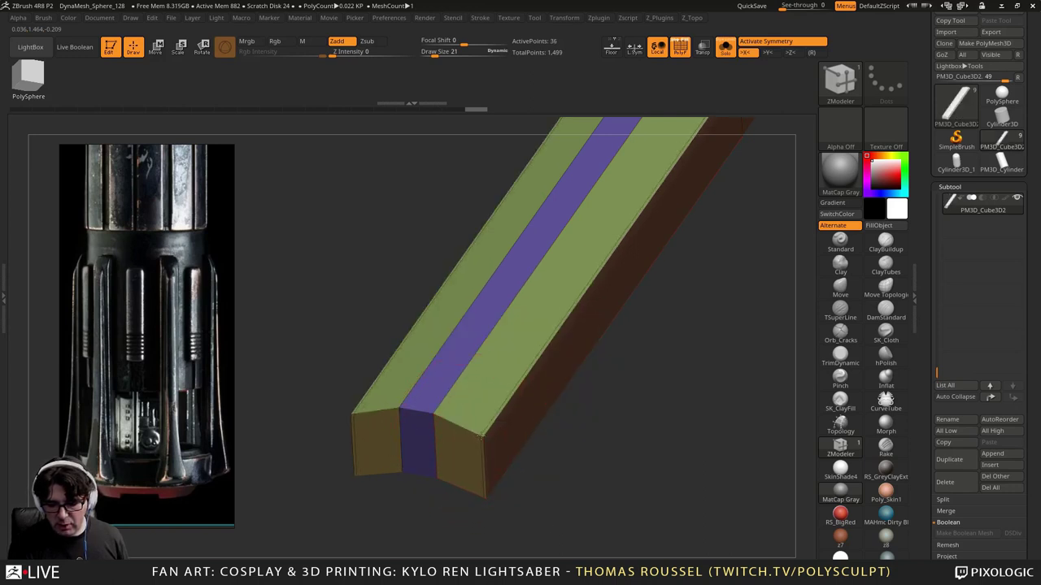
pyautogui.hotkey('ctrl', 'z')
pyautogui.moveTo(462, 422); pyautogui.dragTo(480, 431)
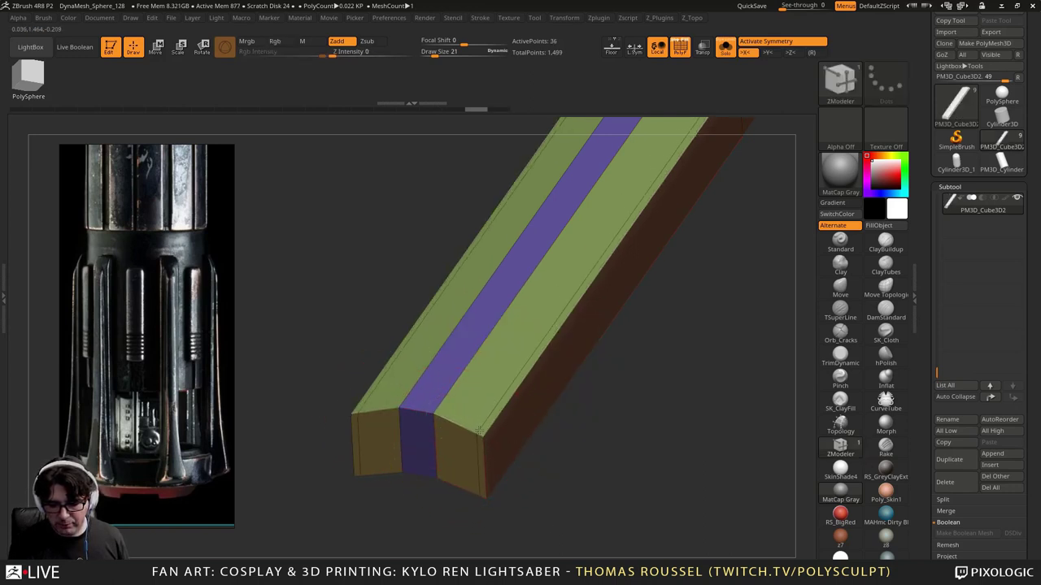
pyautogui.click(485, 440)
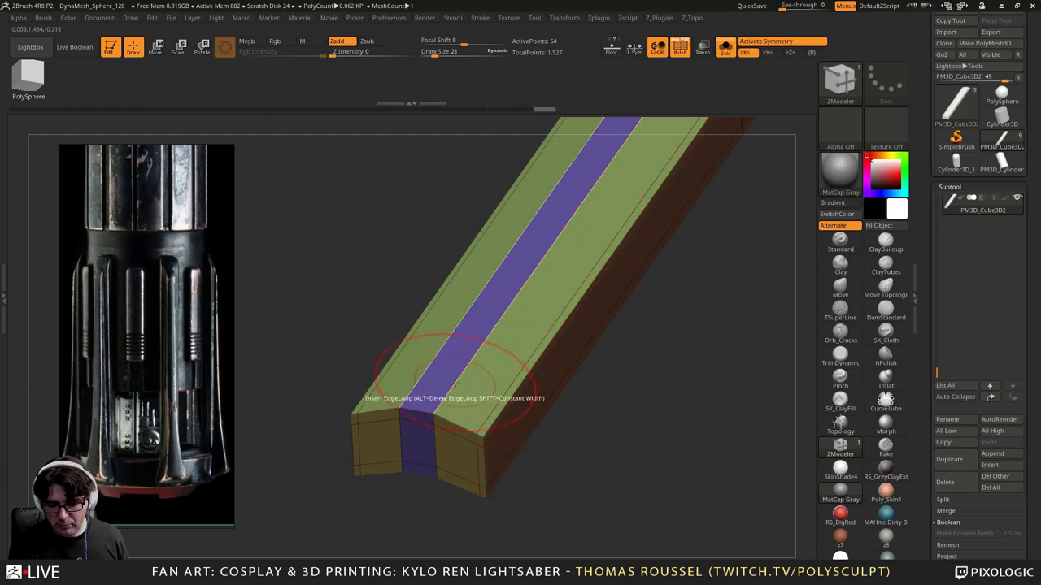
pyautogui.moveTo(536, 443); pyautogui.dragTo(683, 298)
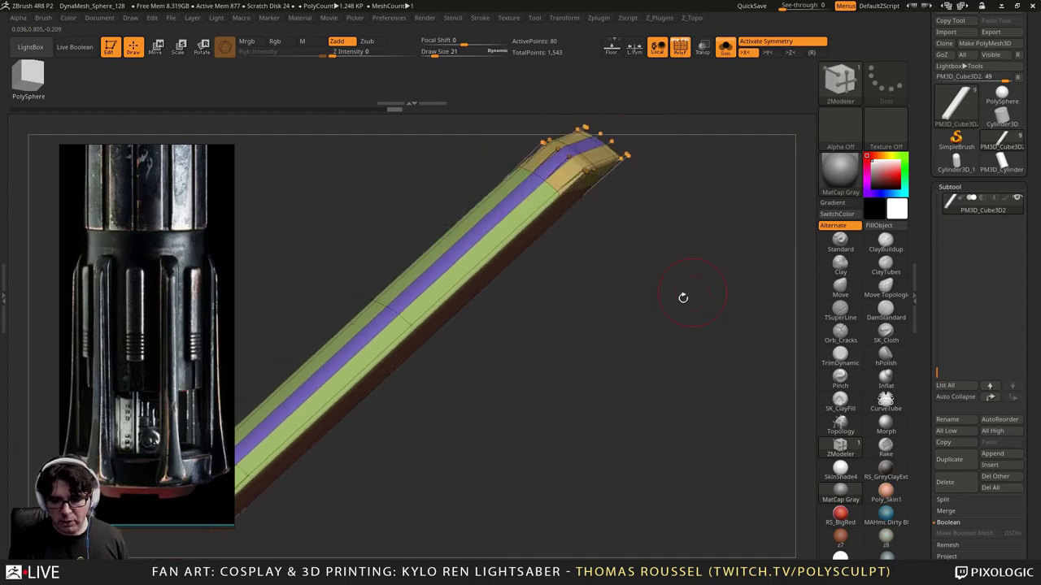
# Step: Turn off Solo to bring back the other parts and switch off the bar's Dynamic Subdivision preview
pyautogui.click(726, 49)
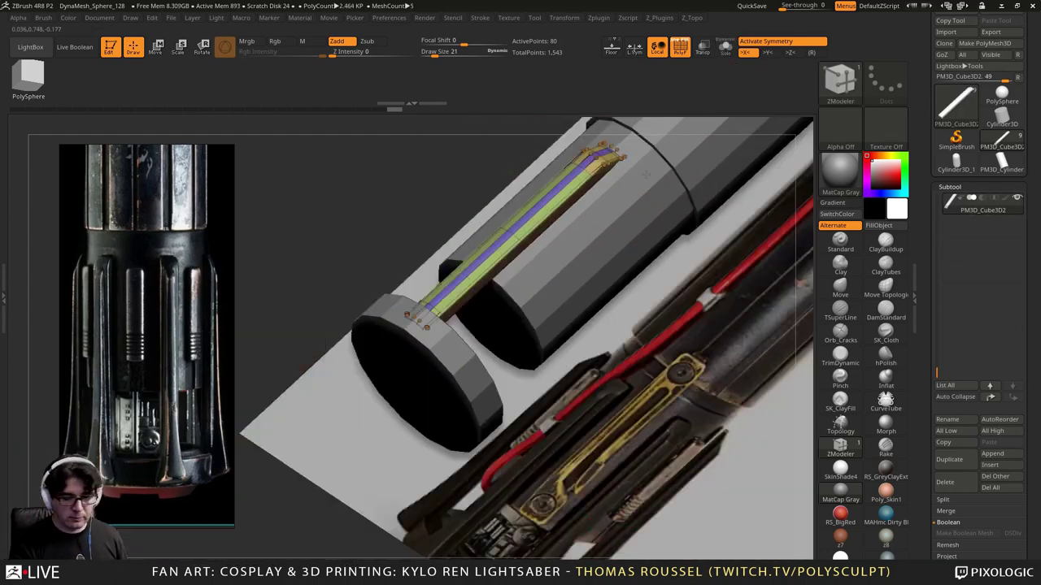
pyautogui.moveTo(647, 173); pyautogui.dragTo(369, 291)
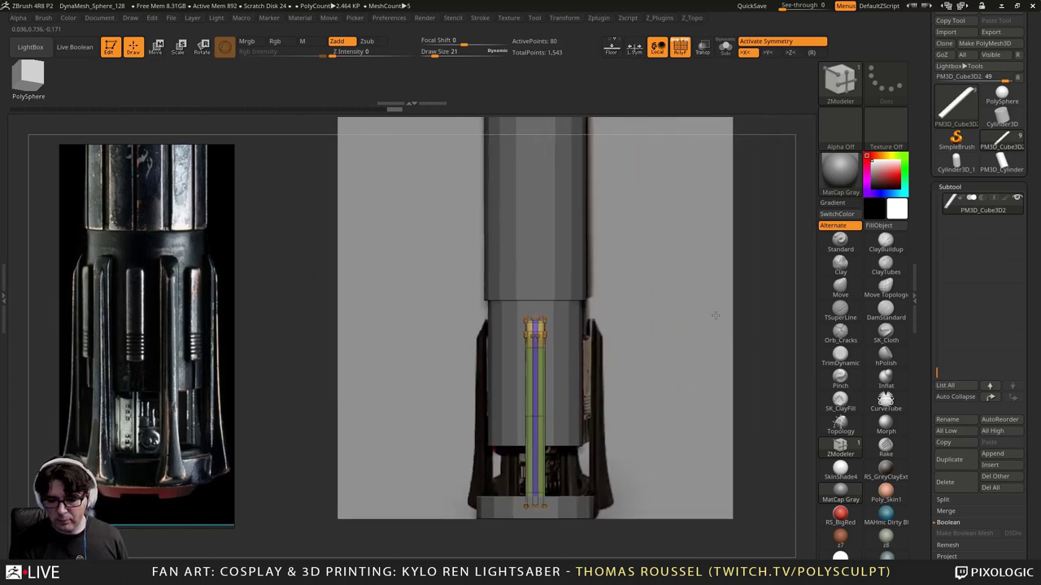
pyautogui.keyDown('alt'); pyautogui.moveTo(715, 315); pyautogui.dragTo(741, 256); pyautogui.keyUp('alt')
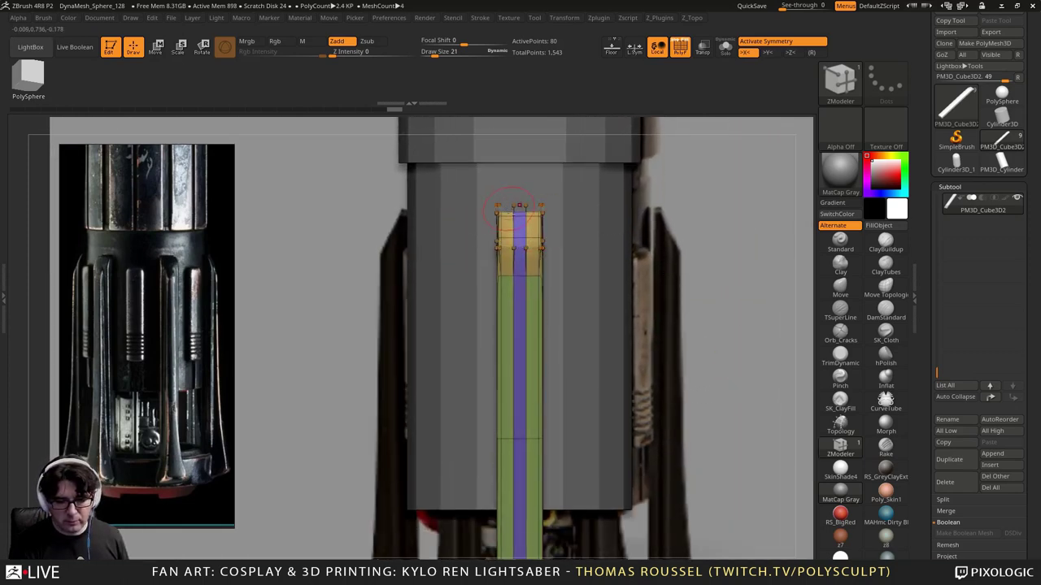
pyautogui.keyDown('ctrl'); pyautogui.moveTo(511, 209); pyautogui.dragTo(554, 275, button='right'); pyautogui.keyUp('ctrl')
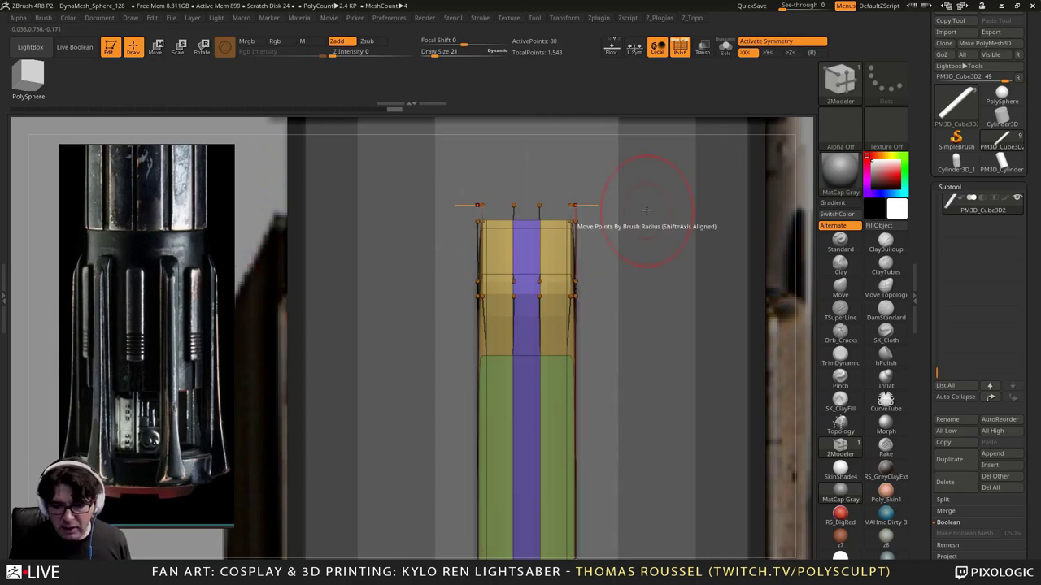
pyautogui.keyDown('alt'); pyautogui.moveTo(761, 229); pyautogui.dragTo(734, 232); pyautogui.keyUp('alt')
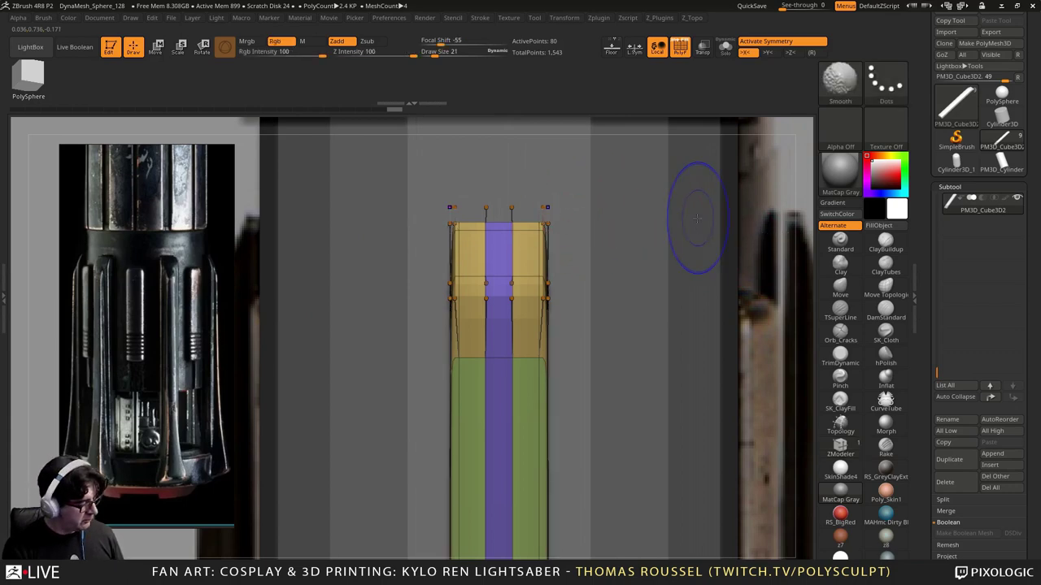
pyautogui.hotkey('shift', 'd')
# Step: Hide the lightsaber_01 reference subtool behind the model
pyautogui.moveTo(600, 182); pyautogui.dragTo(399, 248)
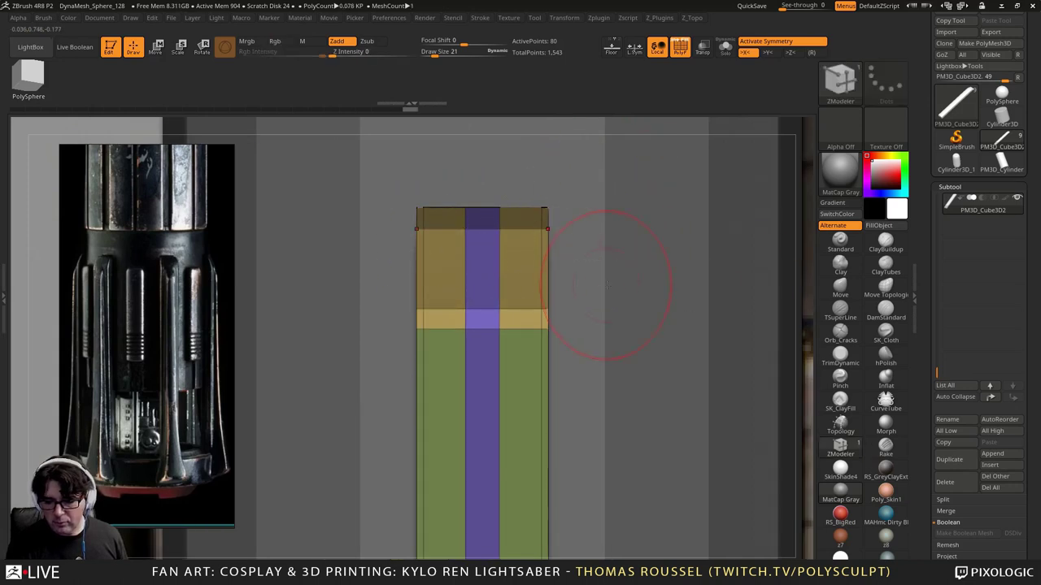
pyautogui.moveTo(609, 283)
pyautogui.keyDown('alt'); pyautogui.mouseDown()
pyautogui.moveTo(650, 271)
pyautogui.moveTo(567, 275)
pyautogui.moveTo(649, 259)
pyautogui.mouseUp(); pyautogui.keyUp('alt')
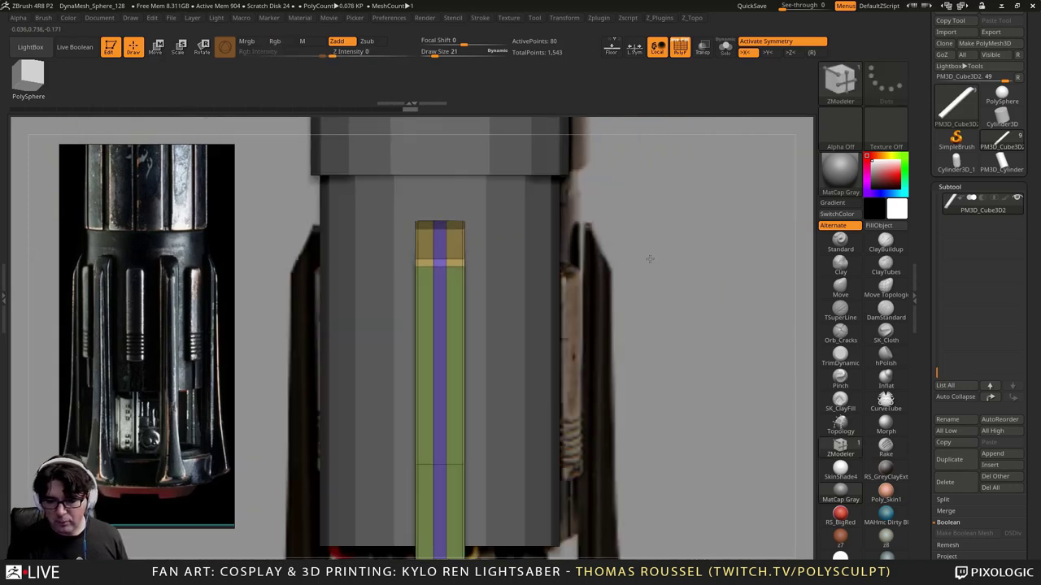
pyautogui.moveTo(939, 373); pyautogui.dragTo(937, 192)
pyautogui.click(1016, 200)
# Step: Mask all but the bar's upper end and move its outer corners inward along X to taper it symmetrically
pyautogui.keyDown('ctrl'); pyautogui.moveTo(623, 231); pyautogui.dragTo(437, 290); pyautogui.keyUp('ctrl')
pyautogui.keyDown('ctrl'); pyautogui.click(761, 261); pyautogui.keyUp('ctrl')
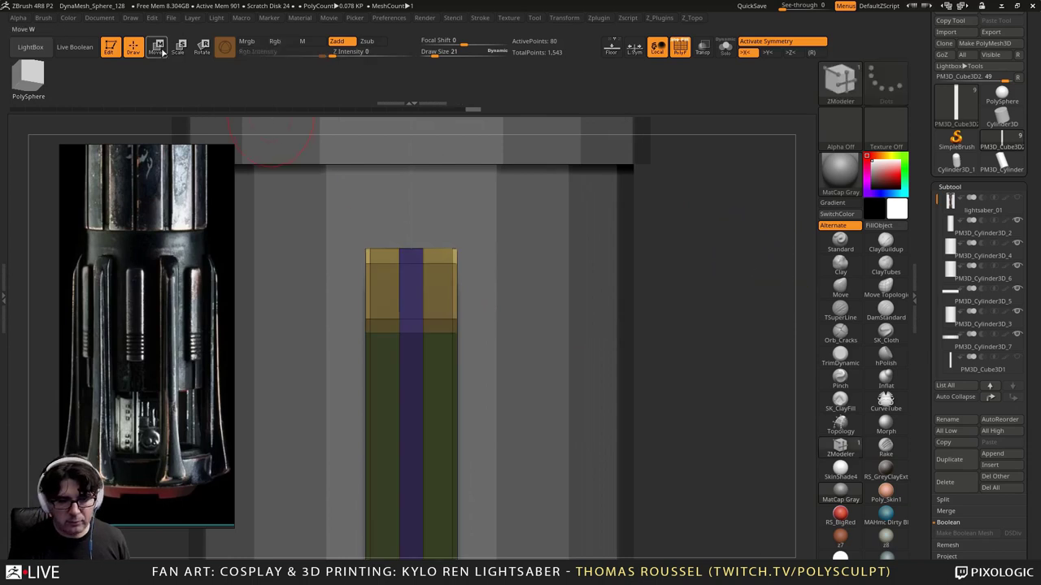
pyautogui.click(161, 50)
pyautogui.click(452, 248)
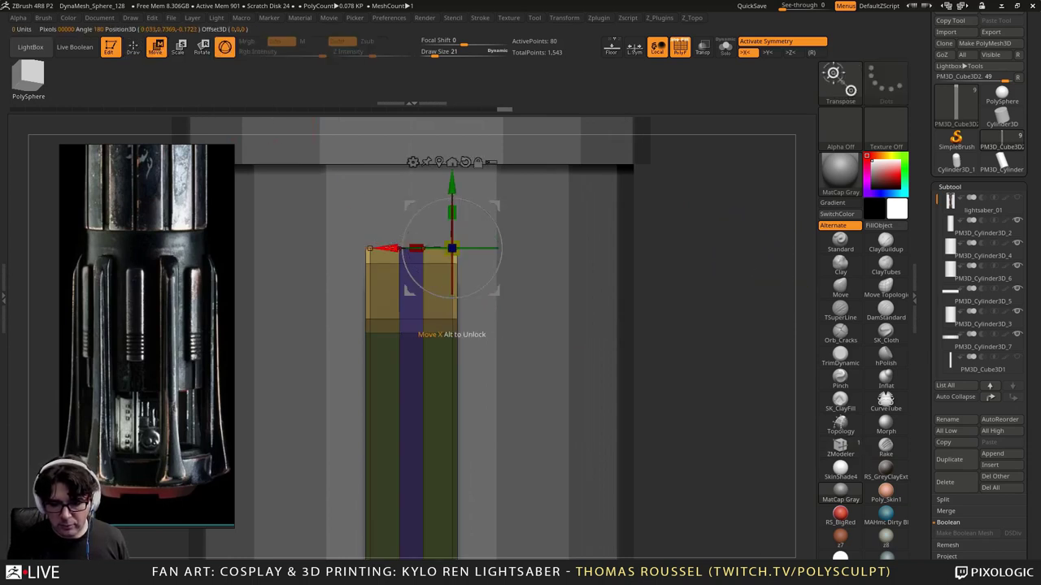
pyautogui.moveTo(387, 247); pyautogui.dragTo(378, 247)
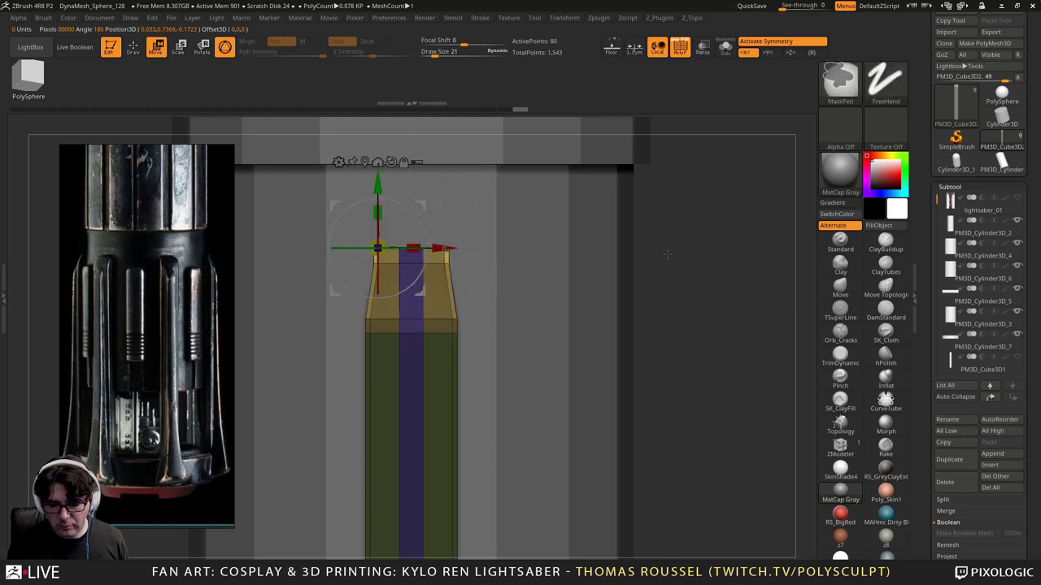
pyautogui.keyDown('ctrl'); pyautogui.moveTo(681, 258); pyautogui.dragTo(695, 272); pyautogui.keyUp('ctrl')
# Step: Isolate the central strip at the bar's tapered upper end with a mask, raise it slightly along Y, and clear the mask
pyautogui.keyDown('ctrl'); pyautogui.moveTo(692, 265); pyautogui.dragTo(439, 270); pyautogui.keyUp('ctrl')
pyautogui.keyDown('ctrl'); pyautogui.click(734, 293); pyautogui.keyUp('ctrl')
pyautogui.keyDown('ctrl'); pyautogui.click(699, 264); pyautogui.keyUp('ctrl')
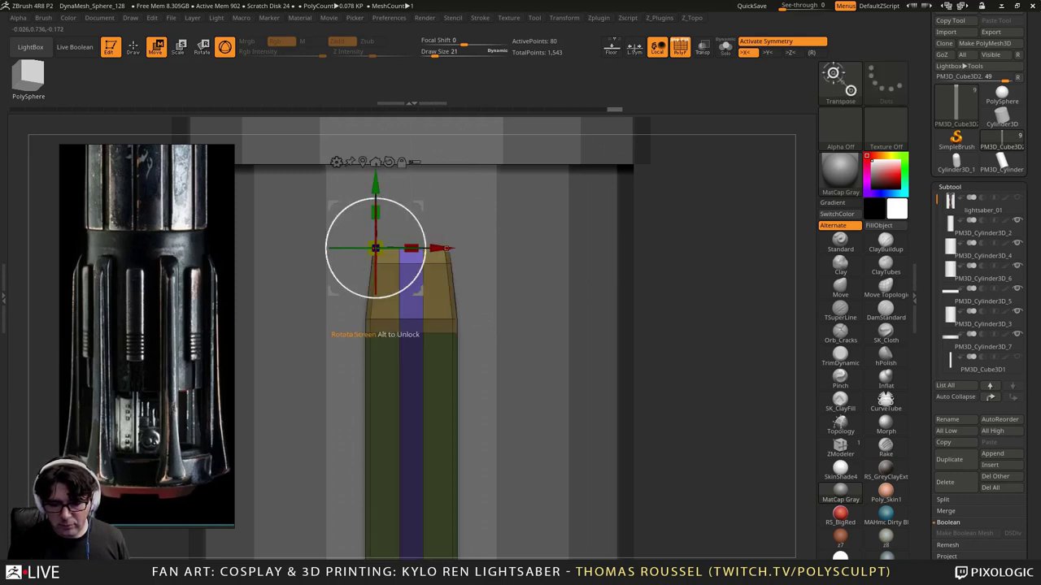
pyautogui.moveTo(374, 187); pyautogui.dragTo(375, 180)
pyautogui.keyDown('ctrl'); pyautogui.moveTo(719, 268); pyautogui.dragTo(734, 281); pyautogui.keyUp('ctrl')
# Step: Select the PM3D_Cube3D1 subtool and scale this second bar narrower along X
pyautogui.keyDown('alt'); pyautogui.moveTo(735, 287); pyautogui.dragTo(656, 257); pyautogui.keyUp('alt')
pyautogui.keyDown('alt'); pyautogui.moveTo(657, 257); pyautogui.dragTo(674, 224); pyautogui.keyUp('alt')
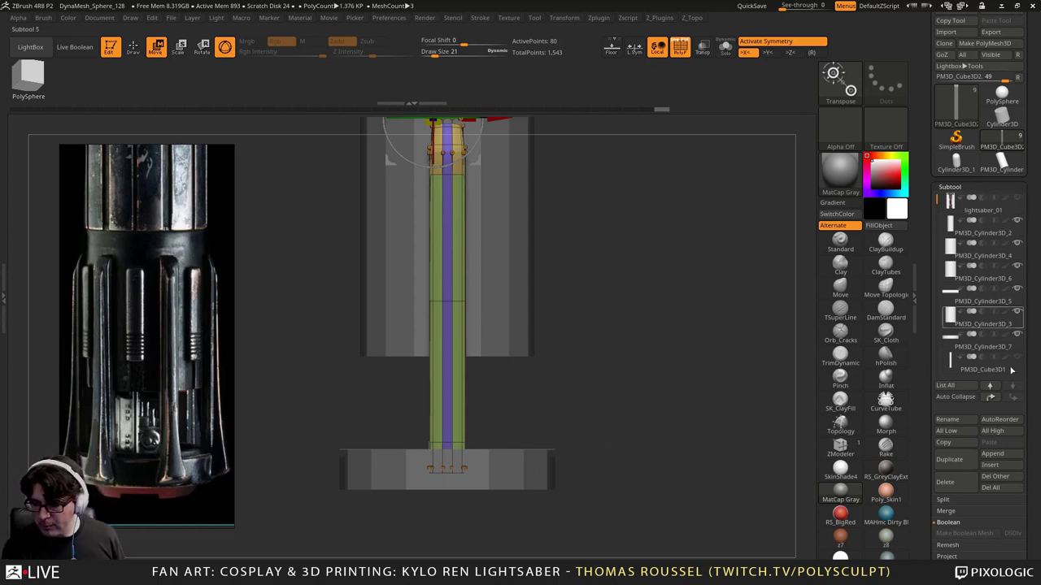
pyautogui.moveTo(936, 199); pyautogui.dragTo(945, 300)
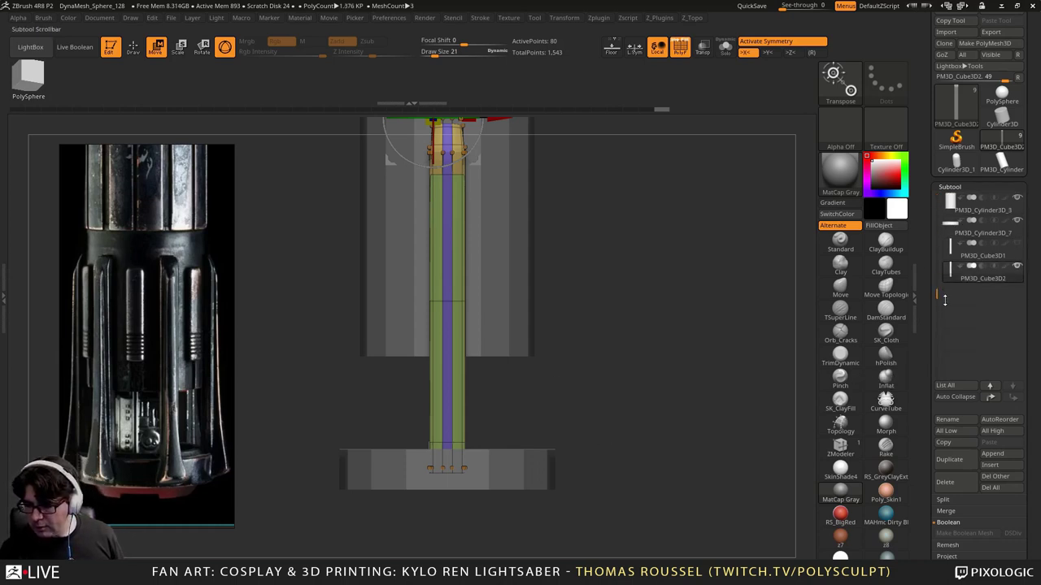
pyautogui.click(945, 248)
pyautogui.keyDown('alt'); pyautogui.moveTo(647, 335); pyautogui.dragTo(548, 319); pyautogui.keyUp('alt')
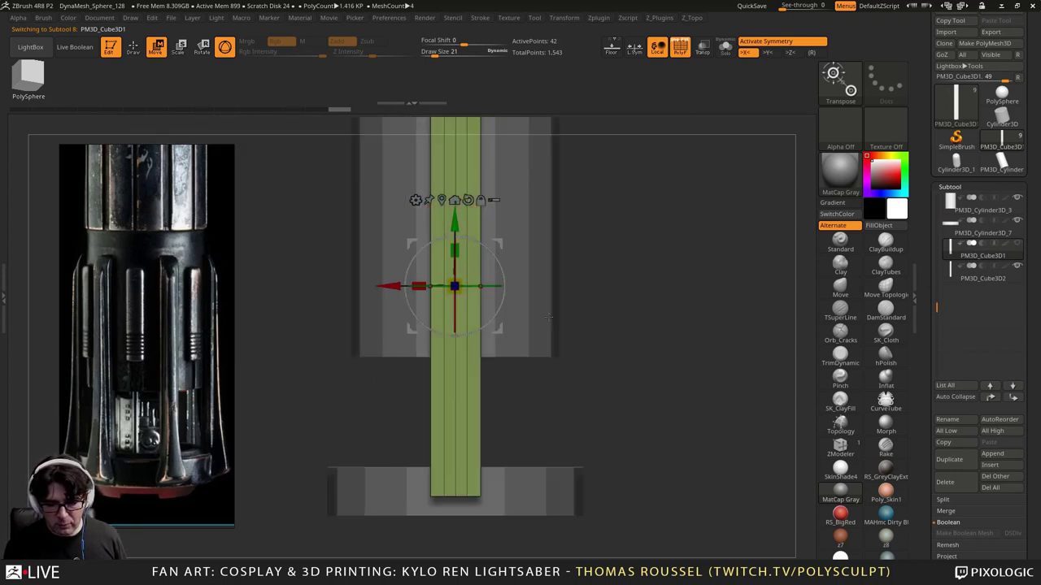
pyautogui.moveTo(418, 286); pyautogui.dragTo(638, 372)
# Step: Shorten the second bar along Y and lower it so its bottom end overlaps the base ring
pyautogui.moveTo(526, 414); pyautogui.dragTo(438, 401)
pyautogui.keyDown('alt'); pyautogui.moveTo(606, 333); pyautogui.dragTo(608, 271); pyautogui.keyUp('alt')
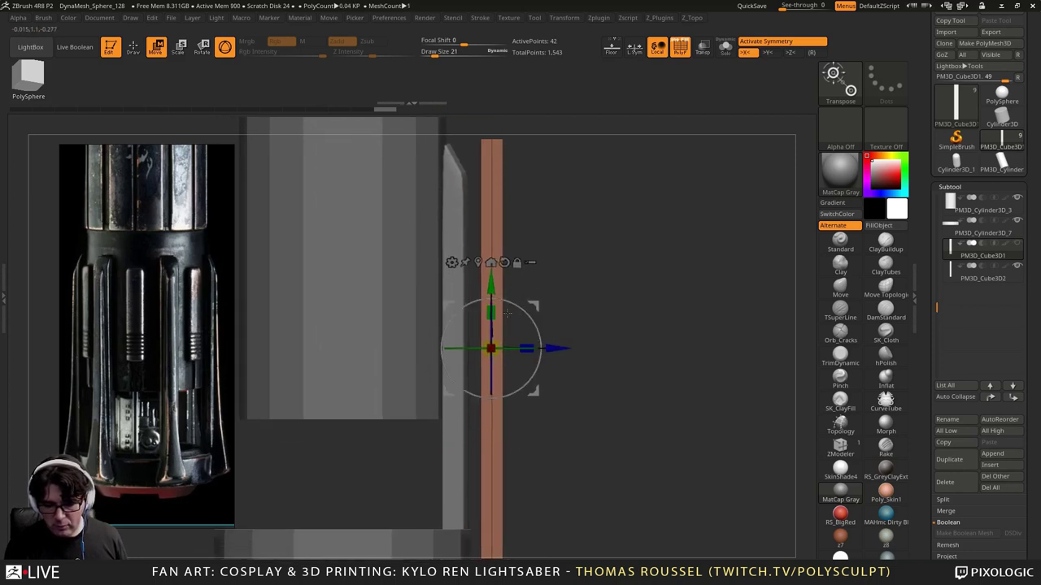
pyautogui.moveTo(491, 313); pyautogui.dragTo(502, 348)
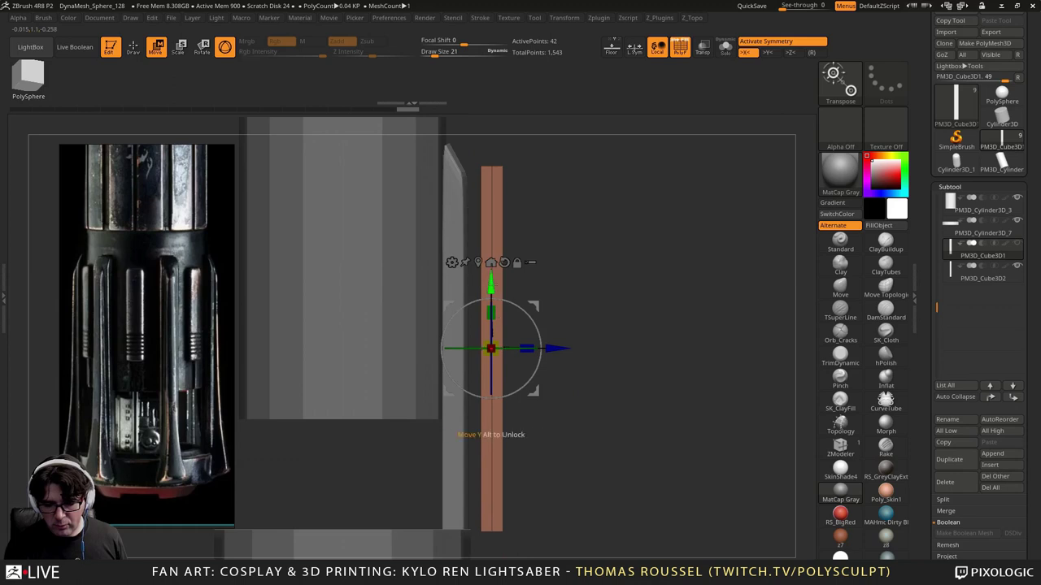
pyautogui.moveTo(491, 284); pyautogui.dragTo(491, 297)
pyautogui.keyDown('alt'); pyautogui.moveTo(648, 399); pyautogui.dragTo(638, 289); pyautogui.keyUp('alt')
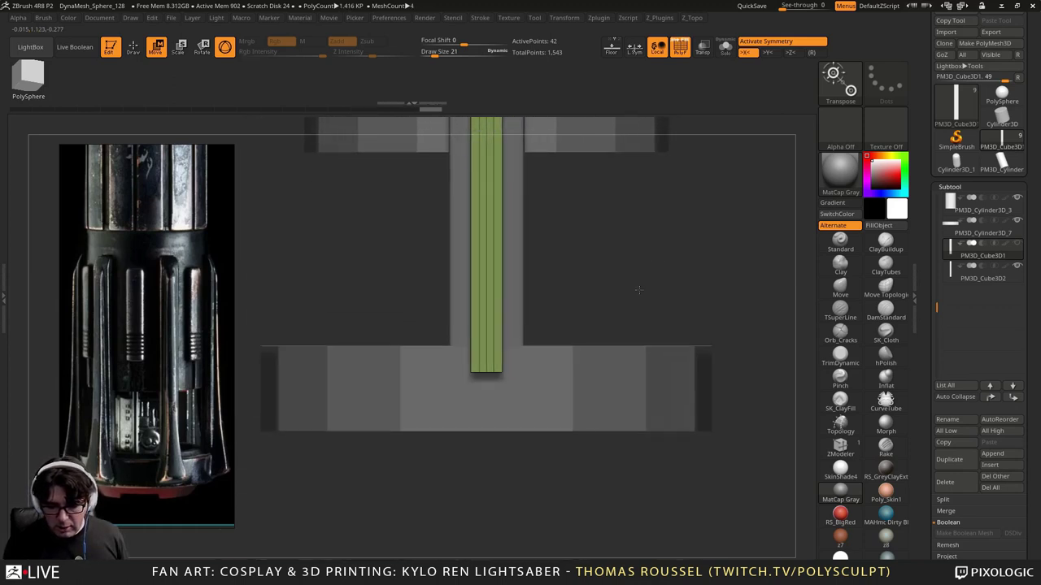
# Step: Insert an edge loop near the second bar's bottom end and scale the end about 1.71 times along X into a flare
pyautogui.click(136, 48)
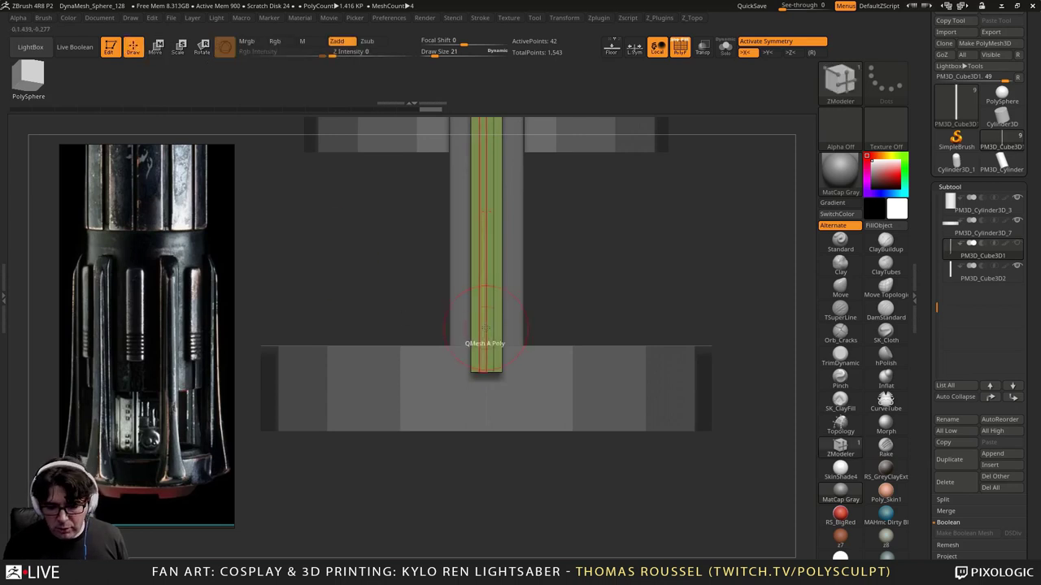
pyautogui.moveTo(487, 330); pyautogui.dragTo(487, 344)
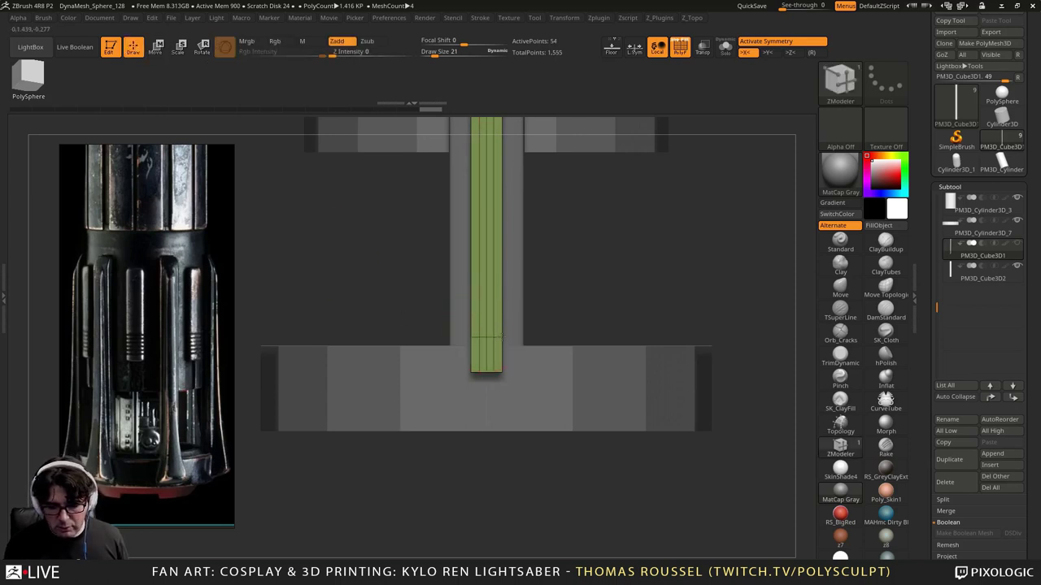
pyautogui.moveTo(480, 474)
pyautogui.keyDown('ctrl'); pyautogui.mouseDown()
pyautogui.moveTo(590, 383)
pyautogui.moveTo(580, 357)
pyautogui.mouseUp(); pyautogui.keyUp('ctrl')
pyautogui.keyDown('ctrl'); pyautogui.click(585, 283); pyautogui.keyUp('ctrl')
pyautogui.keyDown('alt'); pyautogui.moveTo(637, 281); pyautogui.dragTo(647, 342); pyautogui.keyUp('alt')
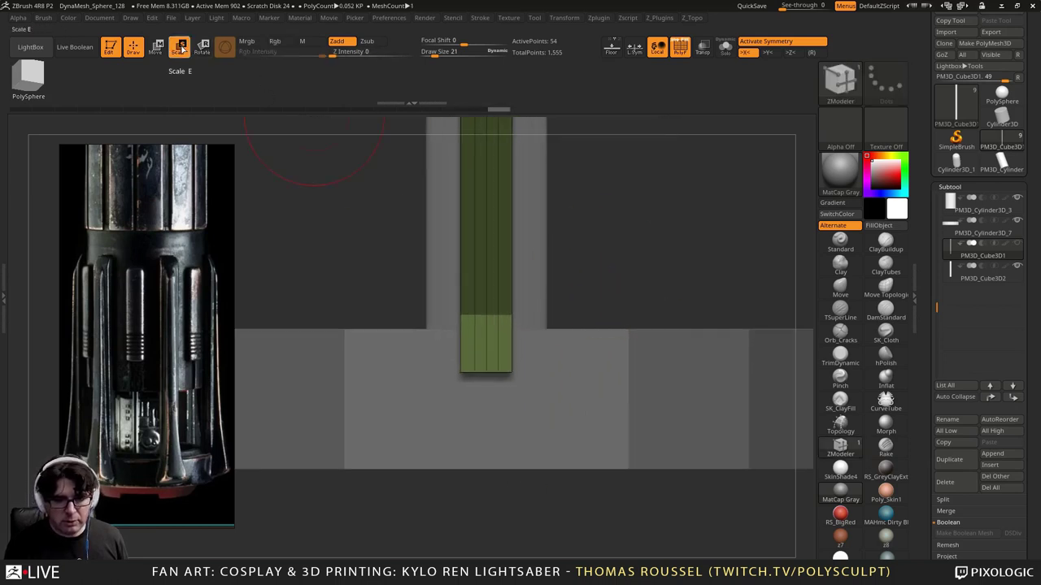
pyautogui.click(180, 46)
pyautogui.click(485, 371)
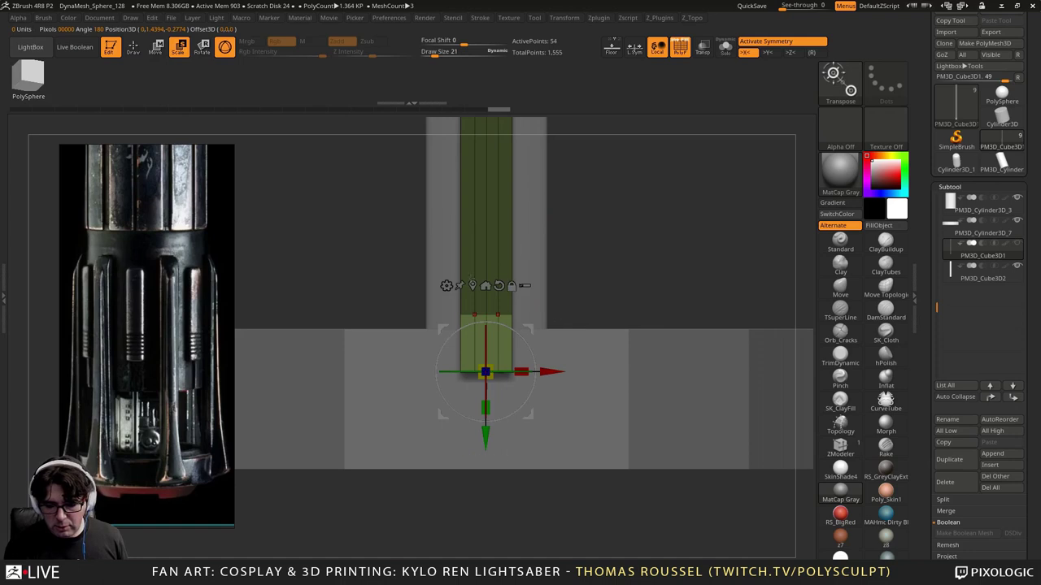
pyautogui.click(472, 286)
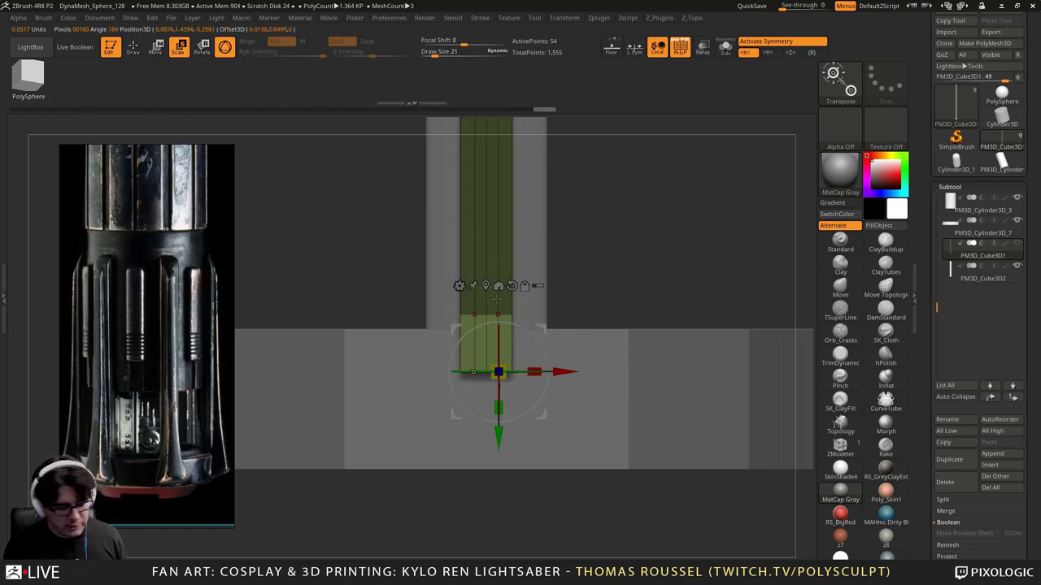
pyautogui.keyDown('alt'); pyautogui.moveTo(499, 371); pyautogui.dragTo(530, 372); pyautogui.keyUp('alt')
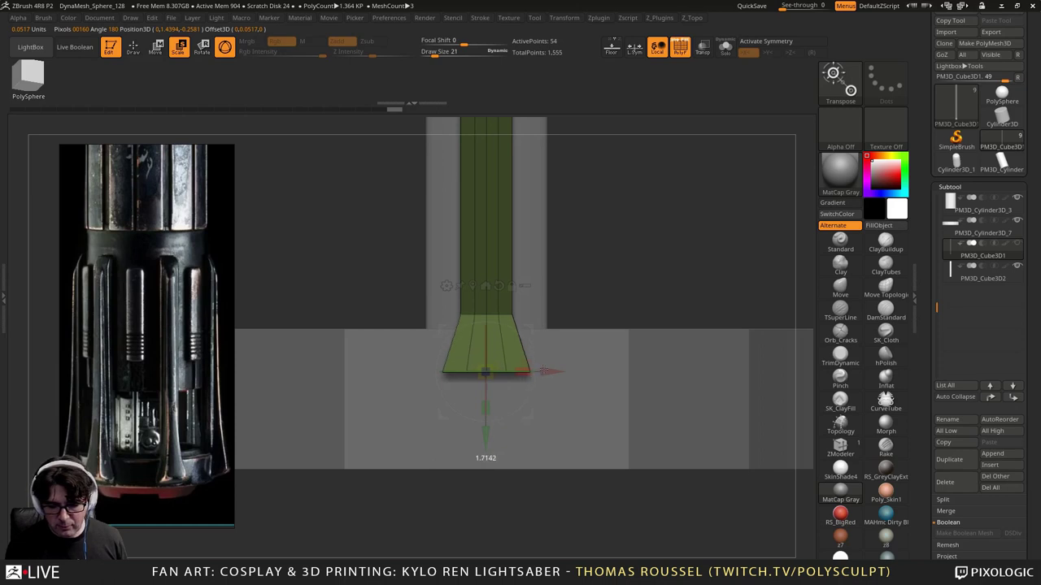
# Step: Raise the edge loop at the top of the flare by about 0.0087 along Y and clear the mask
pyautogui.keyDown('ctrl'); pyautogui.moveTo(591, 274); pyautogui.dragTo(579, 309); pyautogui.keyUp('ctrl')
pyautogui.hotkey('ctrl', 'd')
pyautogui.hotkey('ctrl', 'z')
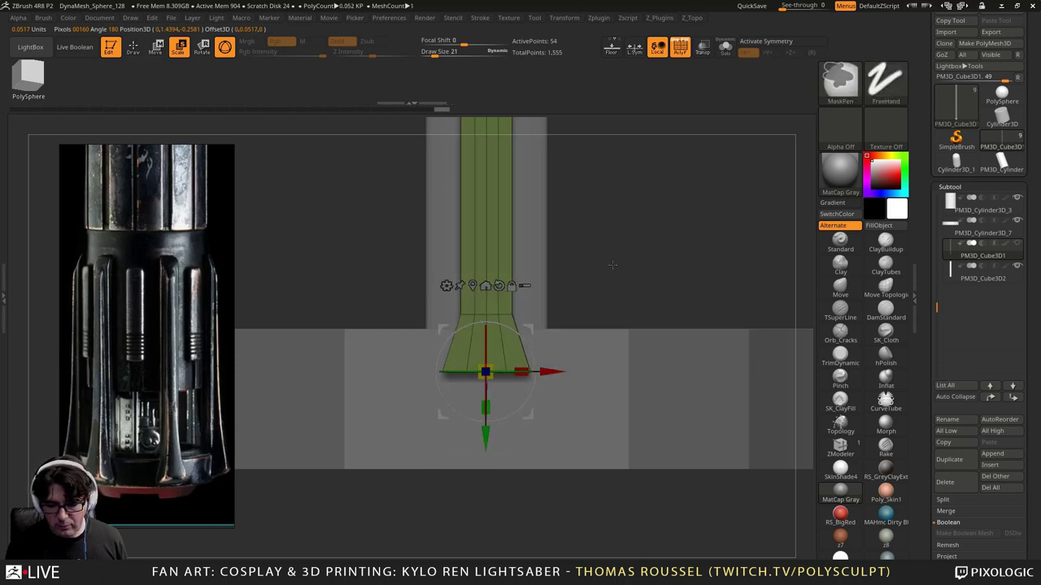
pyautogui.moveTo(485, 435); pyautogui.dragTo(488, 427)
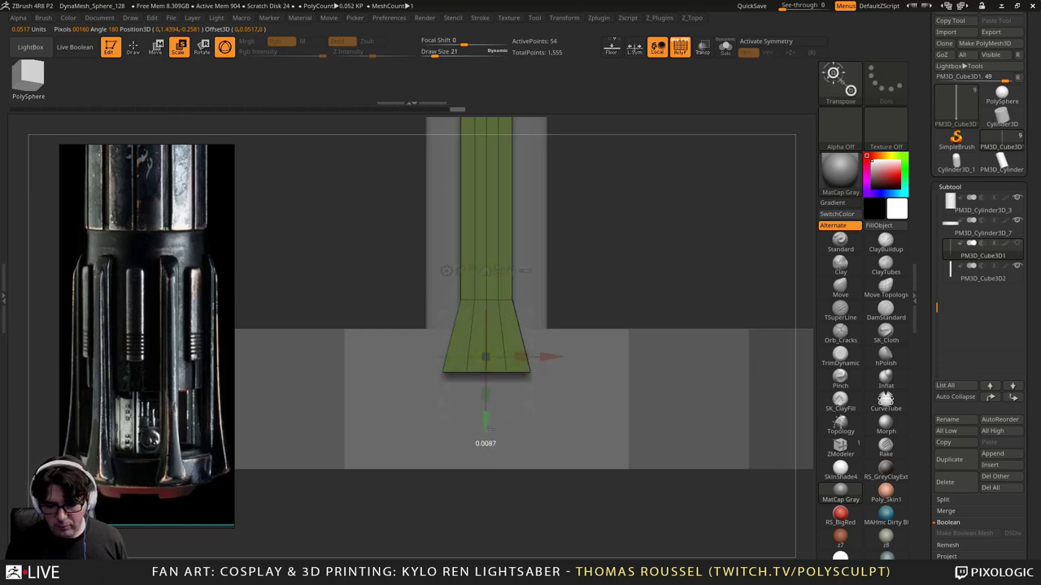
pyautogui.keyDown('ctrl'); pyautogui.moveTo(627, 267); pyautogui.dragTo(609, 205); pyautogui.keyUp('ctrl')
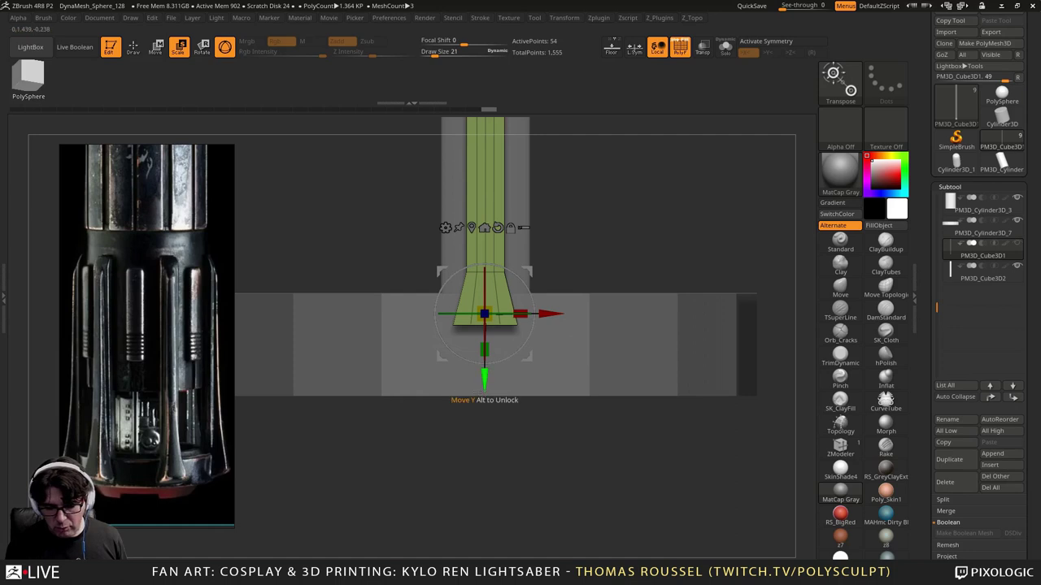
# Step: Show the lightsaber_01 reference subtool again behind the model
pyautogui.keyDown('alt'); pyautogui.moveTo(472, 423); pyautogui.dragTo(374, 398); pyautogui.keyUp('alt')
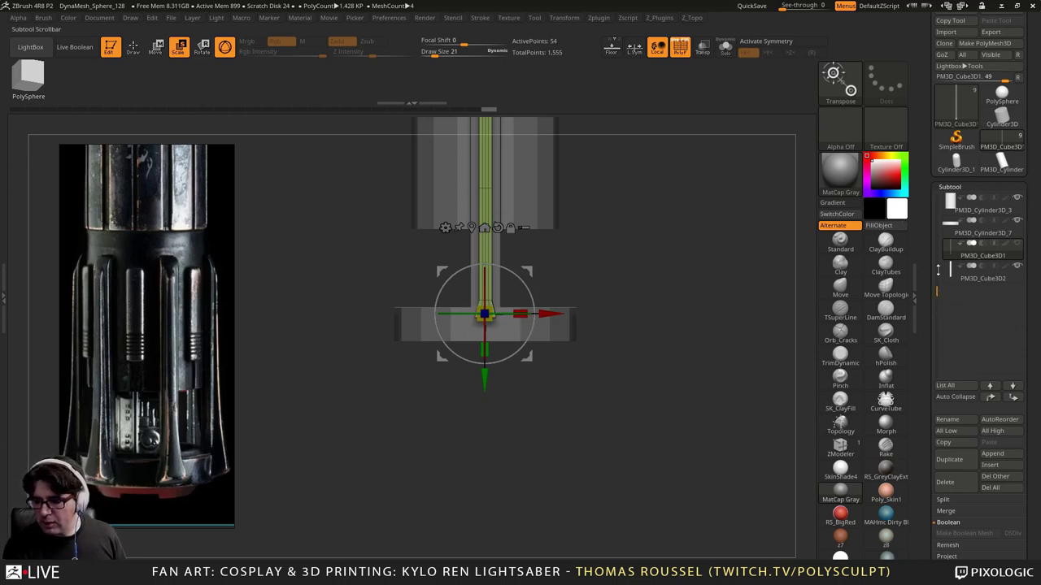
pyautogui.moveTo(937, 270); pyautogui.dragTo(937, 194)
pyautogui.click(1017, 198)
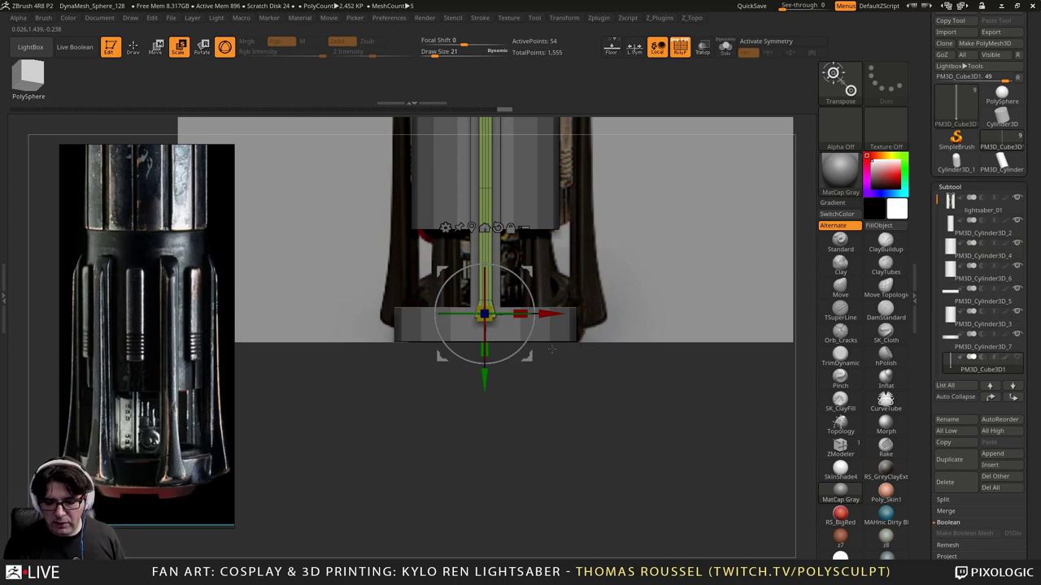
# Step: Select the base ring subtool and raise it slightly along Y
pyautogui.moveTo(552, 349); pyautogui.dragTo(740, 276)
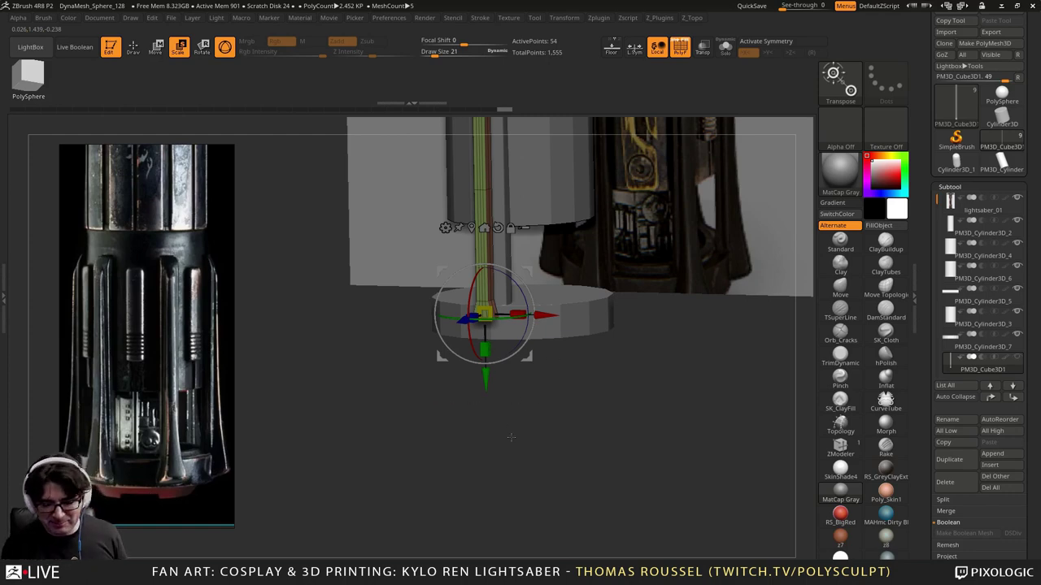
pyautogui.keyDown('shift'); pyautogui.moveTo(511, 434); pyautogui.dragTo(521, 474); pyautogui.keyUp('shift')
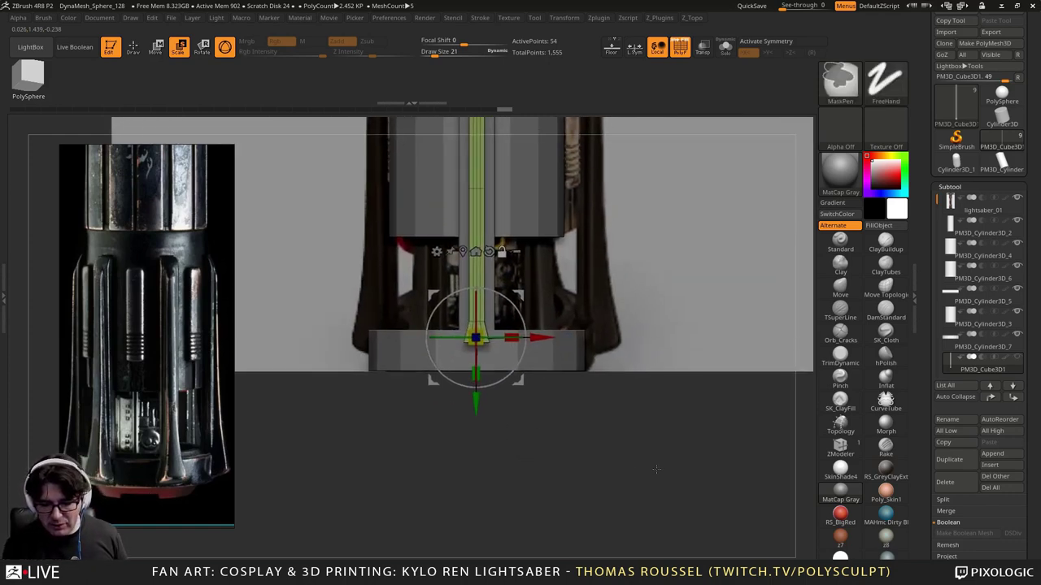
pyautogui.keyDown('ctrl'); pyautogui.moveTo(657, 470); pyautogui.dragTo(284, 315); pyautogui.keyUp('ctrl')
pyautogui.keyDown('alt'); pyautogui.click(371, 358); pyautogui.keyUp('alt')
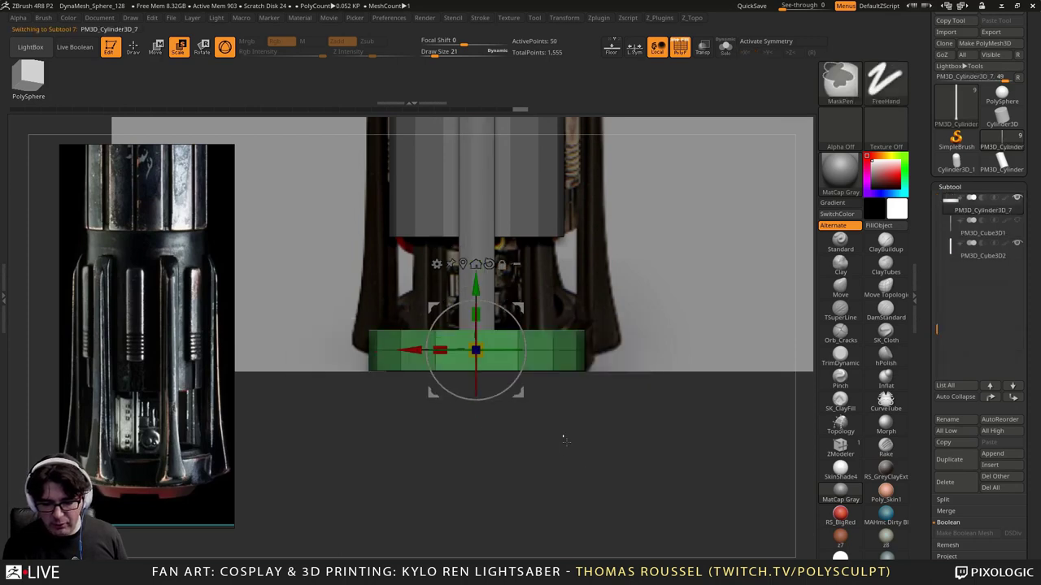
pyautogui.moveTo(477, 285); pyautogui.dragTo(477, 273)
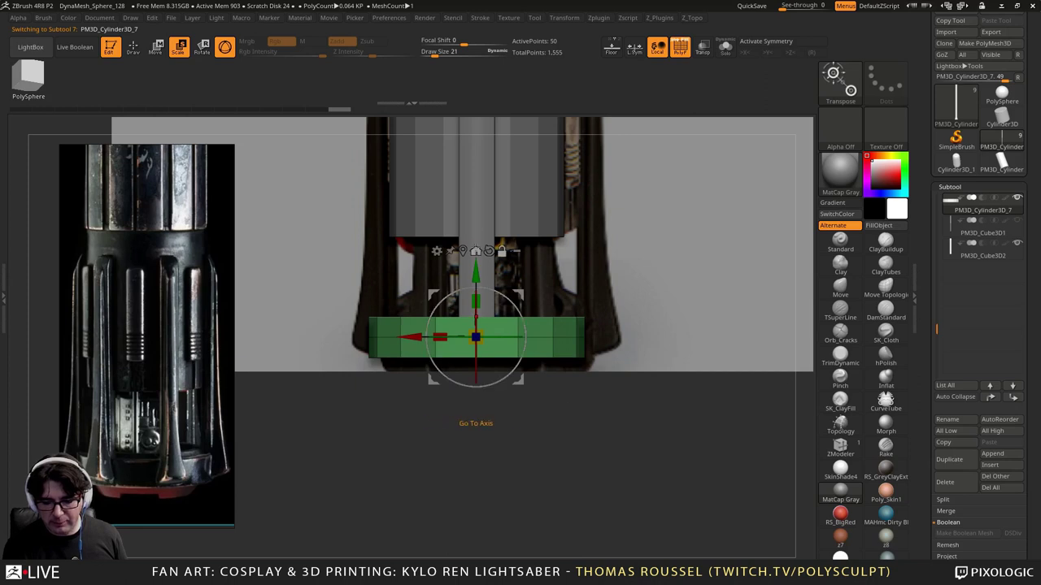
pyautogui.click(476, 248)
# Step: Show the PM3D_Cube3D1 bar again and make it the active subtool
pyautogui.moveTo(480, 419); pyautogui.dragTo(509, 536)
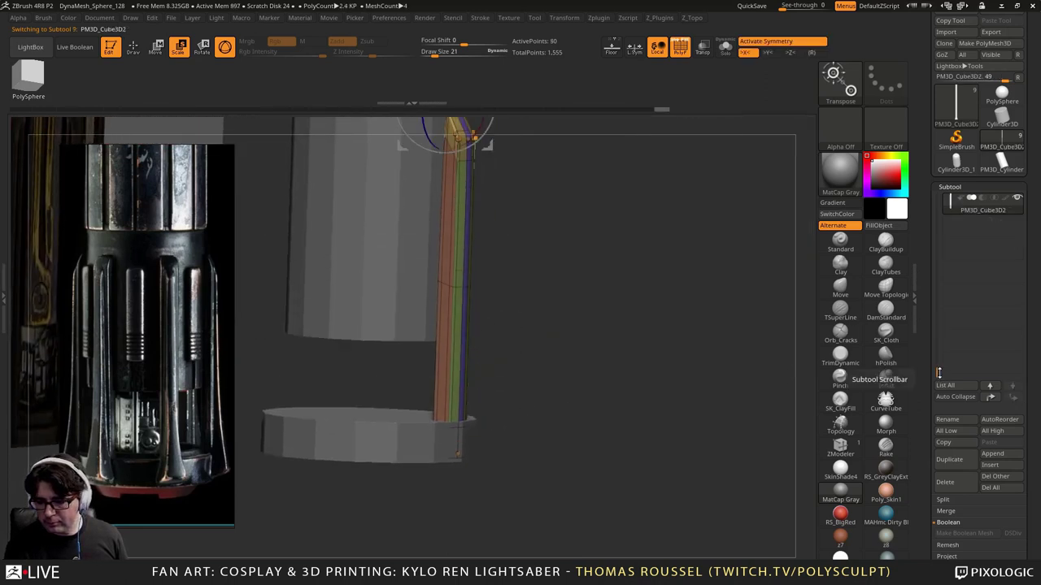
pyautogui.click(1020, 246)
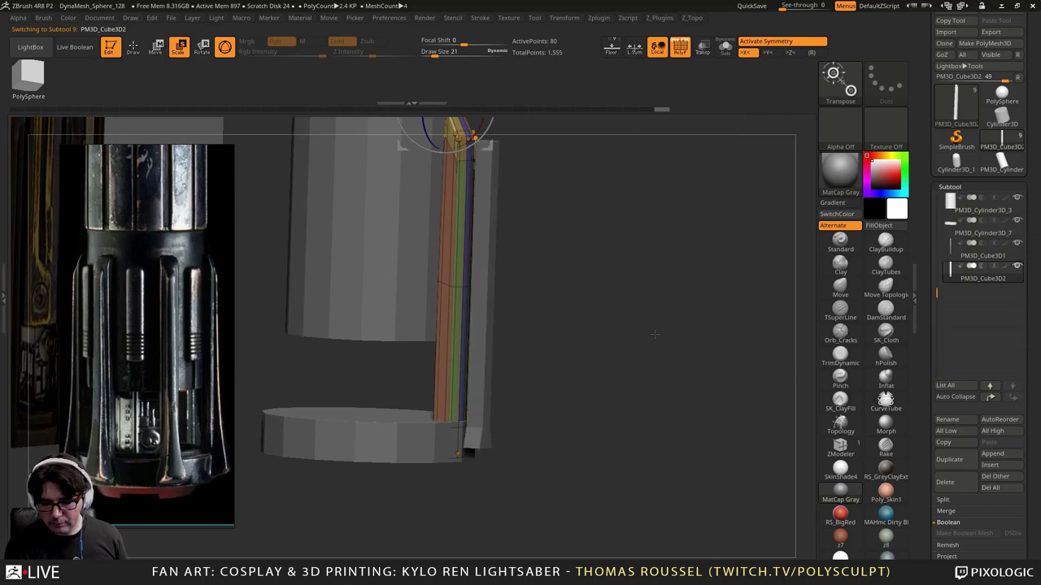
pyautogui.keyDown('shift'); pyautogui.moveTo(655, 333); pyautogui.dragTo(750, 137); pyautogui.keyUp('shift')
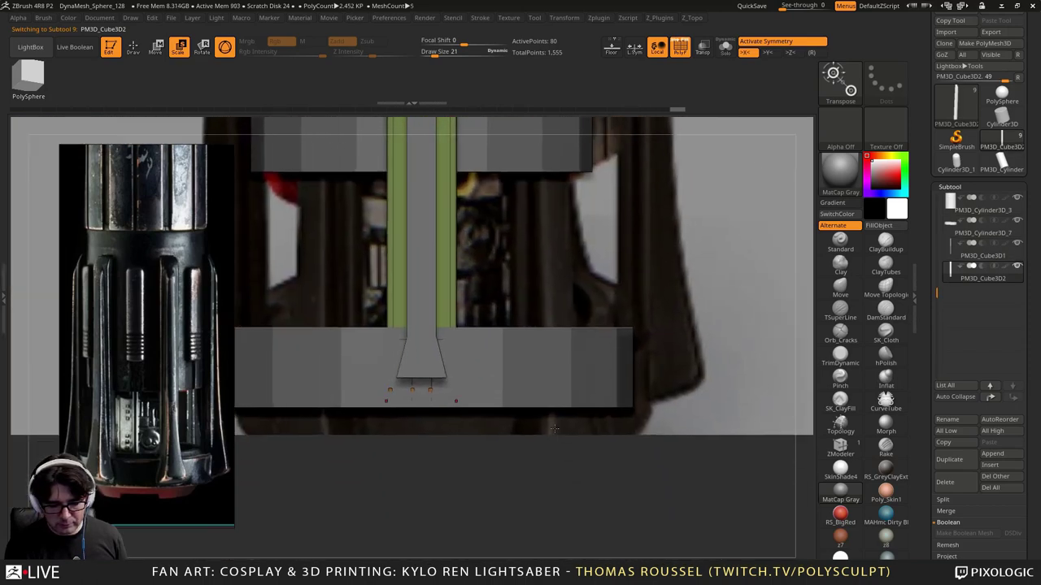
pyautogui.keyDown('alt'); pyautogui.click(427, 367); pyautogui.keyUp('alt')
# Step: Scale up the bar's flared bottom end uniformly so the lower section widens toward the base ring
pyautogui.keyDown('ctrl'); pyautogui.moveTo(467, 442); pyautogui.dragTo(522, 494); pyautogui.keyUp('ctrl')
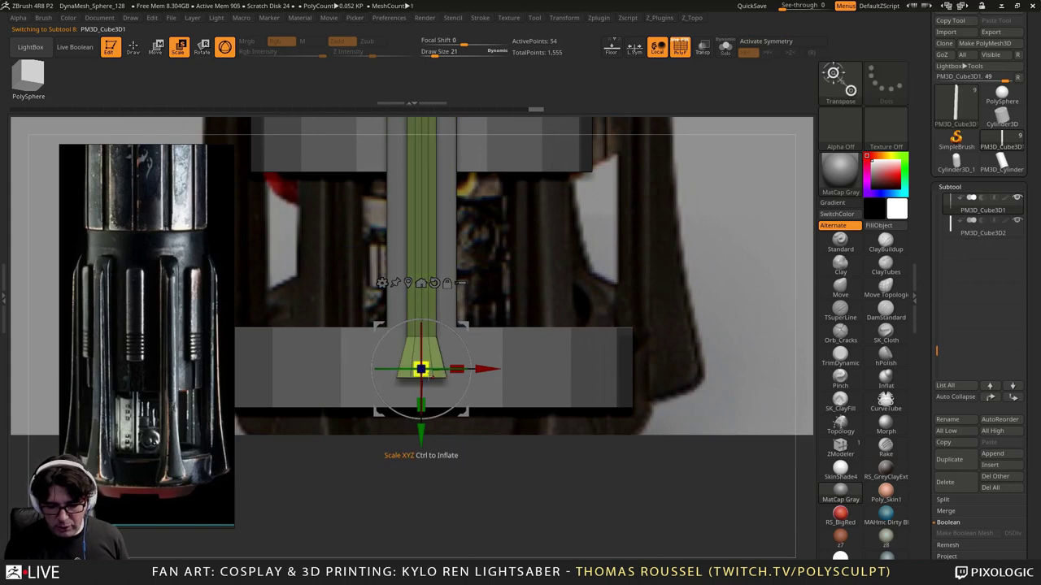
pyautogui.moveTo(429, 373); pyautogui.dragTo(423, 446)
pyautogui.keyDown('shift'); pyautogui.moveTo(480, 468); pyautogui.dragTo(546, 470); pyautogui.keyUp('shift')
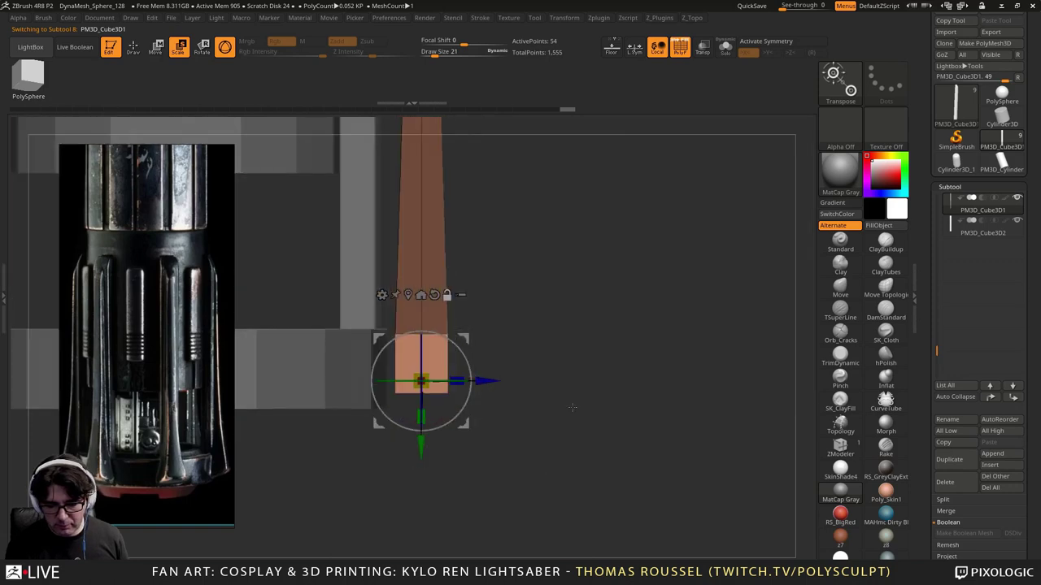
pyautogui.keyDown('alt'); pyautogui.moveTo(560, 395); pyautogui.dragTo(594, 402); pyautogui.keyUp('alt')
# Step: Delete the extra lengthwise edge loops from the flared bar with ZModeler
pyautogui.moveTo(555, 218); pyautogui.dragTo(812, 472)
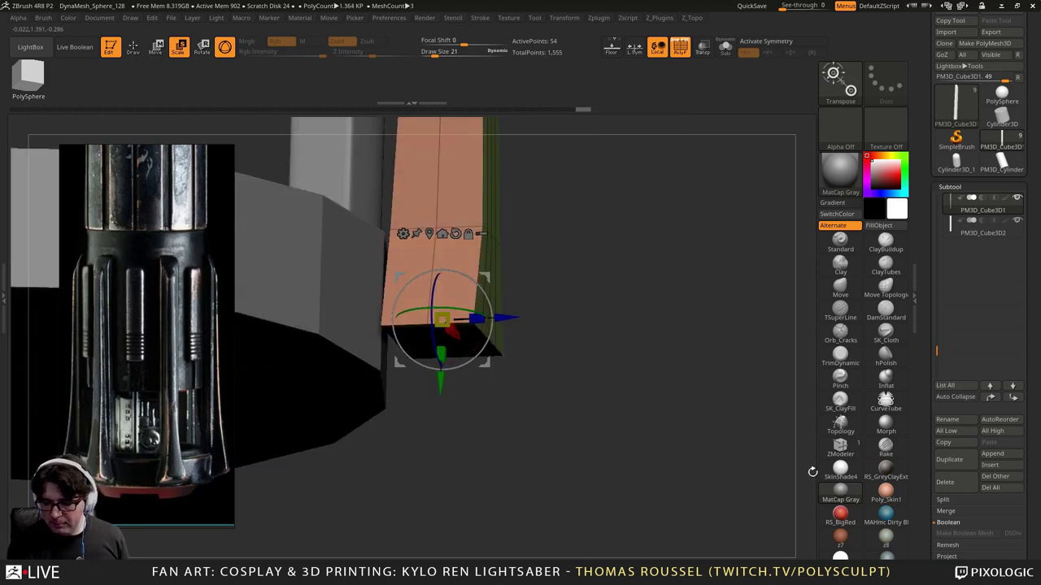
pyautogui.click(838, 446)
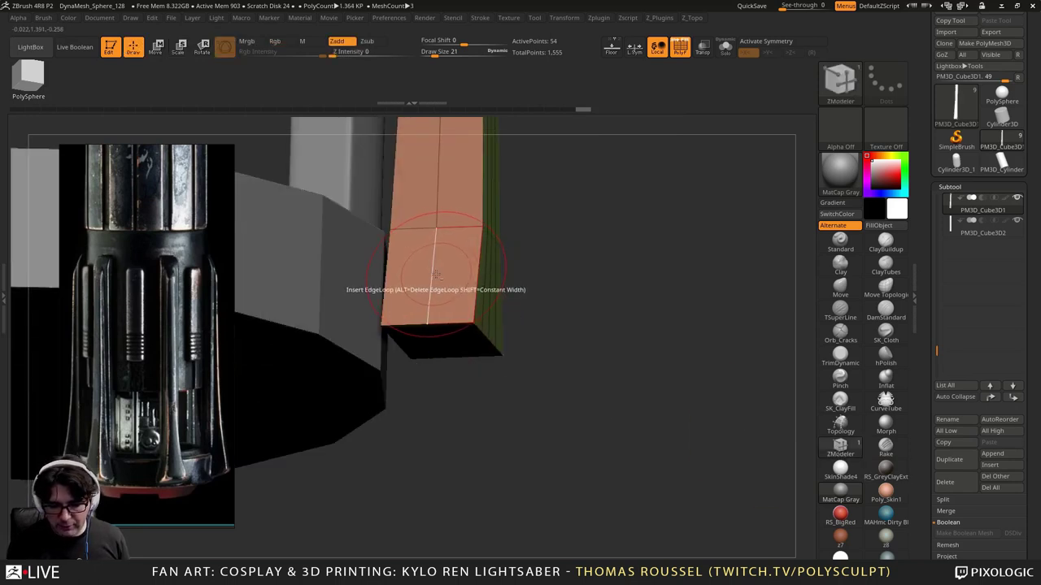
pyautogui.moveTo(591, 340); pyautogui.dragTo(496, 358)
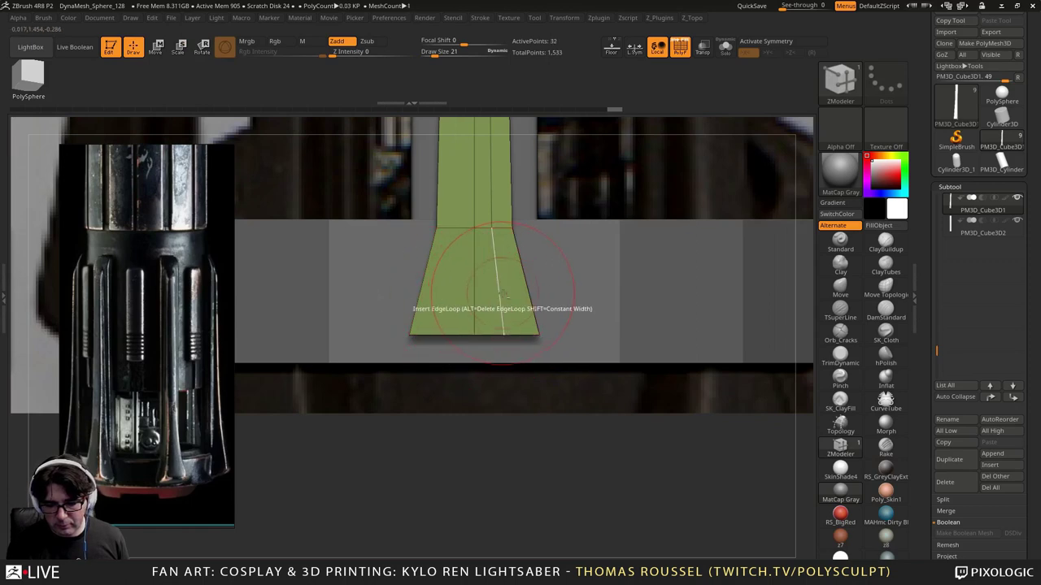
pyautogui.keyDown('alt'); pyautogui.moveTo(518, 370); pyautogui.dragTo(573, 422); pyautogui.keyUp('alt')
pyautogui.keyDown('alt'); pyautogui.moveTo(552, 384); pyautogui.dragTo(494, 315); pyautogui.keyUp('alt')
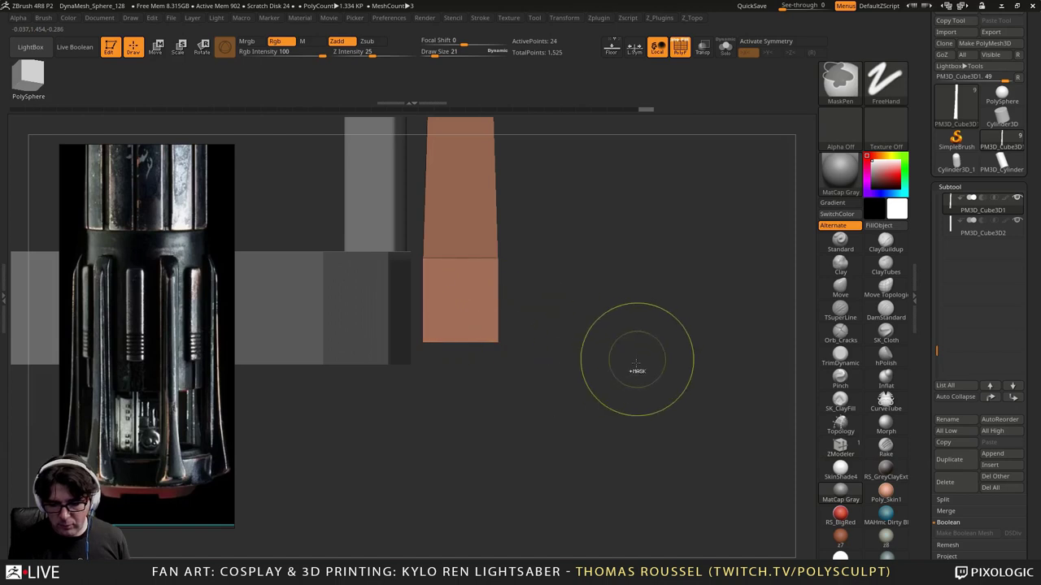
# Step: Isolate the bar's outer bottom edge with a mask and raise it along Y to slant the bottom end
pyautogui.keyDown('ctrl'); pyautogui.click(613, 397); pyautogui.keyUp('ctrl')
pyautogui.moveTo(601, 370)
pyautogui.keyDown('ctrl'); pyautogui.mouseDown()
pyautogui.moveTo(666, 461)
pyautogui.moveTo(467, 313)
pyautogui.mouseUp(); pyautogui.keyUp('ctrl')
pyautogui.hotkey('ctrl', 'i')
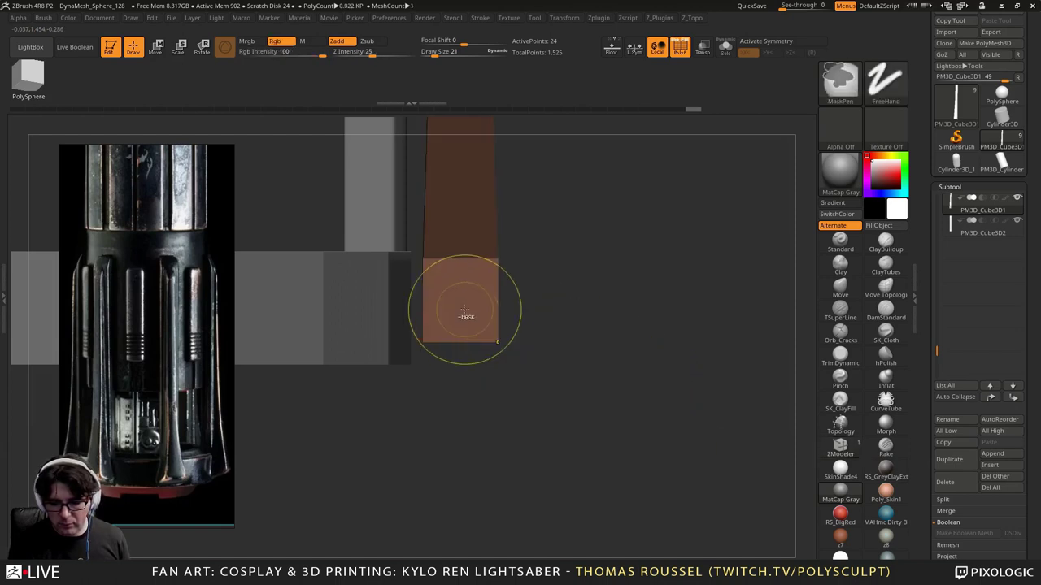
pyautogui.click(149, 51)
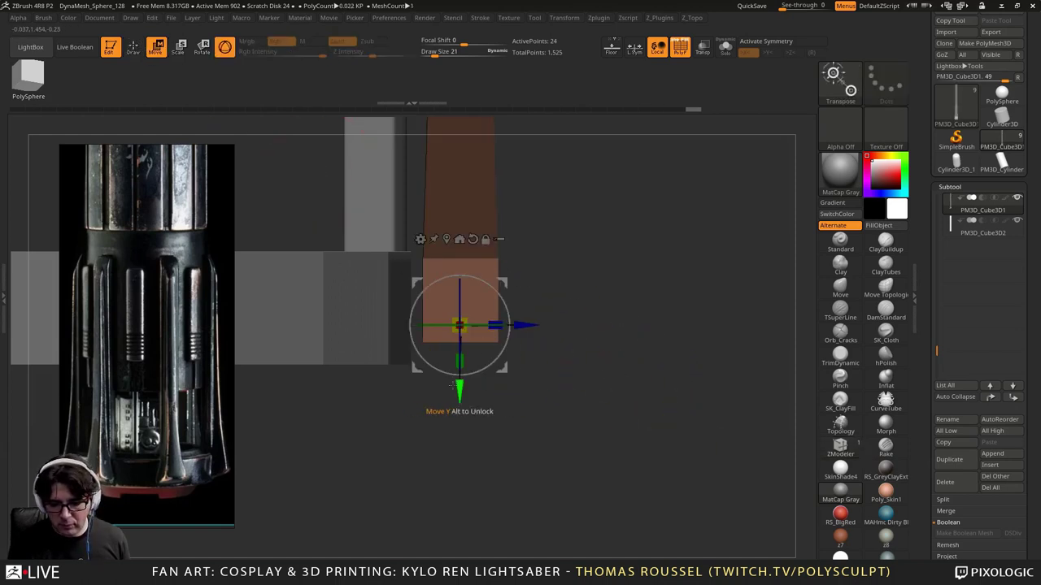
pyautogui.moveTo(453, 387); pyautogui.dragTo(460, 367)
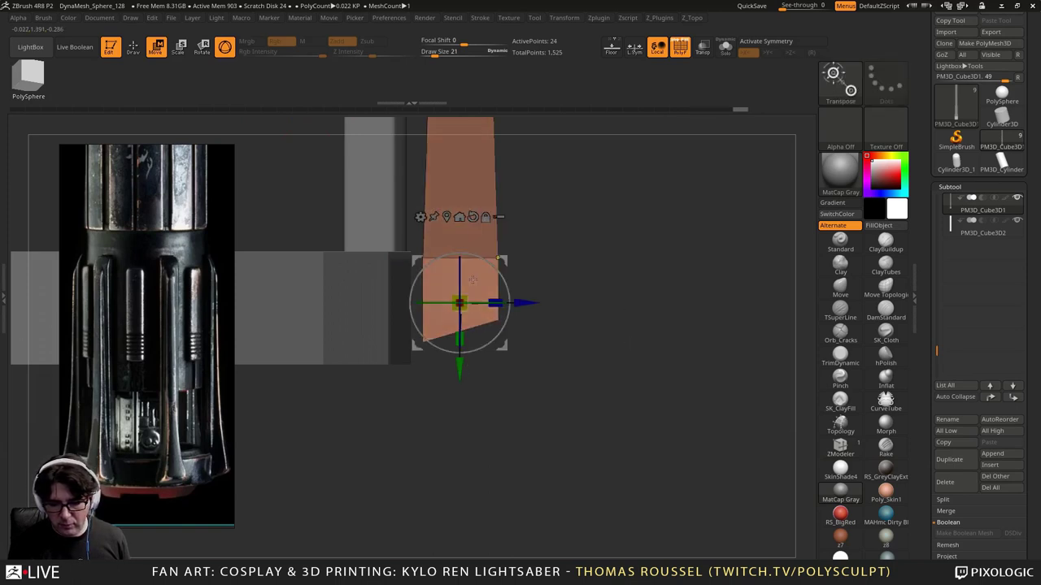
pyautogui.moveTo(459, 368); pyautogui.dragTo(460, 369)
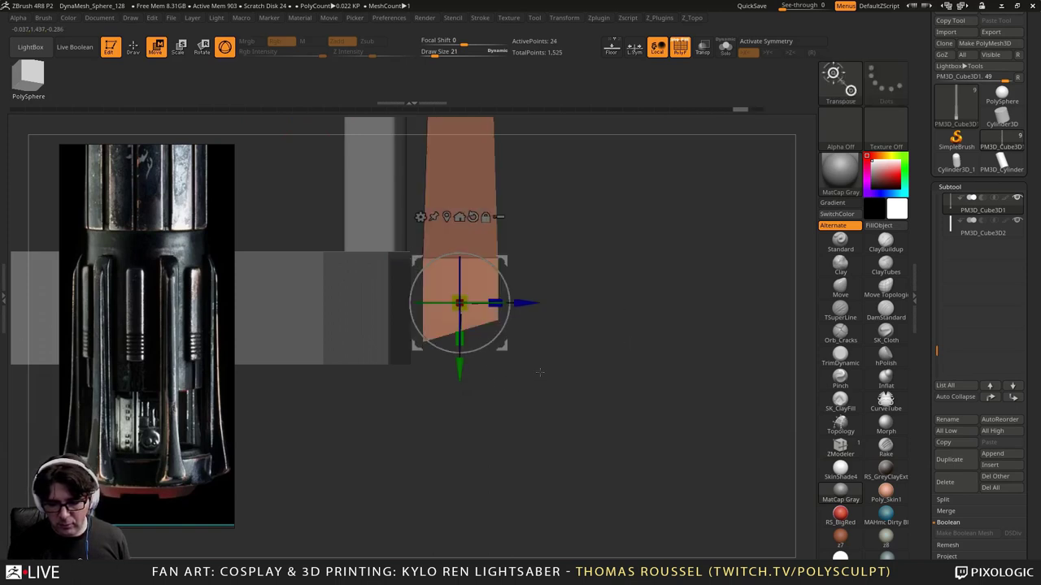
pyautogui.keyDown('ctrl'); pyautogui.moveTo(510, 263); pyautogui.dragTo(460, 357); pyautogui.keyUp('ctrl')
pyautogui.keyDown('ctrl'); pyautogui.moveTo(579, 385); pyautogui.dragTo(441, 484); pyautogui.keyUp('ctrl')
# Step: Mask the flared bar, leaving only the outer edge of its top end unmasked
pyautogui.keyDown('alt'); pyautogui.moveTo(605, 162); pyautogui.dragTo(603, 308); pyautogui.keyUp('alt')
pyautogui.moveTo(603, 309); pyautogui.dragTo(620, 133)
pyautogui.moveTo(504, 397); pyautogui.dragTo(488, 396)
pyautogui.keyDown('alt'); pyautogui.moveTo(529, 185); pyautogui.dragTo(530, 308); pyautogui.keyUp('alt')
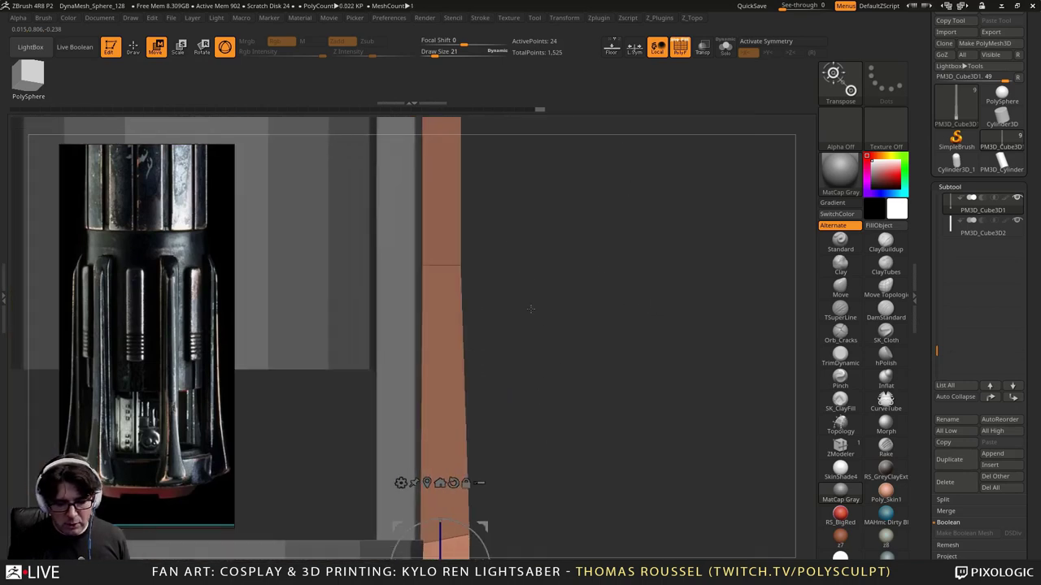
pyautogui.keyDown('alt'); pyautogui.moveTo(552, 171); pyautogui.dragTo(548, 300); pyautogui.keyUp('alt')
pyautogui.keyDown('alt'); pyautogui.moveTo(528, 146); pyautogui.dragTo(511, 312); pyautogui.keyUp('alt')
pyautogui.keyDown('alt'); pyautogui.moveTo(507, 233); pyautogui.dragTo(505, 299); pyautogui.keyUp('alt')
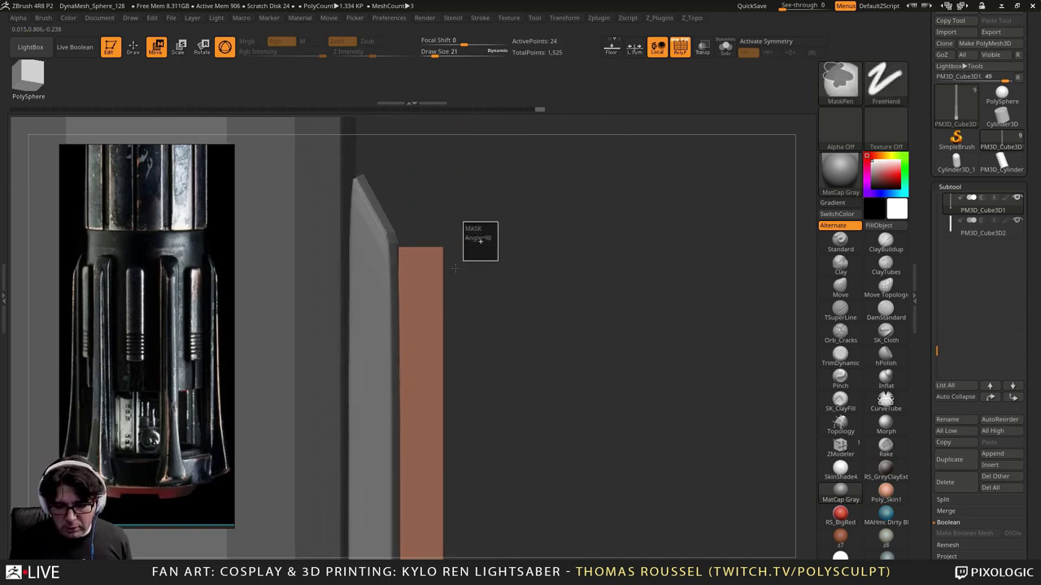
pyautogui.keyDown('ctrl'); pyautogui.moveTo(456, 268); pyautogui.dragTo(429, 283); pyautogui.keyUp('ctrl')
pyautogui.keyDown('ctrl'); pyautogui.click(531, 294); pyautogui.keyUp('ctrl')
pyautogui.keyDown('ctrl'); pyautogui.click(528, 301); pyautogui.keyUp('ctrl')
pyautogui.keyDown('ctrl'); pyautogui.keyDown('alt'); pyautogui.moveTo(527, 209); pyautogui.dragTo(428, 309); pyautogui.keyUp('alt'); pyautogui.keyUp('ctrl')
pyautogui.moveTo(521, 229); pyautogui.dragTo(440, 251)
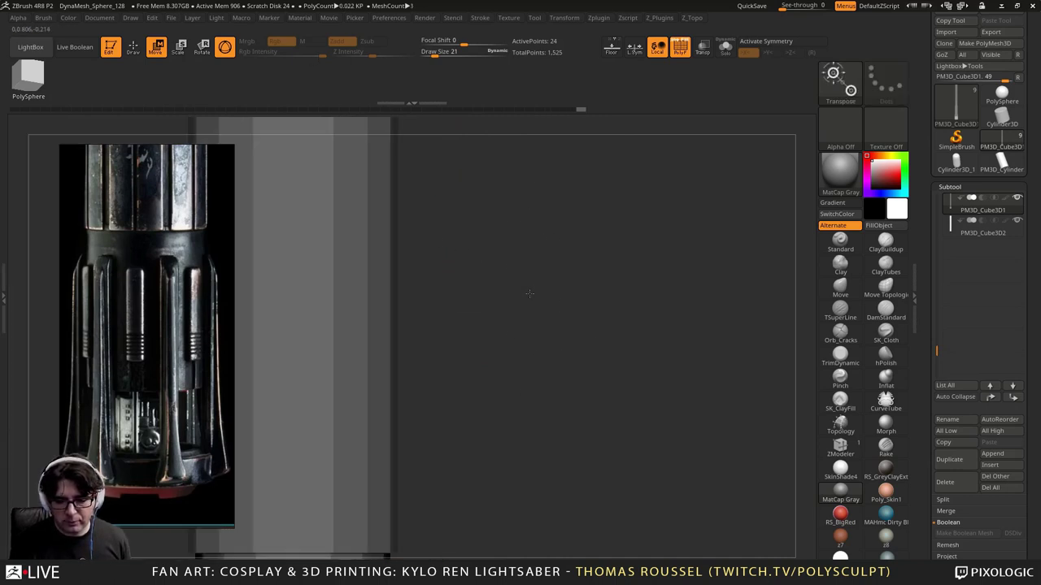
# Step: Place the gizmo at the bar's top, then lower its outer top edge along Y and shift it inward along Z into a bevel
pyautogui.keyDown('alt'); pyautogui.moveTo(529, 293); pyautogui.dragTo(469, 132); pyautogui.keyUp('alt')
pyautogui.keyDown('alt'); pyautogui.moveTo(537, 406); pyautogui.dragTo(506, 151); pyautogui.keyUp('alt')
pyautogui.keyDown('alt'); pyautogui.moveTo(553, 339); pyautogui.dragTo(553, 110); pyautogui.keyUp('alt')
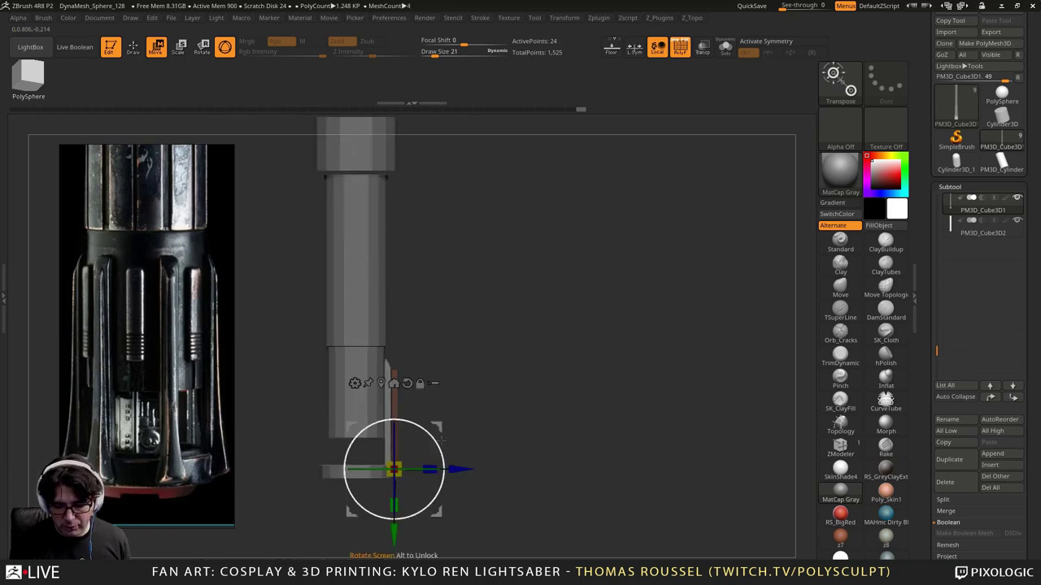
pyautogui.keyDown('alt'); pyautogui.moveTo(394, 533); pyautogui.dragTo(394, 425); pyautogui.keyUp('alt')
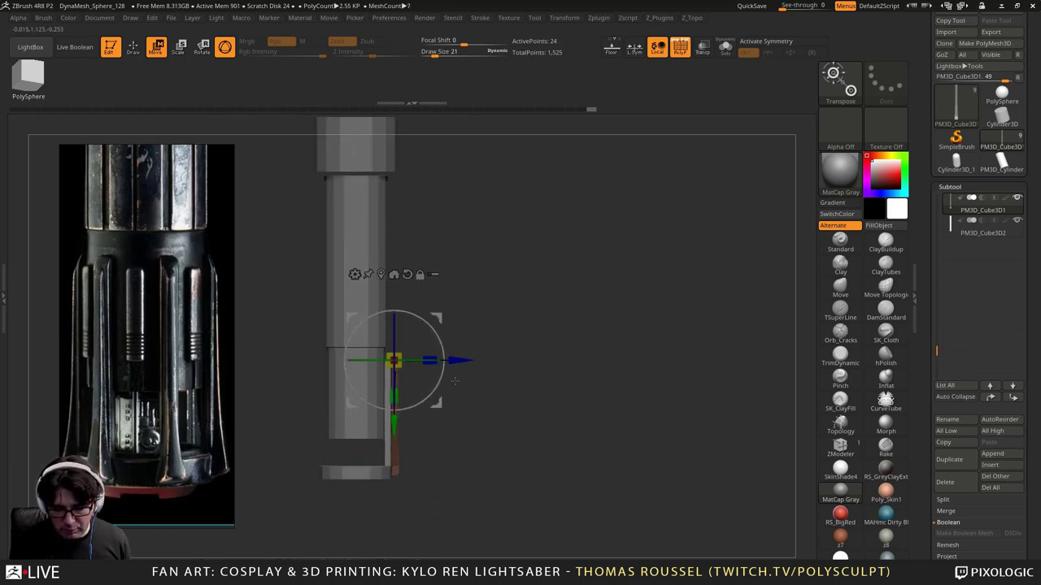
pyautogui.keyDown('alt'); pyautogui.moveTo(454, 381); pyautogui.dragTo(617, 303); pyautogui.keyUp('alt')
pyautogui.moveTo(414, 291); pyautogui.dragTo(415, 330)
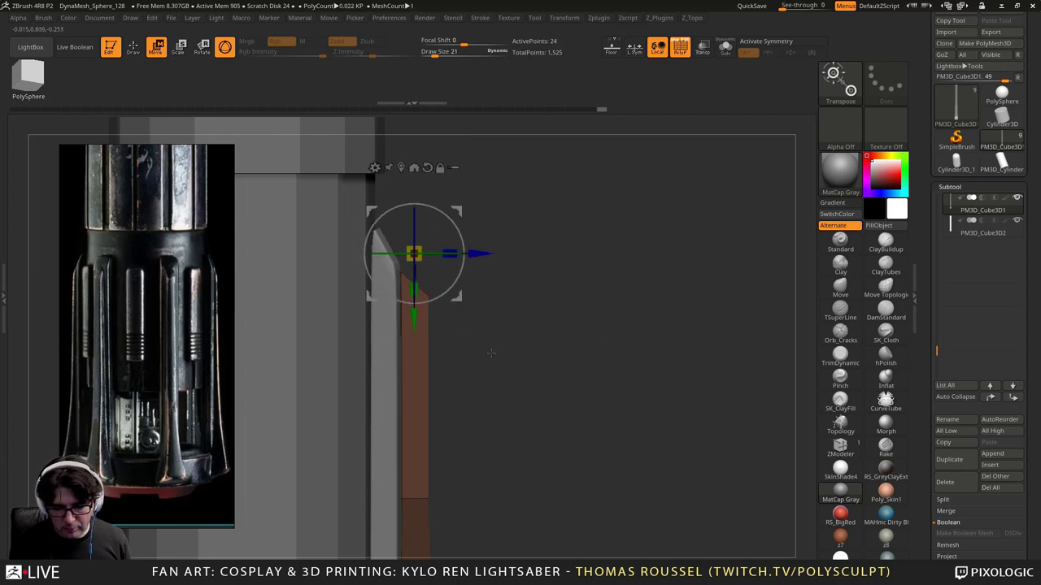
pyautogui.moveTo(481, 258); pyautogui.dragTo(468, 259)
pyautogui.keyDown('alt'); pyautogui.moveTo(557, 451); pyautogui.dragTo(581, 324); pyautogui.keyUp('alt')
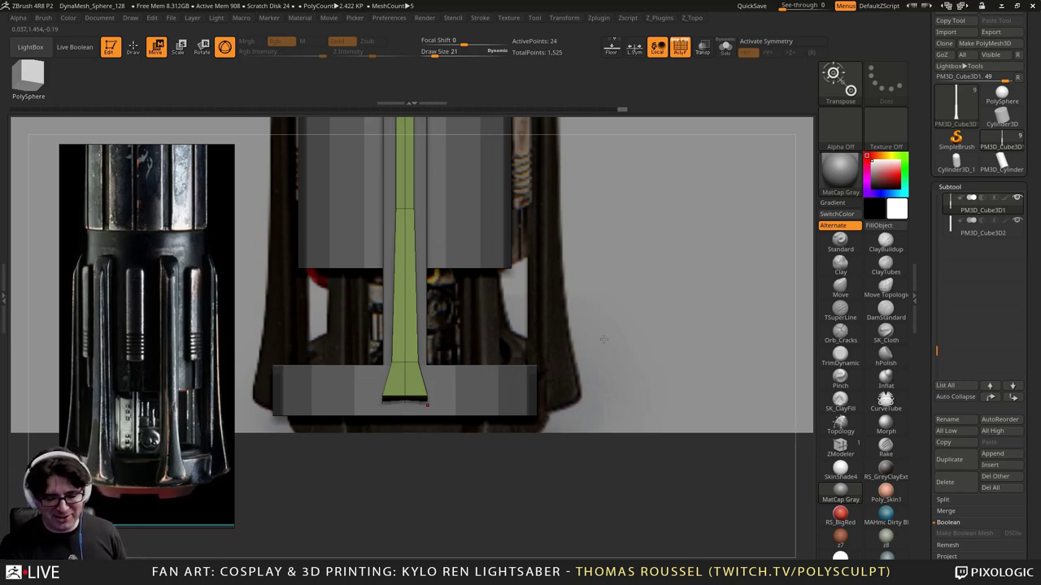
# Step: Undo the stray move and scale the whole flared bar wider along X
pyautogui.keyDown('ctrl'); pyautogui.moveTo(431, 338); pyautogui.dragTo(434, 334, button='right'); pyautogui.keyUp('ctrl')
pyautogui.keyDown('alt'); pyautogui.moveTo(425, 203); pyautogui.dragTo(420, 346, button='right'); pyautogui.keyUp('alt')
pyautogui.keyDown('alt'); pyautogui.moveTo(412, 121); pyautogui.dragTo(412, 209, button='right'); pyautogui.keyUp('alt')
pyautogui.moveTo(468, 192); pyautogui.dragTo(468, 192)
pyautogui.hotkey('ctrl', 'z')
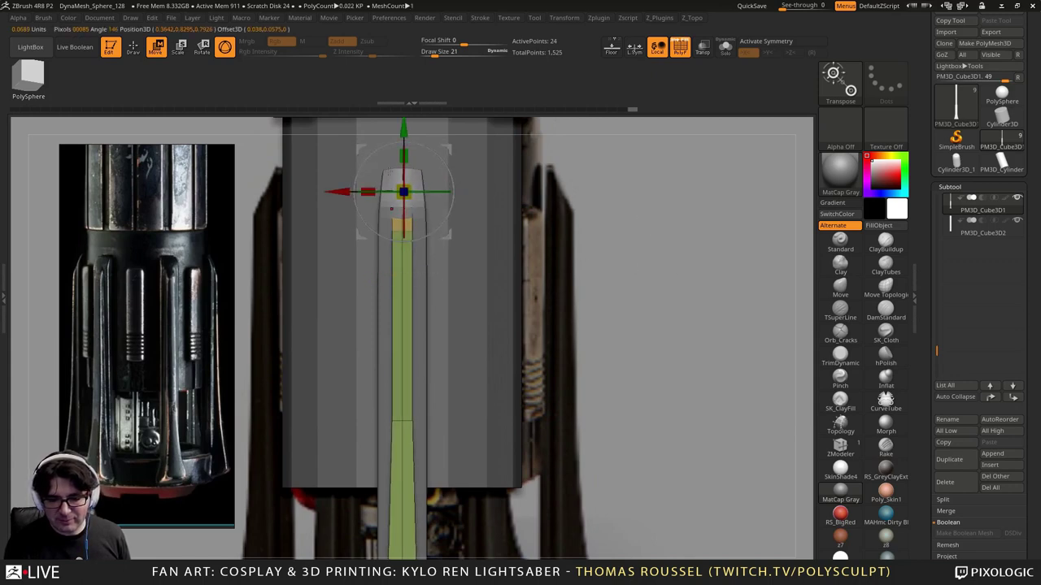
pyautogui.moveTo(368, 192); pyautogui.dragTo(308, 188)
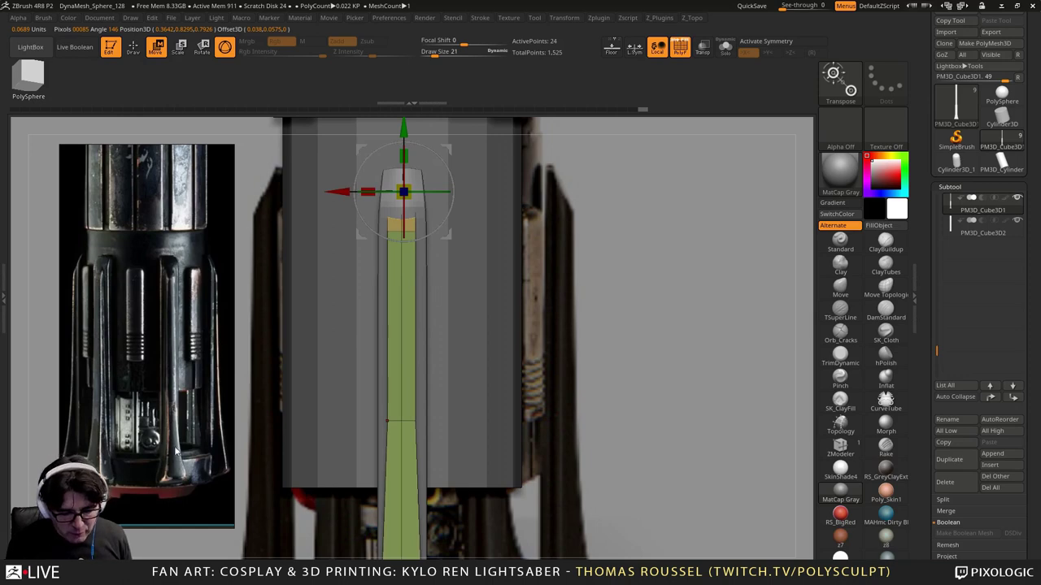
# Step: Isolate the bar's lower end with a mask and widen the edge loop above the flare along X
pyautogui.keyDown('alt'); pyautogui.moveTo(768, 490); pyautogui.dragTo(776, 248); pyautogui.keyUp('alt')
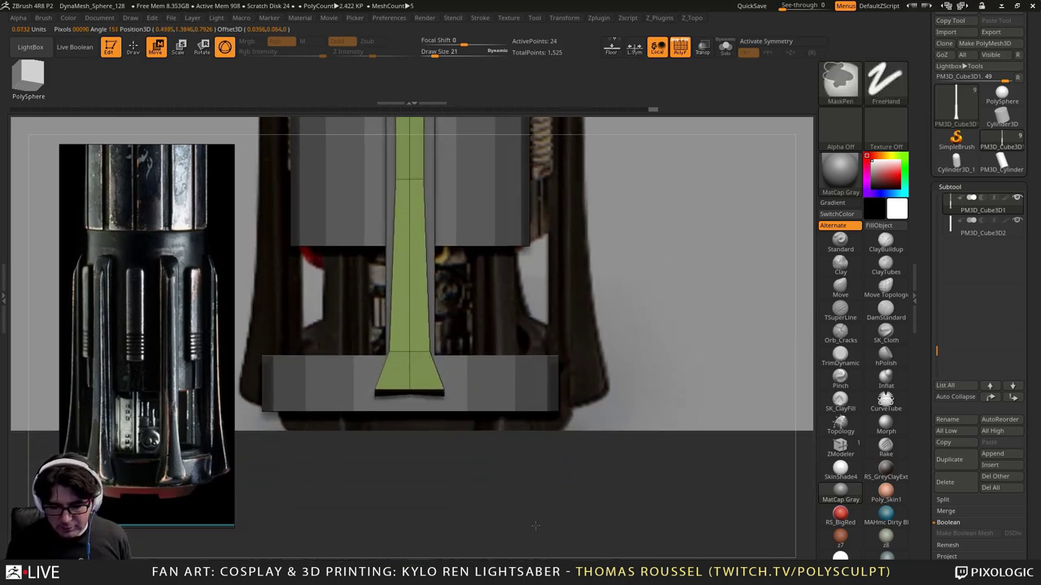
pyautogui.moveTo(568, 527)
pyautogui.keyDown('ctrl'); pyautogui.mouseDown()
pyautogui.moveTo(450, 459)
pyautogui.moveTo(354, 325)
pyautogui.mouseUp(); pyautogui.keyUp('ctrl')
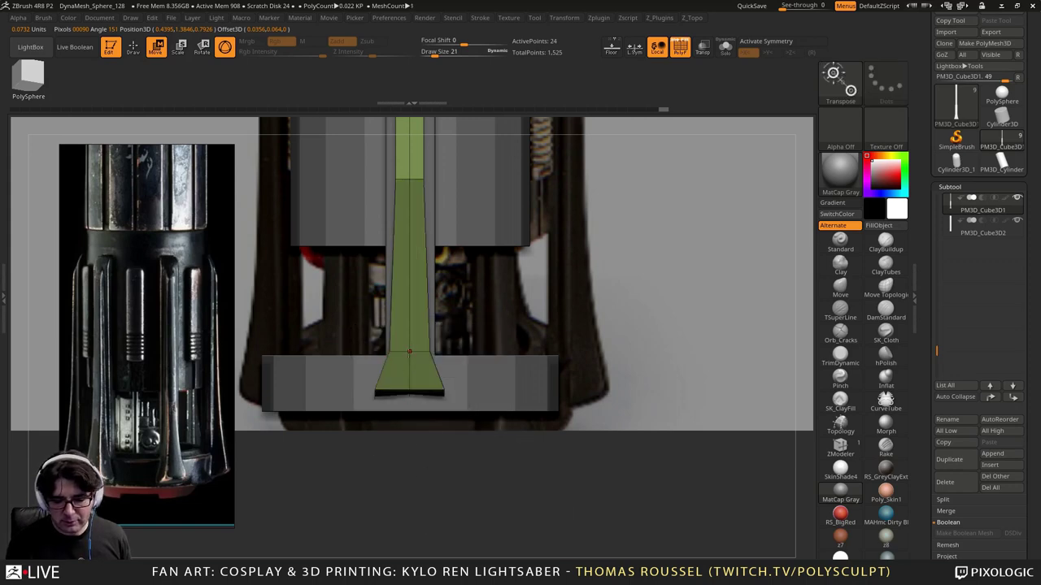
pyautogui.keyDown('alt'); pyautogui.click(409, 351); pyautogui.keyUp('alt')
pyautogui.keyDown('ctrl'); pyautogui.click(418, 458); pyautogui.keyUp('ctrl')
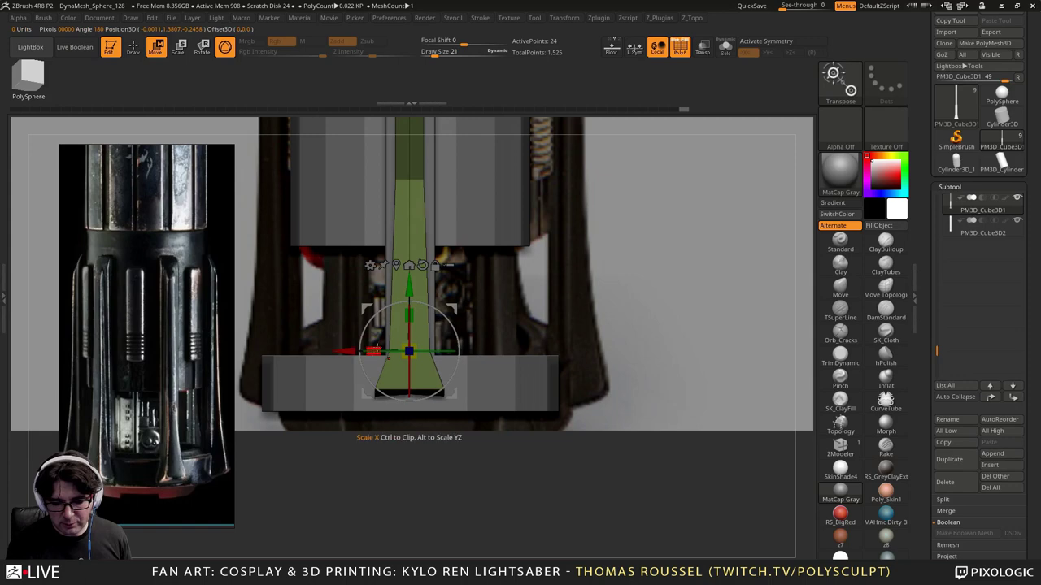
pyautogui.moveTo(373, 351); pyautogui.dragTo(372, 348)
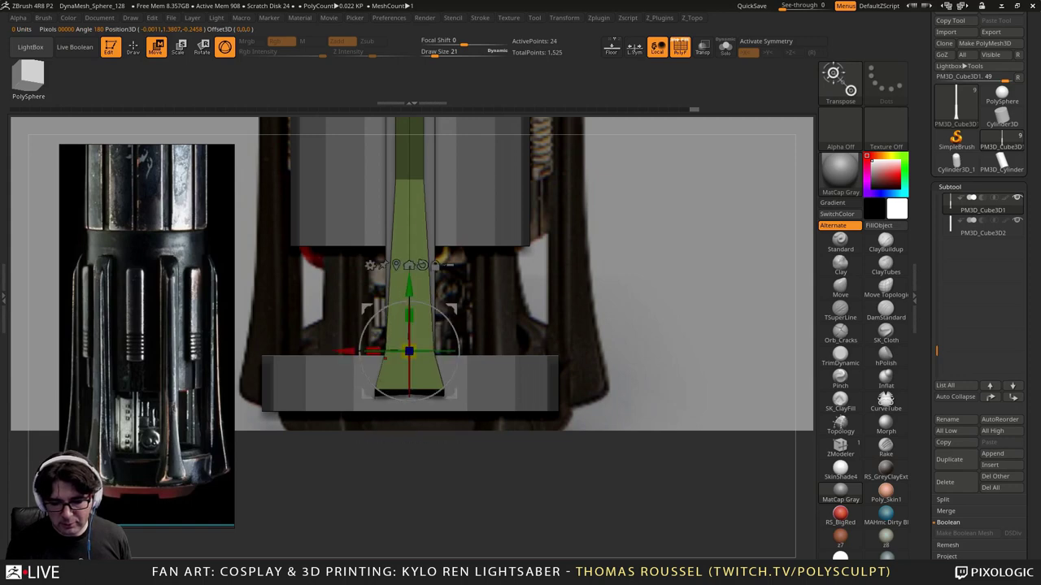
pyautogui.keyDown('ctrl'); pyautogui.moveTo(414, 462); pyautogui.dragTo(414, 494, button='right'); pyautogui.keyUp('ctrl')
pyautogui.keyDown('ctrl'); pyautogui.moveTo(389, 507); pyautogui.dragTo(403, 520); pyautogui.keyUp('ctrl')
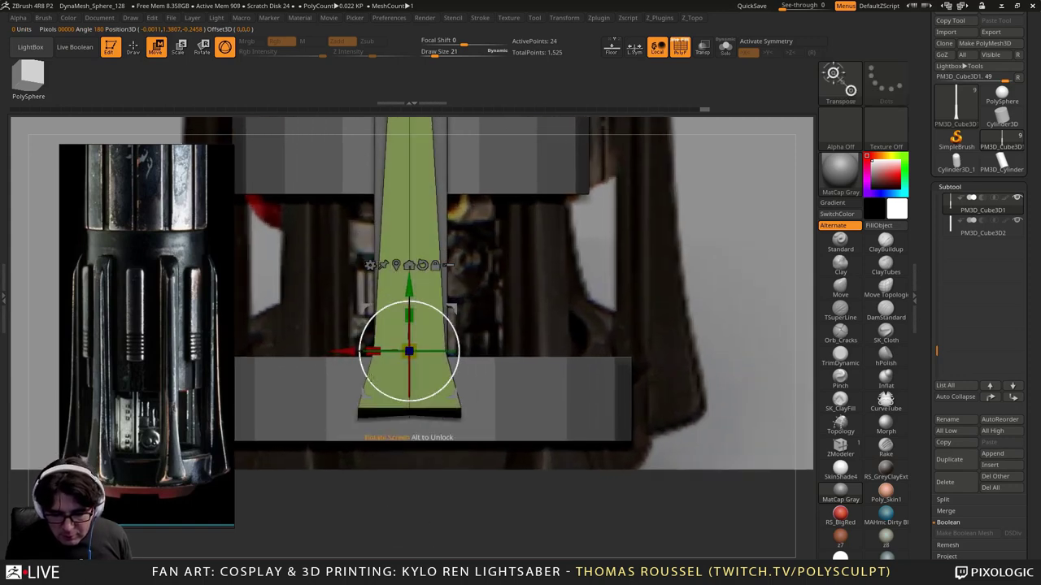
pyautogui.moveTo(344, 351); pyautogui.dragTo(347, 351)
# Step: Isolate the bar's upper outer edge with a mask and move it inward along Z to taper the bar toward the top
pyautogui.moveTo(496, 161)
pyautogui.keyDown('alt'); pyautogui.mouseDown(button='right')
pyautogui.moveTo(497, 470)
pyautogui.moveTo(493, 399)
pyautogui.mouseUp(button='right'); pyautogui.keyUp('alt')
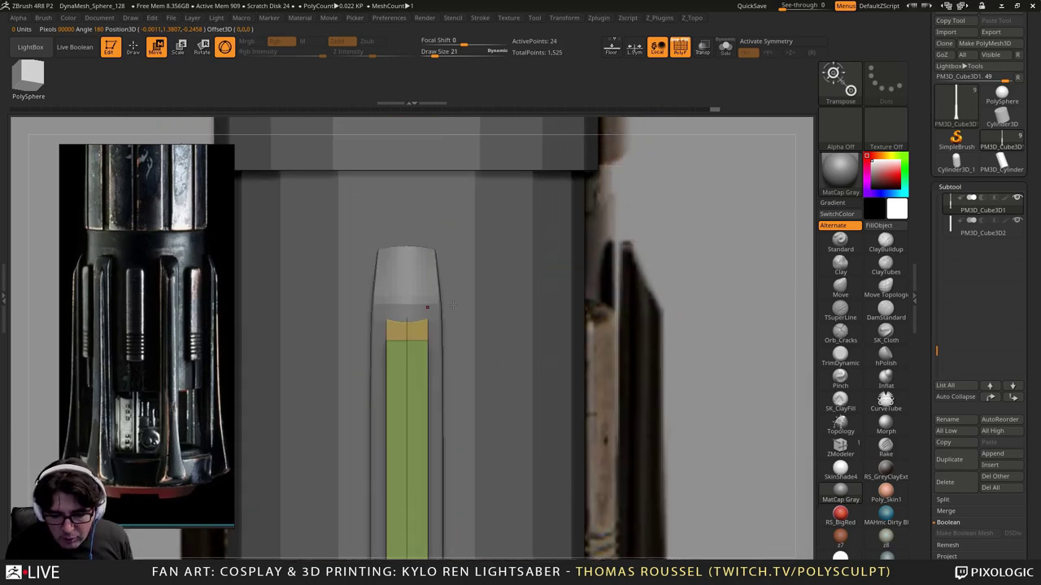
pyautogui.keyDown('alt'); pyautogui.moveTo(453, 306); pyautogui.dragTo(452, 171, button='right'); pyautogui.keyUp('alt')
pyautogui.keyDown('ctrl'); pyautogui.moveTo(487, 356); pyautogui.dragTo(488, 290, button='right'); pyautogui.keyUp('ctrl')
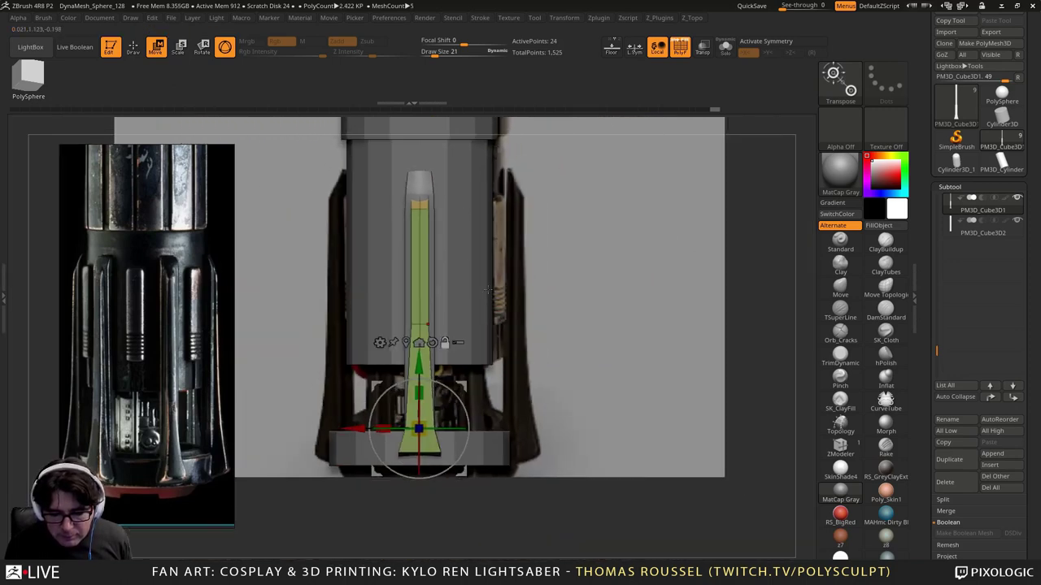
pyautogui.moveTo(489, 290); pyautogui.dragTo(543, 363)
pyautogui.moveTo(488, 207)
pyautogui.keyDown('ctrl'); pyautogui.mouseDown()
pyautogui.moveTo(460, 255)
pyautogui.moveTo(428, 280)
pyautogui.mouseUp(); pyautogui.keyUp('ctrl')
pyautogui.keyDown('ctrl'); pyautogui.click(516, 284); pyautogui.keyUp('ctrl')
pyautogui.keyDown('alt'); pyautogui.moveTo(522, 539); pyautogui.dragTo(516, 406); pyautogui.keyUp('alt')
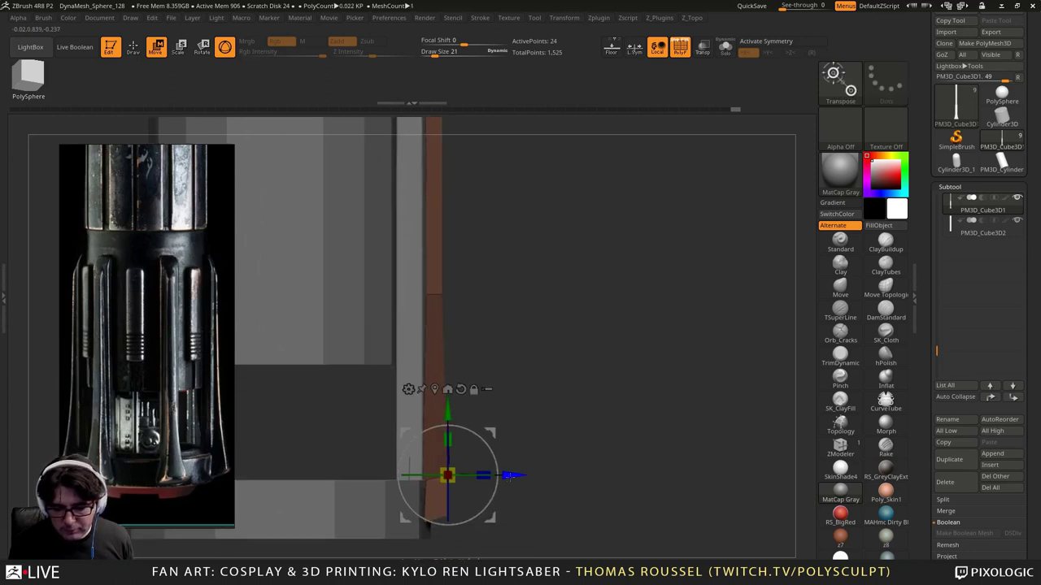
pyautogui.moveTo(510, 476); pyautogui.dragTo(504, 474)
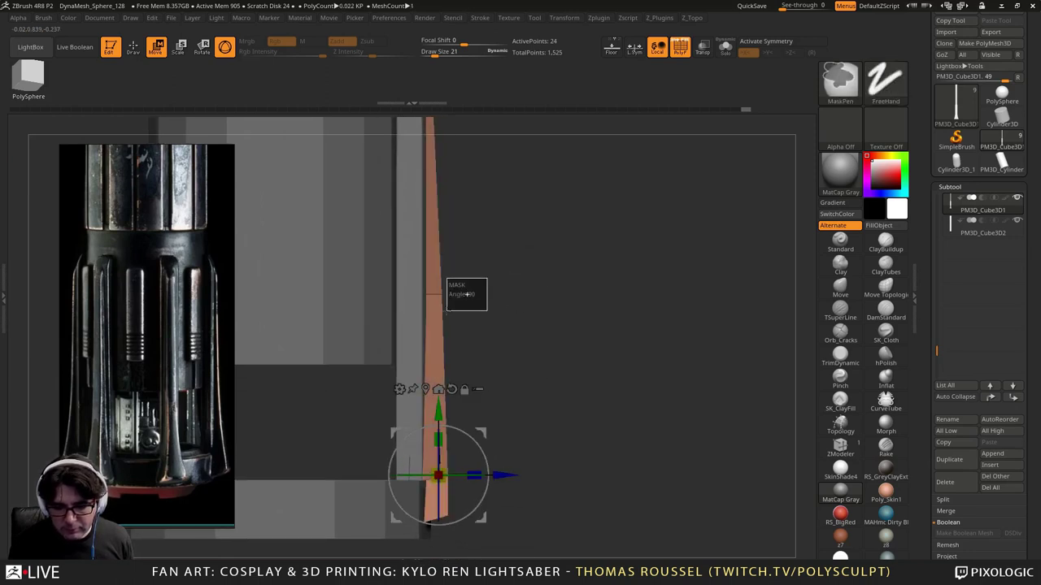
# Step: Isolate the outer side of the bar's middle edge loop with a mask and move it slightly inward along Z
pyautogui.keyDown('ctrl'); pyautogui.moveTo(529, 426); pyautogui.dragTo(533, 434); pyautogui.keyUp('ctrl')
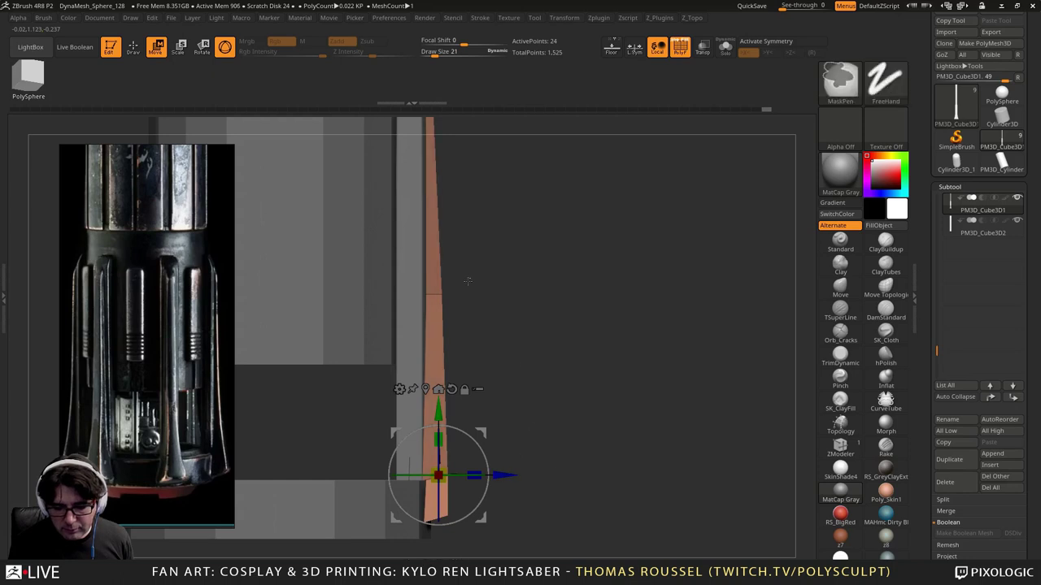
pyautogui.keyDown('ctrl'); pyautogui.moveTo(437, 316); pyautogui.dragTo(417, 327); pyautogui.keyUp('ctrl')
pyautogui.keyDown('ctrl'); pyautogui.click(523, 425); pyautogui.keyUp('ctrl')
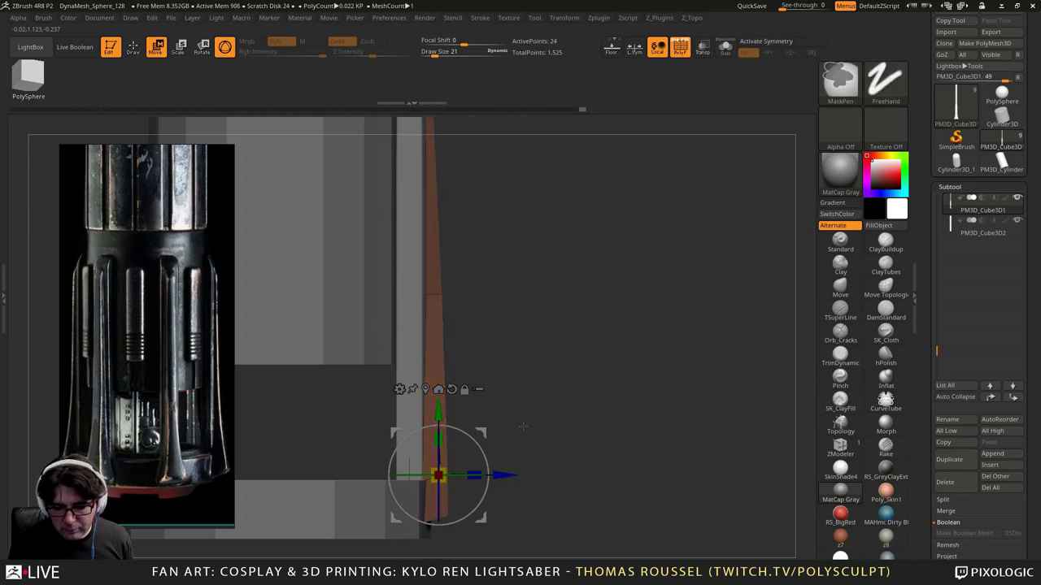
pyautogui.moveTo(512, 474); pyautogui.dragTo(509, 474)
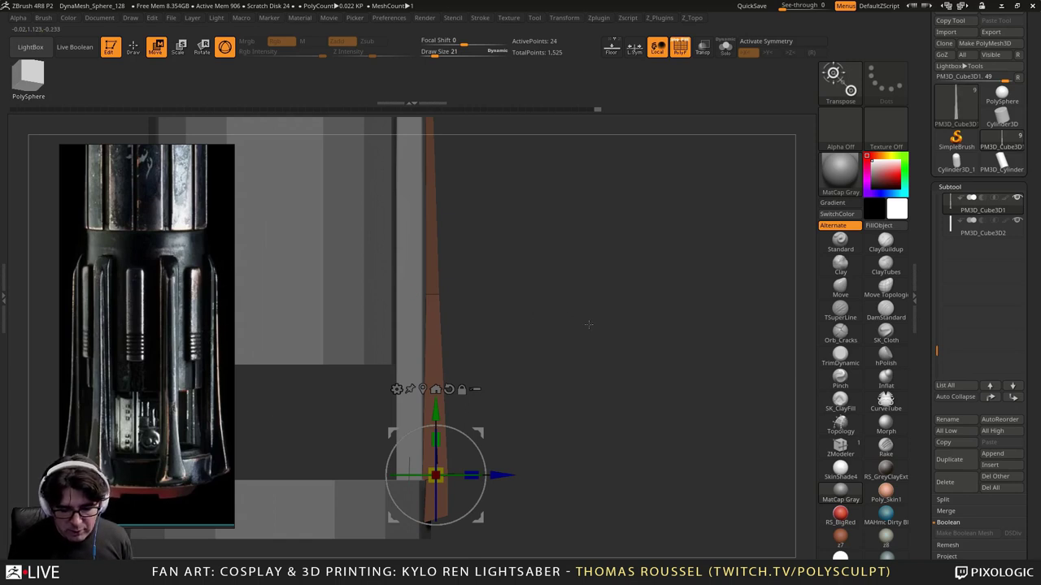
pyautogui.keyDown('ctrl'); pyautogui.moveTo(588, 325); pyautogui.dragTo(607, 362); pyautogui.keyUp('ctrl')
# Step: Isolate the outer corner at the bar's lower end with a mask and push it outward along Z to accentuate the flare
pyautogui.keyDown('alt'); pyautogui.moveTo(604, 430); pyautogui.dragTo(603, 306); pyautogui.keyUp('alt')
pyautogui.keyDown('ctrl'); pyautogui.moveTo(492, 435); pyautogui.dragTo(444, 385); pyautogui.keyUp('ctrl')
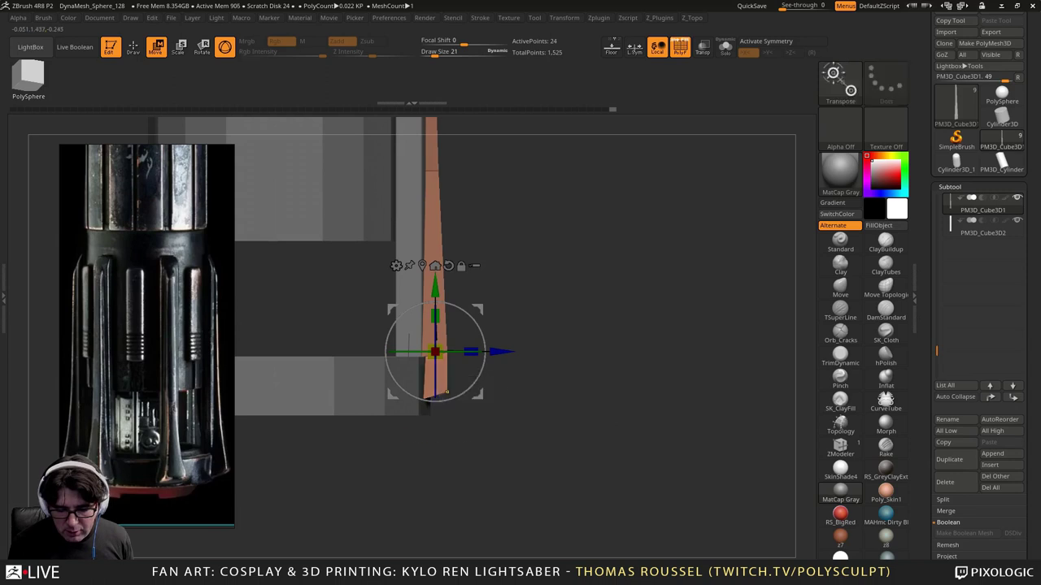
pyautogui.keyDown('ctrl'); pyautogui.click(498, 389); pyautogui.keyUp('ctrl')
pyautogui.moveTo(500, 351); pyautogui.dragTo(506, 351)
pyautogui.keyDown('ctrl'); pyautogui.click(578, 290); pyautogui.keyUp('ctrl')
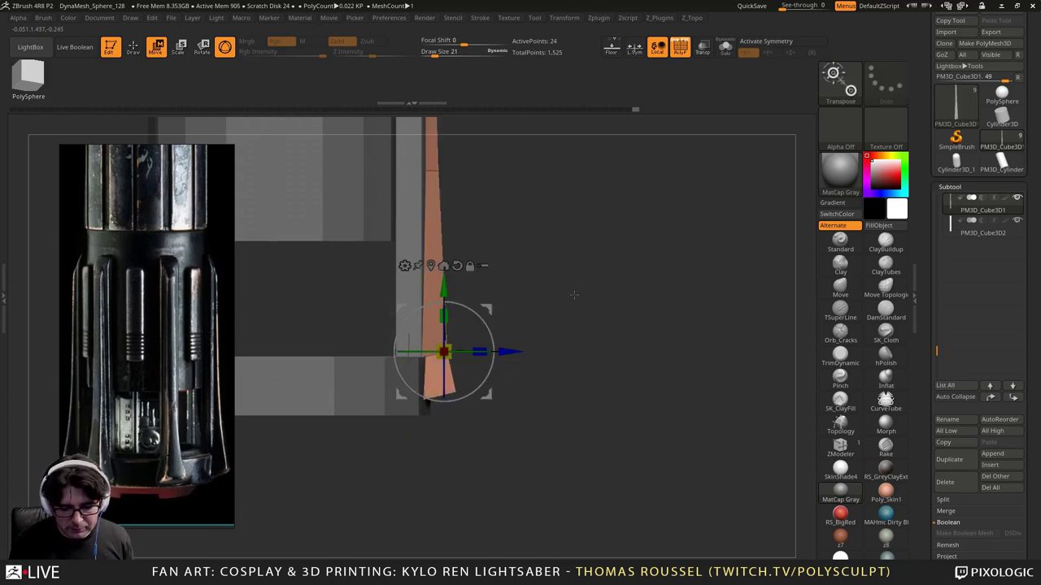
# Step: Turn on X symmetry and set the ZModeler edge action to Slide while facing the bar's lower end
pyautogui.moveTo(574, 294); pyautogui.dragTo(663, 197)
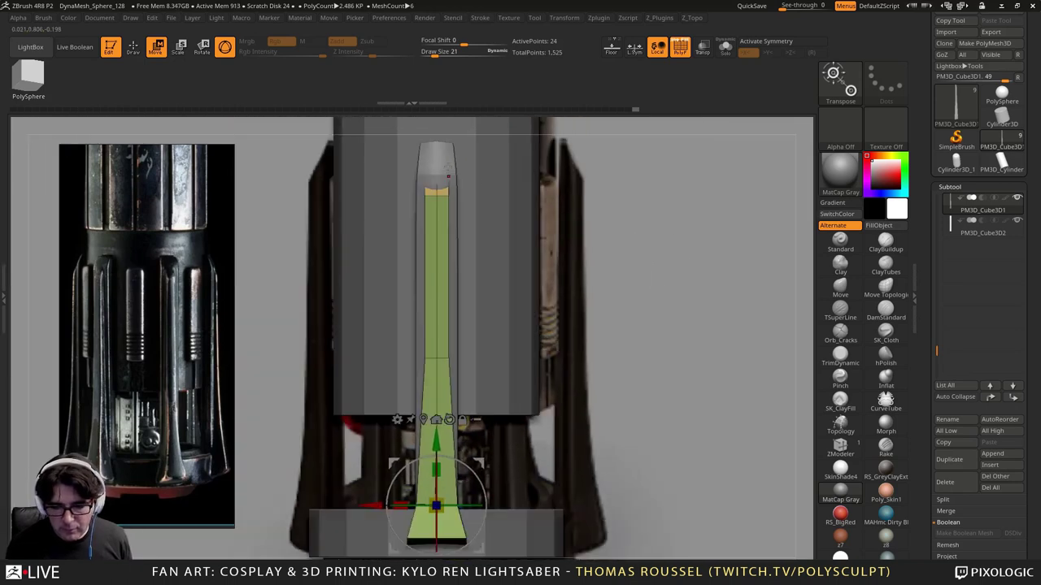
pyautogui.keyDown('alt'); pyautogui.moveTo(698, 263); pyautogui.dragTo(692, 214); pyautogui.keyUp('alt')
pyautogui.keyDown('alt'); pyautogui.moveTo(636, 231); pyautogui.dragTo(652, 304); pyautogui.keyUp('alt')
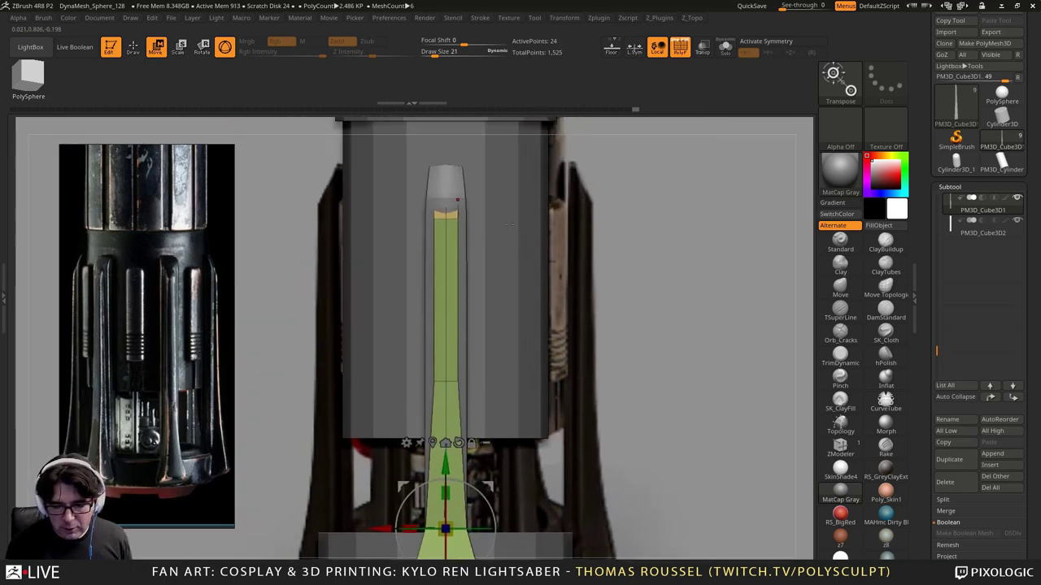
pyautogui.moveTo(510, 226); pyautogui.dragTo(559, 224)
pyautogui.keyDown('alt'); pyautogui.moveTo(529, 356); pyautogui.dragTo(522, 223); pyautogui.keyUp('alt')
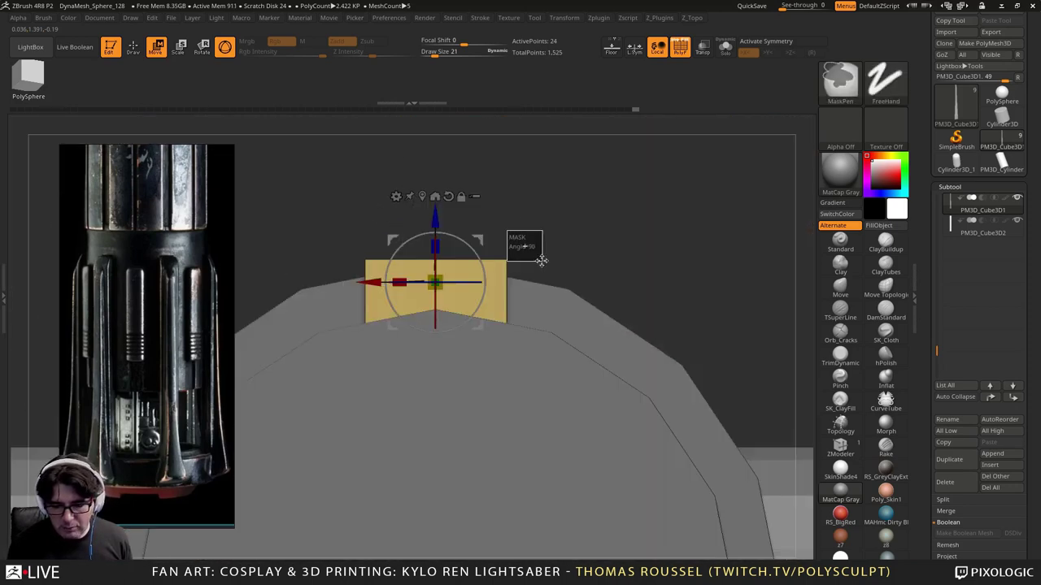
pyautogui.moveTo(511, 255)
pyautogui.mouseDown()
pyautogui.moveTo(554, 274)
pyautogui.moveTo(620, 331)
pyautogui.mouseUp()
pyautogui.keyDown('ctrl'); pyautogui.moveTo(320, 306); pyautogui.dragTo(244, 293, button='right'); pyautogui.keyUp('ctrl')
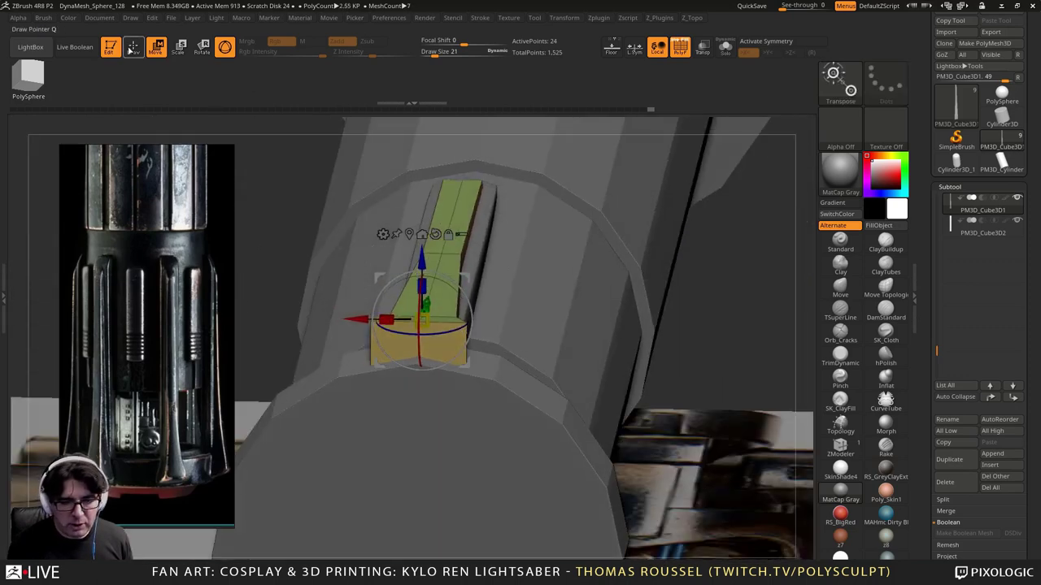
pyautogui.click(133, 48)
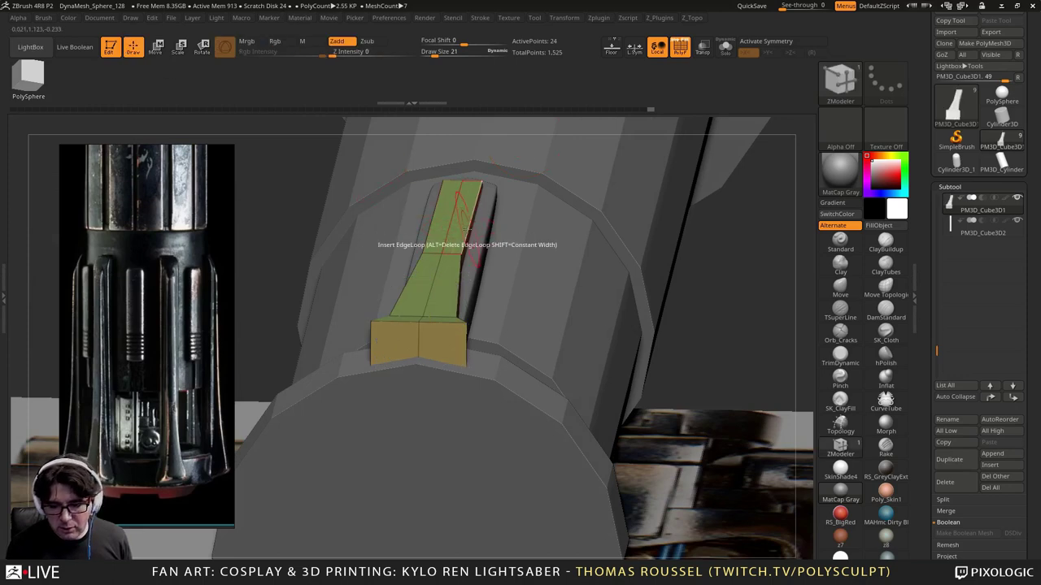
pyautogui.press('x')
pyautogui.press('space')
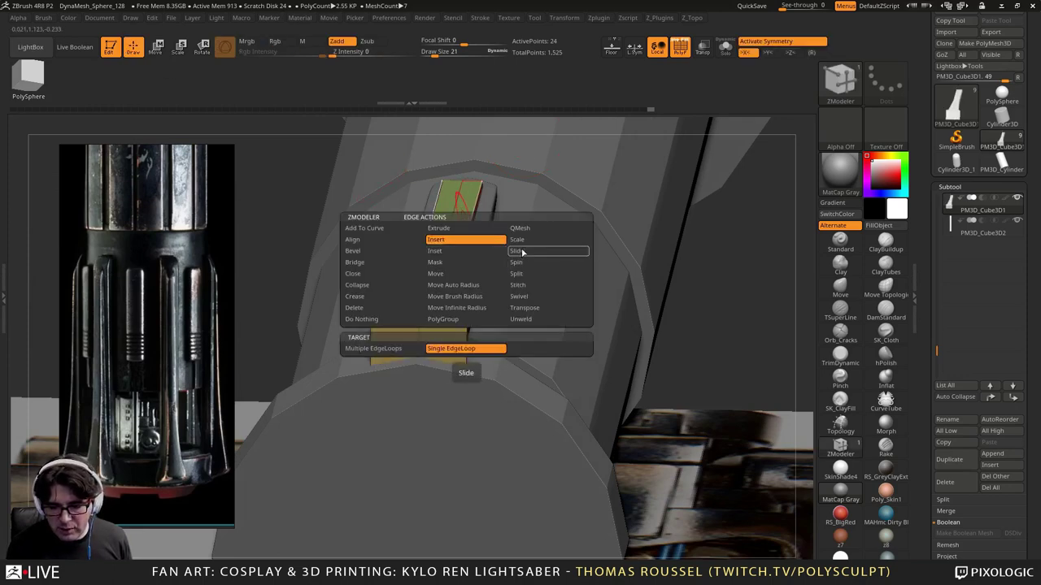
pyautogui.click(522, 263)
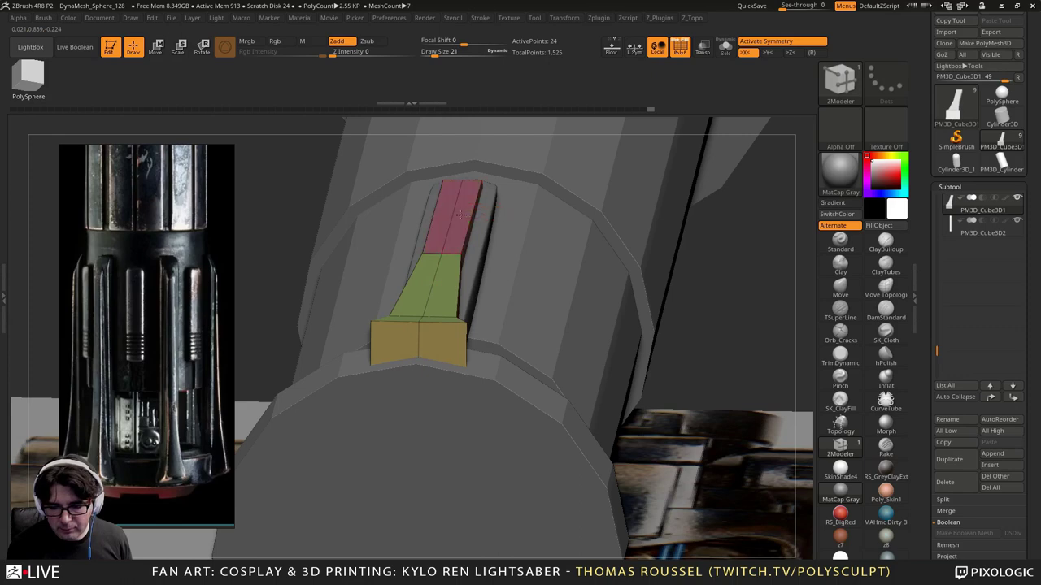
# Step: Undo the accidental polygon edit and slide the long outer edges of the bar inward to narrow its front face
pyautogui.click(460, 223)
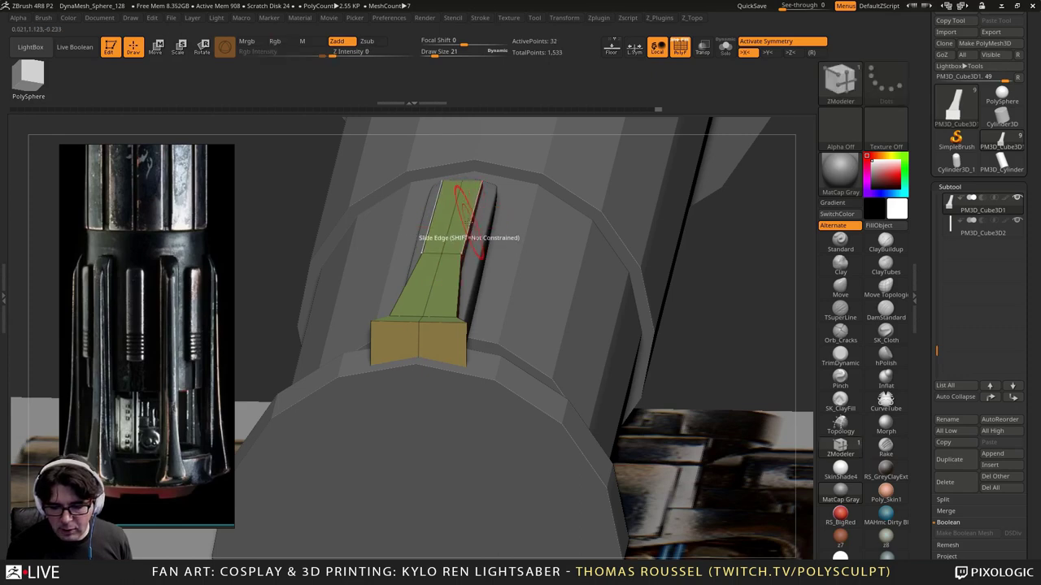
pyautogui.moveTo(468, 224); pyautogui.dragTo(461, 225)
pyautogui.hotkey('ctrl', 'z')
pyautogui.moveTo(458, 288); pyautogui.dragTo(453, 288)
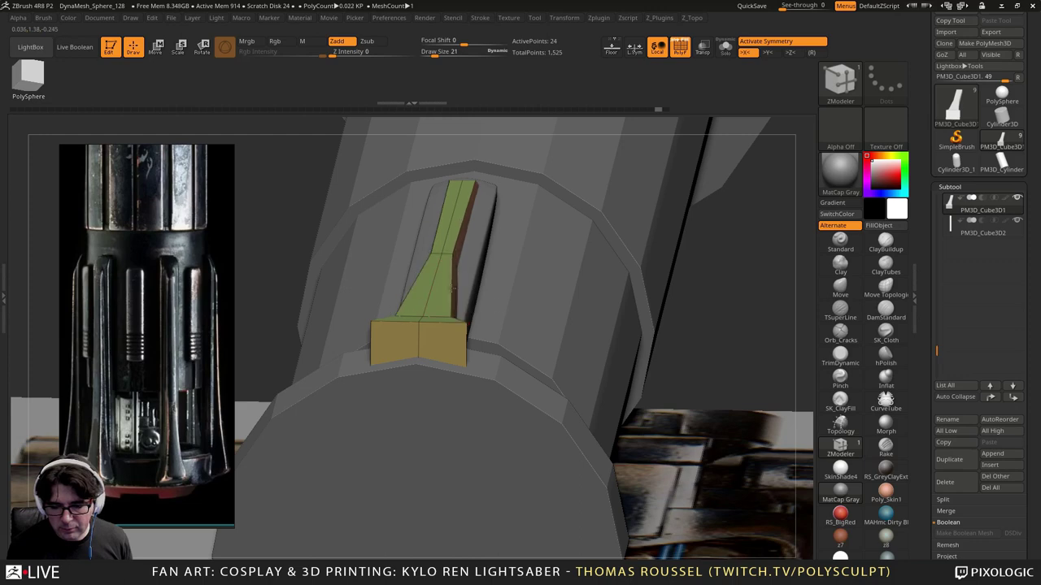
# Step: Set the ZModeler point action to Slide and slide the outer corners of the bar's bottom end inward
pyautogui.keyDown('shift'); pyautogui.moveTo(454, 293); pyautogui.dragTo(472, 317, button='right'); pyautogui.keyUp('shift')
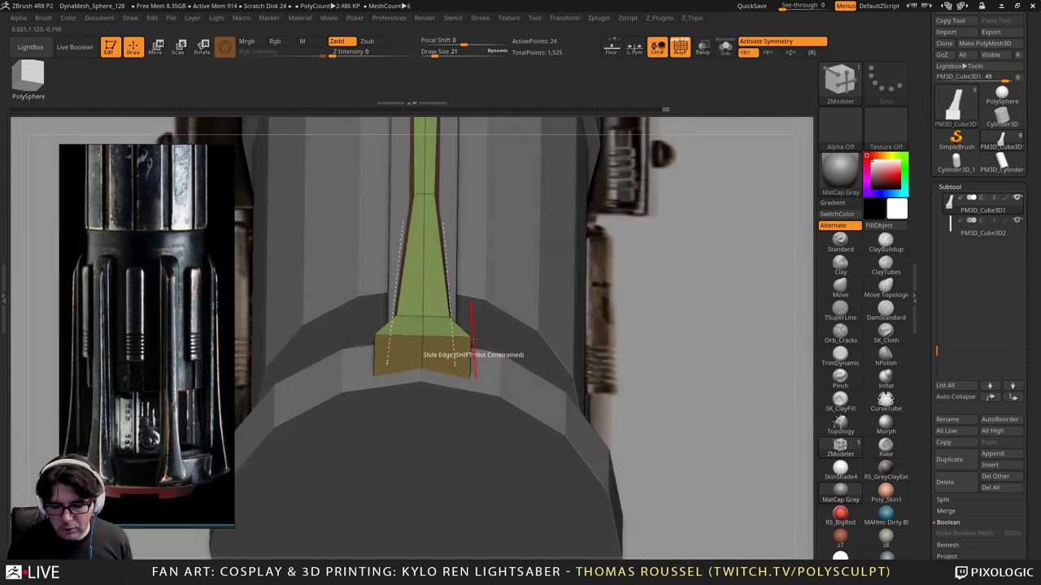
pyautogui.press('space')
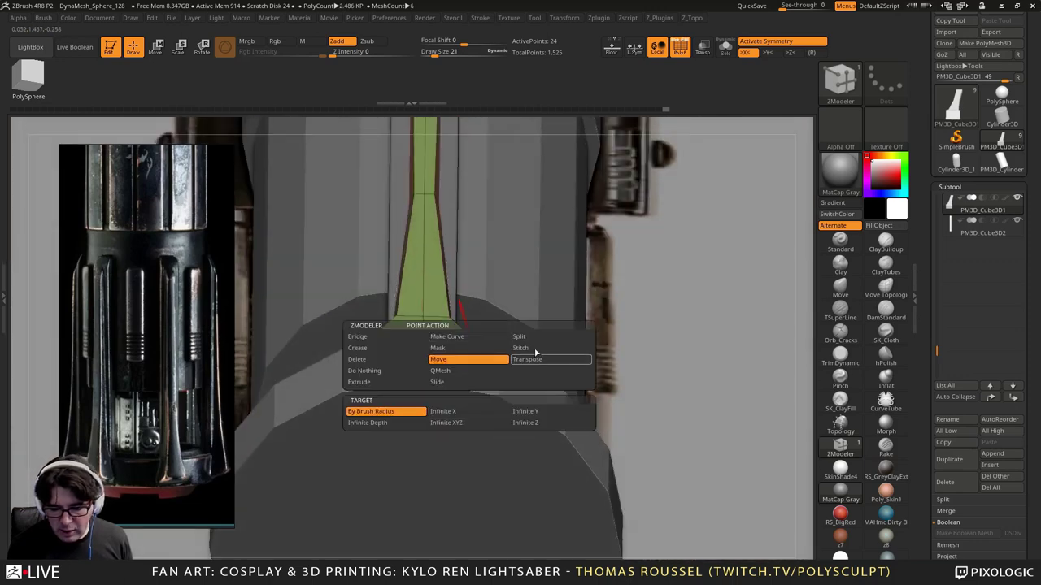
pyautogui.click(437, 384)
pyautogui.moveTo(437, 383); pyautogui.dragTo(468, 343, button='right')
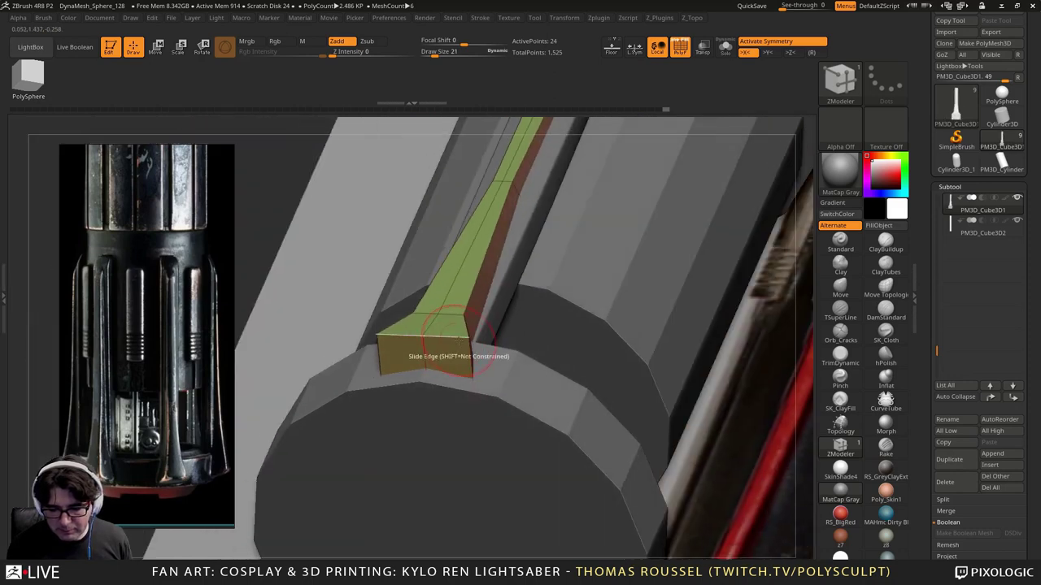
pyautogui.moveTo(467, 339); pyautogui.dragTo(454, 339)
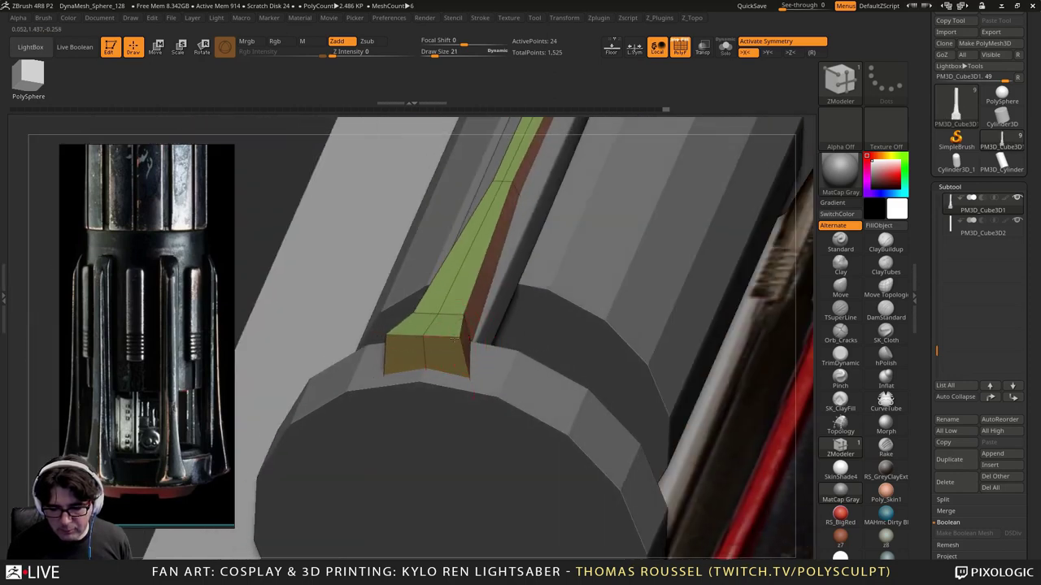
# Step: Hide the lightsaber_01 reference subtool to see the bar on its own against the cylinders
pyautogui.keyDown('alt'); pyautogui.moveTo(445, 285); pyautogui.dragTo(476, 334, button='right'); pyautogui.keyUp('alt')
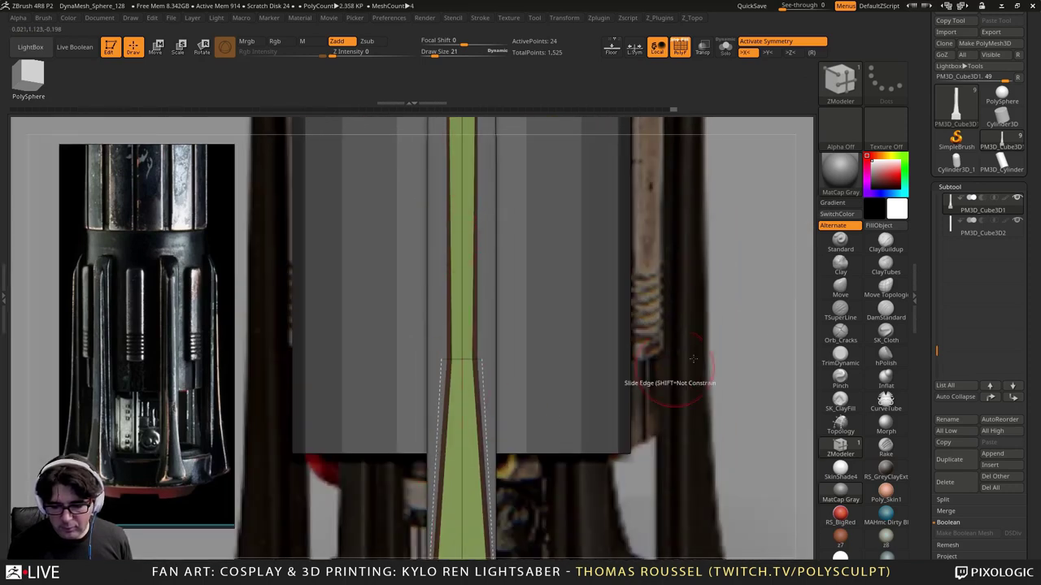
pyautogui.press('ctrl')
pyautogui.keyDown('ctrl'); pyautogui.click(449, 352); pyautogui.keyUp('ctrl')
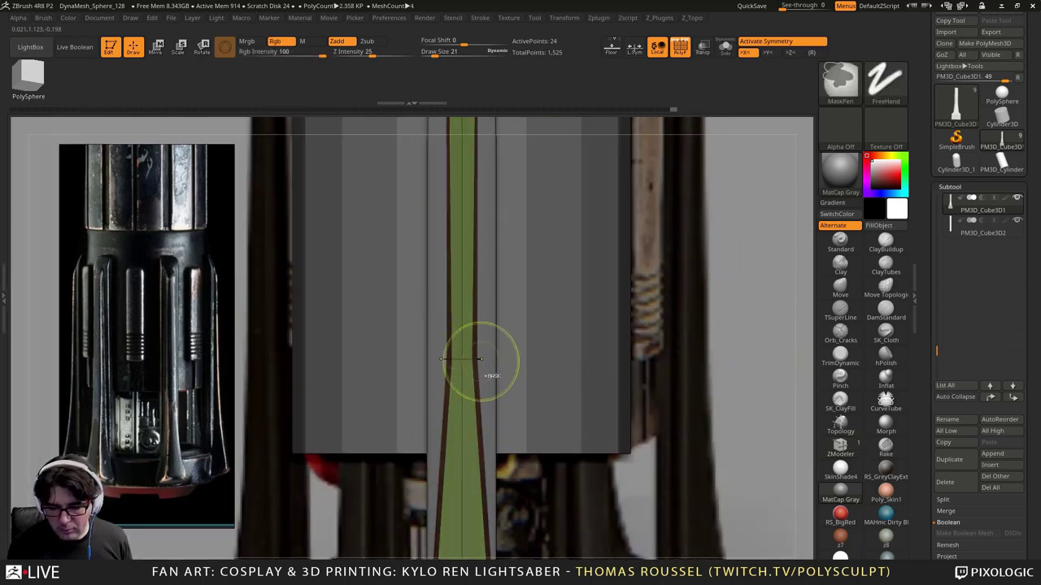
pyautogui.keyDown('ctrl'); pyautogui.moveTo(539, 363); pyautogui.dragTo(675, 334, button='right'); pyautogui.keyUp('ctrl')
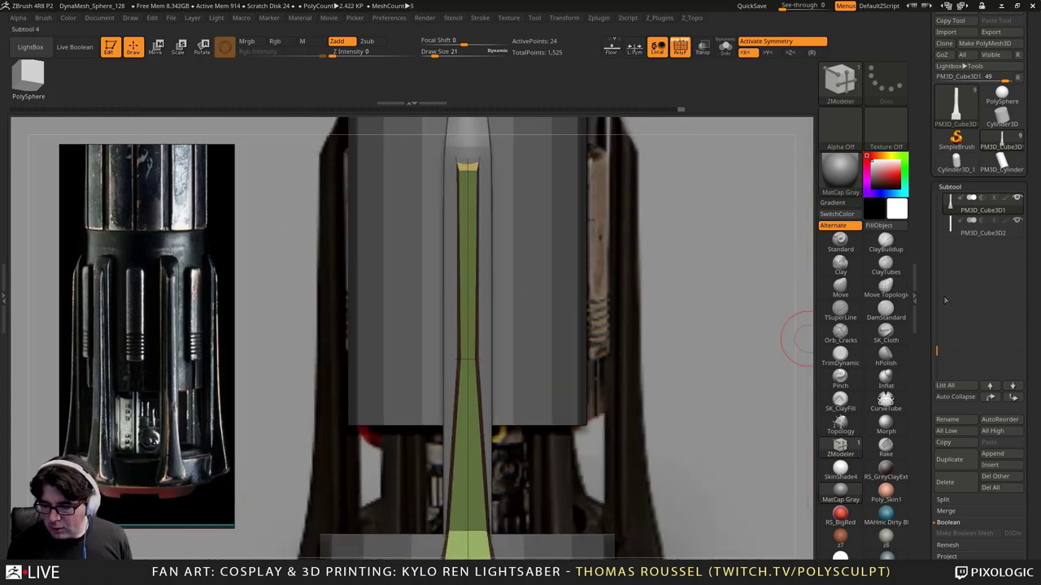
pyautogui.moveTo(938, 349); pyautogui.dragTo(932, 180)
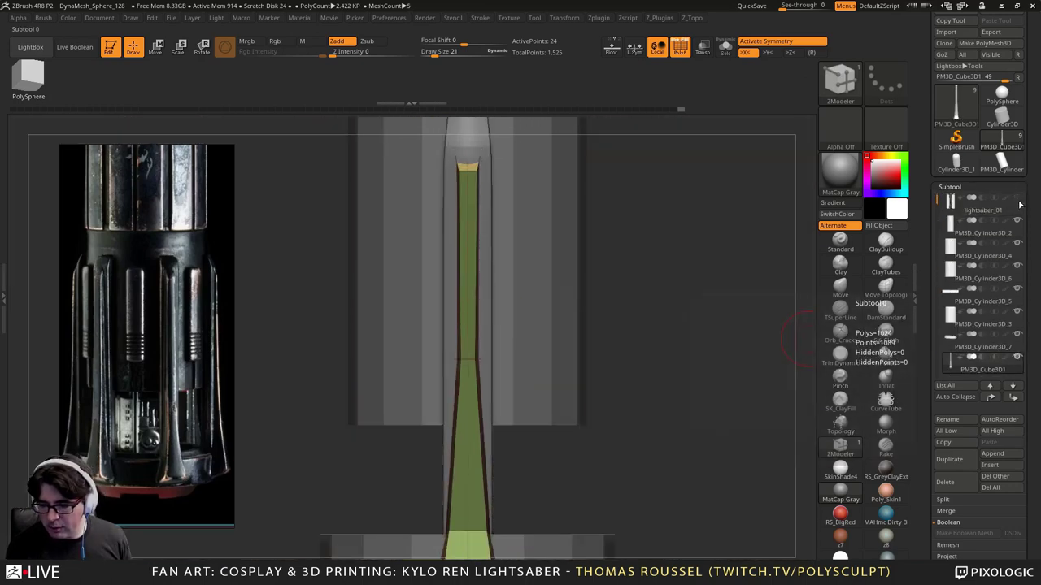
# Step: Isolate the bar's middle edge loop with a mask and move its sides symmetrically outward along X
pyautogui.moveTo(696, 321)
pyautogui.keyDown('ctrl'); pyautogui.mouseDown()
pyautogui.moveTo(675, 284)
pyautogui.moveTo(620, 366)
pyautogui.moveTo(453, 383)
pyautogui.mouseUp(); pyautogui.keyUp('ctrl')
pyautogui.press('w')
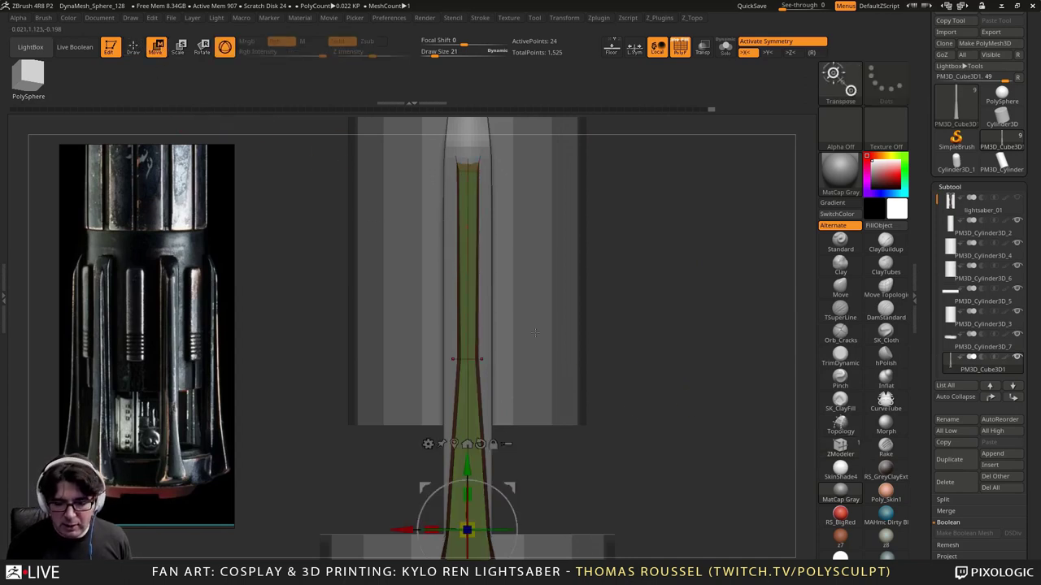
pyautogui.moveTo(399, 530); pyautogui.dragTo(400, 529)
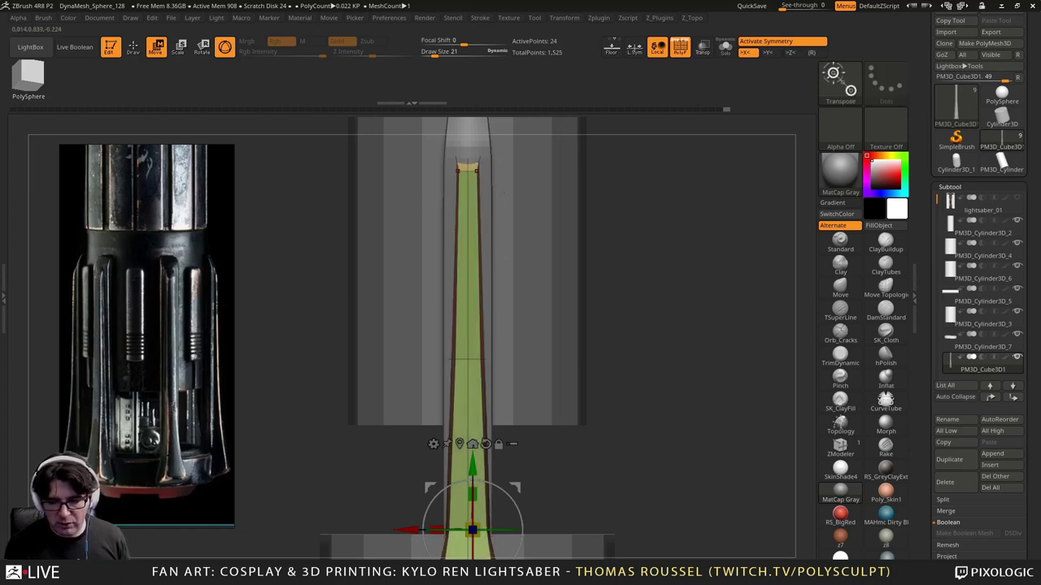
# Step: Isolate the bar's top edges and then its middle edge loop with masks, adjusting the width of each along X
pyautogui.moveTo(669, 145)
pyautogui.keyDown('ctrl'); pyautogui.mouseDown()
pyautogui.moveTo(653, 261)
pyautogui.moveTo(469, 235)
pyautogui.mouseUp(); pyautogui.keyUp('ctrl')
pyautogui.keyDown('ctrl'); pyautogui.click(713, 263); pyautogui.keyUp('ctrl')
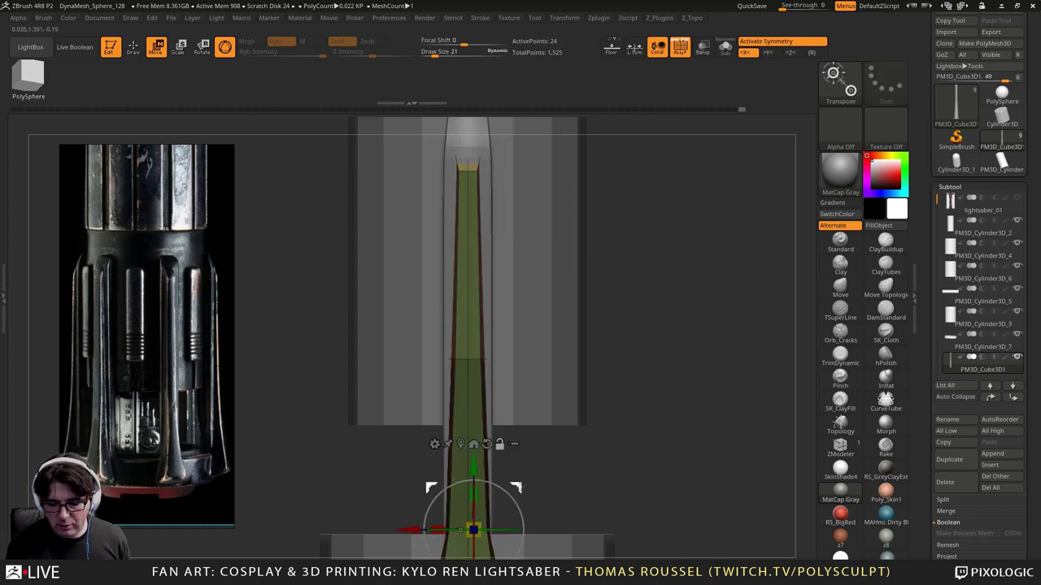
pyautogui.keyDown('alt'); pyautogui.click(442, 526); pyautogui.keyUp('alt')
pyautogui.moveTo(432, 524); pyautogui.dragTo(436, 525)
pyautogui.keyDown('ctrl'); pyautogui.moveTo(629, 404); pyautogui.dragTo(639, 413); pyautogui.keyUp('ctrl')
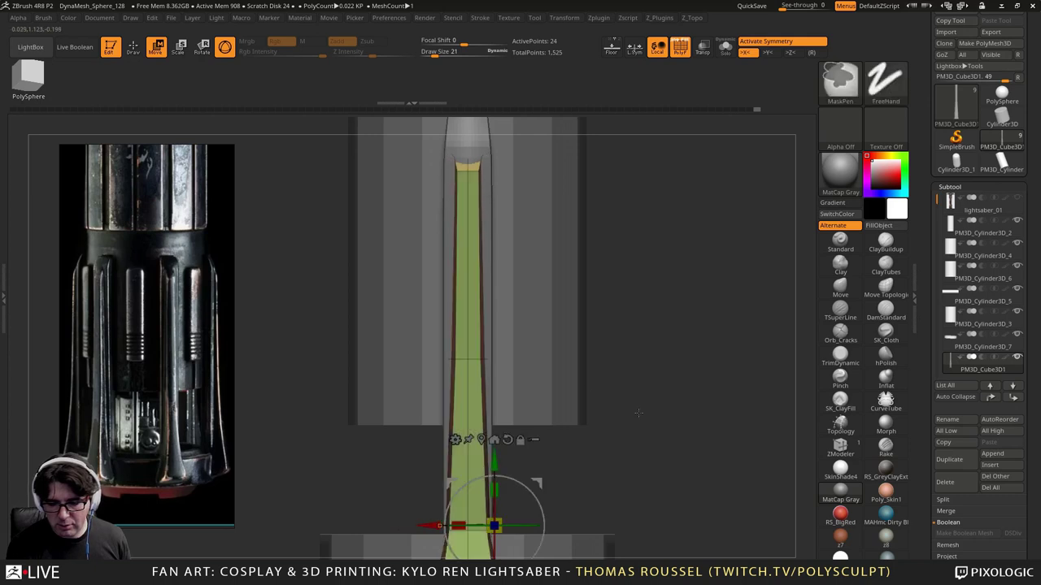
pyautogui.moveTo(660, 312)
pyautogui.keyDown('ctrl'); pyautogui.mouseDown()
pyautogui.moveTo(517, 372)
pyautogui.moveTo(476, 377)
pyautogui.mouseUp(); pyautogui.keyUp('ctrl')
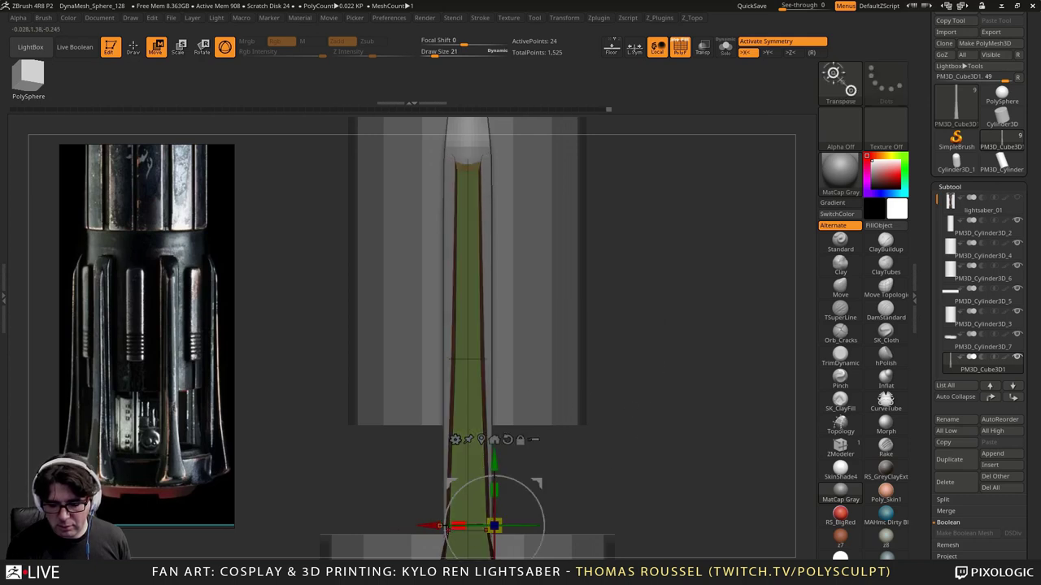
pyautogui.moveTo(438, 526); pyautogui.dragTo(437, 526)
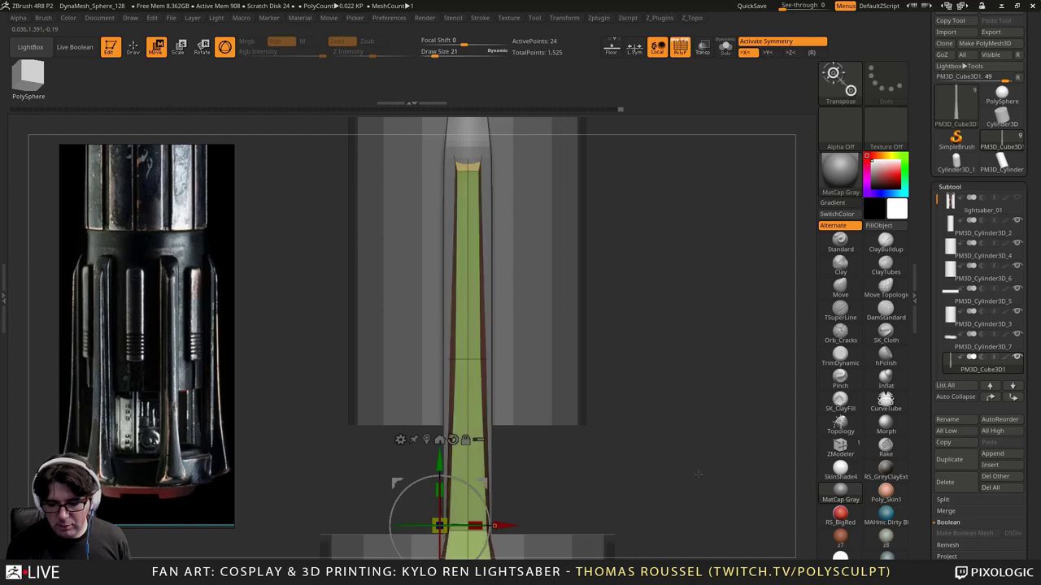
# Step: Try to raise the center edge of the bar's outer face along Z into a ridge at its lower end
pyautogui.moveTo(697, 474); pyautogui.dragTo(707, 267)
pyautogui.keyDown('alt'); pyautogui.moveTo(534, 279); pyautogui.dragTo(558, 263); pyautogui.keyUp('alt')
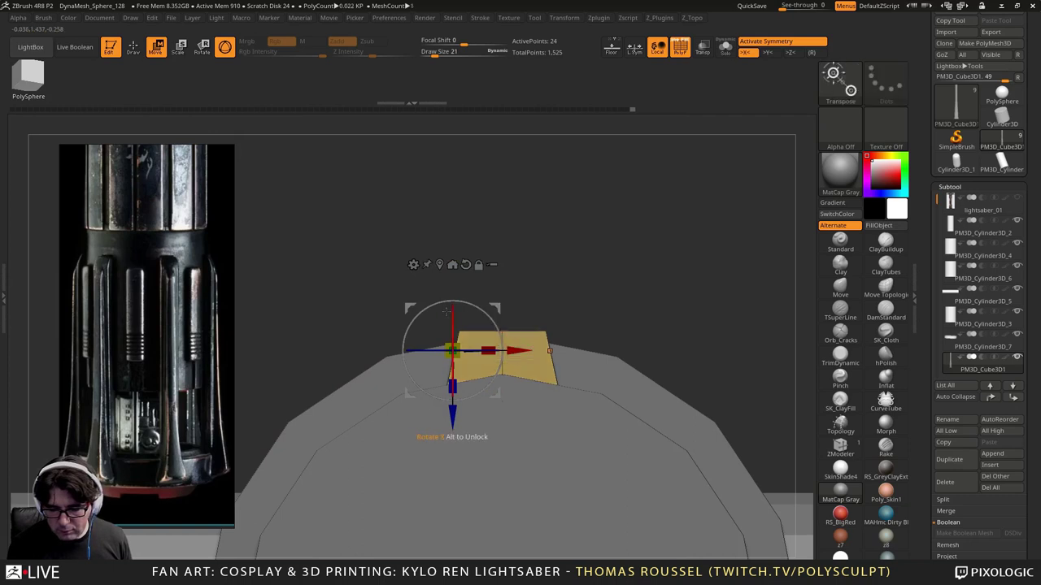
pyautogui.moveTo(452, 424); pyautogui.dragTo(452, 427)
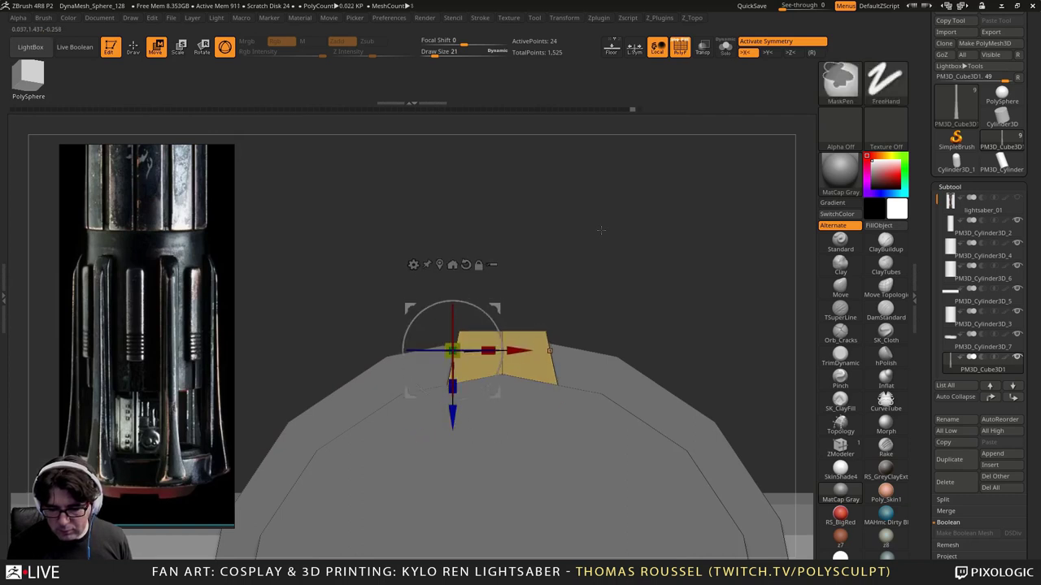
pyautogui.keyDown('ctrl'); pyautogui.moveTo(599, 233); pyautogui.dragTo(616, 247); pyautogui.keyUp('ctrl')
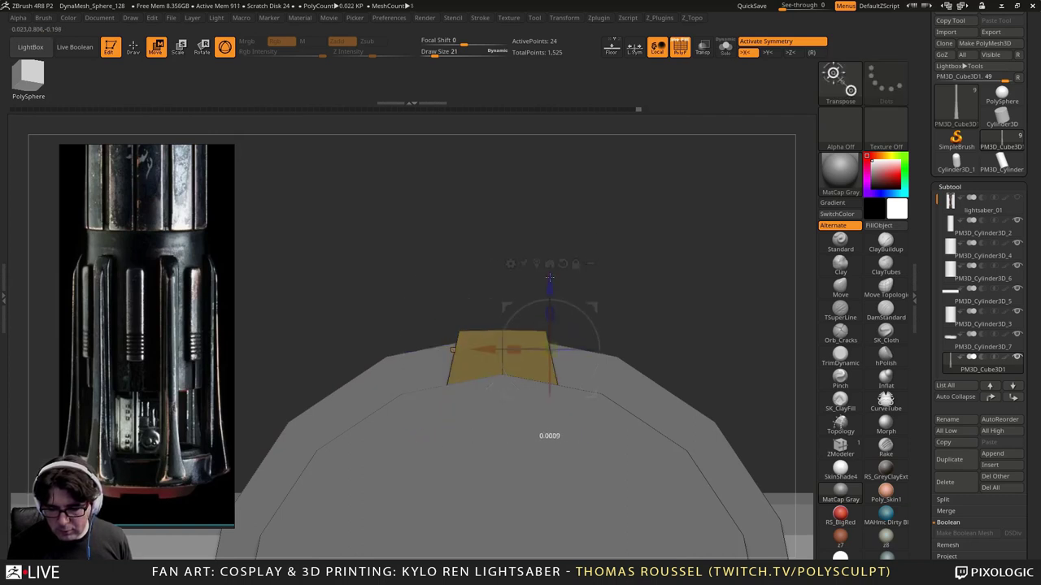
pyautogui.moveTo(550, 274); pyautogui.dragTo(550, 274)
pyautogui.moveTo(605, 242); pyautogui.dragTo(641, 278)
pyautogui.moveTo(641, 278)
pyautogui.mouseDown(button='right')
pyautogui.moveTo(652, 279)
pyautogui.moveTo(654, 321)
pyautogui.mouseUp(button='right')
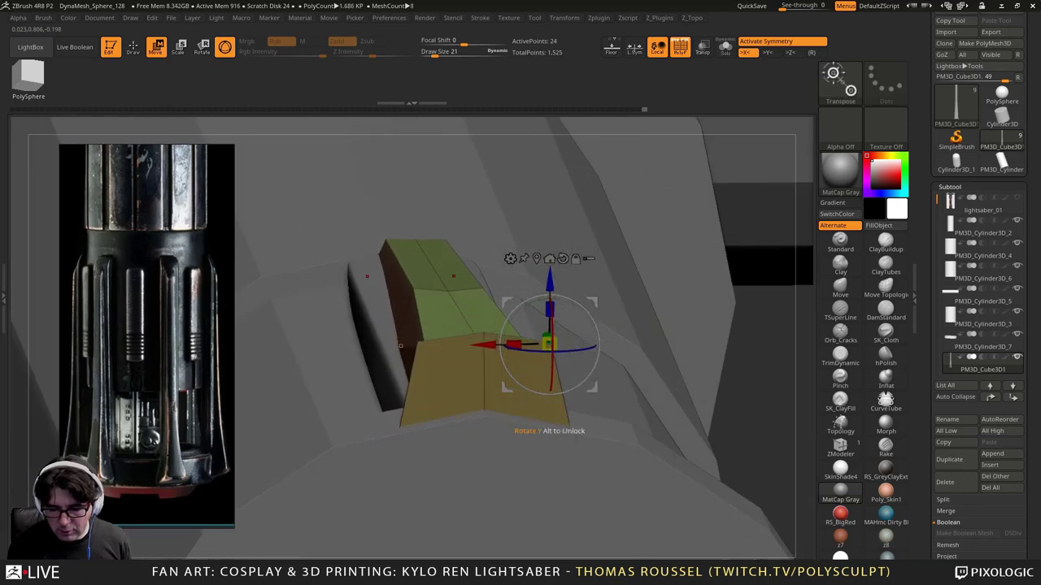
pyautogui.moveTo(475, 242); pyautogui.dragTo(736, 350)
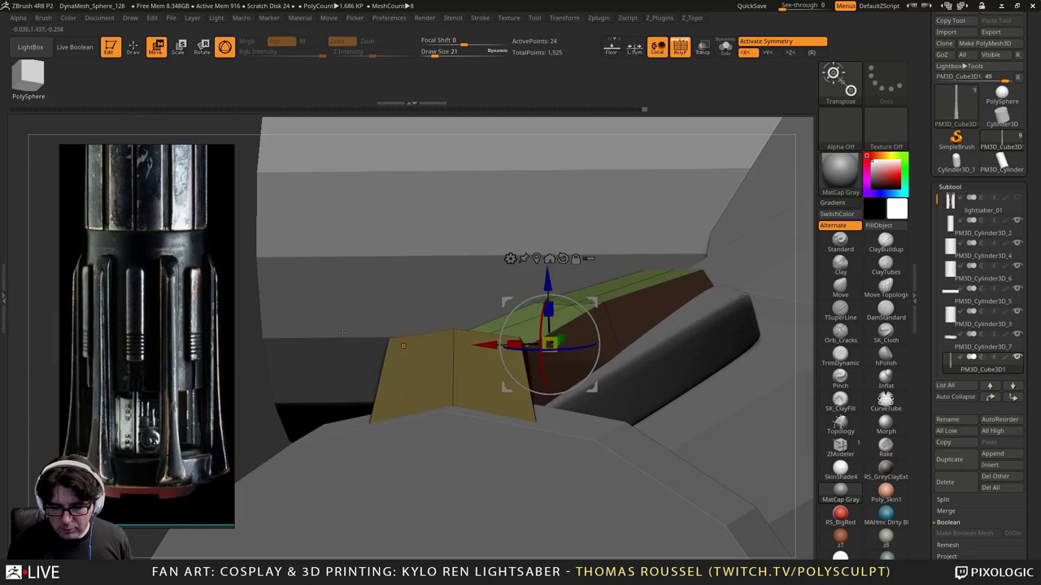
pyautogui.moveTo(342, 332); pyautogui.dragTo(419, 340)
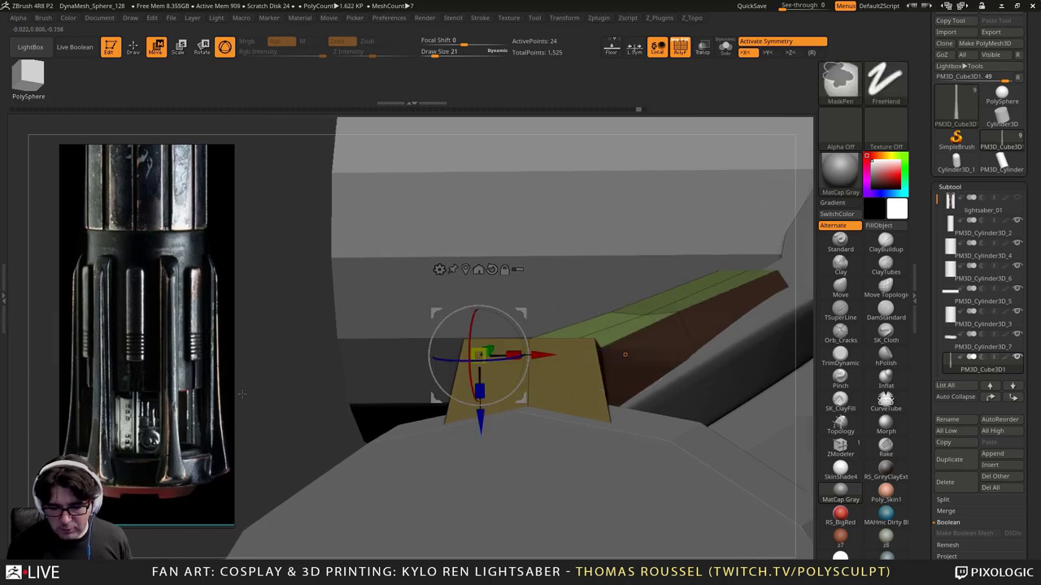
# Step: Clear the mask and slide the outer edge at the bar's flared lower end with ZModeler
pyautogui.keyDown('ctrl'); pyautogui.moveTo(293, 387); pyautogui.dragTo(311, 407); pyautogui.keyUp('ctrl')
pyautogui.moveTo(689, 313); pyautogui.dragTo(642, 271, button='right')
pyautogui.moveTo(641, 271); pyautogui.dragTo(777, 286)
pyautogui.click(841, 447)
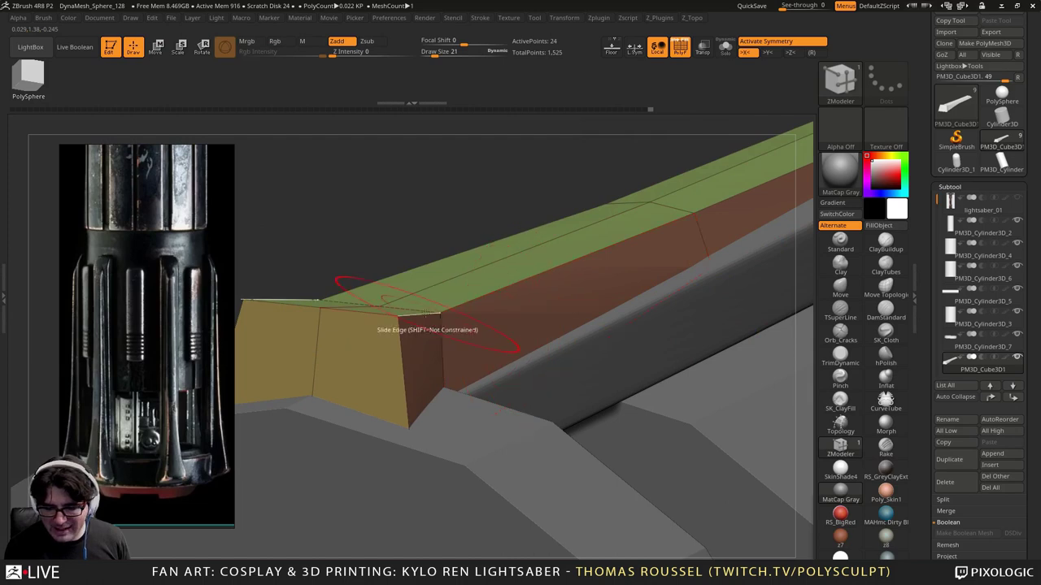
pyautogui.moveTo(411, 315); pyautogui.dragTo(412, 332)
pyautogui.moveTo(451, 307); pyautogui.dragTo(236, 132, button='right')
pyautogui.click(158, 48)
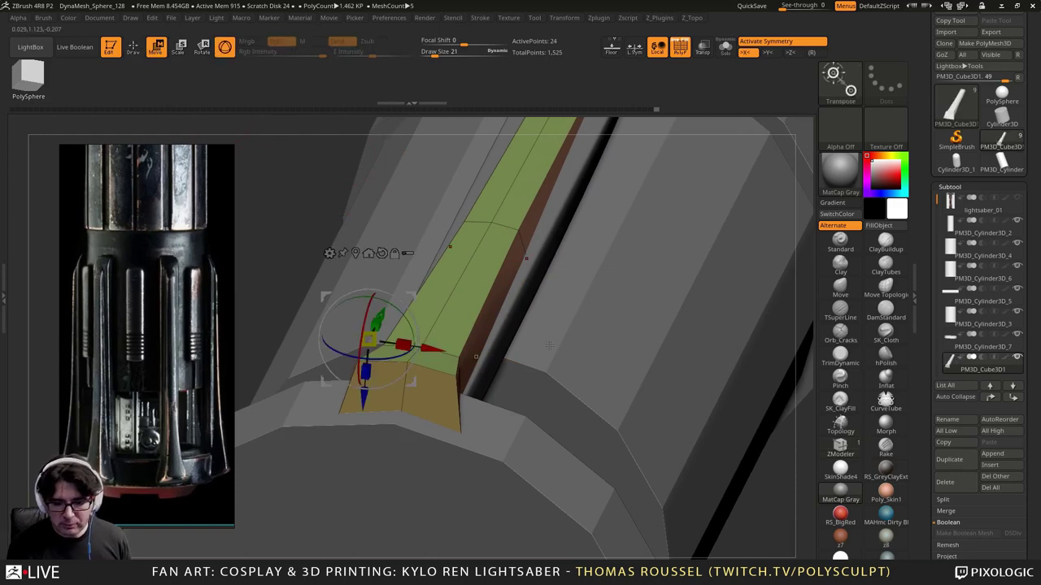
# Step: Insert single edge loops with ZModeler close to the bar's long side edges and the borders of its flared end
pyautogui.click(825, 448)
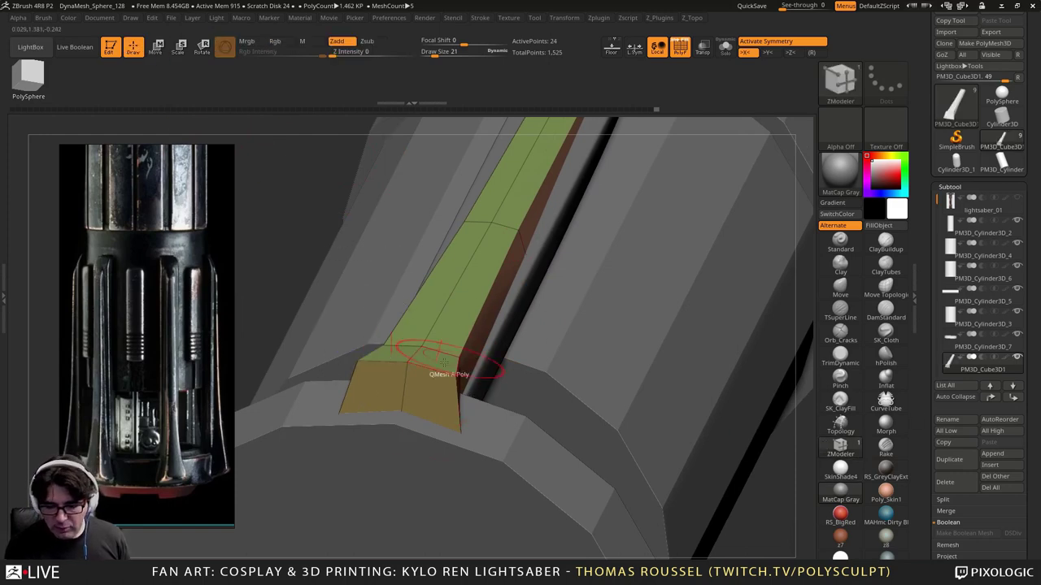
pyautogui.press('space')
pyautogui.click(406, 299)
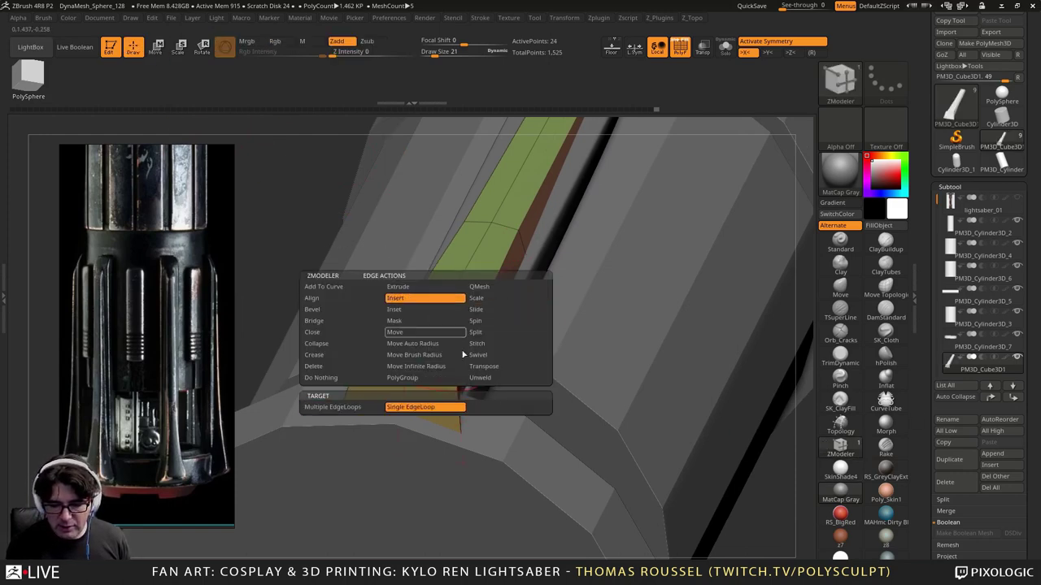
pyautogui.click(431, 366)
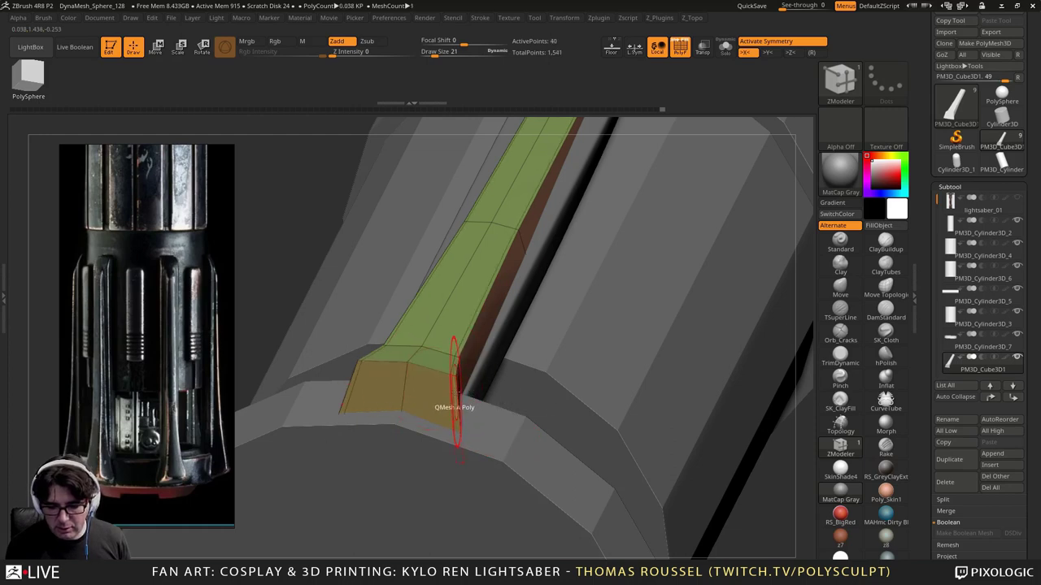
pyautogui.moveTo(455, 392); pyautogui.dragTo(455, 396, button='right')
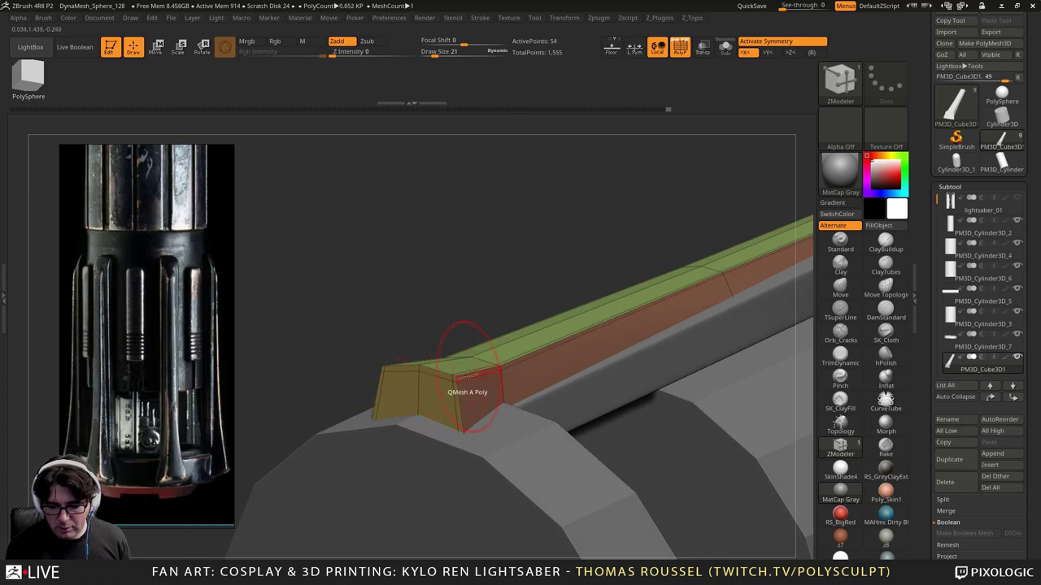
pyautogui.click(459, 366)
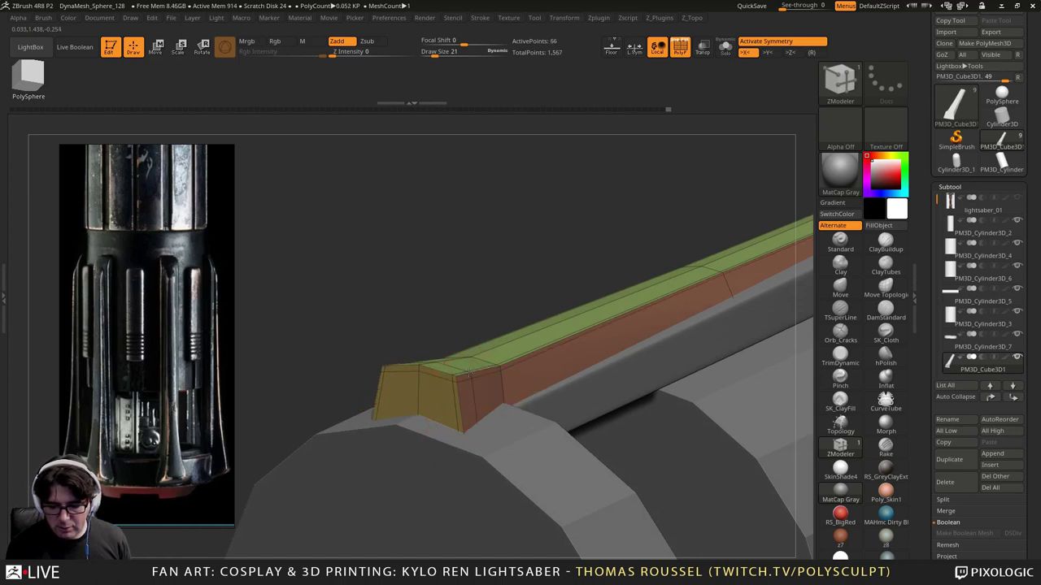
# Step: Mask everything except the bar's flared end and extend that end along Y
pyautogui.keyDown('alt'); pyautogui.moveTo(567, 329); pyautogui.dragTo(325, 399, button='right'); pyautogui.keyUp('alt')
pyautogui.keyDown('alt'); pyautogui.moveTo(553, 272); pyautogui.dragTo(383, 453, button='right'); pyautogui.keyUp('alt')
pyautogui.moveTo(394, 390); pyautogui.dragTo(443, 405, button='right')
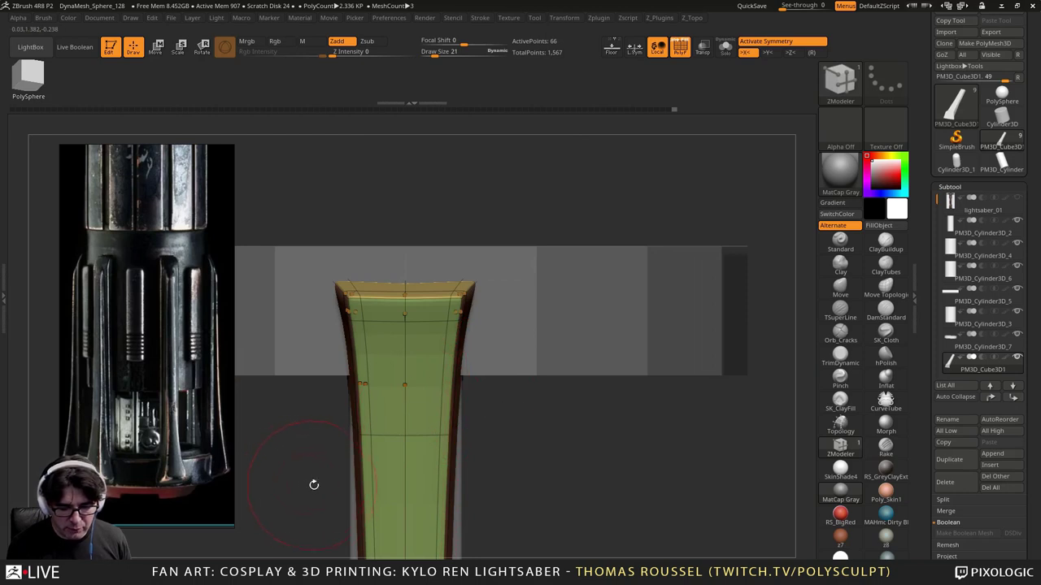
pyautogui.moveTo(313, 484); pyautogui.dragTo(324, 460, button='right')
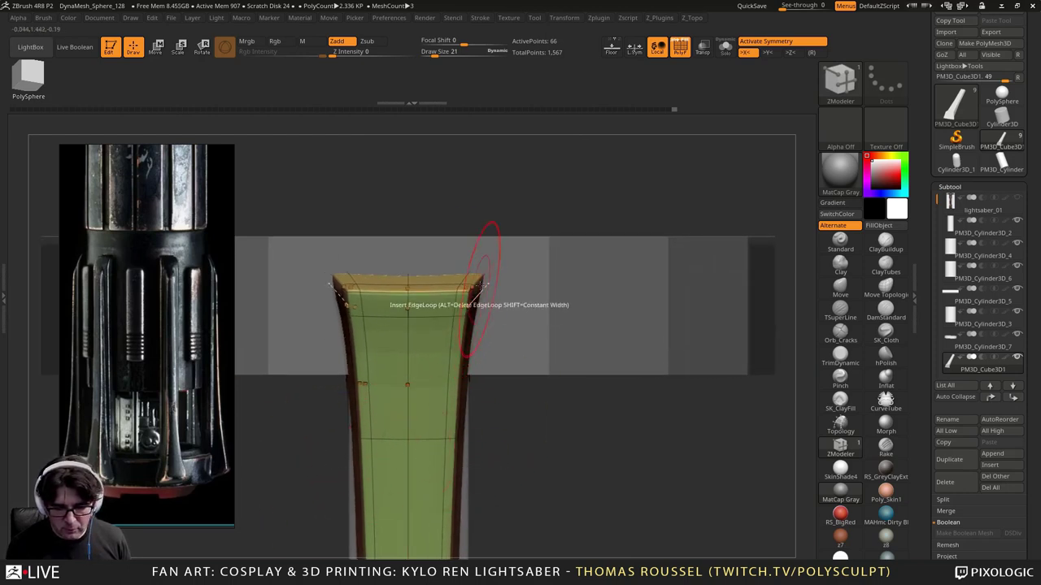
pyautogui.press('ctrl')
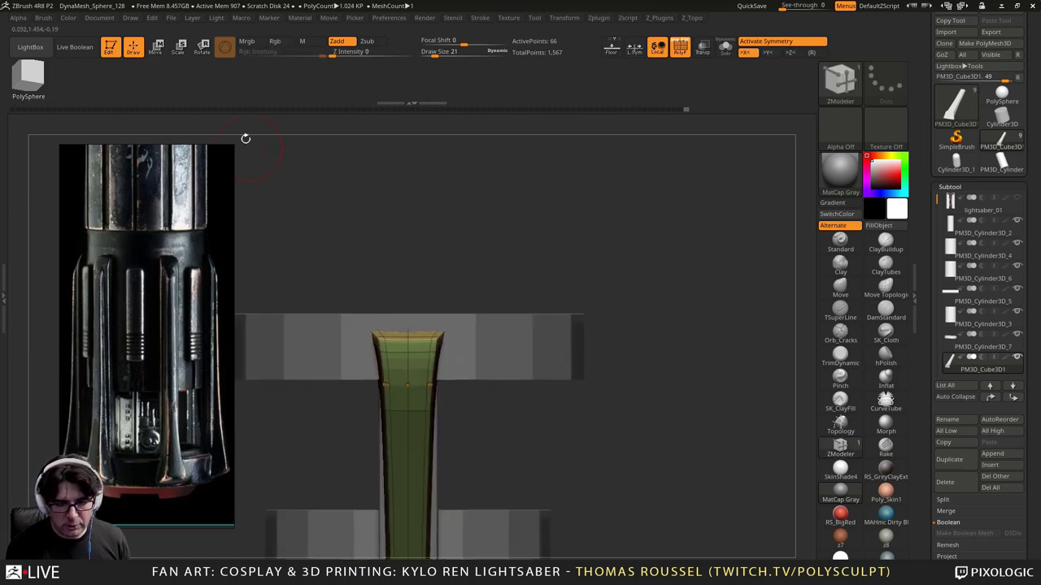
pyautogui.click(156, 47)
pyautogui.moveTo(374, 454); pyautogui.dragTo(375, 437)
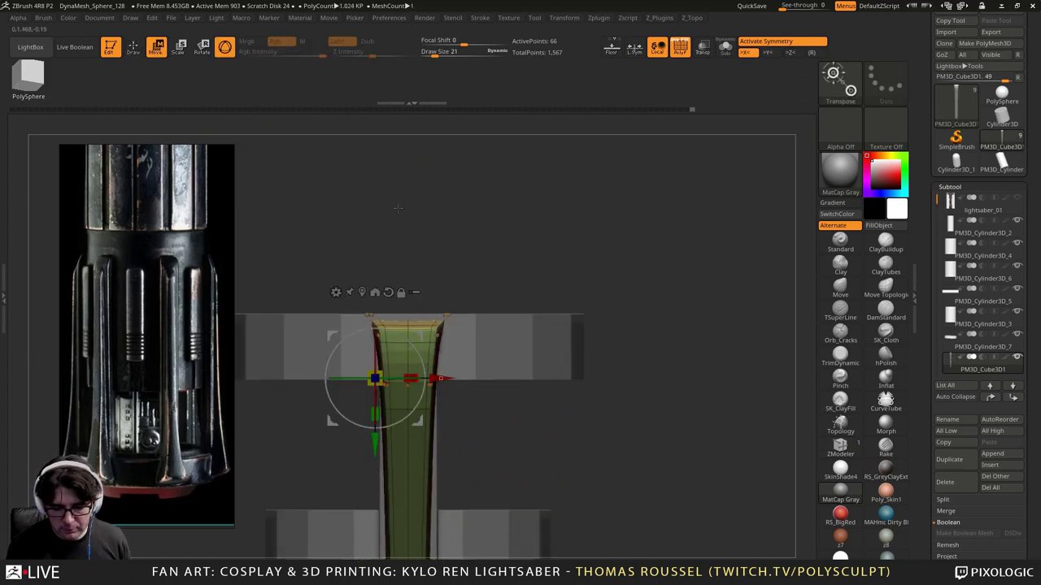
# Step: Isolate the outer edge of the flared end in side view, shift it along Y, and clear the mask
pyautogui.moveTo(397, 209); pyautogui.dragTo(456, 253)
pyautogui.keyDown('alt'); pyautogui.moveTo(287, 277); pyautogui.dragTo(408, 307); pyautogui.keyUp('alt')
pyautogui.keyDown('ctrl'); pyautogui.moveTo(354, 274); pyautogui.dragTo(355, 274); pyautogui.keyUp('ctrl')
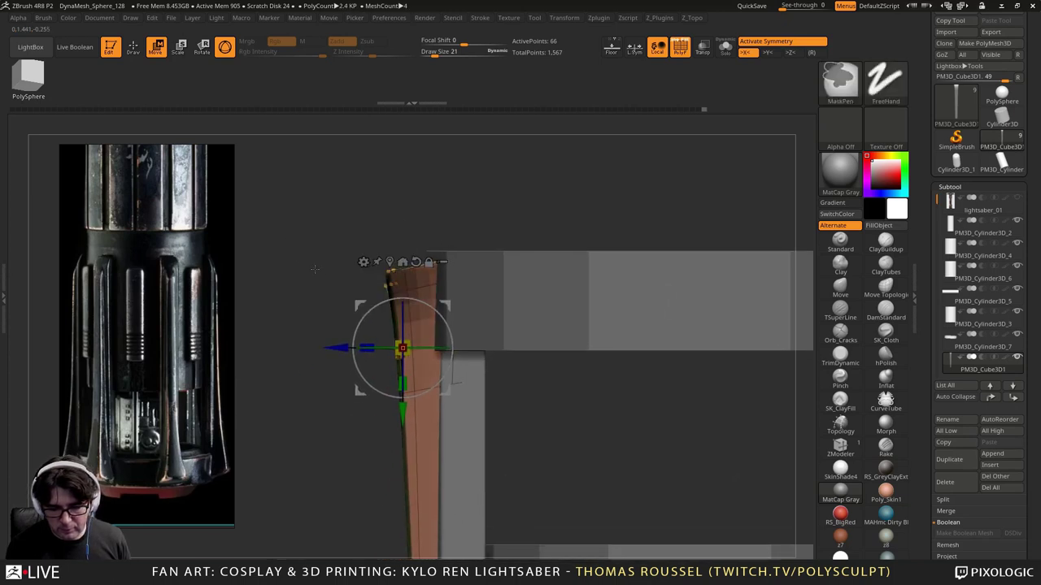
pyautogui.moveTo(401, 415); pyautogui.dragTo(428, 404)
pyautogui.keyDown('ctrl'); pyautogui.moveTo(302, 233); pyautogui.dragTo(322, 275); pyautogui.keyUp('ctrl')
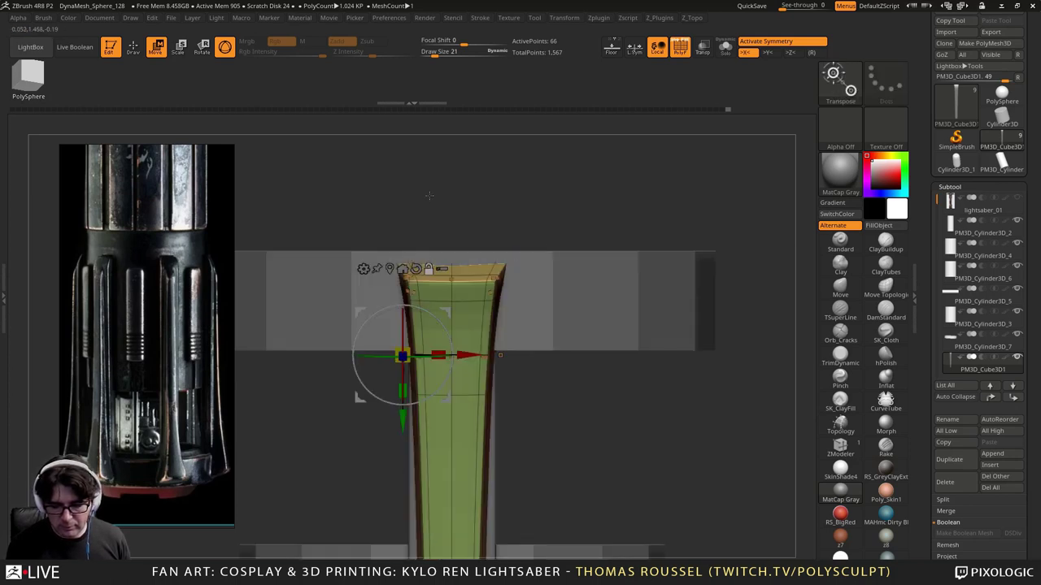
# Step: Isolate the center points of the flared end with an inverted mask, move them along Y to reshape its edge, and clear the mask
pyautogui.moveTo(430, 196)
pyautogui.keyDown('alt'); pyautogui.mouseDown()
pyautogui.moveTo(431, 167)
pyautogui.moveTo(442, 198)
pyautogui.mouseUp(); pyautogui.keyUp('alt')
pyautogui.keyDown('ctrl'); pyautogui.moveTo(415, 174); pyautogui.dragTo(480, 289); pyautogui.keyUp('ctrl')
pyautogui.keyDown('ctrl'); pyautogui.click(474, 165); pyautogui.keyUp('ctrl')
pyautogui.keyDown('ctrl'); pyautogui.moveTo(443, 154); pyautogui.dragTo(466, 179); pyautogui.keyUp('ctrl')
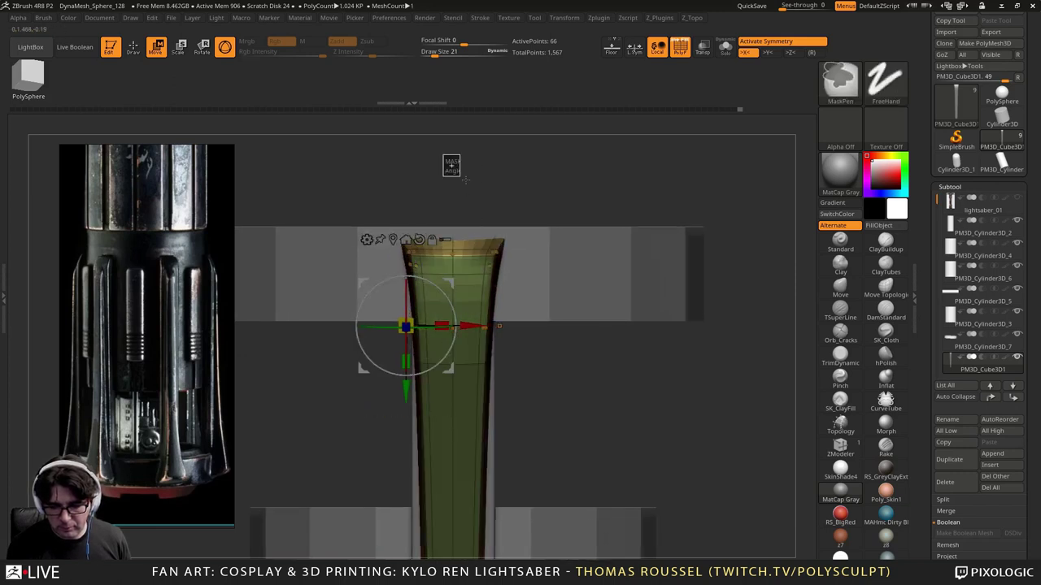
pyautogui.keyDown('ctrl'); pyautogui.click(451, 167); pyautogui.keyUp('ctrl')
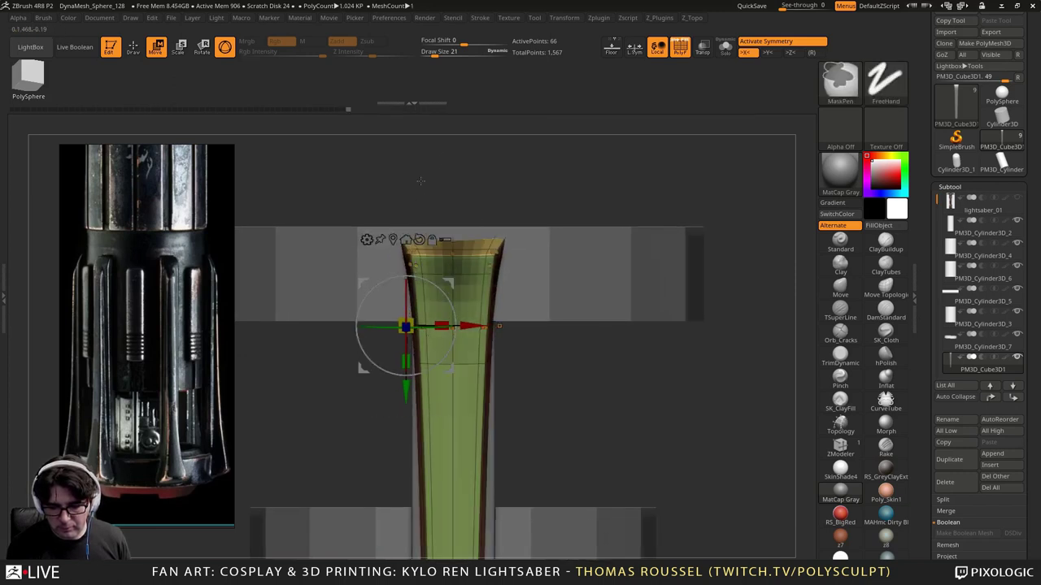
pyautogui.moveTo(399, 382); pyautogui.dragTo(405, 387)
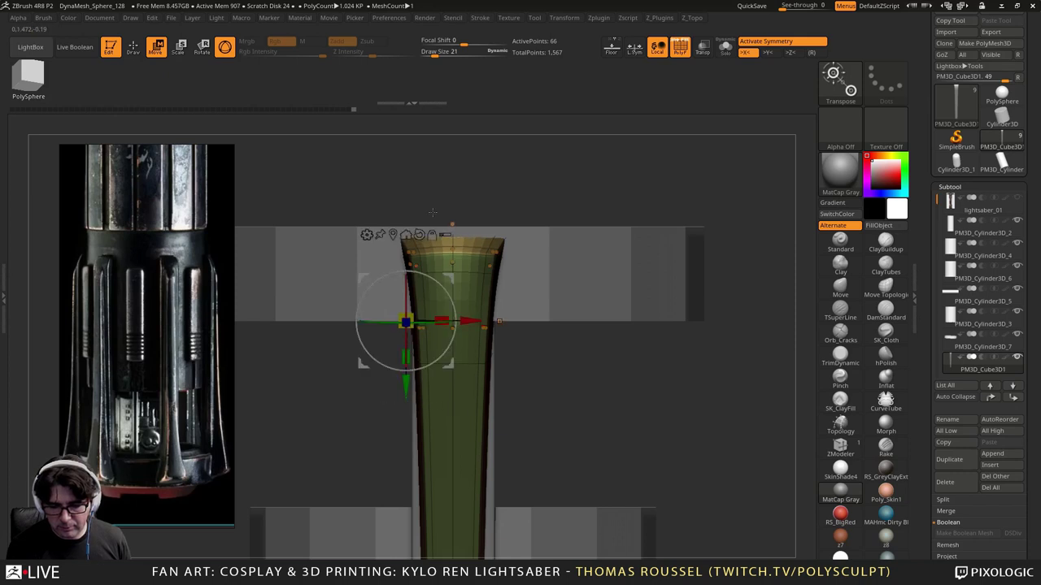
pyautogui.keyDown('ctrl'); pyautogui.moveTo(333, 346); pyautogui.dragTo(274, 187); pyautogui.keyUp('ctrl')
# Step: Switch to the PM3D_Cube3D2 subtool, lower its underside along Z into the cylinder using an inverted mask, and clear the mask
pyautogui.moveTo(499, 209); pyautogui.dragTo(605, 267)
pyautogui.click(586, 328)
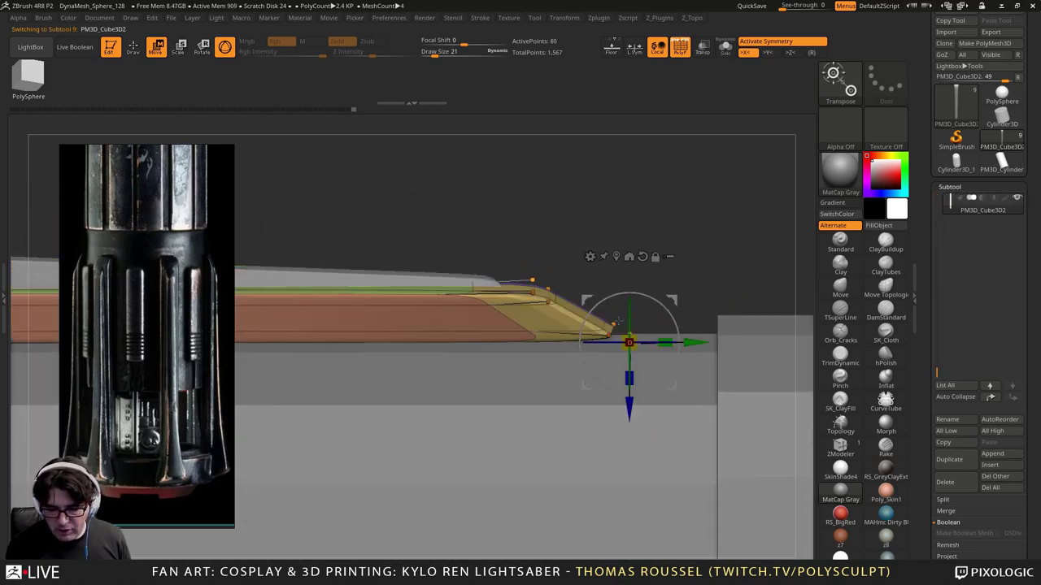
pyautogui.keyDown('alt'); pyautogui.moveTo(625, 249); pyautogui.dragTo(625, 138); pyautogui.keyUp('alt')
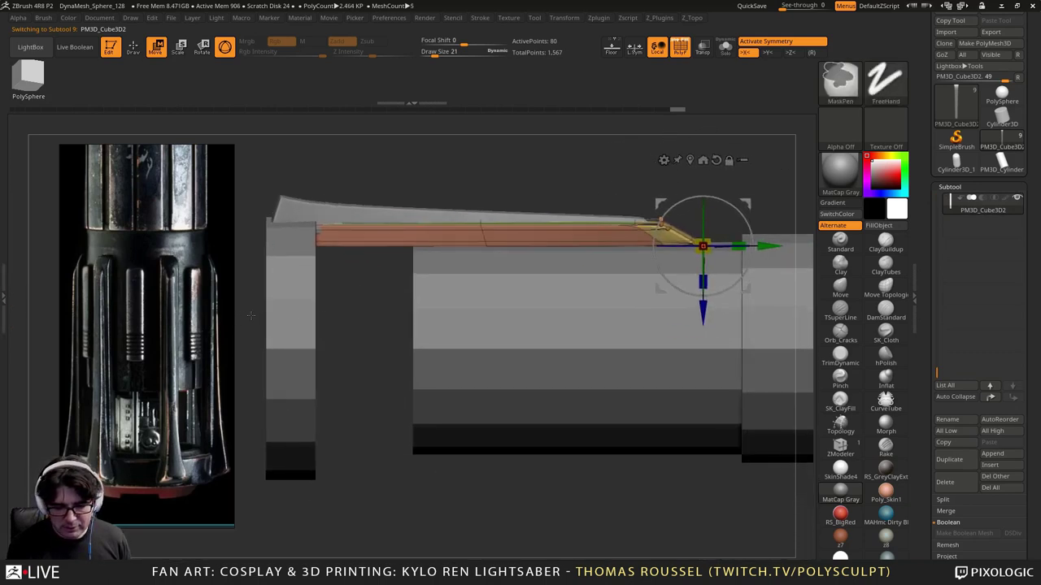
pyautogui.moveTo(242, 316)
pyautogui.keyDown('ctrl'); pyautogui.mouseDown()
pyautogui.moveTo(748, 277)
pyautogui.moveTo(749, 222)
pyautogui.moveTo(751, 239)
pyautogui.mouseUp(); pyautogui.keyUp('ctrl')
pyautogui.keyDown('ctrl'); pyautogui.click(702, 333); pyautogui.keyUp('ctrl')
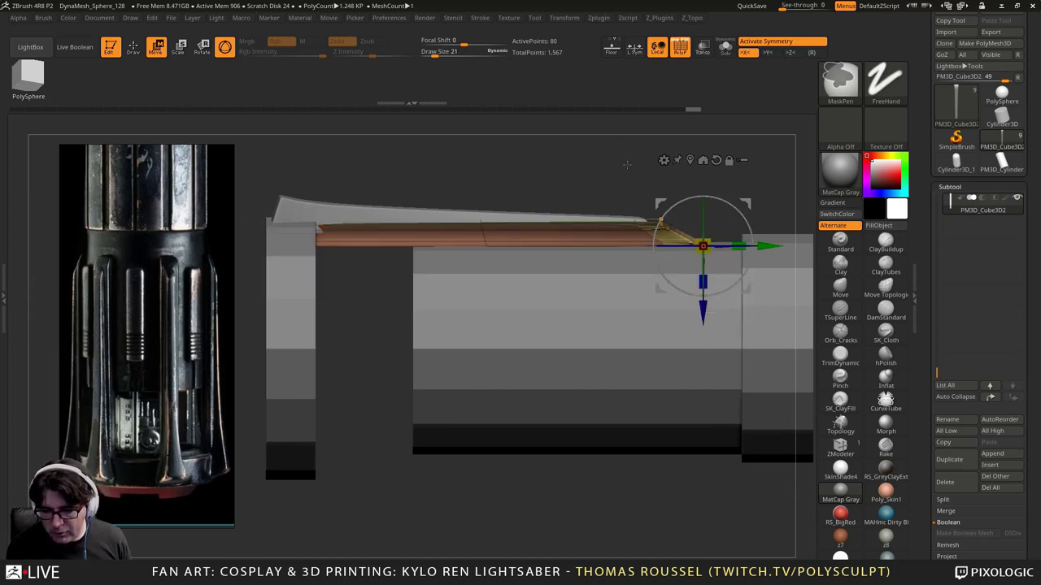
pyautogui.moveTo(705, 322); pyautogui.dragTo(704, 329)
pyautogui.keyDown('ctrl'); pyautogui.click(667, 169); pyautogui.keyUp('ctrl')
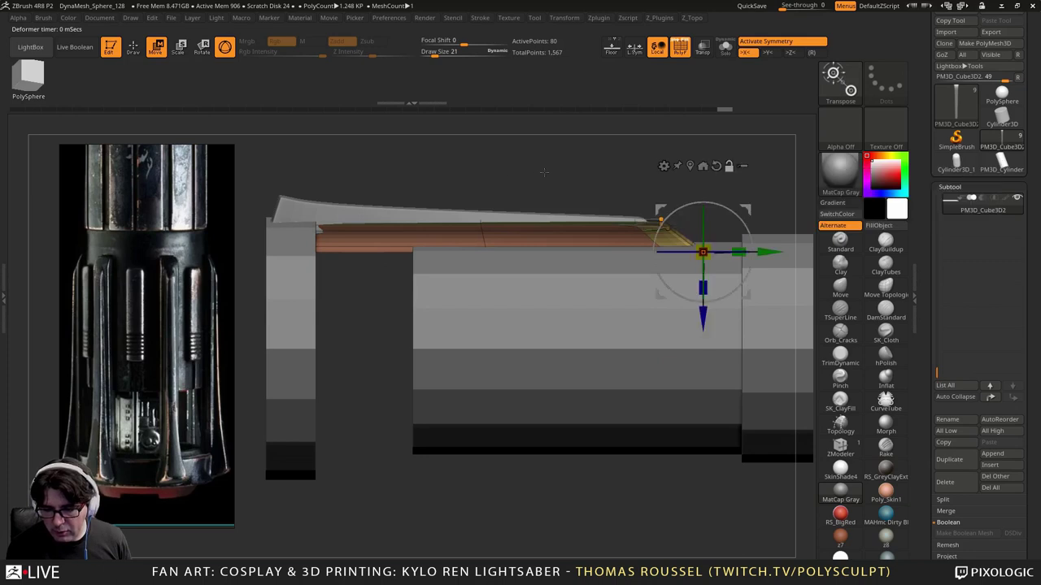
pyautogui.keyDown('ctrl'); pyautogui.moveTo(545, 173); pyautogui.dragTo(526, 202); pyautogui.keyUp('ctrl')
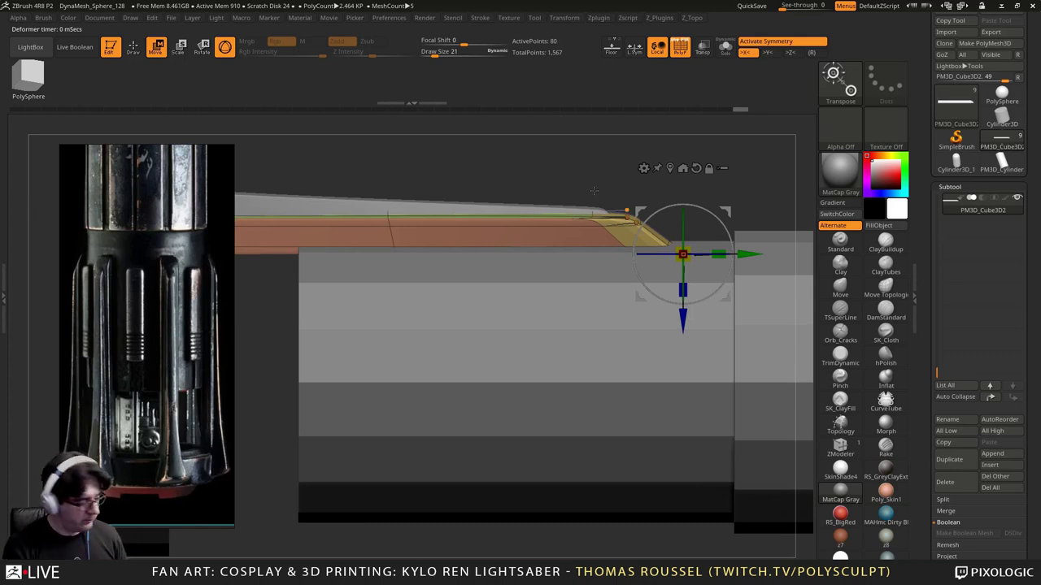
# Step: Solo the PM3D_Cube3D2 bar, isolate the bottom tip of its sloped end with an inverted mask, and pull it in about 0.0117 along Y
pyautogui.keyDown('alt'); pyautogui.moveTo(480, 163); pyautogui.dragTo(536, 173); pyautogui.keyUp('alt')
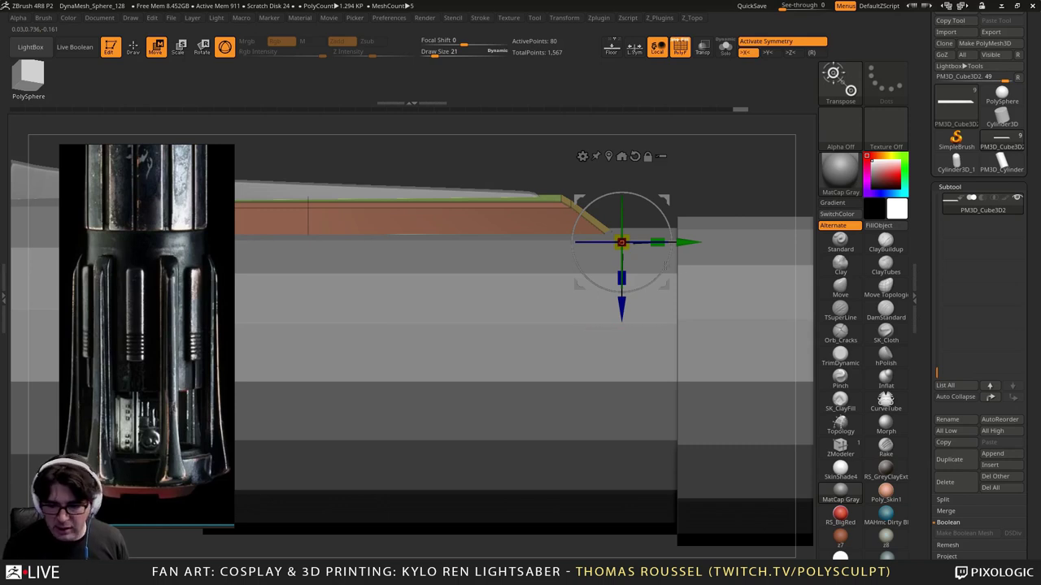
pyautogui.click(724, 52)
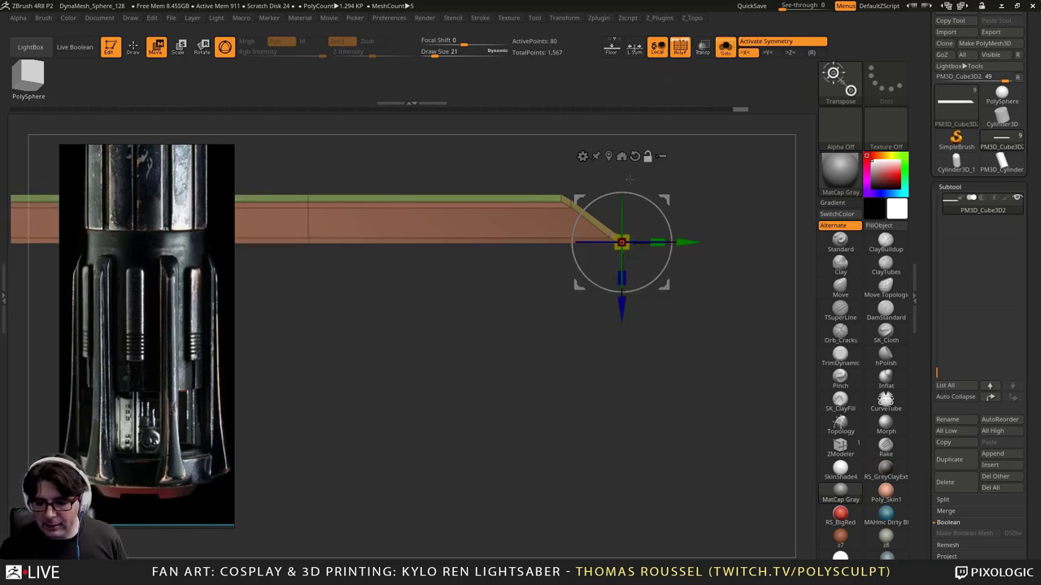
pyautogui.keyDown('alt'); pyautogui.moveTo(532, 284); pyautogui.dragTo(297, 407); pyautogui.keyUp('alt')
pyautogui.keyDown('alt'); pyautogui.moveTo(578, 374); pyautogui.dragTo(488, 362); pyautogui.keyUp('alt')
pyautogui.keyDown('ctrl'); pyautogui.moveTo(732, 377); pyautogui.dragTo(562, 265); pyautogui.keyUp('ctrl')
pyautogui.keyDown('ctrl'); pyautogui.click(660, 325); pyautogui.keyUp('ctrl')
pyautogui.moveTo(657, 288); pyautogui.dragTo(641, 288)
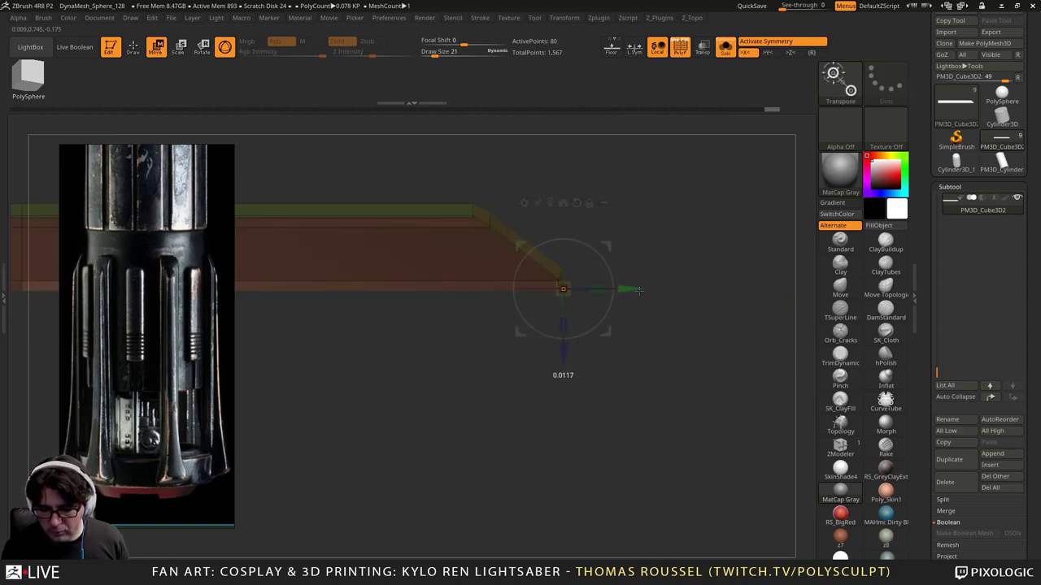
# Step: Adjust the width of the sloped end's bottom corners along X and clear the mask
pyautogui.moveTo(668, 247)
pyautogui.mouseDown()
pyautogui.moveTo(653, 269)
pyautogui.moveTo(690, 270)
pyautogui.moveTo(723, 321)
pyautogui.mouseUp()
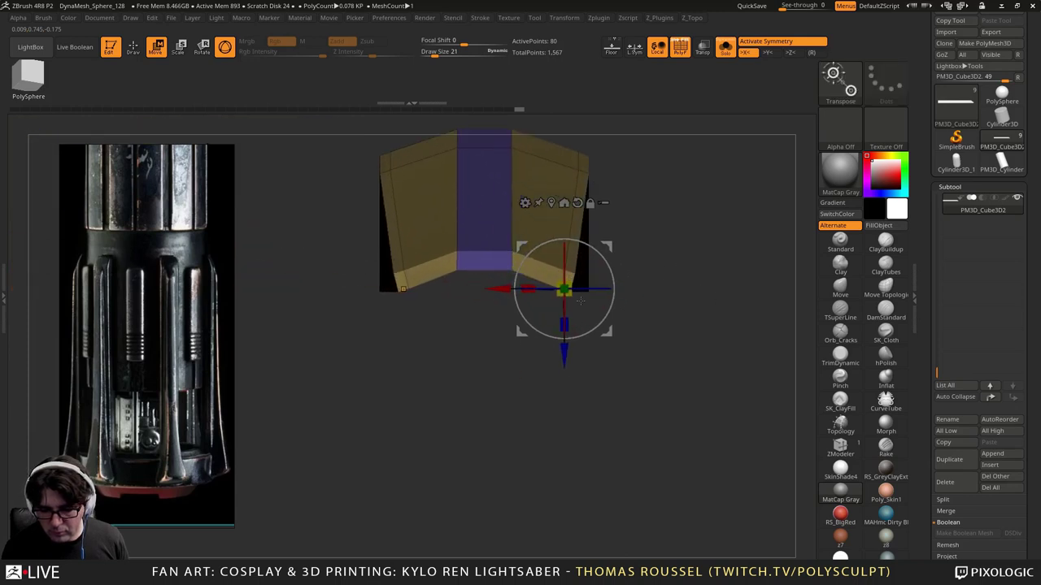
pyautogui.moveTo(525, 294); pyautogui.dragTo(526, 289)
pyautogui.keyDown('ctrl'); pyautogui.moveTo(667, 252); pyautogui.dragTo(866, 167); pyautogui.keyUp('ctrl')
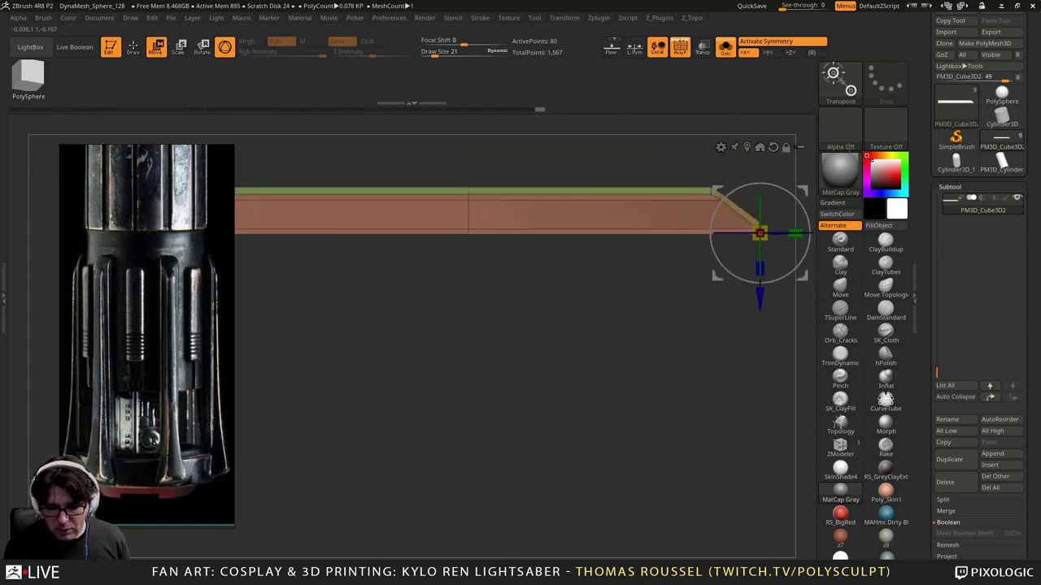
# Step: Isolate the lower edge loop along the bar's side with a mask and adjust its height along Z against the cylinders
pyautogui.moveTo(610, 335)
pyautogui.keyDown('alt'); pyautogui.mouseDown()
pyautogui.moveTo(539, 309)
pyautogui.moveTo(502, 318)
pyautogui.mouseUp(); pyautogui.keyUp('alt')
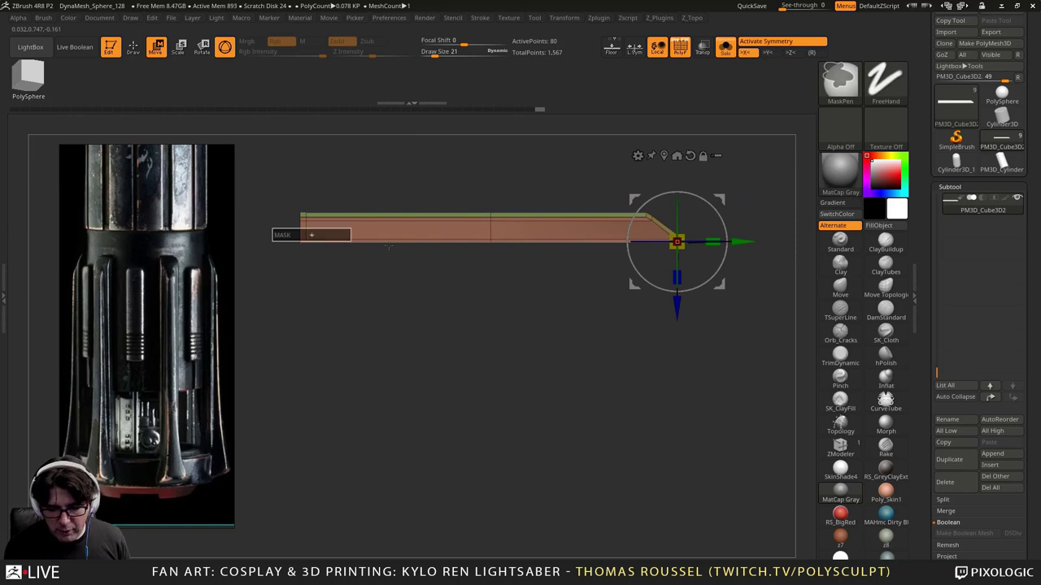
pyautogui.keyDown('ctrl'); pyautogui.moveTo(351, 241); pyautogui.dragTo(734, 241); pyautogui.keyUp('ctrl')
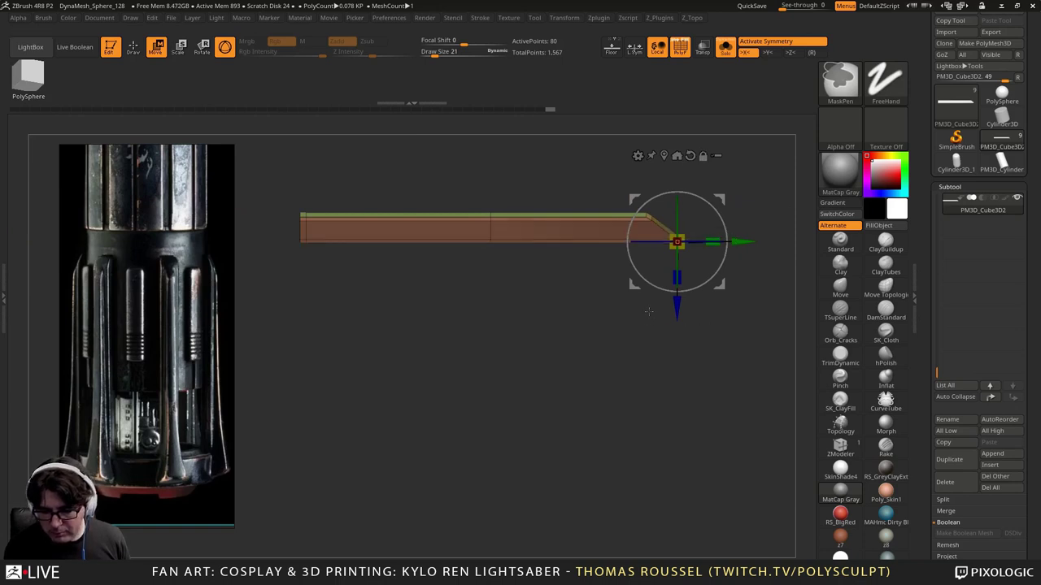
pyautogui.moveTo(677, 304); pyautogui.dragTo(677, 307)
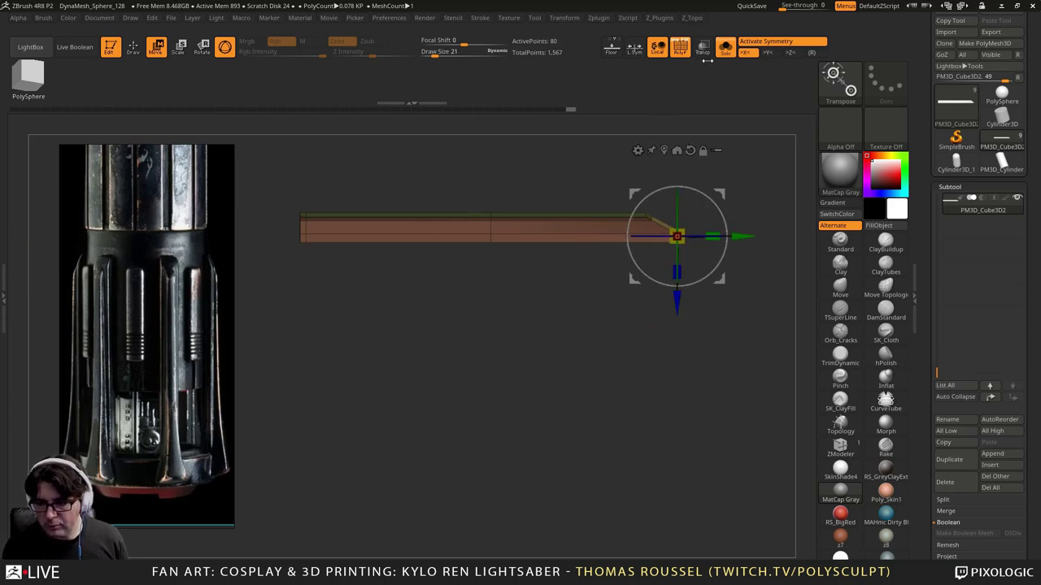
pyautogui.click(724, 46)
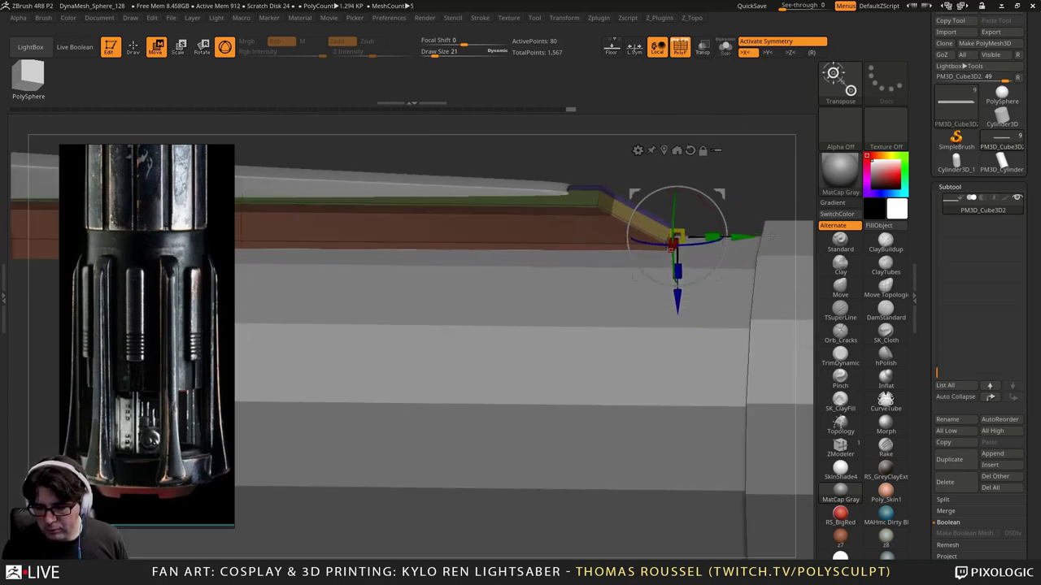
pyautogui.moveTo(677, 303); pyautogui.dragTo(677, 283)
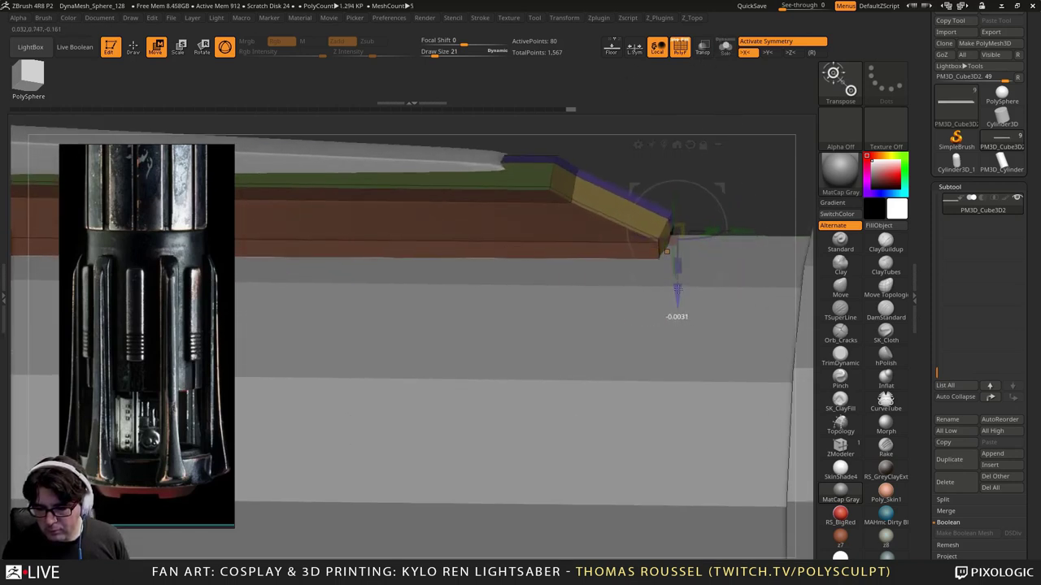
pyautogui.moveTo(716, 199); pyautogui.dragTo(688, 179)
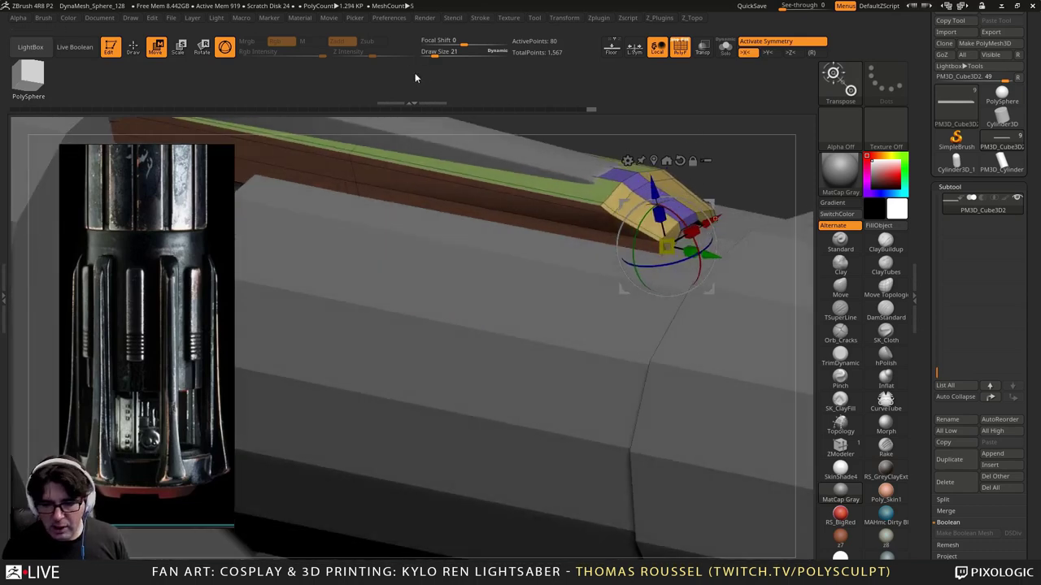
# Step: Solo the bar and slide the long edge bordering its central top strip with ZModeler to widen the strip
pyautogui.click(727, 56)
pyautogui.moveTo(520, 325); pyautogui.dragTo(225, 136)
pyautogui.click(133, 46)
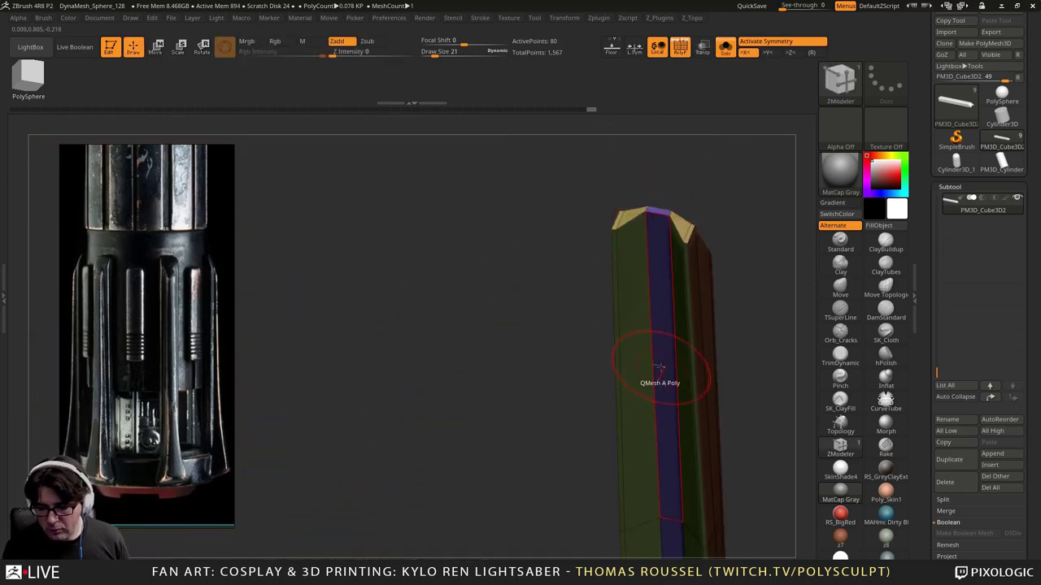
pyautogui.press('shift')
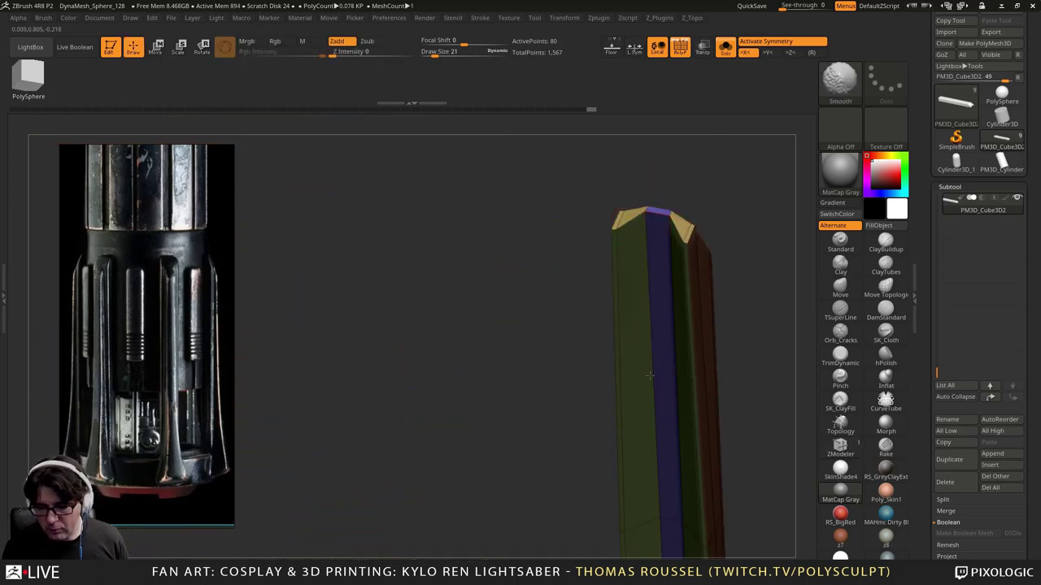
pyautogui.moveTo(653, 372); pyautogui.dragTo(649, 391)
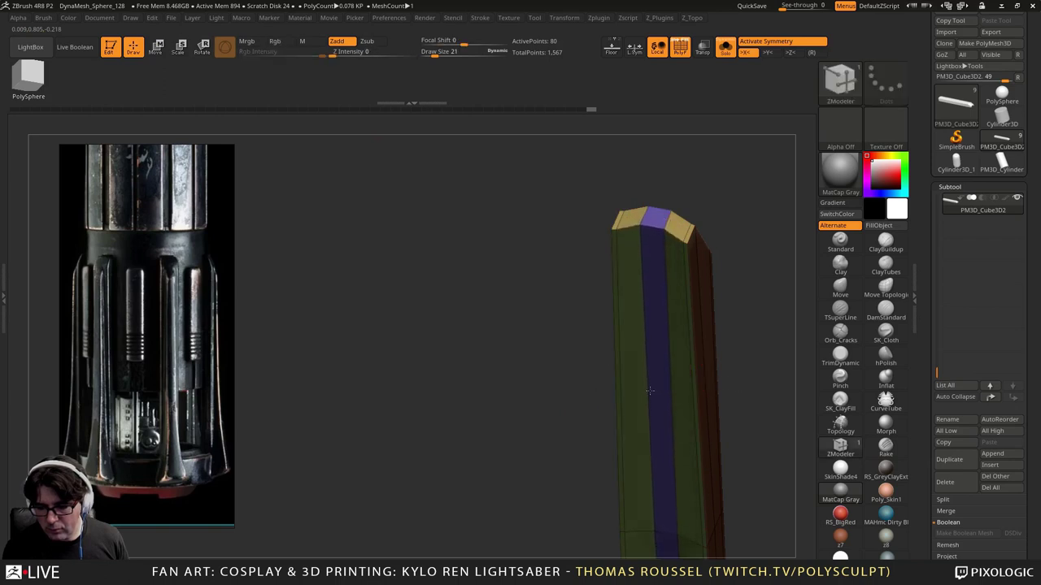
# Step: Insert supporting edge loops at the bar's sloped end with ZModeler and preview the bar with dynamic subdivision
pyautogui.moveTo(511, 475)
pyautogui.mouseDown()
pyautogui.moveTo(420, 392)
pyautogui.moveTo(443, 260)
pyautogui.moveTo(562, 163)
pyautogui.moveTo(605, 321)
pyautogui.mouseUp()
pyautogui.moveTo(601, 272); pyautogui.dragTo(426, 344)
pyautogui.moveTo(571, 332); pyautogui.dragTo(478, 414)
pyautogui.moveTo(568, 435)
pyautogui.mouseDown()
pyautogui.moveTo(590, 435)
pyautogui.moveTo(577, 437)
pyautogui.mouseUp()
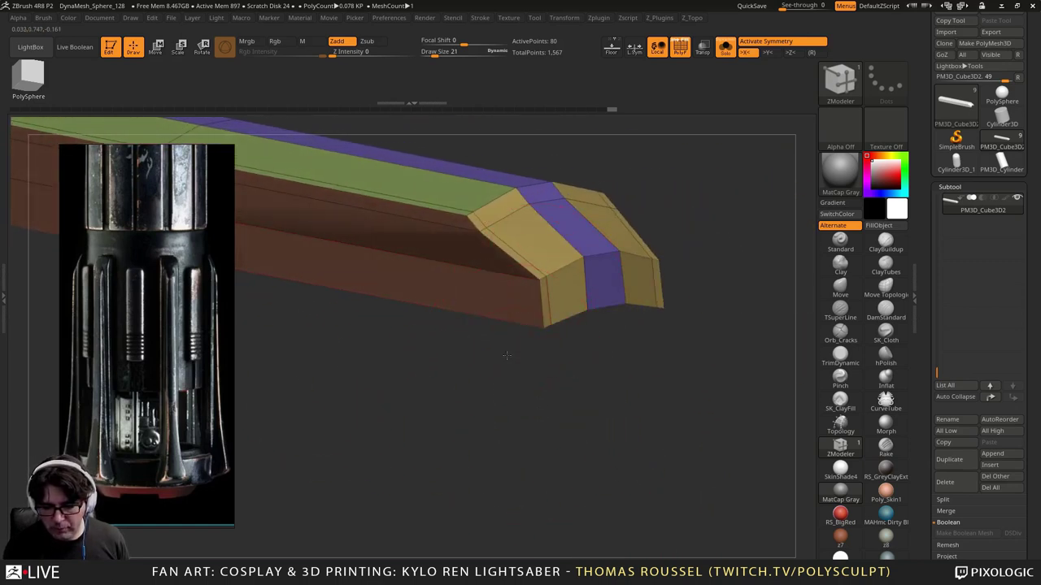
pyautogui.press('d')
pyautogui.moveTo(507, 355)
pyautogui.mouseDown()
pyautogui.moveTo(651, 379)
pyautogui.moveTo(620, 395)
pyautogui.moveTo(589, 383)
pyautogui.moveTo(755, 412)
pyautogui.moveTo(689, 403)
pyautogui.mouseUp()
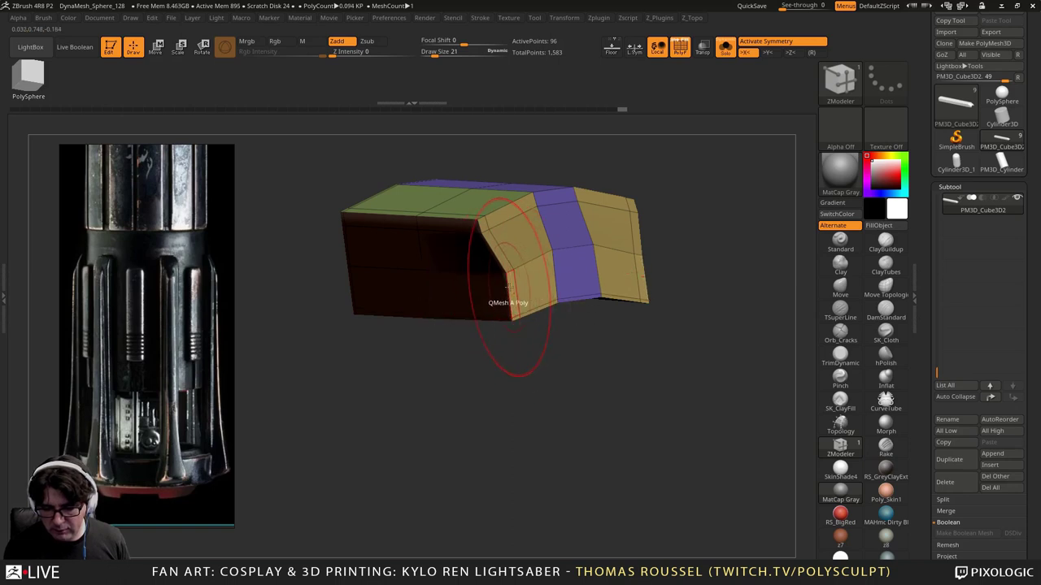
pyautogui.moveTo(508, 288); pyautogui.dragTo(509, 276)
pyautogui.press('d')
pyautogui.keyDown('alt'); pyautogui.moveTo(582, 375); pyautogui.dragTo(609, 363); pyautogui.keyUp('alt')
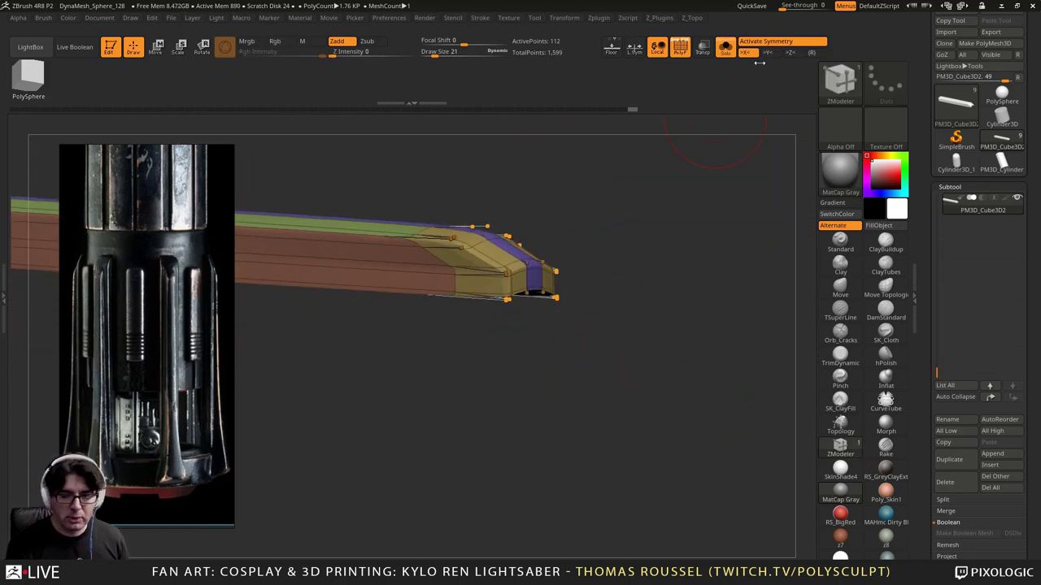
# Step: Show all subtools again, isolate the sides of the PM3D_Cube3D2 bar with a mask, and adjust their width slightly along X
pyautogui.click(725, 49)
pyautogui.moveTo(693, 204); pyautogui.dragTo(492, 211)
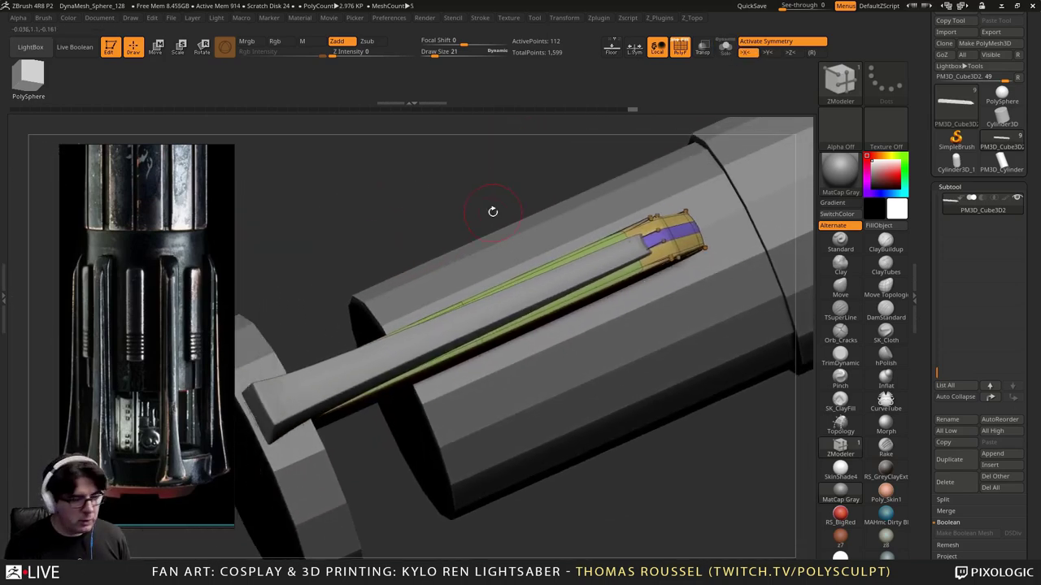
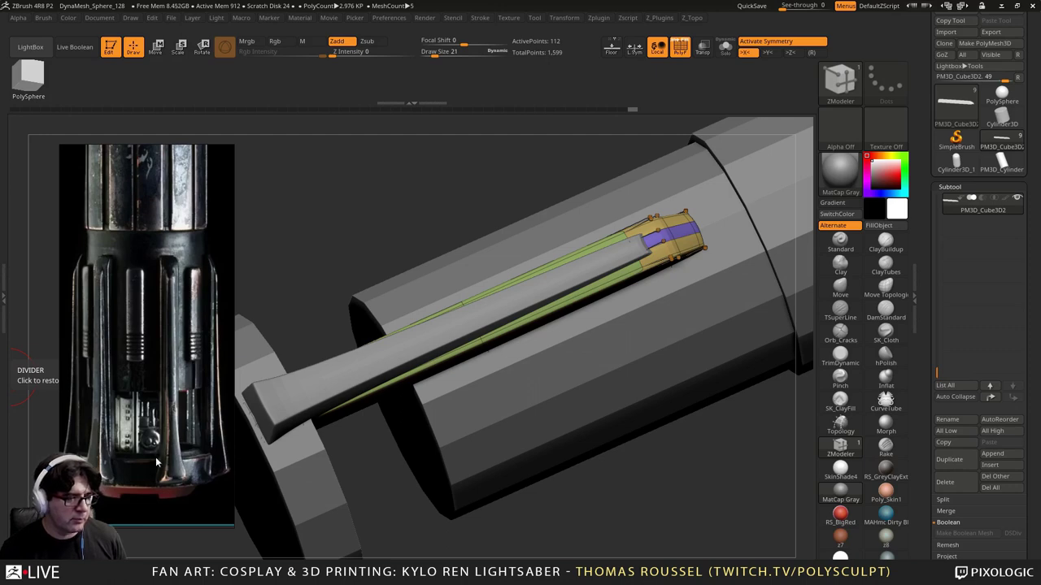
pyautogui.moveTo(365, 412)
pyautogui.mouseDown()
pyautogui.moveTo(431, 329)
pyautogui.moveTo(401, 225)
pyautogui.mouseUp()
pyautogui.keyDown('shift'); pyautogui.moveTo(423, 276); pyautogui.dragTo(376, 260); pyautogui.keyUp('shift')
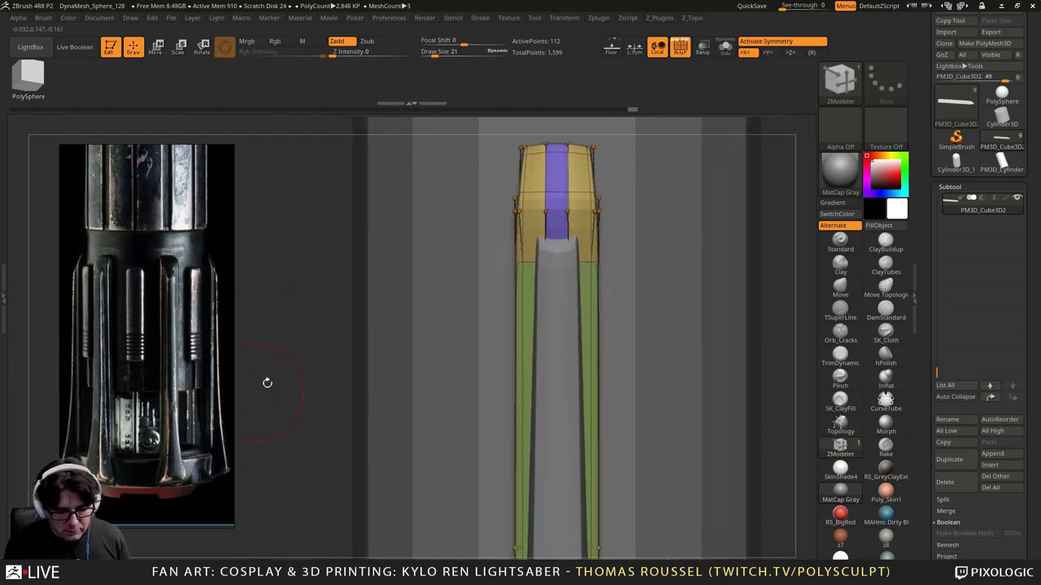
pyautogui.keyDown('alt'); pyautogui.moveTo(267, 383); pyautogui.dragTo(325, 371); pyautogui.keyUp('alt')
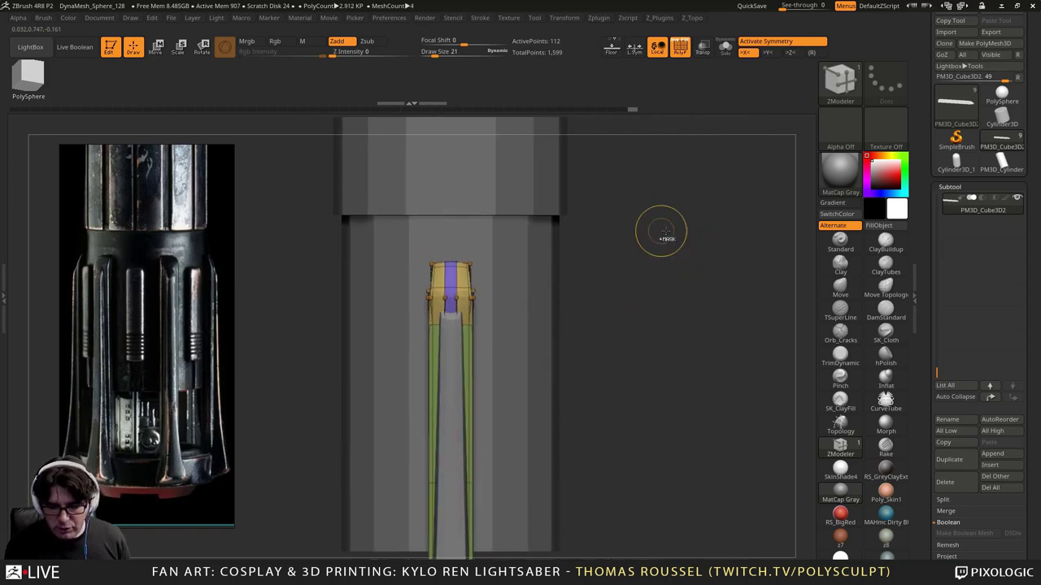
pyautogui.keyDown('ctrl'); pyautogui.moveTo(665, 234); pyautogui.dragTo(460, 398); pyautogui.keyUp('ctrl')
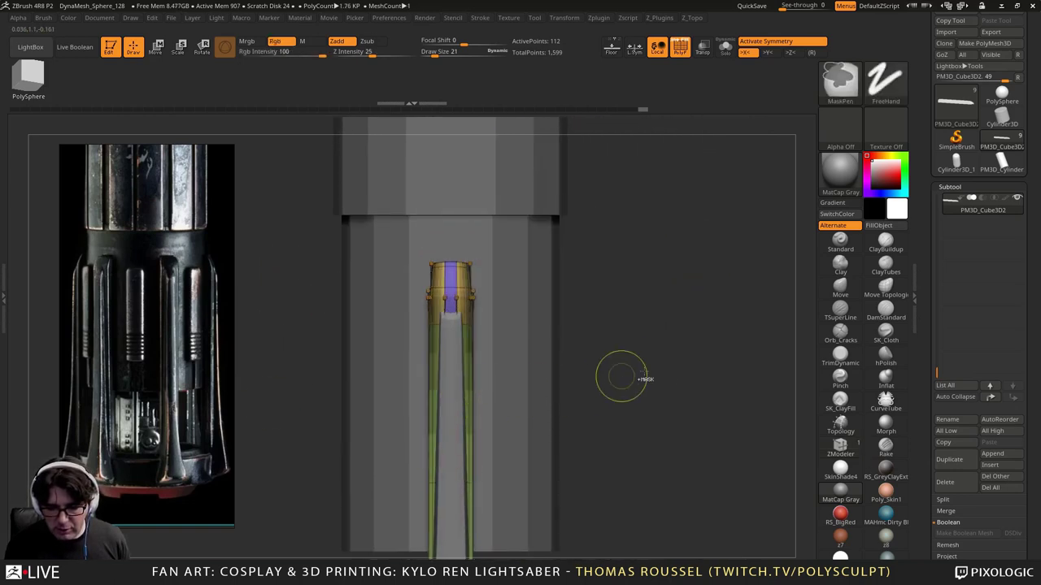
pyautogui.click(156, 46)
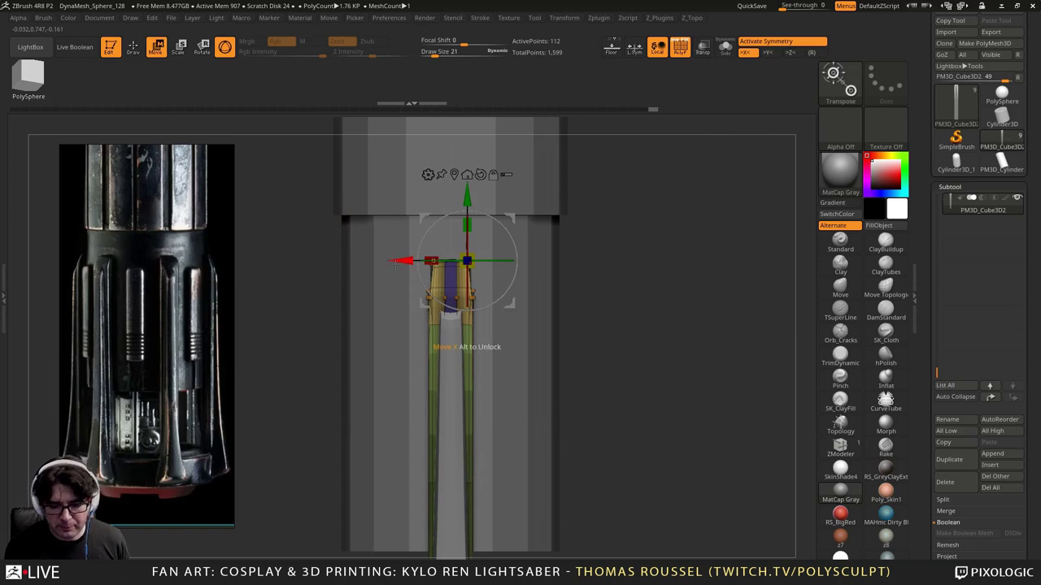
pyautogui.moveTo(399, 261); pyautogui.dragTo(392, 261)
# Step: Select the flared bar PM3D_Cube3D1, isolate its upper end with an inverted mask, raise it along Y, and clear the mask
pyautogui.moveTo(645, 265); pyautogui.dragTo(461, 321)
pyautogui.keyDown('alt'); pyautogui.click(461, 321); pyautogui.keyUp('alt')
pyautogui.keyDown('alt'); pyautogui.moveTo(525, 253); pyautogui.dragTo(567, 418); pyautogui.keyUp('alt')
pyautogui.keyDown('ctrl'); pyautogui.moveTo(558, 206); pyautogui.dragTo(439, 432); pyautogui.keyUp('ctrl')
pyautogui.keyDown('ctrl'); pyautogui.click(551, 356); pyautogui.keyUp('ctrl')
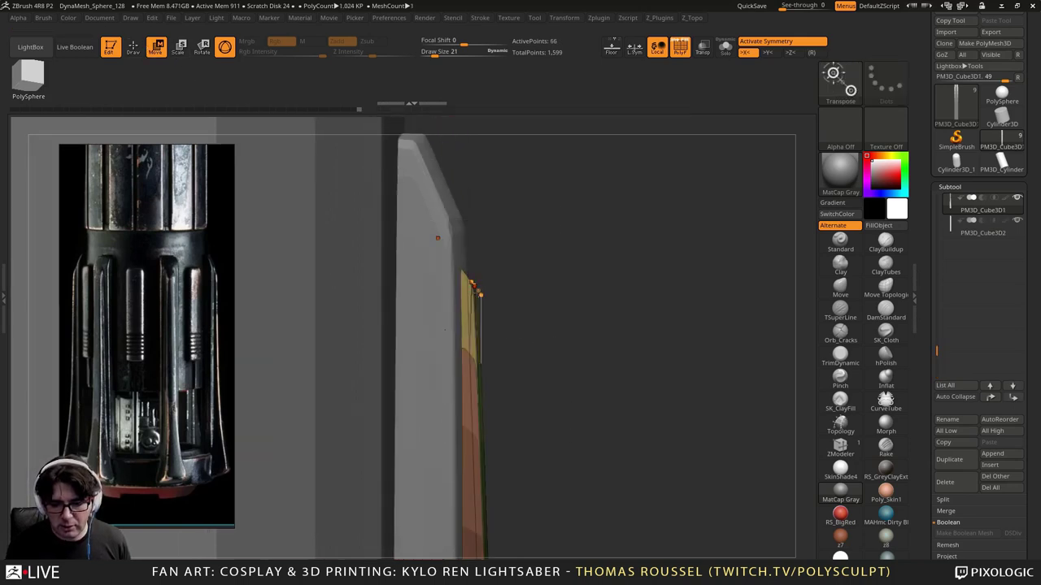
pyautogui.click(474, 286)
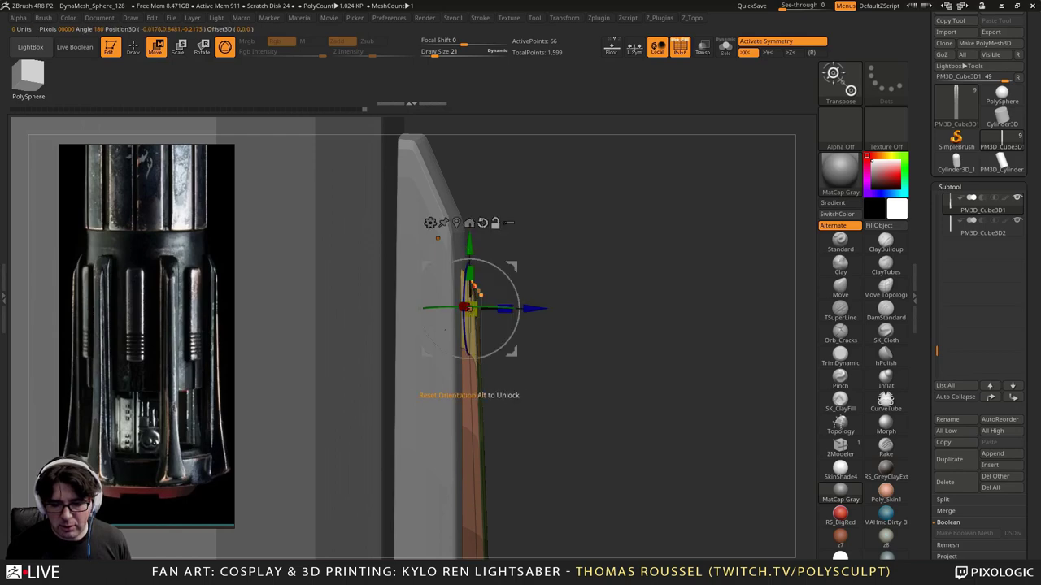
pyautogui.moveTo(469, 244); pyautogui.dragTo(470, 206)
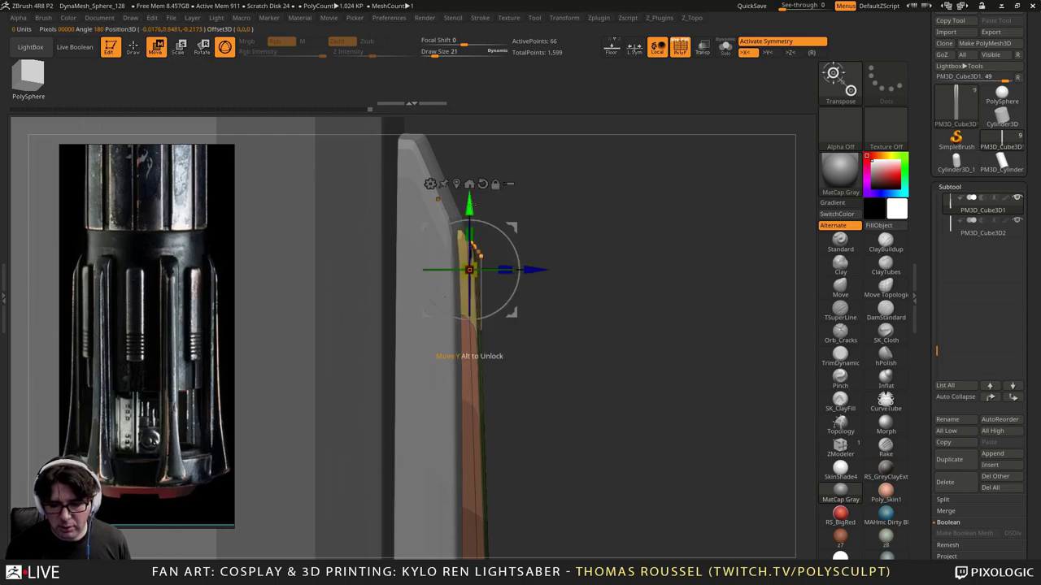
pyautogui.moveTo(622, 244); pyautogui.dragTo(556, 229)
pyautogui.moveTo(739, 241)
pyautogui.keyDown('ctrl'); pyautogui.mouseDown()
pyautogui.moveTo(757, 248)
pyautogui.moveTo(736, 252)
pyautogui.mouseUp(); pyautogui.keyUp('ctrl')
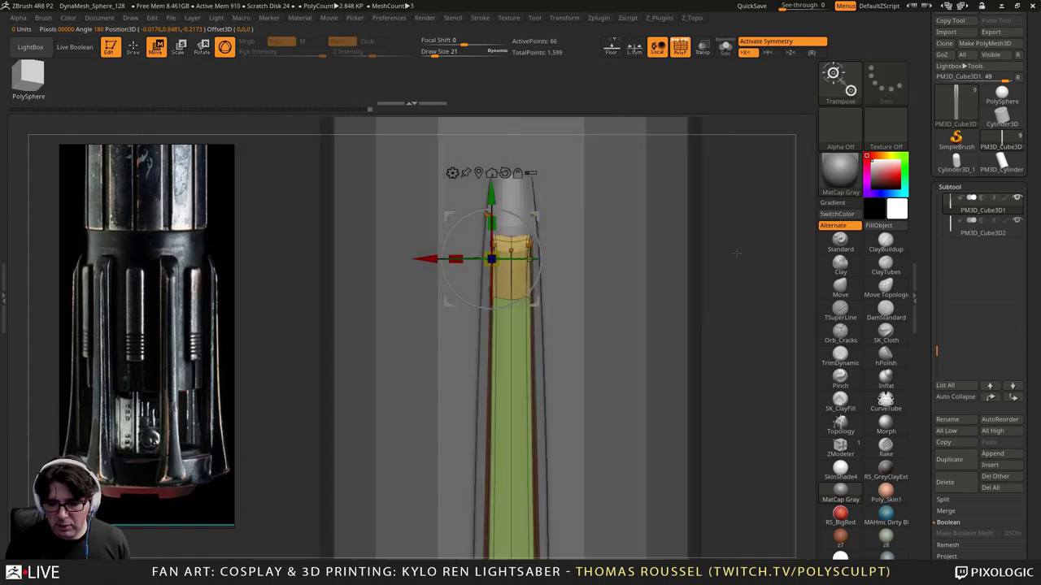
# Step: Isolate the side points at the flared bar's upper end with an inverted mask, nudge them up along Y, and clear the mask
pyautogui.moveTo(712, 209)
pyautogui.keyDown('ctrl'); pyautogui.mouseDown()
pyautogui.moveTo(756, 317)
pyautogui.moveTo(561, 280)
pyautogui.moveTo(531, 330)
pyautogui.mouseUp(); pyautogui.keyUp('ctrl')
pyautogui.keyDown('ctrl'); pyautogui.click(723, 268); pyautogui.keyUp('ctrl')
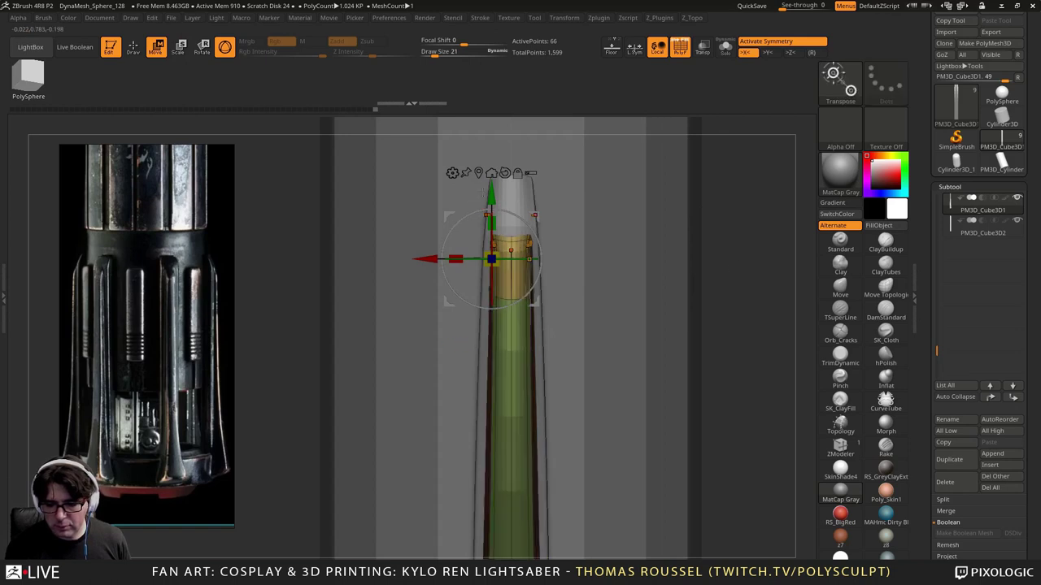
pyautogui.moveTo(493, 193); pyautogui.dragTo(492, 186)
pyautogui.keyDown('ctrl'); pyautogui.moveTo(750, 243); pyautogui.dragTo(756, 286); pyautogui.keyUp('ctrl')
# Step: Isolate the edge loop above the bar's flared foot, center the gizmo on it, scale it to about 0.79 along X, and clear the mask
pyautogui.keyDown('alt'); pyautogui.moveTo(753, 287); pyautogui.dragTo(722, 245); pyautogui.keyUp('alt')
pyautogui.keyDown('alt'); pyautogui.moveTo(673, 406); pyautogui.dragTo(671, 211); pyautogui.keyUp('alt')
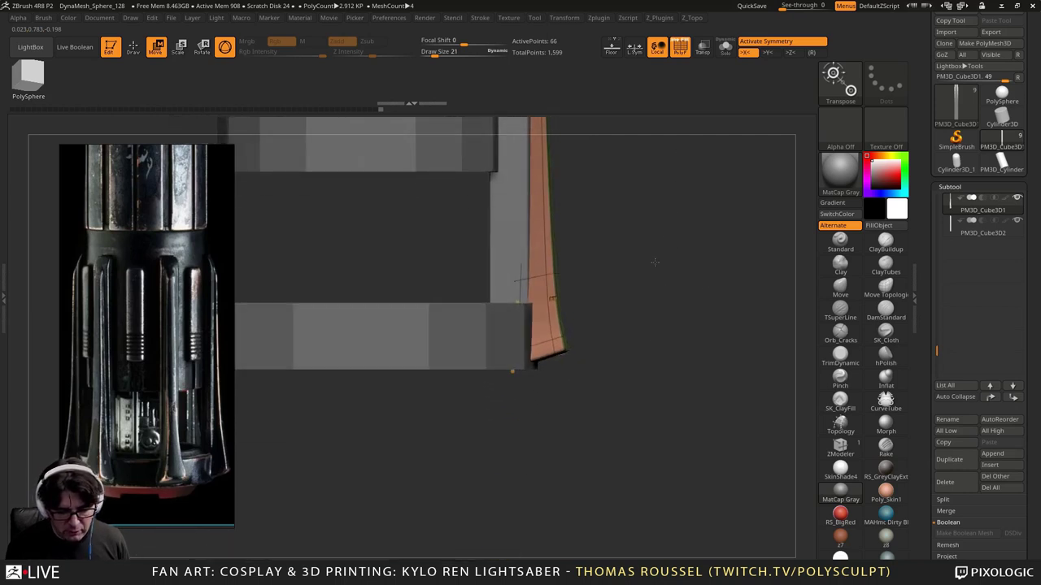
pyautogui.keyDown('shift'); pyautogui.moveTo(662, 286); pyautogui.dragTo(628, 288); pyautogui.keyUp('shift')
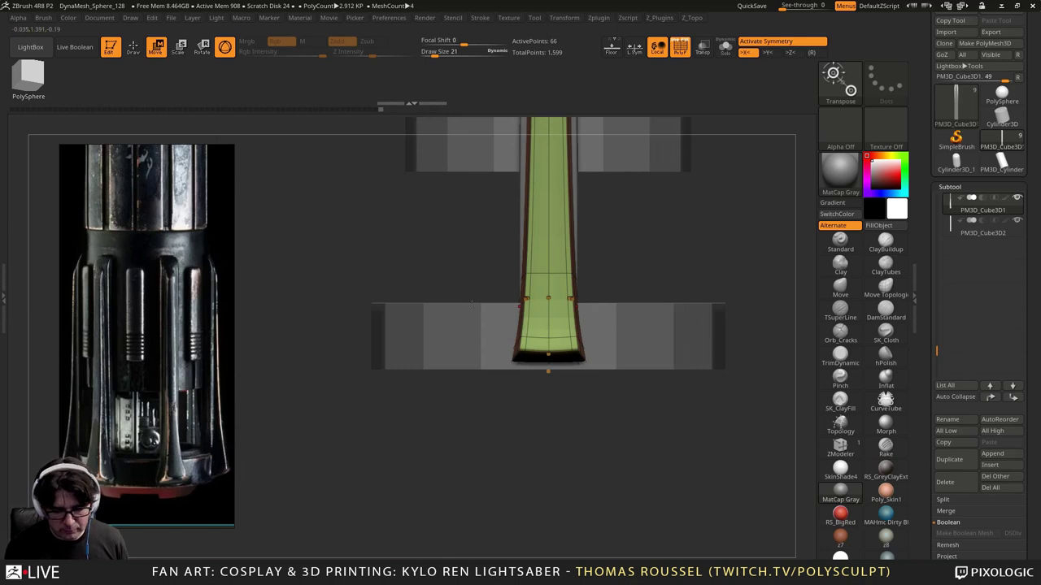
pyautogui.keyDown('alt'); pyautogui.moveTo(467, 287); pyautogui.dragTo(556, 305); pyautogui.keyUp('alt')
pyautogui.keyDown('ctrl'); pyautogui.click(571, 301); pyautogui.keyUp('ctrl')
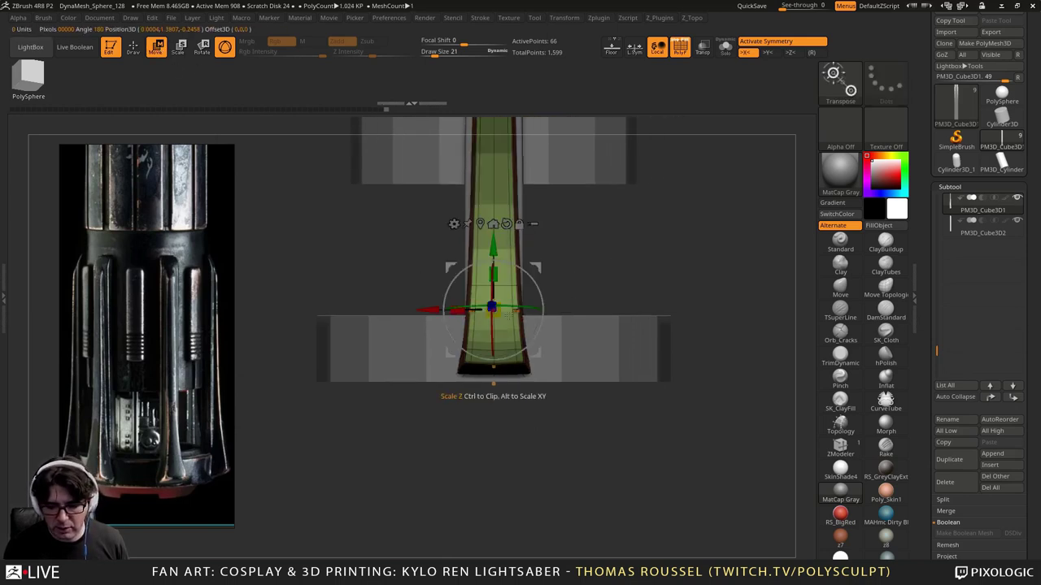
pyautogui.click(519, 223)
pyautogui.click(480, 223)
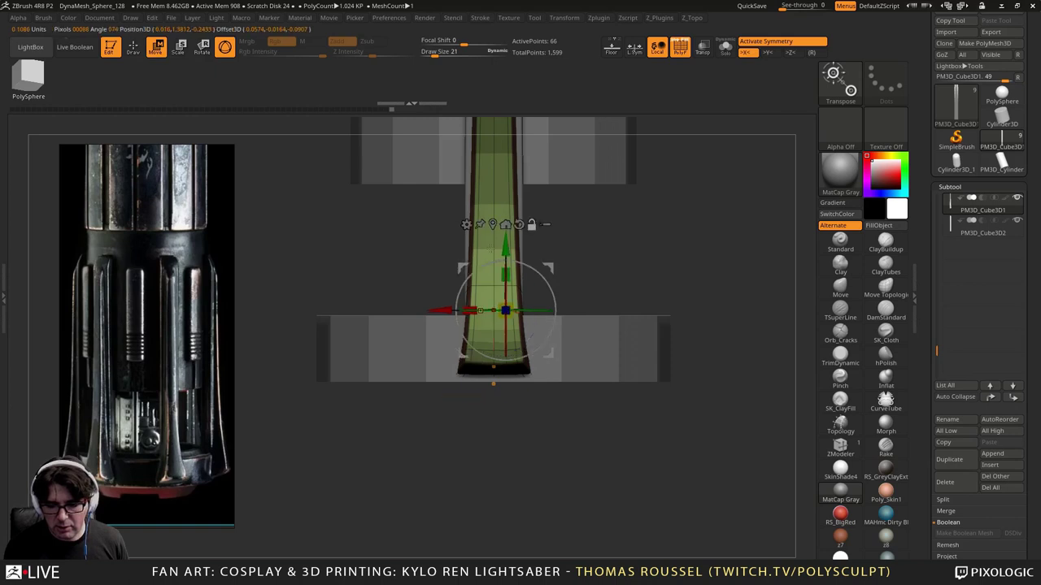
pyautogui.click(532, 224)
pyautogui.moveTo(470, 310); pyautogui.dragTo(479, 310)
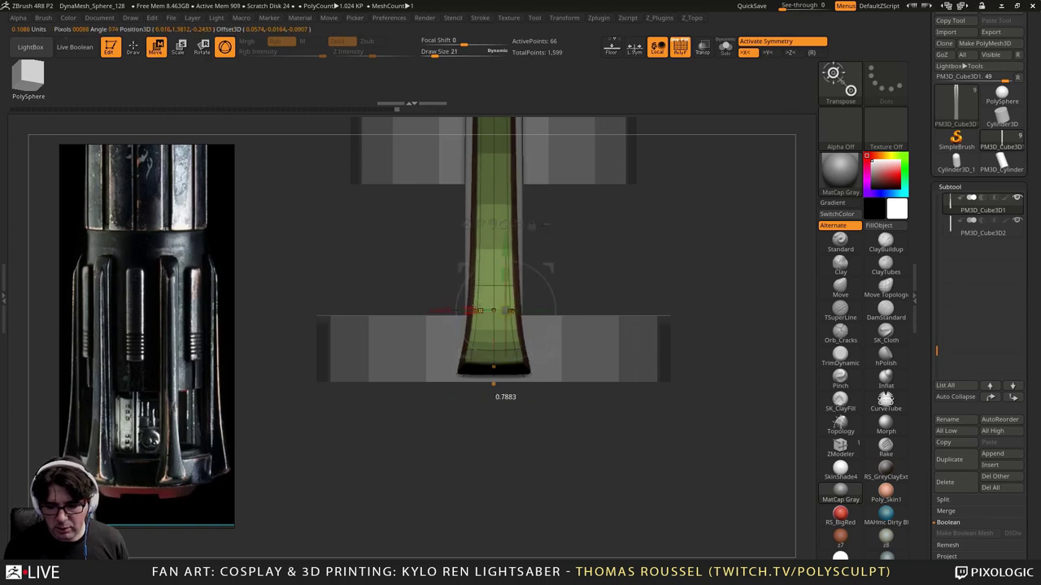
pyautogui.moveTo(600, 262); pyautogui.dragTo(660, 279)
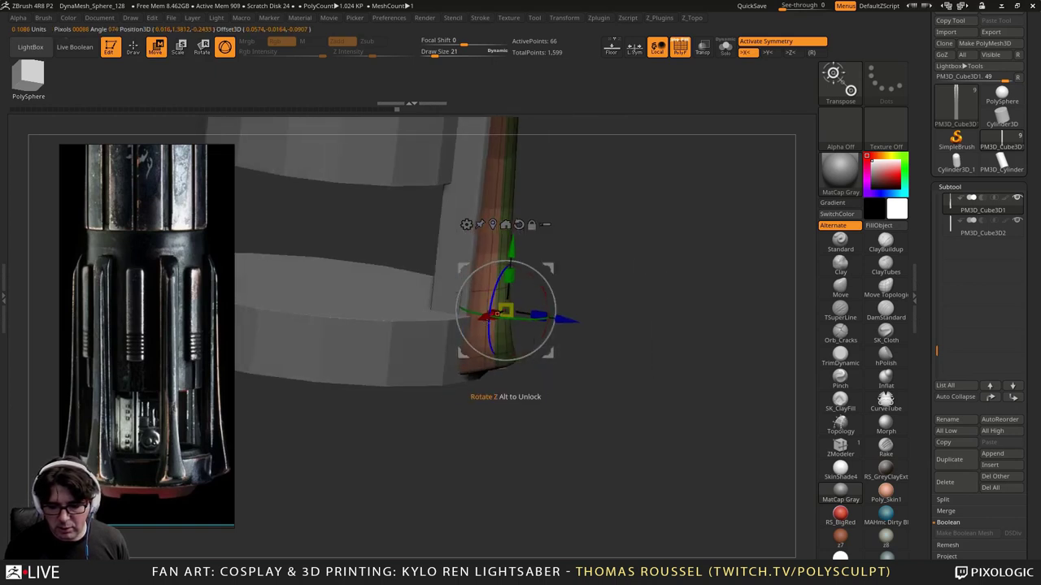
pyautogui.keyDown('ctrl'); pyautogui.moveTo(669, 224); pyautogui.dragTo(682, 254); pyautogui.keyUp('ctrl')
# Step: Select the bottom disc PM3D_Cylinder3D_7 and examine how both bars sit against the disc and the cylinder above it
pyautogui.keyDown('shift'); pyautogui.moveTo(730, 302); pyautogui.dragTo(689, 309); pyautogui.keyUp('shift')
pyautogui.keyDown('alt'); pyautogui.click(669, 317); pyautogui.keyUp('alt')
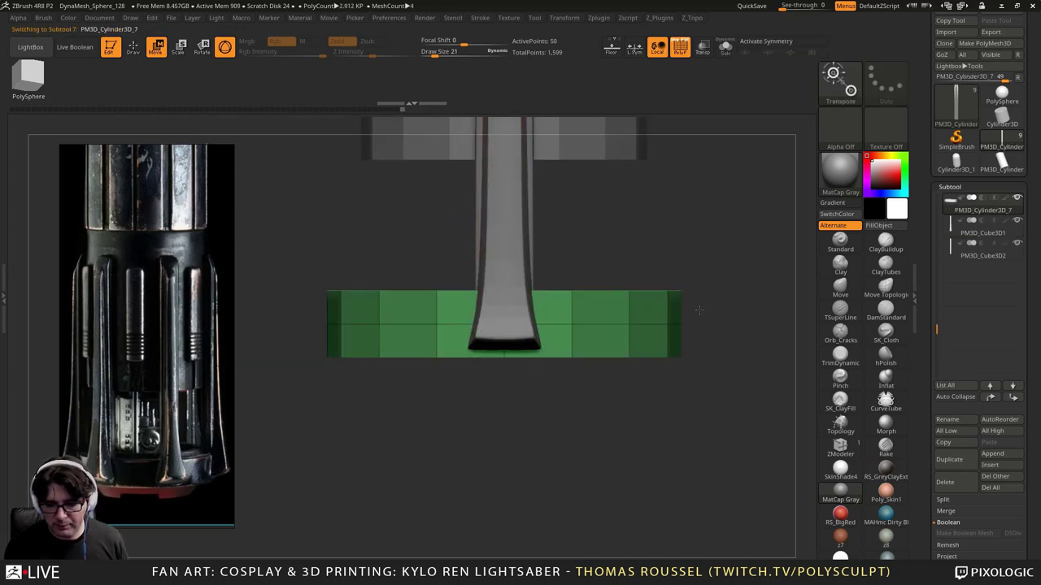
pyautogui.keyDown('alt'); pyautogui.moveTo(659, 242); pyautogui.dragTo(598, 296); pyautogui.keyUp('alt')
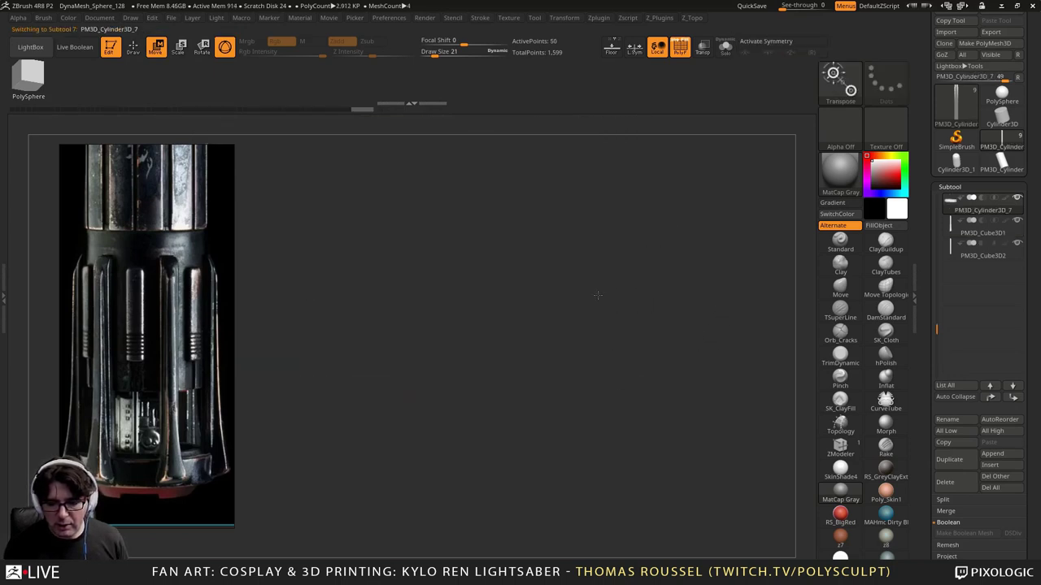
pyautogui.keyDown('alt'); pyautogui.moveTo(632, 486); pyautogui.dragTo(595, 455); pyautogui.keyUp('alt')
pyautogui.moveTo(599, 414); pyautogui.dragTo(550, 436)
pyautogui.moveTo(635, 237); pyautogui.dragTo(677, 474)
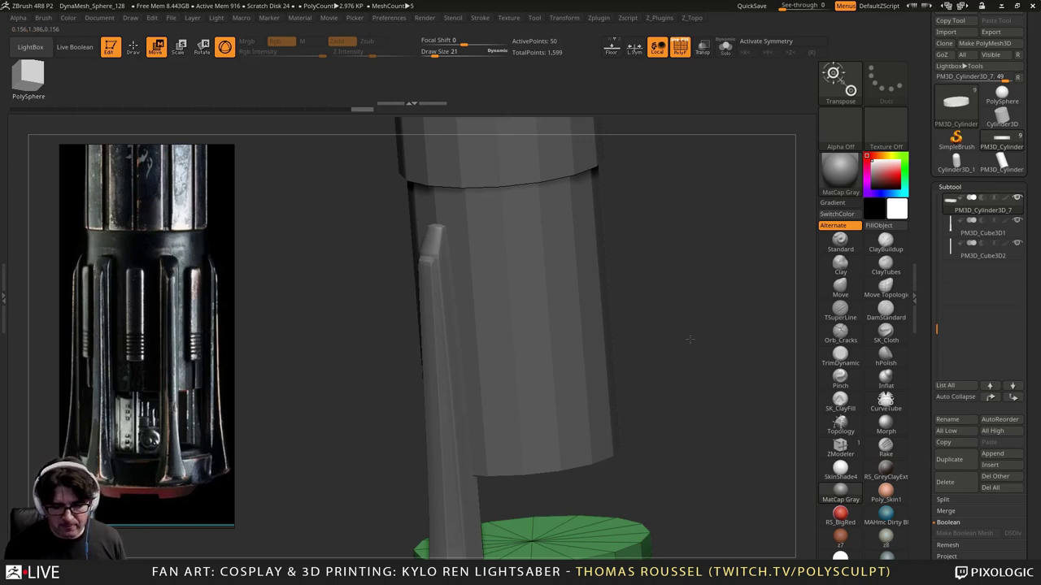
pyautogui.keyDown('alt'); pyautogui.moveTo(690, 339); pyautogui.dragTo(649, 312); pyautogui.keyUp('alt')
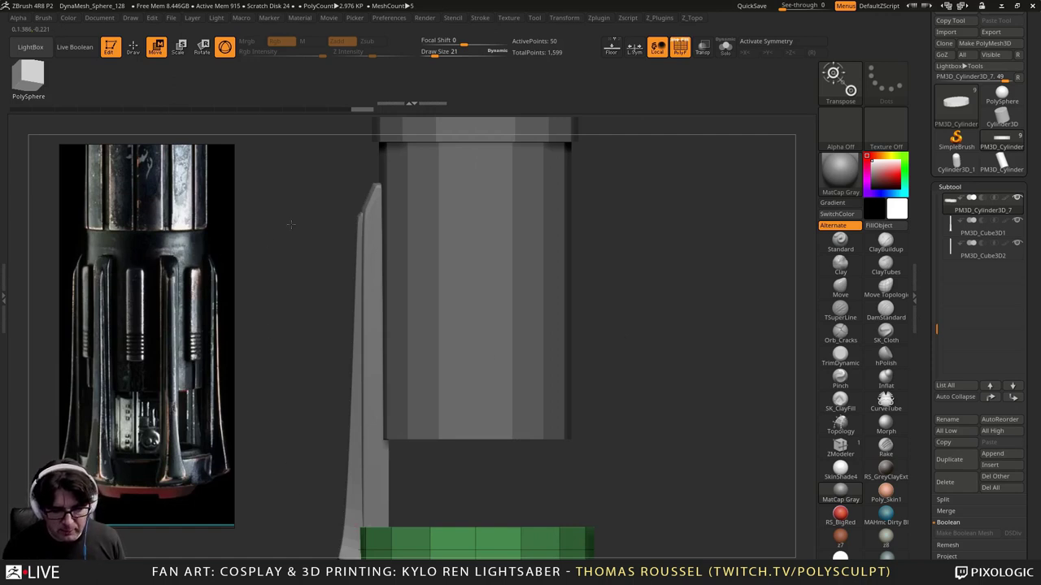
pyautogui.keyDown('alt'); pyautogui.moveTo(303, 232); pyautogui.dragTo(293, 270); pyautogui.keyUp('alt')
# Step: Select the large cylinder PM3D_Cylinder3D_3 above the disc and scale it up slightly and uniformly toward the bars
pyautogui.keyDown('alt'); pyautogui.click(472, 266); pyautogui.keyUp('alt')
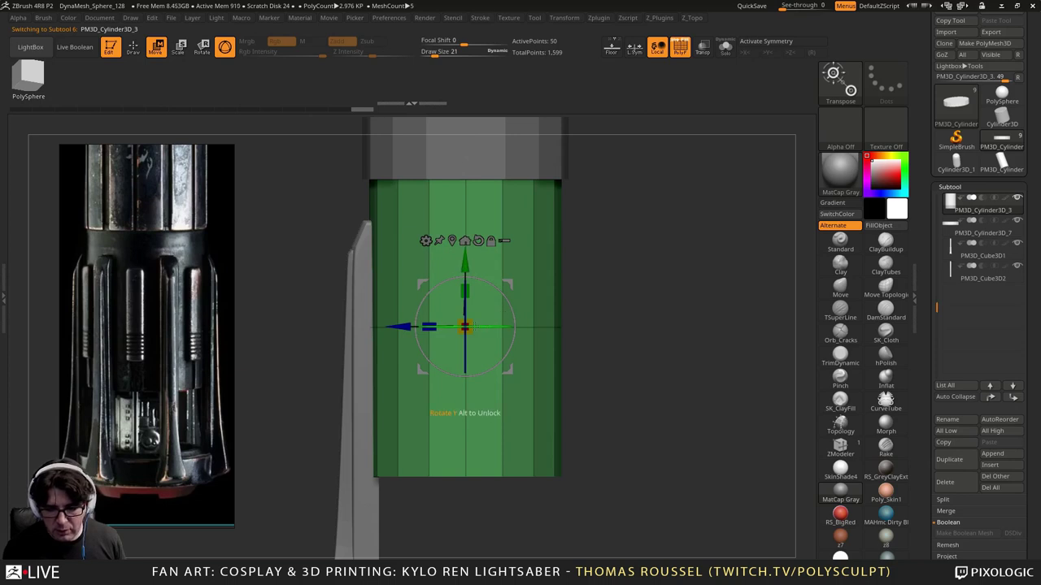
pyautogui.moveTo(464, 326); pyautogui.dragTo(475, 324)
pyautogui.keyDown('alt'); pyautogui.moveTo(336, 440); pyautogui.dragTo(344, 353); pyautogui.keyUp('alt')
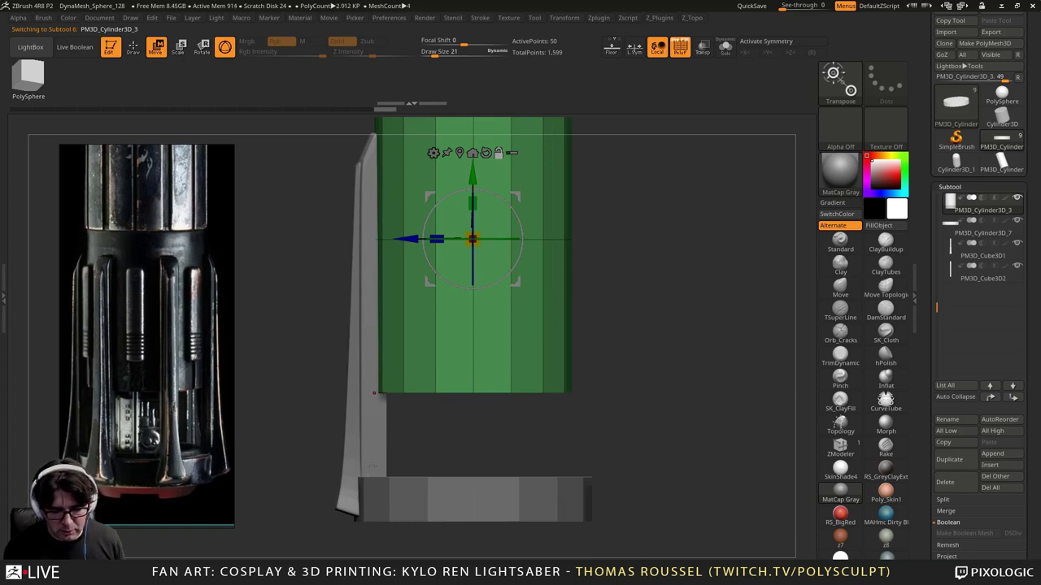
# Step: Place the gizmo on the bottom disc and compare the large cylinder's fit before and after its last scale
pyautogui.keyDown('alt'); pyautogui.click(373, 466); pyautogui.keyUp('alt')
pyautogui.keyDown('alt'); pyautogui.click(431, 500); pyautogui.keyUp('alt')
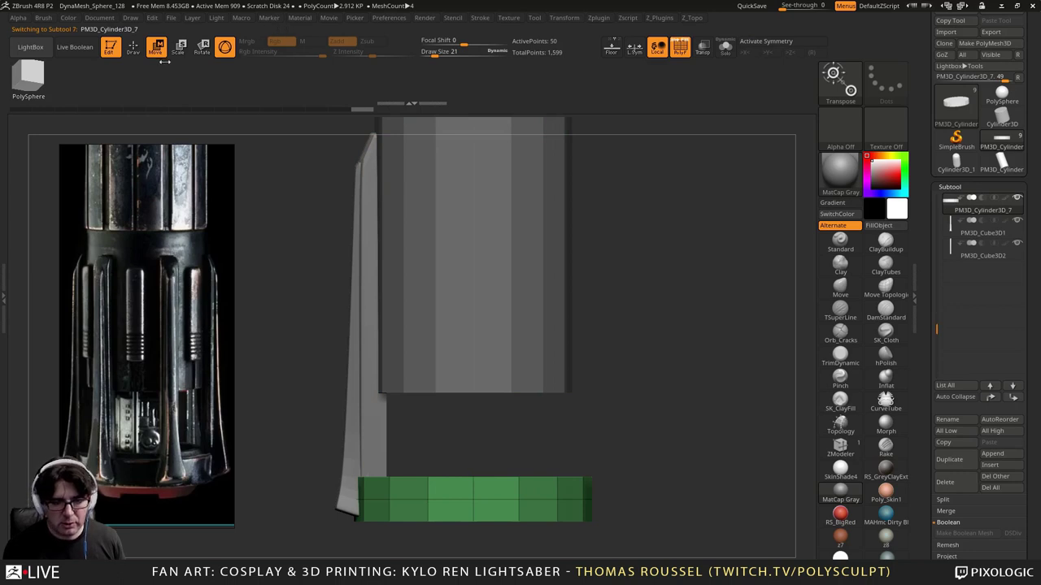
pyautogui.moveTo(265, 242); pyautogui.dragTo(308, 353)
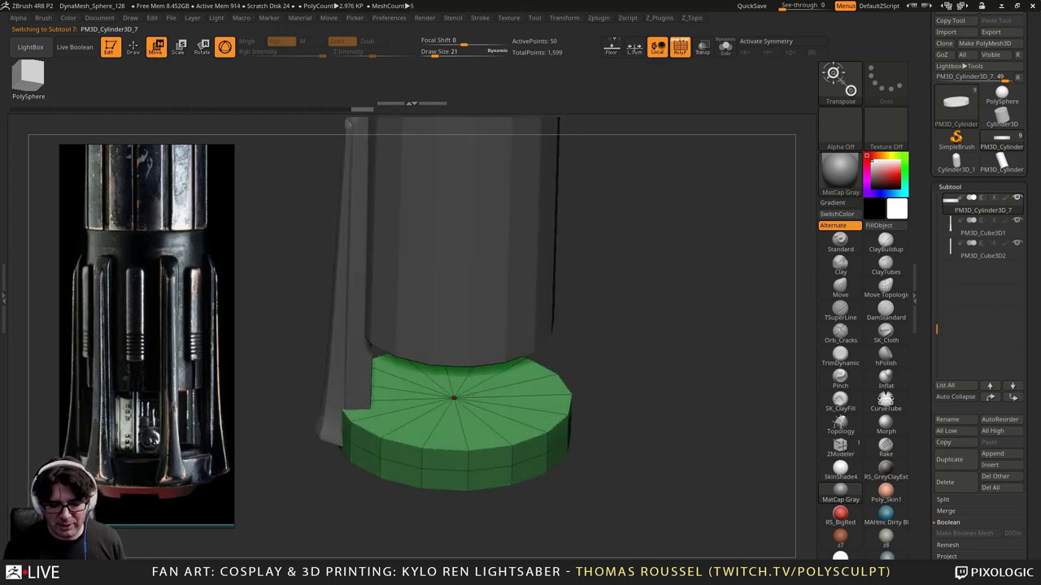
pyautogui.click(454, 398)
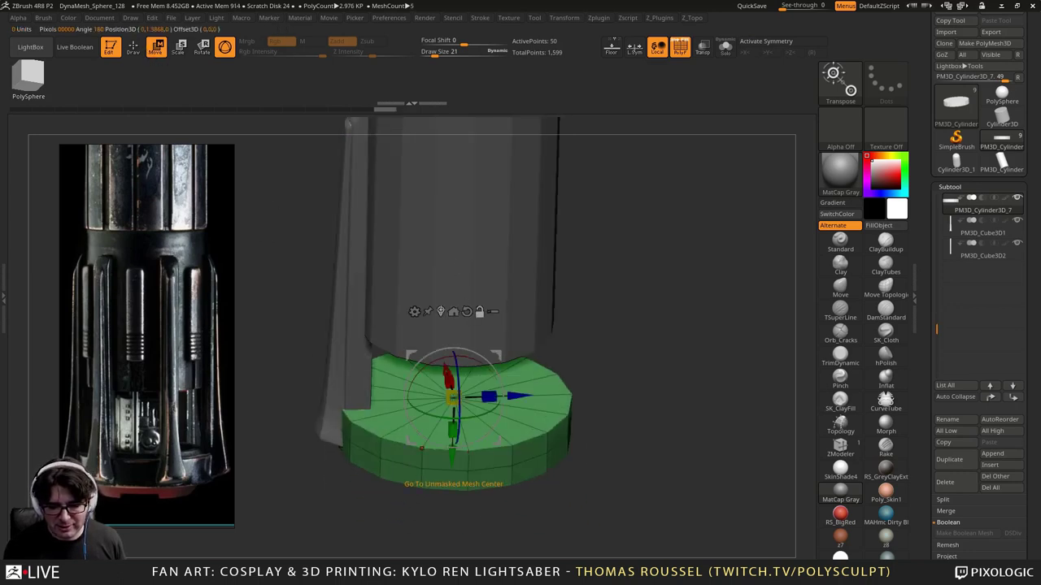
pyautogui.keyDown('alt'); pyautogui.click(455, 186); pyautogui.keyUp('alt')
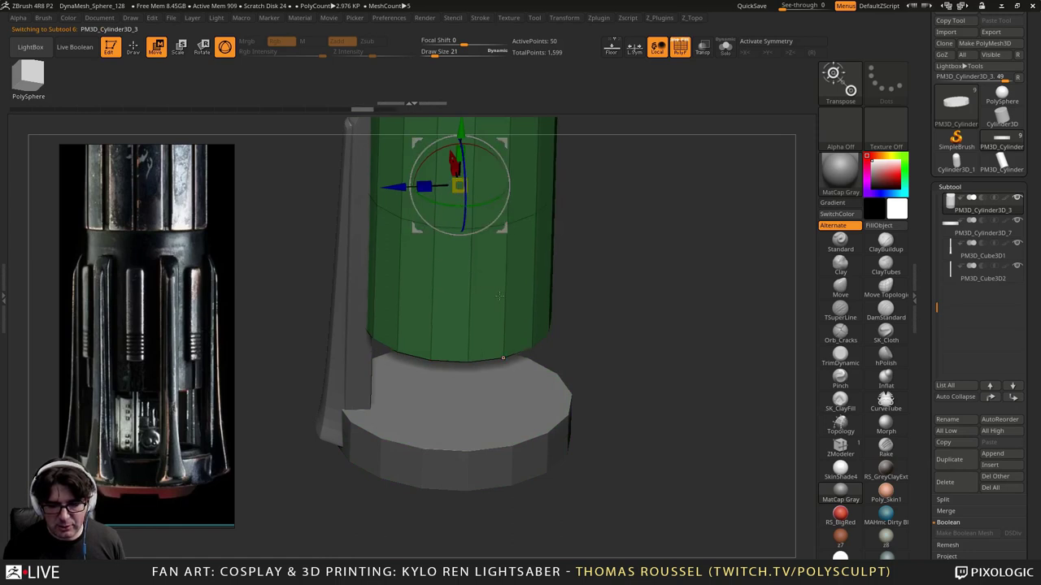
pyautogui.hotkey('ctrl', 'shift', 'z')
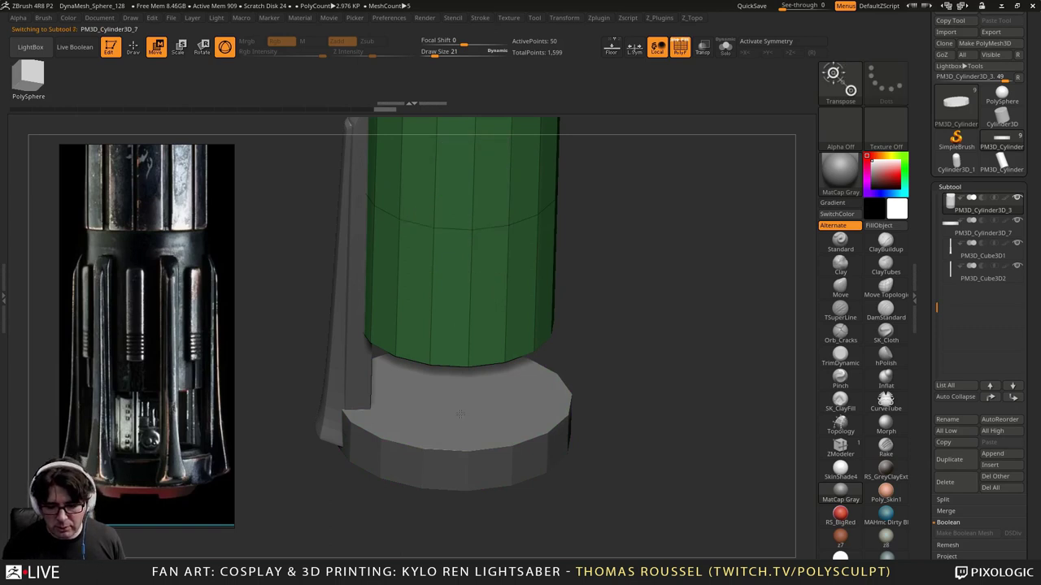
# Step: Select the bottom disc PM3D_Cylinder3D_7, center the gizmo on its mesh, and scale it down slightly and uniformly
pyautogui.keyDown('alt'); pyautogui.click(485, 420); pyautogui.keyUp('alt')
pyautogui.keyDown('alt'); pyautogui.moveTo(486, 422); pyautogui.dragTo(485, 373, button='right'); pyautogui.keyUp('alt')
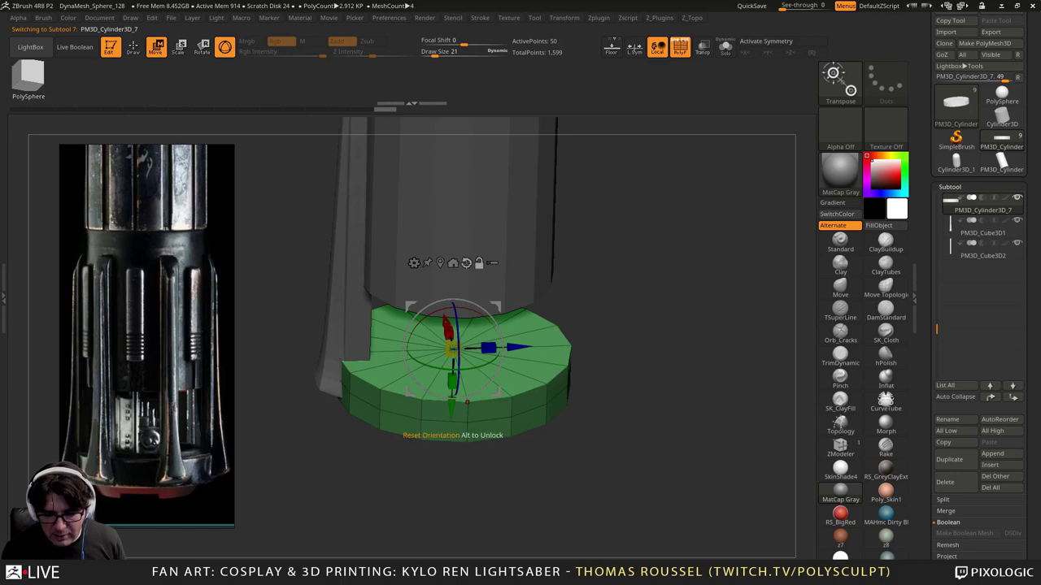
pyautogui.click(453, 263)
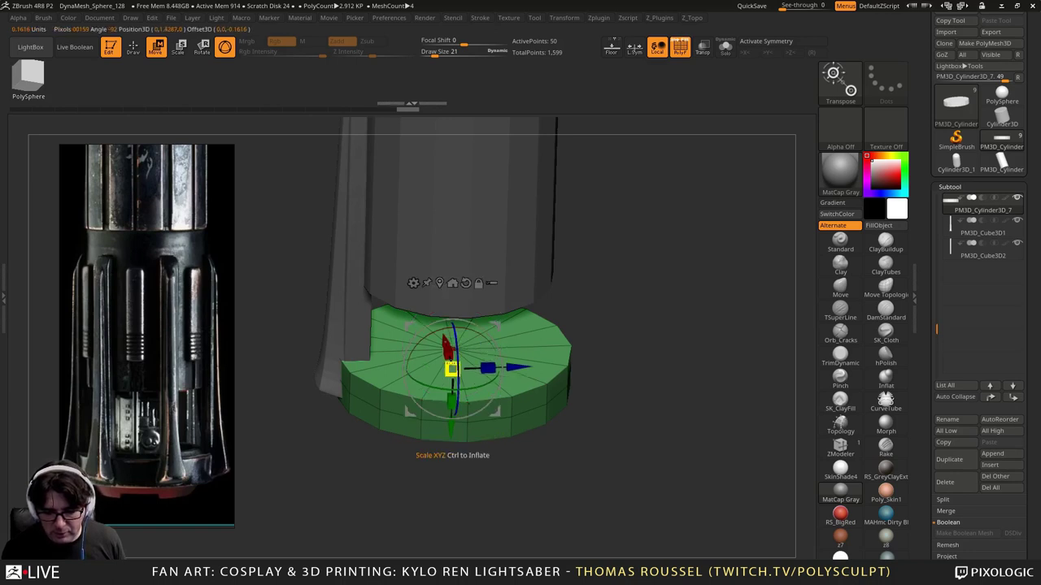
pyautogui.moveTo(451, 371); pyautogui.dragTo(452, 369)
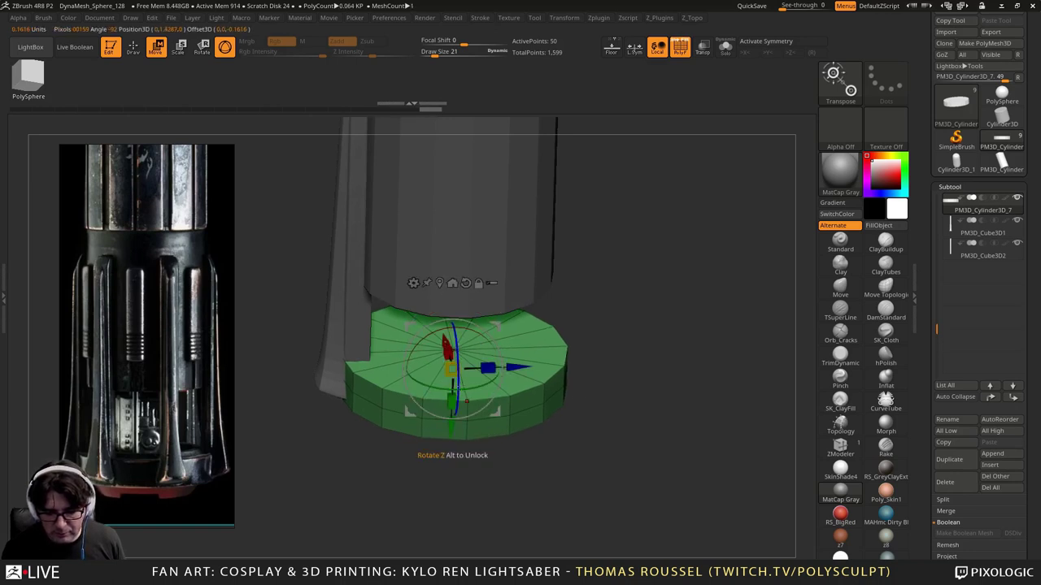
pyautogui.keyDown('alt'); pyautogui.moveTo(309, 455); pyautogui.dragTo(356, 432); pyautogui.keyUp('alt')
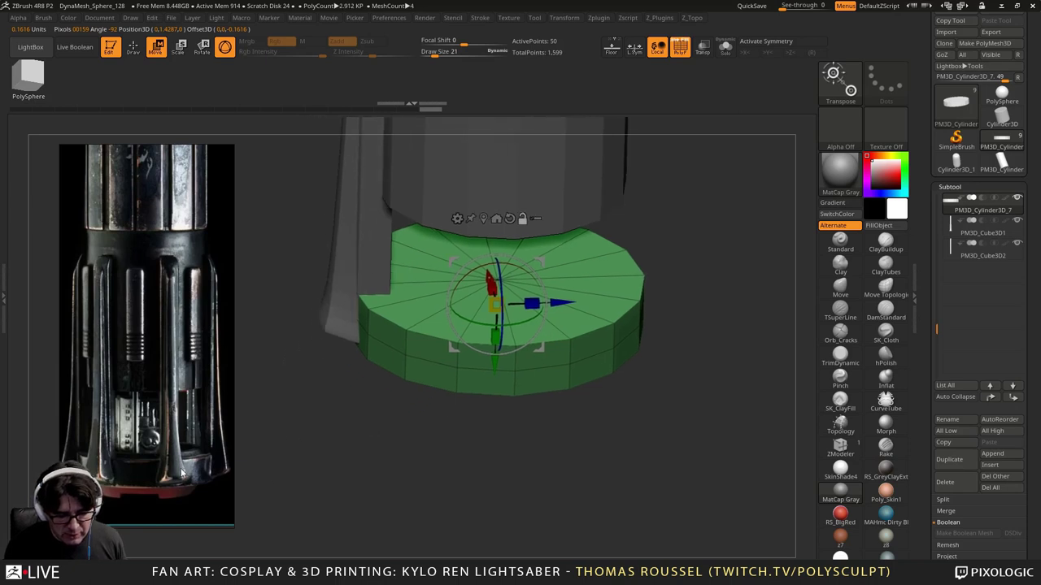
# Step: Preview the bottom disc with dynamic subdivision smoothing and return it to its unsmoothed form
pyautogui.moveTo(339, 468); pyautogui.dragTo(425, 428)
pyautogui.press('d')
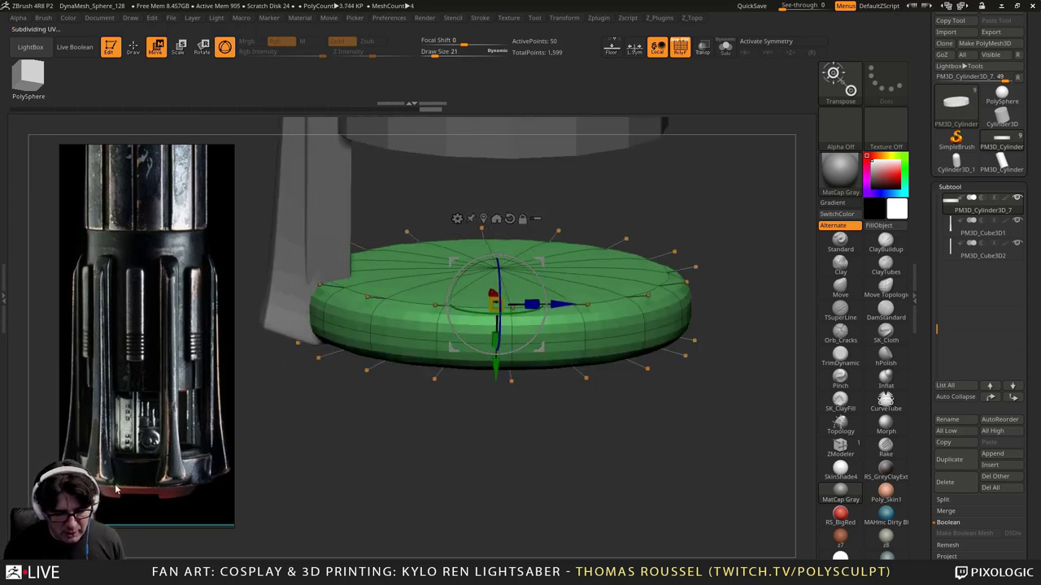
pyautogui.hotkey('shift', 'd')
pyautogui.moveTo(363, 454); pyautogui.dragTo(418, 464)
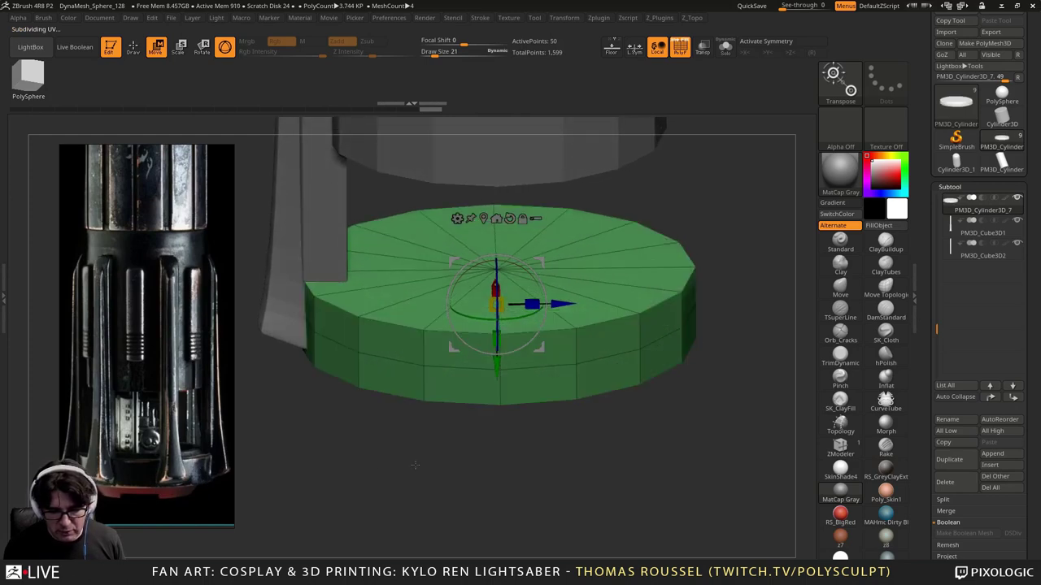
pyautogui.keyDown('alt'); pyautogui.moveTo(511, 446); pyautogui.dragTo(520, 467); pyautogui.keyUp('alt')
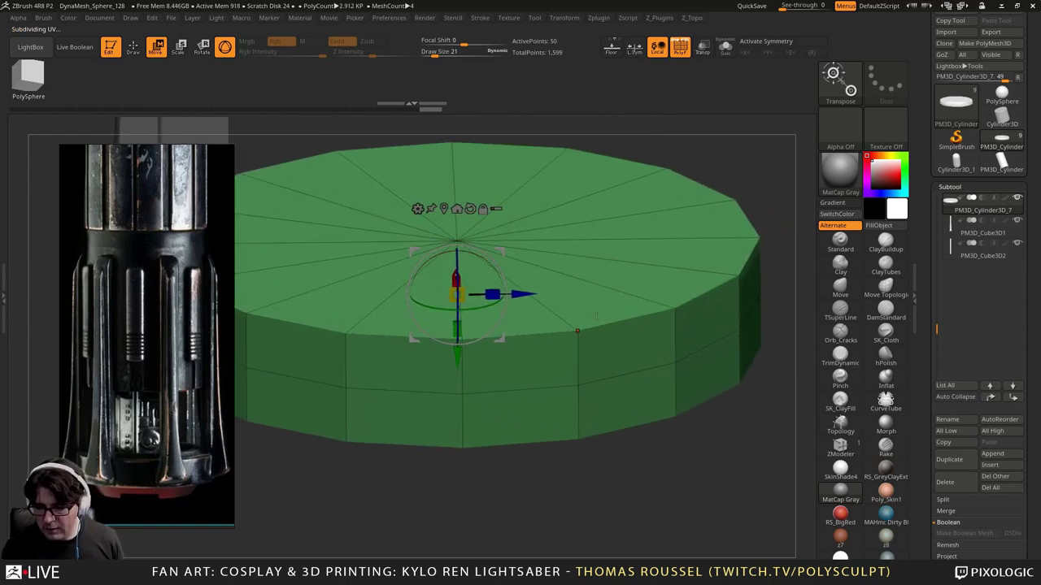
# Step: Bevel the complete edge loop around the disc's lower rim with the ZModeler brush
pyautogui.moveTo(234, 486); pyautogui.dragTo(405, 417)
pyautogui.moveTo(674, 270); pyautogui.dragTo(379, 115)
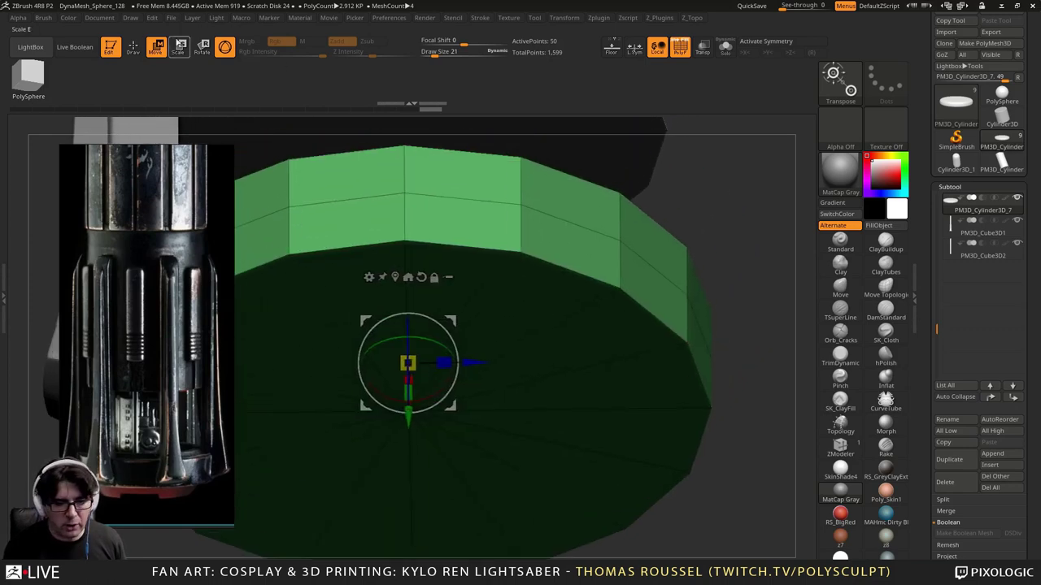
pyautogui.click(134, 46)
pyautogui.press('b')
pyautogui.press('z')
pyautogui.press('m')
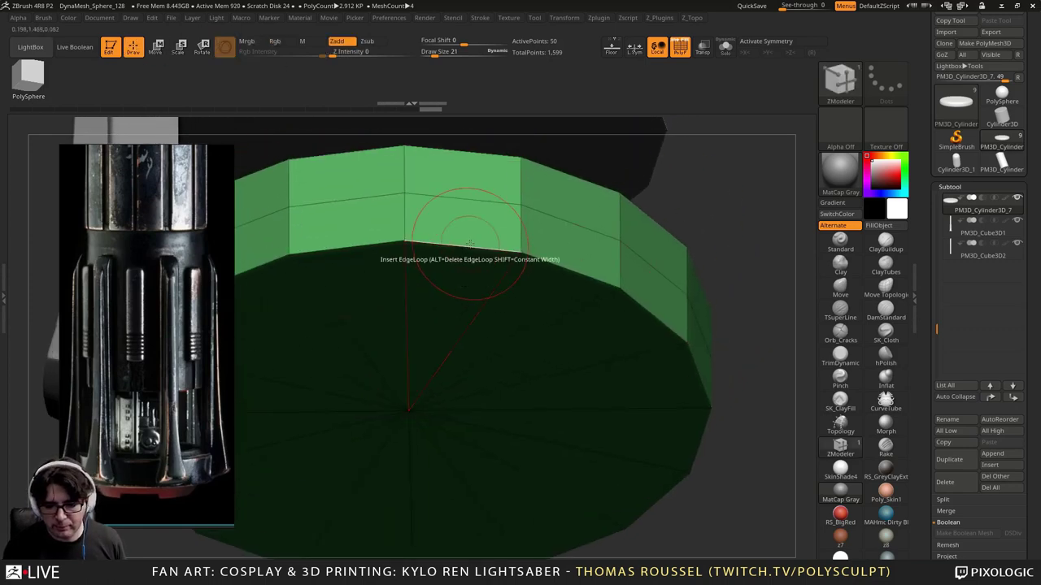
pyautogui.press('space')
pyautogui.click(356, 265)
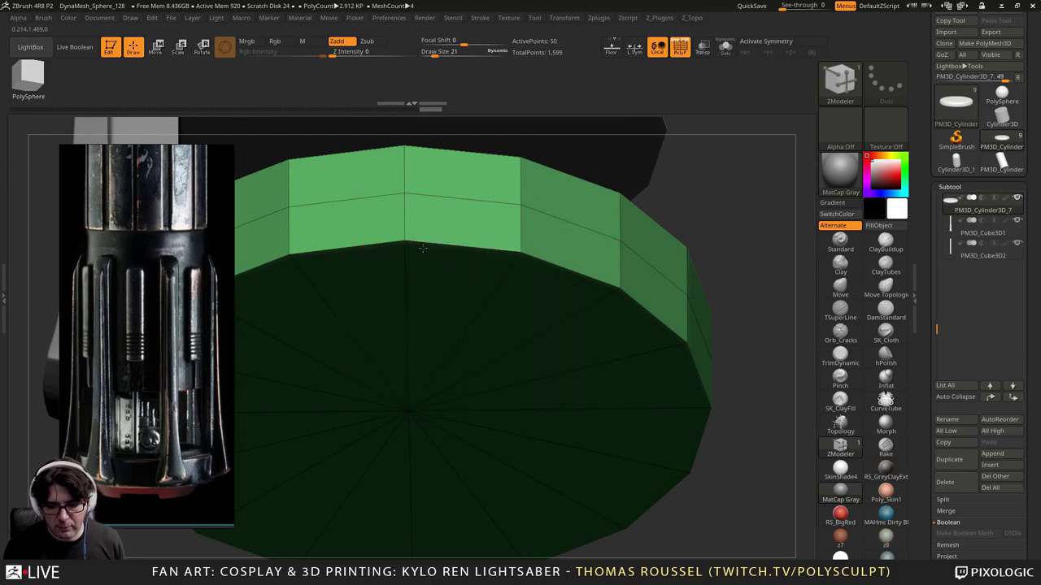
pyautogui.moveTo(486, 241); pyautogui.dragTo(452, 250)
# Step: Bevel the complete edge loop around the disc's upper rim as well and turn on dynamic subdivision smoothing
pyautogui.moveTo(465, 211); pyautogui.dragTo(453, 257, button='right')
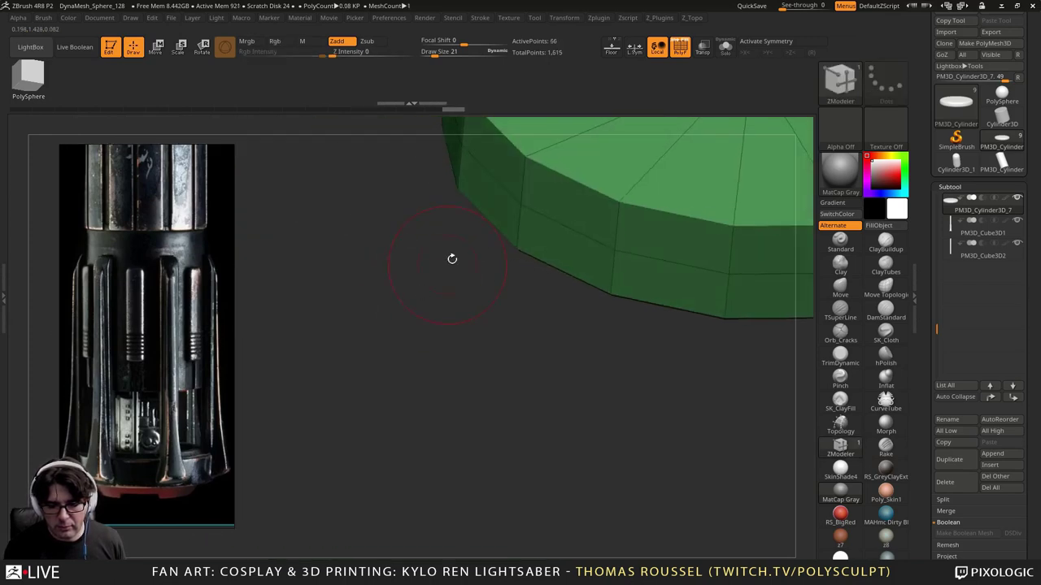
pyautogui.click(507, 138)
pyautogui.press('d')
pyautogui.keyDown('alt'); pyautogui.moveTo(443, 205); pyautogui.dragTo(602, 252, button='right'); pyautogui.keyUp('alt')
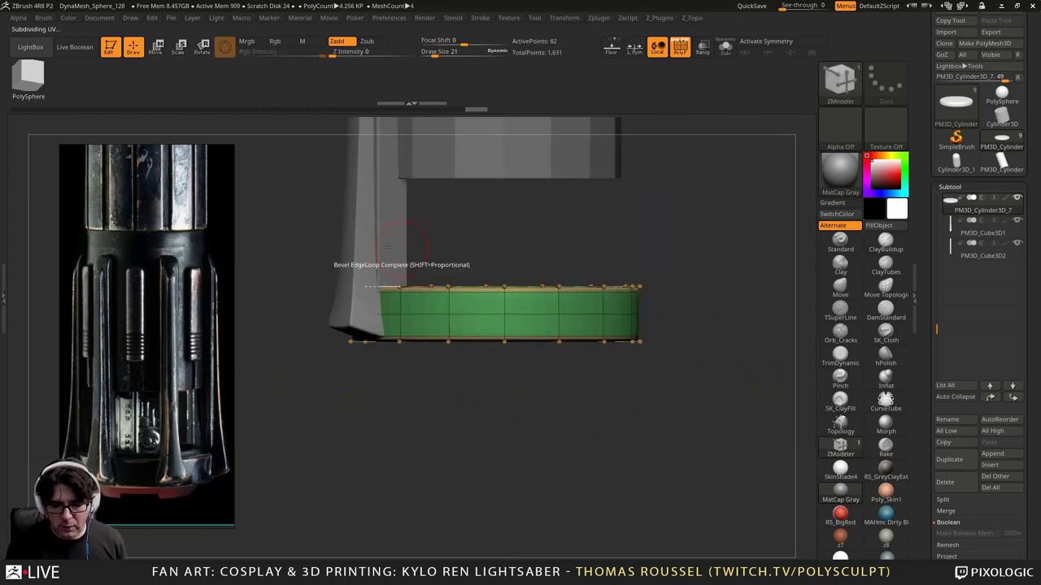
pyautogui.moveTo(407, 272)
pyautogui.keyDown('ctrl'); pyautogui.mouseDown(button='right')
pyautogui.moveTo(451, 254)
pyautogui.moveTo(457, 281)
pyautogui.moveTo(372, 240)
pyautogui.mouseUp(button='right'); pyautogui.keyUp('ctrl')
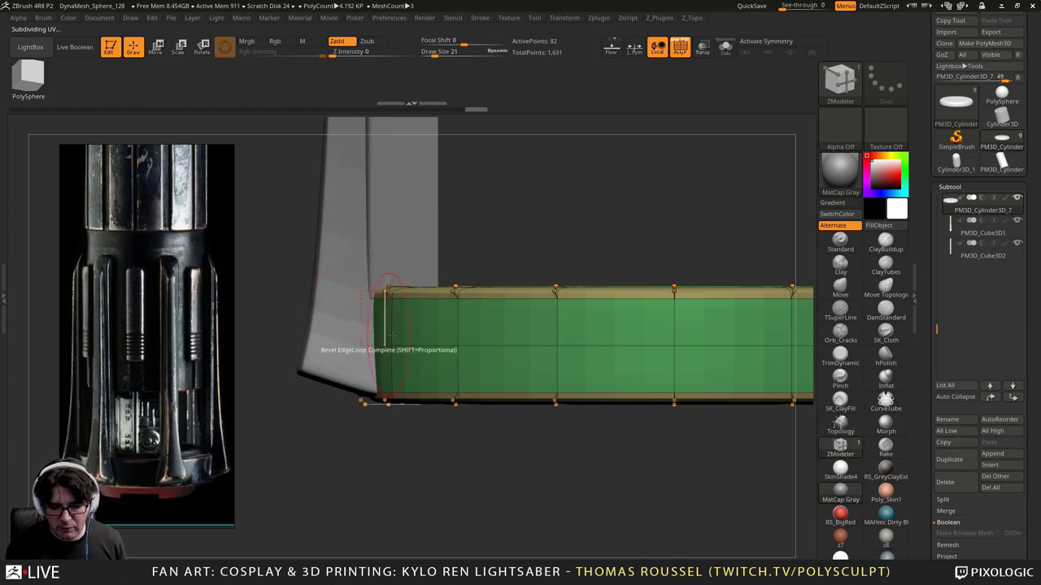
pyautogui.keyDown('ctrl'); pyautogui.moveTo(386, 299); pyautogui.dragTo(395, 265, button='right'); pyautogui.keyUp('ctrl')
pyautogui.keyDown('alt'); pyautogui.moveTo(589, 218); pyautogui.dragTo(497, 317, button='right'); pyautogui.keyUp('alt')
# Step: Scale the bottom disc up very slightly and uniformly, and fine-tune its thickness along the vertical axis
pyautogui.click(157, 46)
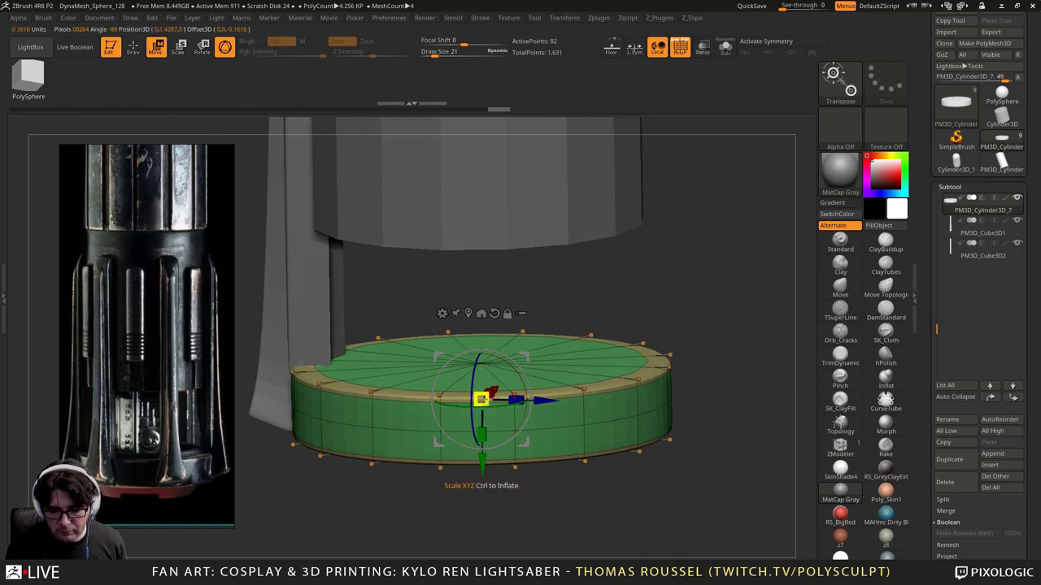
pyautogui.moveTo(482, 399); pyautogui.dragTo(482, 398)
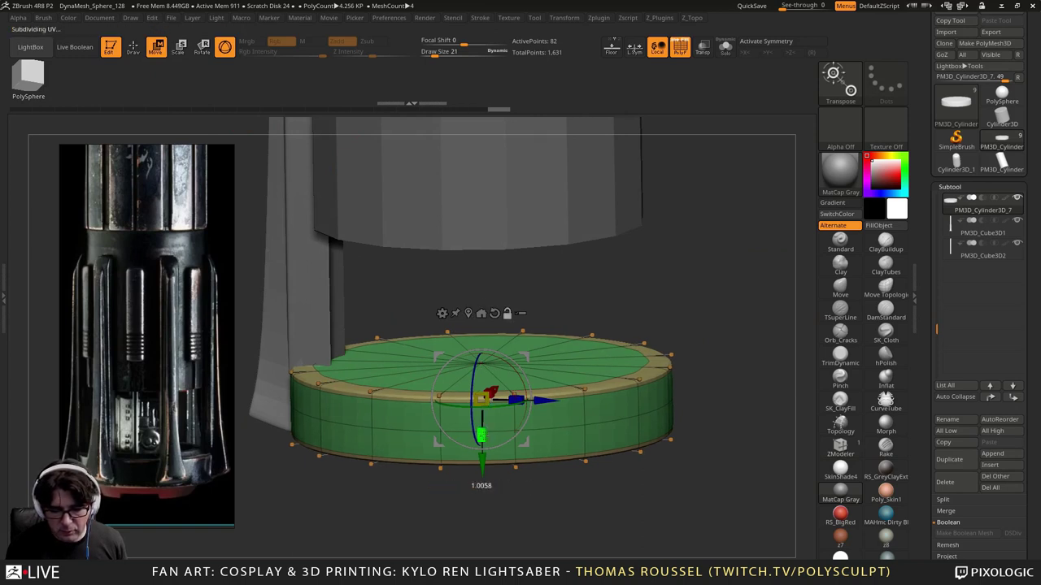
pyautogui.moveTo(482, 435); pyautogui.dragTo(481, 437)
# Step: Check the outer bar PM3D_Cube3D1 against the disc, and select the inner bar PM3D_Cube3D2 and isolate it in Solo mode
pyautogui.moveTo(488, 431); pyautogui.dragTo(587, 405, button='right')
pyautogui.keyDown('alt'); pyautogui.moveTo(262, 368); pyautogui.dragTo(348, 374, button='right'); pyautogui.keyUp('alt')
pyautogui.keyDown('alt'); pyautogui.click(370, 355); pyautogui.keyUp('alt')
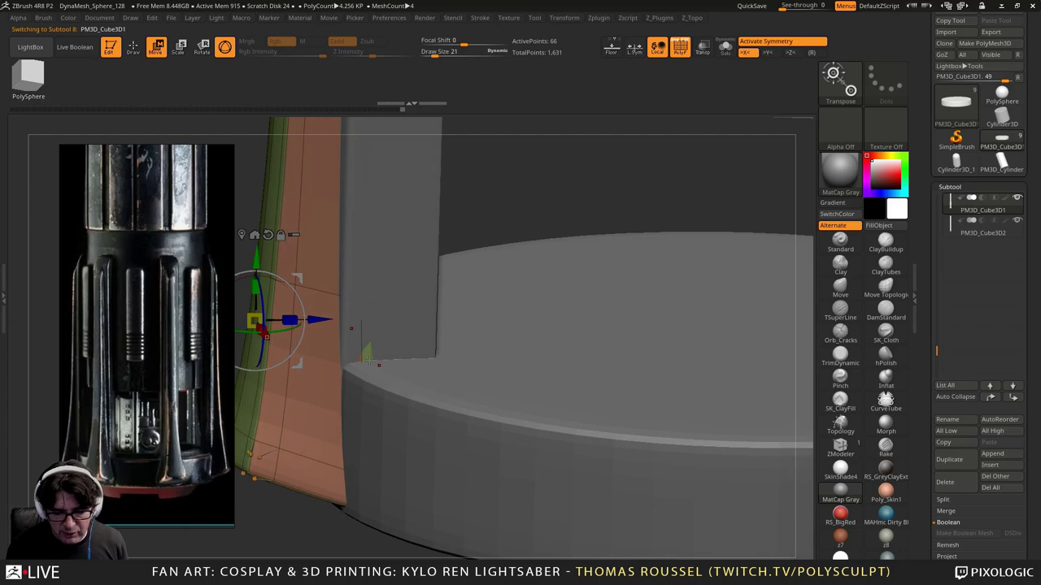
pyautogui.moveTo(368, 358); pyautogui.dragTo(430, 268, button='right')
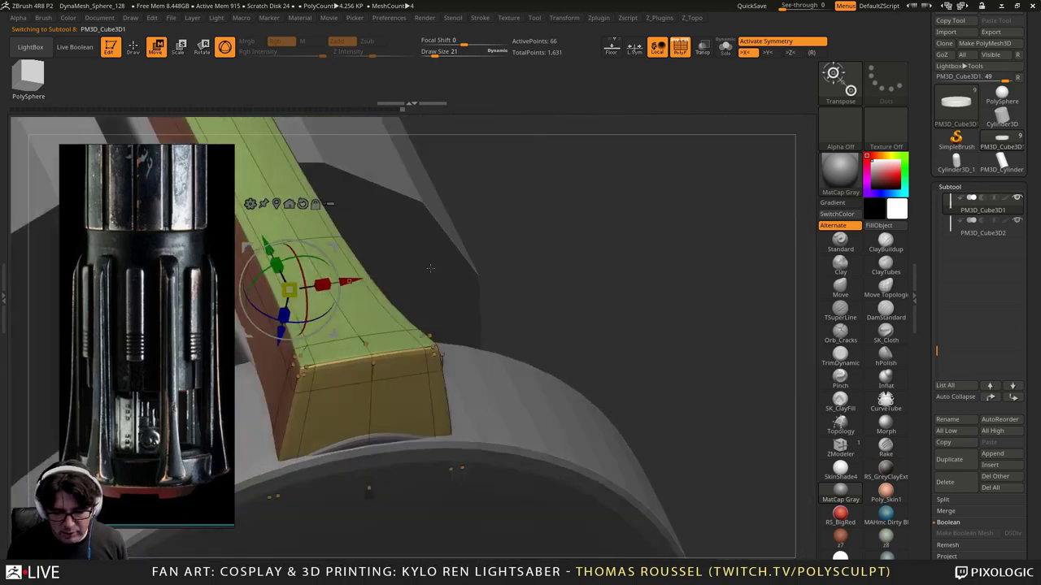
pyautogui.moveTo(430, 268); pyautogui.dragTo(455, 396)
pyautogui.keyDown('alt'); pyautogui.click(453, 331); pyautogui.keyUp('alt')
pyautogui.moveTo(453, 332); pyautogui.dragTo(363, 323, button='right')
pyautogui.moveTo(363, 324); pyautogui.dragTo(556, 351)
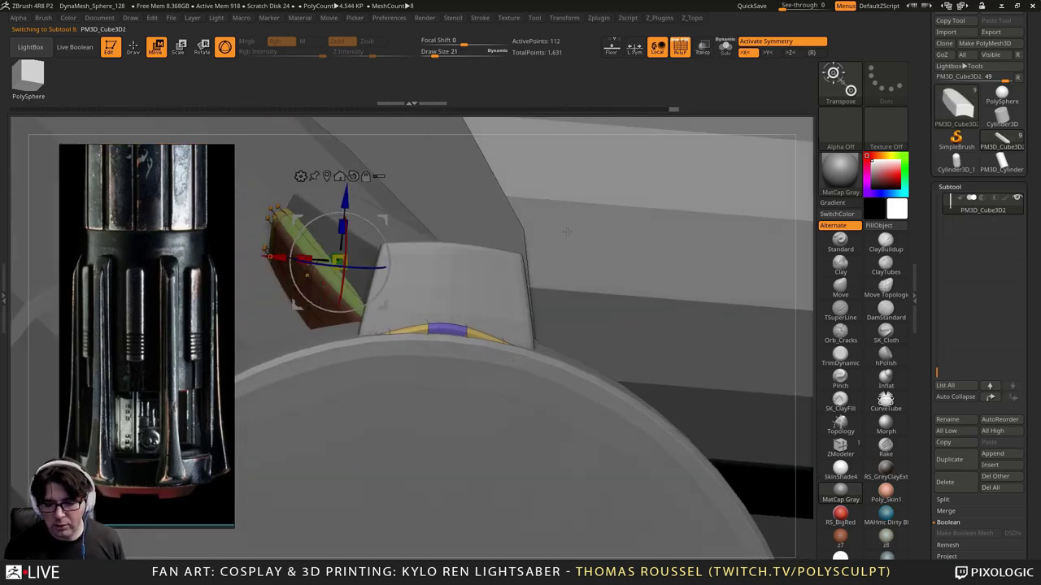
pyautogui.click(724, 47)
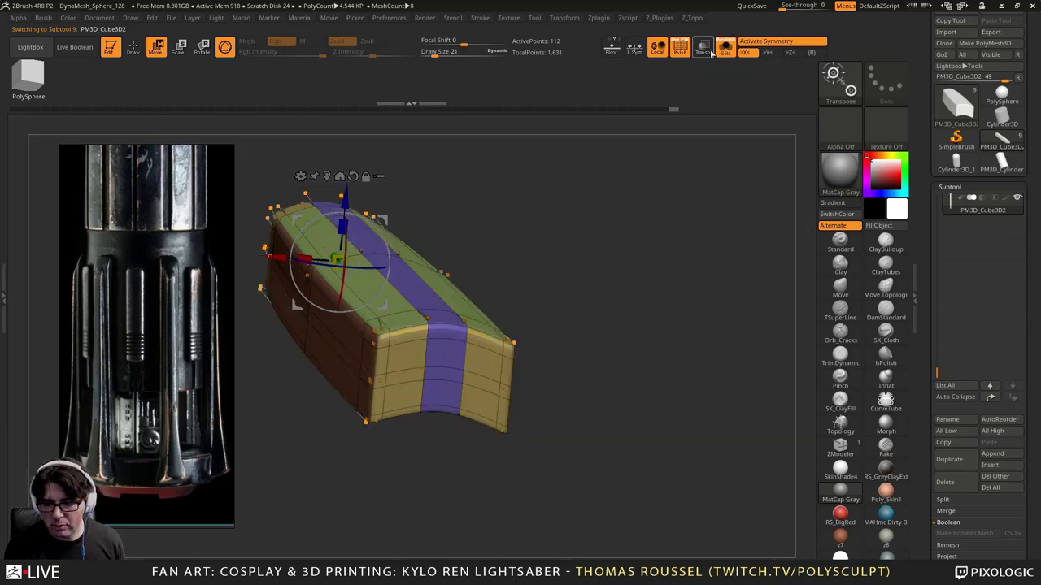
pyautogui.keyDown('shift'); pyautogui.moveTo(580, 205); pyautogui.dragTo(244, 244); pyautogui.keyUp('shift')
pyautogui.keyDown('alt'); pyautogui.moveTo(699, 211); pyautogui.dragTo(337, 225); pyautogui.keyUp('alt')
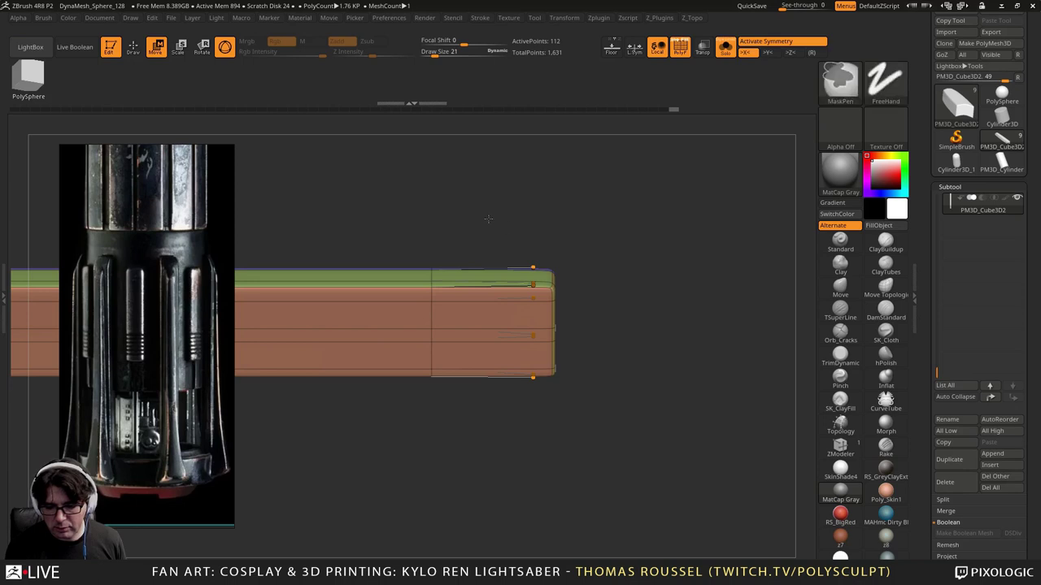
# Step: Mask the inner bar except the outer side of its lower end, and center the gizmo on the unmasked mesh
pyautogui.keyDown('ctrl'); pyautogui.moveTo(489, 221); pyautogui.dragTo(589, 311); pyautogui.keyUp('ctrl')
pyautogui.keyDown('ctrl'); pyautogui.click(614, 317); pyautogui.keyUp('ctrl')
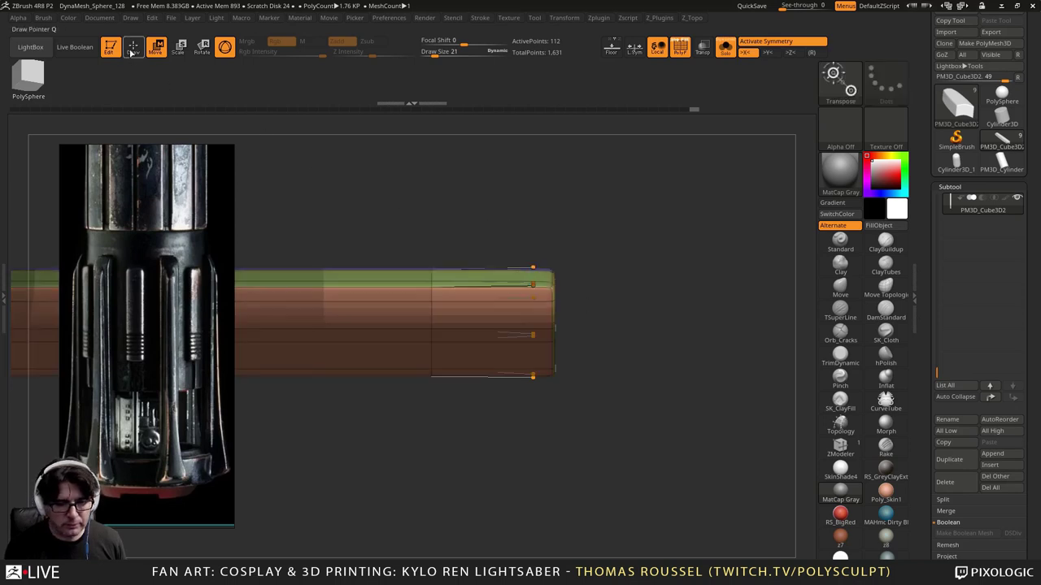
pyautogui.click(538, 269)
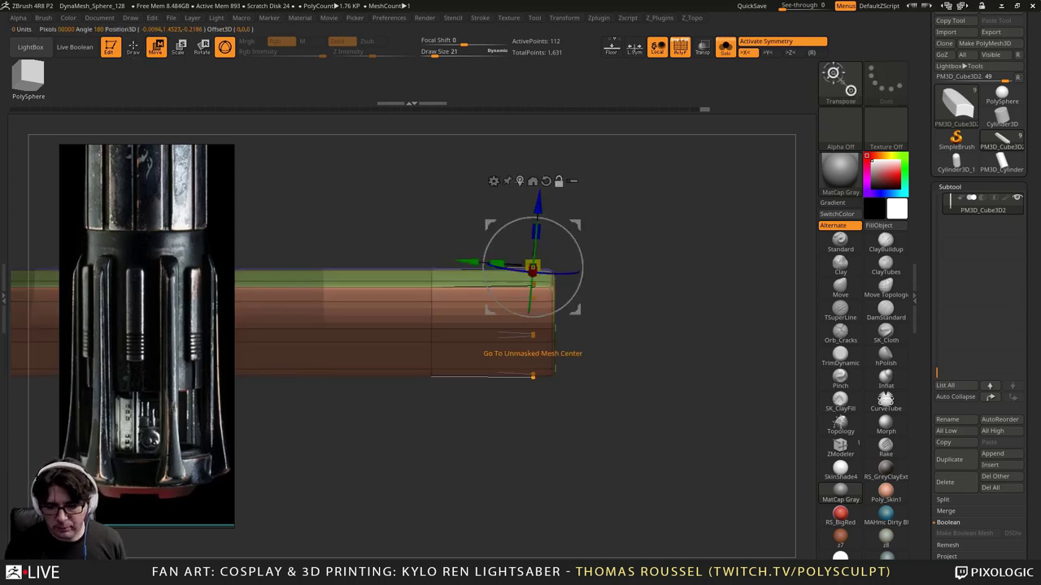
# Step: Try moving the unmasked end inward and clearing the mask, check the fit with Solo off, and undo both edits
pyautogui.moveTo(533, 200); pyautogui.dragTo(533, 208)
pyautogui.keyDown('ctrl'); pyautogui.click(676, 295); pyautogui.keyUp('ctrl')
pyautogui.keyDown('ctrl'); pyautogui.moveTo(675, 295); pyautogui.dragTo(665, 110, button='right'); pyautogui.keyUp('ctrl')
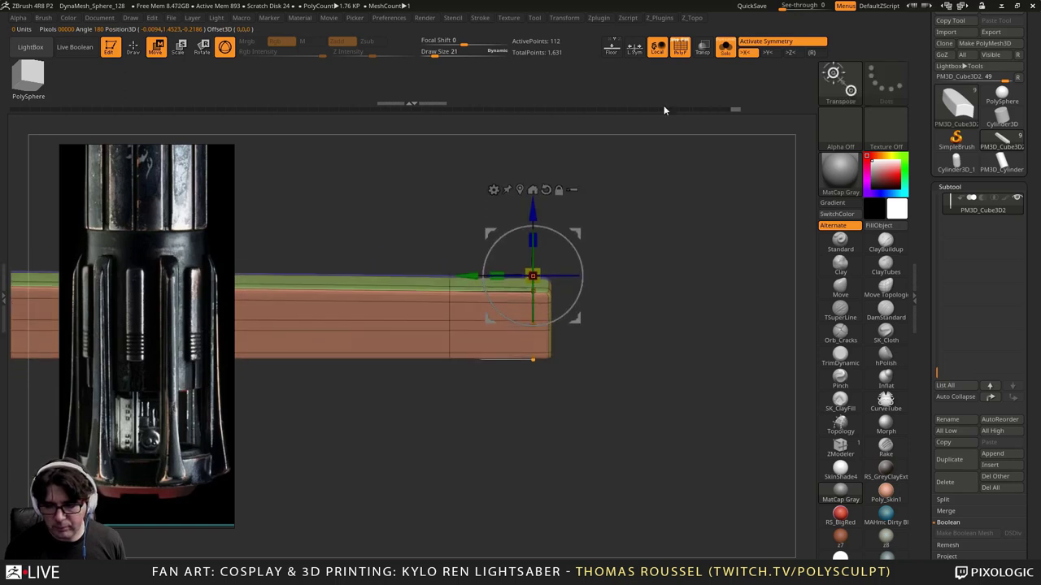
pyautogui.click(724, 48)
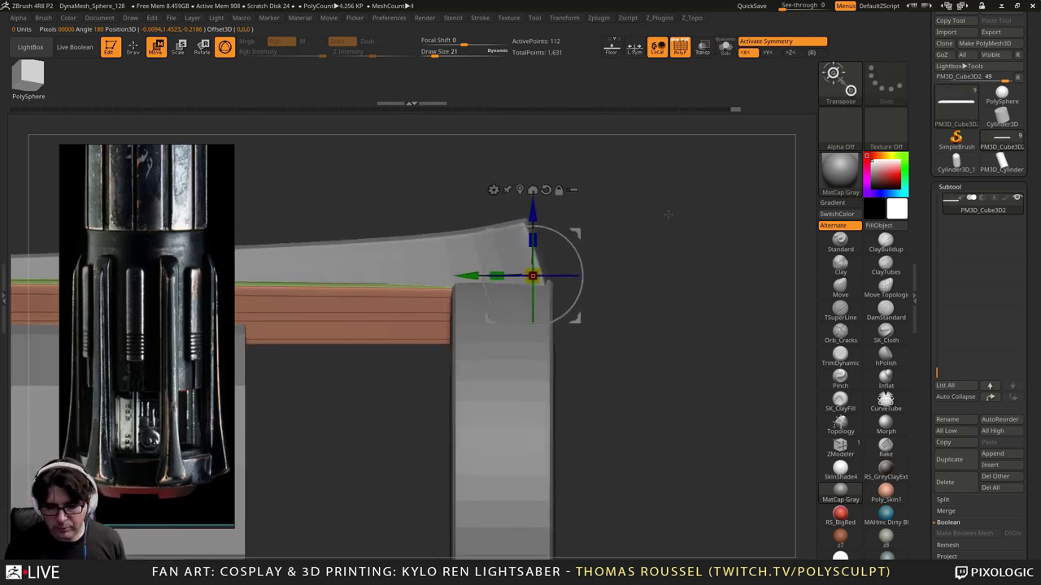
pyautogui.moveTo(671, 234); pyautogui.dragTo(643, 236, button='right')
pyautogui.hotkey('ctrl', 'z')
pyautogui.hotkey('ctrl', 'z')
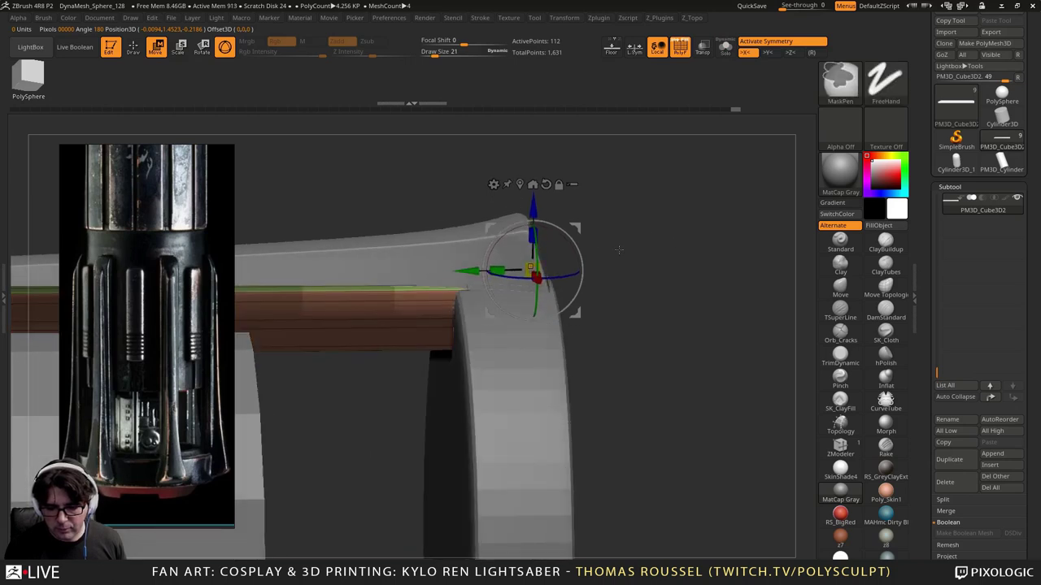
# Step: Nudge the unmasked part of the inner bar's lower end slightly inward and along the bar's length, and clear the mask
pyautogui.moveTo(533, 211); pyautogui.dragTo(534, 213)
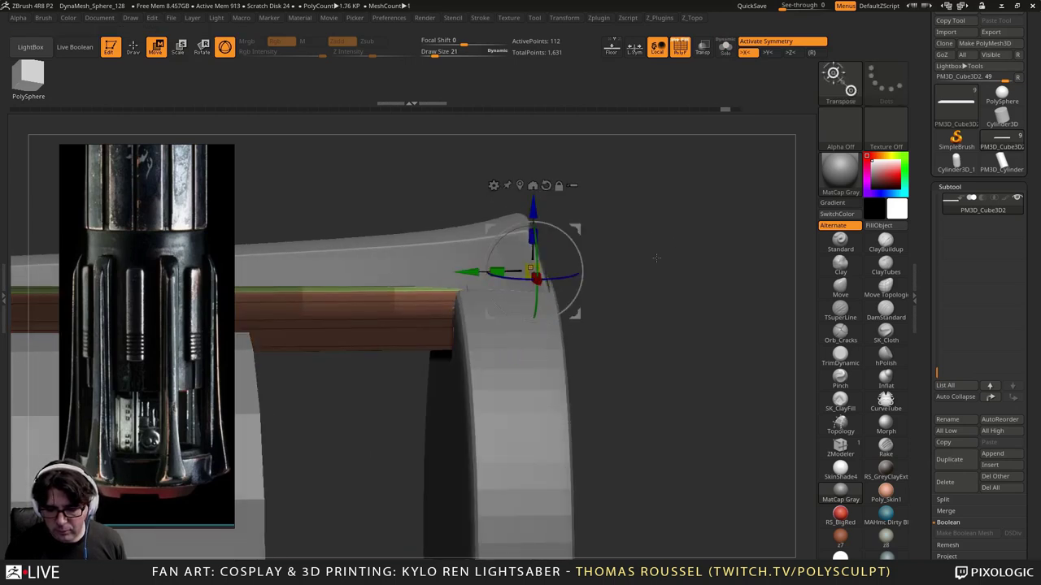
pyautogui.moveTo(695, 253); pyautogui.dragTo(640, 242, button='right')
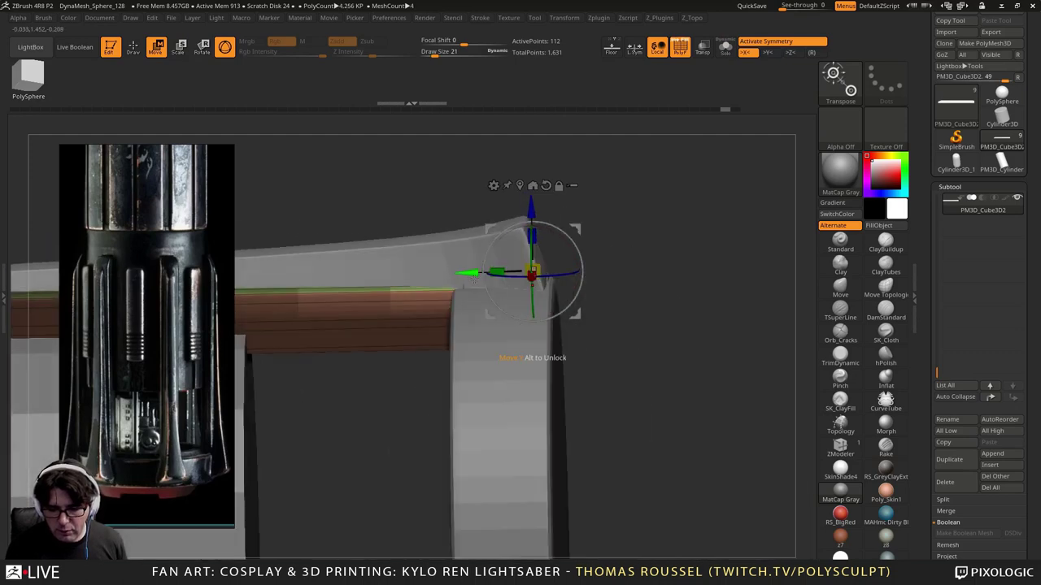
pyautogui.moveTo(473, 280); pyautogui.dragTo(458, 280)
pyautogui.keyDown('ctrl'); pyautogui.moveTo(602, 207); pyautogui.dragTo(165, 304); pyautogui.keyUp('ctrl')
# Step: Compare the bars, cylinders and disc on the model with the lower hilt in both lightsaber reference photos
pyautogui.keyDown('alt'); pyautogui.moveTo(382, 338); pyautogui.dragTo(342, 316); pyautogui.keyUp('alt')
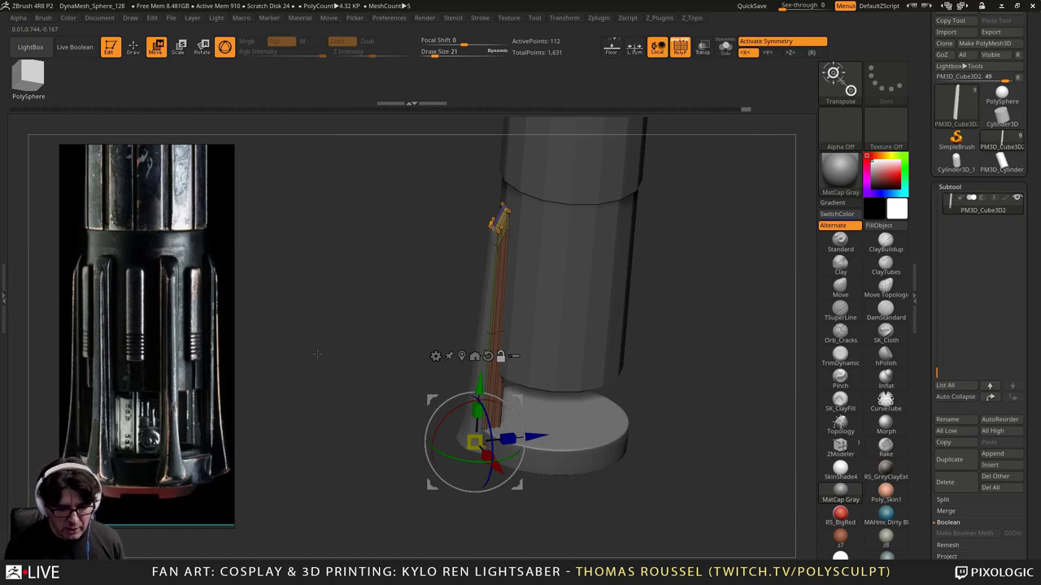
pyautogui.moveTo(317, 354); pyautogui.dragTo(348, 324)
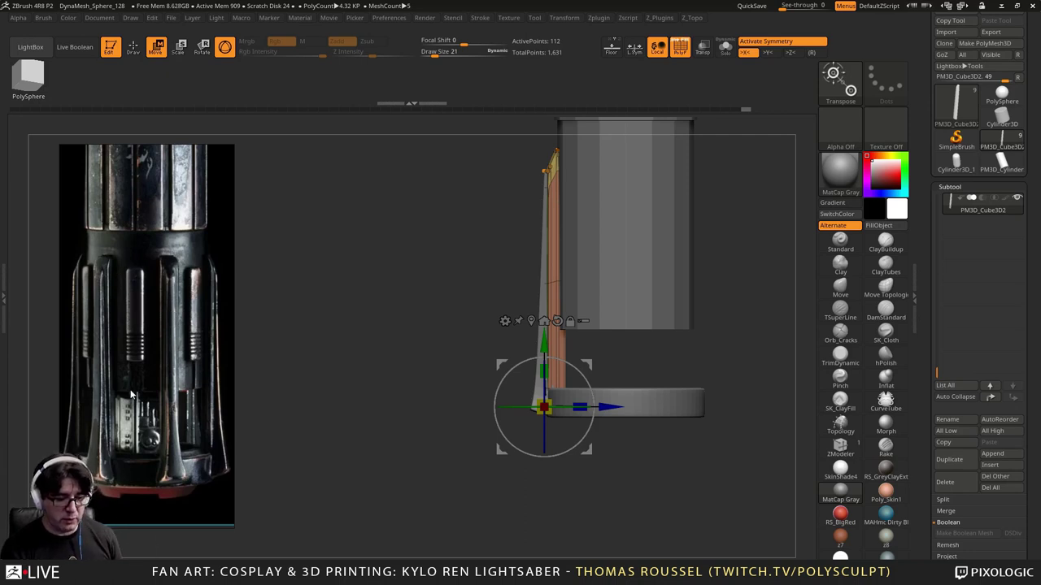
pyautogui.moveTo(331, 303); pyautogui.dragTo(231, 322)
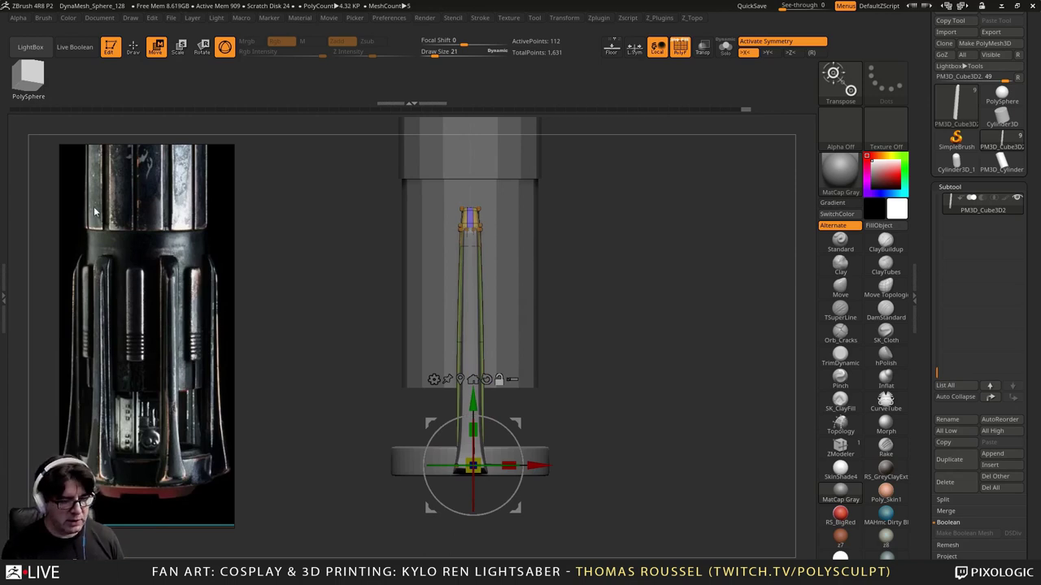
pyautogui.scroll(-3, 182, 265)
pyautogui.moveTo(150, 371); pyautogui.dragTo(187, 94, button='middle')
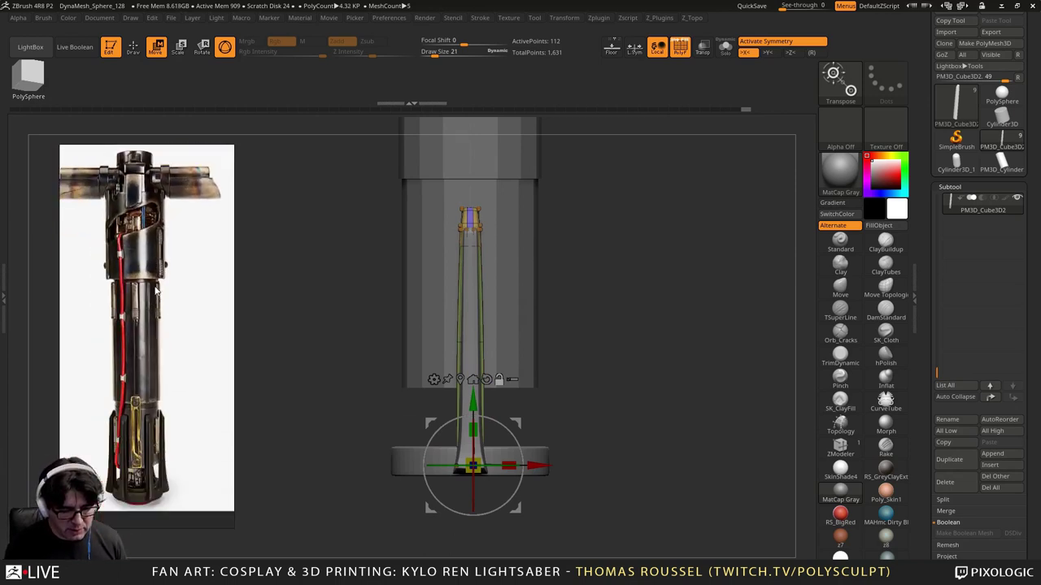
pyautogui.scroll(4, 147, 463)
pyautogui.moveTo(147, 463); pyautogui.dragTo(147, 379, button='middle')
pyautogui.scroll(1, 148, 378)
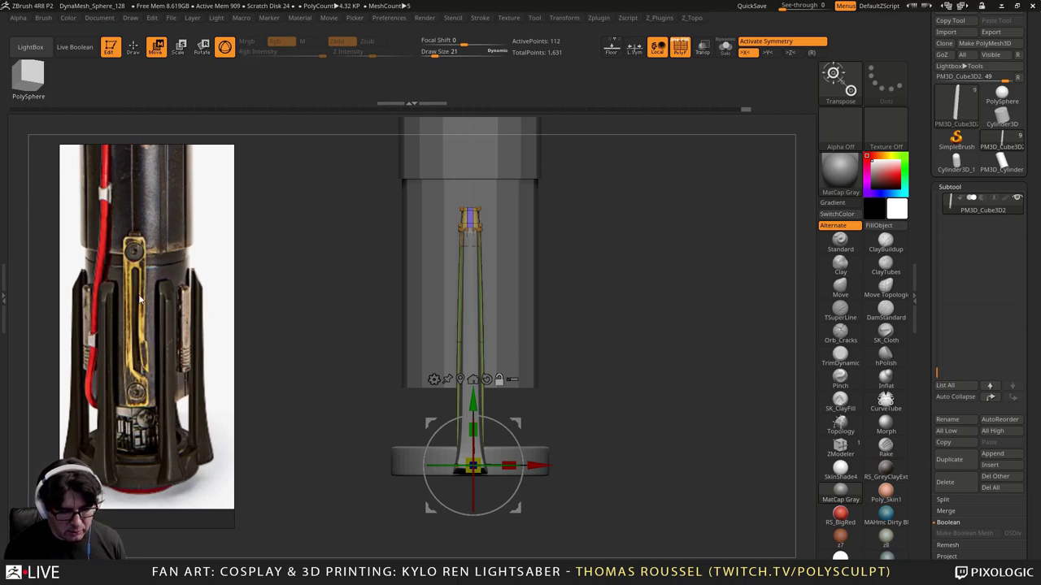
pyautogui.scroll(-3, 189, 325)
pyautogui.moveTo(172, 256); pyautogui.dragTo(142, 374, button='middle')
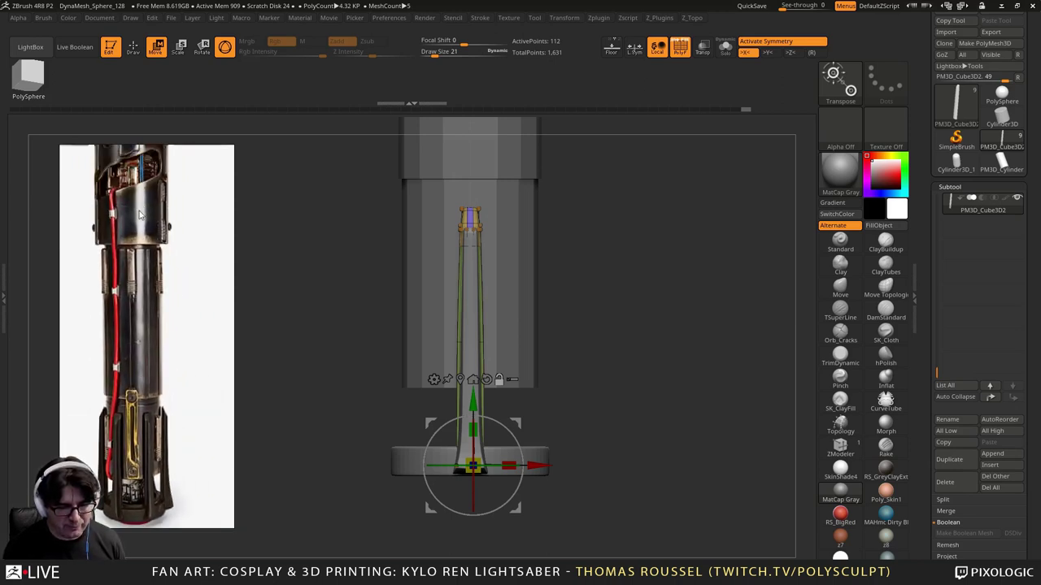
pyautogui.moveTo(139, 213); pyautogui.dragTo(164, 351, button='middle')
pyautogui.moveTo(156, 392); pyautogui.dragTo(142, 270, button='middle')
pyautogui.scroll(3, 161, 271)
pyautogui.scroll(-2, 141, 260)
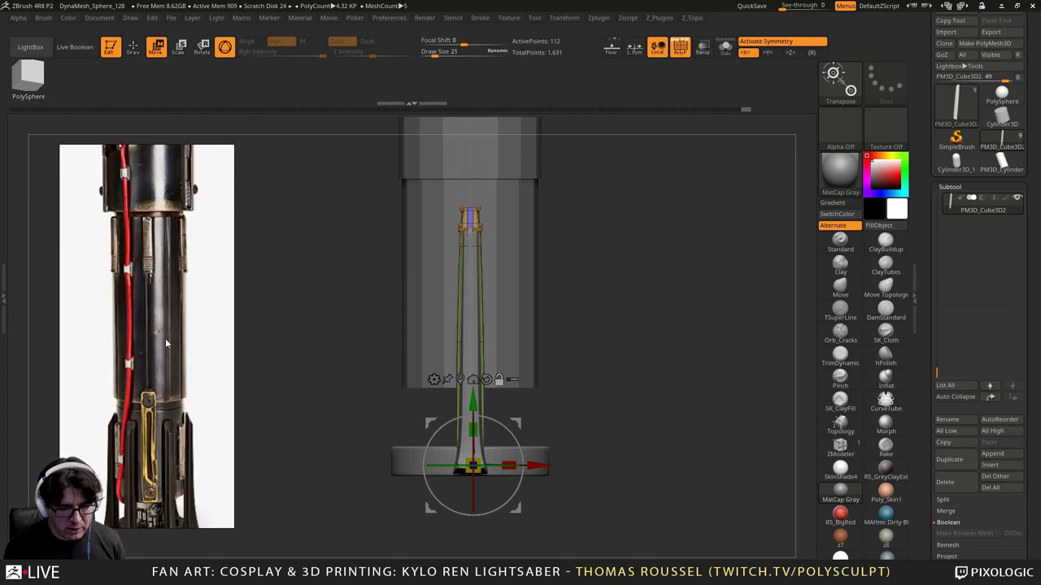
pyautogui.moveTo(165, 358); pyautogui.dragTo(173, 222, button='middle')
pyautogui.scroll(-4, 154, 324)
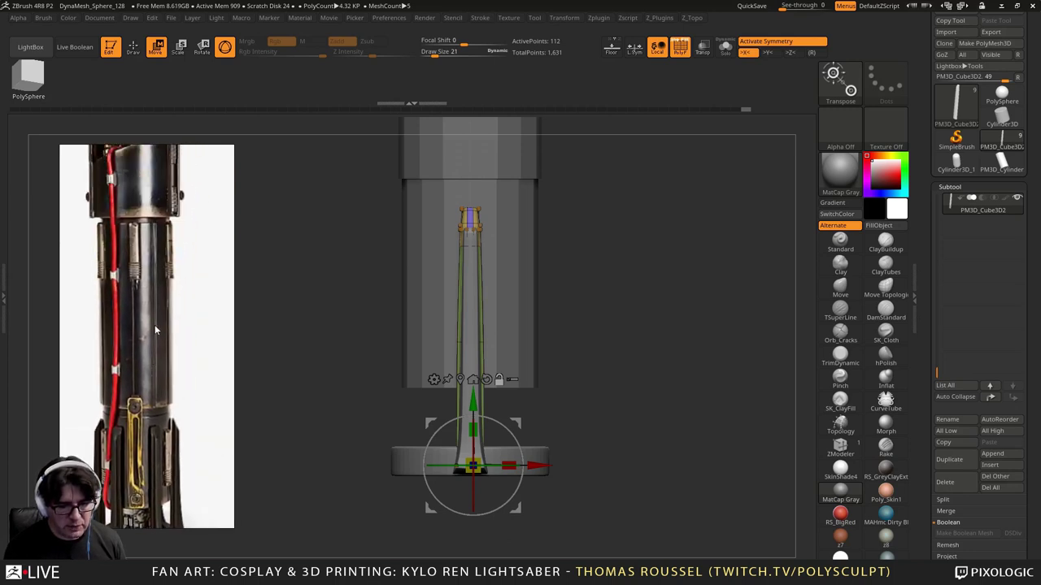
pyautogui.scroll(3, 105, 341)
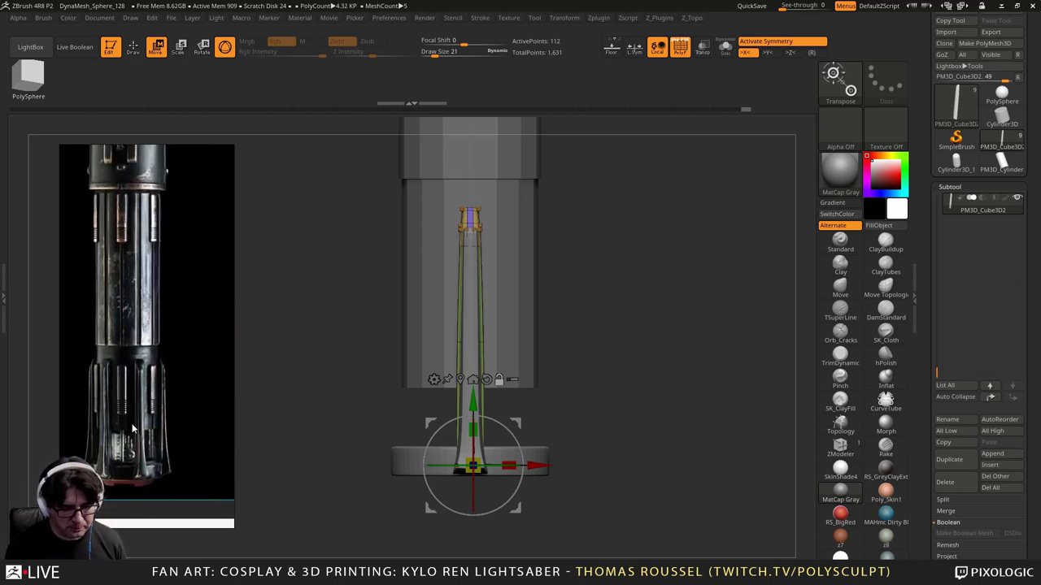
pyautogui.scroll(-4, 134, 382)
pyautogui.scroll(-2, 138, 374)
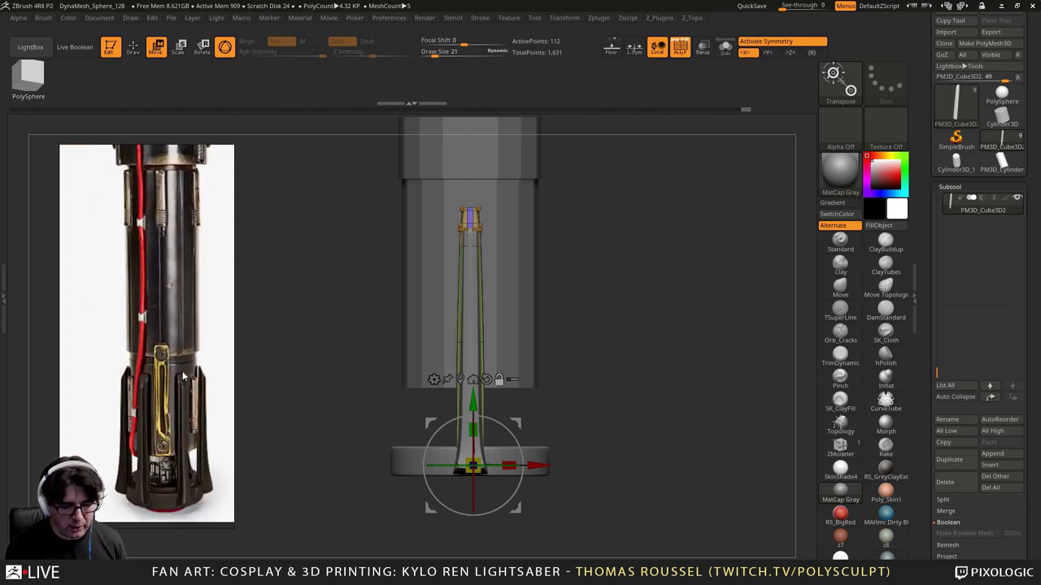
pyautogui.moveTo(308, 297)
pyautogui.mouseDown()
pyautogui.moveTo(287, 317)
pyautogui.moveTo(318, 326)
pyautogui.moveTo(344, 374)
pyautogui.moveTo(280, 391)
pyautogui.moveTo(296, 384)
pyautogui.moveTo(307, 317)
pyautogui.mouseUp()
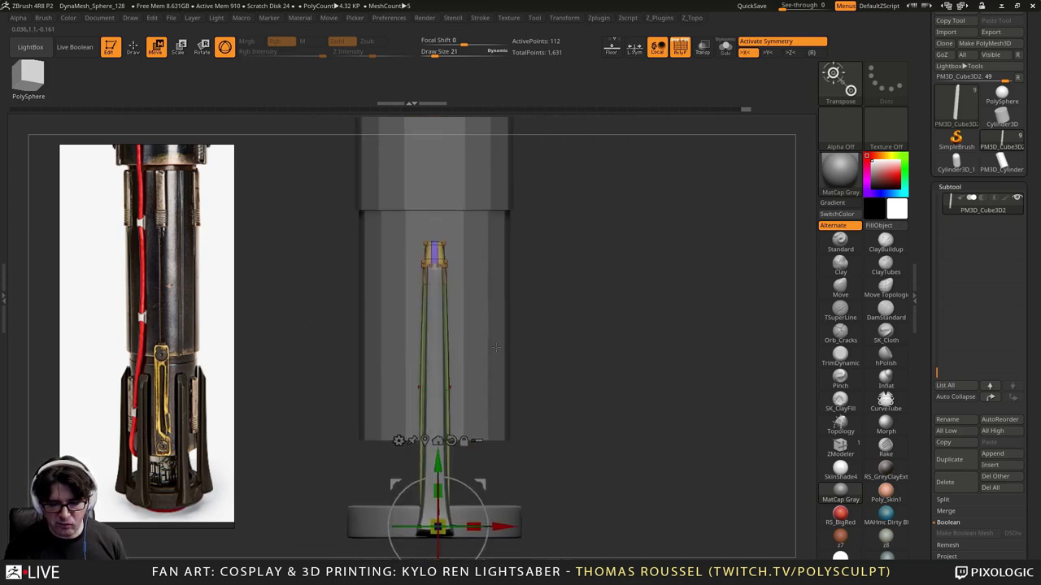
pyautogui.moveTo(495, 347); pyautogui.dragTo(577, 288)
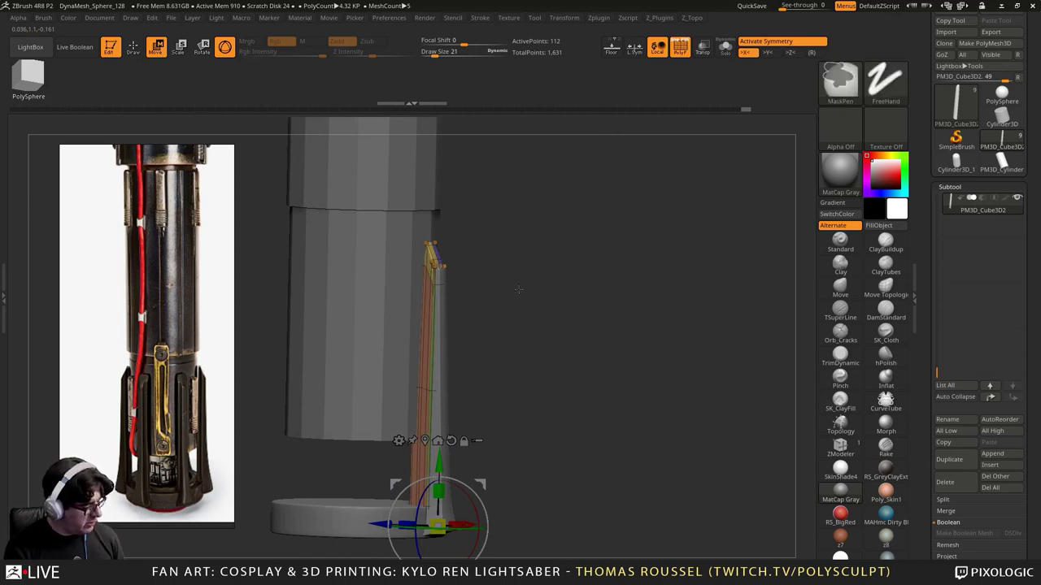
# Step: Assign the whole inner bar a single polygroup and check it against the outer bar from the front and side
pyautogui.hotkey('ctrl', 'w')
pyautogui.keyDown('alt'); pyautogui.click(441, 308); pyautogui.keyUp('alt')
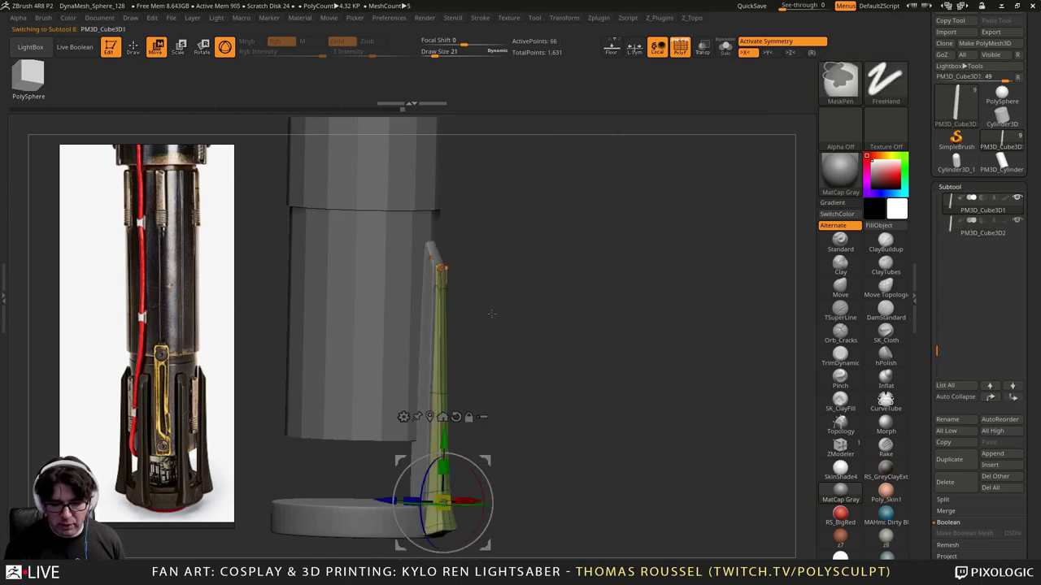
pyautogui.moveTo(520, 319); pyautogui.dragTo(761, 297)
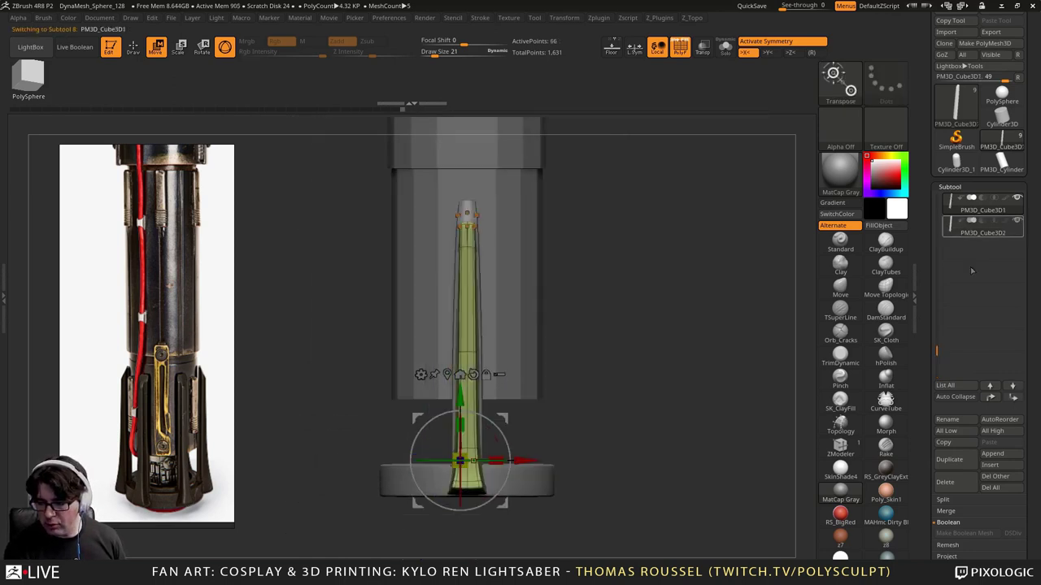
pyautogui.moveTo(627, 353); pyautogui.dragTo(727, 364)
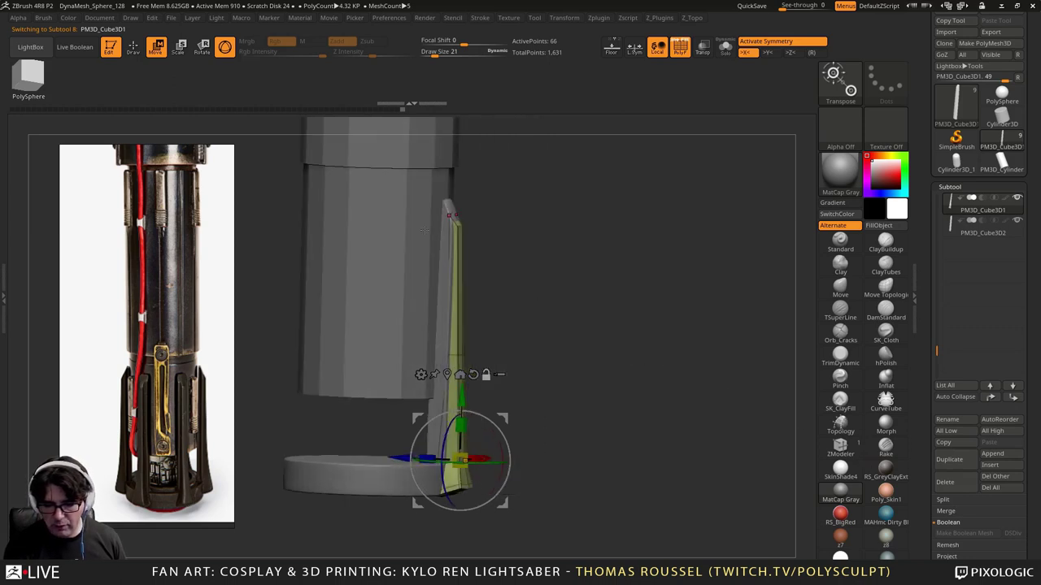
# Step: Merge the outer bar PM3D_Cube3D1 down with the inner bar PM3D_Cube3D2 into one subtool
pyautogui.keyDown('alt'); pyautogui.click(449, 214); pyautogui.keyUp('alt')
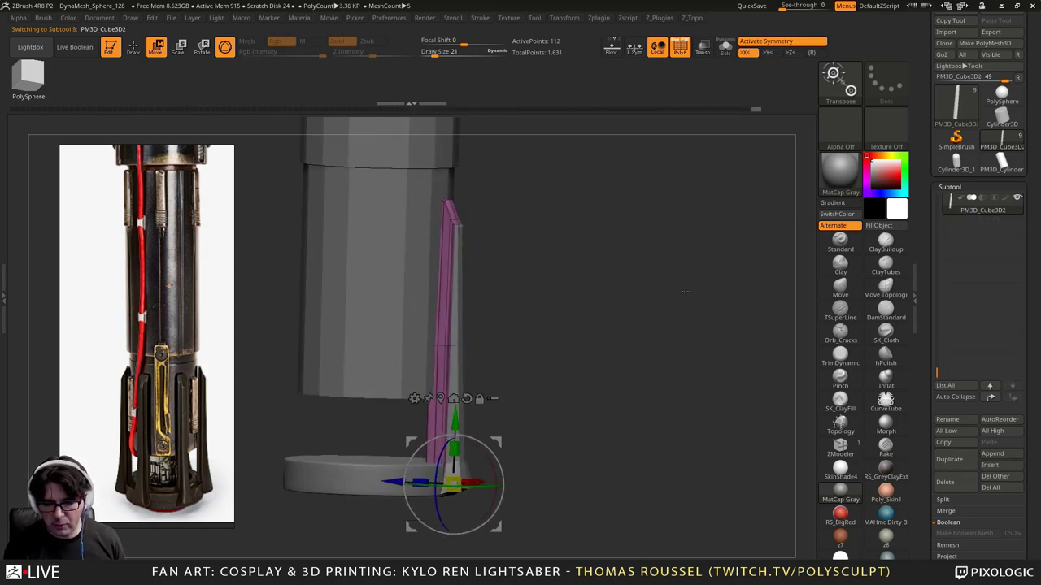
pyautogui.keyDown('alt'); pyautogui.moveTo(685, 290); pyautogui.dragTo(683, 266); pyautogui.keyUp('alt')
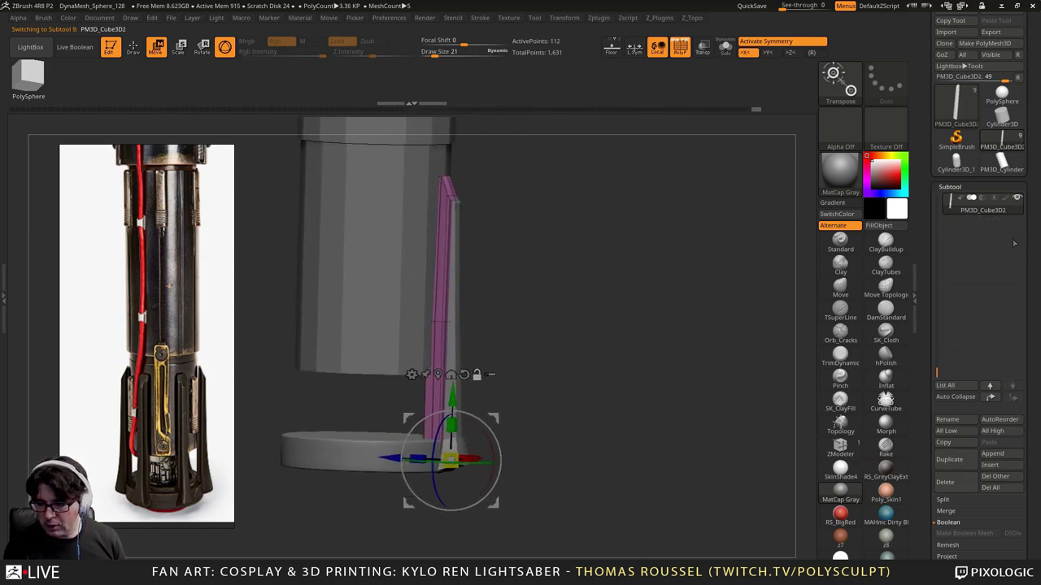
pyautogui.click(945, 511)
pyautogui.click(1000, 522)
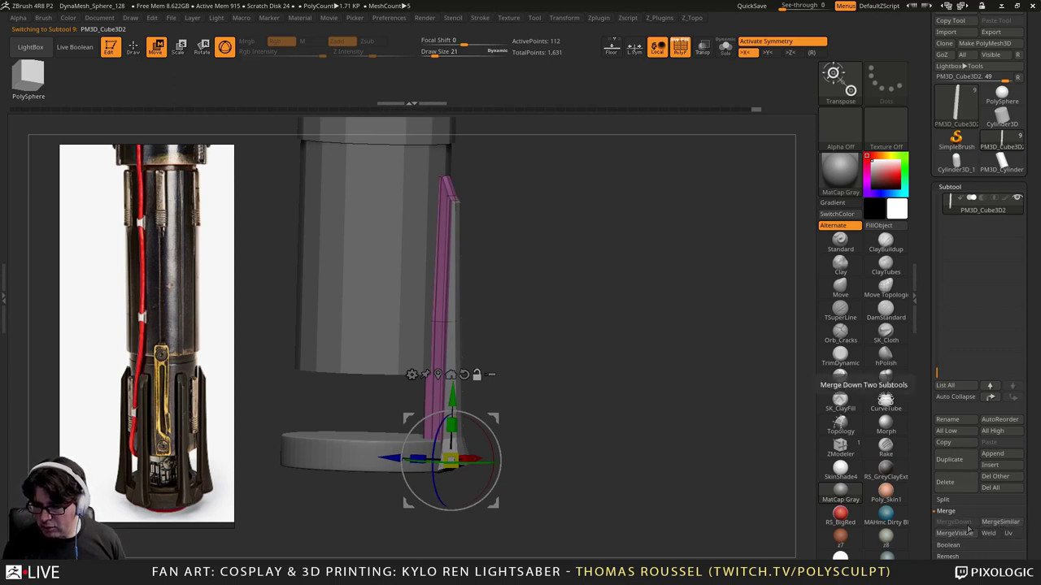
pyautogui.moveTo(935, 370); pyautogui.dragTo(935, 265)
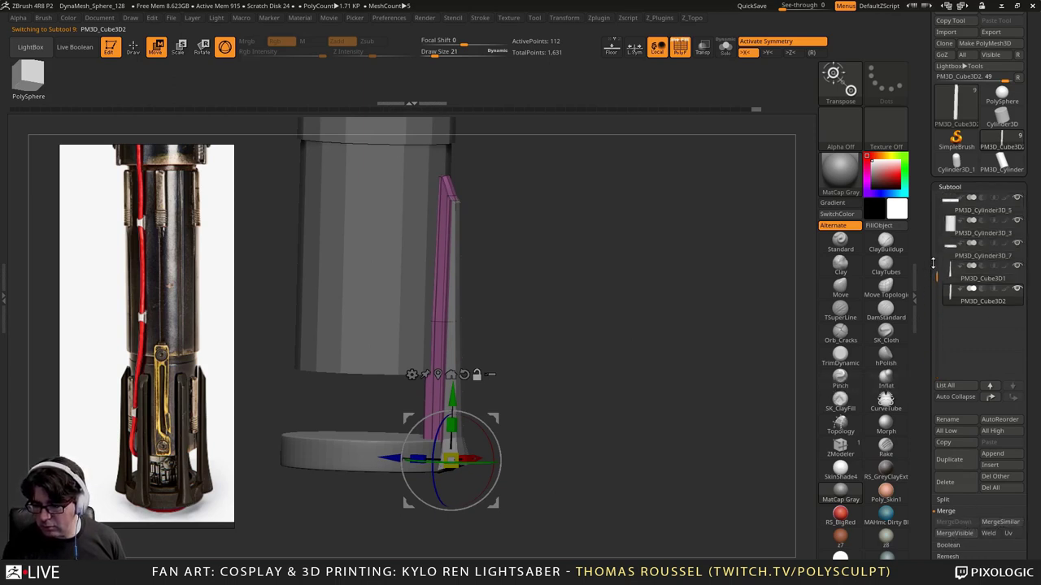
pyautogui.click(983, 275)
pyautogui.click(953, 522)
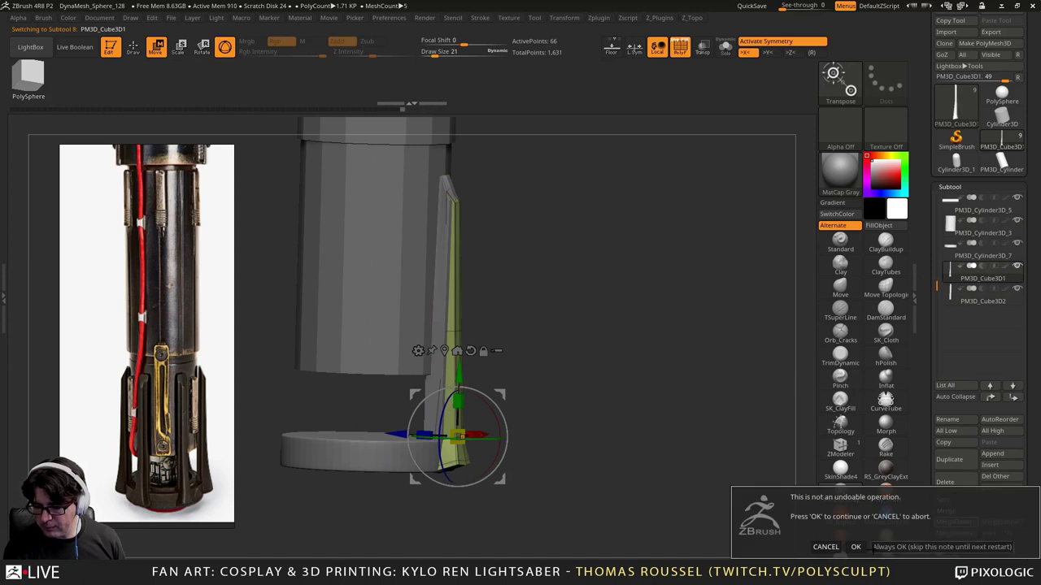
pyautogui.click(813, 542)
pyautogui.moveTo(682, 390); pyautogui.dragTo(688, 396)
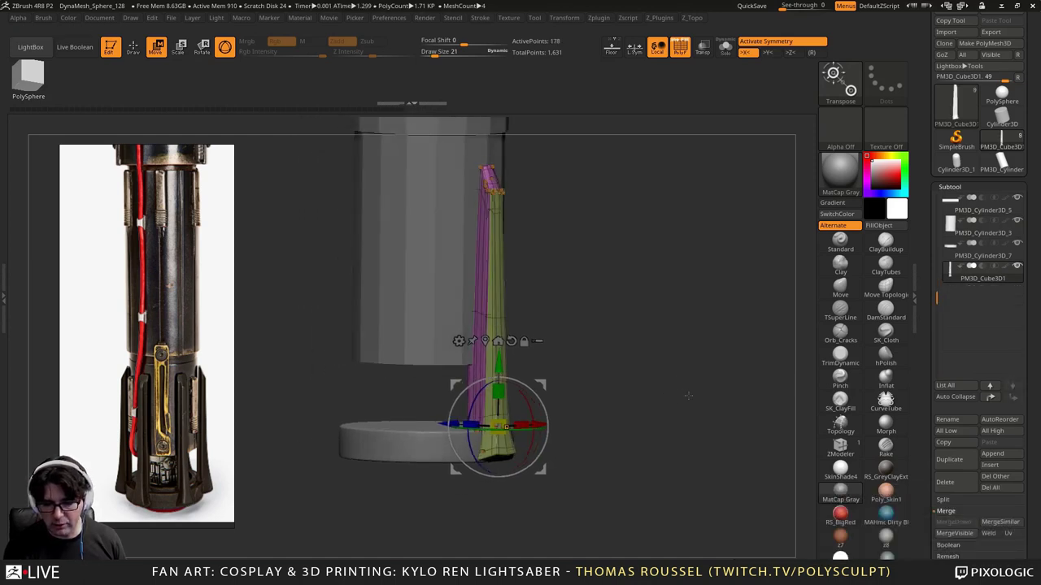
pyautogui.moveTo(642, 361); pyautogui.dragTo(690, 367)
# Step: Enable ArrayMesh on the merged bar and set its repeat count to 6
pyautogui.moveTo(982, 546); pyautogui.dragTo(973, 360)
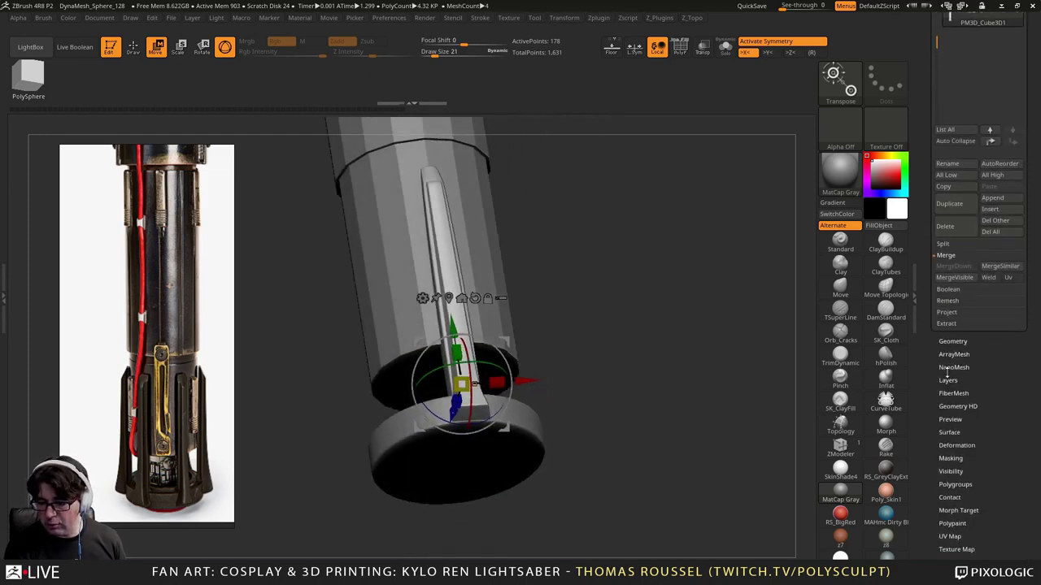
pyautogui.click(953, 354)
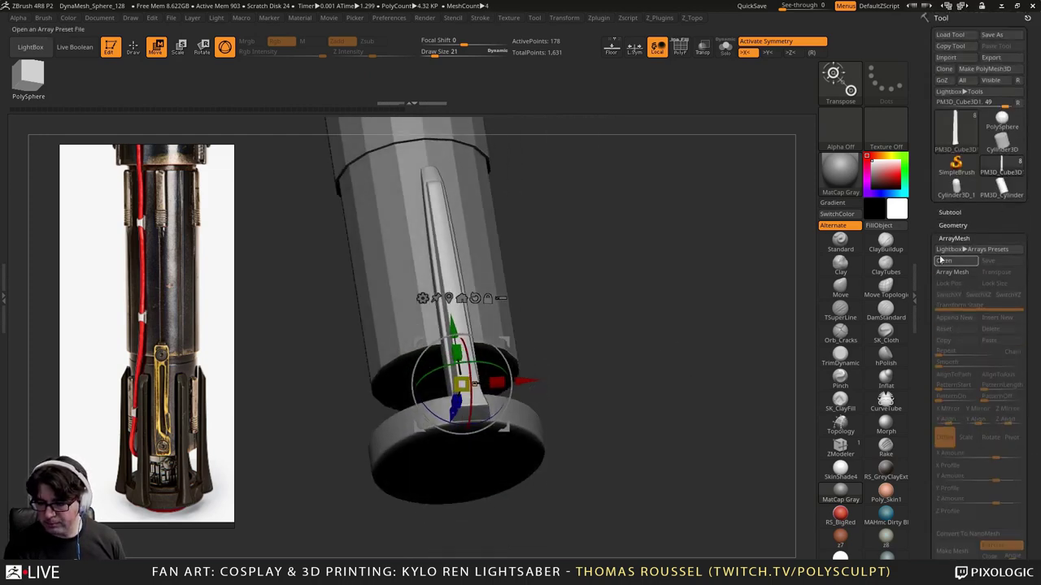
pyautogui.click(951, 272)
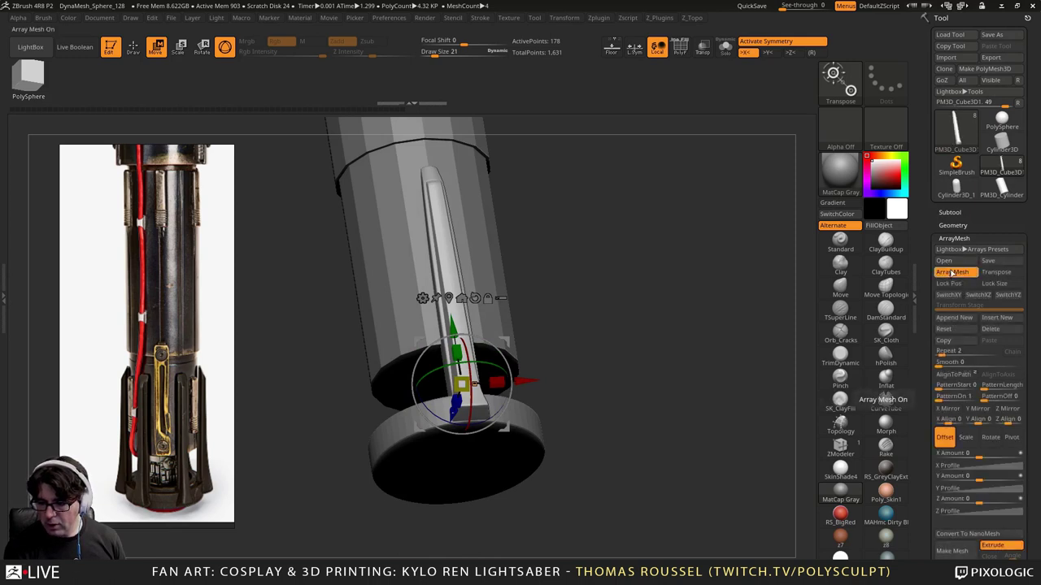
pyautogui.click(941, 354)
pyautogui.write('6')
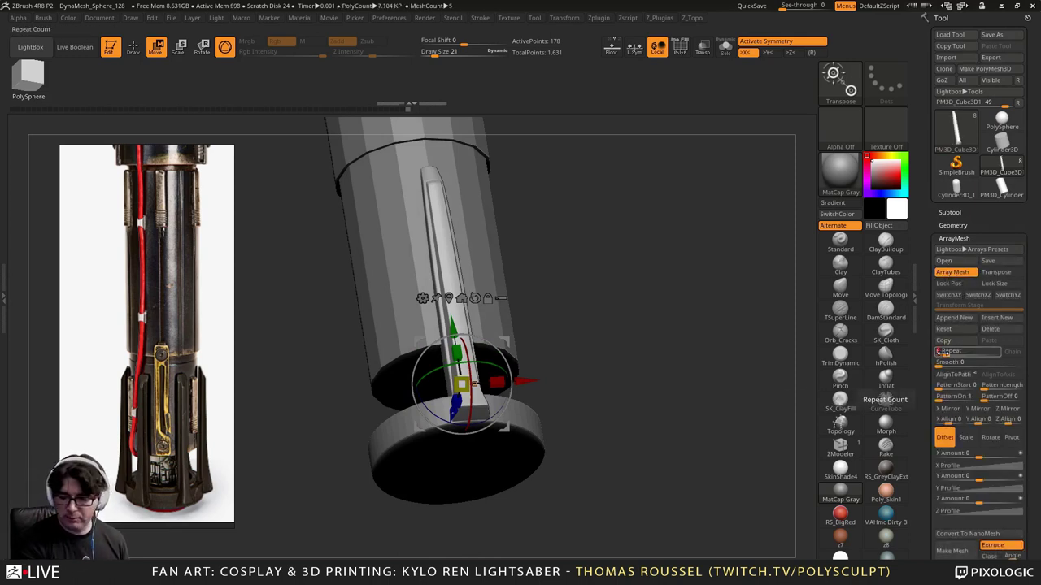
pyautogui.write('6')
pyautogui.press('Return')
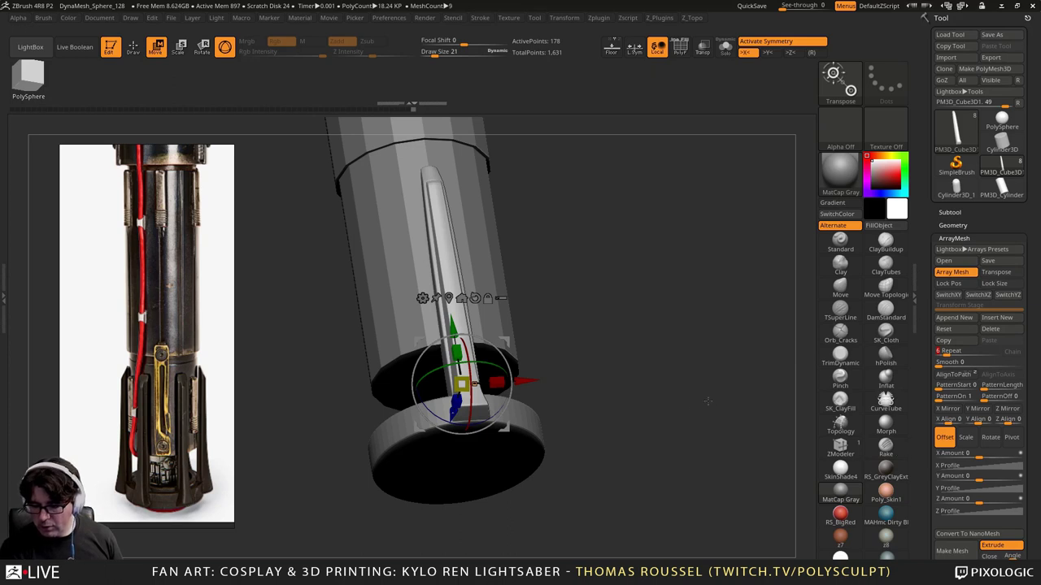
# Step: Set the array's rotation to 360 degrees around the Y axis
pyautogui.moveTo(707, 401); pyautogui.dragTo(688, 430)
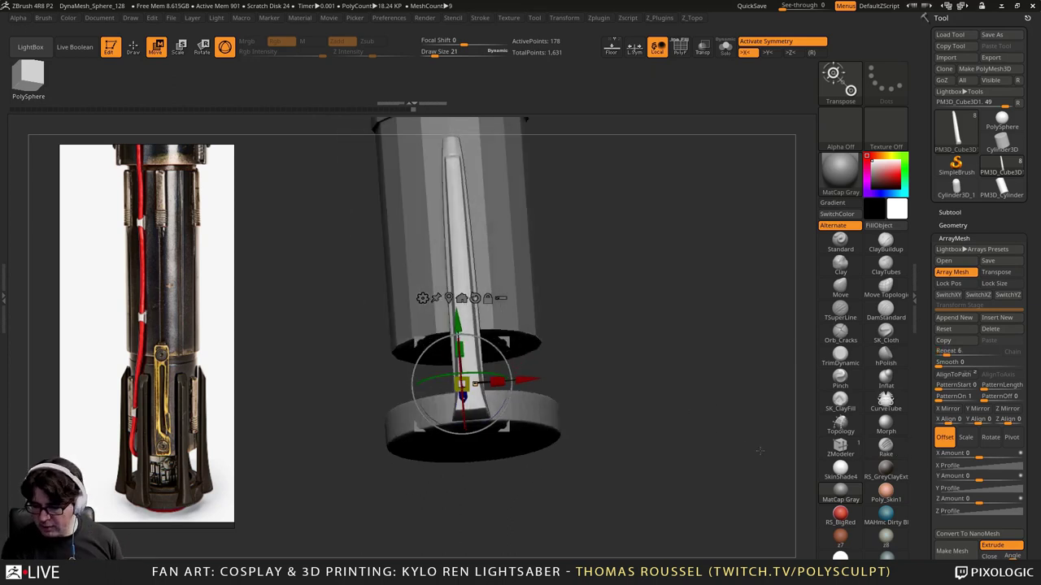
pyautogui.moveTo(596, 408); pyautogui.dragTo(608, 431)
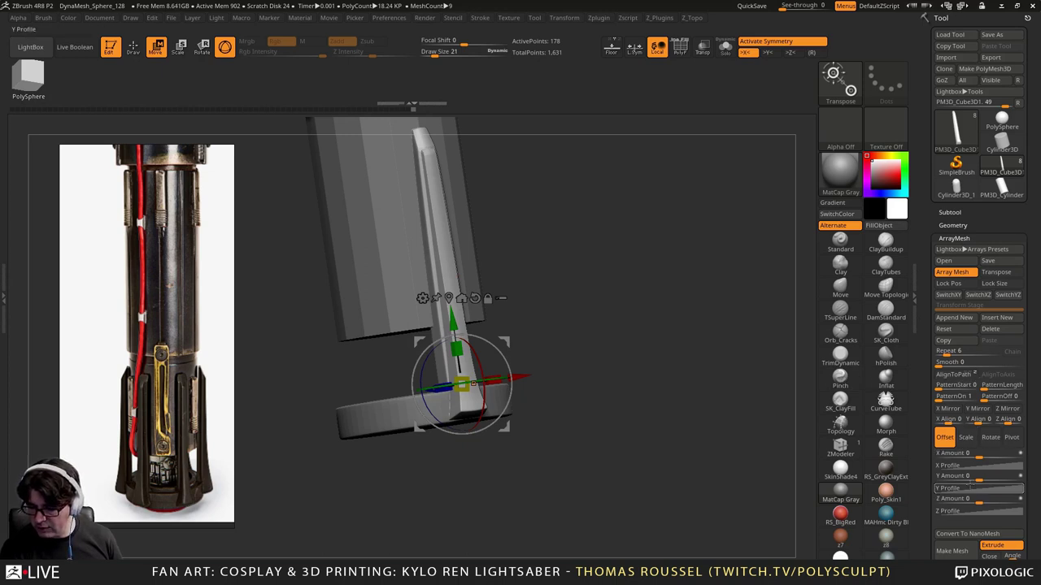
pyautogui.click(990, 438)
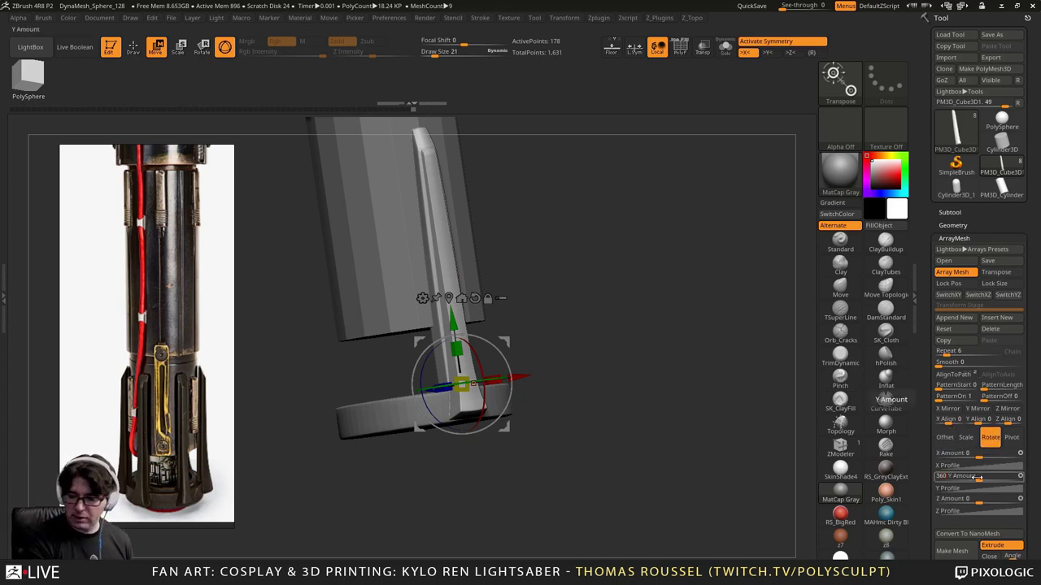
pyautogui.press('Return')
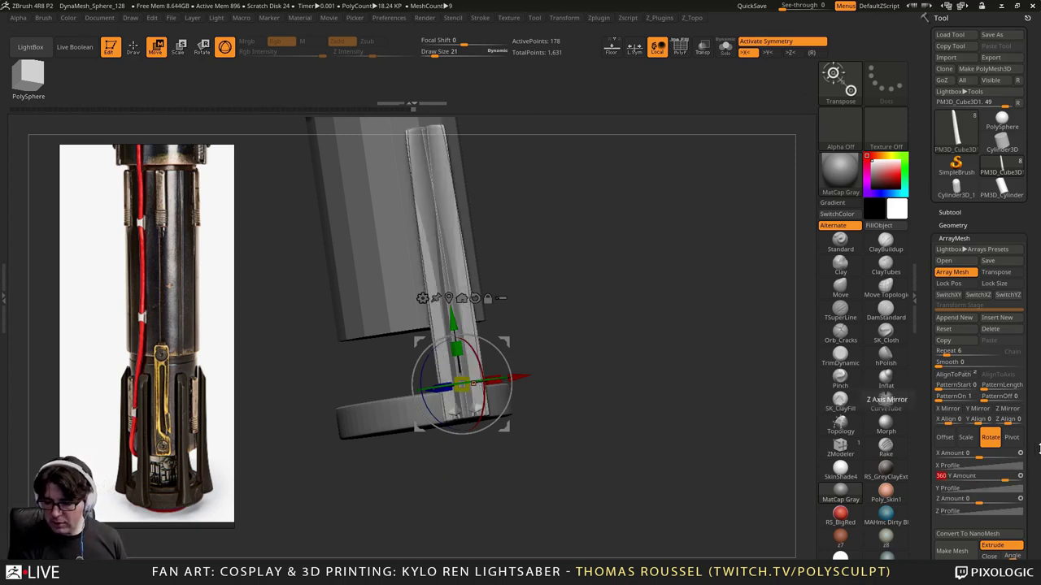
# Step: Offset the array pivot along Z to about 2.106 so the six bars ring the hilt around the bottom disc
pyautogui.click(1012, 437)
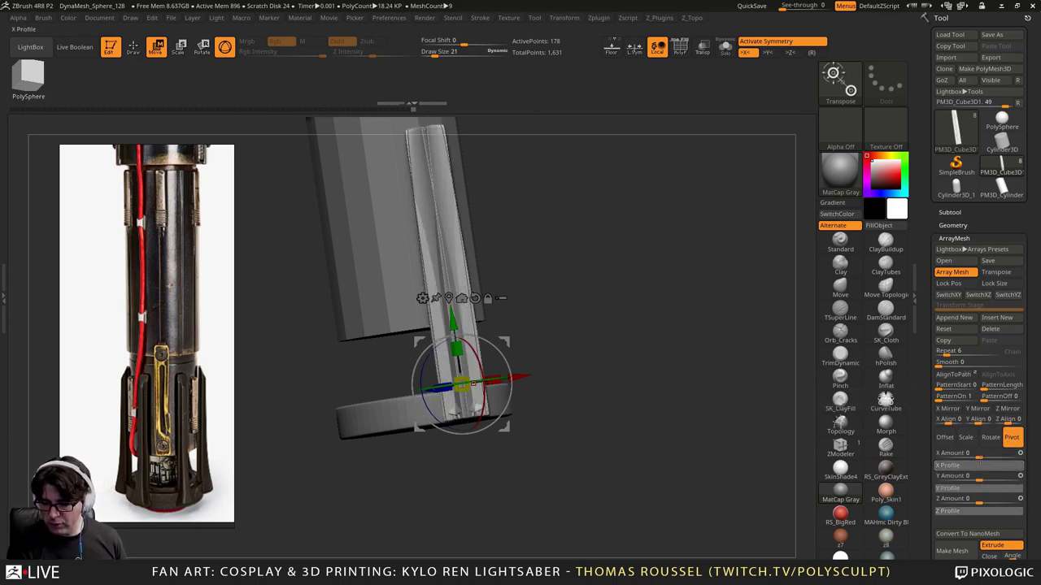
pyautogui.moveTo(601, 451); pyautogui.dragTo(732, 382)
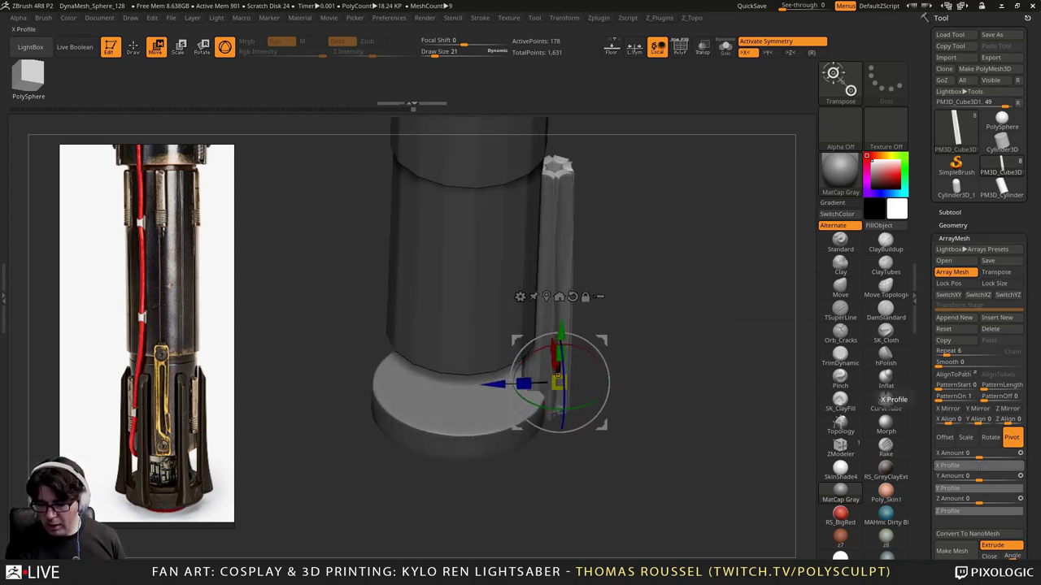
pyautogui.moveTo(978, 501); pyautogui.dragTo(998, 499)
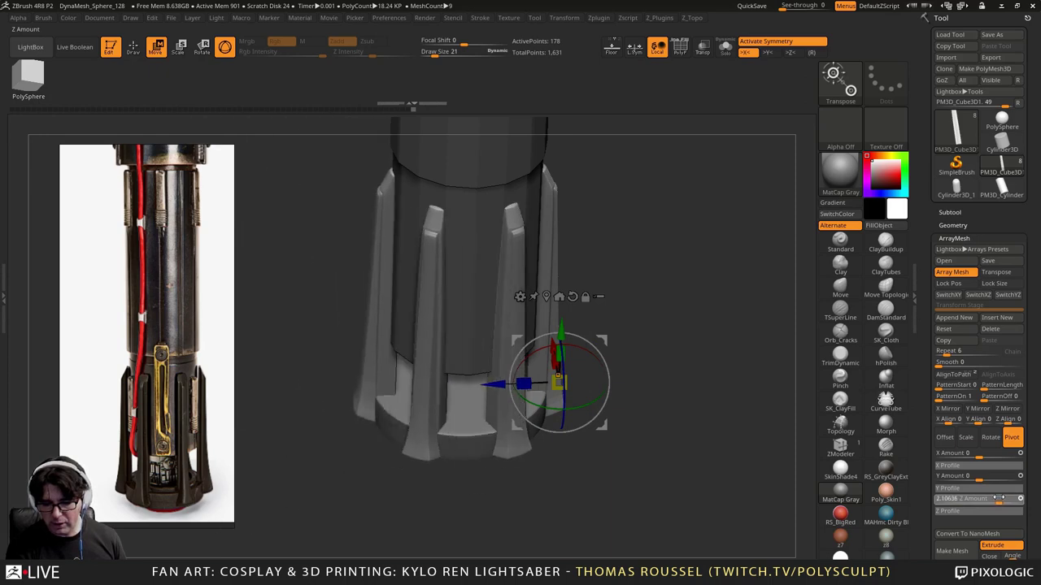
pyautogui.moveTo(664, 507); pyautogui.dragTo(654, 341)
pyautogui.moveTo(655, 342); pyautogui.dragTo(693, 318, button='right')
pyautogui.moveTo(694, 317); pyautogui.dragTo(657, 304)
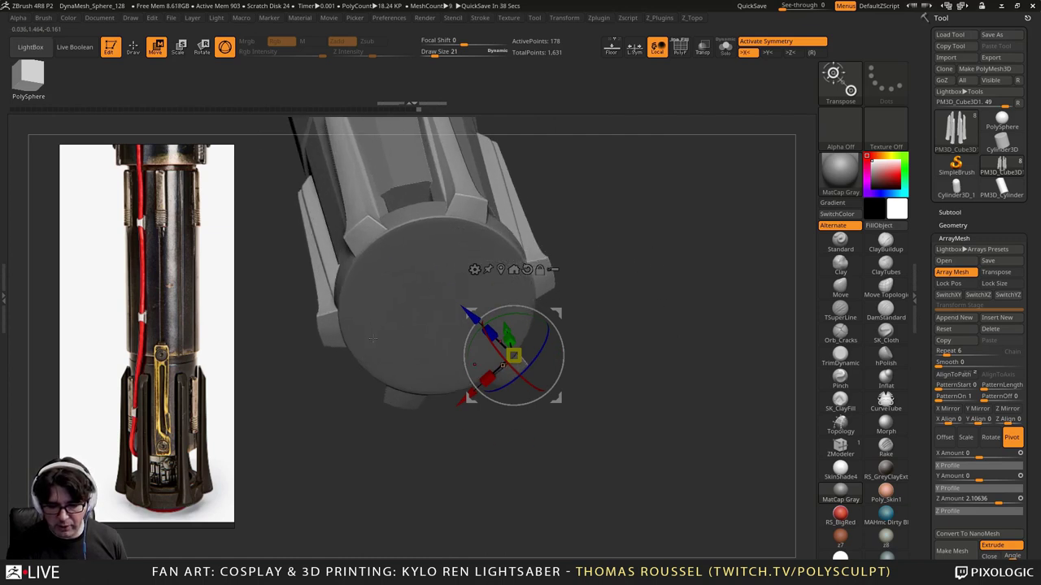
# Step: Check how the bar feet meet the bottom disc, and refine the array pivot's Z amount to 2.12
pyautogui.keyDown('alt'); pyautogui.moveTo(460, 269); pyautogui.dragTo(593, 232, button='right'); pyautogui.keyUp('alt')
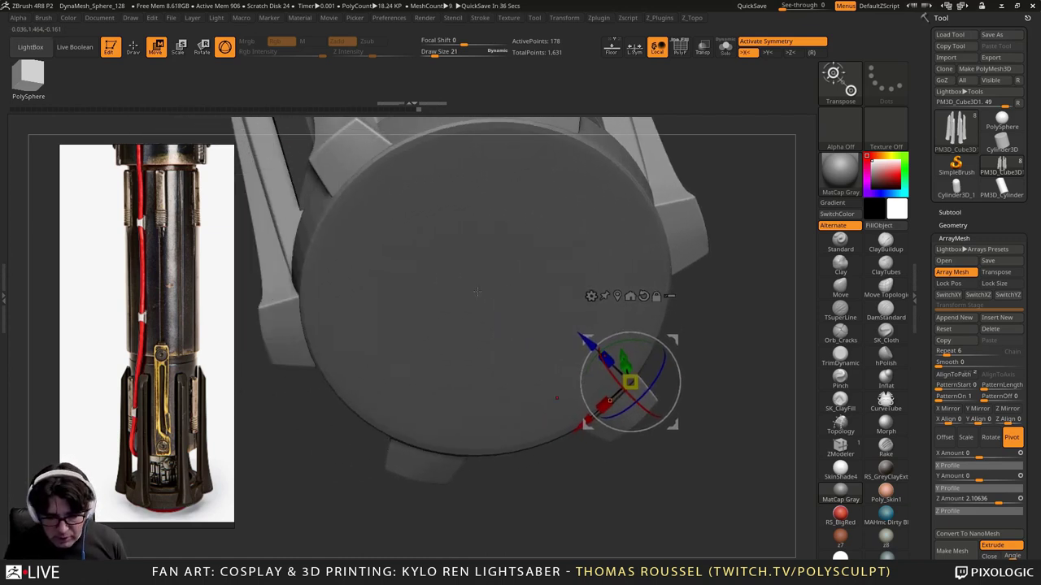
pyautogui.moveTo(288, 295); pyautogui.dragTo(331, 381, button='right')
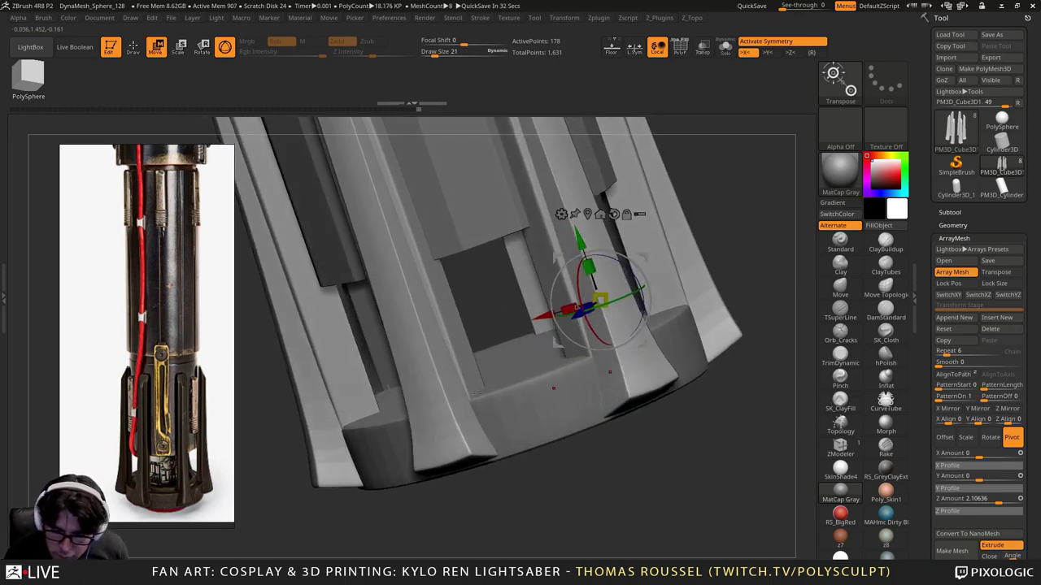
pyautogui.moveTo(674, 356); pyautogui.dragTo(473, 415, button='right')
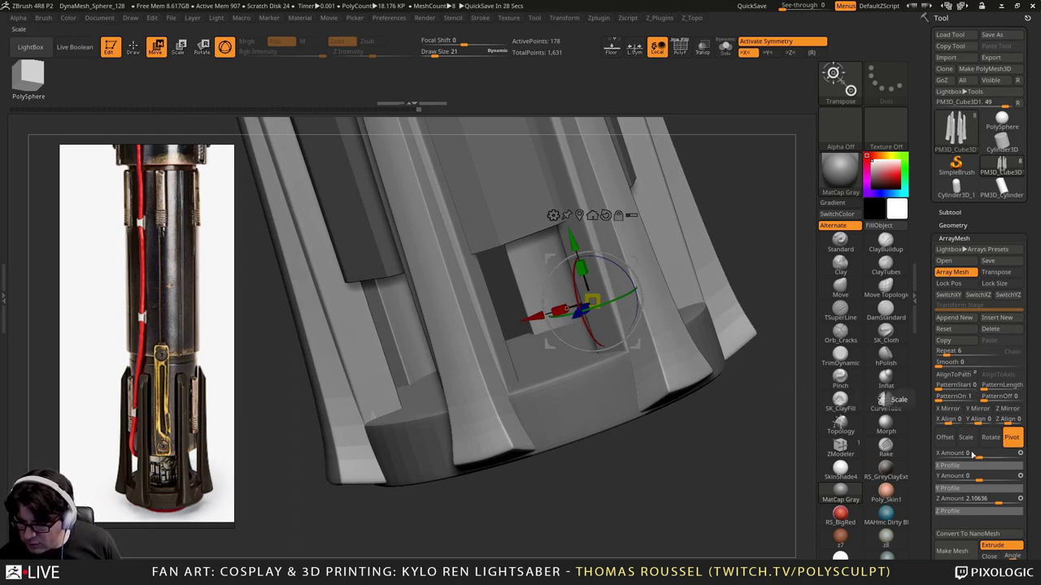
pyautogui.click(996, 500)
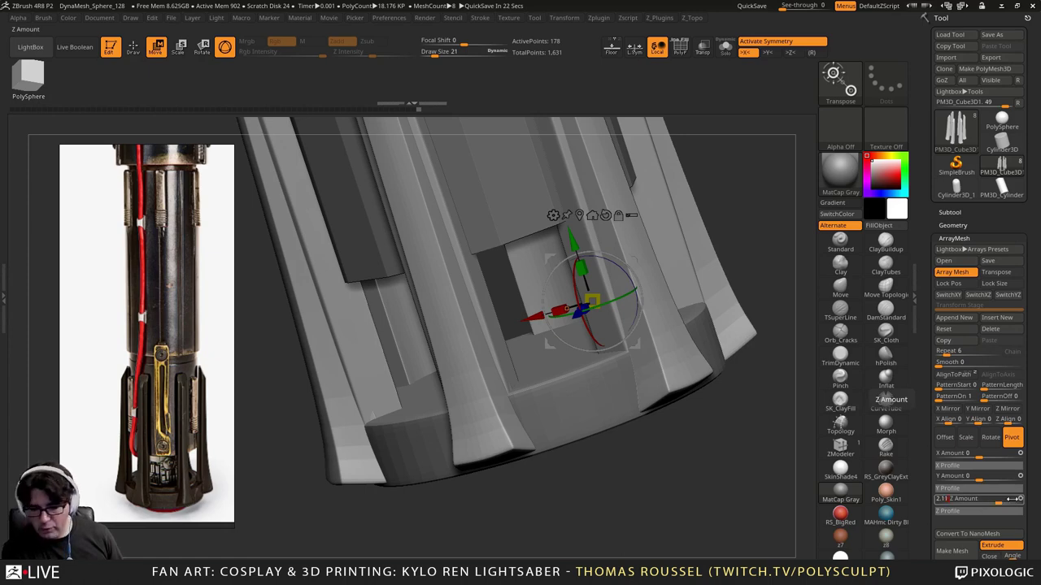
pyautogui.press('Return')
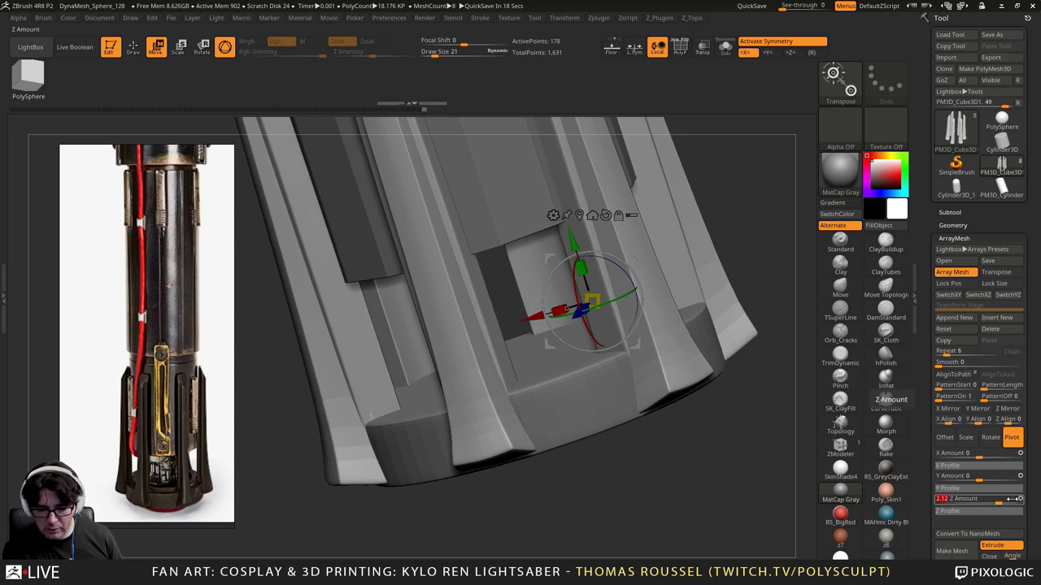
# Step: Check the bar ring from below and the side, and make the bottom disc the active subtool with its polyframe shown
pyautogui.moveTo(635, 525)
pyautogui.mouseDown()
pyautogui.moveTo(615, 490)
pyautogui.moveTo(467, 363)
pyautogui.mouseUp()
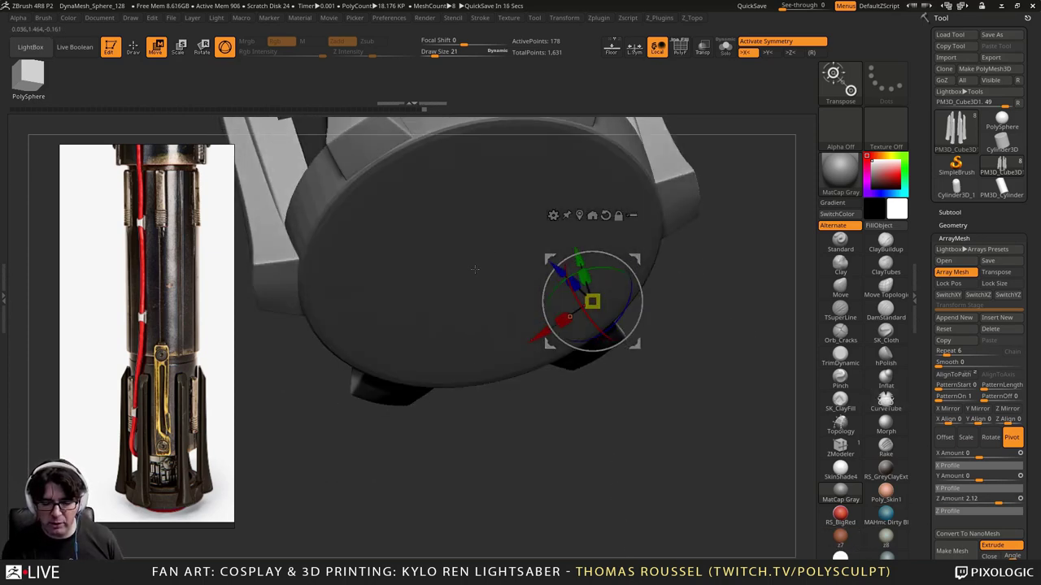
pyautogui.moveTo(476, 263); pyautogui.dragTo(656, 338)
pyautogui.moveTo(657, 295); pyautogui.dragTo(678, 315)
pyautogui.keyDown('alt'); pyautogui.moveTo(678, 316); pyautogui.dragTo(684, 376); pyautogui.keyUp('alt')
pyautogui.keyDown('alt'); pyautogui.click(550, 477); pyautogui.keyUp('alt')
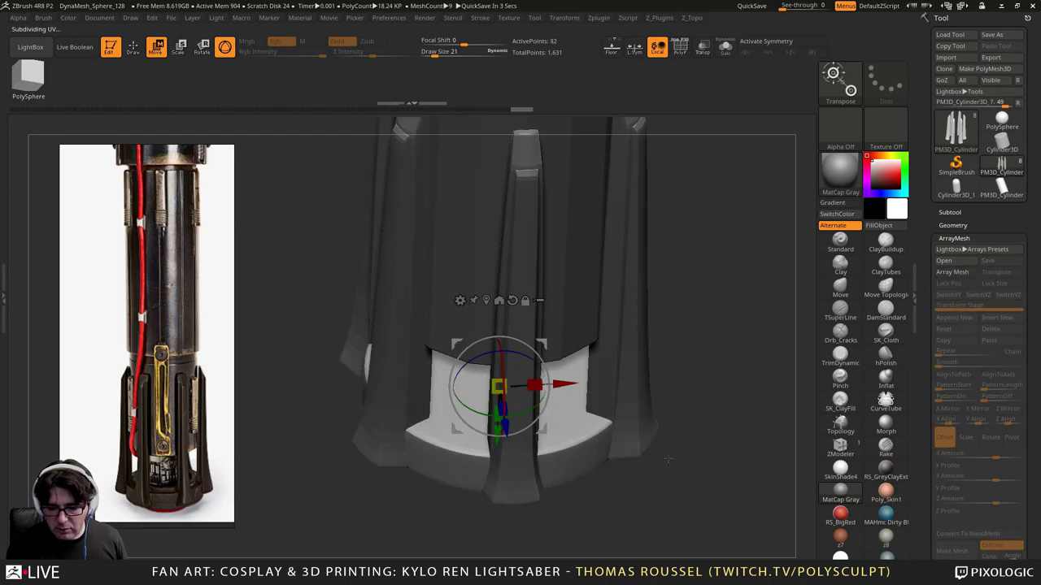
pyautogui.keyDown('alt'); pyautogui.moveTo(663, 490); pyautogui.dragTo(645, 459); pyautogui.keyUp('alt')
pyautogui.hotkey('shift', 'f')
# Step: Examine the lower hilt in several lightsaber reference photos for how the bars and end disc are shaped
pyautogui.moveTo(190, 478); pyautogui.dragTo(212, 500)
pyautogui.scroll(7, 195, 489)
pyautogui.moveTo(196, 490); pyautogui.dragTo(239, 392, button='middle')
pyautogui.scroll(-8, 175, 298)
pyautogui.scroll(-4, 238, 395)
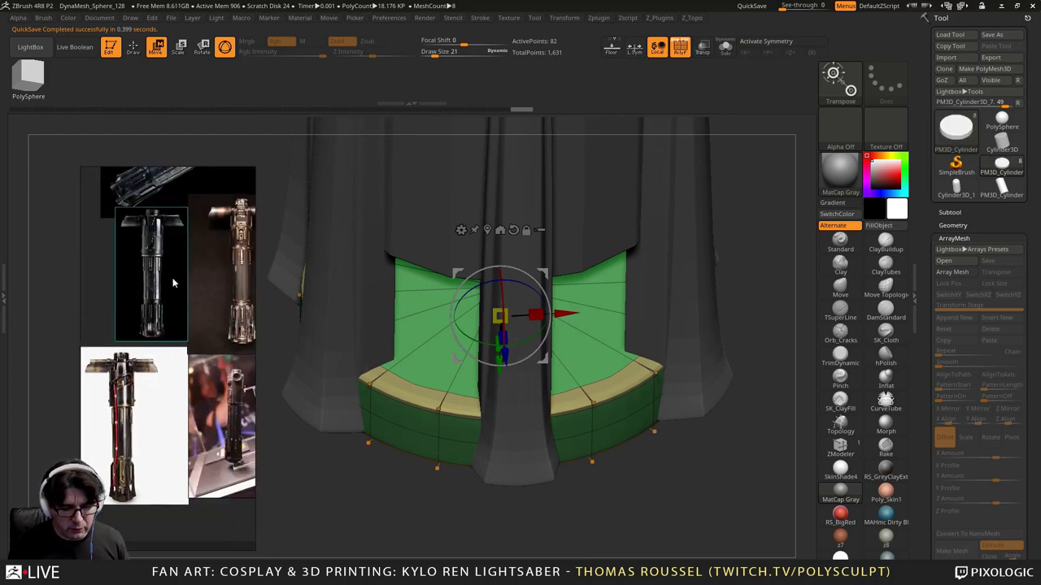
pyautogui.scroll(5, 134, 416)
pyautogui.moveTo(196, 403); pyautogui.dragTo(172, 370, button='middle')
pyautogui.scroll(4, 179, 351)
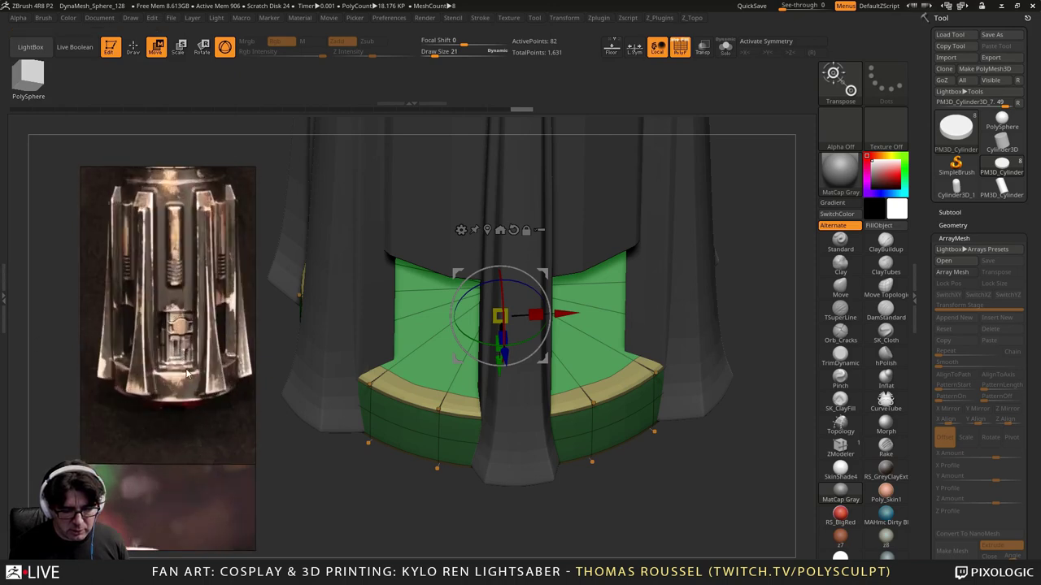
pyautogui.scroll(-3, 177, 357)
pyautogui.scroll(3, 170, 366)
pyautogui.moveTo(140, 236); pyautogui.dragTo(180, 345, button='middle')
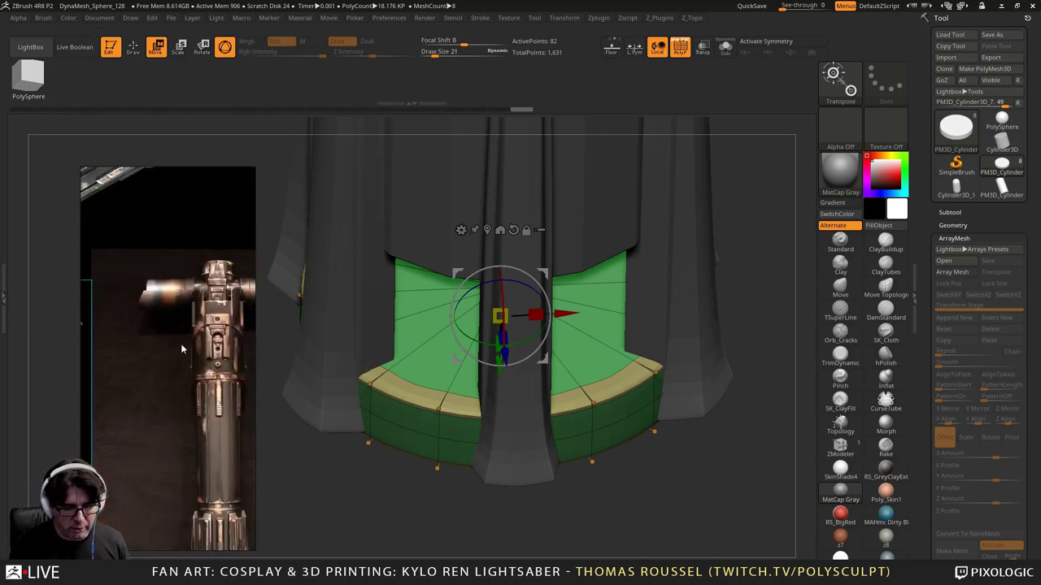
pyautogui.moveTo(126, 252); pyautogui.dragTo(232, 397, button='middle')
pyautogui.moveTo(105, 408); pyautogui.dragTo(253, 335, button='middle')
pyautogui.scroll(2, 195, 343)
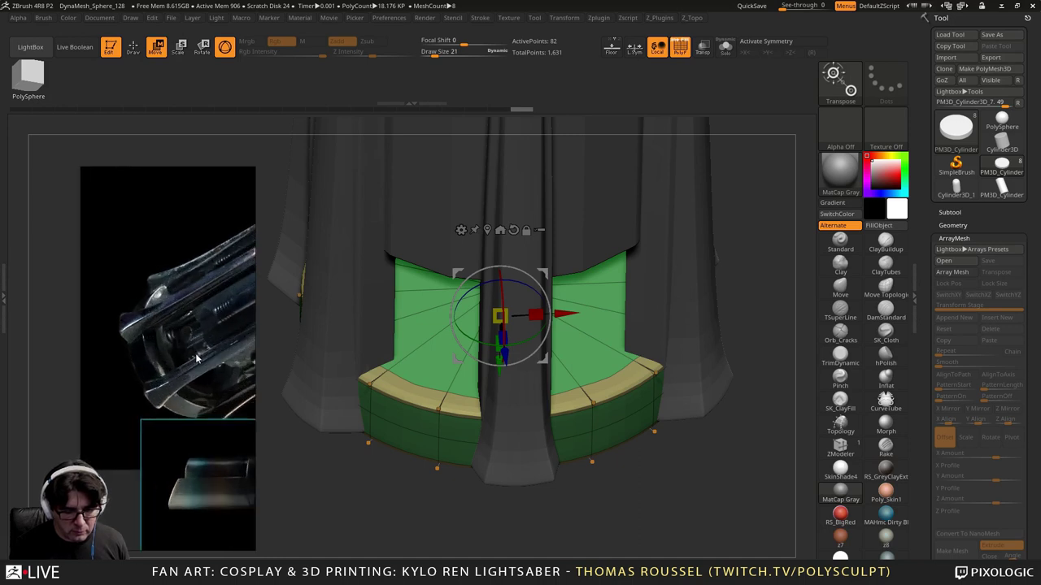
# Step: Turn off the Dynamic Subdiv smoothing preview on the bottom disc
pyautogui.moveTo(668, 475); pyautogui.dragTo(599, 469)
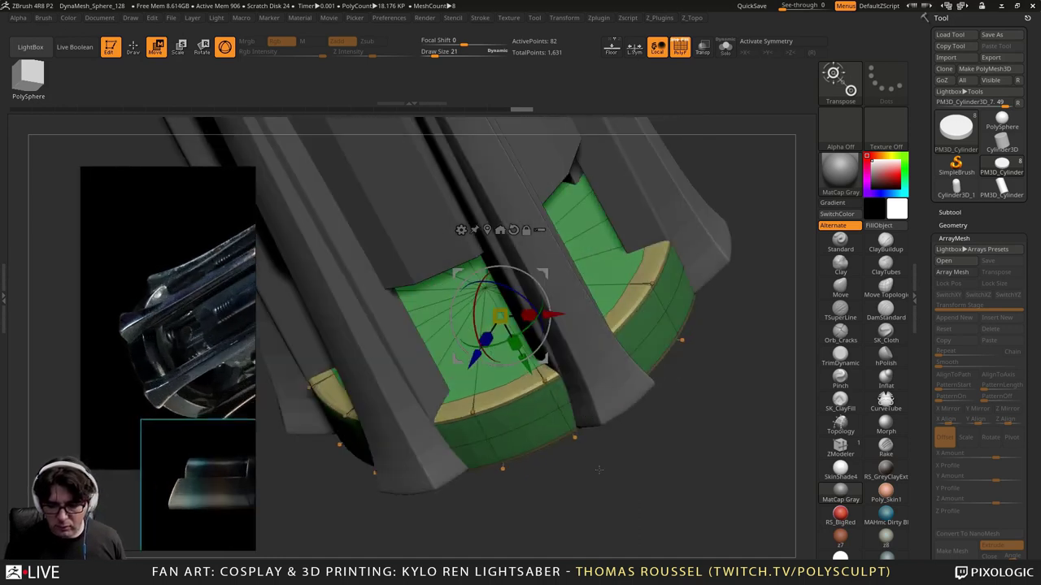
pyautogui.click(504, 400)
pyautogui.hotkey('shift', 'd')
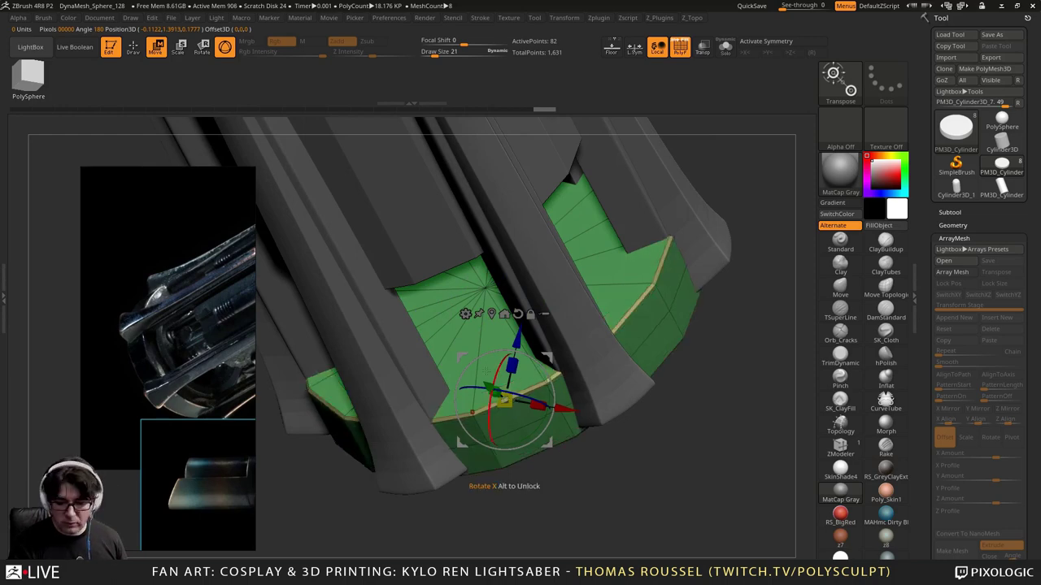
# Step: Insert a single edge loop around the upper face of the bottom disc with the ZModeler brush
pyautogui.moveTo(549, 363); pyautogui.dragTo(706, 285, button='right')
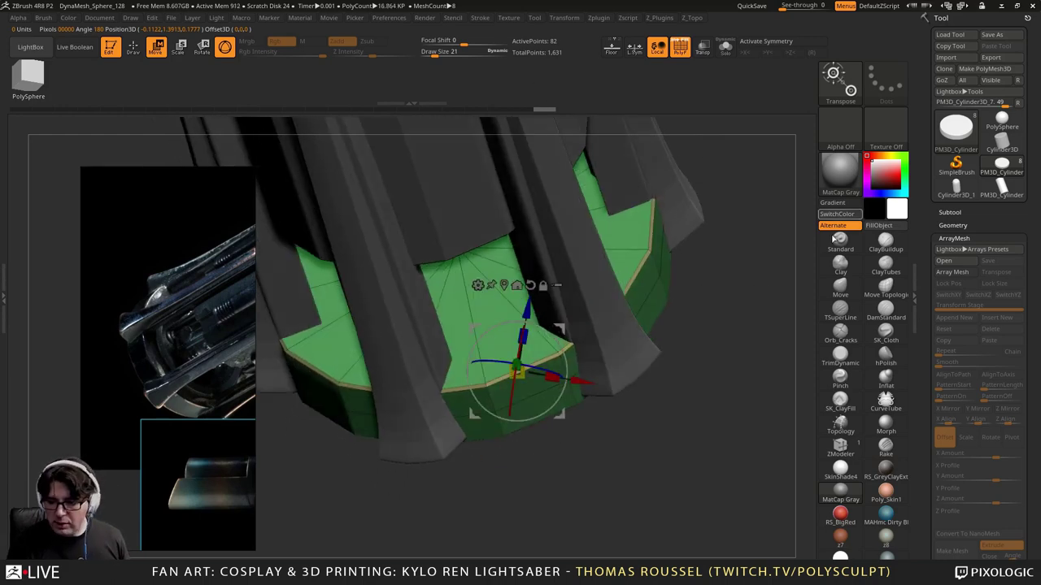
pyautogui.click(840, 446)
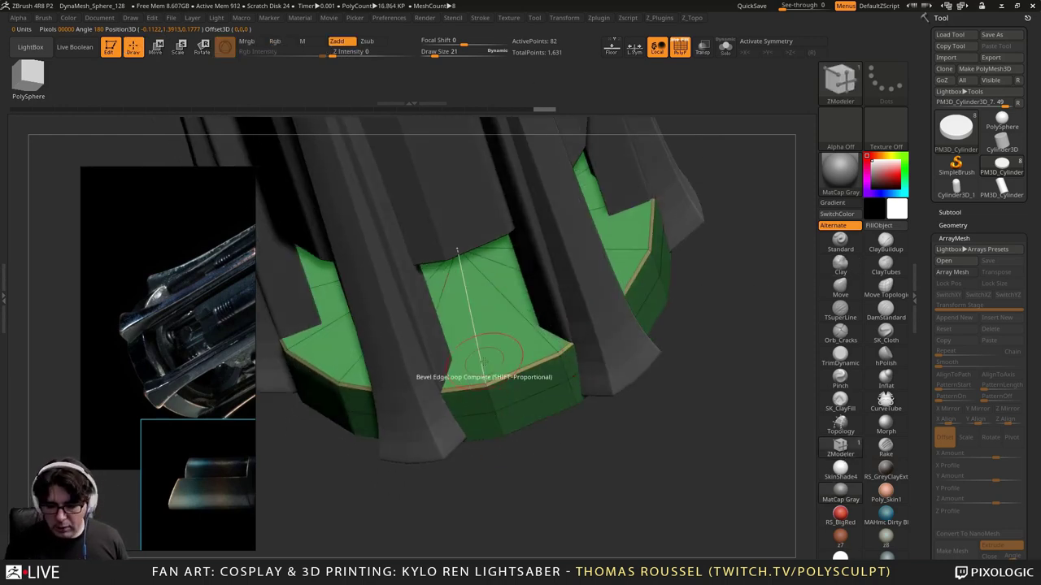
pyautogui.press('space')
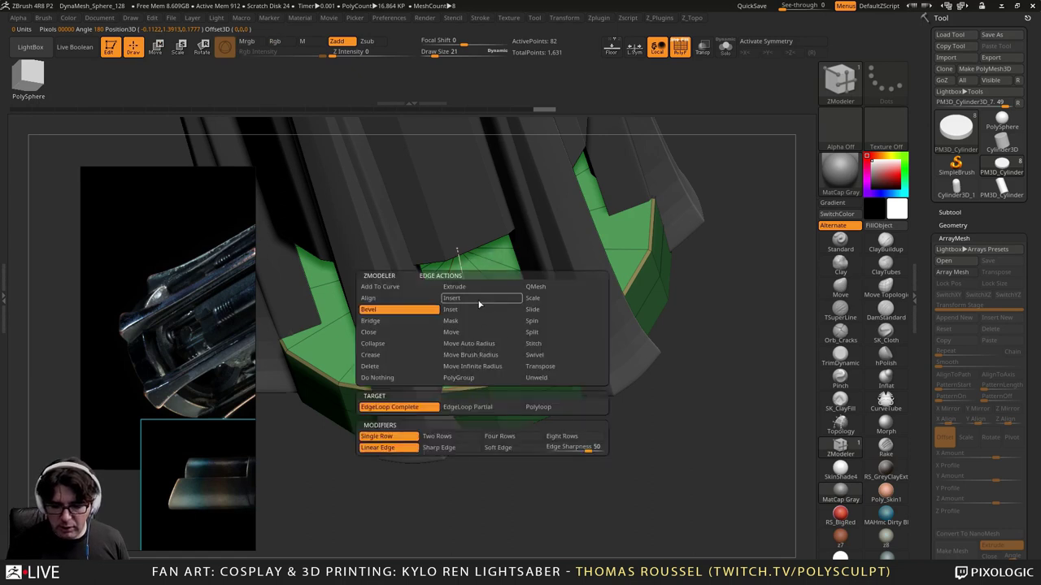
pyautogui.click(481, 300)
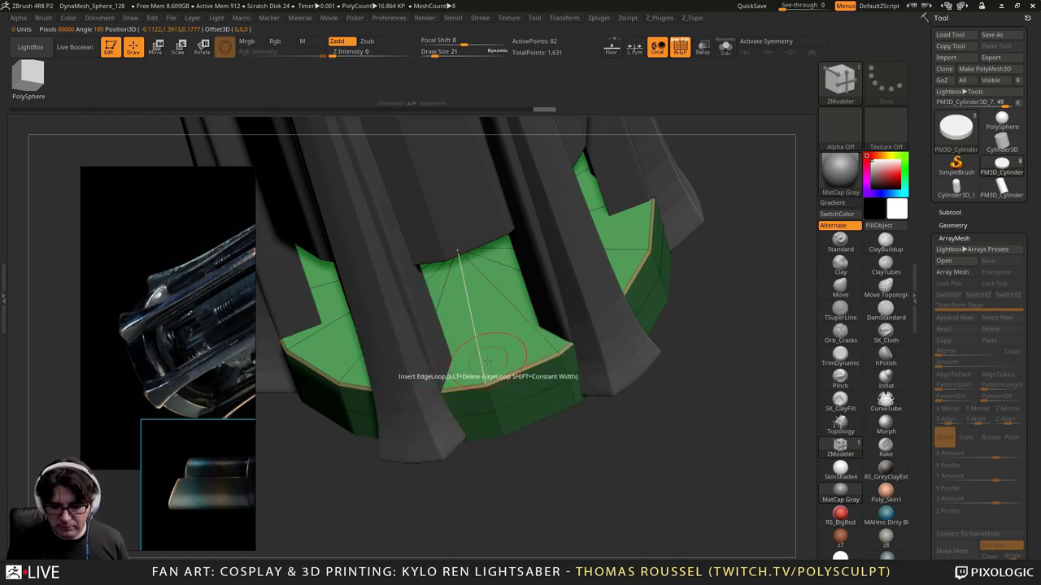
pyautogui.click(480, 333)
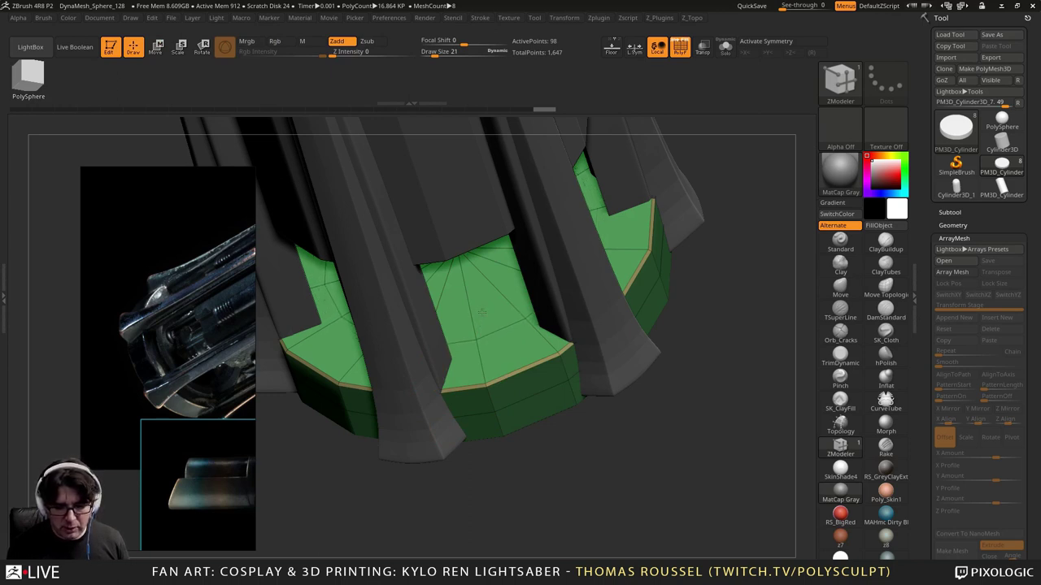
# Step: Try raising the inner polygons of the disc's upper face into a tall core and compare it with the reference photos
pyautogui.click(734, 52)
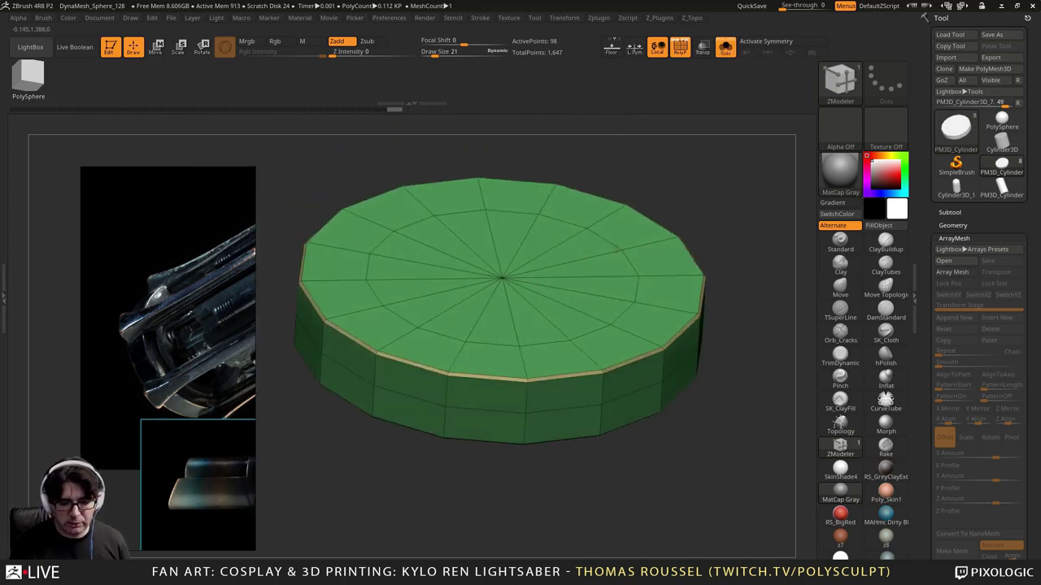
pyautogui.moveTo(583, 306)
pyautogui.keyDown('alt'); pyautogui.mouseDown()
pyautogui.moveTo(457, 238)
pyautogui.moveTo(555, 283)
pyautogui.moveTo(589, 180)
pyautogui.moveTo(587, 81)
pyautogui.mouseUp(); pyautogui.keyUp('alt')
pyautogui.press('space')
pyautogui.keyDown('alt'); pyautogui.moveTo(683, 195); pyautogui.dragTo(650, 166); pyautogui.keyUp('alt')
pyautogui.click(724, 47)
pyautogui.moveTo(174, 350); pyautogui.dragTo(118, 279, button='middle')
pyautogui.scroll(-3, 177, 350)
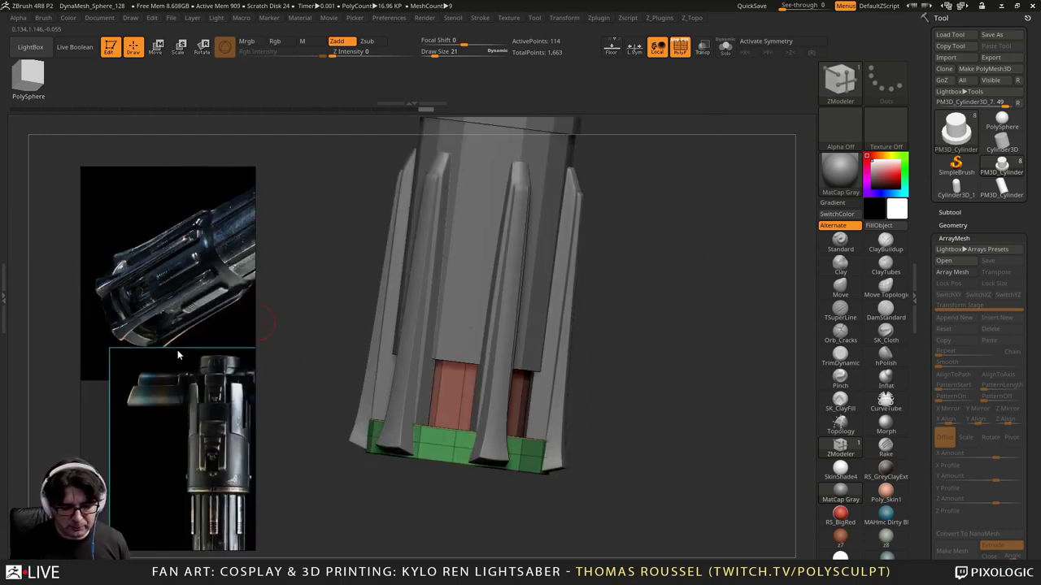
pyautogui.moveTo(186, 390); pyautogui.dragTo(159, 224, button='middle')
pyautogui.scroll(5, 166, 396)
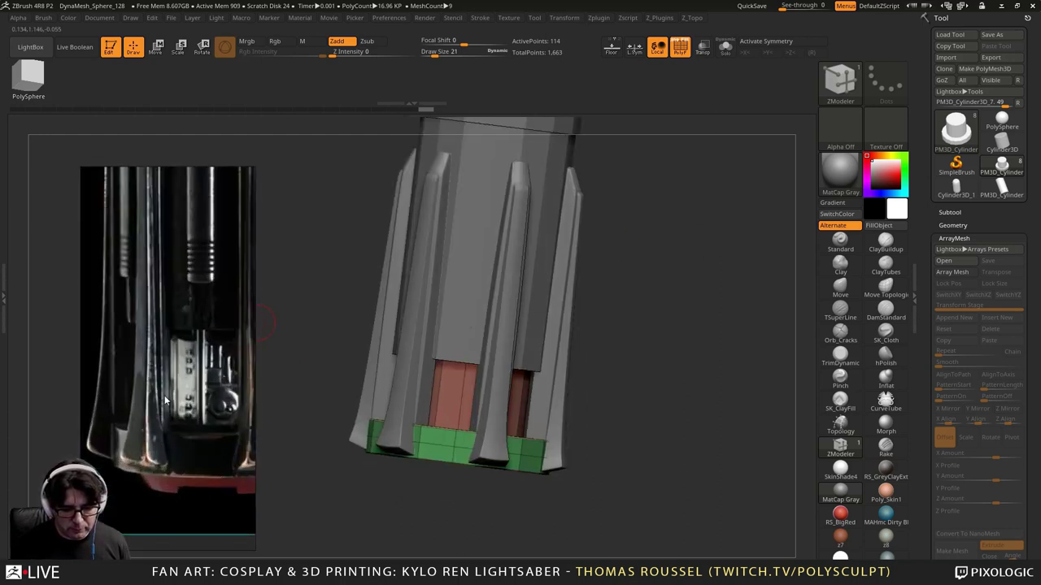
pyautogui.scroll(-2, 195, 406)
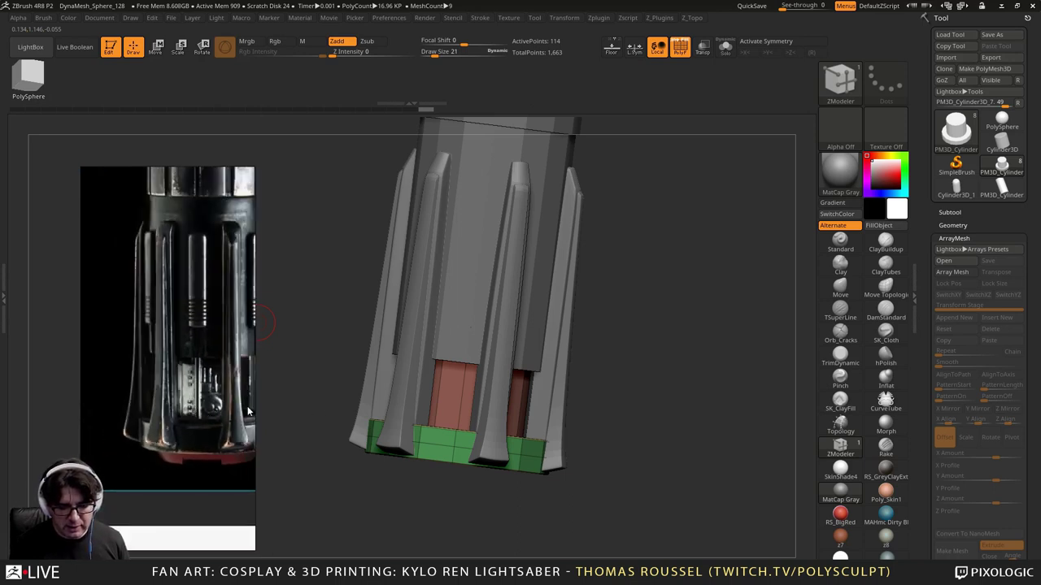
# Step: Undo the tall core and extrude the disc's inner polygons up into a low raised step instead
pyautogui.moveTo(424, 401); pyautogui.dragTo(439, 425)
pyautogui.hotkey('ctrl', 'z')
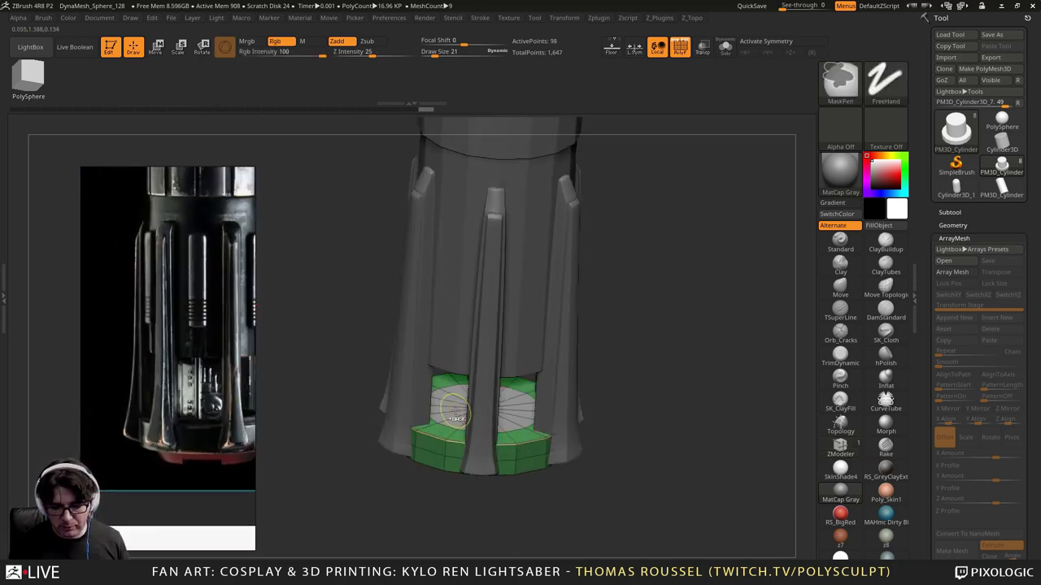
pyautogui.click(457, 415)
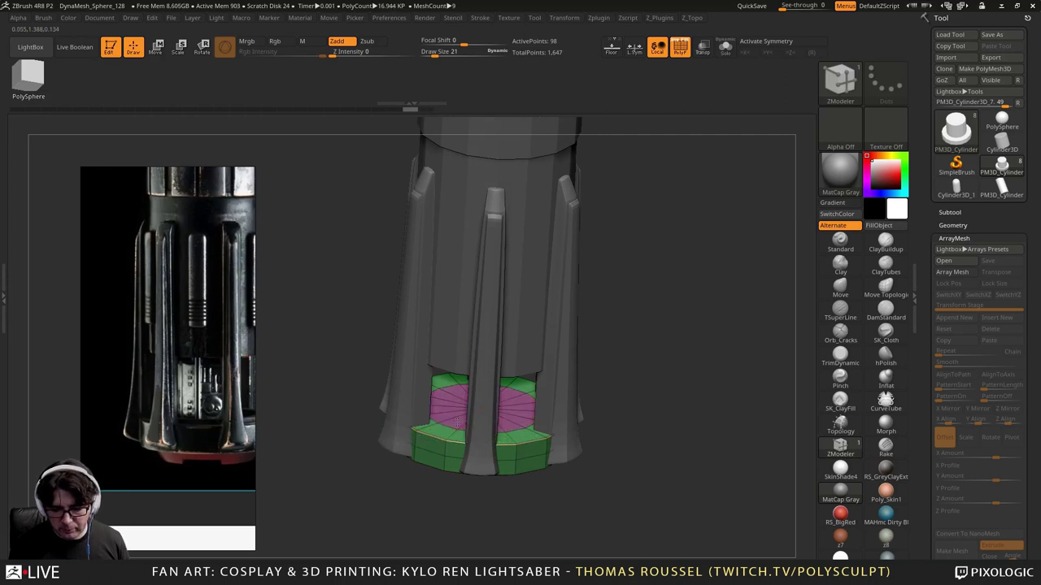
# Step: Examine the reference photos for the inner structure above the end ring and between the bar feet
pyautogui.scroll(3, 177, 398)
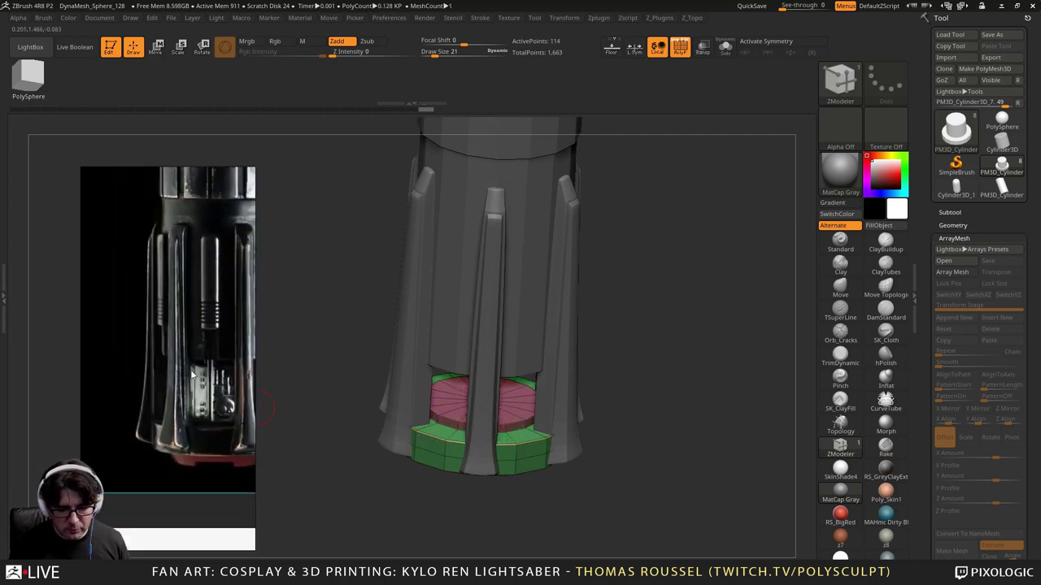
pyautogui.scroll(-5, 177, 398)
pyautogui.moveTo(162, 421); pyautogui.dragTo(183, 290, button='middle')
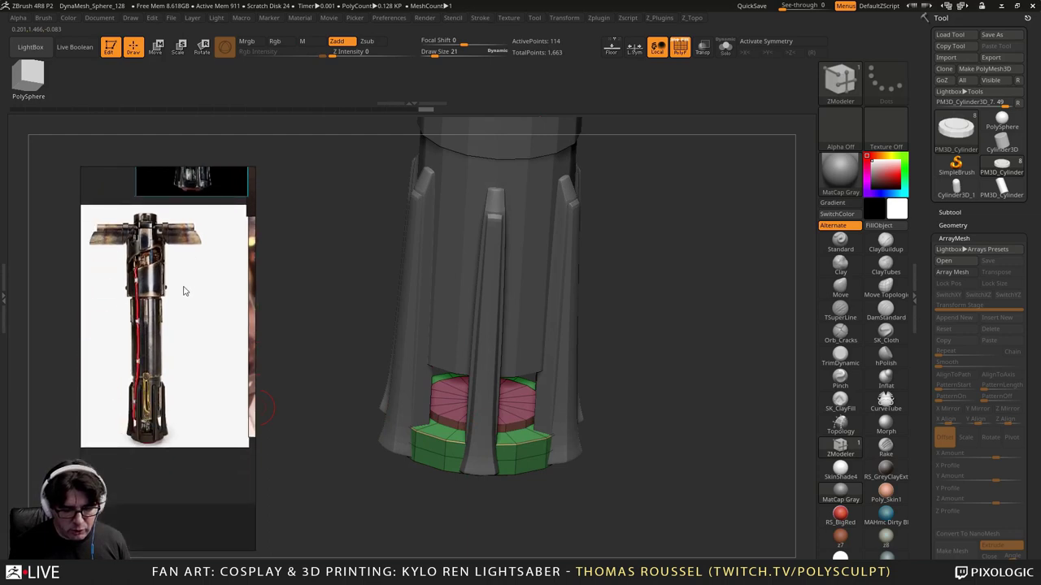
pyautogui.scroll(3, 173, 415)
pyautogui.moveTo(150, 455); pyautogui.dragTo(195, 416, button='middle')
pyautogui.scroll(3, 174, 413)
pyautogui.scroll(3, 171, 412)
pyautogui.scroll(-3, 187, 369)
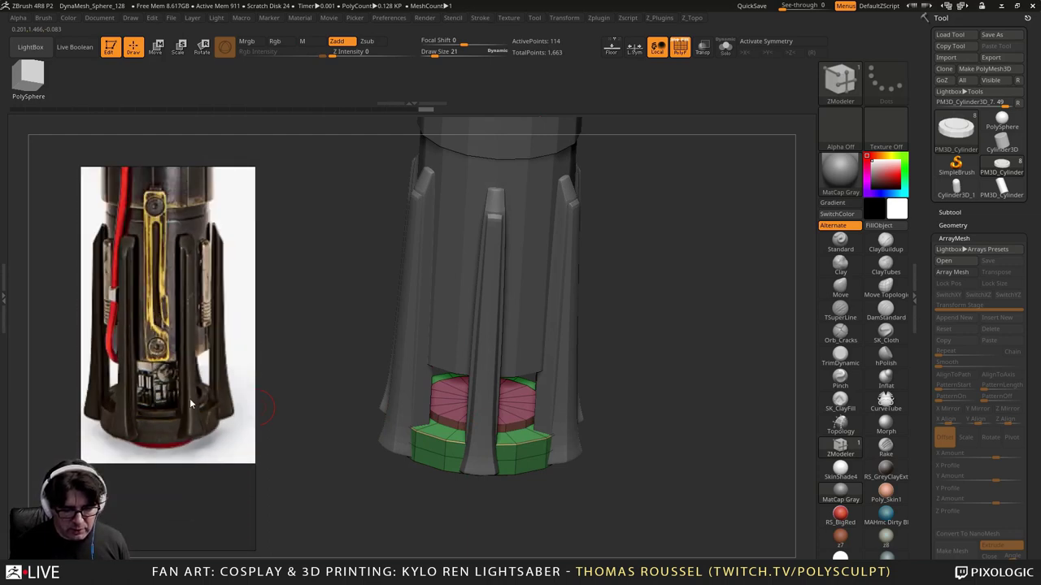
pyautogui.scroll(-1, 207, 395)
pyautogui.moveTo(224, 315); pyautogui.dragTo(224, 400, button='middle')
pyautogui.moveTo(203, 195); pyautogui.dragTo(171, 426, button='middle')
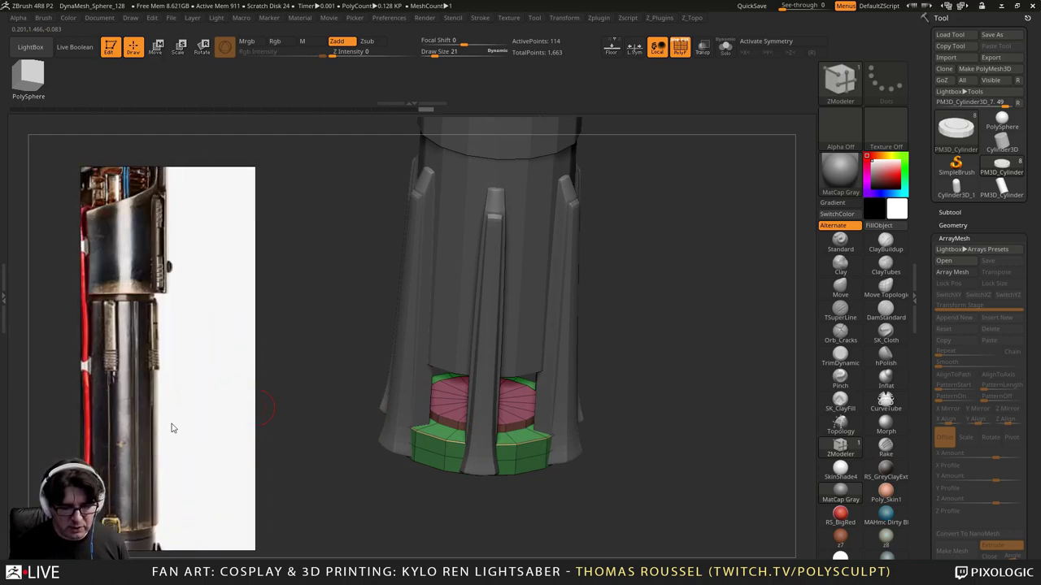
pyautogui.scroll(-4, 186, 384)
pyautogui.scroll(-2, 178, 325)
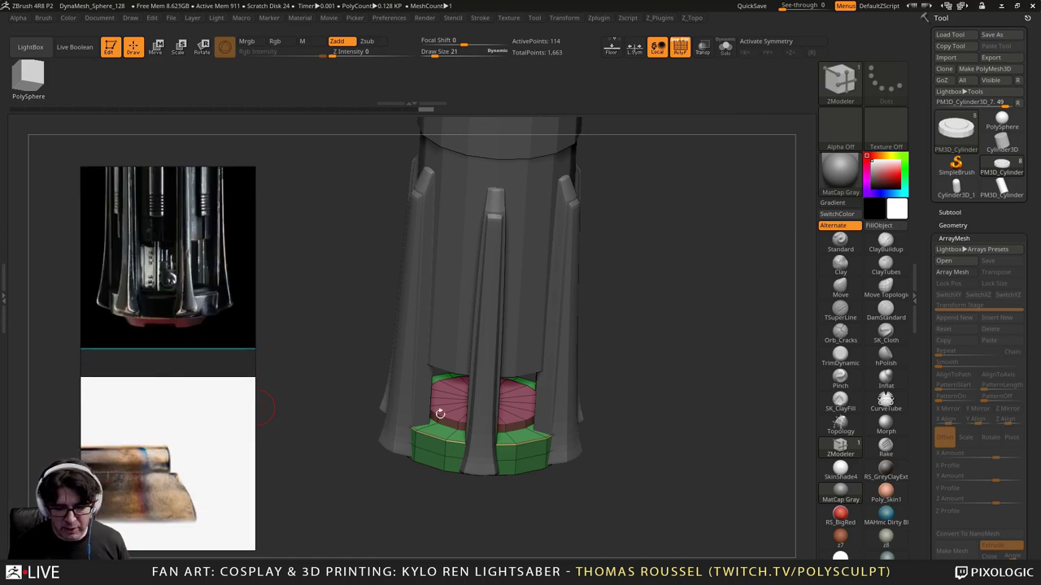
# Step: Insert an edge loop just inside the raised step's rim and sink the polygons within it to form a recess
pyautogui.moveTo(475, 419); pyautogui.dragTo(671, 392, button='right')
pyautogui.moveTo(670, 394); pyautogui.dragTo(662, 415)
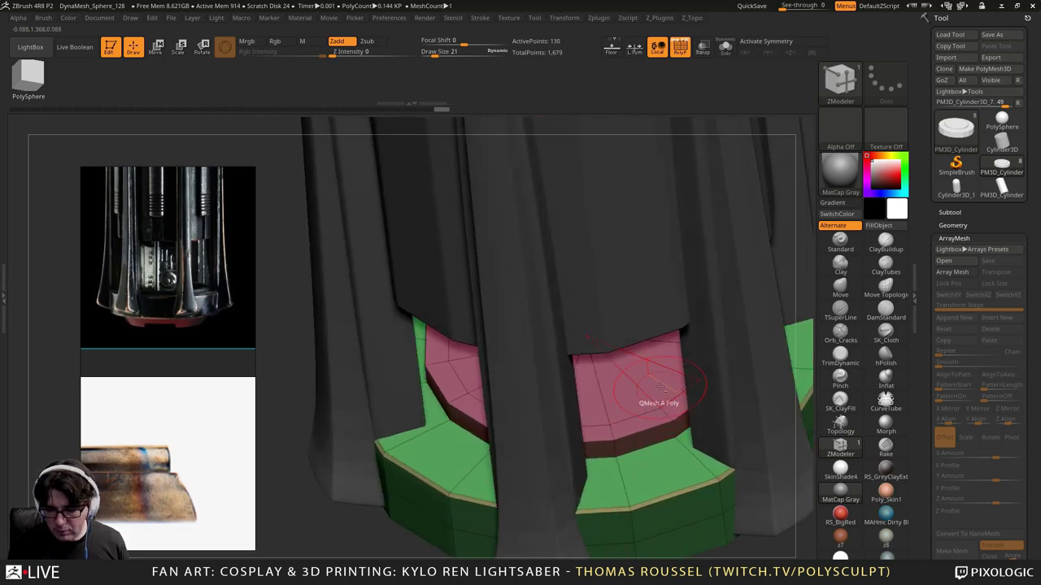
pyautogui.click(725, 48)
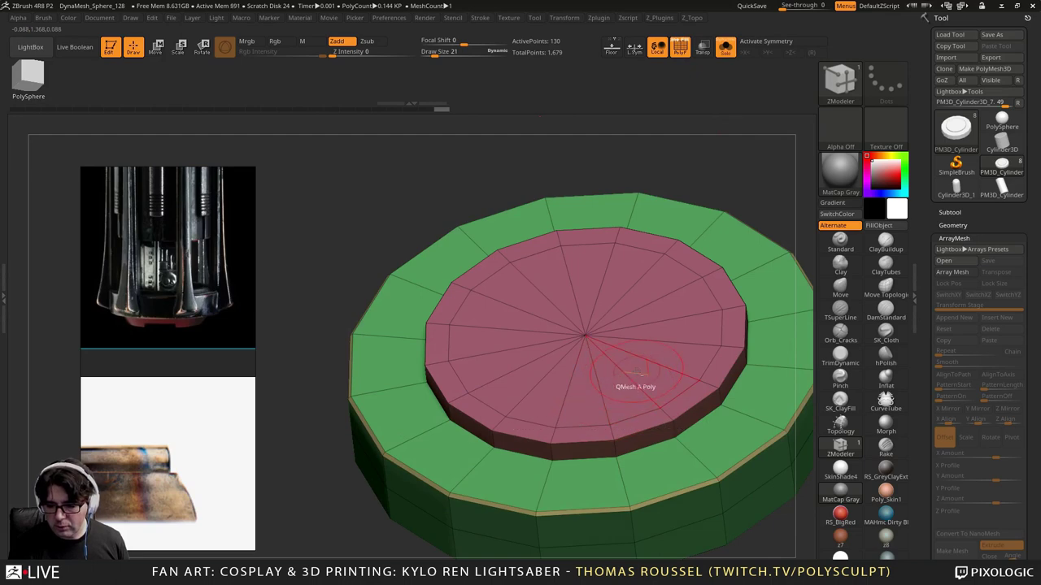
pyautogui.moveTo(635, 370)
pyautogui.keyDown('alt'); pyautogui.mouseDown()
pyautogui.moveTo(520, 290)
pyautogui.moveTo(511, 361)
pyautogui.mouseUp(); pyautogui.keyUp('alt')
pyautogui.hotkey('ctrl', 'z')
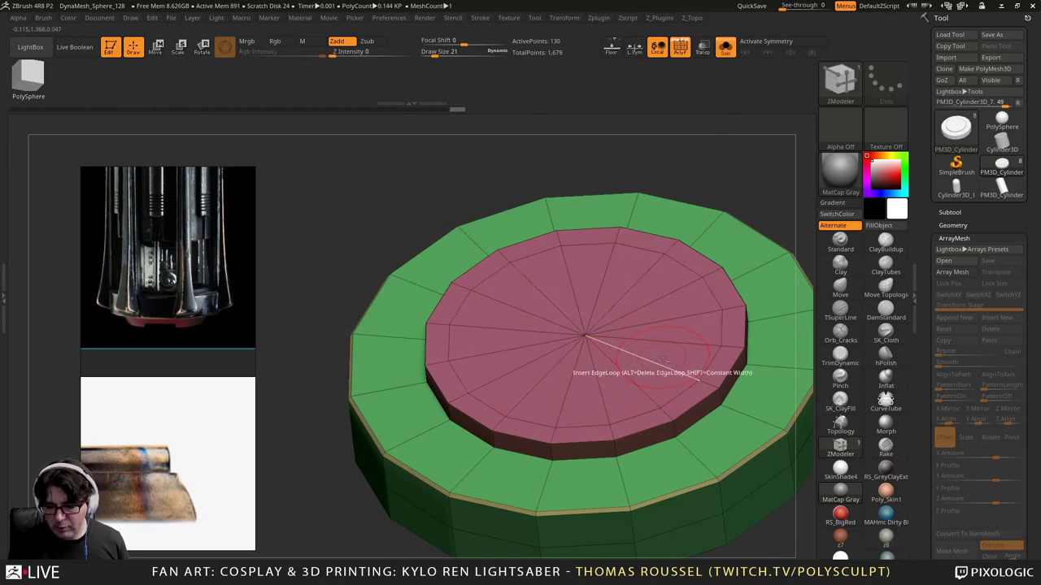
pyautogui.moveTo(685, 357)
pyautogui.keyDown('alt'); pyautogui.mouseDown()
pyautogui.moveTo(681, 328)
pyautogui.moveTo(510, 371)
pyautogui.moveTo(642, 373)
pyautogui.moveTo(646, 405)
pyautogui.mouseUp(); pyautogui.keyUp('alt')
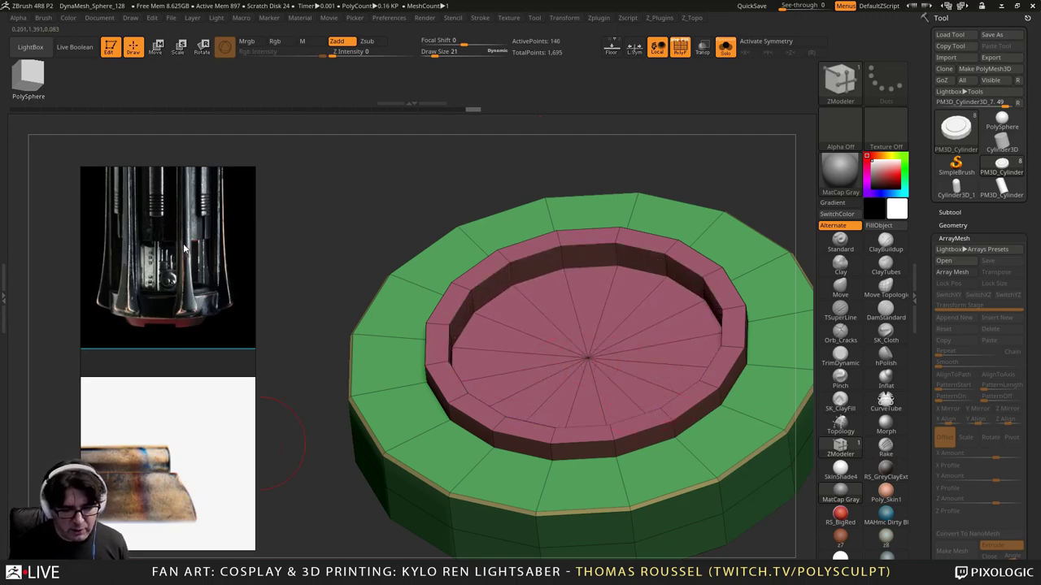
# Step: Compare several reference photos of the hilt's lower end to see how the area inside the bars is built
pyautogui.scroll(-7, 159, 427)
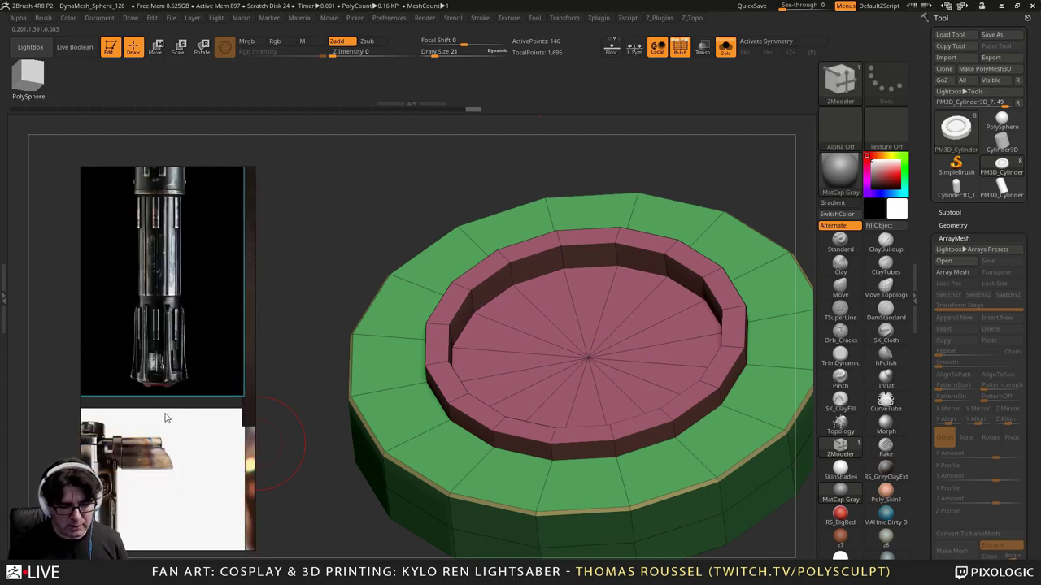
pyautogui.moveTo(139, 453); pyautogui.dragTo(158, 243, button='middle')
pyautogui.scroll(4, 143, 365)
pyautogui.scroll(2, 142, 429)
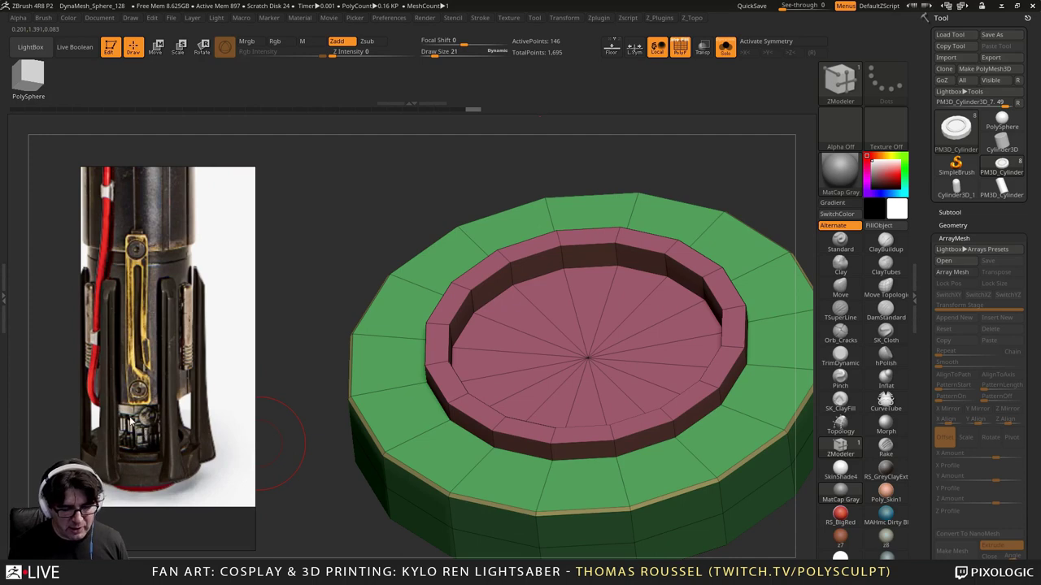
pyautogui.scroll(-1, 147, 366)
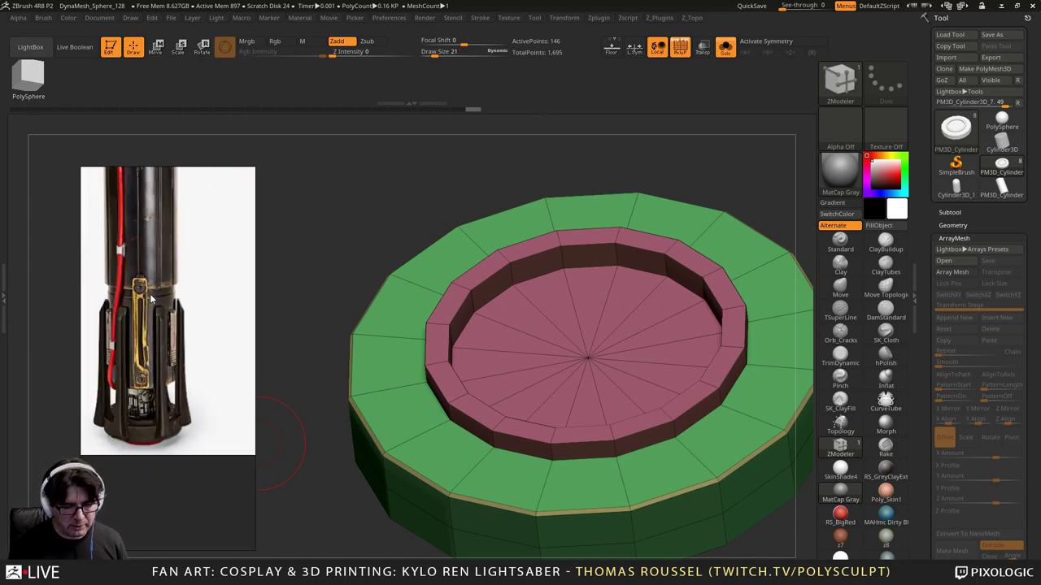
pyautogui.moveTo(150, 293); pyautogui.dragTo(153, 421, button='middle')
pyautogui.scroll(-2, 137, 391)
pyautogui.scroll(-8, 157, 329)
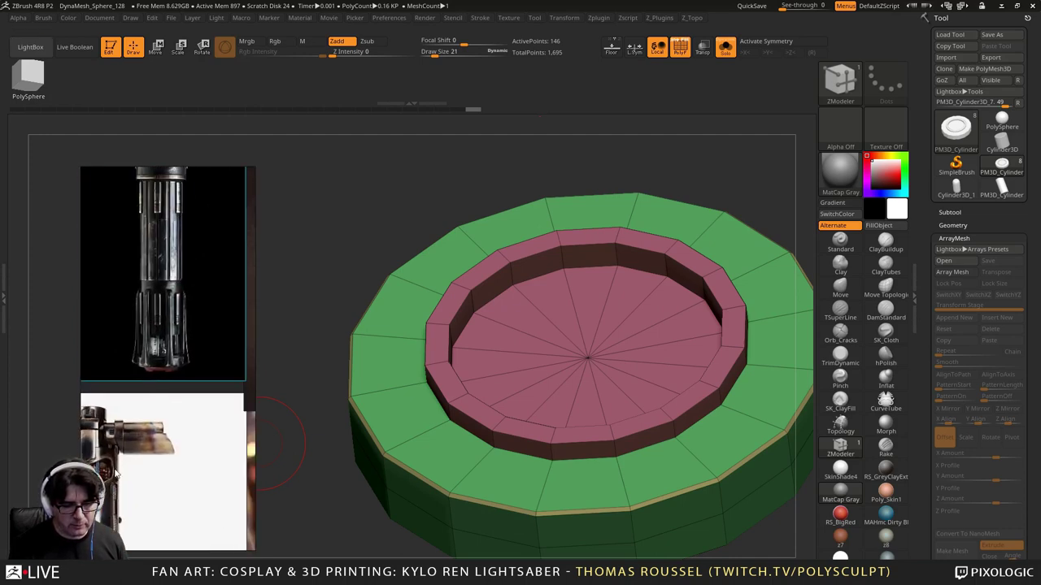
pyautogui.scroll(-4, 187, 350)
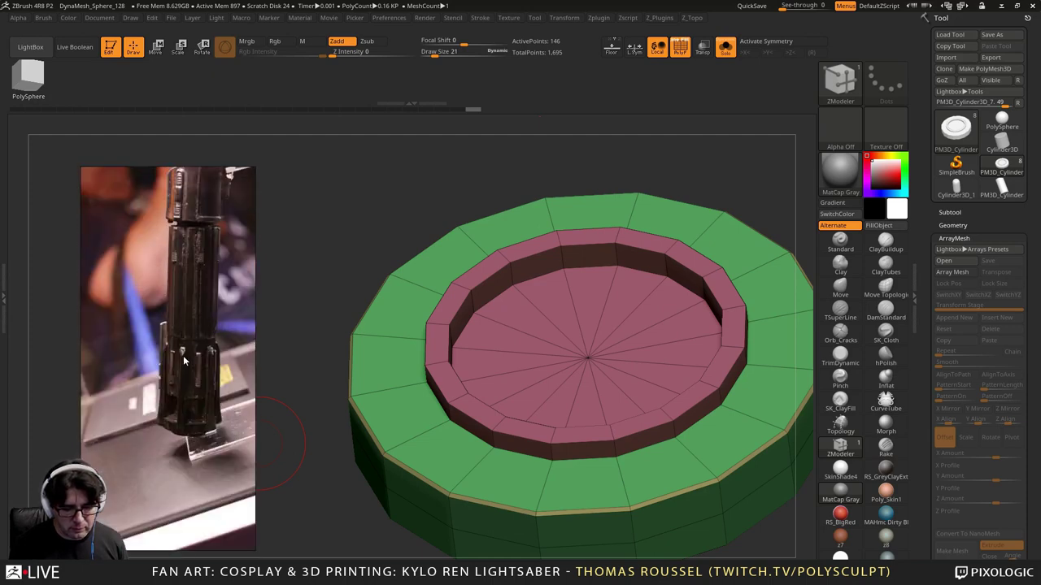
pyautogui.moveTo(184, 360); pyautogui.dragTo(175, 335, button='middle')
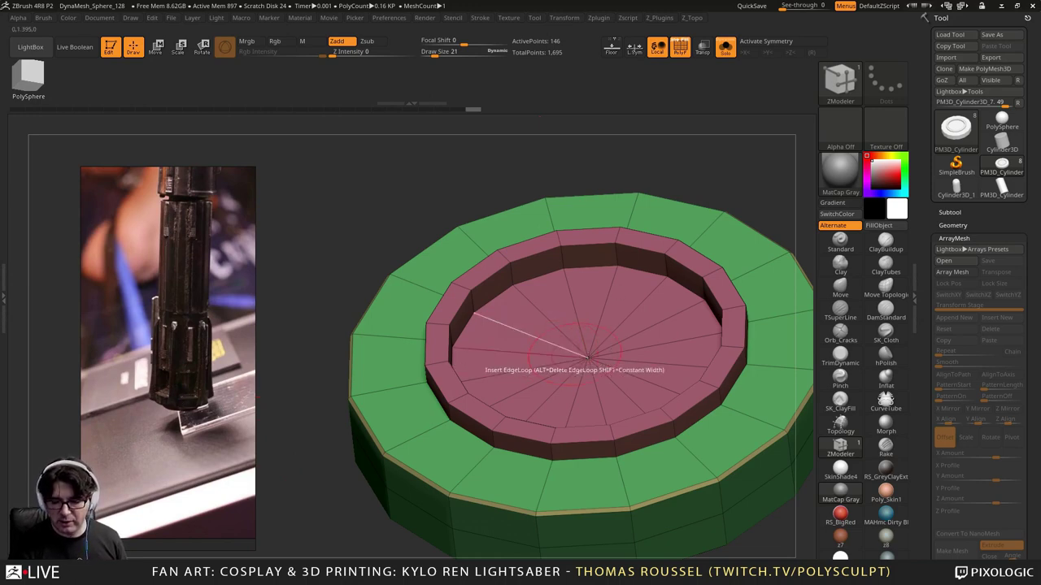
# Step: Bevel the complete edge loops at the base and outer upper rim of the raised ring
pyautogui.keyDown('alt'); pyautogui.moveTo(630, 408); pyautogui.dragTo(649, 447, button='right'); pyautogui.keyUp('alt')
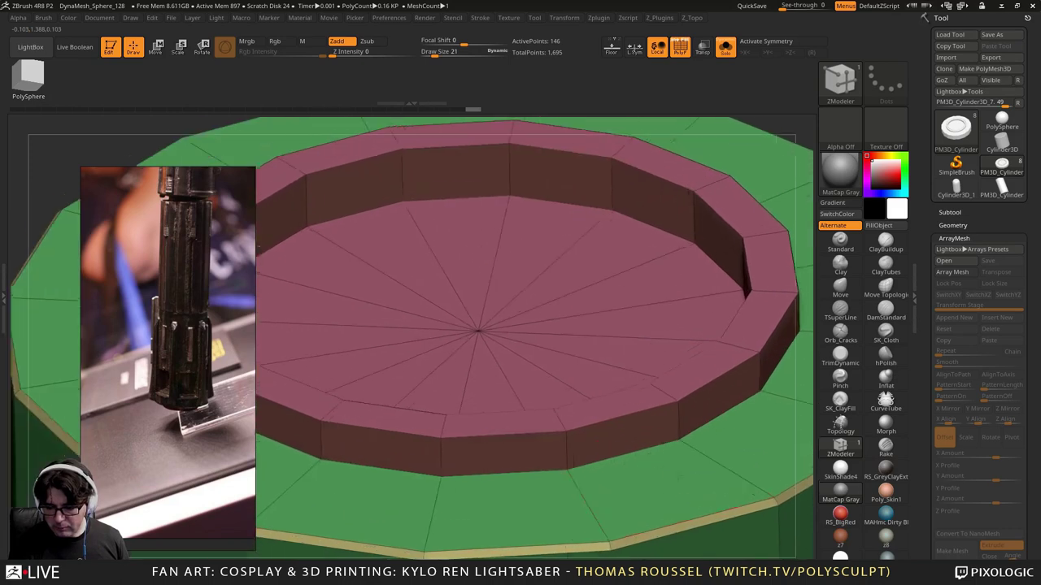
pyautogui.press('space')
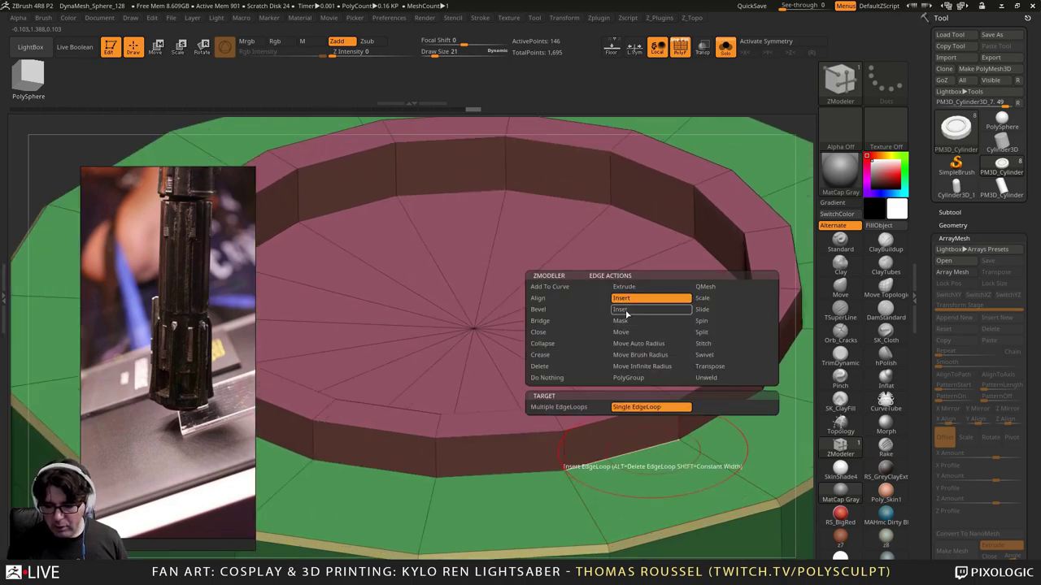
pyautogui.click(540, 310)
pyautogui.click(639, 445)
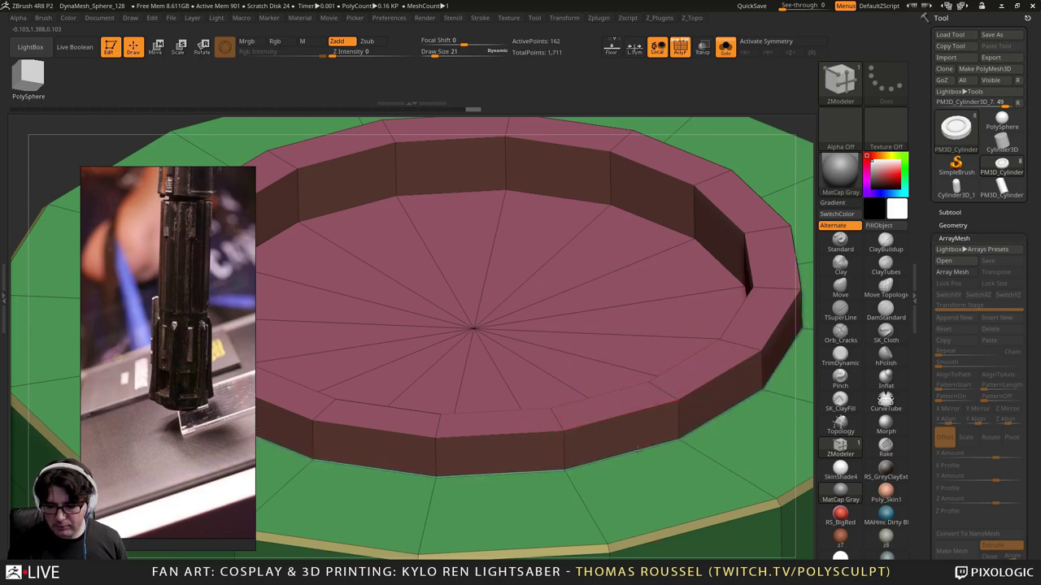
pyautogui.keyDown('alt'); pyautogui.moveTo(723, 459); pyautogui.dragTo(636, 377, button='right'); pyautogui.keyUp('alt')
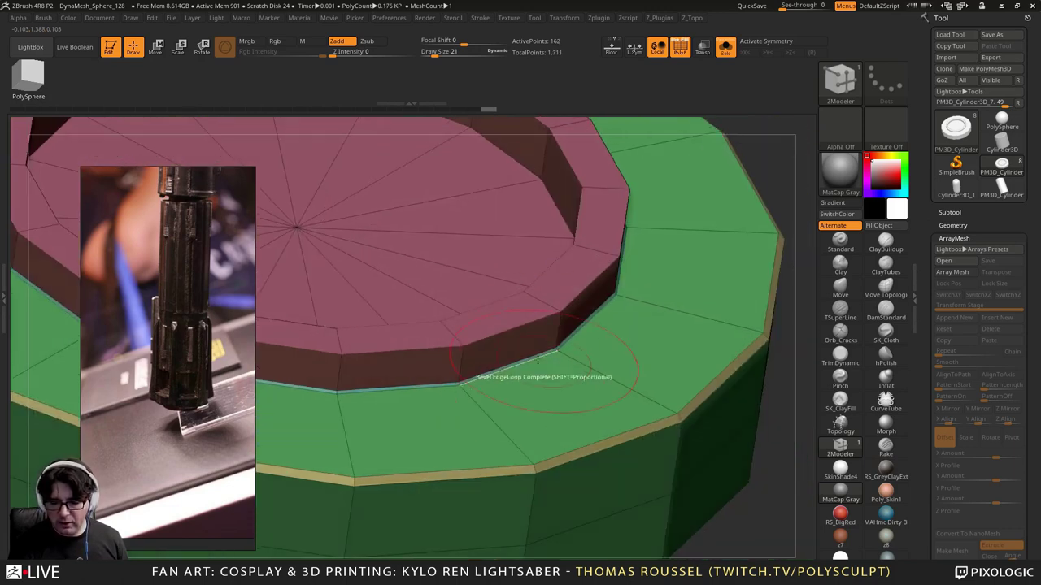
pyautogui.click(549, 324)
# Step: Bevel the raised ring's inner rim, the recess floor edge and the edge loop around the disc's outer side
pyautogui.moveTo(561, 327); pyautogui.dragTo(451, 307, button='right')
pyautogui.click(420, 284)
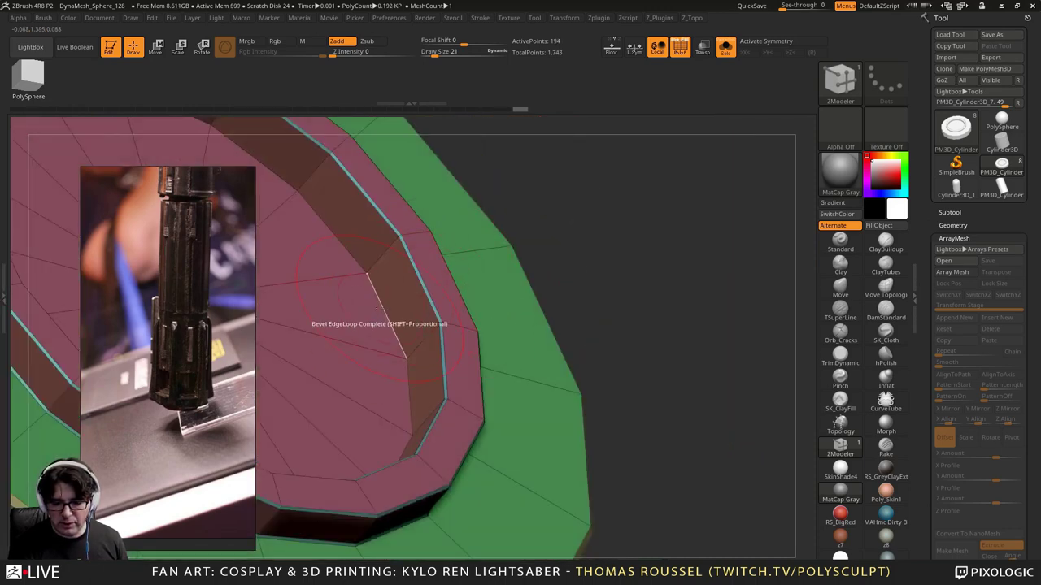
pyautogui.click(380, 306)
pyautogui.moveTo(390, 327); pyautogui.dragTo(517, 318, button='right')
pyautogui.click(482, 380)
# Step: Examine the disc's underside and compare it with the hilt's end in the reference photos
pyautogui.moveTo(587, 185); pyautogui.dragTo(586, 189)
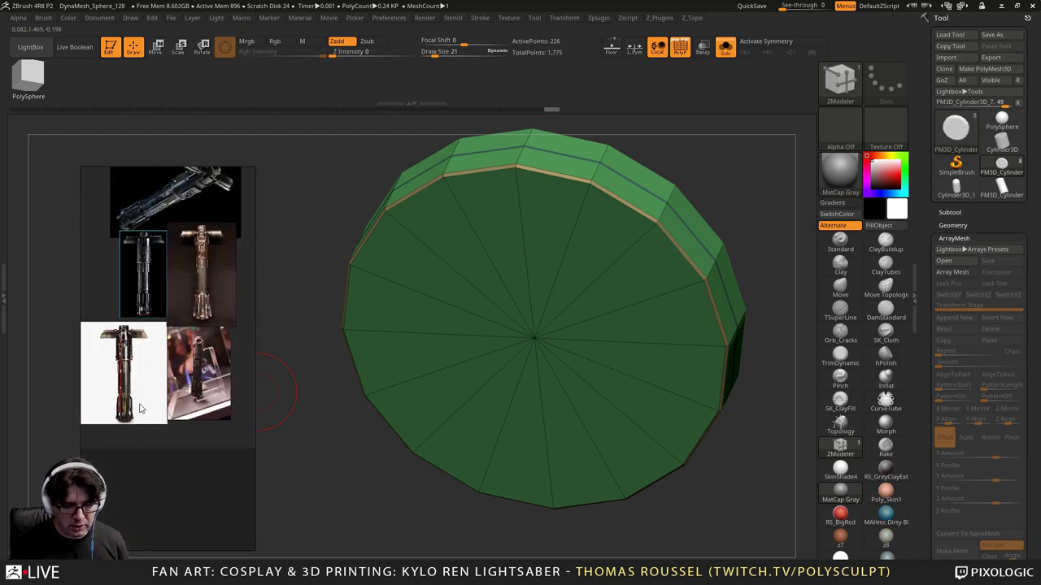
pyautogui.moveTo(140, 408); pyautogui.dragTo(186, 389, button='middle')
pyautogui.scroll(4, 188, 387)
pyautogui.scroll(-3, 195, 376)
pyautogui.scroll(-1, 212, 327)
pyautogui.moveTo(211, 326); pyautogui.dragTo(183, 347, button='middle')
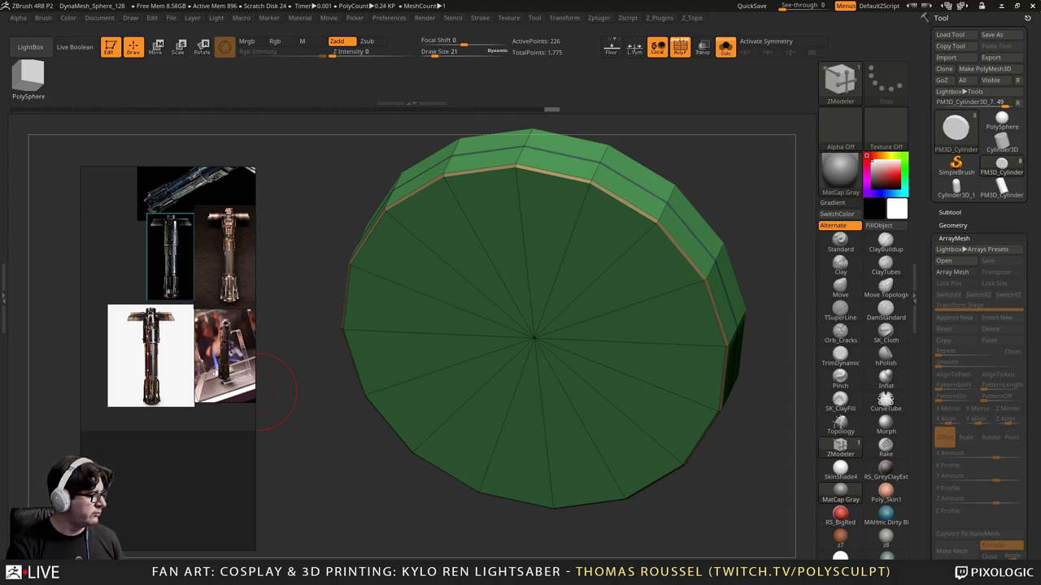
# Step: Add the Ren Saber 2.jpg photo to the reference board, enlarge its red end cap, and close the photo viewer
pyautogui.hotkey('alt', 'Tab')
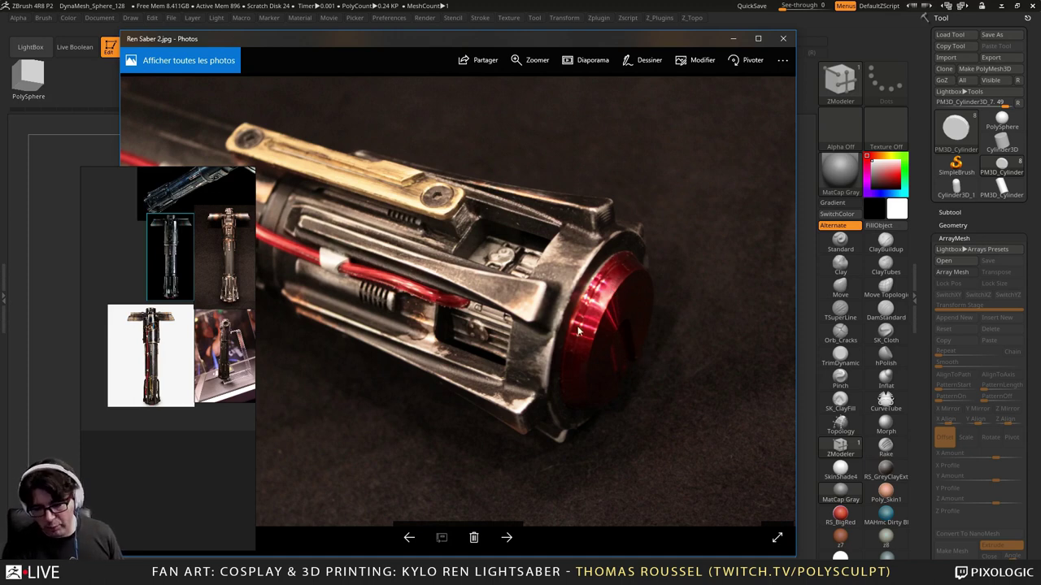
pyautogui.hotkey('alt', 'Tab')
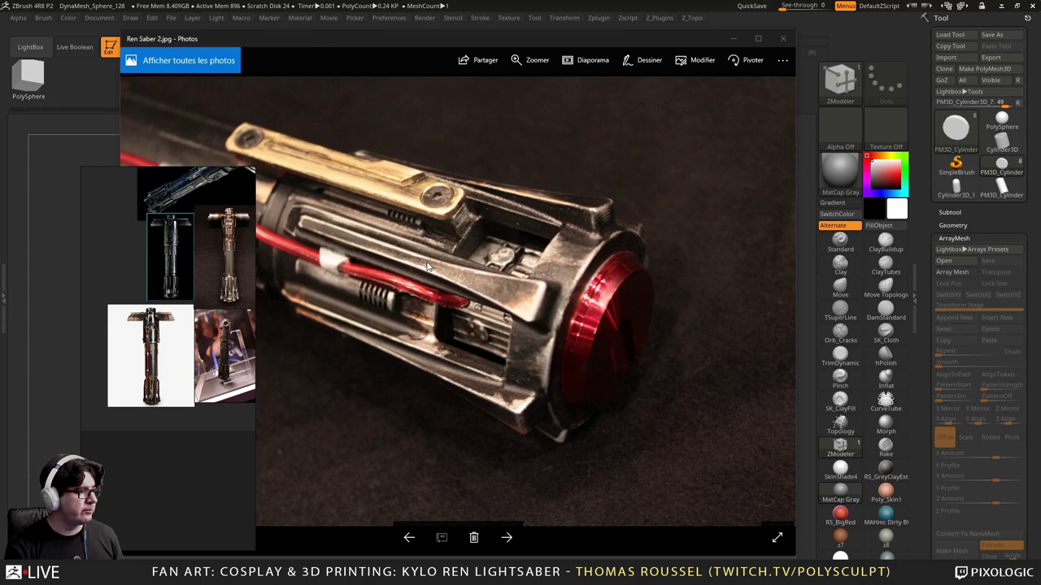
pyautogui.hotkey('alt', 'Tab')
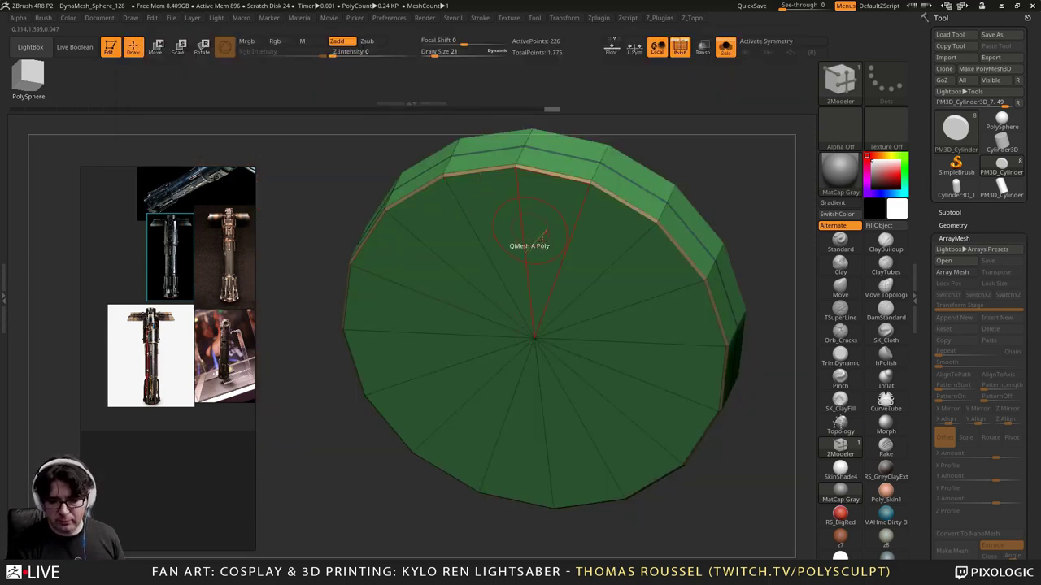
pyautogui.hotkey('alt', 'Tab')
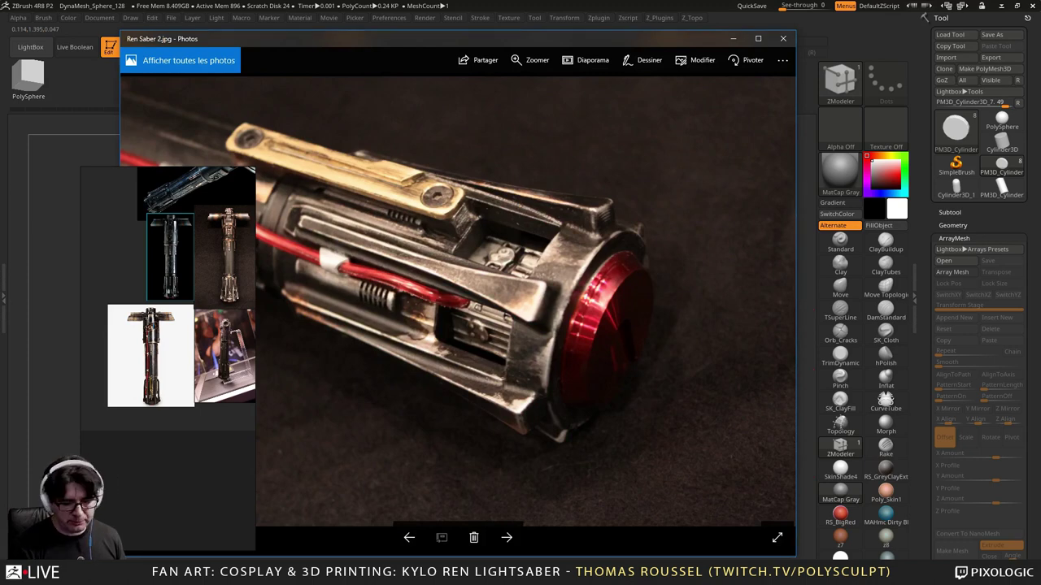
pyautogui.moveTo(193, 553); pyautogui.dragTo(187, 455)
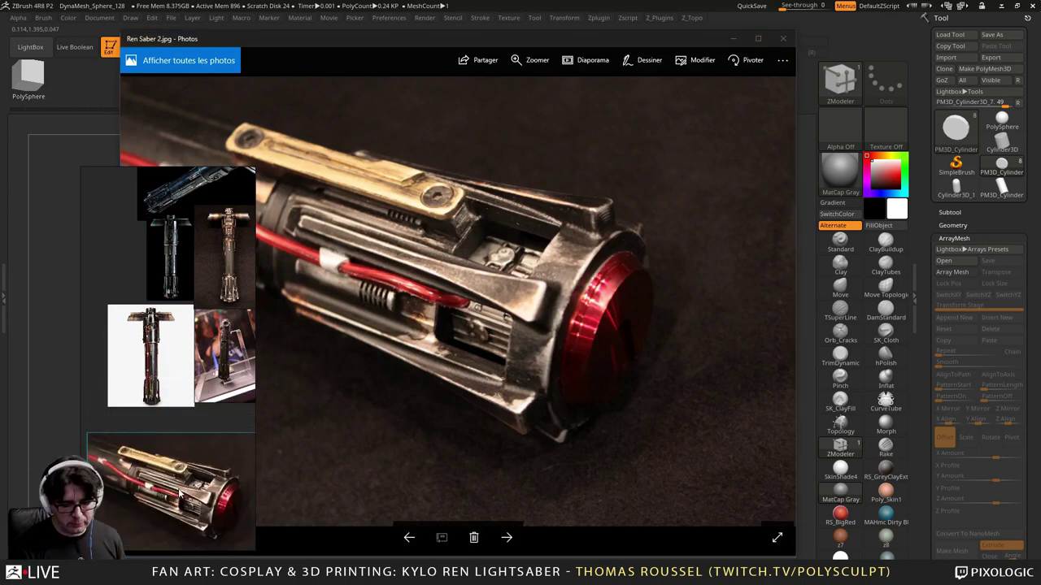
pyautogui.scroll(5, 117, 382)
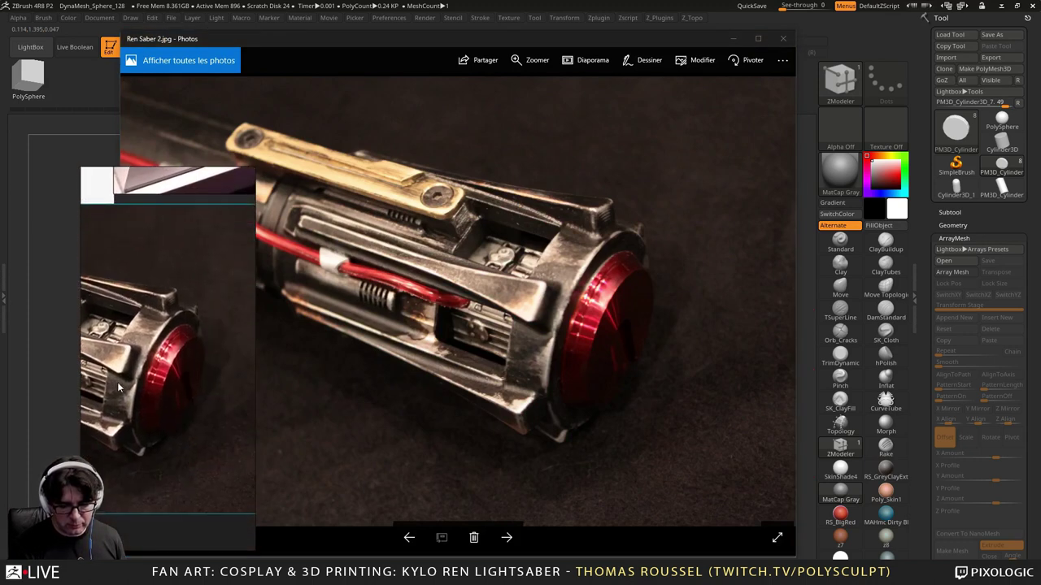
pyautogui.click(783, 39)
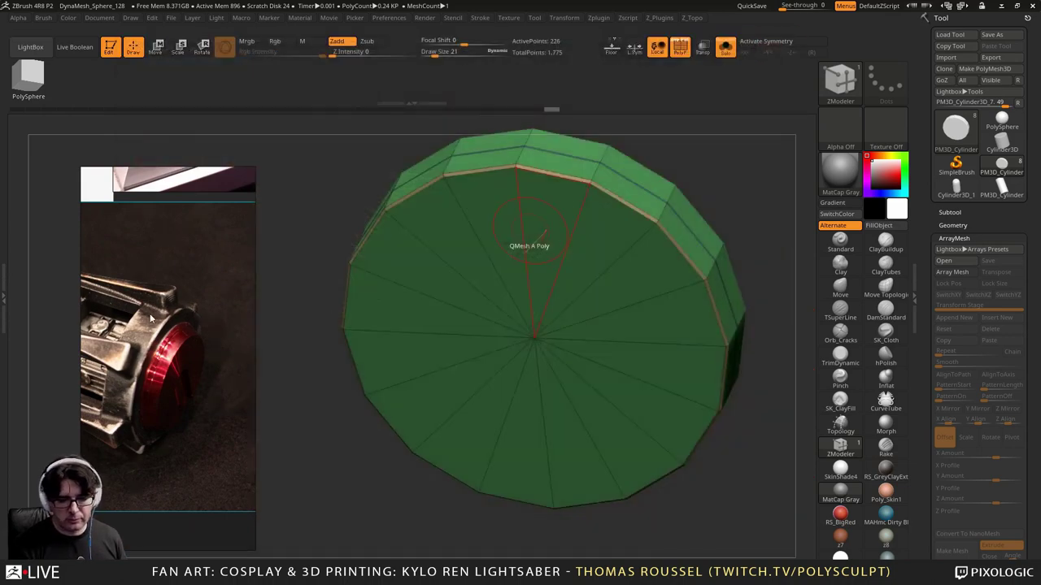
# Step: Insert two circular edge loops on the disc's underside, one near the outer rim and one near the centre
pyautogui.moveTo(514, 197); pyautogui.dragTo(518, 191, button='right')
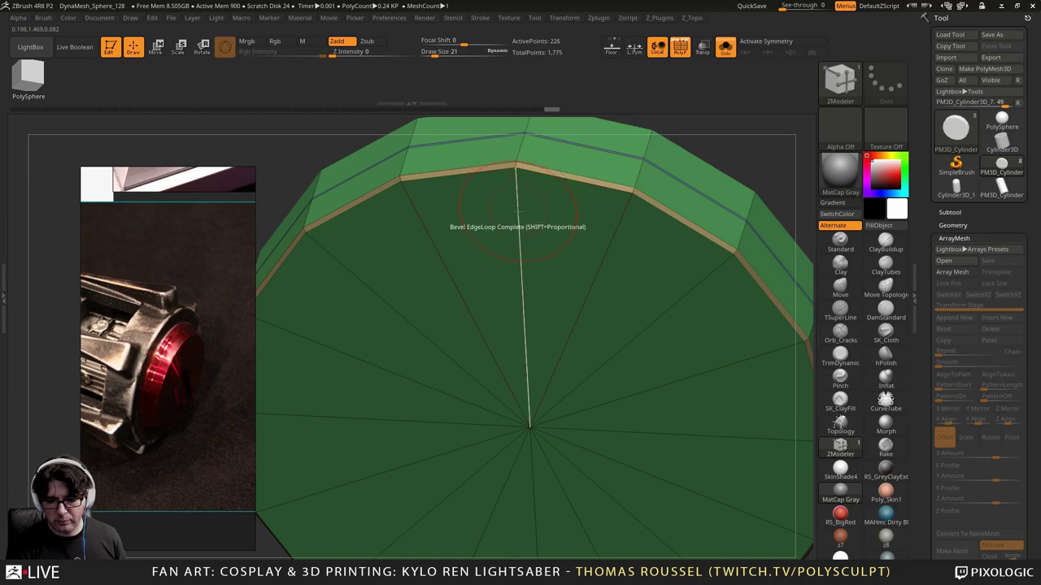
pyautogui.press('space')
pyautogui.click(499, 222)
pyautogui.click(521, 272)
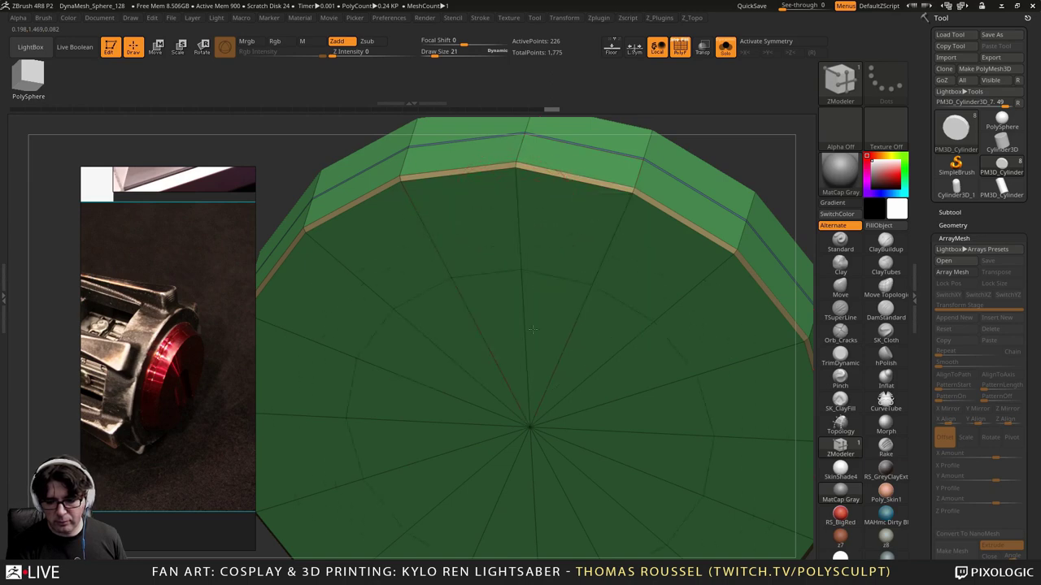
pyautogui.click(517, 225)
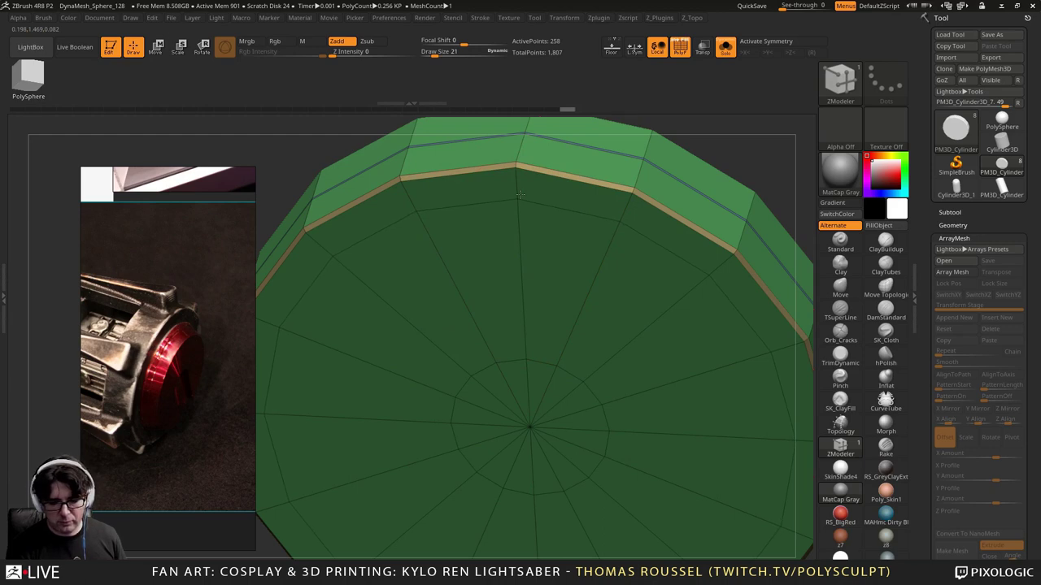
pyautogui.keyDown('alt'); pyautogui.moveTo(537, 287); pyautogui.dragTo(551, 229, button='right'); pyautogui.keyUp('alt')
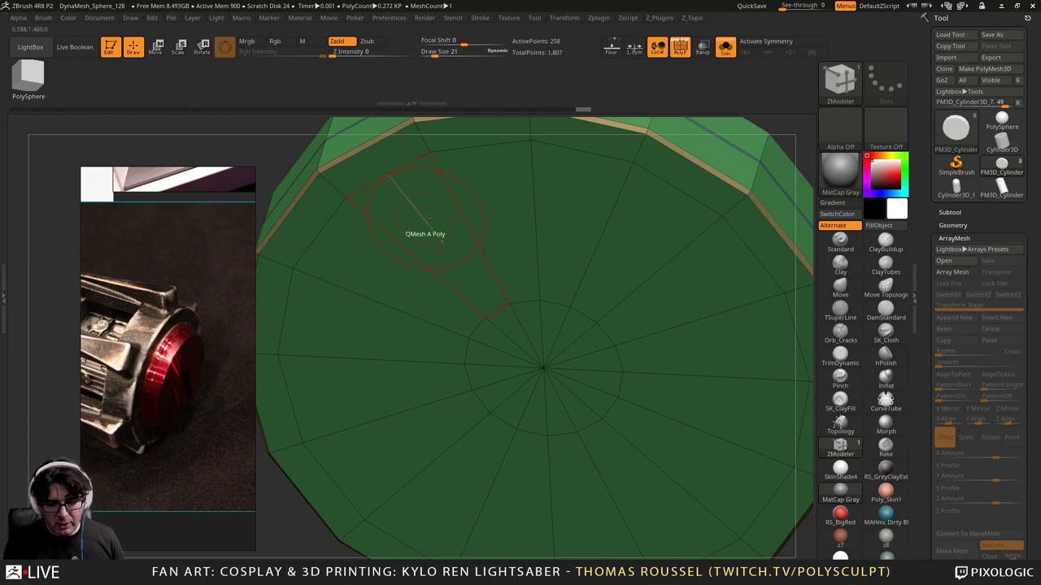
pyautogui.moveTo(427, 218)
pyautogui.keyDown('alt'); pyautogui.mouseDown()
pyautogui.moveTo(418, 224)
pyautogui.moveTo(520, 492)
pyautogui.moveTo(488, 232)
pyautogui.moveTo(561, 386)
pyautogui.moveTo(569, 329)
pyautogui.moveTo(529, 415)
pyautogui.moveTo(574, 402)
pyautogui.moveTo(496, 375)
pyautogui.moveTo(494, 394)
pyautogui.moveTo(556, 325)
pyautogui.mouseUp(); pyautogui.keyUp('alt')
pyautogui.keyDown('ctrl'); pyautogui.moveTo(656, 397); pyautogui.dragTo(499, 397, button='right'); pyautogui.keyUp('ctrl')
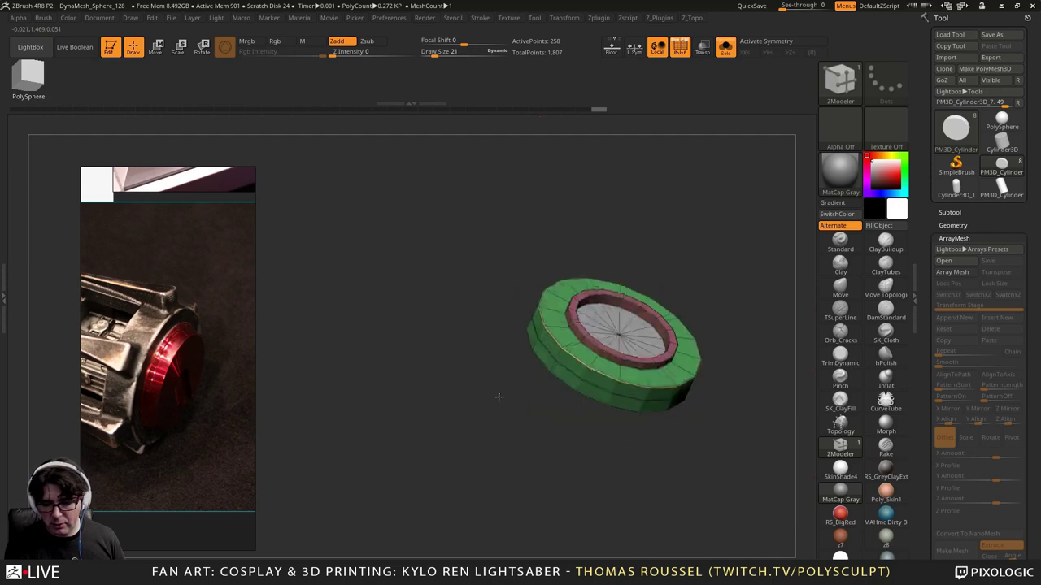
pyautogui.moveTo(498, 397); pyautogui.dragTo(393, 353)
pyautogui.press('ctrl')
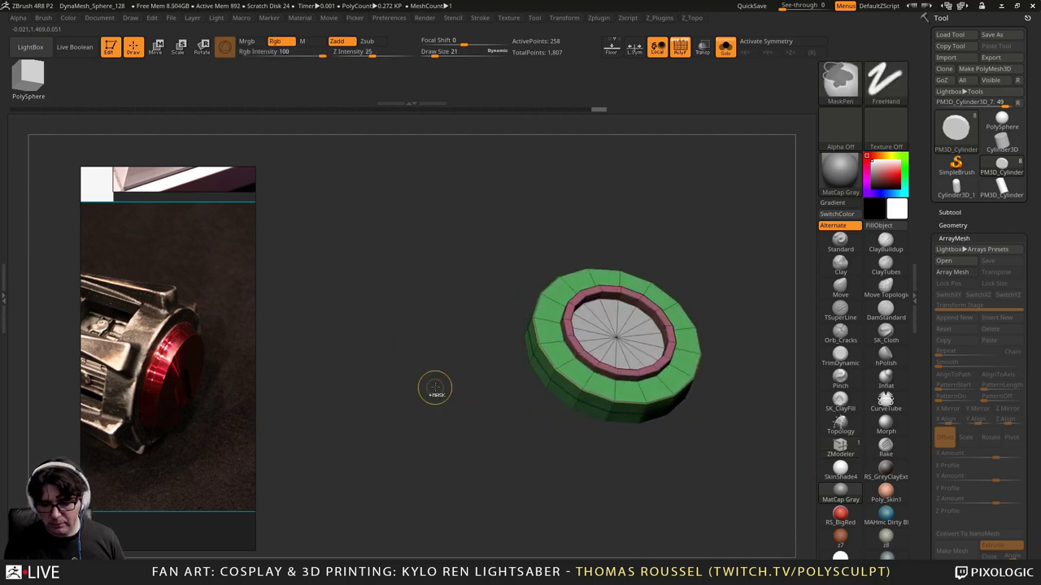
pyautogui.hotkey('ctrl', 'z')
# Step: Delete the small inner edge loop on the underside and recess the area inside the outer loop as a separate polygroup
pyautogui.moveTo(464, 420); pyautogui.dragTo(541, 428)
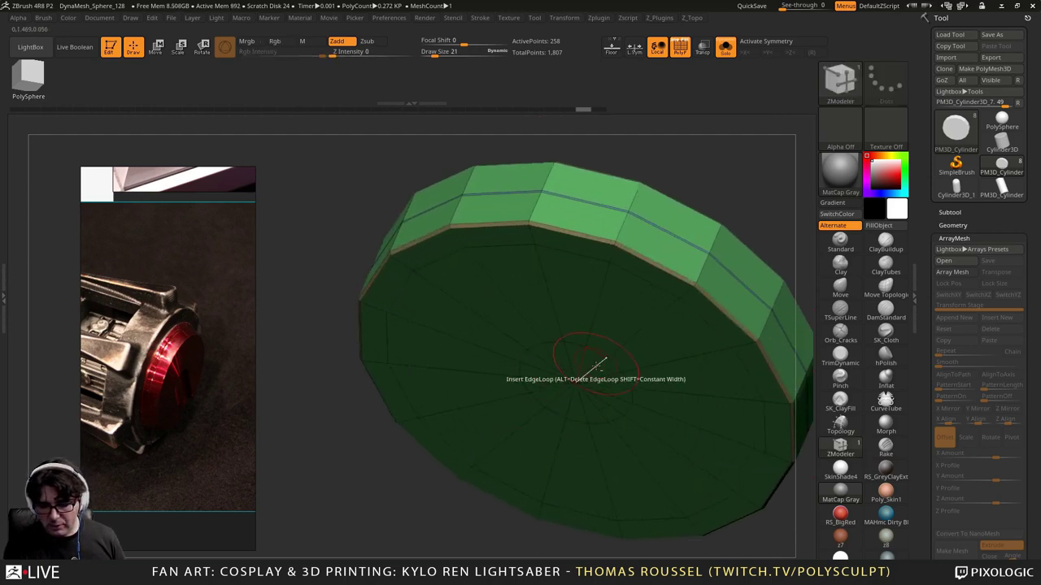
pyautogui.keyDown('ctrl'); pyautogui.moveTo(620, 382); pyautogui.dragTo(634, 414, button='right'); pyautogui.keyUp('ctrl')
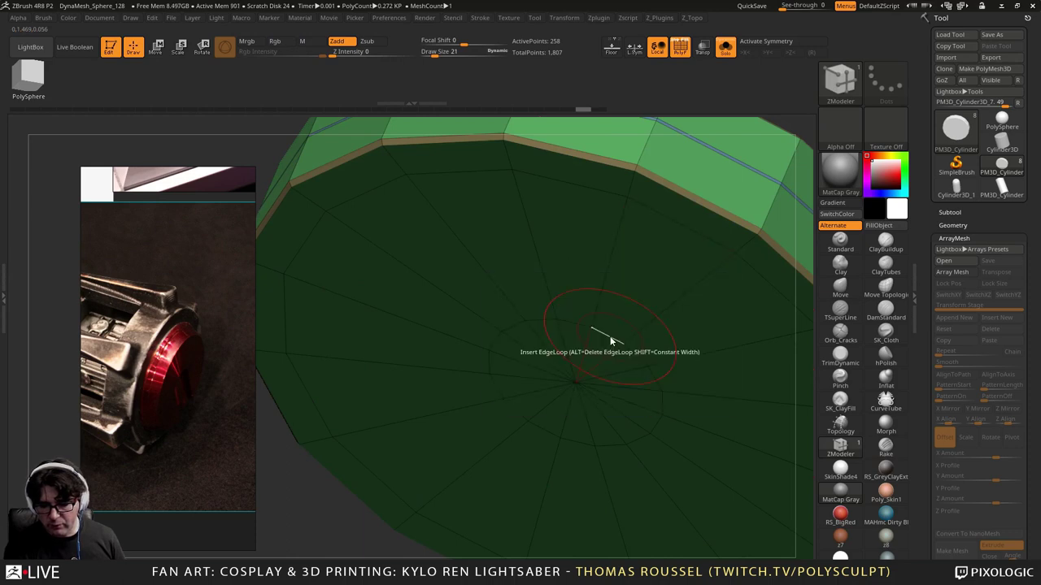
pyautogui.moveTo(627, 257)
pyautogui.keyDown('alt'); pyautogui.mouseDown()
pyautogui.moveTo(563, 252)
pyautogui.moveTo(389, 274)
pyautogui.moveTo(350, 423)
pyautogui.moveTo(569, 528)
pyautogui.moveTo(731, 439)
pyautogui.moveTo(717, 317)
pyautogui.mouseUp(); pyautogui.keyUp('alt')
pyautogui.moveTo(718, 318); pyautogui.dragTo(296, 530, button='right')
pyautogui.moveTo(297, 529); pyautogui.dragTo(551, 281)
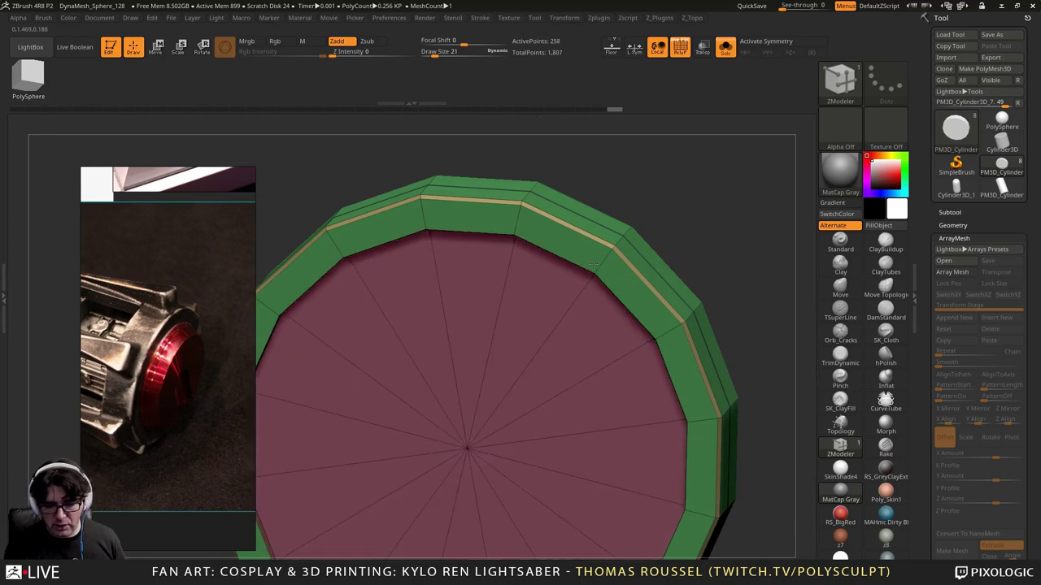
# Step: Switch QMesh to Polygroup Island and pull the underside's recessed face outward until it sits almost level with the green rim
pyautogui.keyDown('ctrl'); pyautogui.moveTo(600, 261); pyautogui.dragTo(597, 243, button='right'); pyautogui.keyUp('ctrl')
pyautogui.moveTo(597, 244); pyautogui.dragTo(567, 260, button='right')
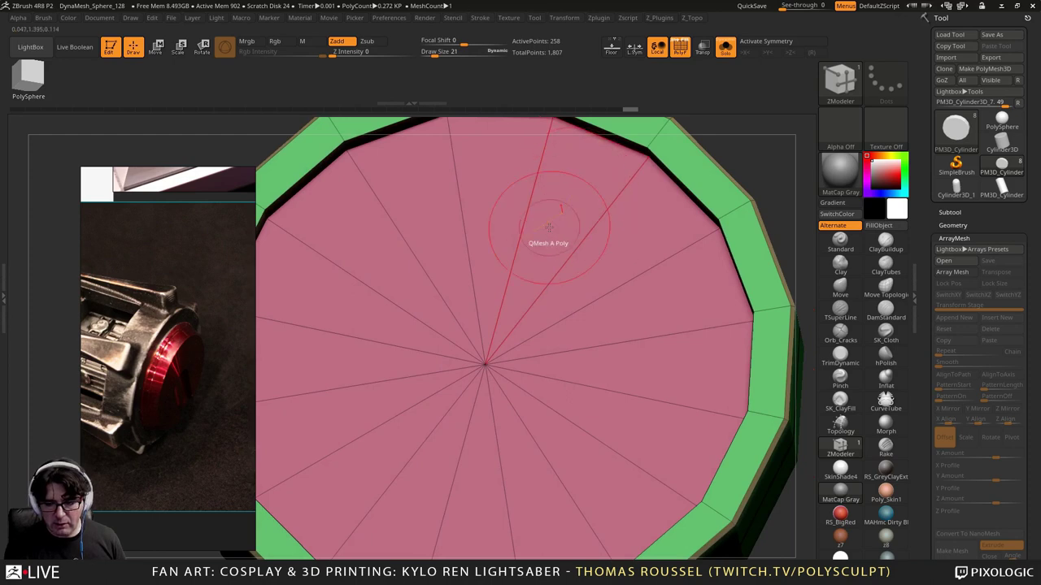
pyautogui.press('space')
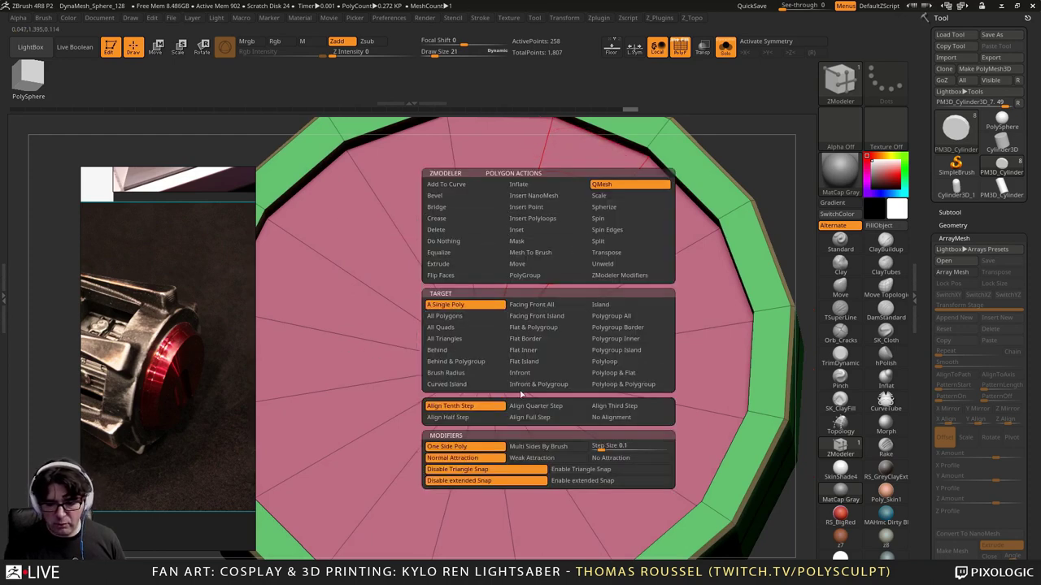
pyautogui.click(629, 318)
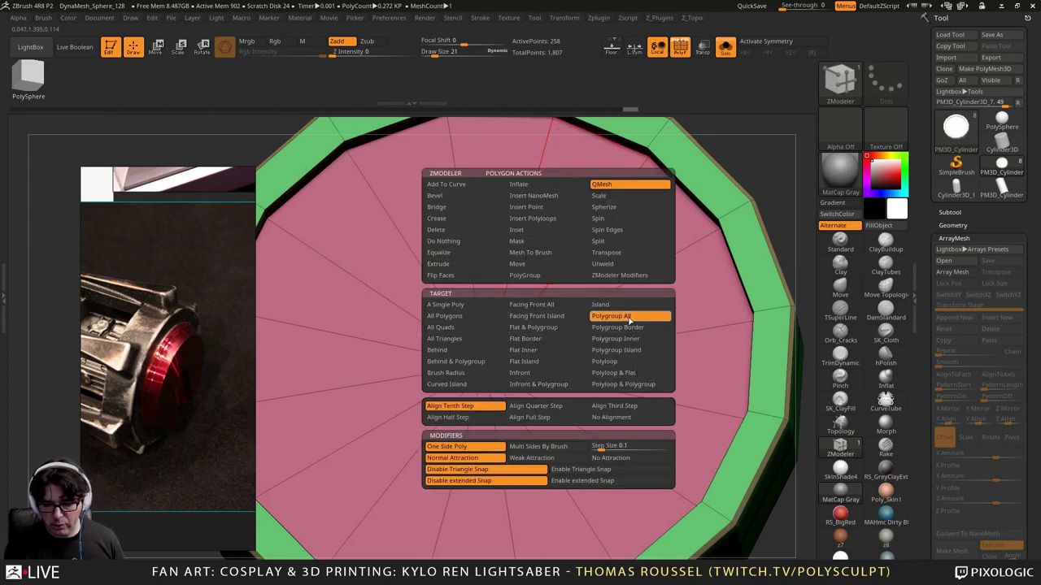
pyautogui.press('space')
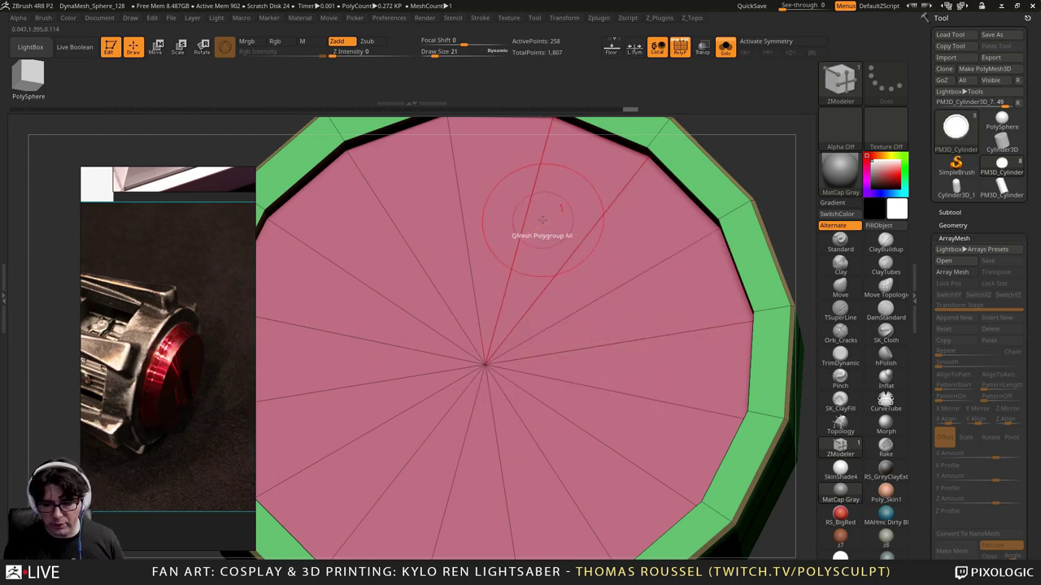
pyautogui.press('space')
pyautogui.click(618, 350)
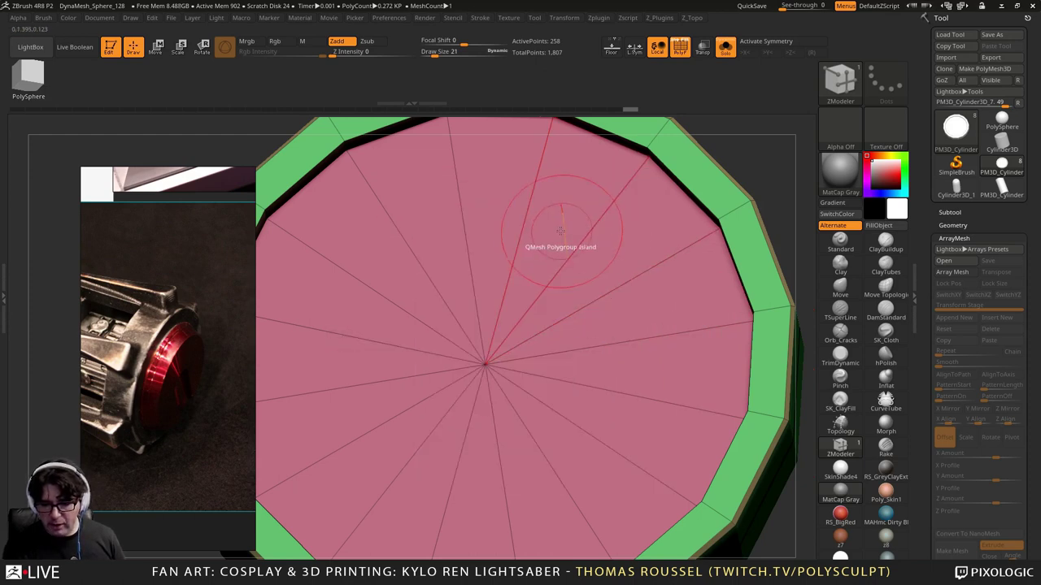
pyautogui.moveTo(564, 247); pyautogui.dragTo(638, 291, button='right')
pyautogui.moveTo(647, 260)
pyautogui.mouseDown()
pyautogui.moveTo(620, 234)
pyautogui.moveTo(678, 274)
pyautogui.moveTo(477, 223)
pyautogui.moveTo(389, 298)
pyautogui.moveTo(456, 370)
pyautogui.mouseUp()
pyautogui.moveTo(520, 219); pyautogui.dragTo(512, 392)
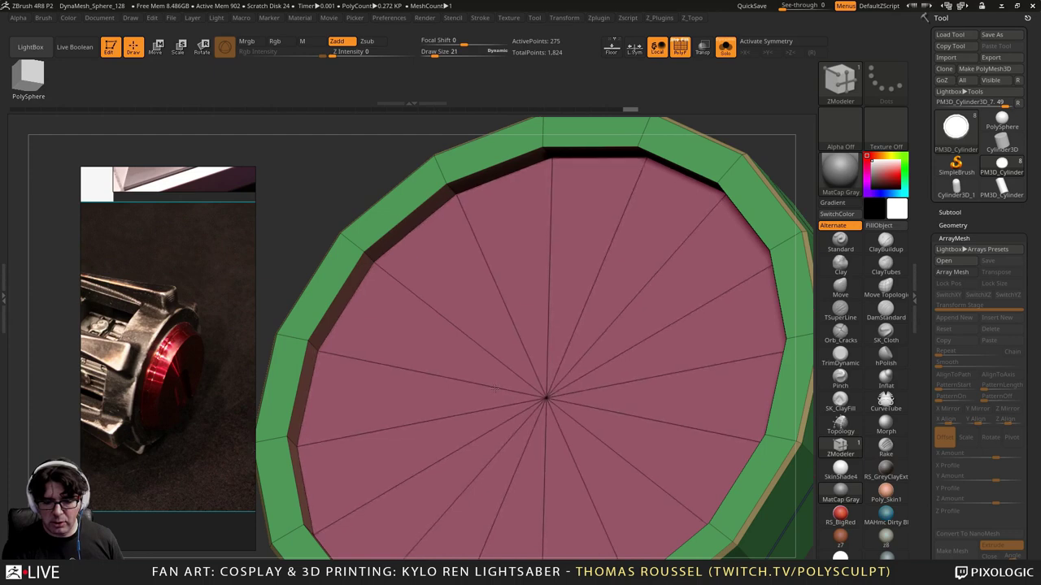
pyautogui.moveTo(494, 388); pyautogui.dragTo(493, 388)
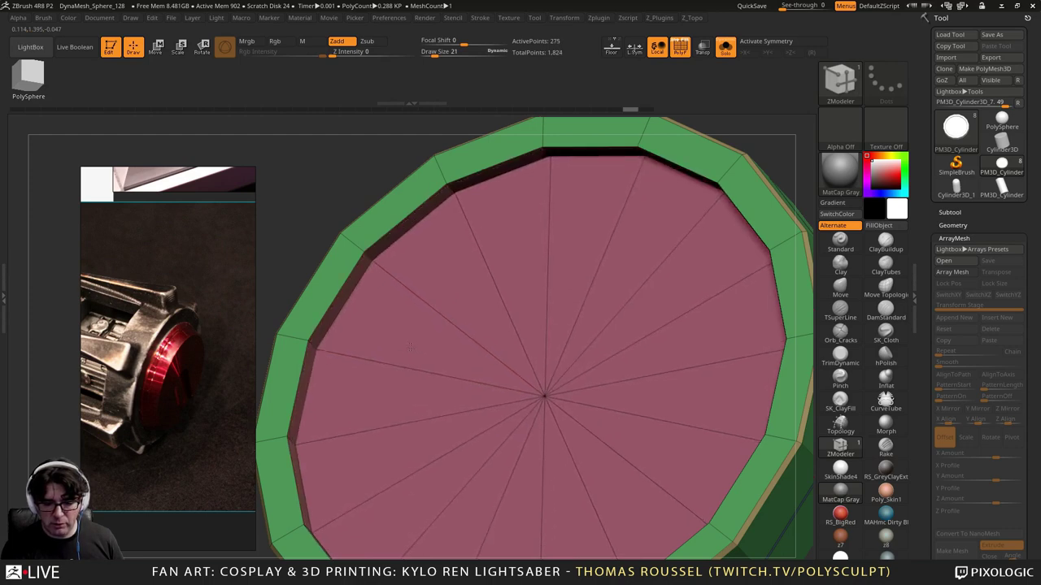
pyautogui.moveTo(397, 335); pyautogui.dragTo(352, 307)
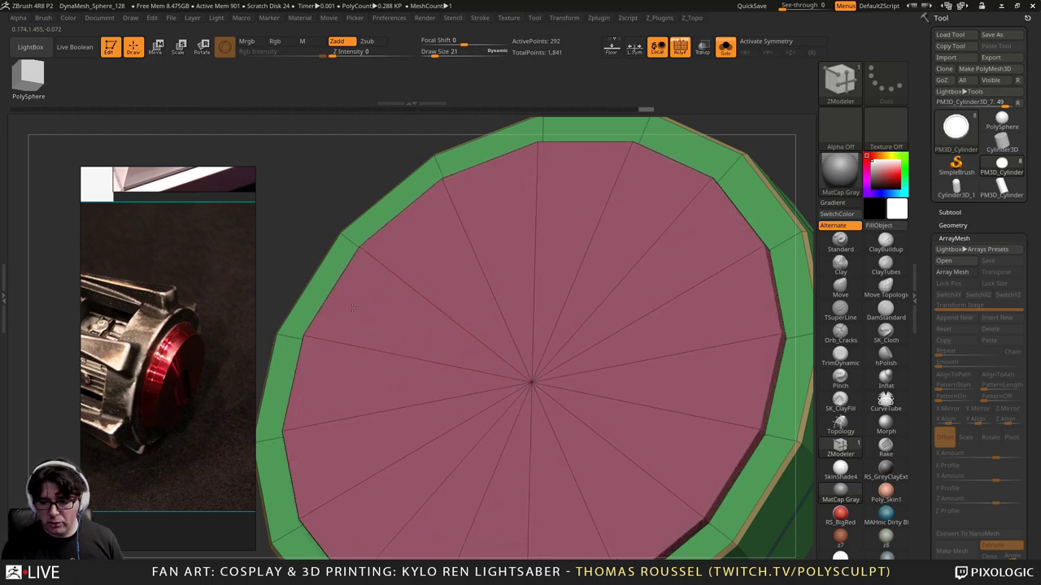
# Step: Isolate the pink polygroup to inspect the cap disc's thickness from the side, and restore the whole mesh
pyautogui.keyDown('ctrl'); pyautogui.moveTo(510, 355); pyautogui.dragTo(481, 291, button='right'); pyautogui.keyUp('ctrl')
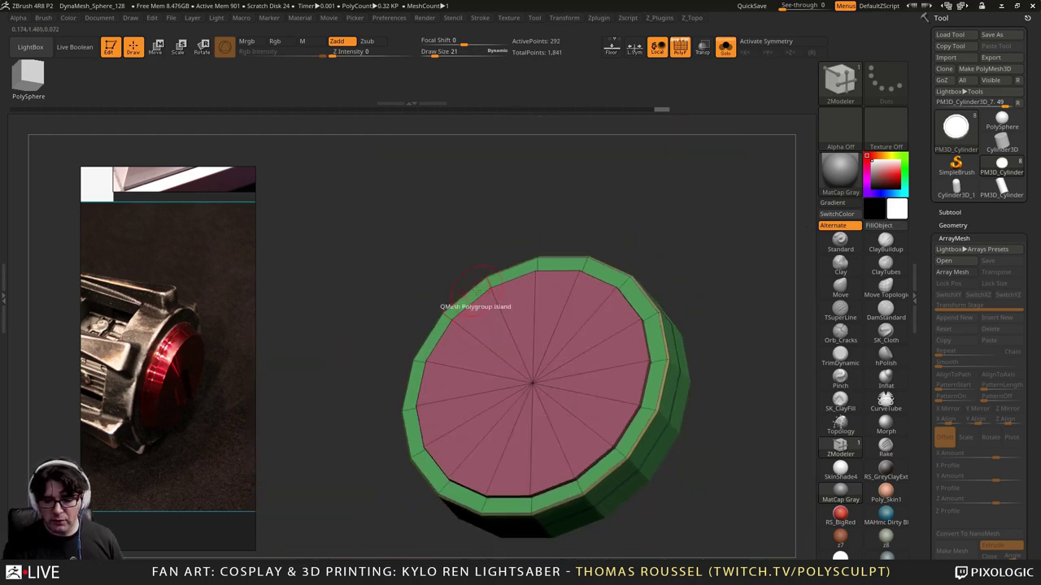
pyautogui.keyDown('alt'); pyautogui.moveTo(545, 373); pyautogui.dragTo(480, 283, button='right'); pyautogui.keyUp('alt')
pyautogui.scroll(5, 479, 280)
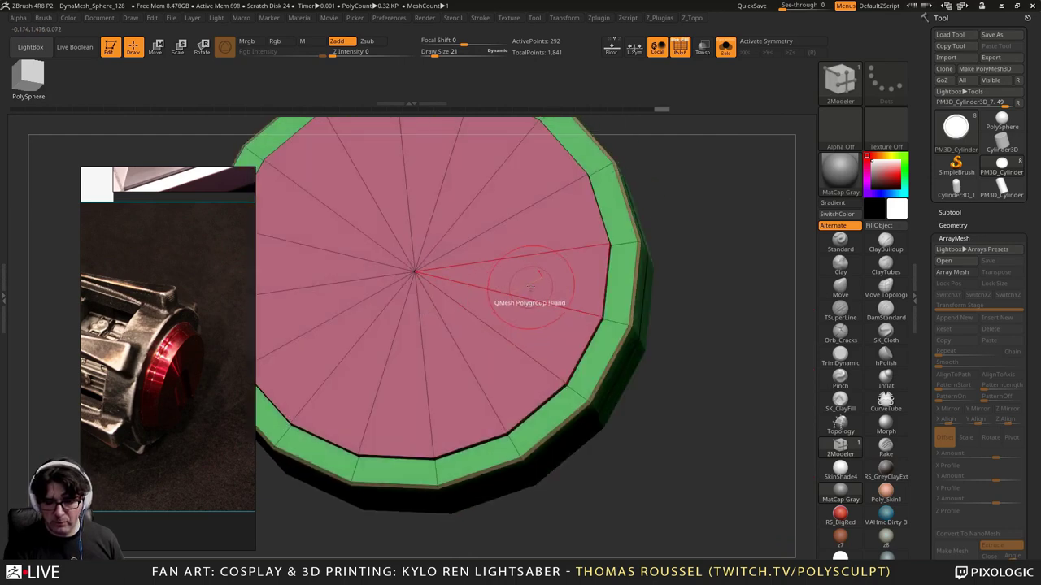
pyautogui.moveTo(682, 285); pyautogui.dragTo(639, 286)
pyautogui.keyDown('ctrl'); pyautogui.keyDown('shift'); pyautogui.click(545, 275); pyautogui.keyUp('shift'); pyautogui.keyUp('ctrl')
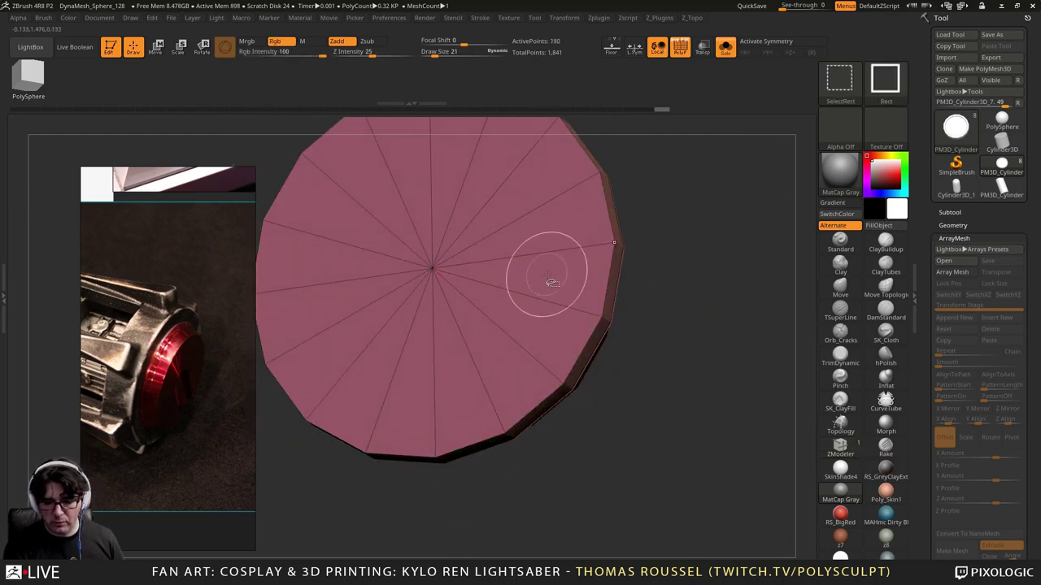
pyautogui.moveTo(799, 314)
pyautogui.mouseDown()
pyautogui.moveTo(740, 318)
pyautogui.moveTo(686, 337)
pyautogui.moveTo(657, 313)
pyautogui.moveTo(669, 251)
pyautogui.moveTo(658, 239)
pyautogui.moveTo(648, 253)
pyautogui.moveTo(657, 251)
pyautogui.mouseUp()
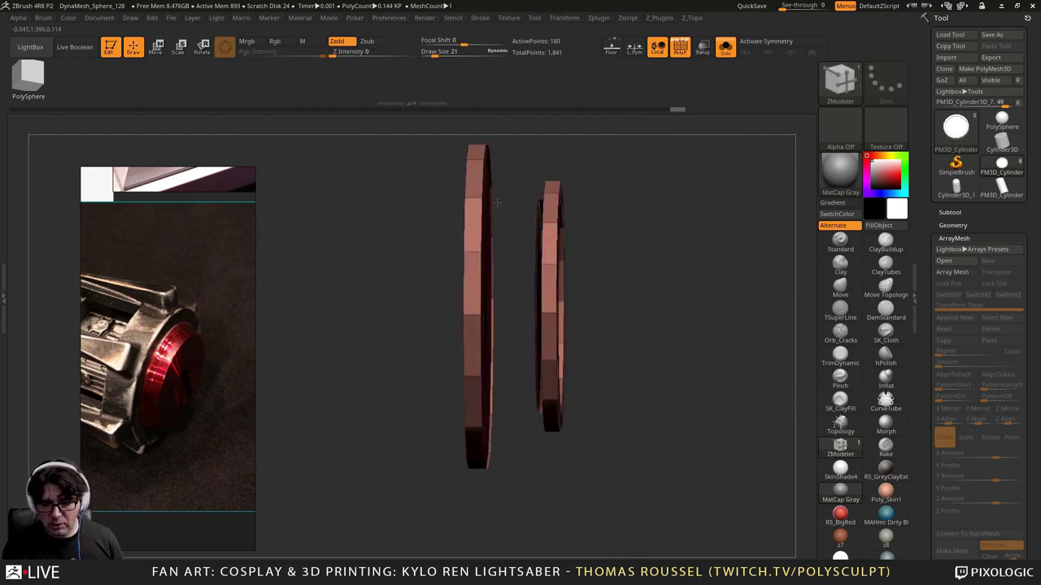
pyautogui.keyDown('ctrl'); pyautogui.moveTo(495, 202); pyautogui.dragTo(654, 305, button='right'); pyautogui.keyUp('ctrl')
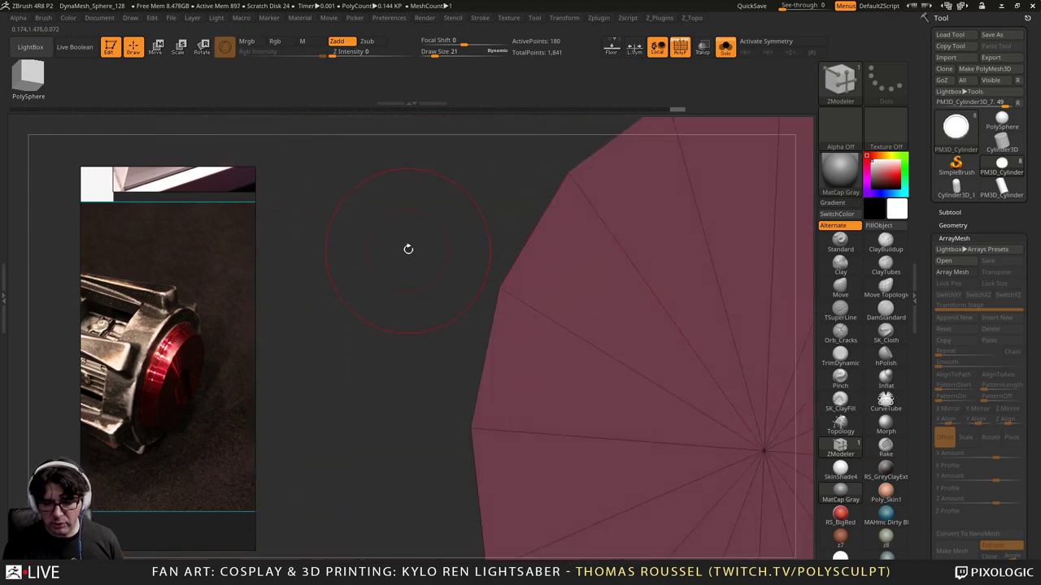
pyautogui.keyDown('ctrl'); pyautogui.moveTo(405, 306); pyautogui.dragTo(363, 251, button='right'); pyautogui.keyUp('ctrl')
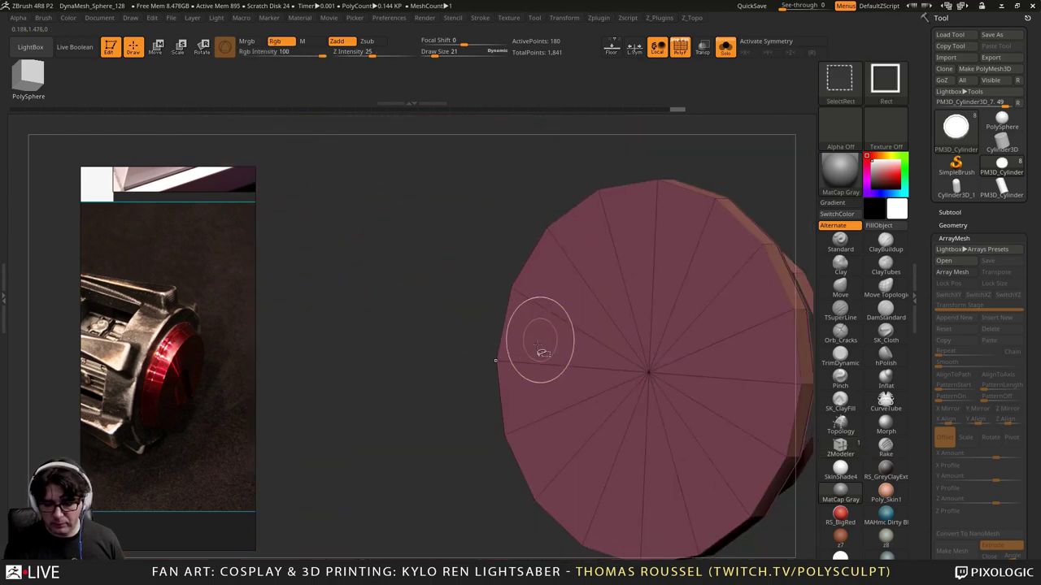
pyautogui.keyDown('ctrl'); pyautogui.keyDown('shift'); pyautogui.click(531, 371); pyautogui.keyUp('shift'); pyautogui.keyUp('ctrl')
pyautogui.keyDown('ctrl'); pyautogui.keyDown('shift'); pyautogui.click(415, 333); pyautogui.keyUp('shift'); pyautogui.keyUp('ctrl')
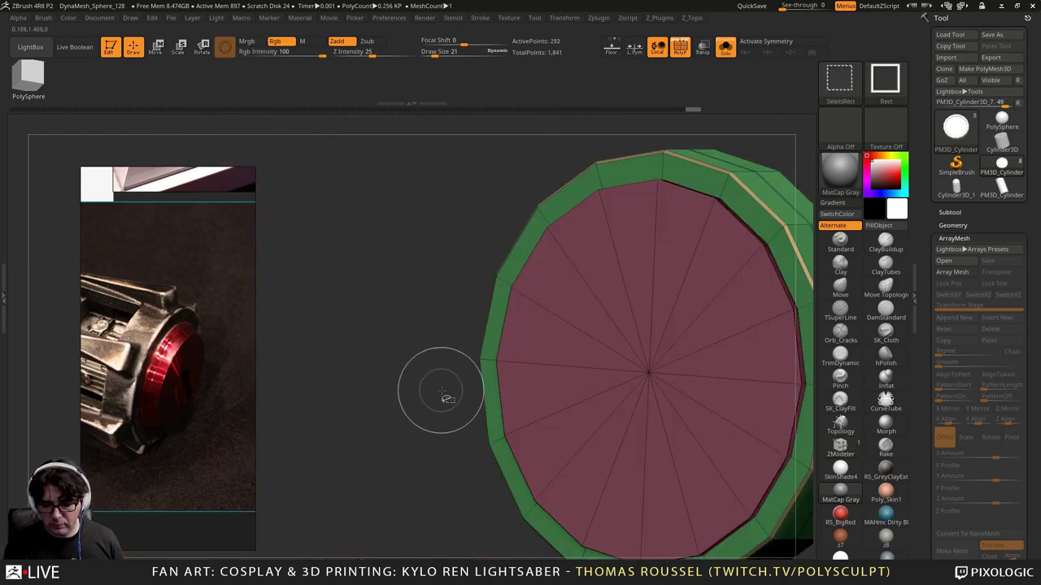
# Step: Isolate the underside's cap face by hiding the rest of the mesh, and grow the visible area to include its side faces
pyautogui.moveTo(435, 340)
pyautogui.mouseDown()
pyautogui.moveTo(428, 330)
pyautogui.moveTo(634, 302)
pyautogui.mouseUp()
pyautogui.hotkey('ctrl', 'shift')
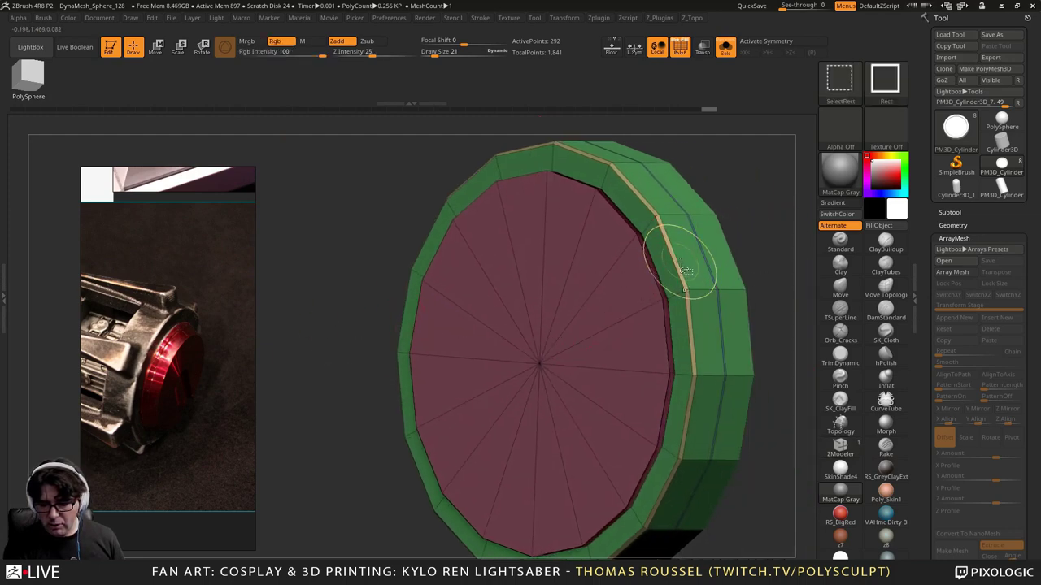
pyautogui.keyDown('ctrl'); pyautogui.keyDown('shift'); pyautogui.click(668, 284); pyautogui.keyUp('shift'); pyautogui.keyUp('ctrl')
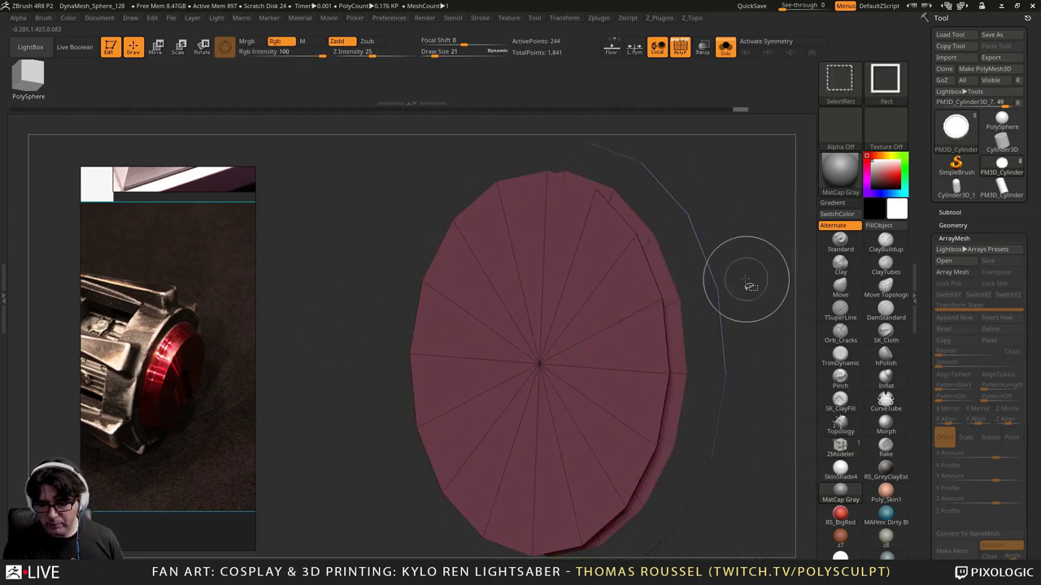
pyautogui.keyDown('ctrl'); pyautogui.keyDown('shift'); pyautogui.click(718, 288); pyautogui.keyUp('shift'); pyautogui.keyUp('ctrl')
pyautogui.moveTo(725, 284)
pyautogui.mouseDown()
pyautogui.moveTo(698, 316)
pyautogui.moveTo(574, 308)
pyautogui.moveTo(546, 319)
pyautogui.mouseUp()
pyautogui.moveTo(723, 154)
pyautogui.keyDown('ctrl'); pyautogui.mouseDown()
pyautogui.moveTo(691, 205)
pyautogui.moveTo(608, 533)
pyautogui.mouseUp(); pyautogui.keyUp('ctrl')
pyautogui.moveTo(485, 425); pyautogui.dragTo(502, 424)
pyautogui.keyDown('ctrl'); pyautogui.keyDown('alt'); pyautogui.keyDown('shift'); pyautogui.moveTo(674, 180); pyautogui.dragTo(588, 534); pyautogui.keyUp('shift'); pyautogui.keyUp('alt'); pyautogui.keyUp('ctrl')
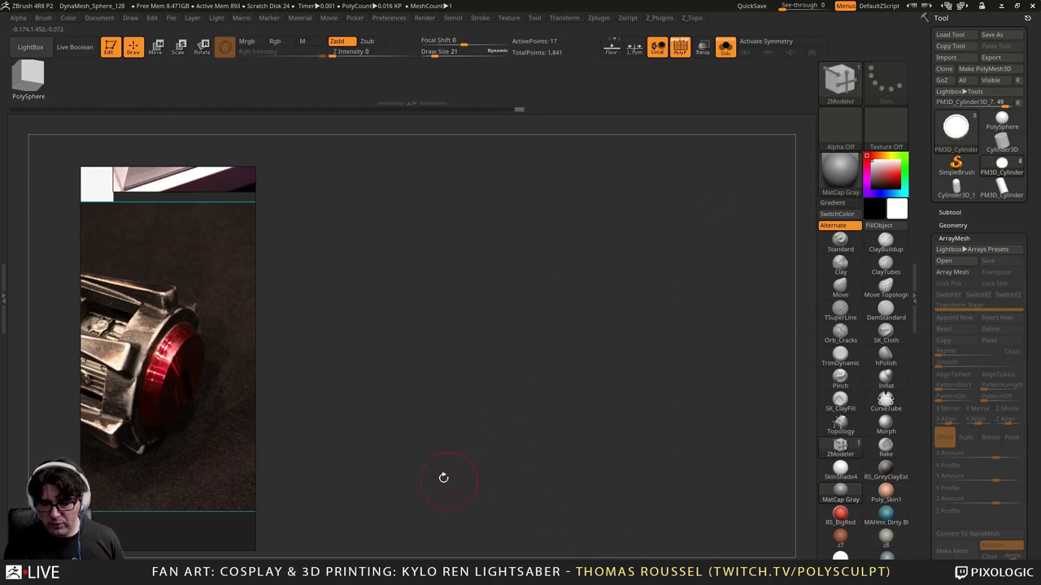
pyautogui.moveTo(441, 477); pyautogui.dragTo(476, 479)
pyautogui.hotkey('ctrl', 'shift', 'x')
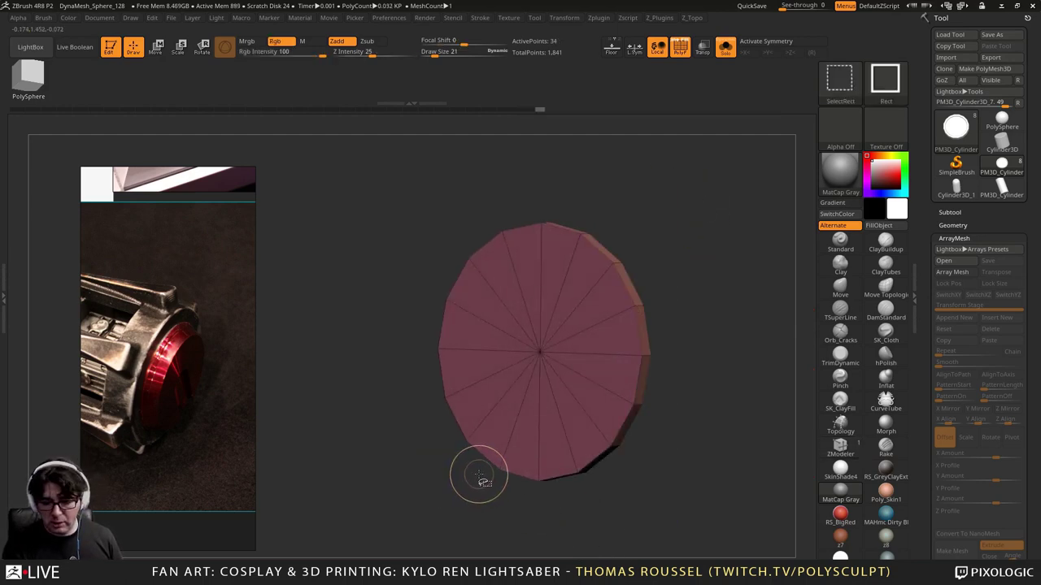
# Step: Split the hidden part of the mesh away from the visible end cap disc so each becomes its own subtool
pyautogui.moveTo(674, 372); pyautogui.dragTo(789, 362)
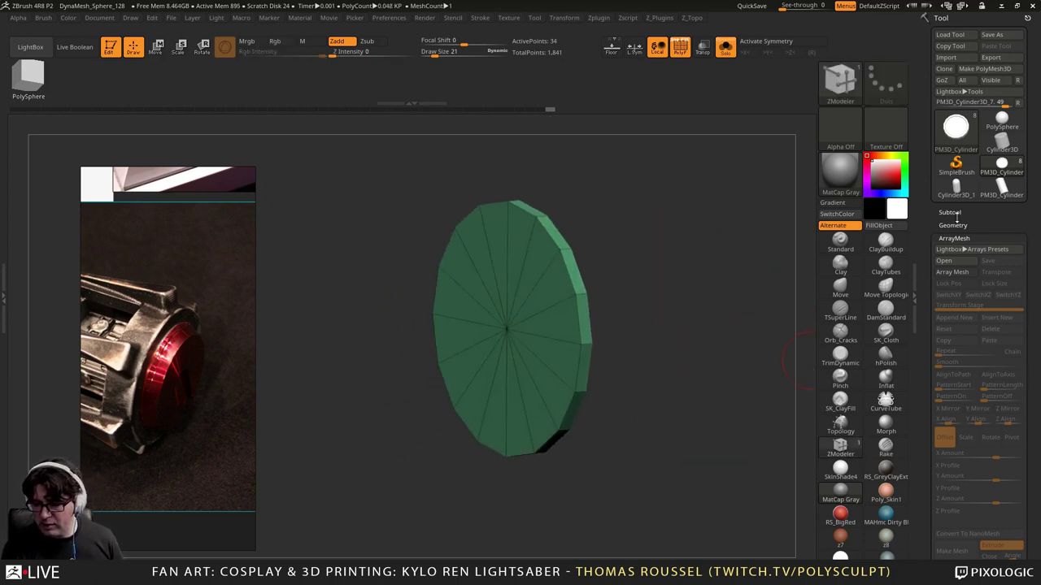
pyautogui.scroll(-1, 992, 222)
pyautogui.scroll(1, 964, 213)
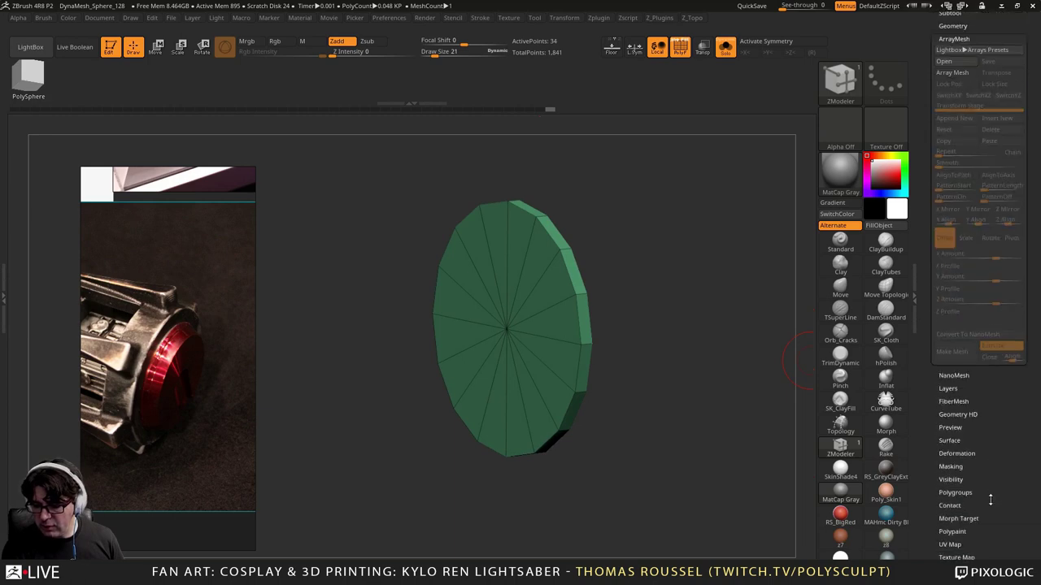
pyautogui.click(953, 214)
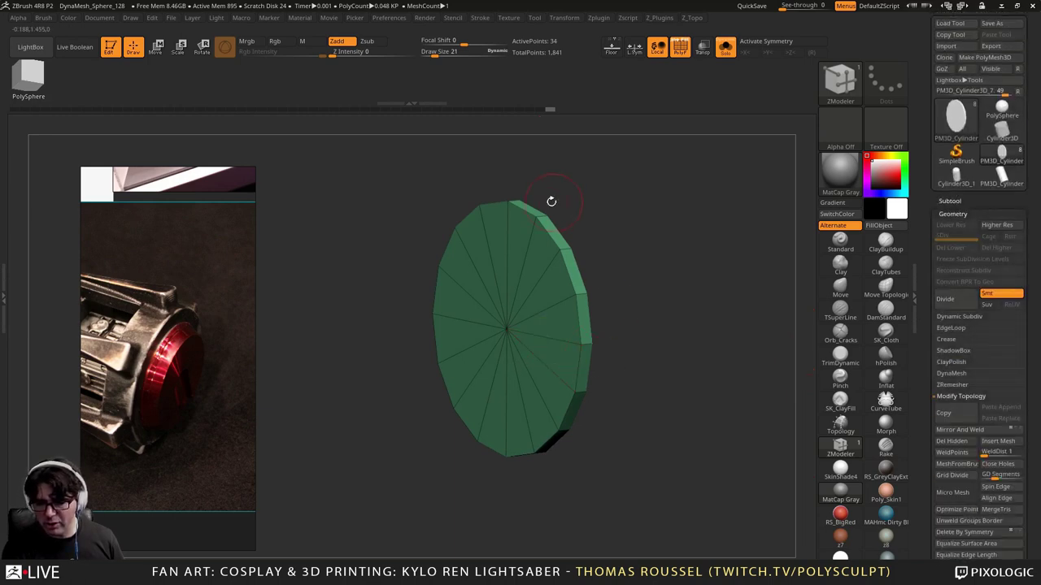
pyautogui.click(951, 201)
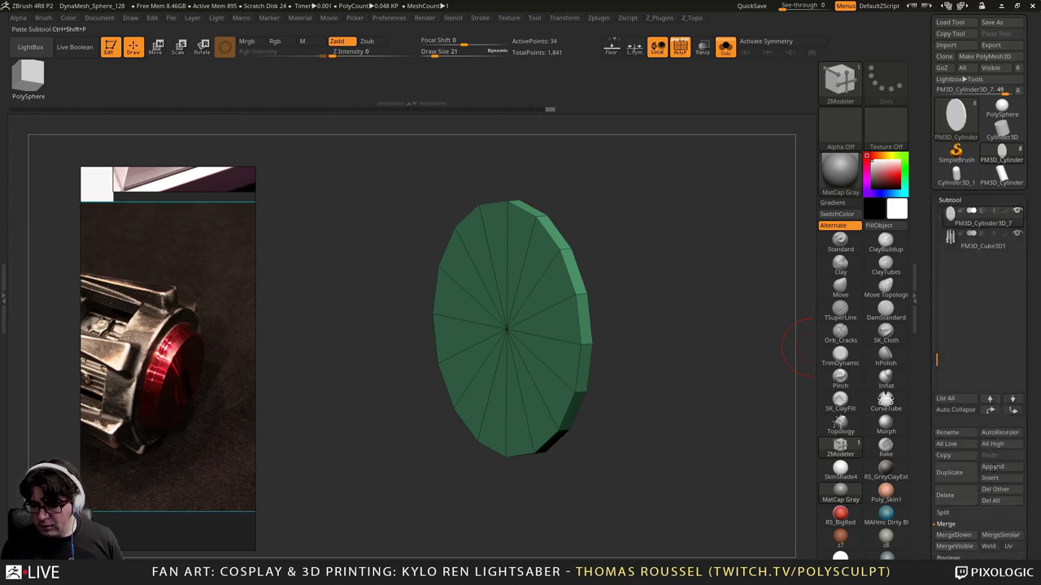
pyautogui.click(950, 515)
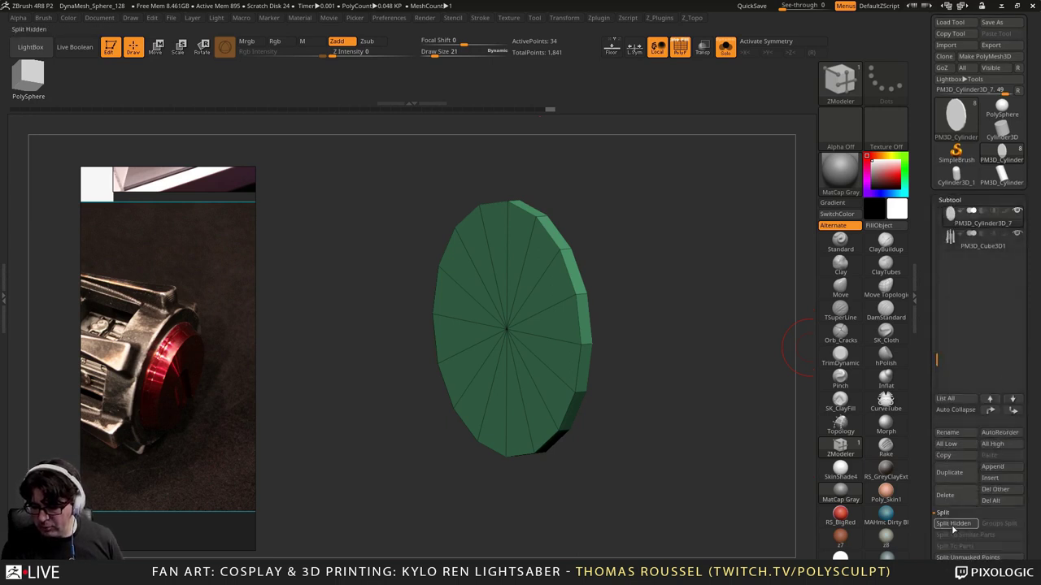
pyautogui.click(953, 526)
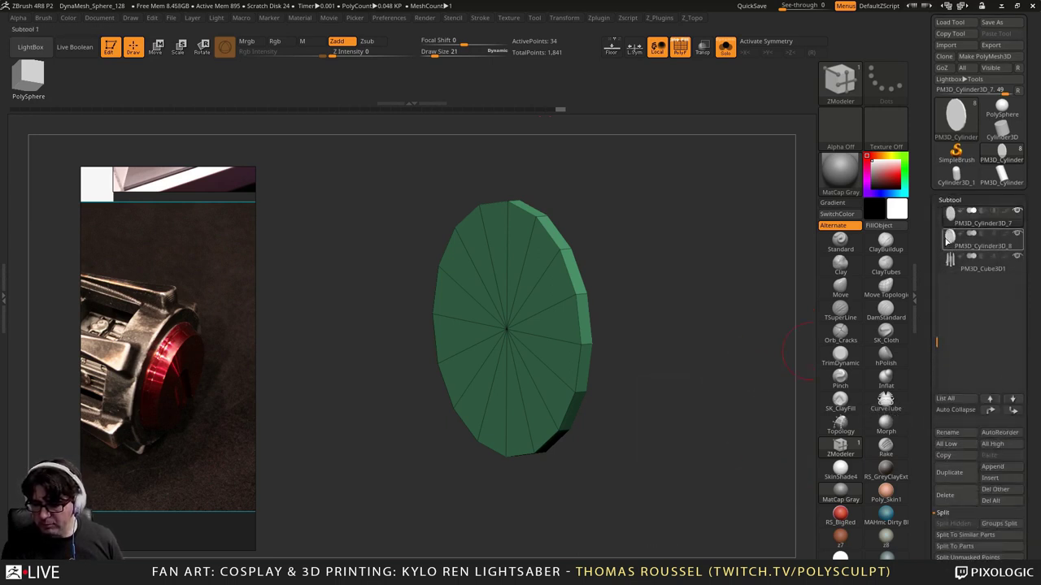
# Step: Check the separated rim piece, reselect the end cap subtool and turn off Solo to show the whole hilt
pyautogui.click(946, 241)
pyautogui.moveTo(723, 334); pyautogui.dragTo(676, 331)
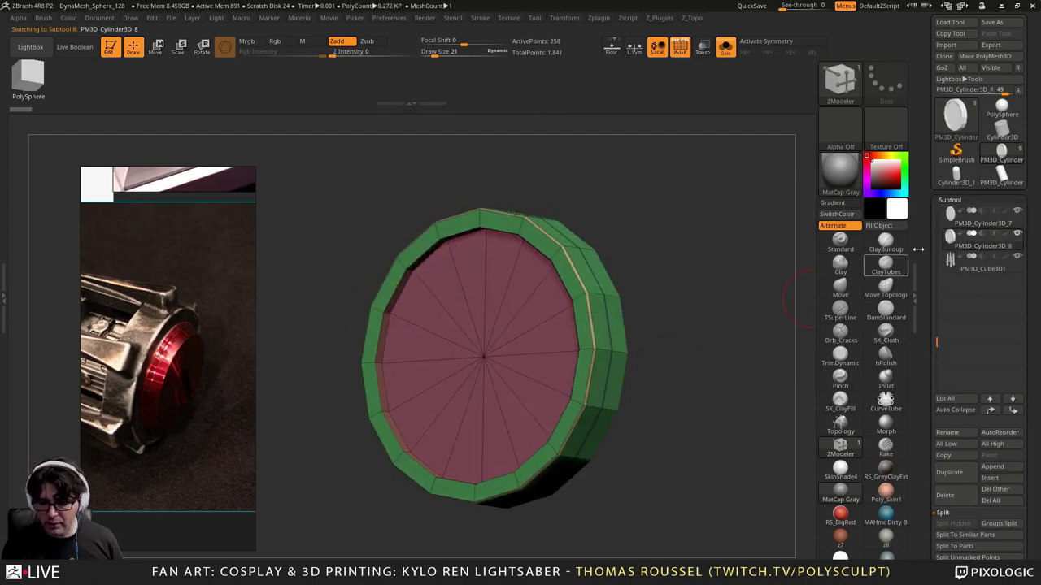
pyautogui.click(948, 215)
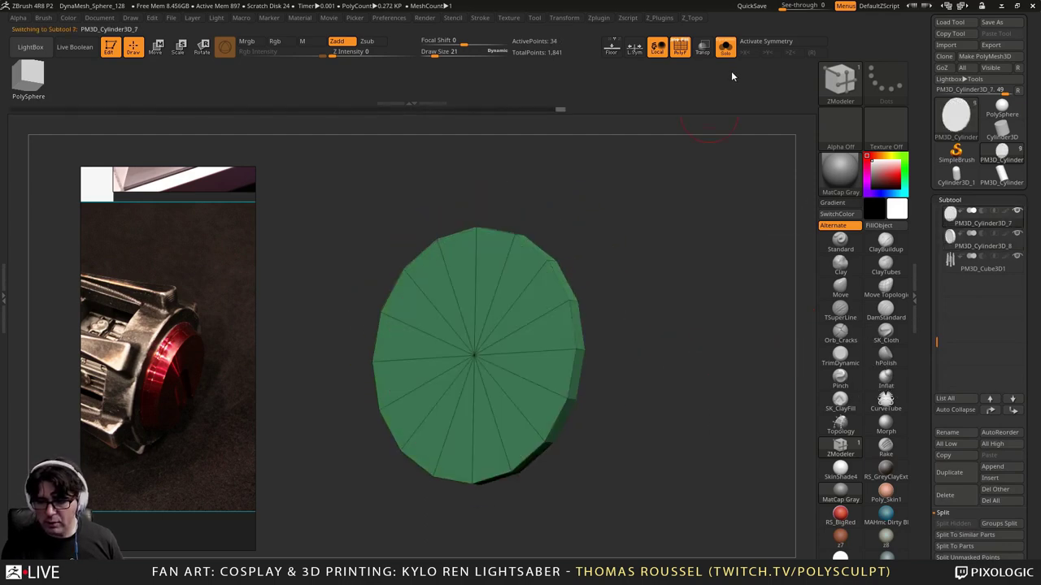
pyautogui.click(725, 47)
# Step: Set QMesh to Flat Island and extrude the end cap's outer face outward past the ring
pyautogui.keyDown('alt'); pyautogui.moveTo(660, 170); pyautogui.dragTo(578, 222); pyautogui.keyUp('alt')
pyautogui.moveTo(578, 222); pyautogui.dragTo(644, 277, button='right')
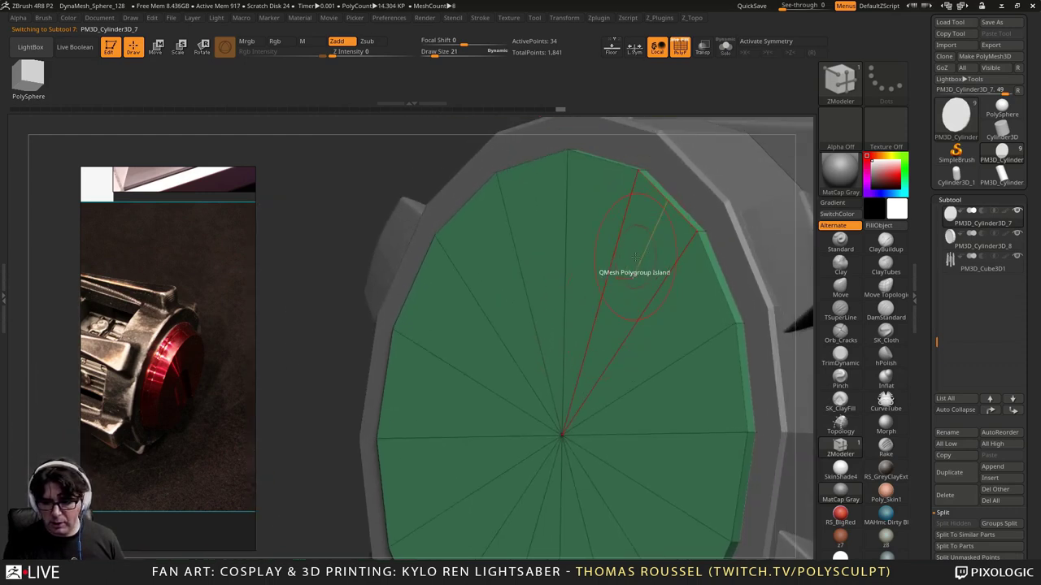
pyautogui.press('space')
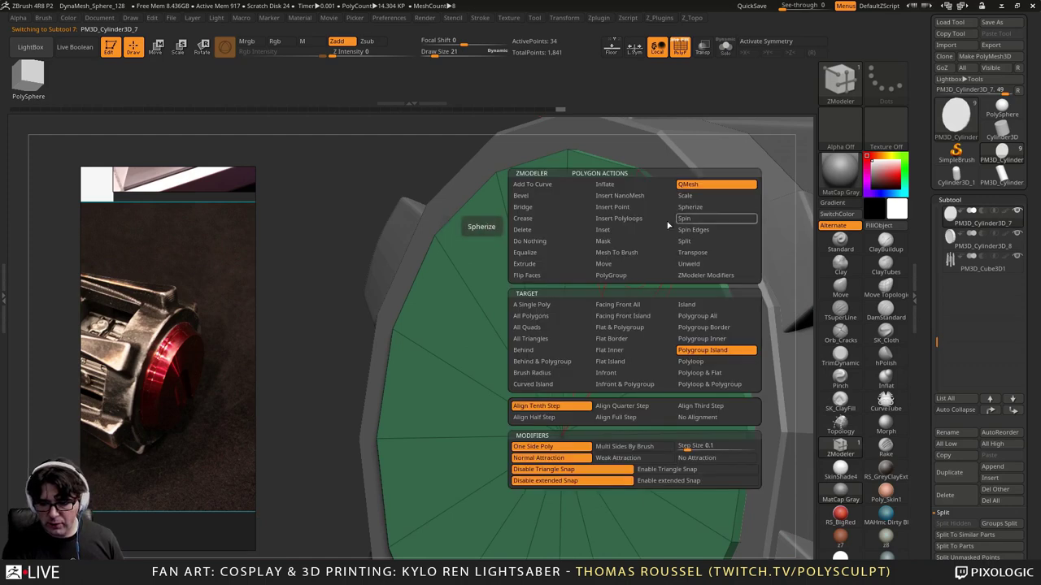
pyautogui.click(616, 363)
pyautogui.moveTo(639, 284); pyautogui.dragTo(572, 262)
pyautogui.keyDown('shift'); pyautogui.moveTo(604, 278); pyautogui.dragTo(531, 279, button='right'); pyautogui.keyUp('shift')
pyautogui.moveTo(531, 279); pyautogui.dragTo(550, 272, button='right')
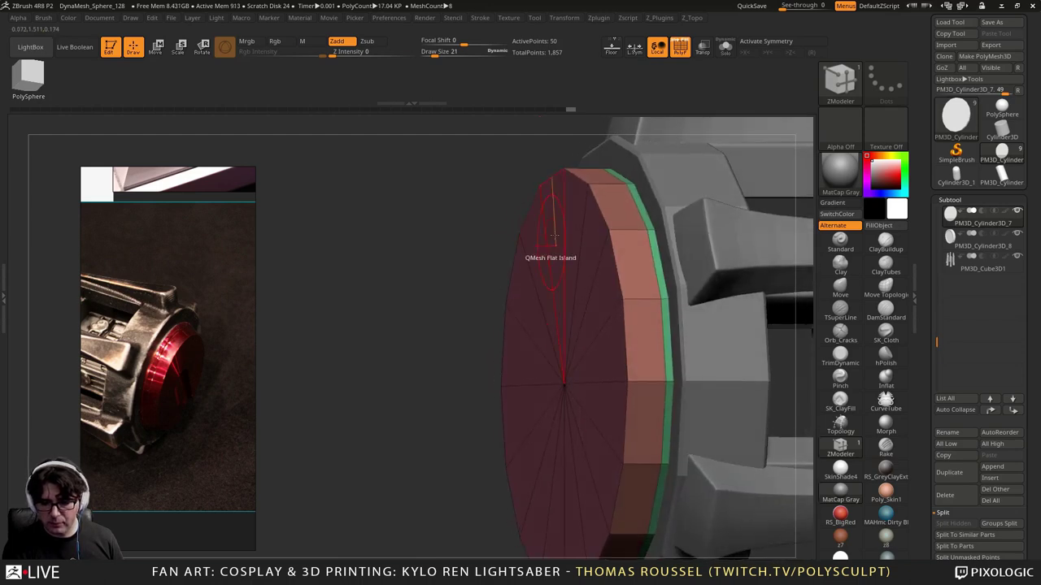
# Step: Scale the end cap's outer face down as a Flat Island so the extruded side tapers inward
pyautogui.press('space')
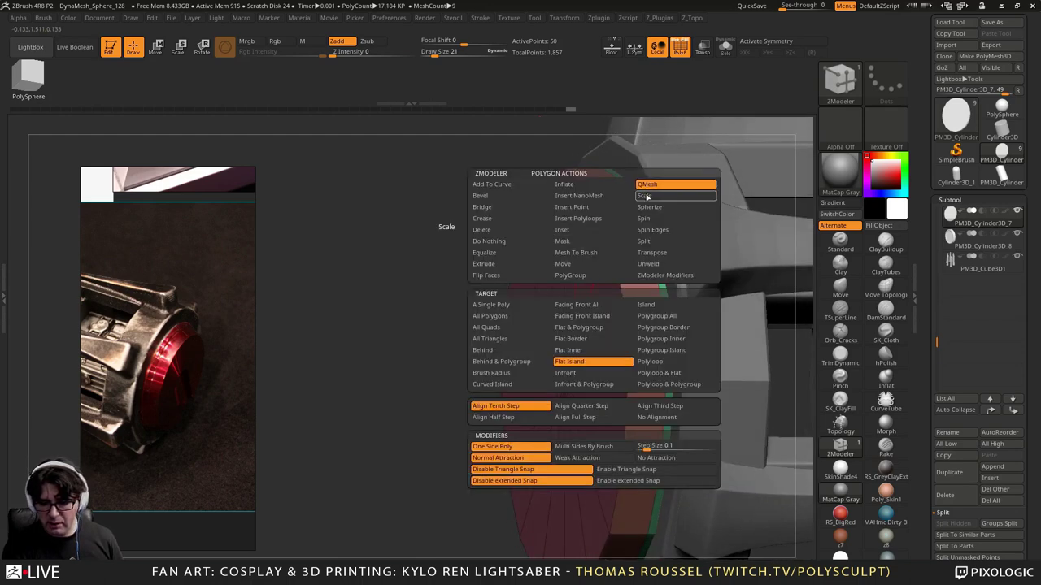
pyautogui.click(647, 197)
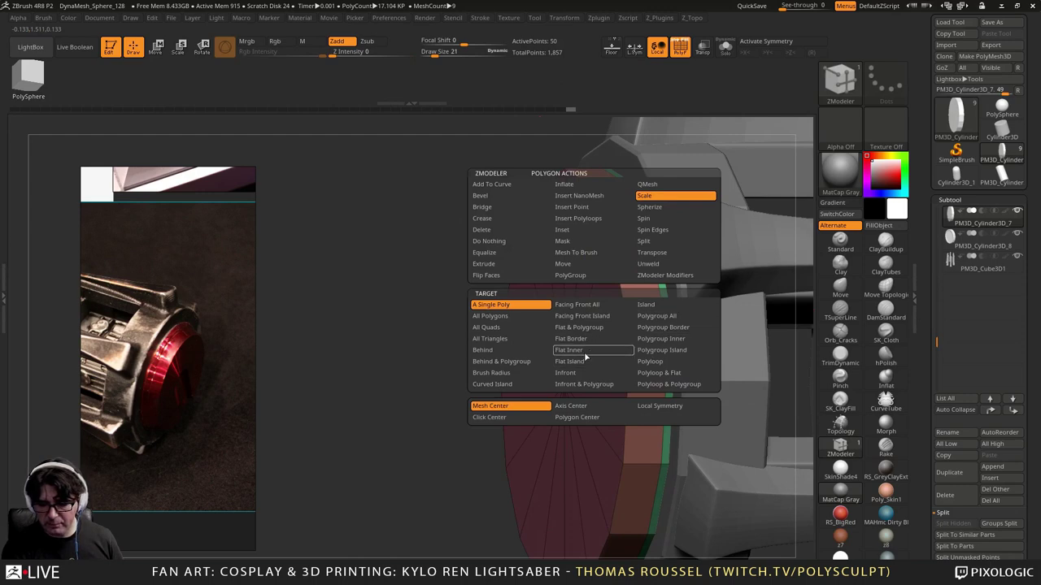
pyautogui.click(585, 361)
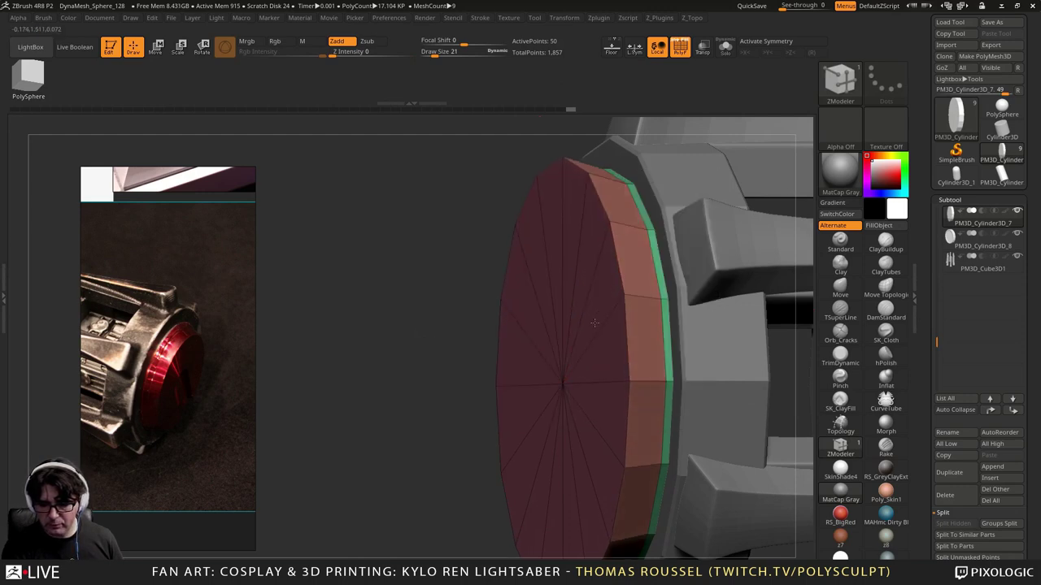
pyautogui.moveTo(612, 295); pyautogui.dragTo(626, 272)
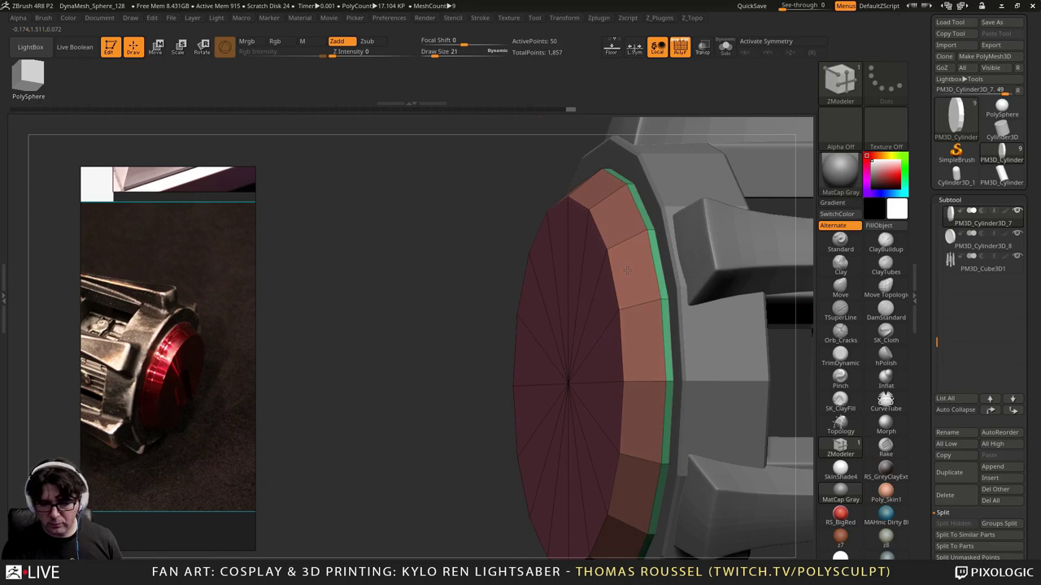
# Step: Bevel the end cap's complete edge loops with a single row, checking the rounding with Dynamic Subdivision in isolation, and show the whole hilt
pyautogui.keyDown('alt'); pyautogui.moveTo(581, 329); pyautogui.dragTo(576, 282, button='right'); pyautogui.keyUp('alt')
pyautogui.moveTo(443, 289); pyautogui.dragTo(501, 319, button='right')
pyautogui.keyDown('alt'); pyautogui.moveTo(501, 320); pyautogui.dragTo(642, 313, button='right'); pyautogui.keyUp('alt')
pyautogui.press('space')
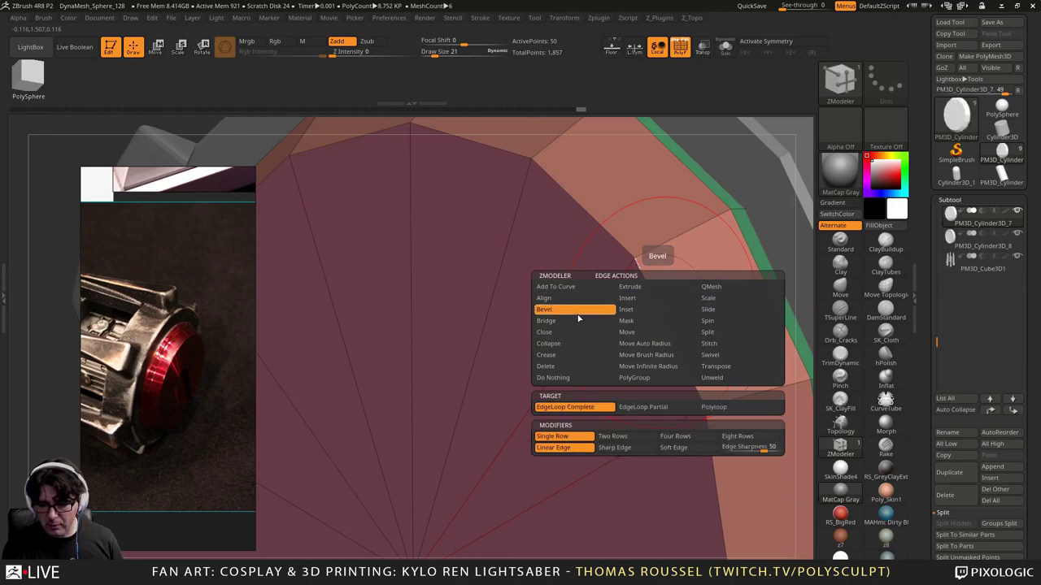
pyautogui.click(544, 309)
pyautogui.click(648, 283)
pyautogui.moveTo(725, 264); pyautogui.dragTo(543, 204, button='right')
pyautogui.click(726, 52)
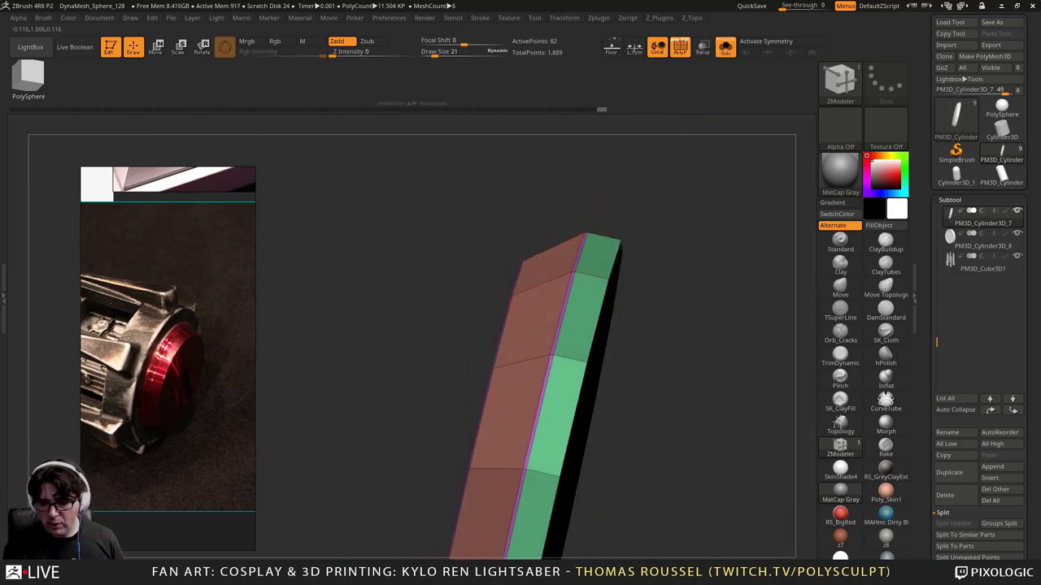
pyautogui.moveTo(662, 268)
pyautogui.mouseDown(button='right')
pyautogui.moveTo(683, 265)
pyautogui.moveTo(667, 230)
pyautogui.moveTo(683, 233)
pyautogui.mouseUp(button='right')
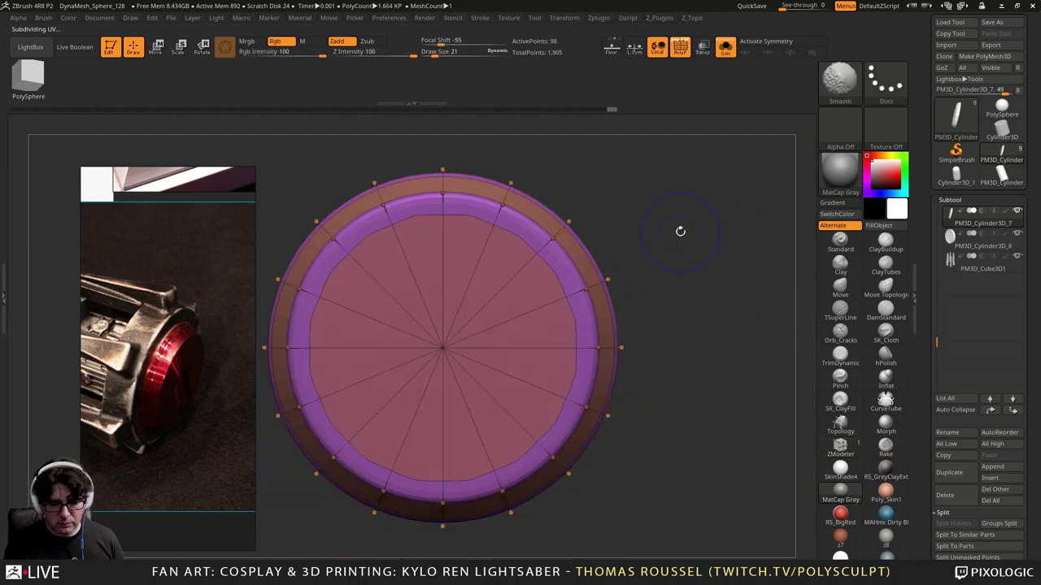
pyautogui.hotkey('shift', 'd')
pyautogui.keyDown('alt'); pyautogui.moveTo(664, 220); pyautogui.dragTo(710, 288); pyautogui.keyUp('alt')
pyautogui.click(725, 48)
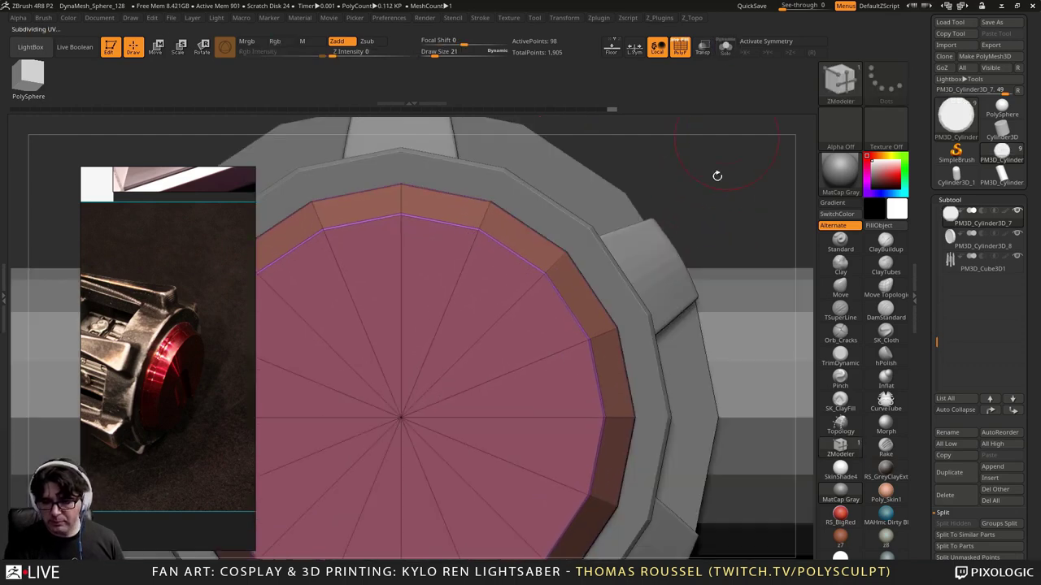
# Step: Select the ring subtool, isolate it, bevel the recess's inner rim and floor edge loops, and turn on Dynamic Subdivision
pyautogui.keyDown('alt'); pyautogui.moveTo(699, 198); pyautogui.dragTo(676, 143); pyautogui.keyUp('alt')
pyautogui.moveTo(698, 172); pyautogui.dragTo(663, 193)
pyautogui.keyDown('alt'); pyautogui.click(606, 284); pyautogui.keyUp('alt')
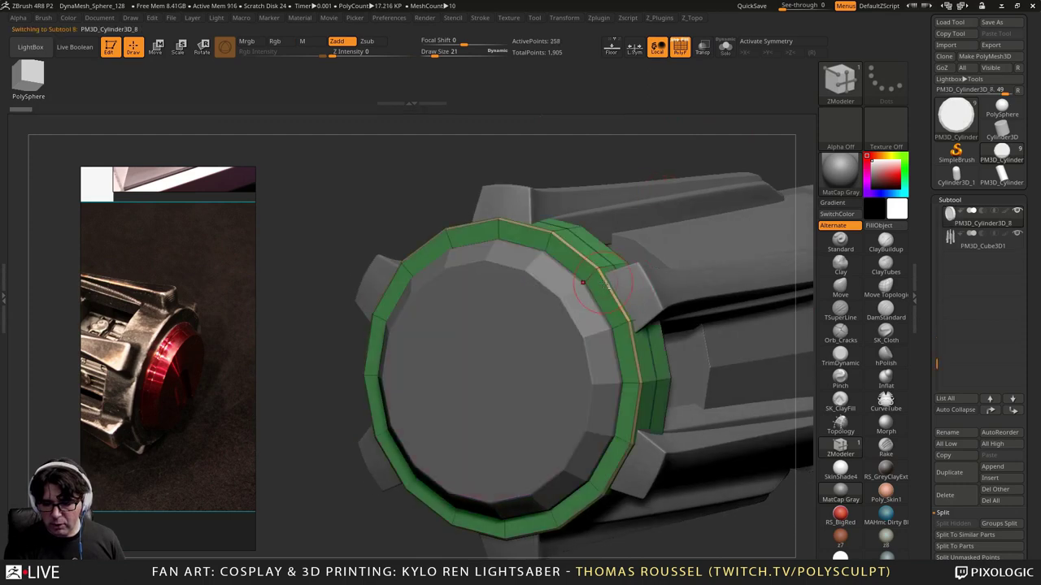
pyautogui.keyDown('alt'); pyautogui.moveTo(571, 238); pyautogui.dragTo(595, 262, button='right'); pyautogui.keyUp('alt')
pyautogui.click(587, 307)
pyautogui.click(724, 53)
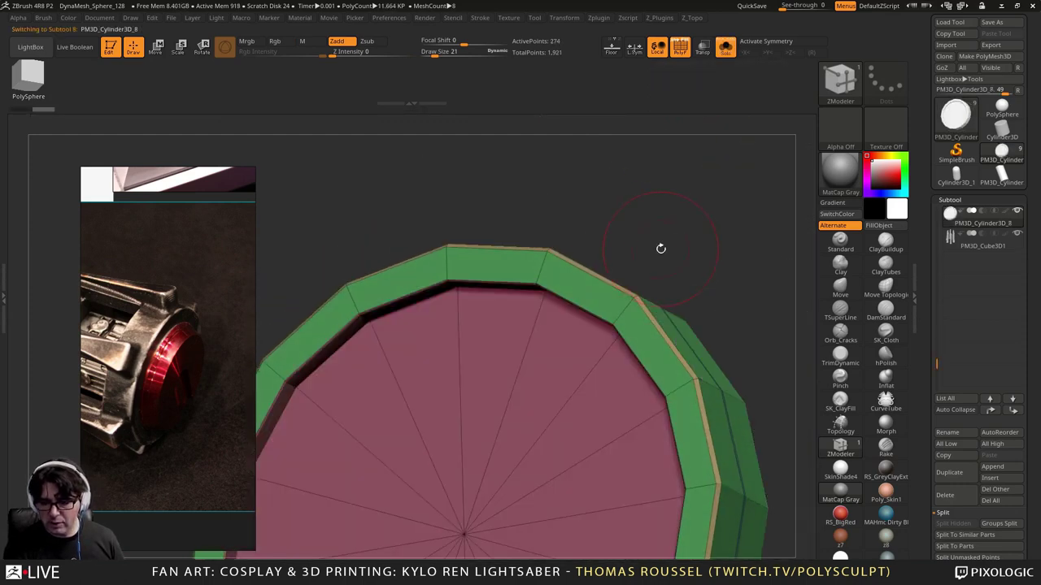
pyautogui.moveTo(660, 248); pyautogui.dragTo(627, 308)
pyautogui.click(585, 345)
pyautogui.press('d')
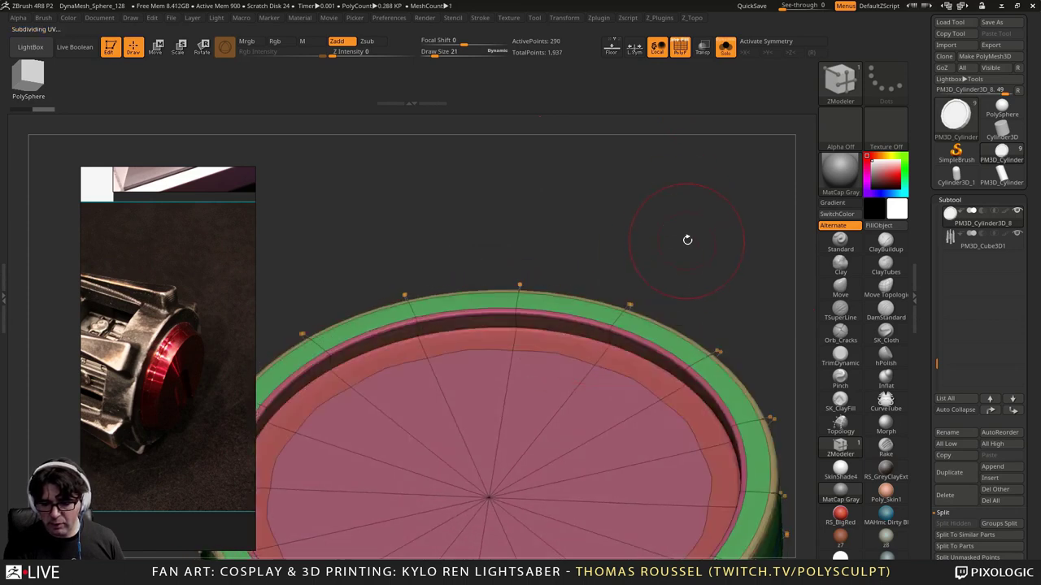
# Step: Show the whole hilt again, select the end cap and smooth it with Dynamic Subdivision to compare it with the reference
pyautogui.keyDown('alt'); pyautogui.moveTo(687, 240); pyautogui.dragTo(670, 232); pyautogui.keyUp('alt')
pyautogui.moveTo(670, 233); pyautogui.dragTo(696, 248, button='right')
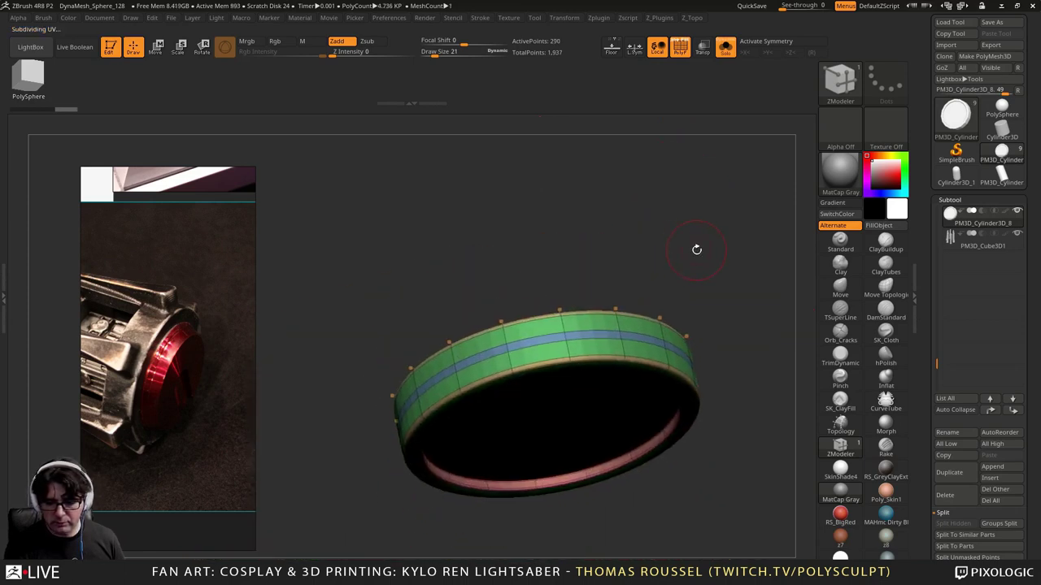
pyautogui.click(724, 47)
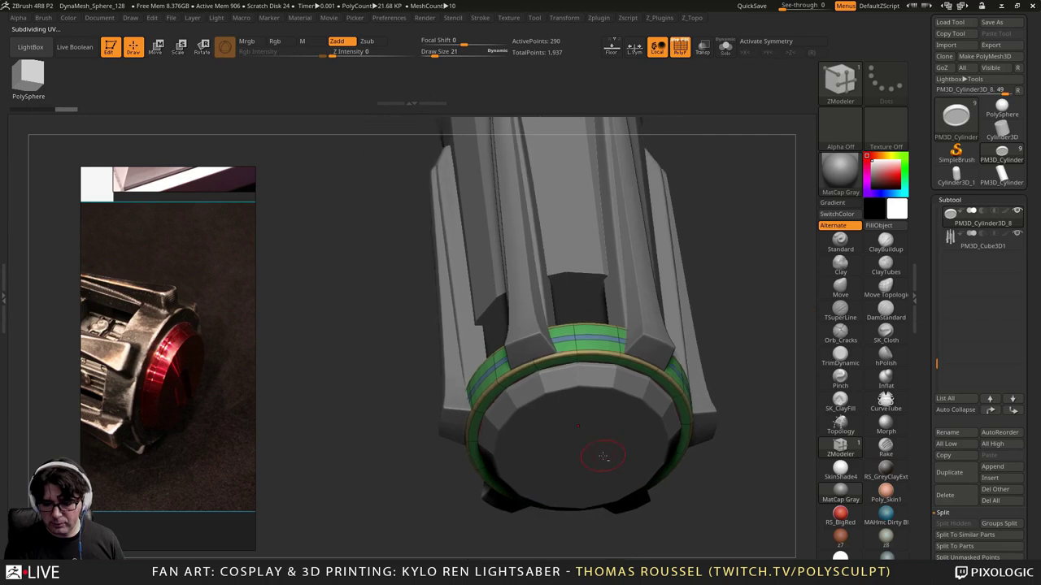
pyautogui.keyDown('alt'); pyautogui.moveTo(734, 384); pyautogui.dragTo(711, 286); pyautogui.keyUp('alt')
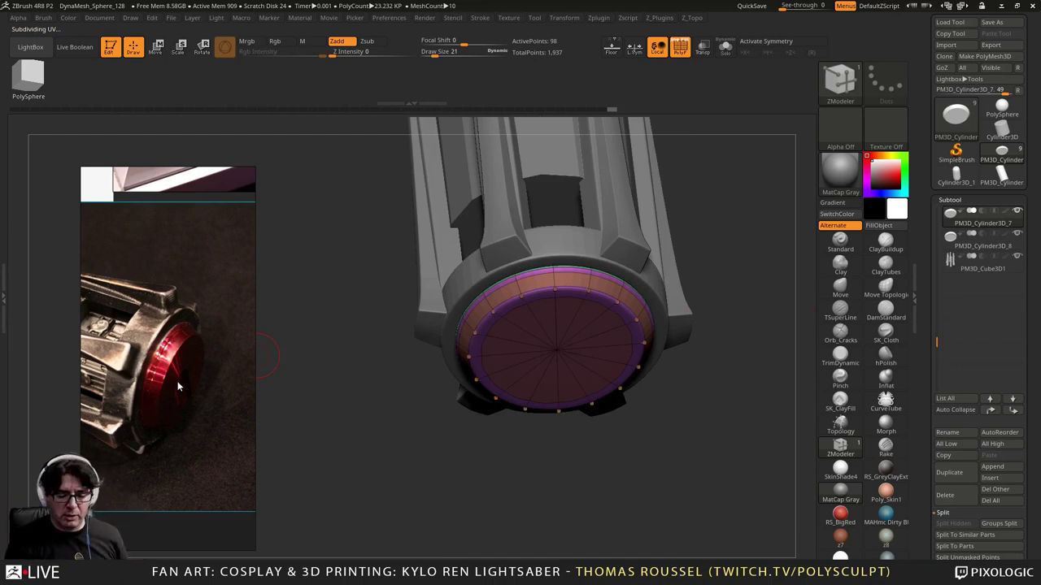
pyautogui.moveTo(387, 466); pyautogui.dragTo(321, 460)
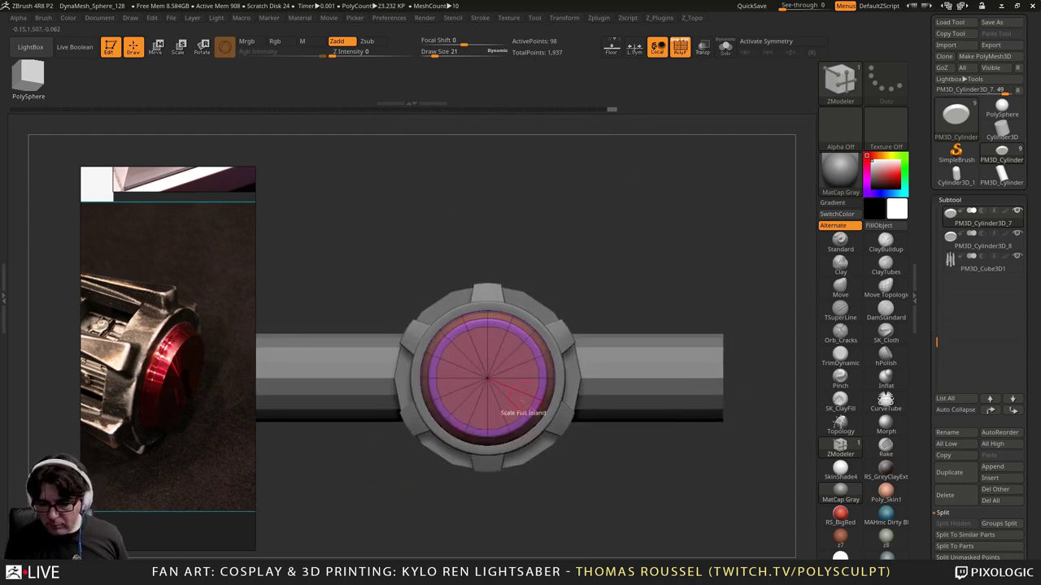
pyautogui.moveTo(634, 207); pyautogui.dragTo(642, 390)
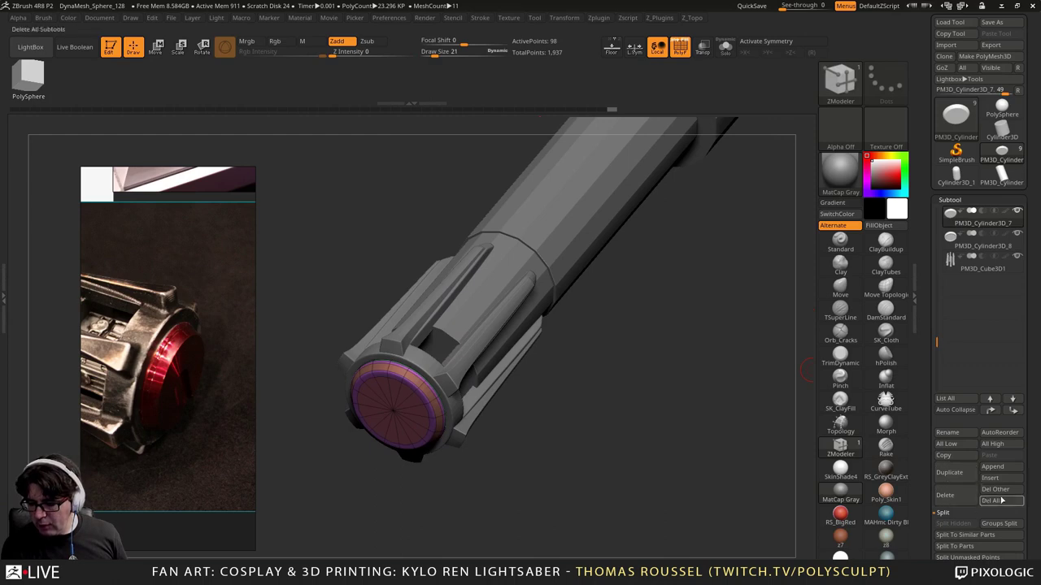
# Step: Append a Cube3D subtool, select it and reinitialize it as a QCube with a resolution of 2 on each axis
pyautogui.click(1002, 467)
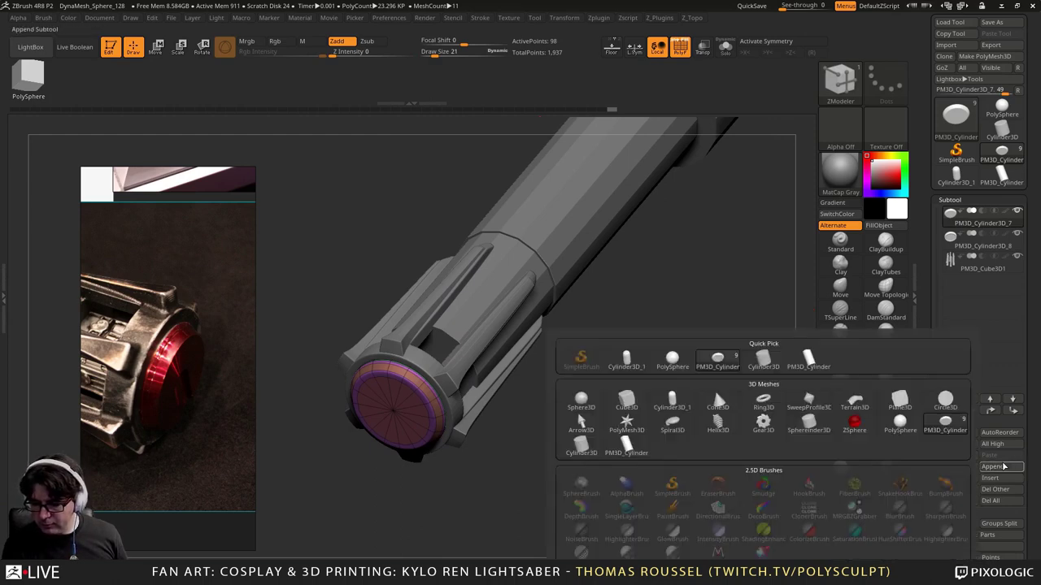
pyautogui.click(610, 409)
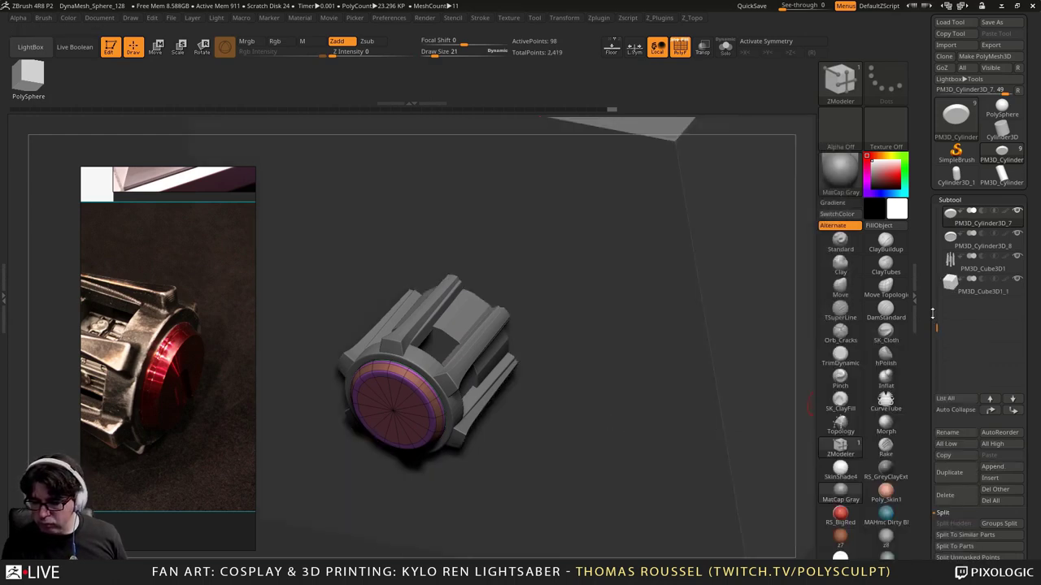
pyautogui.scroll(-5, 984, 497)
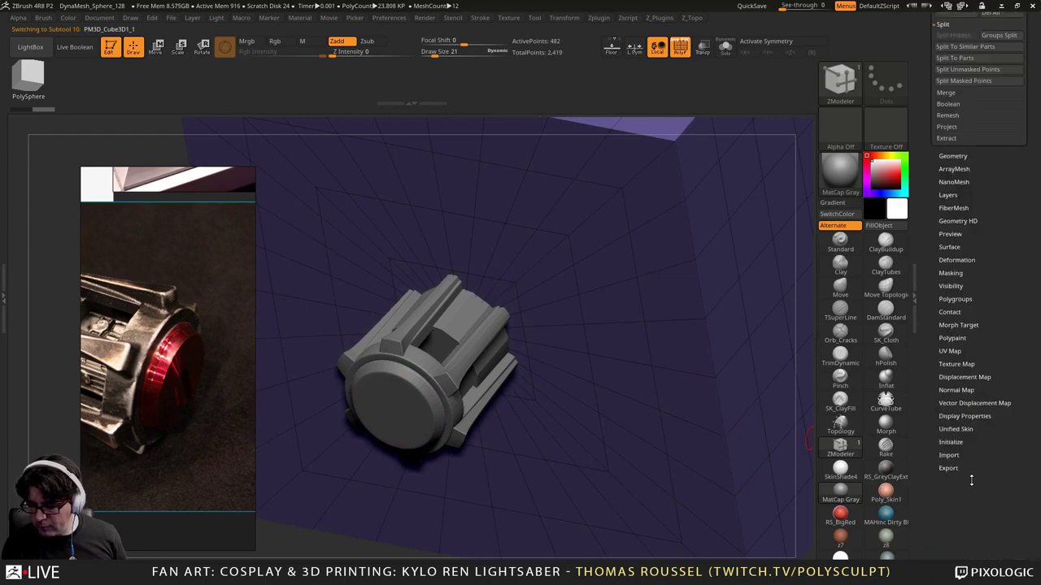
pyautogui.click(951, 441)
pyautogui.click(945, 316)
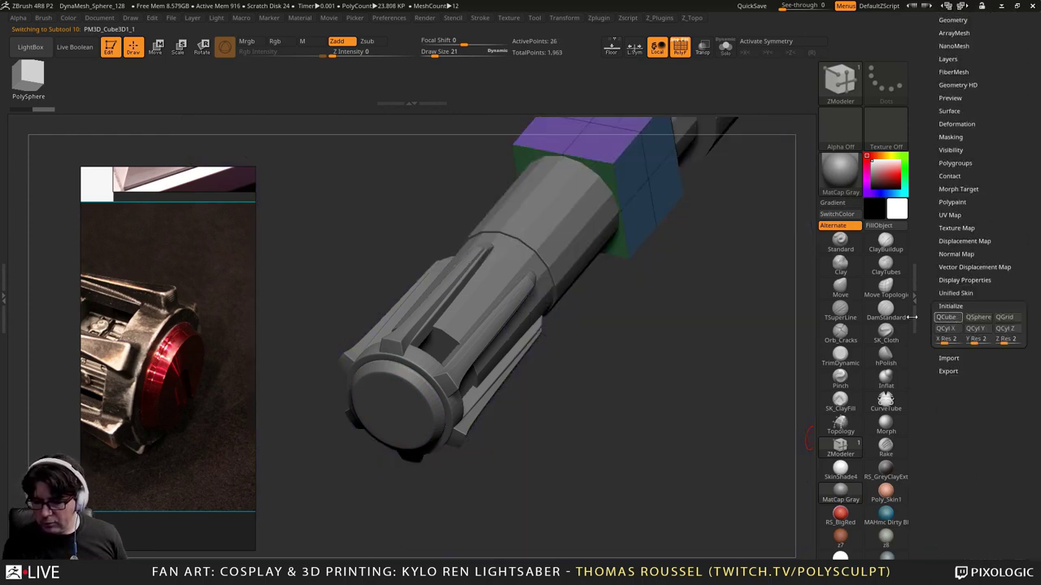
# Step: Bring up the Move gizmo on the new cube around the hilt's middle section
pyautogui.moveTo(644, 384); pyautogui.dragTo(752, 315)
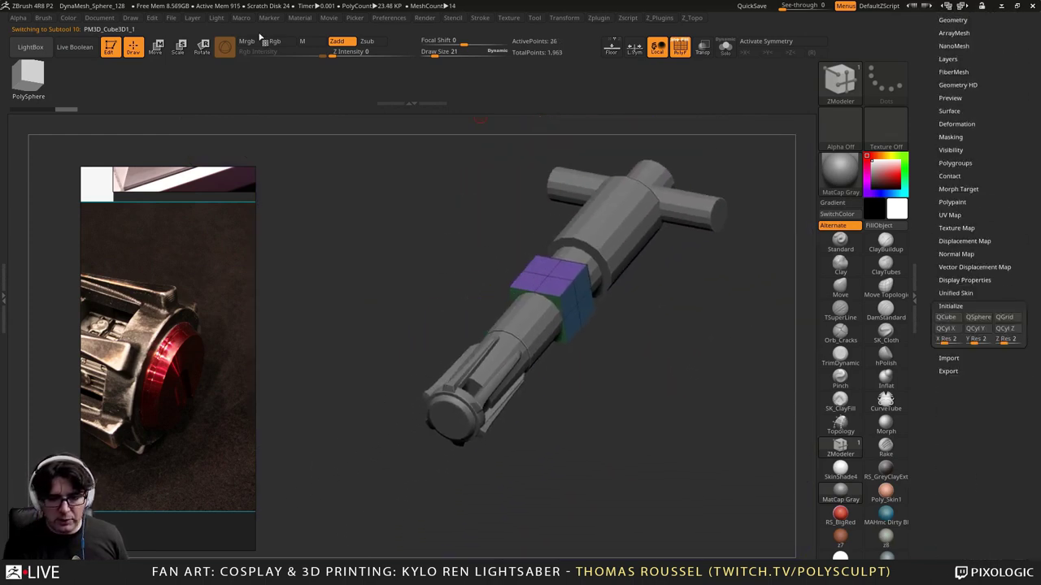
pyautogui.click(159, 49)
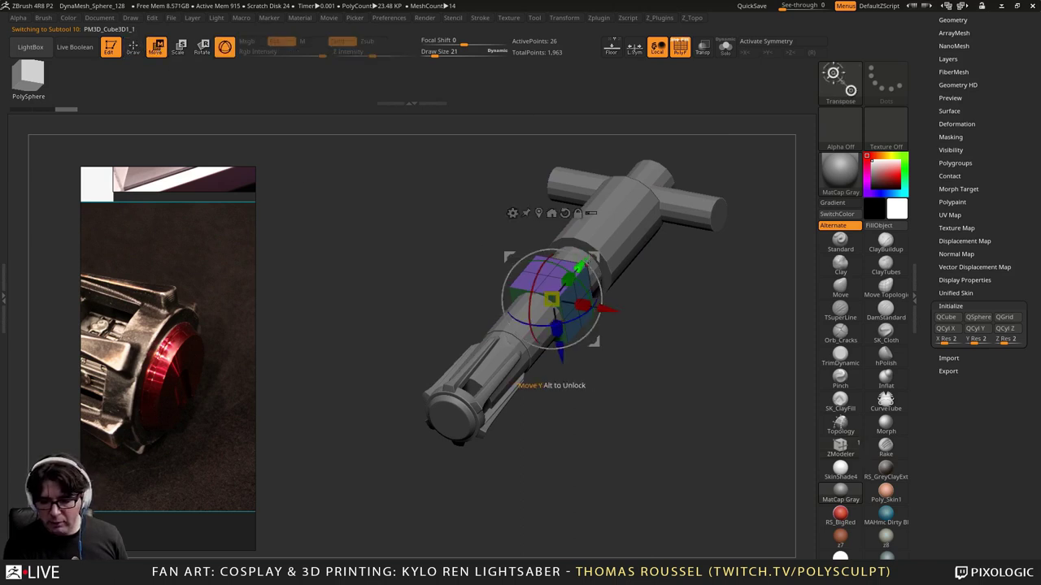
# Step: Move the cube along its Y axis out of the handle, past the pommel end of the lightsaber
pyautogui.moveTo(581, 264); pyautogui.dragTo(429, 444)
pyautogui.keyDown('alt'); pyautogui.moveTo(363, 395); pyautogui.dragTo(370, 342); pyautogui.keyUp('alt')
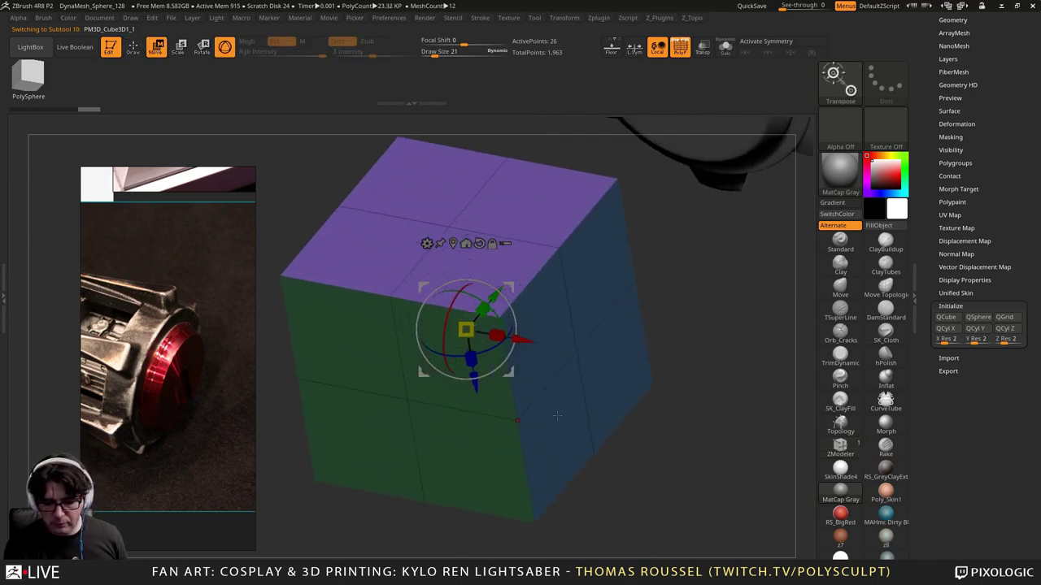
pyautogui.moveTo(350, 187); pyautogui.dragTo(373, 244)
# Step: Delete the edge loop crossing the cube's purple face with ZModeler, leaving two long polygons on that face
pyautogui.click(134, 47)
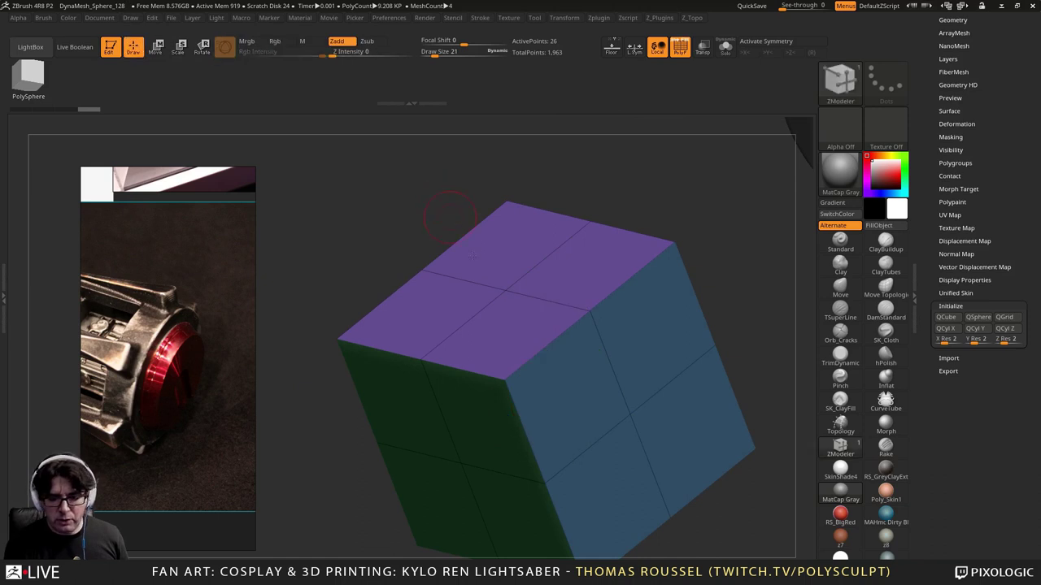
pyautogui.press('space')
pyautogui.click(558, 300)
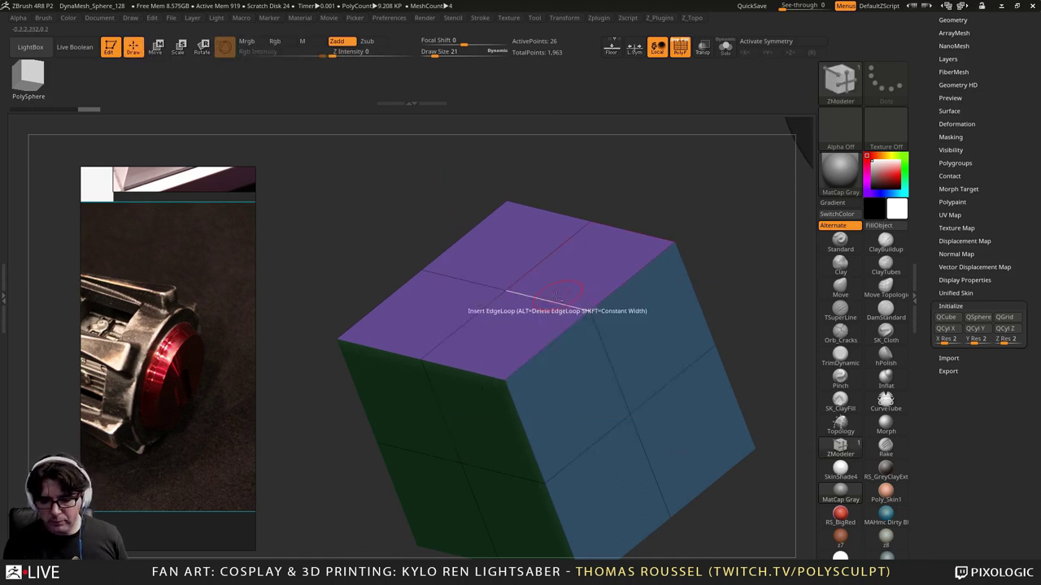
pyautogui.keyDown('alt'); pyautogui.click(558, 304); pyautogui.keyUp('alt')
pyautogui.moveTo(611, 350); pyautogui.dragTo(590, 421, button='right')
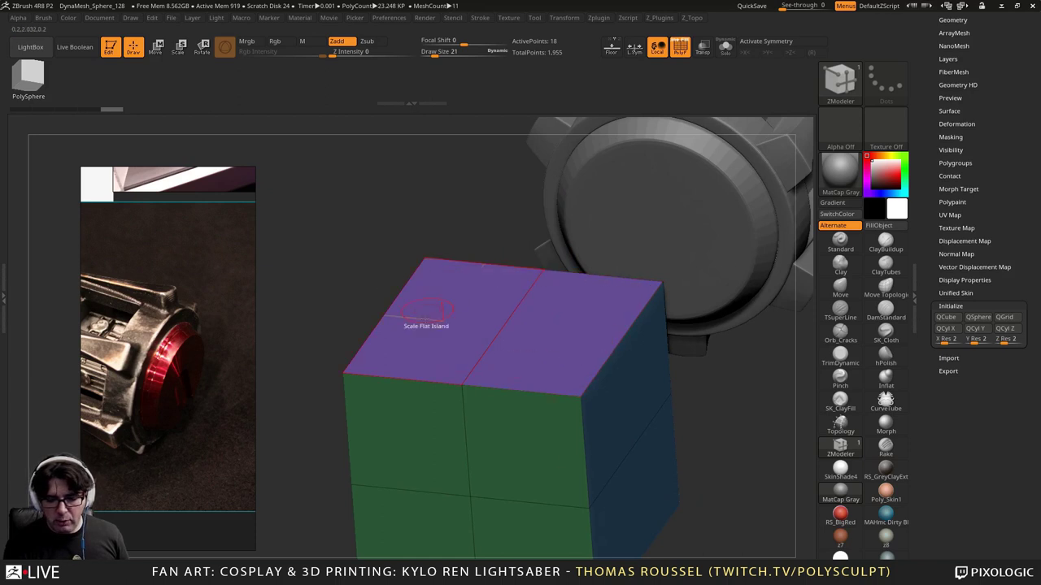
# Step: Set the ZModeler polygon action to Bridge for the connected polygons on the cube's top face
pyautogui.keyDown('ctrl'); pyautogui.moveTo(579, 411); pyautogui.dragTo(570, 353, button='right'); pyautogui.keyUp('ctrl')
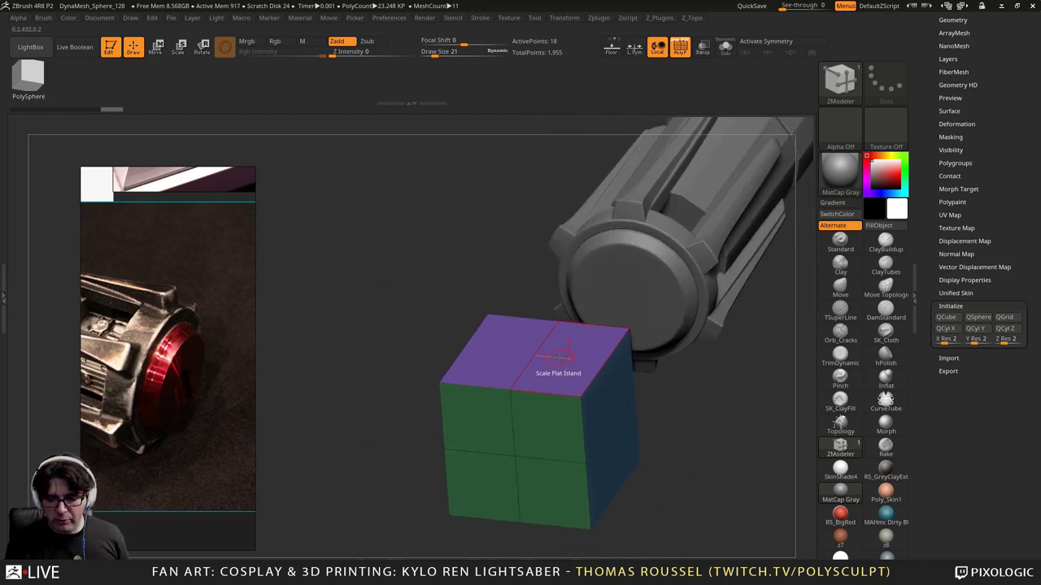
pyautogui.press('space')
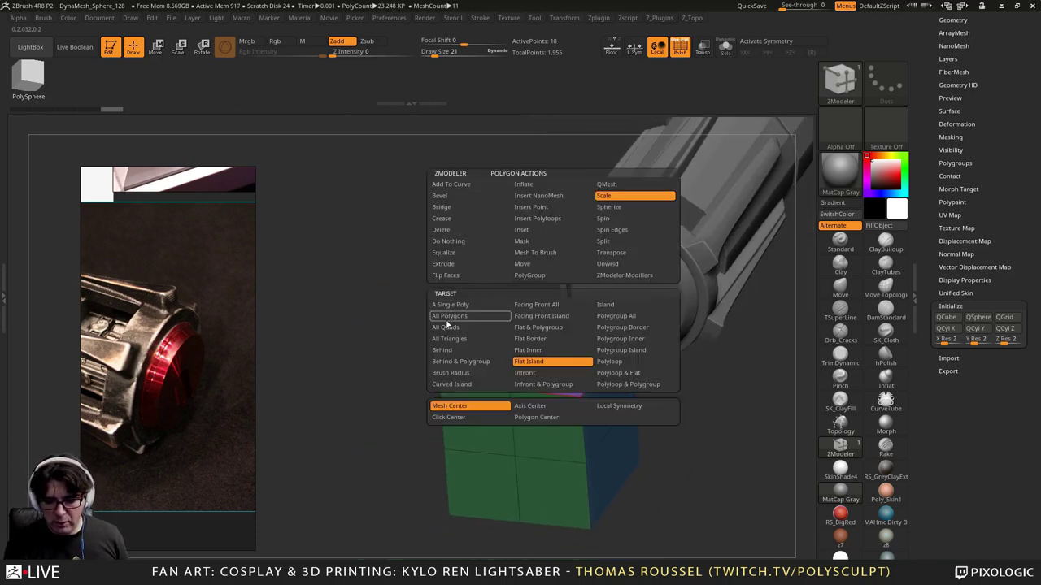
pyautogui.click(443, 207)
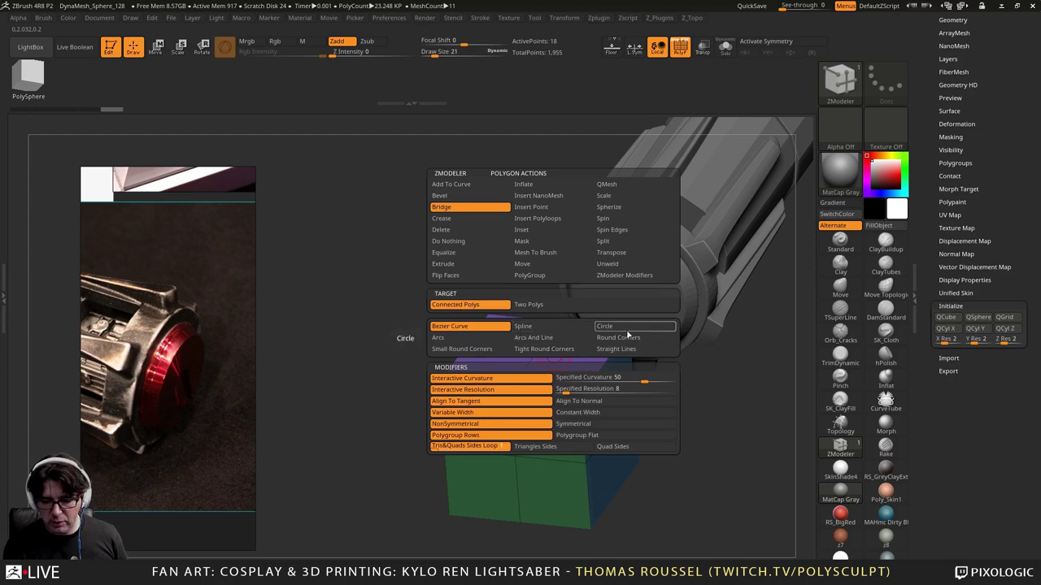
# Step: Try bridging the two top polygons of the cube with the Circle profile, and undo the bridge
pyautogui.click(618, 330)
pyautogui.moveTo(550, 356); pyautogui.dragTo(711, 225)
pyautogui.hotkey('ctrl', 'z')
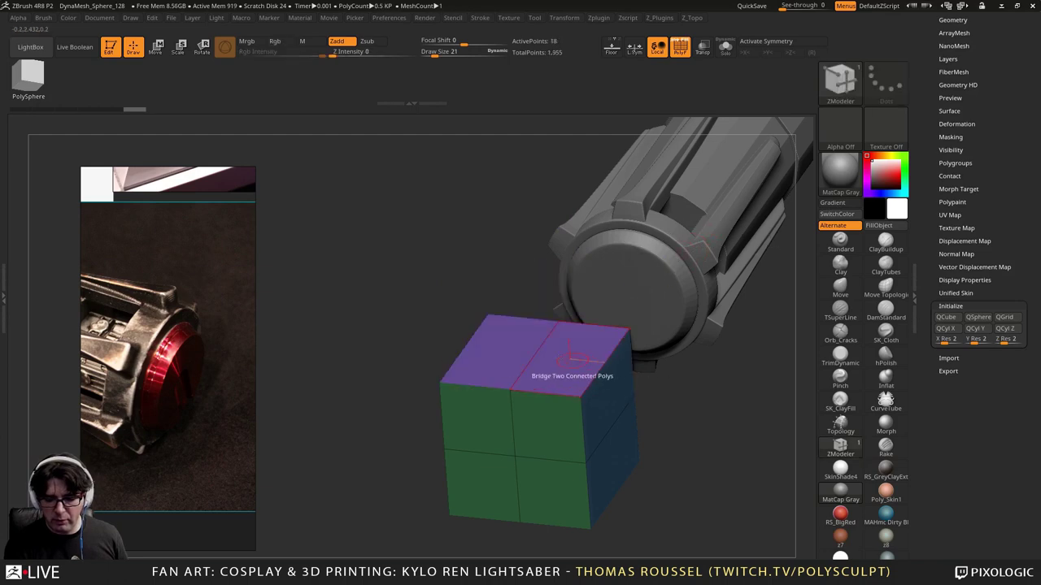
# Step: Try the Circle bridge on the top polygons with Specified Curvature 50 and Specified Resolution 8, and undo it
pyautogui.press('space')
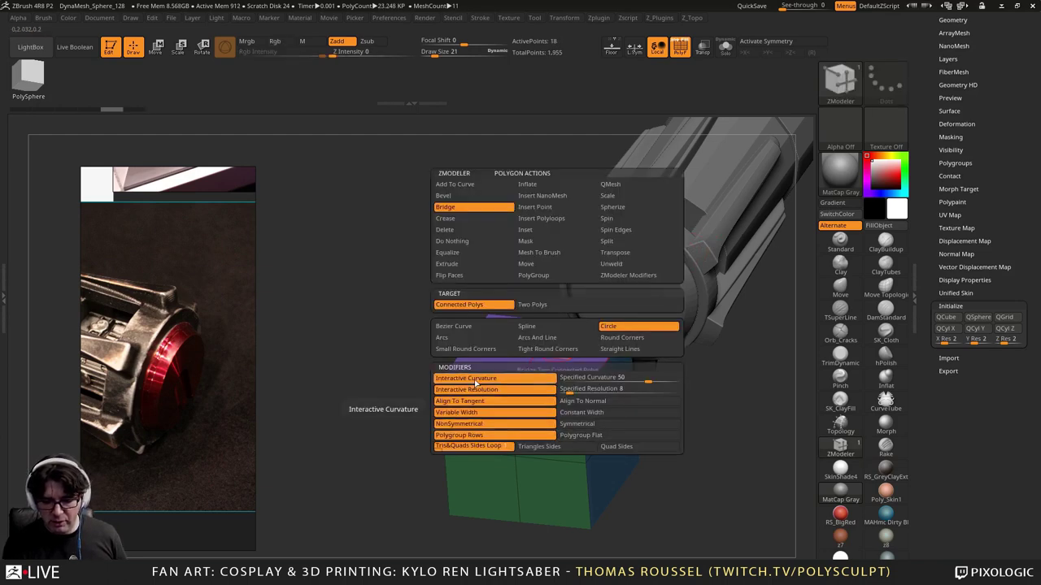
pyautogui.click(598, 378)
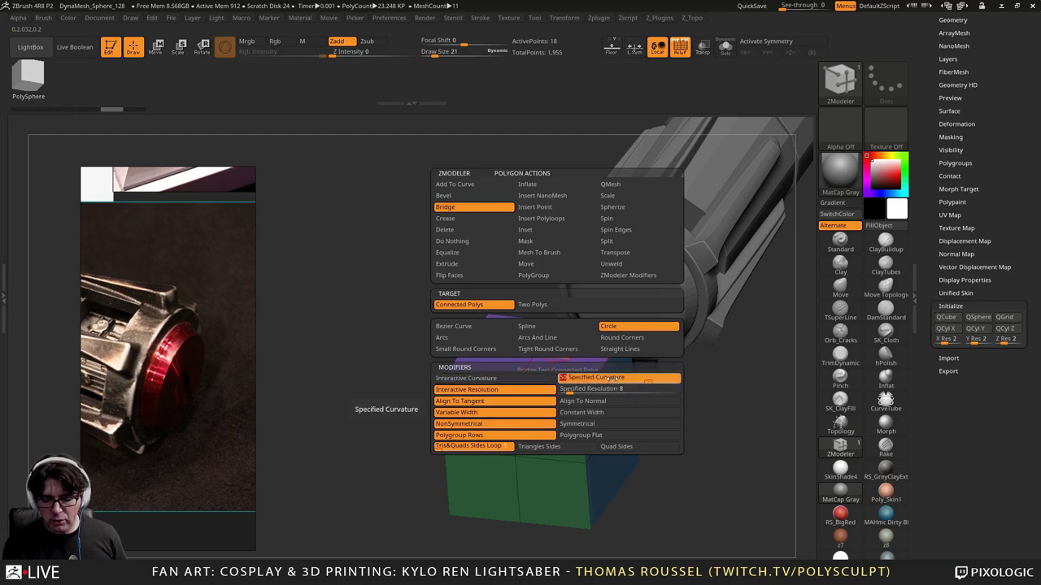
pyautogui.click(470, 391)
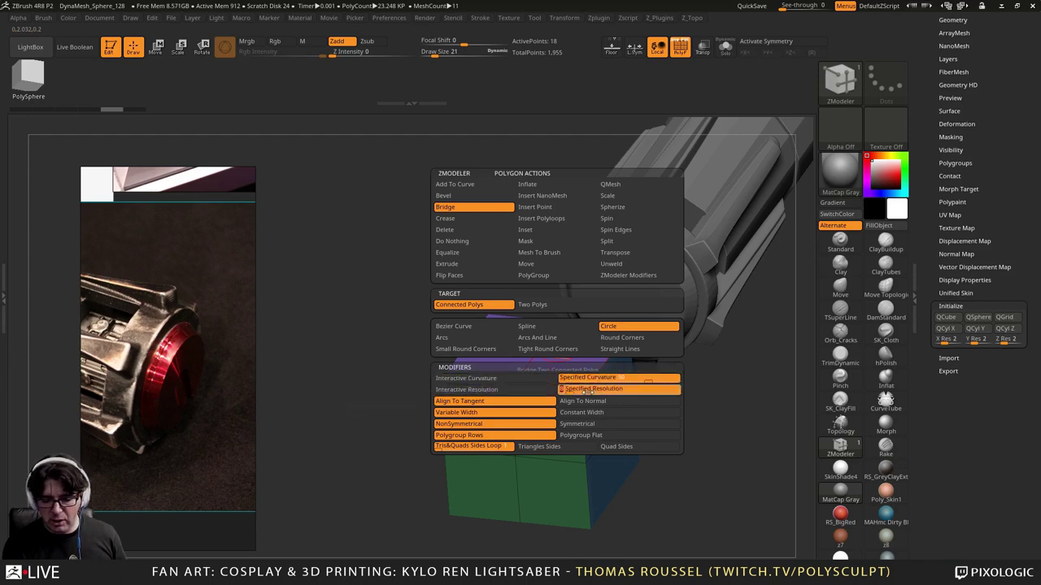
pyautogui.press('space')
pyautogui.click(553, 361)
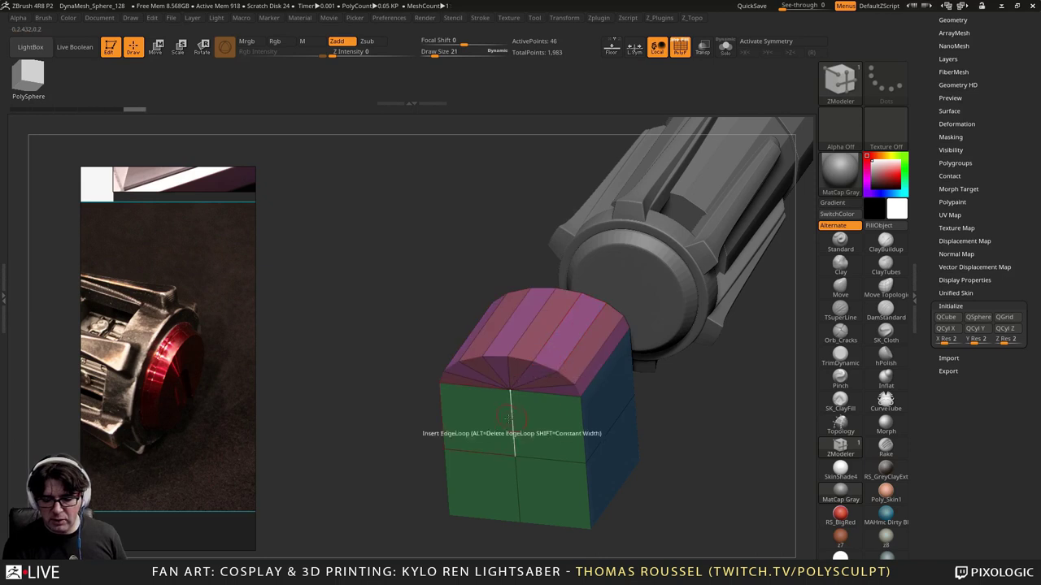
pyautogui.hotkey('ctrl', 'z')
# Step: Set the Bridge to Interactive Curvature with the Arcs And Line profile
pyautogui.press('space')
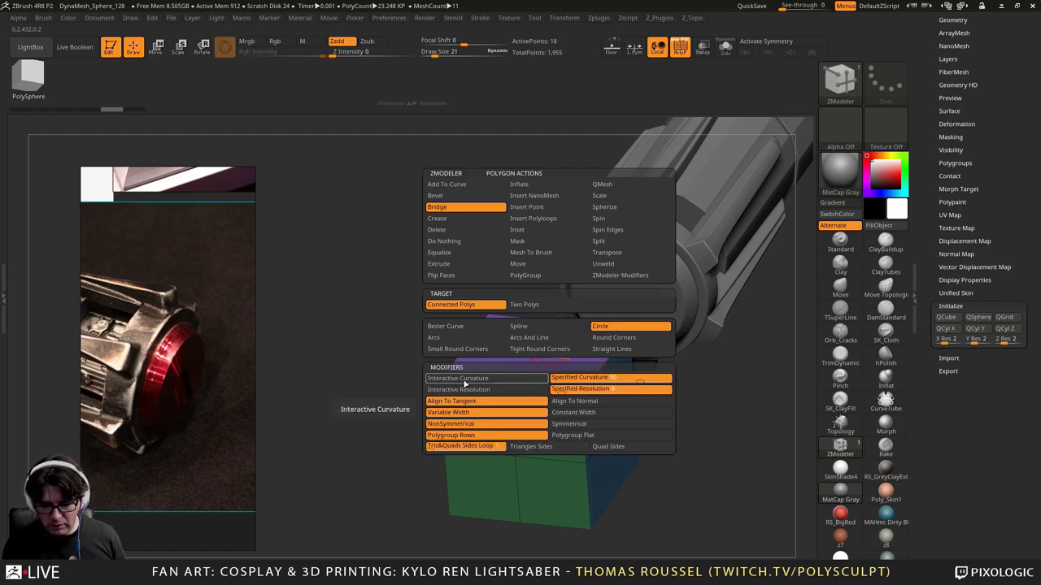
pyautogui.click(479, 379)
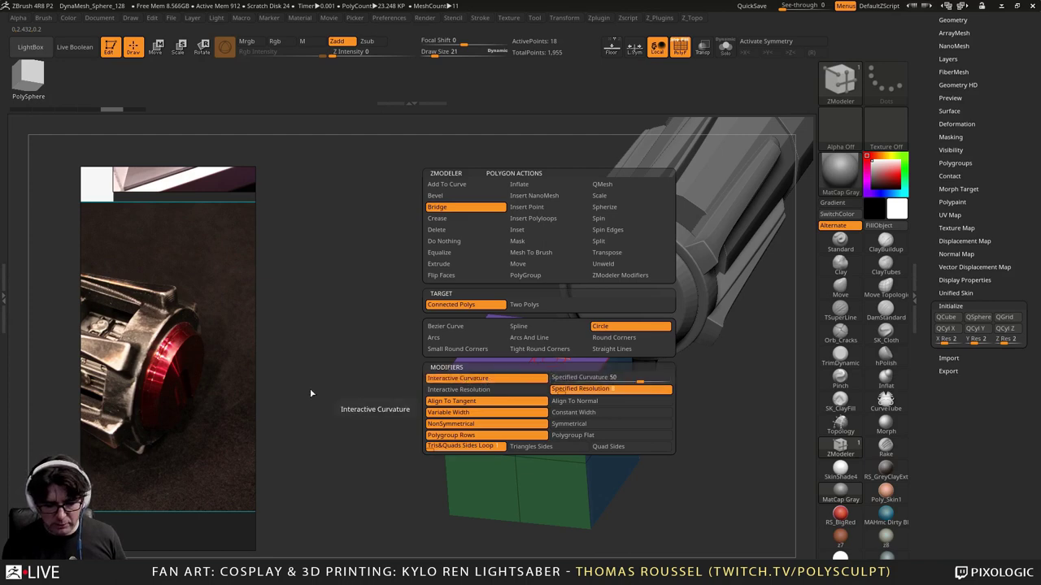
pyautogui.click(523, 341)
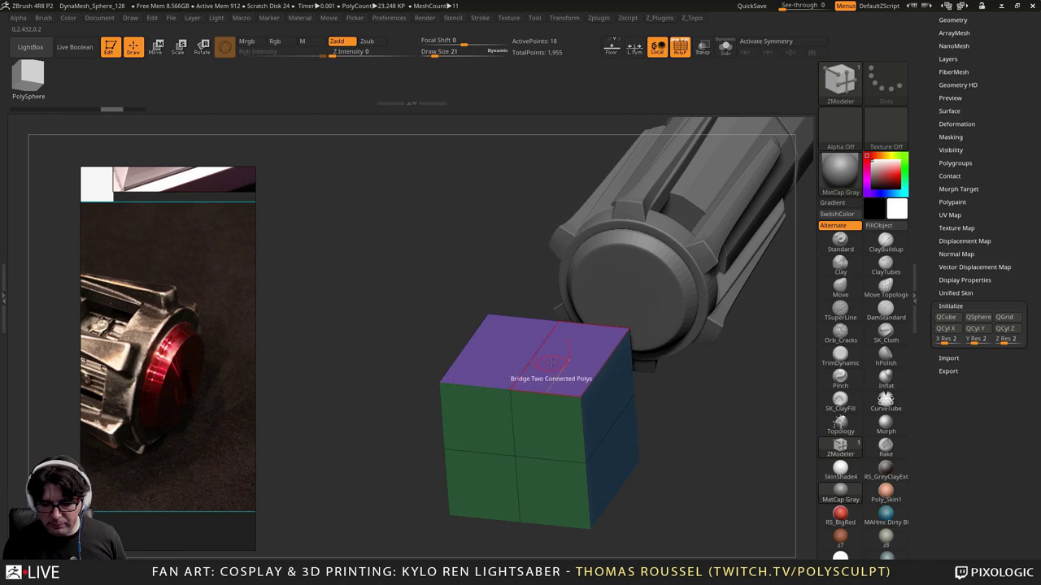
# Step: Try bridging the cube's two top polygons with Arcs And Line at the specified resolution, and undo the bridge
pyautogui.click(551, 363)
pyautogui.moveTo(551, 362); pyautogui.dragTo(726, 192)
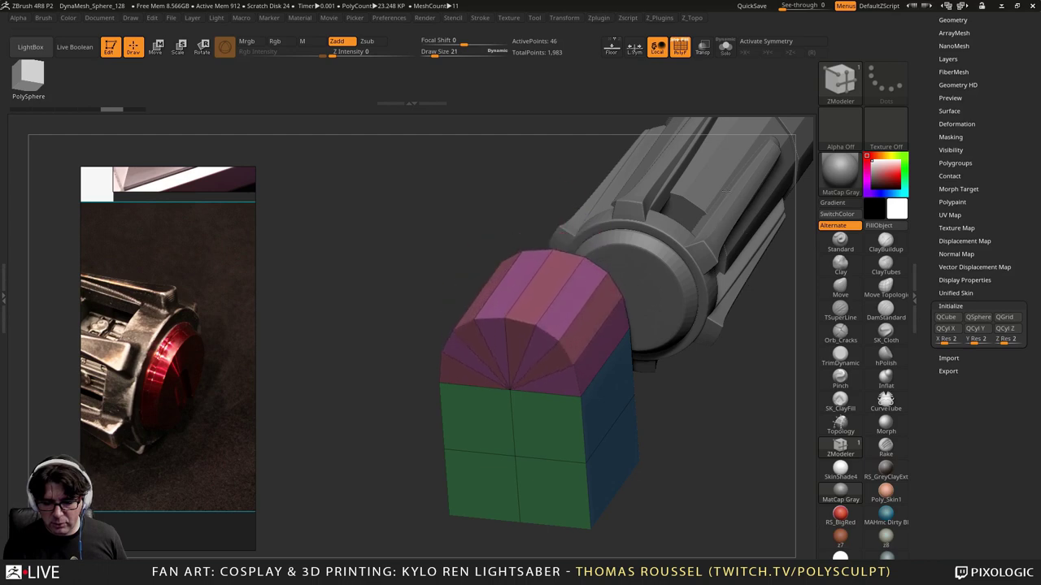
pyautogui.moveTo(725, 130); pyautogui.dragTo(755, 132)
pyautogui.hotkey('ctrl', 'z')
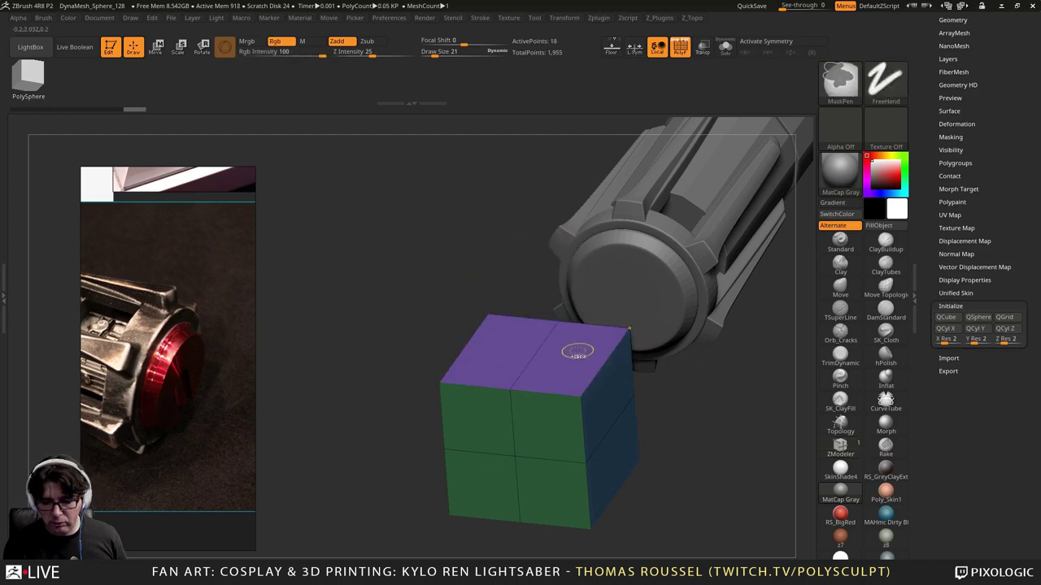
# Step: Switch the Bridge to Interactive Resolution and build a smooth rounded cap across the cube's two top polygons
pyautogui.press('space')
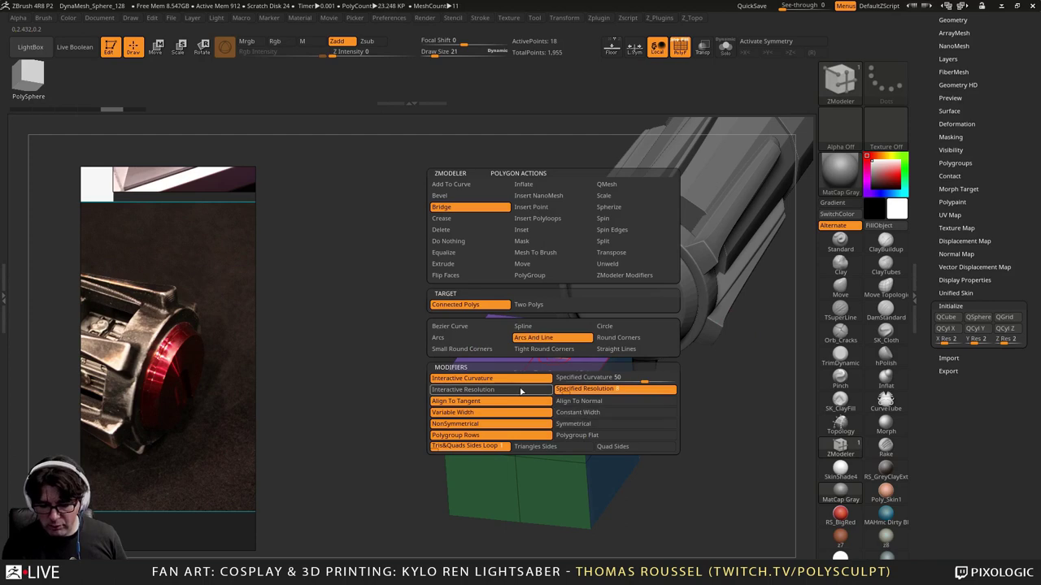
pyautogui.click(522, 390)
pyautogui.press('space')
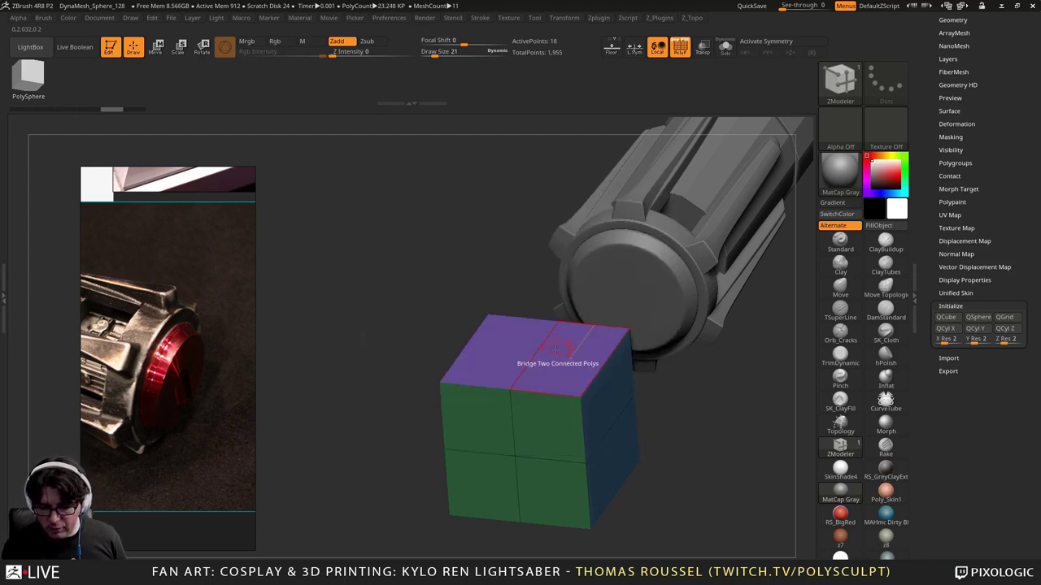
pyautogui.moveTo(584, 287); pyautogui.dragTo(726, 301)
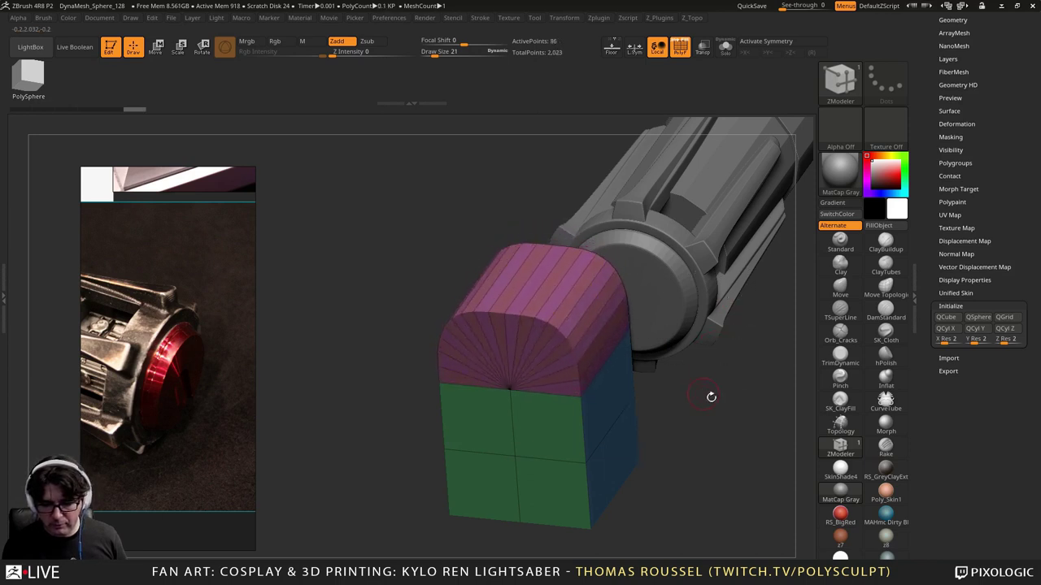
# Step: Scale the capped block along Y to about 0.22, turning it into a thin slab
pyautogui.keyDown('shift'); pyautogui.moveTo(710, 395); pyautogui.dragTo(610, 269); pyautogui.keyUp('shift')
pyautogui.click(161, 47)
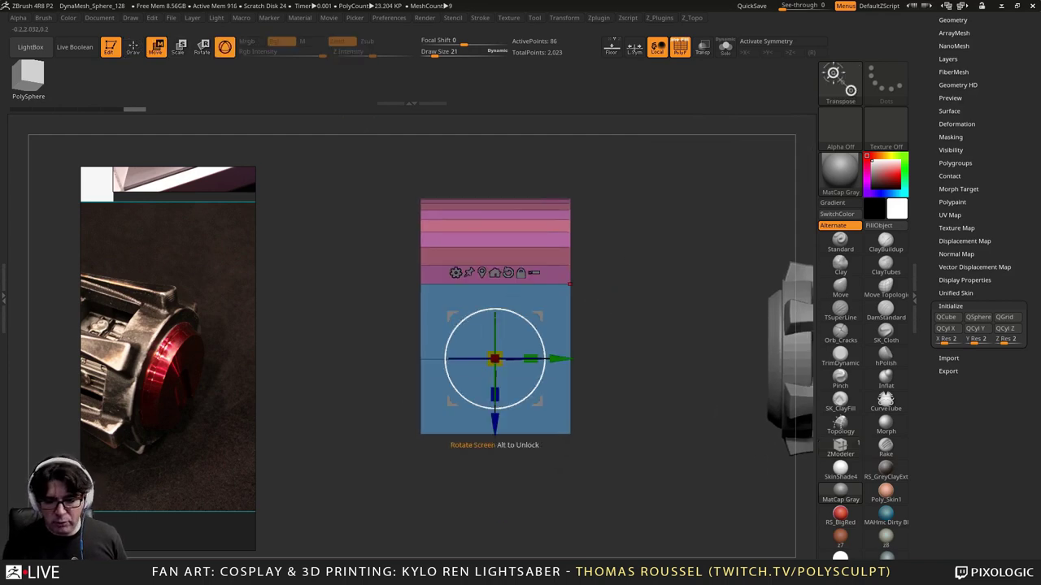
pyautogui.moveTo(534, 359); pyautogui.dragTo(498, 359)
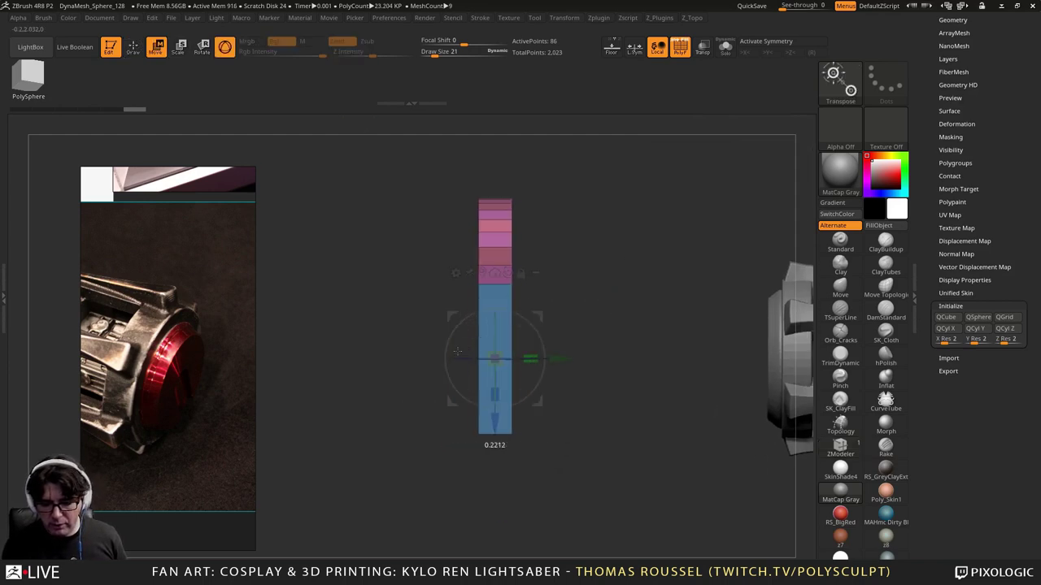
# Step: Narrow the slab along X as seen from the front of the pommel
pyautogui.keyDown('shift'); pyautogui.moveTo(411, 322); pyautogui.dragTo(520, 273); pyautogui.keyUp('shift')
pyautogui.keyDown('alt'); pyautogui.moveTo(561, 244); pyautogui.dragTo(554, 148); pyautogui.keyUp('alt')
pyautogui.keyDown('alt'); pyautogui.moveTo(586, 192); pyautogui.dragTo(675, 277); pyautogui.keyUp('alt')
pyautogui.moveTo(557, 410); pyautogui.dragTo(546, 411)
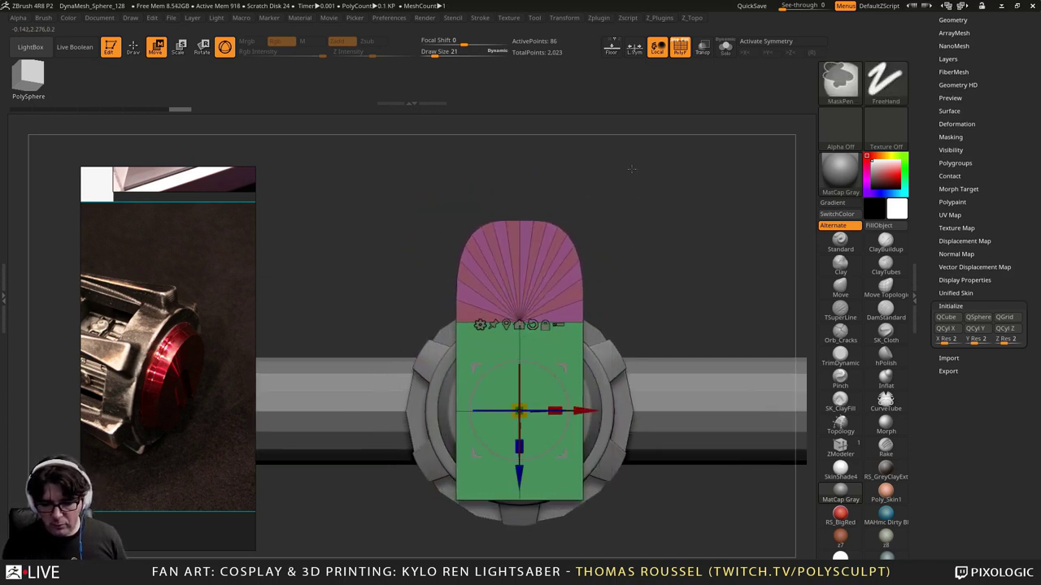
# Step: Mask the slab below its cap, place the gizmo at the cap's base and shorten the cap vertically, clearing the mask
pyautogui.keyDown('ctrl'); pyautogui.moveTo(632, 166); pyautogui.dragTo(393, 334); pyautogui.keyUp('ctrl')
pyautogui.keyDown('ctrl'); pyautogui.click(693, 252); pyautogui.keyUp('ctrl')
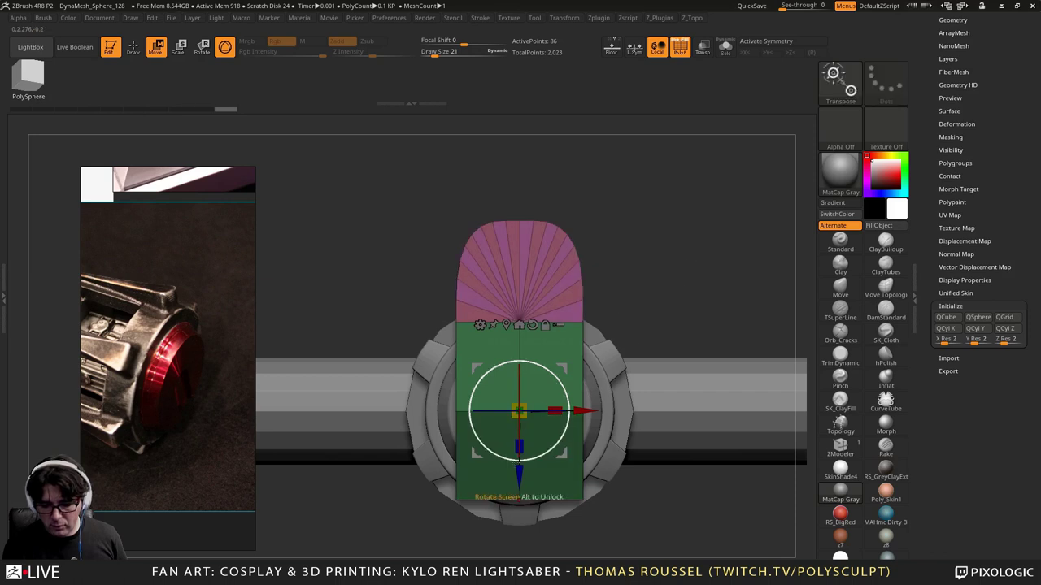
pyautogui.keyDown('alt'); pyautogui.moveTo(520, 471); pyautogui.dragTo(518, 349); pyautogui.keyUp('alt')
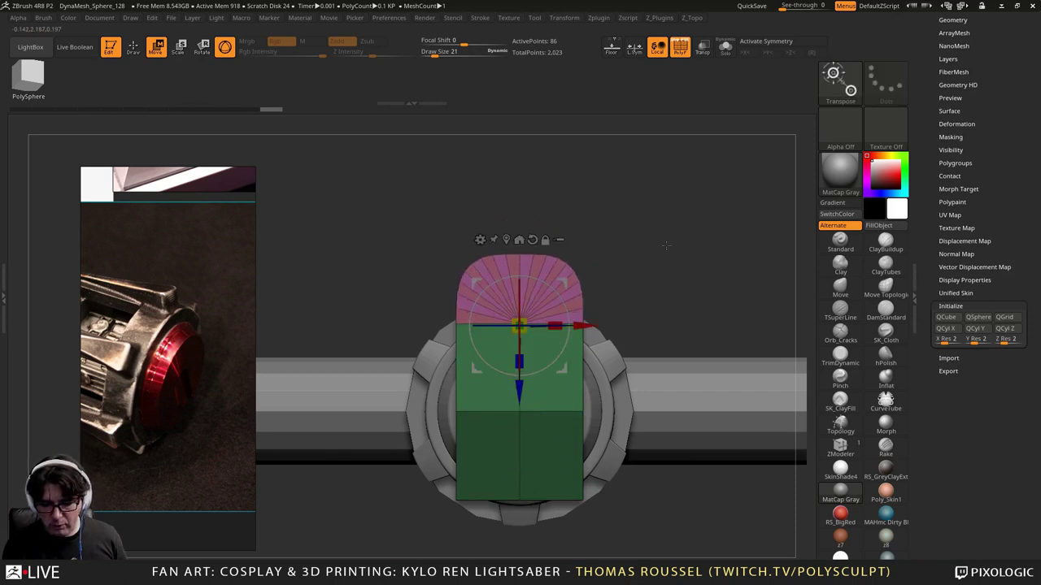
pyautogui.keyDown('ctrl'); pyautogui.moveTo(666, 245); pyautogui.dragTo(679, 259); pyautogui.keyUp('ctrl')
# Step: Bevel the slab's front outline edge loop with the ZModeler Bevel edge action
pyautogui.moveTo(667, 258); pyautogui.dragTo(736, 325)
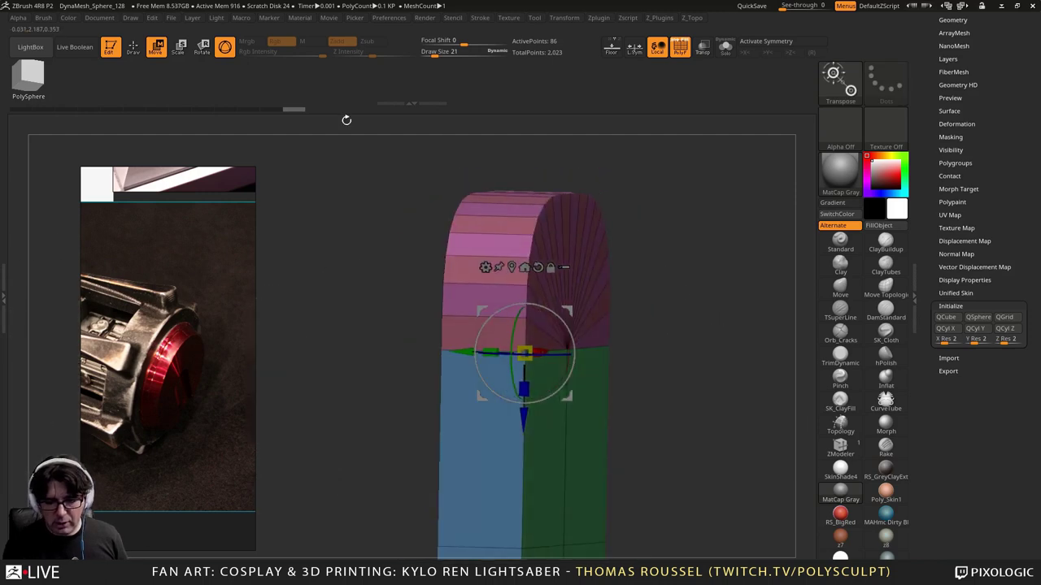
pyautogui.click(131, 48)
pyautogui.moveTo(377, 379); pyautogui.dragTo(503, 392)
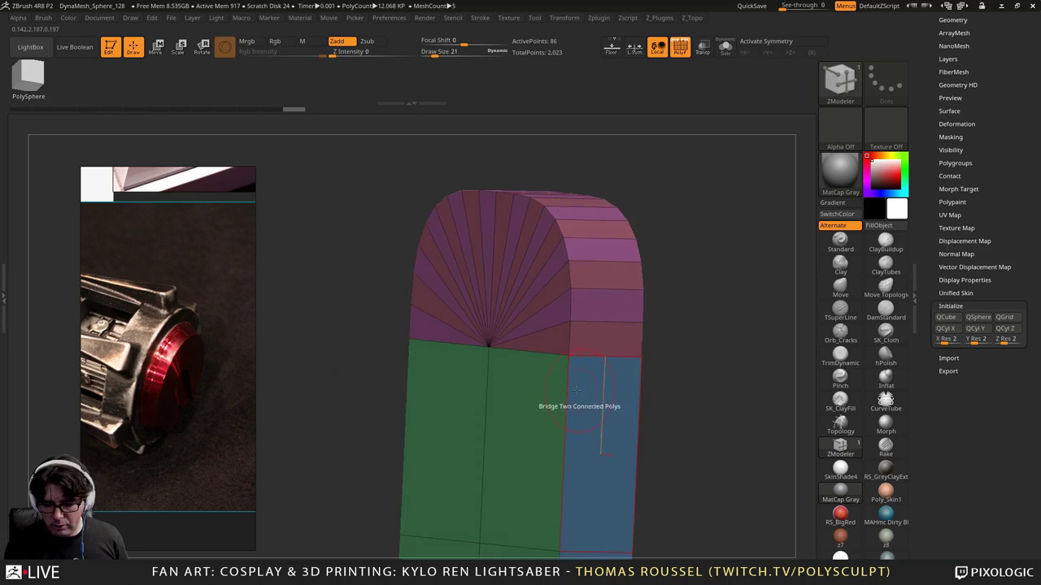
pyautogui.press('space')
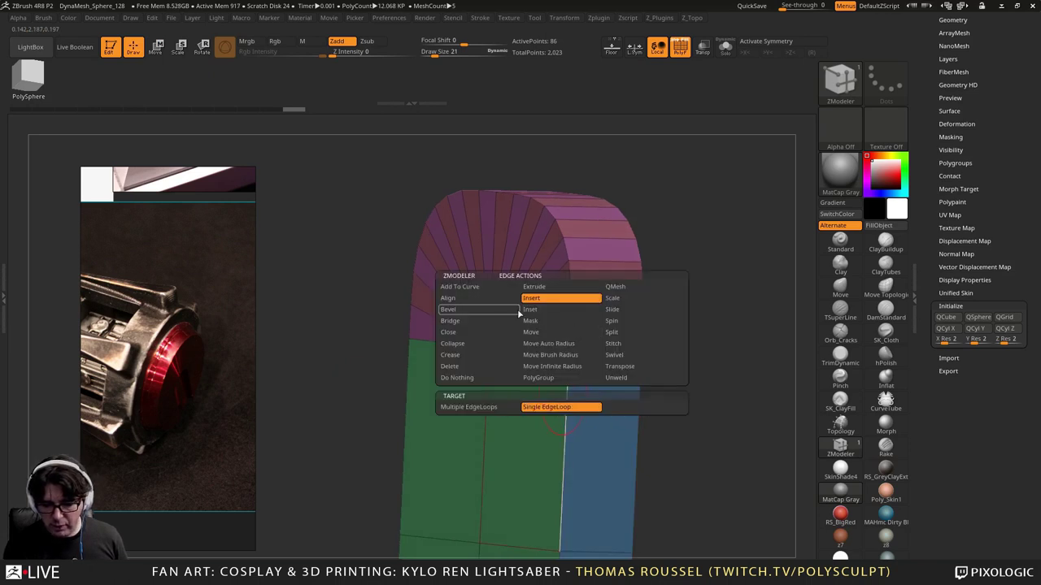
pyautogui.click(453, 312)
pyautogui.moveTo(565, 382); pyautogui.dragTo(587, 380)
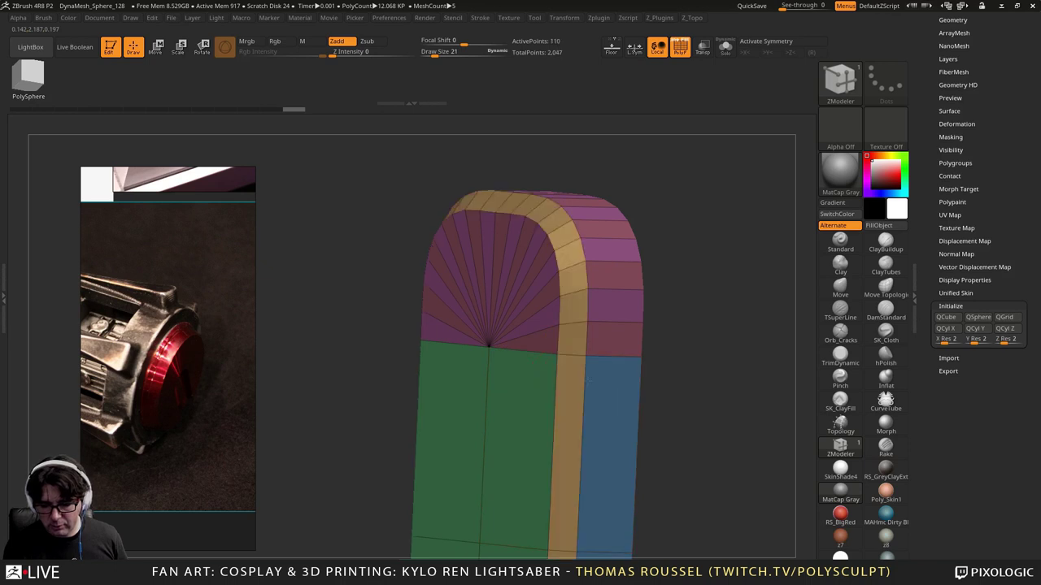
# Step: Soften the front bevel by beveling both of its border edges, and bevel the slab's opposite outline edge
pyautogui.click(585, 387)
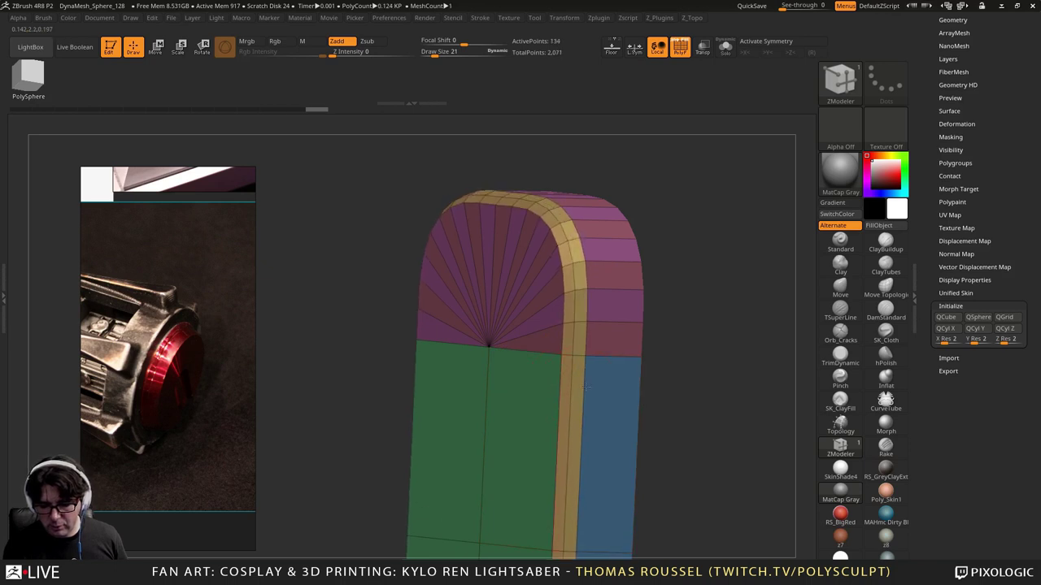
pyautogui.click(561, 387)
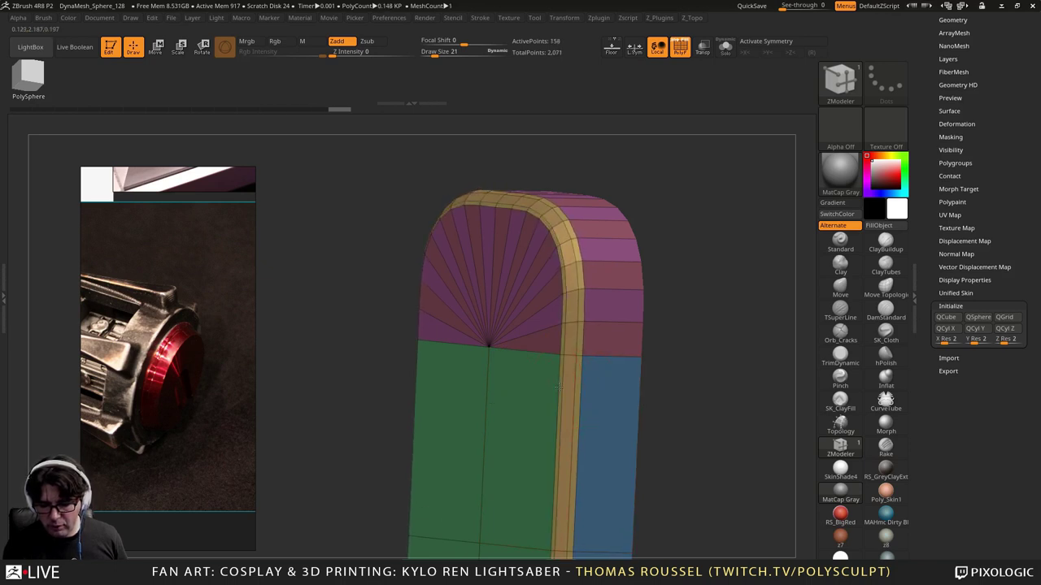
pyautogui.click(642, 387)
pyautogui.moveTo(697, 391); pyautogui.dragTo(625, 391)
# Step: Move the beveled slab along Y onto the pommel's end face and scale it down to fit
pyautogui.moveTo(622, 390); pyautogui.dragTo(513, 250, button='right')
pyautogui.click(157, 46)
pyautogui.keyDown('alt'); pyautogui.moveTo(546, 341); pyautogui.dragTo(573, 317, button='right'); pyautogui.keyUp('alt')
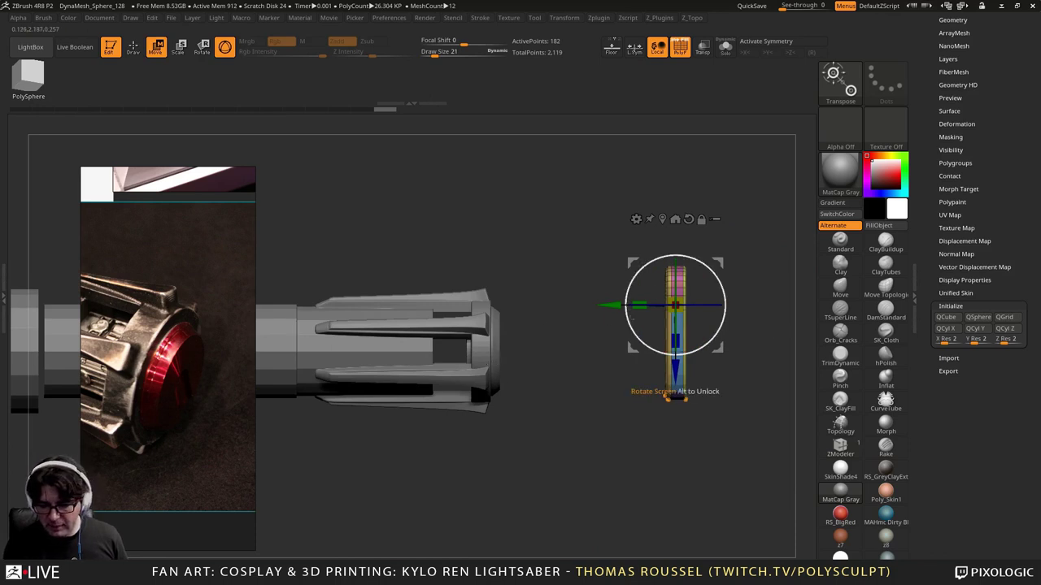
pyautogui.moveTo(640, 306); pyautogui.dragTo(433, 335)
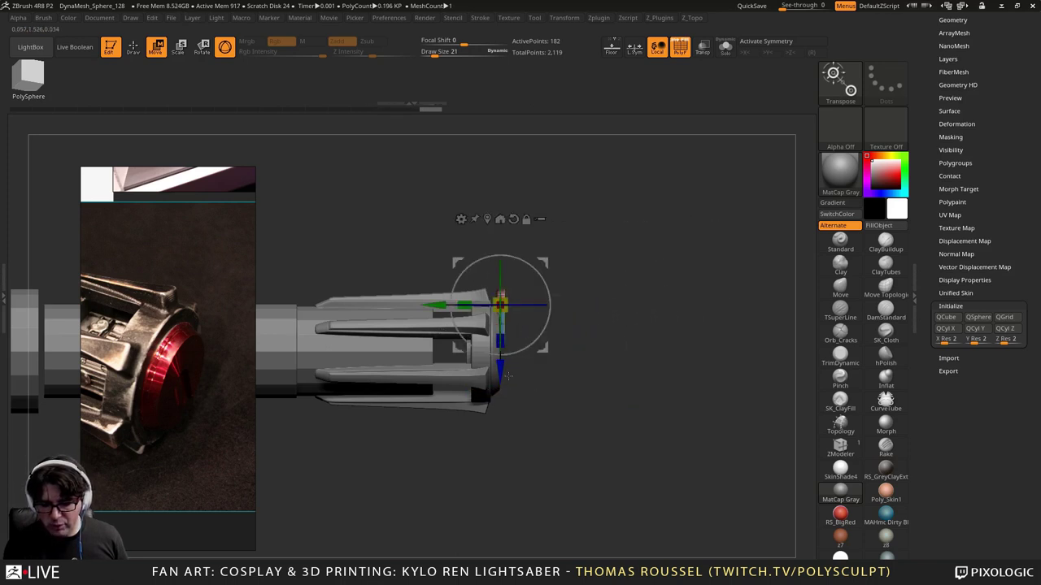
# Step: Narrow the slab slightly along X and position it along Z so its rounded end lies near the pommel disc's centre
pyautogui.moveTo(501, 373); pyautogui.dragTo(502, 443)
pyautogui.keyDown('shift'); pyautogui.moveTo(642, 382); pyautogui.dragTo(585, 378); pyautogui.keyUp('shift')
pyautogui.keyDown('alt'); pyautogui.moveTo(643, 256); pyautogui.dragTo(689, 401); pyautogui.keyUp('alt')
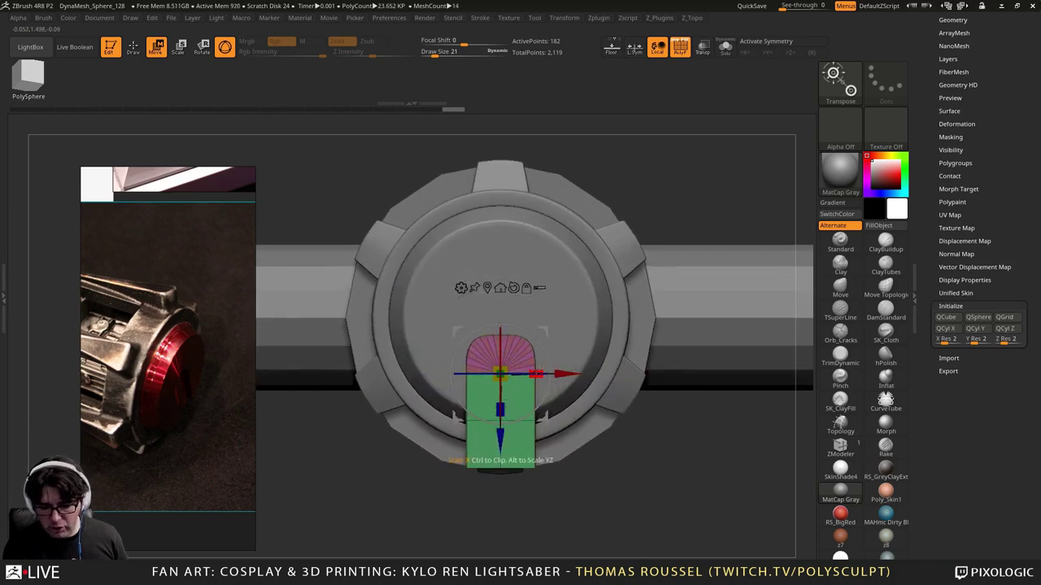
pyautogui.moveTo(535, 374); pyautogui.dragTo(528, 374)
pyautogui.moveTo(500, 441); pyautogui.dragTo(504, 398)
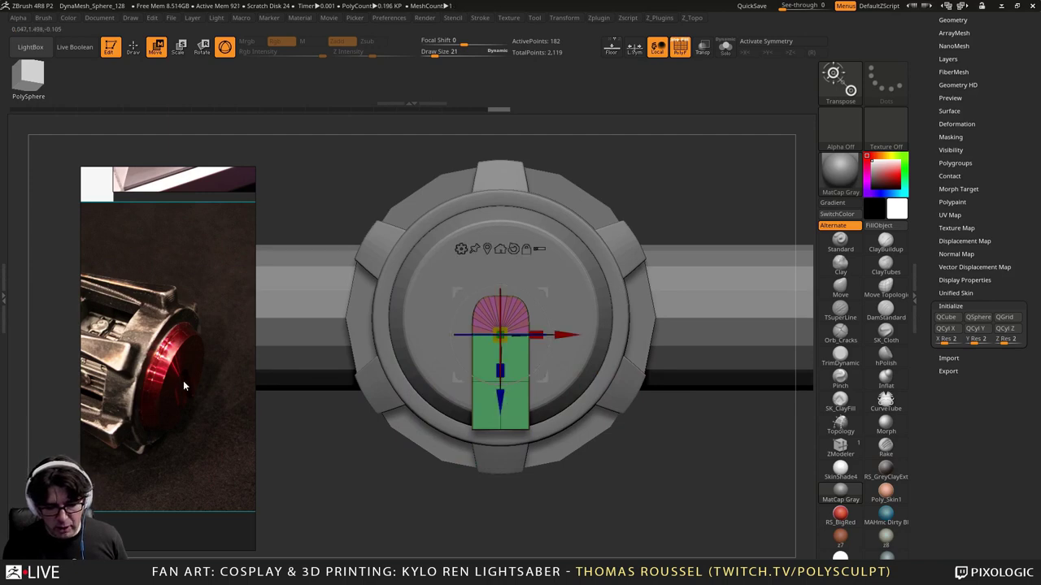
# Step: Nudge the slab along Z and, with its rounded end masked, pull its straight end farther out past the disc's rim
pyautogui.moveTo(650, 475); pyautogui.dragTo(735, 435)
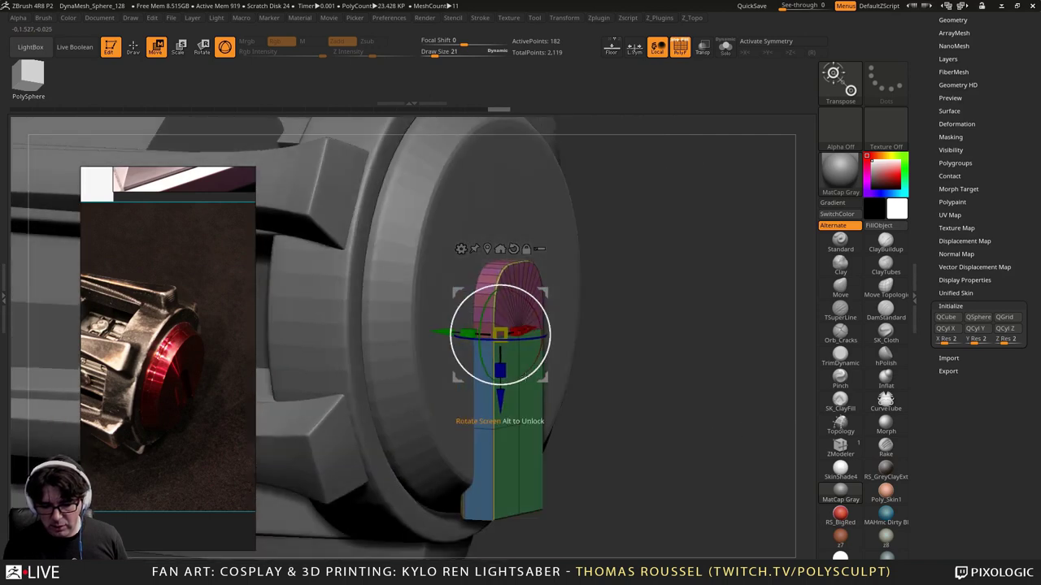
pyautogui.moveTo(501, 394); pyautogui.dragTo(501, 385)
pyautogui.moveTo(671, 374); pyautogui.dragTo(735, 387)
pyautogui.keyDown('alt'); pyautogui.moveTo(693, 397); pyautogui.dragTo(696, 320); pyautogui.keyUp('alt')
pyautogui.moveTo(652, 479)
pyautogui.keyDown('ctrl'); pyautogui.mouseDown()
pyautogui.moveTo(453, 404)
pyautogui.moveTo(445, 327)
pyautogui.mouseUp(); pyautogui.keyUp('ctrl')
pyautogui.keyDown('ctrl'); pyautogui.click(658, 390); pyautogui.keyUp('ctrl')
pyautogui.moveTo(505, 305); pyautogui.dragTo(504, 362)
pyautogui.keyDown('ctrl'); pyautogui.moveTo(692, 389); pyautogui.dragTo(631, 448); pyautogui.keyUp('ctrl')
# Step: Place the disc subtool PM3D_Cylinder3D_7 directly above the slab, mark it as Start, and enable Live Boolean to subtract the slab from it
pyautogui.moveTo(1032, 177); pyautogui.dragTo(1017, 313)
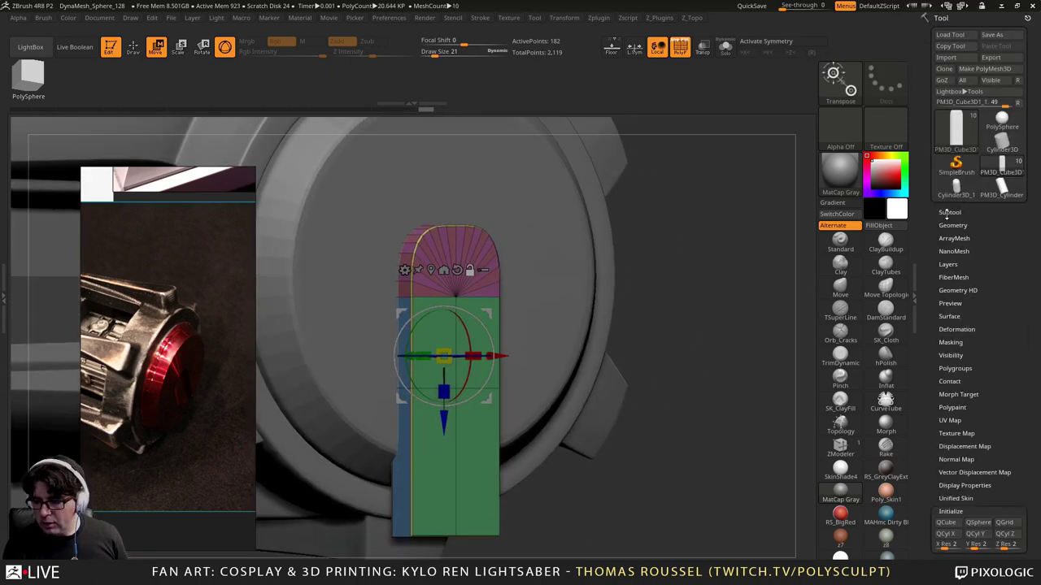
pyautogui.click(948, 212)
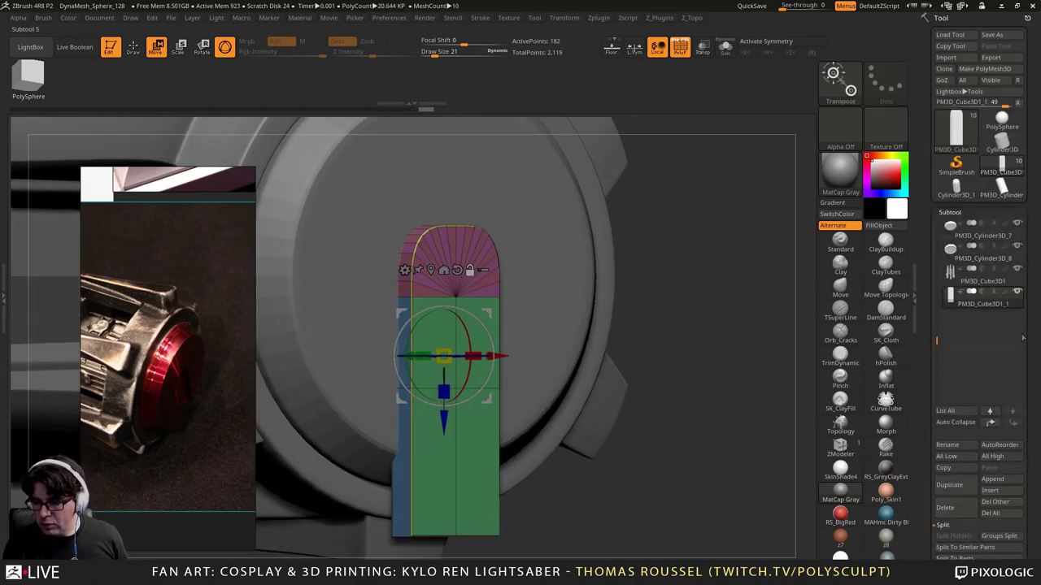
pyautogui.click(950, 234)
pyautogui.moveTo(949, 235); pyautogui.dragTo(962, 277)
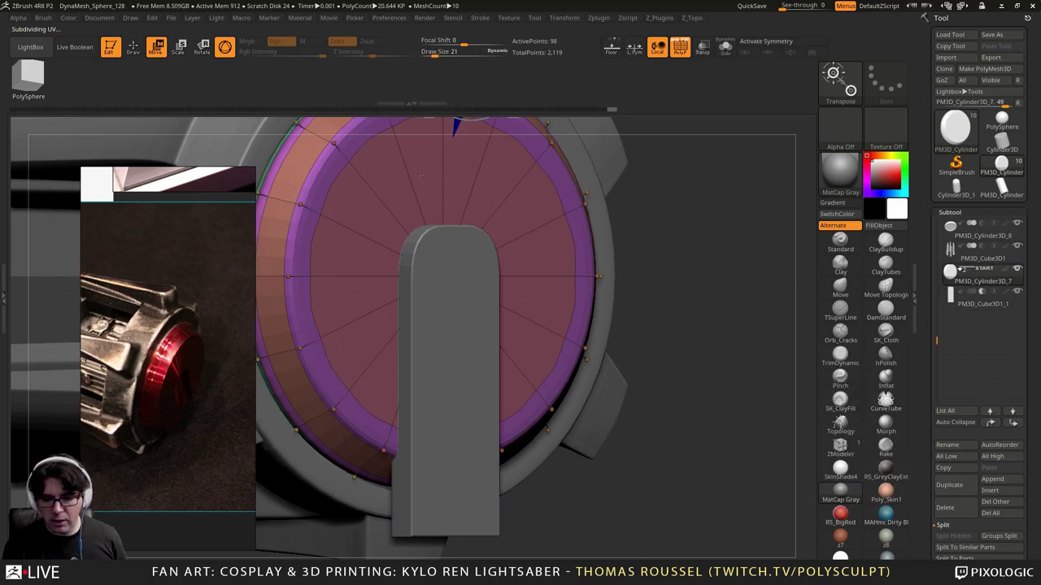
pyautogui.click(71, 47)
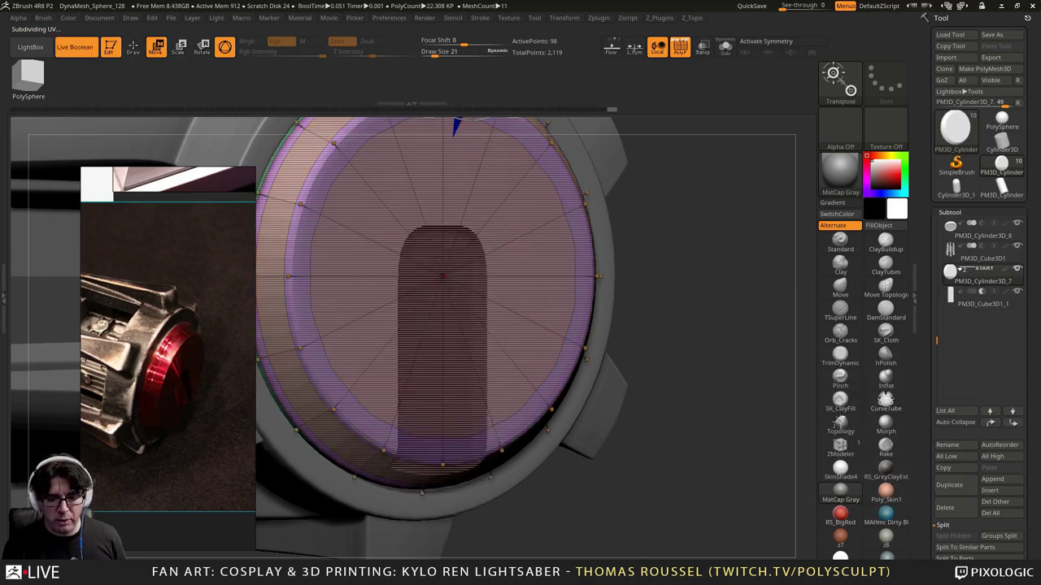
pyautogui.moveTo(687, 247)
pyautogui.mouseDown()
pyautogui.moveTo(718, 292)
pyautogui.moveTo(753, 267)
pyautogui.moveTo(755, 229)
pyautogui.moveTo(869, 307)
pyautogui.mouseUp()
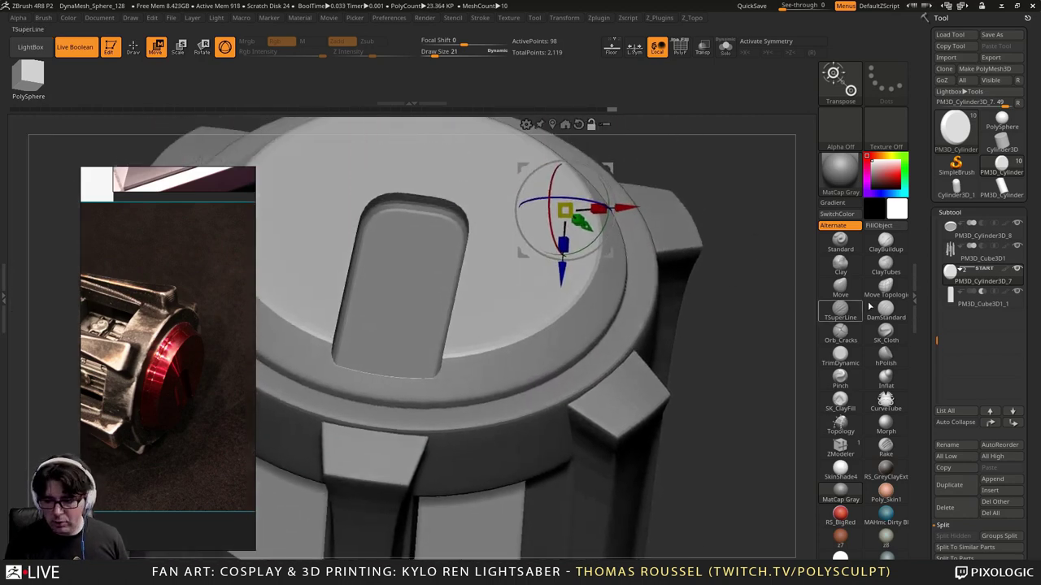
# Step: Select the slab subtool PM3D_Cube3D1_1 and shift it slightly along Y to adjust the recess depth in the disc
pyautogui.click(945, 298)
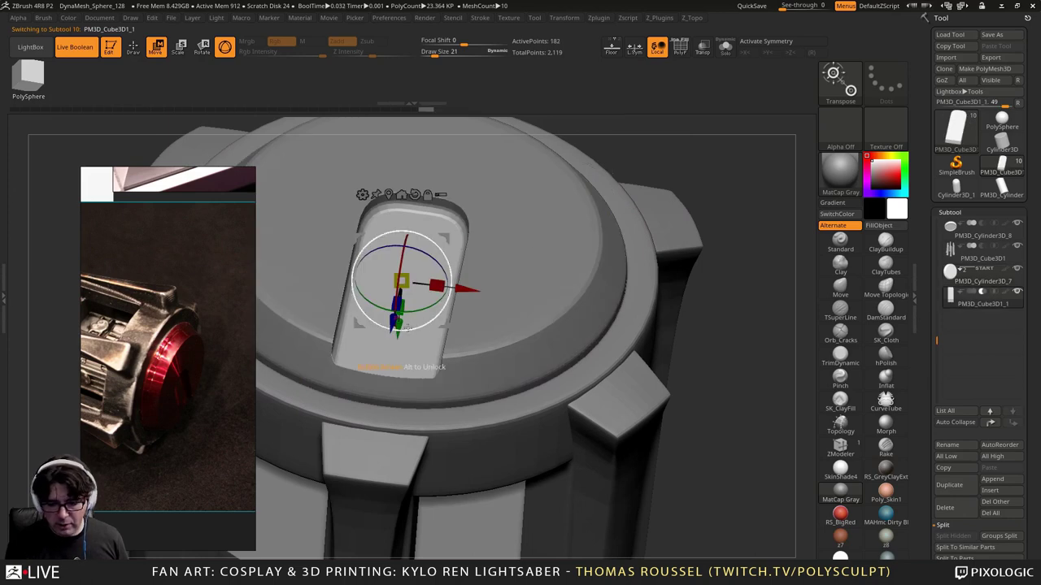
pyautogui.moveTo(396, 335); pyautogui.dragTo(397, 337)
pyautogui.moveTo(431, 326); pyautogui.dragTo(574, 293, button='right')
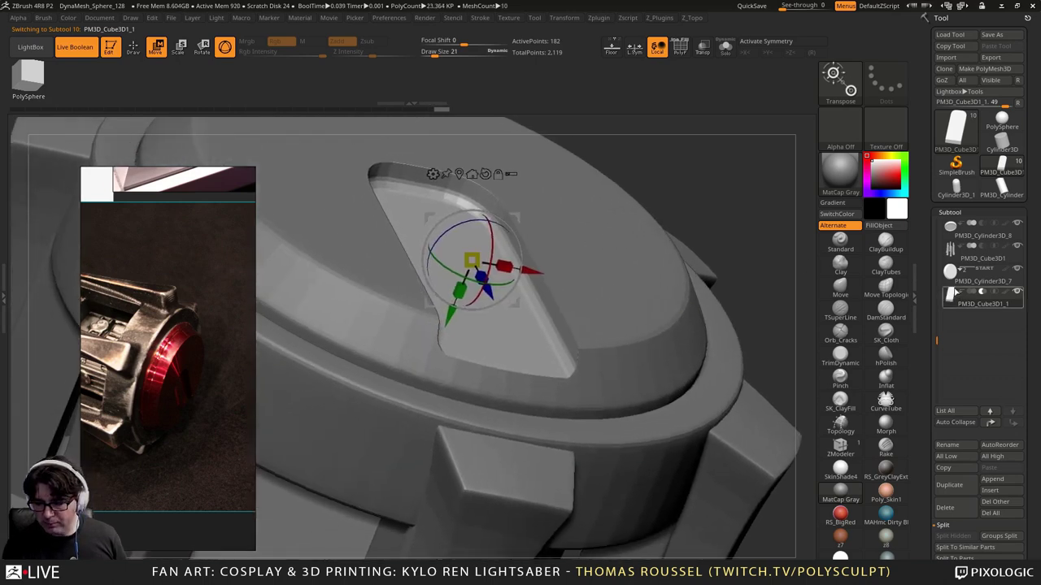
# Step: Isolate the slab with its polyframe shown and set the ZModeler edge action to Insert
pyautogui.click(725, 49)
pyautogui.hotkey('shift', 'f')
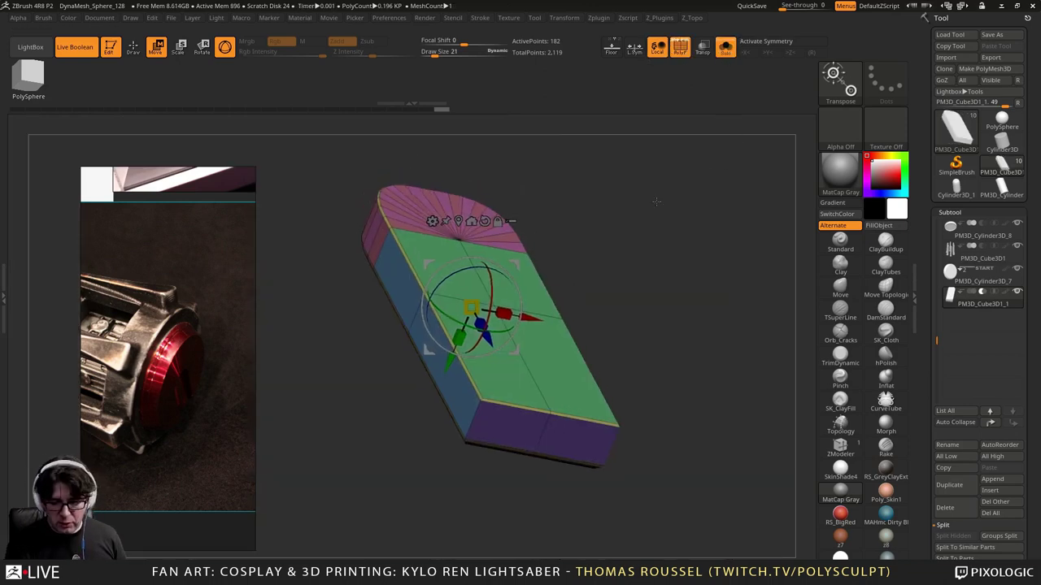
pyautogui.keyDown('ctrl'); pyautogui.moveTo(656, 201); pyautogui.dragTo(687, 253, button='right'); pyautogui.keyUp('ctrl')
pyautogui.moveTo(687, 253)
pyautogui.keyDown('alt'); pyautogui.mouseDown(button='right')
pyautogui.moveTo(690, 214)
pyautogui.moveTo(697, 289)
pyautogui.moveTo(683, 261)
pyautogui.mouseUp(button='right'); pyautogui.keyUp('alt')
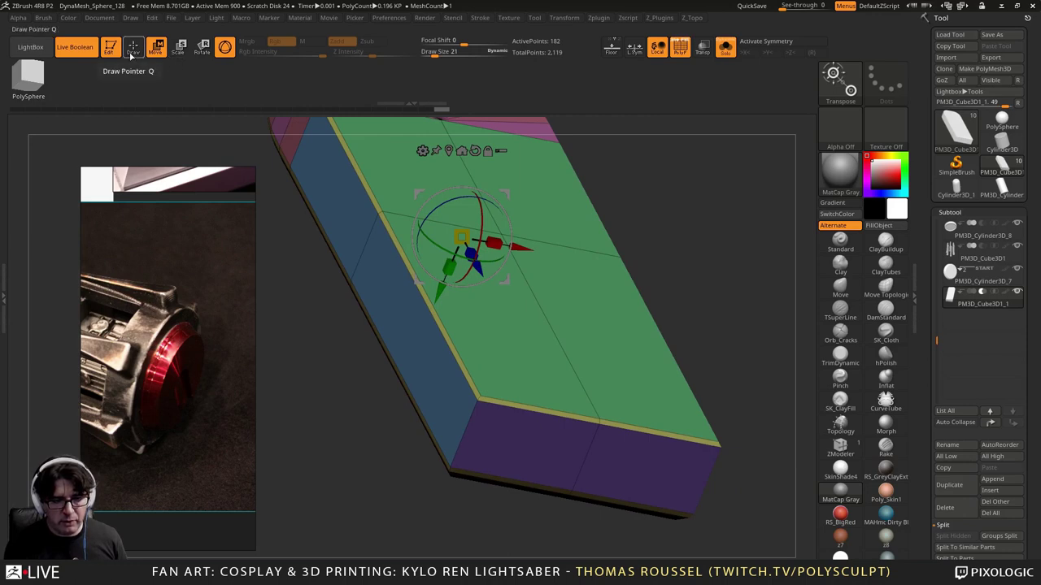
pyautogui.click(132, 50)
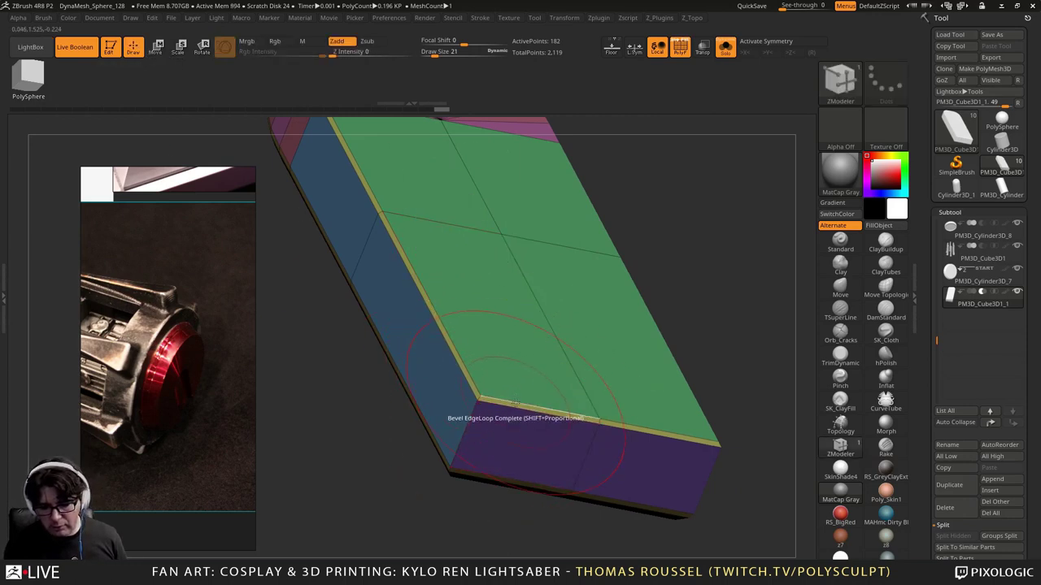
pyautogui.press('space')
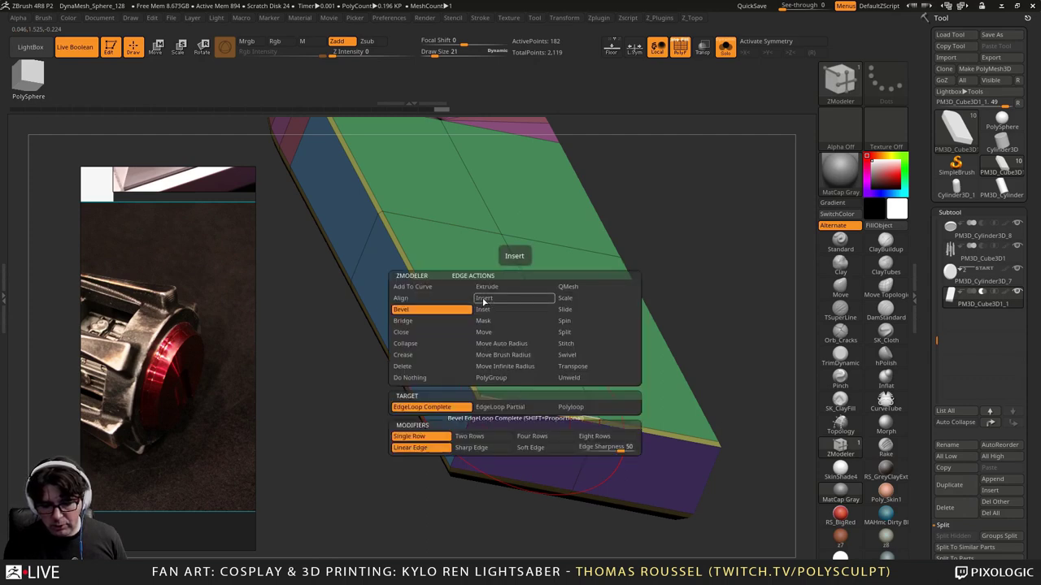
pyautogui.click(483, 299)
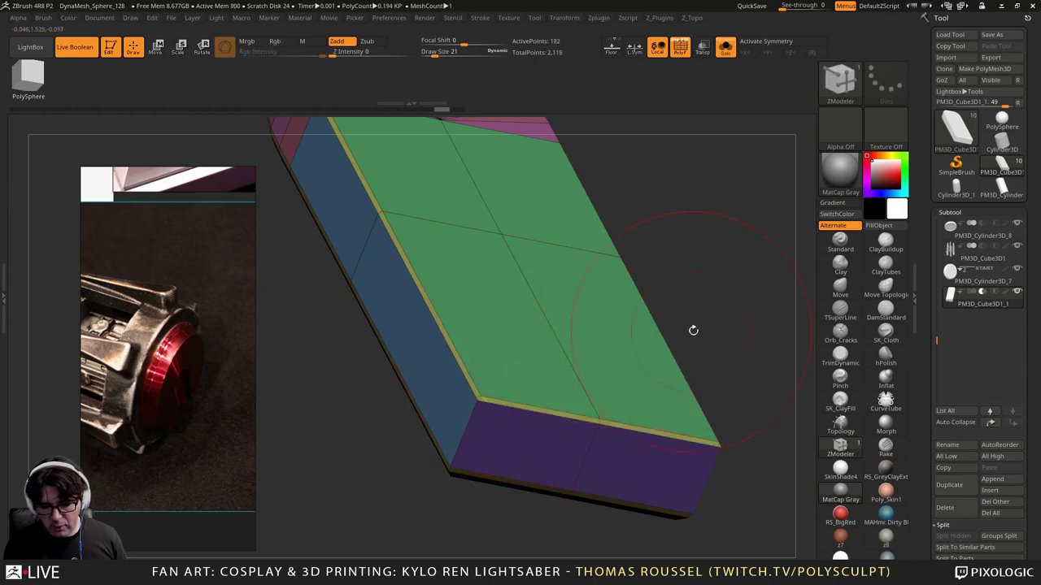
pyautogui.moveTo(691, 333); pyautogui.dragTo(692, 327)
pyautogui.keyDown('alt'); pyautogui.moveTo(552, 311); pyautogui.dragTo(504, 369, button='right'); pyautogui.keyUp('alt')
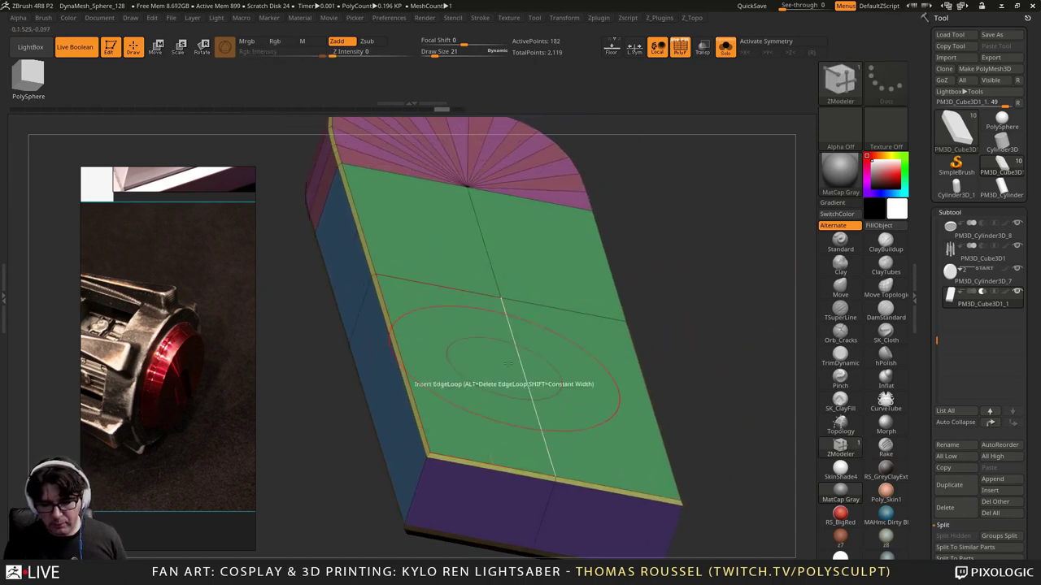
# Step: Enlarge the slab's front face beyond its sides with the ZModeler polygon action Scale targeting Flat Island
pyautogui.press('space')
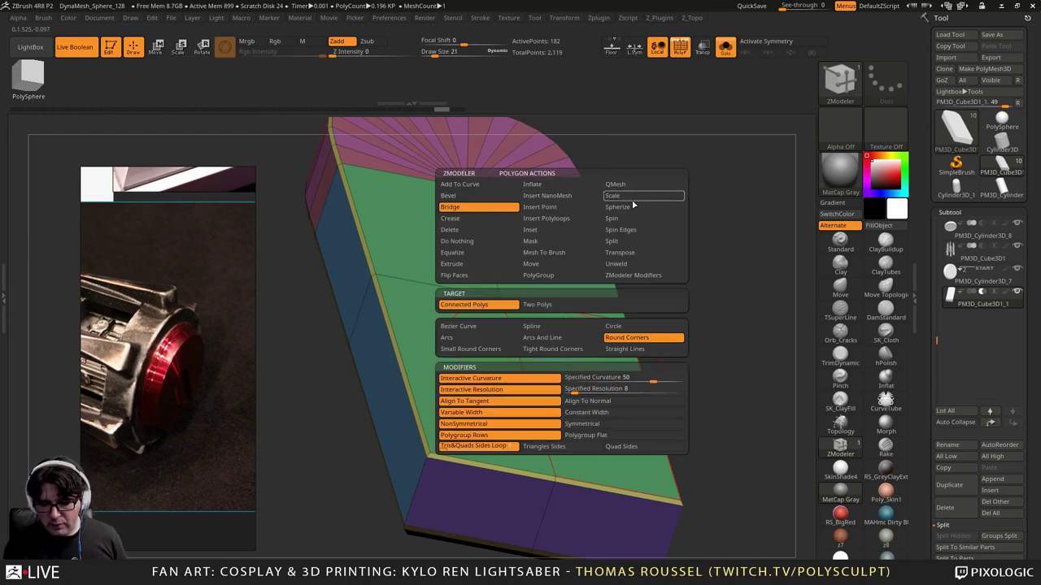
pyautogui.click(631, 199)
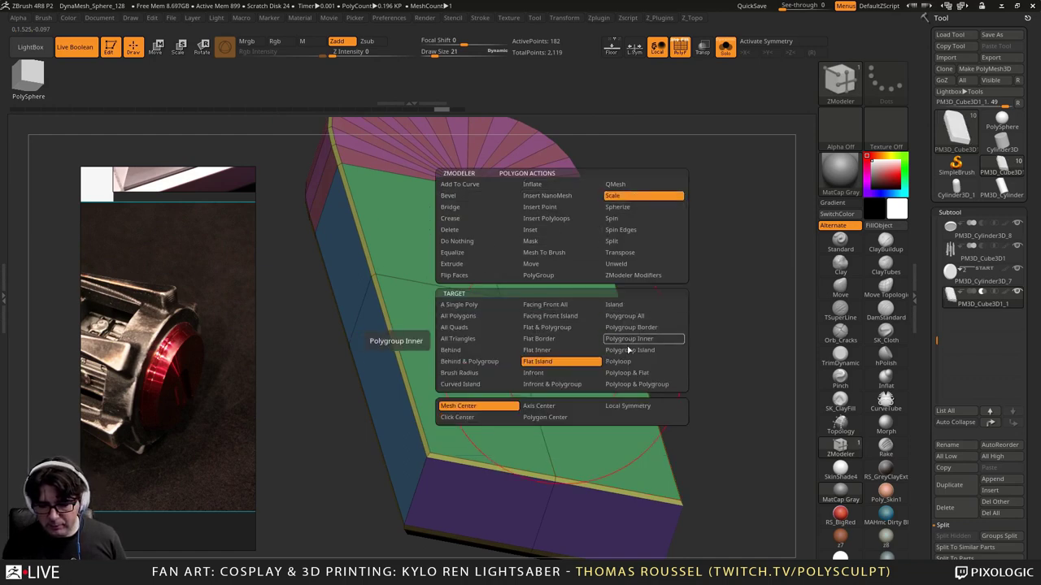
pyautogui.moveTo(559, 369); pyautogui.dragTo(589, 367)
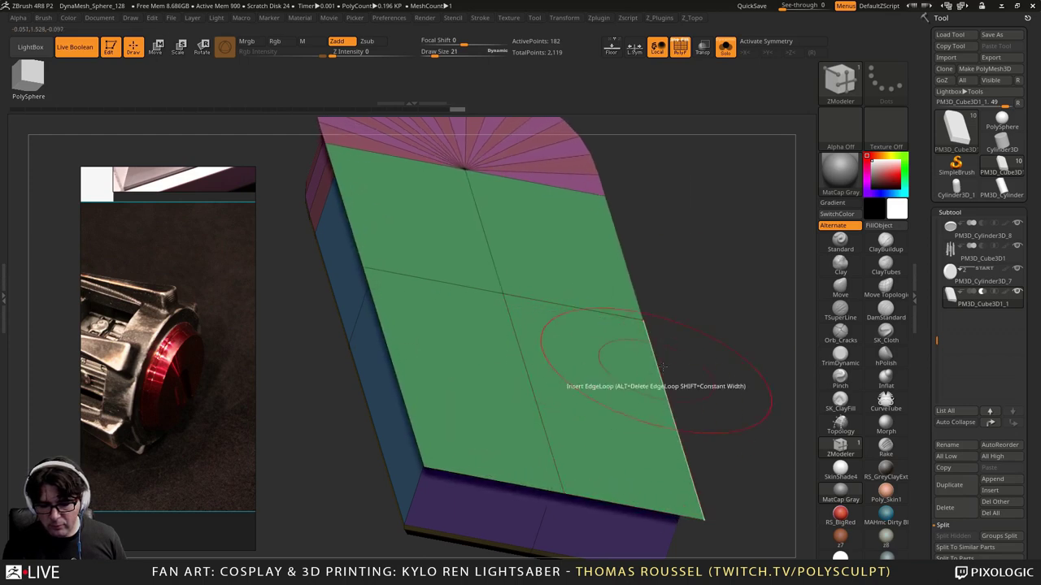
pyautogui.moveTo(696, 390); pyautogui.dragTo(647, 332)
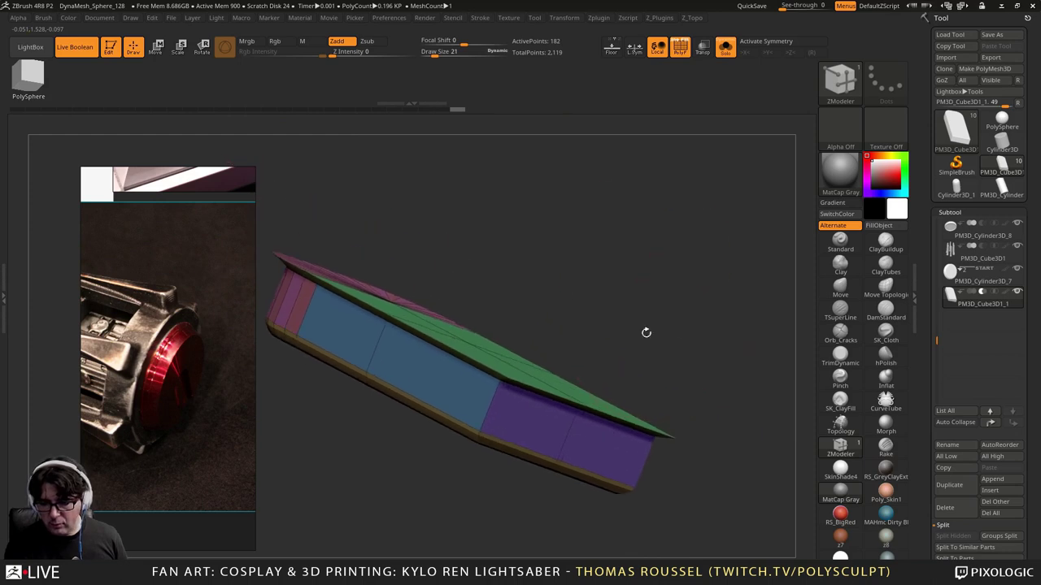
# Step: Check the enlarged face against the disc and move it slightly outward with a ZModeler polygon action to lengthen the flare
pyautogui.click(724, 46)
pyautogui.moveTo(642, 194); pyautogui.dragTo(555, 262)
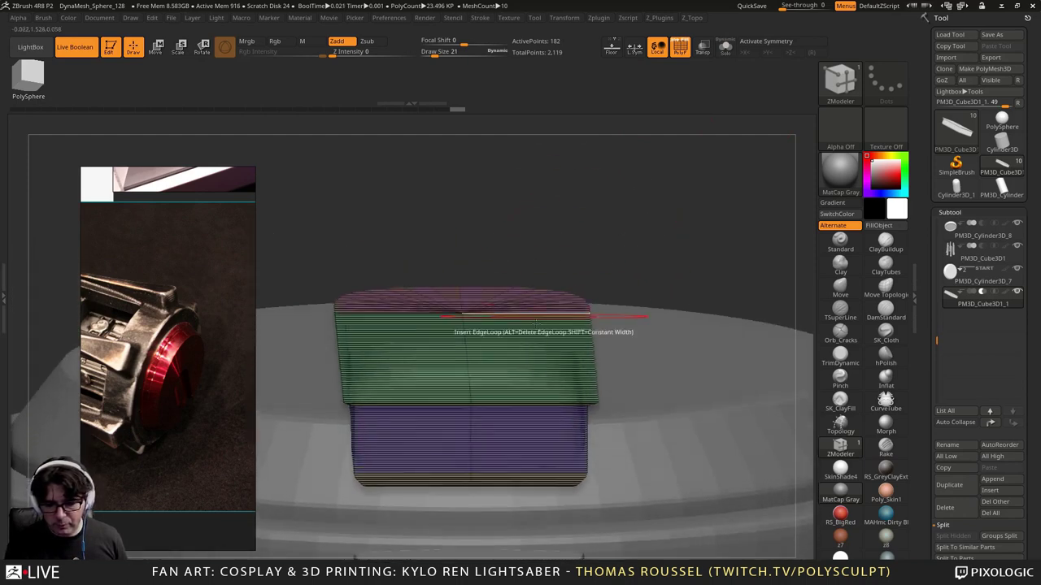
pyautogui.press('space')
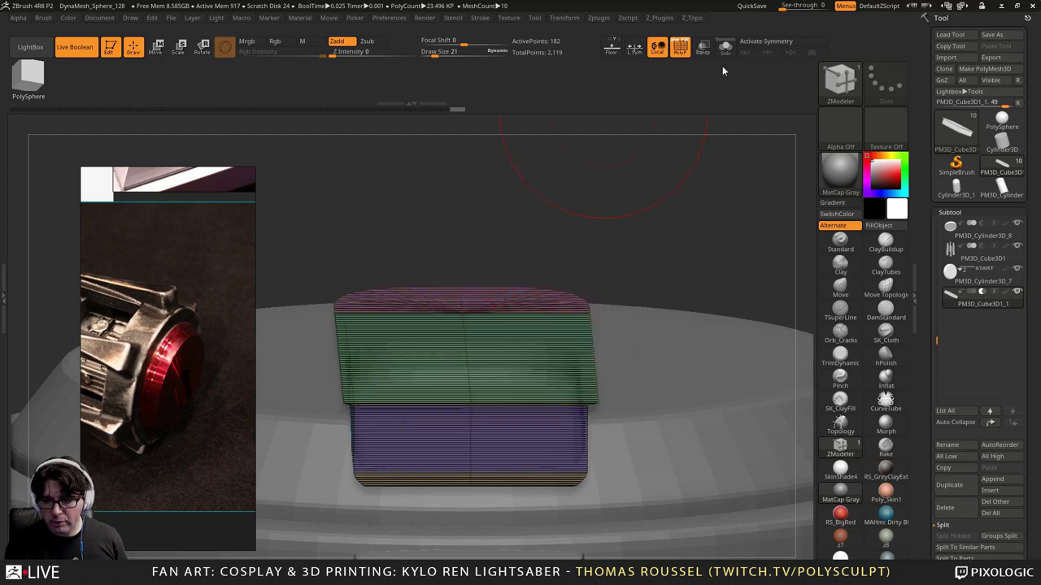
pyautogui.click(724, 49)
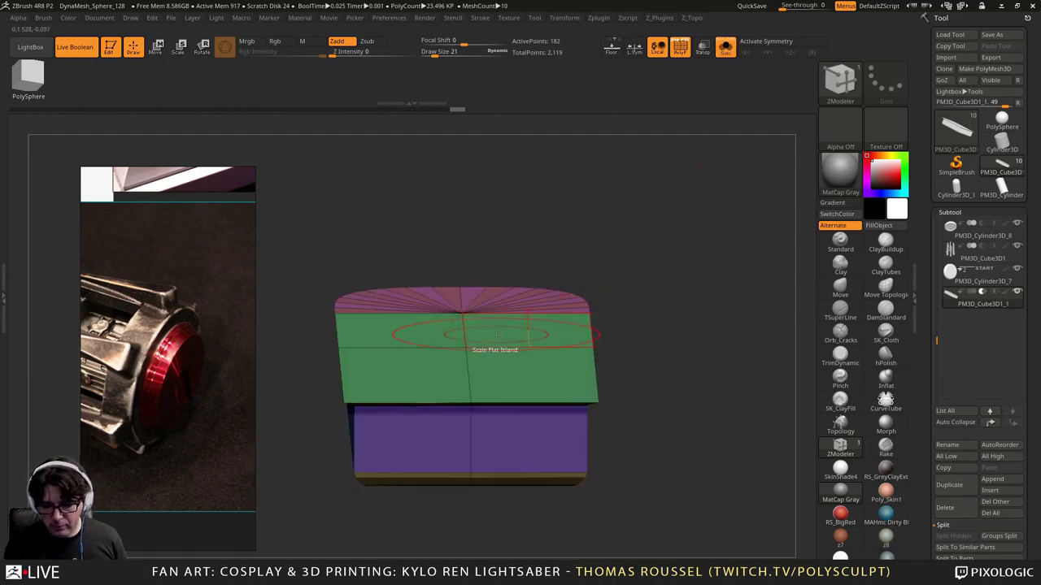
pyautogui.press('space')
pyautogui.click(572, 184)
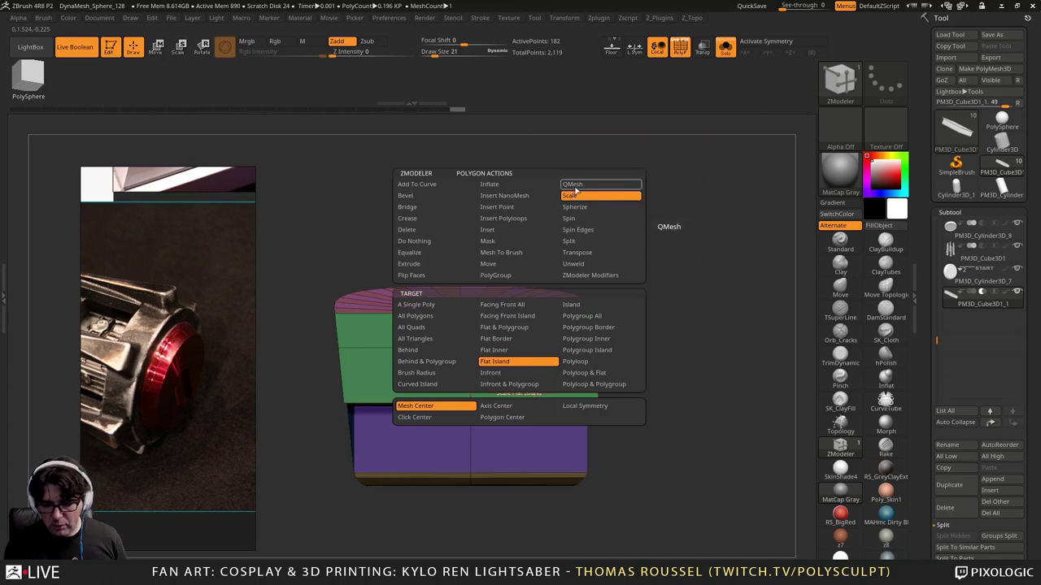
pyautogui.click(519, 373)
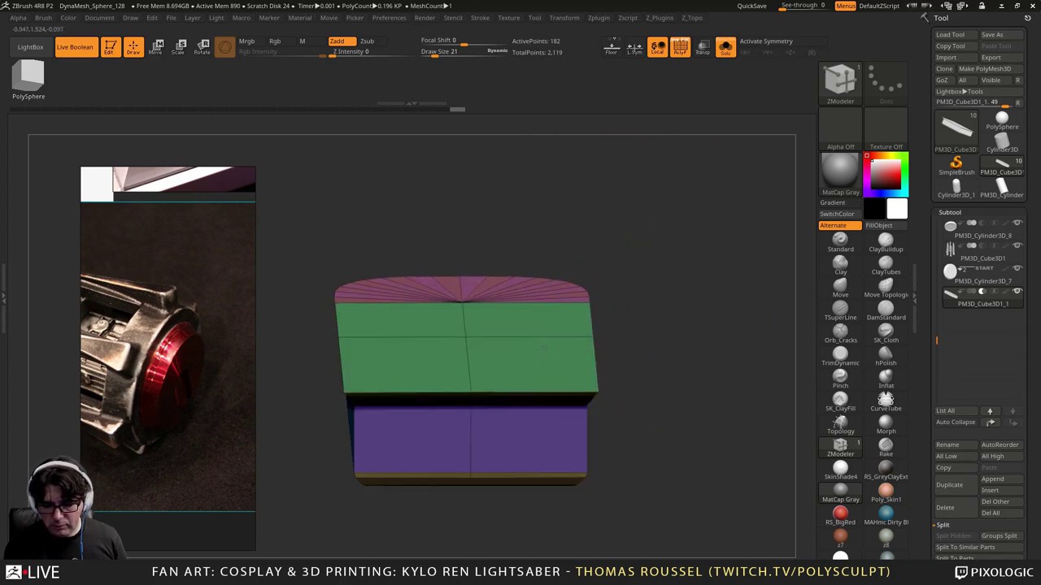
# Step: Insert supporting edge loops around the slab's sides just below the flared front rim
pyautogui.moveTo(700, 423); pyautogui.dragTo(581, 358)
pyautogui.press('space')
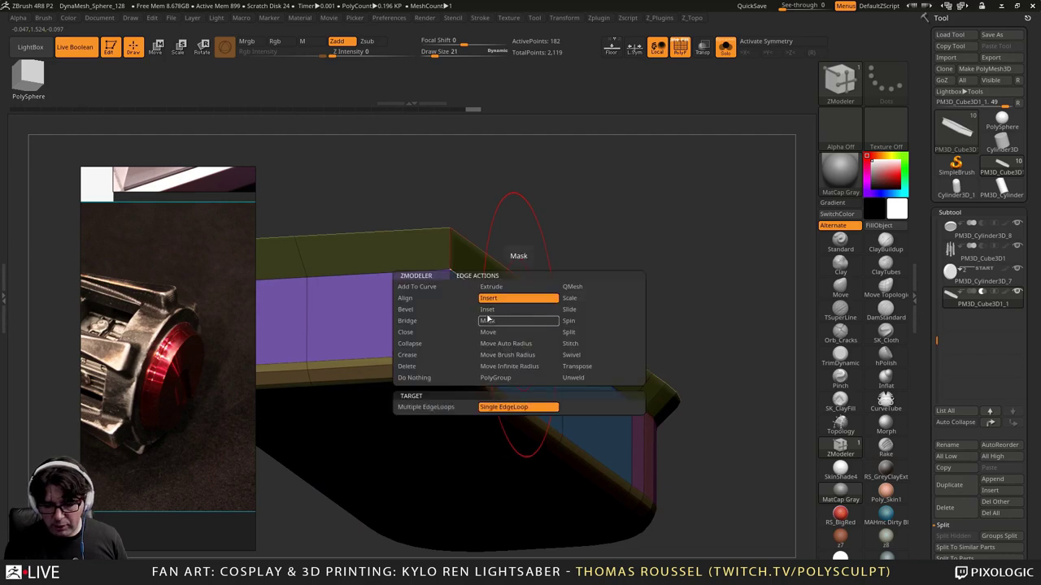
pyautogui.click(498, 297)
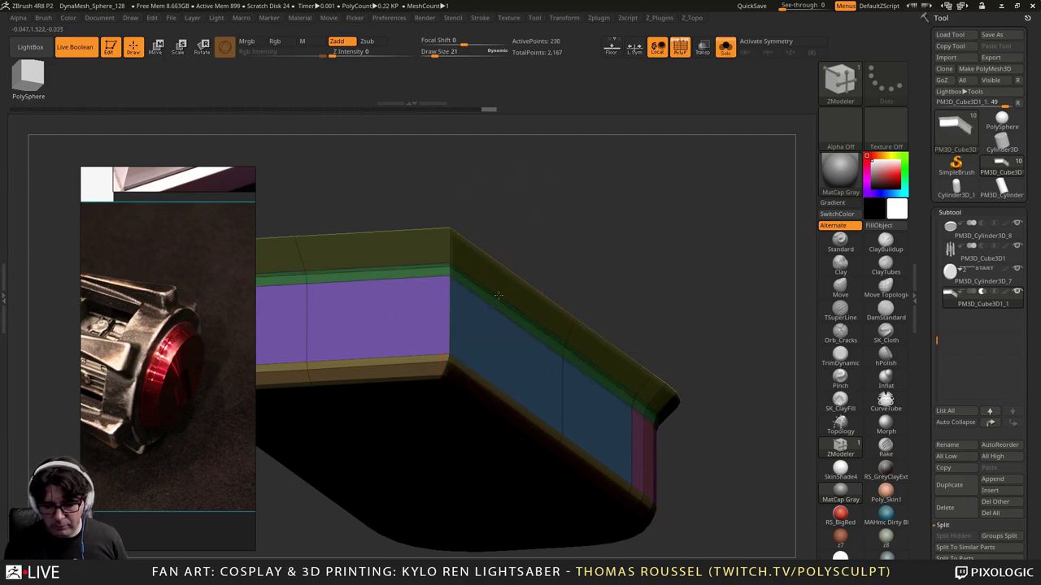
pyautogui.click(488, 297)
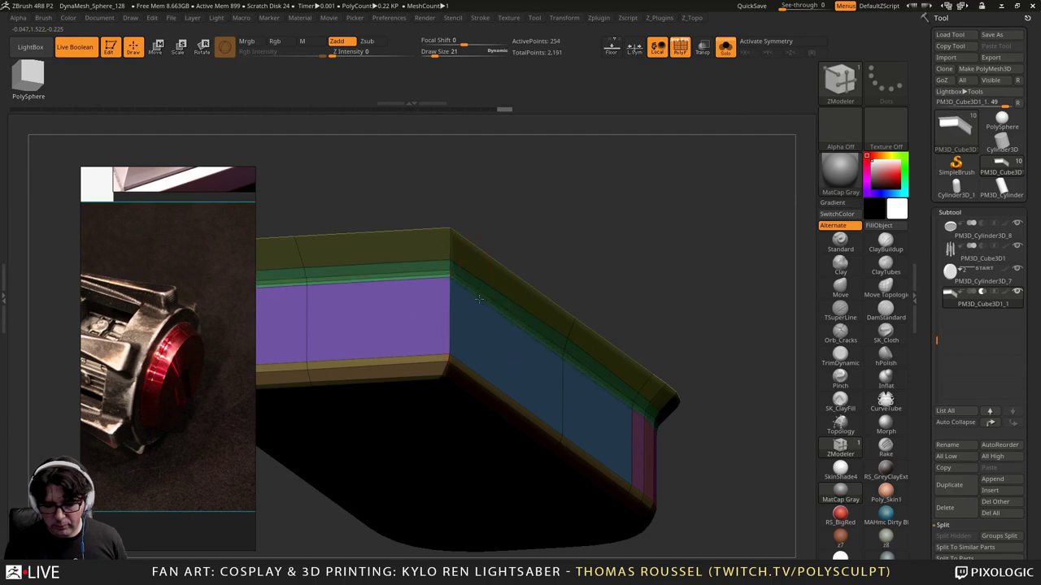
# Step: Smooth the slab with Dynamic Subdivision and show its cut in the full model without the polyframe
pyautogui.press('d')
pyautogui.moveTo(633, 282); pyautogui.dragTo(762, 315)
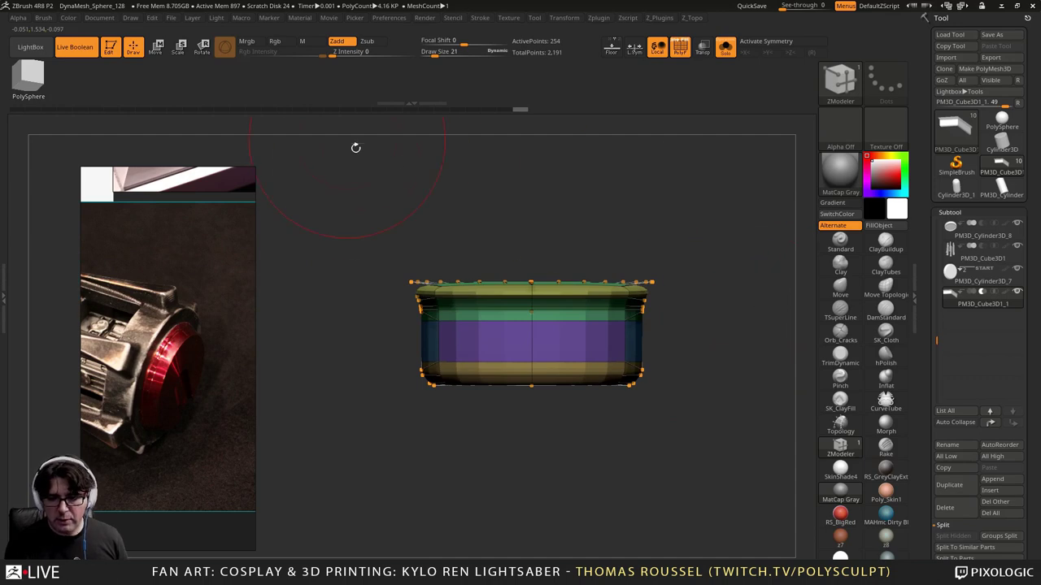
pyautogui.click(723, 53)
pyautogui.moveTo(691, 135); pyautogui.dragTo(634, 141)
pyautogui.keyDown('ctrl'); pyautogui.moveTo(261, 188); pyautogui.dragTo(668, 177); pyautogui.keyUp('ctrl')
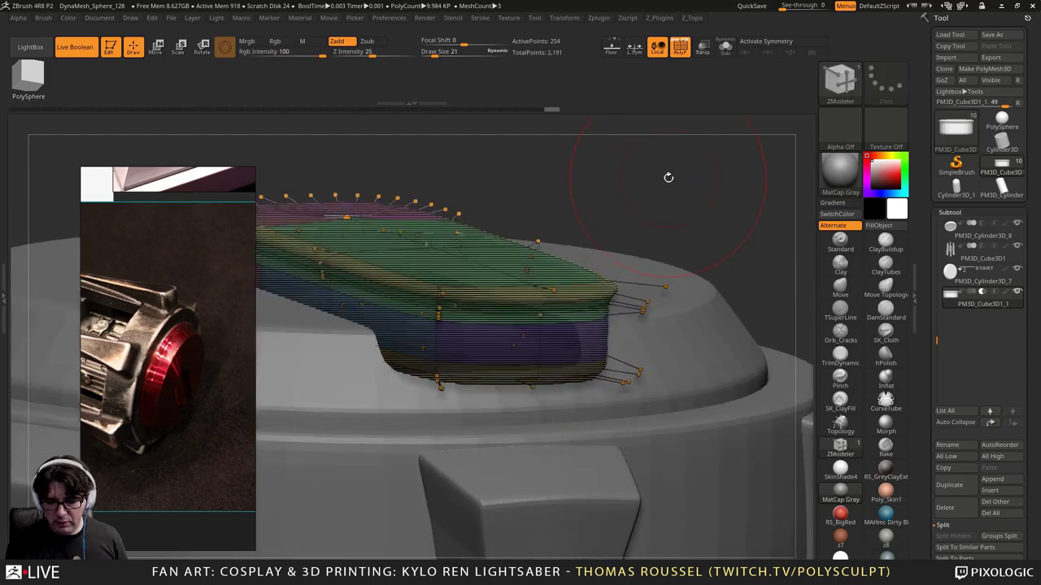
pyautogui.click(679, 50)
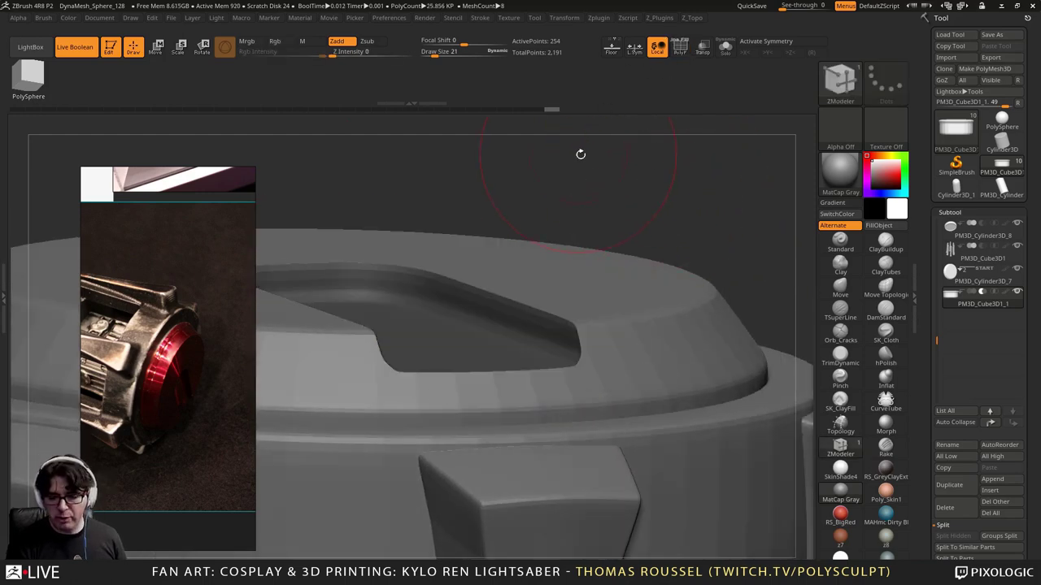
pyautogui.moveTo(580, 155); pyautogui.dragTo(612, 165)
# Step: Push the slab along Y into the pommel disc to deepen the recess, and inspect the cut from several angles
pyautogui.click(160, 48)
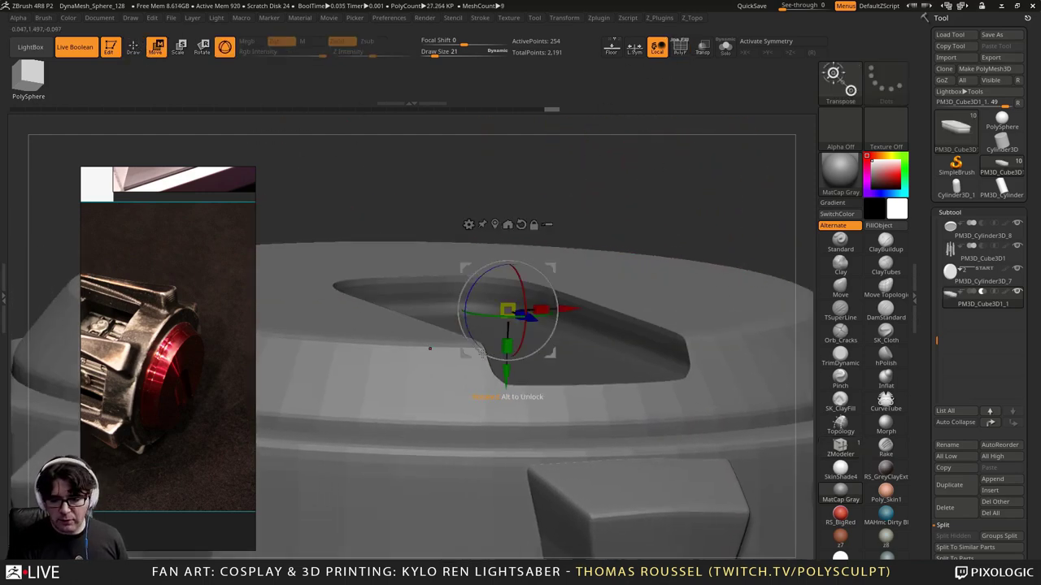
pyautogui.moveTo(506, 370); pyautogui.dragTo(505, 417)
pyautogui.moveTo(575, 190); pyautogui.dragTo(594, 213)
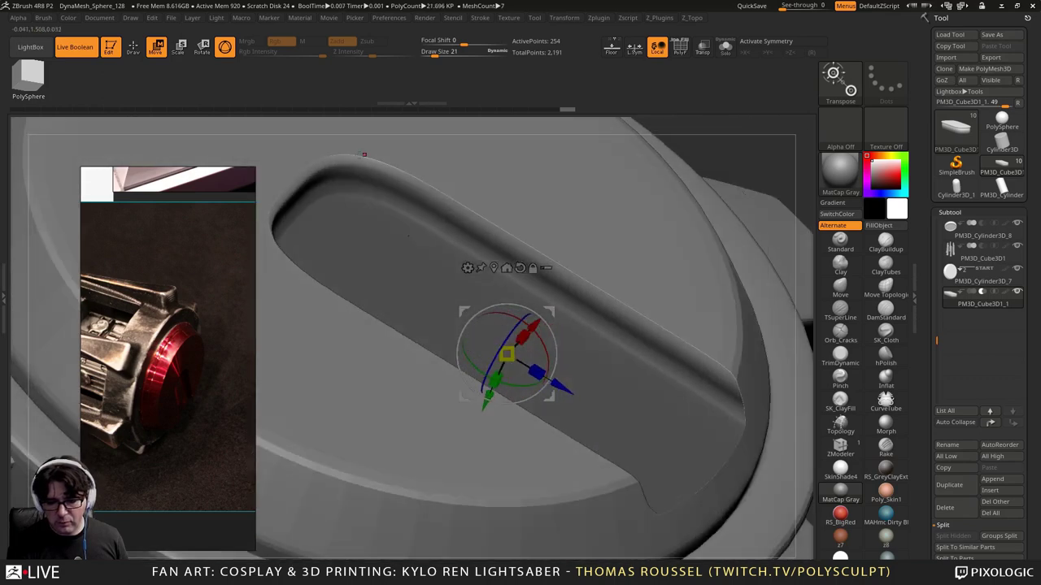
pyautogui.keyDown('alt'); pyautogui.moveTo(365, 155); pyautogui.dragTo(510, 243); pyautogui.keyUp('alt')
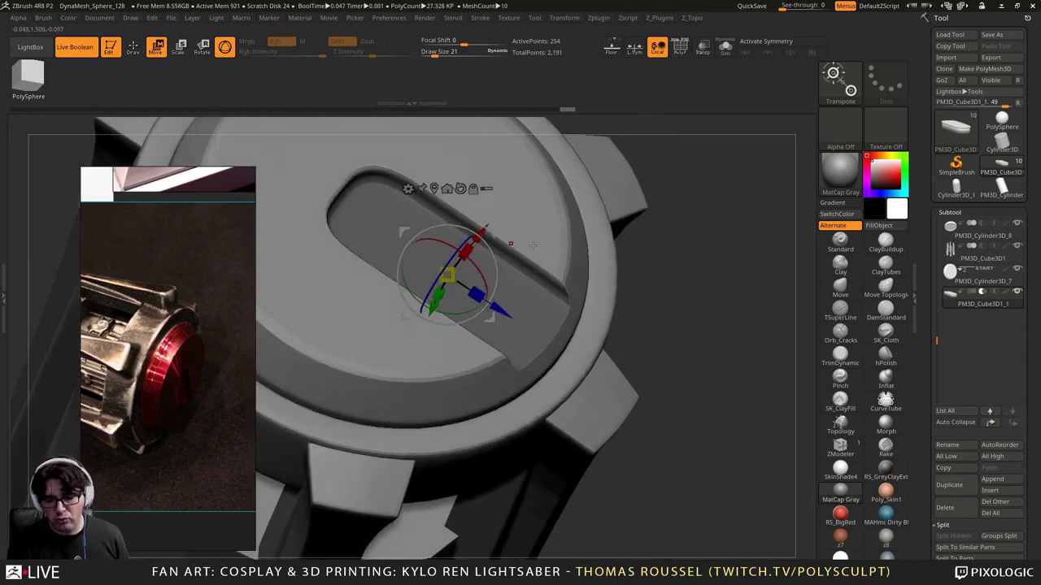
pyautogui.moveTo(714, 312); pyautogui.dragTo(759, 342)
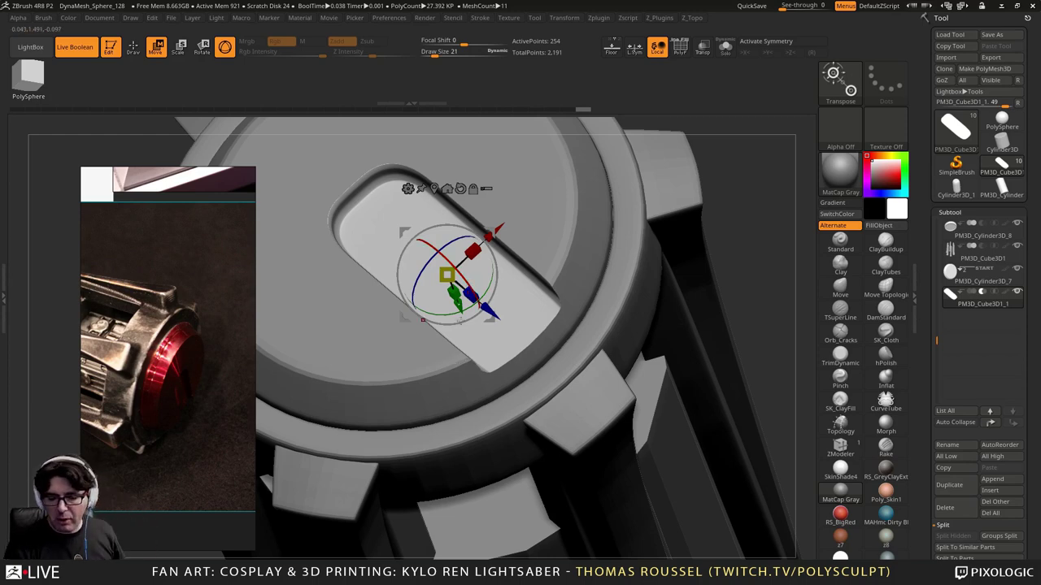
pyautogui.keyDown('alt'); pyautogui.moveTo(536, 278); pyautogui.dragTo(451, 325, button='right'); pyautogui.keyUp('alt')
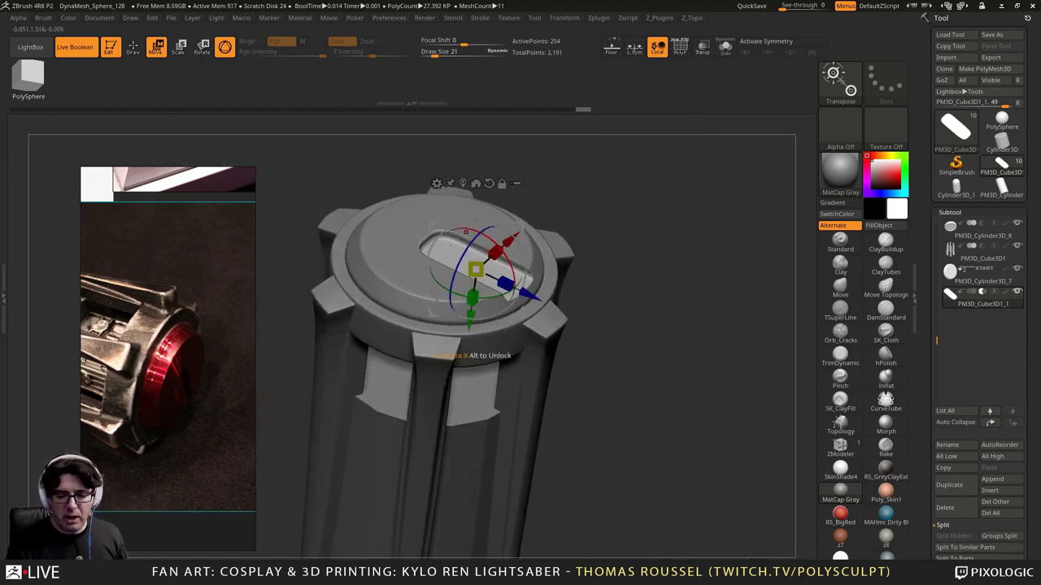
pyautogui.keyDown('alt'); pyautogui.moveTo(488, 406); pyautogui.dragTo(521, 263, button='right'); pyautogui.keyUp('alt')
pyautogui.moveTo(521, 260); pyautogui.dragTo(394, 302)
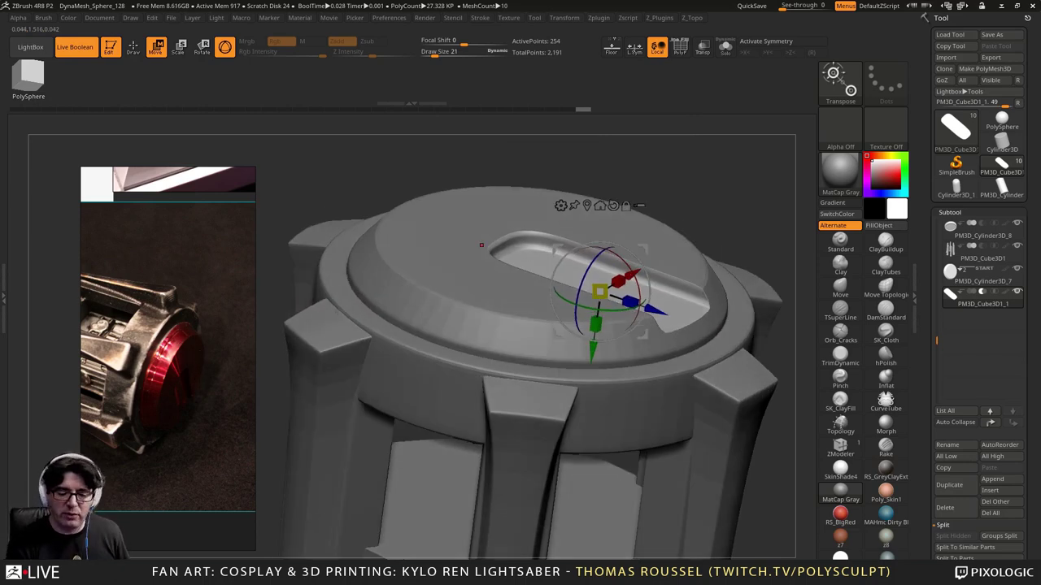
# Step: Select the pommel disc subtool and recenter the transform gizmo on the disc
pyautogui.moveTo(481, 245); pyautogui.dragTo(605, 216, button='right')
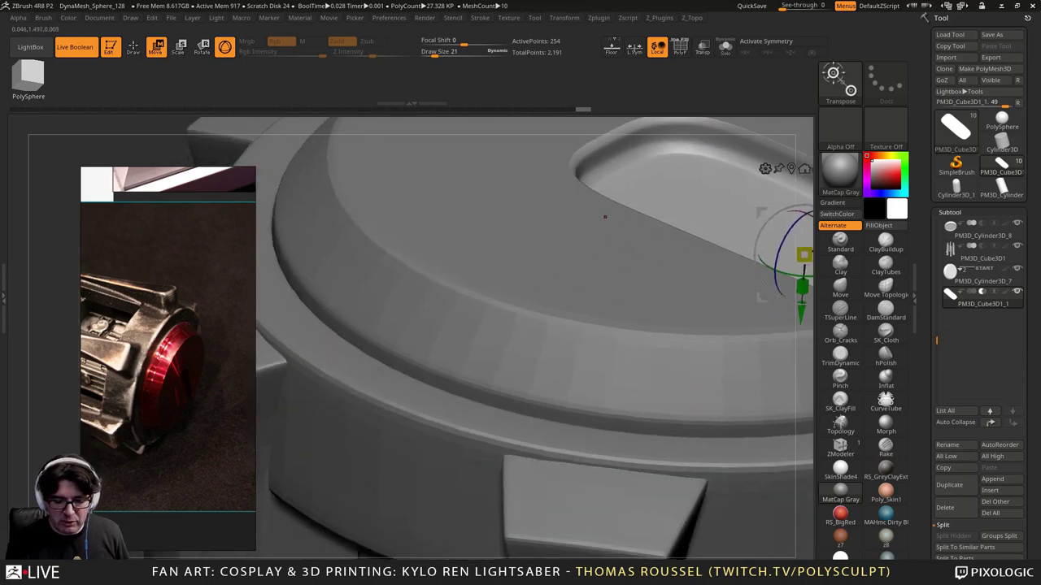
pyautogui.keyDown('alt'); pyautogui.click(414, 383); pyautogui.keyUp('alt')
pyautogui.keyDown('alt'); pyautogui.moveTo(391, 353); pyautogui.dragTo(398, 306, button='right'); pyautogui.keyUp('alt')
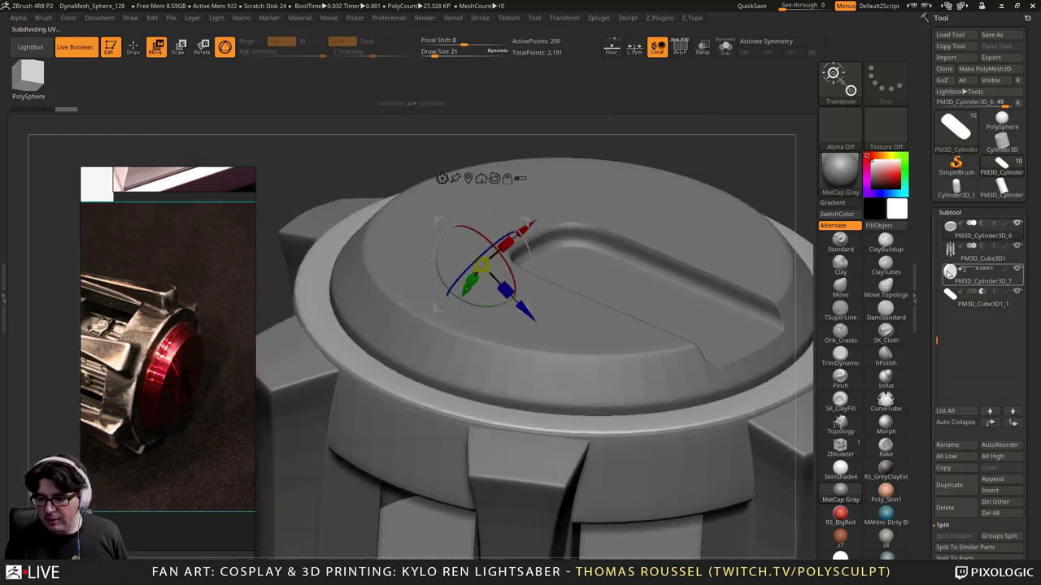
pyautogui.click(948, 273)
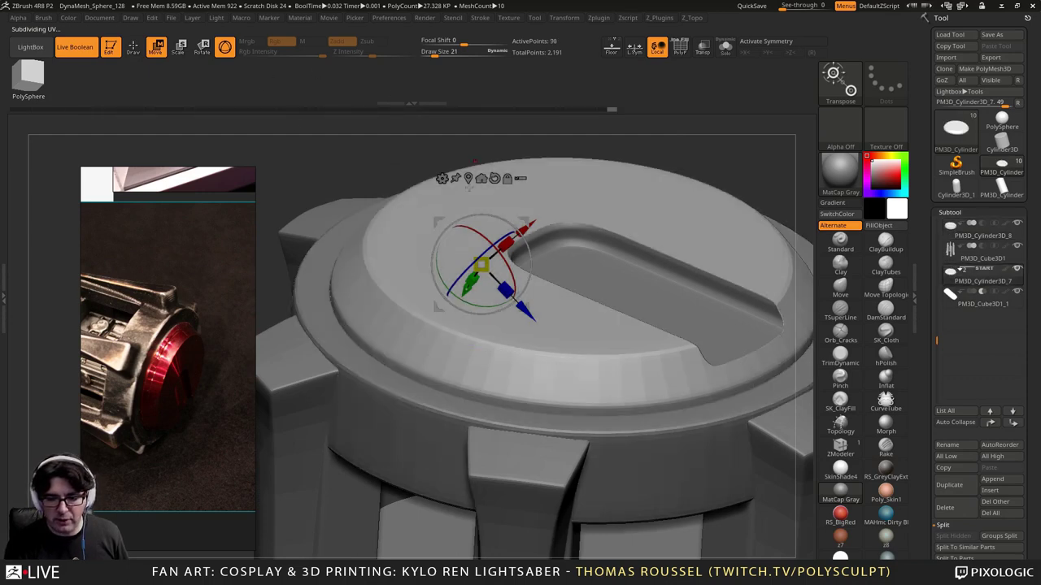
pyautogui.click(469, 179)
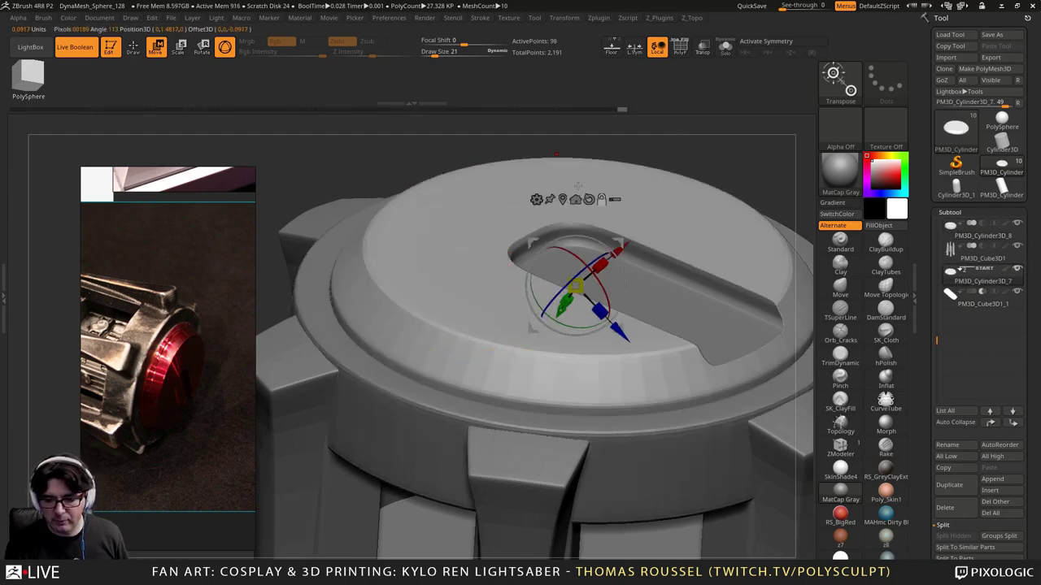
pyautogui.keyDown('alt'); pyautogui.click(589, 201); pyautogui.keyUp('alt')
pyautogui.moveTo(626, 201); pyautogui.dragTo(624, 235, button='right')
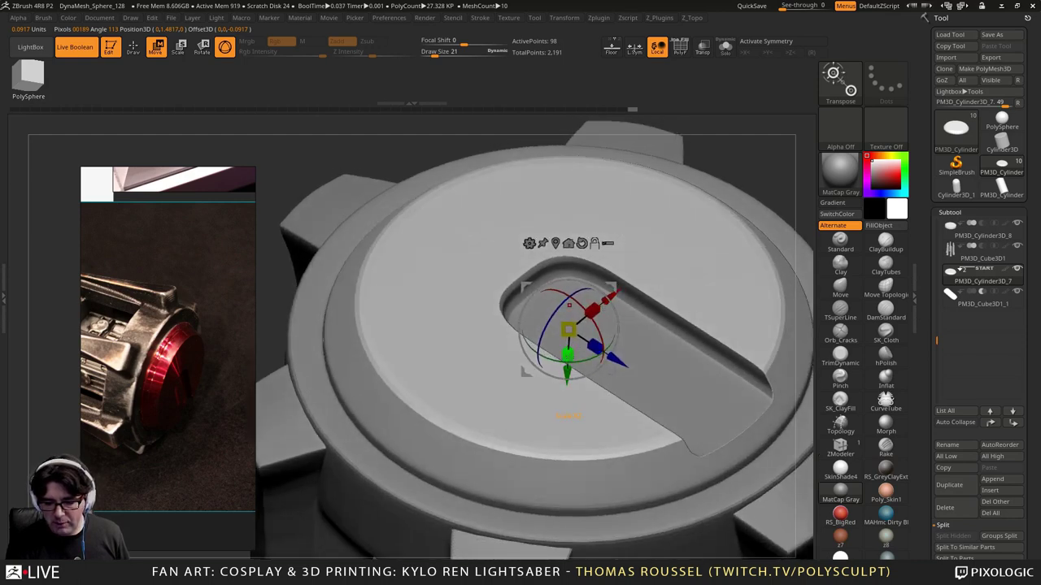
# Step: Scale the pommel disc down very slightly to about 0.99, discarding the first, much stronger reduction
pyautogui.moveTo(574, 356)
pyautogui.keyDown('alt'); pyautogui.mouseDown()
pyautogui.moveTo(591, 348)
pyautogui.moveTo(598, 279)
pyautogui.moveTo(595, 305)
pyautogui.mouseUp(); pyautogui.keyUp('alt')
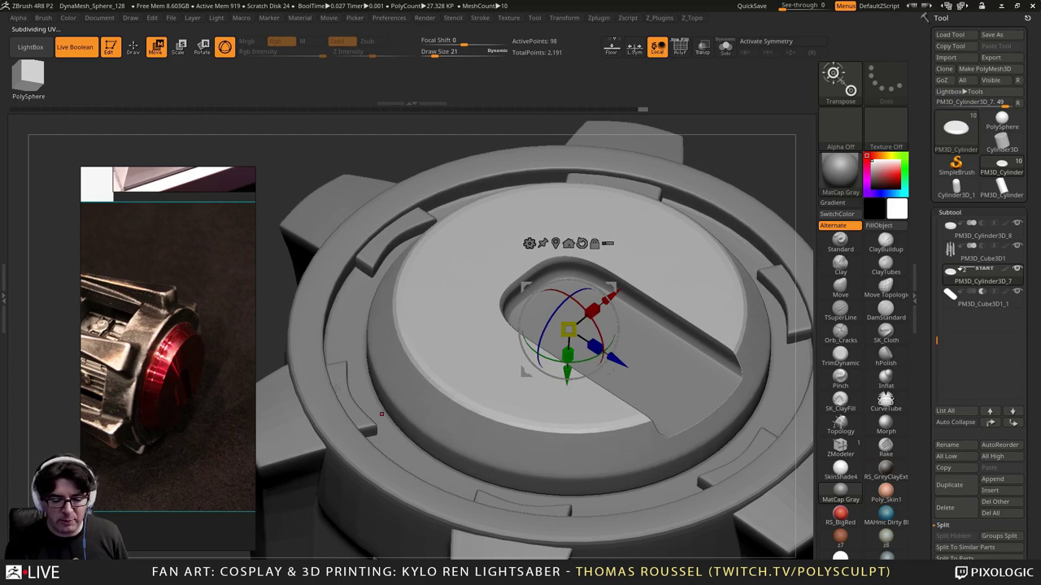
pyautogui.hotkey('ctrl', 'z')
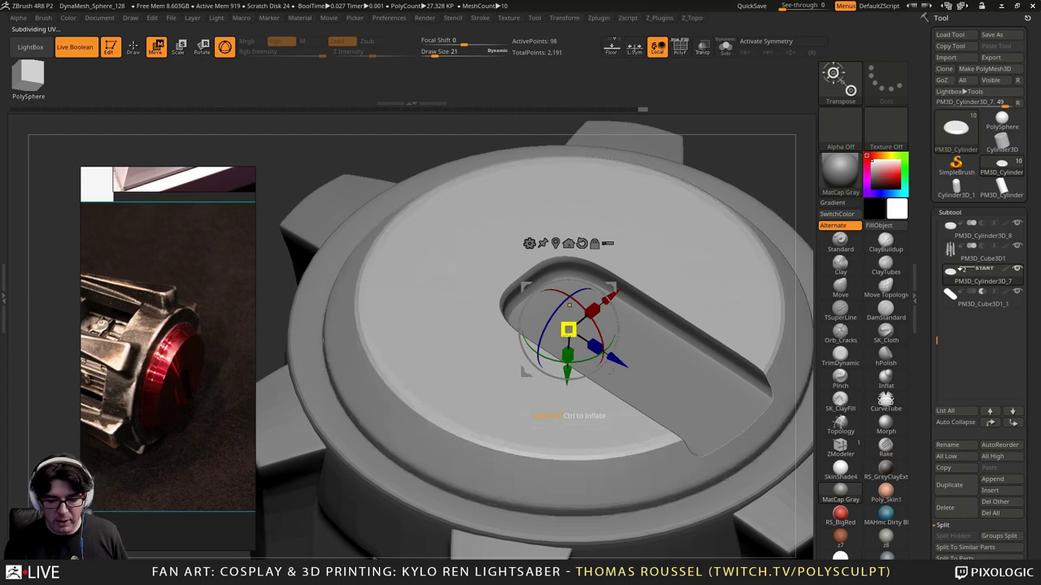
pyautogui.keyDown('alt'); pyautogui.moveTo(567, 356); pyautogui.dragTo(566, 355); pyautogui.keyUp('alt')
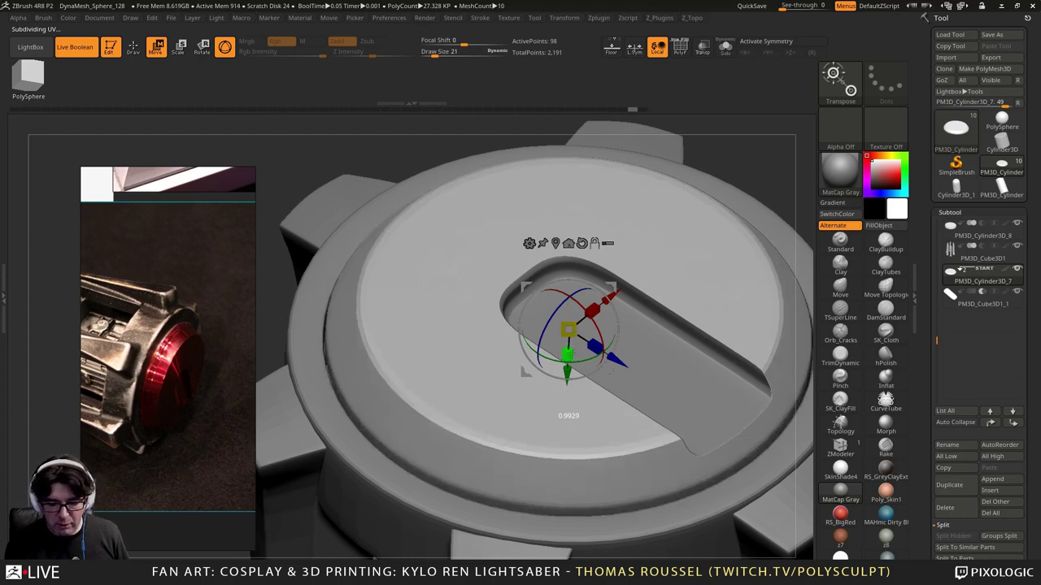
# Step: Compare the side profile of the lower grip with reference photos of the finned pommel section
pyautogui.keyDown('ctrl'); pyautogui.moveTo(448, 379); pyautogui.dragTo(623, 281, button='right'); pyautogui.keyUp('ctrl')
pyautogui.keyDown('alt'); pyautogui.moveTo(584, 201); pyautogui.dragTo(639, 362, button='right'); pyautogui.keyUp('alt')
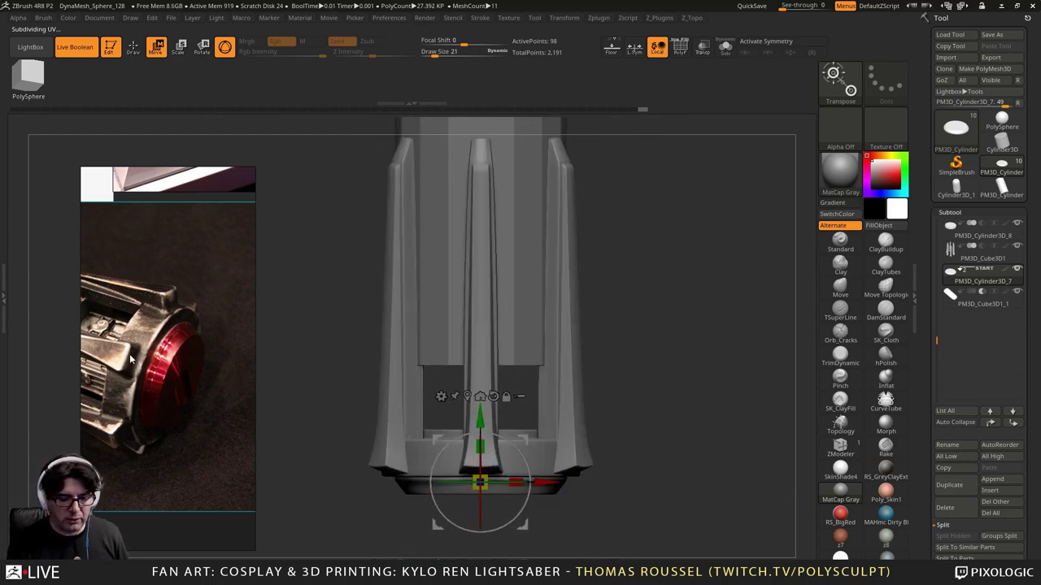
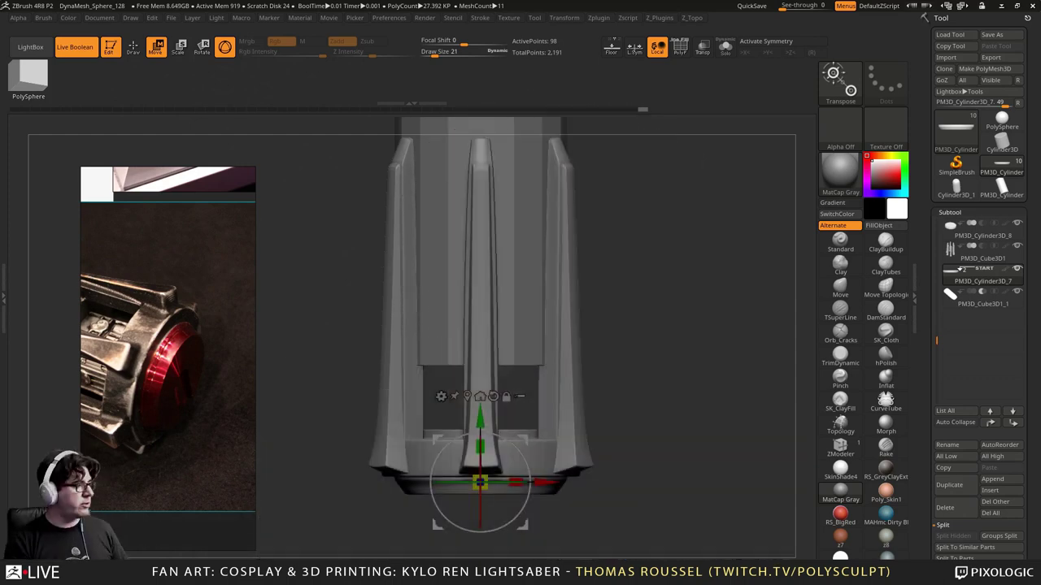
pyautogui.moveTo(361, 243); pyautogui.dragTo(336, 264)
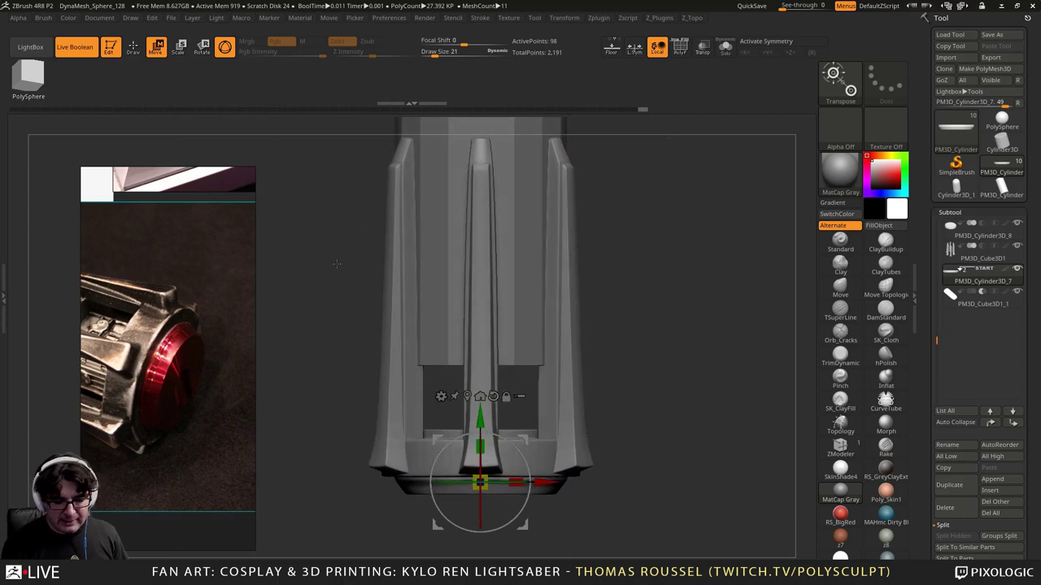
pyautogui.scroll(6, 165, 325)
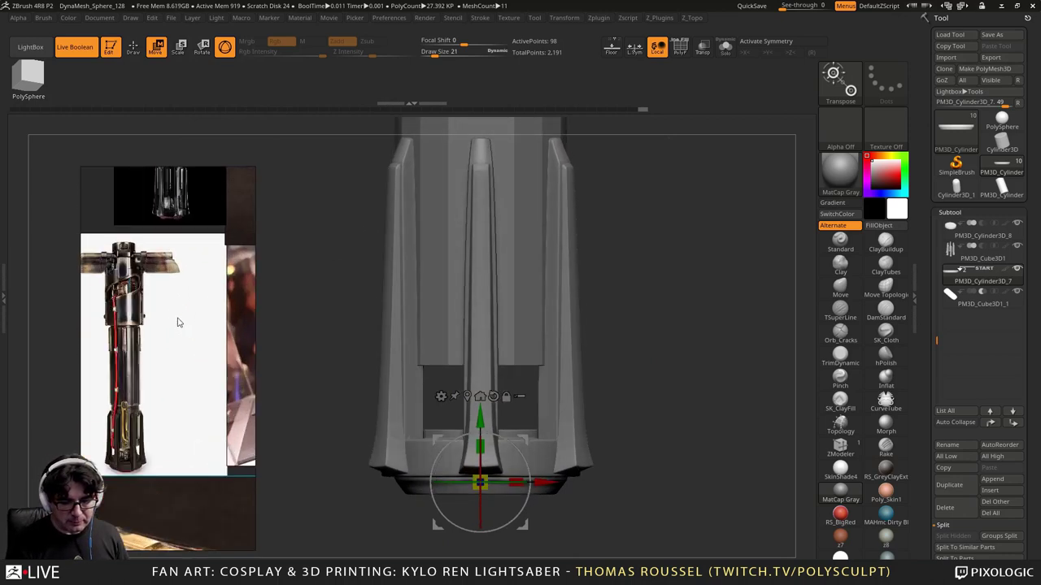
pyautogui.scroll(4, 149, 326)
pyautogui.moveTo(134, 431); pyautogui.dragTo(128, 303, button='middle')
pyautogui.scroll(-3, 192, 326)
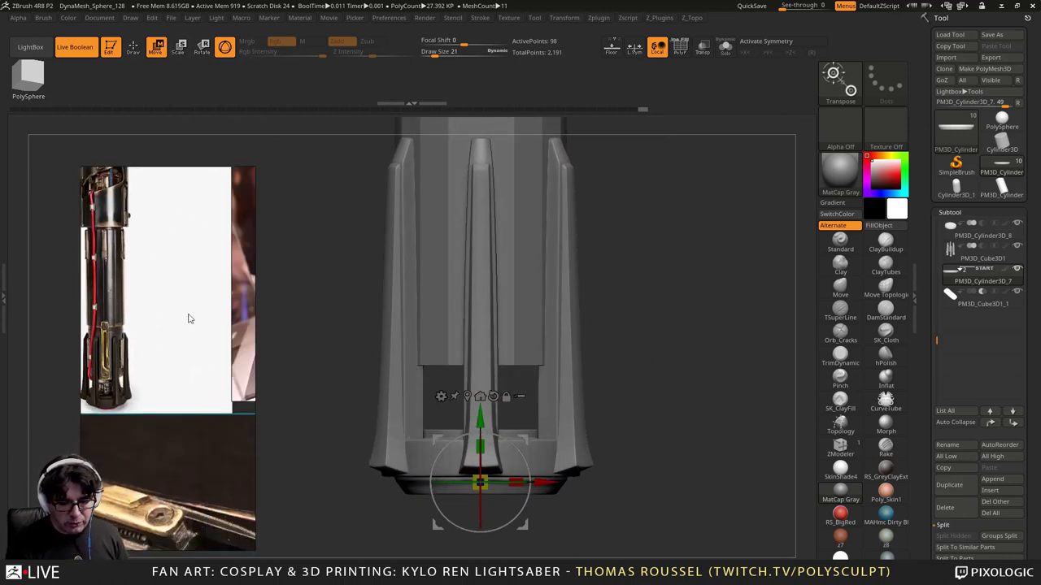
pyautogui.moveTo(188, 314); pyautogui.dragTo(140, 329, button='middle')
pyautogui.scroll(8, 154, 342)
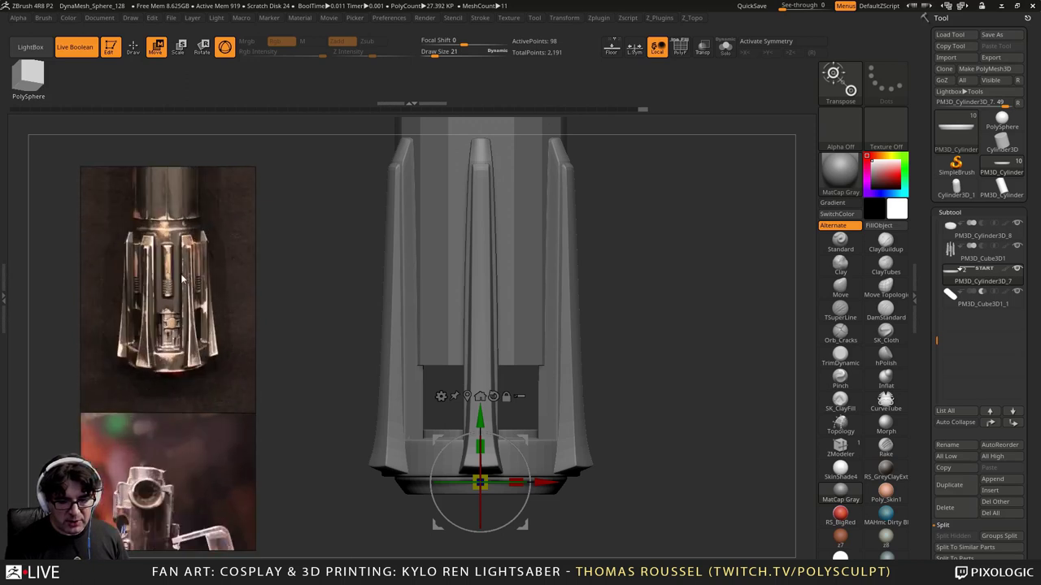
pyautogui.scroll(-2, 168, 317)
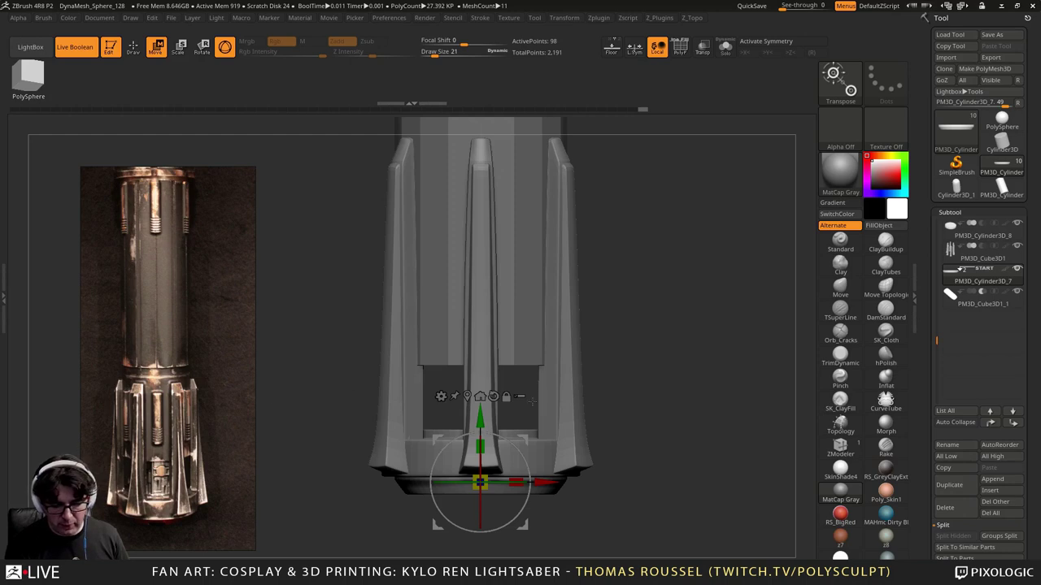
# Step: Select the inner core cylinder behind the fins and compare its junction with the upper sleeve against the full-hilt reference photos
pyautogui.keyDown('alt'); pyautogui.click(457, 244); pyautogui.keyUp('alt')
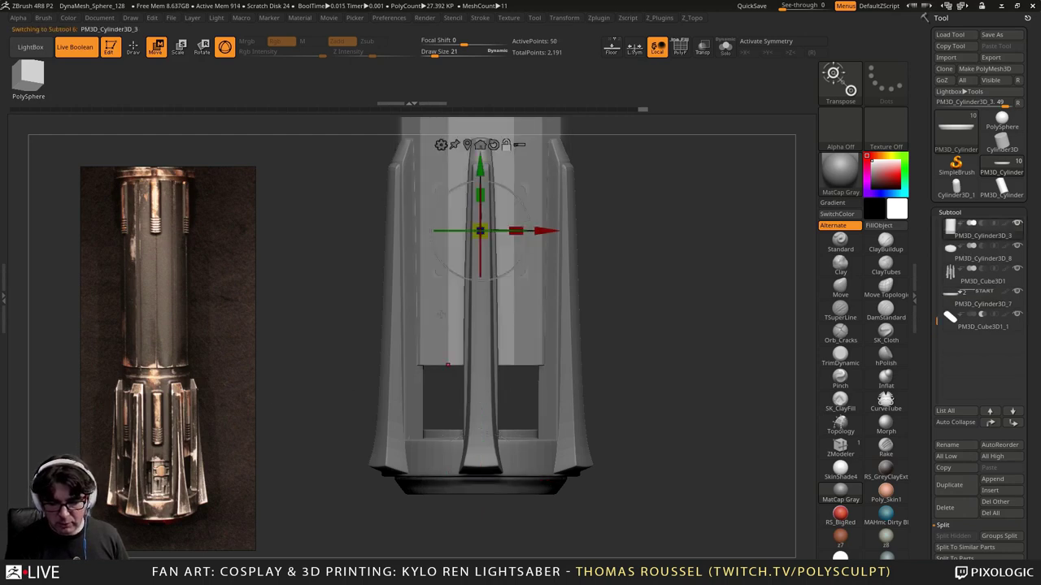
pyautogui.keyDown('alt'); pyautogui.moveTo(467, 207); pyautogui.dragTo(468, 352, button='right'); pyautogui.keyUp('alt')
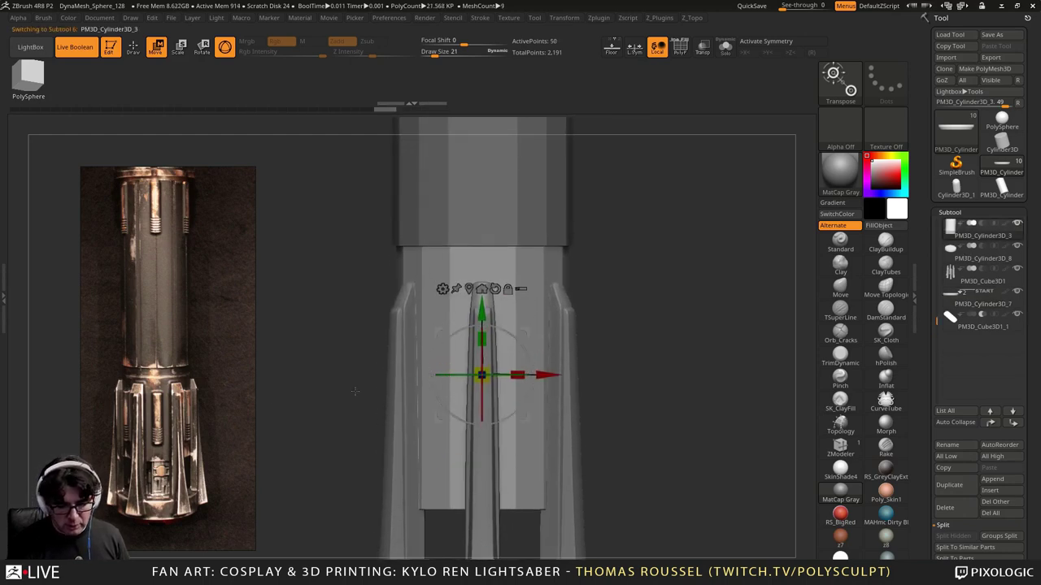
pyautogui.scroll(-5, 163, 387)
pyautogui.scroll(-4, 190, 298)
pyautogui.scroll(4, 146, 389)
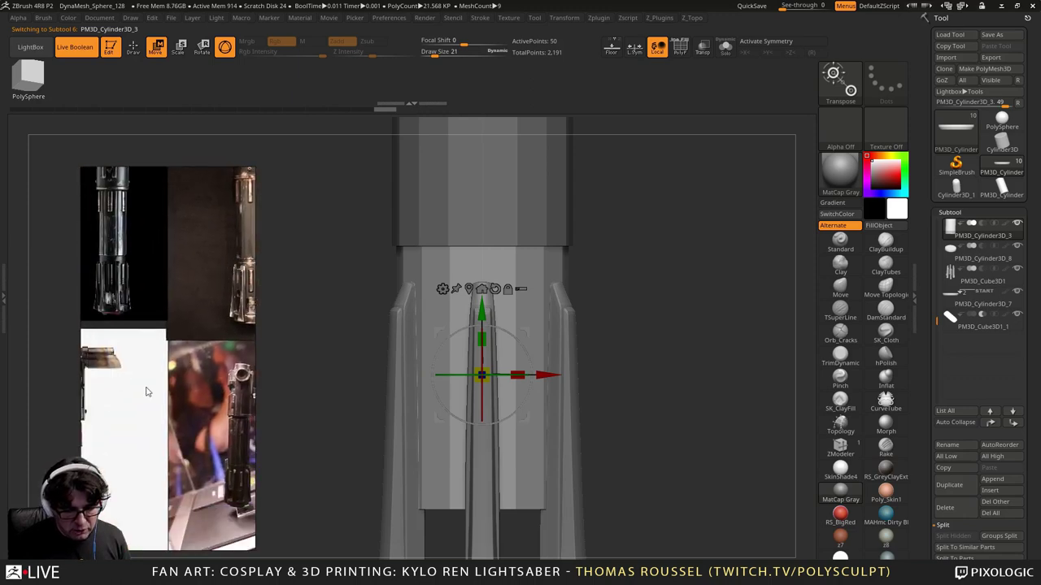
pyautogui.moveTo(130, 345); pyautogui.dragTo(147, 358, button='middle')
pyautogui.scroll(-2, 174, 319)
pyautogui.scroll(-4, 193, 282)
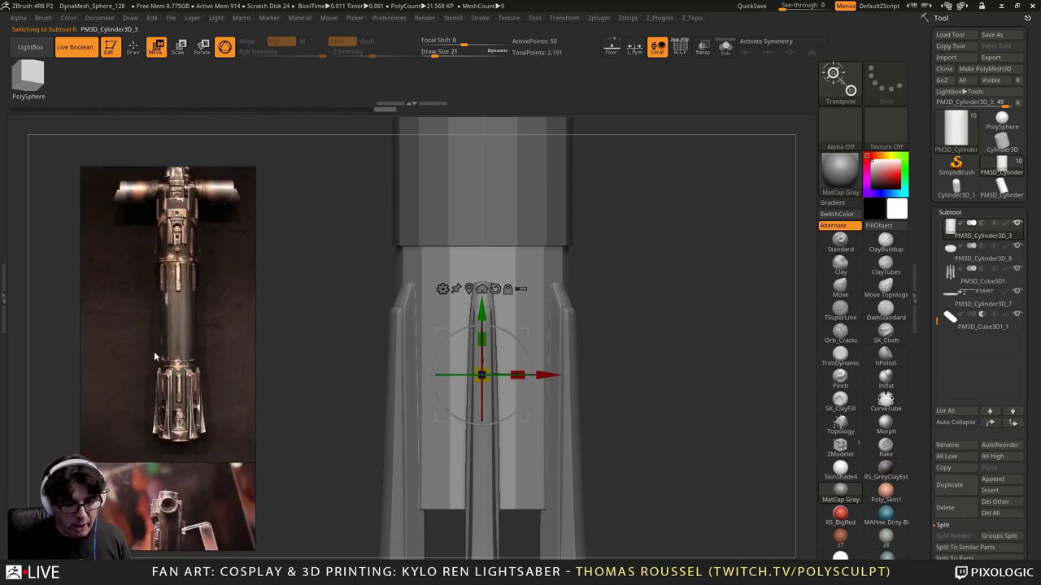
pyautogui.scroll(-3, 181, 369)
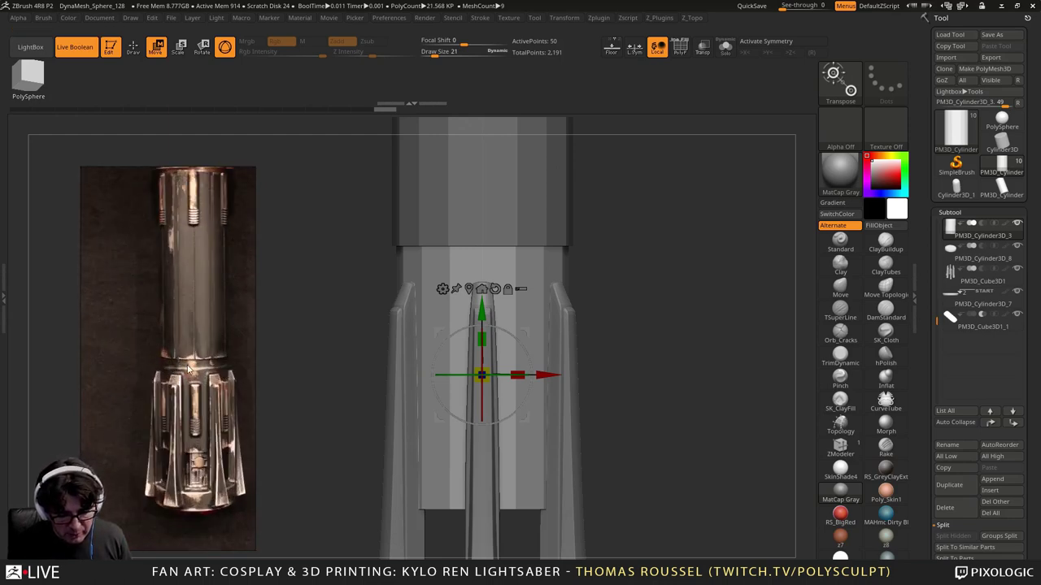
pyautogui.scroll(-2, 188, 368)
pyautogui.scroll(-3, 151, 377)
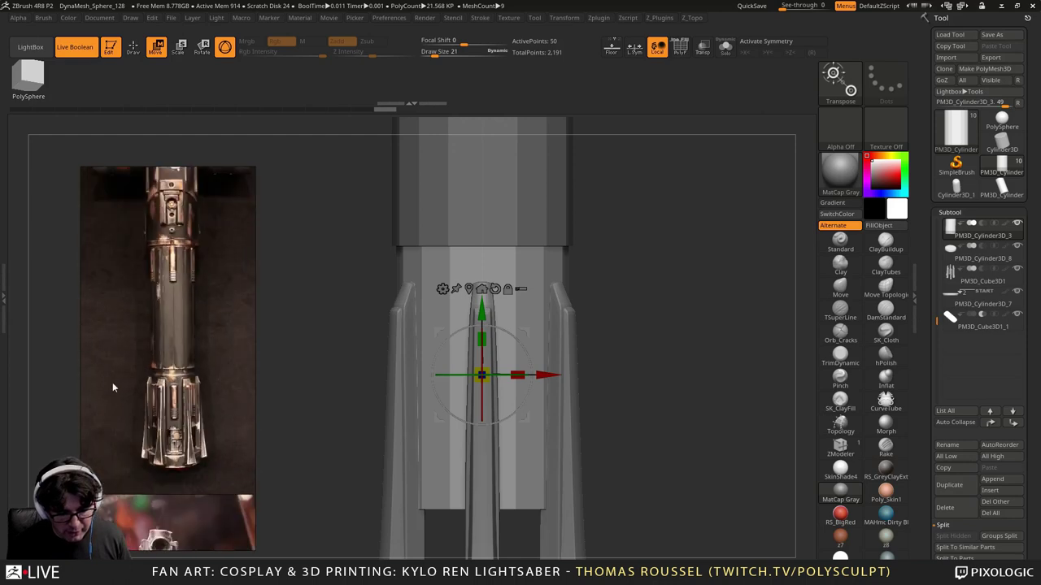
# Step: Examine the dark close-ups and white-background reference for the grip tube's grooves, ridged clips and the collar above the fins
pyautogui.scroll(-4, 203, 327)
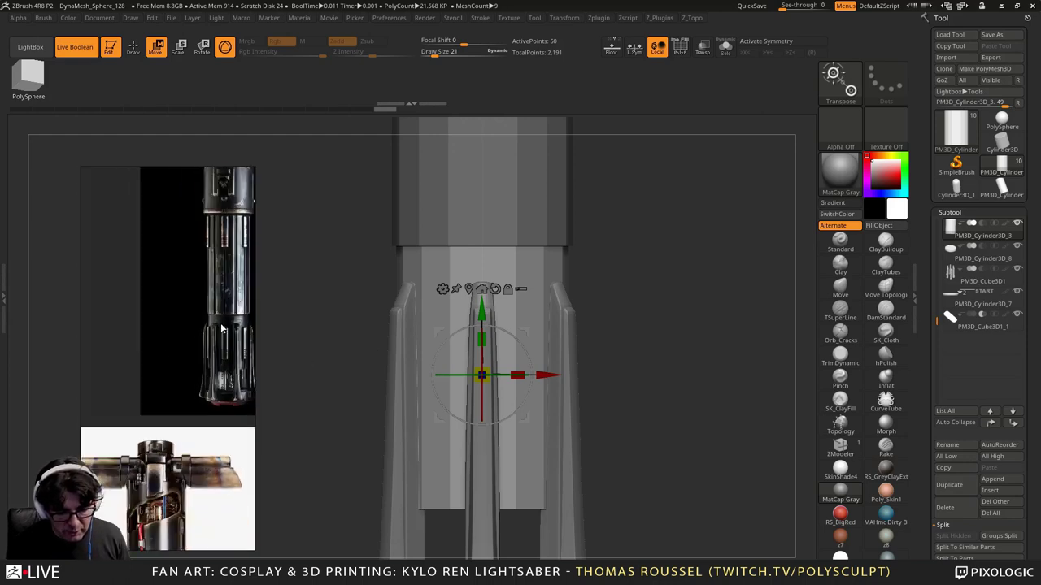
pyautogui.scroll(-4, 193, 412)
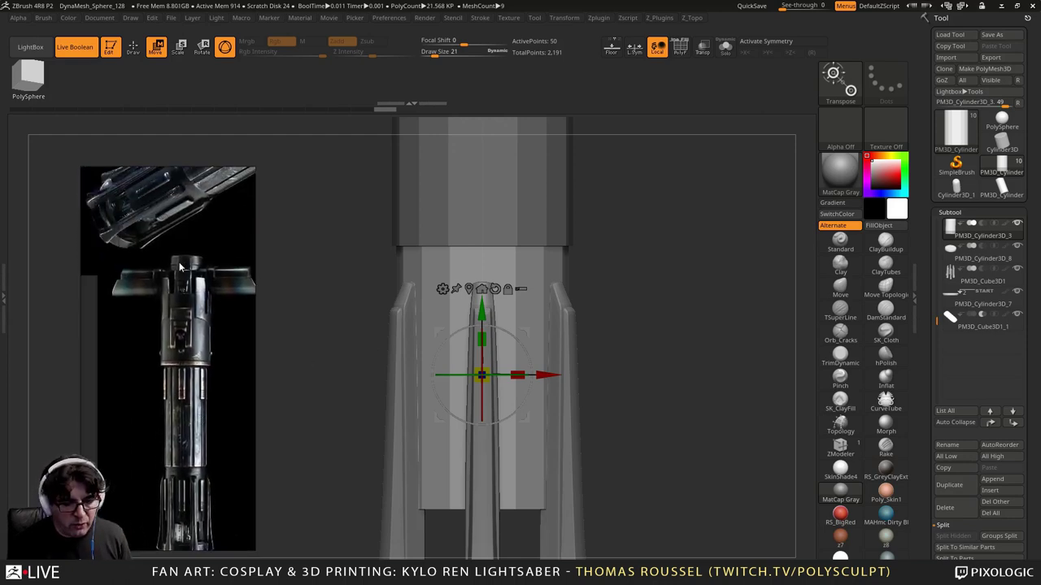
pyautogui.scroll(-2, 192, 358)
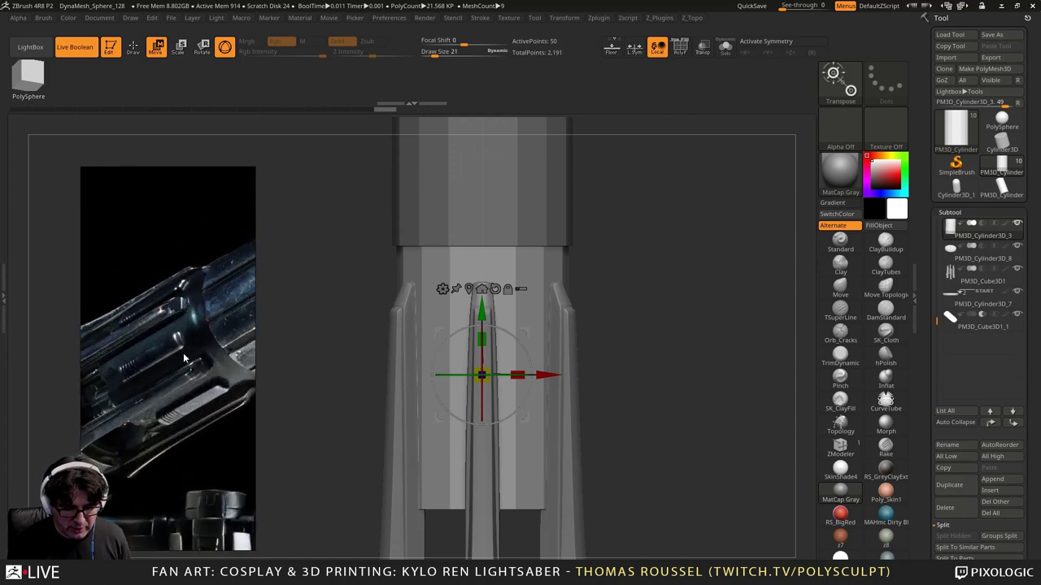
pyautogui.scroll(-2, 175, 335)
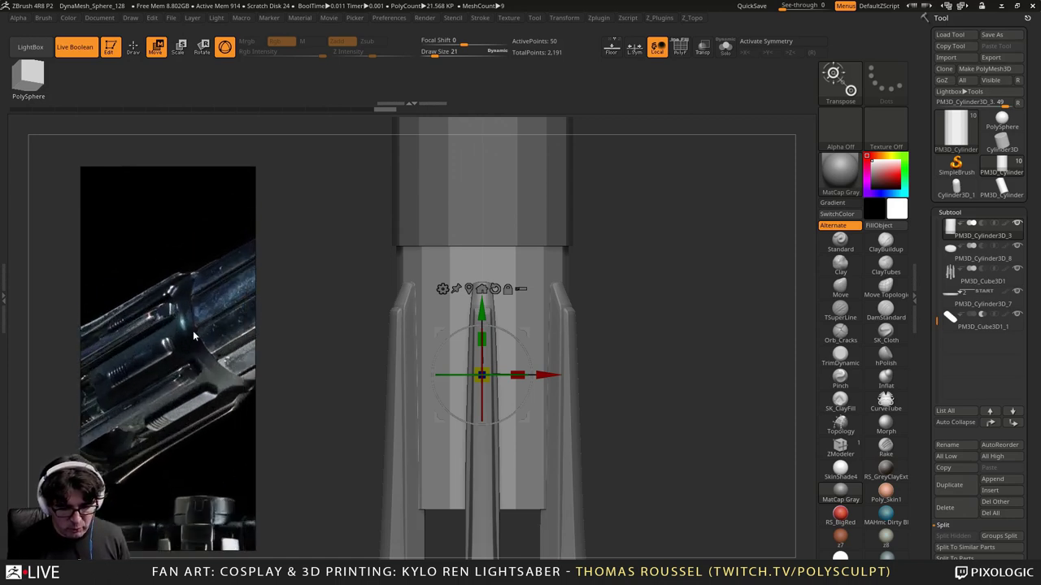
pyautogui.scroll(-2, 122, 380)
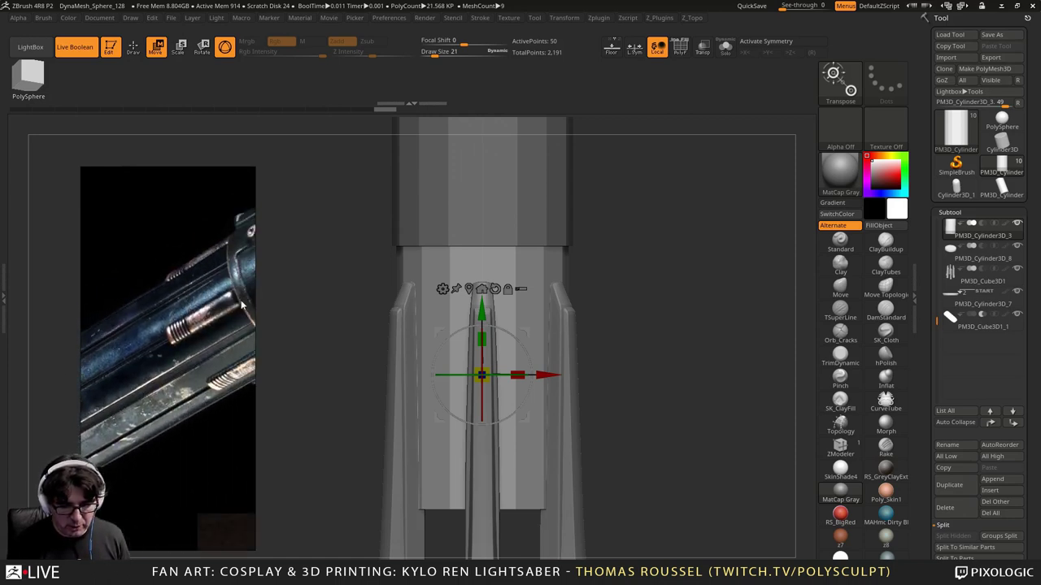
pyautogui.scroll(-3, 242, 304)
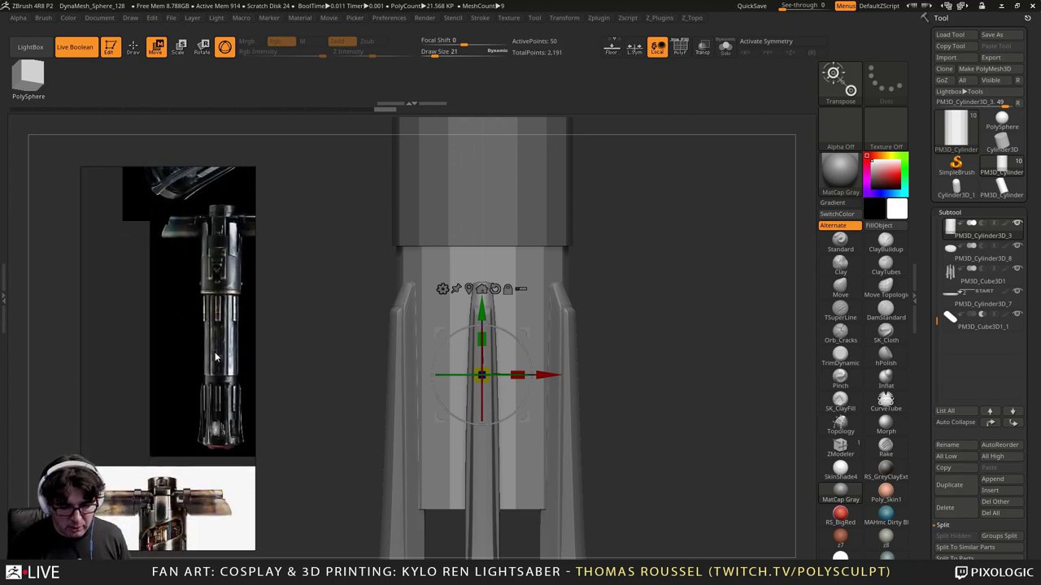
pyautogui.scroll(-2, 215, 357)
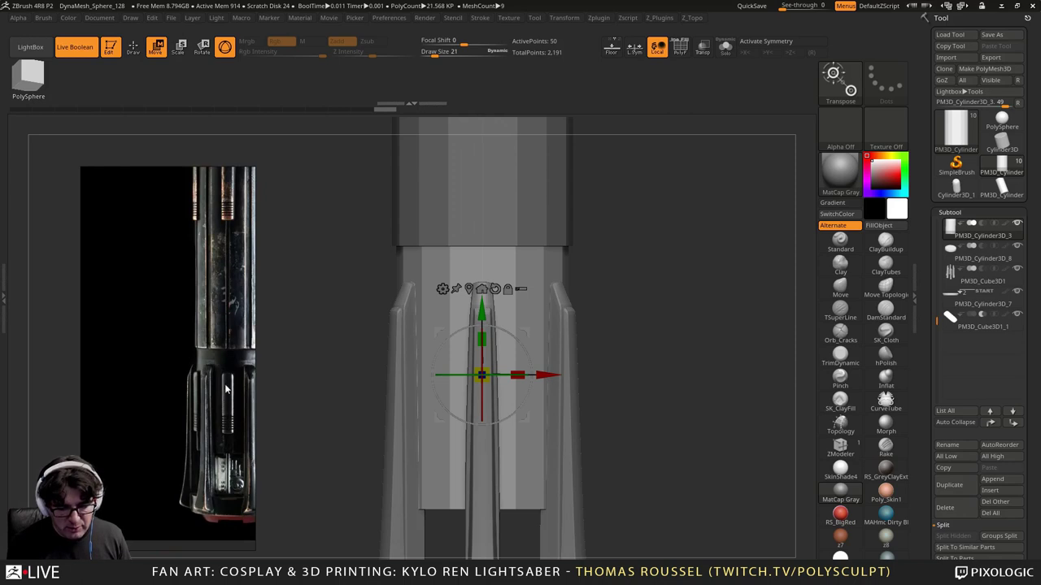
pyautogui.scroll(-1, 215, 350)
pyautogui.scroll(-4, 192, 291)
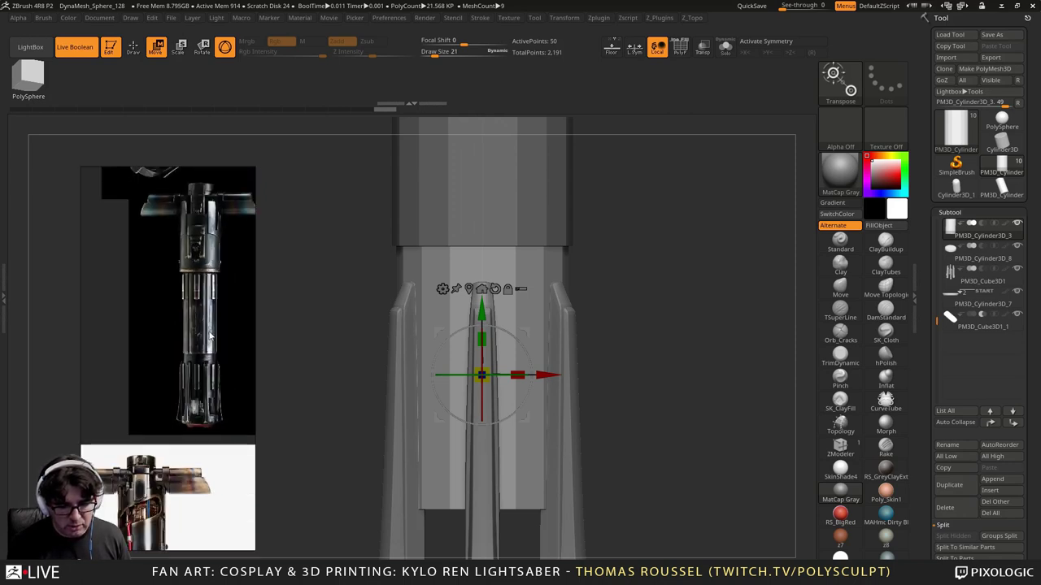
pyautogui.scroll(-4, 173, 383)
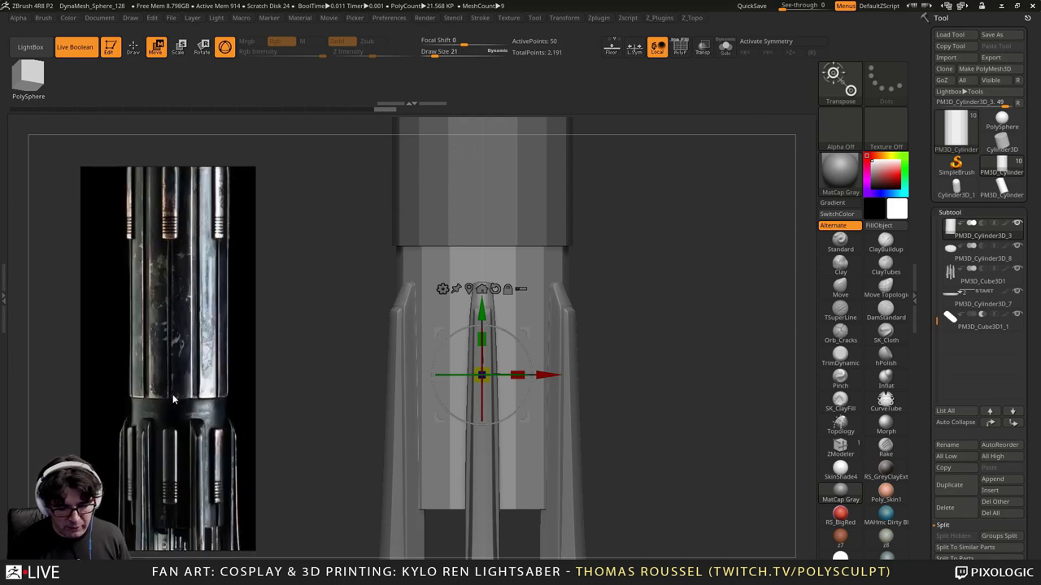
pyautogui.scroll(-4, 172, 391)
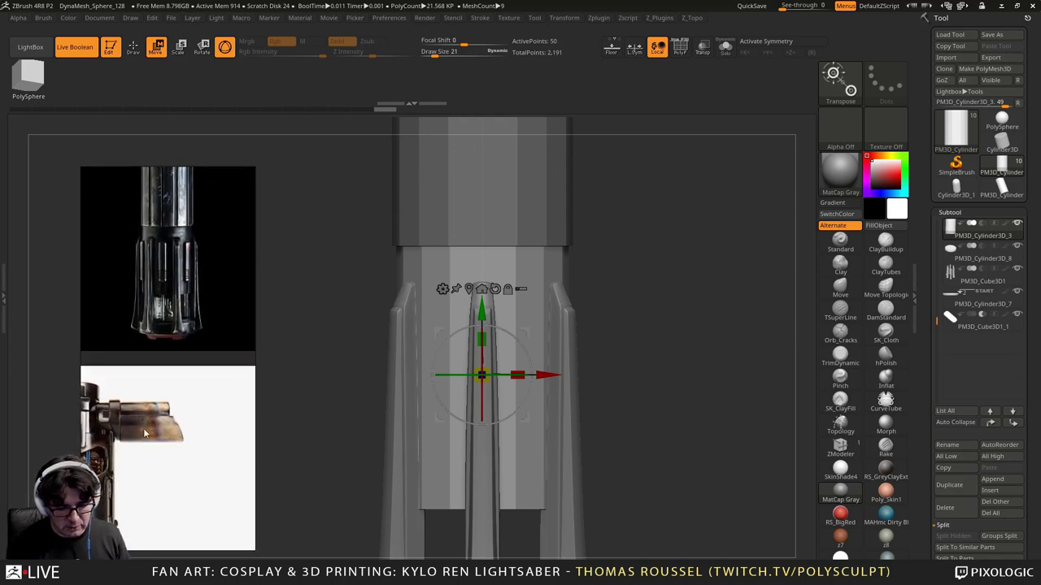
pyautogui.scroll(-4, 144, 432)
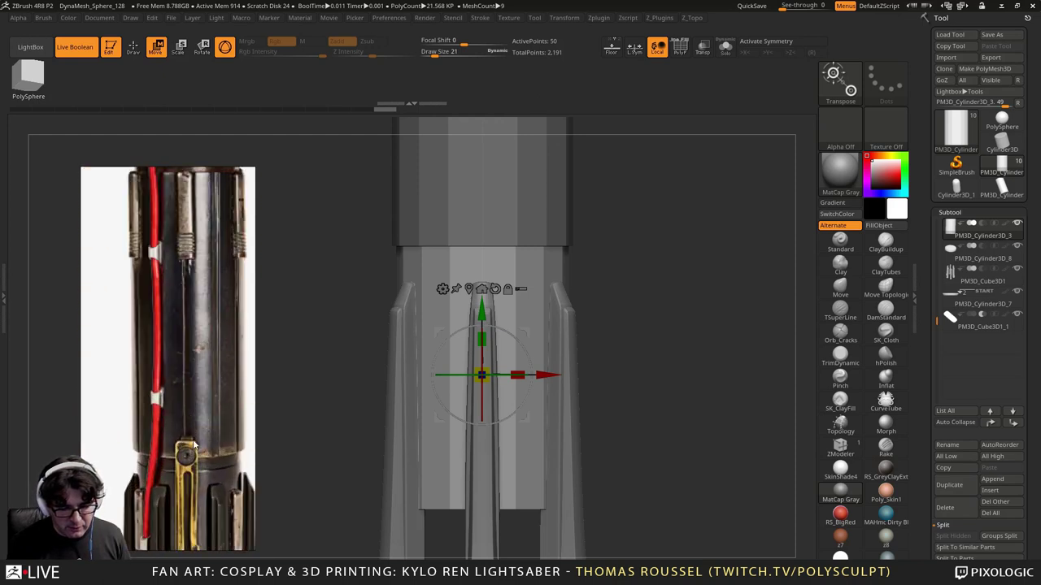
pyautogui.scroll(-2, 199, 451)
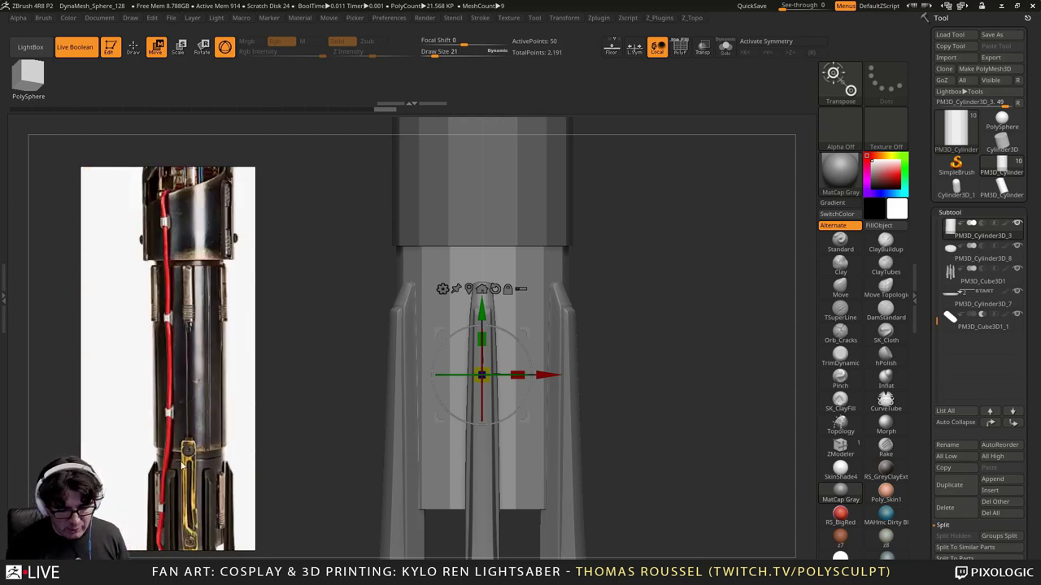
# Step: Show the inner core cylinder's polyframe near the sleeve junction and turn off Live Boolean
pyautogui.keyDown('alt'); pyautogui.click(431, 271); pyautogui.keyUp('alt')
pyautogui.keyDown('ctrl'); pyautogui.moveTo(543, 254); pyautogui.dragTo(540, 278, button='right'); pyautogui.keyUp('ctrl')
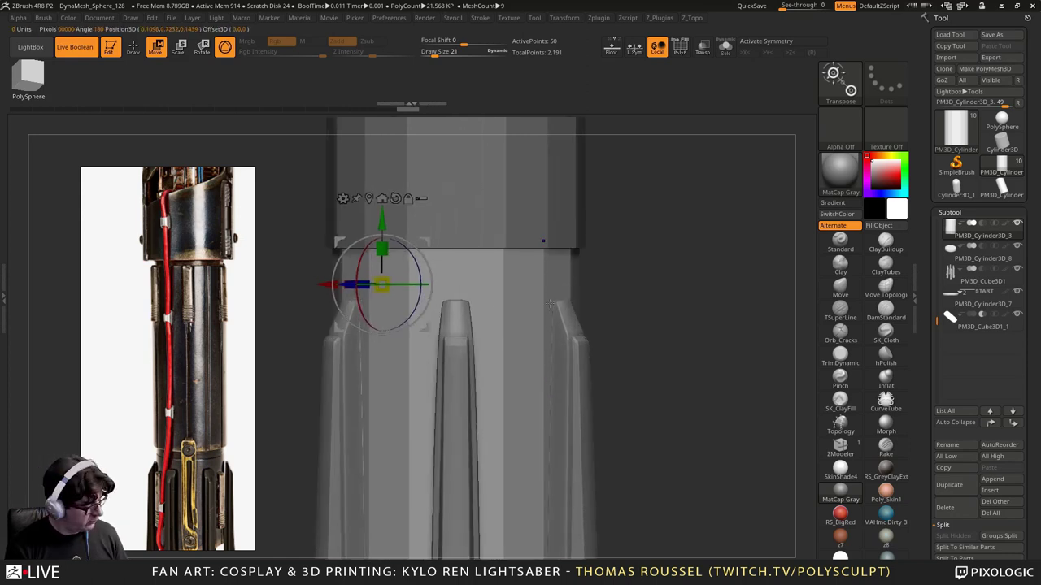
pyautogui.hotkey('shift', 'f')
pyautogui.keyDown('ctrl'); pyautogui.moveTo(456, 293); pyautogui.dragTo(291, 171, button='right'); pyautogui.keyUp('ctrl')
pyautogui.click(76, 47)
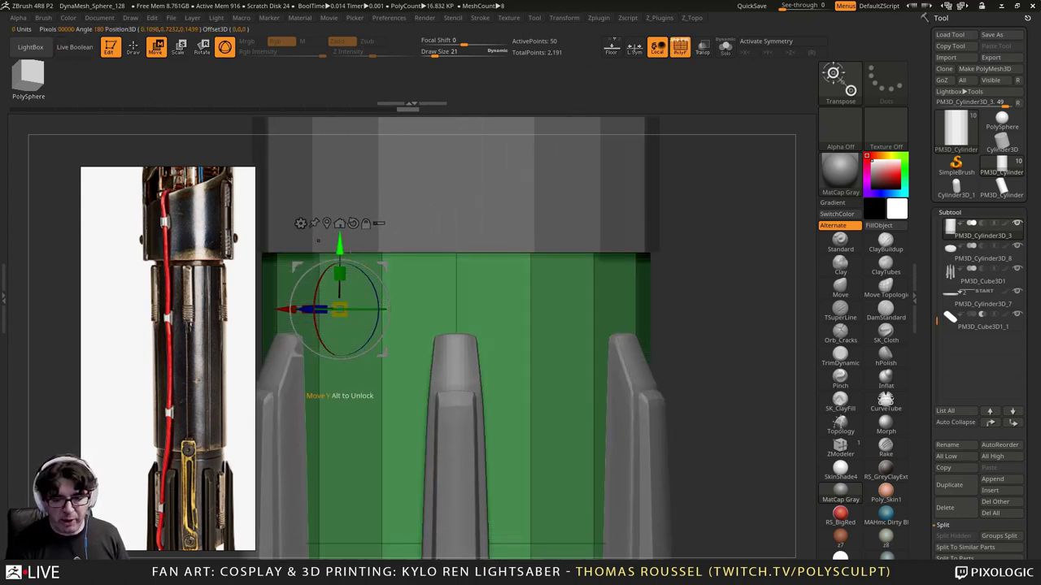
# Step: Insert a single edge loop around the core cylinder with ZModeler, just above the tops of the fins
pyautogui.keyDown('alt'); pyautogui.moveTo(456, 240); pyautogui.dragTo(509, 236); pyautogui.keyUp('alt')
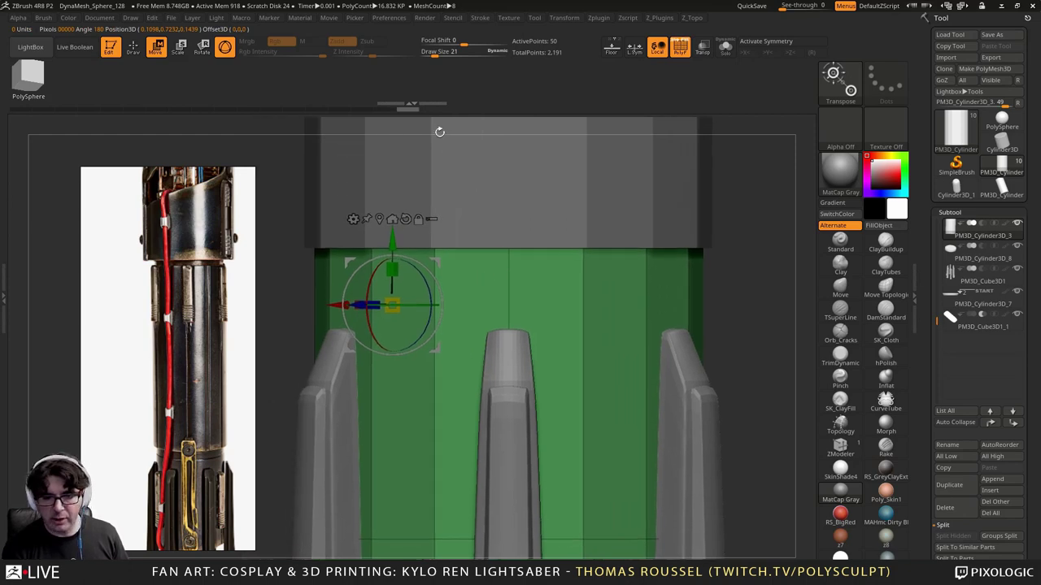
pyautogui.click(133, 48)
pyautogui.keyDown('alt'); pyautogui.moveTo(615, 325); pyautogui.dragTo(610, 313, button='right'); pyautogui.keyUp('alt')
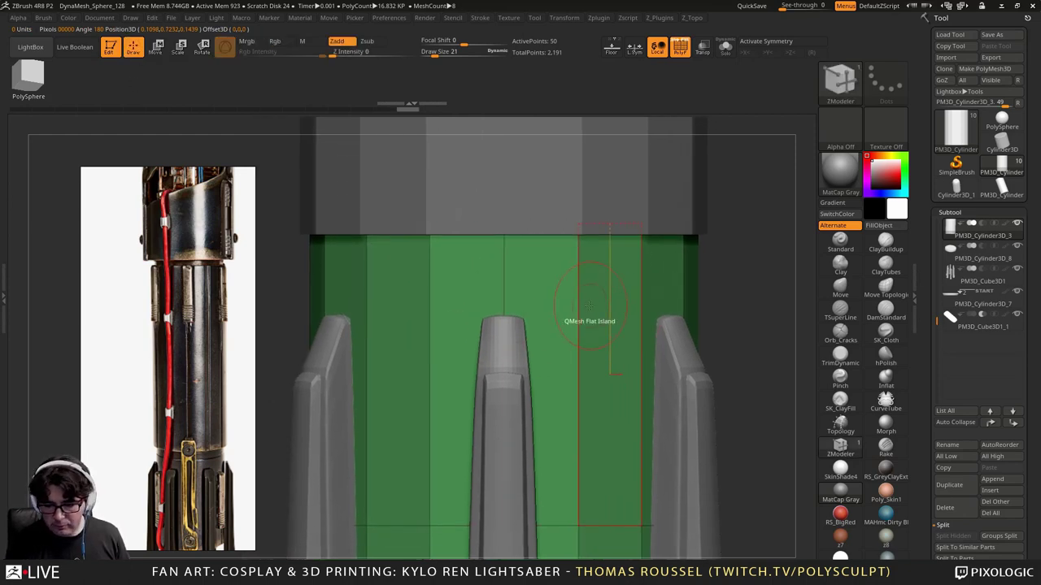
pyautogui.press('space')
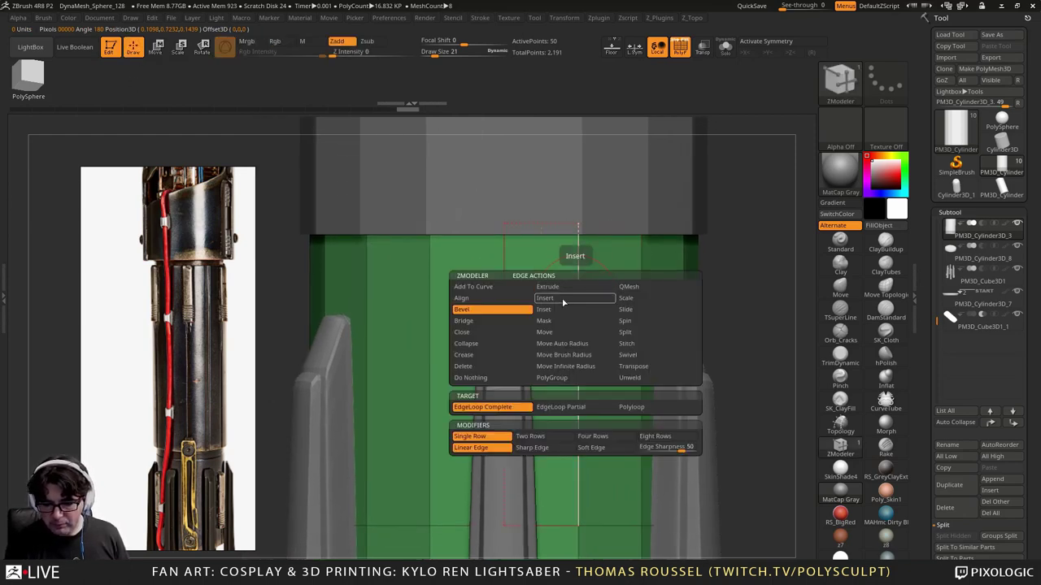
pyautogui.click(562, 302)
pyautogui.click(580, 283)
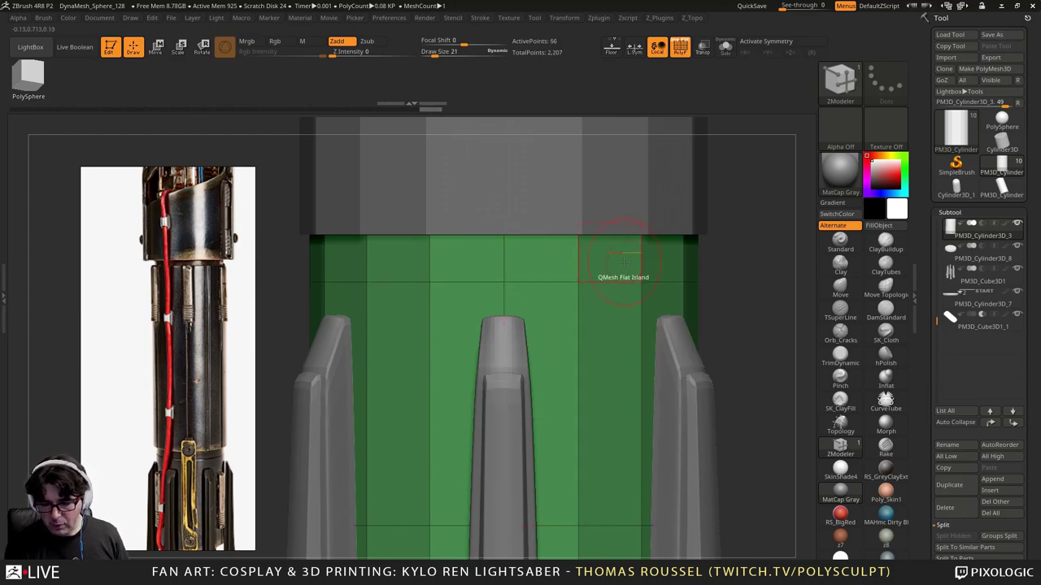
# Step: Set ZModeler's QMesh target to Polyloop, isolate the core cylinder, and try pushing its top band inward, undoing that push
pyautogui.press('space')
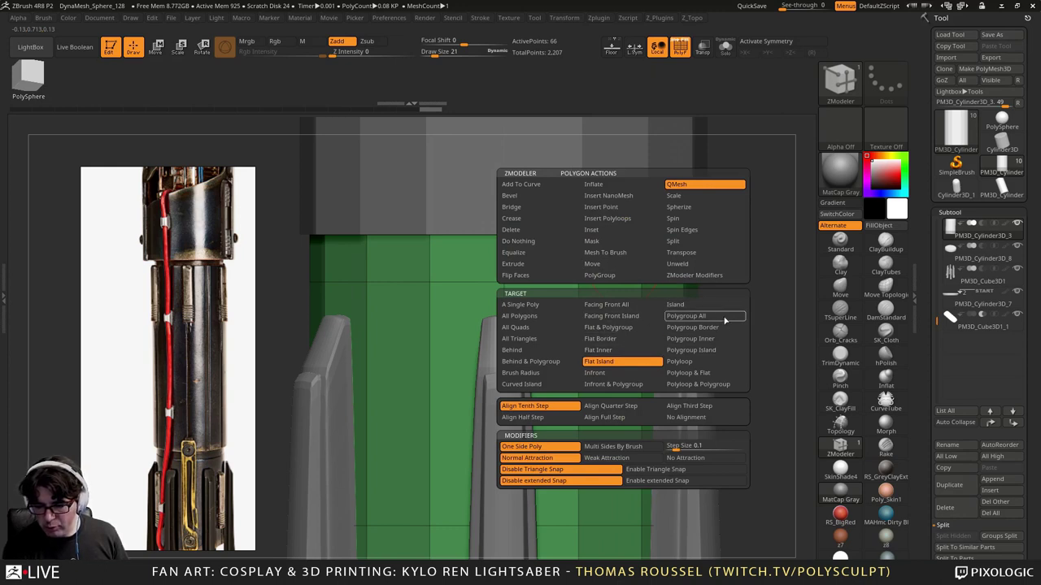
pyautogui.click(739, 361)
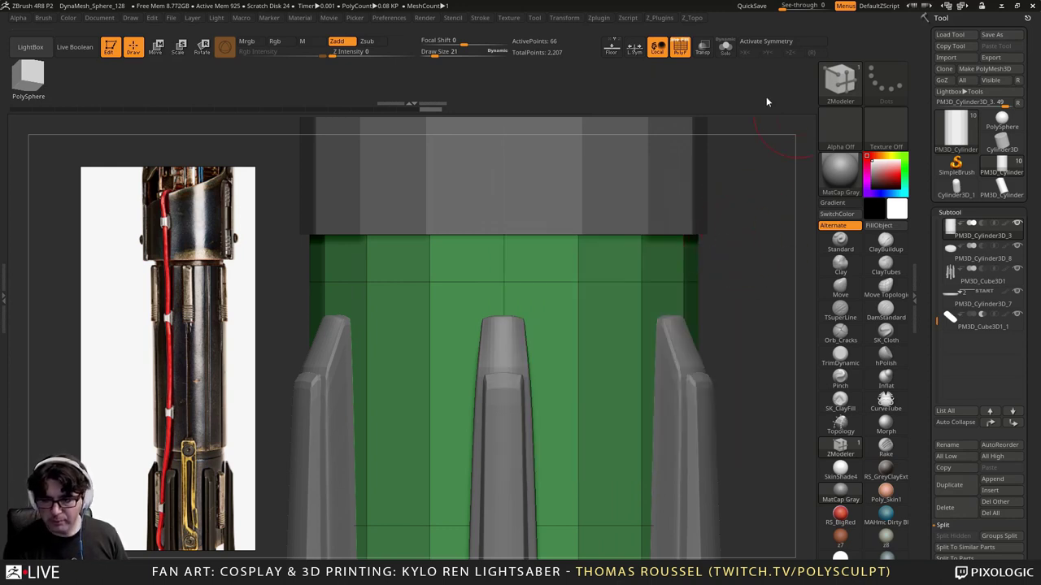
pyautogui.click(725, 47)
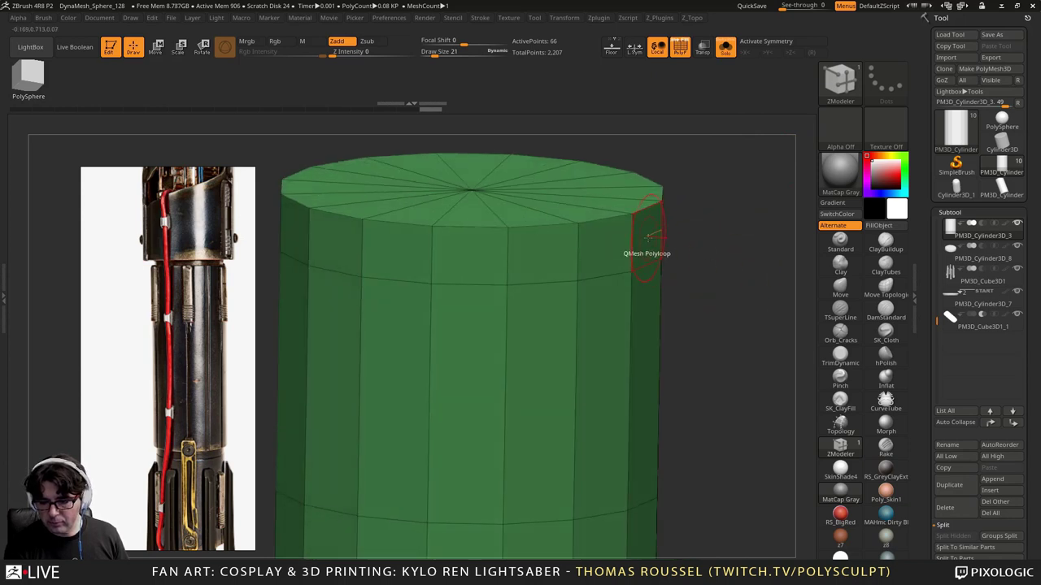
pyautogui.click(647, 237)
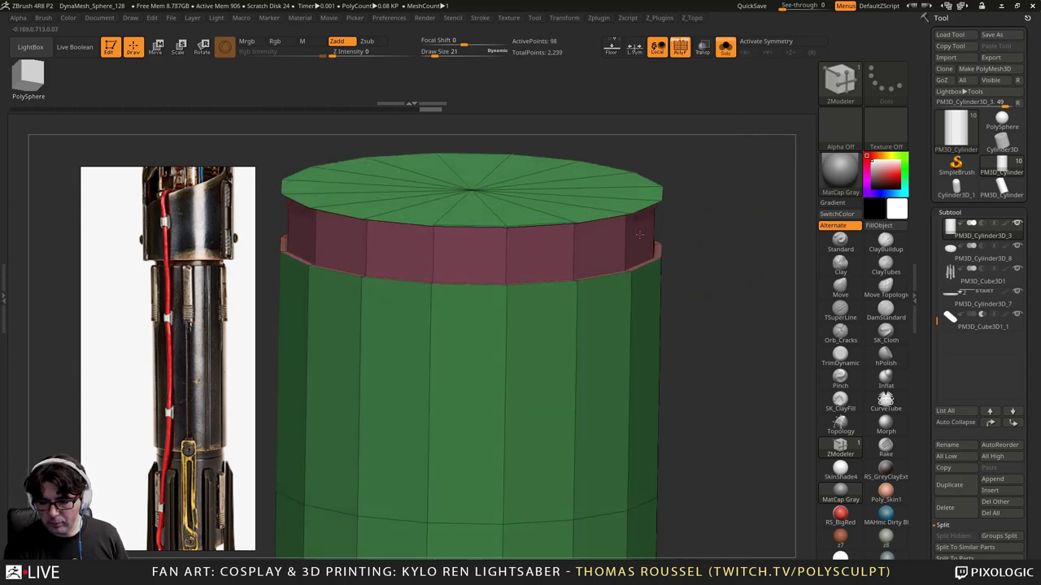
pyautogui.hotkey('ctrl', 'z')
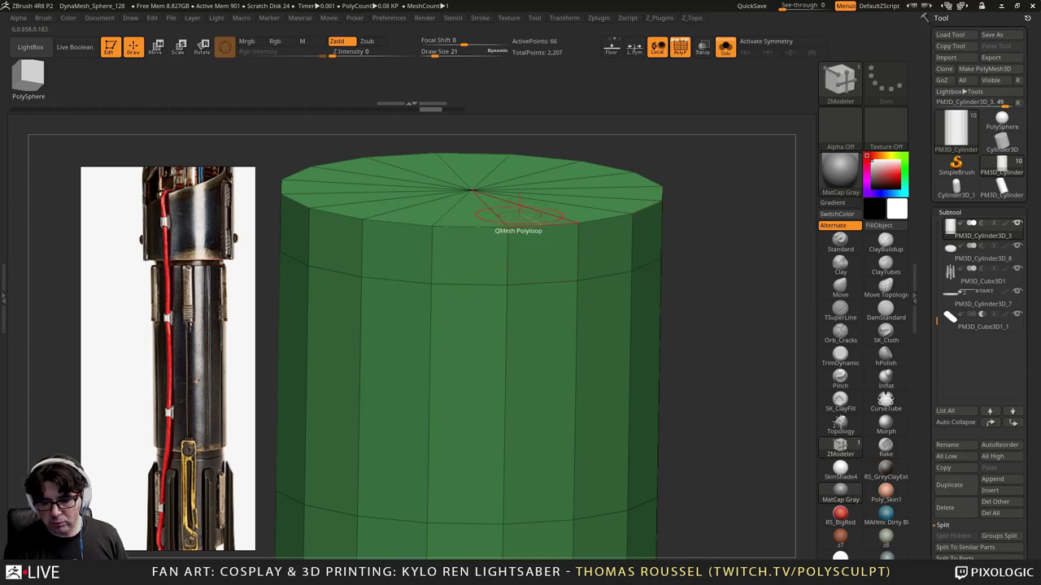
# Step: Insert an edge loop on the top cap near its rim and QMesh the upper band inward to form a stepped neck
pyautogui.moveTo(519, 213); pyautogui.dragTo(574, 206, button='right')
pyautogui.click(543, 206)
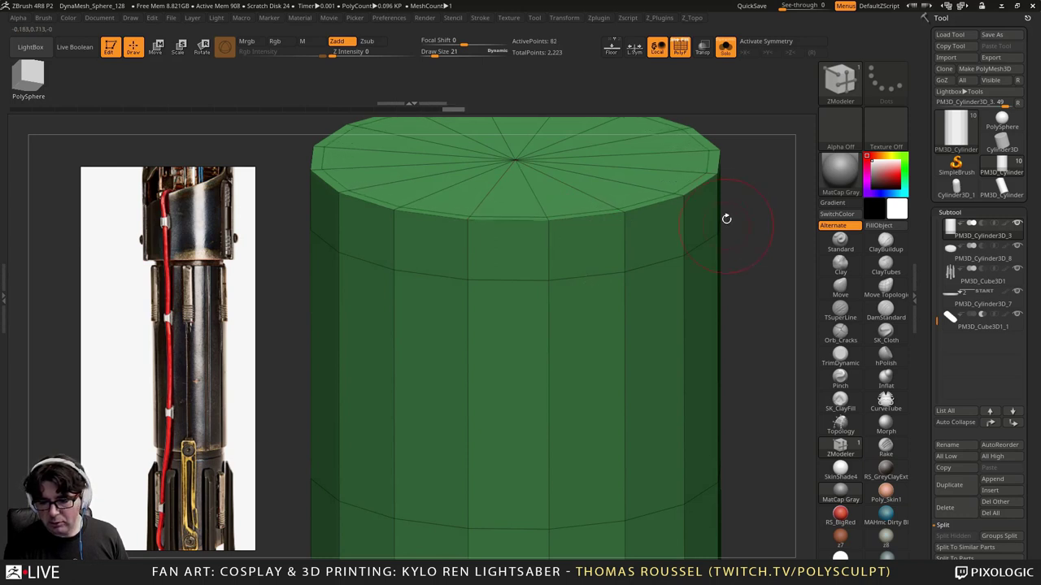
pyautogui.moveTo(703, 210); pyautogui.dragTo(683, 210)
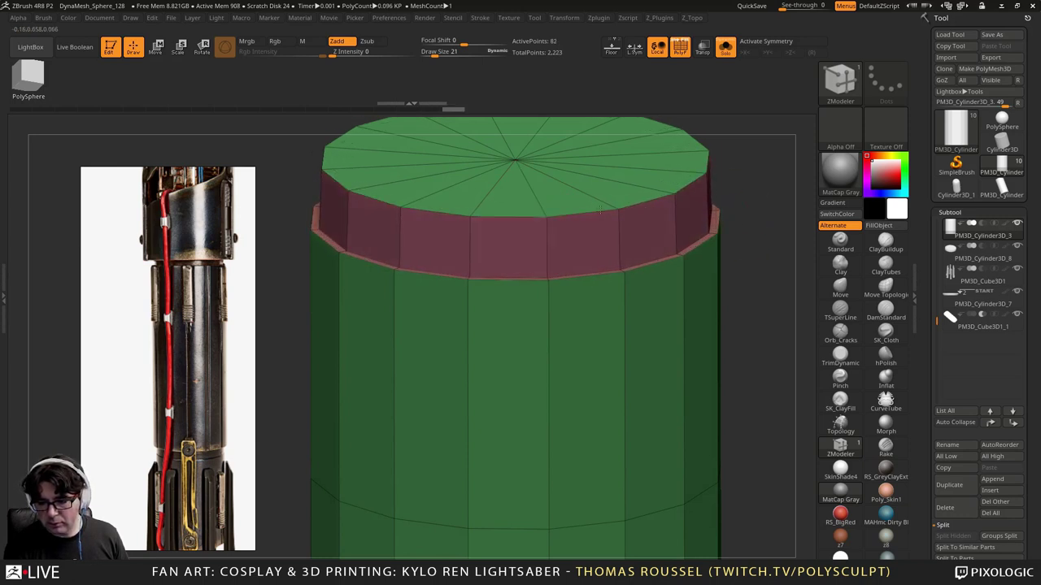
# Step: Set the edge action to Bevel and bevel the neck's top rim and both edges of the shoulder below it
pyautogui.keyDown('ctrl'); pyautogui.moveTo(624, 298); pyautogui.dragTo(560, 276, button='right'); pyautogui.keyUp('ctrl')
pyautogui.press('space')
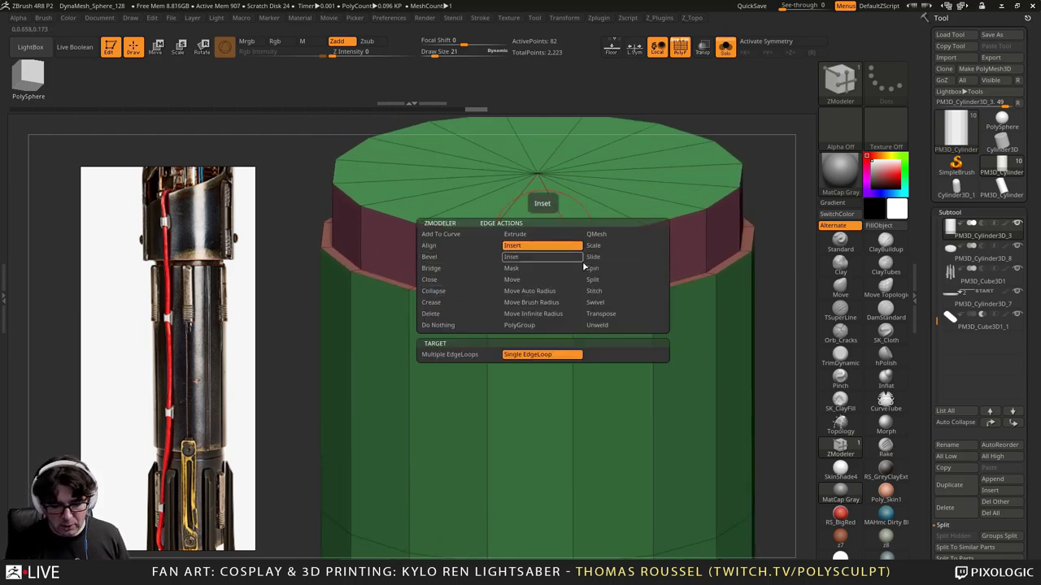
pyautogui.click(435, 259)
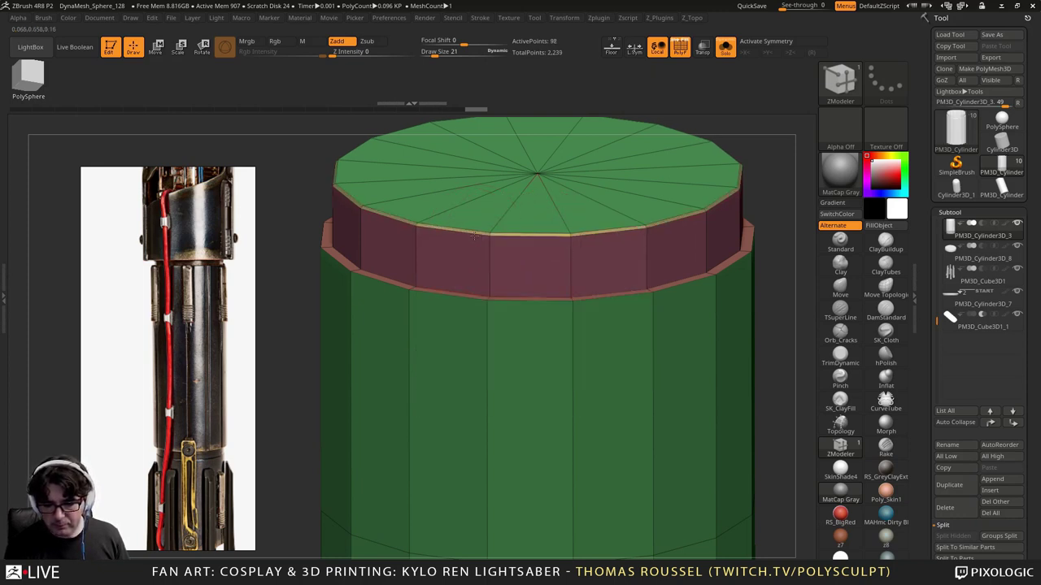
pyautogui.keyDown('ctrl'); pyautogui.moveTo(447, 260); pyautogui.dragTo(492, 343, button='right'); pyautogui.keyUp('ctrl')
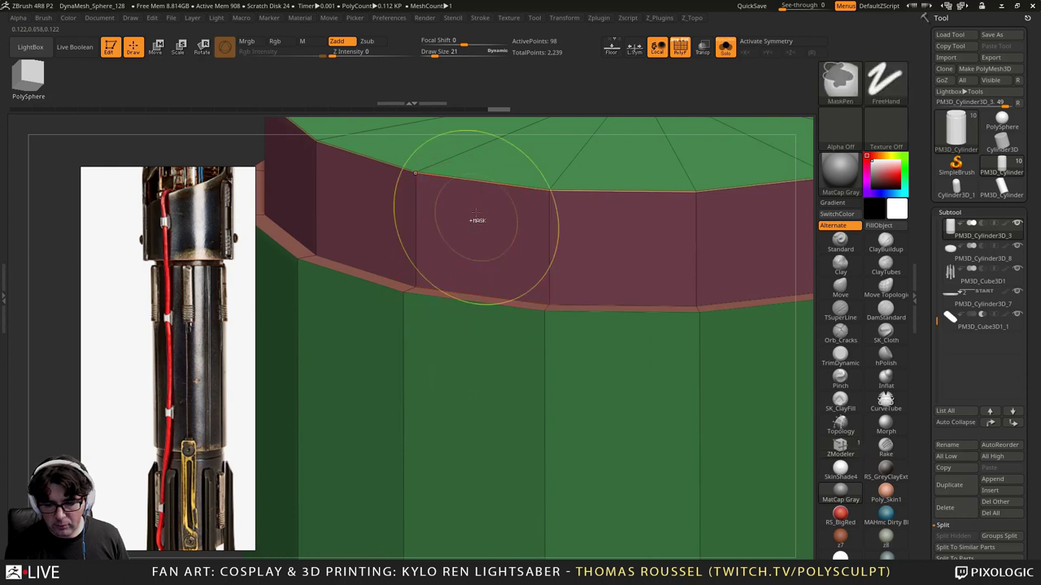
pyautogui.moveTo(479, 181)
pyautogui.mouseDown()
pyautogui.moveTo(479, 191)
pyautogui.moveTo(479, 177)
pyautogui.mouseUp()
pyautogui.moveTo(443, 304); pyautogui.dragTo(447, 284)
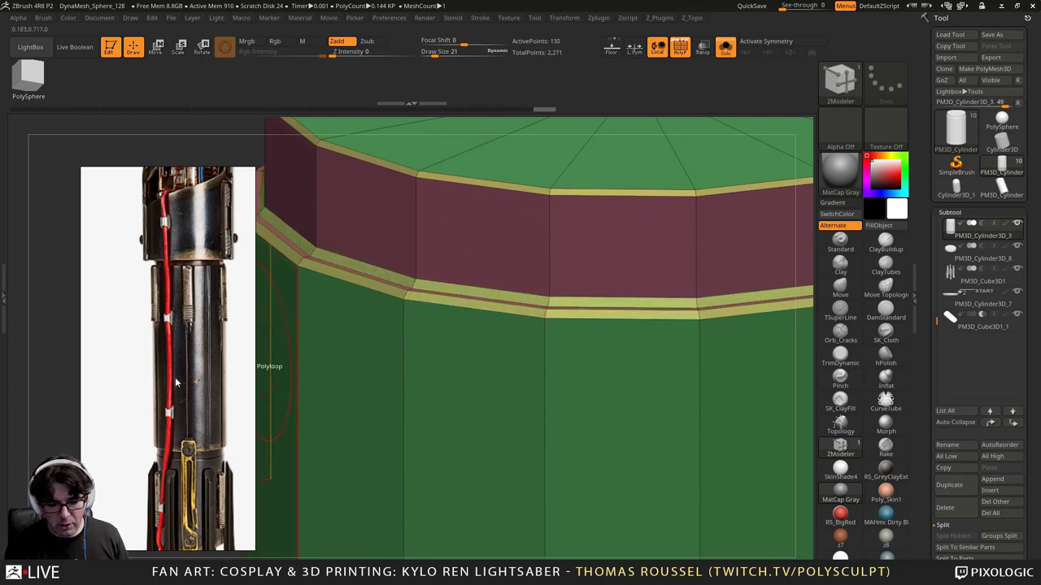
# Step: Bevel the core cylinder's bottom rim and preview the whole part with dynamic subdivision
pyautogui.keyDown('ctrl'); pyautogui.moveTo(483, 396); pyautogui.dragTo(485, 274, button='right'); pyautogui.keyUp('ctrl')
pyautogui.press('d')
pyautogui.keyDown('ctrl'); pyautogui.moveTo(523, 409); pyautogui.dragTo(582, 195, button='right'); pyautogui.keyUp('ctrl')
pyautogui.hotkey('shift', 'd')
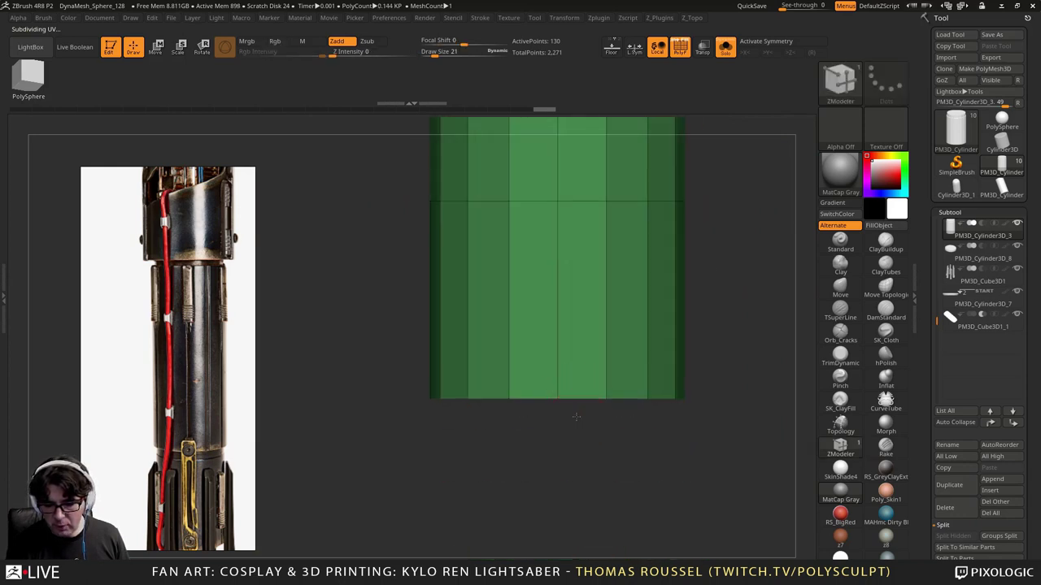
pyautogui.moveTo(576, 418)
pyautogui.mouseDown(button='right')
pyautogui.moveTo(565, 329)
pyautogui.moveTo(568, 403)
pyautogui.mouseUp(button='right')
pyautogui.moveTo(566, 304); pyautogui.dragTo(565, 300)
pyautogui.keyDown('ctrl'); pyautogui.moveTo(565, 301); pyautogui.dragTo(578, 407, button='right'); pyautogui.keyUp('ctrl')
pyautogui.press('d')
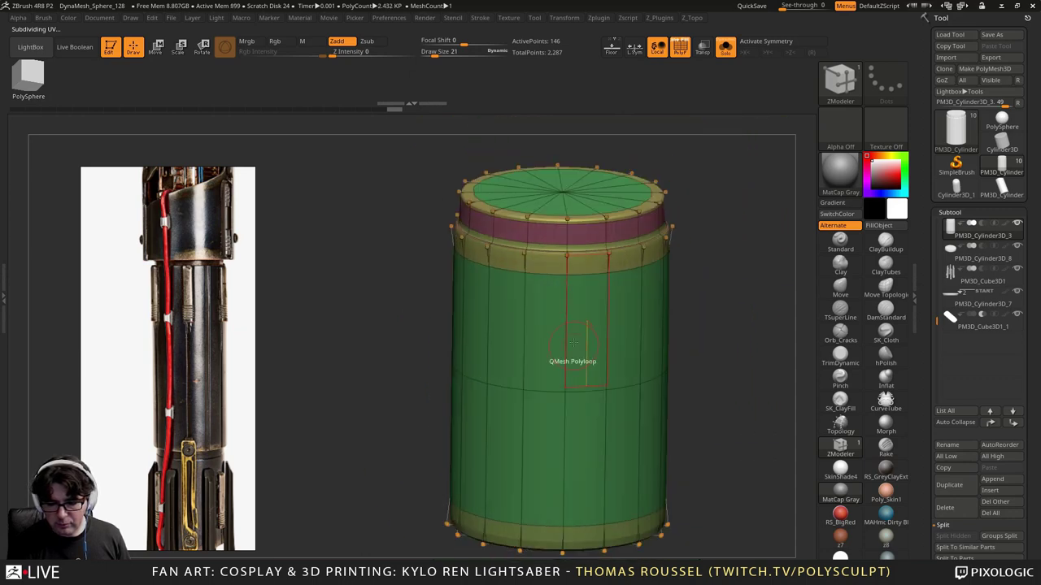
# Step: Examine the smoothed neck and shoulder profile in side view, with and without polyframe, and return to the unsmoothed mesh
pyautogui.keyDown('ctrl'); pyautogui.moveTo(575, 353); pyautogui.dragTo(574, 423, button='right'); pyautogui.keyUp('ctrl')
pyautogui.moveTo(299, 455); pyautogui.dragTo(291, 418, button='right')
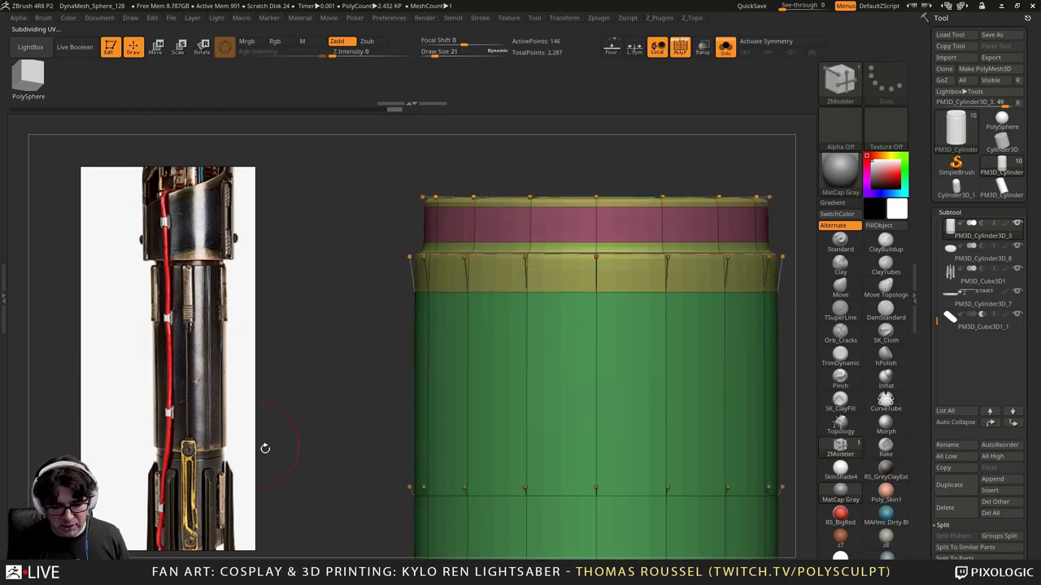
pyautogui.keyDown('ctrl'); pyautogui.moveTo(534, 256); pyautogui.dragTo(527, 294, button='right'); pyautogui.keyUp('ctrl')
pyautogui.keyDown('alt'); pyautogui.moveTo(512, 295); pyautogui.dragTo(529, 321, button='right'); pyautogui.keyUp('alt')
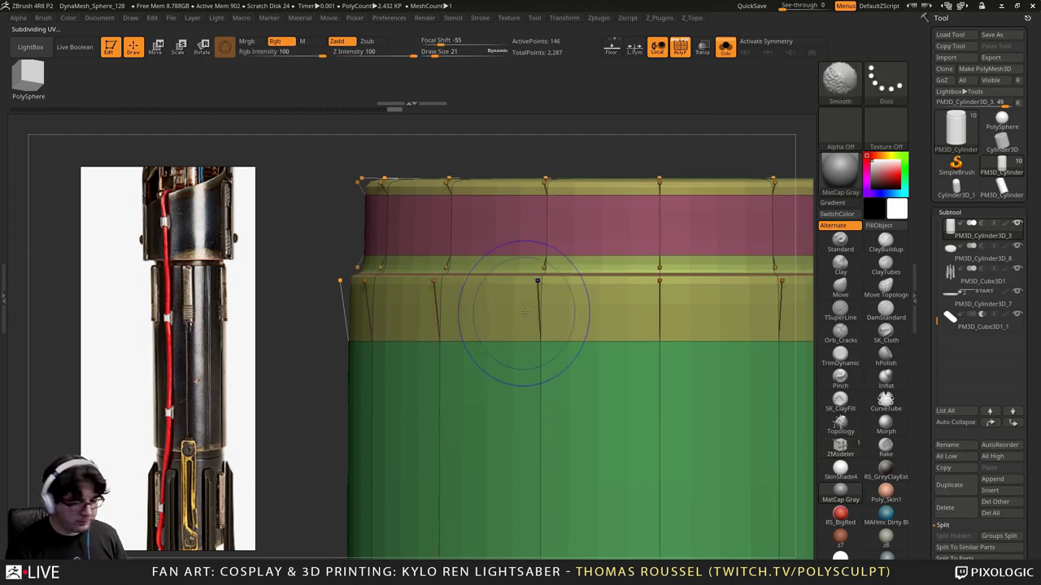
pyautogui.hotkey('shift', 'f')
pyautogui.hotkey('shift', 'f')
pyautogui.moveTo(483, 355)
pyautogui.keyDown('alt'); pyautogui.mouseDown(button='right')
pyautogui.moveTo(496, 282)
pyautogui.moveTo(498, 366)
pyautogui.mouseUp(button='right'); pyautogui.keyUp('alt')
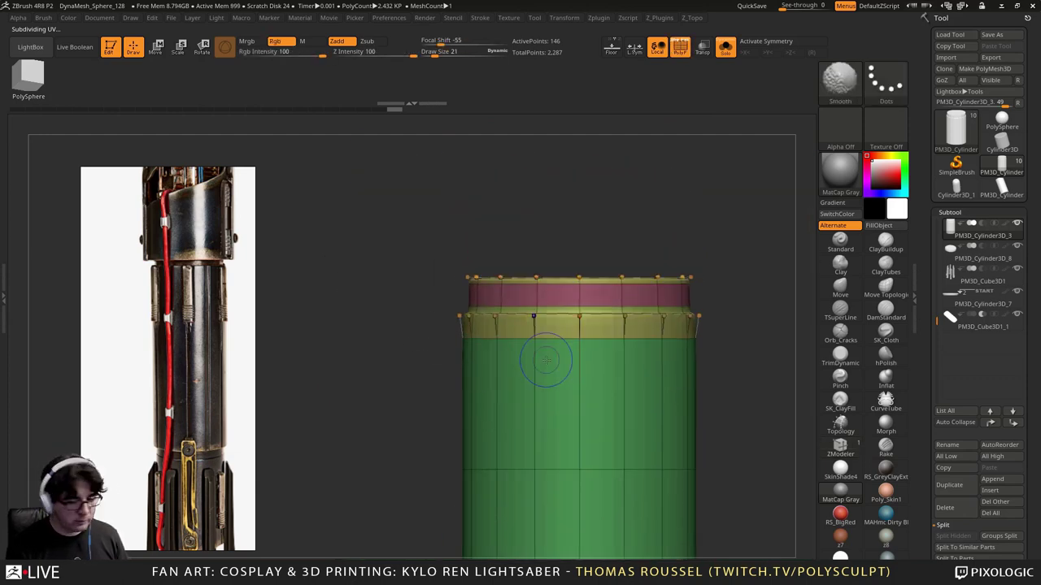
pyautogui.hotkey('shift', 'd')
# Step: QMesh the neck band slightly outward and delete the extra edge loop between the shoulder bevels with the Insert edge action
pyautogui.keyDown('ctrl'); pyautogui.moveTo(524, 294); pyautogui.dragTo(511, 349, button='right'); pyautogui.keyUp('ctrl')
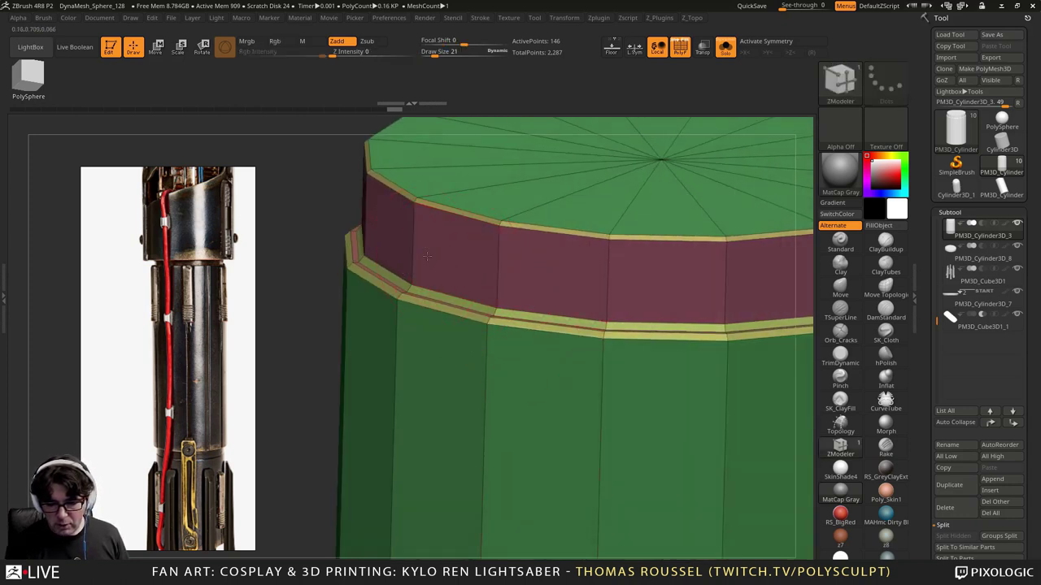
pyautogui.moveTo(427, 256); pyautogui.dragTo(418, 260)
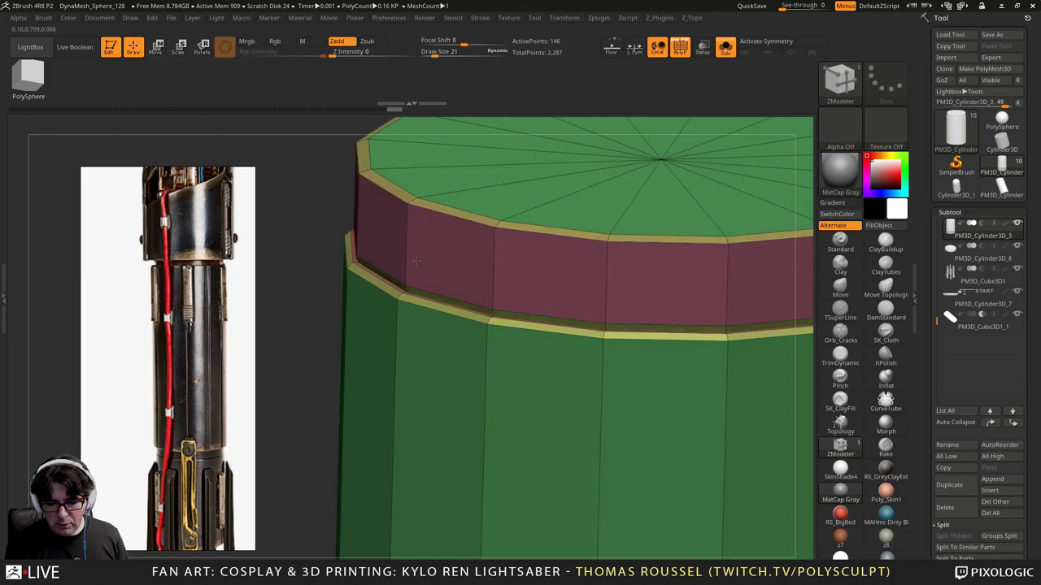
pyautogui.keyDown('ctrl'); pyautogui.moveTo(363, 252); pyautogui.dragTo(385, 286, button='right'); pyautogui.keyUp('ctrl')
pyautogui.press('space')
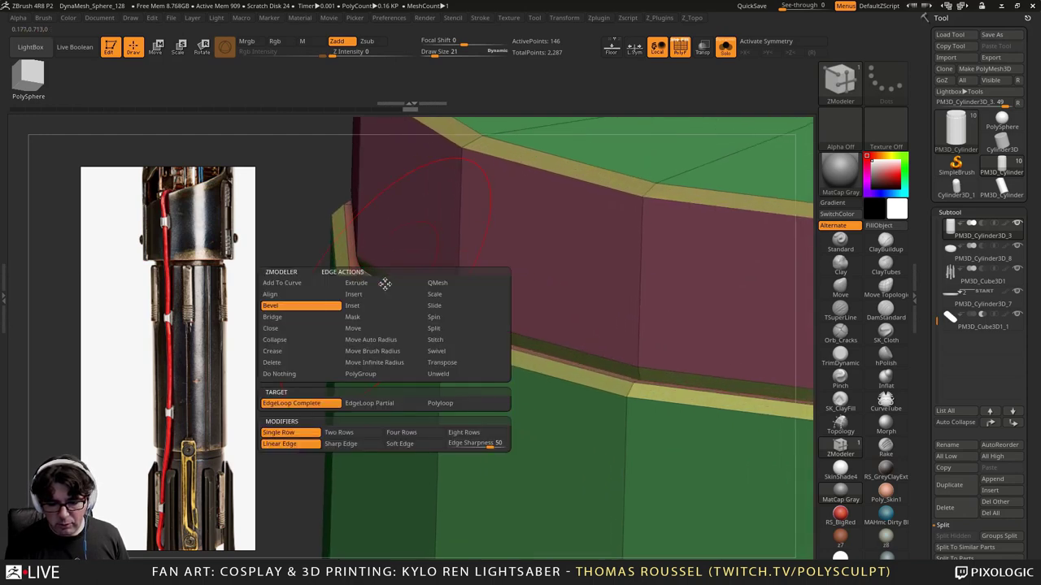
pyautogui.click(383, 294)
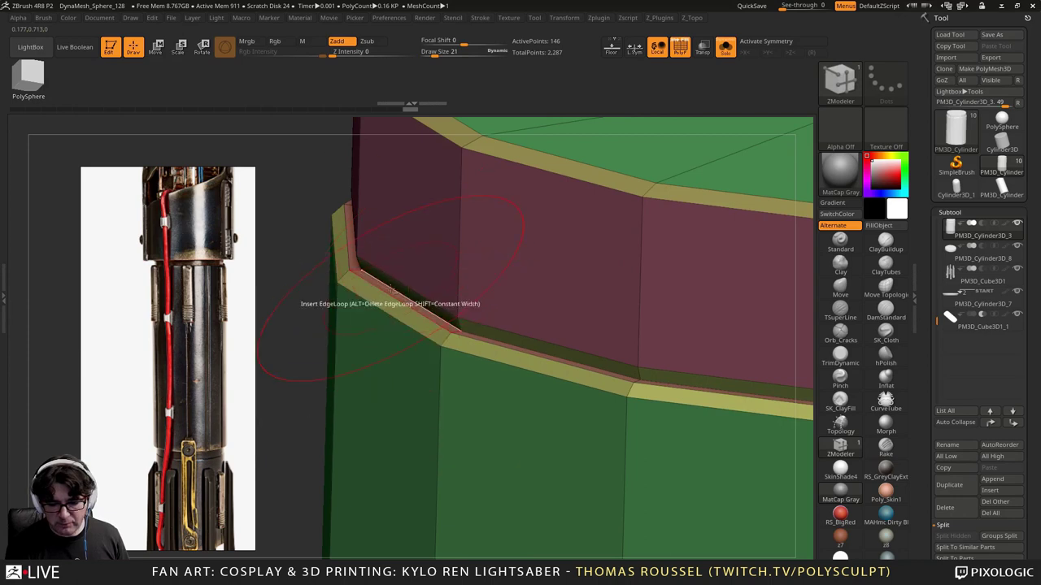
pyautogui.keyDown('alt'); pyautogui.click(391, 292); pyautogui.keyUp('alt')
# Step: Check the subdivided shoulder and insert supporting edge loops just below the shoulder and near both edges of the neck band
pyautogui.press('d')
pyautogui.keyDown('ctrl'); pyautogui.moveTo(559, 287); pyautogui.dragTo(514, 174, button='right'); pyautogui.keyUp('ctrl')
pyautogui.hotkey('shift', 'd')
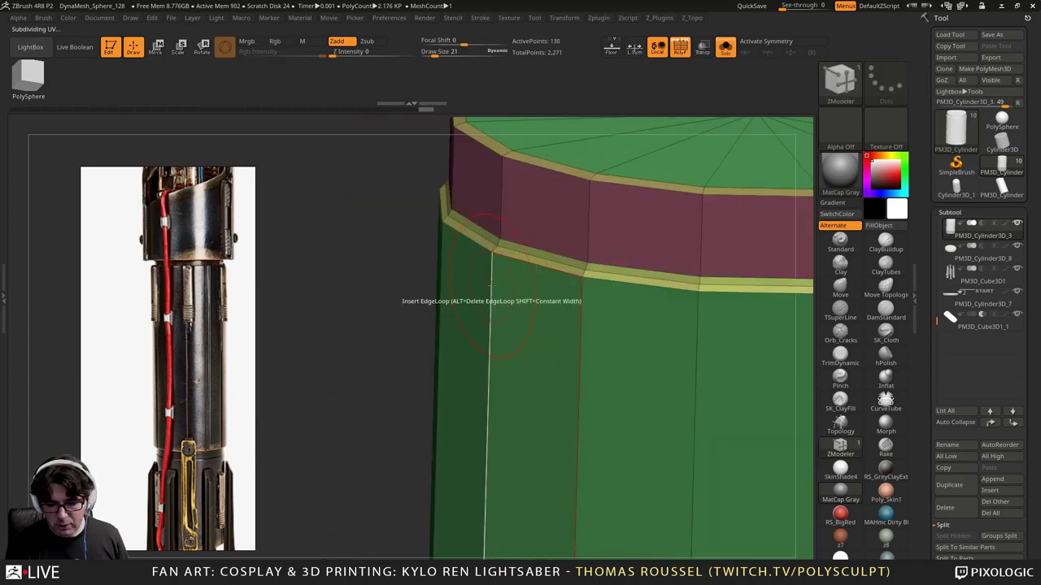
pyautogui.click(487, 267)
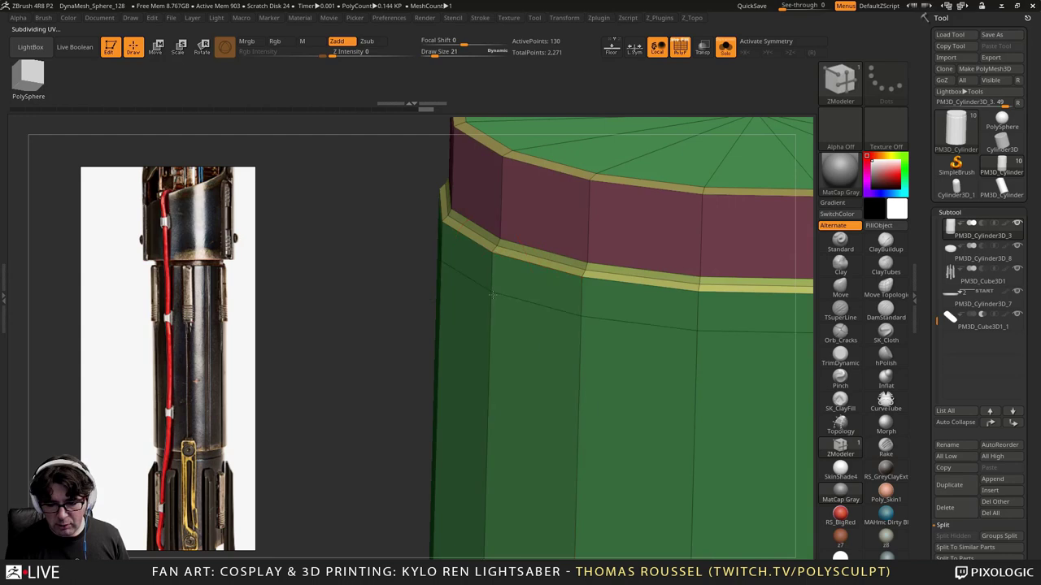
pyautogui.click(501, 173)
pyautogui.click(506, 223)
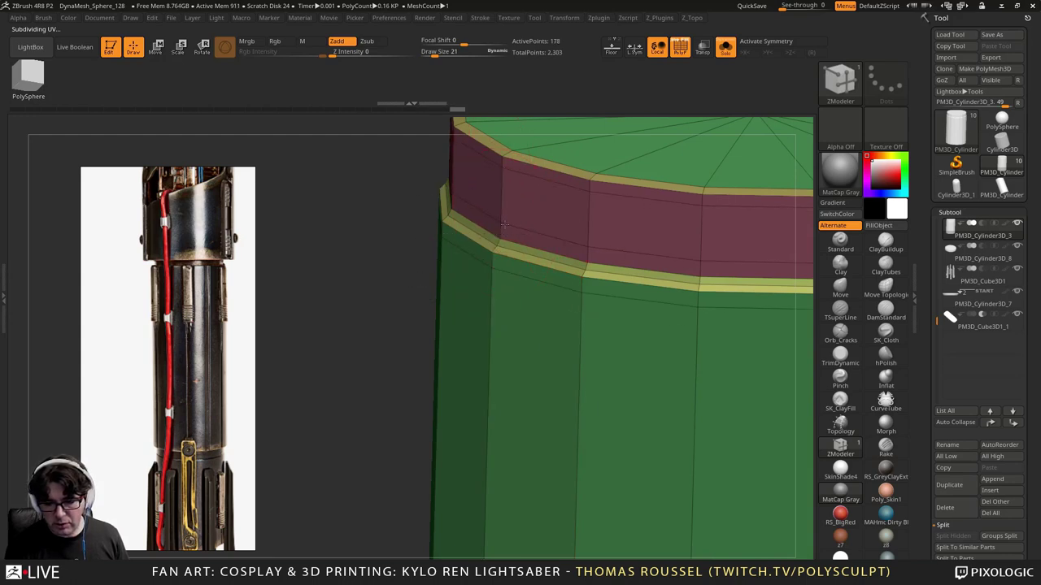
# Step: Insert a supporting edge loop near the core cylinder's base and turn dynamic subdivision on for the part
pyautogui.keyDown('ctrl'); pyautogui.moveTo(501, 407); pyautogui.dragTo(505, 309, button='right'); pyautogui.keyUp('ctrl')
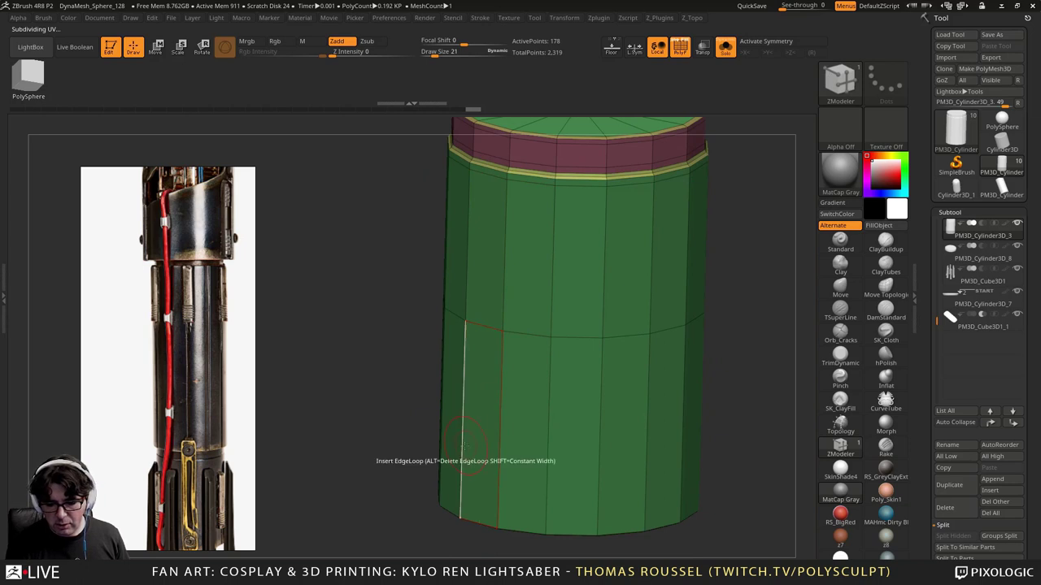
pyautogui.click(466, 475)
pyautogui.press('d')
pyautogui.keyDown('alt'); pyautogui.moveTo(504, 468); pyautogui.dragTo(519, 338, button='right'); pyautogui.keyUp('alt')
pyautogui.keyDown('alt'); pyautogui.moveTo(518, 337); pyautogui.dragTo(444, 425, button='right'); pyautogui.keyUp('alt')
pyautogui.keyDown('alt'); pyautogui.moveTo(554, 399); pyautogui.dragTo(622, 325, button='right'); pyautogui.keyUp('alt')
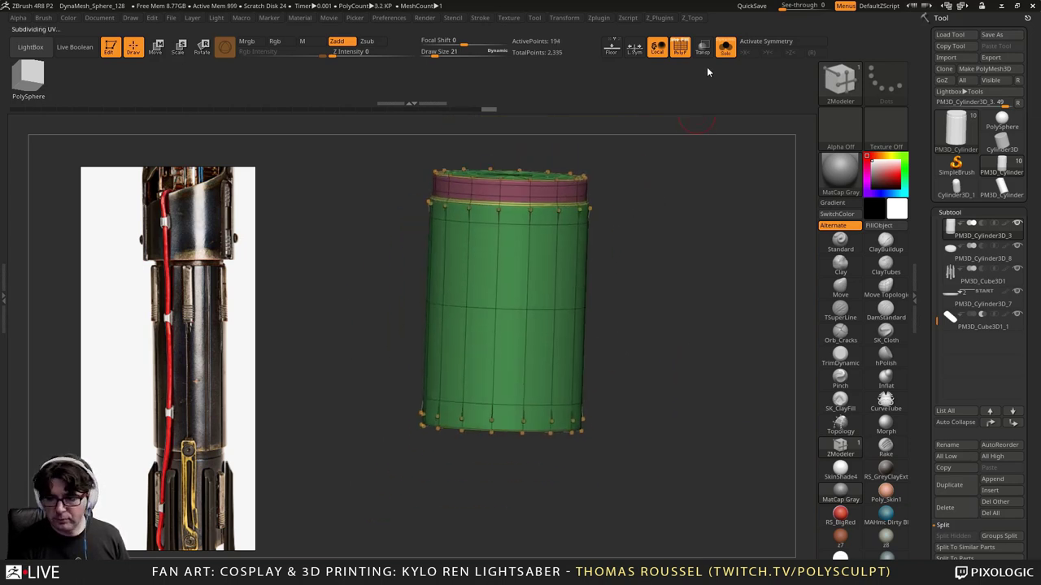
# Step: Turn off Solo and check how the core's neck fits between the fins and the upper grip tube in side view
pyautogui.click(725, 46)
pyautogui.moveTo(662, 227)
pyautogui.mouseDown(button='right')
pyautogui.moveTo(665, 252)
pyautogui.moveTo(623, 287)
pyautogui.moveTo(609, 244)
pyautogui.mouseUp(button='right')
pyautogui.moveTo(610, 244); pyautogui.dragTo(605, 322, button='right')
pyautogui.moveTo(610, 274)
pyautogui.keyDown('shift'); pyautogui.mouseDown(button='right')
pyautogui.moveTo(608, 327)
pyautogui.moveTo(606, 295)
pyautogui.moveTo(625, 371)
pyautogui.mouseUp(button='right'); pyautogui.keyUp('shift')
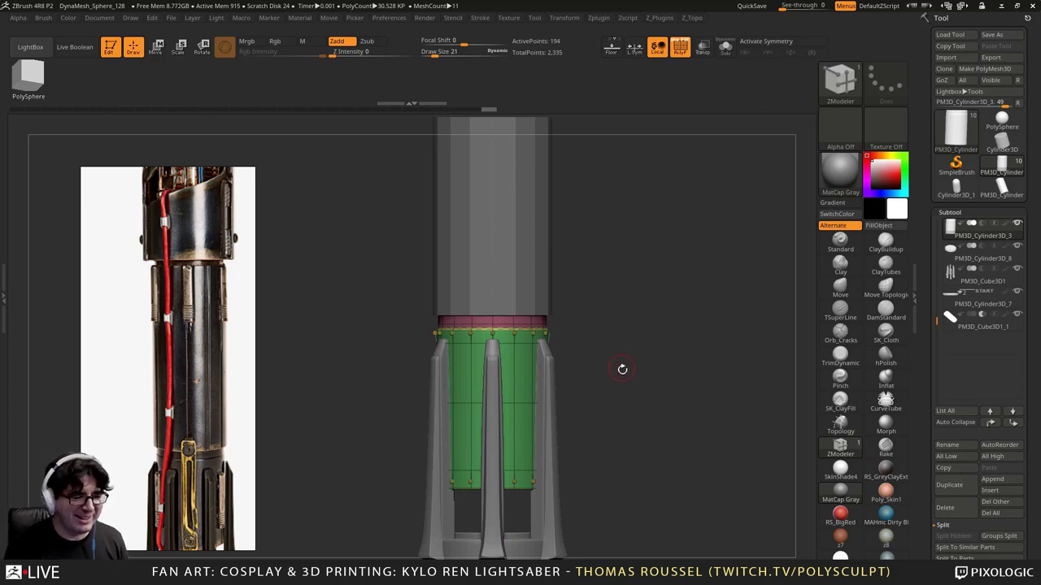
pyautogui.moveTo(631, 356)
pyautogui.keyDown('alt'); pyautogui.mouseDown(button='right')
pyautogui.moveTo(618, 293)
pyautogui.moveTo(637, 345)
pyautogui.moveTo(662, 301)
pyautogui.moveTo(634, 370)
pyautogui.mouseUp(button='right'); pyautogui.keyUp('alt')
# Step: Select the grip tube above the core and compare its grooves and lower end with the white-background and dark full-hilt reference photos
pyautogui.keyDown('alt'); pyautogui.click(514, 284); pyautogui.keyUp('alt')
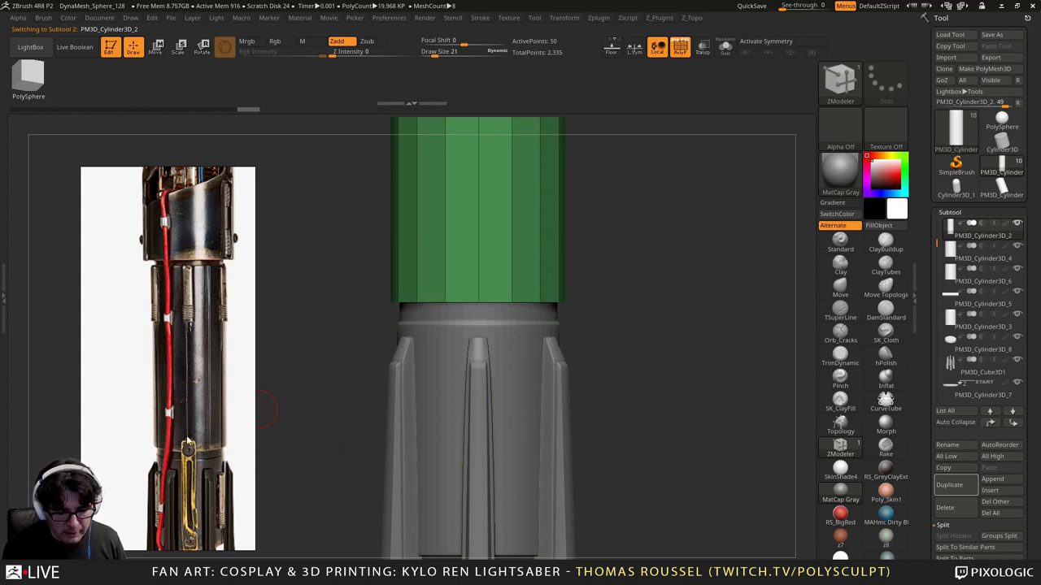
pyautogui.moveTo(169, 362)
pyautogui.mouseDown()
pyautogui.moveTo(193, 399)
pyautogui.moveTo(180, 349)
pyautogui.mouseUp()
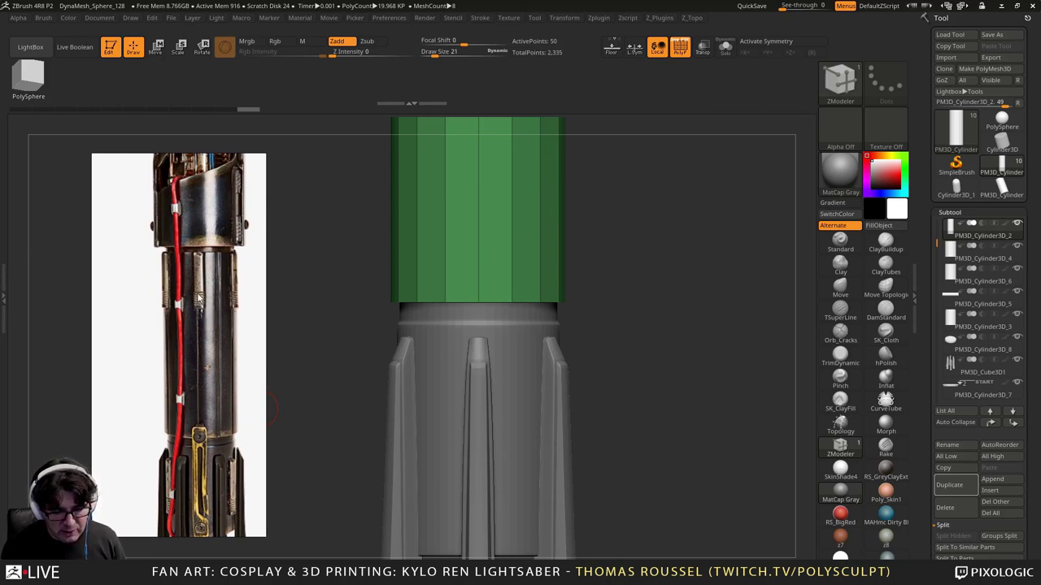
pyautogui.scroll(-3, 187, 313)
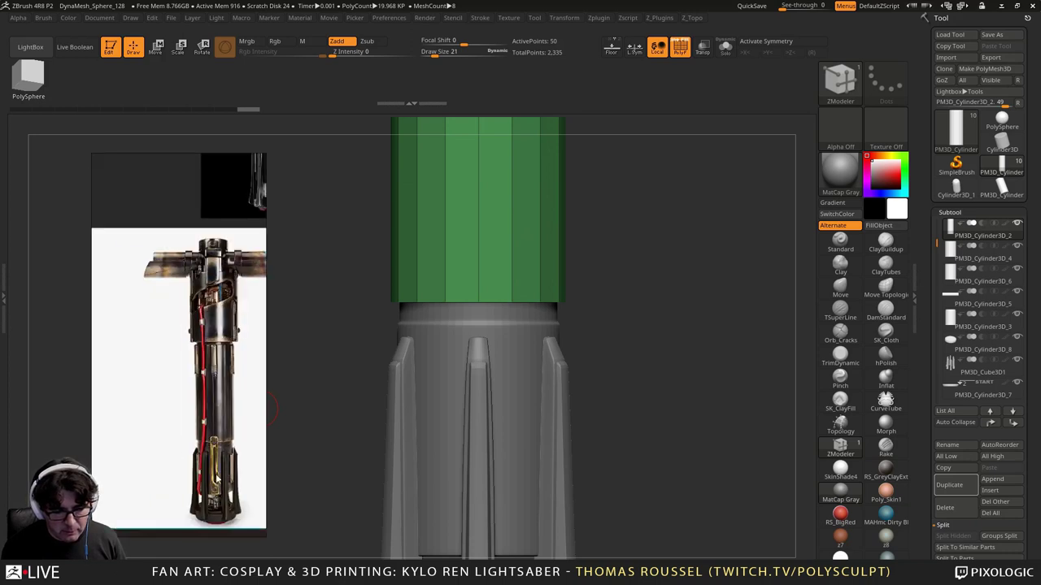
pyautogui.scroll(2, 216, 480)
pyautogui.moveTo(213, 341); pyautogui.dragTo(174, 449, button='middle')
pyautogui.moveTo(230, 179); pyautogui.dragTo(167, 471, button='middle')
pyautogui.scroll(3, 193, 295)
pyautogui.moveTo(167, 427); pyautogui.dragTo(177, 332, button='middle')
pyautogui.scroll(-3, 193, 471)
pyautogui.moveTo(196, 478); pyautogui.dragTo(209, 389, button='middle')
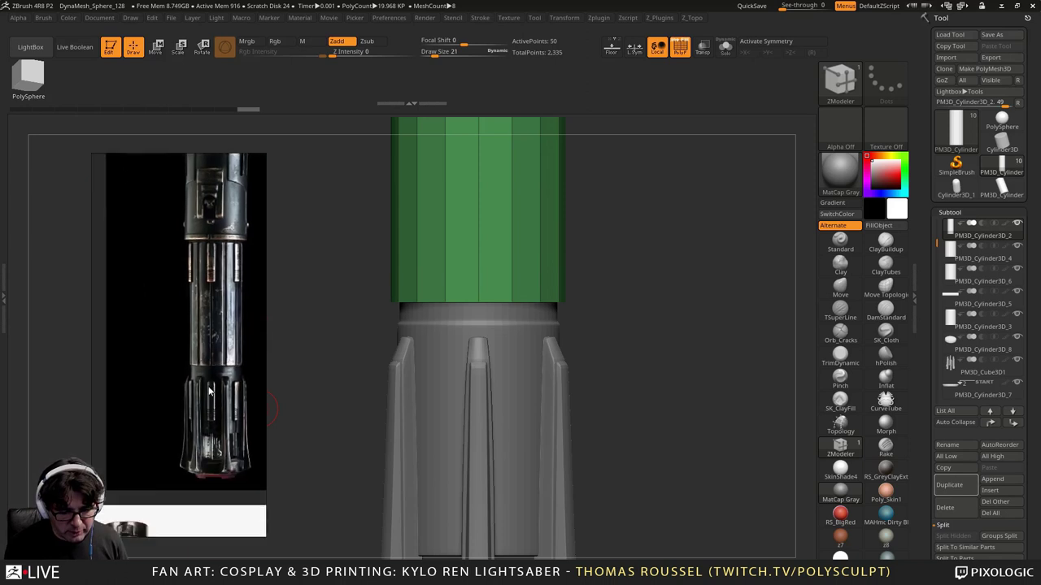
pyautogui.scroll(2, 208, 398)
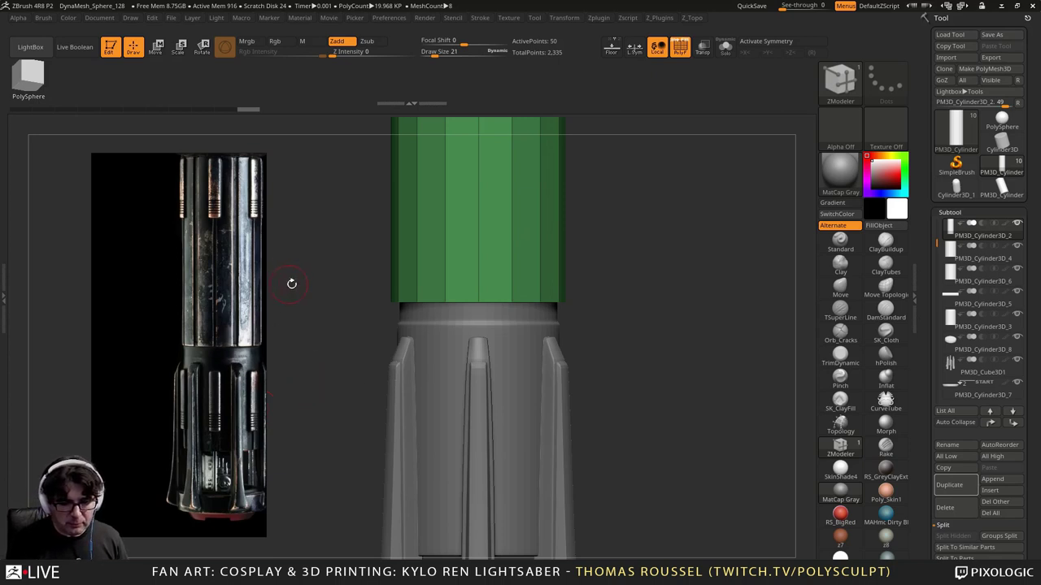
# Step: Study the full-hilt reference photo around the grip tube and compare it with the modelled neck and fins
pyautogui.moveTo(232, 288); pyautogui.dragTo(221, 319)
pyautogui.moveTo(206, 337); pyautogui.dragTo(186, 273, button='right')
pyautogui.scroll(-3, 167, 279)
pyautogui.moveTo(178, 282); pyautogui.dragTo(152, 315, button='middle')
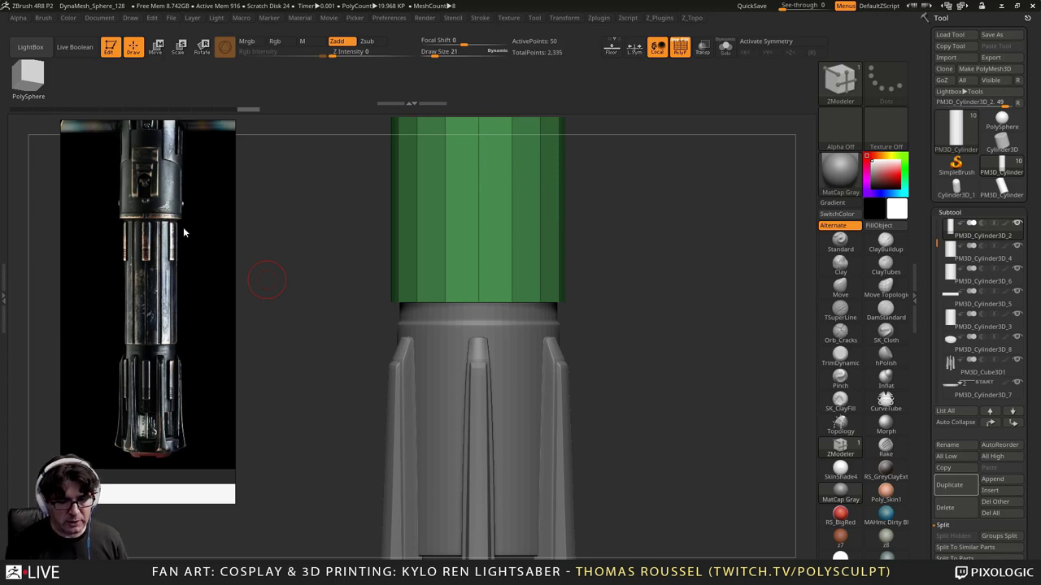
pyautogui.scroll(2, 183, 227)
pyautogui.scroll(-1, 185, 254)
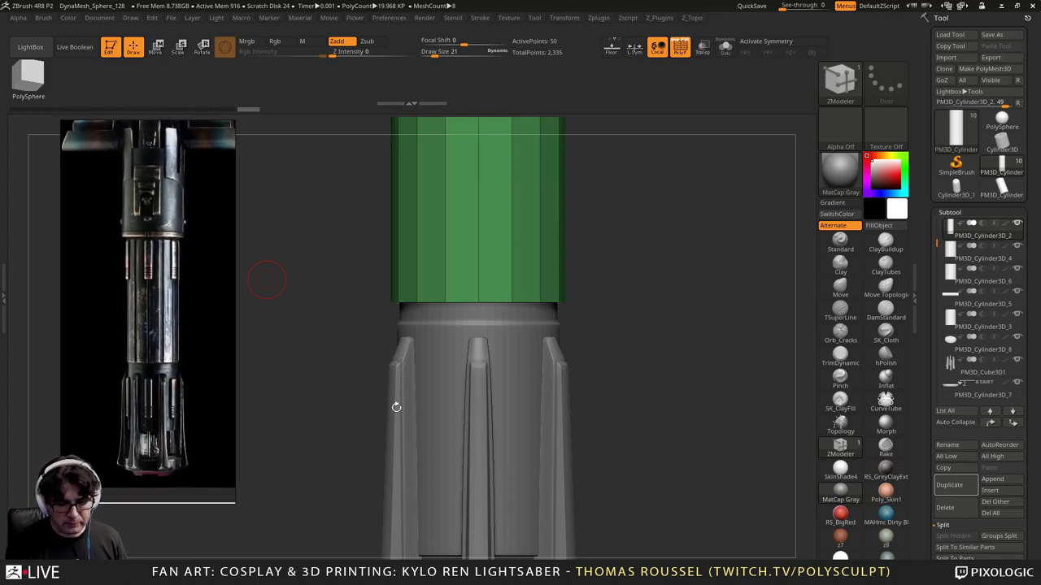
pyautogui.moveTo(323, 451); pyautogui.dragTo(327, 387)
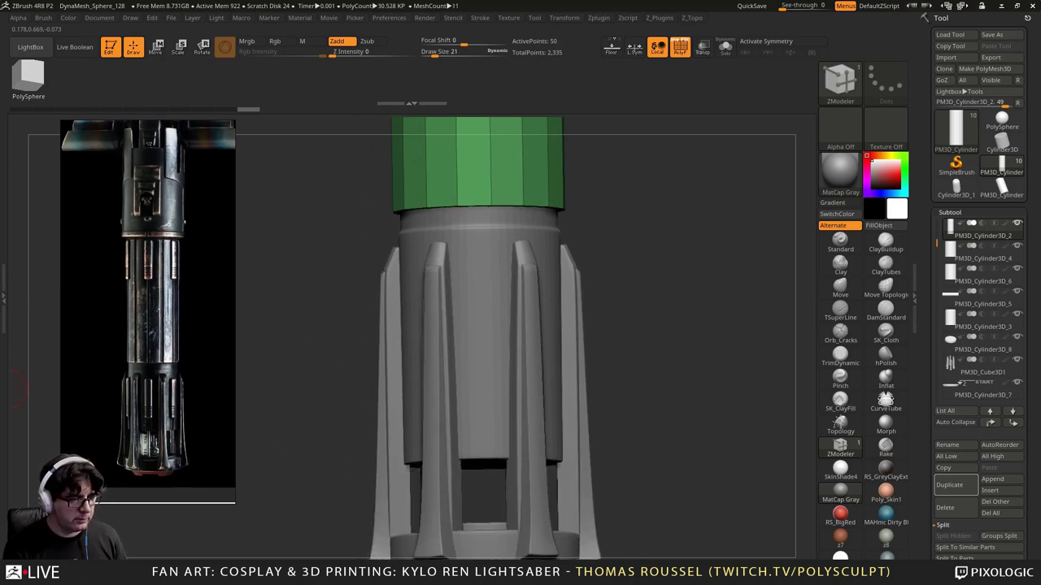
# Step: Switch to the browser, examine the Kylo Ren's Lightsaber renders on ArtStation, close that page and return to ZBrush
pyautogui.hotkey('alt', 'Tab')
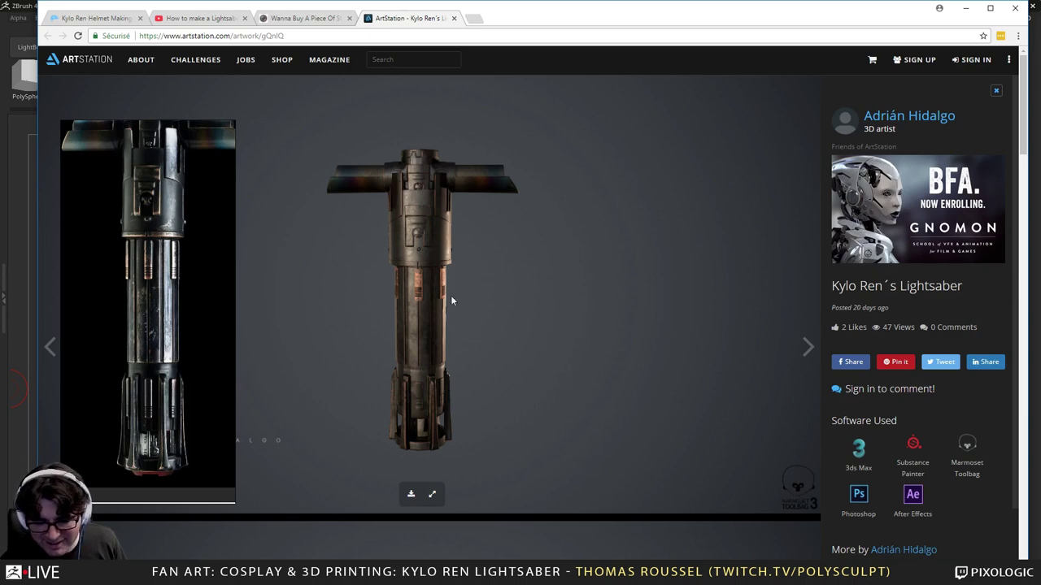
pyautogui.scroll(-5, 452, 301)
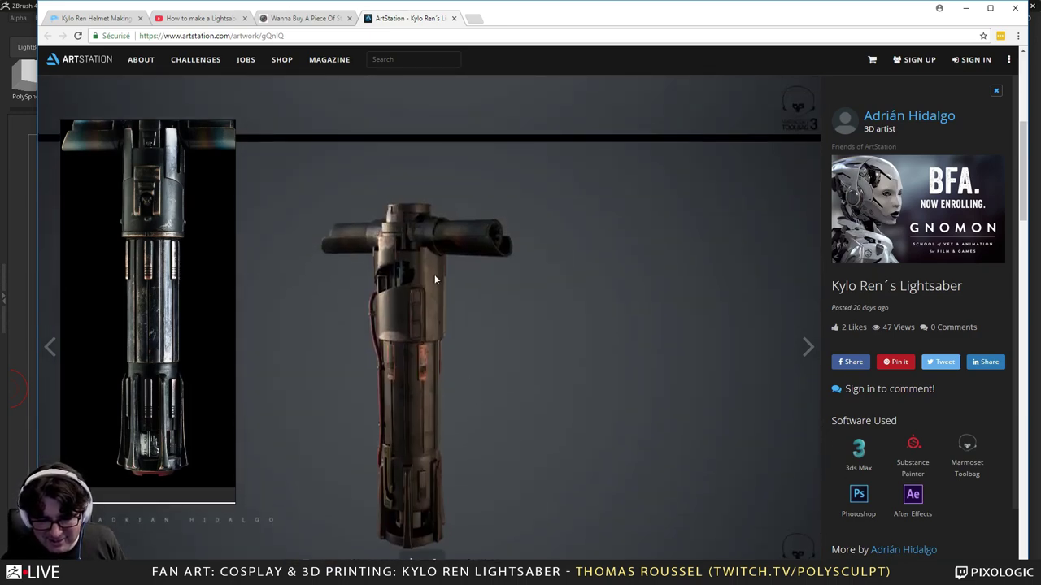
pyautogui.scroll(-6, 434, 274)
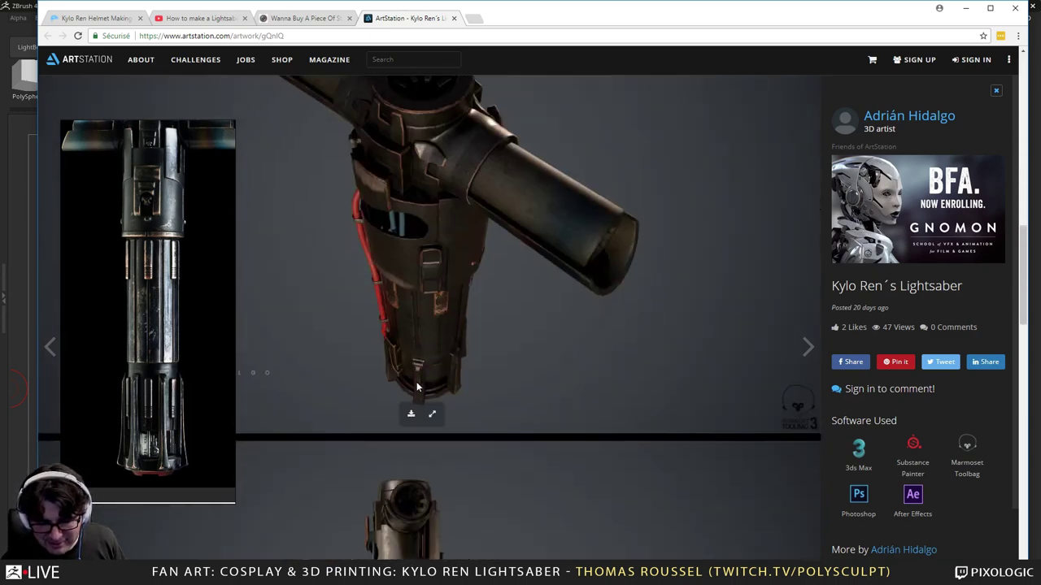
pyautogui.scroll(-5, 417, 387)
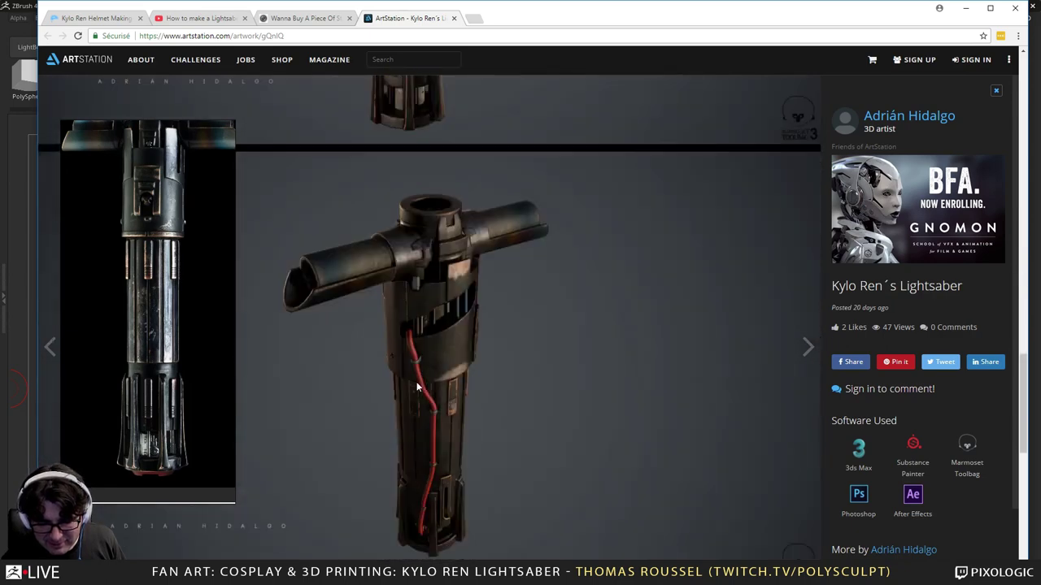
pyautogui.scroll(-10, 416, 387)
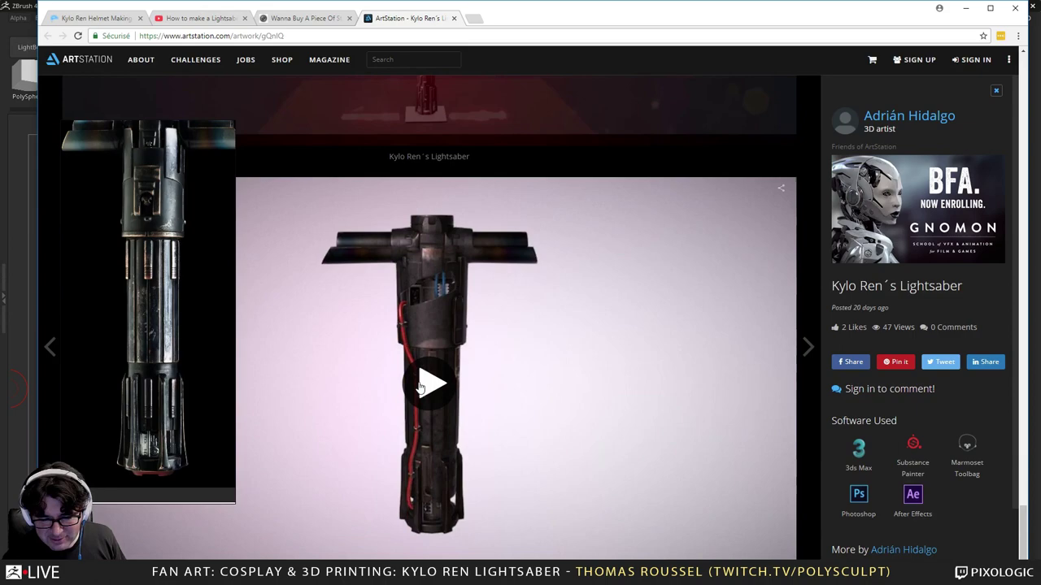
pyautogui.click(420, 388)
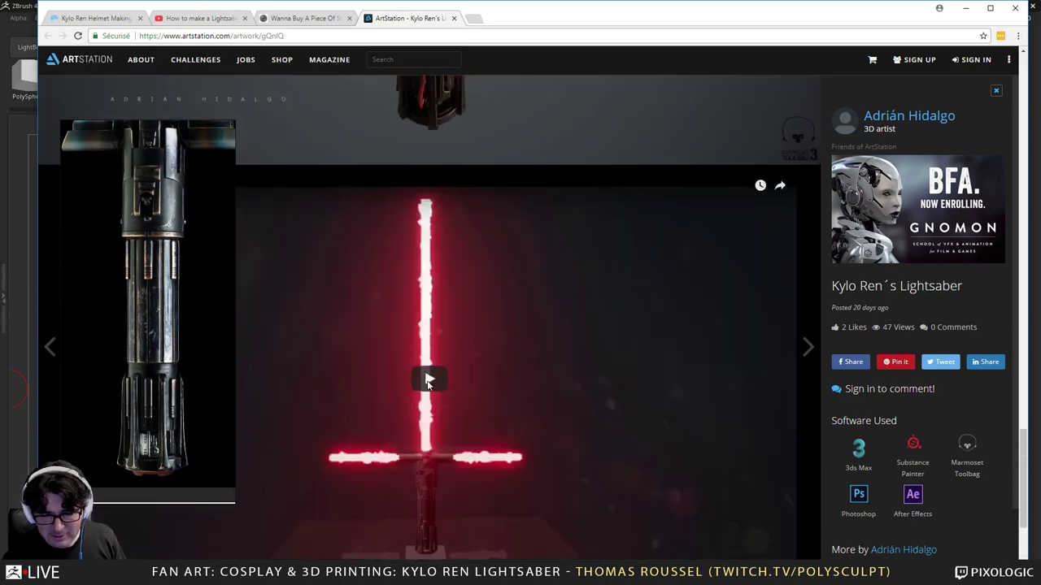
pyautogui.click(453, 18)
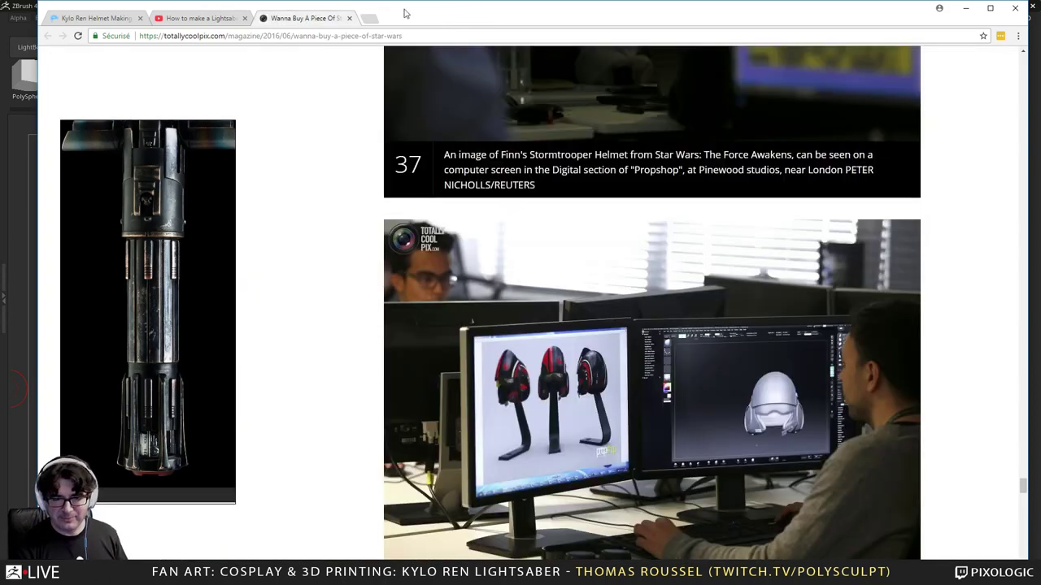
pyautogui.click(84, 20)
pyautogui.click(965, 8)
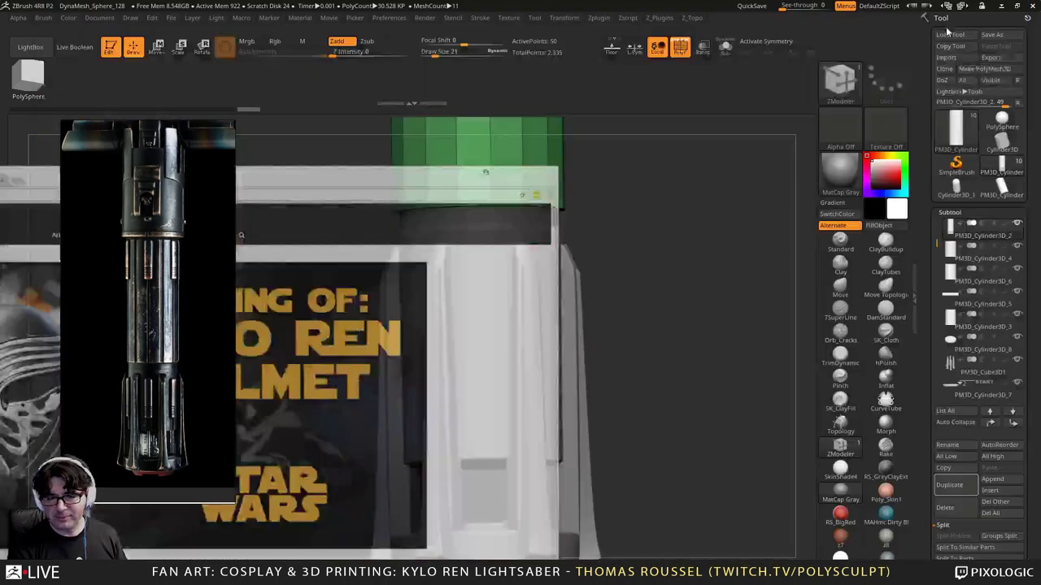
# Step: Append a Cube3D subtool to the hilt and place it directly below the fins in the subtool order
pyautogui.keyDown('shift'); pyautogui.moveTo(604, 314); pyautogui.dragTo(614, 316); pyautogui.keyUp('shift')
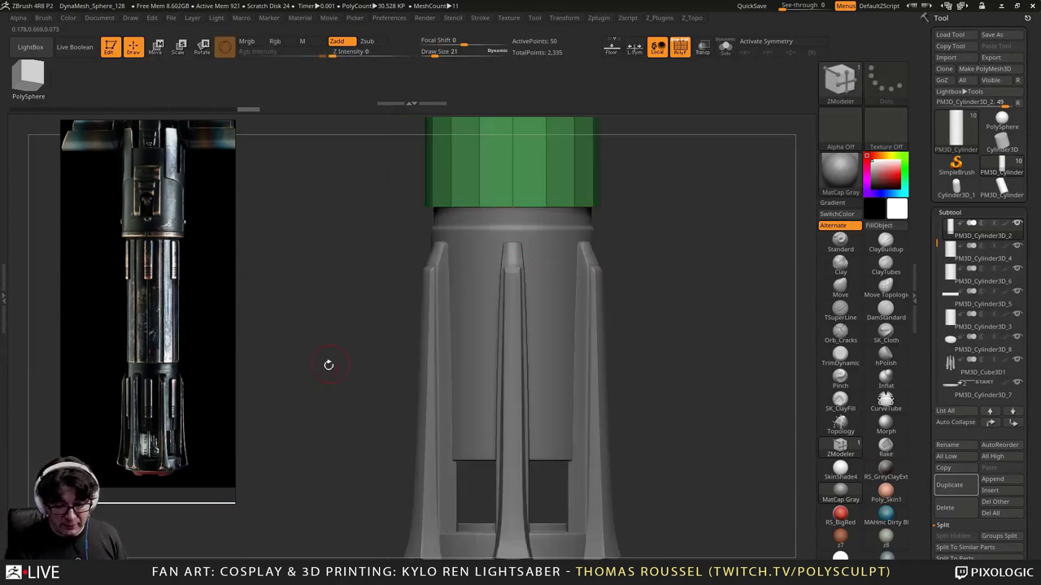
pyautogui.scroll(-3, 961, 280)
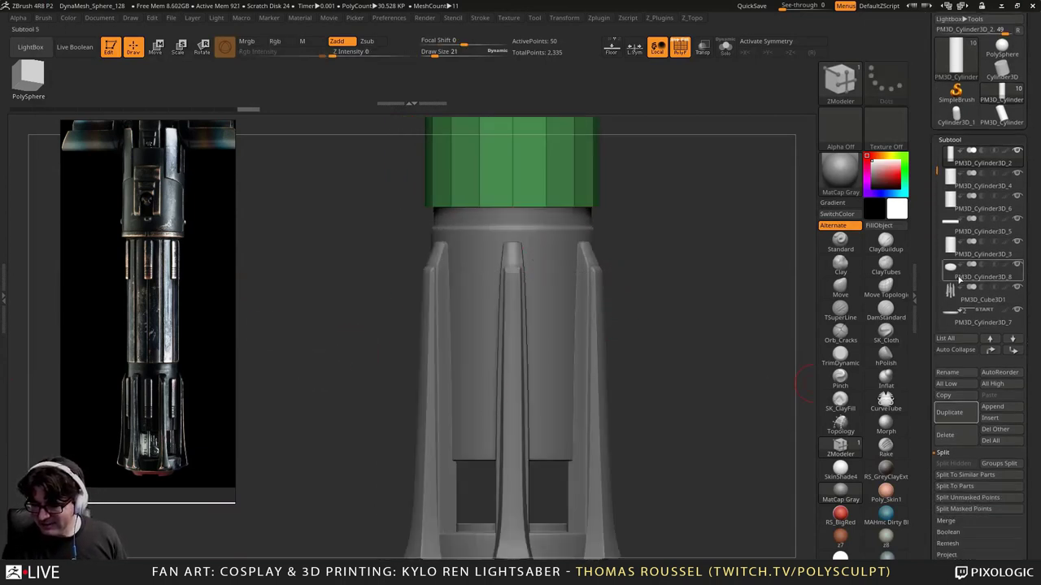
pyautogui.click(966, 296)
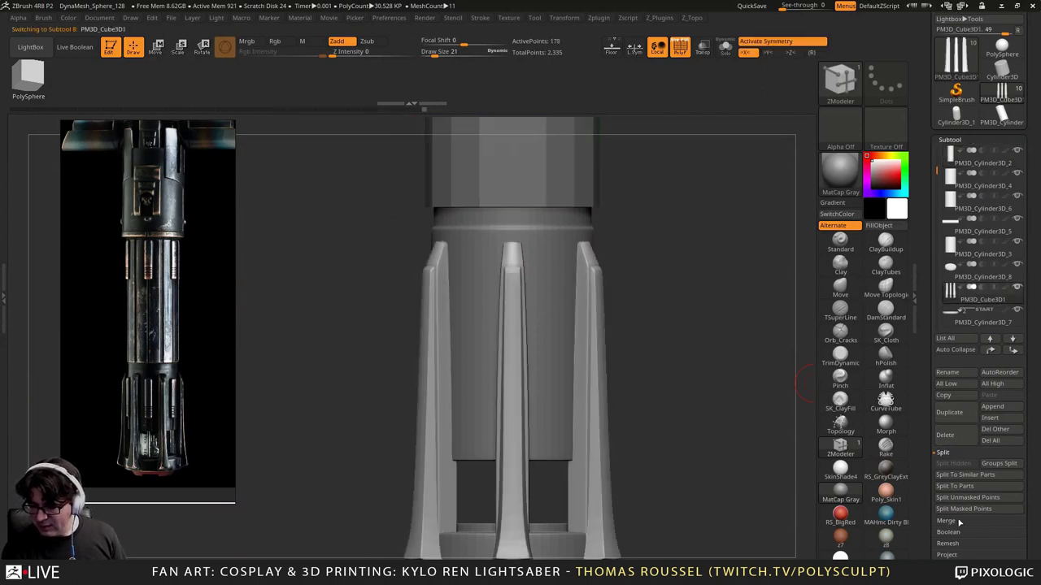
pyautogui.click(992, 406)
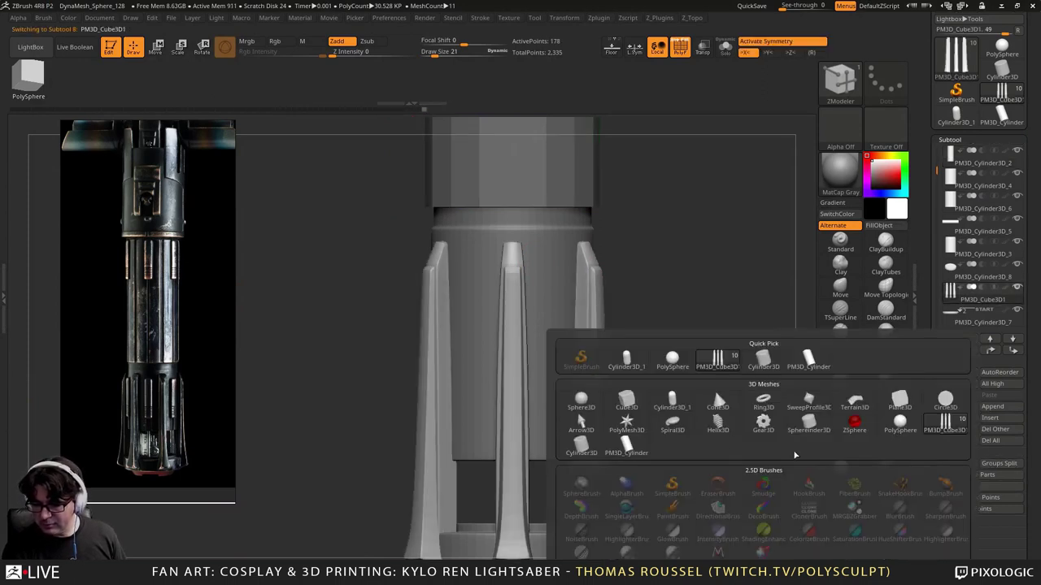
pyautogui.click(626, 403)
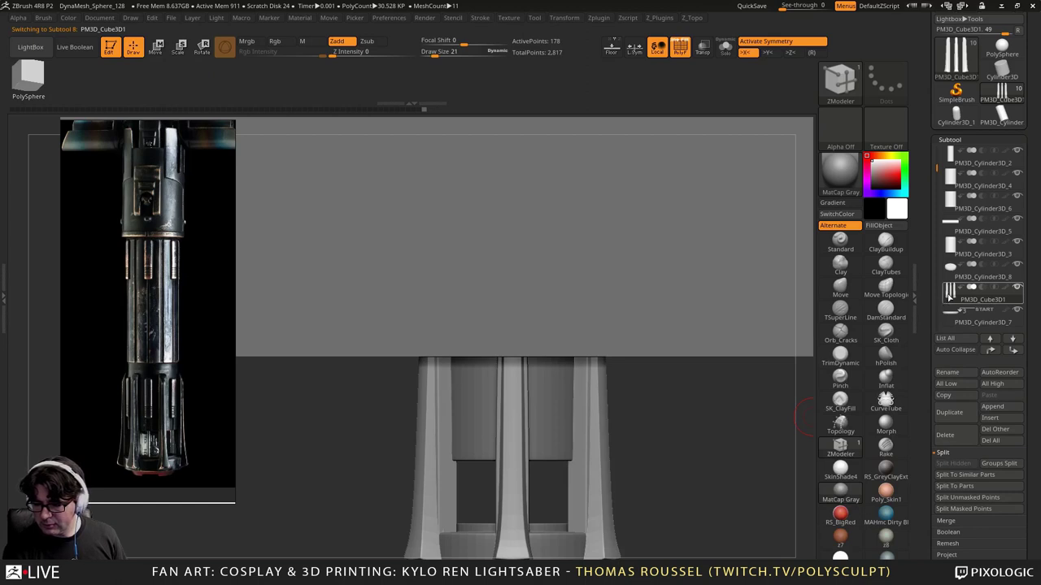
pyautogui.moveTo(937, 169); pyautogui.dragTo(937, 202)
pyautogui.click(960, 327)
pyautogui.click(990, 355)
pyautogui.click(990, 355)
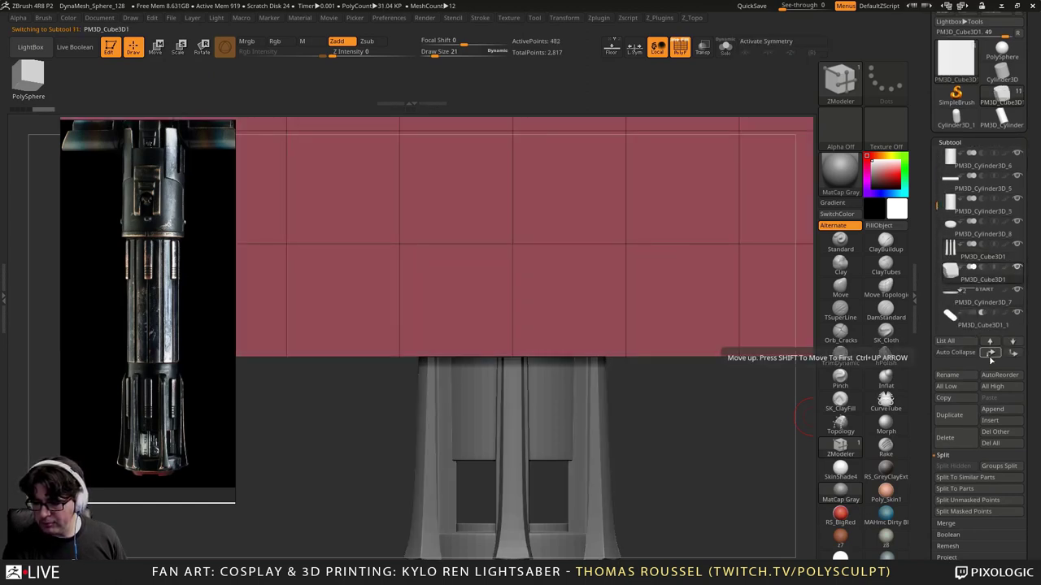
# Step: Reinitialize the appended cube as a QCube with X, Y and Z resolution set to 1
pyautogui.moveTo(695, 477)
pyautogui.keyDown('alt'); pyautogui.mouseDown()
pyautogui.moveTo(609, 442)
pyautogui.moveTo(589, 460)
pyautogui.mouseUp(); pyautogui.keyUp('alt')
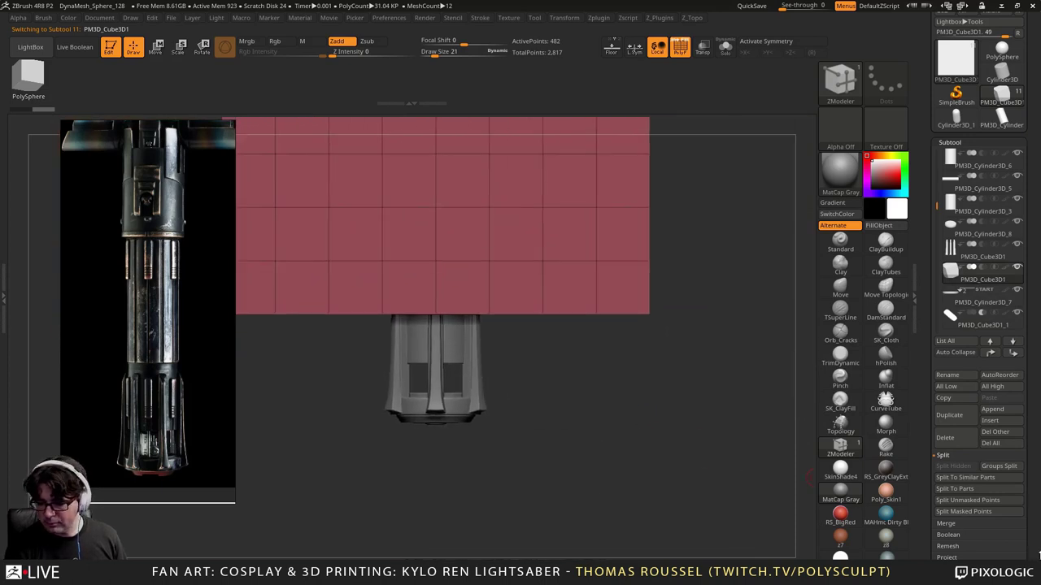
pyautogui.scroll(-5, 1012, 470)
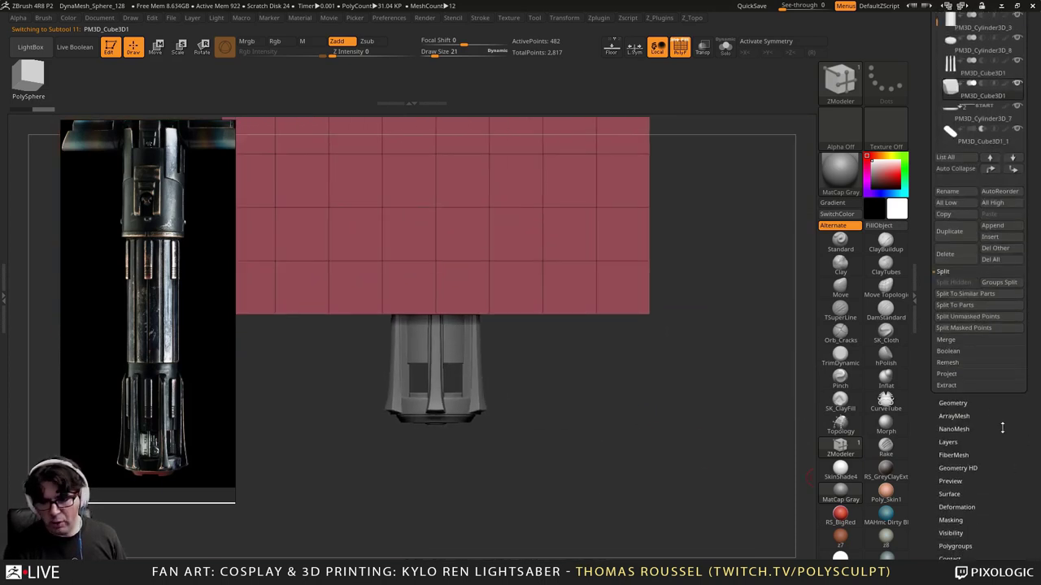
pyautogui.scroll(-3, 992, 472)
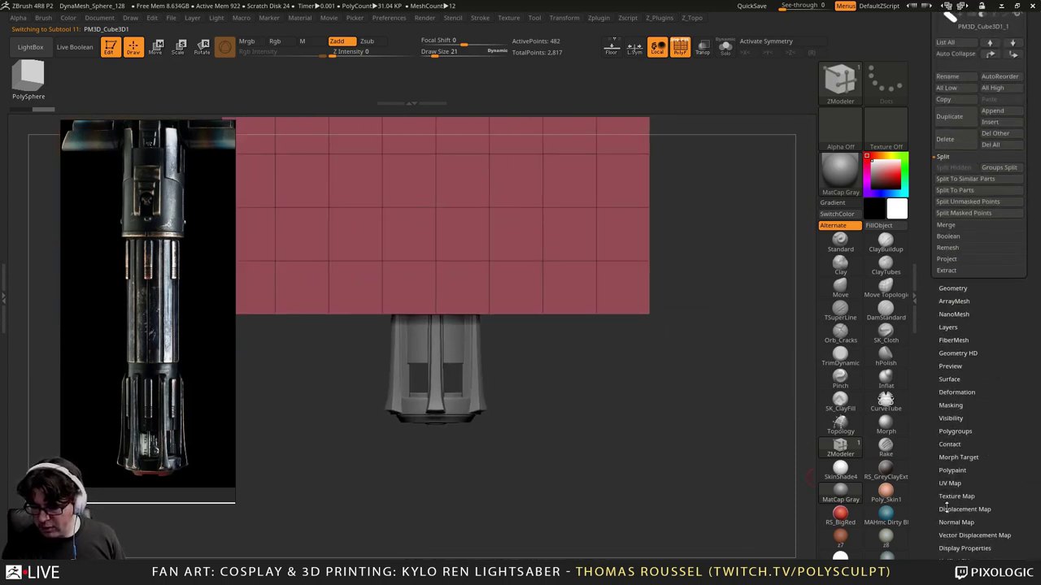
pyautogui.scroll(-3, 1001, 445)
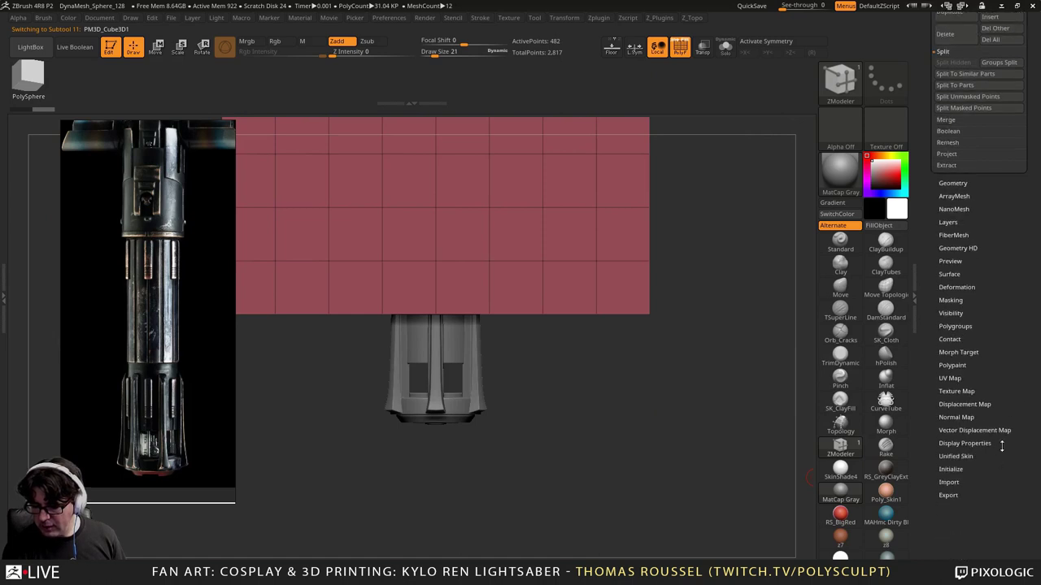
pyautogui.click(950, 469)
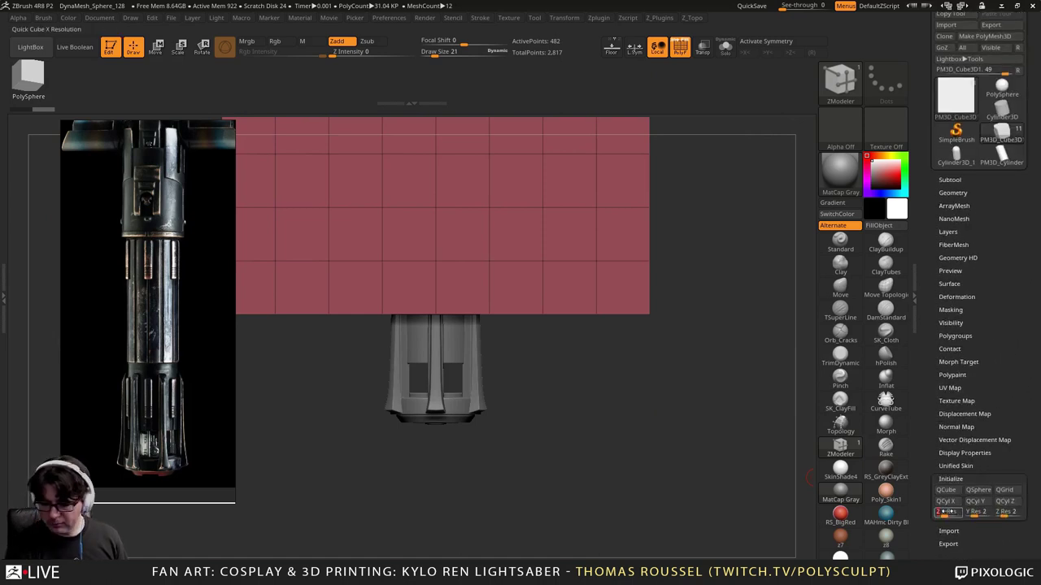
pyautogui.write('1')
pyautogui.press('Tab')
pyautogui.write('1')
pyautogui.press('Tab')
pyautogui.moveTo(948, 511); pyautogui.dragTo(942, 512)
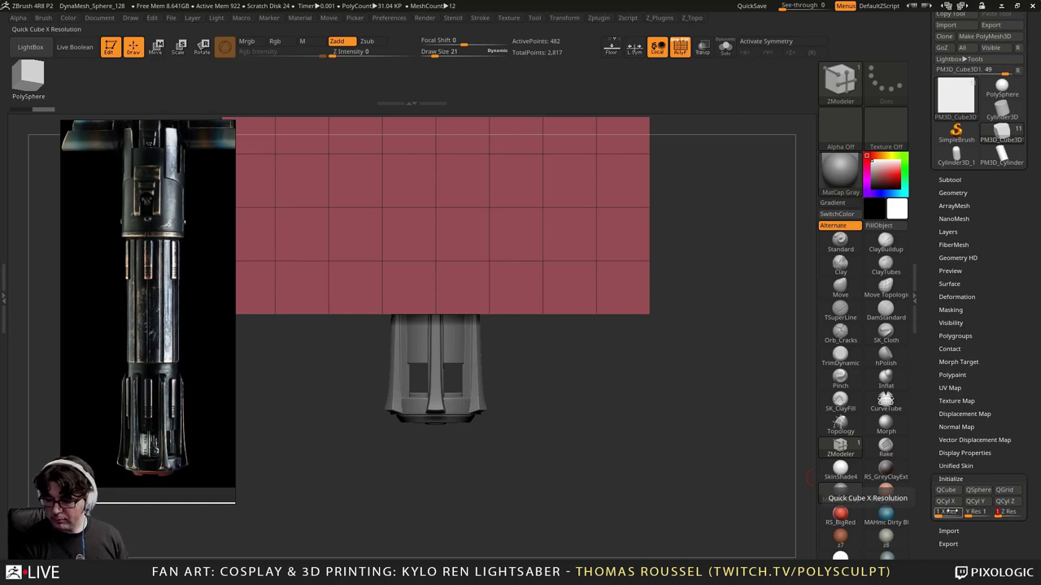
pyautogui.click(946, 489)
# Step: Scale the cube down and move it out from the hilt's axis, level with the upper ends of the fins
pyautogui.keyDown('alt'); pyautogui.moveTo(424, 307); pyautogui.dragTo(435, 483); pyautogui.keyUp('alt')
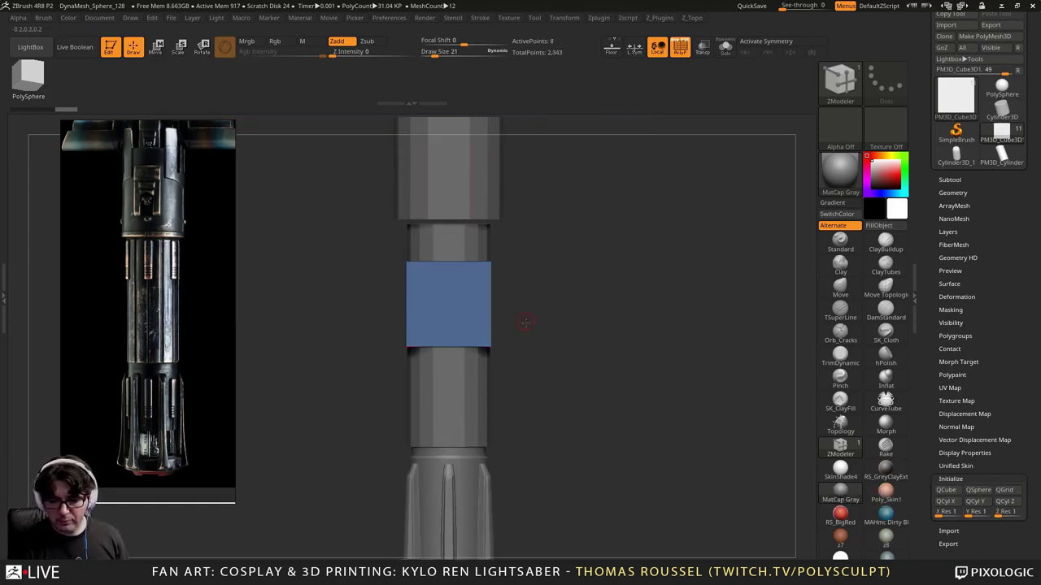
pyautogui.keyDown('alt'); pyautogui.moveTo(525, 326); pyautogui.dragTo(456, 324); pyautogui.keyUp('alt')
pyautogui.click(195, 51)
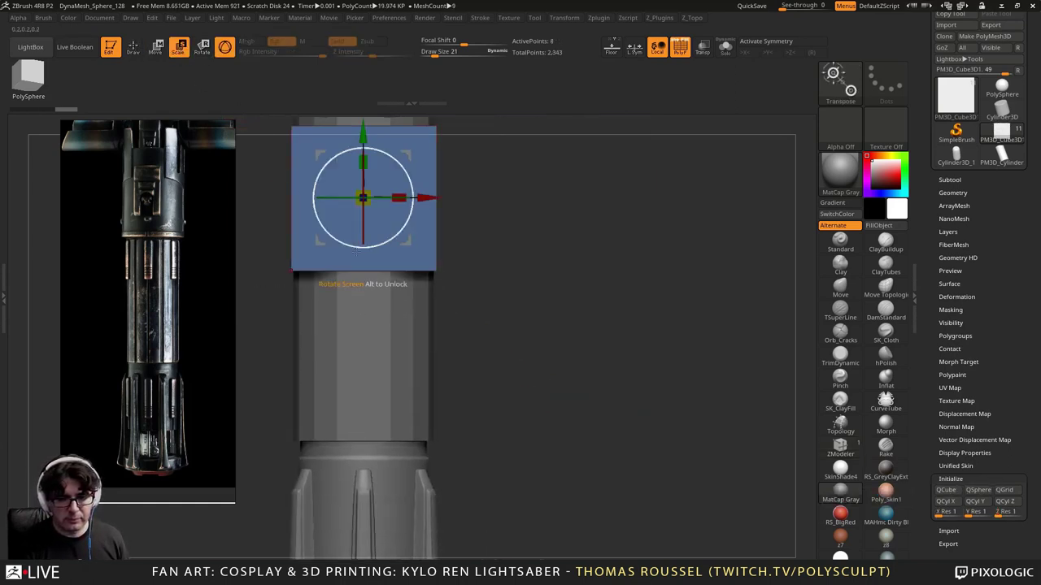
pyautogui.press('e')
pyautogui.moveTo(362, 198); pyautogui.dragTo(370, 162)
pyautogui.keyDown('shift'); pyautogui.moveTo(467, 221); pyautogui.dragTo(516, 244); pyautogui.keyUp('shift')
pyautogui.moveTo(470, 172); pyautogui.dragTo(342, 395)
pyautogui.keyDown('alt'); pyautogui.moveTo(580, 426); pyautogui.dragTo(617, 239); pyautogui.keyUp('alt')
pyautogui.moveTo(553, 281); pyautogui.dragTo(663, 296)
pyautogui.keyDown('alt'); pyautogui.moveTo(527, 334); pyautogui.dragTo(604, 300); pyautogui.keyUp('alt')
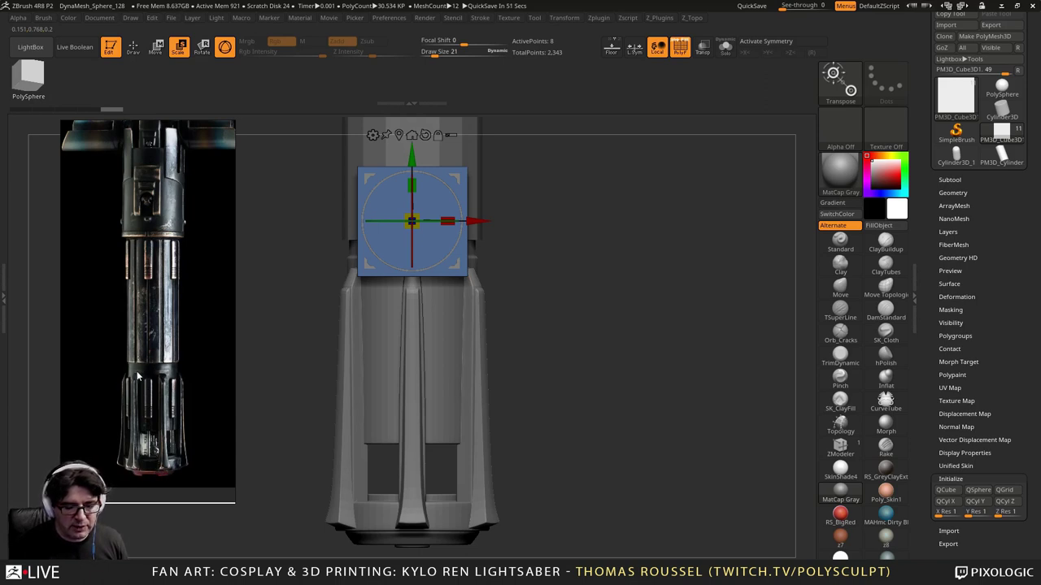
pyautogui.keyDown('alt'); pyautogui.moveTo(617, 383); pyautogui.dragTo(615, 329); pyautogui.keyUp('alt')
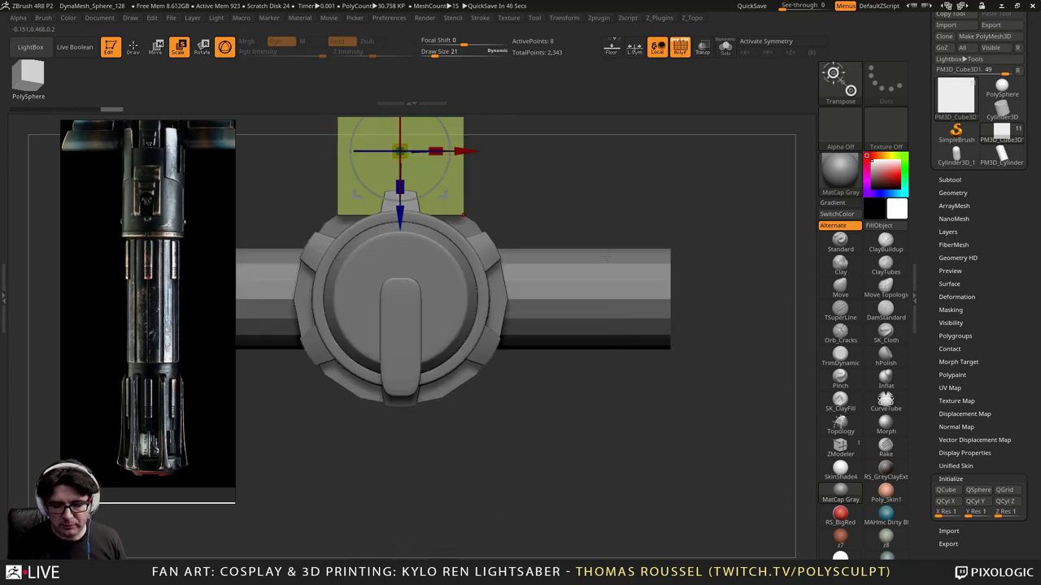
# Step: Select the fins subtool and convert its six-copy ArrayMesh into real geometry with Make Mesh
pyautogui.keyDown('alt'); pyautogui.moveTo(606, 259); pyautogui.dragTo(616, 314); pyautogui.keyUp('alt')
pyautogui.keyDown('alt'); pyautogui.click(497, 303); pyautogui.keyUp('alt')
pyautogui.keyDown('alt'); pyautogui.moveTo(446, 254); pyautogui.dragTo(471, 234); pyautogui.keyUp('alt')
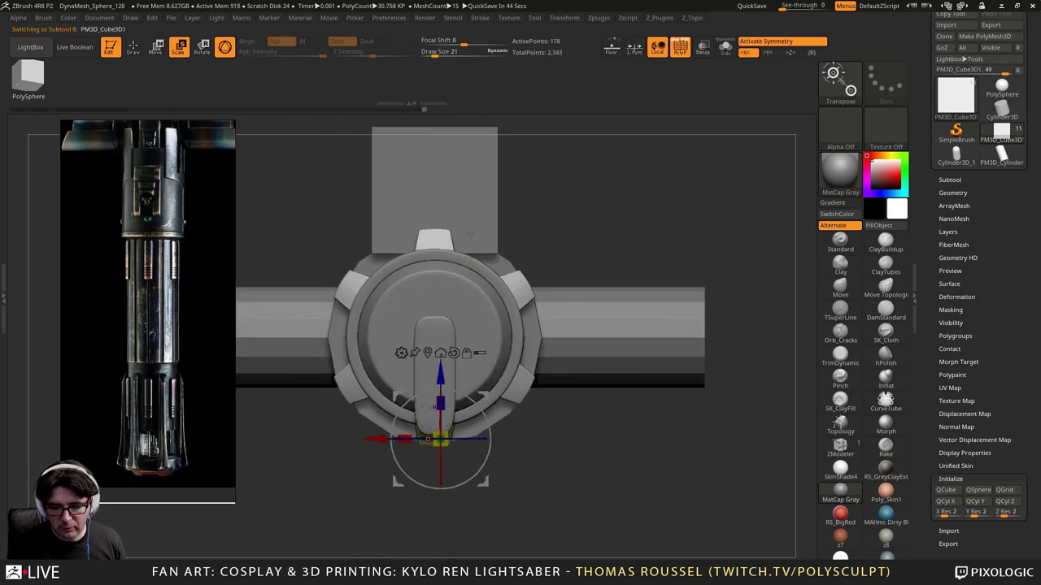
pyautogui.click(426, 352)
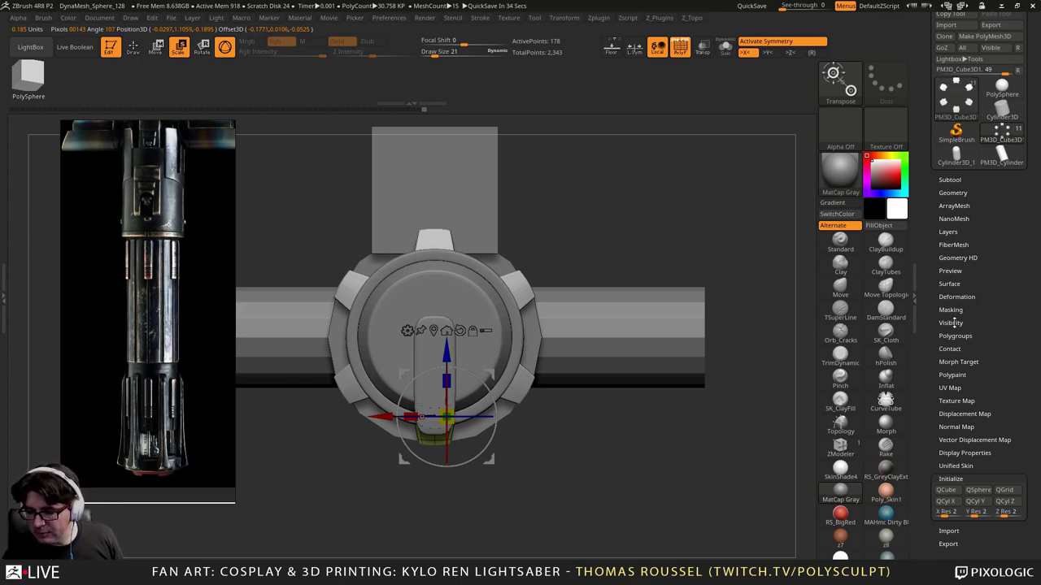
pyautogui.scroll(1, 985, 347)
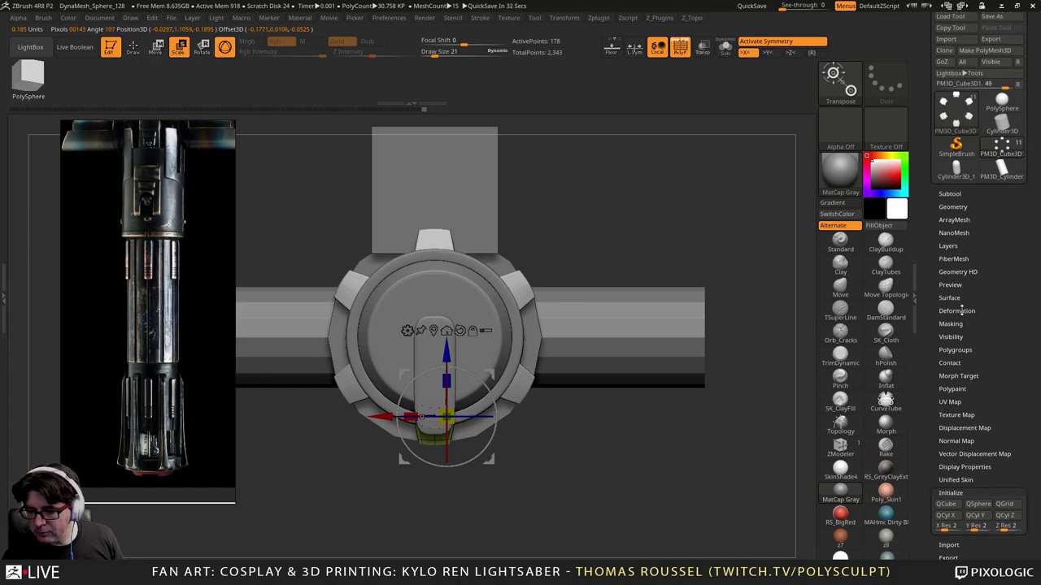
pyautogui.click(954, 220)
pyautogui.click(958, 254)
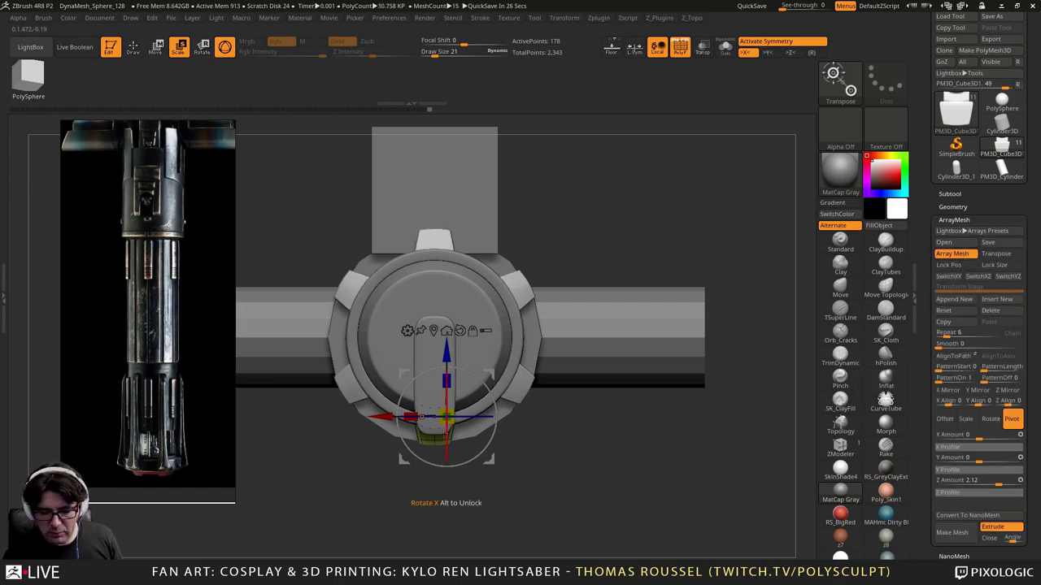
pyautogui.scroll(-5, 965, 474)
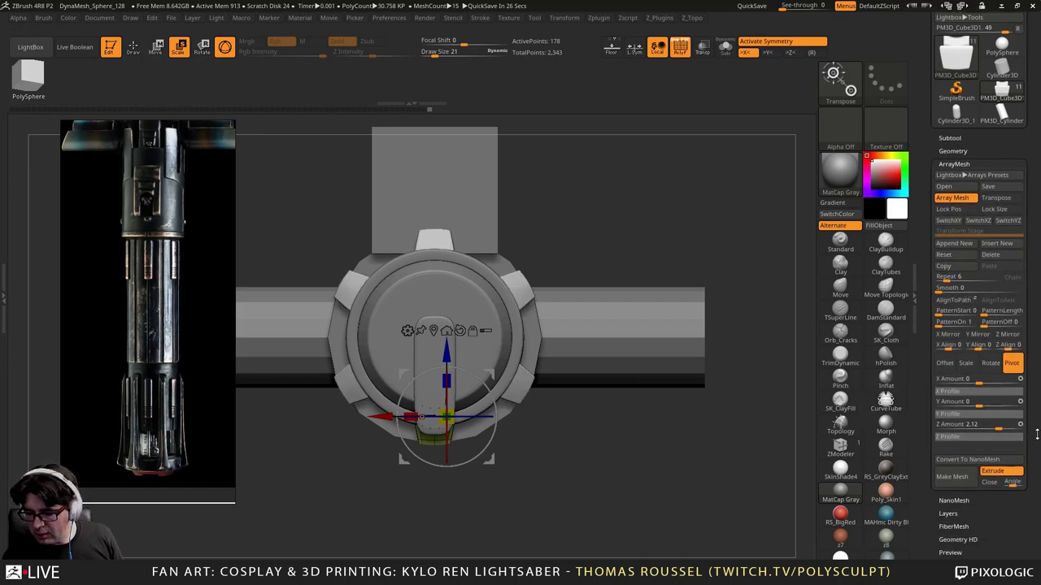
pyautogui.click(952, 461)
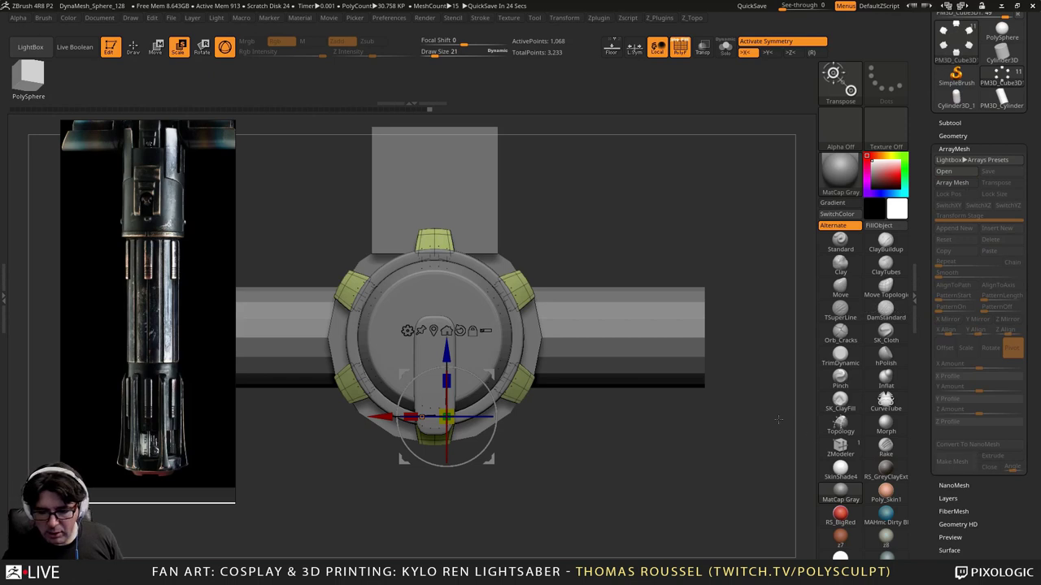
# Step: Centre the transform gizmo on the fins' unmasked mesh and rotate the ring of fins 30 degrees about the hilt's axis
pyautogui.click(486, 336)
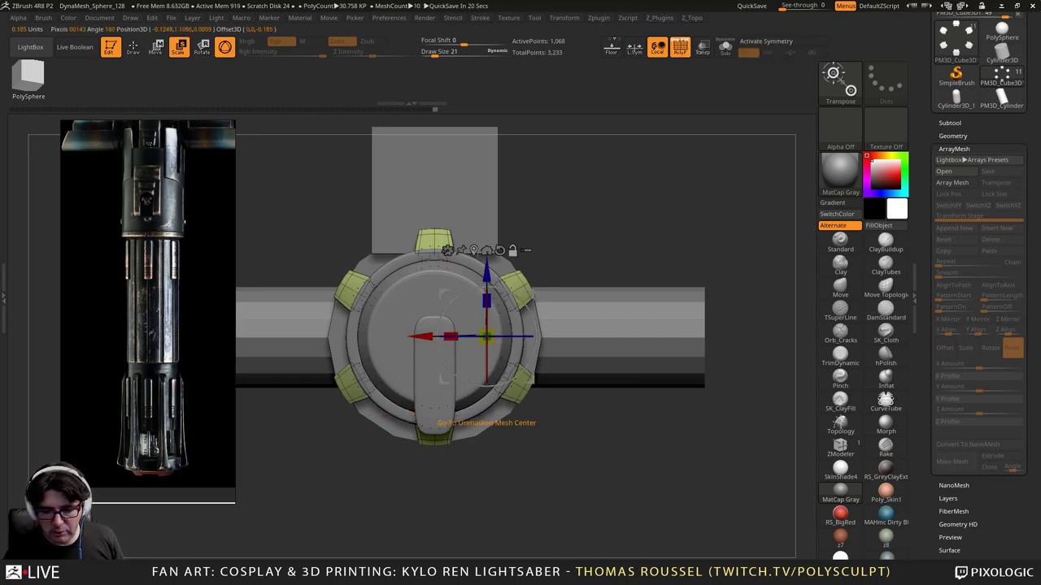
pyautogui.click(474, 250)
pyautogui.moveTo(481, 321); pyautogui.dragTo(470, 302)
pyautogui.keyDown('shift'); pyautogui.moveTo(383, 332); pyautogui.dragTo(384, 335); pyautogui.keyUp('shift')
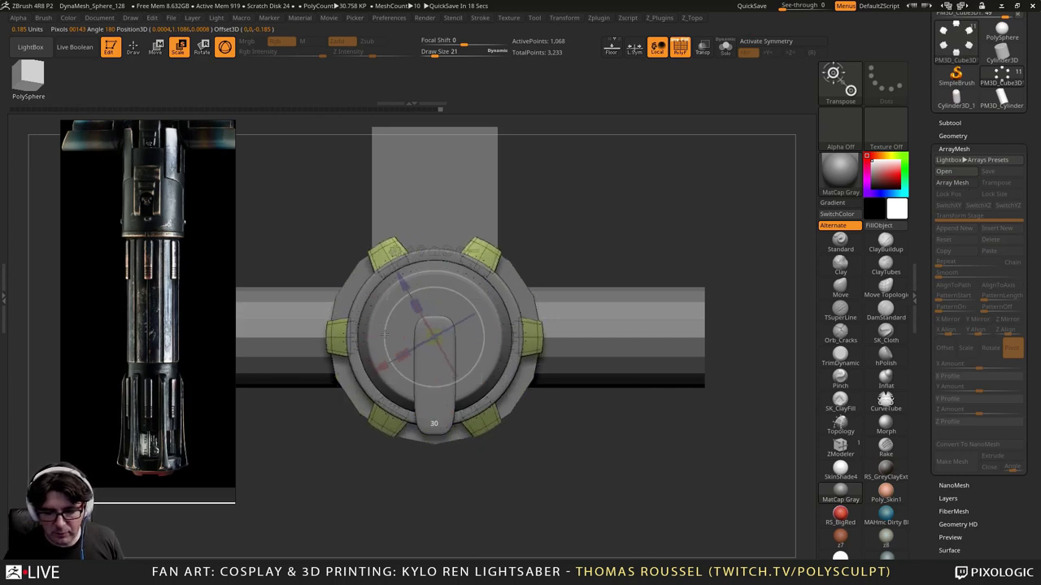
# Step: Reset the transform gizmo's orientation on the rotated ring of fins
pyautogui.keyDown('shift'); pyautogui.moveTo(384, 335); pyautogui.dragTo(383, 336); pyautogui.keyUp('shift')
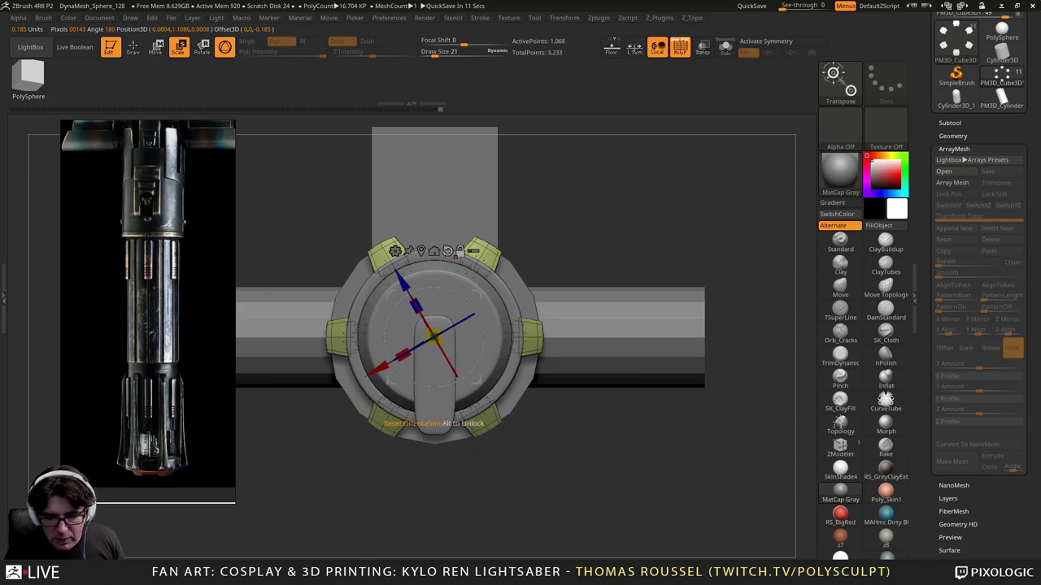
pyautogui.keyDown('alt'); pyautogui.click(448, 251); pyautogui.keyUp('alt')
pyautogui.keyDown('alt'); pyautogui.moveTo(573, 419); pyautogui.dragTo(592, 521); pyautogui.keyUp('alt')
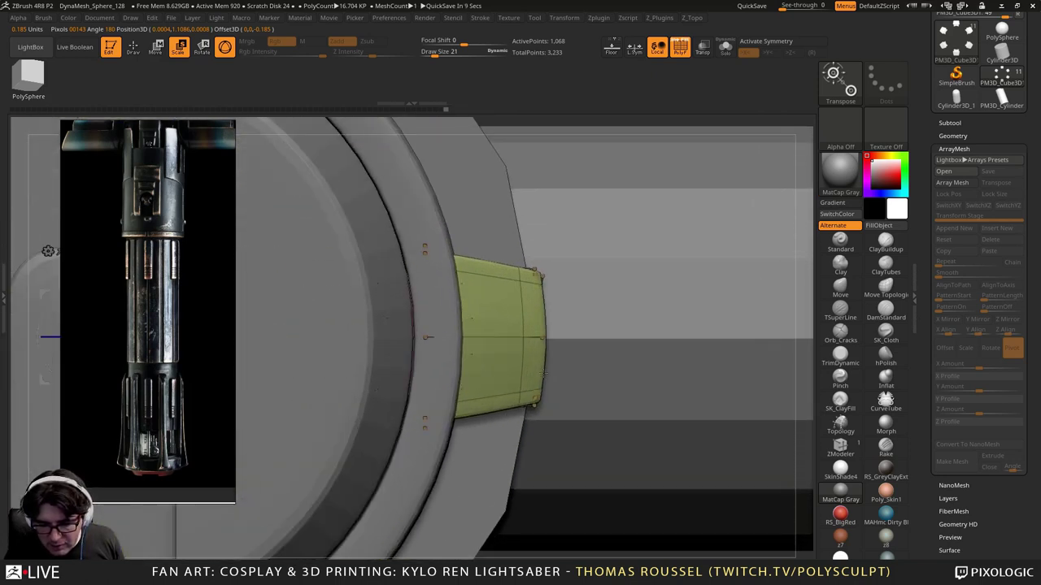
pyautogui.press('f')
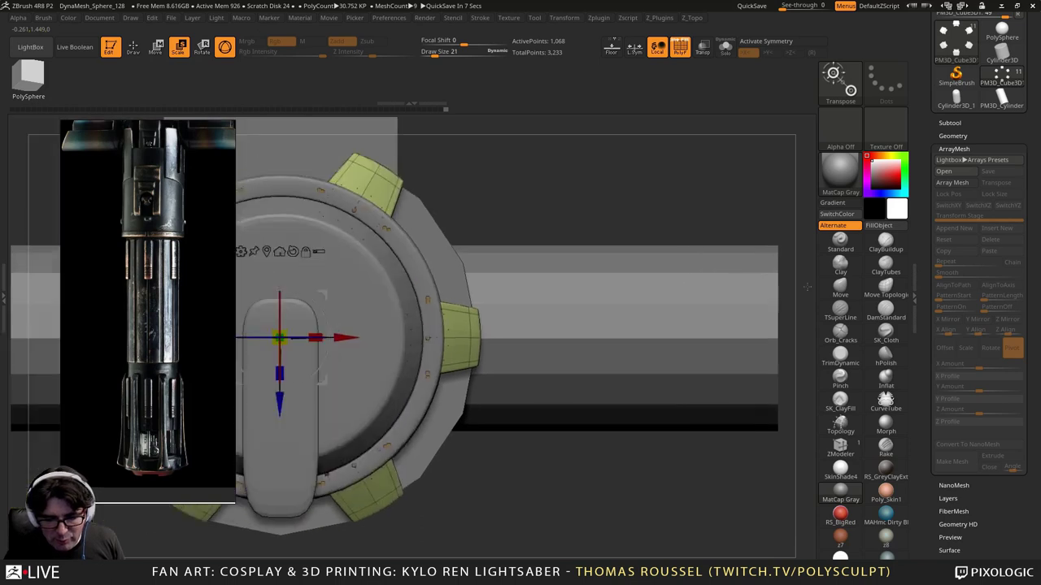
pyautogui.moveTo(483, 411); pyautogui.dragTo(483, 399)
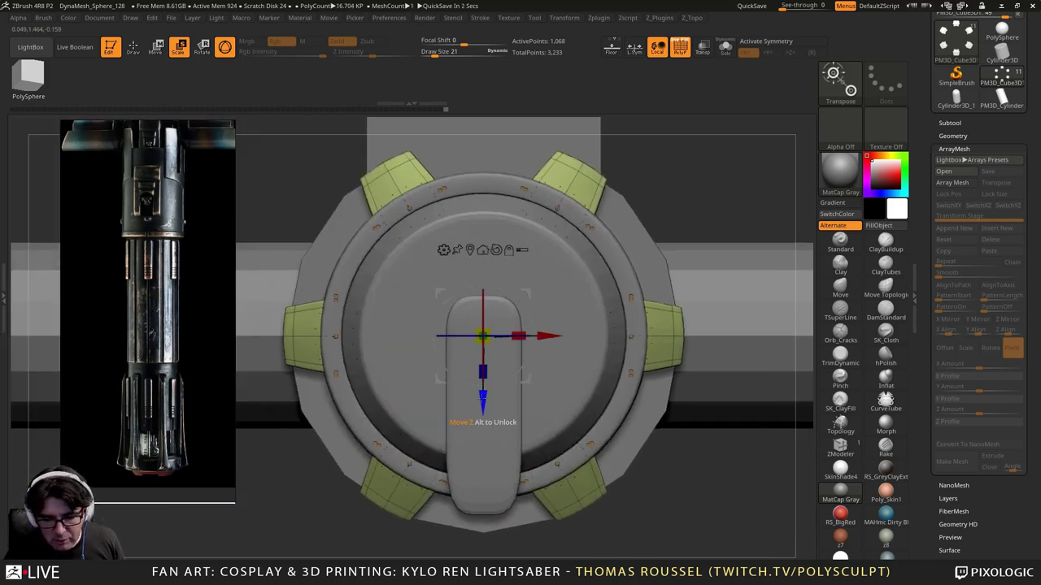
# Step: Select the cube above the fins, scale it into a narrow upright bar and move it down between two fins
pyautogui.moveTo(561, 236); pyautogui.dragTo(586, 373, button='right')
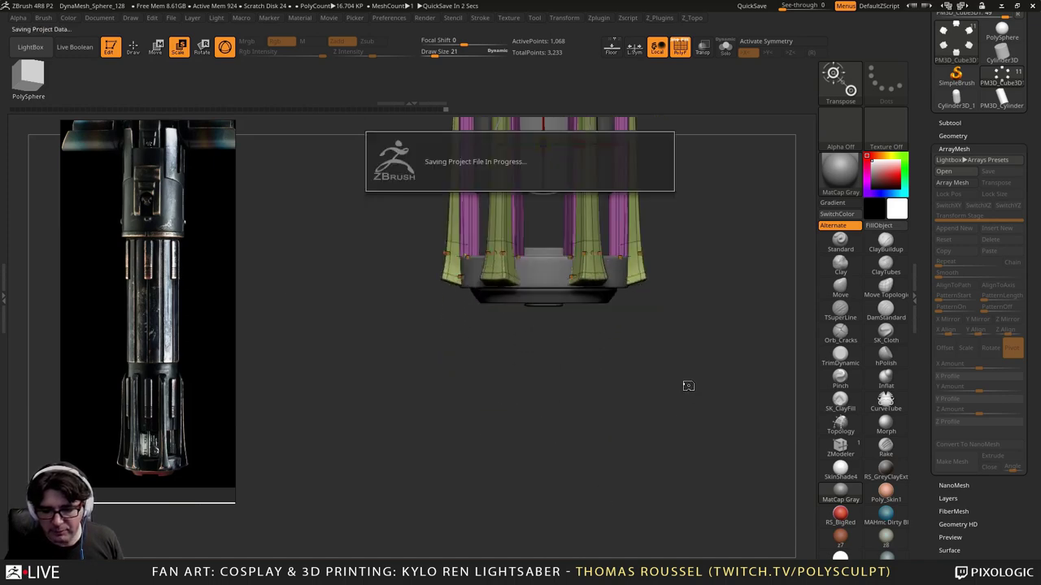
pyautogui.keyDown('alt'); pyautogui.moveTo(690, 146); pyautogui.dragTo(669, 392, button='right'); pyautogui.keyUp('alt')
pyautogui.moveTo(690, 342); pyautogui.dragTo(676, 370, button='right')
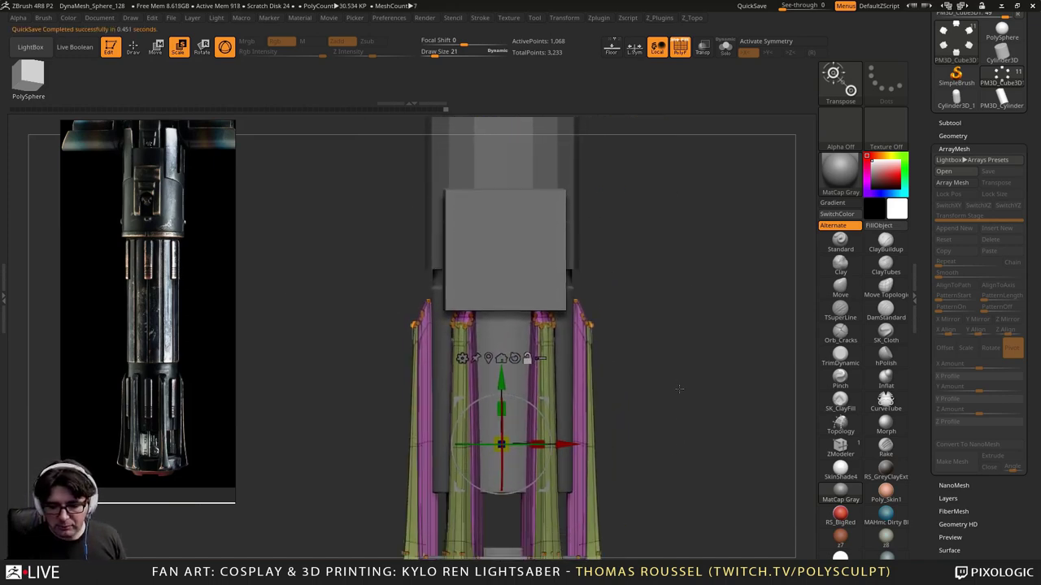
pyautogui.keyDown('alt'); pyautogui.click(540, 284); pyautogui.keyUp('alt')
pyautogui.keyDown('alt'); pyautogui.moveTo(573, 286); pyautogui.dragTo(613, 280, button='right'); pyautogui.keyUp('alt')
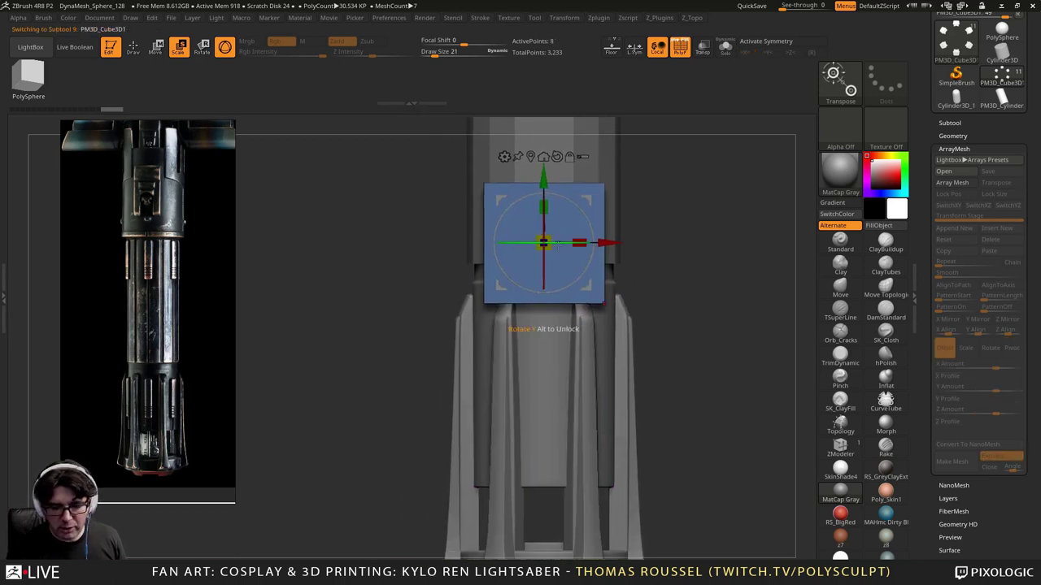
pyautogui.moveTo(543, 243); pyautogui.dragTo(544, 379)
pyautogui.moveTo(543, 207); pyautogui.dragTo(541, 109)
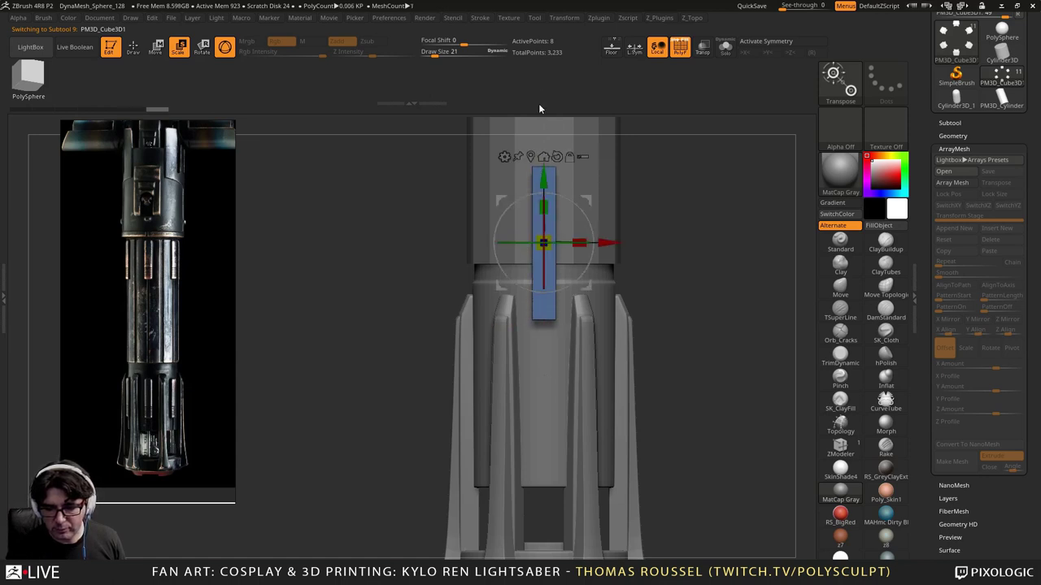
pyautogui.moveTo(543, 178); pyautogui.dragTo(544, 330)
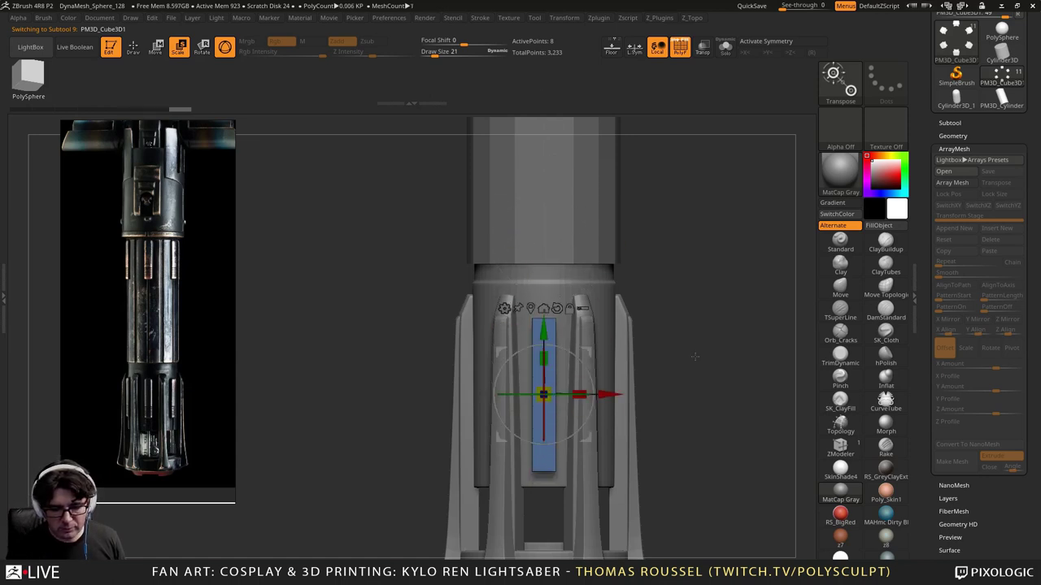
# Step: Compare the bar with the reference photo and shorten it to about 0.89 of its height
pyautogui.keyDown('alt'); pyautogui.moveTo(690, 356); pyautogui.dragTo(728, 296, button='right'); pyautogui.keyUp('alt')
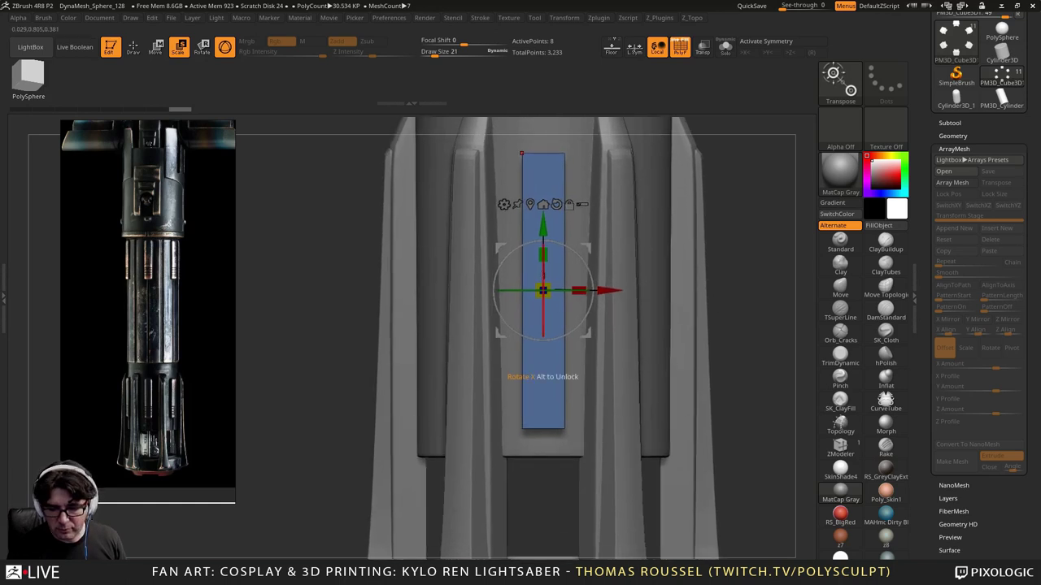
pyautogui.scroll(4, 136, 437)
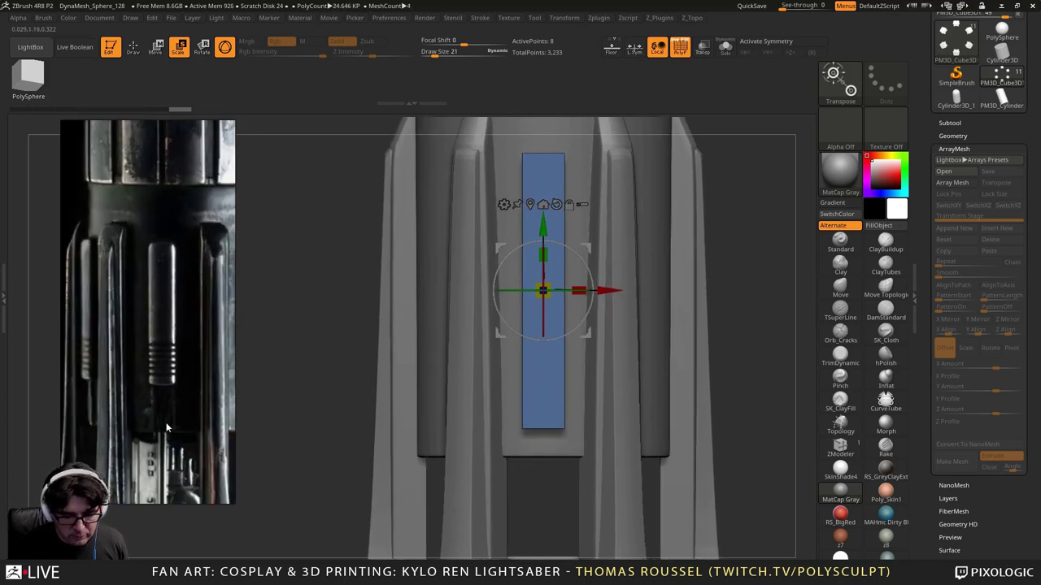
pyautogui.scroll(-2, 156, 389)
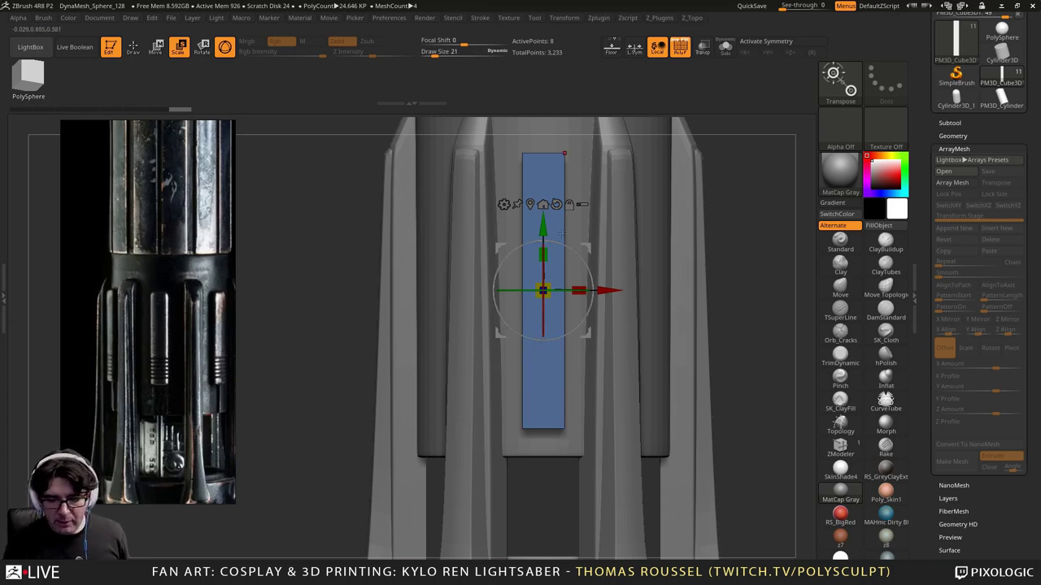
pyautogui.moveTo(543, 290); pyautogui.dragTo(549, 265)
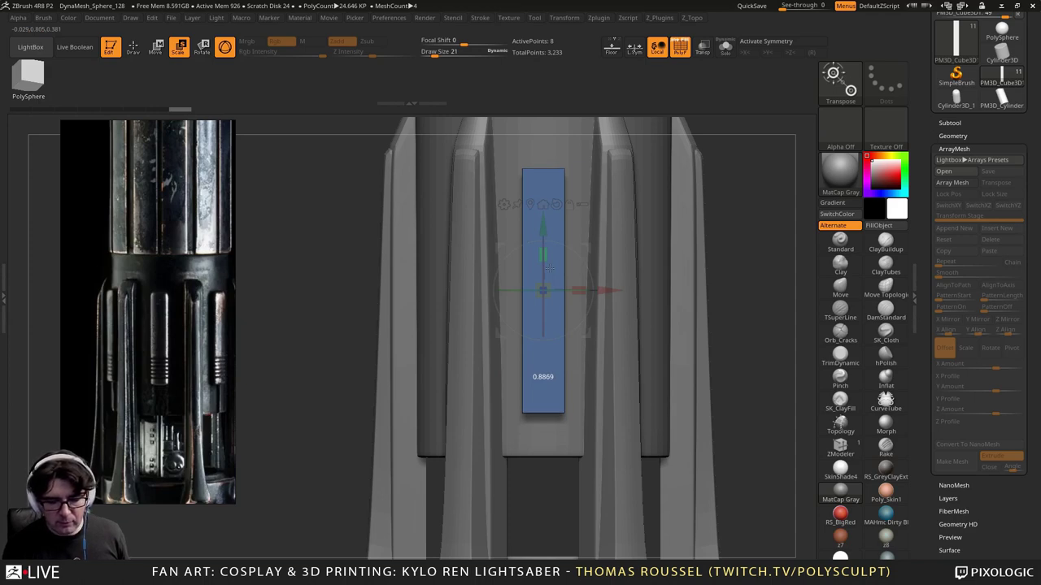
pyautogui.moveTo(550, 267); pyautogui.dragTo(549, 269)
# Step: Raise the bar slightly between the fins and place the transform gizmo's pivot at its upper end
pyautogui.moveTo(543, 231); pyautogui.dragTo(549, 90)
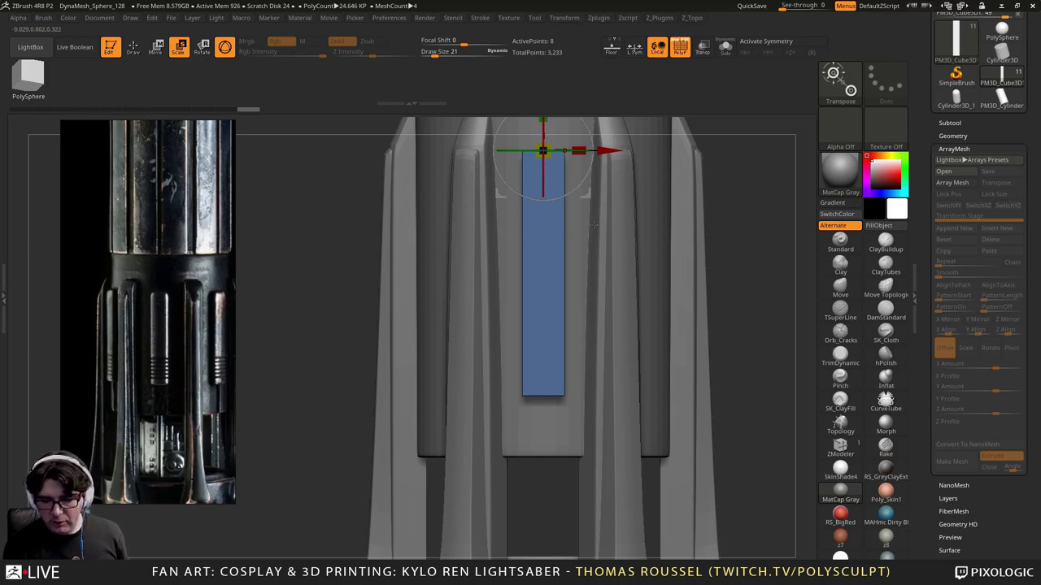
pyautogui.keyDown('alt'); pyautogui.moveTo(594, 224); pyautogui.dragTo(590, 288, button='right'); pyautogui.keyUp('alt')
pyautogui.moveTo(538, 177); pyautogui.dragTo(544, 183)
pyautogui.keyDown('alt'); pyautogui.moveTo(598, 358); pyautogui.dragTo(550, 308, button='right'); pyautogui.keyUp('alt')
# Step: Move the bar inward along Z until it sits against the hilt's wall between the two fins
pyautogui.keyDown('shift'); pyautogui.moveTo(551, 306); pyautogui.dragTo(553, 309); pyautogui.keyUp('shift')
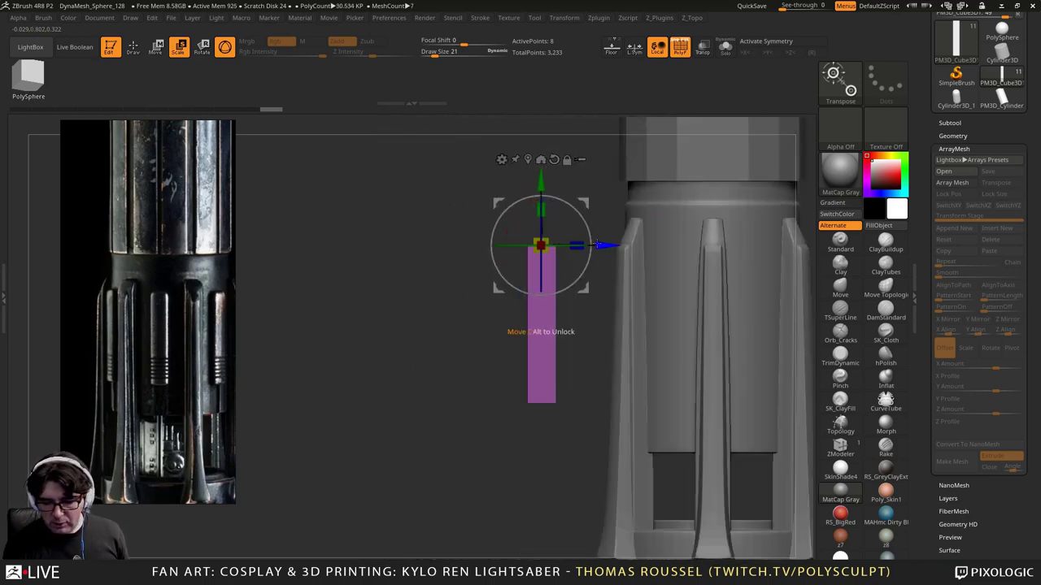
pyautogui.moveTo(548, 330); pyautogui.dragTo(542, 331, button='right')
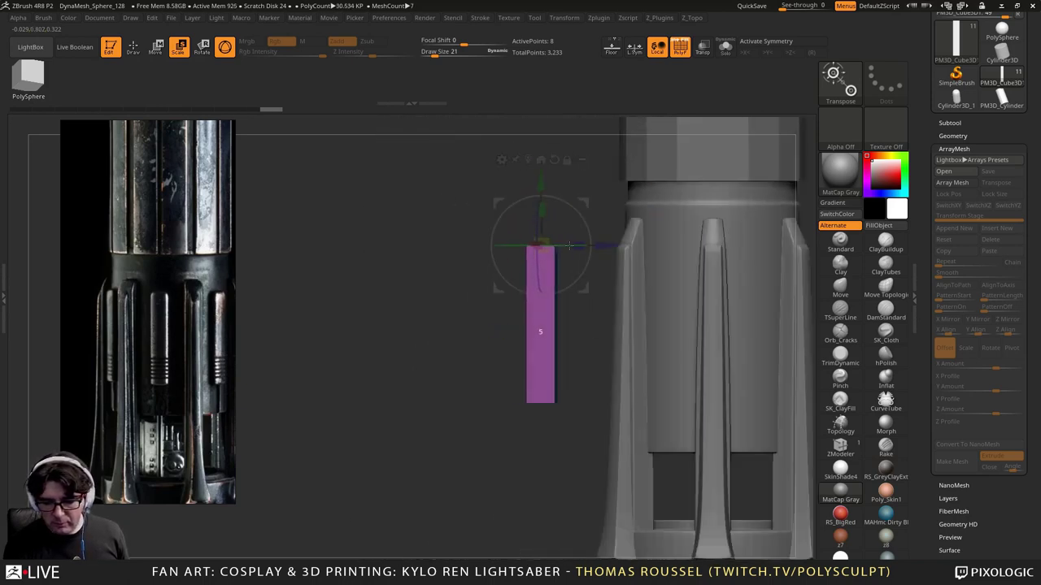
pyautogui.hotkey('ctrl', 'z')
pyautogui.moveTo(579, 248); pyautogui.dragTo(673, 248)
pyautogui.moveTo(674, 277); pyautogui.dragTo(748, 366, button='right')
pyautogui.keyDown('alt'); pyautogui.moveTo(748, 365); pyautogui.dragTo(664, 349, button='right'); pyautogui.keyUp('alt')
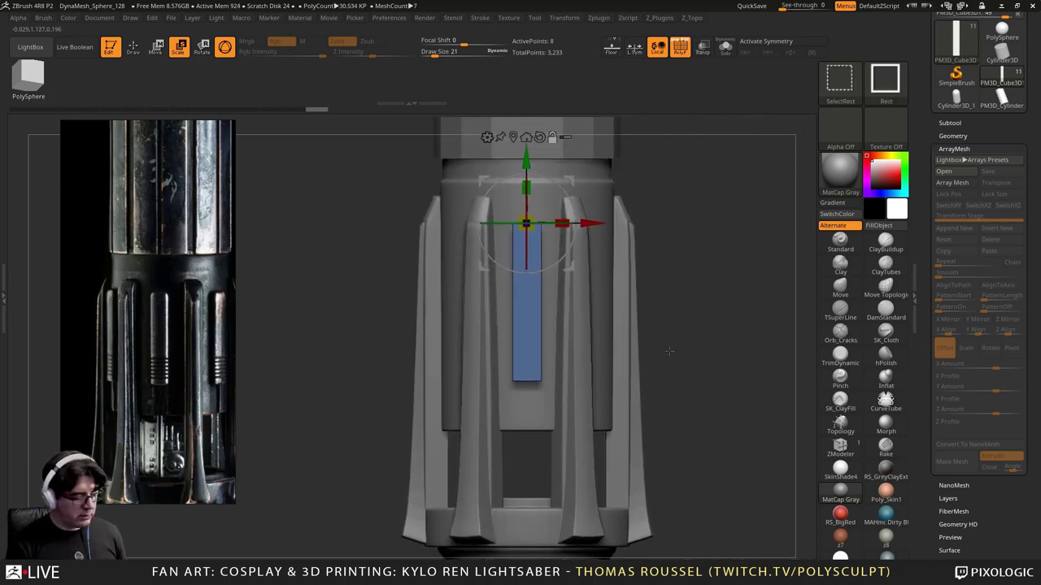
# Step: Duplicate the bar, move the copy about 0.13 down the hilt and narrow it to about 0.89 of its width
pyautogui.hotkey('ctrl', 'shift', 'd')
pyautogui.moveTo(526, 187); pyautogui.dragTo(535, 230)
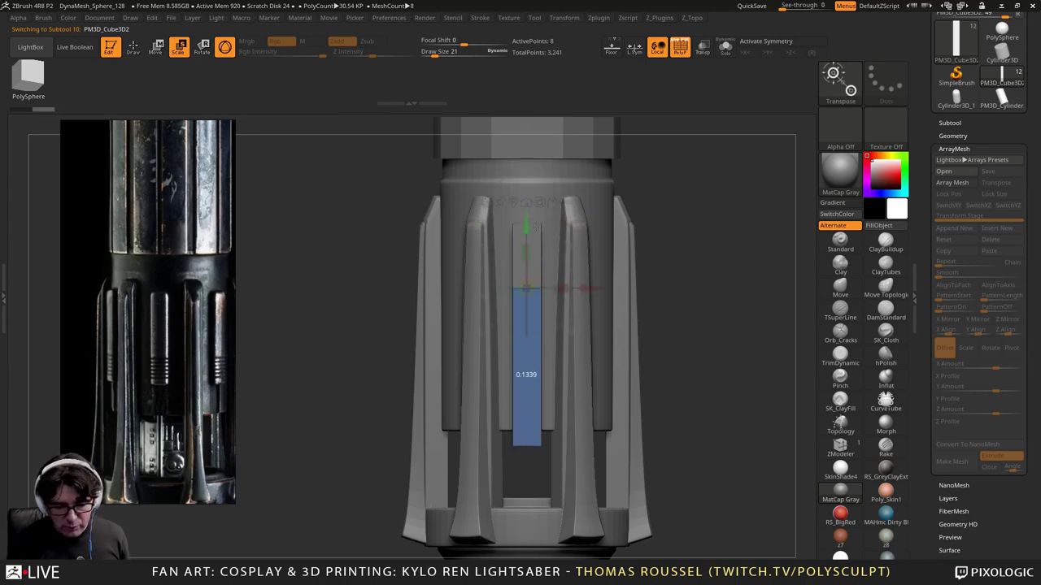
pyautogui.keyDown('ctrl'); pyautogui.moveTo(537, 227); pyautogui.dragTo(539, 253, button='right'); pyautogui.keyUp('ctrl')
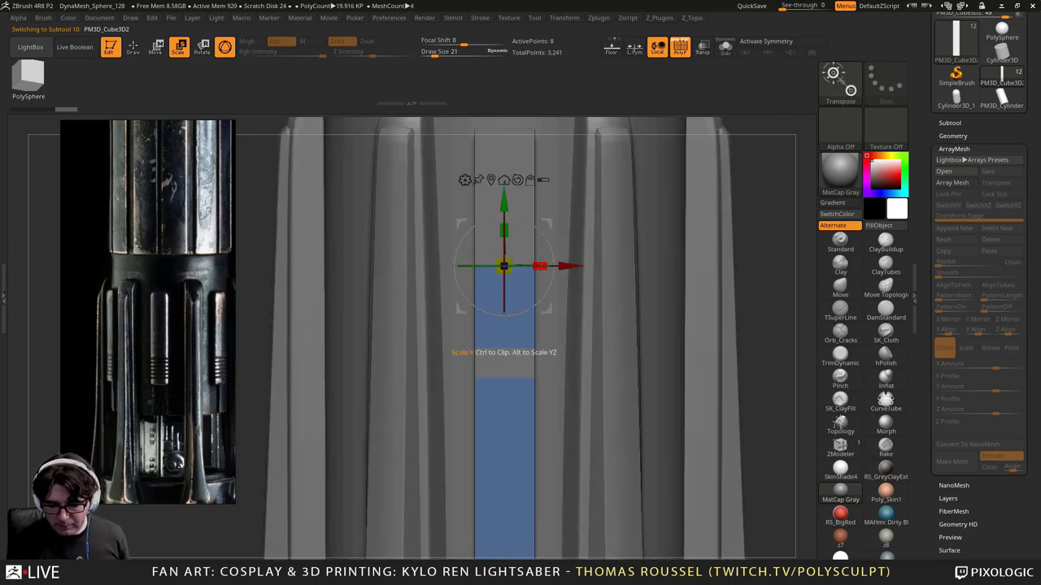
pyautogui.moveTo(539, 265); pyautogui.dragTo(525, 263)
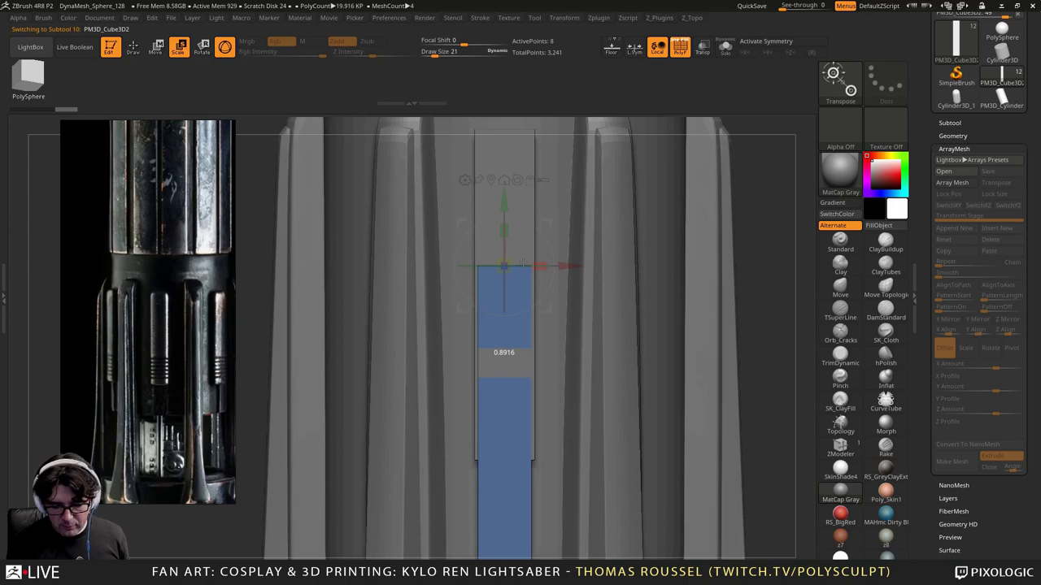
# Step: Shift the narrower copy slightly outward along Z from the hilt's wall, keeping it partly embedded behind the original bar
pyautogui.keyDown('alt'); pyautogui.moveTo(603, 455); pyautogui.dragTo(555, 325, button='right'); pyautogui.keyUp('alt')
pyautogui.keyDown('alt'); pyautogui.moveTo(538, 240); pyautogui.dragTo(561, 195, button='right'); pyautogui.keyUp('alt')
pyautogui.moveTo(561, 199); pyautogui.dragTo(587, 218)
pyautogui.moveTo(611, 256); pyautogui.dragTo(604, 291, button='right')
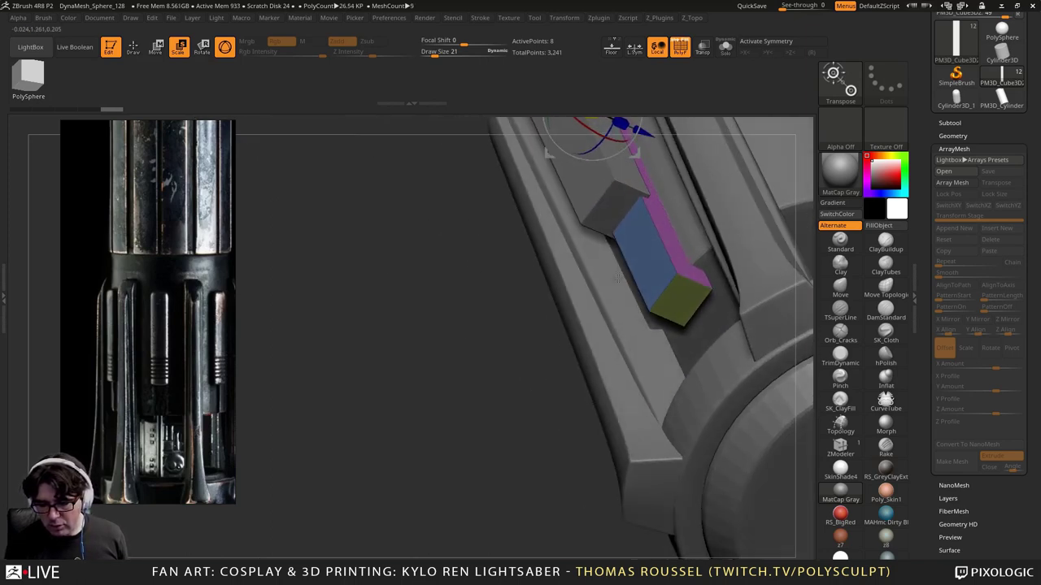
pyautogui.keyDown('alt'); pyautogui.moveTo(592, 148); pyautogui.dragTo(573, 263, button='right'); pyautogui.keyUp('alt')
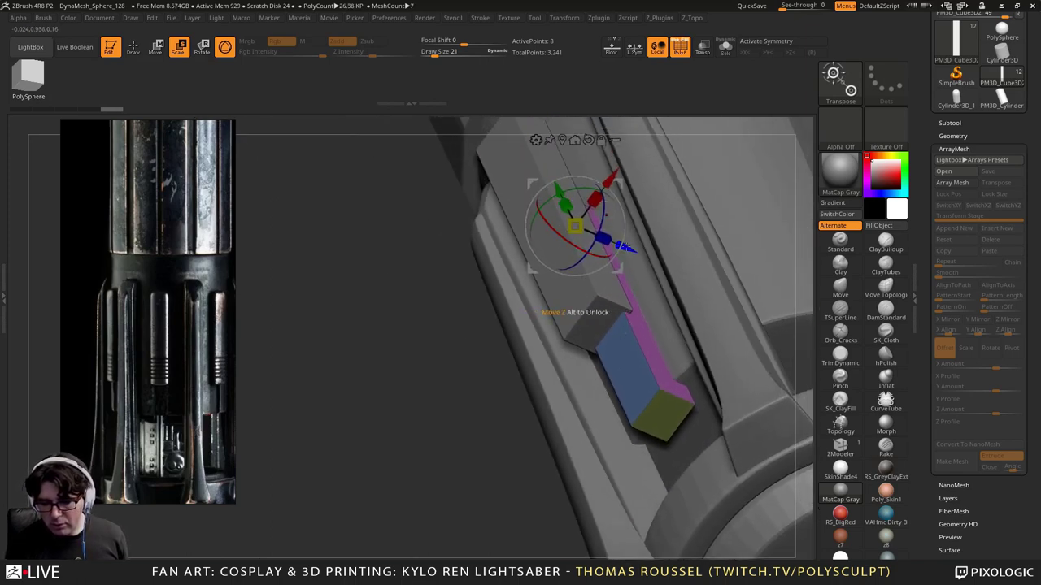
pyautogui.moveTo(622, 246); pyautogui.dragTo(617, 245)
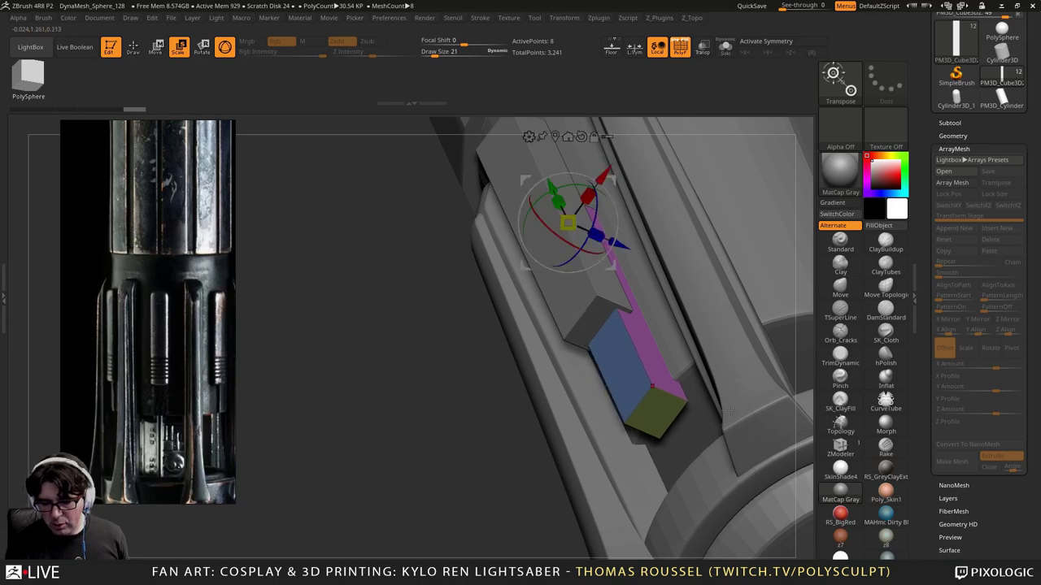
pyautogui.keyDown('ctrl'); pyautogui.moveTo(591, 351); pyautogui.dragTo(581, 492, button='right'); pyautogui.keyUp('ctrl')
pyautogui.keyDown('alt'); pyautogui.moveTo(581, 491); pyautogui.dragTo(631, 396, button='right'); pyautogui.keyUp('alt')
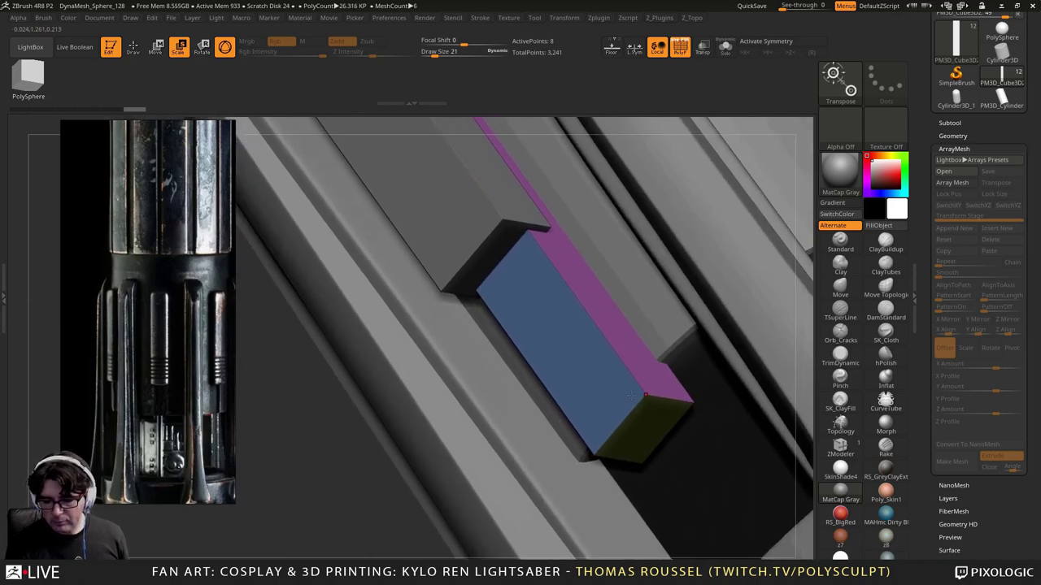
# Step: Set the narrower copy to subtraction and reorder the subtools as original bar, hilt cylinder PM3D_Cylinder3D_3, subtractive copy
pyautogui.click(949, 124)
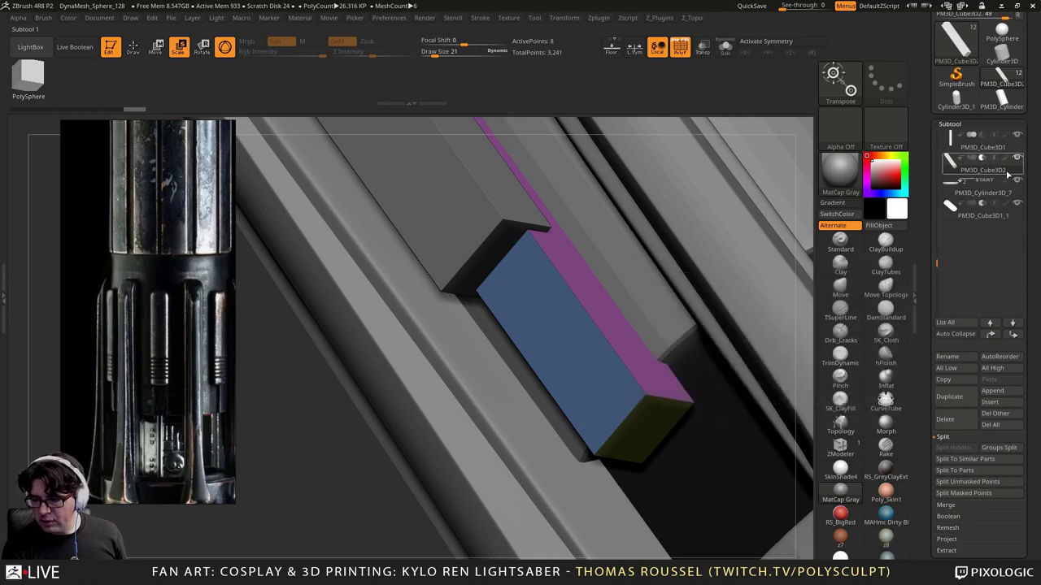
pyautogui.moveTo(1031, 177); pyautogui.dragTo(1031, 266)
pyautogui.keyDown('alt'); pyautogui.click(648, 301); pyautogui.keyUp('alt')
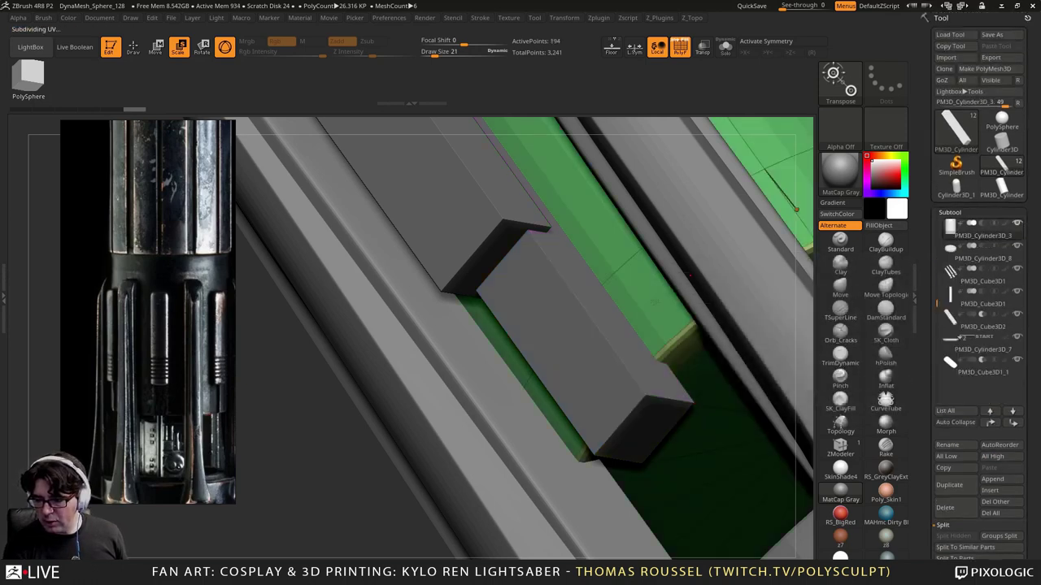
pyautogui.click(1013, 423)
pyautogui.click(1013, 422)
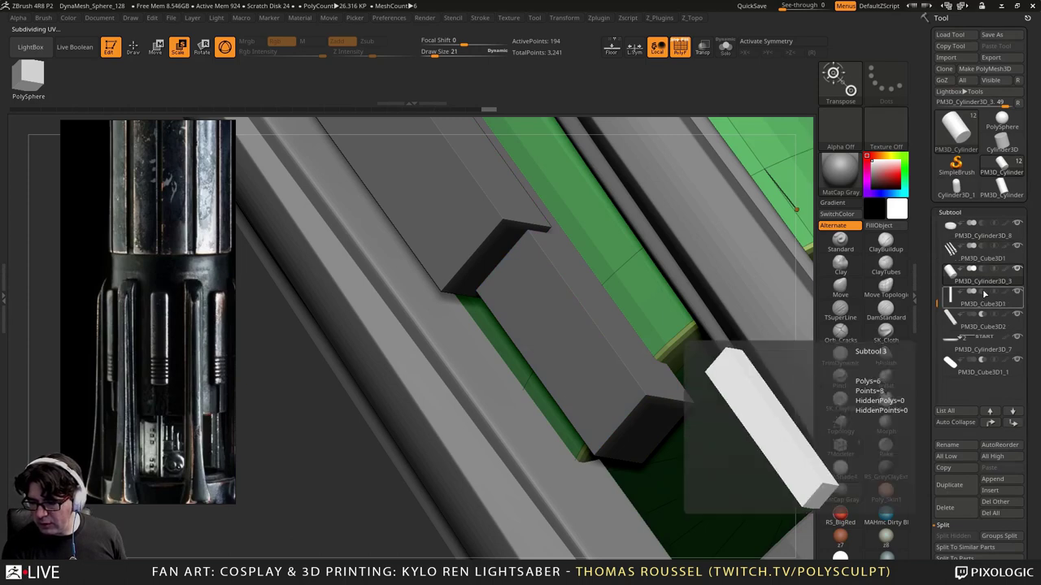
pyautogui.click(948, 299)
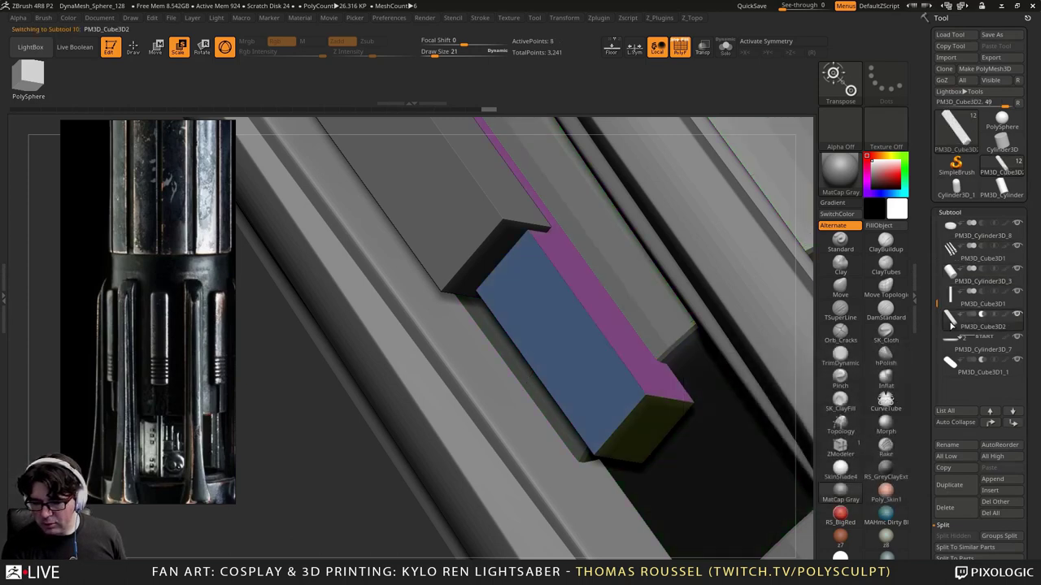
pyautogui.click(948, 300)
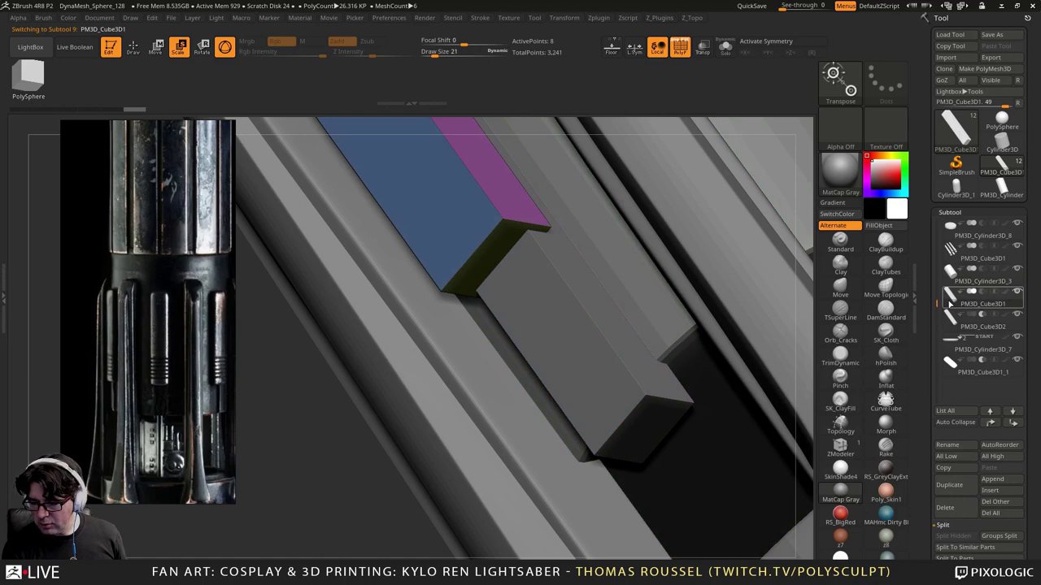
pyautogui.click(990, 423)
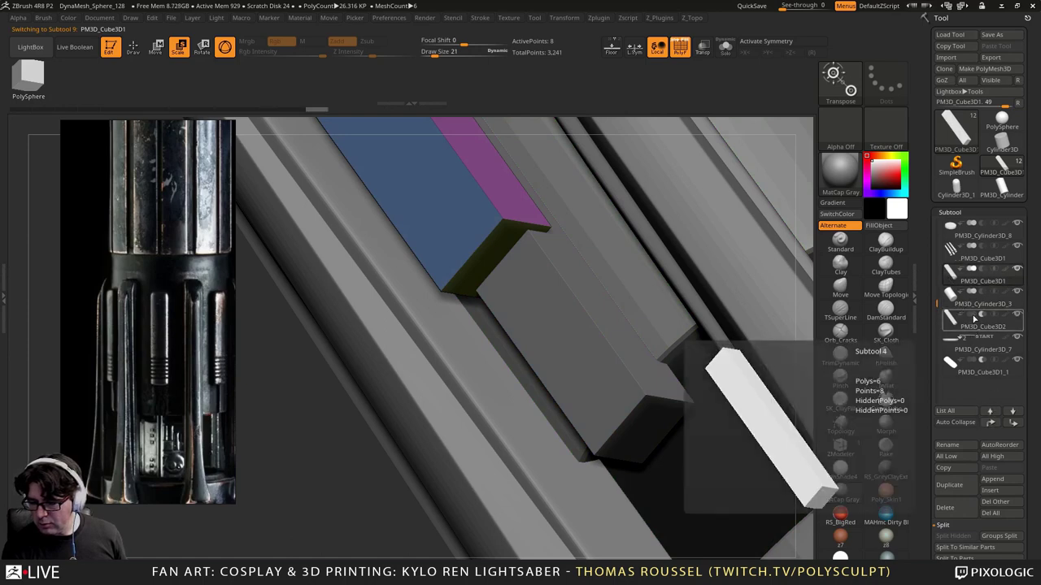
# Step: Flag the hilt cylinder as Start, hide PolyFrame and enable Live Boolean to preview the slot cut by the copy
pyautogui.keyDown('alt'); pyautogui.moveTo(702, 388); pyautogui.dragTo(610, 415, button='right'); pyautogui.keyUp('alt')
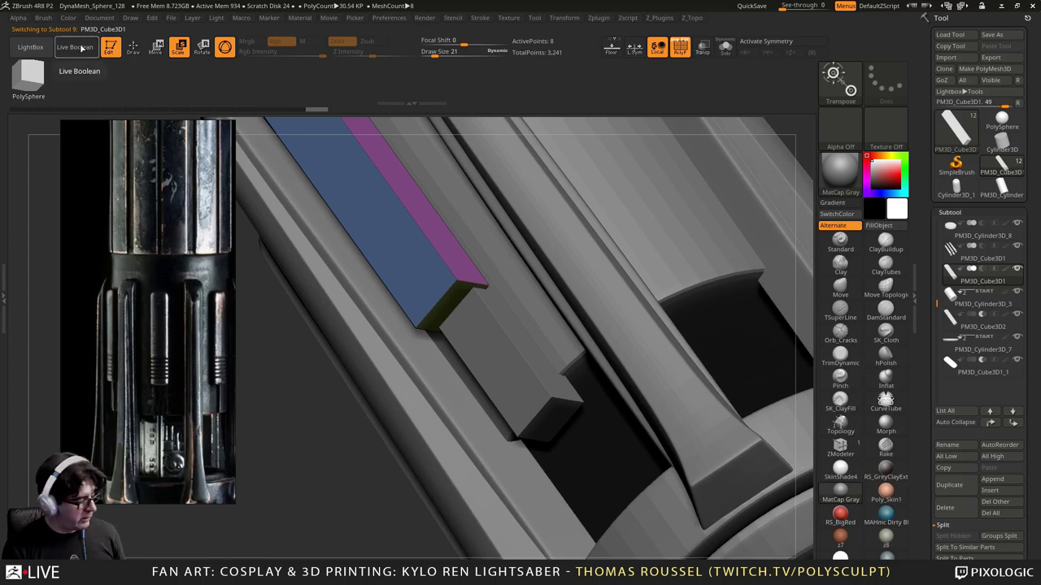
pyautogui.hotkey('shift', 'f')
pyautogui.click(81, 47)
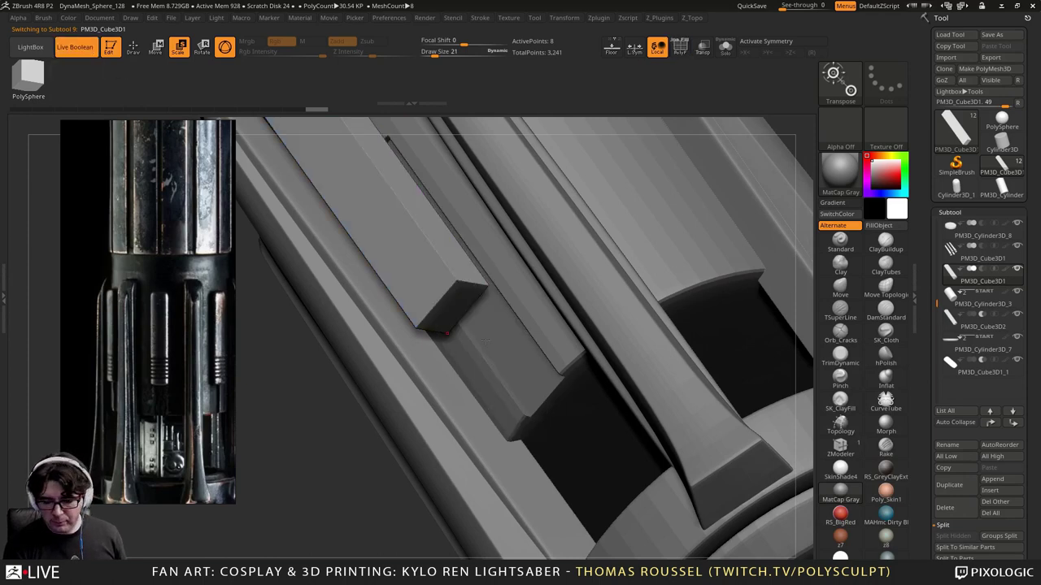
pyautogui.moveTo(486, 341)
pyautogui.mouseDown(button='right')
pyautogui.moveTo(499, 328)
pyautogui.moveTo(470, 331)
pyautogui.mouseUp(button='right')
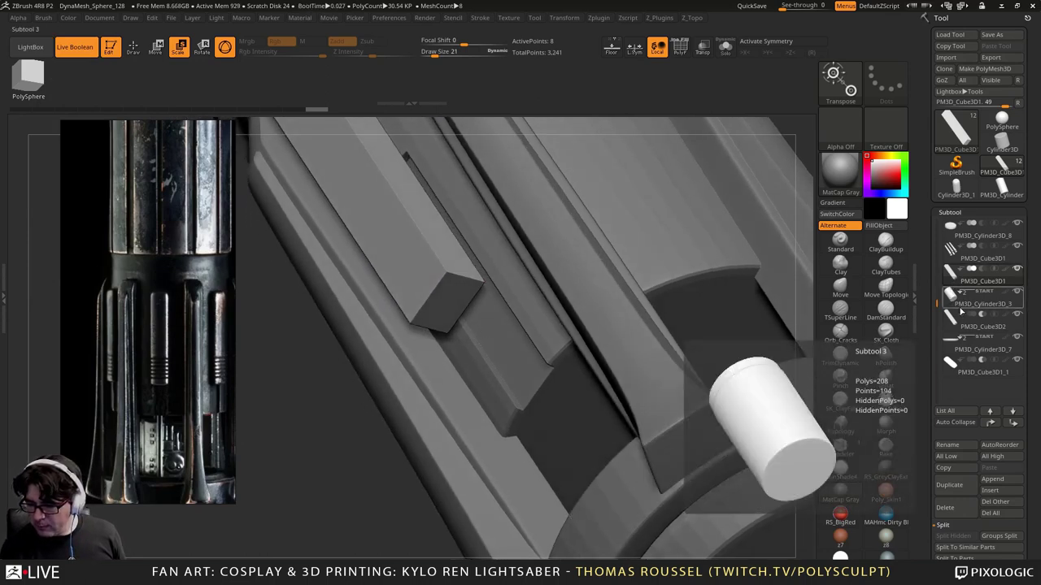
# Step: Select the subtractive bar PM3D_Cube3D2 and nudge it along Z to adjust the depth of the slot
pyautogui.click(956, 324)
pyautogui.keyDown('alt'); pyautogui.moveTo(431, 184); pyautogui.dragTo(422, 208, button='right'); pyautogui.keyUp('alt')
pyautogui.moveTo(417, 205); pyautogui.dragTo(419, 206)
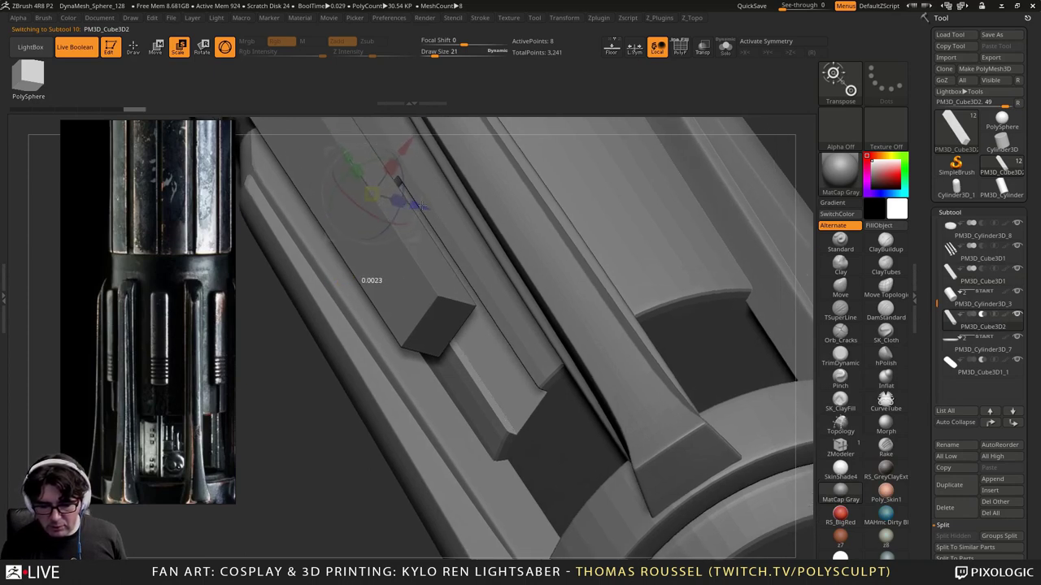
pyautogui.moveTo(422, 206); pyautogui.dragTo(422, 206)
pyautogui.keyDown('ctrl'); pyautogui.moveTo(487, 284); pyautogui.dragTo(491, 310, button='right'); pyautogui.keyUp('ctrl')
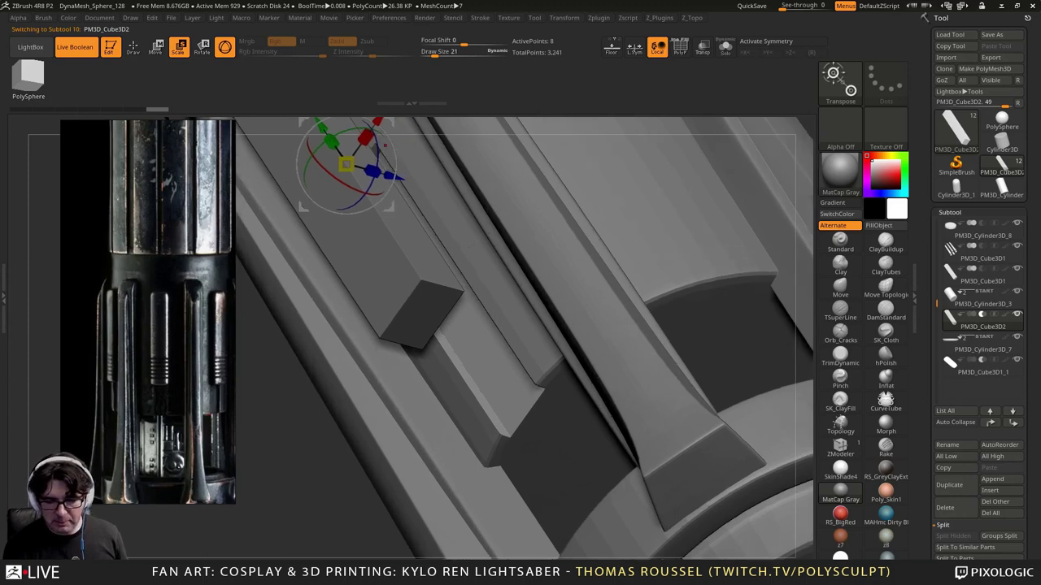
# Step: Enable Dynamic Subdiv on the subtractive bar with QGrid 6, Bevel, coverage 0.02 and Constant, and raise its SmoothSubdiv level
pyautogui.keyDown('alt'); pyautogui.moveTo(518, 402); pyautogui.dragTo(517, 458, button='right'); pyautogui.keyUp('alt')
pyautogui.scroll(-5, 1005, 483)
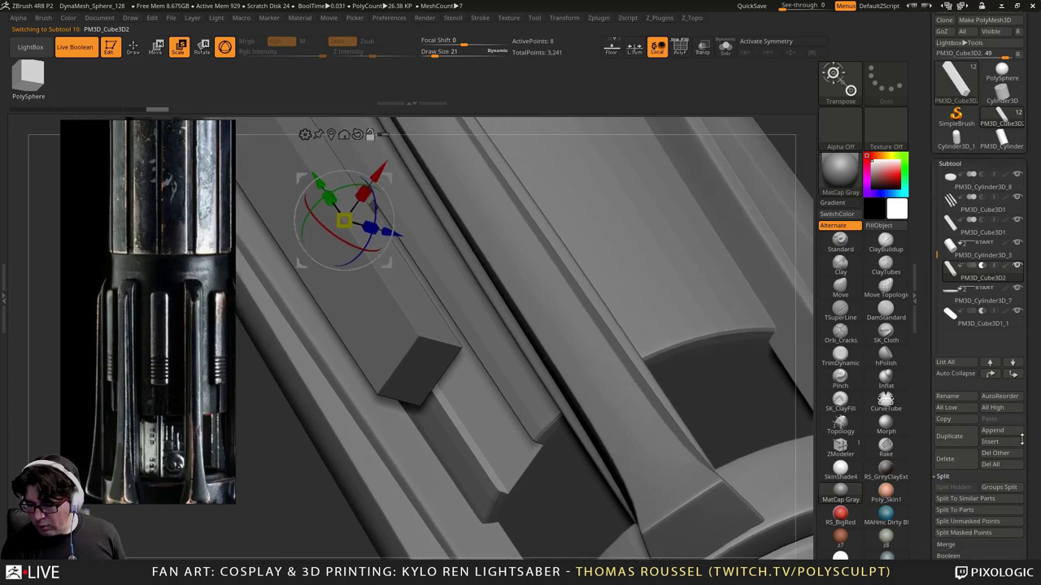
pyautogui.click(951, 362)
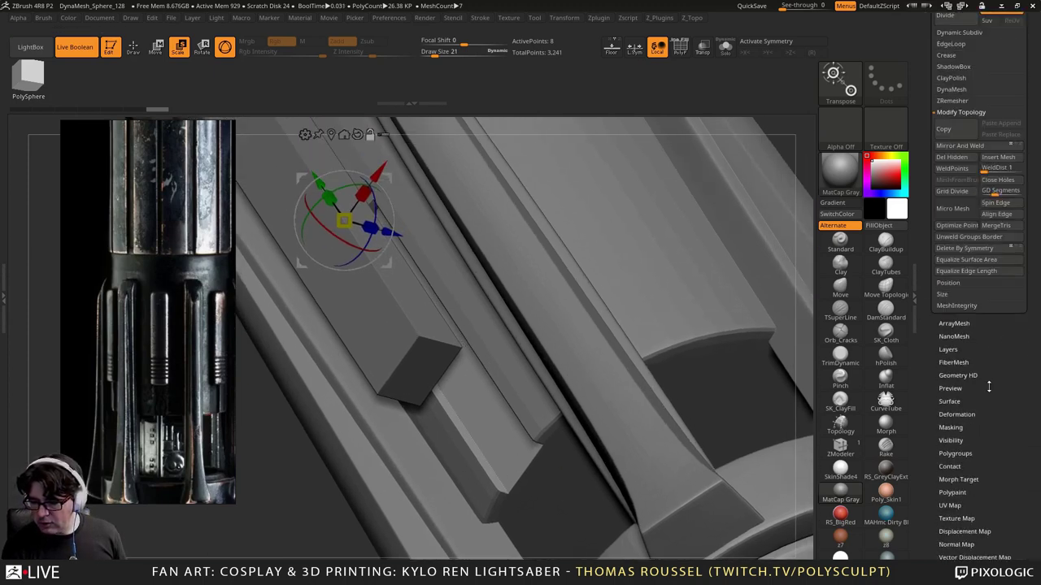
pyautogui.click(949, 196)
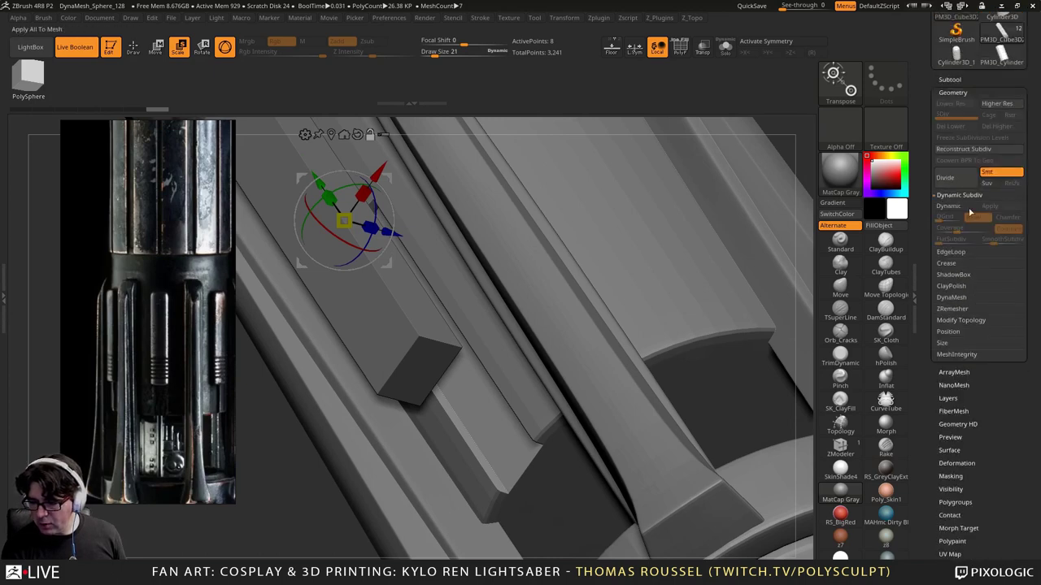
pyautogui.click(967, 208)
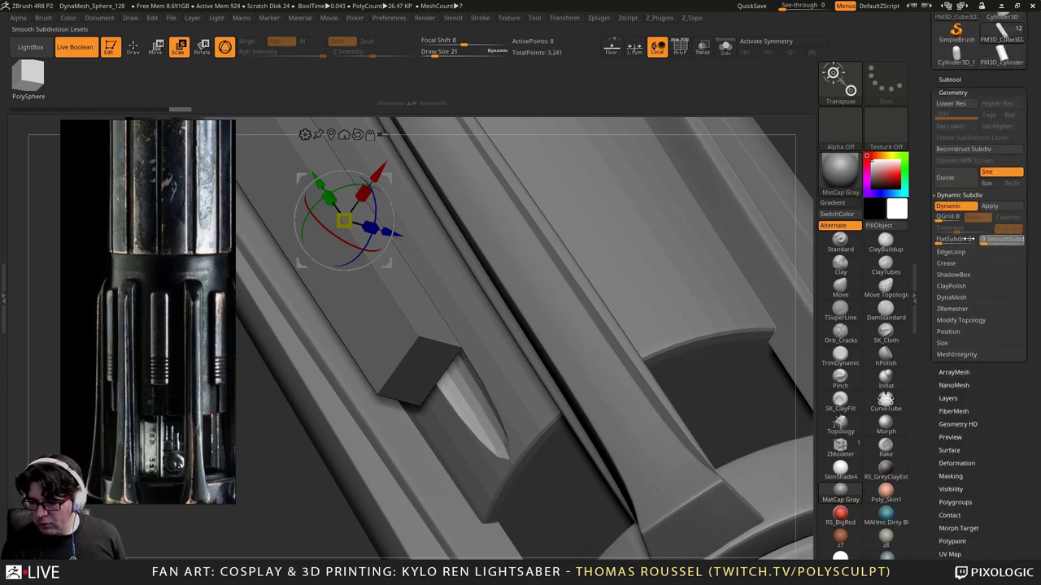
pyautogui.click(946, 217)
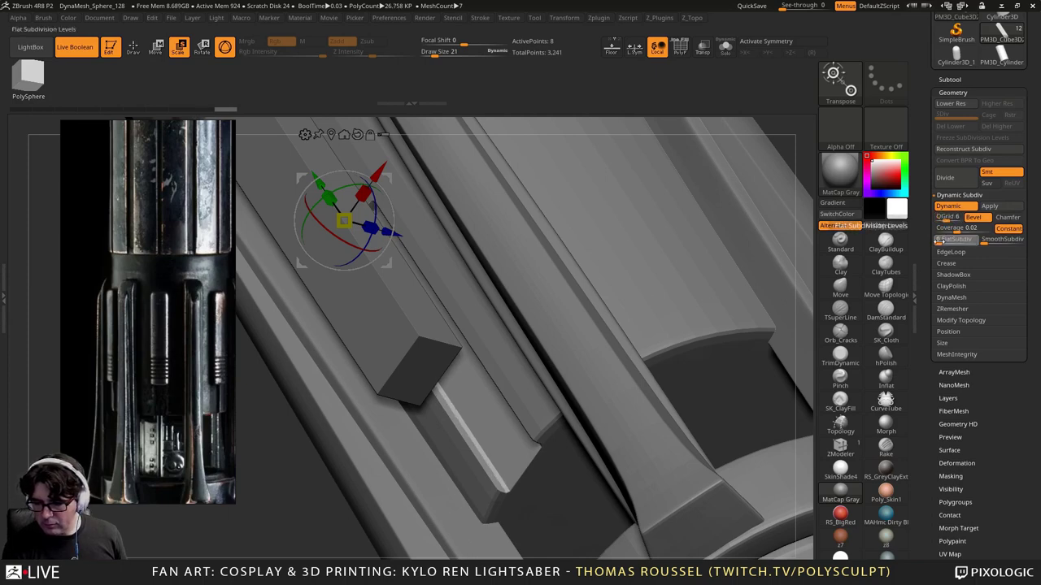
pyautogui.click(986, 242)
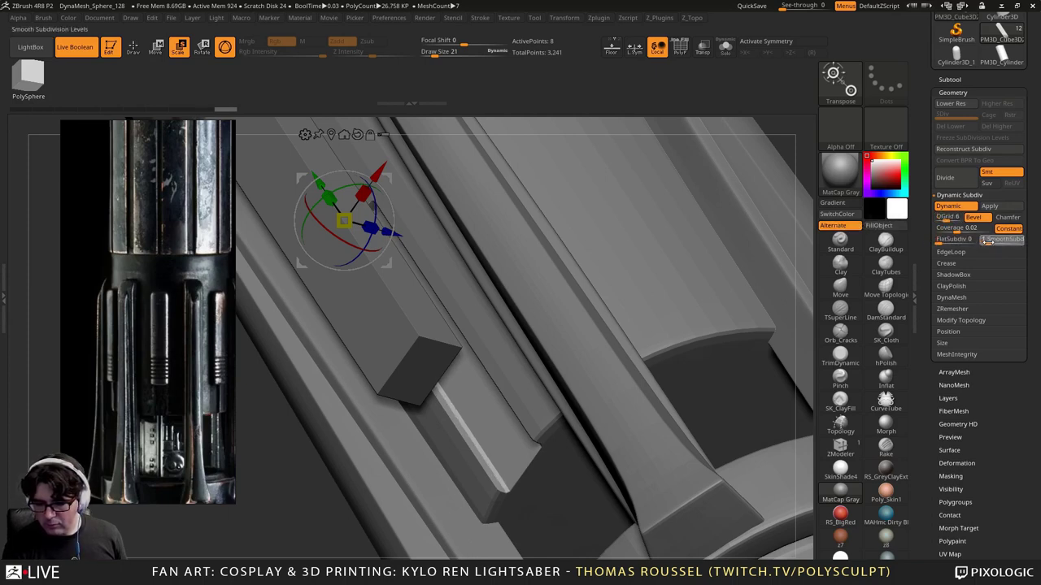
pyautogui.moveTo(520, 342)
pyautogui.keyDown('alt'); pyautogui.mouseDown(button='right')
pyautogui.moveTo(504, 325)
pyautogui.moveTo(526, 353)
pyautogui.mouseUp(button='right'); pyautogui.keyUp('alt')
# Step: Turn on ArrayMesh for the subtractive bar with 6 repeats and a Y rotation amount of 360
pyautogui.moveTo(525, 352); pyautogui.dragTo(707, 289)
pyautogui.click(955, 373)
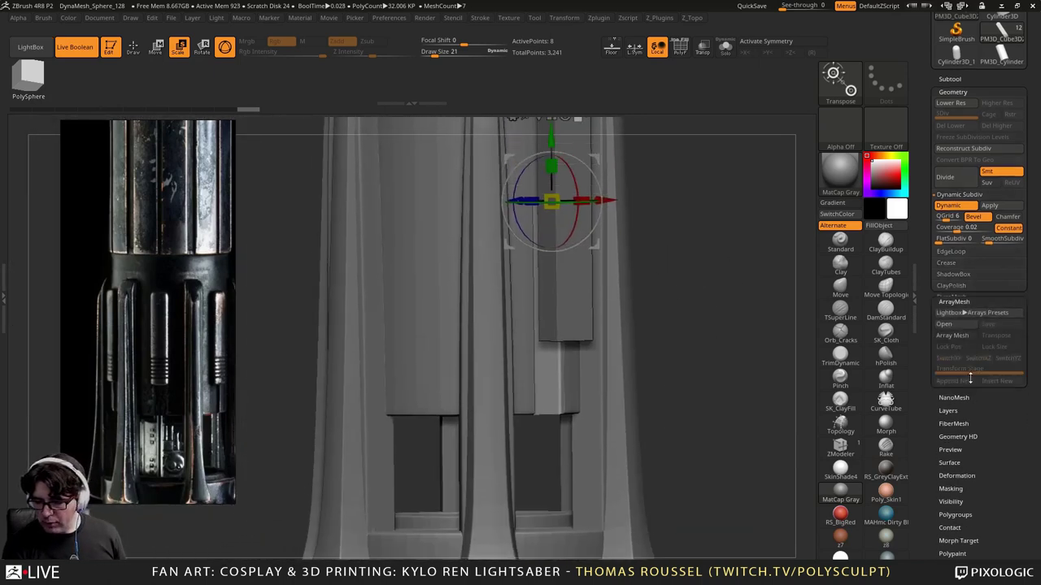
pyautogui.moveTo(1002, 455); pyautogui.dragTo(1002, 496)
pyautogui.click(951, 180)
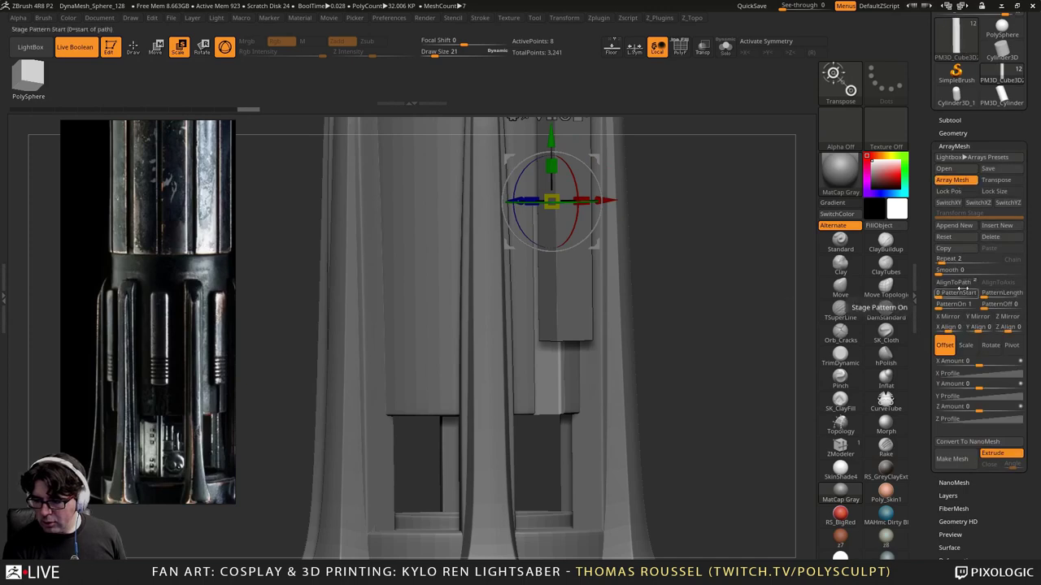
pyautogui.click(942, 260)
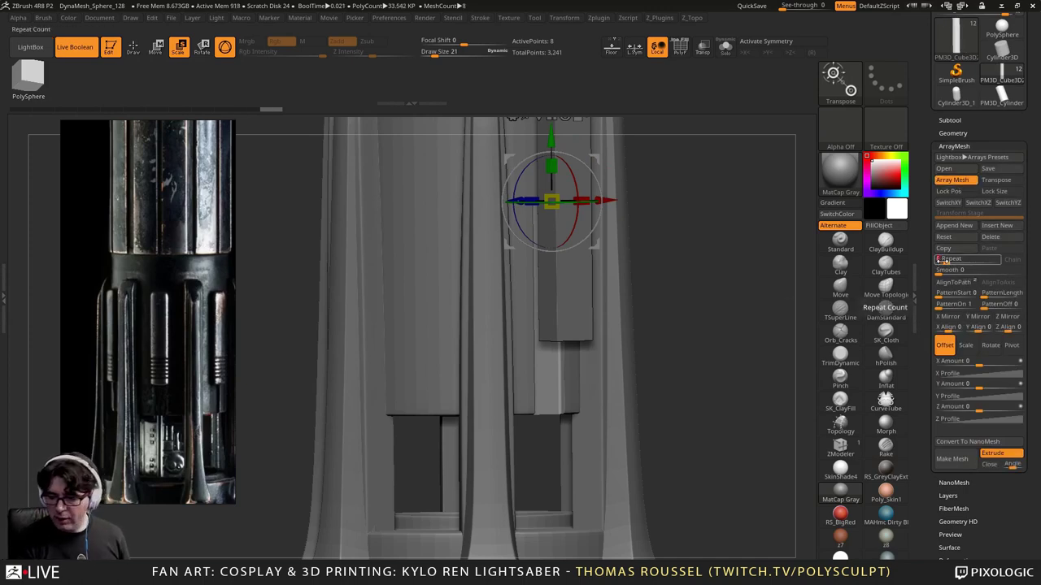
pyautogui.write('6')
pyautogui.press('Return')
pyautogui.click(990, 344)
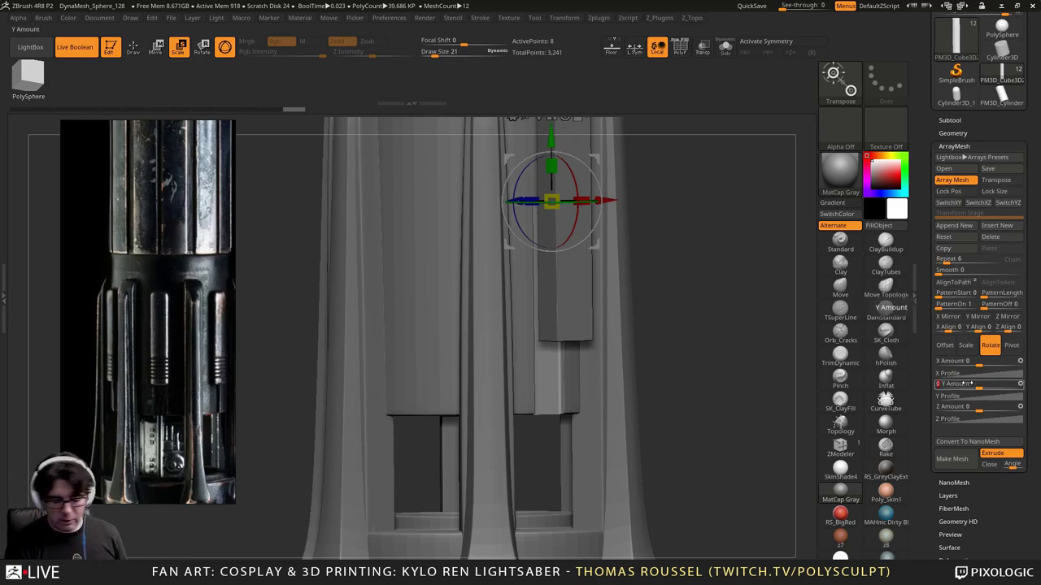
pyautogui.press('Return')
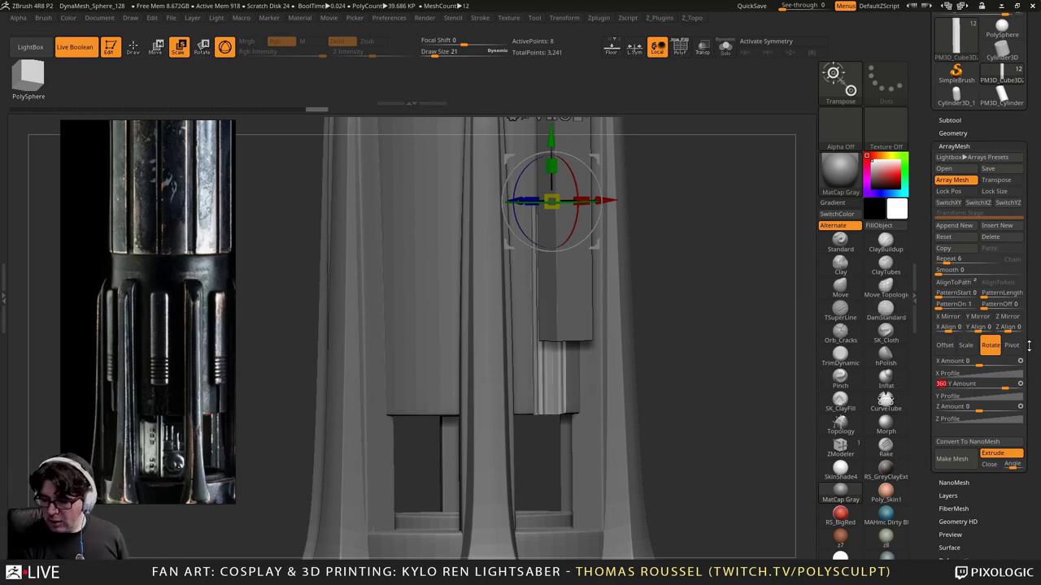
# Step: Set the array's pivot Z amount to about -4.22 to spread the subtractive bars around the hilt's axis
pyautogui.click(1012, 345)
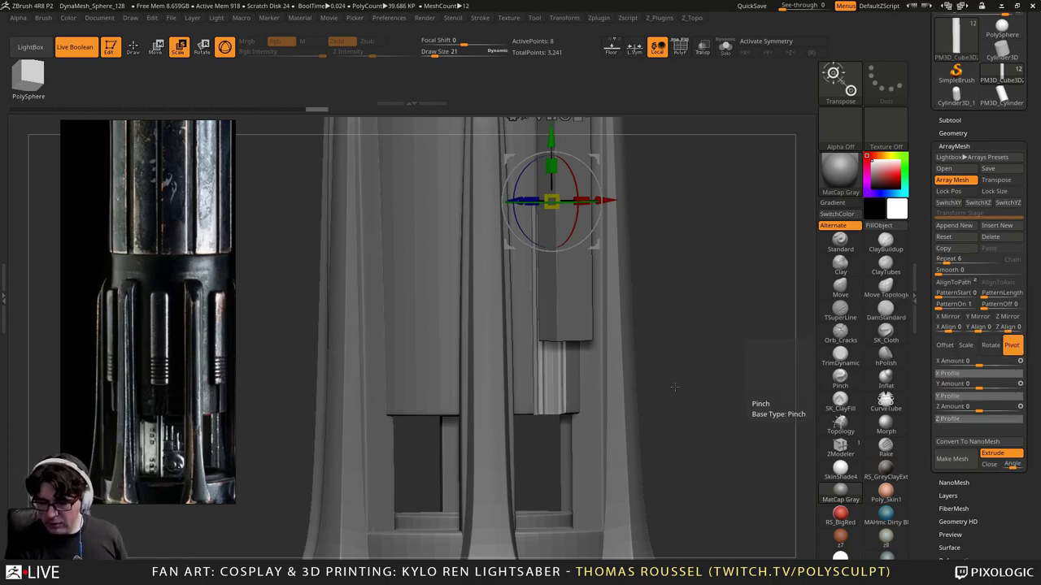
pyautogui.moveTo(736, 338); pyautogui.dragTo(655, 295)
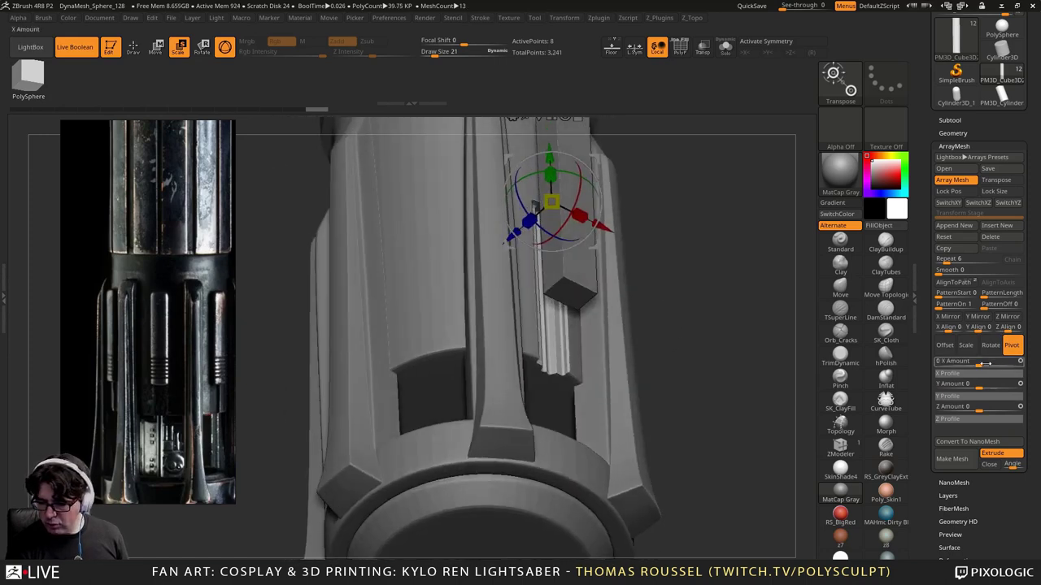
pyautogui.moveTo(976, 365)
pyautogui.mouseDown()
pyautogui.moveTo(953, 367)
pyautogui.moveTo(996, 367)
pyautogui.mouseUp()
pyautogui.hotkey('ctrl', 'z')
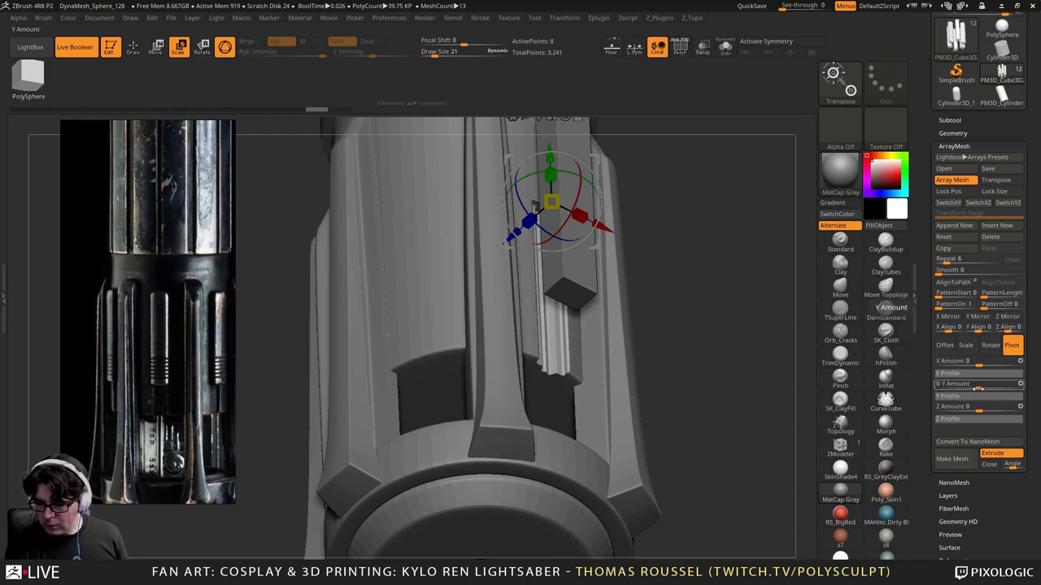
pyautogui.click(949, 407)
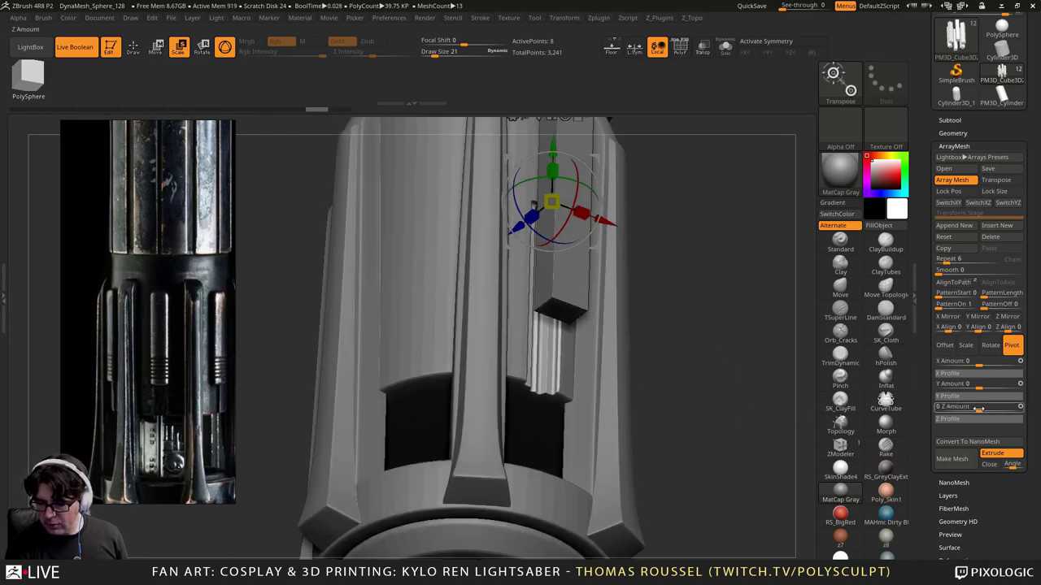
pyautogui.moveTo(979, 409); pyautogui.dragTo(957, 413)
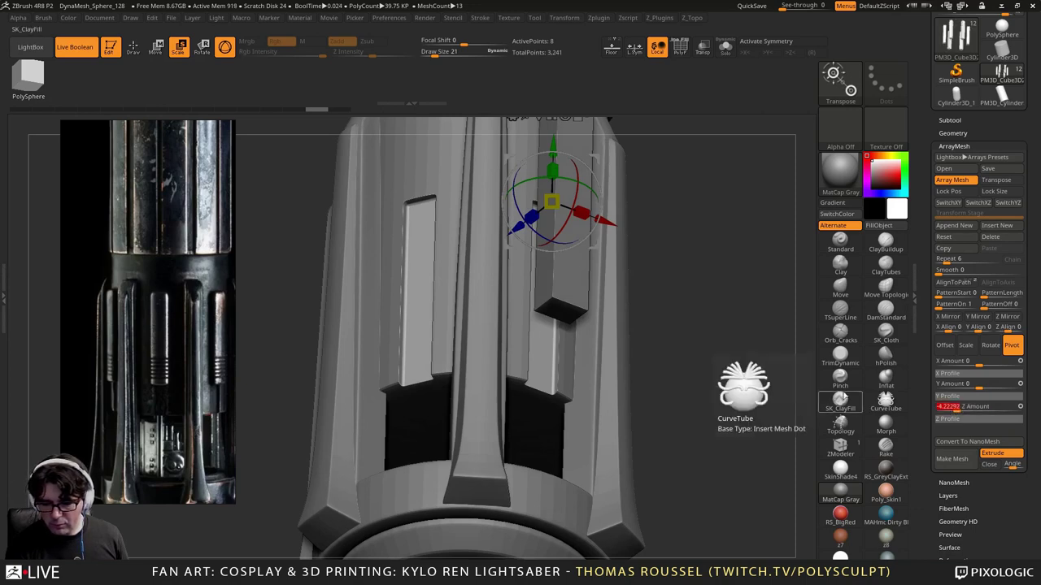
# Step: Place the gizmo at the slot's lower edge and scale the arrayed subtractive bars along Y to about 0.43 of their length
pyautogui.moveTo(743, 386); pyautogui.dragTo(764, 307)
pyautogui.moveTo(798, 258); pyautogui.dragTo(726, 283)
pyautogui.keyDown('shift'); pyautogui.moveTo(726, 327); pyautogui.dragTo(709, 332); pyautogui.keyUp('shift')
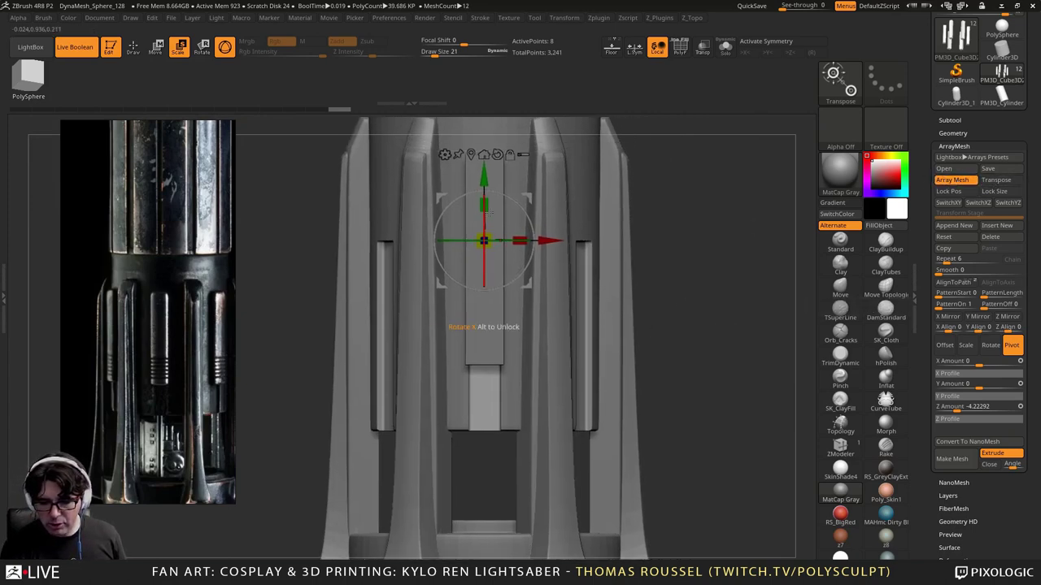
pyautogui.keyDown('alt'); pyautogui.moveTo(486, 199); pyautogui.dragTo(487, 444); pyautogui.keyUp('alt')
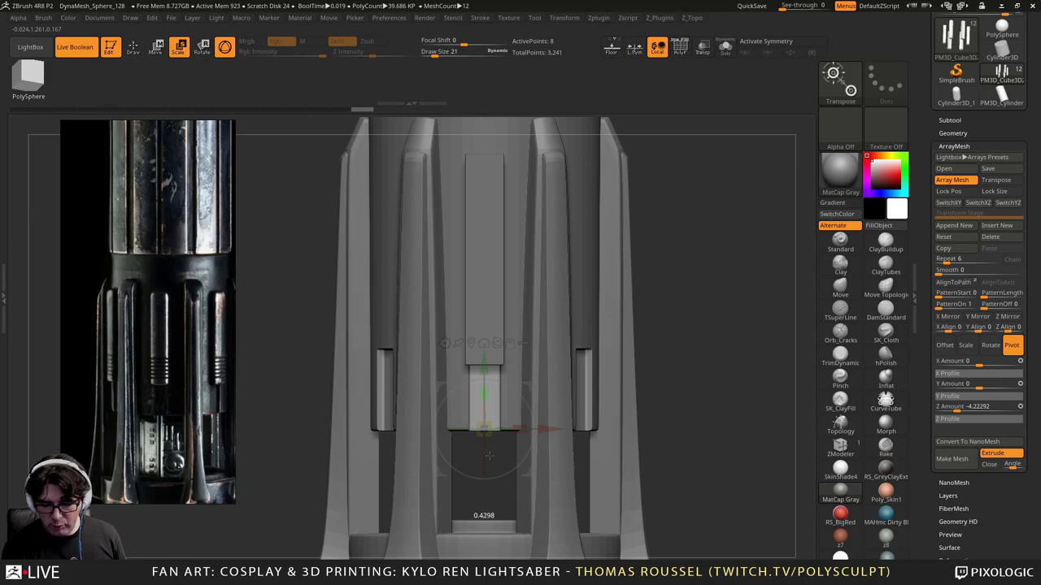
# Step: Select the original bar PM3D_Cube3D1 and scale it along Z to adjust its thickness against the hilt
pyautogui.moveTo(668, 399); pyautogui.dragTo(722, 244)
pyautogui.keyDown('alt'); pyautogui.click(498, 265); pyautogui.keyUp('alt')
pyautogui.moveTo(667, 274); pyautogui.dragTo(595, 405)
pyautogui.moveTo(416, 253); pyautogui.dragTo(397, 253)
pyautogui.moveTo(569, 281); pyautogui.dragTo(547, 310)
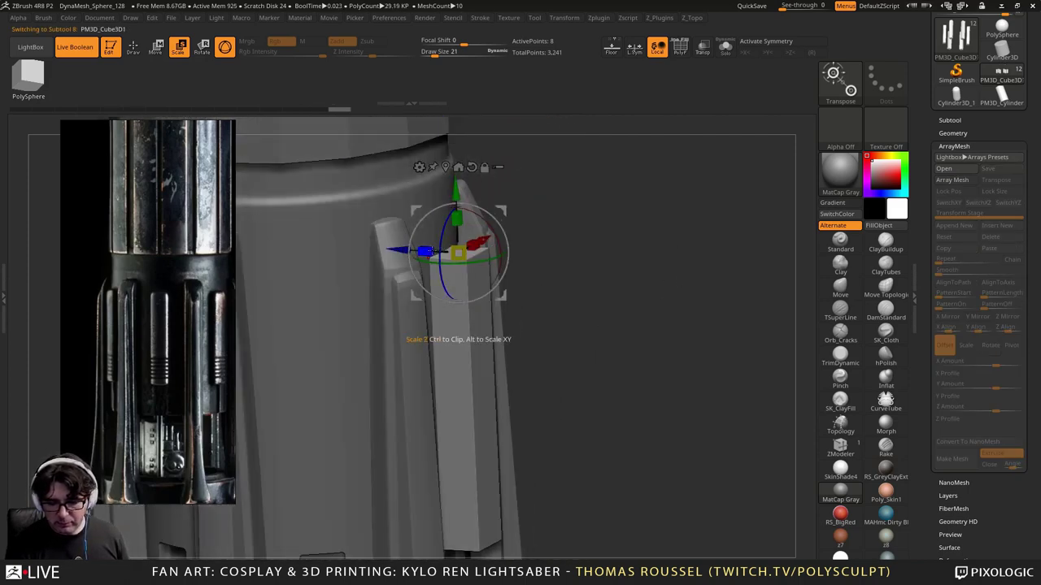
pyautogui.moveTo(424, 251); pyautogui.dragTo(385, 250)
pyautogui.moveTo(663, 279); pyautogui.dragTo(618, 275)
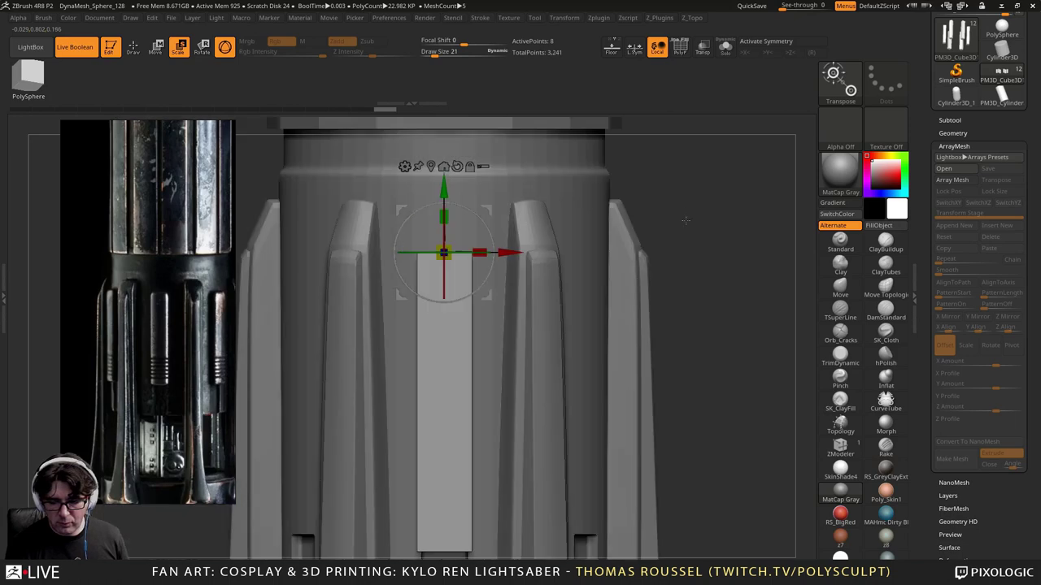
# Step: Show PolyFrame, turn off Live Boolean and isolate the original bar in Solo mode
pyautogui.keyDown('alt'); pyautogui.moveTo(685, 221); pyautogui.dragTo(705, 56); pyautogui.keyUp('alt')
pyautogui.moveTo(413, 345); pyautogui.dragTo(345, 382)
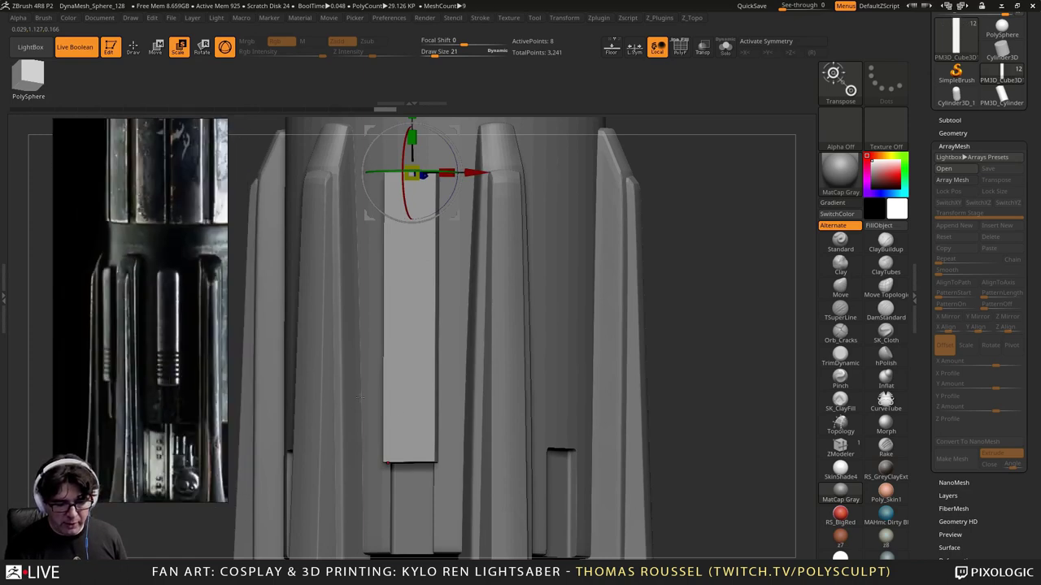
pyautogui.moveTo(447, 303)
pyautogui.mouseDown(button='right')
pyautogui.moveTo(457, 313)
pyautogui.moveTo(465, 302)
pyautogui.mouseUp(button='right')
pyautogui.moveTo(466, 300); pyautogui.dragTo(478, 327)
pyautogui.hotkey('shift', 'f')
pyautogui.keyDown('alt'); pyautogui.moveTo(368, 309); pyautogui.dragTo(394, 137, button='right'); pyautogui.keyUp('alt')
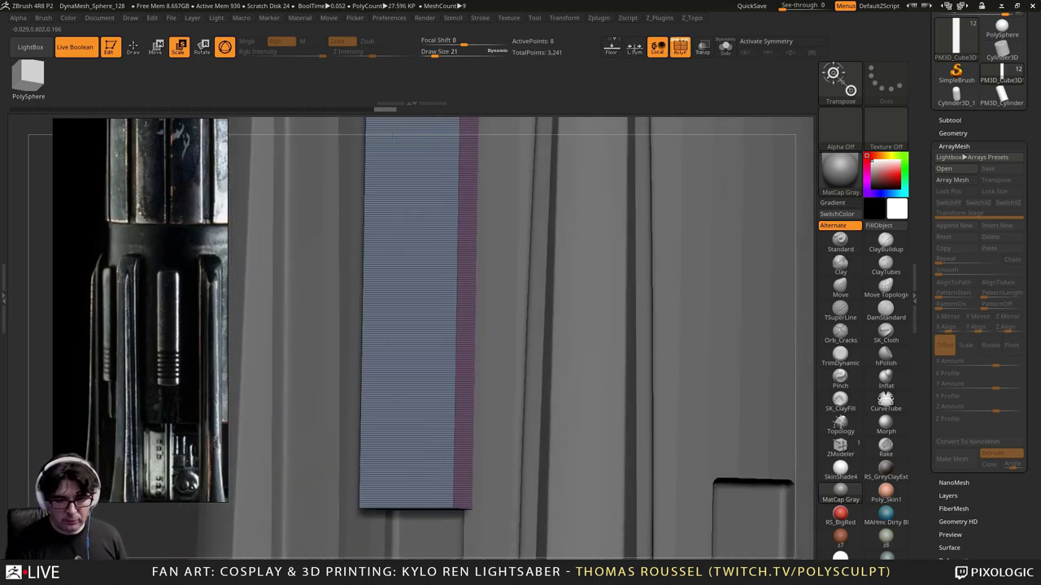
pyautogui.click(75, 47)
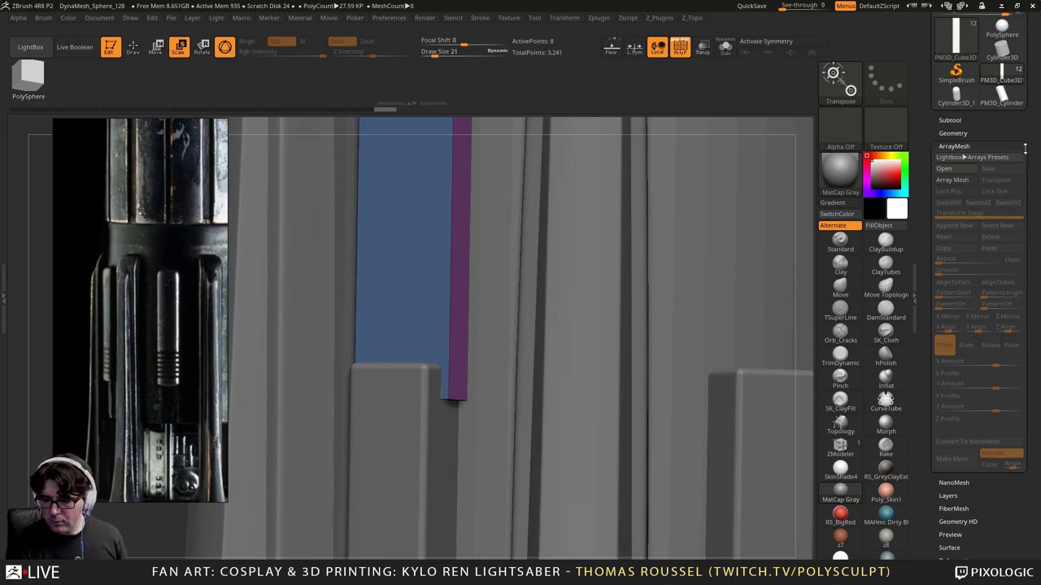
pyautogui.click(728, 48)
pyautogui.keyDown('alt'); pyautogui.moveTo(492, 378); pyautogui.dragTo(513, 282, button='right'); pyautogui.keyUp('alt')
pyautogui.moveTo(513, 281); pyautogui.dragTo(573, 359)
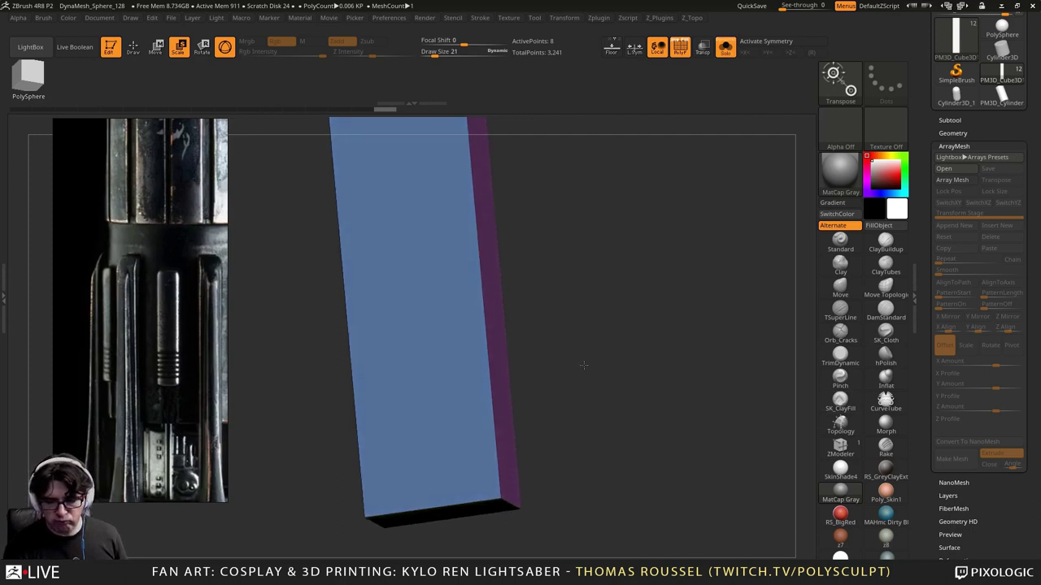
# Step: Choose the ZModeler brush and set its Insert edge action to Multiple EdgeLoops with Specified Resolution
pyautogui.click(843, 448)
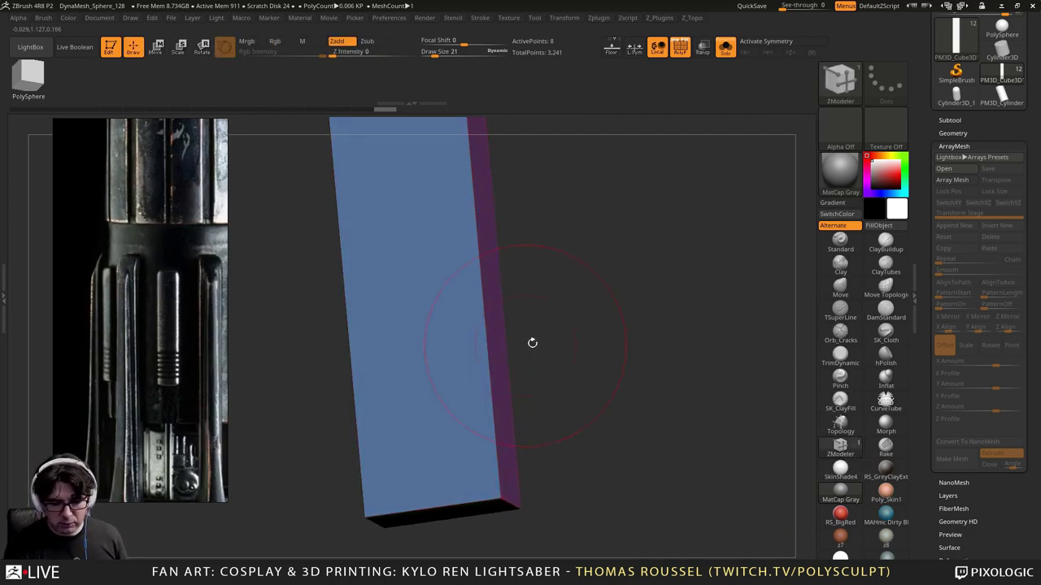
pyautogui.click(500, 464)
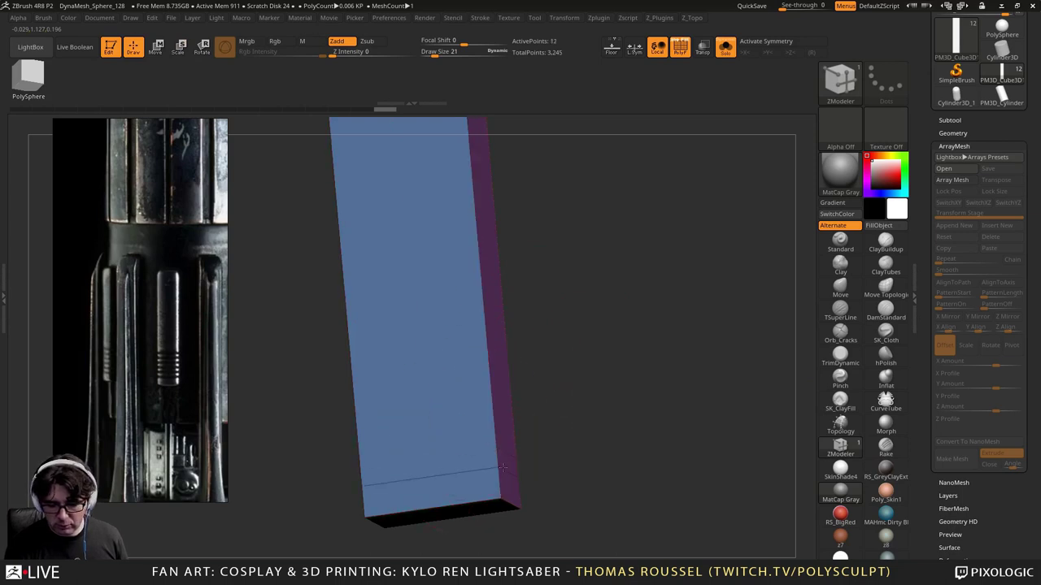
pyautogui.hotkey('ctrl', 'z')
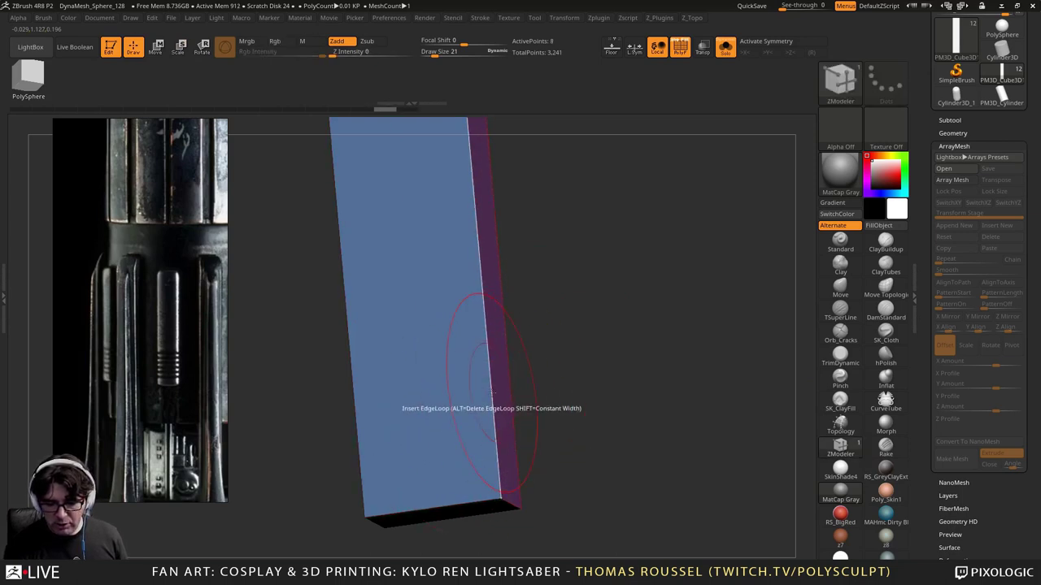
pyautogui.press('space')
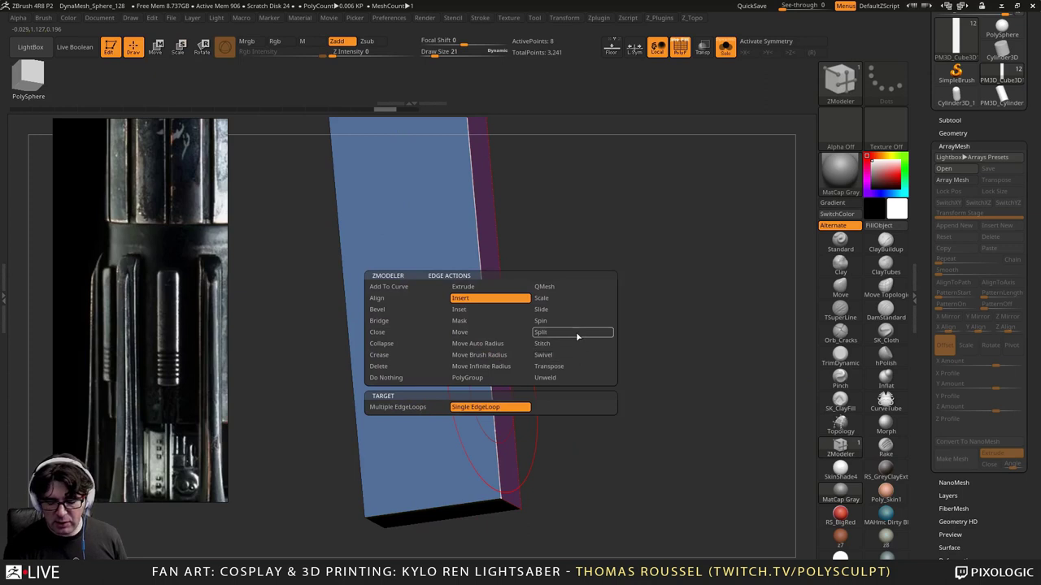
pyautogui.click(397, 406)
pyautogui.click(504, 435)
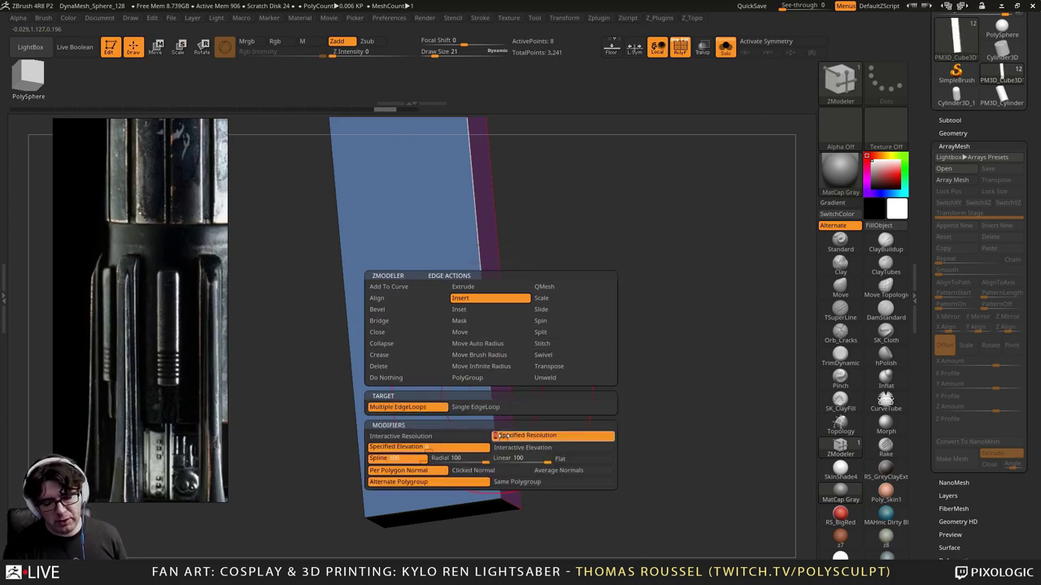
# Step: Try inserting evenly spaced edge loops across the whole length of the isolated bar
pyautogui.click(488, 355)
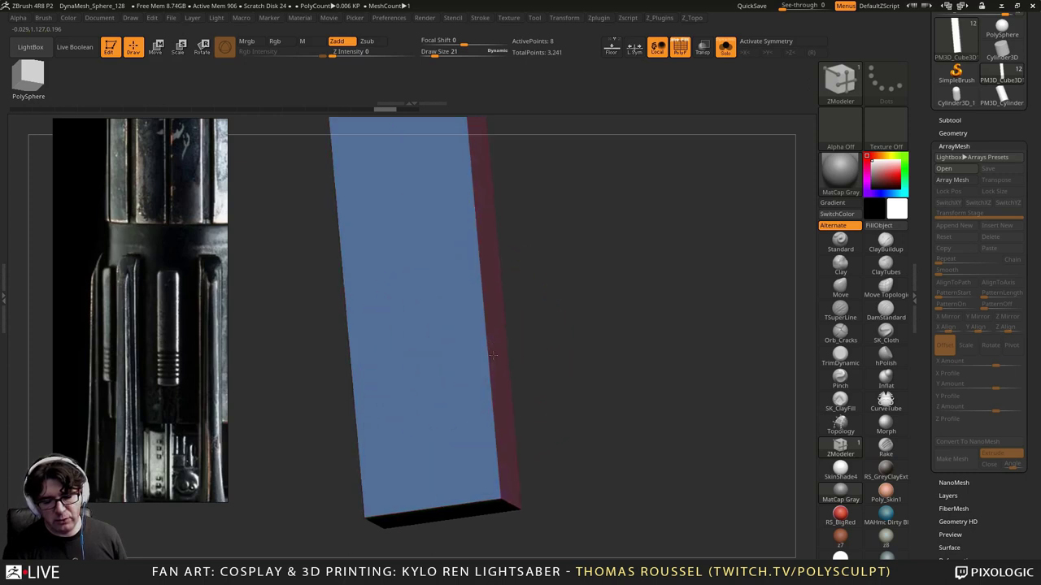
pyautogui.click(490, 365)
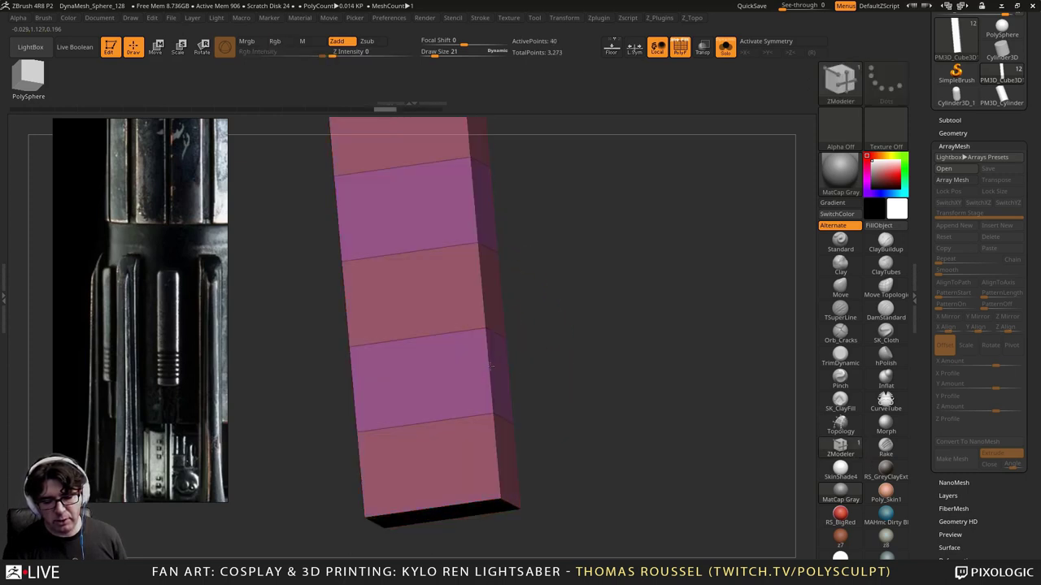
pyautogui.keyDown('shift'); pyautogui.moveTo(537, 373); pyautogui.dragTo(569, 363); pyautogui.keyUp('shift')
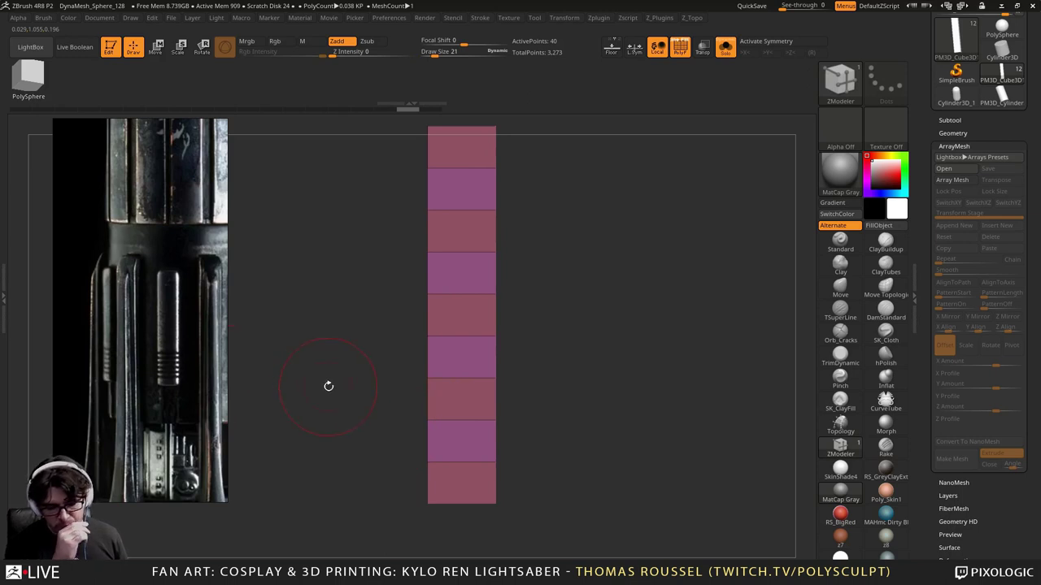
pyautogui.hotkey('ctrl', 'z')
pyautogui.hotkey('ctrl', 'z')
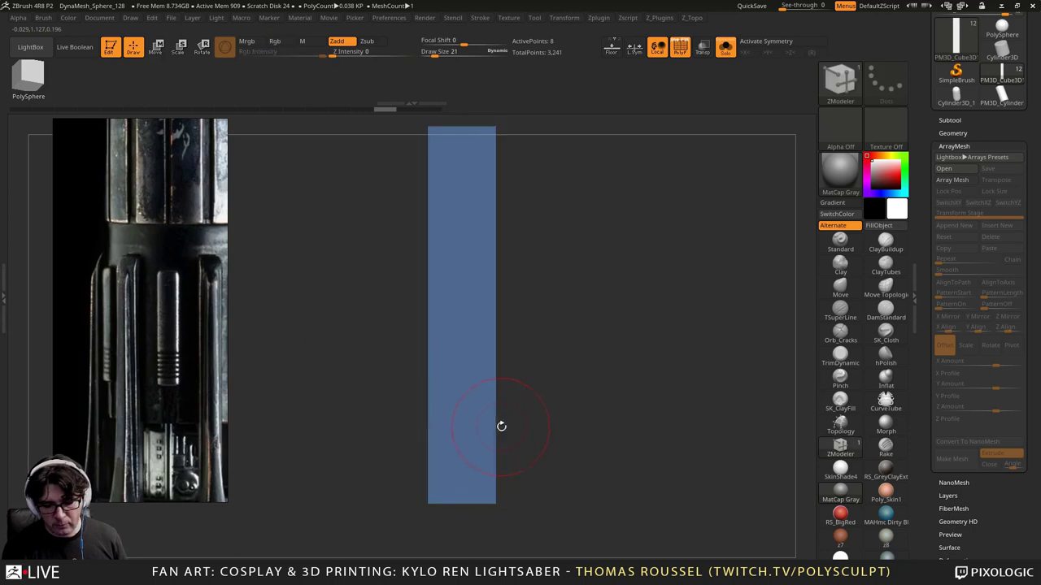
# Step: Insert 16 evenly spaced edge loops across the bar's whole length using Multiple EdgeLoops with Specified Resolution
pyautogui.press('space')
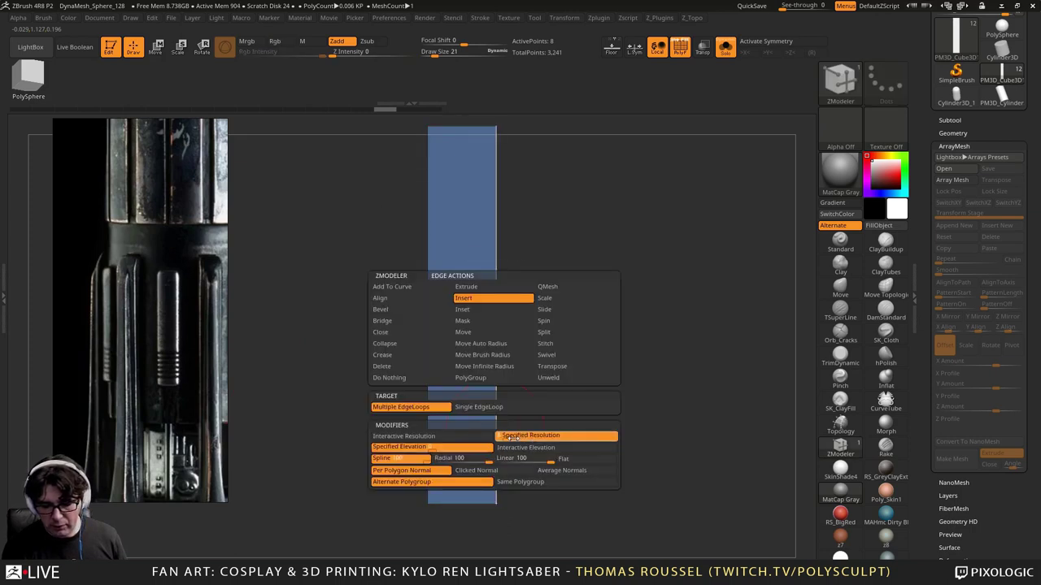
pyautogui.click(512, 436)
pyautogui.press('space')
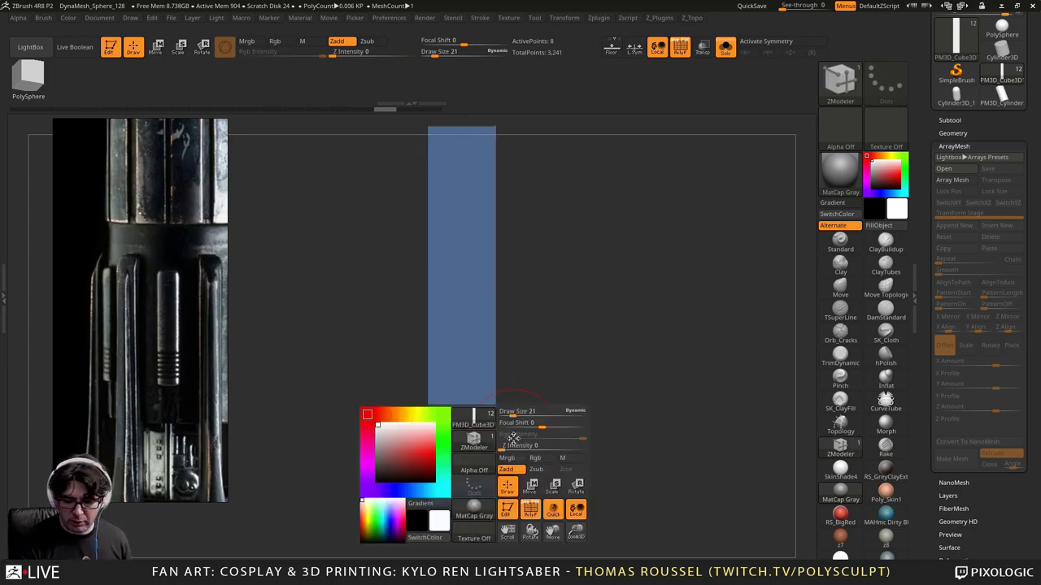
pyautogui.press('space')
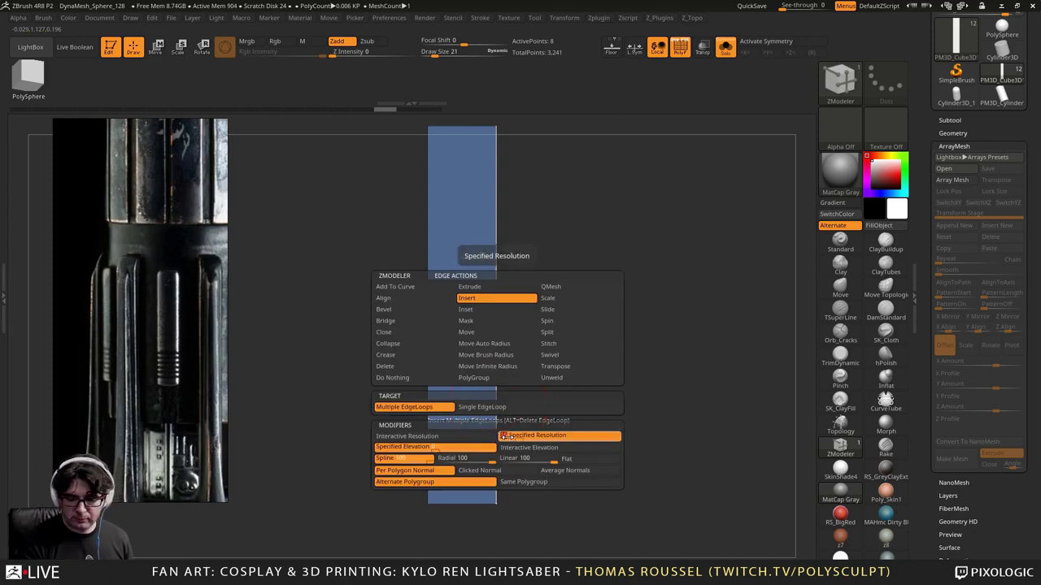
pyautogui.click(491, 389)
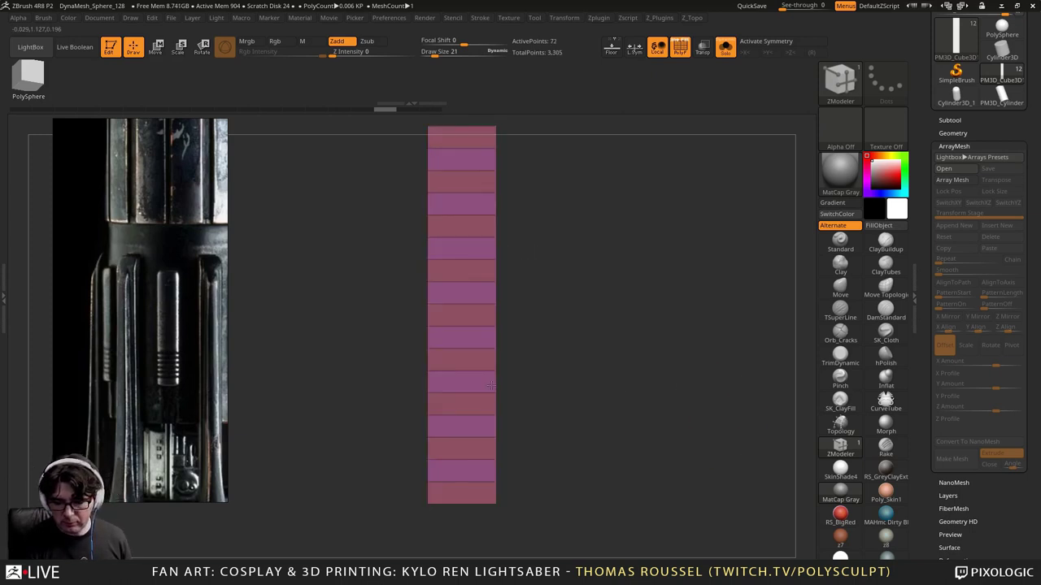
# Step: Set the ZModeler edge action to Bevel with EdgeLoop Complete and bevel the six edge loops nearest the bar's lower end into narrow bands
pyautogui.keyDown('alt'); pyautogui.moveTo(537, 403); pyautogui.dragTo(580, 426); pyautogui.keyUp('alt')
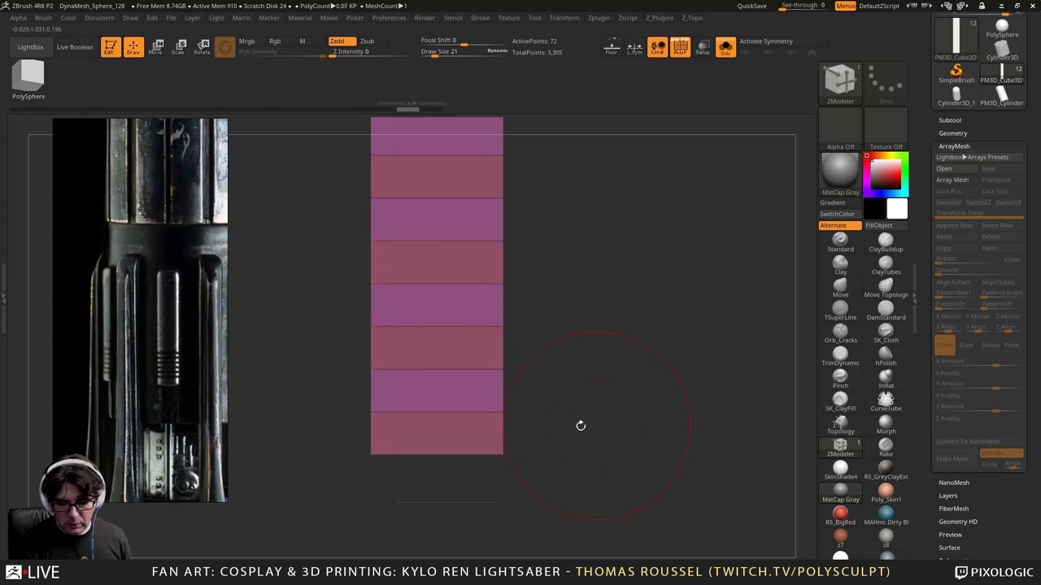
pyautogui.press('space')
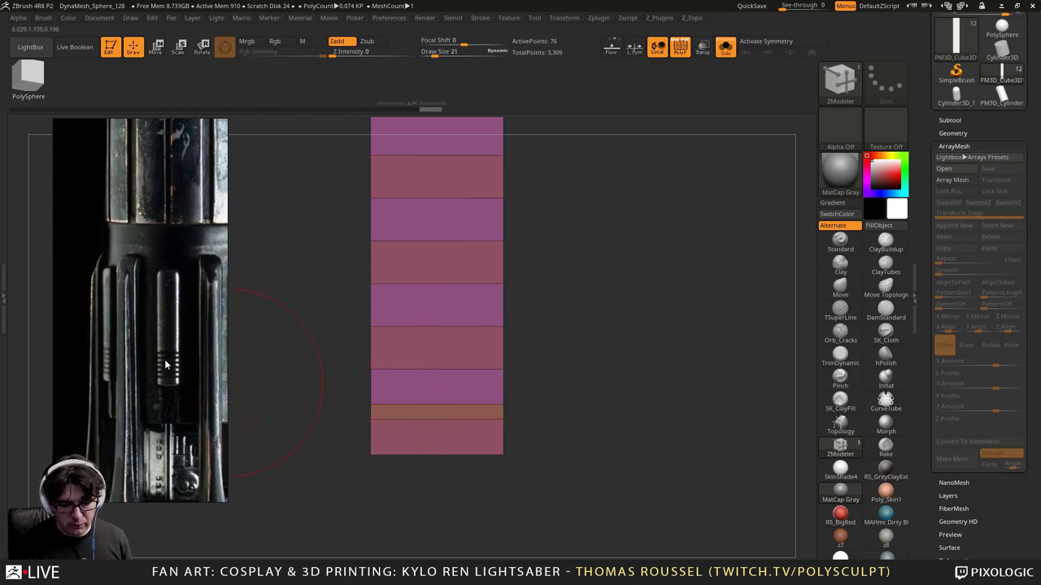
pyautogui.click(439, 368)
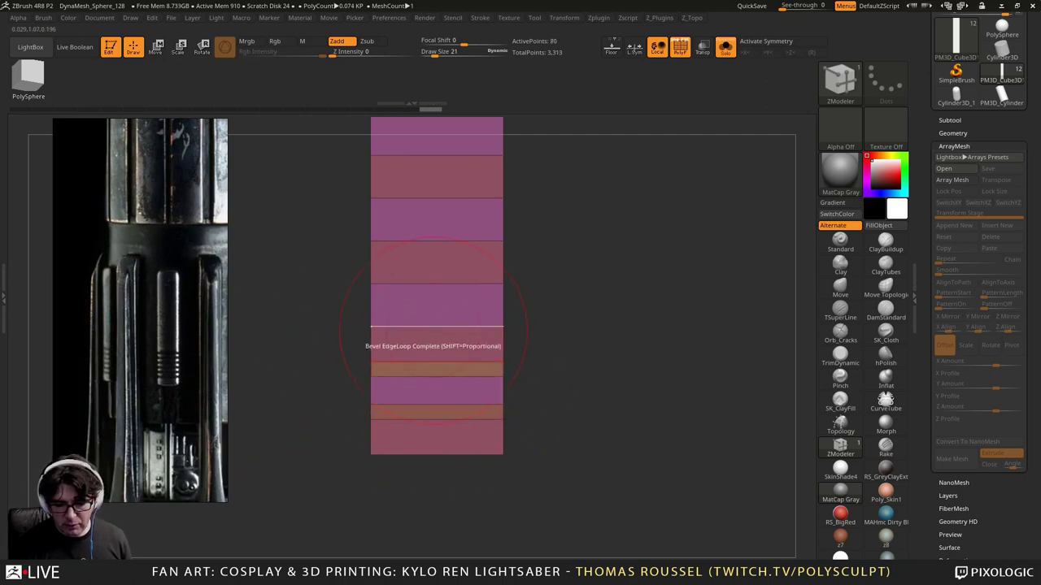
pyautogui.click(437, 324)
pyautogui.click(437, 283)
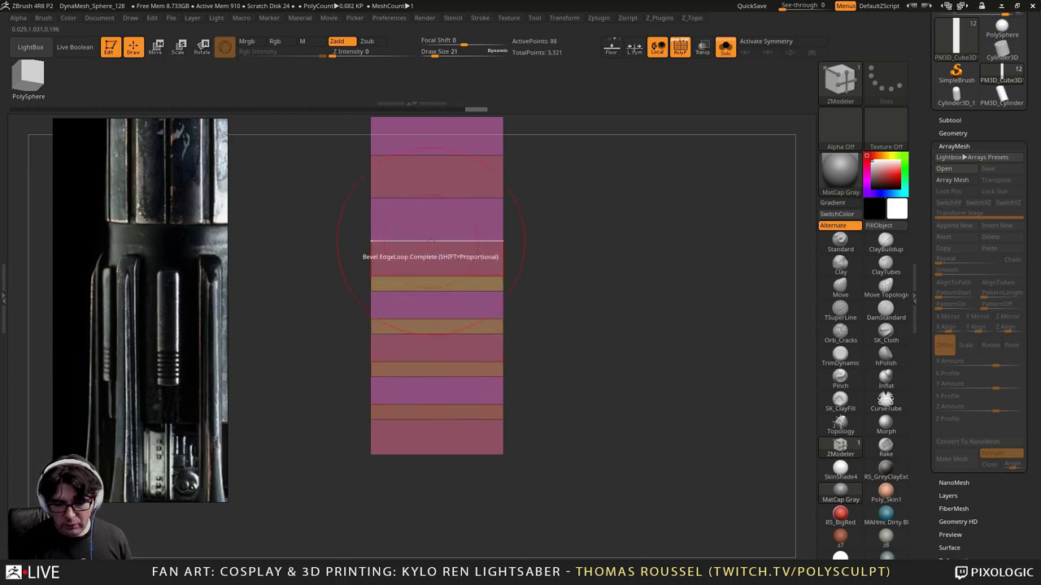
pyautogui.click(437, 241)
pyautogui.click(436, 198)
# Step: Push the six narrow bands inward with QMesh Polyloop to form shallow grooves around the bar's lower end
pyautogui.keyDown('alt'); pyautogui.moveTo(614, 277); pyautogui.dragTo(564, 434); pyautogui.keyUp('alt')
pyautogui.moveTo(620, 401); pyautogui.dragTo(529, 381)
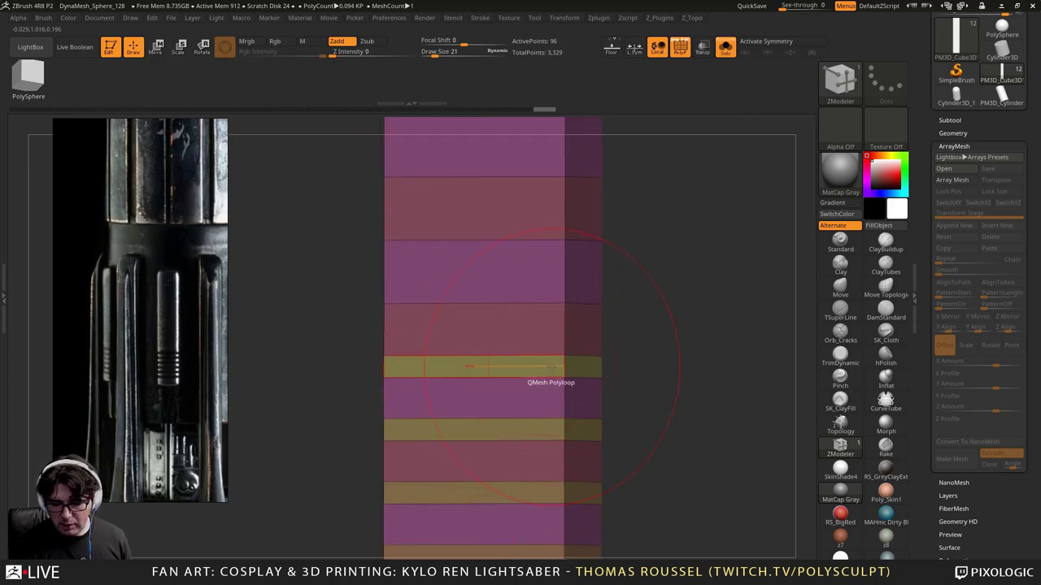
pyautogui.moveTo(552, 368); pyautogui.dragTo(564, 371)
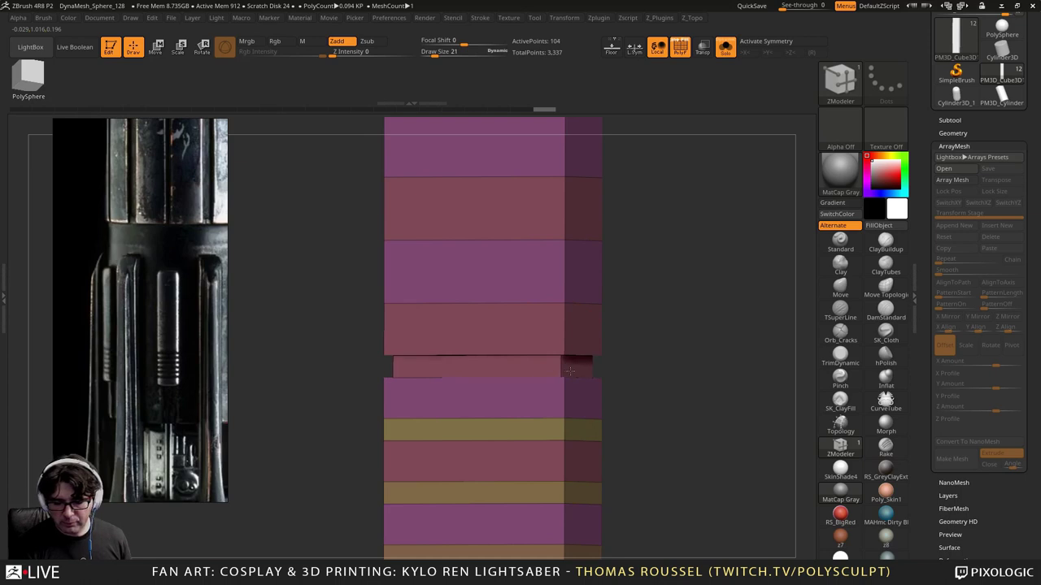
pyautogui.keyDown('alt'); pyautogui.moveTo(749, 445); pyautogui.dragTo(738, 323); pyautogui.keyUp('alt')
pyautogui.moveTo(529, 308); pyautogui.dragTo(533, 306)
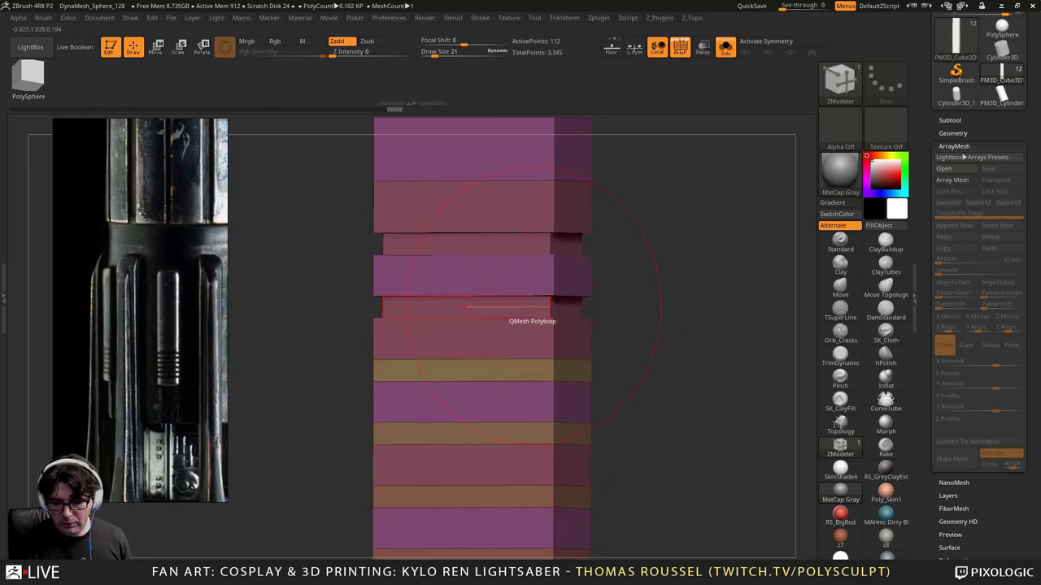
pyautogui.moveTo(541, 384); pyautogui.dragTo(538, 392)
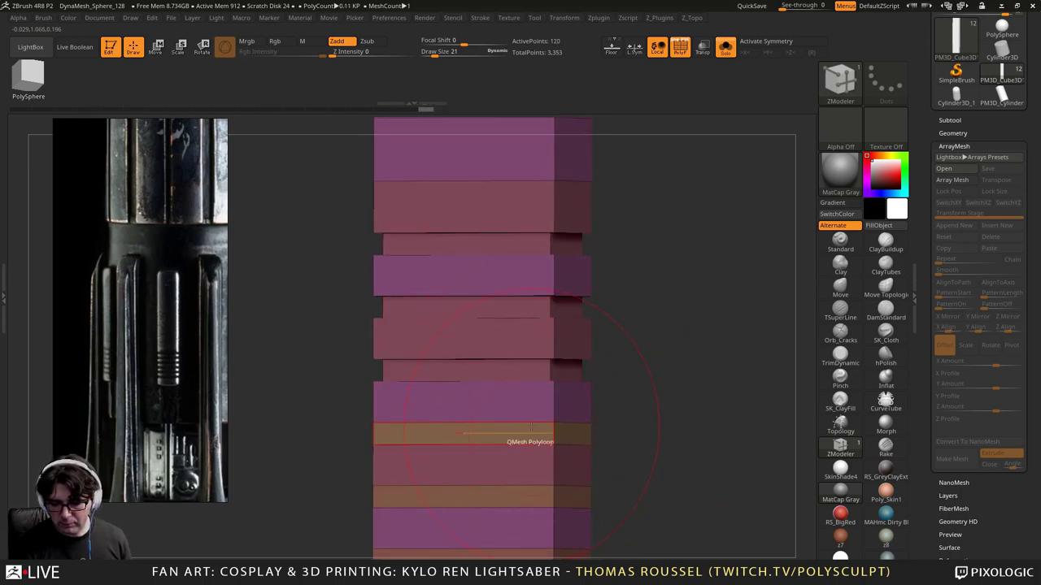
pyautogui.moveTo(533, 435); pyautogui.dragTo(533, 444)
pyautogui.moveTo(532, 496); pyautogui.dragTo(541, 495)
pyautogui.keyDown('alt'); pyautogui.moveTo(621, 498); pyautogui.dragTo(616, 370); pyautogui.keyUp('alt')
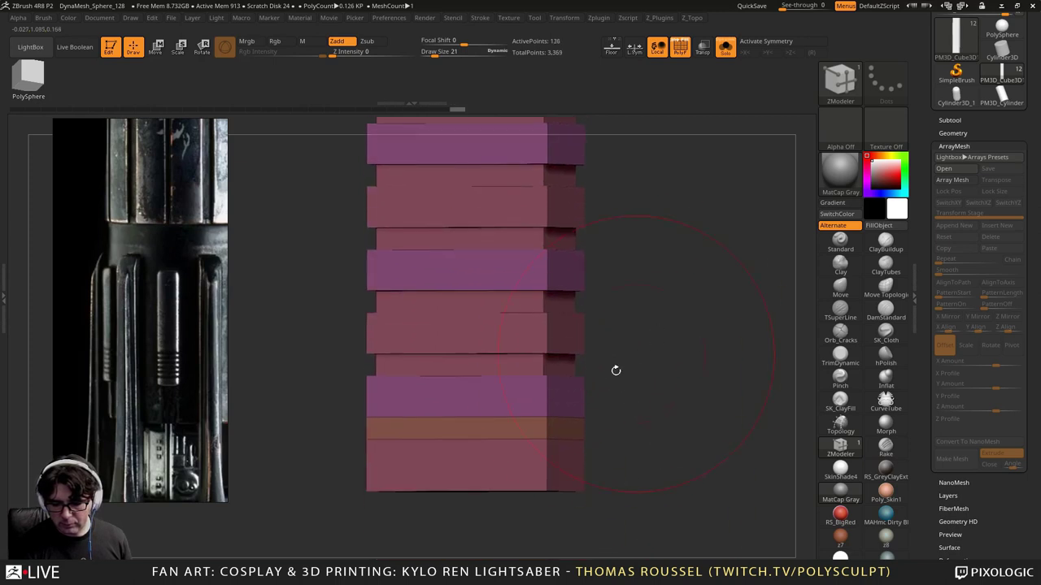
pyautogui.moveTo(528, 428); pyautogui.dragTo(530, 433)
# Step: Set the draw size to 5 and thinly bevel the outer and inner edge loops of the second-lowest groove's lower ledge
pyautogui.moveTo(648, 427); pyautogui.dragTo(674, 377)
pyautogui.press('s')
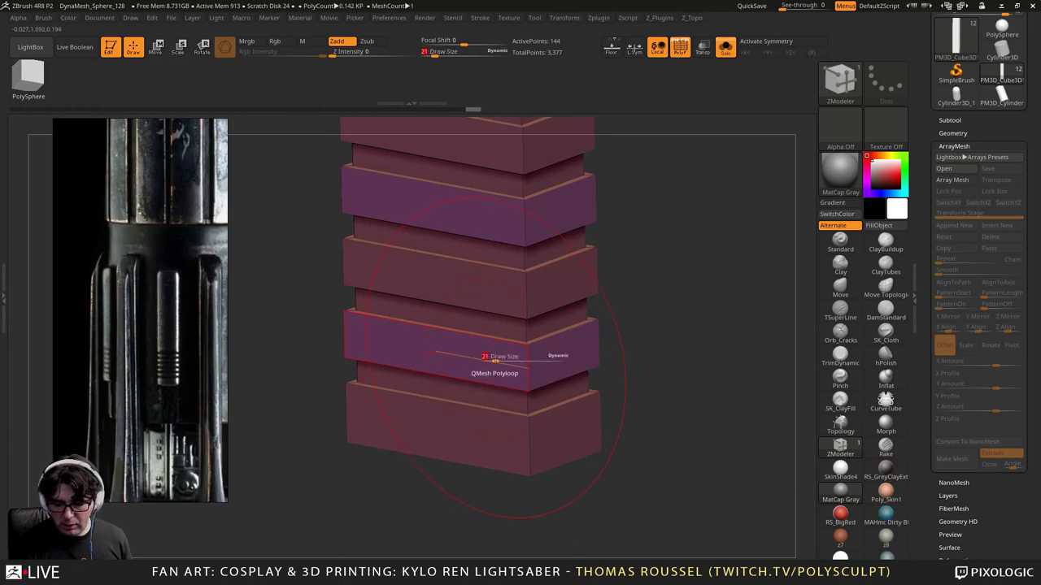
pyautogui.moveTo(494, 357); pyautogui.dragTo(485, 357)
pyautogui.keyDown('ctrl'); pyautogui.moveTo(488, 345); pyautogui.dragTo(504, 383, button='right'); pyautogui.keyUp('ctrl')
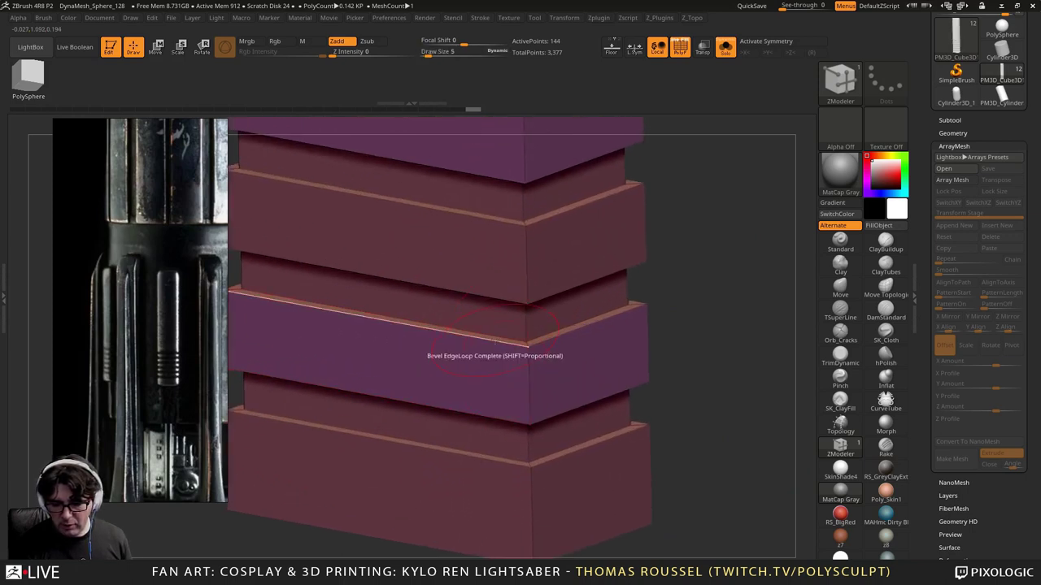
pyautogui.press('space')
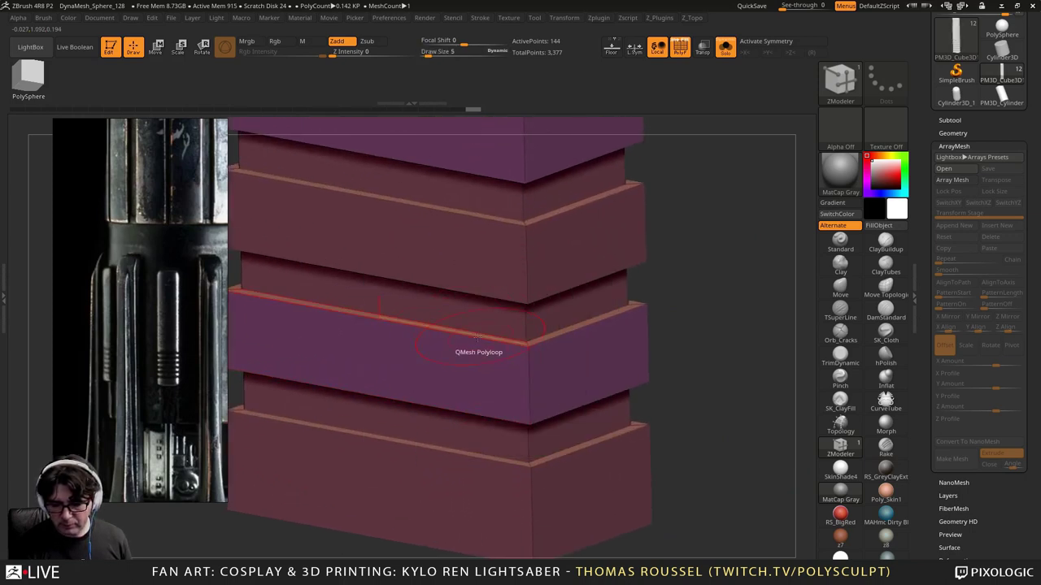
pyautogui.keyDown('ctrl'); pyautogui.moveTo(479, 337); pyautogui.dragTo(483, 382, button='right'); pyautogui.keyUp('ctrl')
pyautogui.click(485, 345)
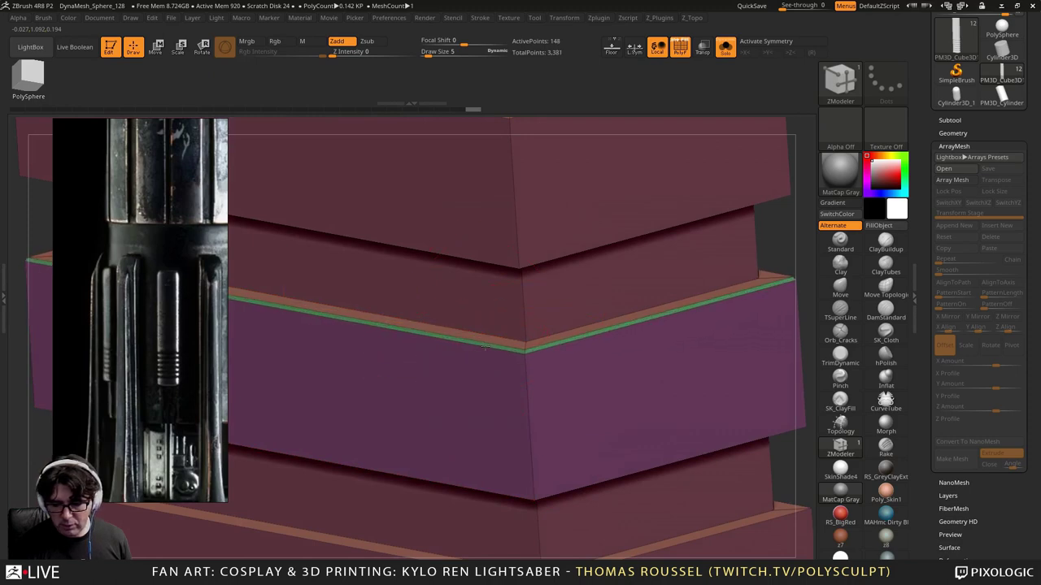
pyautogui.click(484, 328)
# Step: Bevel the inner and outer edge loops on the upper wall of each of the two lowest grooves, undoing misplaced bevels
pyautogui.moveTo(484, 328); pyautogui.dragTo(479, 309, button='right')
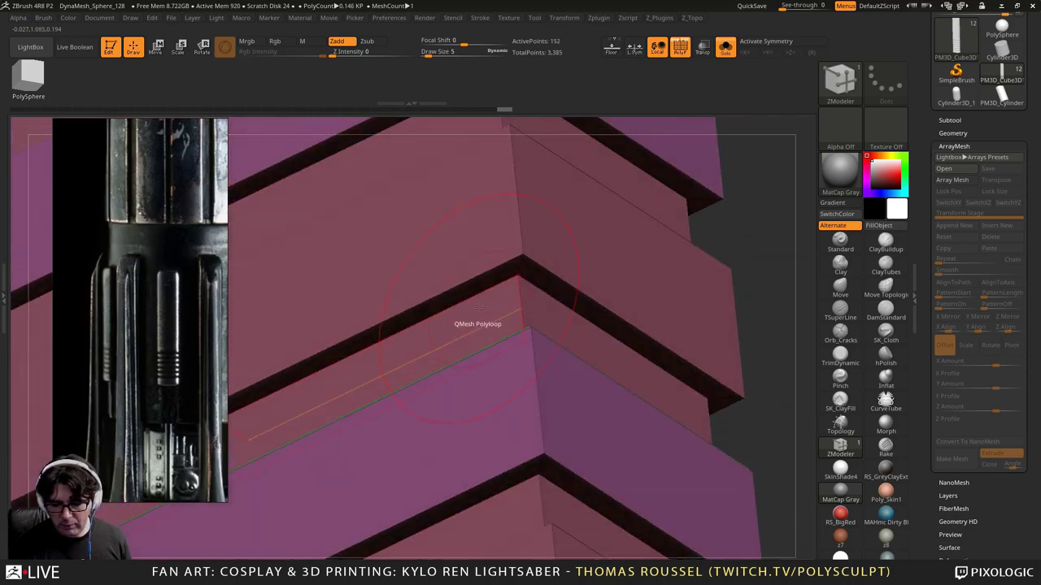
pyautogui.click(475, 296)
pyautogui.hotkey('ctrl', 'z')
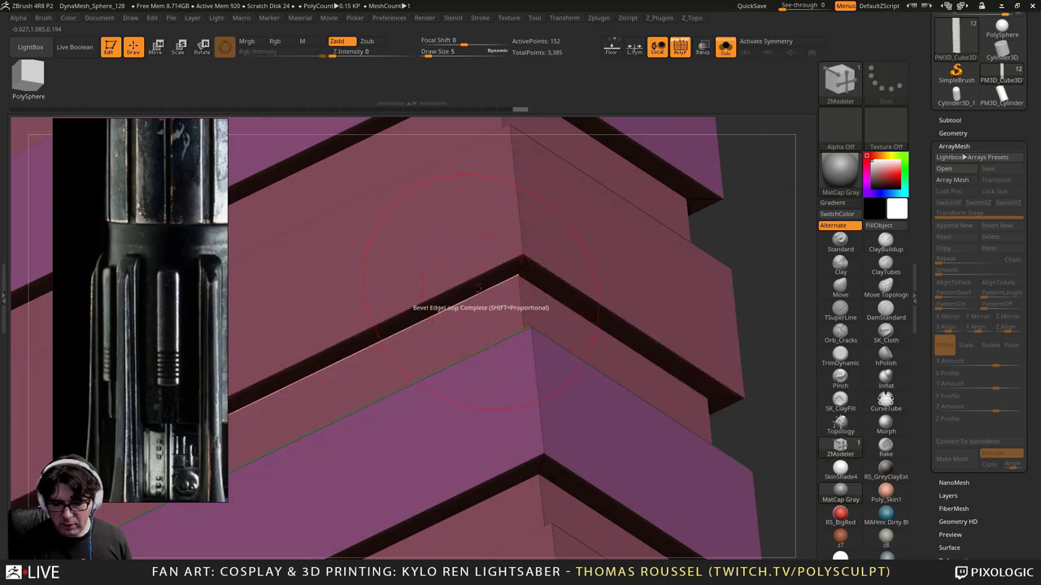
pyautogui.click(482, 293)
pyautogui.hotkey('ctrl', 'z')
pyautogui.click(482, 291)
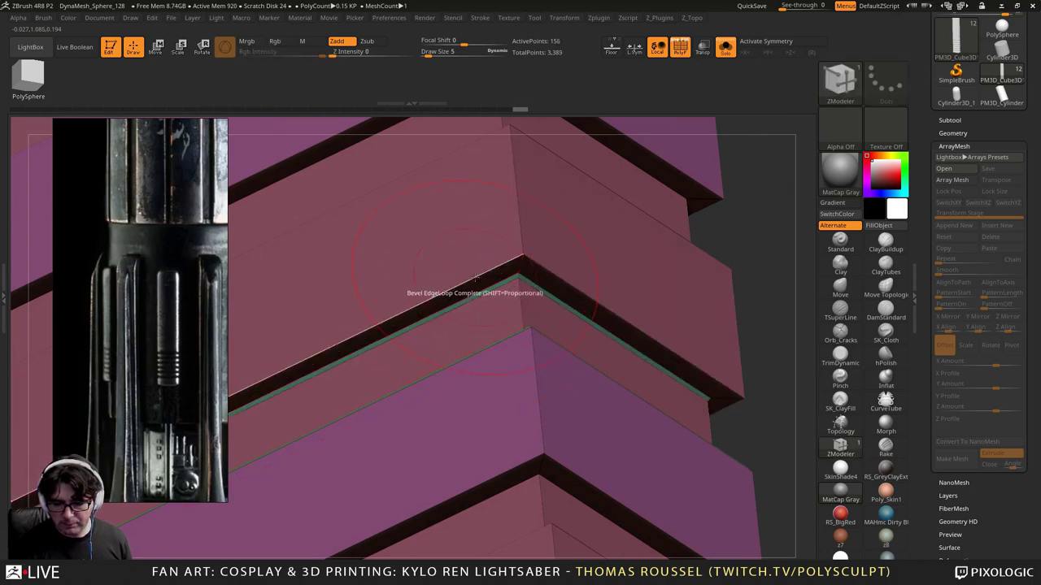
pyautogui.click(474, 276)
pyautogui.click(495, 493)
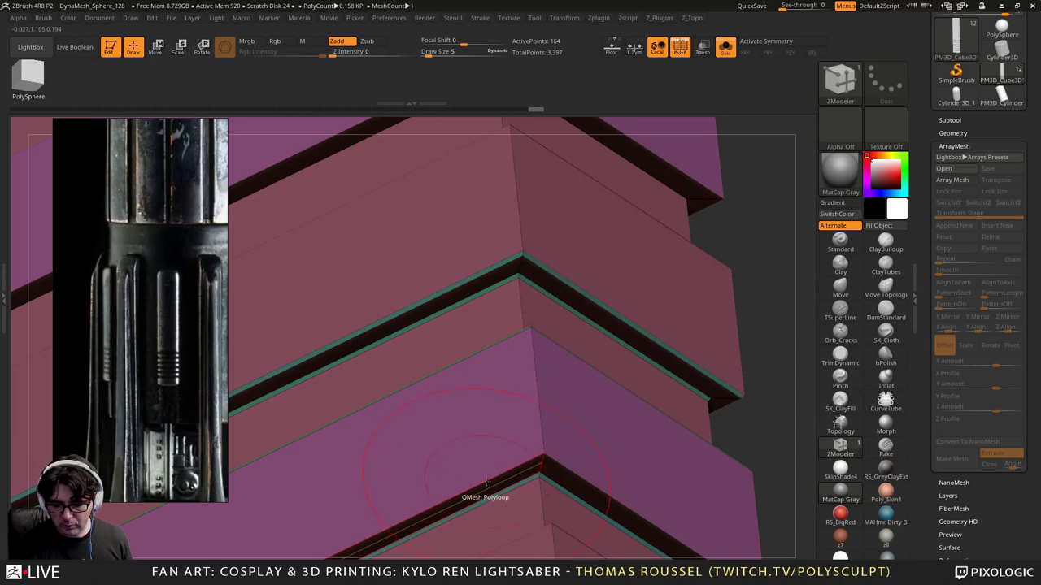
pyautogui.click(484, 481)
# Step: Bevel the lower ledge edges of the lowest groove and both ledges' edge loops on the third groove up
pyautogui.keyDown('alt'); pyautogui.moveTo(464, 481); pyautogui.dragTo(497, 382, button='right'); pyautogui.keyUp('alt')
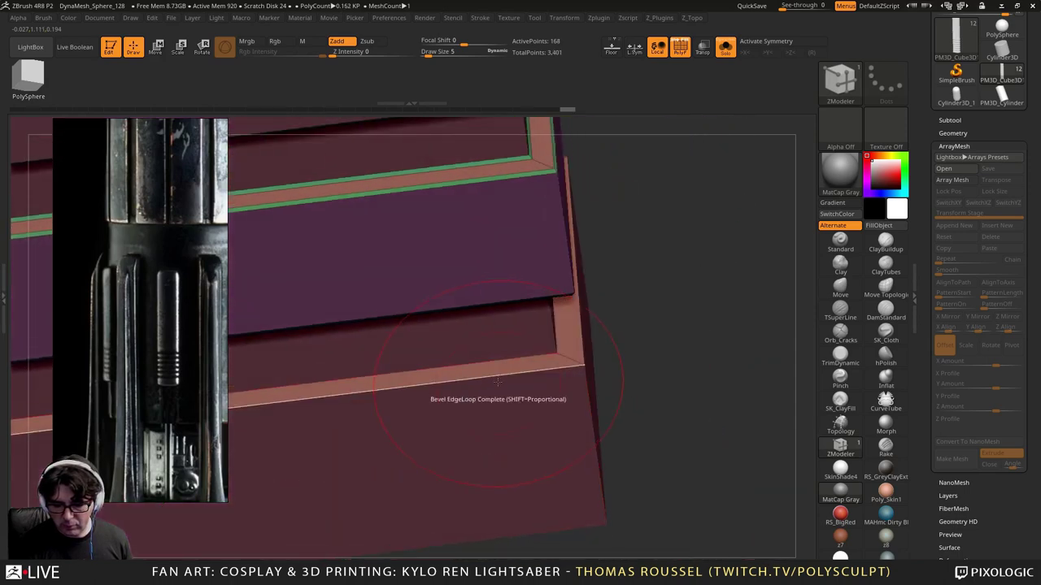
pyautogui.click(496, 374)
pyautogui.click(491, 360)
pyautogui.moveTo(476, 271); pyautogui.dragTo(516, 376, button='right')
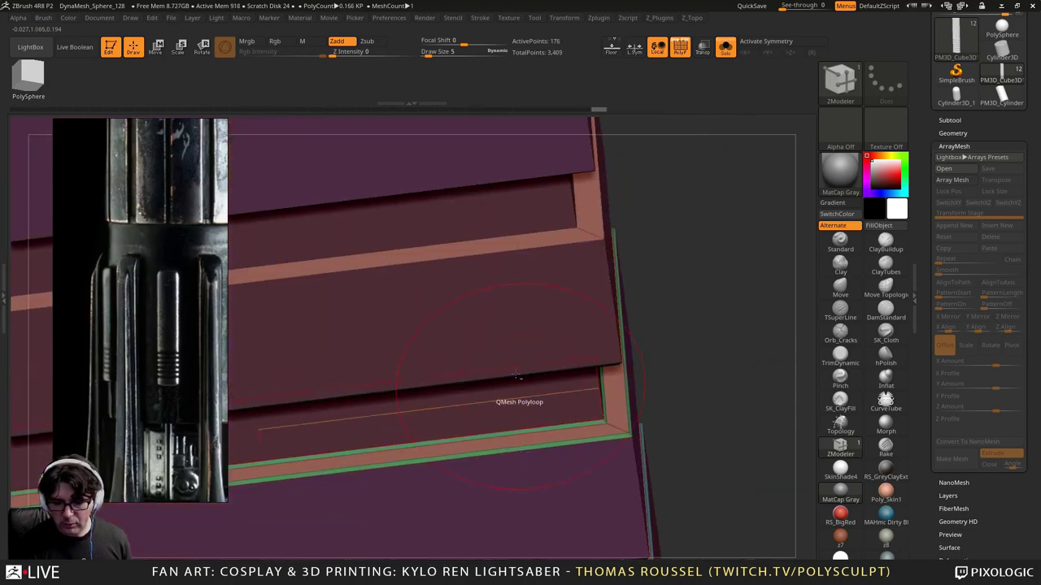
pyautogui.click(501, 254)
pyautogui.click(493, 239)
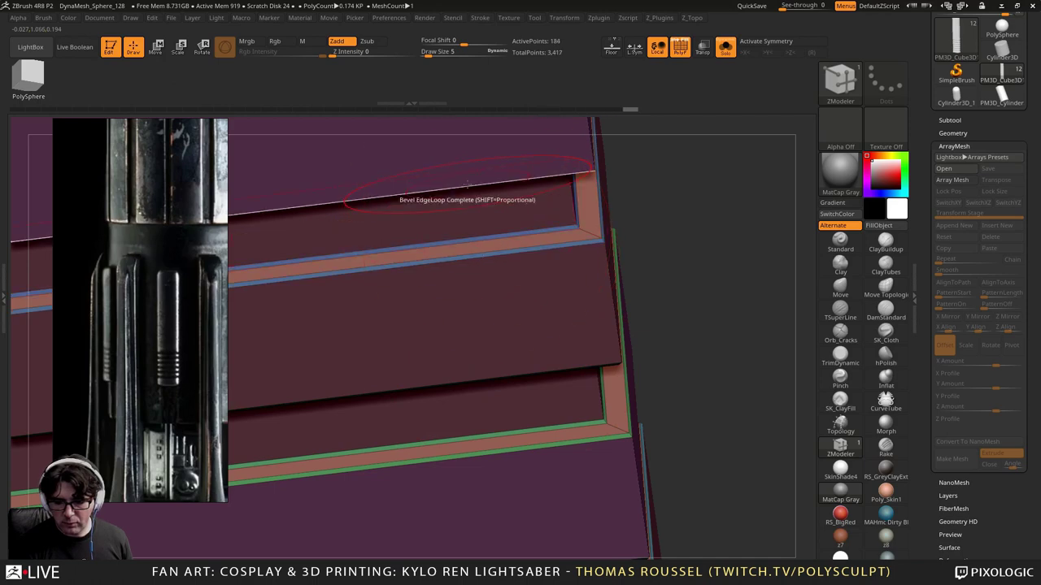
pyautogui.moveTo(467, 186); pyautogui.dragTo(435, 110, button='right')
pyautogui.click(466, 187)
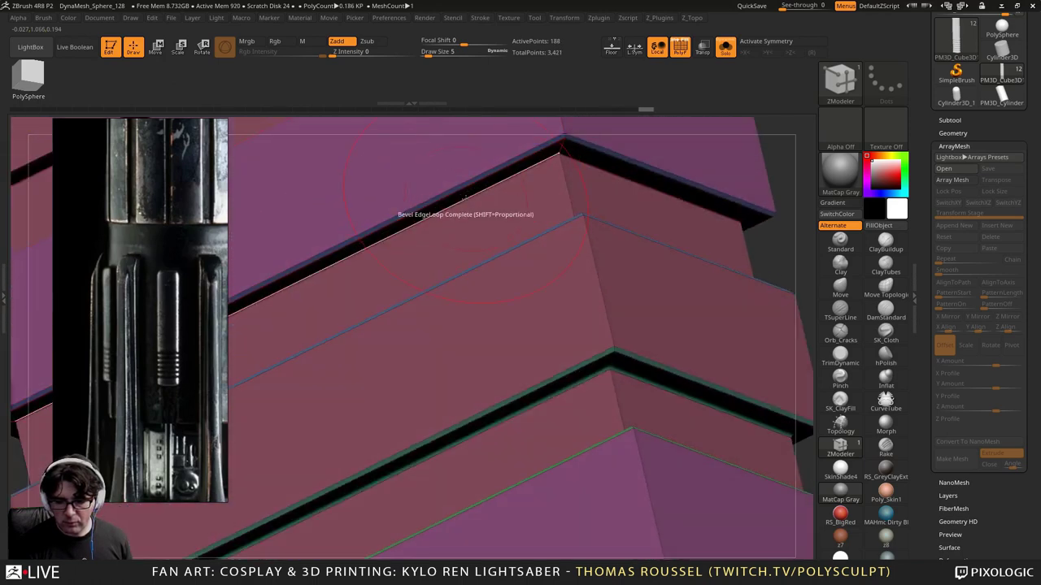
pyautogui.click(465, 198)
# Step: Bevel the inner and outer edge loops on both ledges of the three remaining upper grooves
pyautogui.keyDown('alt'); pyautogui.moveTo(466, 199); pyautogui.dragTo(506, 346, button='right'); pyautogui.keyUp('alt')
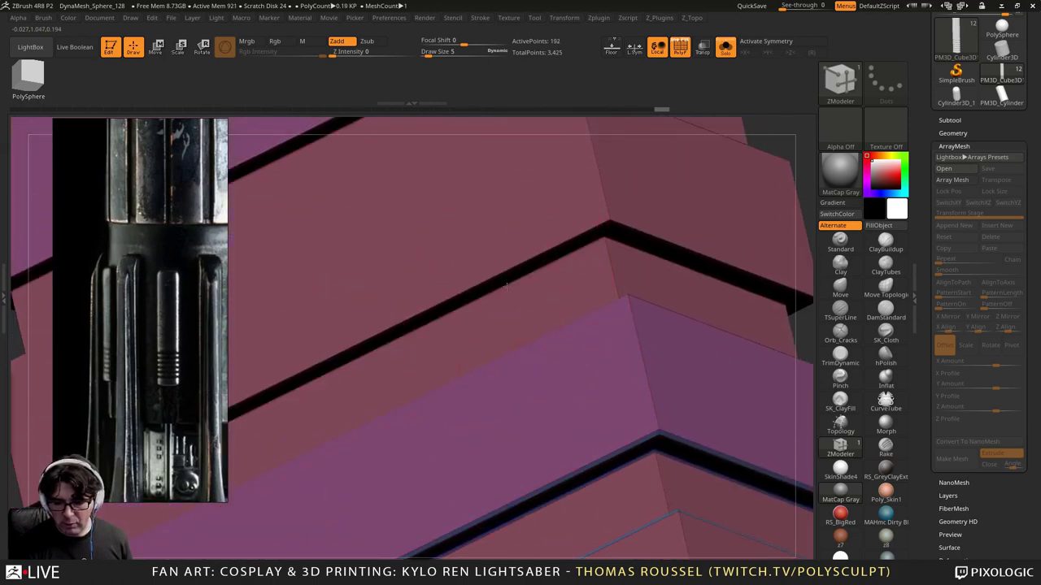
pyautogui.click(506, 297)
pyautogui.moveTo(505, 298); pyautogui.dragTo(577, 335, button='right')
pyautogui.click(520, 327)
pyautogui.click(627, 400)
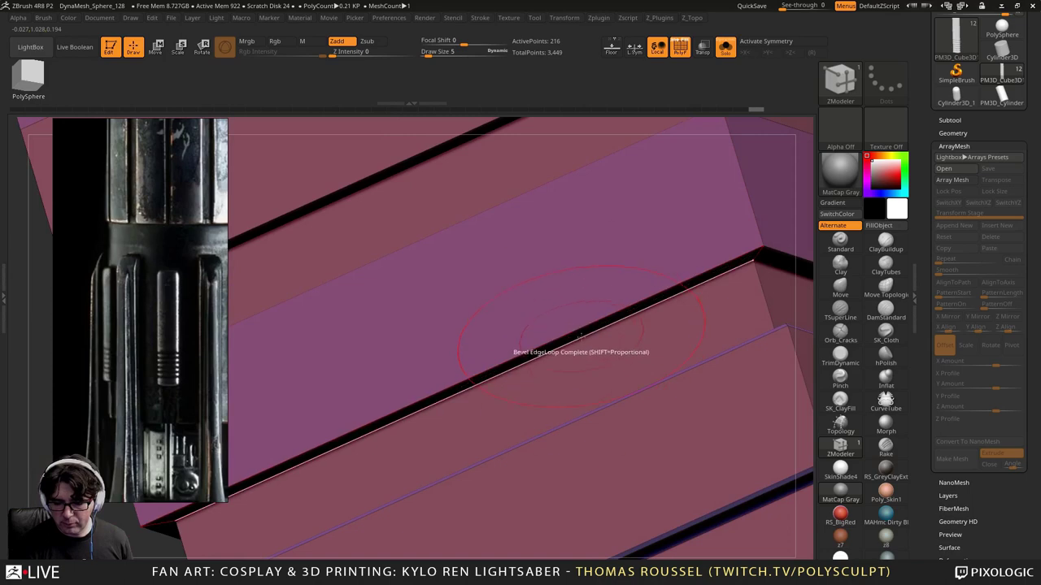
pyautogui.moveTo(578, 333); pyautogui.dragTo(548, 298)
pyautogui.click(566, 318)
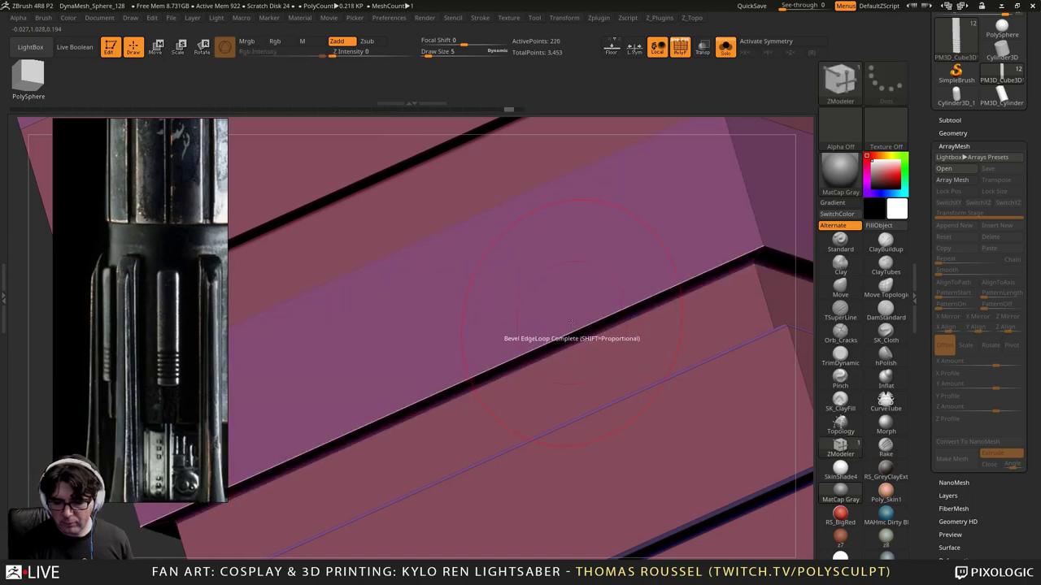
pyautogui.moveTo(567, 317); pyautogui.dragTo(594, 406, button='right')
pyautogui.click(471, 231)
pyautogui.click(632, 400)
# Step: Preview the grooved bar with Dynamic Subdivision smoothing and turn the preview off again
pyautogui.press('s')
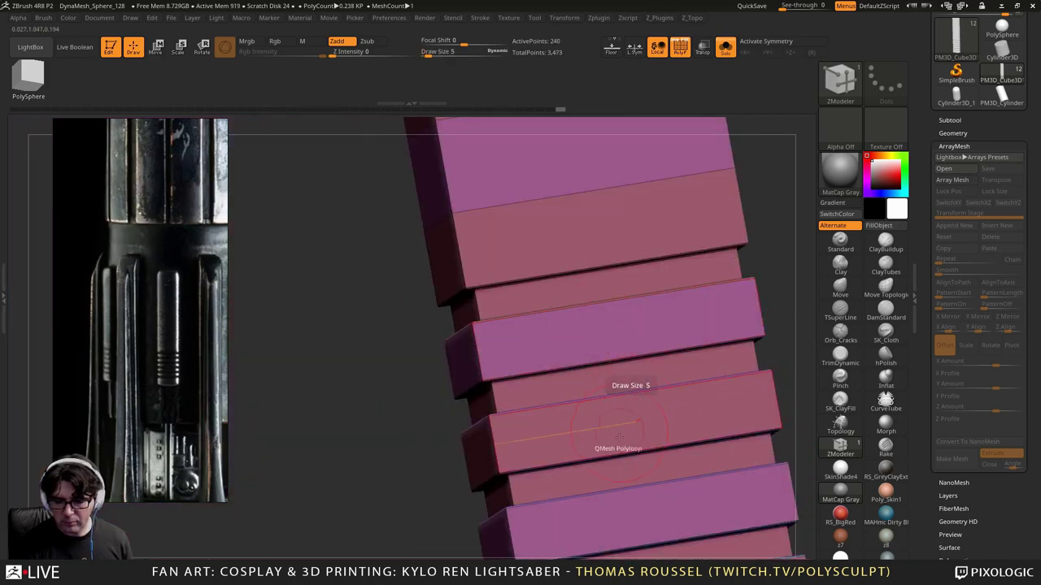
pyautogui.press('d')
pyautogui.moveTo(365, 418)
pyautogui.keyDown('alt'); pyautogui.mouseDown()
pyautogui.moveTo(399, 395)
pyautogui.moveTo(366, 290)
pyautogui.moveTo(391, 288)
pyautogui.mouseUp(); pyautogui.keyUp('alt')
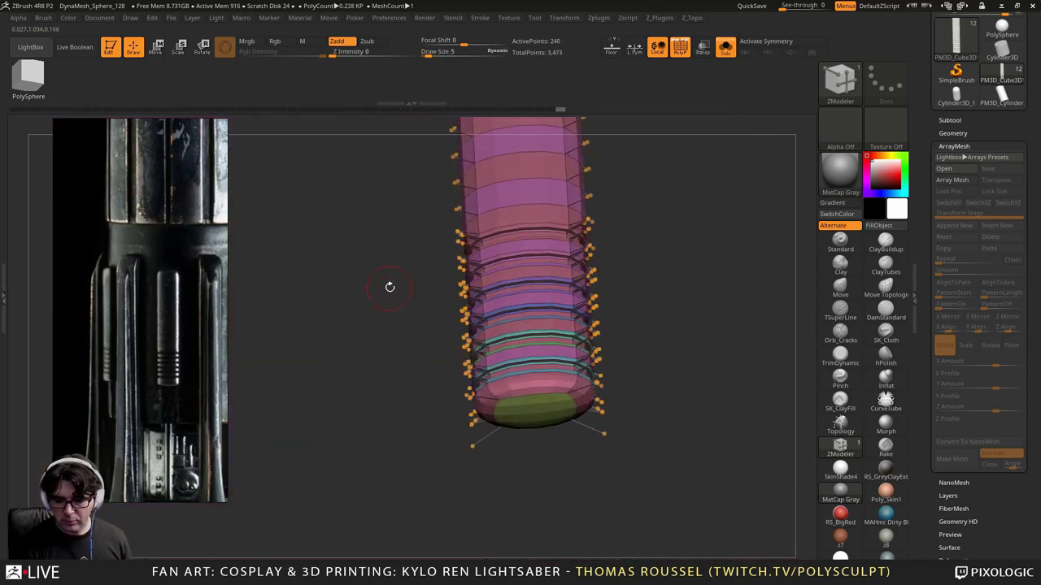
pyautogui.hotkey('shift', 'd')
pyautogui.keyDown('alt'); pyautogui.moveTo(412, 344); pyautogui.dragTo(377, 368); pyautogui.keyUp('alt')
# Step: Set the ZModeler edge action to Inset and try insetting the edge of the bar's bottom end face
pyautogui.moveTo(376, 368); pyautogui.dragTo(398, 435, button='right')
pyautogui.moveTo(663, 415); pyautogui.dragTo(708, 461)
pyautogui.press('space')
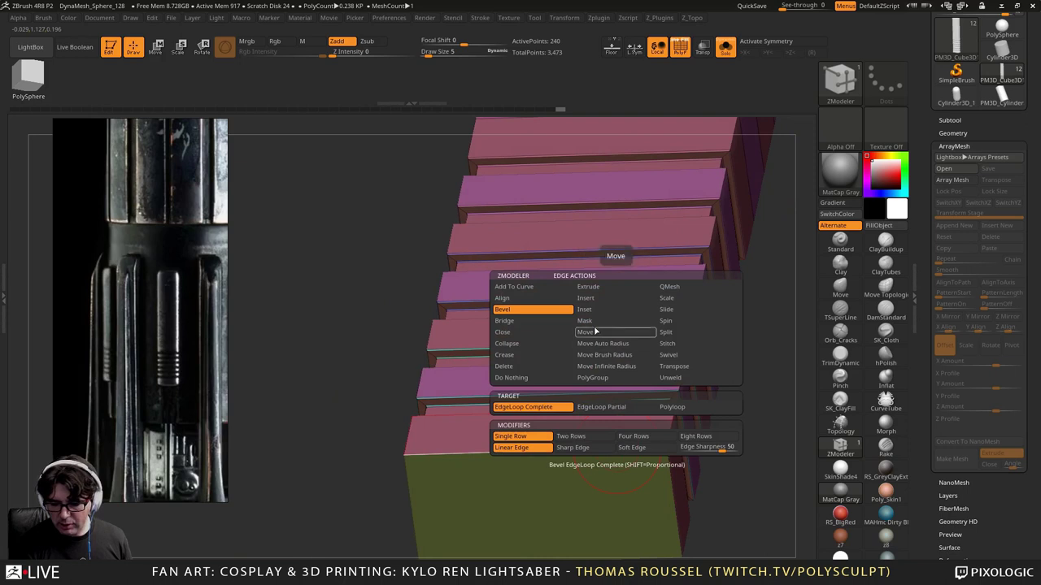
pyautogui.click(597, 310)
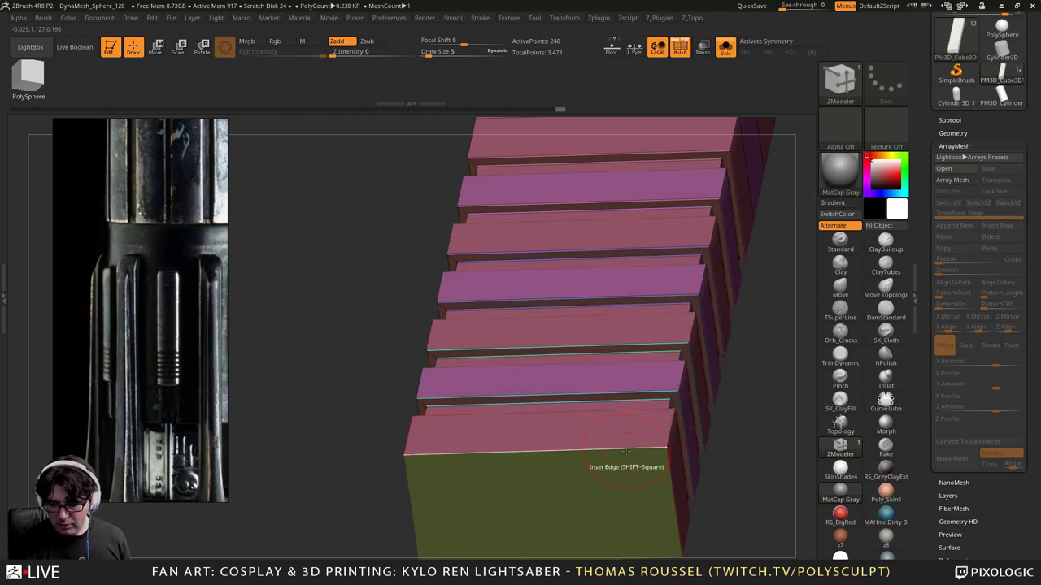
pyautogui.moveTo(628, 449); pyautogui.dragTo(640, 449)
pyautogui.hotkey('ctrl', 'z')
# Step: Activate symmetry across X for the bar
pyautogui.press('x')
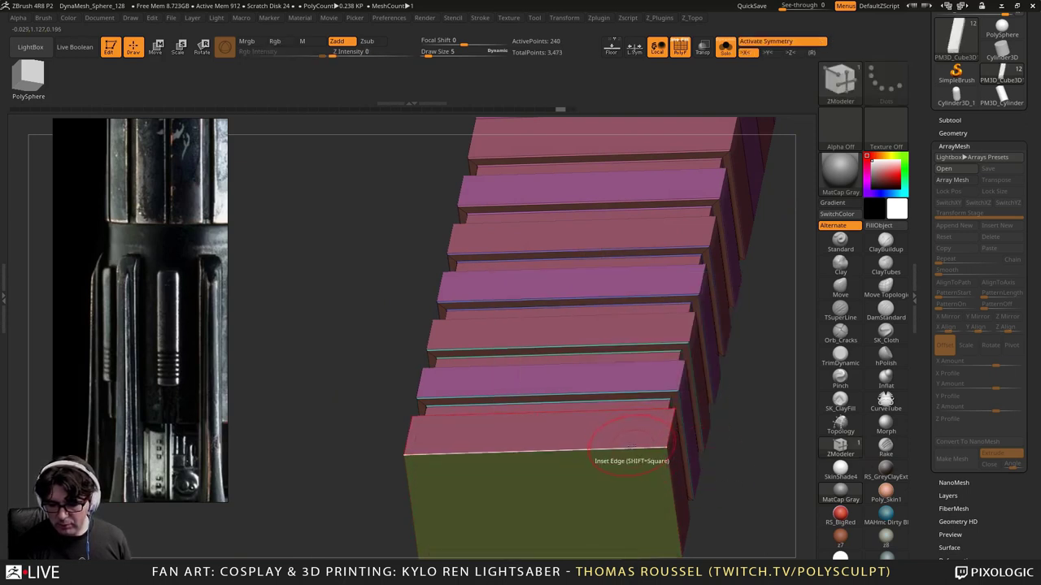
pyautogui.keyDown('alt'); pyautogui.moveTo(555, 429); pyautogui.dragTo(534, 397, button='right'); pyautogui.keyUp('alt')
pyautogui.moveTo(534, 397); pyautogui.dragTo(562, 426, button='right')
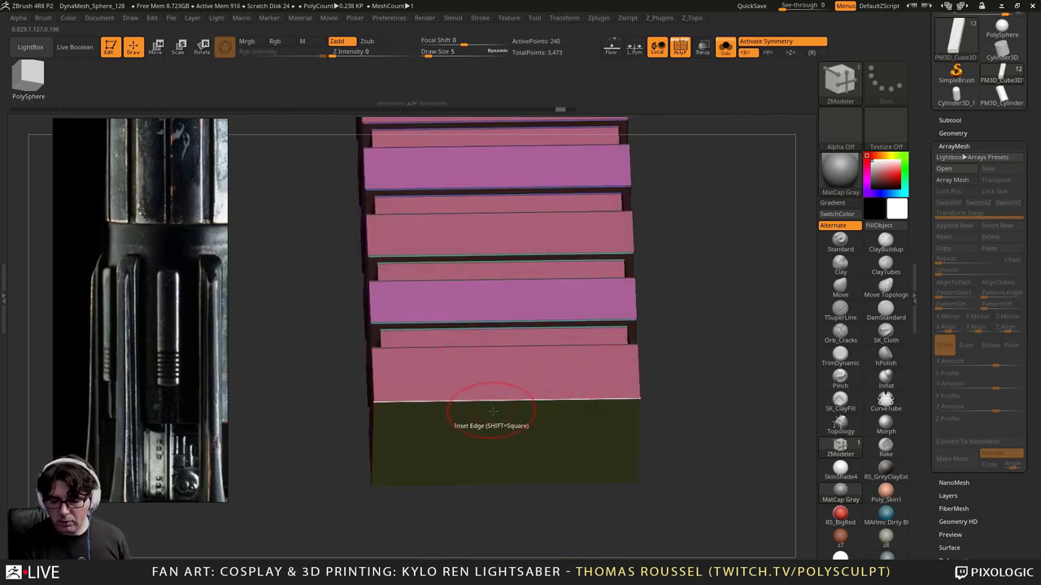
pyautogui.keyDown('ctrl'); pyautogui.moveTo(491, 412); pyautogui.dragTo(599, 191, button='right'); pyautogui.keyUp('ctrl')
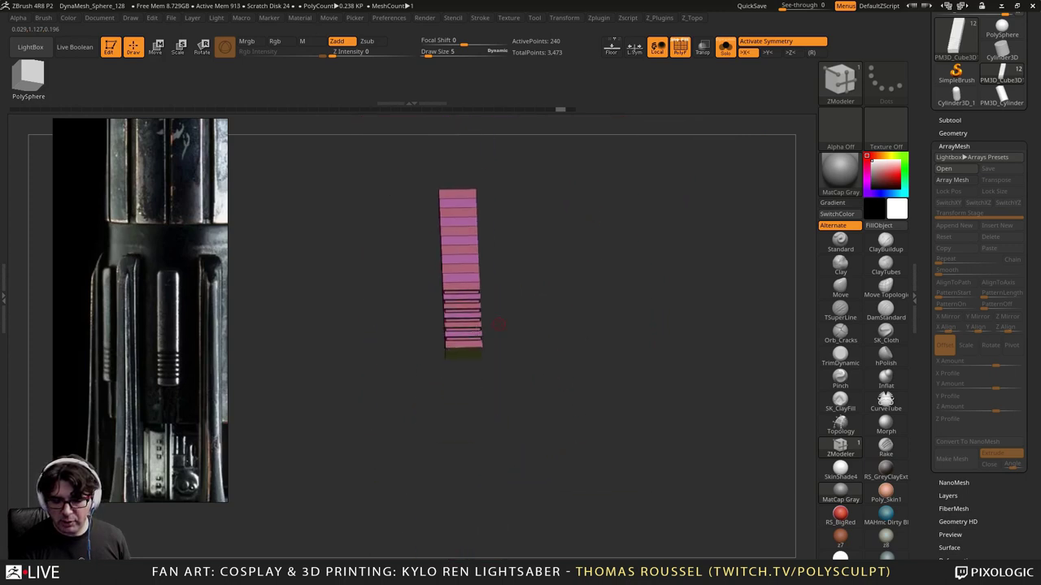
pyautogui.keyDown('ctrl'); pyautogui.moveTo(463, 355); pyautogui.dragTo(518, 348, button='right'); pyautogui.keyUp('ctrl')
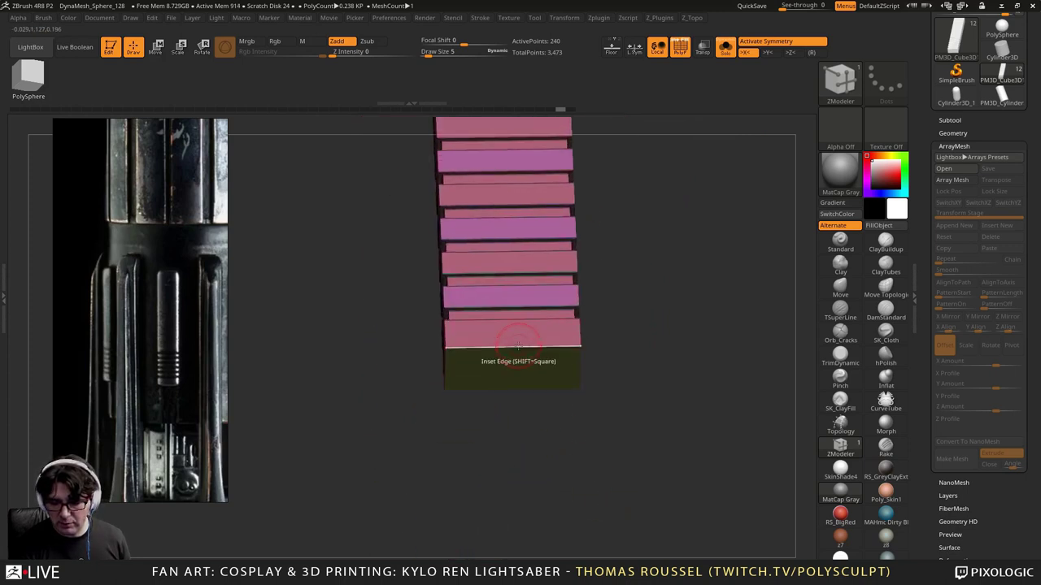
pyautogui.click(553, 350)
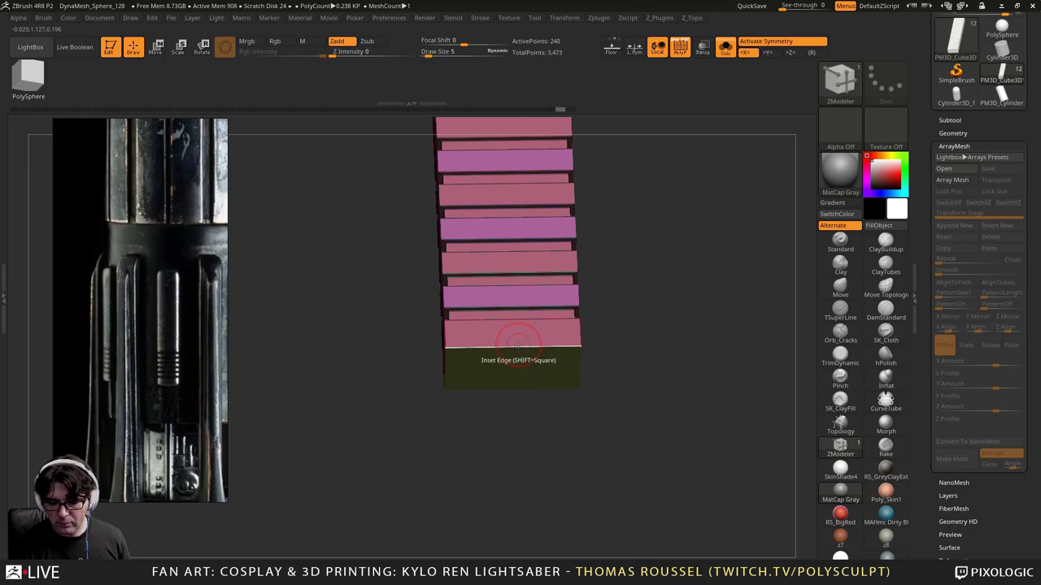
pyautogui.press('space')
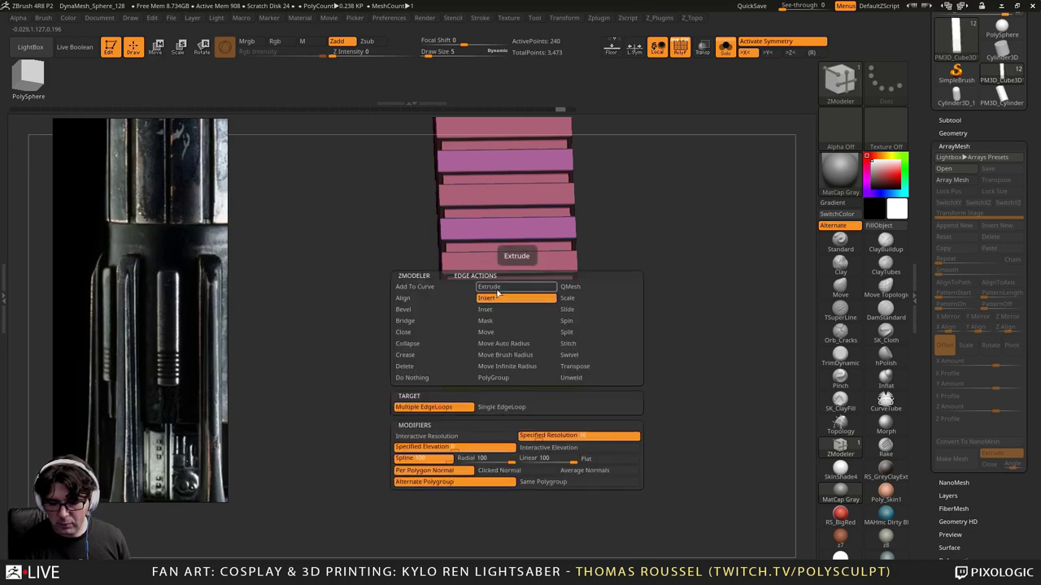
pyautogui.click(493, 311)
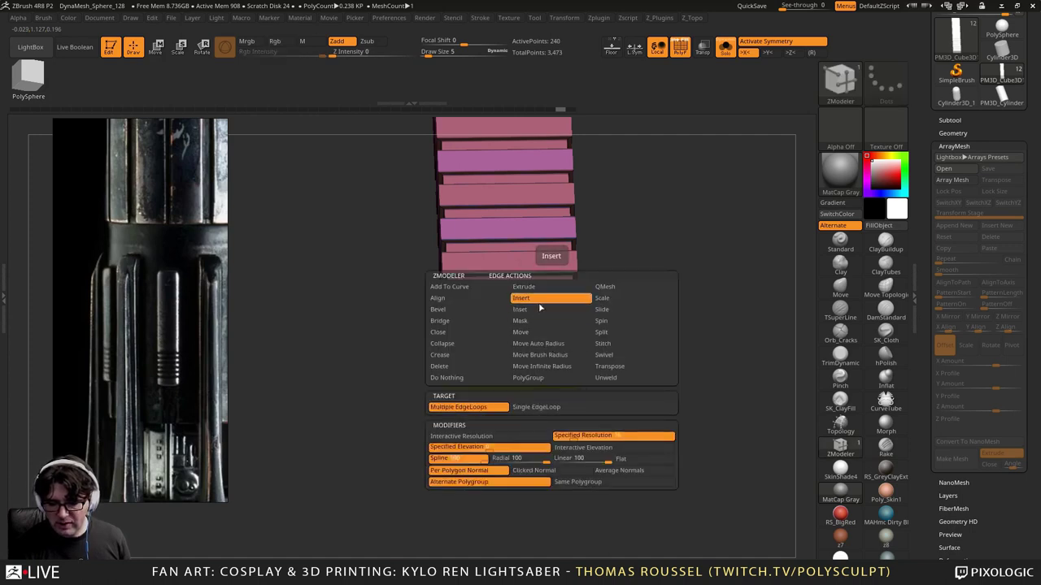
pyautogui.click(542, 309)
pyautogui.click(561, 348)
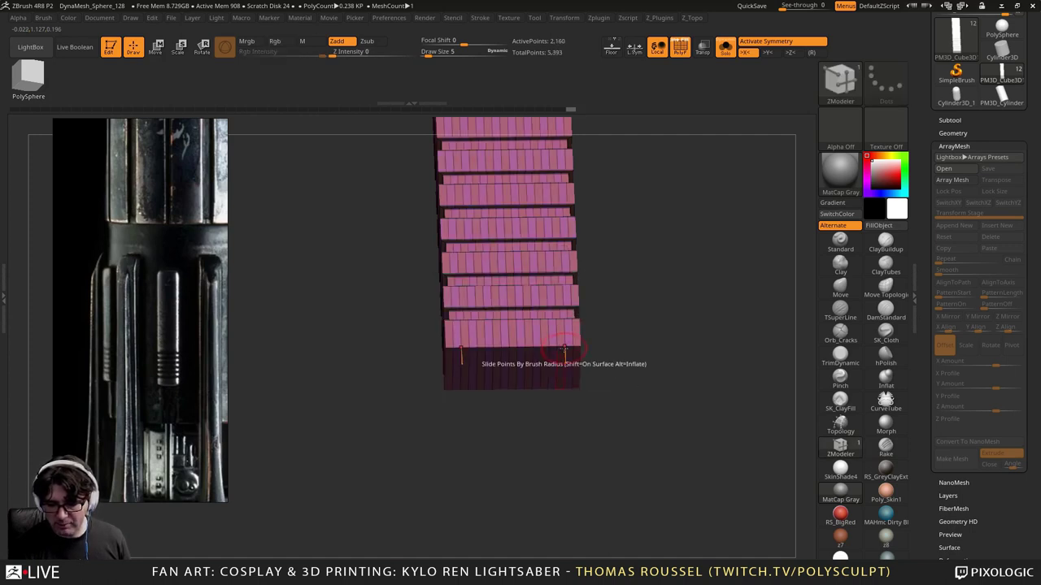
pyautogui.hotkey('ctrl', 'z')
# Step: Set the edge Insert target to Single EdgeLoop and insert a lengthwise edge loop near one side of the bar
pyautogui.press('space')
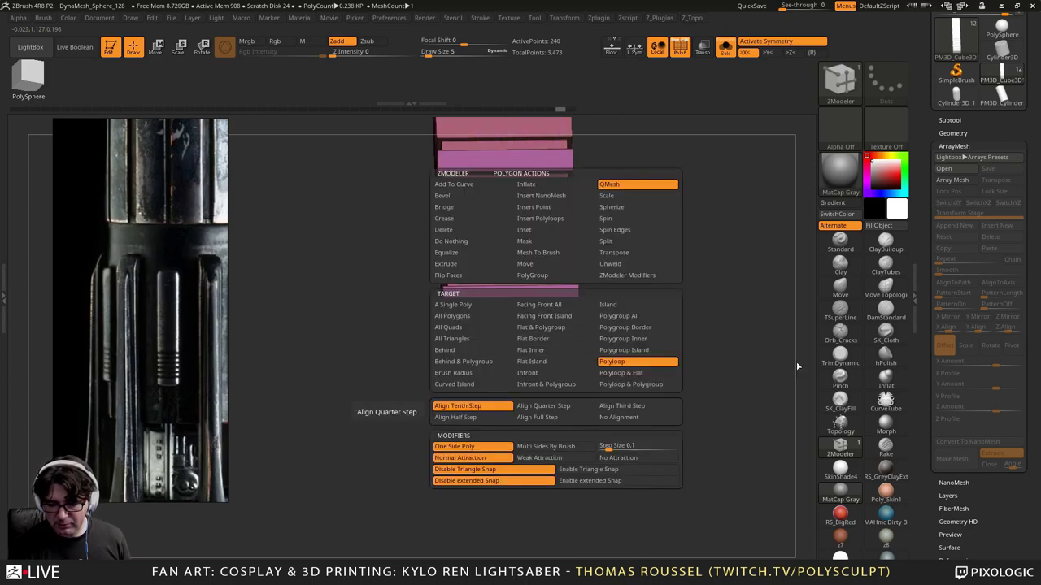
pyautogui.press('space')
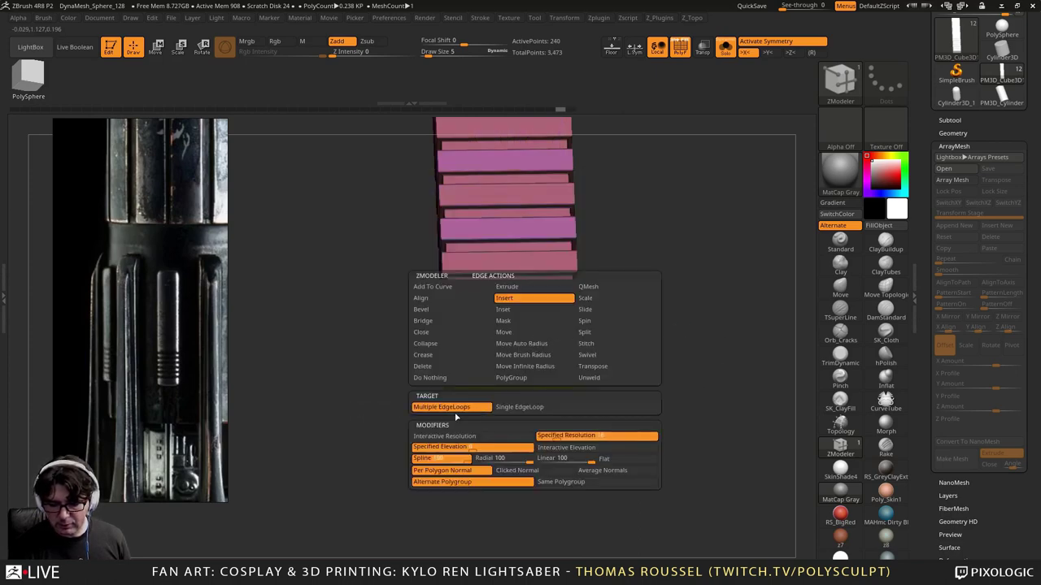
pyautogui.click(519, 406)
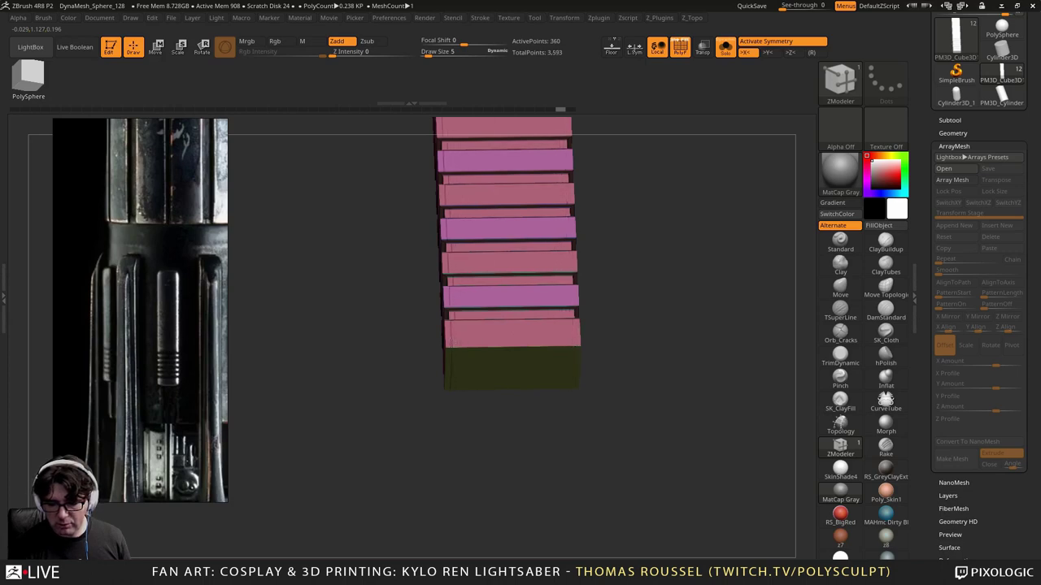
# Step: Preview the bar with Dynamic Subdivision, inspect its bottom end, and turn the preview off again
pyautogui.press('d')
pyautogui.moveTo(528, 441)
pyautogui.mouseDown()
pyautogui.moveTo(535, 389)
pyautogui.moveTo(602, 399)
pyautogui.moveTo(539, 426)
pyautogui.mouseUp()
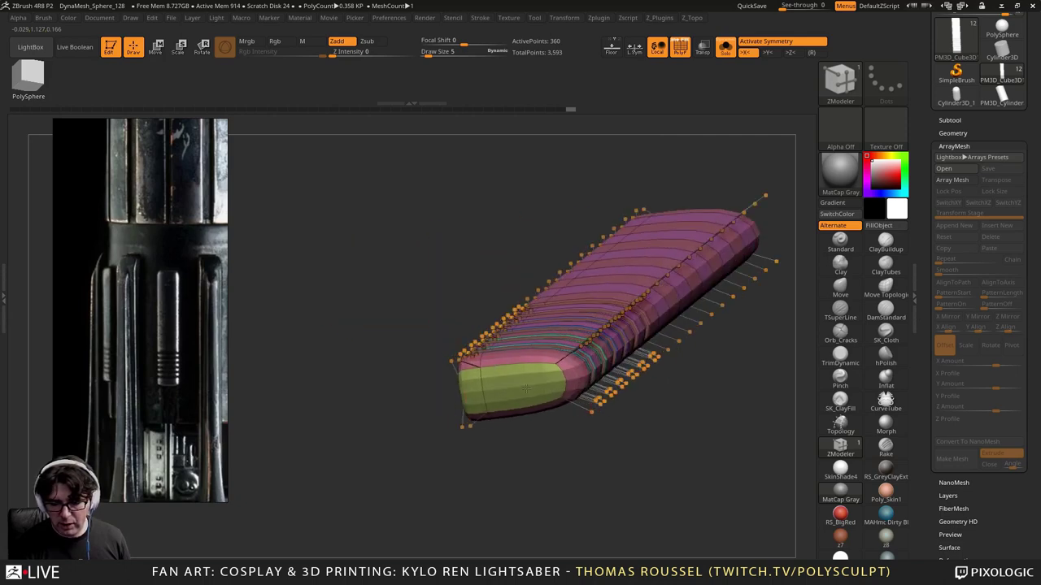
pyautogui.hotkey('shift', 'd')
pyautogui.moveTo(552, 428); pyautogui.dragTo(793, 540, button='right')
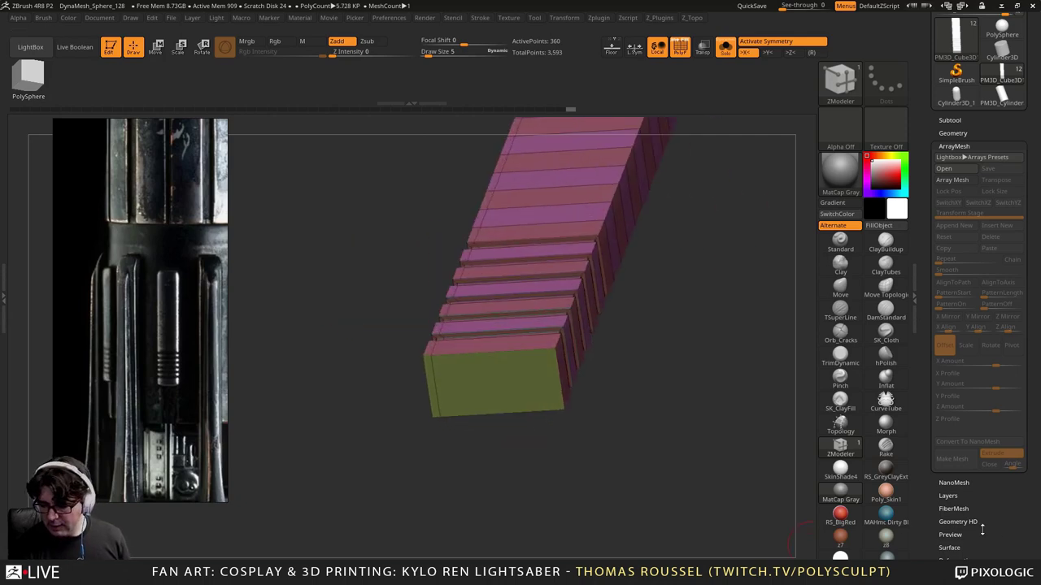
# Step: Mirror and weld the bar's topology so both halves match across its centre
pyautogui.moveTo(982, 530); pyautogui.dragTo(1001, 433)
pyautogui.moveTo(993, 355); pyautogui.dragTo(997, 374)
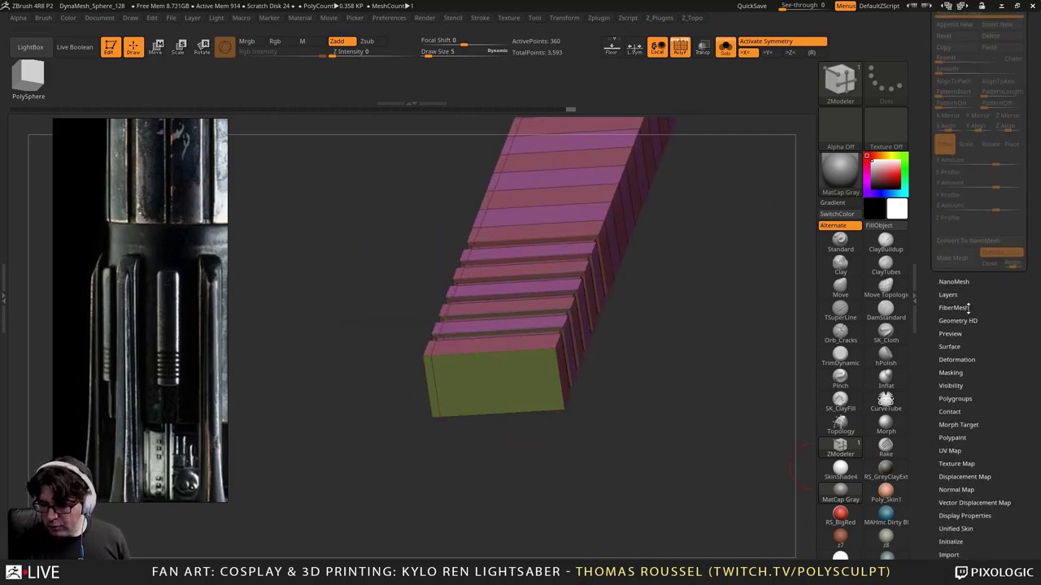
pyautogui.moveTo(970, 419); pyautogui.dragTo(998, 506)
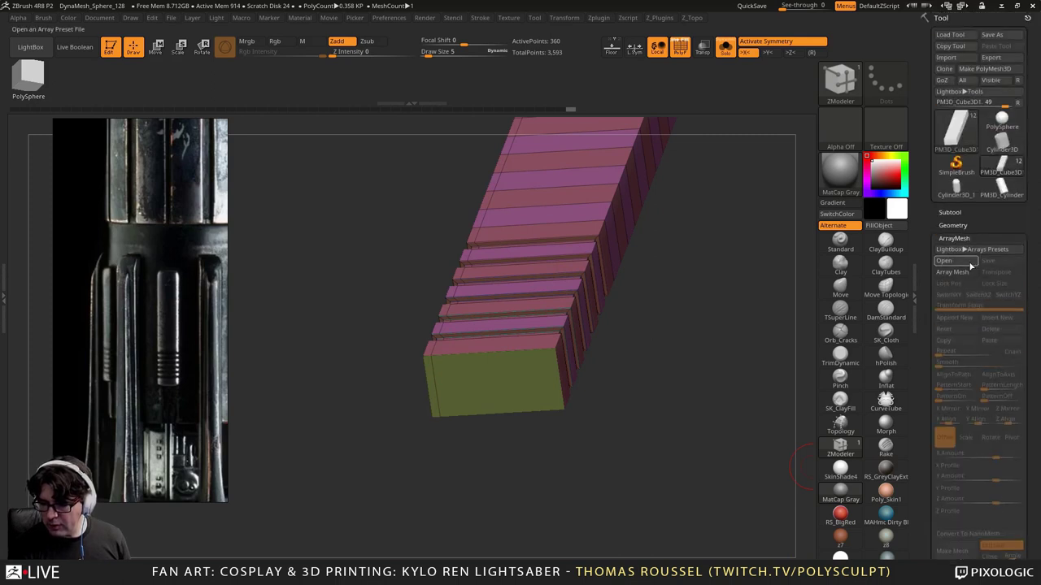
pyautogui.click(954, 226)
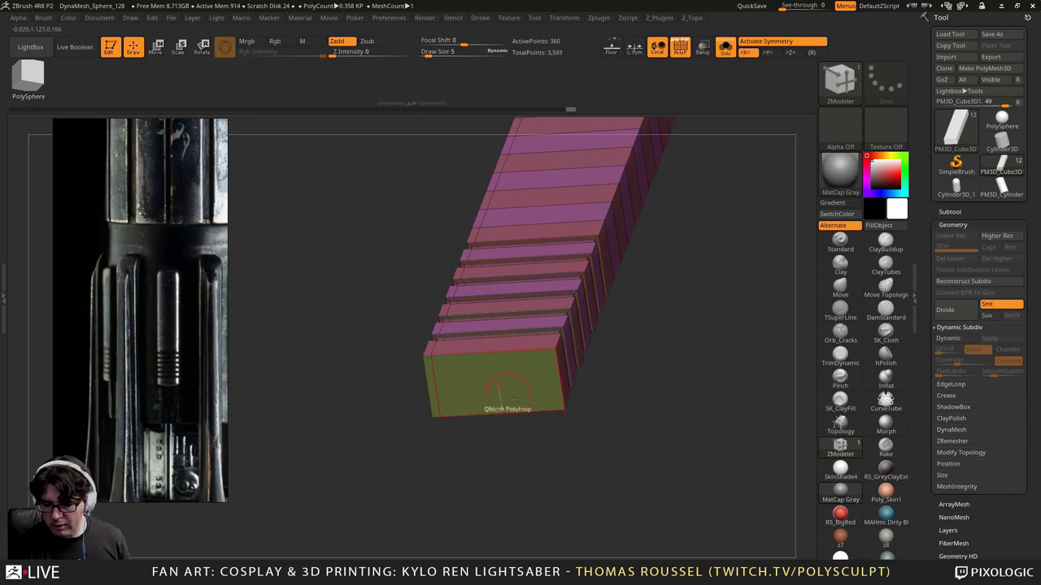
pyautogui.click(961, 452)
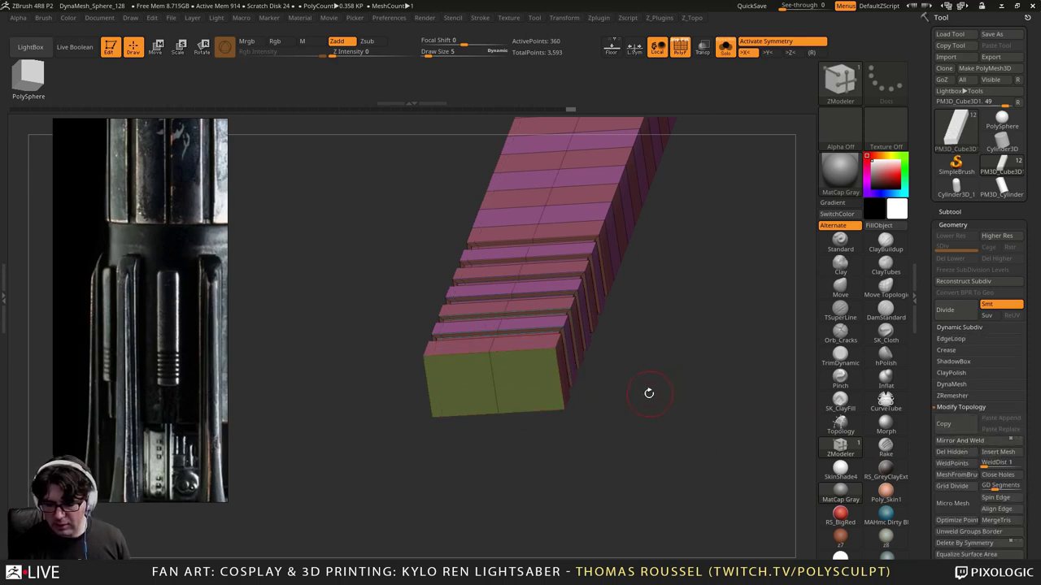
# Step: Insert lengthwise edge loops close to the bar's side edges and its front and back edges
pyautogui.moveTo(648, 394); pyautogui.dragTo(714, 393)
pyautogui.moveTo(456, 353); pyautogui.dragTo(428, 355)
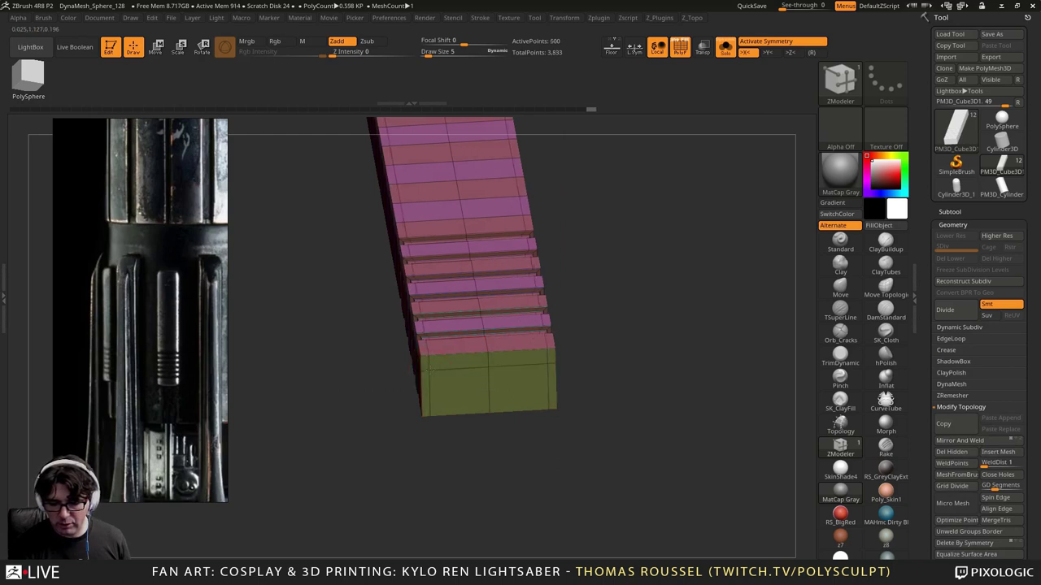
pyautogui.click(432, 362)
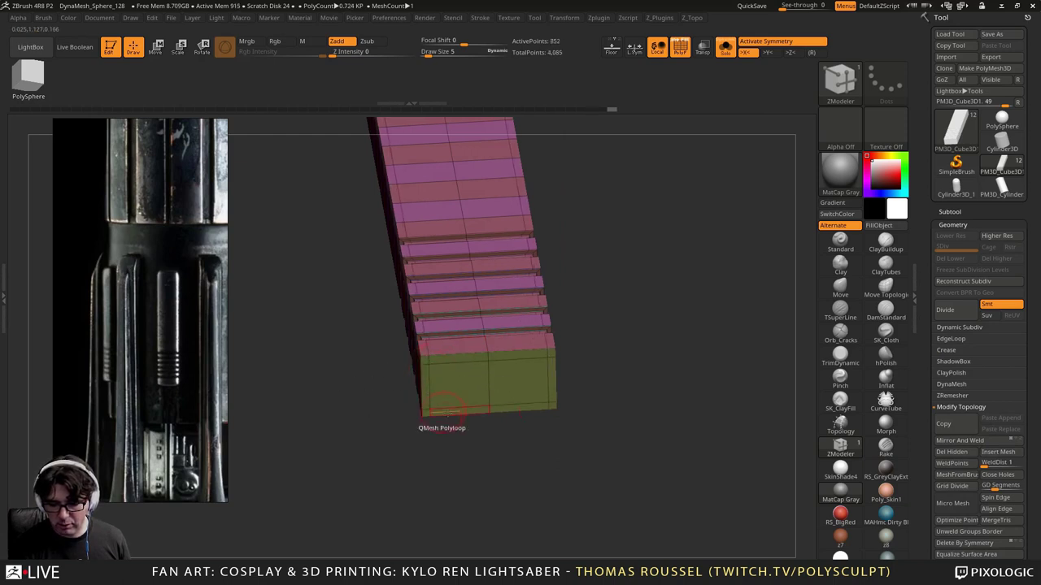
# Step: Mask the bar's plain upper part, scale the grooved lower section slightly shorter along its length, and clear the mask
pyautogui.moveTo(578, 365)
pyautogui.mouseDown()
pyautogui.moveTo(596, 400)
pyautogui.moveTo(583, 309)
pyautogui.moveTo(612, 437)
pyautogui.moveTo(571, 350)
pyautogui.moveTo(573, 420)
pyautogui.moveTo(564, 287)
pyautogui.moveTo(560, 319)
pyautogui.moveTo(523, 342)
pyautogui.moveTo(543, 348)
pyautogui.moveTo(570, 389)
pyautogui.mouseUp()
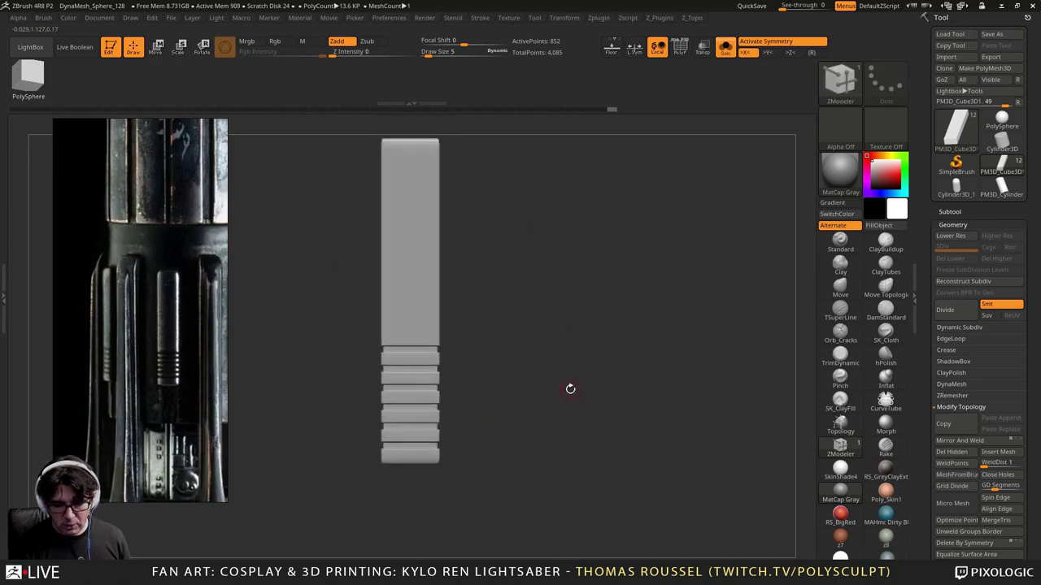
pyautogui.keyDown('ctrl'); pyautogui.moveTo(318, 309); pyautogui.dragTo(484, 456); pyautogui.keyUp('ctrl')
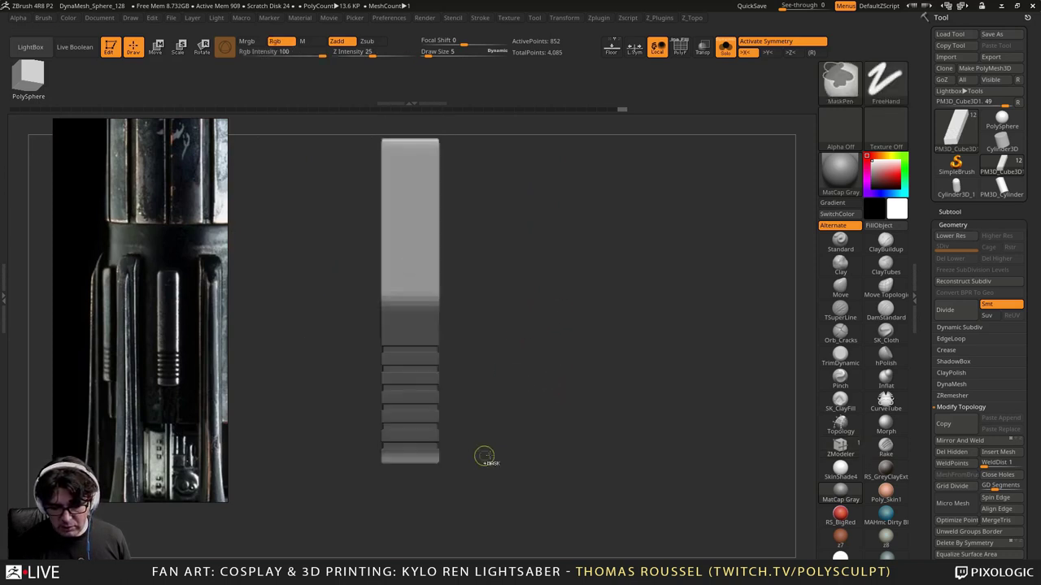
pyautogui.keyDown('ctrl'); pyautogui.click(485, 456); pyautogui.keyUp('ctrl')
pyautogui.press('w')
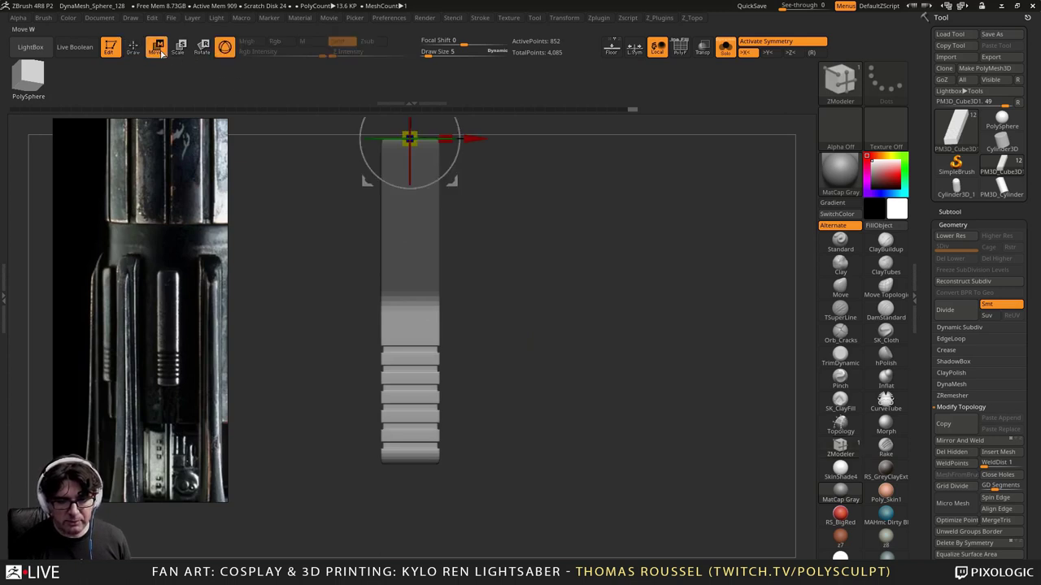
pyautogui.click(410, 410)
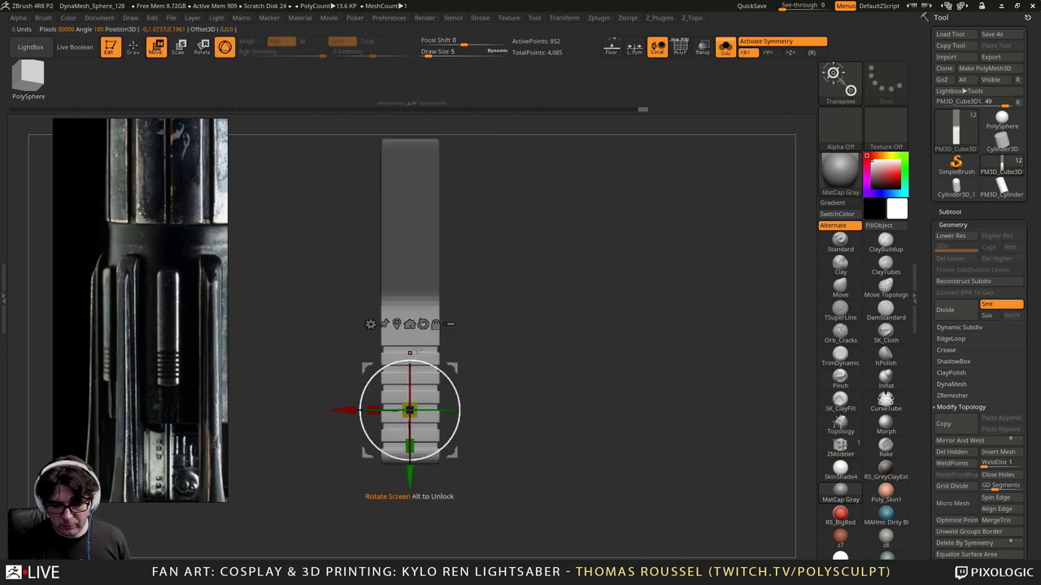
pyautogui.keyDown('alt'); pyautogui.click(423, 325); pyautogui.keyUp('alt')
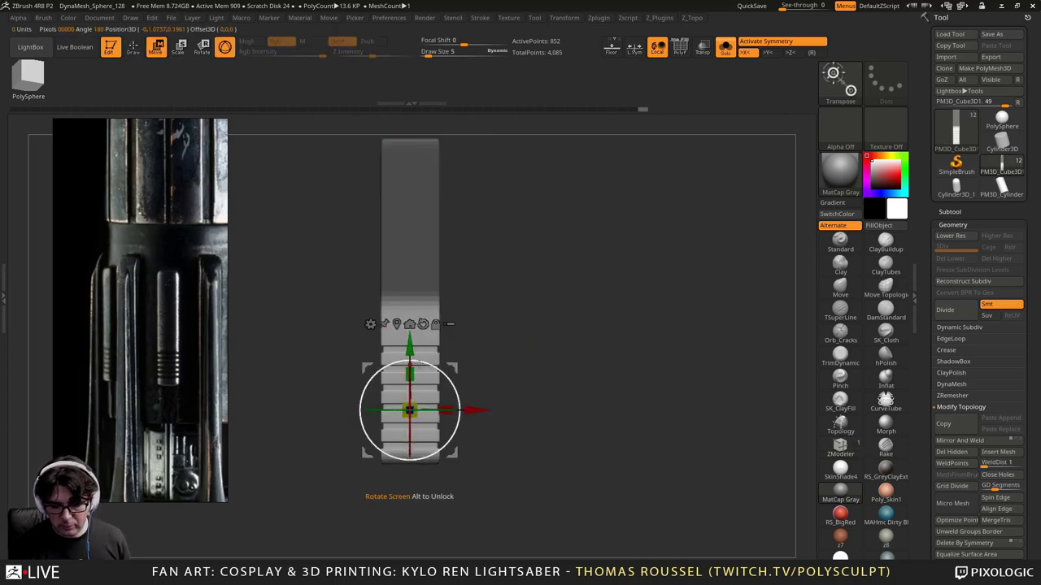
pyautogui.moveTo(411, 373); pyautogui.dragTo(410, 352)
pyautogui.keyDown('ctrl'); pyautogui.moveTo(524, 321); pyautogui.dragTo(557, 301); pyautogui.keyUp('ctrl')
# Step: Set the ZModeler edge action to Slide with target EdgeLoop Complete and slide the bar's lengthwise side loops slightly inward
pyautogui.keyDown('alt'); pyautogui.moveTo(488, 228); pyautogui.dragTo(630, 239); pyautogui.keyUp('alt')
pyautogui.hotkey('shift', 'f')
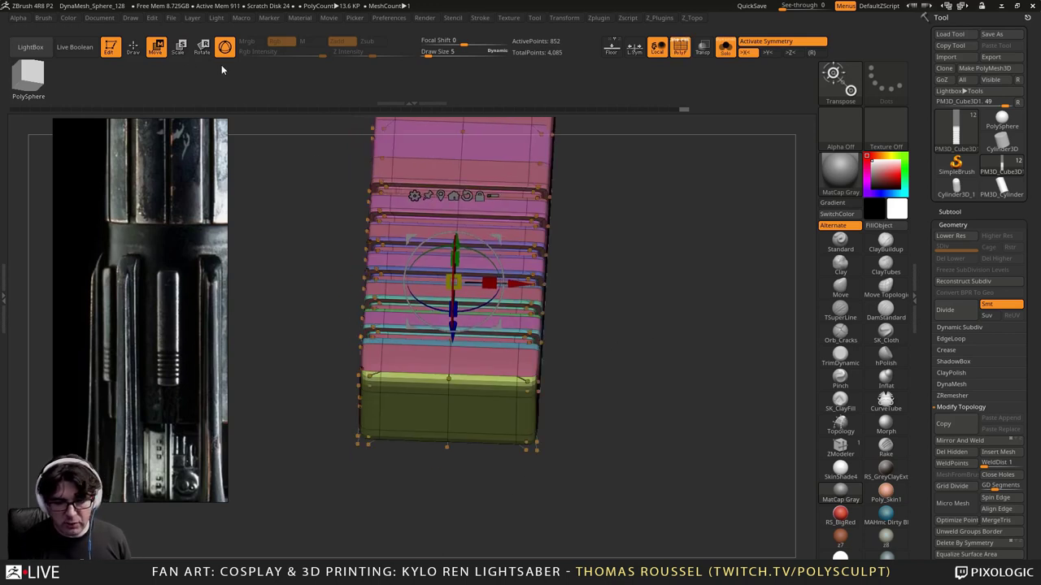
pyautogui.click(143, 57)
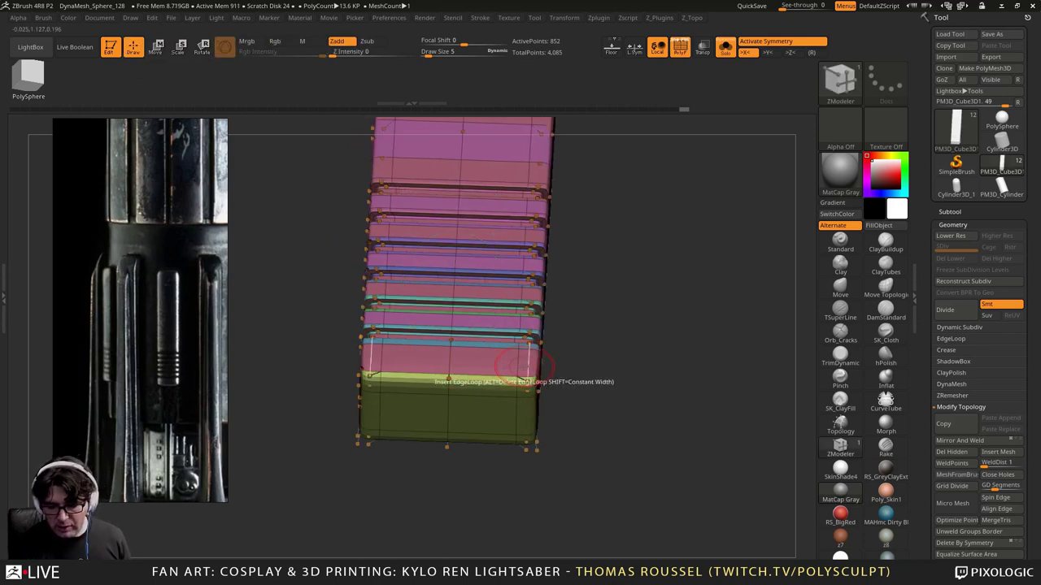
pyautogui.press('space')
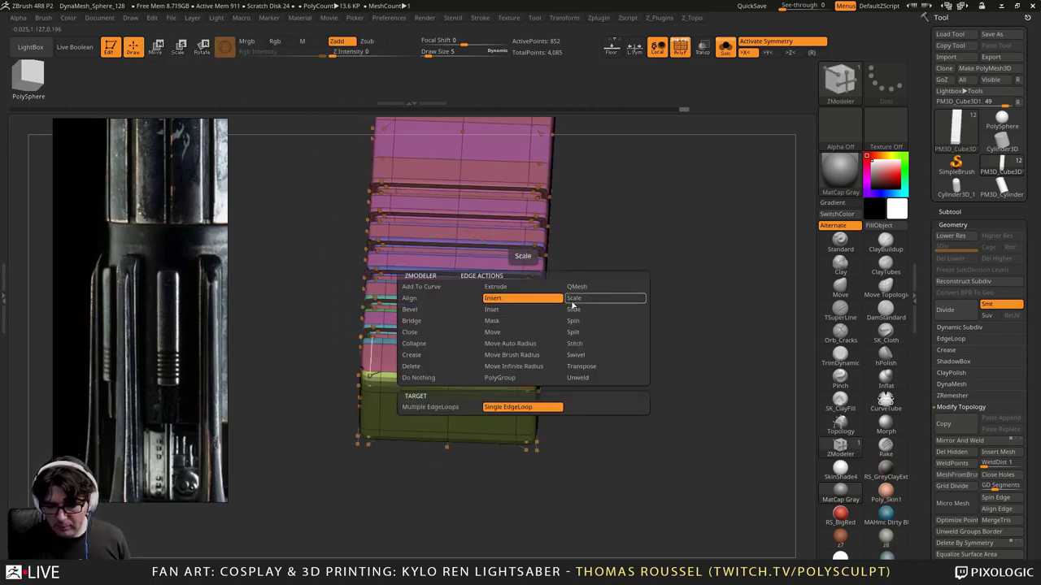
pyautogui.click(579, 310)
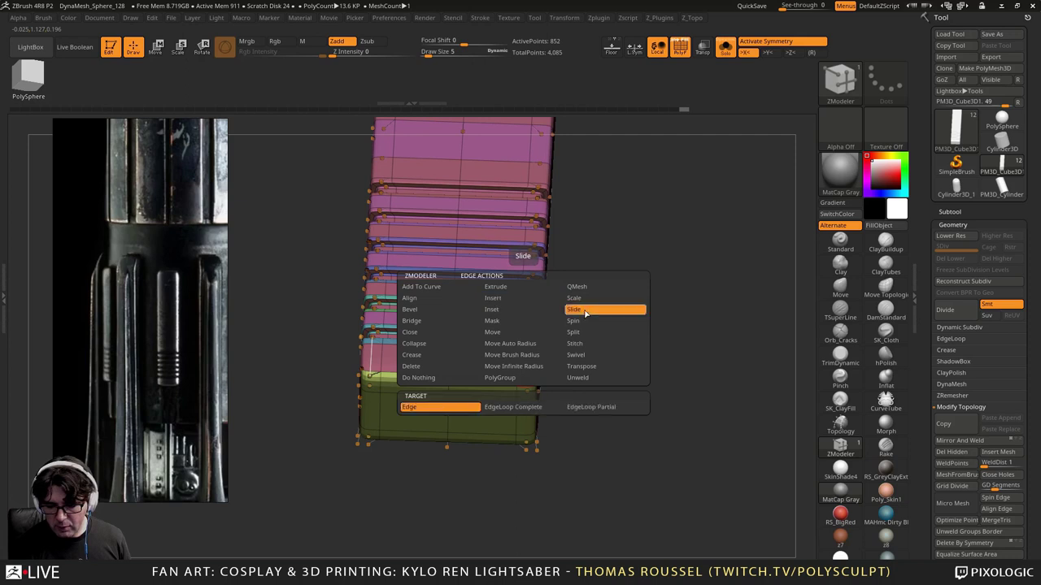
pyautogui.click(512, 407)
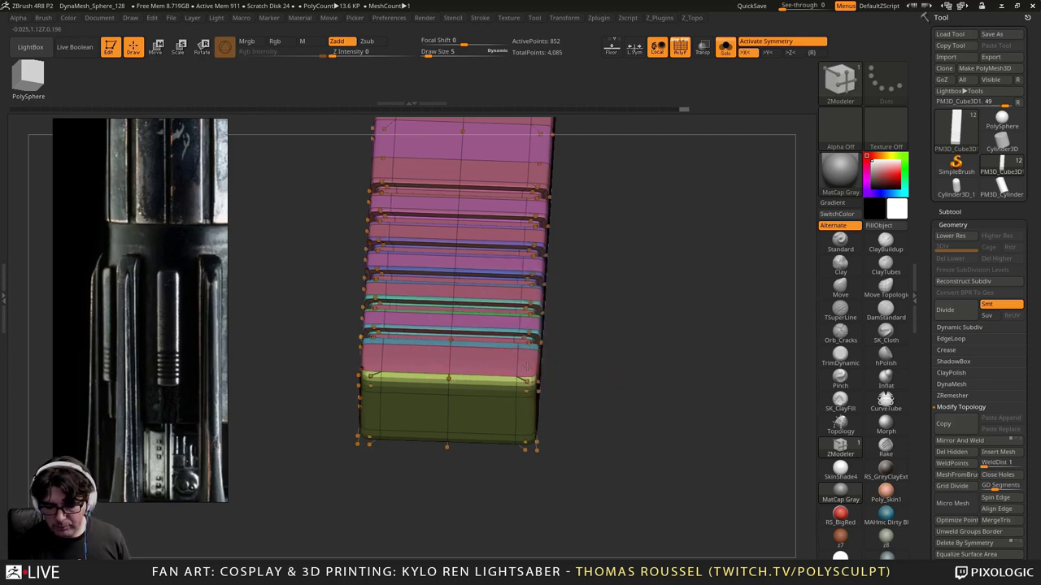
pyautogui.moveTo(520, 367); pyautogui.dragTo(515, 365)
# Step: Slide the edge loops at the bar's bottom and top ends inward to round both ends
pyautogui.keyDown('alt'); pyautogui.moveTo(590, 333); pyautogui.dragTo(573, 300); pyautogui.keyUp('alt')
pyautogui.moveTo(573, 299); pyautogui.dragTo(496, 273)
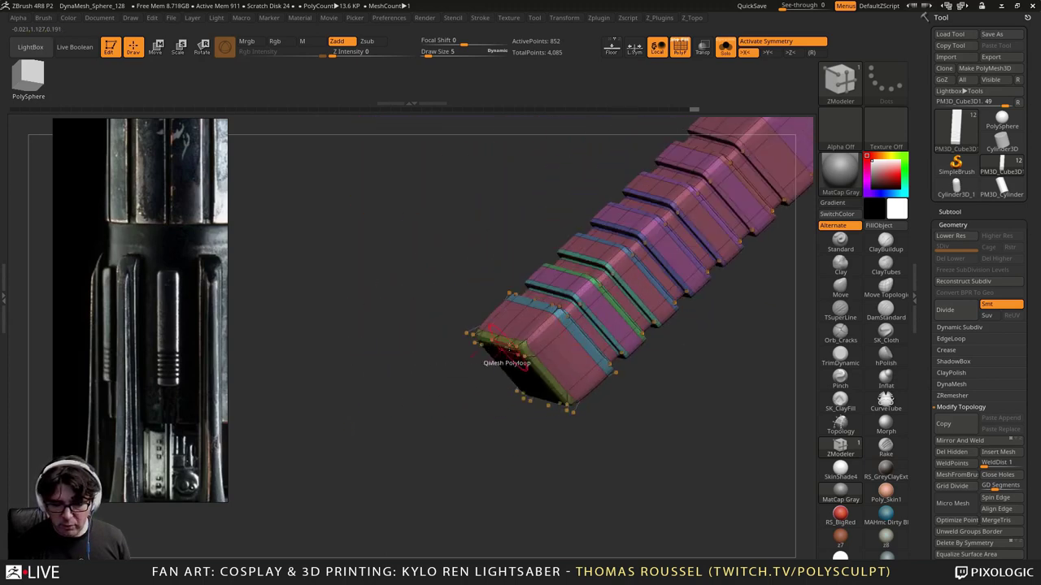
pyautogui.moveTo(509, 340); pyautogui.dragTo(518, 328)
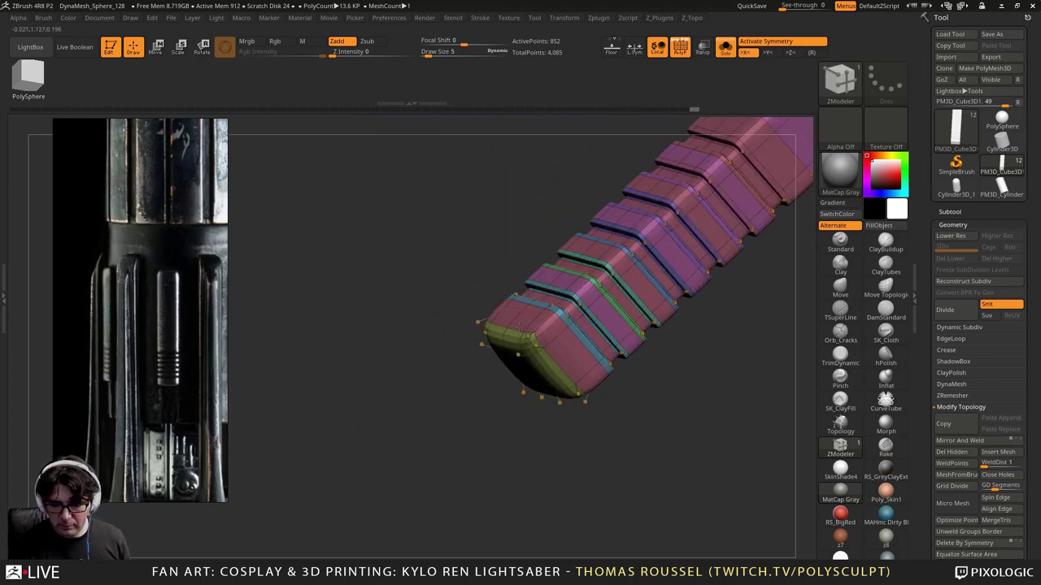
pyautogui.moveTo(456, 299); pyautogui.dragTo(508, 338)
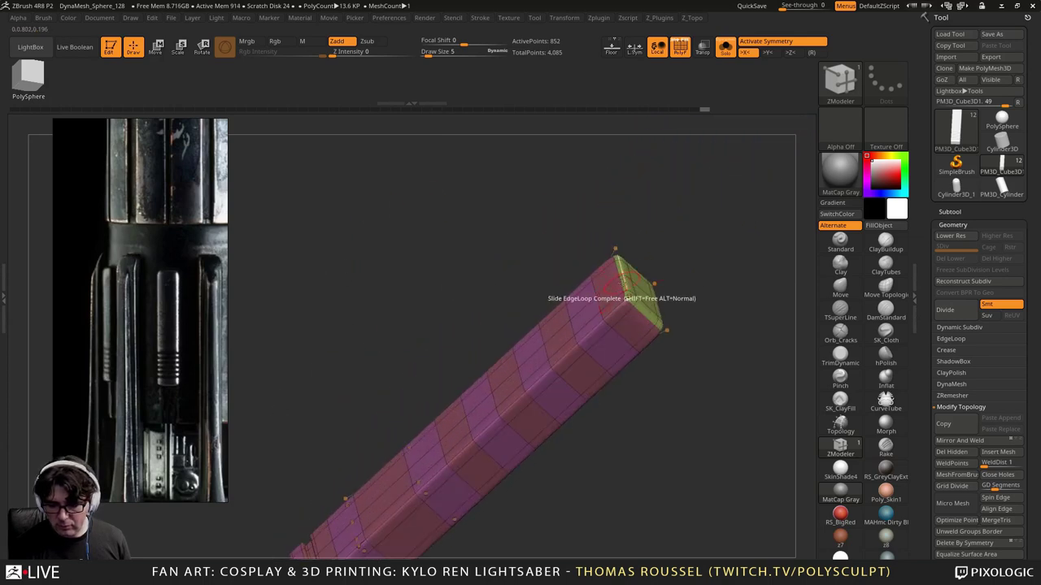
pyautogui.click(619, 284)
pyautogui.moveTo(472, 278); pyautogui.dragTo(537, 264)
pyautogui.moveTo(716, 332); pyautogui.dragTo(617, 313)
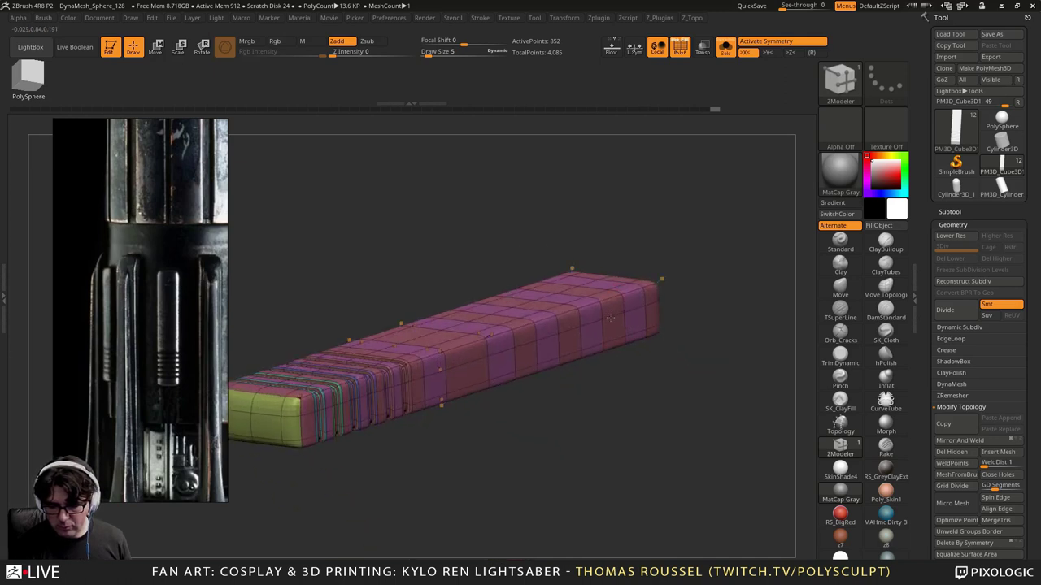
pyautogui.moveTo(441, 207)
pyautogui.mouseDown()
pyautogui.moveTo(471, 255)
pyautogui.moveTo(421, 348)
pyautogui.moveTo(420, 230)
pyautogui.moveTo(400, 196)
pyautogui.mouseUp()
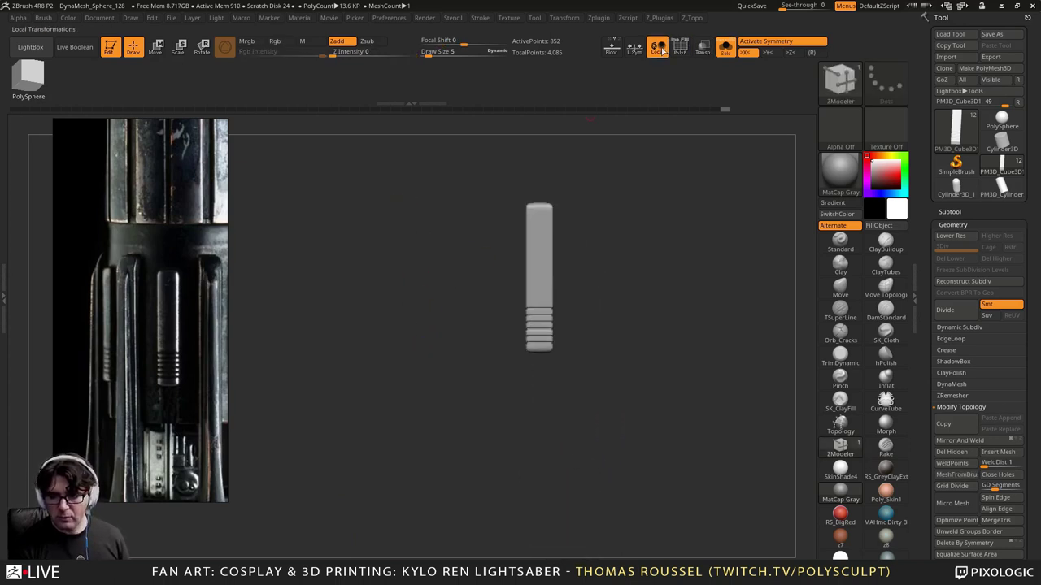
# Step: Turn off Solo to show the bar with the rest of the hilt and enable Live Boolean
pyautogui.click(724, 52)
pyautogui.moveTo(739, 268)
pyautogui.keyDown('alt'); pyautogui.mouseDown()
pyautogui.moveTo(718, 239)
pyautogui.moveTo(700, 300)
pyautogui.moveTo(706, 323)
pyautogui.moveTo(734, 265)
pyautogui.mouseUp(); pyautogui.keyUp('alt')
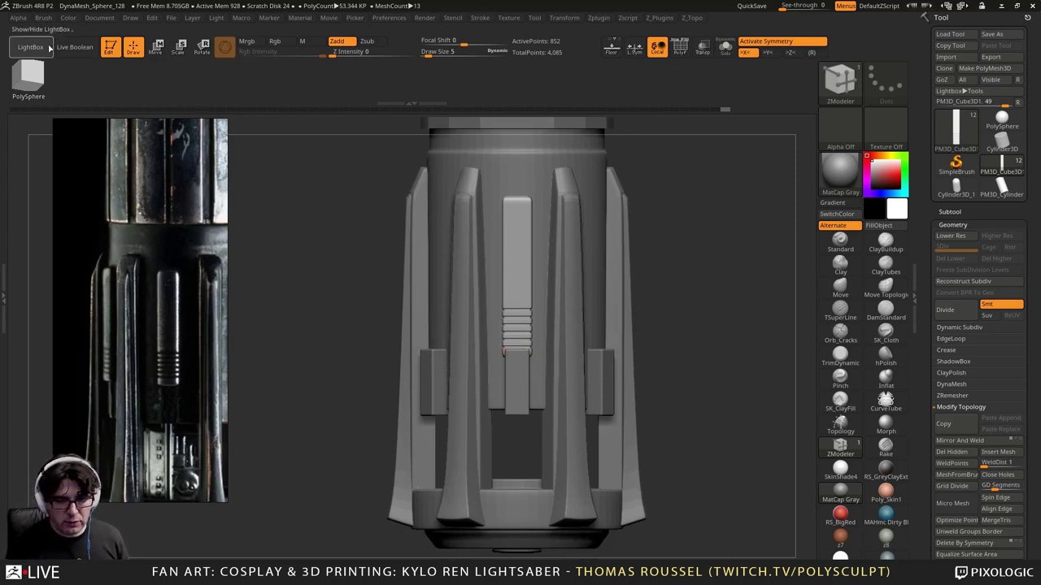
pyautogui.click(74, 47)
# Step: Slide the edge loop near the grooved bar's bottom end slightly to adjust its rounding
pyautogui.keyDown('alt'); pyautogui.moveTo(340, 233); pyautogui.dragTo(327, 295); pyautogui.keyUp('alt')
pyautogui.keyDown('alt'); pyautogui.moveTo(443, 331); pyautogui.dragTo(453, 273); pyautogui.keyUp('alt')
pyautogui.moveTo(485, 273); pyautogui.dragTo(498, 235, button='right')
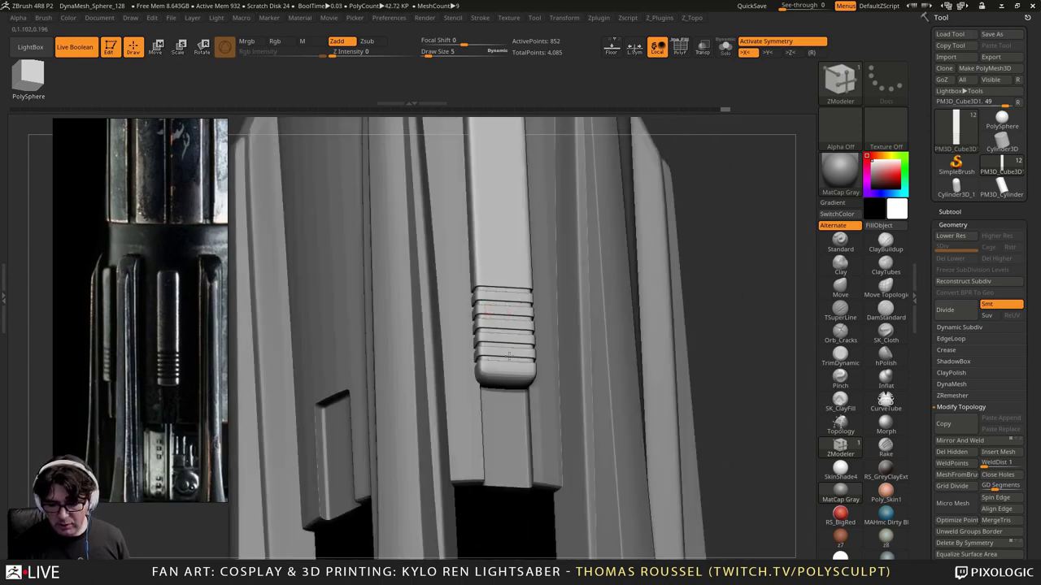
pyautogui.keyDown('ctrl'); pyautogui.moveTo(498, 311); pyautogui.dragTo(499, 379, button='right'); pyautogui.keyUp('ctrl')
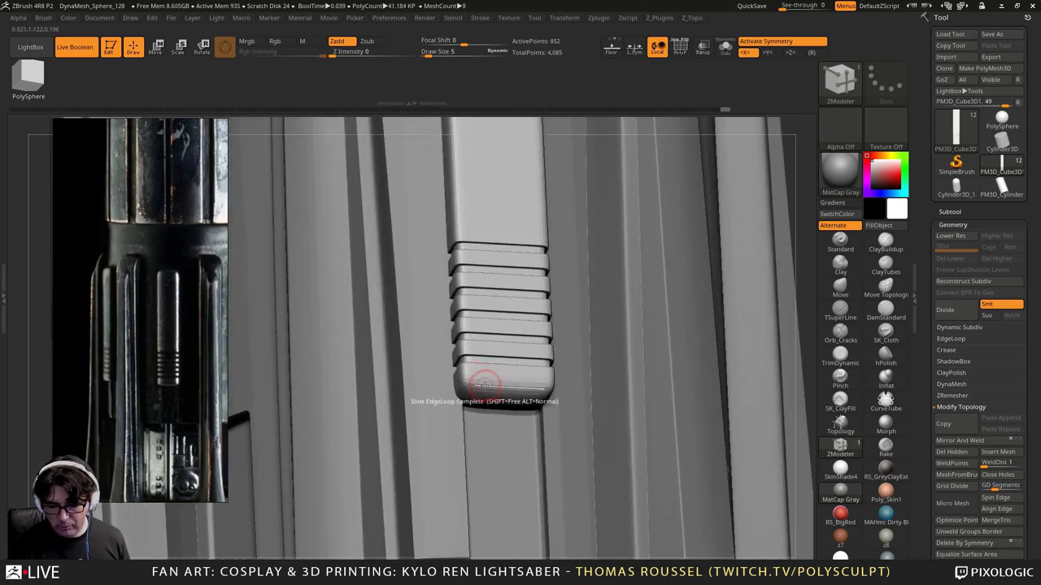
pyautogui.moveTo(484, 385); pyautogui.dragTo(487, 388)
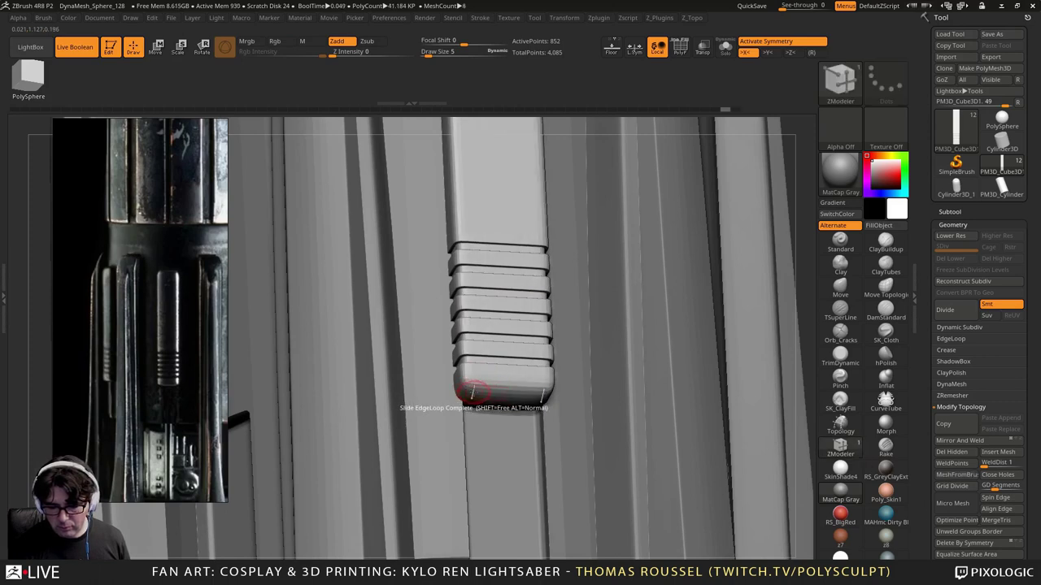
# Step: Nudge the edge loop at the grooved bar's bottom corner once more, and scale the bar slightly along Z
pyautogui.moveTo(472, 393); pyautogui.dragTo(469, 392)
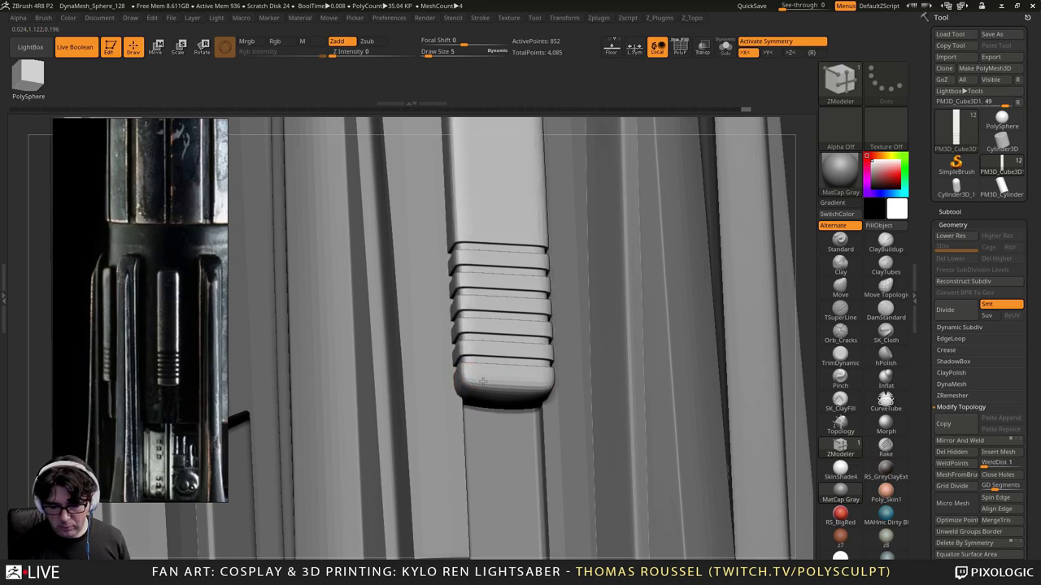
pyautogui.moveTo(478, 375)
pyautogui.mouseDown(button='right')
pyautogui.moveTo(456, 389)
pyautogui.moveTo(490, 293)
pyautogui.moveTo(507, 277)
pyautogui.moveTo(487, 362)
pyautogui.mouseUp(button='right')
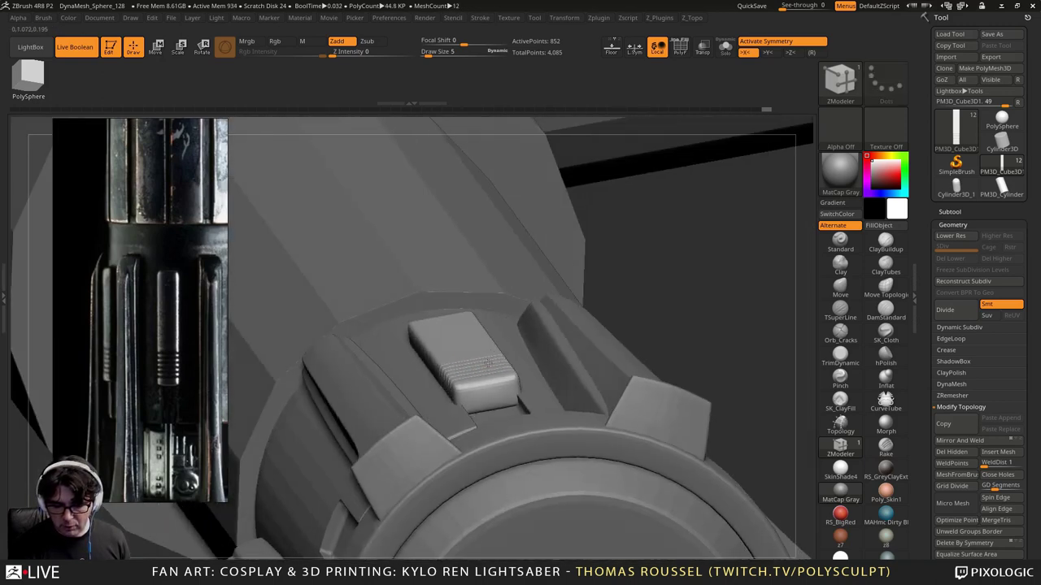
pyautogui.click(165, 49)
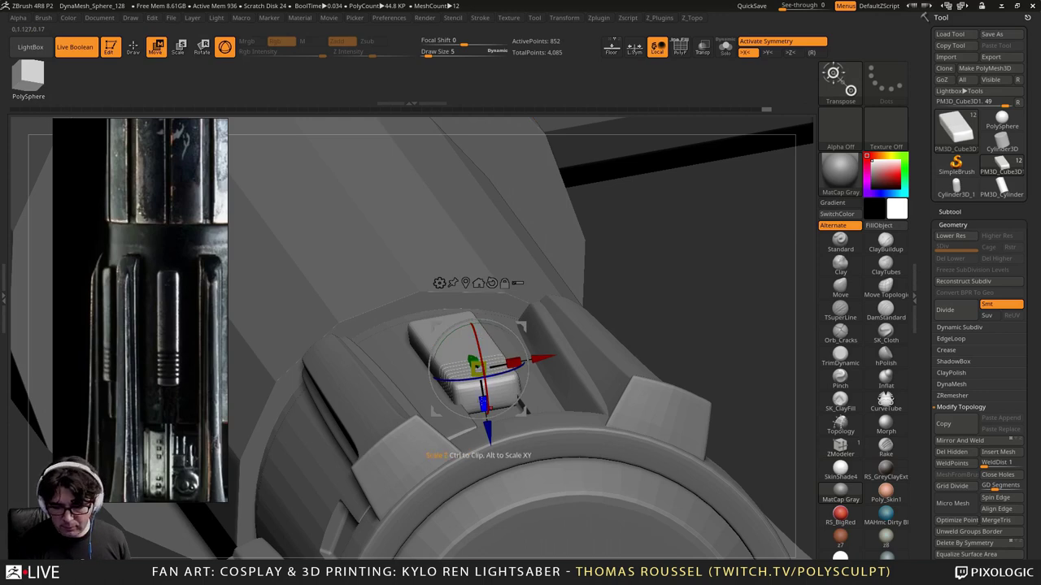
pyautogui.moveTo(485, 405); pyautogui.dragTo(485, 413)
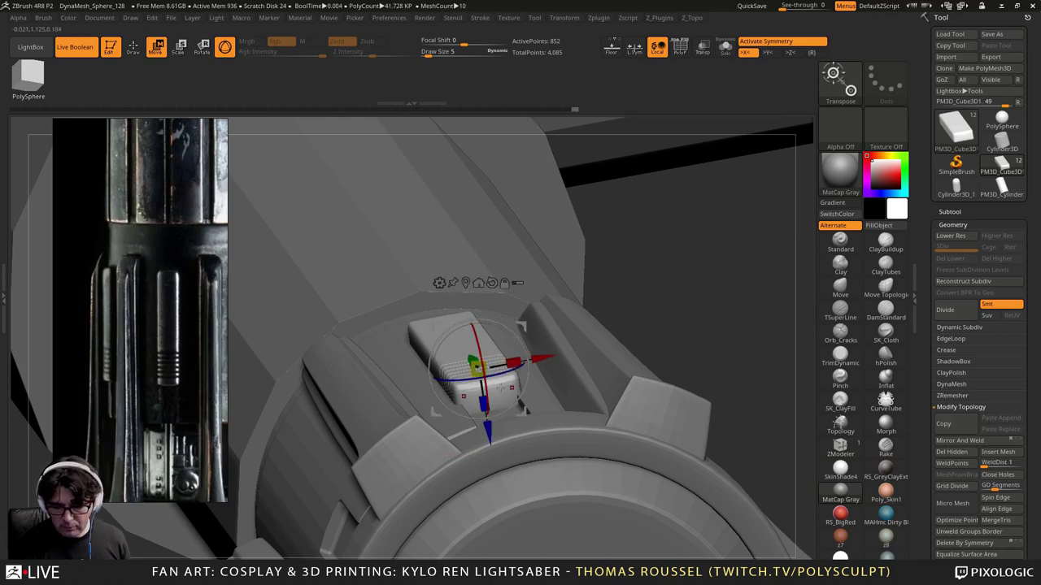
pyautogui.moveTo(485, 413); pyautogui.dragTo(491, 345, button='right')
pyautogui.moveTo(492, 341); pyautogui.dragTo(492, 341)
pyautogui.moveTo(492, 341); pyautogui.dragTo(561, 236, button='right')
pyautogui.keyDown('alt'); pyautogui.moveTo(561, 236); pyautogui.dragTo(564, 437, button='right'); pyautogui.keyUp('alt')
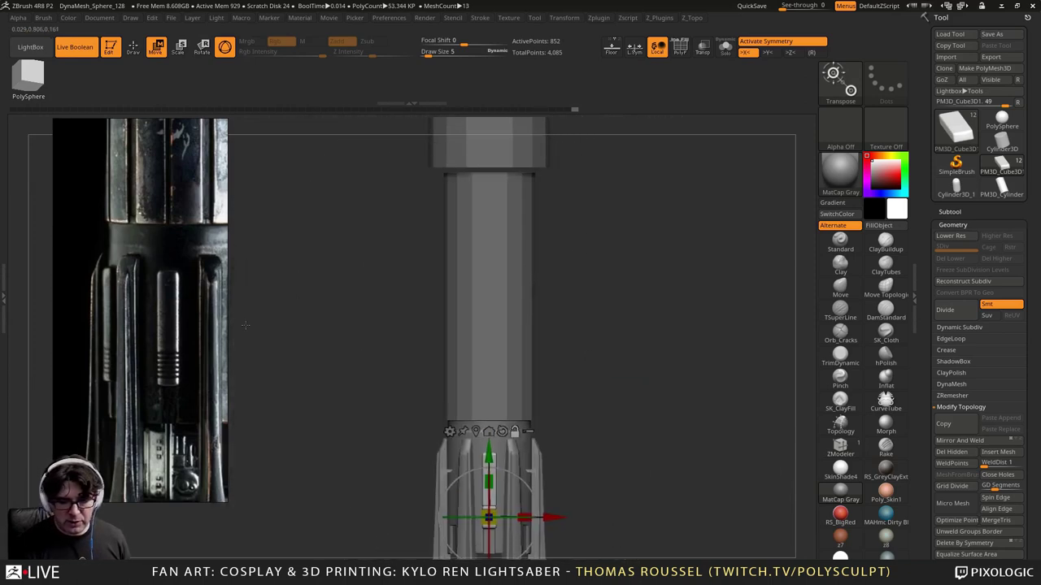
# Step: Duplicate the grooved bar and place the copy at the upper end of the faceted grip, matching the reference photo
pyautogui.scroll(-6, 187, 305)
pyautogui.moveTo(184, 278); pyautogui.dragTo(178, 297, button='middle')
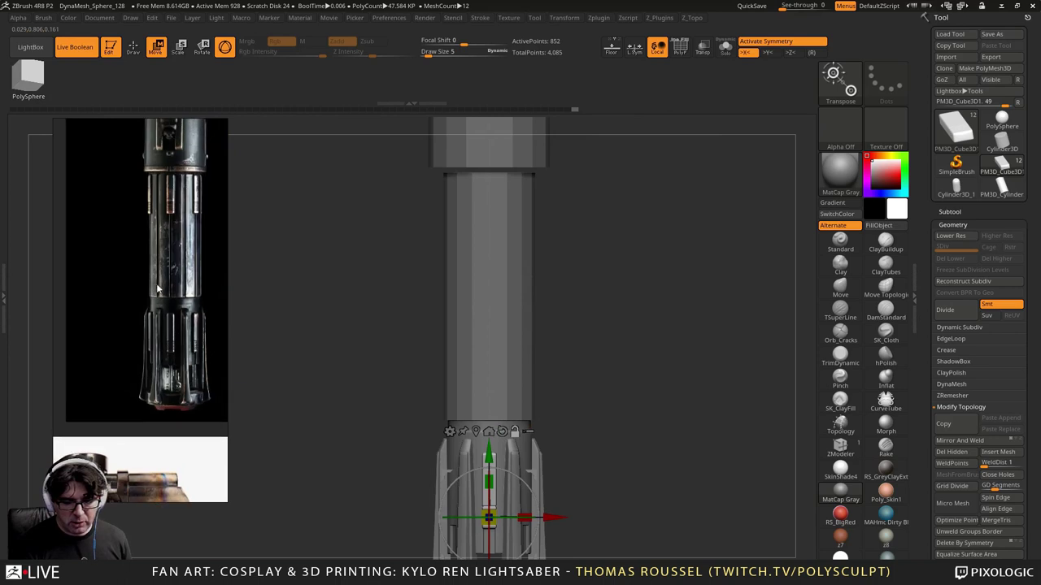
pyautogui.scroll(2, 178, 297)
pyautogui.moveTo(174, 172); pyautogui.dragTo(168, 211)
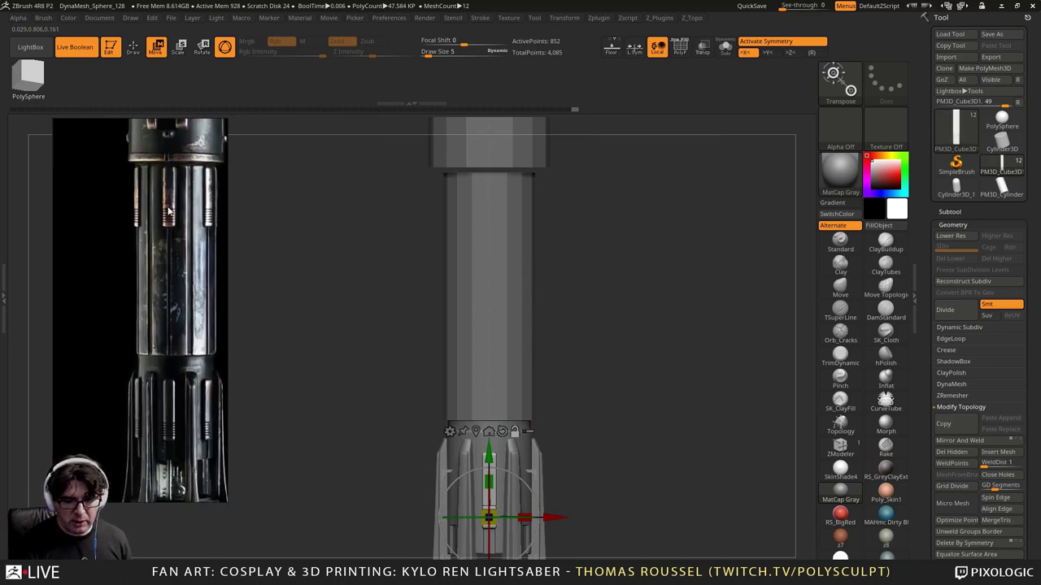
pyautogui.moveTo(367, 386); pyautogui.dragTo(352, 358)
pyautogui.keyDown('ctrl'); pyautogui.moveTo(478, 406); pyautogui.dragTo(478, 127); pyautogui.keyUp('ctrl')
pyautogui.keyDown('alt'); pyautogui.moveTo(629, 232); pyautogui.dragTo(615, 319); pyautogui.keyUp('alt')
pyautogui.moveTo(465, 276); pyautogui.dragTo(464, 285)
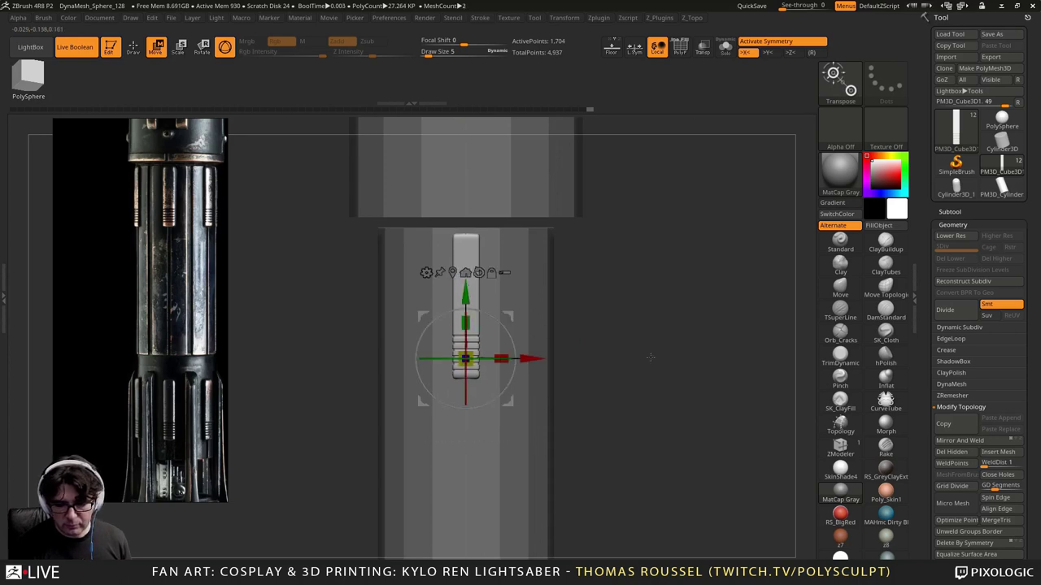
# Step: Move the copied bar in depth from a side view so it sits partly embedded in the grip's surface
pyautogui.keyDown('shift'); pyautogui.moveTo(653, 358); pyautogui.dragTo(567, 465); pyautogui.keyUp('shift')
pyautogui.moveTo(498, 358); pyautogui.dragTo(521, 358)
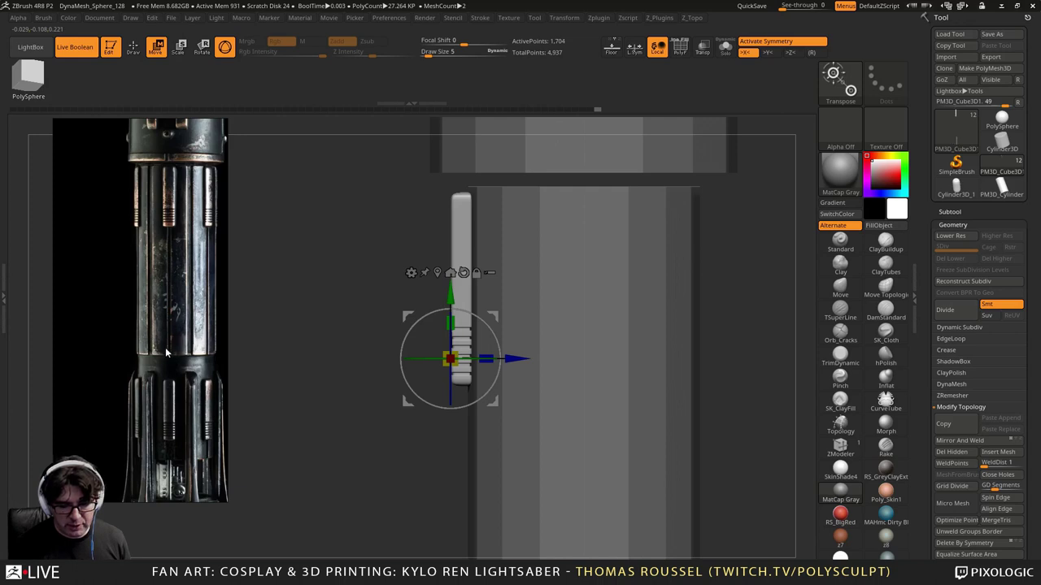
pyautogui.moveTo(516, 359); pyautogui.dragTo(521, 359)
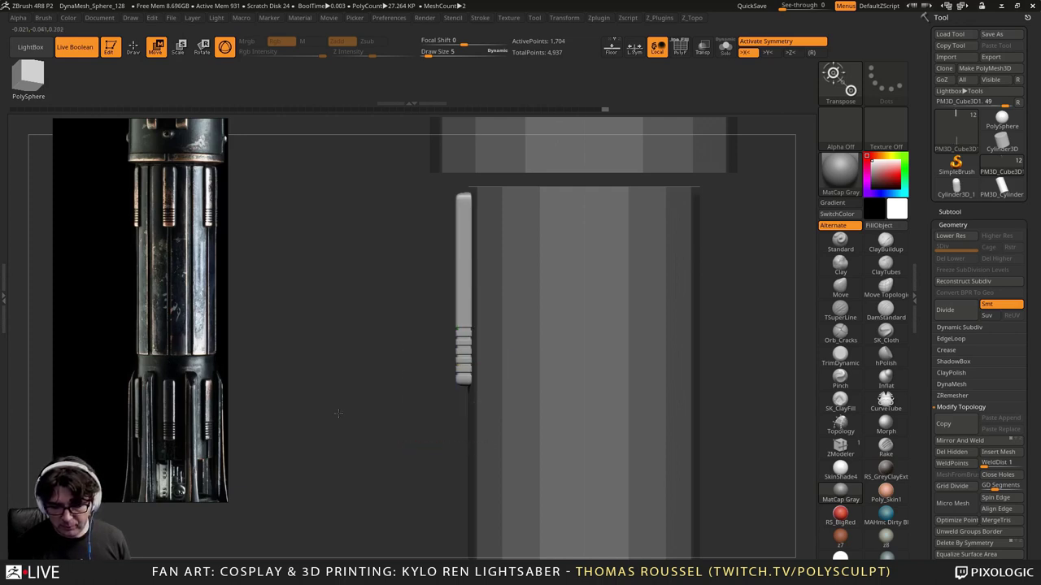
# Step: Turn on Array Mesh for the grooved bars and set Repeat to 6
pyautogui.moveTo(337, 413)
pyautogui.mouseDown()
pyautogui.moveTo(366, 359)
pyautogui.moveTo(348, 228)
pyautogui.moveTo(360, 316)
pyautogui.mouseUp()
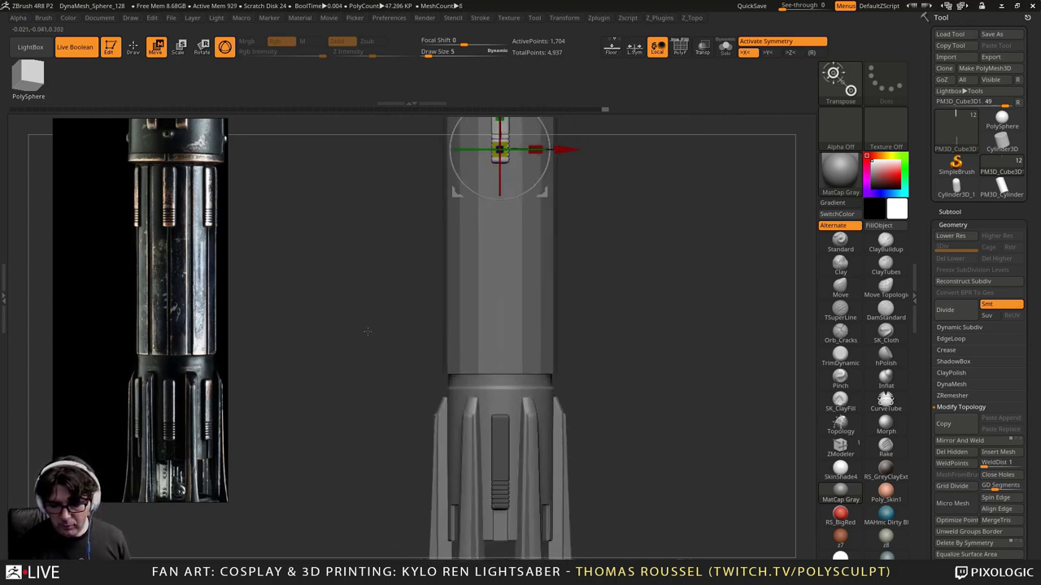
pyautogui.keyDown('alt'); pyautogui.moveTo(629, 408); pyautogui.dragTo(622, 325); pyautogui.keyUp('alt')
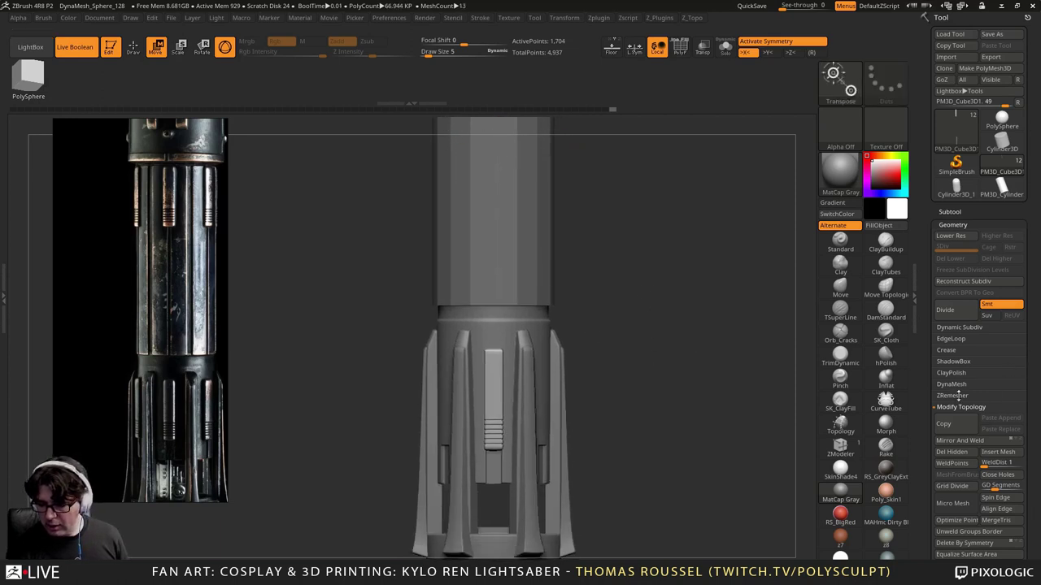
pyautogui.moveTo(1030, 360); pyautogui.dragTo(1035, 294)
pyautogui.click(968, 511)
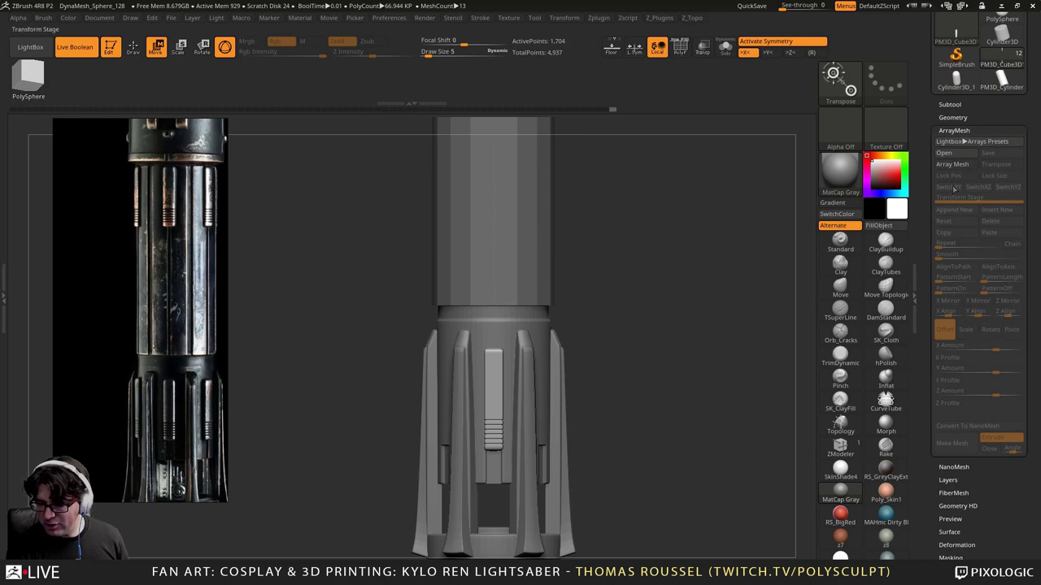
pyautogui.click(947, 165)
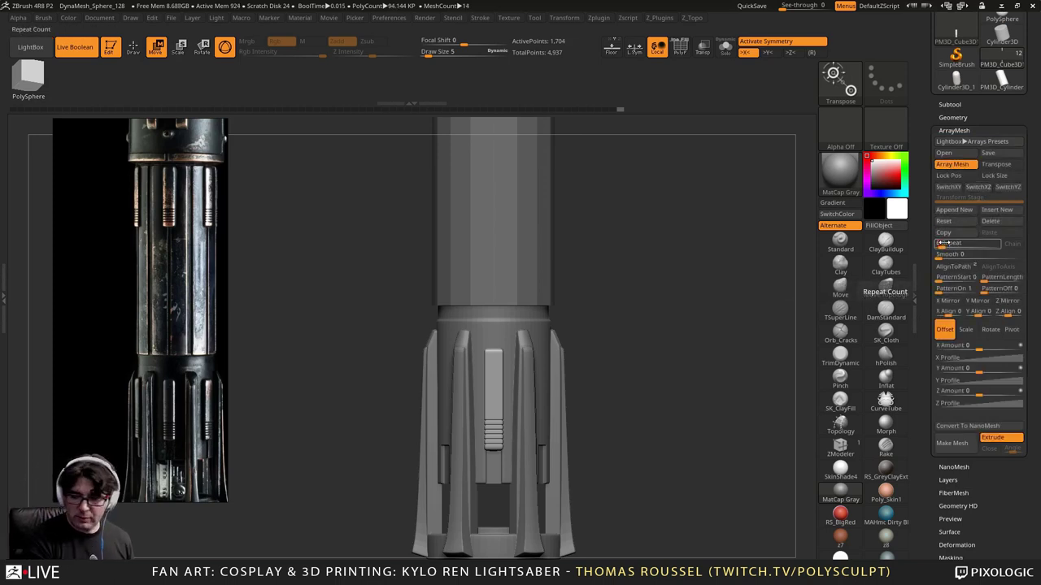
pyautogui.write('6')
pyautogui.press('Return')
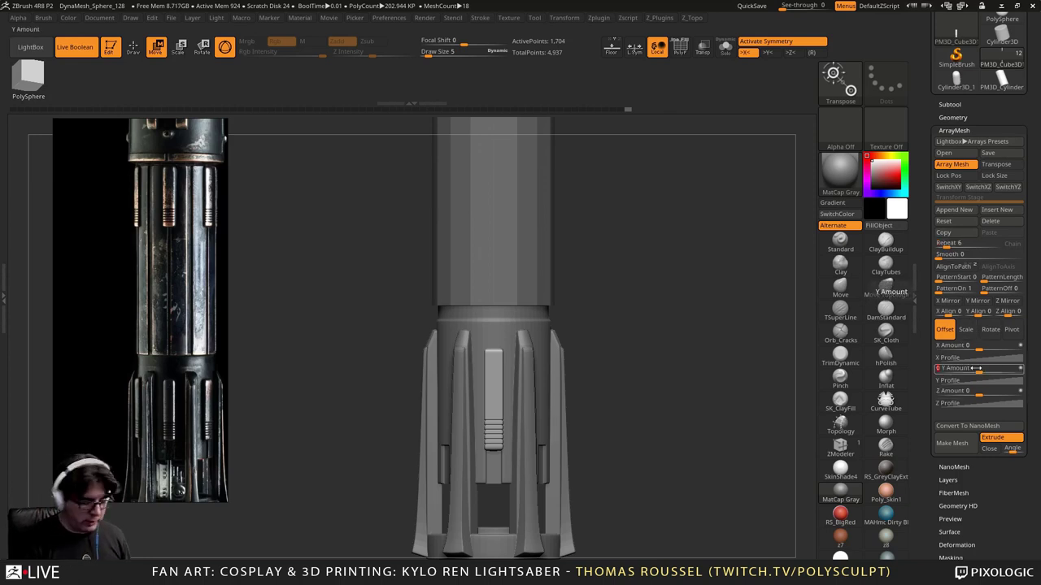
# Step: Set the array's Y rotation to 360 and its pivot Z amount to about -3.23 to spread the bars around the hilt
pyautogui.click(990, 330)
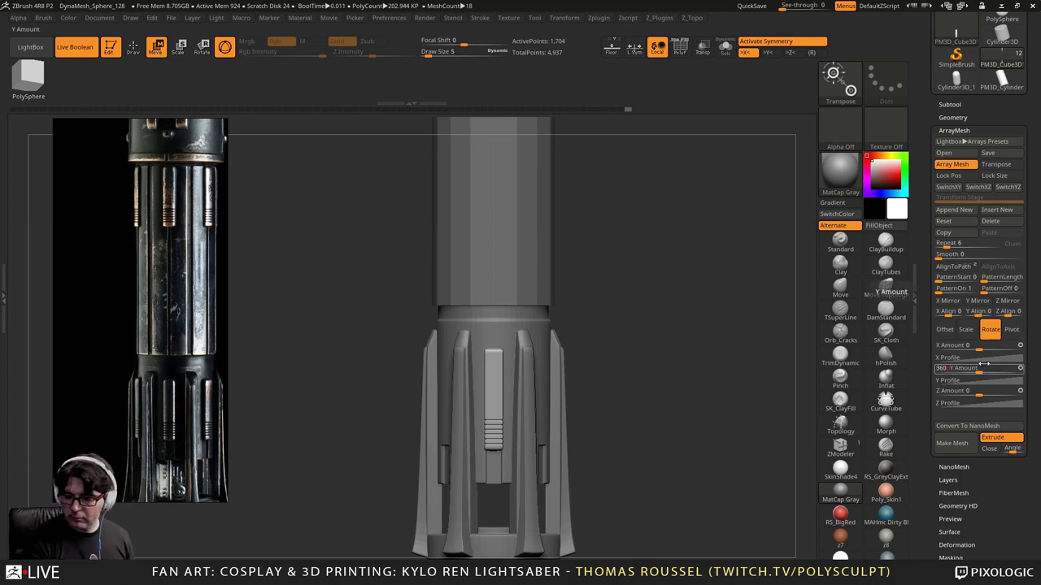
pyautogui.press('Return')
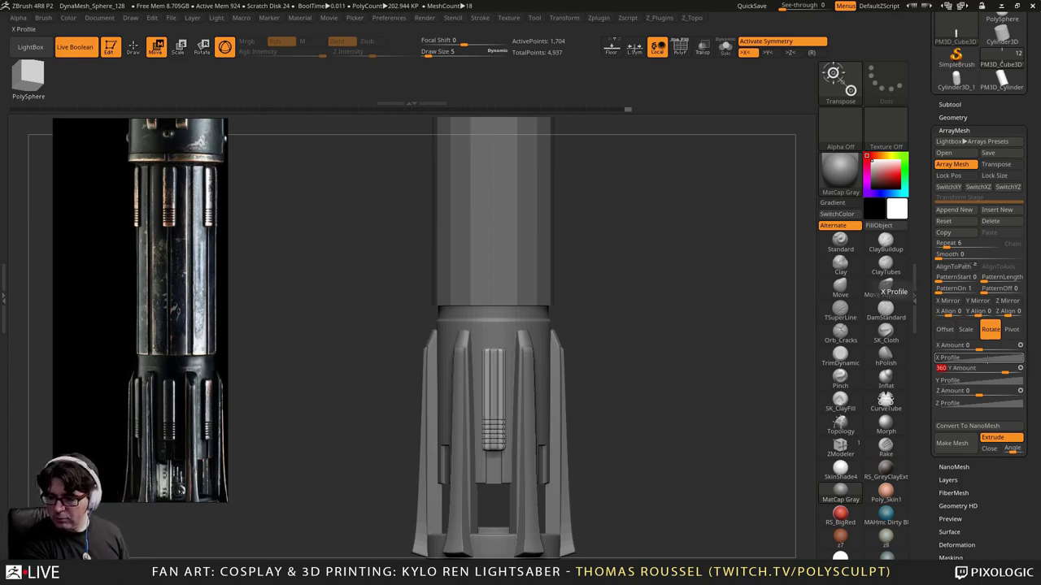
pyautogui.click(1011, 329)
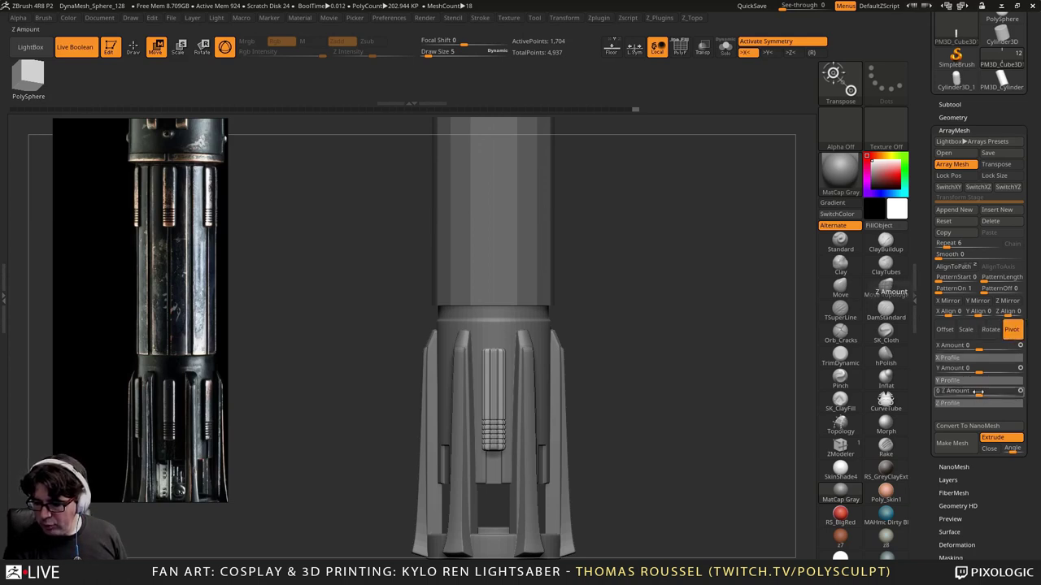
pyautogui.moveTo(969, 392); pyautogui.dragTo(956, 394)
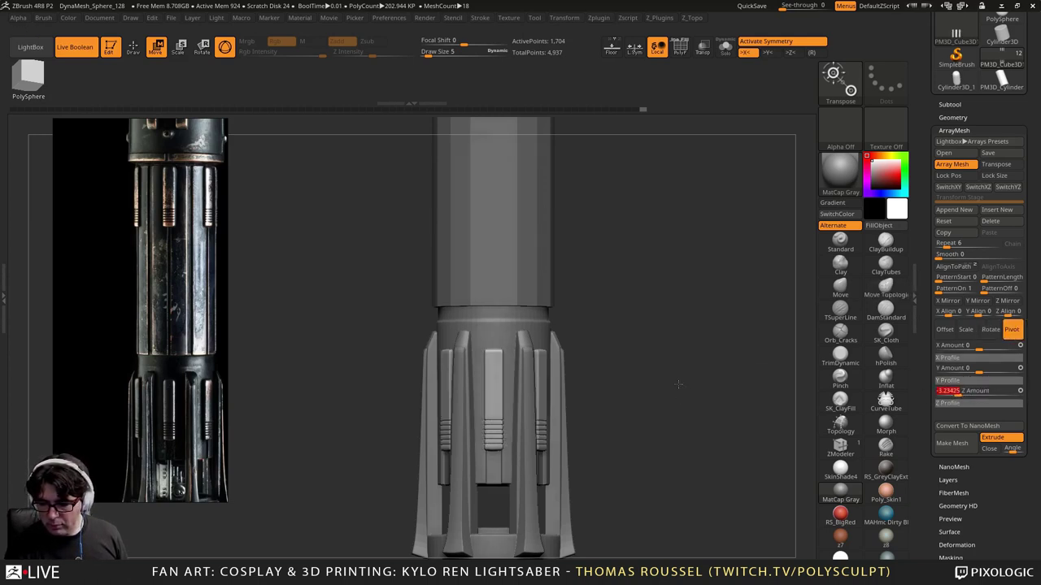
# Step: Refine the array's pivot Z amount to -3.54696 to seat the repeated bars on the hilt
pyautogui.moveTo(678, 383); pyautogui.dragTo(611, 425)
pyautogui.keyDown('alt'); pyautogui.moveTo(653, 403); pyautogui.dragTo(607, 479); pyautogui.keyUp('alt')
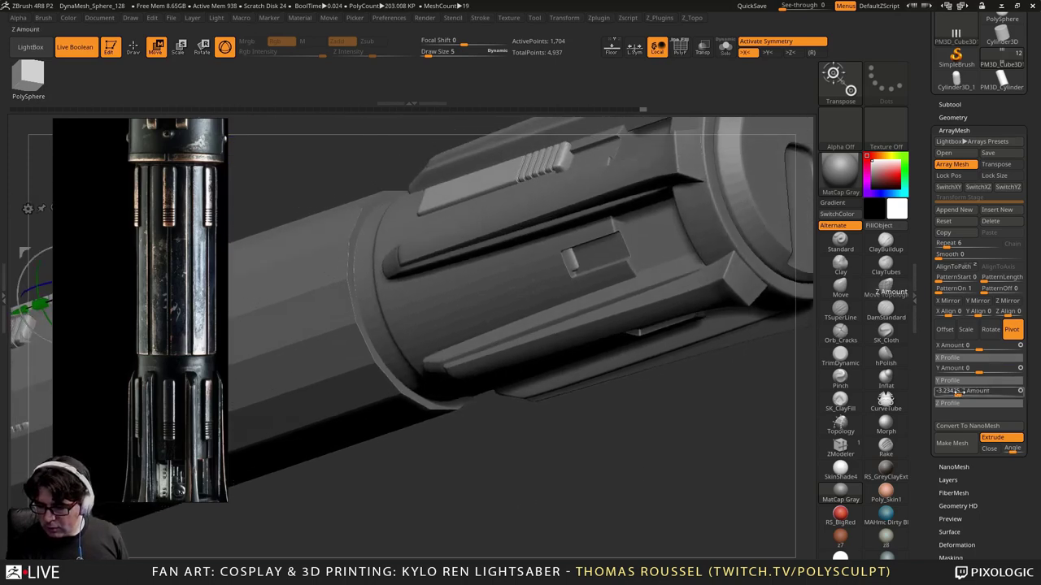
pyautogui.moveTo(975, 391); pyautogui.dragTo(947, 391)
pyautogui.moveTo(732, 422); pyautogui.dragTo(875, 308)
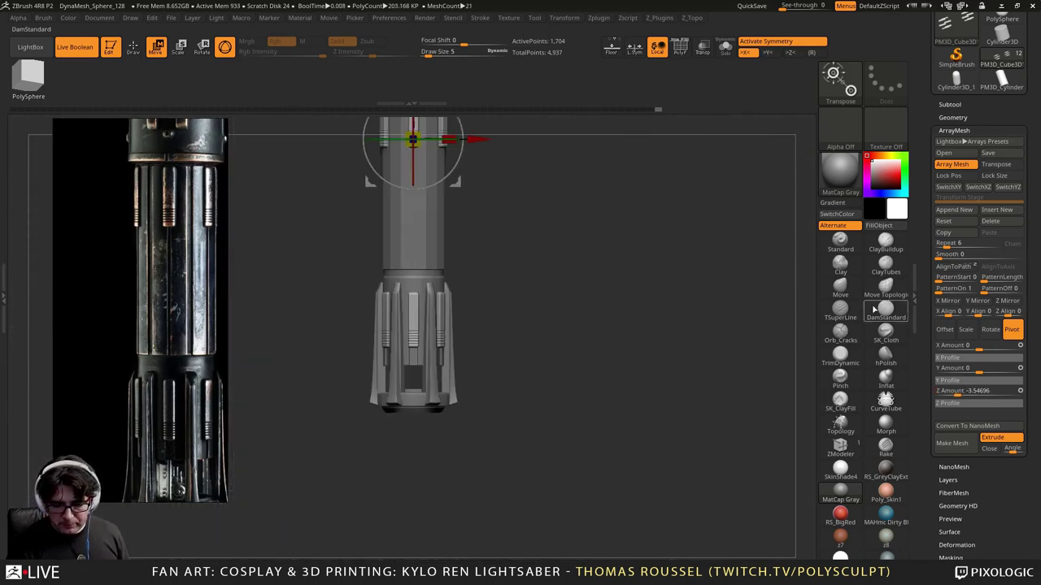
pyautogui.keyDown('alt'); pyautogui.moveTo(679, 305); pyautogui.dragTo(407, 404); pyautogui.keyUp('alt')
pyautogui.moveTo(708, 244)
pyautogui.mouseDown()
pyautogui.moveTo(711, 226)
pyautogui.moveTo(638, 225)
pyautogui.moveTo(719, 251)
pyautogui.moveTo(766, 184)
pyautogui.moveTo(760, 203)
pyautogui.moveTo(801, 268)
pyautogui.mouseUp()
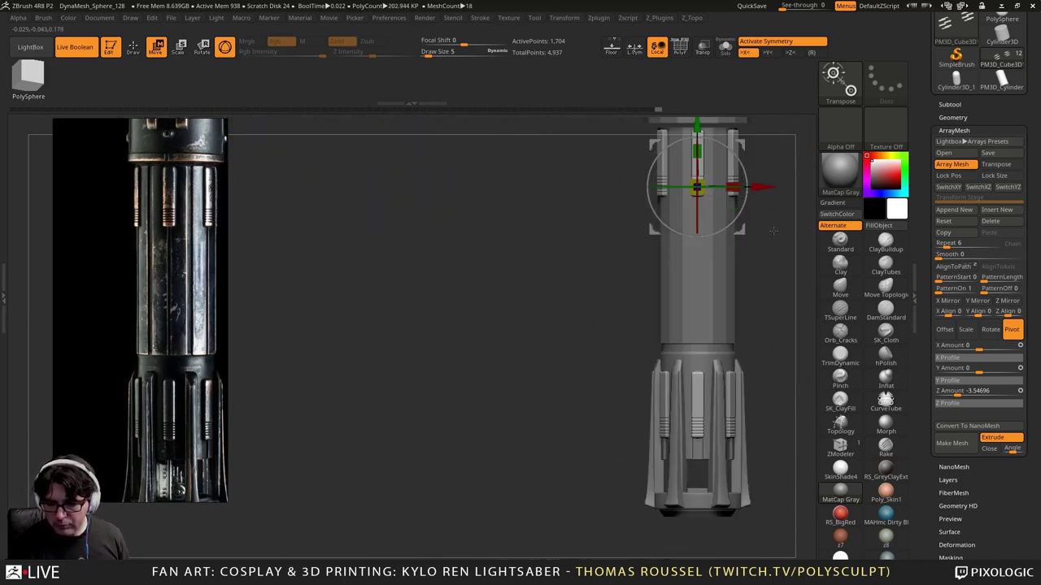
pyautogui.click(4, 297)
pyautogui.moveTo(454, 329)
pyautogui.keyDown('alt'); pyautogui.mouseDown()
pyautogui.moveTo(426, 324)
pyautogui.moveTo(188, 392)
pyautogui.mouseUp(); pyautogui.keyUp('alt')
pyautogui.keyDown('alt'); pyautogui.moveTo(695, 288); pyautogui.dragTo(634, 302); pyautogui.keyUp('alt')
pyautogui.moveTo(638, 361); pyautogui.dragTo(671, 379)
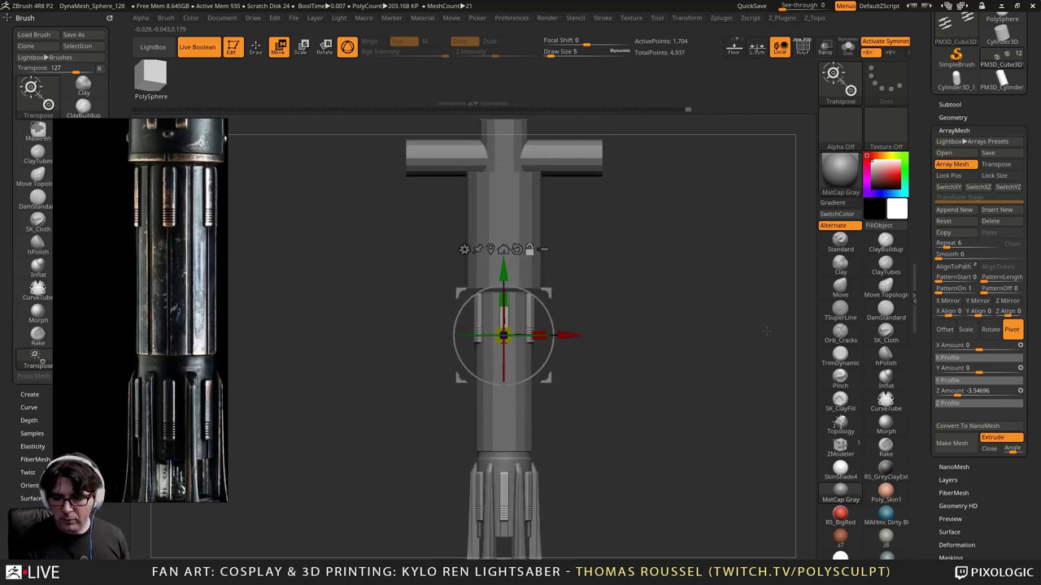
# Step: Save the tool as a new version named lightsaber_02 in the Z_KyloRen_Lightsaber folder
pyautogui.moveTo(1031, 111); pyautogui.dragTo(1031, 219)
pyautogui.click(1007, 38)
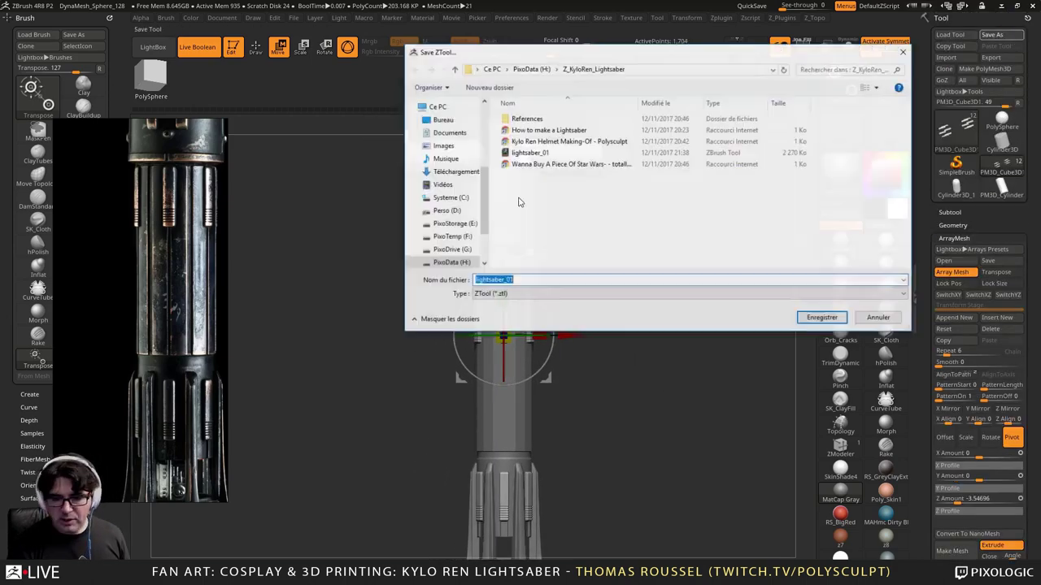
pyautogui.click(532, 156)
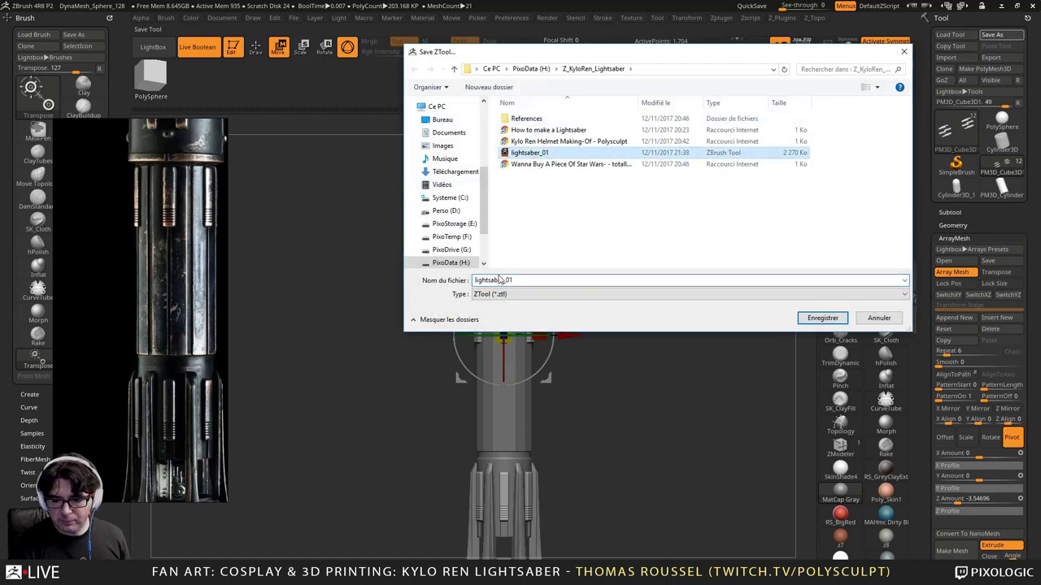
pyautogui.click(552, 281)
pyautogui.press('BackSpace')
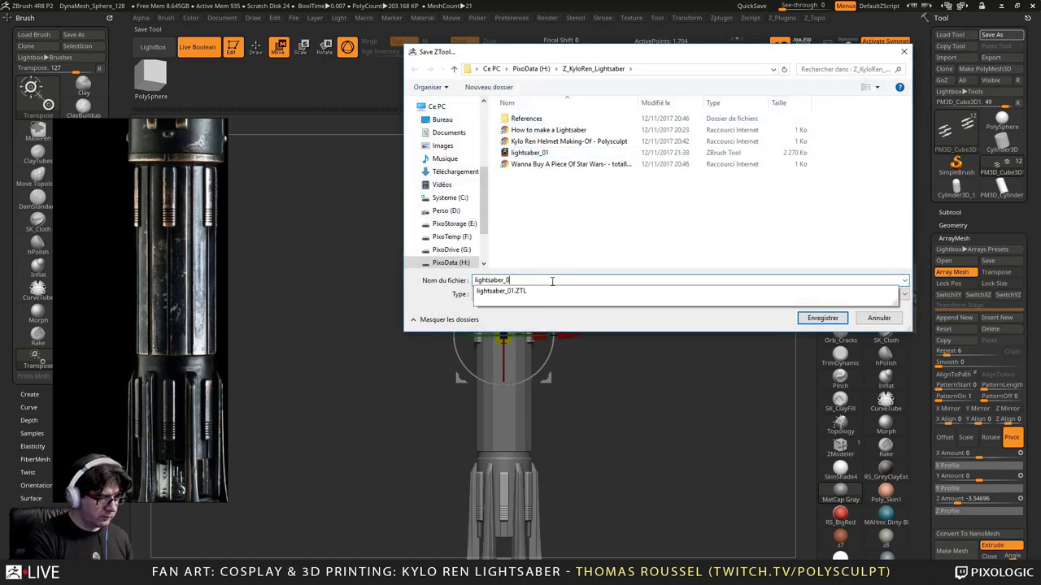
pyautogui.write('2')
pyautogui.press('Return')
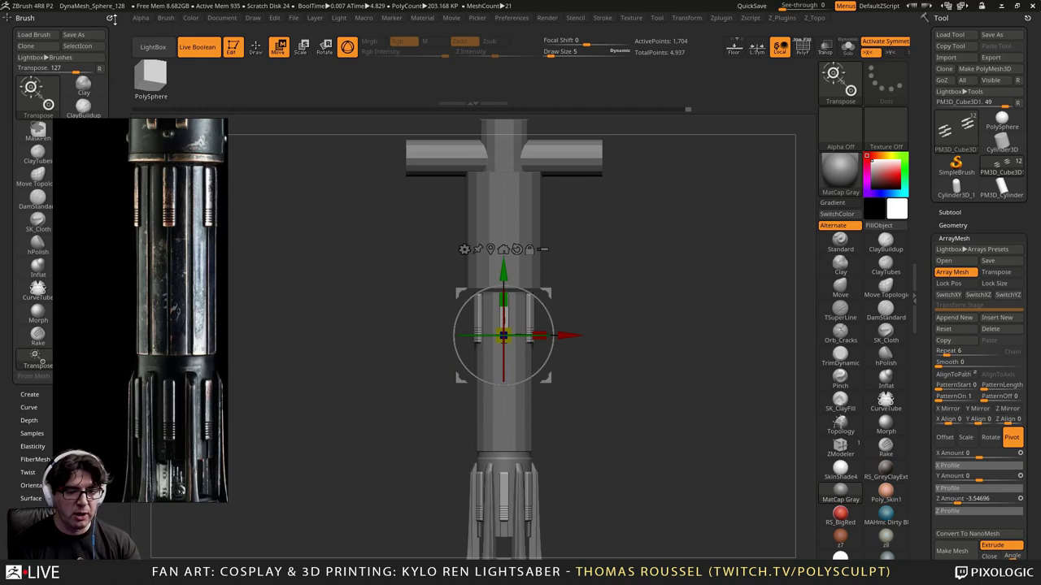
# Step: Move the floating reference photo farther from the model and collapse the brush tray
pyautogui.moveTo(96, 147)
pyautogui.mouseDown()
pyautogui.moveTo(180, 151)
pyautogui.moveTo(95, 146)
pyautogui.moveTo(78, 98)
pyautogui.moveTo(81, 141)
pyautogui.moveTo(77, 129)
pyautogui.mouseUp()
pyautogui.doubleClick(125, 300)
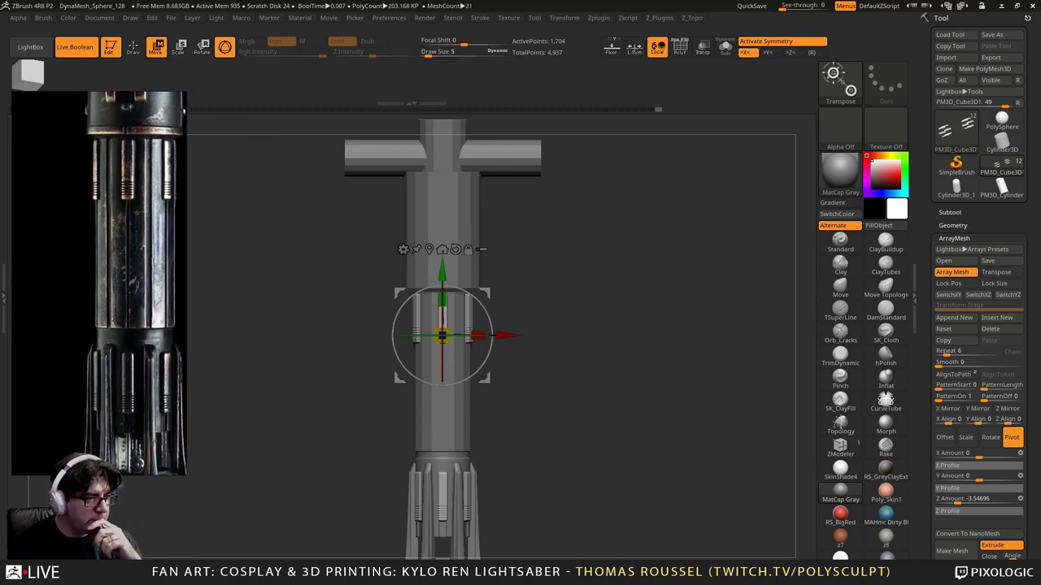
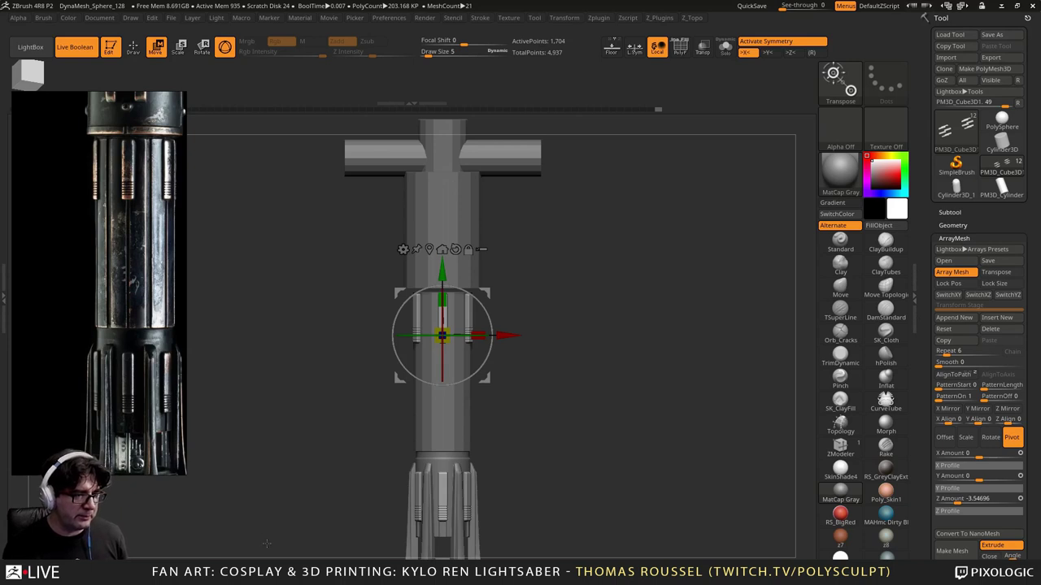
# Step: Zoom the reference photo out to show the whole grip and make the faceted grip cylinder the active subtool
pyautogui.keyDown('alt'); pyautogui.moveTo(306, 325); pyautogui.dragTo(343, 235); pyautogui.keyUp('alt')
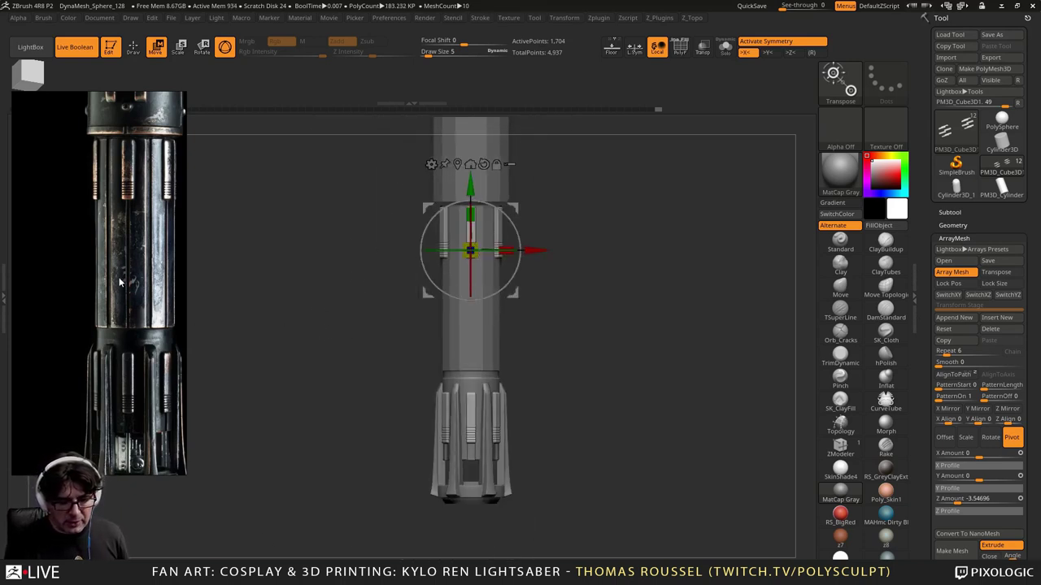
pyautogui.scroll(-1, 138, 377)
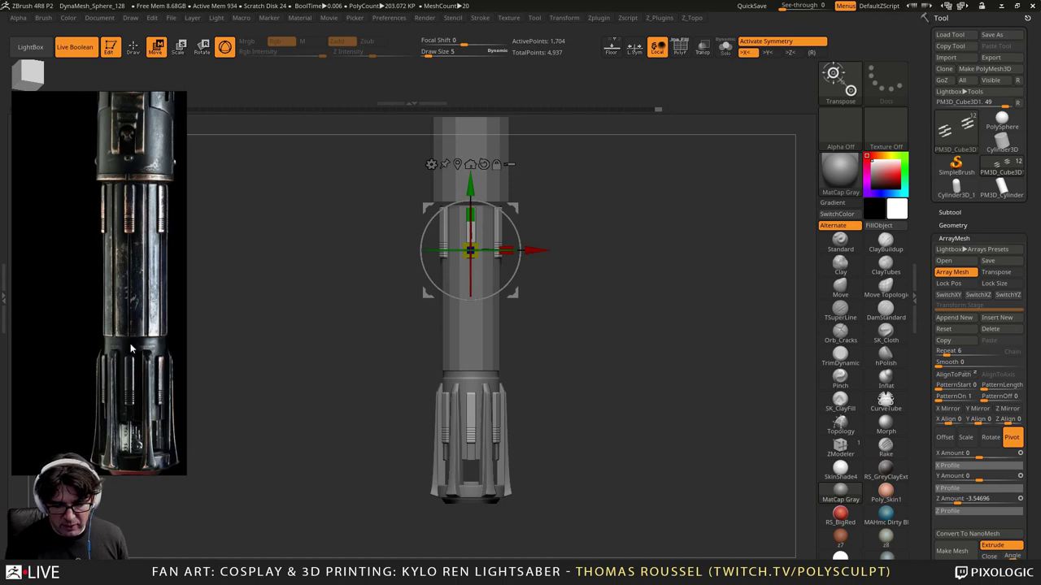
pyautogui.keyDown('ctrl'); pyautogui.moveTo(393, 352); pyautogui.dragTo(414, 443, button='right'); pyautogui.keyUp('ctrl')
pyautogui.keyDown('alt'); pyautogui.click(483, 460); pyautogui.keyUp('alt')
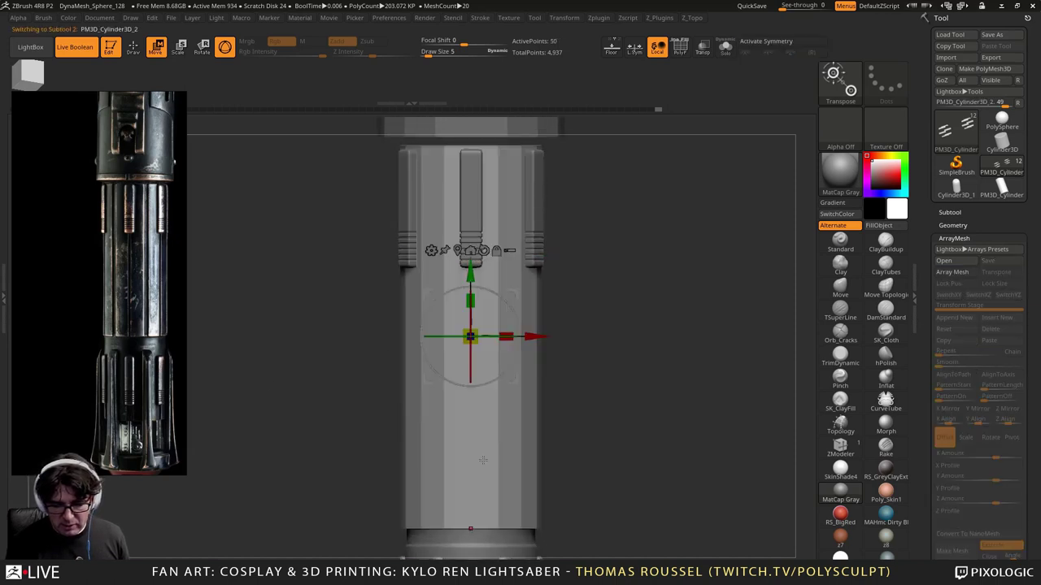
# Step: Switch from the lightsaber model to the Cylinder3D primitive and face it straight on
pyautogui.keyDown('alt'); pyautogui.moveTo(483, 460); pyautogui.dragTo(562, 348, button='right'); pyautogui.keyUp('alt')
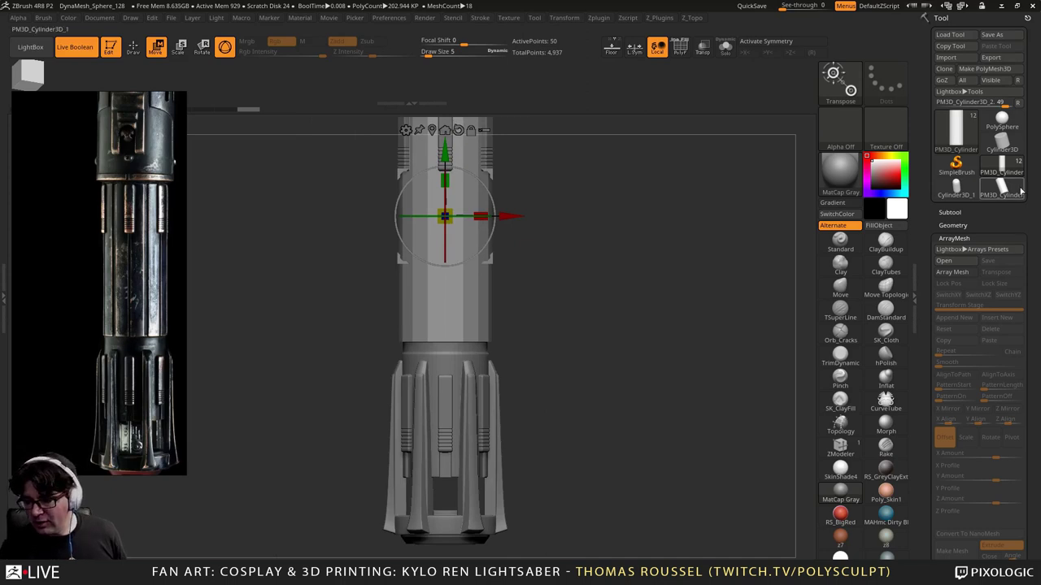
pyautogui.click(1004, 144)
pyautogui.keyDown('alt'); pyautogui.moveTo(712, 331); pyautogui.dragTo(704, 253, button='right'); pyautogui.keyUp('alt')
pyautogui.moveTo(704, 253); pyautogui.dragTo(713, 317, button='right')
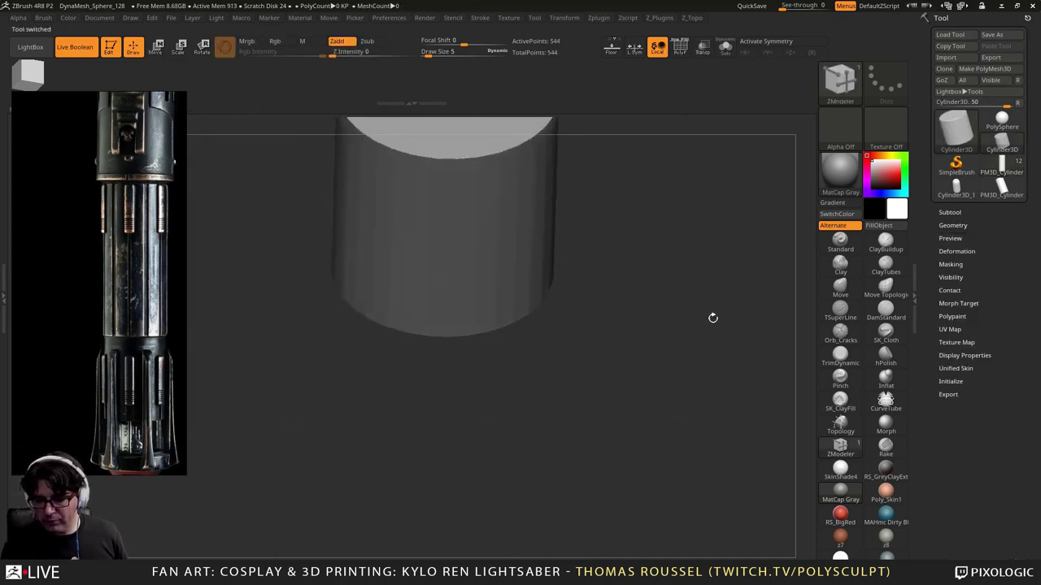
pyautogui.keyDown('shift'); pyautogui.moveTo(677, 279); pyautogui.dragTo(705, 466, button='right'); pyautogui.keyUp('shift')
# Step: Show the polygon wireframe and set the cylinder primitive's horizontal subdivision count to 12
pyautogui.click(951, 380)
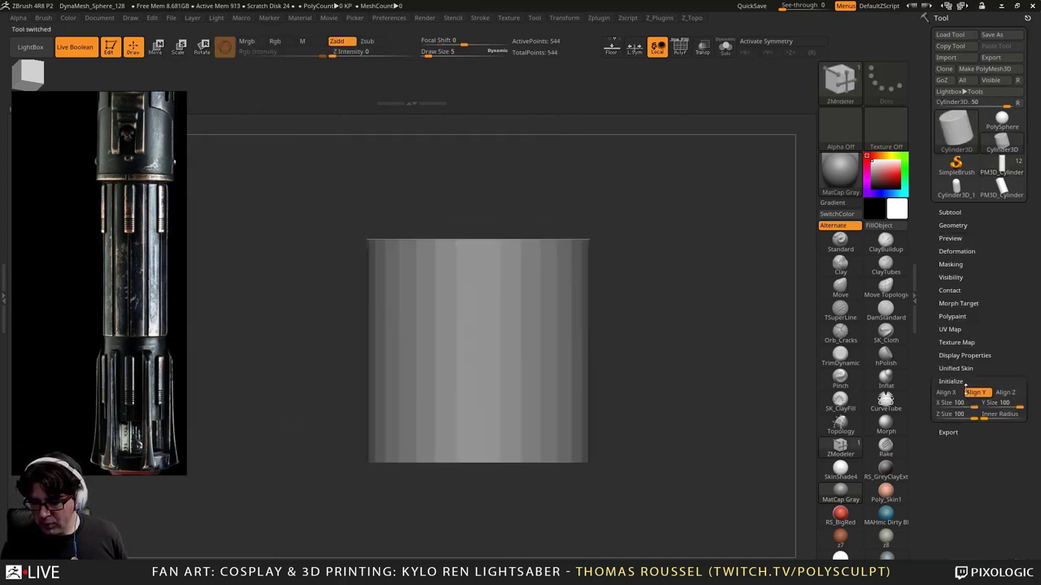
pyautogui.moveTo(727, 379); pyautogui.dragTo(689, 401, button='right')
pyautogui.hotkey('shift', 'f')
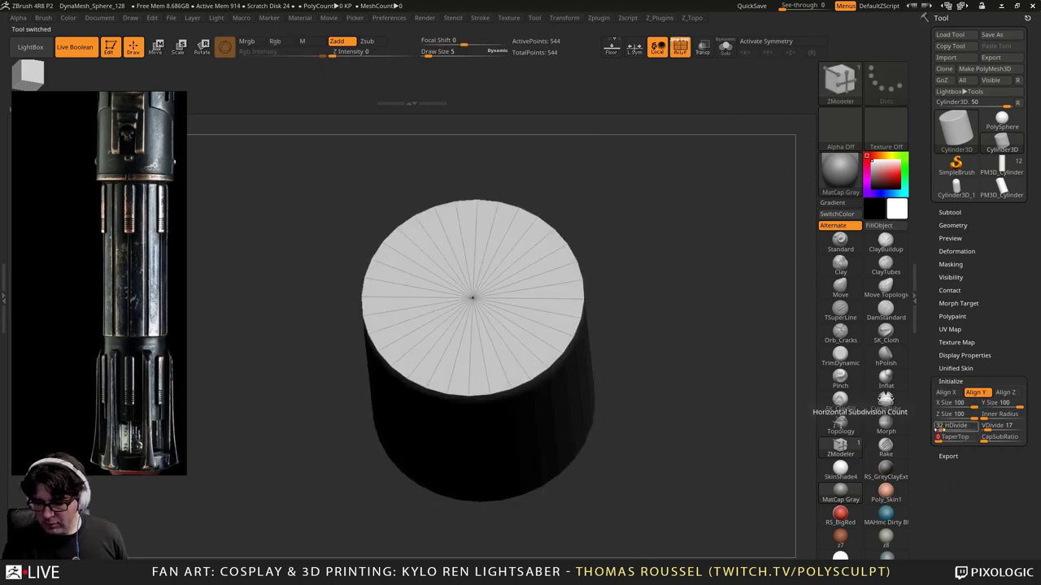
pyautogui.click(940, 428)
pyautogui.write('12')
pyautogui.press('Return')
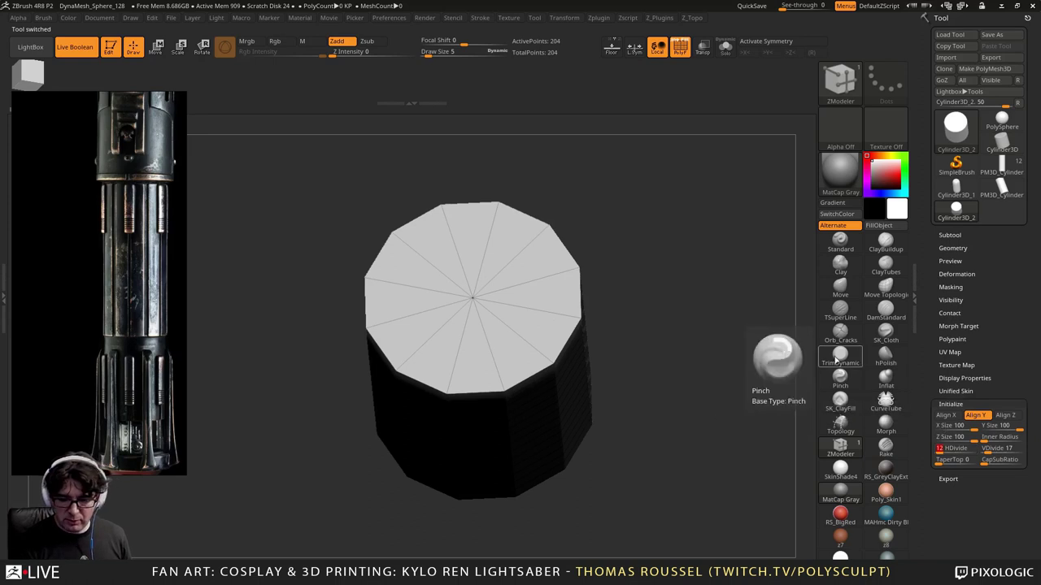
pyautogui.keyDown('shift'); pyautogui.moveTo(708, 285); pyautogui.dragTo(704, 334, button='right'); pyautogui.keyUp('shift')
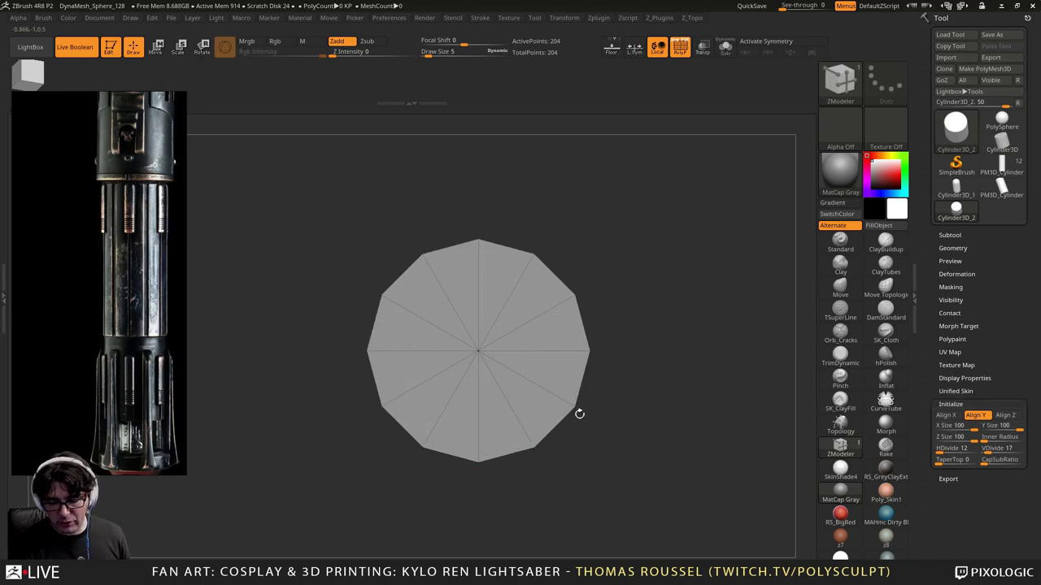
pyautogui.moveTo(579, 413)
pyautogui.keyDown('shift'); pyautogui.mouseDown()
pyautogui.moveTo(622, 382)
pyautogui.moveTo(643, 334)
pyautogui.moveTo(790, 352)
pyautogui.mouseUp(); pyautogui.keyUp('shift')
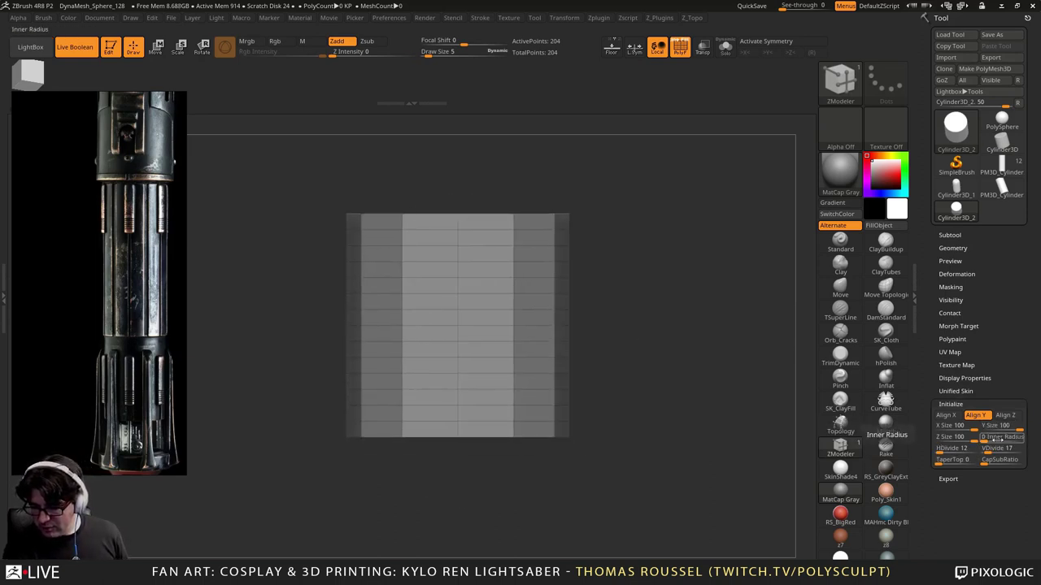
# Step: Set the cylinder's vertical subdivision count to 4 and convert the primitive into a PolyMesh3D
pyautogui.moveTo(1002, 448); pyautogui.dragTo(972, 450)
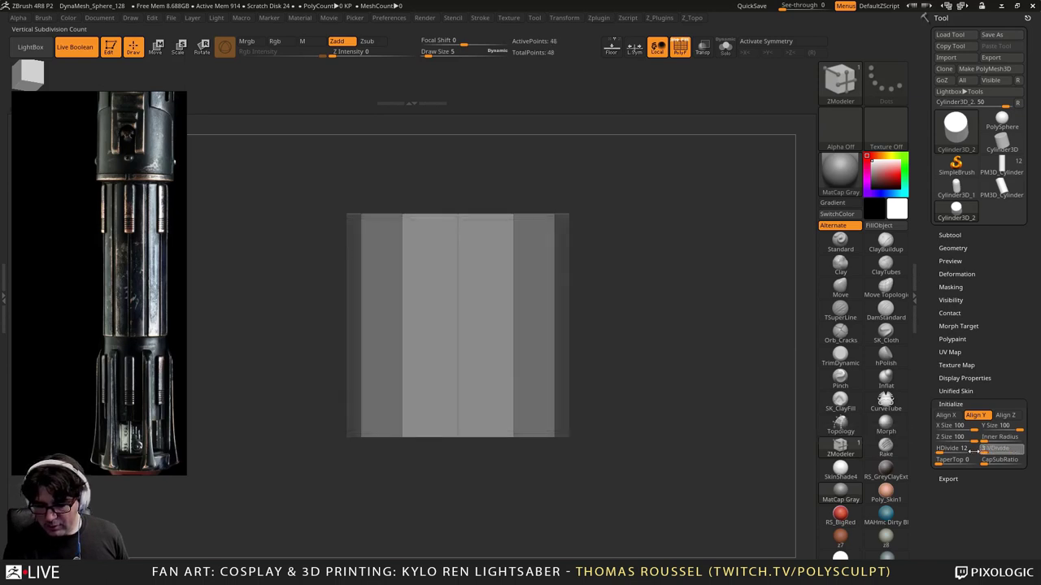
pyautogui.moveTo(706, 326); pyautogui.dragTo(681, 336)
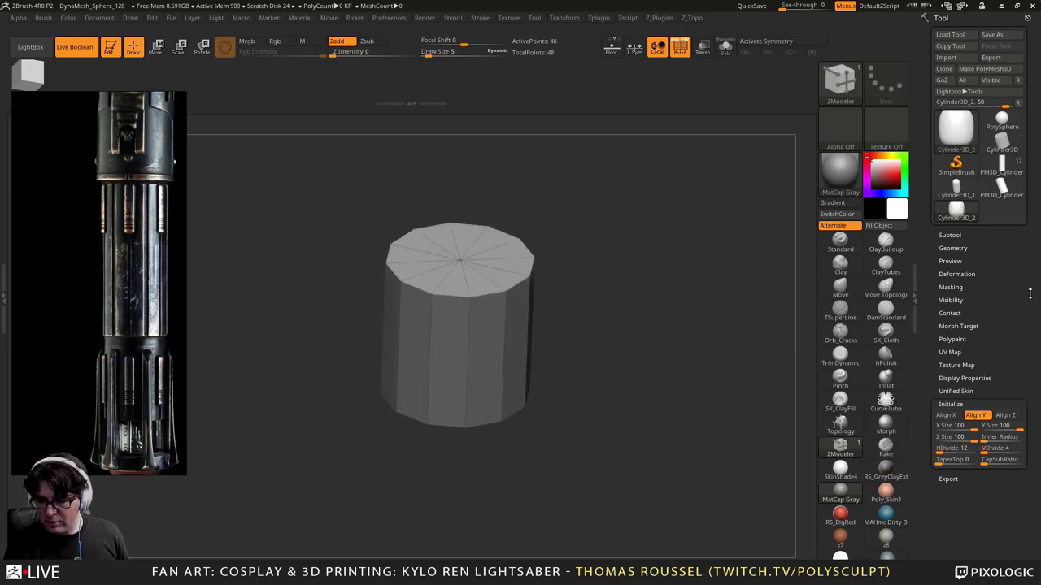
pyautogui.click(984, 68)
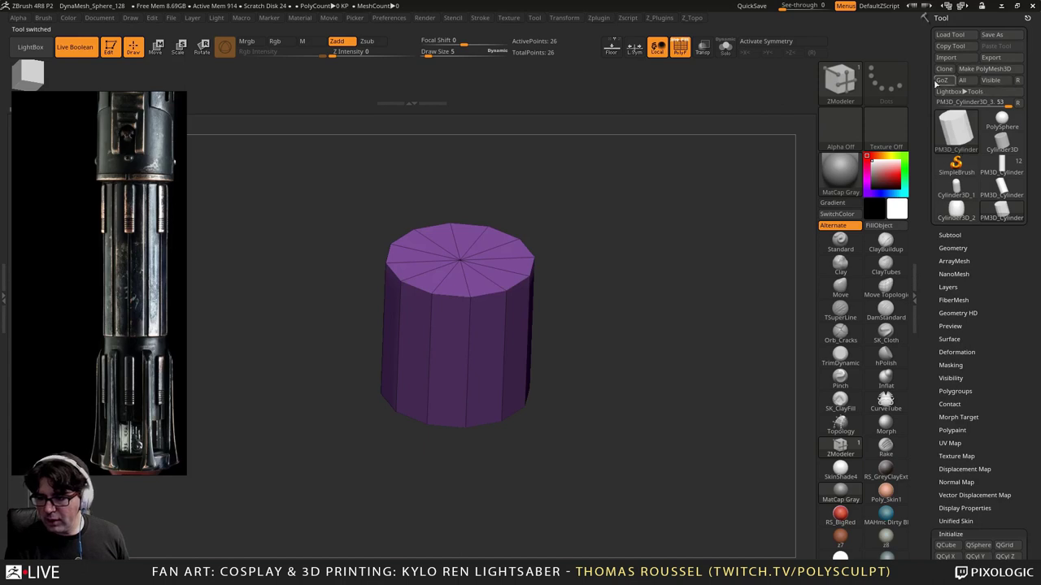
# Step: Copy the 12-sided cylinder into the lightsaber tool as a new subtool, with Live Boolean turned off
pyautogui.click(950, 235)
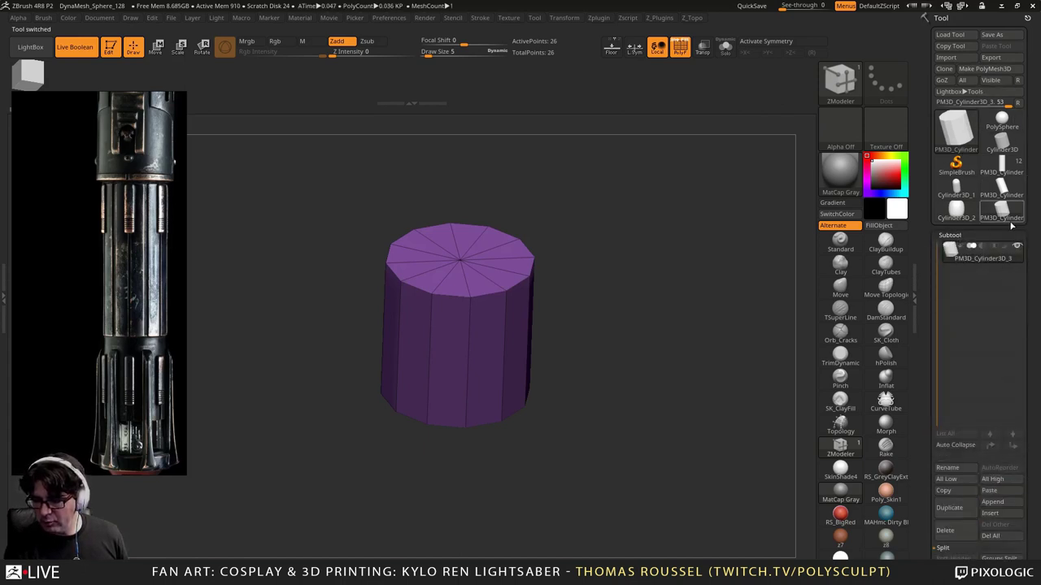
pyautogui.click(1002, 165)
pyautogui.keyDown('alt'); pyautogui.moveTo(672, 331); pyautogui.dragTo(713, 349); pyautogui.keyUp('alt')
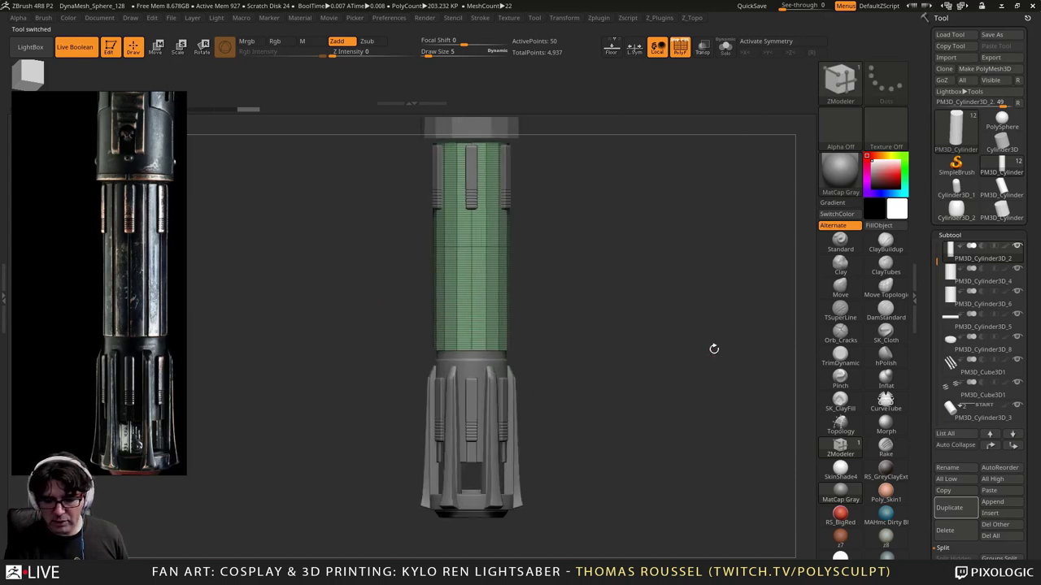
pyautogui.click(75, 47)
pyautogui.keyDown('alt'); pyautogui.moveTo(535, 250); pyautogui.dragTo(543, 312); pyautogui.keyUp('alt')
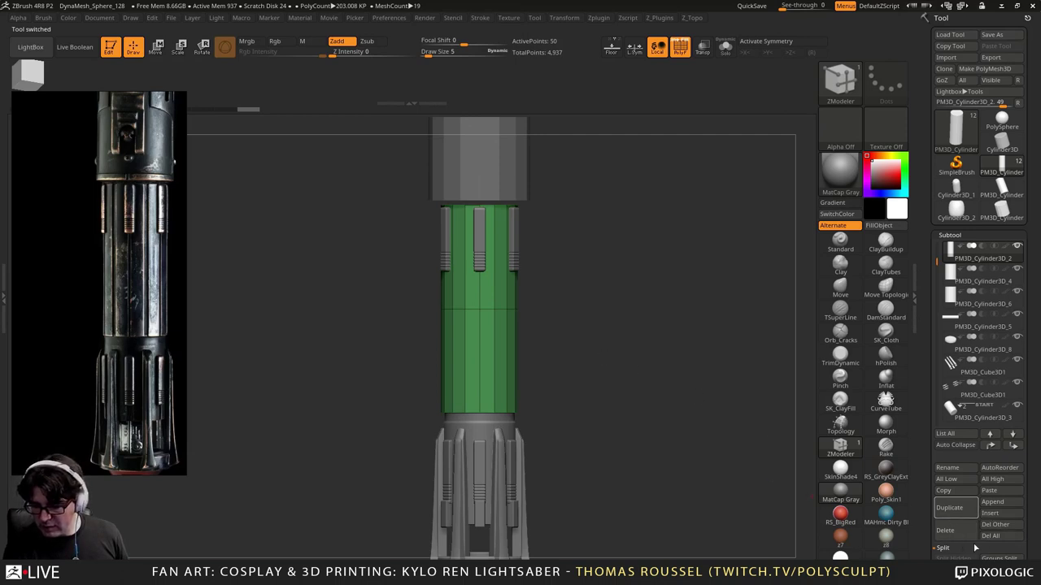
pyautogui.click(989, 490)
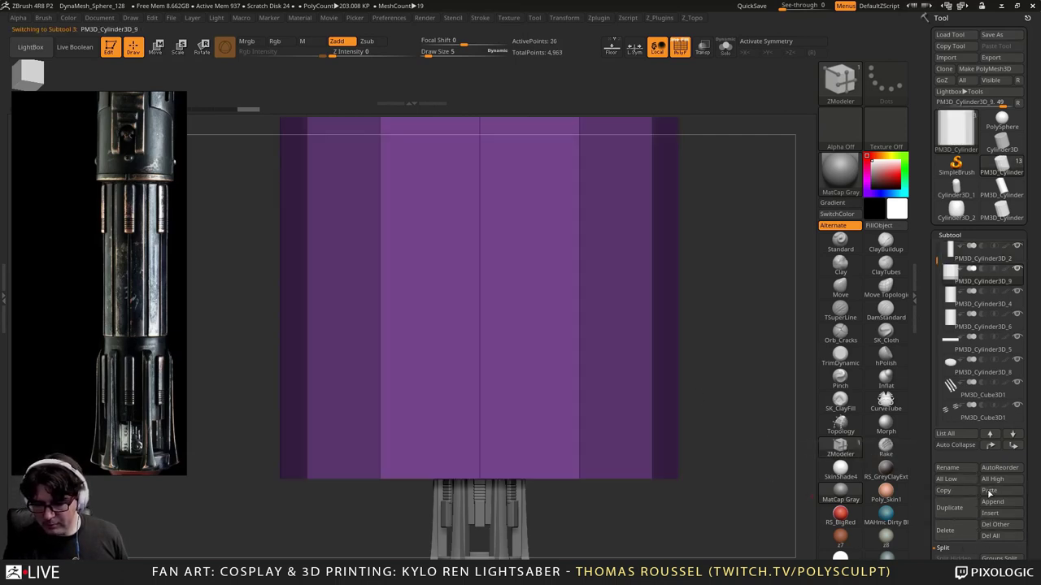
# Step: Scale the pasted cylinder down uniformly until its width nearly matches the lightsaber's faceted grip
pyautogui.keyDown('alt'); pyautogui.moveTo(720, 333); pyautogui.dragTo(650, 343); pyautogui.keyUp('alt')
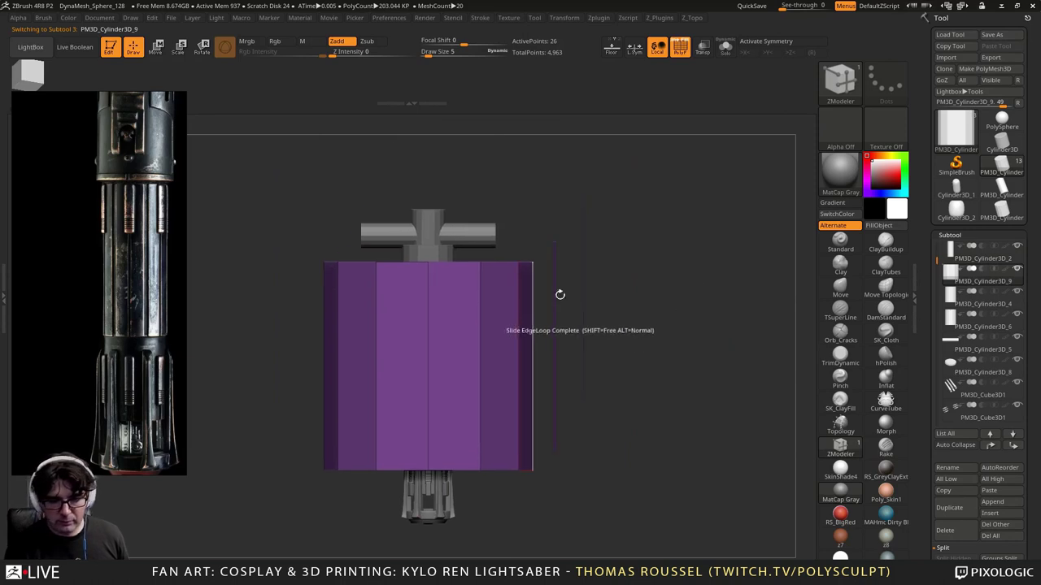
pyautogui.click(178, 46)
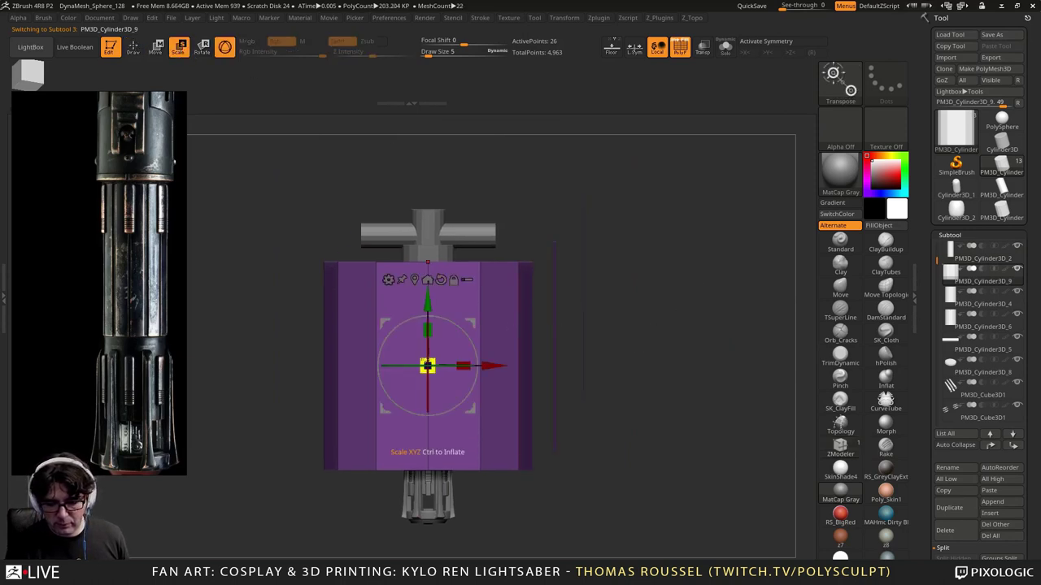
pyautogui.moveTo(427, 365); pyautogui.dragTo(439, 487)
pyautogui.keyDown('alt'); pyautogui.moveTo(526, 355); pyautogui.dragTo(532, 456); pyautogui.keyUp('alt')
pyautogui.keyDown('alt'); pyautogui.moveTo(536, 291); pyautogui.dragTo(562, 218); pyautogui.keyUp('alt')
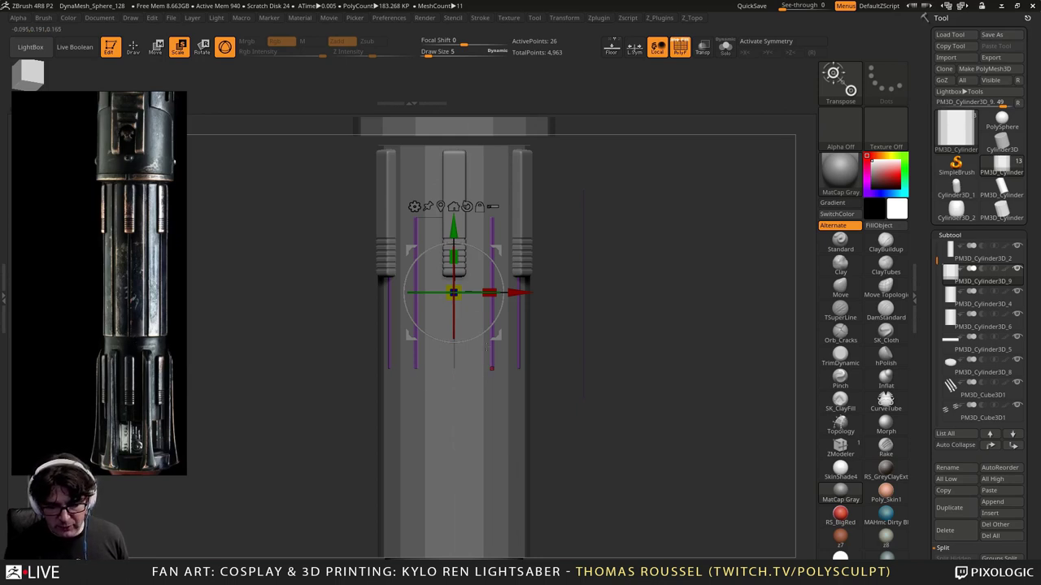
# Step: Stretch the cylinder along its height so it spans the grip from the upper collar to the lower ring
pyautogui.moveTo(454, 256); pyautogui.dragTo(470, 161)
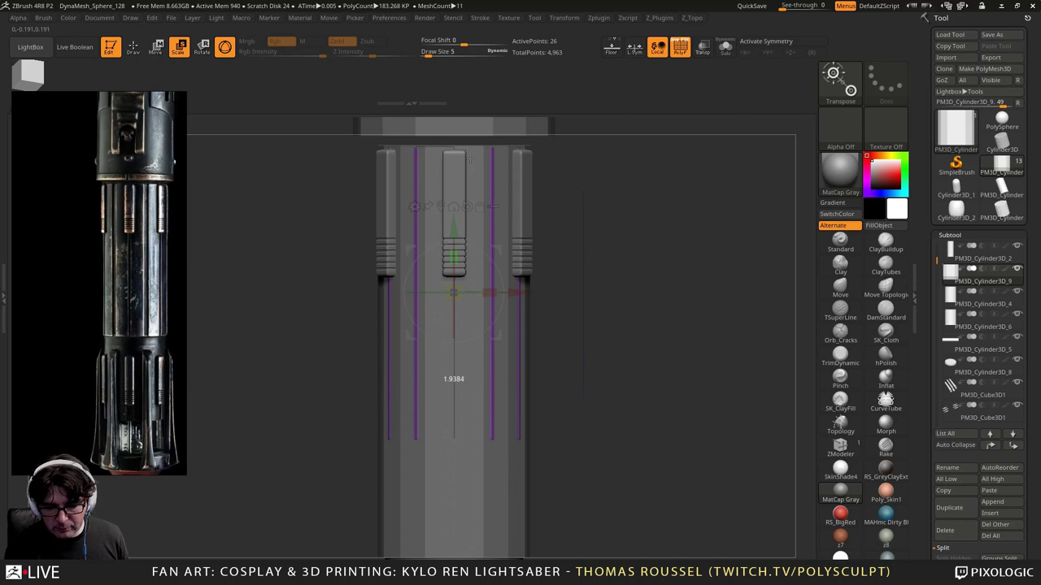
pyautogui.keyDown('alt'); pyautogui.moveTo(457, 231); pyautogui.dragTo(448, 82); pyautogui.keyUp('alt')
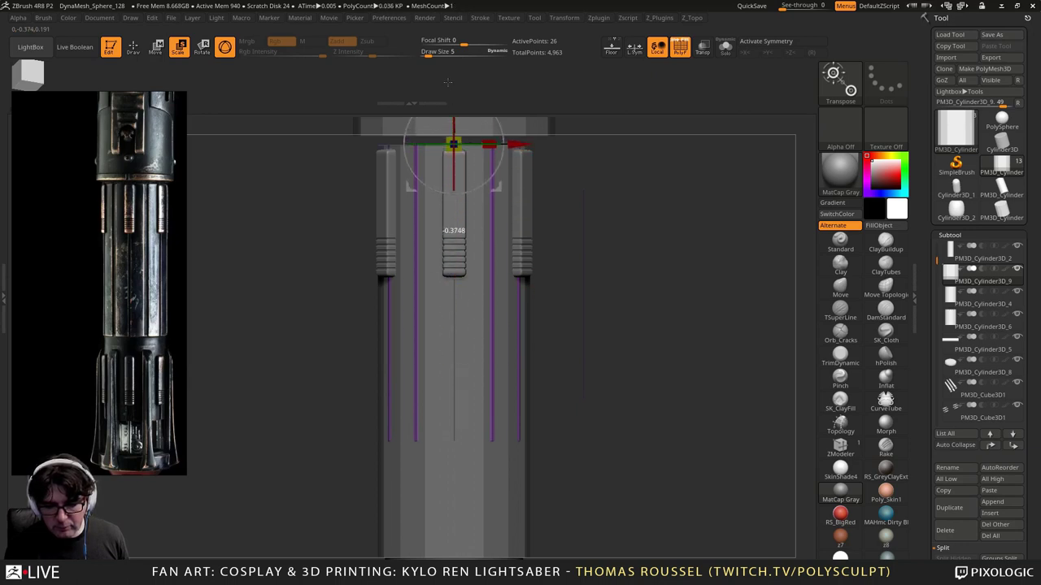
pyautogui.keyDown('alt'); pyautogui.moveTo(644, 310); pyautogui.dragTo(634, 353); pyautogui.keyUp('alt')
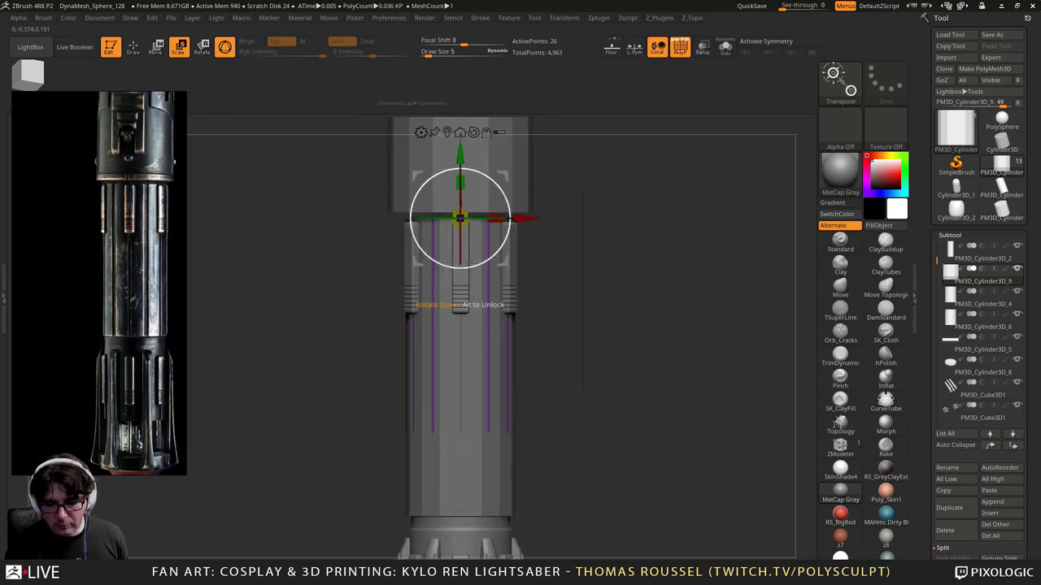
pyautogui.moveTo(464, 183); pyautogui.dragTo(467, 180)
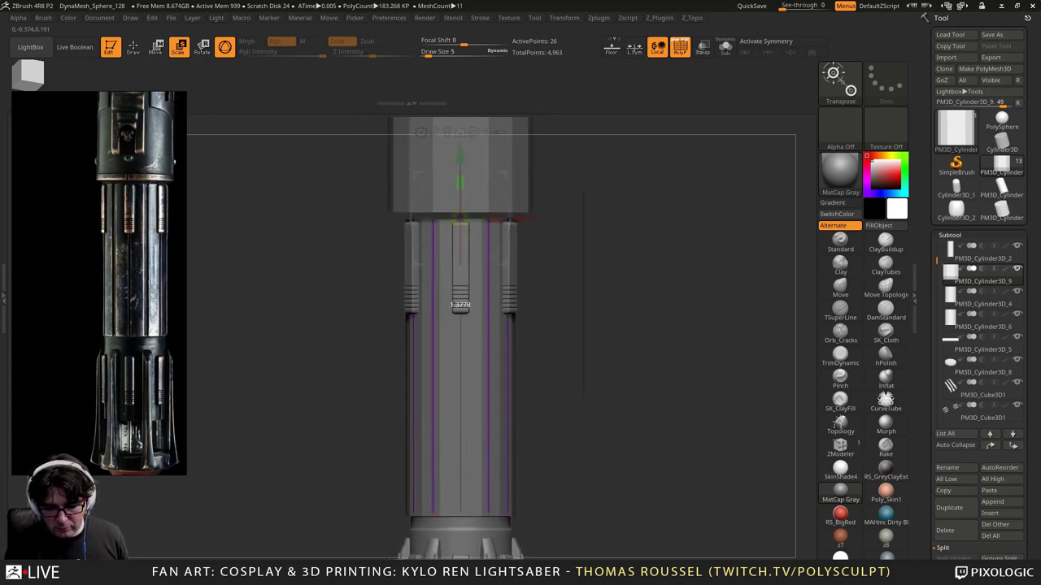
# Step: Isolate the stretched cylinder and frame it at an angle that shows its bottom cap
pyautogui.click(724, 49)
pyautogui.press('f')
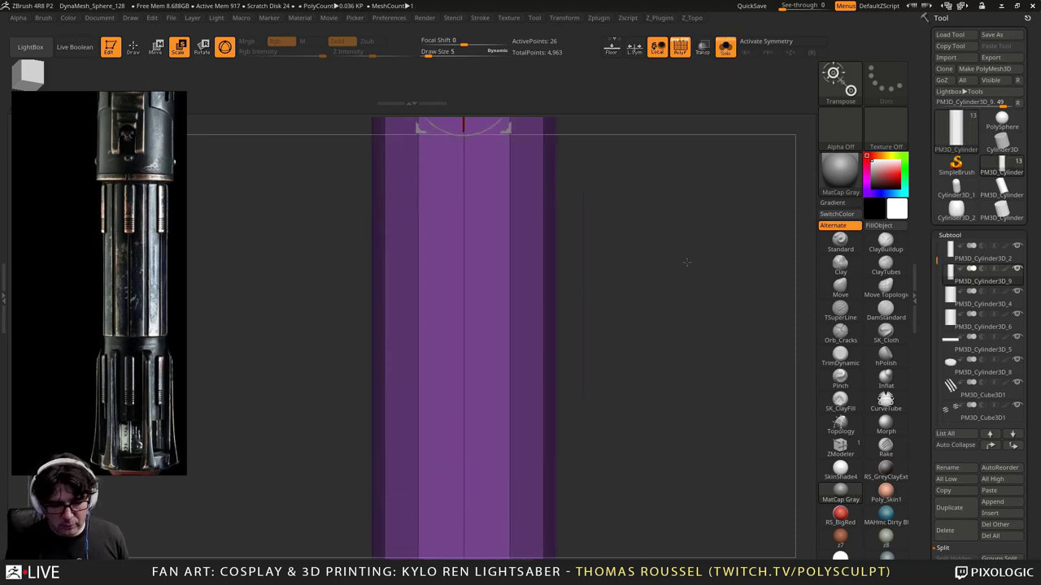
pyautogui.moveTo(691, 314); pyautogui.dragTo(679, 332)
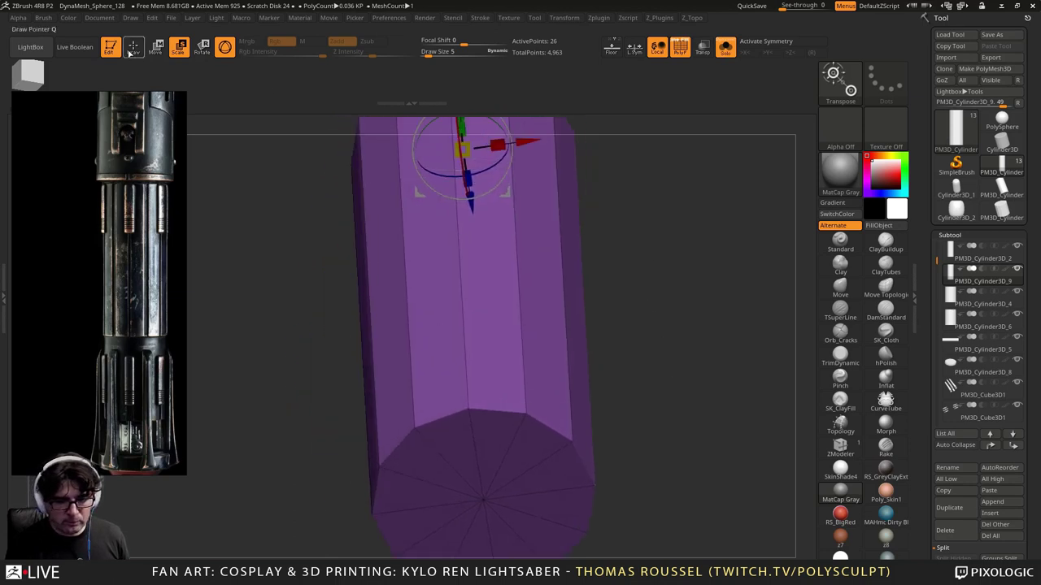
# Step: Set the ZModeler edge action to Bevel with the EdgeLoop Complete target
pyautogui.click(133, 46)
pyautogui.click(461, 305)
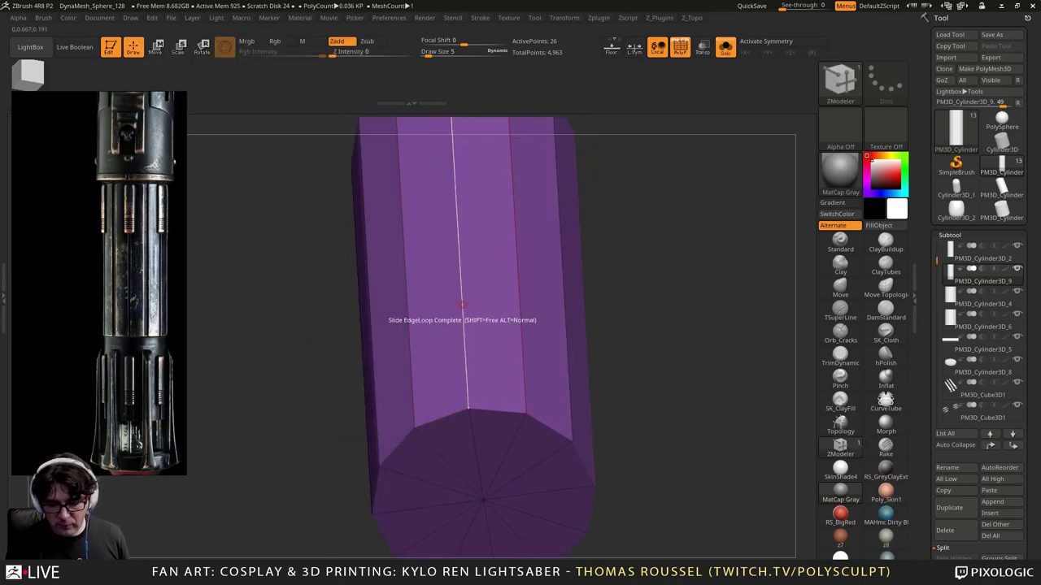
pyautogui.press('space')
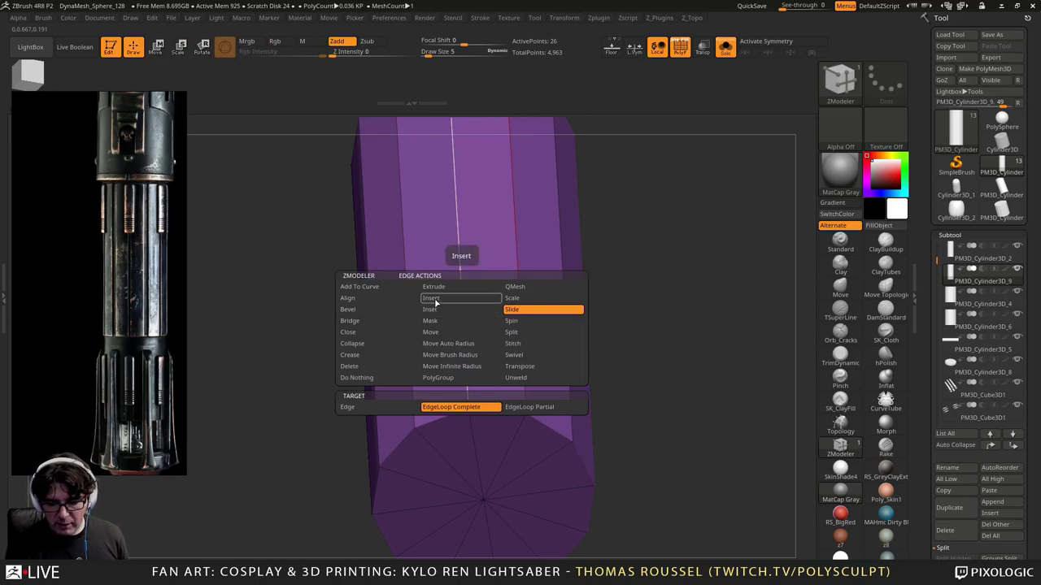
pyautogui.click(360, 310)
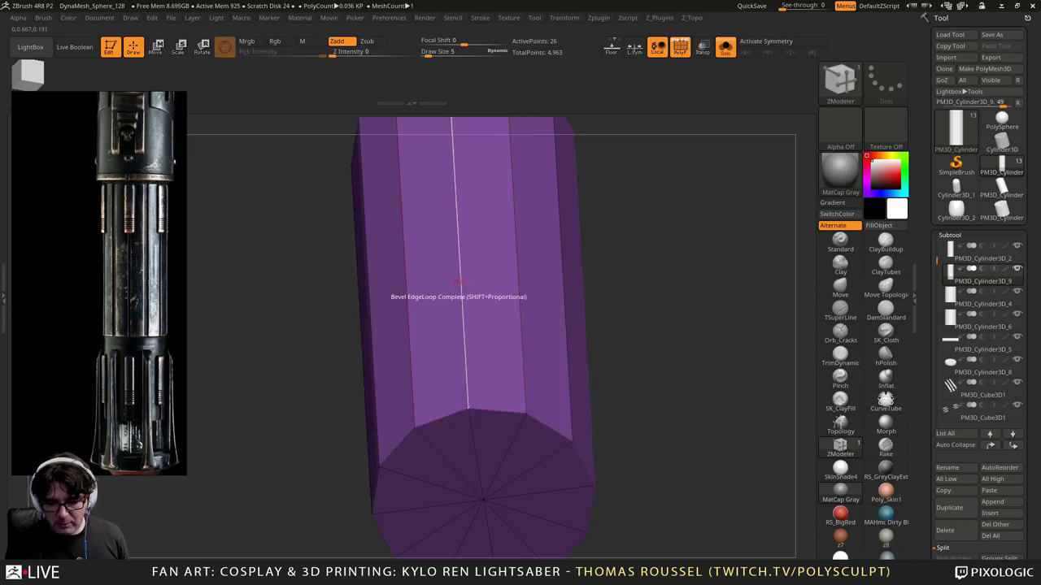
# Step: Try narrow bevels on two of the cylinder's lengthwise edge loops, and undo both
pyautogui.moveTo(460, 281); pyautogui.dragTo(464, 279)
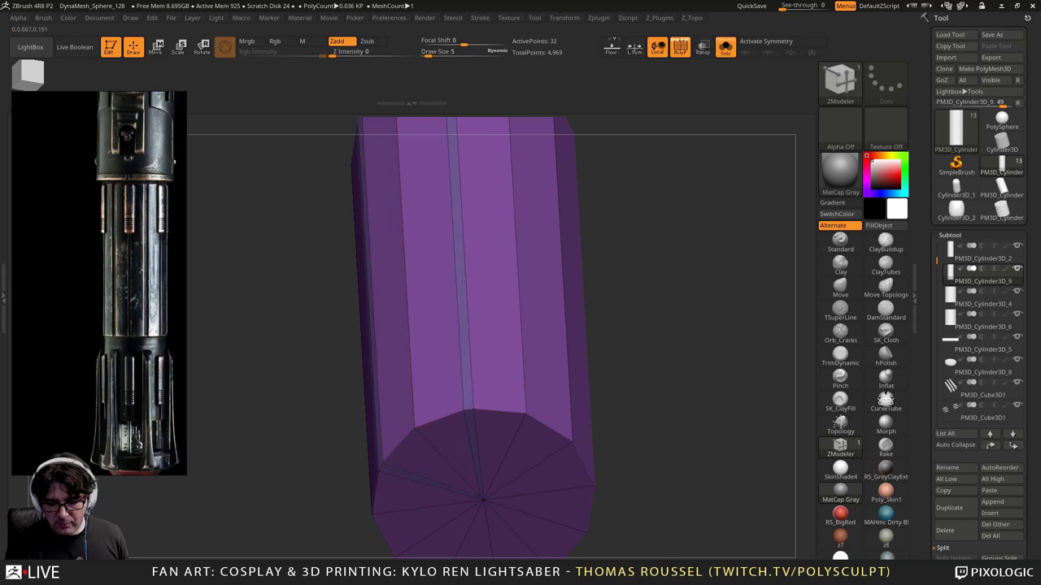
pyautogui.click(520, 311)
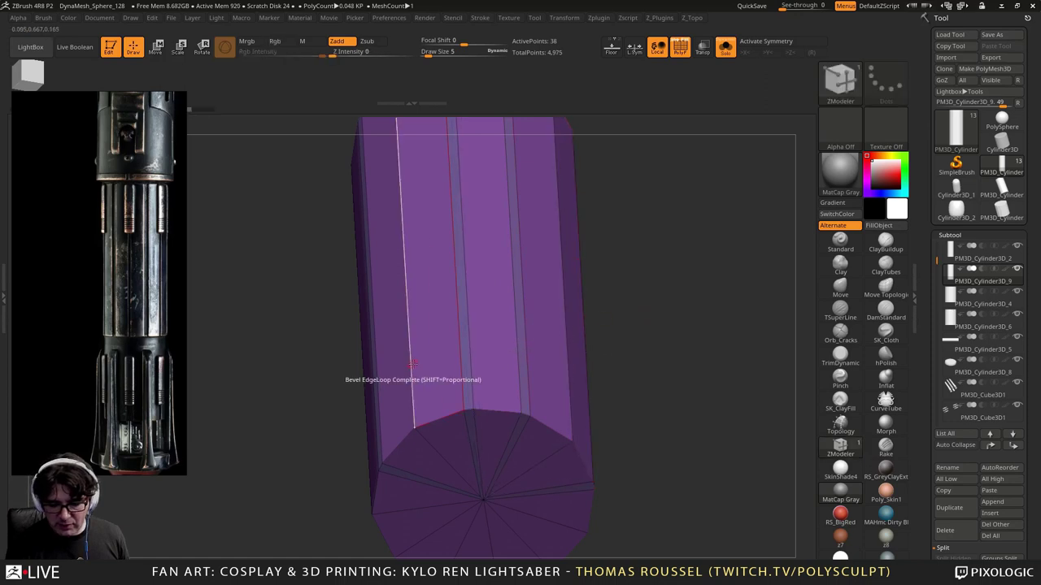
pyautogui.hotkey('ctrl', 'z')
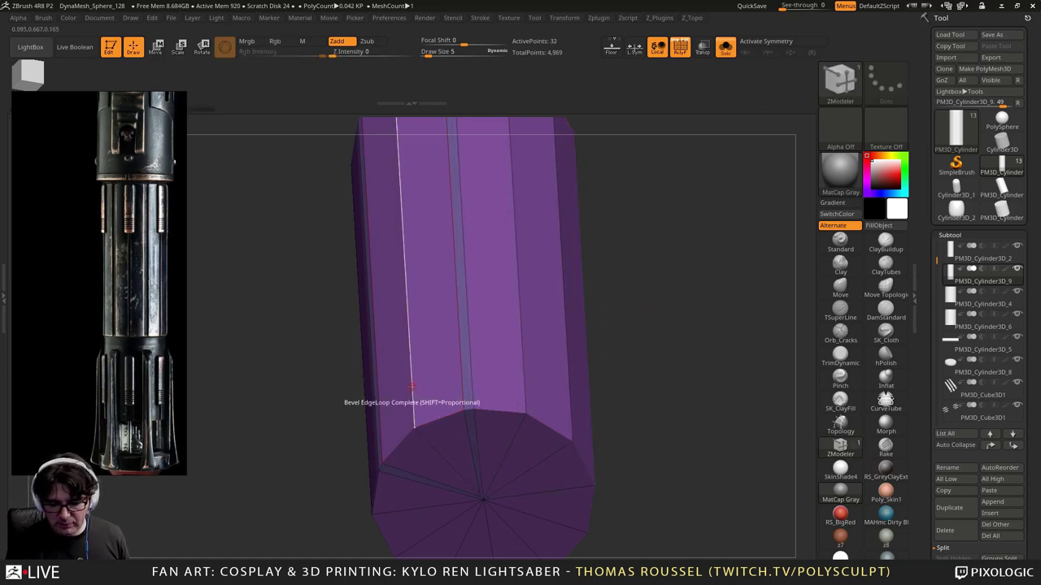
pyautogui.hotkey('ctrl', 'z')
pyautogui.keyDown('alt'); pyautogui.moveTo(474, 422); pyautogui.dragTo(478, 364, button='right'); pyautogui.keyUp('alt')
pyautogui.moveTo(477, 363); pyautogui.dragTo(484, 354)
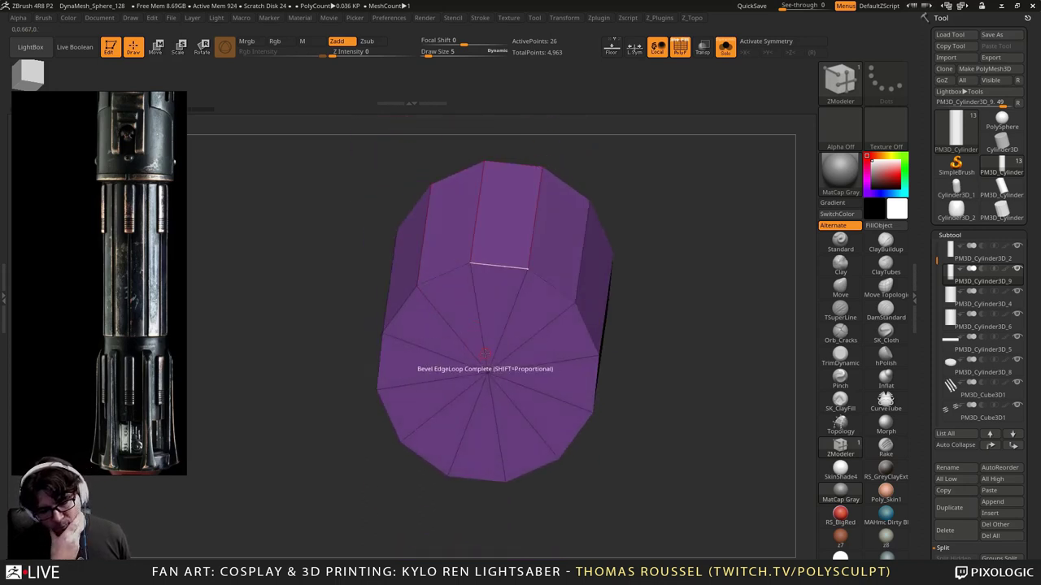
pyautogui.moveTo(627, 239); pyautogui.dragTo(626, 303)
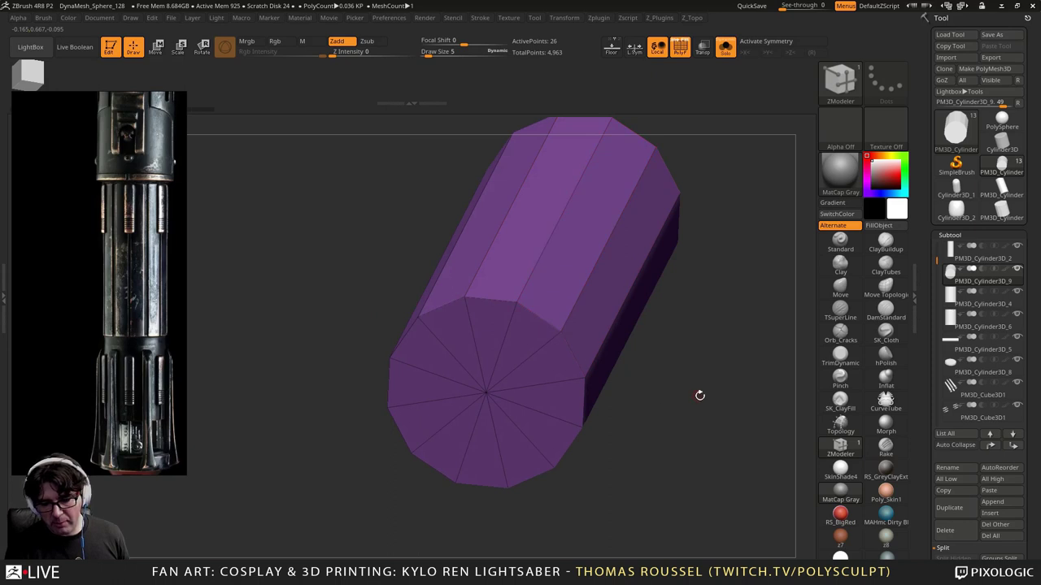
pyautogui.moveTo(1035, 488); pyautogui.dragTo(1033, 422)
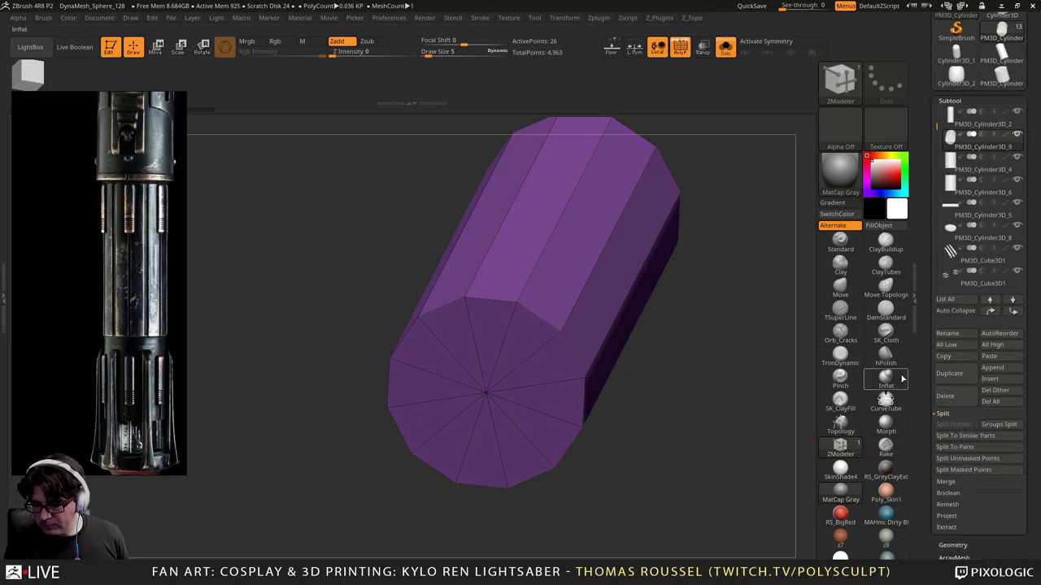
pyautogui.moveTo(1014, 545); pyautogui.dragTo(1016, 441)
pyautogui.click(961, 409)
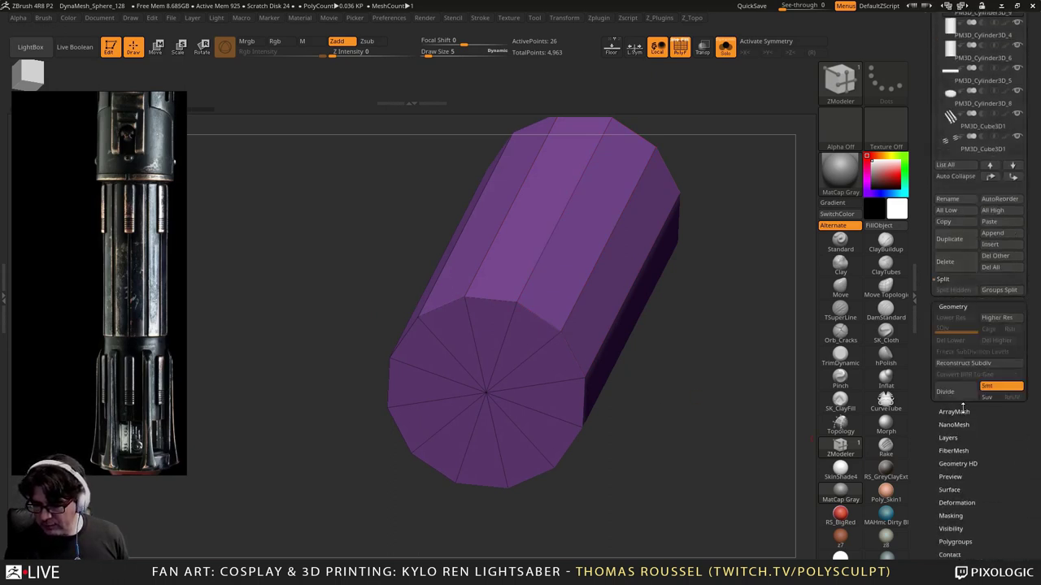
pyautogui.moveTo(471, 275); pyautogui.dragTo(507, 275, button='right')
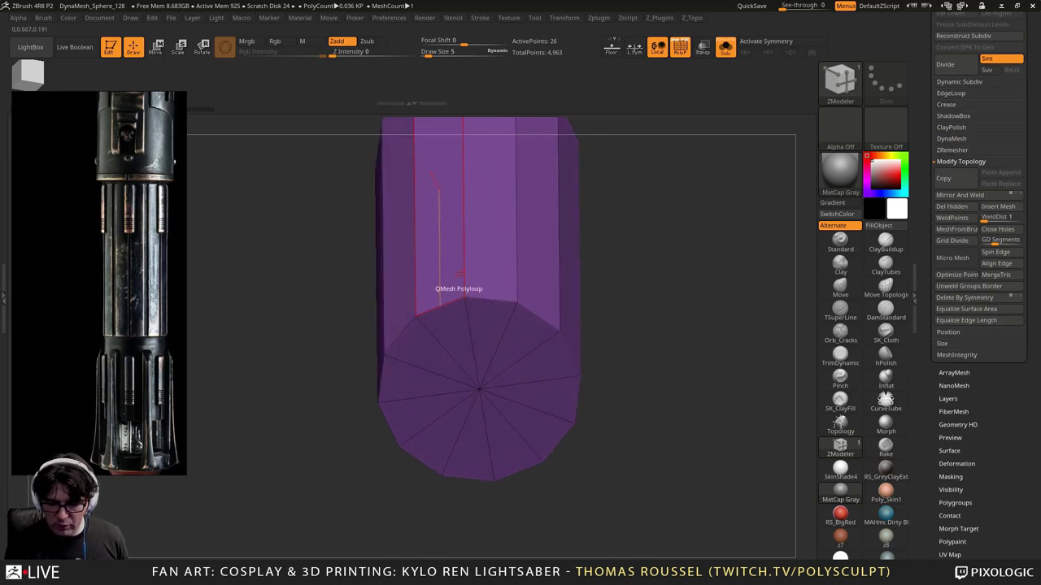
pyautogui.press('f')
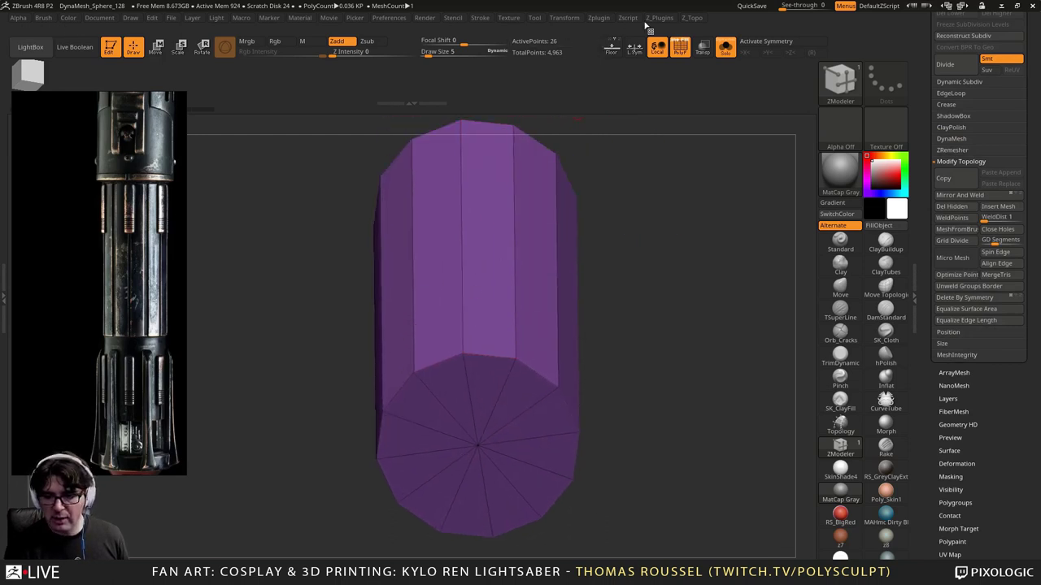
# Step: Turn on radial symmetry around the Y axis and bevel all the cylinder's lengthwise edges into narrow strips
pyautogui.click(659, 17)
pyautogui.click(564, 17)
pyautogui.click(595, 271)
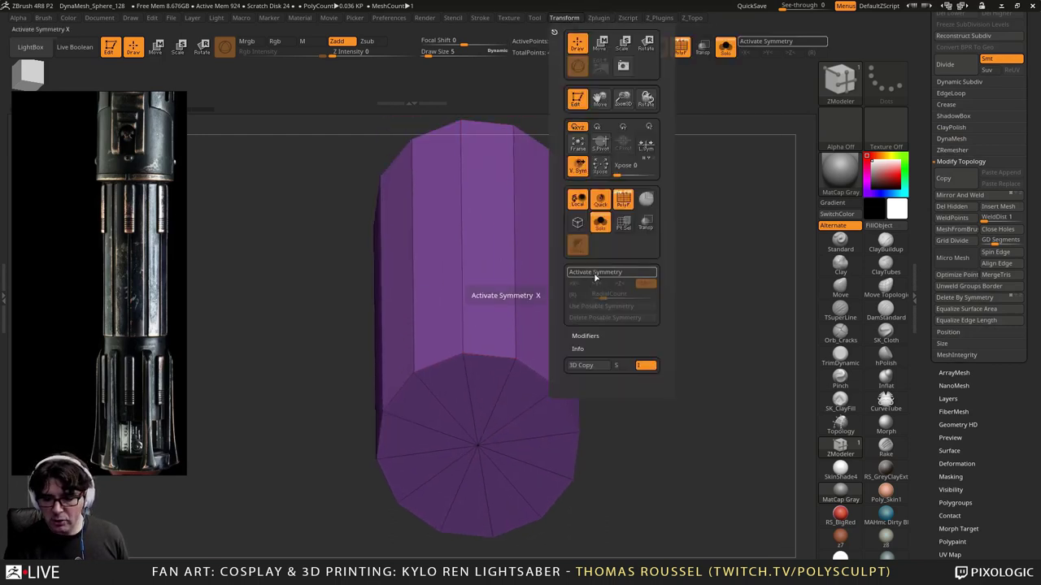
pyautogui.click(574, 283)
pyautogui.click(573, 294)
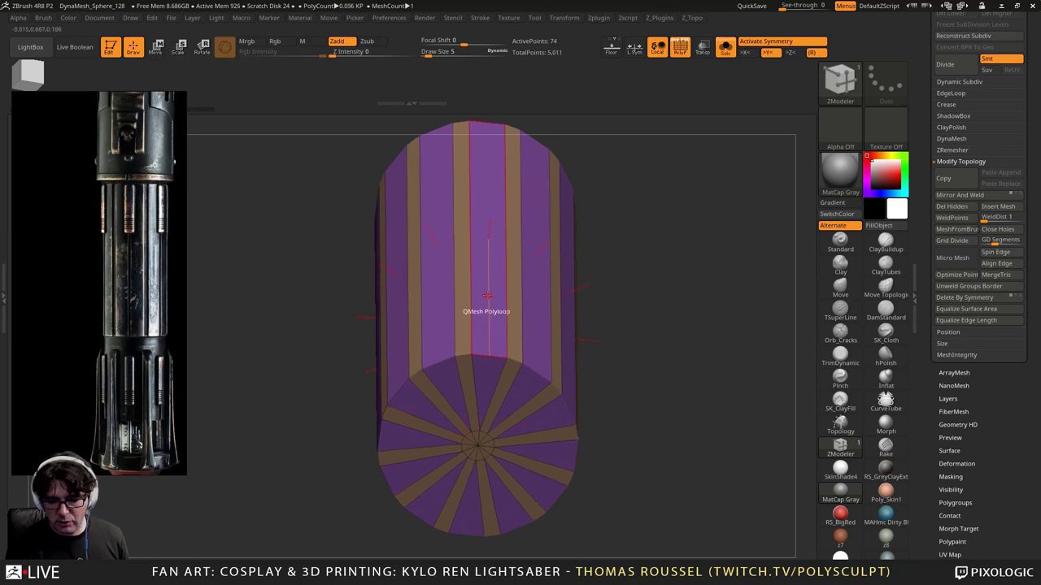
# Step: Try raising the wide panels with QMesh, first with the Polyloop target and again with Polygroup Island, and undo both
pyautogui.moveTo(487, 295); pyautogui.dragTo(493, 289)
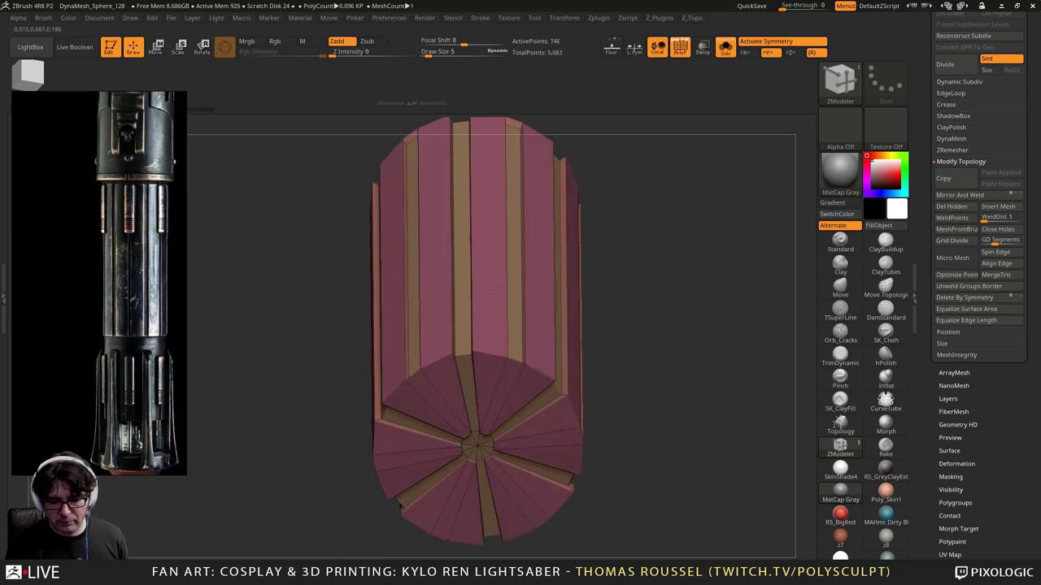
pyautogui.hotkey('ctrl', 'z')
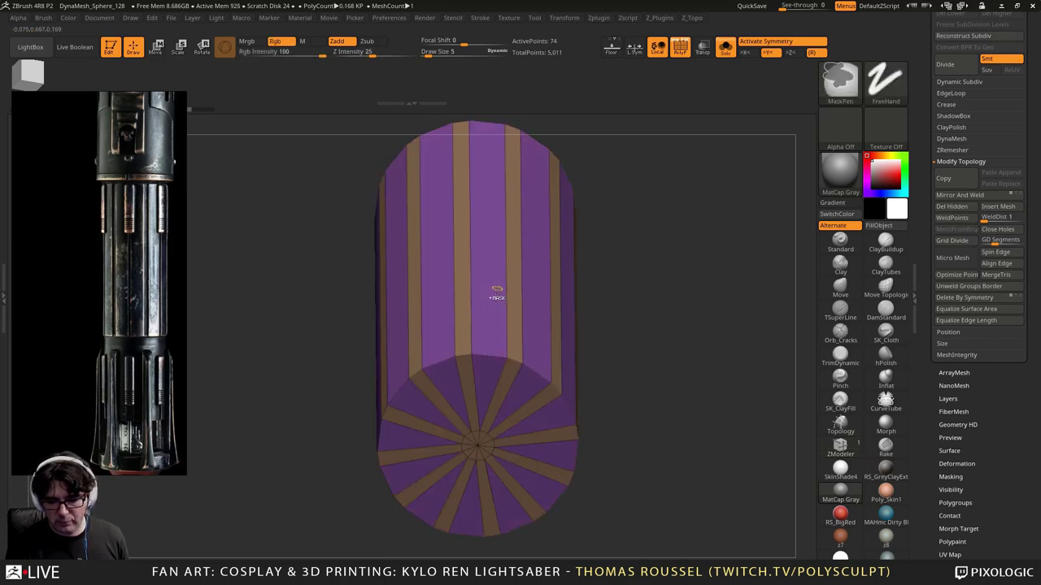
pyautogui.press('space')
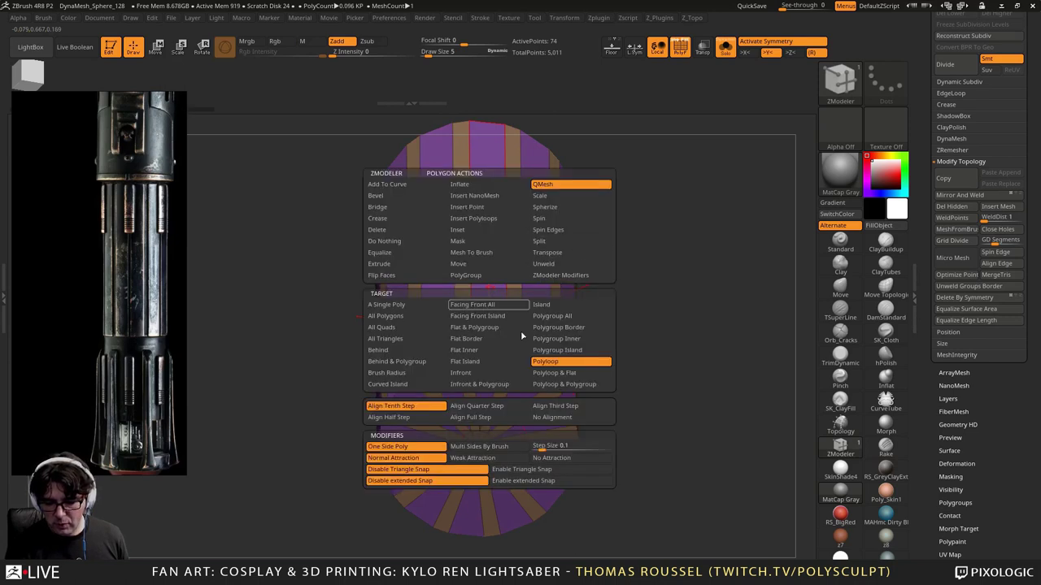
pyautogui.click(572, 352)
pyautogui.moveTo(495, 292); pyautogui.dragTo(497, 285)
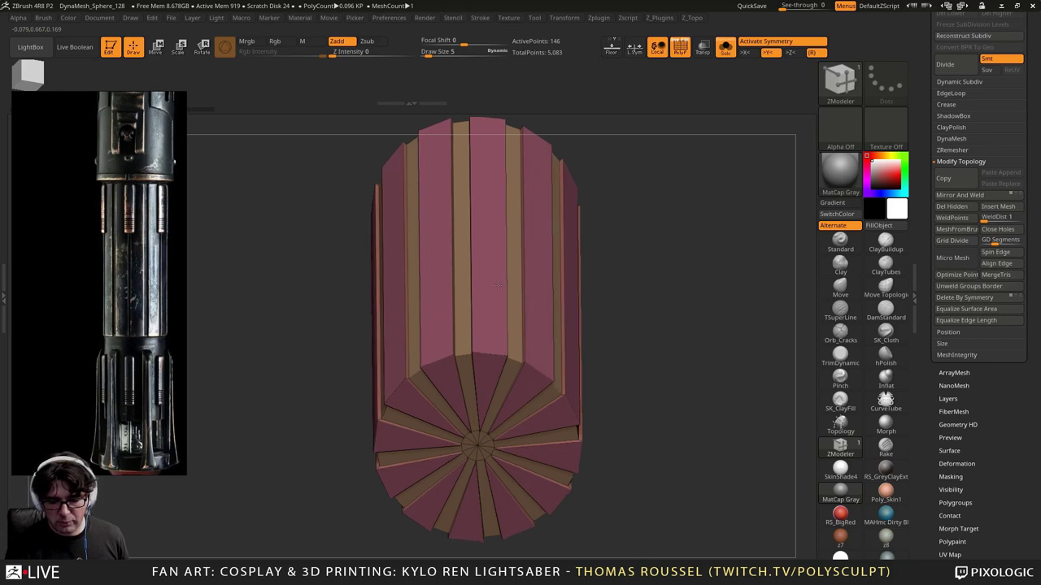
pyautogui.moveTo(498, 286); pyautogui.dragTo(497, 286)
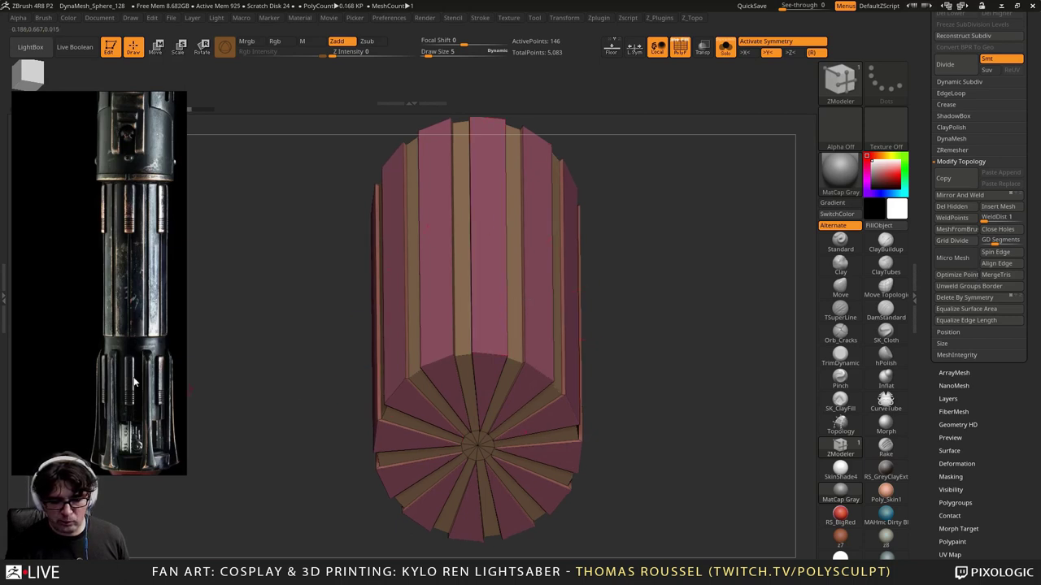
pyautogui.hotkey('ctrl', 'z')
pyautogui.moveTo(253, 341); pyautogui.dragTo(337, 363)
pyautogui.hotkey('ctrl', 'z')
# Step: Set the QMesh target to Flat Island and extrude both end caps of the cylinder slightly outward
pyautogui.keyDown('ctrl'); pyautogui.moveTo(490, 345); pyautogui.dragTo(442, 348, button='right'); pyautogui.keyUp('ctrl')
pyautogui.press('d')
pyautogui.press('space')
pyautogui.click(423, 297)
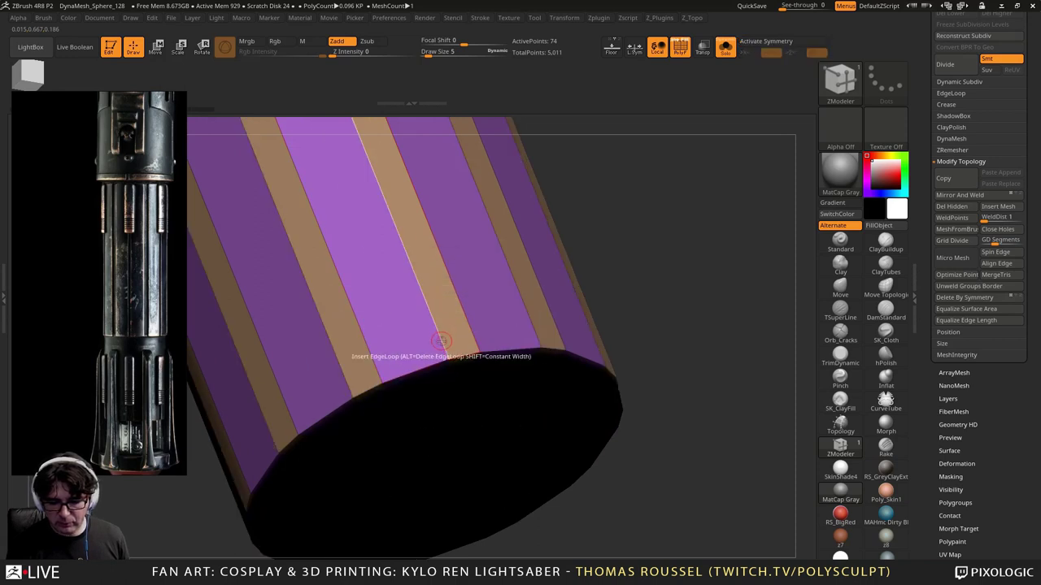
pyautogui.moveTo(470, 384)
pyautogui.mouseDown(button='right')
pyautogui.moveTo(462, 366)
pyautogui.moveTo(430, 376)
pyautogui.moveTo(437, 360)
pyautogui.mouseUp(button='right')
pyautogui.press('space')
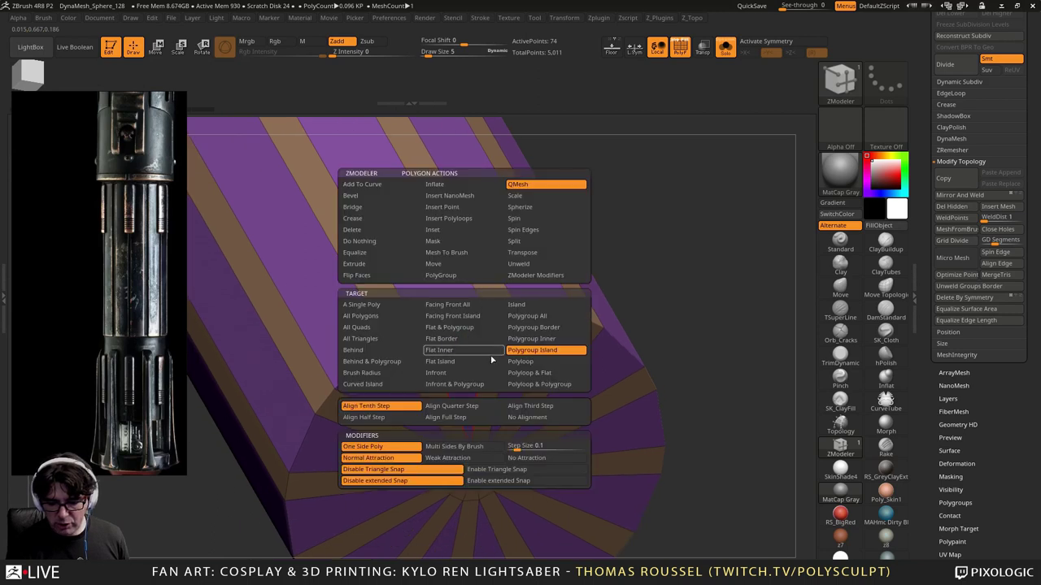
pyautogui.click(455, 365)
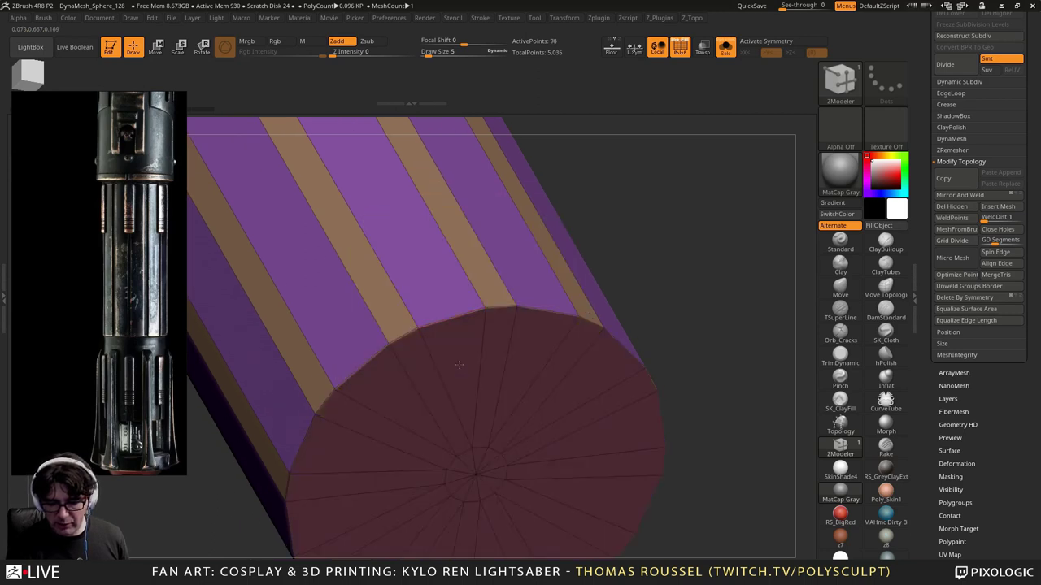
pyautogui.moveTo(460, 367); pyautogui.dragTo(569, 268, button='right')
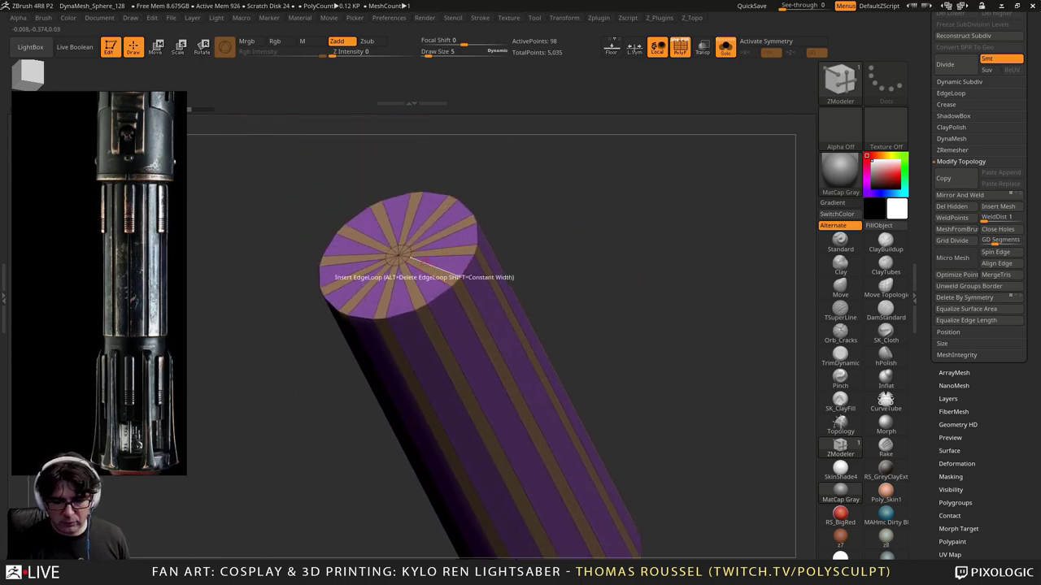
pyautogui.click(452, 262)
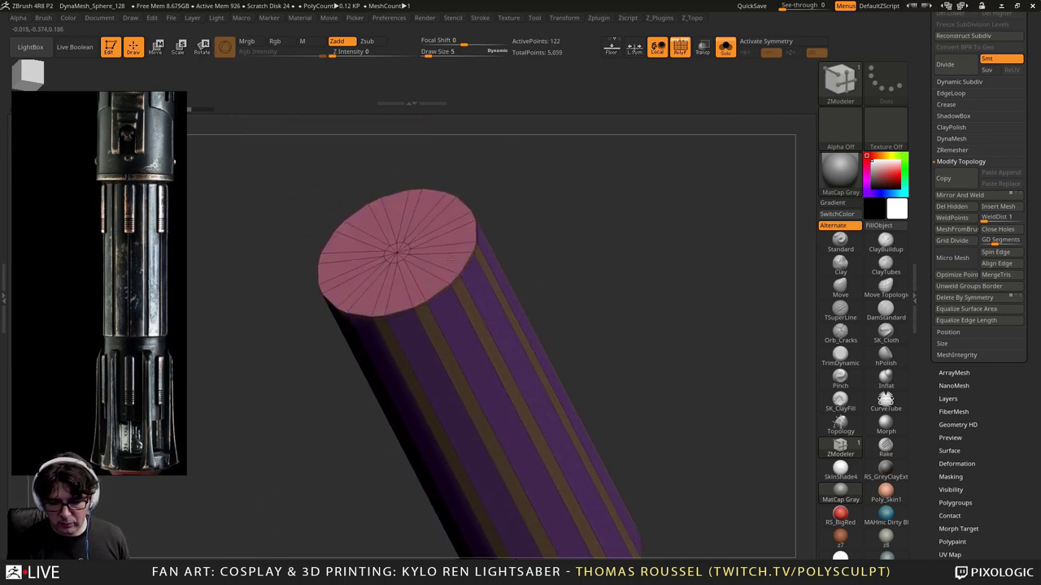
# Step: Set the QMesh target to Polygroup All and raise the wide side panels slightly above the narrow strips
pyautogui.moveTo(453, 258); pyautogui.dragTo(535, 136, button='right')
pyautogui.press('space')
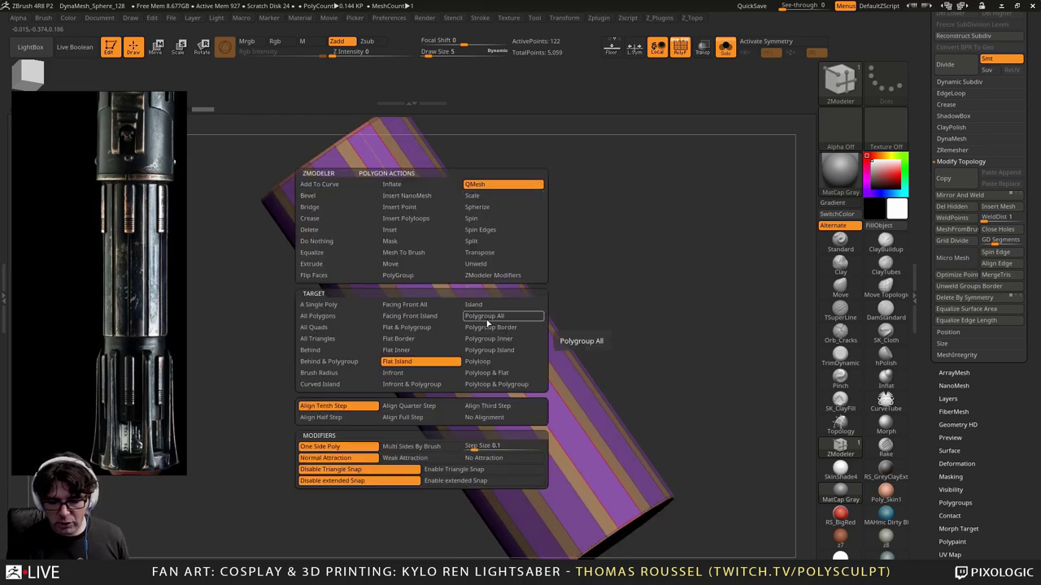
pyautogui.click(488, 317)
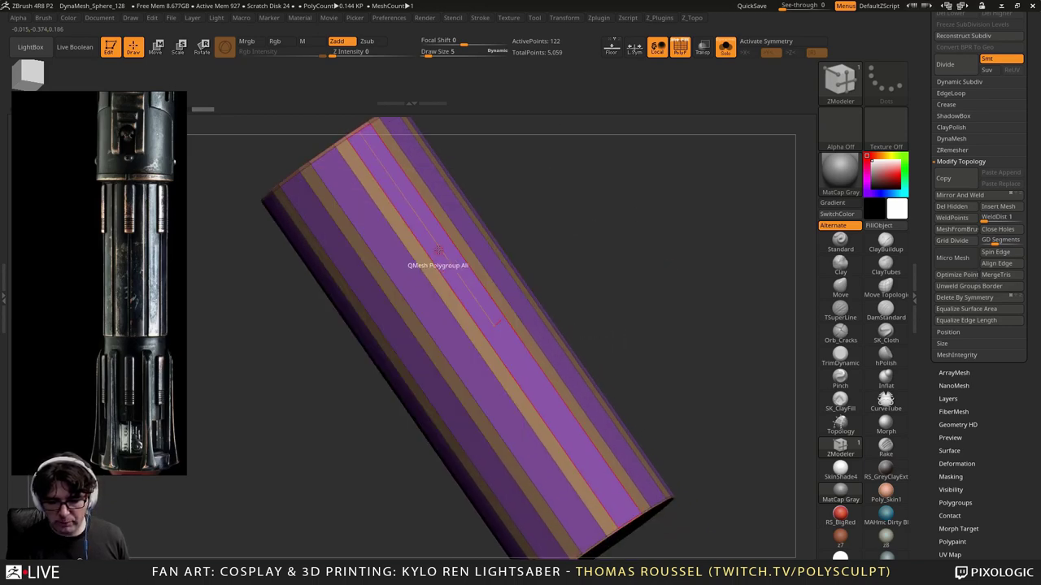
pyautogui.moveTo(439, 250); pyautogui.dragTo(451, 247)
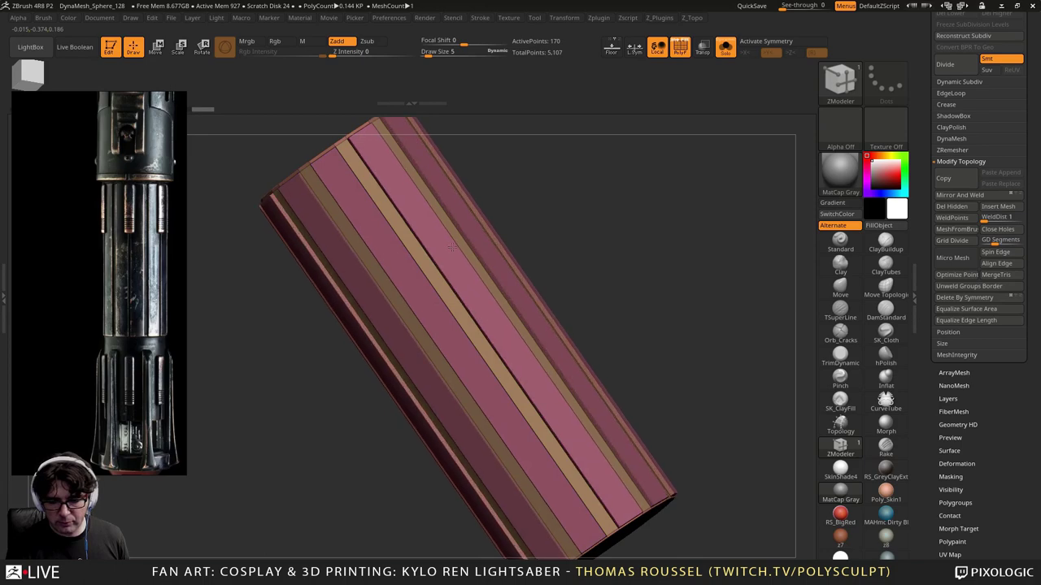
# Step: Show the whole hilt again and frame the joint between the grooved grip and the lower section
pyautogui.moveTo(636, 288); pyautogui.dragTo(636, 366)
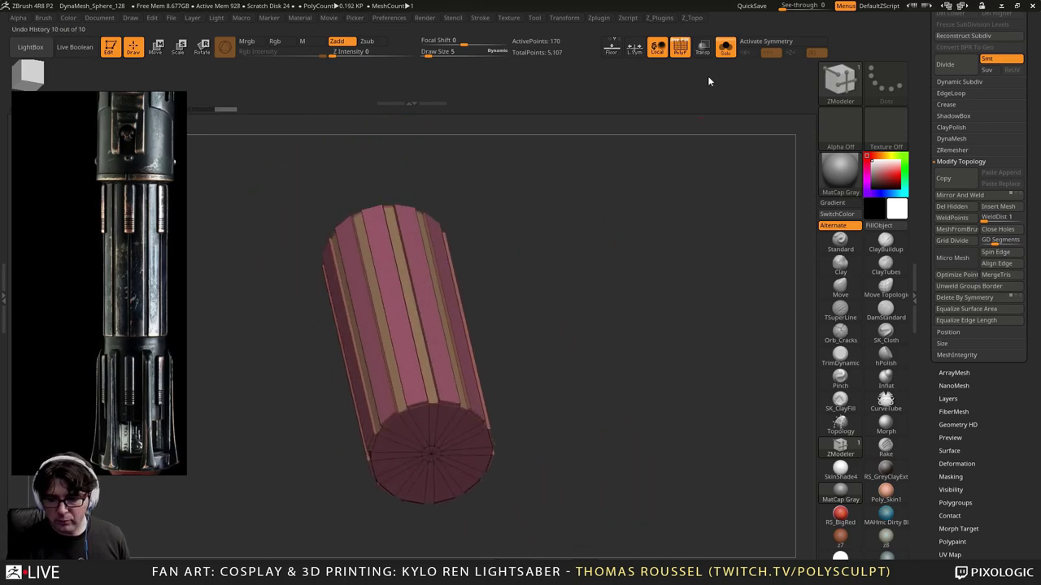
pyautogui.click(724, 47)
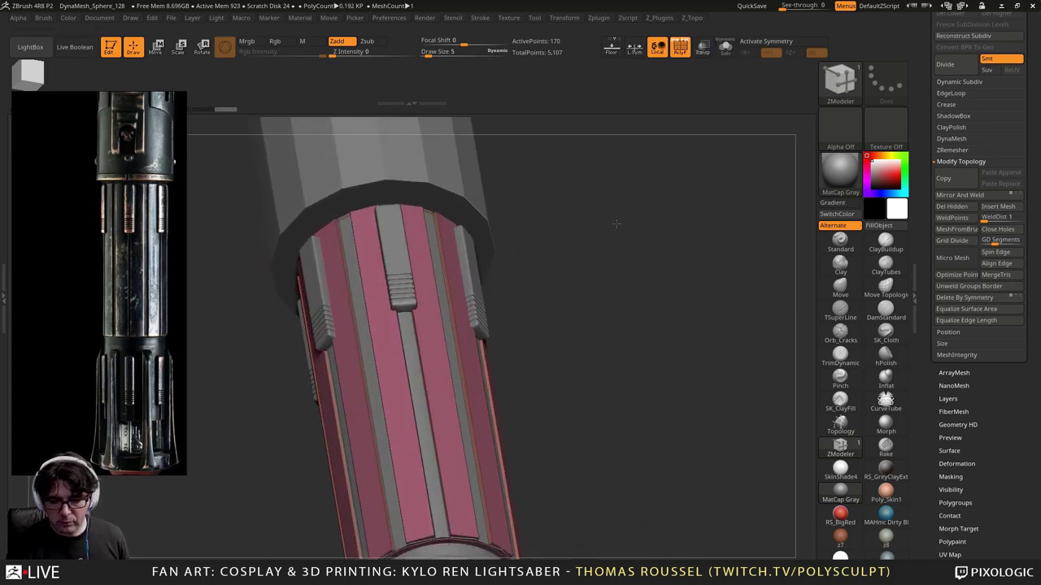
pyautogui.moveTo(615, 223); pyautogui.dragTo(650, 203)
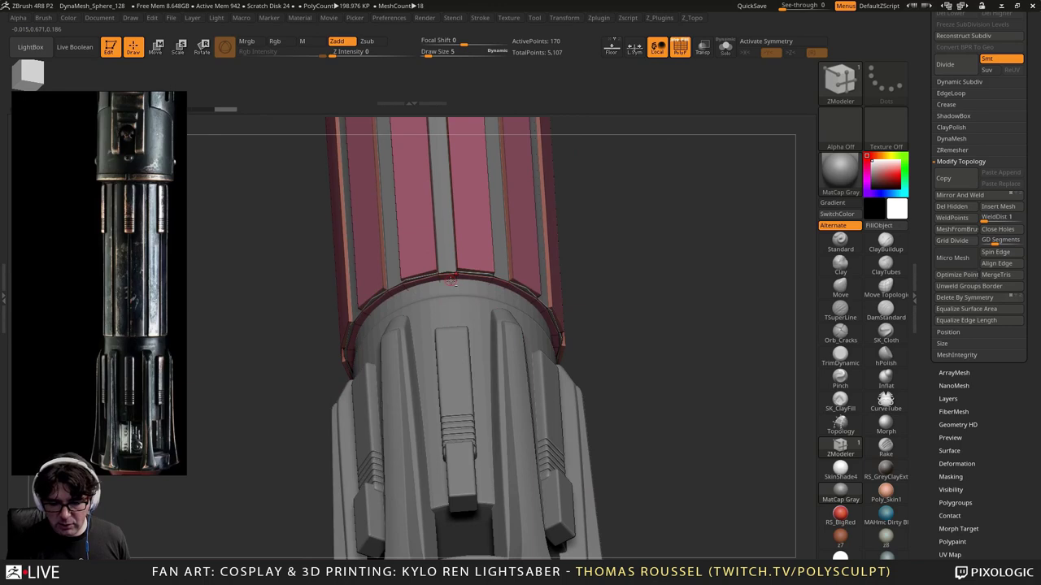
# Step: Hide the PM3D_Cylinder3D_2 subtool that shows through the grooves and reselect the grooved grip cylinder
pyautogui.keyDown('alt'); pyautogui.click(502, 273); pyautogui.keyUp('alt')
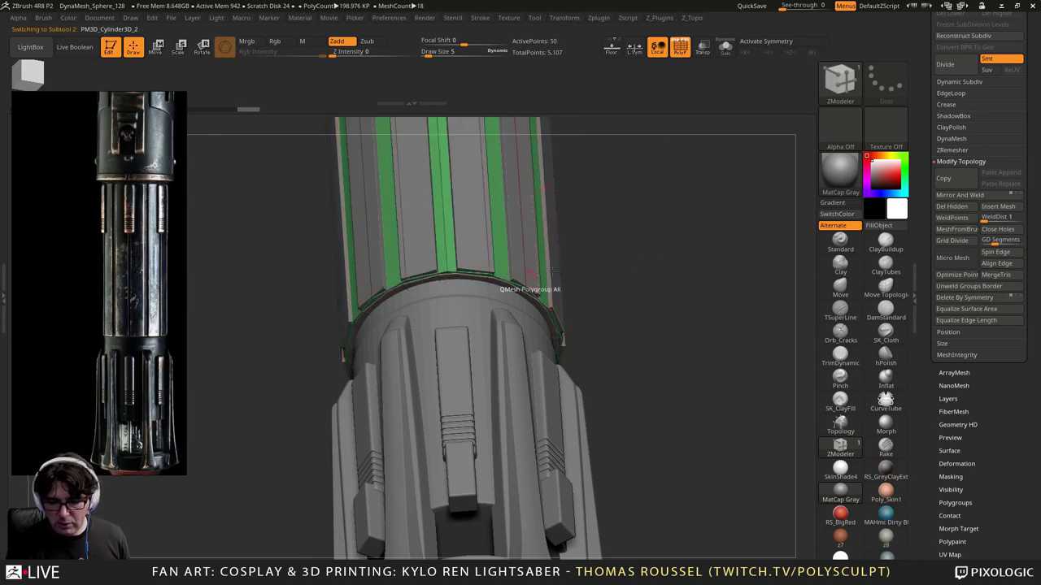
pyautogui.moveTo(1037, 179); pyautogui.dragTo(1038, 242)
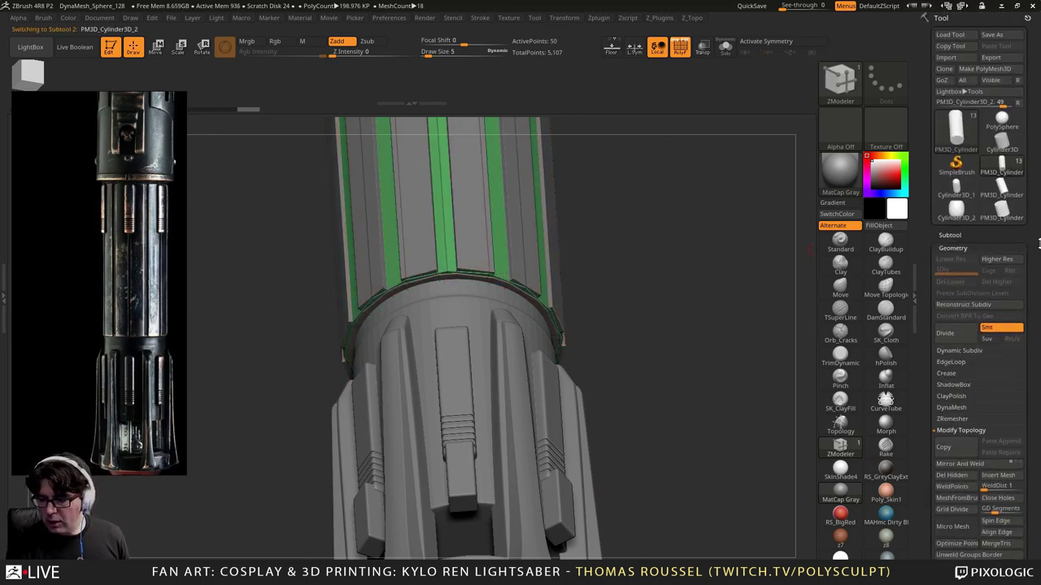
pyautogui.click(956, 234)
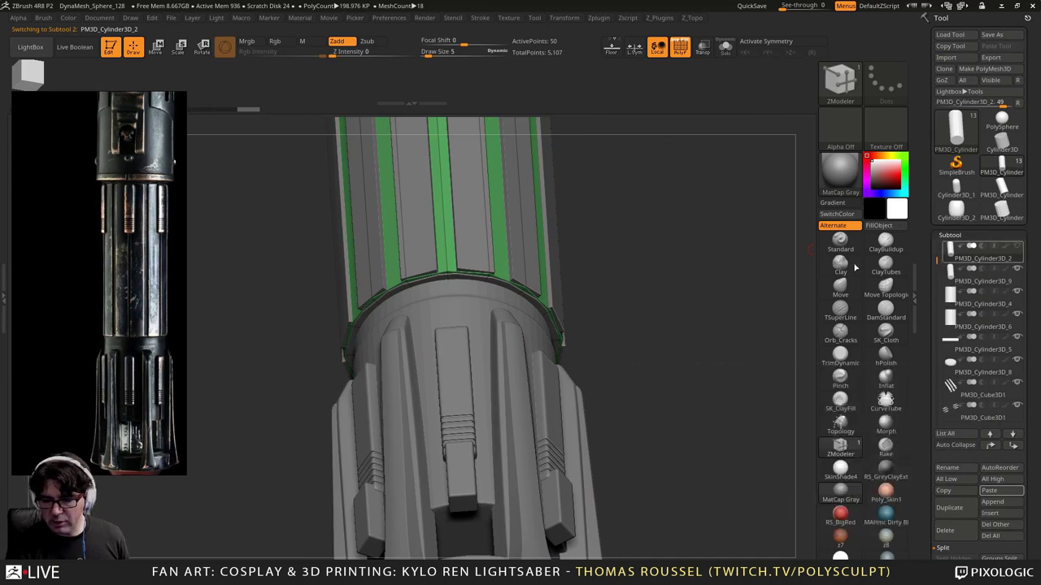
pyautogui.keyDown('alt'); pyautogui.click(513, 260); pyautogui.keyUp('alt')
# Step: Compare the joint between the grooved grip and the lower section with the full hilt in the reference photo
pyautogui.moveTo(615, 244); pyautogui.dragTo(668, 286)
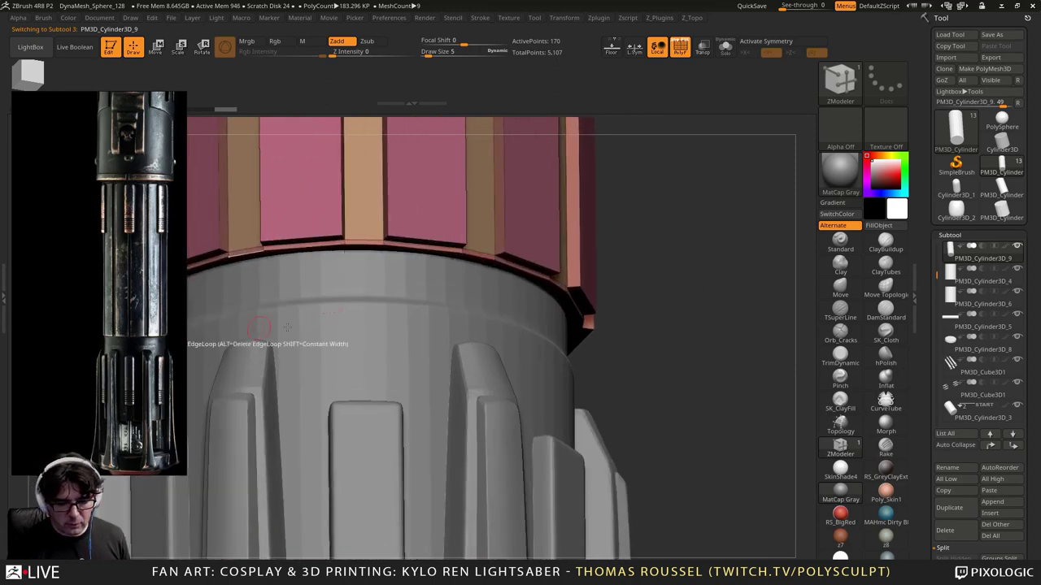
pyautogui.keyDown('alt'); pyautogui.moveTo(262, 323); pyautogui.dragTo(420, 296); pyautogui.keyUp('alt')
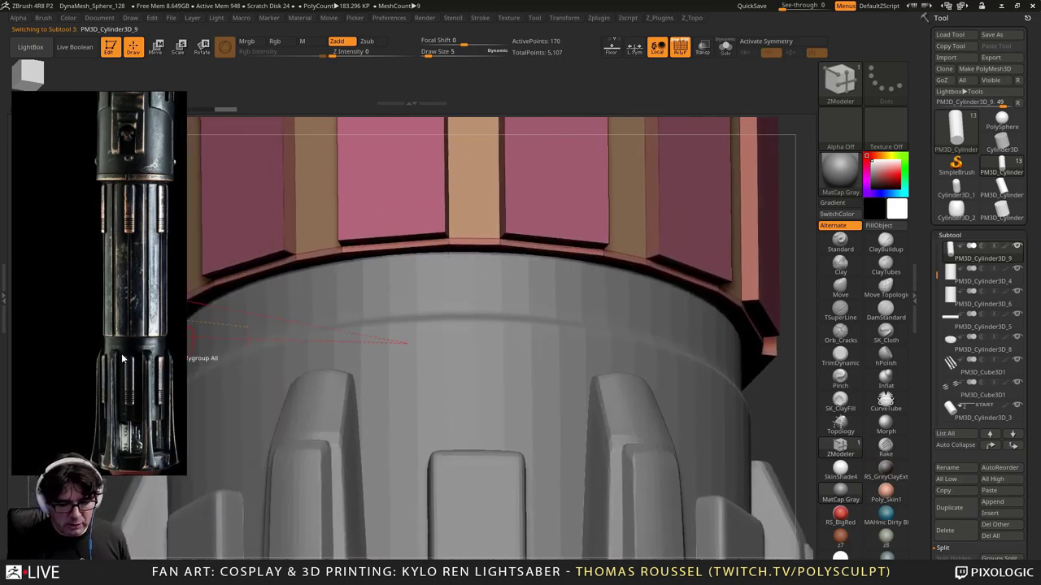
pyautogui.keyDown('alt'); pyautogui.moveTo(339, 319); pyautogui.dragTo(410, 301); pyautogui.keyUp('alt')
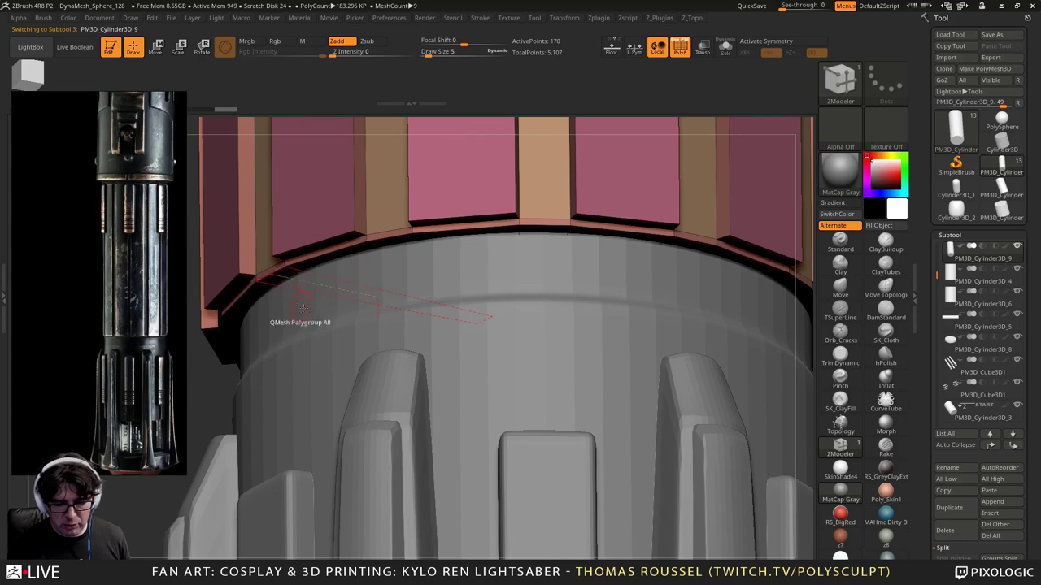
pyautogui.keyDown('alt'); pyautogui.moveTo(312, 301); pyautogui.dragTo(307, 278); pyautogui.keyUp('alt')
pyautogui.keyDown('alt'); pyautogui.moveTo(310, 336); pyautogui.dragTo(343, 259, button='right'); pyautogui.keyUp('alt')
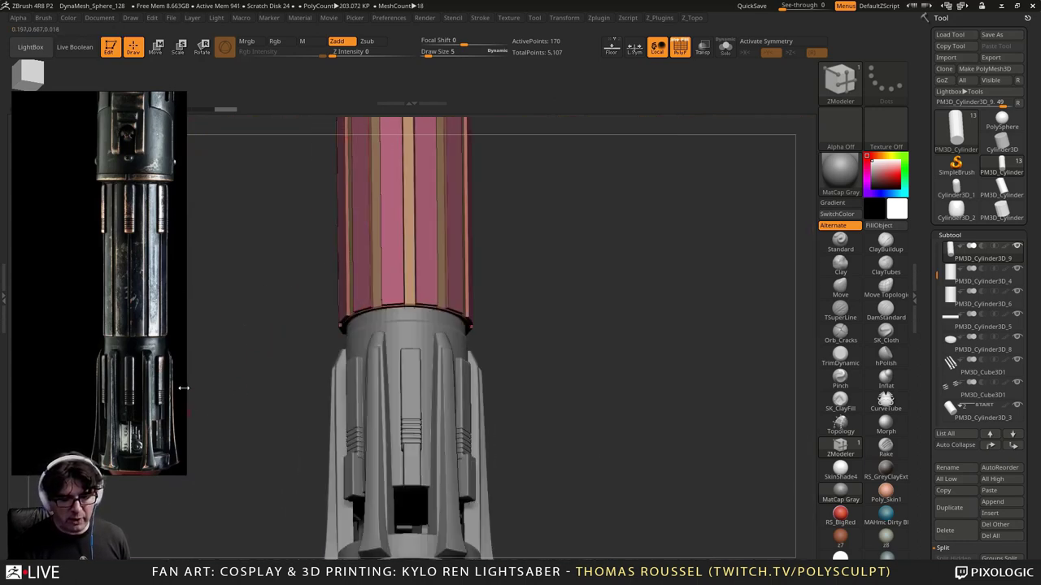
pyautogui.scroll(-2, 149, 299)
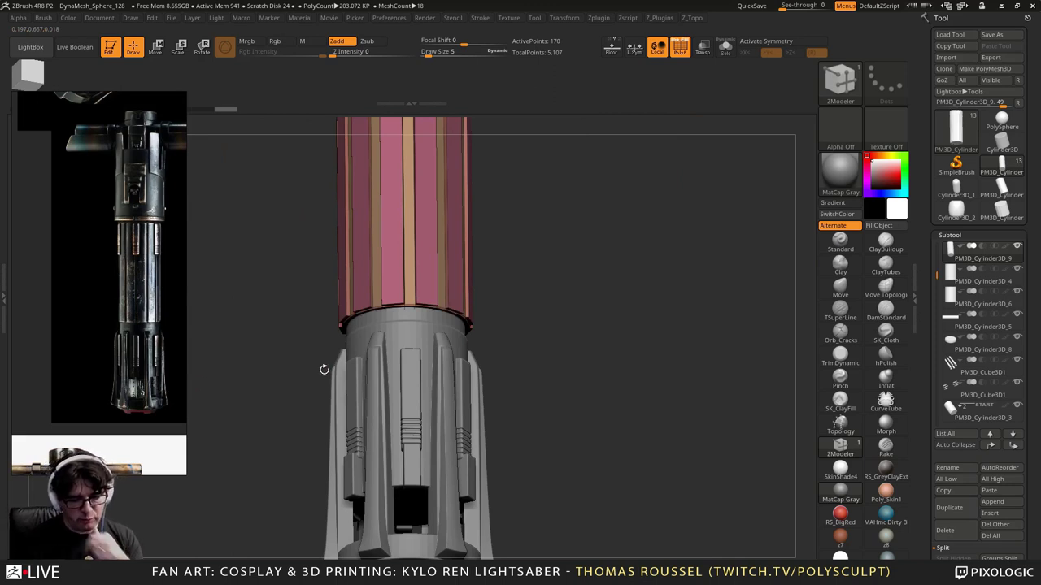
# Step: Examine the wireframe of the lower section's upper band up close, and reselect the grooved grip cylinder
pyautogui.moveTo(564, 353); pyautogui.dragTo(621, 295)
pyautogui.keyDown('alt'); pyautogui.click(399, 293); pyautogui.keyUp('alt')
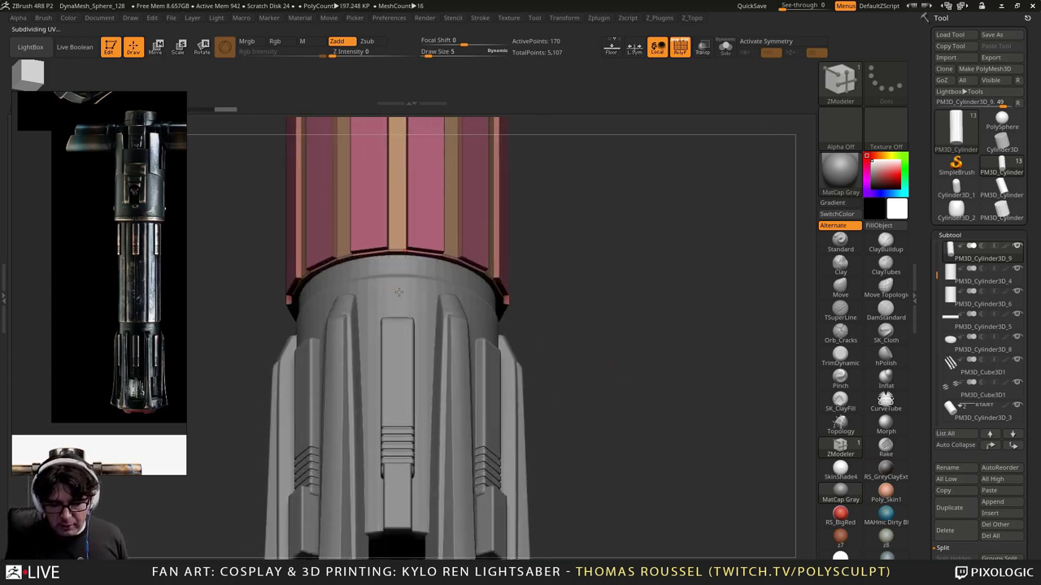
pyautogui.keyDown('ctrl'); pyautogui.moveTo(405, 264); pyautogui.dragTo(426, 285, button='right'); pyautogui.keyUp('ctrl')
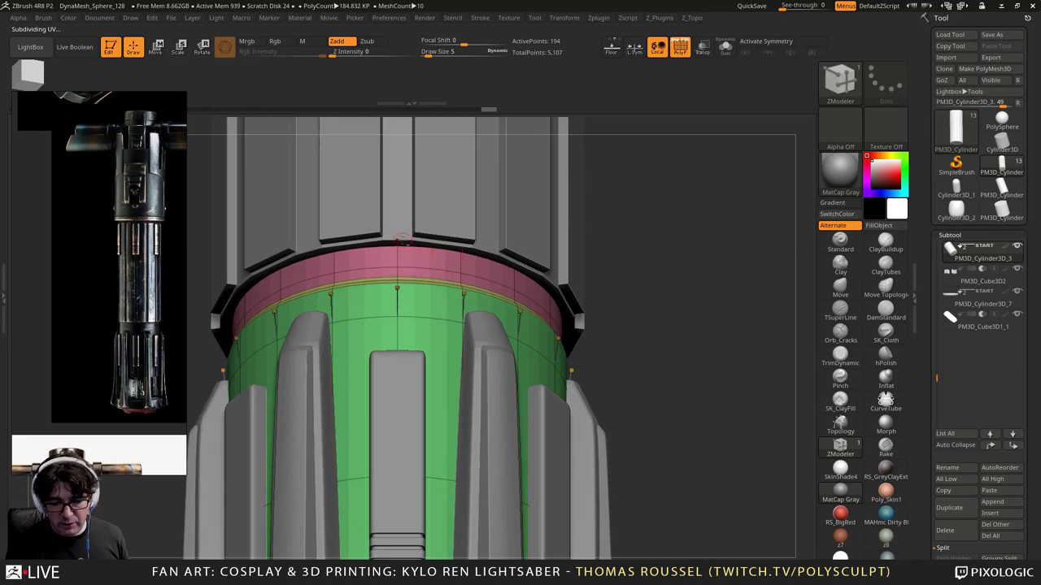
pyautogui.keyDown('alt'); pyautogui.click(402, 240); pyautogui.keyUp('alt')
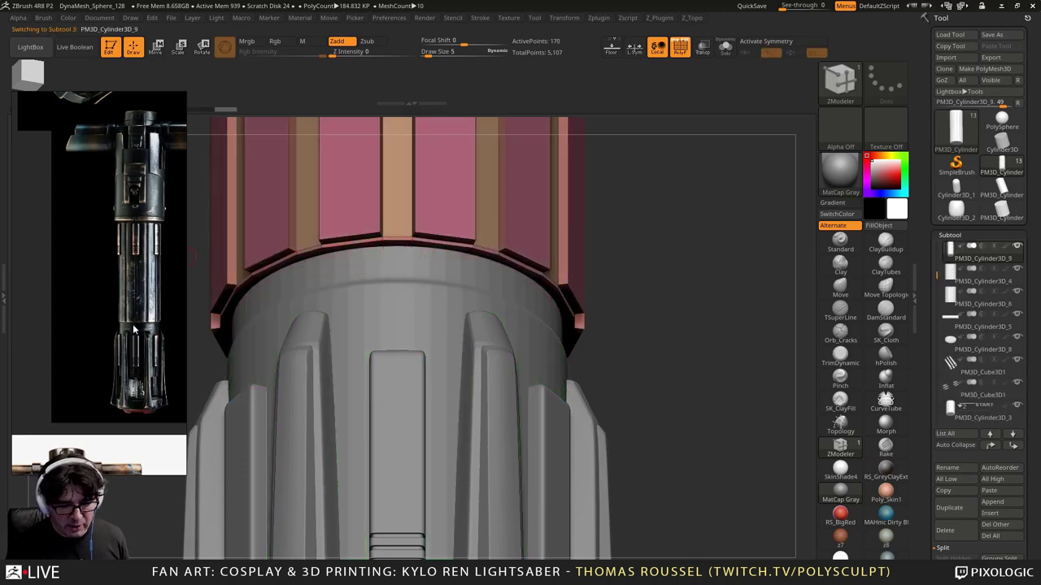
# Step: Set the ZModeler polygon action to Inflate and insert a supporting edge loop close to the grip's lower end
pyautogui.scroll(3, 140, 328)
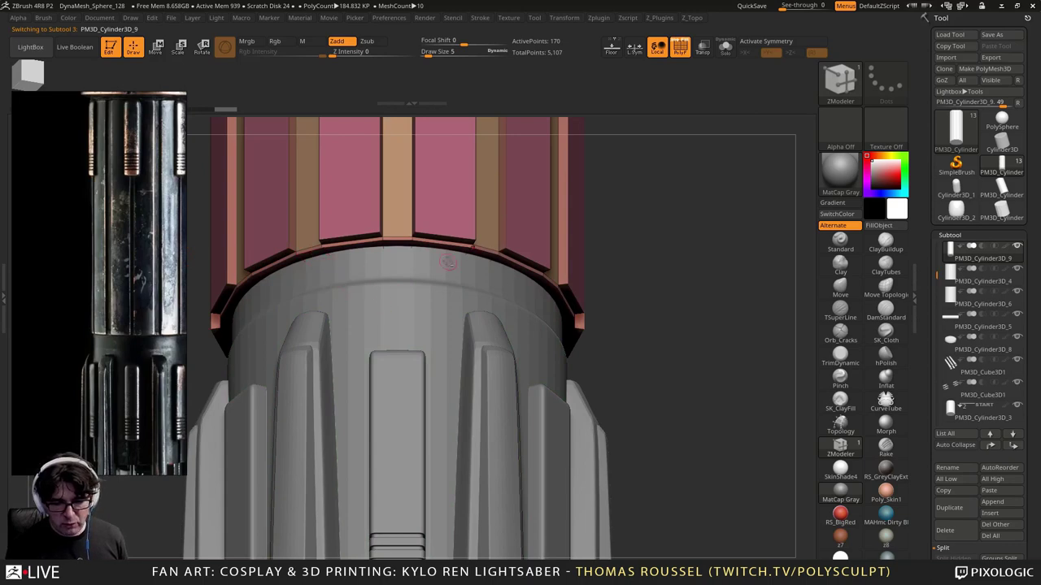
pyautogui.keyDown('ctrl'); pyautogui.moveTo(447, 263); pyautogui.dragTo(441, 234, button='right'); pyautogui.keyUp('ctrl')
pyautogui.press('space')
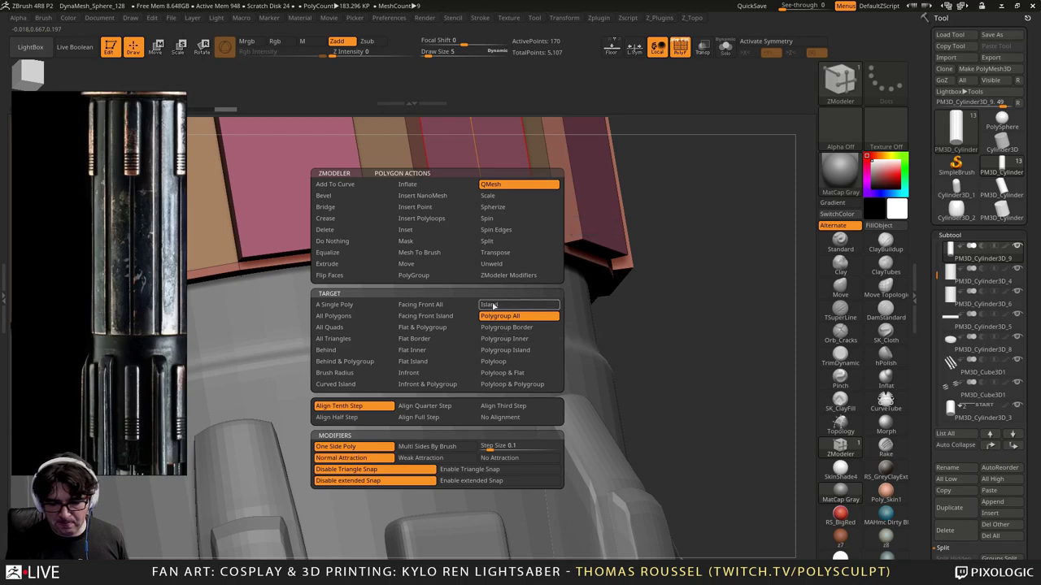
pyautogui.click(405, 186)
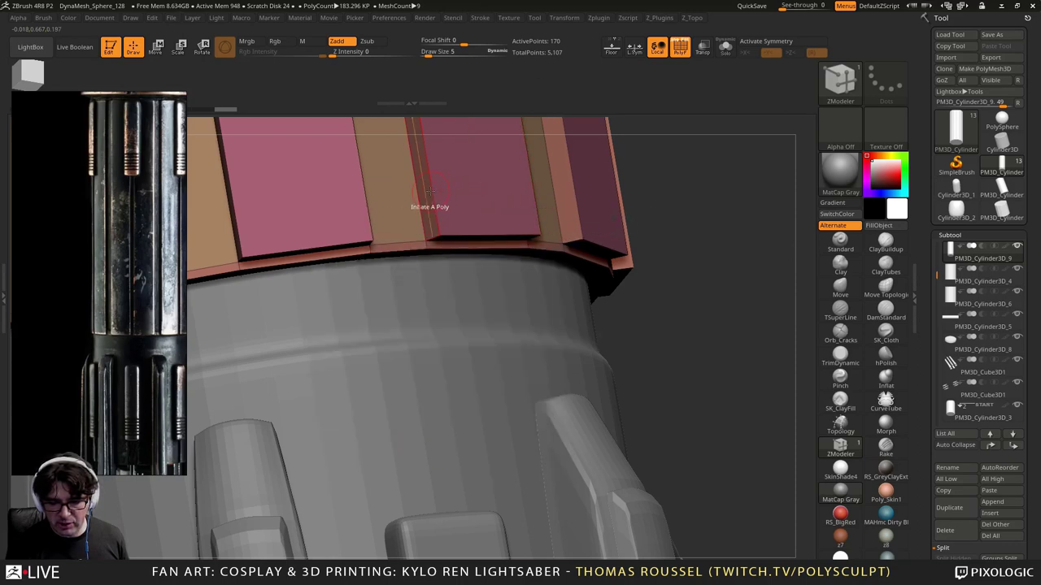
pyautogui.press('space')
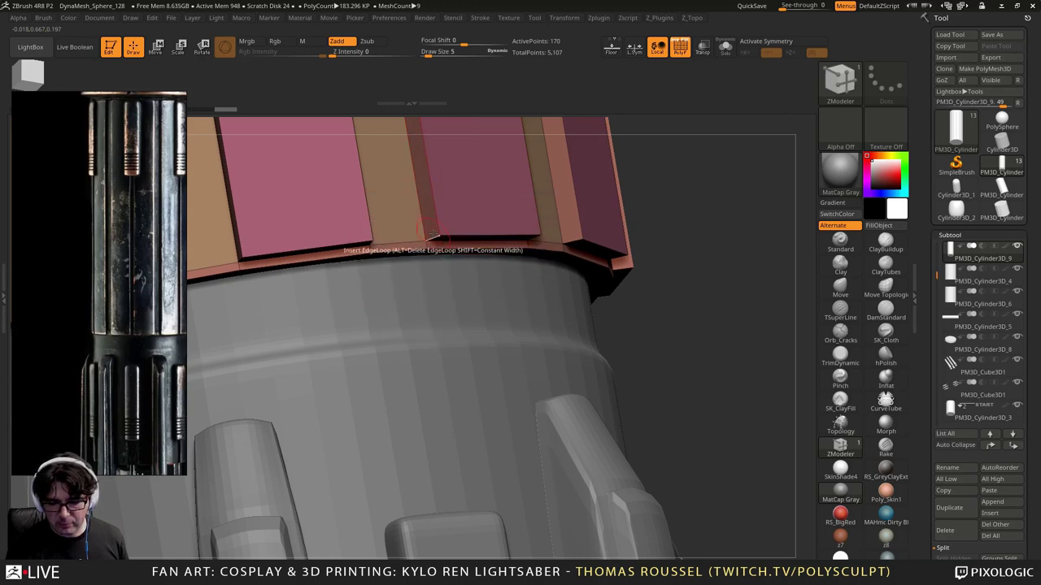
pyautogui.moveTo(422, 233); pyautogui.dragTo(425, 207, button='right')
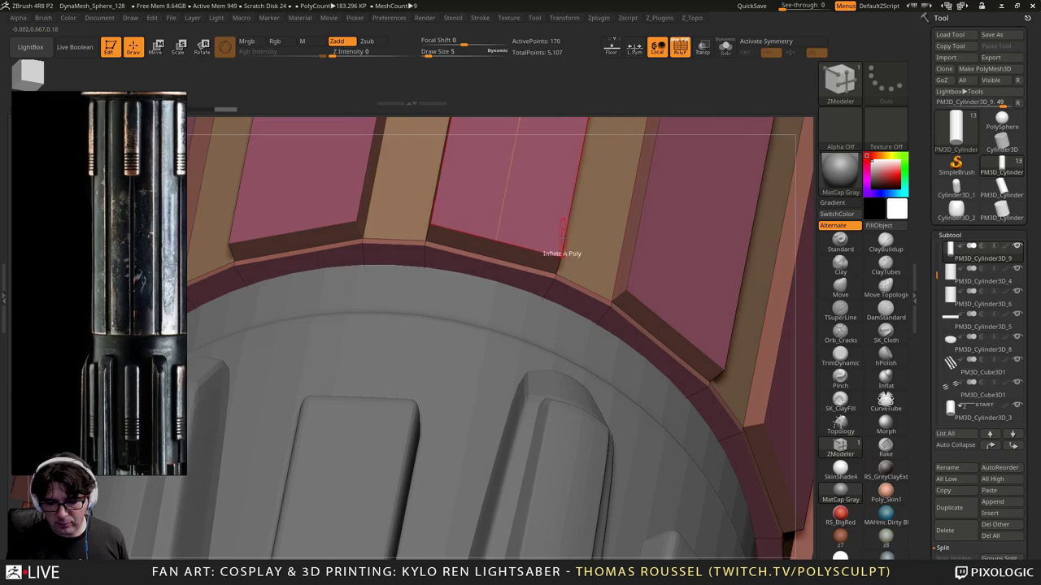
pyautogui.moveTo(565, 241); pyautogui.dragTo(556, 245, button='right')
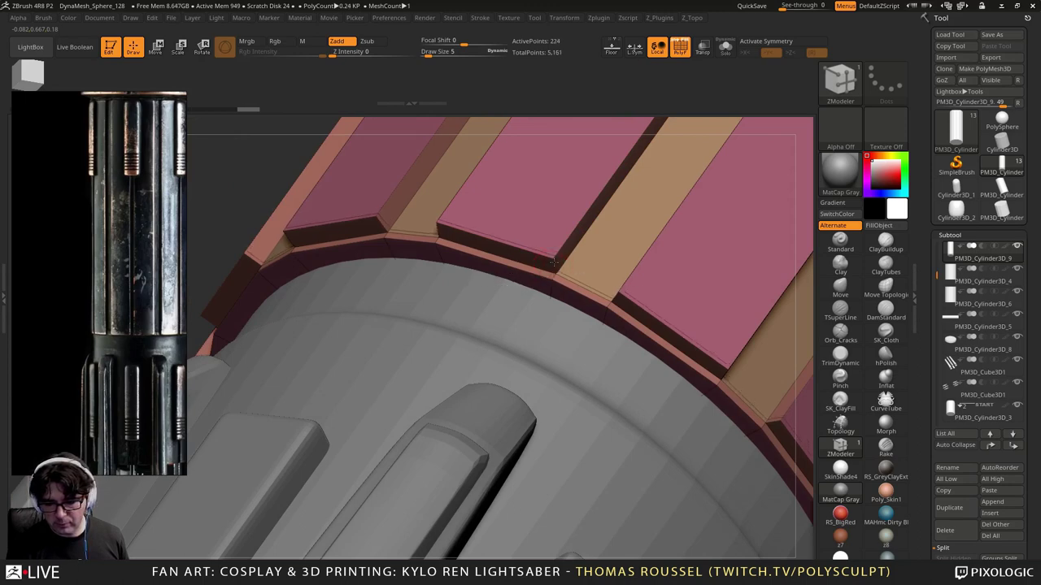
# Step: Activate symmetry, insert supporting edge loops along the lower rim of the grip's panels and grooves, and preview the smoothed surface
pyautogui.press('x')
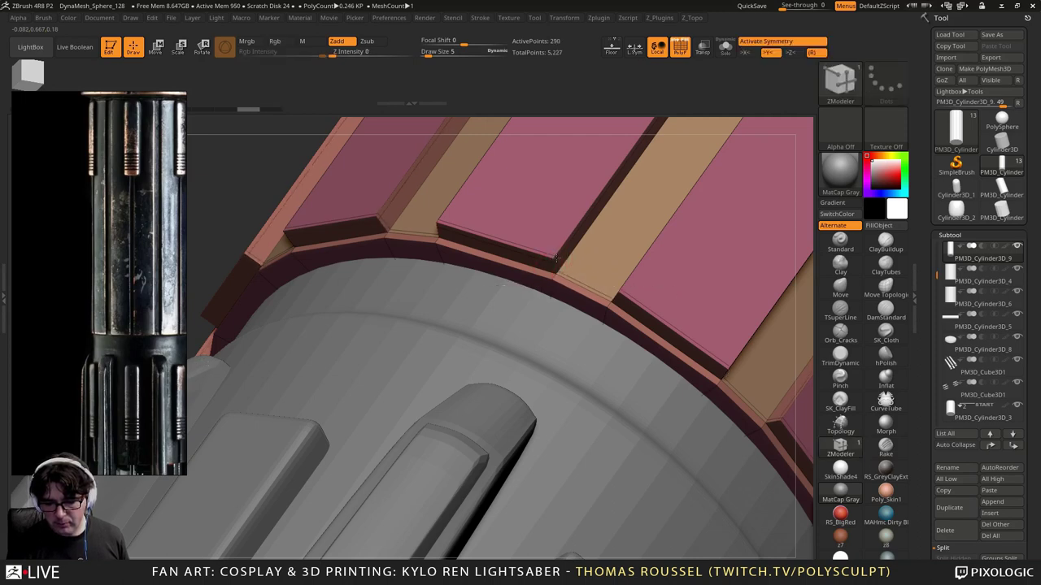
pyautogui.keyDown('ctrl'); pyautogui.moveTo(556, 258); pyautogui.dragTo(551, 286, button='right'); pyautogui.keyUp('ctrl')
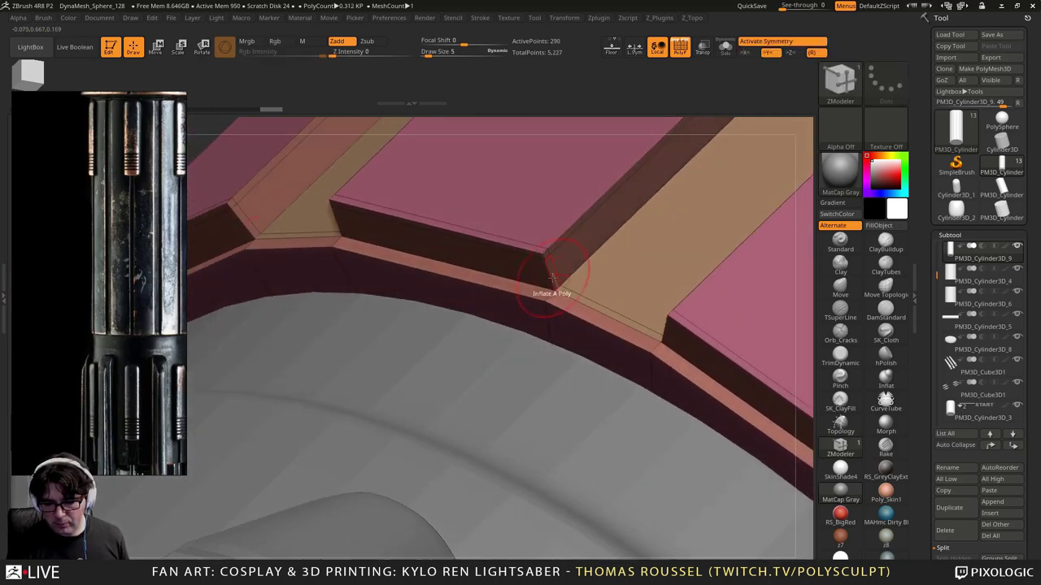
pyautogui.moveTo(551, 286); pyautogui.dragTo(555, 287)
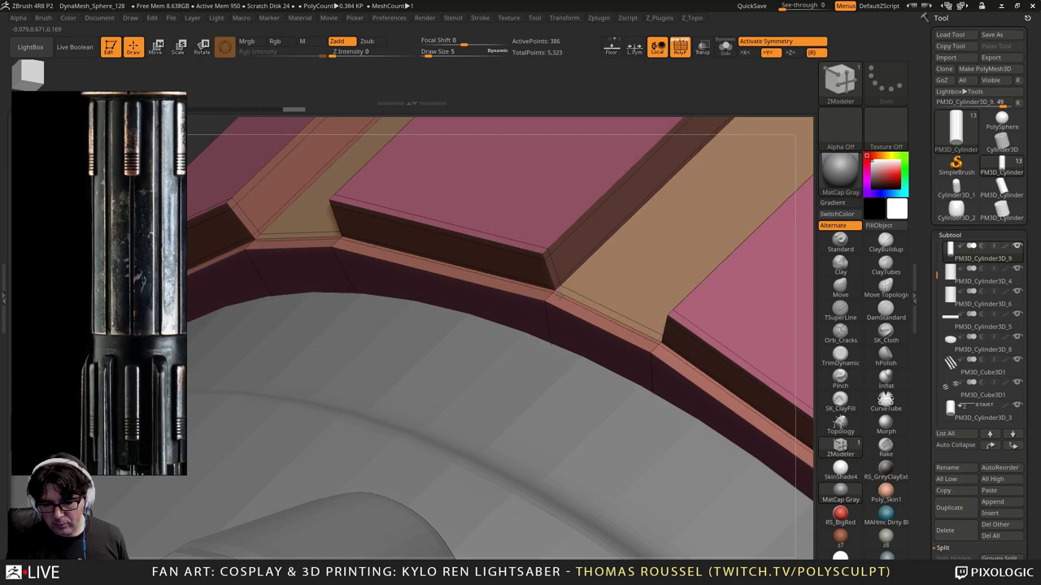
pyautogui.click(559, 296)
pyautogui.press('d')
pyautogui.moveTo(607, 283)
pyautogui.keyDown('ctrl'); pyautogui.mouseDown(button='right')
pyautogui.moveTo(569, 236)
pyautogui.moveTo(623, 233)
pyautogui.mouseUp(button='right'); pyautogui.keyUp('ctrl')
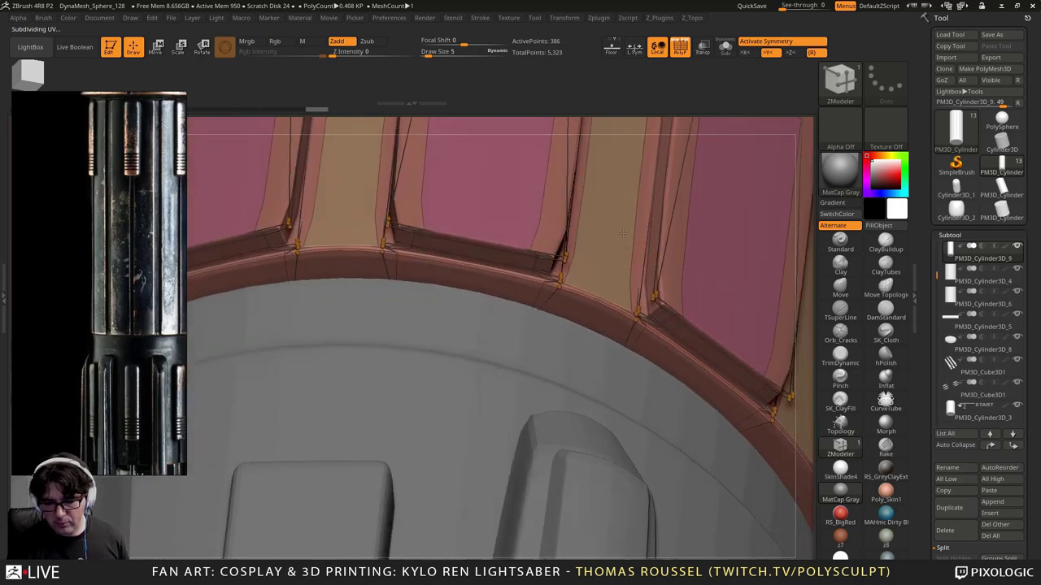
pyautogui.moveTo(622, 233); pyautogui.dragTo(598, 243)
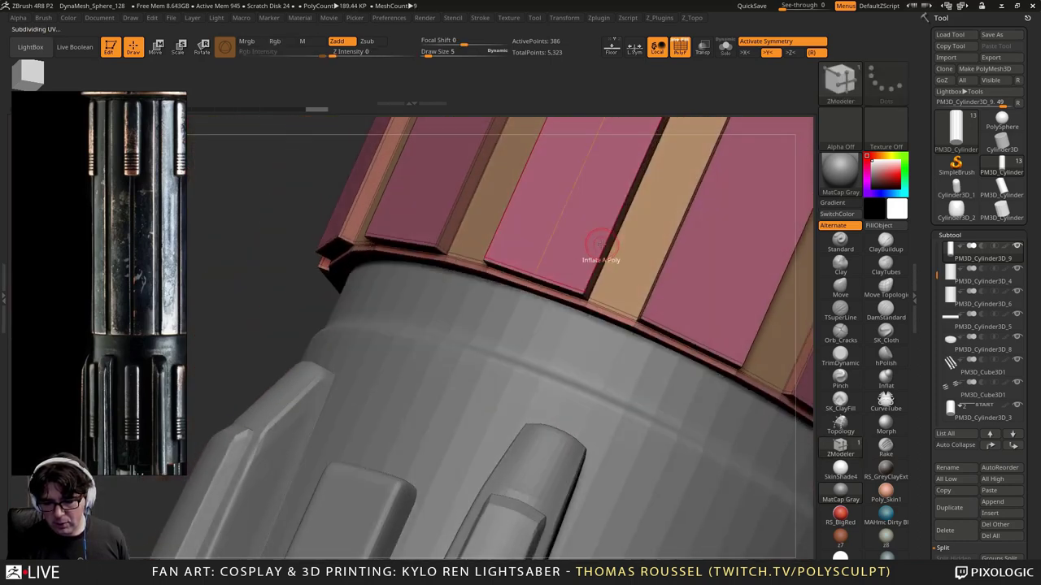
# Step: Insert another edge loop slightly above the grip's lower rim and check the smoothed panels along the grip
pyautogui.click(600, 261)
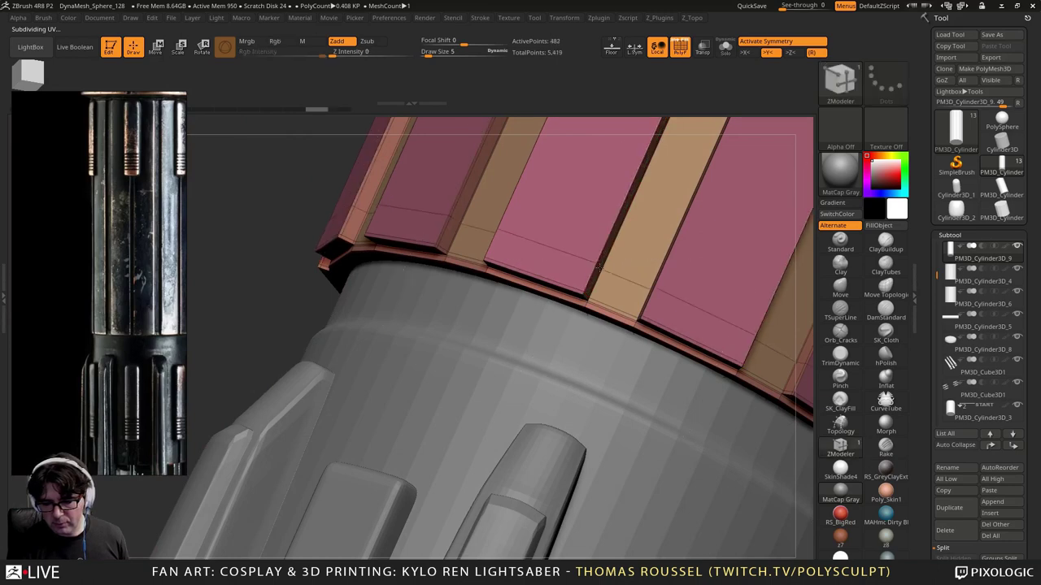
pyautogui.press('d')
pyautogui.keyDown('ctrl'); pyautogui.moveTo(623, 274); pyautogui.dragTo(557, 312, button='right'); pyautogui.keyUp('ctrl')
pyautogui.keyDown('alt'); pyautogui.moveTo(622, 154); pyautogui.dragTo(561, 220, button='right'); pyautogui.keyUp('alt')
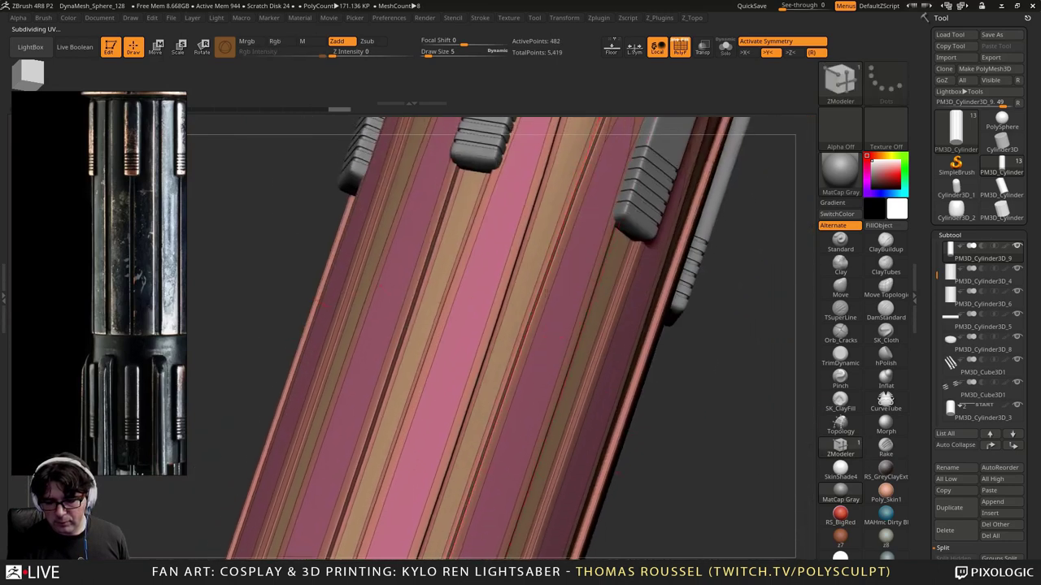
pyautogui.keyDown('alt'); pyautogui.moveTo(504, 407); pyautogui.dragTo(522, 330, button='right'); pyautogui.keyUp('alt')
pyautogui.moveTo(523, 330); pyautogui.dragTo(496, 305)
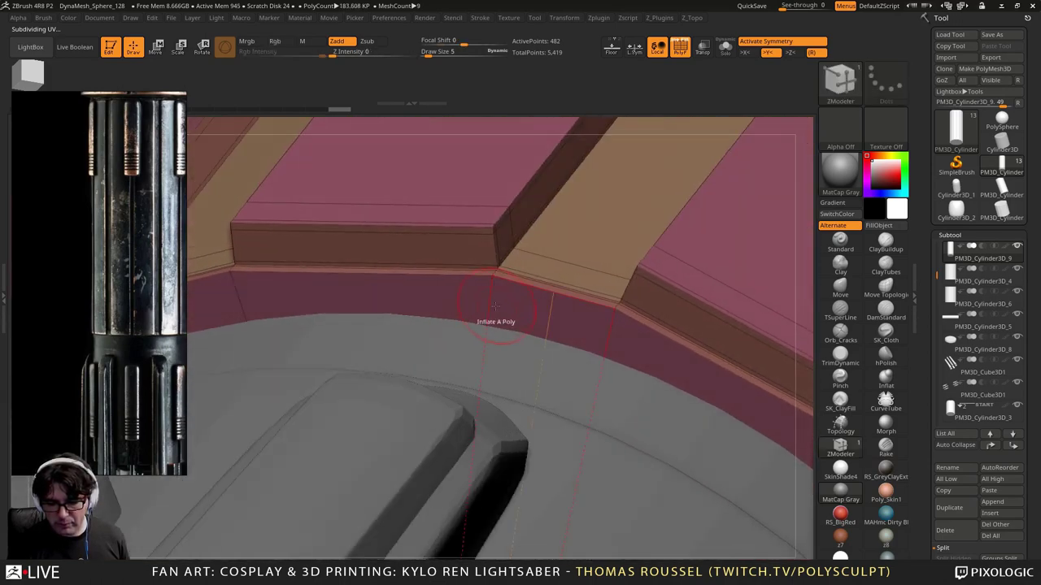
# Step: Show the lightsaber_02 reference subtool, compare the grip's length and lower end with it, and hide it again
pyautogui.click(491, 278)
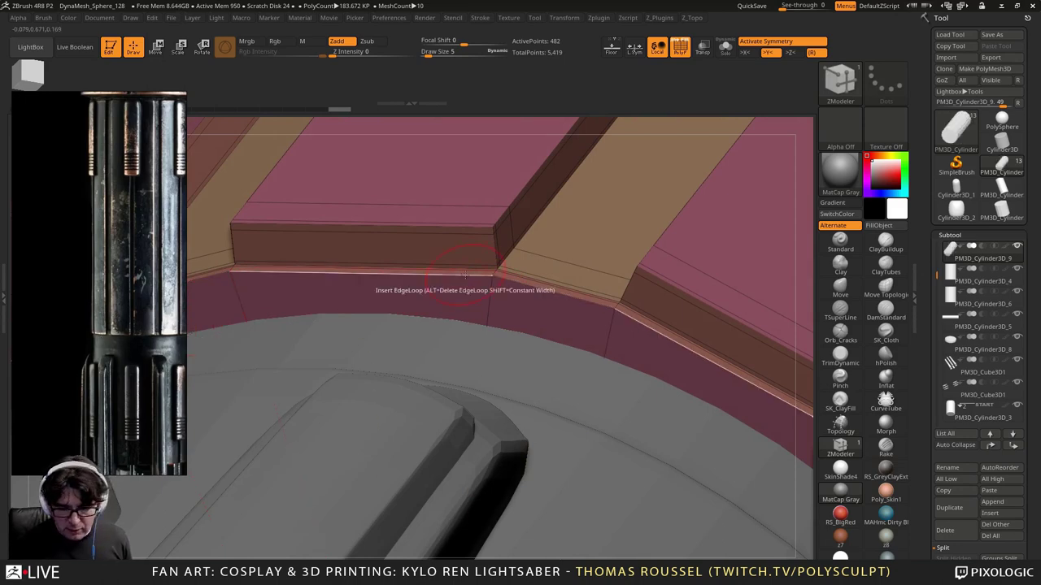
pyautogui.moveTo(395, 339)
pyautogui.mouseDown()
pyautogui.moveTo(379, 334)
pyautogui.moveTo(442, 311)
pyautogui.moveTo(361, 182)
pyautogui.moveTo(357, 311)
pyautogui.moveTo(358, 244)
pyautogui.mouseUp()
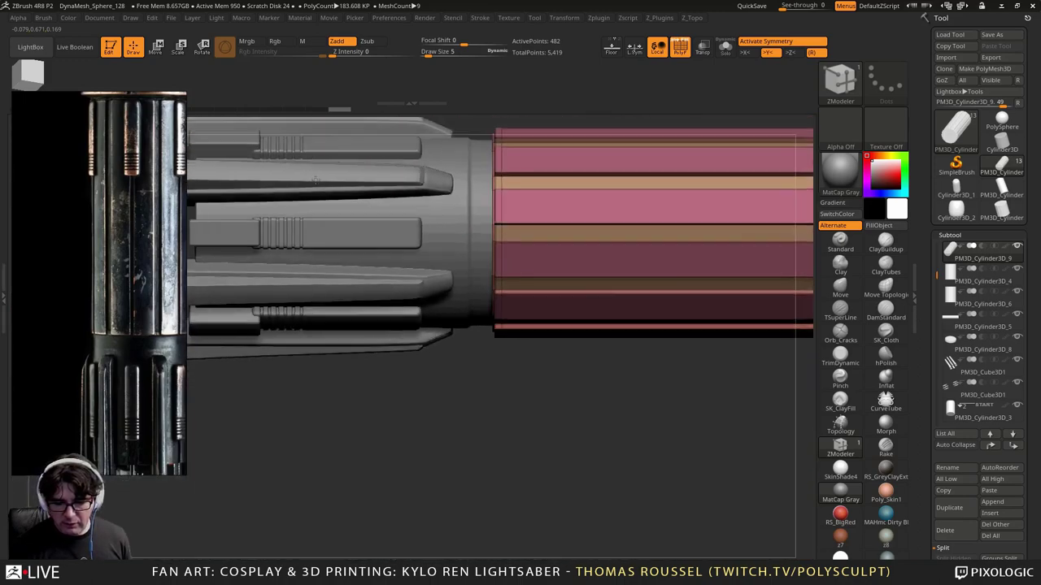
pyautogui.keyDown('alt'); pyautogui.moveTo(537, 393); pyautogui.dragTo(303, 440); pyautogui.keyUp('alt')
pyautogui.moveTo(495, 479)
pyautogui.keyDown('alt'); pyautogui.mouseDown()
pyautogui.moveTo(412, 449)
pyautogui.moveTo(553, 160)
pyautogui.moveTo(734, 179)
pyautogui.moveTo(646, 247)
pyautogui.moveTo(674, 325)
pyautogui.moveTo(607, 351)
pyautogui.mouseUp(); pyautogui.keyUp('alt')
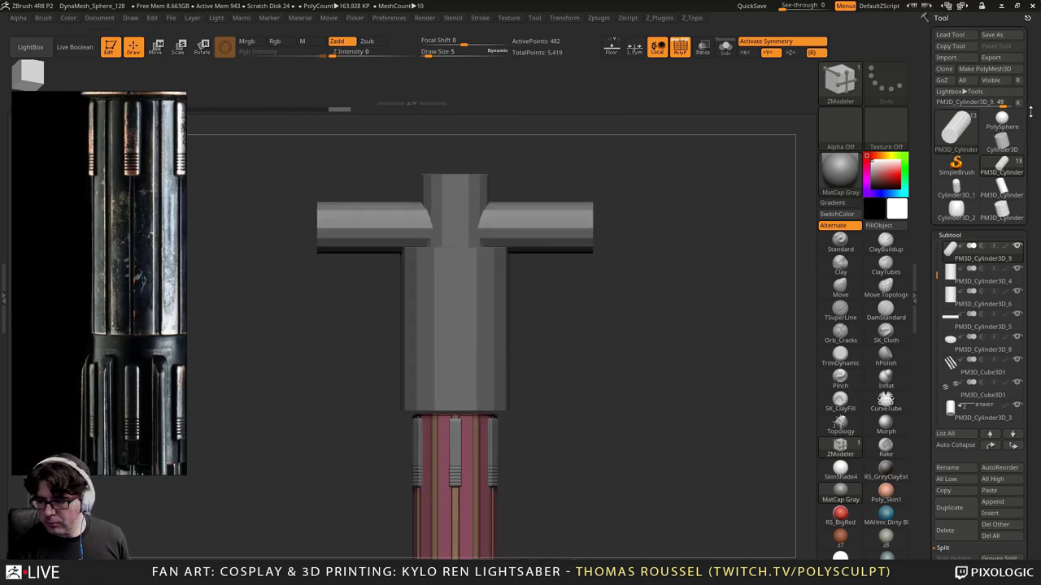
pyautogui.moveTo(937, 276); pyautogui.dragTo(938, 246)
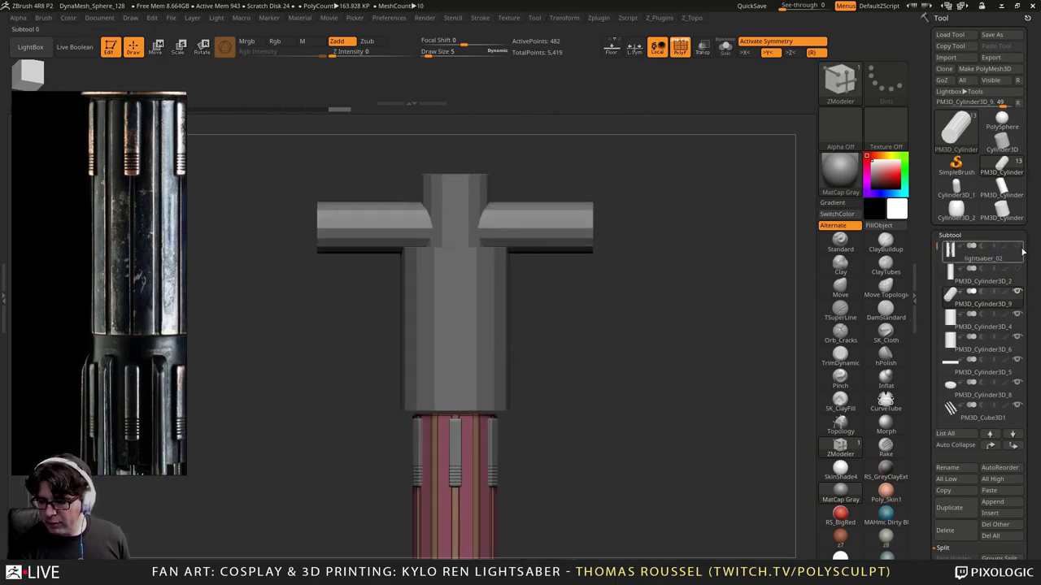
pyautogui.click(1018, 247)
pyautogui.keyDown('alt'); pyautogui.moveTo(737, 268); pyautogui.dragTo(735, 189); pyautogui.keyUp('alt')
pyautogui.keyDown('alt'); pyautogui.moveTo(707, 282); pyautogui.dragTo(695, 169); pyautogui.keyUp('alt')
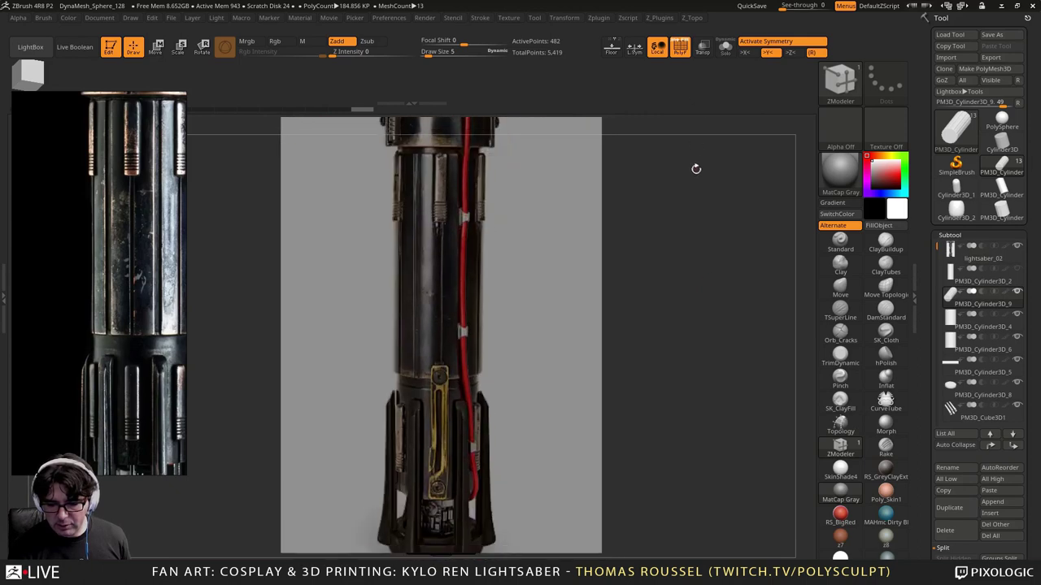
pyautogui.moveTo(704, 227)
pyautogui.keyDown('alt'); pyautogui.mouseDown()
pyautogui.moveTo(691, 237)
pyautogui.moveTo(609, 229)
pyautogui.moveTo(611, 239)
pyautogui.moveTo(716, 226)
pyautogui.moveTo(711, 145)
pyautogui.mouseUp(); pyautogui.keyUp('alt')
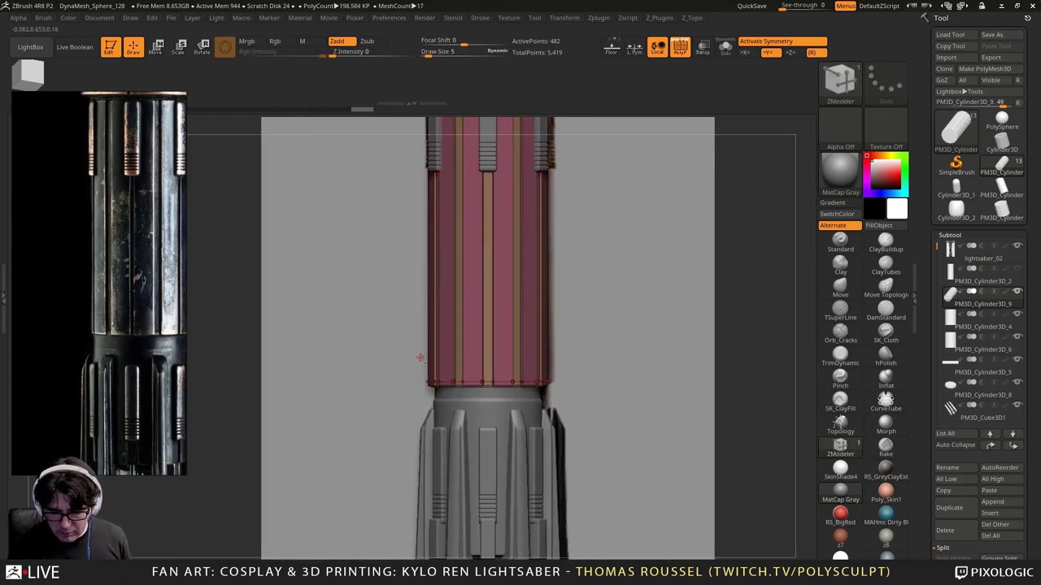
pyautogui.moveTo(420, 358)
pyautogui.keyDown('alt'); pyautogui.mouseDown()
pyautogui.moveTo(561, 358)
pyautogui.moveTo(380, 363)
pyautogui.moveTo(383, 343)
pyautogui.moveTo(391, 353)
pyautogui.mouseUp(); pyautogui.keyUp('alt')
pyautogui.click(1017, 247)
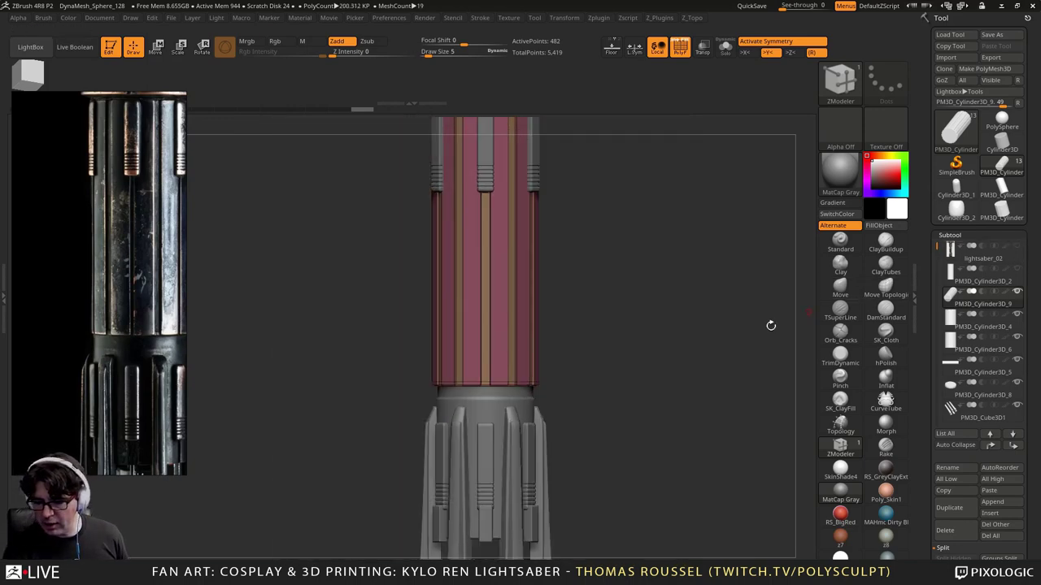
# Step: Turn off symmetry and make the other subtools see-through to expose the grip's bottom cap at the joint
pyautogui.keyDown('alt'); pyautogui.moveTo(621, 271); pyautogui.dragTo(650, 327); pyautogui.keyUp('alt')
pyautogui.keyDown('alt'); pyautogui.moveTo(543, 193); pyautogui.dragTo(553, 303, button='right'); pyautogui.keyUp('alt')
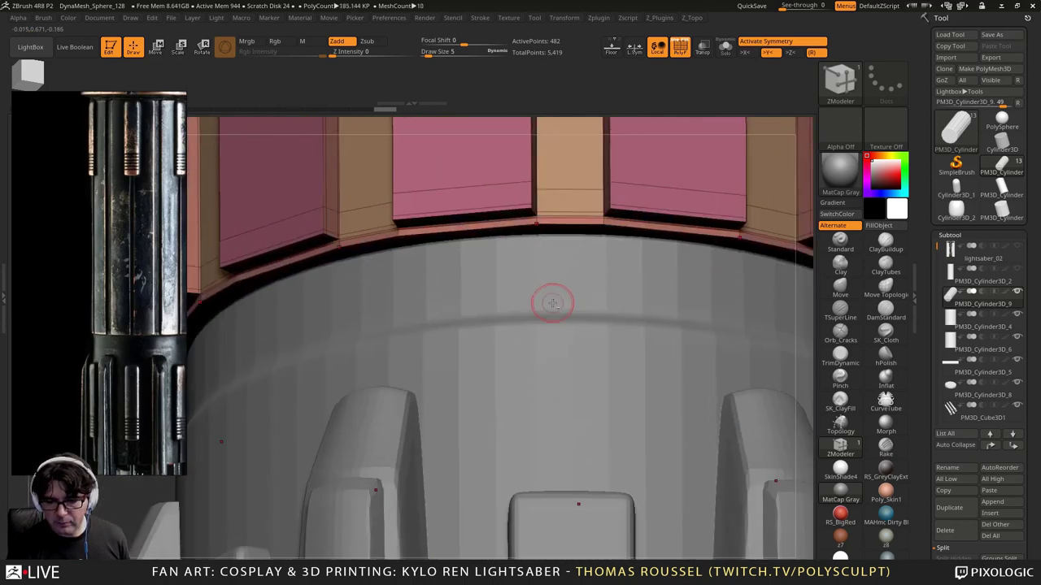
pyautogui.keyDown('alt'); pyautogui.moveTo(579, 323); pyautogui.dragTo(508, 182); pyautogui.keyUp('alt')
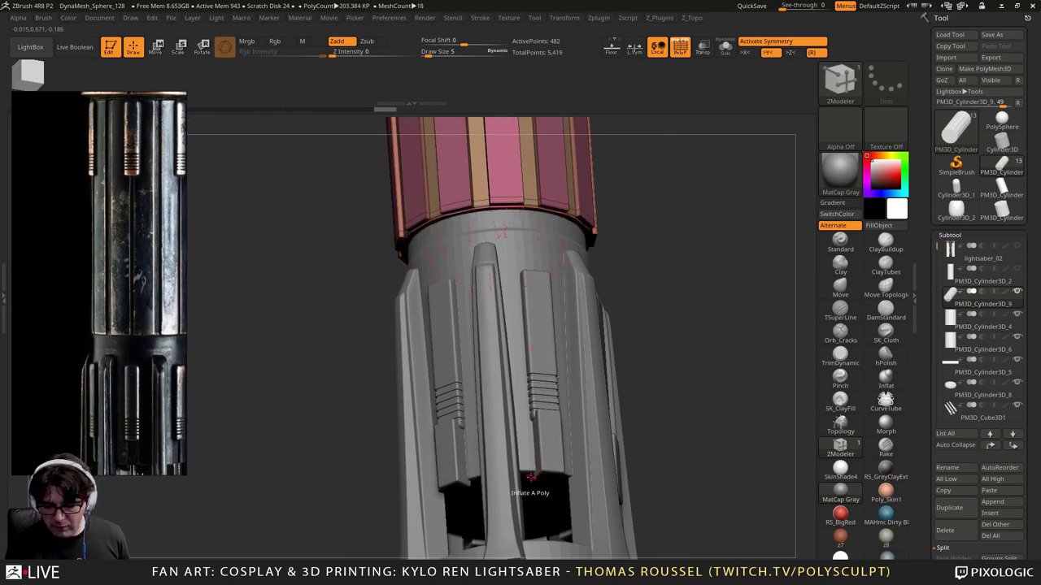
pyautogui.moveTo(539, 411); pyautogui.dragTo(531, 275, button='right')
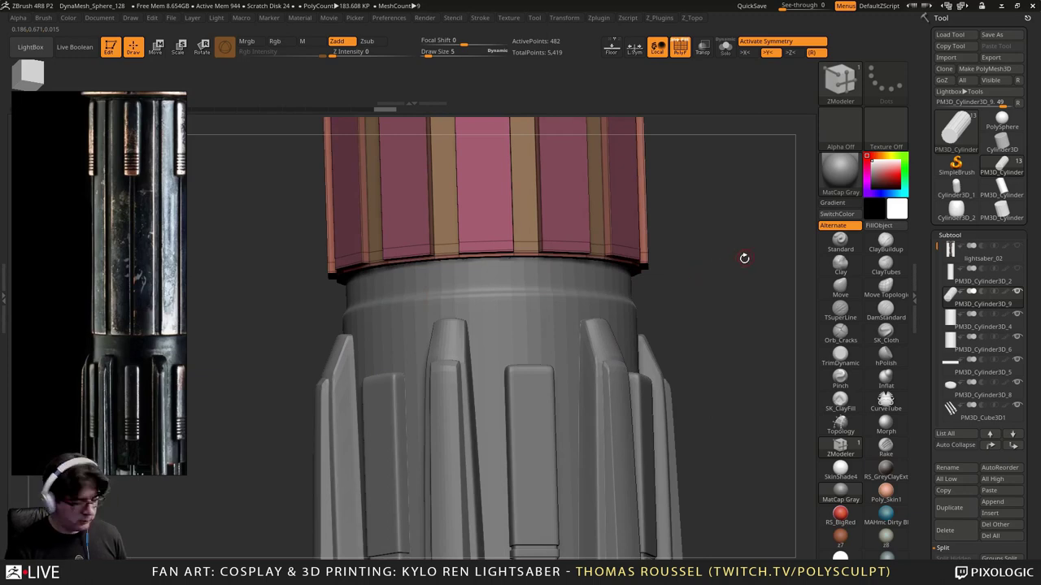
pyautogui.press('x')
pyautogui.keyDown('alt'); pyautogui.moveTo(732, 260); pyautogui.dragTo(753, 122); pyautogui.keyUp('alt')
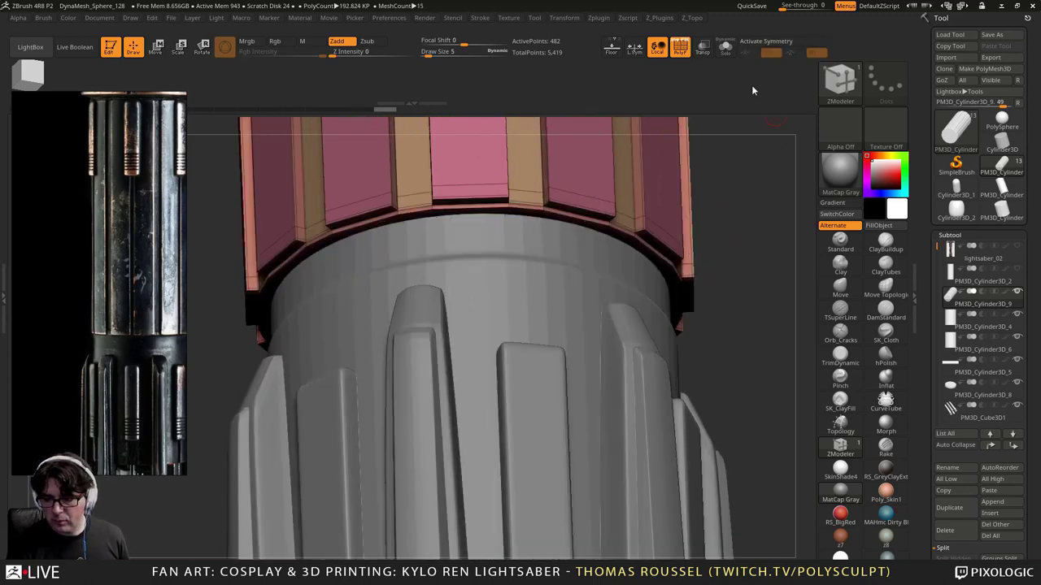
pyautogui.click(680, 47)
pyautogui.click(680, 47)
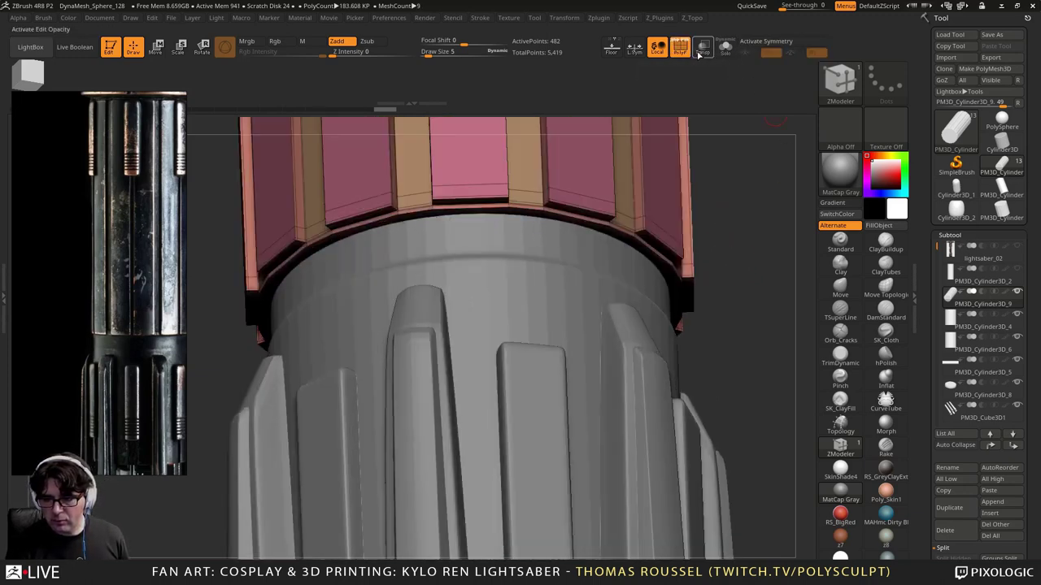
pyautogui.click(702, 46)
pyautogui.moveTo(746, 192); pyautogui.dragTo(577, 283, button='right')
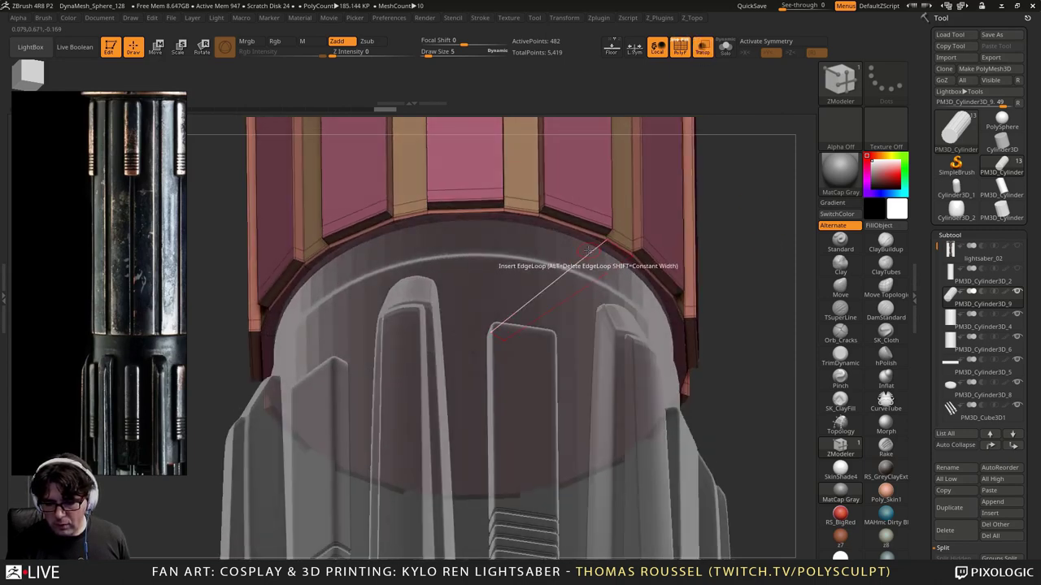
# Step: Insert a single edge loop around the grip's bottom cap
pyautogui.press('space')
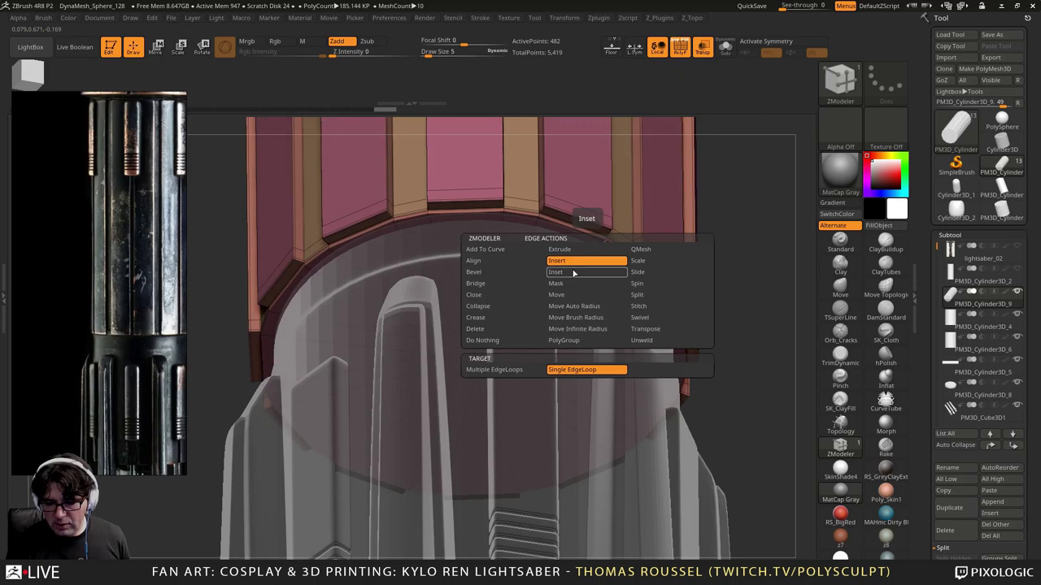
pyautogui.click(574, 261)
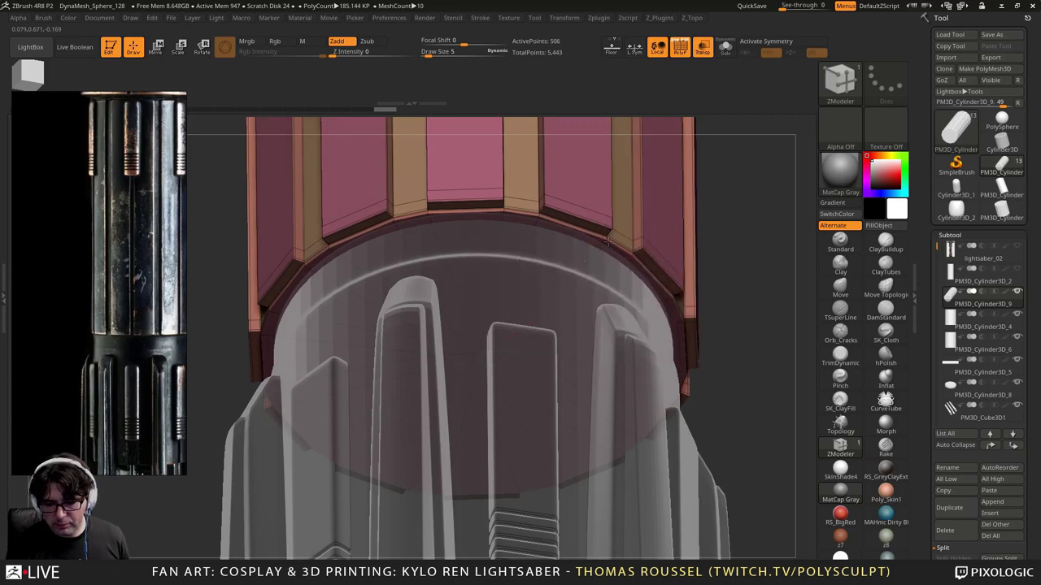
pyautogui.hotkey('ctrl', 'z')
pyautogui.keyDown('ctrl'); pyautogui.moveTo(434, 262); pyautogui.dragTo(303, 323, button='right'); pyautogui.keyUp('ctrl')
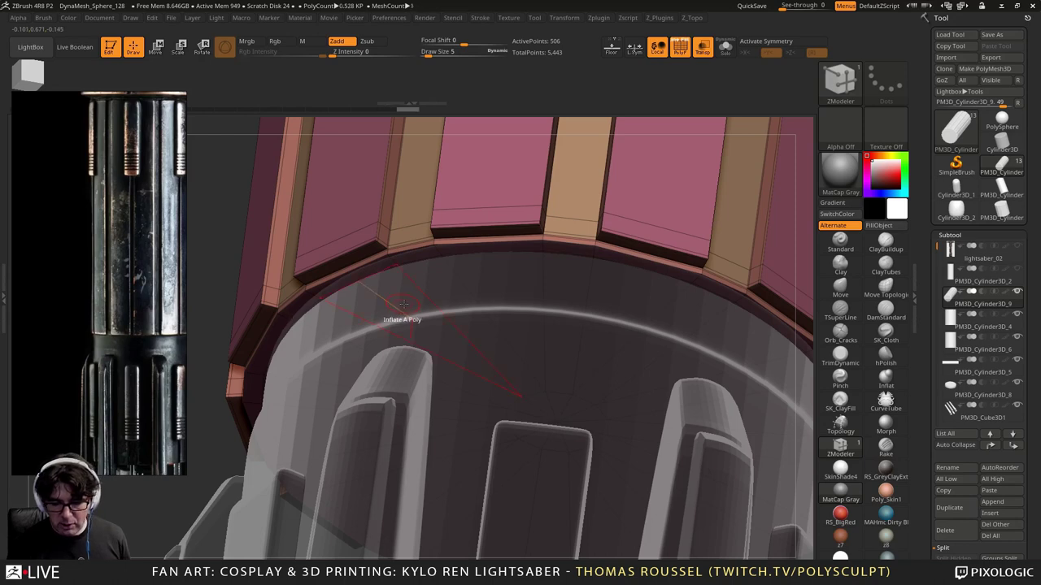
# Step: Set the ZModeler polygon action to QMesh with the Polygroup All target and isolate the grip cylinder
pyautogui.press('space')
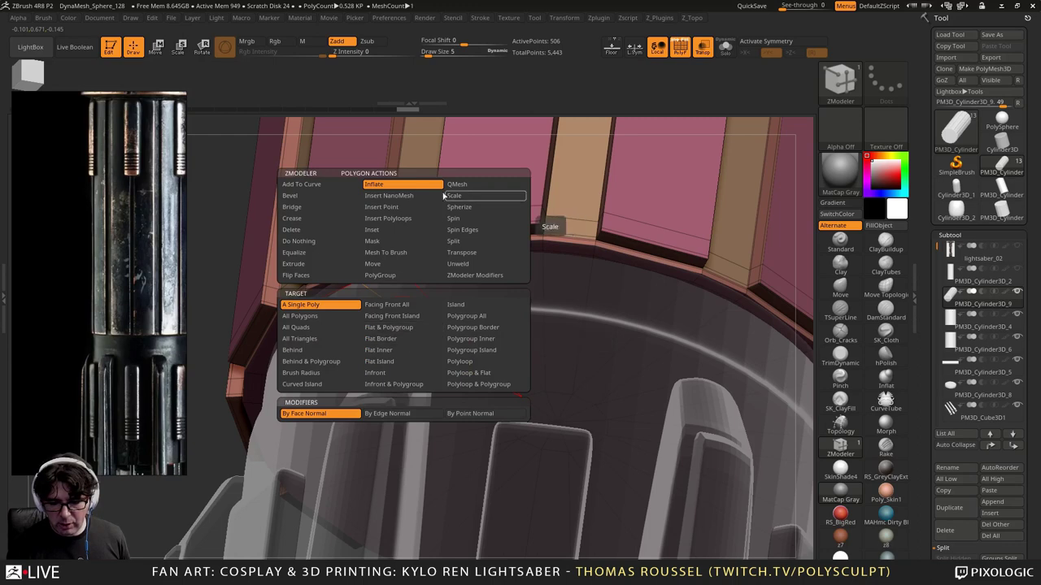
pyautogui.click(476, 183)
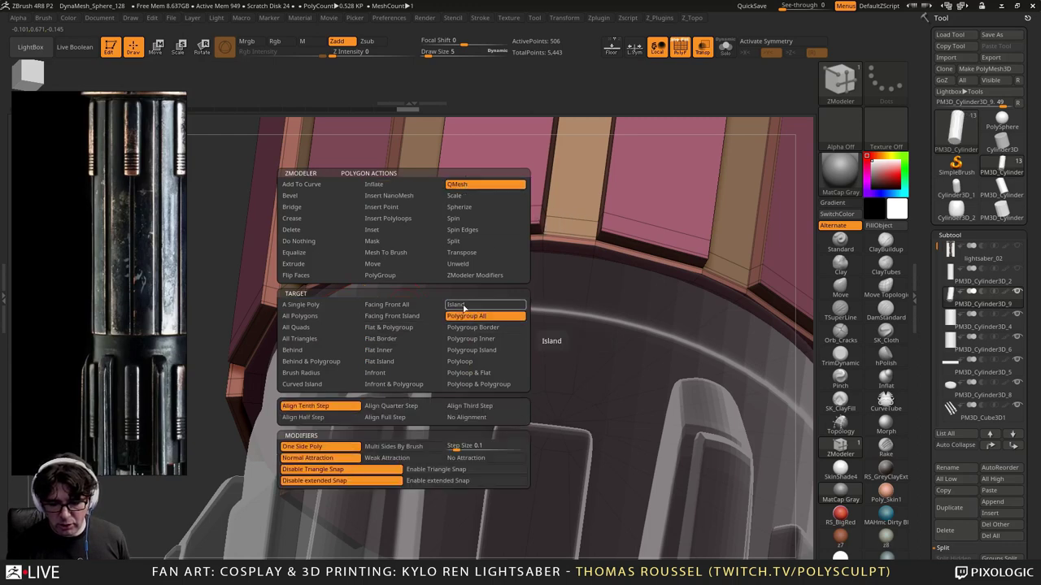
pyautogui.keyDown('ctrl'); pyautogui.moveTo(600, 370); pyautogui.dragTo(564, 314, button='right'); pyautogui.keyUp('ctrl')
pyautogui.click(728, 50)
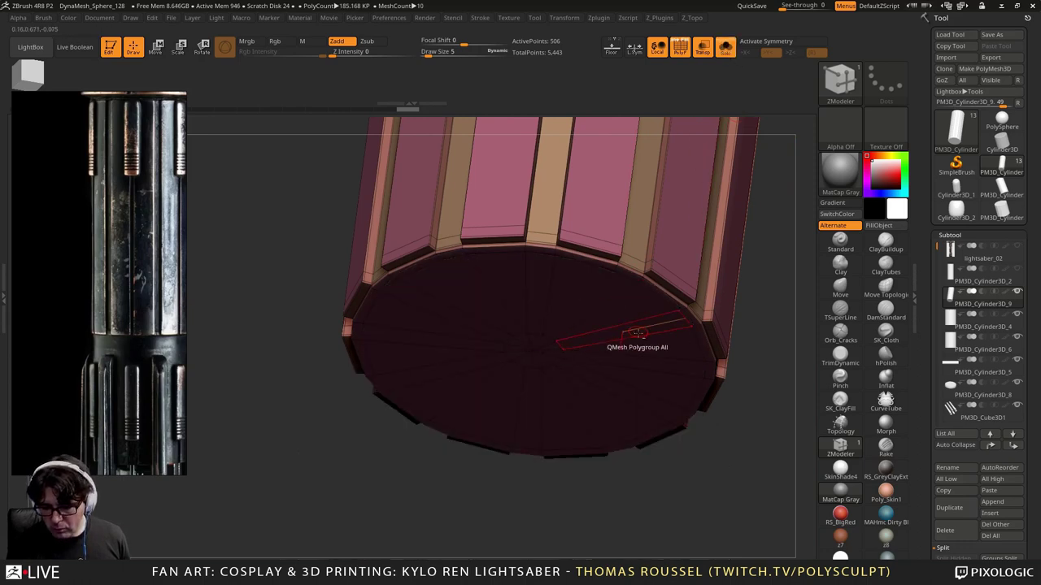
# Step: Mark the grip's cap polygons inside the edge loop, extrude them downwards with QMesh as a neck, and show the other subtools again
pyautogui.moveTo(650, 342)
pyautogui.keyDown('alt'); pyautogui.mouseDown()
pyautogui.moveTo(537, 301)
pyautogui.moveTo(455, 315)
pyautogui.moveTo(483, 392)
pyautogui.moveTo(600, 385)
pyautogui.moveTo(616, 395)
pyautogui.moveTo(536, 411)
pyautogui.moveTo(442, 398)
pyautogui.moveTo(408, 333)
pyautogui.moveTo(518, 285)
pyautogui.moveTo(569, 290)
pyautogui.mouseUp(); pyautogui.keyUp('alt')
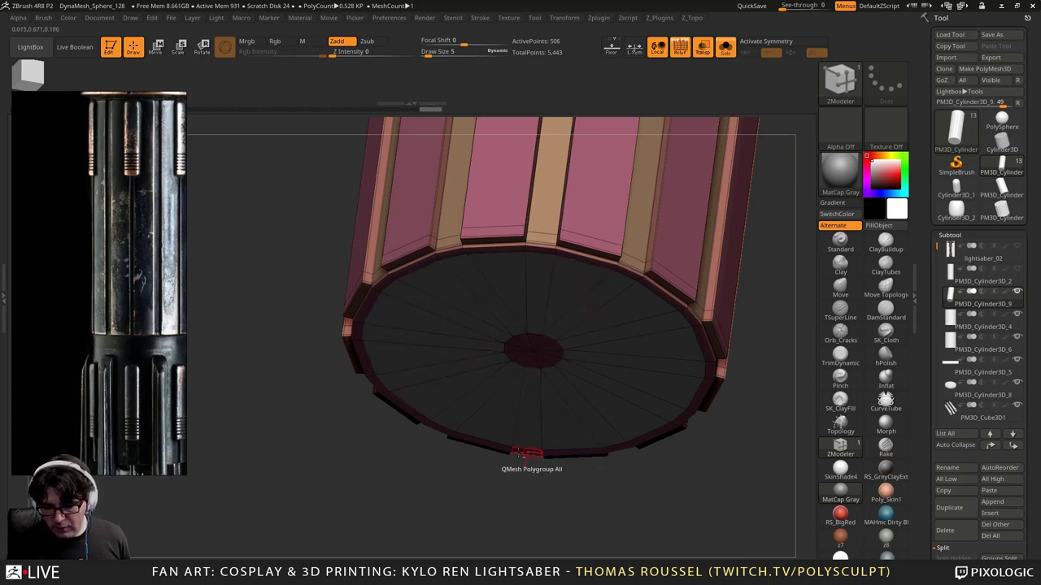
pyautogui.moveTo(382, 421); pyautogui.dragTo(569, 355)
pyautogui.moveTo(582, 372); pyautogui.dragTo(563, 335, button='right')
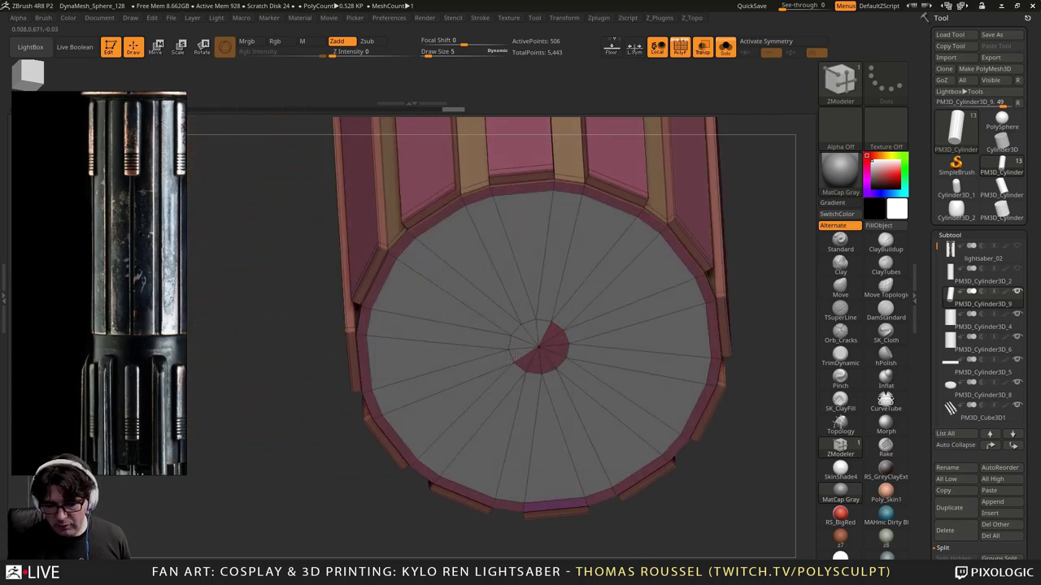
pyautogui.keyDown('ctrl'); pyautogui.moveTo(606, 370); pyautogui.dragTo(641, 225, button='right'); pyautogui.keyUp('ctrl')
pyautogui.moveTo(641, 226); pyautogui.dragTo(501, 224)
pyautogui.click(721, 54)
pyautogui.moveTo(376, 221); pyautogui.dragTo(332, 250)
pyautogui.moveTo(537, 253); pyautogui.dragTo(536, 284)
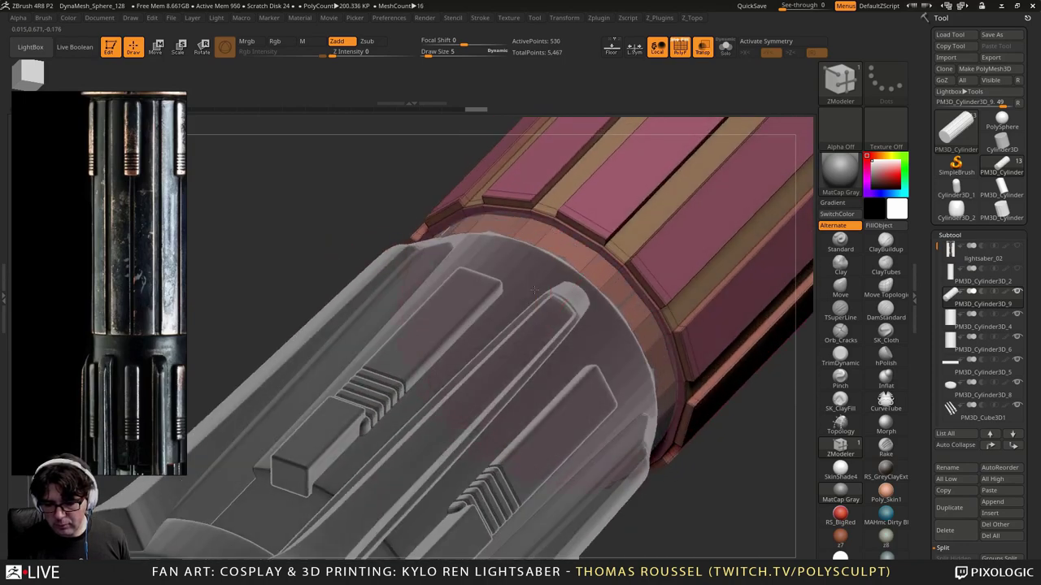
# Step: Extrude the end face of the neck a short distance further with QMesh on the Flat Island target
pyautogui.moveTo(534, 290); pyautogui.dragTo(552, 275, button='right')
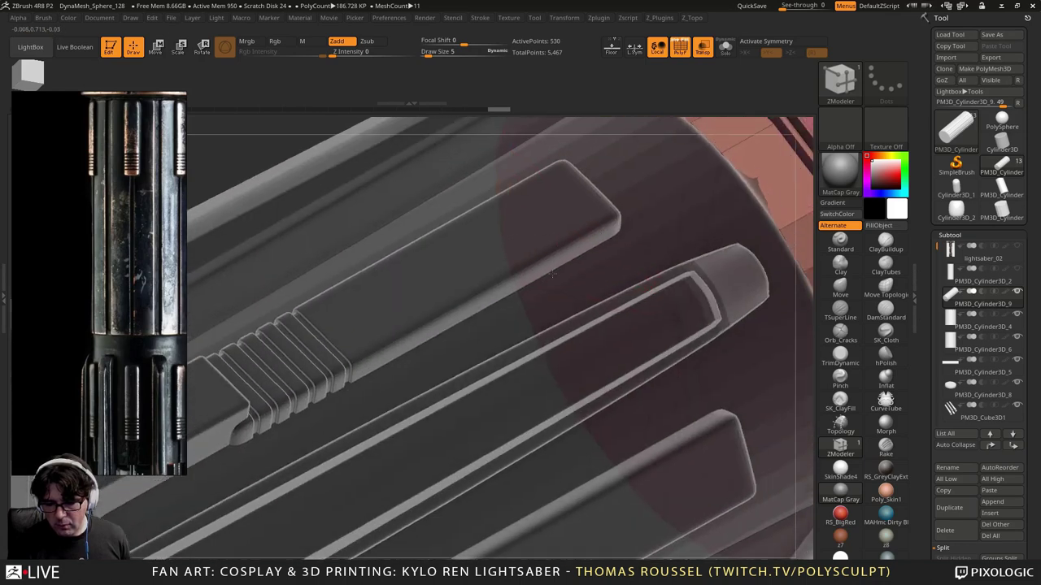
pyautogui.moveTo(552, 274); pyautogui.dragTo(583, 235)
pyautogui.press('space')
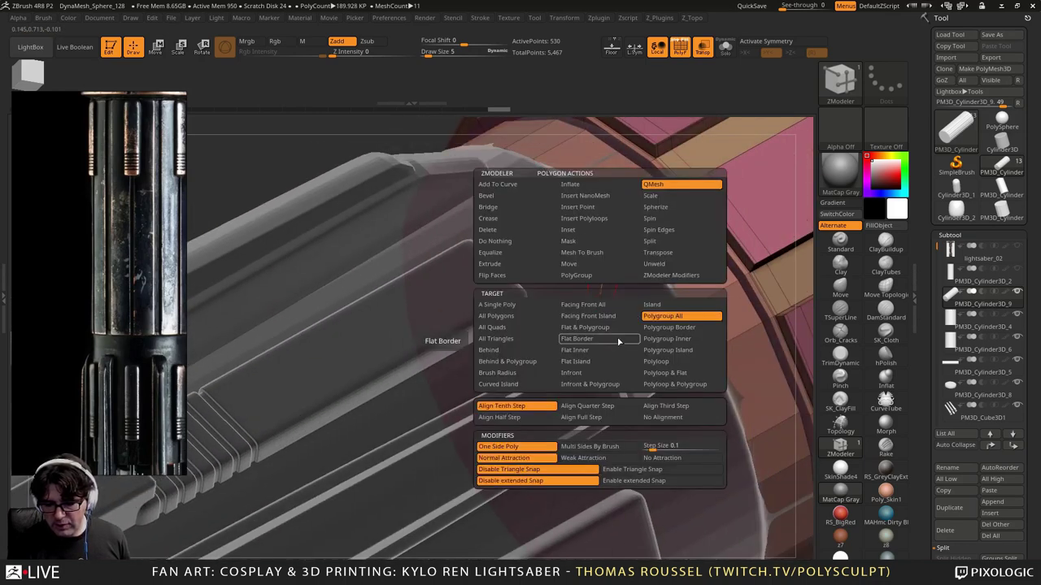
pyautogui.click(577, 361)
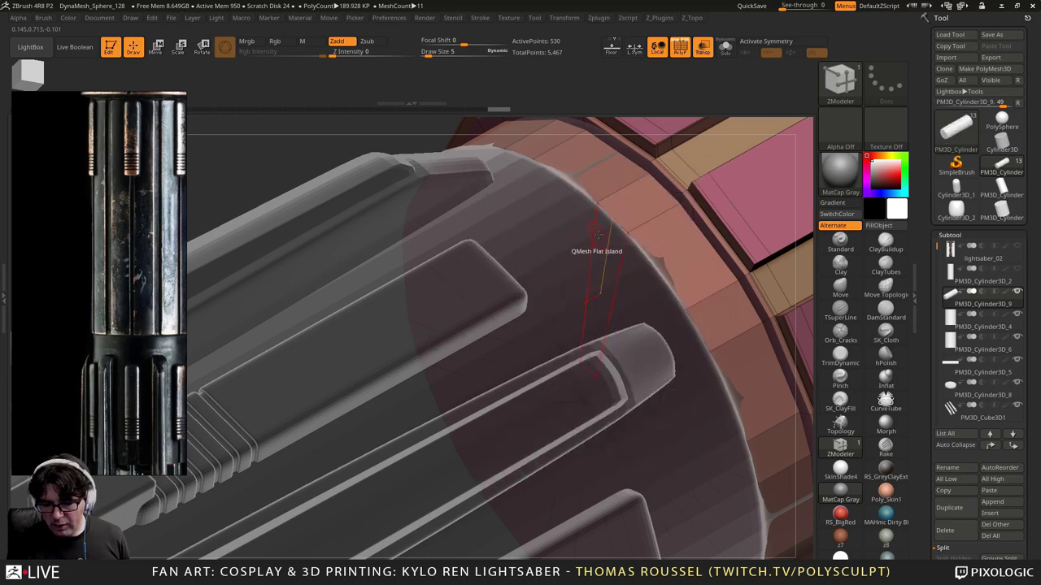
pyautogui.moveTo(604, 233); pyautogui.dragTo(593, 238)
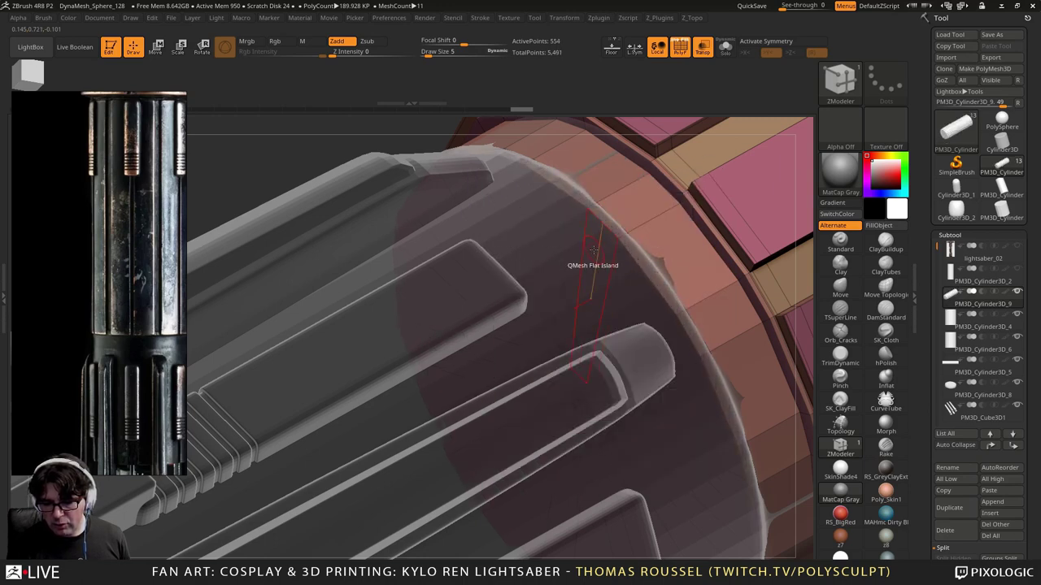
# Step: Enlarge the end face of the neck slightly with the ZModeler Scale action on the Flat Island target
pyautogui.press('space')
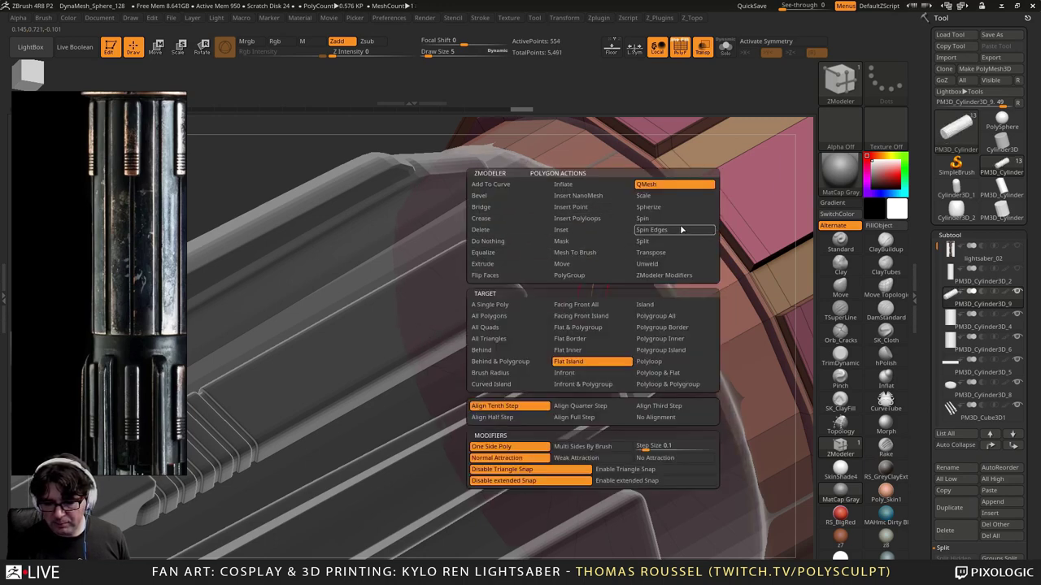
pyautogui.click(655, 196)
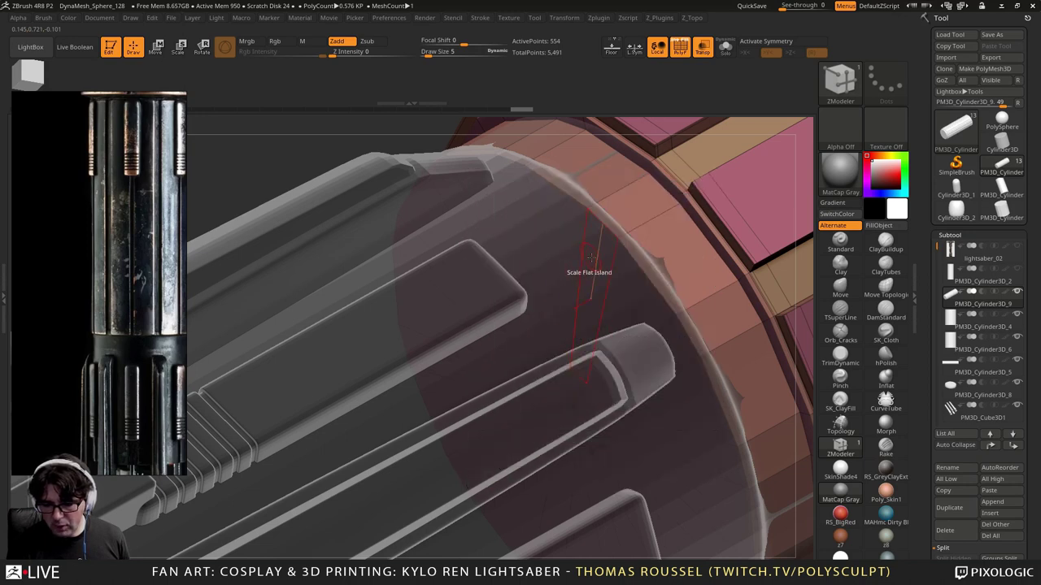
pyautogui.moveTo(590, 267); pyautogui.dragTo(587, 269)
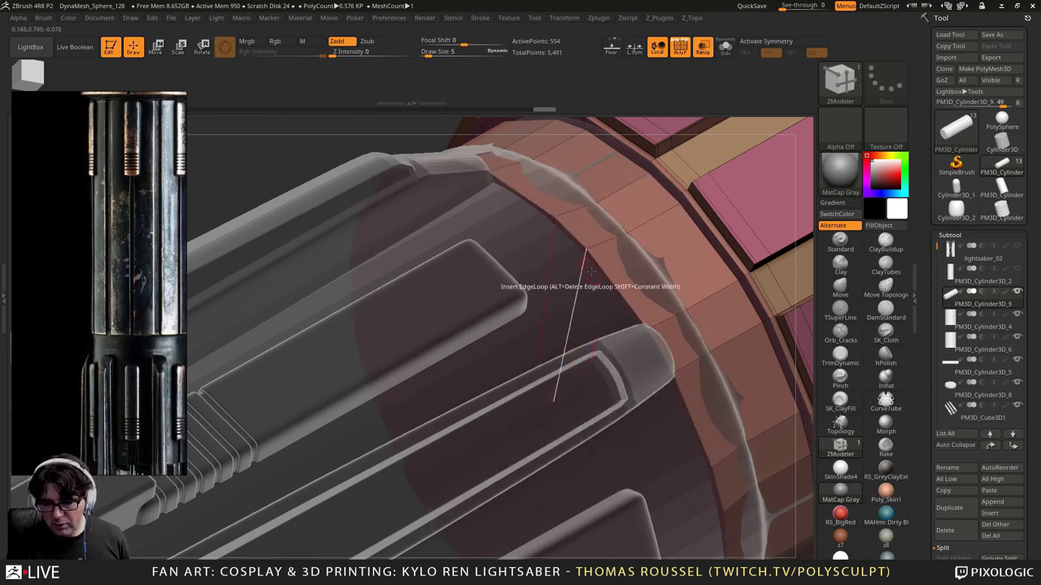
pyautogui.moveTo(590, 278)
pyautogui.mouseDown(button='right')
pyautogui.moveTo(569, 285)
pyautogui.moveTo(605, 282)
pyautogui.mouseUp(button='right')
pyautogui.hotkey('ctrl', 'z')
# Step: Mask everything except the neck's lower end, move that end slightly upwards with the reset gizmo, and clear the mask
pyautogui.moveTo(606, 282); pyautogui.dragTo(647, 281)
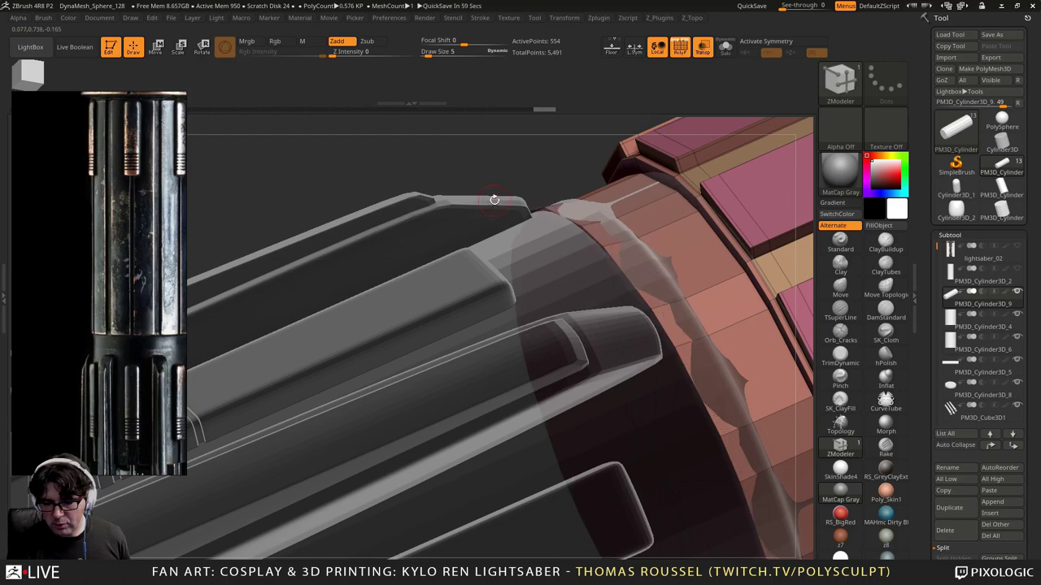
pyautogui.moveTo(493, 199); pyautogui.dragTo(729, 347)
pyautogui.keyDown('ctrl'); pyautogui.moveTo(768, 342); pyautogui.dragTo(349, 268); pyautogui.keyUp('ctrl')
pyautogui.keyDown('ctrl'); pyautogui.click(339, 252); pyautogui.keyUp('ctrl')
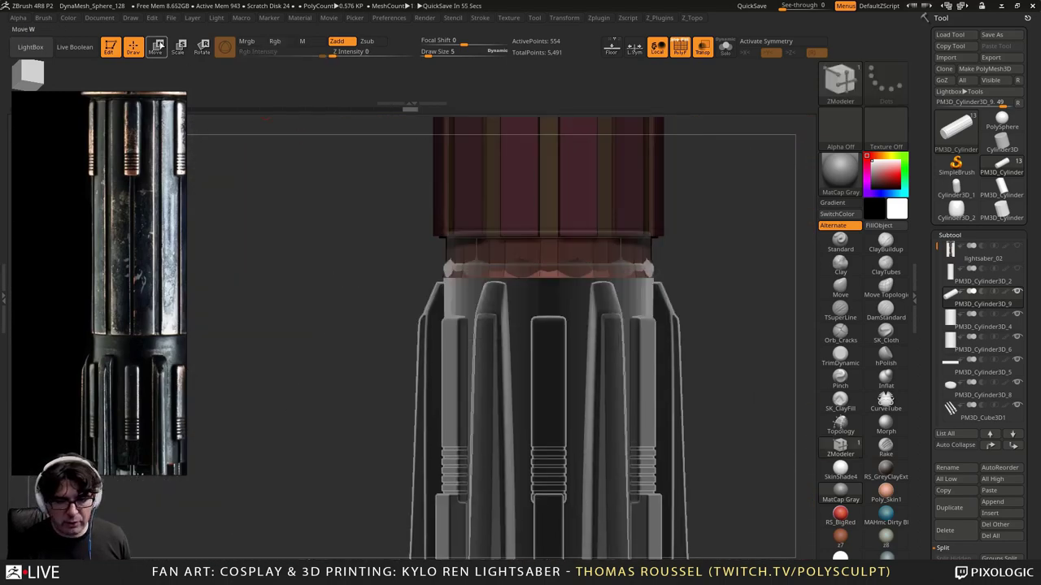
pyautogui.click(157, 46)
pyautogui.click(536, 275)
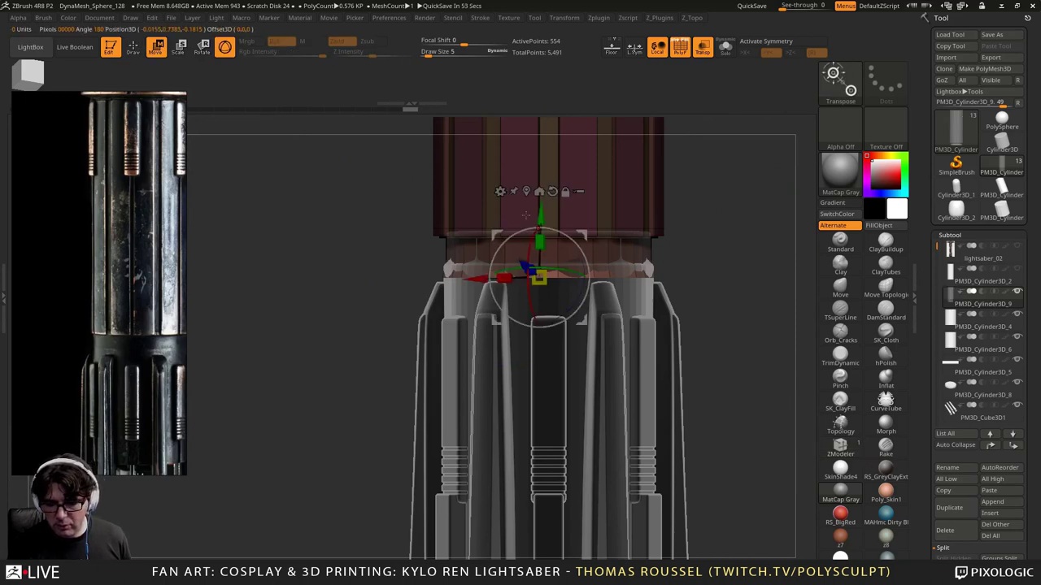
pyautogui.keyDown('alt'); pyautogui.click(552, 192); pyautogui.keyUp('alt')
pyautogui.moveTo(540, 217); pyautogui.dragTo(541, 206)
pyautogui.keyDown('ctrl'); pyautogui.moveTo(705, 240); pyautogui.dragTo(553, 199); pyautogui.keyUp('ctrl')
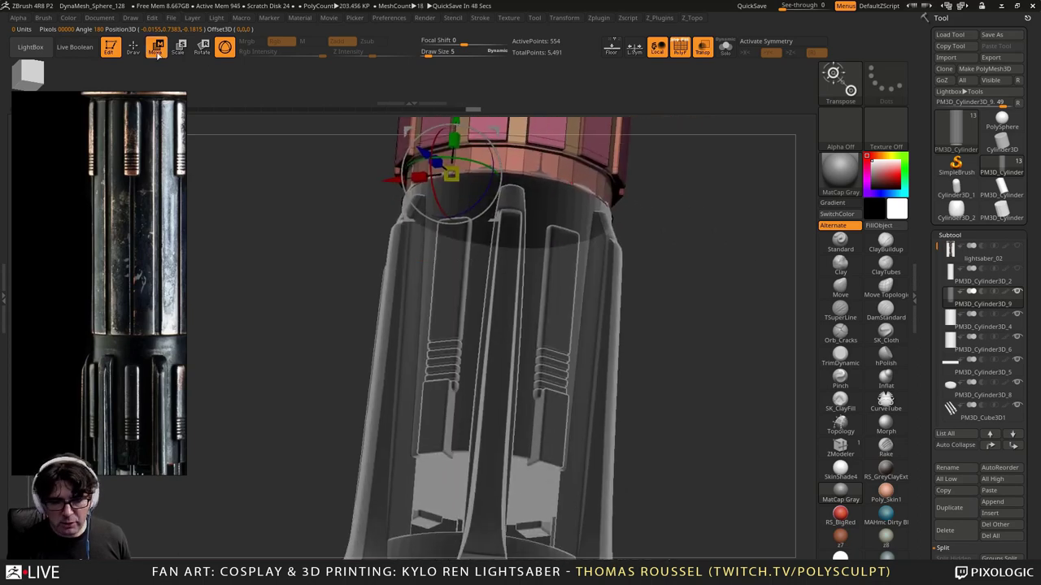
# Step: Extrude the flat end face of the neck down through the length of the finned lower section
pyautogui.press('q')
pyautogui.press('space')
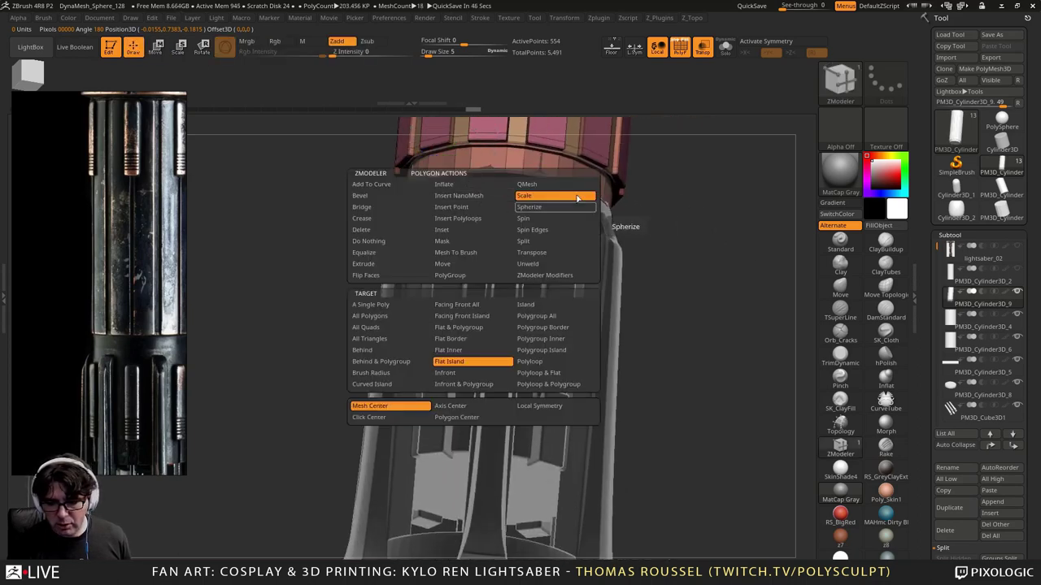
pyautogui.click(578, 197)
pyautogui.moveTo(473, 186); pyautogui.dragTo(444, 503)
pyautogui.moveTo(719, 292)
pyautogui.mouseDown()
pyautogui.moveTo(694, 302)
pyautogui.moveTo(699, 324)
pyautogui.moveTo(729, 297)
pyautogui.mouseUp()
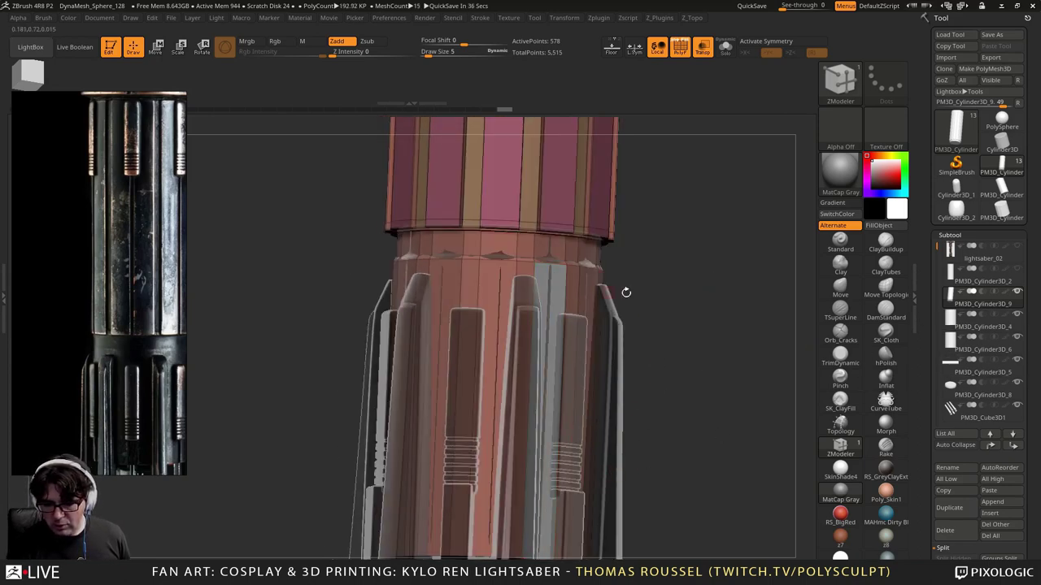
# Step: Switch to the Standard brush, select the old lower body cylinder PM3D_Cylinder3D_3 and hide it
pyautogui.click(840, 241)
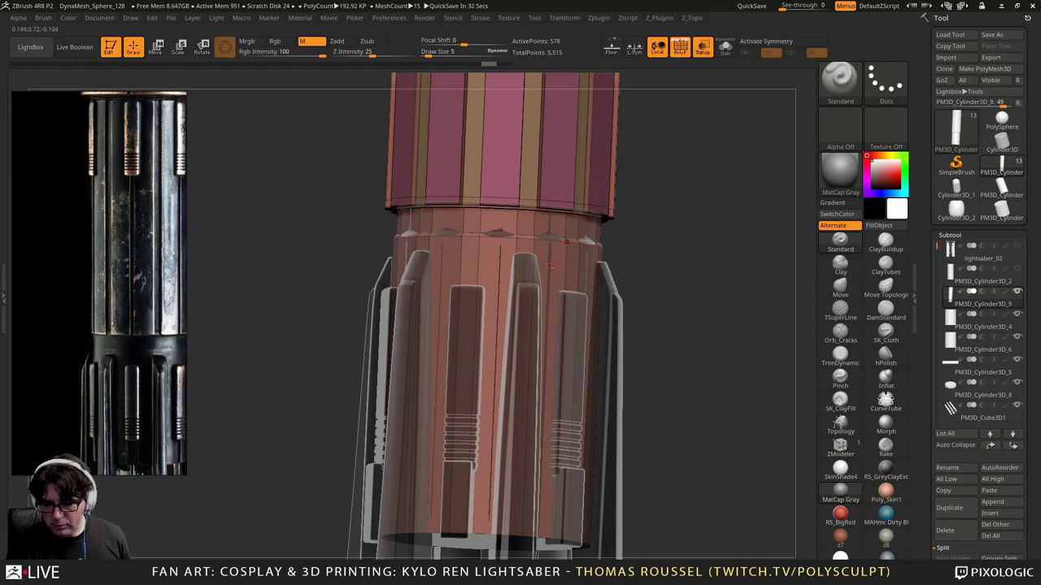
pyautogui.keyDown('alt'); pyautogui.click(481, 248); pyautogui.keyUp('alt')
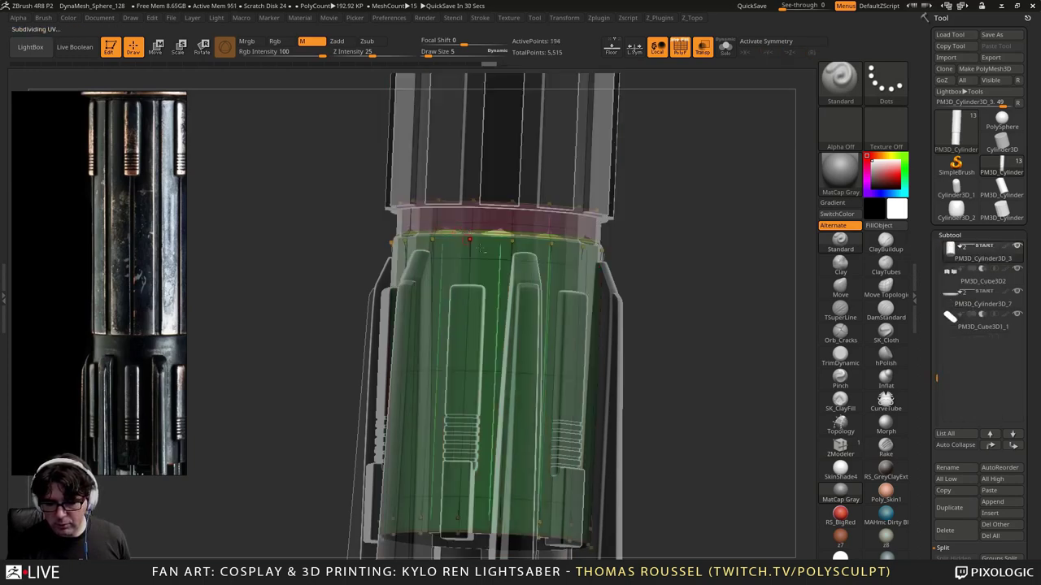
pyautogui.moveTo(776, 299); pyautogui.dragTo(699, 258)
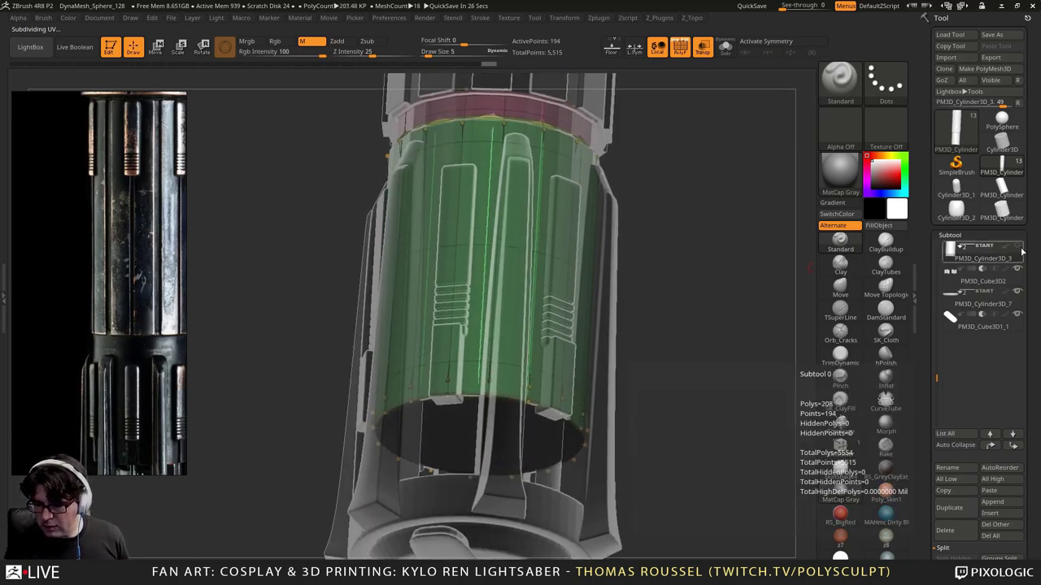
pyautogui.moveTo(771, 255); pyautogui.dragTo(806, 311)
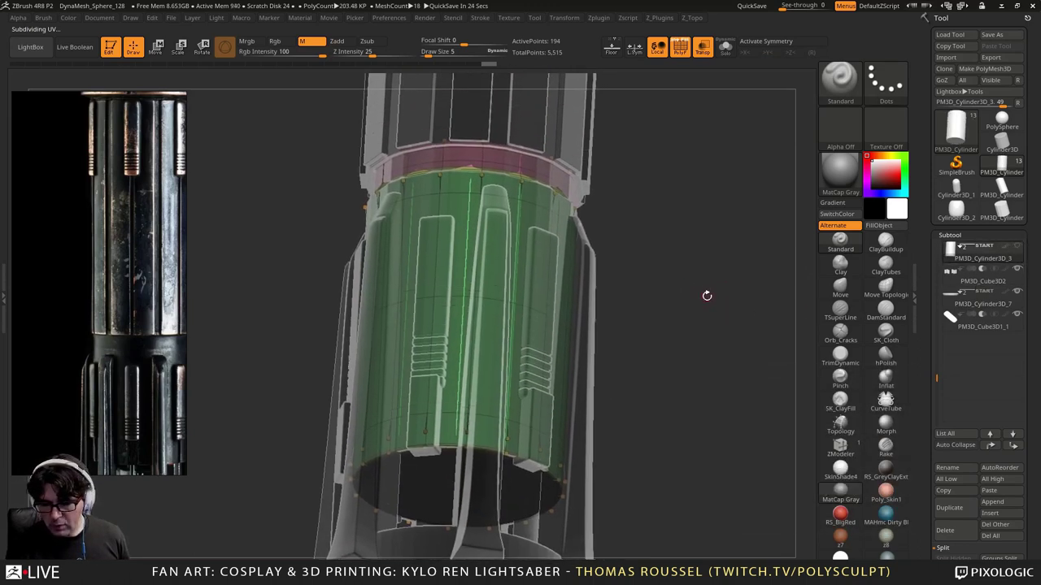
pyautogui.moveTo(706, 296); pyautogui.dragTo(712, 332)
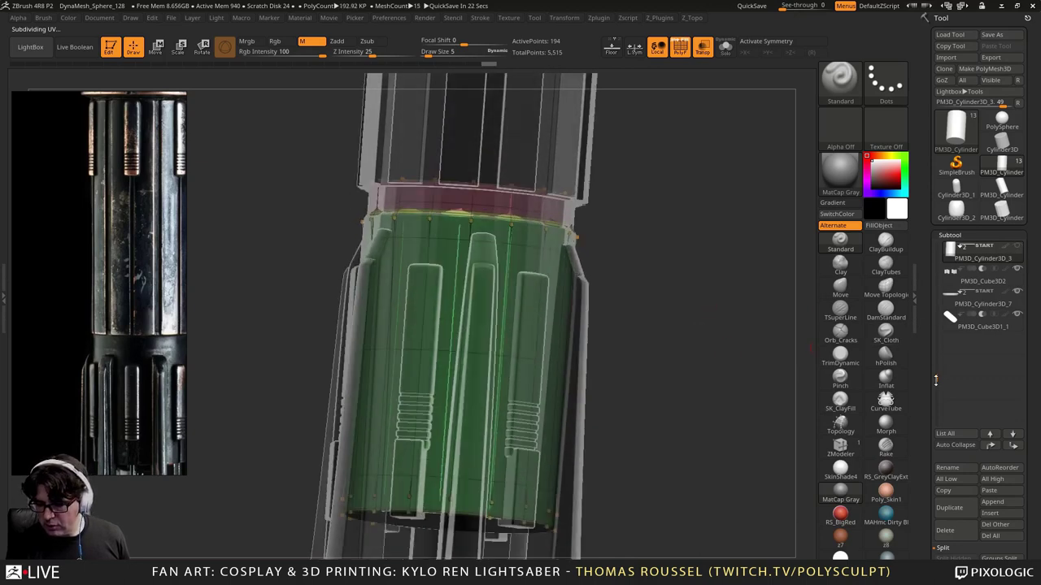
# Step: Select the grip subtool PM3D_Cylinder3D_9 and move it down the subtool order to directly below PM3D_Cylinder3D_3
pyautogui.moveTo(935, 380); pyautogui.dragTo(937, 262)
pyautogui.moveTo(948, 276)
pyautogui.click(968, 279)
pyautogui.moveTo(992, 393)
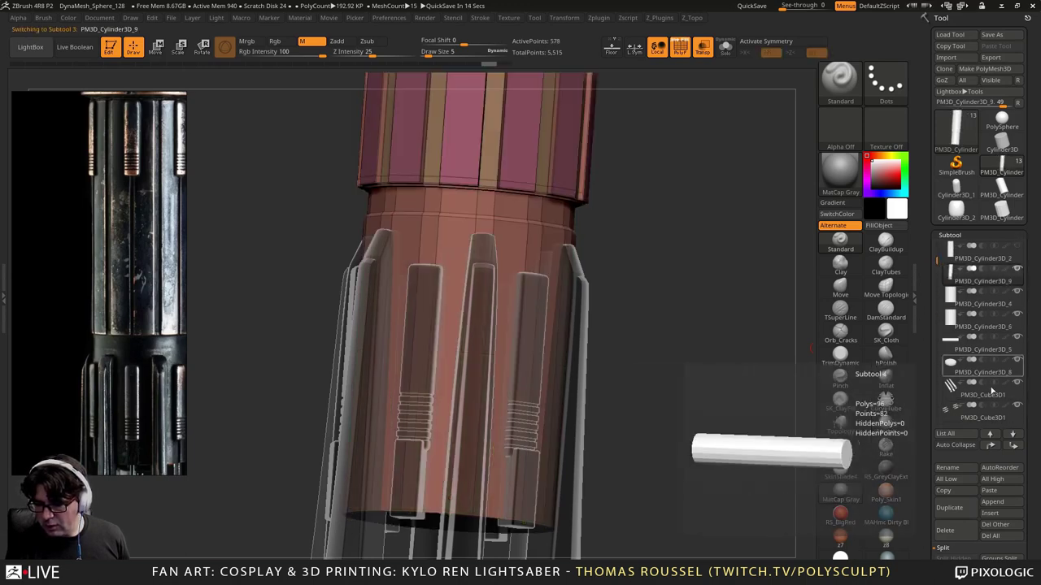
pyautogui.click(1013, 446)
pyautogui.click(1012, 446)
pyautogui.click(1012, 445)
pyautogui.click(1012, 446)
pyautogui.click(1012, 445)
pyautogui.click(1013, 445)
pyautogui.click(1012, 446)
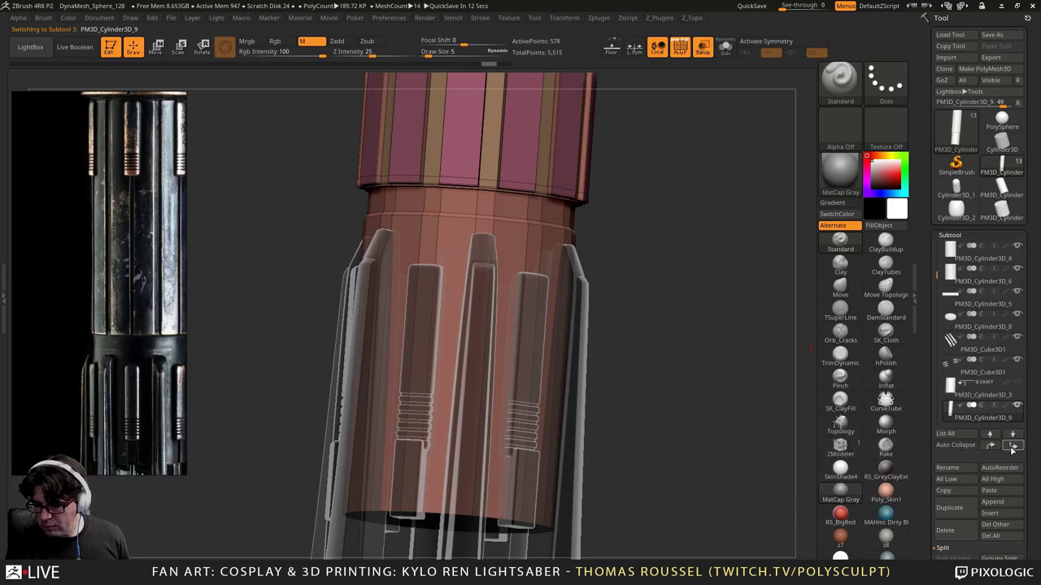
pyautogui.moveTo(943, 300); pyautogui.dragTo(944, 341)
pyautogui.moveTo(954, 320)
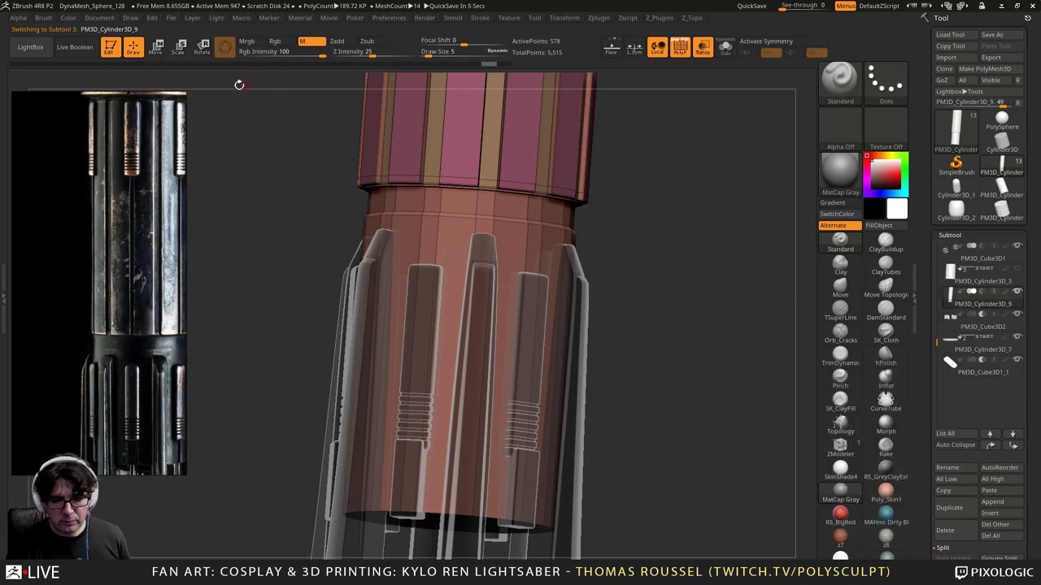
# Step: Turn on Live Boolean with transparency and polyframe off, and flag the grip subtool PM3D_Cylinder3D_9 as a Start group
pyautogui.click(82, 47)
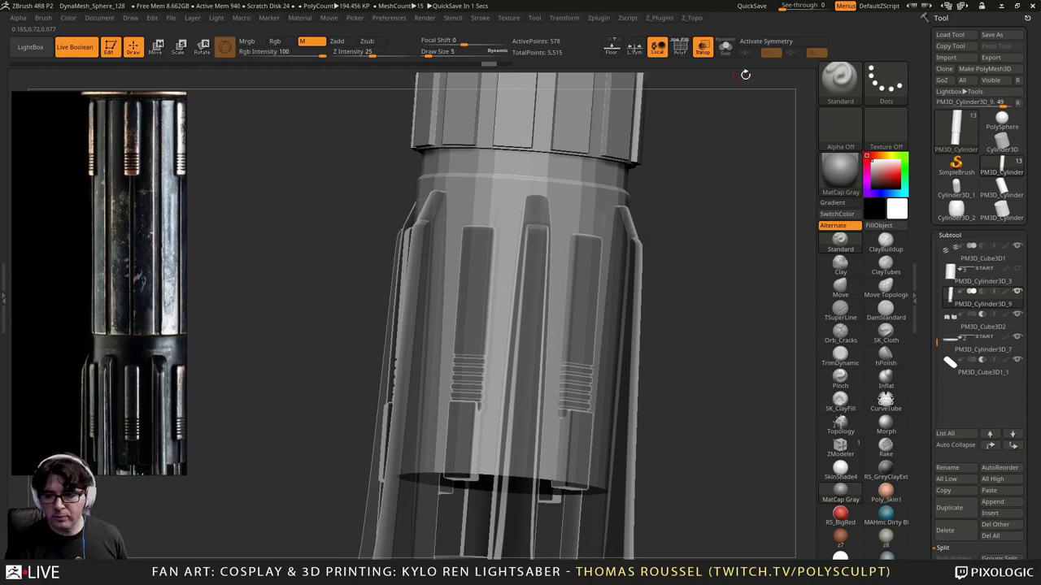
pyautogui.click(703, 48)
pyautogui.moveTo(709, 113); pyautogui.dragTo(722, 154)
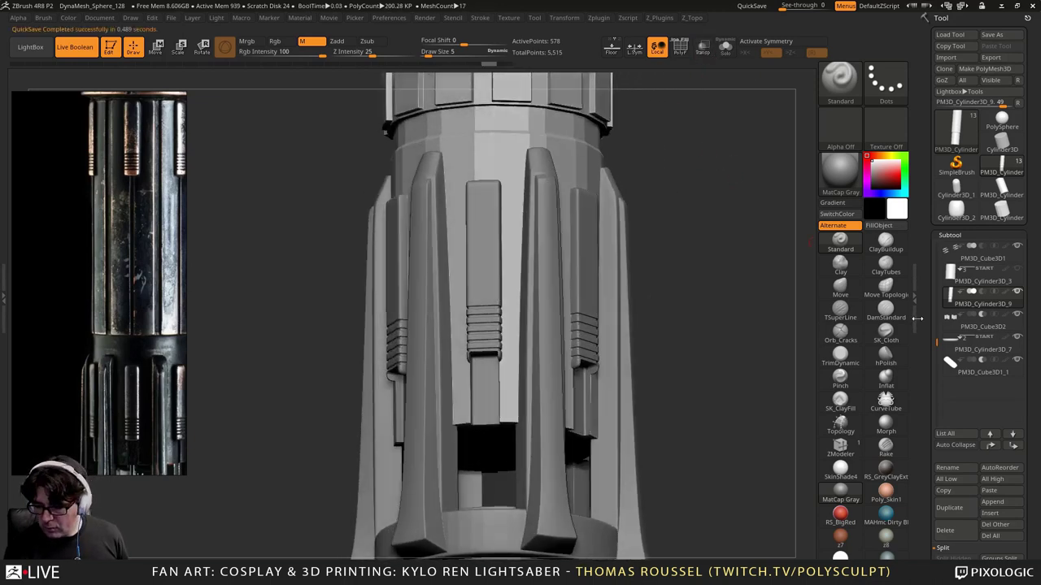
pyautogui.moveTo(961, 294)
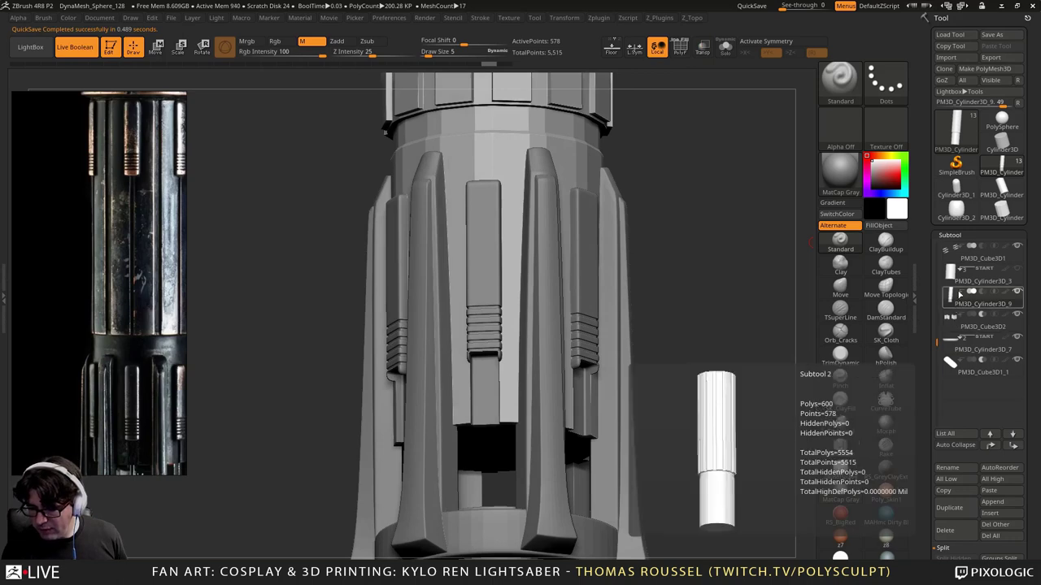
pyautogui.moveTo(734, 325); pyautogui.dragTo(683, 260)
# Step: Preview the grip with Dynamic Subdivision smoothing and turn the smoothing off again
pyautogui.press('d')
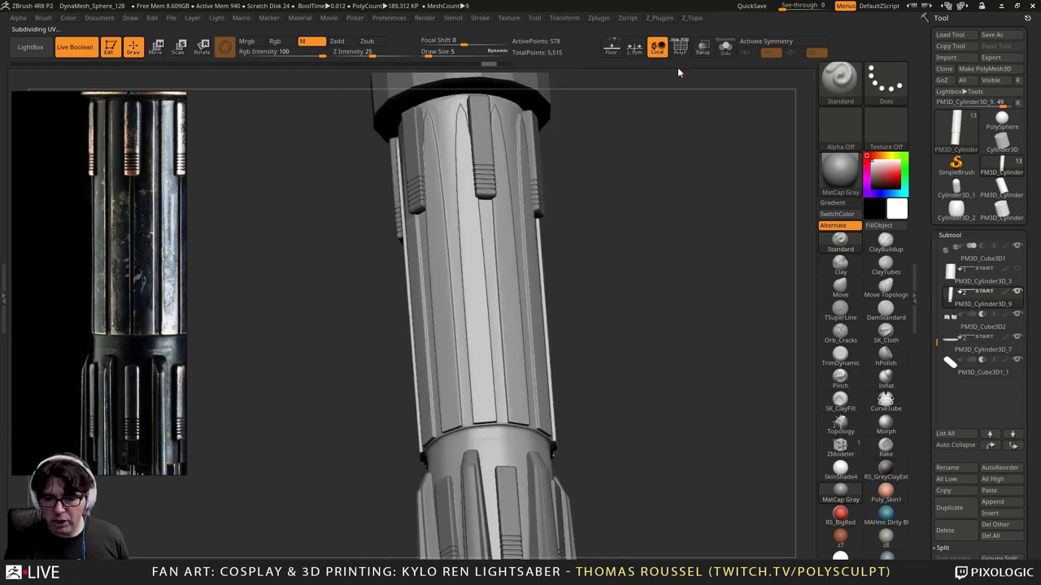
pyautogui.press('shift')
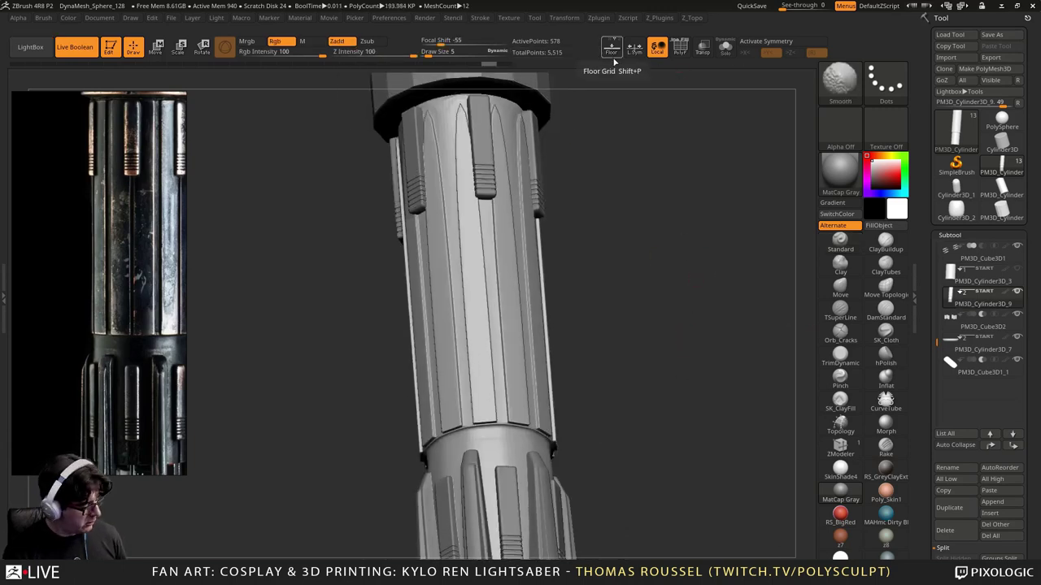
pyautogui.hotkey('shift', 'd')
# Step: Turn off Live Boolean, show the polyframe and examine the edges where the grip meets the finned lower section
pyautogui.click(75, 47)
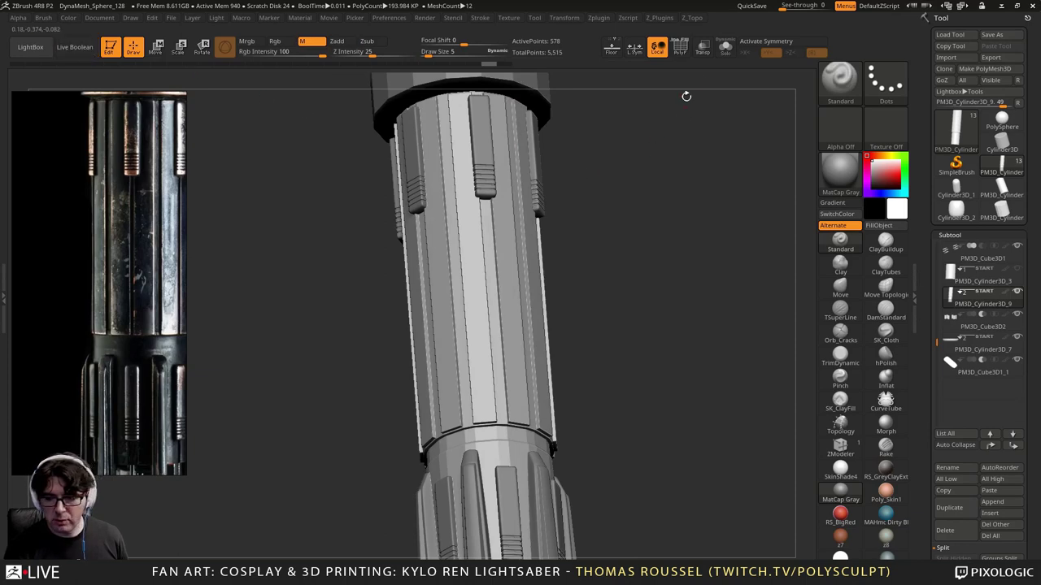
pyautogui.click(679, 46)
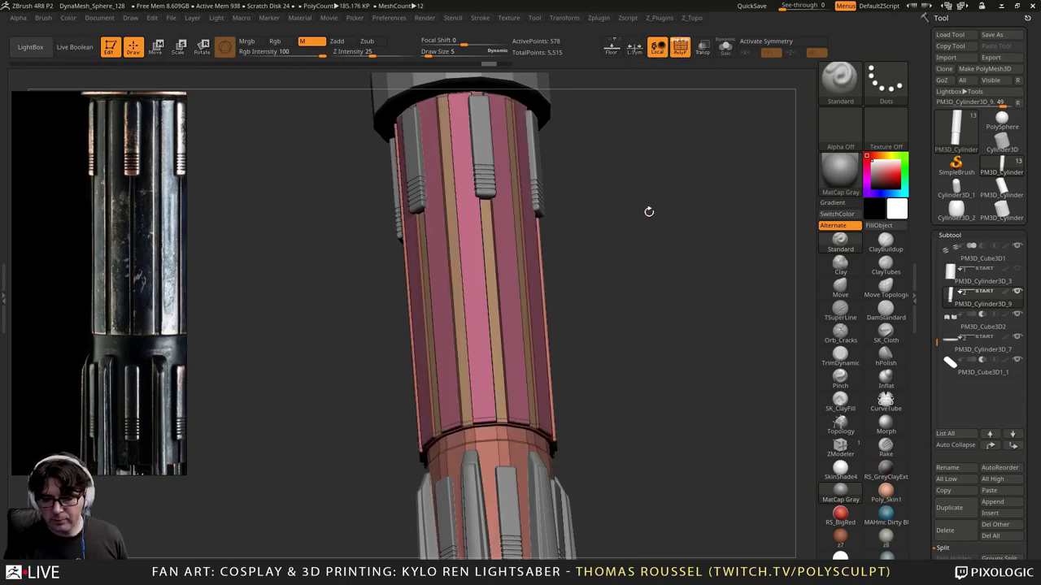
pyautogui.keyDown('shift'); pyautogui.moveTo(648, 211); pyautogui.dragTo(701, 145); pyautogui.keyUp('shift')
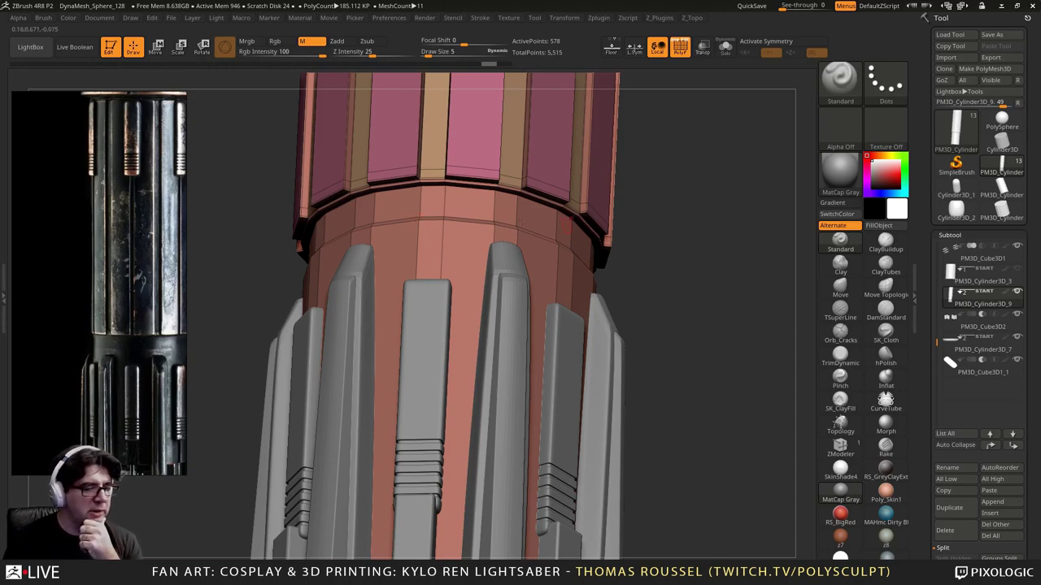
pyautogui.moveTo(724, 214); pyautogui.dragTo(586, 258)
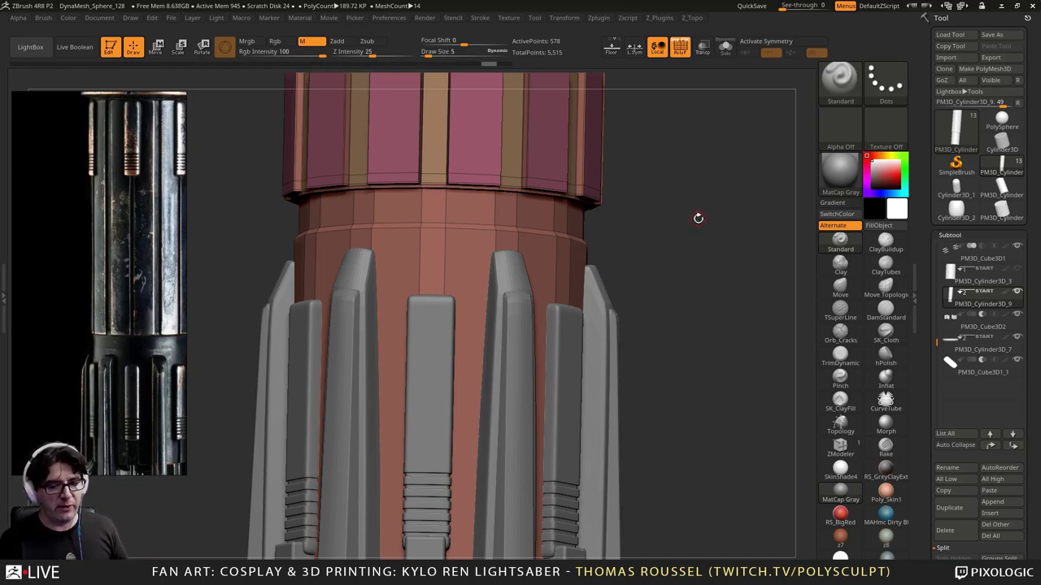
pyautogui.moveTo(697, 218); pyautogui.dragTo(704, 227)
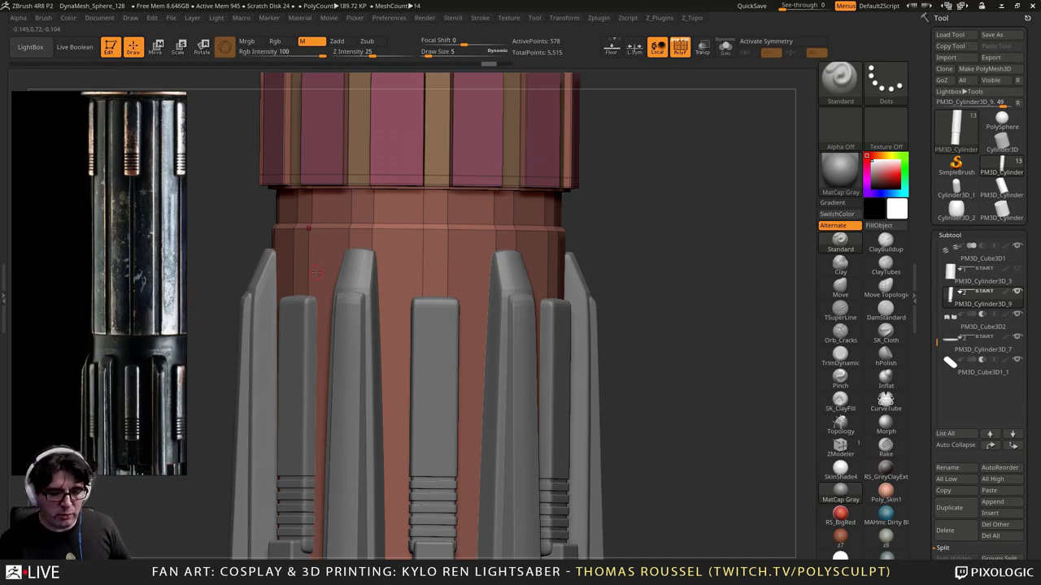
pyautogui.keyDown('ctrl'); pyautogui.moveTo(424, 226); pyautogui.dragTo(425, 169, button='right'); pyautogui.keyUp('ctrl')
pyautogui.keyDown('alt'); pyautogui.moveTo(553, 208); pyautogui.dragTo(541, 358, button='right'); pyautogui.keyUp('alt')
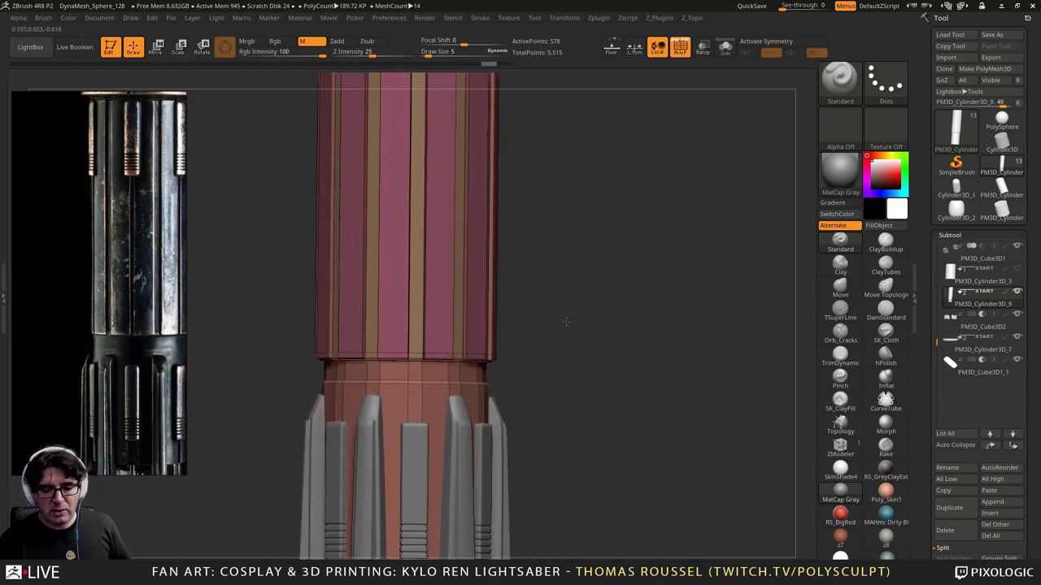
# Step: Examine the hilt with the polyframe off and on, checking how the grip panels meet the finned lower section
pyautogui.keyDown('ctrl'); pyautogui.moveTo(564, 318); pyautogui.dragTo(551, 290, button='right'); pyautogui.keyUp('ctrl')
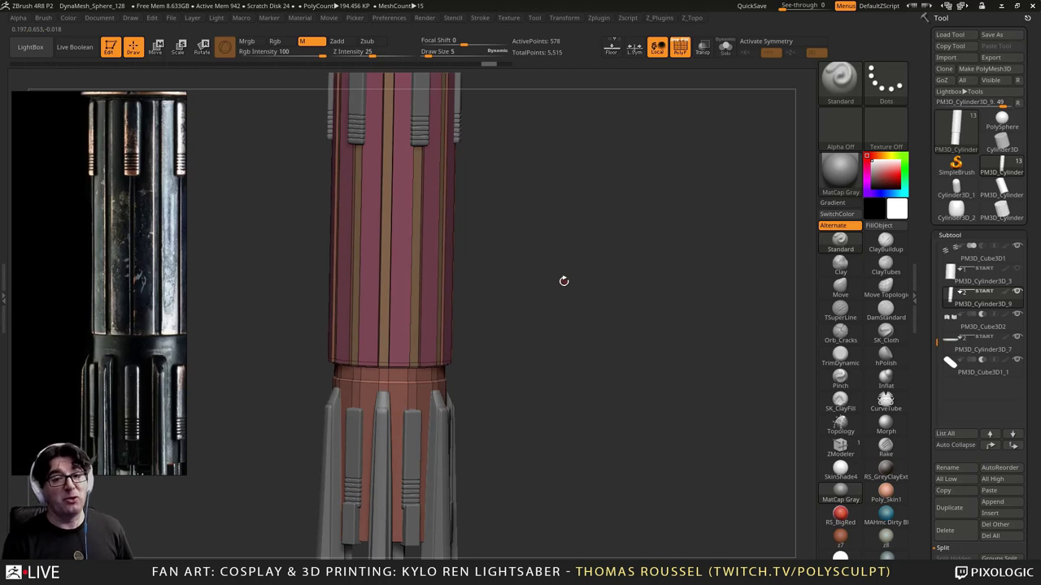
pyautogui.keyDown('shift'); pyautogui.moveTo(562, 288); pyautogui.dragTo(562, 282, button='right'); pyautogui.keyUp('shift')
pyautogui.scroll(-1, 563, 282)
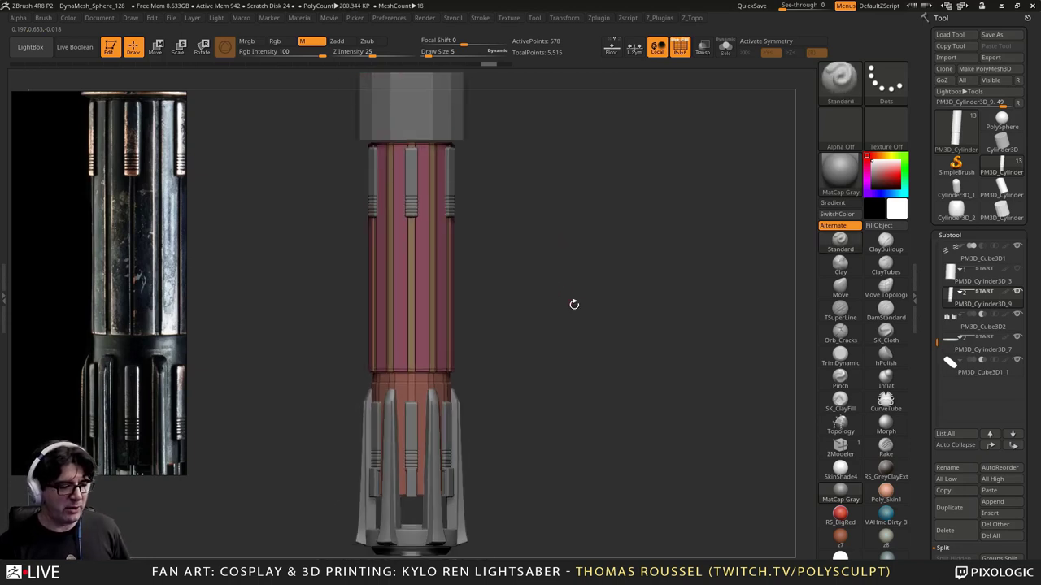
pyautogui.scroll(-2, 574, 302)
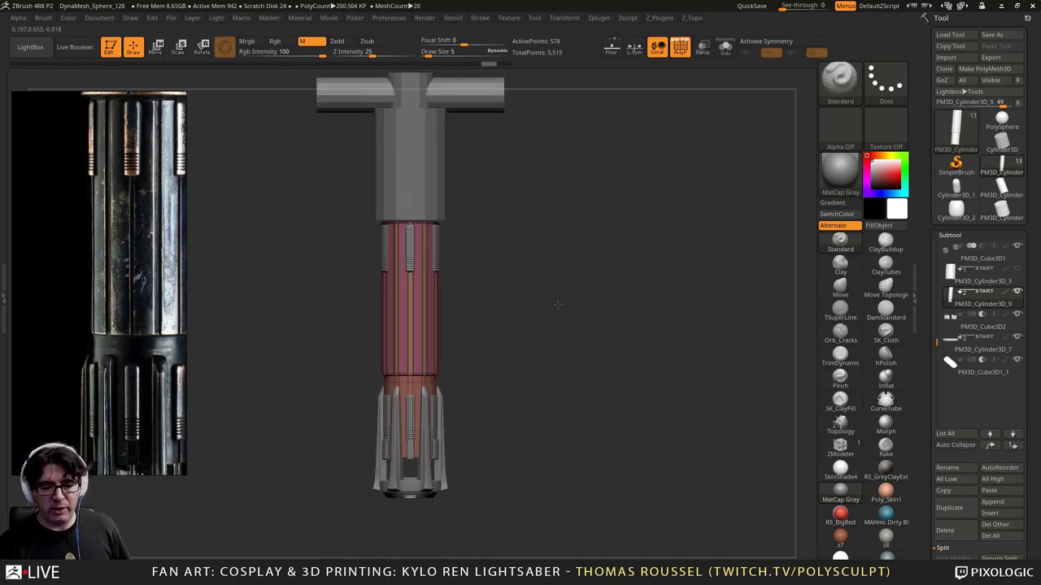
pyautogui.scroll(-2, 559, 306)
pyautogui.scroll(3, 573, 311)
pyautogui.moveTo(573, 311)
pyautogui.mouseDown()
pyautogui.moveTo(548, 309)
pyautogui.moveTo(554, 316)
pyautogui.mouseUp()
pyautogui.hotkey('shift', 'f')
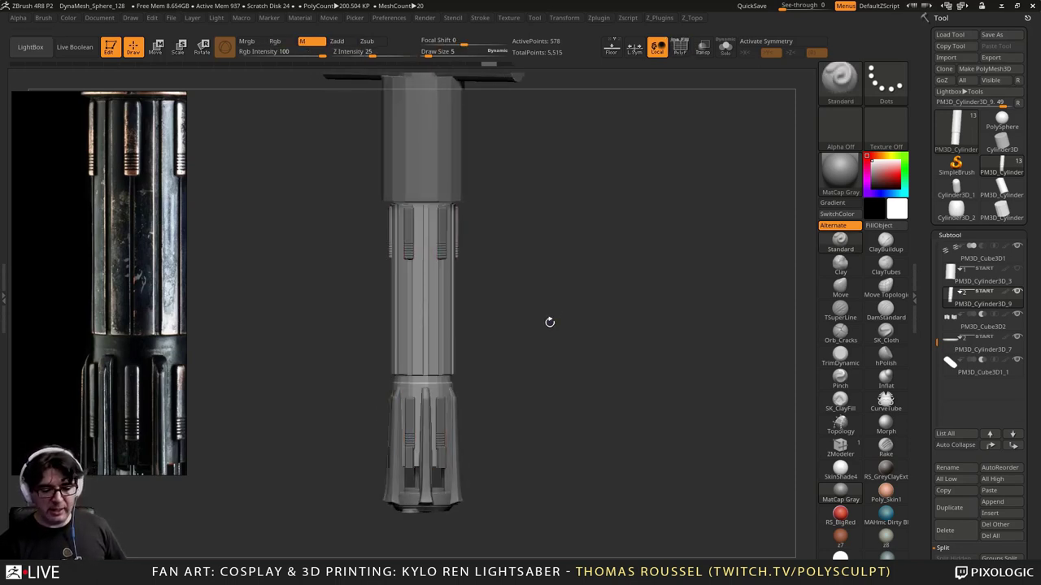
pyautogui.scroll(-3, 551, 313)
pyautogui.scroll(6, 555, 299)
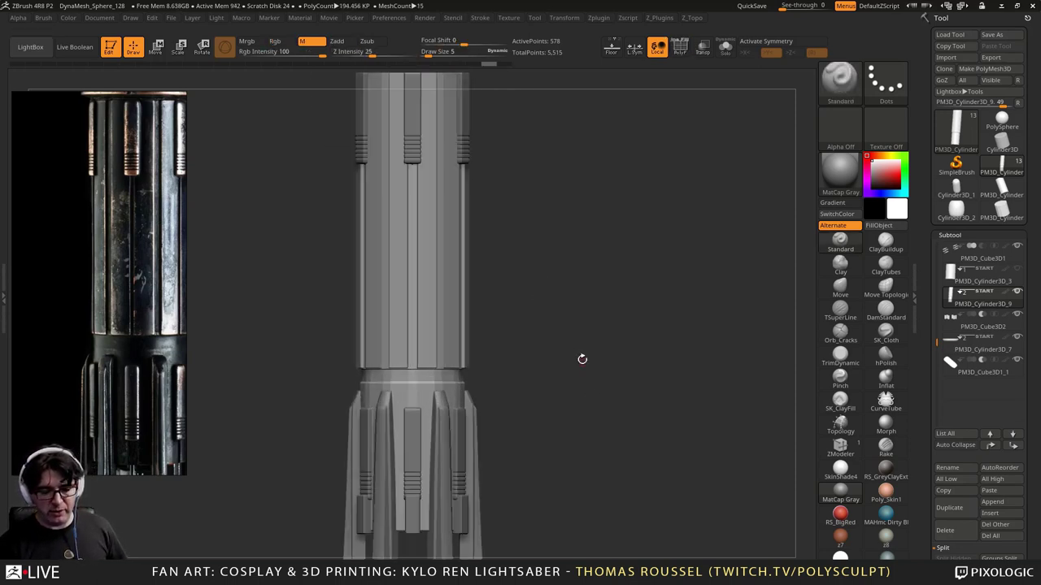
pyautogui.scroll(2, 582, 328)
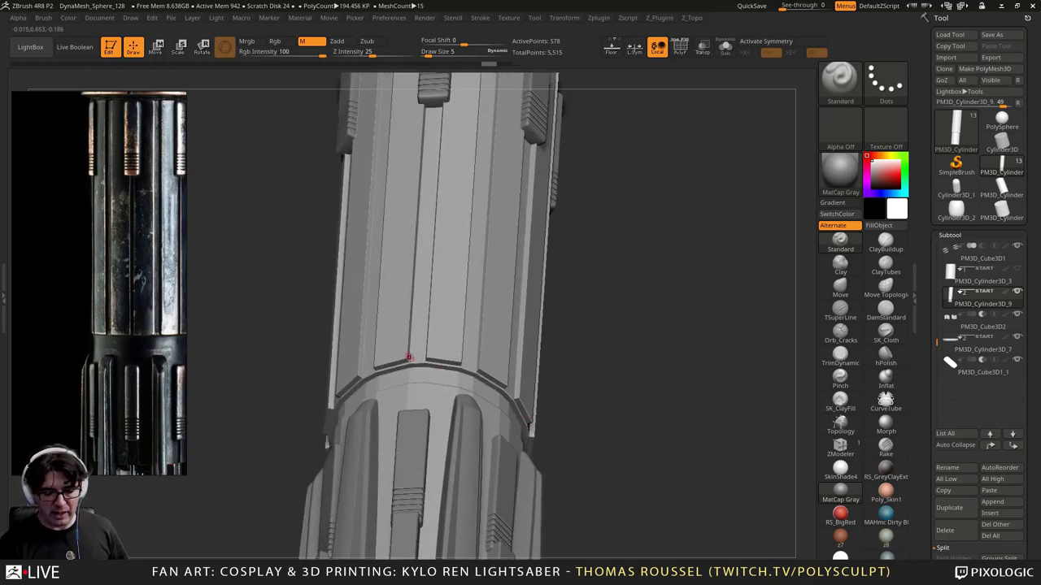
pyautogui.moveTo(606, 317)
pyautogui.mouseDown()
pyautogui.moveTo(587, 317)
pyautogui.moveTo(611, 312)
pyautogui.moveTo(611, 337)
pyautogui.moveTo(623, 301)
pyautogui.moveTo(615, 281)
pyautogui.moveTo(611, 314)
pyautogui.mouseUp()
pyautogui.hotkey('shift', 'f')
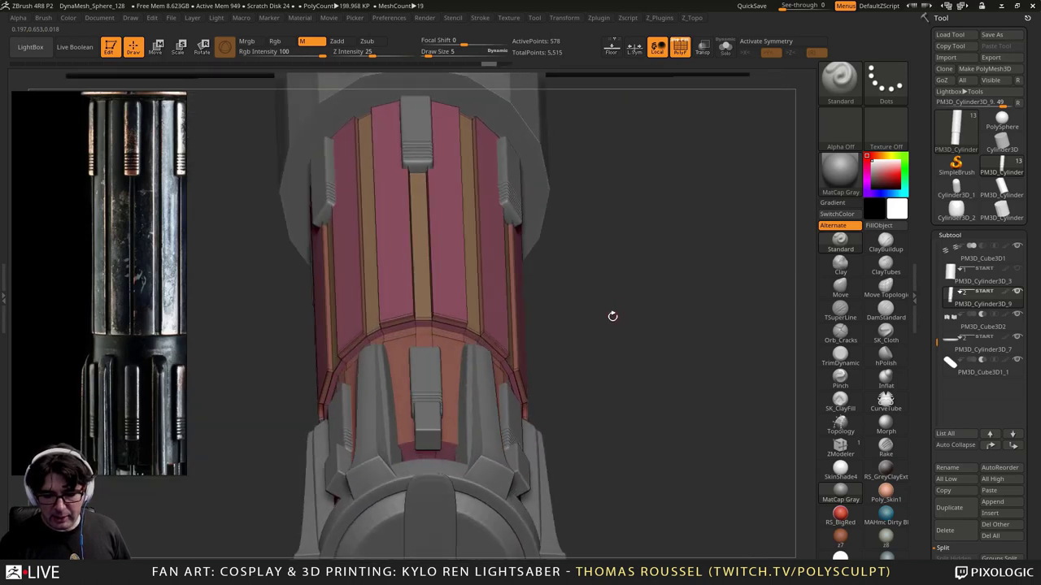
pyautogui.moveTo(699, 214); pyautogui.dragTo(688, 190)
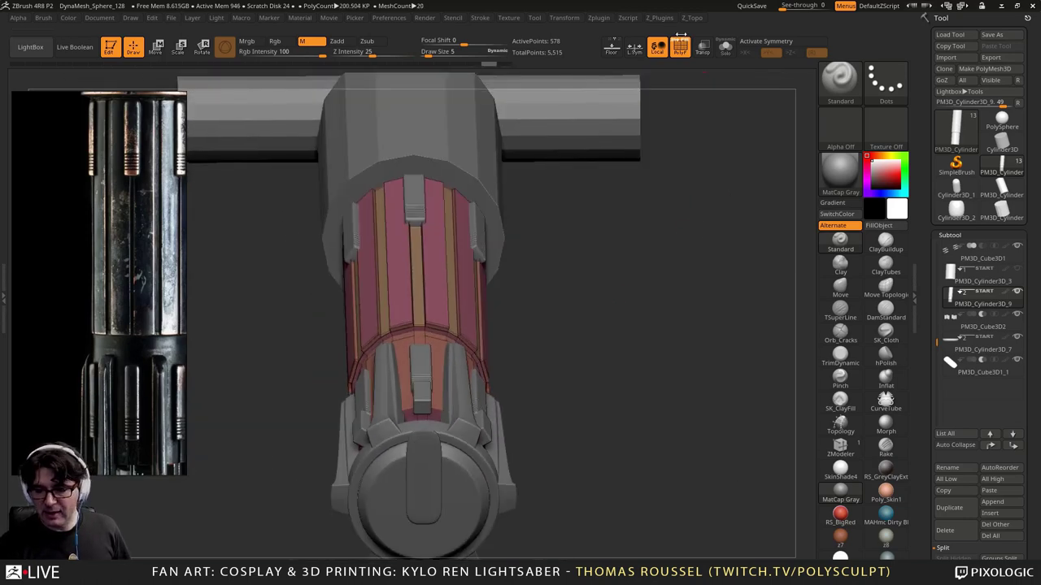
# Step: Activate radial symmetry around the Y axis with a radial count of 6
pyautogui.click(564, 17)
pyautogui.click(596, 271)
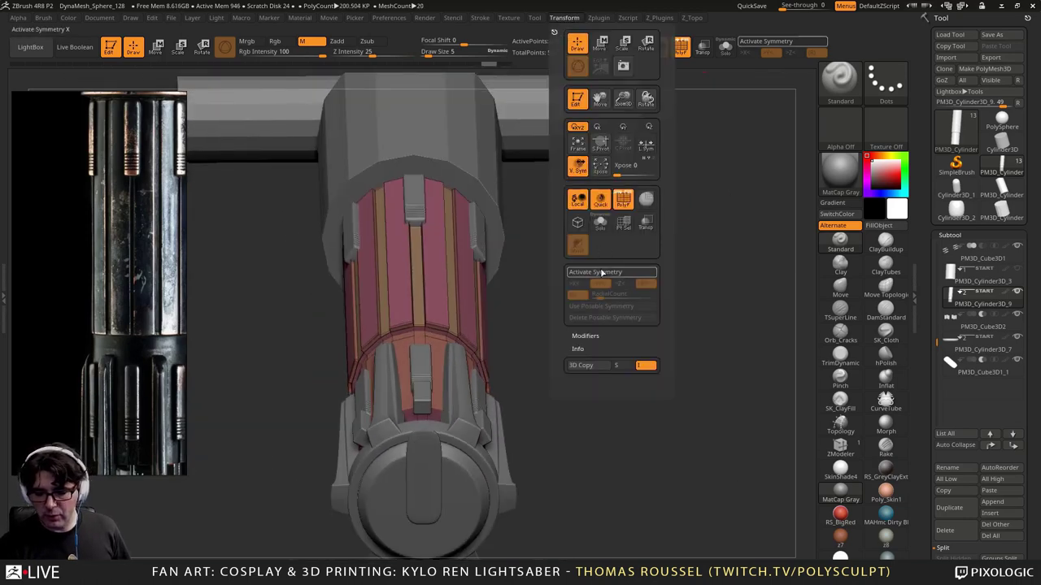
pyautogui.click(598, 293)
pyautogui.write('6')
pyautogui.press('Return')
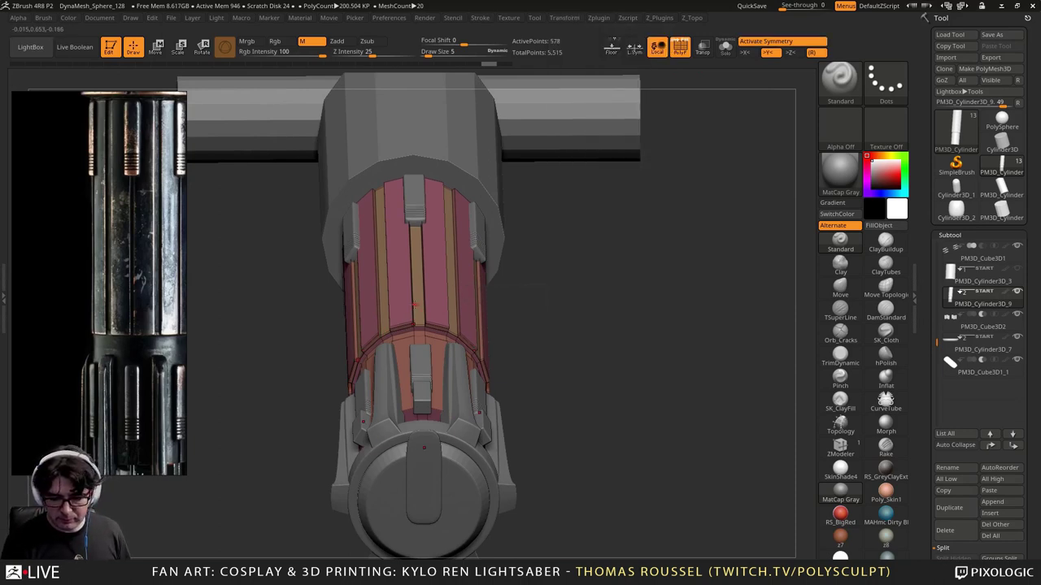
# Step: From the end view, turn on transparency, mask the grip's centre strip and invert the mask so only that strip is editable
pyautogui.moveTo(605, 272)
pyautogui.mouseDown()
pyautogui.moveTo(606, 260)
pyautogui.moveTo(597, 317)
pyautogui.mouseUp()
pyautogui.moveTo(561, 349)
pyautogui.mouseDown()
pyautogui.moveTo(598, 321)
pyautogui.moveTo(559, 318)
pyautogui.mouseUp()
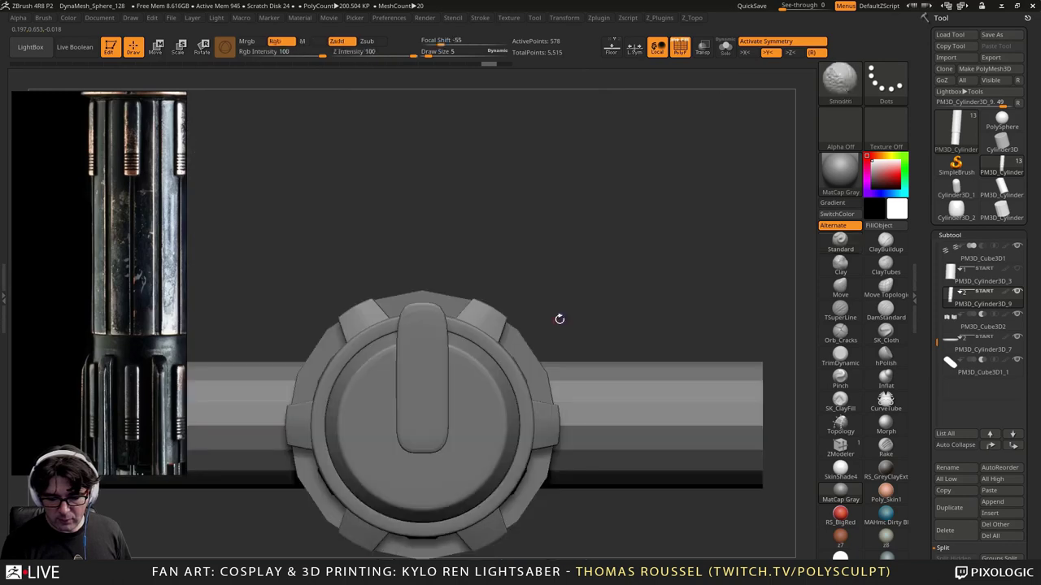
pyautogui.keyDown('ctrl'); pyautogui.moveTo(398, 256); pyautogui.dragTo(416, 295); pyautogui.keyUp('ctrl')
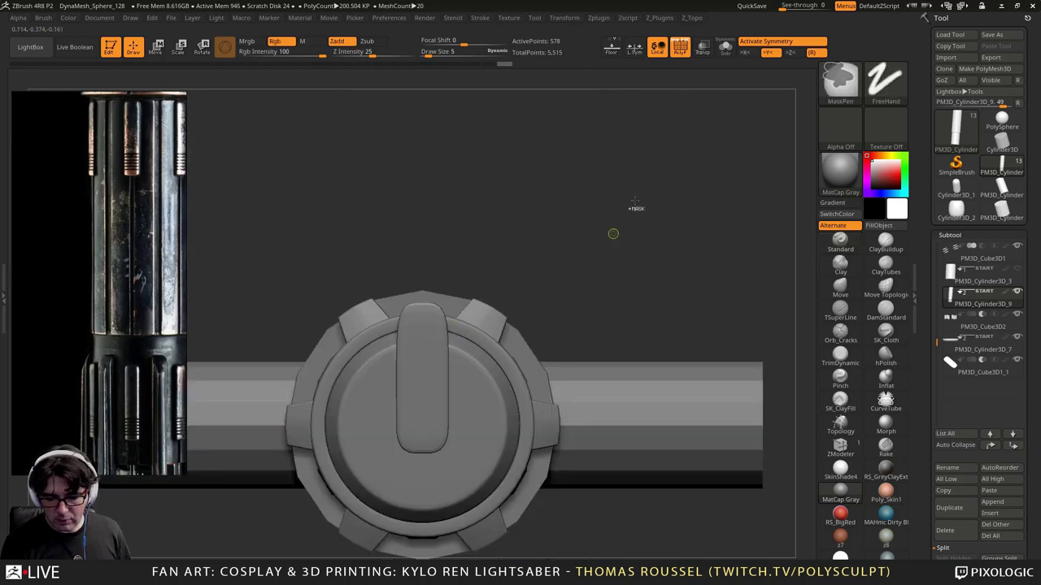
pyautogui.click(701, 46)
pyautogui.keyDown('ctrl'); pyautogui.moveTo(396, 250); pyautogui.dragTo(443, 339); pyautogui.keyUp('ctrl')
pyautogui.keyDown('alt'); pyautogui.moveTo(480, 268); pyautogui.dragTo(527, 185); pyautogui.keyUp('alt')
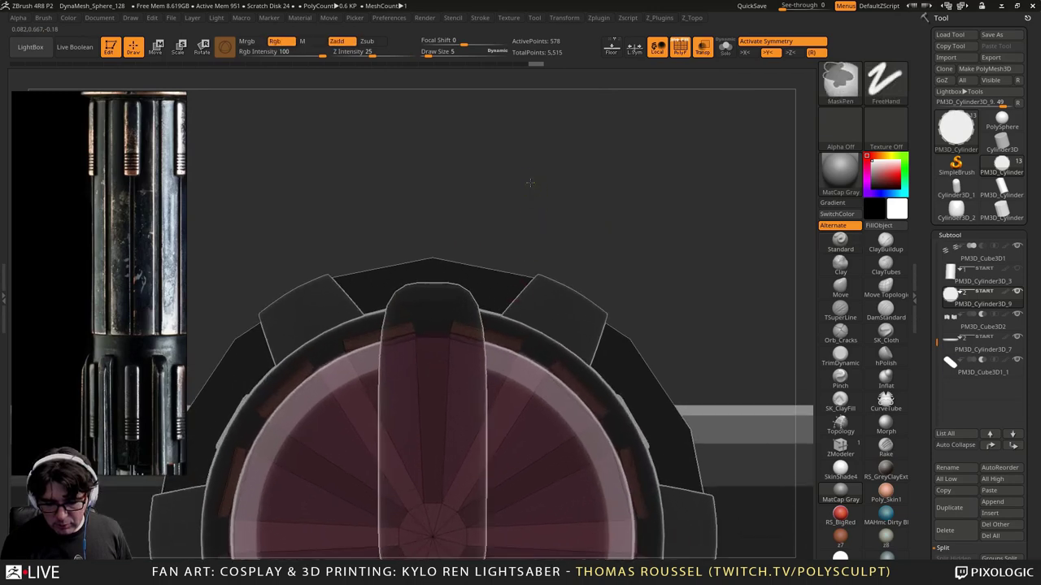
pyautogui.keyDown('ctrl'); pyautogui.click(530, 181); pyautogui.keyUp('ctrl')
pyautogui.keyDown('alt'); pyautogui.moveTo(484, 228); pyautogui.dragTo(467, 257); pyautogui.keyUp('alt')
# Step: Centre the gizmo on the unmasked strip and adjust the strip's width with radial symmetry
pyautogui.click(178, 46)
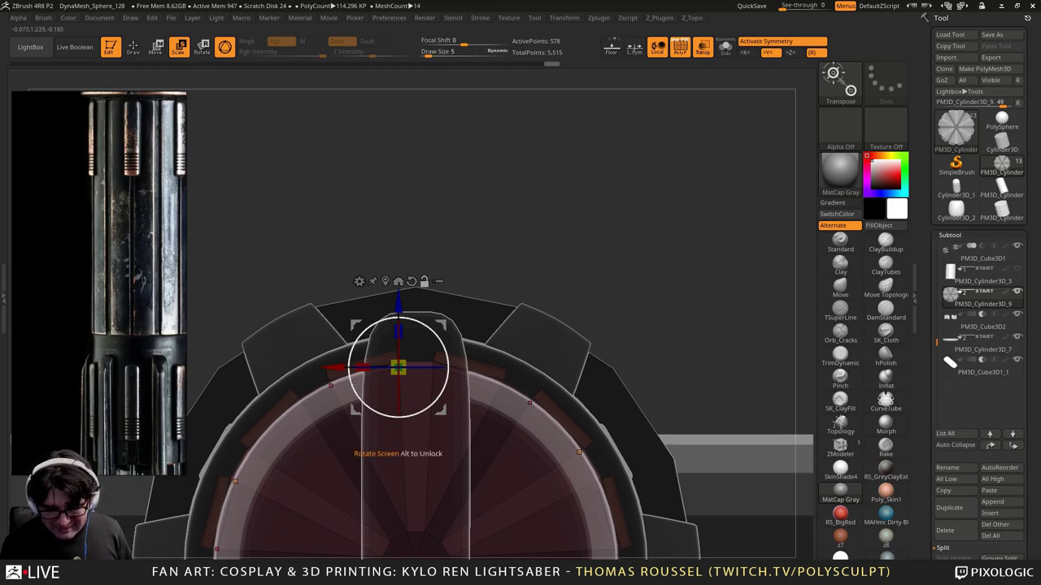
pyautogui.moveTo(335, 367); pyautogui.dragTo(353, 368)
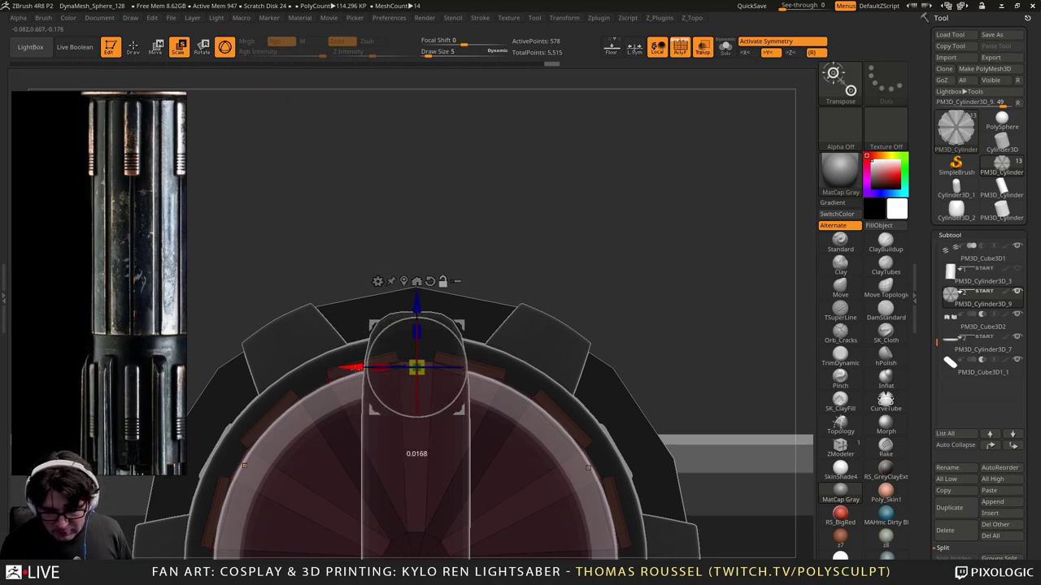
pyautogui.moveTo(356, 368)
pyautogui.mouseDown()
pyautogui.moveTo(415, 367)
pyautogui.moveTo(354, 368)
pyautogui.moveTo(399, 363)
pyautogui.mouseUp()
pyautogui.hotkey('ctrl', 'z')
pyautogui.moveTo(398, 363); pyautogui.dragTo(338, 423, button='right')
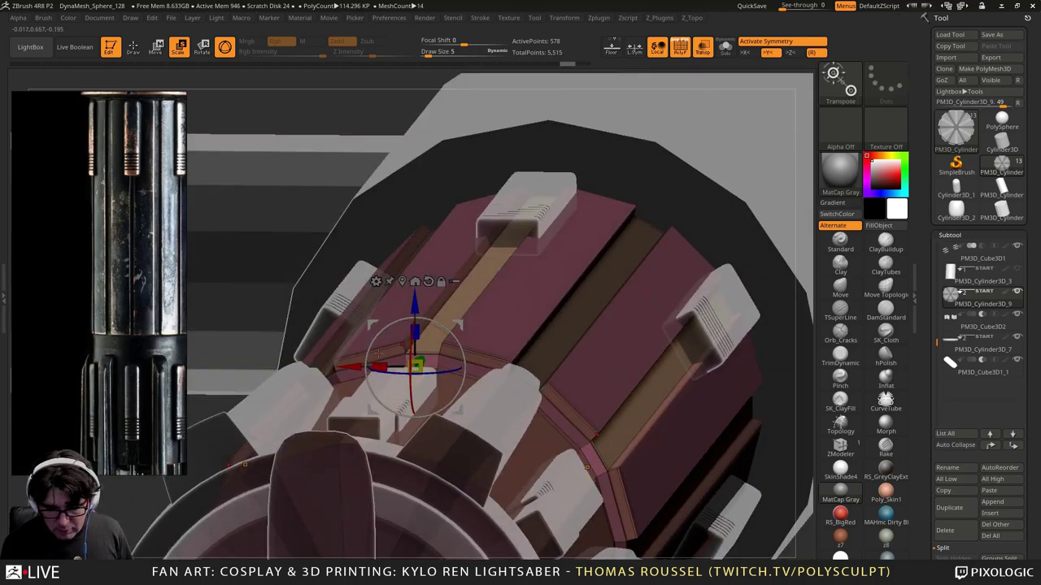
pyautogui.moveTo(382, 365)
pyautogui.mouseDown()
pyautogui.moveTo(636, 371)
pyautogui.moveTo(427, 374)
pyautogui.moveTo(503, 359)
pyautogui.mouseUp()
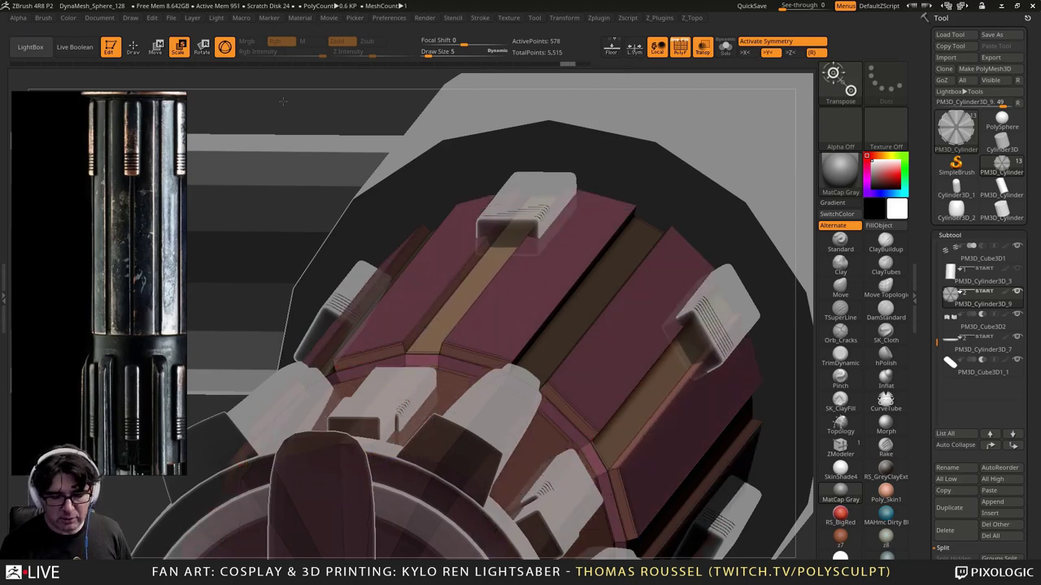
# Step: Isolate the centre strip again with an inverted mask from the end view and adjust it slightly sideways
pyautogui.keyDown('shift'); pyautogui.moveTo(280, 107); pyautogui.dragTo(317, 121); pyautogui.keyUp('shift')
pyautogui.keyDown('alt'); pyautogui.moveTo(424, 150); pyautogui.dragTo(444, 174); pyautogui.keyUp('alt')
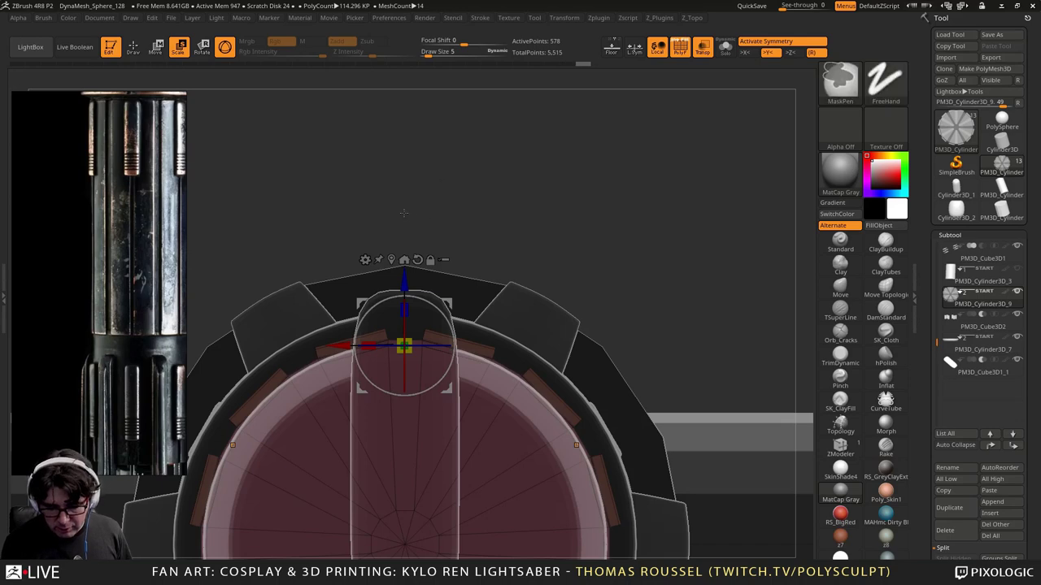
pyautogui.keyDown('ctrl'); pyautogui.moveTo(404, 215); pyautogui.dragTo(441, 370); pyautogui.keyUp('ctrl')
pyautogui.hotkey('ctrl', 'i')
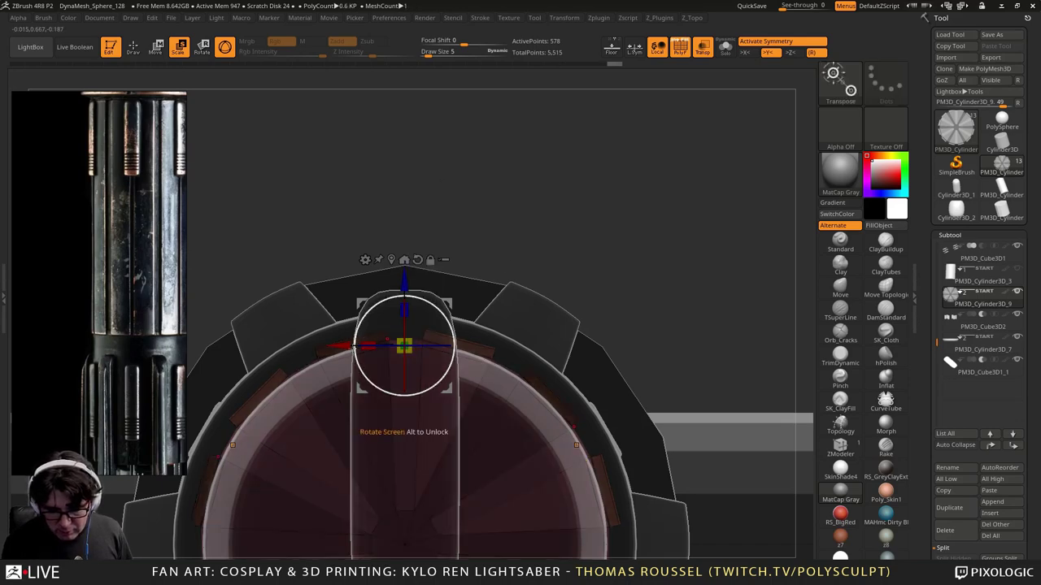
pyautogui.moveTo(344, 349)
pyautogui.mouseDown()
pyautogui.moveTo(331, 348)
pyautogui.moveTo(345, 345)
pyautogui.mouseUp()
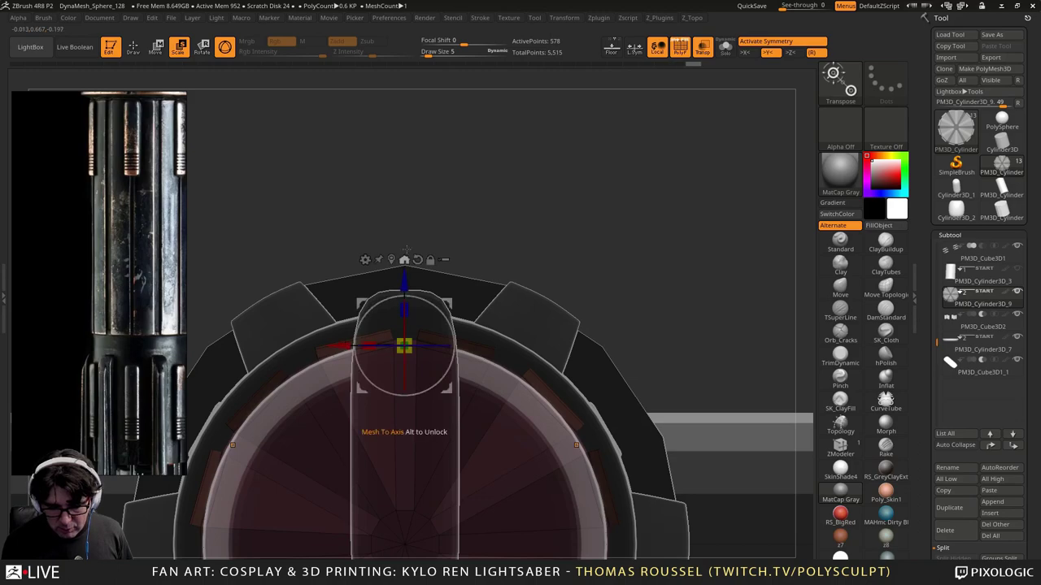
pyautogui.moveTo(433, 185); pyautogui.dragTo(442, 195)
pyautogui.moveTo(442, 195); pyautogui.dragTo(454, 314)
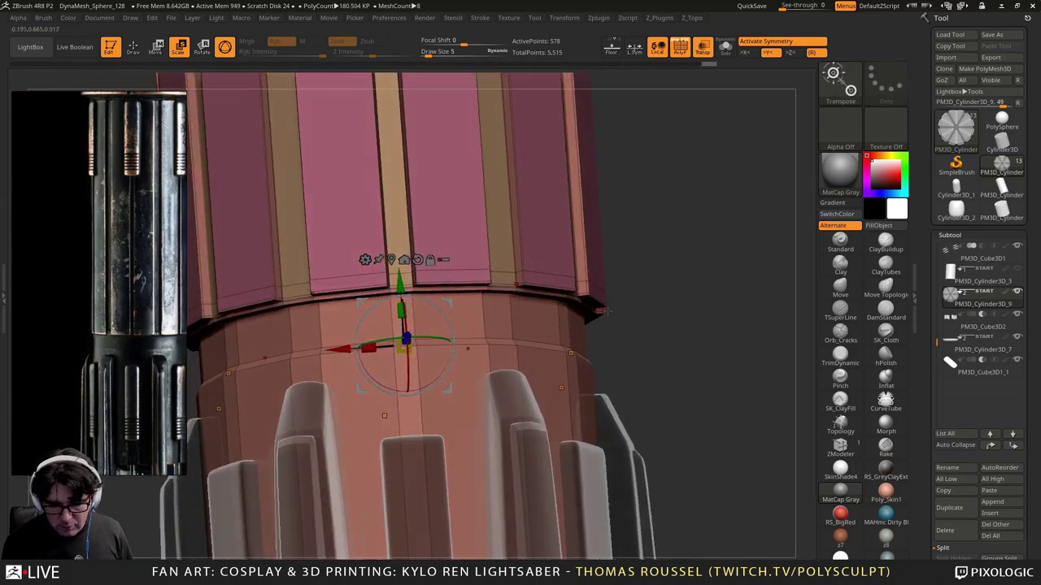
pyautogui.moveTo(697, 307); pyautogui.dragTo(701, 219)
# Step: Re-mask the centre strip, nudge the editable points sideways to fine-tune their alignment and clear the mask
pyautogui.moveTo(376, 213)
pyautogui.keyDown('ctrl'); pyautogui.mouseDown()
pyautogui.moveTo(408, 358)
pyautogui.moveTo(430, 356)
pyautogui.moveTo(409, 358)
pyautogui.mouseUp(); pyautogui.keyUp('ctrl')
pyautogui.moveTo(340, 347); pyautogui.dragTo(343, 346)
pyautogui.keyDown('ctrl'); pyautogui.moveTo(395, 215); pyautogui.dragTo(428, 372); pyautogui.keyUp('ctrl')
pyautogui.keyDown('ctrl'); pyautogui.click(483, 266); pyautogui.keyUp('ctrl')
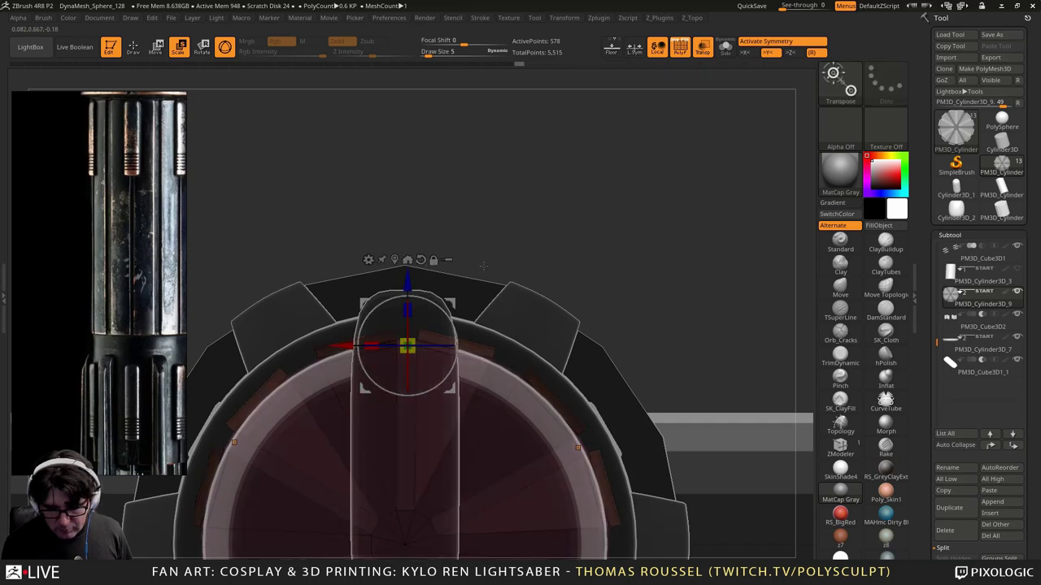
pyautogui.moveTo(344, 345); pyautogui.dragTo(341, 343)
pyautogui.keyDown('ctrl'); pyautogui.moveTo(479, 208); pyautogui.dragTo(577, 287); pyautogui.keyUp('ctrl')
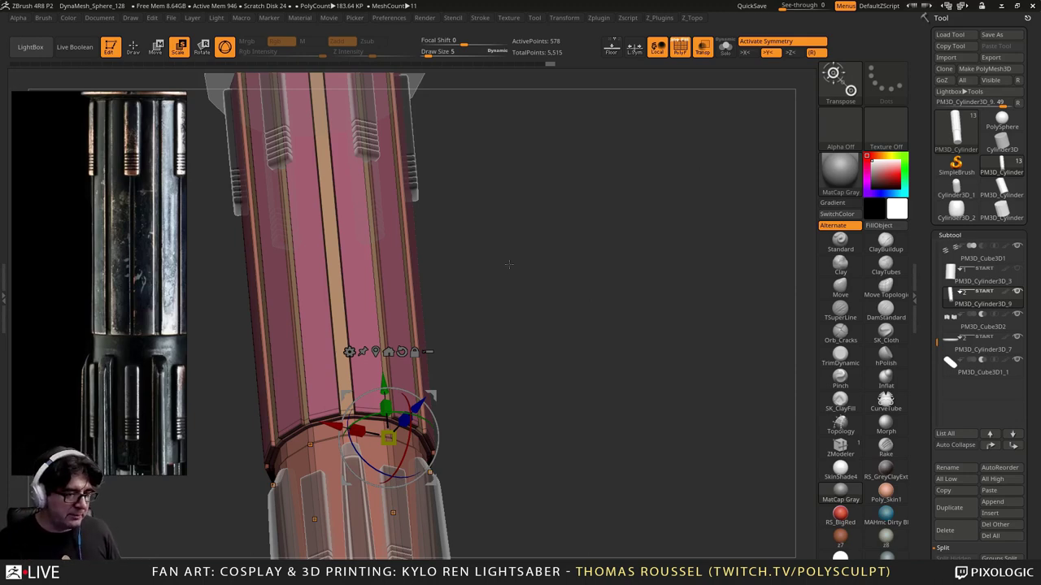
# Step: Turn off transparency and set the ZModeler edge action to Bevel with EdgeLoop Complete, Single Row and Linear Edge
pyautogui.moveTo(555, 267); pyautogui.dragTo(551, 228)
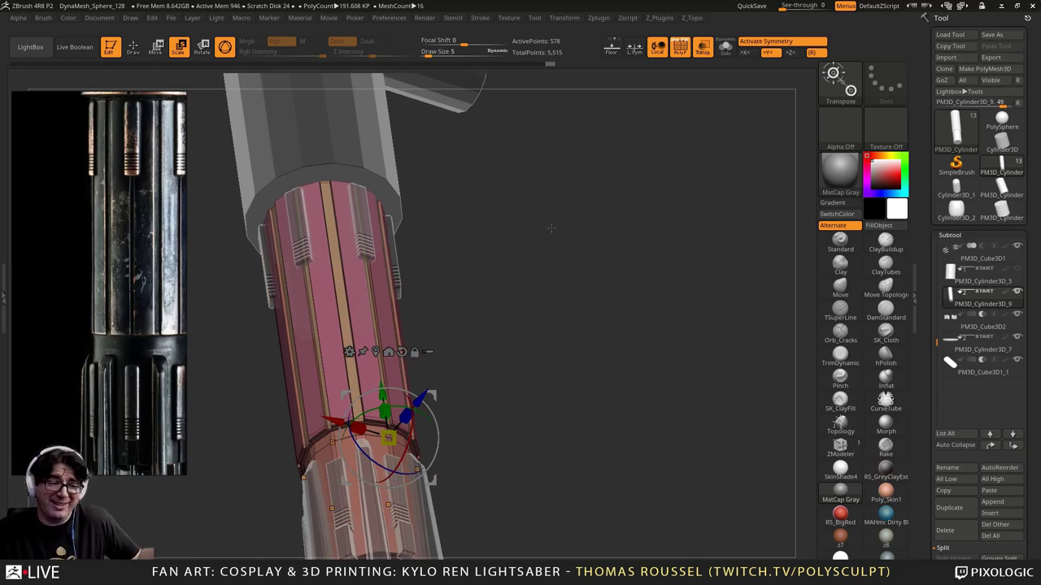
pyautogui.moveTo(553, 231); pyautogui.dragTo(688, 257)
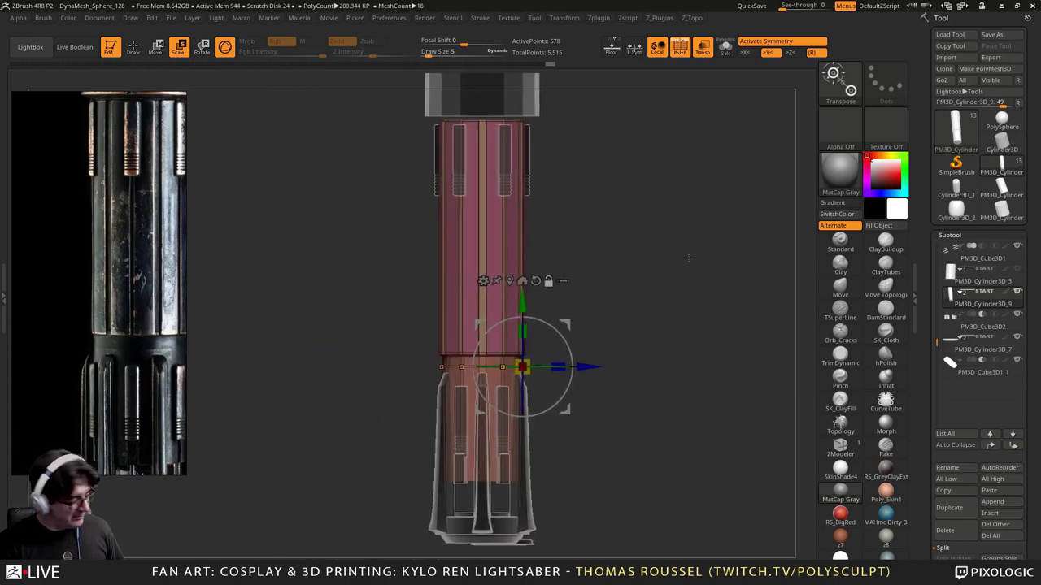
pyautogui.click(702, 53)
pyautogui.moveTo(668, 193)
pyautogui.keyDown('alt'); pyautogui.mouseDown()
pyautogui.moveTo(674, 206)
pyautogui.moveTo(688, 193)
pyautogui.moveTo(689, 206)
pyautogui.moveTo(673, 200)
pyautogui.mouseUp(); pyautogui.keyUp('alt')
pyautogui.keyDown('ctrl'); pyautogui.moveTo(423, 91); pyautogui.dragTo(488, 220, button='right'); pyautogui.keyUp('ctrl')
pyautogui.keyDown('ctrl'); pyautogui.moveTo(487, 175); pyautogui.dragTo(504, 216, button='right'); pyautogui.keyUp('ctrl')
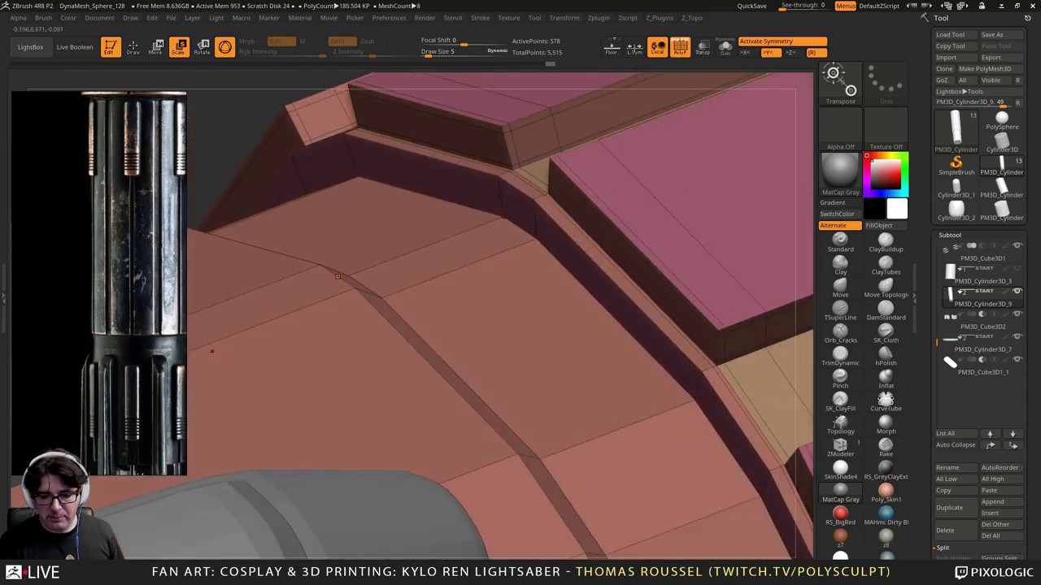
pyautogui.click(133, 46)
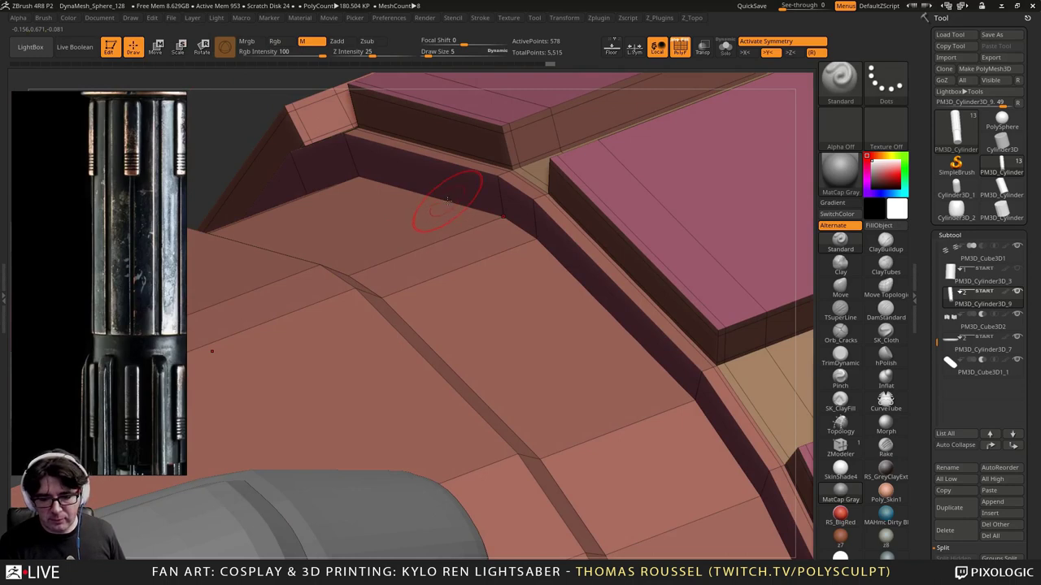
pyautogui.click(839, 445)
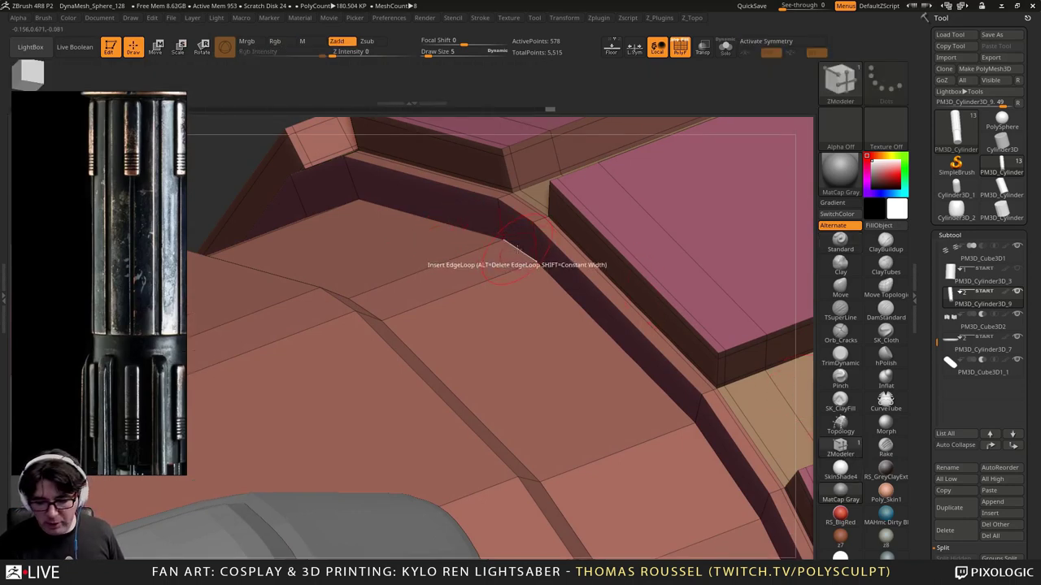
pyautogui.press('space')
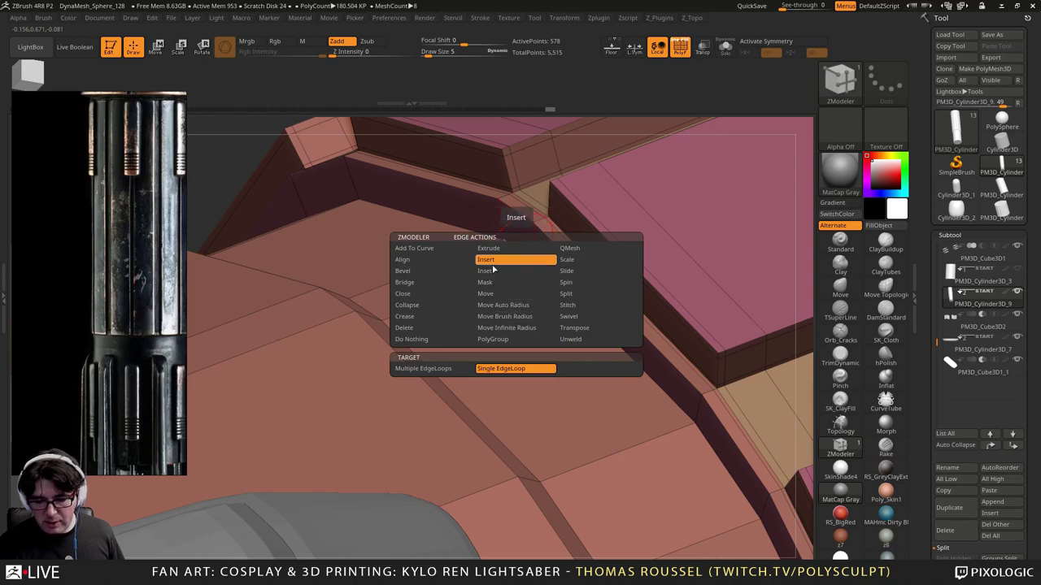
pyautogui.click(410, 276)
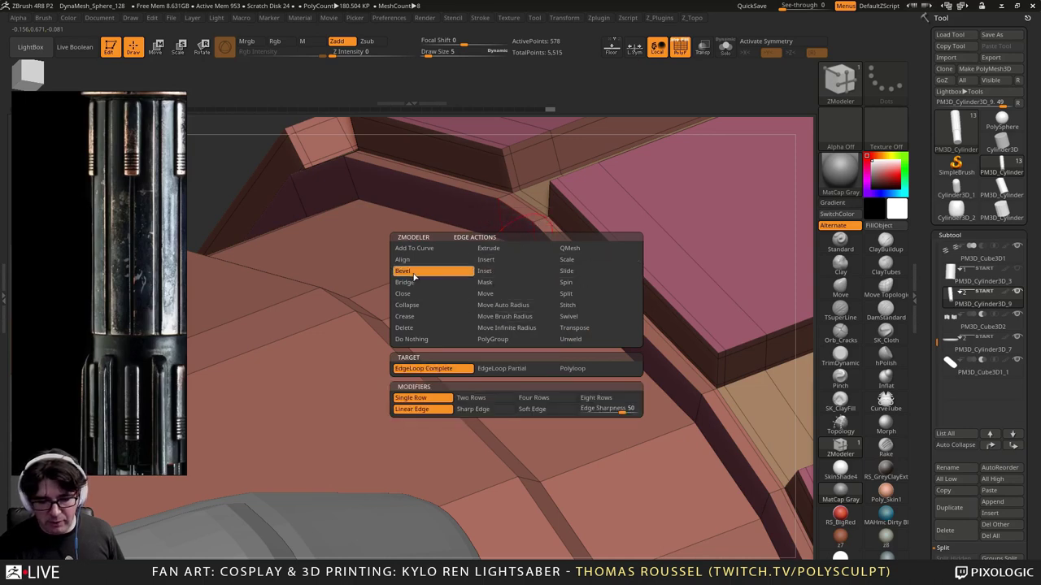
pyautogui.click(423, 387)
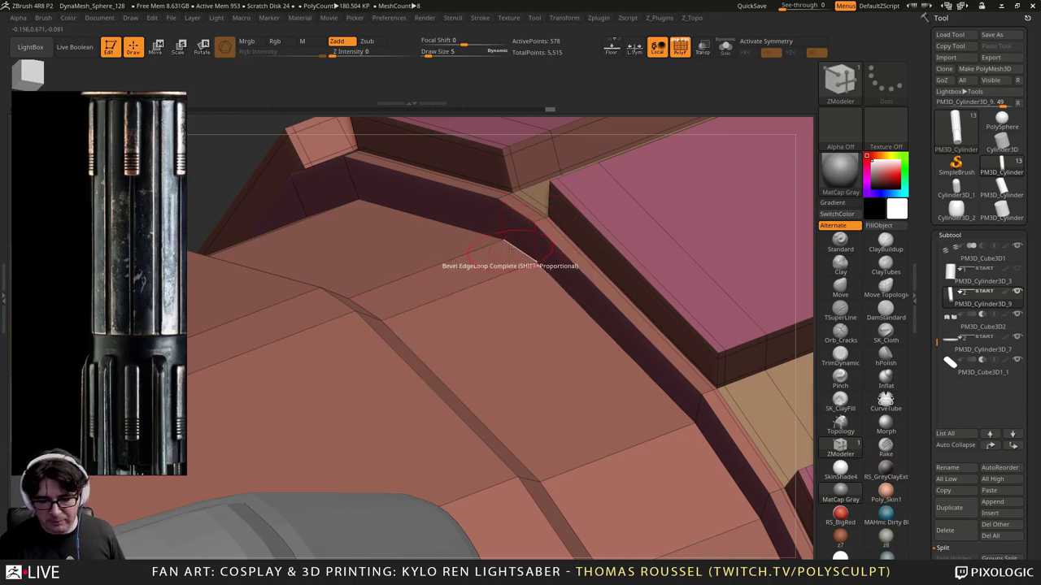
# Step: Try bevelling the edge loops at the grip joint, along the collar and at the lower end, and revert the bevels
pyautogui.moveTo(512, 248)
pyautogui.mouseDown()
pyautogui.moveTo(521, 227)
pyautogui.moveTo(515, 235)
pyautogui.mouseUp()
pyautogui.moveTo(458, 273); pyautogui.dragTo(455, 283, button='right')
pyautogui.moveTo(455, 282); pyautogui.dragTo(323, 328)
pyautogui.click(341, 325)
pyautogui.keyDown('ctrl'); pyautogui.moveTo(370, 331); pyautogui.dragTo(435, 191, button='right'); pyautogui.keyUp('ctrl')
pyautogui.press('d')
pyautogui.moveTo(399, 168); pyautogui.dragTo(406, 168)
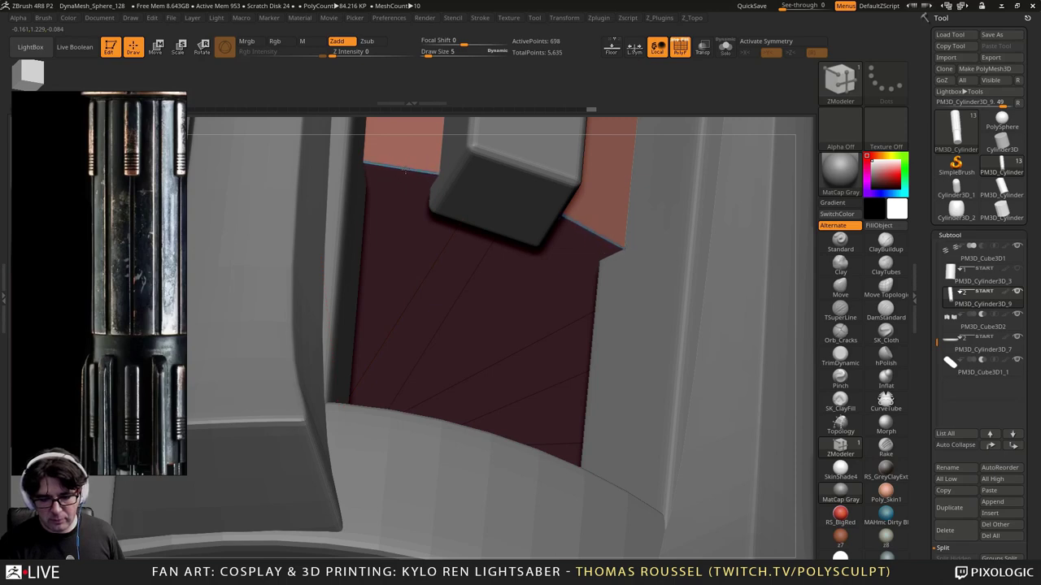
pyautogui.click(405, 169)
pyautogui.moveTo(405, 169)
pyautogui.keyDown('alt'); pyautogui.mouseDown(button='right')
pyautogui.moveTo(408, 146)
pyautogui.moveTo(443, 163)
pyautogui.mouseUp(button='right'); pyautogui.keyUp('alt')
pyautogui.click(436, 109)
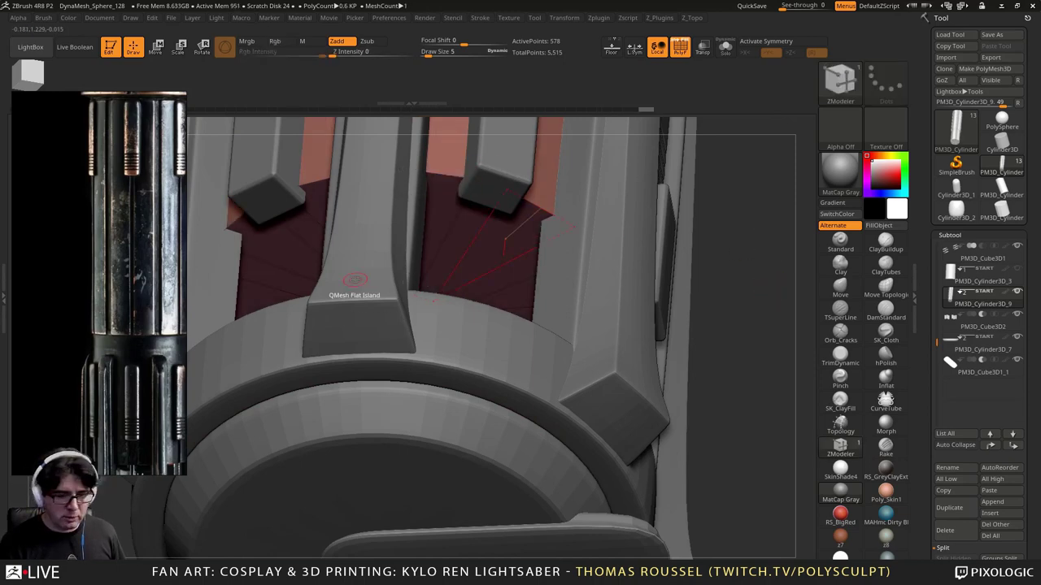
# Step: Bevel the complete edge loop at the lower end of the grip core between the fins
pyautogui.click(444, 173)
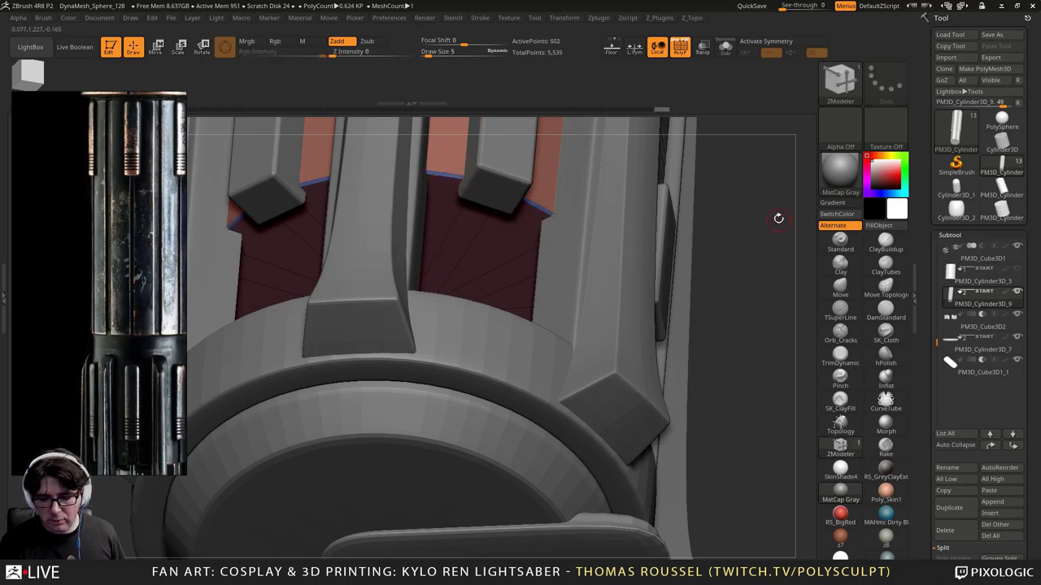
pyautogui.moveTo(778, 216); pyautogui.dragTo(394, 331)
pyautogui.keyDown('ctrl'); pyautogui.moveTo(394, 331); pyautogui.dragTo(438, 314, button='right'); pyautogui.keyUp('ctrl')
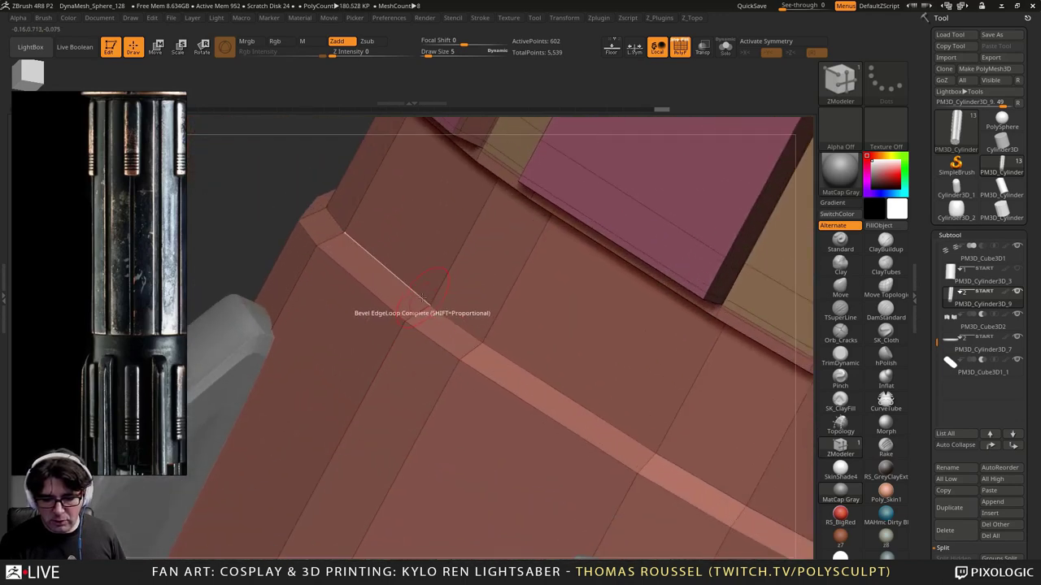
# Step: Bevel the shoulder edge loops on the grip core and the two edge loops of the groove under the strips
pyautogui.click(423, 299)
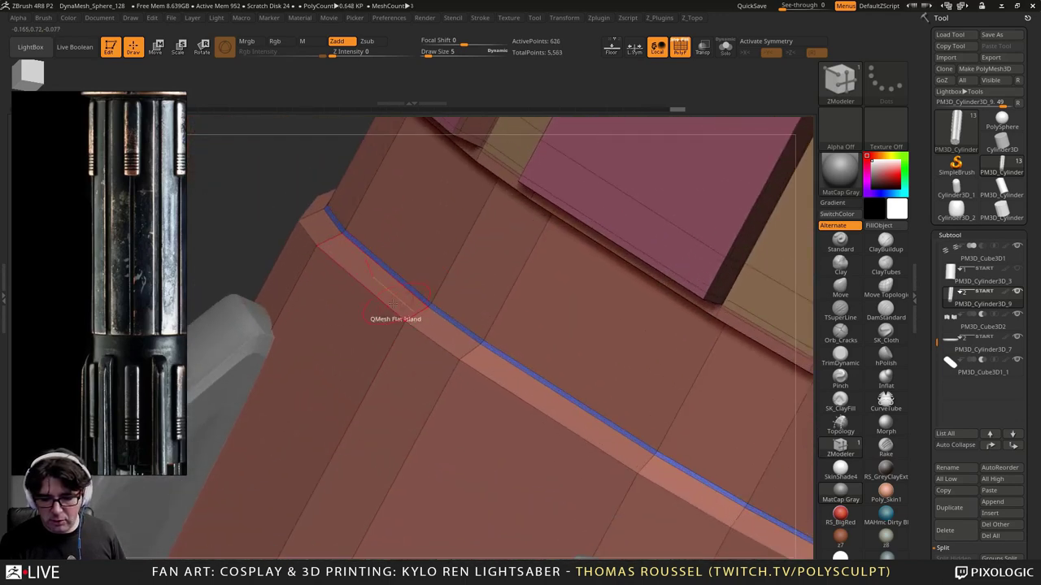
pyautogui.click(414, 313)
pyautogui.moveTo(415, 313); pyautogui.dragTo(499, 213)
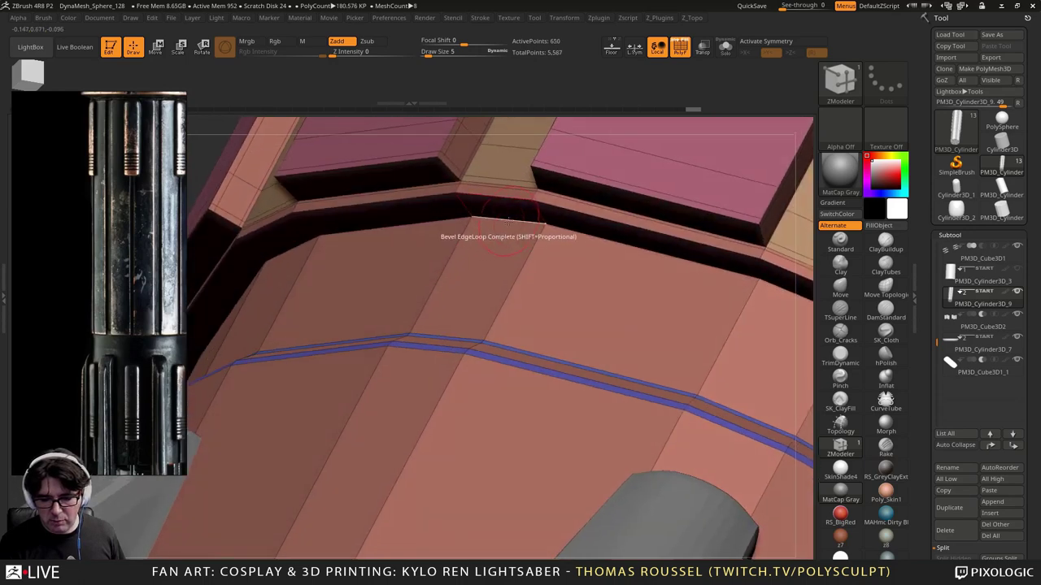
pyautogui.click(511, 208)
pyautogui.click(511, 206)
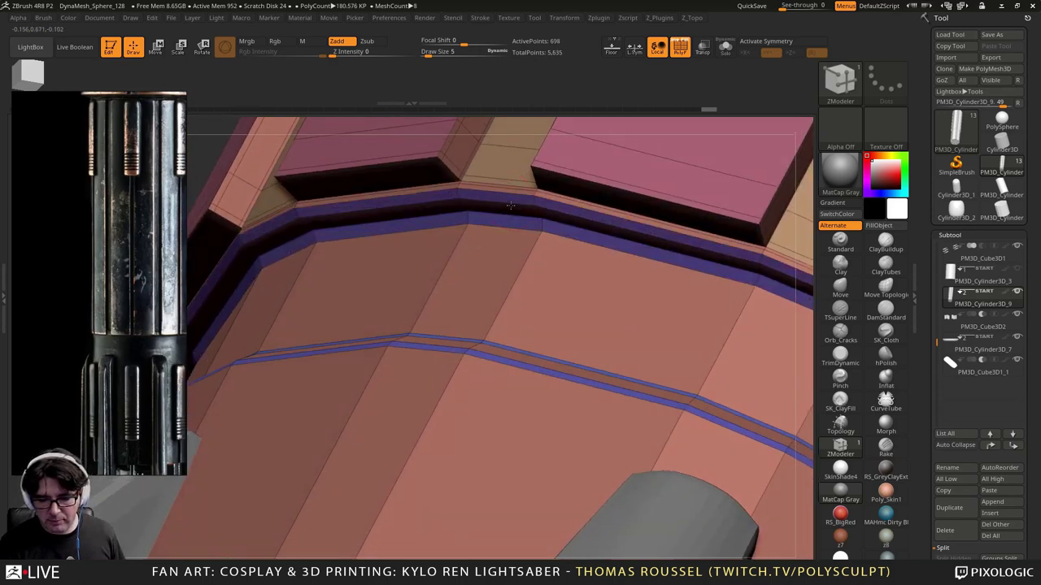
# Step: Preview the grip with dynamic subdivision among the fins, turn the preview off and isolate the grip subtool
pyautogui.moveTo(521, 252)
pyautogui.mouseDown(button='right')
pyautogui.moveTo(507, 216)
pyautogui.moveTo(540, 252)
pyautogui.mouseUp(button='right')
pyautogui.press('d')
pyautogui.moveTo(539, 289)
pyautogui.keyDown('ctrl'); pyautogui.mouseDown(button='right')
pyautogui.moveTo(487, 178)
pyautogui.moveTo(460, 371)
pyautogui.moveTo(462, 254)
pyautogui.moveTo(252, 415)
pyautogui.mouseUp(button='right'); pyautogui.keyUp('ctrl')
pyautogui.keyDown('alt'); pyautogui.moveTo(498, 300); pyautogui.dragTo(314, 518, button='right'); pyautogui.keyUp('alt')
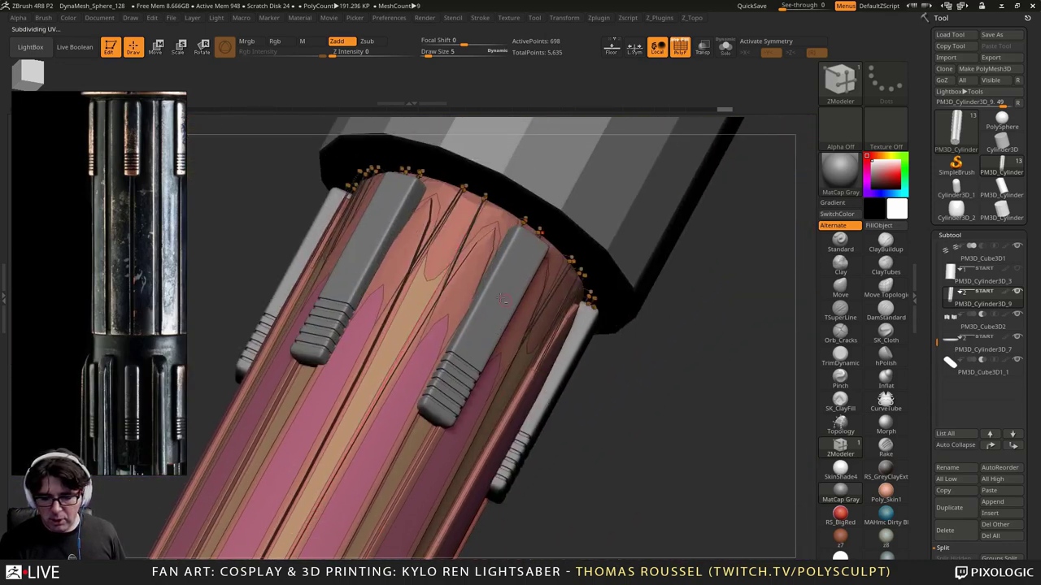
pyautogui.moveTo(470, 295)
pyautogui.keyDown('alt'); pyautogui.mouseDown(button='right')
pyautogui.moveTo(443, 366)
pyautogui.moveTo(394, 114)
pyautogui.mouseUp(button='right'); pyautogui.keyUp('alt')
pyautogui.hotkey('shift', 'd')
pyautogui.click(725, 47)
pyautogui.moveTo(569, 163); pyautogui.dragTo(634, 425, button='right')
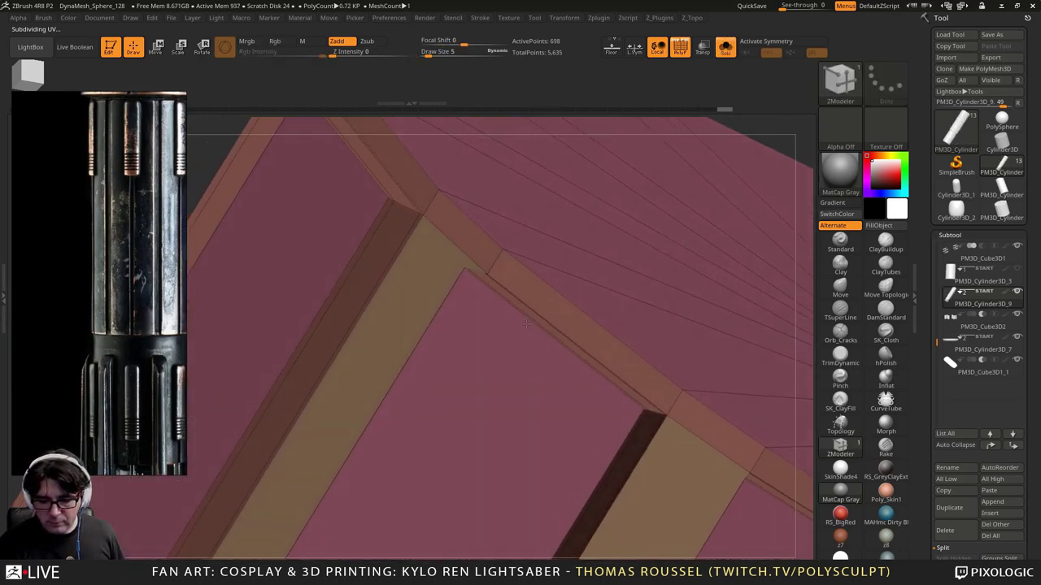
pyautogui.click(622, 420)
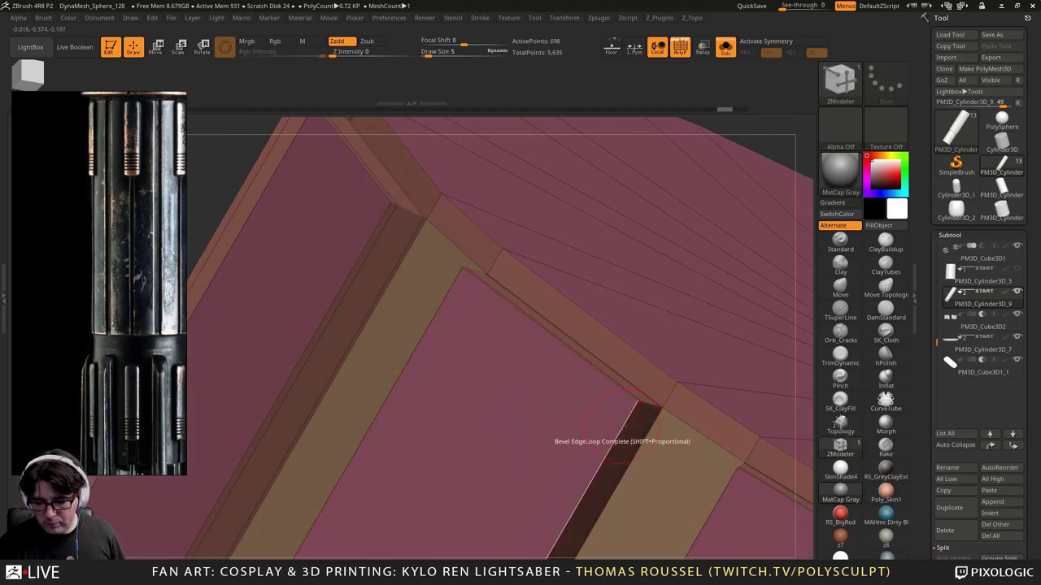
pyautogui.moveTo(622, 420); pyautogui.dragTo(621, 434)
pyautogui.hotkey('ctrl', 'z')
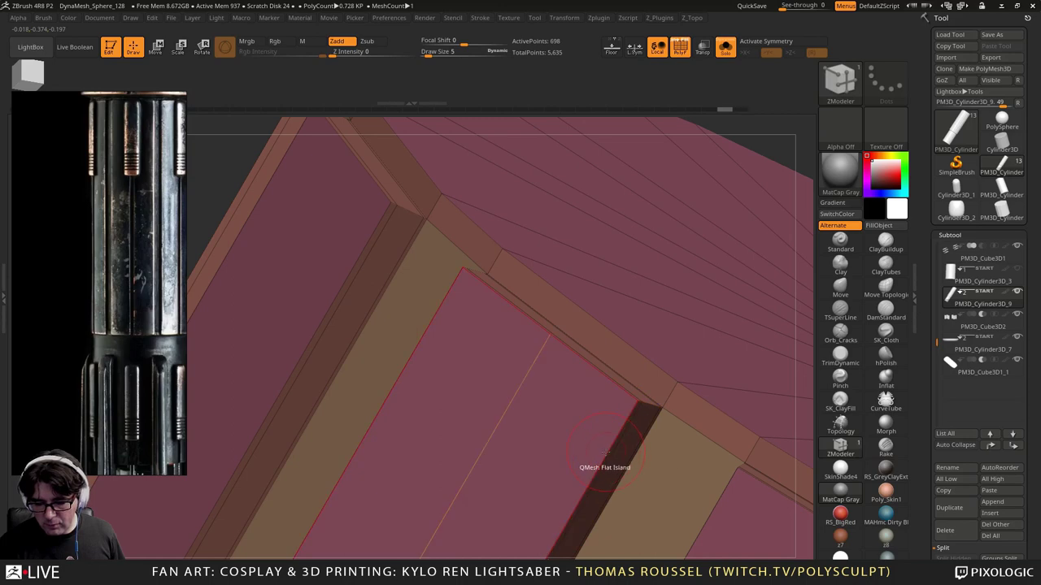
# Step: Add supporting edge loops close to the grip's upper rim, using the Insert Single EdgeLoop action, and preview the smoothed end
pyautogui.press('space')
pyautogui.click(595, 298)
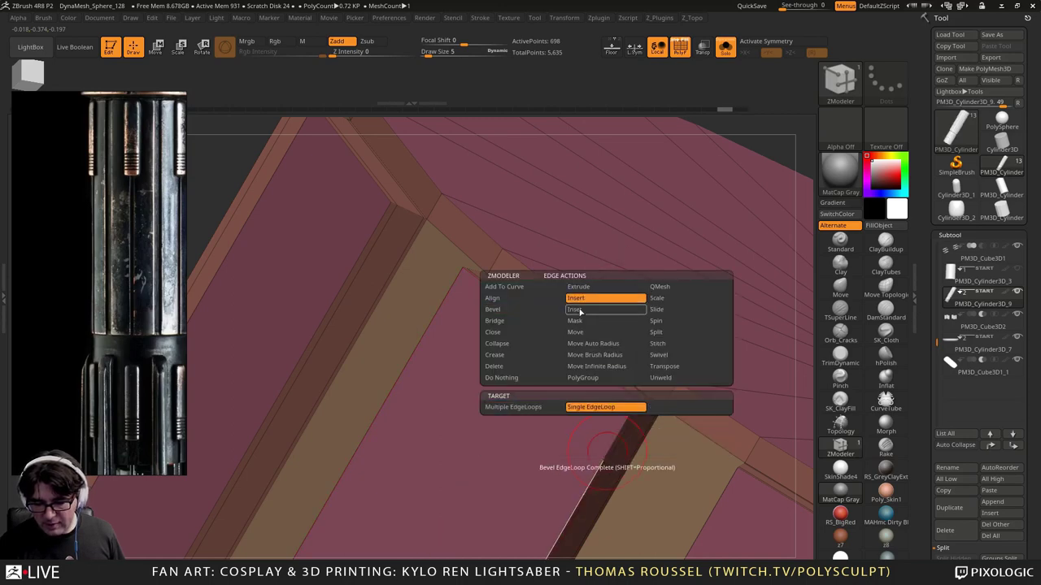
pyautogui.moveTo(616, 486); pyautogui.dragTo(639, 417)
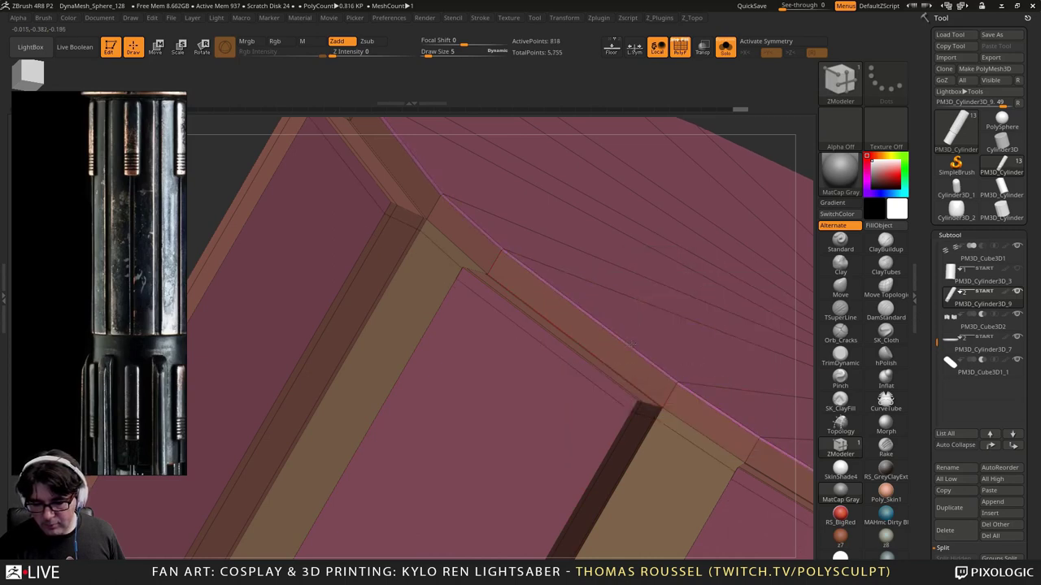
pyautogui.moveTo(654, 324); pyautogui.dragTo(570, 324, button='right')
pyautogui.press('d')
pyautogui.keyDown('ctrl'); pyautogui.moveTo(625, 360); pyautogui.dragTo(592, 360, button='right'); pyautogui.keyUp('ctrl')
pyautogui.moveTo(591, 359); pyautogui.dragTo(669, 324)
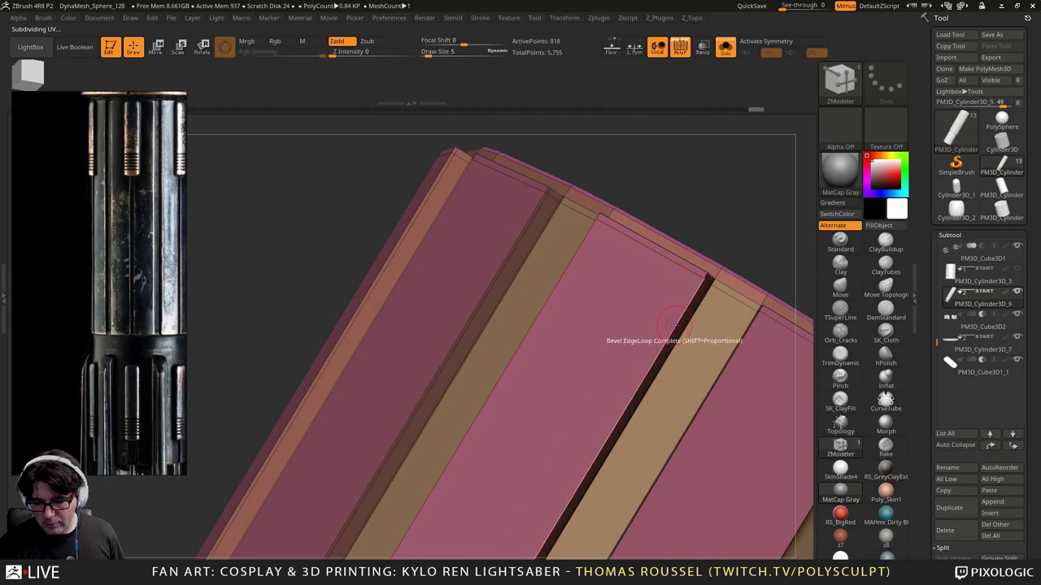
# Step: Insert single edge loops across the strips, spaced along the whole length of the grip
pyautogui.press('space')
pyautogui.click(642, 299)
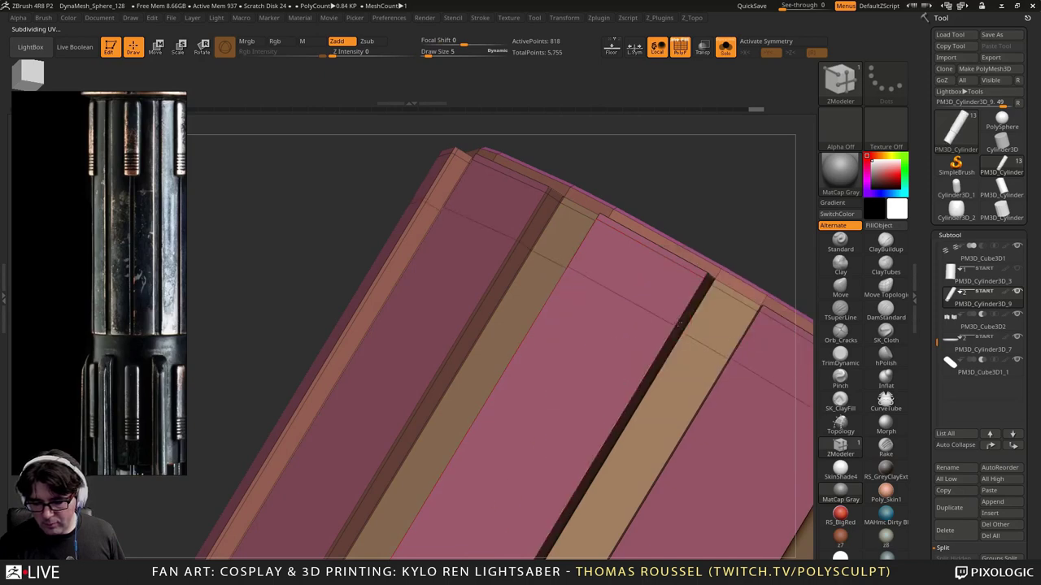
pyautogui.keyDown('alt'); pyautogui.moveTo(610, 394); pyautogui.dragTo(620, 294, button='right'); pyautogui.keyUp('alt')
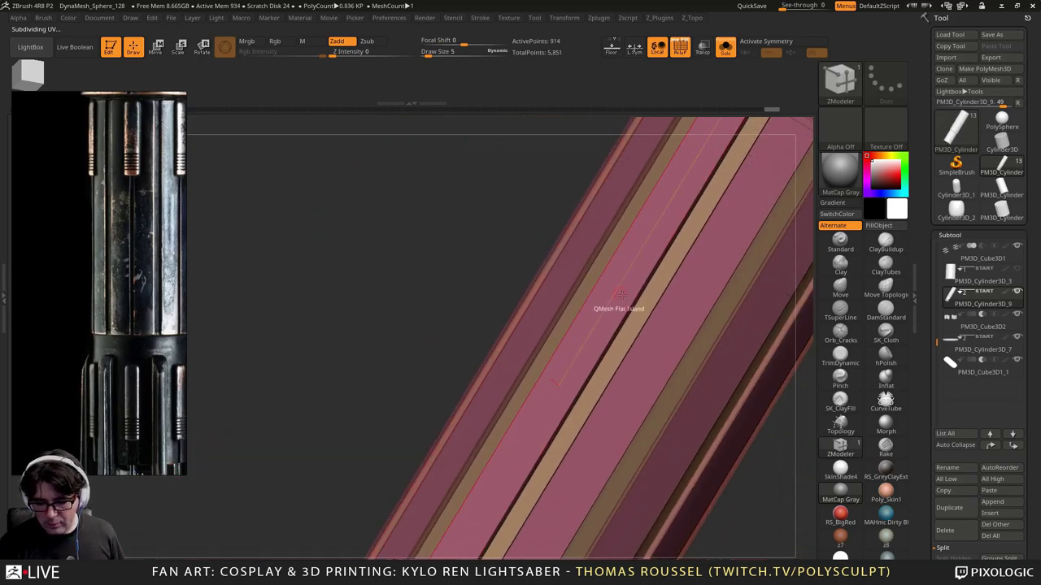
pyautogui.moveTo(639, 288); pyautogui.dragTo(676, 233)
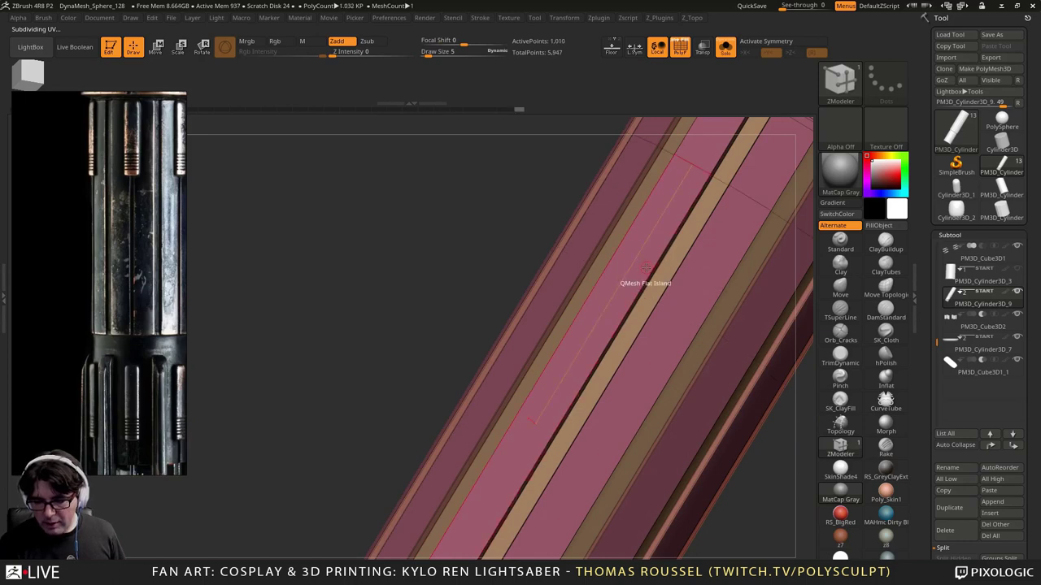
pyautogui.moveTo(651, 273); pyautogui.dragTo(626, 316)
pyautogui.keyDown('alt'); pyautogui.moveTo(447, 413); pyautogui.dragTo(518, 208, button='right'); pyautogui.keyUp('alt')
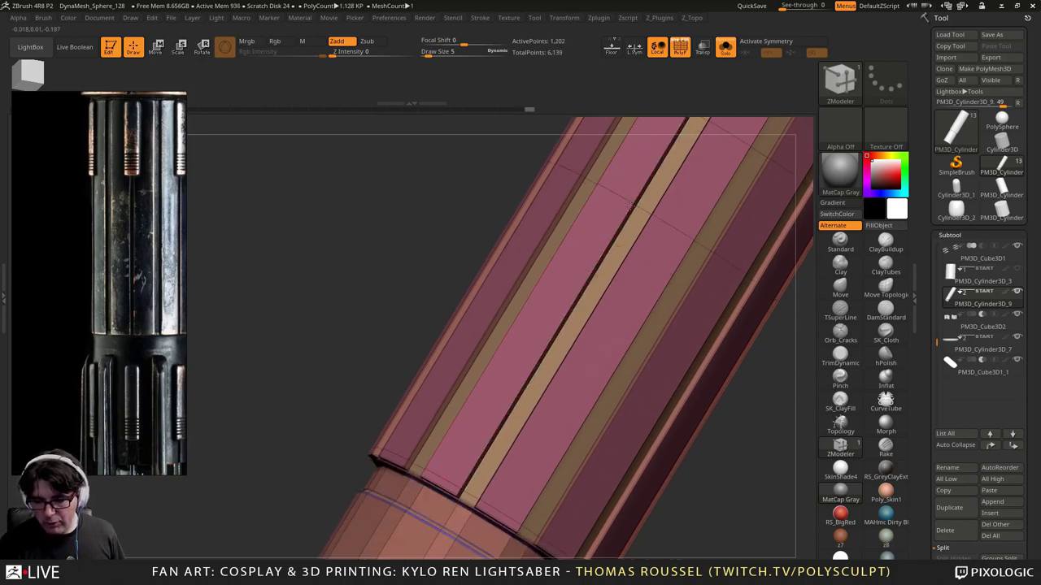
pyautogui.moveTo(630, 207); pyautogui.dragTo(633, 204)
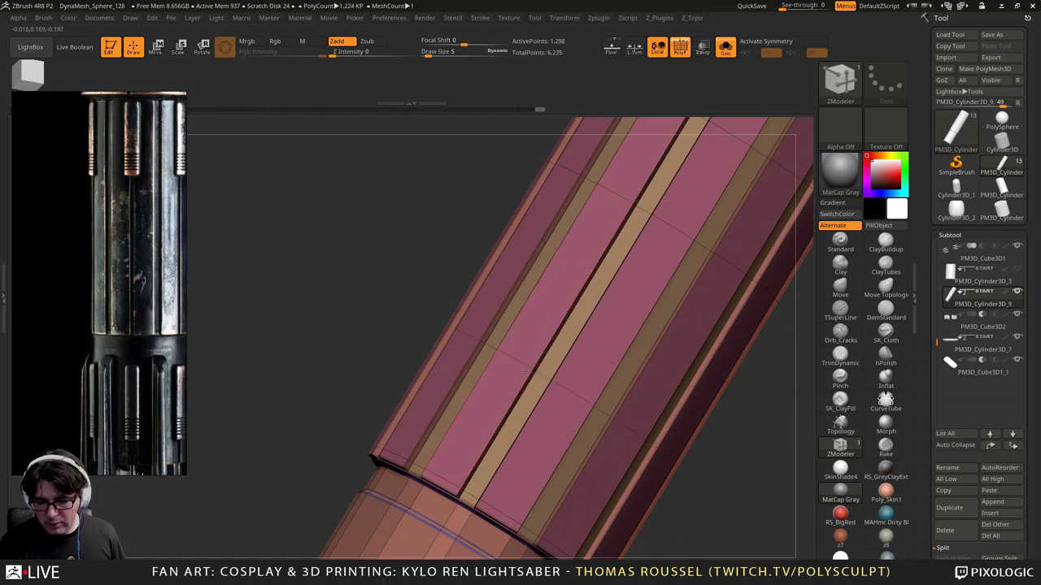
pyautogui.click(495, 433)
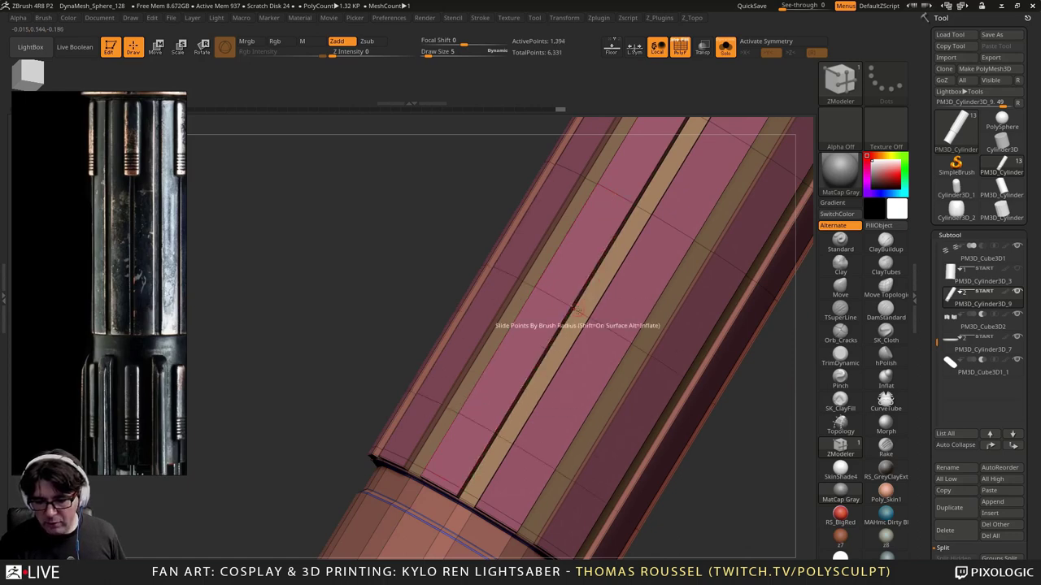
pyautogui.keyDown('alt'); pyautogui.moveTo(576, 310); pyautogui.dragTo(444, 395, button='right'); pyautogui.keyUp('alt')
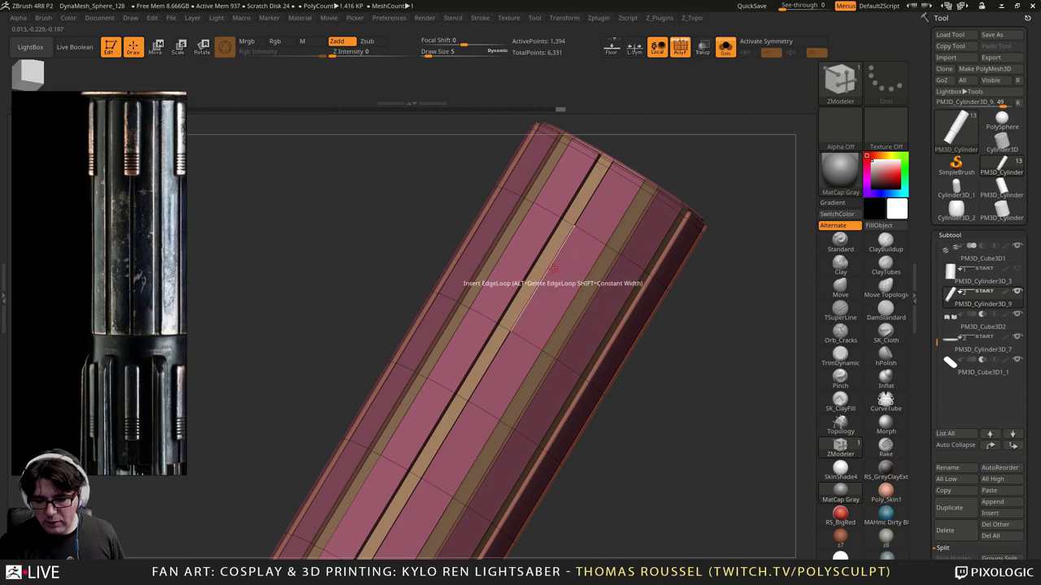
pyautogui.click(599, 203)
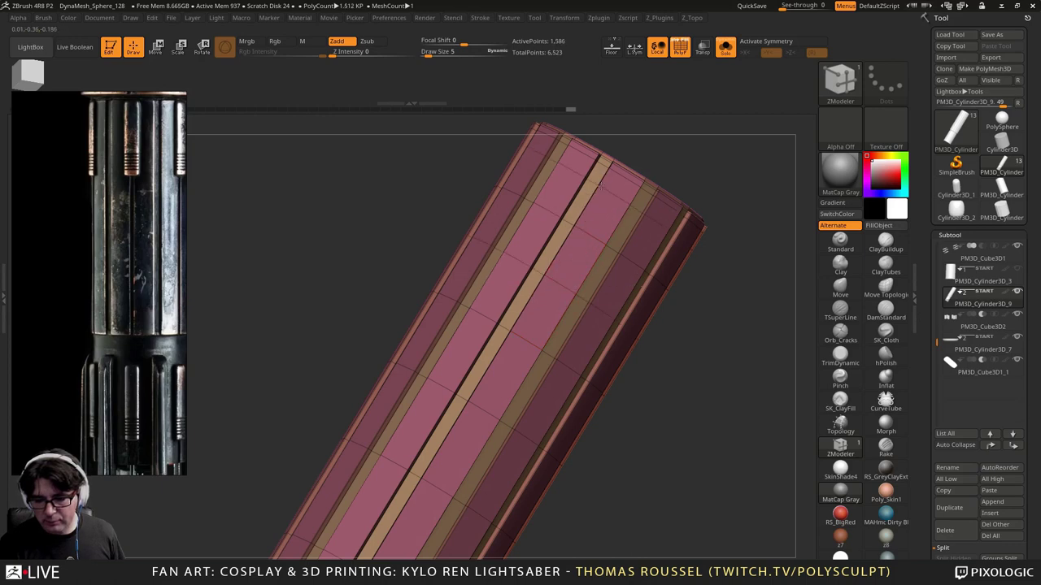
pyautogui.click(599, 196)
# Step: Preview the subdivided grip and examine its joint and lower core with and without the polygon wireframe
pyautogui.press('d')
pyautogui.moveTo(676, 376)
pyautogui.keyDown('ctrl'); pyautogui.mouseDown(button='right')
pyautogui.moveTo(674, 305)
pyautogui.moveTo(683, 334)
pyautogui.mouseUp(button='right'); pyautogui.keyUp('ctrl')
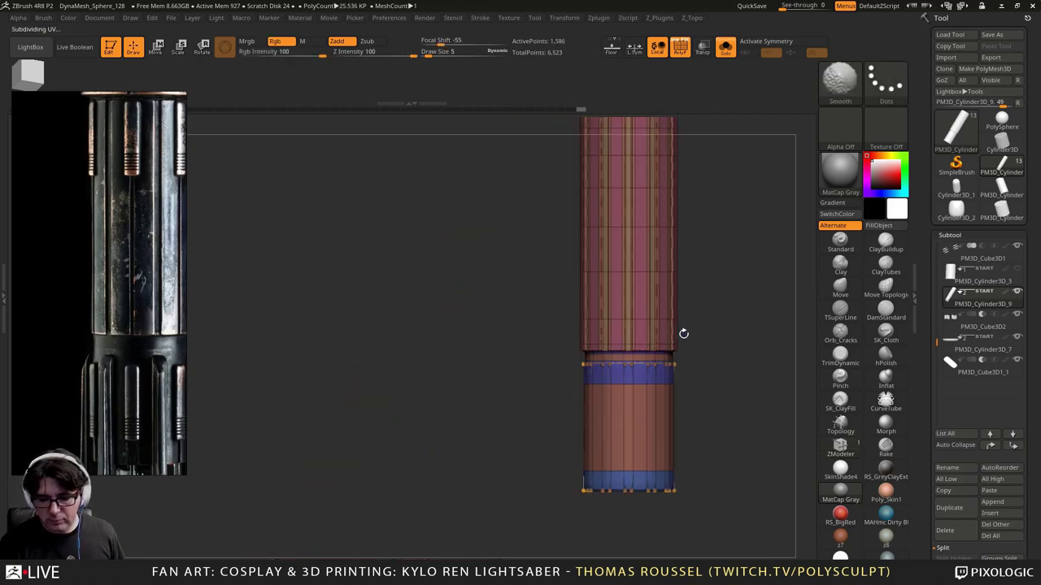
pyautogui.keyDown('alt'); pyautogui.moveTo(747, 400); pyautogui.dragTo(700, 328, button='right'); pyautogui.keyUp('alt')
pyautogui.keyDown('ctrl'); pyautogui.moveTo(480, 358); pyautogui.dragTo(453, 470, button='right'); pyautogui.keyUp('ctrl')
pyautogui.moveTo(453, 470); pyautogui.dragTo(407, 309, button='right')
pyautogui.moveTo(643, 297)
pyautogui.mouseDown(button='right')
pyautogui.moveTo(636, 241)
pyautogui.moveTo(664, 273)
pyautogui.moveTo(565, 264)
pyautogui.moveTo(577, 267)
pyautogui.moveTo(558, 225)
pyautogui.moveTo(477, 279)
pyautogui.moveTo(429, 259)
pyautogui.moveTo(460, 245)
pyautogui.moveTo(446, 200)
pyautogui.moveTo(560, 244)
pyautogui.moveTo(486, 279)
pyautogui.moveTo(508, 396)
pyautogui.moveTo(420, 416)
pyautogui.moveTo(575, 259)
pyautogui.moveTo(609, 256)
pyautogui.mouseUp(button='right')
pyautogui.hotkey('shift', 'f')
pyautogui.press('shift')
pyautogui.hotkey('shift', 'f')
pyautogui.press('shift')
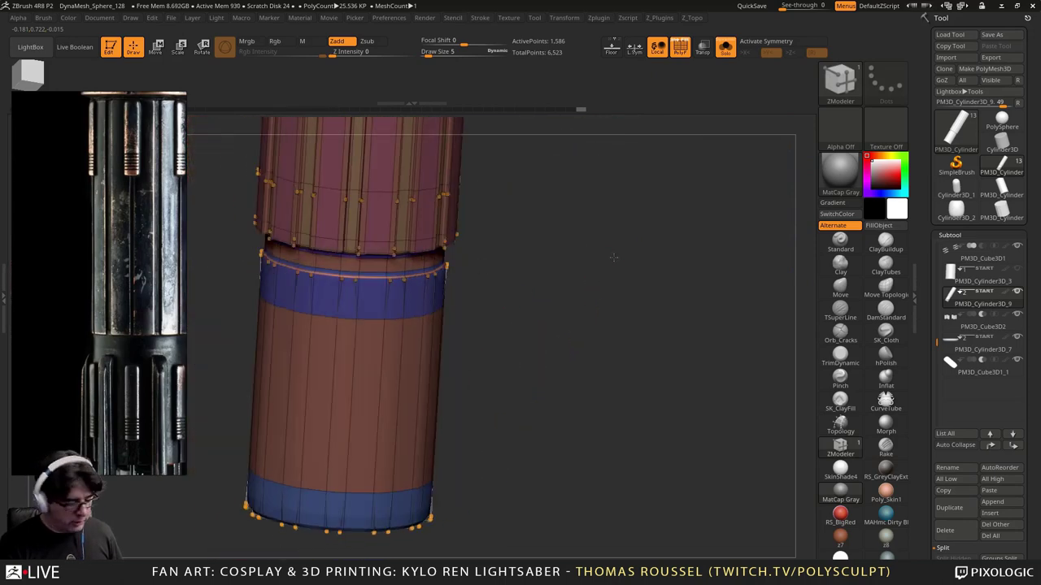
pyautogui.hotkey('shift', 'f')
pyautogui.keyDown('alt'); pyautogui.moveTo(590, 295); pyautogui.dragTo(494, 266, button='right'); pyautogui.keyUp('alt')
pyautogui.hotkey('shift', 'f')
pyautogui.hotkey('shift', 'd')
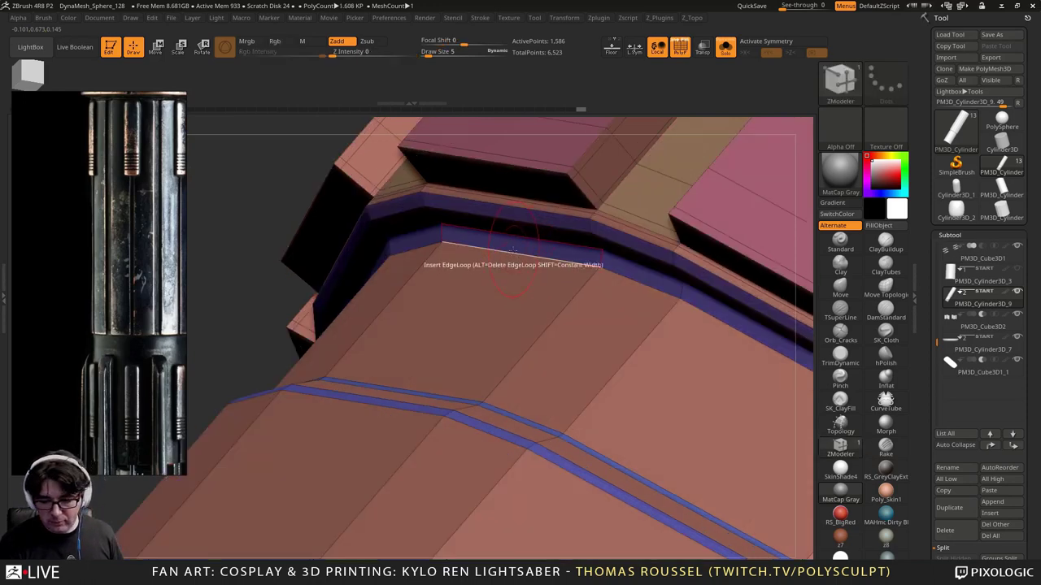
# Step: Slide the bevelled edge loops in the groove below the strips, using the edge action Slide with EdgeLoop Complete
pyautogui.press('space')
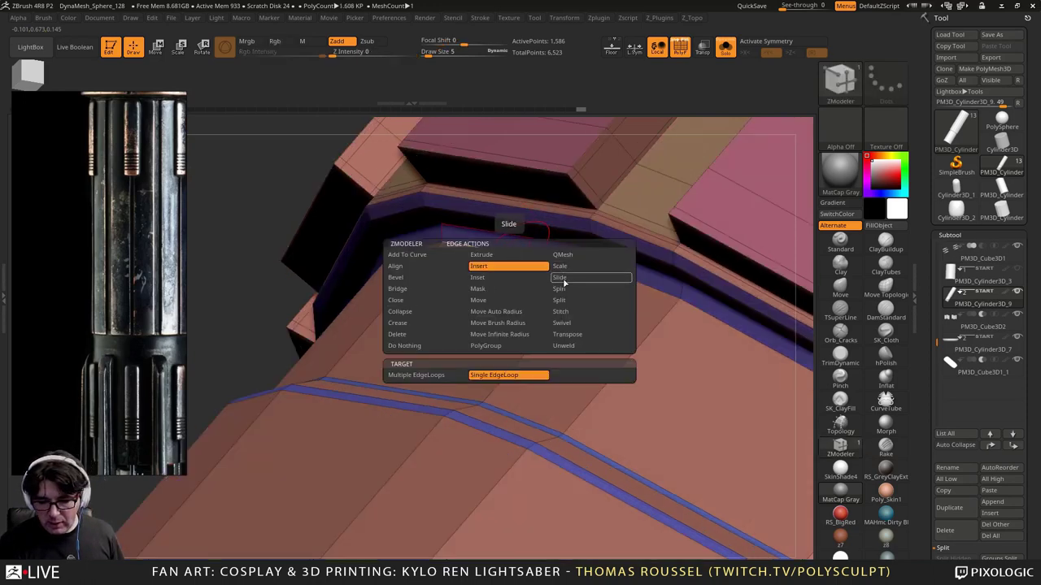
pyautogui.click(573, 278)
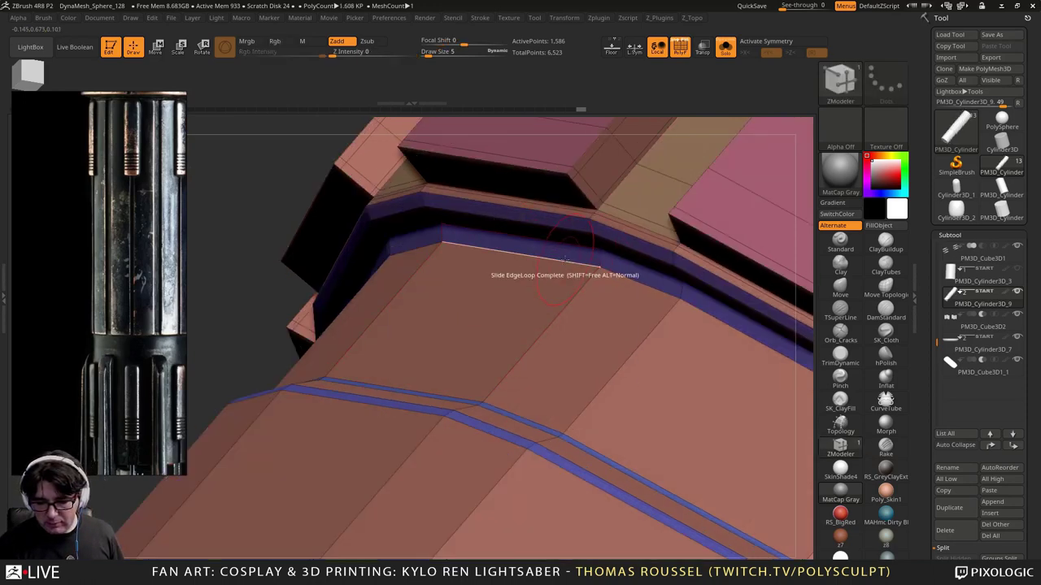
pyautogui.moveTo(564, 258); pyautogui.dragTo(552, 278)
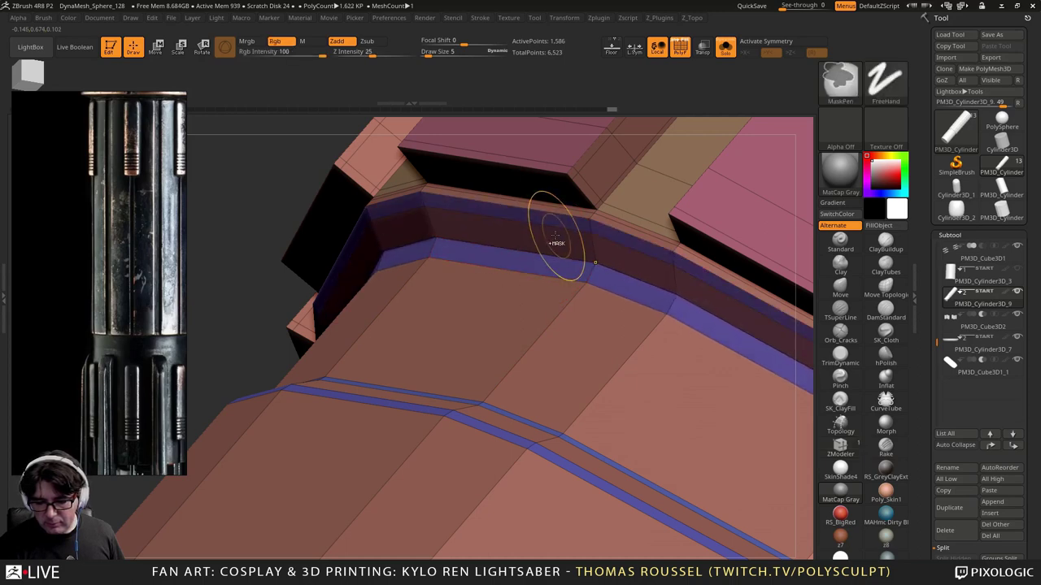
pyautogui.click(553, 238)
pyautogui.hotkey('ctrl', 'z')
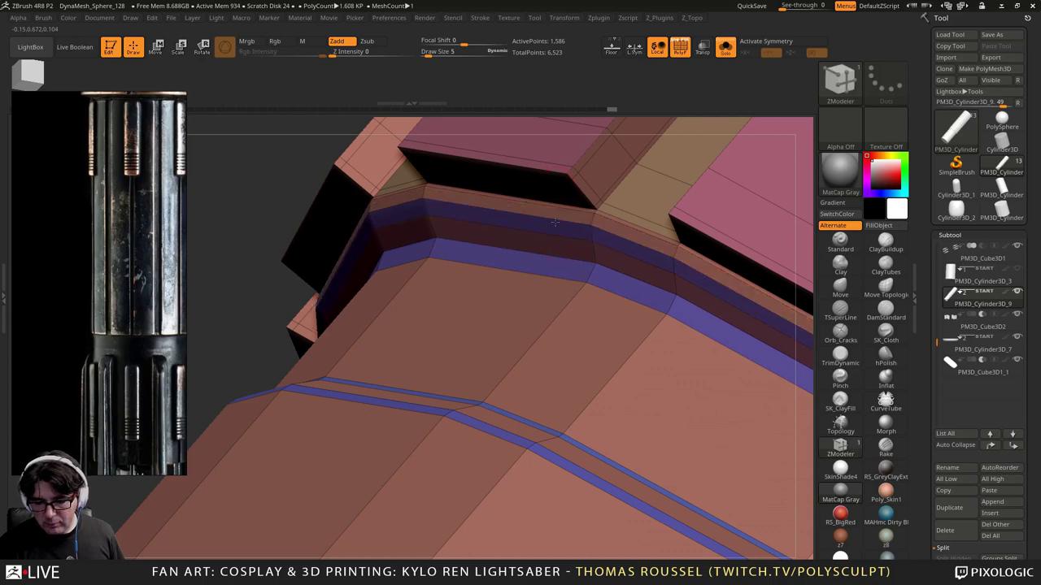
pyautogui.keyDown('ctrl'); pyautogui.moveTo(554, 223); pyautogui.dragTo(613, 236, button='right'); pyautogui.keyUp('ctrl')
pyautogui.press('f')
# Step: Make PM3D_Cylinder3D_3 visible, compare it with the grip PM3D_Cylinder3D_9, reselect the grip and end its isolation
pyautogui.moveTo(953, 281)
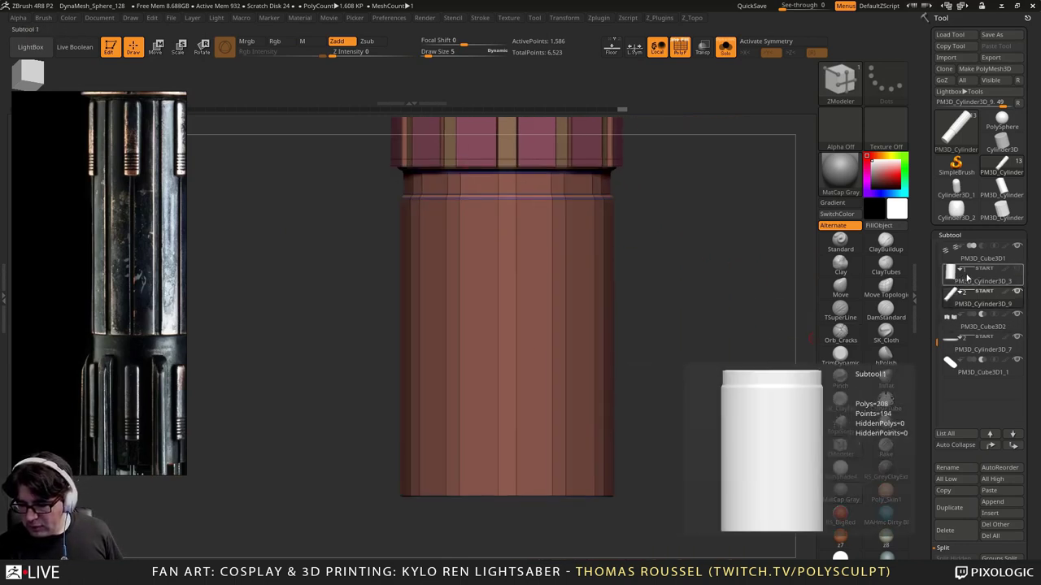
pyautogui.moveTo(1023, 279)
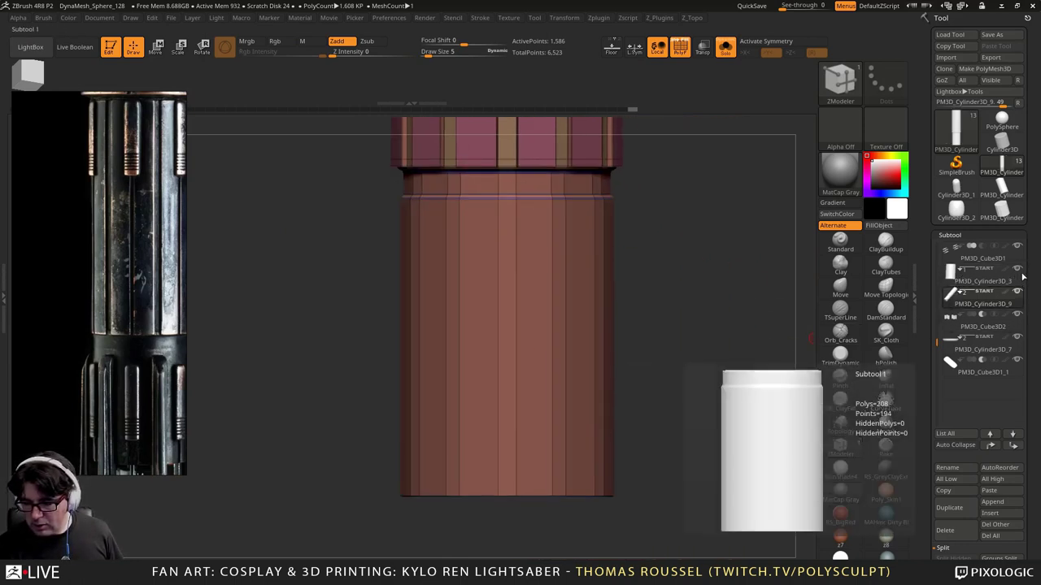
pyautogui.click(986, 281)
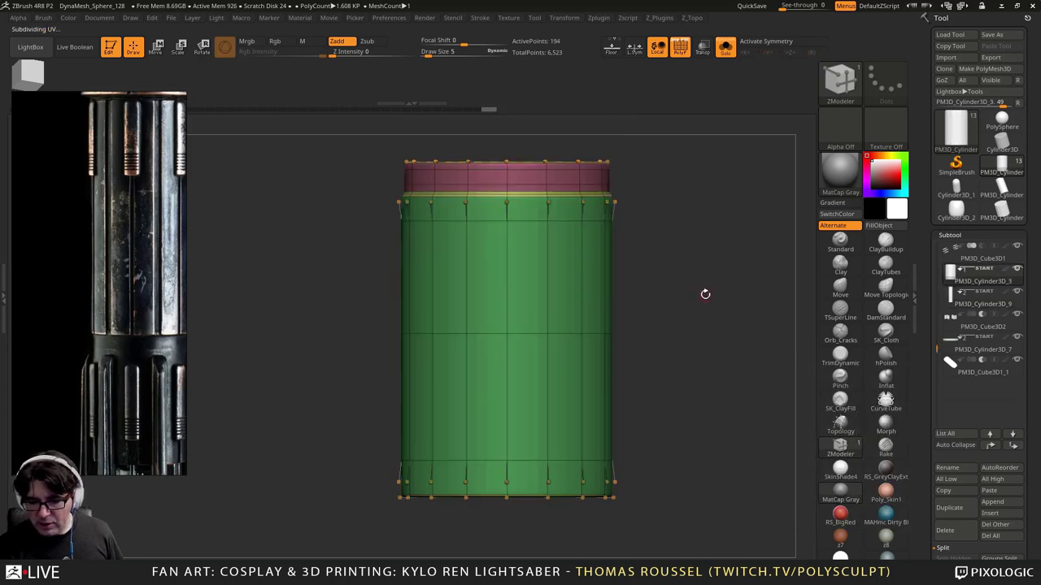
pyautogui.keyDown('alt'); pyautogui.moveTo(706, 292); pyautogui.dragTo(714, 385); pyautogui.keyUp('alt')
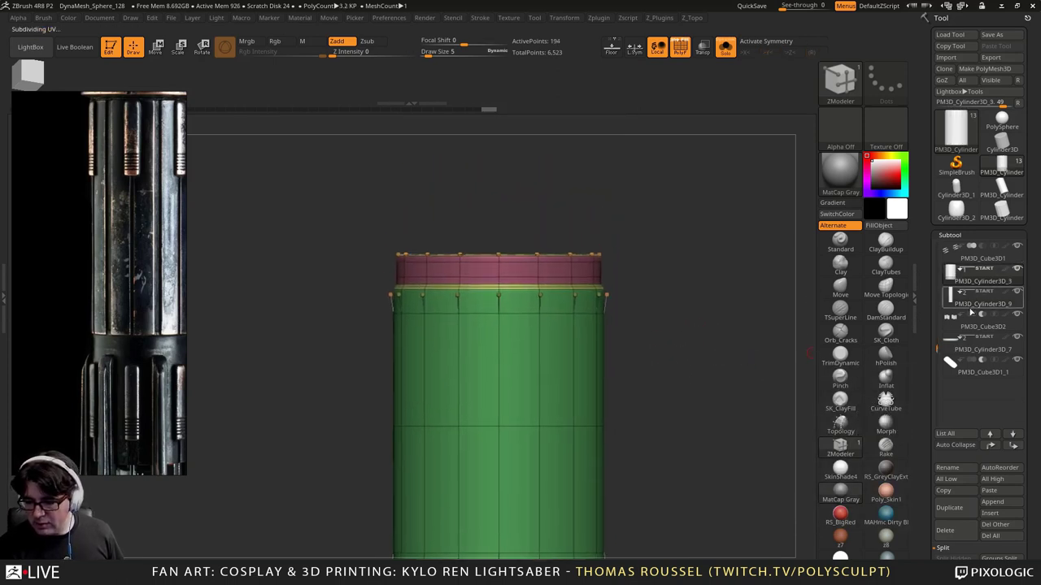
pyautogui.click(951, 304)
pyautogui.keyDown('alt'); pyautogui.moveTo(737, 321); pyautogui.dragTo(734, 293); pyautogui.keyUp('alt')
pyautogui.moveTo(717, 342)
pyautogui.keyDown('alt'); pyautogui.mouseDown()
pyautogui.moveTo(720, 308)
pyautogui.moveTo(727, 359)
pyautogui.mouseUp(); pyautogui.keyUp('alt')
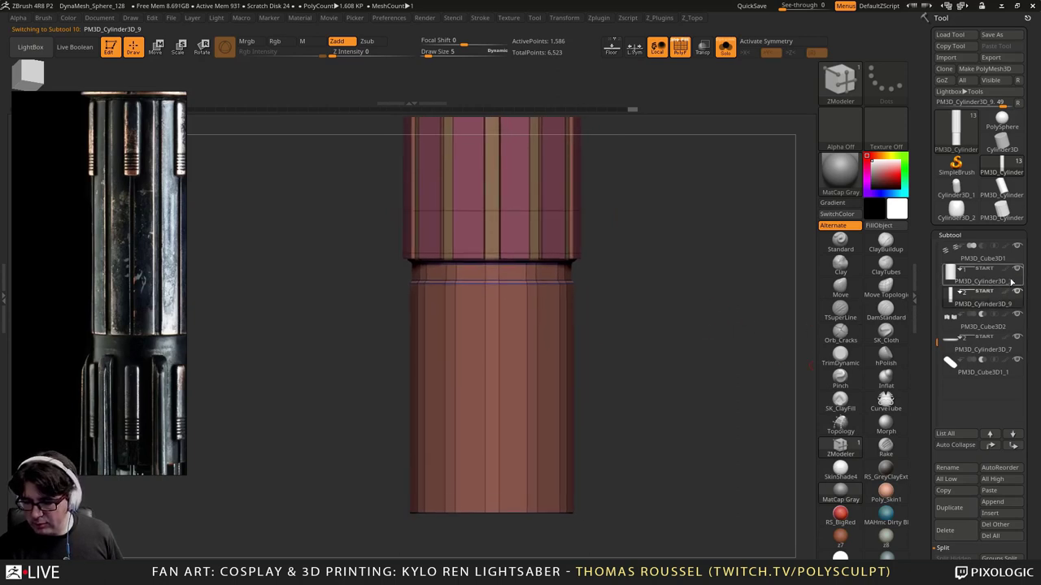
pyautogui.click(726, 49)
pyautogui.keyDown('alt'); pyautogui.moveTo(691, 195); pyautogui.dragTo(714, 235); pyautogui.keyUp('alt')
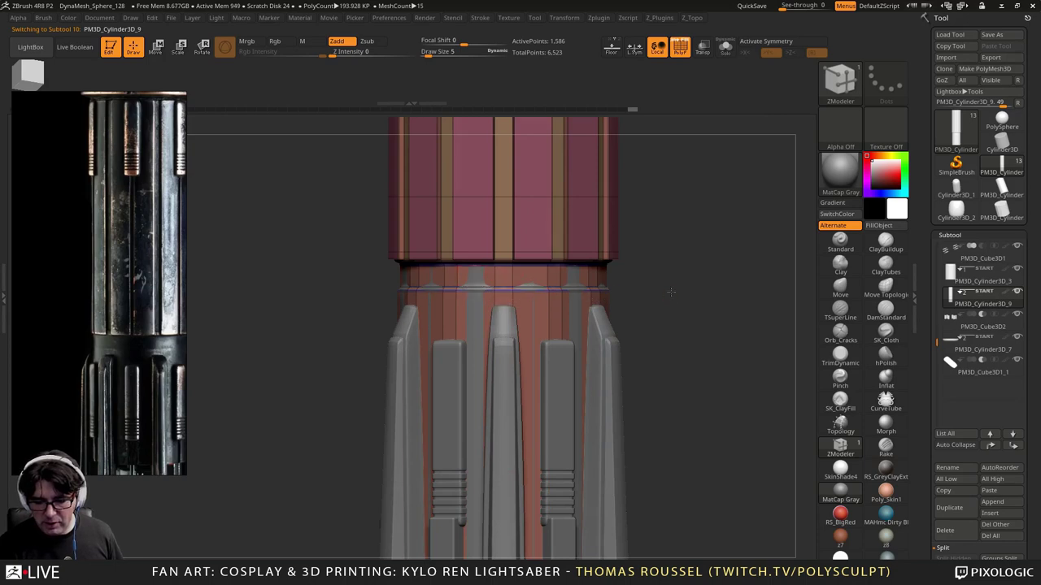
# Step: Examine where the grip core and the lower cylinder overlap below the strips and around the fins
pyautogui.moveTo(671, 291); pyautogui.dragTo(768, 305)
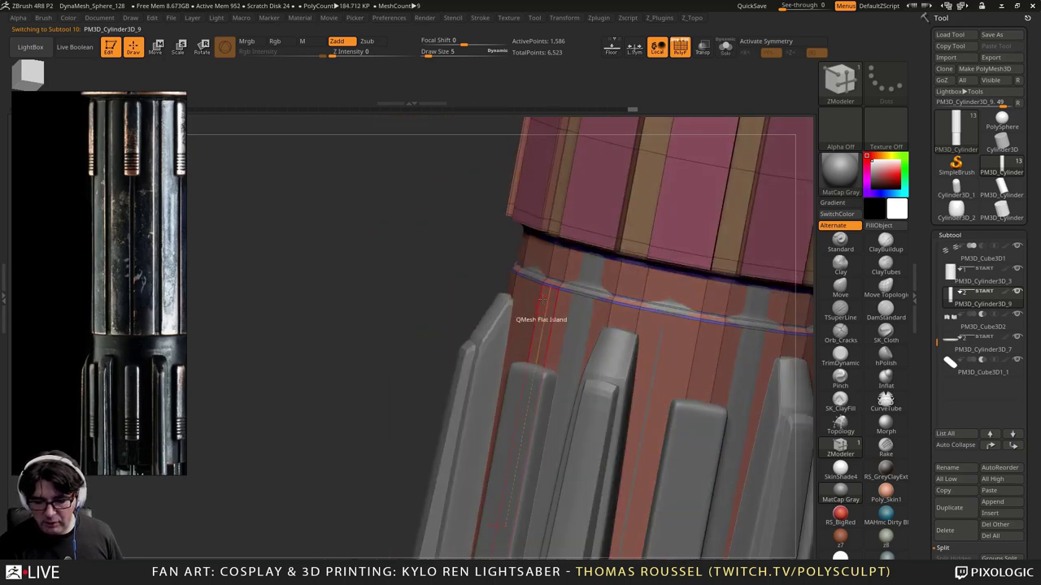
pyautogui.moveTo(536, 268); pyautogui.dragTo(571, 241)
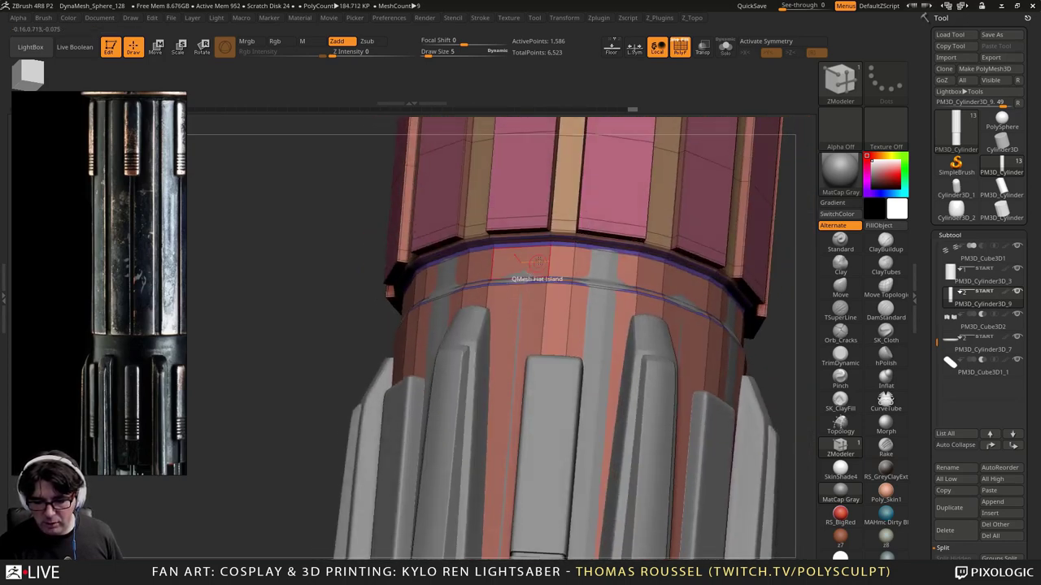
pyautogui.keyDown('ctrl'); pyautogui.moveTo(561, 265); pyautogui.dragTo(516, 240, button='right'); pyautogui.keyUp('ctrl')
pyautogui.moveTo(438, 249); pyautogui.dragTo(390, 257, button='right')
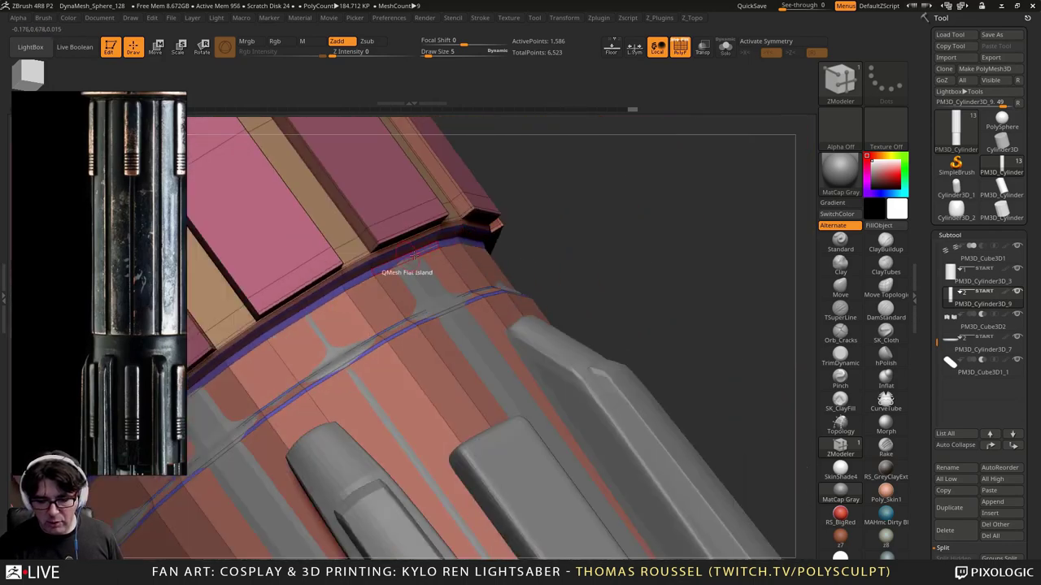
pyautogui.click(945, 300)
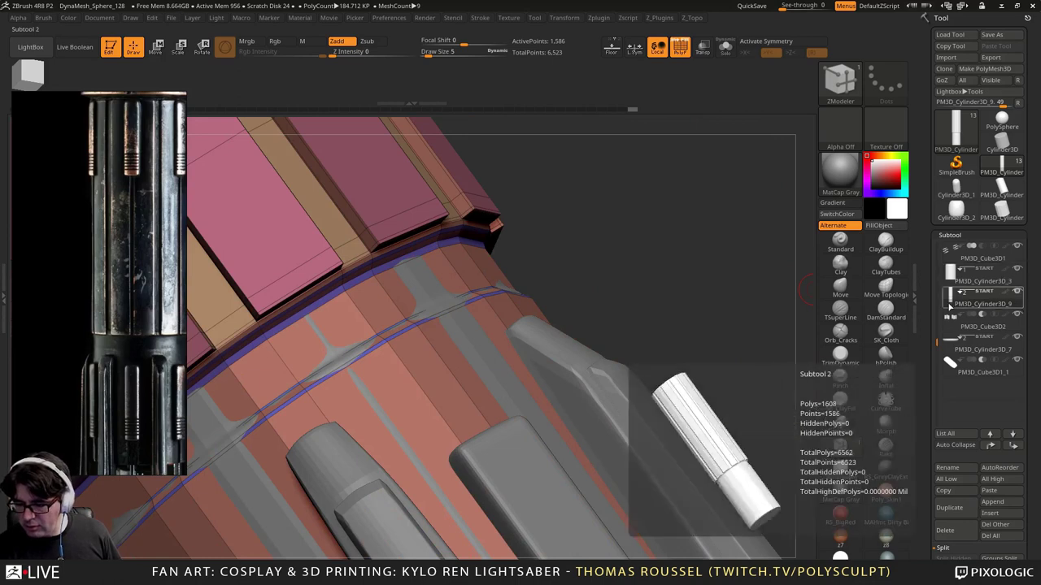
# Step: Isolate the grip PM3D_Cylinder3D_9 and hide its lower core polygons, including the bevelled loops, up to the strips' lower edge
pyautogui.moveTo(736, 264); pyautogui.dragTo(677, 271, button='right')
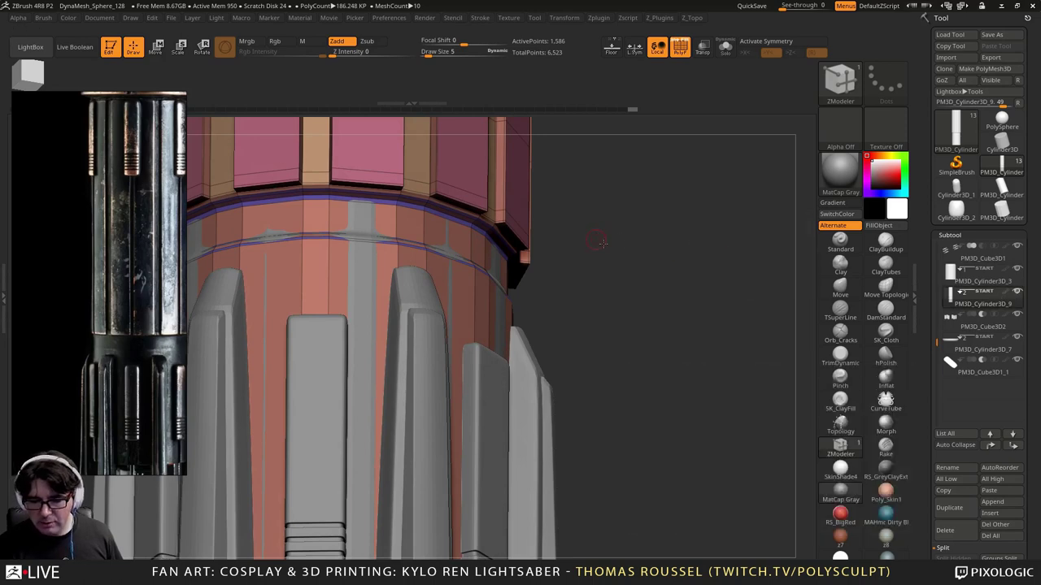
pyautogui.keyDown('alt'); pyautogui.moveTo(598, 239); pyautogui.dragTo(704, 289, button='right'); pyautogui.keyUp('alt')
pyautogui.click(725, 49)
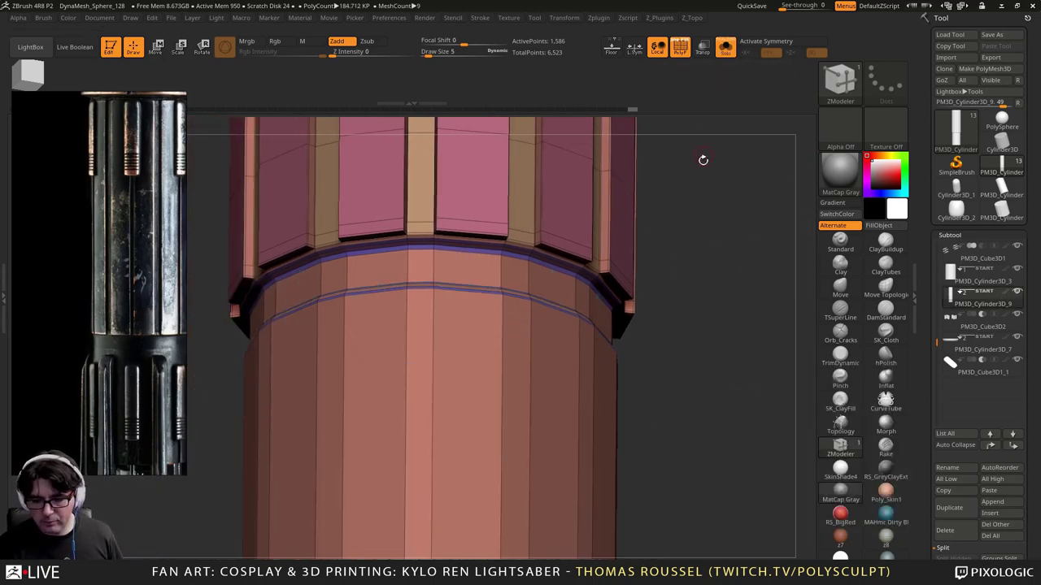
pyautogui.moveTo(701, 157)
pyautogui.mouseDown()
pyautogui.moveTo(727, 174)
pyautogui.moveTo(734, 261)
pyautogui.moveTo(694, 186)
pyautogui.moveTo(691, 360)
pyautogui.moveTo(691, 326)
pyautogui.moveTo(719, 336)
pyautogui.moveTo(728, 324)
pyautogui.mouseUp()
pyautogui.press('ctrl')
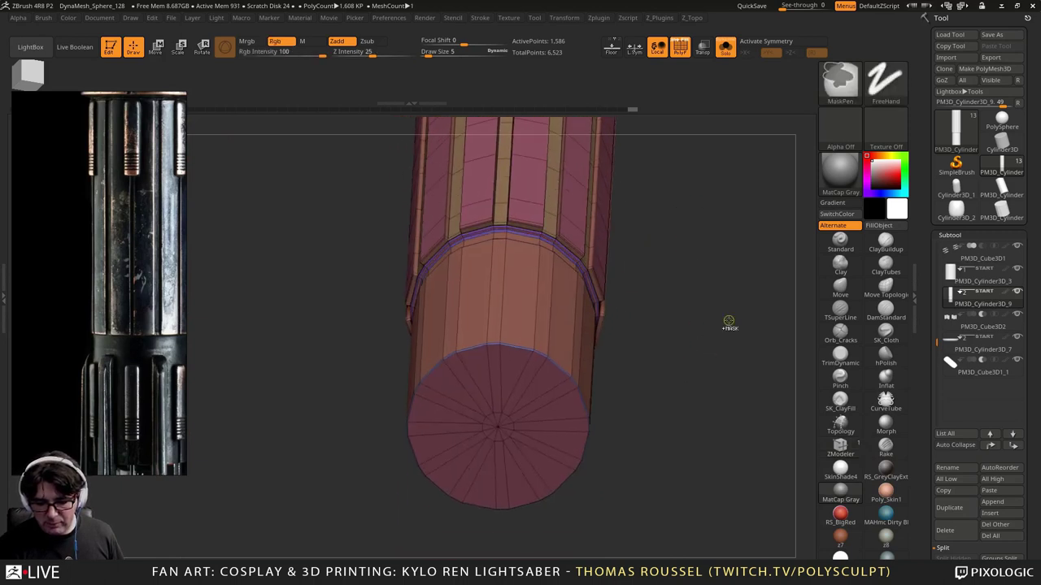
pyautogui.press('shift')
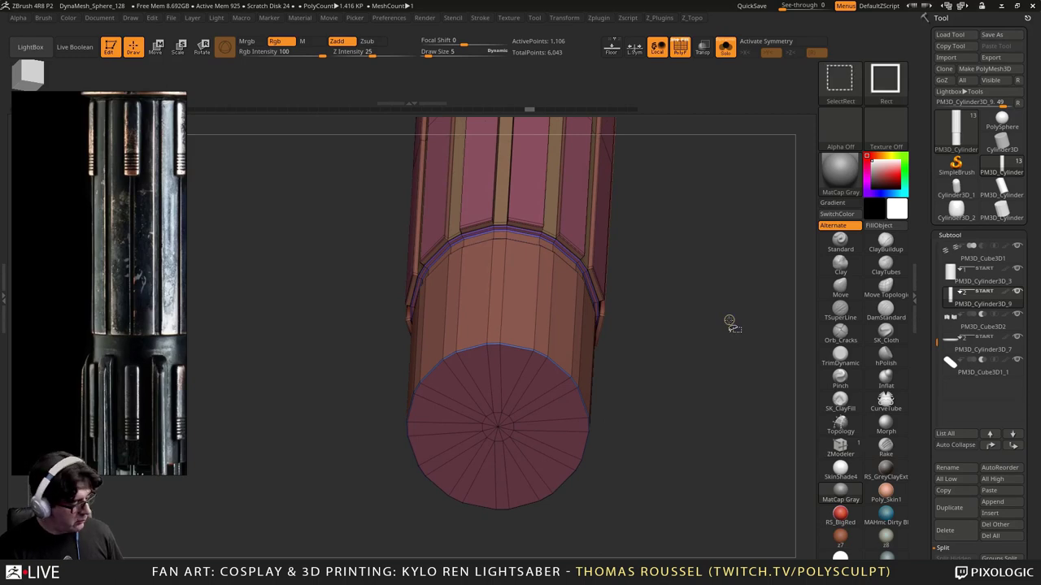
pyautogui.moveTo(729, 320)
pyautogui.mouseDown()
pyautogui.moveTo(713, 374)
pyautogui.moveTo(739, 287)
pyautogui.moveTo(726, 349)
pyautogui.moveTo(709, 266)
pyautogui.mouseUp()
pyautogui.keyDown('ctrl'); pyautogui.keyDown('shift'); pyautogui.moveTo(723, 453); pyautogui.dragTo(406, 276); pyautogui.keyUp('shift'); pyautogui.keyUp('ctrl')
pyautogui.moveTo(557, 280); pyautogui.dragTo(767, 314)
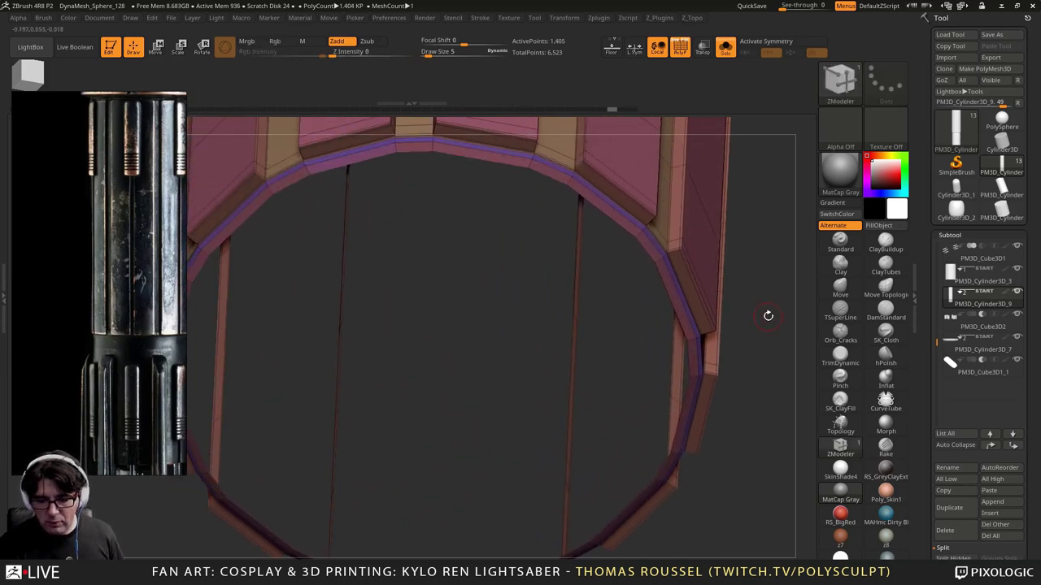
pyautogui.hotkey('ctrl', 'shift', 'z')
pyautogui.hotkey('ctrl', 'shift', 'z')
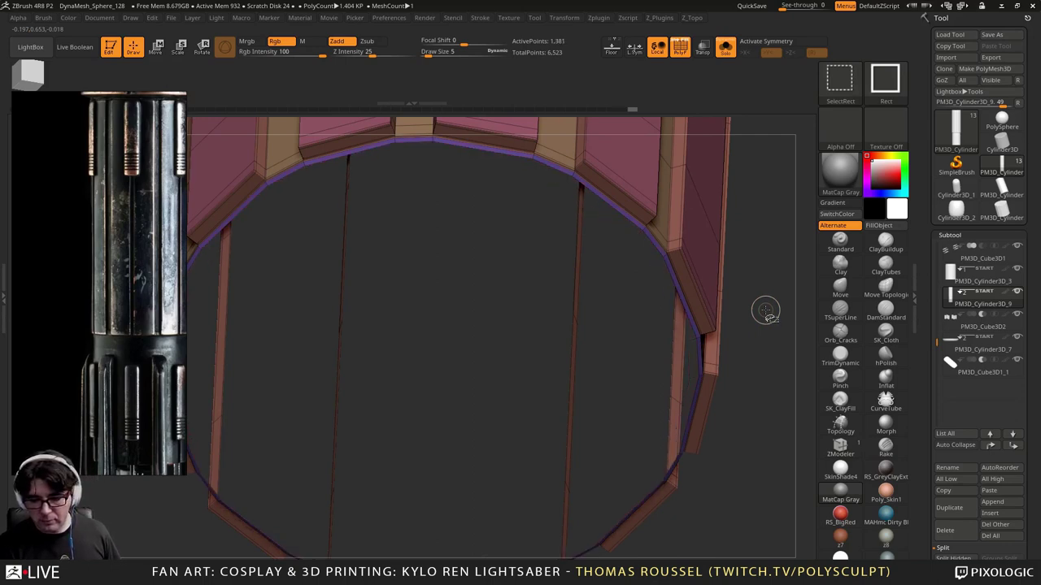
pyautogui.hotkey('ctrl', 'shift', 'd')
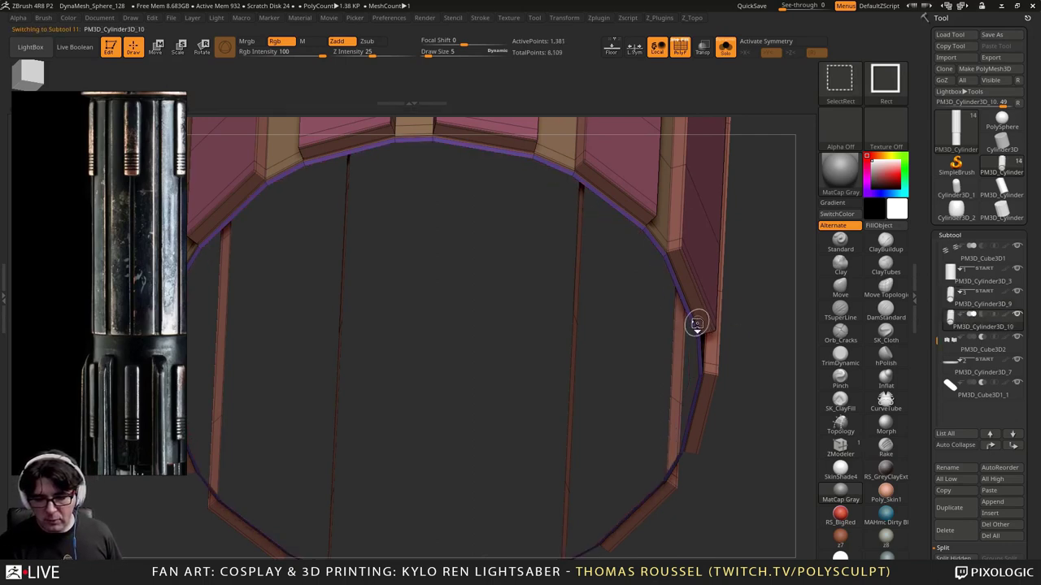
pyautogui.moveTo(720, 325)
pyautogui.mouseDown()
pyautogui.moveTo(726, 269)
pyautogui.moveTo(699, 304)
pyautogui.moveTo(809, 336)
pyautogui.mouseUp()
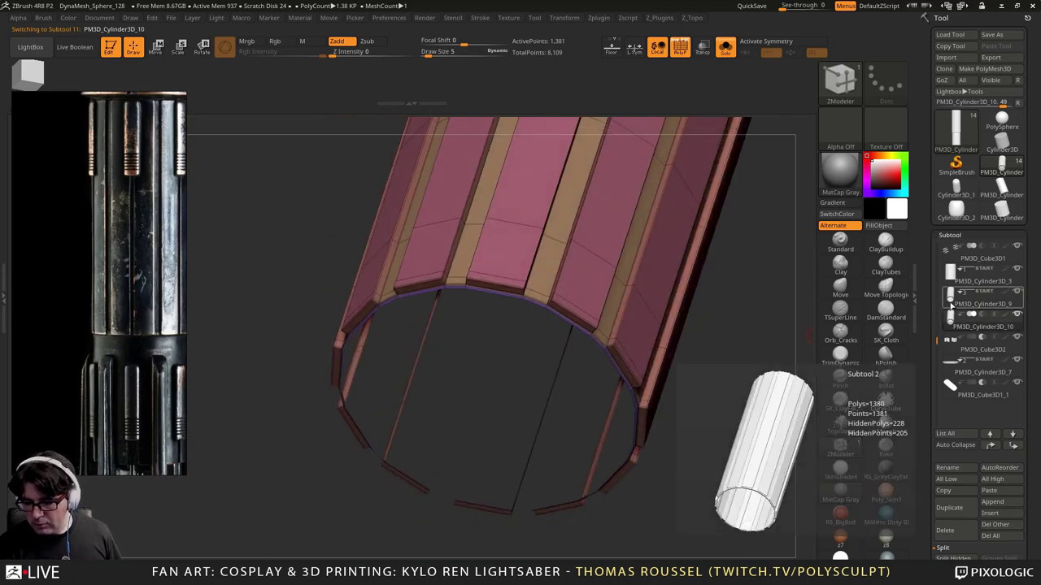
pyautogui.moveTo(949, 323)
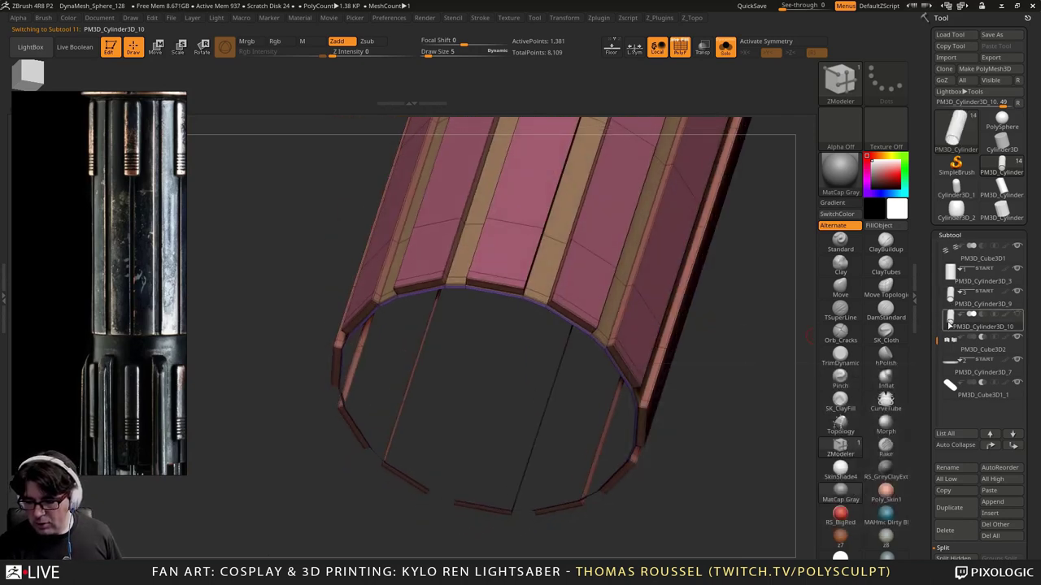
pyautogui.click(945, 530)
pyautogui.click(855, 553)
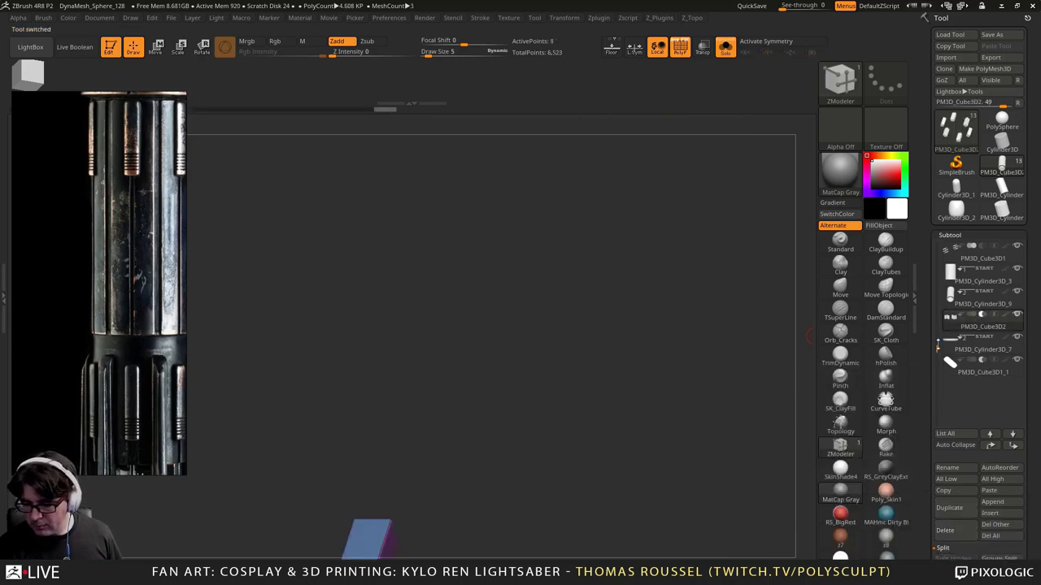
pyautogui.click(947, 306)
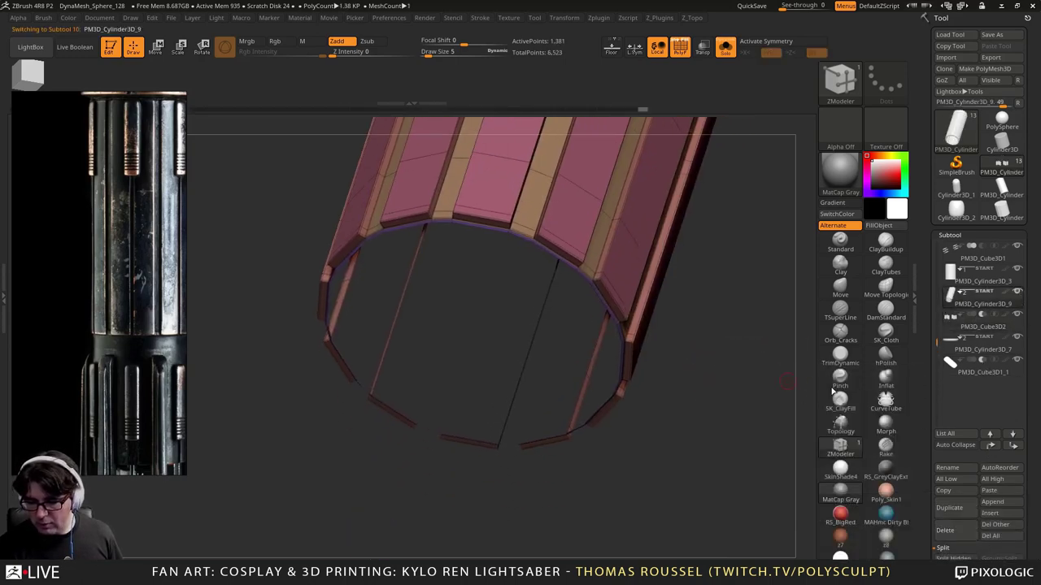
# Step: Permanently remove the hidden core polygons from the grip with Del Hidden in the Modify Topology options
pyautogui.scroll(-4, 987, 402)
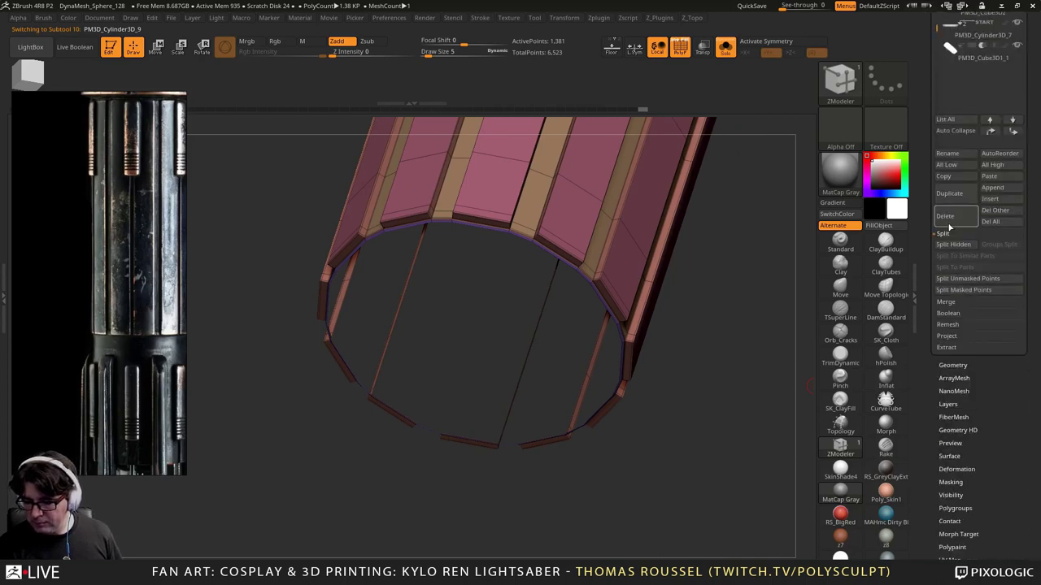
pyautogui.click(953, 366)
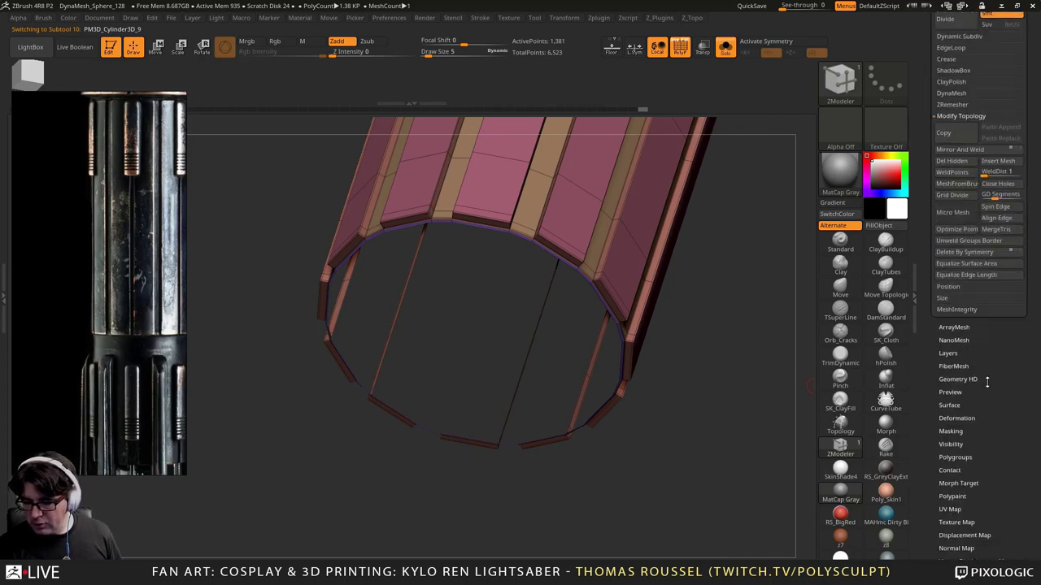
pyautogui.click(956, 260)
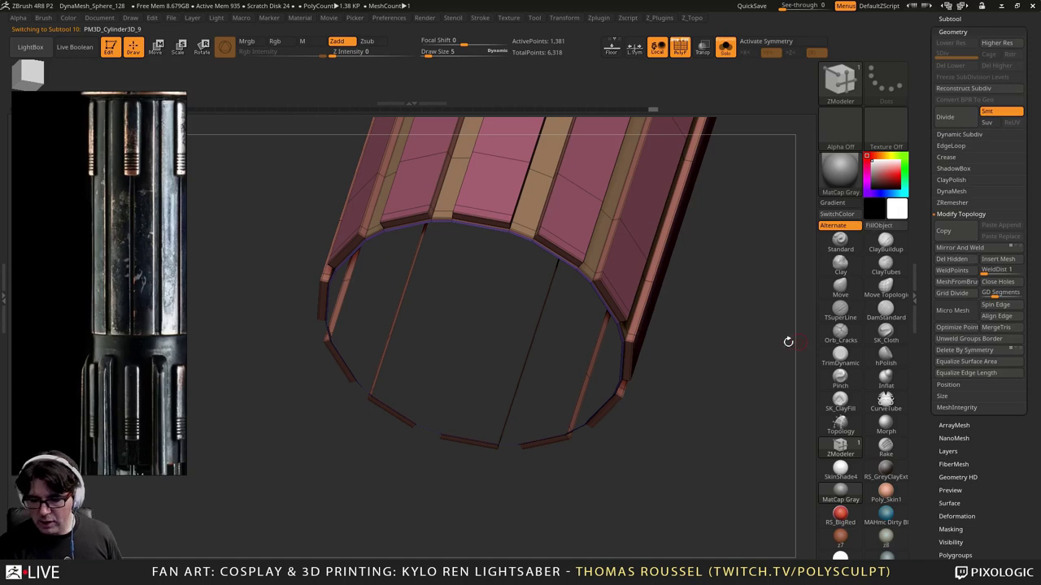
# Step: Try to fill the open lower end of the grip with the ZModeler edge action Close as a concave hole
pyautogui.moveTo(788, 342)
pyautogui.mouseDown()
pyautogui.moveTo(744, 366)
pyautogui.moveTo(588, 320)
pyautogui.mouseUp()
pyautogui.keyDown('ctrl'); pyautogui.moveTo(587, 320); pyautogui.dragTo(575, 324, button='right'); pyautogui.keyUp('ctrl')
pyautogui.moveTo(576, 323); pyautogui.dragTo(560, 279)
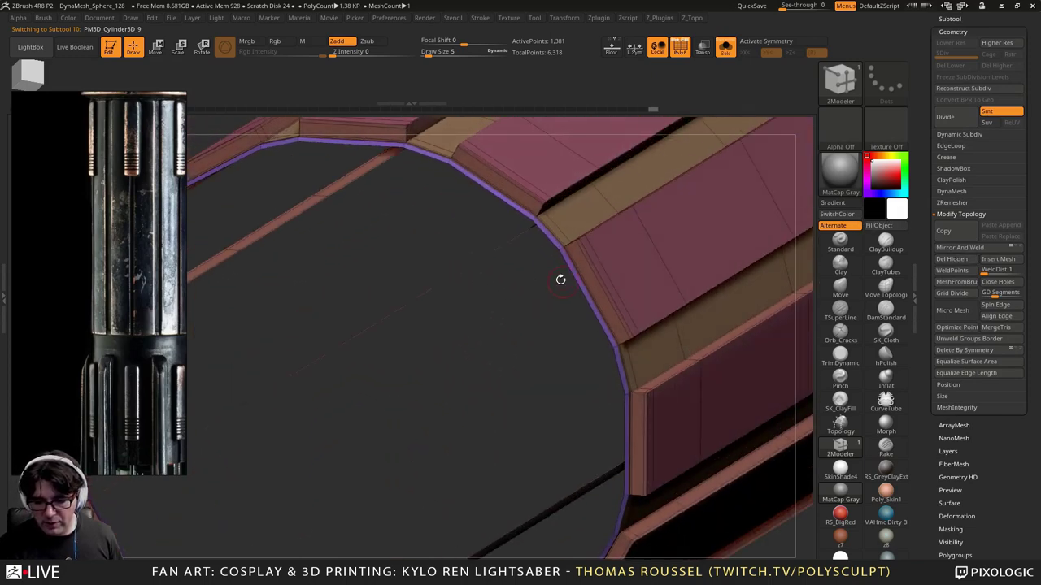
pyautogui.press('space')
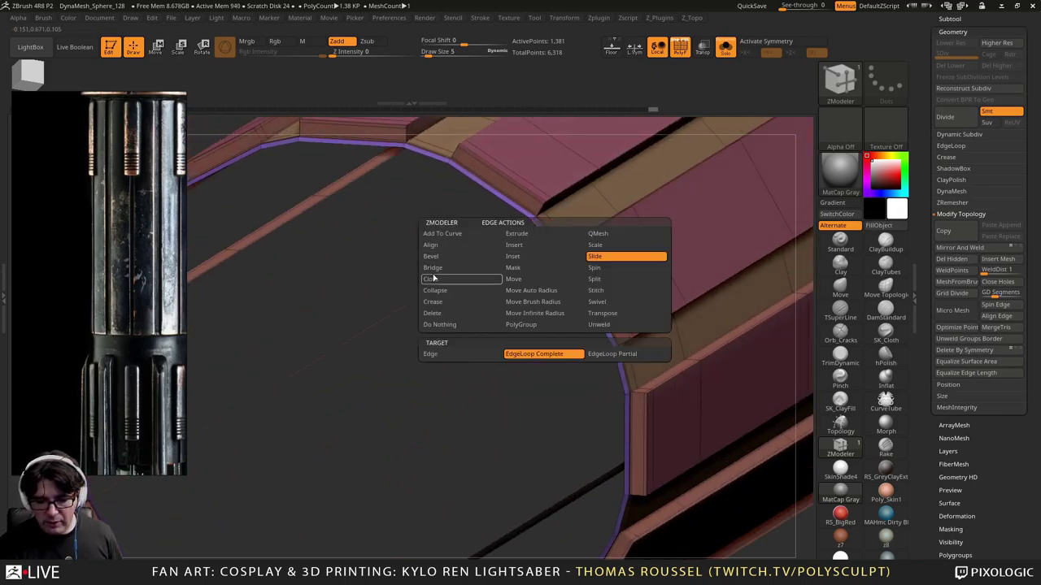
pyautogui.click(432, 280)
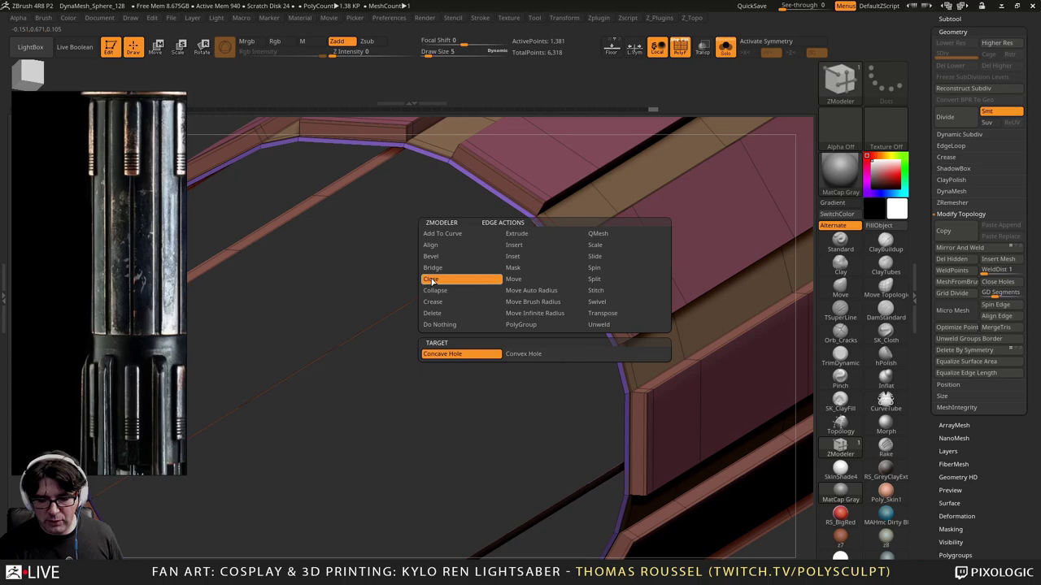
pyautogui.click(529, 354)
pyautogui.moveTo(508, 207); pyautogui.dragTo(508, 262)
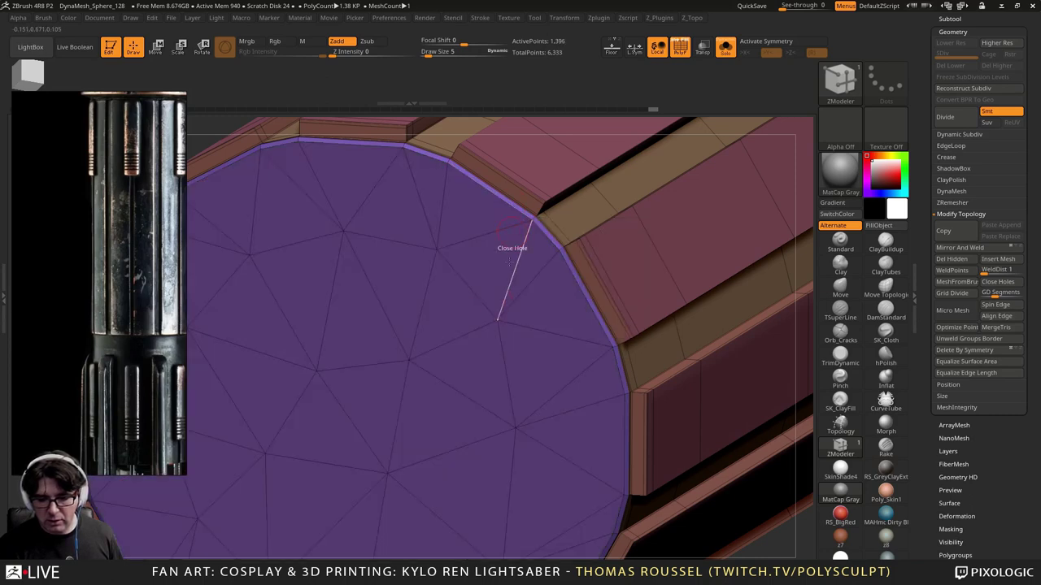
pyautogui.keyDown('ctrl'); pyautogui.moveTo(503, 278); pyautogui.dragTo(503, 234, button='right'); pyautogui.keyUp('ctrl')
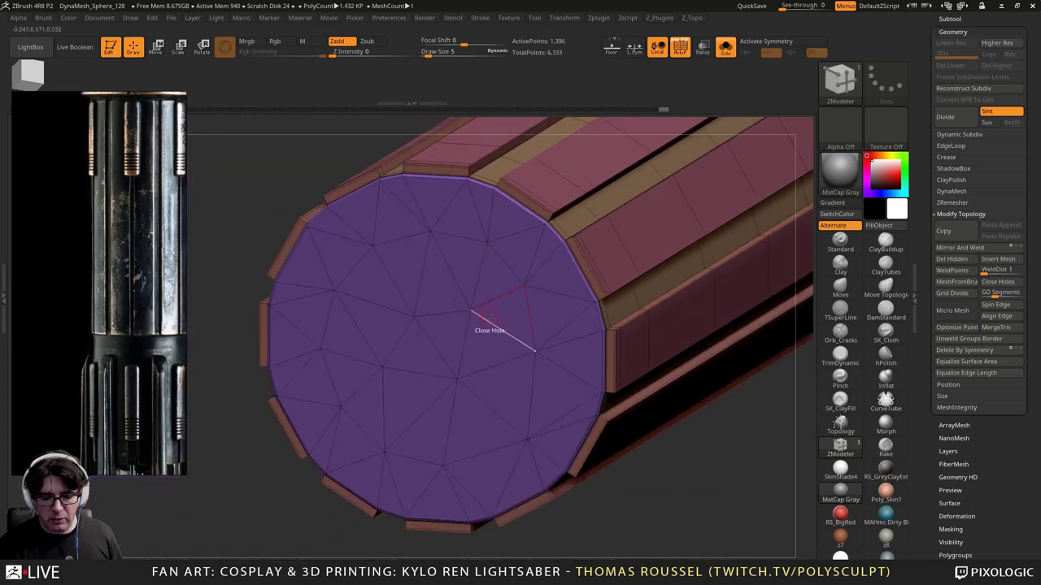
pyautogui.click(517, 280)
# Step: Cap the open lower end of the grip flat with the edge action Close and the target Convex Hole
pyautogui.press('space')
pyautogui.click(493, 325)
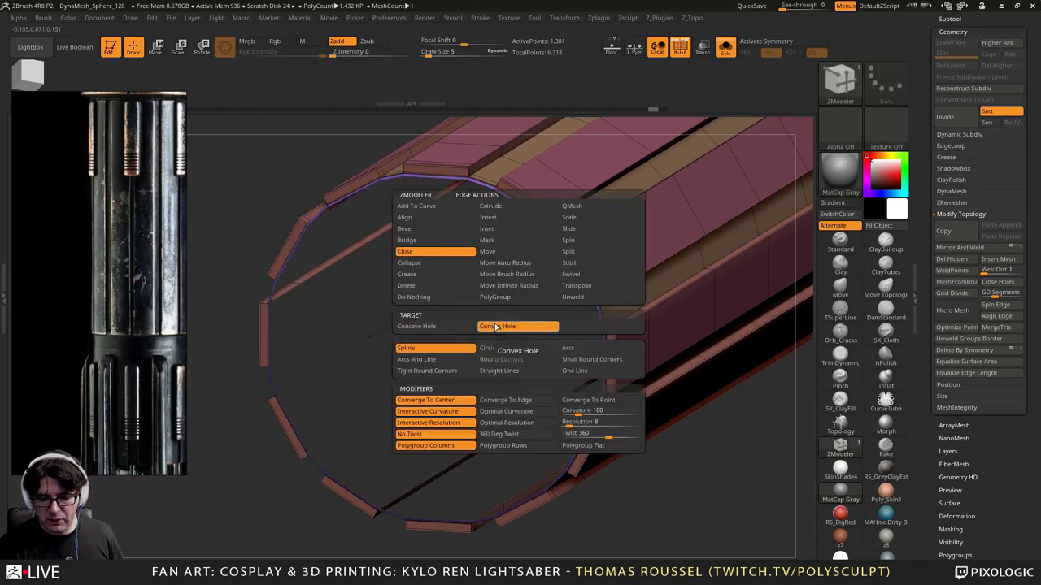
pyautogui.click(529, 215)
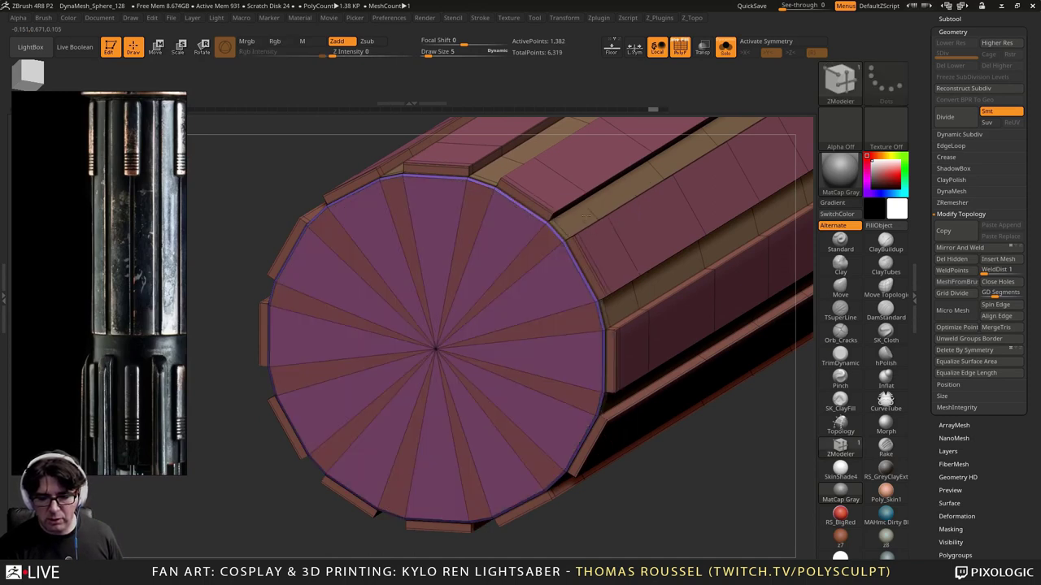
pyautogui.moveTo(592, 216); pyautogui.dragTo(789, 241)
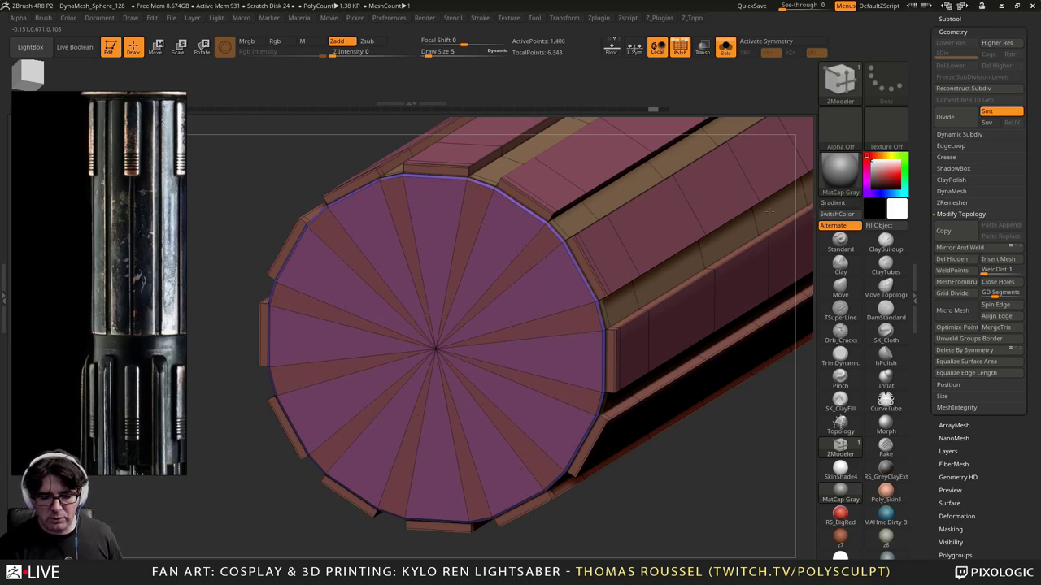
# Step: Turn on the dynamic subdivision preview for the capped grip and move its subtool above PM3D_Cylinder3D_3
pyautogui.moveTo(504, 309); pyautogui.dragTo(546, 351, button='right')
pyautogui.press('d')
pyautogui.moveTo(545, 351); pyautogui.dragTo(634, 325)
pyautogui.moveTo(1034, 108); pyautogui.dragTo(1031, 268)
pyautogui.click(958, 234)
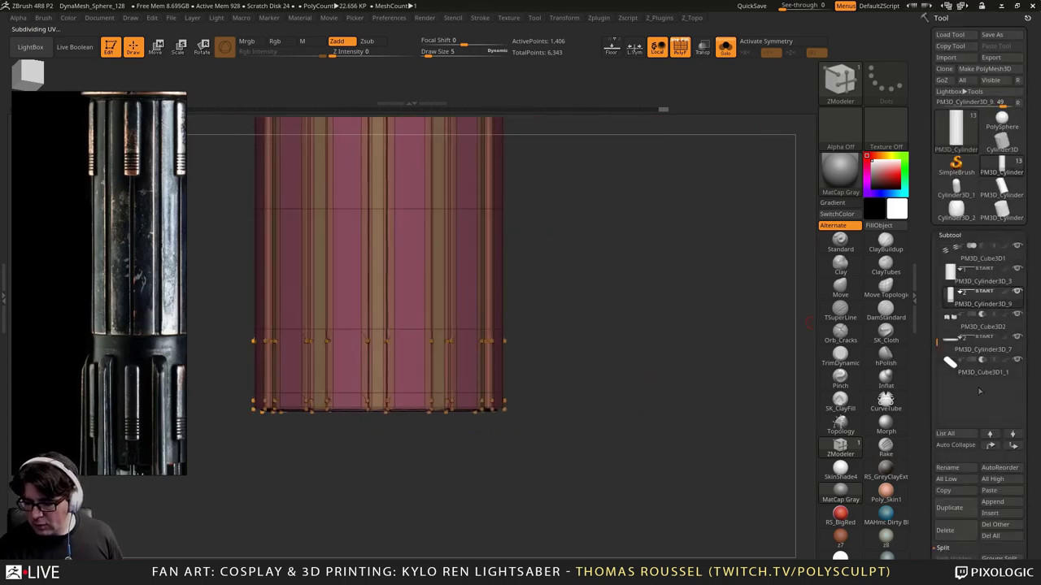
pyautogui.click(1012, 446)
pyautogui.click(989, 446)
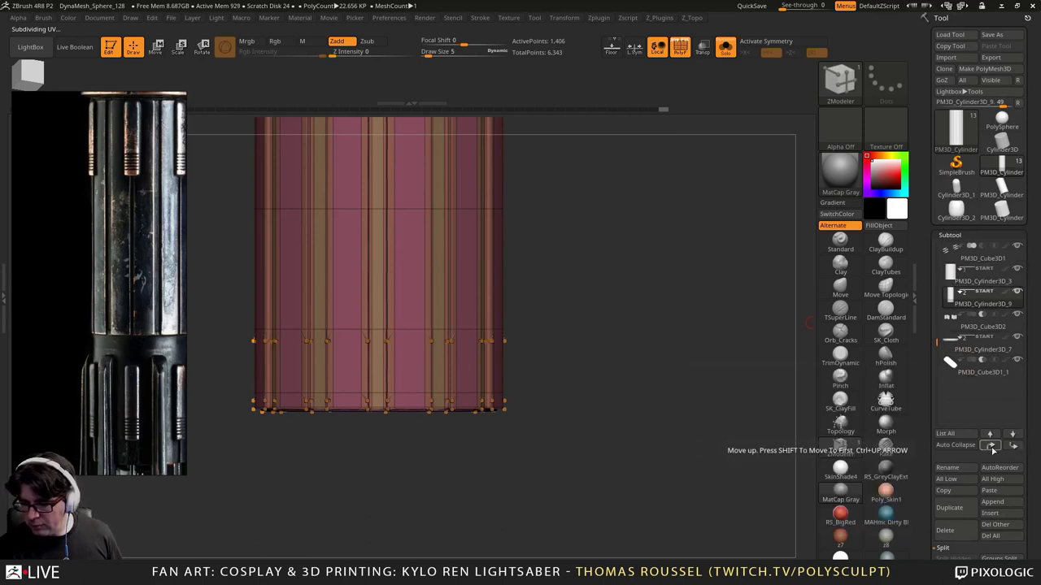
pyautogui.click(989, 446)
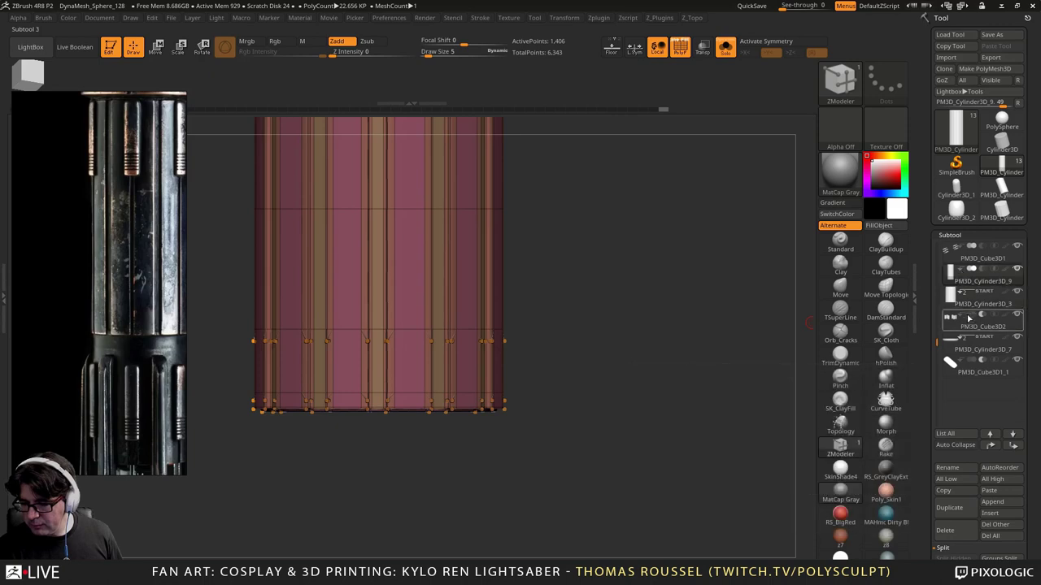
# Step: End the grip's isolation and examine its joint with the finned section with and without the polygon wireframe
pyautogui.keyDown('alt'); pyautogui.moveTo(714, 318); pyautogui.dragTo(754, 211); pyautogui.keyUp('alt')
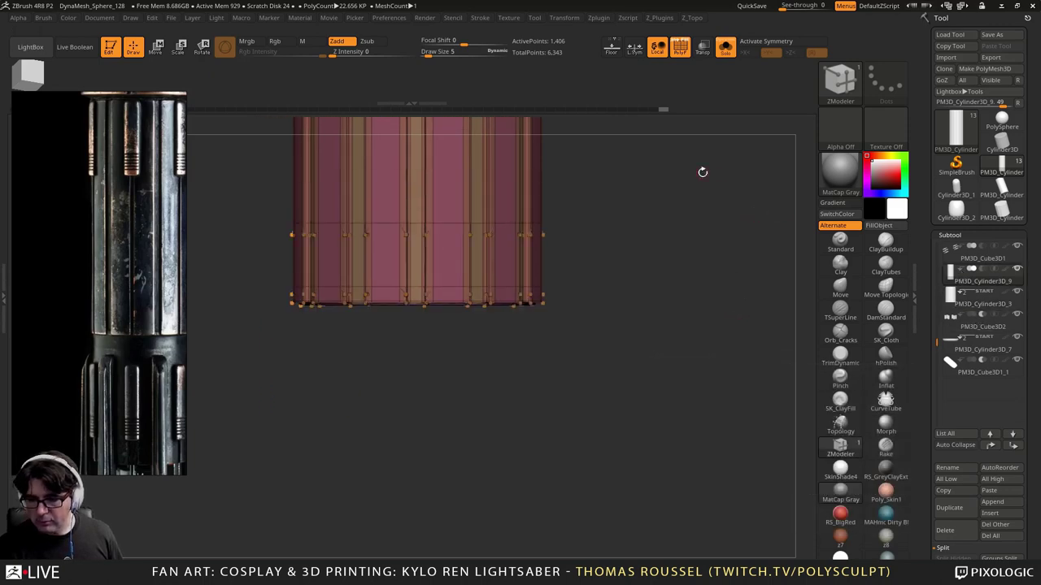
pyautogui.click(724, 46)
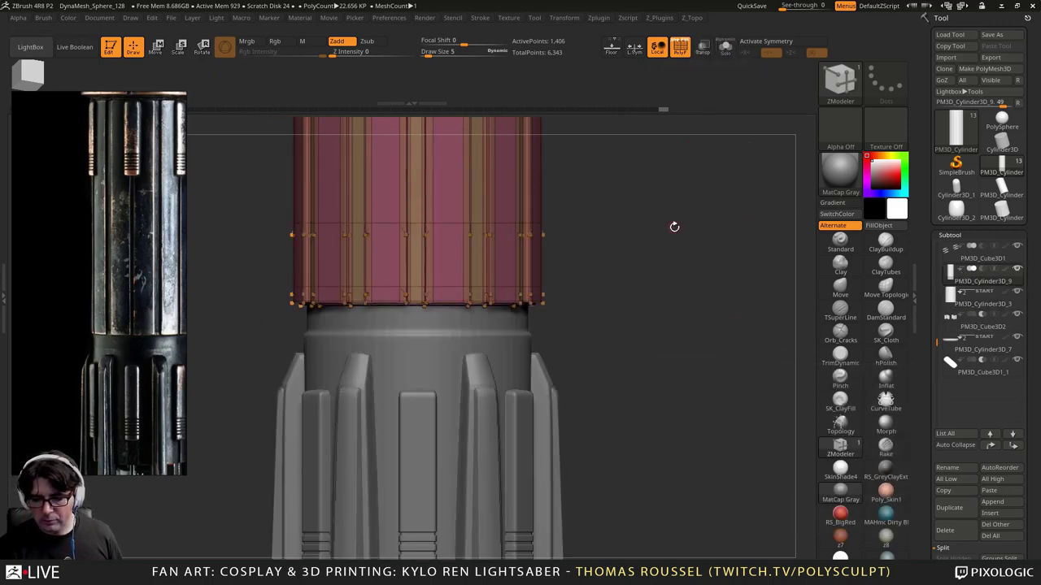
pyautogui.moveTo(664, 186); pyautogui.dragTo(588, 242)
pyautogui.hotkey('shift', 'f')
pyautogui.moveTo(589, 242)
pyautogui.keyDown('alt'); pyautogui.mouseDown()
pyautogui.moveTo(614, 317)
pyautogui.moveTo(667, 230)
pyautogui.moveTo(651, 181)
pyautogui.moveTo(676, 225)
pyautogui.moveTo(704, 185)
pyautogui.moveTo(722, 231)
pyautogui.moveTo(691, 203)
pyautogui.mouseUp(); pyautogui.keyUp('alt')
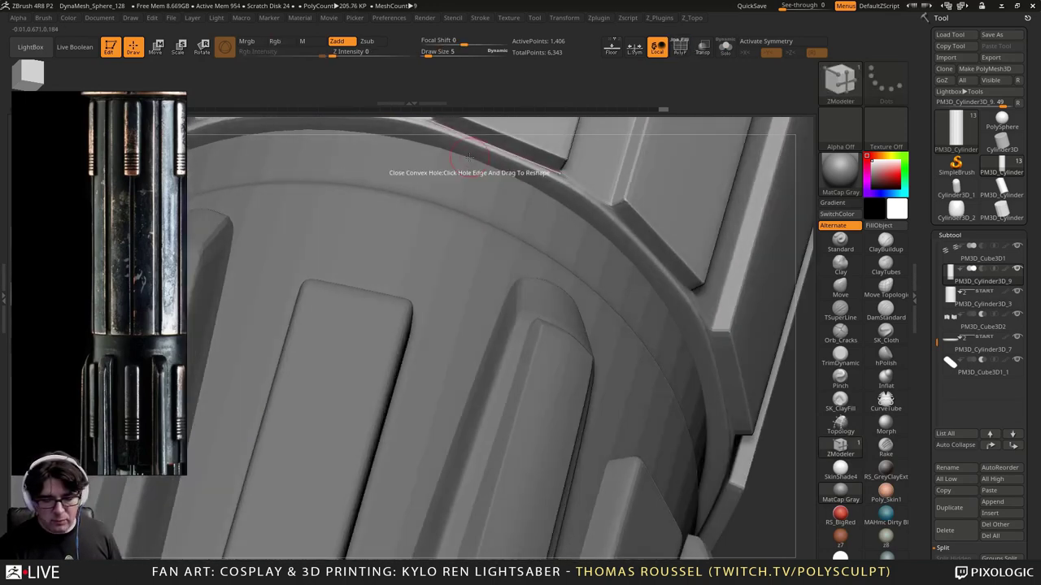
pyautogui.hotkey('shift', 'f')
pyautogui.moveTo(480, 167); pyautogui.dragTo(473, 268)
# Step: With transparency on, shift the flat cap at the grip's lower end slightly down toward the finned section, and restore opaque display
pyautogui.click(703, 47)
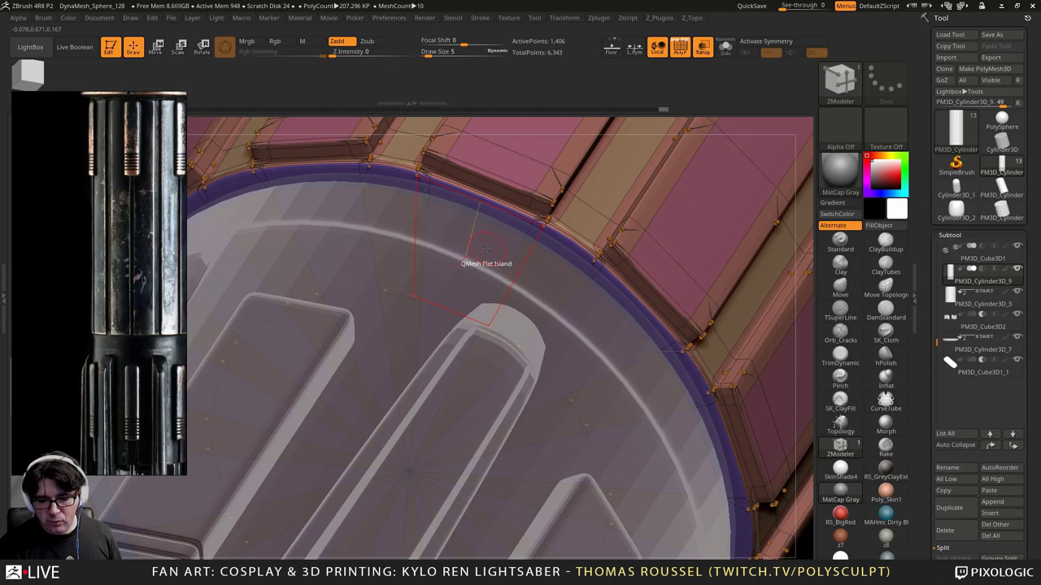
pyautogui.press('space')
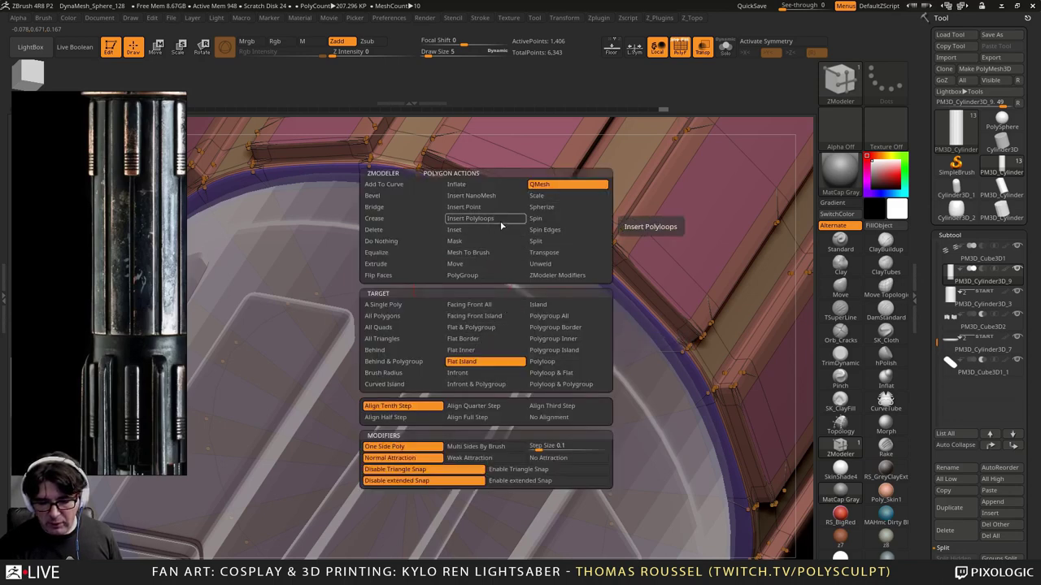
pyautogui.click(499, 222)
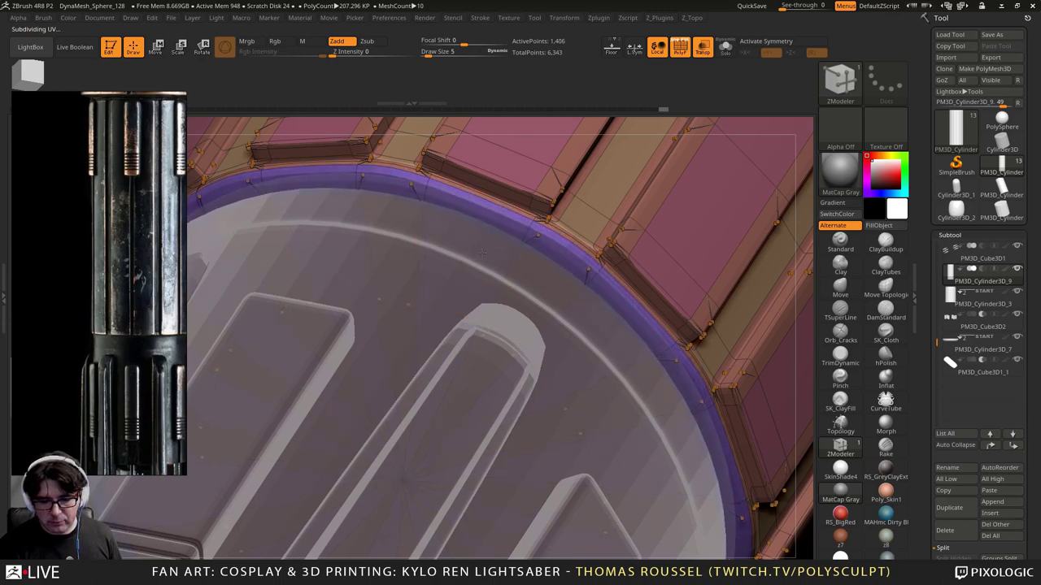
pyautogui.keyDown('ctrl'); pyautogui.moveTo(480, 250); pyautogui.dragTo(566, 210, button='right'); pyautogui.keyUp('ctrl')
pyautogui.keyDown('alt'); pyautogui.moveTo(566, 210); pyautogui.dragTo(565, 259, button='right'); pyautogui.keyUp('alt')
pyautogui.click(704, 52)
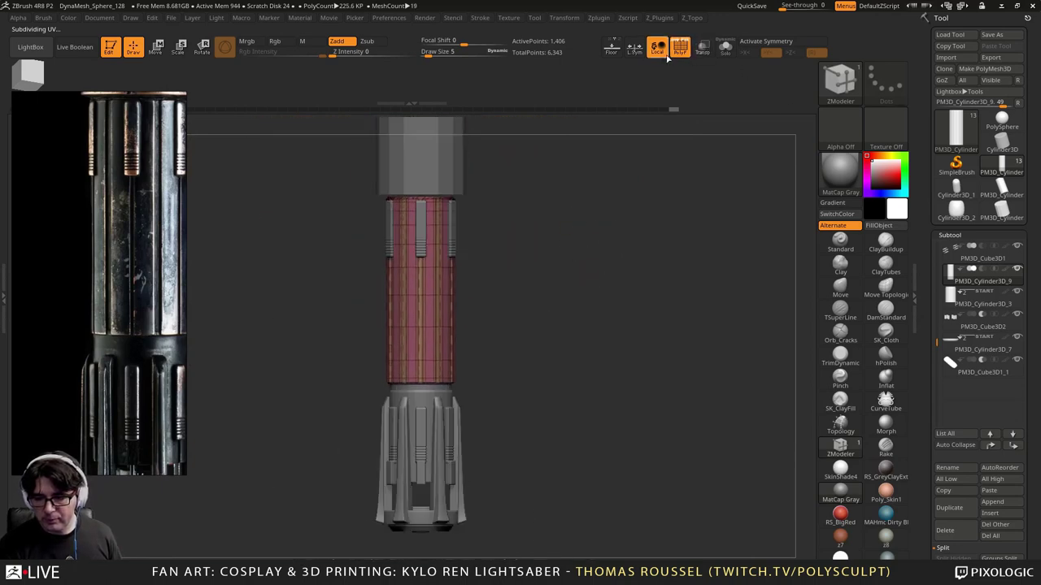
# Step: Turn off the polygon wireframe, enable Live Boolean and examine the whole hilt and the ribbed blocks on the grip
pyautogui.click(680, 49)
pyautogui.keyDown('ctrl'); pyautogui.moveTo(623, 157); pyautogui.dragTo(704, 235, button='right'); pyautogui.keyUp('ctrl')
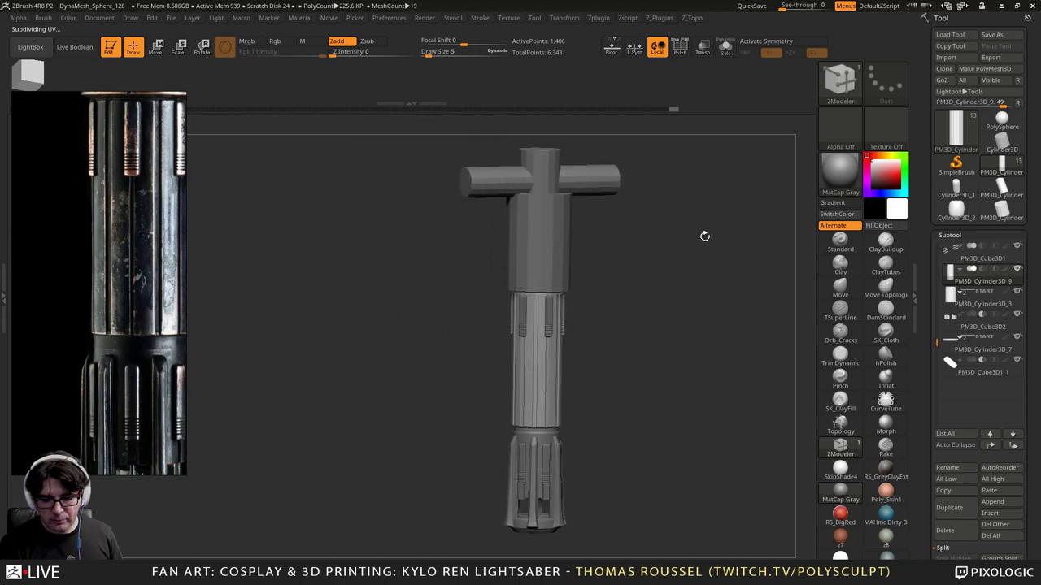
pyautogui.click(74, 47)
pyautogui.keyDown('ctrl'); pyautogui.moveTo(299, 206); pyautogui.dragTo(318, 220, button='right'); pyautogui.keyUp('ctrl')
pyautogui.keyDown('alt'); pyautogui.moveTo(318, 220); pyautogui.dragTo(253, 184, button='right'); pyautogui.keyUp('alt')
pyautogui.moveTo(365, 227)
pyautogui.mouseDown(button='right')
pyautogui.moveTo(372, 242)
pyautogui.moveTo(405, 250)
pyautogui.moveTo(365, 235)
pyautogui.moveTo(353, 297)
pyautogui.moveTo(344, 271)
pyautogui.mouseUp(button='right')
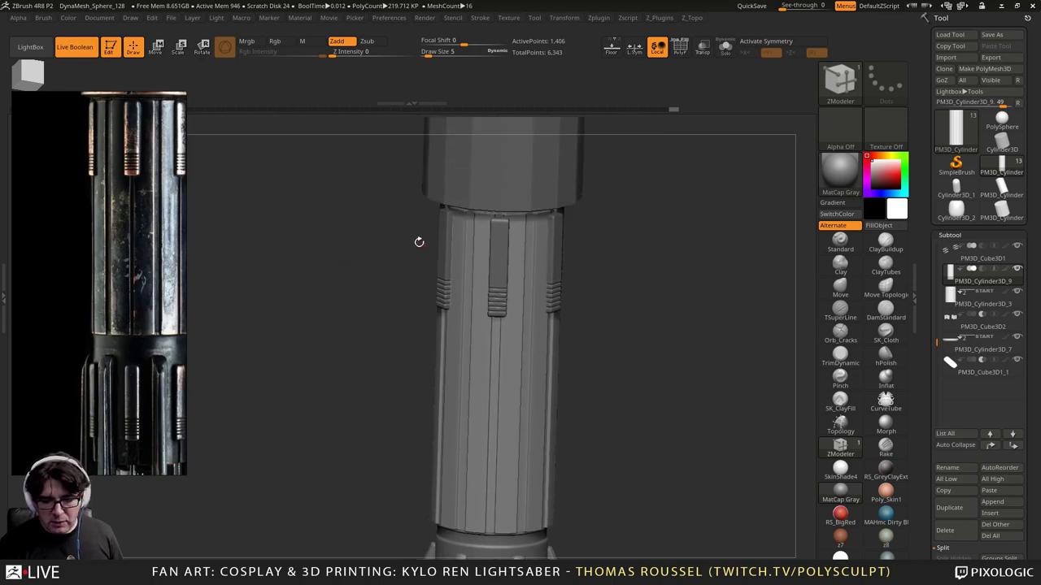
pyautogui.keyDown('shift'); pyautogui.moveTo(418, 241); pyautogui.dragTo(407, 293, button='right'); pyautogui.keyUp('shift')
# Step: Select the ribbed blocks' subtool, mask to isolate the upper set on the grip, and shift that set slightly up toward the collar
pyautogui.keyDown('alt'); pyautogui.moveTo(658, 256); pyautogui.dragTo(644, 398); pyautogui.keyUp('alt')
pyautogui.keyDown('alt'); pyautogui.click(462, 239); pyautogui.keyUp('alt')
pyautogui.keyDown('alt'); pyautogui.moveTo(671, 303); pyautogui.dragTo(652, 345); pyautogui.keyUp('alt')
pyautogui.press('ctrl')
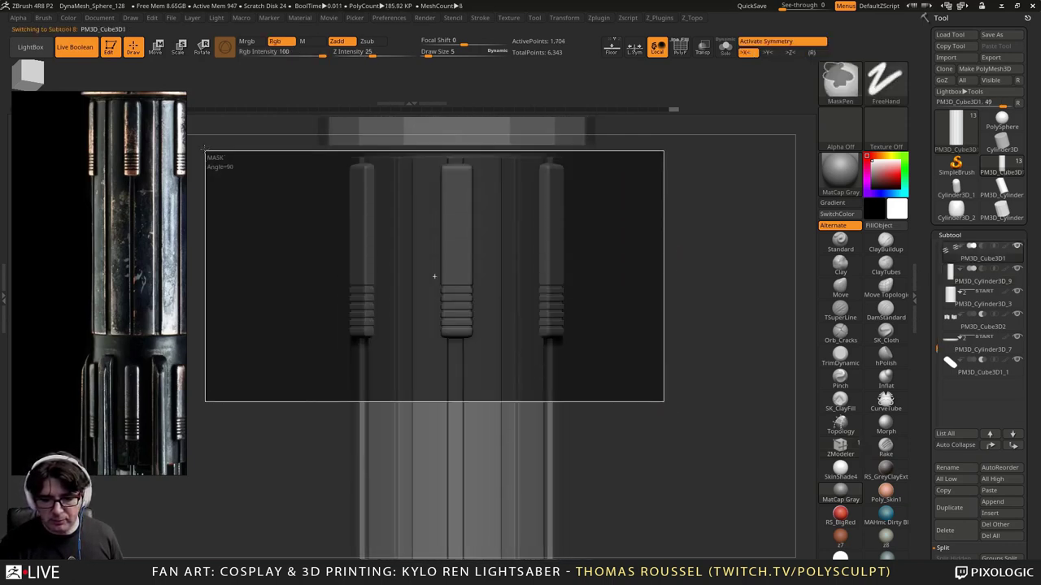
pyautogui.press('w')
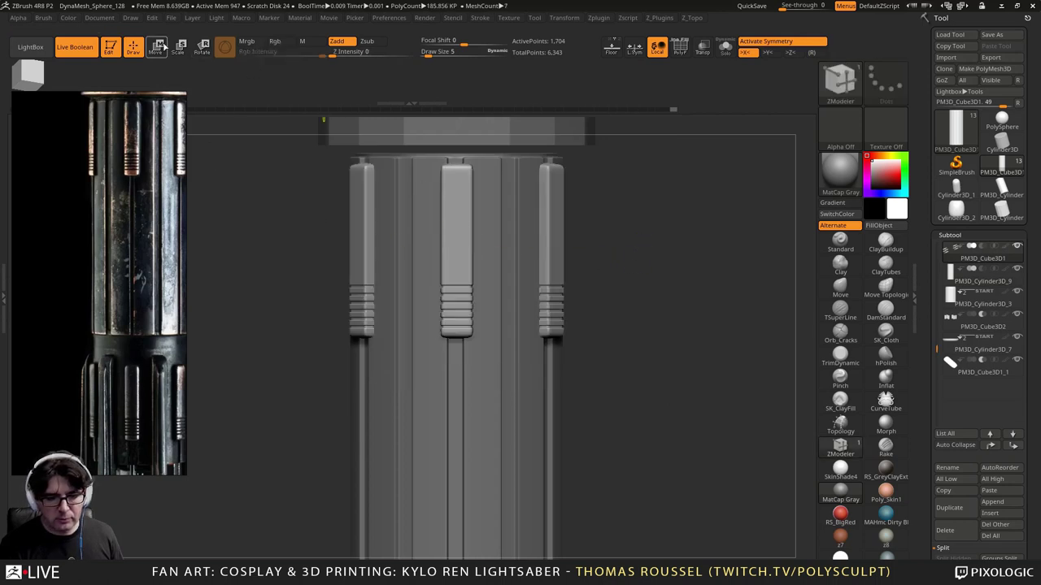
pyautogui.moveTo(455, 244); pyautogui.dragTo(454, 245)
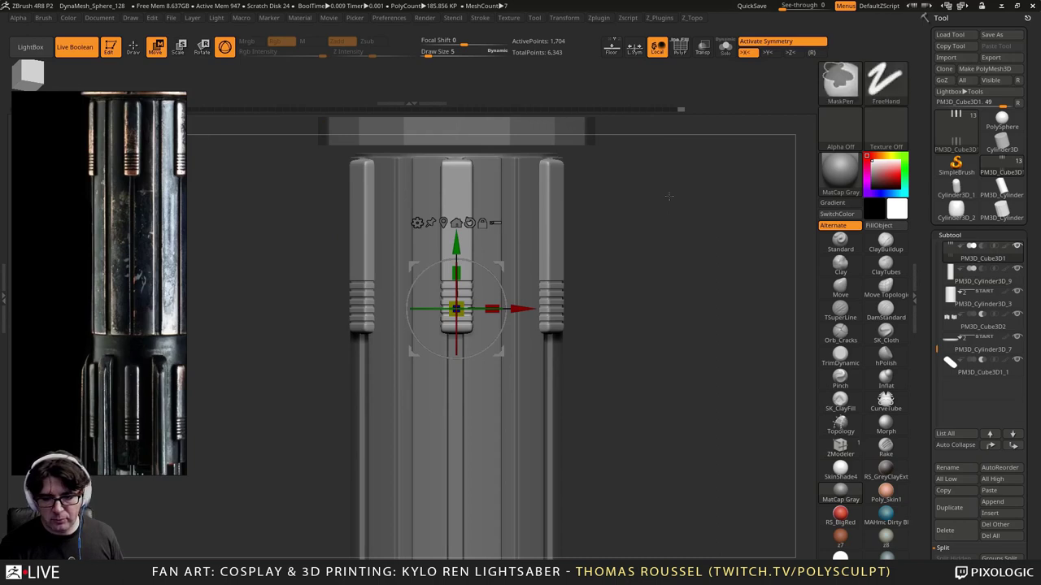
# Step: Compare the whole hilt, including its upper housing and crossguard, with the black-background reference photo
pyautogui.keyDown('ctrl'); pyautogui.moveTo(669, 195); pyautogui.dragTo(636, 241, button='right'); pyautogui.keyUp('ctrl')
pyautogui.keyDown('alt'); pyautogui.moveTo(637, 242); pyautogui.dragTo(673, 141, button='right'); pyautogui.keyUp('alt')
pyautogui.keyDown('ctrl'); pyautogui.moveTo(662, 215); pyautogui.dragTo(623, 253, button='right'); pyautogui.keyUp('ctrl')
pyautogui.keyDown('alt'); pyautogui.moveTo(624, 253); pyautogui.dragTo(630, 196, button='right'); pyautogui.keyUp('alt')
pyautogui.scroll(5, 116, 265)
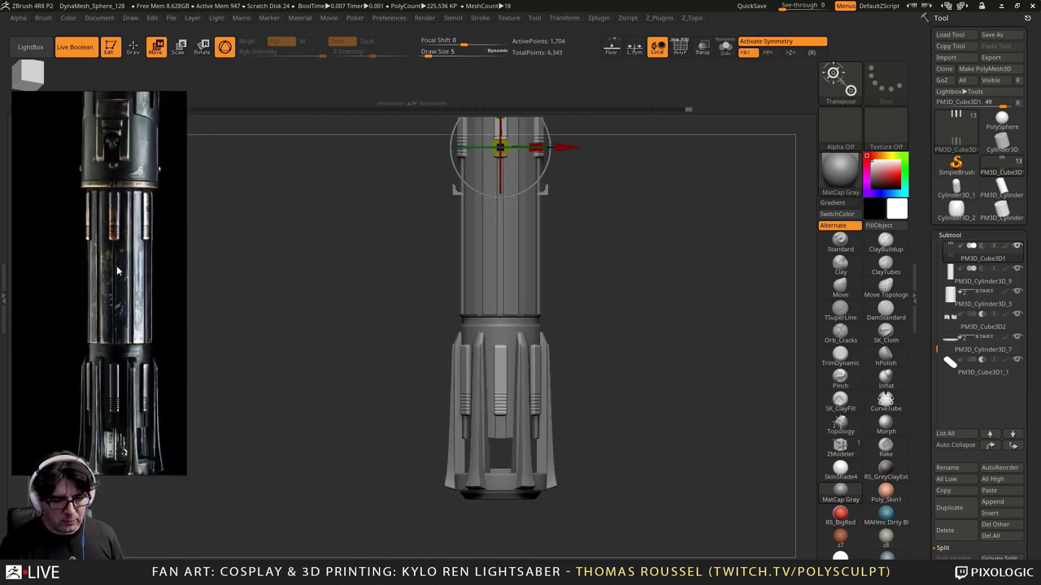
pyautogui.scroll(2, 106, 237)
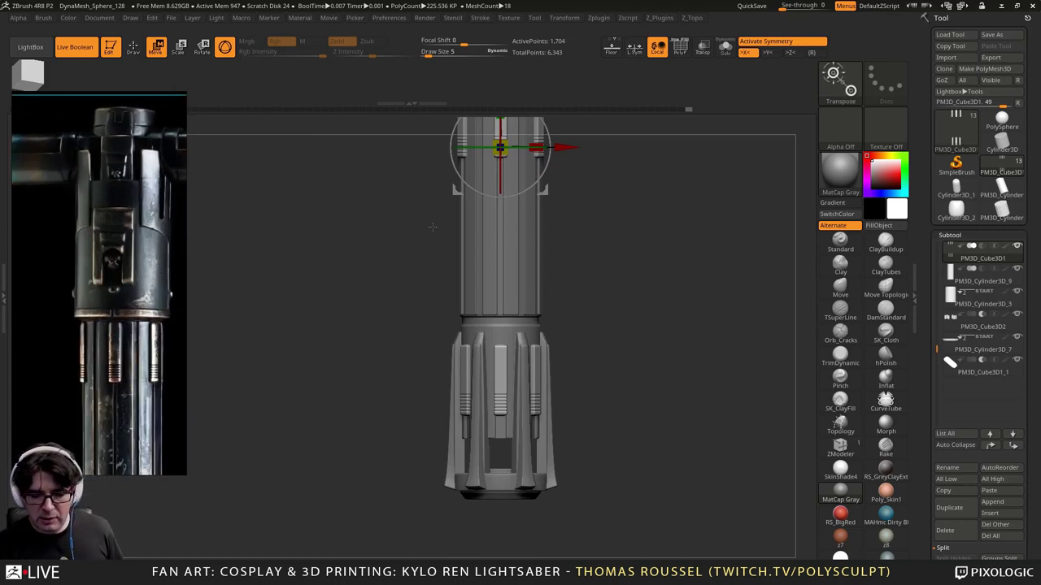
pyautogui.moveTo(433, 227); pyautogui.dragTo(370, 309)
pyautogui.moveTo(643, 293); pyautogui.dragTo(506, 321)
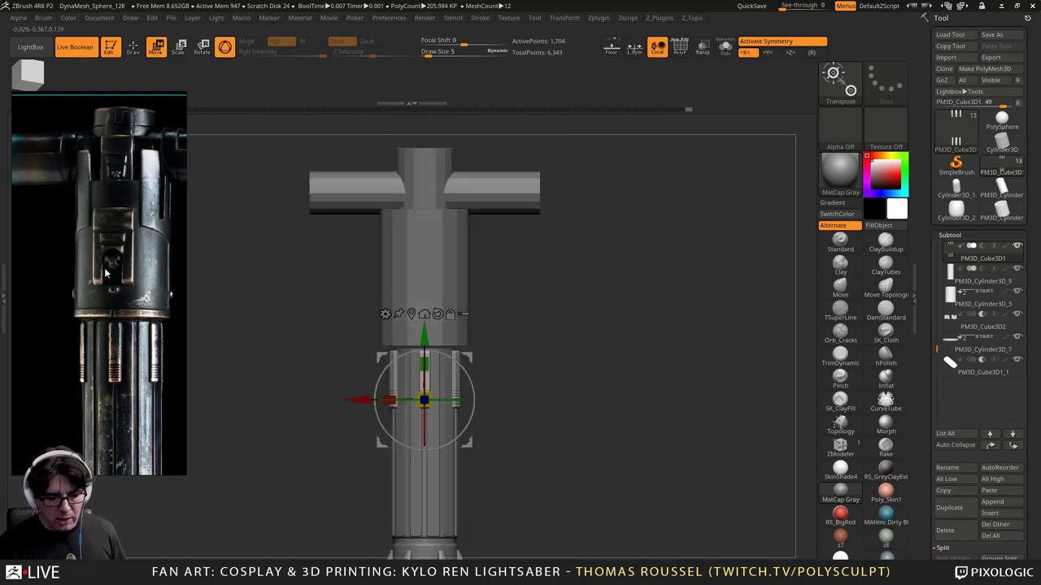
# Step: Look through the reference board for the white-background photo of the hilt with the red wire
pyautogui.moveTo(104, 268); pyautogui.dragTo(99, 398, button='middle')
pyautogui.scroll(-5, 103, 244)
pyautogui.moveTo(158, 199); pyautogui.dragTo(56, 258, button='middle')
pyautogui.moveTo(83, 365); pyautogui.dragTo(104, 225, button='middle')
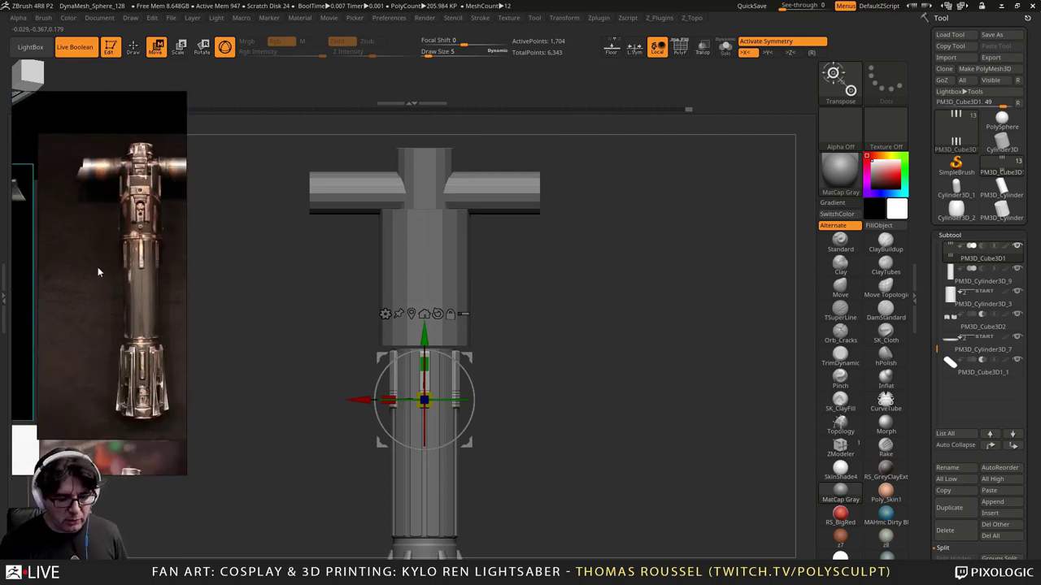
pyautogui.moveTo(70, 391); pyautogui.dragTo(88, 230, button='middle')
pyautogui.moveTo(74, 330); pyautogui.dragTo(100, 200, button='middle')
pyautogui.scroll(-1, 100, 201)
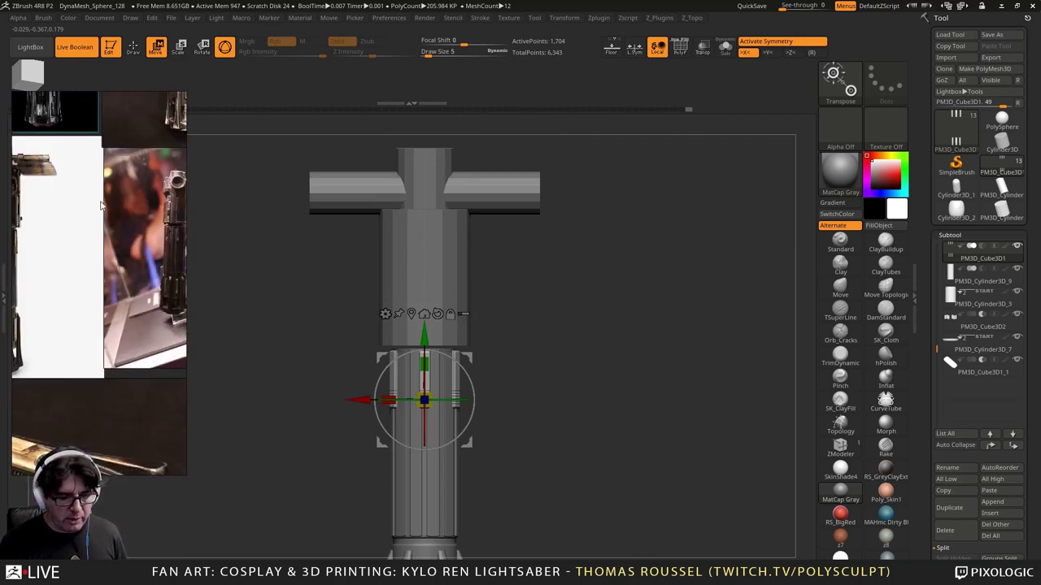
pyautogui.moveTo(27, 193); pyautogui.dragTo(116, 162, button='middle')
pyautogui.scroll(5, 86, 165)
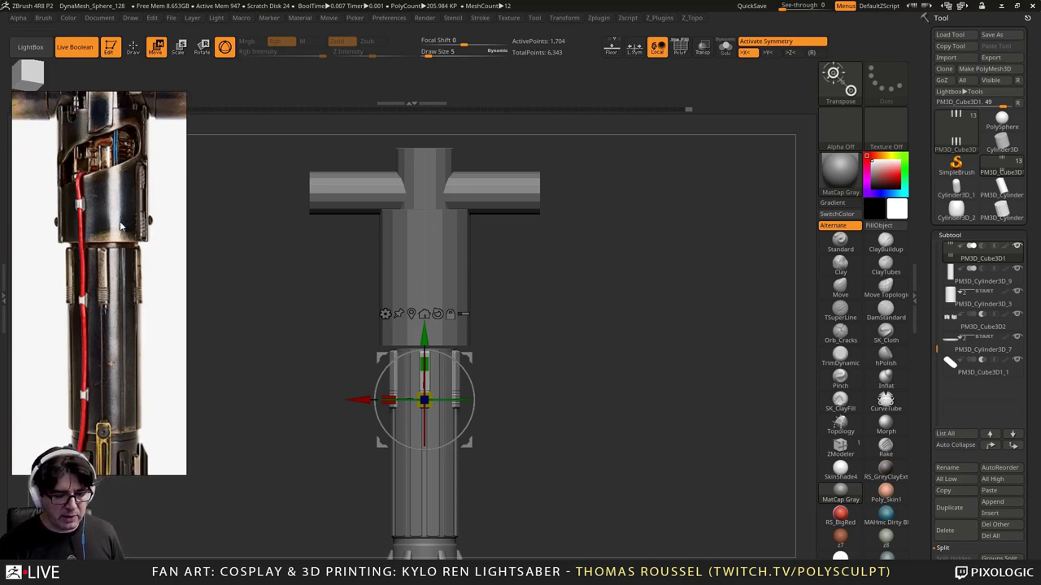
# Step: Examine the upper housing, its slanted wiring opening and the side blocks in the white-background reference photo
pyautogui.scroll(-1, 120, 226)
pyautogui.moveTo(111, 336); pyautogui.dragTo(117, 241, button='middle')
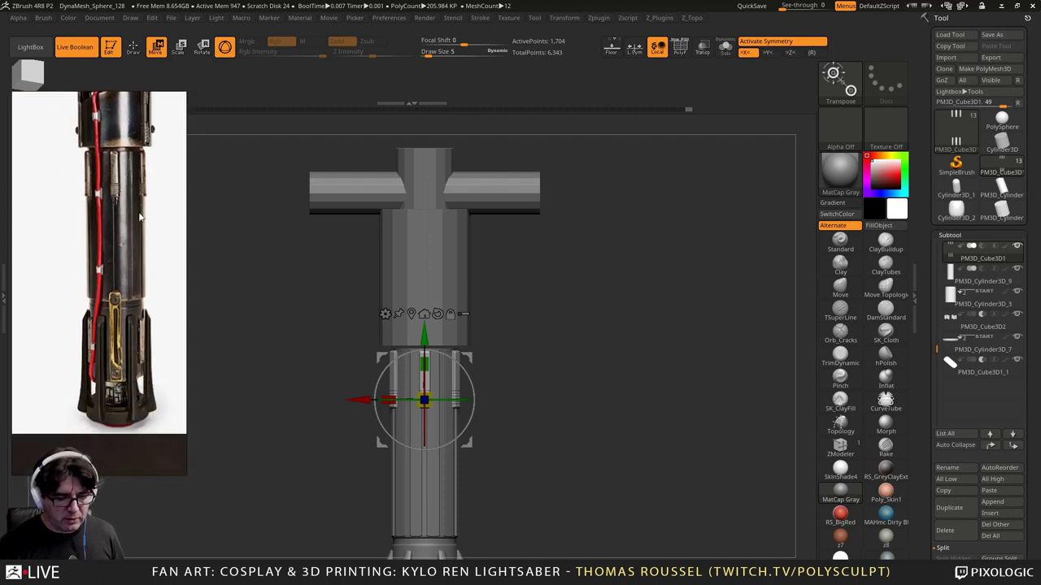
pyautogui.scroll(2, 126, 183)
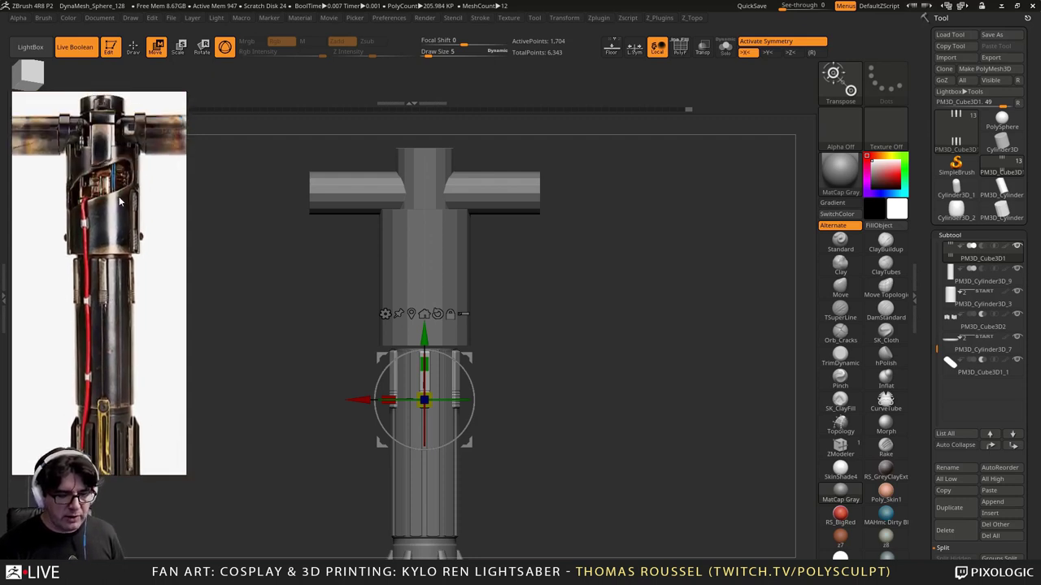
pyautogui.scroll(2, 87, 147)
pyautogui.scroll(-2, 107, 138)
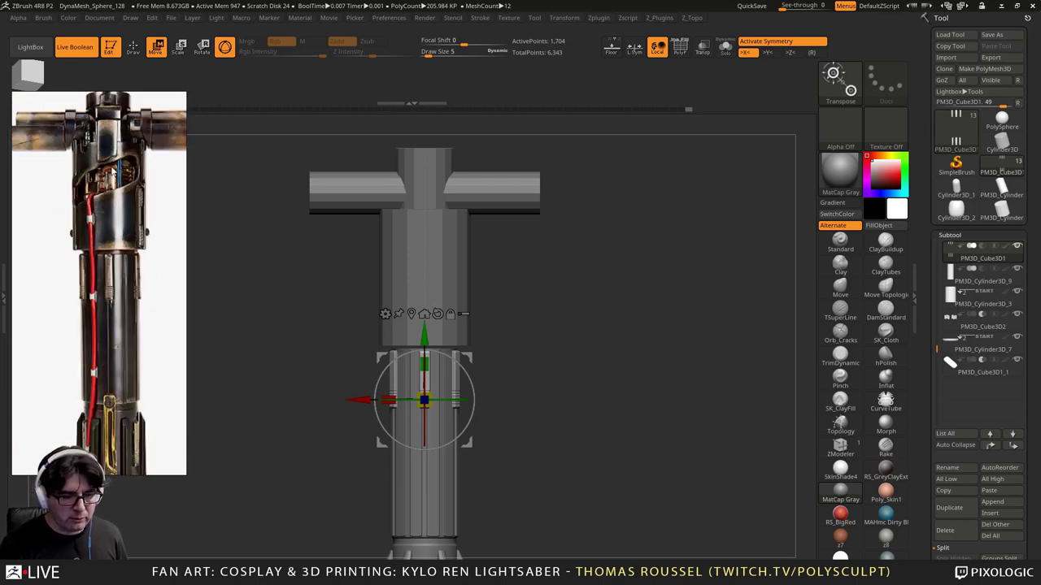
pyautogui.scroll(2, 144, 213)
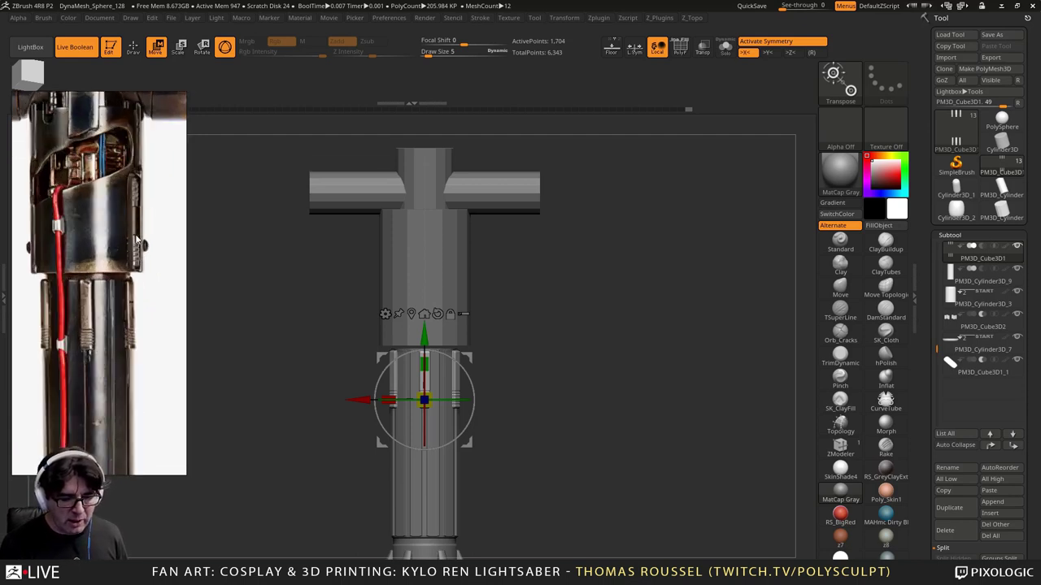
pyautogui.scroll(-2, 133, 245)
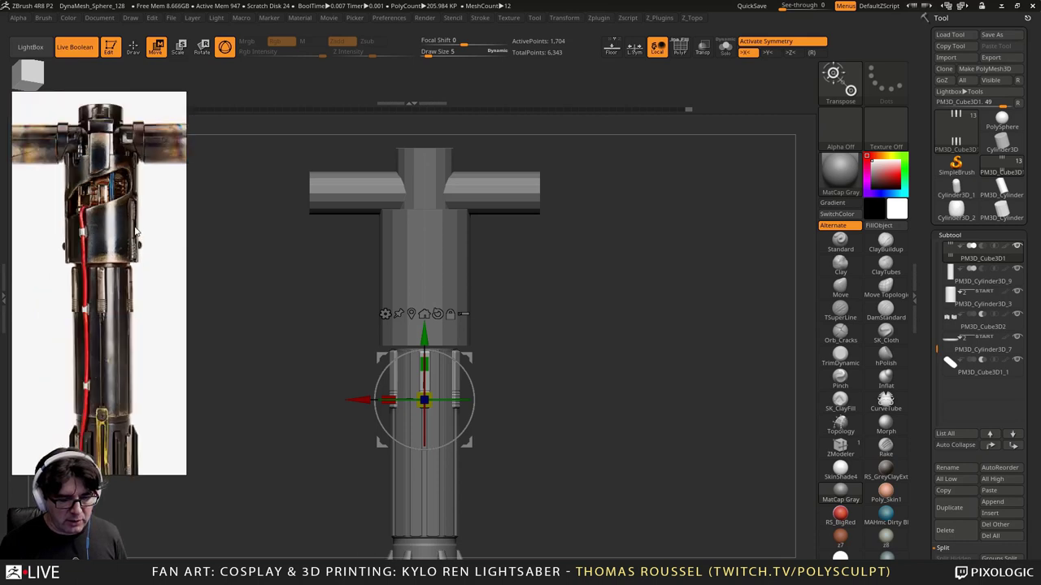
pyautogui.scroll(2, 136, 226)
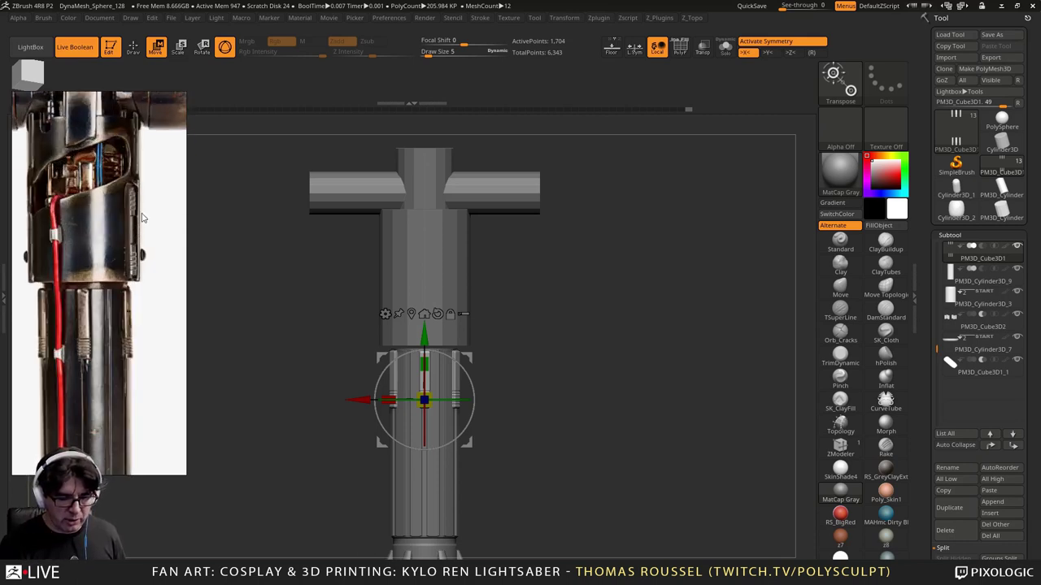
pyautogui.scroll(-1, 146, 218)
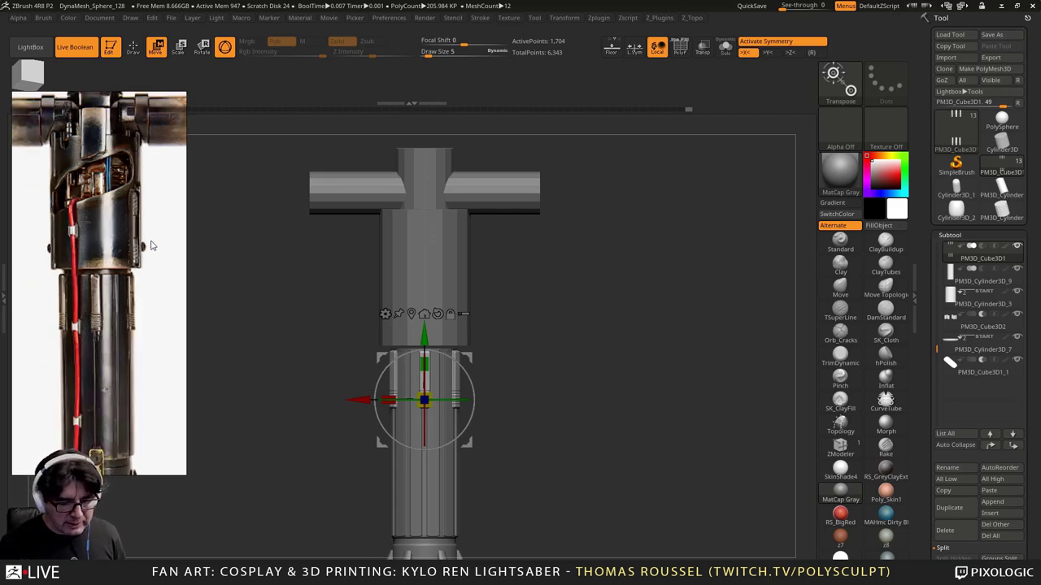
# Step: Examine the angled black-background reference photo for the shape of the upper housing and crossguard
pyautogui.scroll(-6, 130, 234)
pyautogui.moveTo(131, 193); pyautogui.dragTo(99, 293, button='middle')
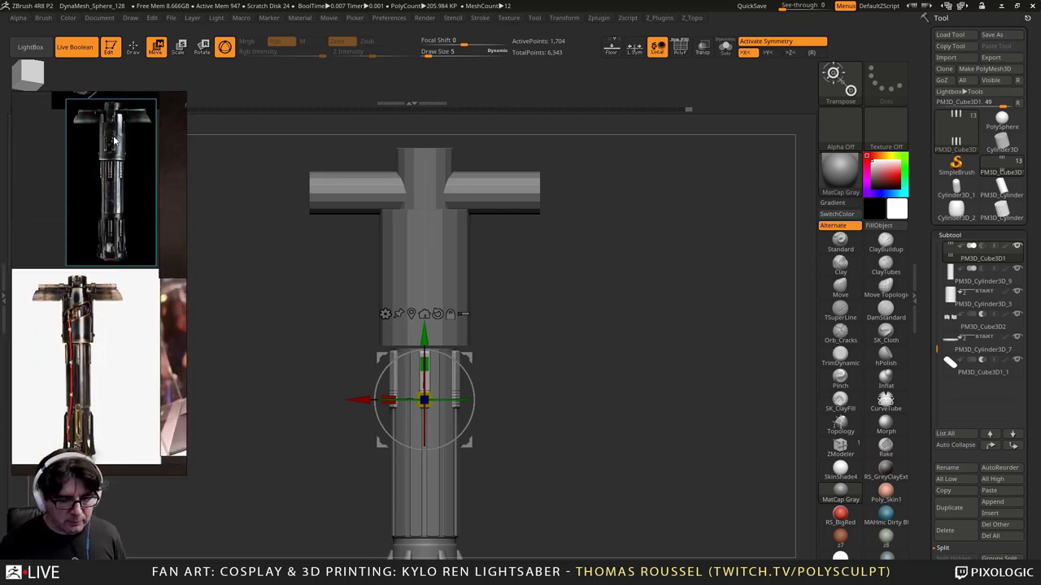
pyautogui.click(123, 211)
pyautogui.moveTo(137, 115); pyautogui.dragTo(79, 365, button='middle')
pyautogui.scroll(3, 93, 285)
pyautogui.moveTo(131, 248); pyautogui.dragTo(51, 263, button='middle')
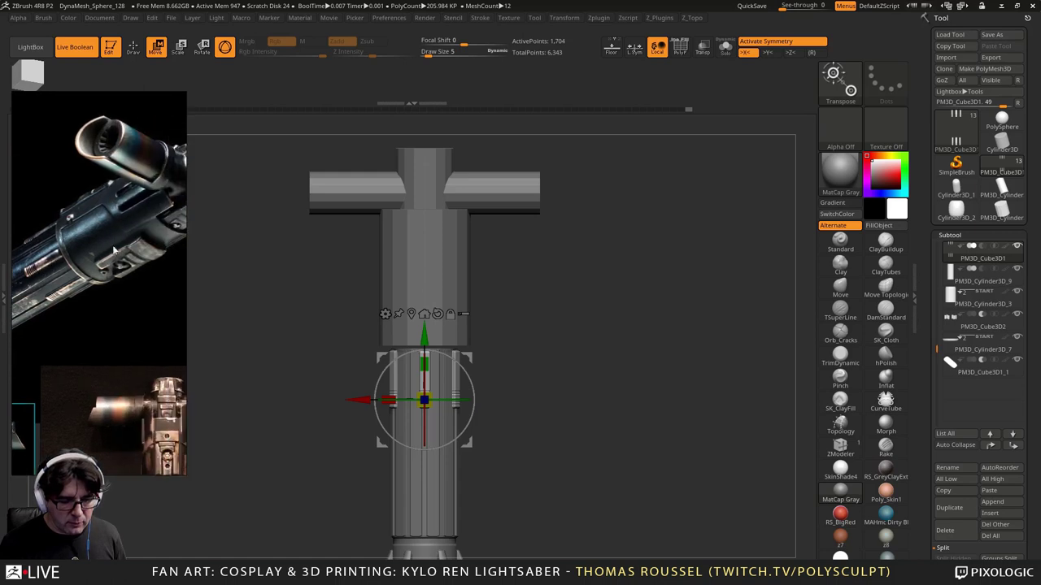
pyautogui.scroll(-1, 140, 260)
pyautogui.moveTo(121, 259); pyautogui.dragTo(73, 229, button='middle')
pyautogui.scroll(3, 113, 244)
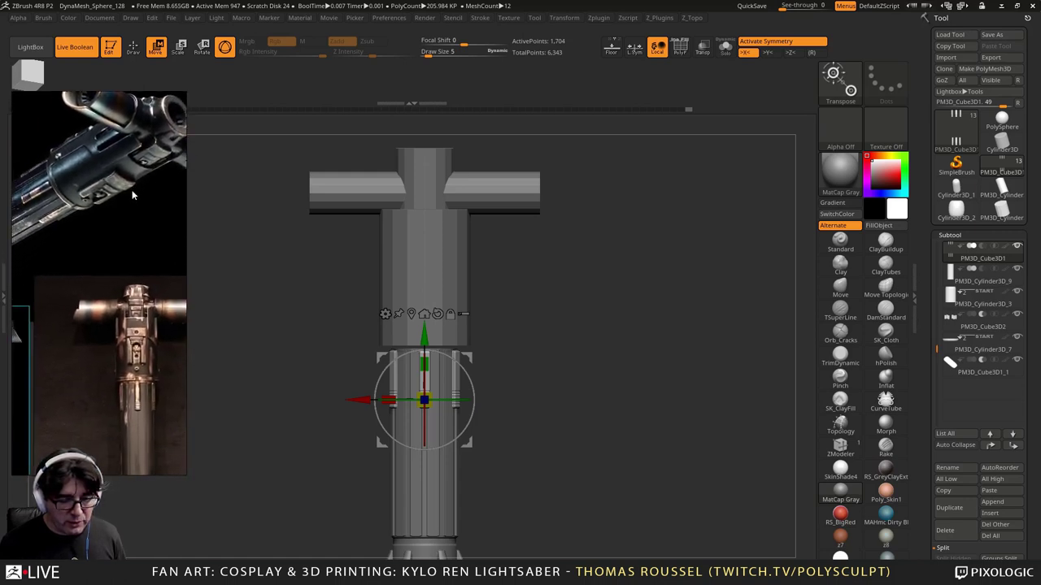
# Step: Examine the copper-toned front-view reference for the upper housing's central plate, its collar and the grip's ribbed blocks
pyautogui.scroll(3, 138, 356)
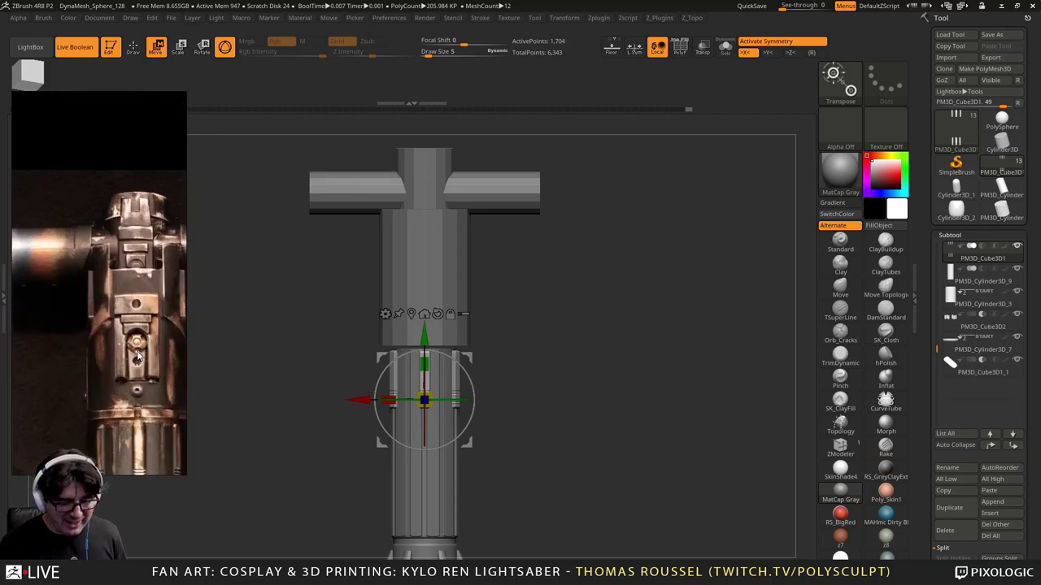
pyautogui.scroll(-3, 140, 351)
pyautogui.moveTo(136, 364); pyautogui.dragTo(125, 299, button='middle')
pyautogui.scroll(3, 123, 302)
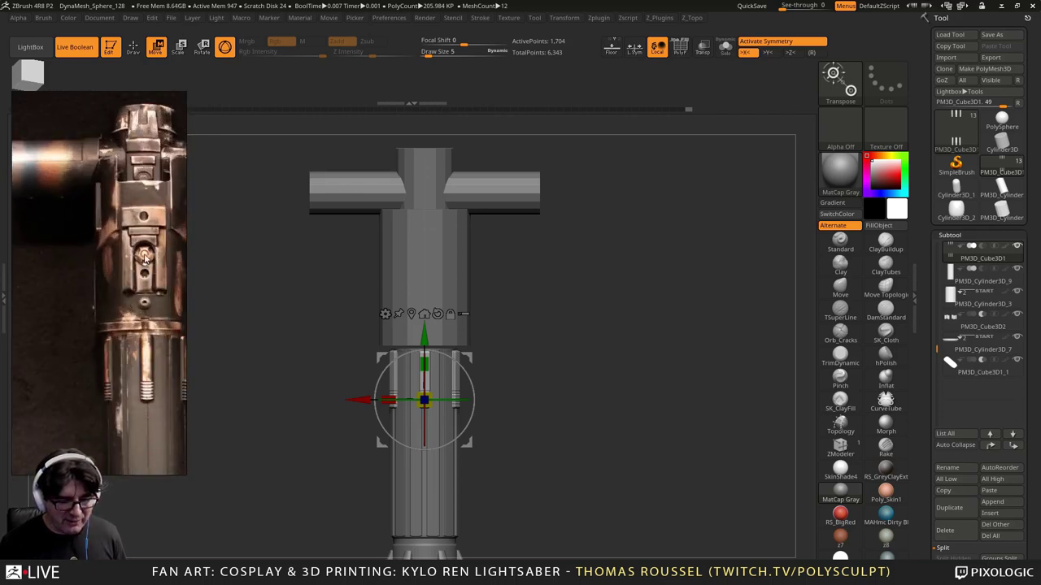
pyautogui.scroll(-4, 138, 256)
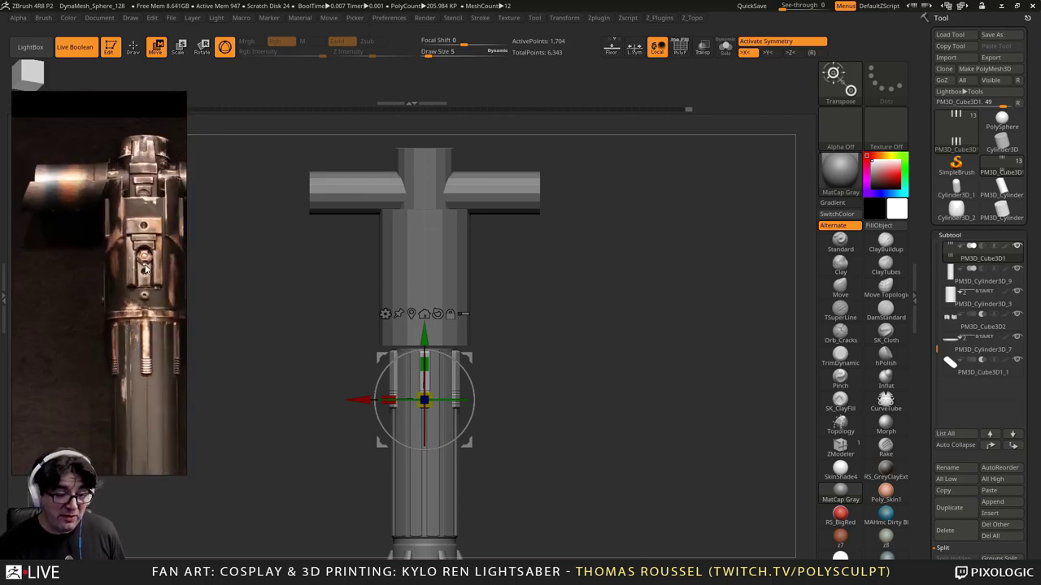
pyautogui.scroll(-4, 123, 236)
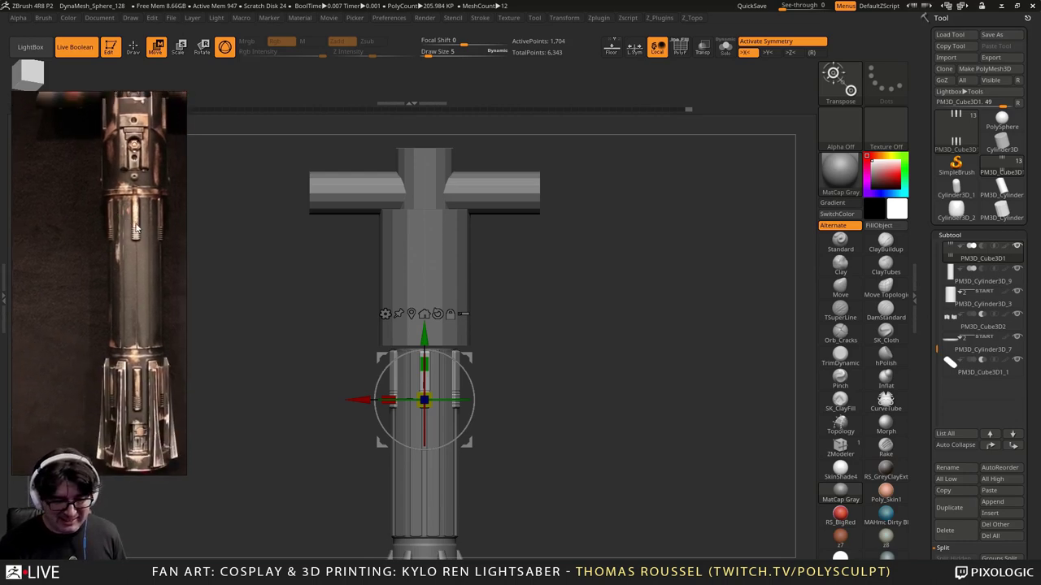
pyautogui.scroll(2, 134, 231)
pyautogui.scroll(1, 134, 232)
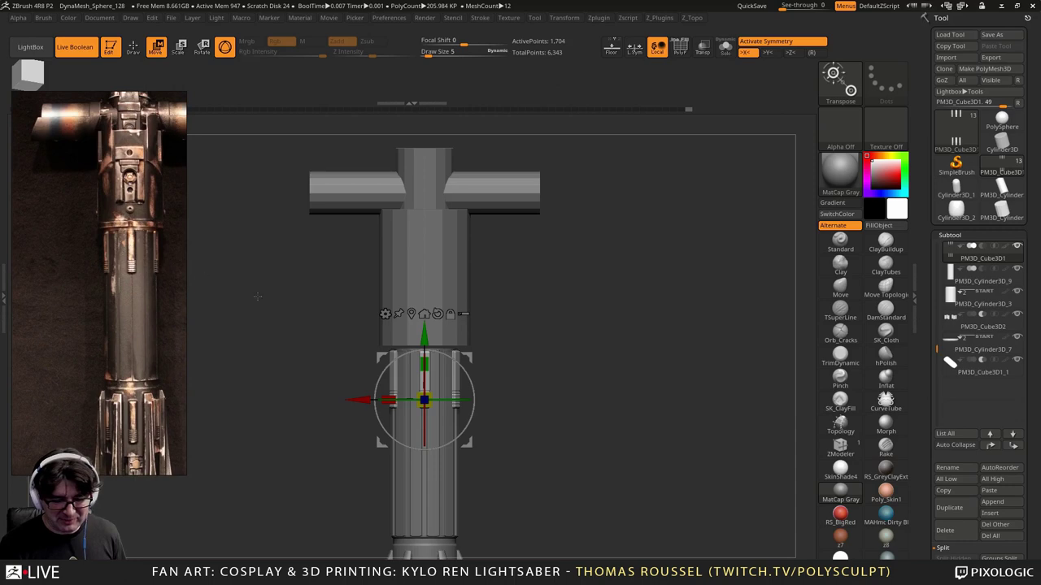
pyautogui.scroll(3, 118, 192)
pyautogui.scroll(-1, 113, 199)
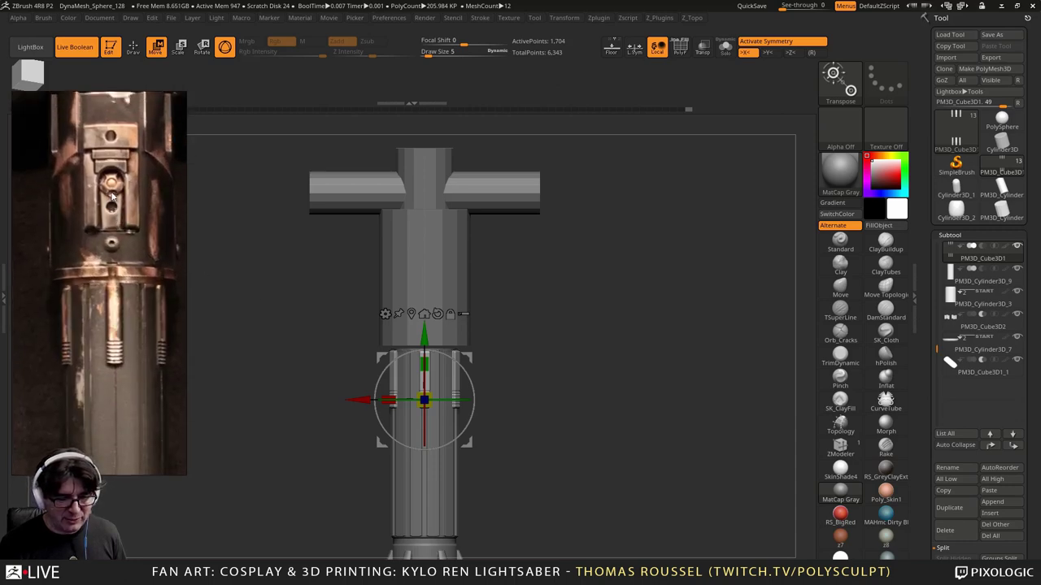
pyautogui.scroll(-2, 103, 243)
pyautogui.moveTo(103, 242); pyautogui.dragTo(110, 250, button='middle')
pyautogui.scroll(3, 139, 209)
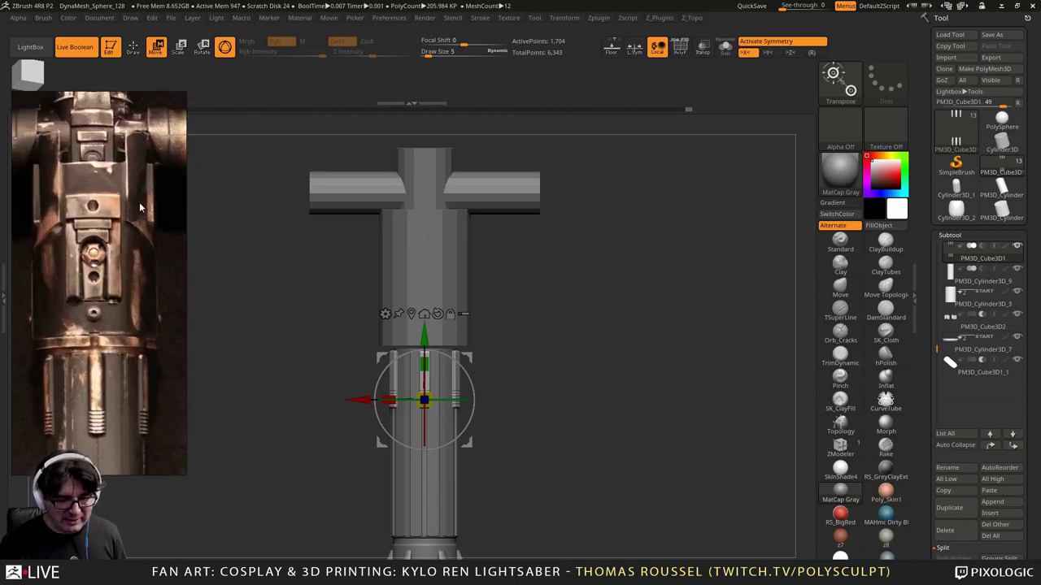
pyautogui.scroll(-3, 139, 209)
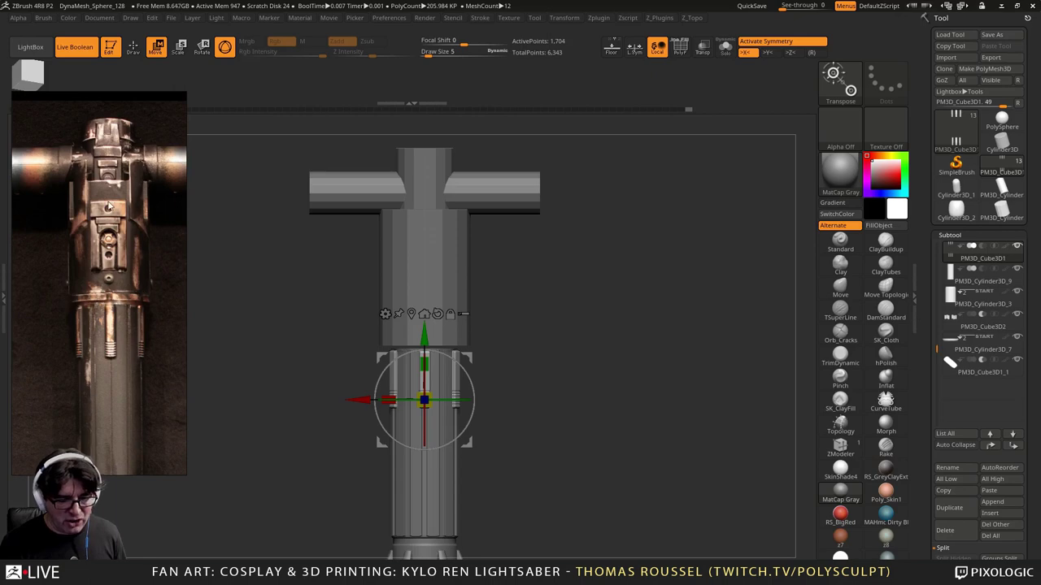
# Step: Compare the angled, black-background, white-background and copper-toned hilt photos across the reference board
pyautogui.scroll(-3, 111, 215)
pyautogui.moveTo(101, 231); pyautogui.dragTo(100, 287, button='middle')
pyautogui.moveTo(94, 184); pyautogui.dragTo(93, 197, button='middle')
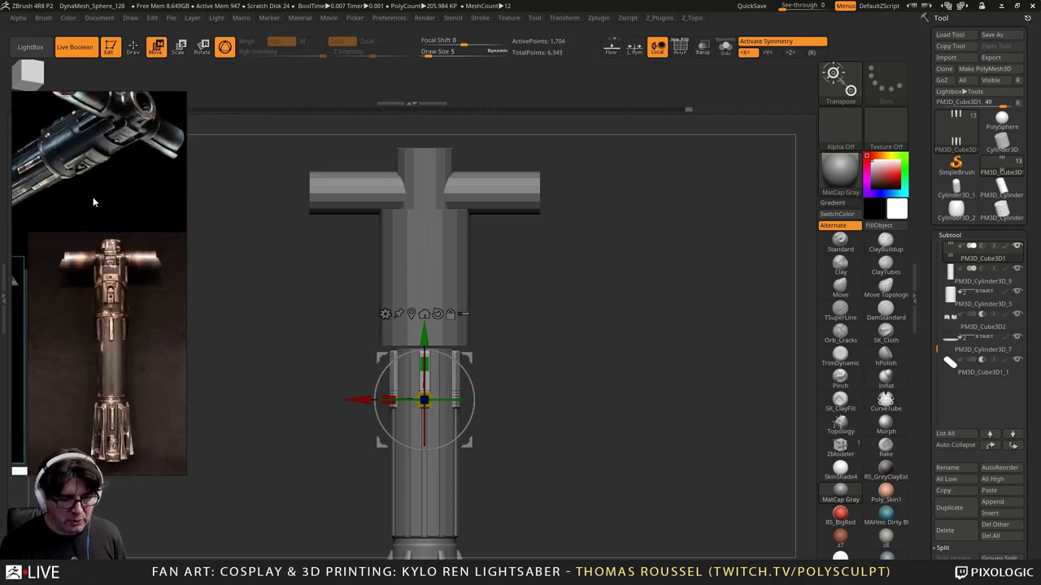
pyautogui.moveTo(88, 259); pyautogui.dragTo(179, 121, button='middle')
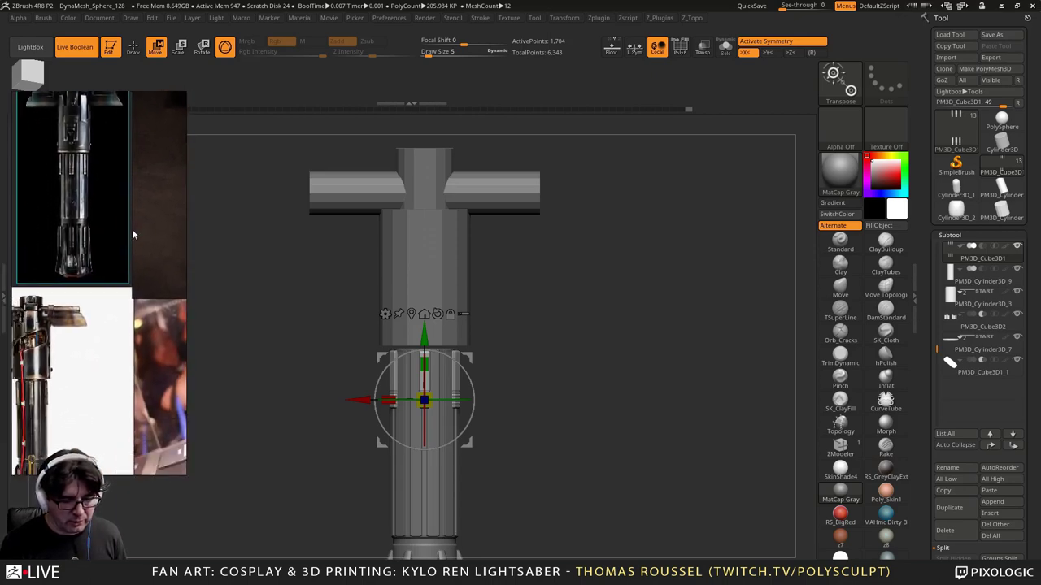
pyautogui.scroll(3, 39, 327)
pyautogui.moveTo(39, 327); pyautogui.dragTo(58, 307, button='middle')
pyautogui.scroll(-1, 58, 309)
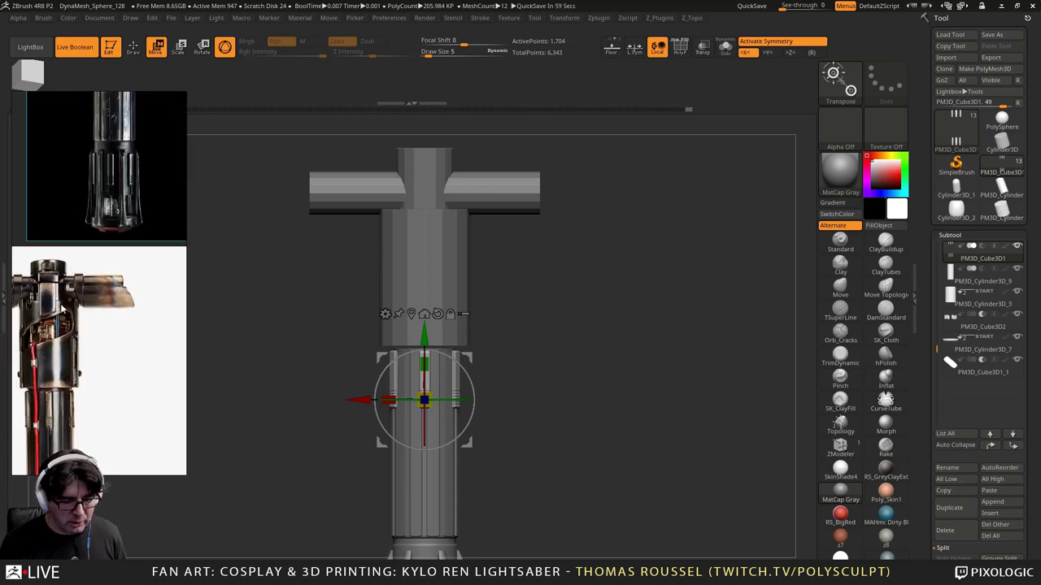
pyautogui.scroll(-3, 41, 309)
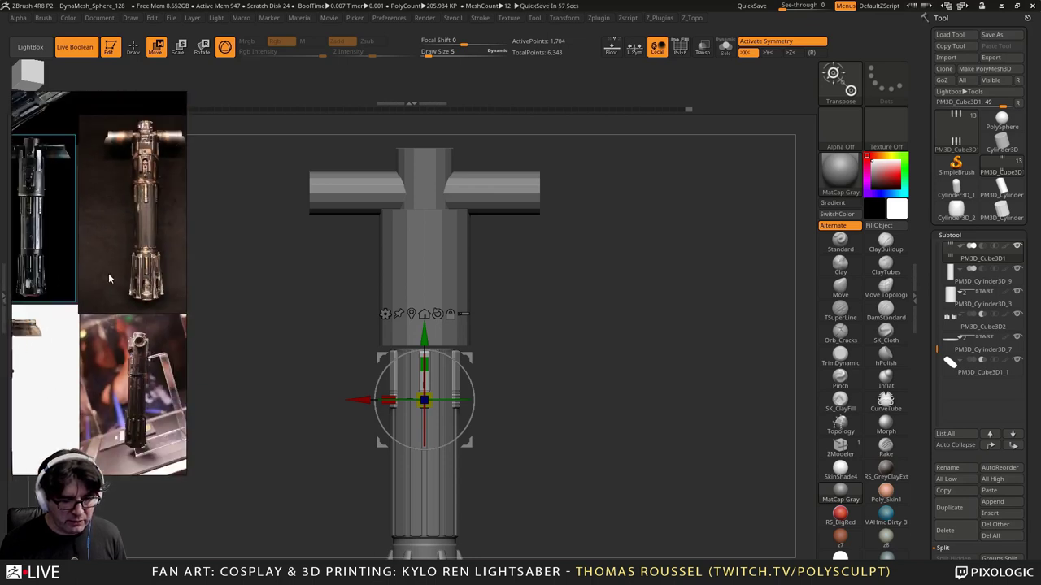
# Step: Rearrange the reference board so the white-background hilt photo sits directly beside the copper-toned front view, aligned at the same height
pyautogui.scroll(4, 130, 231)
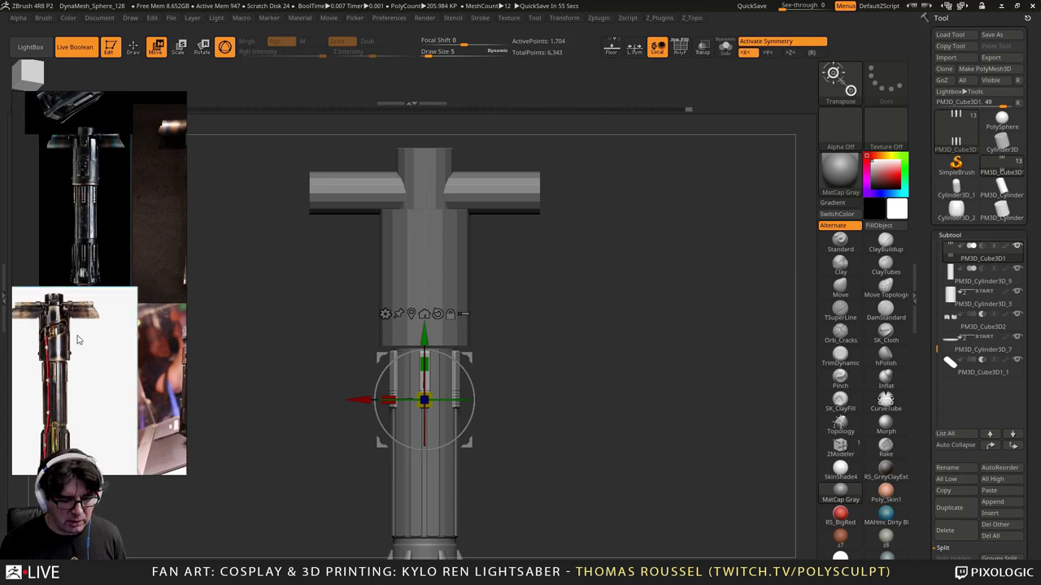
pyautogui.scroll(2, 167, 181)
pyautogui.moveTo(167, 182); pyautogui.dragTo(109, 242, button='middle')
pyautogui.click(131, 242)
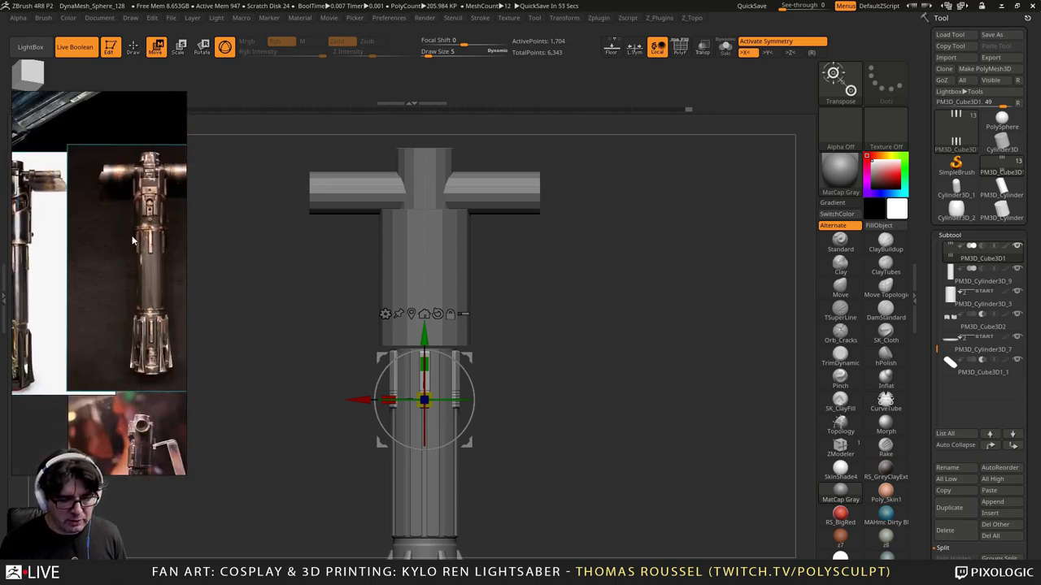
pyautogui.moveTo(123, 247); pyautogui.dragTo(104, 252)
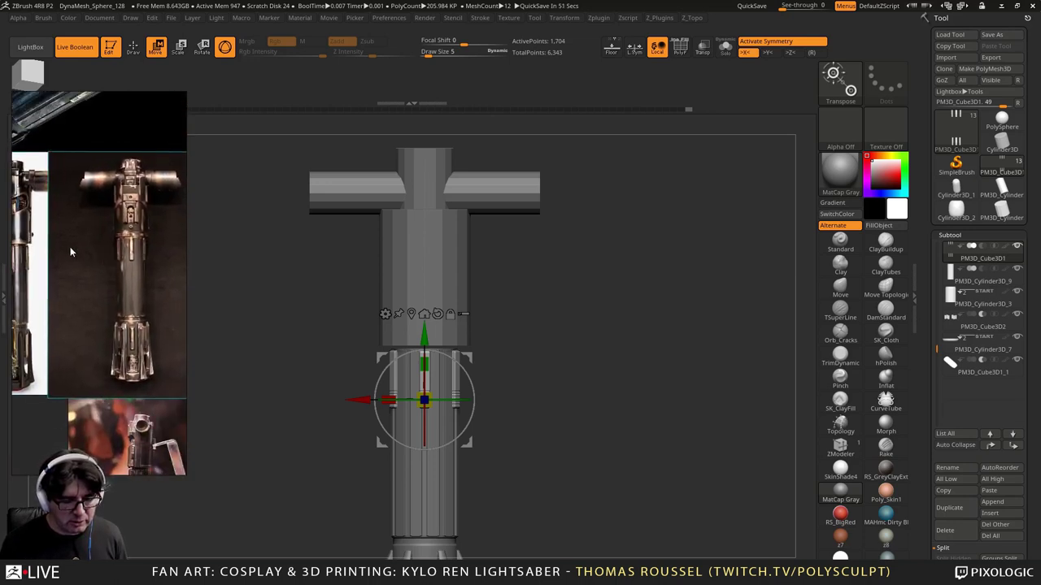
pyautogui.moveTo(67, 243); pyautogui.dragTo(131, 257, button='middle')
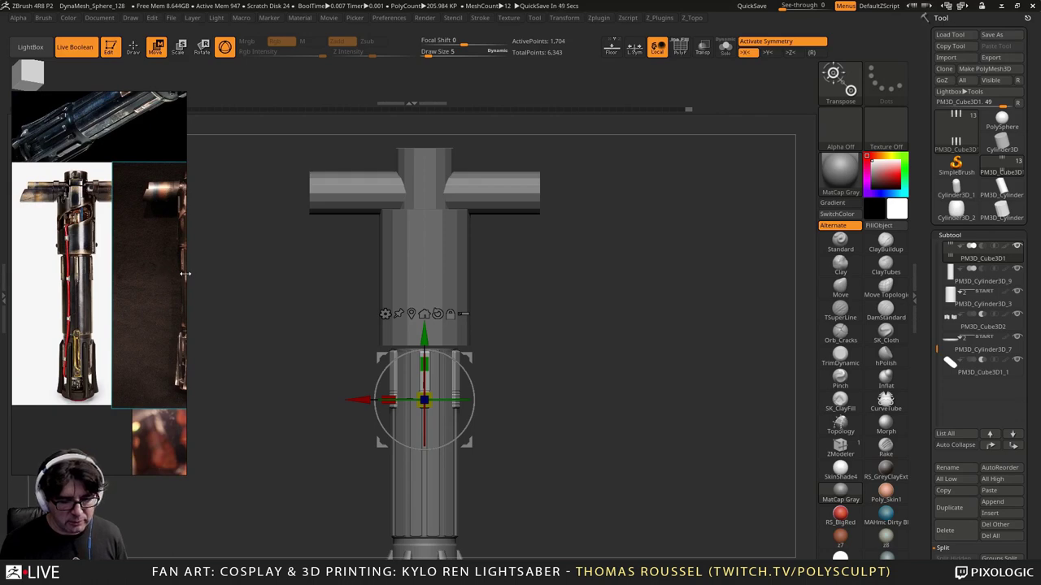
# Step: Widen the reference board and frame the white-background and copper-toned hilt photos side by side
pyautogui.moveTo(186, 274); pyautogui.dragTo(277, 274)
pyautogui.scroll(3, 162, 244)
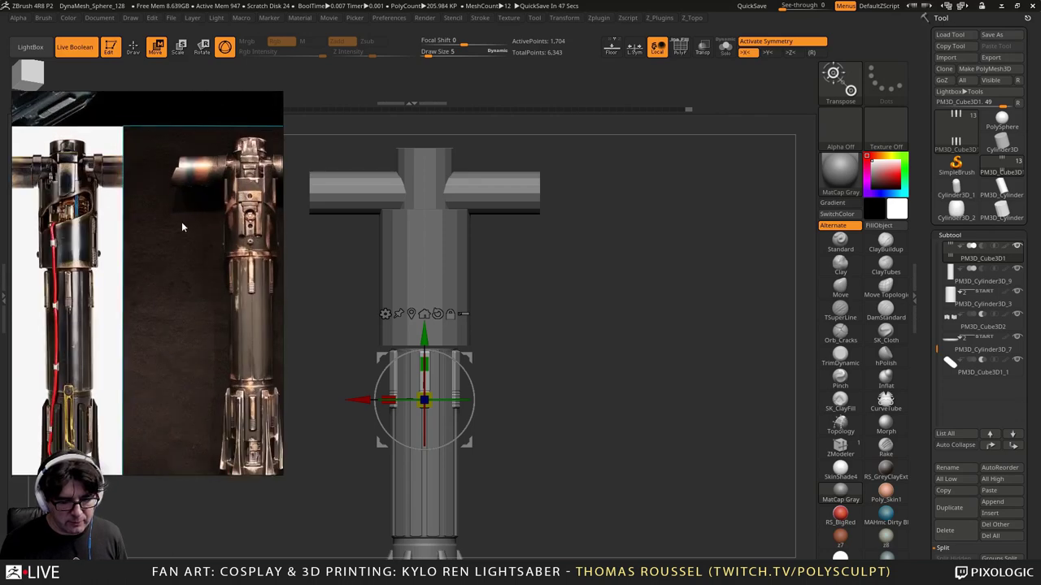
pyautogui.moveTo(181, 221); pyautogui.dragTo(172, 263, button='right')
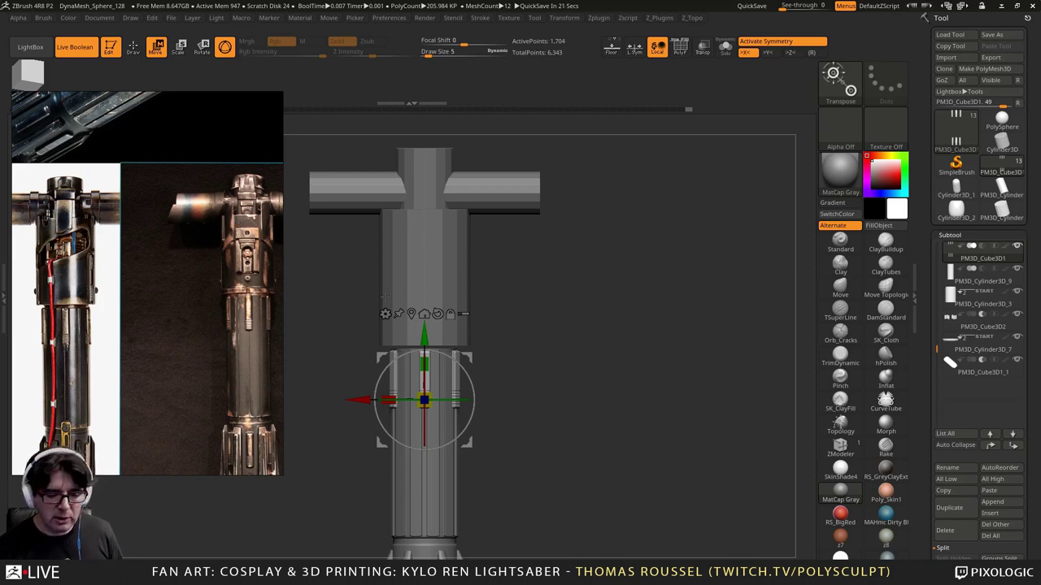
# Step: Save the tool as a new version named lightsaber_03 in the Z_KyloRen_Lightsaber folder
pyautogui.click(991, 34)
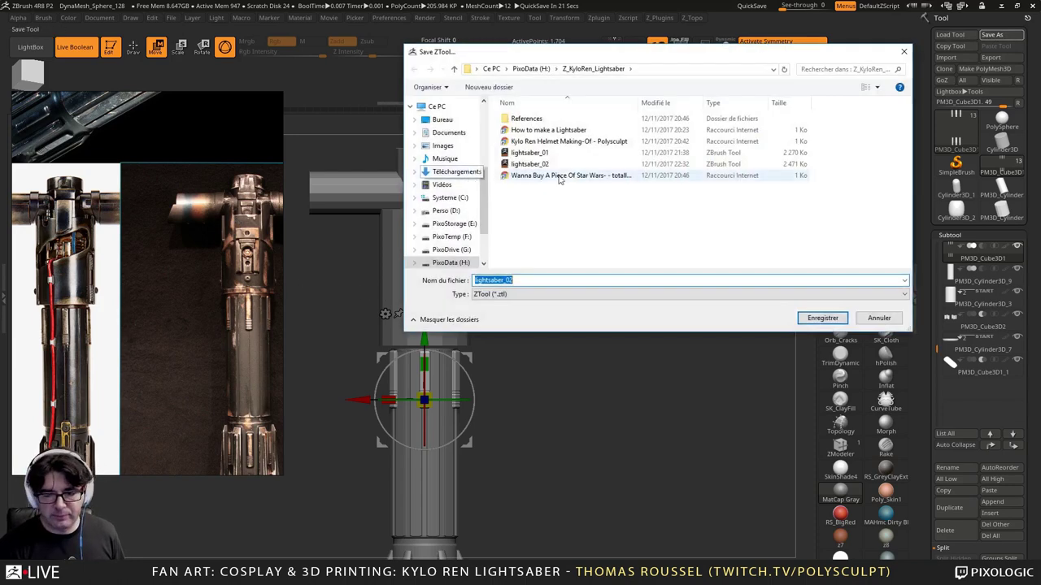
pyautogui.click(529, 163)
pyautogui.click(514, 280)
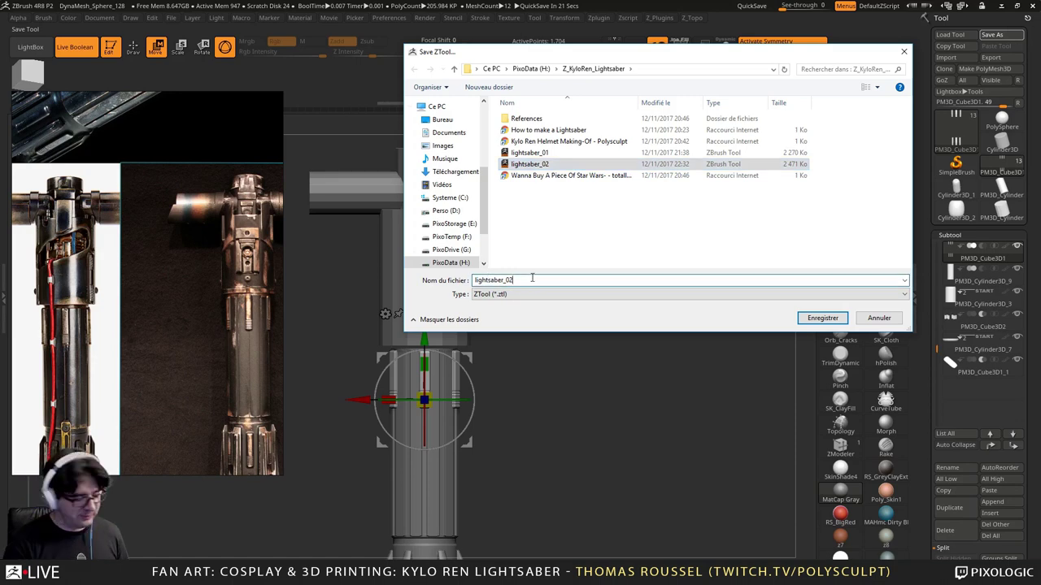
pyautogui.write('3')
pyautogui.press('Return')
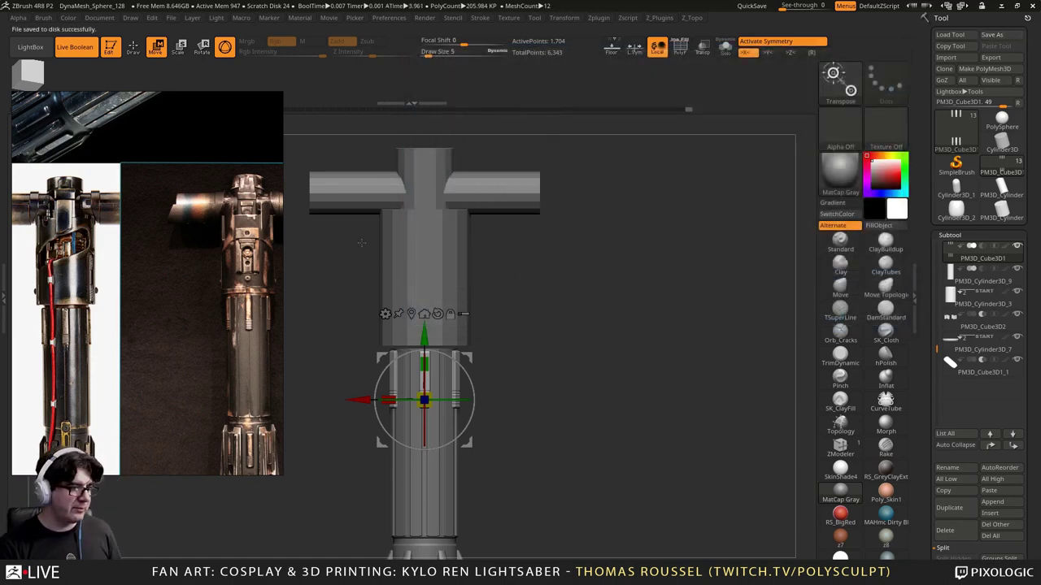
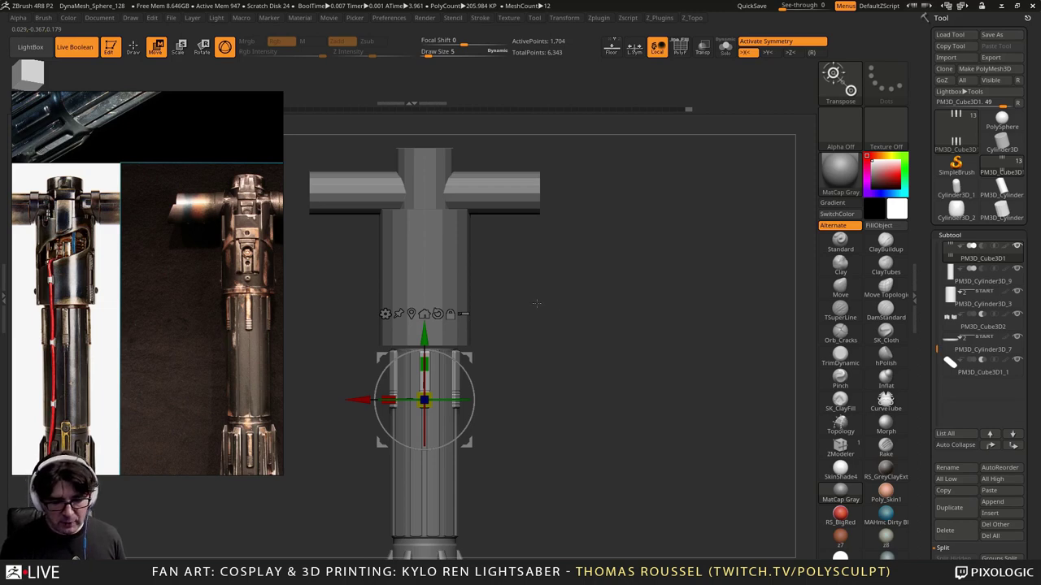
# Step: Compare the modelled upper housing with the angled black-background photo and the white-background photo's open wiring area
pyautogui.keyDown('alt'); pyautogui.moveTo(541, 309); pyautogui.dragTo(649, 375); pyautogui.keyUp('alt')
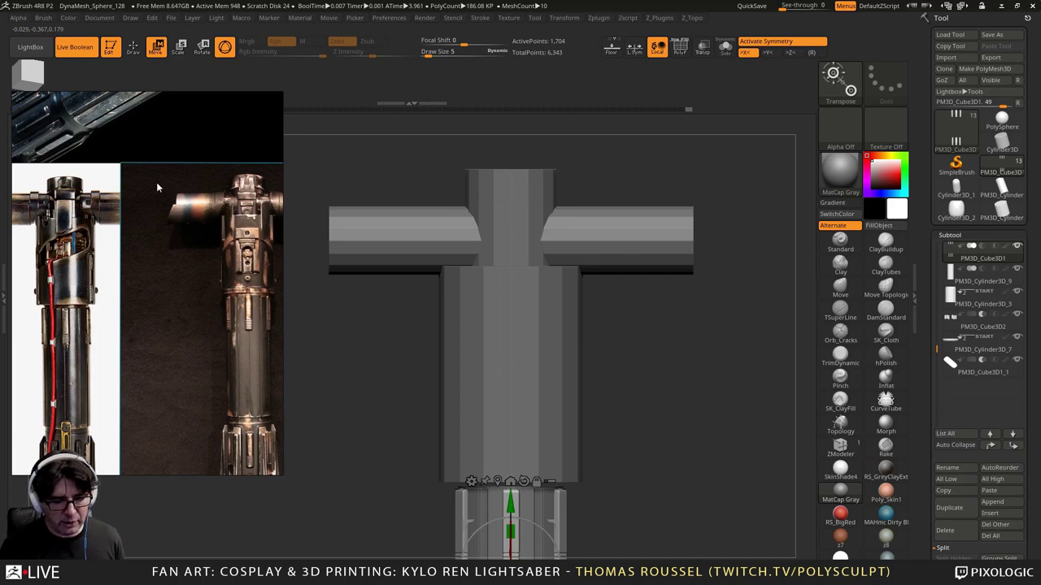
pyautogui.moveTo(156, 184)
pyautogui.mouseDown()
pyautogui.moveTo(172, 257)
pyautogui.moveTo(170, 179)
pyautogui.mouseUp()
pyautogui.moveTo(205, 104); pyautogui.dragTo(171, 270, button='middle')
pyautogui.scroll(-3, 173, 262)
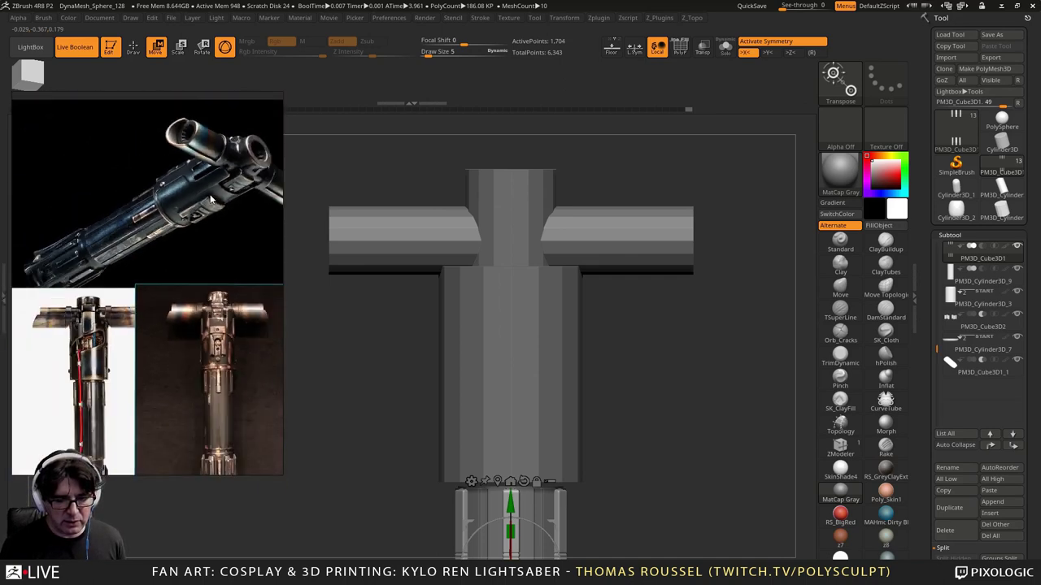
pyautogui.scroll(4, 205, 182)
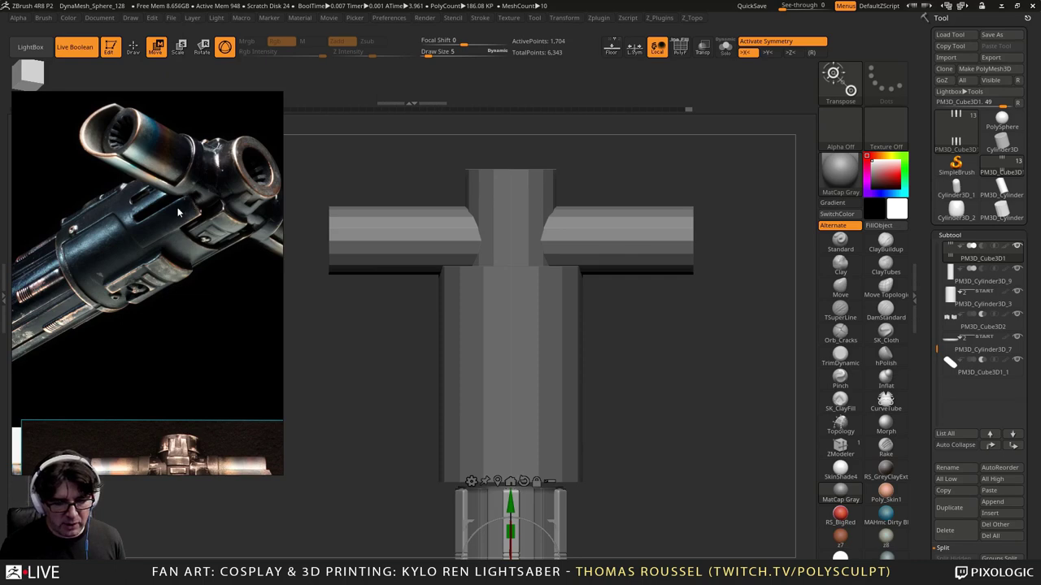
pyautogui.scroll(-3, 174, 205)
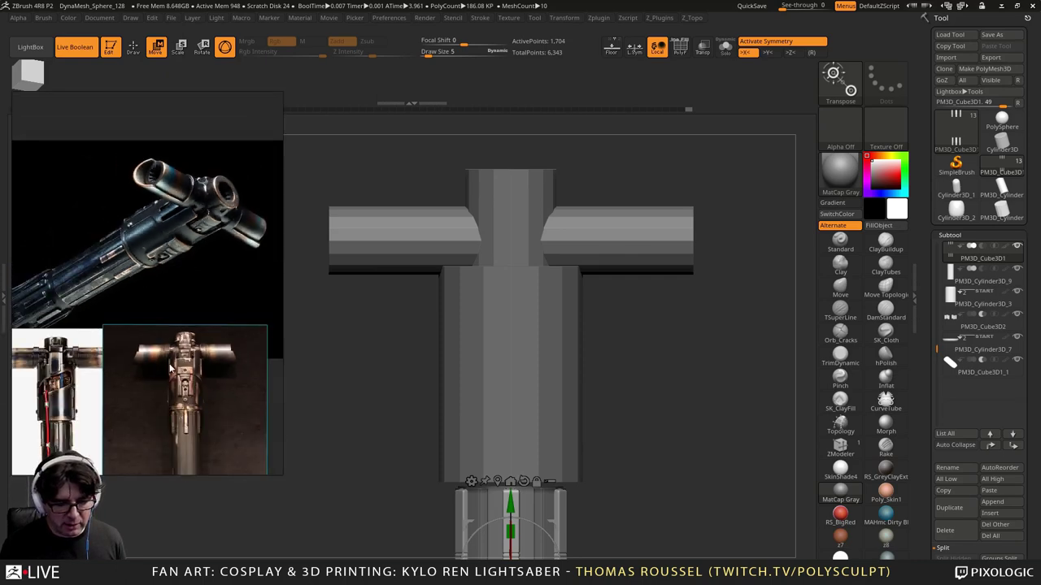
pyautogui.scroll(4, 170, 367)
pyautogui.scroll(-1, 116, 359)
pyautogui.moveTo(117, 358); pyautogui.dragTo(213, 288, button='middle')
pyautogui.moveTo(94, 319); pyautogui.dragTo(188, 305, button='middle')
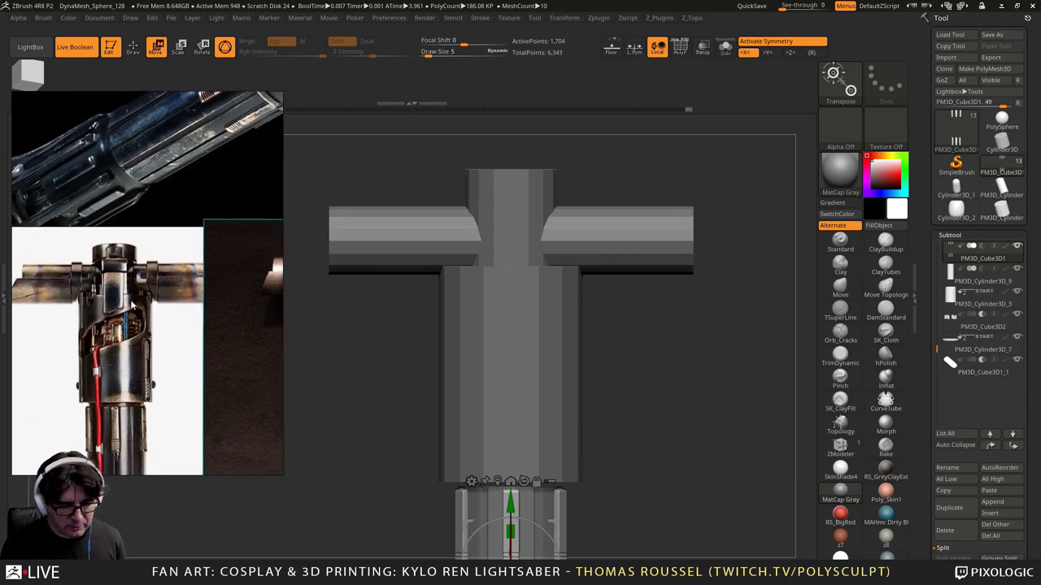
pyautogui.scroll(2, 181, 302)
pyautogui.moveTo(241, 195); pyautogui.dragTo(158, 298, button='middle')
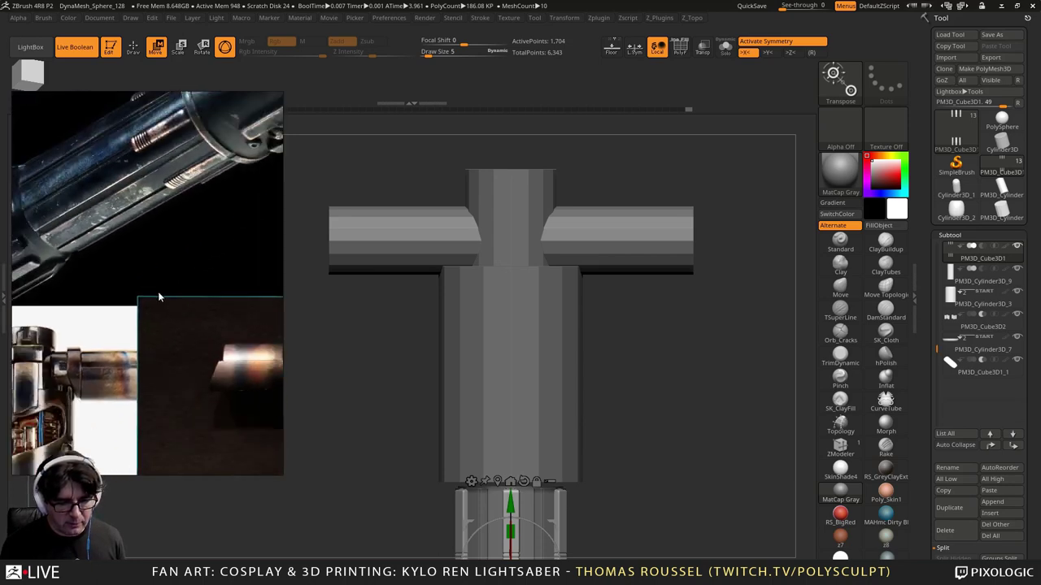
# Step: Examine the housing's collar, slots and side plate in the angled photo, and its front plate in the copper-toned photo
pyautogui.scroll(-3, 159, 298)
pyautogui.moveTo(193, 231); pyautogui.dragTo(91, 308, button='middle')
pyautogui.scroll(-2, 156, 239)
pyautogui.moveTo(193, 224); pyautogui.dragTo(157, 251, button='middle')
pyautogui.scroll(2, 156, 251)
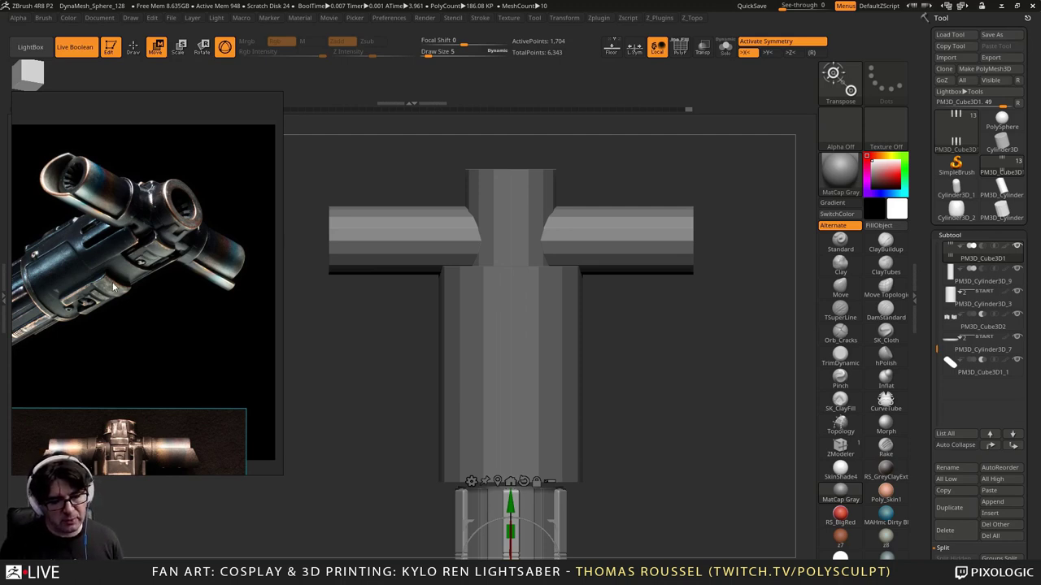
pyautogui.scroll(-3, 115, 285)
pyautogui.moveTo(92, 294); pyautogui.dragTo(194, 235, button='middle')
pyautogui.scroll(4, 198, 226)
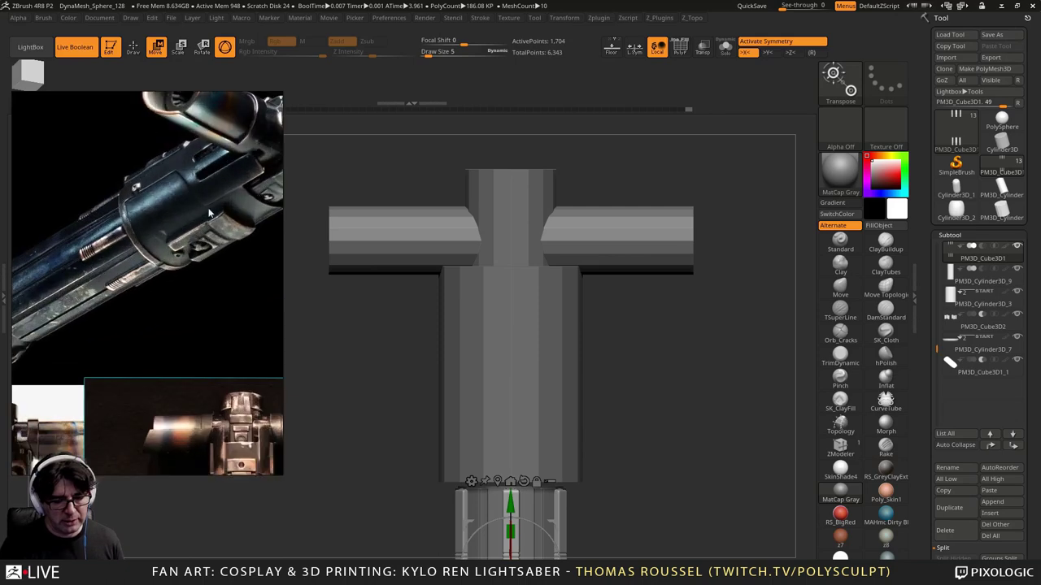
pyautogui.moveTo(211, 193); pyautogui.dragTo(176, 218, button='middle')
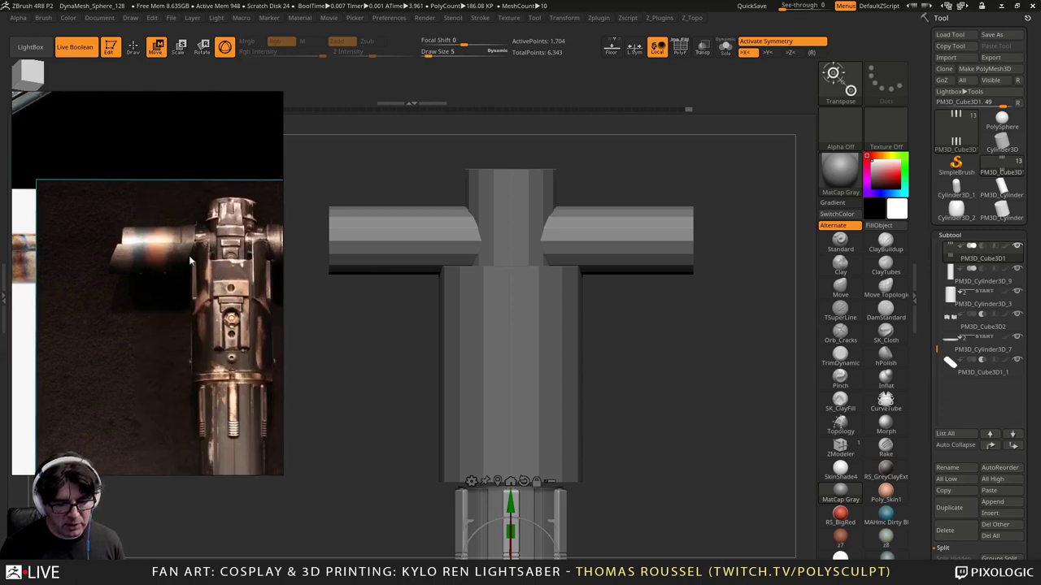
# Step: Select the upper housing cylinder and compare its lower rim above the grip with the copper-toned reference
pyautogui.keyDown('alt'); pyautogui.moveTo(636, 357); pyautogui.dragTo(703, 298); pyautogui.keyUp('alt')
pyautogui.keyDown('alt'); pyautogui.click(574, 330); pyautogui.keyUp('alt')
pyautogui.keyDown('alt'); pyautogui.moveTo(678, 360); pyautogui.dragTo(651, 358); pyautogui.keyUp('alt')
pyautogui.moveTo(325, 429); pyautogui.dragTo(317, 408)
pyautogui.moveTo(161, 243); pyautogui.dragTo(168, 297, button='middle')
pyautogui.scroll(-5, 187, 322)
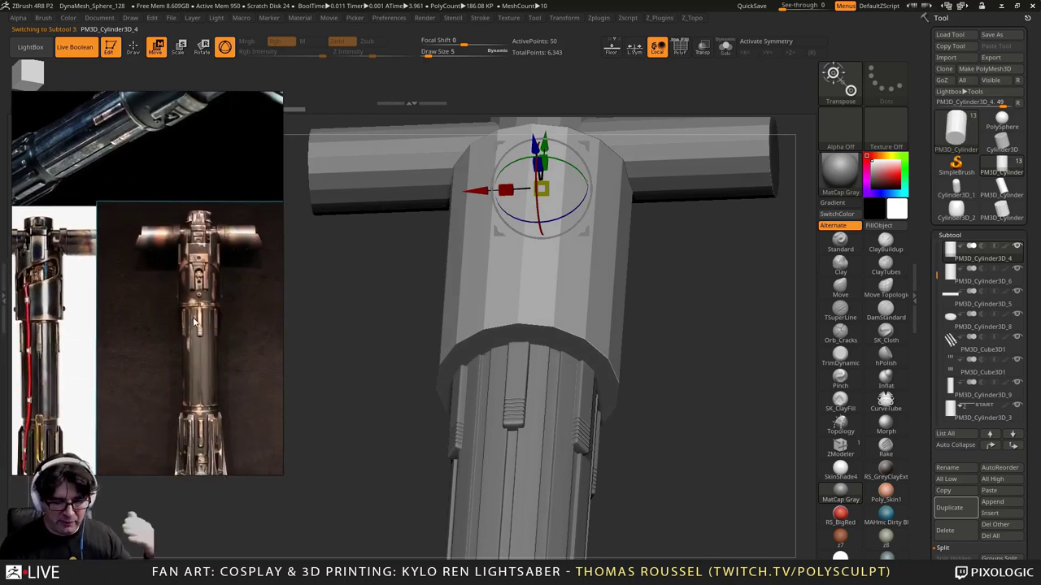
# Step: Display the upper housing's polyframe and turn off Live Boolean, facing its lower part from the front
pyautogui.moveTo(408, 351); pyautogui.dragTo(457, 291)
pyautogui.keyDown('alt'); pyautogui.click(523, 342); pyautogui.keyUp('alt')
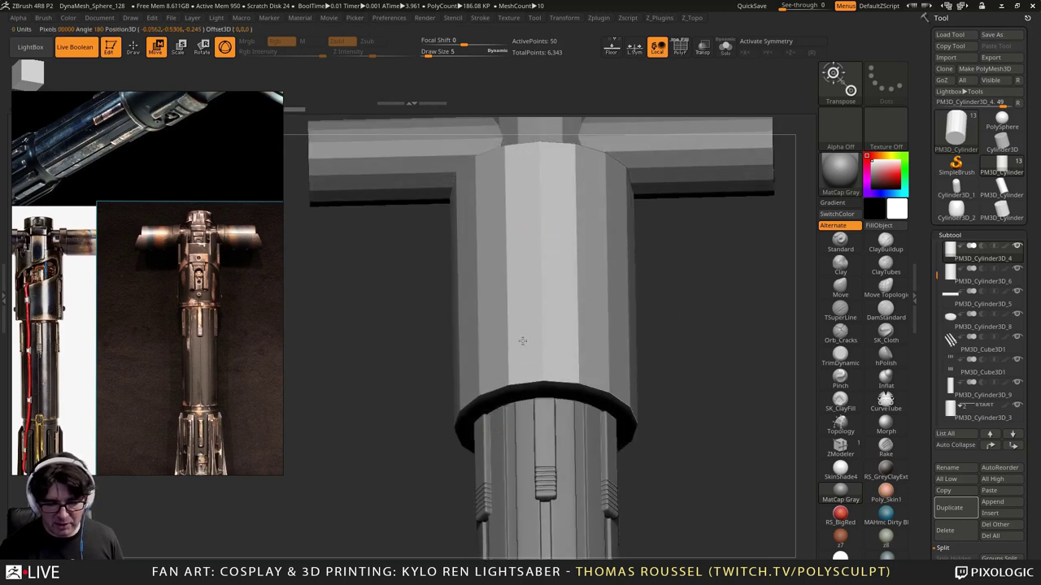
pyautogui.hotkey('shift', 'f')
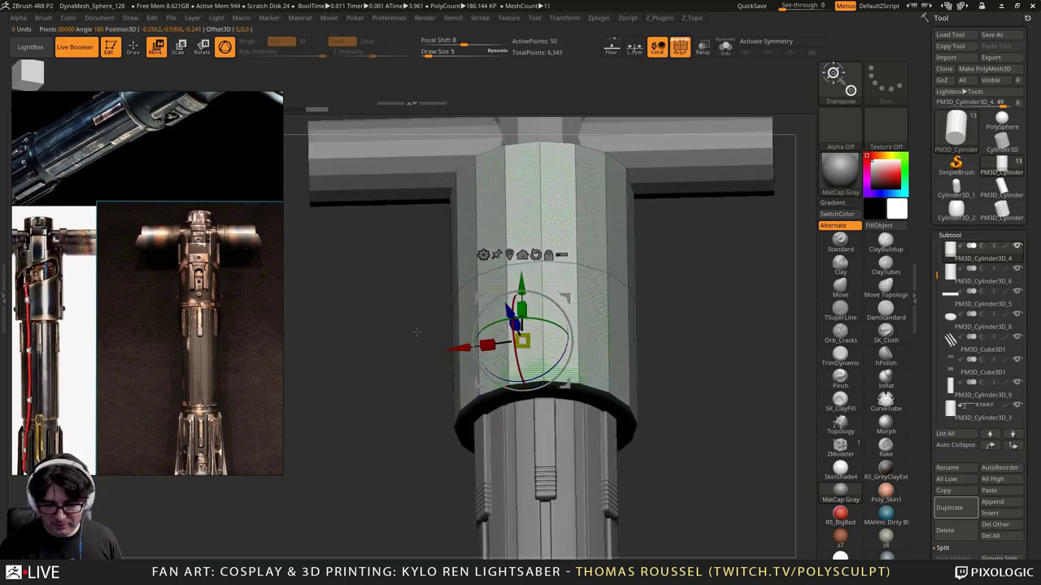
pyautogui.moveTo(418, 330); pyautogui.dragTo(424, 366)
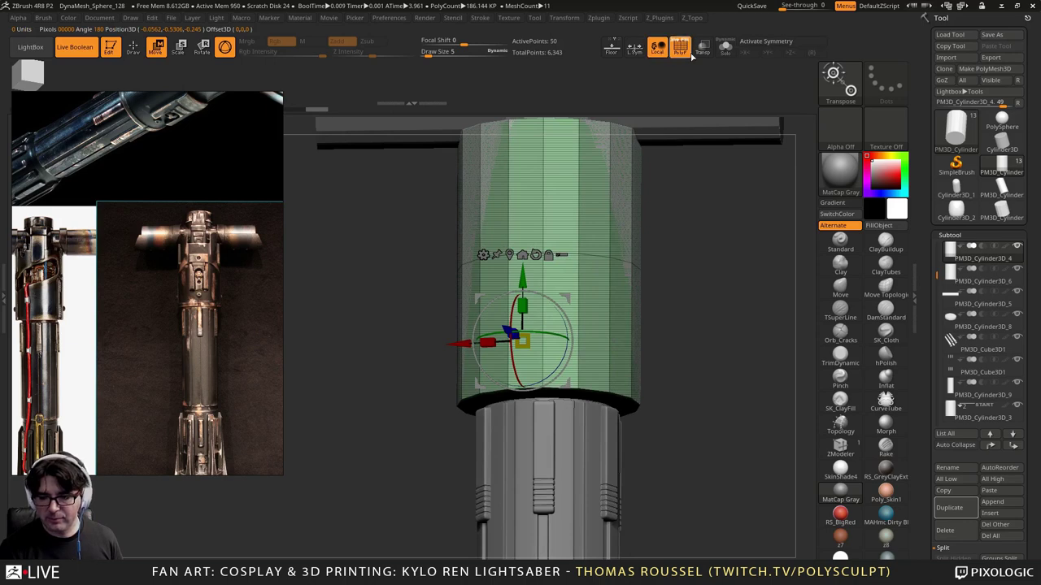
pyautogui.click(64, 50)
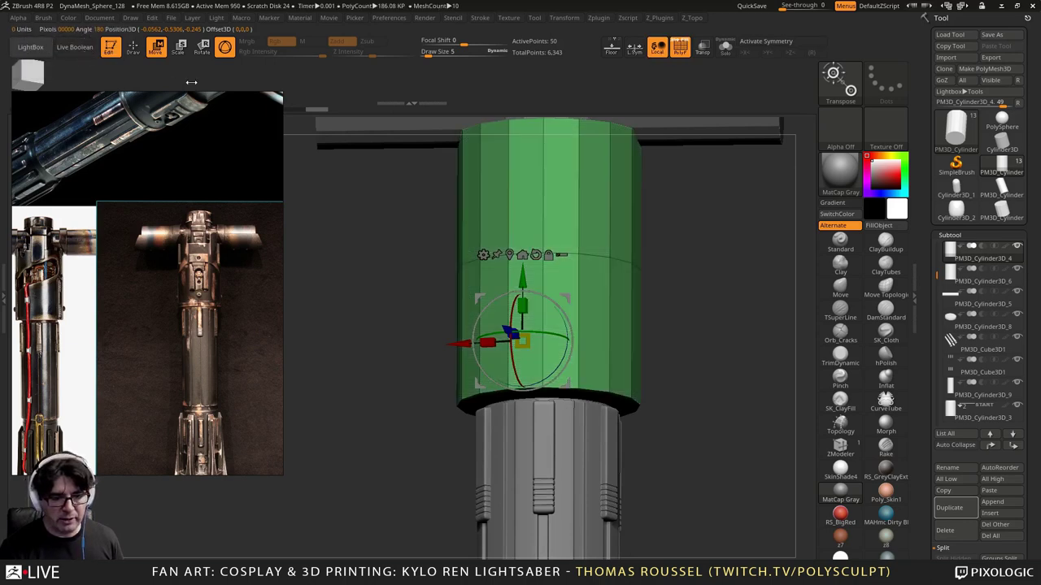
pyautogui.moveTo(386, 222)
pyautogui.keyDown('shift'); pyautogui.mouseDown()
pyautogui.moveTo(405, 247)
pyautogui.moveTo(401, 218)
pyautogui.mouseUp(); pyautogui.keyUp('shift')
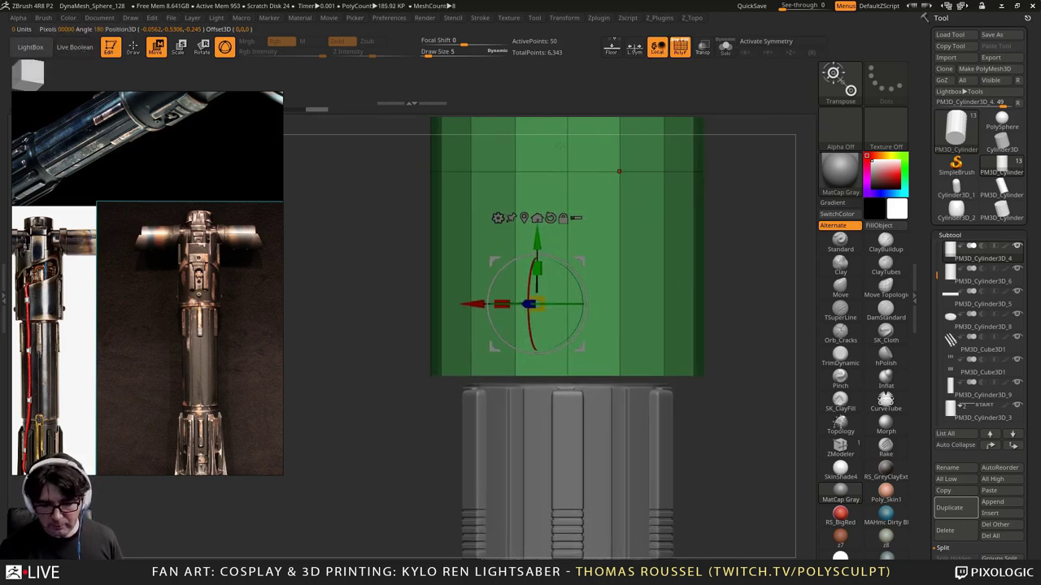
# Step: Insert a horizontal edge loop just above the upper housing's lower rim with the ZModeler Insert edge action
pyautogui.press('q')
pyautogui.press('b')
pyautogui.press('z')
pyautogui.press('m')
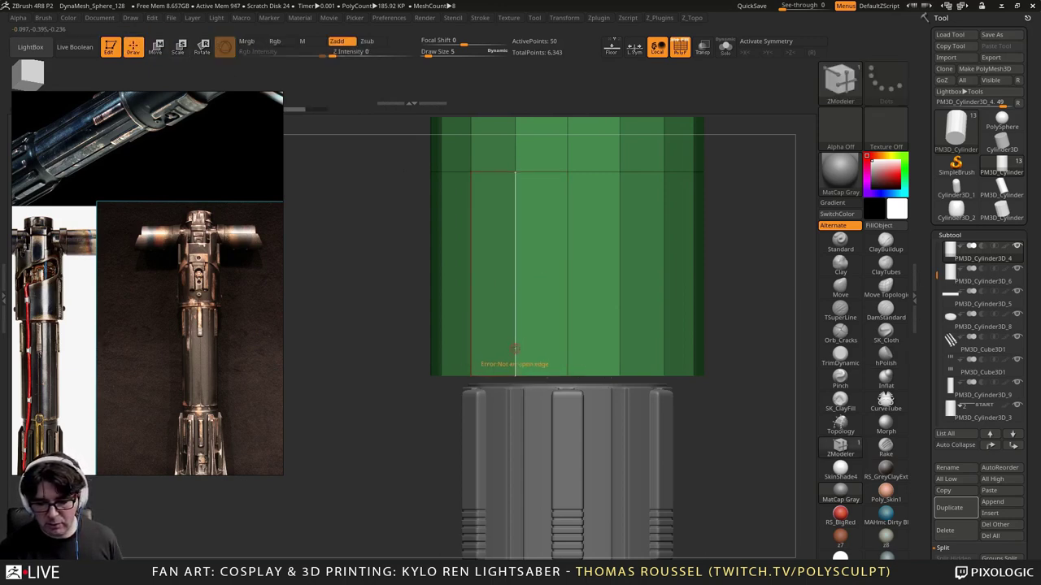
pyautogui.press('x')
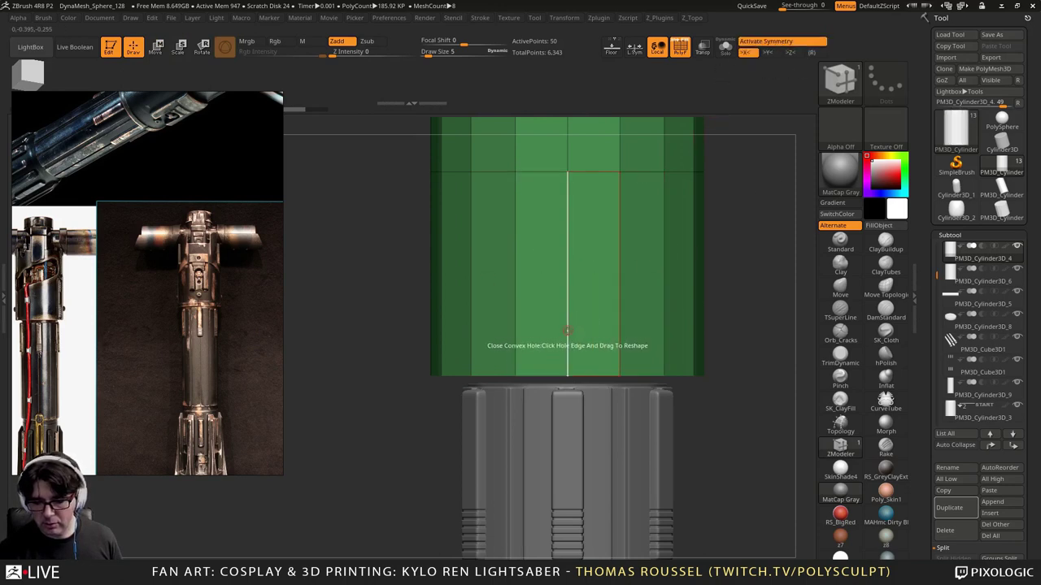
pyautogui.press('x')
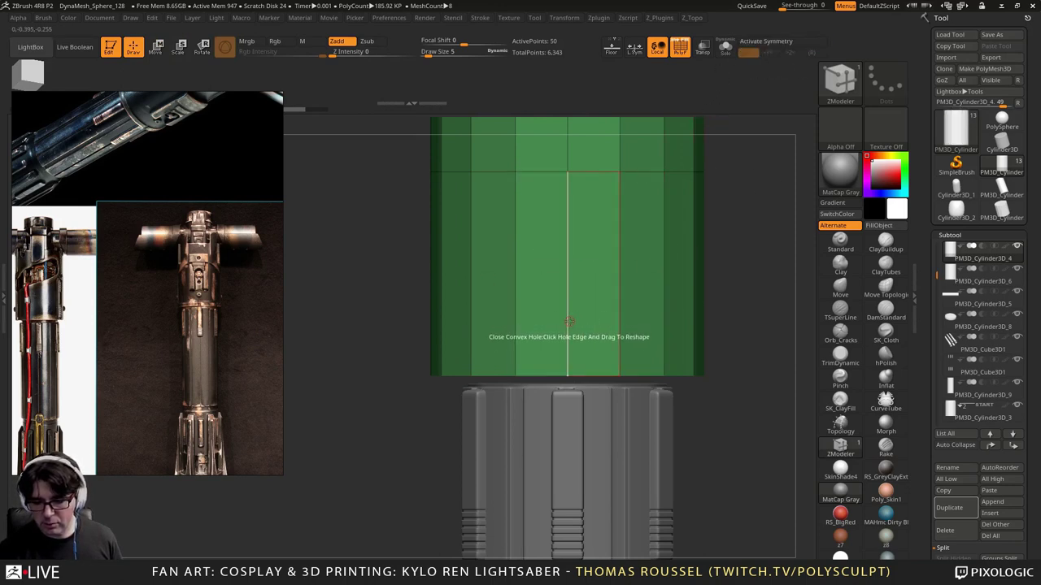
pyautogui.press('space')
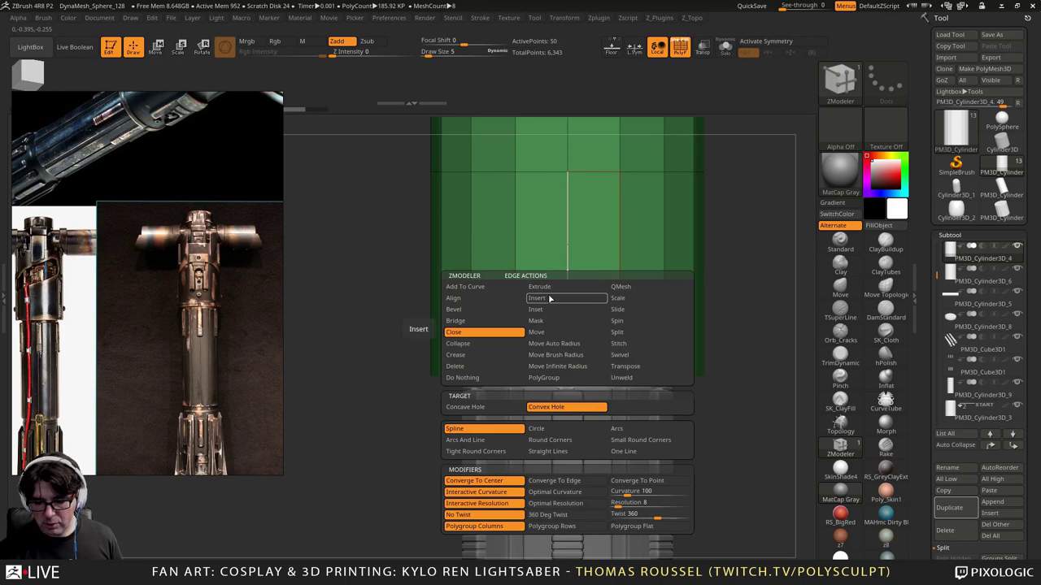
pyautogui.click(551, 298)
pyautogui.click(569, 355)
pyautogui.moveTo(569, 355); pyautogui.dragTo(574, 355)
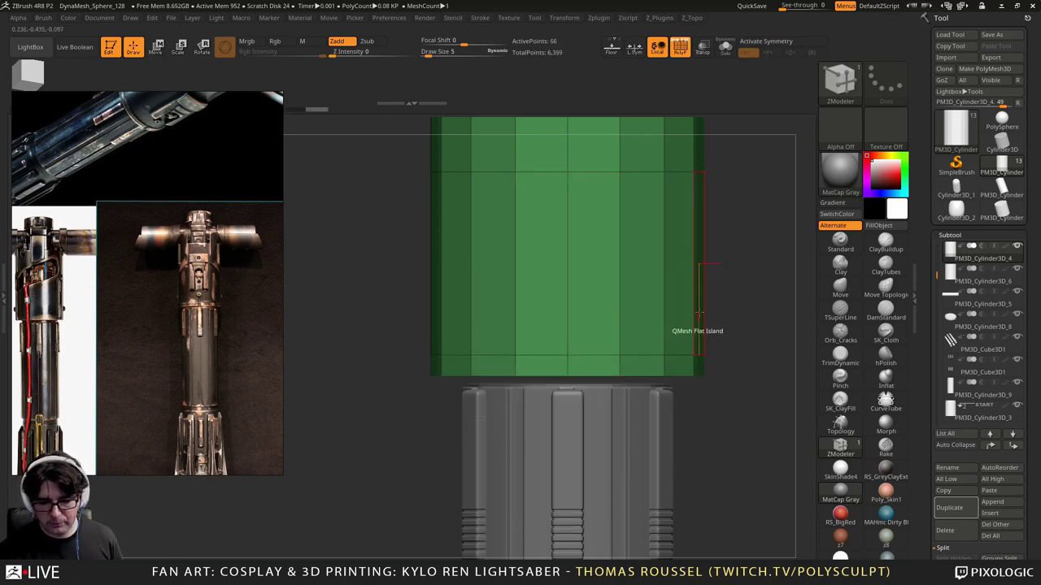
# Step: Show the lightsaber_03 reference plane, hide the upper housing cylinder and make the reference plane the active subtool
pyautogui.keyDown('alt'); pyautogui.moveTo(707, 289); pyautogui.dragTo(678, 337); pyautogui.keyUp('alt')
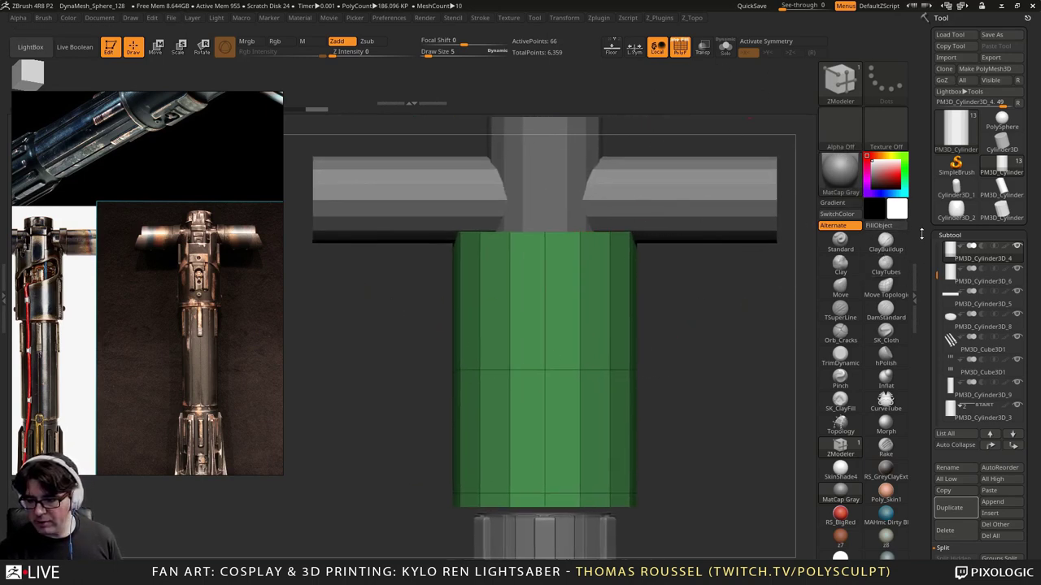
pyautogui.moveTo(921, 234); pyautogui.dragTo(923, 225)
pyautogui.moveTo(937, 264); pyautogui.dragTo(938, 225)
pyautogui.click(1017, 236)
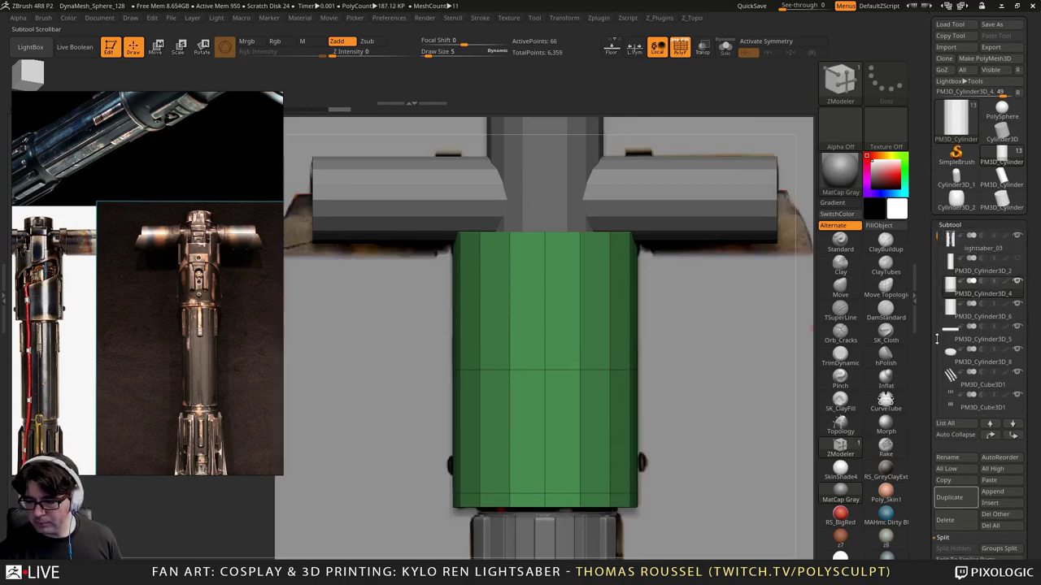
pyautogui.click(1016, 281)
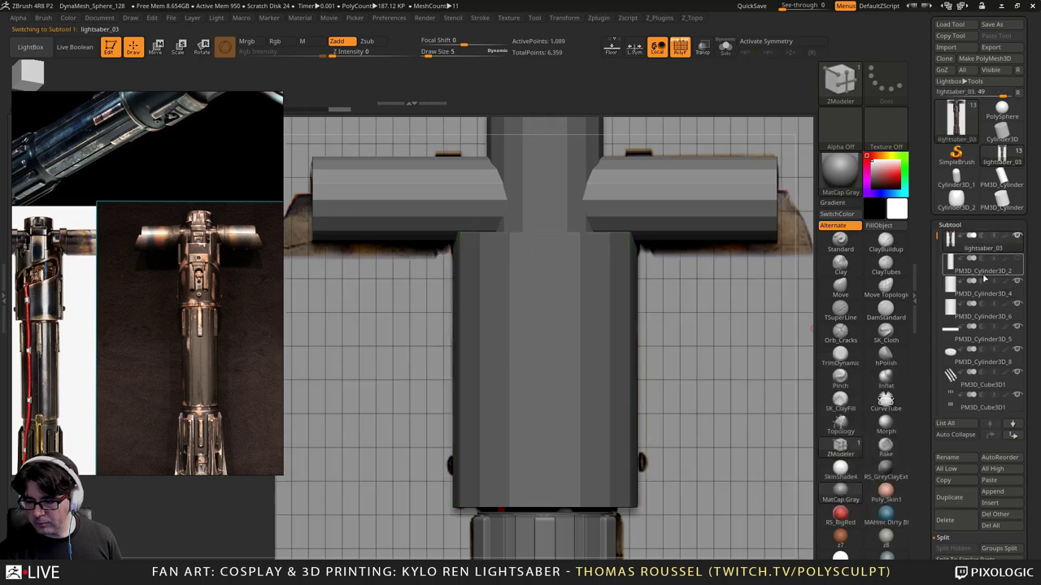
pyautogui.click(1016, 282)
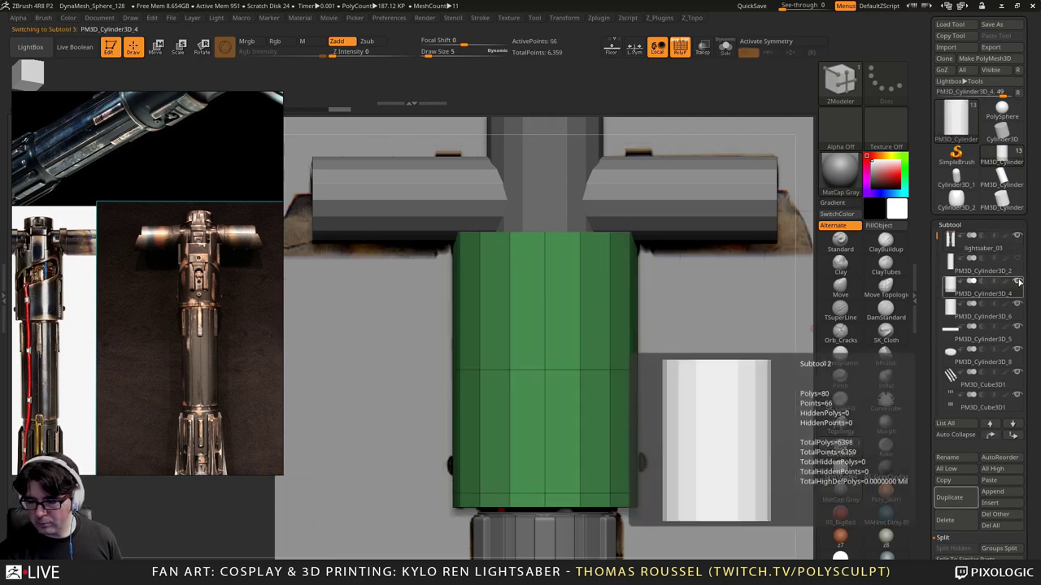
pyautogui.click(947, 239)
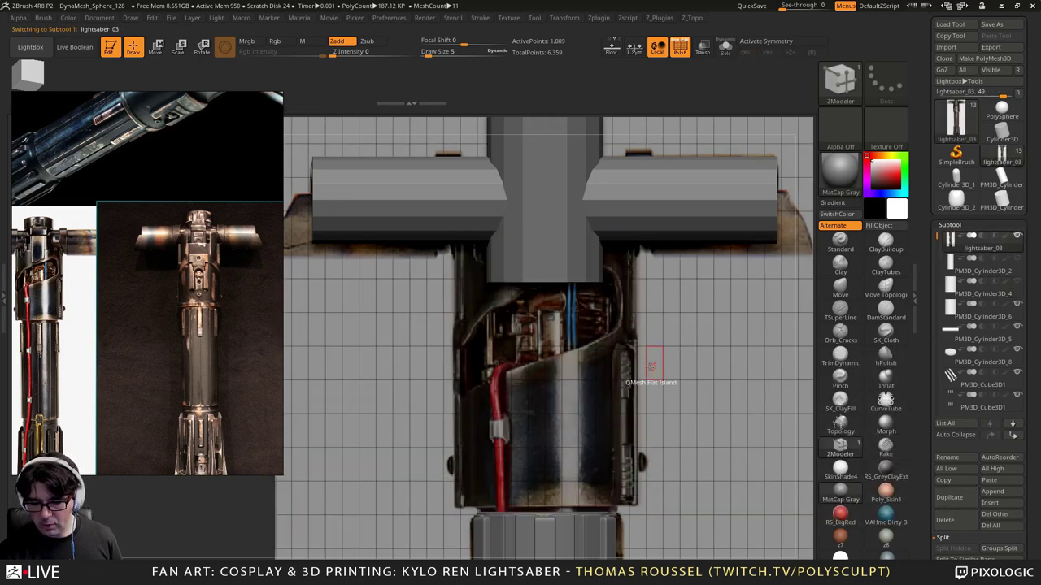
# Step: Import the _ref_front2 image as the texture map of the lightsaber_03 reference plane
pyautogui.moveTo(697, 372)
pyautogui.keyDown('alt'); pyautogui.mouseDown()
pyautogui.moveTo(713, 394)
pyautogui.moveTo(567, 230)
pyautogui.mouseUp(); pyautogui.keyUp('alt')
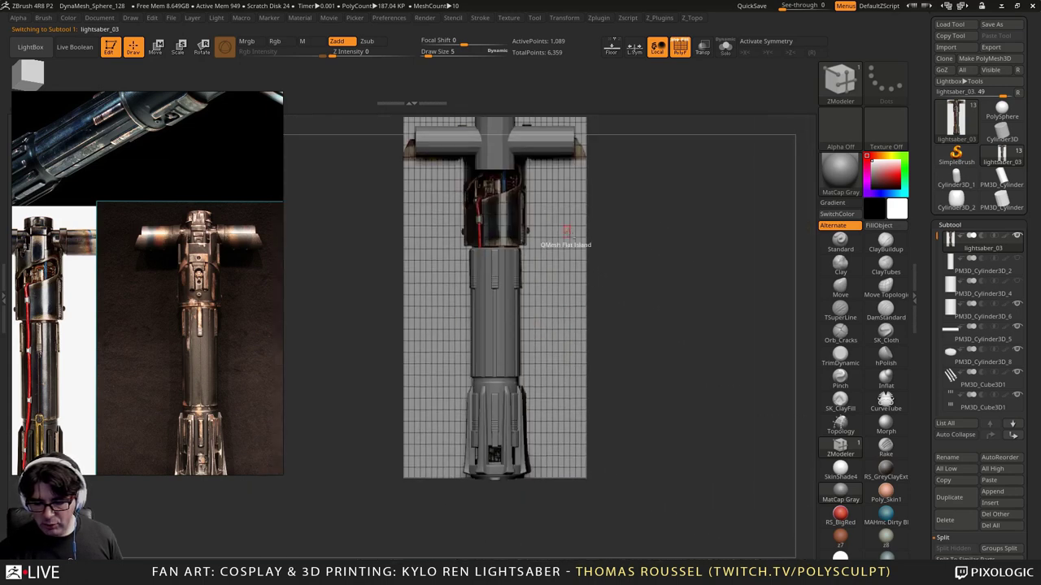
pyautogui.scroll(-10, 1032, 443)
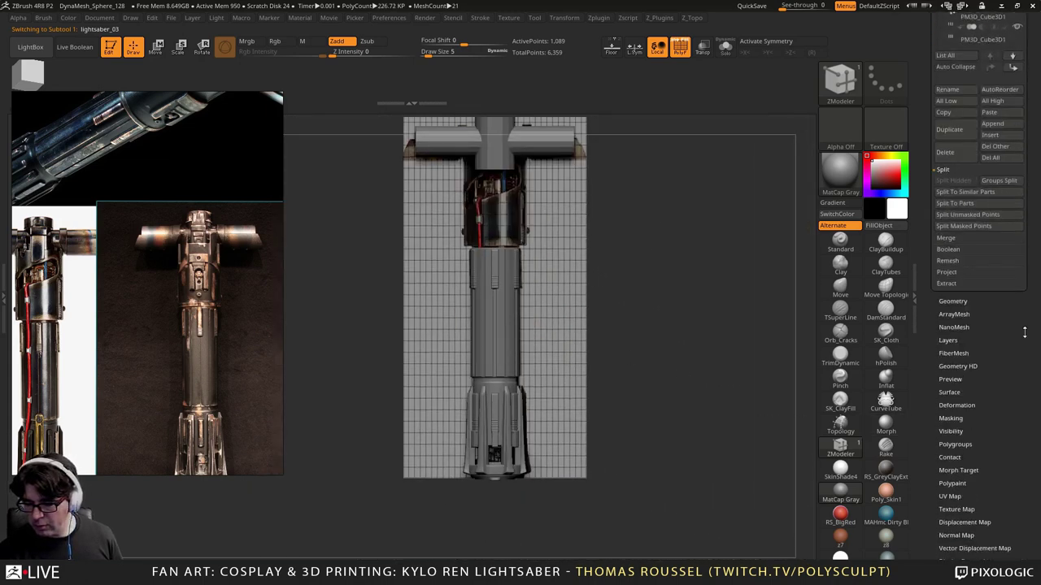
pyautogui.click(956, 344)
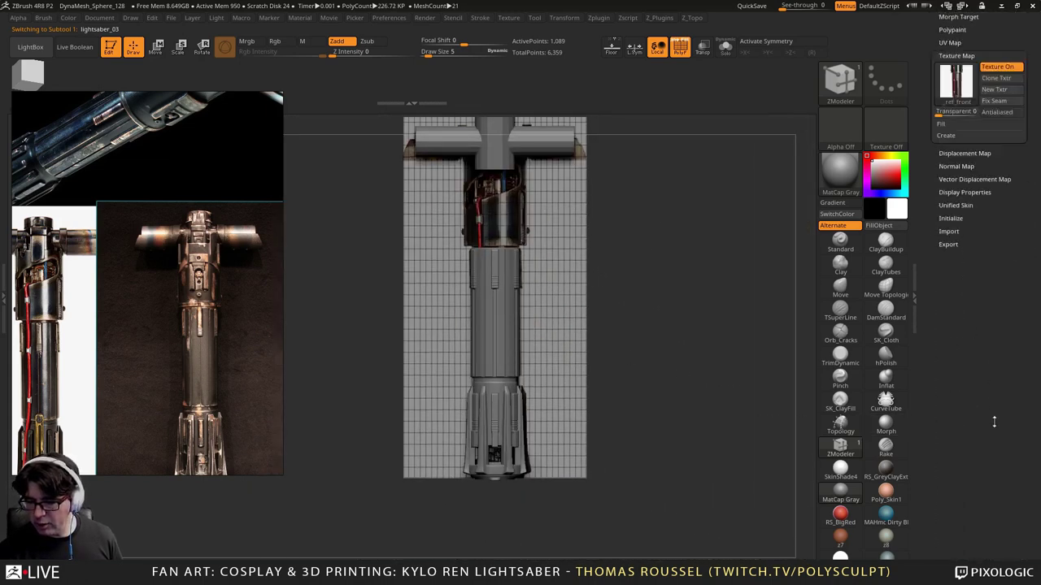
pyautogui.click(953, 130)
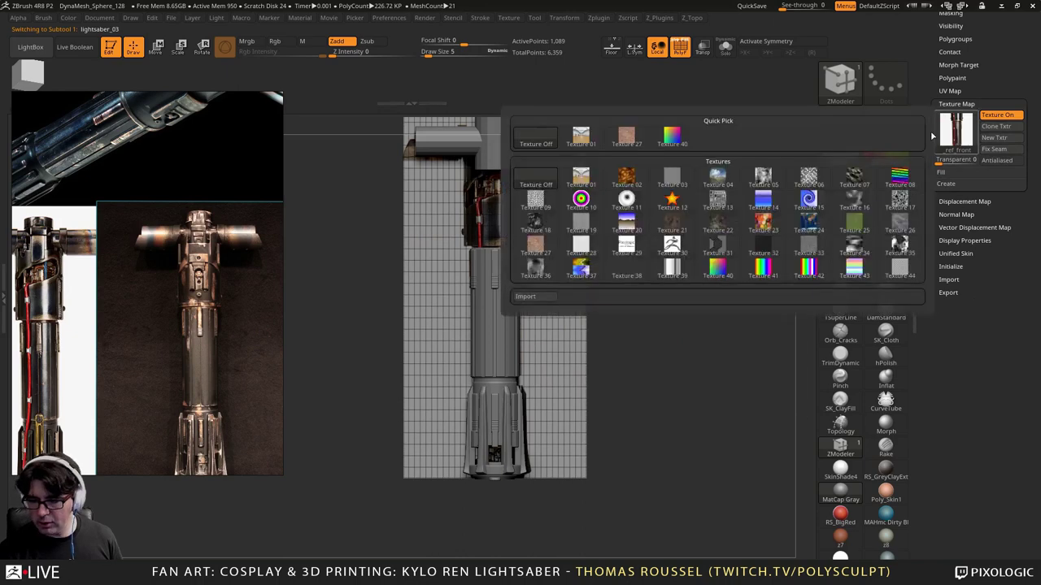
pyautogui.click(528, 295)
pyautogui.doubleClick(520, 122)
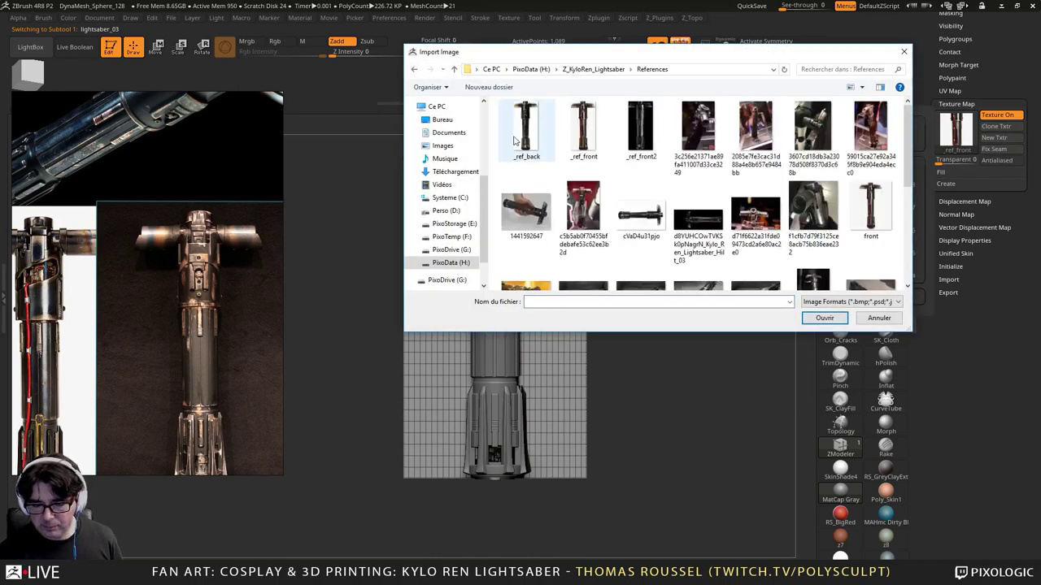
pyautogui.doubleClick(640, 126)
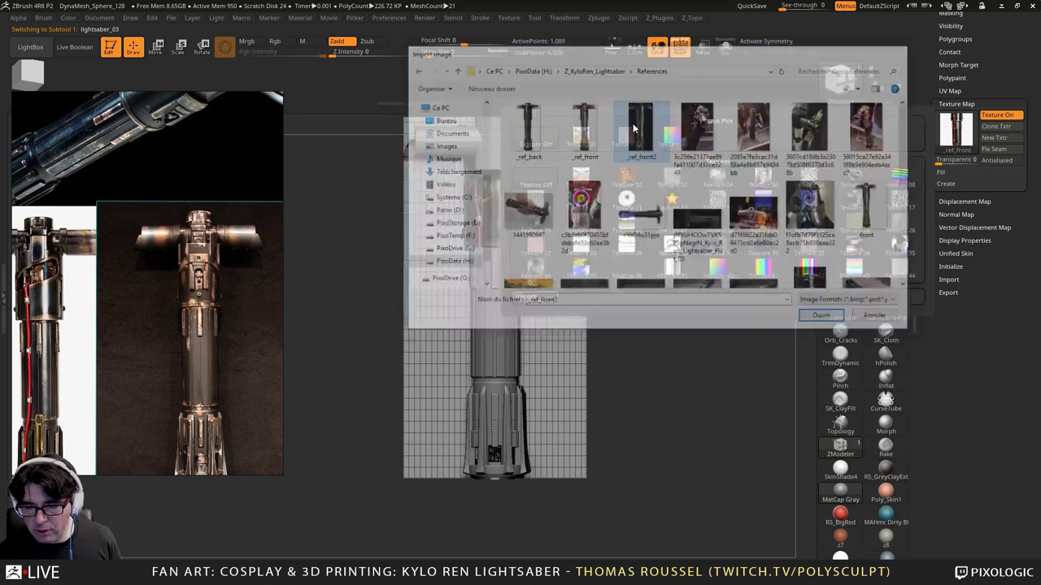
# Step: Turn on transparency and show the upper housing cylinder over the new front reference
pyautogui.keyDown('alt'); pyautogui.moveTo(620, 206); pyautogui.dragTo(780, 346); pyautogui.keyUp('alt')
pyautogui.keyDown('ctrl'); pyautogui.moveTo(596, 355); pyautogui.dragTo(569, 315, button='right'); pyautogui.keyUp('ctrl')
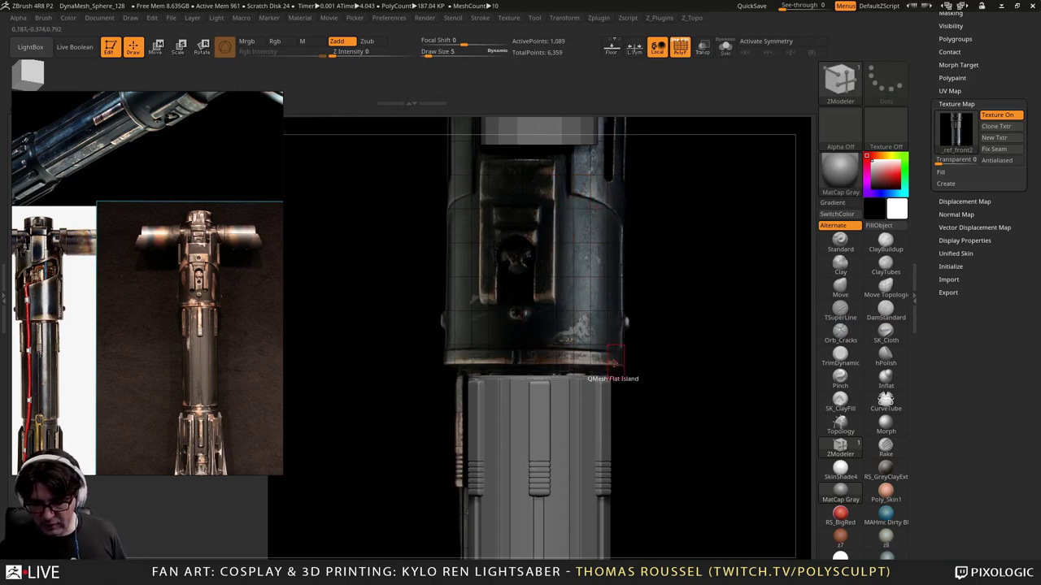
pyautogui.scroll(5, 996, 296)
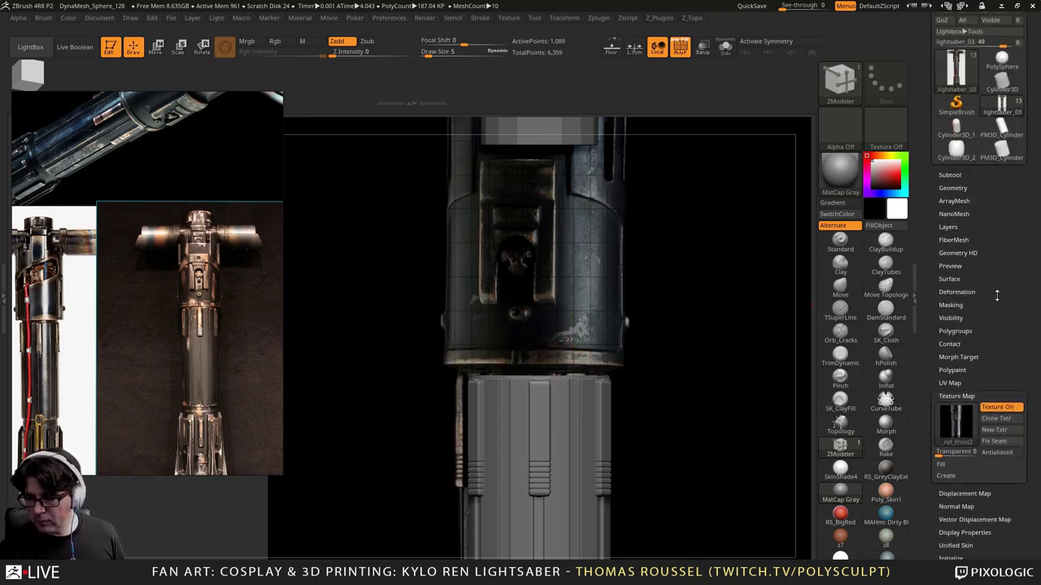
pyautogui.click(706, 51)
pyautogui.click(971, 175)
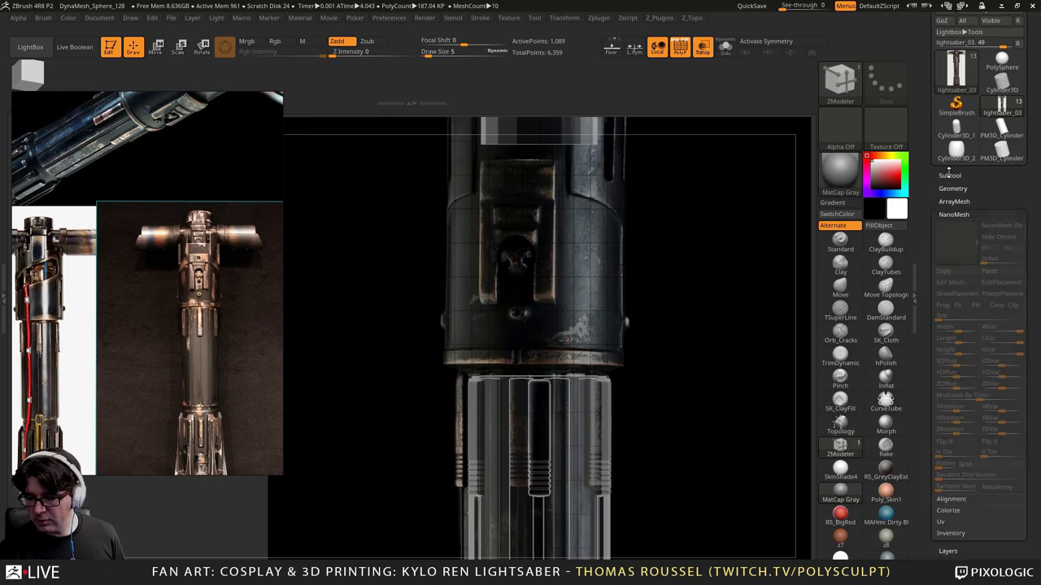
pyautogui.click(1021, 235)
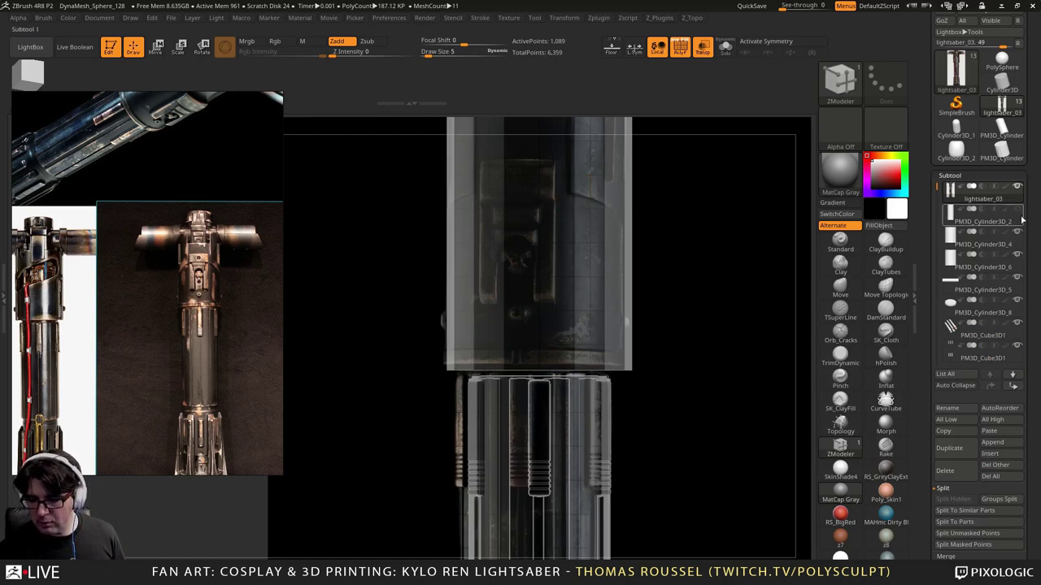
# Step: Select the upper housing cylinder and insert a horizontal edge loop slightly above its middle loop
pyautogui.click(950, 244)
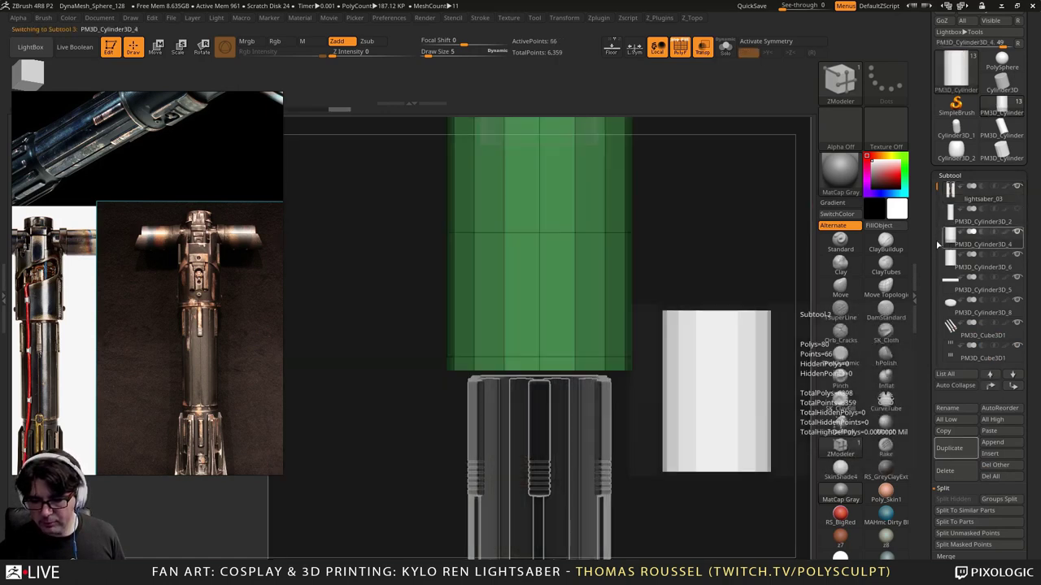
pyautogui.press('space')
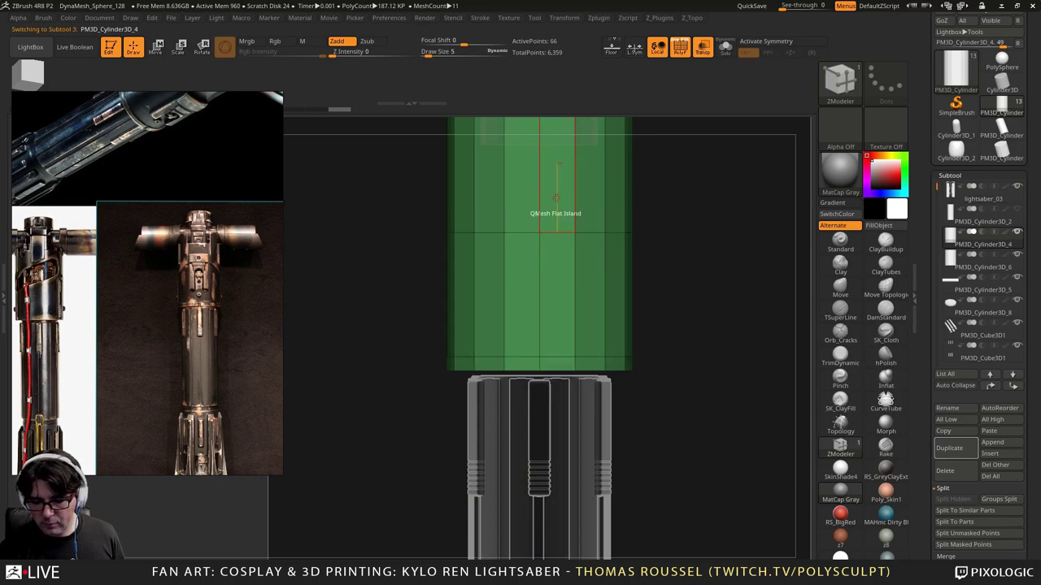
pyautogui.moveTo(539, 213); pyautogui.dragTo(536, 202)
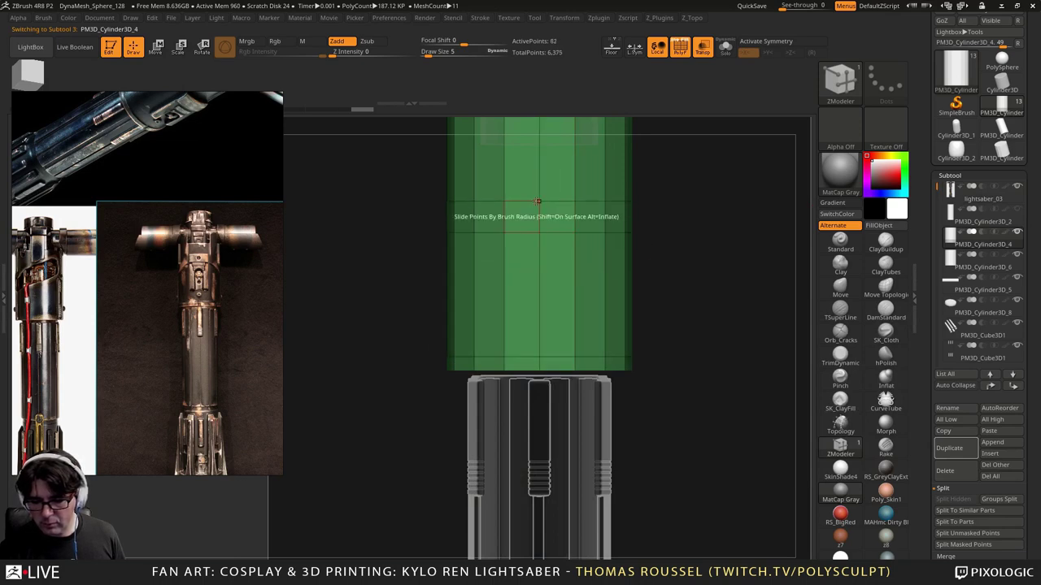
# Step: Check the new edge loop against the reference plane and slide it higher with the Slide edge action
pyautogui.moveTo(950, 189)
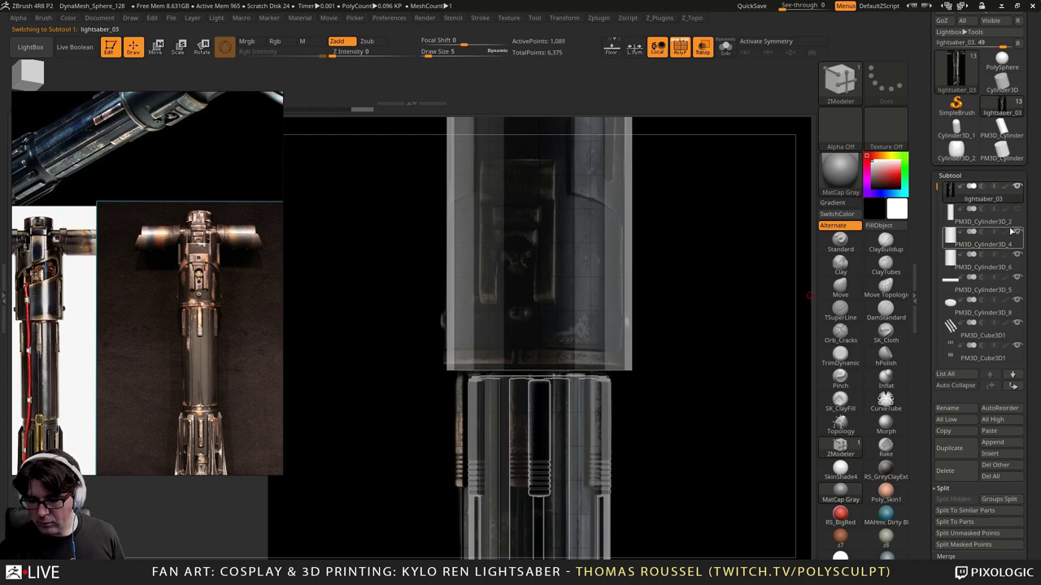
pyautogui.click(953, 243)
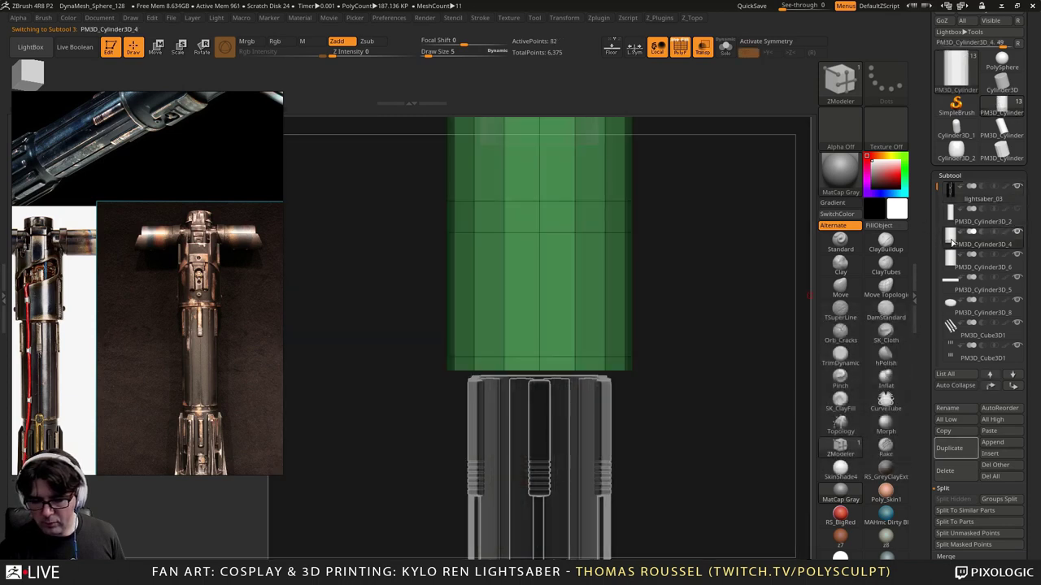
pyautogui.press('space')
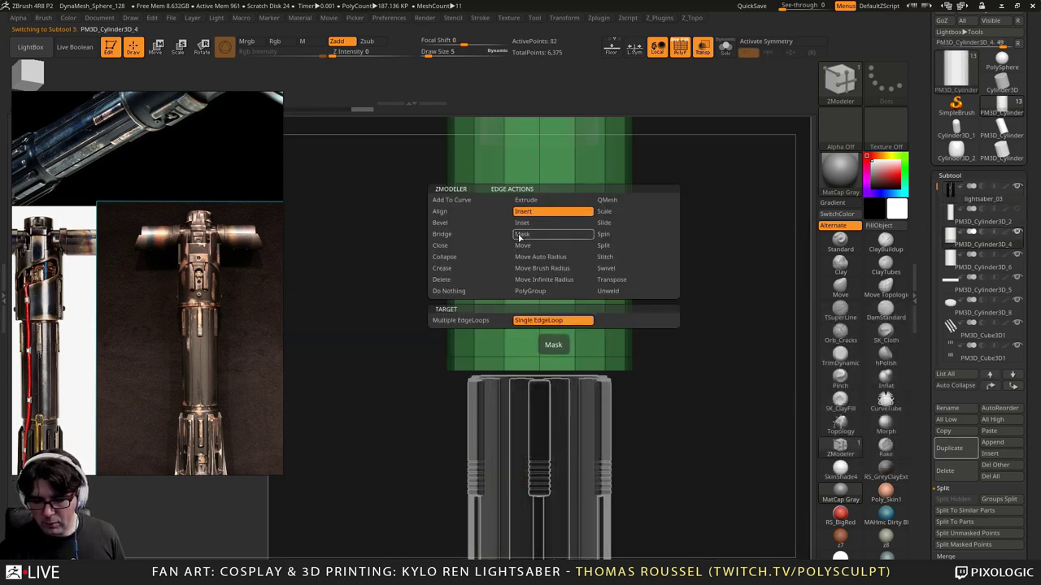
pyautogui.click(609, 224)
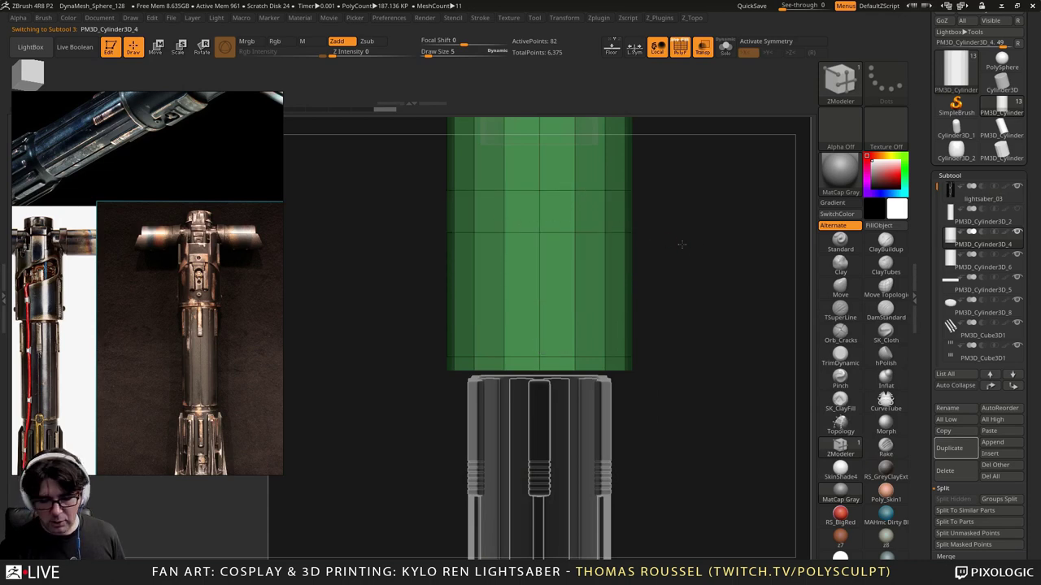
# Step: Set the ZModeler edge action to Insert and delete the lower of the two middle edge loops
pyautogui.moveTo(686, 284)
pyautogui.keyDown('alt'); pyautogui.mouseDown()
pyautogui.moveTo(716, 228)
pyautogui.moveTo(697, 297)
pyautogui.mouseUp(); pyautogui.keyUp('alt')
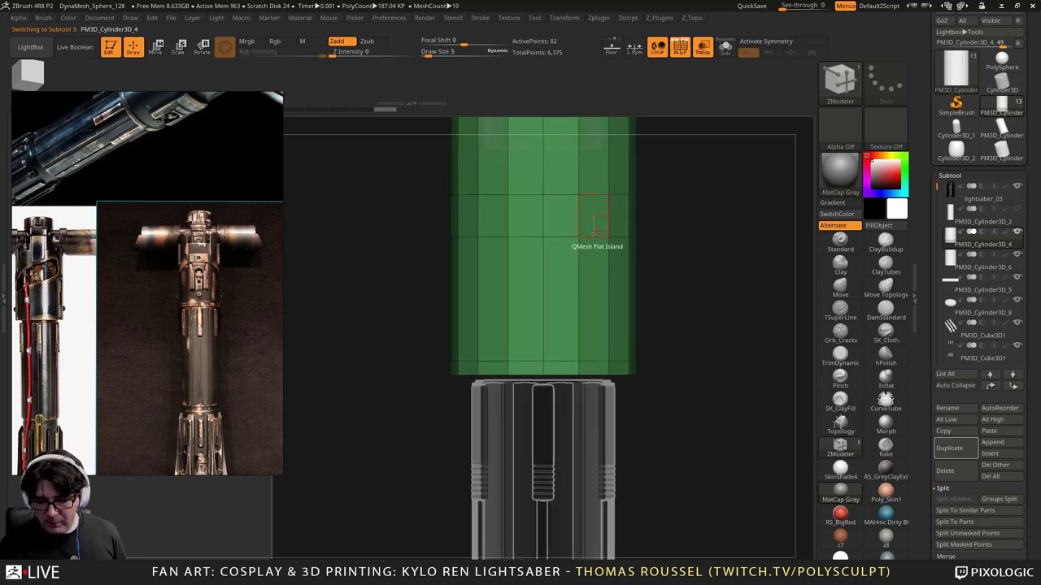
pyautogui.press('space')
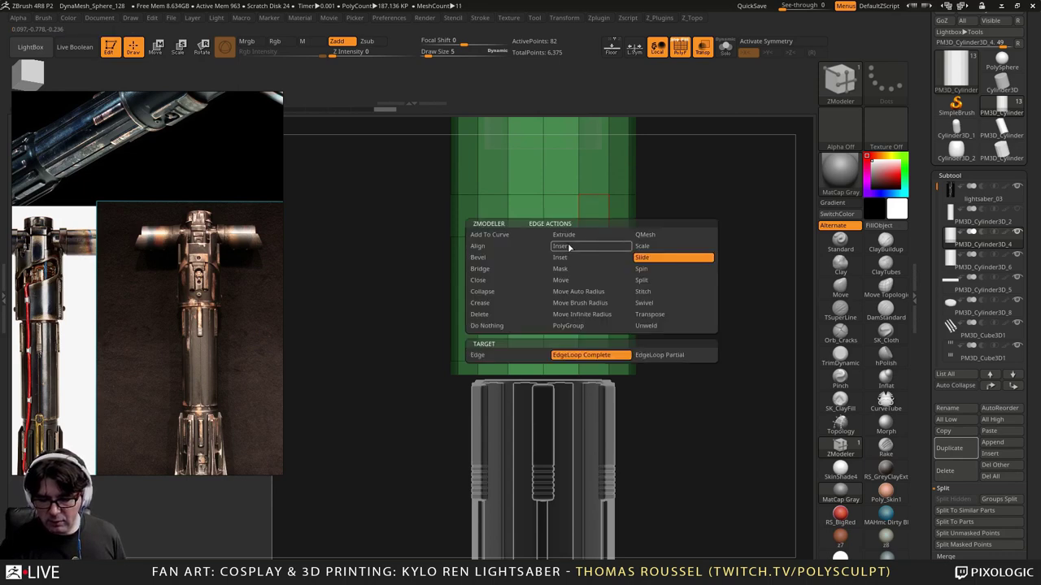
pyautogui.click(570, 247)
pyautogui.keyDown('alt'); pyautogui.click(594, 236); pyautogui.keyUp('alt')
# Step: Compare the housing's remaining middle edge loop with the copper-toned reference and the textured reference plane
pyautogui.moveTo(708, 267); pyautogui.dragTo(400, 279)
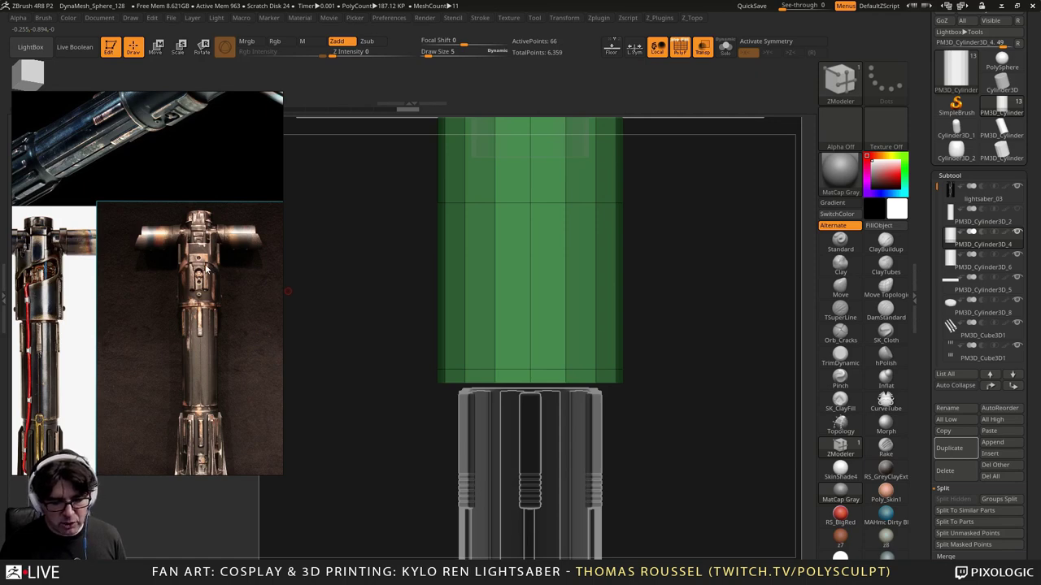
pyautogui.scroll(5, 204, 268)
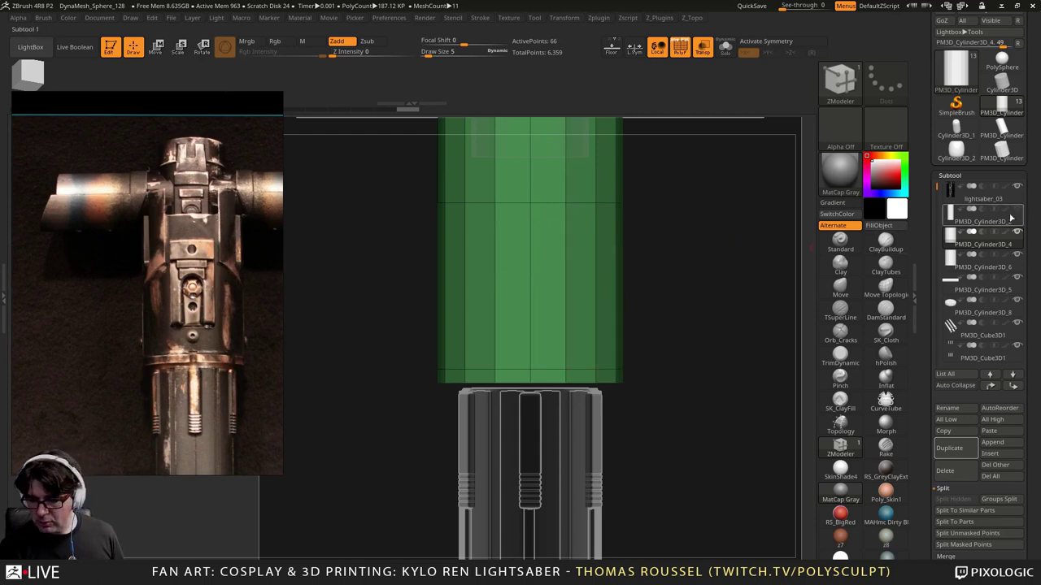
pyautogui.click(947, 199)
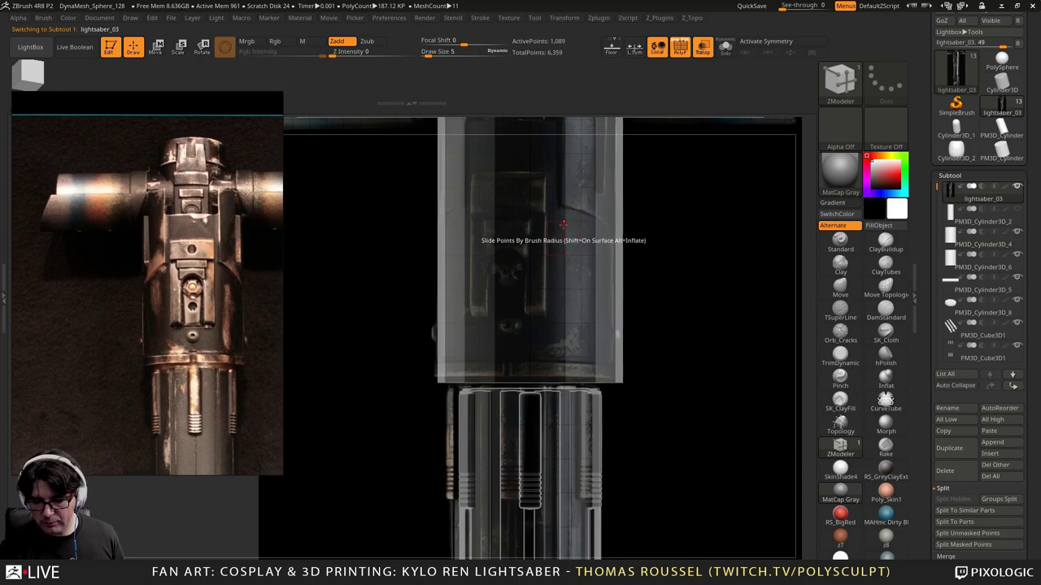
pyautogui.click(953, 238)
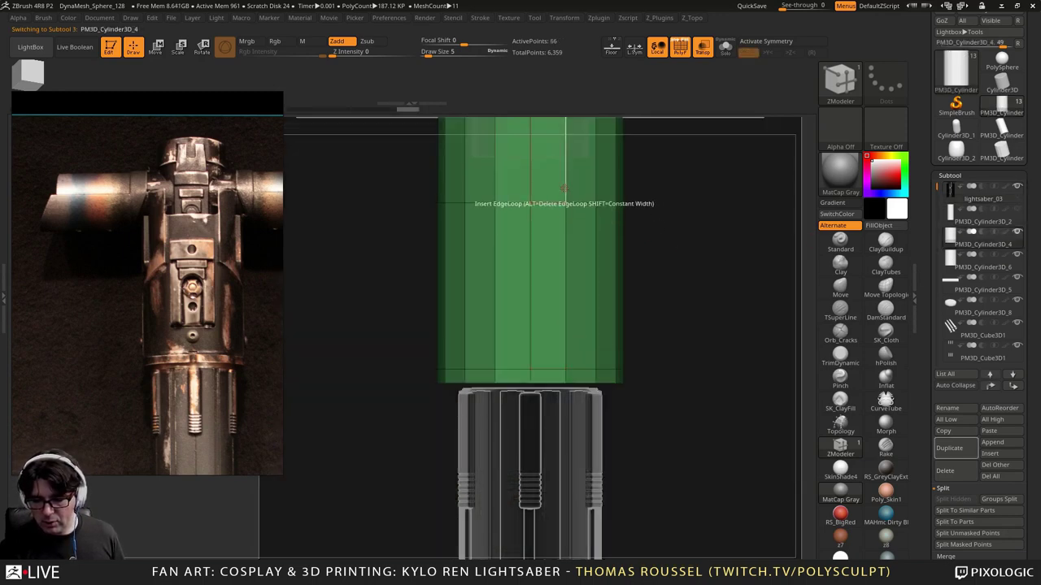
# Step: Set the ZModeler edge action to Slide and face the upper housing cylinder from the front
pyautogui.press('x')
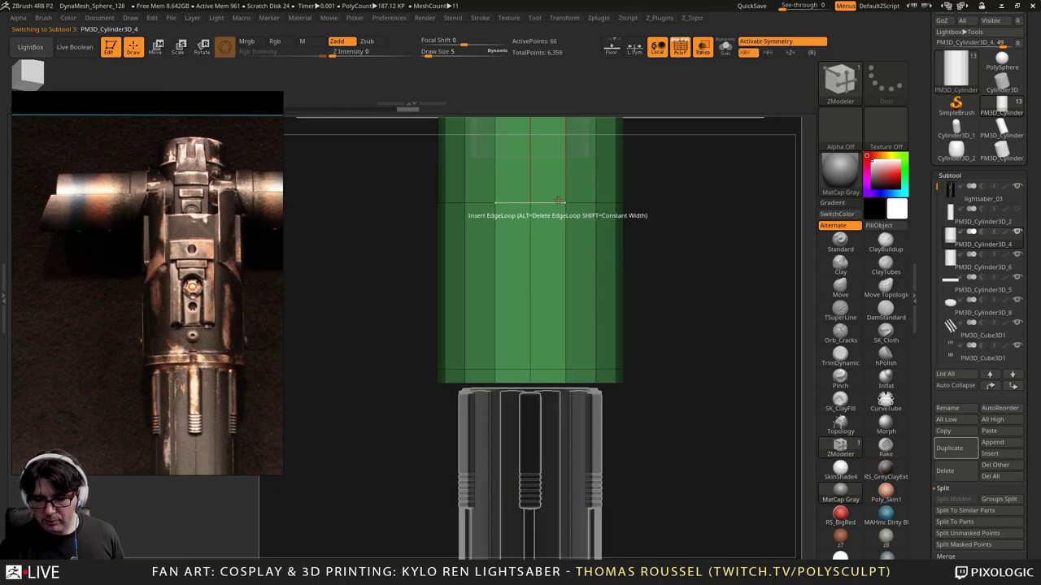
pyautogui.moveTo(692, 226); pyautogui.dragTo(681, 209)
pyautogui.press('space')
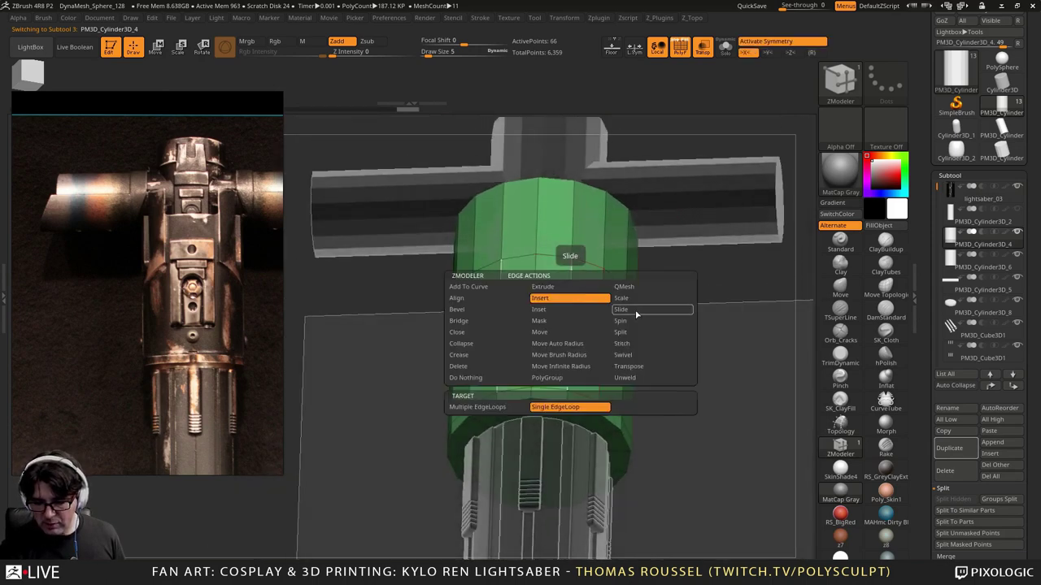
pyautogui.click(632, 308)
pyautogui.press('x')
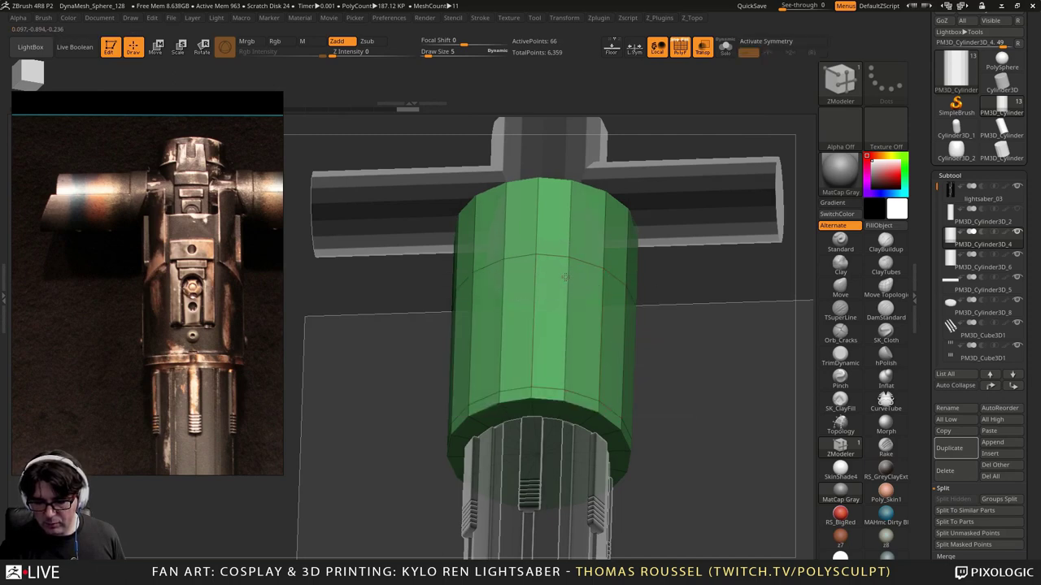
pyautogui.moveTo(732, 297); pyautogui.dragTo(755, 324)
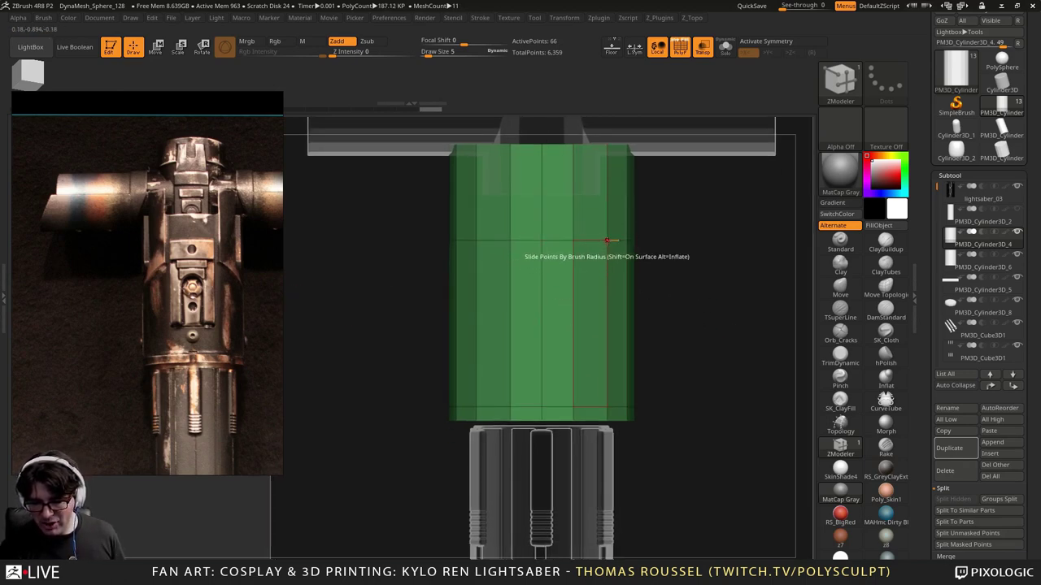
# Step: Slide the middle loop's side points down with X symmetry and the By Brush Radius target, forming an arch
pyautogui.press('x')
pyautogui.press('space')
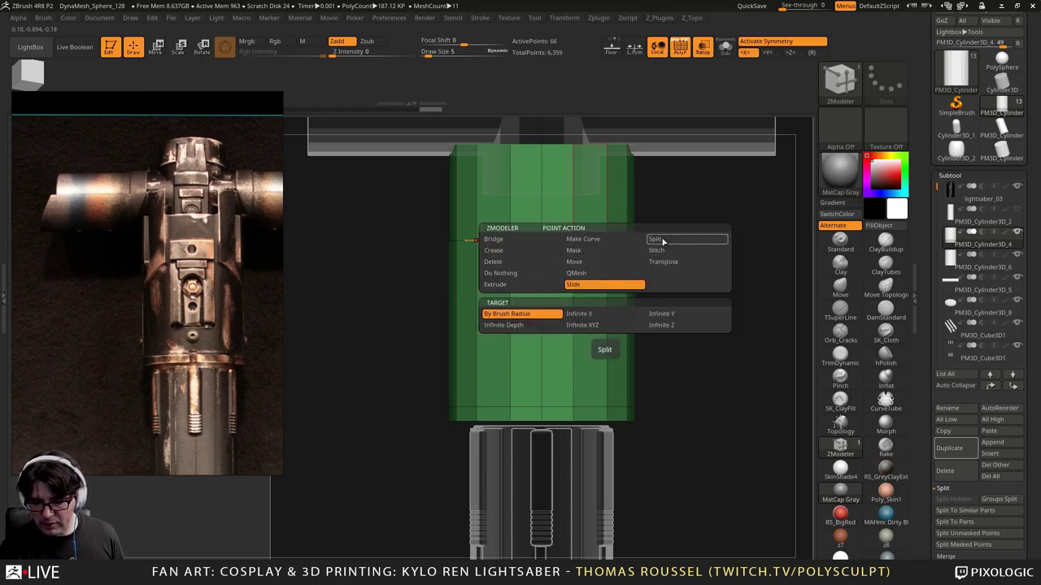
pyautogui.click(603, 284)
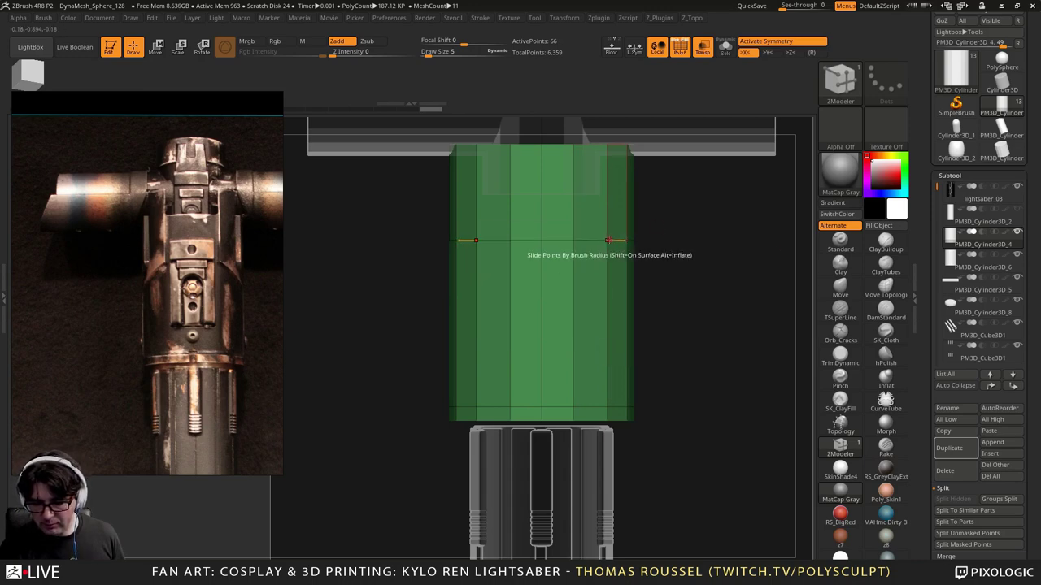
pyautogui.moveTo(646, 273); pyautogui.dragTo(635, 307)
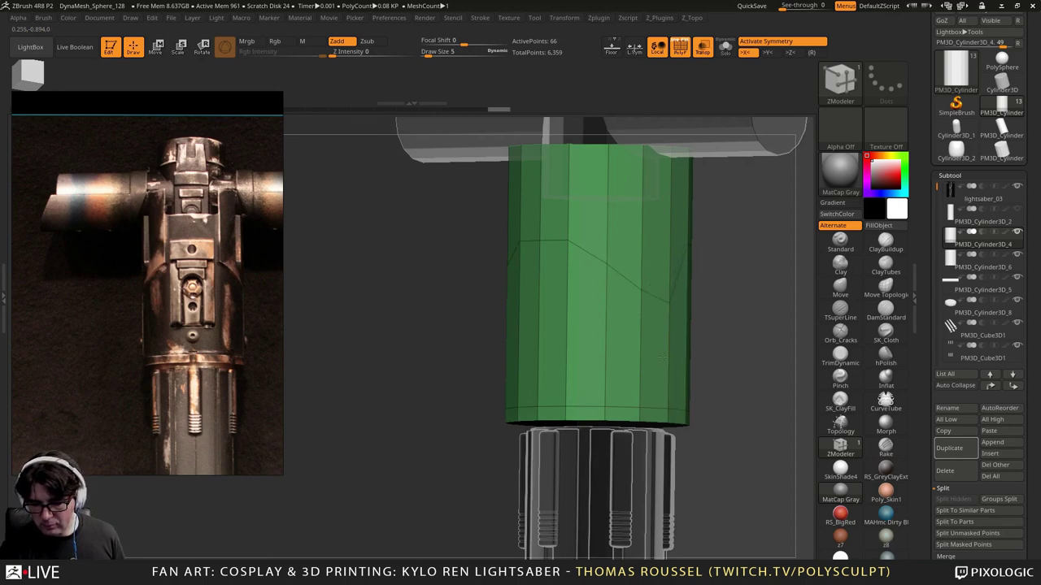
pyautogui.keyDown('shift'); pyautogui.moveTo(757, 329); pyautogui.dragTo(759, 325); pyautogui.keyUp('shift')
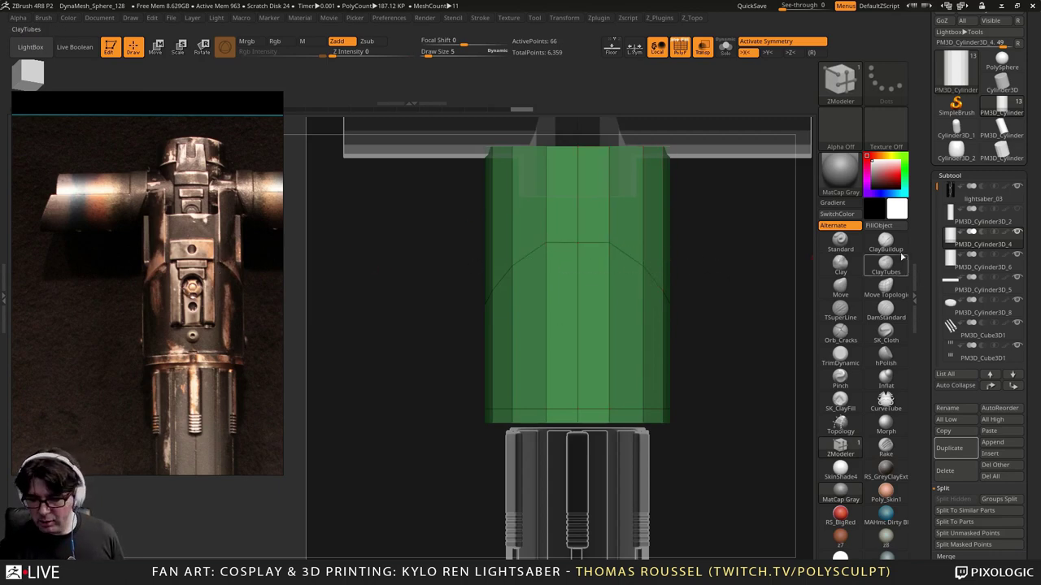
# Step: Check the arch against the reference plane and slide the vertical edge loops beside the front centre slightly outward
pyautogui.click(965, 197)
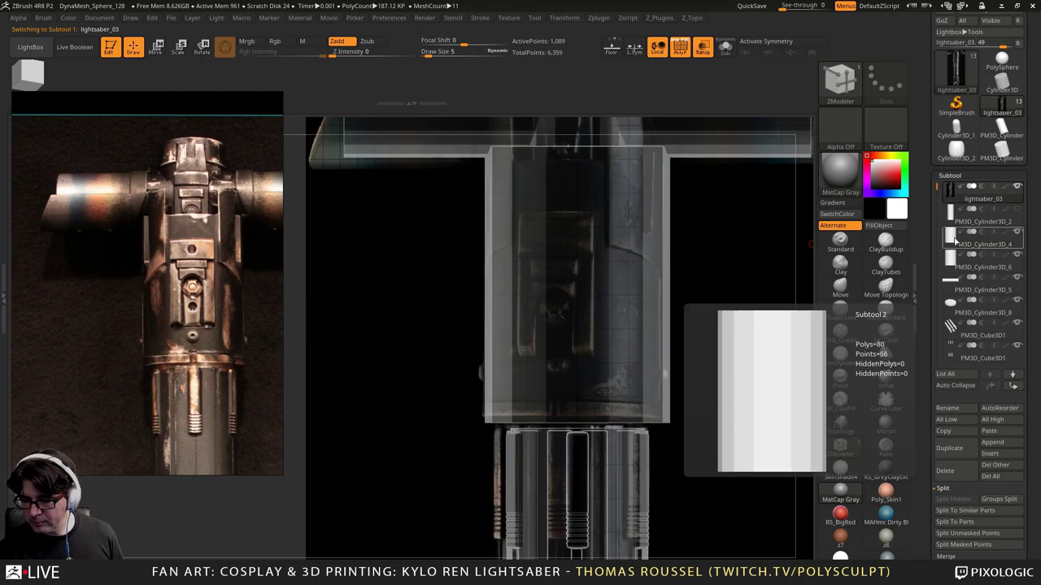
pyautogui.click(979, 242)
pyautogui.press('space')
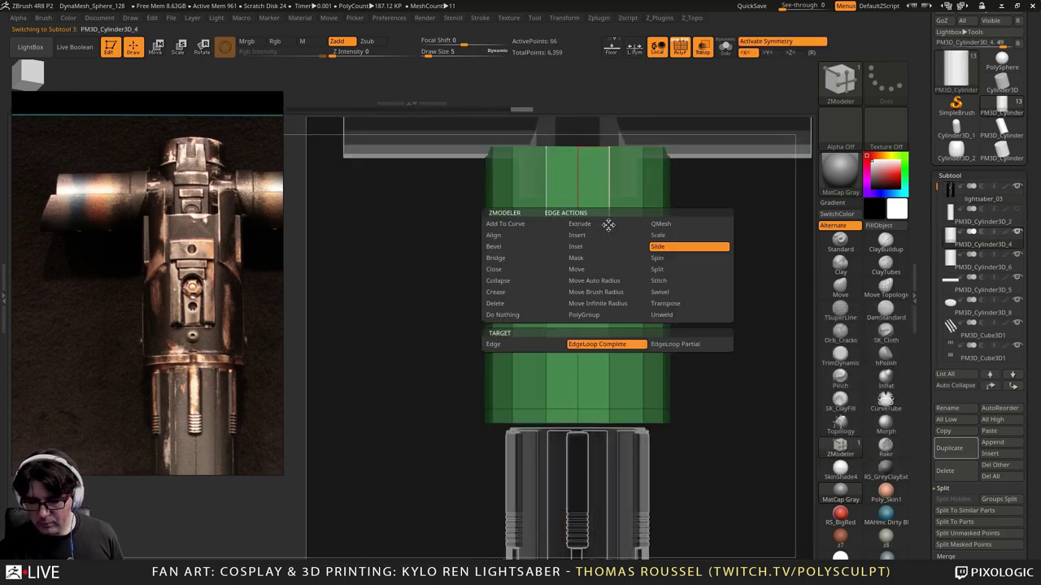
pyautogui.click(624, 232)
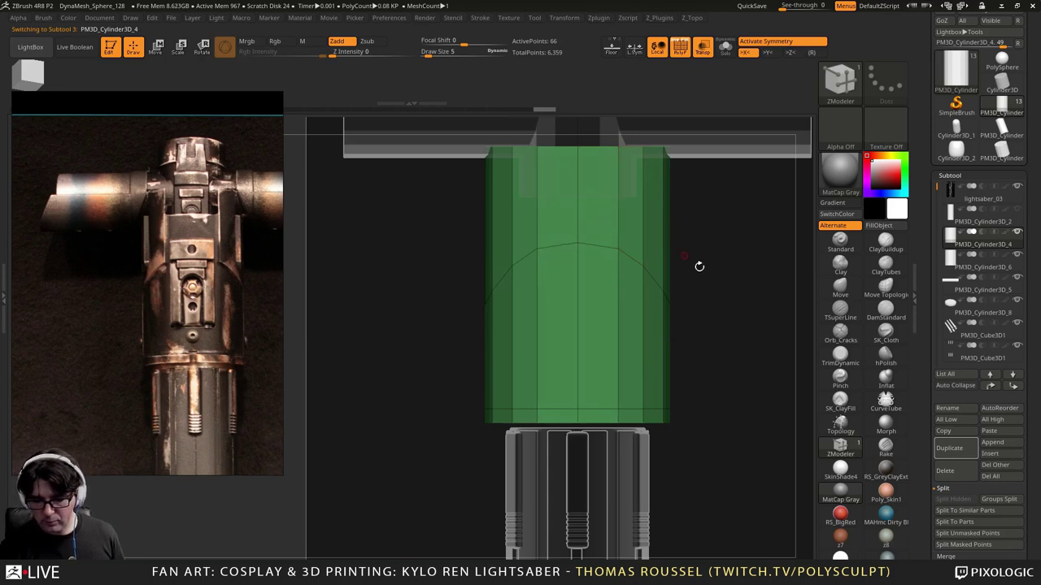
# Step: Mark the housing's front faces below the arch and the two centre faces above it as a temporary polygroup
pyautogui.moveTo(699, 266)
pyautogui.mouseDown()
pyautogui.moveTo(716, 300)
pyautogui.moveTo(711, 319)
pyautogui.moveTo(691, 324)
pyautogui.mouseUp()
pyautogui.keyDown('alt'); pyautogui.moveTo(631, 376); pyautogui.dragTo(530, 367); pyautogui.keyUp('alt')
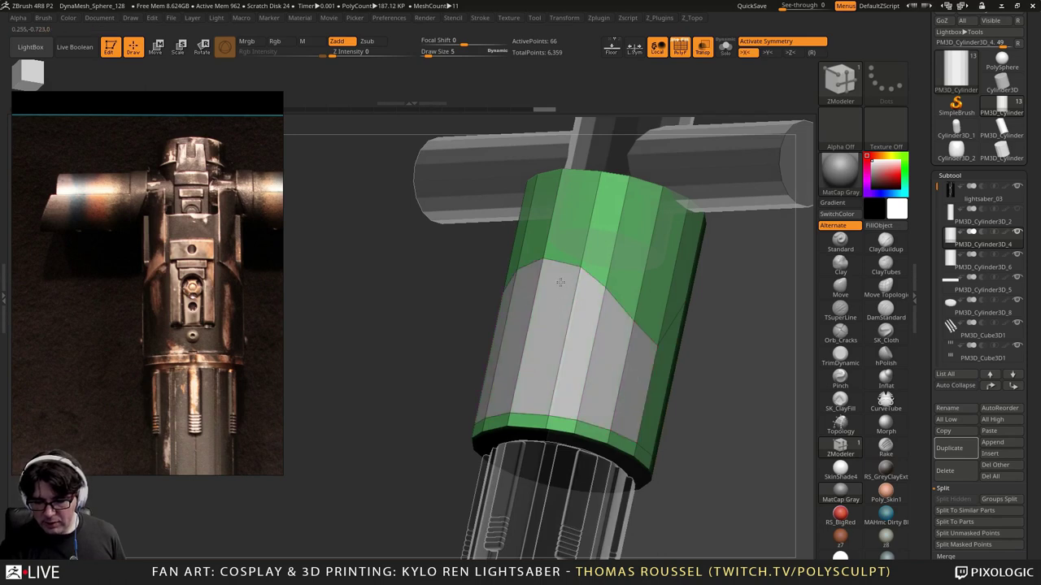
pyautogui.keyDown('alt'); pyautogui.click(561, 253); pyautogui.keyUp('alt')
pyautogui.moveTo(706, 370)
pyautogui.mouseDown()
pyautogui.moveTo(719, 349)
pyautogui.moveTo(709, 317)
pyautogui.mouseUp()
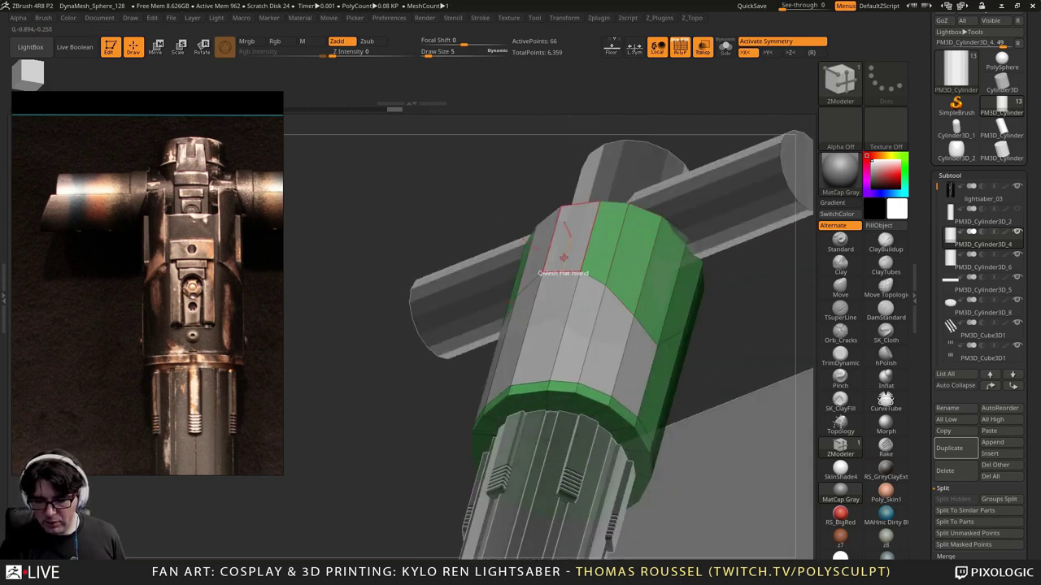
pyautogui.moveTo(581, 254); pyautogui.dragTo(578, 293, button='right')
pyautogui.moveTo(589, 233)
pyautogui.mouseDown(button='right')
pyautogui.moveTo(561, 307)
pyautogui.moveTo(548, 278)
pyautogui.mouseUp(button='right')
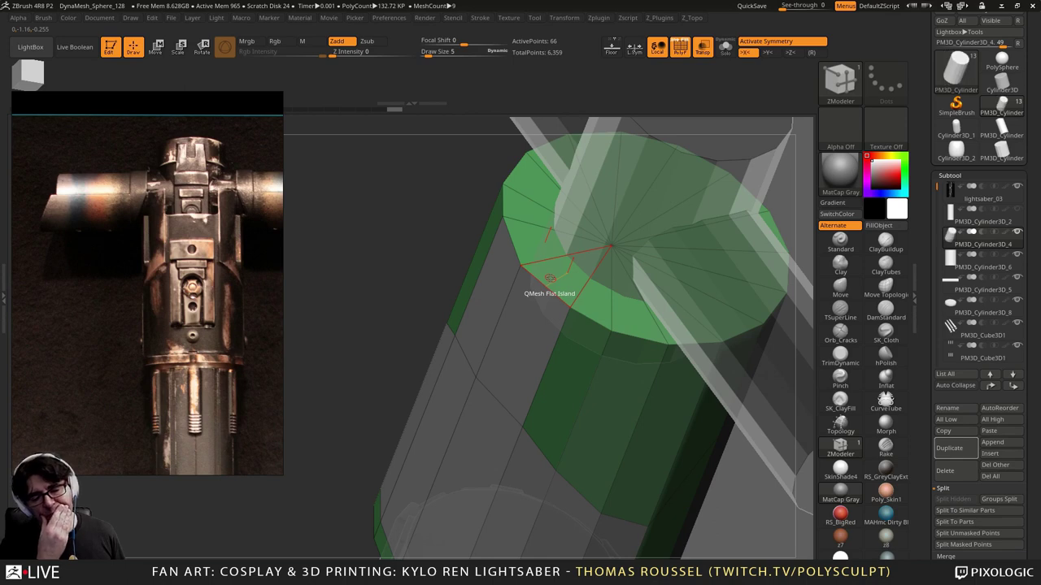
pyautogui.moveTo(435, 272)
pyautogui.mouseDown(button='right')
pyautogui.moveTo(419, 248)
pyautogui.moveTo(435, 292)
pyautogui.moveTo(441, 267)
pyautogui.moveTo(411, 298)
pyautogui.mouseUp(button='right')
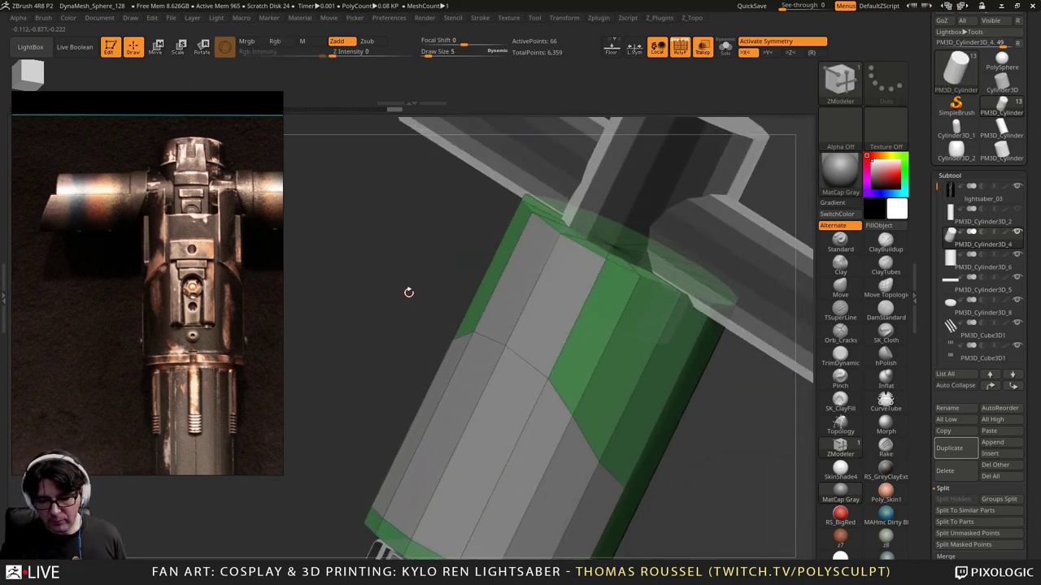
# Step: Slide the middle loop's points down on the back of the housing cylinder with the By Brush Radius target
pyautogui.moveTo(729, 465)
pyautogui.mouseDown()
pyautogui.moveTo(725, 381)
pyautogui.moveTo(691, 374)
pyautogui.moveTo(697, 353)
pyautogui.moveTo(709, 403)
pyautogui.mouseUp()
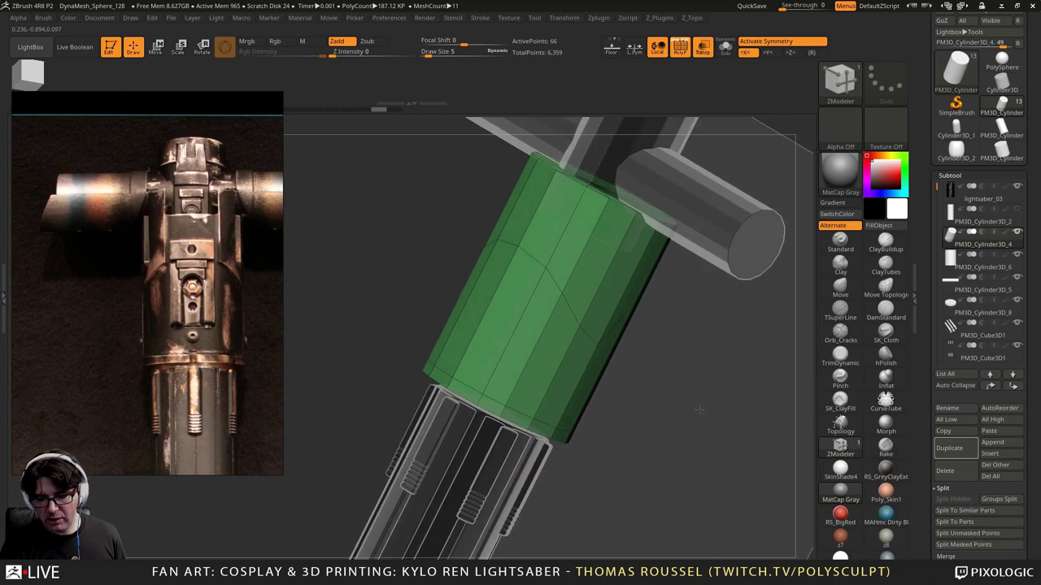
pyautogui.moveTo(681, 335); pyautogui.dragTo(626, 315)
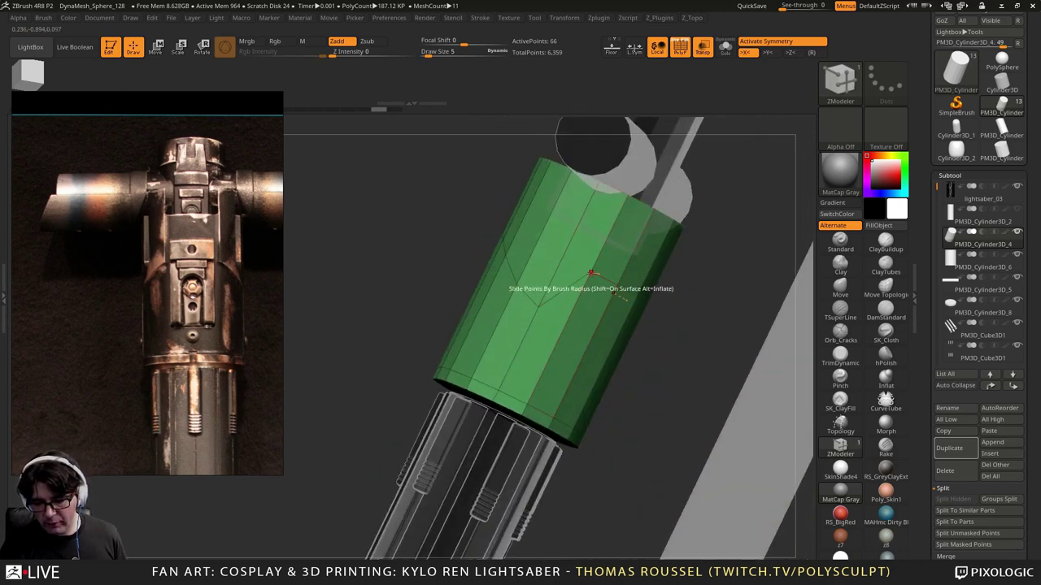
pyautogui.moveTo(591, 273); pyautogui.dragTo(576, 302)
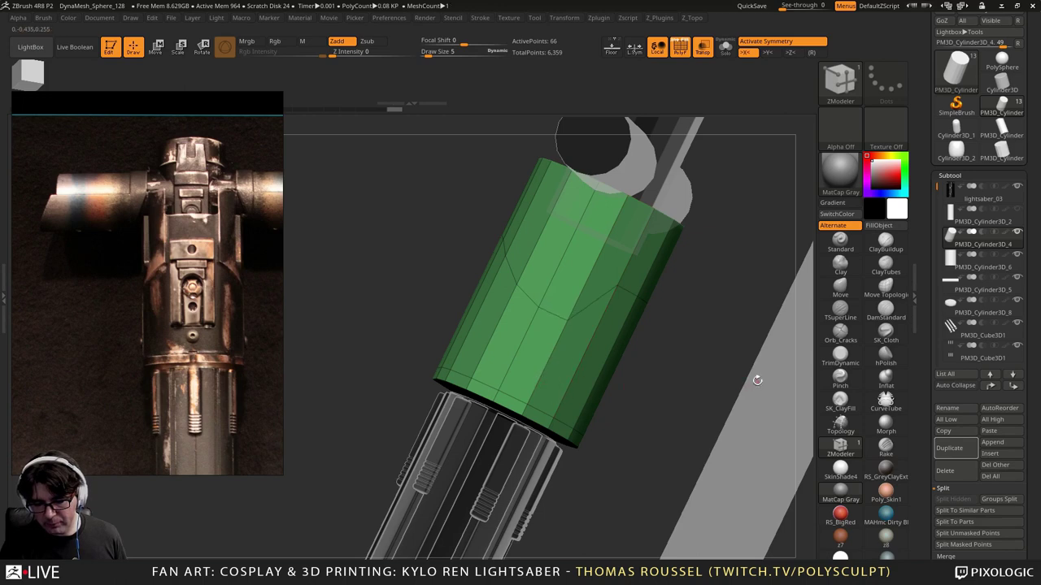
# Step: Set the ZModeler edge action to Move Brush Radius and lower the middle loop across the back of the housing
pyautogui.moveTo(757, 380); pyautogui.dragTo(657, 283)
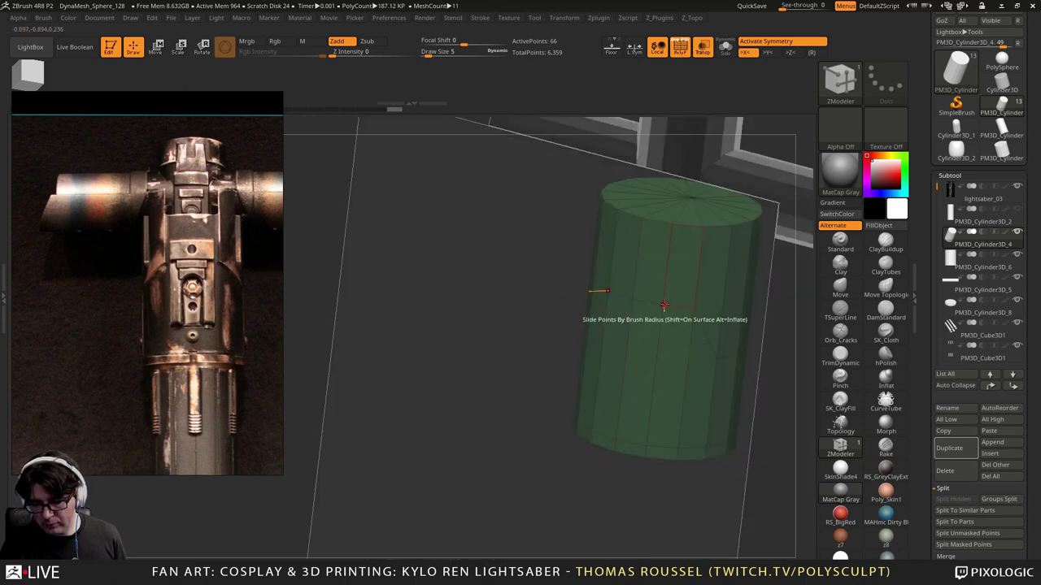
pyautogui.press('space')
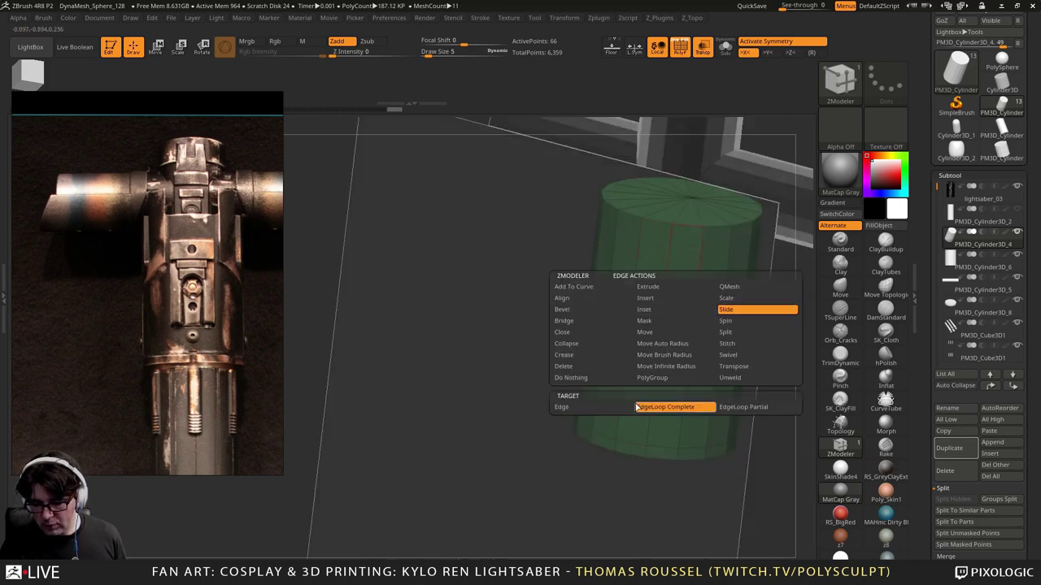
pyautogui.click(664, 355)
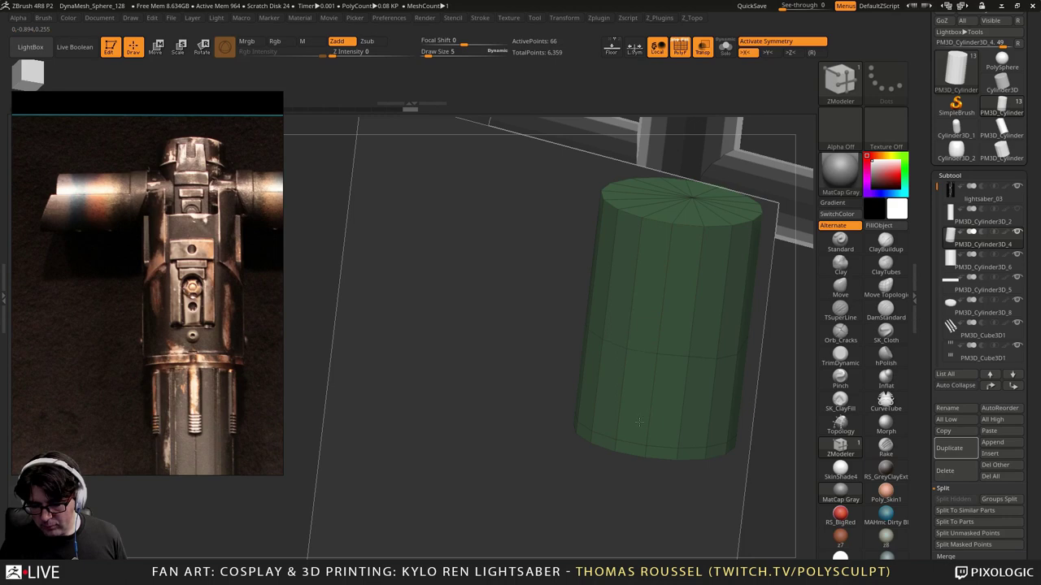
# Step: Mark the cylinder polygons outside the arched front area, including the bottom rim band, as a temporary polygroup for QMesh
pyautogui.moveTo(510, 357); pyautogui.dragTo(622, 366)
pyautogui.keyDown('alt'); pyautogui.moveTo(744, 312); pyautogui.dragTo(707, 322); pyautogui.keyUp('alt')
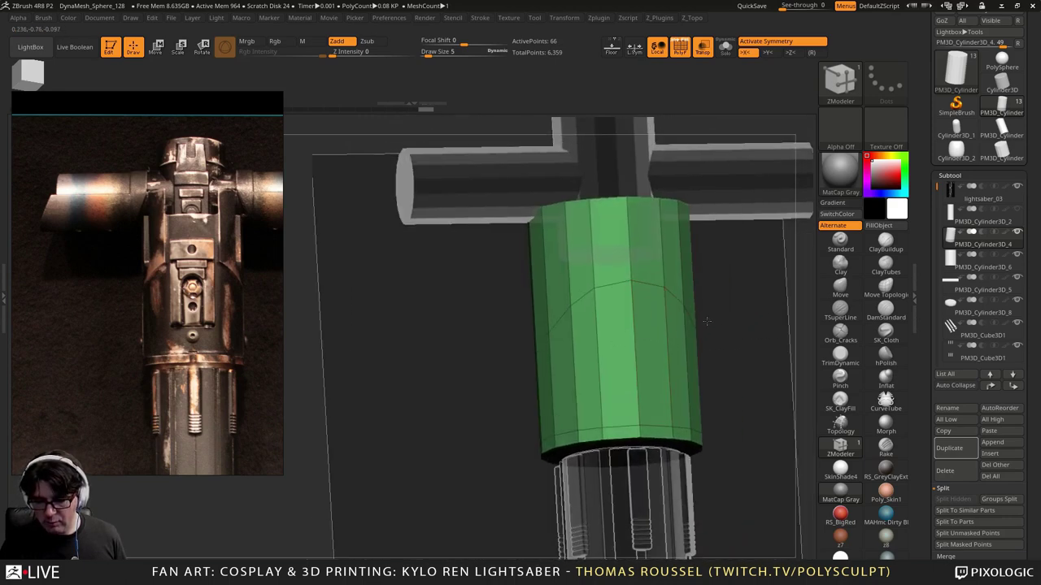
pyautogui.moveTo(707, 321); pyautogui.dragTo(692, 329, button='right')
pyautogui.moveTo(671, 316); pyautogui.dragTo(657, 318)
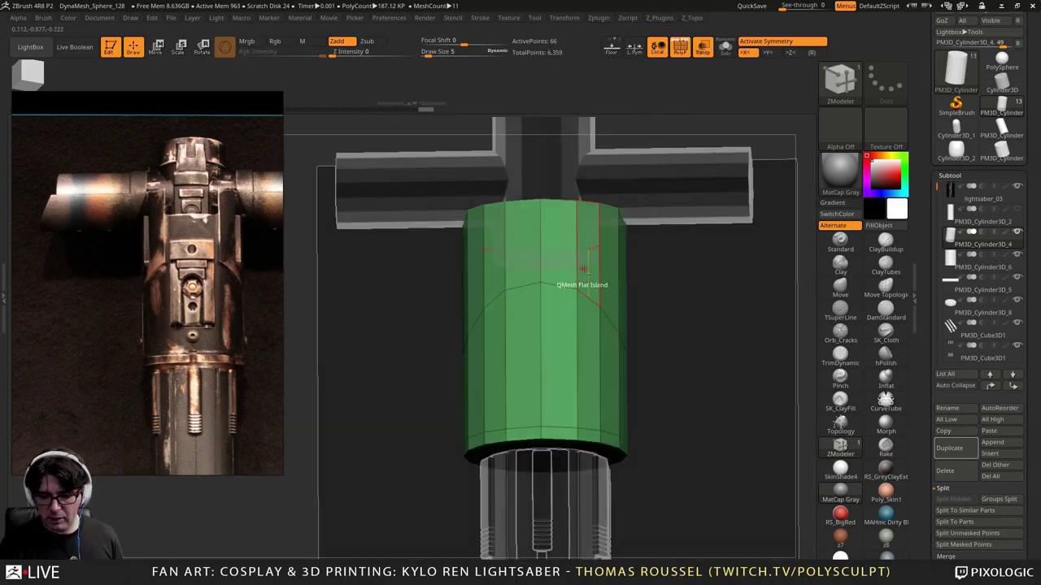
pyautogui.keyDown('alt'); pyautogui.moveTo(584, 269); pyautogui.dragTo(626, 287); pyautogui.keyUp('alt')
pyautogui.moveTo(673, 318); pyautogui.dragTo(627, 325, button='right')
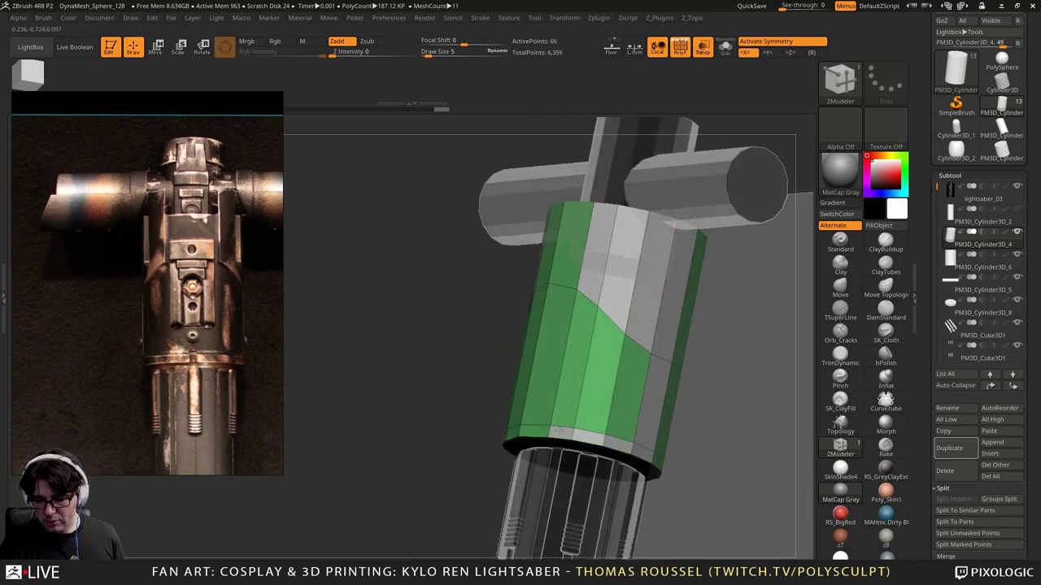
pyautogui.moveTo(532, 432); pyautogui.dragTo(627, 418, button='right')
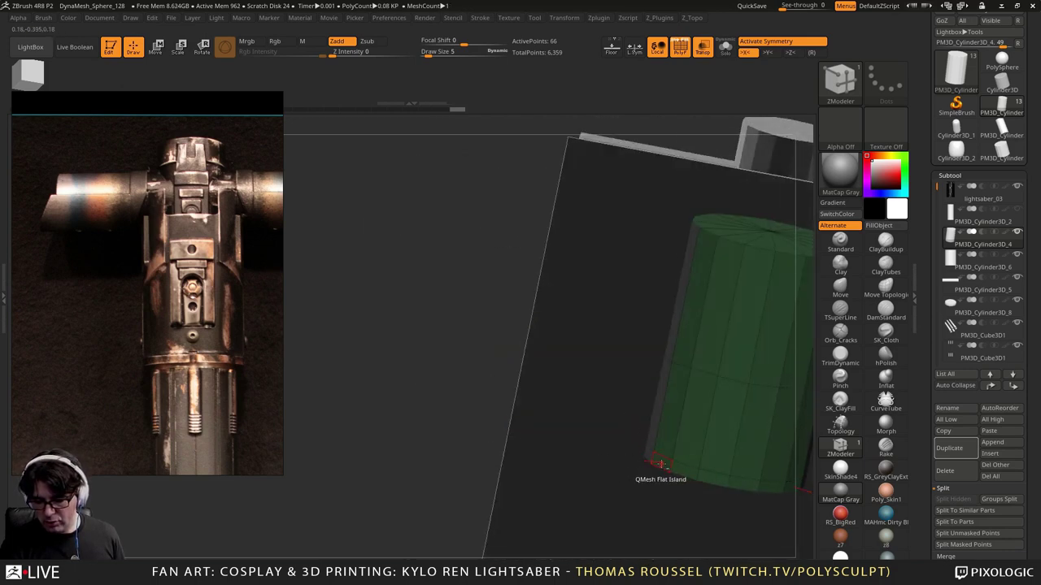
pyautogui.moveTo(712, 443)
pyautogui.keyDown('alt'); pyautogui.mouseDown()
pyautogui.moveTo(736, 350)
pyautogui.moveTo(680, 366)
pyautogui.moveTo(684, 352)
pyautogui.moveTo(684, 366)
pyautogui.moveTo(716, 379)
pyautogui.moveTo(729, 361)
pyautogui.moveTo(753, 366)
pyautogui.moveTo(741, 362)
pyautogui.mouseUp(); pyautogui.keyUp('alt')
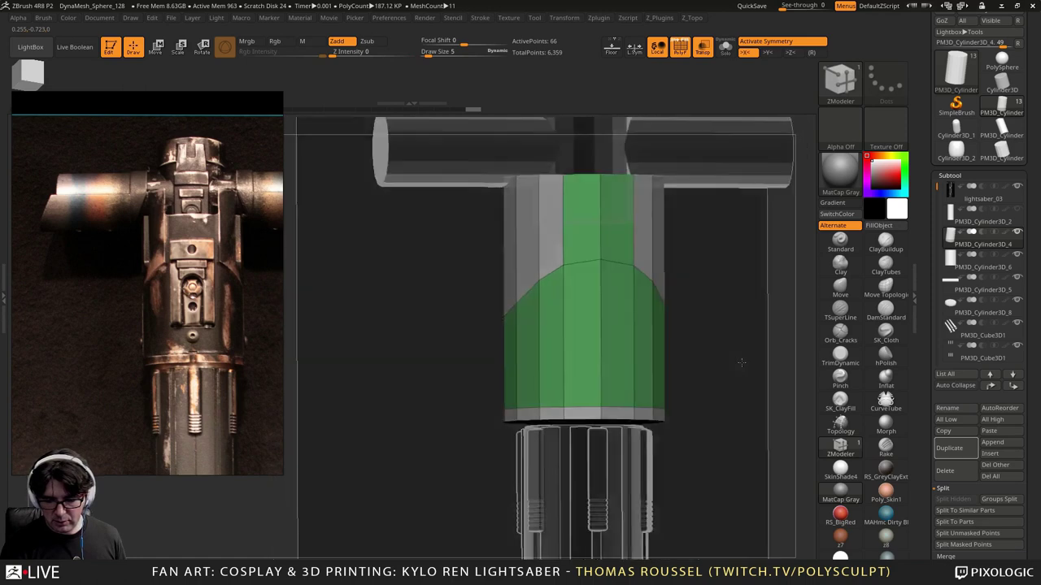
pyautogui.keyDown('shift'); pyautogui.moveTo(742, 363); pyautogui.dragTo(699, 317, button='right'); pyautogui.keyUp('shift')
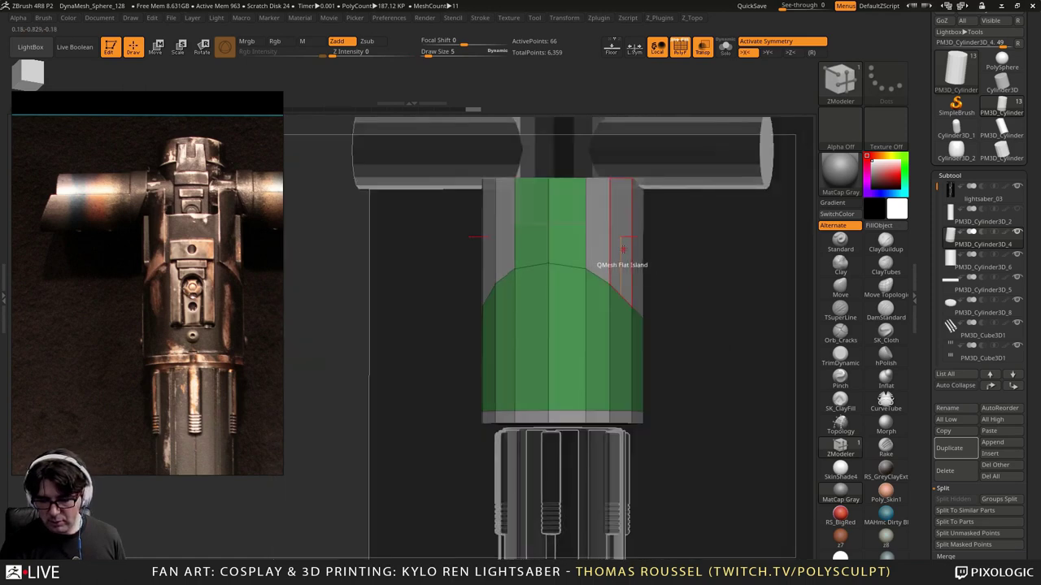
# Step: Set the QMesh target to a single polygon and extrude the marked polygons slightly outward as a raised shell
pyautogui.press('space')
pyautogui.click(516, 305)
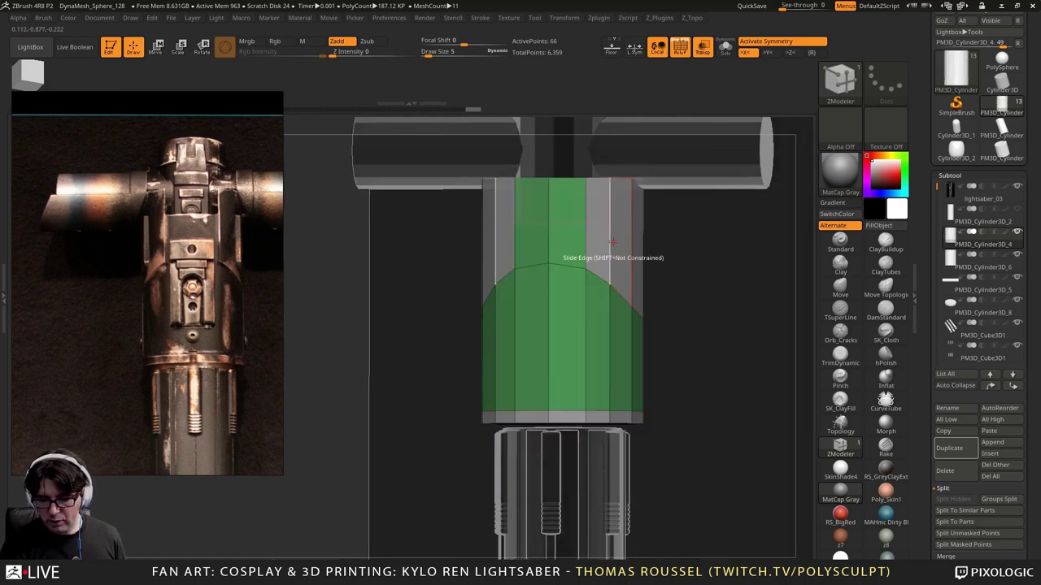
pyautogui.moveTo(603, 236); pyautogui.dragTo(615, 236)
pyautogui.keyDown('shift'); pyautogui.moveTo(701, 281); pyautogui.dragTo(708, 317); pyautogui.keyUp('shift')
# Step: With symmetry turned off, center the transform gizmo on the sleeve and scale it slightly narrower in X and Z
pyautogui.click(158, 48)
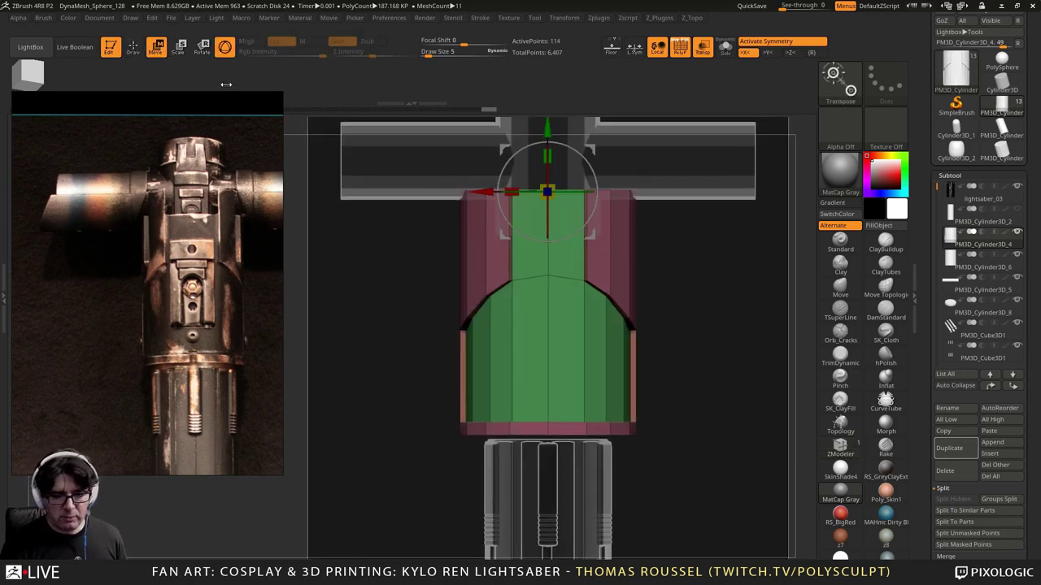
pyautogui.keyDown('alt'); pyautogui.moveTo(603, 148); pyautogui.dragTo(585, 227); pyautogui.keyUp('alt')
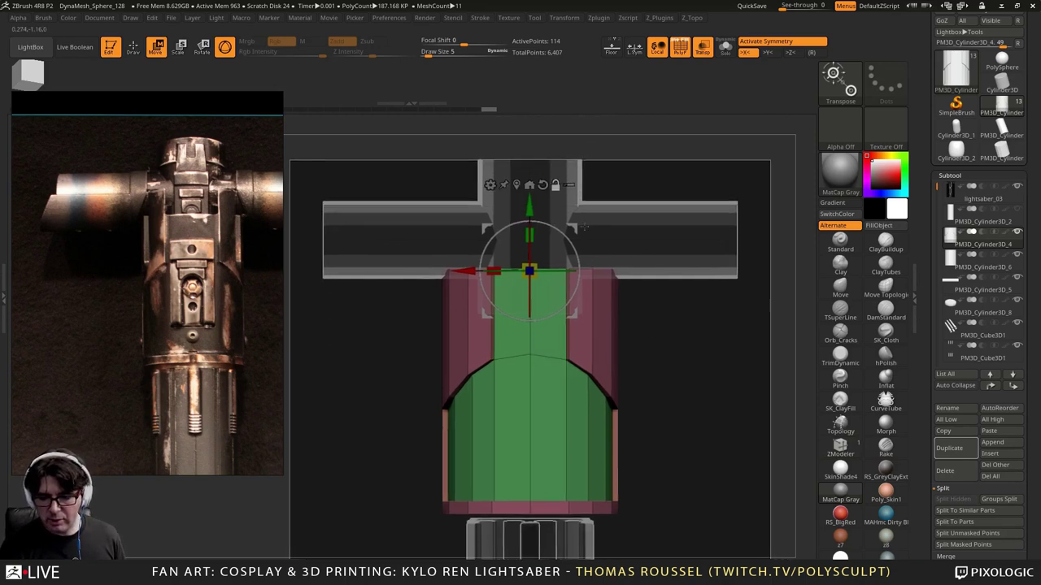
pyautogui.click(516, 184)
pyautogui.press('x')
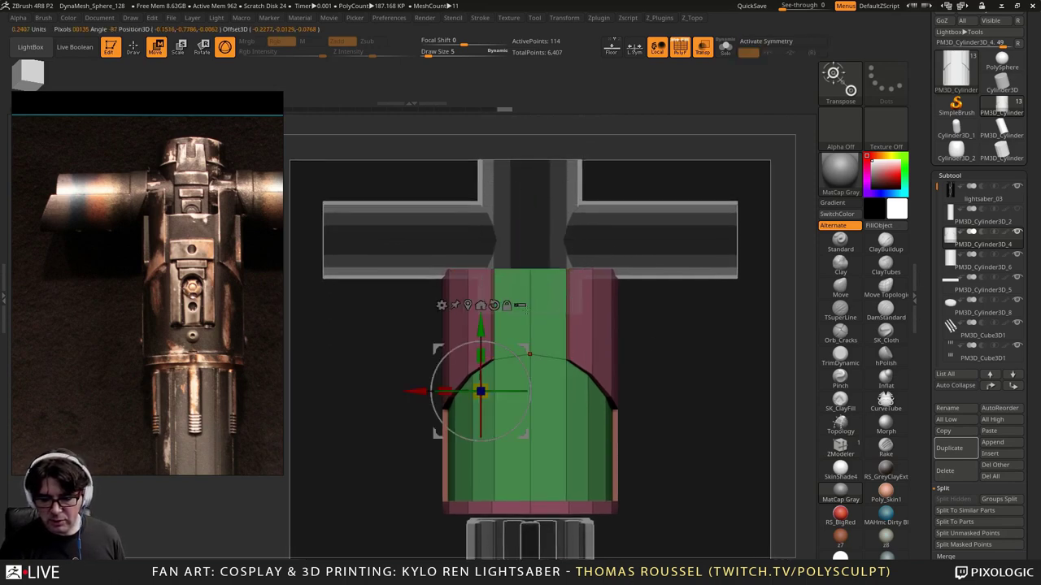
pyautogui.click(481, 305)
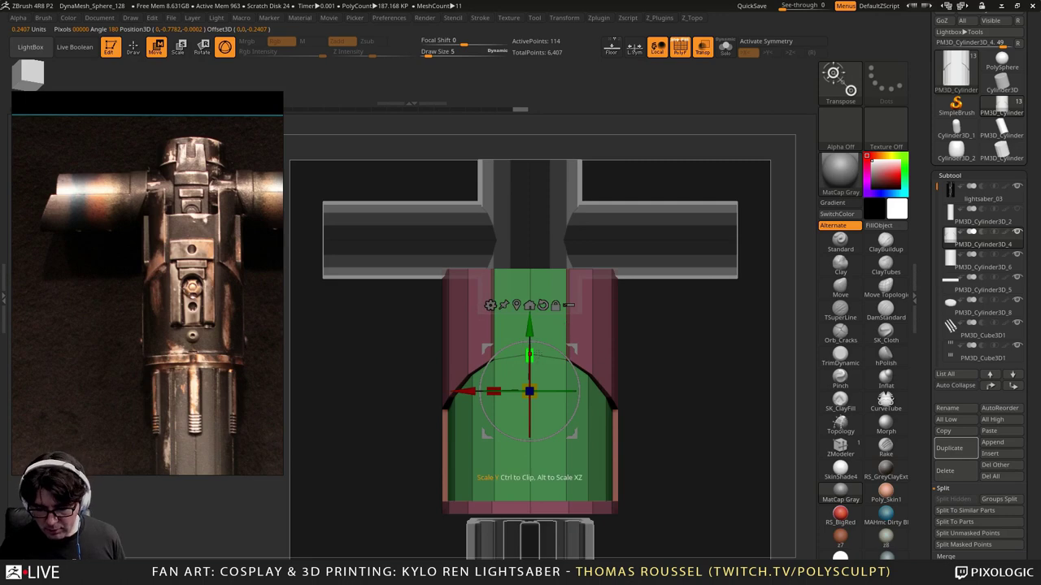
pyautogui.moveTo(650, 391); pyautogui.dragTo(611, 409)
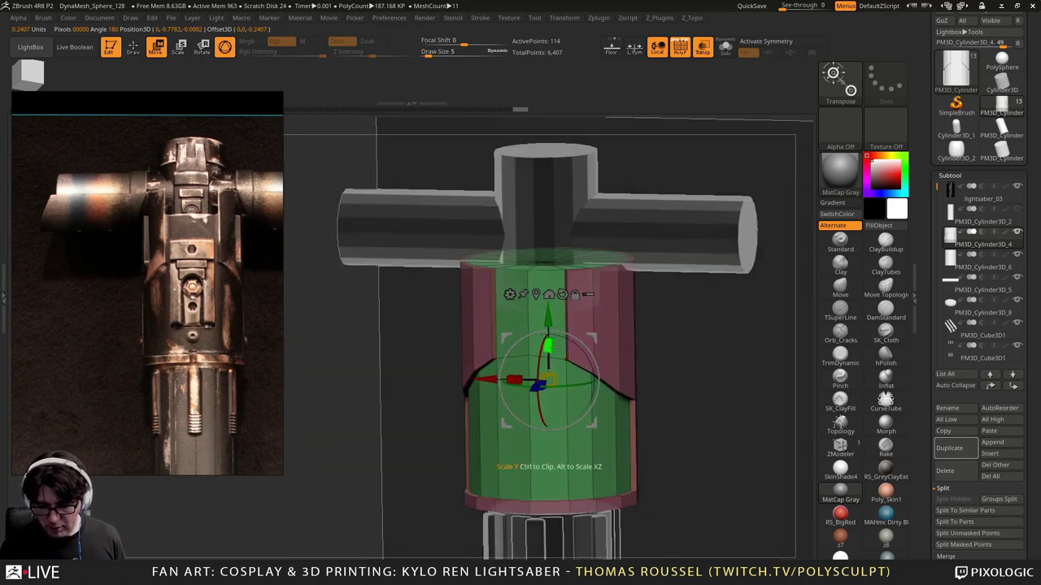
pyautogui.moveTo(548, 346); pyautogui.dragTo(548, 356)
pyautogui.moveTo(699, 350)
pyautogui.keyDown('shift'); pyautogui.mouseDown()
pyautogui.moveTo(715, 357)
pyautogui.moveTo(691, 386)
pyautogui.moveTo(652, 380)
pyautogui.moveTo(678, 381)
pyautogui.moveTo(716, 324)
pyautogui.moveTo(703, 288)
pyautogui.moveTo(725, 331)
pyautogui.moveTo(746, 241)
pyautogui.moveTo(723, 323)
pyautogui.moveTo(734, 317)
pyautogui.moveTo(473, 260)
pyautogui.mouseUp(); pyautogui.keyUp('shift')
pyautogui.hotkey('ctrl', 'shift', 'z')
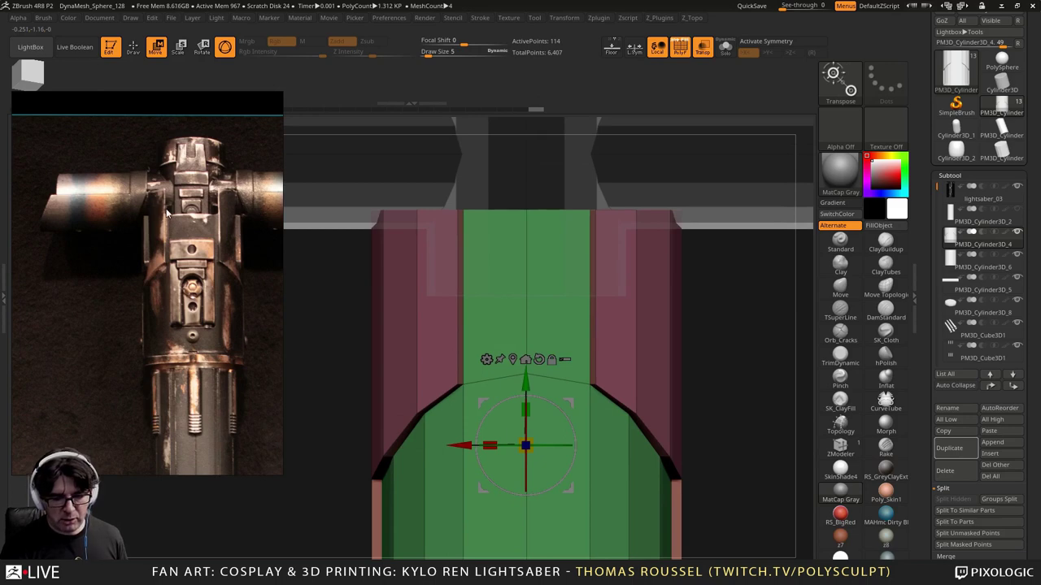
# Step: Return to Draw mode with ZModeler and mark the top rim polygons of one raised side panel
pyautogui.moveTo(405, 270); pyautogui.dragTo(449, 308)
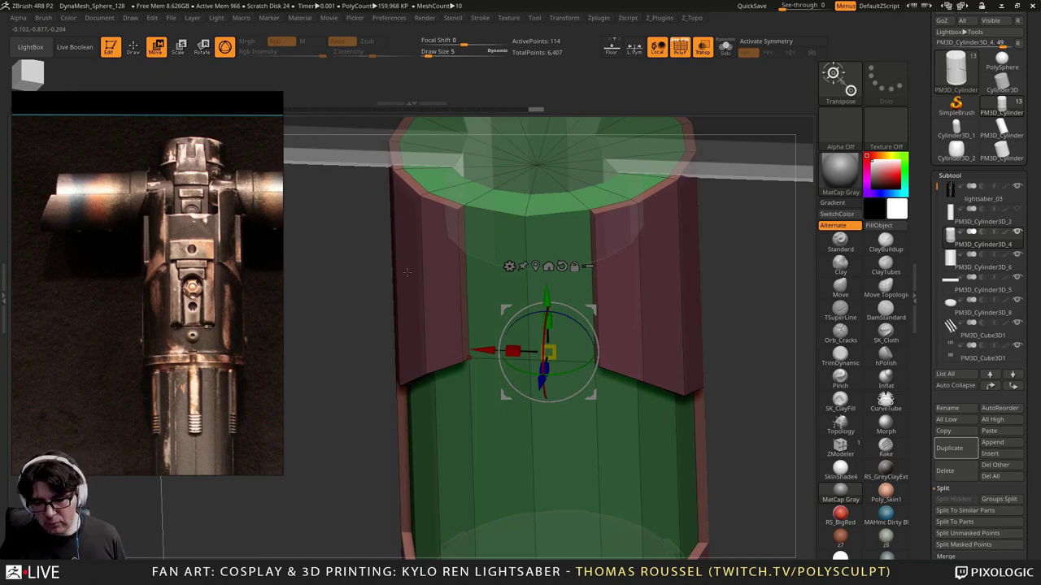
pyautogui.moveTo(780, 220); pyautogui.dragTo(575, 284)
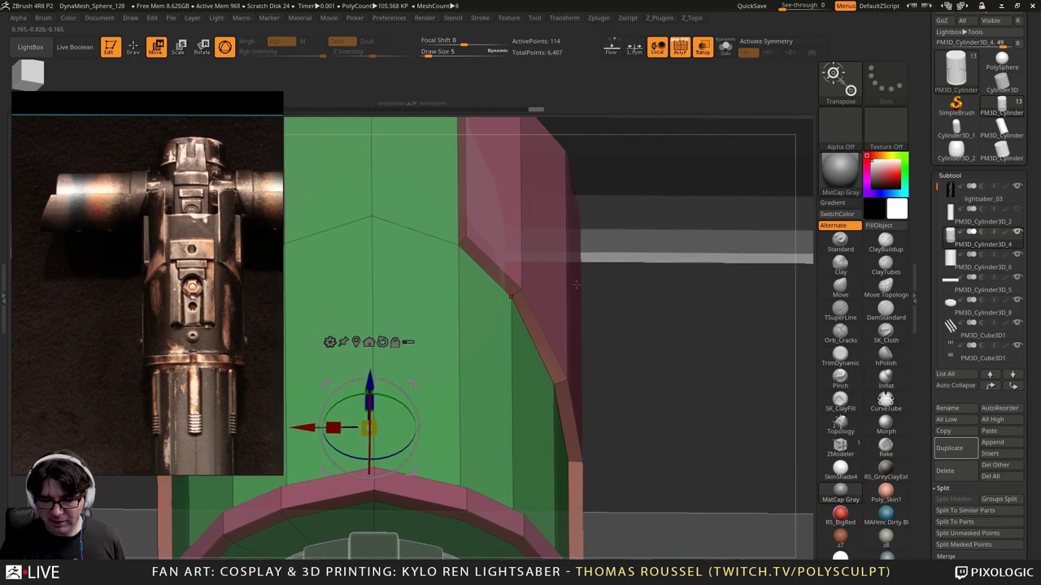
pyautogui.click(140, 52)
pyautogui.moveTo(699, 301)
pyautogui.mouseDown()
pyautogui.moveTo(696, 252)
pyautogui.moveTo(651, 301)
pyautogui.mouseUp()
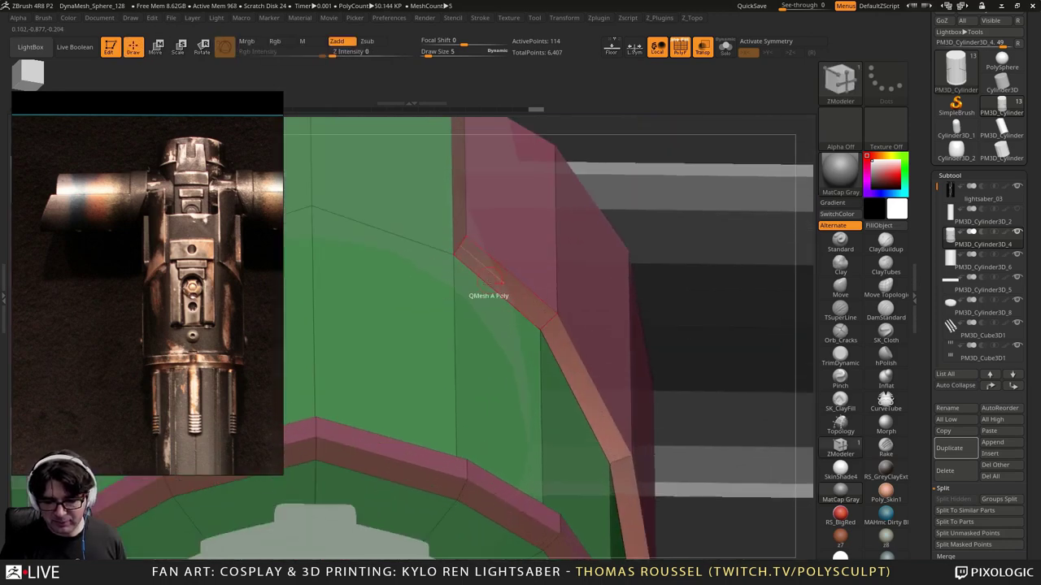
pyautogui.moveTo(477, 277); pyautogui.dragTo(689, 342, button='right')
pyautogui.moveTo(689, 341)
pyautogui.mouseDown()
pyautogui.moveTo(644, 342)
pyautogui.moveTo(686, 338)
pyautogui.mouseUp()
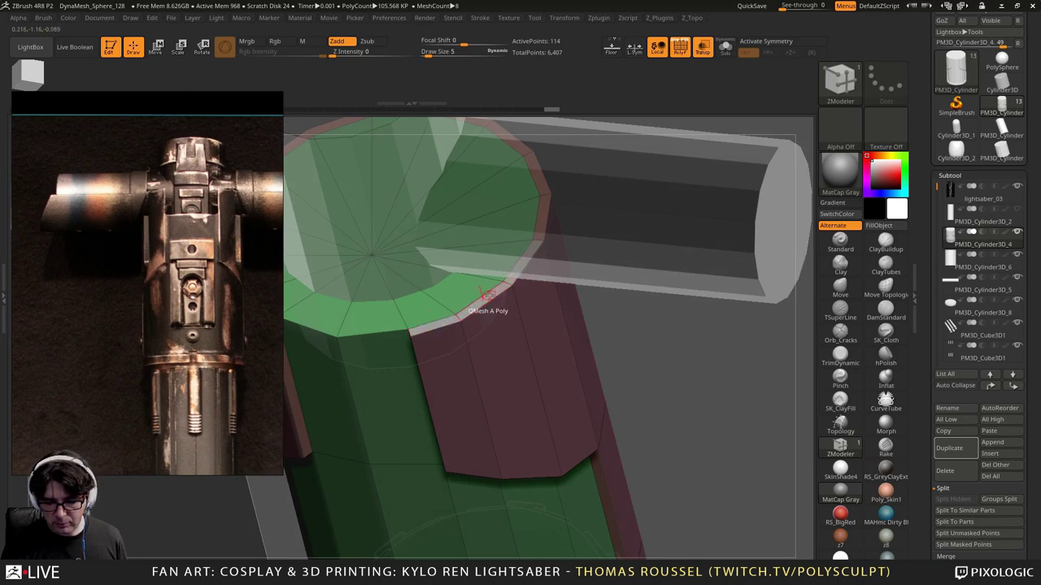
pyautogui.moveTo(486, 294); pyautogui.dragTo(462, 165)
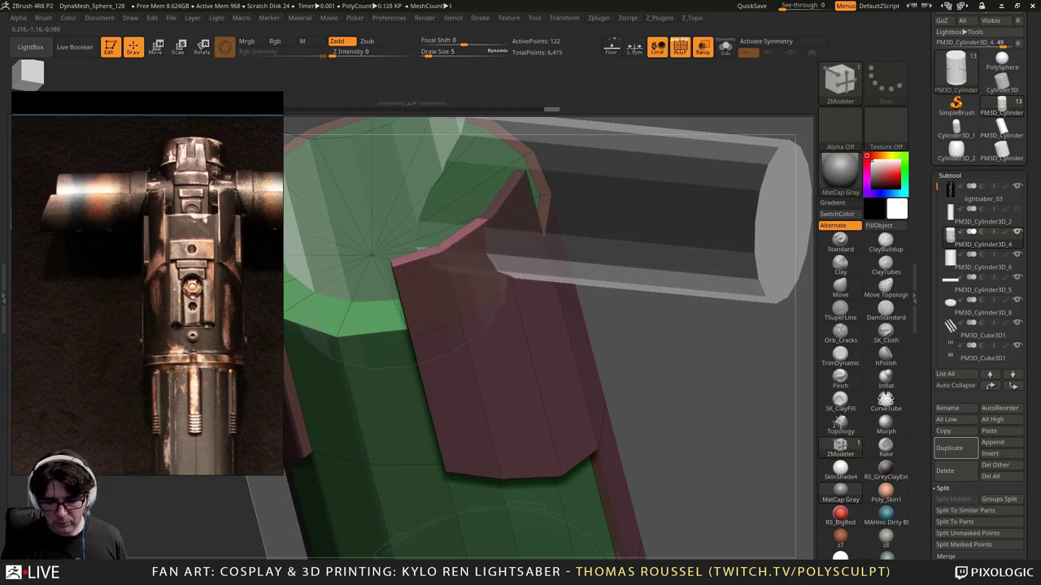
pyautogui.keyDown('shift'); pyautogui.moveTo(627, 335); pyautogui.dragTo(615, 305); pyautogui.keyUp('shift')
pyautogui.keyDown('shift'); pyautogui.moveTo(633, 377); pyautogui.dragTo(635, 379); pyautogui.keyUp('shift')
pyautogui.hotkey('ctrl', 'z')
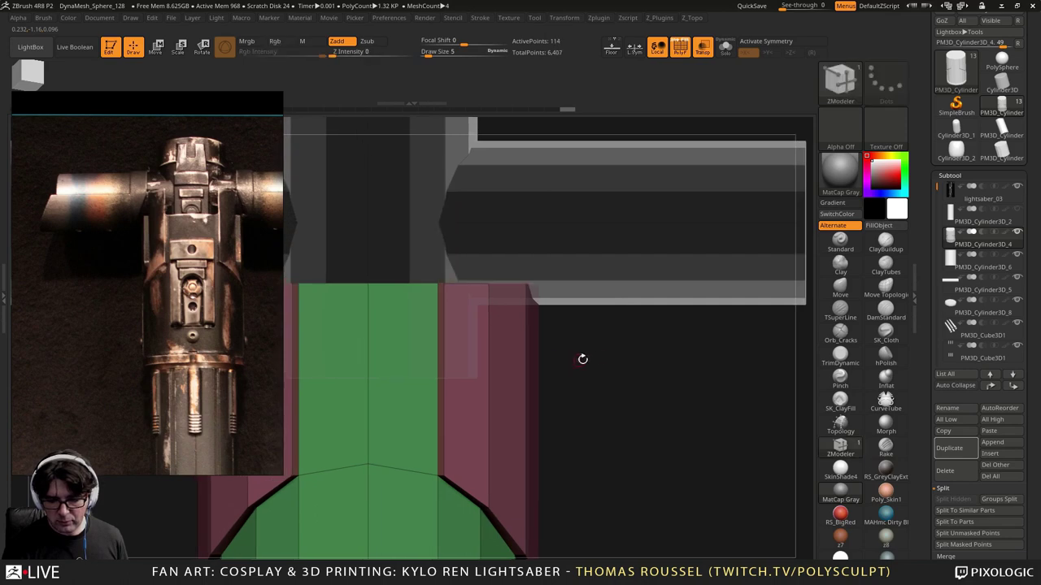
# Step: Extrude the marked top rim polygons upward into a tab over the crossguard and repeat it on the opposite panel
pyautogui.moveTo(582, 359); pyautogui.dragTo(609, 355)
pyautogui.moveTo(566, 328); pyautogui.dragTo(525, 219)
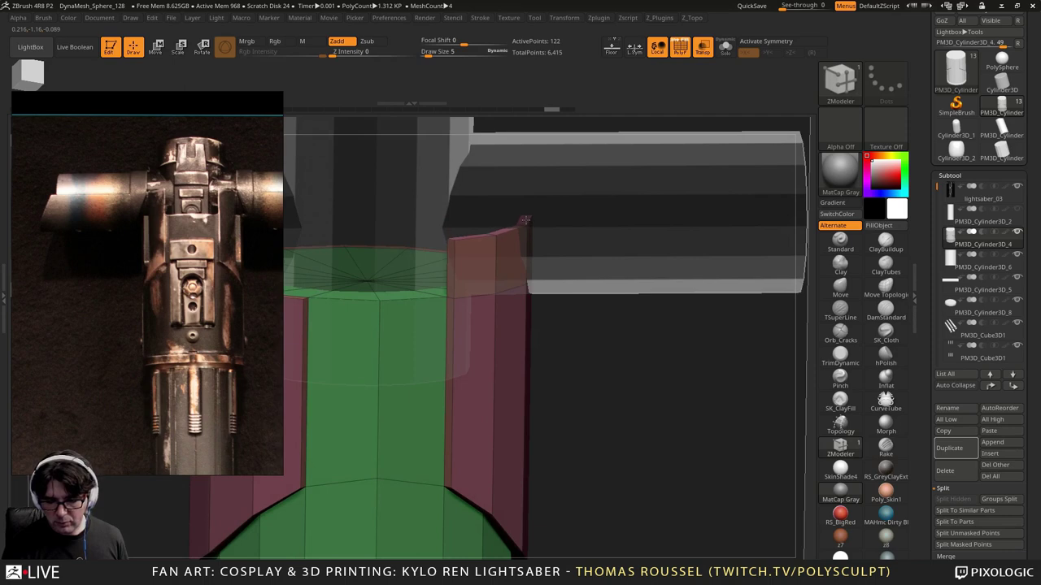
pyautogui.keyDown('shift'); pyautogui.moveTo(599, 374); pyautogui.dragTo(584, 367); pyautogui.keyUp('shift')
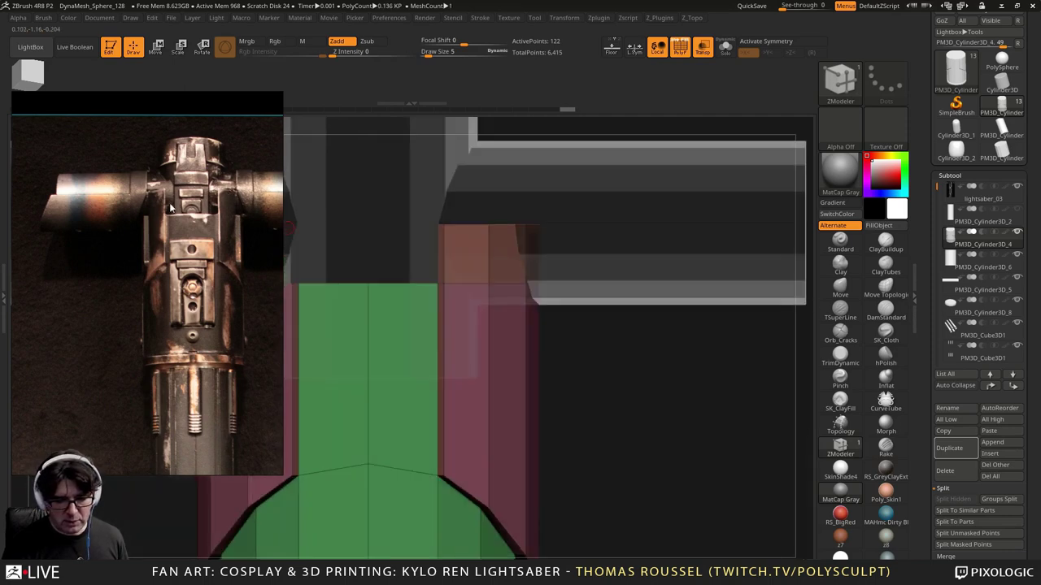
pyautogui.keyDown('alt'); pyautogui.moveTo(599, 348); pyautogui.dragTo(615, 378); pyautogui.keyUp('alt')
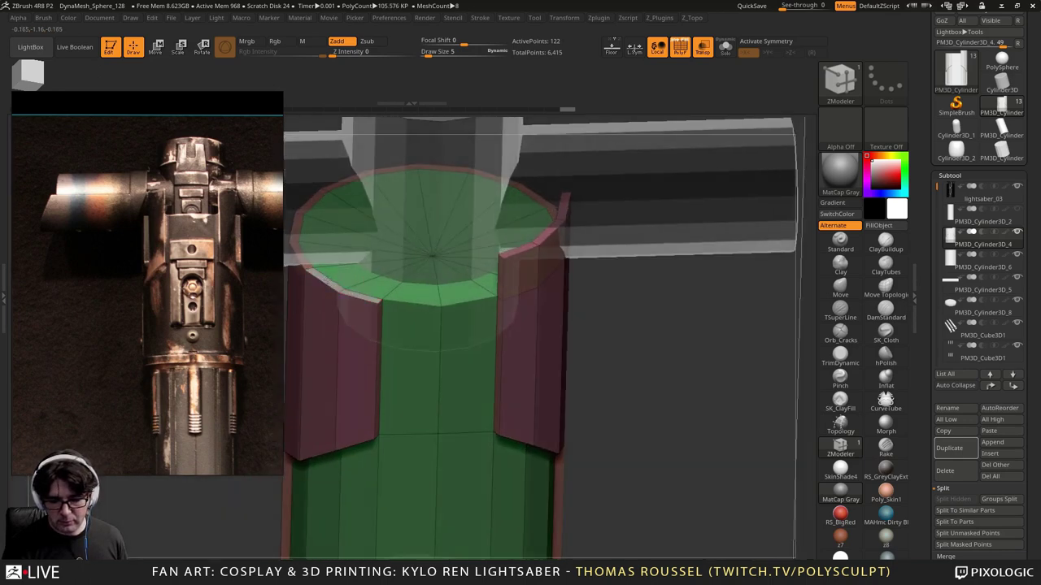
pyautogui.click(318, 280)
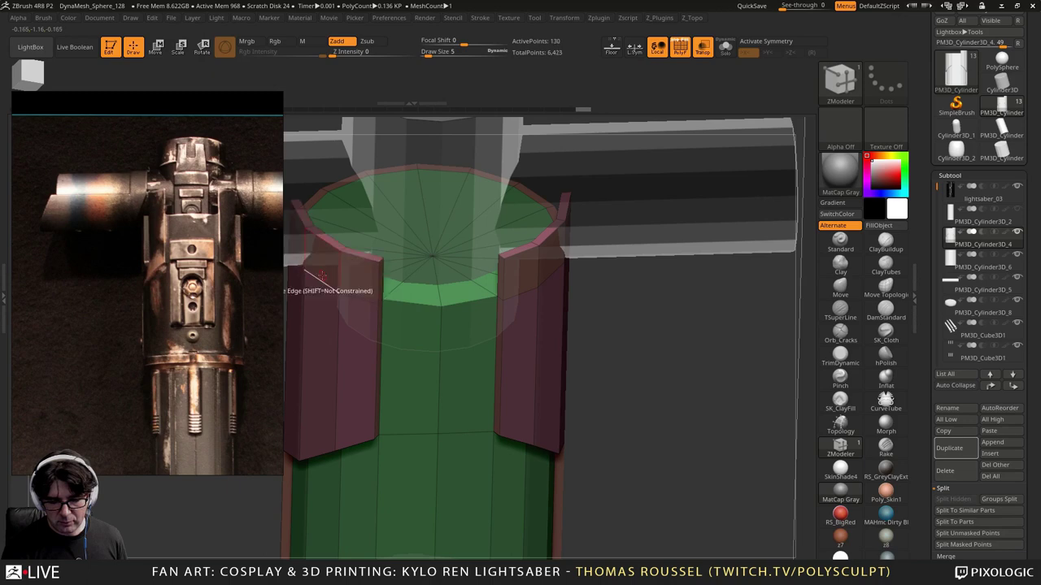
pyautogui.keyDown('alt'); pyautogui.moveTo(682, 347); pyautogui.dragTo(648, 262); pyautogui.keyUp('alt')
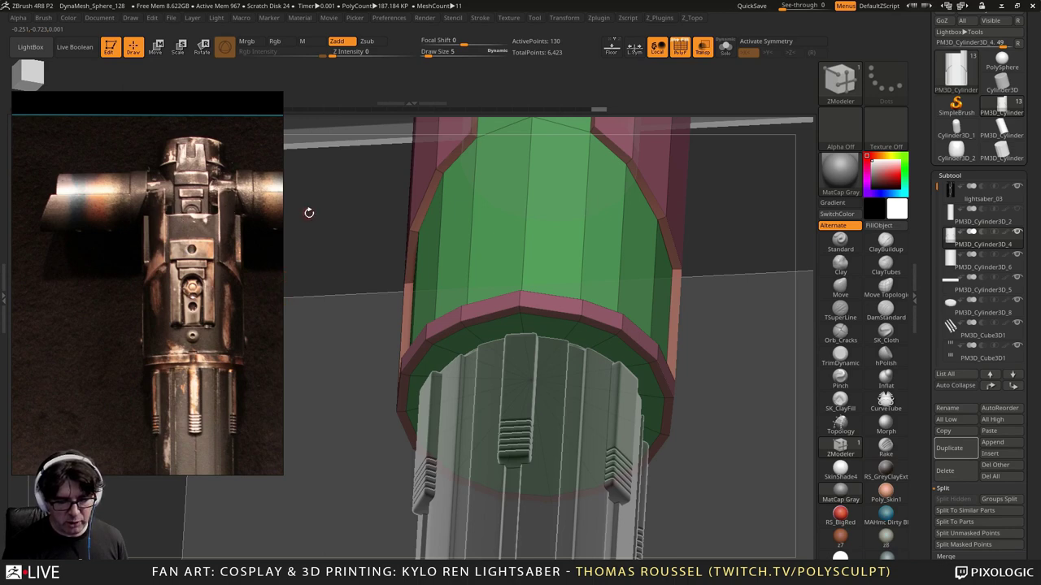
# Step: Bring up the reference photo with the red cable, turn the model to its back and hide the lightsaber_03 subtool
pyautogui.scroll(-4, 182, 256)
pyautogui.moveTo(102, 265); pyautogui.dragTo(236, 258, button='middle')
pyautogui.scroll(4, 145, 239)
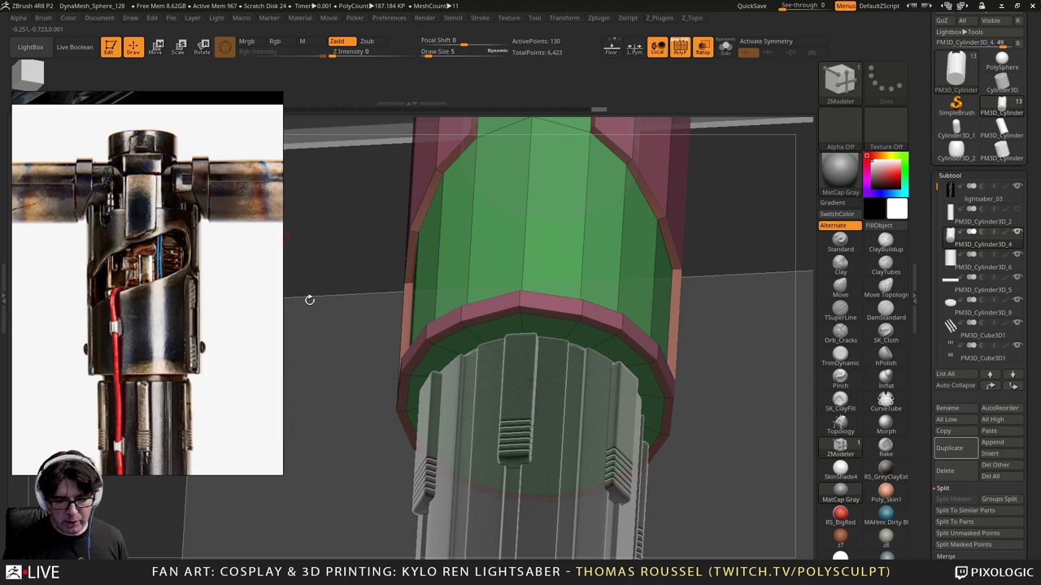
pyautogui.moveTo(310, 300); pyautogui.dragTo(459, 236)
pyautogui.keyDown('shift'); pyautogui.moveTo(459, 235); pyautogui.dragTo(564, 524); pyautogui.keyUp('shift')
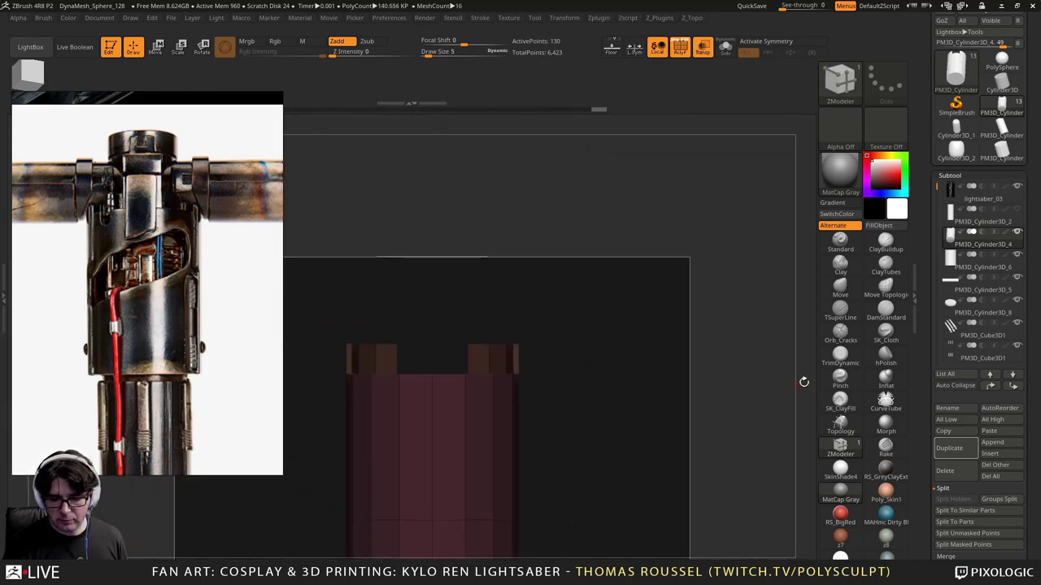
pyautogui.click(1016, 188)
pyautogui.keyDown('alt'); pyautogui.moveTo(608, 328); pyautogui.dragTo(656, 174); pyautogui.keyUp('alt')
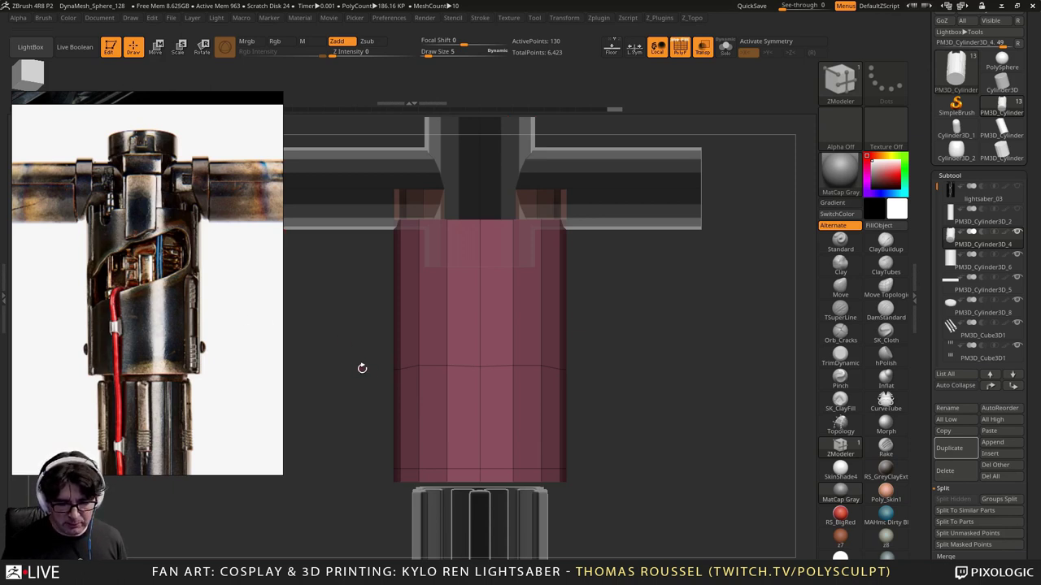
# Step: Mark the polygons across the back of the sleeve above its bottom rim, using the red cable photo as a guide
pyautogui.moveTo(352, 328); pyautogui.dragTo(415, 339)
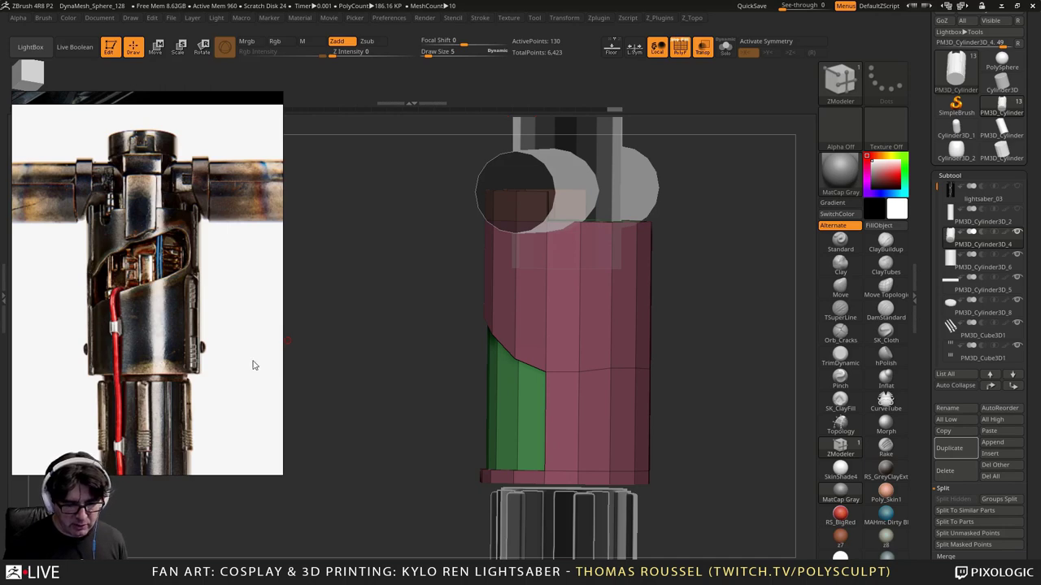
pyautogui.scroll(-4, 232, 350)
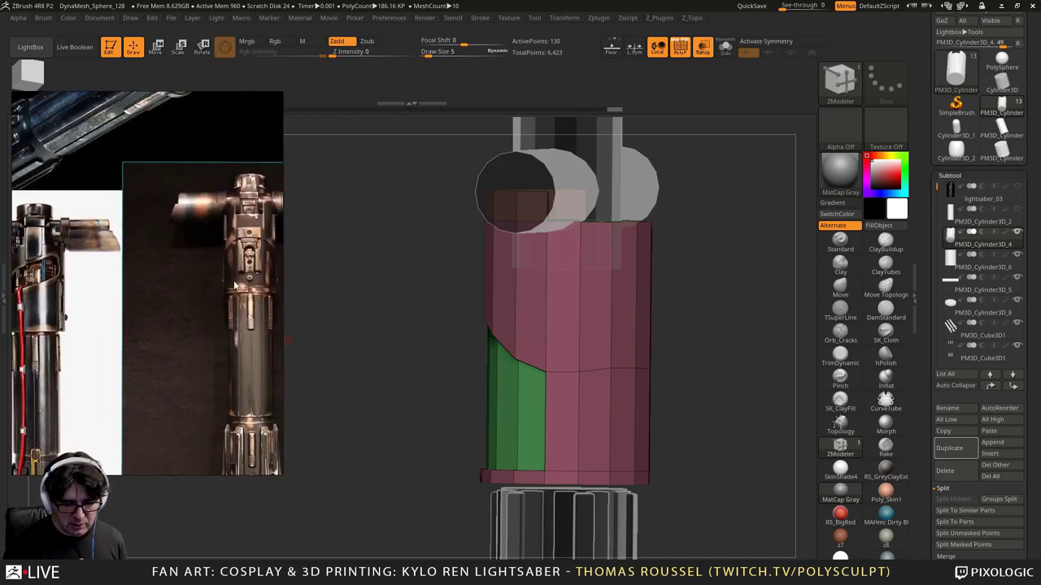
pyautogui.moveTo(107, 316); pyautogui.dragTo(204, 304, button='middle')
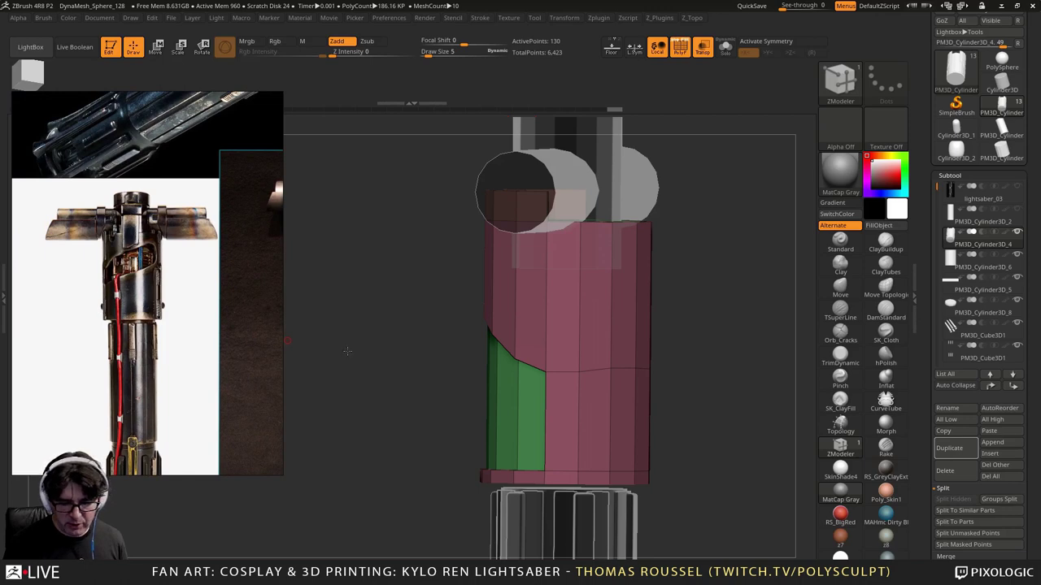
pyautogui.moveTo(347, 351); pyautogui.dragTo(251, 279)
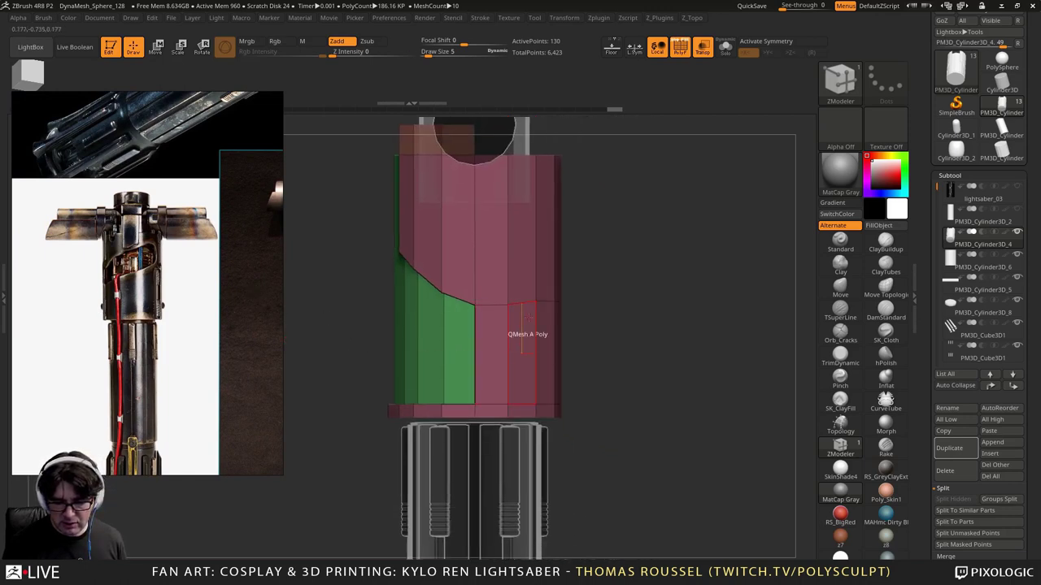
pyautogui.moveTo(598, 359); pyautogui.dragTo(595, 368)
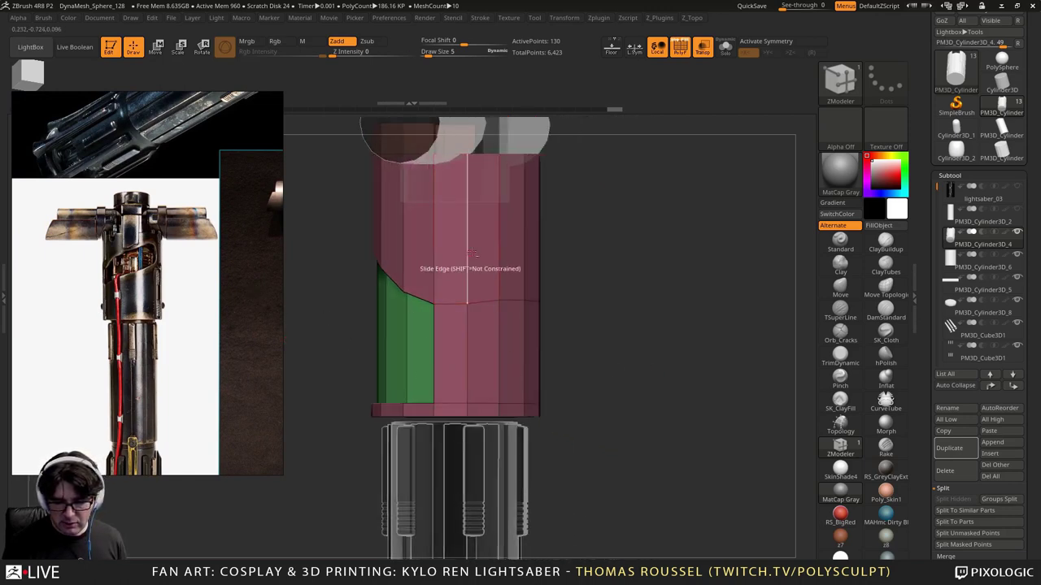
pyautogui.moveTo(481, 264)
pyautogui.keyDown('alt'); pyautogui.mouseDown()
pyautogui.moveTo(484, 337)
pyautogui.moveTo(511, 333)
pyautogui.moveTo(512, 260)
pyautogui.mouseUp(); pyautogui.keyUp('alt')
pyautogui.moveTo(594, 318)
pyautogui.mouseDown()
pyautogui.moveTo(552, 320)
pyautogui.moveTo(548, 247)
pyautogui.moveTo(600, 350)
pyautogui.mouseUp()
pyautogui.moveTo(701, 342)
pyautogui.mouseDown()
pyautogui.moveTo(682, 343)
pyautogui.moveTo(719, 335)
pyautogui.moveTo(671, 336)
pyautogui.mouseUp()
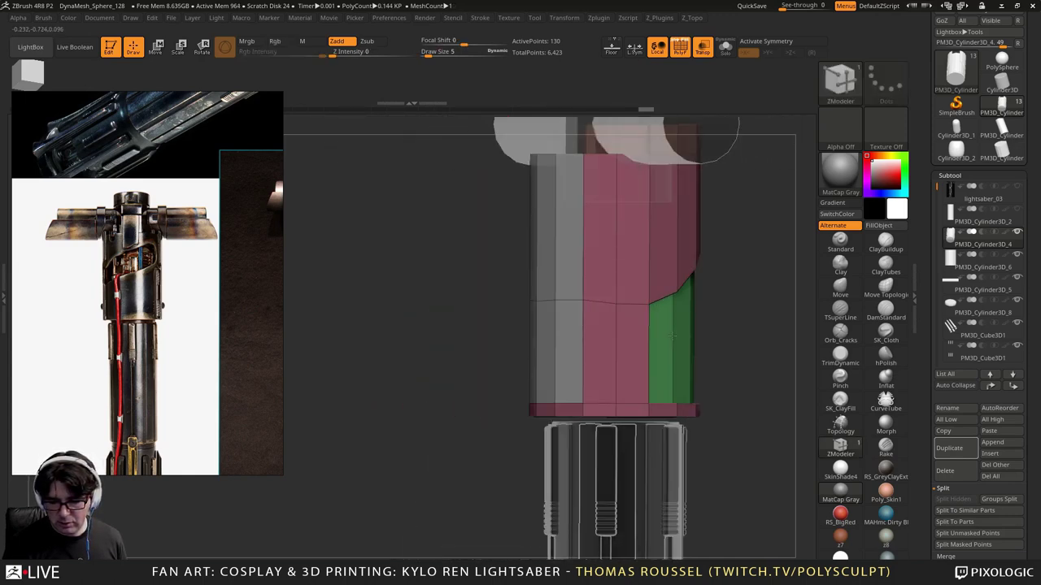
pyautogui.keyDown('alt'); pyautogui.moveTo(600, 358); pyautogui.dragTo(600, 252); pyautogui.keyUp('alt')
pyautogui.moveTo(361, 373)
pyautogui.mouseDown()
pyautogui.moveTo(435, 367)
pyautogui.moveTo(316, 371)
pyautogui.mouseUp()
pyautogui.scroll(3, 149, 313)
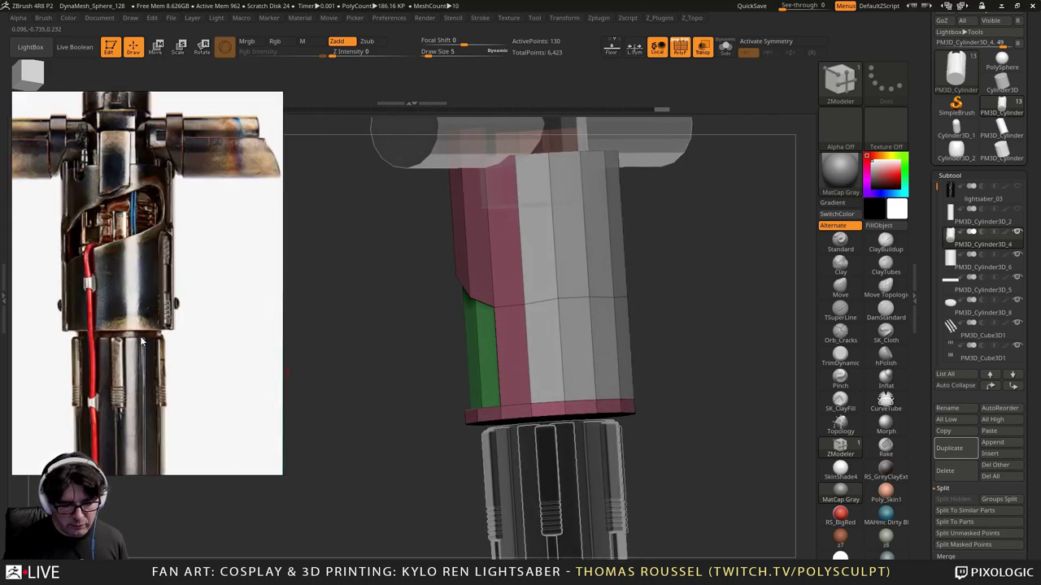
pyautogui.moveTo(364, 379); pyautogui.dragTo(342, 377)
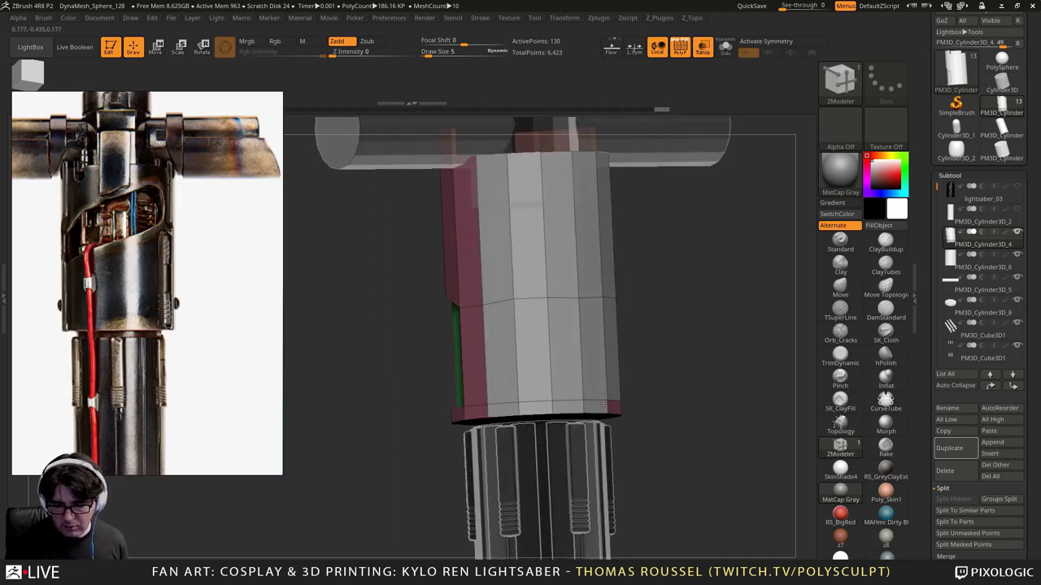
pyautogui.moveTo(691, 395); pyautogui.dragTo(634, 395)
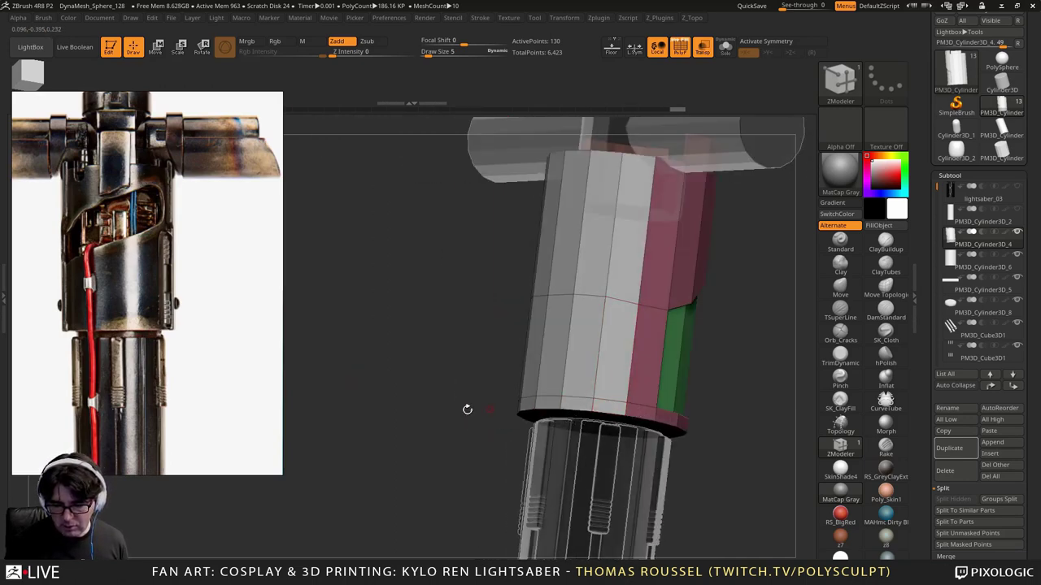
pyautogui.moveTo(464, 409); pyautogui.dragTo(426, 419)
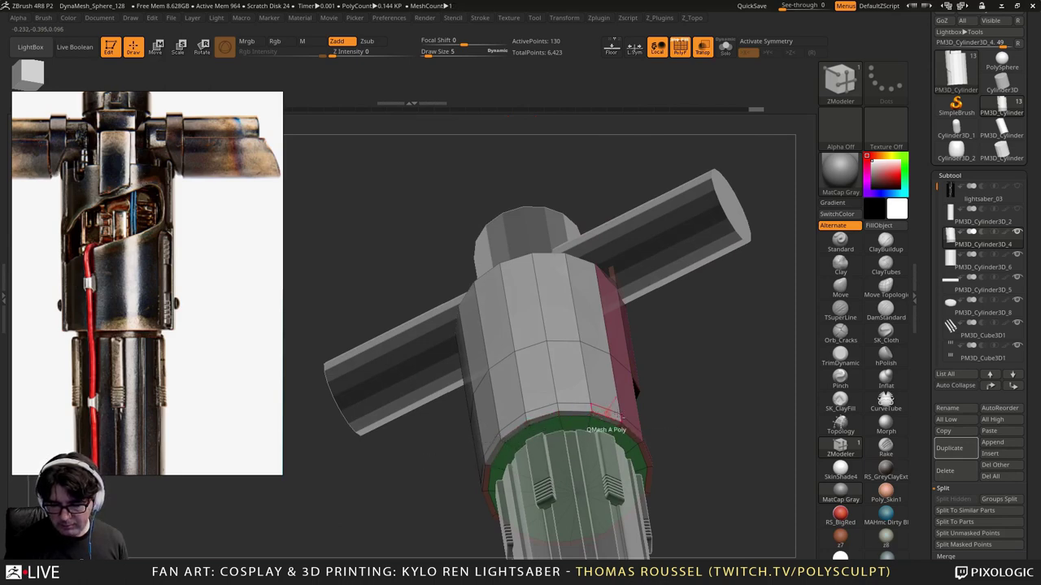
# Step: Push the marked back polygons of the sleeve slightly inward with QMesh, taking in the strip of bottom rim below them
pyautogui.moveTo(710, 371); pyautogui.dragTo(709, 392)
pyautogui.click(618, 383)
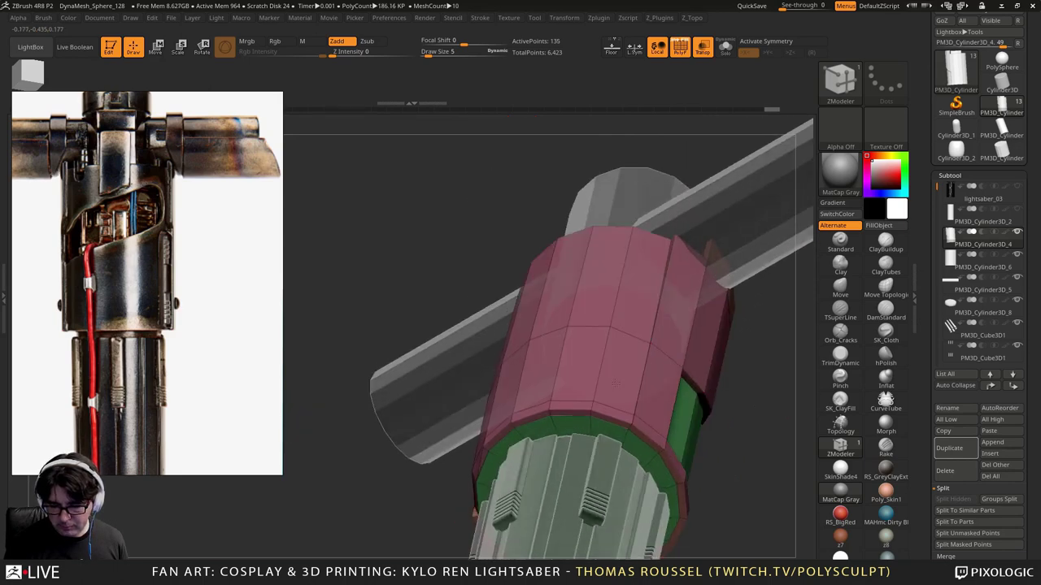
pyautogui.hotkey('ctrl', 'z')
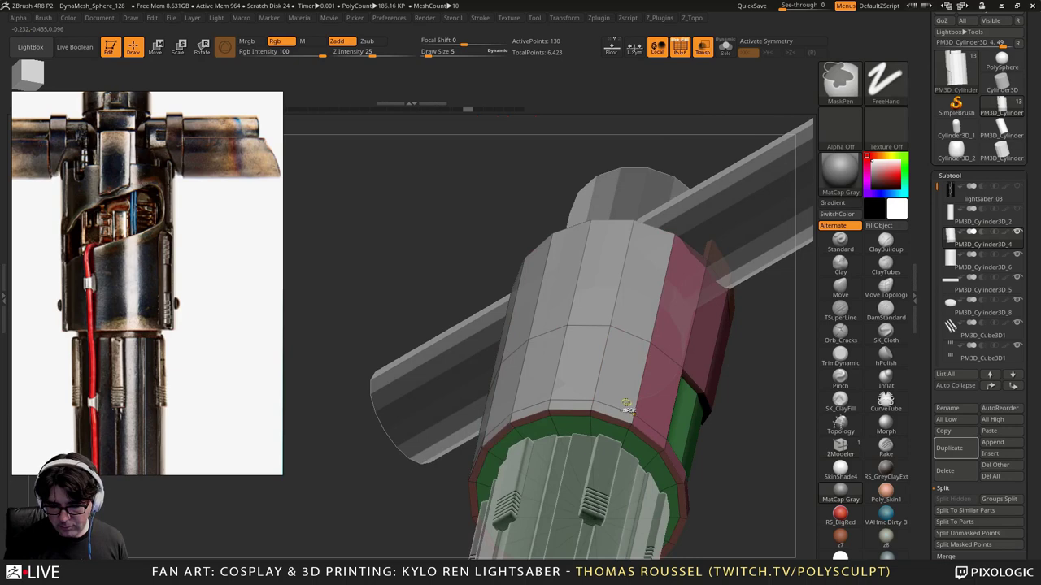
pyautogui.click(609, 400)
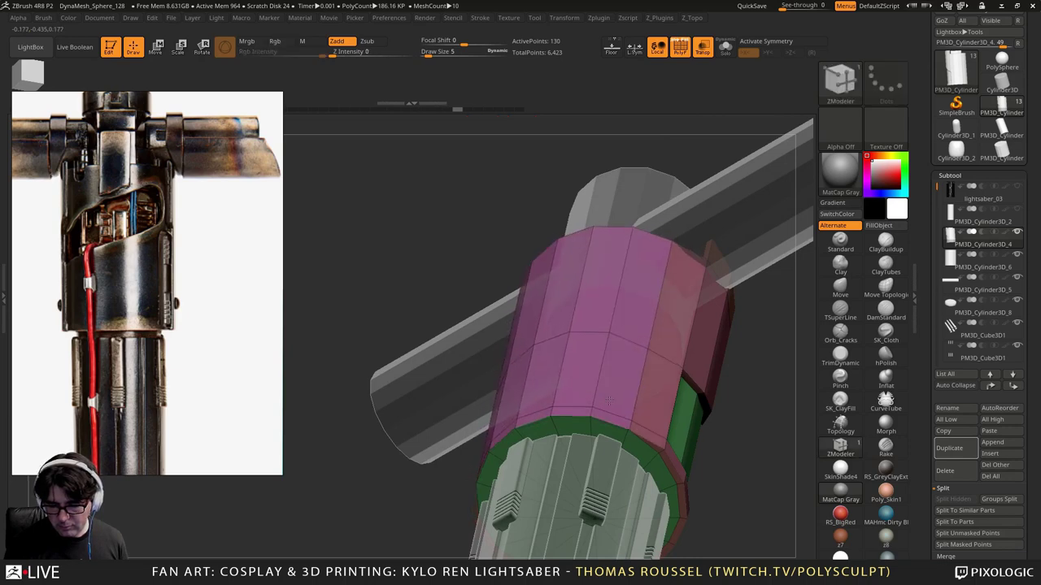
pyautogui.click(610, 399)
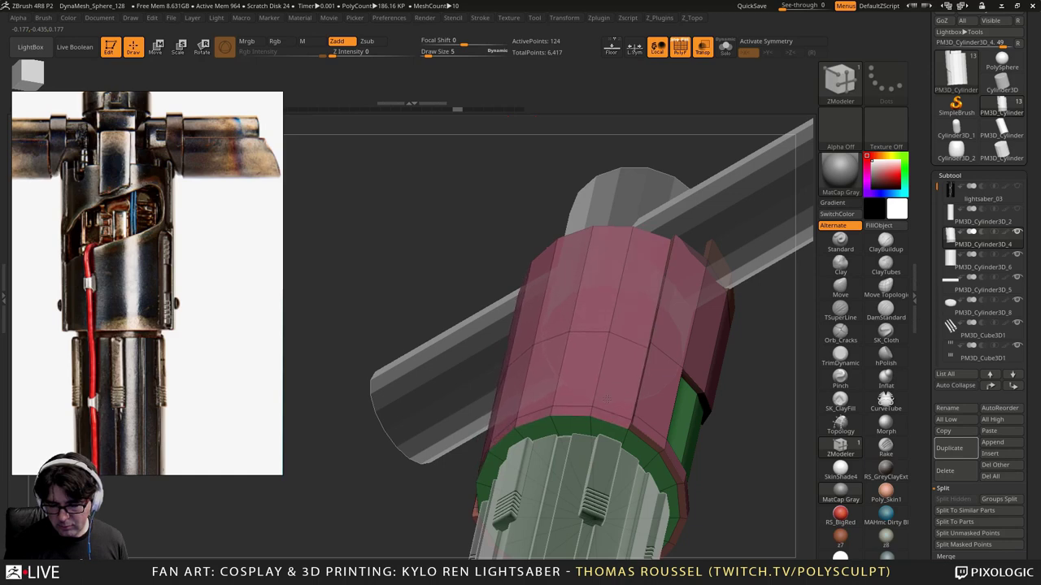
pyautogui.hotkey('ctrl', 'z')
pyautogui.hotkey('ctrl', 'shift', 'z')
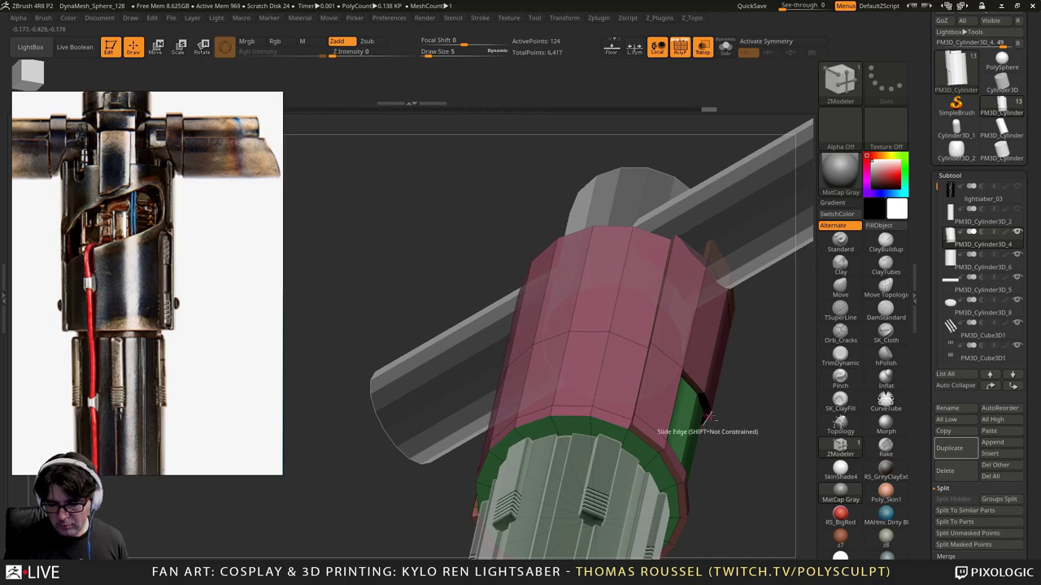
# Step: Compare the sleeve's green front opening and lower rim with the reference photo of the hilt on the dark brown background
pyautogui.moveTo(726, 427)
pyautogui.keyDown('alt'); pyautogui.mouseDown()
pyautogui.moveTo(721, 388)
pyautogui.moveTo(731, 435)
pyautogui.mouseUp(); pyautogui.keyUp('alt')
pyautogui.keyDown('alt'); pyautogui.moveTo(711, 374); pyautogui.dragTo(427, 349); pyautogui.keyUp('alt')
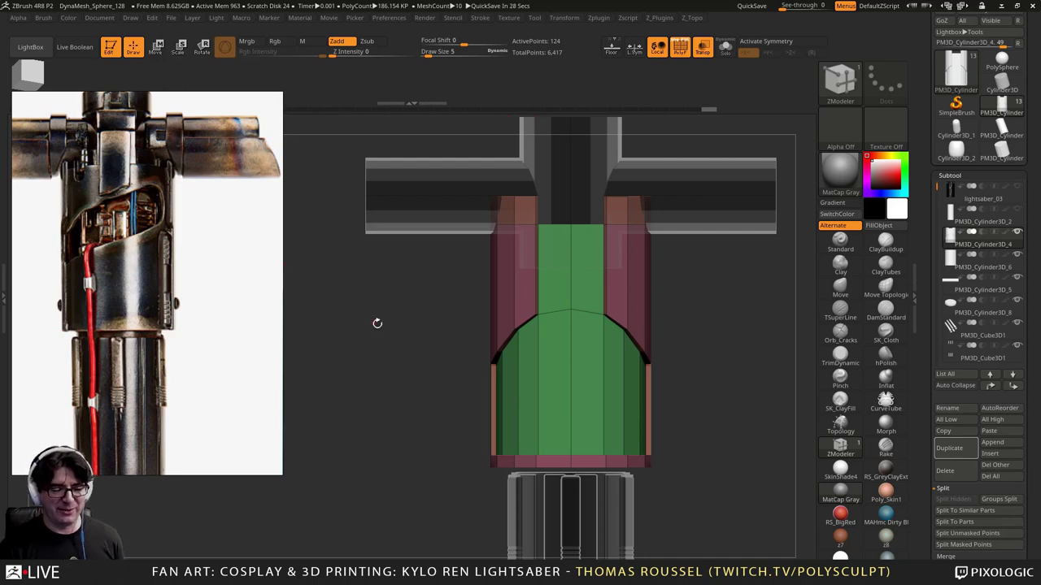
pyautogui.moveTo(403, 320); pyautogui.dragTo(382, 240)
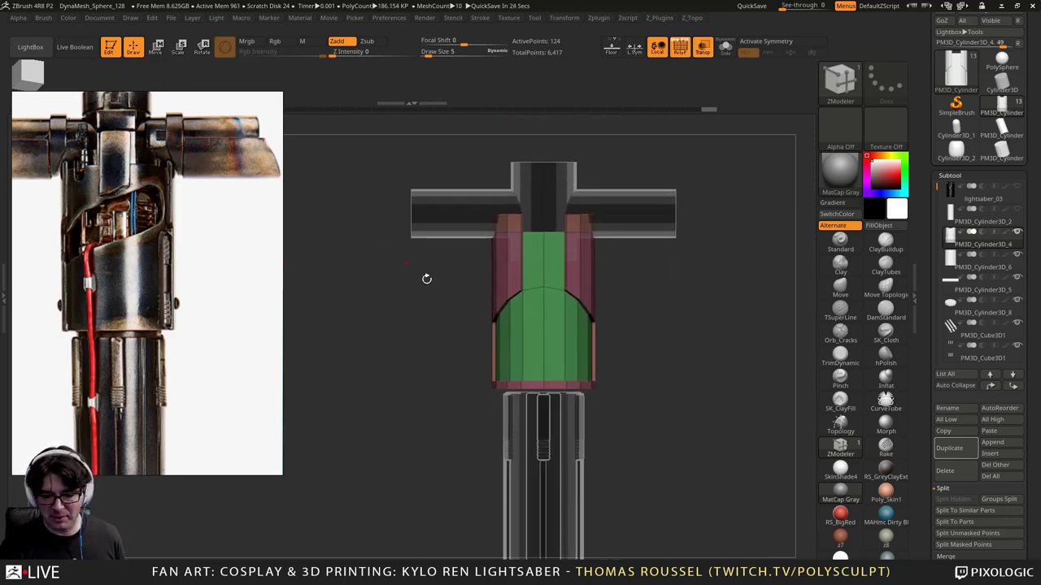
pyautogui.keyDown('alt'); pyautogui.moveTo(427, 279); pyautogui.dragTo(479, 374); pyautogui.keyUp('alt')
pyautogui.keyDown('alt'); pyautogui.moveTo(425, 340); pyautogui.dragTo(583, 407); pyautogui.keyUp('alt')
pyautogui.keyDown('shift'); pyautogui.moveTo(667, 406); pyautogui.dragTo(358, 265); pyautogui.keyUp('shift')
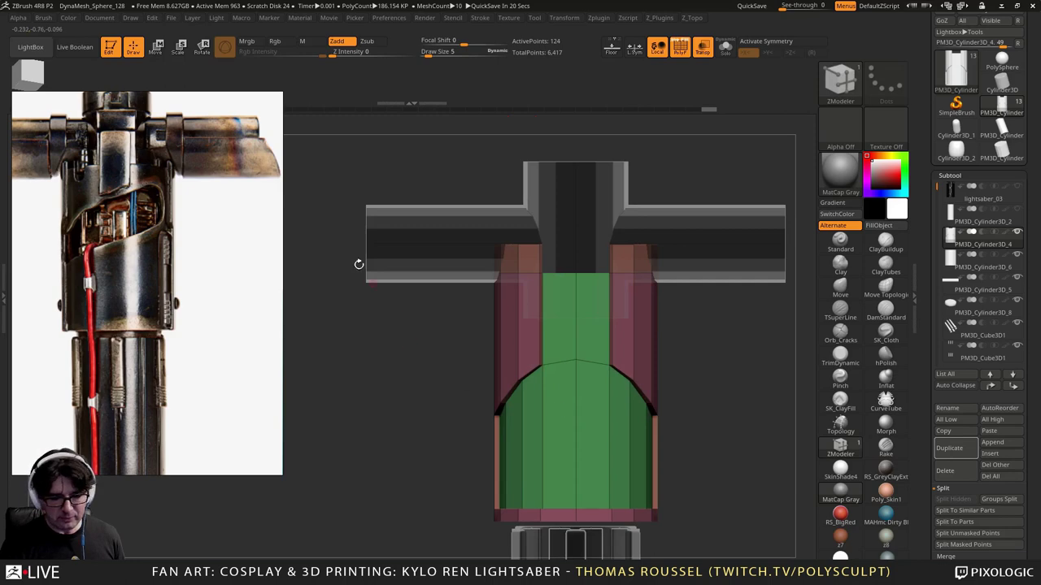
pyautogui.keyDown('alt'); pyautogui.moveTo(381, 363); pyautogui.dragTo(370, 336); pyautogui.keyUp('alt')
pyautogui.scroll(-4, 216, 293)
pyautogui.moveTo(216, 294); pyautogui.dragTo(82, 258, button='middle')
pyautogui.moveTo(213, 257); pyautogui.dragTo(135, 288, button='middle')
pyautogui.scroll(4, 192, 217)
pyautogui.scroll(-1, 199, 244)
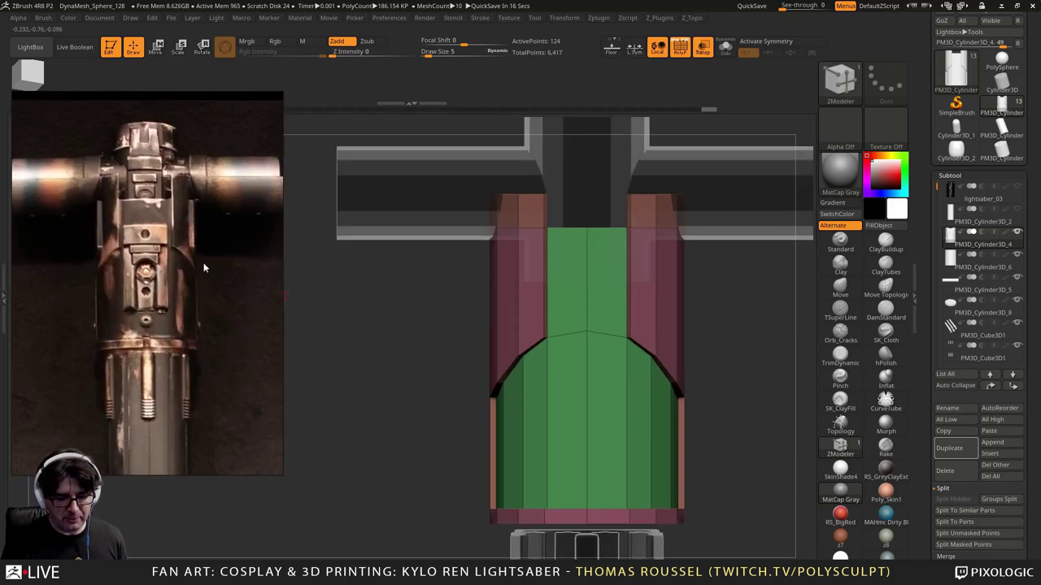
pyautogui.moveTo(423, 318); pyautogui.dragTo(431, 360)
pyautogui.keyDown('alt'); pyautogui.moveTo(469, 397); pyautogui.dragTo(371, 260); pyautogui.keyUp('alt')
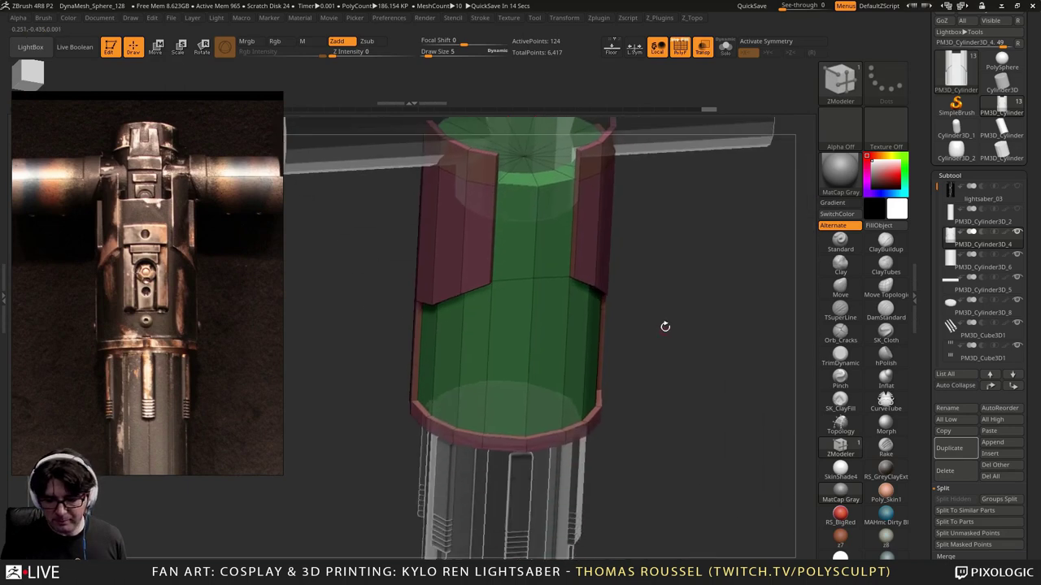
pyautogui.moveTo(664, 325); pyautogui.dragTo(767, 304)
pyautogui.keyDown('alt'); pyautogui.moveTo(395, 268); pyautogui.dragTo(533, 296); pyautogui.keyUp('alt')
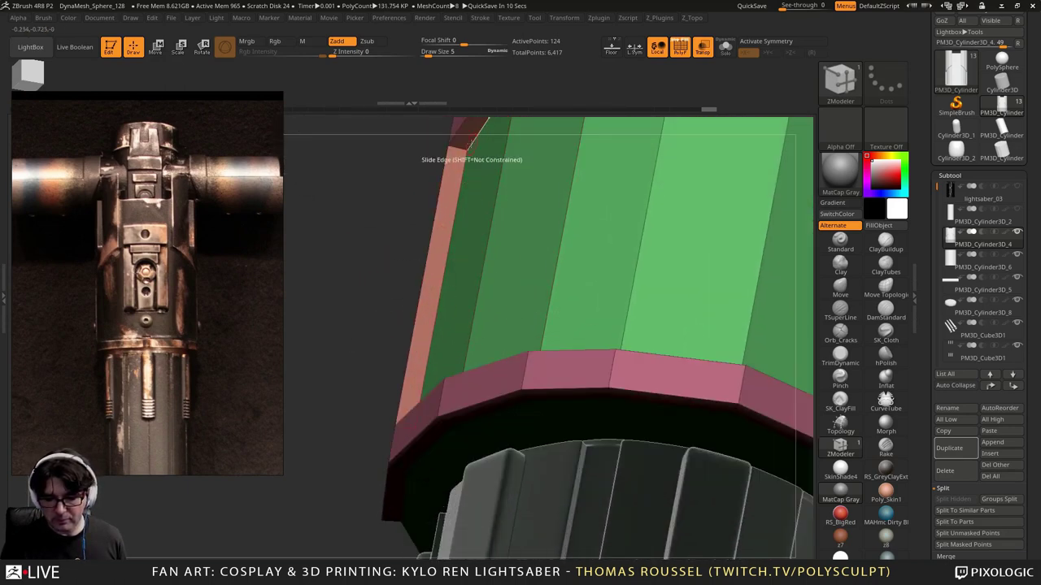
pyautogui.press('space')
pyautogui.click(422, 178)
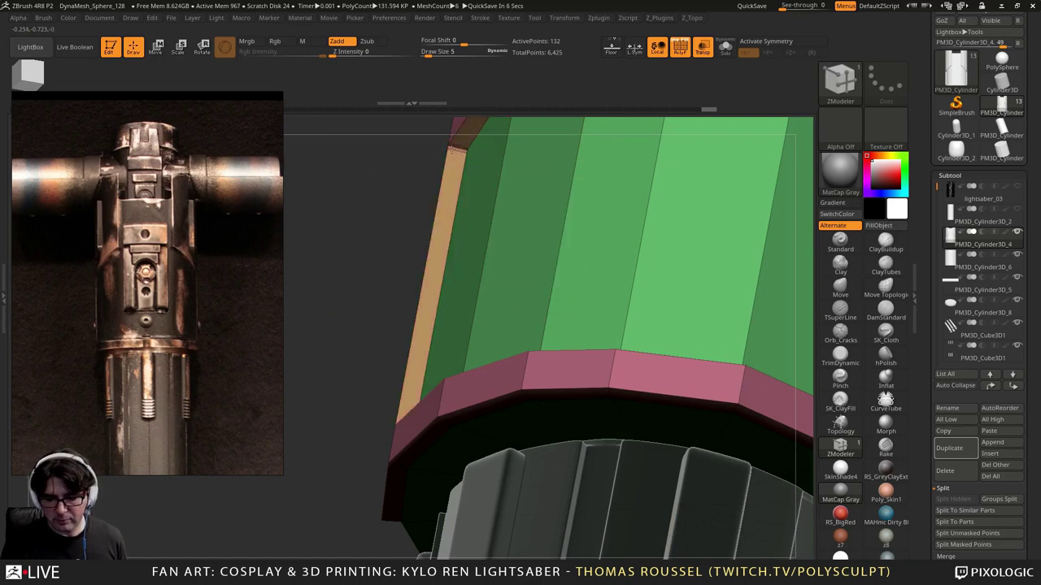
pyautogui.click(449, 150)
# Step: Set the ZModeler edge action to Insert and add edge loops along the thin wall edge of the front opening
pyautogui.press('space')
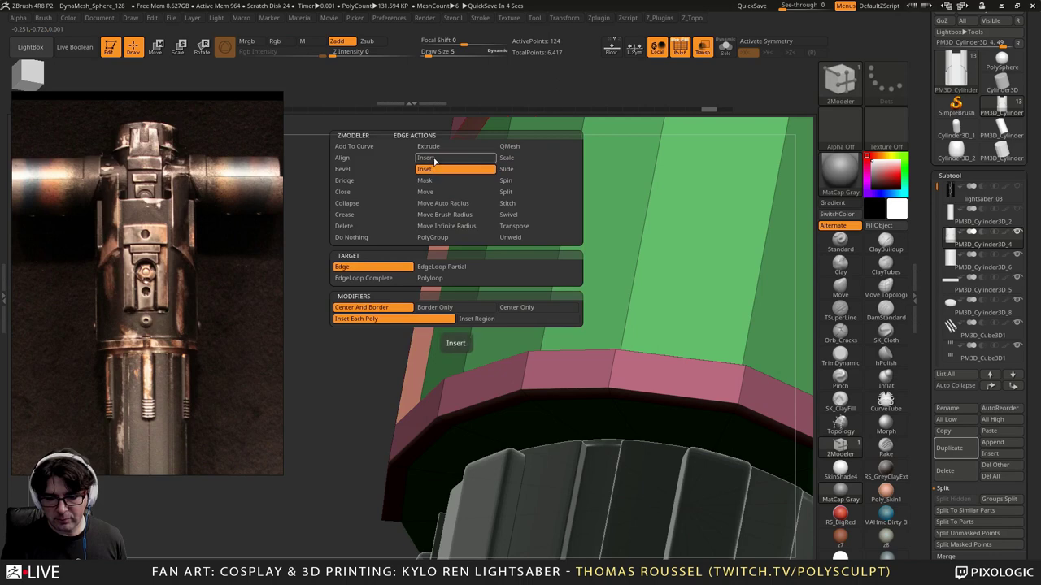
pyautogui.click(434, 161)
pyautogui.click(445, 149)
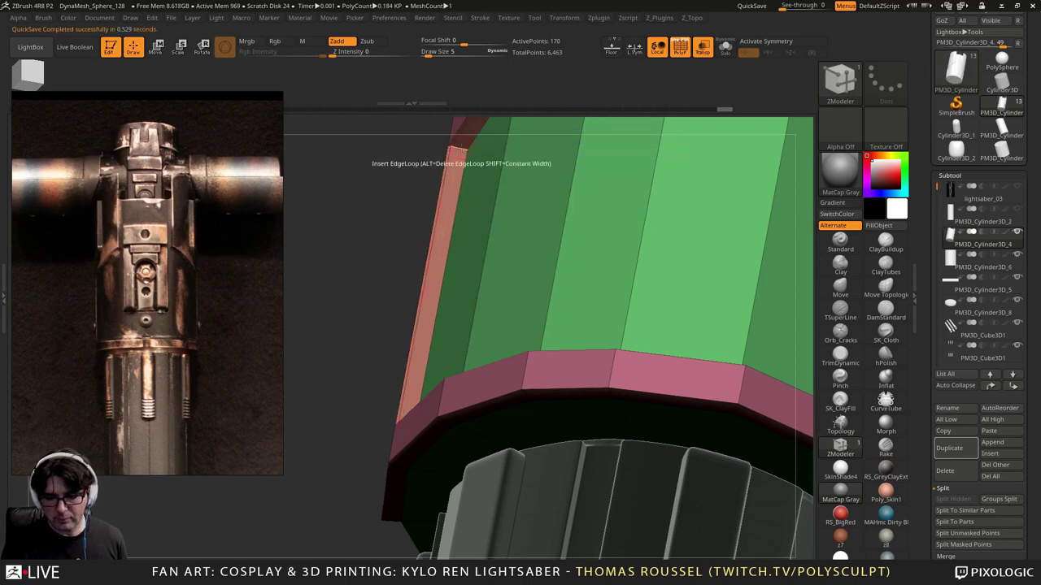
pyautogui.click(465, 148)
pyautogui.moveTo(465, 147); pyautogui.dragTo(455, 232, button='right')
pyautogui.moveTo(455, 232); pyautogui.dragTo(490, 342)
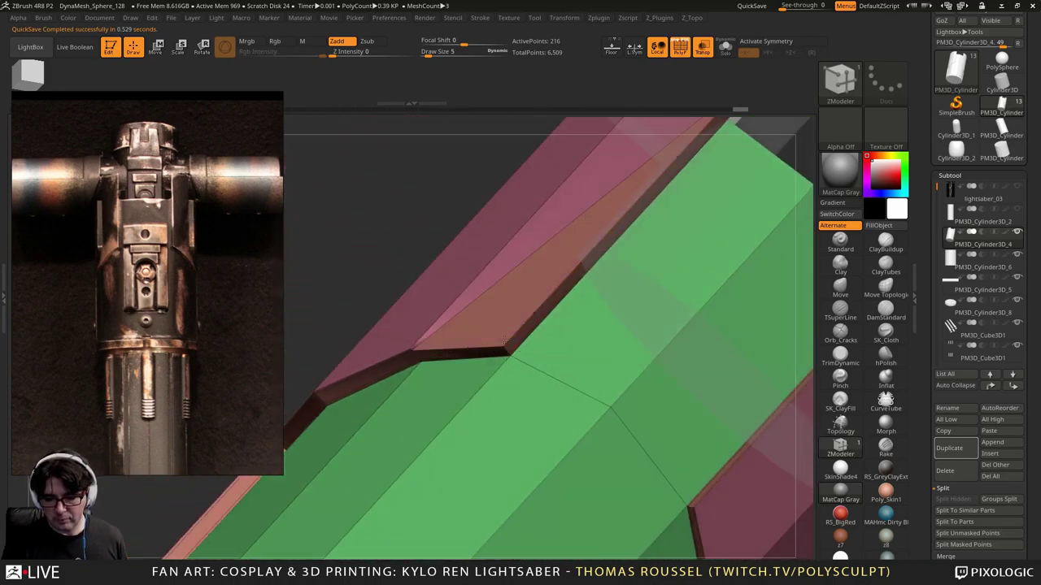
# Step: Insert tight support edge loops beside the stepped lower edges and corners of the raised side panels
pyautogui.click(503, 342)
pyautogui.keyDown('alt'); pyautogui.moveTo(517, 343); pyautogui.dragTo(525, 386, button='right'); pyautogui.keyUp('alt')
pyautogui.hotkey('ctrl', 'z')
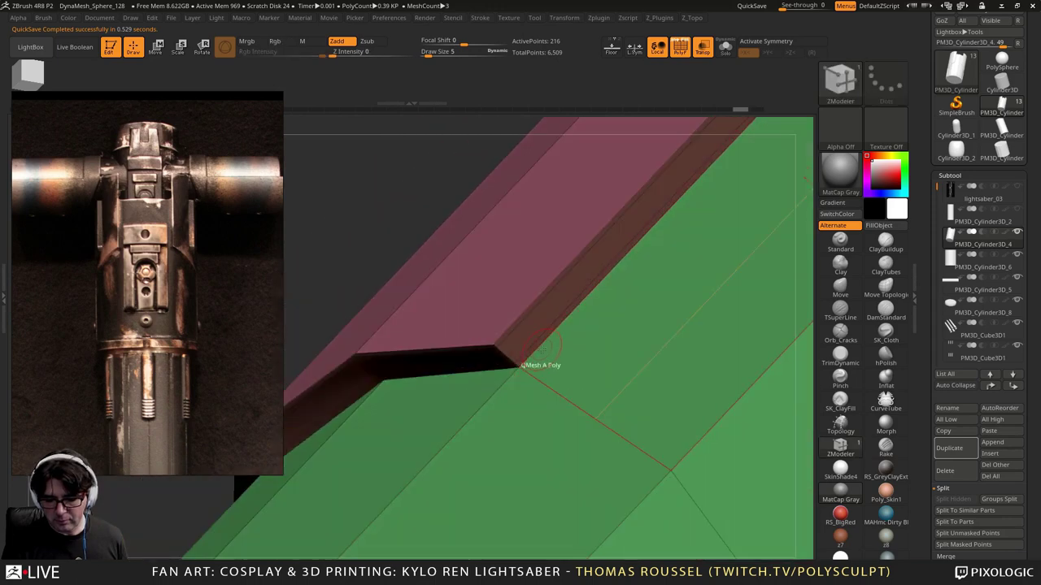
pyautogui.click(518, 363)
pyautogui.moveTo(518, 362); pyautogui.dragTo(606, 301)
pyautogui.moveTo(512, 382); pyautogui.dragTo(550, 328)
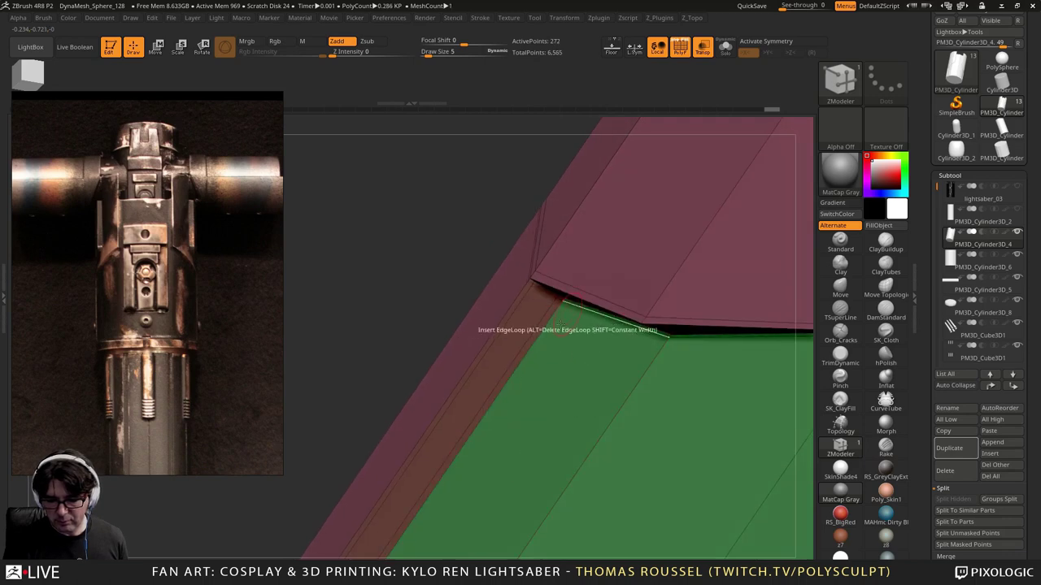
# Step: Preview the sleeve with dynamic subdivision and insert more support edge loops around the corners of the front opening
pyautogui.press('d')
pyautogui.keyDown('ctrl'); pyautogui.moveTo(571, 418); pyautogui.dragTo(541, 339, button='right'); pyautogui.keyUp('ctrl')
pyautogui.hotkey('shift', 'd')
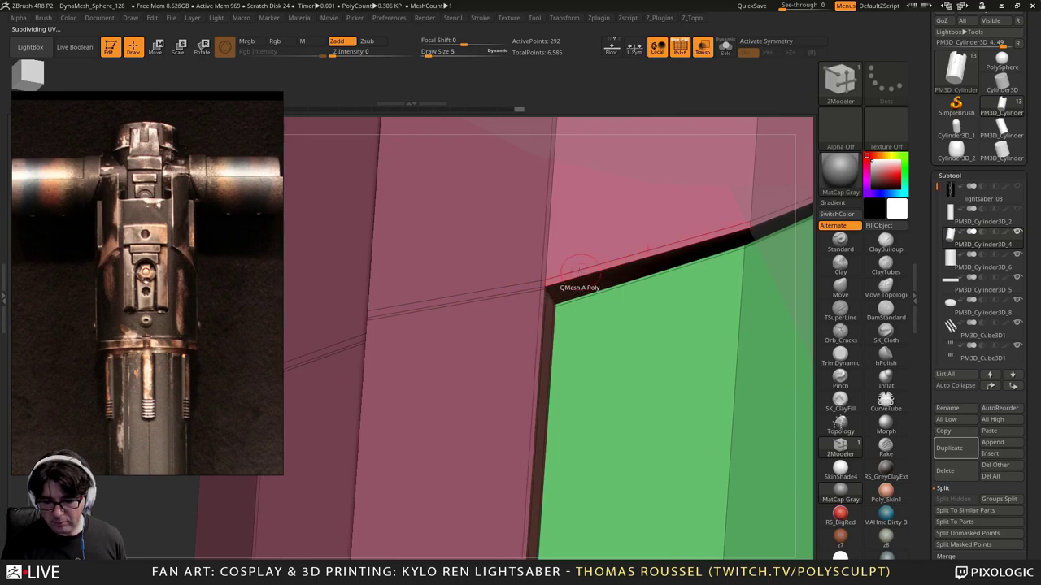
pyautogui.press('d')
pyautogui.keyDown('ctrl'); pyautogui.moveTo(651, 345); pyautogui.dragTo(586, 168, button='right'); pyautogui.keyUp('ctrl')
pyautogui.hotkey('shift', 'd')
pyautogui.keyDown('ctrl'); pyautogui.moveTo(587, 285); pyautogui.dragTo(606, 273, button='right'); pyautogui.keyUp('ctrl')
pyautogui.keyDown('ctrl'); pyautogui.moveTo(622, 137); pyautogui.dragTo(598, 187, button='right'); pyautogui.keyUp('ctrl')
pyautogui.keyDown('ctrl'); pyautogui.moveTo(597, 317); pyautogui.dragTo(590, 376, button='right'); pyautogui.keyUp('ctrl')
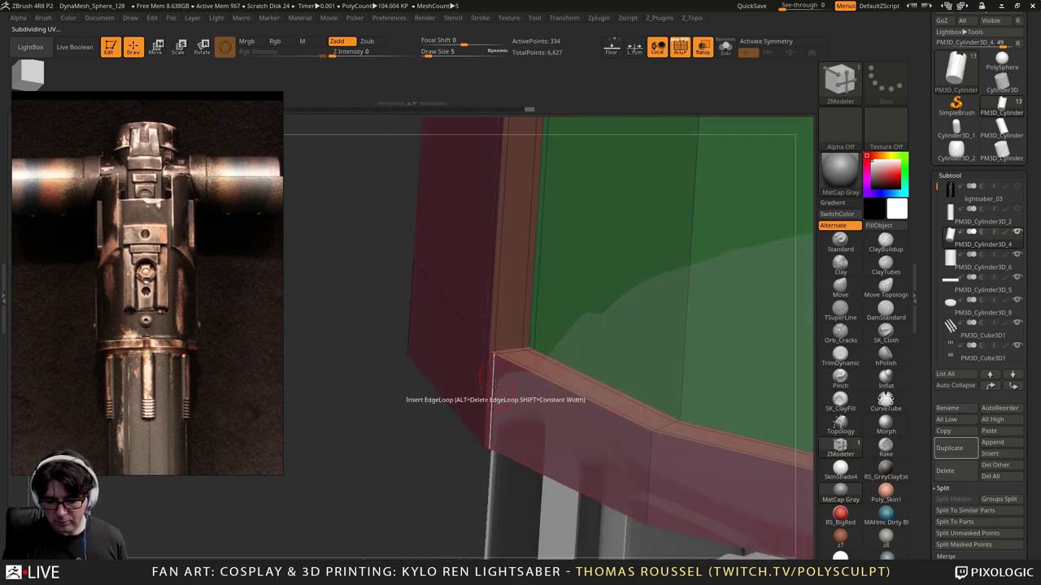
# Step: Insert support edge loops at the corners of the bottom rim and the recessed back, checking the result with dynamic subdivision
pyautogui.moveTo(495, 358); pyautogui.dragTo(639, 285, button='right')
pyautogui.hotkey('shift', 'd')
pyautogui.keyDown('ctrl'); pyautogui.moveTo(614, 317); pyautogui.dragTo(529, 358, button='right'); pyautogui.keyUp('ctrl')
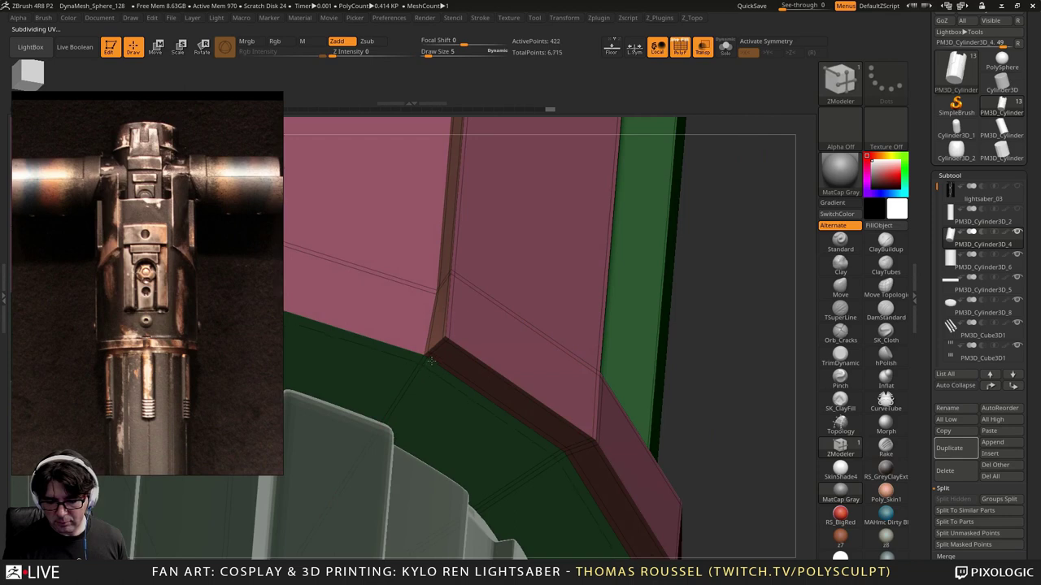
pyautogui.moveTo(438, 356); pyautogui.dragTo(449, 355)
pyautogui.moveTo(448, 355); pyautogui.dragTo(408, 326, button='right')
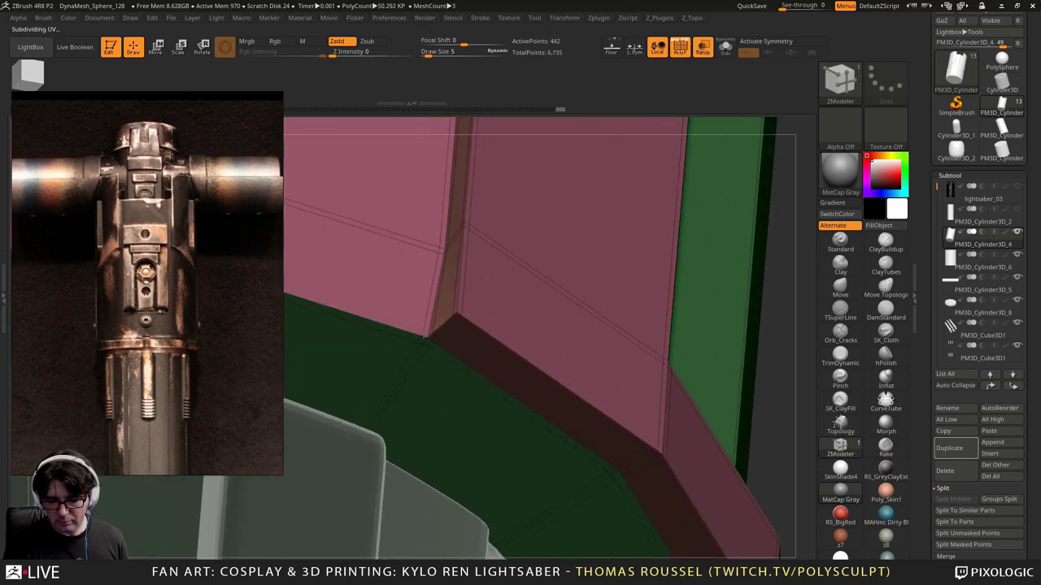
pyautogui.press('d')
pyautogui.moveTo(561, 310)
pyautogui.mouseDown(button='right')
pyautogui.moveTo(558, 206)
pyautogui.moveTo(611, 189)
pyautogui.moveTo(600, 216)
pyautogui.moveTo(559, 195)
pyautogui.moveTo(536, 207)
pyautogui.moveTo(548, 228)
pyautogui.moveTo(547, 179)
pyautogui.moveTo(558, 297)
pyautogui.moveTo(551, 342)
pyautogui.moveTo(546, 293)
pyautogui.moveTo(555, 325)
pyautogui.moveTo(611, 395)
pyautogui.moveTo(530, 312)
pyautogui.moveTo(555, 322)
pyautogui.moveTo(557, 363)
pyautogui.moveTo(534, 387)
pyautogui.moveTo(578, 272)
pyautogui.moveTo(581, 199)
pyautogui.mouseUp(button='right')
# Step: Undo the latest edge loops added around the rim and opening corners
pyautogui.press('ctrl')
pyautogui.hotkey('ctrl', 'z')
pyautogui.hotkey('ctrl', 'z')
pyautogui.hotkey('ctrl', 'z')
# Step: Insert support edge loops along the side panel's top tab and adjoining edges, previewing the smoothing with dynamic subdivision
pyautogui.keyDown('alt'); pyautogui.moveTo(581, 325); pyautogui.dragTo(579, 277, button='right'); pyautogui.keyUp('alt')
pyautogui.moveTo(578, 358); pyautogui.dragTo(545, 326, button='right')
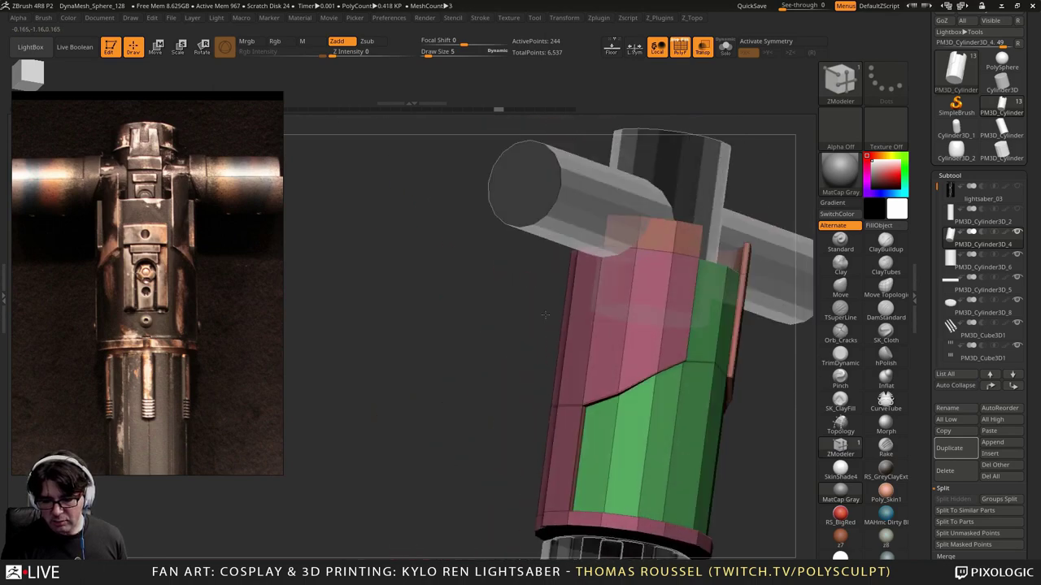
pyautogui.keyDown('alt'); pyautogui.moveTo(548, 382); pyautogui.dragTo(538, 315, button='right'); pyautogui.keyUp('alt')
pyautogui.moveTo(656, 207)
pyautogui.mouseDown(button='right')
pyautogui.moveTo(599, 283)
pyautogui.moveTo(632, 405)
pyautogui.moveTo(569, 361)
pyautogui.moveTo(556, 301)
pyautogui.moveTo(525, 310)
pyautogui.moveTo(687, 352)
pyautogui.moveTo(646, 297)
pyautogui.moveTo(657, 365)
pyautogui.moveTo(623, 318)
pyautogui.moveTo(656, 356)
pyautogui.moveTo(631, 298)
pyautogui.mouseUp(button='right')
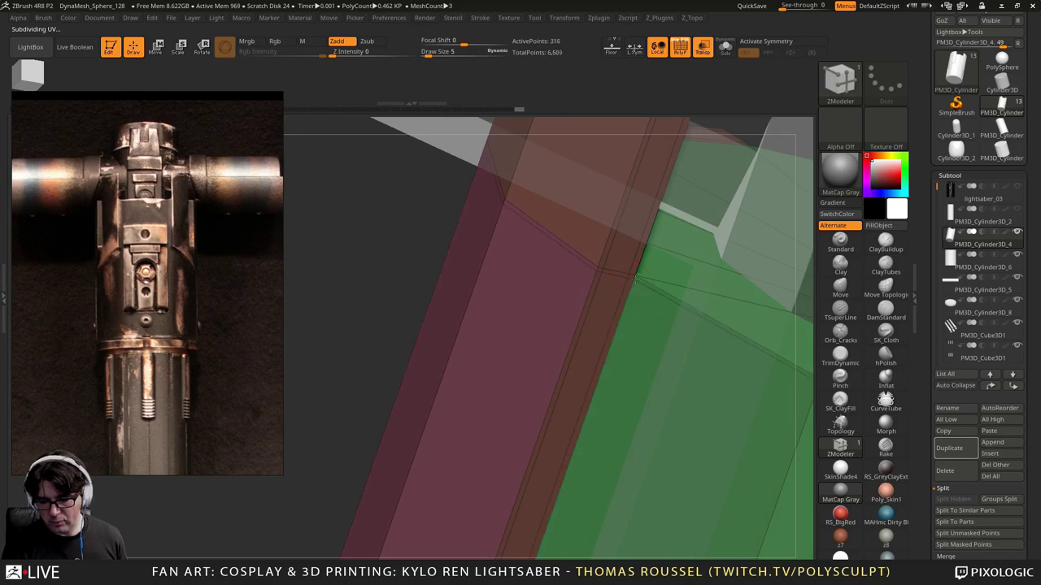
pyautogui.press('d')
pyautogui.keyDown('alt'); pyautogui.moveTo(618, 339); pyautogui.dragTo(590, 502, button='right'); pyautogui.keyUp('alt')
pyautogui.hotkey('shift', 'd')
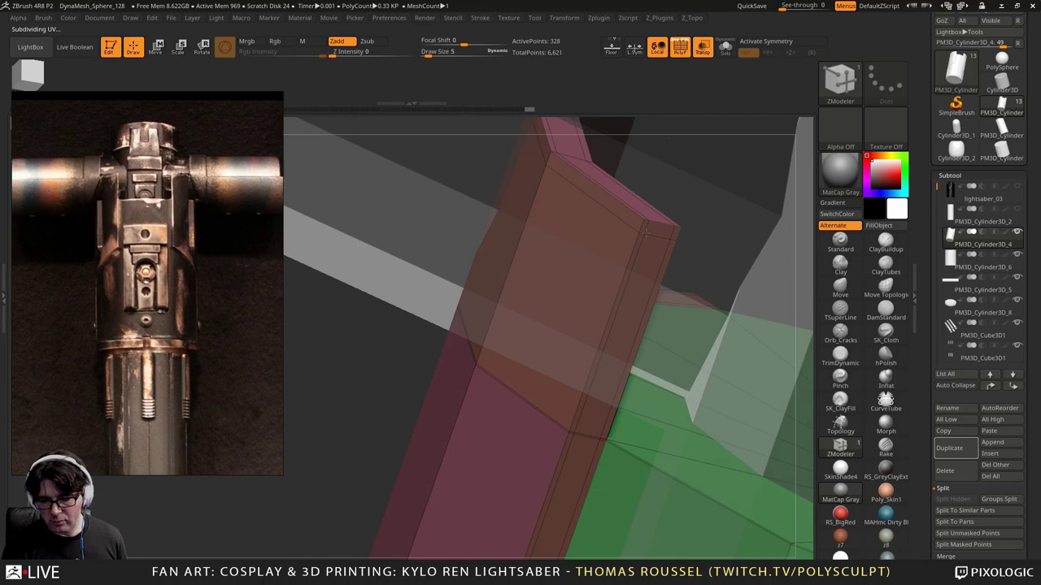
pyautogui.press('d')
pyautogui.moveTo(471, 318); pyautogui.dragTo(489, 335, button='right')
pyautogui.hotkey('shift', 'd')
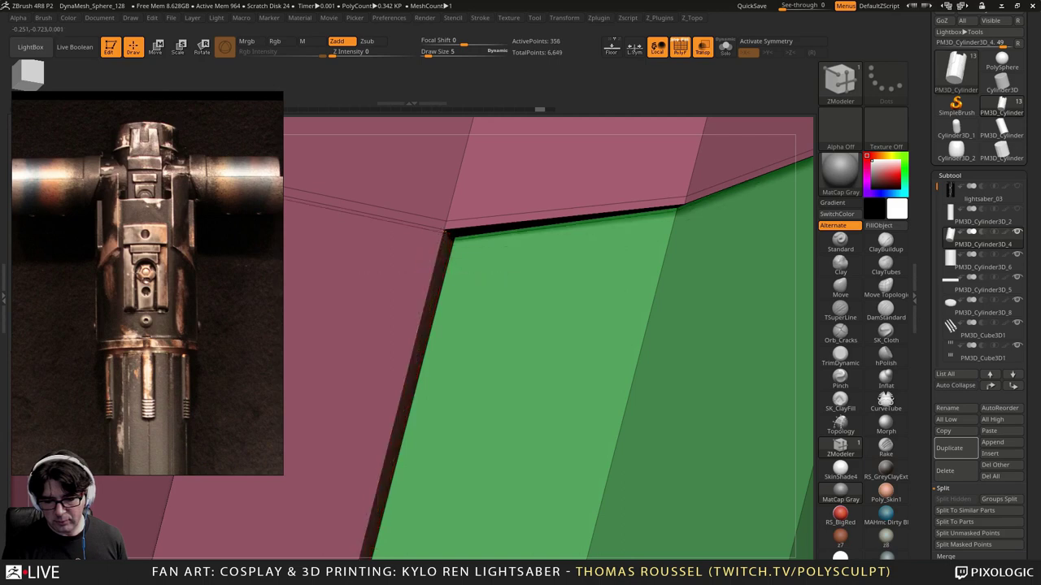
# Step: Examine the sleeve's front opening corner and bottom cap with dynamic subdivision on and off, up to the cap's off-centre pole
pyautogui.press('d')
pyautogui.keyDown('ctrl'); pyautogui.moveTo(504, 325); pyautogui.dragTo(572, 244, button='right'); pyautogui.keyUp('ctrl')
pyautogui.hotkey('shift', 'd')
pyautogui.keyDown('ctrl'); pyautogui.moveTo(572, 281); pyautogui.dragTo(587, 248, button='right'); pyautogui.keyUp('ctrl')
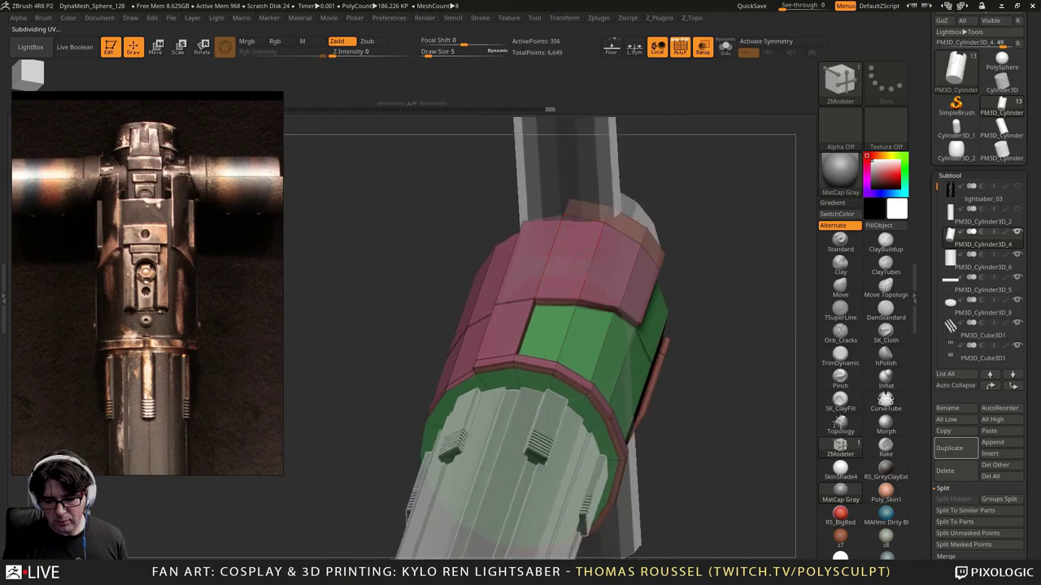
pyautogui.moveTo(643, 301); pyautogui.dragTo(525, 341, button='right')
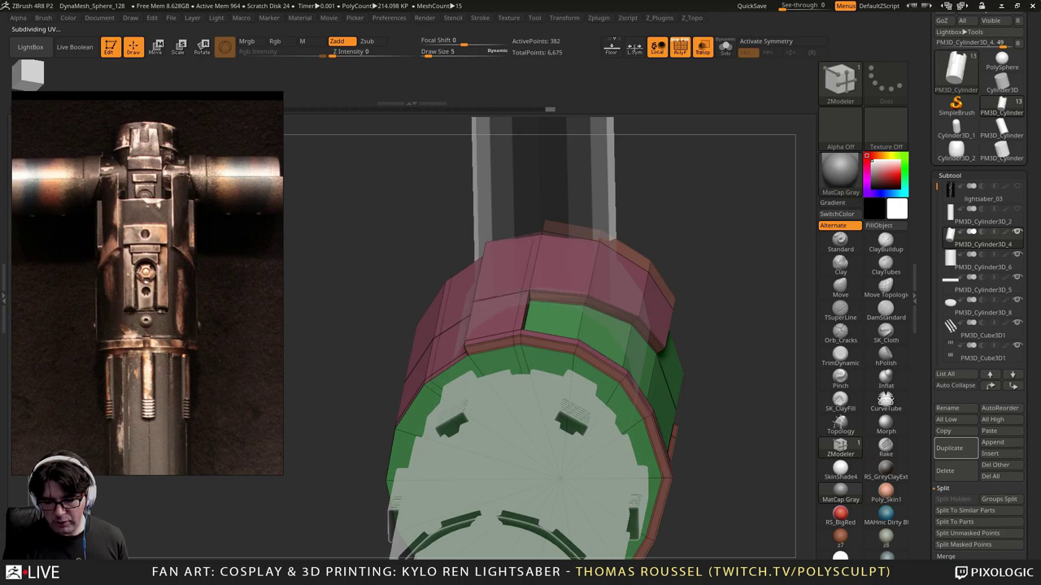
pyautogui.moveTo(512, 309); pyautogui.dragTo(589, 298, button='right')
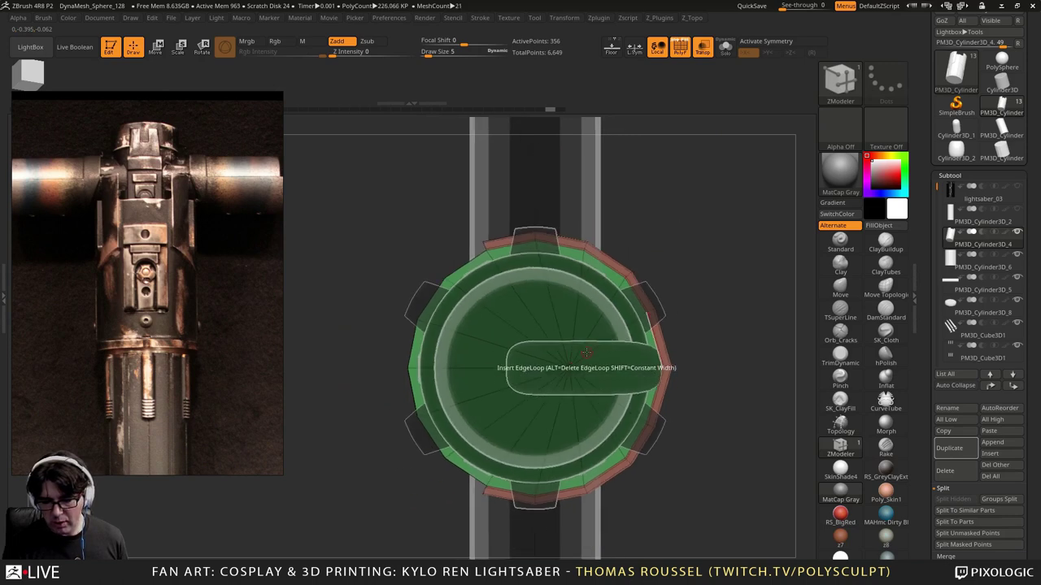
pyautogui.moveTo(568, 377)
pyautogui.mouseDown(button='right')
pyautogui.moveTo(529, 427)
pyautogui.moveTo(564, 431)
pyautogui.moveTo(596, 388)
pyautogui.moveTo(572, 365)
pyautogui.mouseUp(button='right')
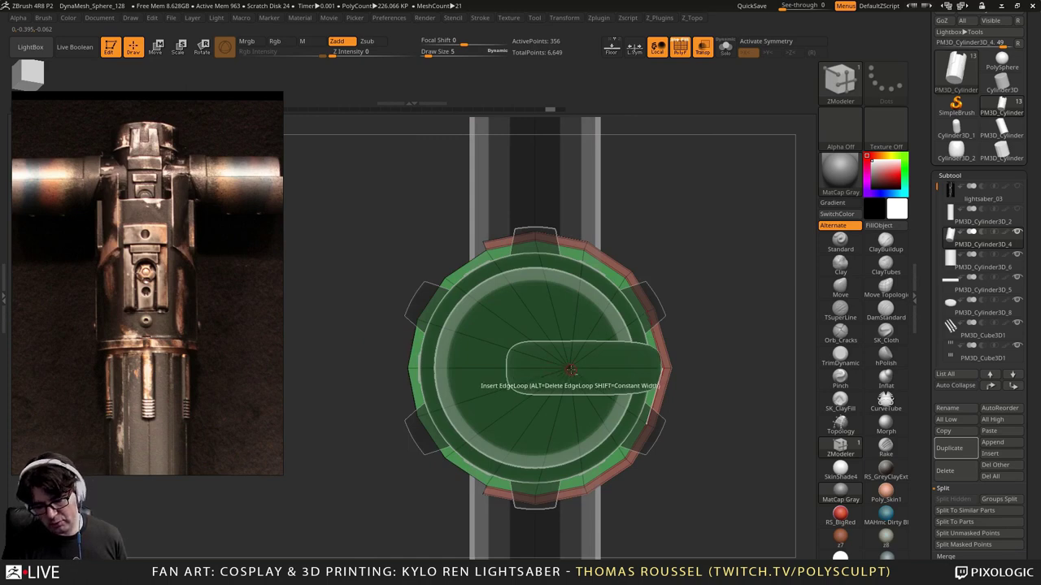
pyautogui.keyDown('ctrl'); pyautogui.moveTo(571, 370); pyautogui.dragTo(595, 291, button='right'); pyautogui.keyUp('ctrl')
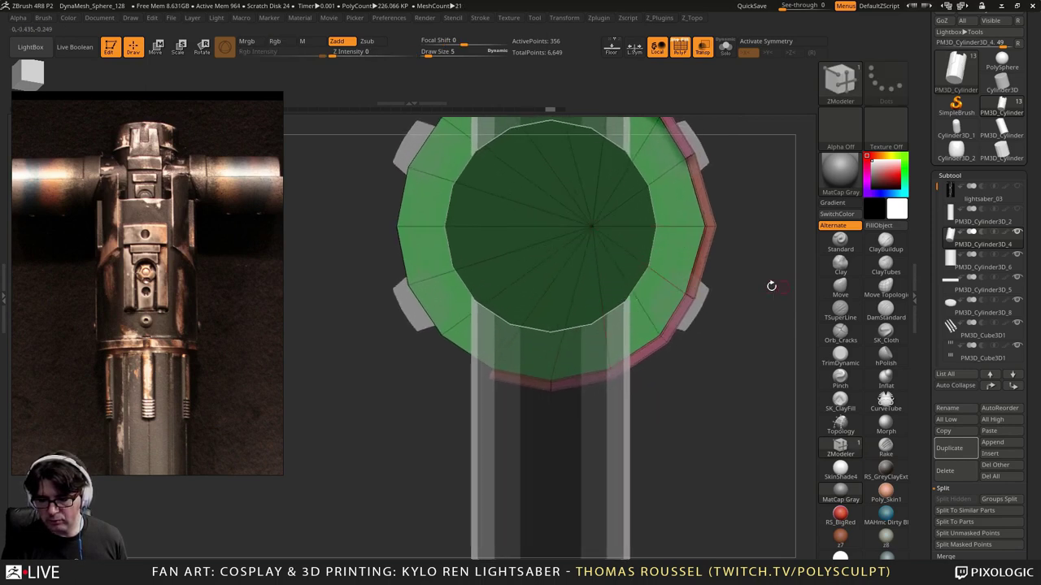
# Step: Mask the bottom cap's off-centre pole vertex, invert the mask, move the vertex to the cap's centre, and clear the mask
pyautogui.press('ctrl')
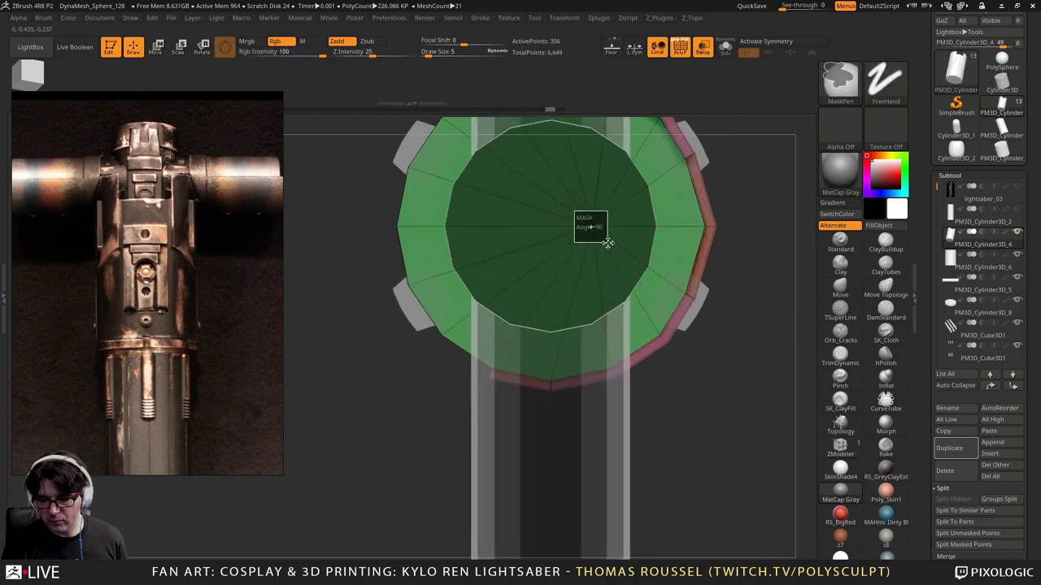
pyautogui.keyDown('ctrl'); pyautogui.moveTo(607, 243); pyautogui.dragTo(608, 243); pyautogui.keyUp('ctrl')
pyautogui.keyDown('ctrl'); pyautogui.click(764, 271); pyautogui.keyUp('ctrl')
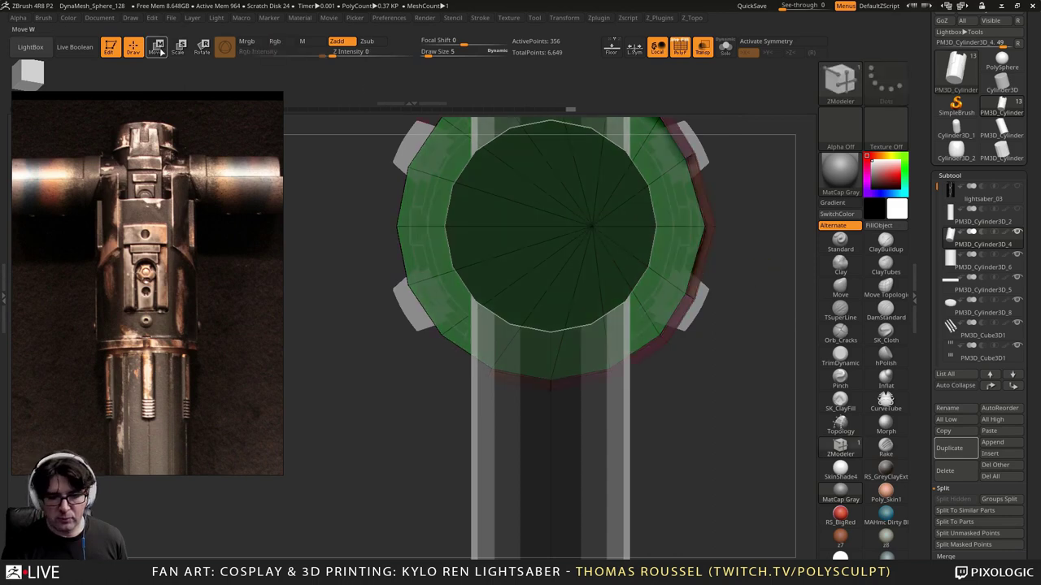
pyautogui.click(158, 47)
pyautogui.moveTo(613, 233); pyautogui.dragTo(551, 232)
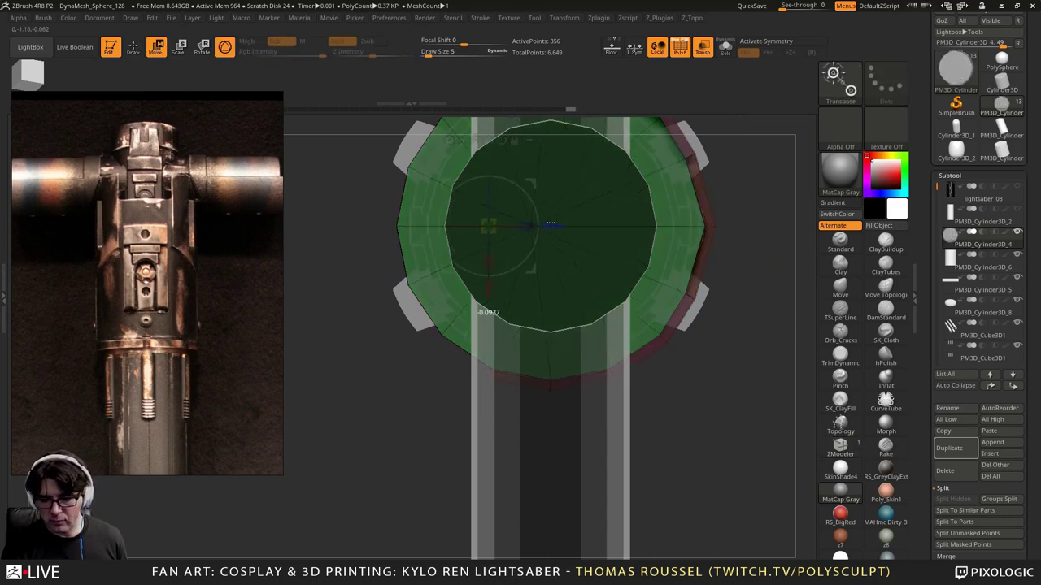
pyautogui.keyDown('ctrl'); pyautogui.moveTo(763, 233); pyautogui.dragTo(684, 348); pyautogui.keyUp('ctrl')
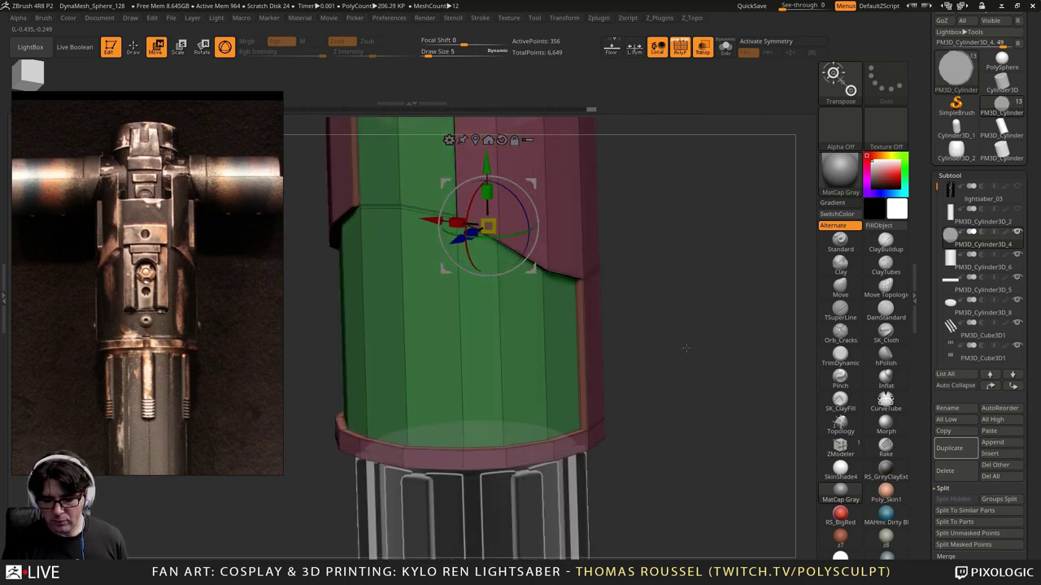
# Step: Insert support edge loops along the bottom rim and the opening's lower corner, checking the smoothing with dynamic subdivision
pyautogui.press('d')
pyautogui.keyDown('alt'); pyautogui.moveTo(693, 312); pyautogui.dragTo(571, 277); pyautogui.keyUp('alt')
pyautogui.click(134, 49)
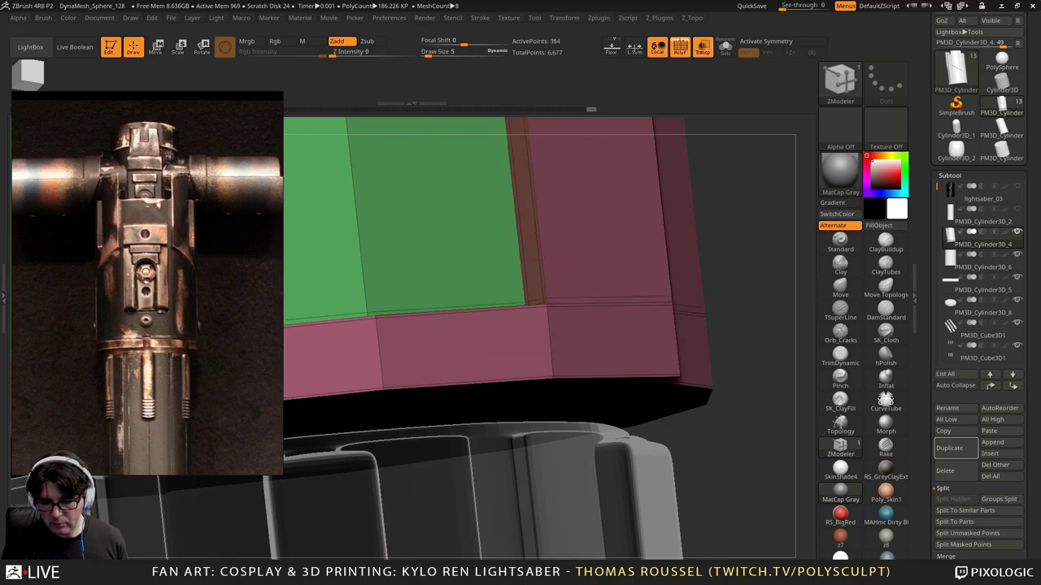
pyautogui.press('d')
pyautogui.moveTo(481, 295); pyautogui.dragTo(552, 352, button='right')
pyautogui.hotkey('shift', 'd')
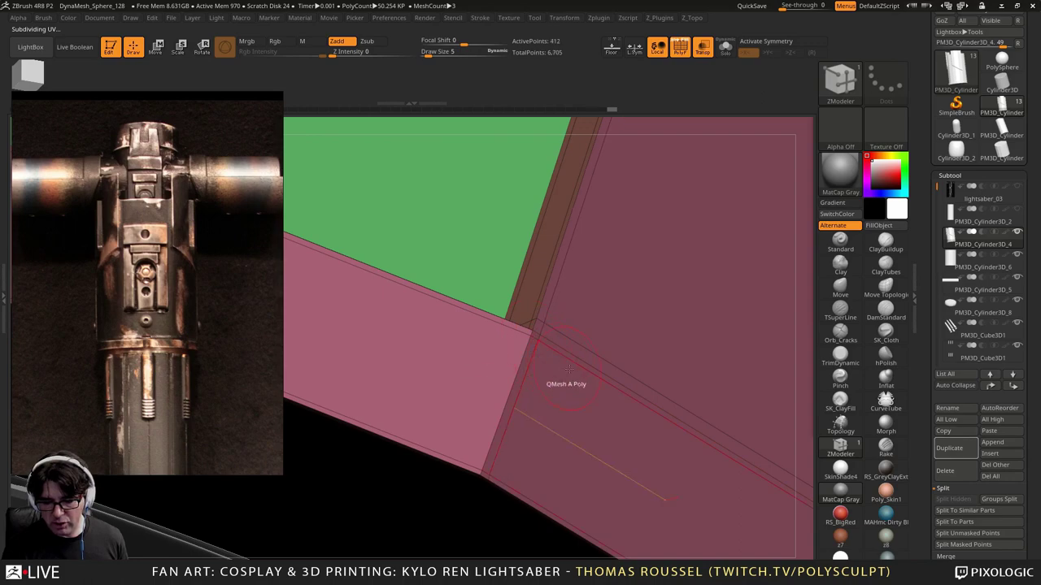
# Step: Undo the latest support edge loop at the bottom rim and check the side panel's smoothing around the opening
pyautogui.moveTo(569, 369); pyautogui.dragTo(551, 248, button='right')
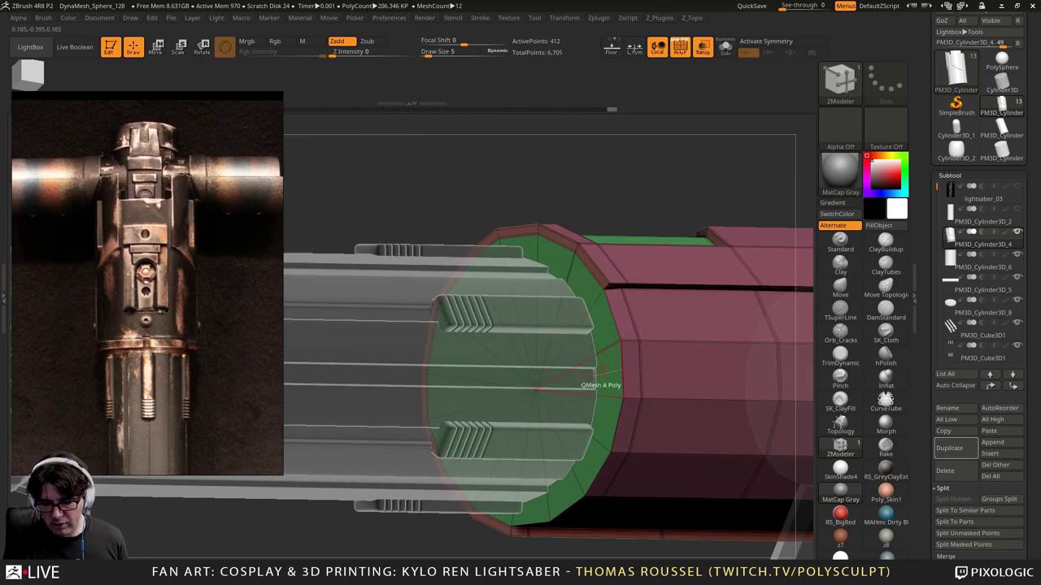
pyautogui.moveTo(721, 317); pyautogui.dragTo(585, 300, button='right')
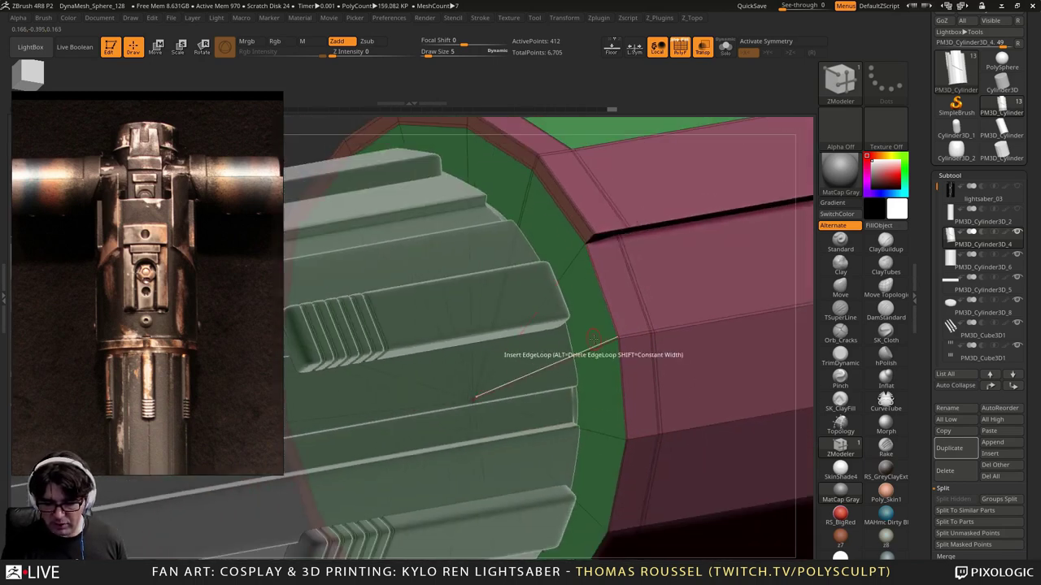
pyautogui.hotkey('ctrl', 'z')
pyautogui.keyDown('ctrl'); pyautogui.moveTo(581, 346); pyautogui.dragTo(713, 358, button='right'); pyautogui.keyUp('ctrl')
pyautogui.keyDown('ctrl'); pyautogui.moveTo(632, 319); pyautogui.dragTo(598, 411, button='right'); pyautogui.keyUp('ctrl')
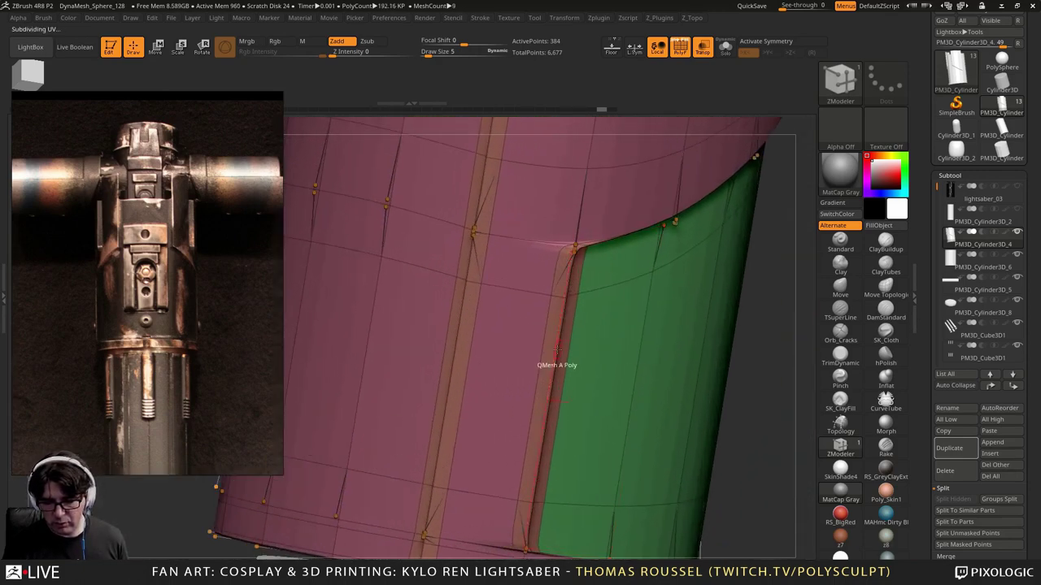
pyautogui.moveTo(557, 350)
pyautogui.mouseDown(button='right')
pyautogui.moveTo(518, 305)
pyautogui.moveTo(546, 397)
pyautogui.moveTo(592, 360)
pyautogui.moveTo(534, 358)
pyautogui.moveTo(520, 374)
pyautogui.moveTo(464, 387)
pyautogui.moveTo(497, 376)
pyautogui.moveTo(512, 201)
pyautogui.moveTo(509, 276)
pyautogui.moveTo(532, 240)
pyautogui.moveTo(602, 328)
pyautogui.moveTo(504, 337)
pyautogui.moveTo(706, 244)
pyautogui.moveTo(697, 230)
pyautogui.moveTo(726, 242)
pyautogui.moveTo(716, 302)
pyautogui.mouseUp(button='right')
pyautogui.hotkey('ctrl', 'z')
# Step: Hide the green polygroup of the inner core and try an edge loop along the outer shell's bottom rim
pyautogui.keyDown('ctrl'); pyautogui.keyDown('shift'); pyautogui.doubleClick(616, 309); pyautogui.keyUp('shift'); pyautogui.keyUp('ctrl')
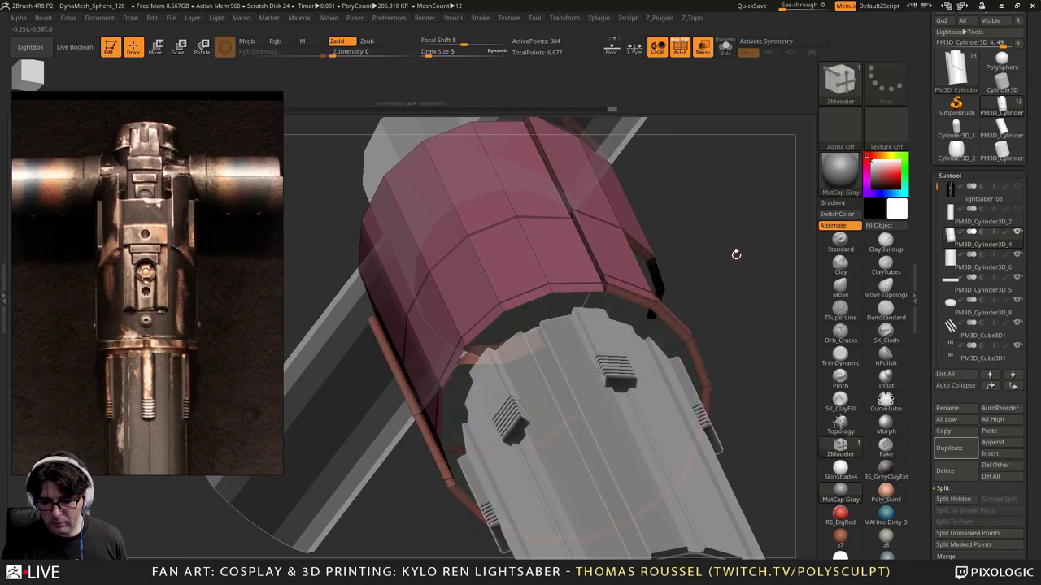
pyautogui.moveTo(735, 255); pyautogui.dragTo(565, 293, button='right')
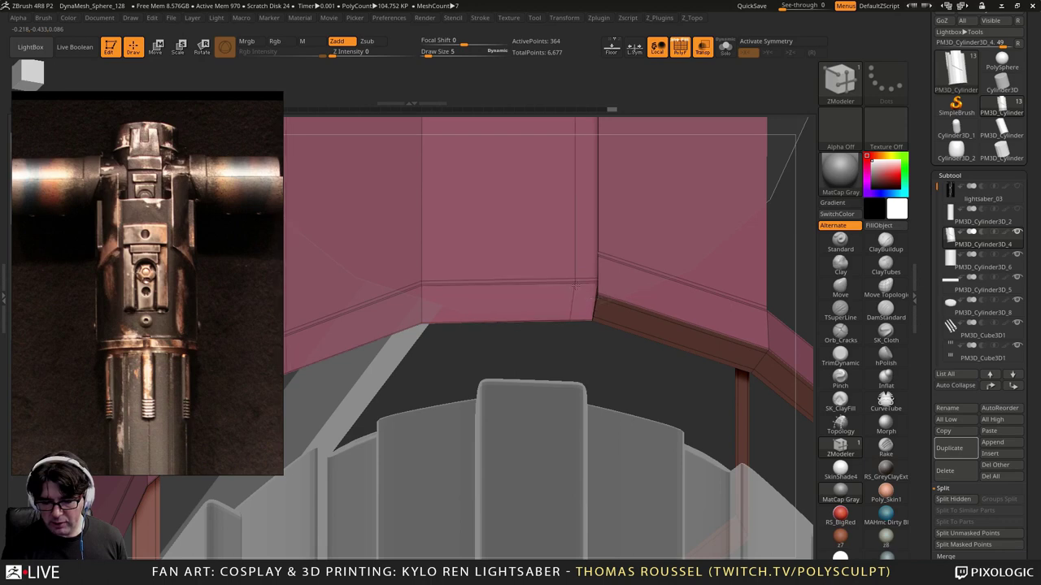
pyautogui.moveTo(537, 293); pyautogui.dragTo(485, 317, button='right')
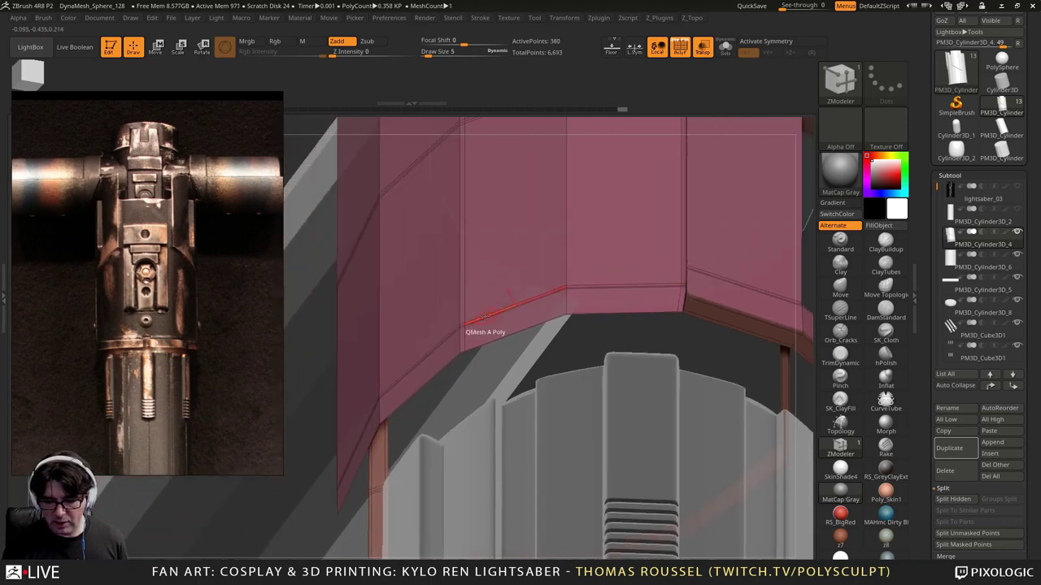
pyautogui.moveTo(669, 294); pyautogui.dragTo(567, 180, button='right')
# Step: Isolate the green polygroup, try masking its bottom cap, and unhide the whole sleeve
pyautogui.keyDown('ctrl'); pyautogui.keyDown('shift'); pyautogui.click(783, 252); pyautogui.keyUp('shift'); pyautogui.keyUp('ctrl')
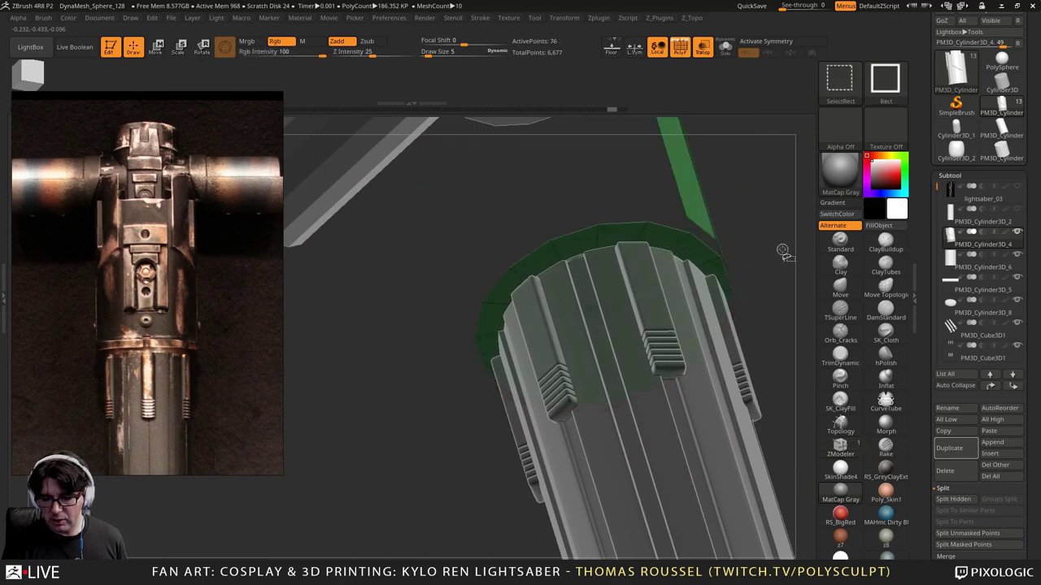
pyautogui.moveTo(782, 244); pyautogui.dragTo(784, 293, button='right')
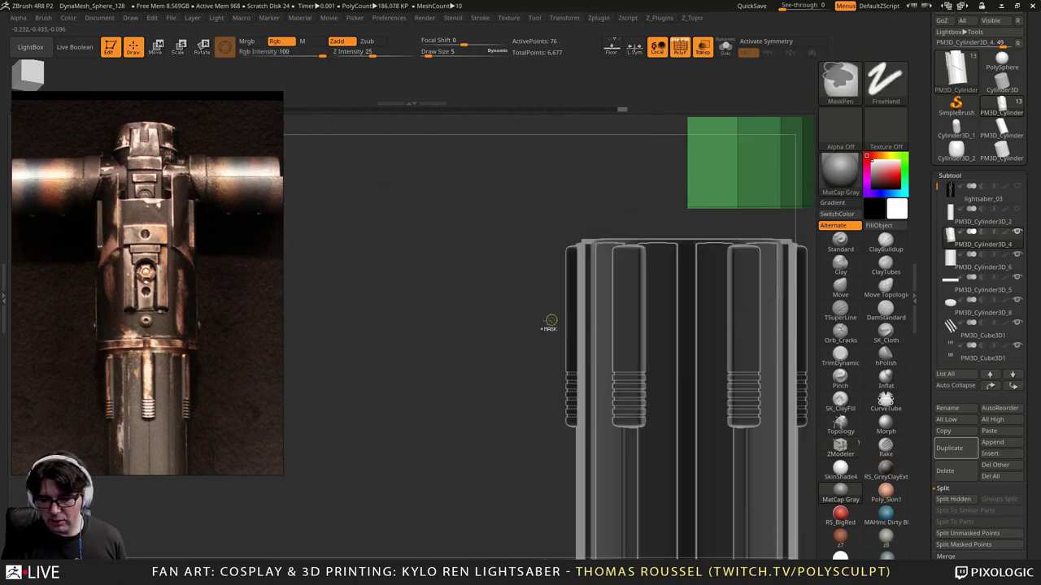
pyautogui.keyDown('ctrl'); pyautogui.moveTo(485, 329); pyautogui.dragTo(882, 222); pyautogui.keyUp('ctrl')
pyautogui.moveTo(399, 260)
pyautogui.mouseDown()
pyautogui.moveTo(395, 148)
pyautogui.moveTo(319, 207)
pyautogui.mouseUp()
pyautogui.keyDown('ctrl'); pyautogui.keyDown('shift'); pyautogui.click(365, 209); pyautogui.keyUp('shift'); pyautogui.keyUp('ctrl')
pyautogui.keyDown('alt'); pyautogui.moveTo(400, 167); pyautogui.dragTo(416, 214); pyautogui.keyUp('alt')
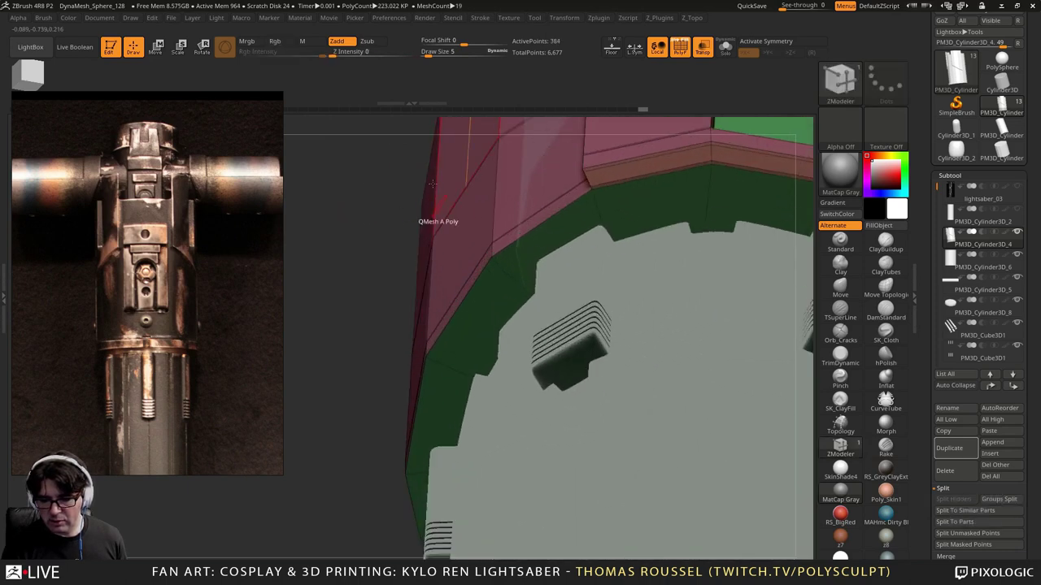
# Step: Try an extra edge loop around the bottom rim next to the raised panel's corner, and undo it
pyautogui.moveTo(416, 214); pyautogui.dragTo(299, 187, button='right')
pyautogui.keyDown('ctrl'); pyautogui.moveTo(496, 178); pyautogui.dragTo(521, 209, button='right'); pyautogui.keyUp('ctrl')
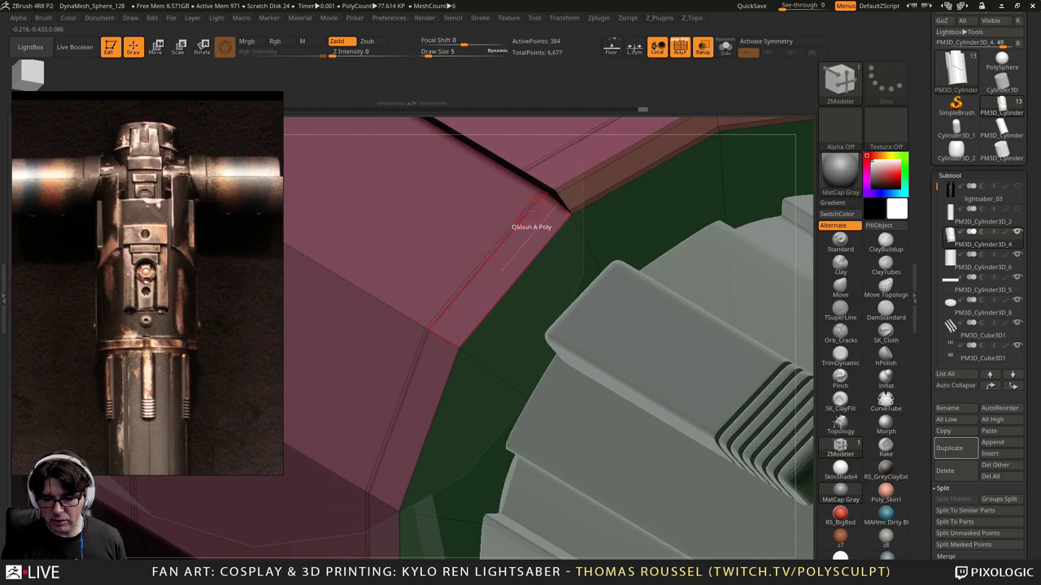
pyautogui.click(539, 203)
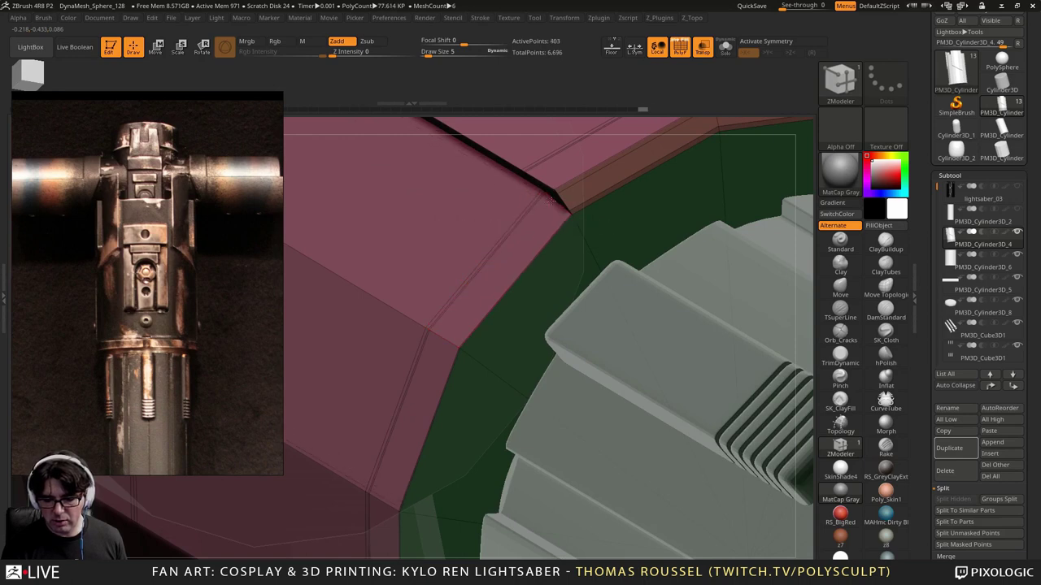
pyautogui.hotkey('ctrl', 'z')
# Step: Solo the sleeve and split the bottom cap's centre vertex with the ZModeler Split point action
pyautogui.moveTo(529, 228); pyautogui.dragTo(421, 284)
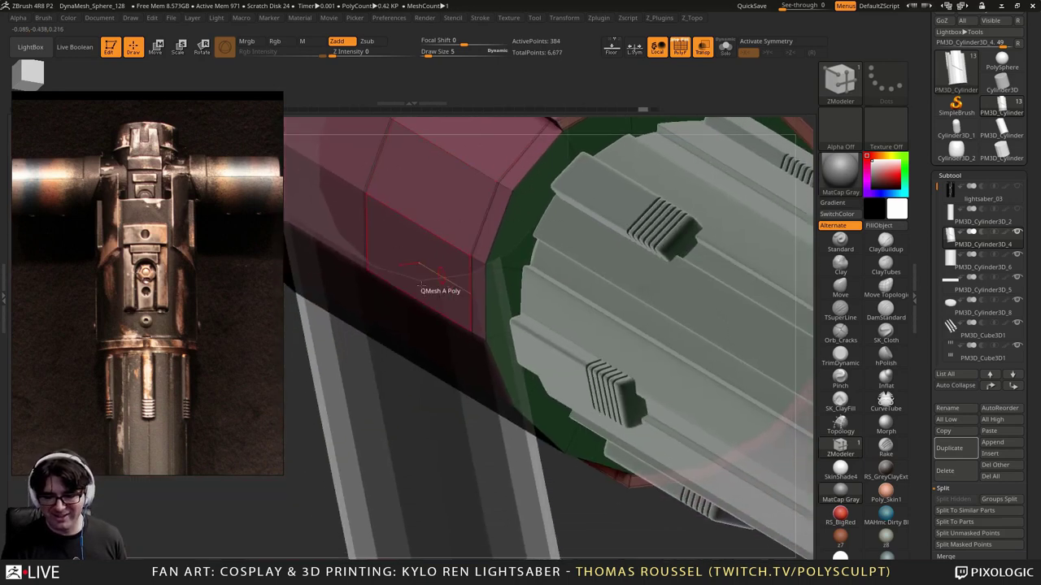
pyautogui.keyDown('ctrl'); pyautogui.moveTo(381, 355); pyautogui.dragTo(636, 258, button='right'); pyautogui.keyUp('ctrl')
pyautogui.moveTo(601, 333); pyautogui.dragTo(636, 236, button='right')
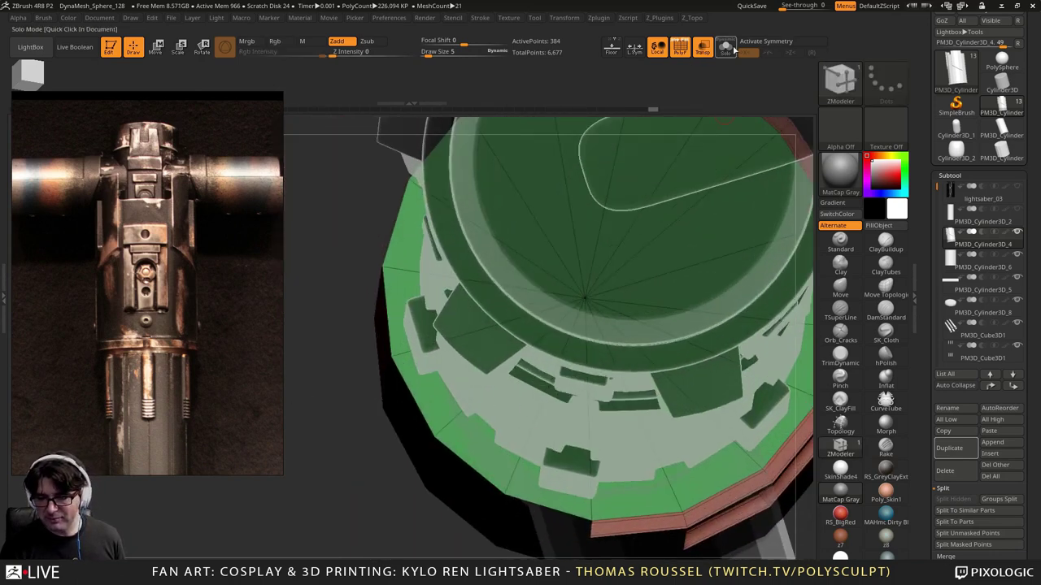
pyautogui.click(727, 47)
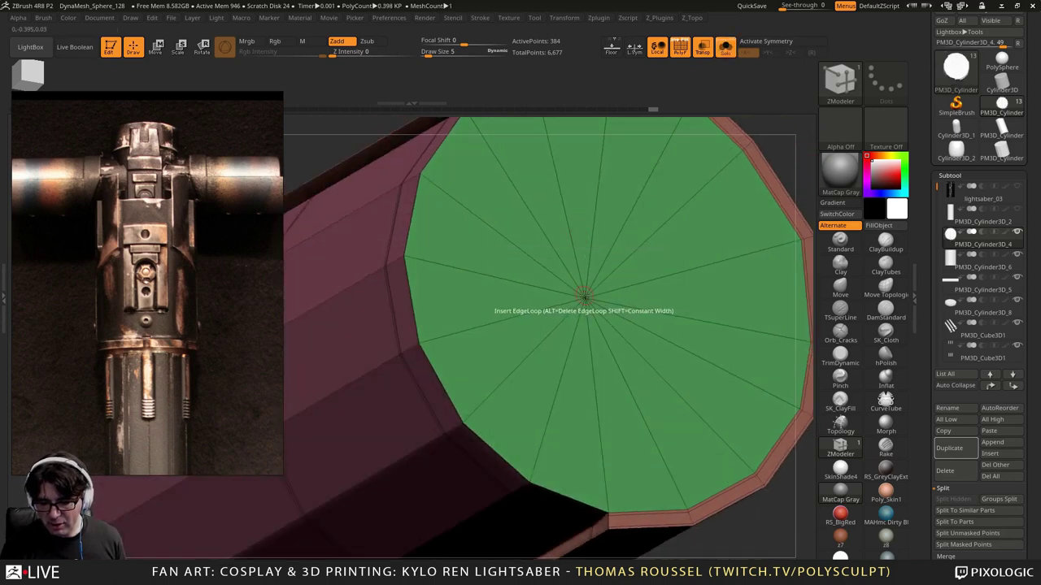
pyautogui.keyDown('ctrl'); pyautogui.moveTo(583, 308); pyautogui.dragTo(439, 396, button='right'); pyautogui.keyUp('ctrl')
pyautogui.press('space')
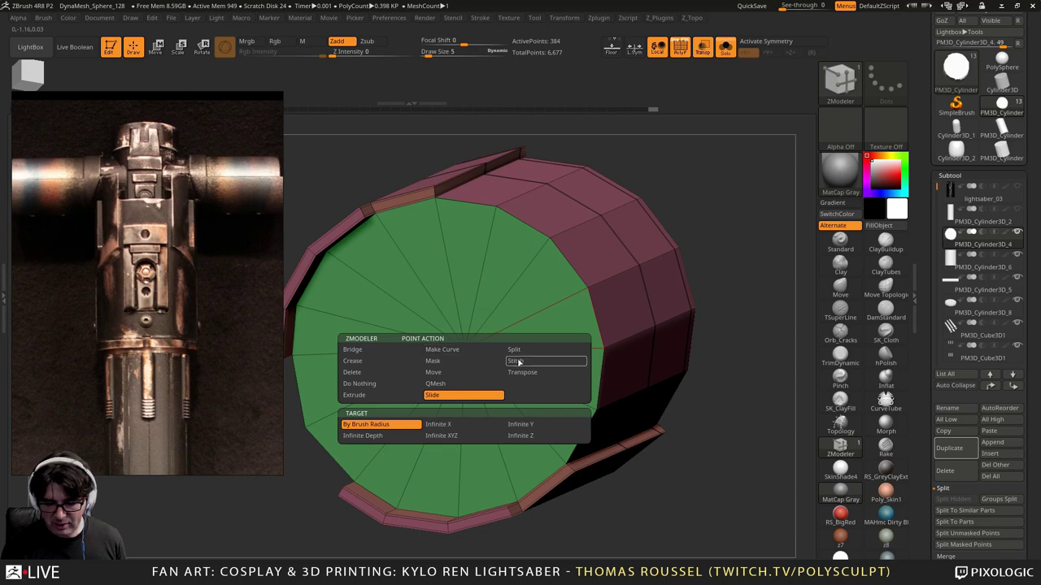
pyautogui.click(520, 351)
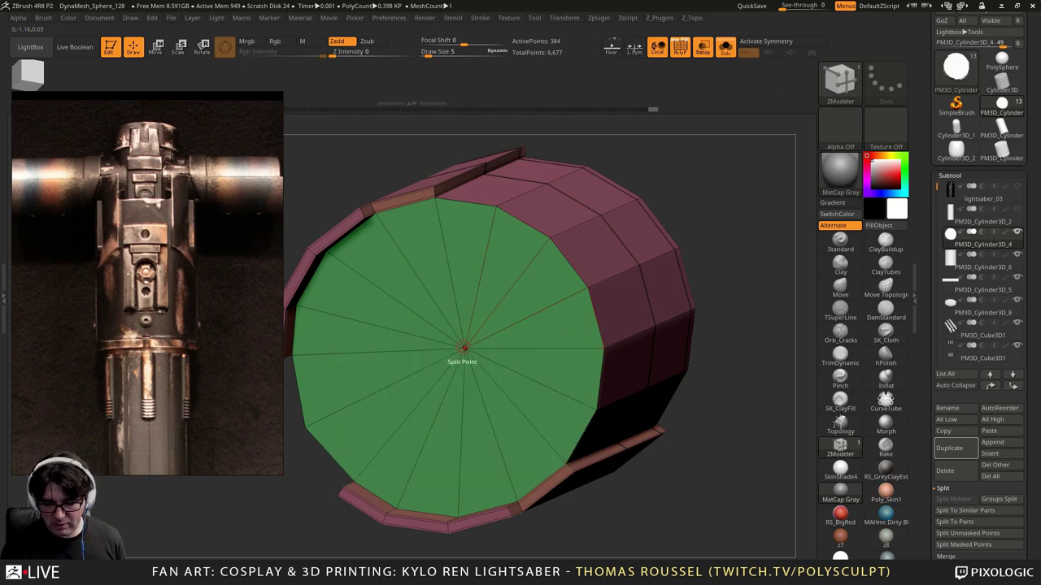
pyautogui.moveTo(493, 360); pyautogui.dragTo(515, 394)
# Step: Isolate the green polygroup to inspect the bottom cap's split centre point, and unhide the whole sleeve
pyautogui.moveTo(633, 329); pyautogui.dragTo(553, 375, button='right')
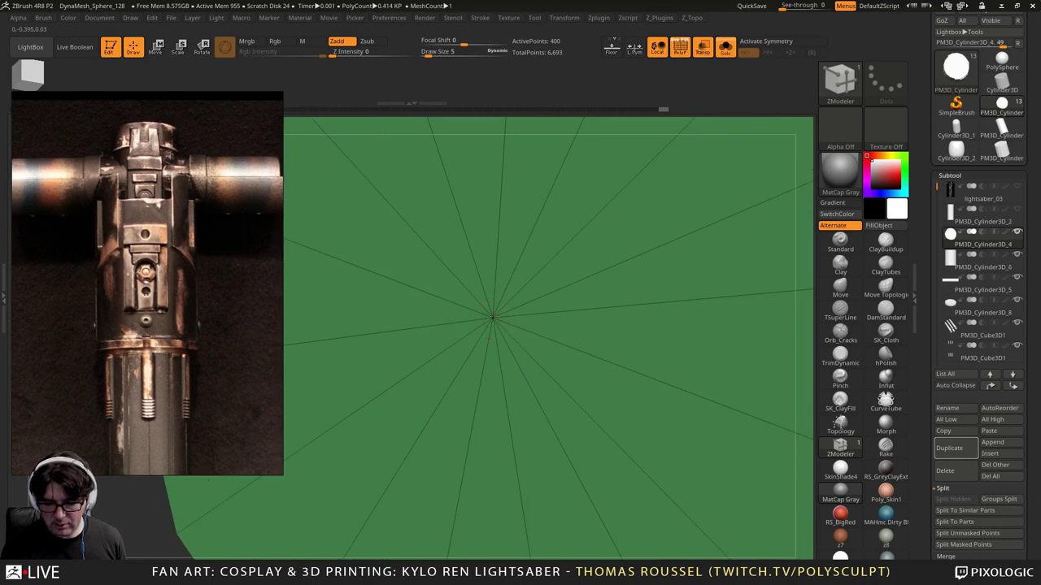
pyautogui.moveTo(493, 317); pyautogui.dragTo(499, 289, button='right')
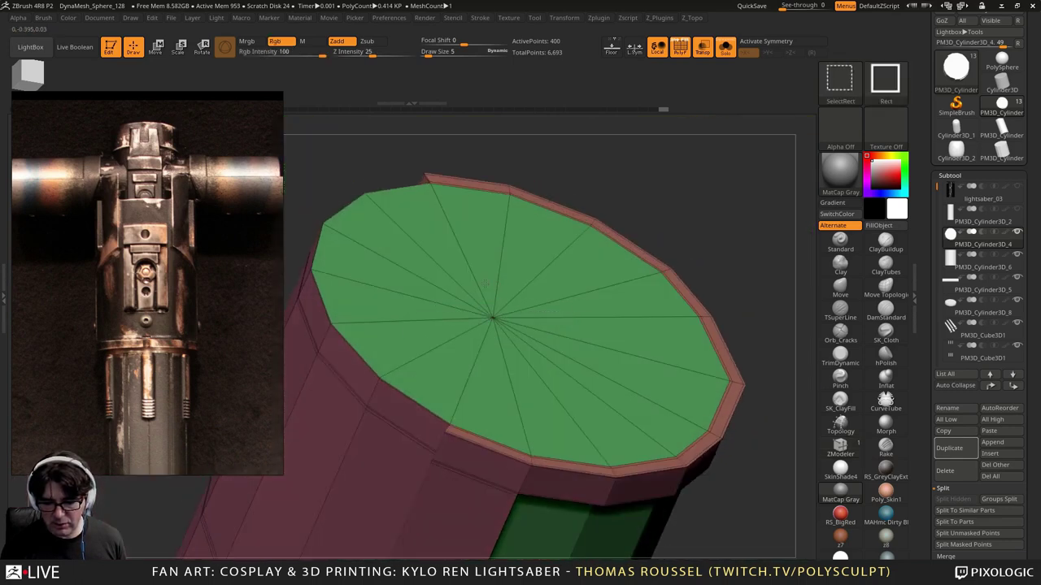
pyautogui.keyDown('ctrl'); pyautogui.keyDown('shift'); pyautogui.click(493, 316); pyautogui.keyUp('shift'); pyautogui.keyUp('ctrl')
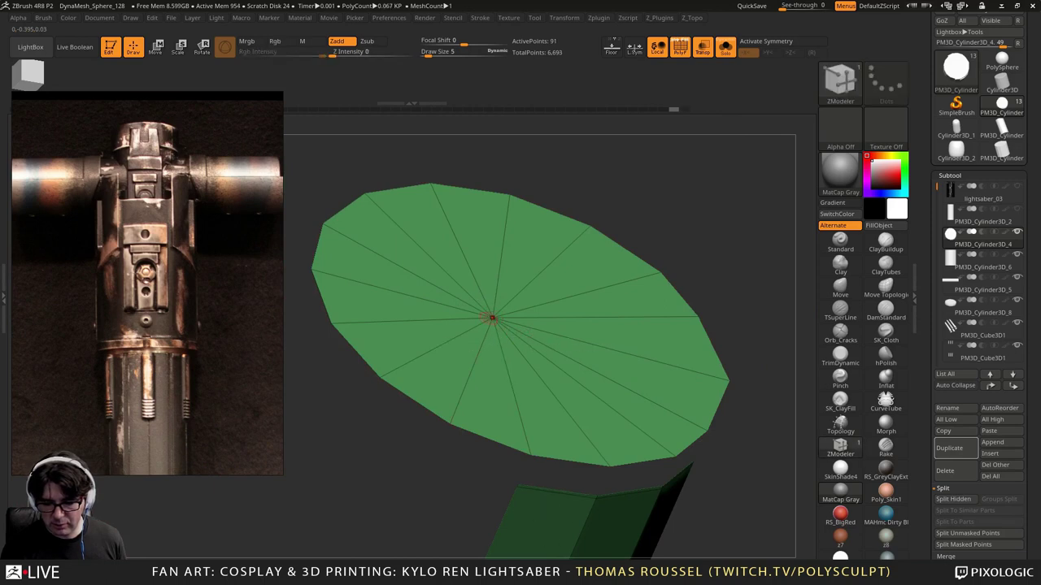
pyautogui.hotkey('ctrl', 'z')
pyautogui.moveTo(522, 329)
pyautogui.keyDown('ctrl'); pyautogui.mouseDown(button='right')
pyautogui.moveTo(522, 298)
pyautogui.moveTo(513, 316)
pyautogui.mouseUp(button='right'); pyautogui.keyUp('ctrl')
pyautogui.keyDown('ctrl'); pyautogui.moveTo(514, 315); pyautogui.dragTo(498, 294, button='right'); pyautogui.keyUp('ctrl')
pyautogui.keyDown('ctrl'); pyautogui.keyDown('shift'); pyautogui.click(742, 239); pyautogui.keyUp('shift'); pyautogui.keyUp('ctrl')
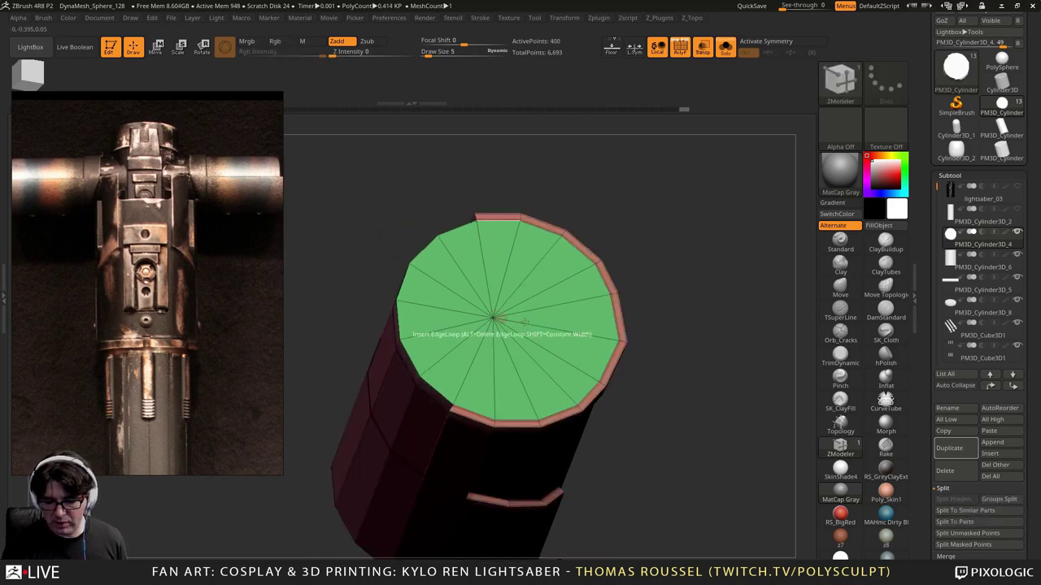
# Step: Bring up the Modify Topology options of the geometry and try edge loops through the bottom cap's centre
pyautogui.moveTo(1031, 488); pyautogui.dragTo(1017, 404)
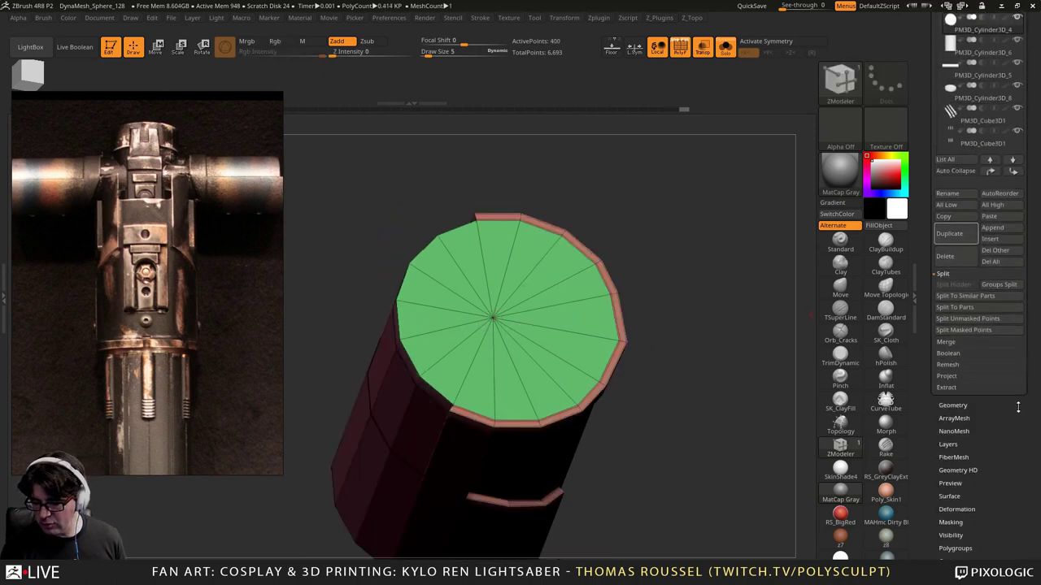
pyautogui.click(953, 404)
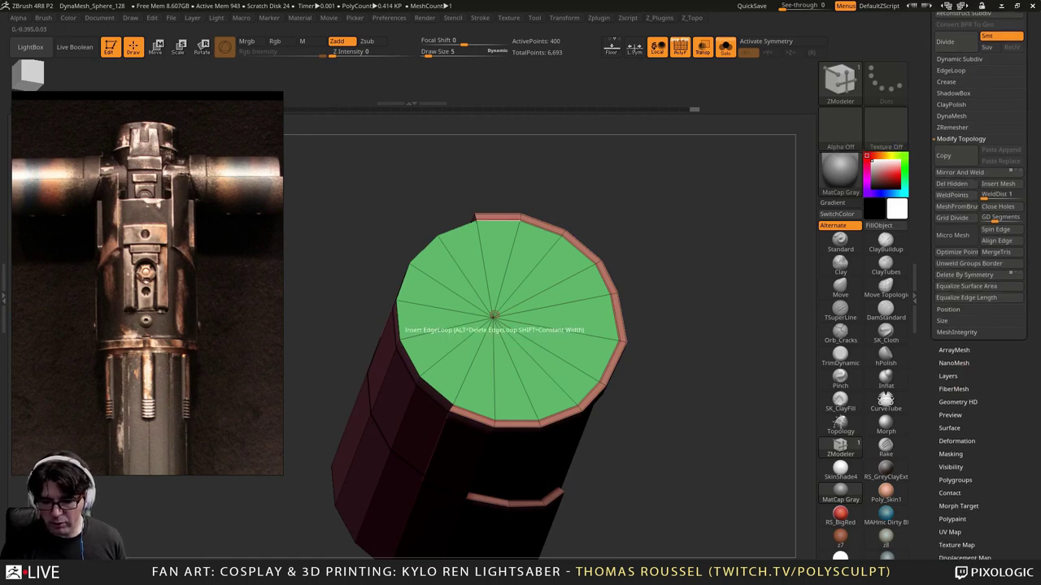
pyautogui.moveTo(493, 319)
pyautogui.keyDown('ctrl'); pyautogui.mouseDown(button='right')
pyautogui.moveTo(489, 293)
pyautogui.moveTo(491, 317)
pyautogui.mouseUp(button='right'); pyautogui.keyUp('ctrl')
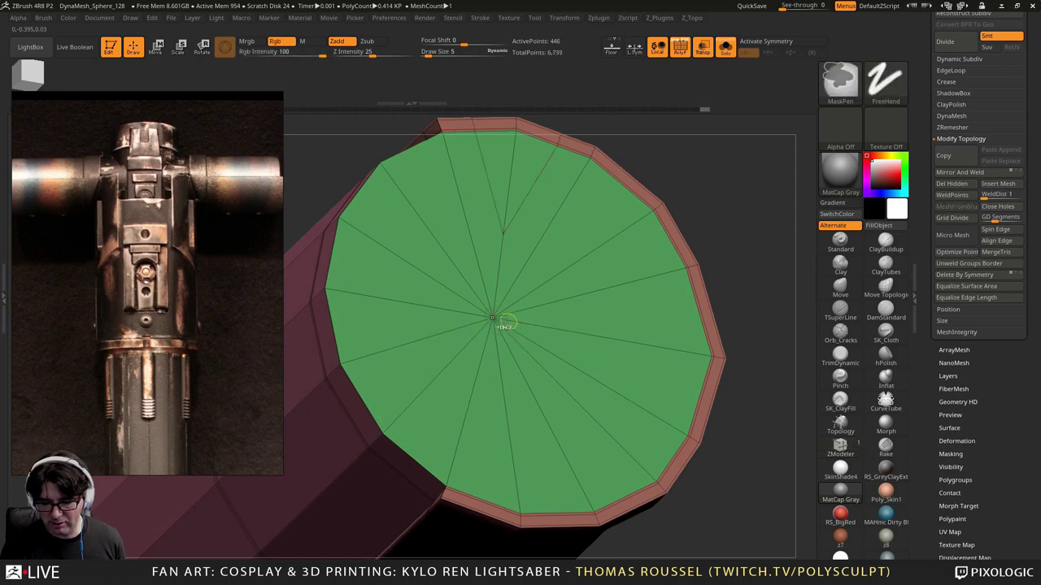
pyautogui.moveTo(492, 317); pyautogui.dragTo(638, 309, button='right')
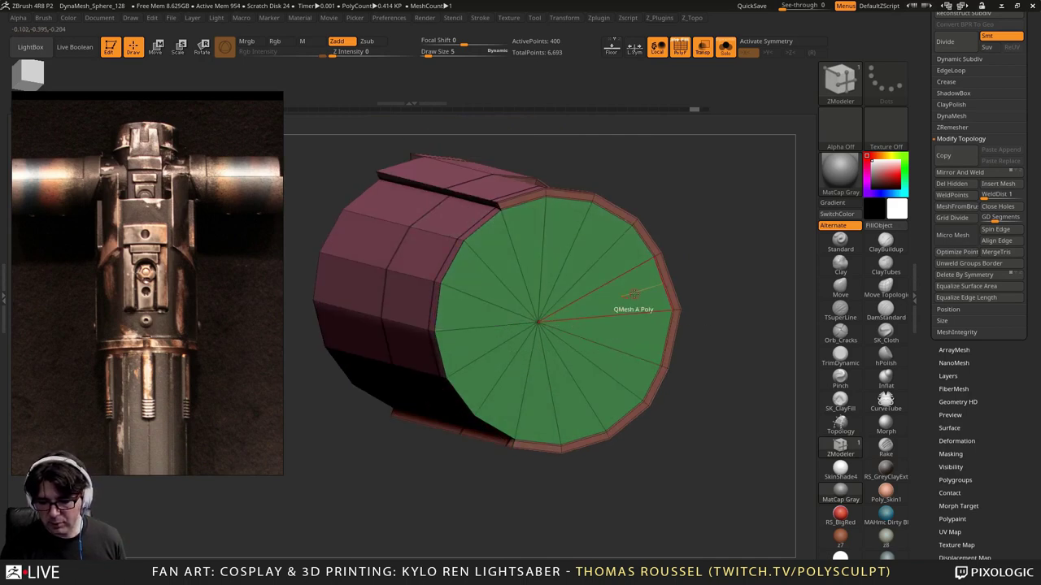
# Step: Delete the green bottom cap's faces with the ZModeler Delete action set to the Polygroup Island target
pyautogui.press('space')
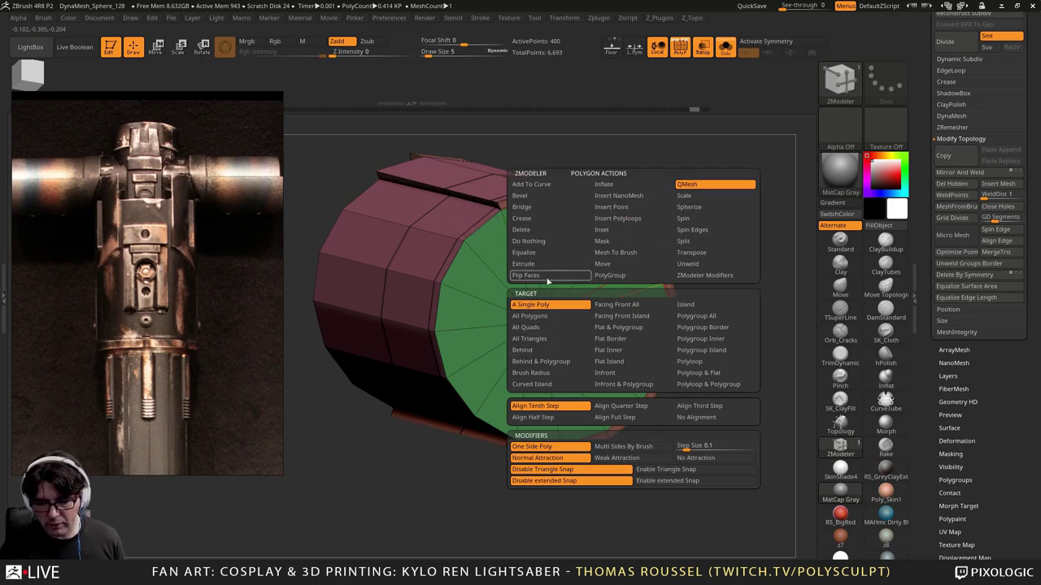
pyautogui.click(525, 230)
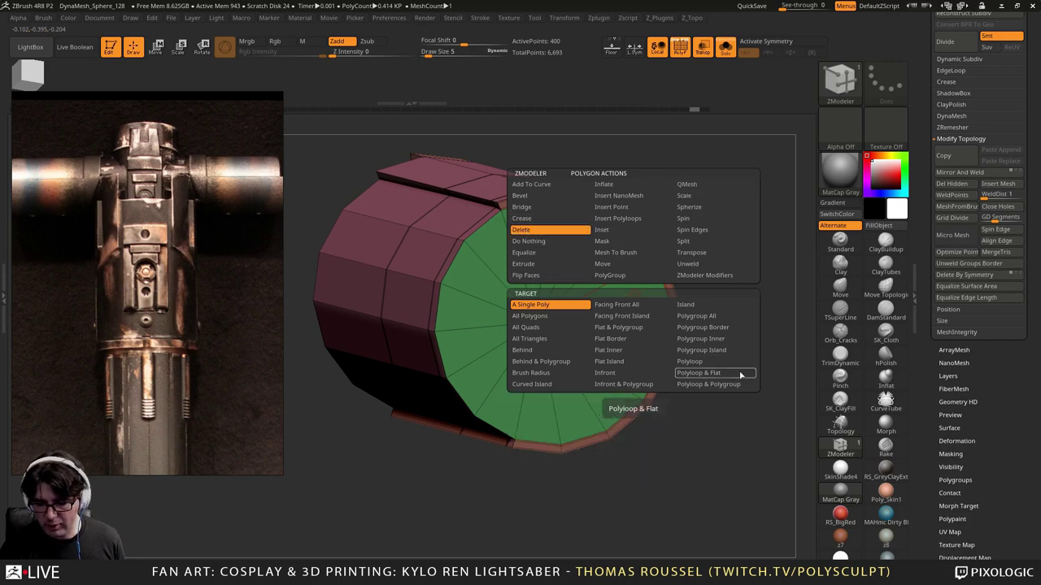
pyautogui.click(695, 368)
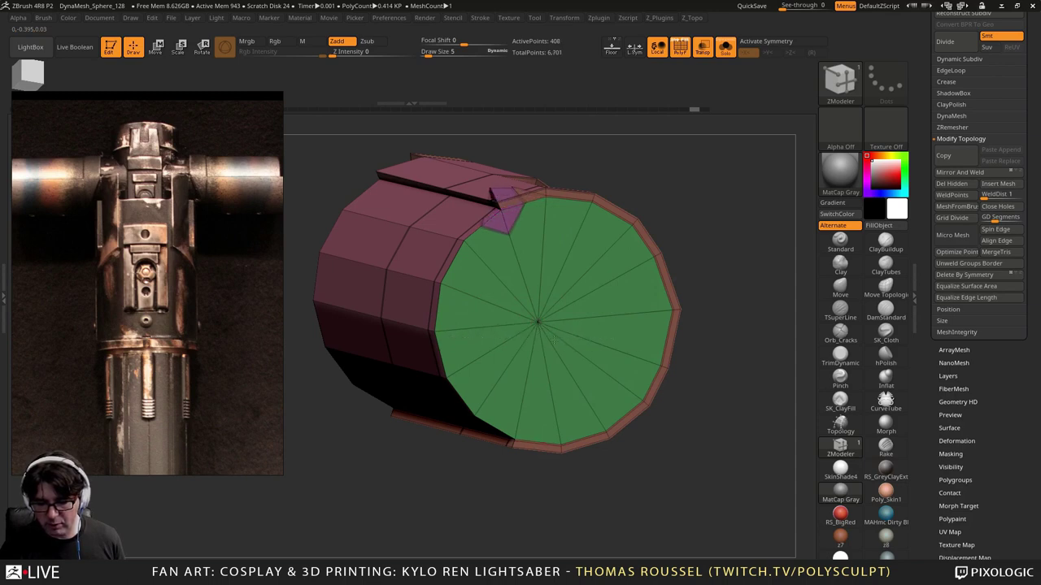
pyautogui.hotkey('ctrl', 'shift', 'z')
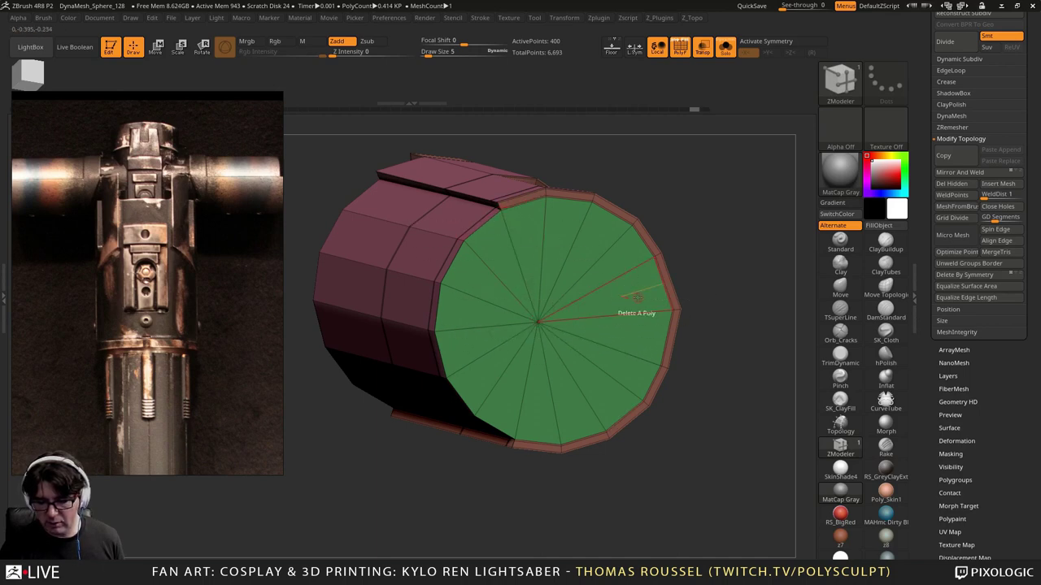
pyautogui.press('space')
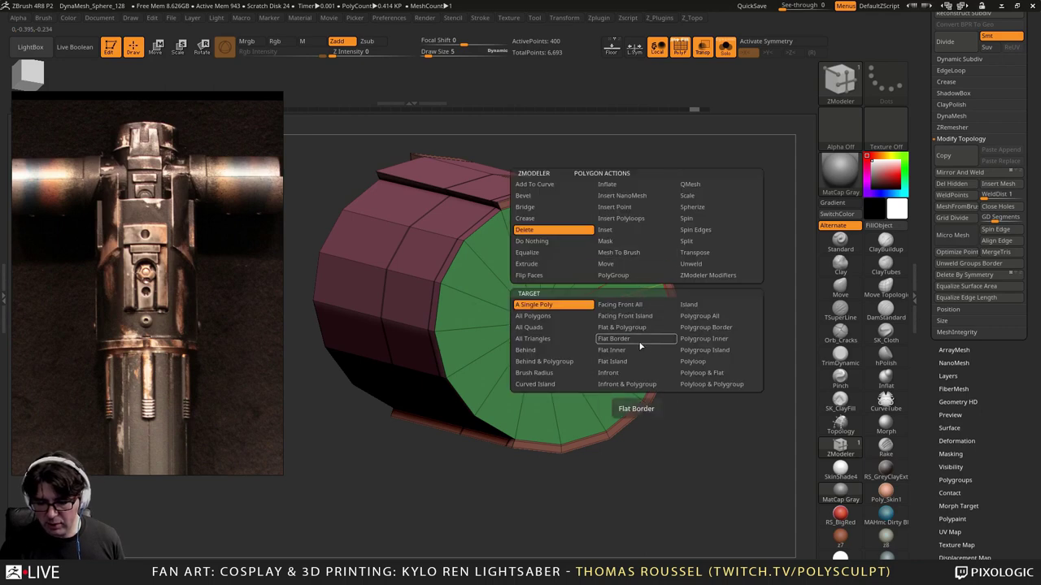
pyautogui.click(707, 350)
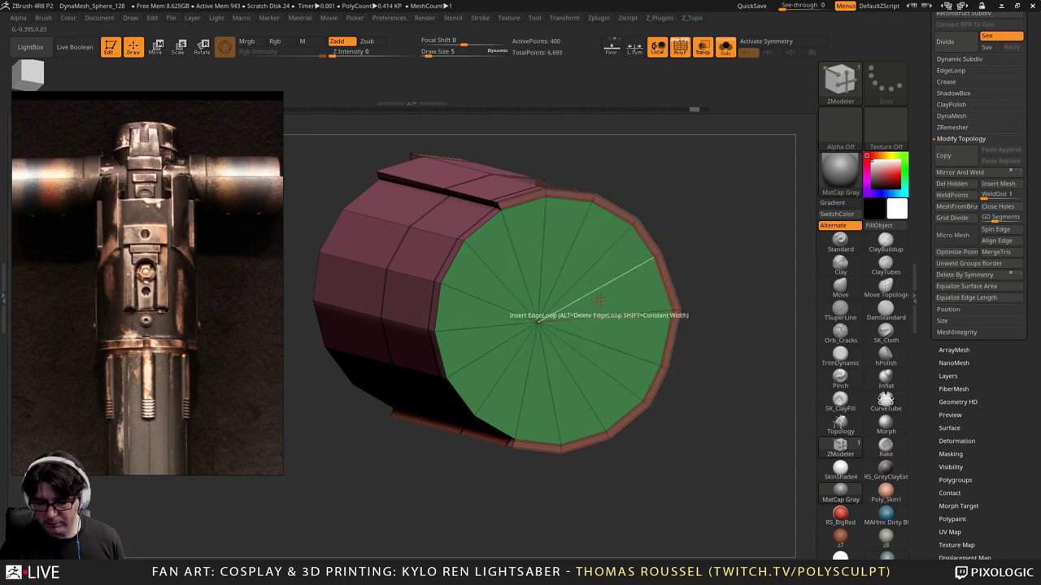
pyautogui.click(622, 316)
pyautogui.moveTo(621, 315); pyautogui.dragTo(607, 261)
# Step: Cap the sleeve's open bottom with the ZModeler edge Close action set to Convex Hole
pyautogui.press('space')
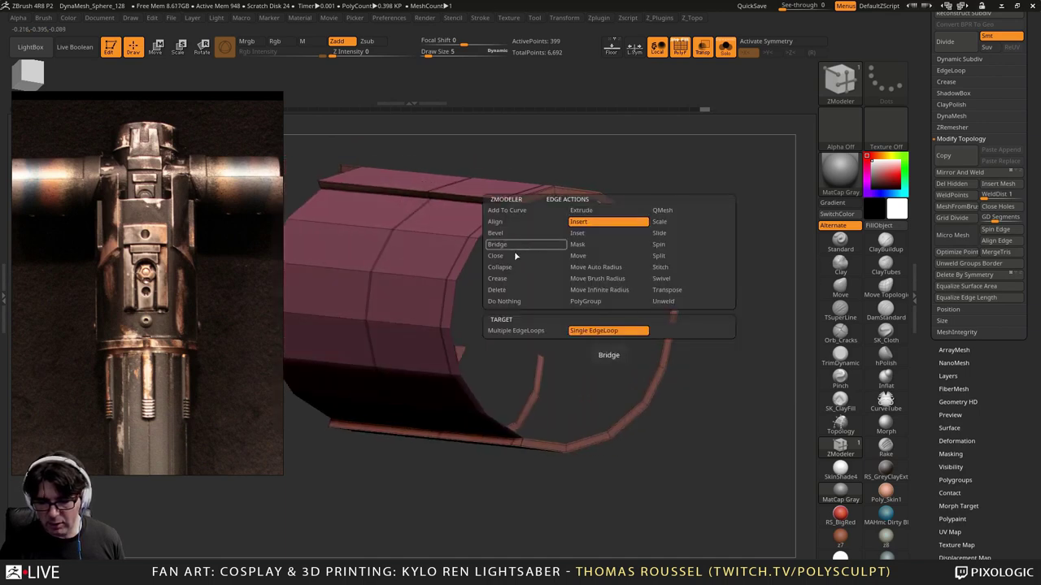
pyautogui.click(514, 255)
pyautogui.click(650, 260)
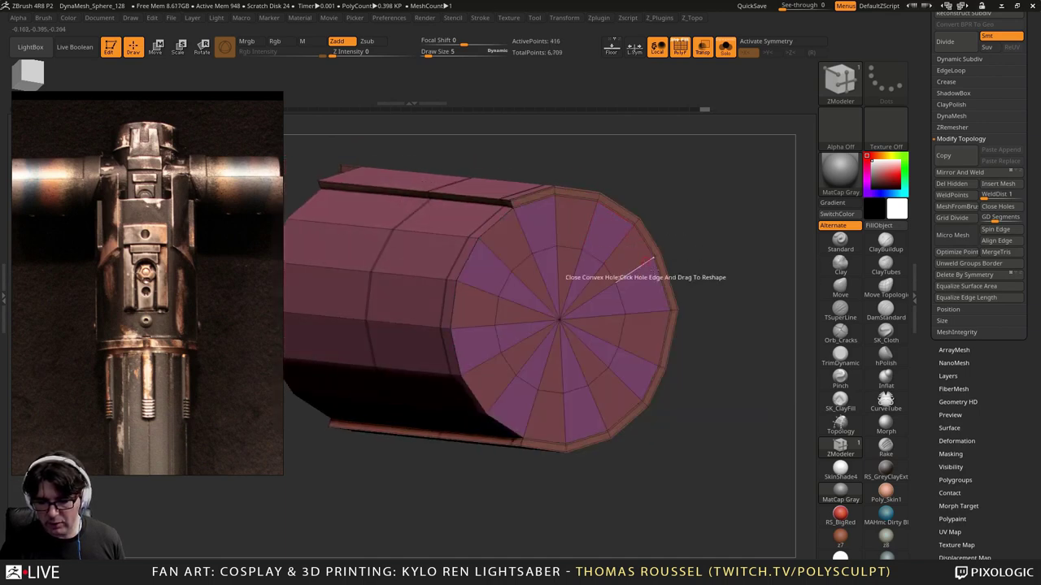
pyautogui.moveTo(712, 261)
pyautogui.mouseDown()
pyautogui.moveTo(693, 258)
pyautogui.moveTo(710, 254)
pyautogui.mouseUp()
pyautogui.moveTo(716, 338); pyautogui.dragTo(681, 334)
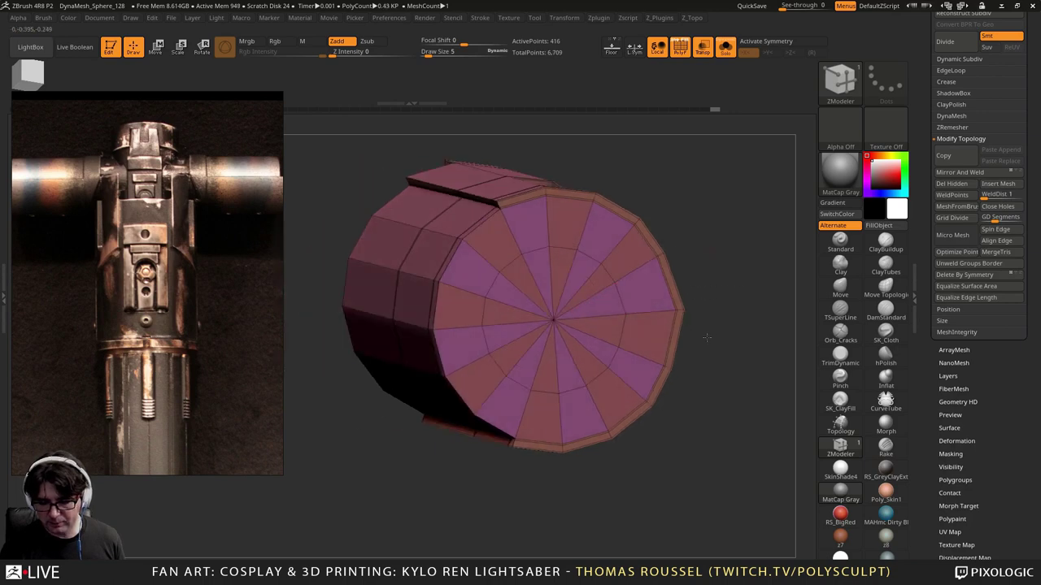
# Step: Try to assign the bottom cap's inner triangles to one polygroup, and isolate parts of the cap to check the grouping
pyautogui.moveTo(595, 304)
pyautogui.keyDown('alt'); pyautogui.mouseDown()
pyautogui.moveTo(522, 295)
pyautogui.moveTo(590, 323)
pyautogui.mouseUp(); pyautogui.keyUp('alt')
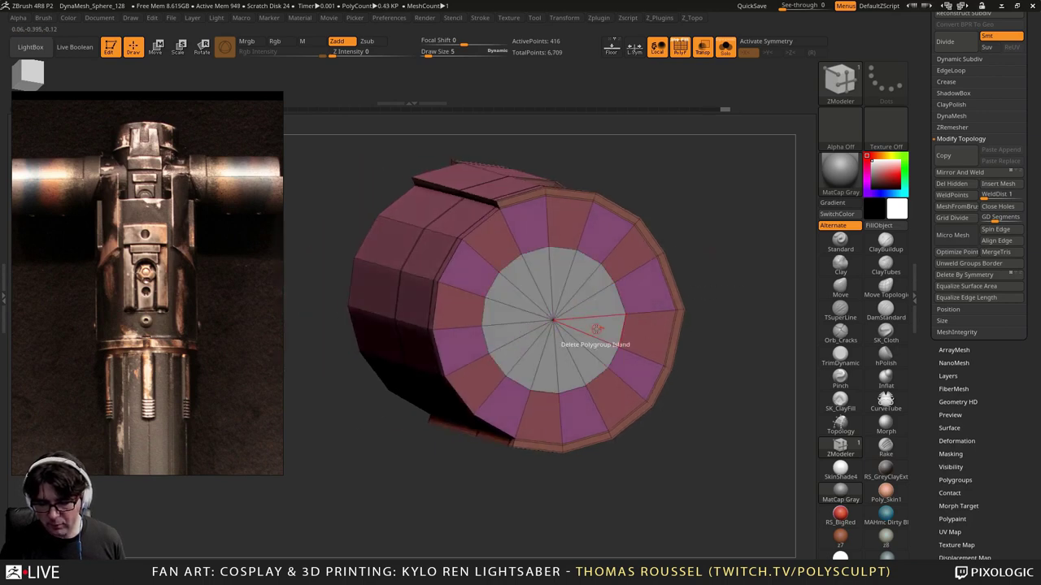
pyautogui.press('space')
pyautogui.click(574, 275)
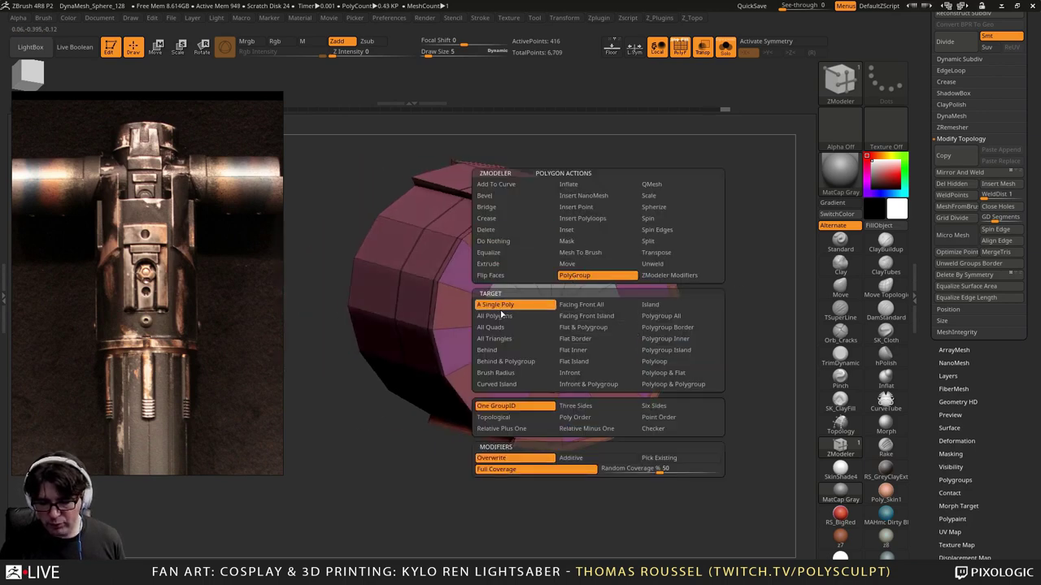
pyautogui.click(602, 309)
pyautogui.keyDown('ctrl'); pyautogui.keyDown('shift'); pyautogui.click(592, 308); pyautogui.keyUp('shift'); pyautogui.keyUp('ctrl')
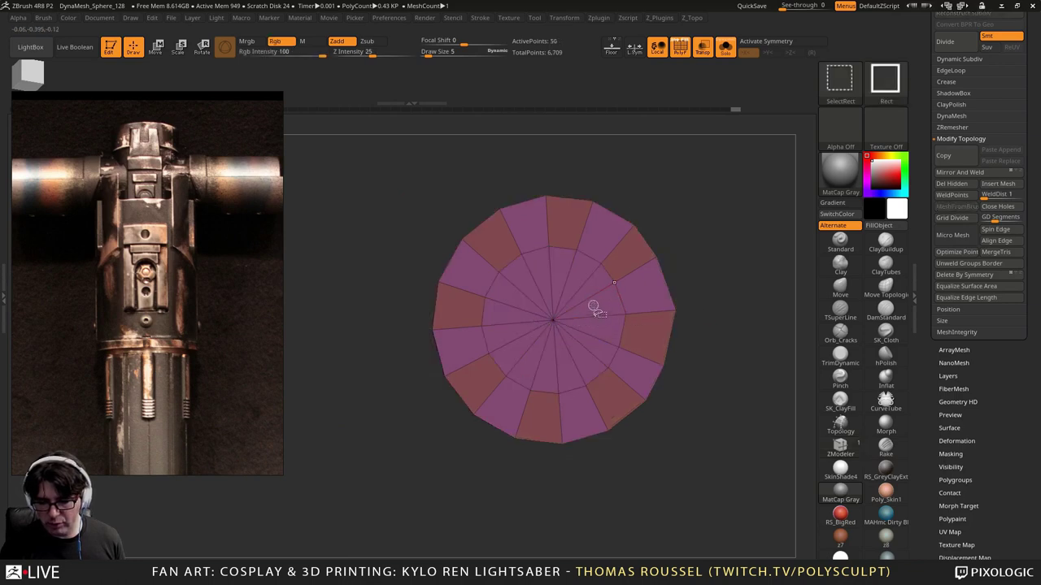
pyautogui.keyDown('ctrl'); pyautogui.keyDown('shift'); pyautogui.click(592, 316); pyautogui.keyUp('shift'); pyautogui.keyUp('ctrl')
pyautogui.keyDown('ctrl'); pyautogui.keyDown('shift'); pyautogui.moveTo(713, 278); pyautogui.dragTo(715, 279); pyautogui.keyUp('shift'); pyautogui.keyUp('ctrl')
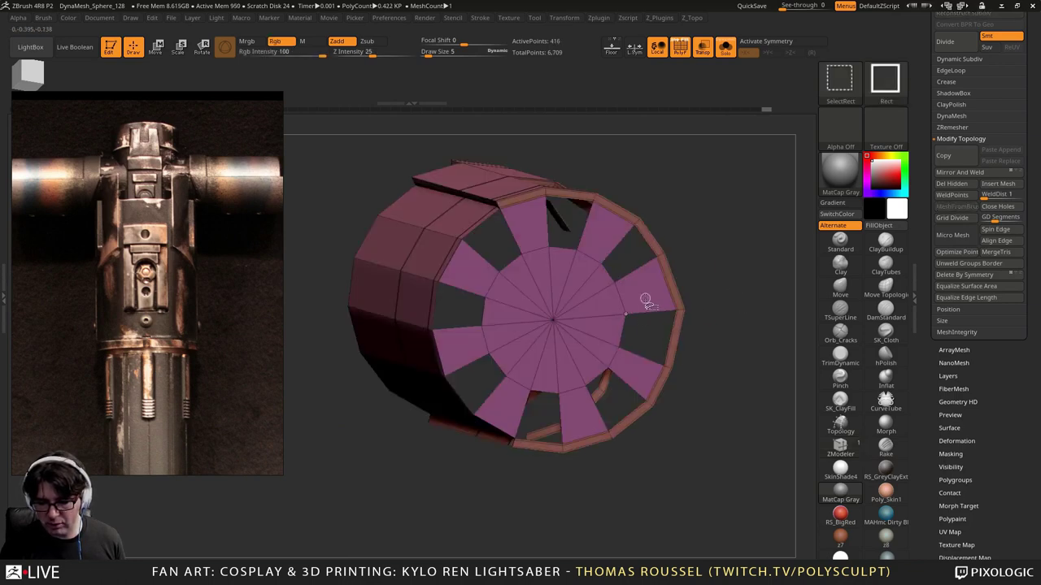
# Step: Undo the last changes and give the bottom cap's inner disc its own polygroup with the ZModeler PolyGroup action
pyautogui.hotkey('ctrl', 'z')
pyautogui.hotkey('ctrl', 'z')
pyautogui.hotkey('ctrl', 'z')
pyautogui.press('b')
pyautogui.press('z')
pyautogui.press('m')
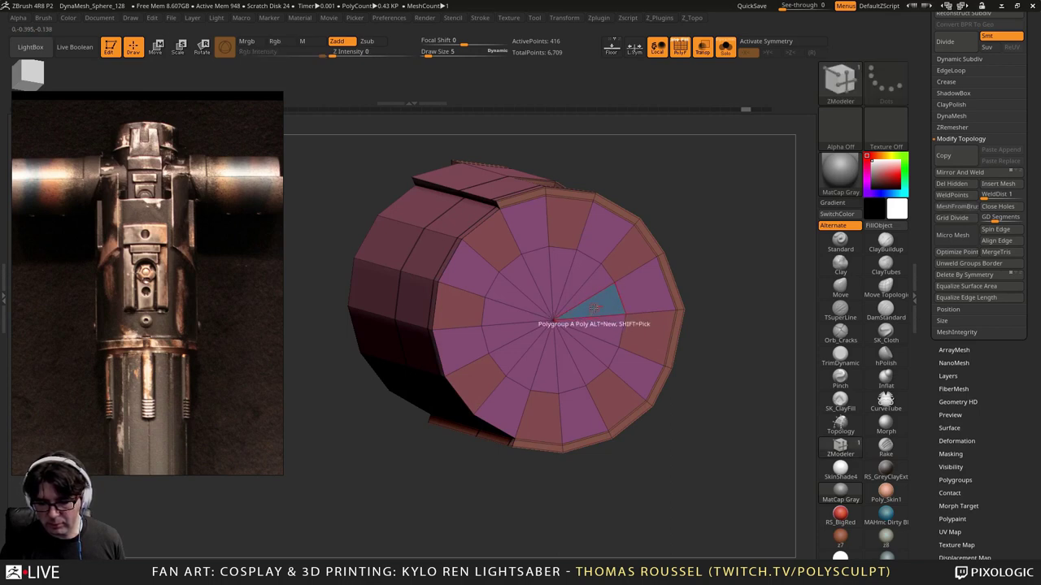
pyautogui.press('space')
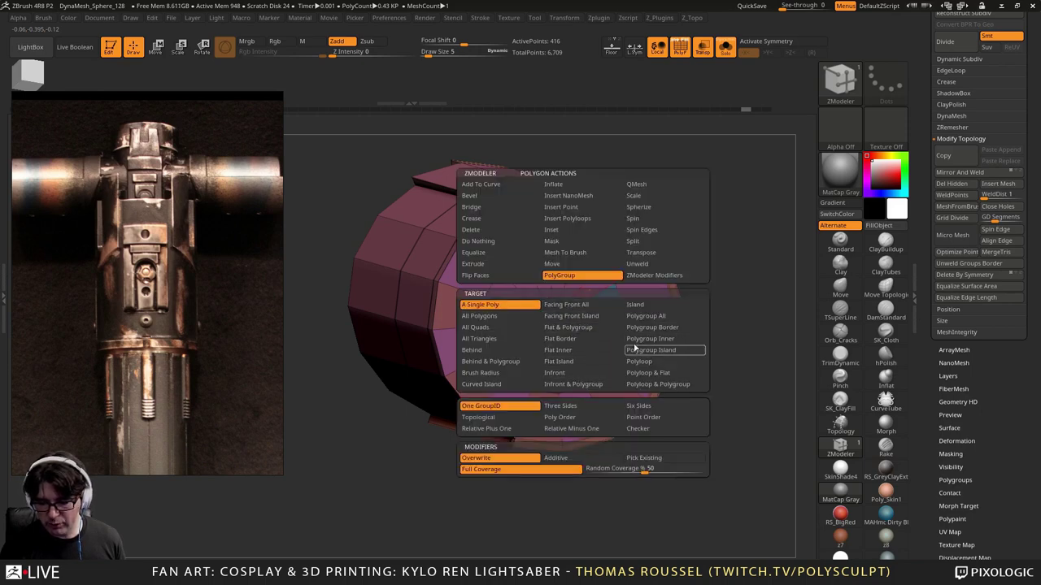
pyautogui.click(576, 340)
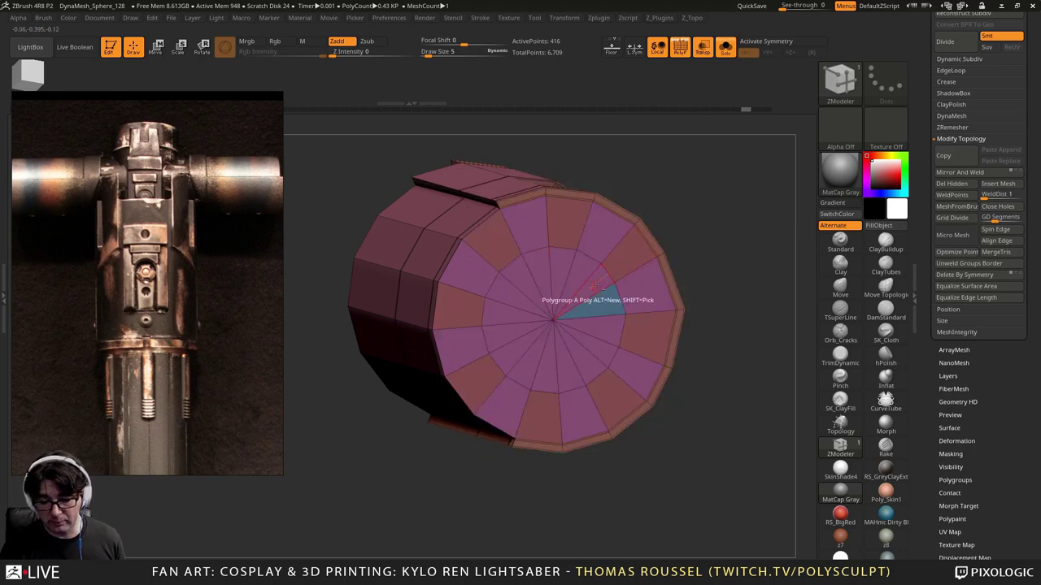
pyautogui.click(600, 305)
pyautogui.click(599, 306)
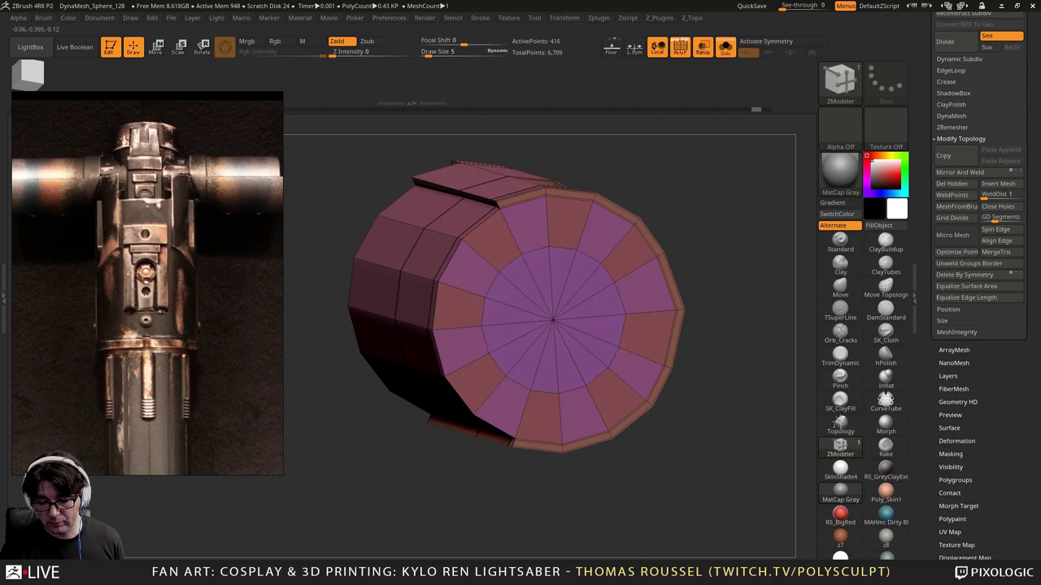
pyautogui.click(598, 307)
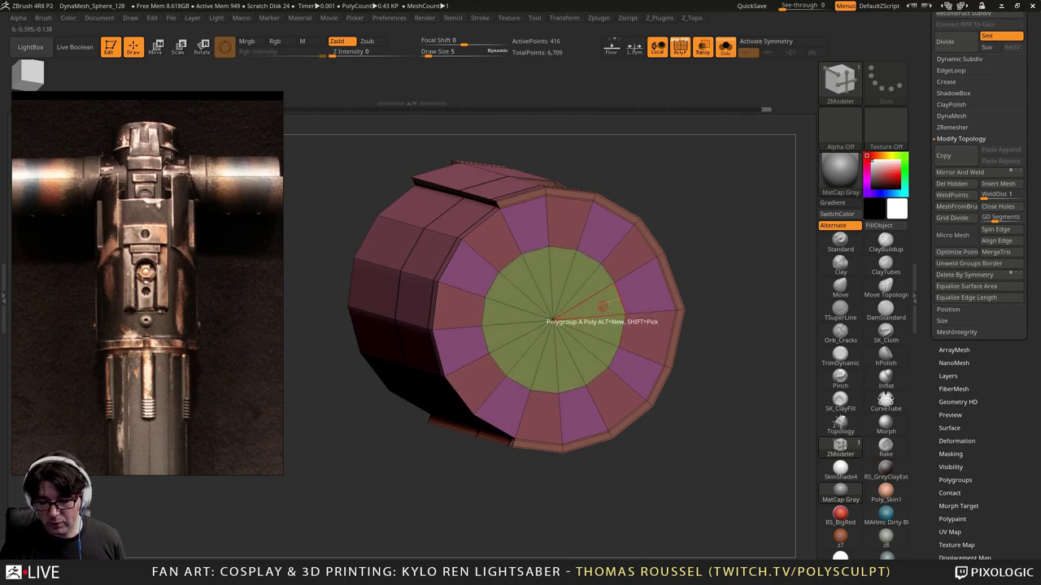
# Step: Isolate and hide the bottom cap's polygroups to examine the inner disc's grouping, and unhide the whole sleeve
pyautogui.keyDown('ctrl'); pyautogui.keyDown('shift'); pyautogui.click(602, 305); pyautogui.keyUp('shift'); pyautogui.keyUp('ctrl')
pyautogui.keyDown('ctrl'); pyautogui.keyDown('shift'); pyautogui.click(605, 301); pyautogui.keyUp('shift'); pyautogui.keyUp('ctrl')
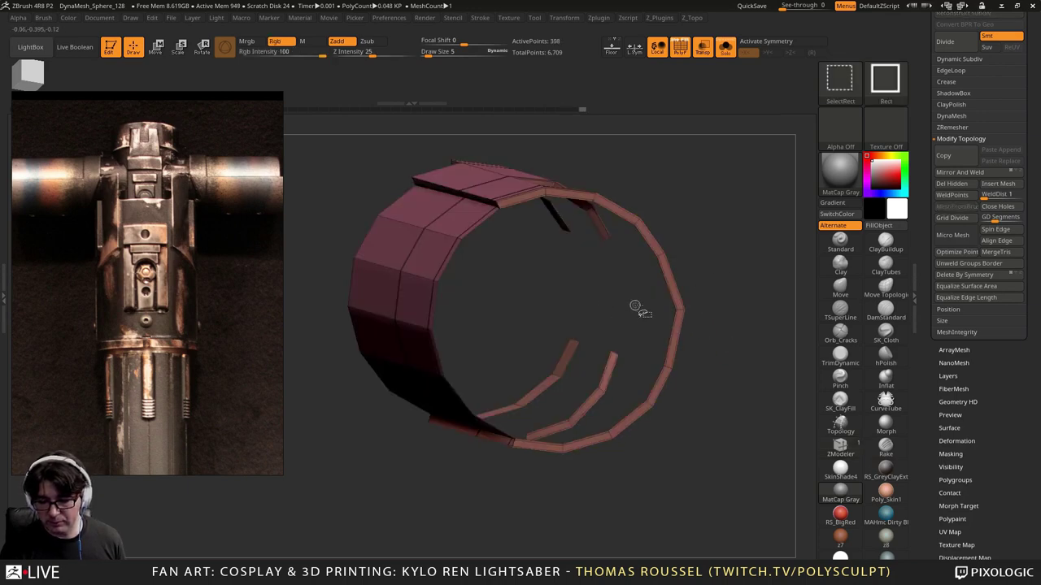
pyautogui.keyDown('ctrl'); pyautogui.keyDown('shift'); pyautogui.moveTo(728, 281); pyautogui.dragTo(744, 291); pyautogui.keyUp('shift'); pyautogui.keyUp('ctrl')
pyautogui.keyDown('ctrl'); pyautogui.keyDown('shift'); pyautogui.click(713, 255); pyautogui.keyUp('shift'); pyautogui.keyUp('ctrl')
pyautogui.keyDown('ctrl'); pyautogui.keyDown('shift'); pyautogui.click(674, 327); pyautogui.keyUp('shift'); pyautogui.keyUp('ctrl')
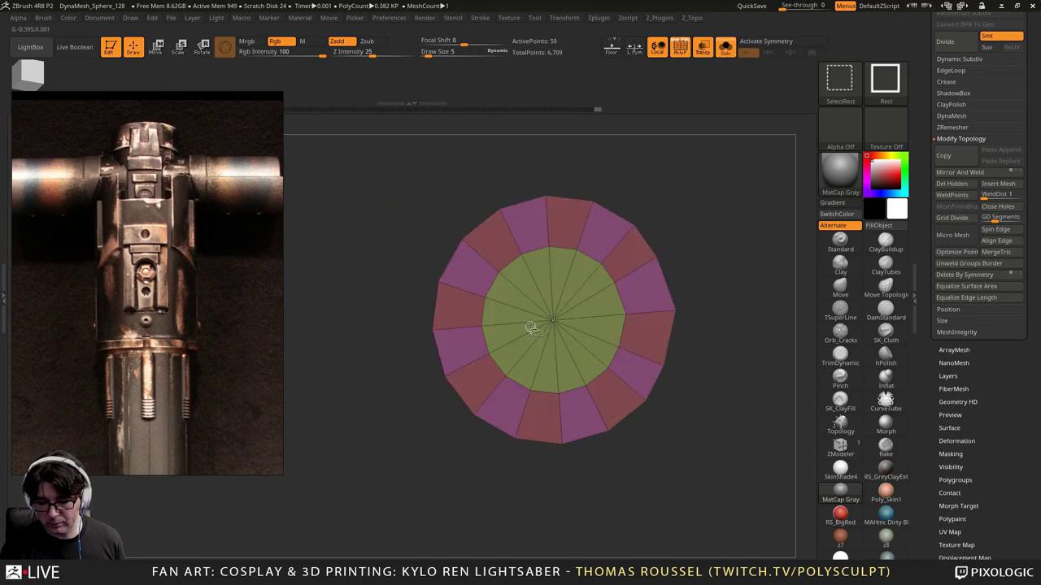
pyautogui.keyDown('ctrl'); pyautogui.keyDown('shift'); pyautogui.click(549, 315); pyautogui.keyUp('shift'); pyautogui.keyUp('ctrl')
pyautogui.keyDown('ctrl'); pyautogui.keyDown('shift'); pyautogui.click(762, 256); pyautogui.keyUp('shift'); pyautogui.keyUp('ctrl')
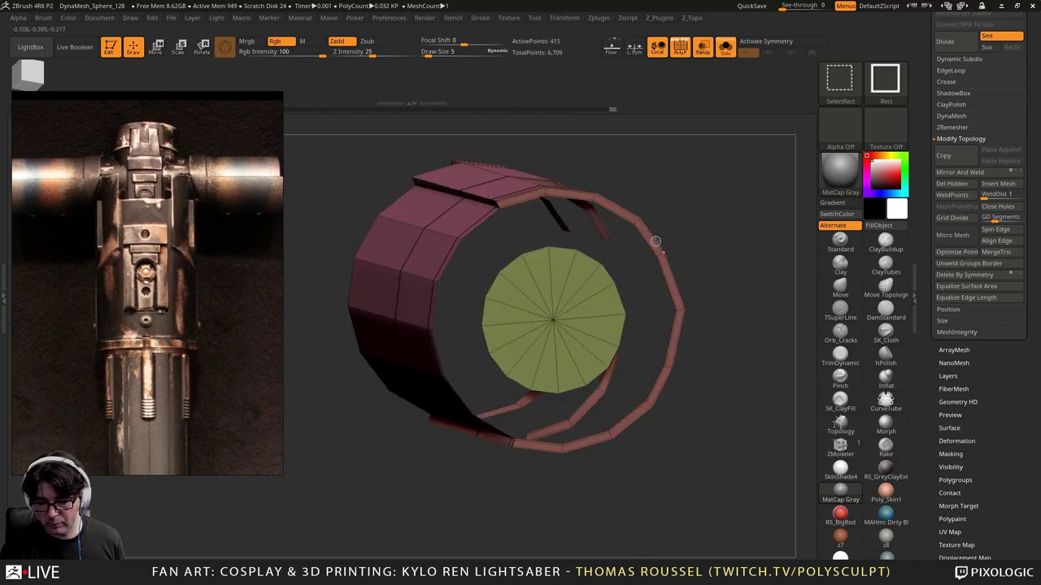
pyautogui.moveTo(694, 225); pyautogui.dragTo(741, 300)
pyautogui.keyDown('ctrl'); pyautogui.keyDown('shift'); pyautogui.click(732, 299); pyautogui.keyUp('shift'); pyautogui.keyUp('ctrl')
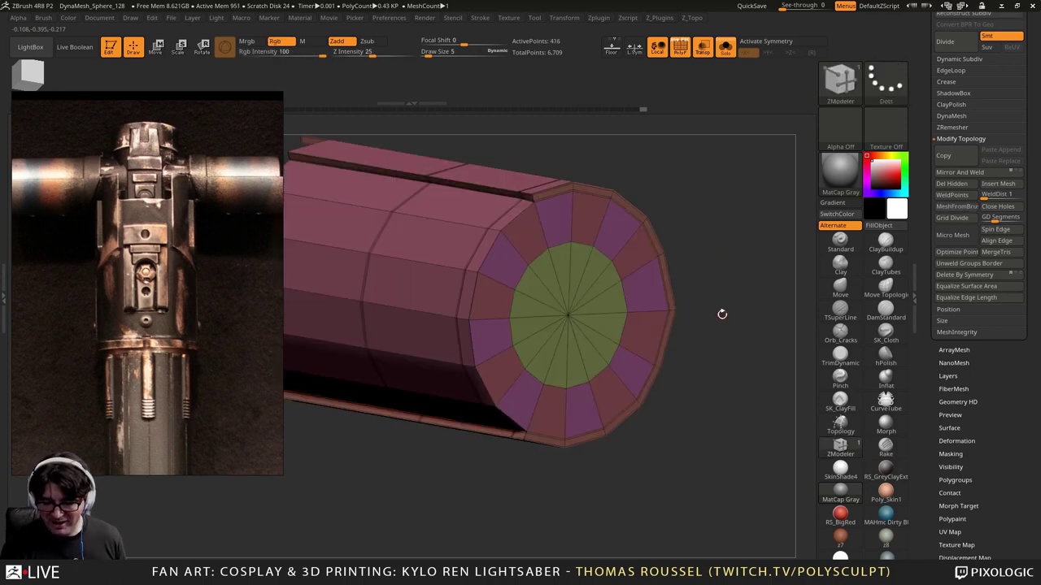
# Step: Mask the bottom cap's inner disc with the ZModeler Mask action set to the Polygroup Island target
pyautogui.press('space')
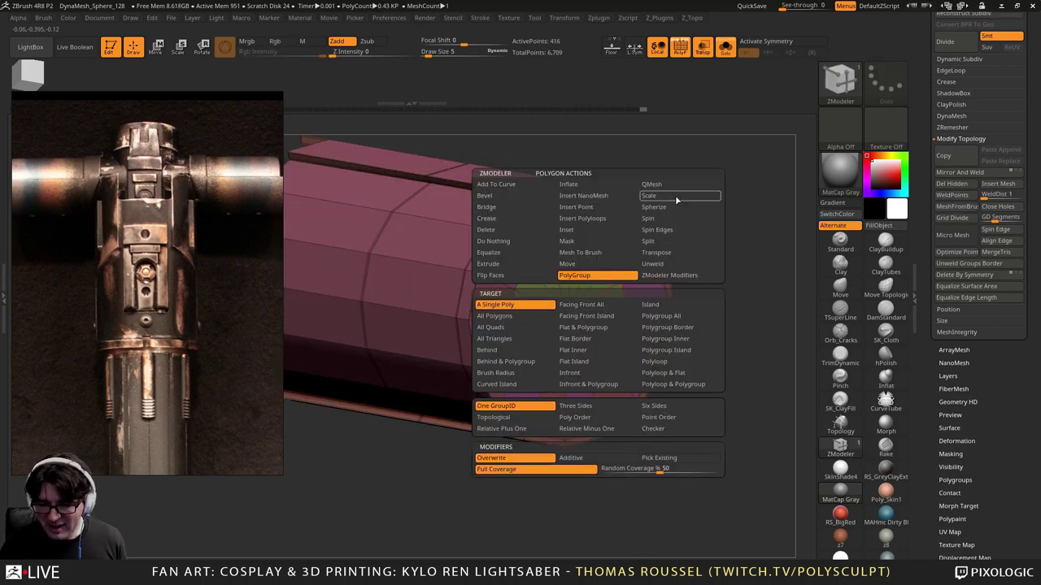
pyautogui.click(562, 242)
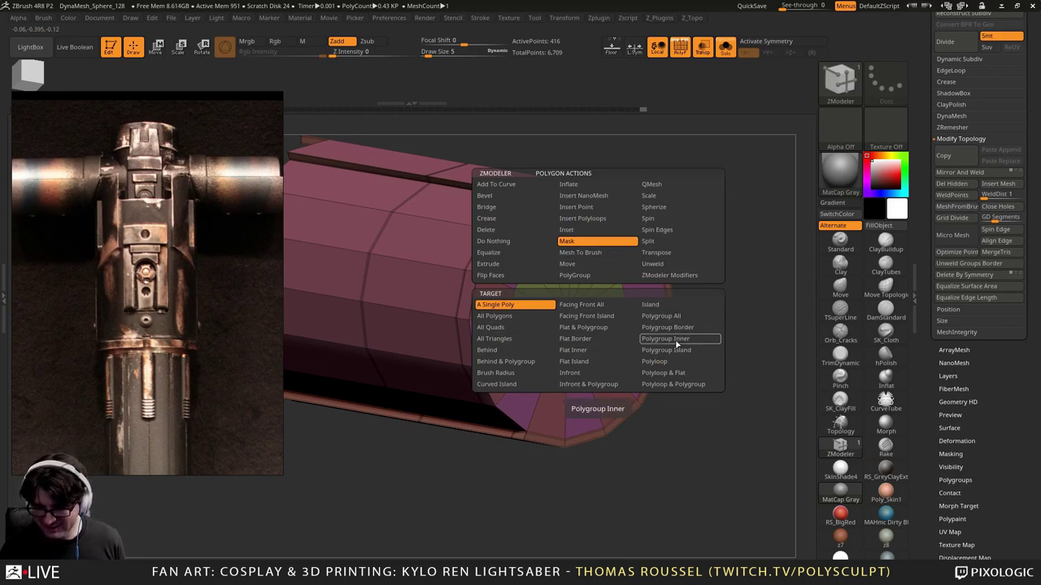
pyautogui.click(676, 349)
pyautogui.click(605, 324)
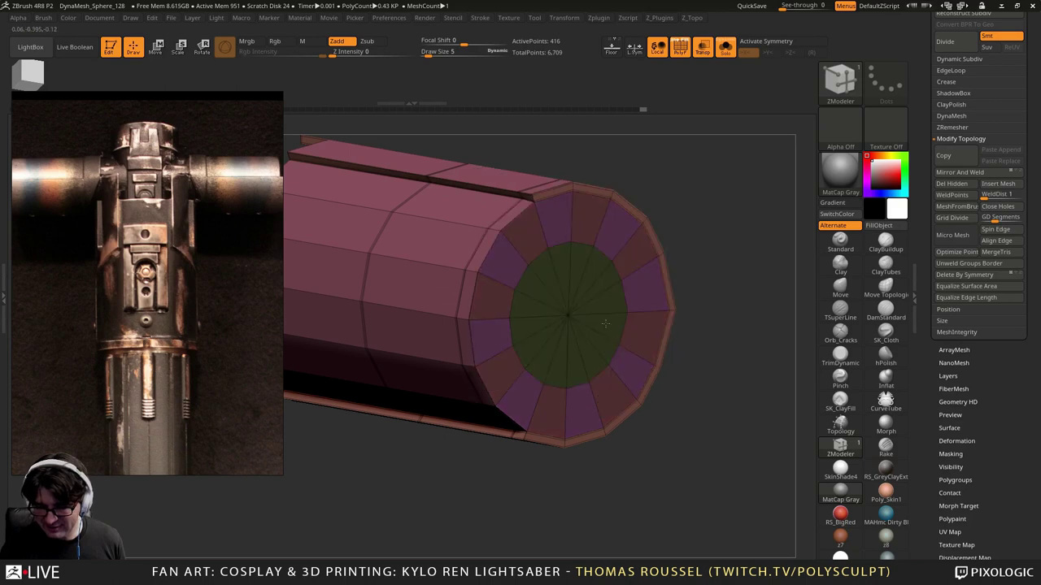
# Step: Try an edge loop on the bottom cap's outer edge beside the raised panel's corner, and undo it
pyautogui.moveTo(719, 282); pyautogui.dragTo(446, 290)
pyautogui.keyDown('ctrl'); pyautogui.moveTo(447, 290); pyautogui.dragTo(560, 303, button='right'); pyautogui.keyUp('ctrl')
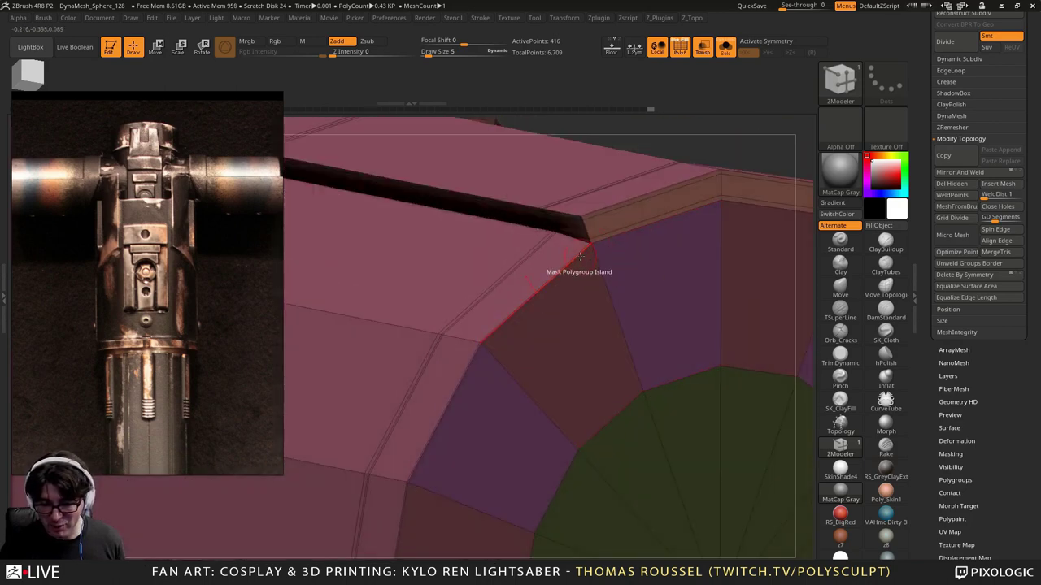
pyautogui.press('space')
pyautogui.click(543, 269)
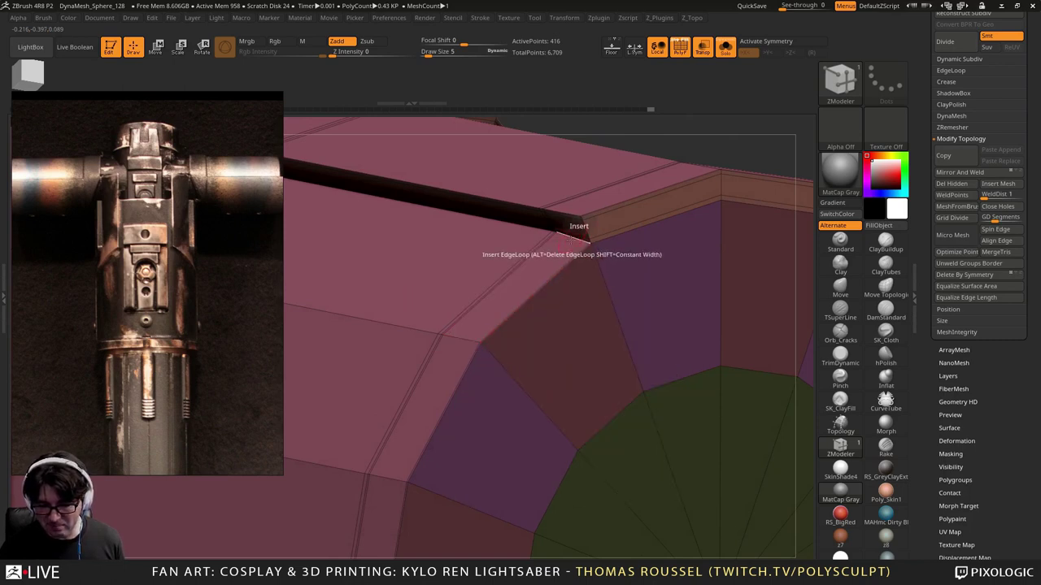
pyautogui.click(586, 253)
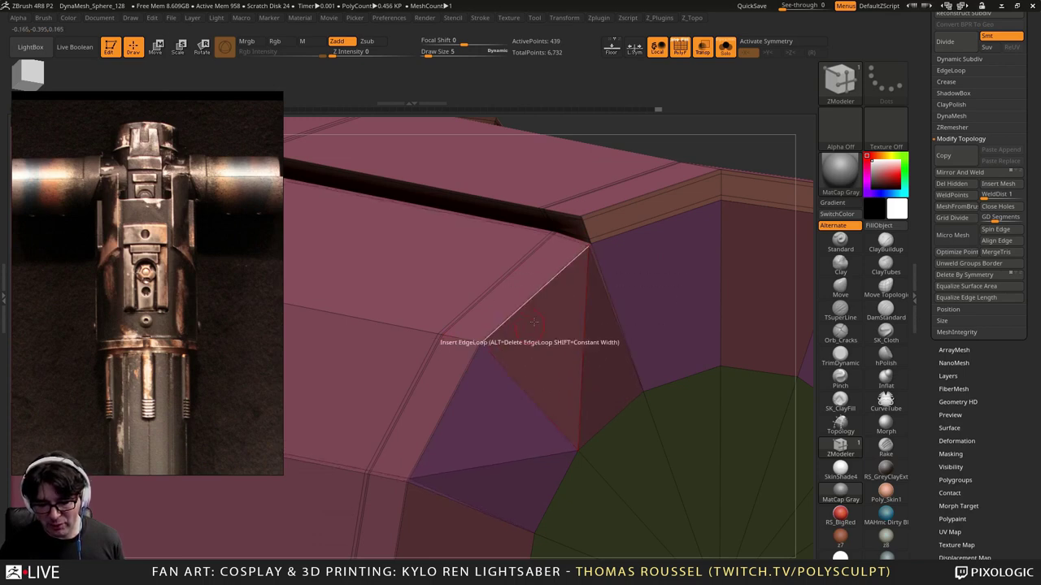
pyautogui.hotkey('ctrl', 'z')
# Step: Preview the whole sleeve with Dynamic Subdivision, examine it with the wireframe hidden, and return to the unsmoothed mesh
pyautogui.moveTo(591, 276); pyautogui.dragTo(613, 321, button='right')
pyautogui.press('d')
pyautogui.keyDown('ctrl'); pyautogui.moveTo(715, 343); pyautogui.dragTo(637, 301, button='right'); pyautogui.keyUp('ctrl')
pyautogui.moveTo(634, 301); pyautogui.dragTo(587, 372)
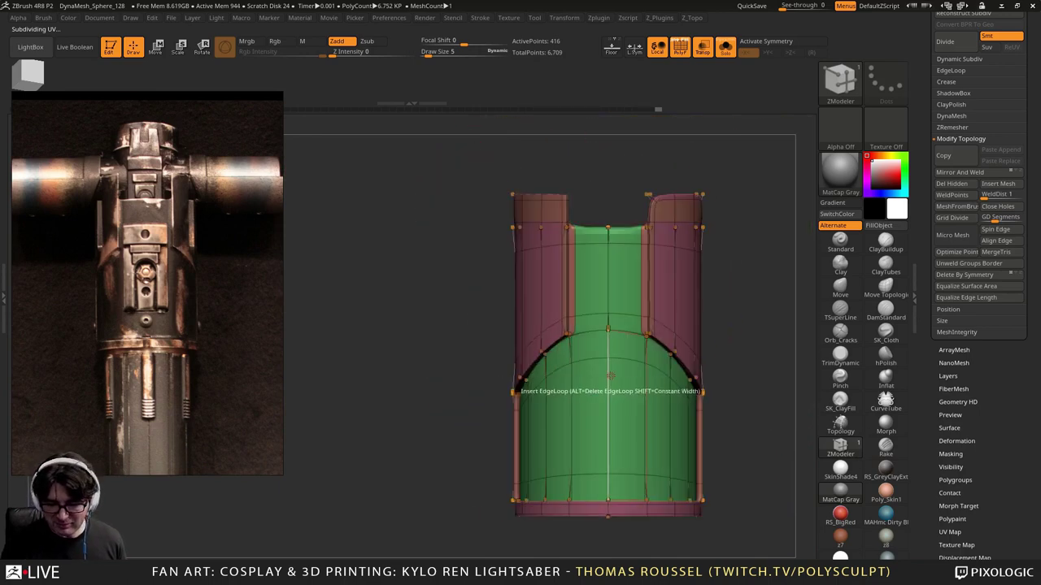
pyautogui.hotkey('shift', 'f')
pyautogui.keyDown('alt'); pyautogui.moveTo(434, 288); pyautogui.dragTo(397, 331); pyautogui.keyUp('alt')
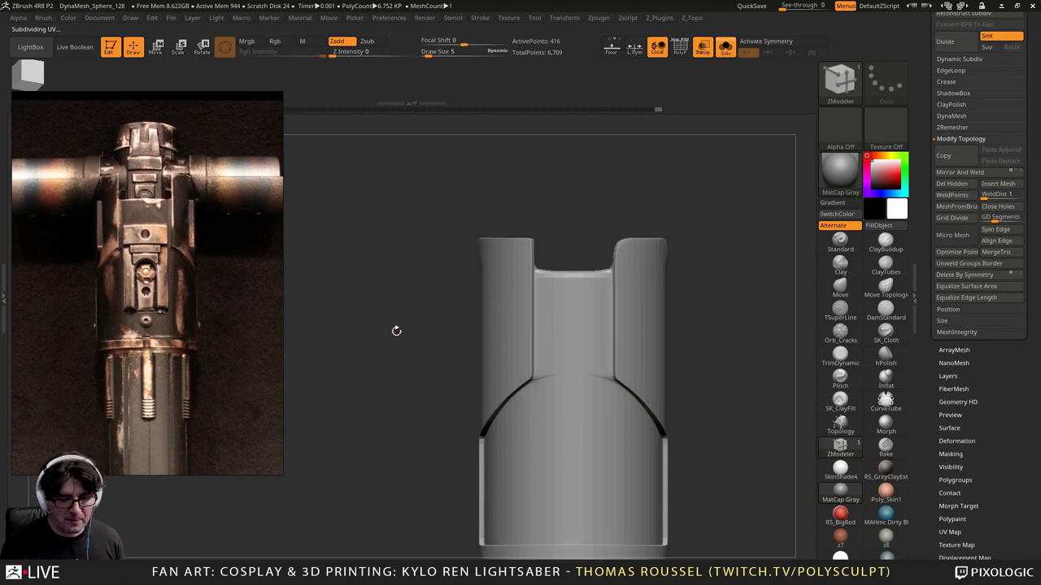
pyautogui.keyDown('alt'); pyautogui.moveTo(401, 281); pyautogui.dragTo(390, 335); pyautogui.keyUp('alt')
pyautogui.moveTo(518, 194)
pyautogui.keyDown('alt'); pyautogui.mouseDown(button='right')
pyautogui.moveTo(528, 213)
pyautogui.moveTo(453, 252)
pyautogui.moveTo(436, 246)
pyautogui.moveTo(447, 261)
pyautogui.mouseUp(button='right'); pyautogui.keyUp('alt')
pyautogui.hotkey('shift', 'f')
pyautogui.hotkey('shift', 'd')
# Step: Try an edge loop along the edge of the green top face beside the upper wall, and undo it
pyautogui.moveTo(534, 317); pyautogui.dragTo(411, 267, button='right')
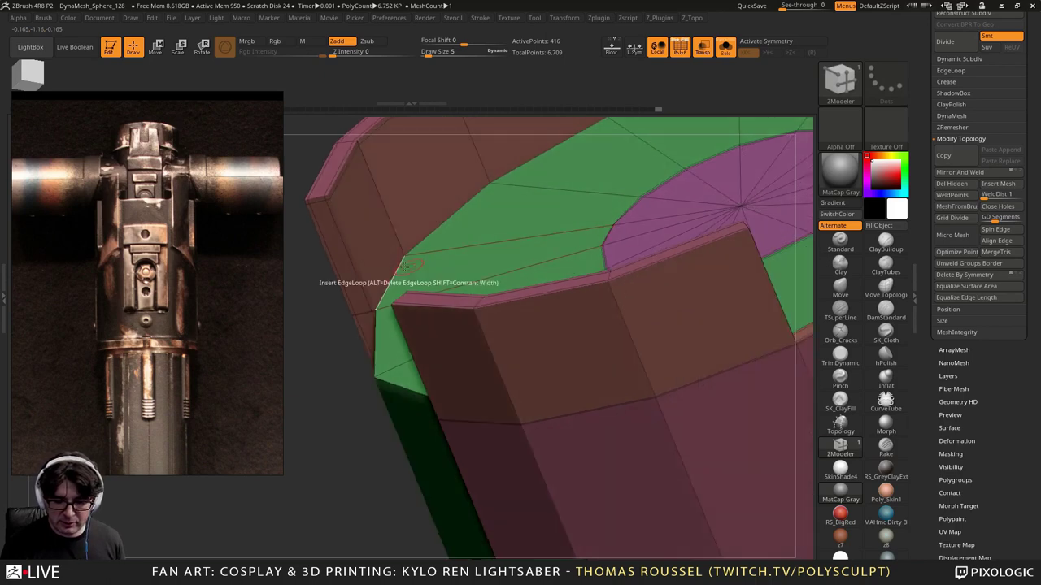
pyautogui.click(366, 289)
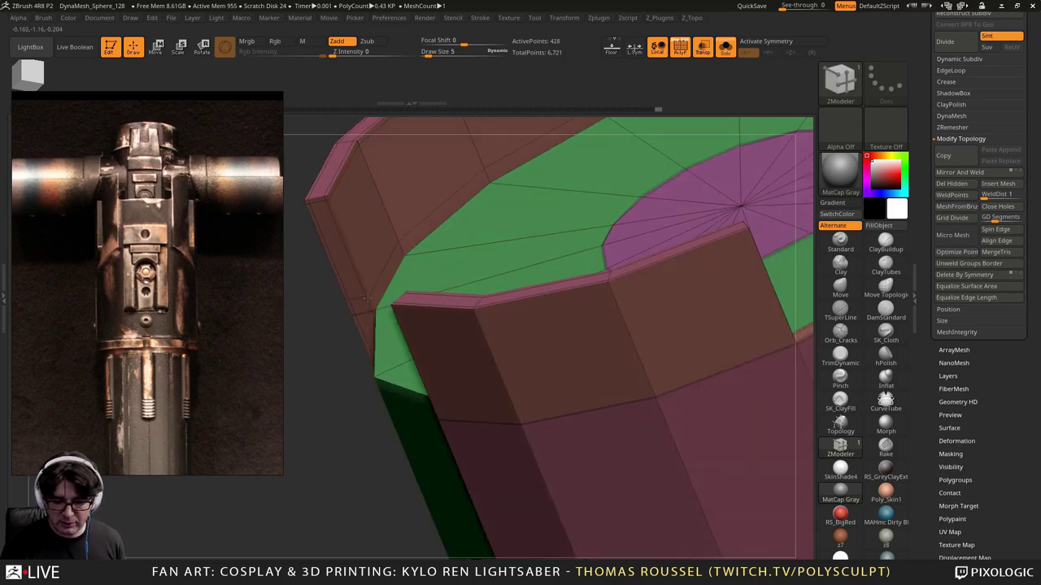
pyautogui.moveTo(371, 333); pyautogui.dragTo(635, 348, button='right')
pyautogui.hotkey('ctrl', 'z')
# Step: Check the upper wall's corner with Dynamic Subdivision, return to the unsmoothed mesh, and activate X symmetry
pyautogui.press('d')
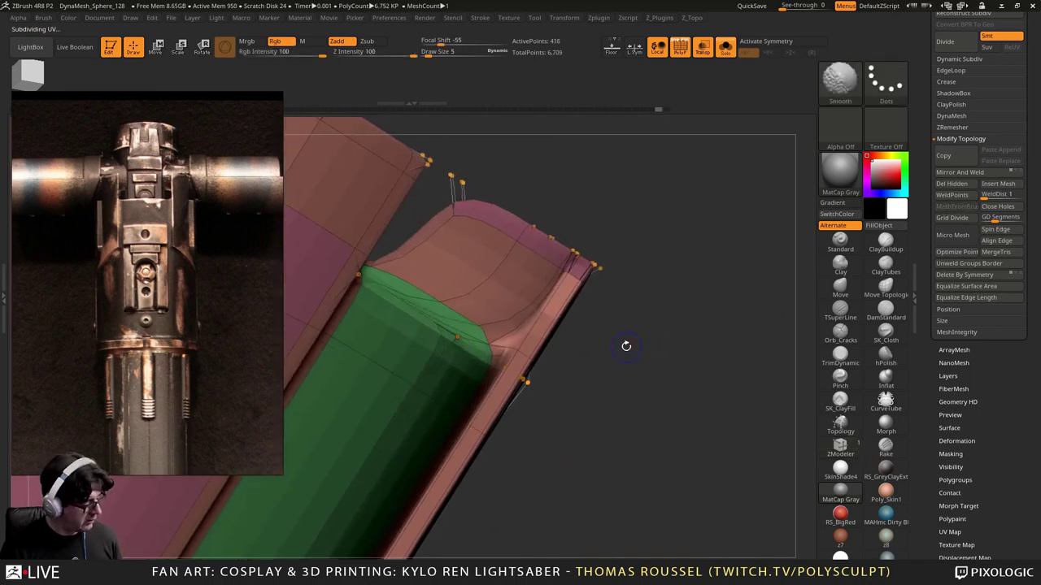
pyautogui.hotkey('shift', 'd')
pyautogui.press('x')
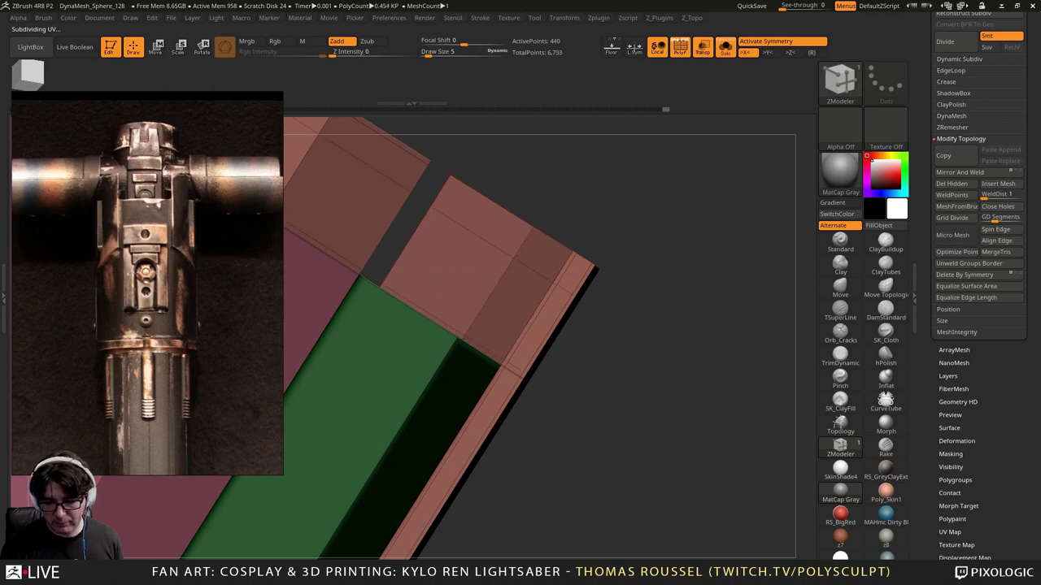
# Step: Examine the smoothed sleeve from several angles with the wireframe hidden and shown, and return to the unsmoothed arch edge
pyautogui.press('d')
pyautogui.moveTo(641, 322)
pyautogui.keyDown('alt'); pyautogui.mouseDown()
pyautogui.moveTo(631, 307)
pyautogui.moveTo(636, 317)
pyautogui.mouseUp(); pyautogui.keyUp('alt')
pyautogui.press('f')
pyautogui.keyDown('alt'); pyautogui.moveTo(712, 232); pyautogui.dragTo(744, 181); pyautogui.keyUp('alt')
pyautogui.moveTo(744, 182); pyautogui.dragTo(709, 271)
pyautogui.hotkey('shift', 'f')
pyautogui.moveTo(710, 271); pyautogui.dragTo(674, 337)
pyautogui.moveTo(507, 220); pyautogui.dragTo(586, 213, button='right')
pyautogui.hotkey('shift', 'f')
pyautogui.moveTo(691, 312); pyautogui.dragTo(606, 323, button='right')
pyautogui.moveTo(606, 324)
pyautogui.keyDown('ctrl'); pyautogui.mouseDown(button='right')
pyautogui.moveTo(602, 305)
pyautogui.moveTo(588, 307)
pyautogui.mouseUp(button='right'); pyautogui.keyUp('ctrl')
pyautogui.hotkey('shift', 'd')
pyautogui.moveTo(600, 320); pyautogui.dragTo(617, 269, button='right')
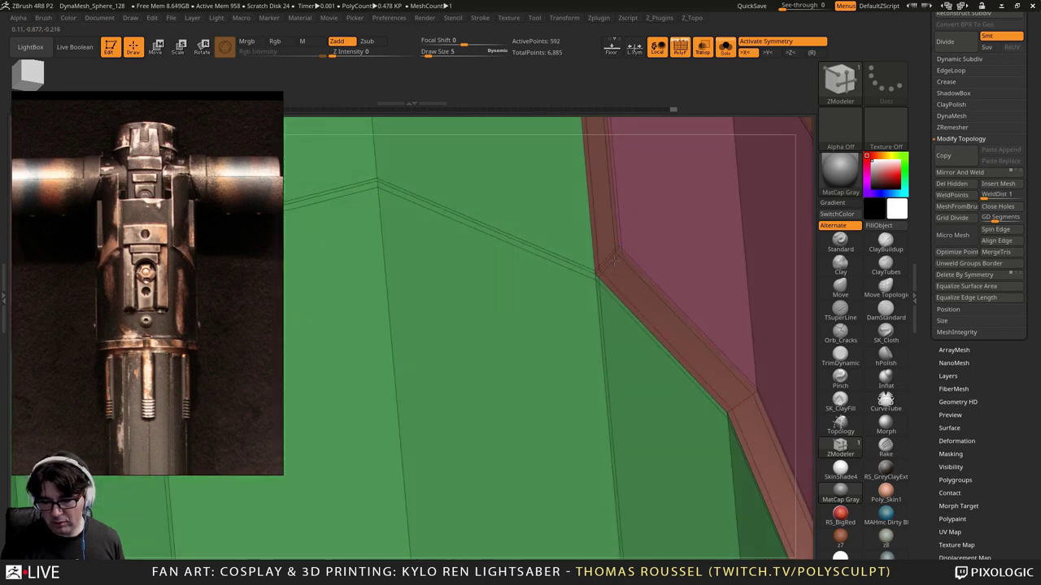
# Step: Preview the arch corner with Dynamic Subdivision and undo the latest support loops there
pyautogui.click(543, 322)
pyautogui.moveTo(543, 321); pyautogui.dragTo(526, 248, button='right')
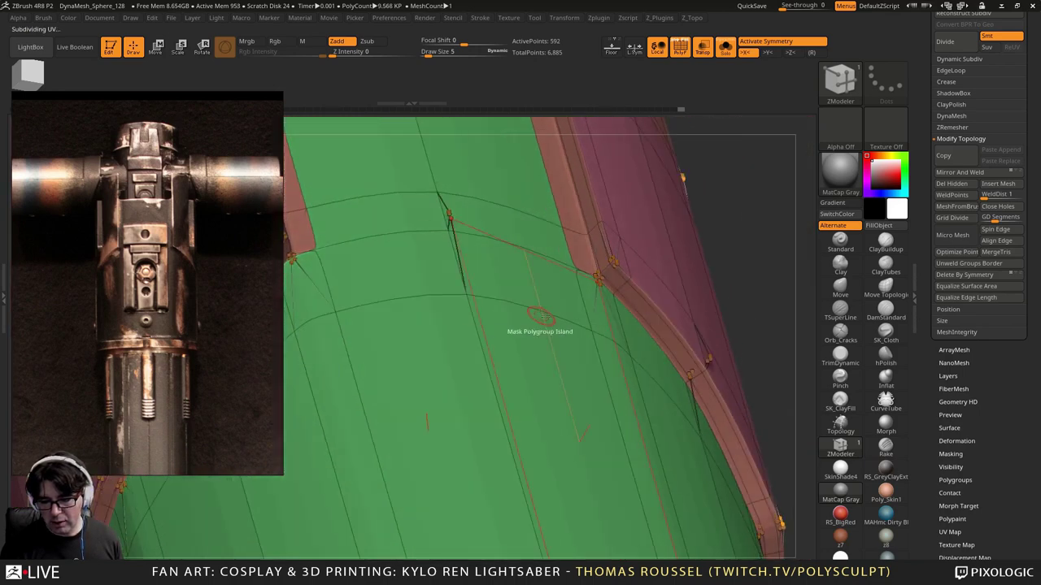
pyautogui.keyDown('ctrl'); pyautogui.moveTo(541, 287); pyautogui.dragTo(578, 322, button='right'); pyautogui.keyUp('ctrl')
pyautogui.hotkey('ctrl', 'z')
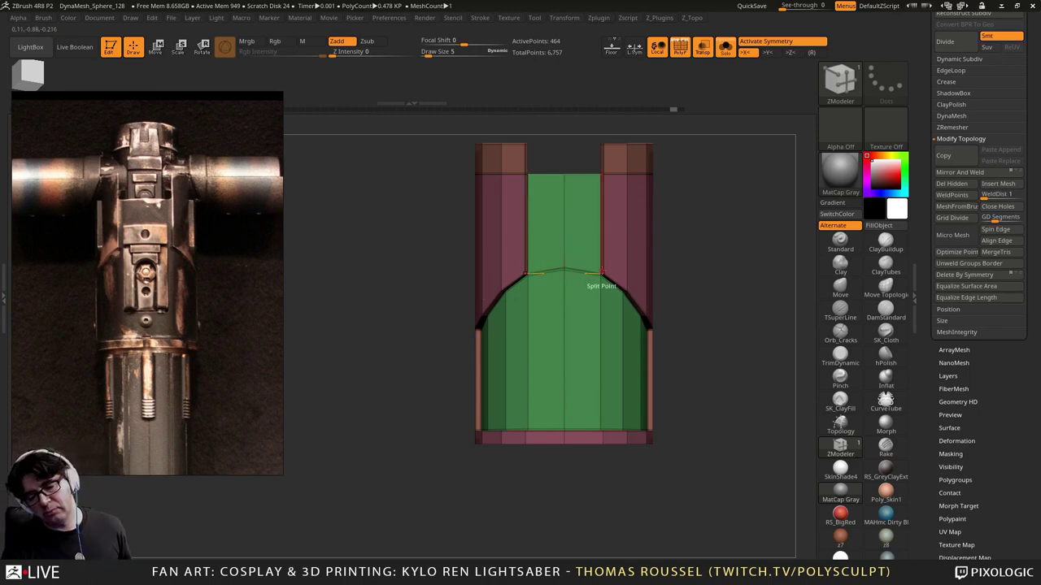
# Step: Examine the unsmoothed sleeve's arch, bottom rim, top face and upper walls from several angles
pyautogui.keyDown('ctrl'); pyautogui.moveTo(601, 275); pyautogui.dragTo(554, 293, button='right'); pyautogui.keyUp('ctrl')
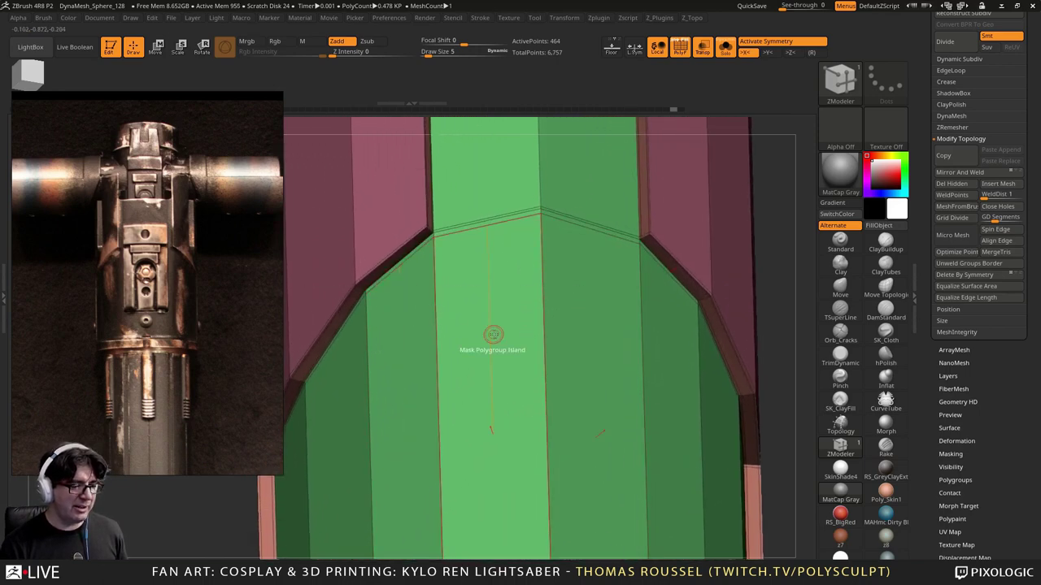
pyautogui.keyDown('alt'); pyautogui.moveTo(475, 370); pyautogui.dragTo(487, 293, button='right'); pyautogui.keyUp('alt')
pyautogui.moveTo(488, 293); pyautogui.dragTo(474, 368, button='right')
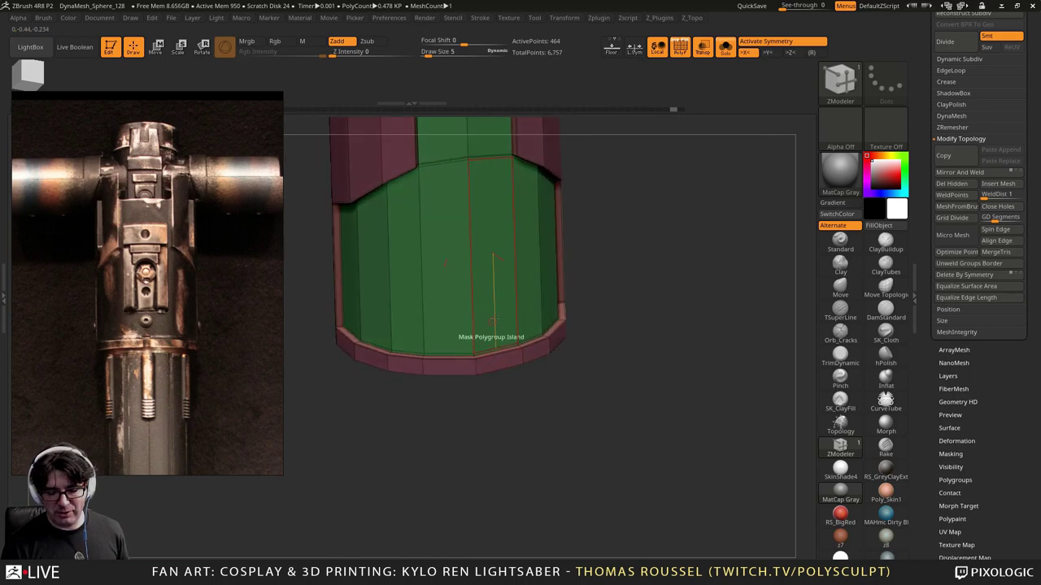
pyautogui.keyDown('alt'); pyautogui.moveTo(467, 221); pyautogui.dragTo(480, 362, button='right'); pyautogui.keyUp('alt')
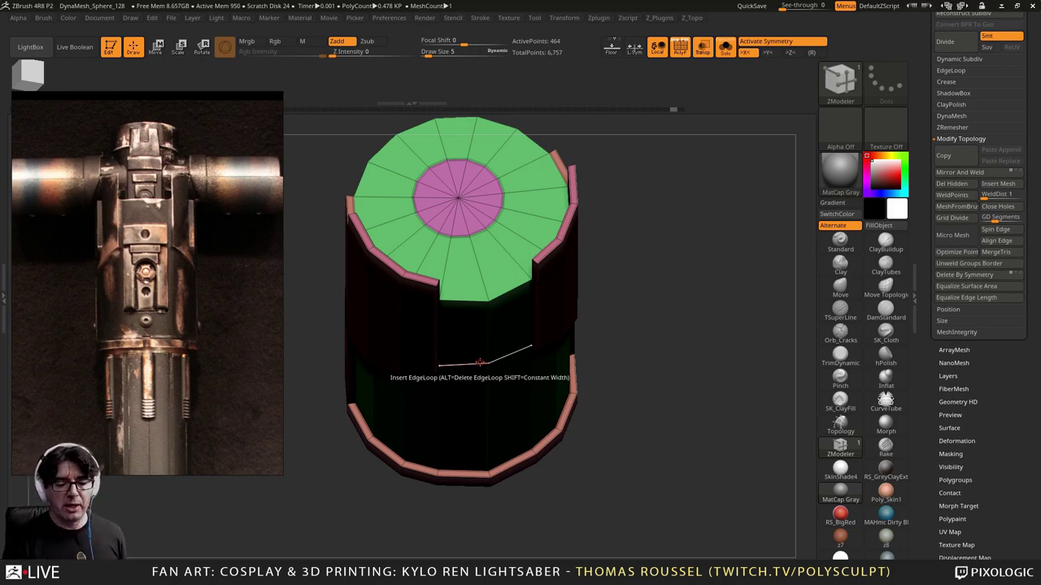
pyautogui.moveTo(578, 265)
pyautogui.mouseDown()
pyautogui.moveTo(624, 265)
pyautogui.moveTo(620, 240)
pyautogui.mouseUp()
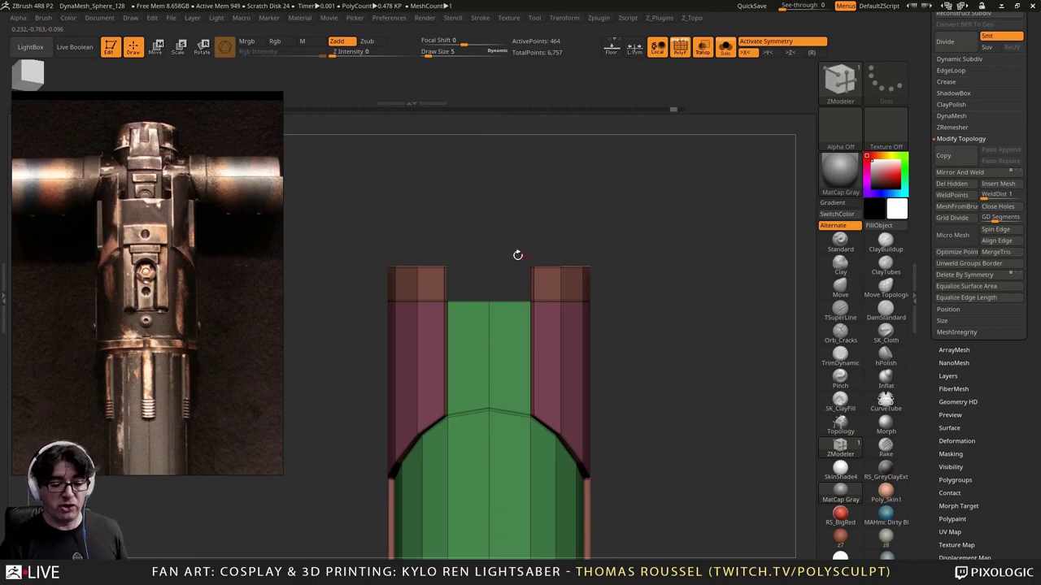
pyautogui.moveTo(498, 215)
pyautogui.keyDown('alt'); pyautogui.mouseDown()
pyautogui.moveTo(527, 156)
pyautogui.moveTo(517, 218)
pyautogui.mouseUp(); pyautogui.keyUp('alt')
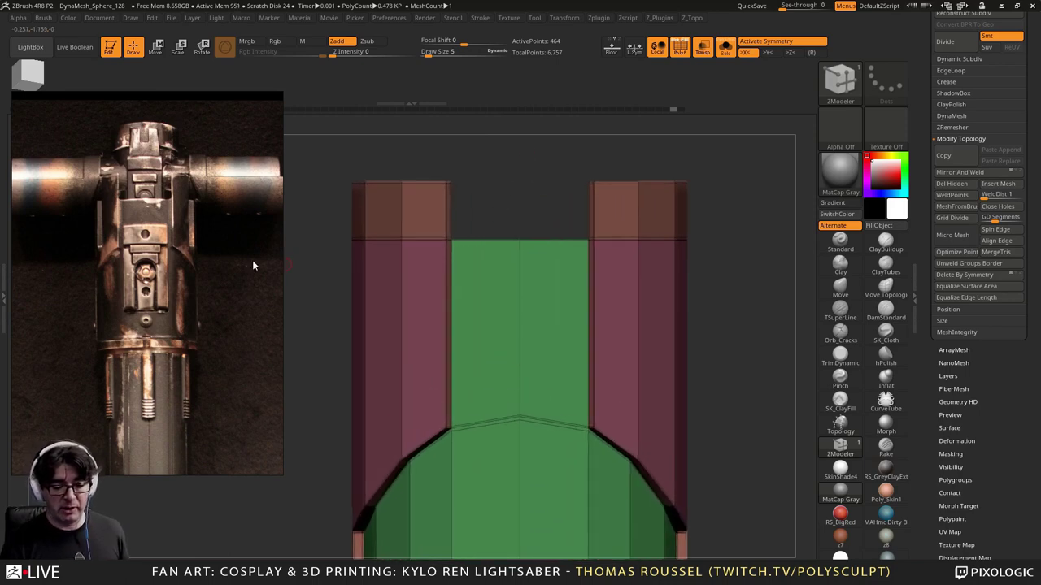
# Step: Examine the hilt reference photos, focusing on the dark angled view of the crossguard and upper sleeve
pyautogui.moveTo(162, 236)
pyautogui.mouseDown()
pyautogui.moveTo(164, 284)
pyautogui.moveTo(173, 231)
pyautogui.mouseUp()
pyautogui.scroll(-4, 169, 244)
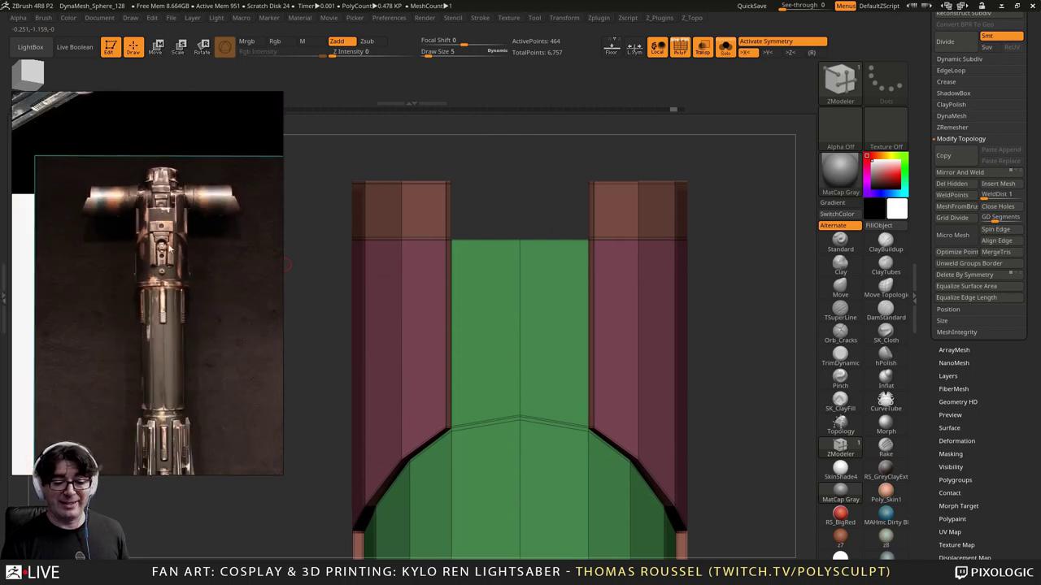
pyautogui.moveTo(173, 275); pyautogui.dragTo(199, 293, button='middle')
pyautogui.scroll(-4, 159, 227)
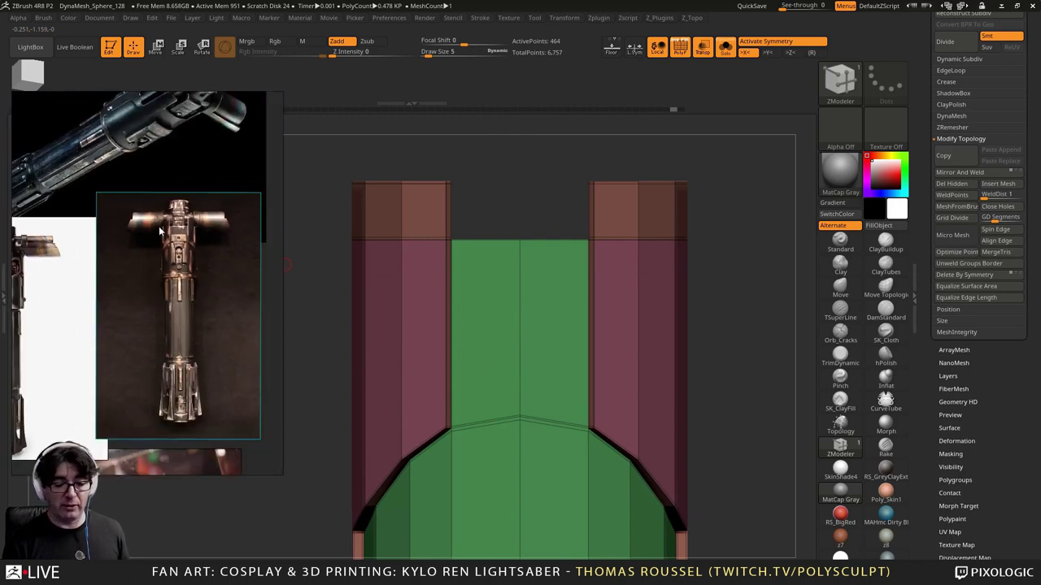
pyautogui.moveTo(140, 191); pyautogui.dragTo(185, 242, button='middle')
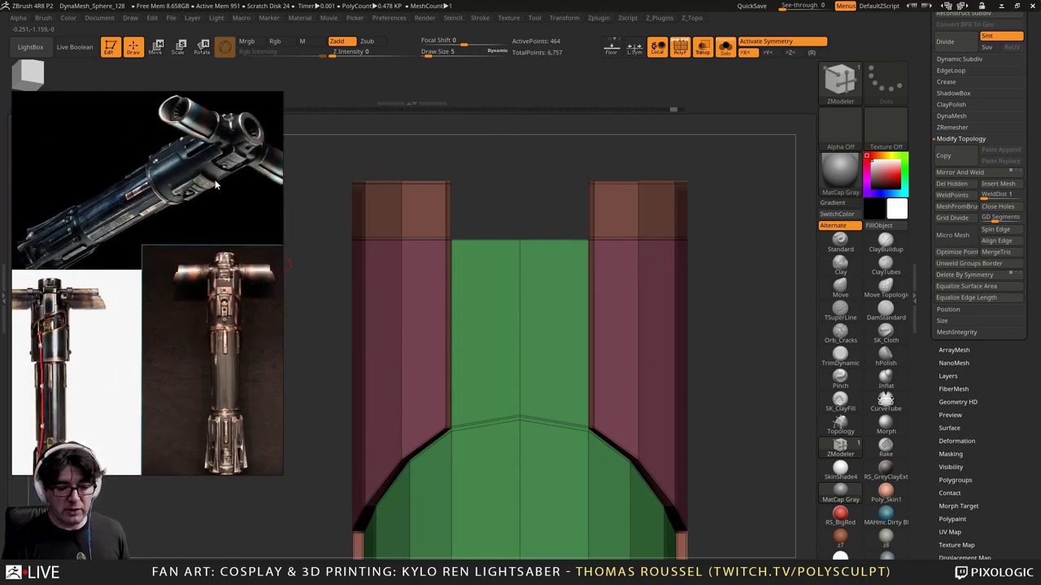
pyautogui.scroll(2, 204, 184)
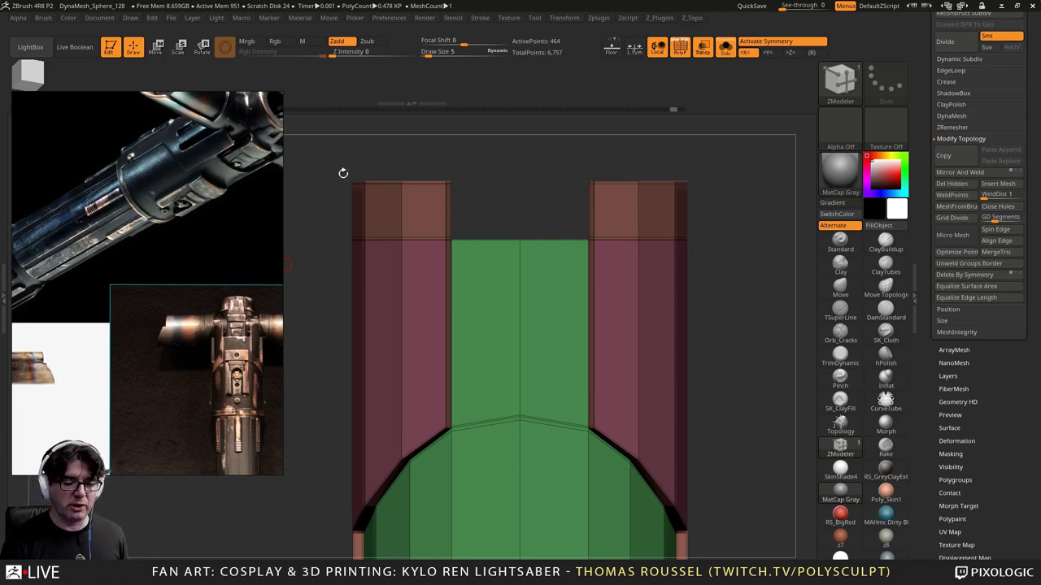
pyautogui.moveTo(486, 180)
pyautogui.mouseDown()
pyautogui.moveTo(488, 167)
pyautogui.moveTo(547, 182)
pyautogui.moveTo(512, 147)
pyautogui.moveTo(492, 158)
pyautogui.moveTo(480, 101)
pyautogui.moveTo(467, 155)
pyautogui.moveTo(368, 247)
pyautogui.moveTo(397, 294)
pyautogui.mouseUp()
pyautogui.moveTo(233, 185); pyautogui.dragTo(194, 242, button='middle')
pyautogui.moveTo(197, 199); pyautogui.dragTo(165, 200, button='middle')
pyautogui.scroll(3, 165, 199)
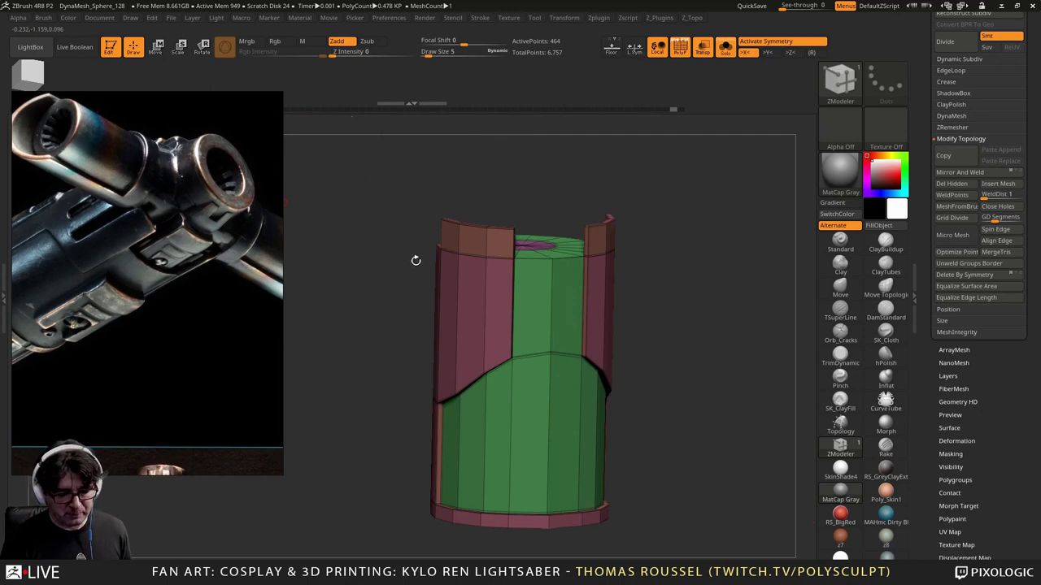
# Step: Insert an edge loop around the green top face, close to its outer rim
pyautogui.moveTo(410, 270); pyautogui.dragTo(448, 328)
pyautogui.moveTo(412, 262)
pyautogui.keyDown('ctrl'); pyautogui.mouseDown(button='right')
pyautogui.moveTo(420, 256)
pyautogui.moveTo(424, 276)
pyautogui.mouseUp(button='right'); pyautogui.keyUp('ctrl')
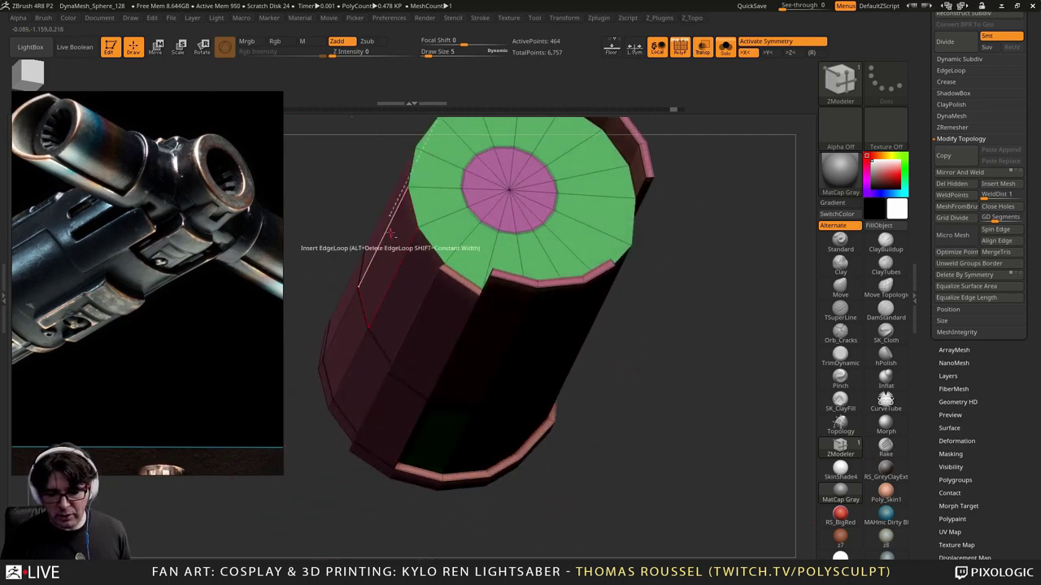
pyautogui.keyDown('ctrl'); pyautogui.moveTo(390, 233); pyautogui.dragTo(417, 295, button='right'); pyautogui.keyUp('ctrl')
pyautogui.moveTo(416, 295); pyautogui.dragTo(395, 291)
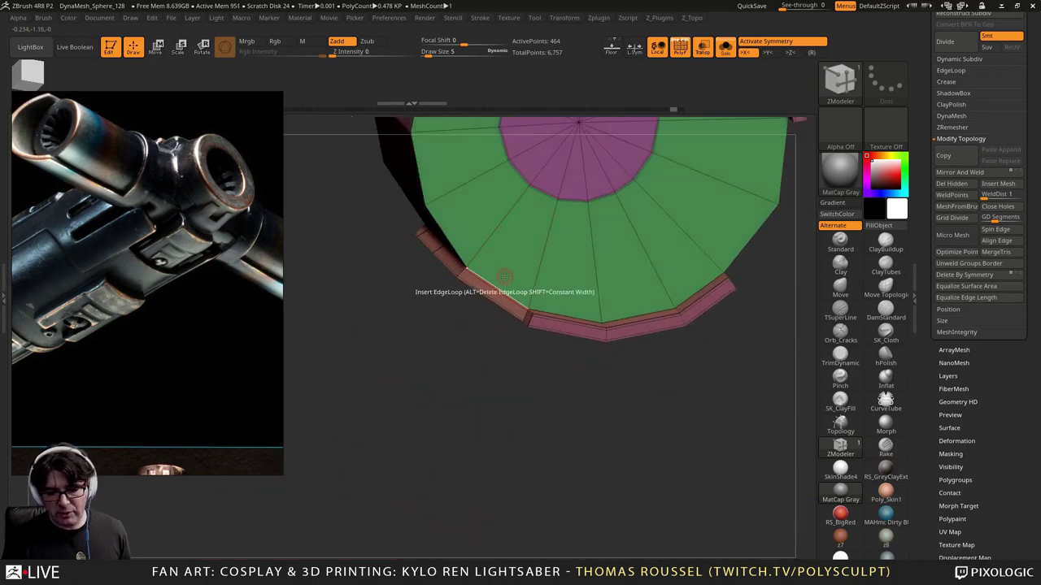
pyautogui.moveTo(559, 284); pyautogui.dragTo(564, 259, button='right')
pyautogui.click(478, 256)
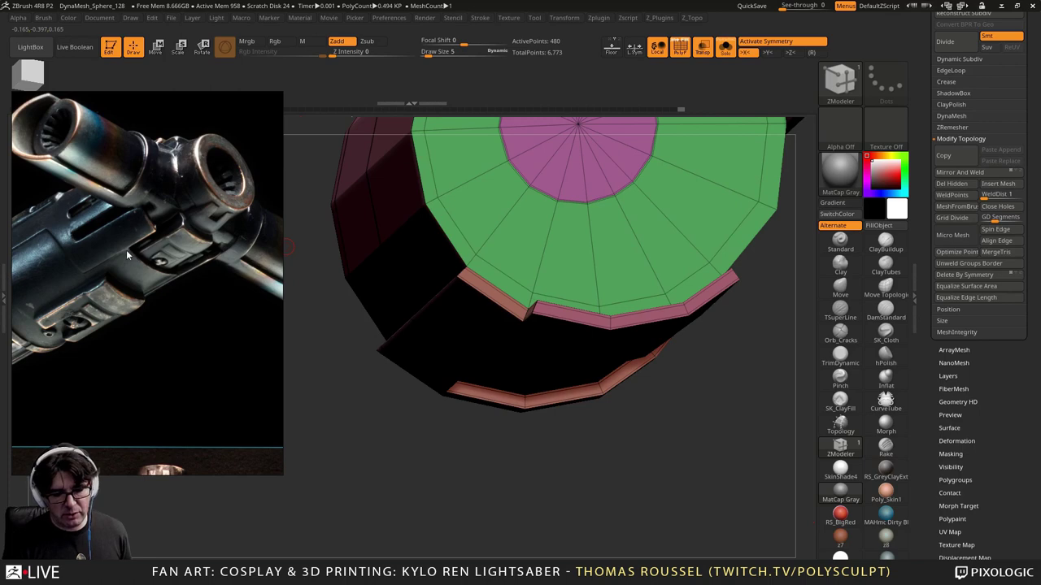
pyautogui.moveTo(496, 285); pyautogui.dragTo(560, 265, button='right')
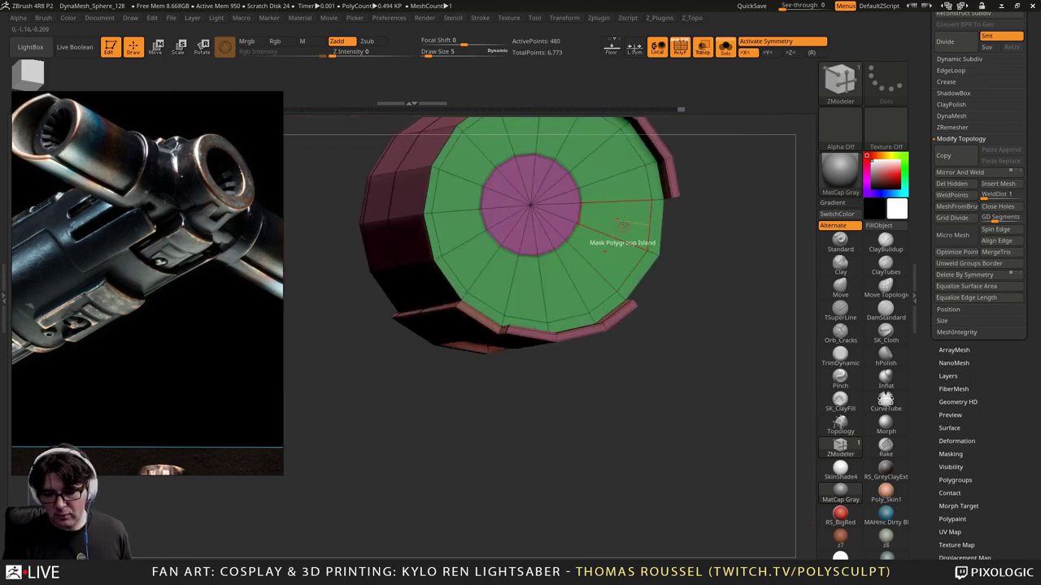
# Step: Mark all top-face polygons inside the new rim loop, including the centre disc, as a temporary polygroup
pyautogui.moveTo(624, 225)
pyautogui.keyDown('alt'); pyautogui.mouseDown()
pyautogui.moveTo(600, 153)
pyautogui.moveTo(505, 184)
pyautogui.moveTo(556, 187)
pyautogui.mouseUp(); pyautogui.keyUp('alt')
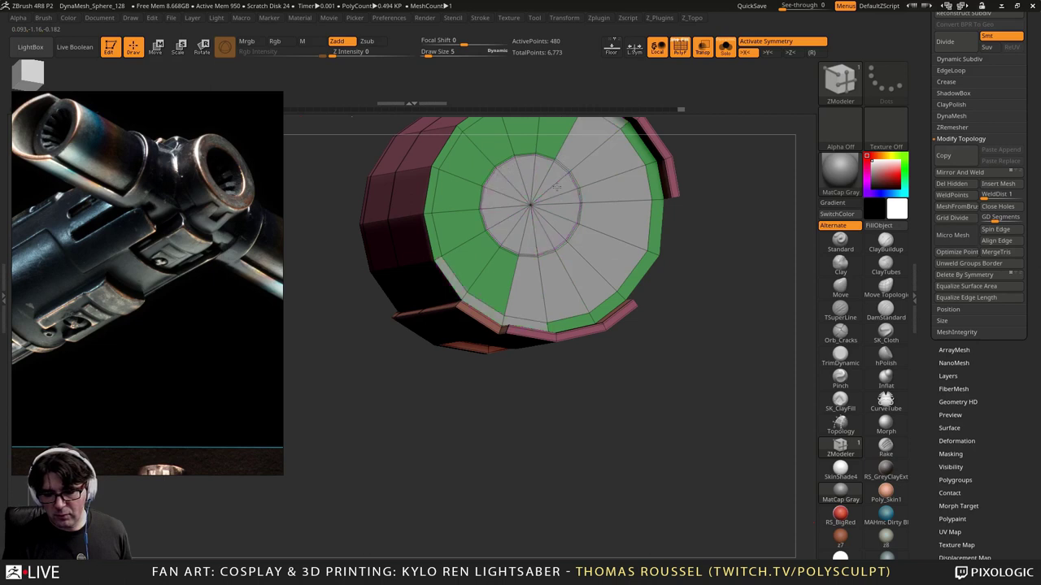
pyautogui.keyDown('alt'); pyautogui.moveTo(559, 148); pyautogui.dragTo(465, 186); pyautogui.keyUp('alt')
pyautogui.keyDown('alt'); pyautogui.moveTo(530, 223); pyautogui.dragTo(514, 271, button='right'); pyautogui.keyUp('alt')
pyautogui.moveTo(514, 271); pyautogui.dragTo(465, 252, button='right')
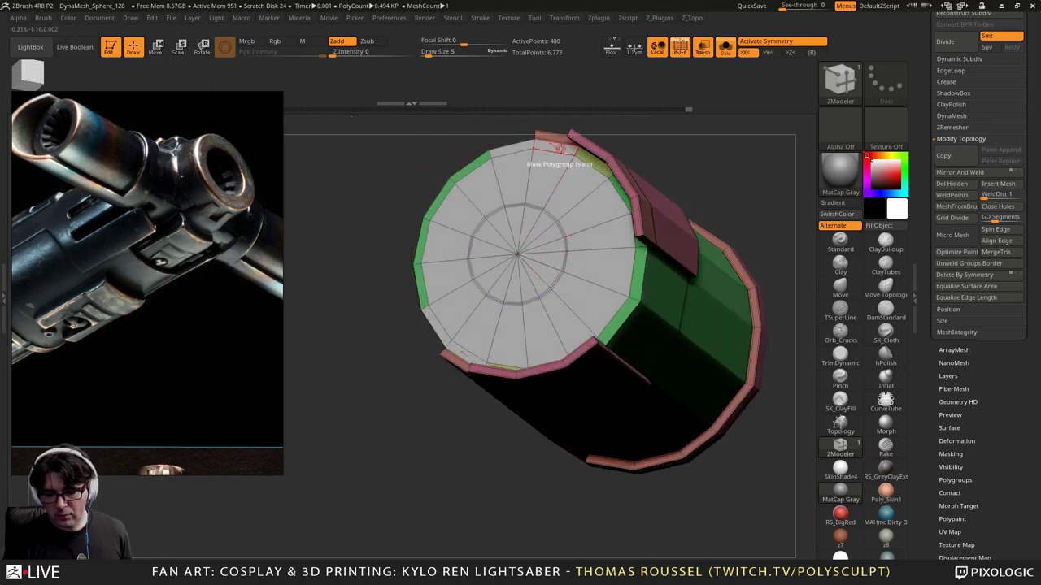
pyautogui.keyDown('alt'); pyautogui.click(519, 148); pyautogui.keyUp('alt')
# Step: Push the marked top polygons down into the sleeve with QMesh to hollow out its top
pyautogui.moveTo(525, 239); pyautogui.dragTo(554, 221, button='right')
pyautogui.press('space')
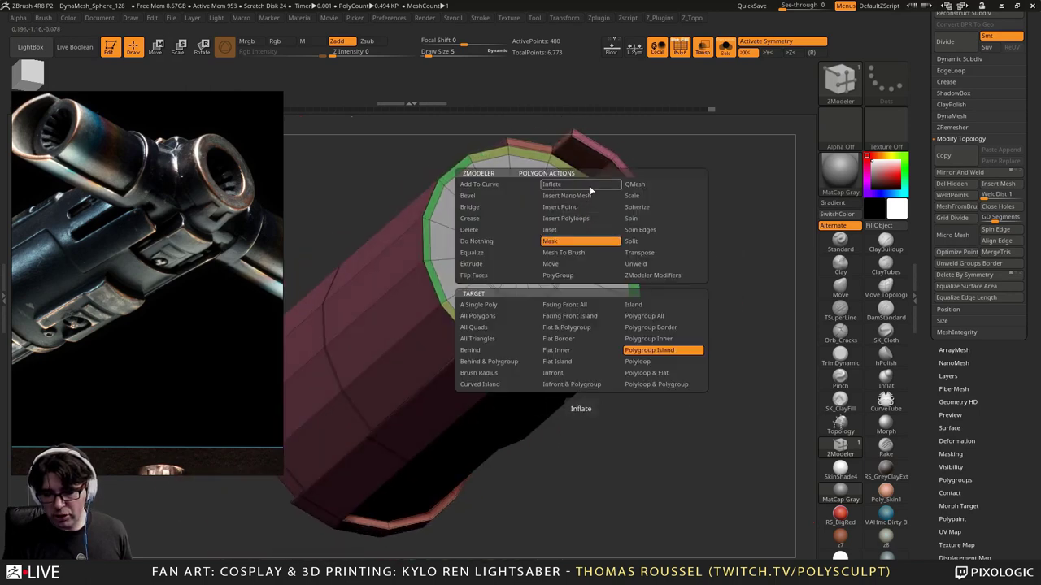
pyautogui.click(642, 189)
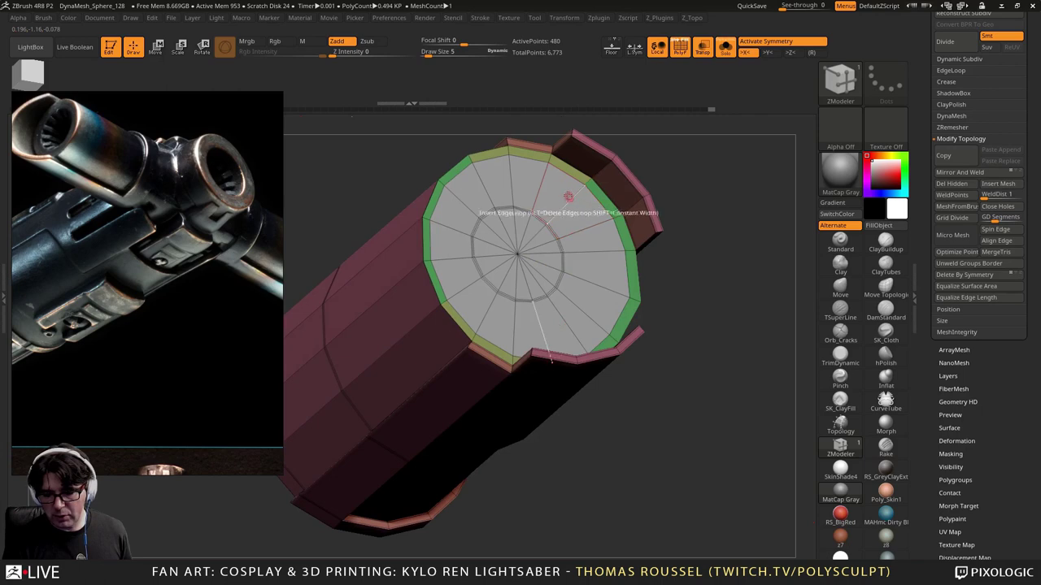
pyautogui.moveTo(539, 214); pyautogui.dragTo(521, 240)
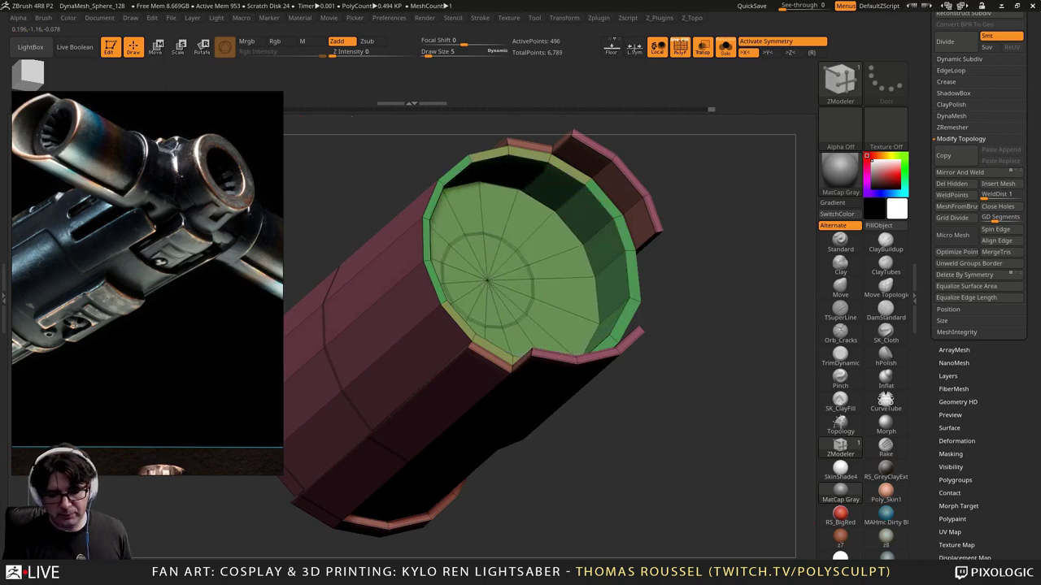
pyautogui.moveTo(491, 284); pyautogui.dragTo(455, 323)
pyautogui.moveTo(778, 372); pyautogui.dragTo(715, 356)
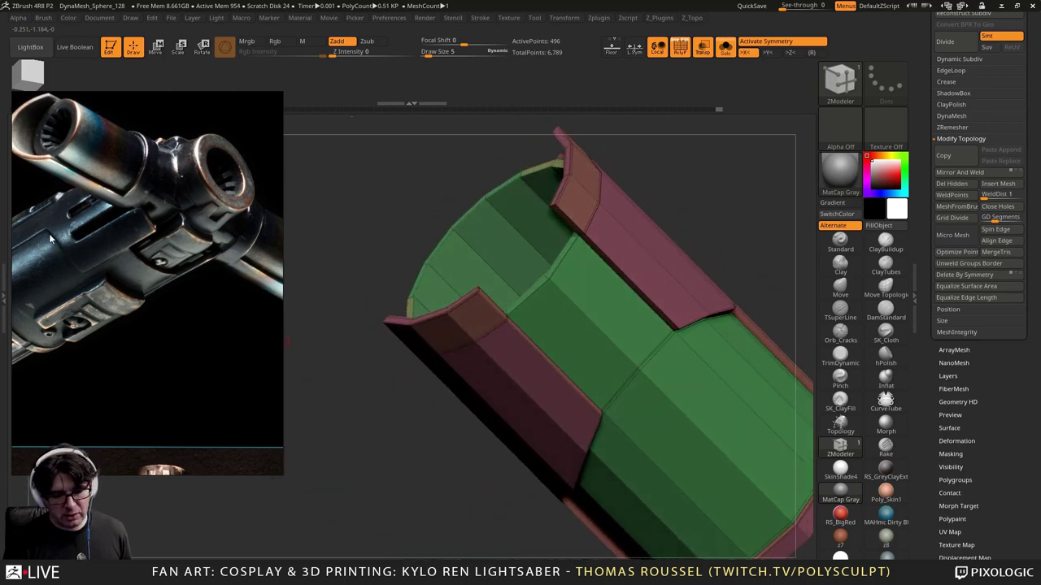
pyautogui.moveTo(308, 343); pyautogui.dragTo(382, 292)
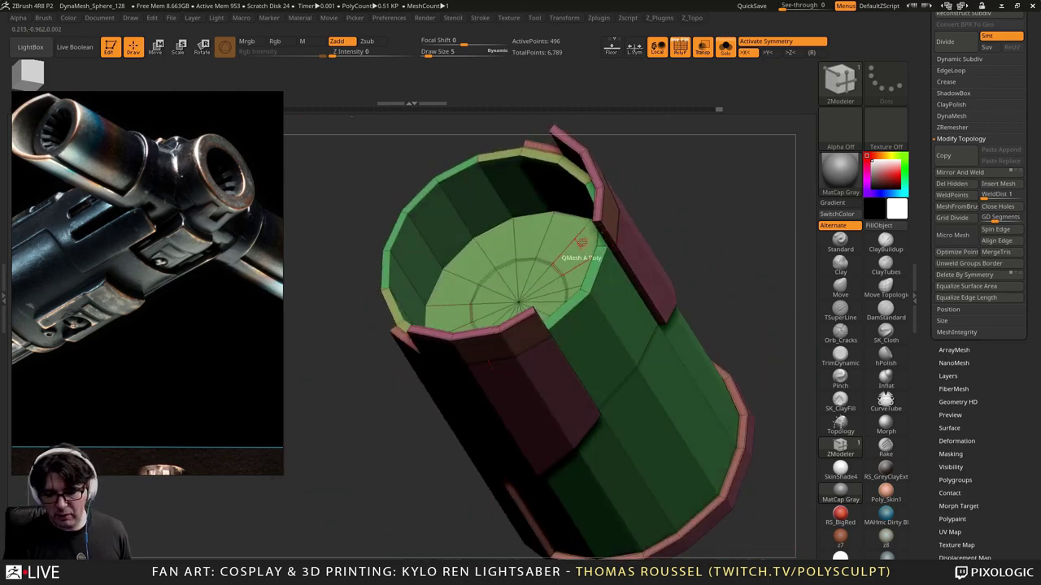
# Step: Set the QMesh polygon target to Flat Island and push the recess floor deeper into the sleeve
pyautogui.press('space')
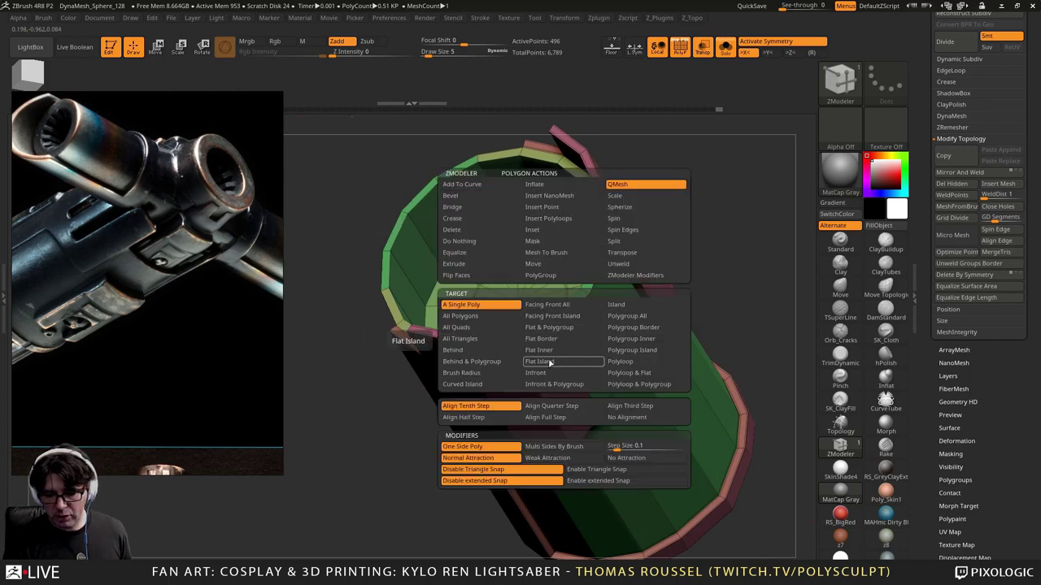
pyautogui.click(548, 364)
pyautogui.moveTo(538, 236); pyautogui.dragTo(581, 345)
pyautogui.keyDown('alt'); pyautogui.moveTo(729, 239); pyautogui.dragTo(706, 279); pyautogui.keyUp('alt')
pyautogui.keyDown('alt'); pyautogui.moveTo(732, 170); pyautogui.dragTo(682, 254); pyautogui.keyUp('alt')
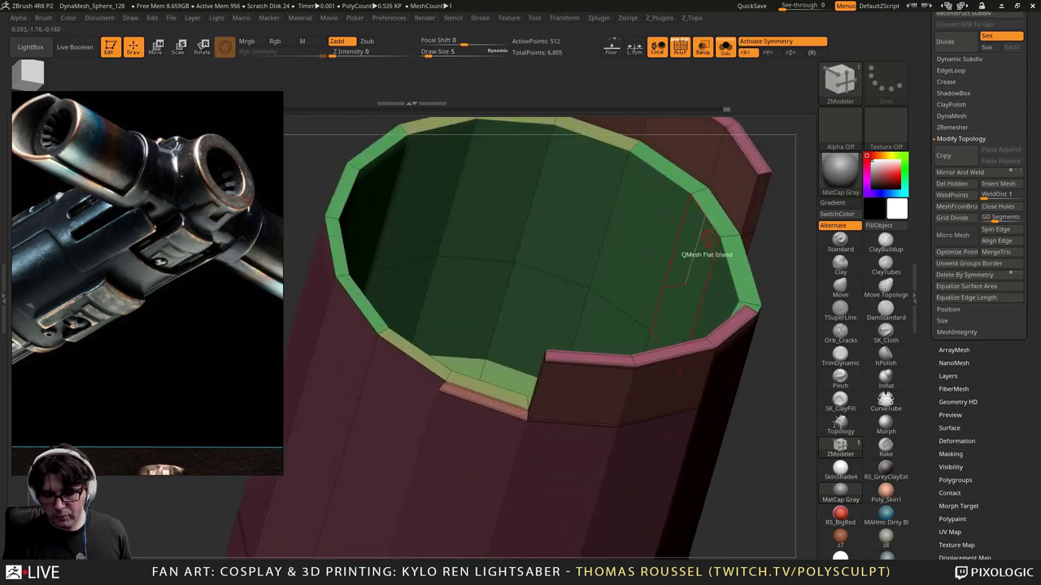
# Step: Mark the inner-facing polygons of the raised upper walls as a temporary polygroup on both sides
pyautogui.moveTo(570, 230); pyautogui.dragTo(650, 370)
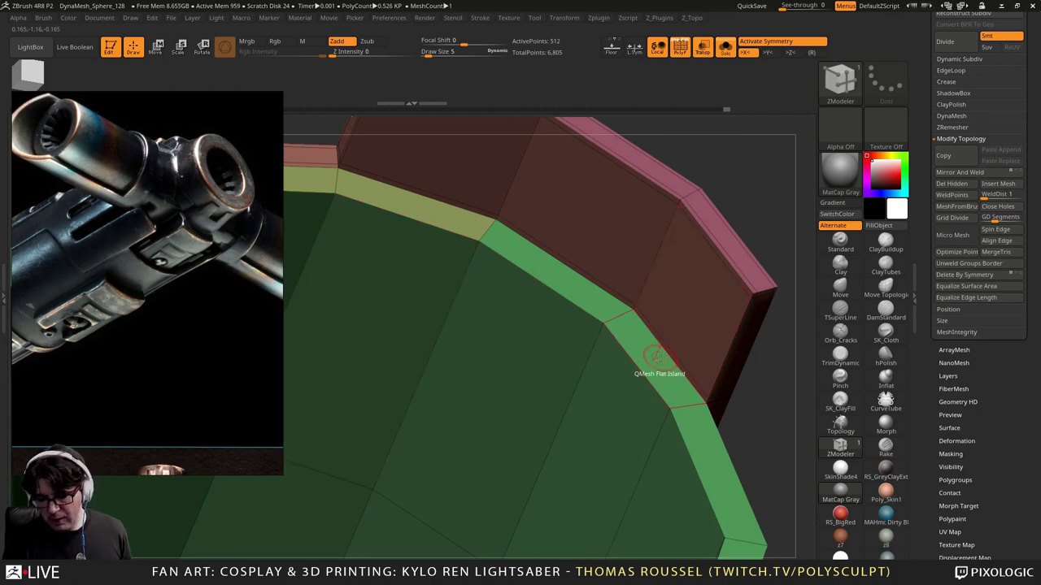
pyautogui.moveTo(693, 313); pyautogui.dragTo(656, 323)
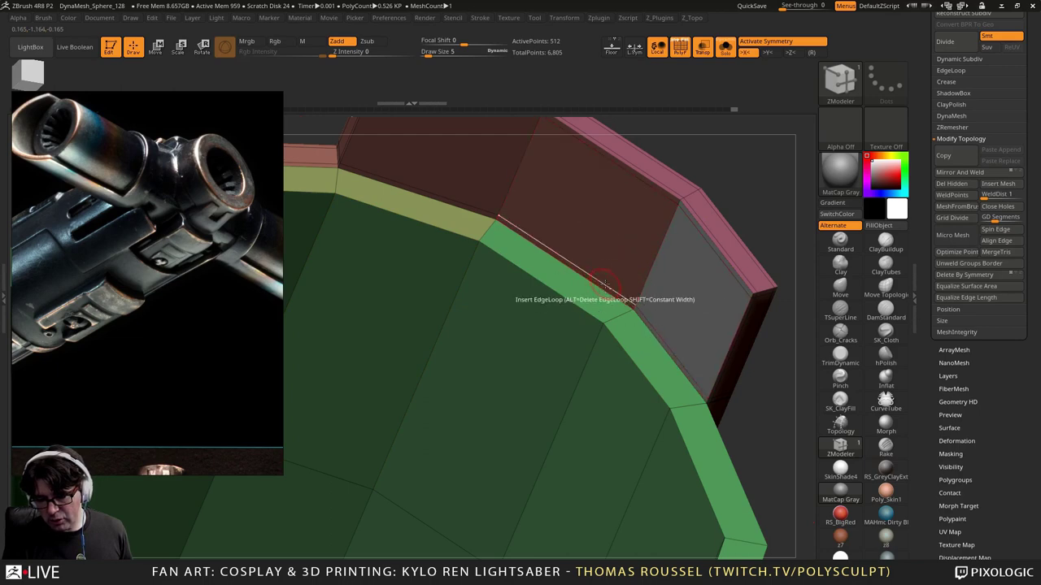
pyautogui.moveTo(610, 279); pyautogui.dragTo(614, 187)
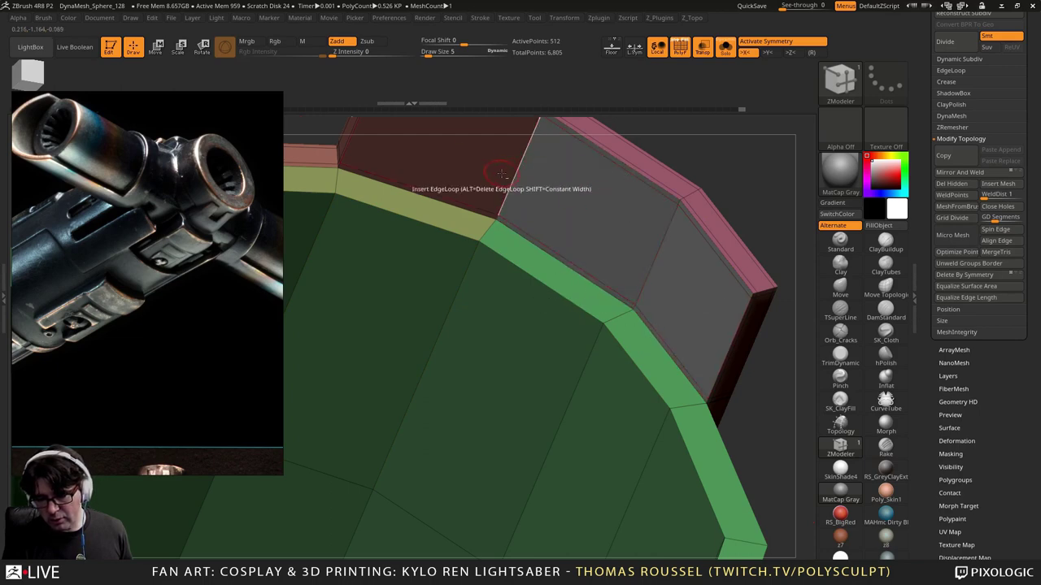
pyautogui.keyDown('alt'); pyautogui.moveTo(496, 195); pyautogui.dragTo(289, 124, button='right'); pyautogui.keyUp('alt')
pyautogui.keyDown('ctrl'); pyautogui.moveTo(598, 231); pyautogui.dragTo(474, 200, button='right'); pyautogui.keyUp('ctrl')
pyautogui.keyDown('alt'); pyautogui.moveTo(551, 331); pyautogui.dragTo(545, 287, button='right'); pyautogui.keyUp('alt')
pyautogui.click(517, 439)
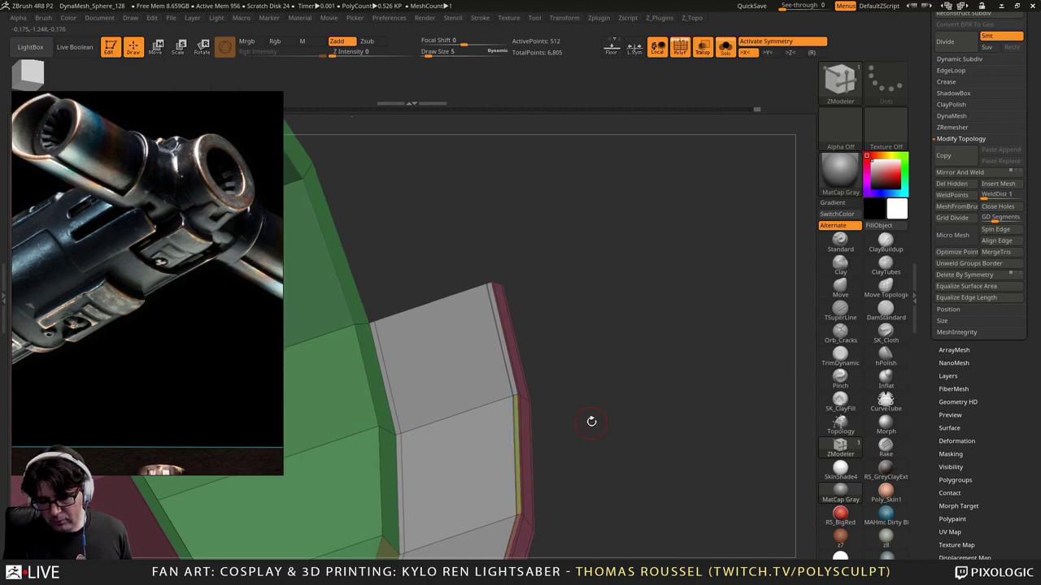
pyautogui.keyDown('alt'); pyautogui.moveTo(592, 421); pyautogui.dragTo(608, 457, button='right'); pyautogui.keyUp('alt')
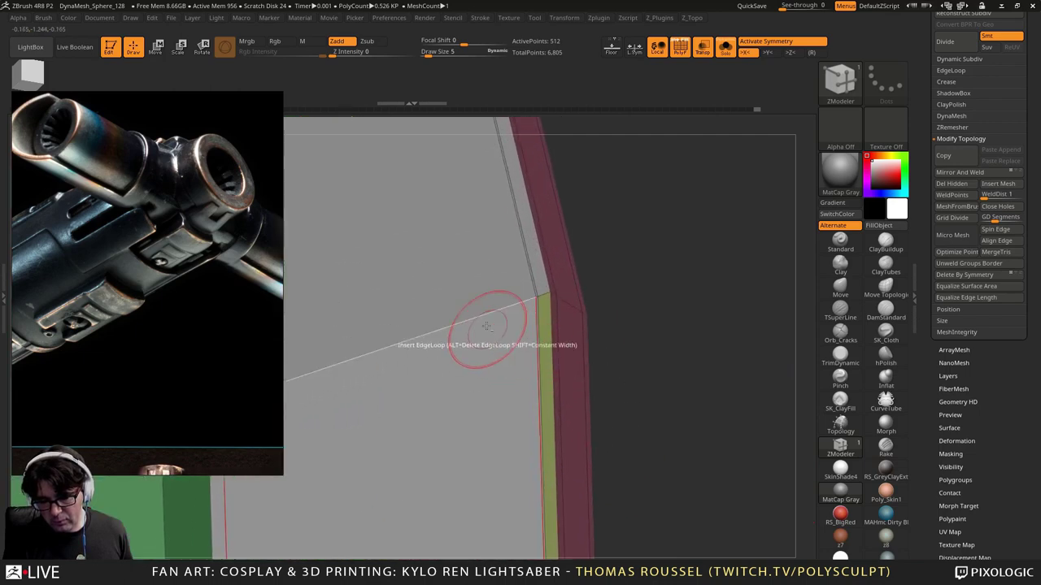
pyautogui.keyDown('alt'); pyautogui.moveTo(407, 252); pyautogui.dragTo(605, 261, button='right'); pyautogui.keyUp('alt')
pyautogui.keyDown('alt'); pyautogui.moveTo(724, 244); pyautogui.dragTo(751, 373, button='right'); pyautogui.keyUp('alt')
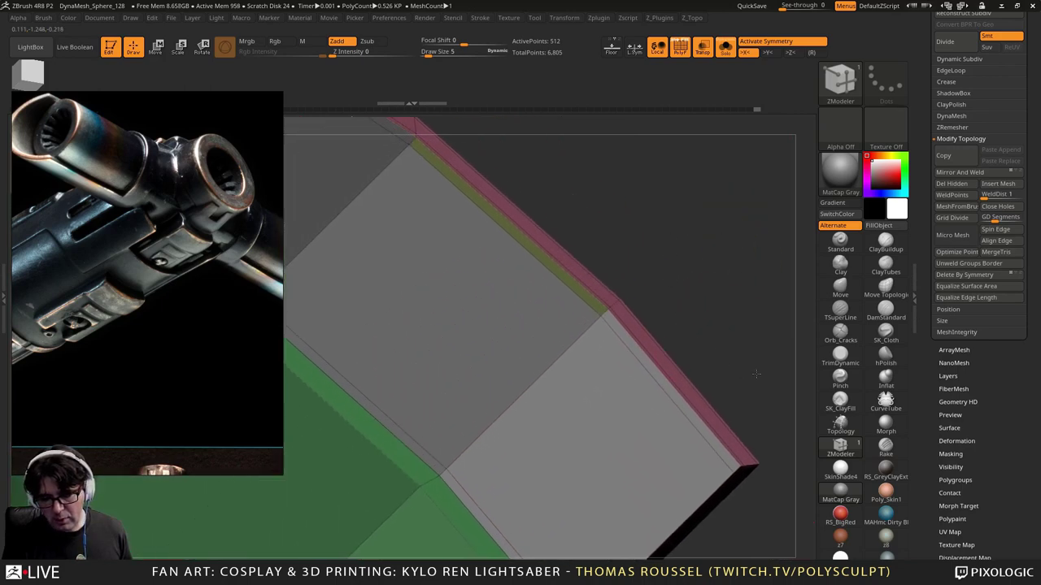
# Step: Delete the support edge loop running along the inner top edge of the raised upper walls
pyautogui.moveTo(528, 315)
pyautogui.mouseDown(button='right')
pyautogui.moveTo(351, 116)
pyautogui.moveTo(455, 203)
pyautogui.moveTo(569, 277)
pyautogui.moveTo(558, 275)
pyautogui.moveTo(606, 374)
pyautogui.mouseUp(button='right')
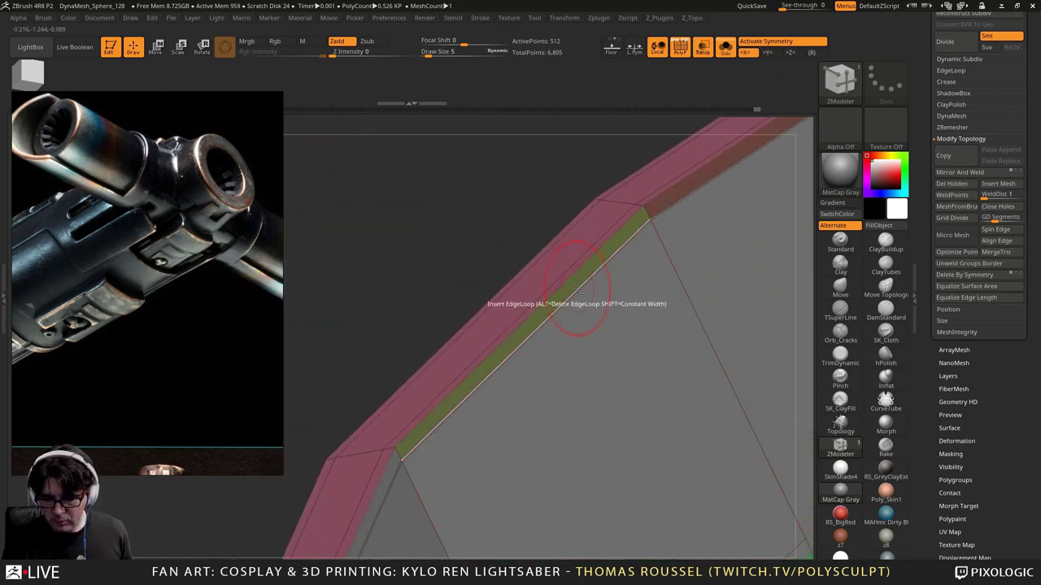
pyautogui.keyDown('alt'); pyautogui.click(573, 297); pyautogui.keyUp('alt')
pyautogui.moveTo(573, 297); pyautogui.dragTo(432, 354, button='right')
pyautogui.moveTo(738, 359); pyautogui.dragTo(651, 381)
pyautogui.keyDown('alt'); pyautogui.moveTo(375, 386); pyautogui.dragTo(746, 292); pyautogui.keyUp('alt')
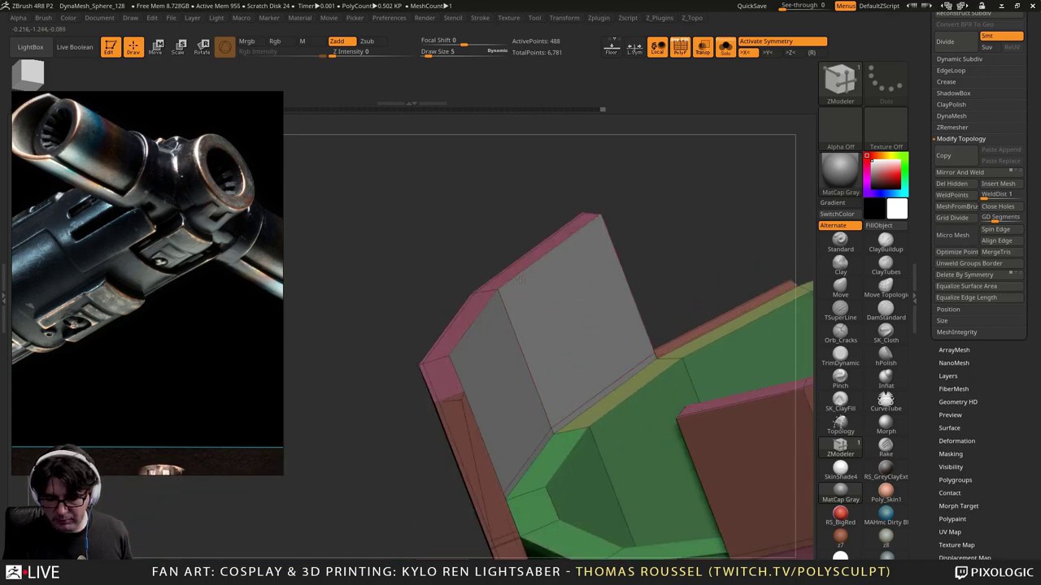
pyautogui.moveTo(560, 313); pyautogui.dragTo(493, 349, button='right')
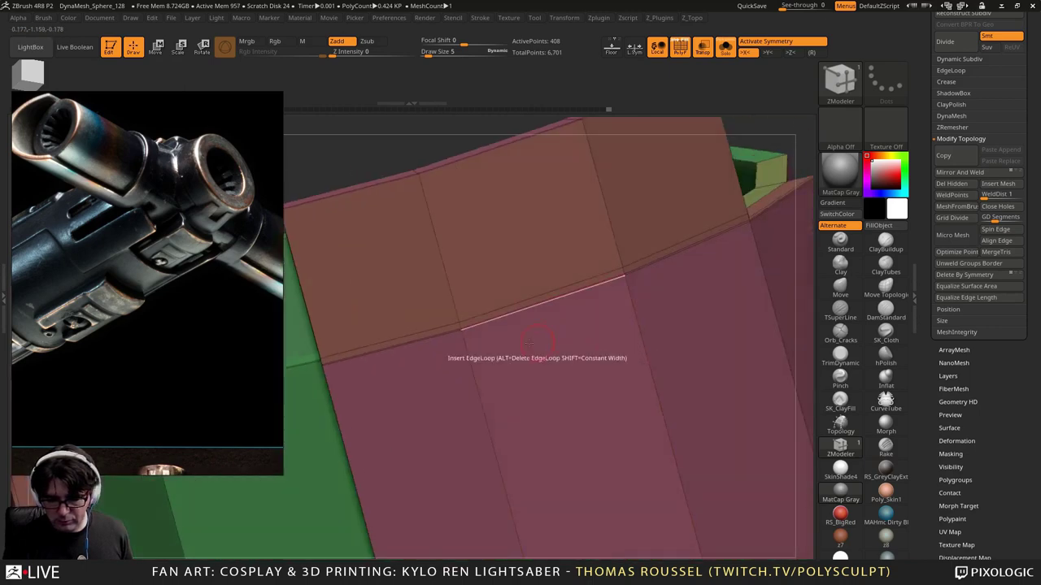
pyautogui.moveTo(425, 361); pyautogui.dragTo(486, 269, button='right')
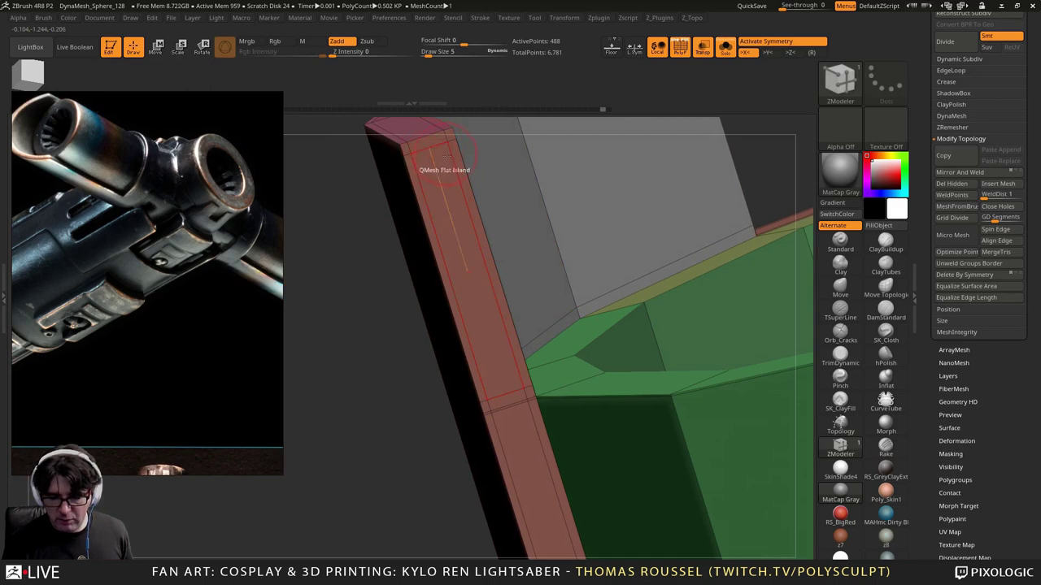
# Step: Turn off X symmetry and remove the support edge loop just below the top edge of the raised walls
pyautogui.moveTo(444, 153); pyautogui.dragTo(437, 169, button='right')
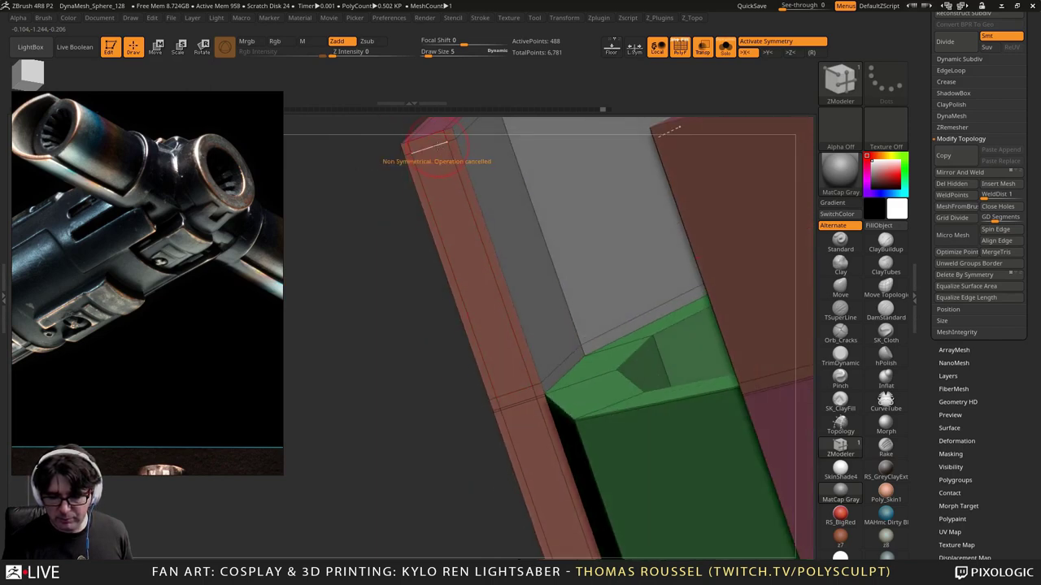
pyautogui.press('shift')
pyautogui.moveTo(439, 159)
pyautogui.mouseDown(button='right')
pyautogui.moveTo(527, 326)
pyautogui.moveTo(569, 333)
pyautogui.moveTo(549, 341)
pyautogui.moveTo(570, 361)
pyautogui.moveTo(553, 366)
pyautogui.moveTo(528, 407)
pyautogui.moveTo(505, 374)
pyautogui.moveTo(569, 488)
pyautogui.moveTo(521, 431)
pyautogui.moveTo(532, 370)
pyautogui.moveTo(688, 443)
pyautogui.moveTo(604, 342)
pyautogui.moveTo(445, 291)
pyautogui.moveTo(535, 368)
pyautogui.mouseUp(button='right')
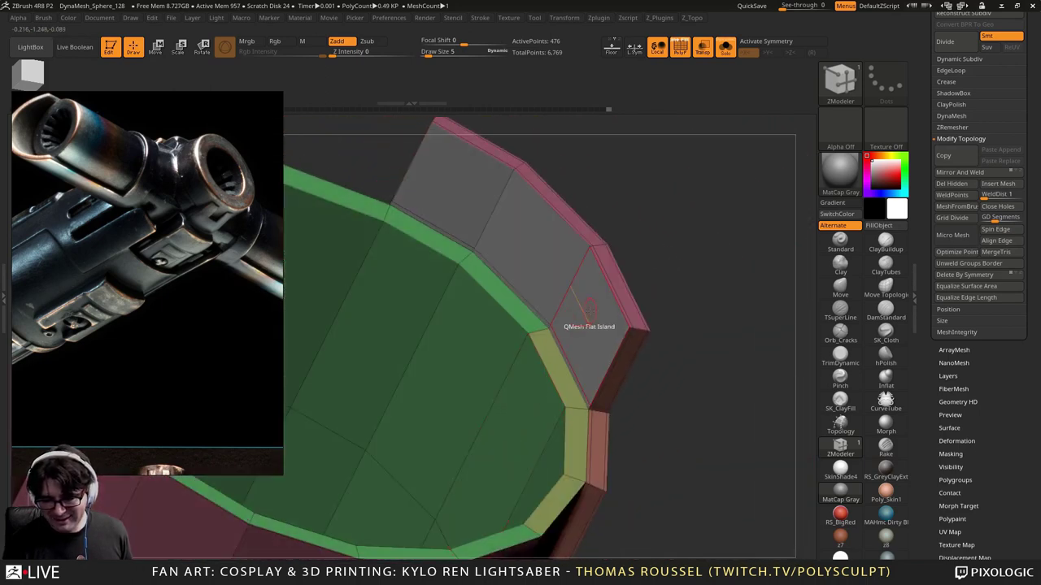
# Step: Set the QMesh polygon target to A Single Poly and try pushing the marked inner wall polygons inward
pyautogui.press('space')
pyautogui.click(542, 306)
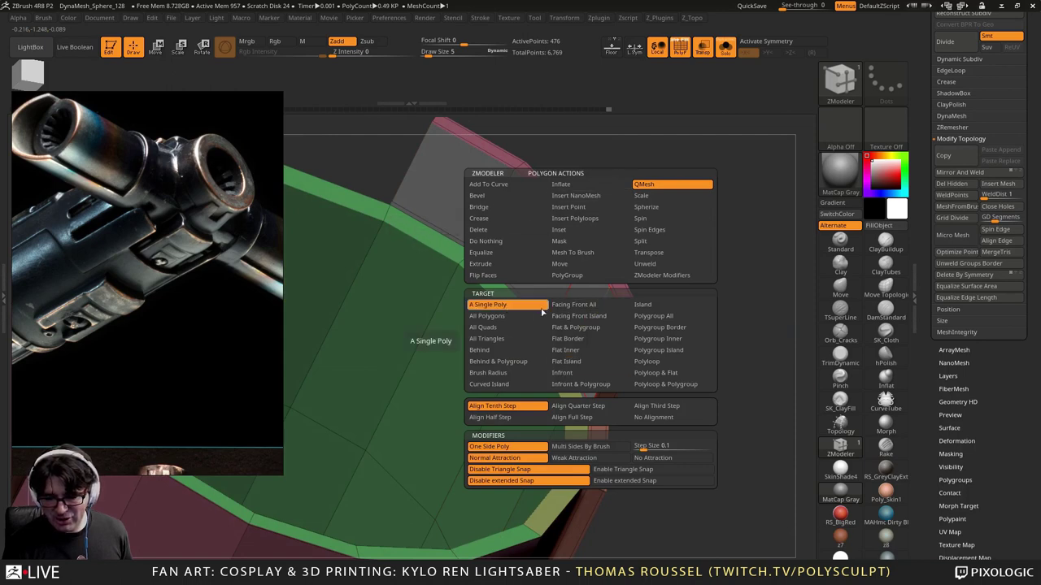
pyautogui.click(578, 308)
pyautogui.moveTo(578, 307); pyautogui.dragTo(551, 306)
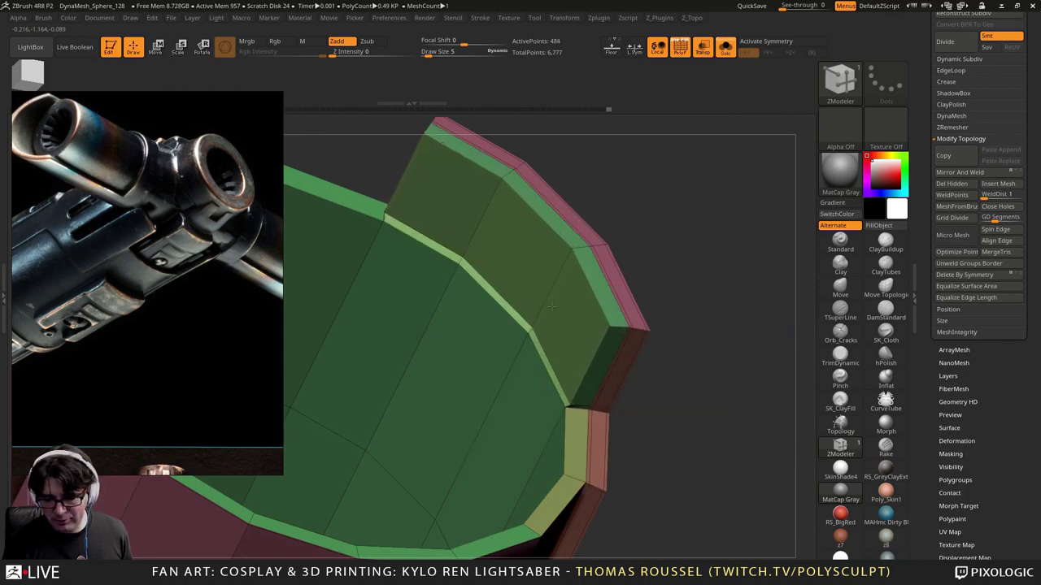
pyautogui.moveTo(547, 329); pyautogui.dragTo(599, 391, button='right')
pyautogui.hotkey('ctrl', 'z')
# Step: Delete the support edge loops at the base of both raised walls and thicken the walls inward with QMesh, flush with the recess
pyautogui.press('space')
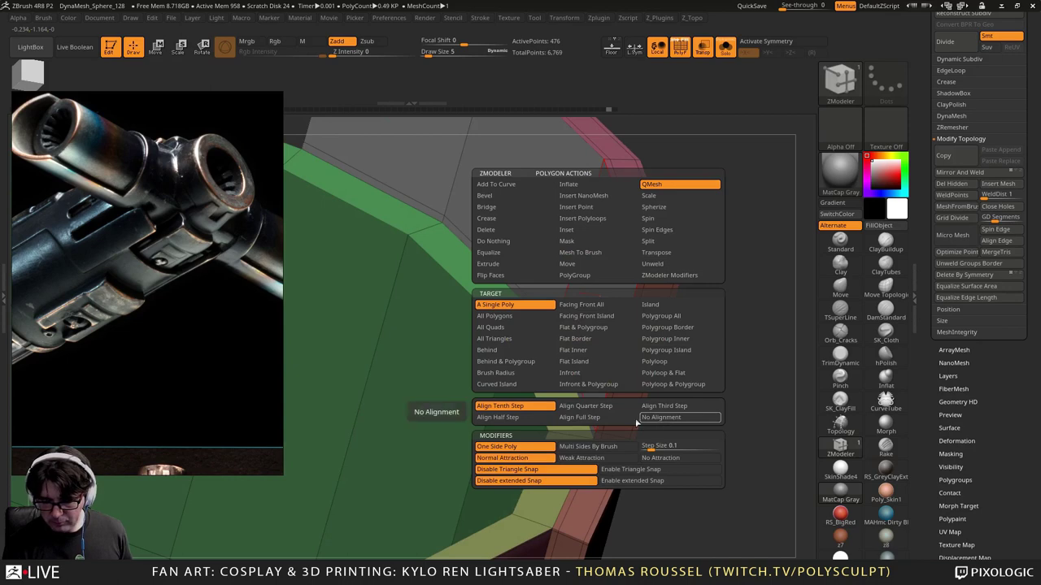
pyautogui.click(591, 417)
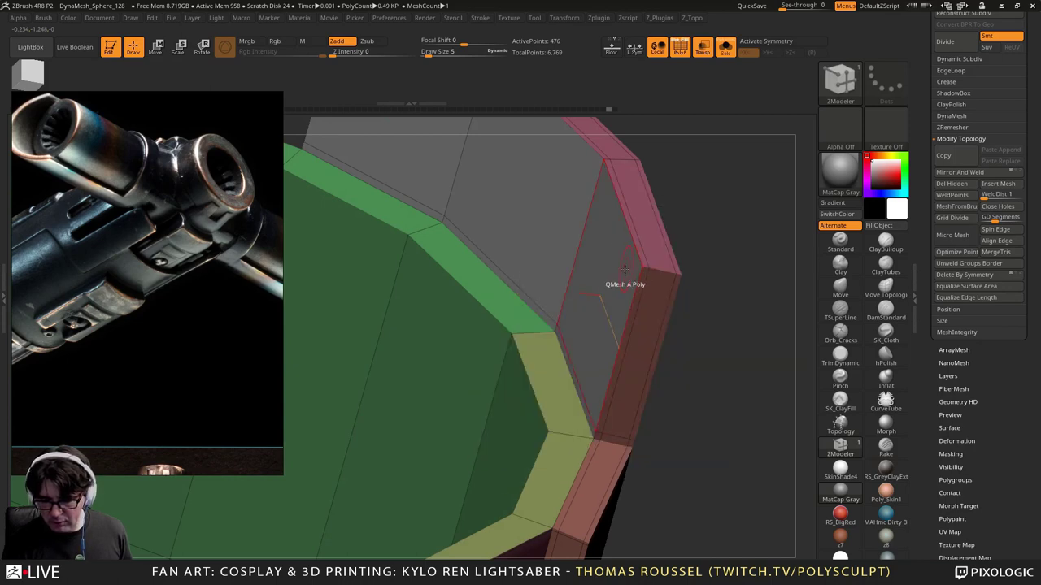
pyautogui.moveTo(605, 285); pyautogui.dragTo(569, 268)
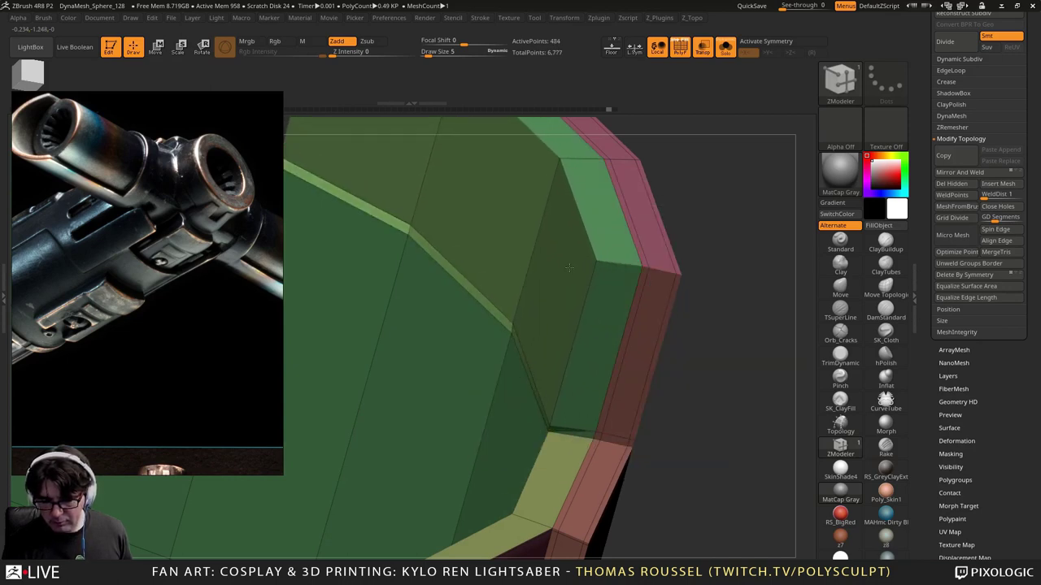
pyautogui.moveTo(567, 269); pyautogui.dragTo(575, 323, button='right')
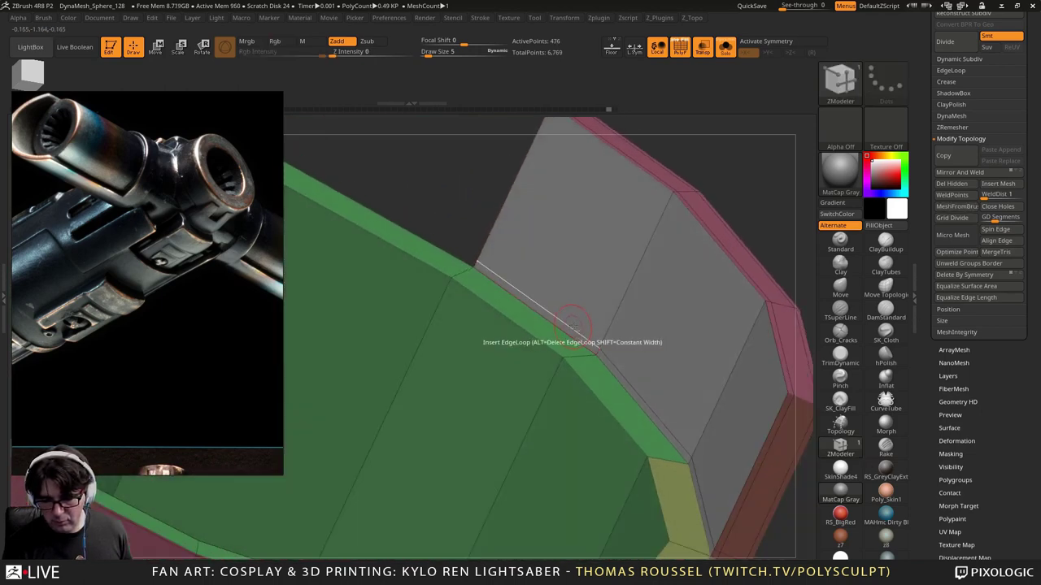
pyautogui.keyDown('alt'); pyautogui.click(569, 362); pyautogui.keyUp('alt')
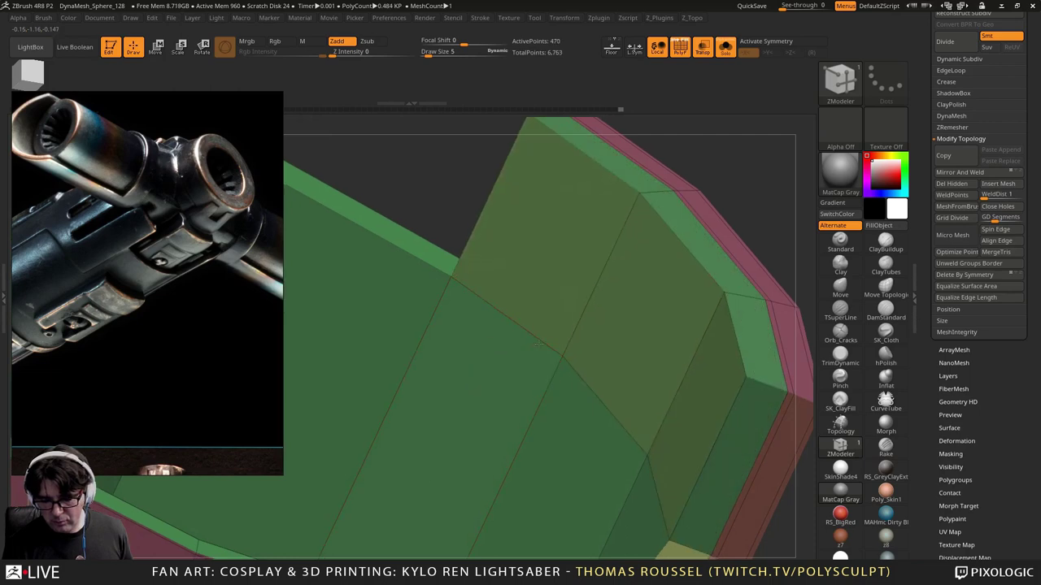
pyautogui.moveTo(538, 345); pyautogui.dragTo(603, 345, button='right')
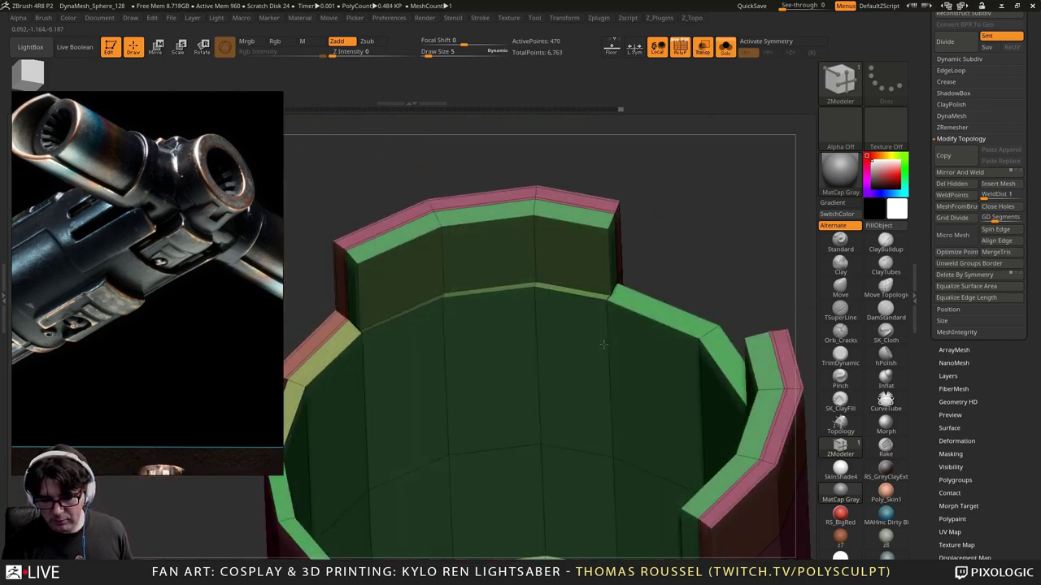
pyautogui.keyDown('alt'); pyautogui.click(575, 294); pyautogui.keyUp('alt')
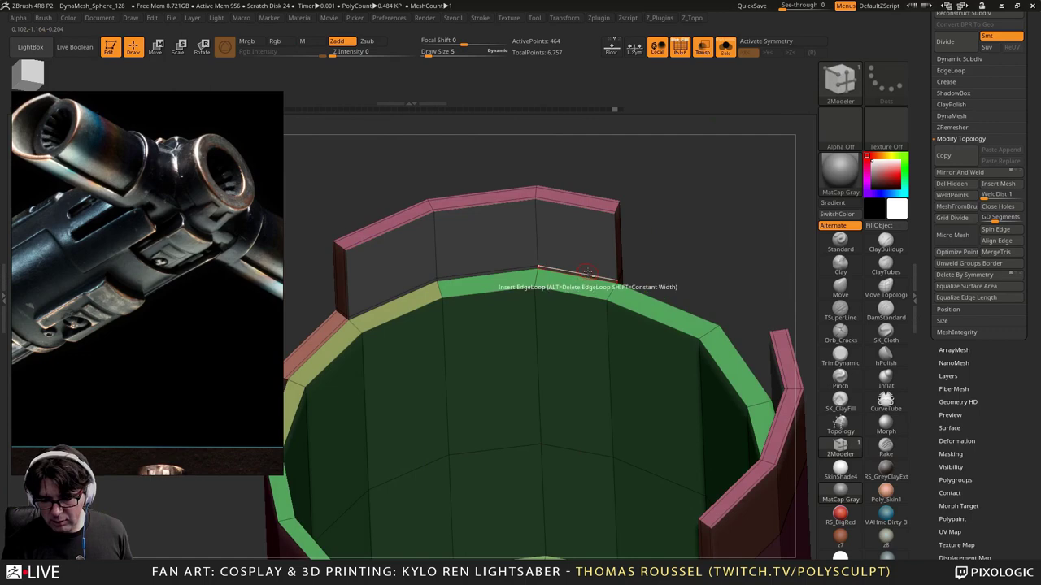
pyautogui.keyDown('alt'); pyautogui.click(569, 254); pyautogui.keyUp('alt')
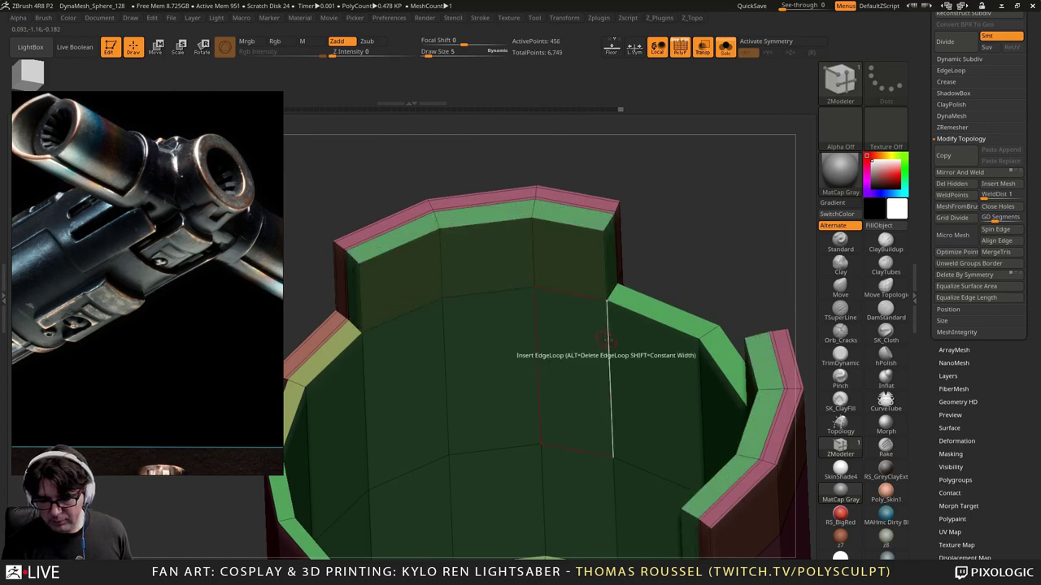
# Step: Try to insert support edge loops around the inner edges of one raised wall without symmetry
pyautogui.moveTo(606, 339); pyautogui.dragTo(499, 406, button='right')
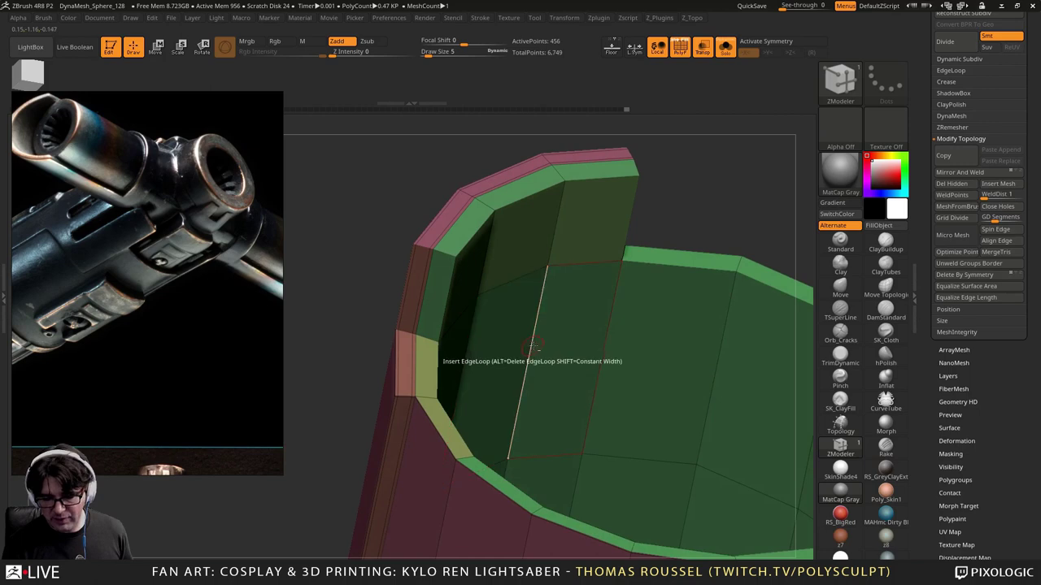
pyautogui.moveTo(457, 275); pyautogui.dragTo(474, 313, button='right')
pyautogui.click(454, 274)
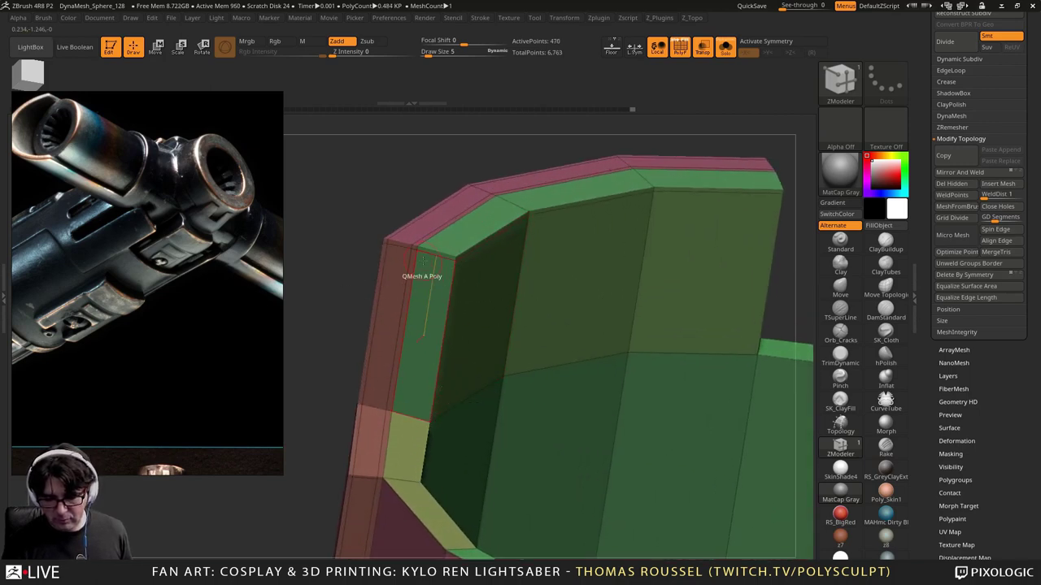
pyautogui.click(452, 253)
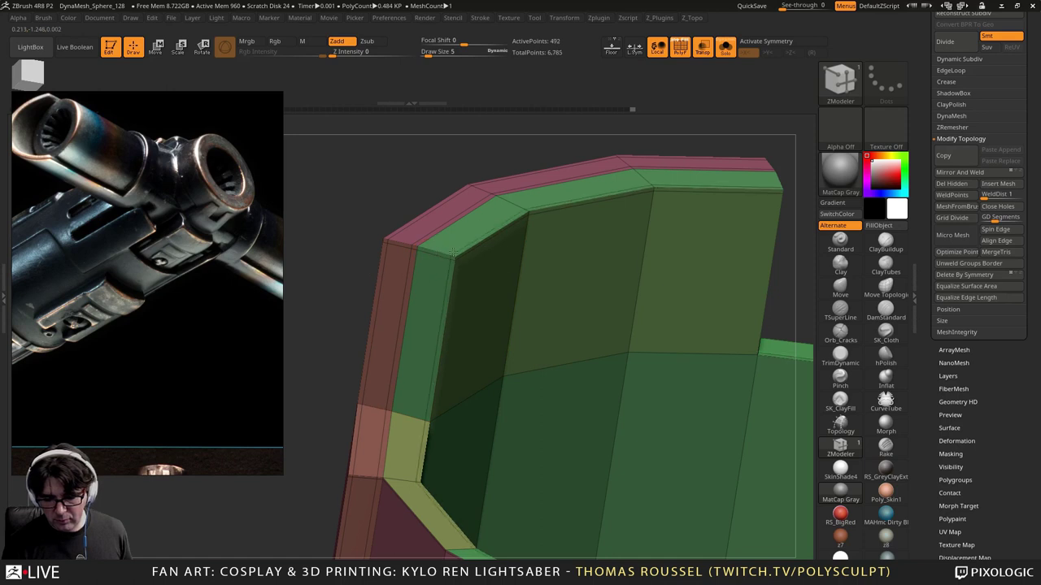
pyautogui.hotkey('ctrl', 'z')
pyautogui.hotkey('ctrl', 'z')
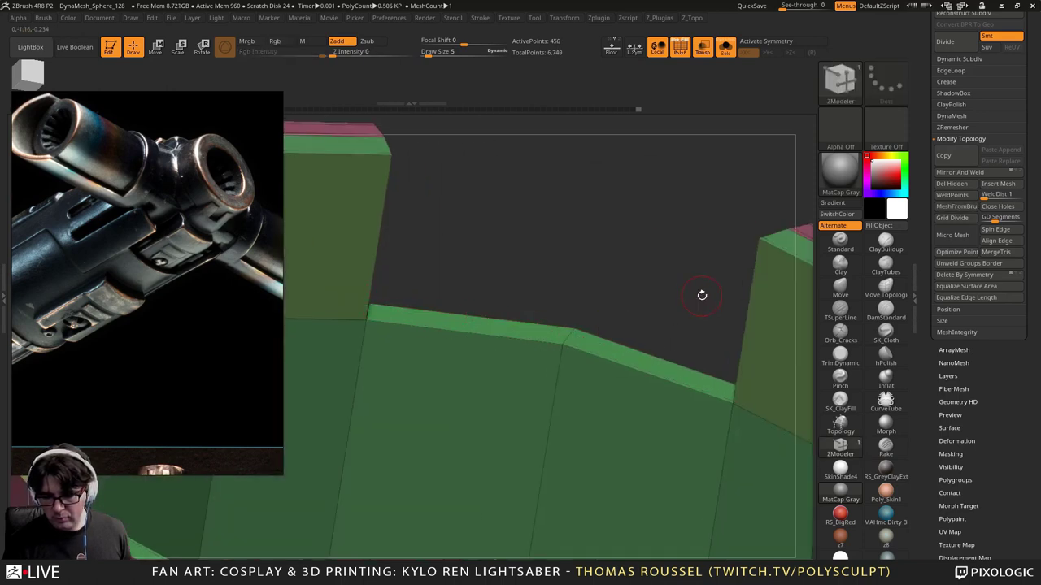
# Step: Turn on X symmetry and insert support edge loops near the raised walls' inner top edge, their base and the rim's inner edge
pyautogui.press('x')
pyautogui.click(761, 249)
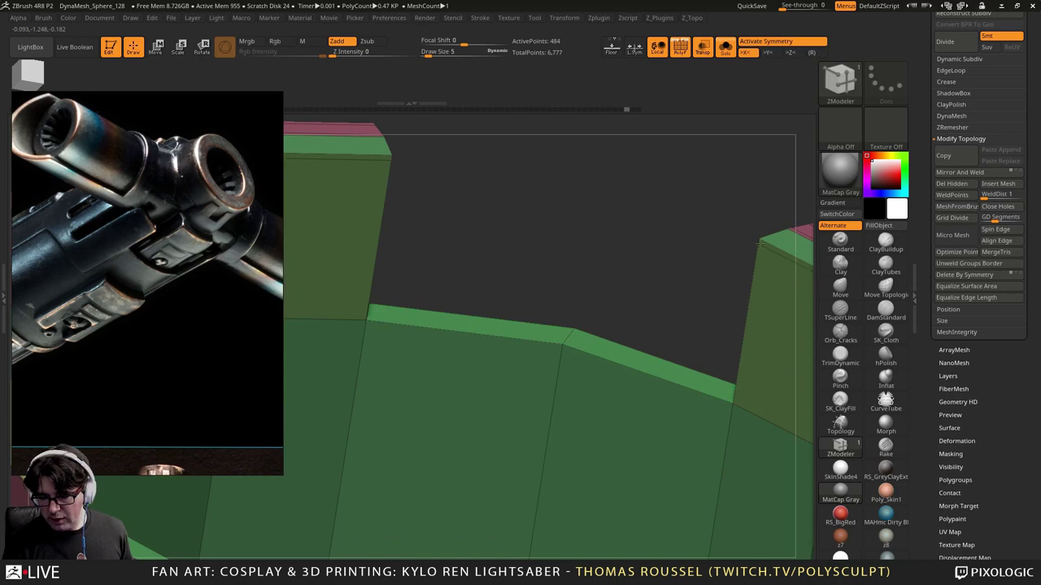
pyautogui.click(734, 402)
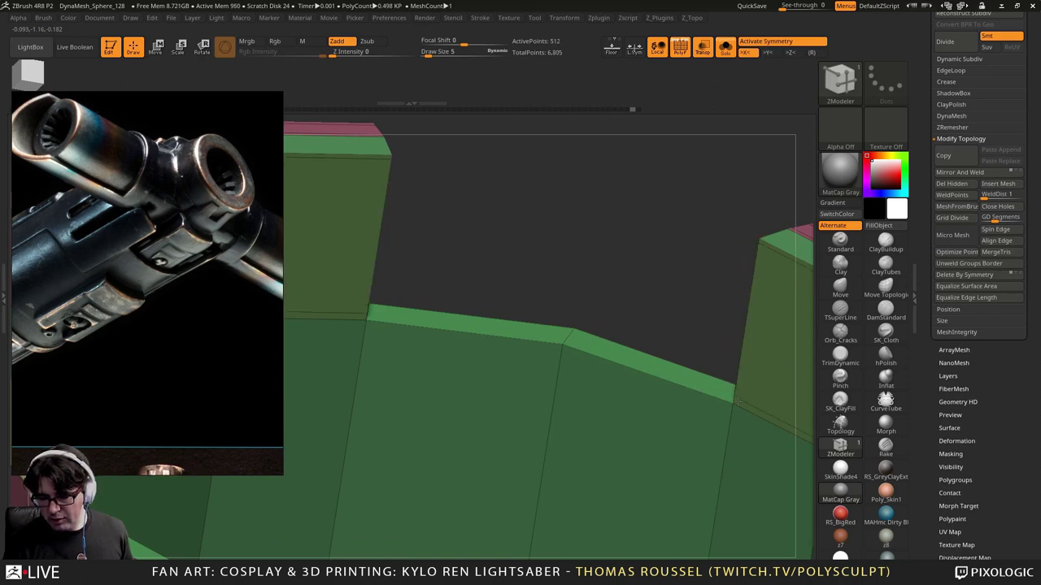
pyautogui.keyDown('alt'); pyautogui.moveTo(462, 305); pyautogui.dragTo(788, 274, button='right'); pyautogui.keyUp('alt')
pyautogui.moveTo(574, 280); pyautogui.dragTo(516, 280, button='right')
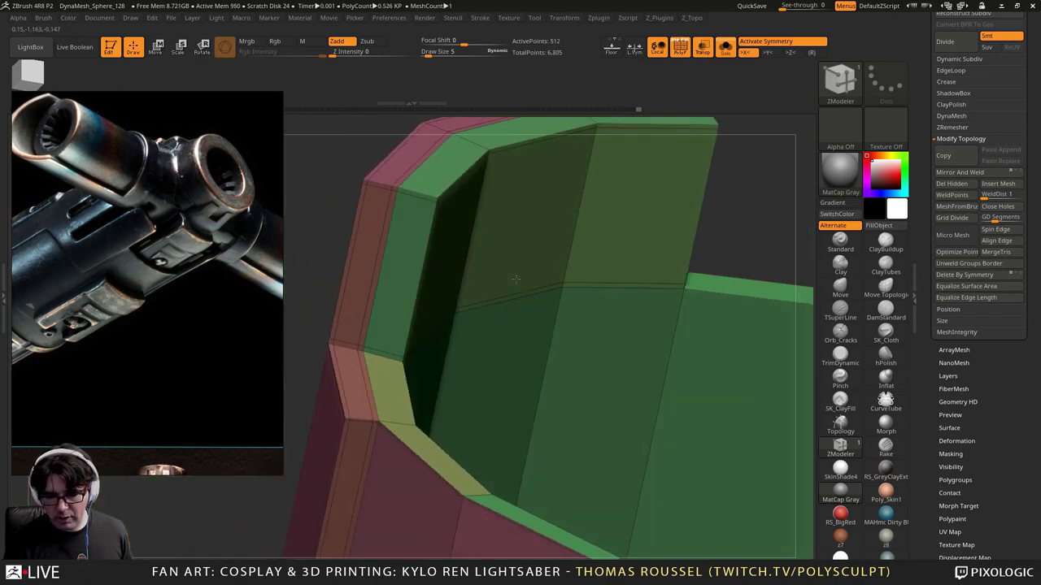
pyautogui.click(380, 364)
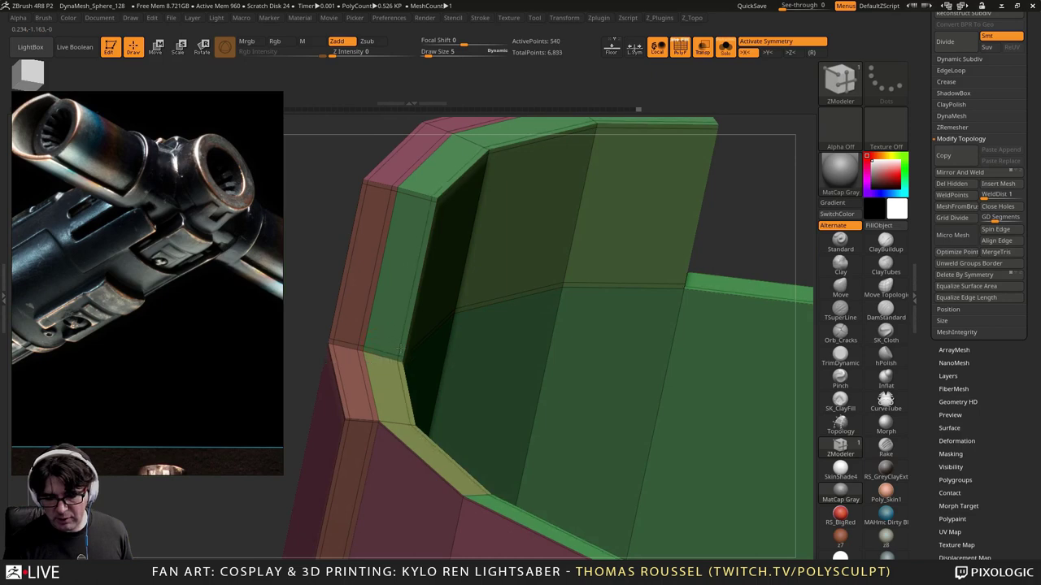
# Step: Preview the sleeve with Dynamic Subdiv smoothing and hide its polyframe
pyautogui.press('d')
pyautogui.keyDown('ctrl'); pyautogui.moveTo(407, 348); pyautogui.dragTo(563, 232, button='right'); pyautogui.keyUp('ctrl')
pyautogui.moveTo(563, 232); pyautogui.dragTo(622, 257, button='right')
pyautogui.hotkey('shift', 'f')
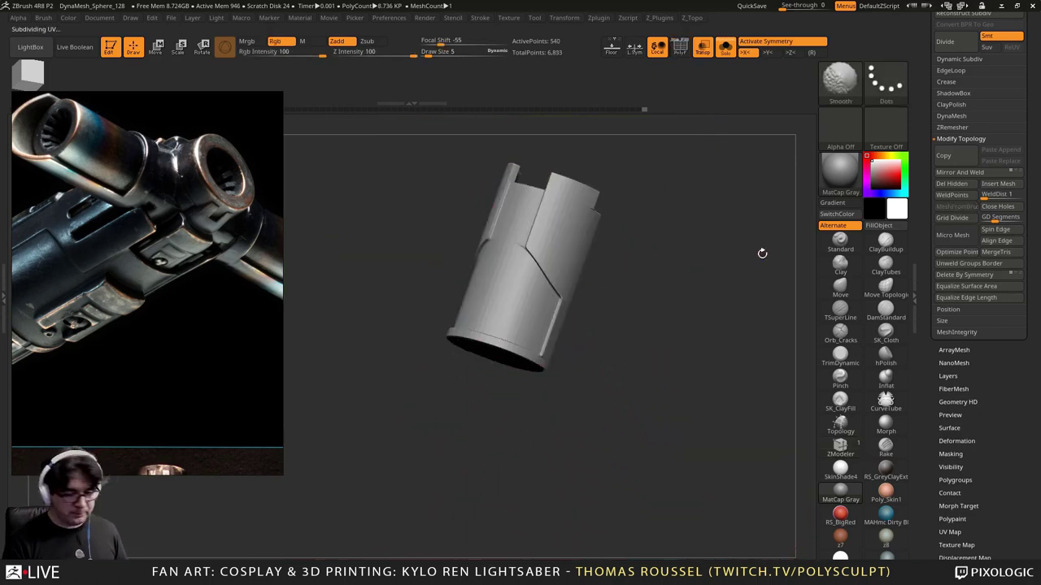
pyautogui.keyDown('ctrl'); pyautogui.moveTo(777, 258); pyautogui.dragTo(690, 189, button='right'); pyautogui.keyUp('ctrl')
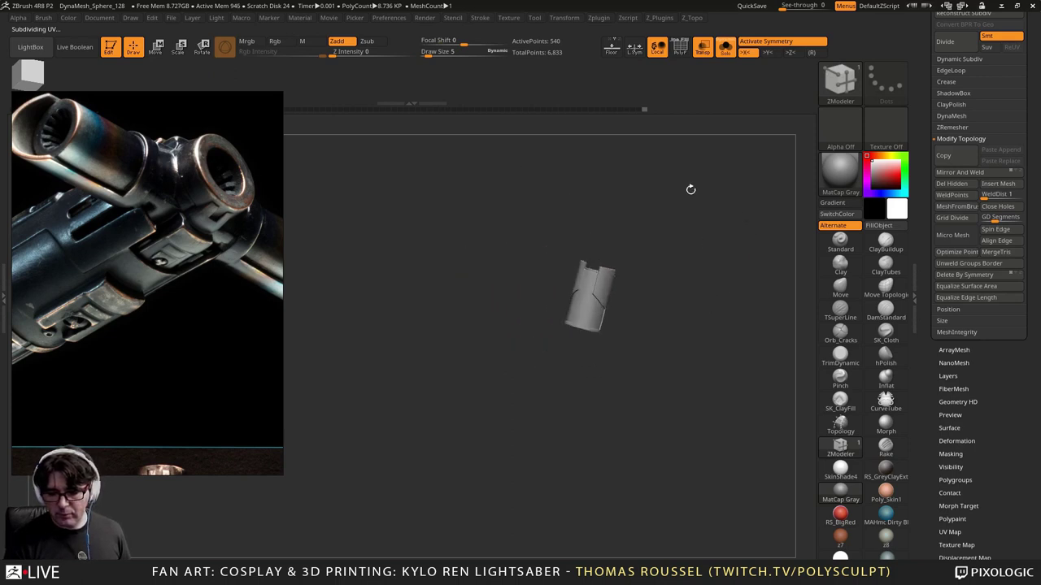
# Step: Show the complete hilt outside Solo mode, with transparency off and Live Boolean on
pyautogui.click(726, 49)
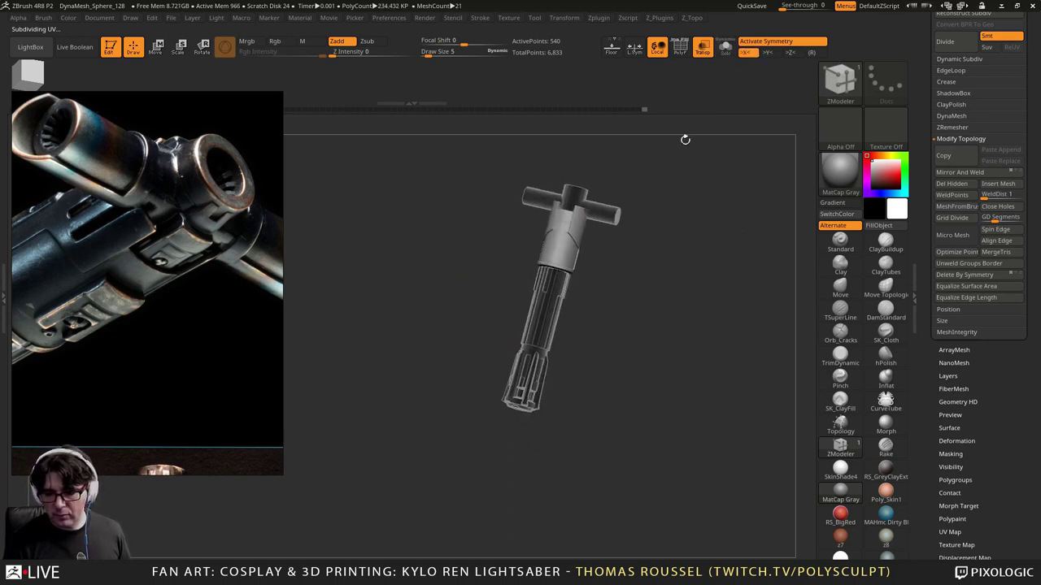
pyautogui.click(704, 50)
pyautogui.moveTo(704, 154); pyautogui.dragTo(320, 186, button='right')
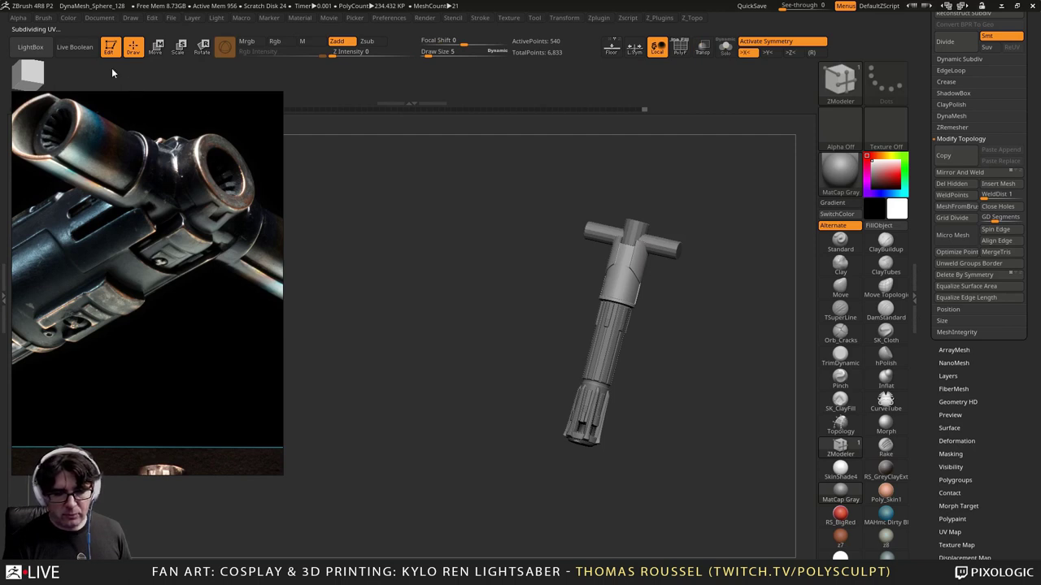
pyautogui.click(75, 47)
pyautogui.keyDown('alt'); pyautogui.moveTo(323, 200); pyautogui.dragTo(373, 242); pyautogui.keyUp('alt')
pyautogui.keyDown('alt'); pyautogui.moveTo(444, 291); pyautogui.dragTo(386, 241); pyautogui.keyUp('alt')
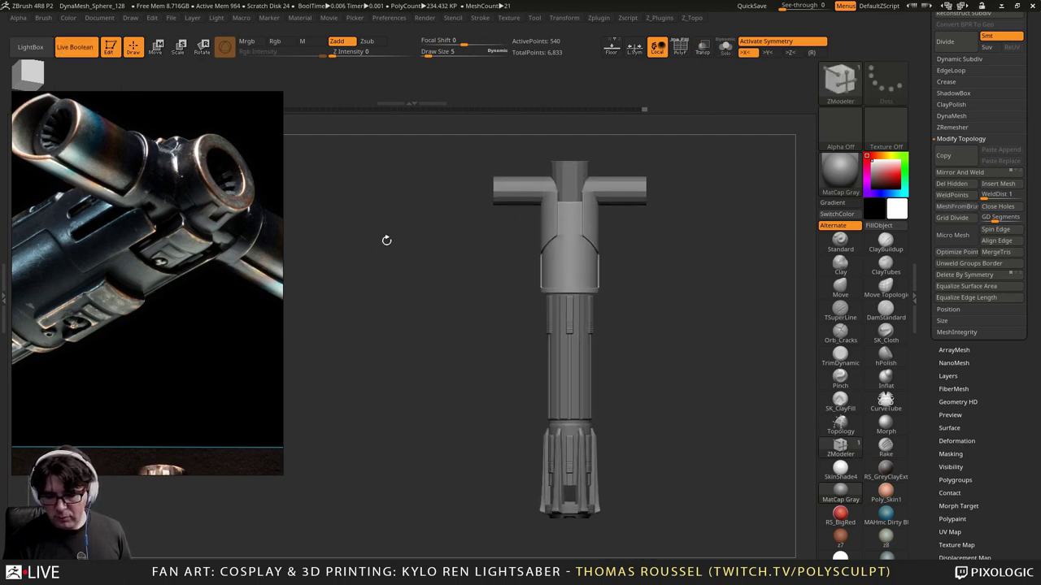
# Step: Make the horizontal crossguard cylinder the active subtool
pyautogui.moveTo(386, 240); pyautogui.dragTo(420, 284, button='right')
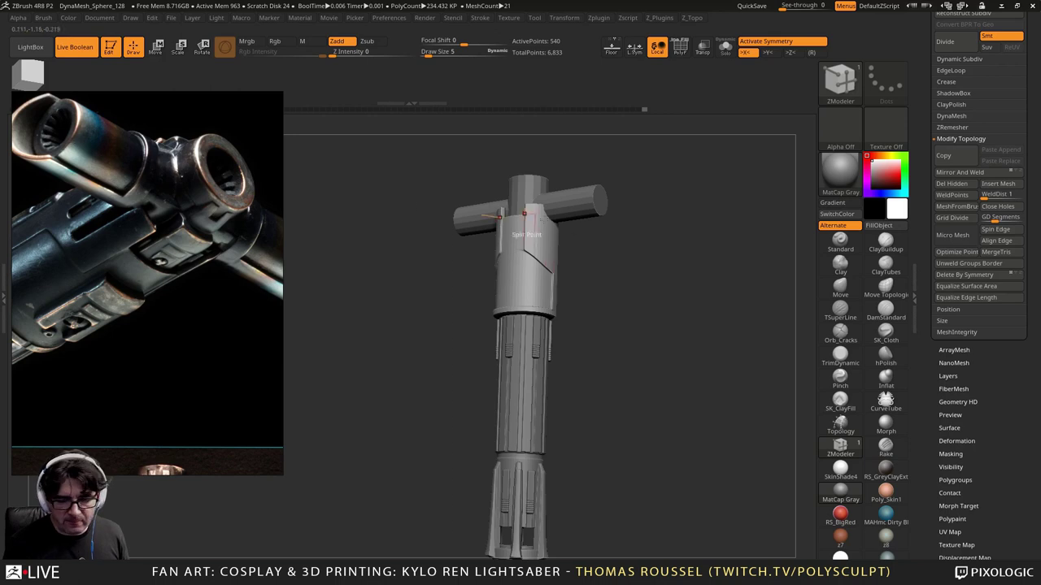
pyautogui.keyDown('alt'); pyautogui.moveTo(585, 238); pyautogui.dragTo(561, 372); pyautogui.keyUp('alt')
pyautogui.keyDown('alt'); pyautogui.click(592, 288); pyautogui.keyUp('alt')
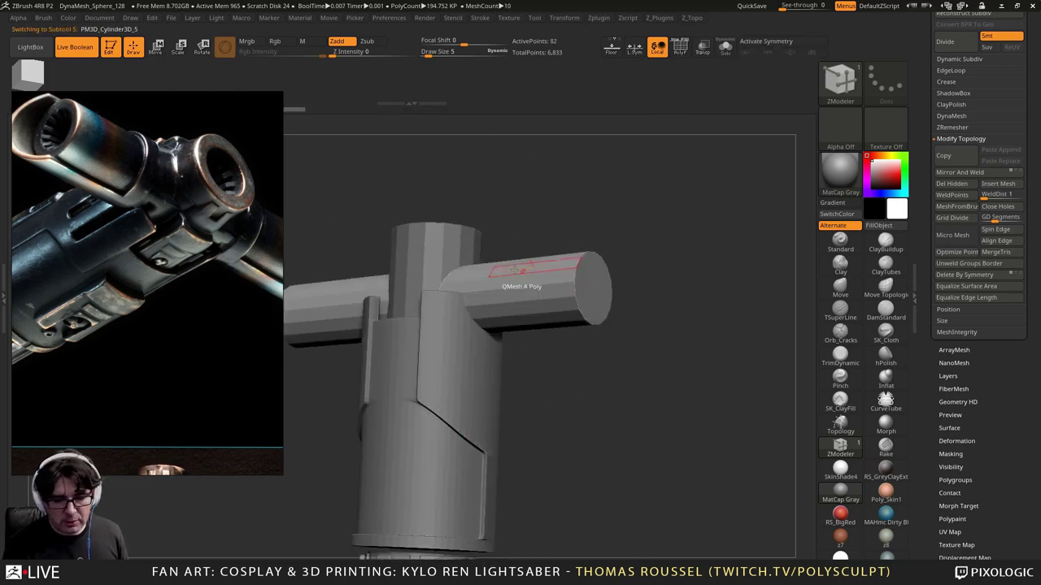
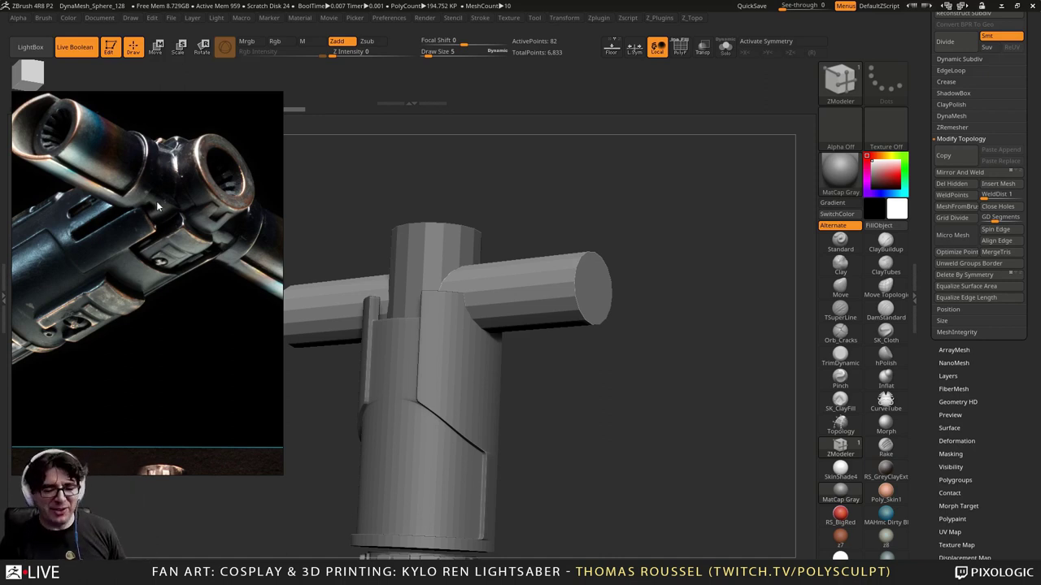
# Step: Examine the crossguard and emitter tubes in the reference photos and compare them with the front of the modeled hilt
pyautogui.scroll(-3, 157, 206)
pyautogui.scroll(3, 142, 201)
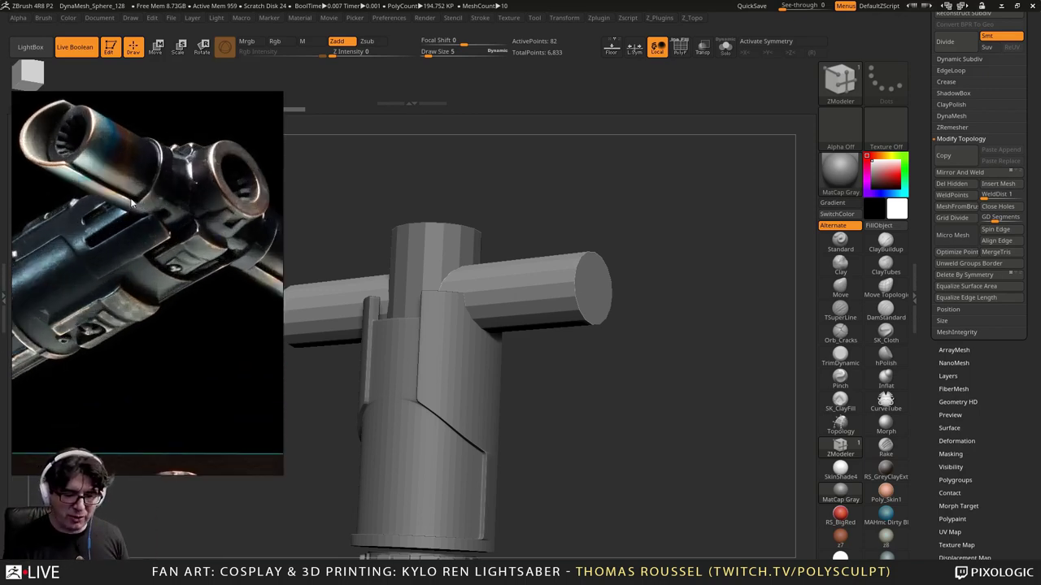
pyautogui.scroll(-1, 159, 210)
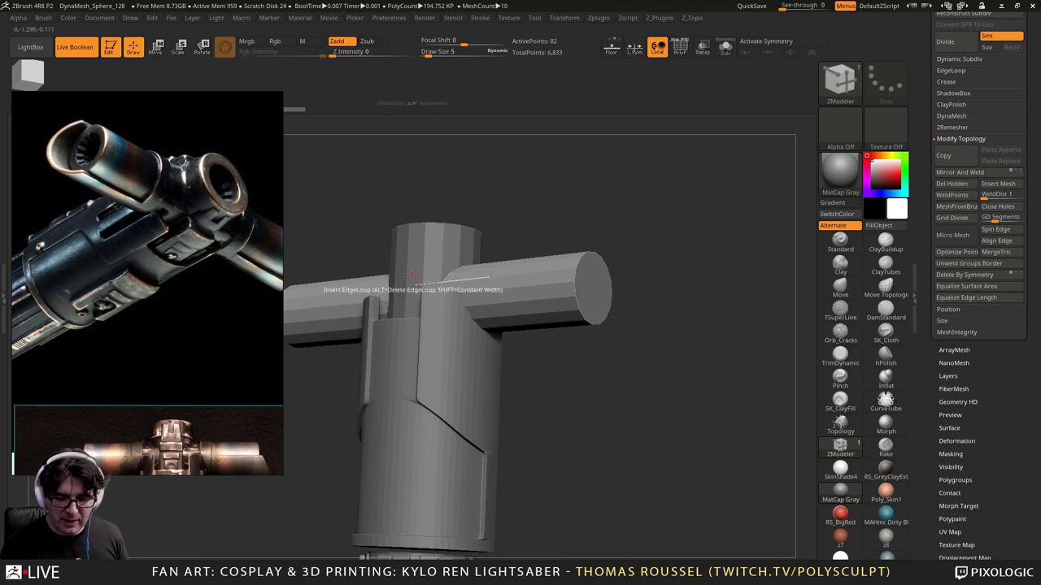
pyautogui.keyDown('shift'); pyautogui.moveTo(345, 227); pyautogui.dragTo(390, 238); pyautogui.keyUp('shift')
pyautogui.keyDown('alt'); pyautogui.moveTo(390, 240); pyautogui.dragTo(468, 231, button='right'); pyautogui.keyUp('alt')
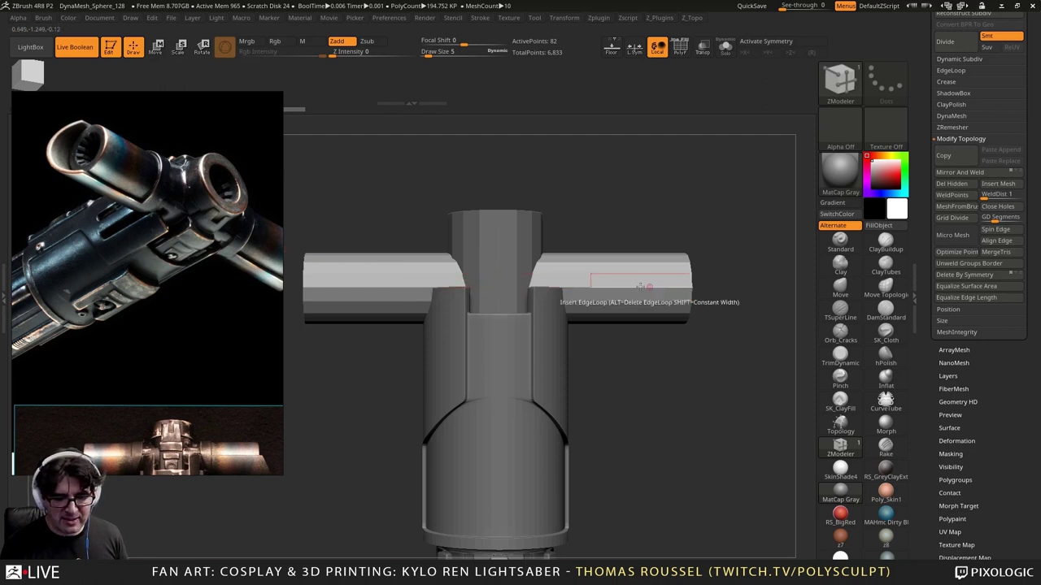
pyautogui.moveTo(209, 357); pyautogui.dragTo(201, 254, button='middle')
pyautogui.scroll(-4, 202, 255)
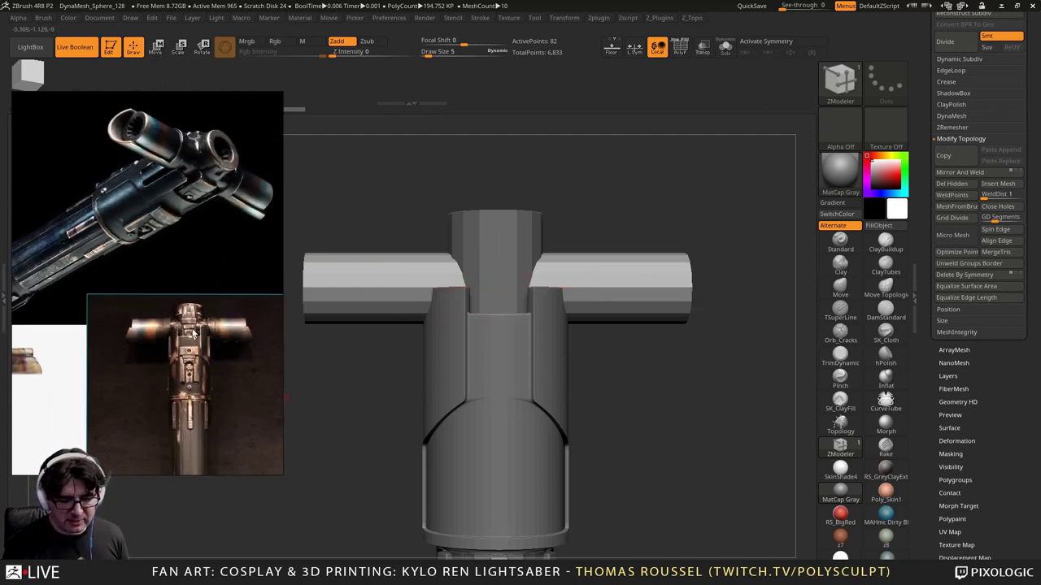
pyautogui.moveTo(218, 331); pyautogui.dragTo(236, 239, button='middle')
pyautogui.scroll(5, 236, 281)
pyautogui.scroll(-5, 141, 264)
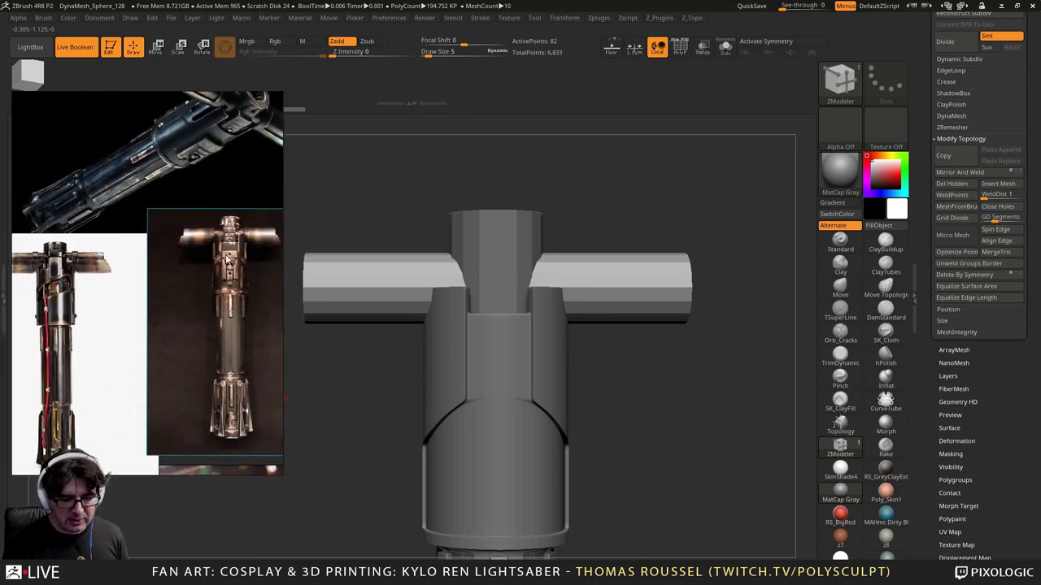
pyautogui.scroll(5, 173, 258)
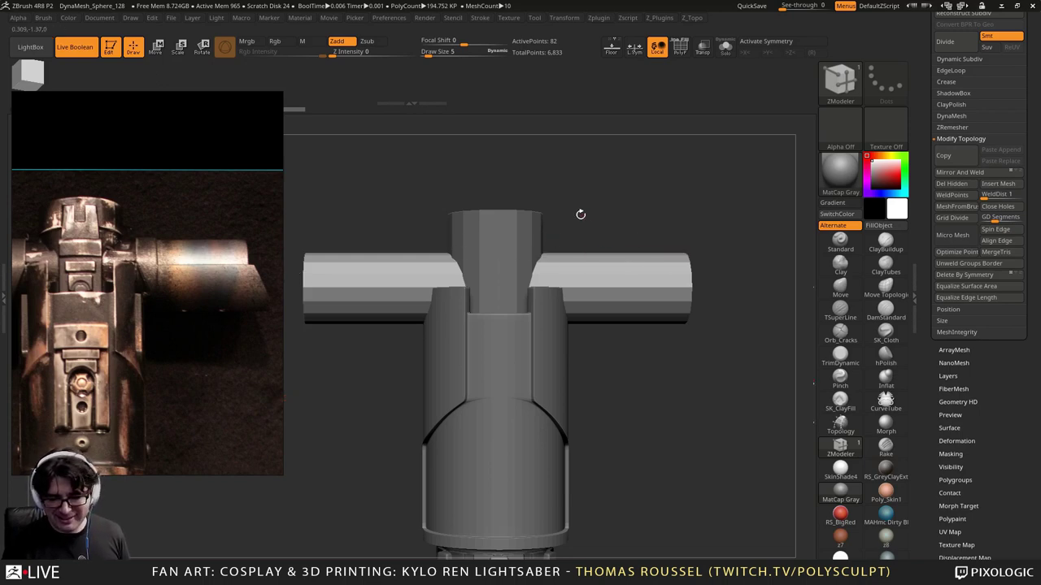
pyautogui.keyDown('alt'); pyautogui.moveTo(661, 235); pyautogui.dragTo(562, 185); pyautogui.keyUp('alt')
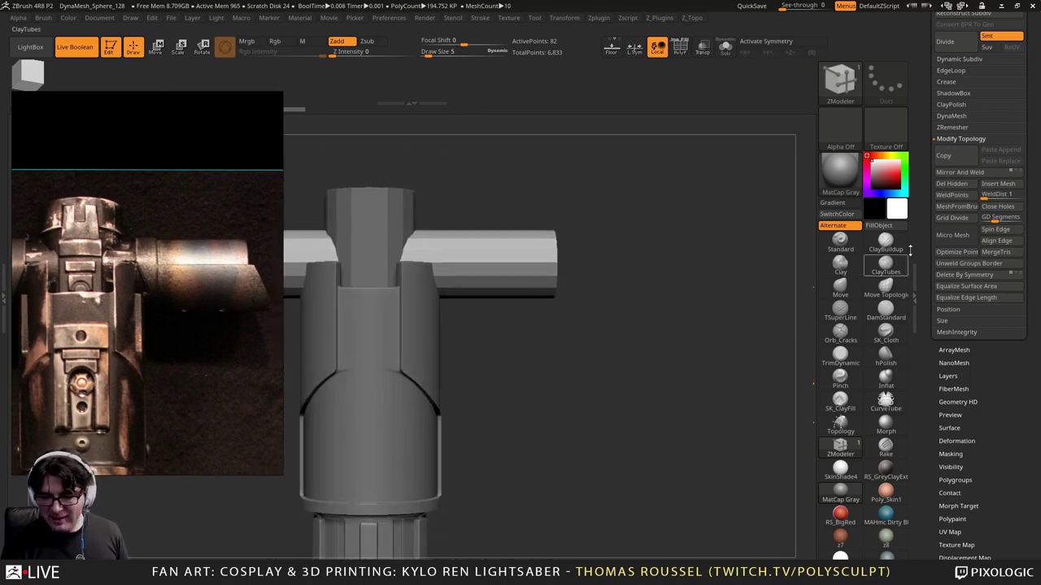
# Step: Show the crossguard cylinder's polyframe with Dynamic Subdiv smoothing off, and turn Live Boolean off
pyautogui.moveTo(1035, 91); pyautogui.dragTo(1034, 384)
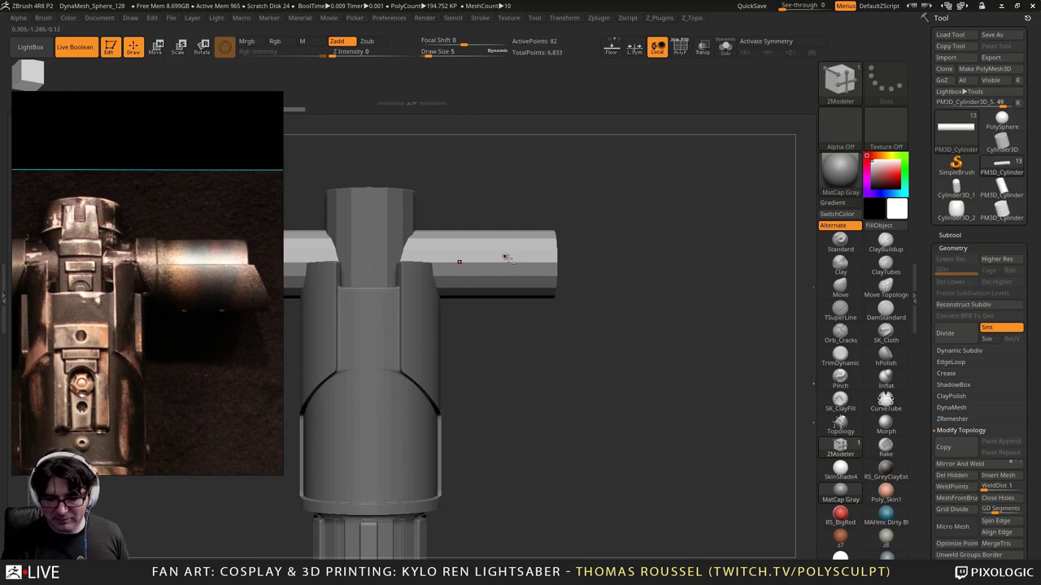
pyautogui.click(156, 47)
pyautogui.keyDown('alt'); pyautogui.click(526, 269); pyautogui.keyUp('alt')
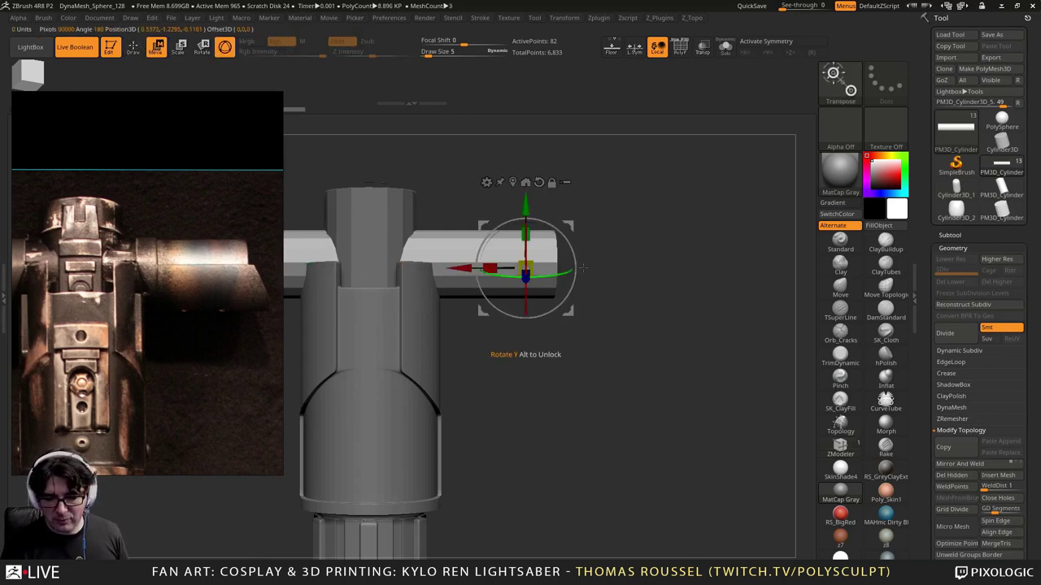
pyautogui.keyDown('alt'); pyautogui.moveTo(584, 253); pyautogui.dragTo(712, 225); pyautogui.keyUp('alt')
pyautogui.hotkey('shift', 'f')
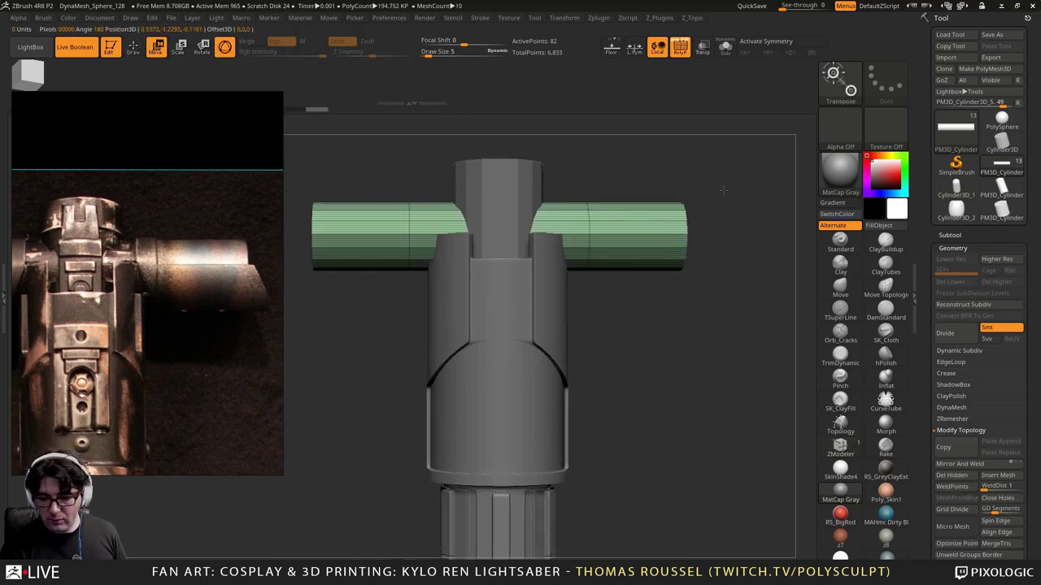
pyautogui.press('d')
pyautogui.keyDown('alt'); pyautogui.moveTo(722, 190); pyautogui.dragTo(745, 186); pyautogui.keyUp('alt')
pyautogui.click(65, 50)
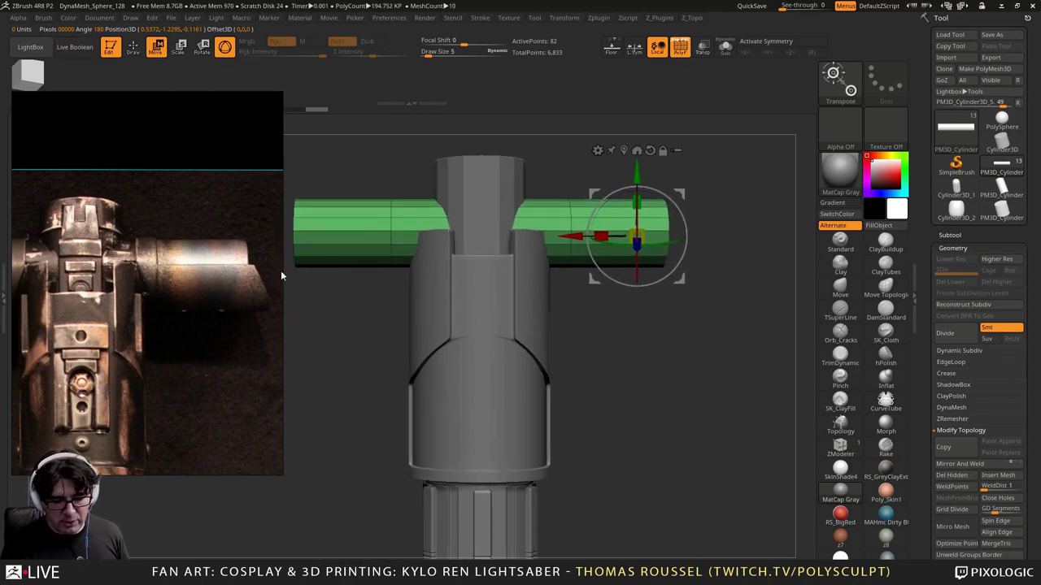
# Step: Duplicate the crossguard cylinder, center the gizmo on the copy and scale the copy up slightly and uniformly
pyautogui.click(948, 235)
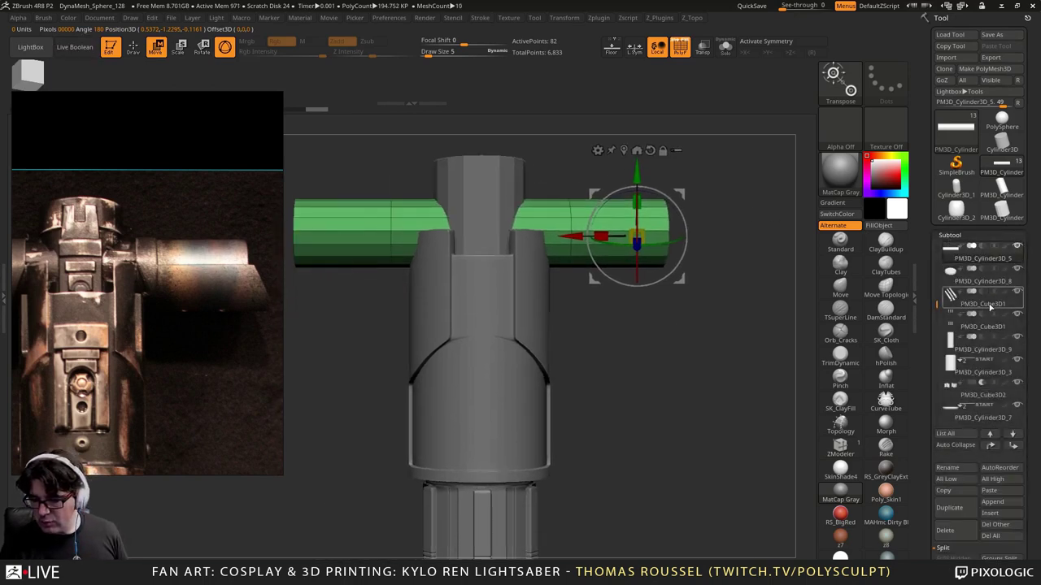
pyautogui.click(957, 509)
pyautogui.keyDown('alt'); pyautogui.moveTo(648, 318); pyautogui.dragTo(671, 342); pyautogui.keyUp('alt')
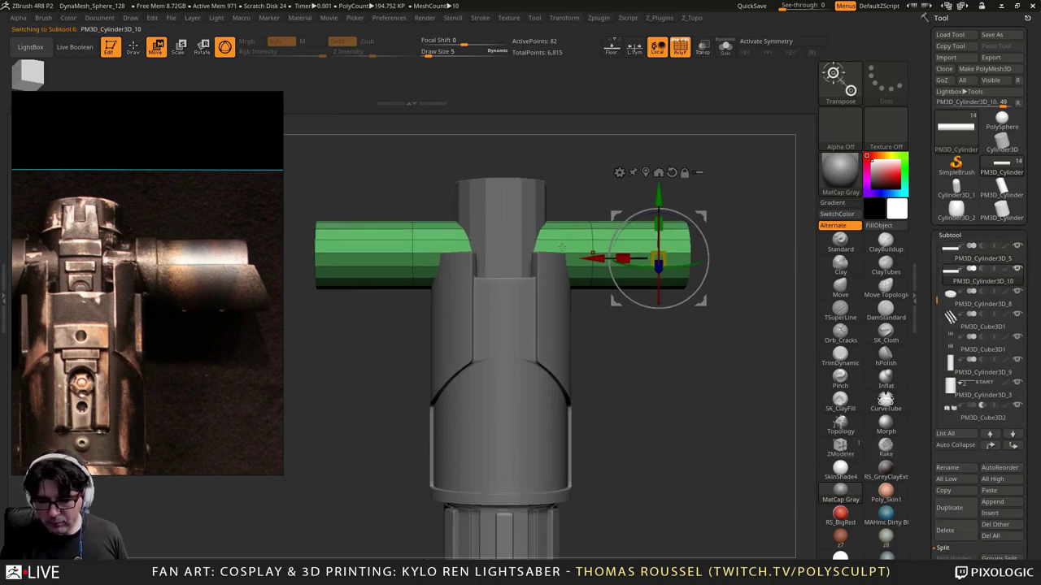
pyautogui.click(645, 173)
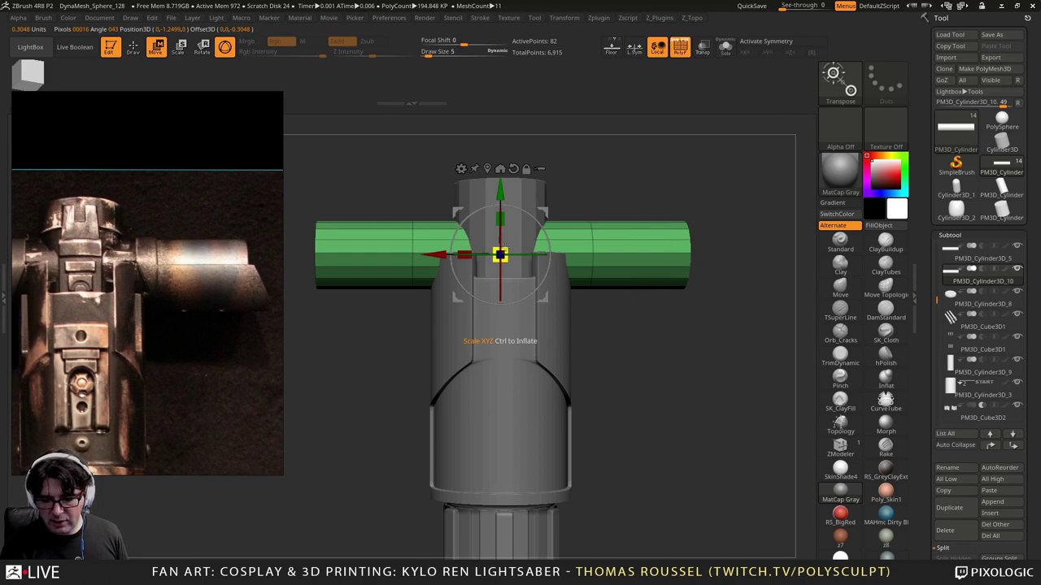
pyautogui.moveTo(499, 255); pyautogui.dragTo(522, 241)
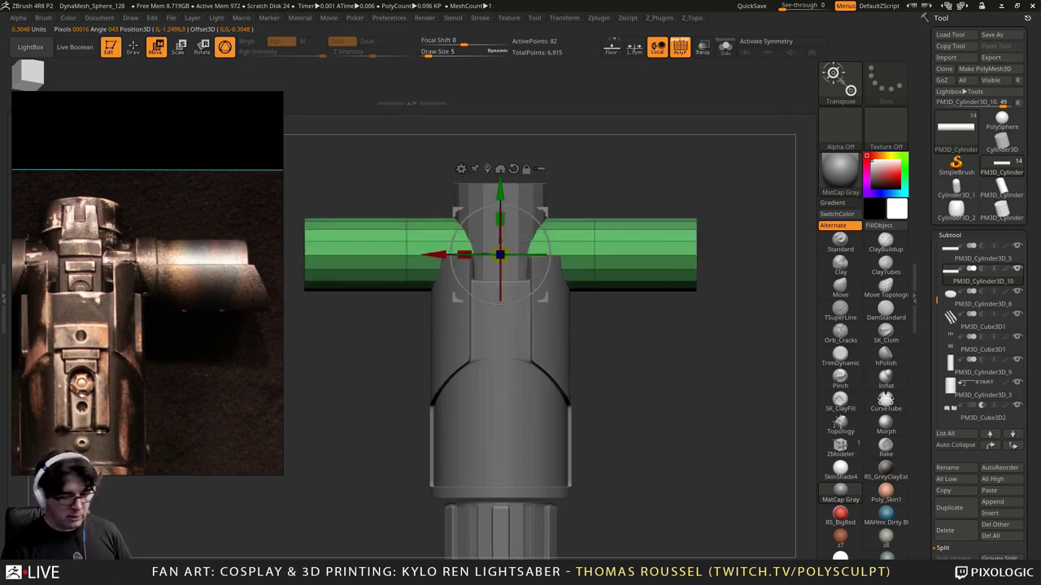
# Step: Show the lightsaber_03 reference plane and enlarge the duplicated cylinder, stretching it along X by about 1.06 to span the reference crossguard
pyautogui.keyDown('alt'); pyautogui.moveTo(733, 196); pyautogui.dragTo(784, 188); pyautogui.keyUp('alt')
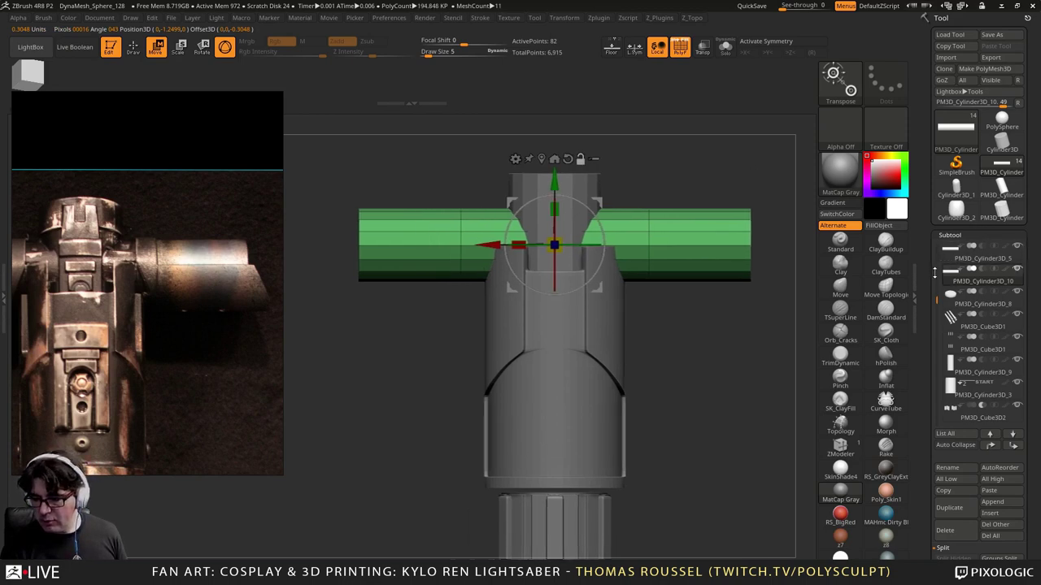
pyautogui.scroll(4, 934, 273)
pyautogui.click(1018, 247)
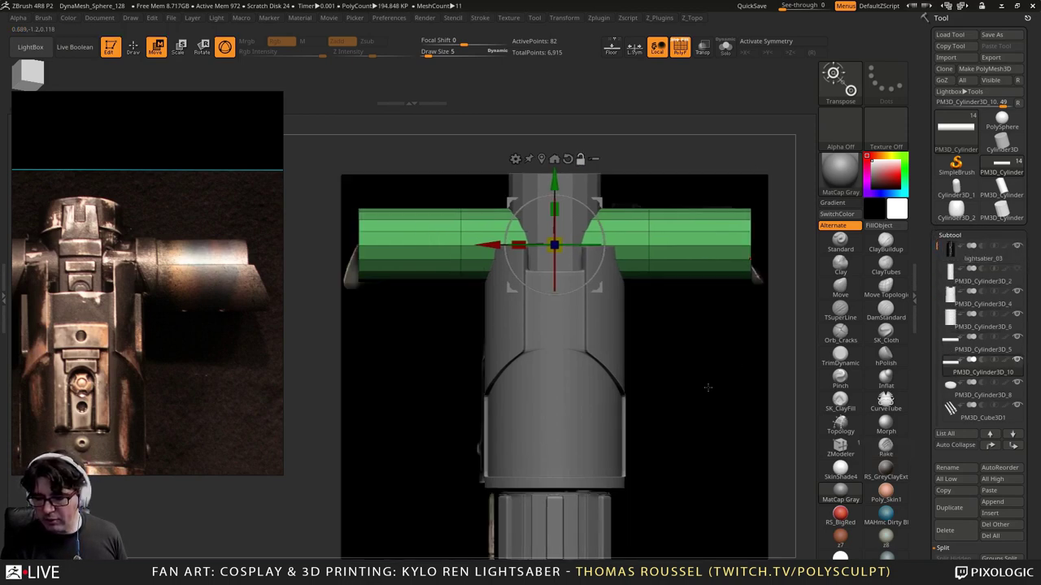
pyautogui.keyDown('alt'); pyautogui.moveTo(708, 388); pyautogui.dragTo(685, 337); pyautogui.keyUp('alt')
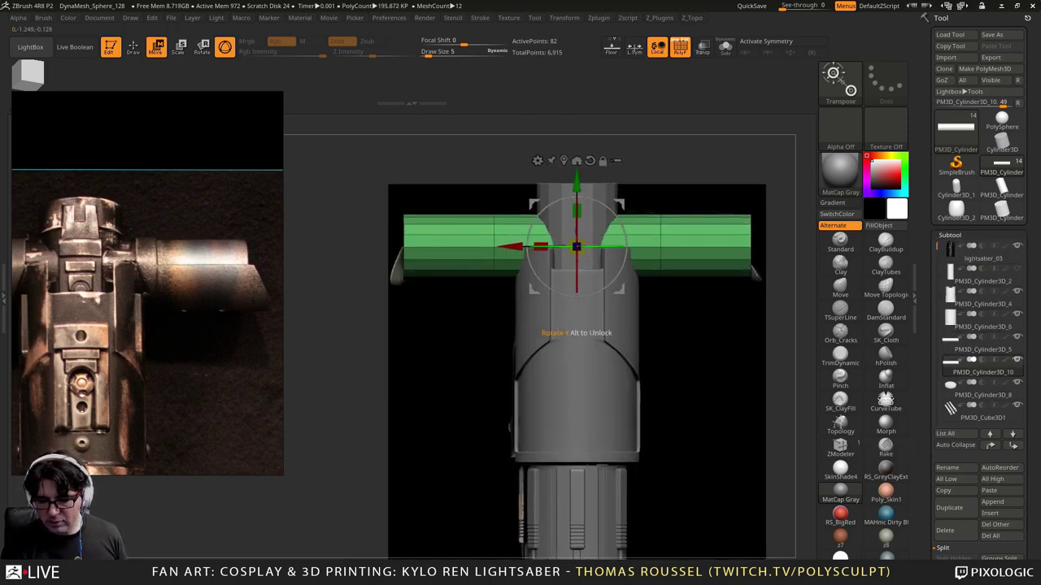
pyautogui.moveTo(575, 245); pyautogui.dragTo(579, 246)
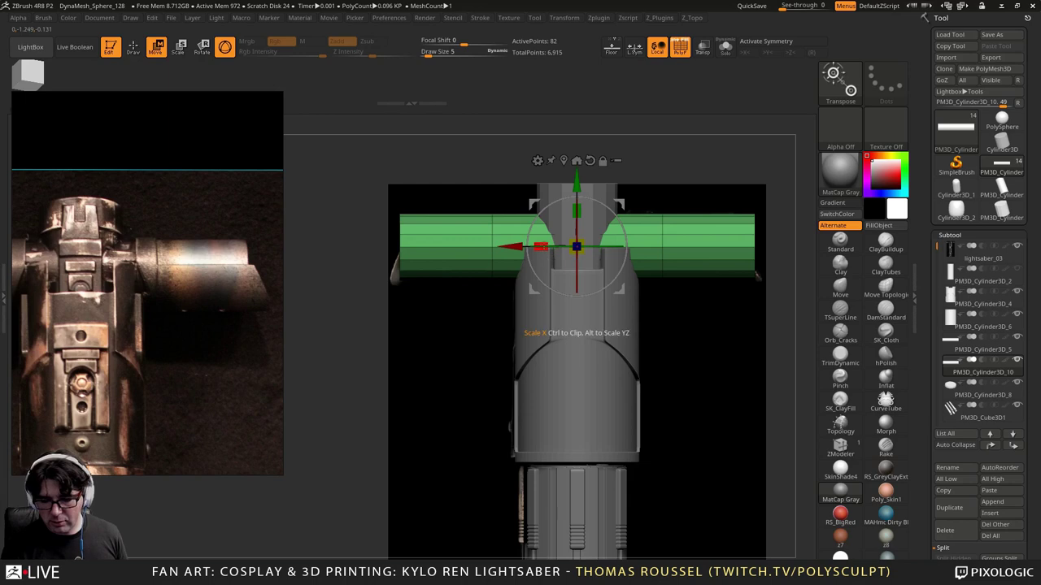
pyautogui.moveTo(540, 245); pyautogui.dragTo(537, 244)
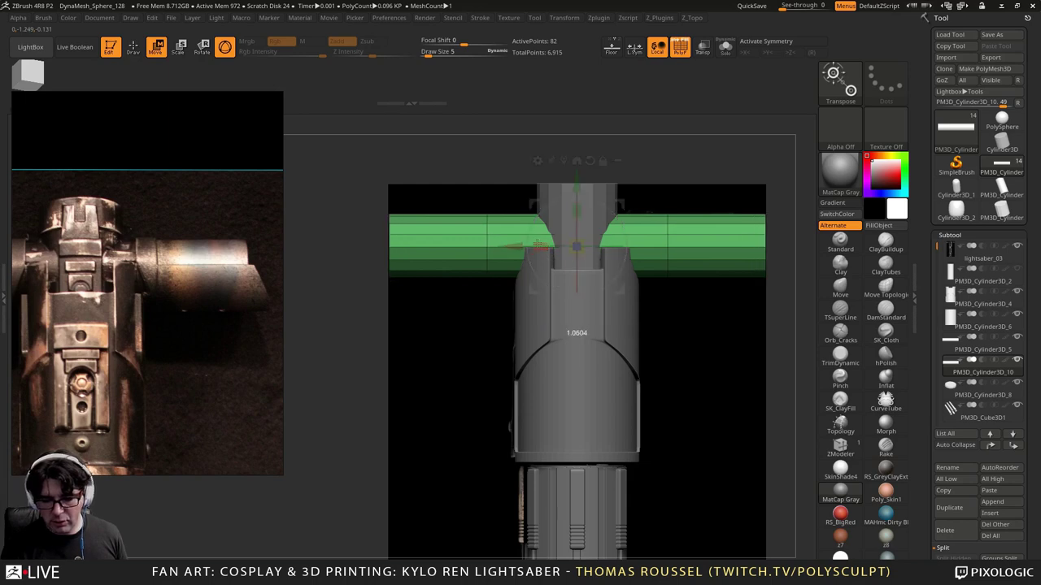
# Step: Turn transparency on and thicken the duplicated cylinder's cross-section slightly so it encloses the original crossguard cylinder
pyautogui.moveTo(810, 306); pyautogui.dragTo(752, 316)
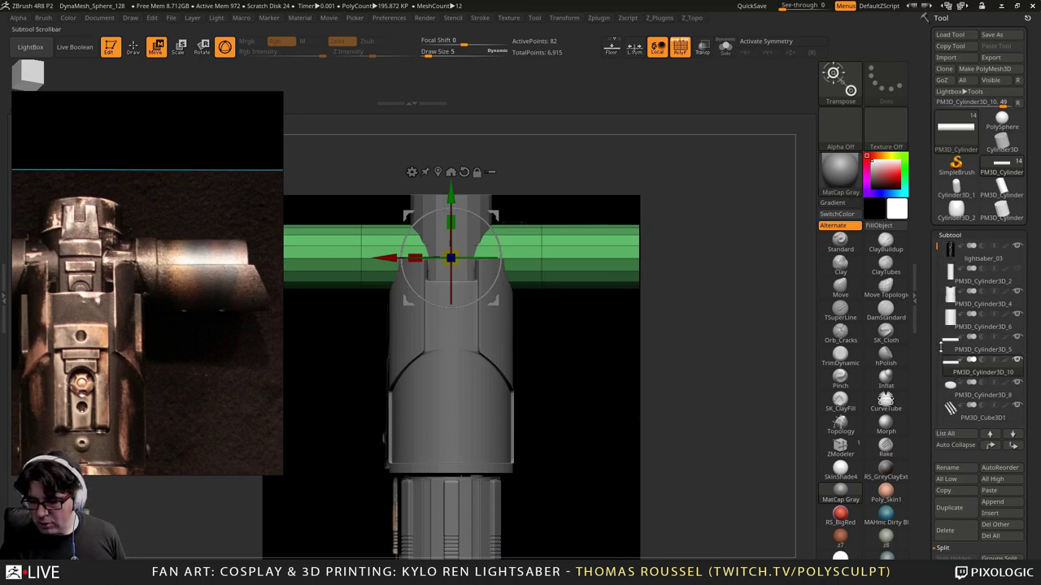
pyautogui.click(942, 348)
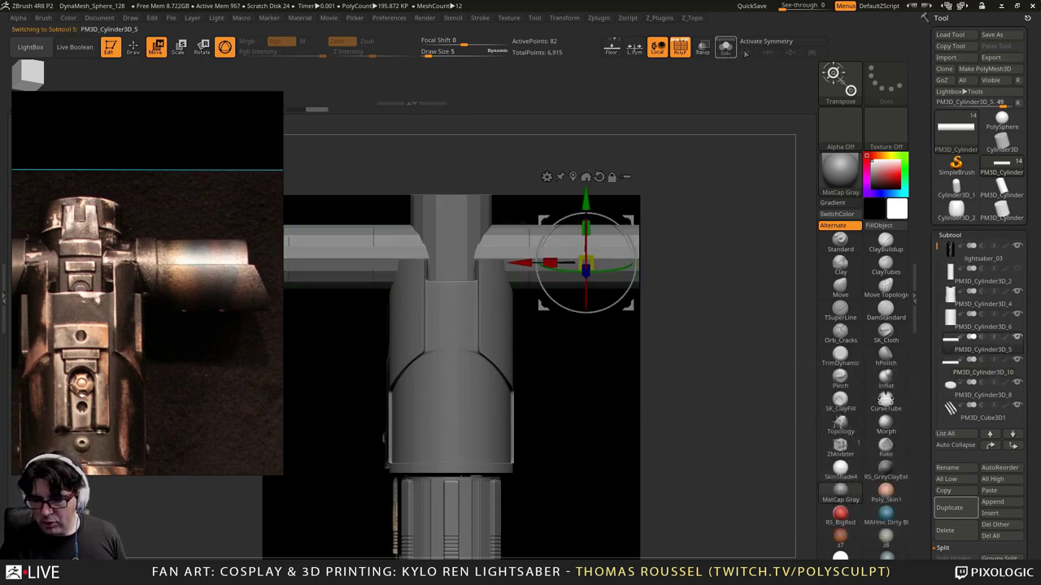
pyautogui.click(702, 48)
pyautogui.keyDown('alt'); pyautogui.moveTo(697, 174); pyautogui.dragTo(739, 145); pyautogui.keyUp('alt')
pyautogui.moveTo(775, 186); pyautogui.dragTo(736, 238)
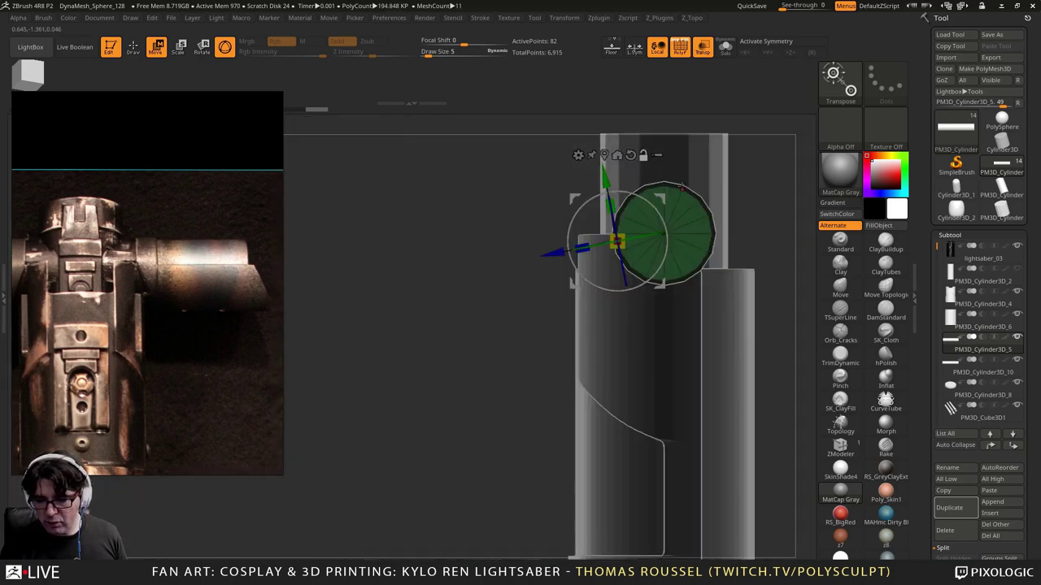
pyautogui.keyDown('alt'); pyautogui.click(682, 188); pyautogui.keyUp('alt')
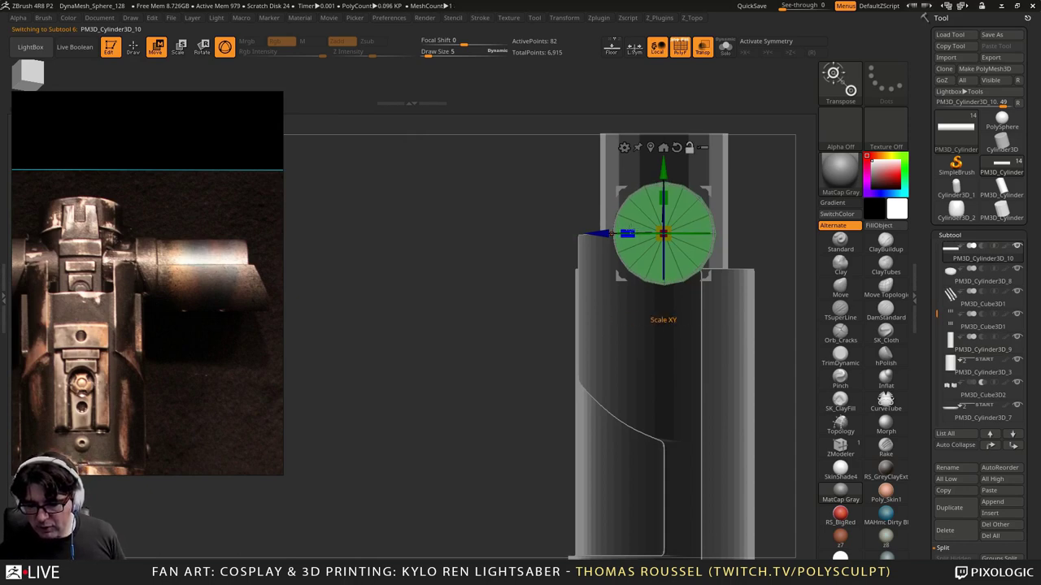
pyautogui.moveTo(549, 254); pyautogui.dragTo(608, 285)
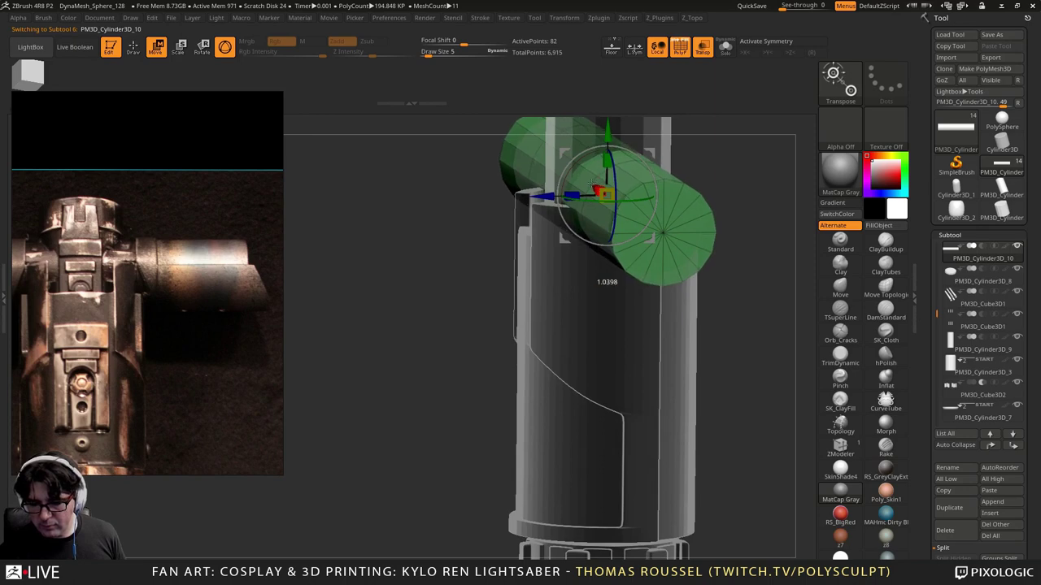
pyautogui.keyDown('shift'); pyautogui.moveTo(734, 180); pyautogui.dragTo(750, 174); pyautogui.keyUp('shift')
pyautogui.keyDown('alt'); pyautogui.moveTo(749, 302); pyautogui.dragTo(589, 346); pyautogui.keyUp('alt')
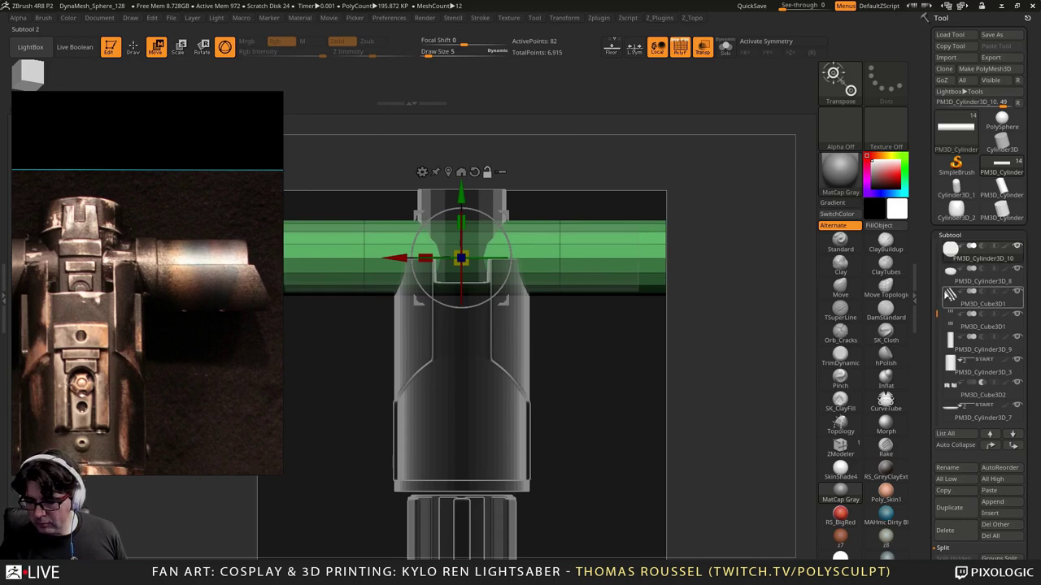
# Step: Compare the crossguard with the lightsaber_03 reference plane, hide the plane and make the inner crossguard cylinder active
pyautogui.moveTo(940, 312); pyautogui.dragTo(947, 244)
pyautogui.click(958, 259)
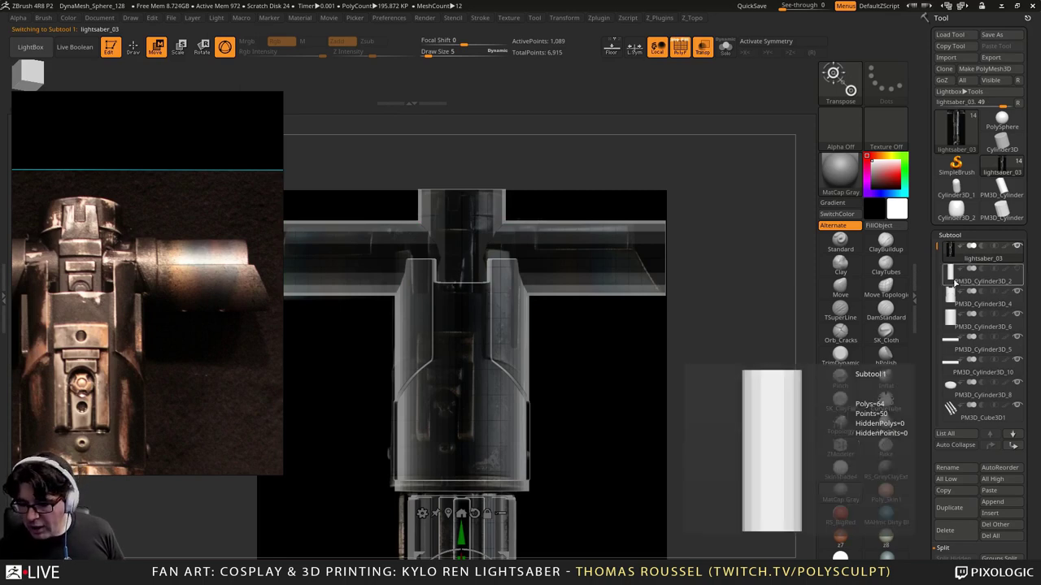
pyautogui.click(951, 345)
pyautogui.moveTo(763, 300); pyautogui.dragTo(738, 297)
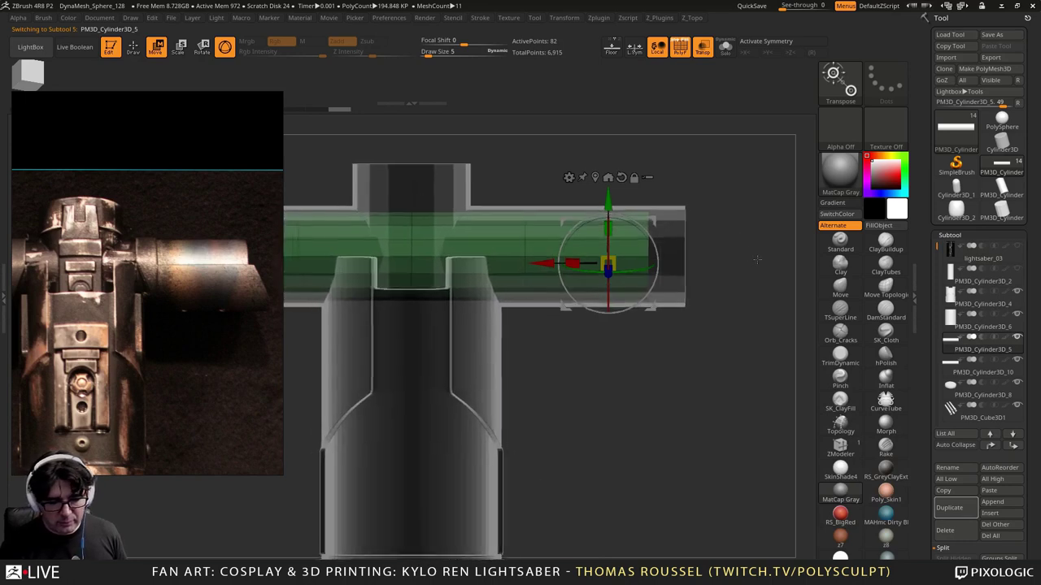
# Step: Examine the crossguard tubes, their cut-back ends and their collars in the reference photos
pyautogui.keyDown('alt'); pyautogui.moveTo(530, 176); pyautogui.dragTo(589, 170); pyautogui.keyUp('alt')
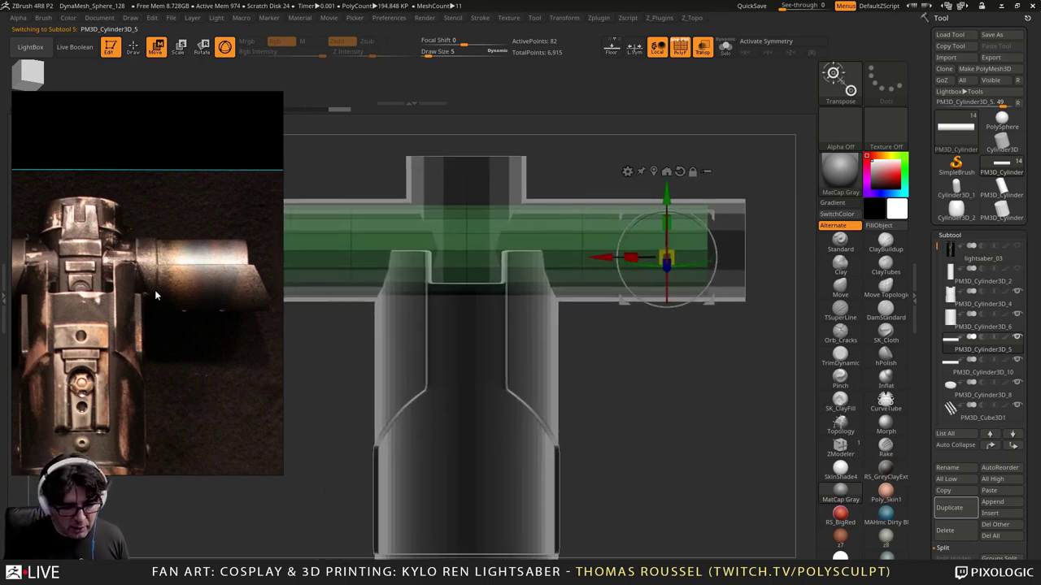
pyautogui.moveTo(146, 289); pyautogui.dragTo(222, 244, button='middle')
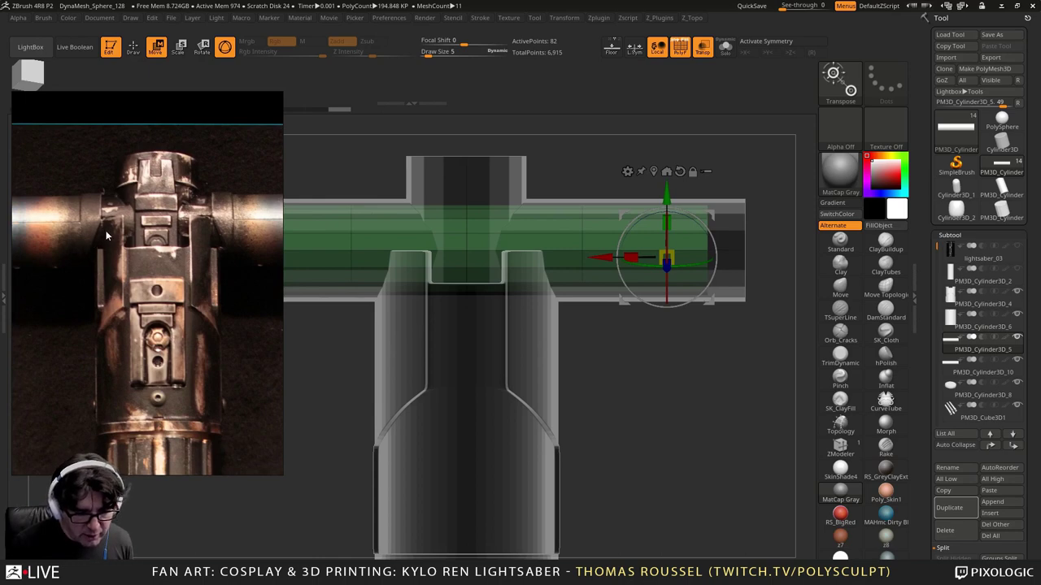
pyautogui.scroll(-3, 105, 236)
pyautogui.moveTo(74, 277); pyautogui.dragTo(215, 210, button='middle')
pyautogui.moveTo(67, 255); pyautogui.dragTo(259, 234, button='middle')
pyautogui.scroll(-2, 155, 242)
pyautogui.scroll(2, 134, 217)
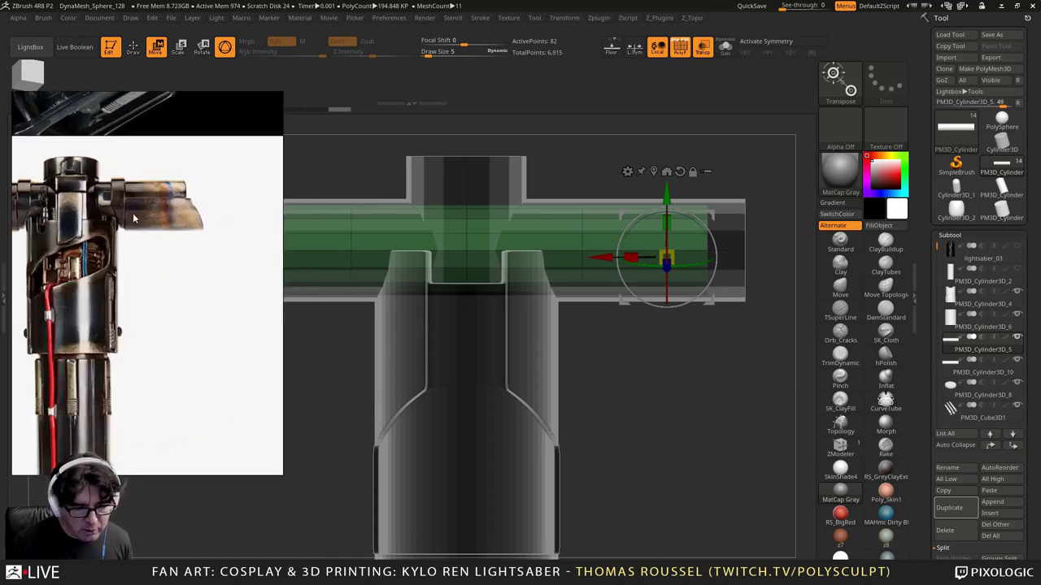
pyautogui.scroll(2, 133, 213)
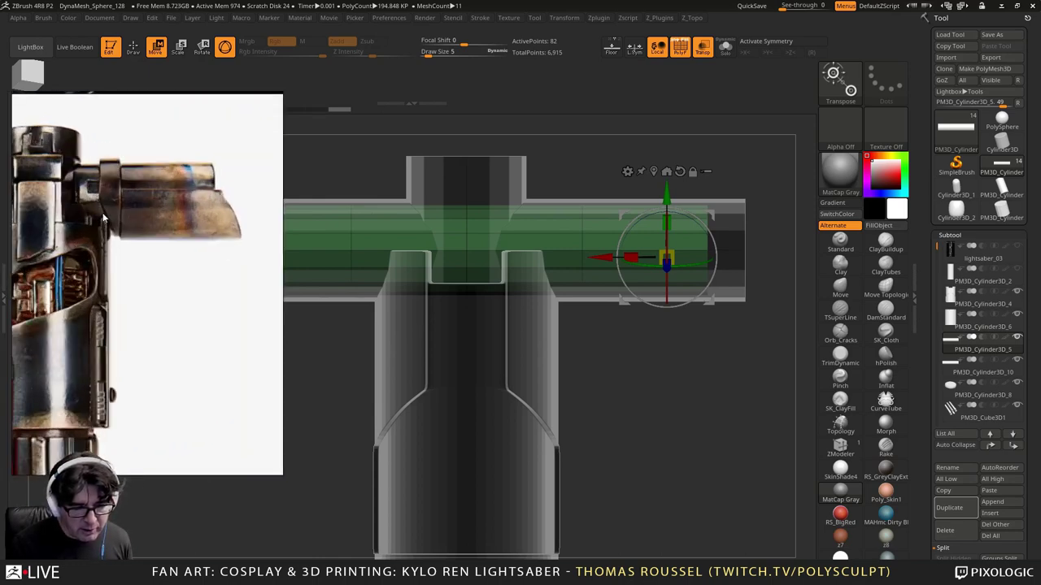
pyautogui.press('Right')
pyautogui.press('Right')
pyautogui.press('Right')
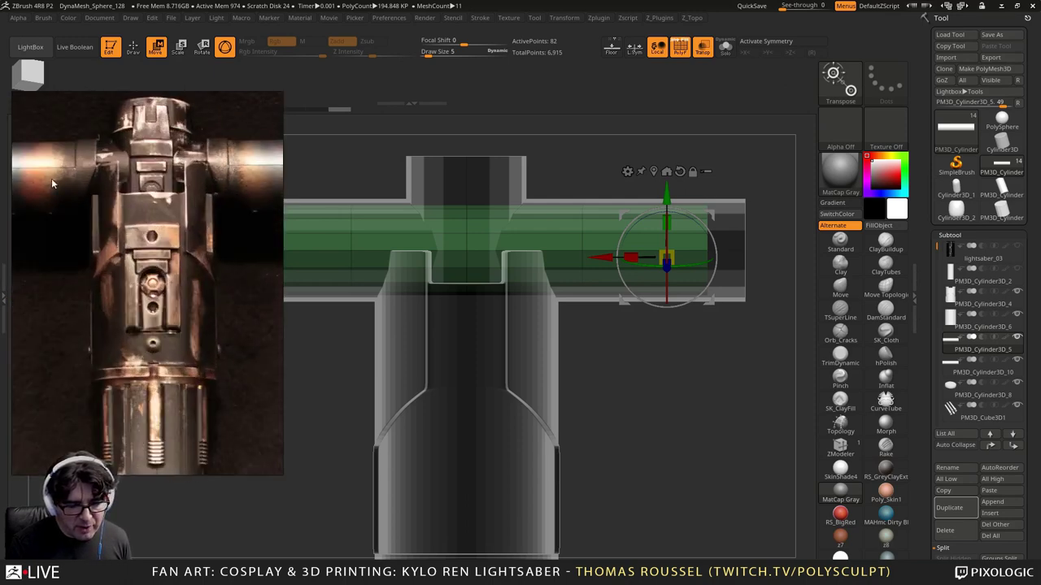
pyautogui.press('Right')
pyautogui.press('Right')
pyautogui.press('Right')
pyautogui.press('Right')
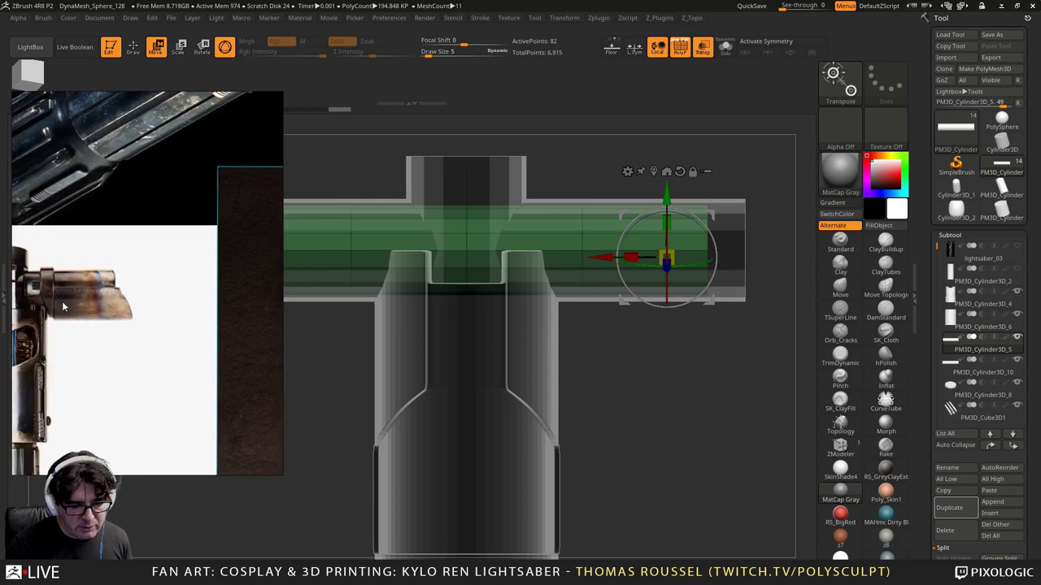
pyautogui.scroll(-4, 47, 295)
pyautogui.moveTo(47, 285); pyautogui.dragTo(70, 346, button='middle')
pyautogui.scroll(-3, 203, 208)
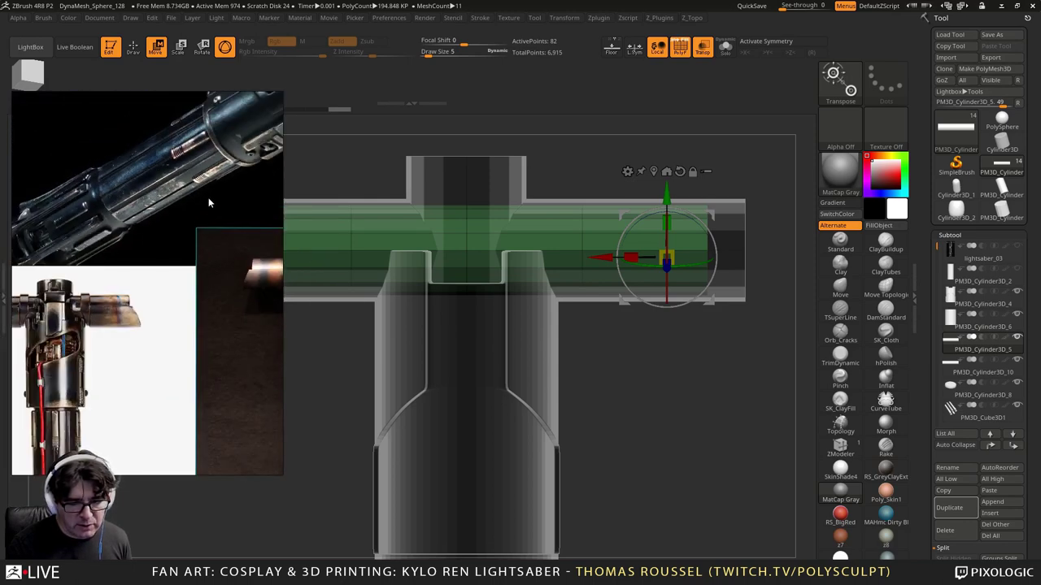
pyautogui.moveTo(209, 203); pyautogui.dragTo(154, 251, button='middle')
pyautogui.press('Right')
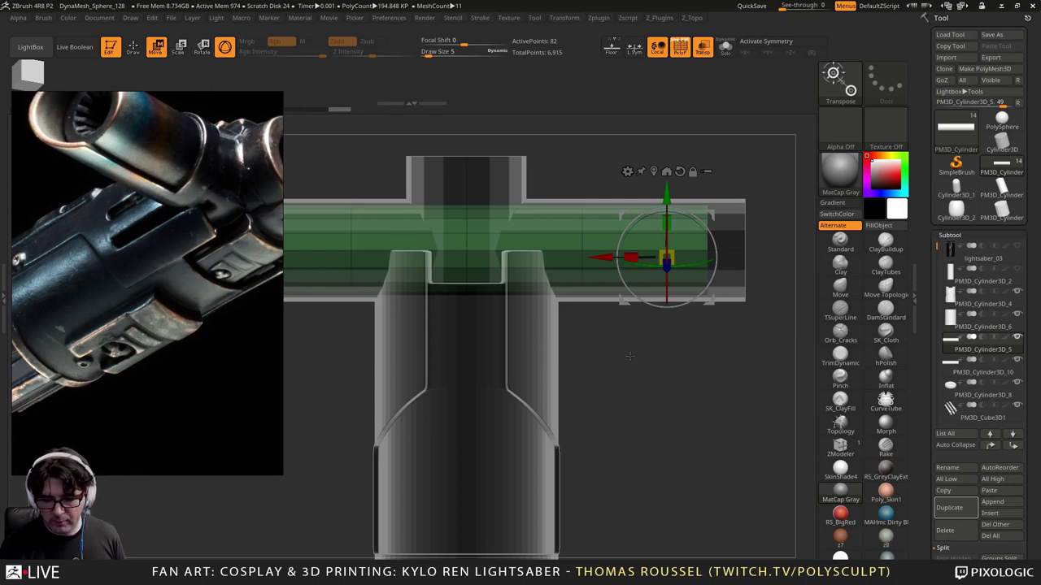
pyautogui.moveTo(630, 356)
pyautogui.keyDown('alt'); pyautogui.mouseDown()
pyautogui.moveTo(622, 330)
pyautogui.moveTo(564, 357)
pyautogui.moveTo(624, 344)
pyautogui.moveTo(626, 358)
pyautogui.mouseUp(); pyautogui.keyUp('alt')
pyautogui.scroll(-3, 173, 249)
pyautogui.moveTo(165, 367); pyautogui.dragTo(156, 276, button='middle')
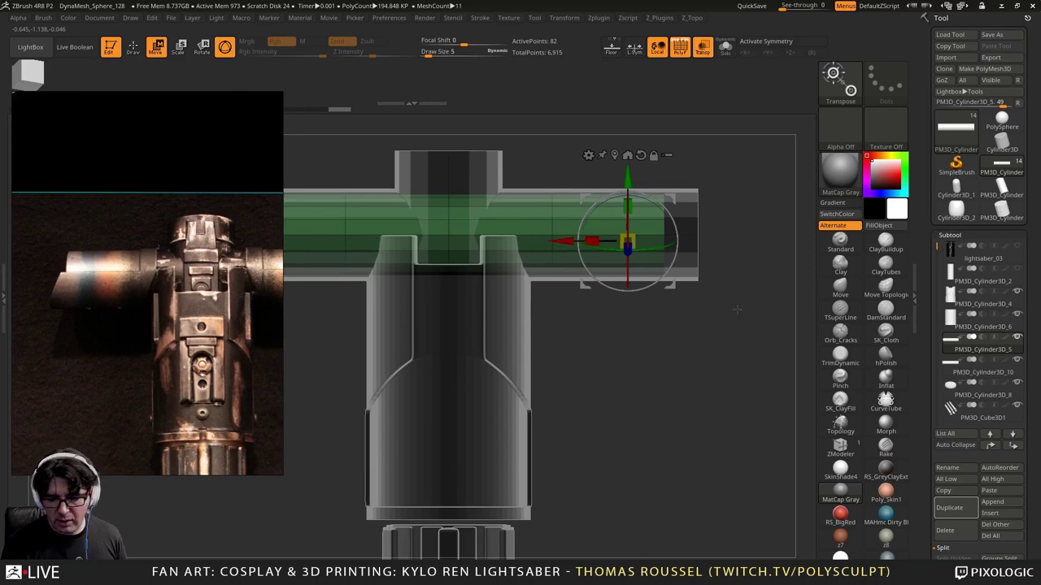
# Step: Move the inner crossguard cylinder to the end of the subtool list and flag it as a Start subtool
pyautogui.click(1012, 446)
pyautogui.click(1012, 445)
pyautogui.click(1012, 446)
pyautogui.click(1012, 445)
pyautogui.click(1013, 445)
pyautogui.click(1012, 446)
pyautogui.click(1012, 445)
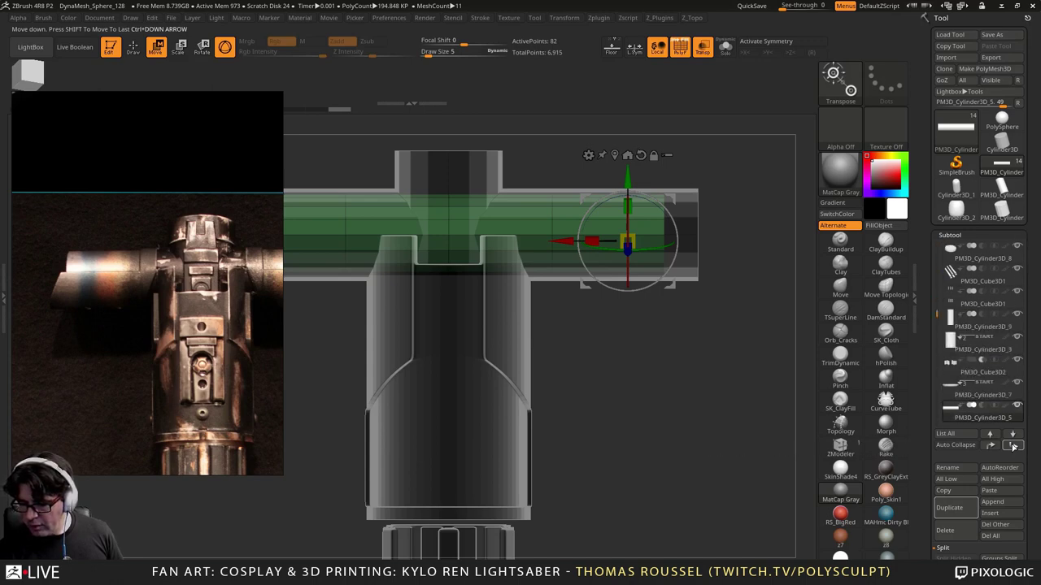
pyautogui.click(1012, 446)
pyautogui.click(1012, 446)
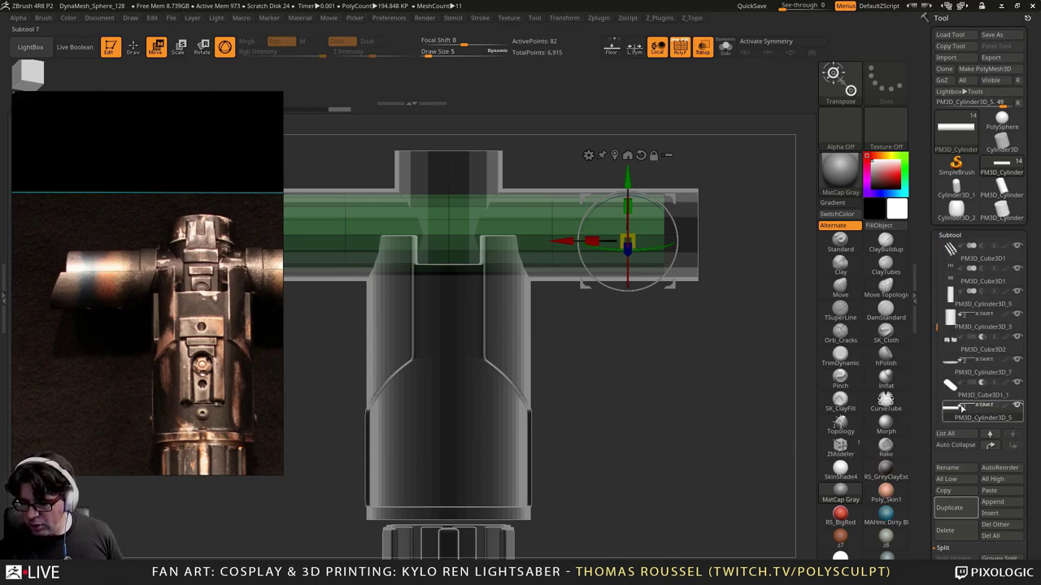
# Step: Move the inner crossguard cylinder back up the subtool list to just above PM3D_Cylinder3D_8
pyautogui.keyDown('alt'); pyautogui.moveTo(738, 297); pyautogui.dragTo(697, 328); pyautogui.keyUp('alt')
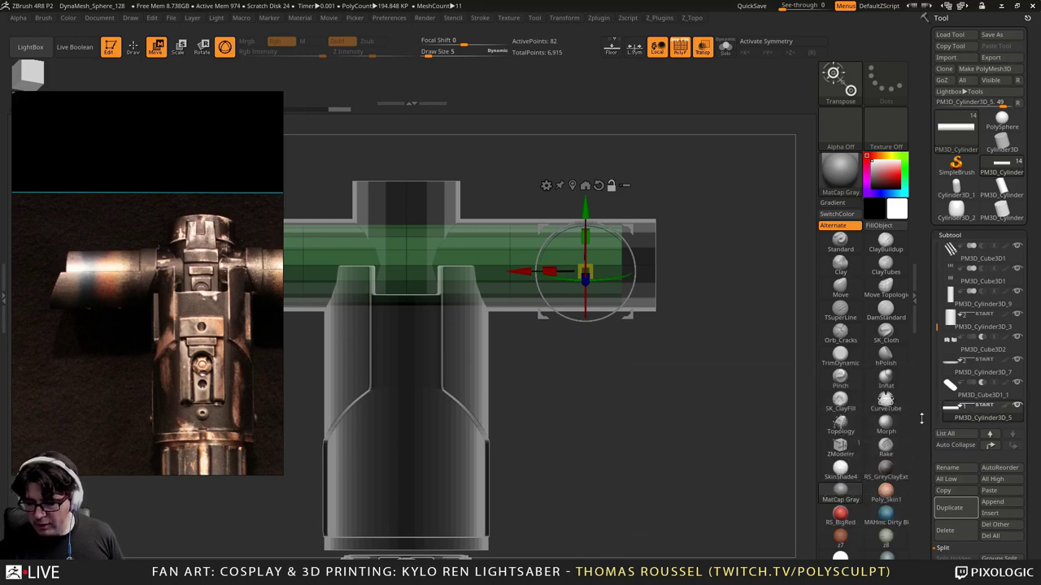
pyautogui.click(991, 445)
pyautogui.click(990, 445)
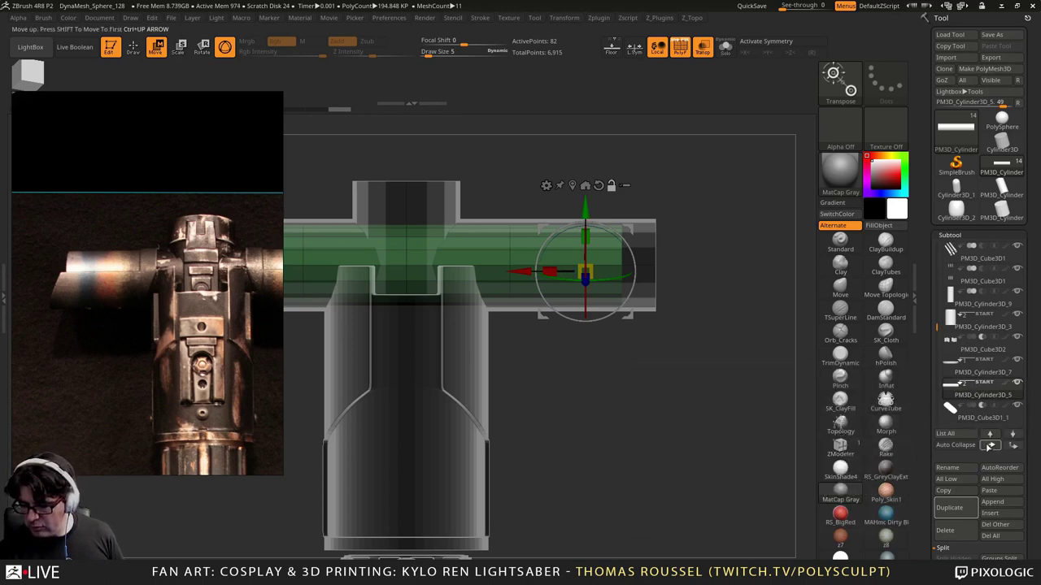
pyautogui.click(991, 444)
pyautogui.click(990, 444)
pyautogui.click(990, 445)
pyautogui.click(990, 444)
pyautogui.click(990, 444)
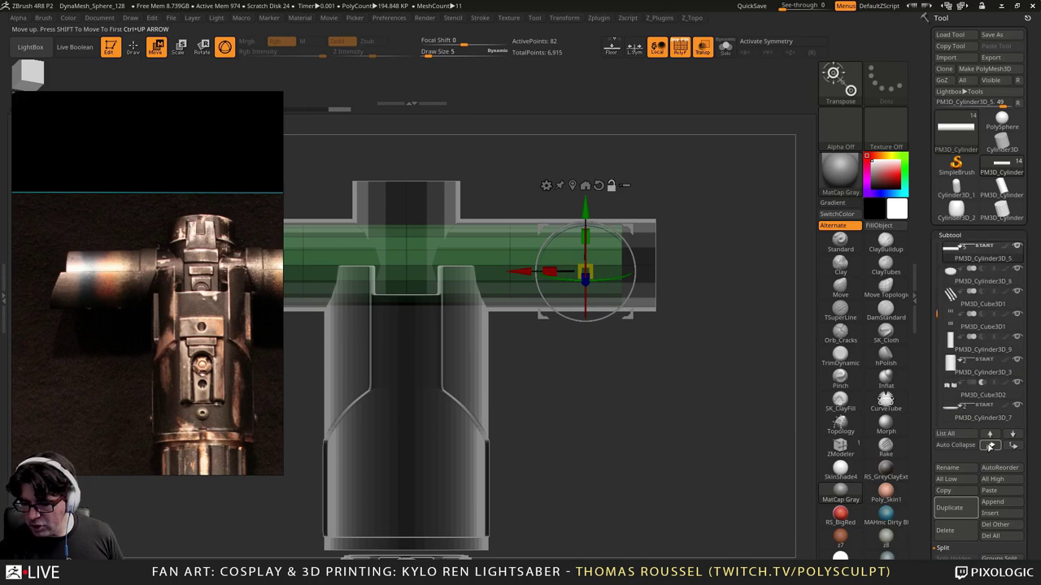
# Step: Move the inner crossguard cylinder to just below the outer sleeve in the subtool list and clear its Start flag
pyautogui.click(991, 445)
pyautogui.click(990, 445)
pyautogui.click(990, 445)
pyautogui.click(1013, 446)
pyautogui.click(1013, 447)
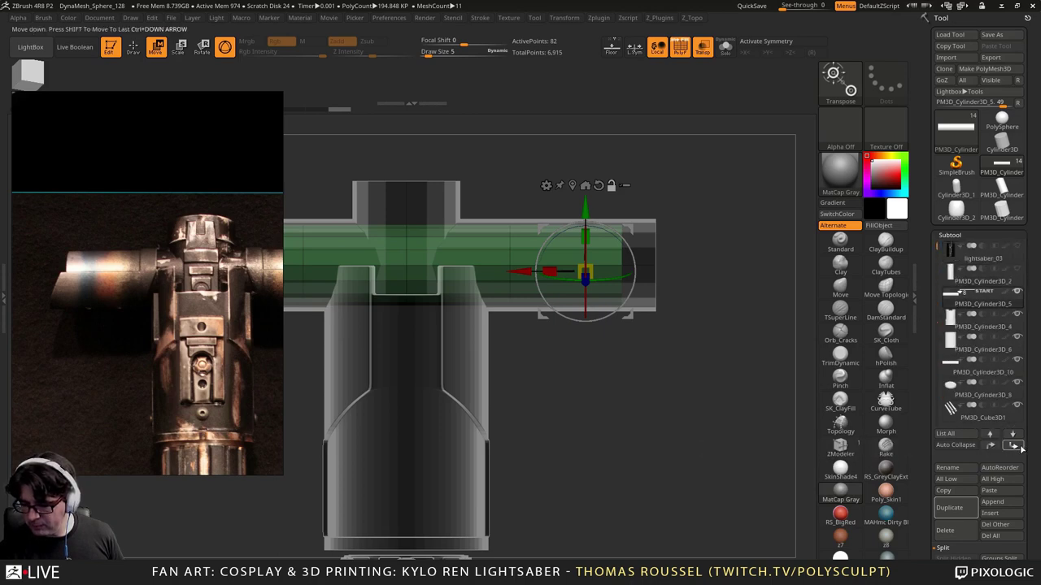
pyautogui.click(1013, 447)
pyautogui.click(1013, 447)
pyautogui.click(1013, 447)
pyautogui.click(958, 357)
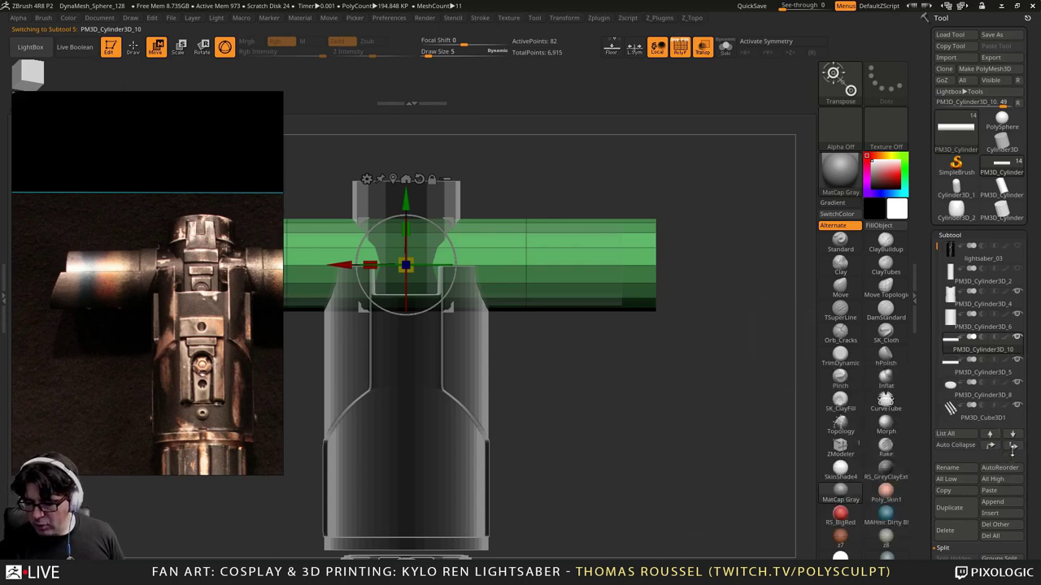
# Step: Move the outer crossguard sleeve to the end of the subtool list and flag it as a Start subtool
pyautogui.click(1013, 445)
pyautogui.click(1013, 445)
pyautogui.click(1013, 445)
pyautogui.click(1013, 444)
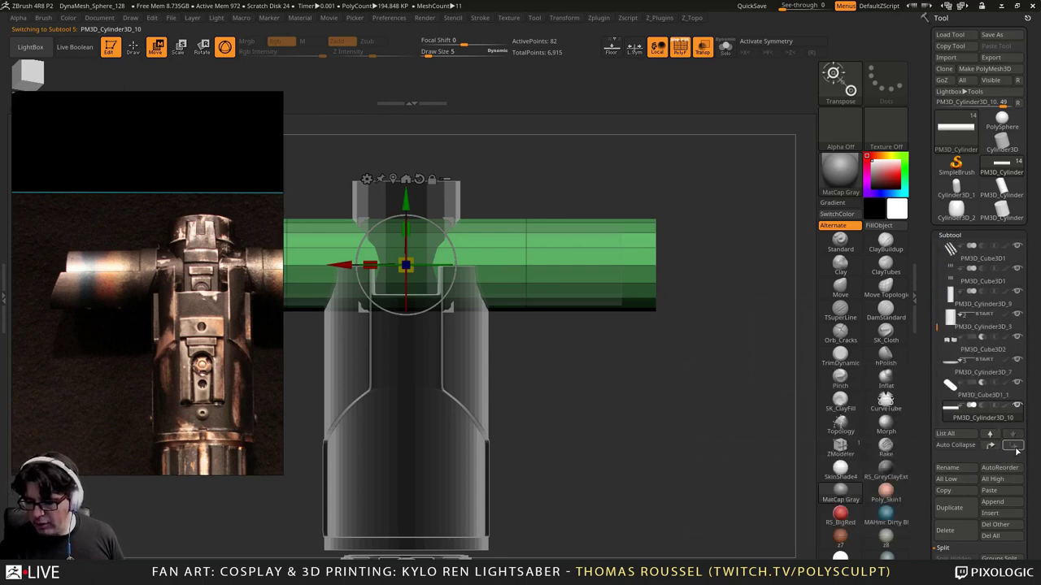
pyautogui.click(961, 408)
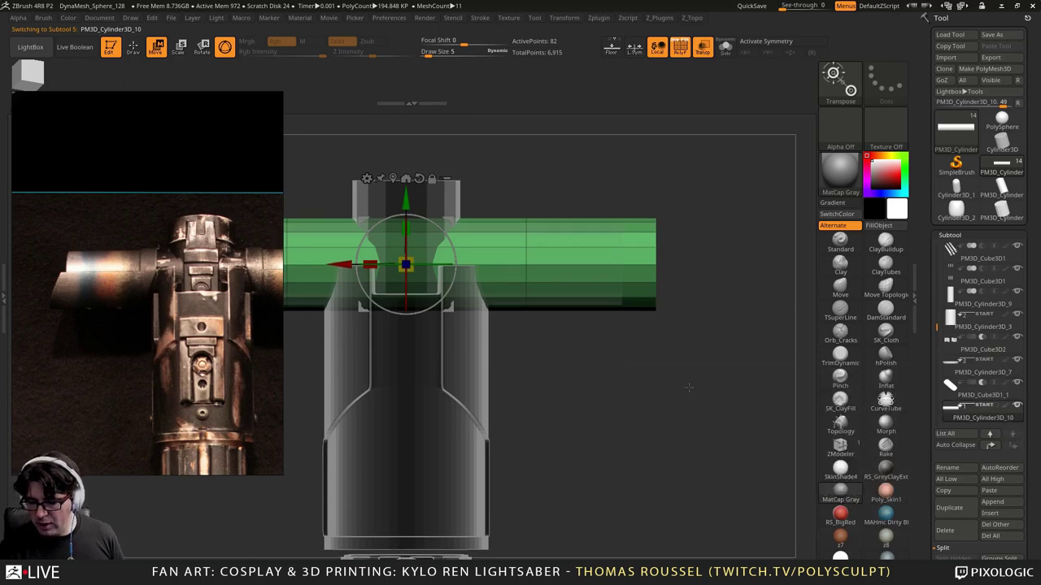
# Step: Make the inner crossguard cylinder active and duplicate it
pyautogui.keyDown('alt'); pyautogui.moveTo(690, 385); pyautogui.dragTo(767, 395); pyautogui.keyUp('alt')
pyautogui.moveTo(768, 395)
pyautogui.mouseDown()
pyautogui.moveTo(726, 395)
pyautogui.moveTo(709, 378)
pyautogui.moveTo(722, 404)
pyautogui.moveTo(706, 413)
pyautogui.mouseUp()
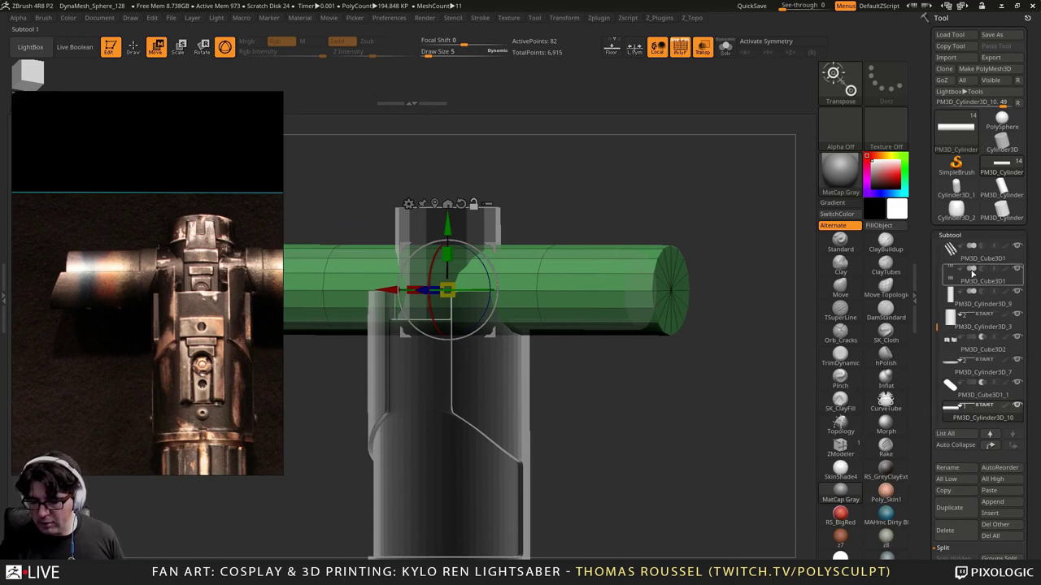
pyautogui.click(587, 305)
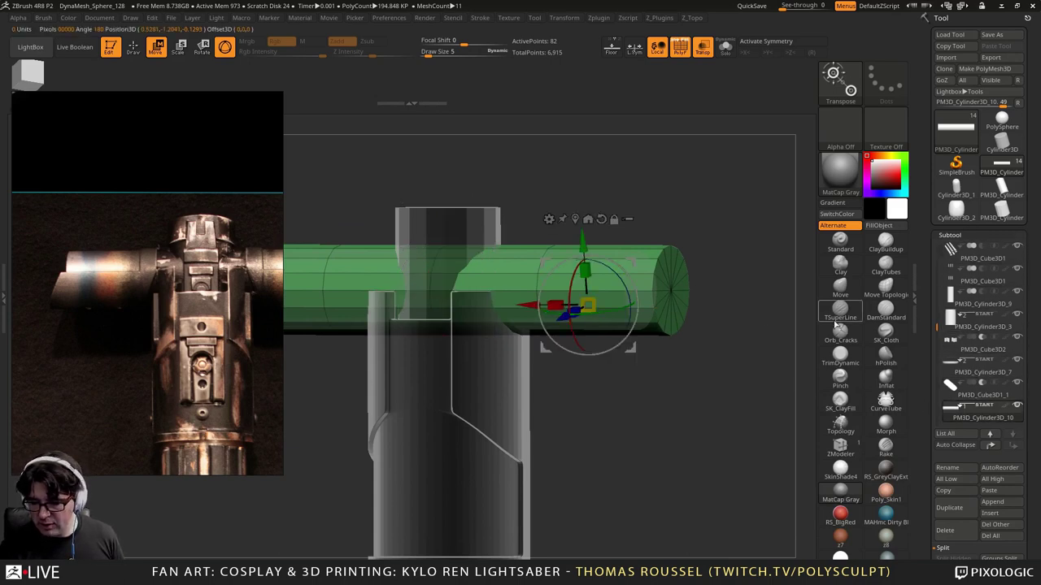
pyautogui.scroll(5, 939, 334)
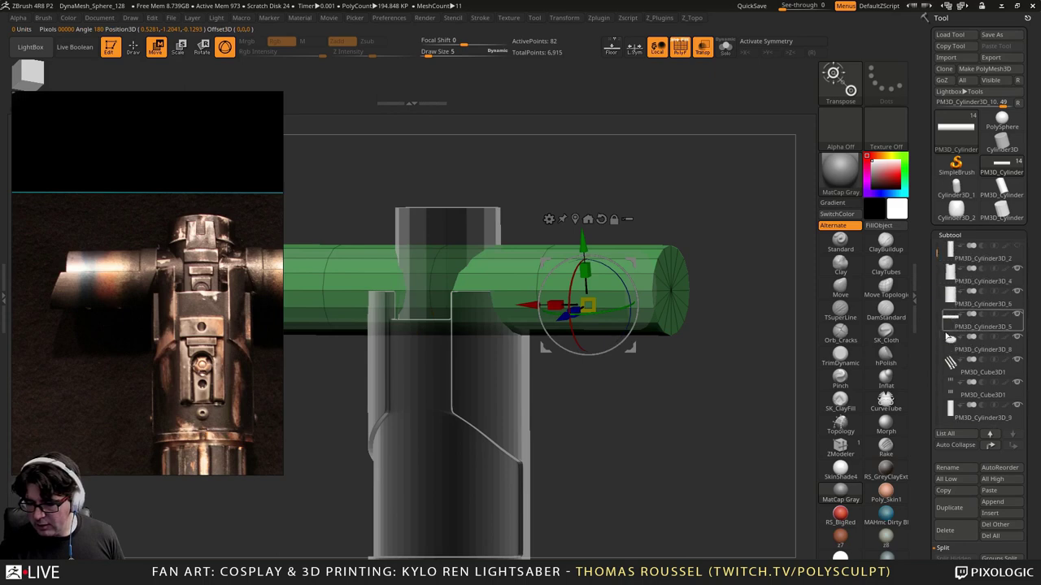
pyautogui.click(943, 318)
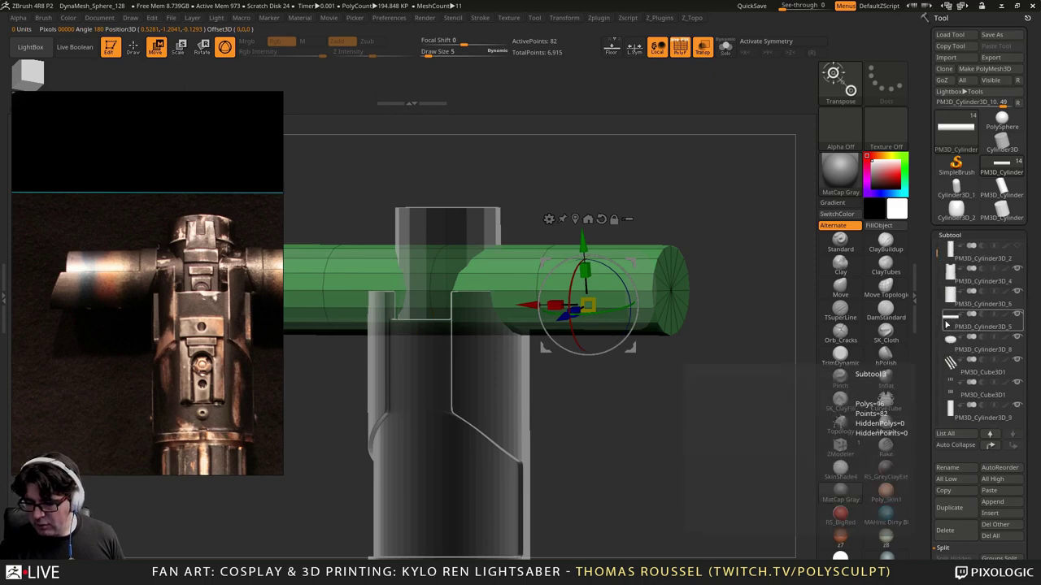
pyautogui.click(957, 508)
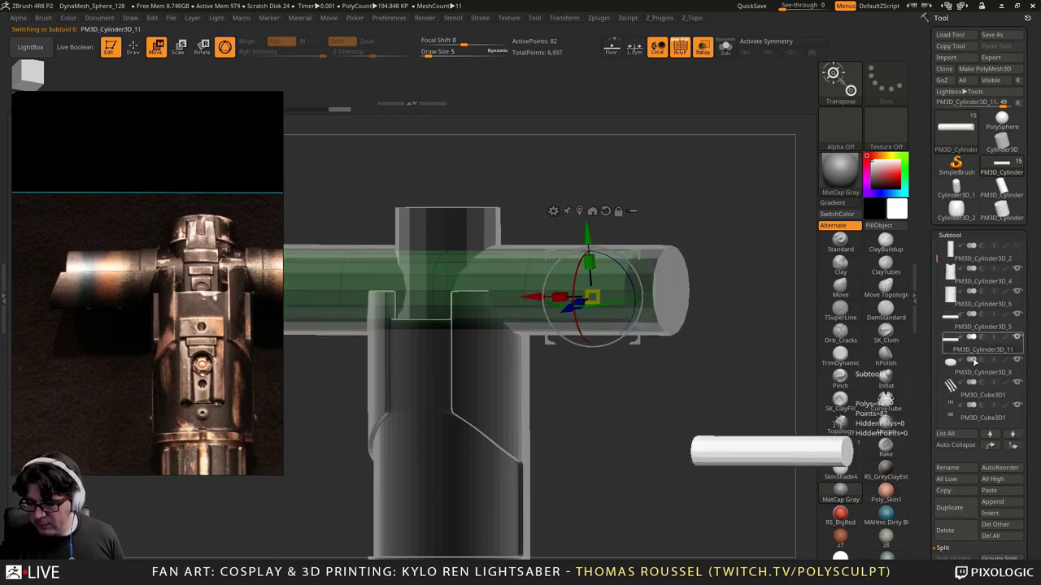
# Step: Move the duplicated cylinder to the end of the subtool list, below the outer sleeve, and set it to subtraction
pyautogui.click(1013, 446)
pyautogui.click(1013, 446)
pyautogui.click(1013, 447)
pyautogui.click(1013, 446)
pyautogui.click(1013, 446)
pyautogui.click(1013, 446)
pyautogui.click(1013, 446)
pyautogui.click(1013, 446)
pyautogui.click(1013, 446)
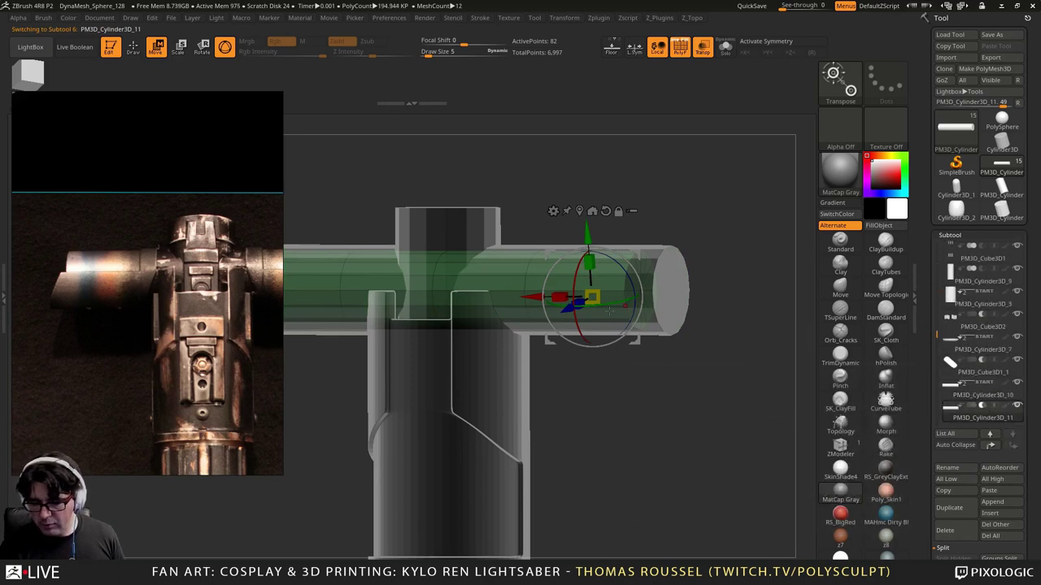
# Step: Centre the gizmo on the duplicated cylinder, reset its orientation and scale the cylinder lengthwise past both ends of the sleeve
pyautogui.keyDown('alt'); pyautogui.click(579, 211); pyautogui.keyUp('alt')
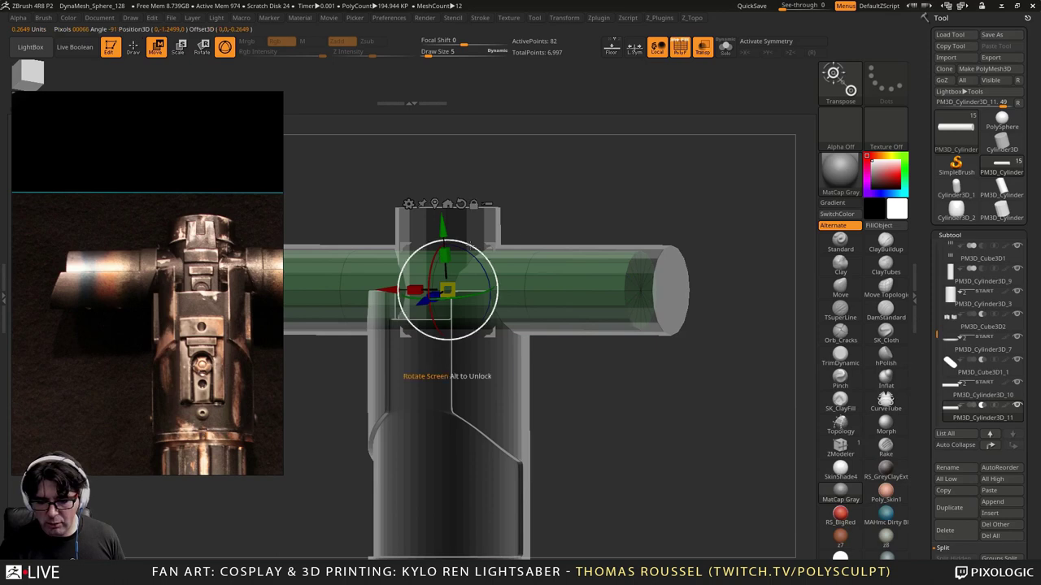
pyautogui.keyDown('alt'); pyautogui.click(461, 204); pyautogui.keyUp('alt')
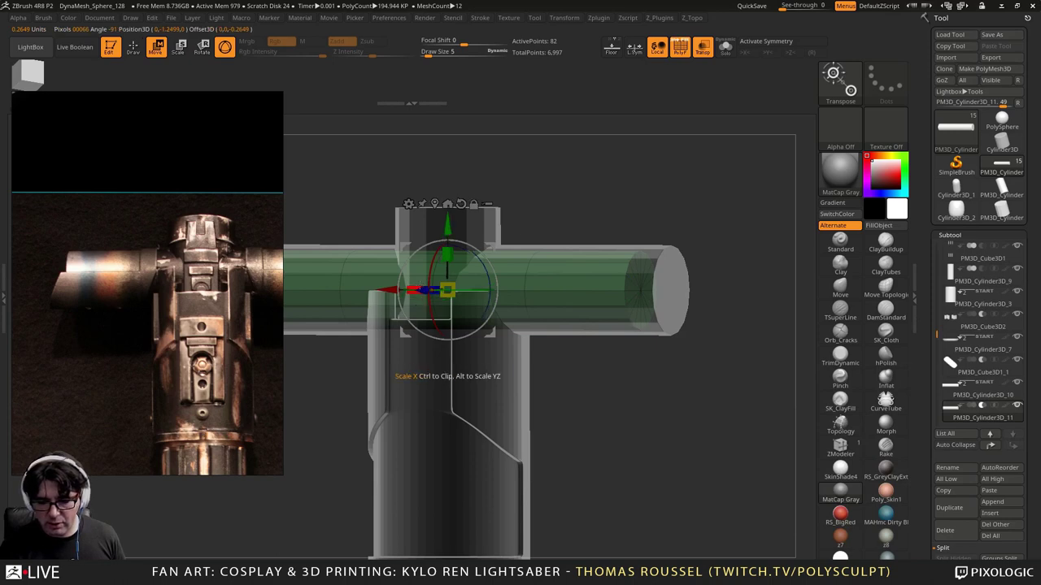
pyautogui.moveTo(410, 289); pyautogui.dragTo(387, 284)
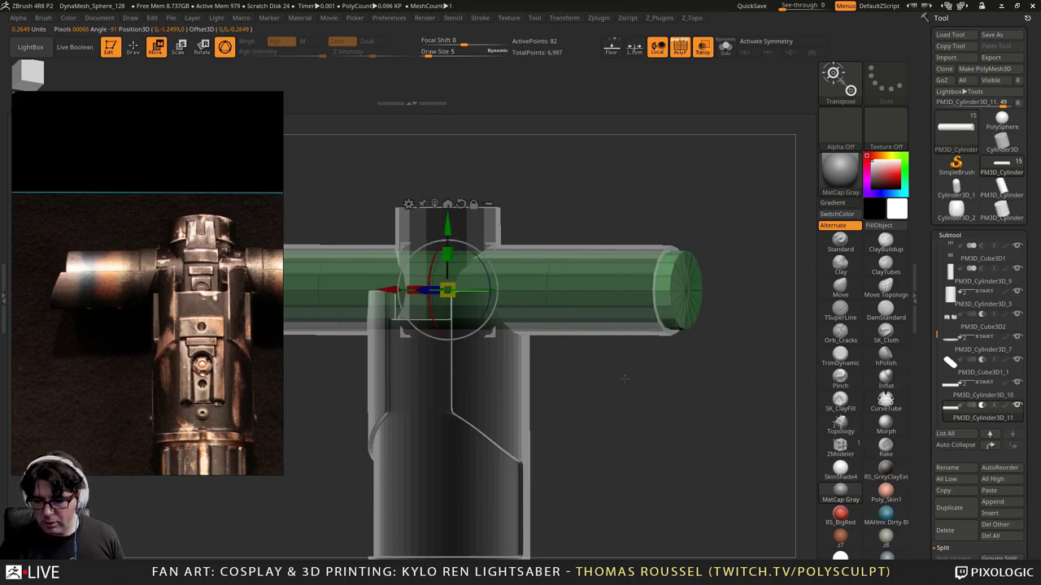
pyautogui.moveTo(752, 400); pyautogui.dragTo(724, 310)
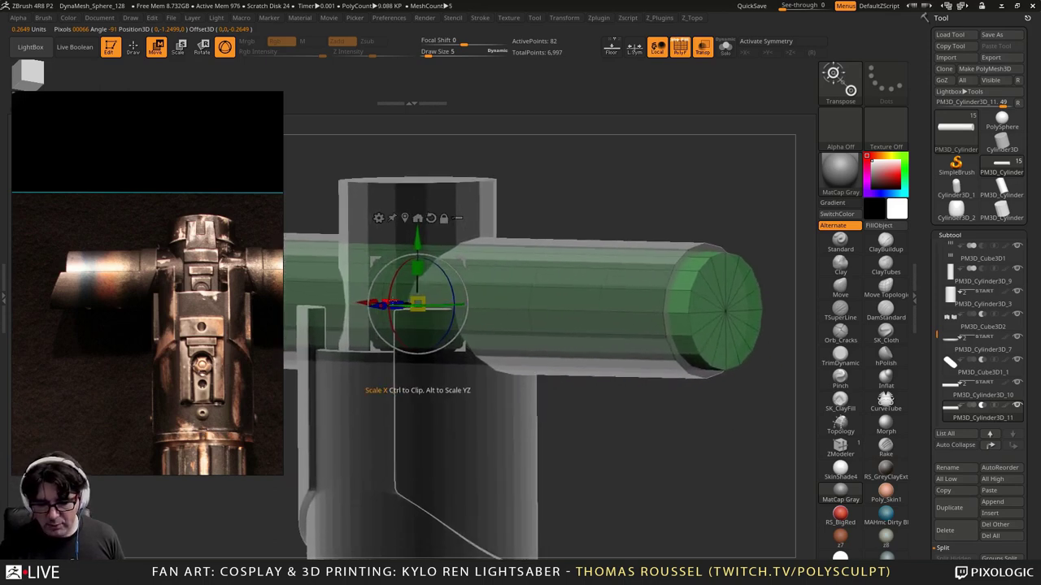
pyautogui.moveTo(392, 305); pyautogui.dragTo(398, 310)
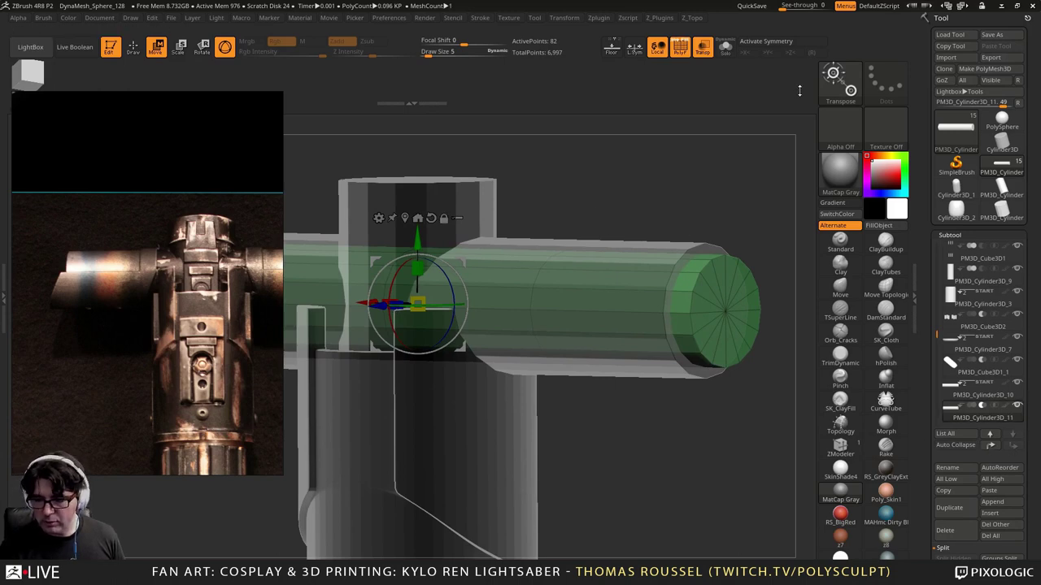
# Step: Turn off transparency and polyframes, and enable Live Boolean to preview the hollowed crossguard sleeve
pyautogui.click(726, 49)
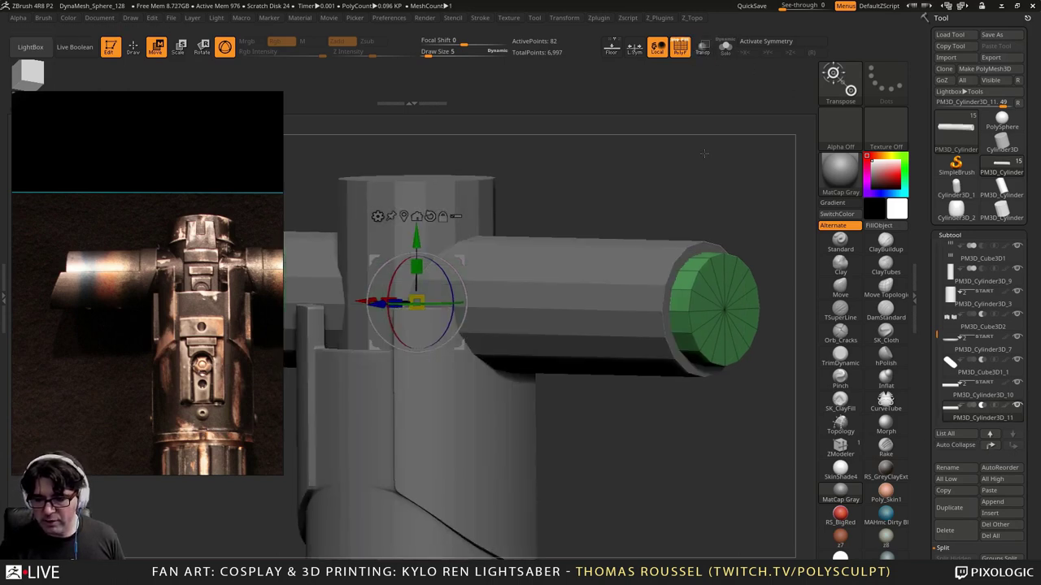
pyautogui.click(77, 49)
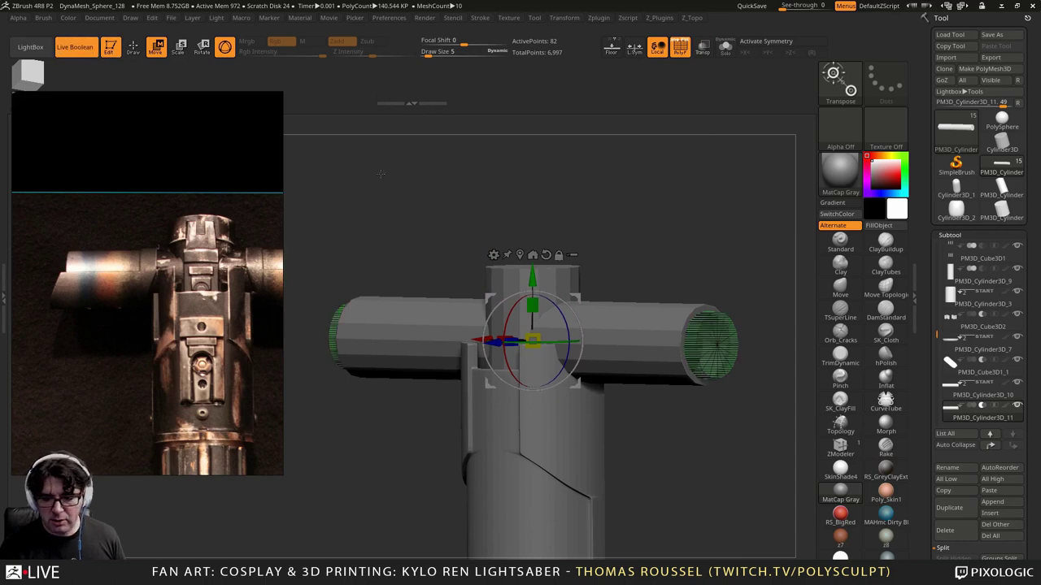
pyautogui.moveTo(381, 170); pyautogui.dragTo(553, 167)
pyautogui.hotkey('shift', 'f')
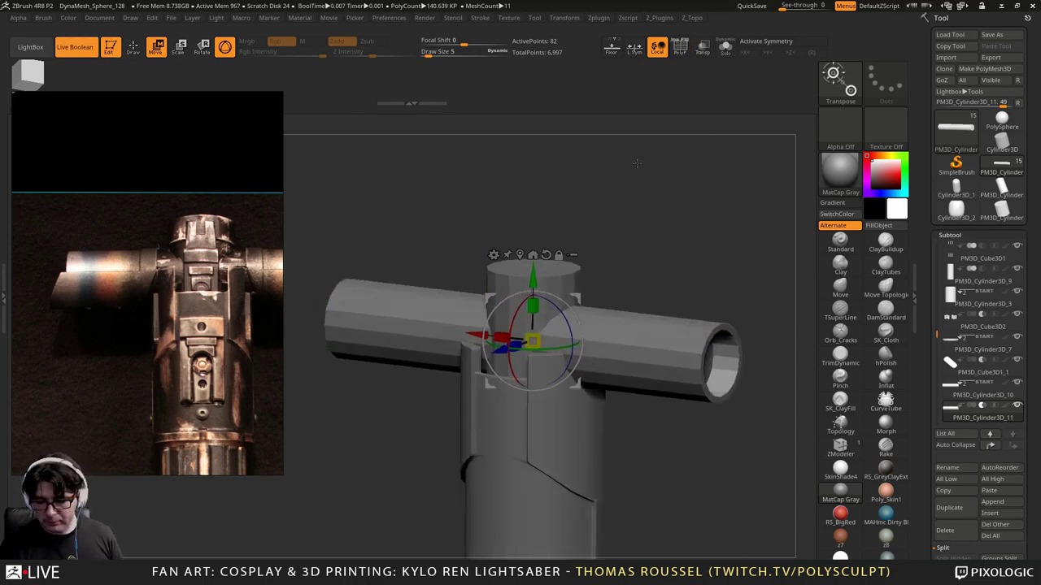
pyautogui.moveTo(639, 163); pyautogui.dragTo(706, 251)
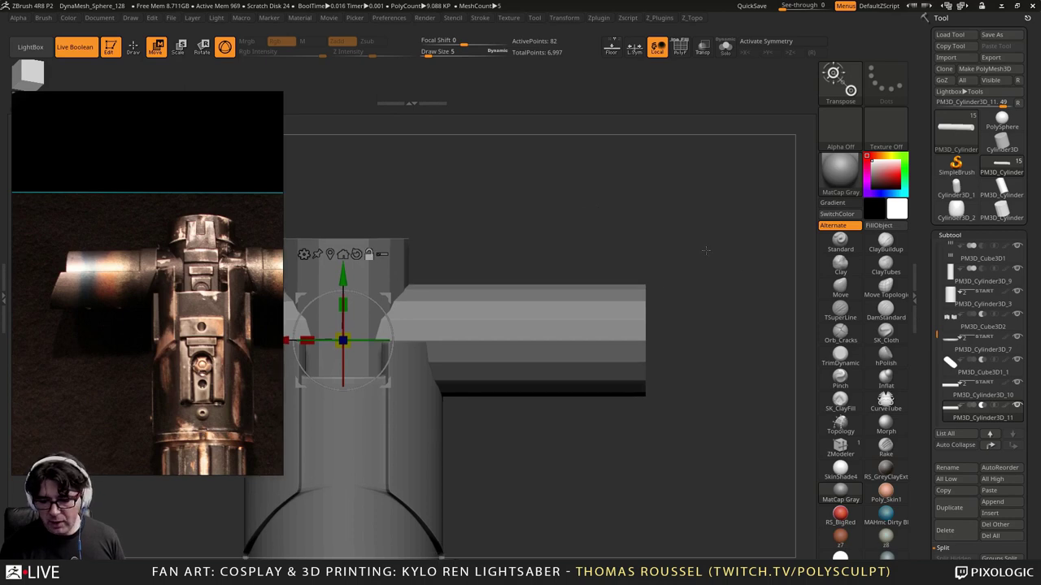
# Step: Append a Cube3D to the lightsaber and make it the active subtool
pyautogui.click(1002, 502)
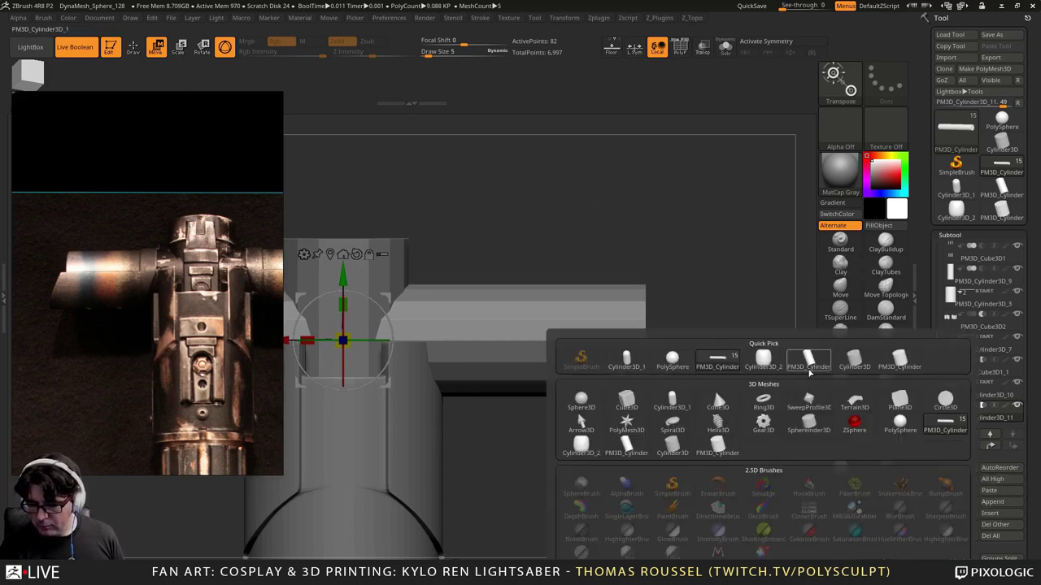
pyautogui.moveTo(841, 370)
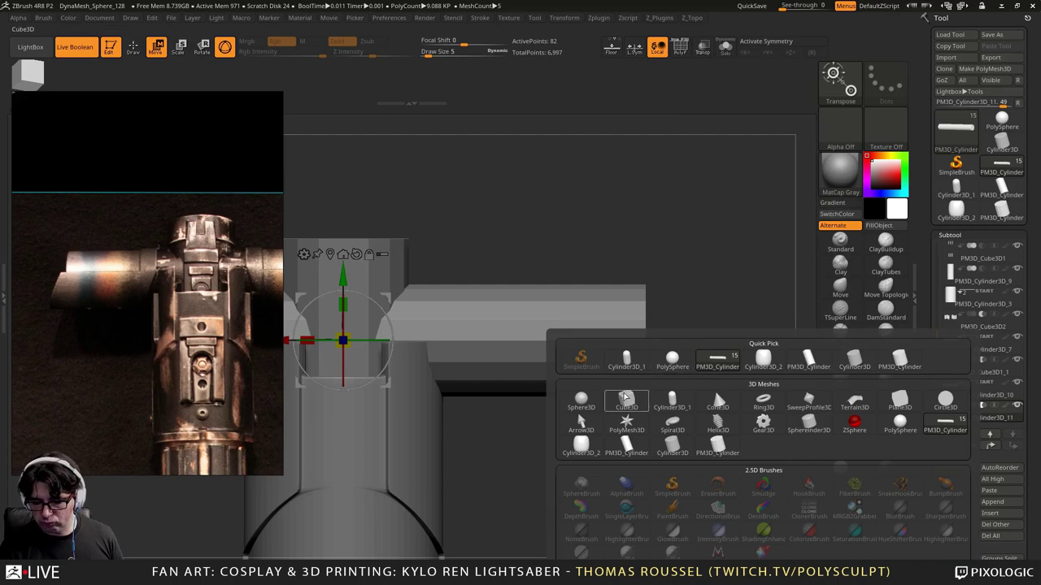
pyautogui.click(626, 398)
pyautogui.keyDown('alt'); pyautogui.moveTo(529, 493); pyautogui.dragTo(596, 379); pyautogui.keyUp('alt')
pyautogui.keyDown('alt'); pyautogui.click(565, 390); pyautogui.keyUp('alt')
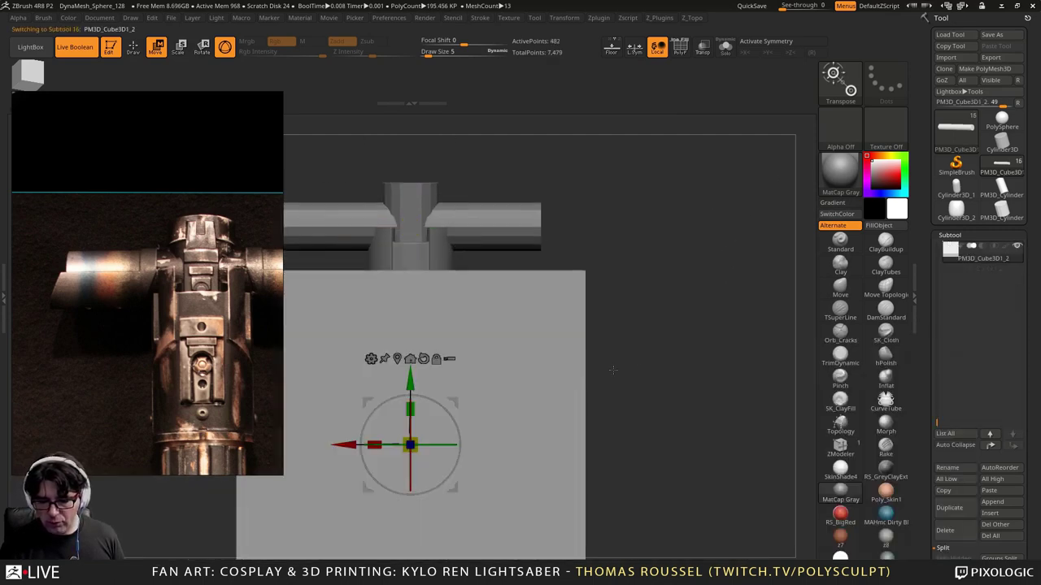
pyautogui.keyDown('alt'); pyautogui.moveTo(695, 452); pyautogui.dragTo(834, 372); pyautogui.keyUp('alt')
# Step: Reinitialize the appended cube as a QCube with a resolution of 2 on each axis
pyautogui.moveTo(1039, 477); pyautogui.dragTo(1009, 264)
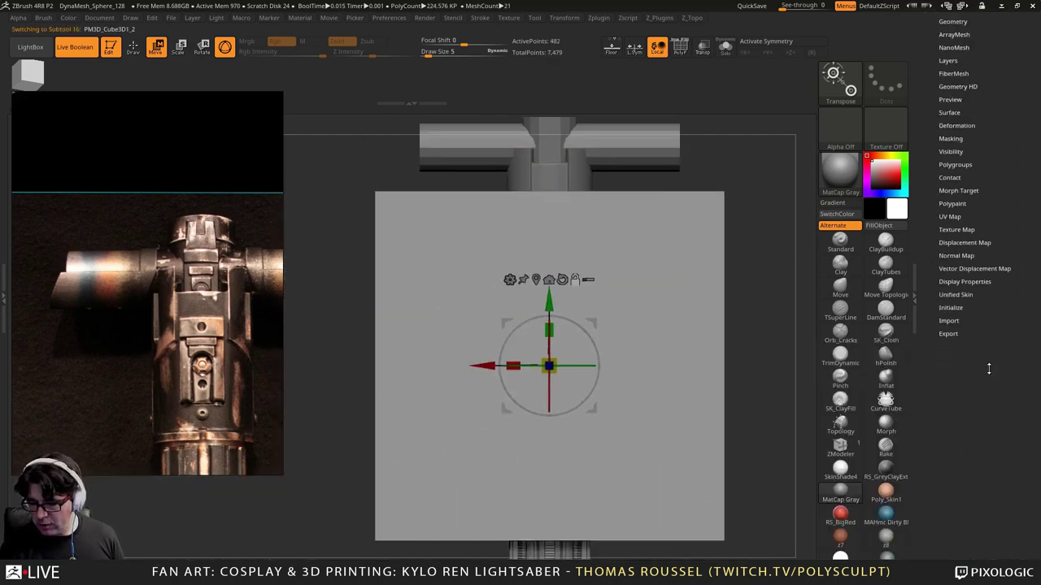
pyautogui.click(951, 310)
pyautogui.moveTo(982, 347); pyautogui.dragTo(973, 391)
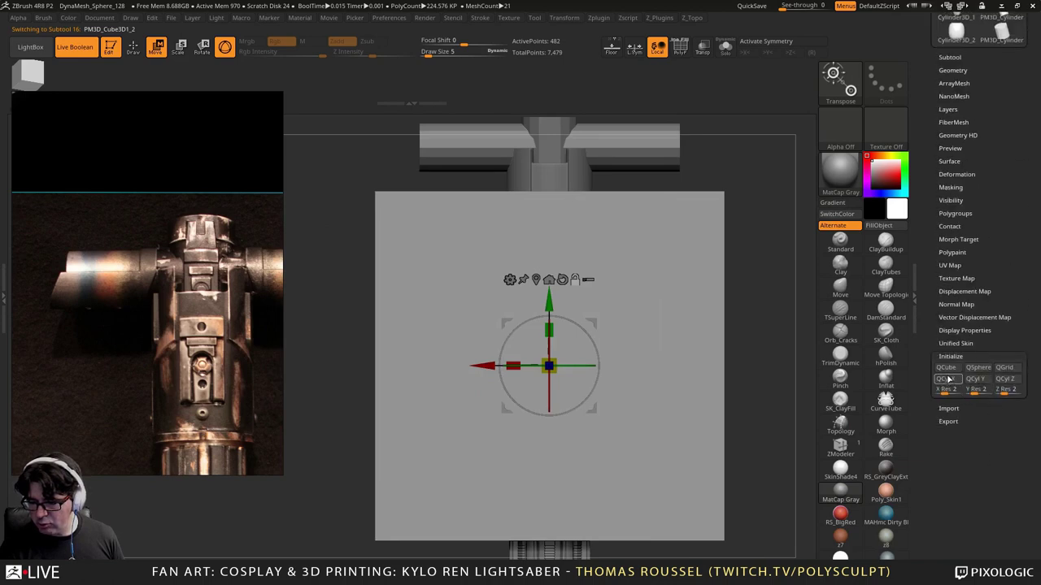
pyautogui.click(945, 379)
# Step: Place the cube over the upper half of one crossguard end and set it to subtraction to cut the sleeve back
pyautogui.moveTo(504, 460); pyautogui.dragTo(665, 252)
pyautogui.moveTo(1001, 191); pyautogui.dragTo(1003, 291)
pyautogui.click(940, 234)
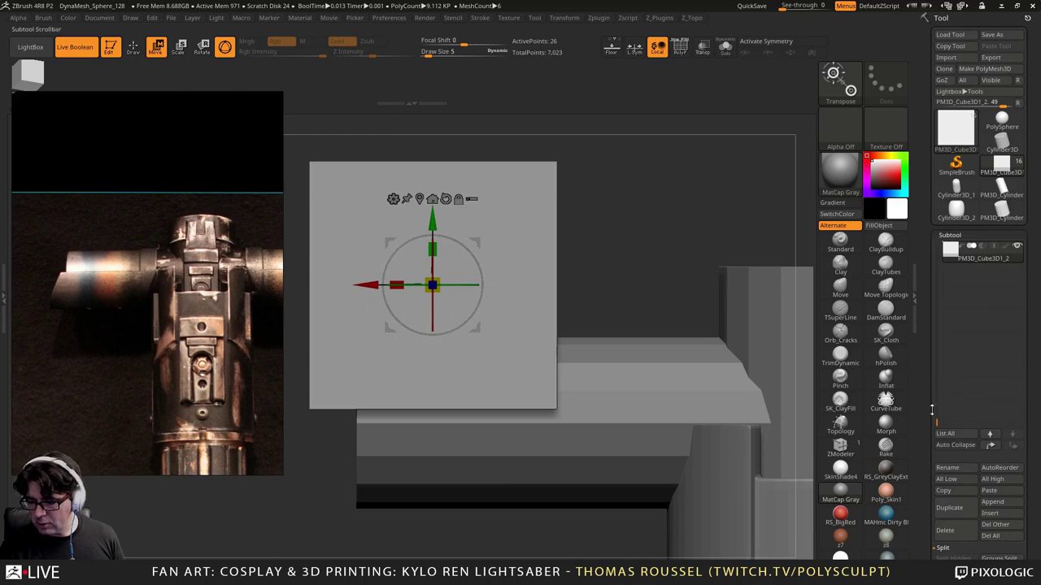
pyautogui.moveTo(936, 417); pyautogui.dragTo(937, 354)
pyautogui.click(981, 360)
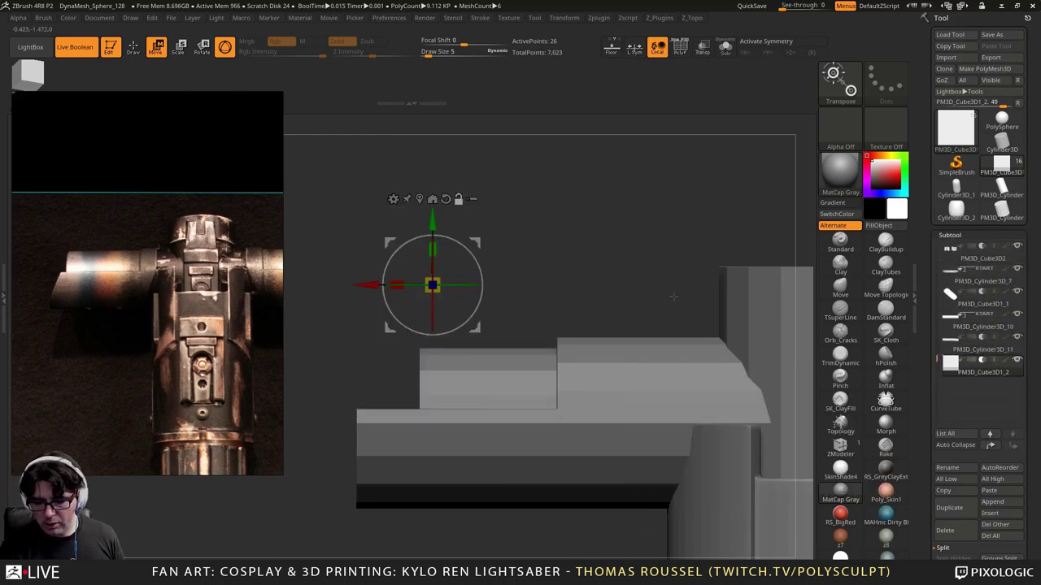
pyautogui.keyDown('alt'); pyautogui.moveTo(673, 296); pyautogui.dragTo(504, 227); pyautogui.keyUp('alt')
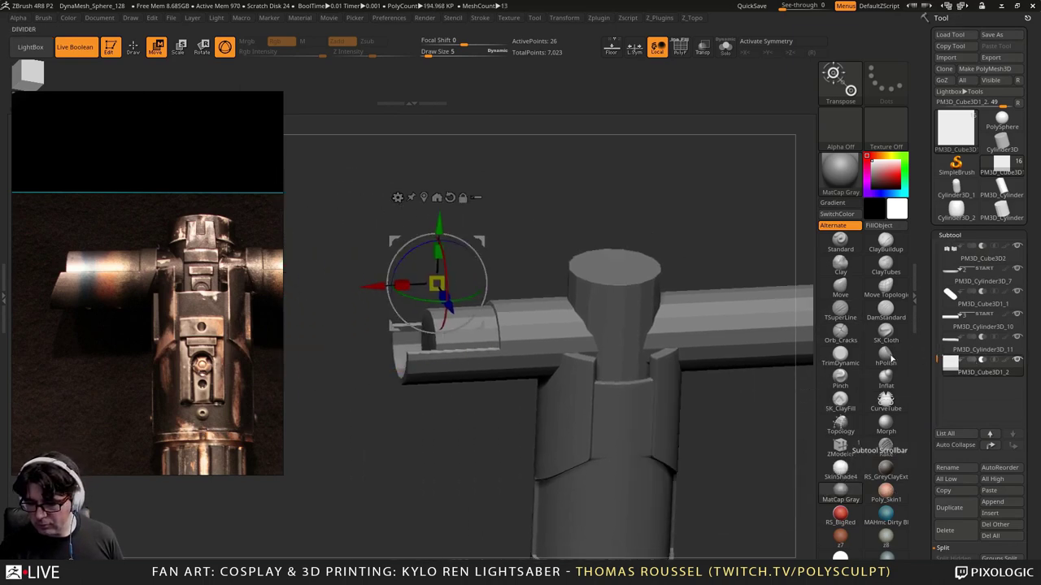
pyautogui.keyDown('alt'); pyautogui.moveTo(799, 423); pyautogui.dragTo(810, 382); pyautogui.keyUp('alt')
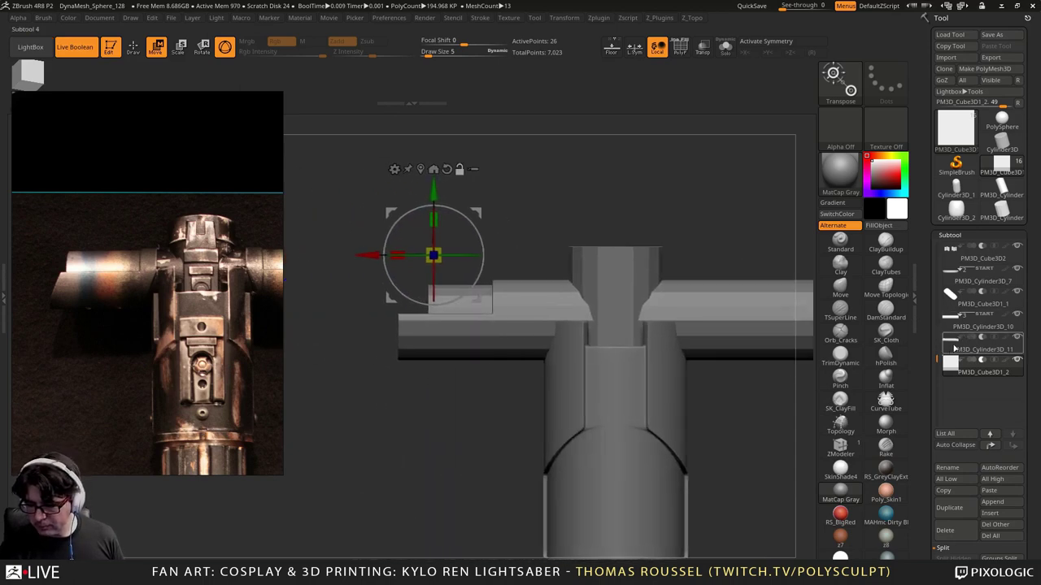
# Step: Try to scale and lower the subtractive cylinder inside the crossguard sleeve, and undo the change
pyautogui.click(947, 347)
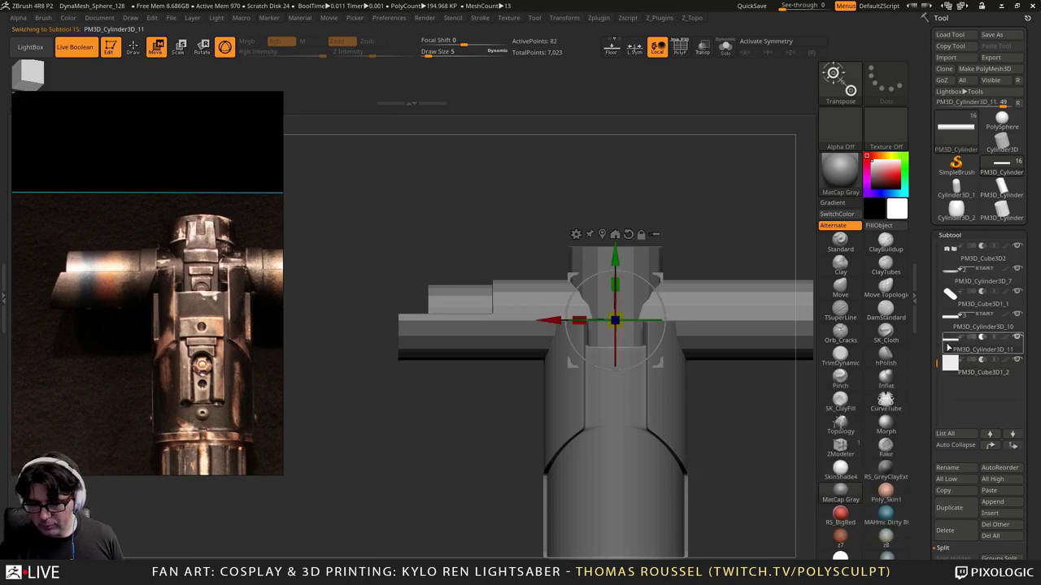
pyautogui.moveTo(578, 320)
pyautogui.mouseDown()
pyautogui.moveTo(566, 319)
pyautogui.moveTo(594, 319)
pyautogui.mouseUp()
pyautogui.moveTo(616, 254)
pyautogui.mouseDown()
pyautogui.moveTo(616, 211)
pyautogui.moveTo(615, 264)
pyautogui.mouseUp()
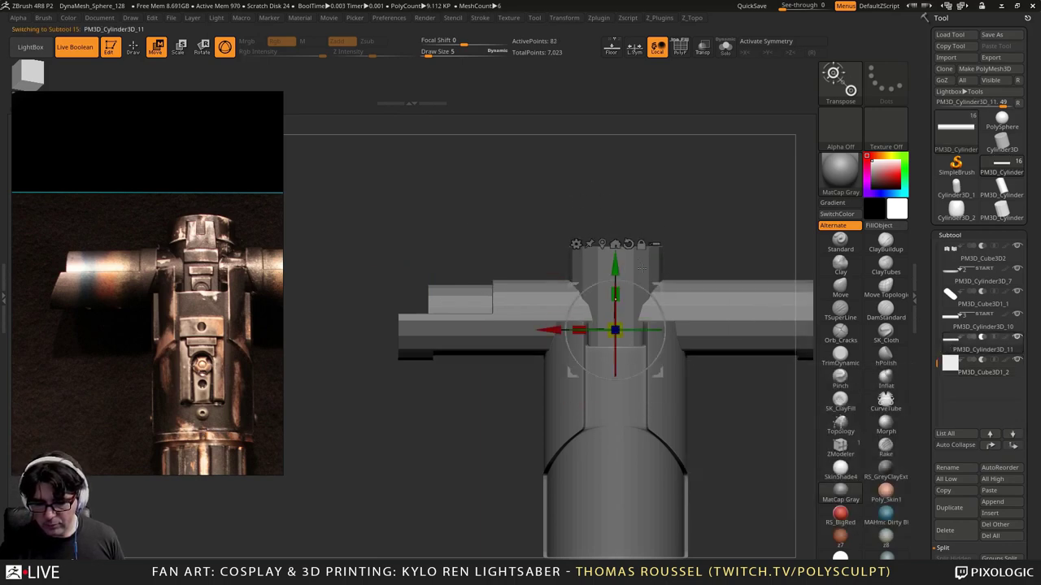
pyautogui.hotkey('ctrl', 'z')
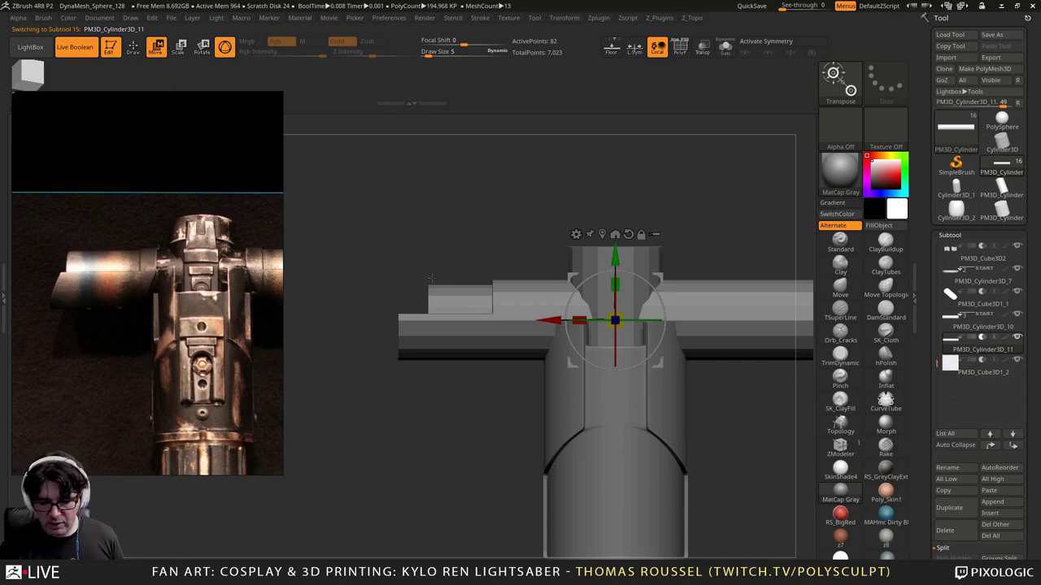
# Step: Hide the inner crossguard cylinder PM3D_Cylinder3D_5 and return to the cutting subtools at the end of the list
pyautogui.moveTo(933, 365); pyautogui.dragTo(936, 259)
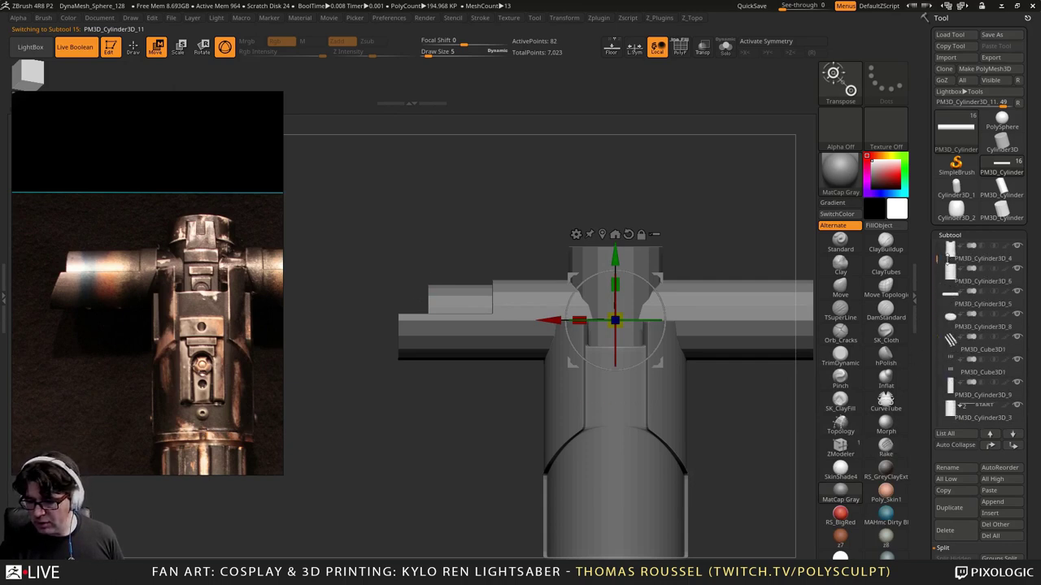
pyautogui.click(1020, 294)
pyautogui.keyDown('alt'); pyautogui.moveTo(459, 389); pyautogui.dragTo(447, 396); pyautogui.keyUp('alt')
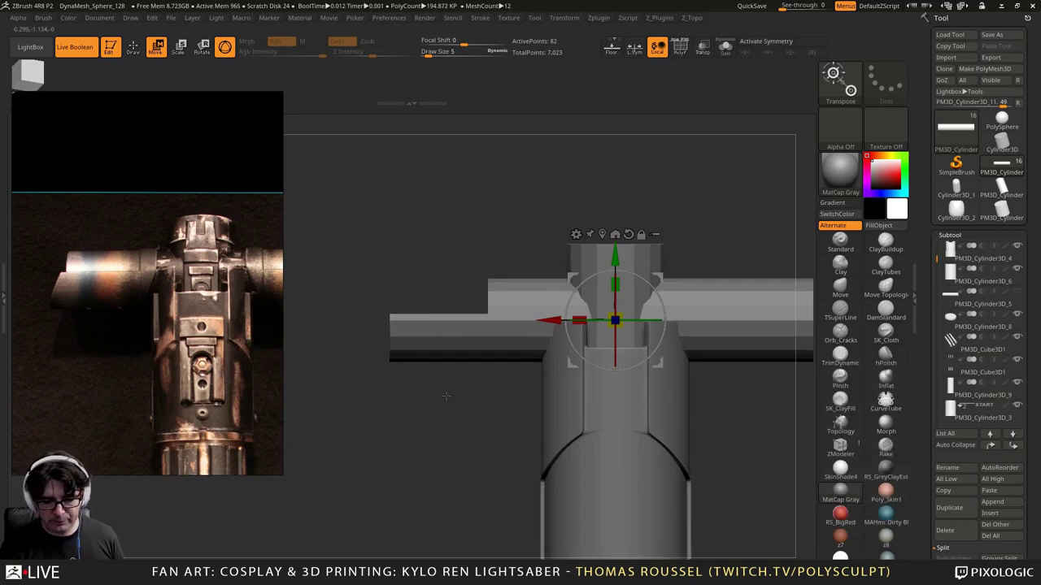
pyautogui.keyDown('ctrl'); pyautogui.moveTo(451, 400); pyautogui.dragTo(443, 406, button='right'); pyautogui.keyUp('ctrl')
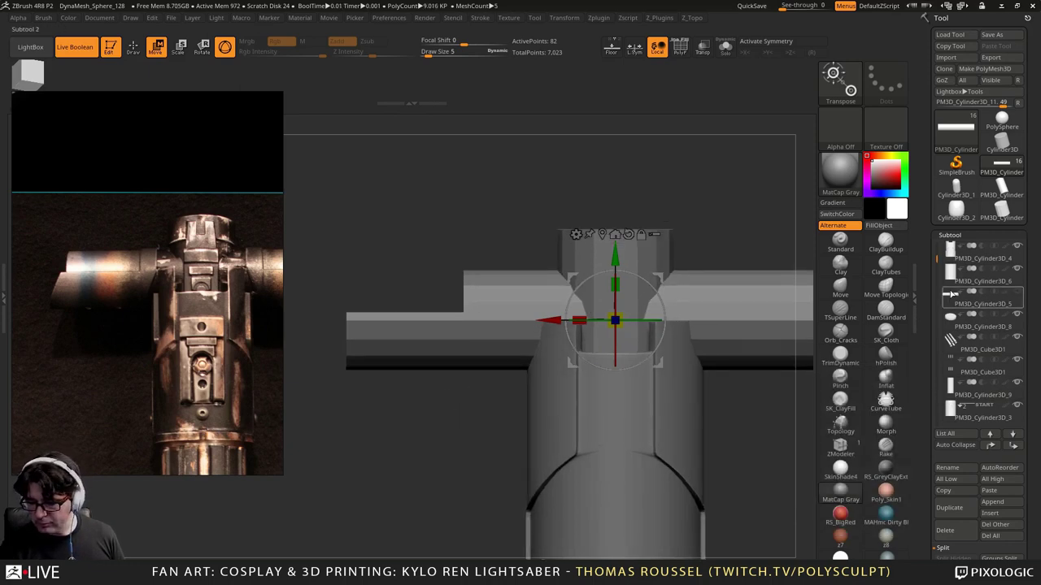
pyautogui.moveTo(935, 256); pyautogui.dragTo(936, 375)
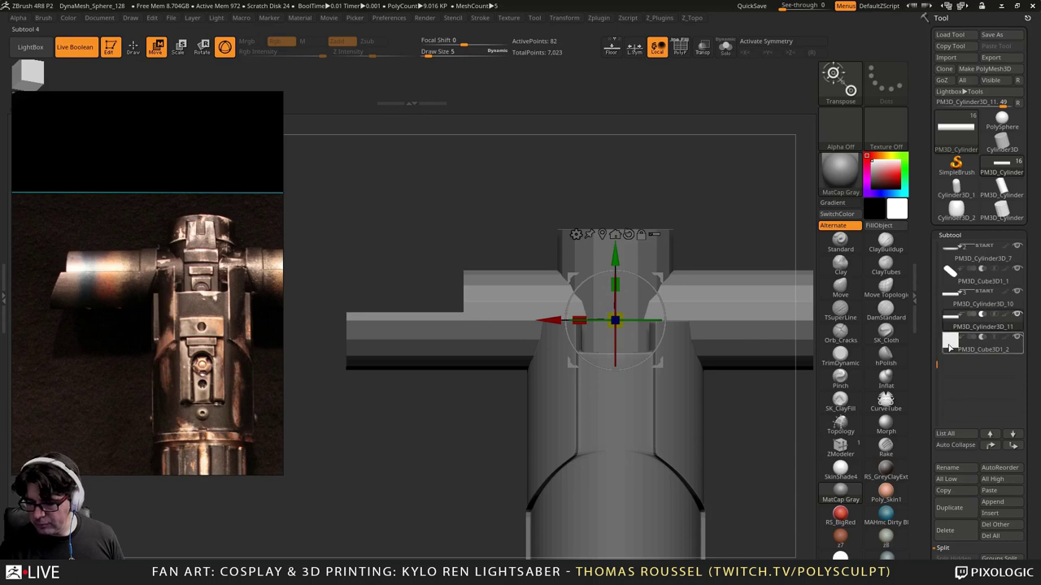
# Step: Extend the subtractive cube PM3D_Cube3D1_2 along the crossguard so its upper cut starts close to the central hilt
pyautogui.click(949, 345)
pyautogui.moveTo(326, 240); pyautogui.dragTo(392, 243)
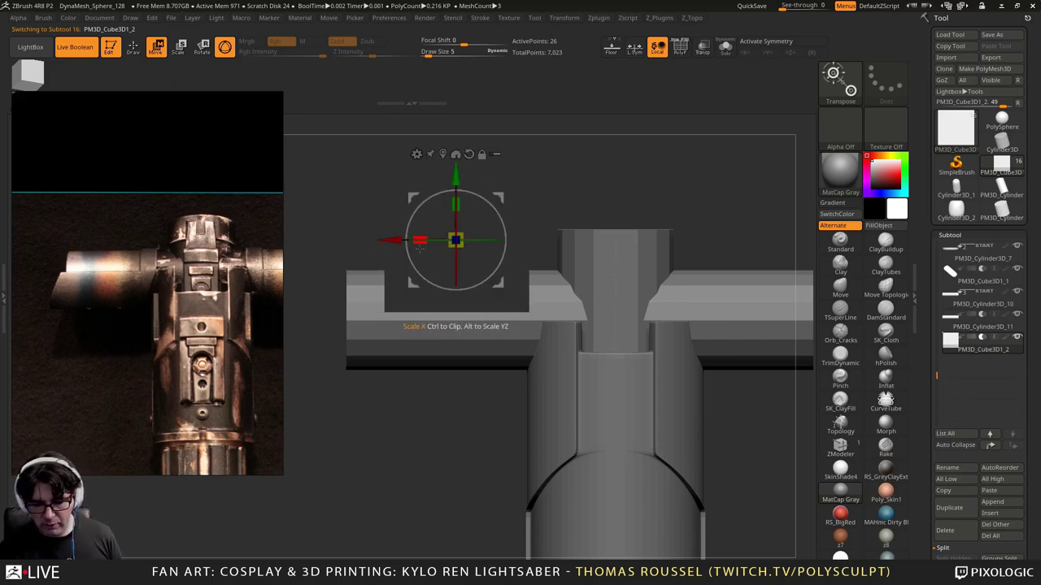
pyautogui.moveTo(395, 240); pyautogui.dragTo(430, 233)
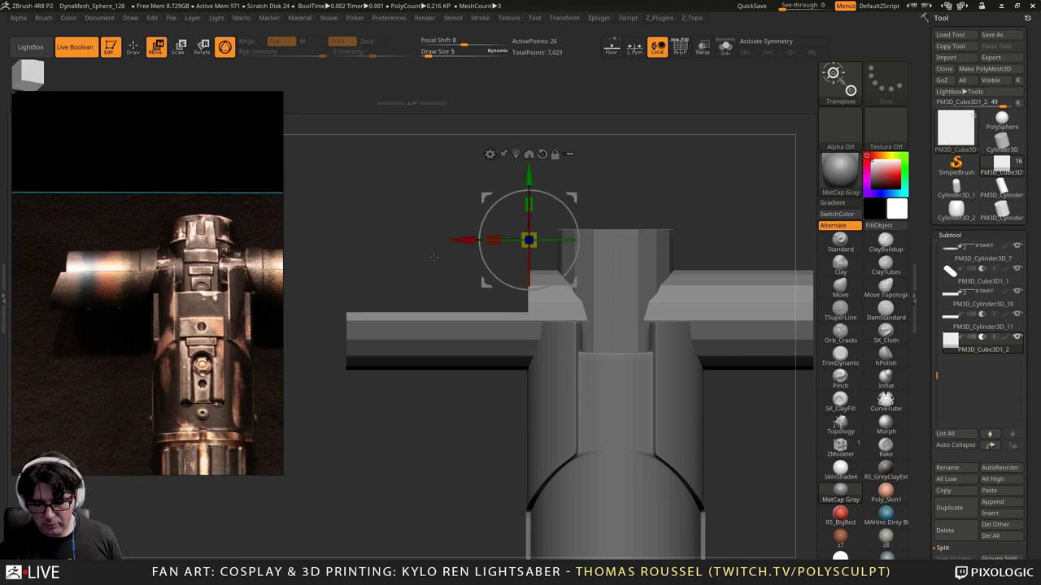
pyautogui.keyDown('alt'); pyautogui.moveTo(365, 264); pyautogui.dragTo(423, 328); pyautogui.keyUp('alt')
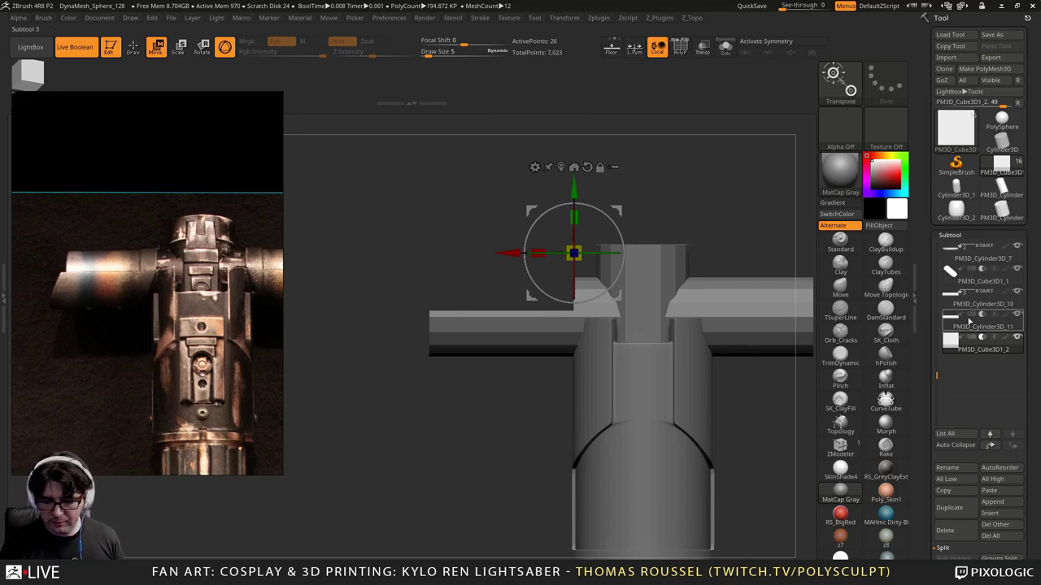
# Step: Duplicate the cutting cube, tilt it across the crossguard's outer end and set it to subtraction to slant the sleeve's tip
pyautogui.click(986, 491)
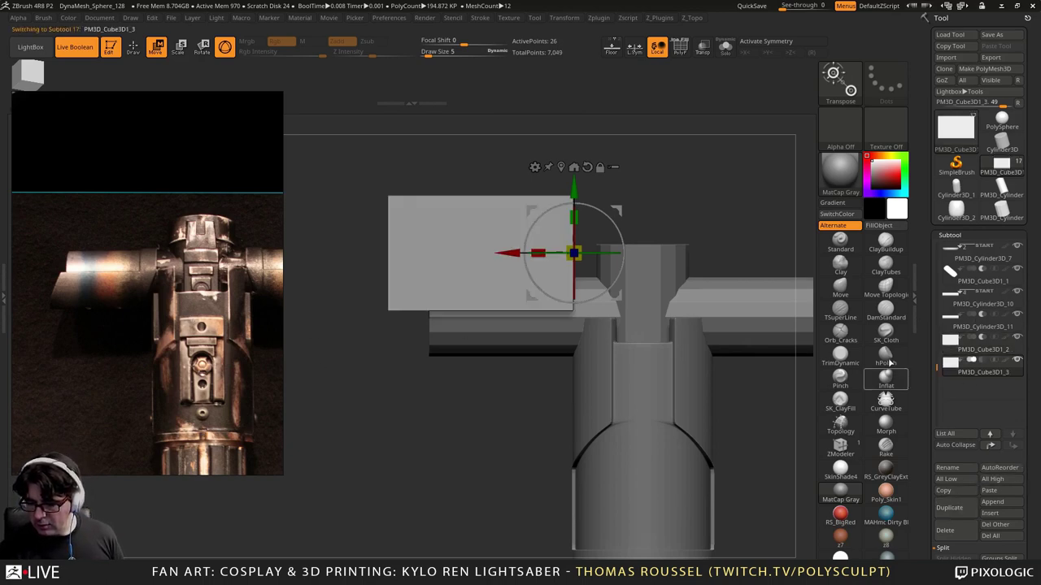
pyautogui.moveTo(617, 221); pyautogui.dragTo(587, 309)
pyautogui.moveTo(625, 203)
pyautogui.mouseDown()
pyautogui.moveTo(390, 334)
pyautogui.moveTo(409, 324)
pyautogui.mouseUp()
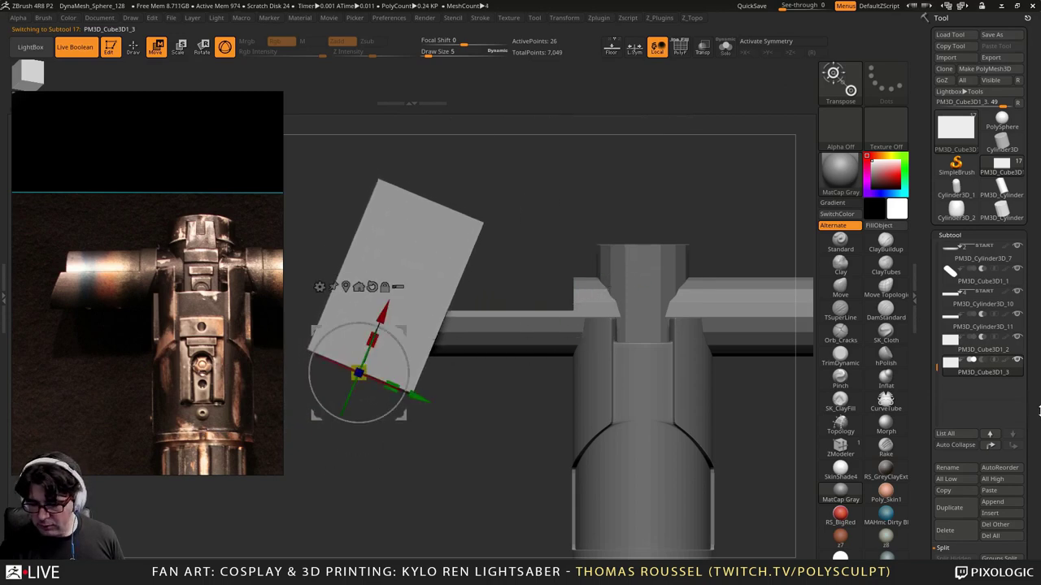
pyautogui.click(982, 360)
pyautogui.keyDown('alt'); pyautogui.moveTo(469, 246); pyautogui.dragTo(517, 286); pyautogui.keyUp('alt')
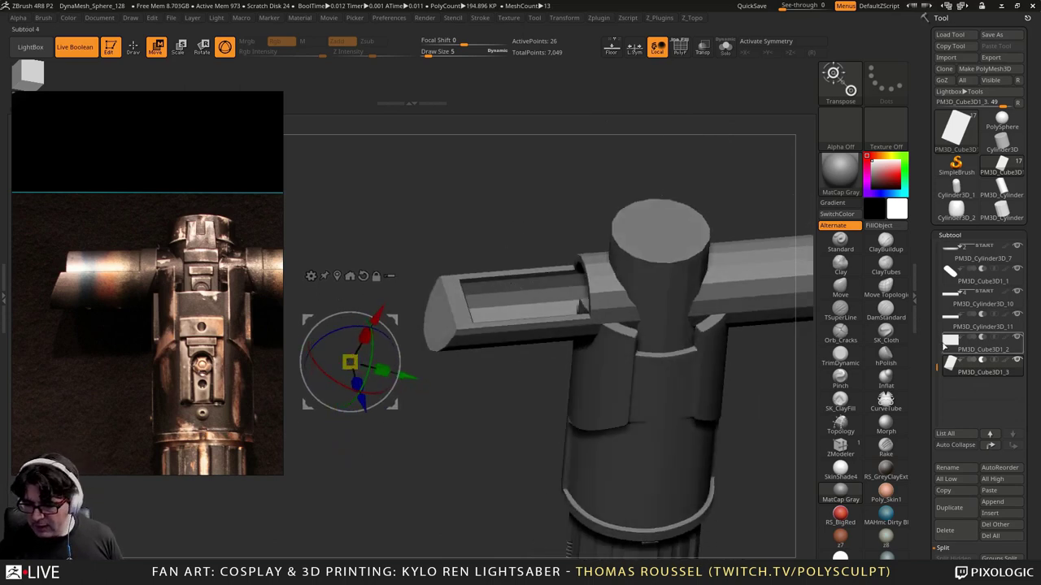
# Step: Lengthen the subtractive cylinder PM3D_Cylinder3D_11 along its axis so it hollows the sleeve through the slanted end
pyautogui.click(947, 326)
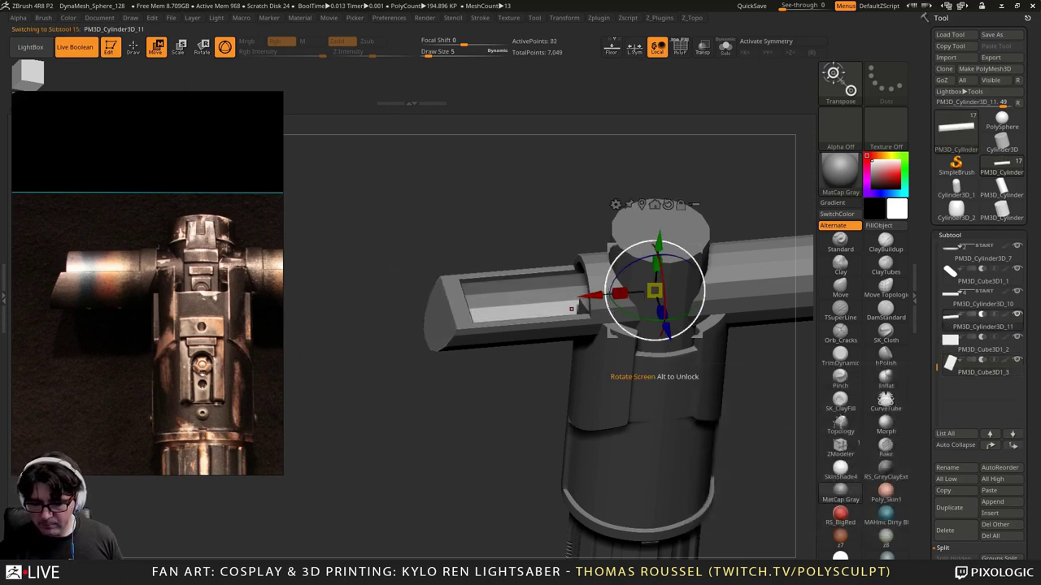
pyautogui.moveTo(619, 292); pyautogui.dragTo(591, 294)
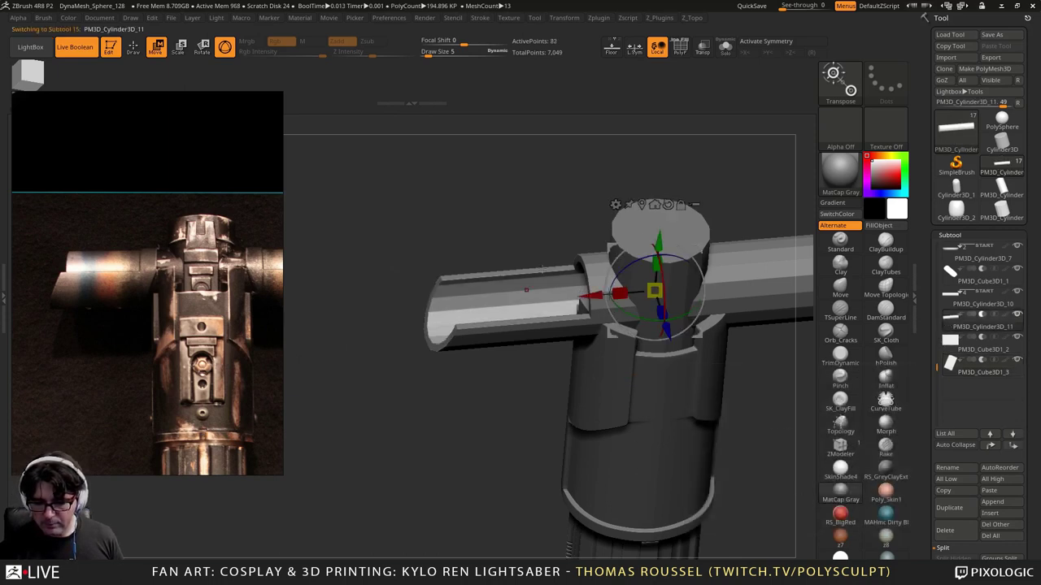
pyautogui.moveTo(490, 226)
pyautogui.mouseDown()
pyautogui.moveTo(511, 225)
pyautogui.moveTo(492, 238)
pyautogui.mouseUp()
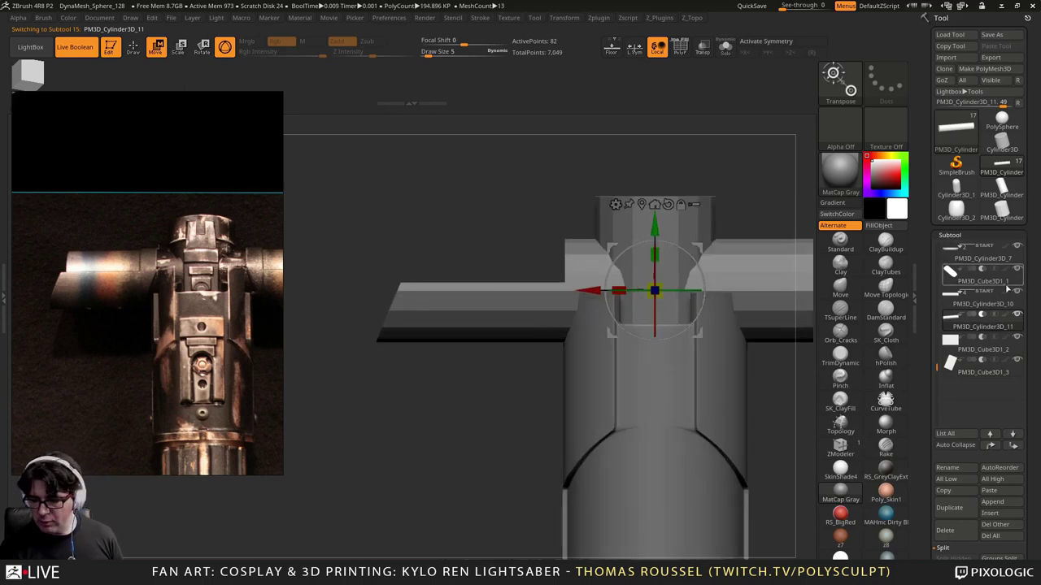
# Step: Show the reference plane lightsaber_03 behind the model to compare the crossguard cuts with the photo
pyautogui.moveTo(932, 368); pyautogui.dragTo(937, 248)
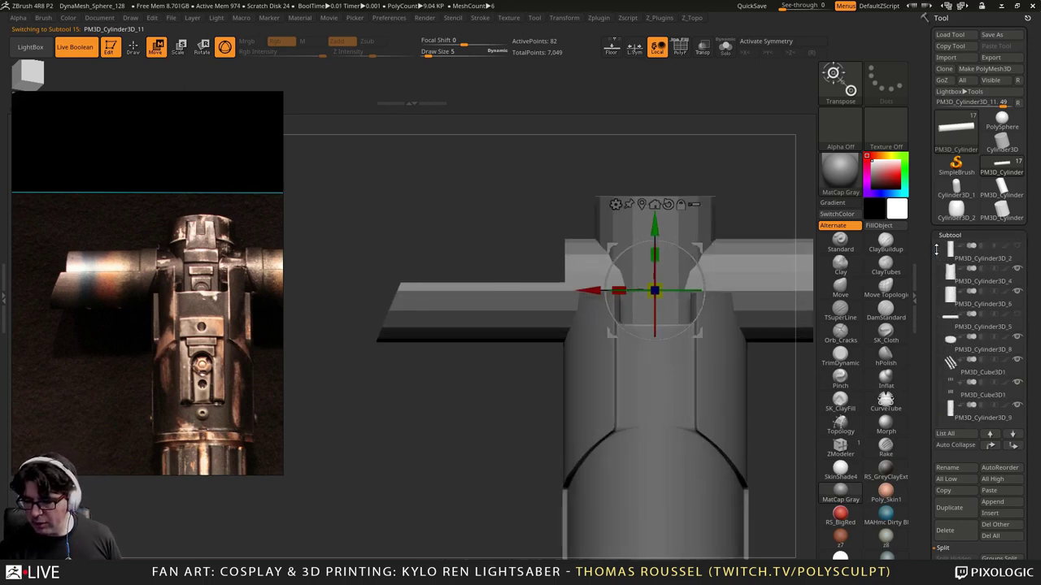
pyautogui.moveTo(1008, 248)
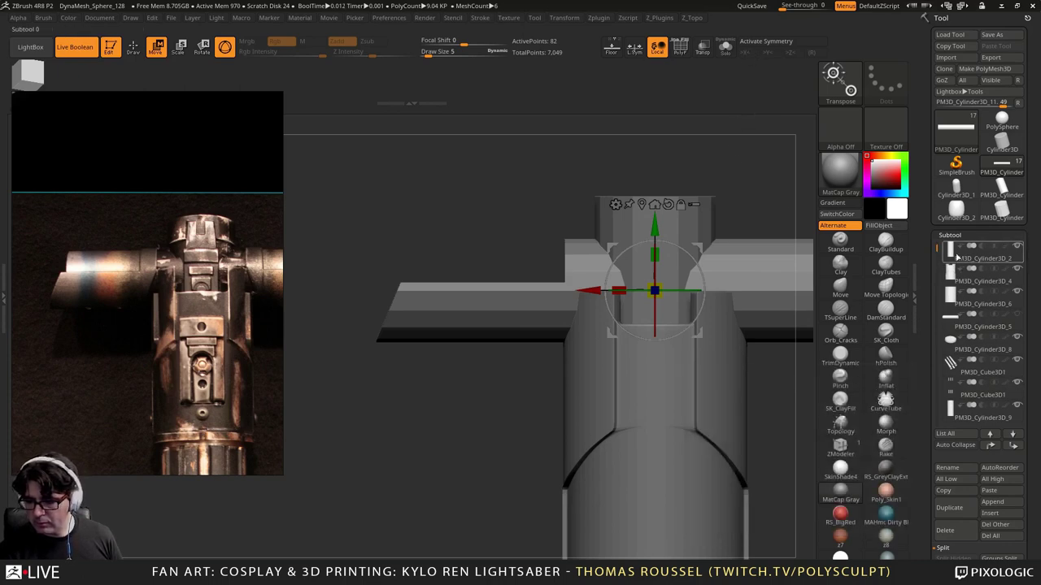
pyautogui.moveTo(937, 251); pyautogui.dragTo(938, 242)
pyautogui.click(1017, 247)
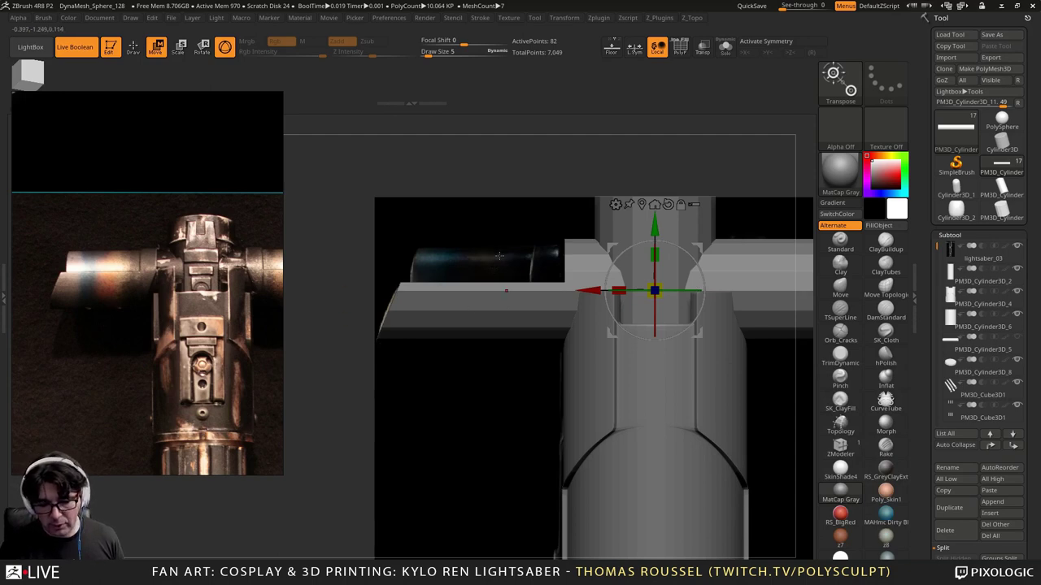
pyautogui.moveTo(500, 256)
pyautogui.mouseDown(button='right')
pyautogui.moveTo(500, 276)
pyautogui.moveTo(500, 262)
pyautogui.mouseUp(button='right')
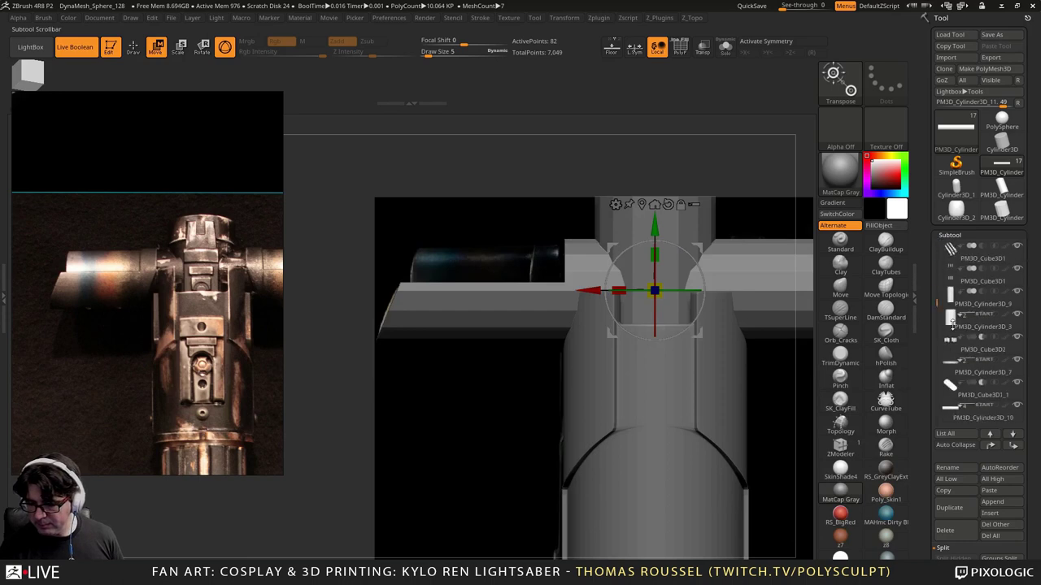
# Step: Fine-tune the angle of the cutting cube PM3D_Cube3D1_3 against the reference and show the inner cylinder PM3D_Cylinder3D_5 again
pyautogui.scroll(-3, 967, 301)
pyautogui.click(968, 322)
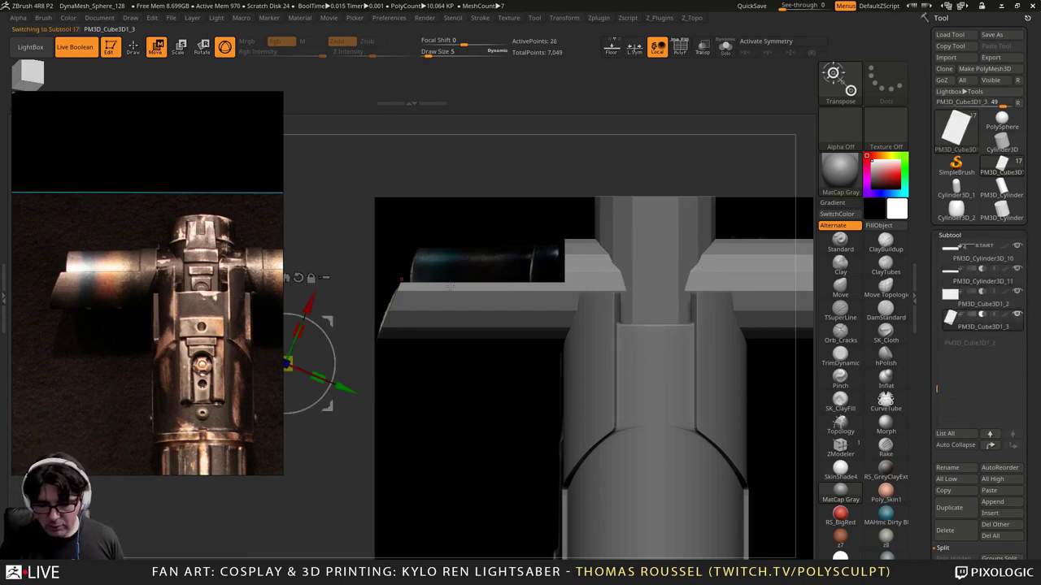
pyautogui.moveTo(332, 336); pyautogui.dragTo(334, 340)
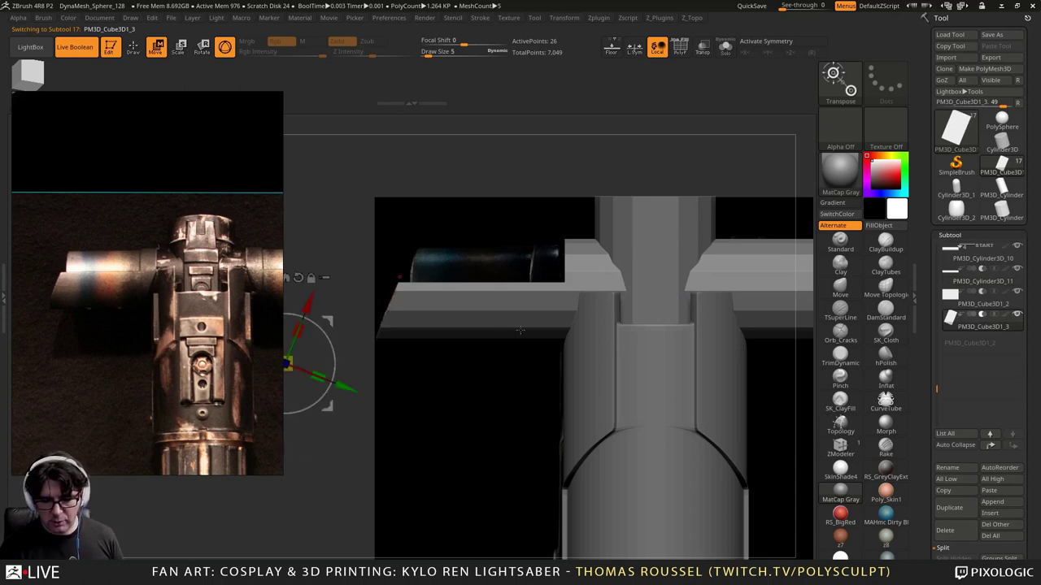
pyautogui.moveTo(938, 384); pyautogui.dragTo(941, 242)
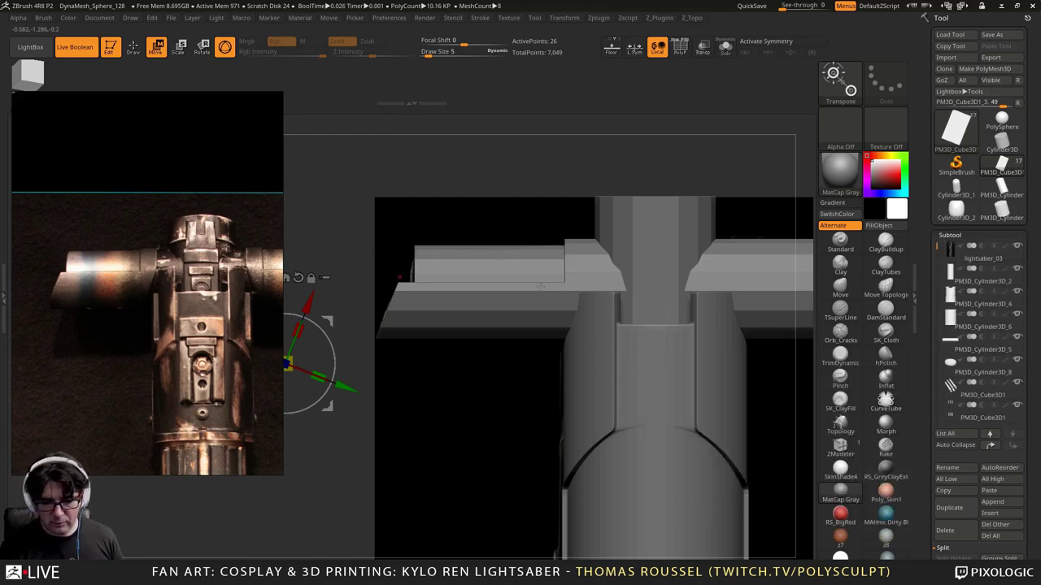
pyautogui.moveTo(516, 371)
pyautogui.keyDown('alt'); pyautogui.mouseDown()
pyautogui.moveTo(512, 339)
pyautogui.moveTo(447, 339)
pyautogui.moveTo(527, 377)
pyautogui.mouseUp(); pyautogui.keyUp('alt')
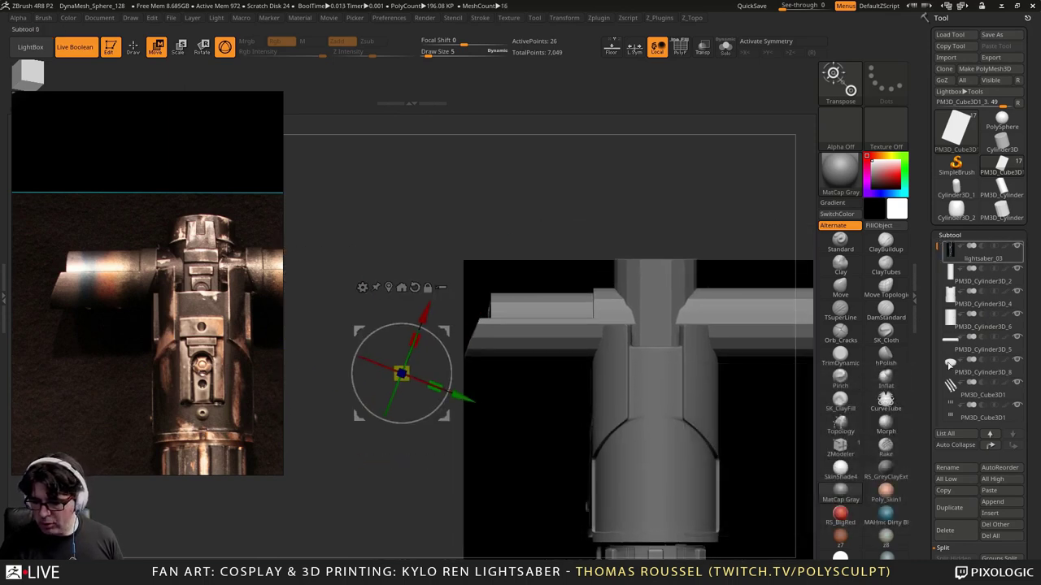
# Step: Mirror and weld the angled cutting cube PM3D_Cube3D1_3 so the opposite crossguard end gets the same slant
pyautogui.click(945, 251)
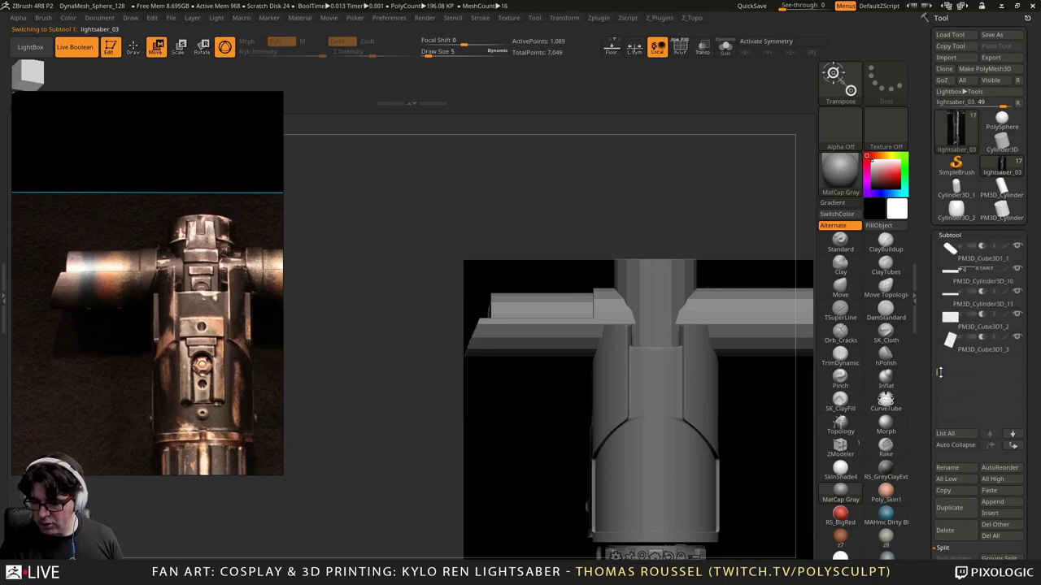
pyautogui.click(950, 346)
pyautogui.scroll(-5, 997, 388)
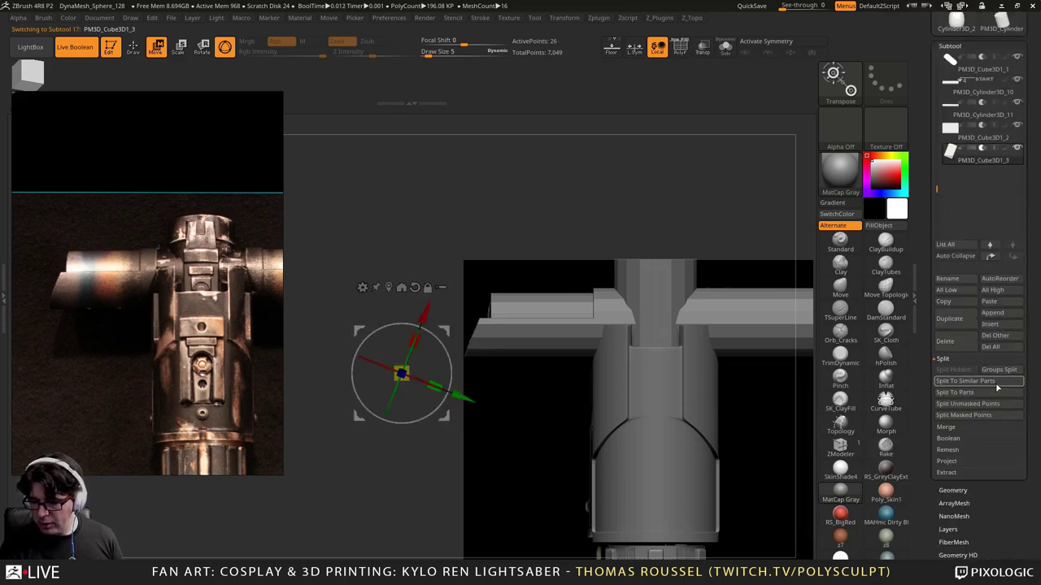
pyautogui.click(953, 490)
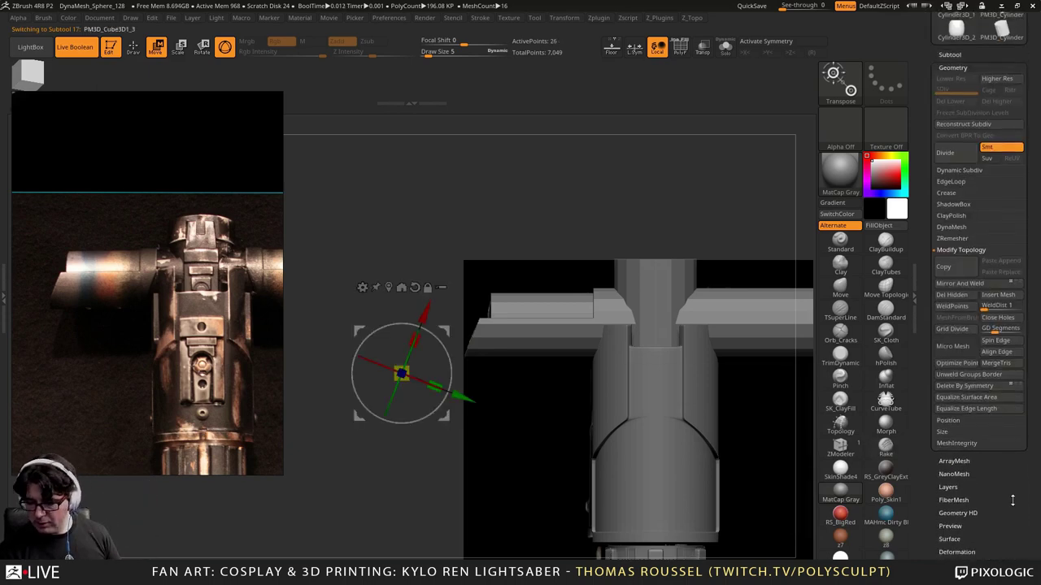
pyautogui.keyDown('alt'); pyautogui.moveTo(545, 190); pyautogui.dragTo(411, 200); pyautogui.keyUp('alt')
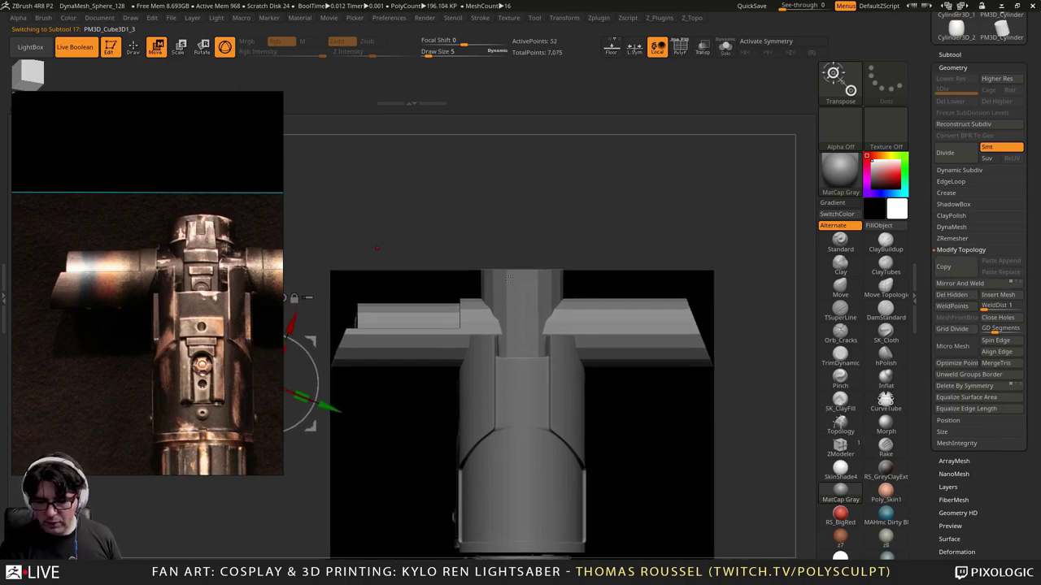
# Step: Mirror and weld the upper cutting cube PM3D_Cube3D1_2 to repeat its cut on the opposite crossguard arm, and inspect the sleeve
pyautogui.click(954, 56)
pyautogui.click(946, 141)
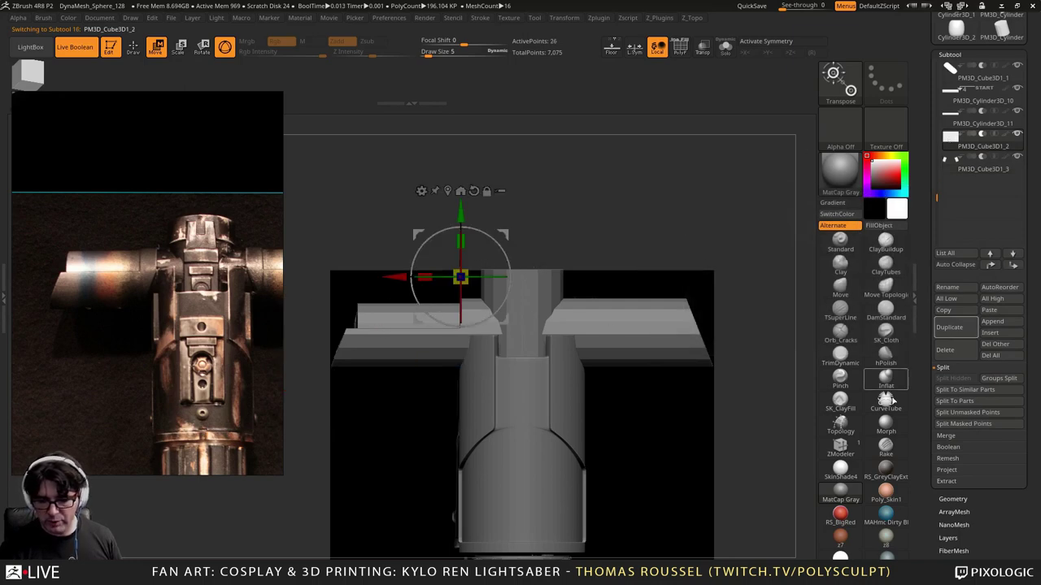
pyautogui.scroll(-5, 1020, 487)
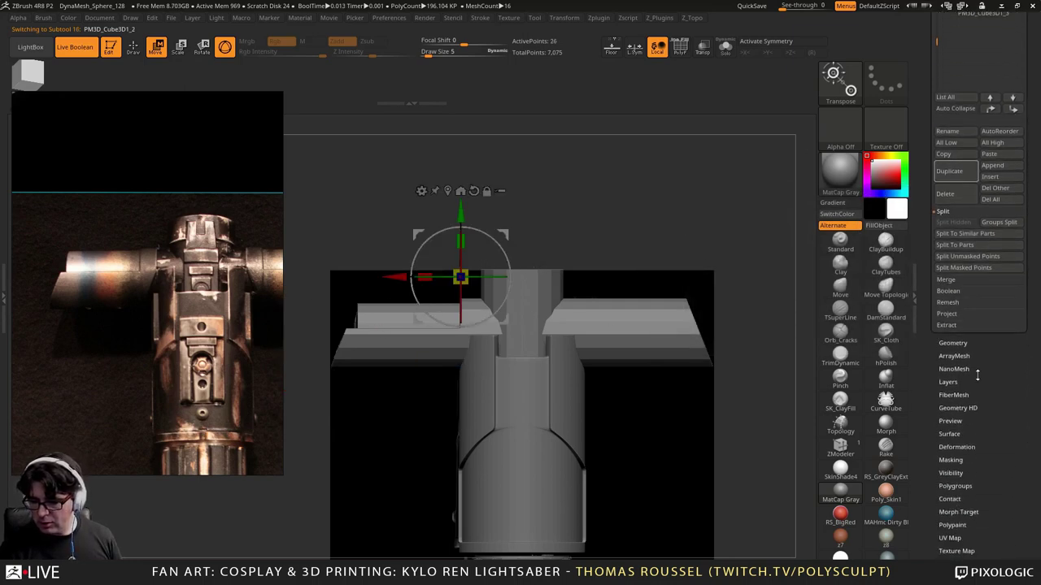
pyautogui.click(963, 342)
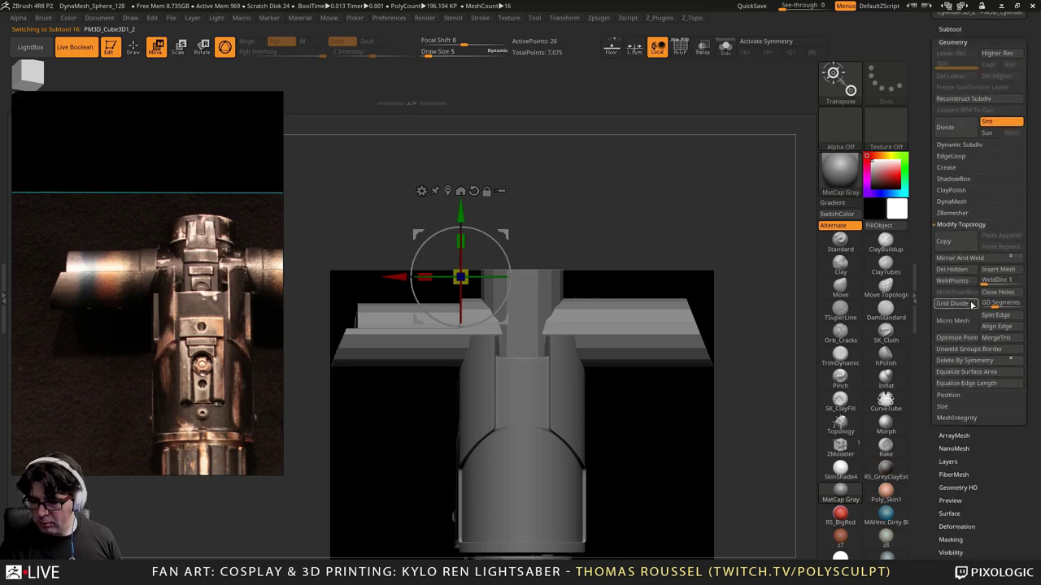
pyautogui.click(957, 259)
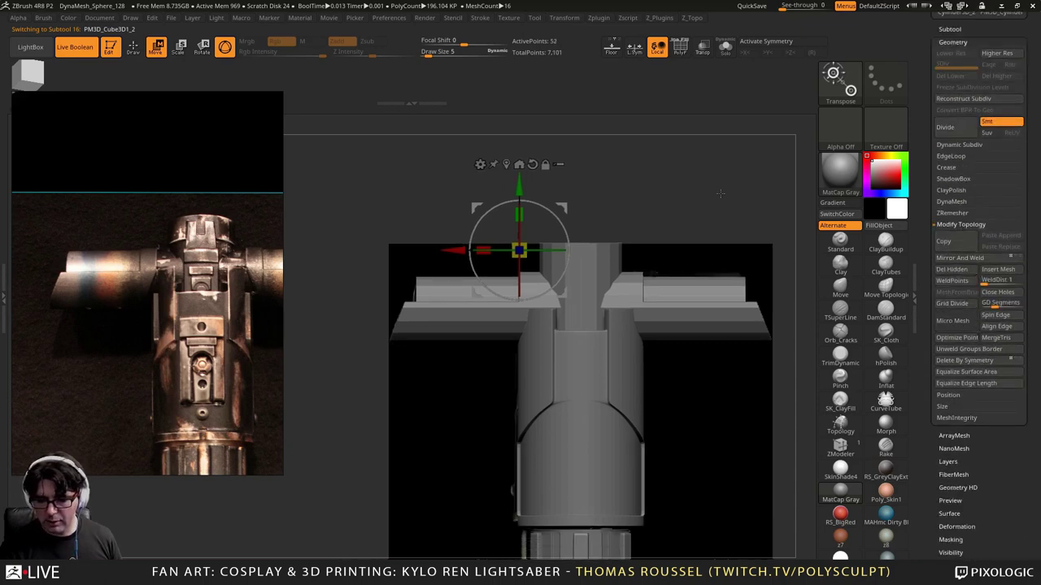
pyautogui.moveTo(719, 194); pyautogui.dragTo(752, 229)
pyautogui.keyDown('alt'); pyautogui.moveTo(421, 290); pyautogui.dragTo(421, 316); pyautogui.keyUp('alt')
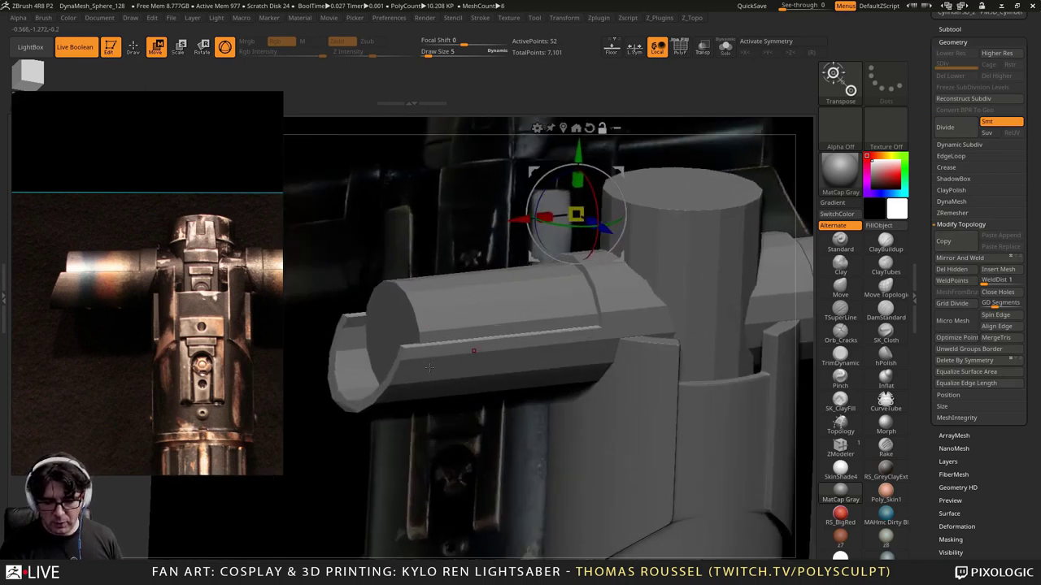
# Step: Try subdividing the outer crossguard sleeve cylinder with smoothing, and revert to its original resolution
pyautogui.keyDown('alt'); pyautogui.moveTo(429, 369); pyautogui.dragTo(460, 290); pyautogui.keyUp('alt')
pyautogui.keyDown('alt'); pyautogui.click(439, 303); pyautogui.keyUp('alt')
pyautogui.hotkey('ctrl', 'd')
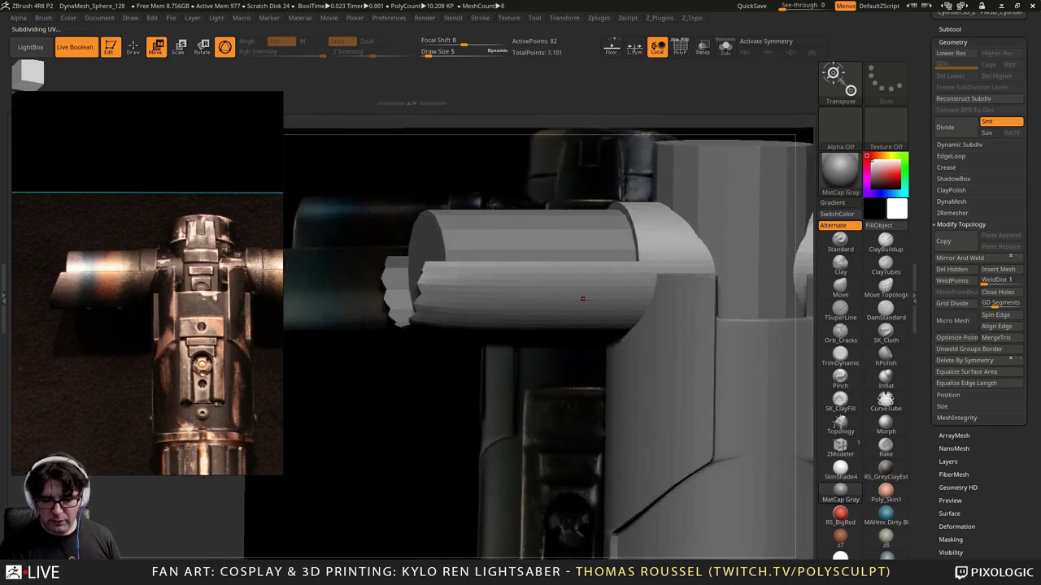
pyautogui.hotkey('shift', 'd')
# Step: Isolate the outer crossguard sleeve cylinder and display its polygon wireframe with the end cap in view
pyautogui.click(724, 47)
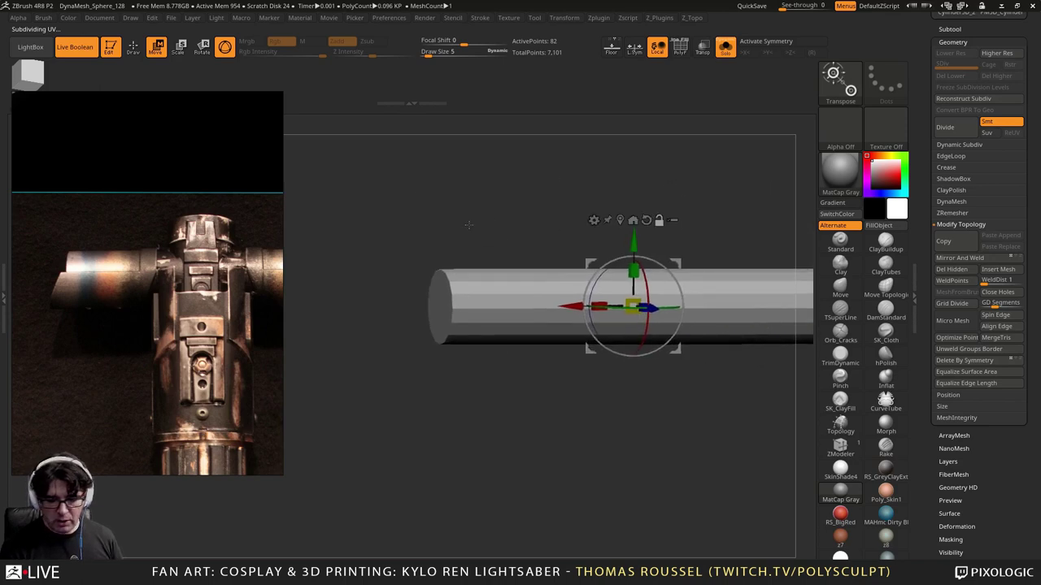
pyautogui.hotkey('shift', 'f')
pyautogui.moveTo(483, 218); pyautogui.dragTo(559, 301)
pyautogui.keyDown('alt'); pyautogui.moveTo(622, 178); pyautogui.dragTo(526, 183); pyautogui.keyUp('alt')
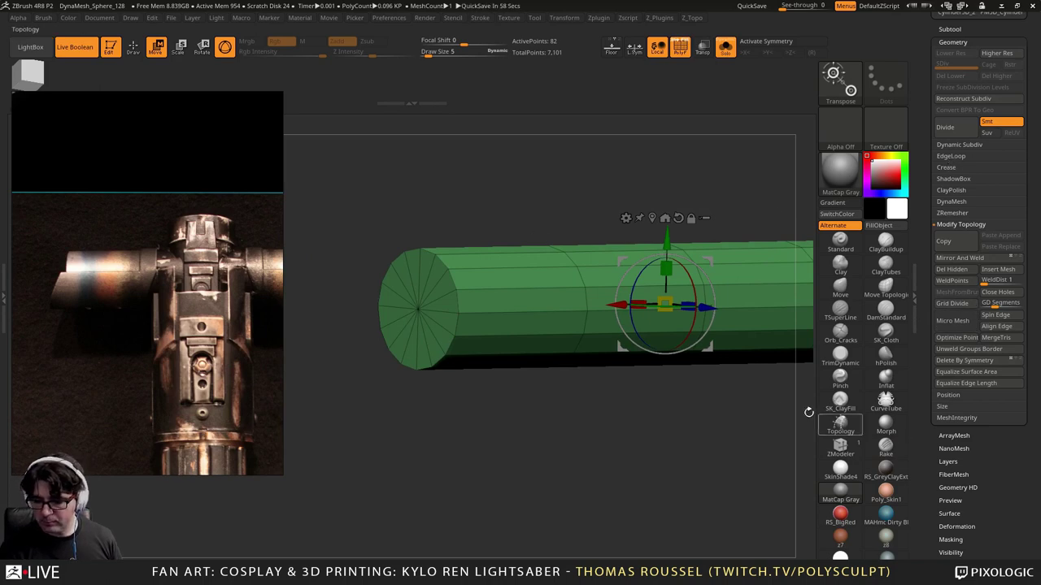
# Step: Turn on X symmetry and bevel the rim edge loops at both ends of the sleeve cylinder with the ZModeler brush
pyautogui.press('x')
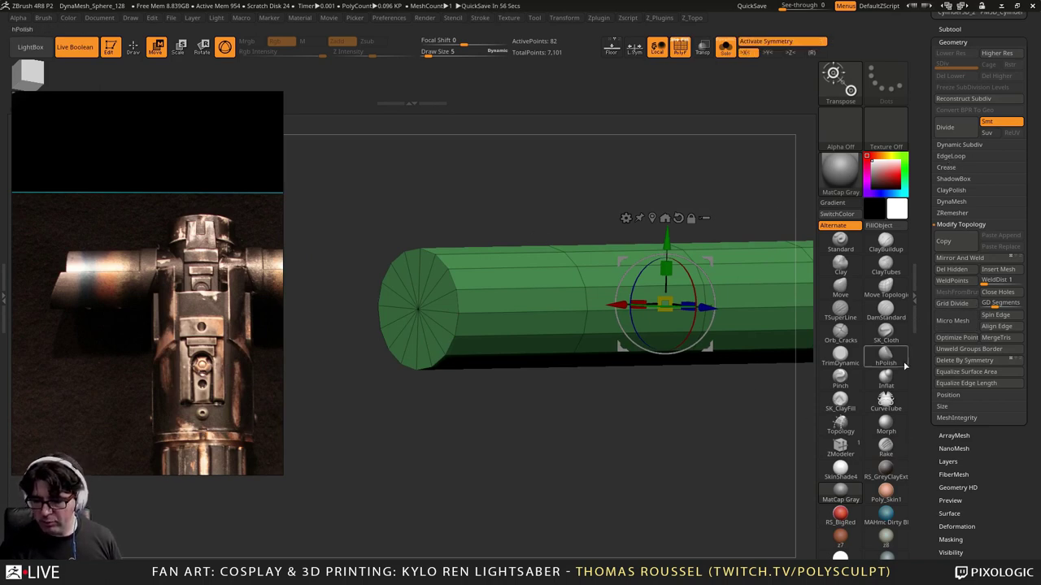
pyautogui.click(840, 445)
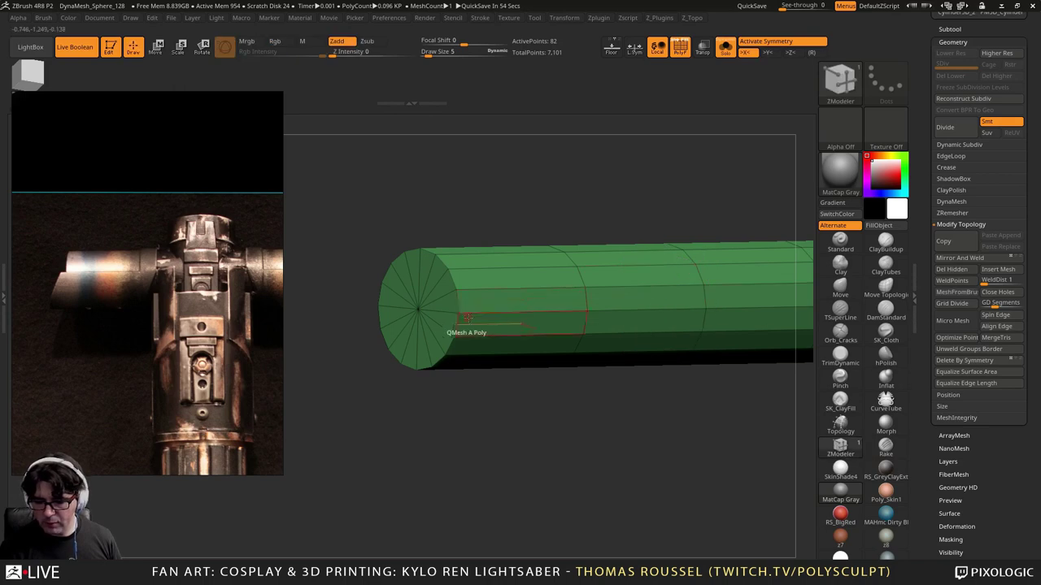
pyautogui.press('space')
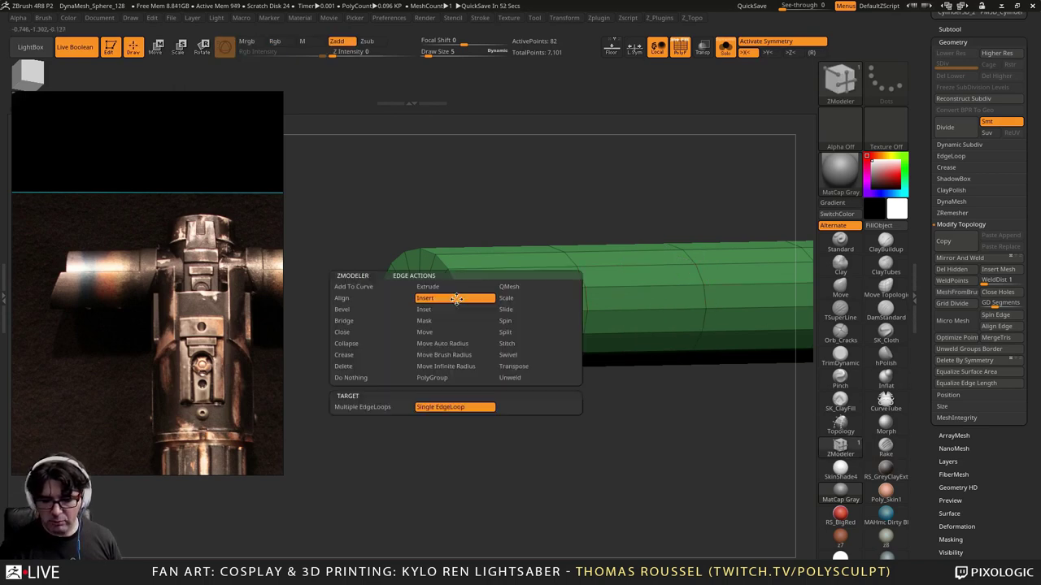
pyautogui.click(342, 310)
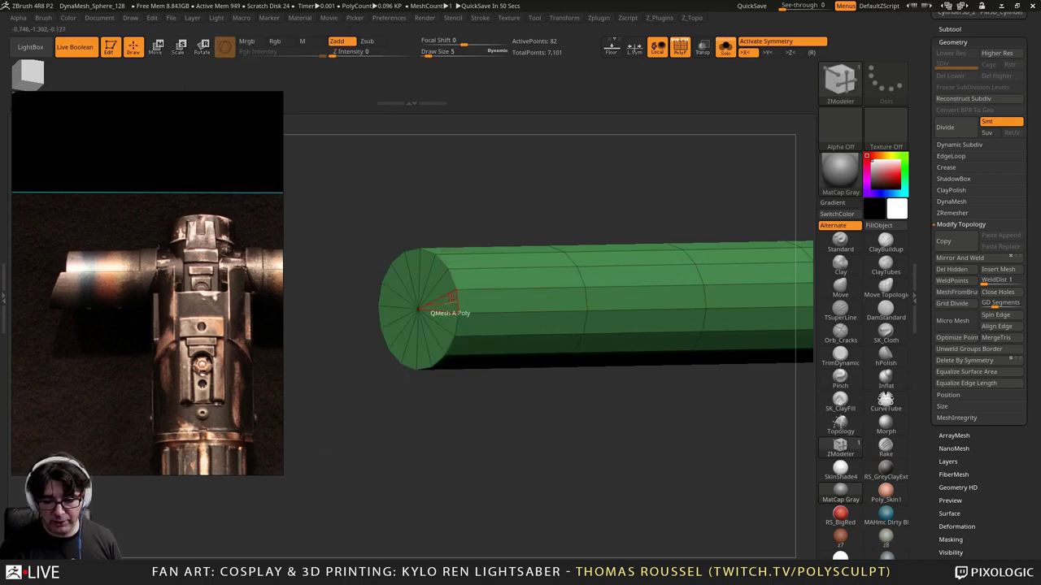
pyautogui.click(453, 300)
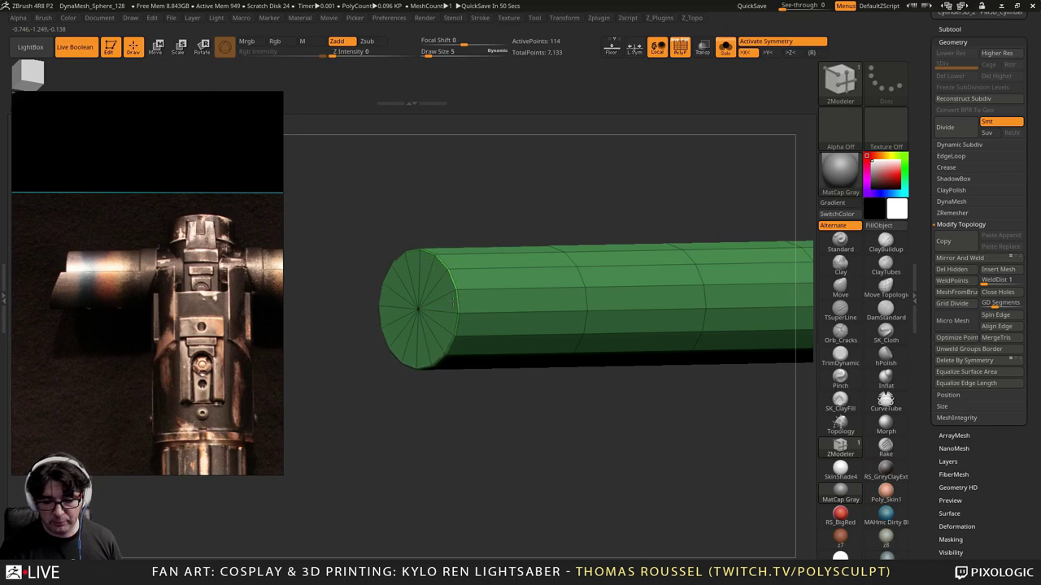
pyautogui.moveTo(666, 386); pyautogui.dragTo(539, 462)
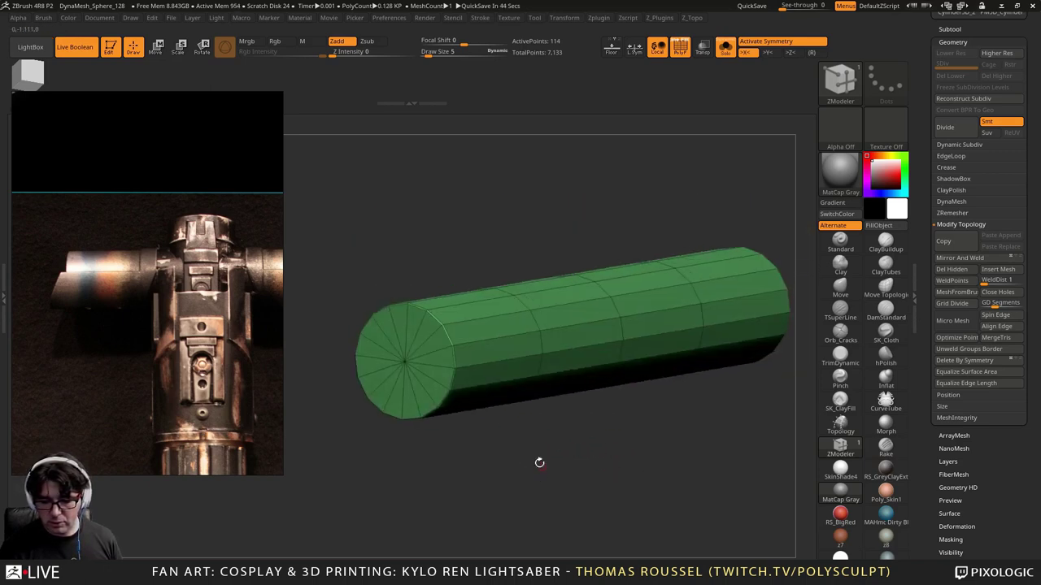
pyautogui.press('space')
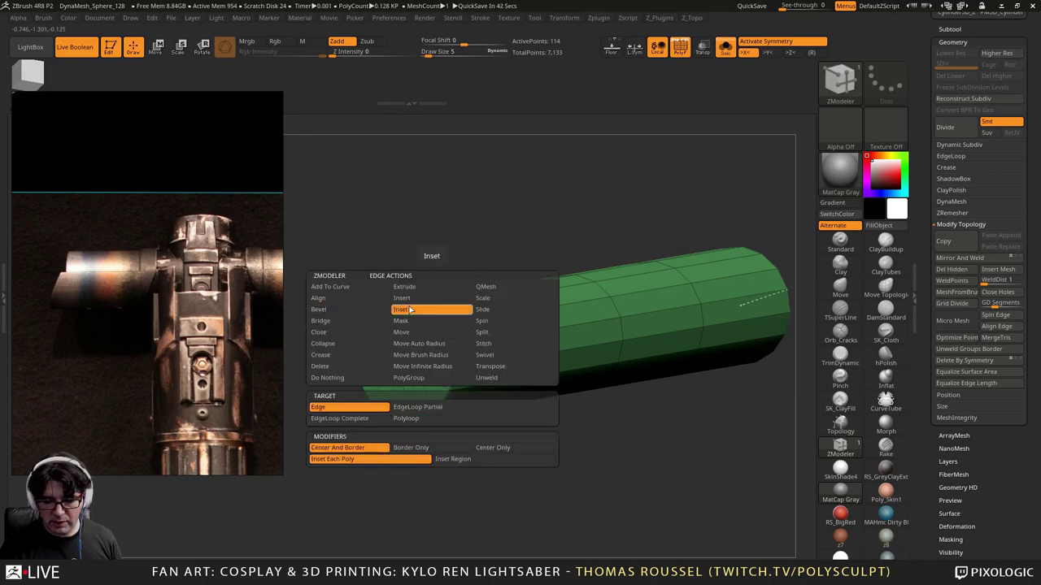
pyautogui.click(411, 310)
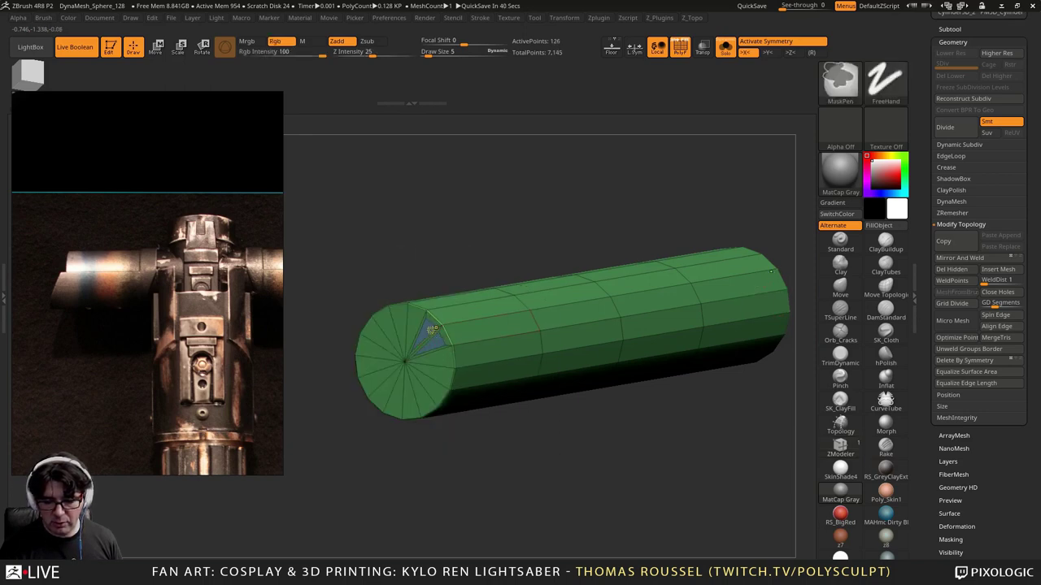
pyautogui.hotkey('ctrl', 'z')
# Step: Insert single edge loops around the end caps and between the existing loops along the outer sleeve cylinder
pyautogui.press('space')
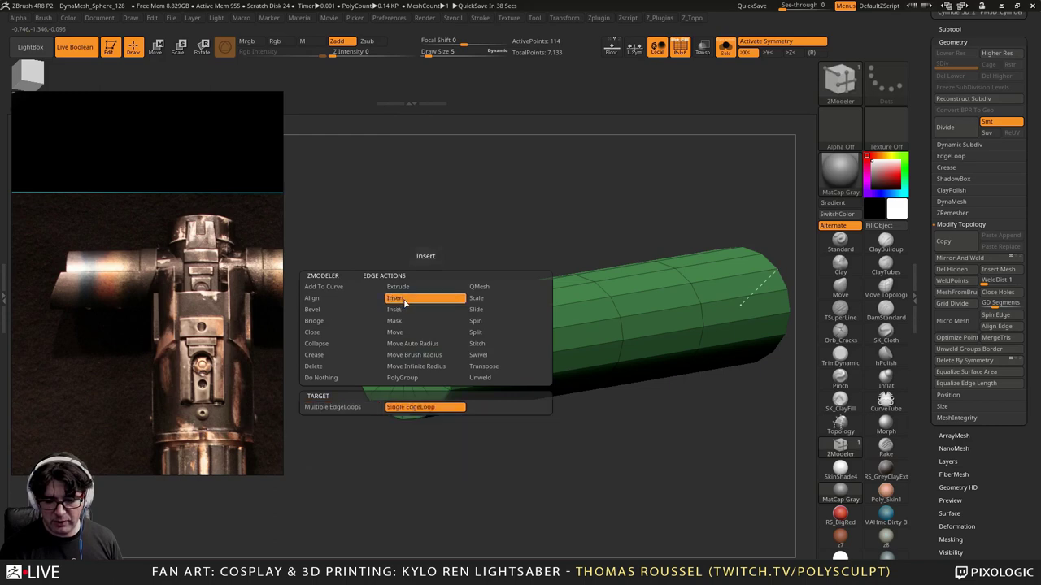
pyautogui.click(404, 303)
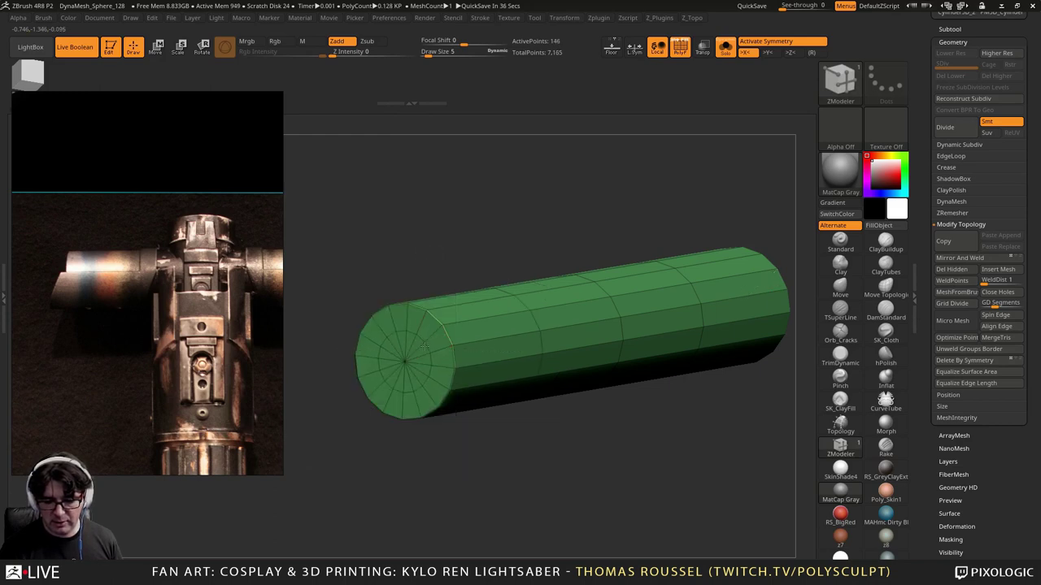
pyautogui.click(498, 341)
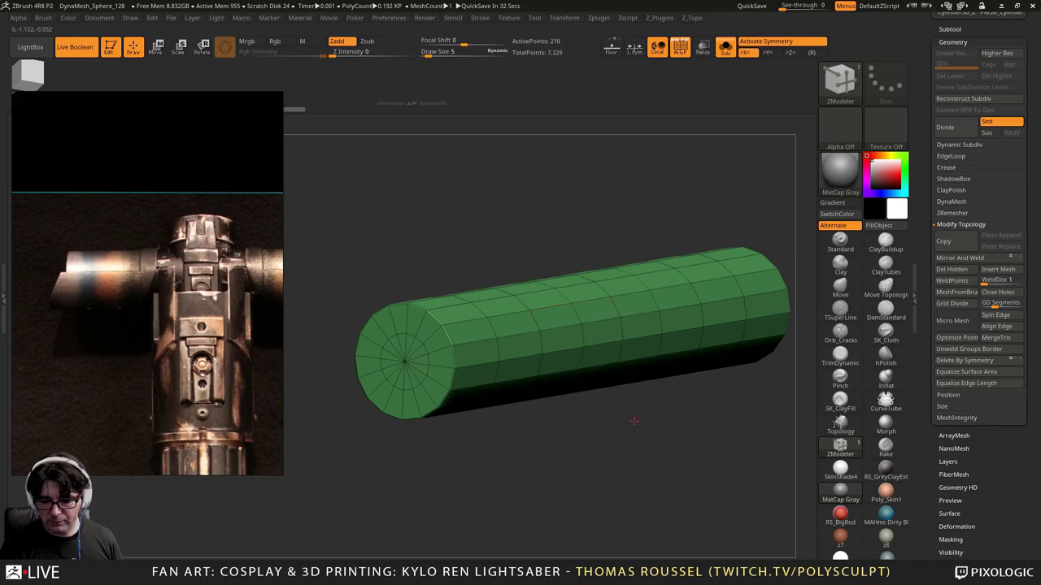
# Step: Preview the sleeve cylinder with Dynamic Subdiv, raise its smooth subdivision level, and bring the rest of the hilt back into view
pyautogui.moveTo(634, 421); pyautogui.dragTo(600, 460)
pyautogui.hotkey('ctrl', 'd')
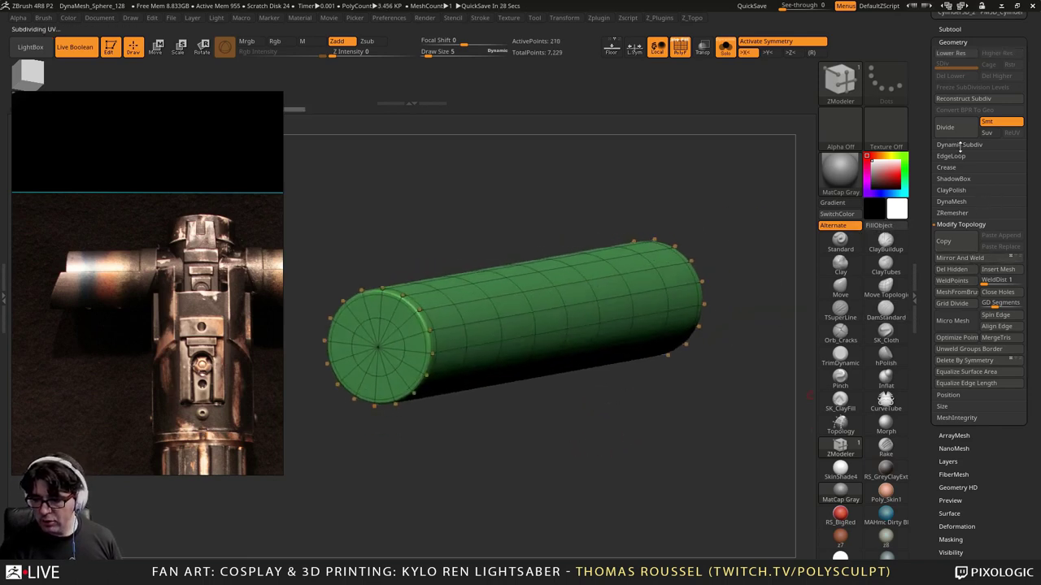
pyautogui.click(959, 145)
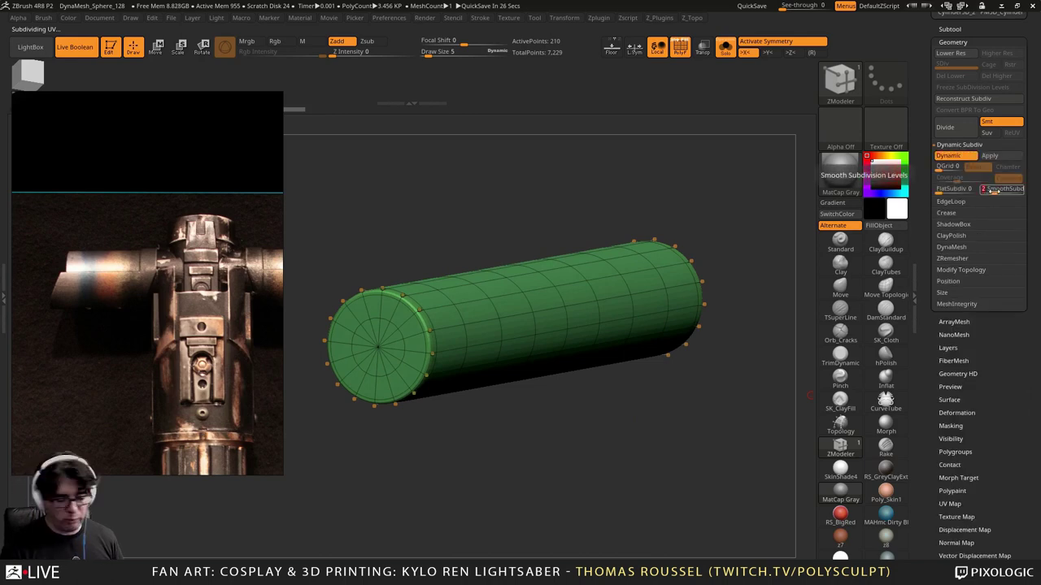
pyautogui.keyDown('alt'); pyautogui.moveTo(652, 364); pyautogui.dragTo(517, 422); pyautogui.keyUp('alt')
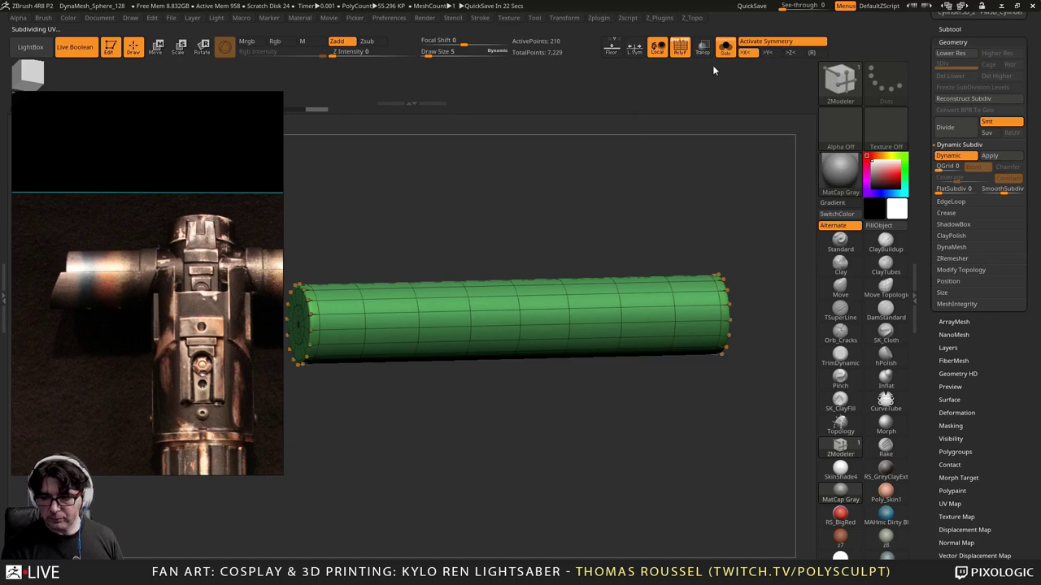
pyautogui.click(725, 47)
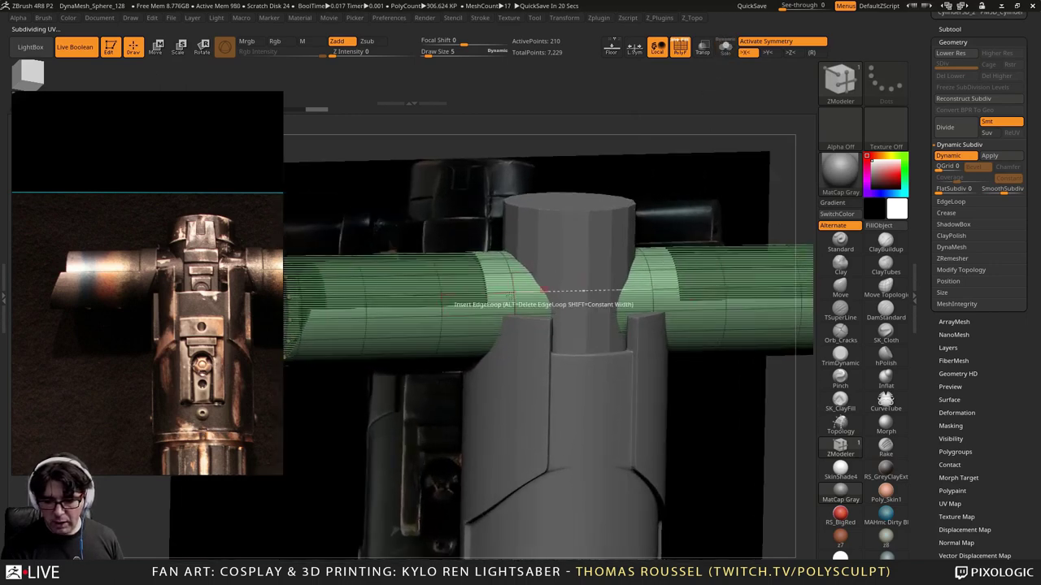
pyautogui.keyDown('alt'); pyautogui.moveTo(329, 296); pyautogui.dragTo(477, 274, button='right'); pyautogui.keyUp('alt')
pyautogui.keyDown('alt'); pyautogui.click(471, 256); pyautogui.keyUp('alt')
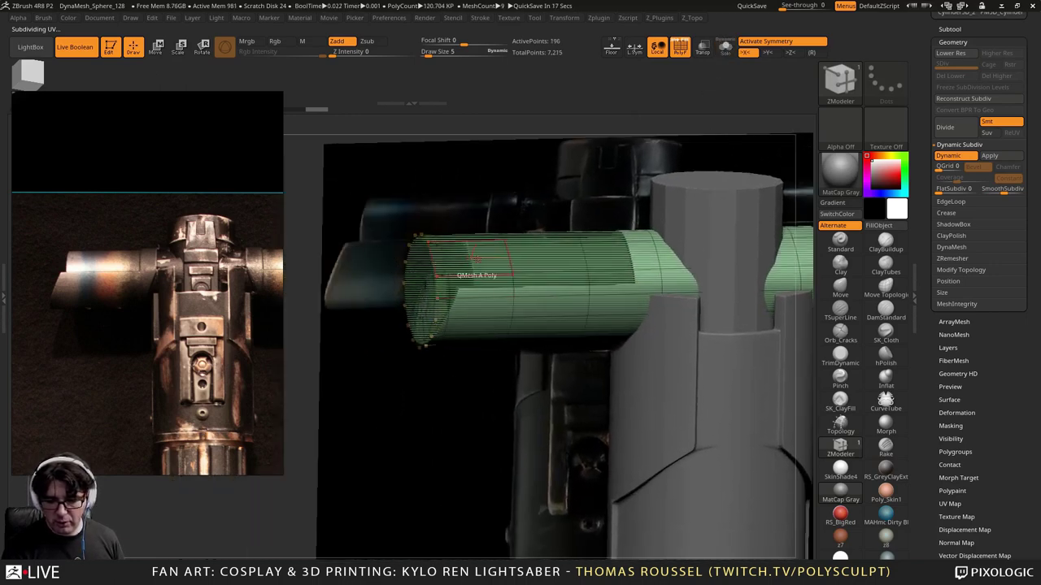
pyautogui.click(470, 257)
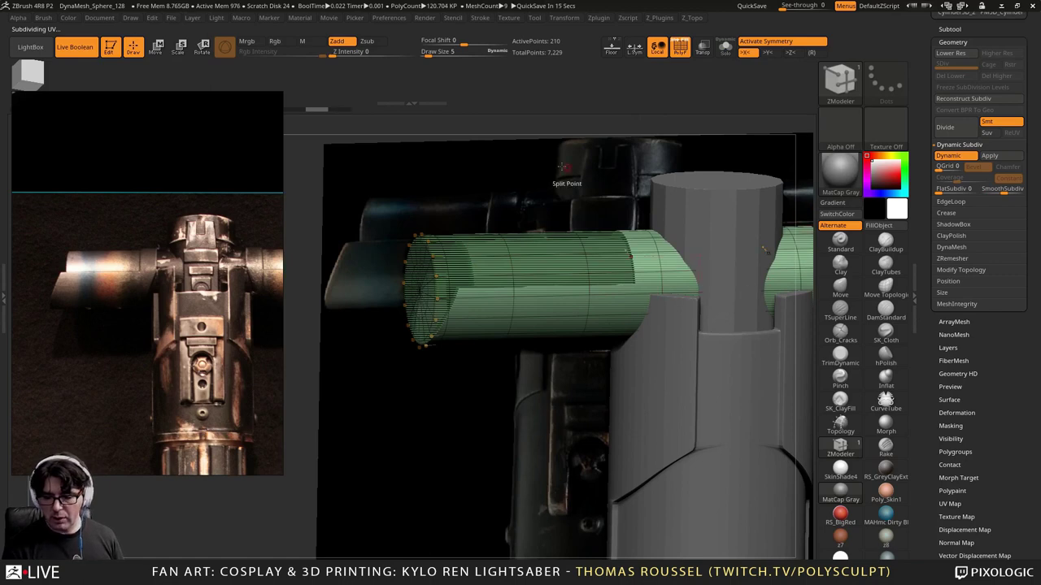
pyautogui.keyDown('alt'); pyautogui.click(594, 293); pyautogui.keyUp('alt')
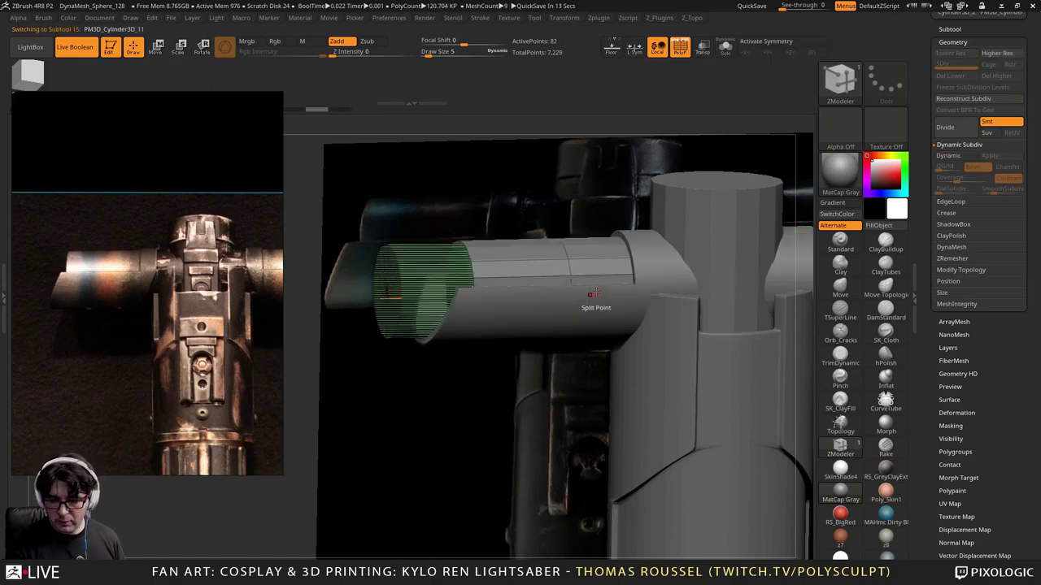
pyautogui.keyDown('alt'); pyautogui.click(571, 259); pyautogui.keyUp('alt')
pyautogui.keyDown('alt'); pyautogui.click(571, 259); pyautogui.keyUp('alt')
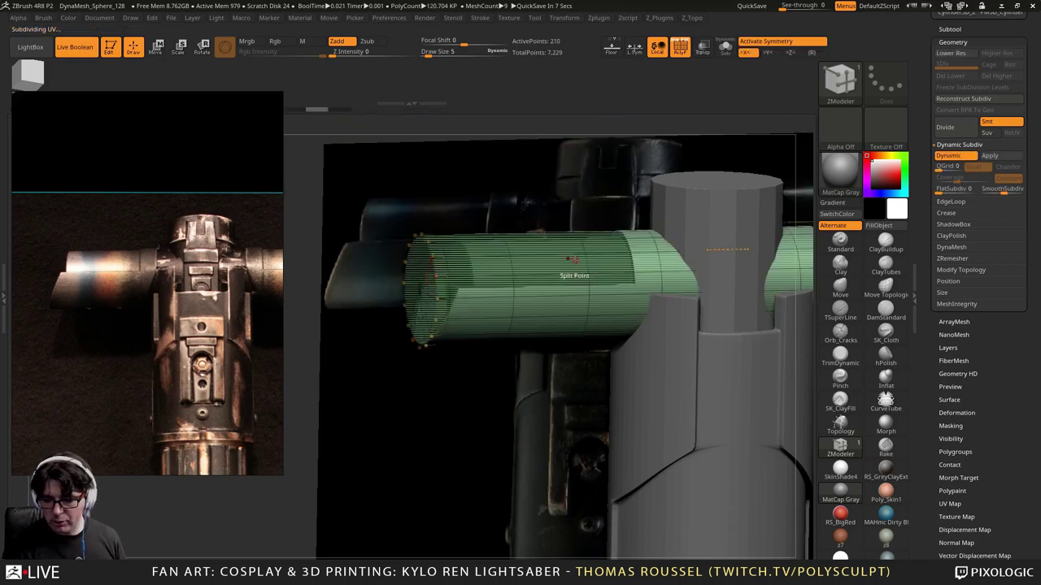
# Step: Select the inner cutting cylinder PM3D_Cylinder3D_11 and isolate it with its end cap in view
pyautogui.moveTo(1039, 140); pyautogui.dragTo(1039, 219)
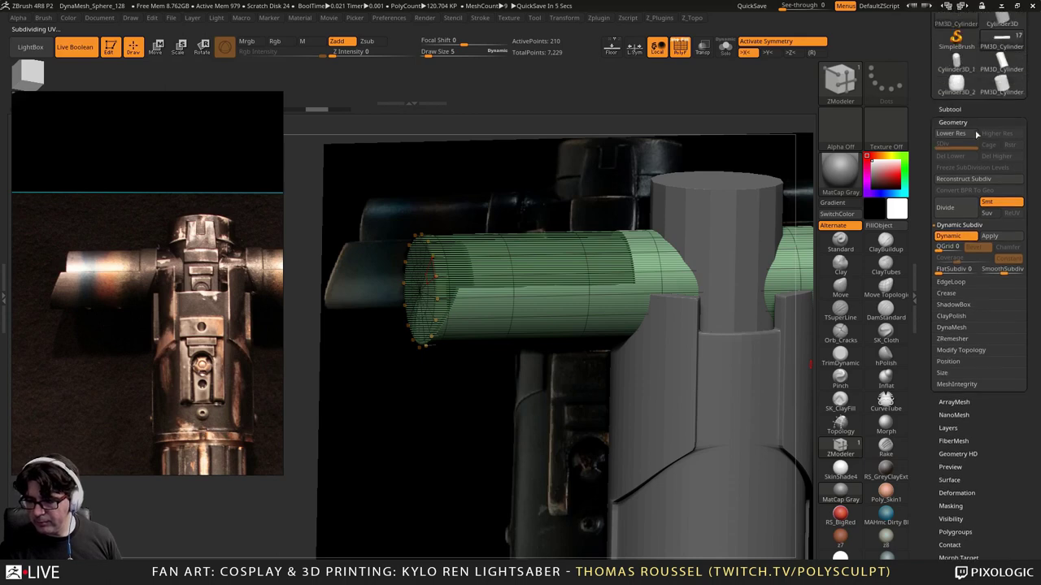
pyautogui.click(951, 109)
pyautogui.click(948, 165)
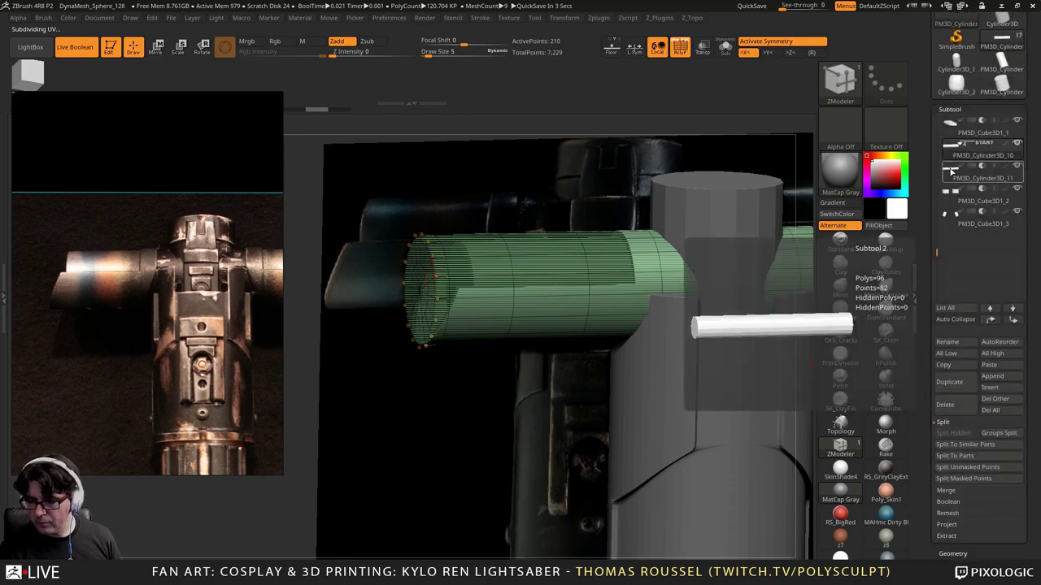
pyautogui.moveTo(543, 287); pyautogui.dragTo(550, 325, button='right')
pyautogui.keyDown('alt'); pyautogui.moveTo(397, 332); pyautogui.dragTo(459, 334, button='right'); pyautogui.keyUp('alt')
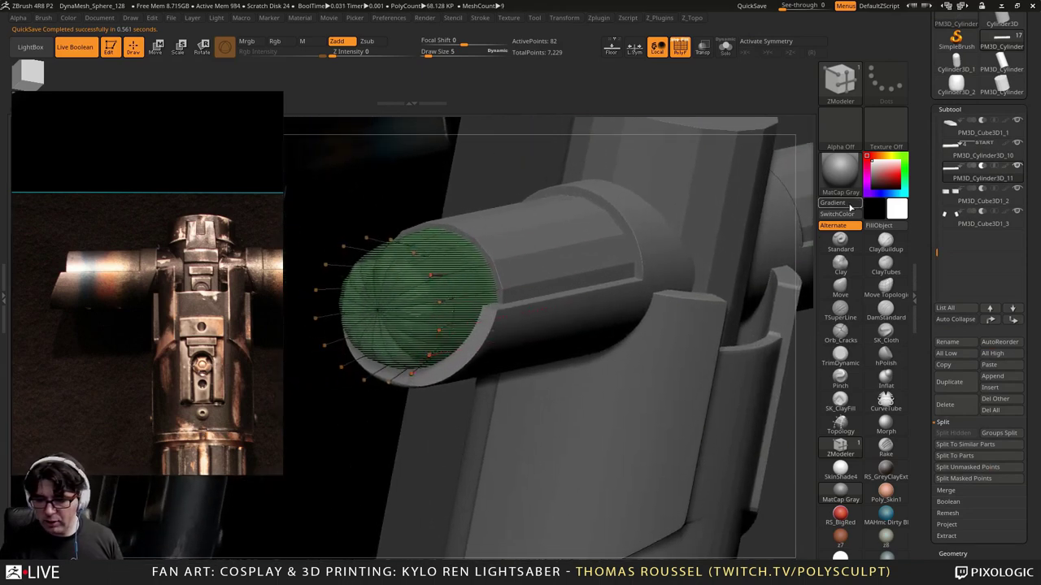
pyautogui.click(726, 46)
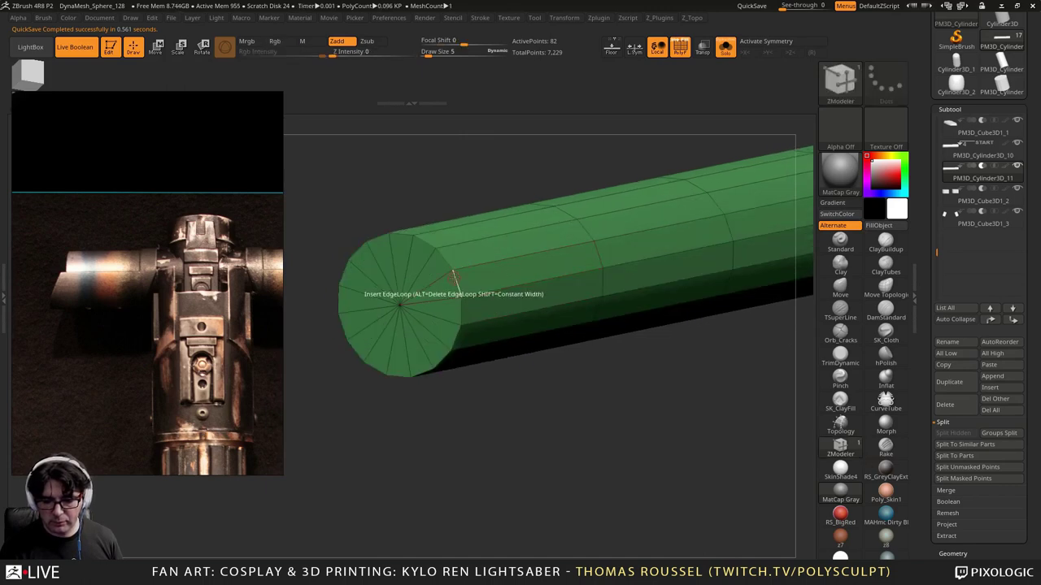
# Step: With X symmetry on, bevel the end rim edge loops of the cutting cylinder and insert supporting edge loops along its body
pyautogui.press('space')
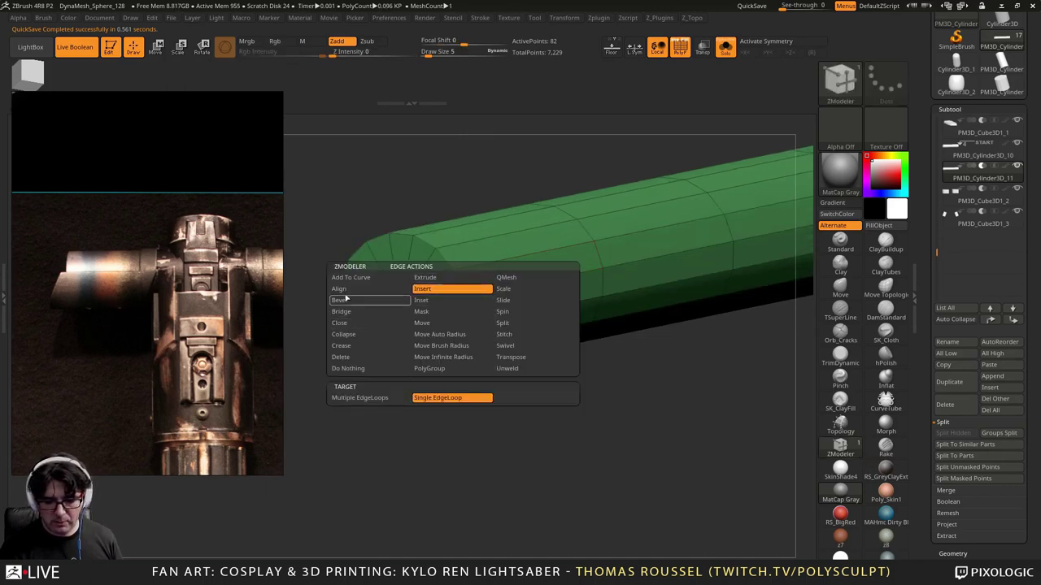
pyautogui.click(339, 300)
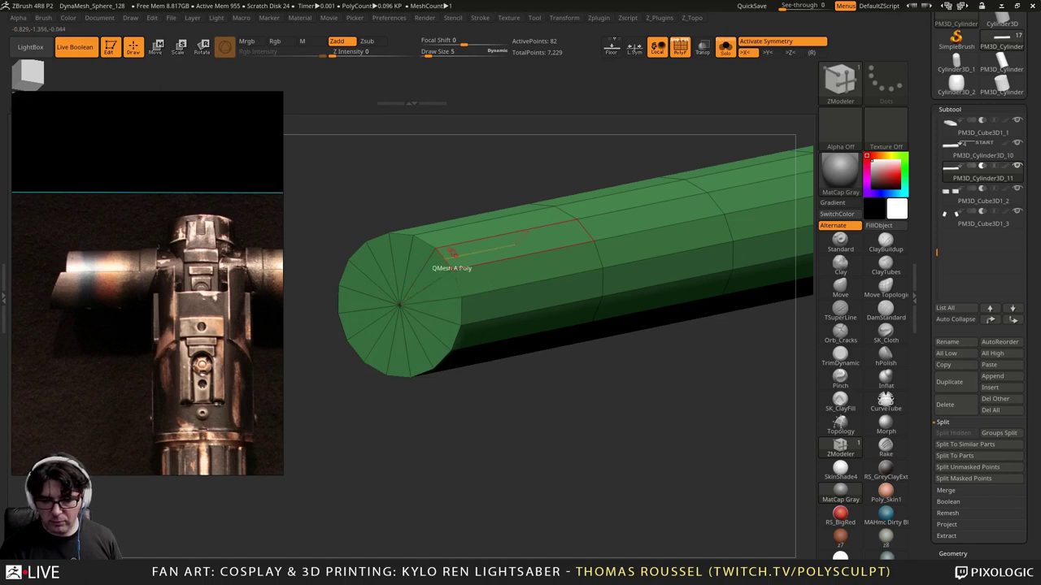
pyautogui.click(439, 265)
pyautogui.press('space')
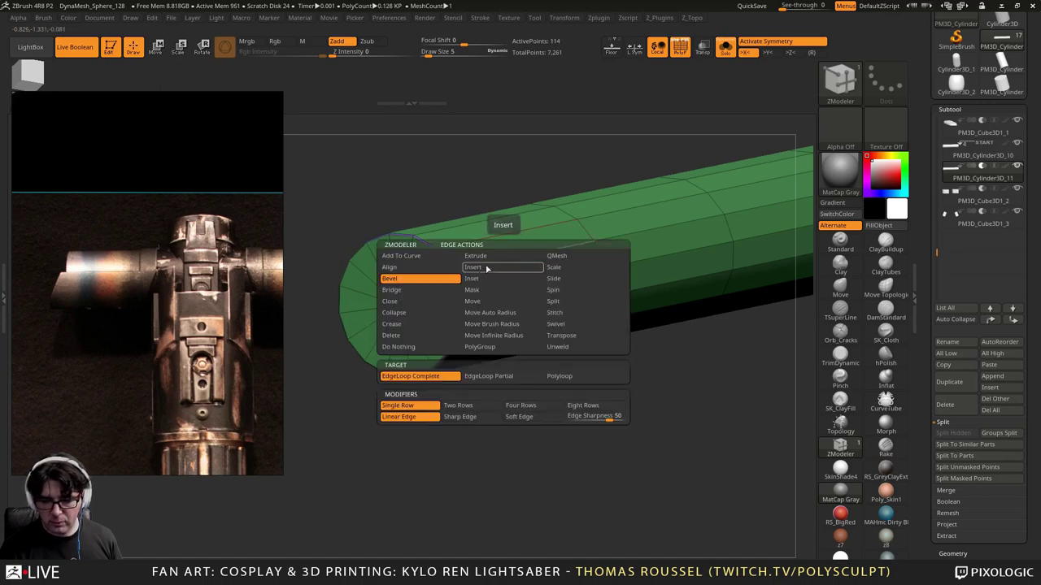
pyautogui.click(474, 266)
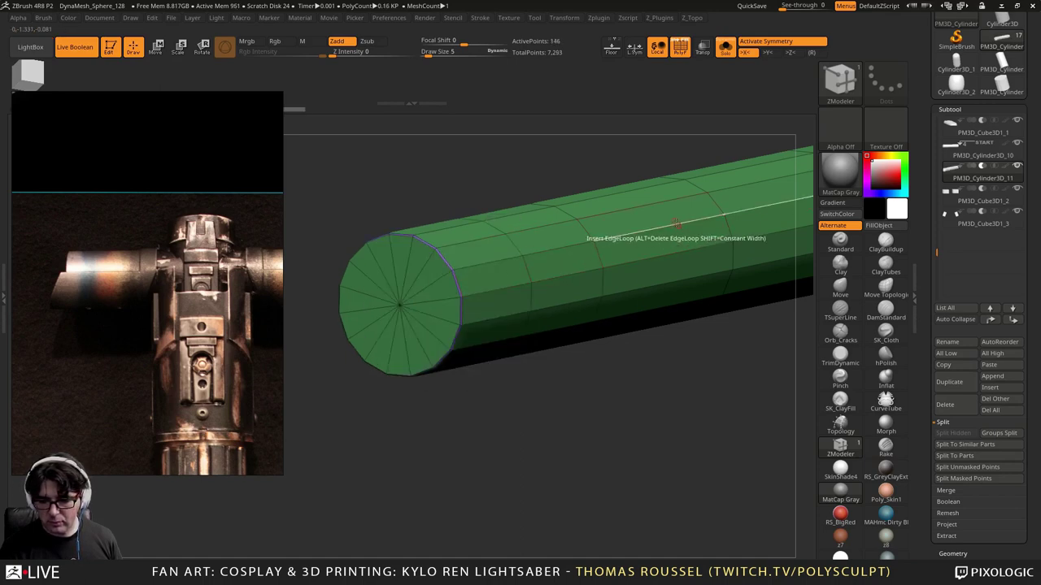
# Step: Enable Dynamic Subdiv on the cutting cylinder with a higher smooth subdivision level, and show the whole hilt without the polygon wireframe
pyautogui.press('d')
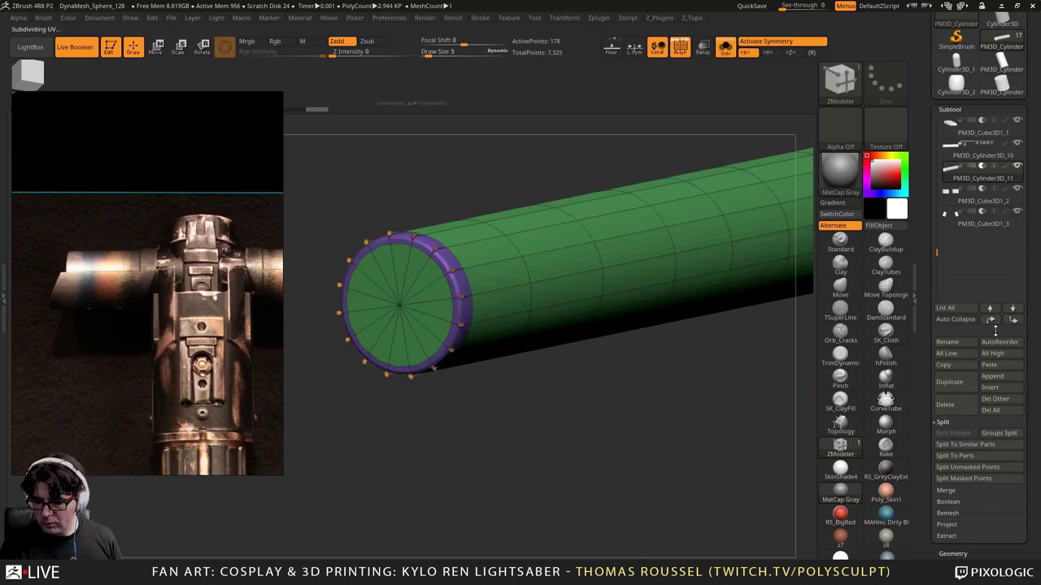
pyautogui.click(959, 553)
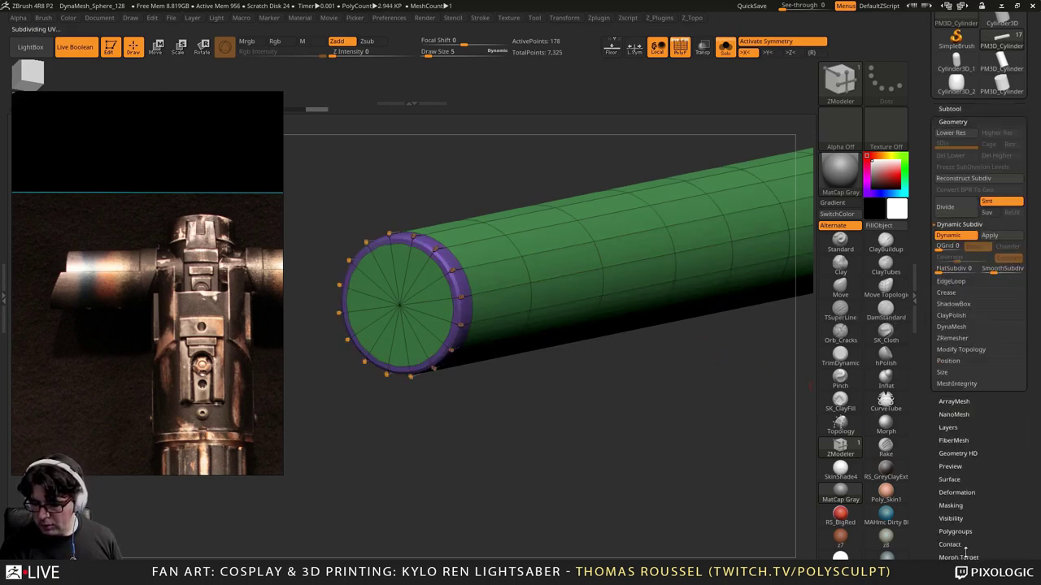
pyautogui.keyDown('alt'); pyautogui.moveTo(647, 408); pyautogui.dragTo(576, 458); pyautogui.keyUp('alt')
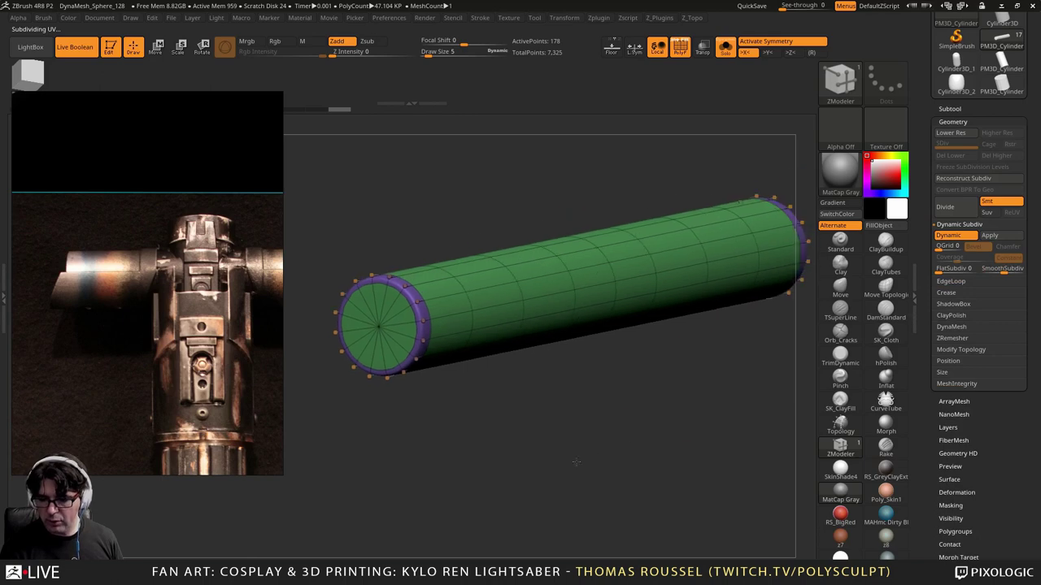
pyautogui.click(725, 48)
pyautogui.click(657, 47)
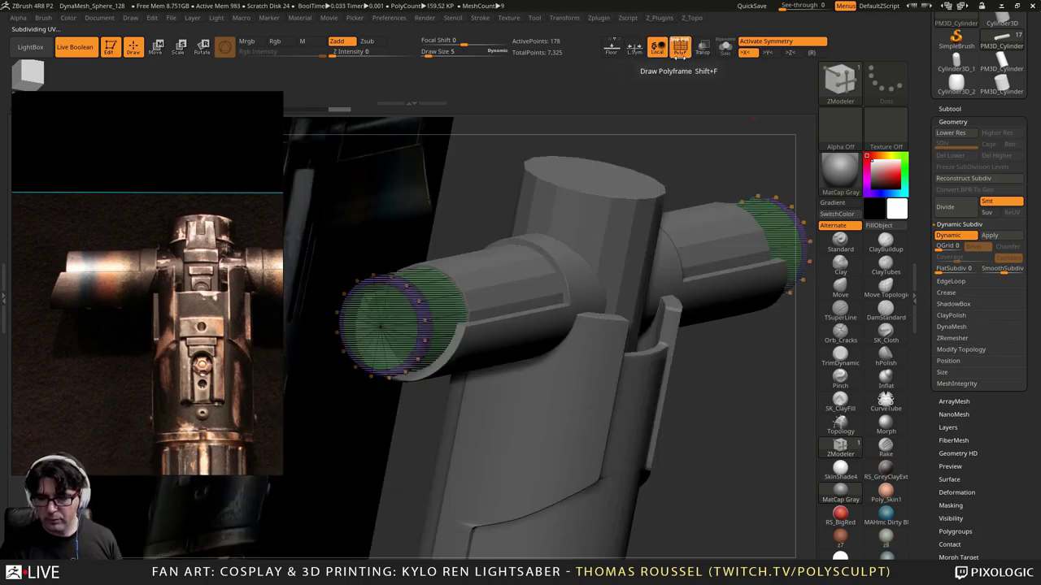
# Step: Examine the crossguard arm from several angles and bring up the close-up reference of the emitter opening for comparison
pyautogui.moveTo(618, 139); pyautogui.dragTo(415, 276)
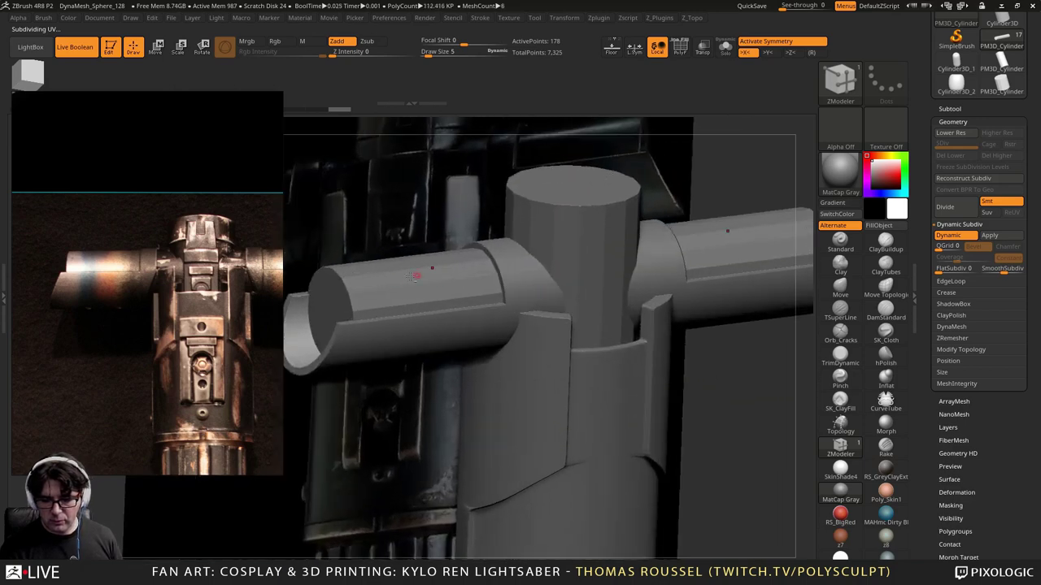
pyautogui.moveTo(356, 299)
pyautogui.keyDown('ctrl'); pyautogui.mouseDown(button='right')
pyautogui.moveTo(365, 297)
pyautogui.moveTo(358, 313)
pyautogui.mouseUp(button='right'); pyautogui.keyUp('ctrl')
pyautogui.moveTo(358, 311); pyautogui.dragTo(416, 302)
pyautogui.moveTo(236, 336); pyautogui.dragTo(206, 287, button='middle')
pyautogui.scroll(-4, 136, 301)
pyautogui.moveTo(203, 199); pyautogui.dragTo(164, 457, button='middle')
pyautogui.scroll(4, 78, 304)
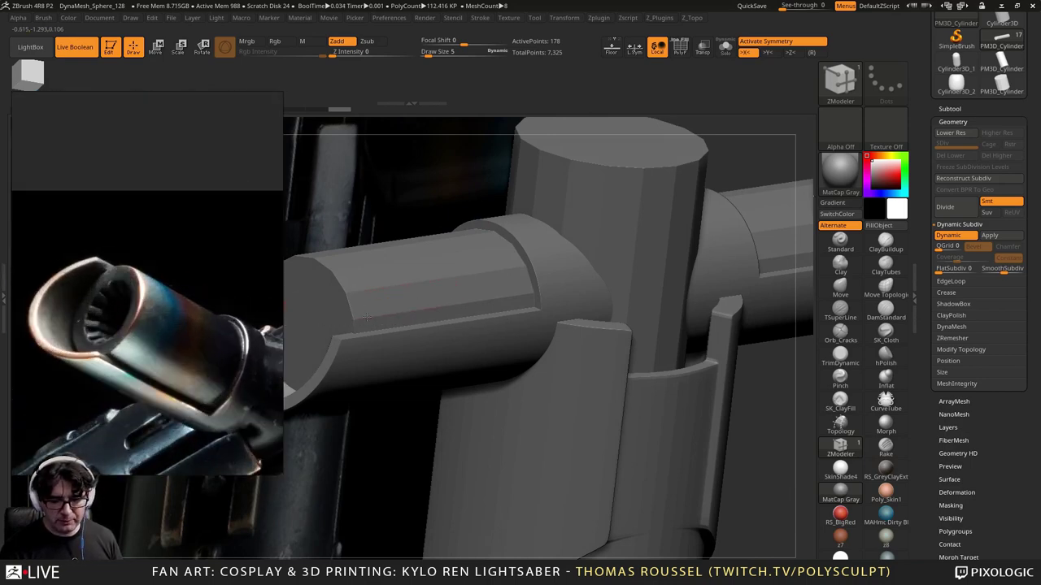
pyautogui.moveTo(366, 317)
pyautogui.mouseDown(button='right')
pyautogui.moveTo(420, 309)
pyautogui.moveTo(381, 318)
pyautogui.mouseUp(button='right')
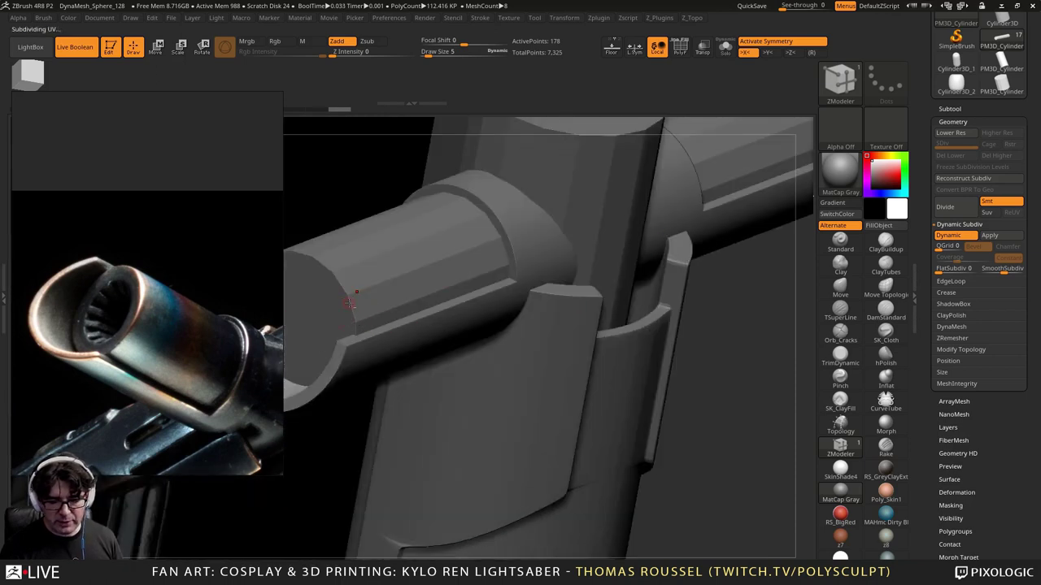
# Step: Select the inner emitter cylinder PM3D_Cylinder3D_5, show its wireframe, and insert an X-symmetric edge loop near the rim of its end caps
pyautogui.keyDown('alt'); pyautogui.click(350, 303); pyautogui.keyUp('alt')
pyautogui.hotkey('shift', 'f')
pyautogui.keyDown('alt'); pyautogui.moveTo(374, 314); pyautogui.dragTo(335, 315, button='right'); pyautogui.keyUp('alt')
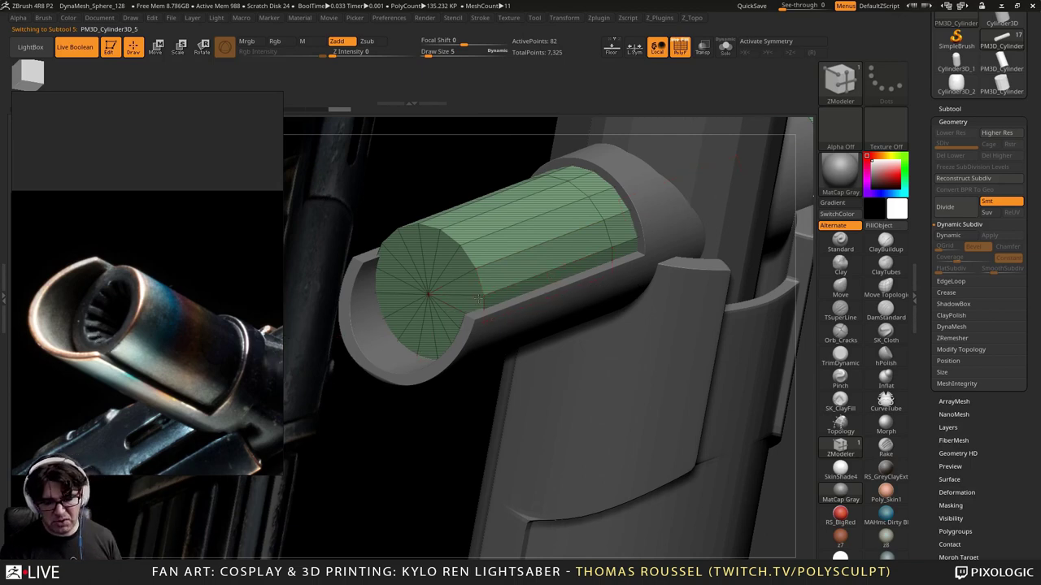
pyautogui.moveTo(477, 298); pyautogui.dragTo(341, 301, button='right')
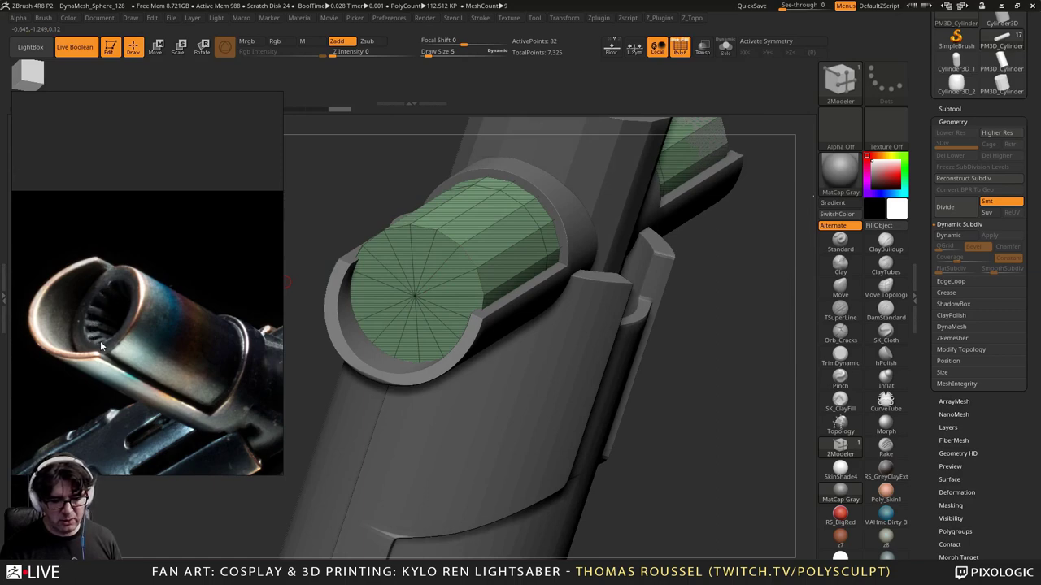
pyautogui.keyDown('ctrl'); pyautogui.moveTo(450, 279); pyautogui.dragTo(434, 303, button='right'); pyautogui.keyUp('ctrl')
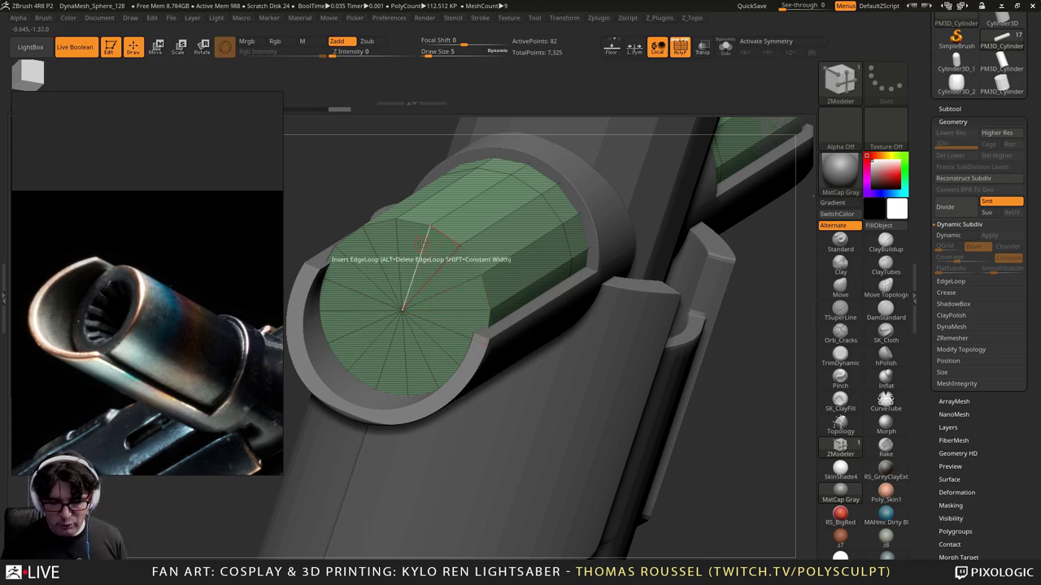
pyautogui.press('x')
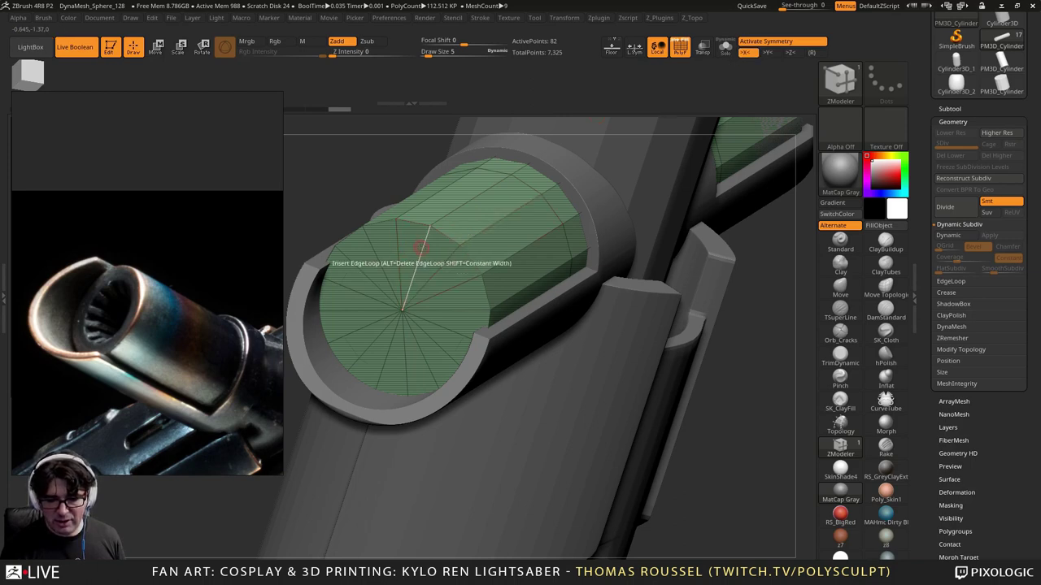
pyautogui.click(420, 247)
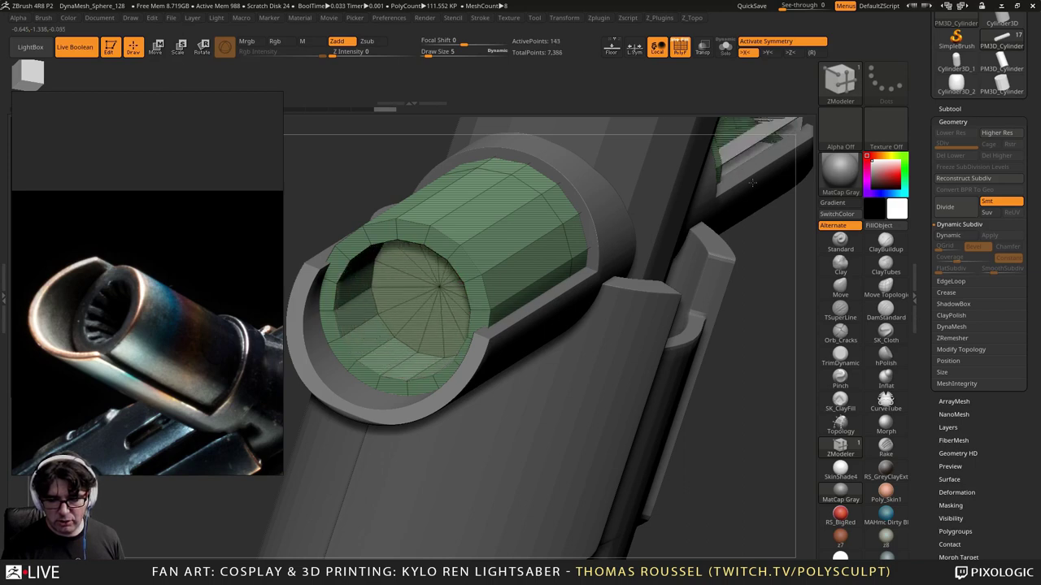
# Step: Turn off Live Boolean and isolate the inner emitter cylinder with its end cap up close
pyautogui.keyDown('alt'); pyautogui.moveTo(748, 326); pyautogui.dragTo(596, 335); pyautogui.keyUp('alt')
pyautogui.moveTo(460, 432); pyautogui.dragTo(496, 415)
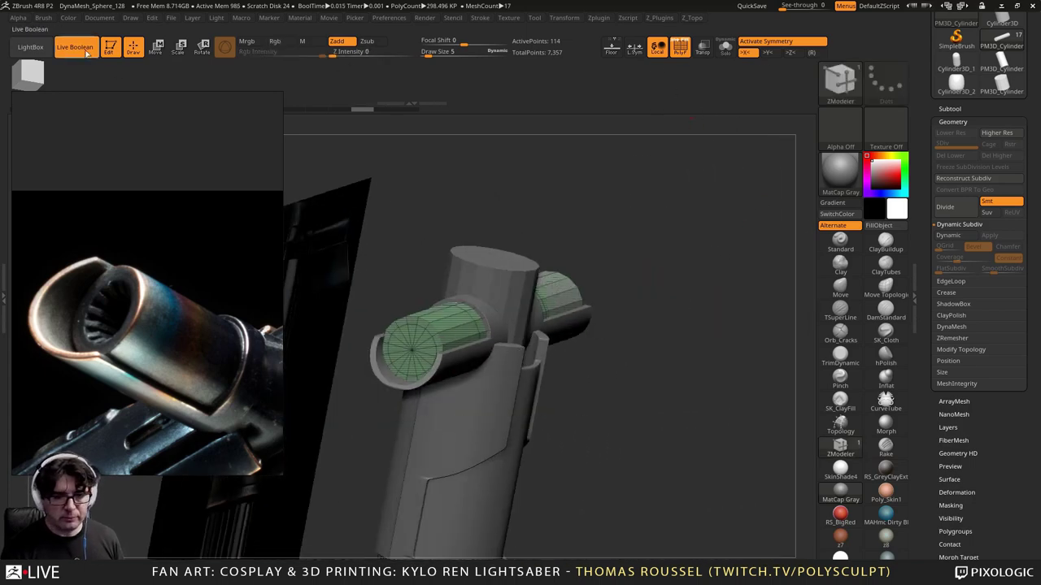
pyautogui.click(82, 47)
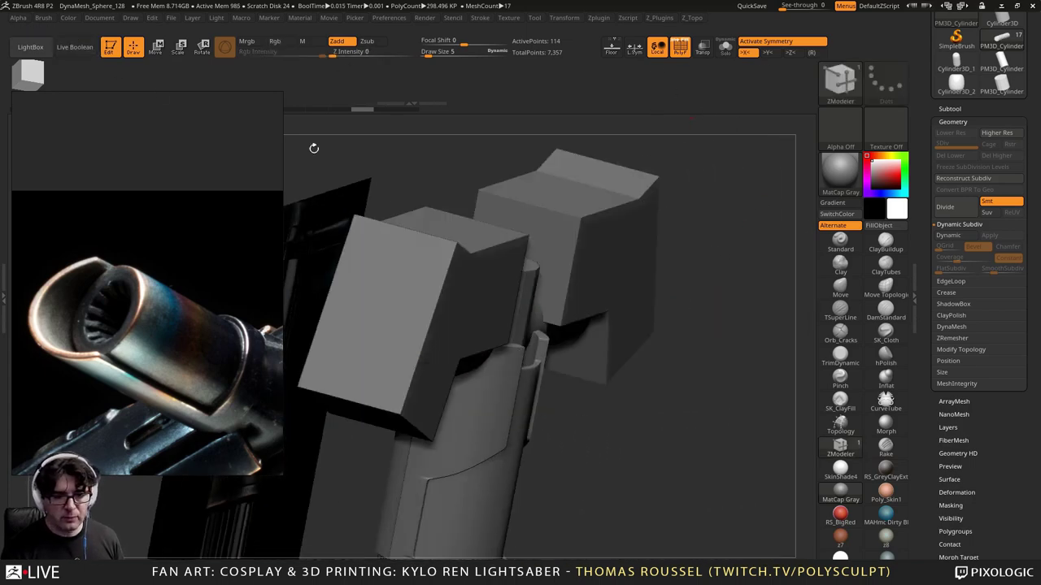
pyautogui.click(723, 50)
pyautogui.keyDown('alt'); pyautogui.moveTo(476, 263); pyautogui.dragTo(685, 344); pyautogui.keyUp('alt')
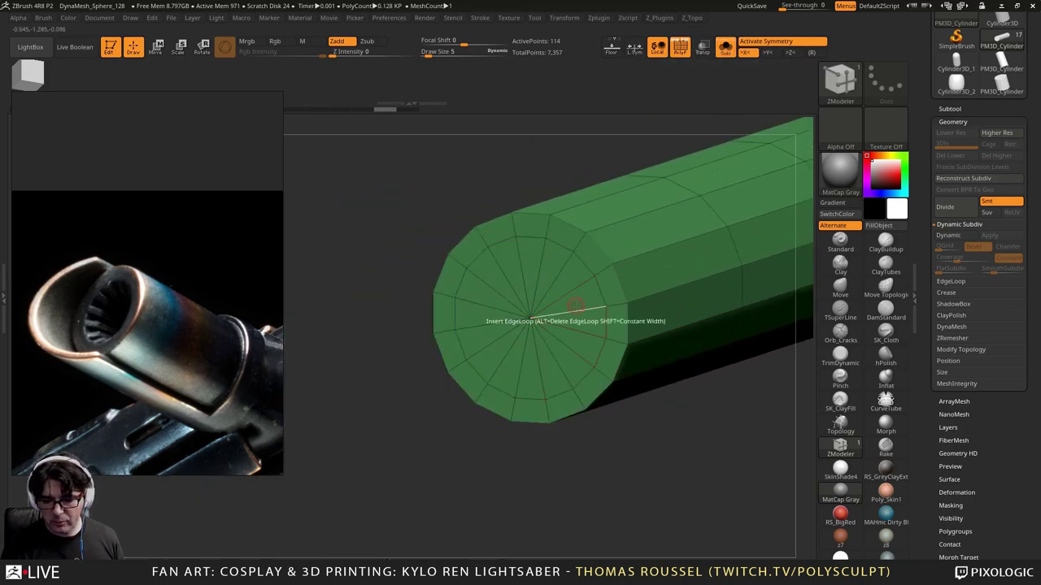
# Step: Undo and redo the edge loop insertion on the emitter cylinder's end cap
pyautogui.hotkey('ctrl', 'z')
pyautogui.hotkey('ctrl', 'z')
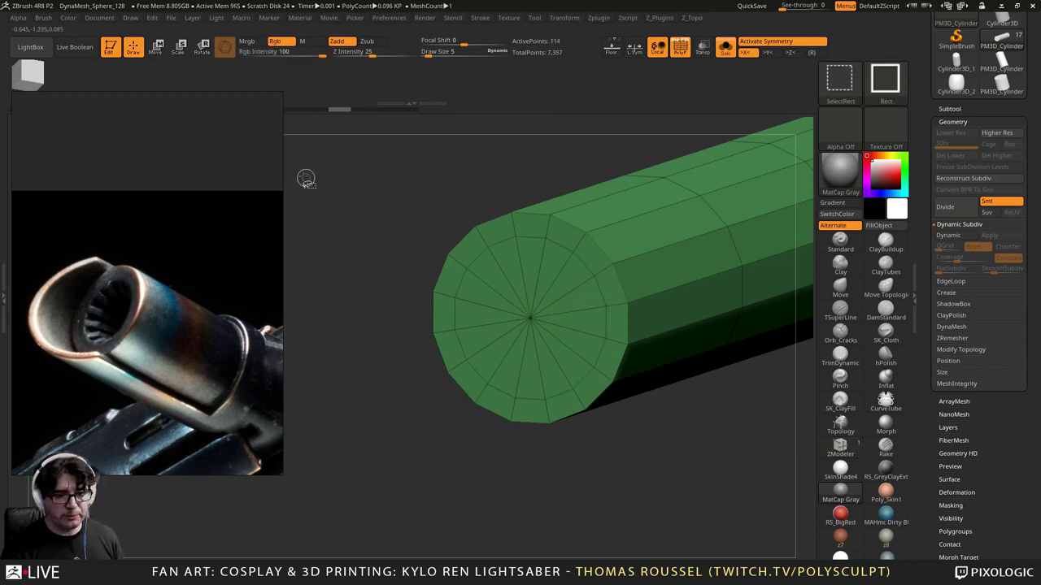
pyautogui.hotkey('ctrl', 'shift', 'z')
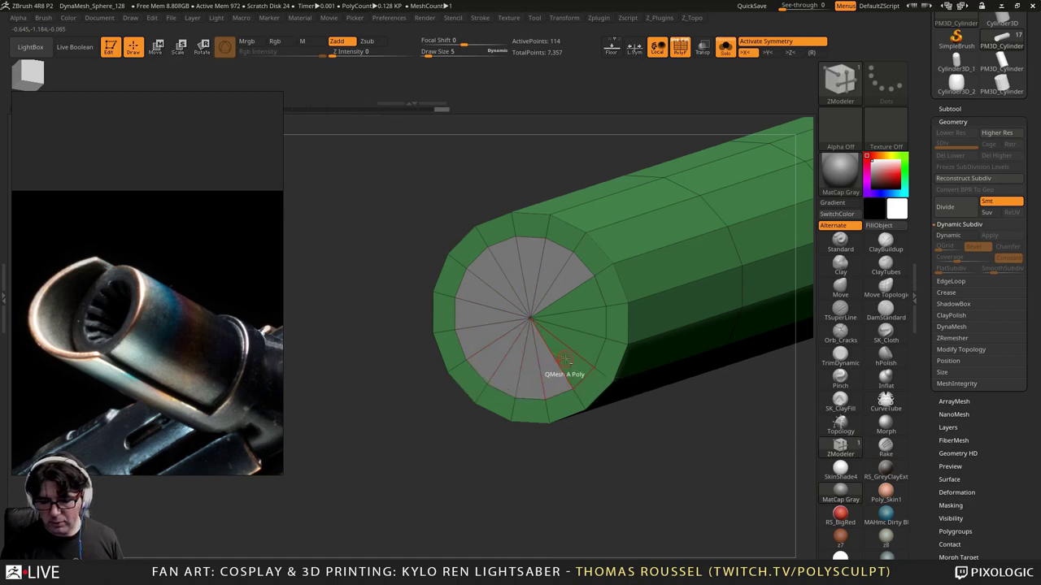
# Step: Push the gray end-cap polygons into the cylinder with QMesh to hollow out its front end
pyautogui.moveTo(687, 384); pyautogui.dragTo(641, 390)
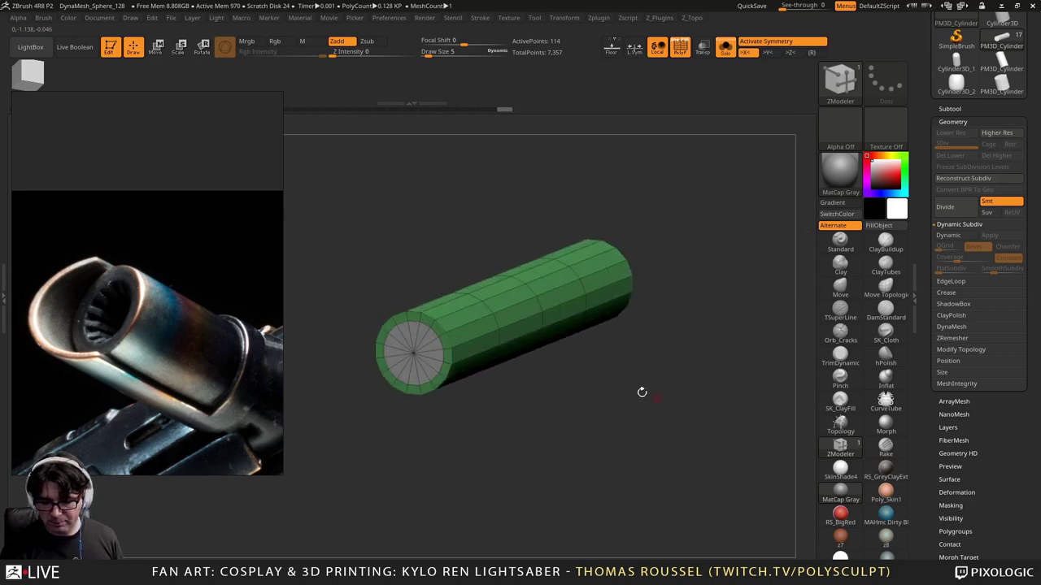
pyautogui.press('f')
pyautogui.moveTo(417, 334); pyautogui.dragTo(689, 298)
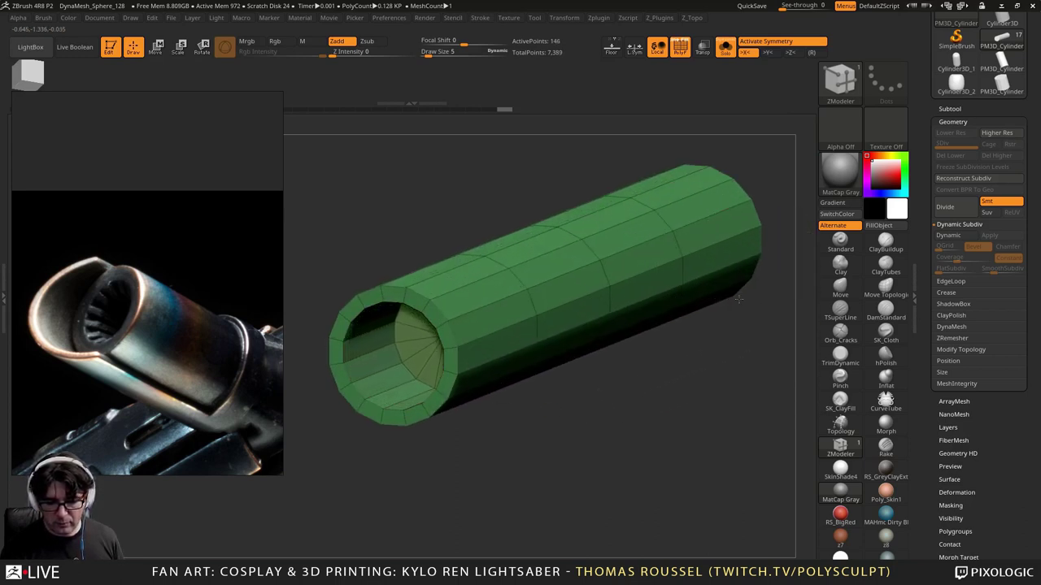
# Step: Insert supporting edge loops along the outer and inner edges of the tube's front rim
pyautogui.keyDown('alt'); pyautogui.moveTo(323, 323); pyautogui.dragTo(423, 335); pyautogui.keyUp('alt')
pyautogui.moveTo(374, 313); pyautogui.dragTo(325, 307)
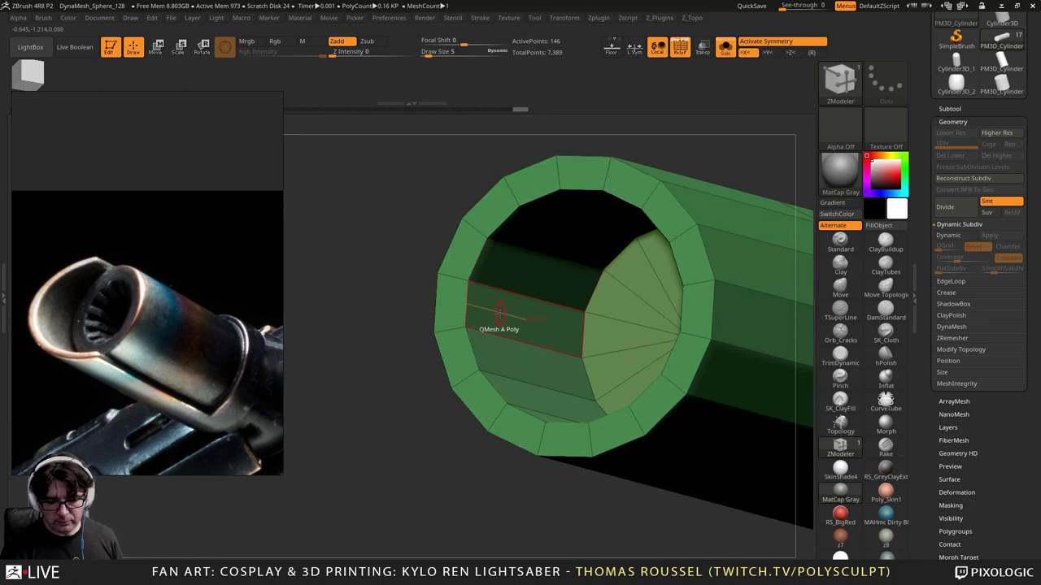
pyautogui.moveTo(501, 313); pyautogui.dragTo(521, 340, button='right')
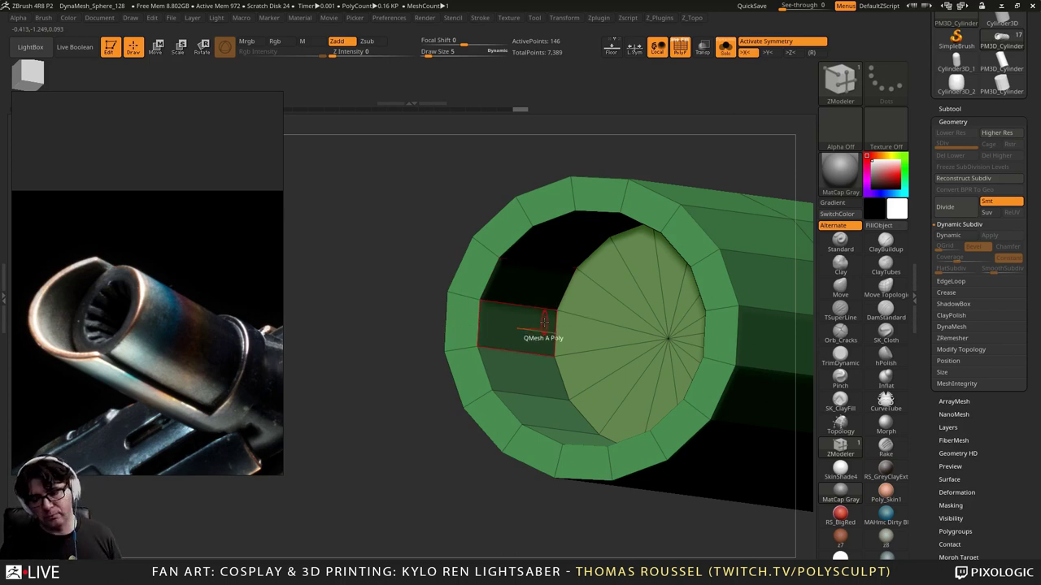
pyautogui.keyDown('alt'); pyautogui.moveTo(609, 293); pyautogui.dragTo(636, 357, button='right'); pyautogui.keyUp('alt')
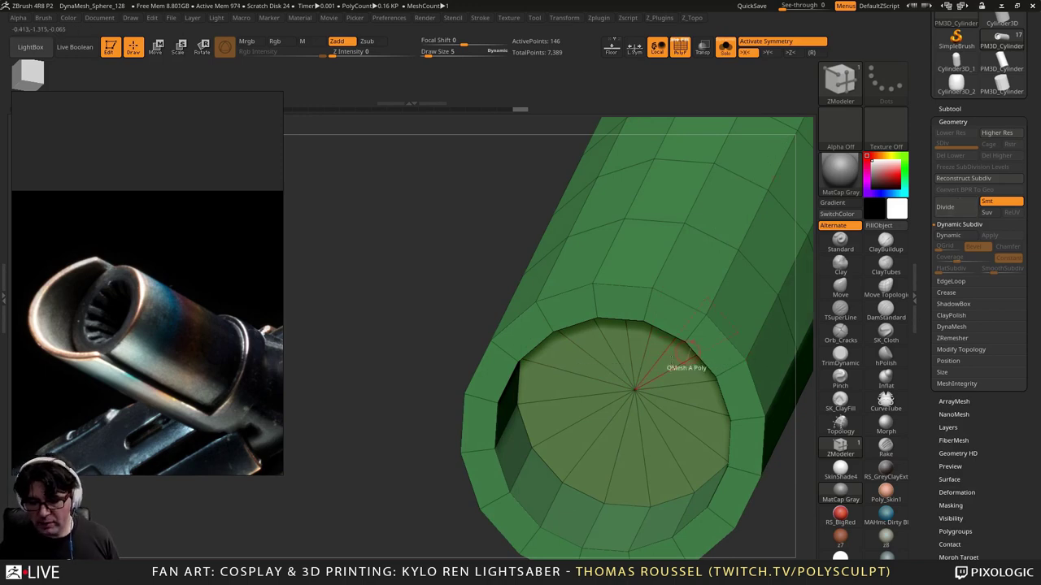
pyautogui.moveTo(526, 372); pyautogui.dragTo(520, 341, button='right')
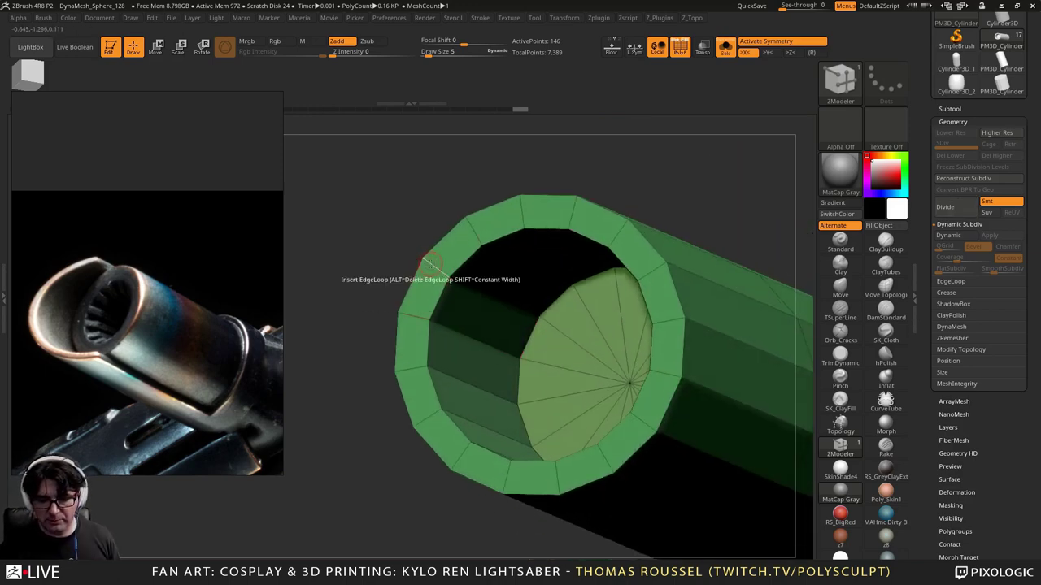
pyautogui.click(422, 259)
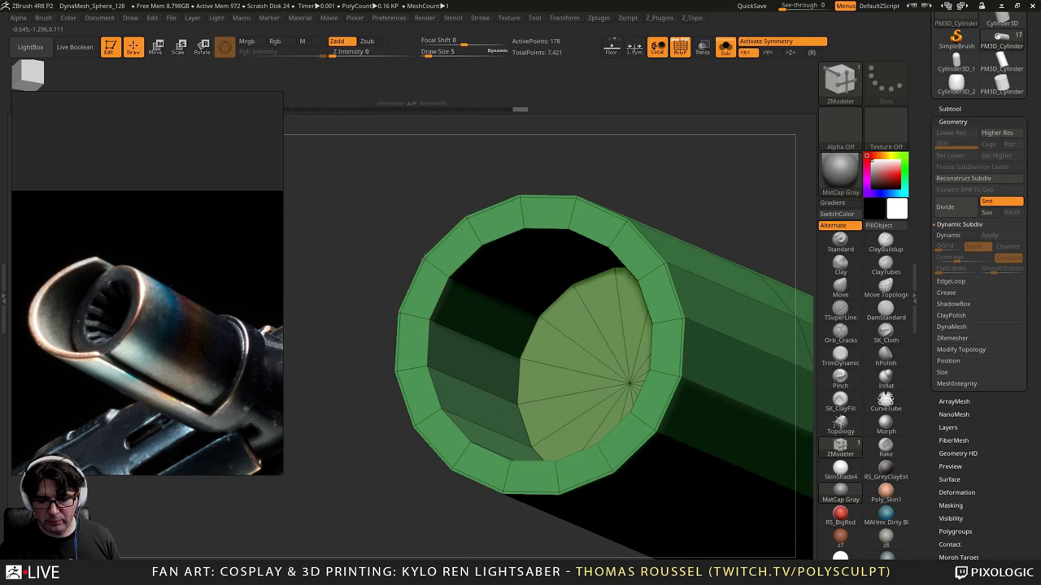
pyautogui.click(446, 272)
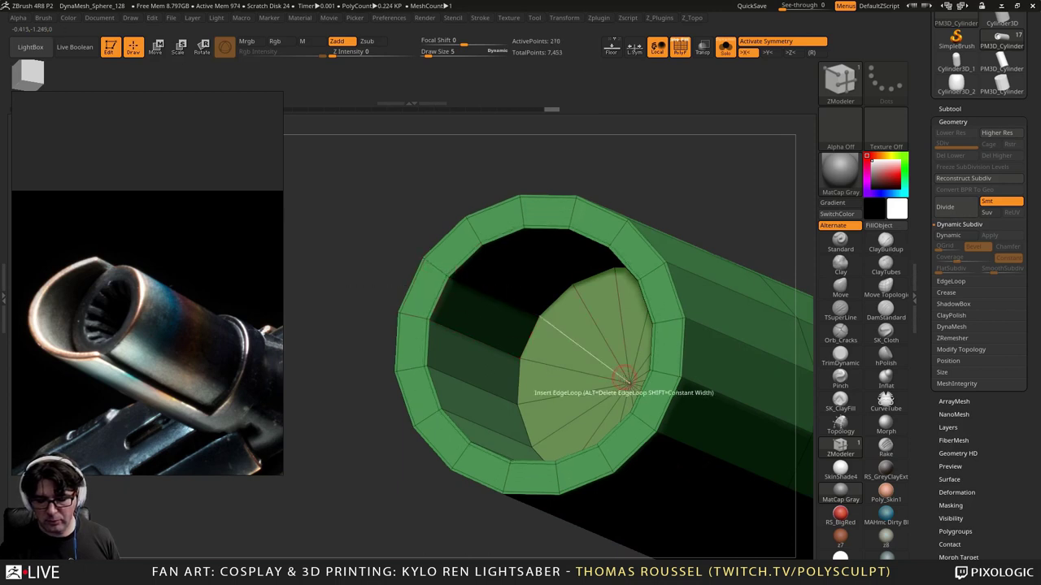
# Step: Insert further edge loops on the outer wall just behind the rim and on the wall inside the bore
pyautogui.keyDown('ctrl'); pyautogui.moveTo(627, 378); pyautogui.dragTo(712, 347, button='right'); pyautogui.keyUp('ctrl')
pyautogui.click(692, 348)
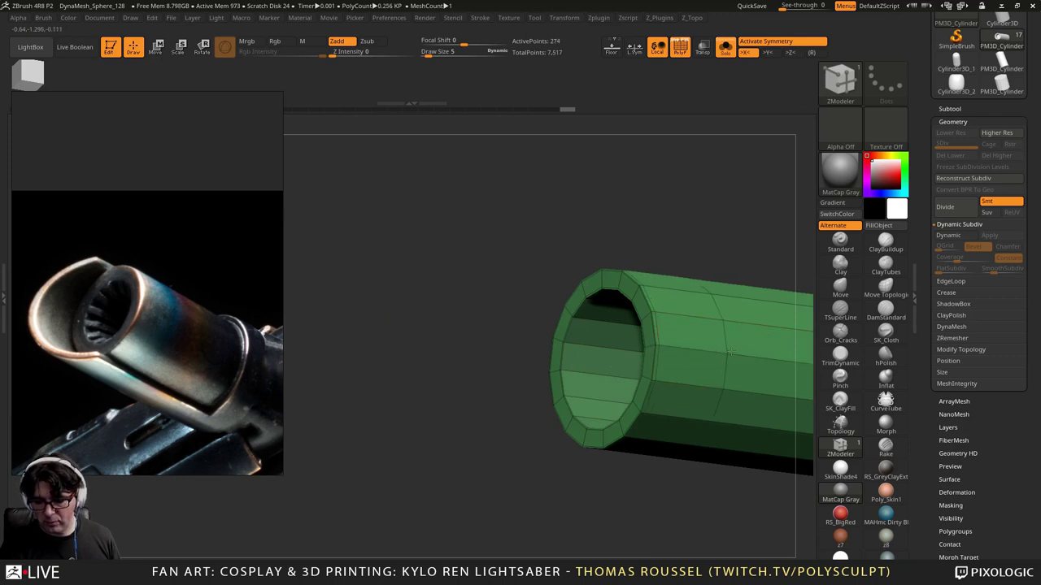
pyautogui.moveTo(681, 382); pyautogui.dragTo(627, 370, button='right')
pyautogui.moveTo(566, 348); pyautogui.dragTo(636, 345, button='right')
pyautogui.keyDown('ctrl'); pyautogui.moveTo(452, 330); pyautogui.dragTo(458, 356, button='right'); pyautogui.keyUp('ctrl')
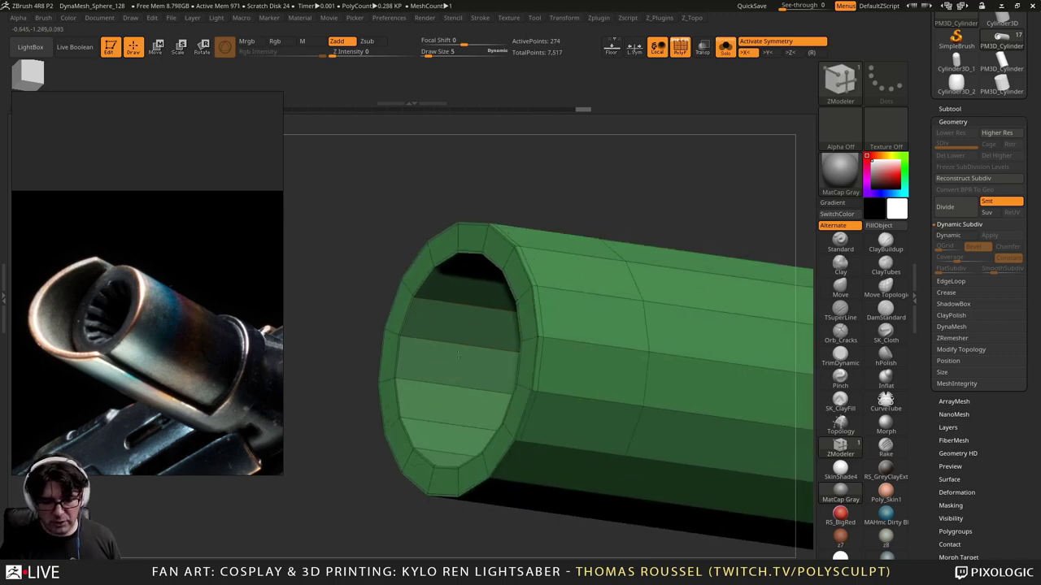
pyautogui.moveTo(459, 356); pyautogui.dragTo(425, 338)
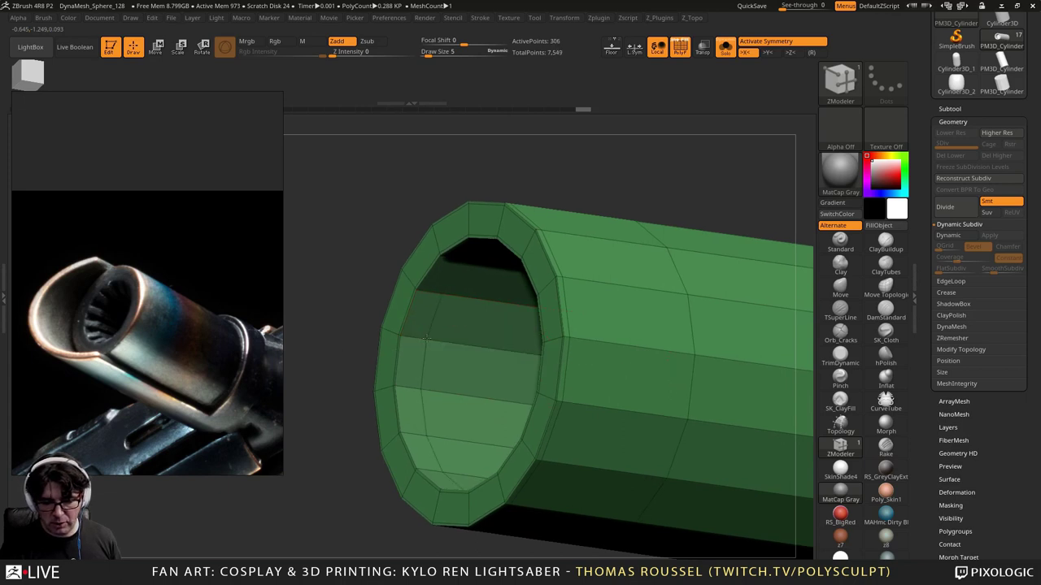
# Step: Check the tube with a Dynamic Subdiv preview, and insert edge loops where the bore wall meets its floor
pyautogui.press('d')
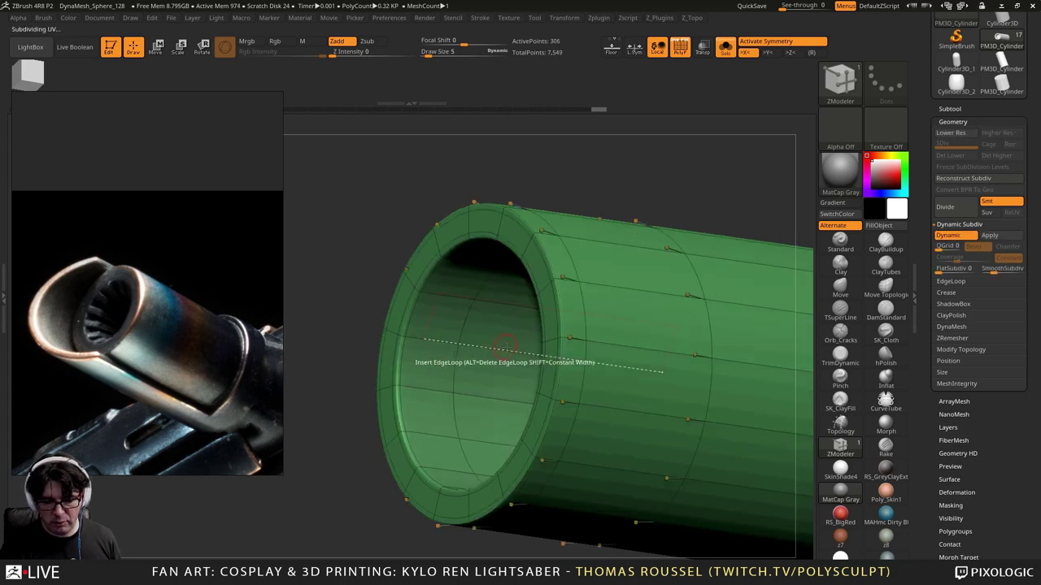
pyautogui.moveTo(483, 364); pyautogui.dragTo(586, 360, button='right')
pyautogui.hotkey('shift', 'd')
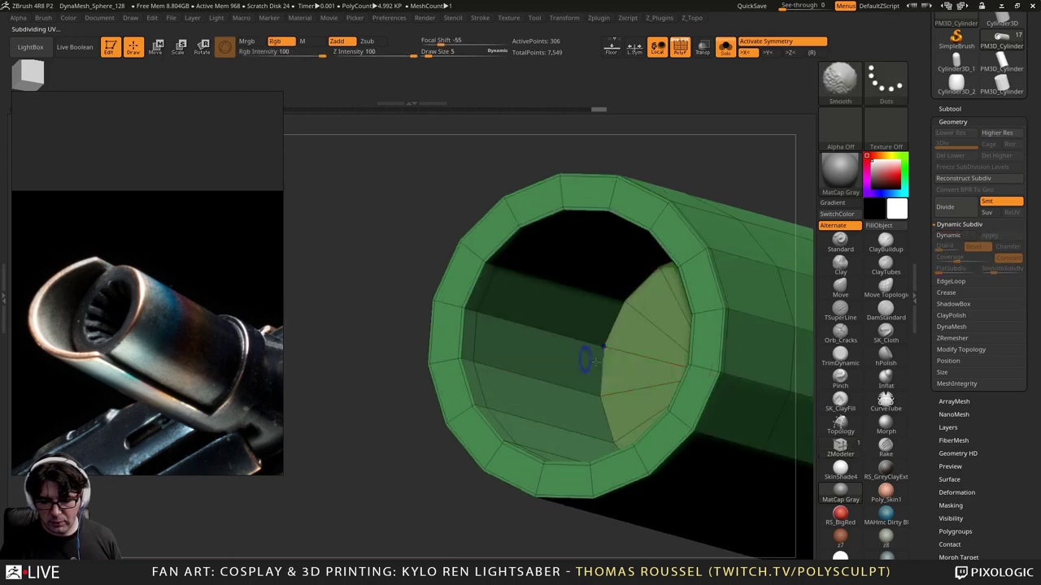
pyautogui.click(590, 342)
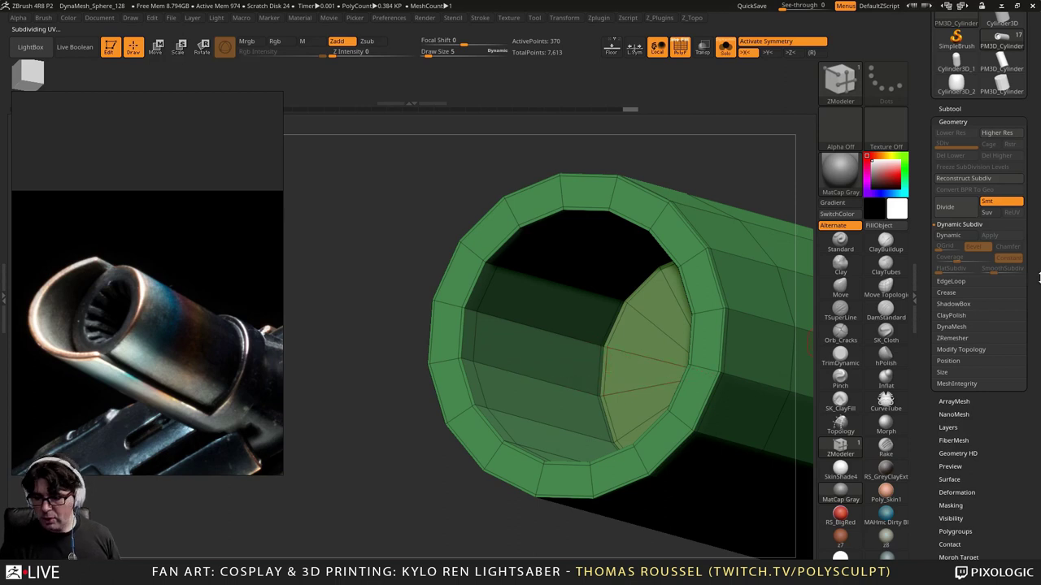
# Step: Divide the tube mesh once and delete its lower subdivision level
pyautogui.click(961, 207)
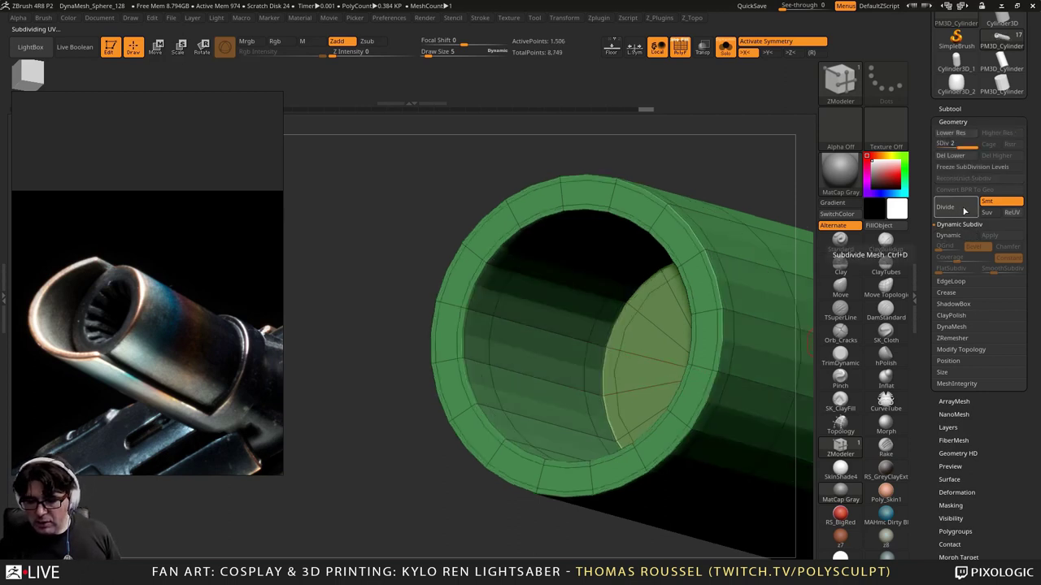
pyautogui.click(953, 156)
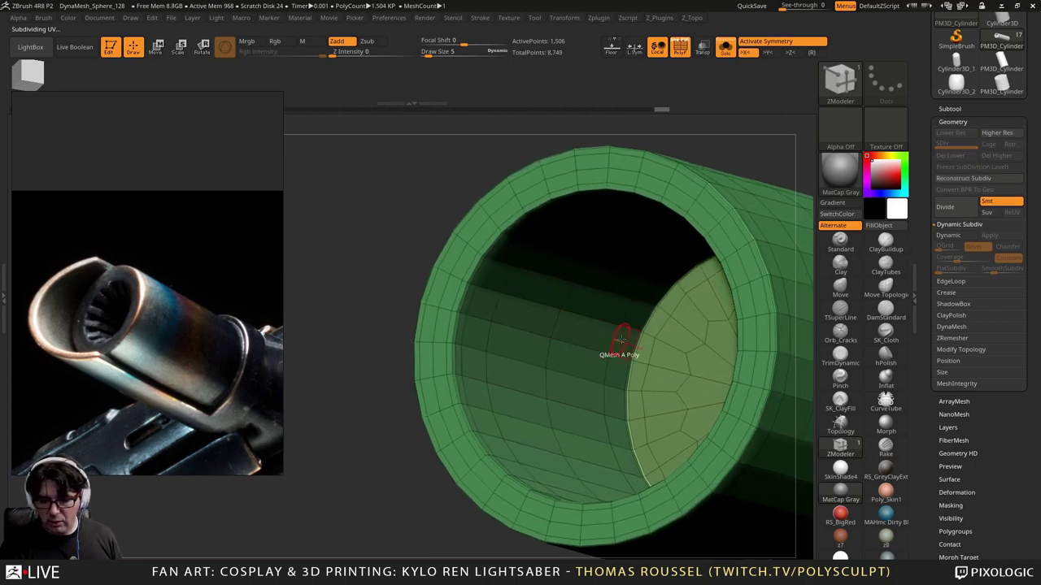
# Step: Try marking two separate lengthwise strips of polygons on the bore's inner wall as temporary QMesh targets
pyautogui.keyDown('alt'); pyautogui.moveTo(622, 340); pyautogui.dragTo(486, 304); pyautogui.keyUp('alt')
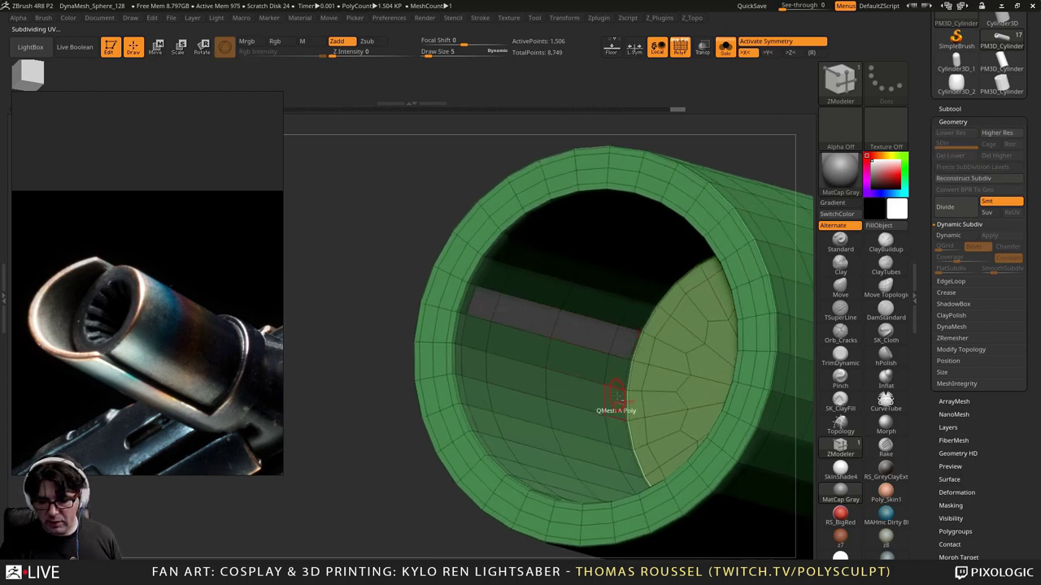
pyautogui.keyDown('alt'); pyautogui.moveTo(615, 406); pyautogui.dragTo(482, 369); pyautogui.keyUp('alt')
pyautogui.moveTo(483, 369); pyautogui.dragTo(606, 370, button='right')
pyautogui.moveTo(606, 370); pyautogui.dragTo(548, 382, button='right')
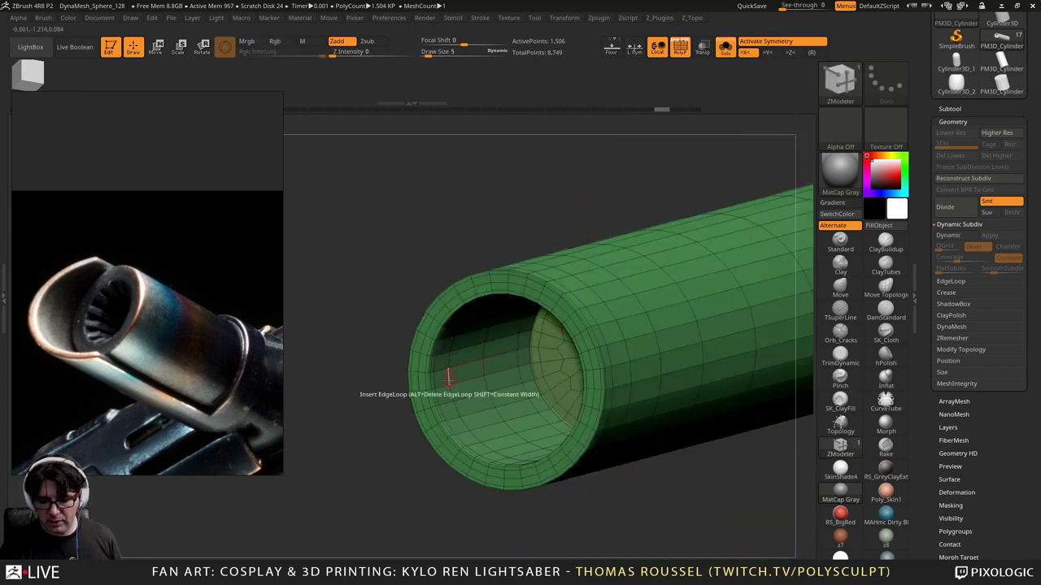
# Step: Turn on radial symmetry for modeling around the tube's bore
pyautogui.moveTo(452, 392); pyautogui.dragTo(557, 358, button='right')
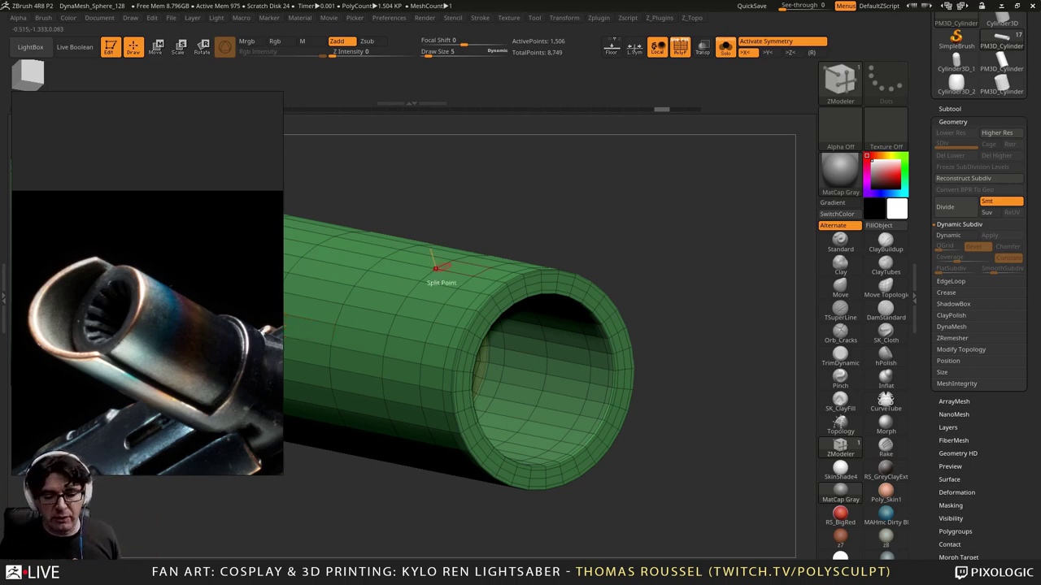
pyautogui.moveTo(396, 314); pyautogui.dragTo(350, 319, button='right')
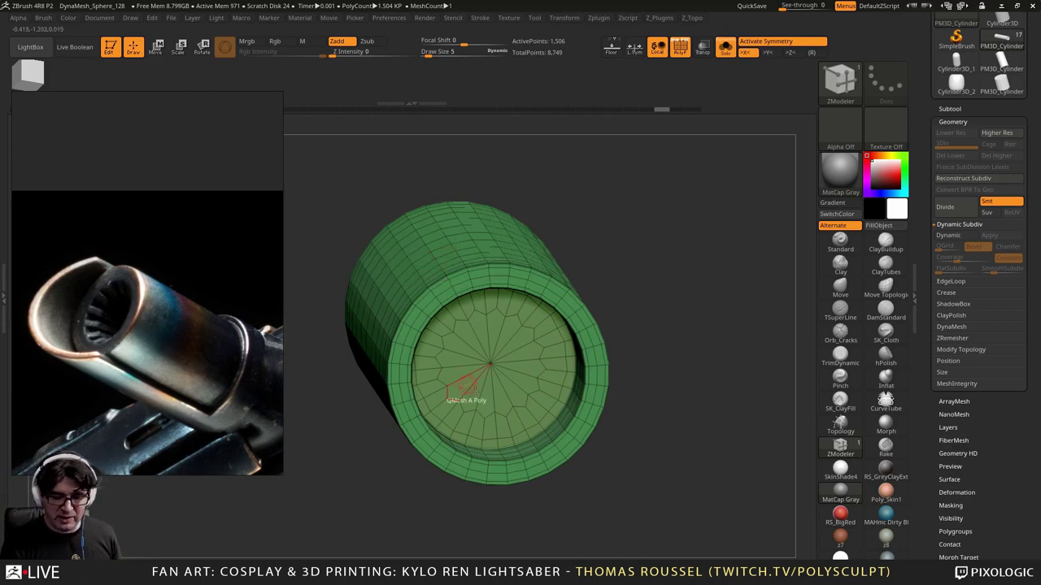
pyautogui.moveTo(467, 383); pyautogui.dragTo(506, 355, button='right')
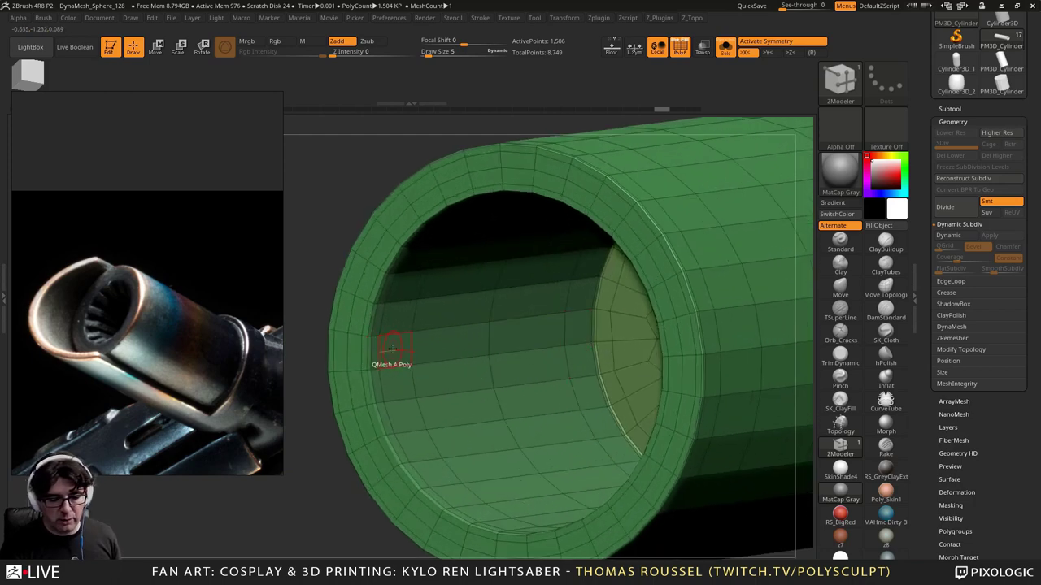
pyautogui.moveTo(386, 352); pyautogui.dragTo(472, 382, button='right')
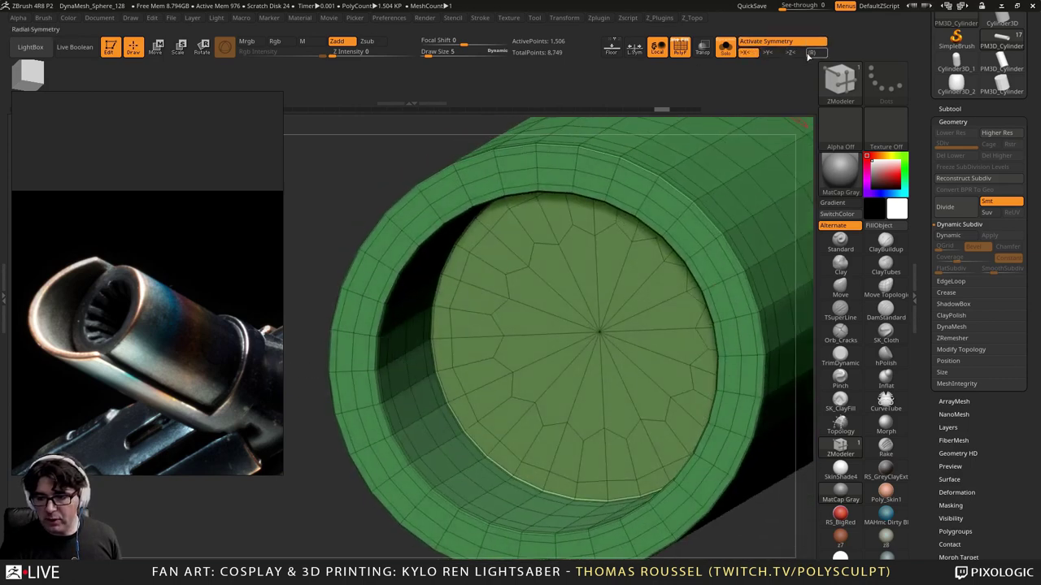
pyautogui.click(744, 53)
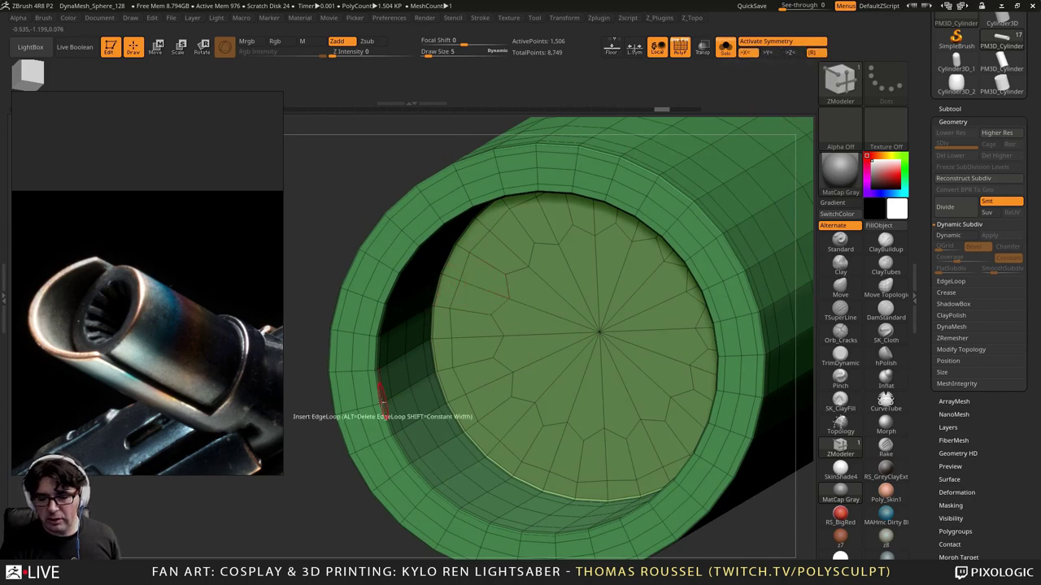
# Step: Try the Y and Z axes for the radial symmetry, and clear the axis selection
pyautogui.keyDown('alt'); pyautogui.moveTo(718, 174); pyautogui.dragTo(674, 214, button='right'); pyautogui.keyUp('alt')
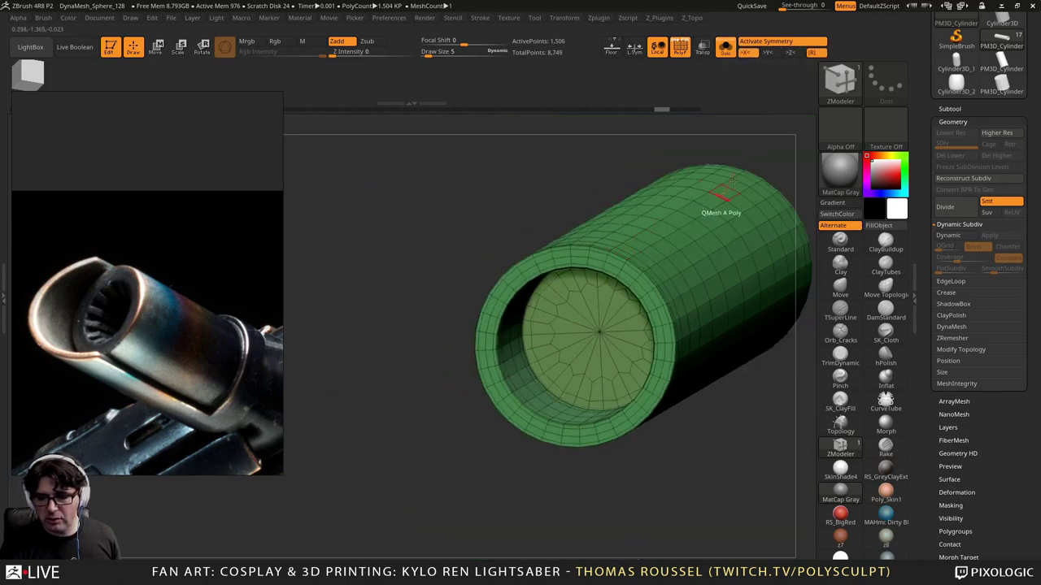
pyautogui.click(751, 54)
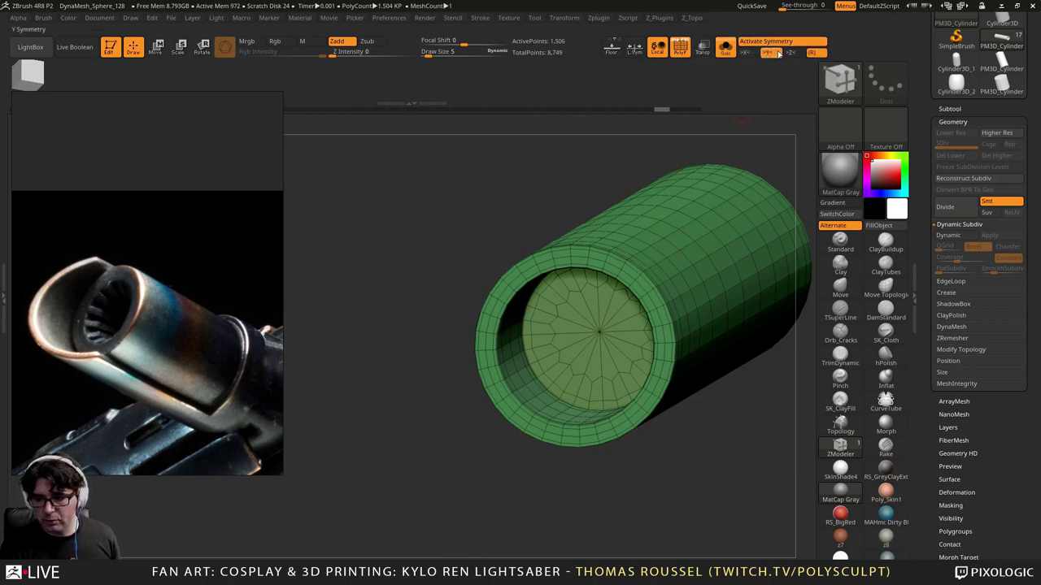
pyautogui.click(788, 53)
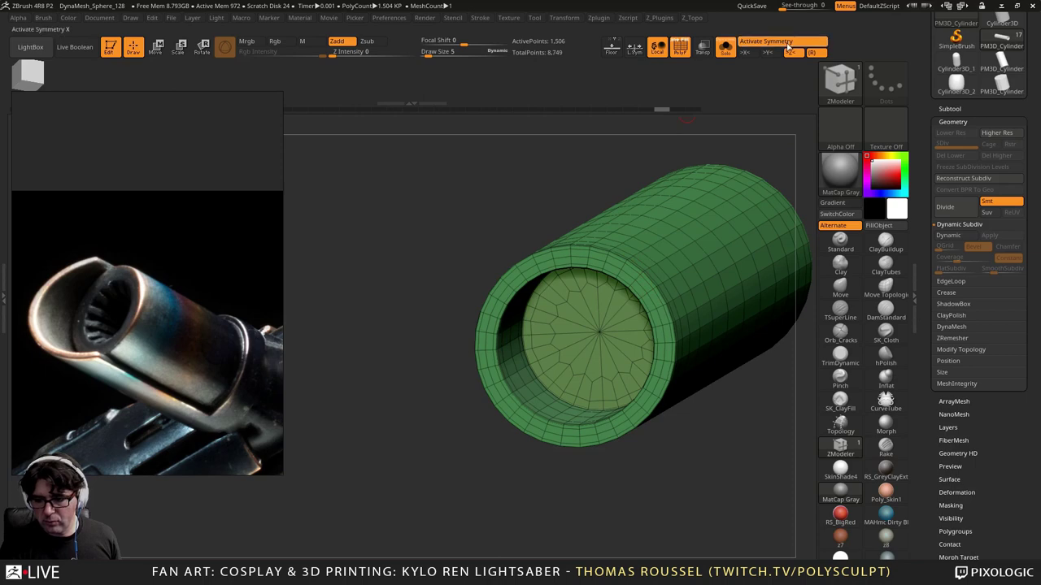
pyautogui.click(789, 52)
# Step: Try posable symmetry on the tube, and set radial symmetry to the Y axis with a radial count of 16
pyautogui.click(564, 17)
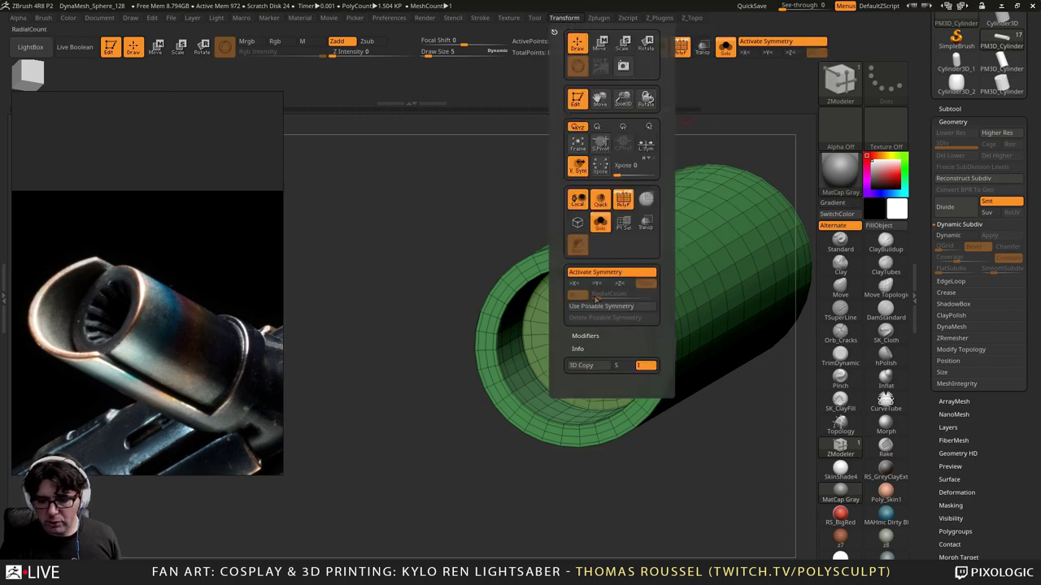
pyautogui.click(576, 305)
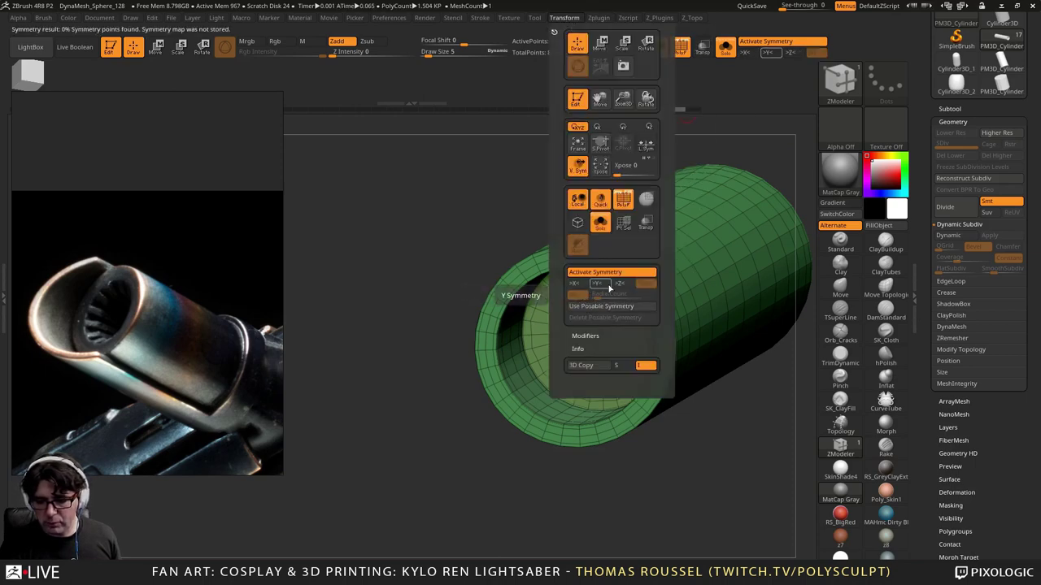
pyautogui.click(598, 283)
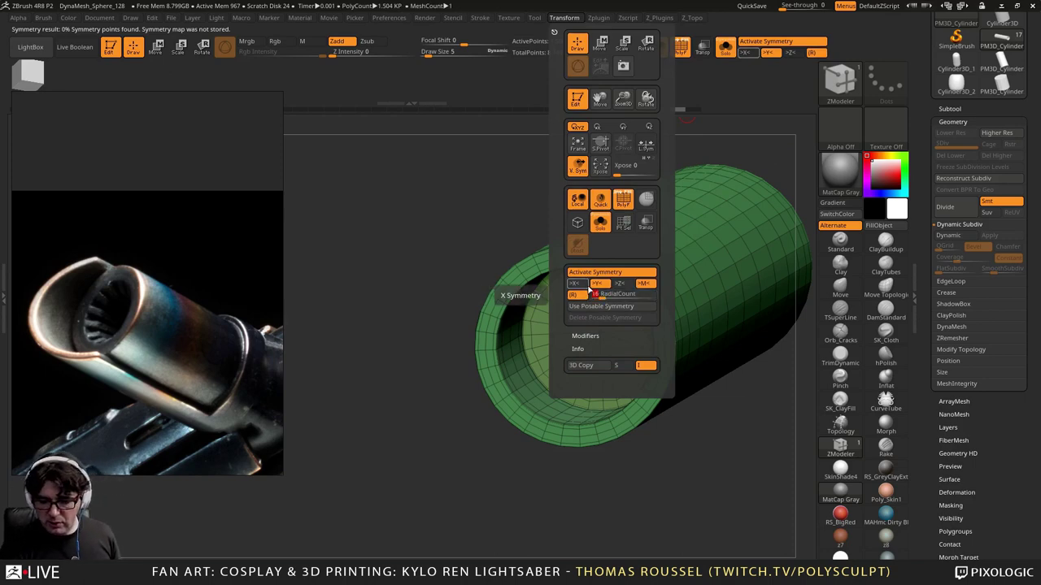
pyautogui.keyDown('shift'); pyautogui.moveTo(463, 325); pyautogui.dragTo(474, 325, button='right'); pyautogui.keyUp('shift')
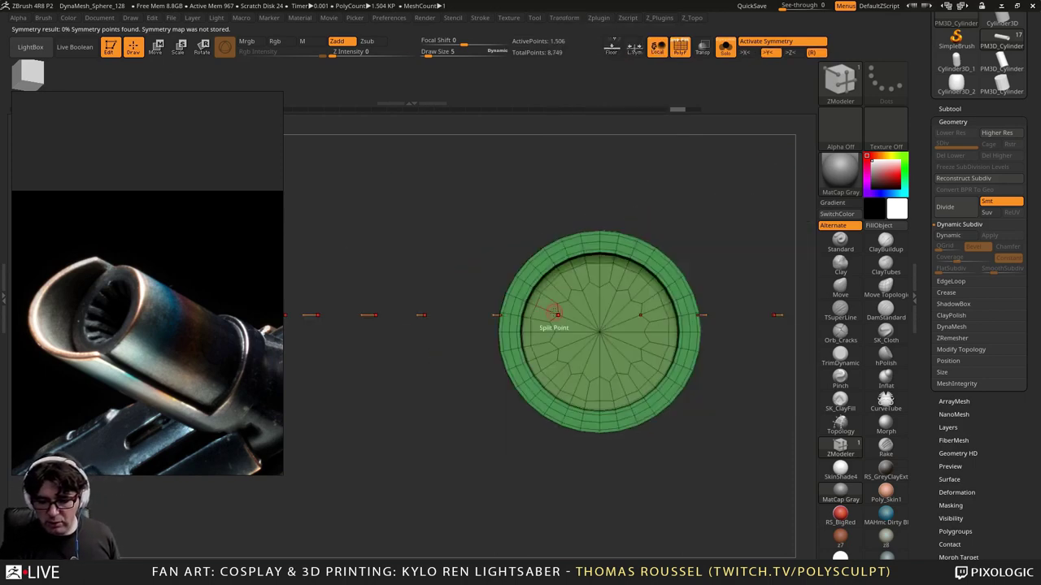
pyautogui.moveTo(557, 314); pyautogui.dragTo(521, 338, button='right')
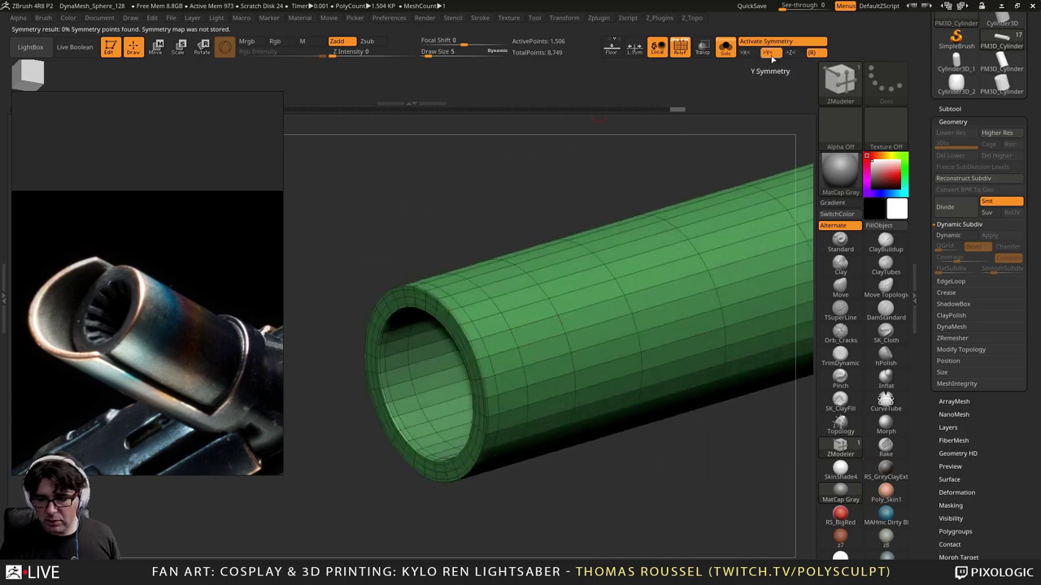
# Step: Switch the radial symmetry to the X axis and turn on local symmetry for the tube
pyautogui.keyDown('ctrl'); pyautogui.moveTo(495, 330); pyautogui.dragTo(444, 201, button='right'); pyautogui.keyUp('ctrl')
pyautogui.moveTo(460, 319); pyautogui.dragTo(487, 327, button='right')
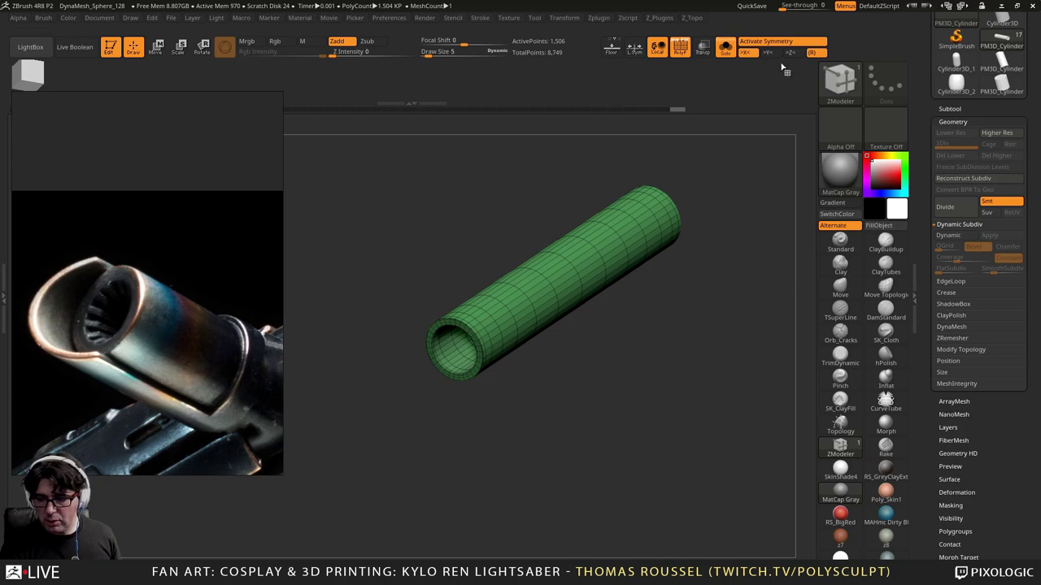
pyautogui.click(634, 46)
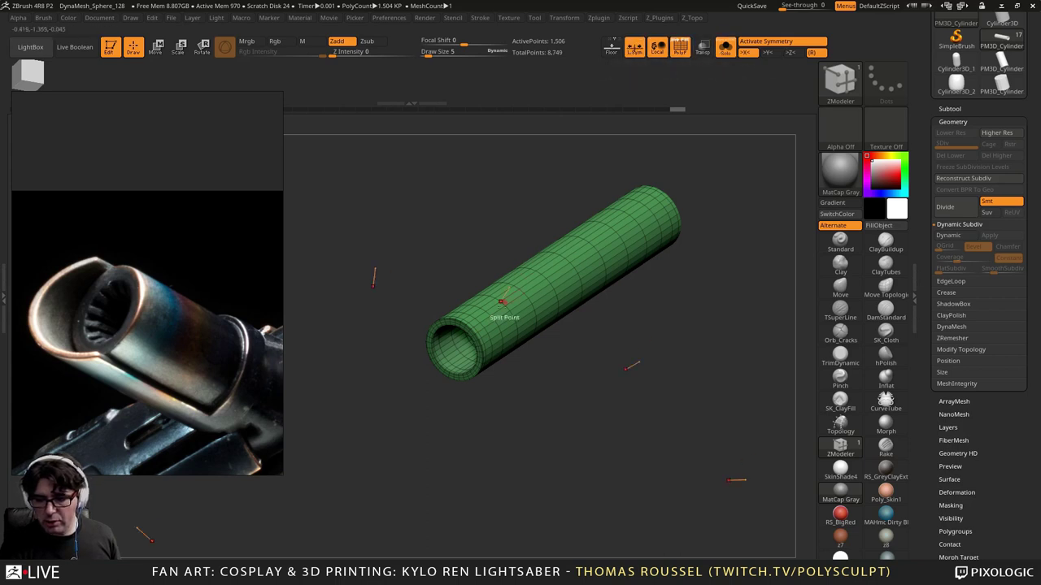
# Step: Change the tube's radial symmetry axis from X to Z
pyautogui.click(596, 17)
pyautogui.moveTo(561, 17)
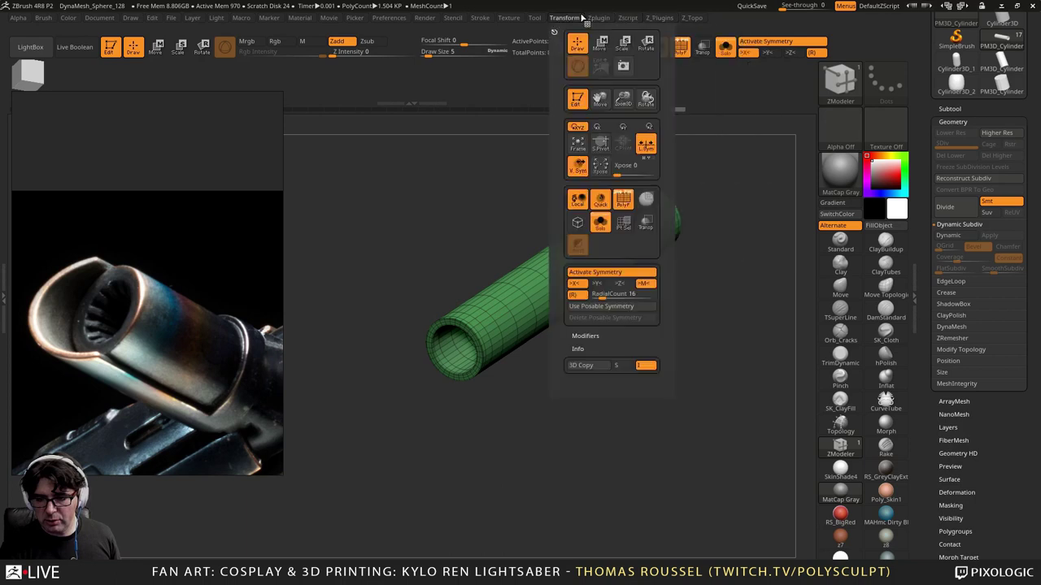
pyautogui.click(616, 283)
pyautogui.click(579, 285)
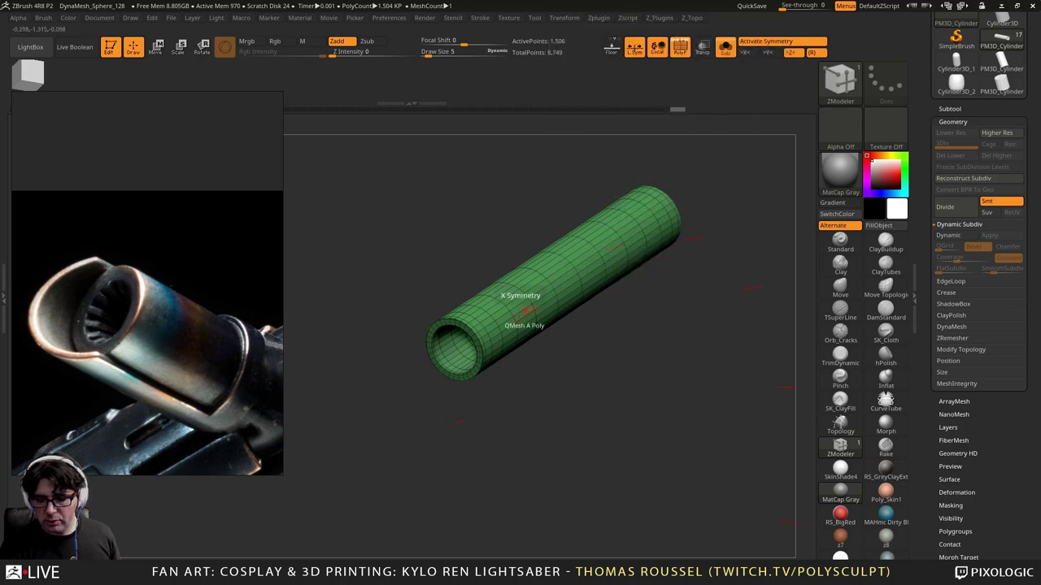
# Step: Switch the tube's symmetry to the X axis and turn off radial symmetry
pyautogui.click(606, 18)
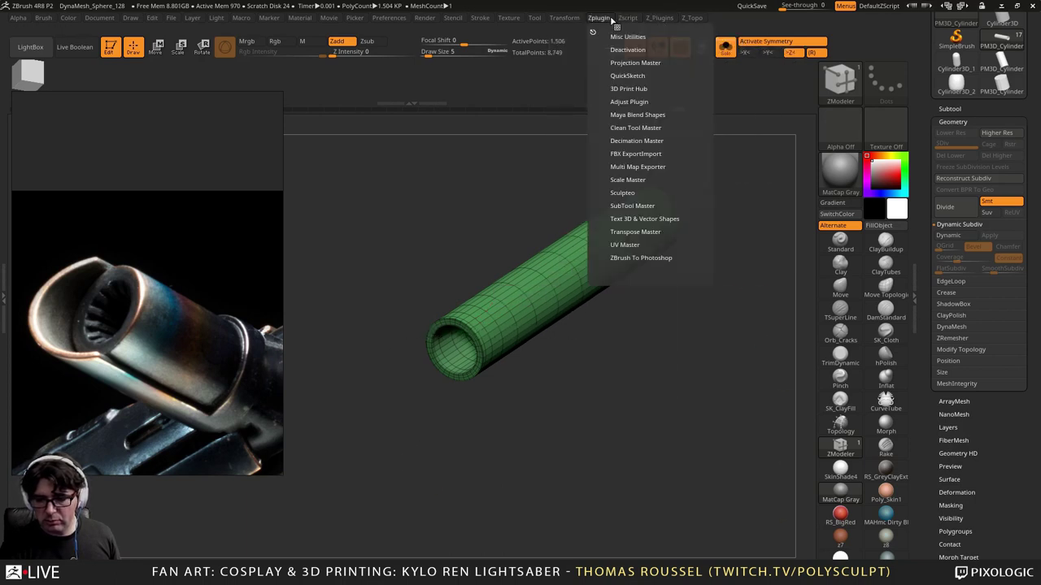
pyautogui.click(565, 18)
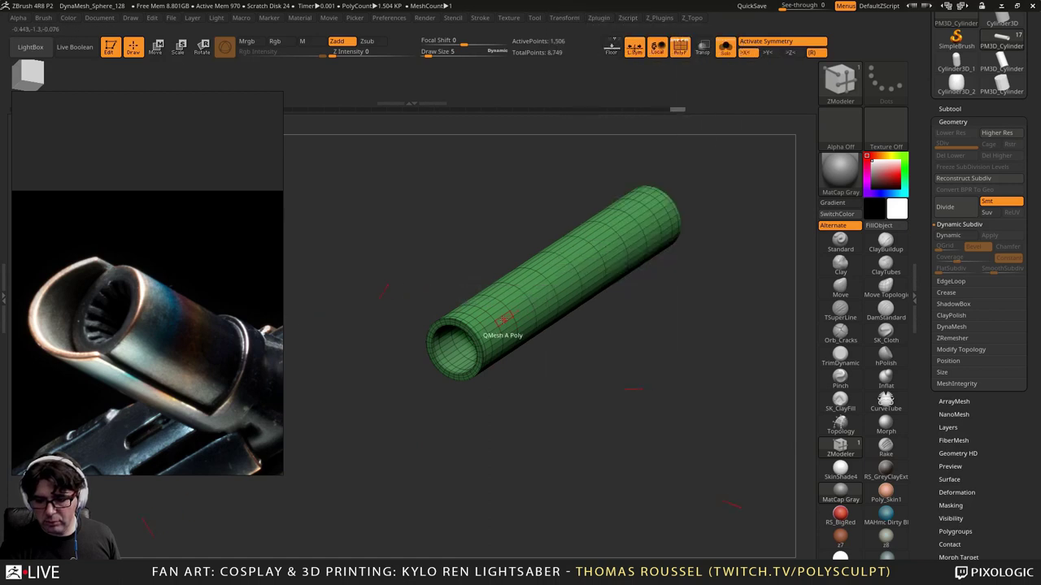
pyautogui.keyDown('alt'); pyautogui.moveTo(444, 209); pyautogui.dragTo(460, 143); pyautogui.keyUp('alt')
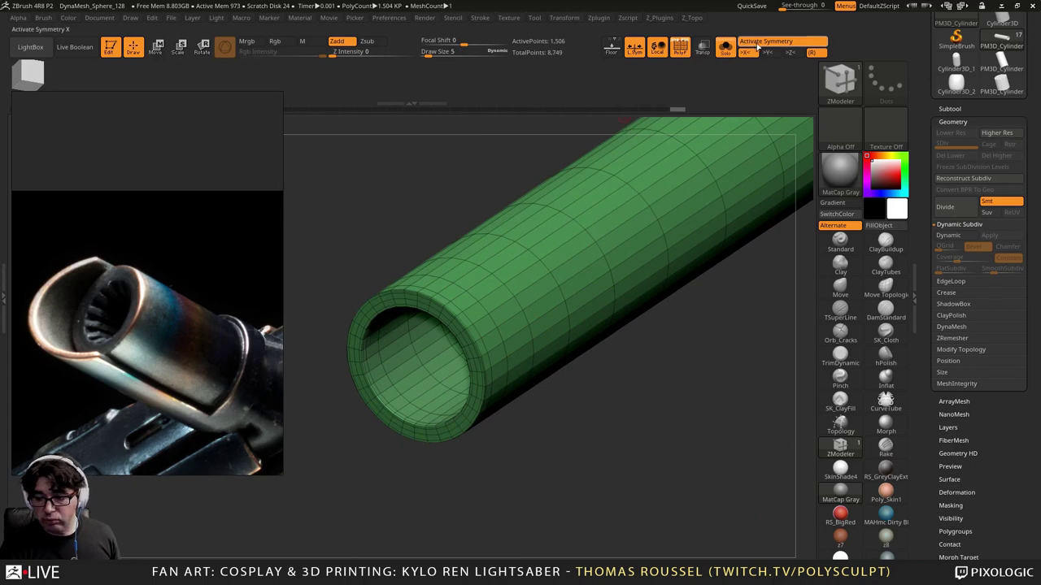
pyautogui.moveTo(471, 204); pyautogui.dragTo(553, 258)
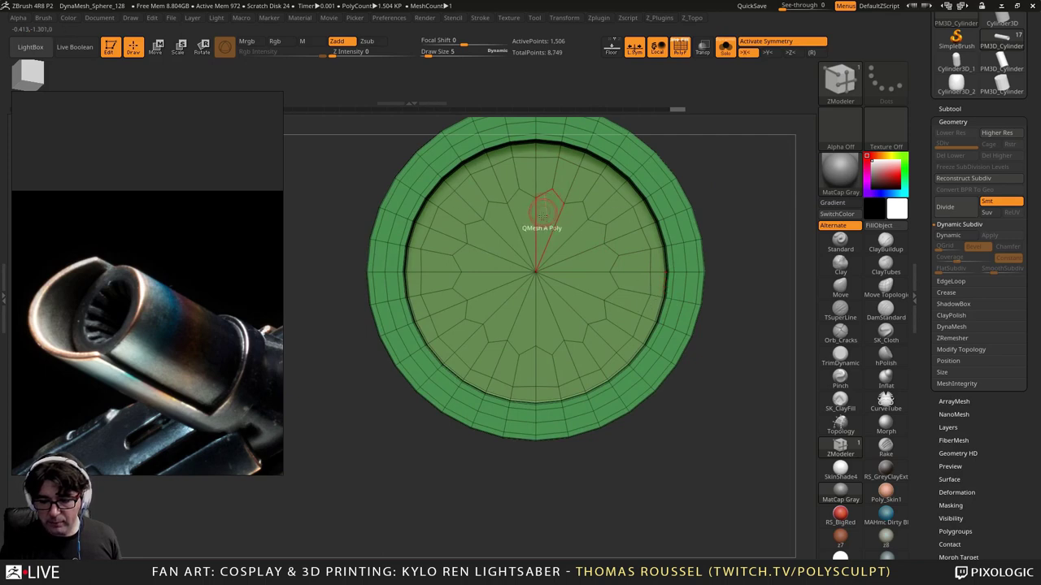
# Step: Mark alternate lengthwise strips of faces along the lower inner wall of the bore with ZModeler's temporary polygroup
pyautogui.moveTo(569, 359); pyautogui.dragTo(584, 391, button='right')
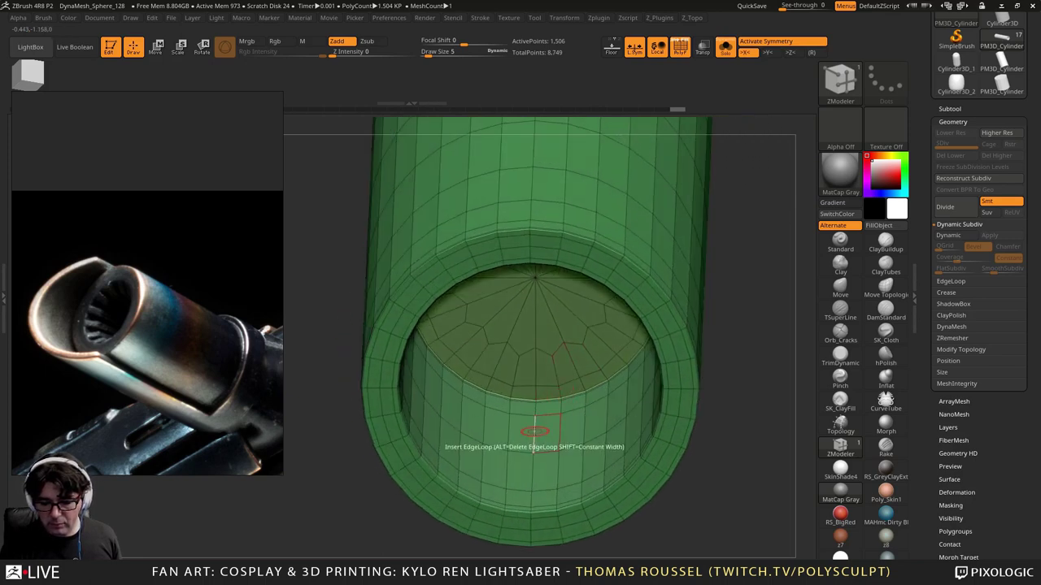
pyautogui.moveTo(528, 430); pyautogui.dragTo(529, 385, button='right')
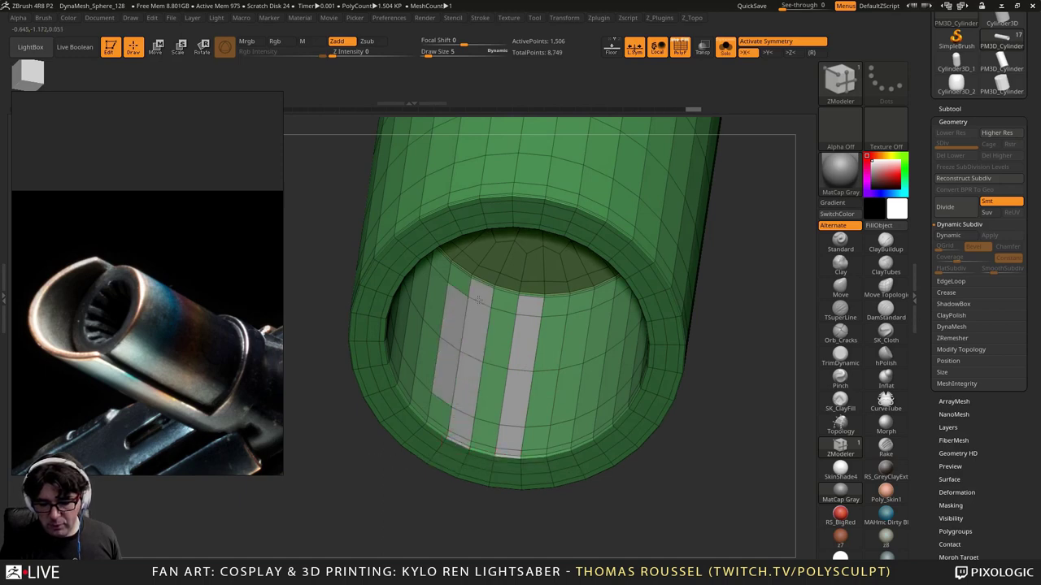
pyautogui.keyDown('alt'); pyautogui.click(456, 322); pyautogui.keyUp('alt')
pyautogui.keyDown('alt'); pyautogui.click(452, 366); pyautogui.keyUp('alt')
pyautogui.moveTo(471, 388); pyautogui.dragTo(407, 395, button='right')
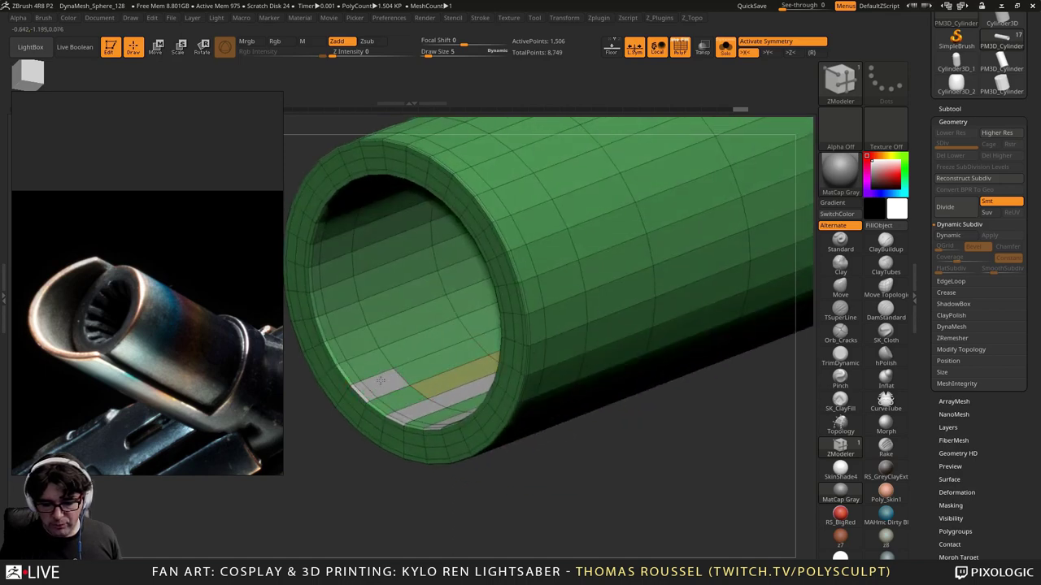
pyautogui.moveTo(463, 357); pyautogui.dragTo(529, 310, button='right')
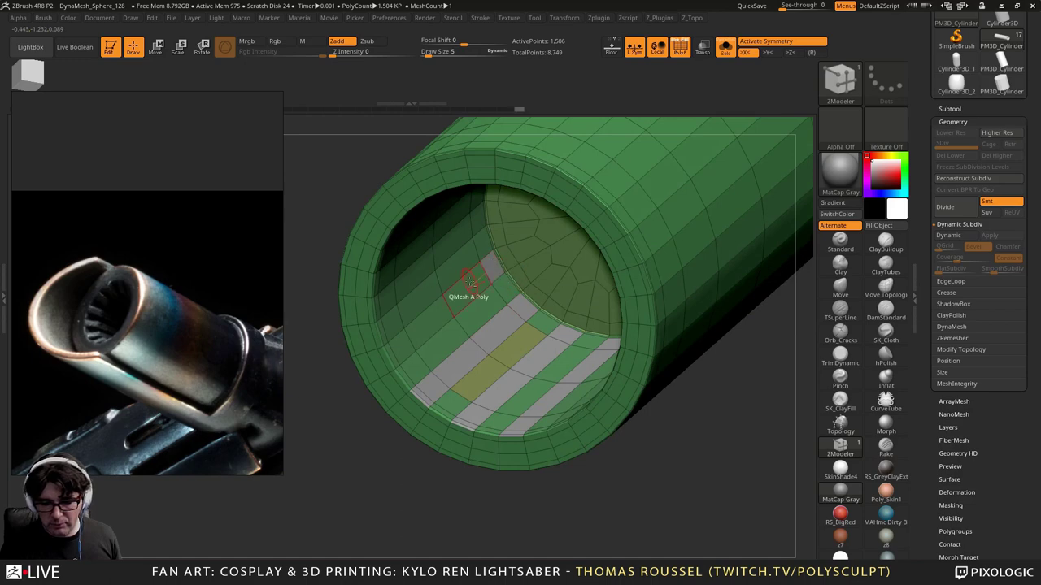
# Step: Continue marking every second strip of faces onto the shadowed side of the bore, and undo the last mark
pyautogui.moveTo(456, 224); pyautogui.dragTo(491, 218, button='right')
pyautogui.moveTo(464, 176); pyautogui.dragTo(442, 270, button='right')
pyautogui.keyDown('alt'); pyautogui.click(445, 227); pyautogui.keyUp('alt')
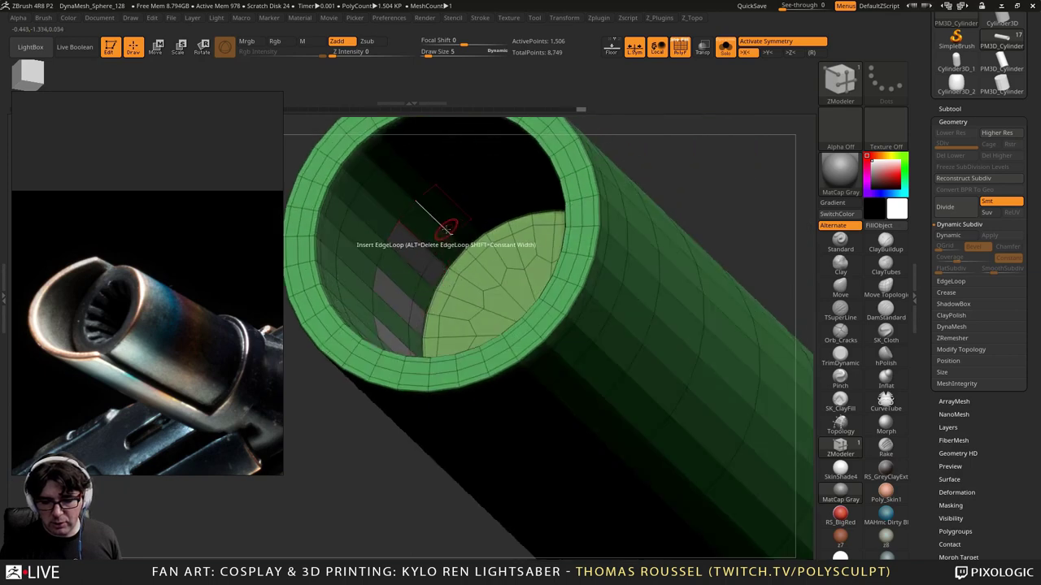
pyautogui.keyDown('alt'); pyautogui.click(460, 230); pyautogui.keyUp('alt')
pyautogui.moveTo(483, 231); pyautogui.dragTo(529, 255, button='right')
pyautogui.moveTo(446, 265); pyautogui.dragTo(569, 291, button='right')
pyautogui.hotkey('ctrl', 'z')
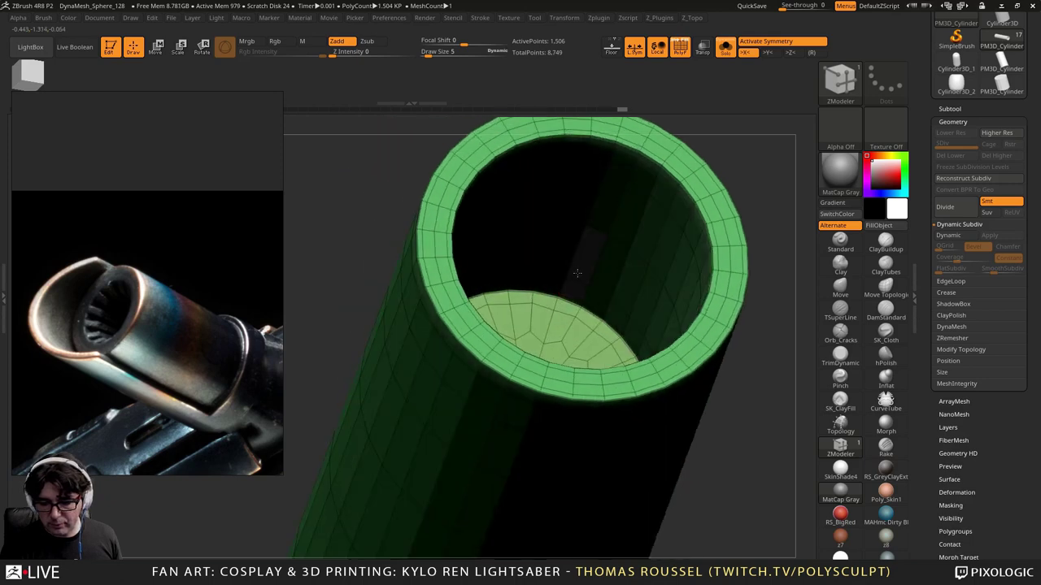
# Step: Mark alternate face strips on the opposite side wall of the bore, including their short faces near the rim and end cap
pyautogui.moveTo(639, 313); pyautogui.dragTo(643, 332, button='right')
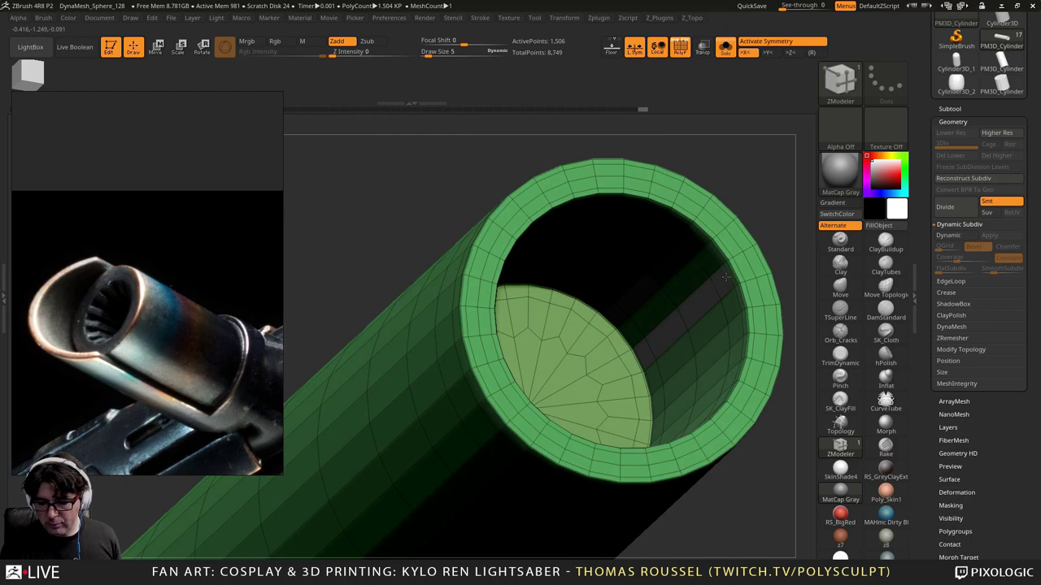
pyautogui.moveTo(669, 391); pyautogui.dragTo(670, 404, button='right')
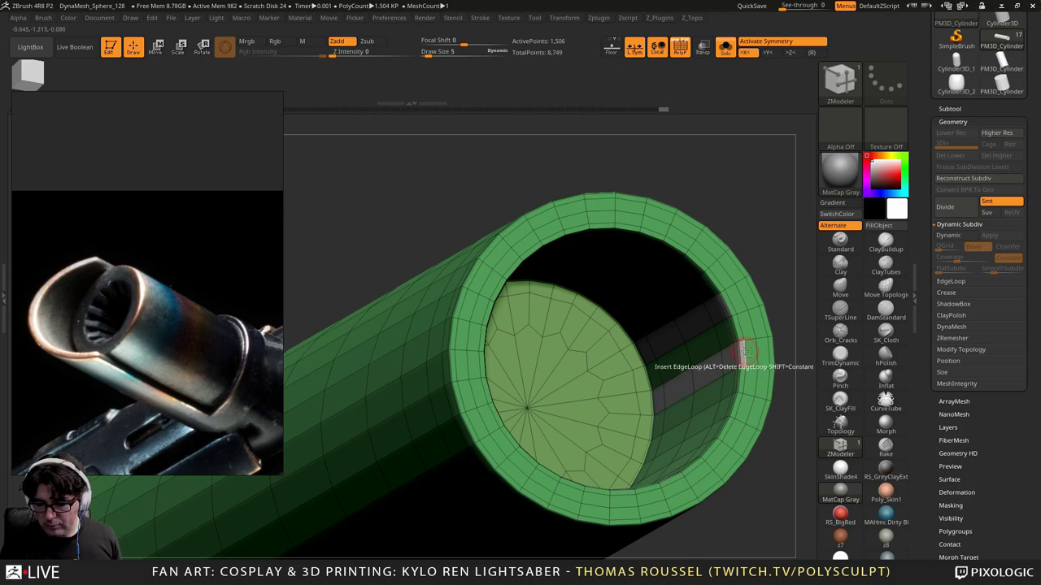
pyautogui.moveTo(741, 352); pyautogui.dragTo(662, 445, button='right')
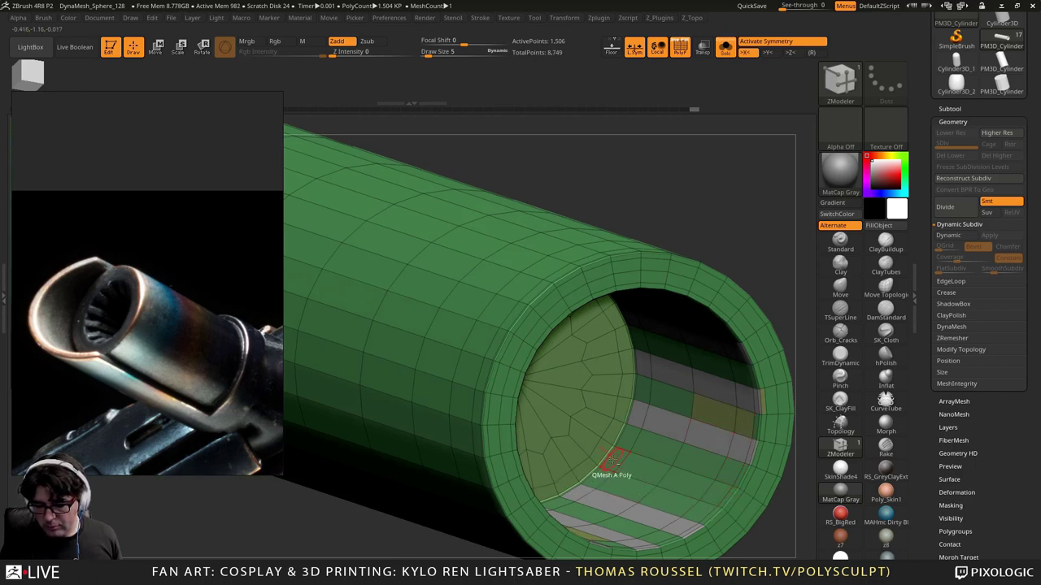
pyautogui.keyDown('alt'); pyautogui.moveTo(614, 461); pyautogui.dragTo(726, 485); pyautogui.keyUp('alt')
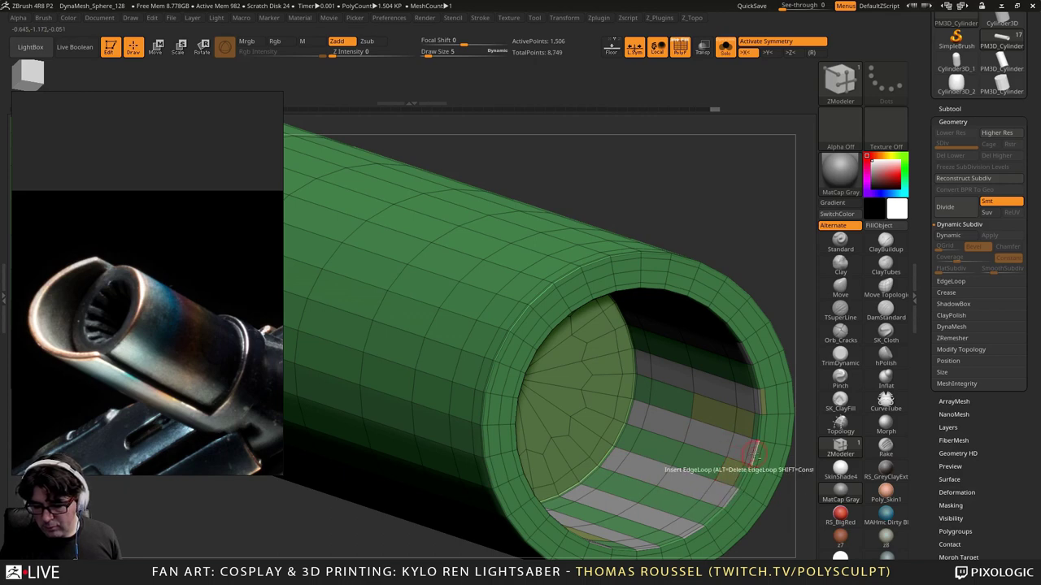
pyautogui.keyDown('ctrl'); pyautogui.moveTo(735, 409); pyautogui.dragTo(648, 428, button='right'); pyautogui.keyUp('ctrl')
pyautogui.click(648, 429)
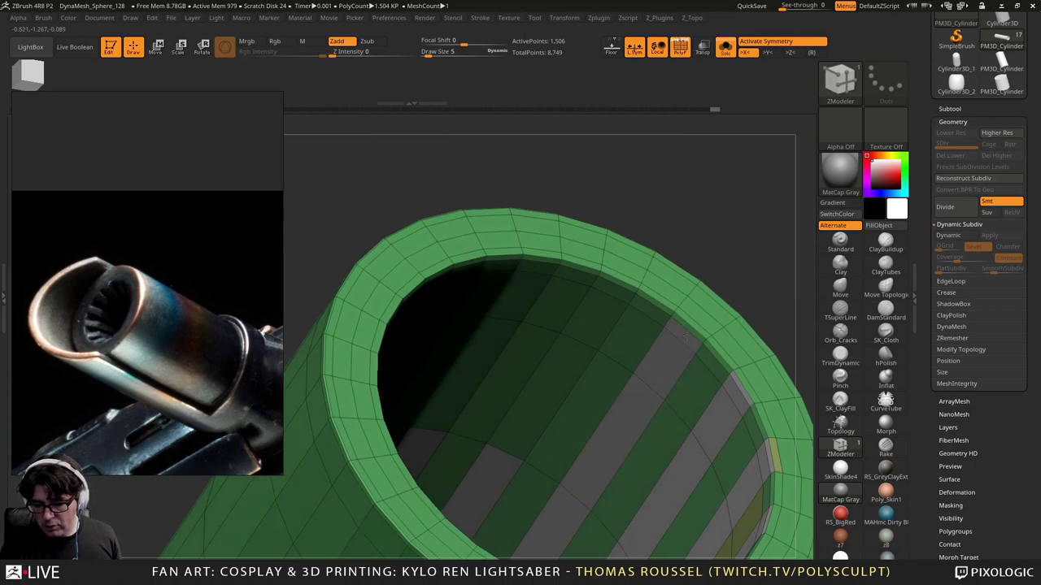
# Step: Extend the alternating marked strips along the dark upper part of the bore, up to the narrow faces at the rim
pyautogui.keyDown('alt'); pyautogui.click(495, 447); pyautogui.keyUp('alt')
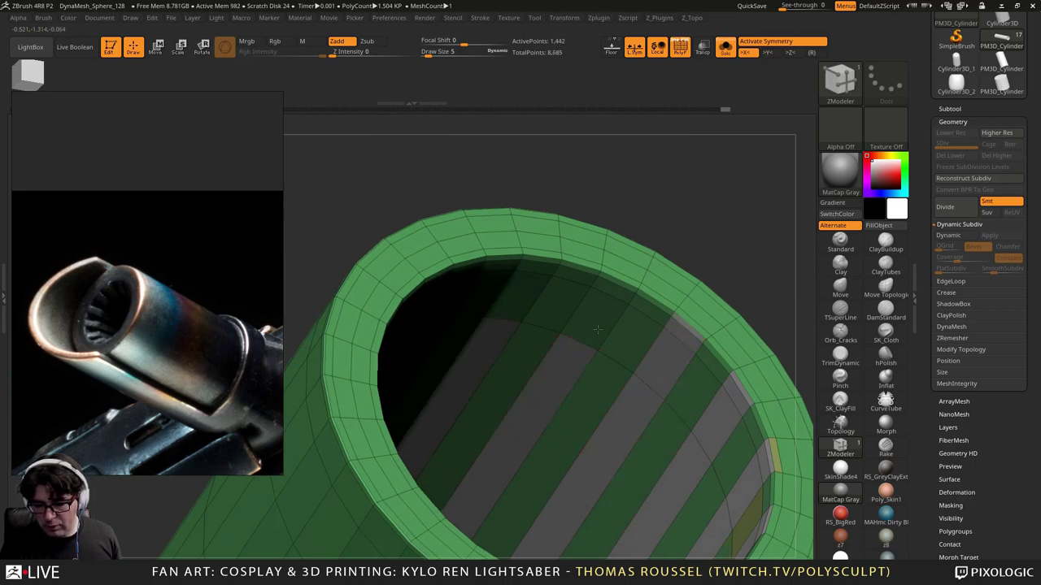
pyautogui.click(615, 289)
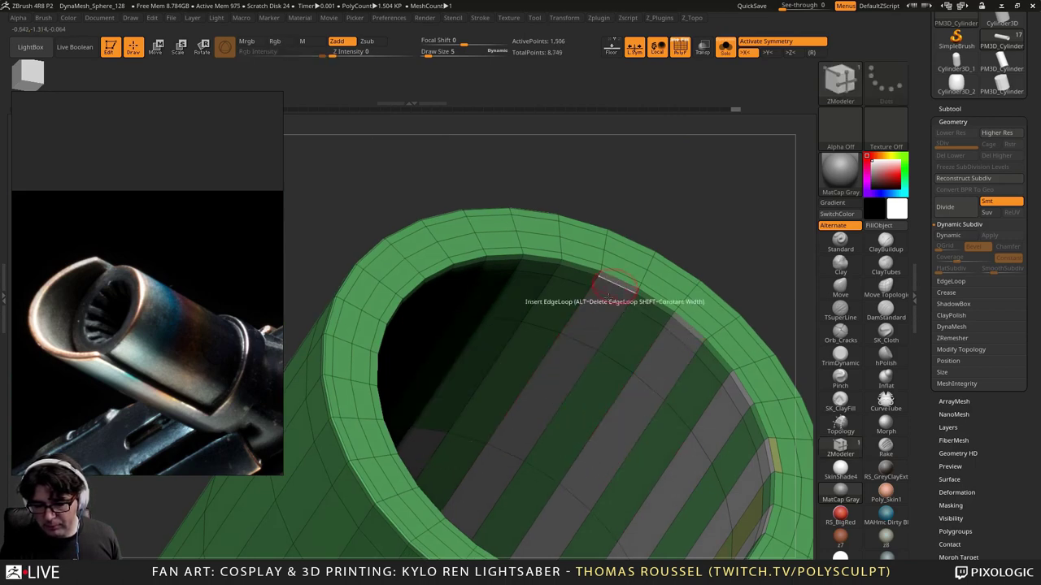
pyautogui.click(443, 395)
pyautogui.moveTo(540, 259); pyautogui.dragTo(512, 335, button='right')
pyautogui.keyDown('alt'); pyautogui.moveTo(423, 406); pyautogui.dragTo(422, 371); pyautogui.keyUp('alt')
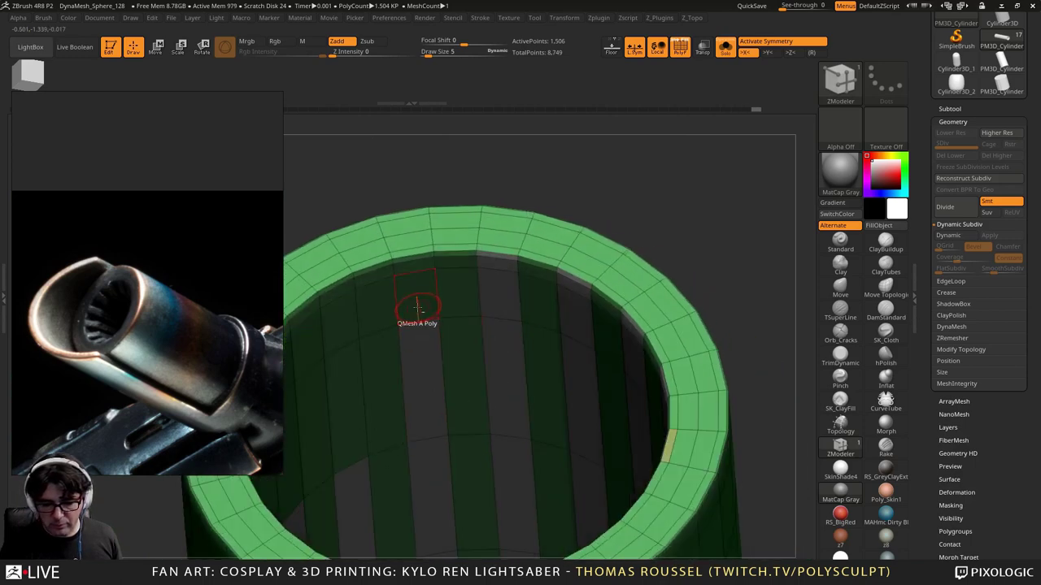
pyautogui.moveTo(406, 257); pyautogui.dragTo(496, 418)
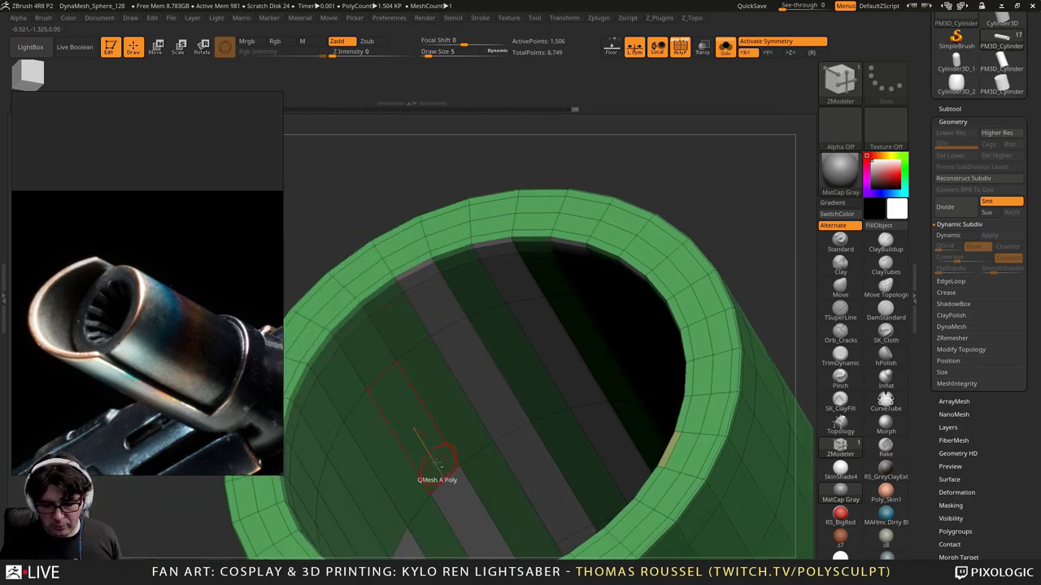
pyautogui.moveTo(436, 462); pyautogui.dragTo(340, 333)
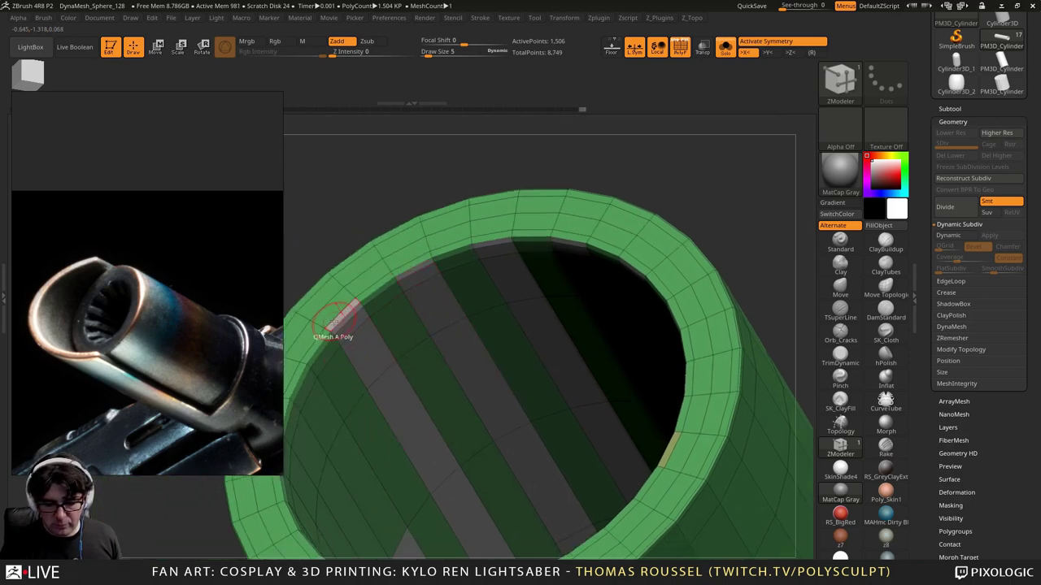
# Step: Mark the remaining alternate strips so the striped pattern runs all the way around the bore's inner wall
pyautogui.moveTo(355, 371); pyautogui.dragTo(412, 421, button='right')
pyautogui.keyDown('alt'); pyautogui.moveTo(464, 466); pyautogui.dragTo(333, 352); pyautogui.keyUp('alt')
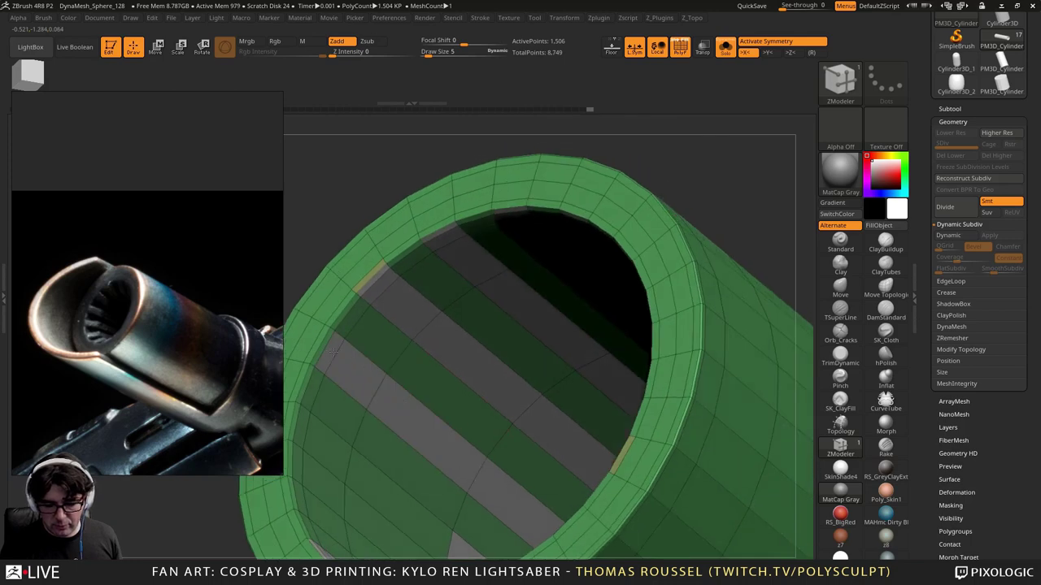
pyautogui.moveTo(376, 476); pyautogui.dragTo(404, 428, button='right')
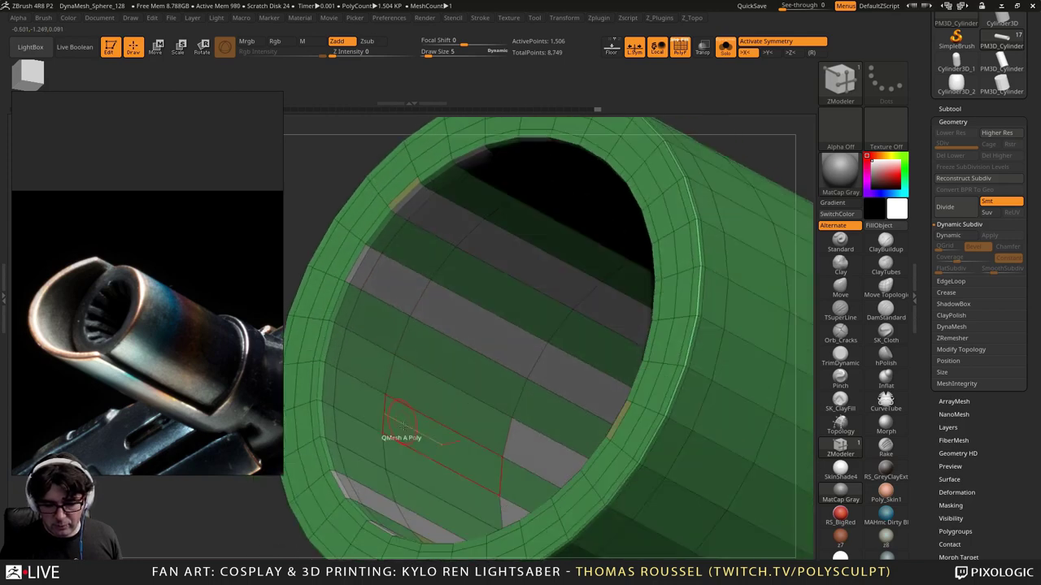
pyautogui.click(483, 420)
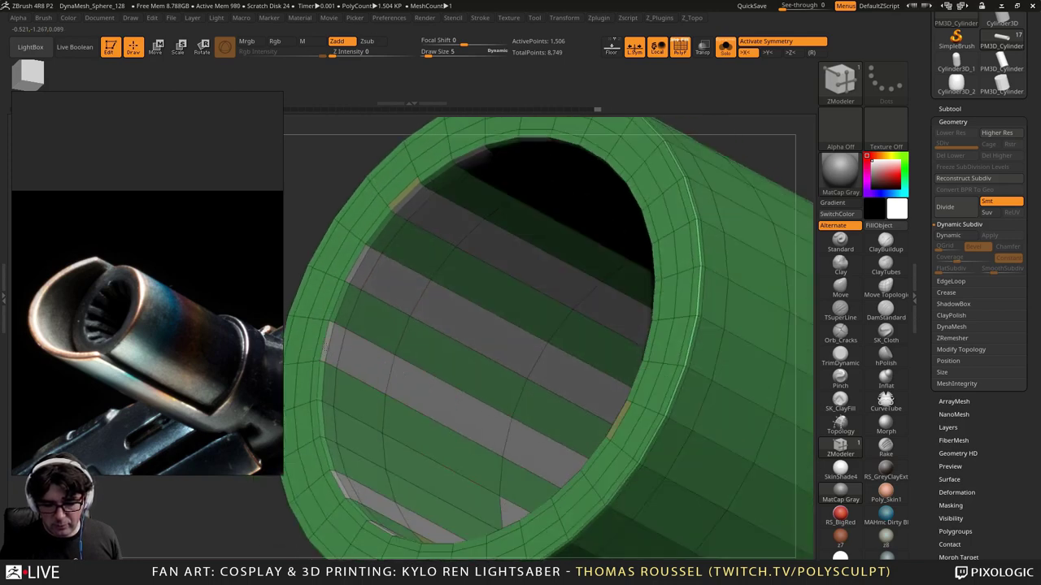
pyautogui.click(448, 492)
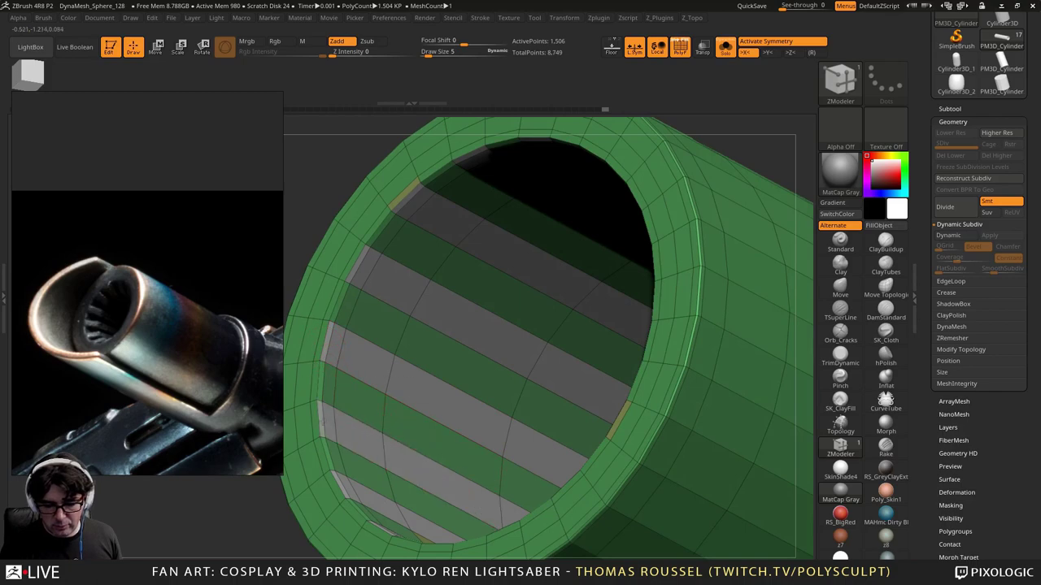
# Step: Mark the outer-ring faces of the bore's end cap that line up with the marked wall strips
pyautogui.moveTo(422, 485); pyautogui.dragTo(537, 447, button='right')
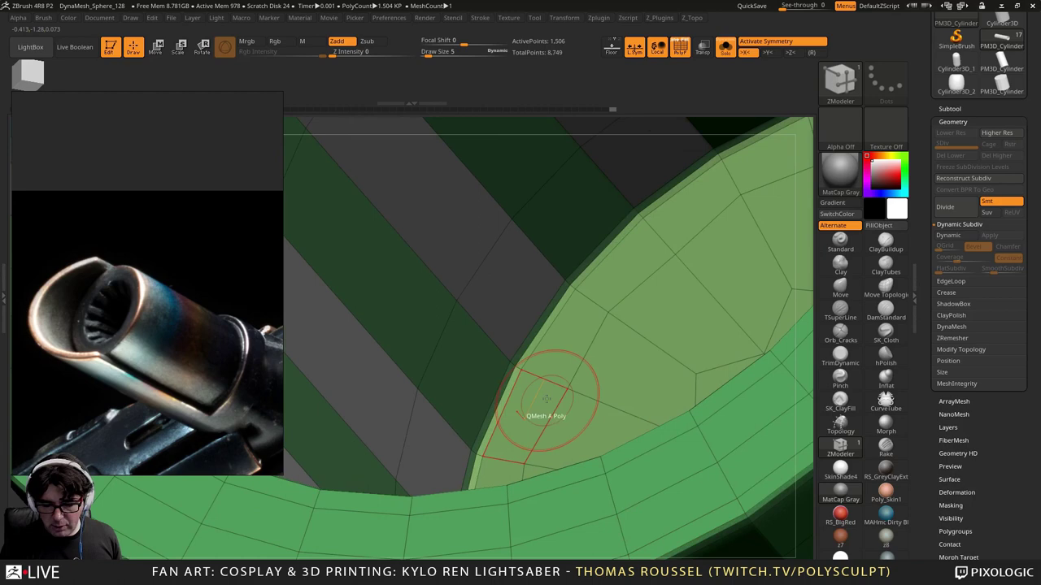
pyautogui.click(527, 343)
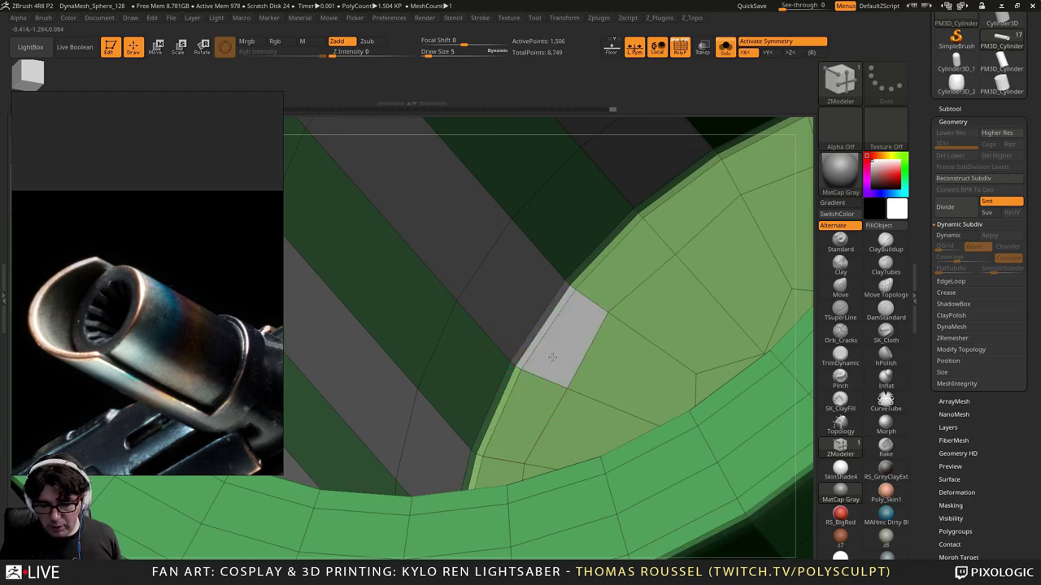
pyautogui.click(672, 197)
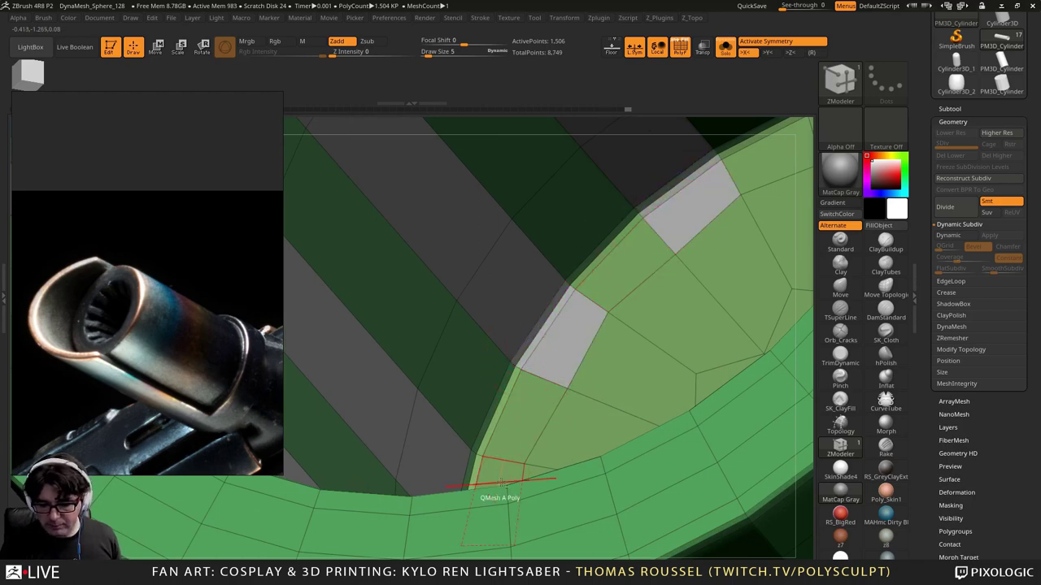
pyautogui.moveTo(549, 445); pyautogui.dragTo(550, 365, button='right')
pyautogui.click(513, 376)
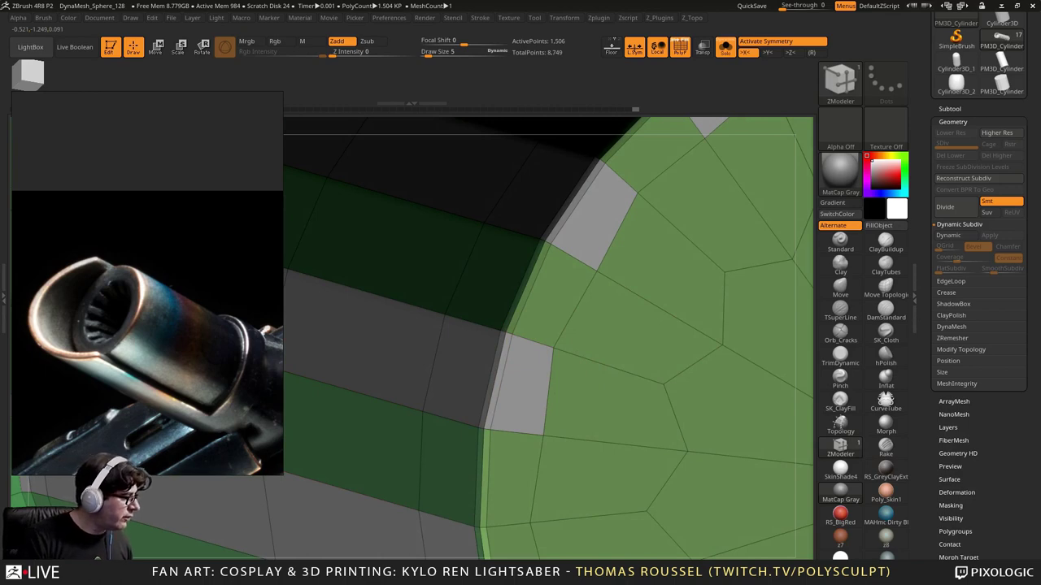
# Step: Check the emitter reference photo, and extend the end cap marks inward over the wedge faces in line with the strips
pyautogui.hotkey('alt', 'Tab')
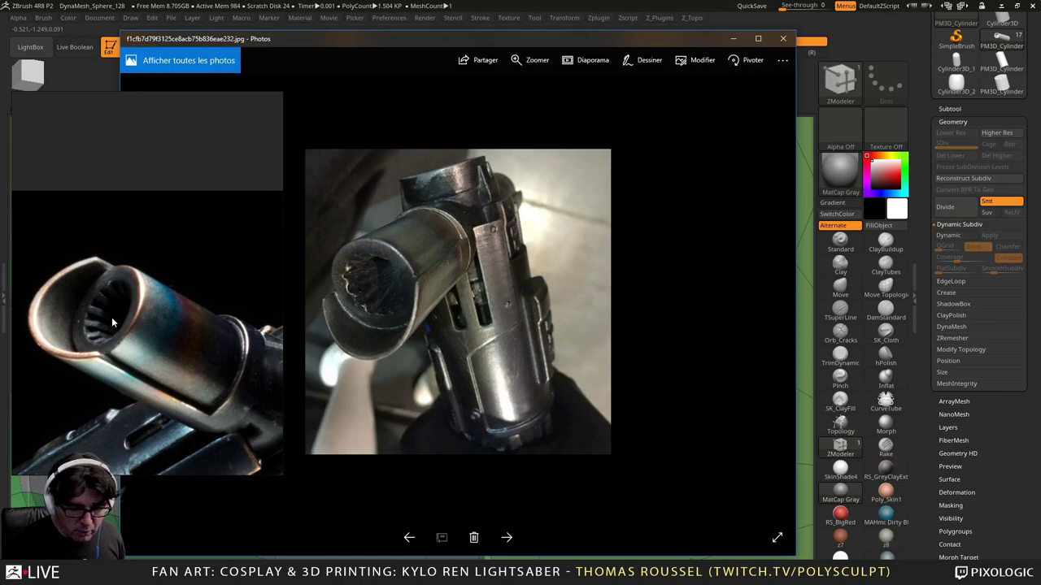
pyautogui.click(782, 39)
pyautogui.moveTo(604, 407)
pyautogui.mouseDown(button='right')
pyautogui.moveTo(632, 404)
pyautogui.moveTo(631, 388)
pyautogui.mouseUp(button='right')
pyautogui.click(632, 385)
pyautogui.click(613, 474)
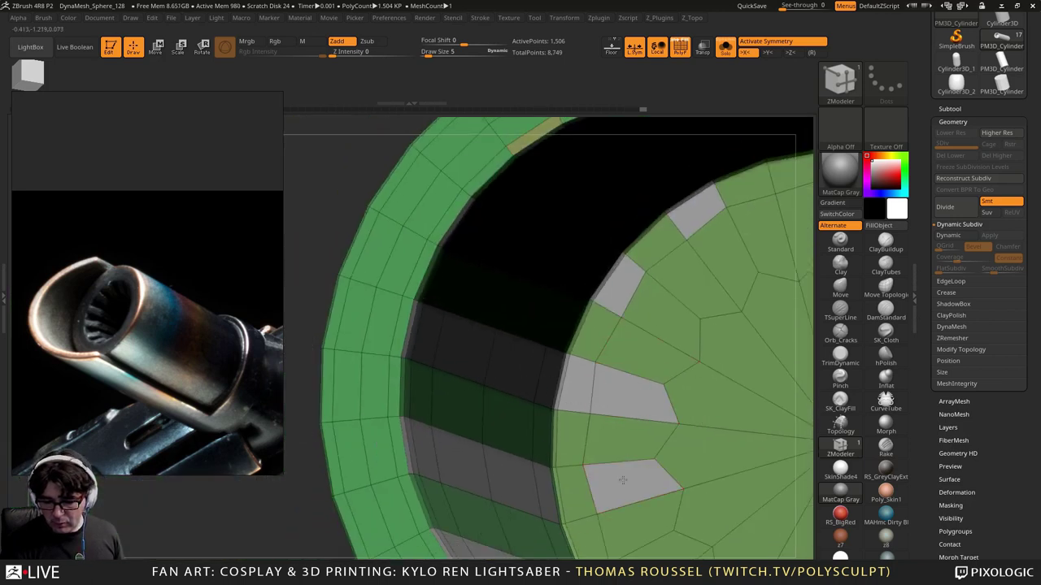
pyautogui.click(573, 497)
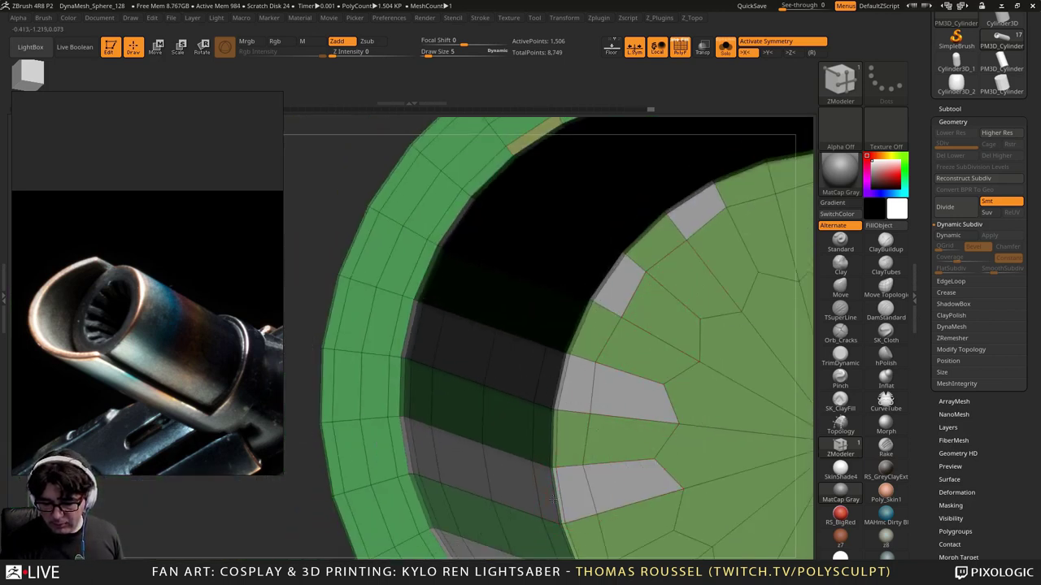
pyautogui.keyDown('alt'); pyautogui.click(673, 313); pyautogui.keyUp('alt')
pyautogui.keyDown('alt'); pyautogui.click(727, 255); pyautogui.keyUp('alt')
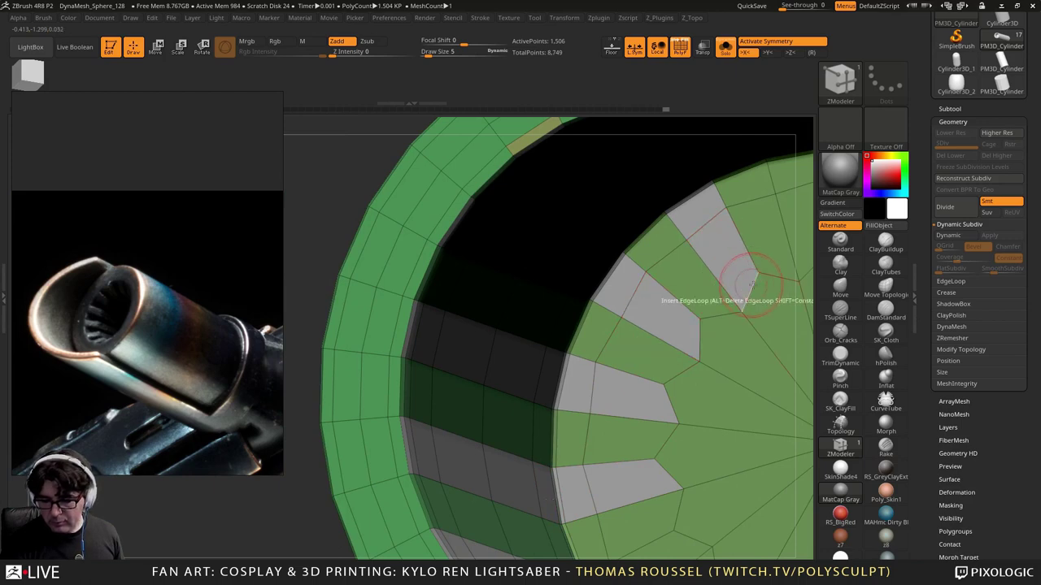
# Step: Mark alternate wedge faces around the upper half and side of the bore's end cap, in line with the wall strips
pyautogui.moveTo(782, 282)
pyautogui.keyDown('alt'); pyautogui.mouseDown(button='right')
pyautogui.moveTo(499, 376)
pyautogui.moveTo(535, 327)
pyautogui.moveTo(522, 332)
pyautogui.mouseUp(button='right'); pyautogui.keyUp('alt')
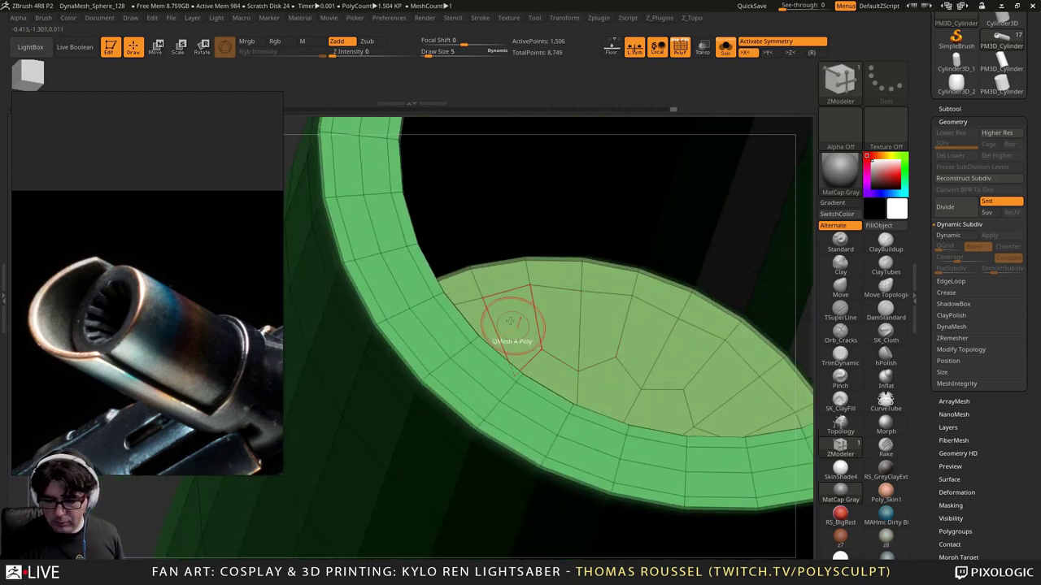
pyautogui.keyDown('alt'); pyautogui.moveTo(513, 323); pyautogui.dragTo(489, 256); pyautogui.keyUp('alt')
pyautogui.click(605, 329)
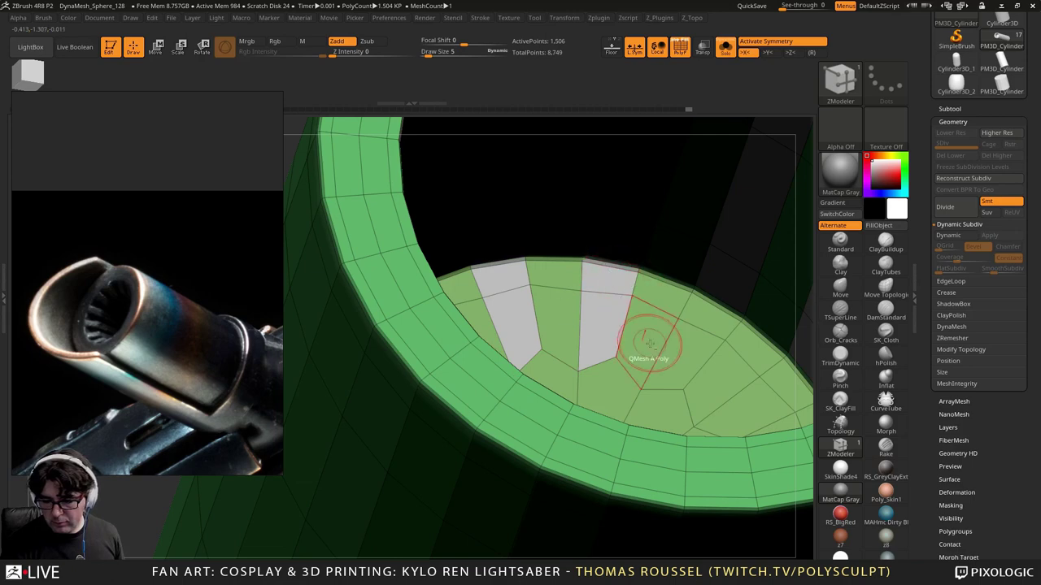
pyautogui.click(679, 350)
pyautogui.keyDown('alt'); pyautogui.click(699, 320); pyautogui.keyUp('alt')
pyautogui.moveTo(723, 304)
pyautogui.mouseDown(button='right')
pyautogui.moveTo(726, 248)
pyautogui.moveTo(707, 337)
pyautogui.moveTo(648, 332)
pyautogui.moveTo(569, 351)
pyautogui.mouseUp(button='right')
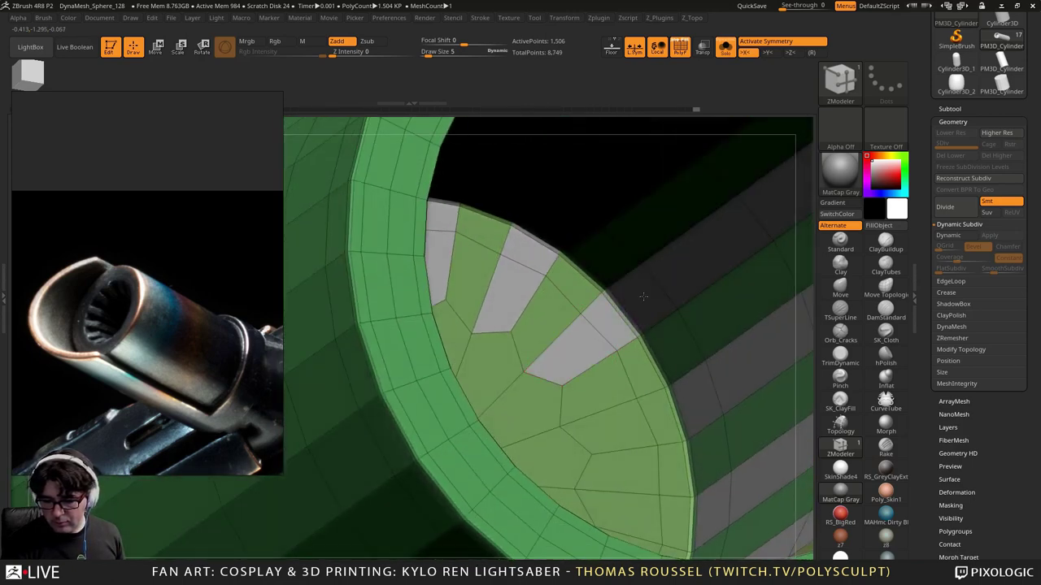
pyautogui.click(620, 426)
pyautogui.moveTo(620, 425)
pyautogui.mouseDown(button='right')
pyautogui.moveTo(480, 298)
pyautogui.moveTo(583, 399)
pyautogui.mouseUp(button='right')
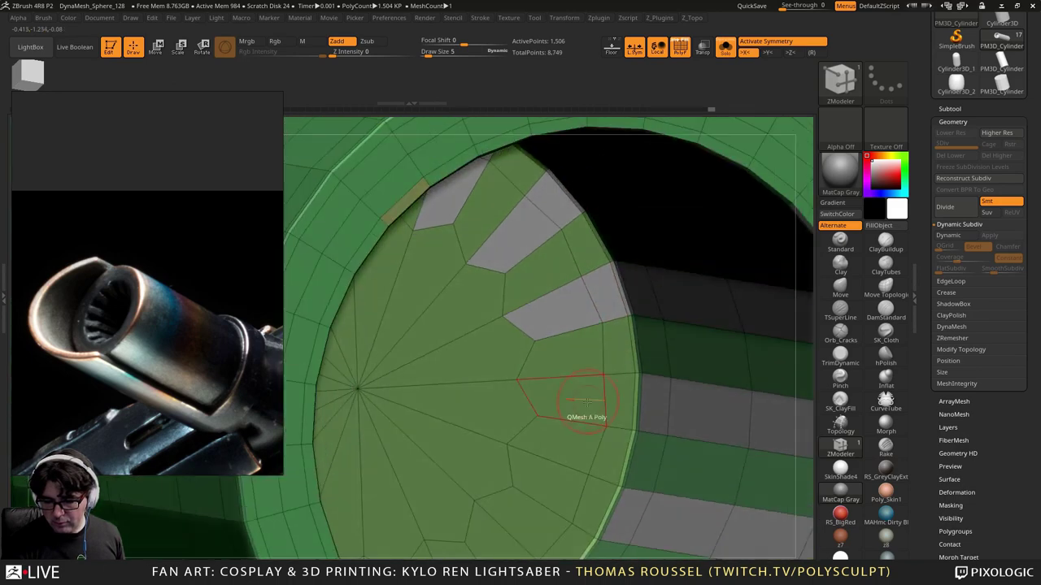
pyautogui.click(634, 395)
pyautogui.click(569, 475)
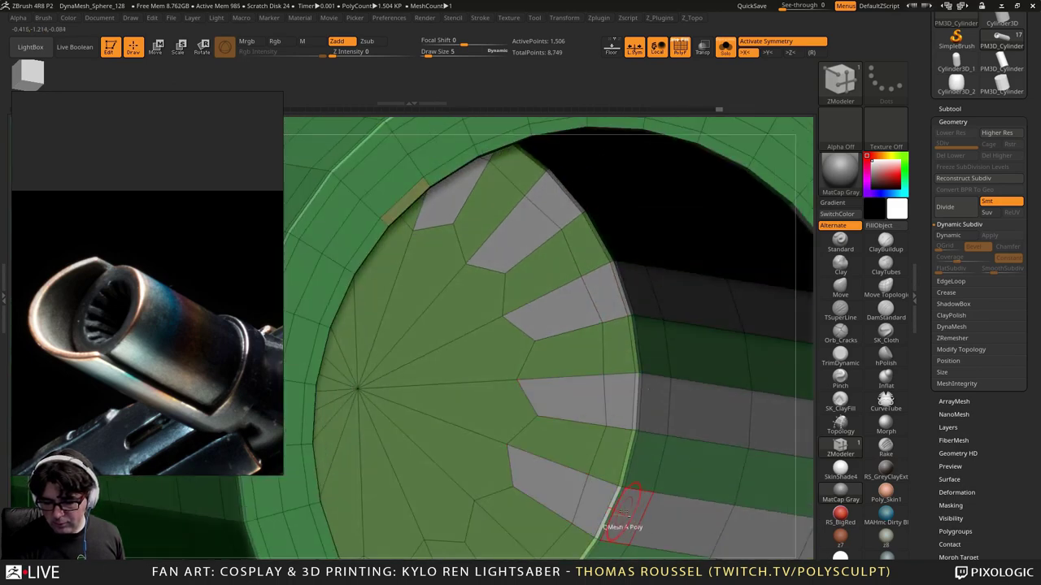
# Step: Mark the remaining alternate wedge faces on the lower part of the end cap to complete the pattern, correcting the outer-ring face
pyautogui.moveTo(624, 508); pyautogui.dragTo(495, 322, button='right')
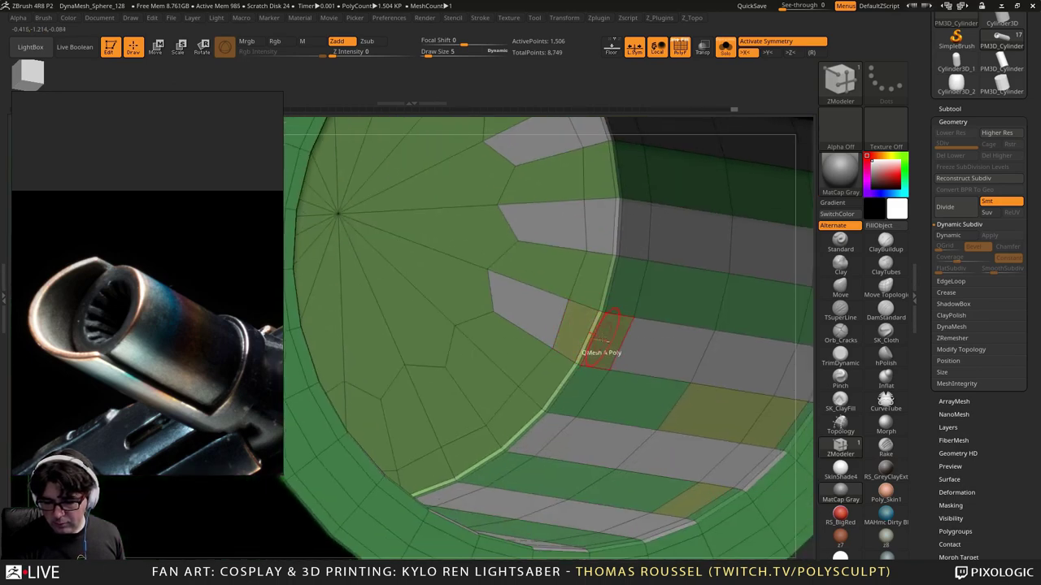
pyautogui.click(579, 327)
pyautogui.keyDown('alt'); pyautogui.moveTo(470, 363); pyautogui.dragTo(525, 431); pyautogui.keyUp('alt')
pyautogui.moveTo(530, 433)
pyautogui.mouseDown(button='right')
pyautogui.moveTo(419, 488)
pyautogui.moveTo(441, 360)
pyautogui.mouseUp(button='right')
pyautogui.click(421, 486)
pyautogui.click(462, 410)
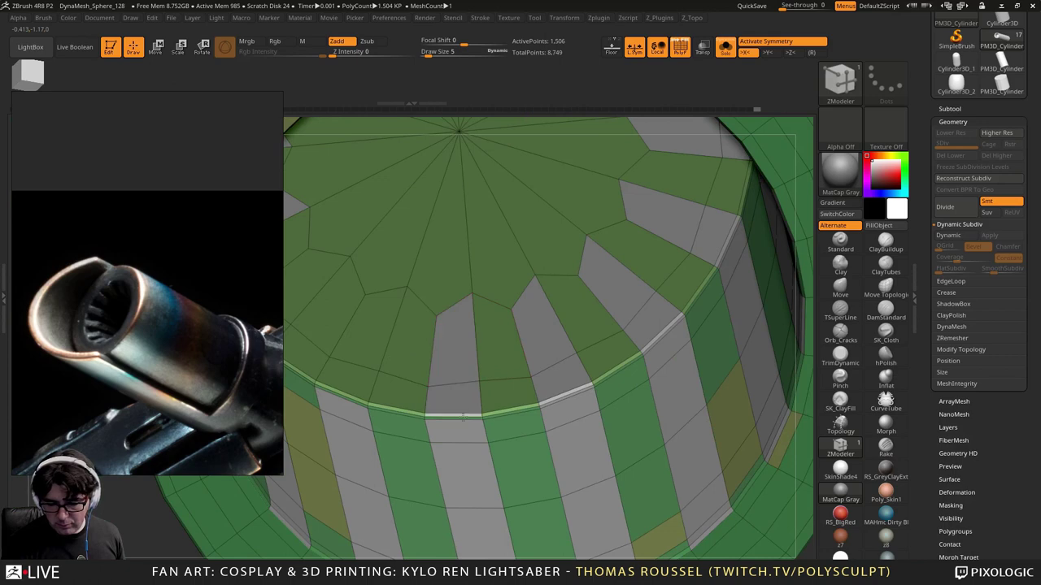
pyautogui.click(370, 333)
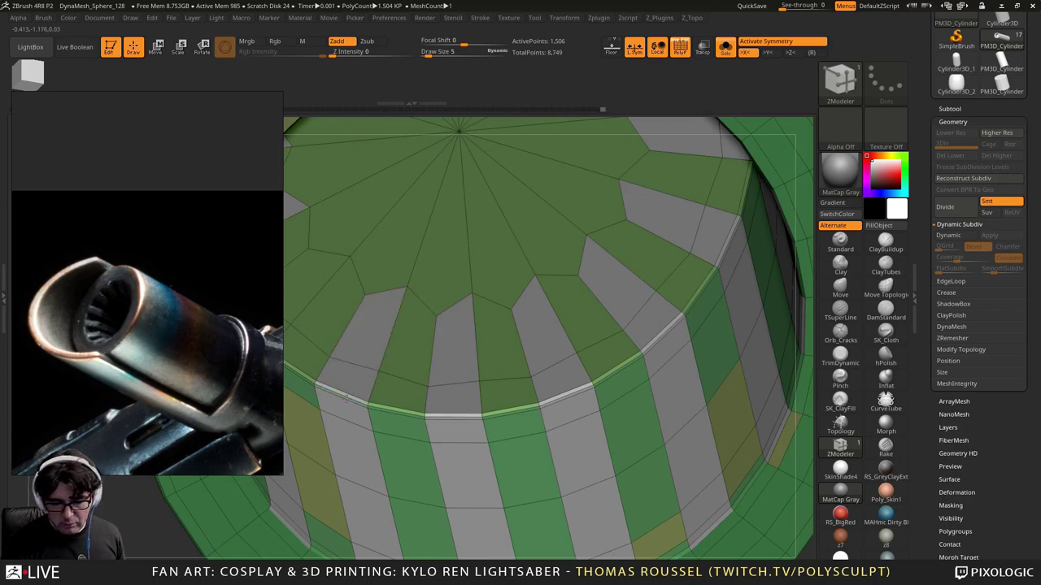
# Step: Try to extrude the marked wall strips and end cap wedges inward as ribs with QMesh, and undo the extrusion
pyautogui.moveTo(346, 399)
pyautogui.mouseDown(button='right')
pyautogui.moveTo(359, 274)
pyautogui.moveTo(444, 273)
pyautogui.moveTo(517, 292)
pyautogui.moveTo(556, 251)
pyautogui.mouseUp(button='right')
pyautogui.keyDown('alt'); pyautogui.moveTo(560, 244); pyautogui.dragTo(517, 297); pyautogui.keyUp('alt')
pyautogui.keyDown('ctrl'); pyautogui.moveTo(515, 315); pyautogui.dragTo(552, 382, button='right'); pyautogui.keyUp('ctrl')
pyautogui.moveTo(553, 383); pyautogui.dragTo(455, 277, button='right')
pyautogui.keyDown('alt'); pyautogui.moveTo(407, 195); pyautogui.dragTo(479, 349, button='right'); pyautogui.keyUp('alt')
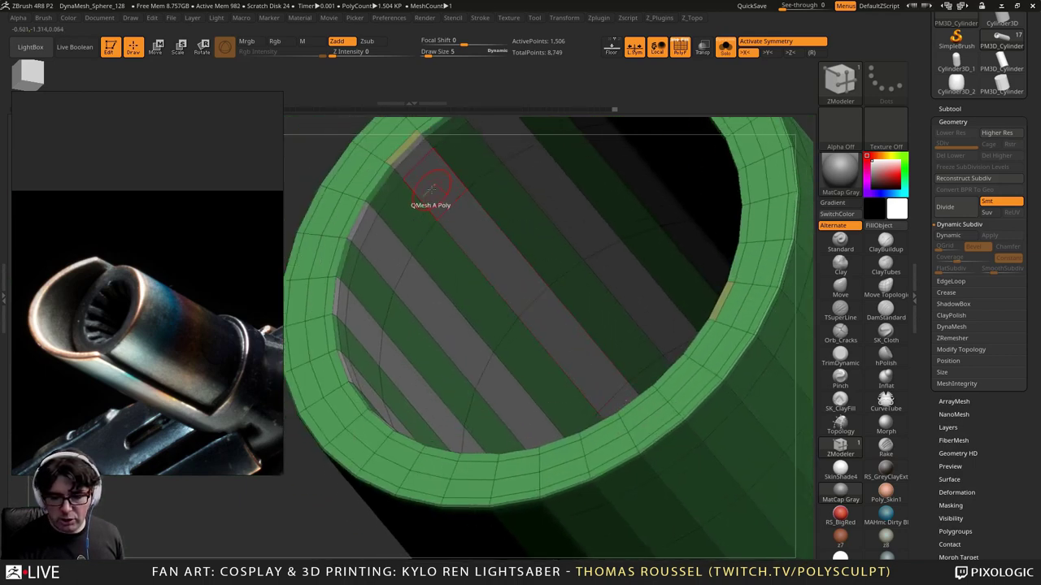
pyautogui.moveTo(439, 184); pyautogui.dragTo(476, 203)
pyautogui.moveTo(475, 203); pyautogui.dragTo(493, 218, button='right')
pyautogui.moveTo(495, 218); pyautogui.dragTo(501, 221)
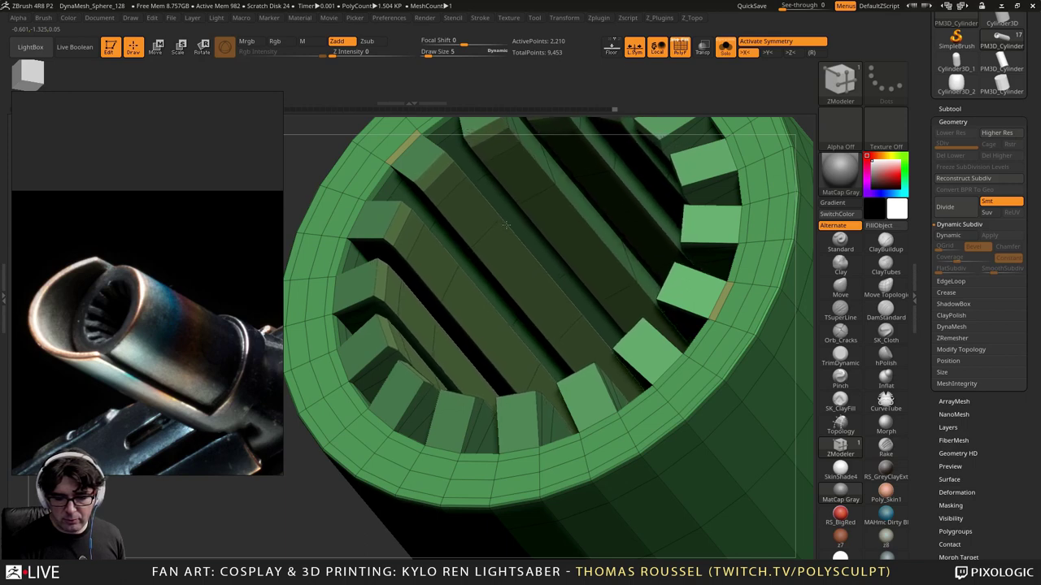
pyautogui.moveTo(506, 225); pyautogui.dragTo(453, 260, button='right')
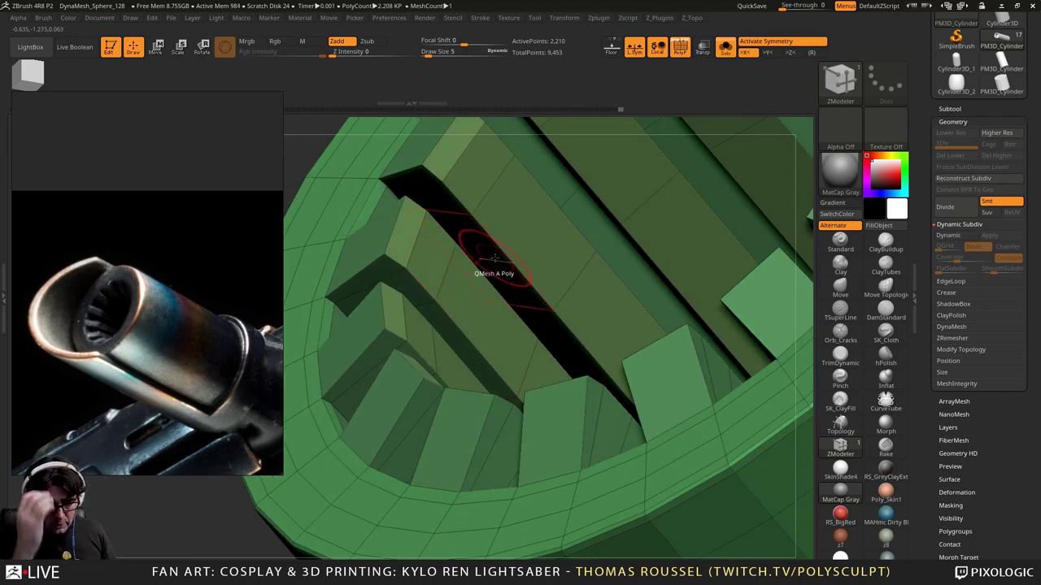
pyautogui.moveTo(493, 257); pyautogui.dragTo(643, 445, button='right')
pyautogui.hotkey('ctrl', 'z')
pyautogui.hotkey('ctrl', 'z')
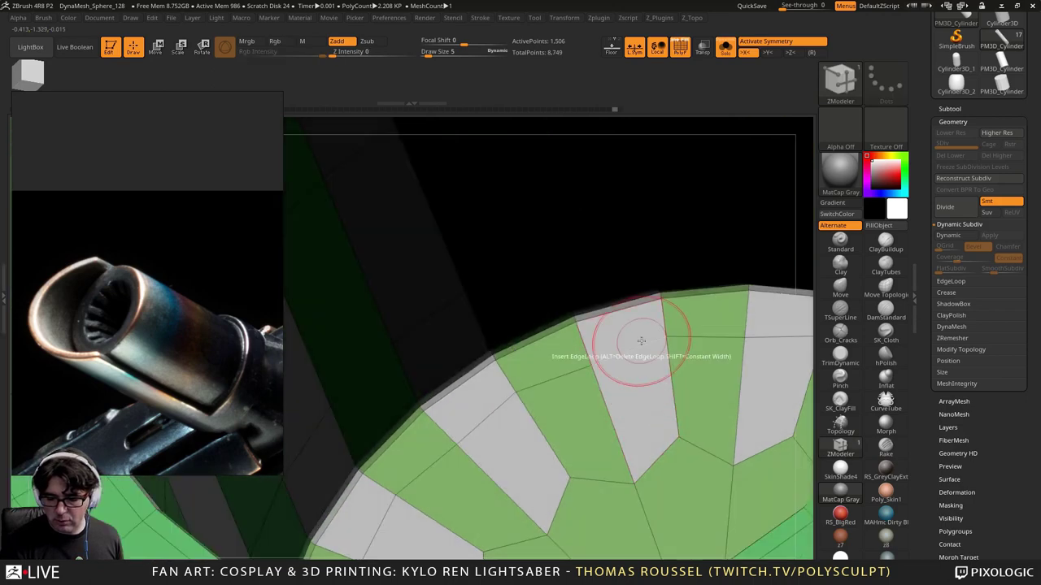
# Step: Delete the narrow edge loop at the end cap's rim and the cap's outer-ring loop, trying the rib extrusion in between
pyautogui.moveTo(634, 327)
pyautogui.mouseDown(button='right')
pyautogui.moveTo(622, 302)
pyautogui.moveTo(628, 311)
pyautogui.moveTo(611, 313)
pyautogui.mouseUp(button='right')
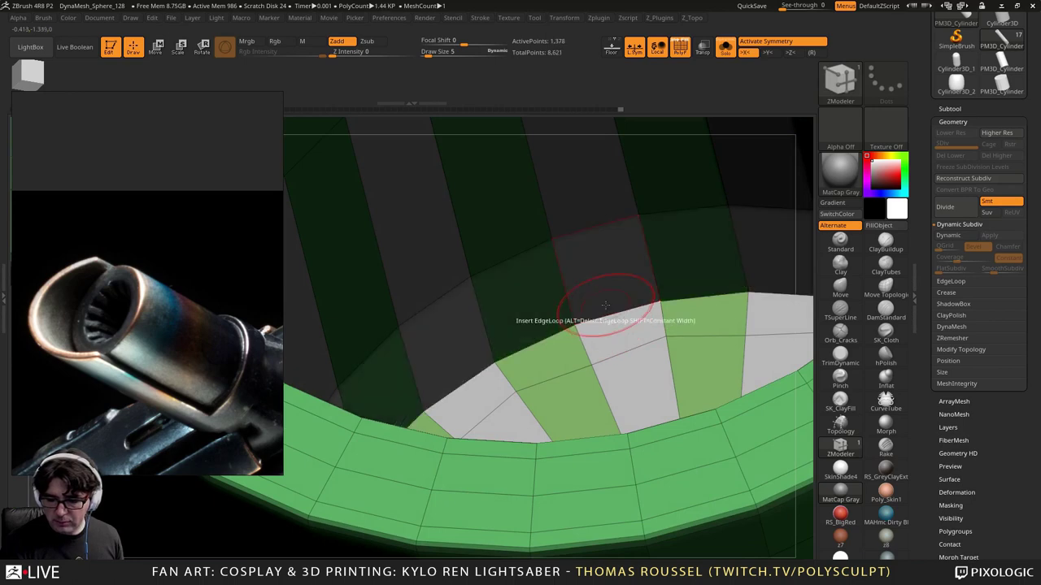
pyautogui.moveTo(612, 321); pyautogui.dragTo(693, 468)
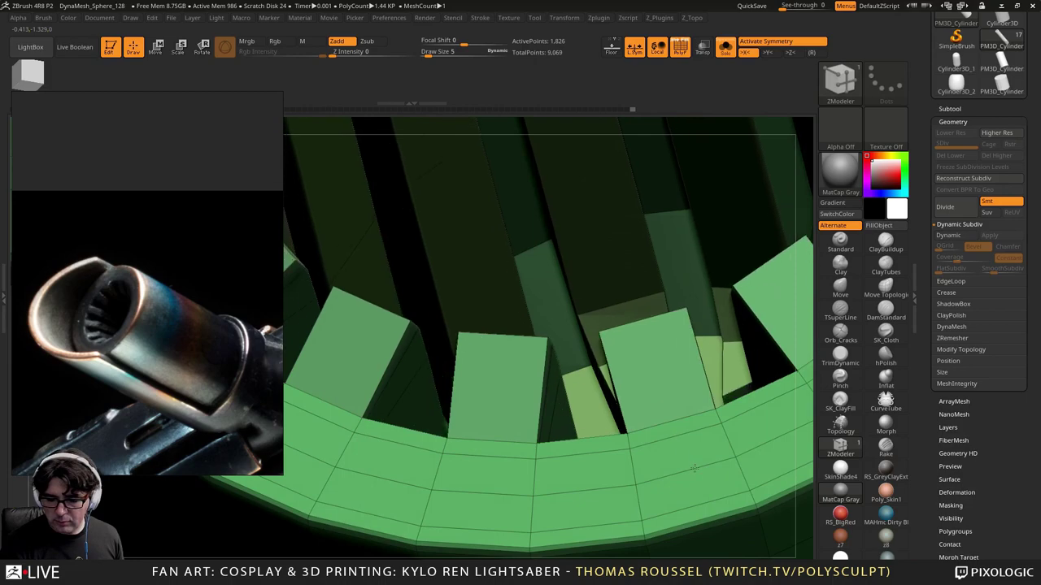
pyautogui.moveTo(692, 452); pyautogui.dragTo(635, 365, button='right')
pyautogui.hotkey('ctrl', 'z')
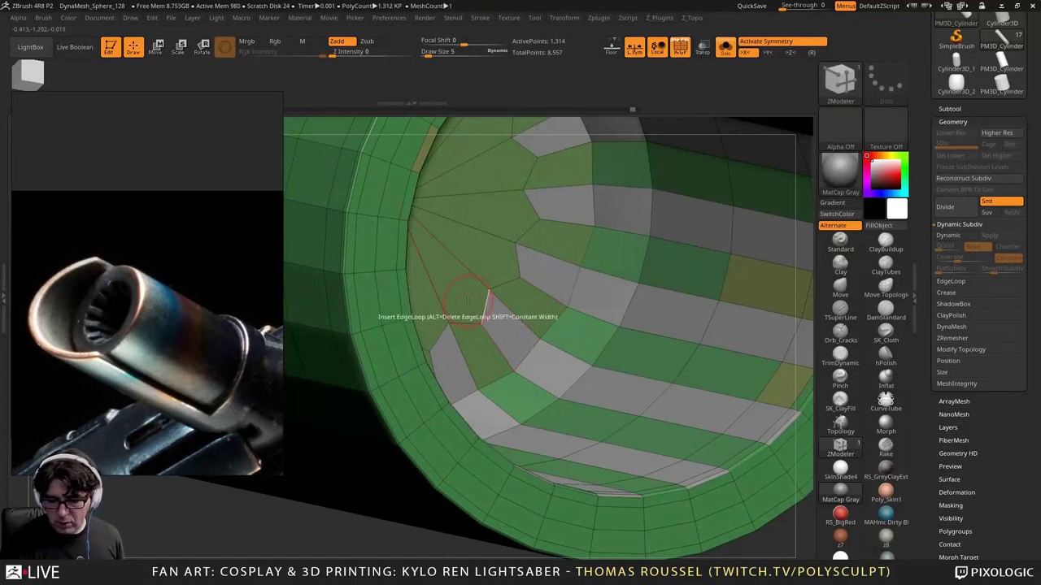
# Step: Unmark the end cap's wedge faces along one side, leaving the marked wall strips next to them
pyautogui.moveTo(535, 310); pyautogui.dragTo(471, 298, button='right')
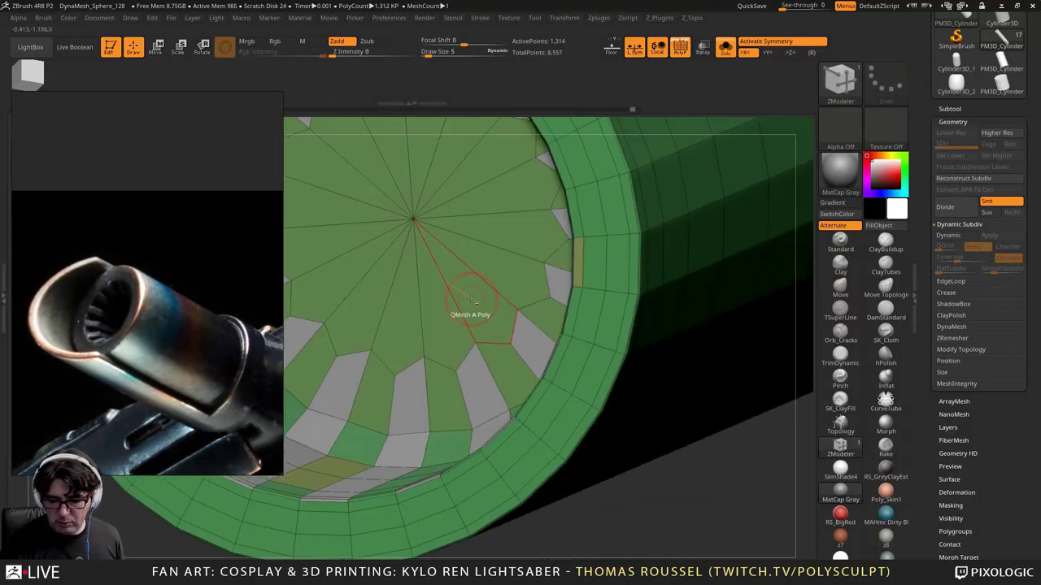
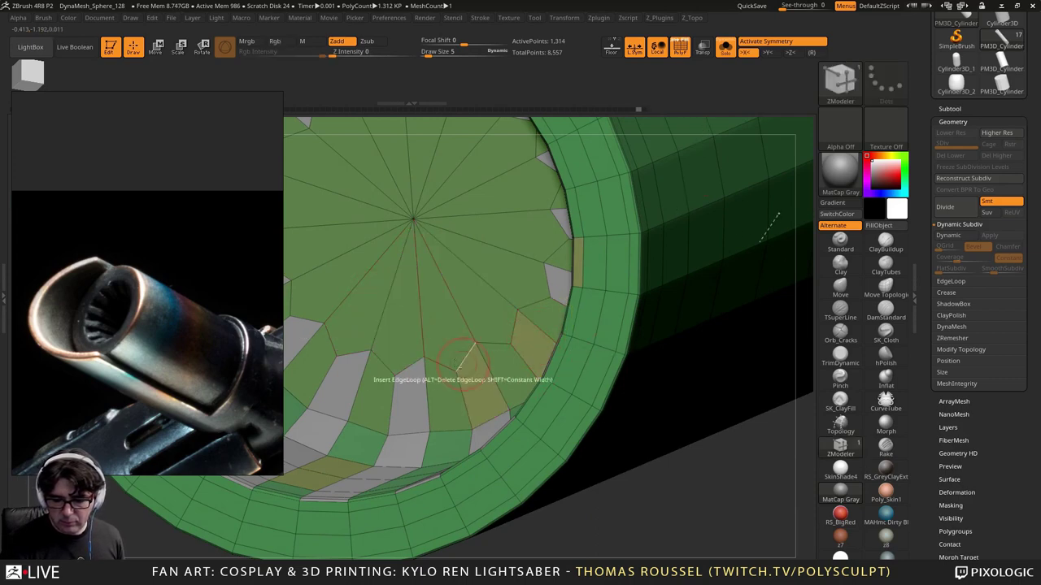
pyautogui.keyDown('alt'); pyautogui.click(409, 399); pyautogui.keyUp('alt')
pyautogui.keyDown('alt'); pyautogui.click(343, 384); pyautogui.keyUp('alt')
pyautogui.moveTo(343, 383)
pyautogui.keyDown('alt'); pyautogui.mouseDown(button='right')
pyautogui.moveTo(464, 411)
pyautogui.moveTo(543, 410)
pyautogui.mouseUp(button='right'); pyautogui.keyUp('alt')
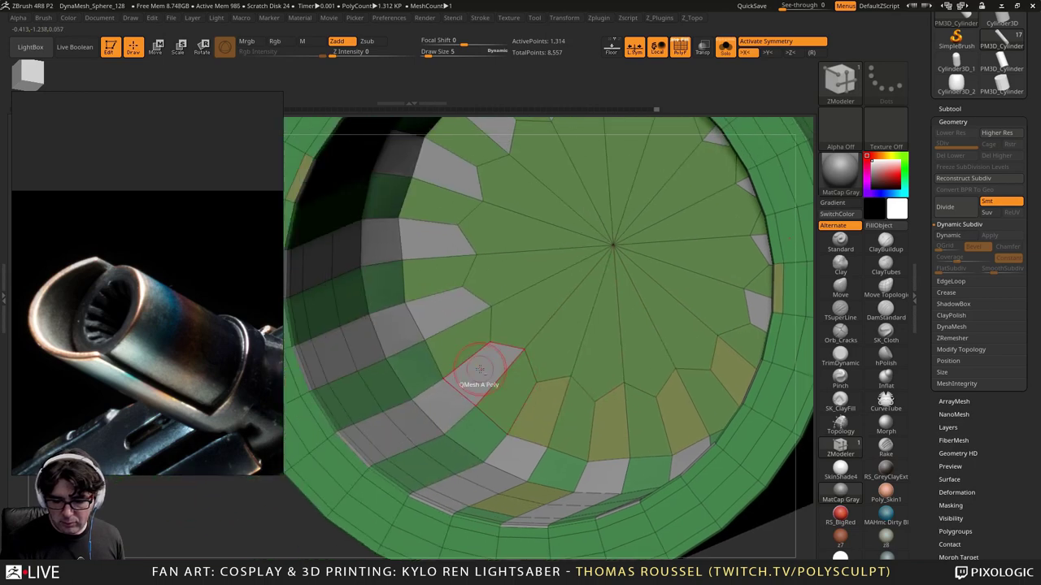
pyautogui.keyDown('alt'); pyautogui.click(480, 369); pyautogui.keyUp('alt')
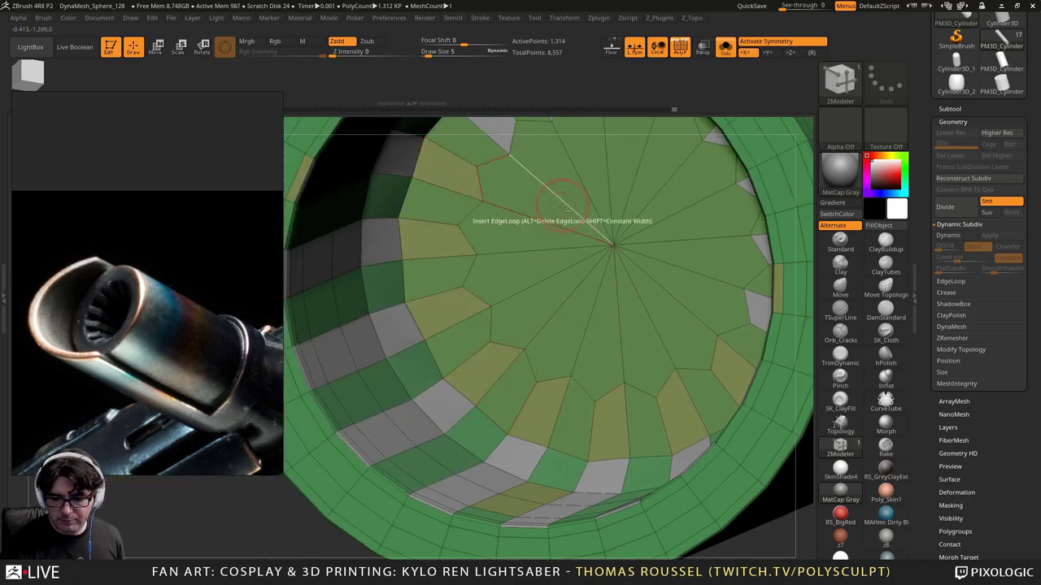
pyautogui.moveTo(523, 203); pyautogui.dragTo(462, 254, button='right')
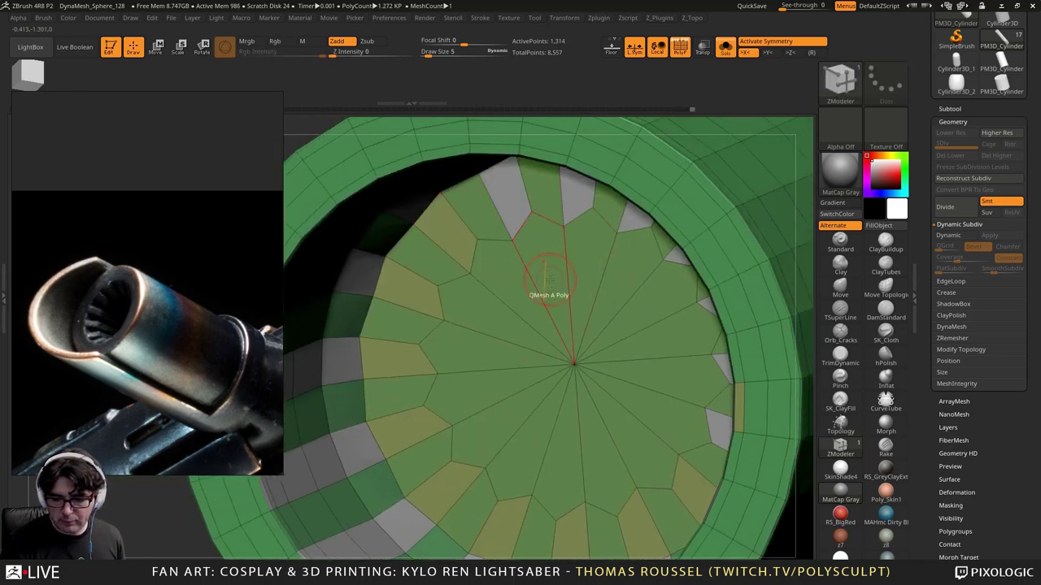
# Step: Unmark the rest of the end cap's wedge faces so only the alternate bore wall strips remain marked
pyautogui.moveTo(548, 274); pyautogui.dragTo(525, 199, button='right')
pyautogui.keyDown('alt'); pyautogui.click(508, 196); pyautogui.keyUp('alt')
pyautogui.keyDown('alt'); pyautogui.click(581, 195); pyautogui.keyUp('alt')
pyautogui.keyDown('alt'); pyautogui.click(644, 198); pyautogui.keyUp('alt')
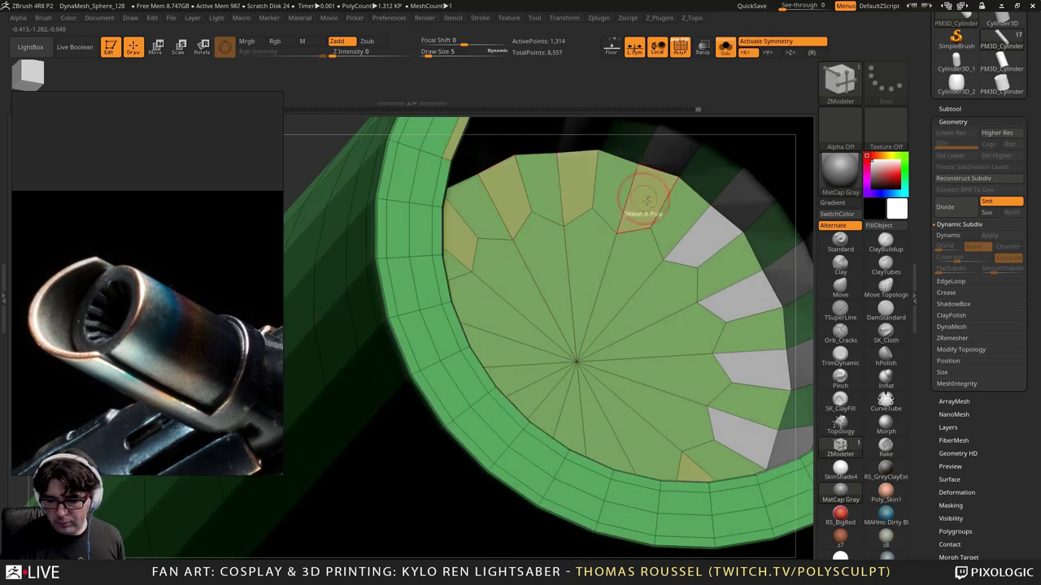
pyautogui.click(722, 235)
pyautogui.click(740, 301)
pyautogui.moveTo(740, 301); pyautogui.dragTo(610, 291, button='right')
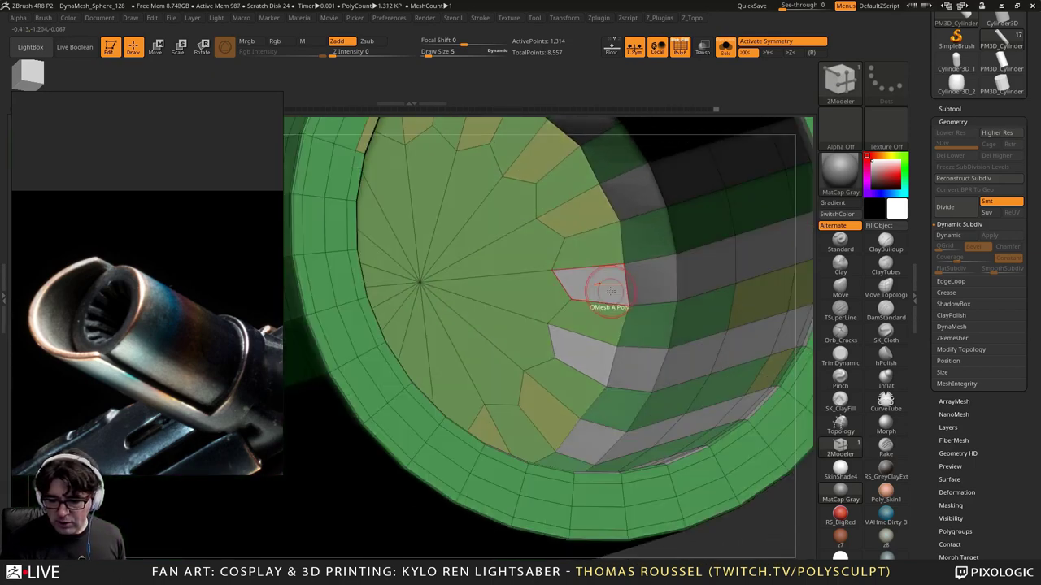
pyautogui.keyDown('alt'); pyautogui.click(612, 286); pyautogui.keyUp('alt')
pyautogui.keyDown('alt'); pyautogui.click(584, 354); pyautogui.keyUp('alt')
# Step: Extrude the marked bore wall strips inward into ribs with QMesh, and inspect their front ends from several angles
pyautogui.moveTo(590, 353)
pyautogui.keyDown('ctrl'); pyautogui.mouseDown(button='right')
pyautogui.moveTo(687, 313)
pyautogui.moveTo(708, 376)
pyautogui.mouseUp(button='right'); pyautogui.keyUp('ctrl')
pyautogui.moveTo(699, 399); pyautogui.dragTo(654, 391)
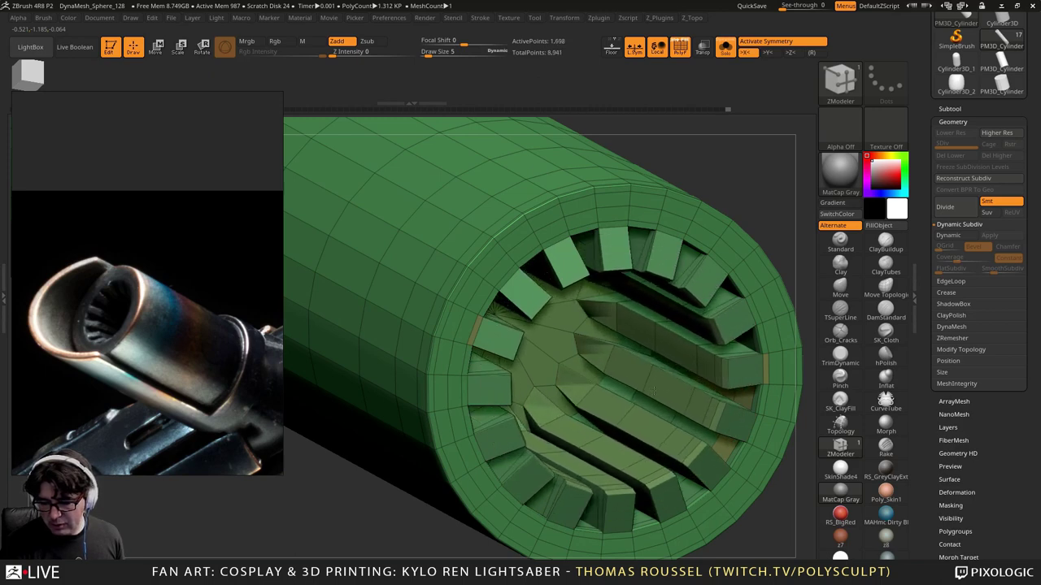
pyautogui.moveTo(710, 409); pyautogui.dragTo(541, 449, button='right')
pyautogui.moveTo(570, 455); pyautogui.dragTo(509, 374)
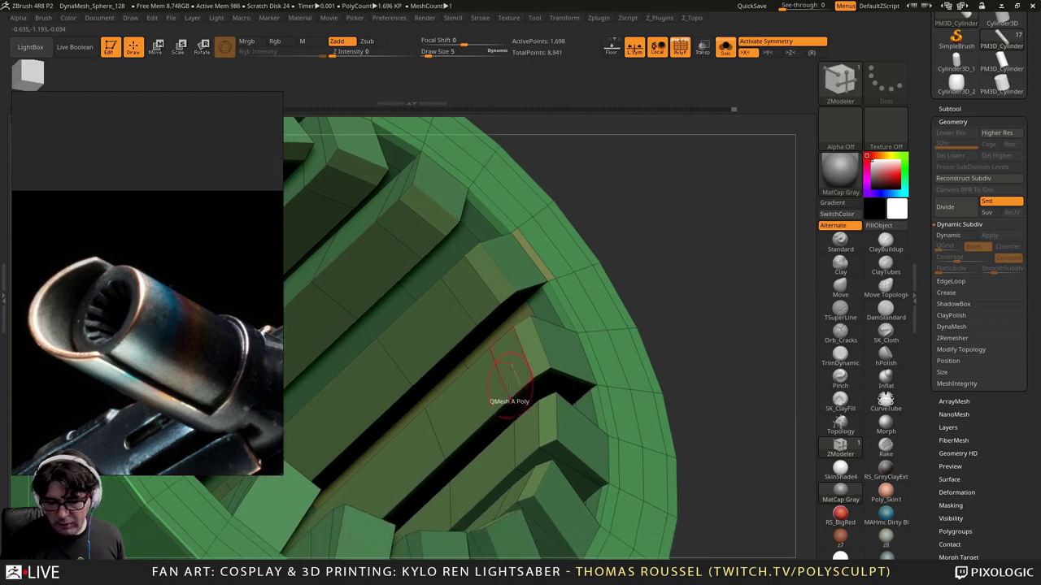
pyautogui.moveTo(504, 366); pyautogui.dragTo(538, 316, button='right')
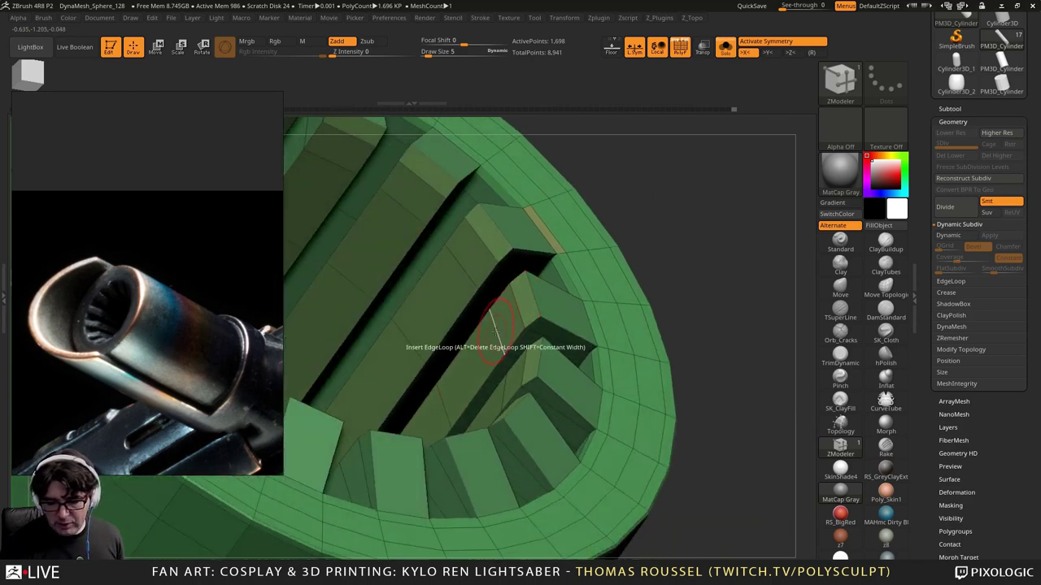
pyautogui.moveTo(494, 329); pyautogui.dragTo(667, 234)
pyautogui.keyDown('alt'); pyautogui.moveTo(715, 278); pyautogui.dragTo(813, 311); pyautogui.keyUp('alt')
# Step: Turn on radial symmetry and slide the ribs' front inner edges deeper into the bore using the Slide edge action
pyautogui.click(811, 53)
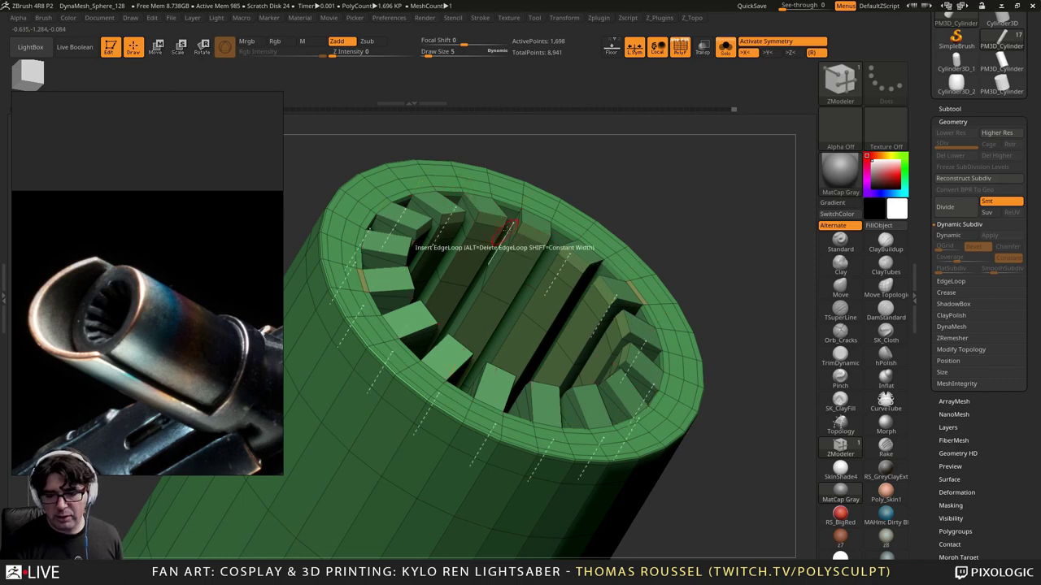
pyautogui.keyDown('ctrl'); pyautogui.moveTo(504, 234); pyautogui.dragTo(481, 249, button='right'); pyautogui.keyUp('ctrl')
pyautogui.press('space')
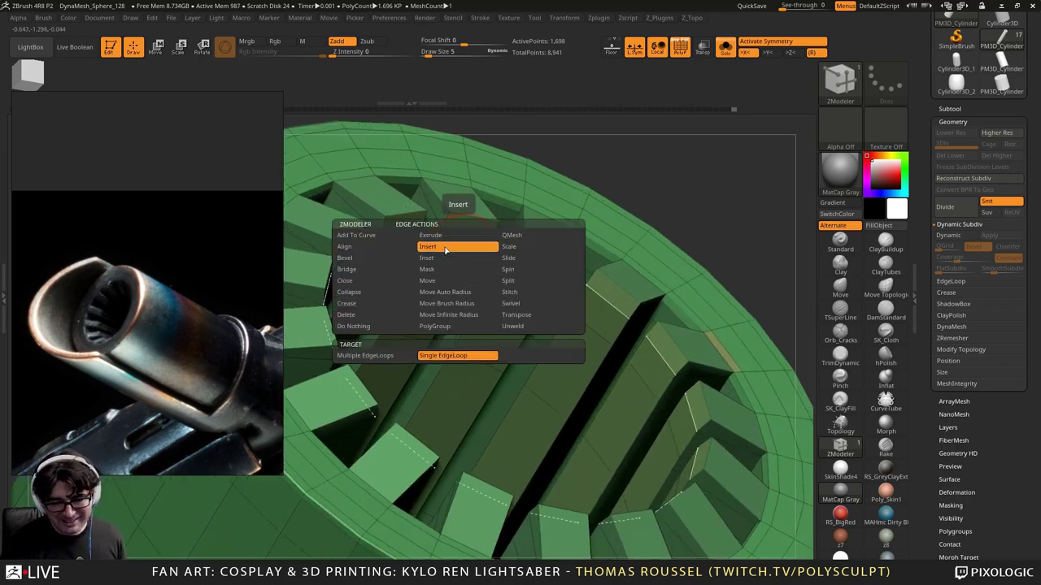
pyautogui.click(521, 259)
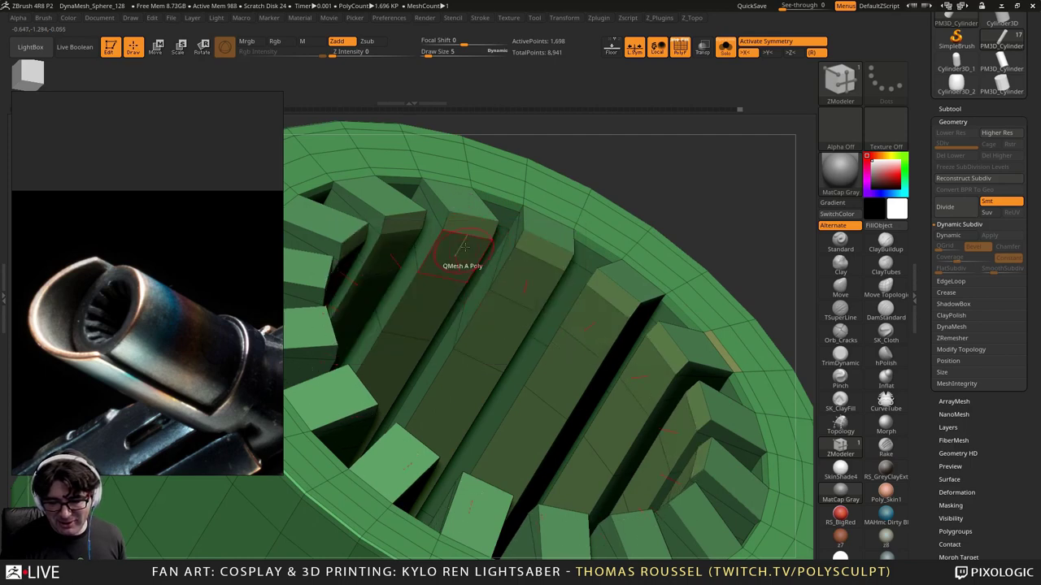
pyautogui.moveTo(462, 237); pyautogui.dragTo(444, 280)
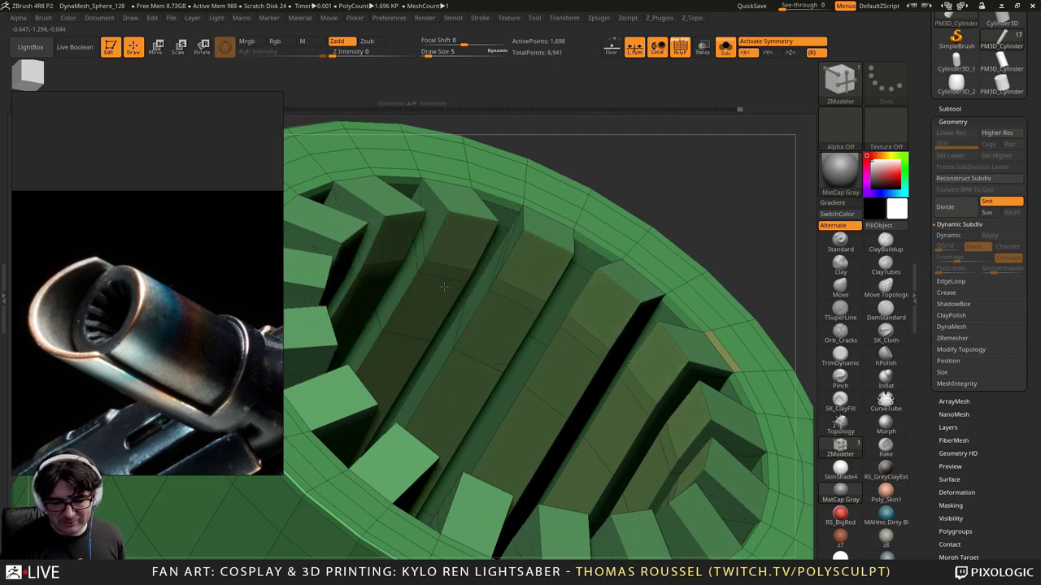
pyautogui.moveTo(470, 216); pyautogui.dragTo(446, 264)
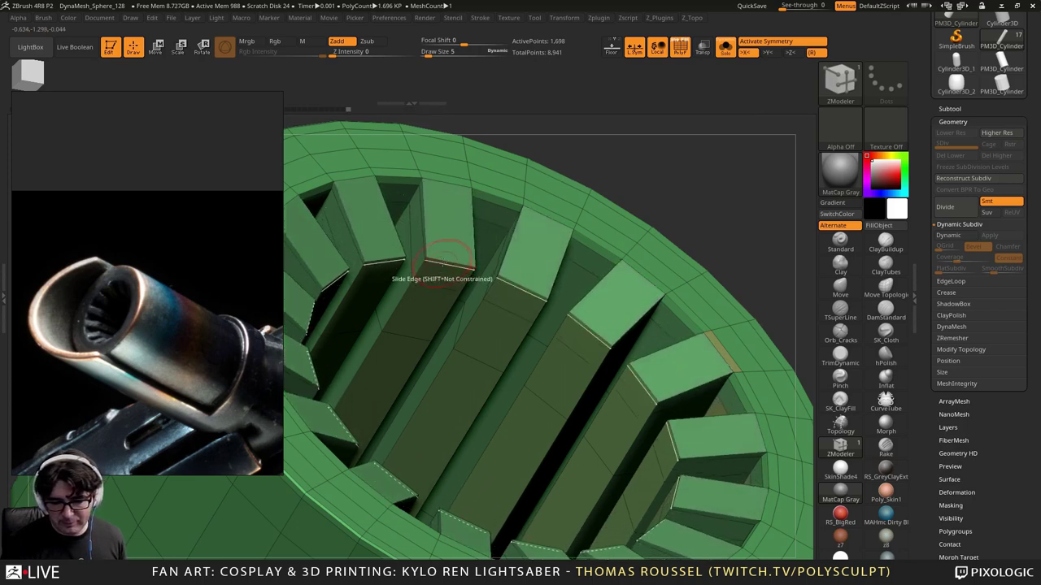
pyautogui.moveTo(444, 264); pyautogui.dragTo(442, 279)
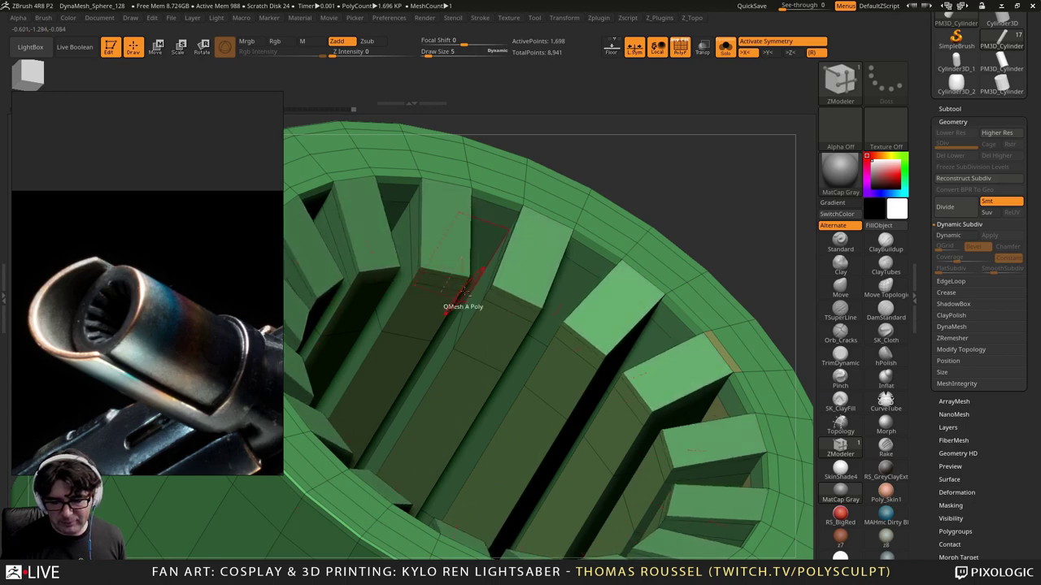
# Step: Insert single edge loops close to the side edges of all the ribs, and preview the tube with Dynamic Subdivision
pyautogui.keyDown('ctrl'); pyautogui.moveTo(464, 293); pyautogui.dragTo(527, 188, button='right'); pyautogui.keyUp('ctrl')
pyautogui.press('d')
pyautogui.hotkey('shift', 'd')
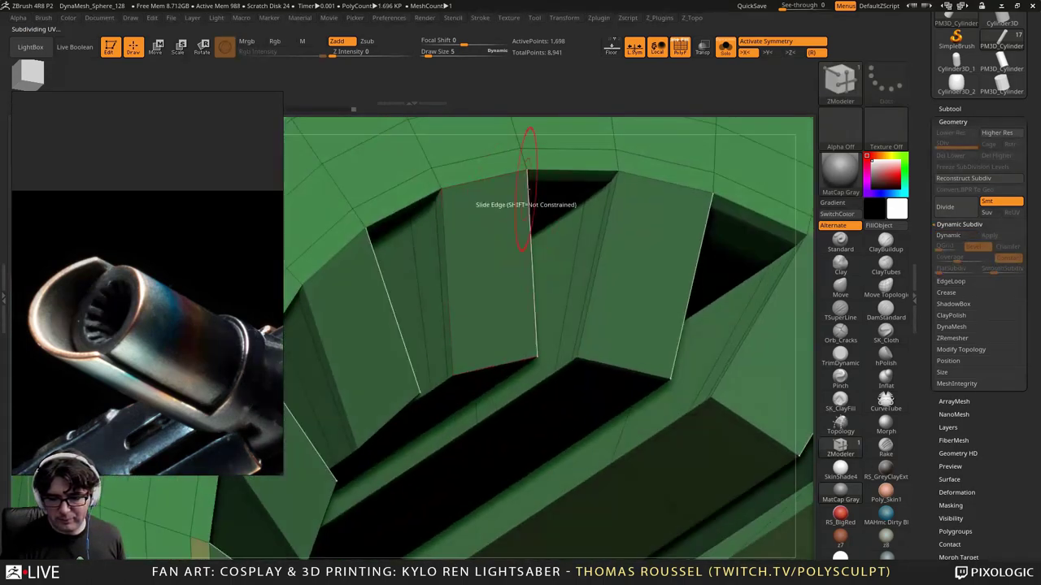
pyautogui.press('space')
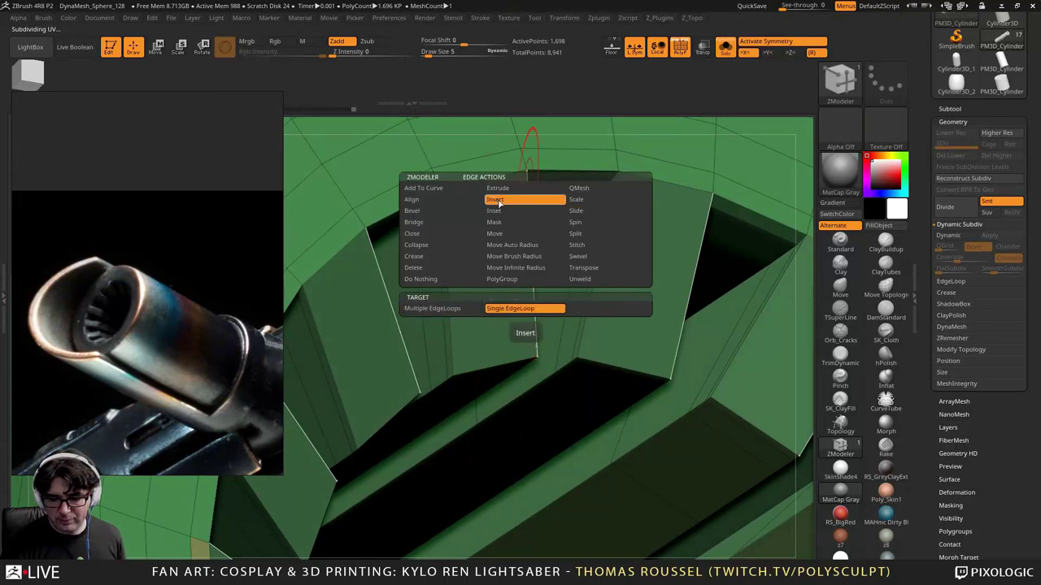
pyautogui.click(494, 201)
pyautogui.click(441, 195)
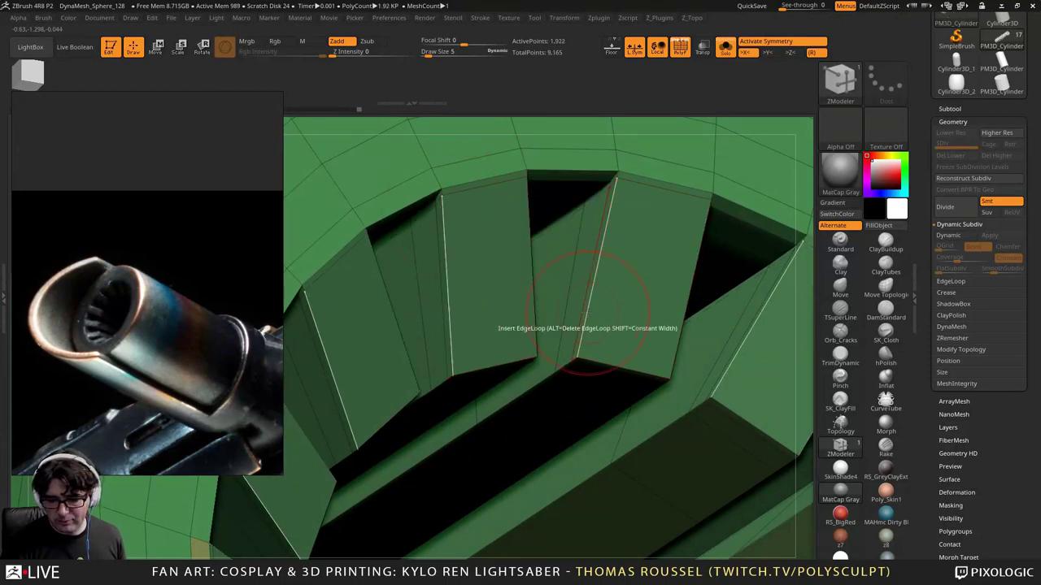
pyautogui.keyDown('ctrl'); pyautogui.moveTo(569, 244); pyautogui.dragTo(625, 255, button='right'); pyautogui.keyUp('ctrl')
pyautogui.press('d')
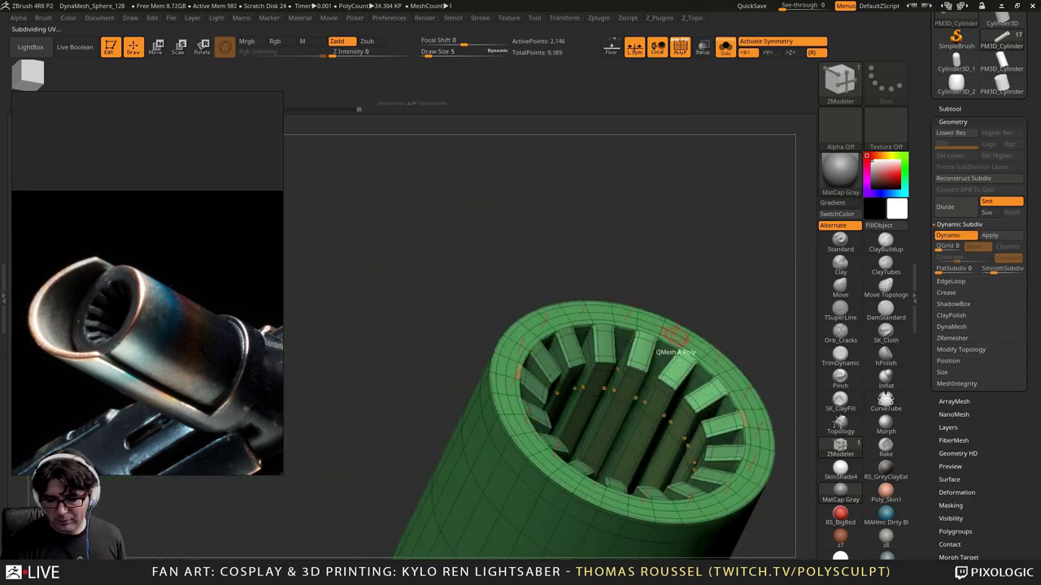
# Step: Insert an edge loop near the rear ends of the tube's inner ribs and preview the result with Dynamic Subdivision
pyautogui.keyDown('ctrl'); pyautogui.moveTo(678, 340); pyautogui.dragTo(629, 297, button='right'); pyautogui.keyUp('ctrl')
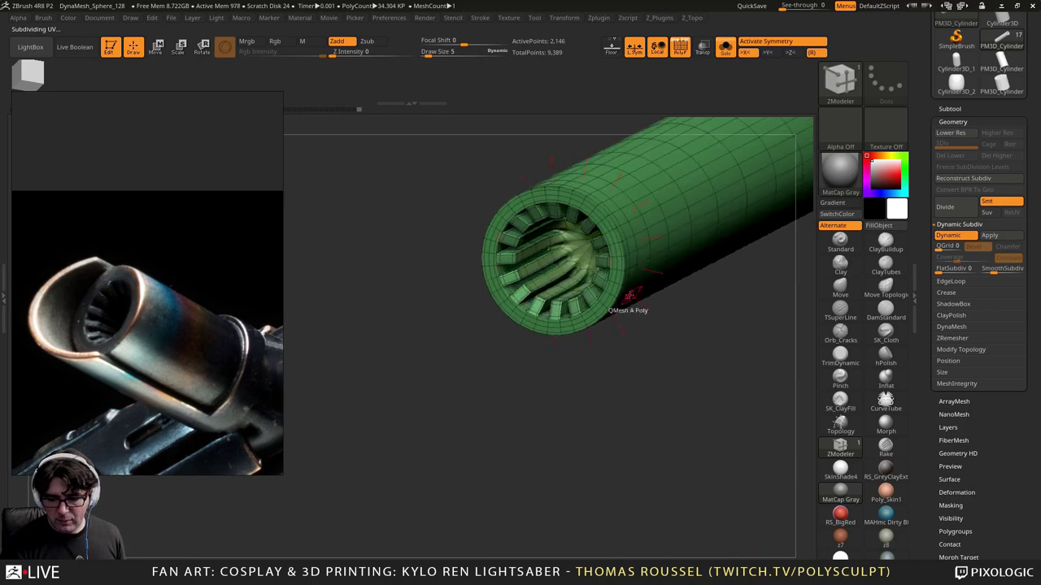
pyautogui.keyDown('ctrl'); pyautogui.moveTo(564, 254); pyautogui.dragTo(568, 322, button='right'); pyautogui.keyUp('ctrl')
pyautogui.hotkey('shift', 'd')
pyautogui.keyDown('ctrl'); pyautogui.moveTo(546, 234); pyautogui.dragTo(568, 307, button='right'); pyautogui.keyUp('ctrl')
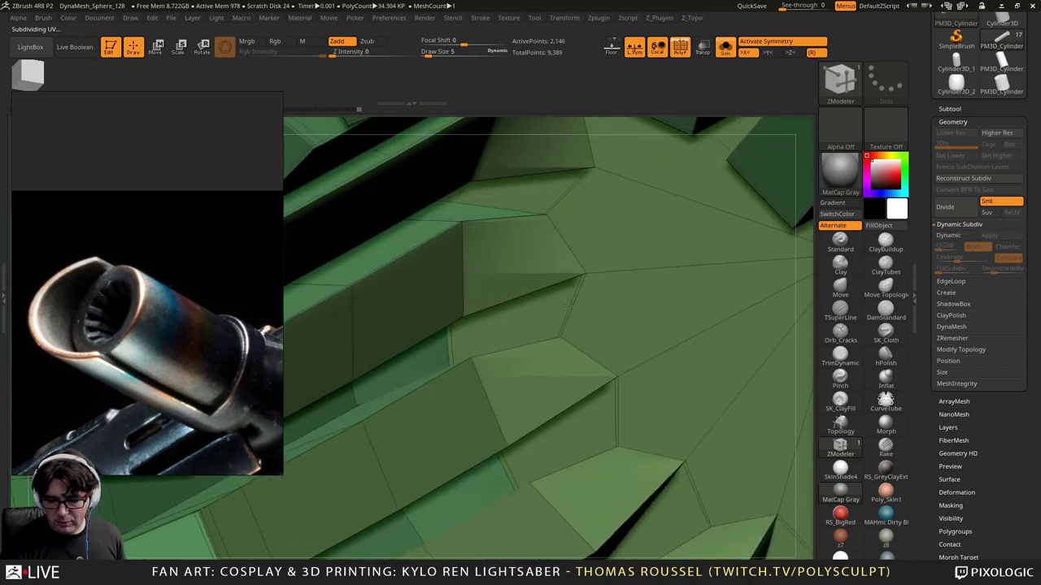
pyautogui.click(546, 283)
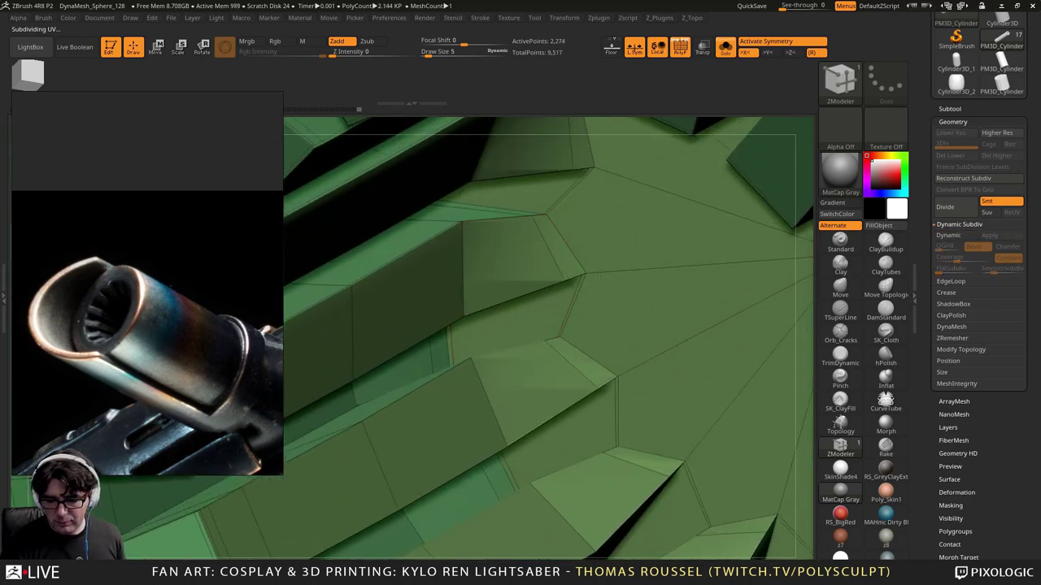
pyautogui.press('d')
pyautogui.keyDown('ctrl'); pyautogui.moveTo(651, 314); pyautogui.dragTo(585, 139, button='right'); pyautogui.keyUp('ctrl')
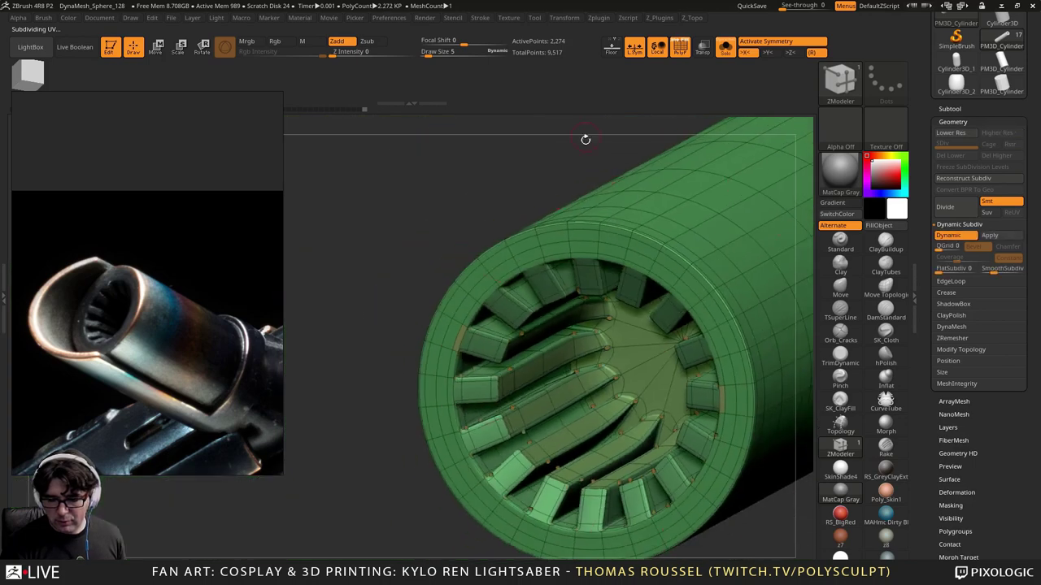
pyautogui.moveTo(611, 358)
pyautogui.keyDown('ctrl'); pyautogui.mouseDown(button='right')
pyautogui.moveTo(615, 327)
pyautogui.moveTo(615, 337)
pyautogui.mouseUp(button='right'); pyautogui.keyUp('ctrl')
pyautogui.moveTo(342, 366); pyautogui.dragTo(366, 345)
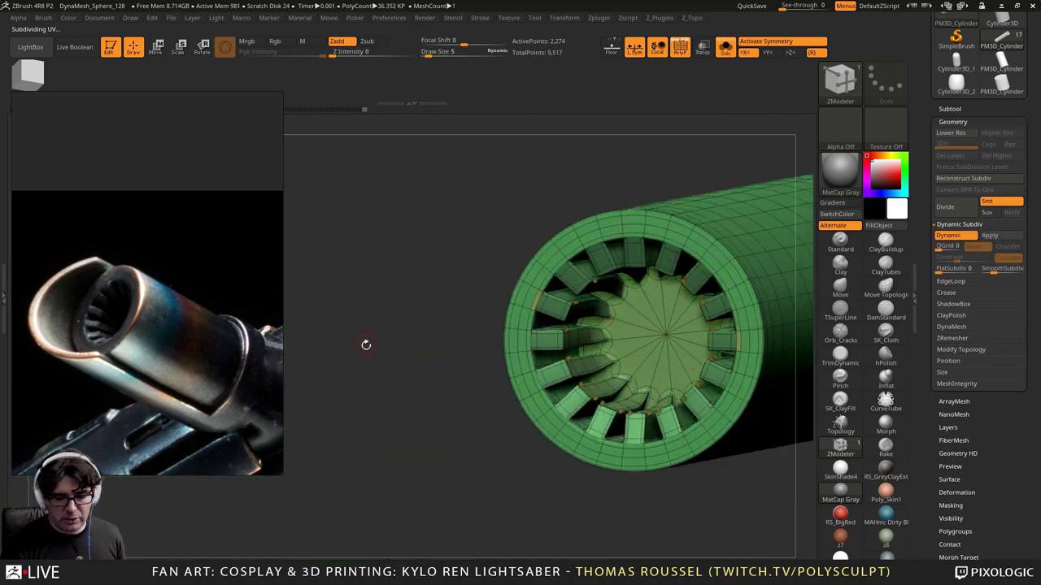
pyautogui.moveTo(624, 346); pyautogui.dragTo(583, 232, button='right')
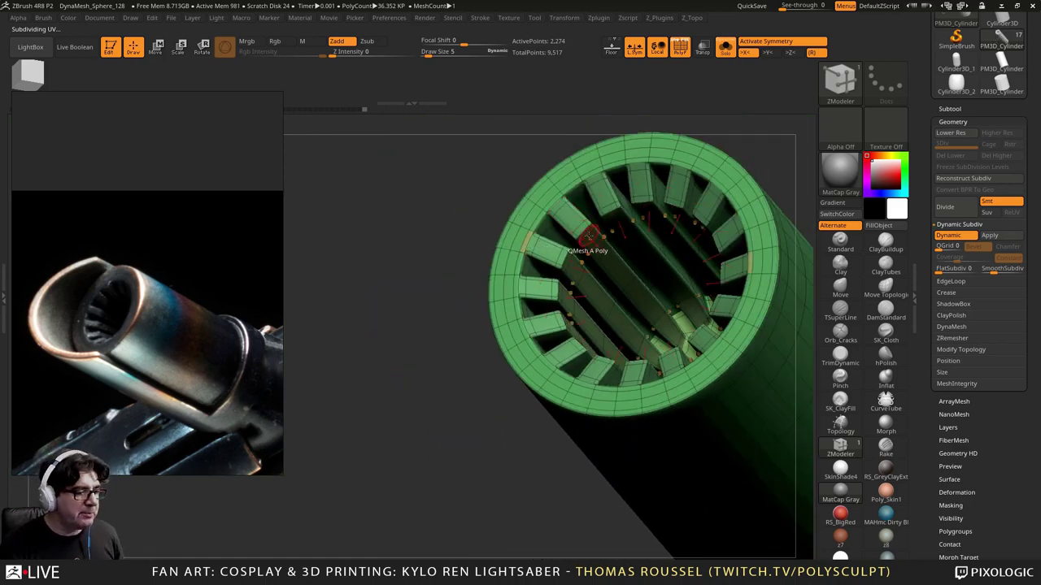
# Step: Leave Solo mode to show the whole lightsaber, with Live Boolean on and the polyframe display off
pyautogui.keyDown('ctrl'); pyautogui.moveTo(650, 281); pyautogui.dragTo(589, 185, button='right'); pyautogui.keyUp('ctrl')
pyautogui.keyDown('alt'); pyautogui.moveTo(793, 256); pyautogui.dragTo(590, 191, button='right'); pyautogui.keyUp('alt')
pyautogui.click(725, 48)
pyautogui.click(76, 47)
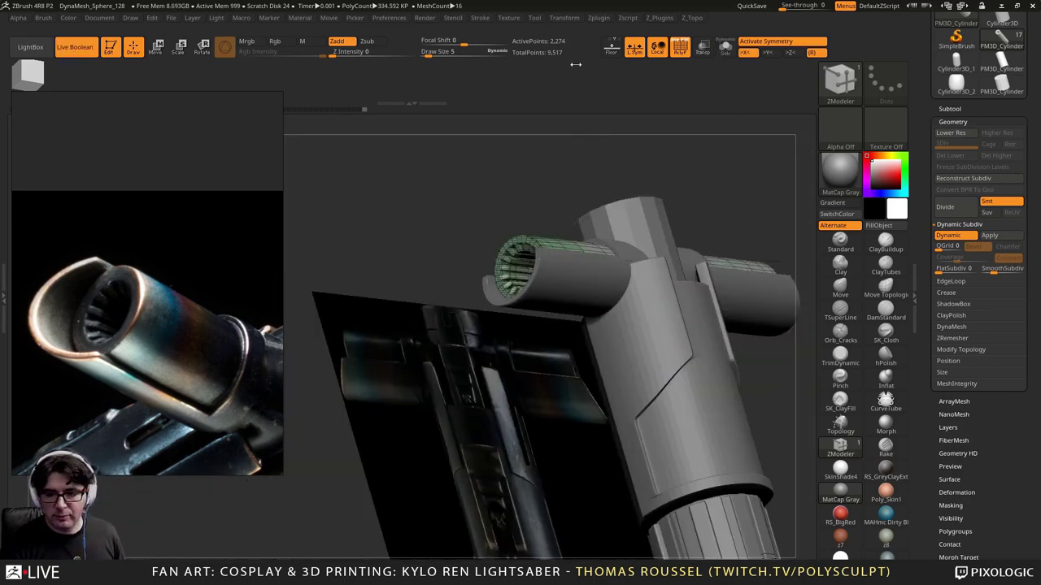
pyautogui.click(660, 49)
pyautogui.moveTo(579, 158); pyautogui.dragTo(651, 240)
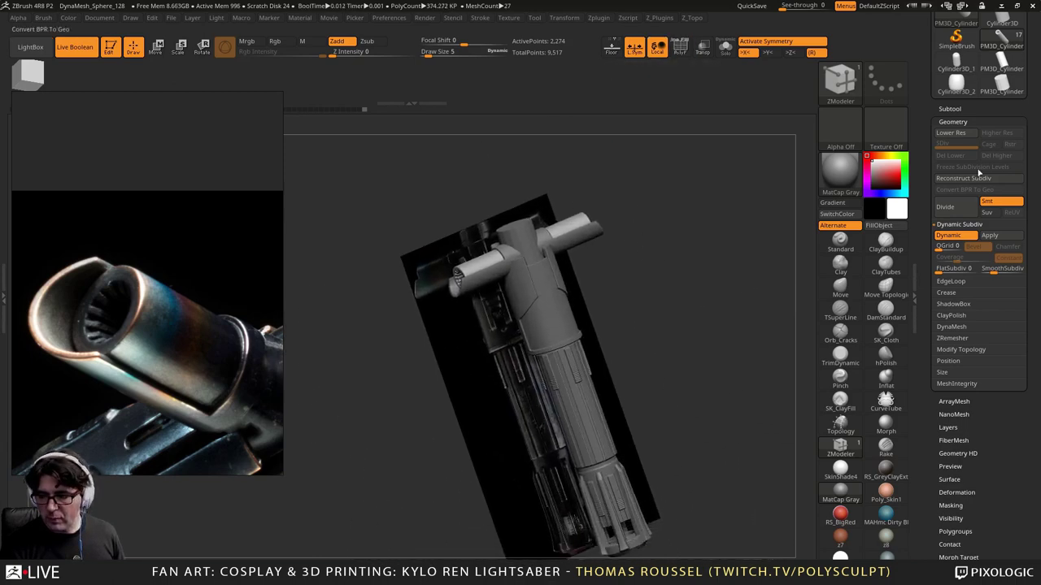
# Step: Save the tool as lightsaber_04 in the Z_KyloRen_Lightsaber folder
pyautogui.moveTo(1036, 134); pyautogui.dragTo(1031, 261)
pyautogui.click(1002, 35)
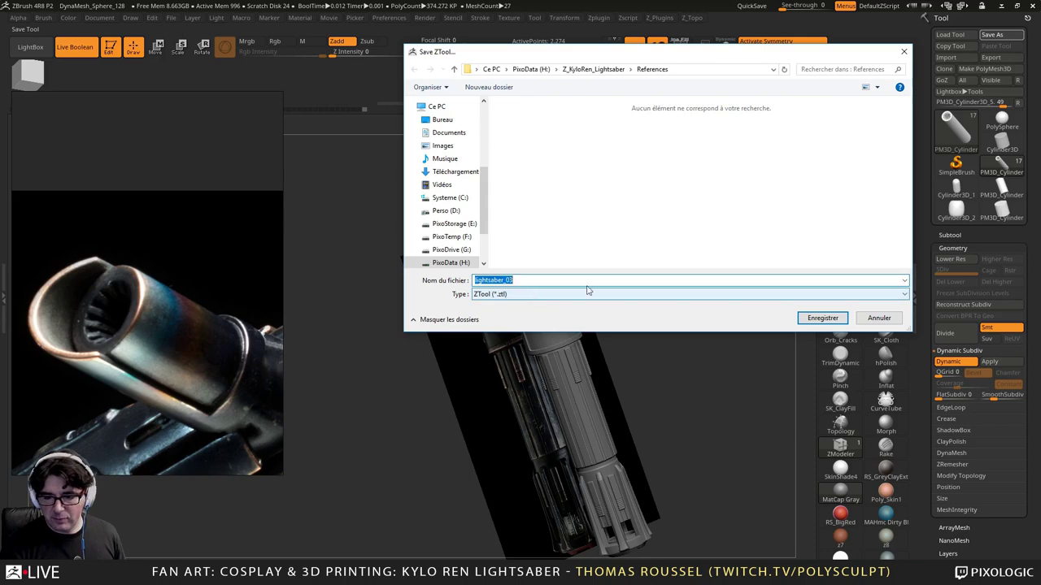
pyautogui.click(593, 70)
pyautogui.click(533, 176)
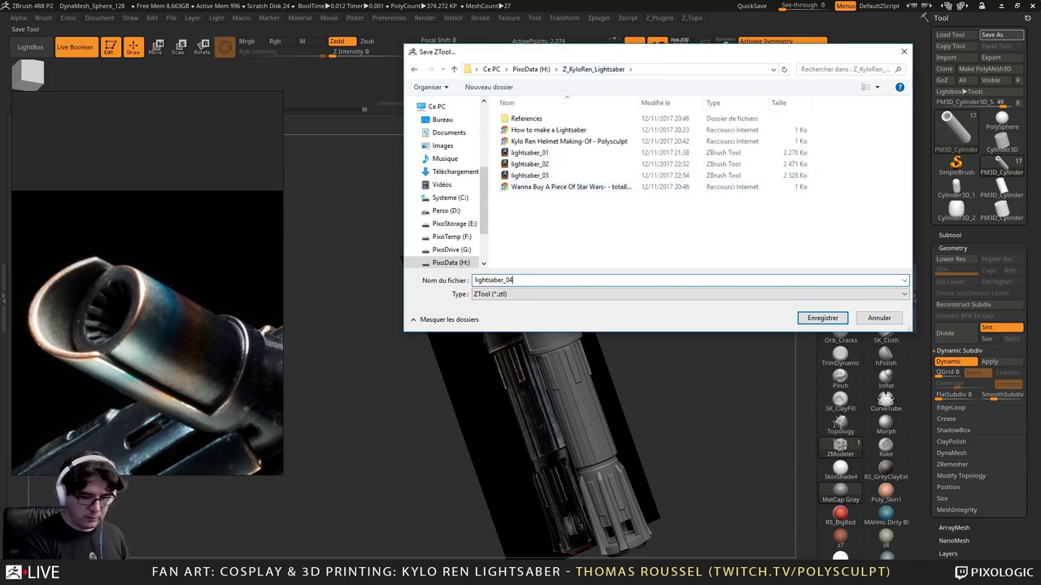
pyautogui.press('Return')
# Step: Mirror and weld the ribbed emitter tube so both ends of the crossguard carry the ribs
pyautogui.keyDown('alt'); pyautogui.moveTo(586, 279); pyautogui.dragTo(611, 358); pyautogui.keyUp('alt')
pyautogui.moveTo(723, 280); pyautogui.dragTo(674, 390)
pyautogui.keyDown('alt'); pyautogui.moveTo(667, 155); pyautogui.dragTo(619, 217); pyautogui.keyUp('alt')
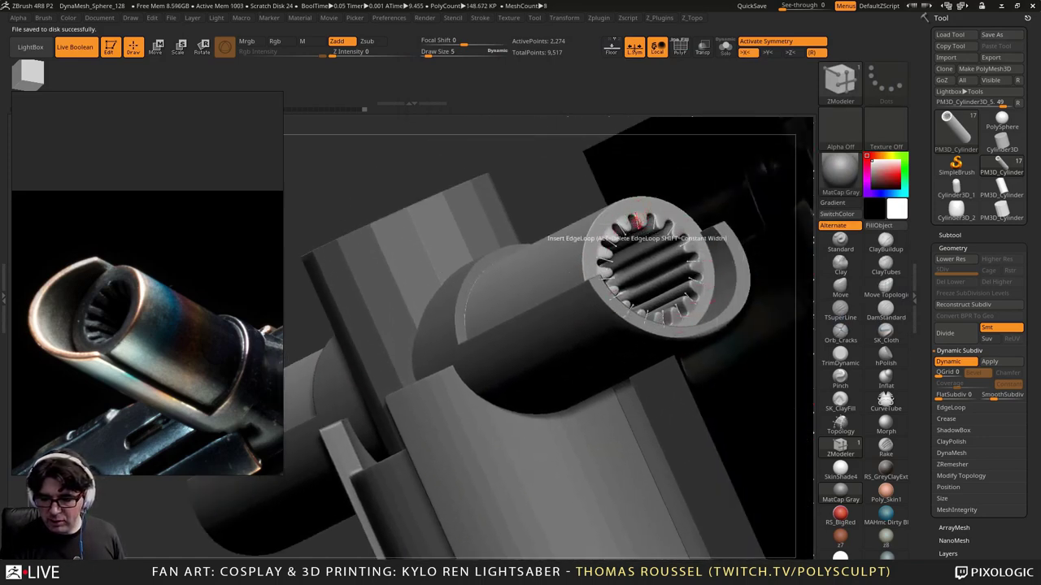
pyautogui.moveTo(555, 244); pyautogui.dragTo(758, 257)
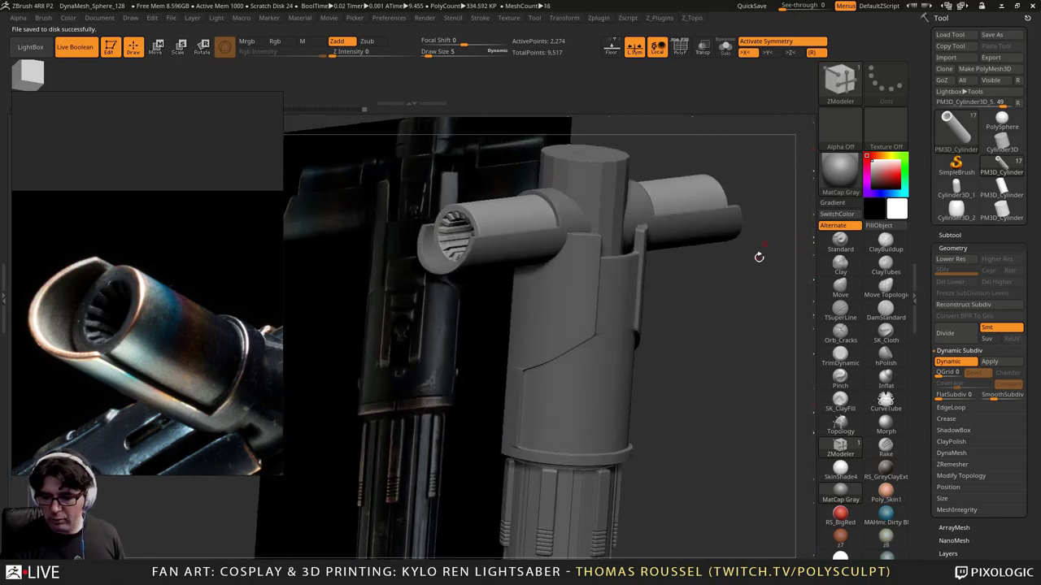
pyautogui.click(953, 476)
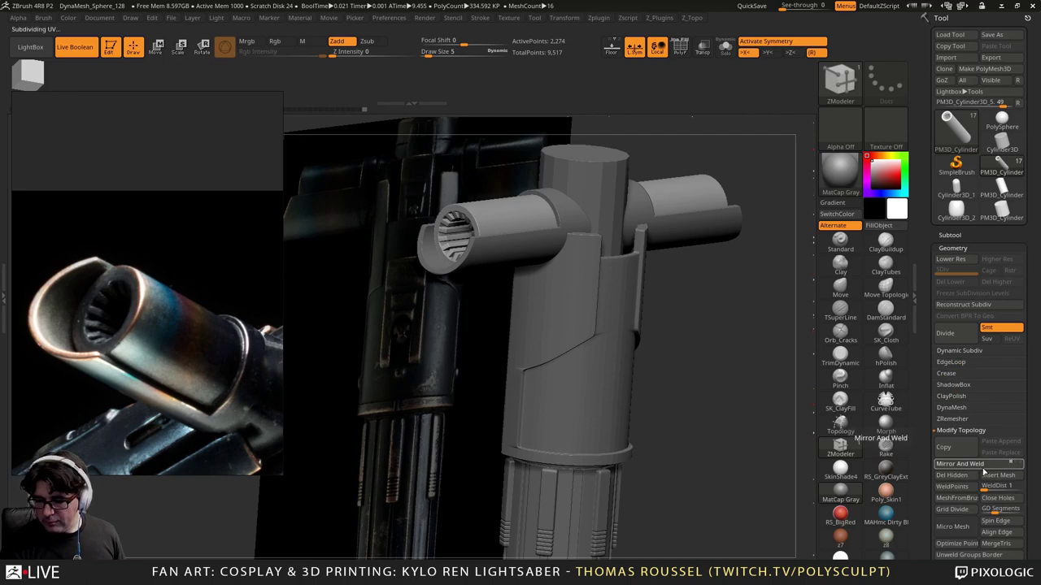
pyautogui.click(983, 468)
pyautogui.moveTo(702, 339); pyautogui.dragTo(763, 361)
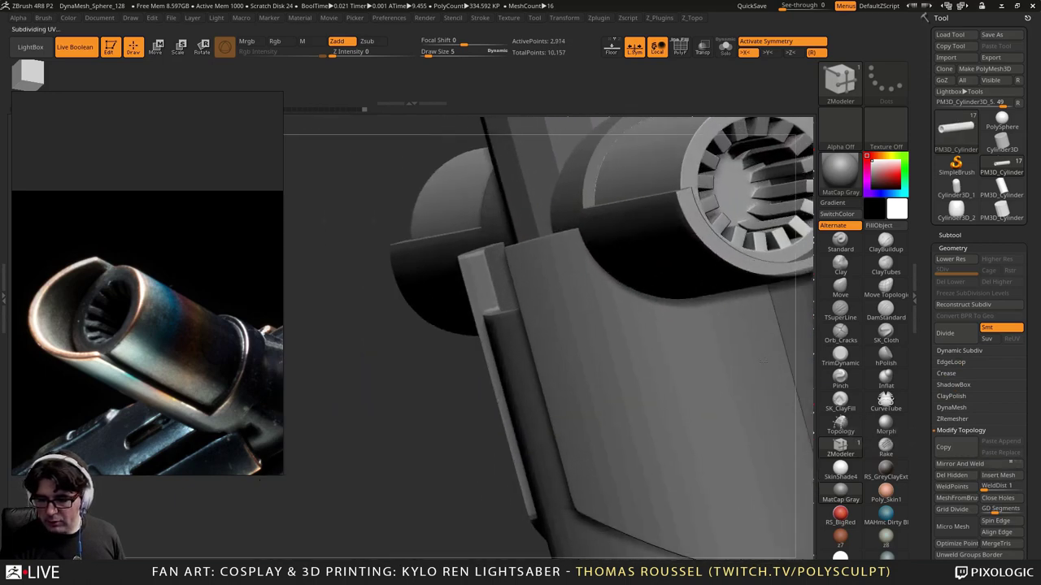
pyautogui.moveTo(763, 361); pyautogui.dragTo(655, 247, button='right')
pyautogui.keyDown('ctrl'); pyautogui.moveTo(609, 272); pyautogui.dragTo(592, 254, button='right'); pyautogui.keyUp('ctrl')
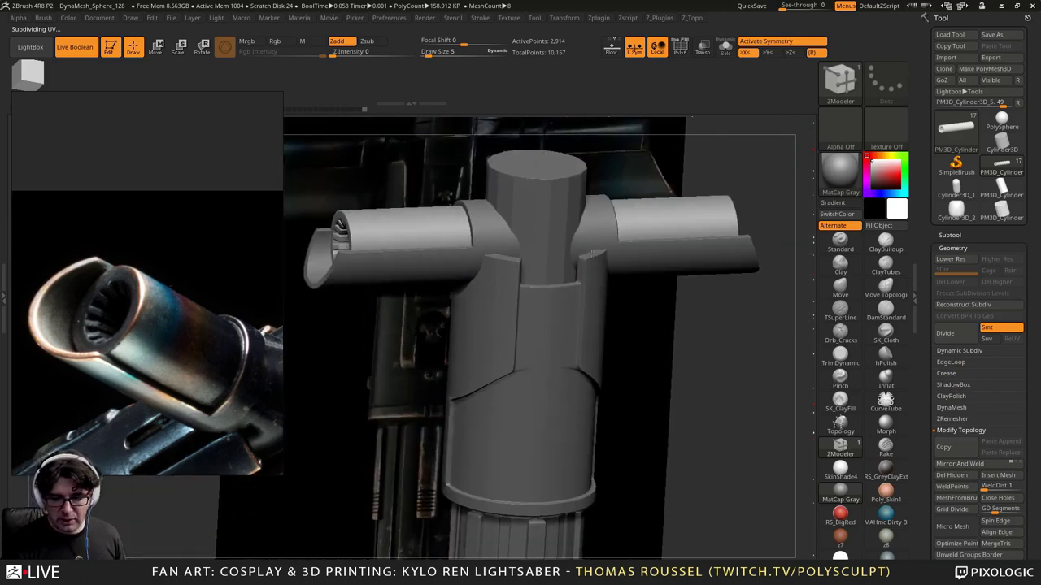
# Step: Compare the crossguard emitters and their collars with the reference photos of the lightsaber
pyautogui.moveTo(478, 231); pyautogui.dragTo(520, 268, button='right')
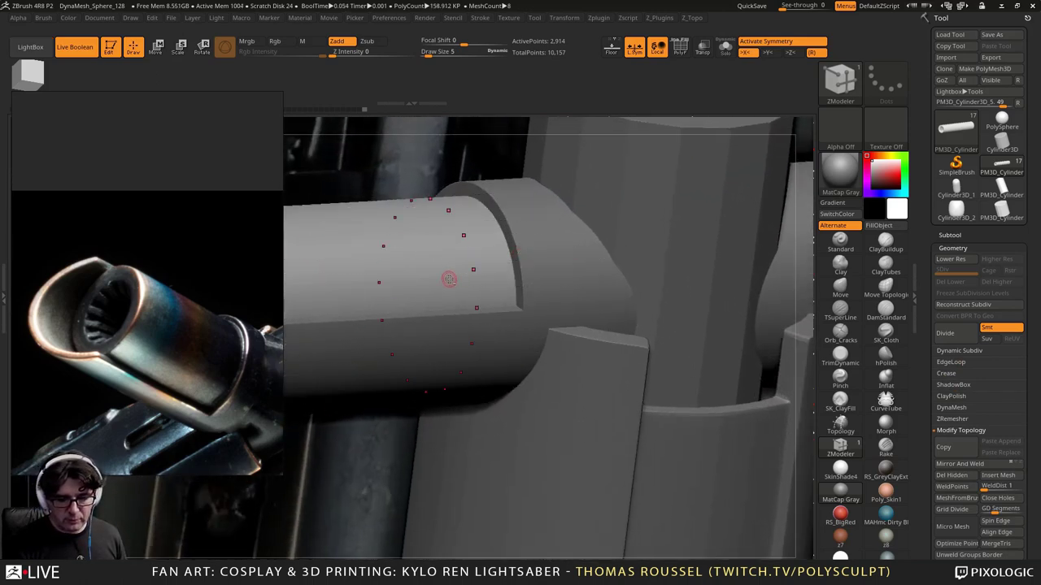
pyautogui.moveTo(449, 280); pyautogui.dragTo(479, 244, button='right')
pyautogui.keyDown('alt'); pyautogui.moveTo(395, 242); pyautogui.dragTo(481, 254, button='right'); pyautogui.keyUp('alt')
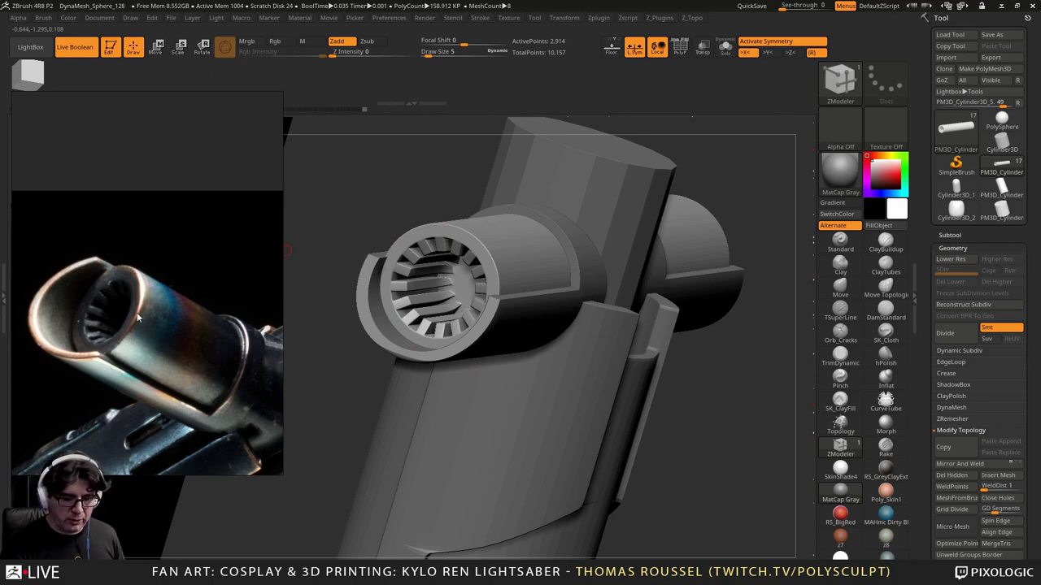
pyautogui.moveTo(184, 322); pyautogui.dragTo(211, 311, button='right')
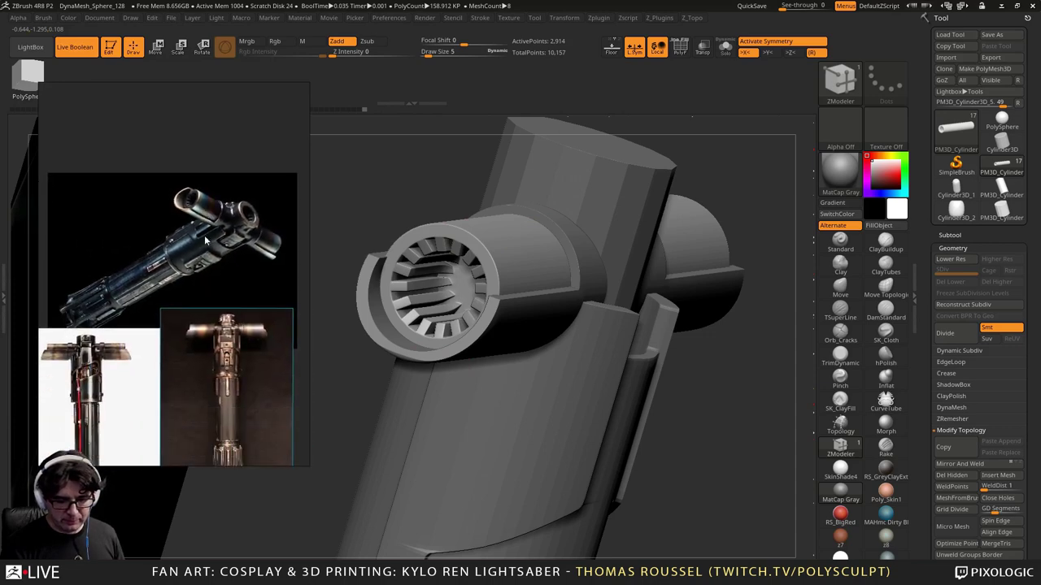
pyautogui.scroll(-3, 230, 249)
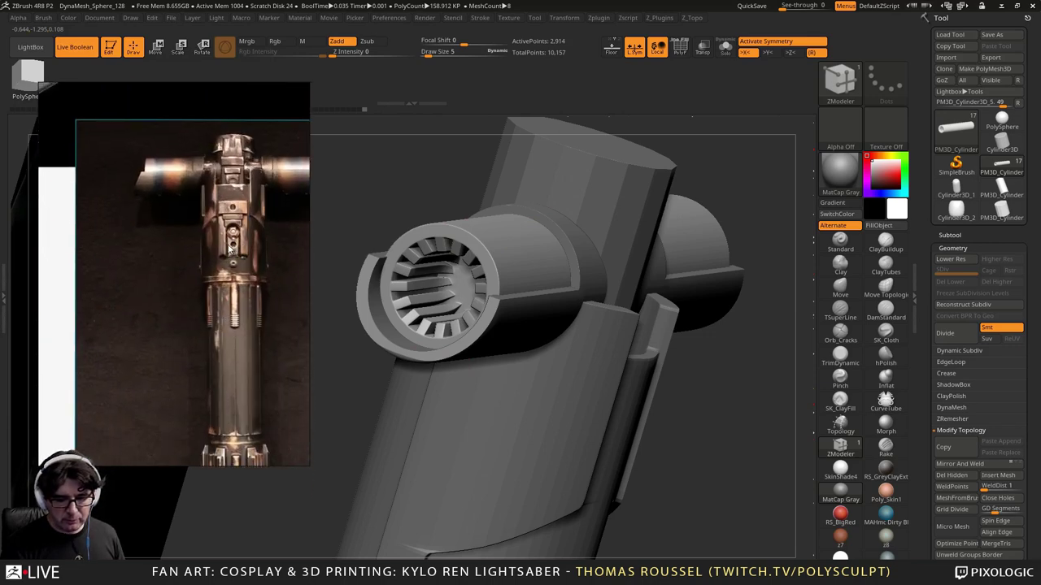
pyautogui.moveTo(234, 298); pyautogui.dragTo(240, 209, button='middle')
pyautogui.moveTo(243, 329); pyautogui.dragTo(395, 348, button='middle')
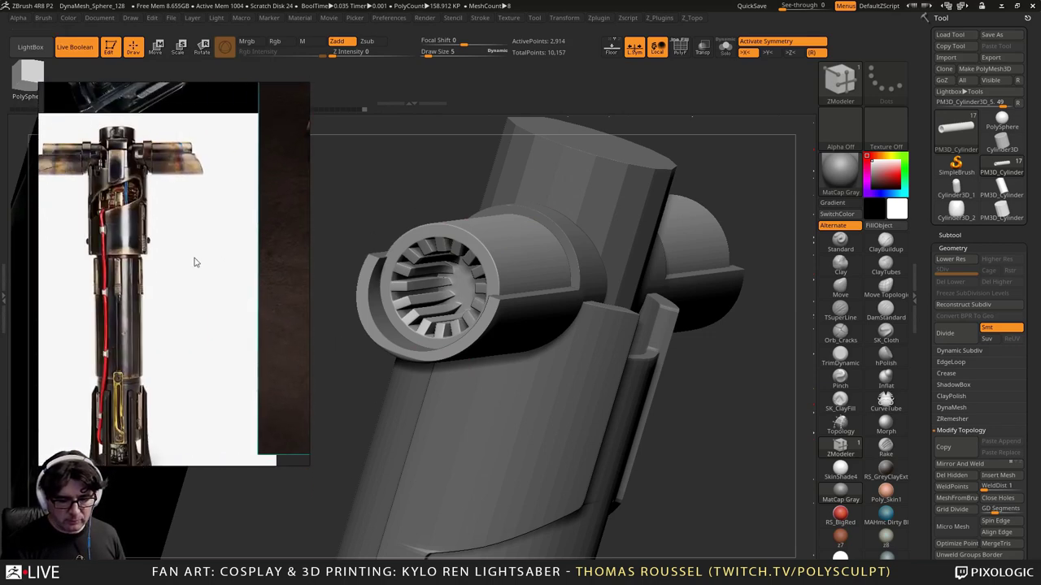
pyautogui.moveTo(129, 187); pyautogui.dragTo(122, 257, button='middle')
pyautogui.scroll(4, 158, 229)
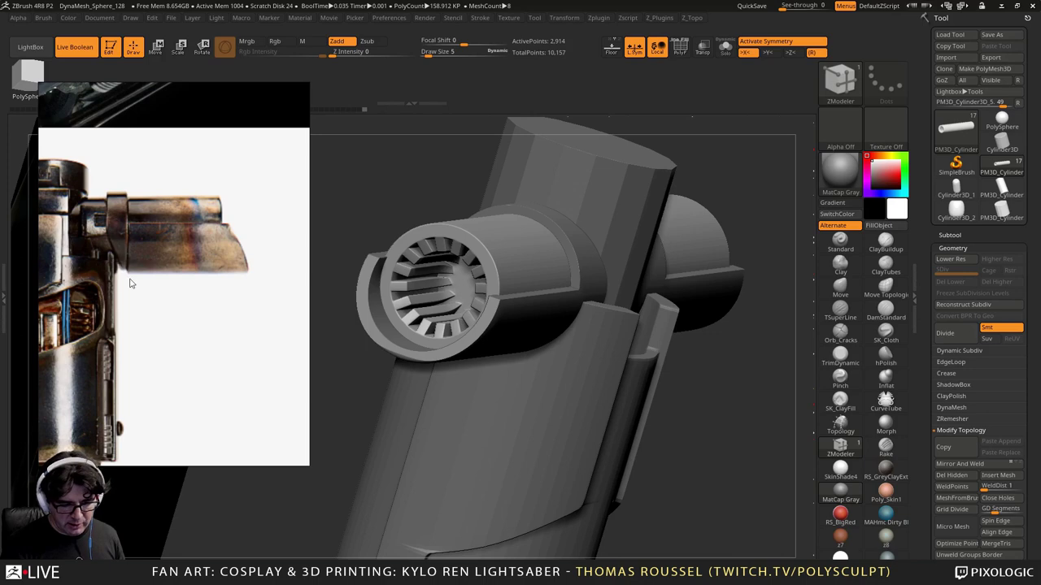
# Step: Duplicate the angled block subtool PM3D_Cube3D1_3 and set the copy to Boolean subtraction
pyautogui.keyDown('shift'); pyautogui.moveTo(616, 349); pyautogui.dragTo(518, 311, button='right'); pyautogui.keyUp('shift')
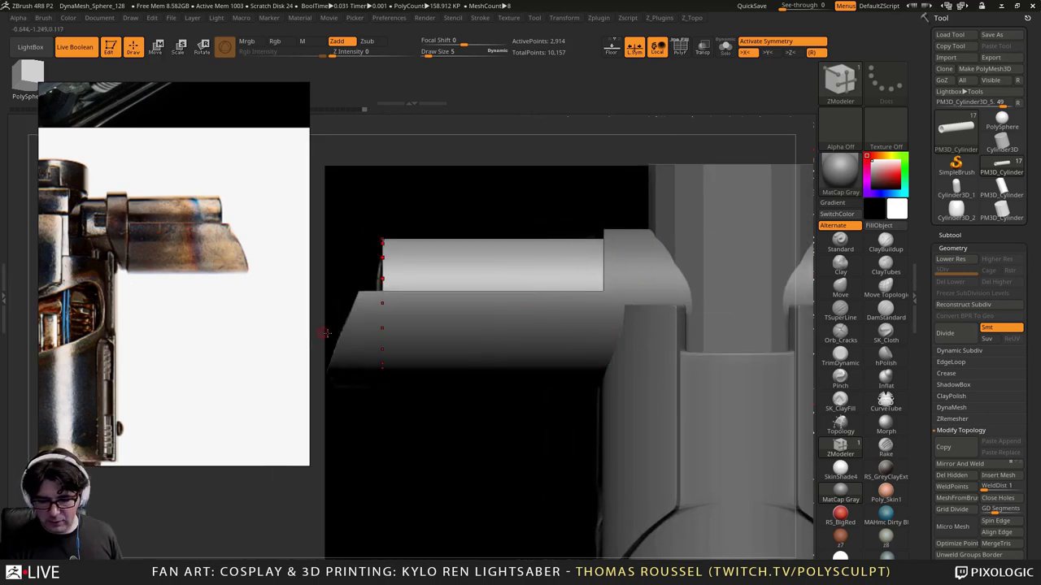
pyautogui.click(846, 244)
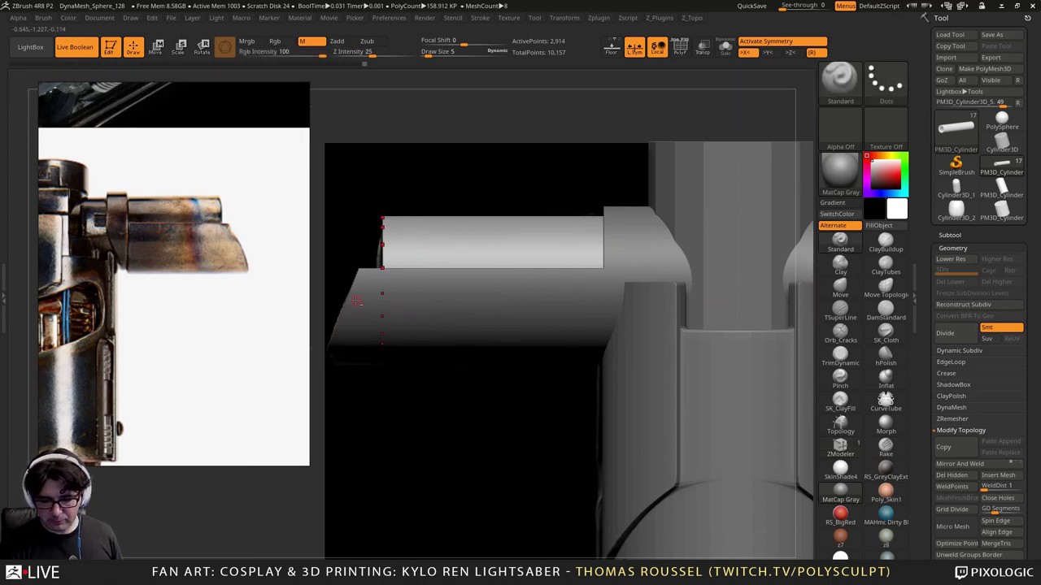
pyautogui.keyDown('alt'); pyautogui.click(437, 307); pyautogui.keyUp('alt')
pyautogui.keyDown('alt'); pyautogui.moveTo(439, 307); pyautogui.dragTo(529, 221, button='right'); pyautogui.keyUp('alt')
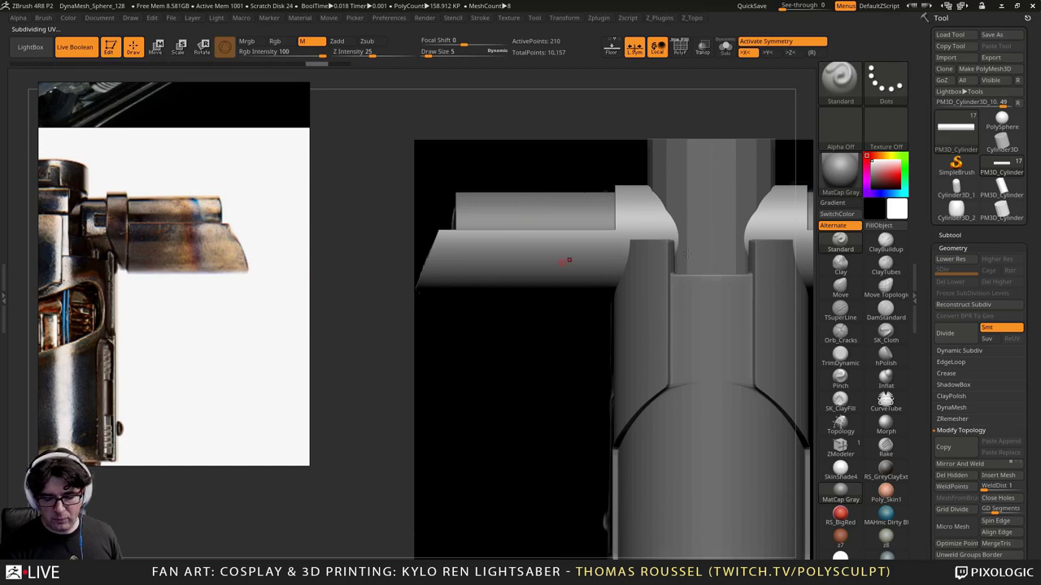
pyautogui.click(950, 235)
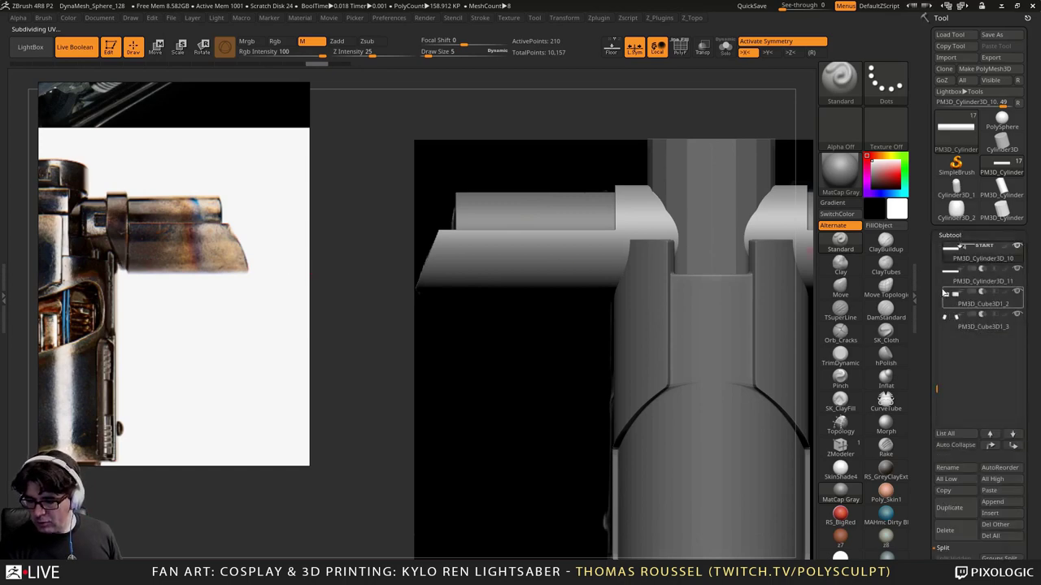
pyautogui.click(950, 320)
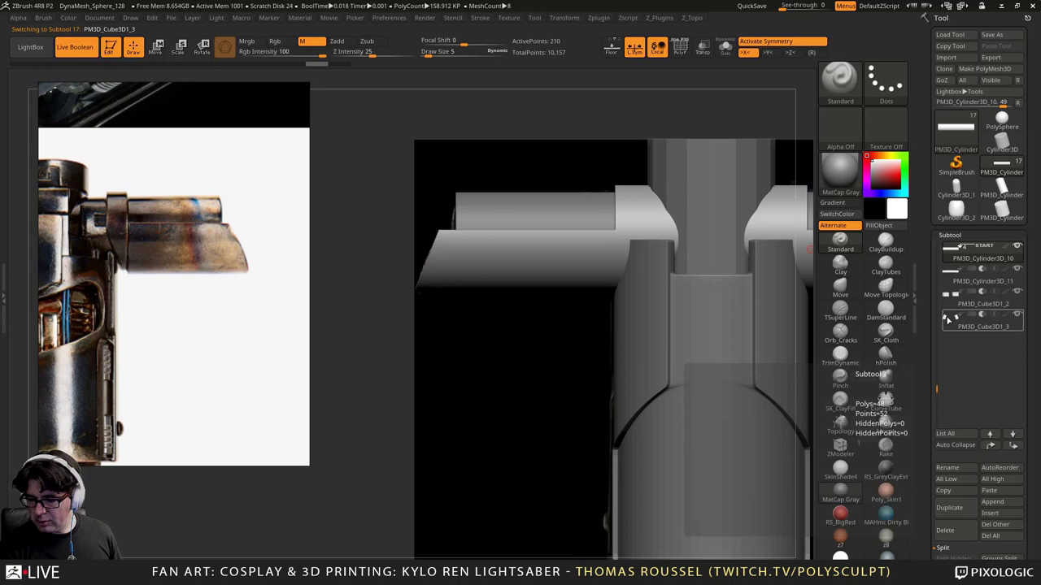
pyautogui.click(952, 511)
pyautogui.keyDown('alt'); pyautogui.moveTo(548, 322); pyautogui.dragTo(561, 278); pyautogui.keyUp('alt')
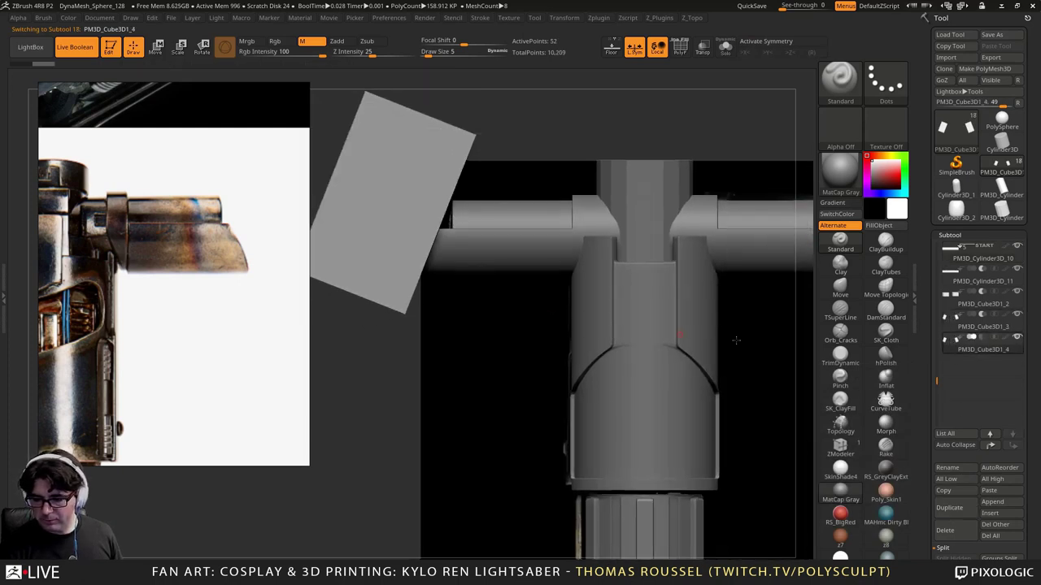
pyautogui.click(982, 338)
pyautogui.keyDown('alt'); pyautogui.moveTo(504, 302); pyautogui.dragTo(628, 351); pyautogui.keyUp('alt')
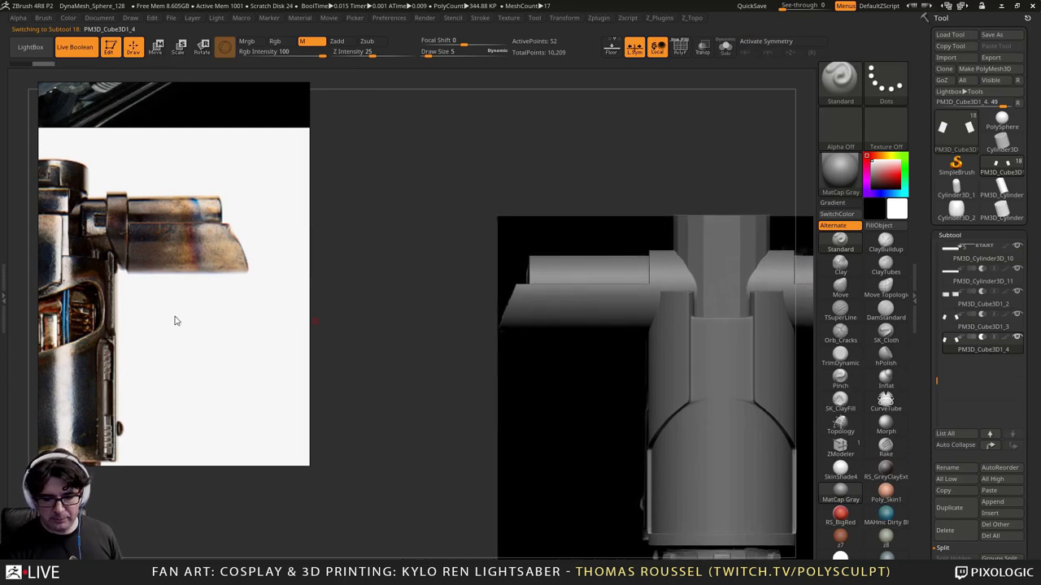
# Step: Check the collar in the reference photo, reset the gizmo orientation, and move the duplicated blocks sideways along X onto the crossguard collar
pyautogui.moveTo(163, 310); pyautogui.dragTo(281, 311, button='middle')
pyautogui.scroll(-2, 202, 302)
pyautogui.moveTo(202, 302); pyautogui.dragTo(180, 301, button='middle')
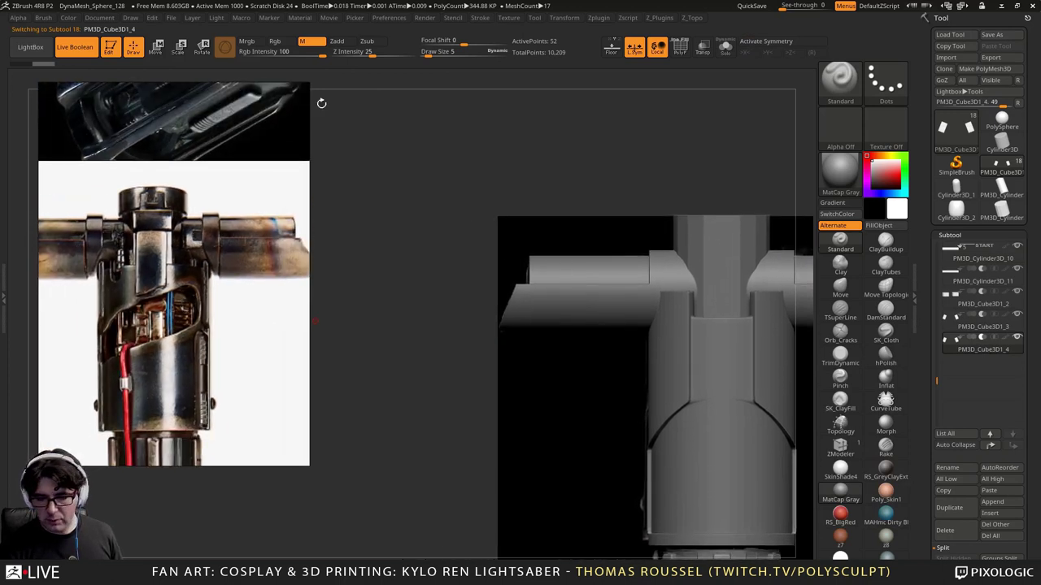
pyautogui.press('w')
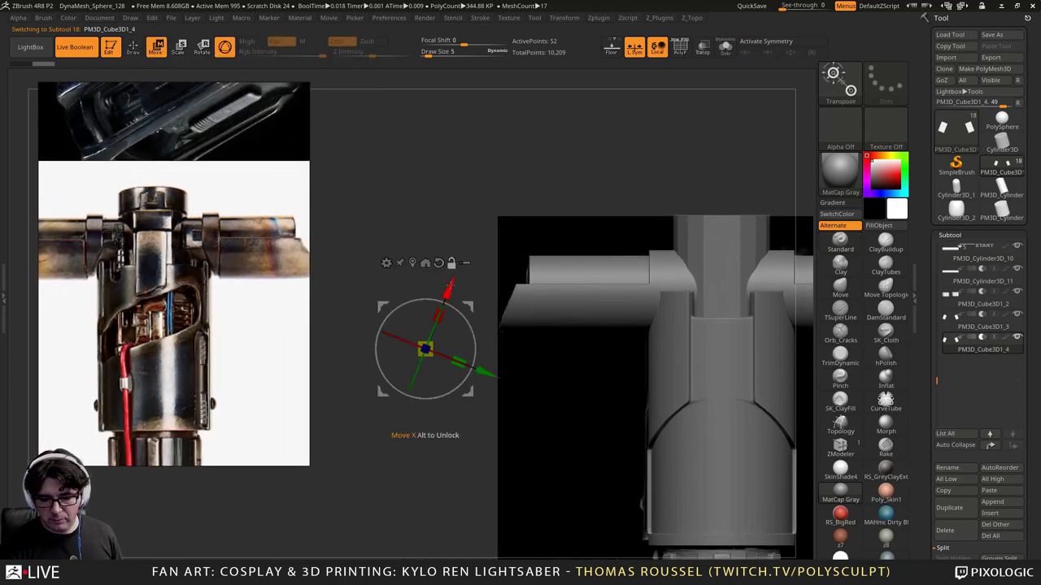
pyautogui.click(439, 263)
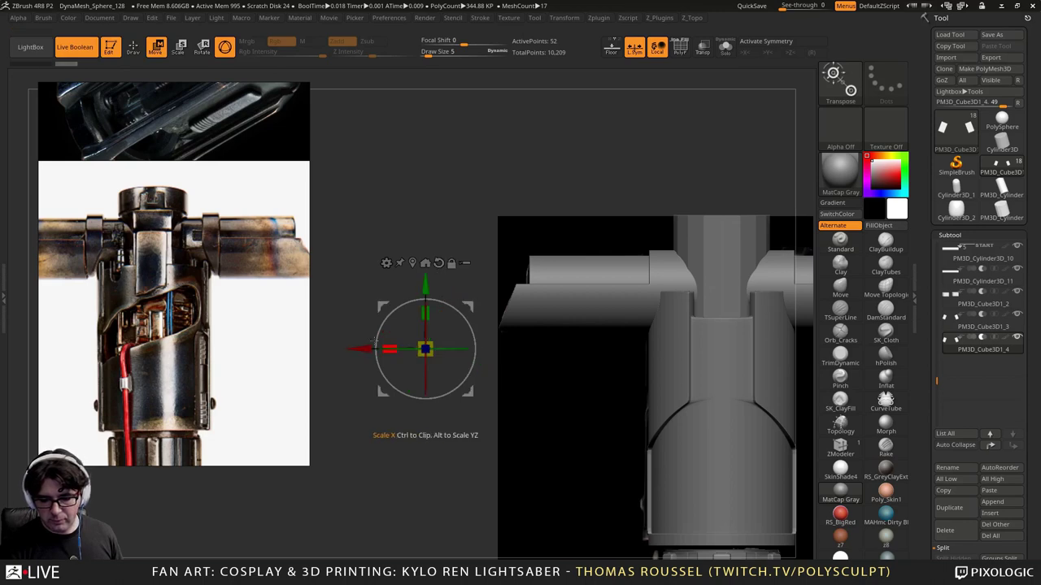
pyautogui.moveTo(368, 350); pyautogui.dragTo(635, 350)
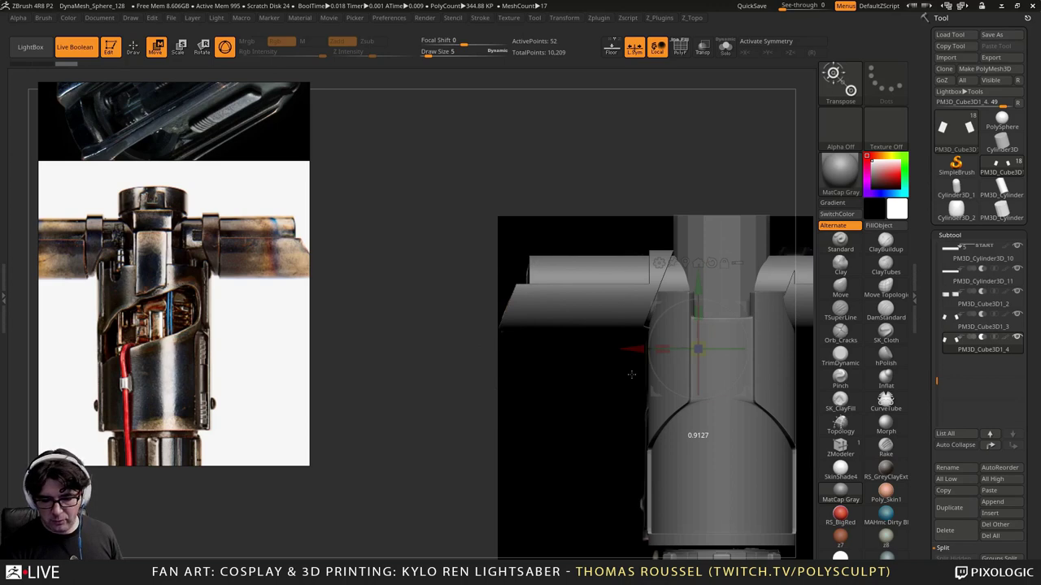
pyautogui.moveTo(631, 375); pyautogui.dragTo(635, 377)
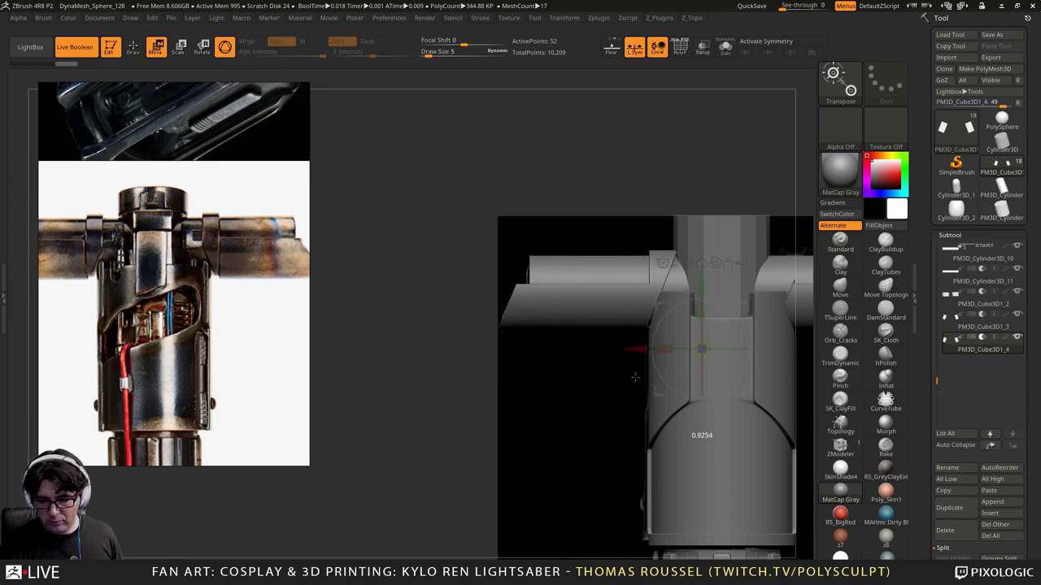
# Step: Reposition the subtractive angled blocks PM3D_Cube3D1_4 against the collar with X symmetry enabled and check the cut from several angles
pyautogui.moveTo(749, 303); pyautogui.dragTo(726, 380)
pyautogui.moveTo(674, 432); pyautogui.dragTo(685, 384)
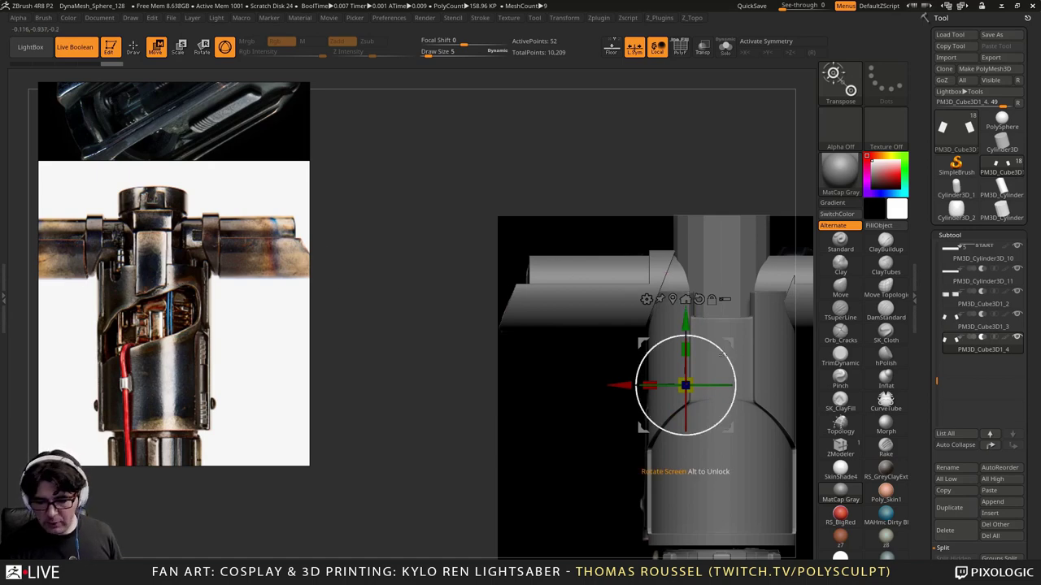
pyautogui.press('x')
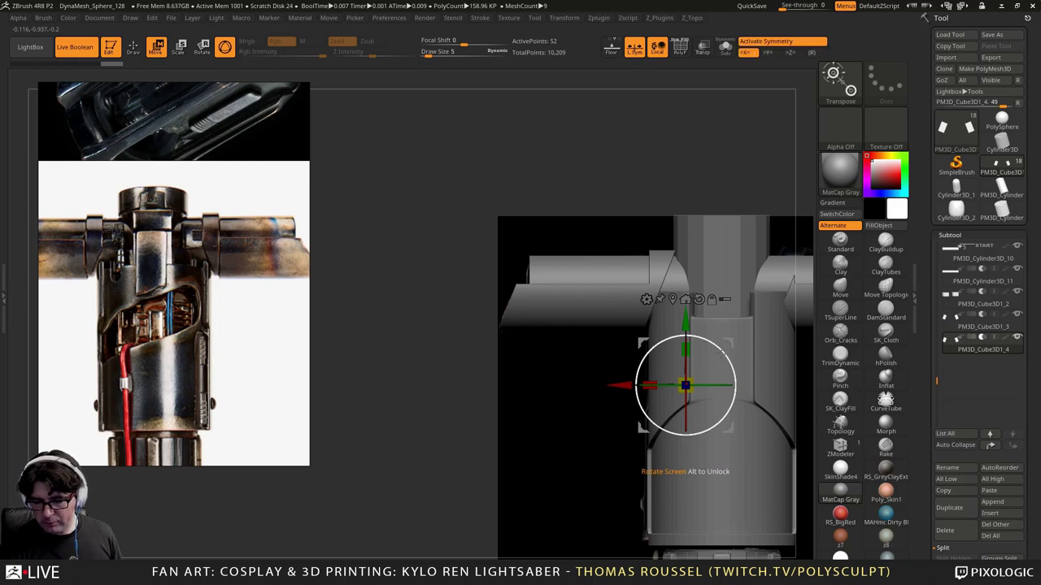
pyautogui.moveTo(721, 353); pyautogui.dragTo(725, 355)
pyautogui.keyDown('alt'); pyautogui.moveTo(738, 343); pyautogui.dragTo(634, 374, button='right'); pyautogui.keyUp('alt')
pyautogui.moveTo(636, 376); pyautogui.dragTo(633, 375)
pyautogui.keyDown('alt'); pyautogui.moveTo(632, 375); pyautogui.dragTo(623, 397, button='right'); pyautogui.keyUp('alt')
pyautogui.moveTo(569, 370); pyautogui.dragTo(530, 360, button='right')
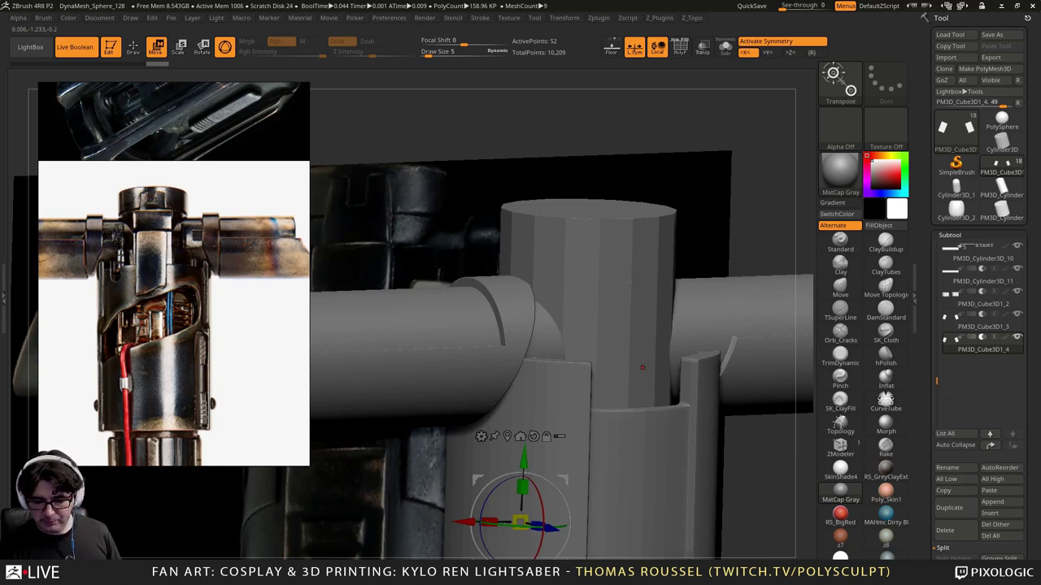
pyautogui.moveTo(623, 324)
pyautogui.mouseDown(button='right')
pyautogui.moveTo(597, 334)
pyautogui.moveTo(591, 534)
pyautogui.moveTo(606, 521)
pyautogui.moveTo(563, 451)
pyautogui.mouseUp(button='right')
pyautogui.keyDown('ctrl'); pyautogui.moveTo(751, 388); pyautogui.dragTo(738, 359, button='right'); pyautogui.keyUp('ctrl')
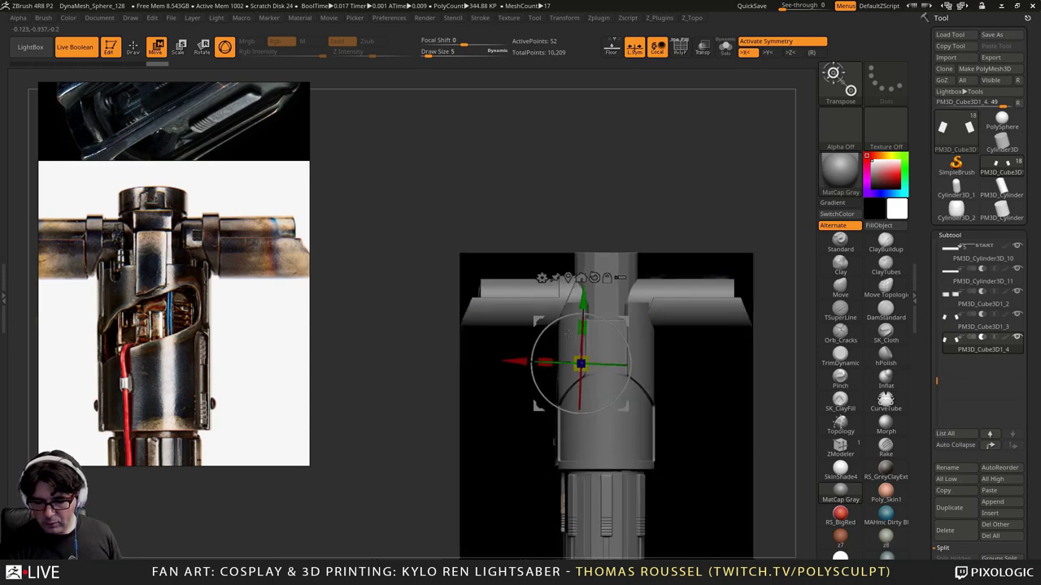
# Step: Isolate the angled blocks and narrow them symmetrically by masking them lengthwise and moving the unmasked side inward
pyautogui.click(726, 47)
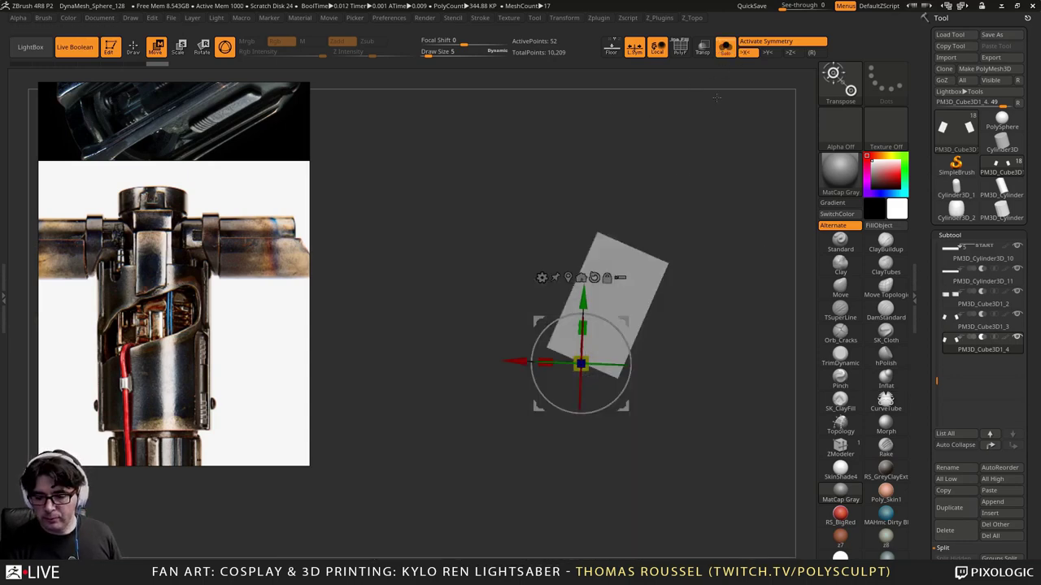
pyautogui.keyDown('ctrl'); pyautogui.moveTo(686, 148); pyautogui.dragTo(678, 185, button='right'); pyautogui.keyUp('ctrl')
pyautogui.keyDown('ctrl'); pyautogui.moveTo(743, 178); pyautogui.dragTo(670, 291); pyautogui.keyUp('ctrl')
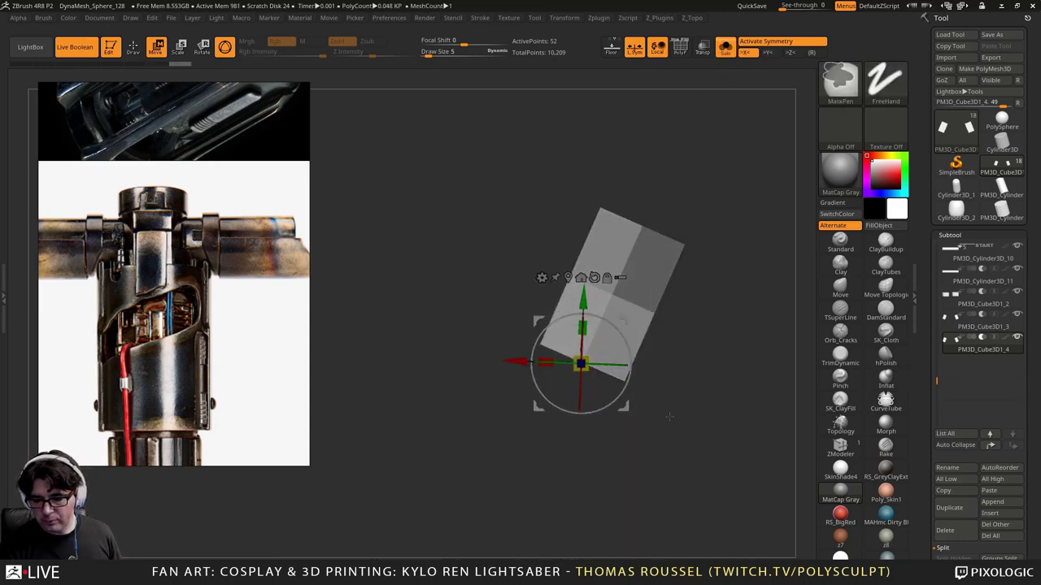
pyautogui.keyDown('ctrl'); pyautogui.moveTo(675, 345); pyautogui.dragTo(680, 339); pyautogui.keyUp('ctrl')
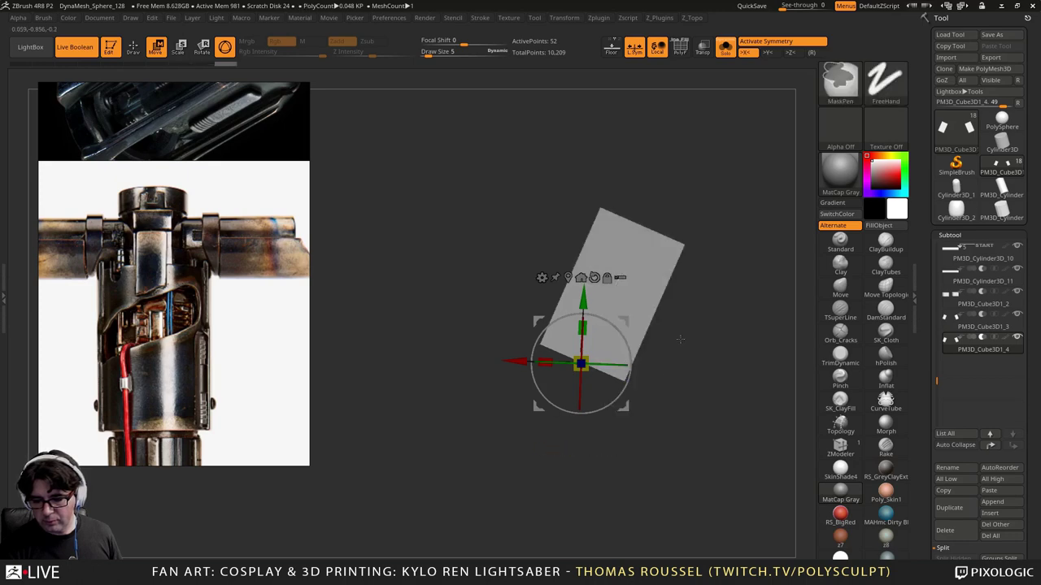
pyautogui.keyDown('ctrl'); pyautogui.moveTo(725, 223); pyautogui.dragTo(638, 337); pyautogui.keyUp('ctrl')
pyautogui.keyDown('ctrl'); pyautogui.moveTo(663, 339); pyautogui.dragTo(605, 410); pyautogui.keyUp('ctrl')
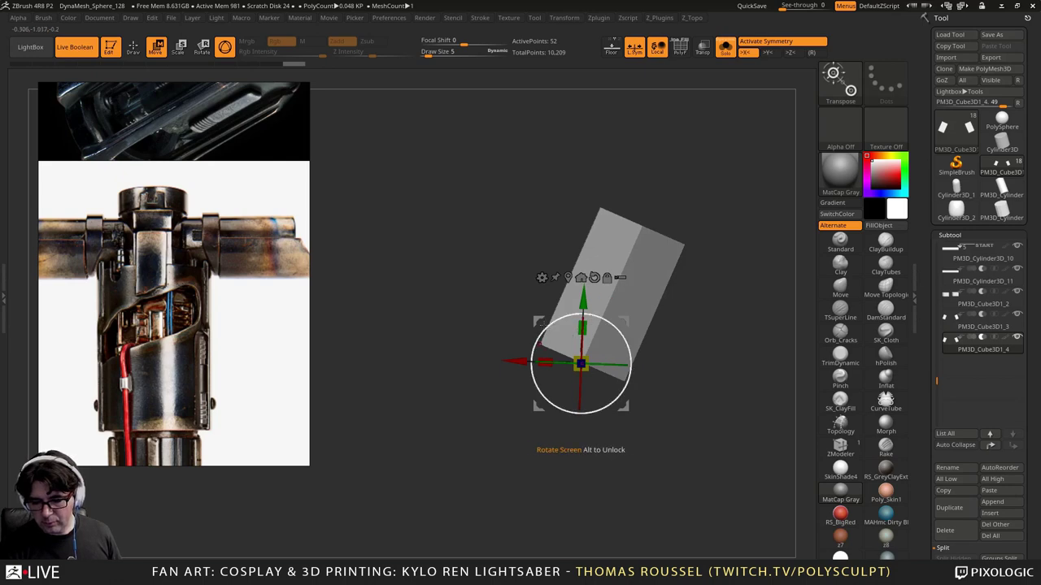
pyautogui.moveTo(538, 318); pyautogui.dragTo(512, 307)
pyautogui.hotkey('ctrl', 'z')
pyautogui.keyDown('ctrl'); pyautogui.click(676, 346); pyautogui.keyUp('ctrl')
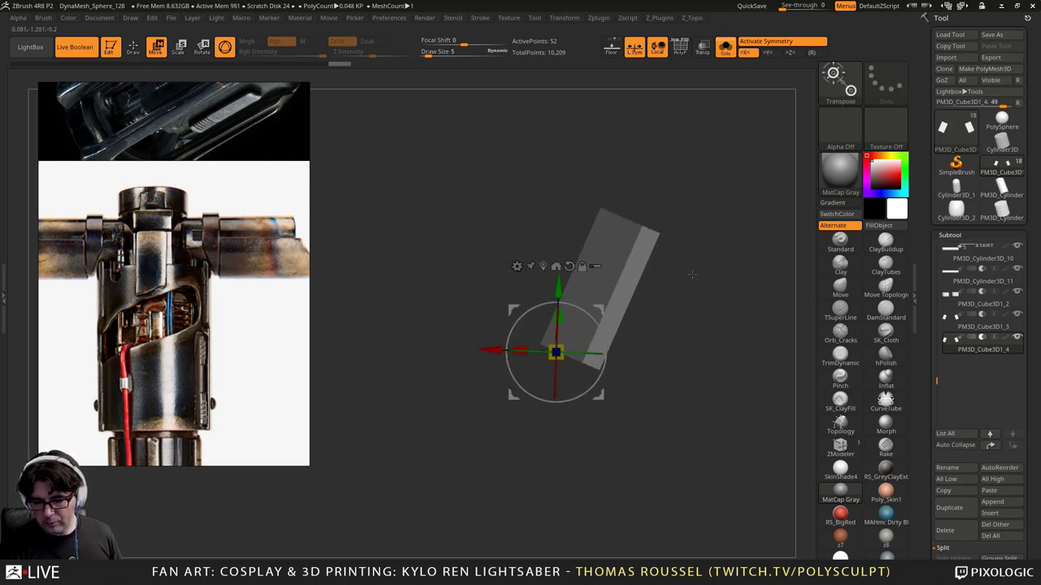
pyautogui.keyDown('ctrl'); pyautogui.moveTo(689, 274); pyautogui.dragTo(705, 294); pyautogui.keyUp('ctrl')
# Step: Shorten the angled blocks by masking their lower half and moving the upper half down, then show the full model again
pyautogui.keyDown('ctrl'); pyautogui.moveTo(544, 145); pyautogui.dragTo(711, 265); pyautogui.keyUp('ctrl')
pyautogui.keyDown('ctrl'); pyautogui.click(708, 266); pyautogui.keyUp('ctrl')
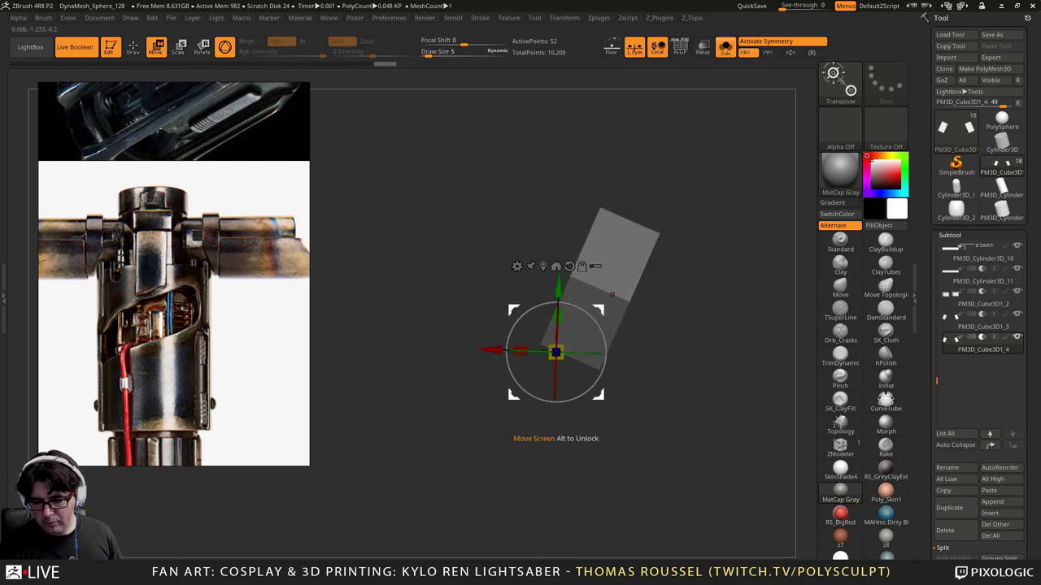
pyautogui.moveTo(603, 313); pyautogui.dragTo(579, 362)
pyautogui.keyDown('ctrl'); pyautogui.moveTo(713, 281); pyautogui.dragTo(728, 321); pyautogui.keyUp('ctrl')
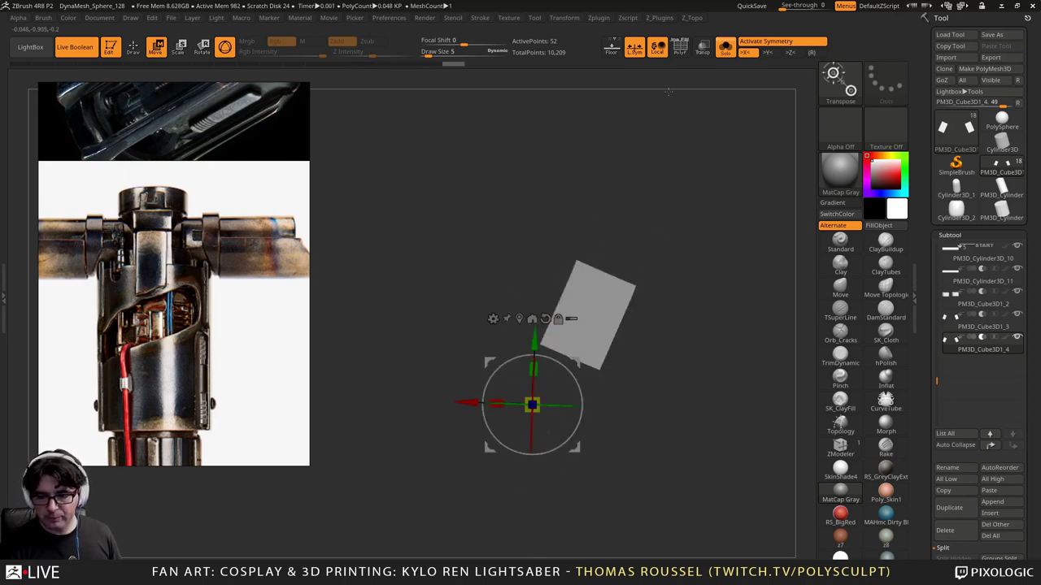
pyautogui.keyDown('alt'); pyautogui.moveTo(693, 146); pyautogui.dragTo(584, 142); pyautogui.keyUp('alt')
pyautogui.keyDown('alt'); pyautogui.moveTo(682, 213); pyautogui.dragTo(655, 154); pyautogui.keyUp('alt')
pyautogui.keyDown('alt'); pyautogui.moveTo(653, 230); pyautogui.dragTo(609, 170); pyautogui.keyUp('alt')
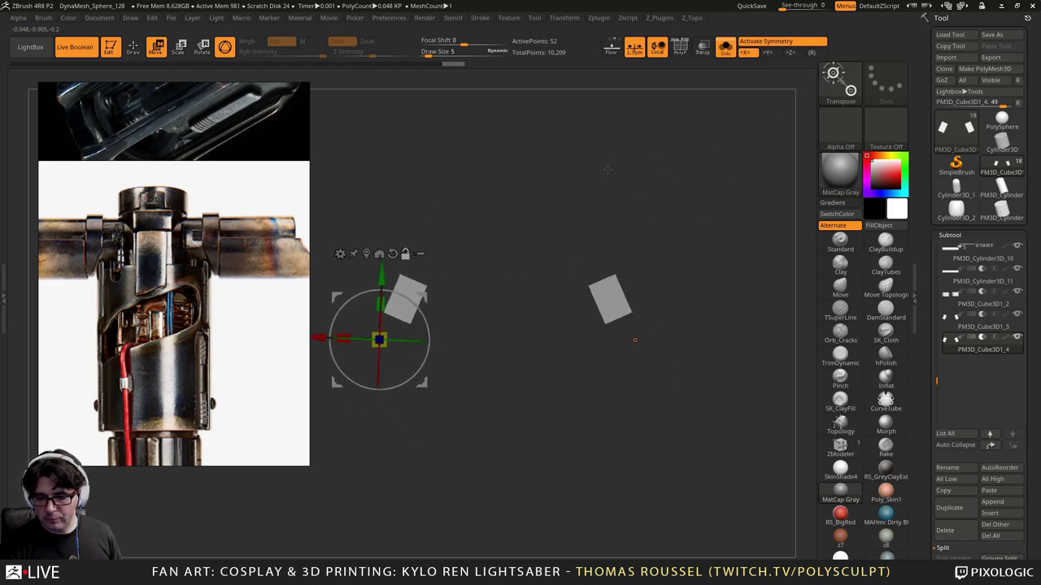
pyautogui.keyDown('alt'); pyautogui.moveTo(540, 212); pyautogui.dragTo(619, 184); pyautogui.keyUp('alt')
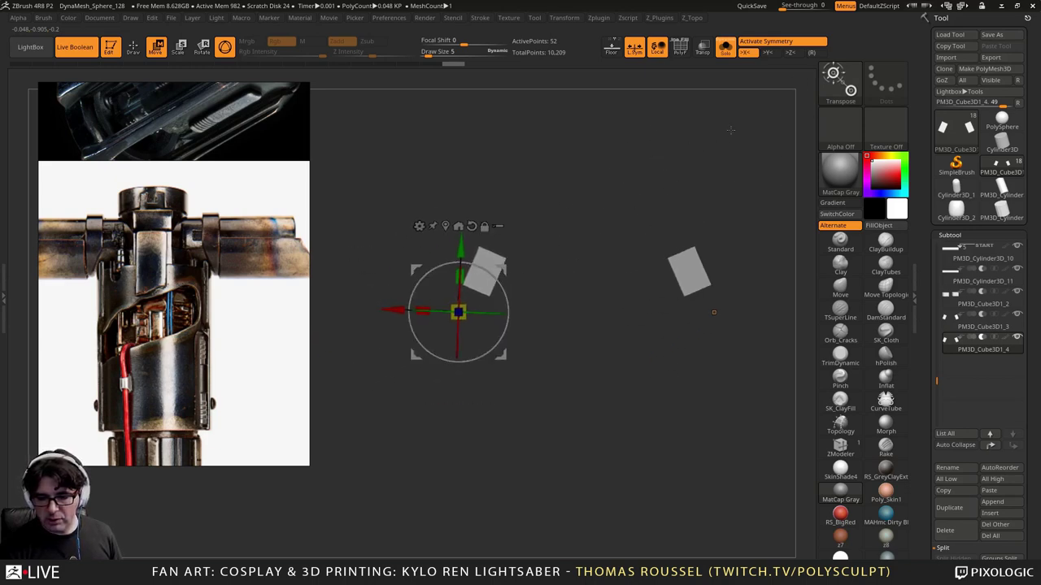
pyautogui.click(720, 53)
pyautogui.keyDown('alt'); pyautogui.moveTo(614, 165); pyautogui.dragTo(674, 186); pyautogui.keyUp('alt')
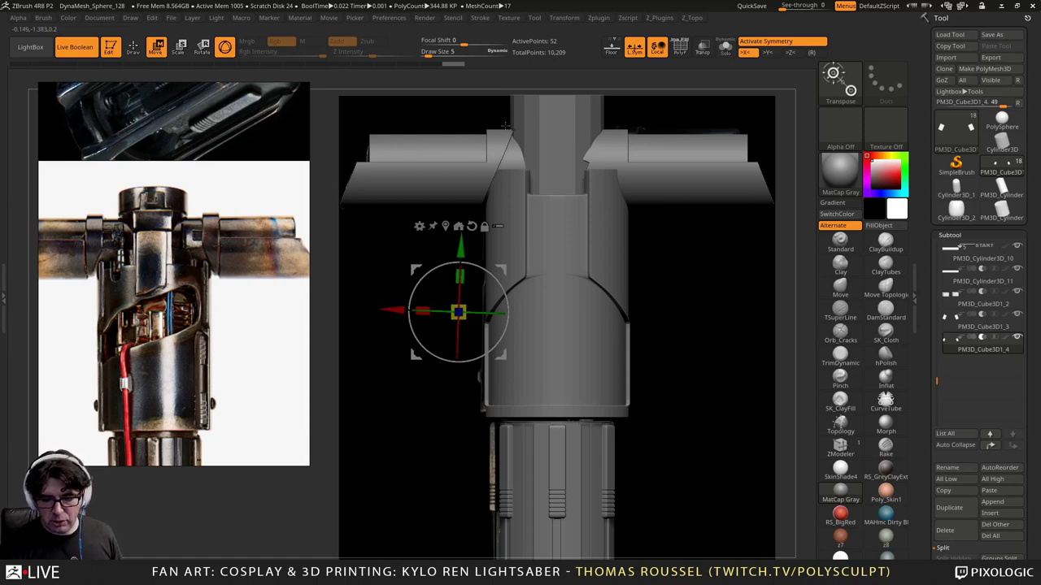
pyautogui.keyDown('alt'); pyautogui.moveTo(466, 154); pyautogui.dragTo(513, 193); pyautogui.keyUp('alt')
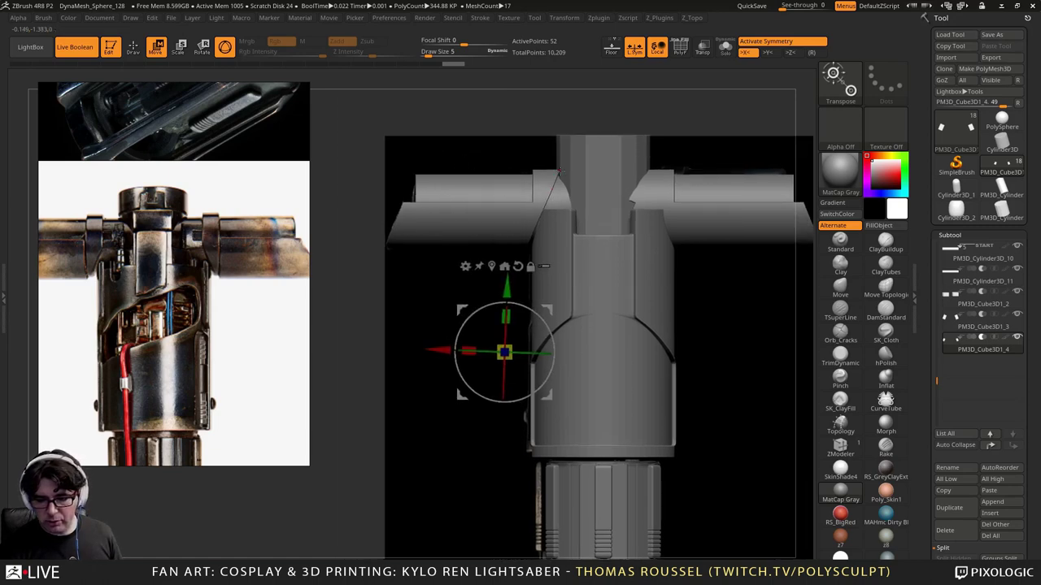
# Step: Hide PM3D_Cube3D1_4, duplicate the collar cutter PM3D_Cube3D1_2 and set the copy to Boolean subtraction
pyautogui.click(1020, 337)
pyautogui.click(947, 305)
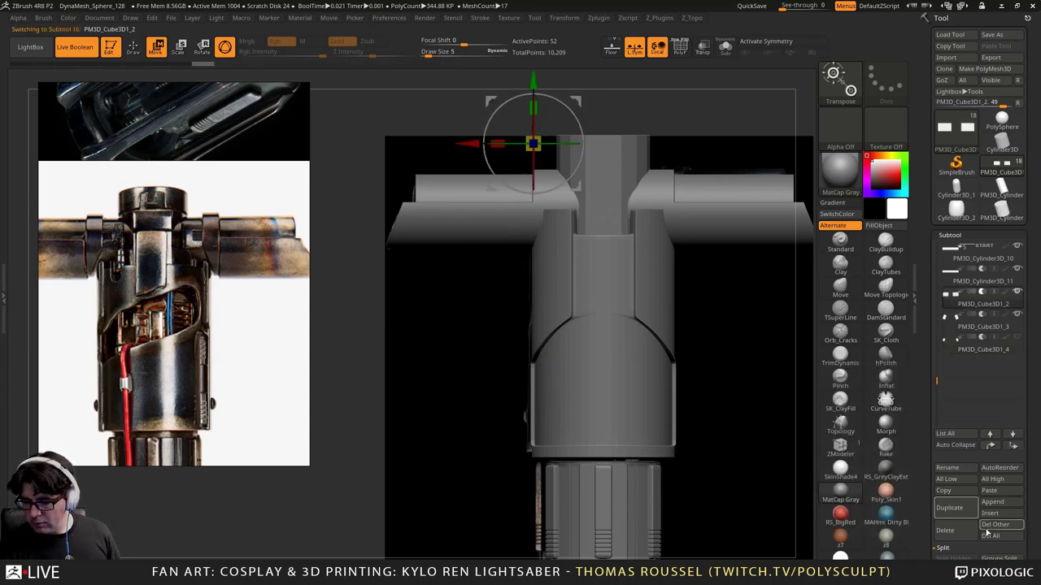
pyautogui.click(949, 507)
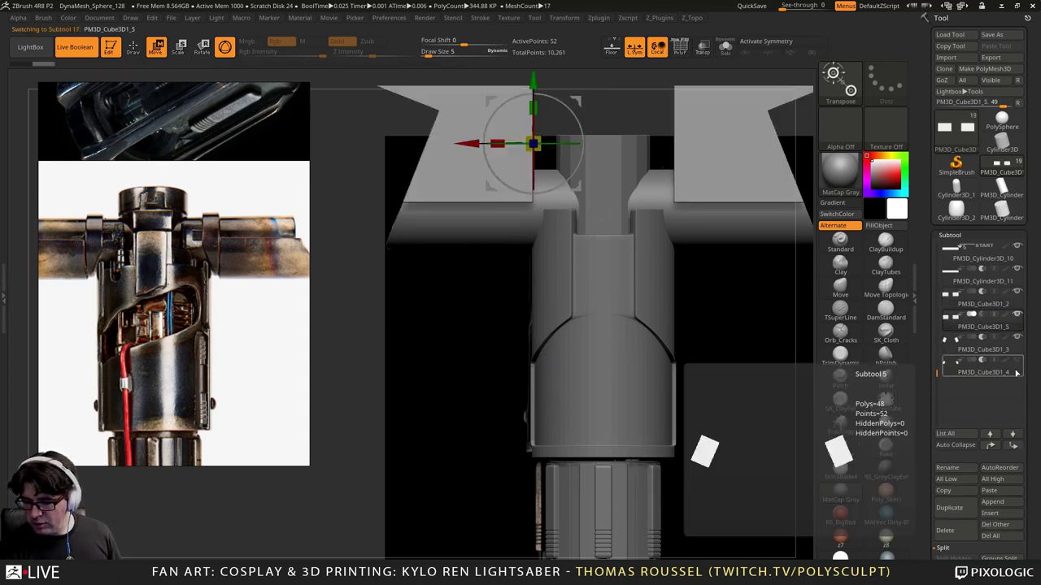
pyautogui.click(983, 315)
pyautogui.keyDown('alt'); pyautogui.moveTo(724, 304); pyautogui.dragTo(685, 396); pyautogui.keyUp('alt')
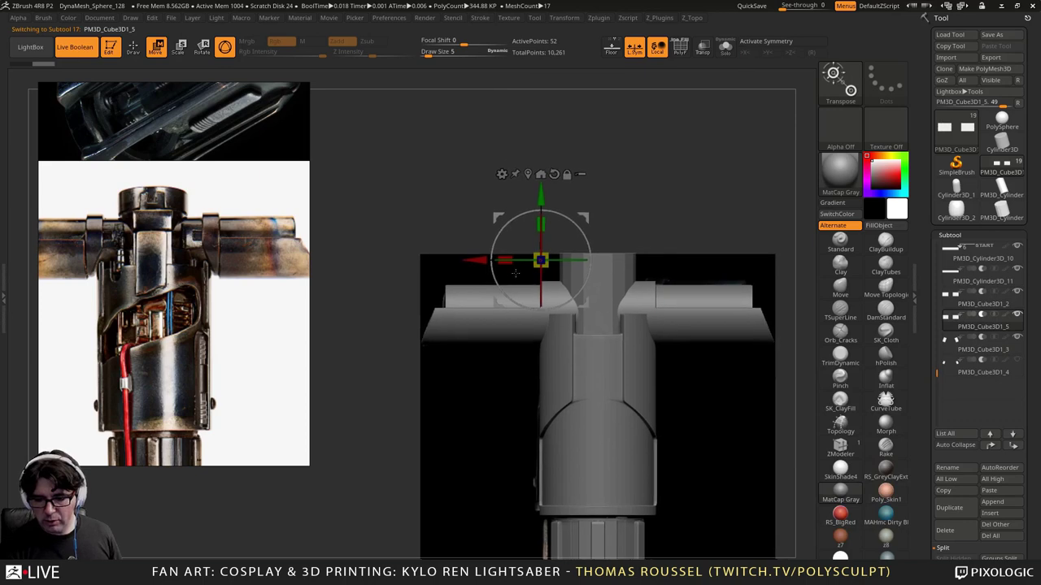
# Step: Narrow the duplicated cutters along X with X symmetry on and move them inward to cut the inner side of the crossguard collars
pyautogui.moveTo(507, 258); pyautogui.dragTo(629, 268)
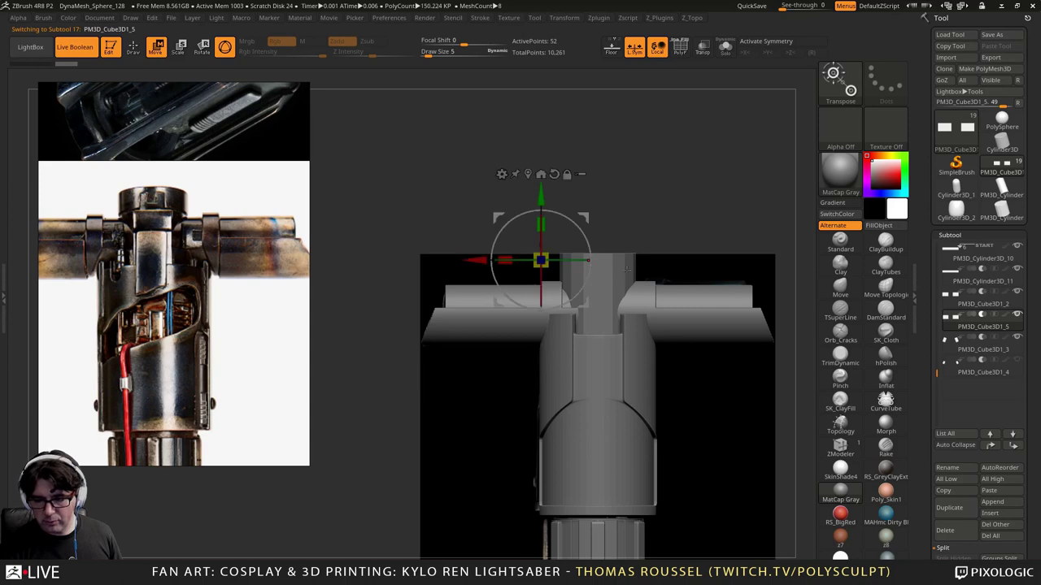
pyautogui.click(759, 41)
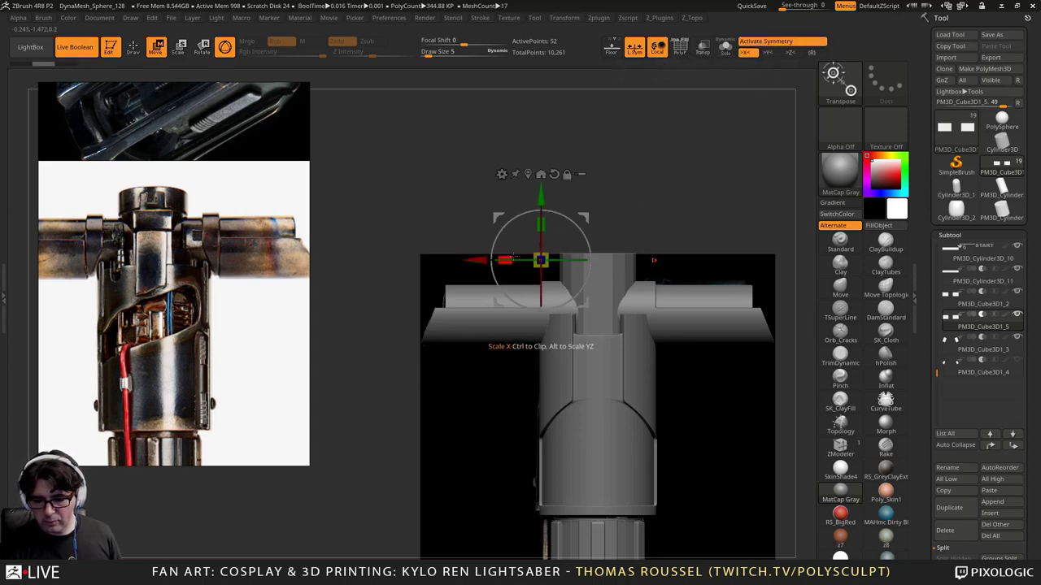
pyautogui.moveTo(506, 259); pyautogui.dragTo(531, 258)
pyautogui.moveTo(618, 269); pyautogui.dragTo(619, 269)
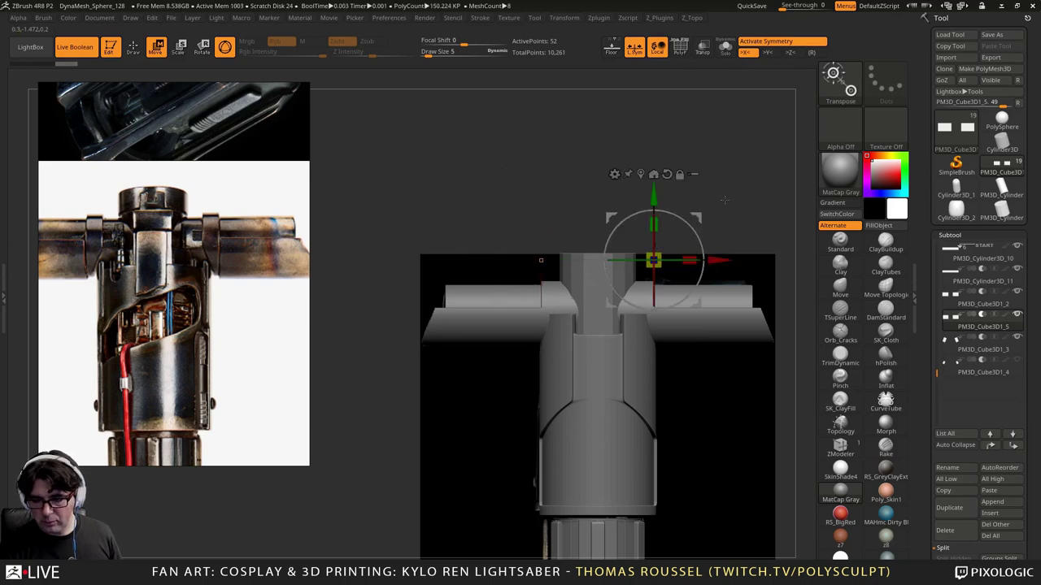
pyautogui.click(728, 56)
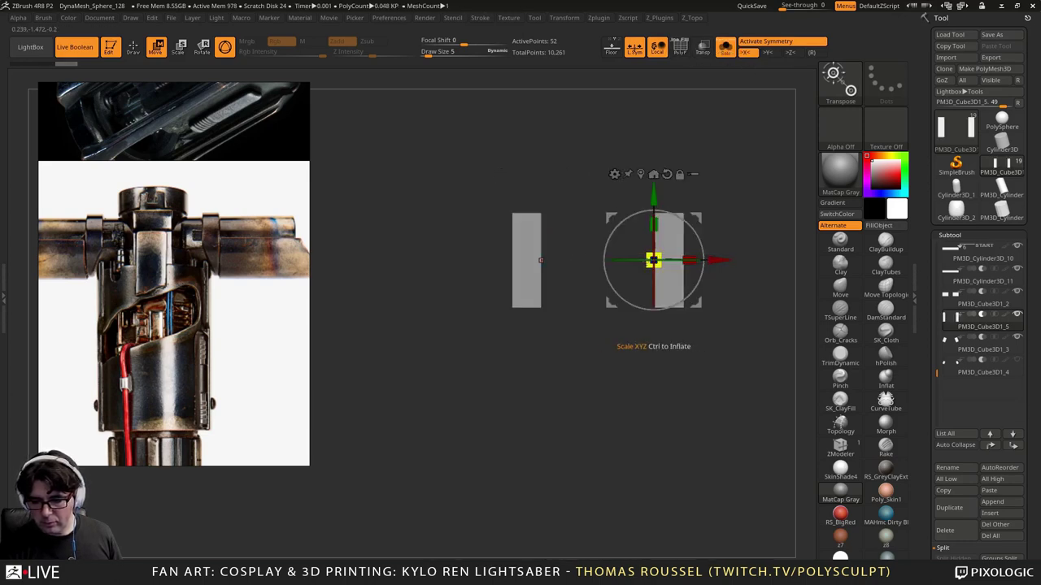
pyautogui.moveTo(691, 259)
pyautogui.mouseDown()
pyautogui.moveTo(681, 259)
pyautogui.moveTo(736, 259)
pyautogui.moveTo(680, 261)
pyautogui.mouseUp()
pyautogui.click(725, 47)
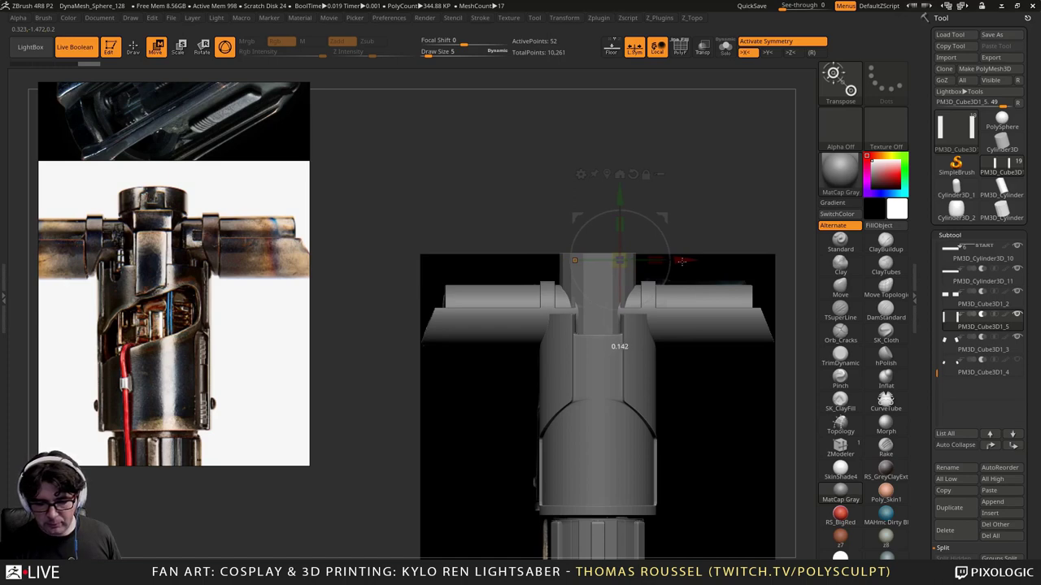
pyautogui.moveTo(681, 261); pyautogui.dragTo(682, 261)
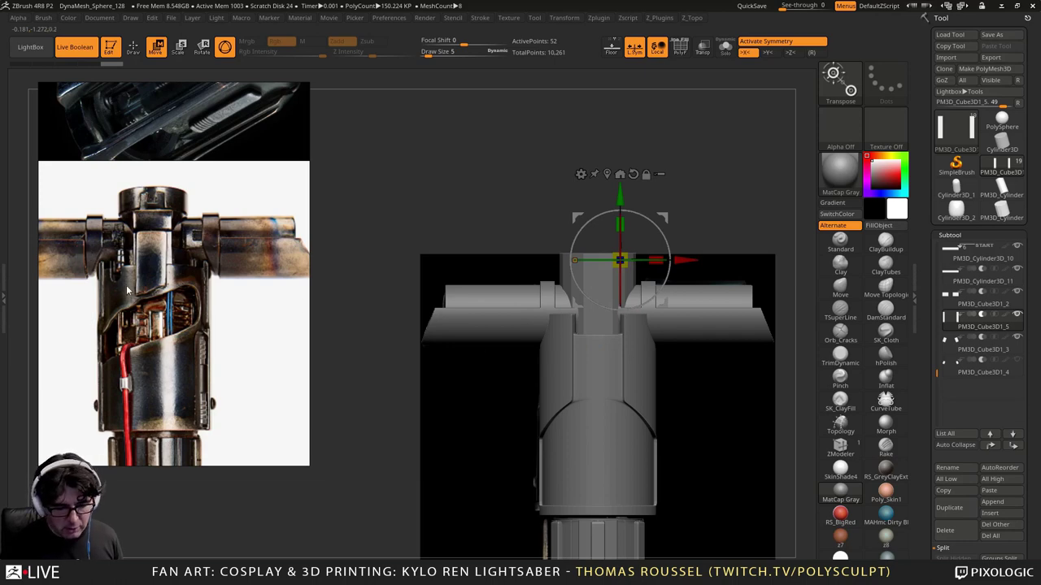
# Step: Examine the crossguard collars and their width in the reference photos of the lightsaber
pyautogui.scroll(4, 173, 286)
pyautogui.moveTo(126, 290); pyautogui.dragTo(172, 342, button='middle')
pyautogui.scroll(-6, 151, 279)
pyautogui.scroll(1, 181, 255)
pyautogui.moveTo(203, 183); pyautogui.dragTo(78, 121, button='middle')
pyautogui.scroll(-2, 180, 254)
pyautogui.moveTo(272, 276); pyautogui.dragTo(131, 286, button='middle')
pyautogui.scroll(3, 131, 286)
pyautogui.moveTo(259, 188); pyautogui.dragTo(173, 277, button='middle')
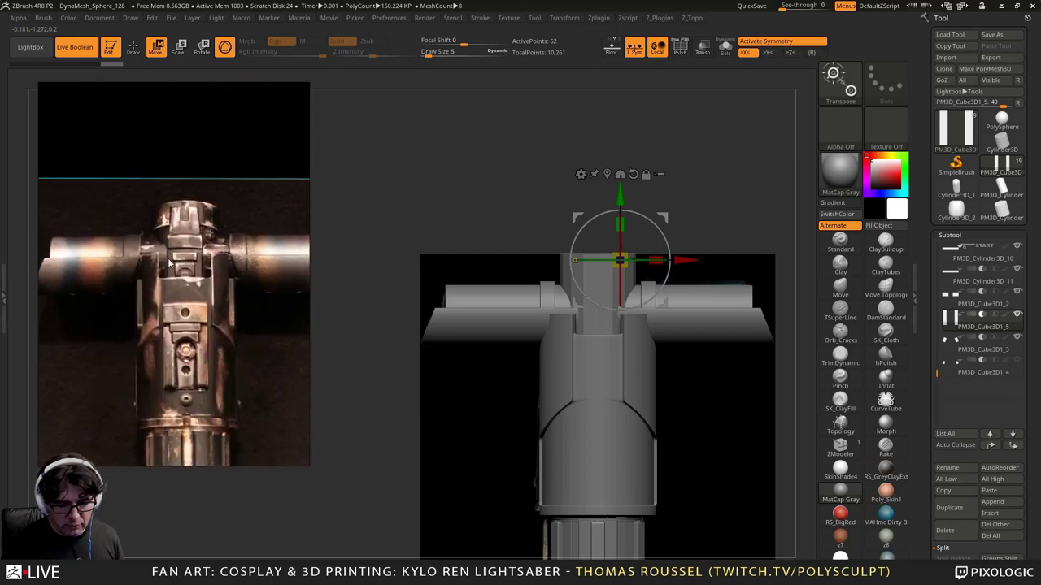
pyautogui.scroll(-1, 165, 264)
pyautogui.scroll(2, 152, 280)
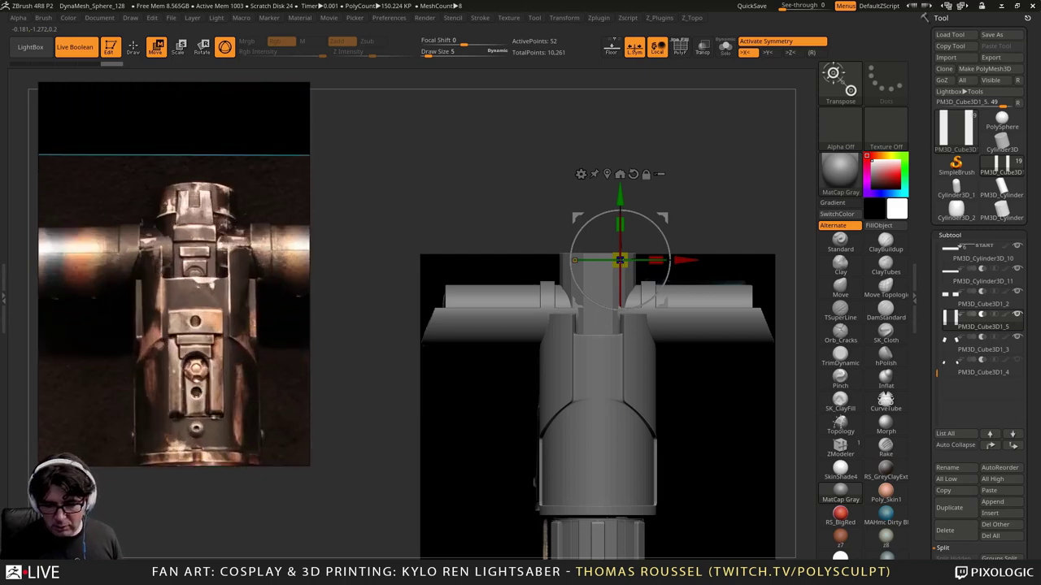
# Step: Fine-tune the narrow inner cutters' position along X to adjust the width of the raised collar bands
pyautogui.moveTo(683, 260); pyautogui.dragTo(691, 258)
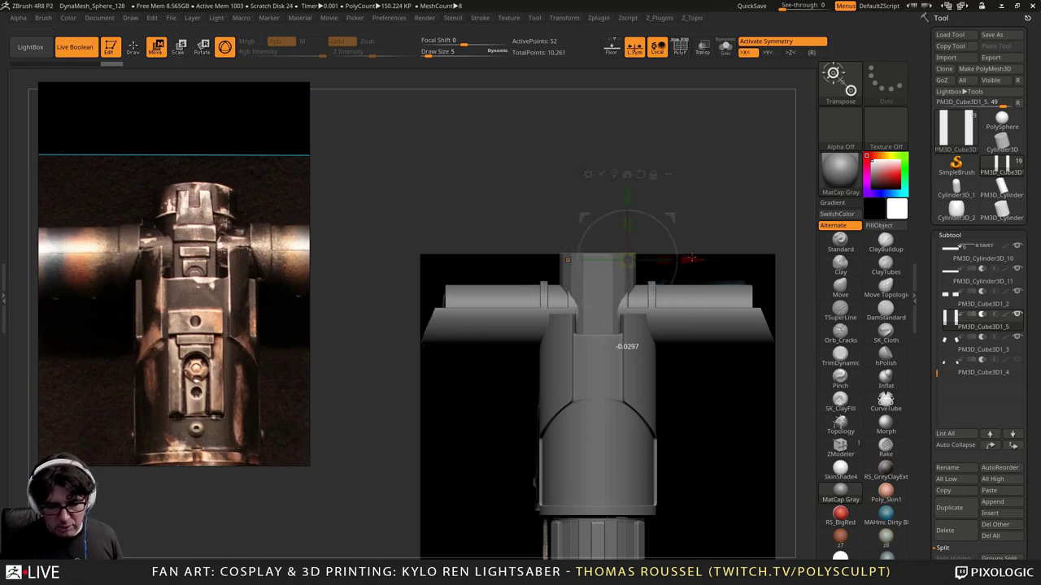
pyautogui.moveTo(691, 258); pyautogui.dragTo(689, 258)
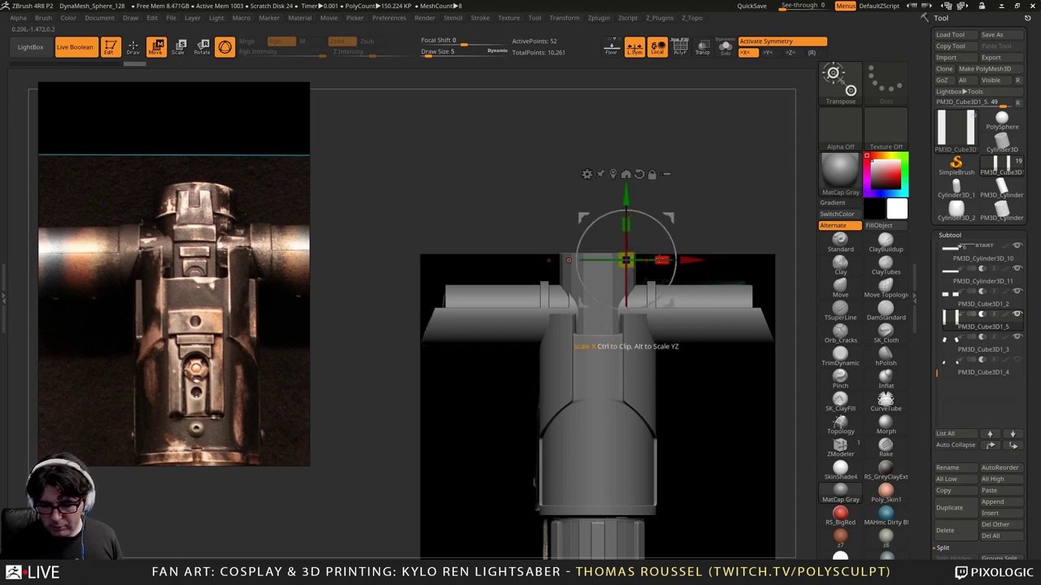
pyautogui.moveTo(625, 260); pyautogui.dragTo(675, 260)
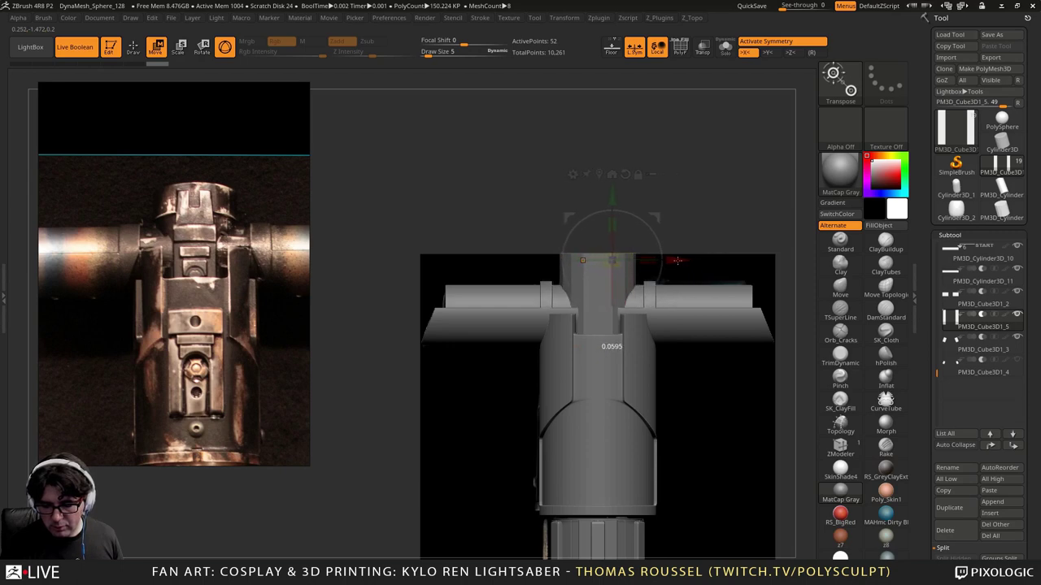
# Step: Select the outer cutters PM3D_Cube3D1_2, enable X symmetry and move them outward along X to widen the collar bands
pyautogui.keyDown('alt'); pyautogui.click(484, 281); pyautogui.keyUp('alt')
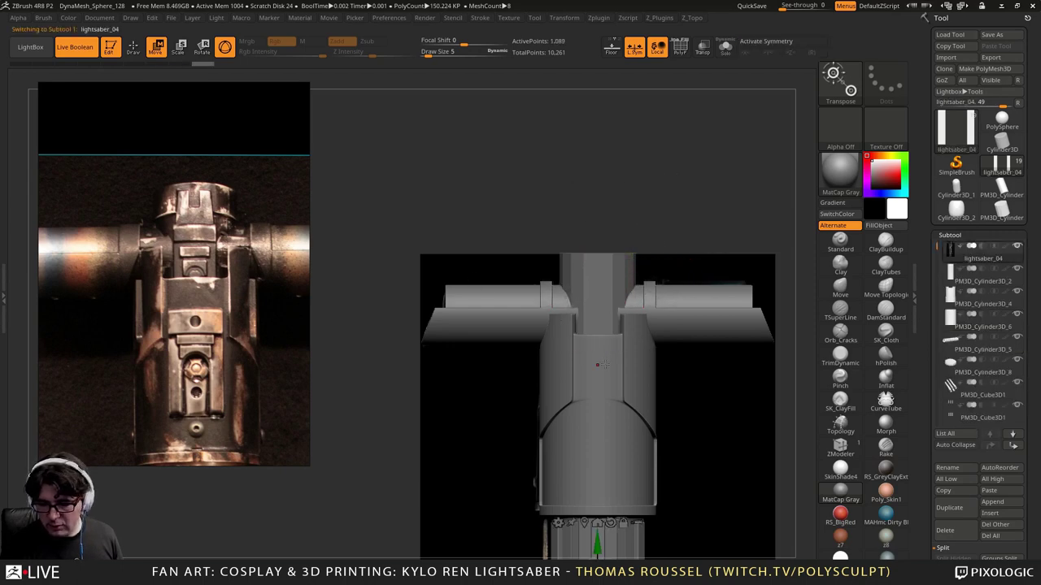
pyautogui.moveTo(936, 254); pyautogui.dragTo(940, 361)
pyautogui.click(950, 299)
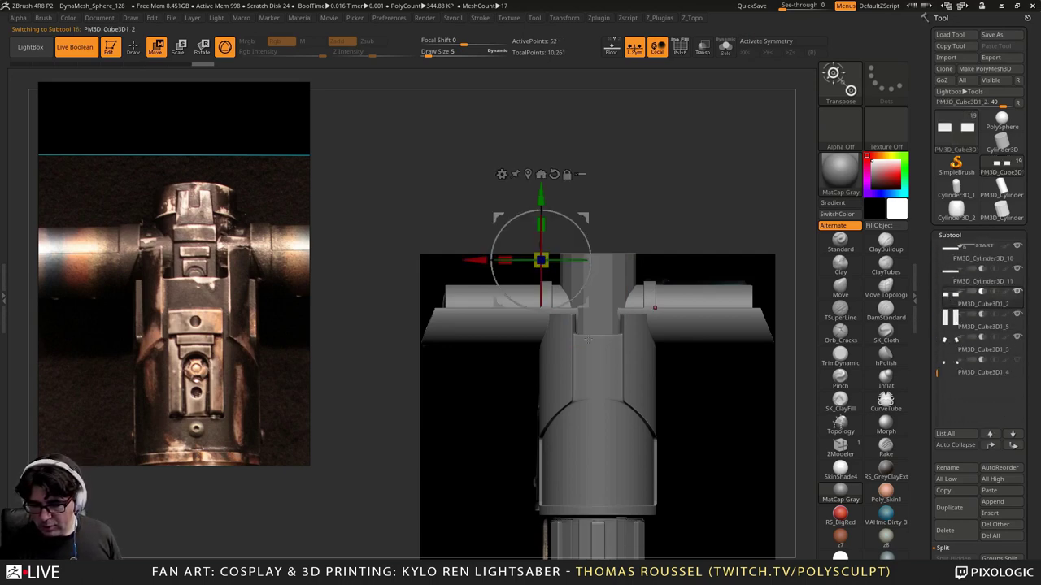
pyautogui.press('x')
pyautogui.moveTo(476, 255); pyautogui.dragTo(469, 253)
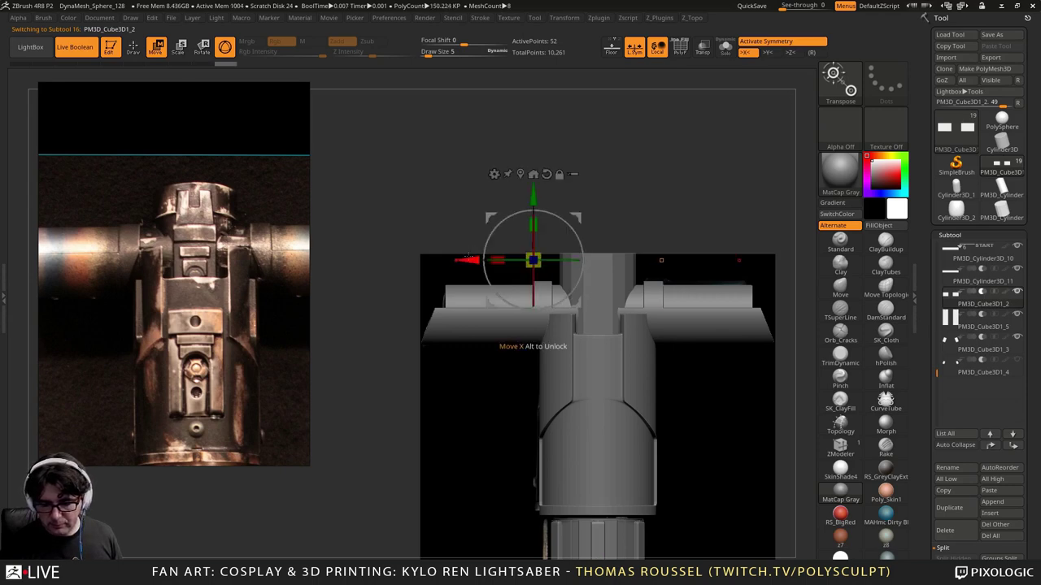
pyautogui.keyDown('alt'); pyautogui.moveTo(387, 274); pyautogui.dragTo(439, 268); pyautogui.keyUp('alt')
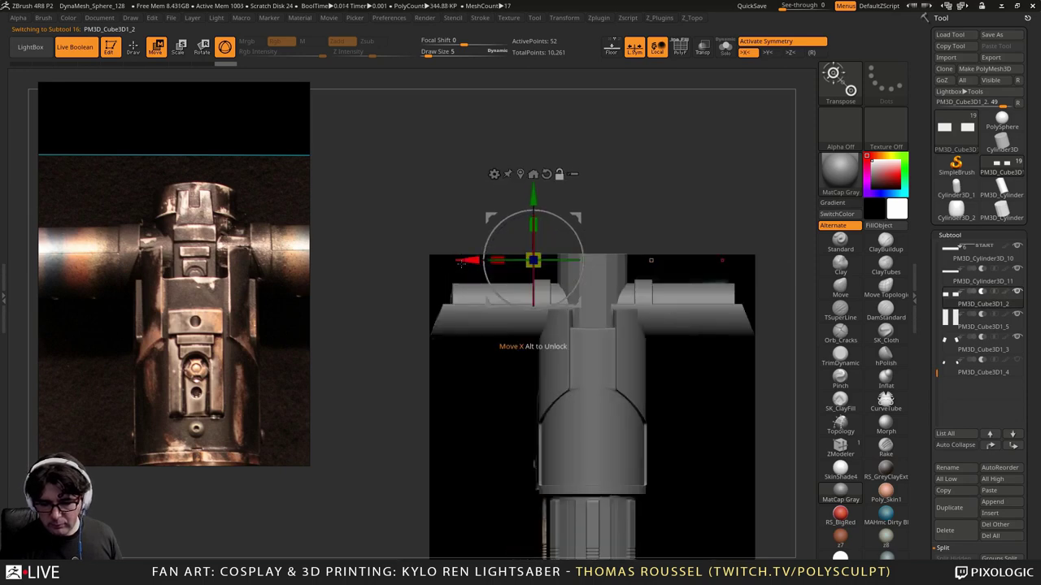
pyautogui.keyDown('ctrl'); pyautogui.moveTo(468, 262); pyautogui.dragTo(465, 319, button='right'); pyautogui.keyUp('ctrl')
pyautogui.keyDown('alt'); pyautogui.moveTo(515, 262); pyautogui.dragTo(465, 276, button='right'); pyautogui.keyUp('alt')
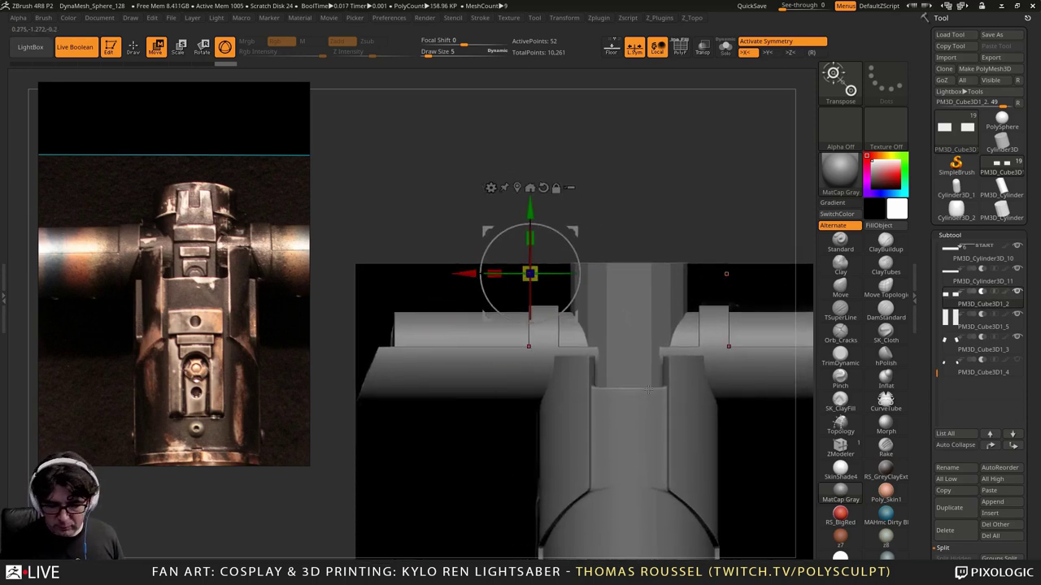
pyautogui.keyDown('alt'); pyautogui.moveTo(634, 352); pyautogui.dragTo(615, 361, button='right'); pyautogui.keyUp('alt')
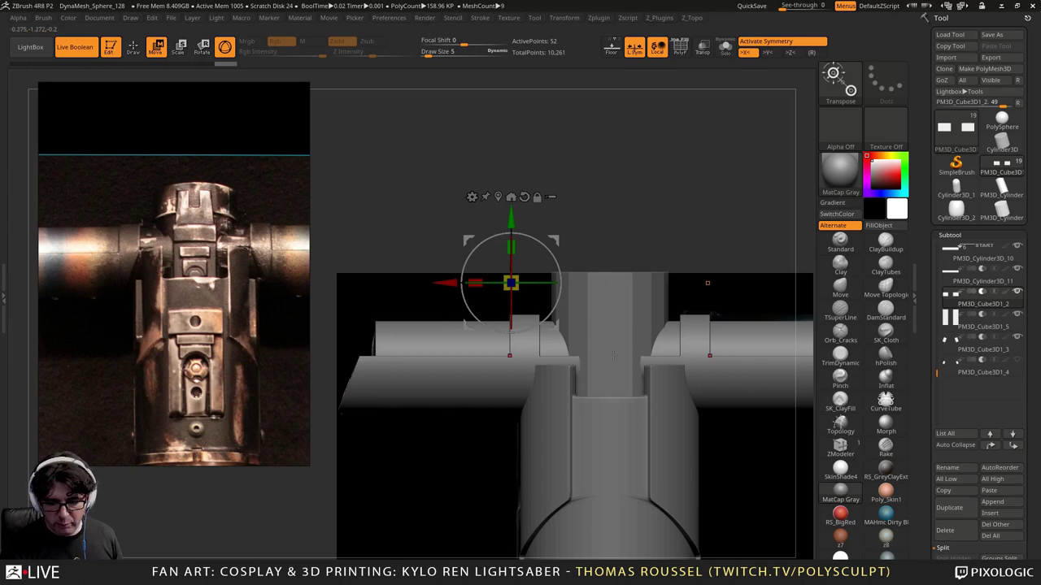
# Step: Select the central emitter cylinder PM3D_Cylinder3D_6 between the two crossguard tubes
pyautogui.keyDown('alt'); pyautogui.click(592, 308); pyautogui.keyUp('alt')
pyautogui.moveTo(593, 307)
pyautogui.mouseDown(button='right')
pyautogui.moveTo(595, 341)
pyautogui.moveTo(610, 358)
pyautogui.moveTo(593, 321)
pyautogui.mouseUp(button='right')
pyautogui.moveTo(594, 322); pyautogui.dragTo(441, 335)
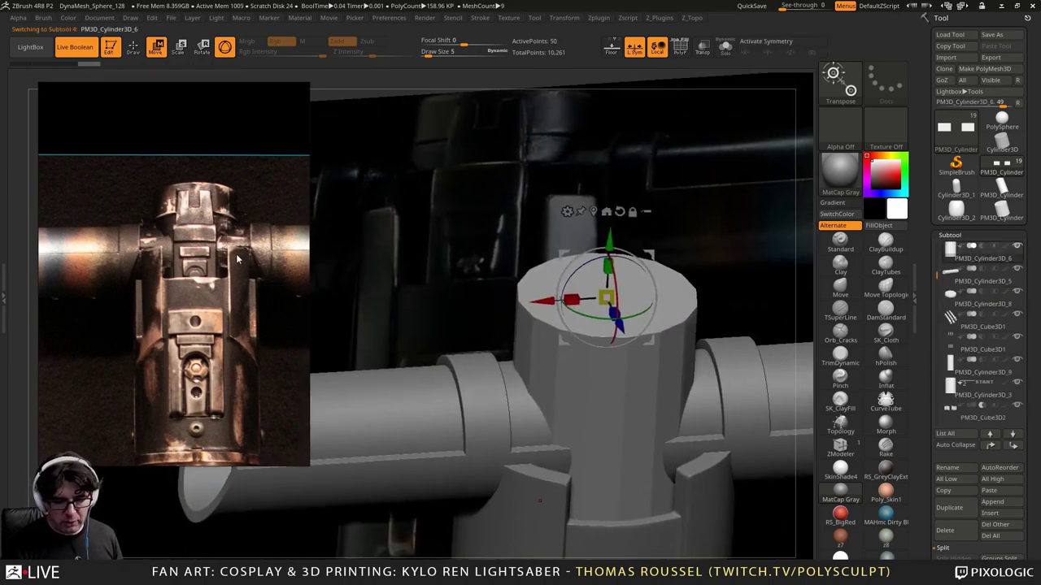
# Step: Examine the top cap and central column of the emitter in the front and back reference photos
pyautogui.scroll(-6, 237, 257)
pyautogui.moveTo(157, 320); pyautogui.dragTo(234, 251, button='middle')
pyautogui.scroll(-1, 99, 286)
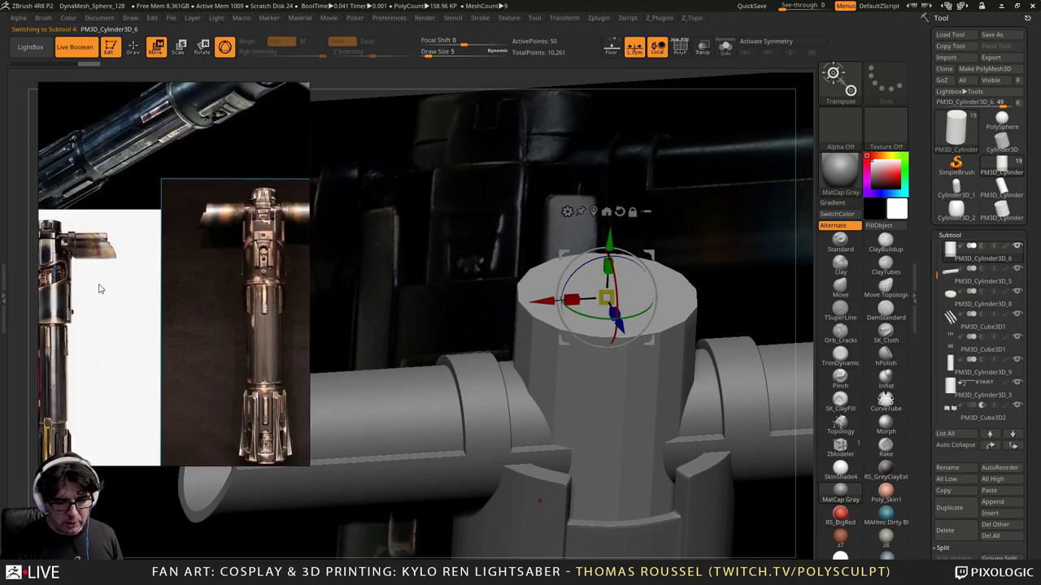
pyautogui.moveTo(100, 288); pyautogui.dragTo(252, 302, button='middle')
pyautogui.scroll(4, 208, 280)
pyautogui.scroll(2, 236, 239)
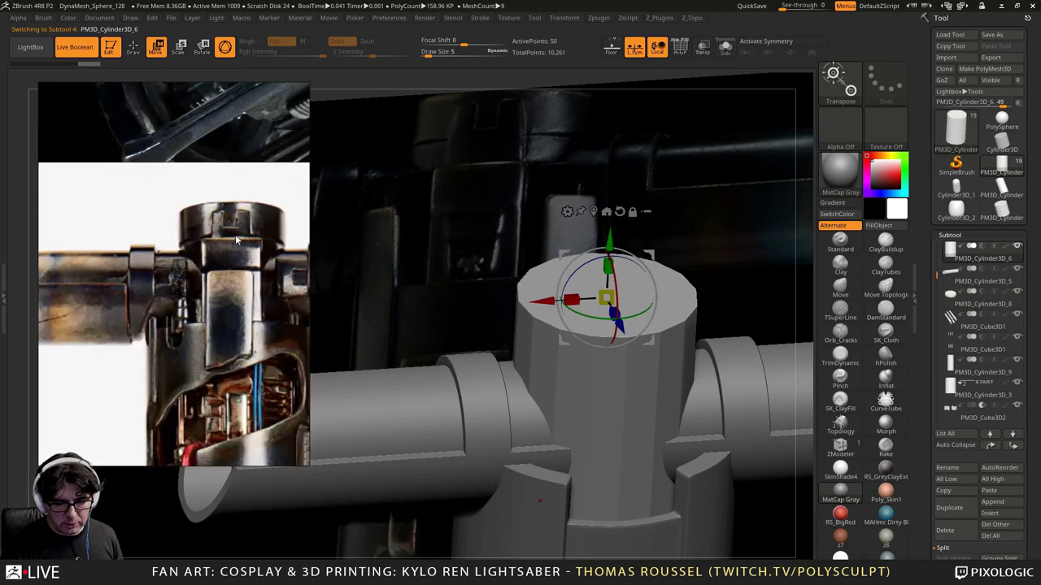
pyautogui.scroll(-2, 214, 239)
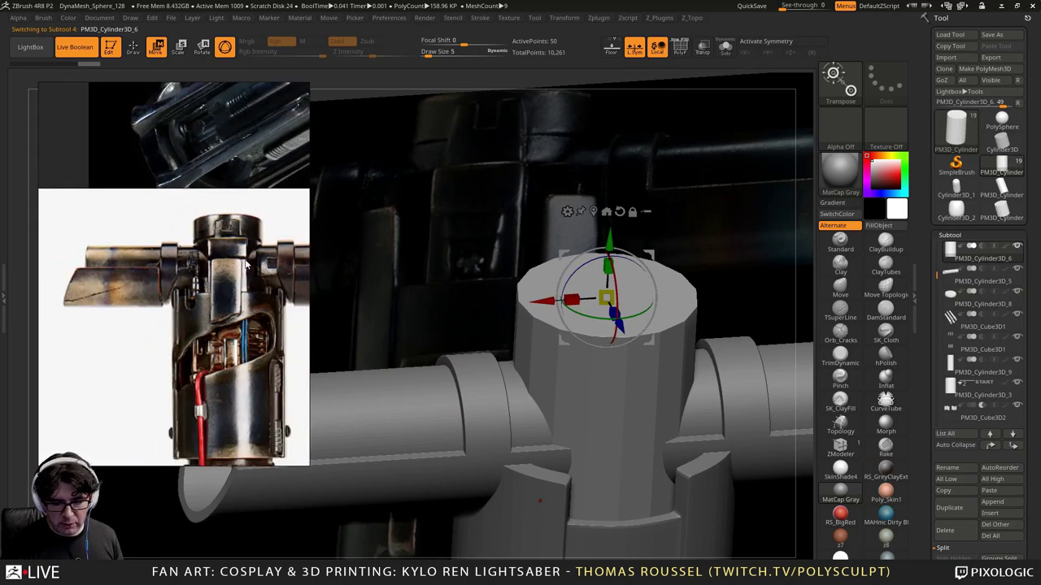
pyautogui.scroll(-2, 246, 261)
pyautogui.moveTo(246, 261); pyautogui.dragTo(151, 335, button='middle')
pyautogui.moveTo(209, 235); pyautogui.dragTo(66, 424, button='middle')
pyautogui.scroll(2, 234, 216)
pyautogui.scroll(-4, 255, 253)
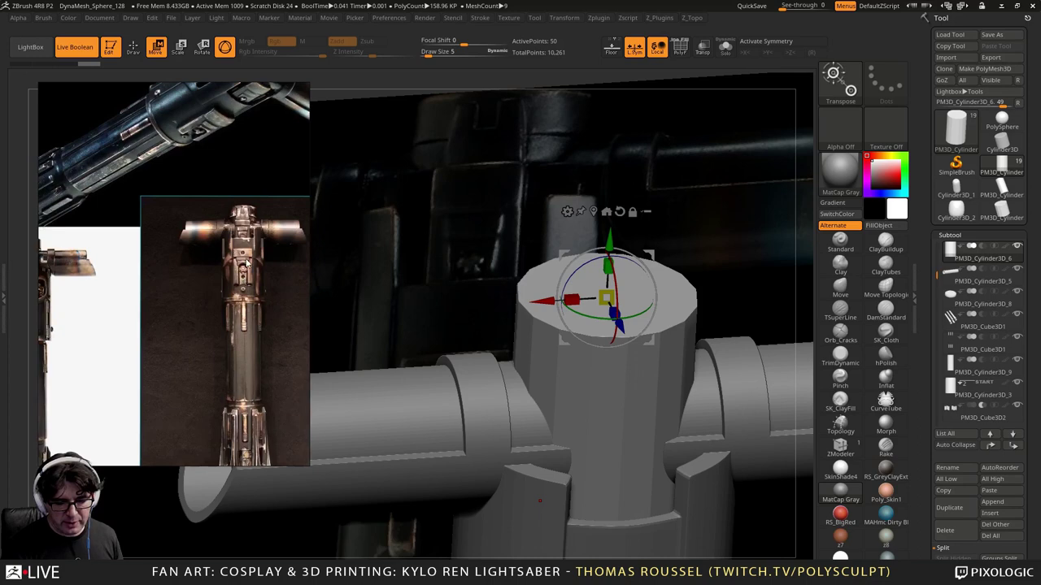
pyautogui.scroll(2, 248, 266)
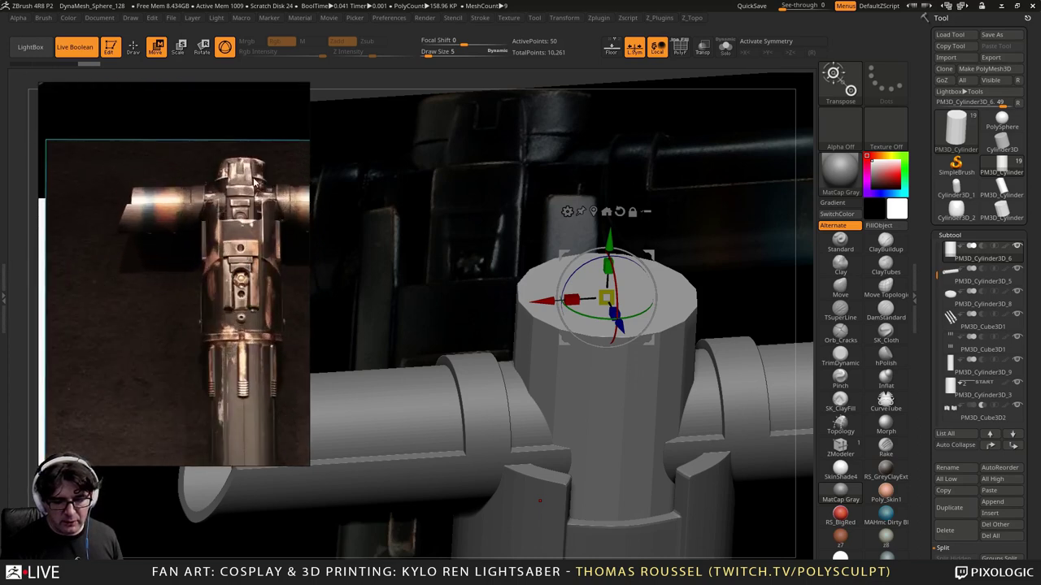
pyautogui.scroll(-3, 194, 208)
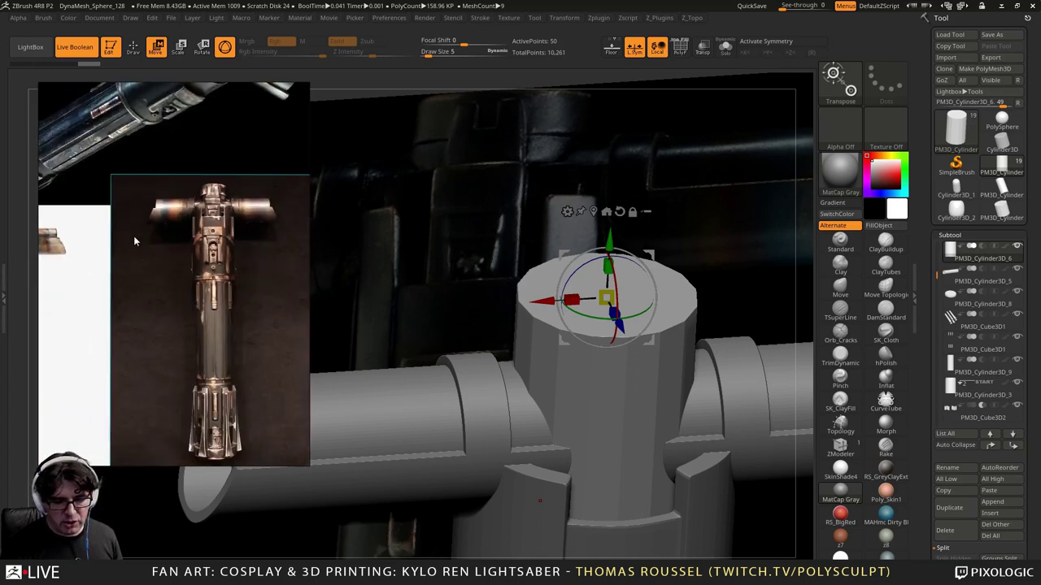
pyautogui.scroll(4, 138, 244)
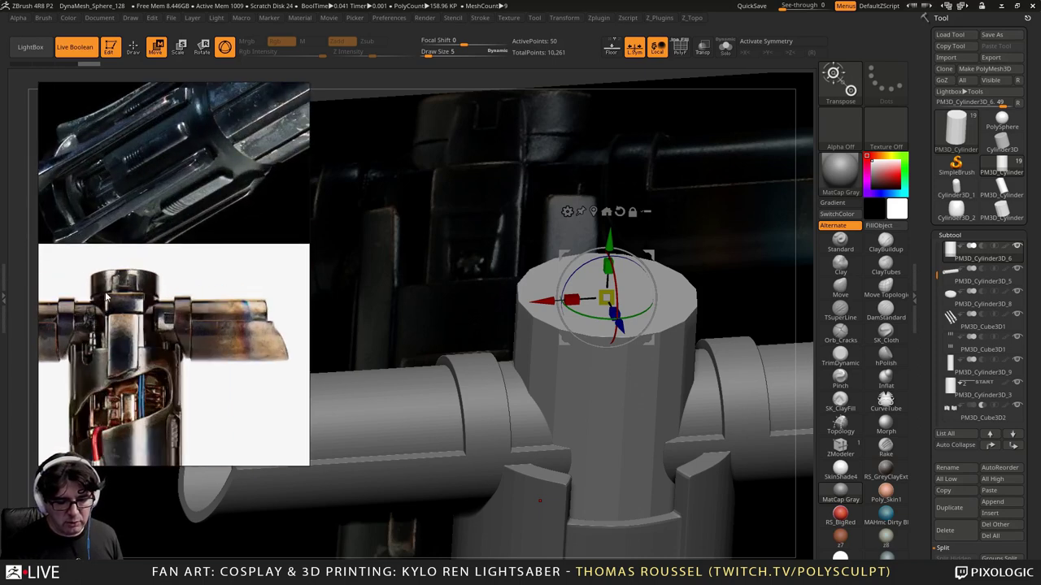
pyautogui.scroll(-2, 179, 300)
pyautogui.scroll(2, 146, 302)
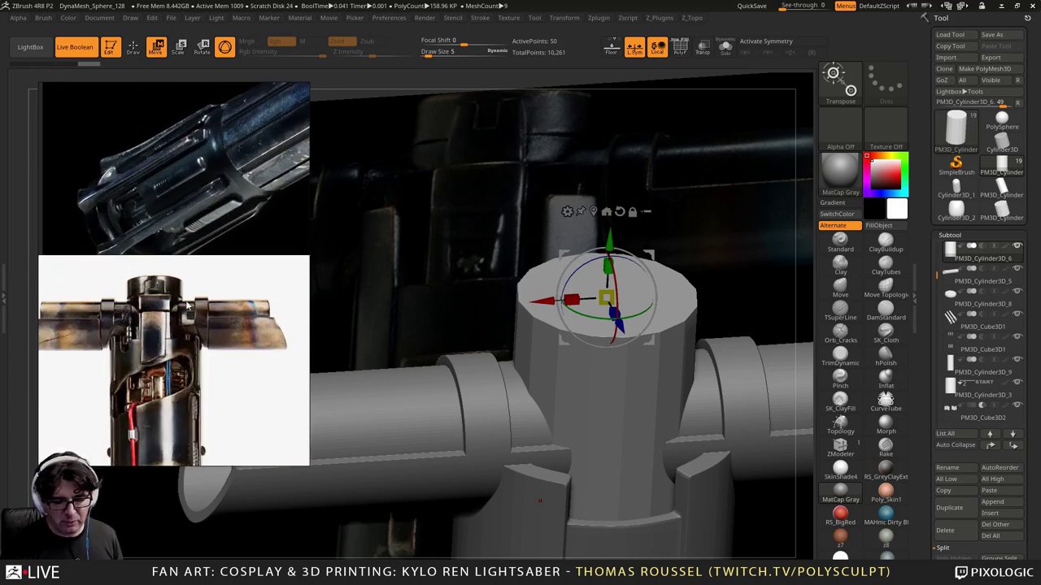
pyautogui.moveTo(220, 292); pyautogui.dragTo(188, 290, button='middle')
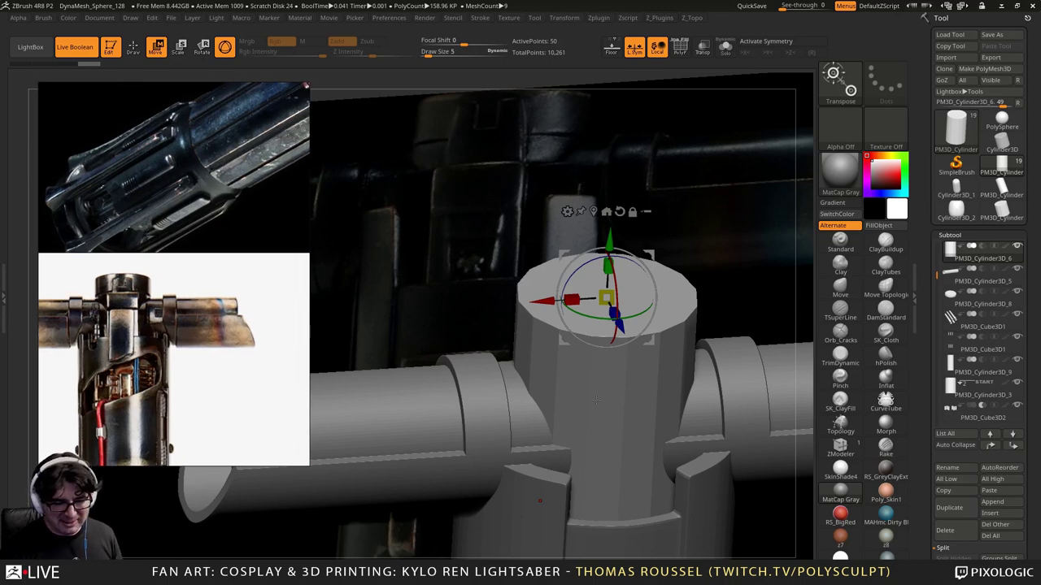
# Step: Show the central cylinder alone in Solo mode with PolyFrame on and Live Boolean off
pyautogui.moveTo(596, 400); pyautogui.dragTo(594, 354, button='right')
pyautogui.keyDown('alt'); pyautogui.click(570, 391); pyautogui.keyUp('alt')
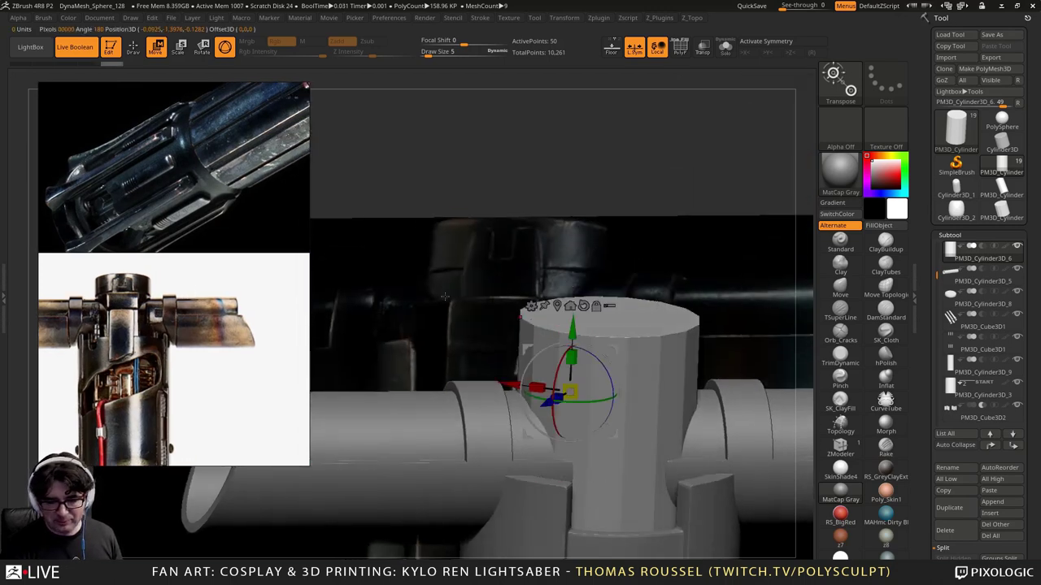
pyautogui.hotkey('shift', 'f')
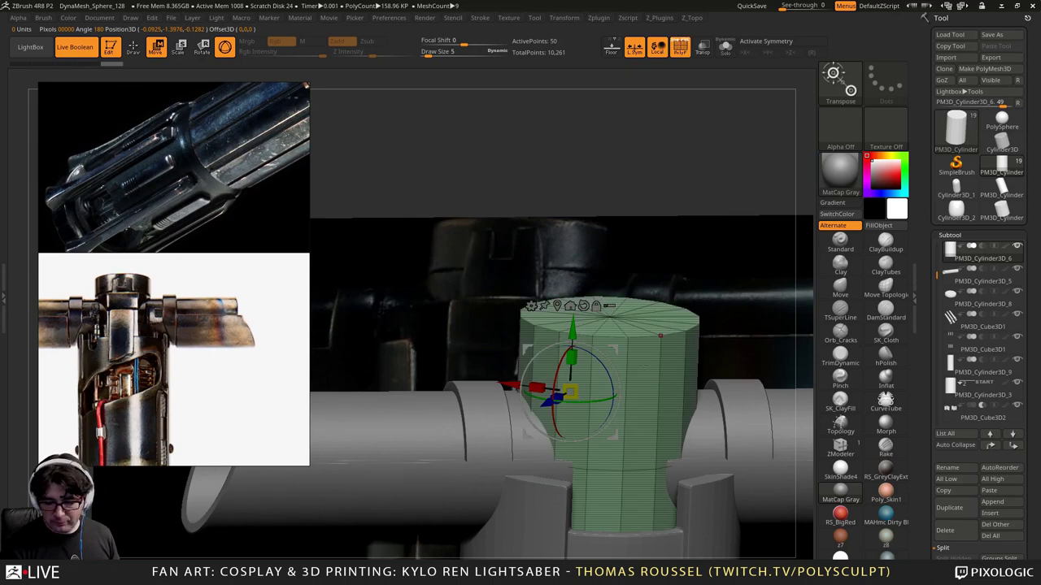
pyautogui.click(80, 52)
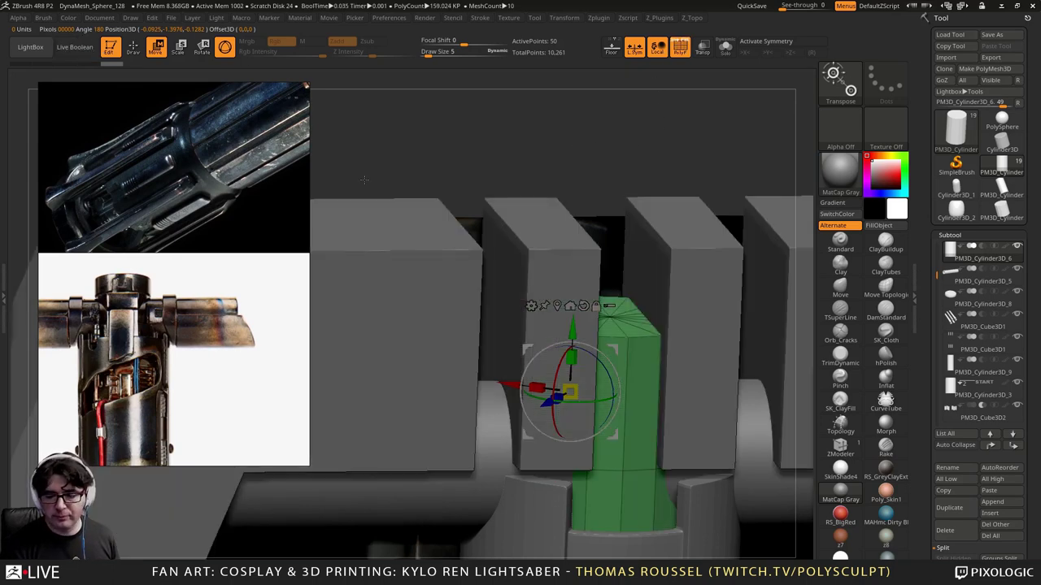
pyautogui.click(724, 47)
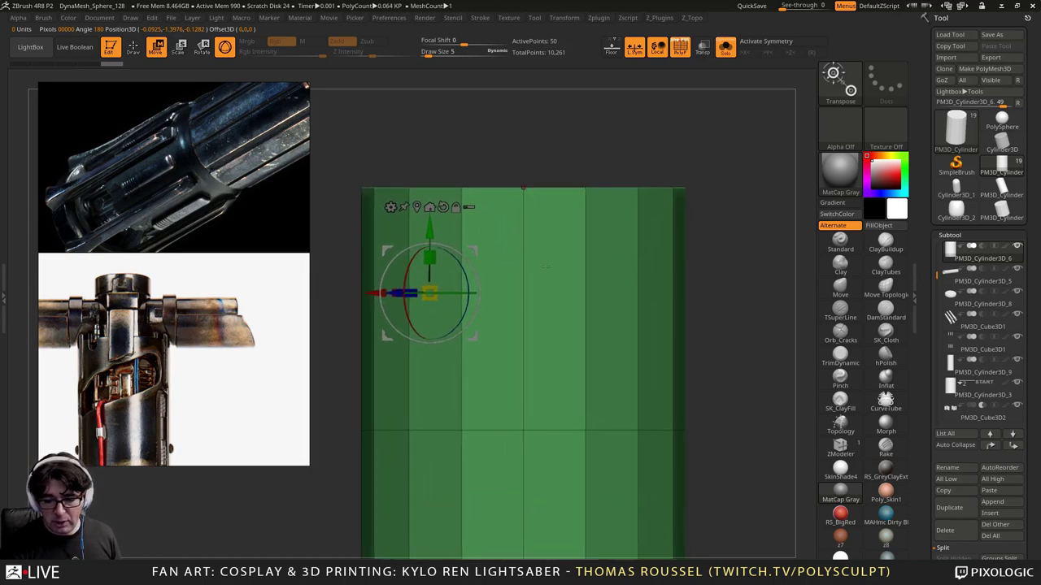
pyautogui.moveTo(937, 274); pyautogui.dragTo(938, 235)
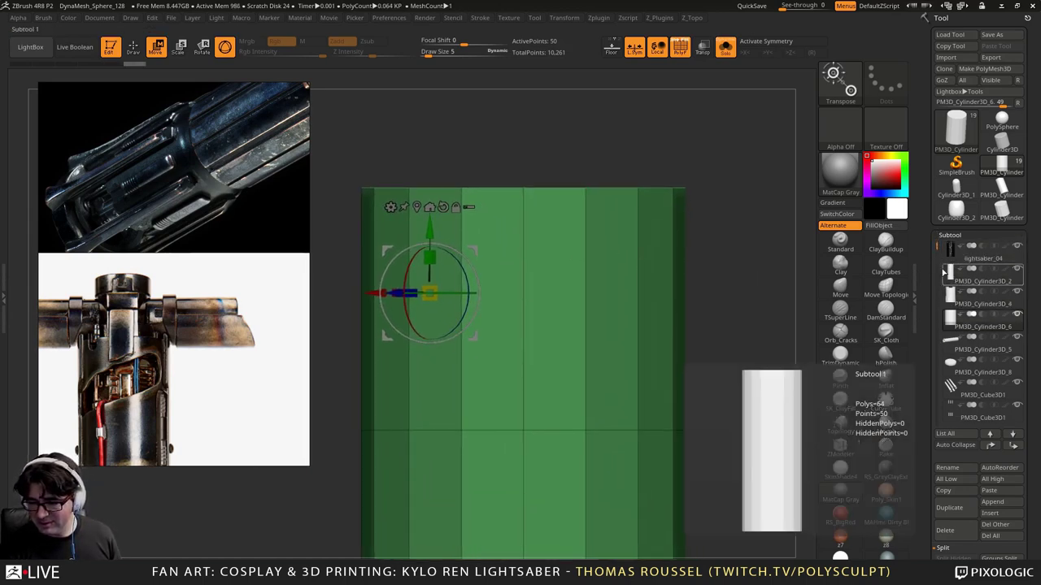
pyautogui.click(952, 252)
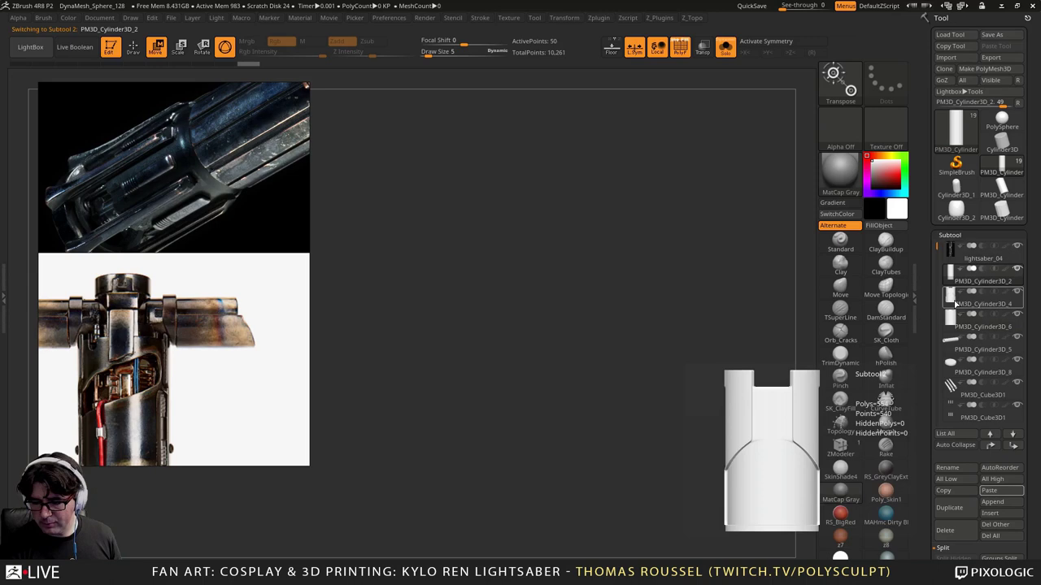
# Step: Reselect the subtool PM3D_Cylinder3D_6 and insert an edge loop around its upper part with ZModeler
pyautogui.click(949, 324)
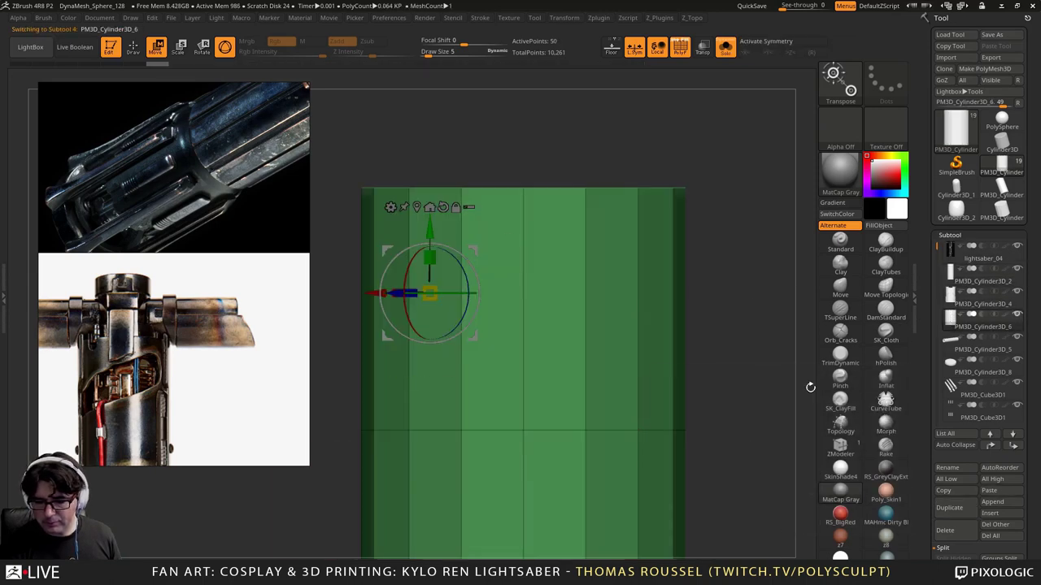
pyautogui.click(840, 446)
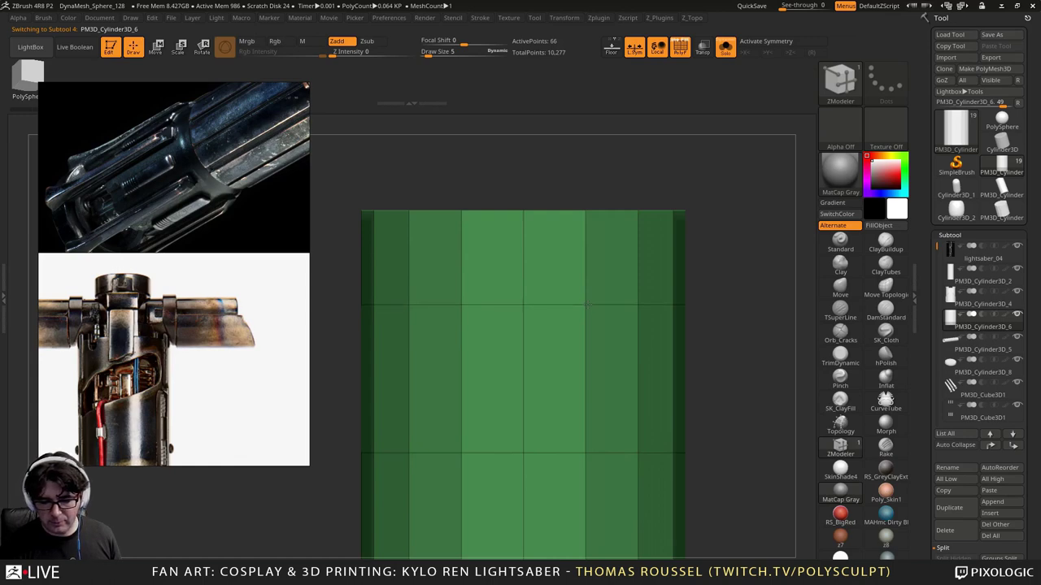
pyautogui.keyDown('alt'); pyautogui.moveTo(694, 345); pyautogui.dragTo(688, 305); pyautogui.keyUp('alt')
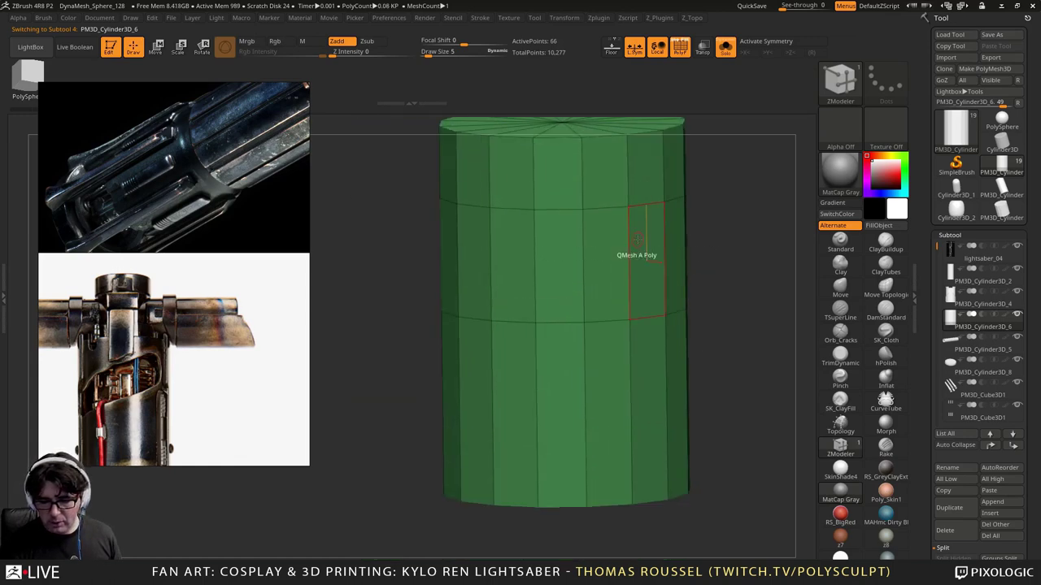
# Step: Try to scale the cylinder's middle ring of faces inward with the ZModeler Scale action on a Polyloop target
pyautogui.press('space')
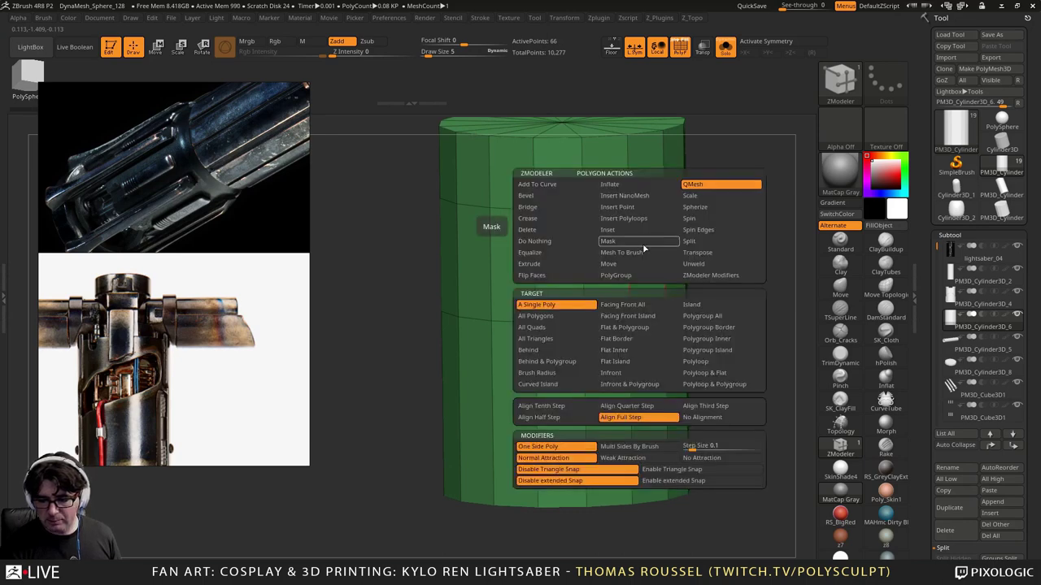
pyautogui.click(689, 197)
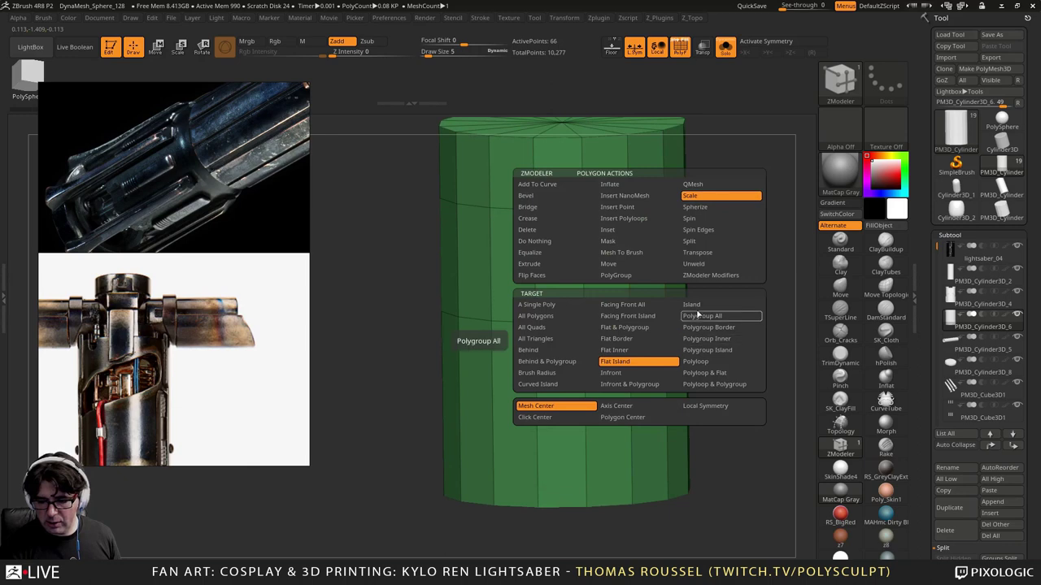
pyautogui.click(704, 363)
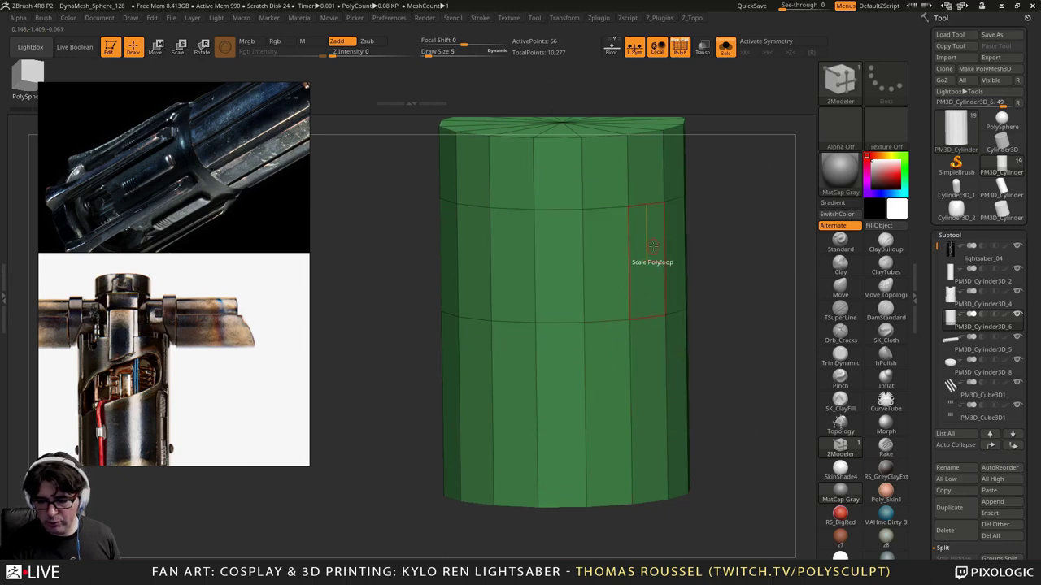
pyautogui.moveTo(653, 265); pyautogui.dragTo(620, 262)
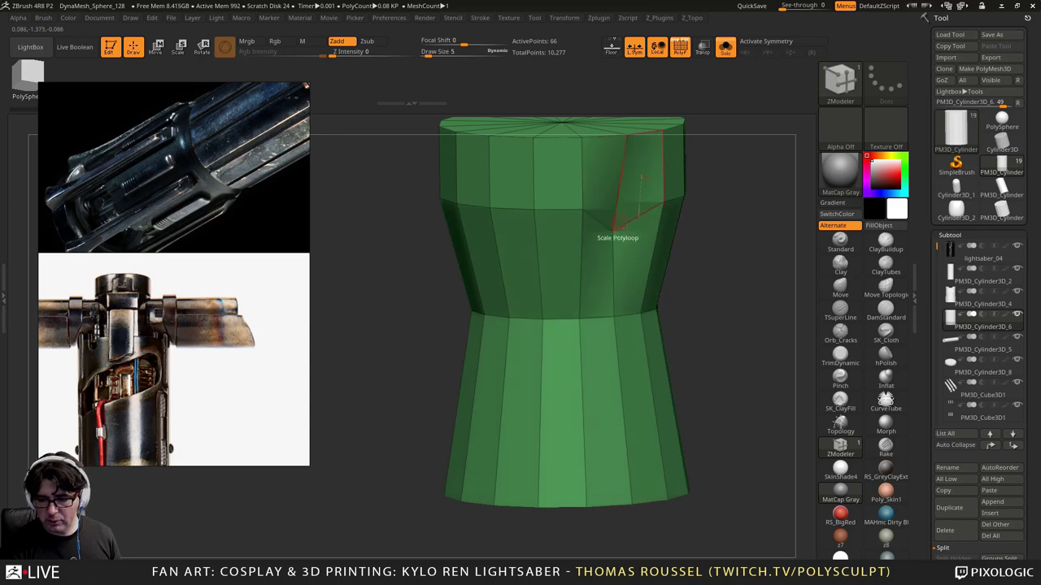
pyautogui.hotkey('ctrl', 'z')
# Step: Try to widen the cylinder's top ring of faces with a ZModeler polyloop action
pyautogui.keyDown('alt'); pyautogui.moveTo(720, 275); pyautogui.dragTo(704, 340); pyautogui.keyUp('alt')
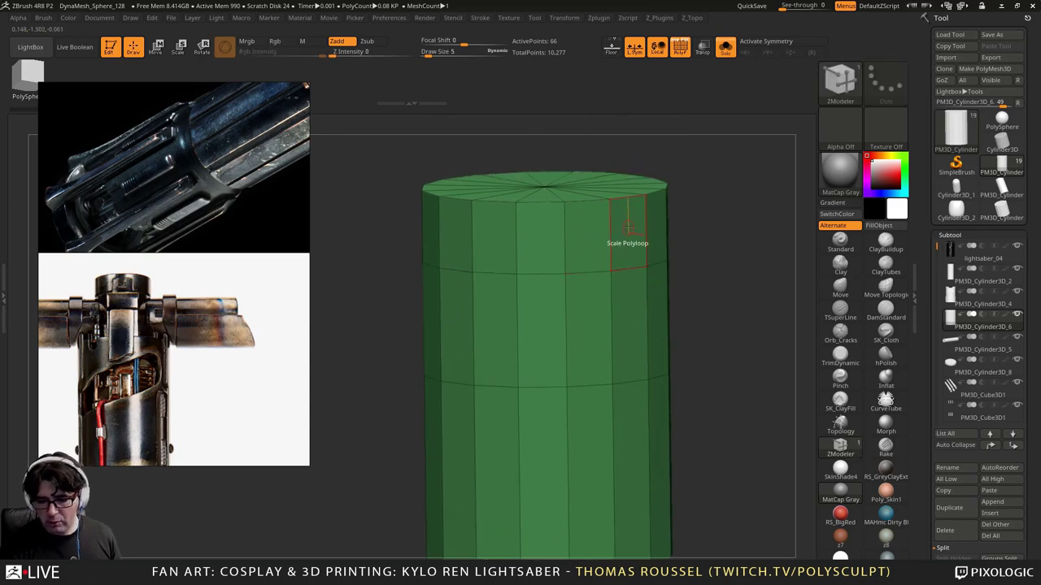
pyautogui.press('space')
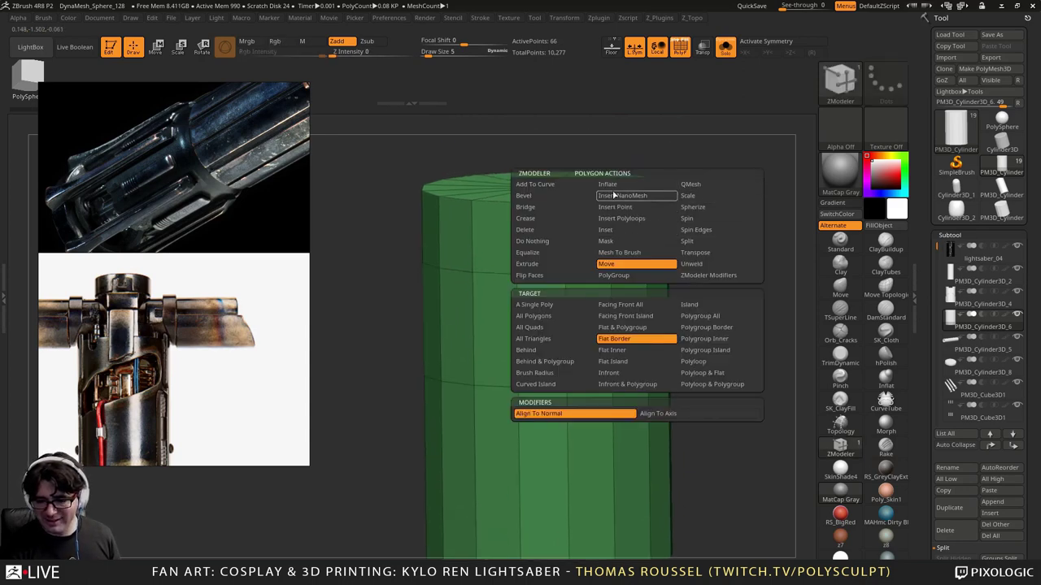
pyautogui.click(687, 185)
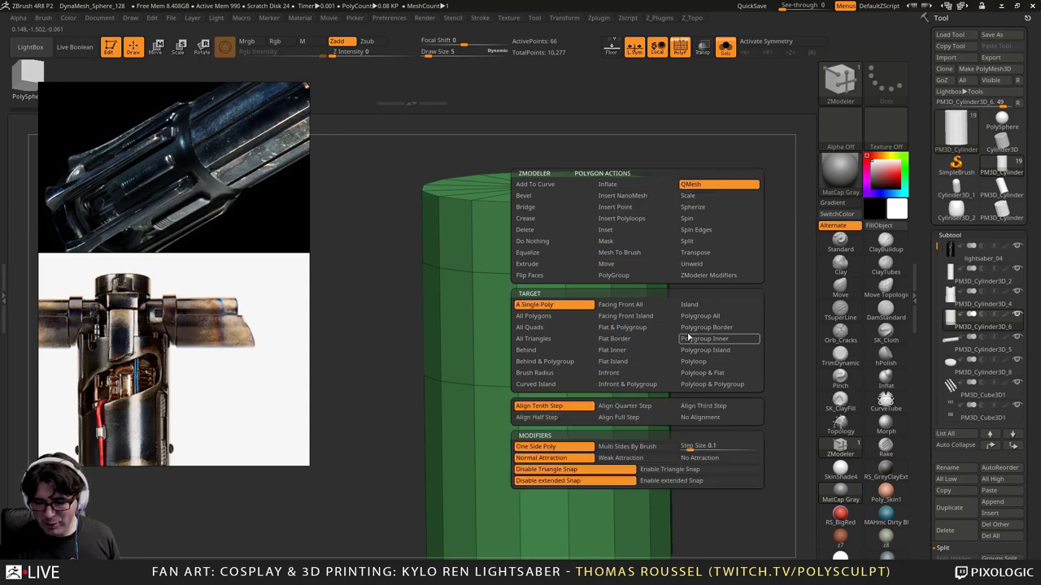
pyautogui.click(693, 361)
pyautogui.moveTo(638, 225); pyautogui.dragTo(655, 225)
pyautogui.hotkey('ctrl', 'z')
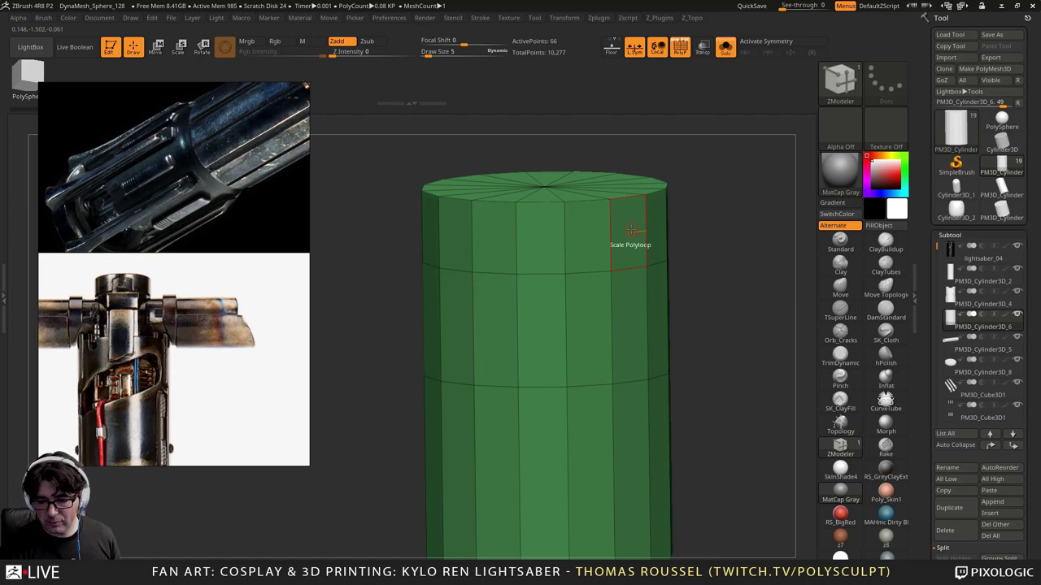
# Step: Extrude the cylinder's top ring of faces slightly outward using ZModeler QMesh with the Polyloop target
pyautogui.press('space')
pyautogui.click(691, 184)
pyautogui.click(687, 361)
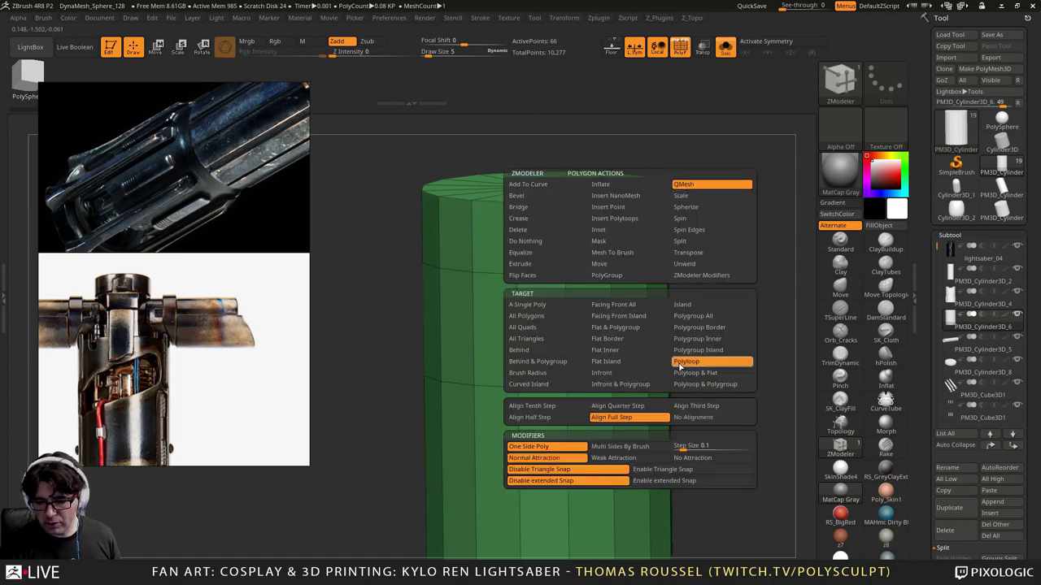
pyautogui.moveTo(636, 235); pyautogui.dragTo(642, 237)
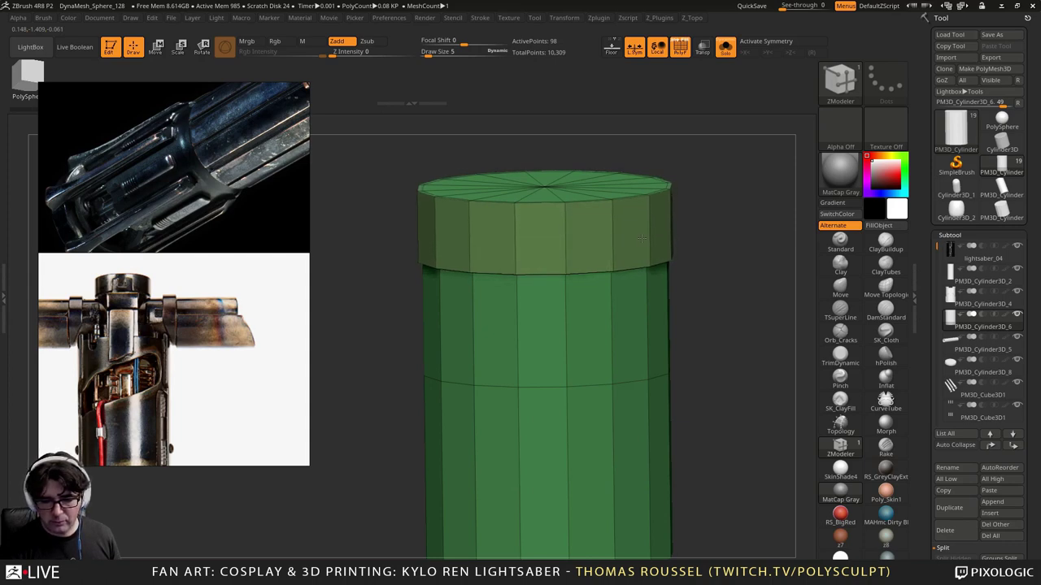
# Step: Compare the raised cap band with the emitter's top cap in the reference photos
pyautogui.keyDown('alt'); pyautogui.moveTo(368, 268); pyautogui.dragTo(466, 293); pyautogui.keyUp('alt')
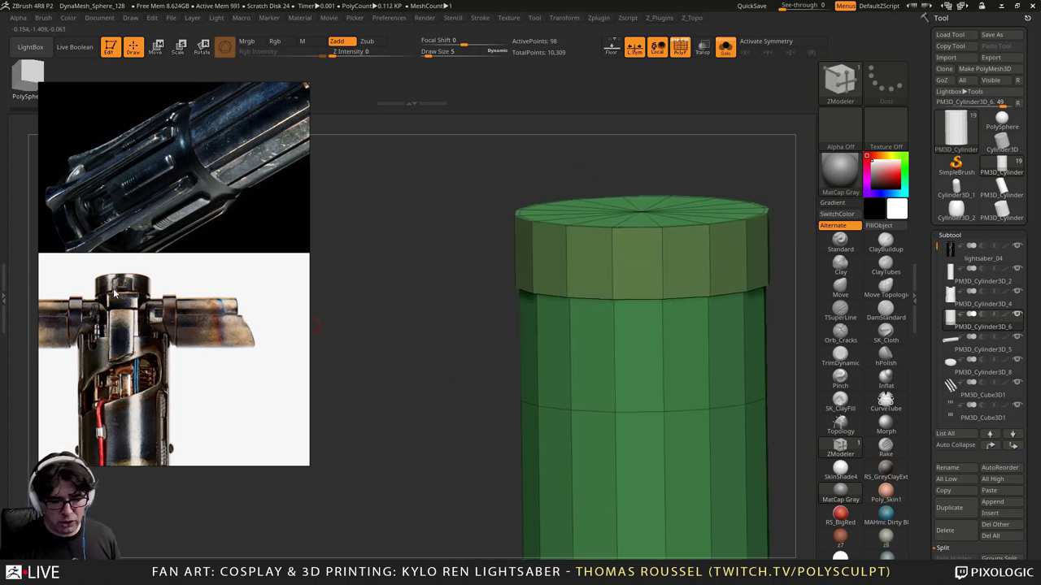
pyautogui.moveTo(237, 213); pyautogui.dragTo(157, 283, button='middle')
pyautogui.scroll(-4, 197, 245)
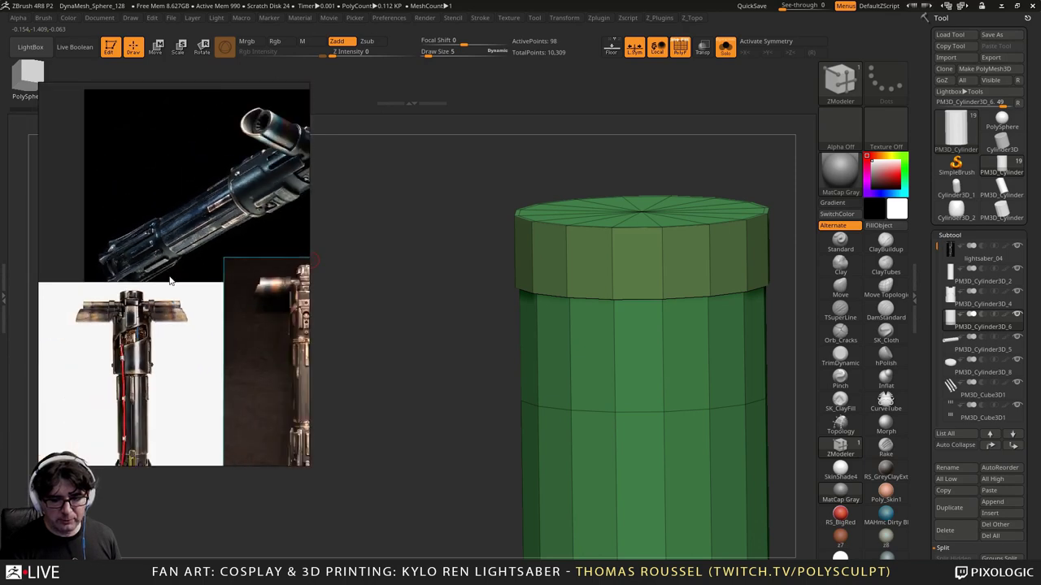
pyautogui.moveTo(251, 291); pyautogui.dragTo(182, 293, button='middle')
pyautogui.scroll(5, 183, 294)
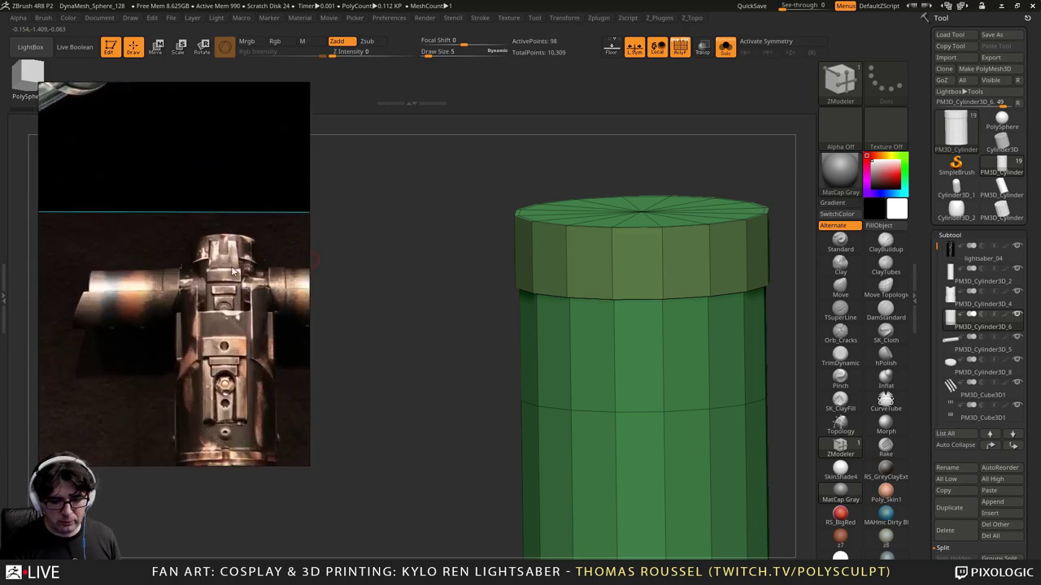
# Step: Slide the cap's top rim edge loop slightly inward using the ZModeler Slide edge action with the EdgeLoop Complete target
pyautogui.moveTo(448, 328); pyautogui.dragTo(279, 268)
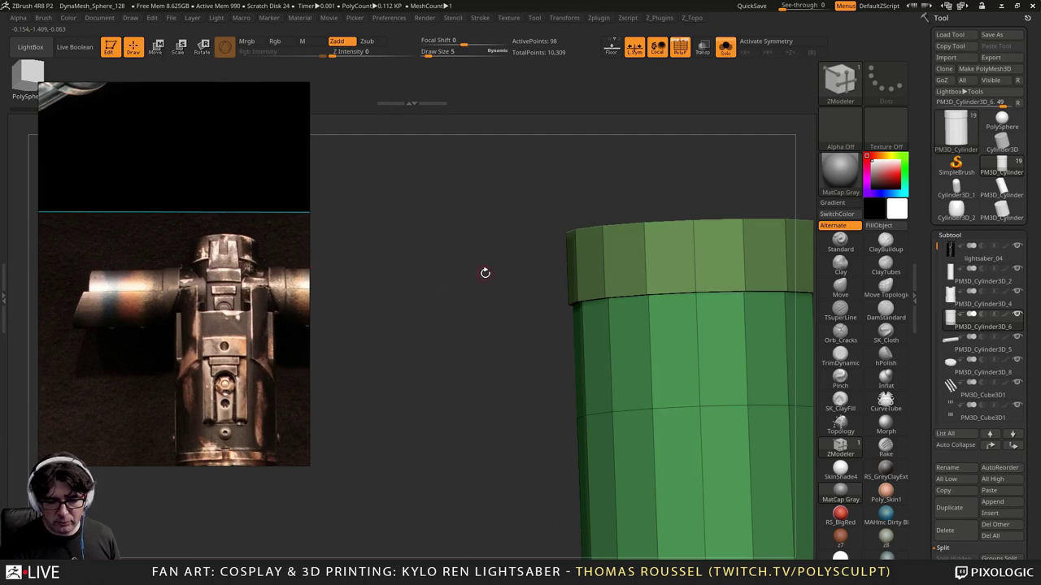
pyautogui.moveTo(484, 273); pyautogui.dragTo(480, 227)
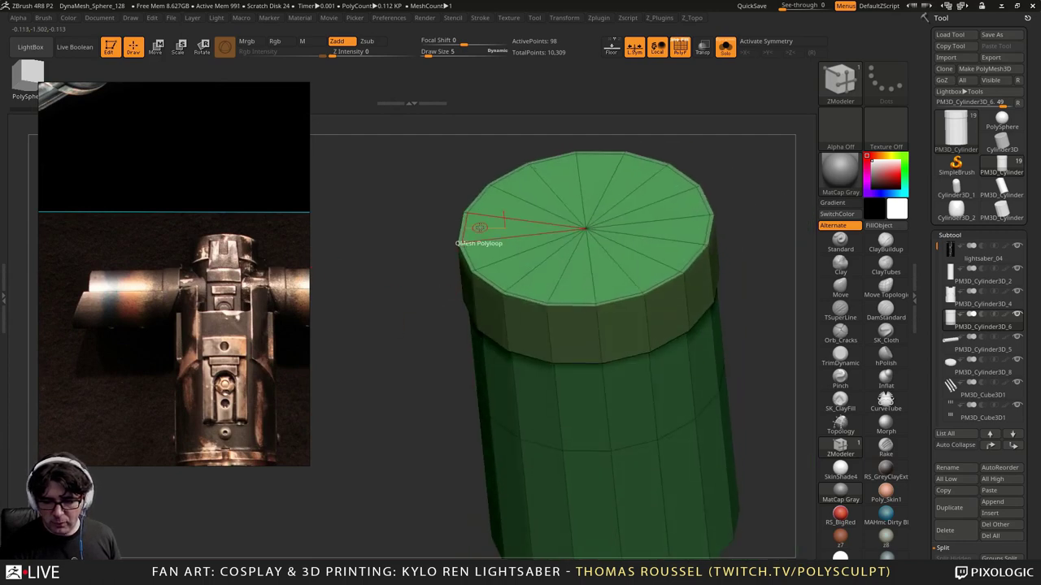
pyautogui.press('space')
pyautogui.click(531, 250)
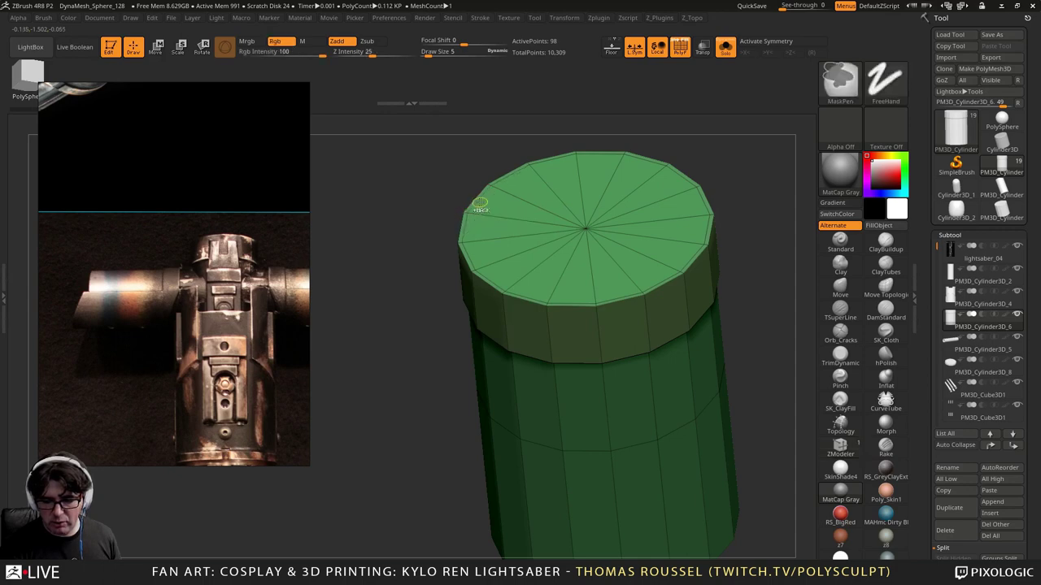
pyautogui.press('space')
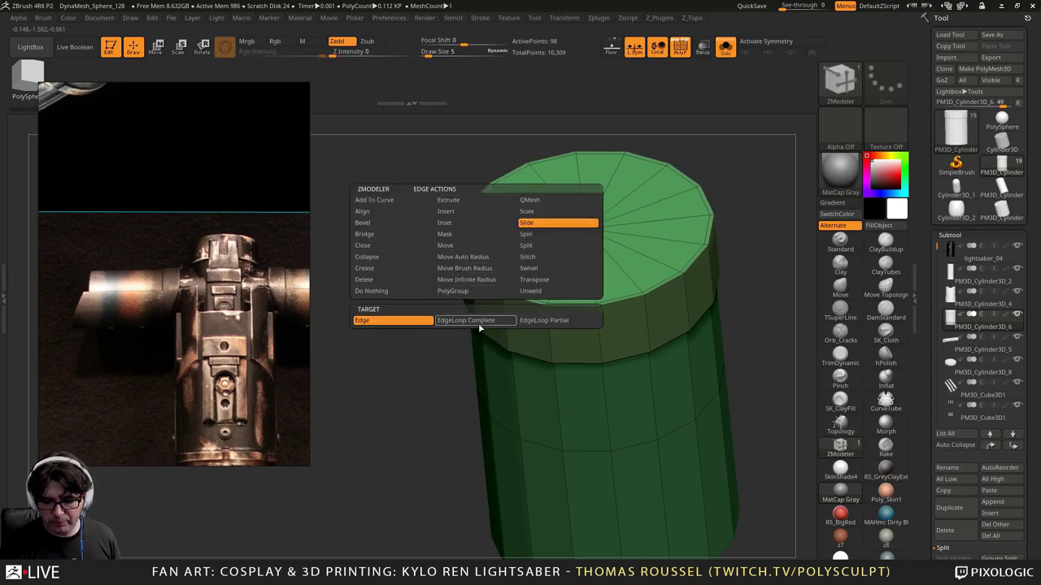
pyautogui.click(481, 322)
pyautogui.moveTo(483, 207); pyautogui.dragTo(492, 208)
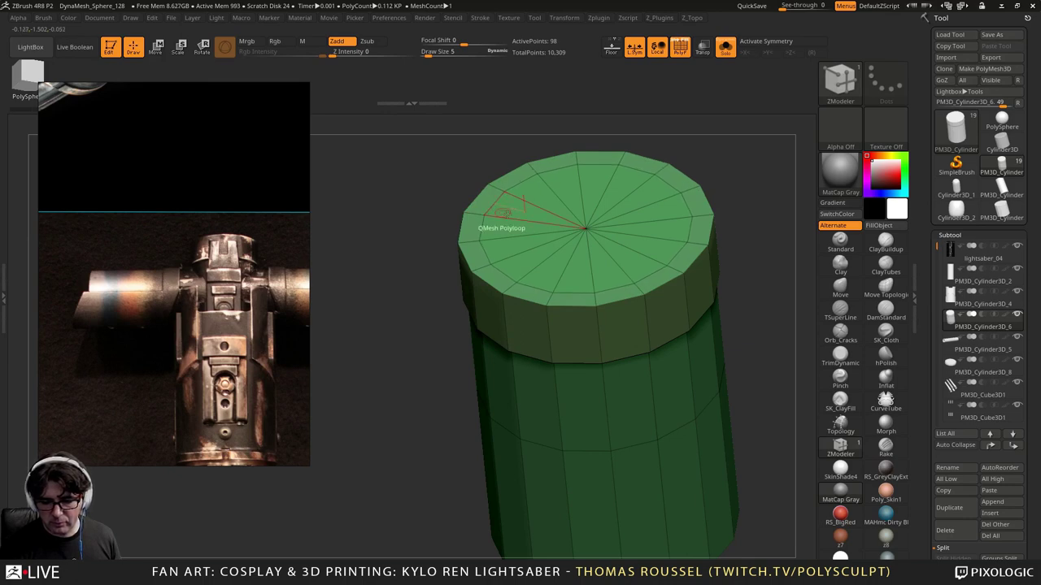
# Step: Hollow the cap by pushing its inner top faces down into the cylinder with QMesh on the A Single Poly target
pyautogui.keyDown('alt'); pyautogui.moveTo(585, 230); pyautogui.dragTo(558, 295, button='right'); pyautogui.keyUp('alt')
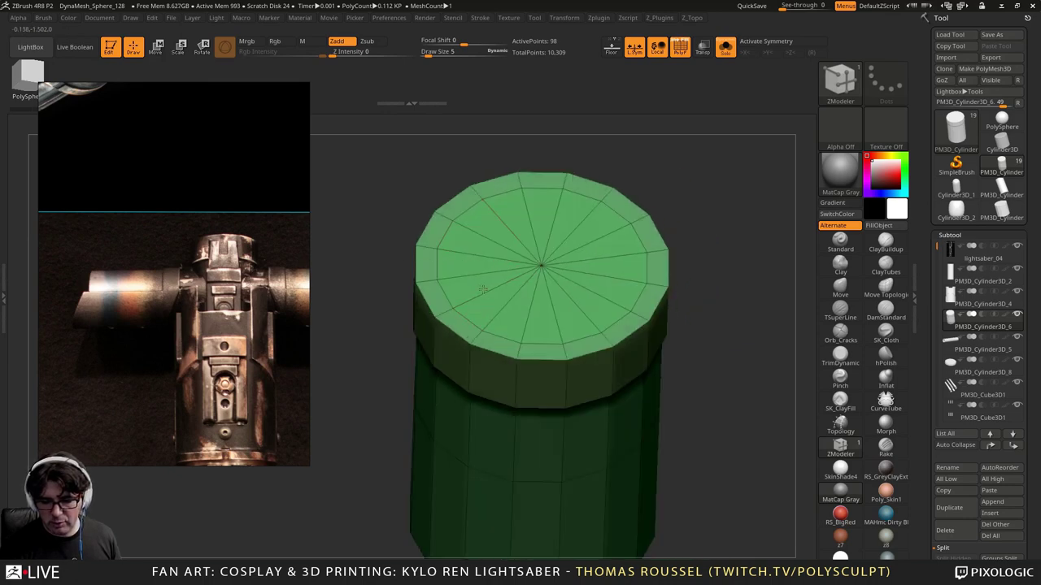
pyautogui.moveTo(455, 244)
pyautogui.mouseDown()
pyautogui.moveTo(618, 309)
pyautogui.moveTo(525, 235)
pyautogui.moveTo(503, 236)
pyautogui.mouseUp()
pyautogui.press('space')
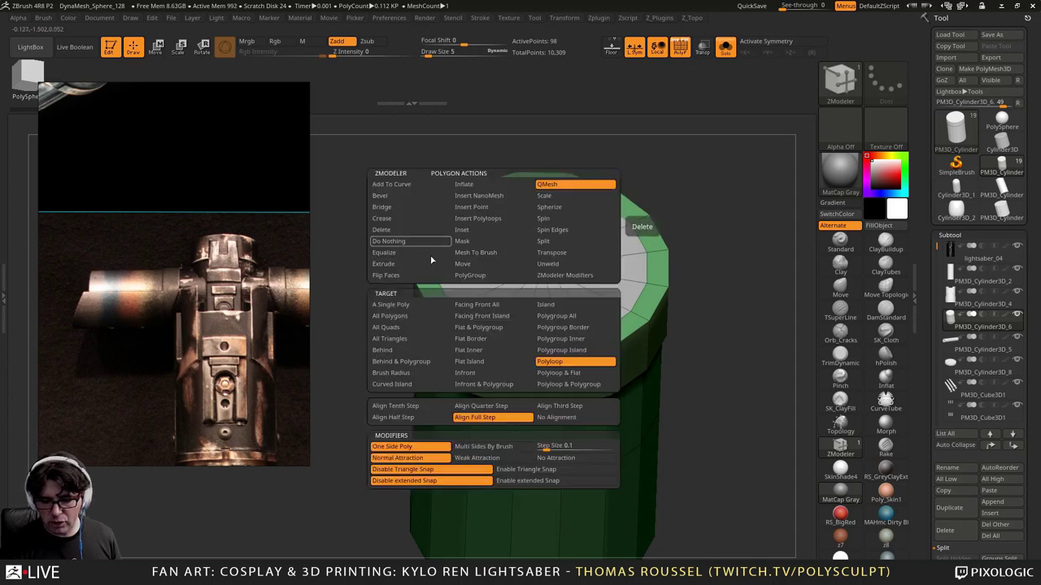
pyautogui.click(395, 304)
pyautogui.moveTo(537, 224); pyautogui.dragTo(550, 402)
pyautogui.moveTo(409, 362); pyautogui.dragTo(436, 165)
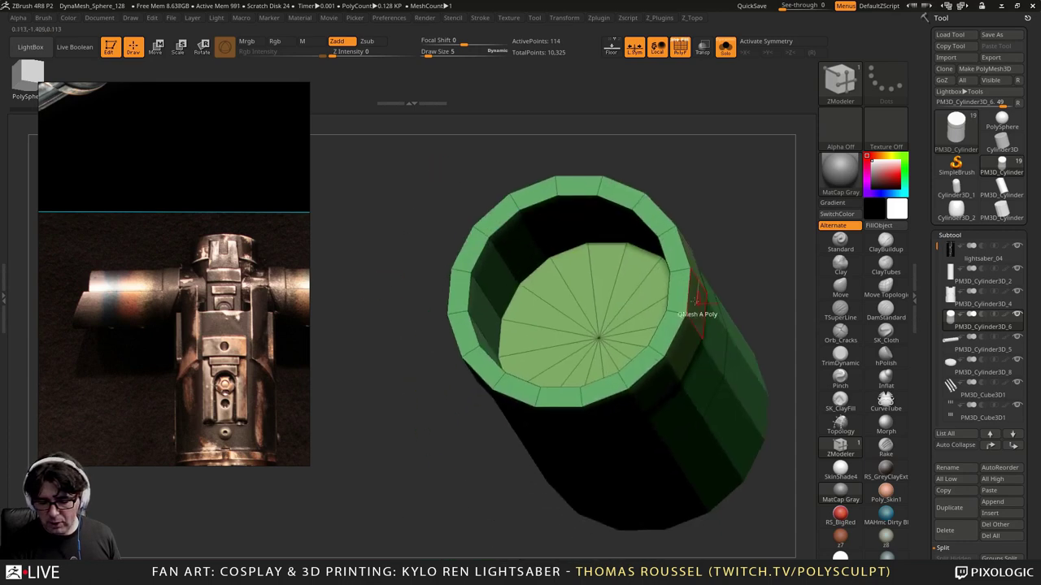
# Step: Insert single edge loops around the raised cap band, close to its upper and lower edges
pyautogui.moveTo(734, 232); pyautogui.dragTo(671, 248)
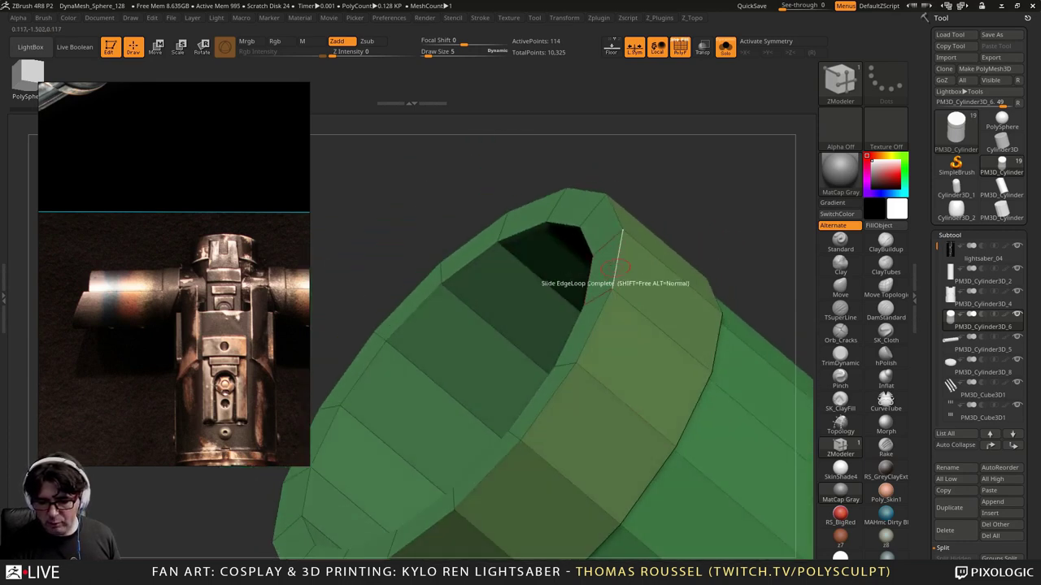
pyautogui.press('space')
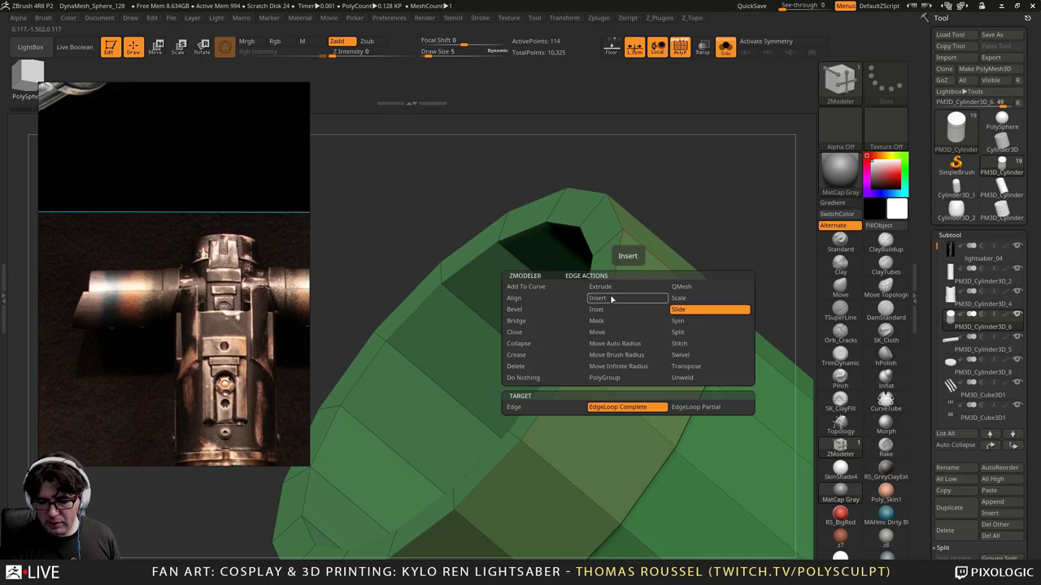
pyautogui.click(610, 294)
pyautogui.click(614, 292)
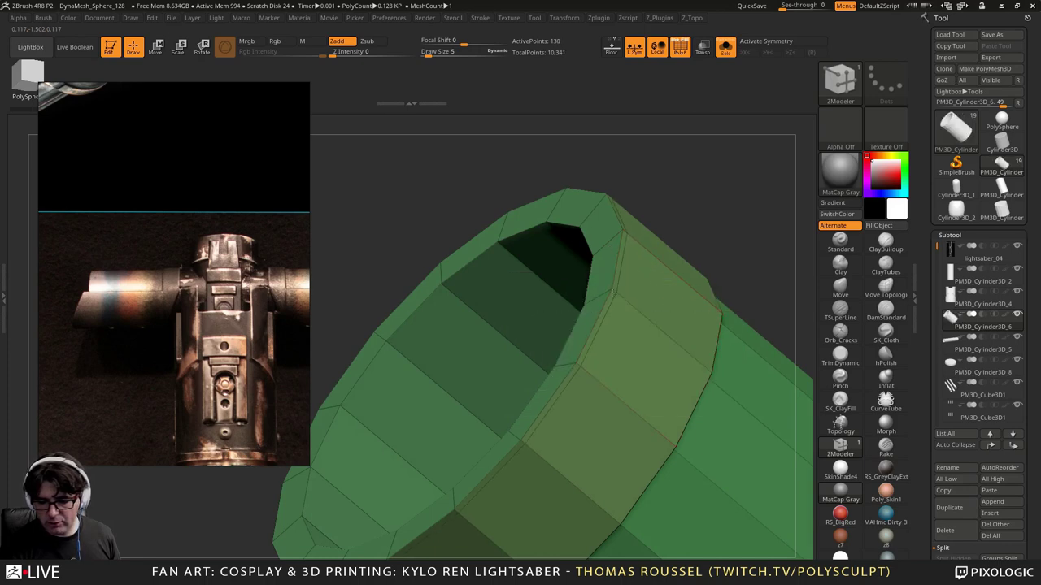
pyautogui.moveTo(735, 281); pyautogui.dragTo(679, 265)
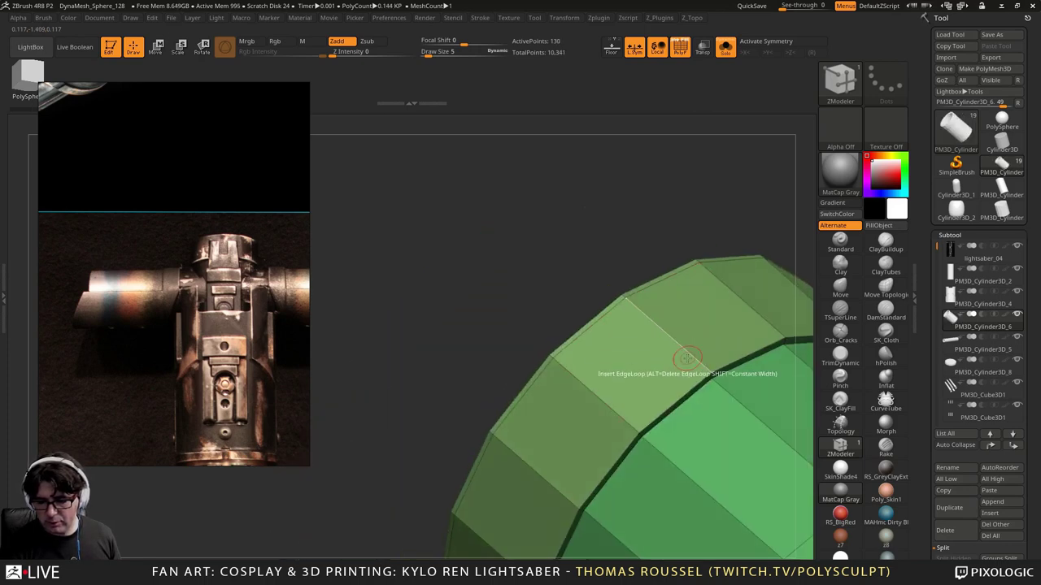
pyautogui.moveTo(687, 360); pyautogui.dragTo(704, 374)
pyautogui.keyDown('alt'); pyautogui.moveTo(704, 374); pyautogui.dragTo(455, 226, button='right'); pyautogui.keyUp('alt')
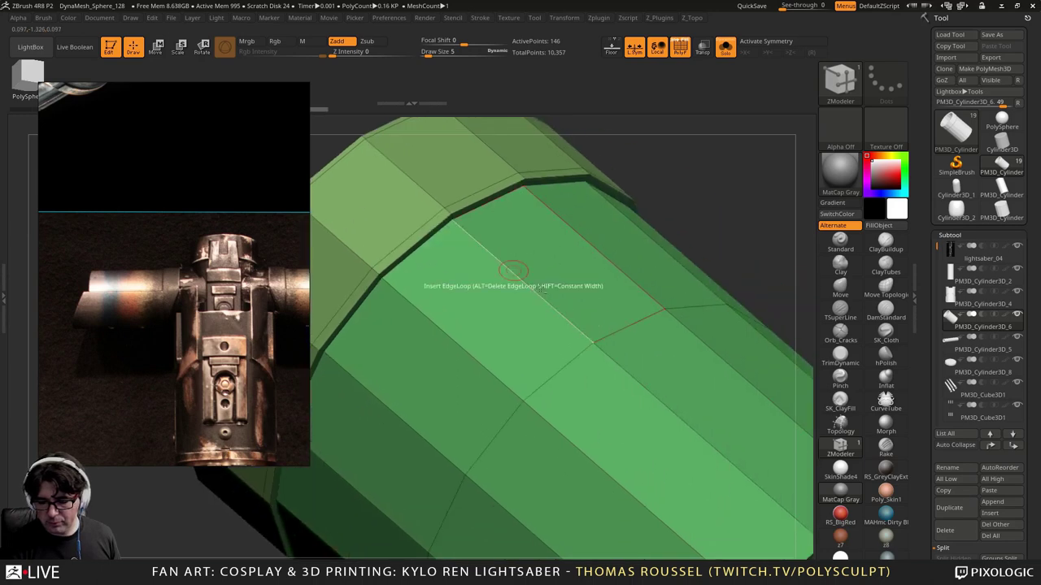
# Step: Insert supporting edge loops around the cylinder's base edge and just inside the hollow's rim
pyautogui.keyDown('alt'); pyautogui.moveTo(528, 293); pyautogui.dragTo(394, 144, button='right'); pyautogui.keyUp('alt')
pyautogui.click(640, 364)
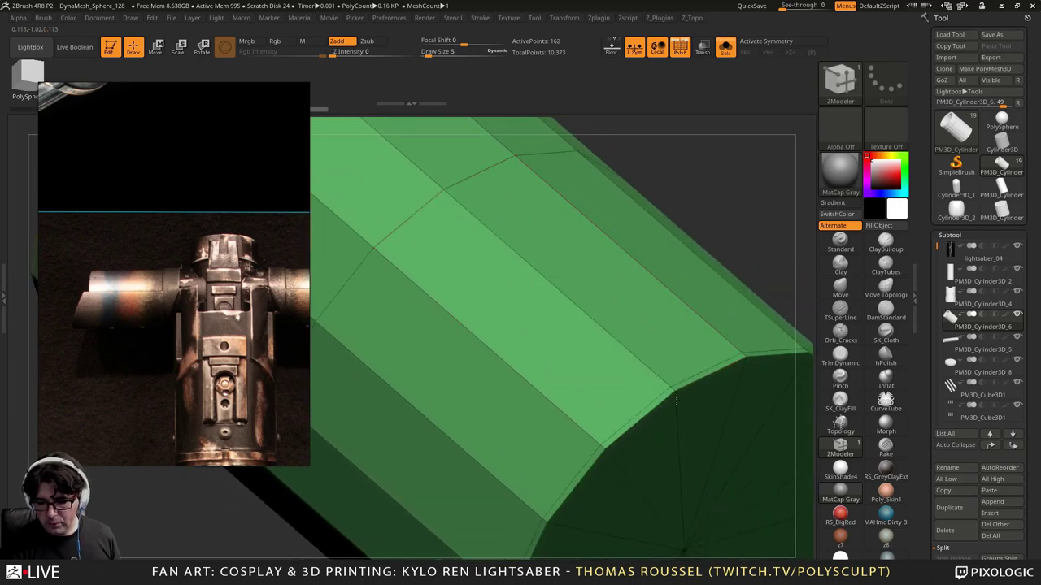
pyautogui.click(674, 396)
pyautogui.keyDown('ctrl'); pyautogui.moveTo(673, 392); pyautogui.dragTo(641, 287, button='right'); pyautogui.keyUp('ctrl')
pyautogui.click(615, 229)
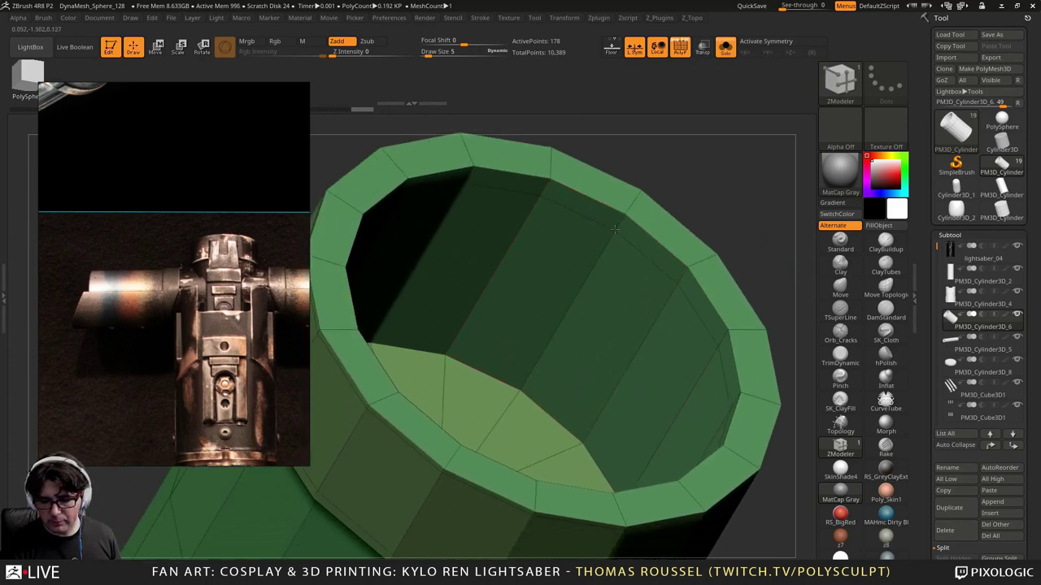
pyautogui.moveTo(637, 195); pyautogui.dragTo(615, 227)
pyautogui.keyDown('shift'); pyautogui.moveTo(615, 227); pyautogui.dragTo(646, 245, button='right'); pyautogui.keyUp('shift')
# Step: Preview the smoothed cylinder with Dynamic Subdiv and insert an edge loop around the hollow's wall near its floor
pyautogui.press('d')
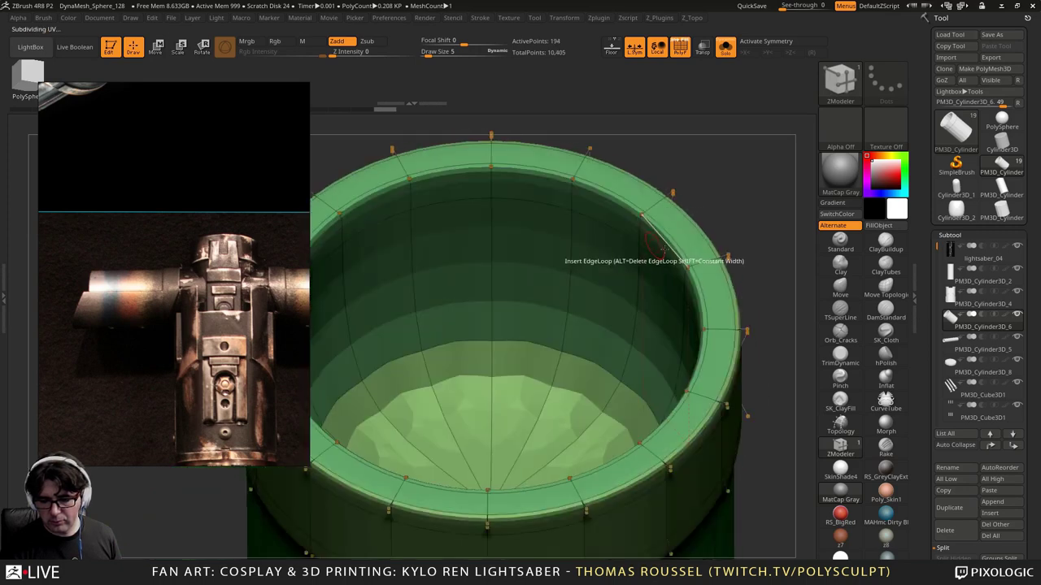
pyautogui.hotkey('shift', 'd')
pyautogui.keyDown('ctrl'); pyautogui.moveTo(587, 350); pyautogui.dragTo(574, 324, button='right'); pyautogui.keyUp('ctrl')
pyautogui.moveTo(573, 325); pyautogui.dragTo(574, 329)
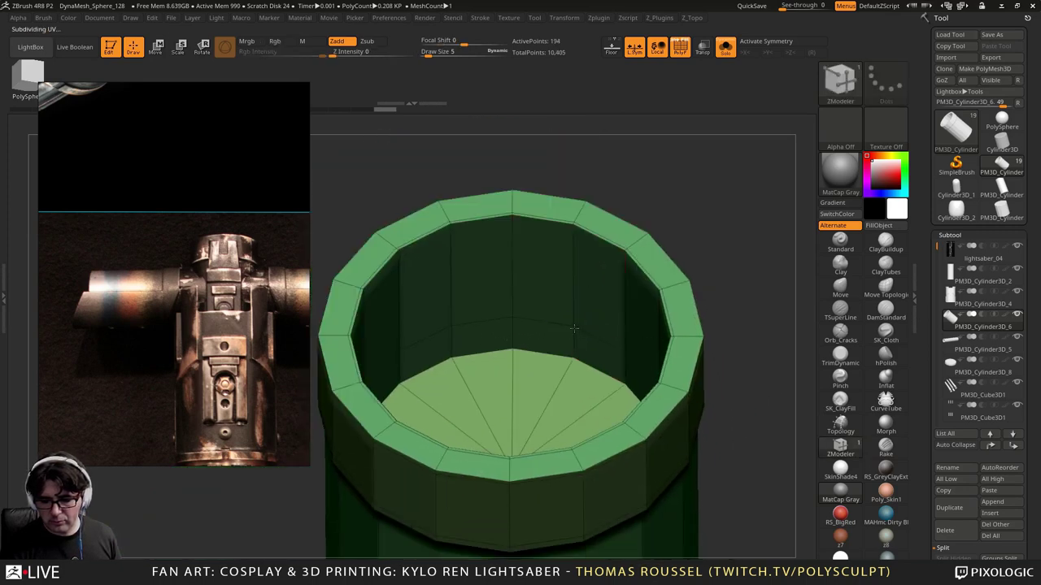
pyautogui.click(617, 334)
pyautogui.moveTo(622, 320); pyautogui.dragTo(712, 242, button='right')
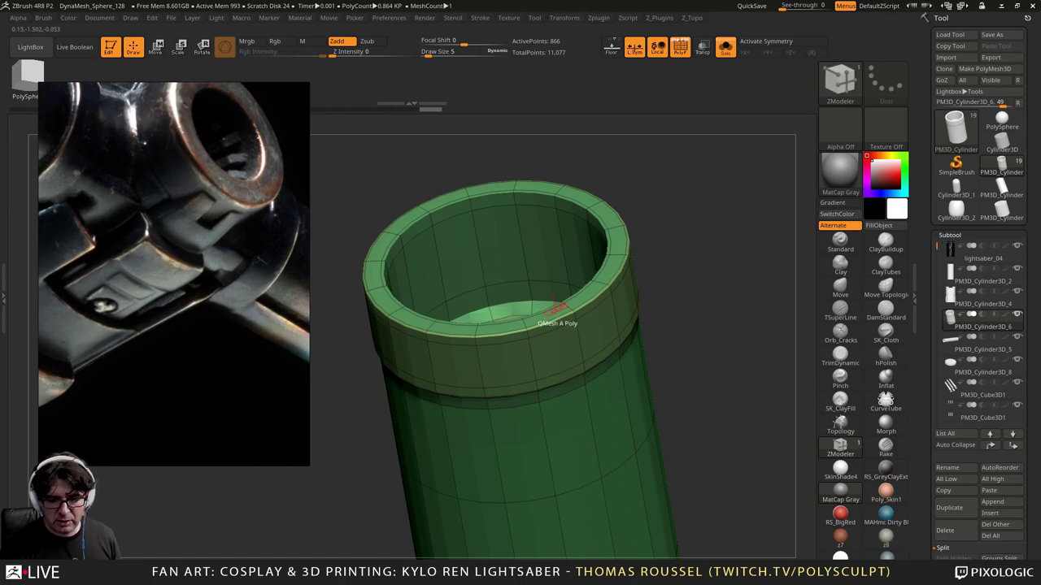
# Step: Undo the cylinder's subdivision and insert an edge loop around the hollow's inner wall a little below the rim
pyautogui.keyDown('alt'); pyautogui.moveTo(478, 237); pyautogui.dragTo(480, 258, button='right'); pyautogui.keyUp('alt')
pyautogui.click(480, 254)
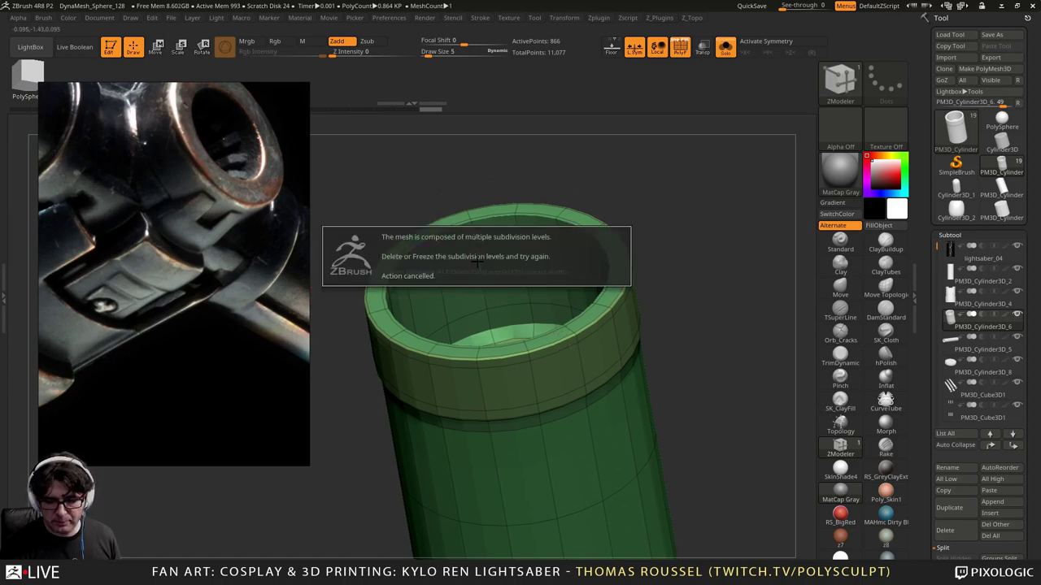
pyautogui.click(666, 272)
pyautogui.click(672, 285)
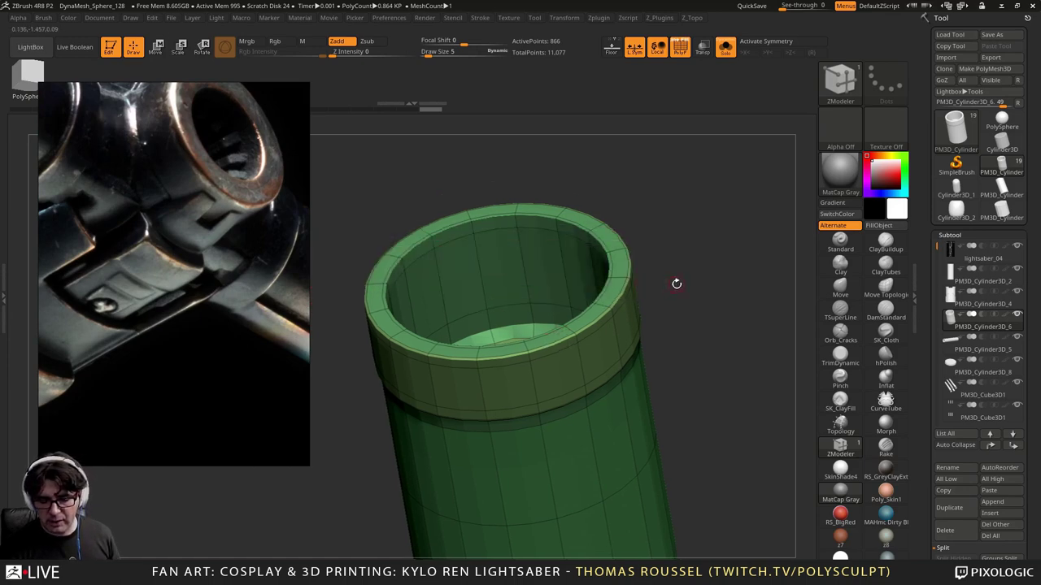
pyautogui.hotkey('ctrl', 'z')
pyautogui.keyDown('ctrl'); pyautogui.moveTo(512, 265); pyautogui.dragTo(487, 252, button='right'); pyautogui.keyUp('ctrl')
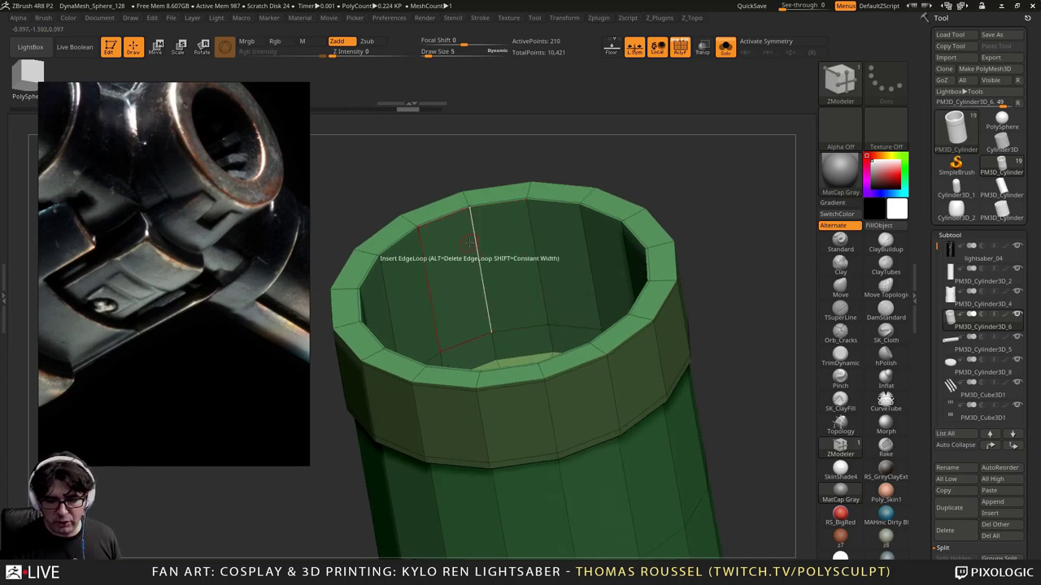
pyautogui.click(470, 241)
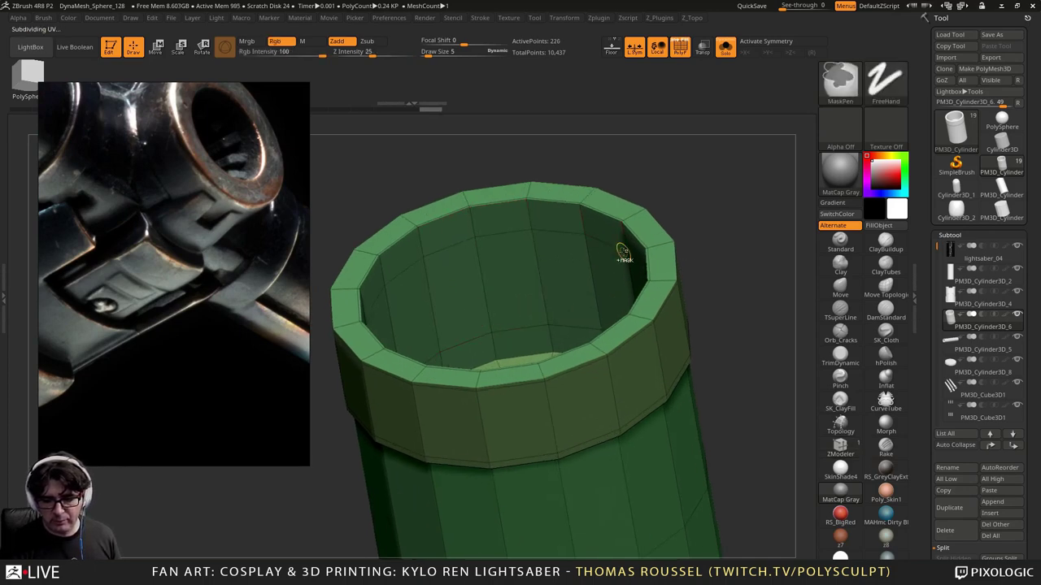
# Step: Subdivide the cylinder once and delete its lower subdivision level
pyautogui.hotkey('ctrl', 'd')
pyautogui.scroll(-5, 976, 366)
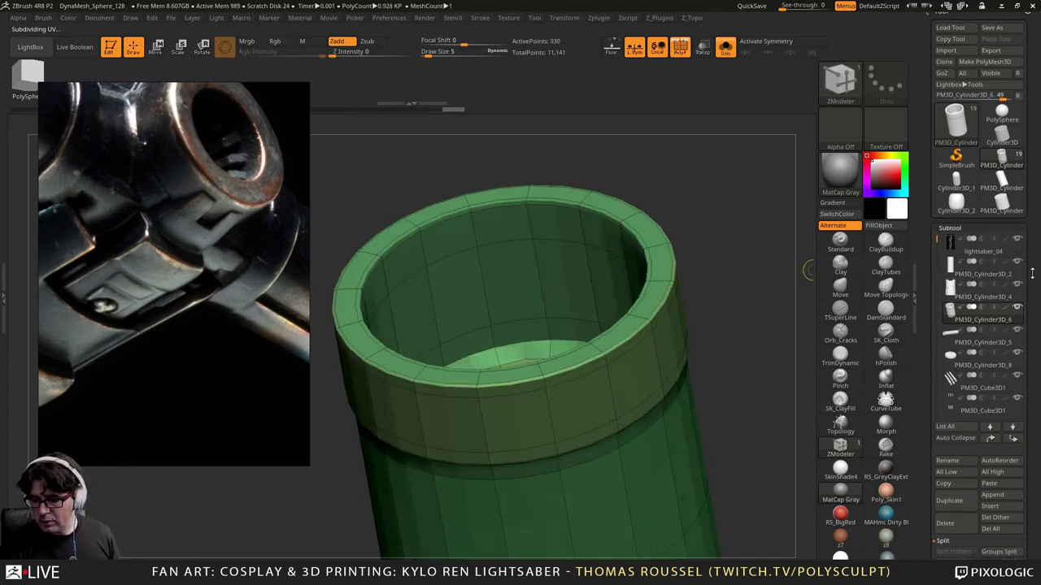
pyautogui.click(958, 516)
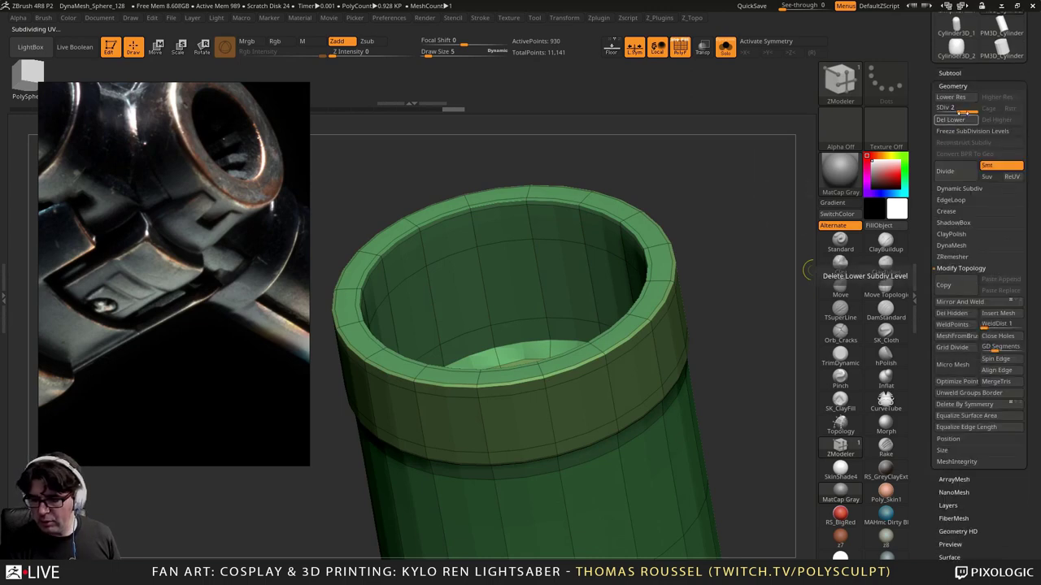
pyautogui.click(959, 121)
# Step: Enable radial symmetry around the Y axis with a higher radial count and QMesh inner-wall faces inward into a ring of teeth
pyautogui.moveTo(524, 238); pyautogui.dragTo(552, 252, button='right')
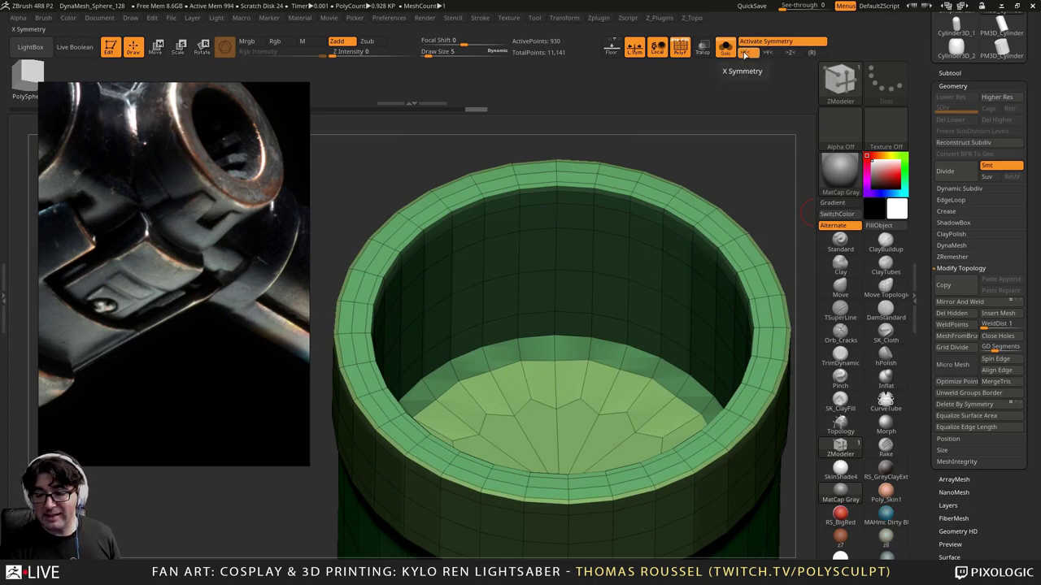
pyautogui.click(809, 52)
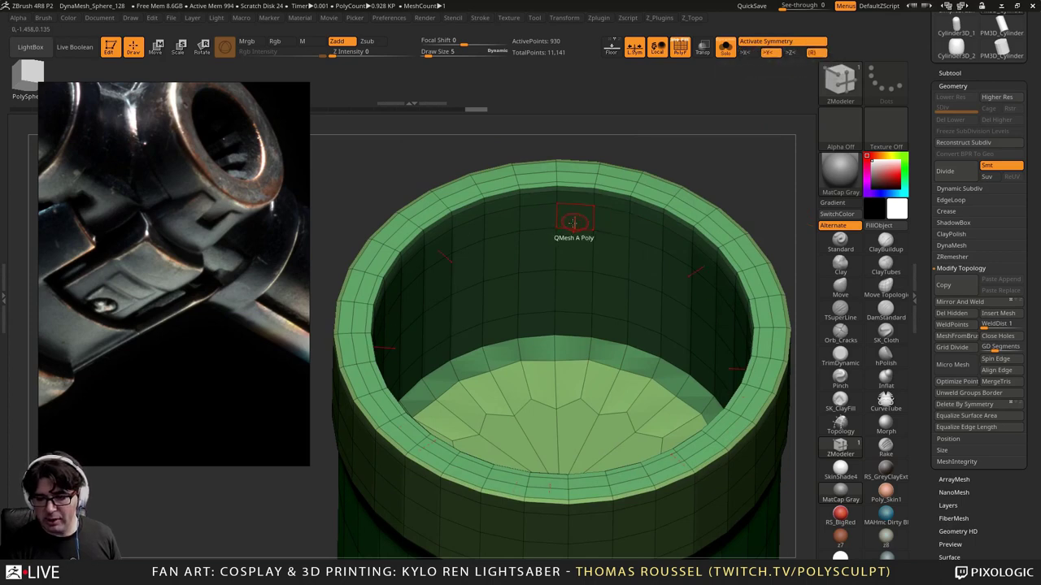
pyautogui.click(573, 19)
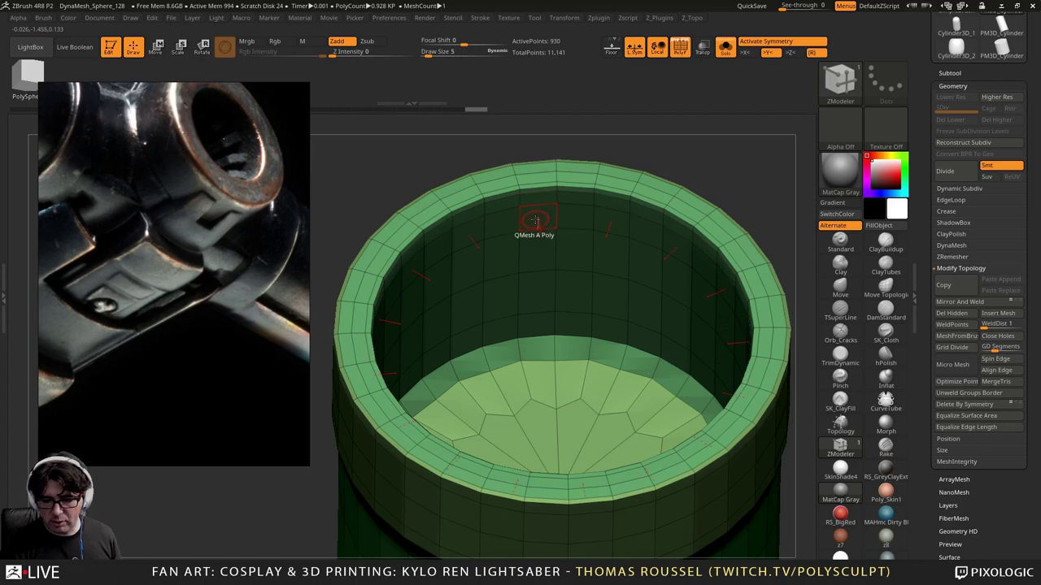
pyautogui.moveTo(530, 238); pyautogui.dragTo(529, 344)
pyautogui.moveTo(537, 257); pyautogui.dragTo(562, 333)
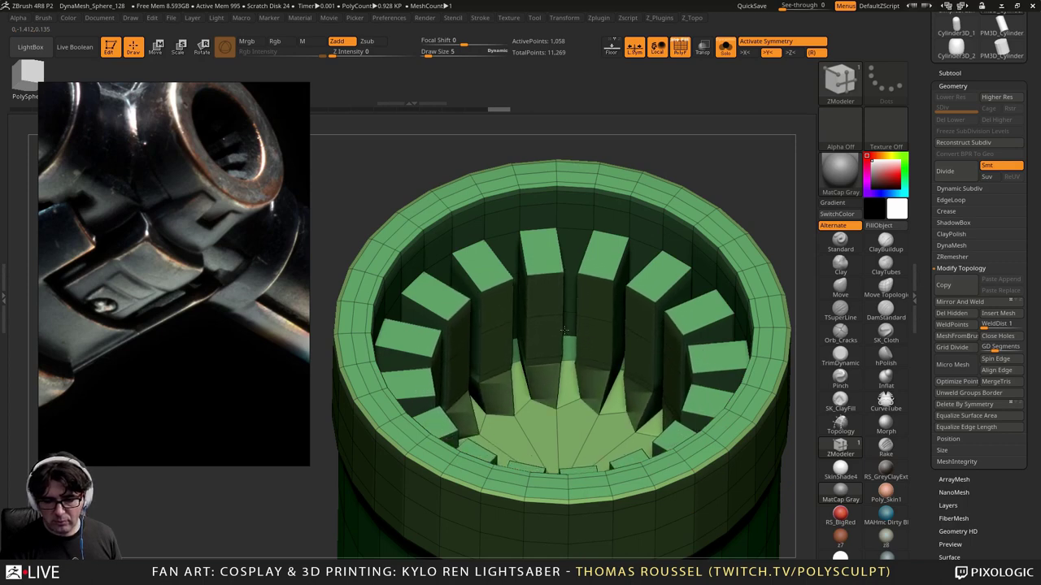
# Step: Slide the teeth's upper inner edges downward with the ZModeler Slide edge action so their tops slope toward the centre
pyautogui.keyDown('ctrl'); pyautogui.moveTo(550, 270); pyautogui.dragTo(530, 245, button='right'); pyautogui.keyUp('ctrl')
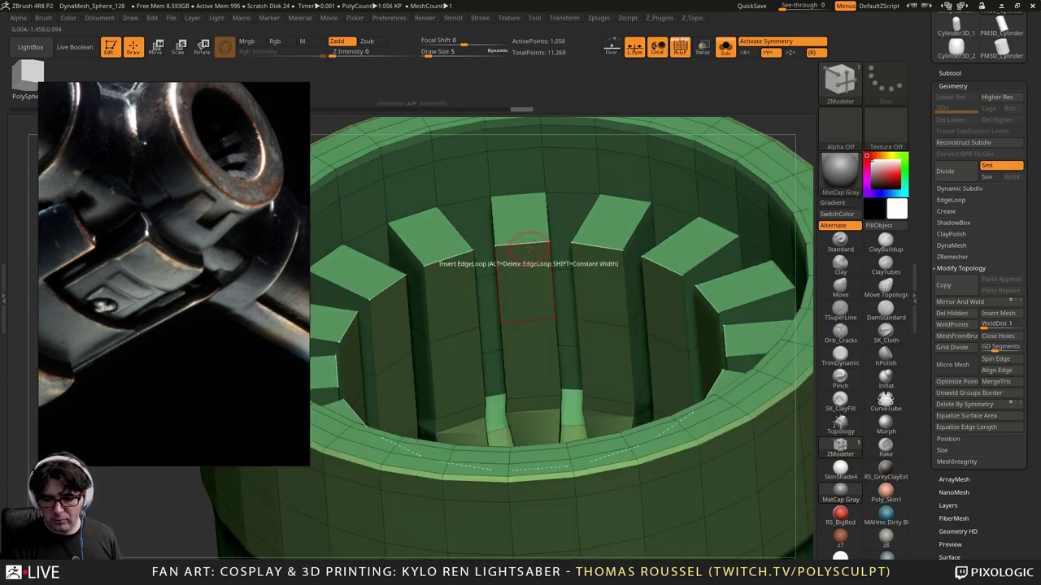
pyautogui.press('space')
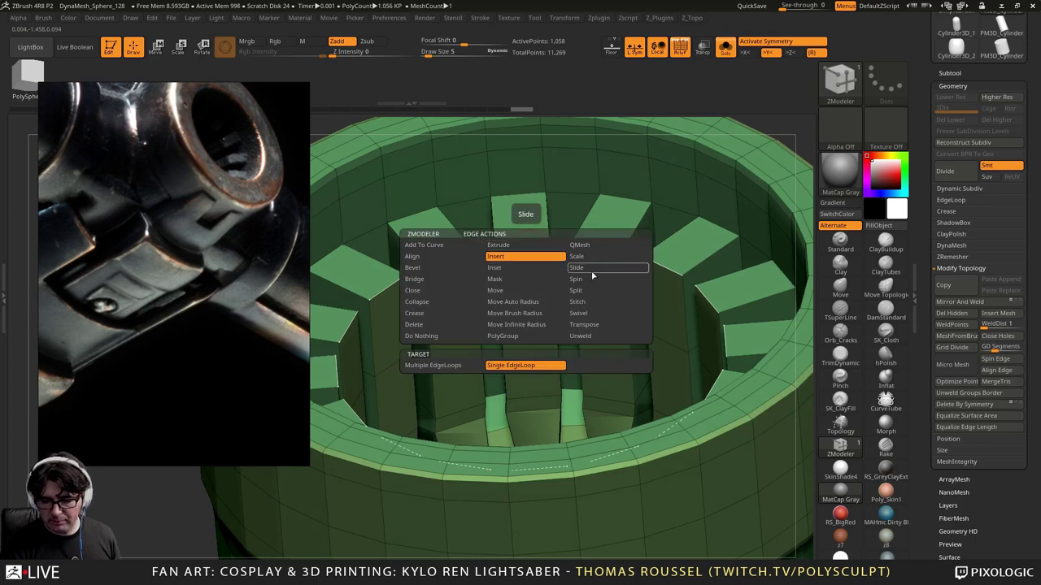
pyautogui.click(592, 273)
pyautogui.moveTo(531, 244)
pyautogui.mouseDown()
pyautogui.moveTo(527, 252)
pyautogui.moveTo(526, 242)
pyautogui.mouseUp()
pyautogui.press('space')
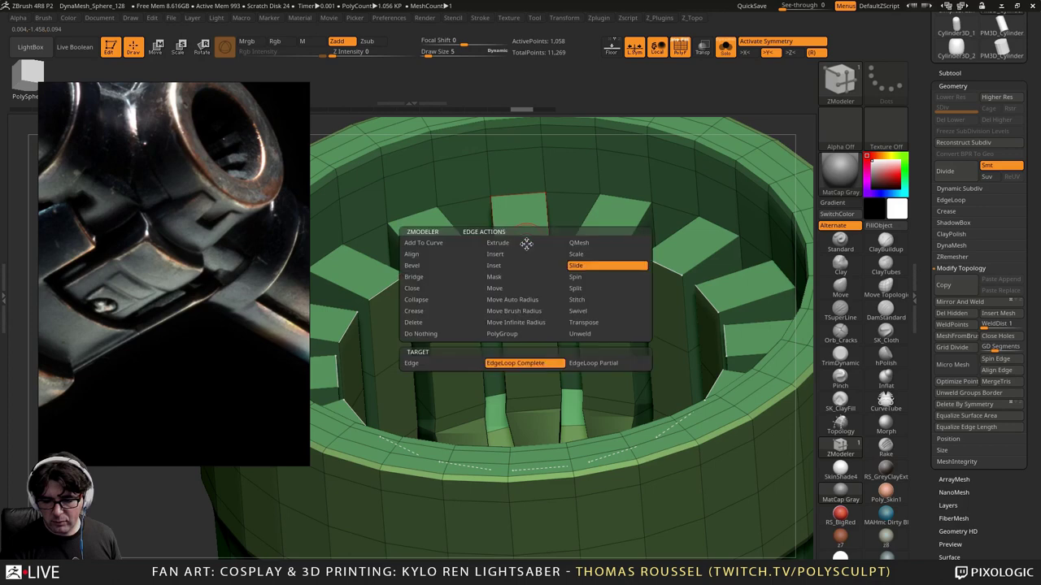
pyautogui.click(505, 270)
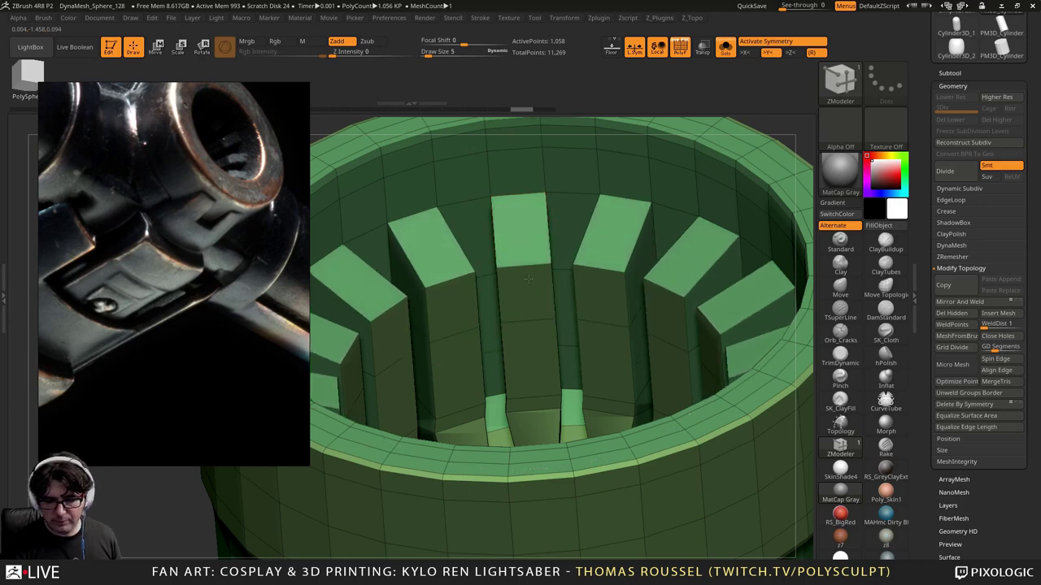
# Step: Slide the corner points at the foot of the teeth towards the hollow's centre with the ZModeler point Slide action
pyautogui.keyDown('ctrl'); pyautogui.moveTo(528, 280); pyautogui.dragTo(459, 246, button='right'); pyautogui.keyUp('ctrl')
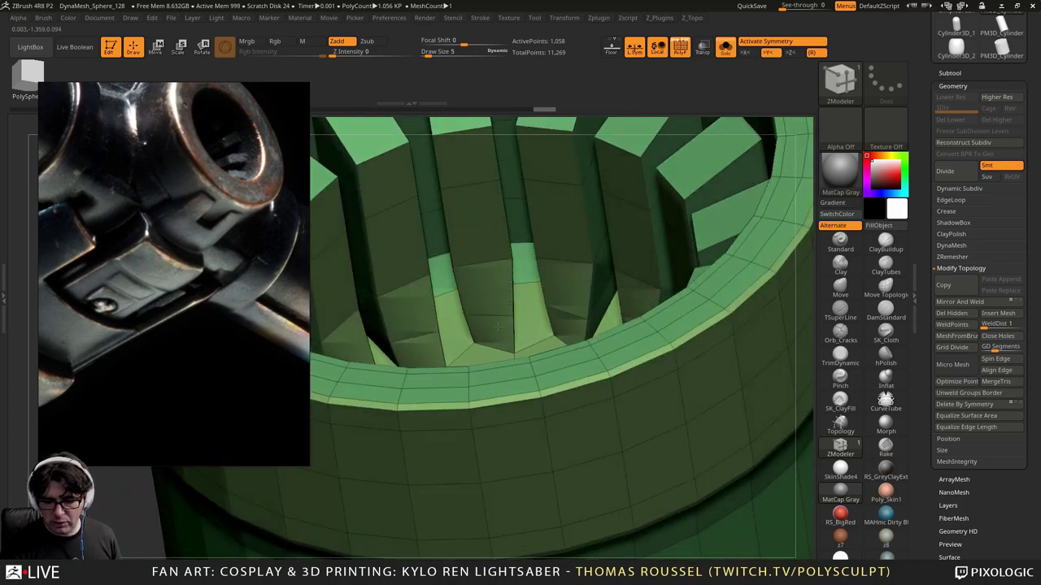
pyautogui.moveTo(486, 280); pyautogui.dragTo(480, 371, button='right')
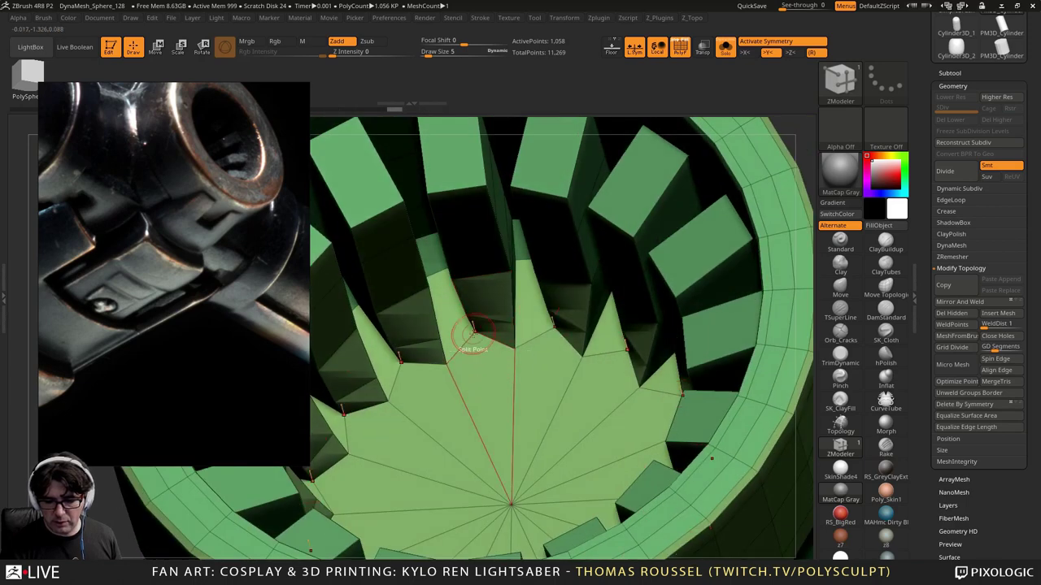
pyautogui.press('space')
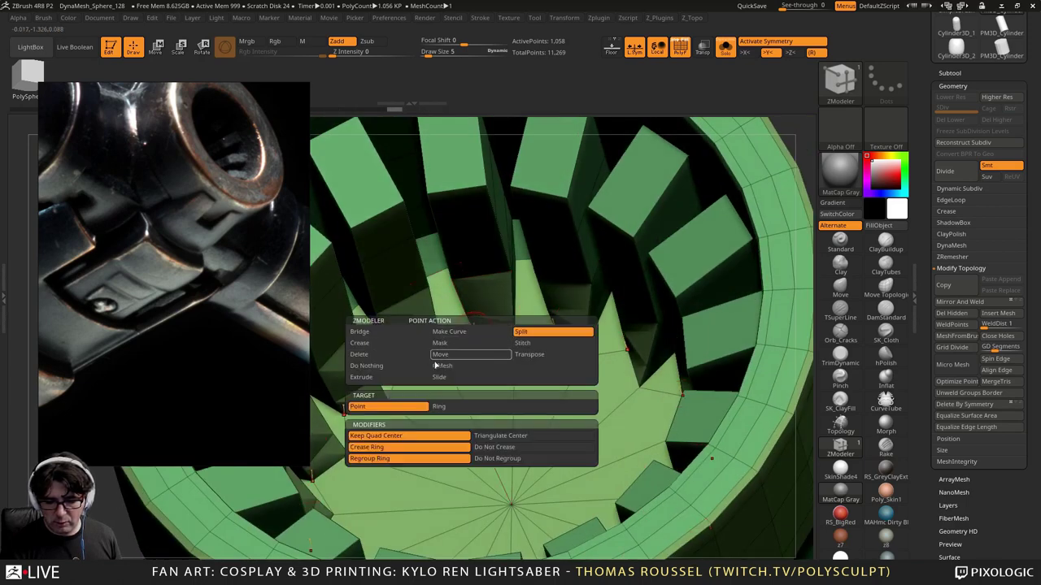
pyautogui.click(446, 379)
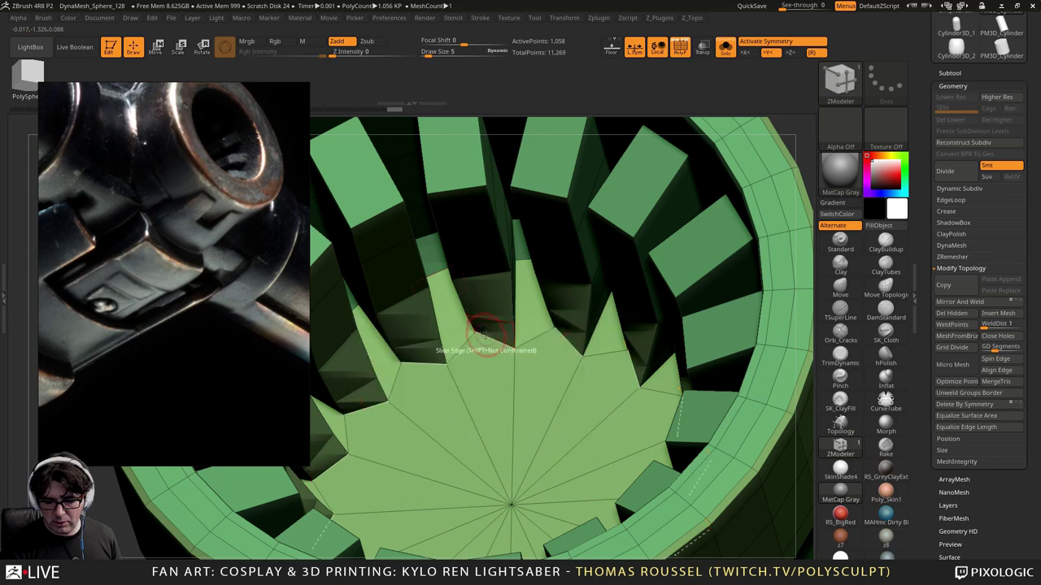
pyautogui.moveTo(475, 332); pyautogui.dragTo(473, 342)
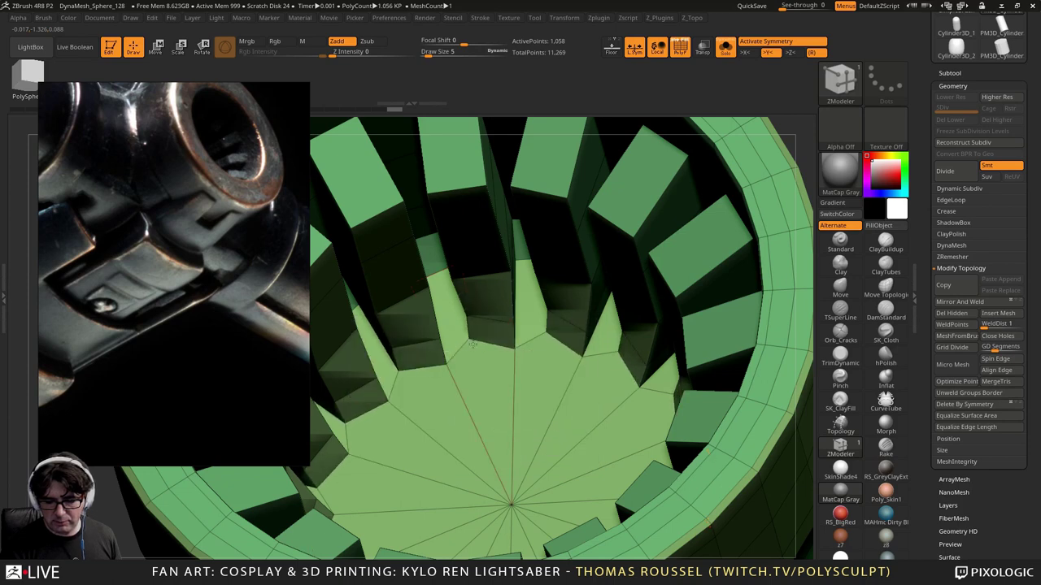
# Step: Slide the teeth's upper edges along the cylinder wall with the ZModeler edge Slide action to steepen their sloping tops
pyautogui.moveTo(488, 362); pyautogui.dragTo(485, 290, button='right')
pyautogui.press('space')
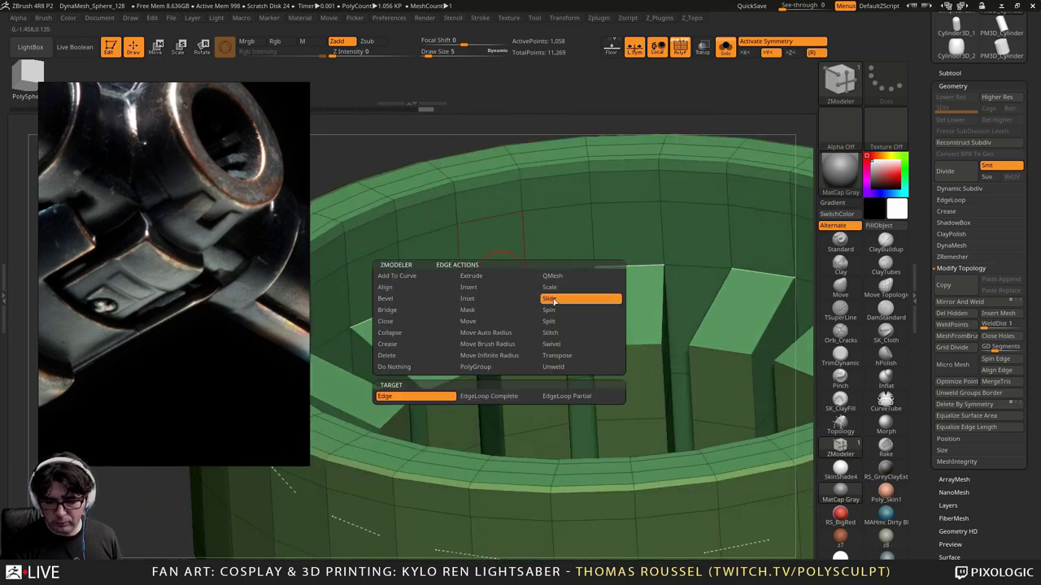
pyautogui.click(556, 300)
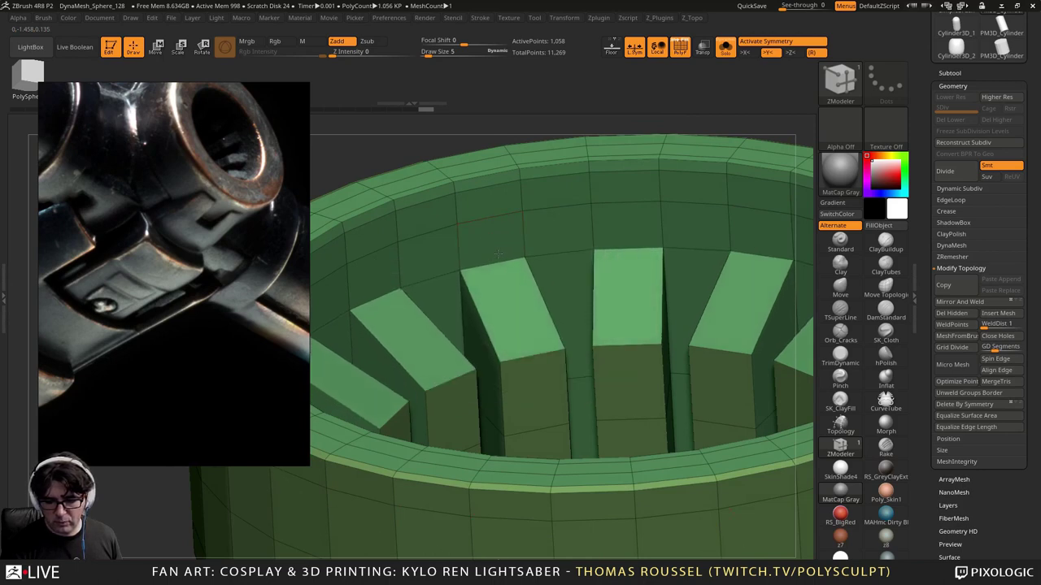
pyautogui.moveTo(538, 356); pyautogui.dragTo(541, 368)
# Step: Switch the ZModeler edge action to Insert and add supporting edge loops around the teeth, including just below their upper inner edges
pyautogui.moveTo(547, 371); pyautogui.dragTo(643, 400, button='right')
pyautogui.press('space')
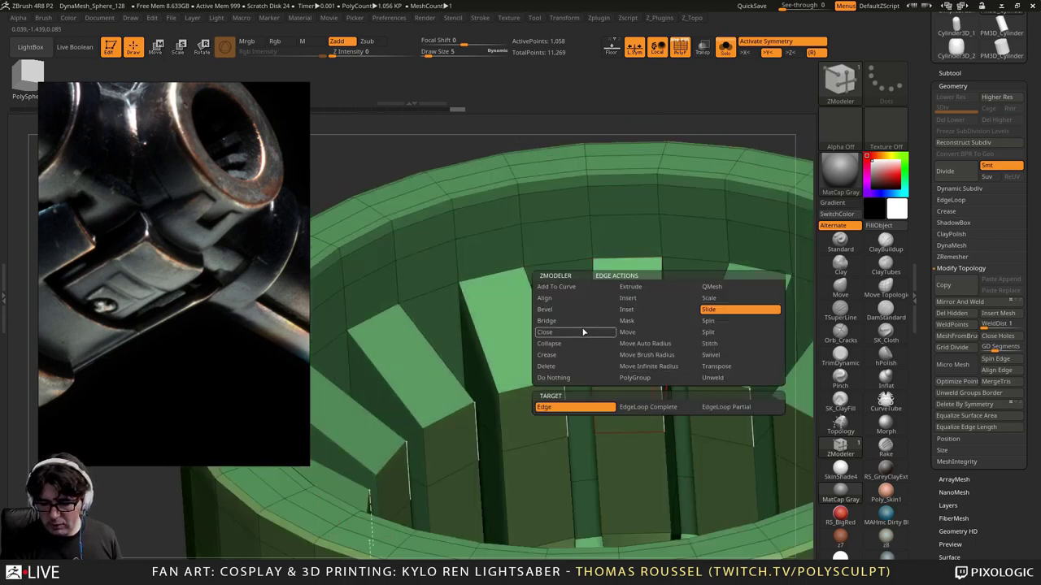
pyautogui.click(633, 298)
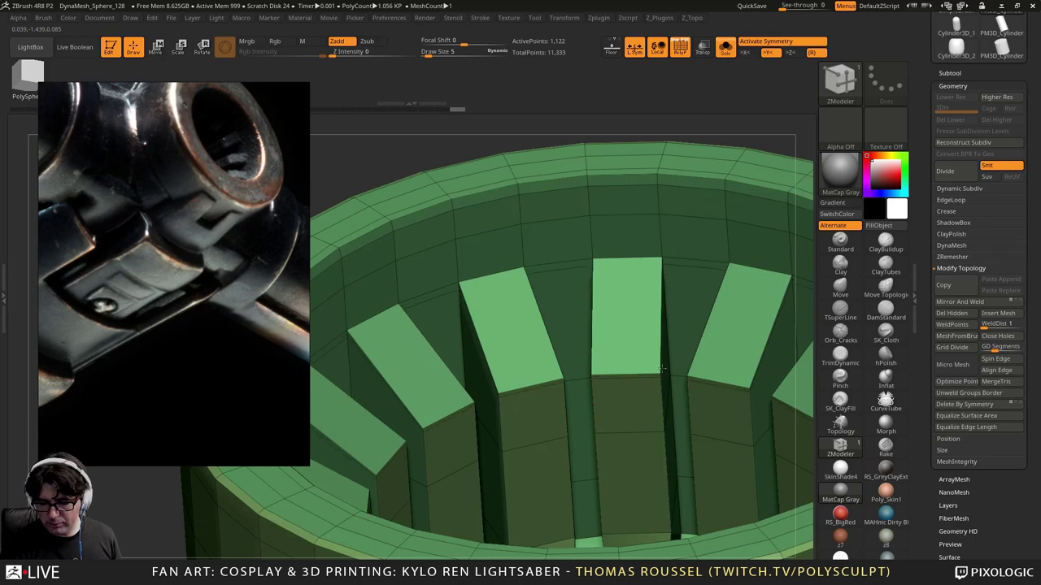
pyautogui.moveTo(660, 303); pyautogui.dragTo(677, 301, button='right')
pyautogui.moveTo(660, 243); pyautogui.dragTo(657, 251)
pyautogui.moveTo(677, 304); pyautogui.dragTo(630, 452, button='right')
pyautogui.moveTo(626, 325); pyautogui.dragTo(613, 403, button='right')
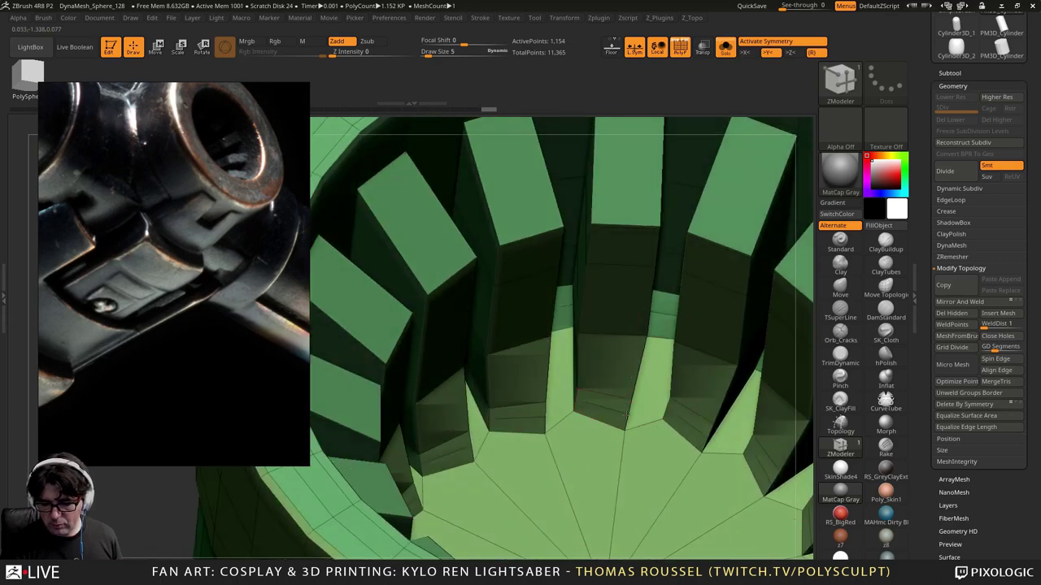
# Step: Insert edge loops near both ends of the teeth's sloping tops and turn on the smoothed subdivision preview
pyautogui.press('d')
pyautogui.keyDown('ctrl'); pyautogui.moveTo(624, 424); pyautogui.dragTo(579, 313, button='right'); pyautogui.keyUp('ctrl')
pyautogui.hotkey('shift', 'd')
pyautogui.click(493, 175)
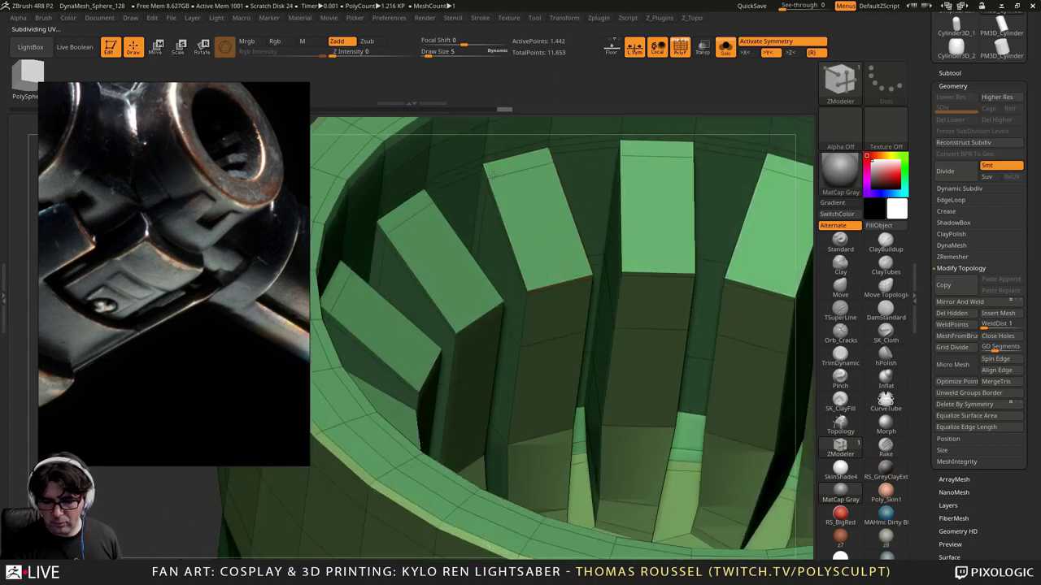
pyautogui.click(527, 281)
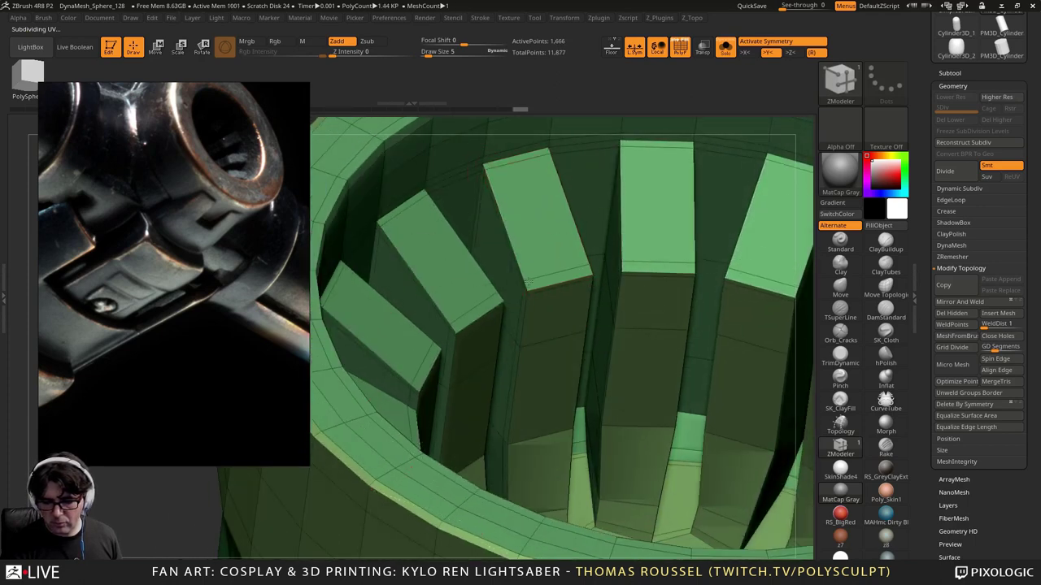
pyautogui.press('d')
pyautogui.keyDown('ctrl'); pyautogui.moveTo(632, 338); pyautogui.dragTo(425, 311, button='right'); pyautogui.keyUp('ctrl')
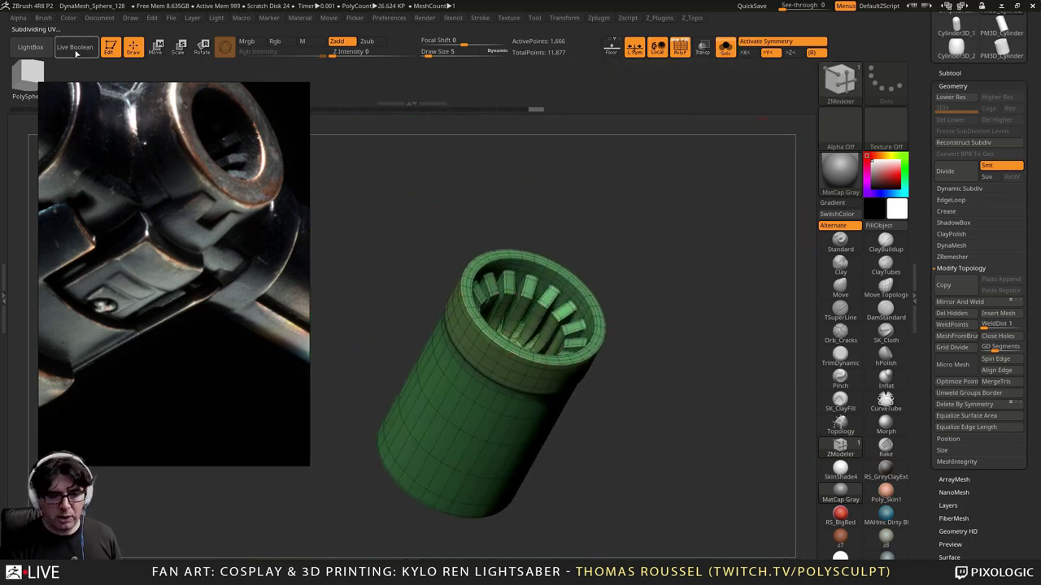
# Step: Display the whole lightsaber from the front with Live Boolean on and both Solo and PolyFrame off
pyautogui.click(75, 49)
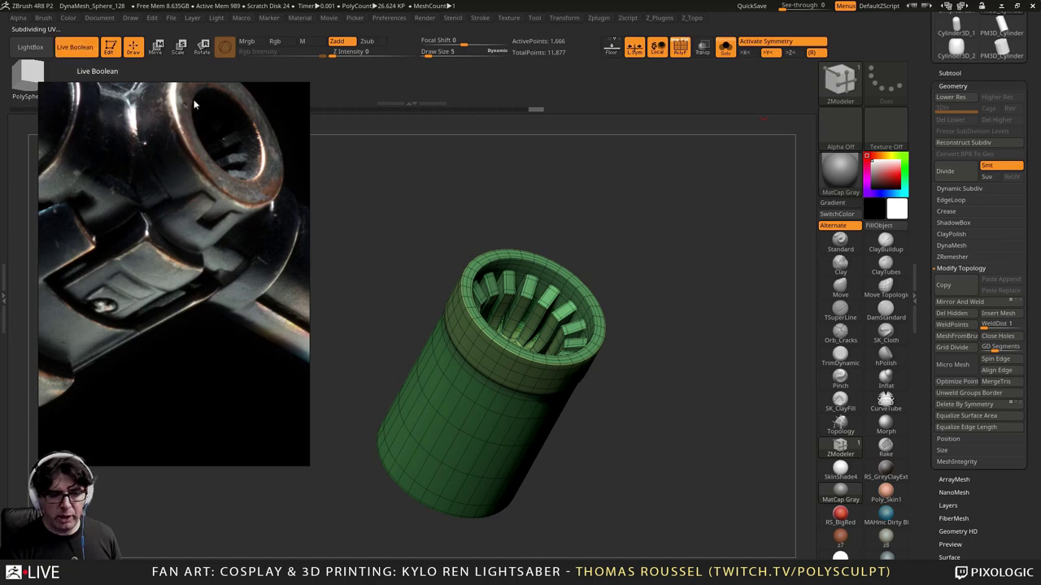
pyautogui.click(725, 48)
pyautogui.moveTo(662, 159); pyautogui.dragTo(697, 122)
pyautogui.click(680, 51)
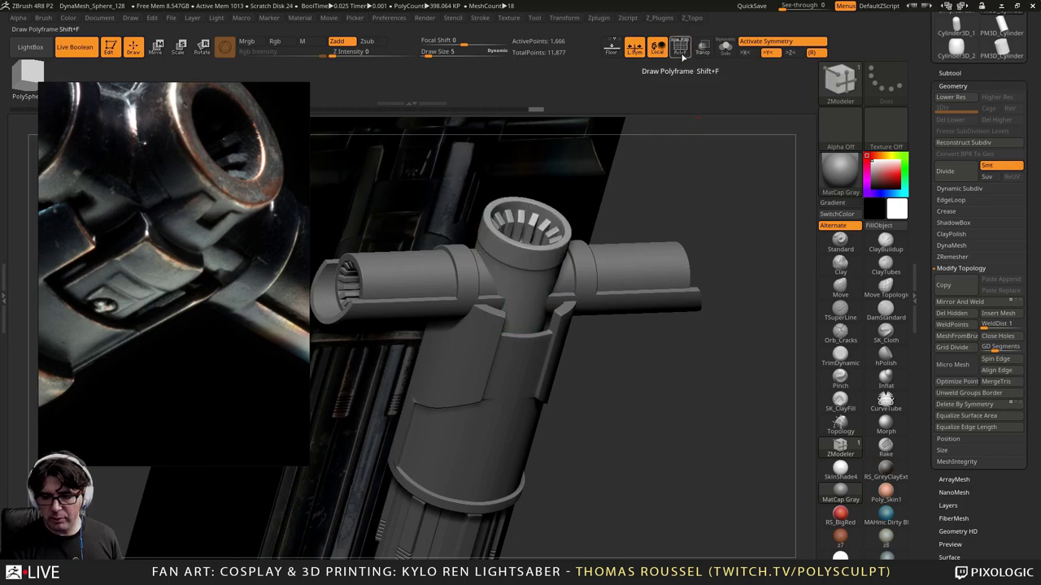
pyautogui.moveTo(699, 122); pyautogui.dragTo(708, 276)
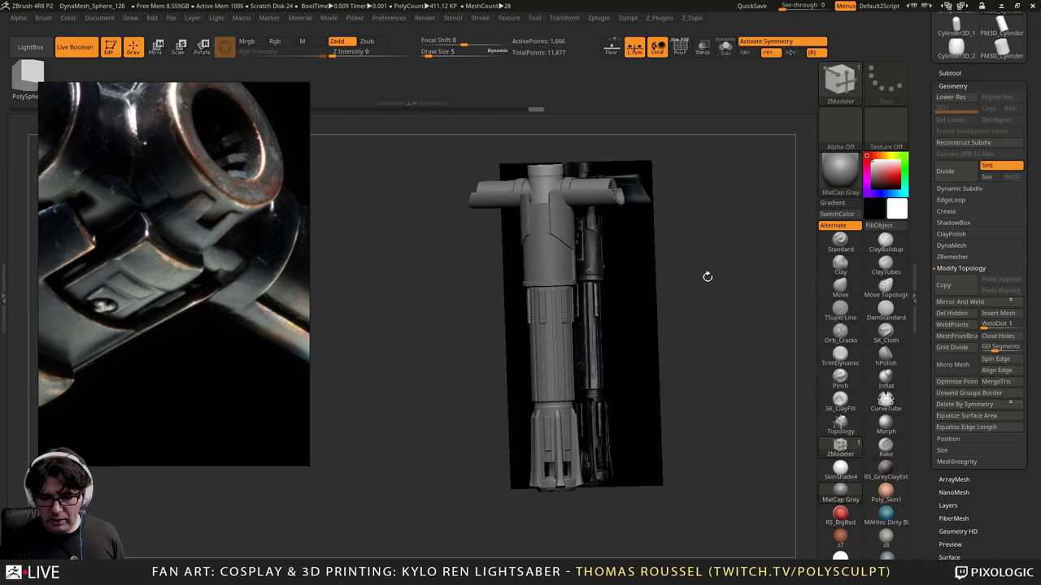
# Step: Examine the reference photos for the details of the emitter housing, the grip and the pommel
pyautogui.scroll(-4, 175, 236)
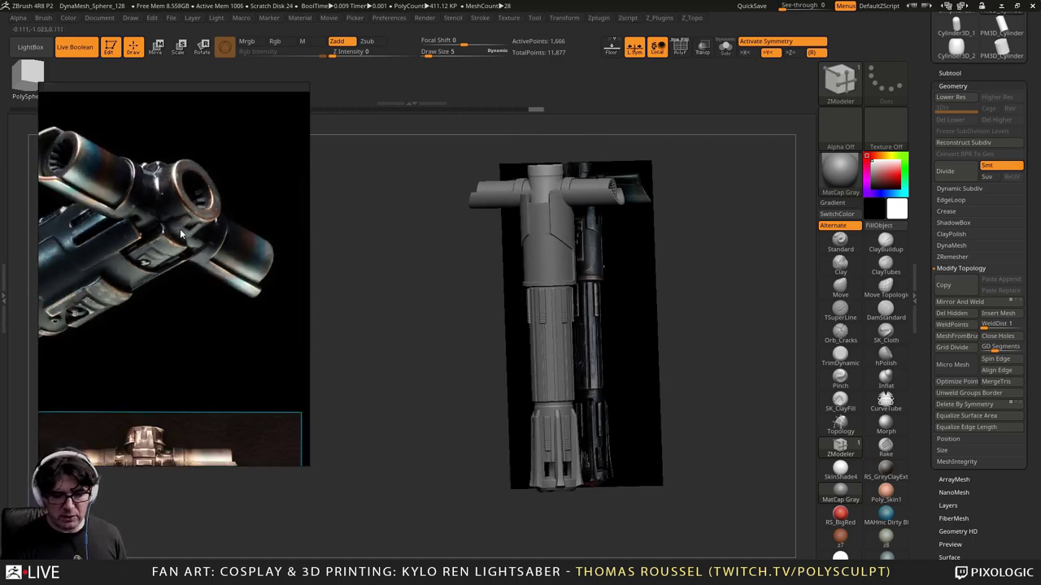
pyautogui.moveTo(180, 234); pyautogui.dragTo(237, 209, button='middle')
pyautogui.moveTo(178, 239); pyautogui.dragTo(210, 214, button='middle')
pyautogui.scroll(3, 194, 250)
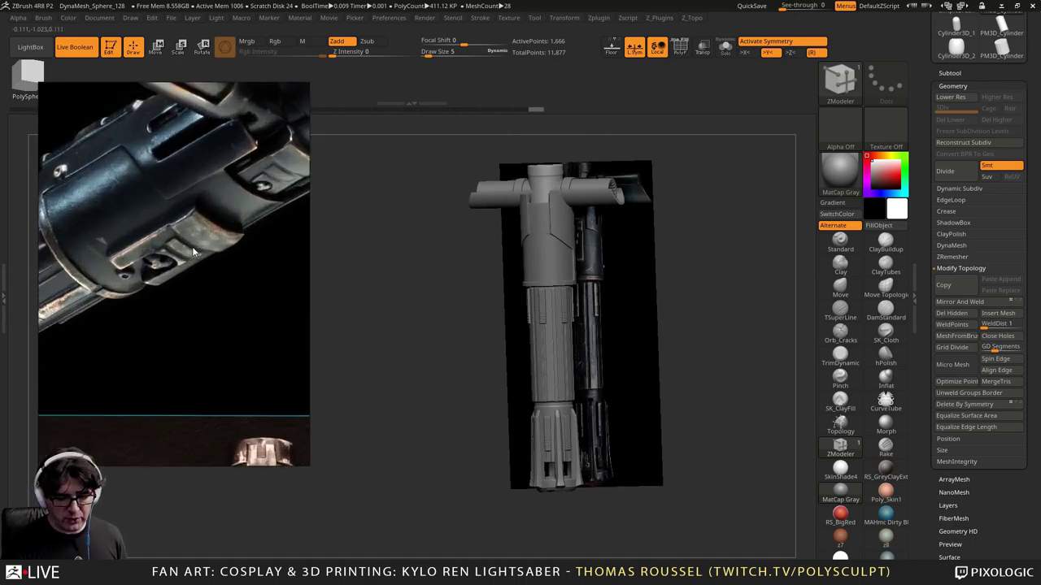
pyautogui.scroll(-3, 197, 266)
pyautogui.moveTo(188, 274)
pyautogui.mouseDown(button='middle')
pyautogui.moveTo(195, 194)
pyautogui.moveTo(209, 176)
pyautogui.mouseUp(button='middle')
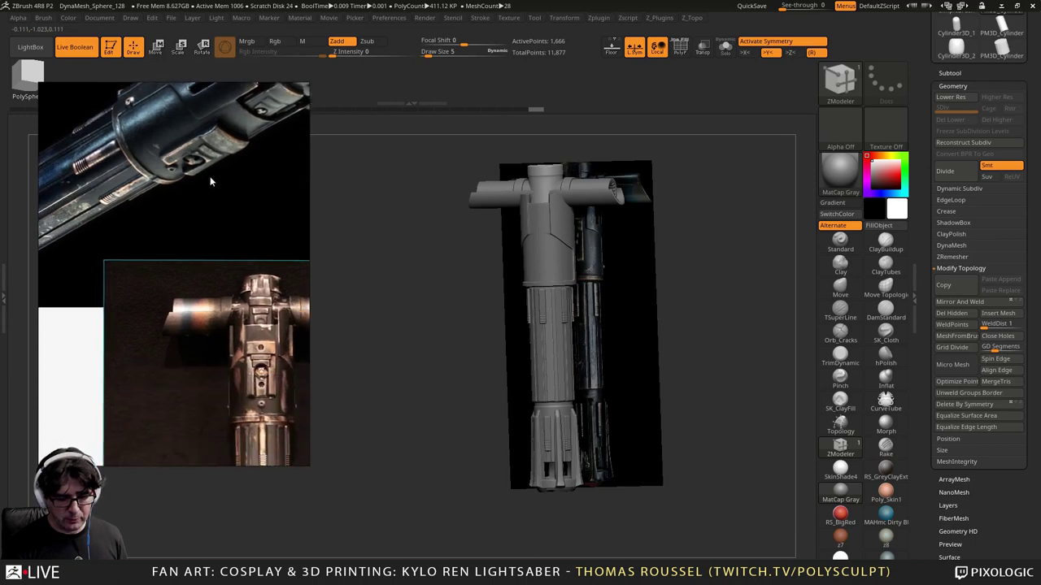
pyautogui.moveTo(225, 318); pyautogui.dragTo(235, 193, button='middle')
pyautogui.scroll(-2, 234, 205)
pyautogui.scroll(2, 218, 280)
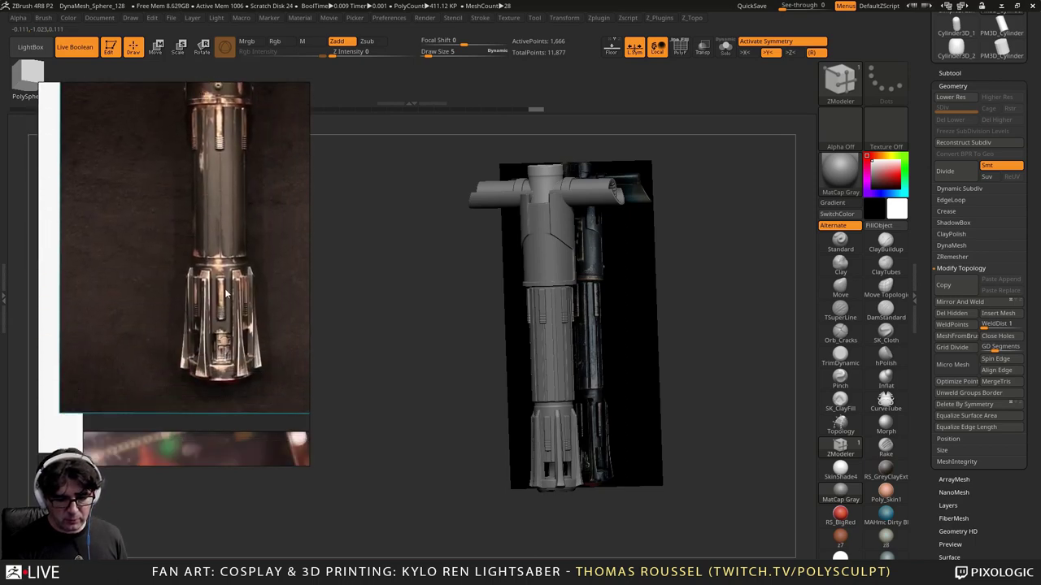
pyautogui.scroll(-3, 220, 289)
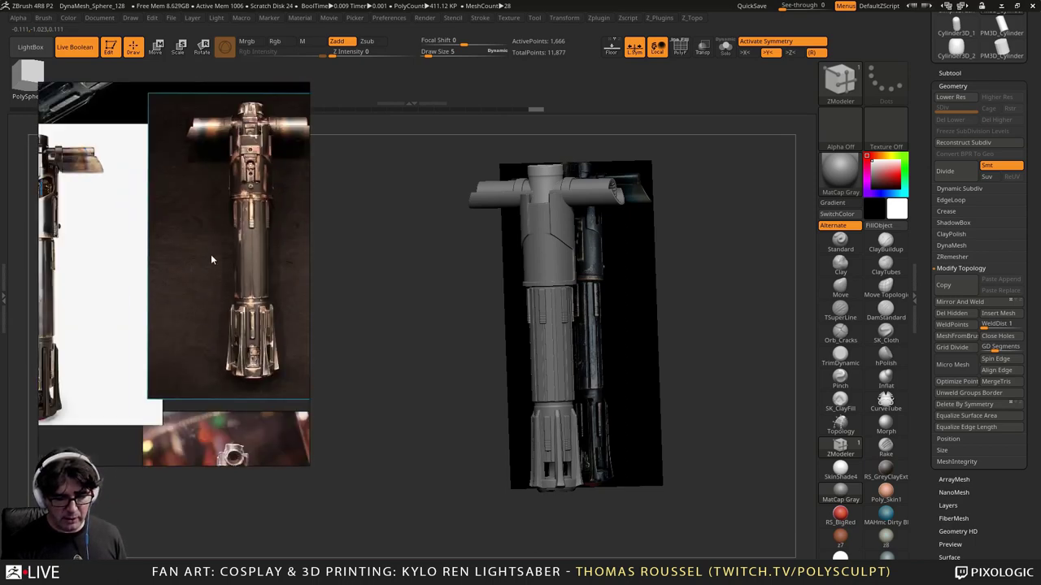
# Step: Examine the white-background reference photo for the crossguard, the housing's cut-out and the exposed wiring
pyautogui.scroll(3, 223, 244)
pyautogui.scroll(2, 171, 278)
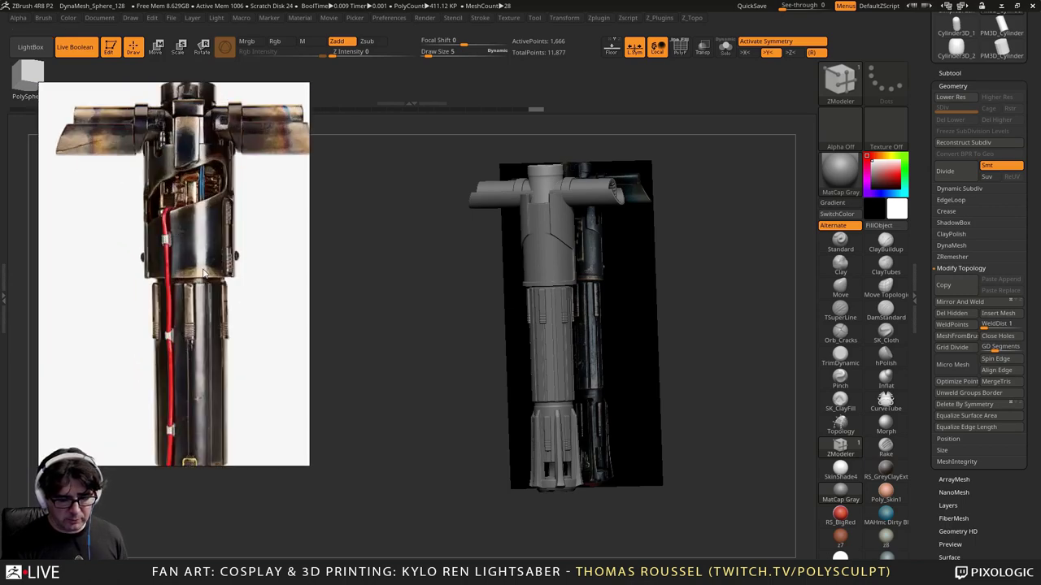
pyautogui.moveTo(176, 218); pyautogui.dragTo(175, 248, button='middle')
pyautogui.moveTo(188, 173); pyautogui.dragTo(185, 201)
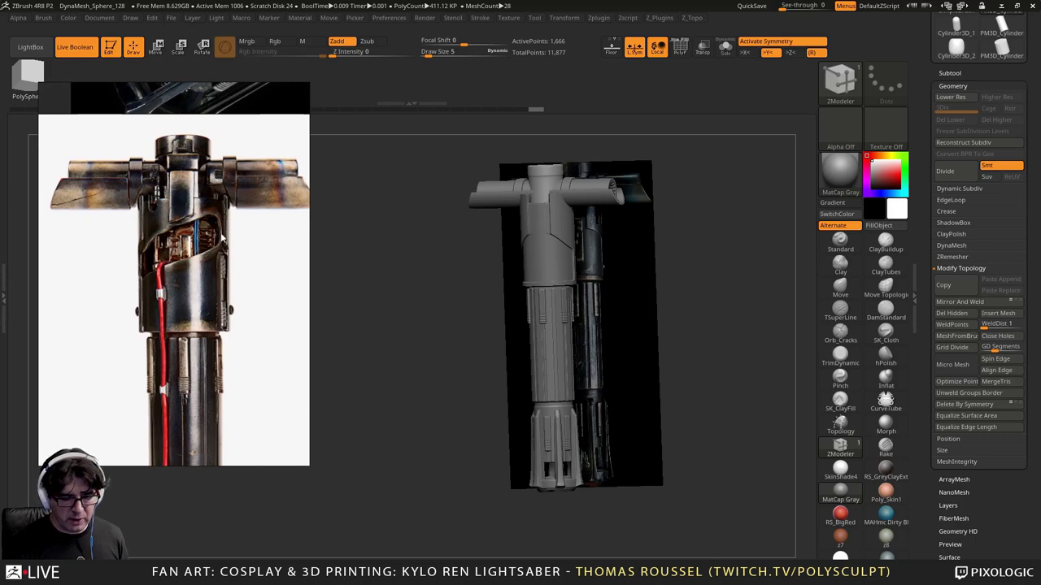
pyautogui.moveTo(201, 247); pyautogui.dragTo(192, 220)
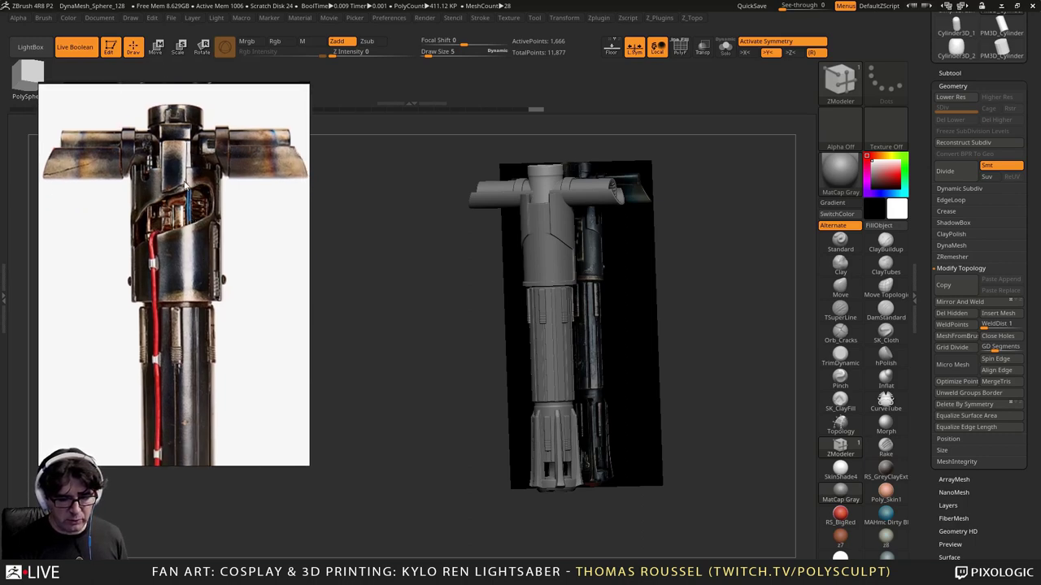
pyautogui.moveTo(186, 185); pyautogui.dragTo(176, 239)
pyautogui.moveTo(193, 190); pyautogui.dragTo(188, 216)
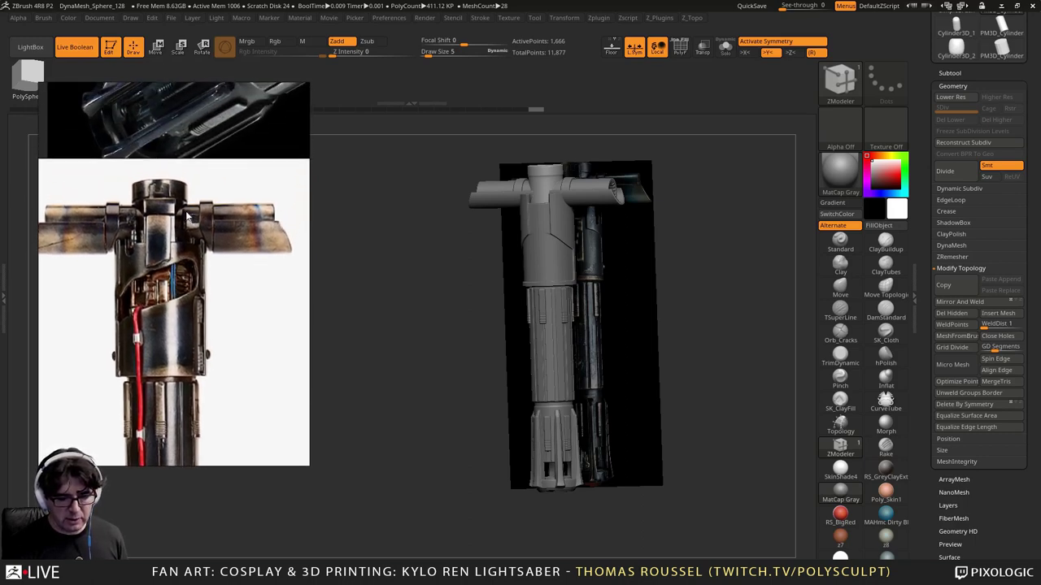
pyautogui.moveTo(192, 271); pyautogui.dragTo(121, 285)
# Step: Compare the dark front-view and angled reference photos for the housing's raised panel, slots and crossguard joint
pyautogui.scroll(-4, 142, 308)
pyautogui.moveTo(244, 255); pyautogui.dragTo(101, 286, button='middle')
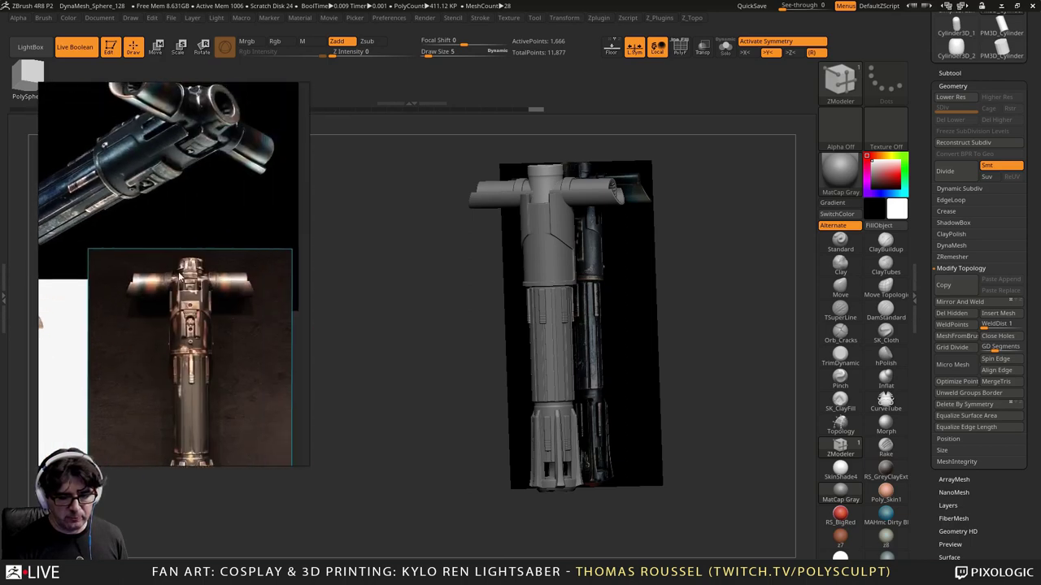
pyautogui.moveTo(191, 314); pyautogui.dragTo(193, 227, button='middle')
pyautogui.scroll(4, 208, 272)
pyautogui.scroll(5, 193, 226)
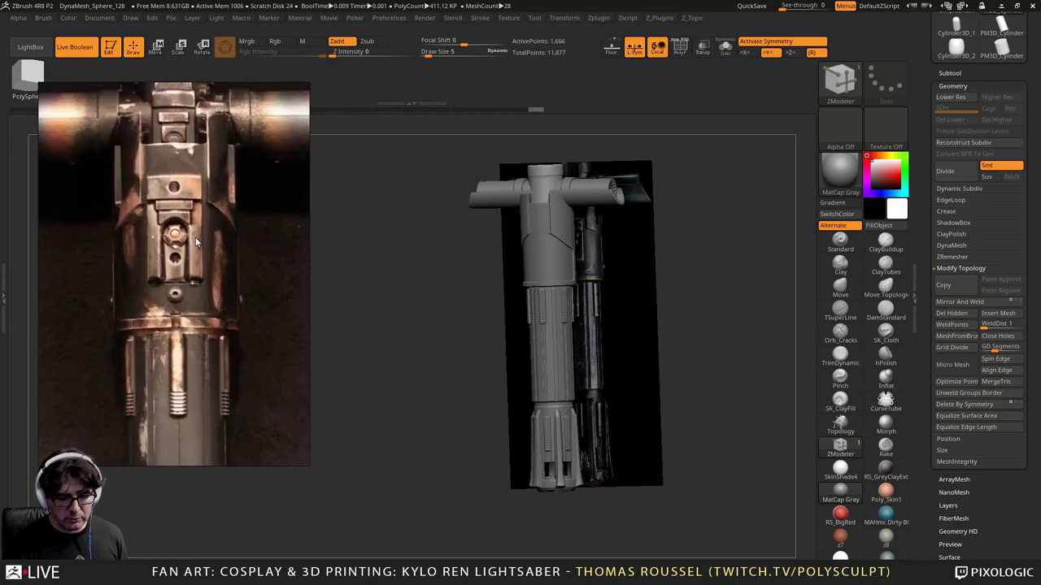
pyautogui.scroll(-4, 231, 251)
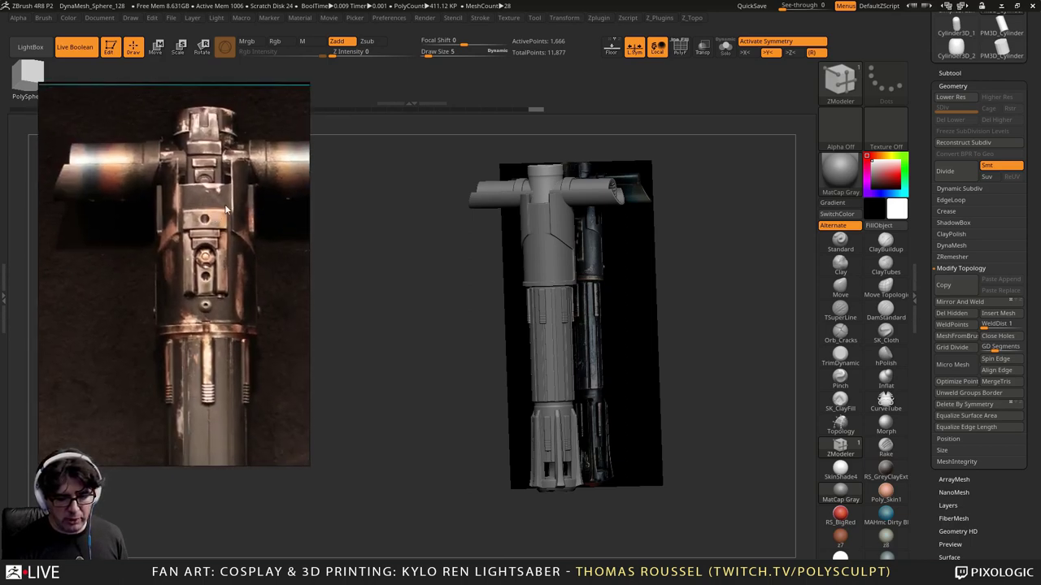
pyautogui.moveTo(213, 243); pyautogui.dragTo(191, 366, button='middle')
pyautogui.moveTo(168, 199); pyautogui.dragTo(180, 339, button='middle')
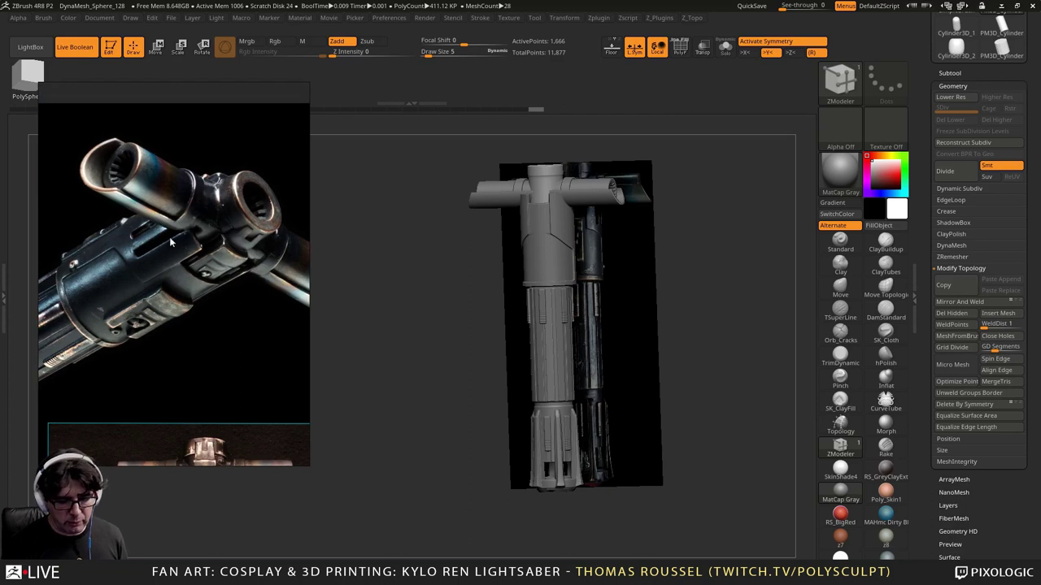
# Step: Switch to the Standard brush and select the emitter housing's shell below the crossguard, framing it in side view
pyautogui.keyDown('alt'); pyautogui.click(568, 236); pyautogui.keyUp('alt')
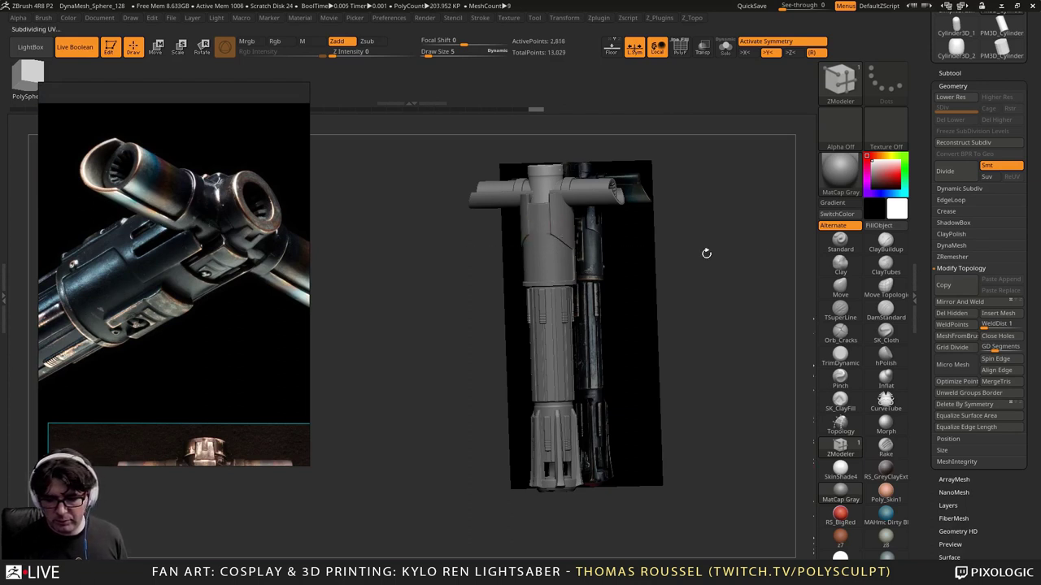
pyautogui.click(847, 246)
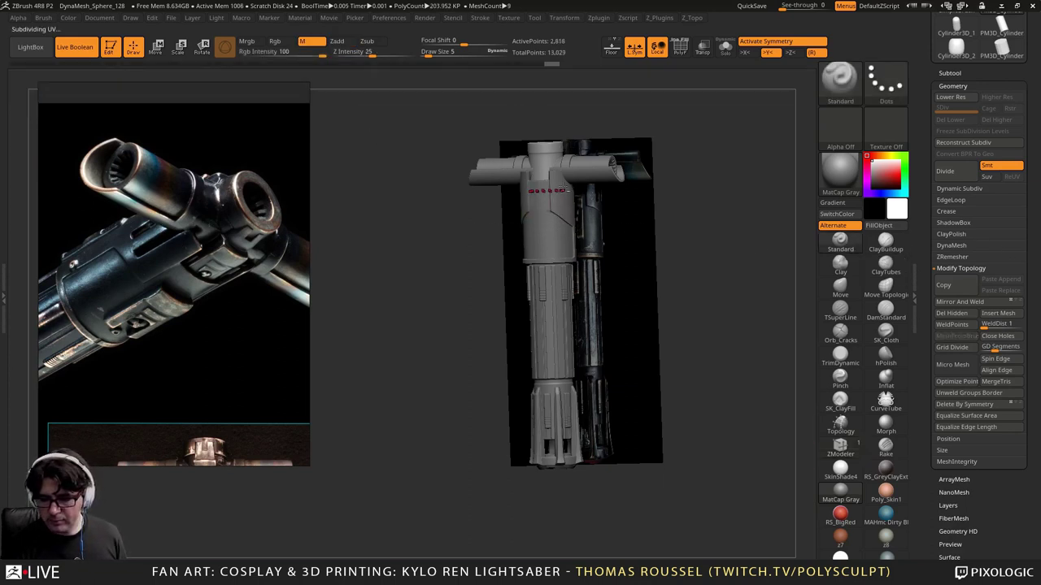
pyautogui.keyDown('alt'); pyautogui.click(554, 192); pyautogui.keyUp('alt')
pyautogui.moveTo(671, 224)
pyautogui.keyDown('alt'); pyautogui.mouseDown()
pyautogui.moveTo(701, 295)
pyautogui.moveTo(706, 358)
pyautogui.mouseUp(); pyautogui.keyUp('alt')
pyautogui.moveTo(634, 289)
pyautogui.keyDown('shift'); pyautogui.mouseDown()
pyautogui.moveTo(689, 289)
pyautogui.moveTo(708, 325)
pyautogui.moveTo(699, 297)
pyautogui.moveTo(720, 302)
pyautogui.moveTo(725, 387)
pyautogui.mouseUp(); pyautogui.keyUp('shift')
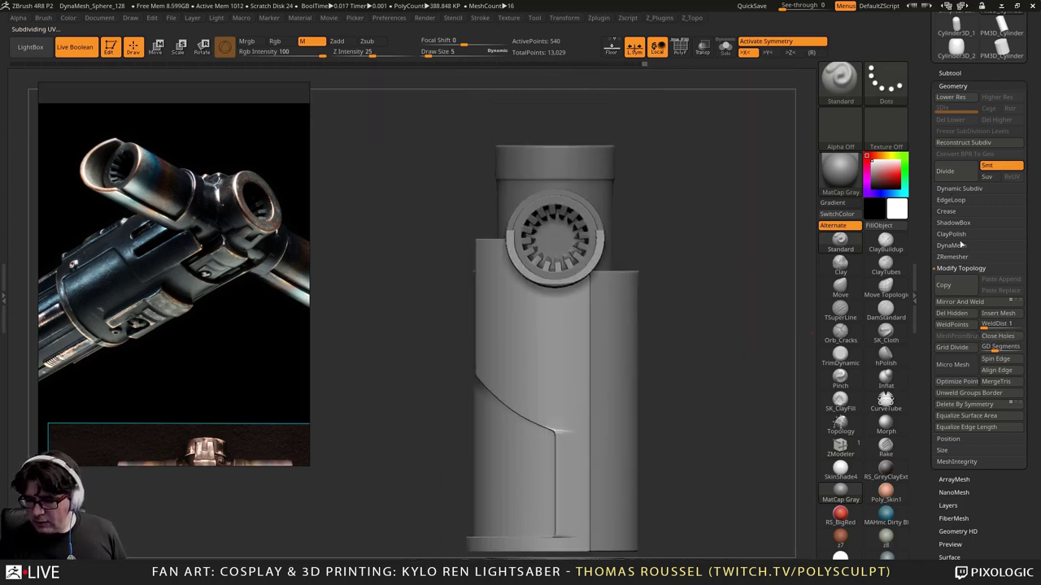
# Step: Open the subtool list, select the crossguard's outer tube and turn on its wireframe display
pyautogui.scroll(3, 989, 484)
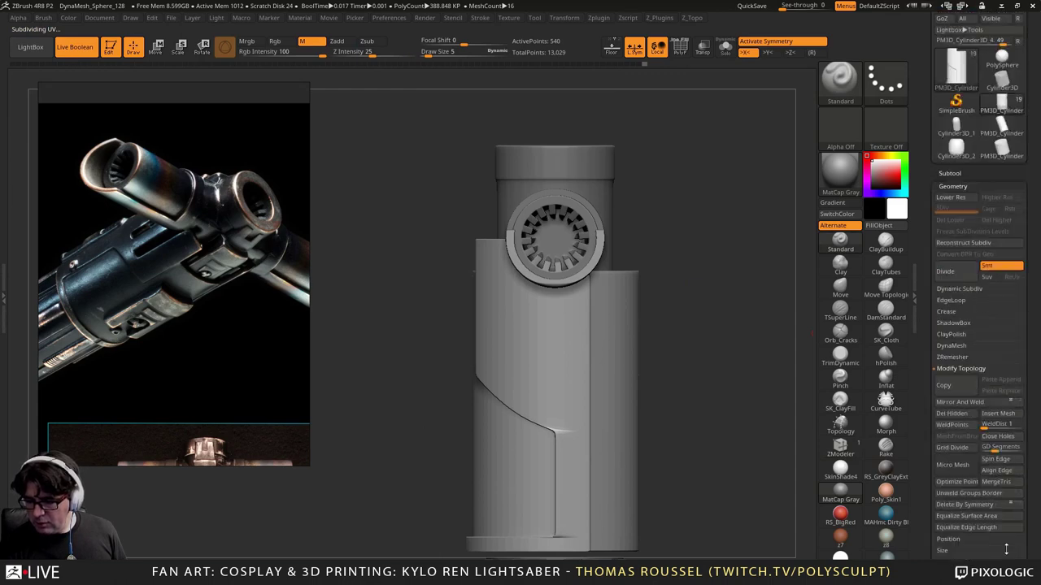
pyautogui.click(943, 235)
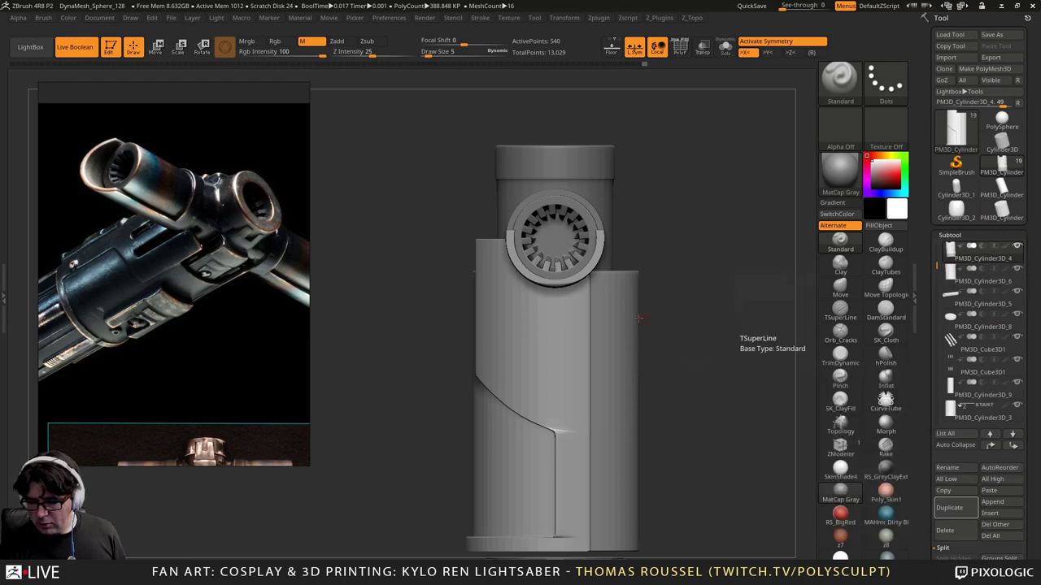
pyautogui.moveTo(642, 318); pyautogui.dragTo(686, 323)
pyautogui.moveTo(687, 323); pyautogui.dragTo(696, 415, button='right')
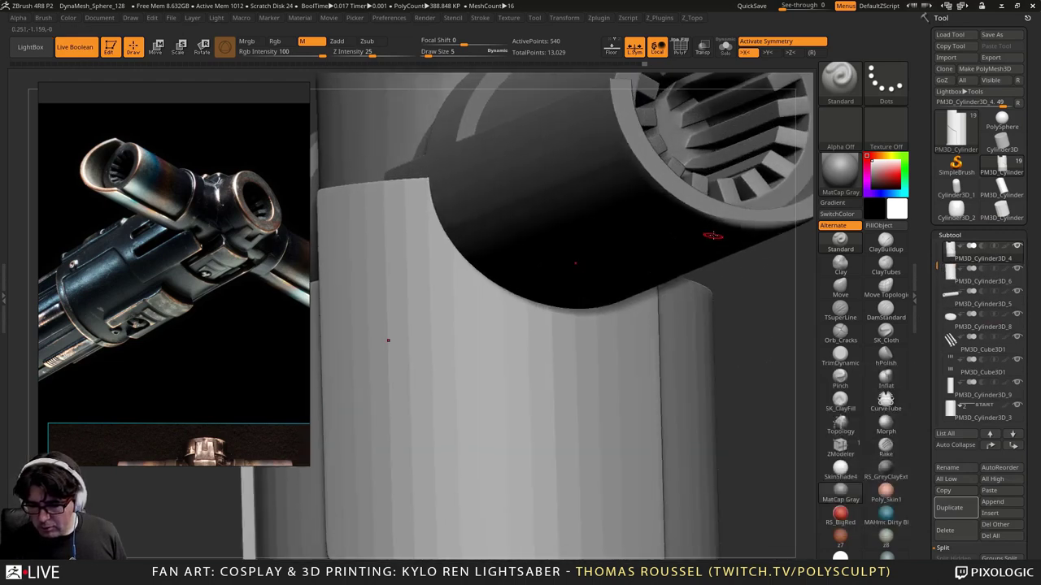
pyautogui.moveTo(713, 234); pyautogui.dragTo(731, 181, button='right')
pyautogui.moveTo(731, 181); pyautogui.dragTo(664, 171)
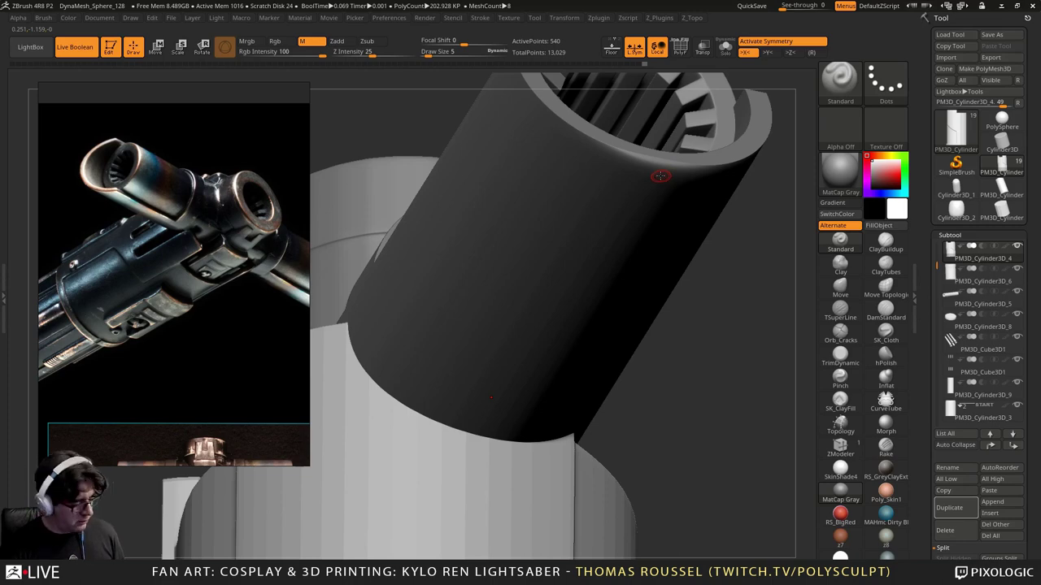
pyautogui.keyDown('alt'); pyautogui.click(658, 179); pyautogui.keyUp('alt')
pyautogui.hotkey('shift', 'f')
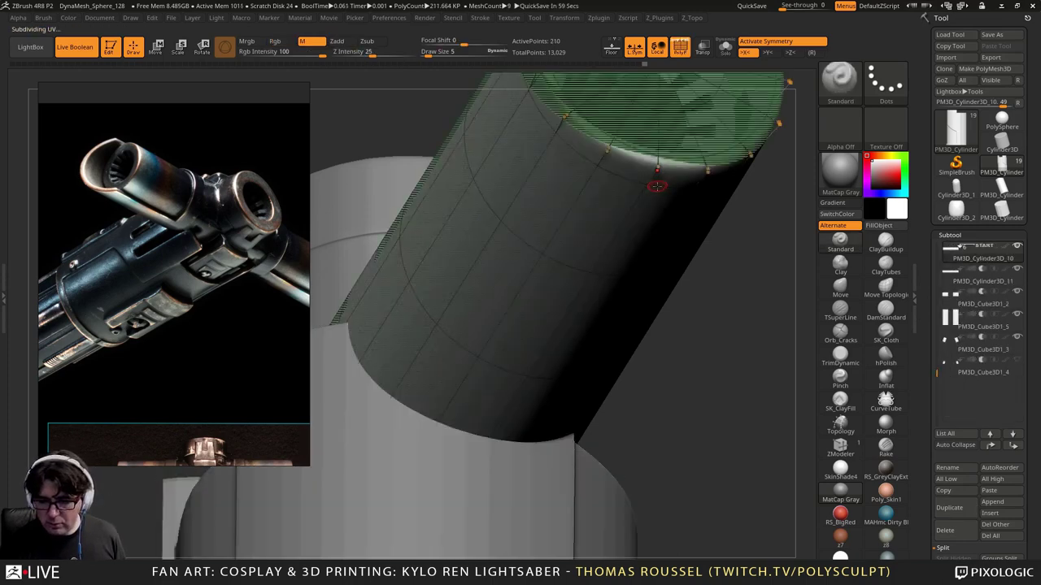
# Step: Switch to Move mode on the crossguard tube, check its slanted end against the reference and turn off the wireframe
pyautogui.moveTo(660, 185); pyautogui.dragTo(666, 226, button='right')
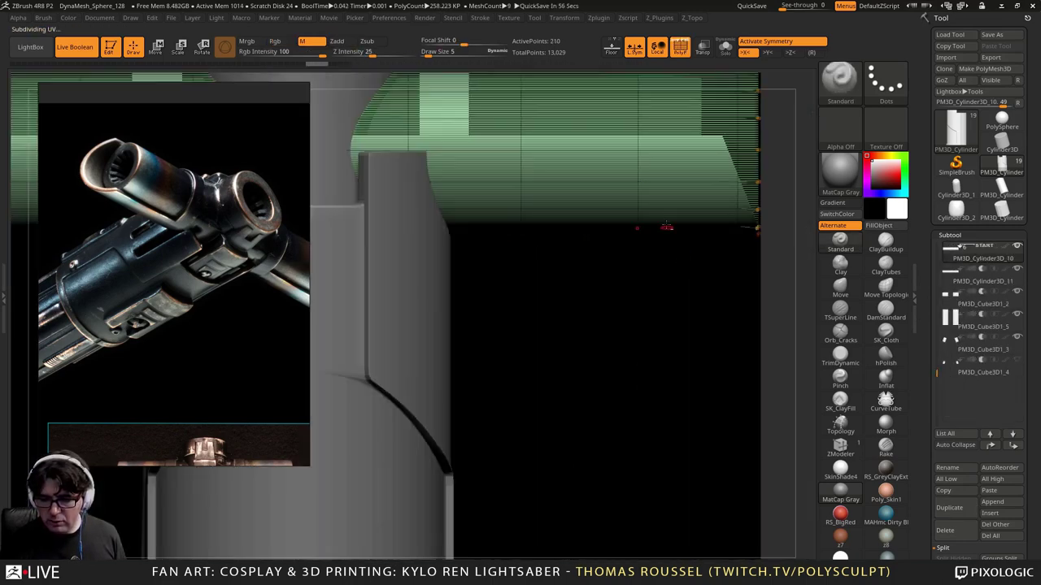
pyautogui.moveTo(676, 243); pyautogui.dragTo(659, 226)
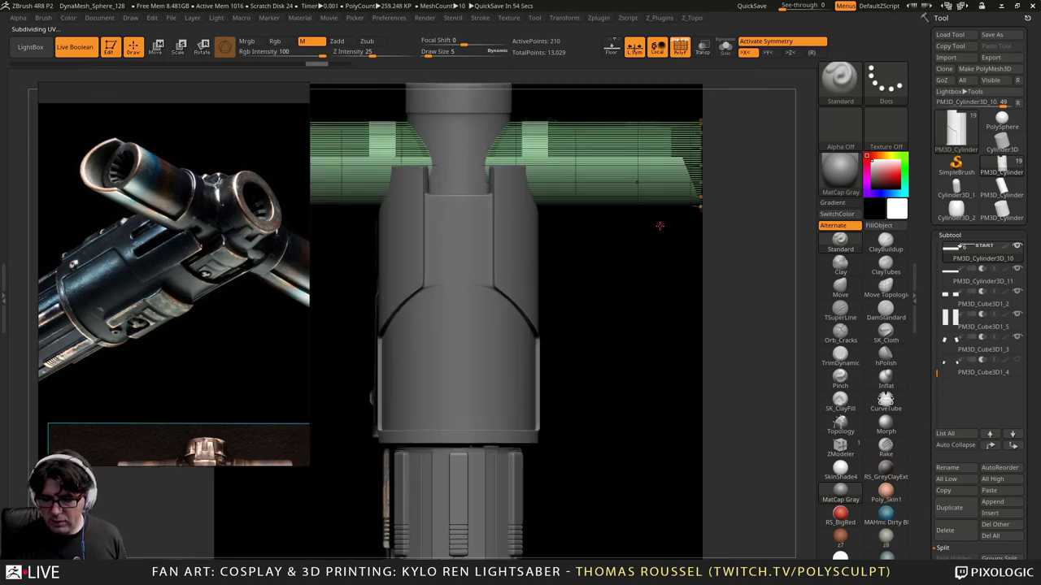
pyautogui.moveTo(738, 257); pyautogui.dragTo(828, 314)
pyautogui.moveTo(709, 299); pyautogui.dragTo(793, 317)
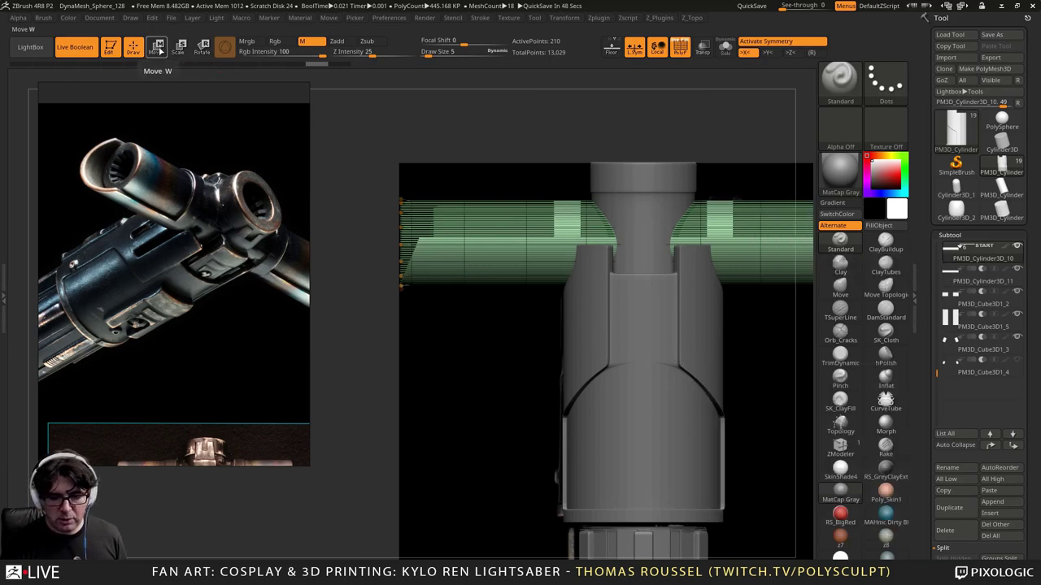
pyautogui.click(158, 49)
pyautogui.moveTo(607, 244); pyautogui.dragTo(603, 245)
pyautogui.moveTo(432, 310); pyautogui.dragTo(363, 143)
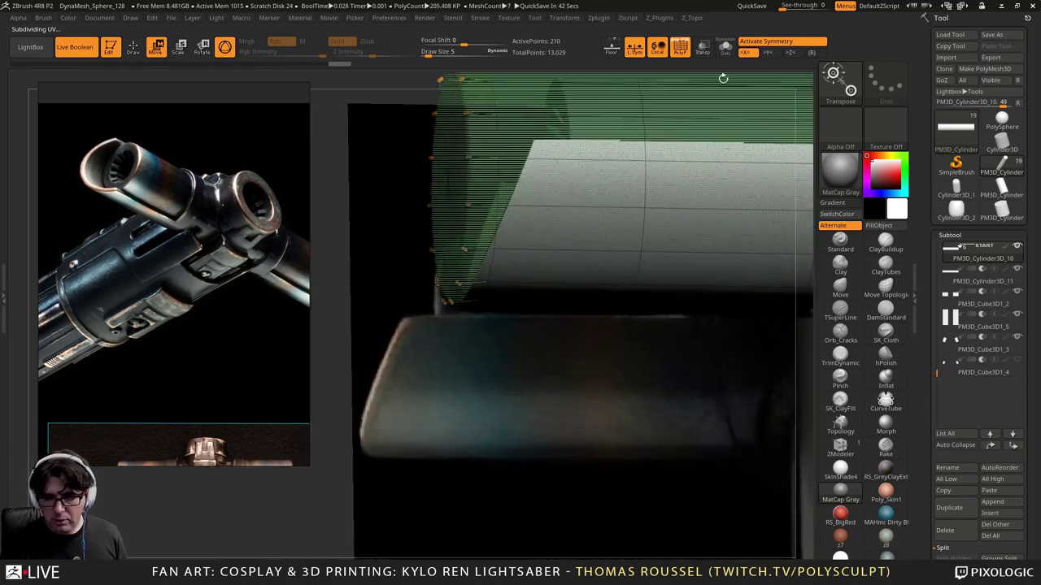
pyautogui.click(678, 52)
pyautogui.moveTo(443, 298); pyautogui.dragTo(635, 318)
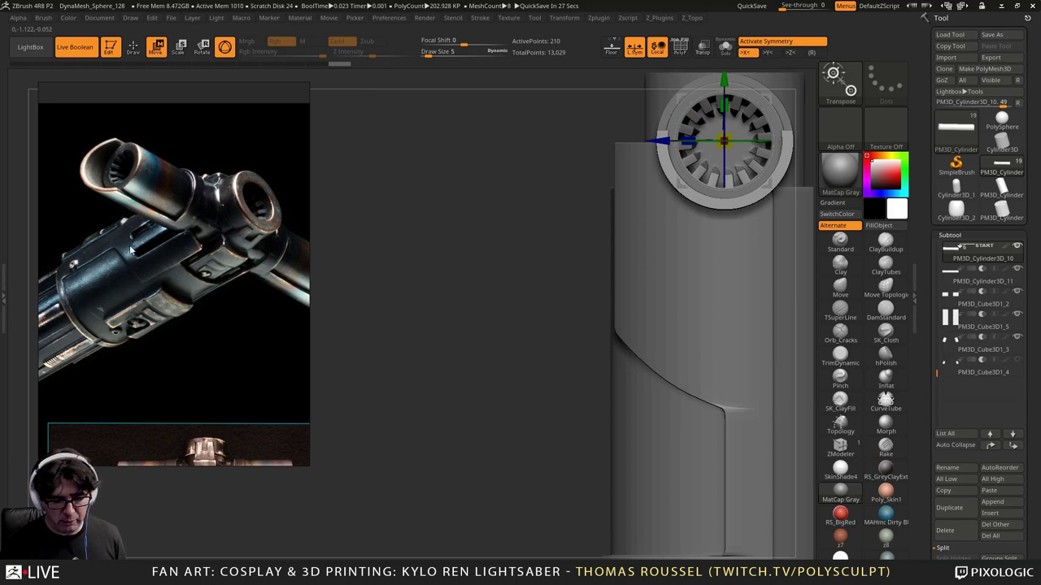
# Step: Select the housing shell PM3D_Cylinder3D_4 and reorder it to the end of the subtool list, below PM3D_Cube1_4
pyautogui.moveTo(503, 321)
pyautogui.mouseDown()
pyautogui.moveTo(477, 321)
pyautogui.moveTo(550, 322)
pyautogui.moveTo(502, 307)
pyautogui.mouseUp()
pyautogui.keyDown('alt'); pyautogui.moveTo(502, 307); pyautogui.dragTo(641, 350, button='right'); pyautogui.keyUp('alt')
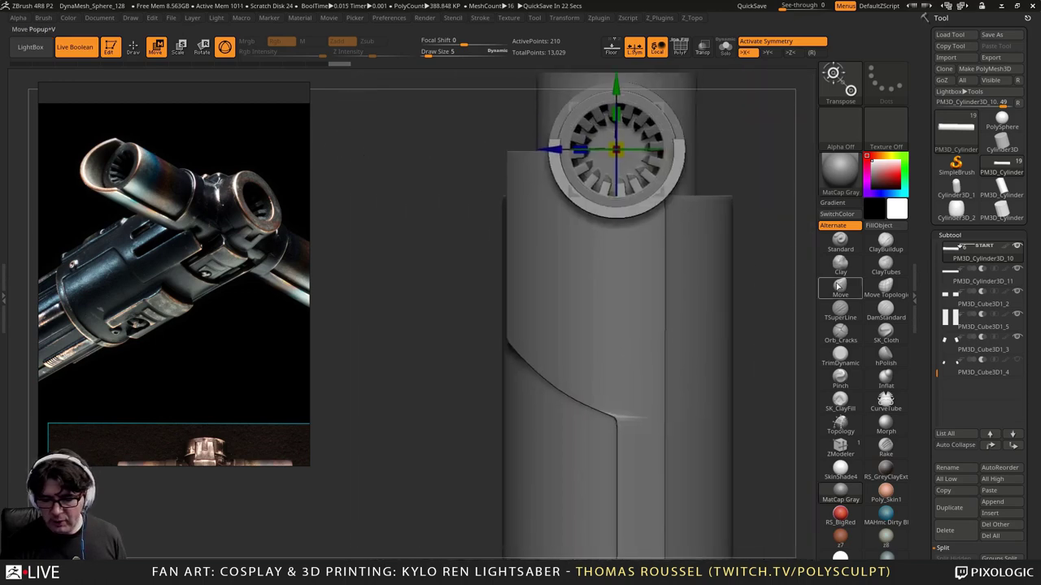
pyautogui.keyDown('alt'); pyautogui.click(630, 279); pyautogui.keyUp('alt')
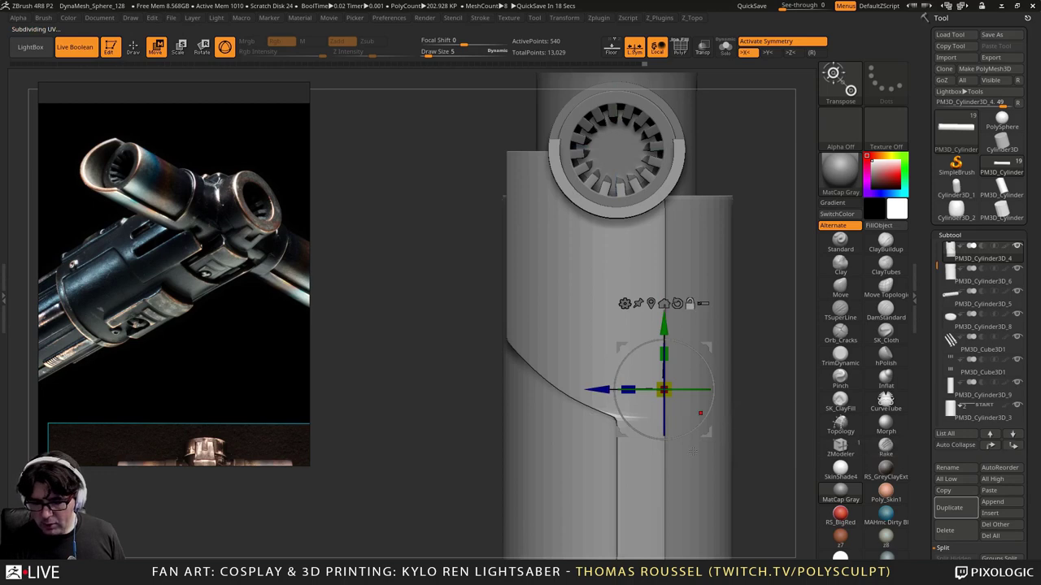
pyautogui.keyDown('ctrl'); pyautogui.moveTo(700, 412); pyautogui.dragTo(630, 416, button='right'); pyautogui.keyUp('ctrl')
pyautogui.click(1013, 446)
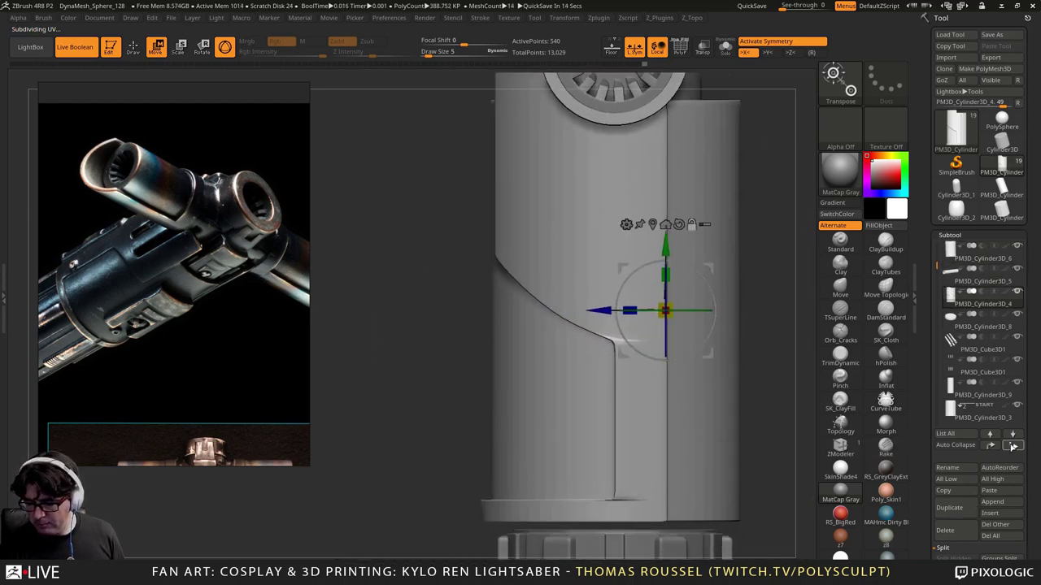
pyautogui.click(1012, 445)
pyautogui.click(1012, 446)
pyautogui.click(1012, 446)
pyautogui.click(1013, 445)
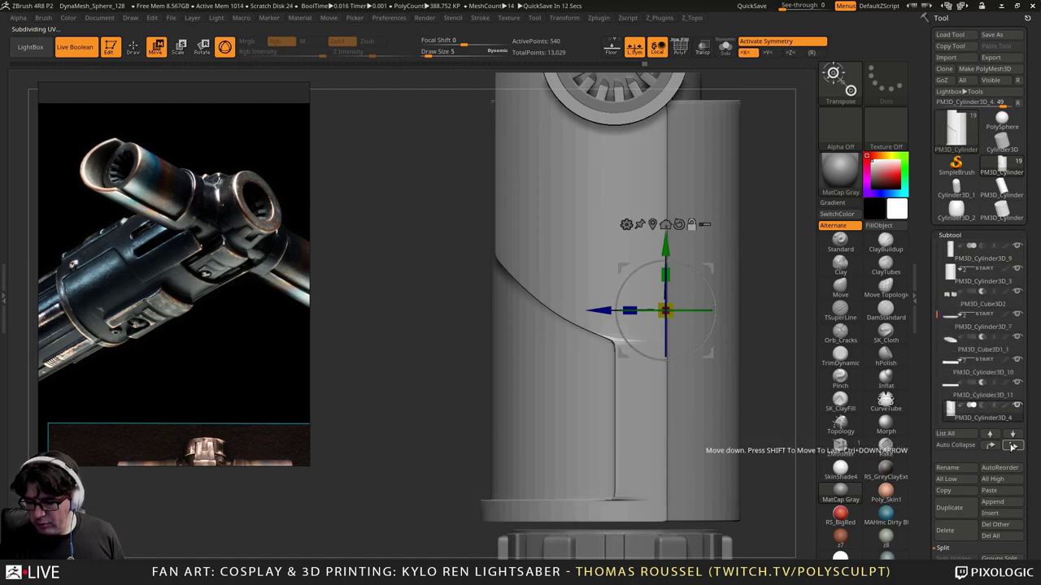
pyautogui.click(1012, 445)
pyautogui.click(1013, 445)
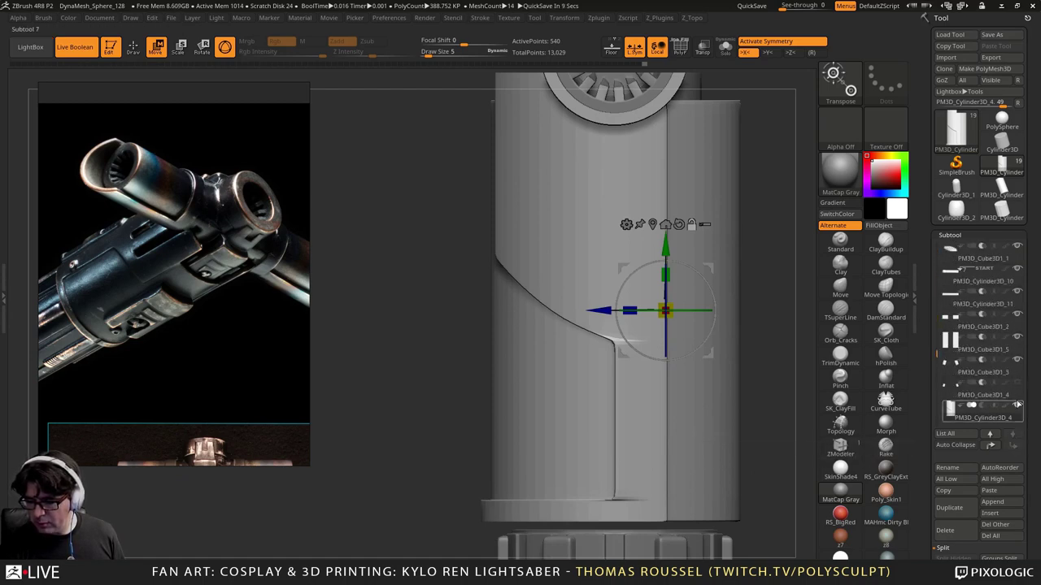
# Step: Compare the block subtools PM3D_Cube1_3 and PM3D_Cube1_4, hide PM3D_Cube1_3 and keep PM3D_Cube1_4 selected
pyautogui.moveTo(1023, 389)
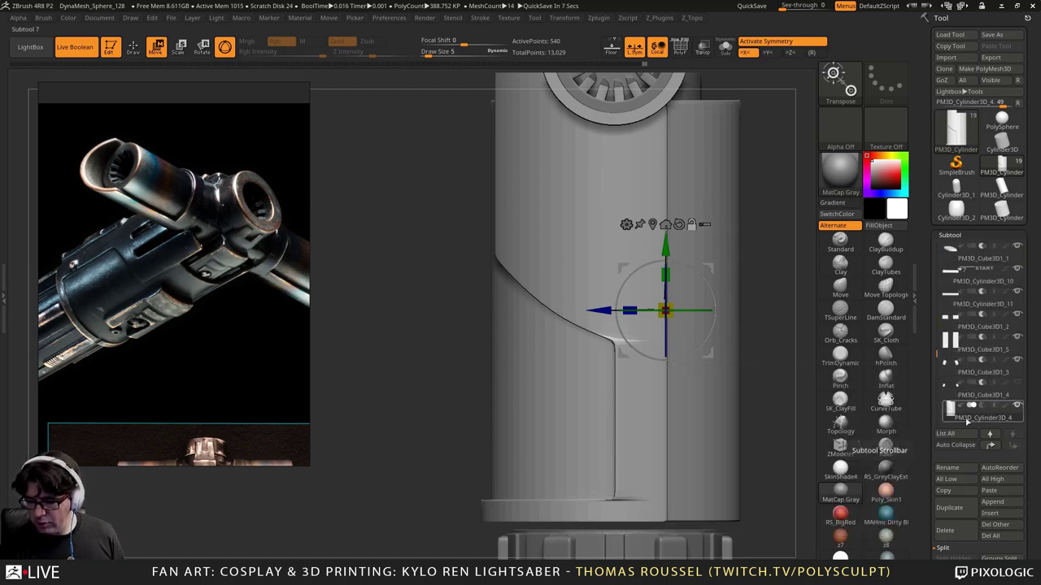
pyautogui.click(956, 392)
pyautogui.moveTo(390, 391); pyautogui.dragTo(301, 561)
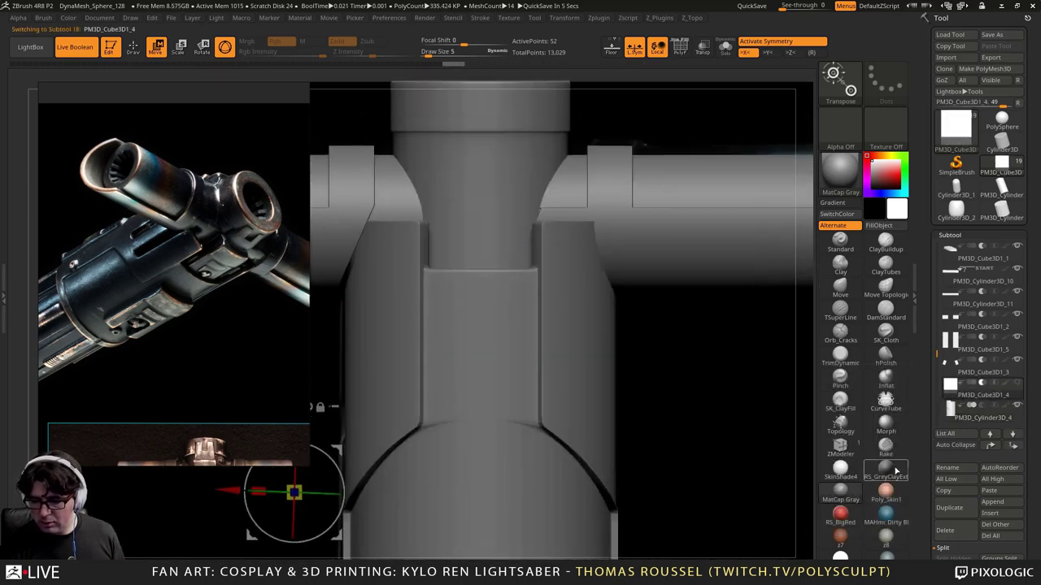
pyautogui.moveTo(948, 372)
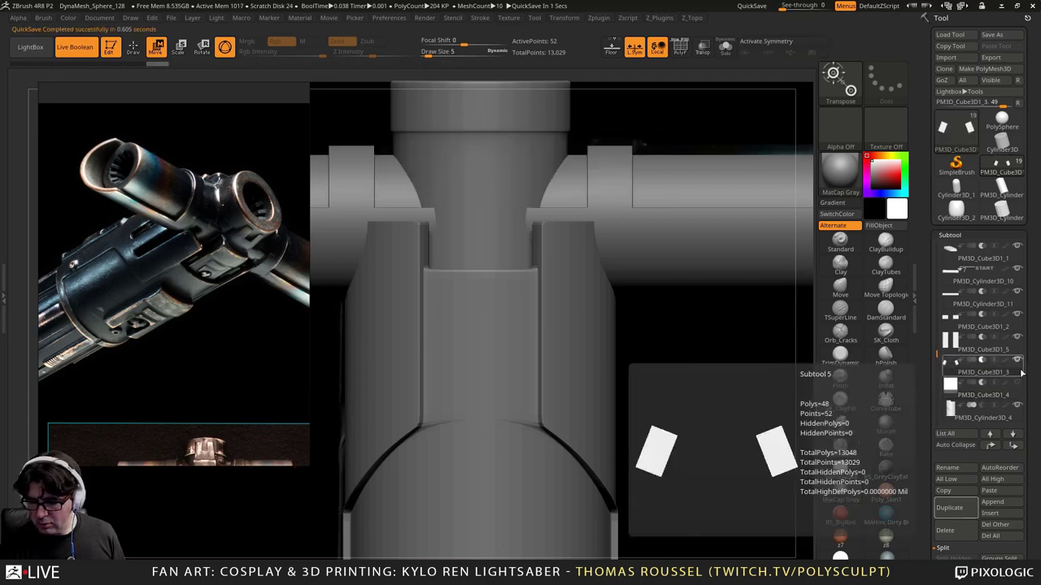
pyautogui.click(954, 396)
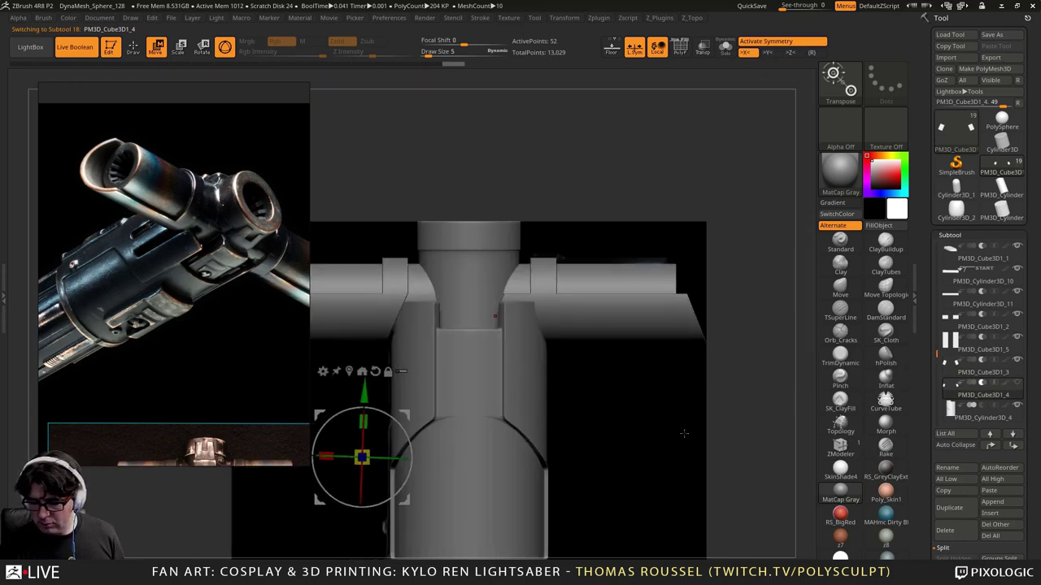
pyautogui.keyDown('alt'); pyautogui.moveTo(684, 434); pyautogui.dragTo(767, 407); pyautogui.keyUp('alt')
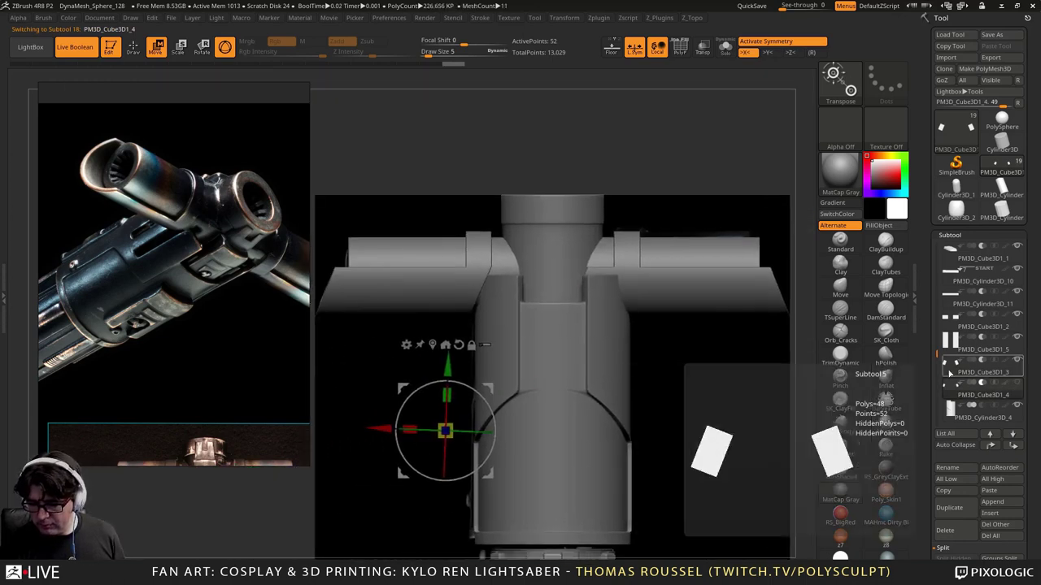
pyautogui.click(946, 366)
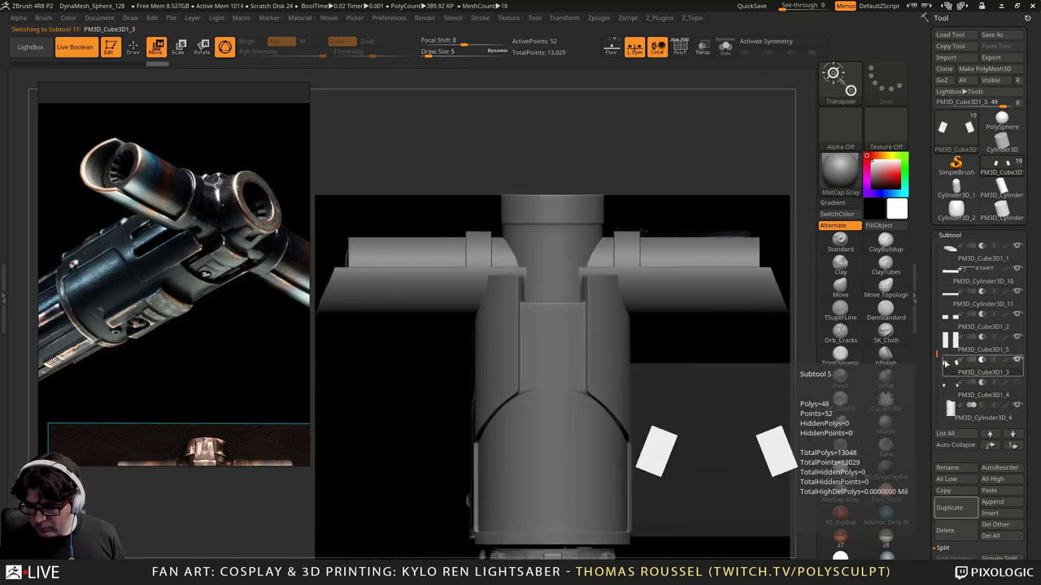
pyautogui.click(948, 394)
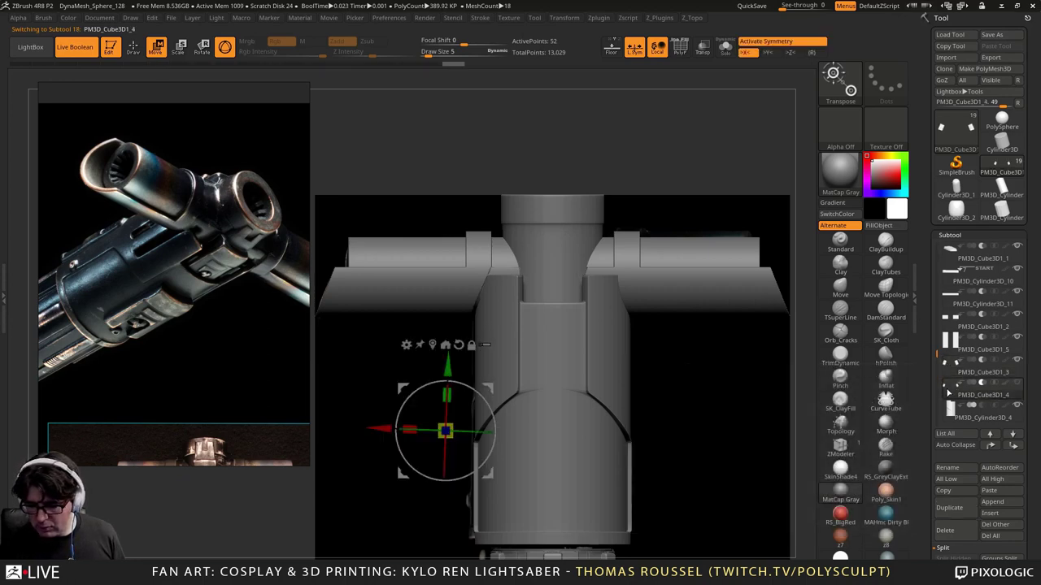
pyautogui.click(948, 369)
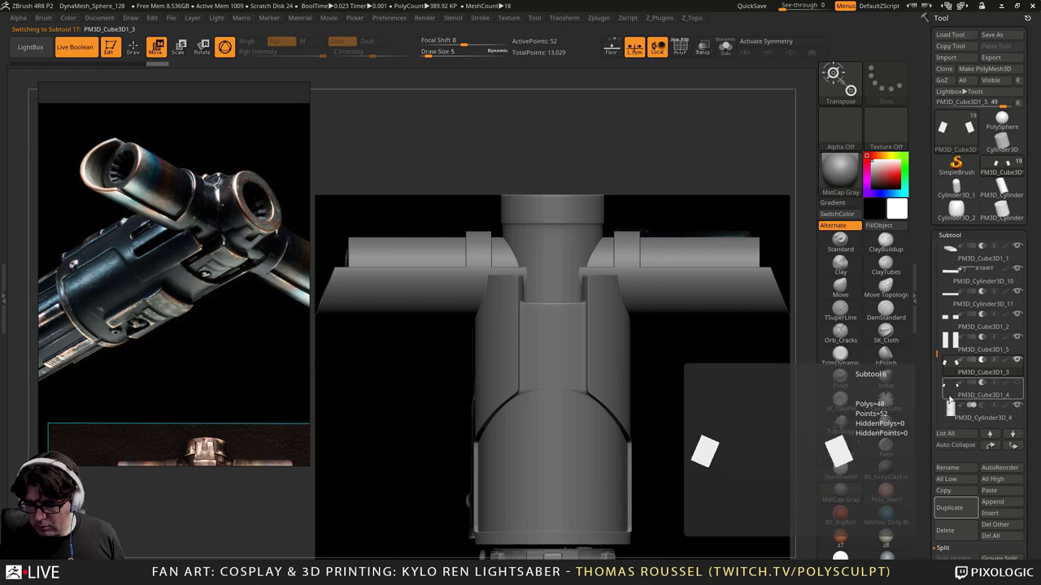
pyautogui.click(949, 397)
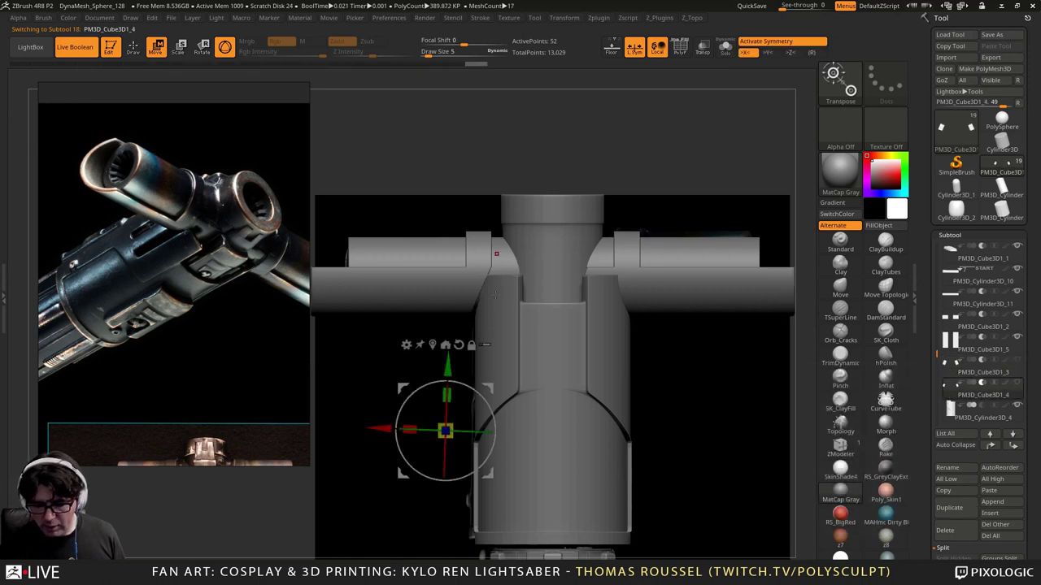
pyautogui.moveTo(496, 254)
pyautogui.keyDown('ctrl'); pyautogui.mouseDown(button='right')
pyautogui.moveTo(518, 295)
pyautogui.moveTo(491, 314)
pyautogui.mouseUp(button='right'); pyautogui.keyUp('ctrl')
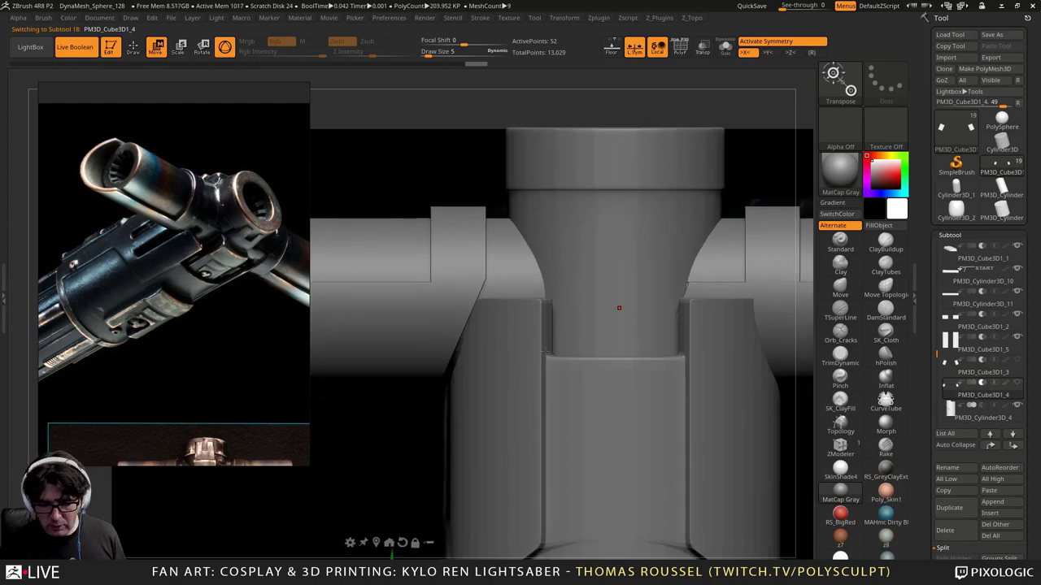
pyautogui.keyDown('alt'); pyautogui.moveTo(600, 390); pyautogui.dragTo(578, 354, button='right'); pyautogui.keyUp('alt')
pyautogui.keyDown('ctrl'); pyautogui.moveTo(567, 410); pyautogui.dragTo(571, 376, button='right'); pyautogui.keyUp('ctrl')
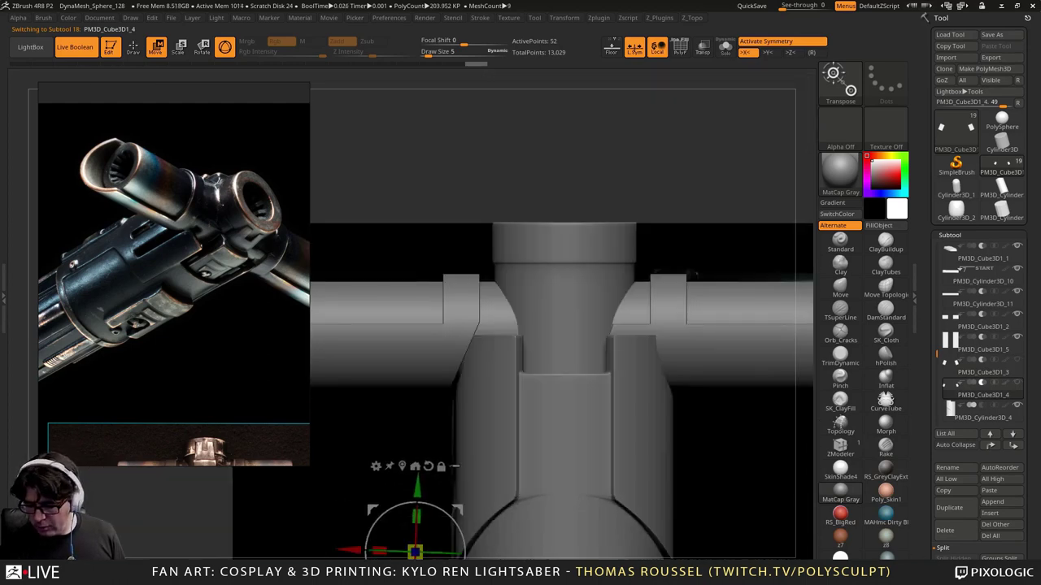
# Step: Isolate PM3D_Cube1_4, try Mirror And Weld on its angled blocks, and show the full model again
pyautogui.click(943, 548)
pyautogui.click(952, 457)
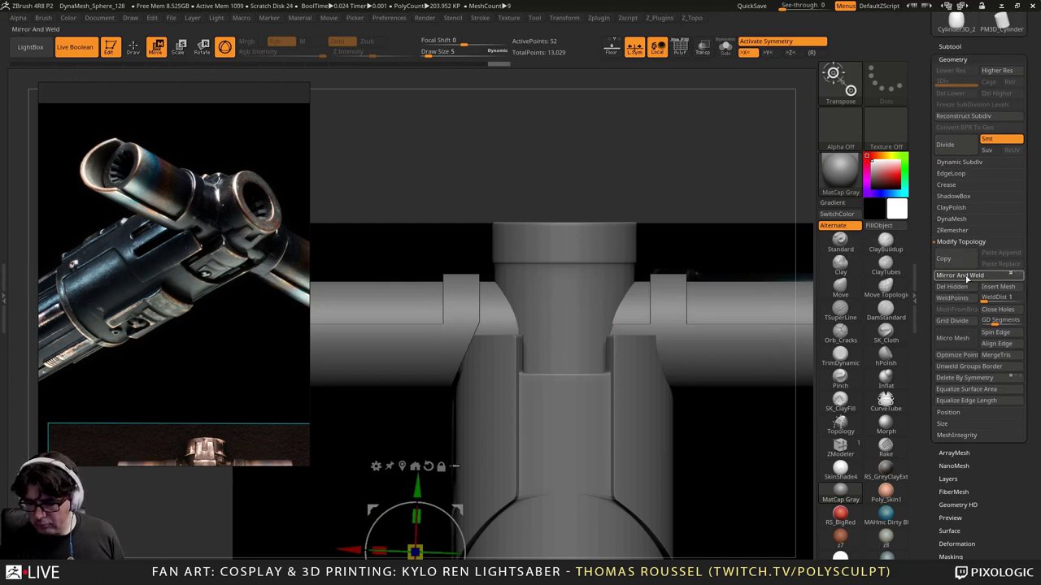
pyautogui.keyDown('alt'); pyautogui.moveTo(715, 155); pyautogui.dragTo(697, 198); pyautogui.keyUp('alt')
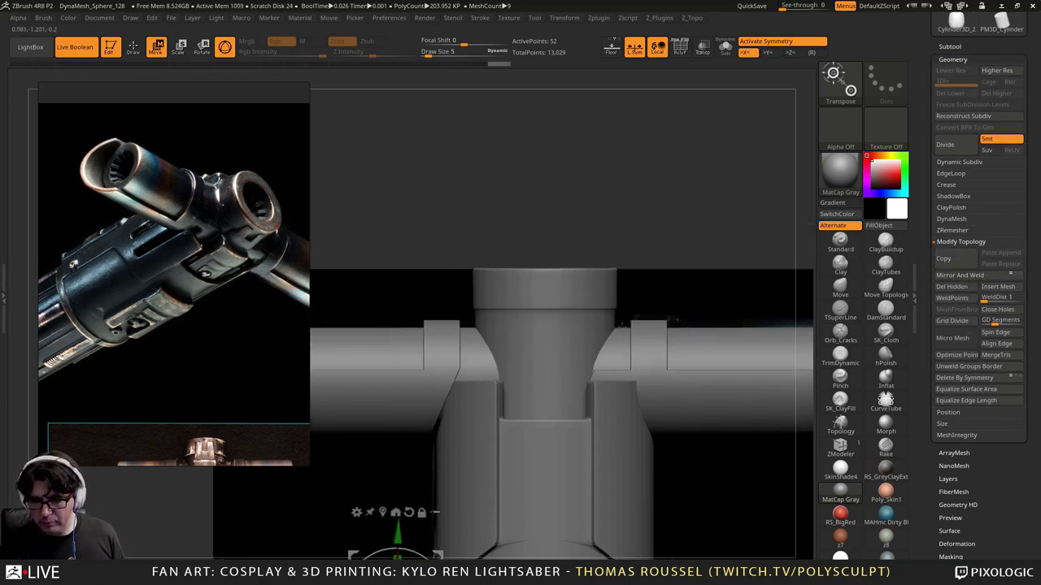
pyautogui.click(724, 47)
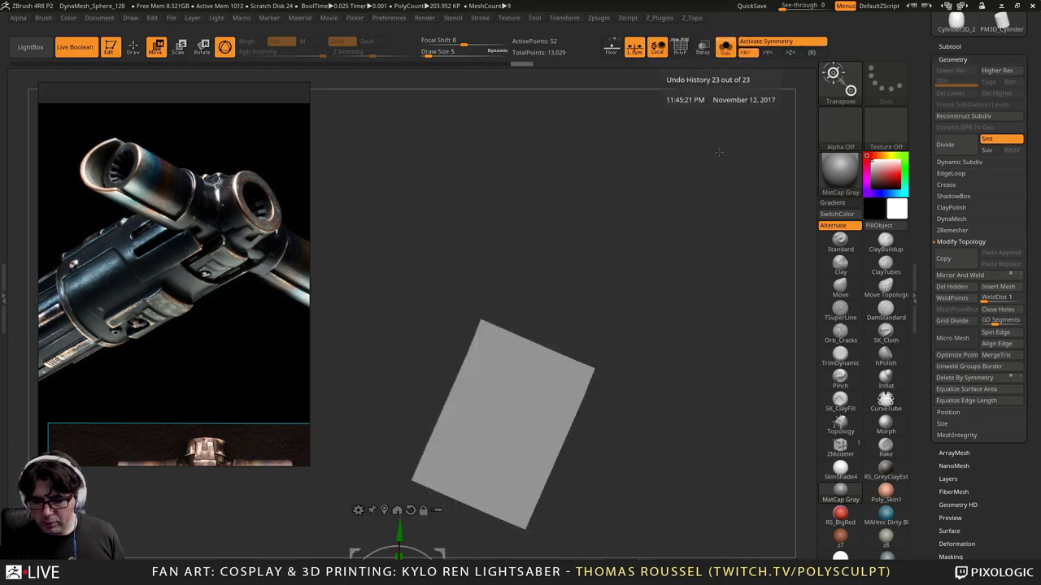
pyautogui.keyDown('alt'); pyautogui.moveTo(650, 382); pyautogui.dragTo(604, 360); pyautogui.keyUp('alt')
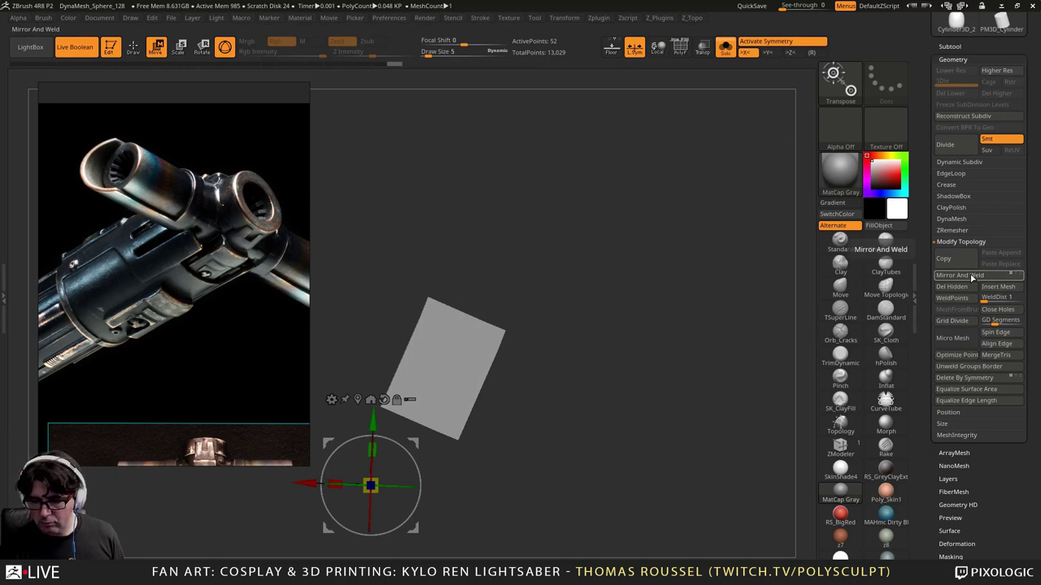
pyautogui.keyDown('alt'); pyautogui.moveTo(654, 296); pyautogui.dragTo(658, 244); pyautogui.keyUp('alt')
pyautogui.moveTo(658, 260); pyautogui.dragTo(587, 179)
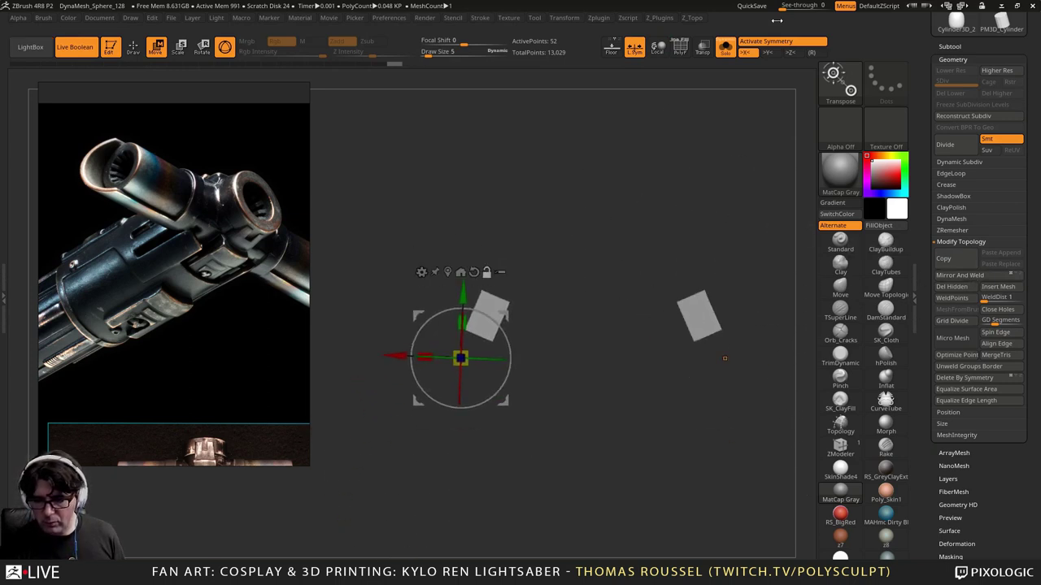
pyautogui.click(725, 50)
pyautogui.keyDown('alt'); pyautogui.moveTo(645, 237); pyautogui.dragTo(707, 292); pyautogui.keyUp('alt')
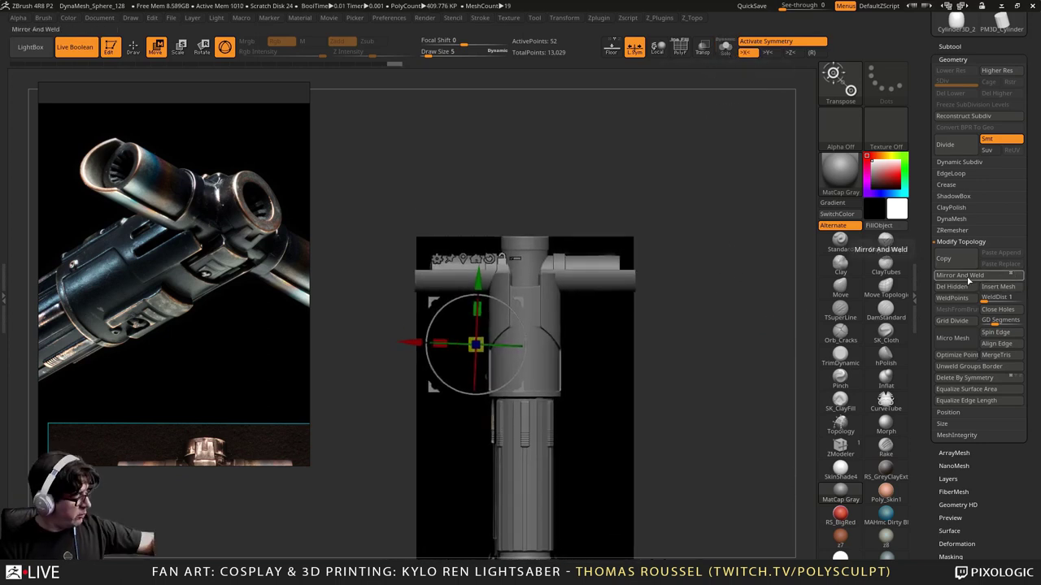
# Step: Isolate the two angled blocks, apply Mirror And Weld to them, and show the full model again
pyautogui.keyDown('alt'); pyautogui.moveTo(732, 313); pyautogui.dragTo(707, 432); pyautogui.keyUp('alt')
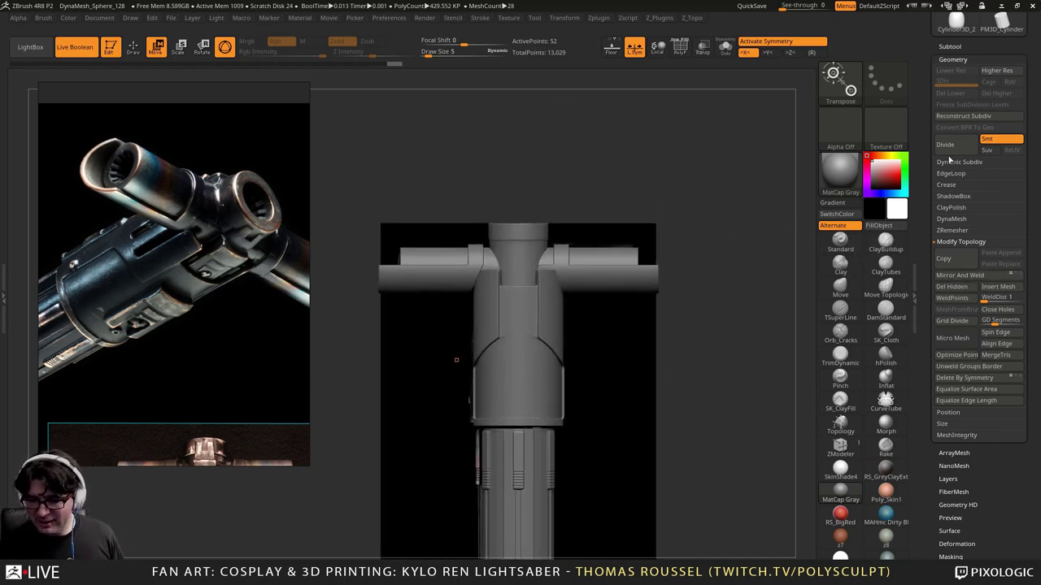
pyautogui.click(724, 48)
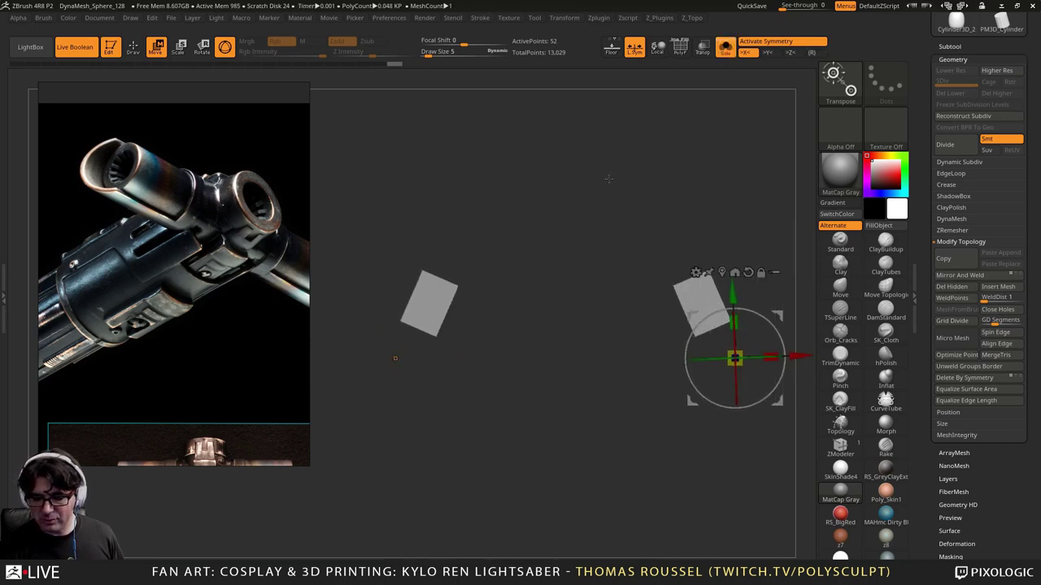
pyautogui.moveTo(608, 178); pyautogui.dragTo(636, 177)
pyautogui.click(611, 47)
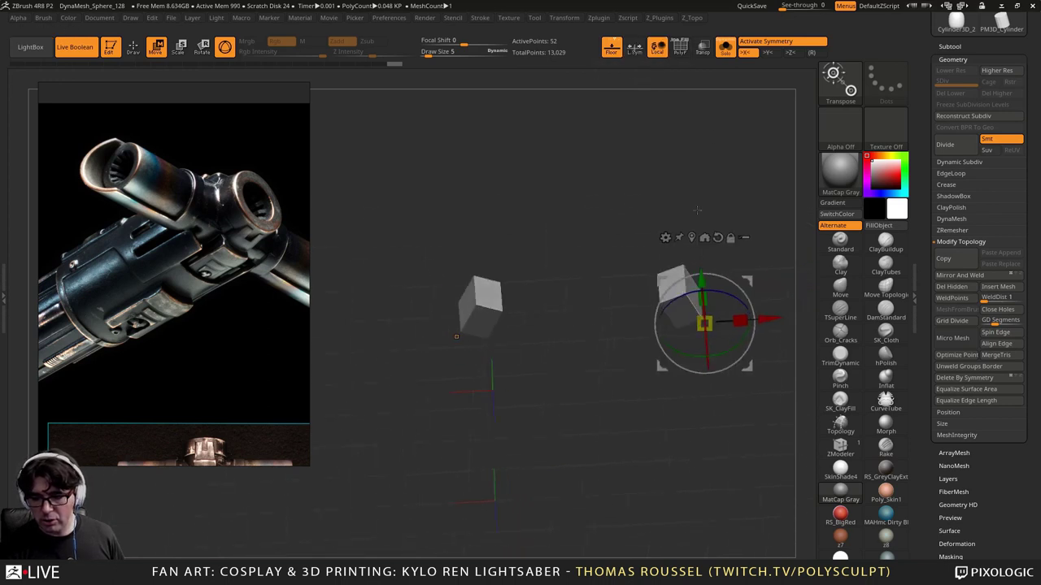
pyautogui.click(976, 276)
pyautogui.press('f')
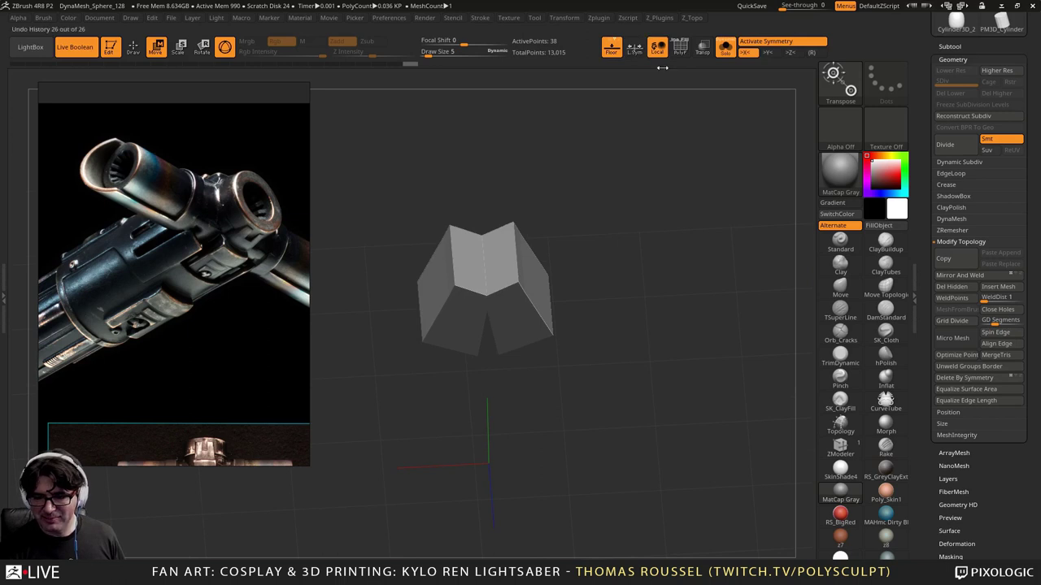
pyautogui.click(724, 47)
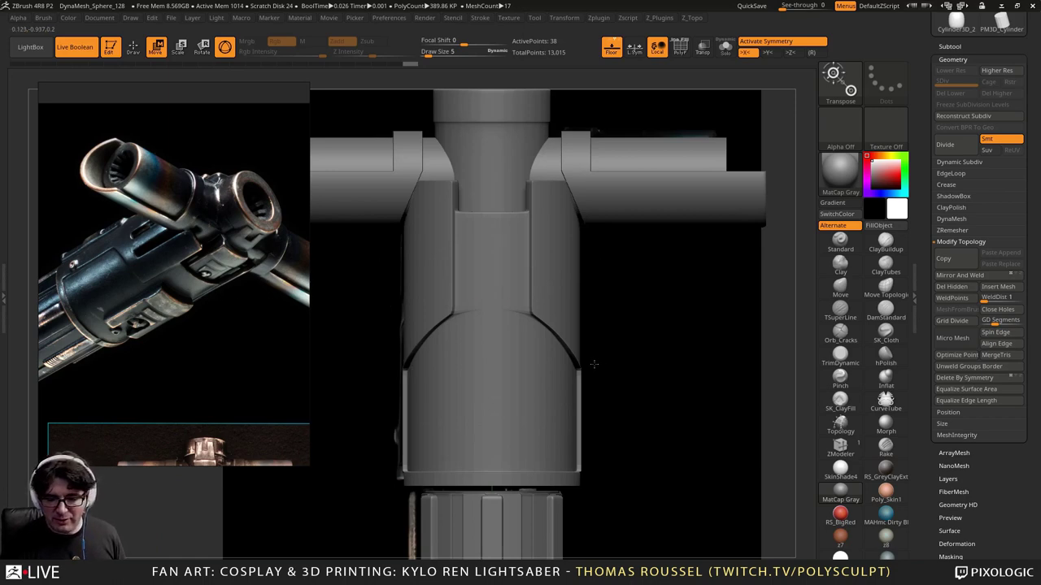
# Step: Insert a PolyMesh3D star below the housing shell PM3D_Cylinder3D_4 in the subtool list and select it
pyautogui.keyDown('shift'); pyautogui.moveTo(594, 364); pyautogui.dragTo(694, 424); pyautogui.keyUp('shift')
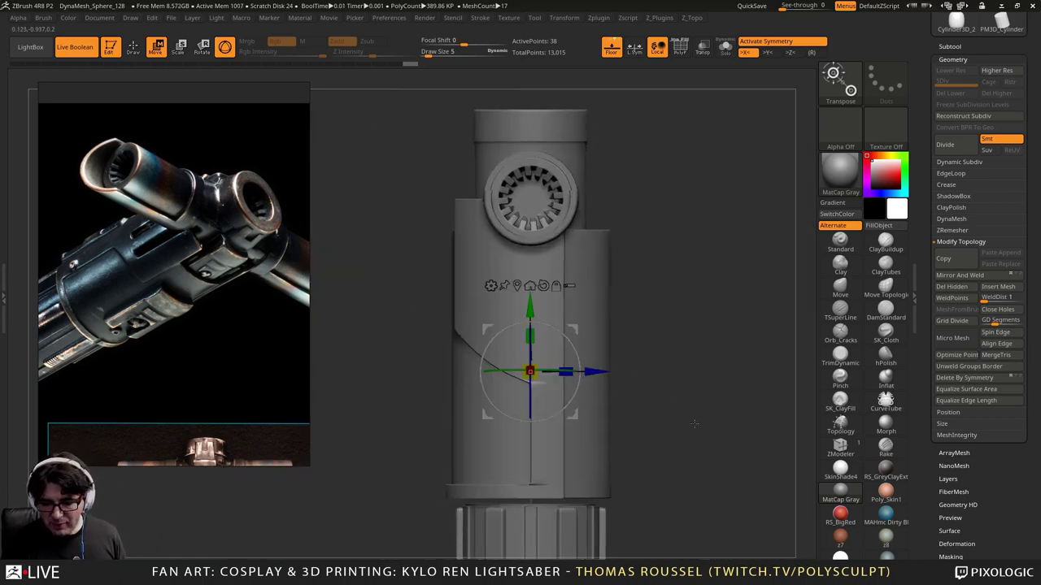
pyautogui.moveTo(1036, 168); pyautogui.dragTo(1037, 185)
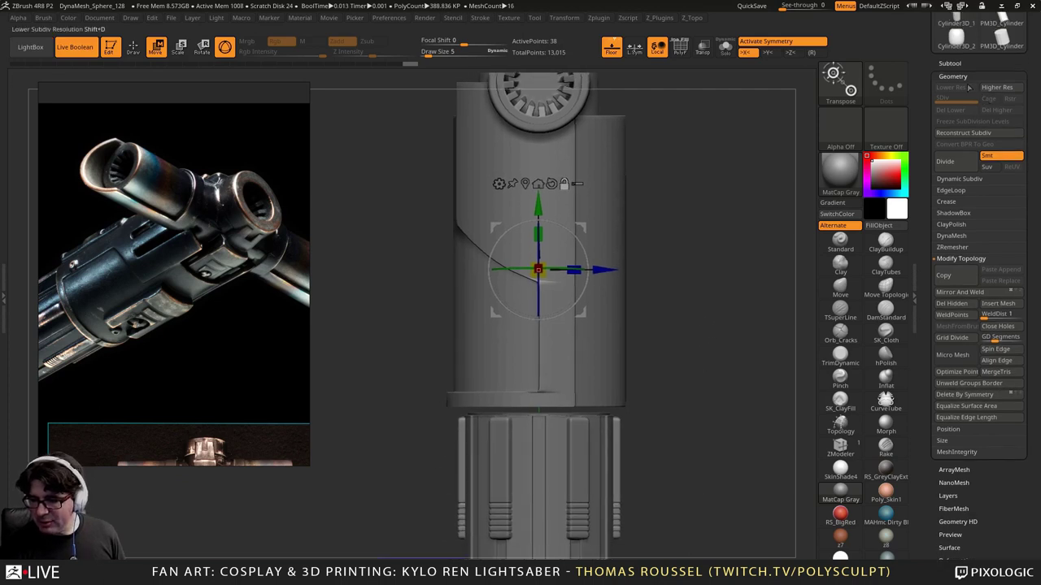
pyautogui.moveTo(957, 73); pyautogui.dragTo(957, 74)
pyautogui.click(945, 65)
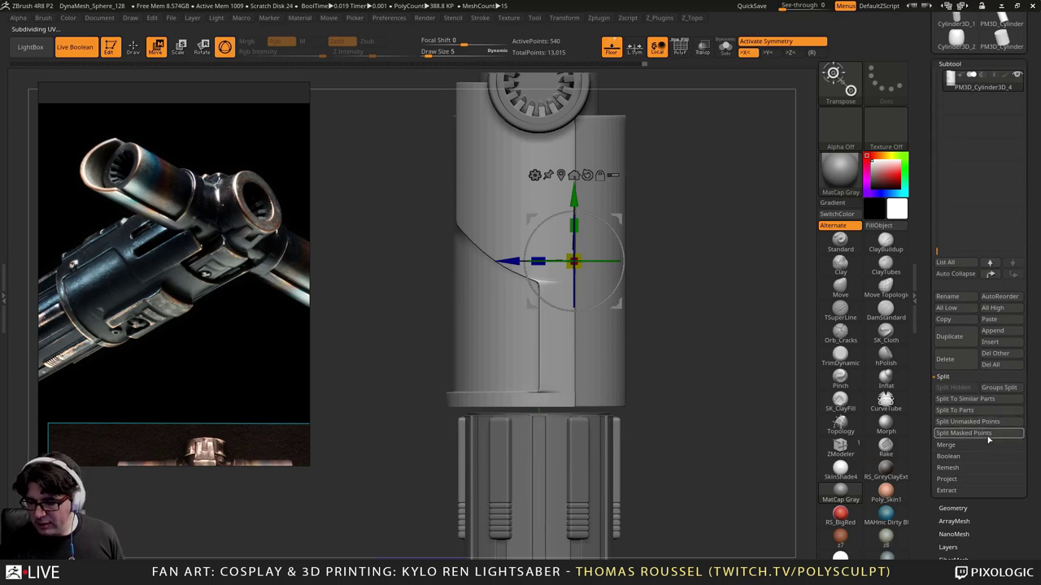
pyautogui.click(1003, 332)
pyautogui.click(991, 332)
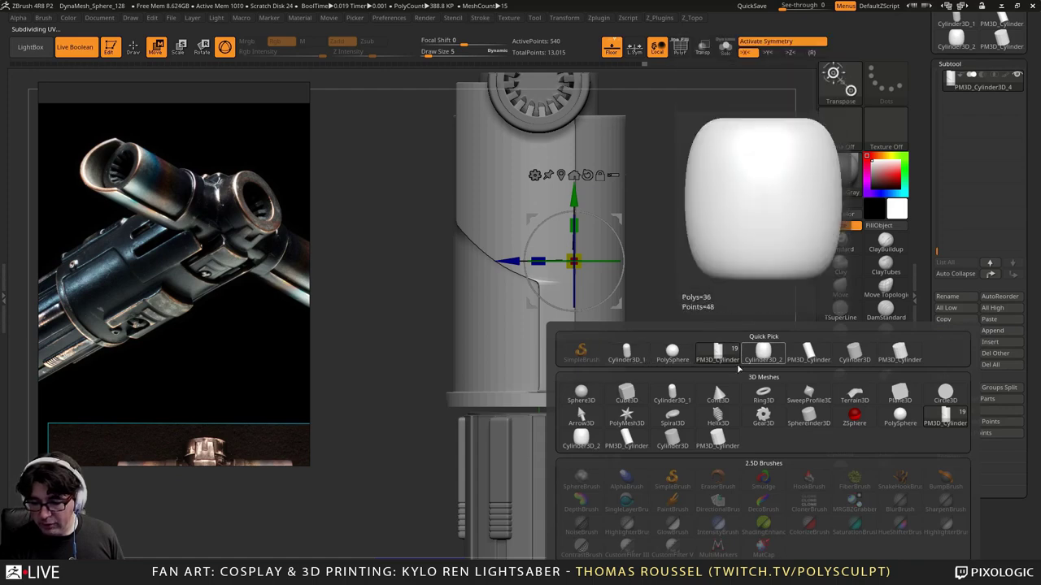
pyautogui.click(626, 416)
pyautogui.click(955, 110)
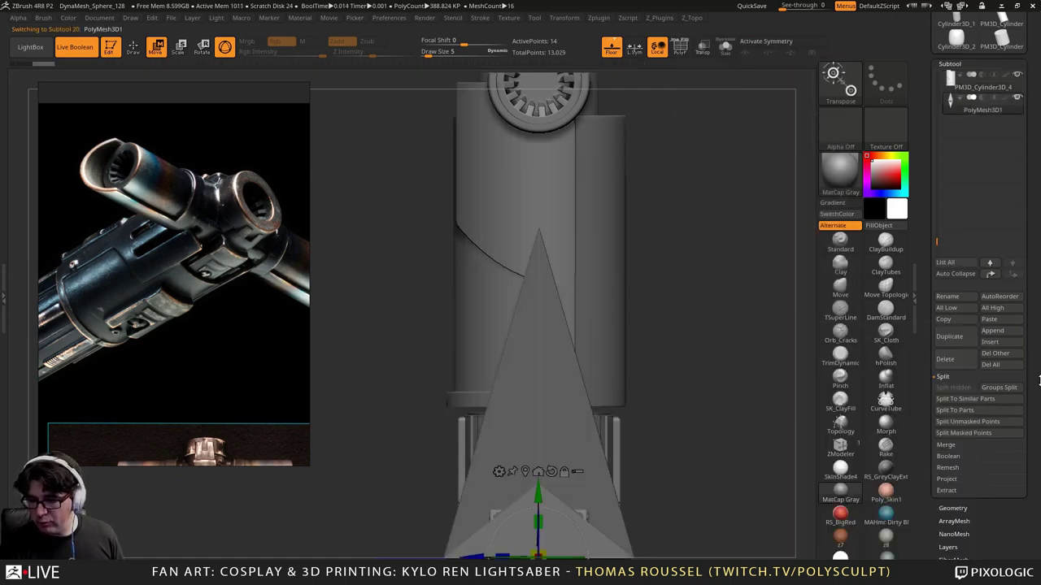
# Step: Turn the inserted star into a cube by initializing it as a QCube with resolution 2 on every axis
pyautogui.moveTo(1038, 380); pyautogui.dragTo(1024, 281)
pyautogui.moveTo(1025, 409); pyautogui.dragTo(1015, 349)
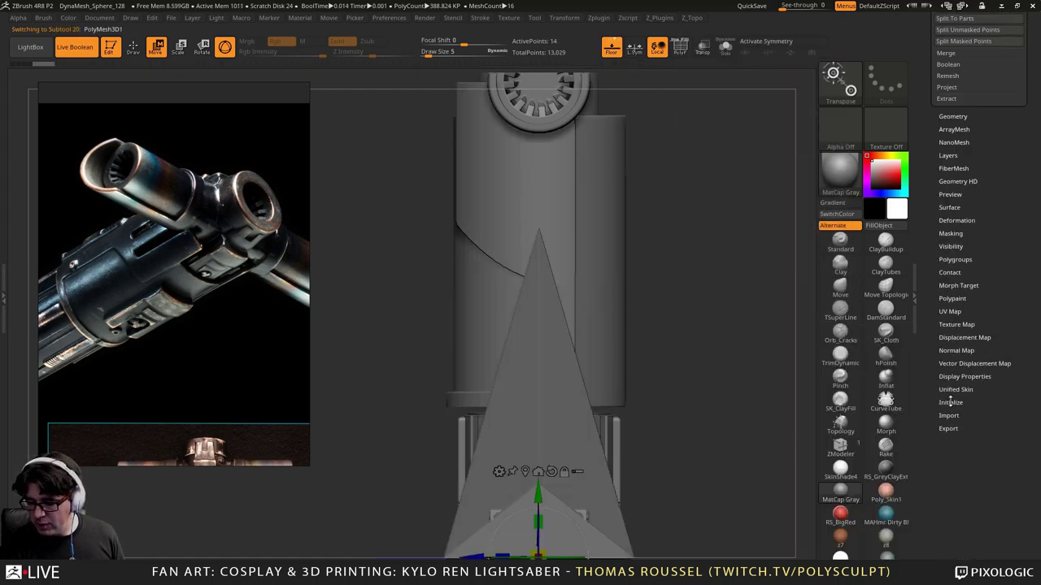
pyautogui.click(950, 402)
pyautogui.click(945, 365)
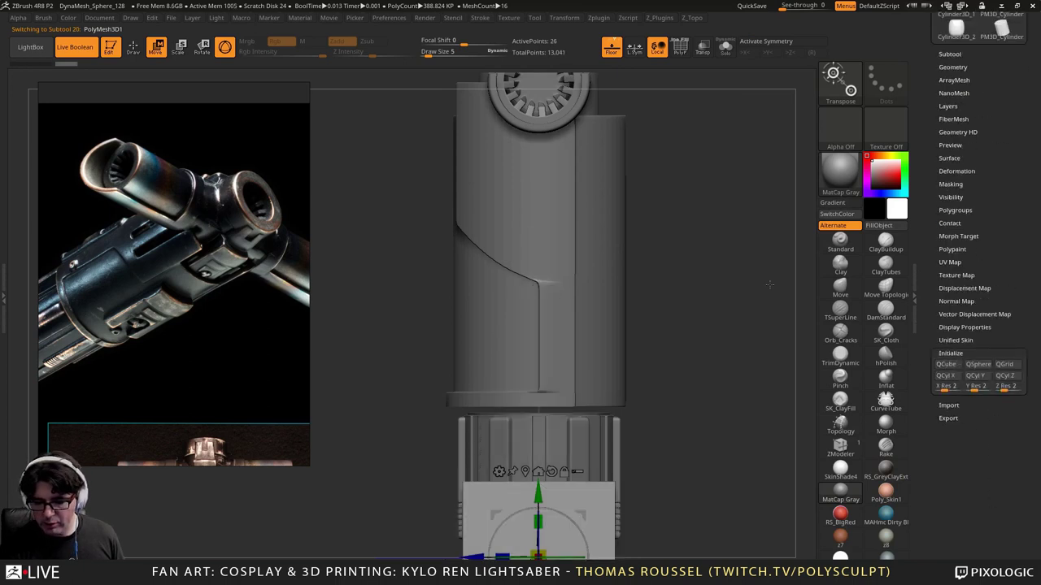
# Step: Move the cube up to crossguard height on the housing and shrink it to a narrow bar
pyautogui.moveTo(543, 530); pyautogui.dragTo(543, 104)
pyautogui.moveTo(468, 151); pyautogui.dragTo(339, 56)
pyautogui.moveTo(376, 112); pyautogui.dragTo(377, 39)
pyautogui.keyDown('alt'); pyautogui.moveTo(392, 189); pyautogui.dragTo(800, 272); pyautogui.keyUp('alt')
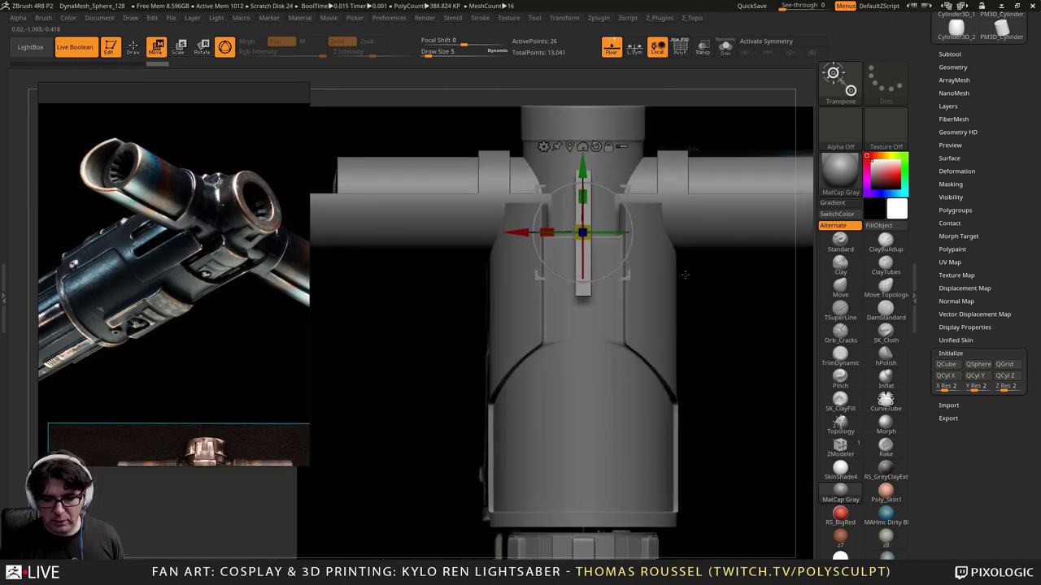
# Step: Widen the bar along X into a plate across the housing and lengthen it along Y
pyautogui.moveTo(546, 233); pyautogui.dragTo(464, 232)
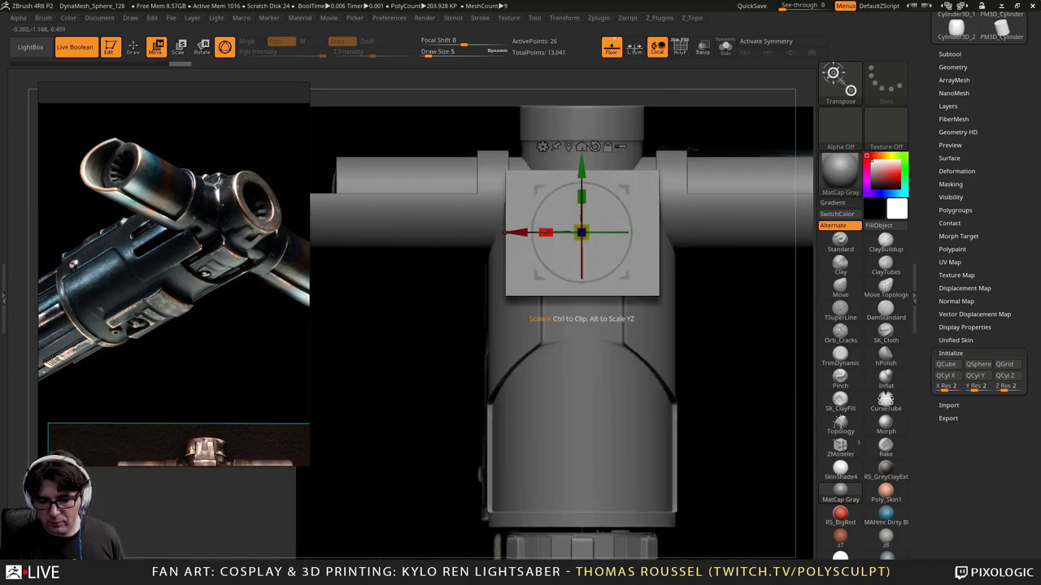
pyautogui.moveTo(546, 233); pyautogui.dragTo(502, 231)
pyautogui.moveTo(451, 313); pyautogui.dragTo(407, 388)
pyautogui.moveTo(391, 258); pyautogui.dragTo(570, 270)
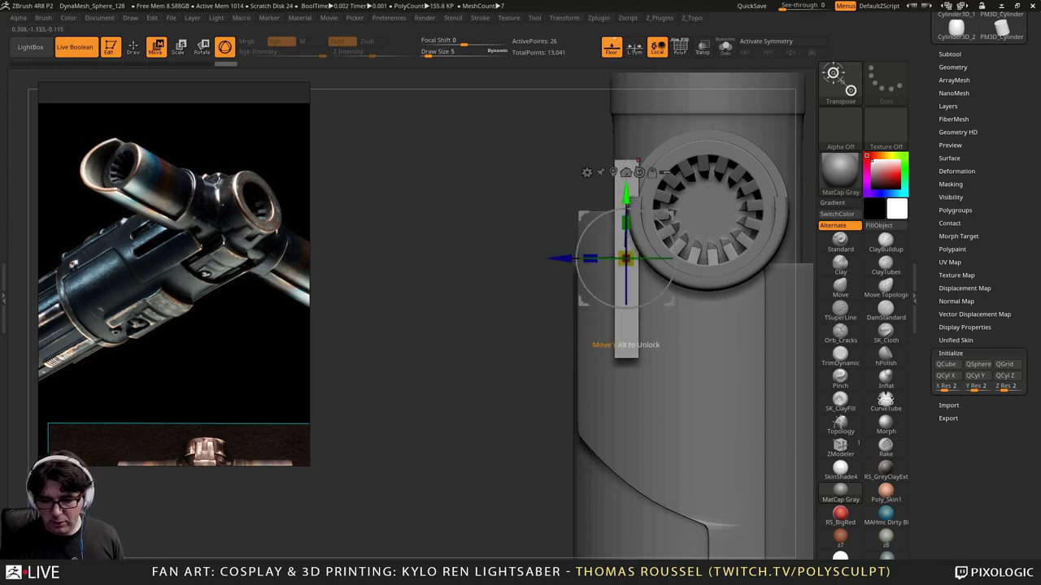
pyautogui.moveTo(625, 222)
pyautogui.mouseDown()
pyautogui.moveTo(635, 186)
pyautogui.moveTo(625, 237)
pyautogui.mouseUp()
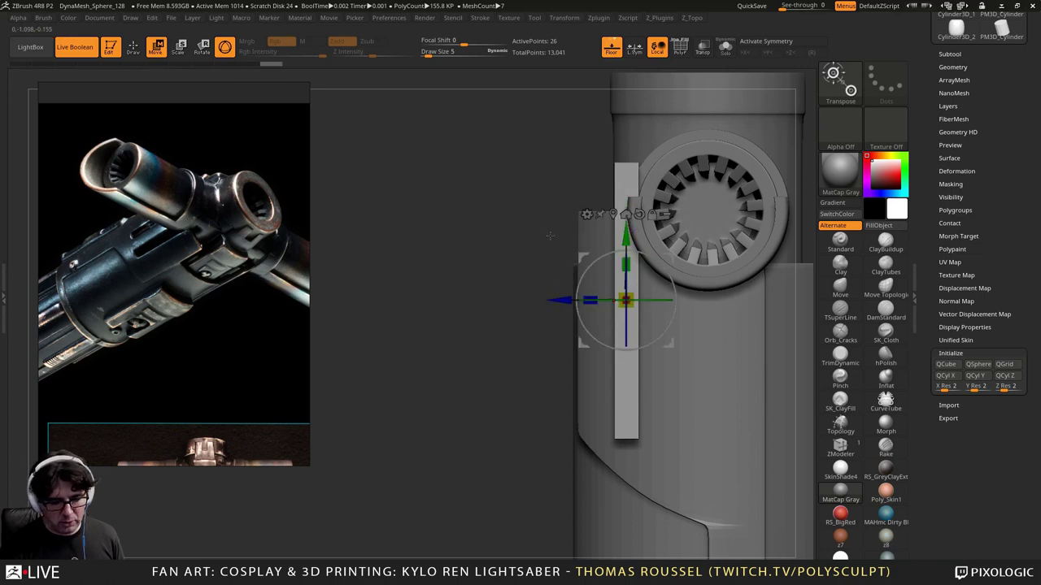
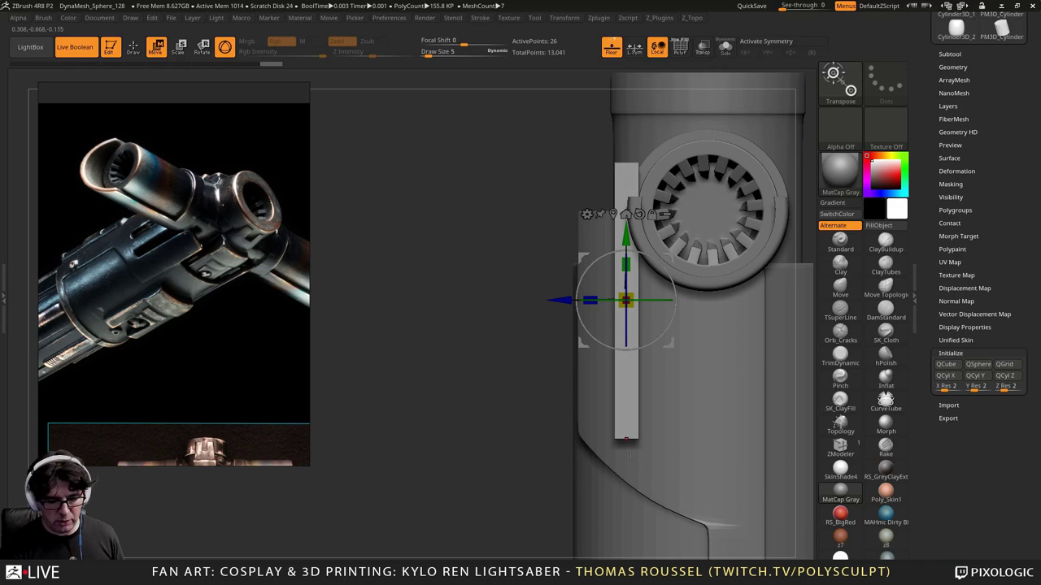
# Step: Narrow the plate along X, slide it sideways through the housing's side wall beneath the crossguard, and adjust its length
pyautogui.moveTo(486, 353); pyautogui.dragTo(492, 488)
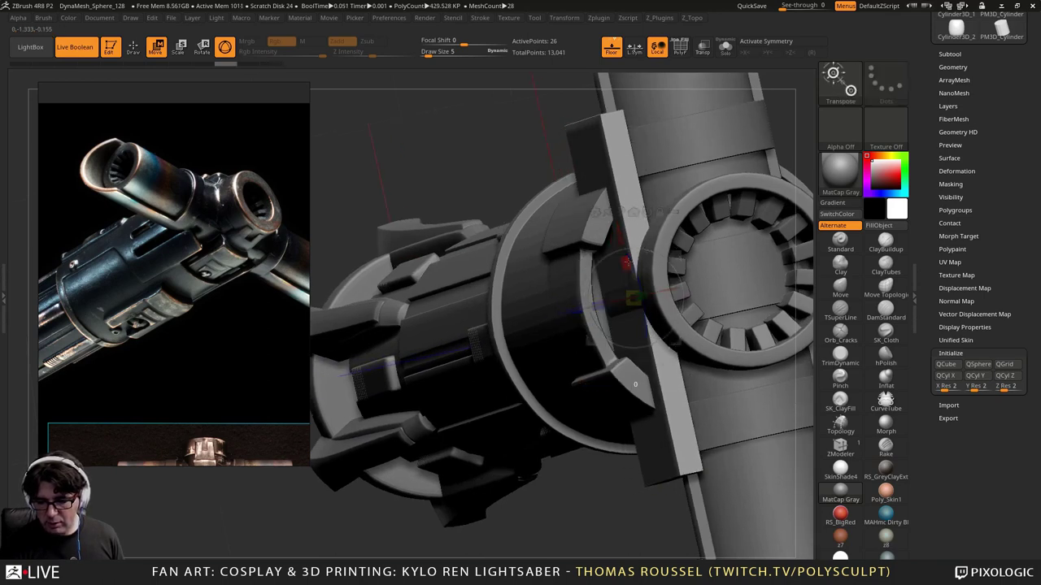
pyautogui.moveTo(627, 261); pyautogui.dragTo(630, 278)
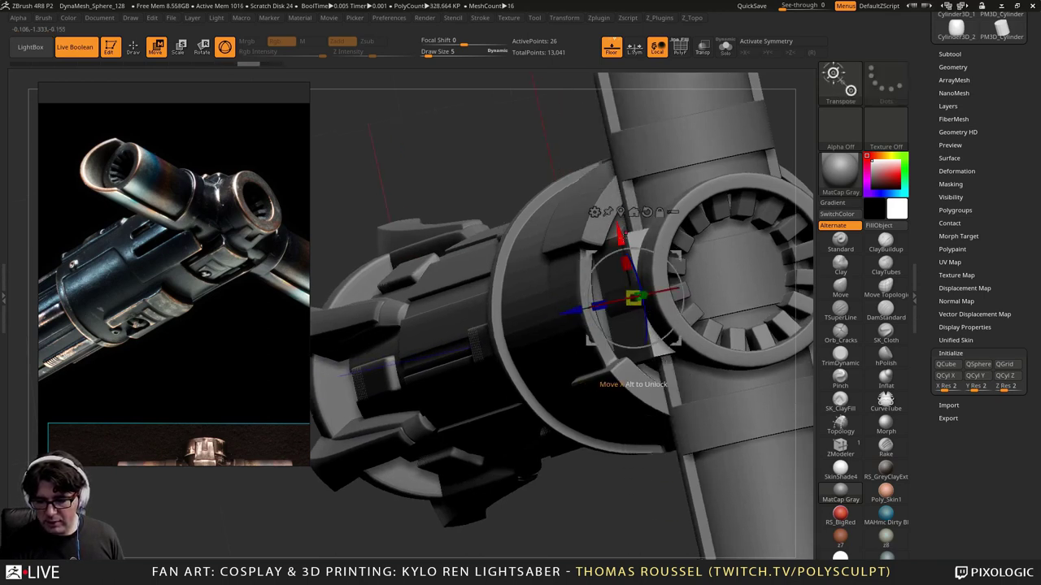
pyautogui.moveTo(624, 235); pyautogui.dragTo(593, 103)
pyautogui.moveTo(547, 158); pyautogui.dragTo(511, 195)
pyautogui.keyDown('alt'); pyautogui.moveTo(512, 195); pyautogui.dragTo(495, 291); pyautogui.keyUp('alt')
pyautogui.moveTo(551, 233); pyautogui.dragTo(696, 363)
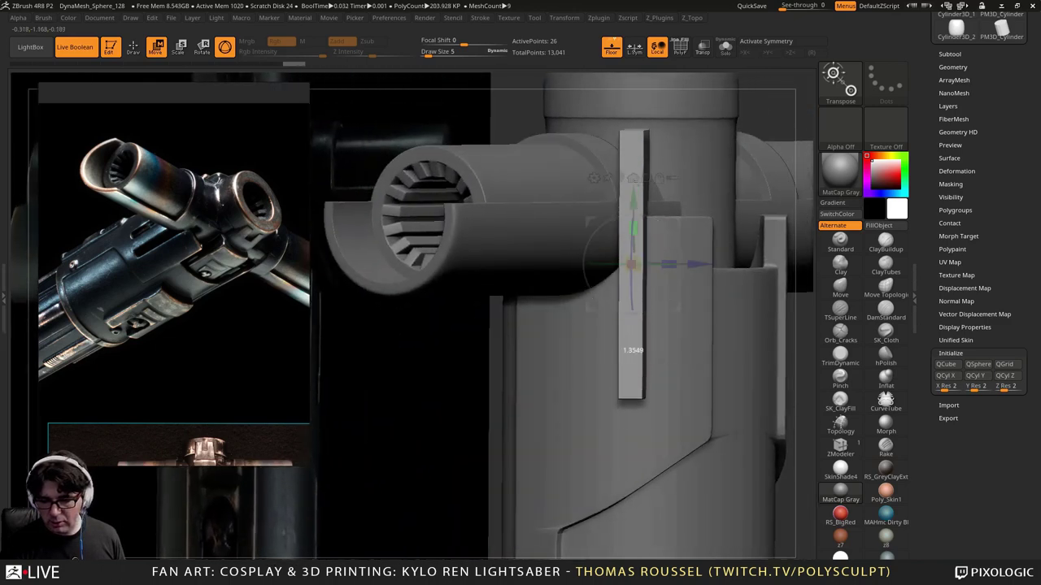
pyautogui.moveTo(635, 214)
pyautogui.mouseDown()
pyautogui.moveTo(640, 192)
pyautogui.moveTo(641, 234)
pyautogui.moveTo(642, 215)
pyautogui.mouseUp()
# Step: Set PolyMesh3D1 to subtract in Live Boolean and mark PM3D_Cylinder3D_4 as the start of the boolean group
pyautogui.keyDown('ctrl'); pyautogui.moveTo(642, 216); pyautogui.dragTo(426, 113, button='right'); pyautogui.keyUp('ctrl')
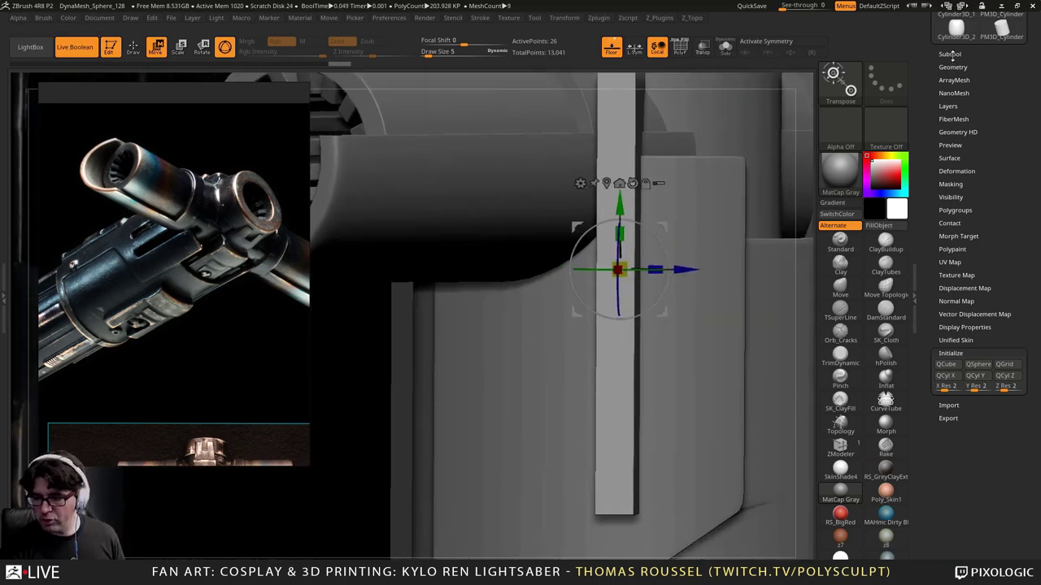
pyautogui.click(950, 54)
pyautogui.click(982, 88)
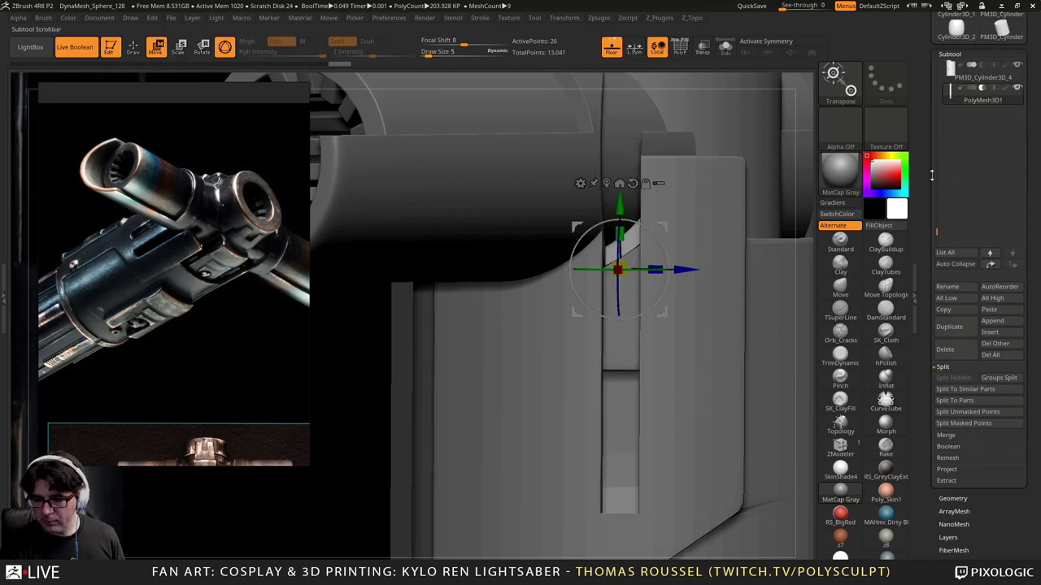
pyautogui.moveTo(725, 262); pyautogui.dragTo(698, 307, button='right')
pyautogui.moveTo(697, 306); pyautogui.dragTo(691, 271)
pyautogui.moveTo(648, 319); pyautogui.dragTo(650, 219)
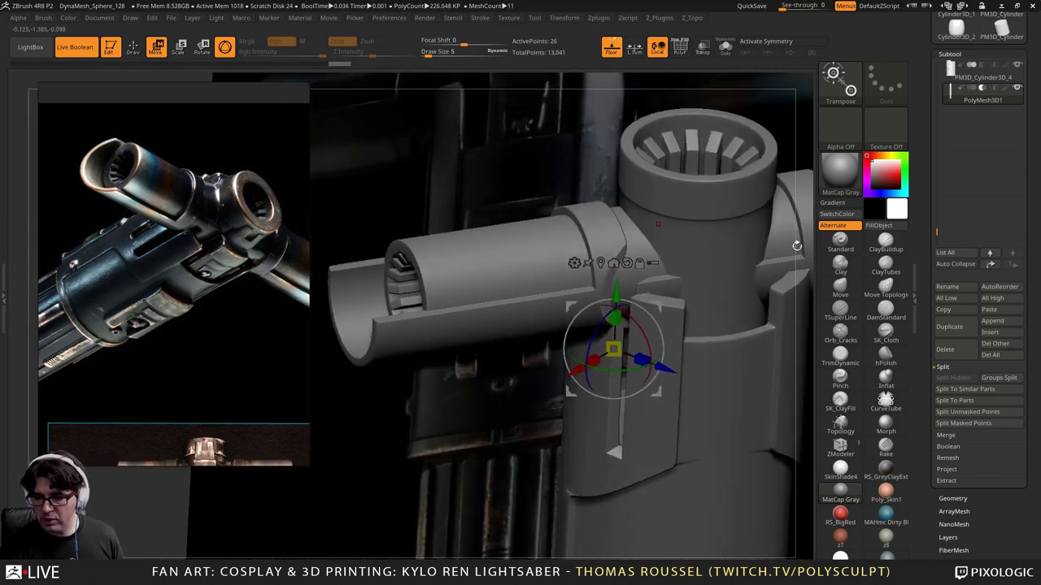
pyautogui.moveTo(937, 231); pyautogui.dragTo(937, 184)
pyautogui.click(961, 179)
# Step: Shift the cutting bar slightly along Z and upward to refine the slot's position in the housing's side wall
pyautogui.moveTo(715, 407); pyautogui.dragTo(709, 241)
pyautogui.moveTo(642, 218); pyautogui.dragTo(642, 223)
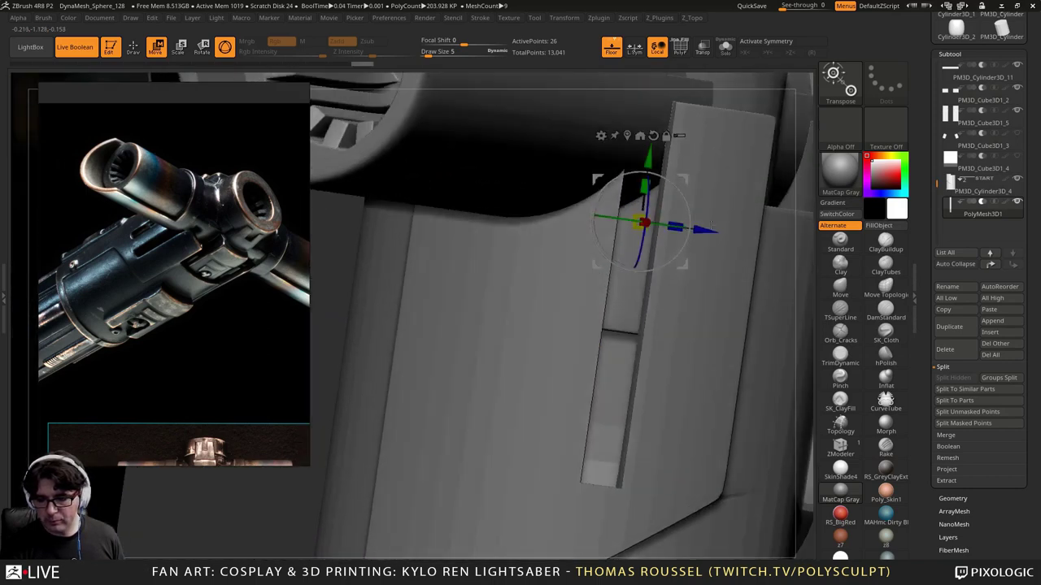
pyautogui.moveTo(705, 431); pyautogui.dragTo(705, 299)
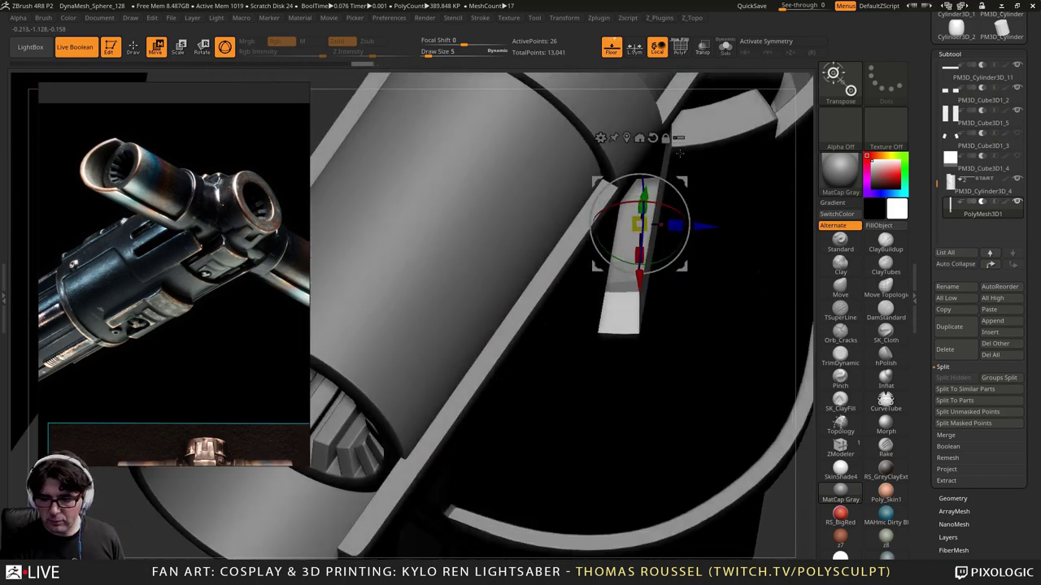
pyautogui.moveTo(707, 229); pyautogui.dragTo(716, 229)
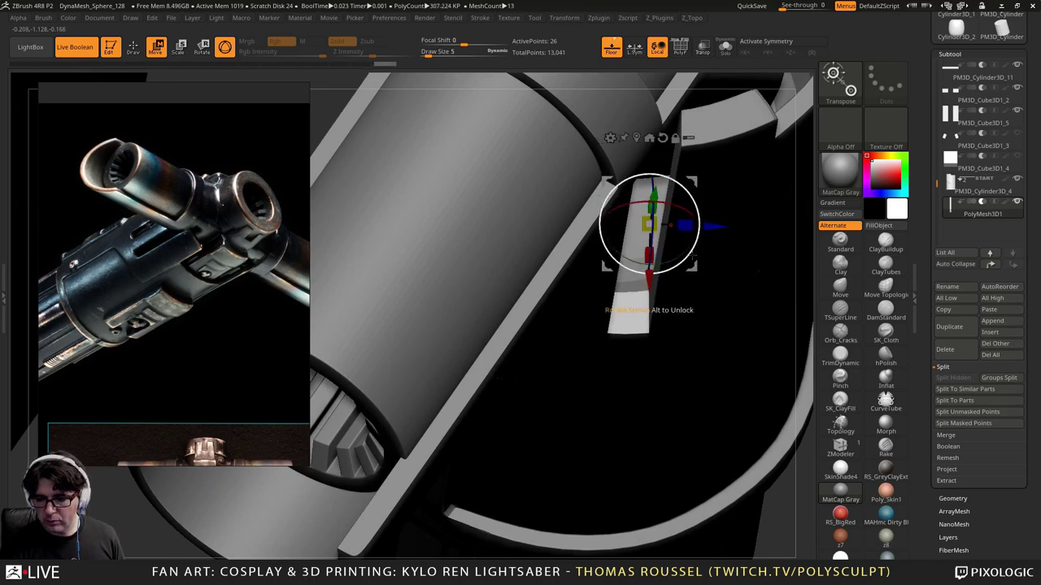
pyautogui.moveTo(668, 261); pyautogui.dragTo(728, 237)
pyautogui.moveTo(726, 237); pyautogui.dragTo(671, 296, button='right')
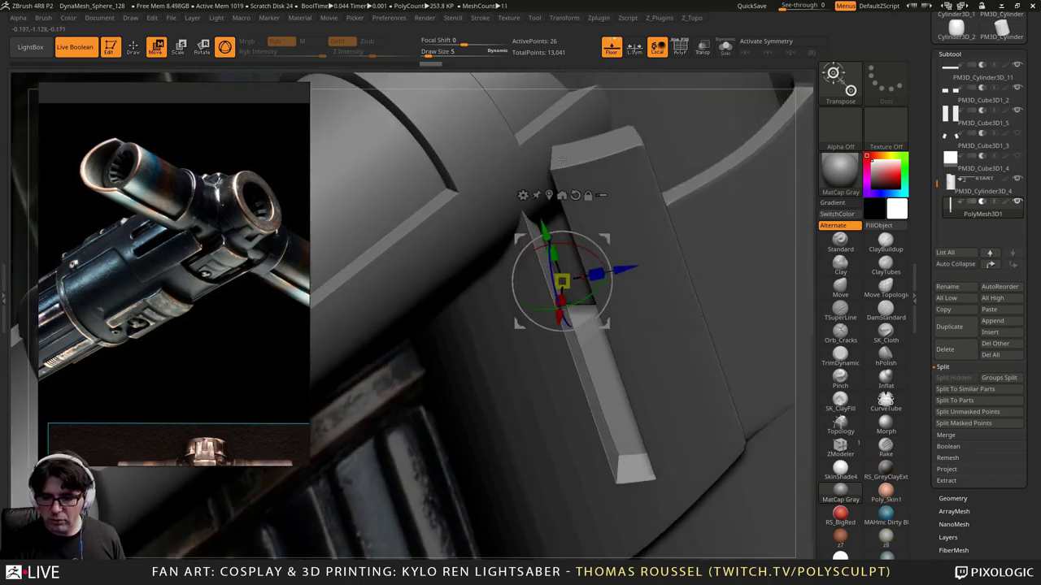
pyautogui.moveTo(552, 147); pyautogui.dragTo(512, 325, button='right')
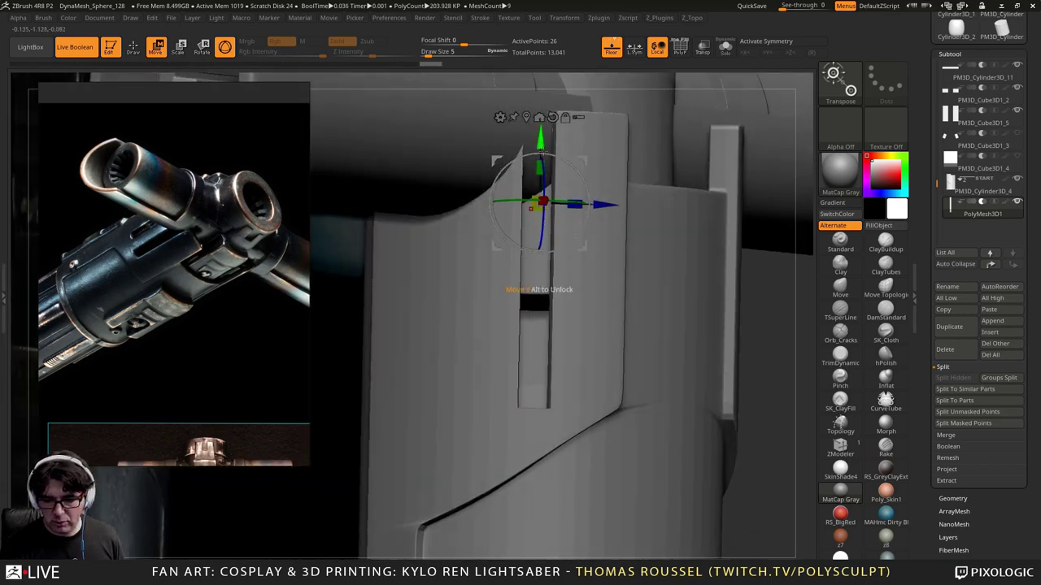
pyautogui.moveTo(542, 150); pyautogui.dragTo(541, 139)
# Step: Try lowering the cutting bar, undo it, and move its gizmo pivot down to the slot's lower end
pyautogui.moveTo(528, 192); pyautogui.dragTo(477, 370, button='right')
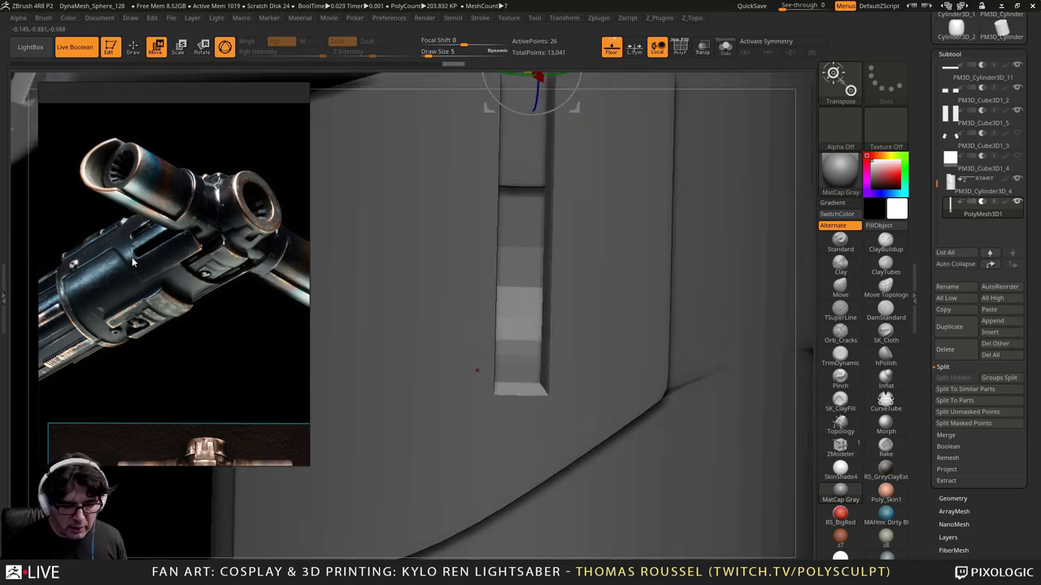
pyautogui.keyDown('shift'); pyautogui.moveTo(541, 404); pyautogui.dragTo(527, 397, button='right'); pyautogui.keyUp('shift')
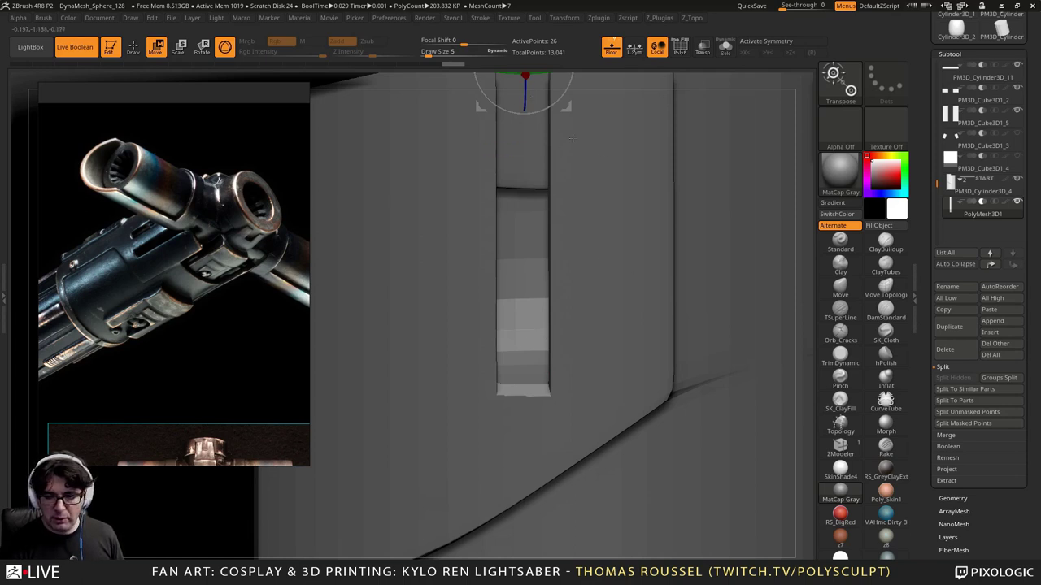
pyautogui.moveTo(571, 140); pyautogui.dragTo(542, 168, button='right')
pyautogui.moveTo(513, 96); pyautogui.dragTo(513, 168)
pyautogui.hotkey('ctrl', 'z')
pyautogui.keyDown('alt'); pyautogui.moveTo(513, 98); pyautogui.dragTo(512, 376); pyautogui.keyUp('alt')
pyautogui.keyDown('alt'); pyautogui.moveTo(575, 381); pyautogui.dragTo(635, 271, button='right'); pyautogui.keyUp('alt')
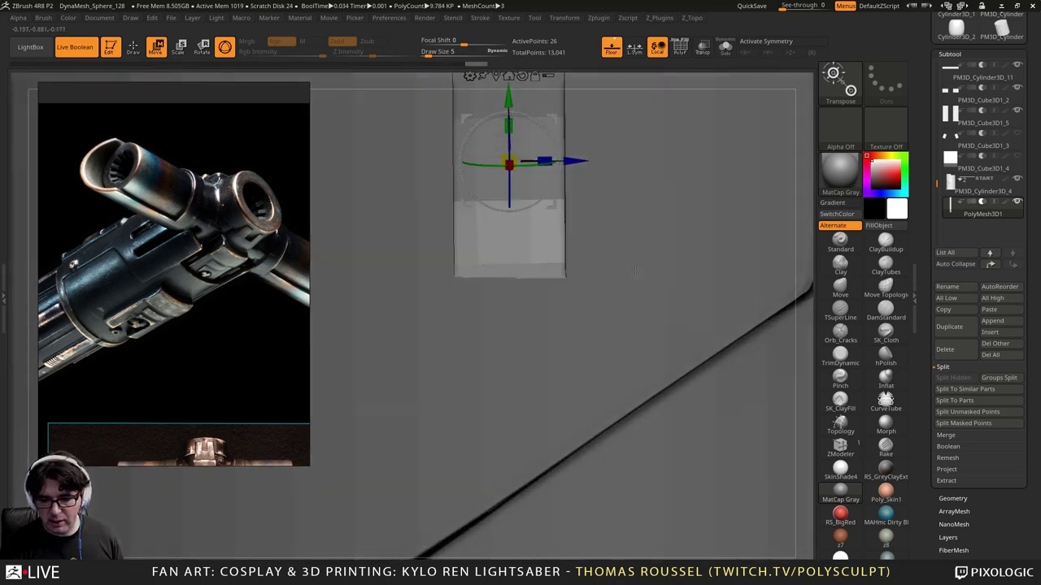
# Step: With the polyframe on, mask all but the middle points of the cutting bar's lower end, move them slightly down and clear the mask
pyautogui.click(679, 49)
pyautogui.moveTo(551, 335); pyautogui.dragTo(741, 335, button='right')
pyautogui.press('ctrl')
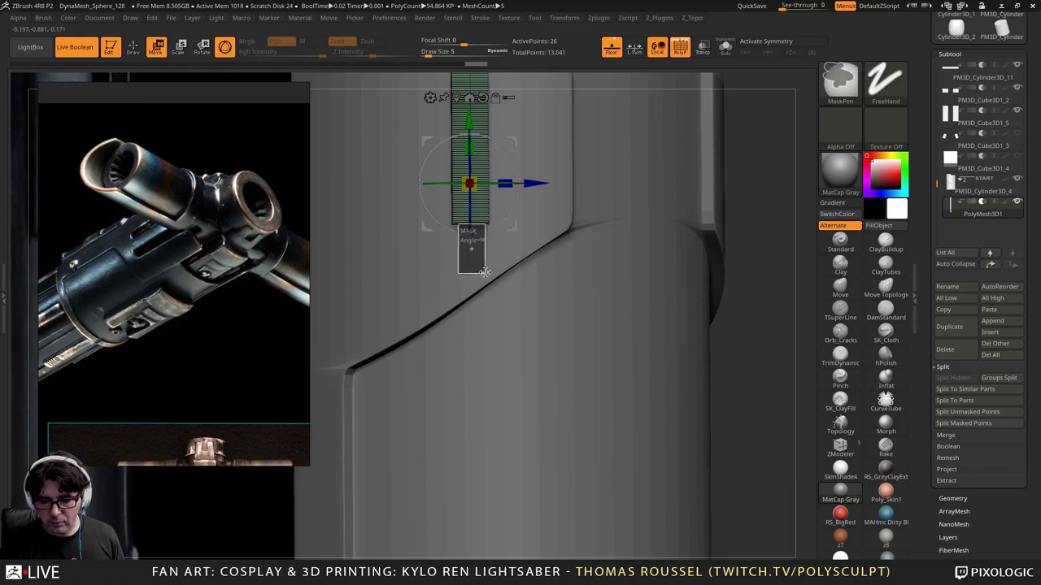
pyautogui.keyDown('ctrl'); pyautogui.moveTo(483, 261); pyautogui.dragTo(483, 261); pyautogui.keyUp('ctrl')
pyautogui.keyDown('ctrl'); pyautogui.click(486, 261); pyautogui.keyUp('ctrl')
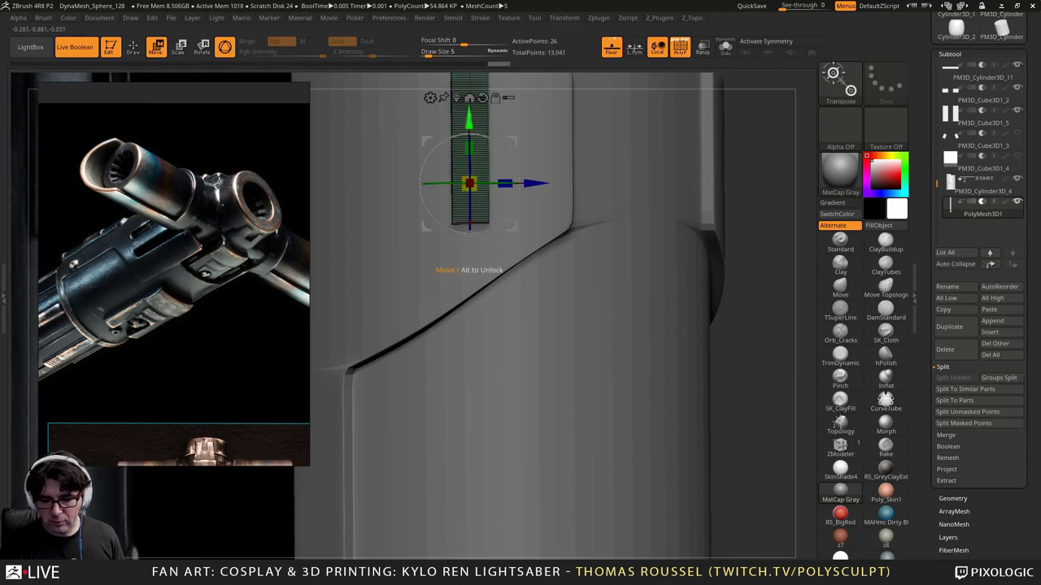
pyautogui.moveTo(469, 120); pyautogui.dragTo(469, 125)
pyautogui.keyDown('ctrl'); pyautogui.moveTo(755, 278); pyautogui.dragTo(764, 289); pyautogui.keyUp('ctrl')
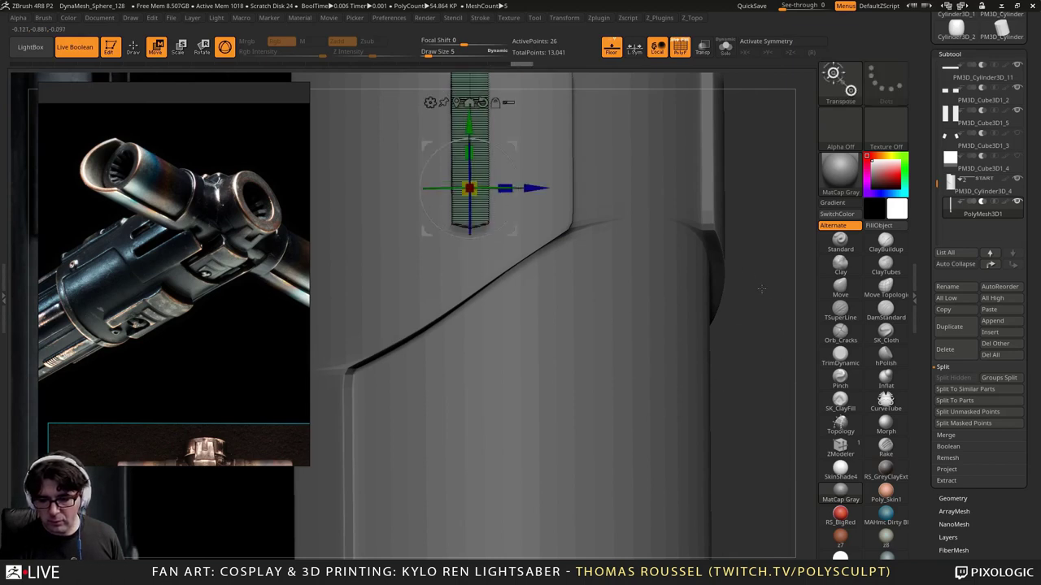
pyautogui.moveTo(761, 286); pyautogui.dragTo(664, 262, button='right')
pyautogui.keyDown('ctrl'); pyautogui.moveTo(561, 272); pyautogui.dragTo(663, 251, button='right'); pyautogui.keyUp('ctrl')
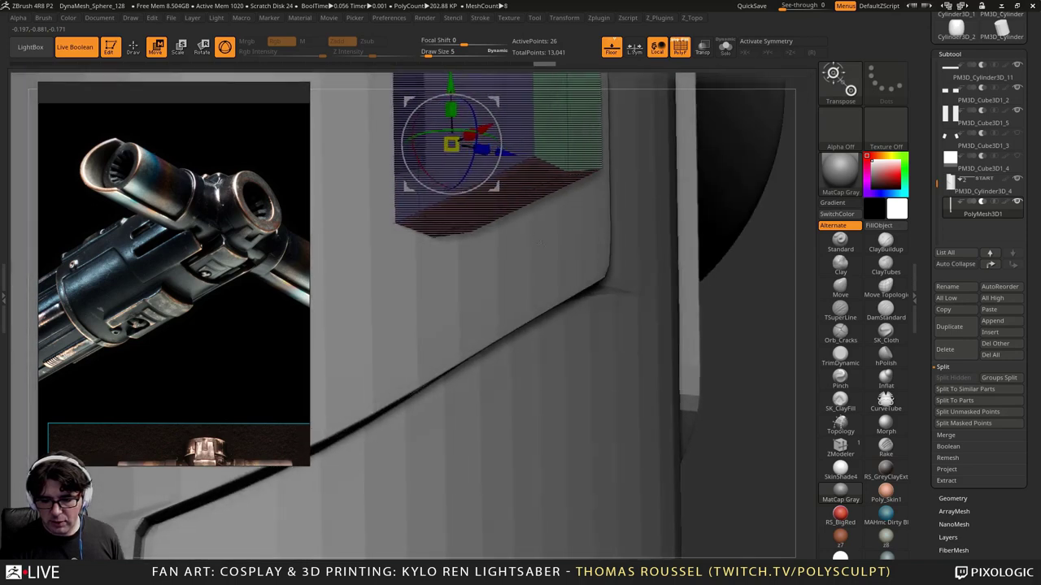
# Step: Turn on Dynamic Subdiv for the cutting bar with QGrid 4, beveled edges and a coverage of about 0.0124
pyautogui.keyDown('ctrl'); pyautogui.moveTo(769, 200); pyautogui.dragTo(784, 286, button='right'); pyautogui.keyUp('ctrl')
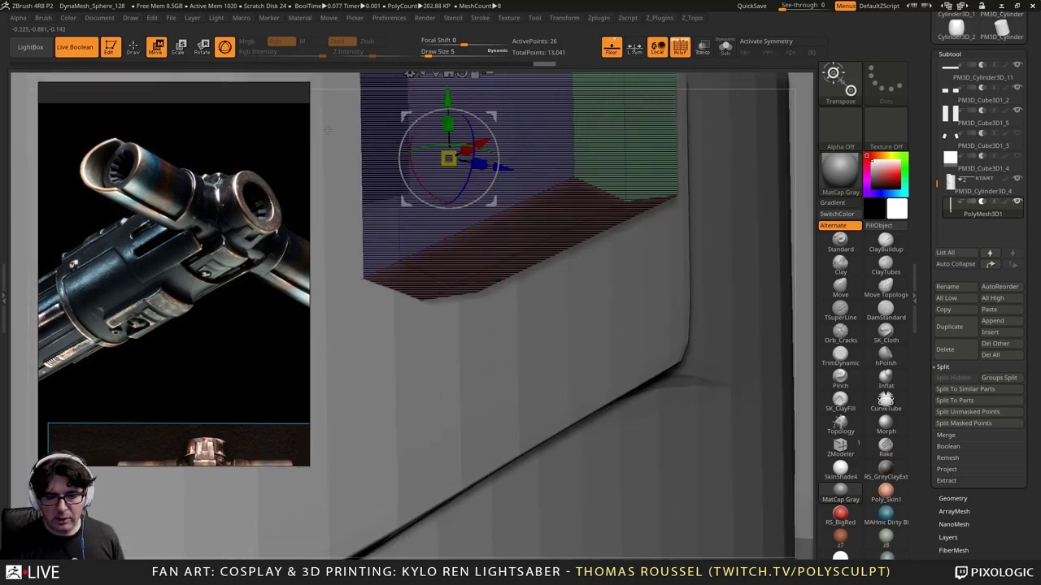
pyautogui.click(952, 498)
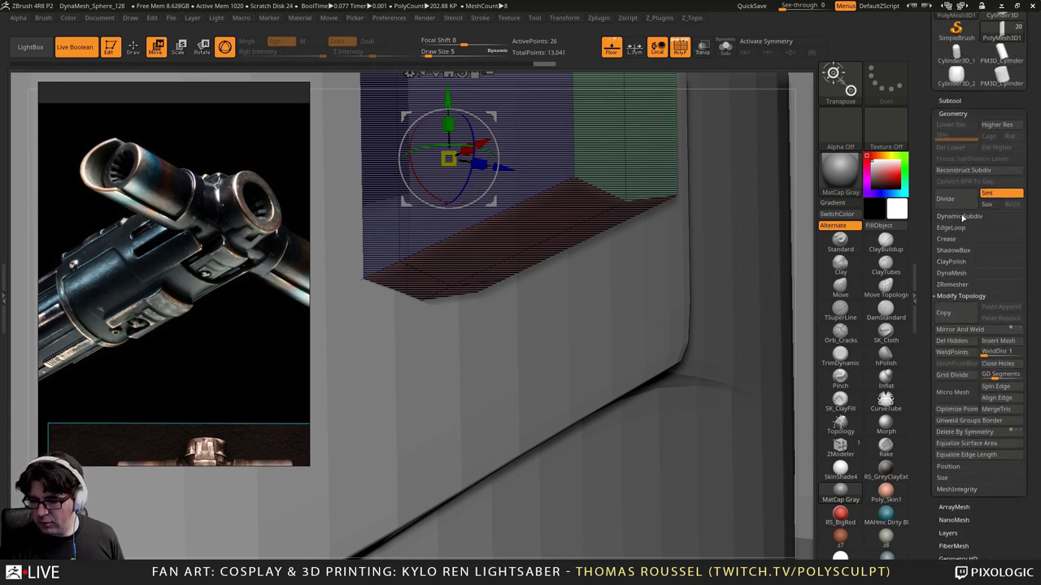
pyautogui.click(961, 216)
pyautogui.click(945, 227)
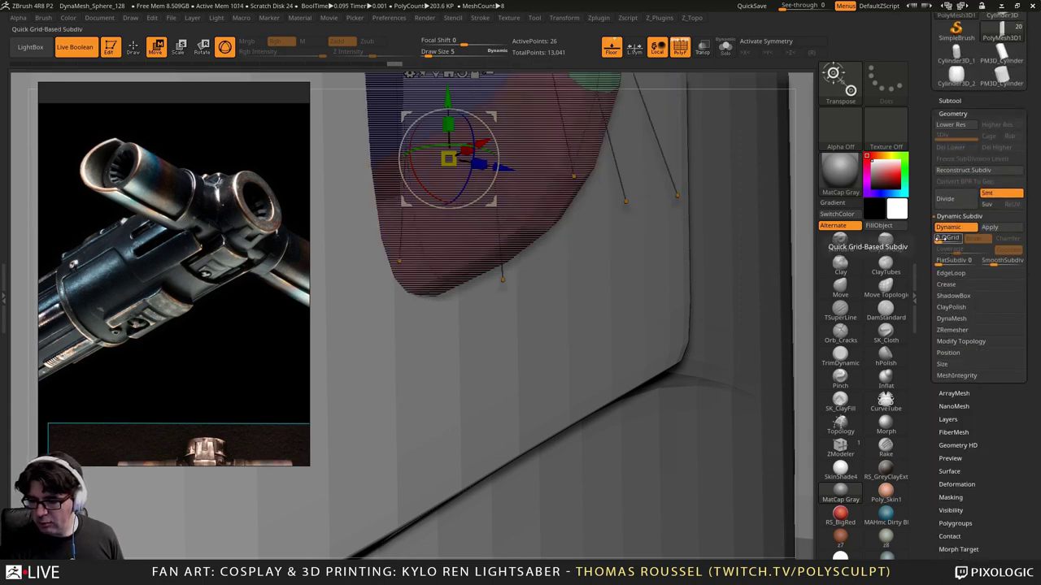
pyautogui.click(943, 238)
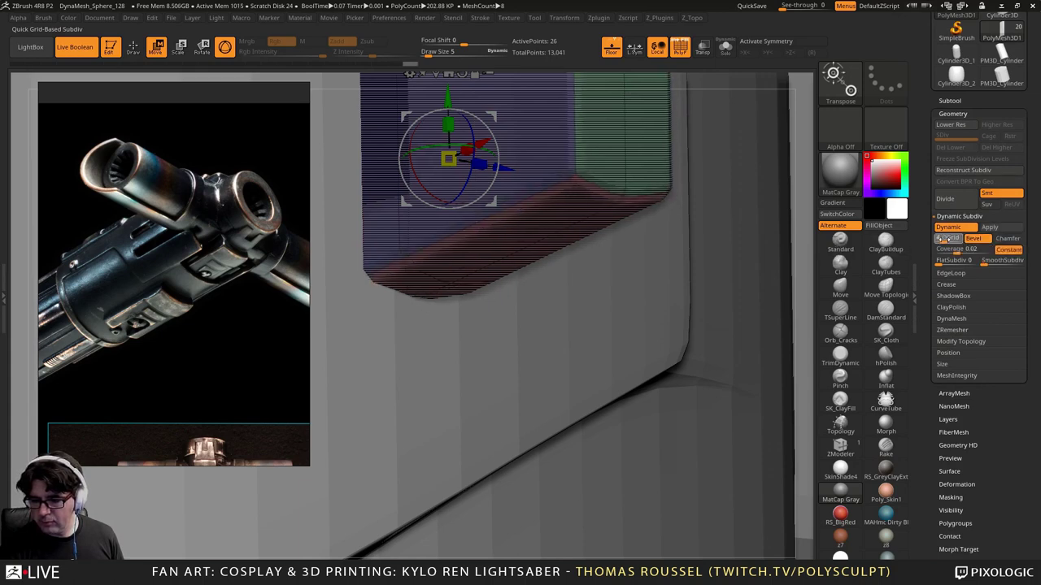
pyautogui.moveTo(961, 253)
pyautogui.mouseDown()
pyautogui.moveTo(972, 252)
pyautogui.moveTo(953, 253)
pyautogui.mouseUp()
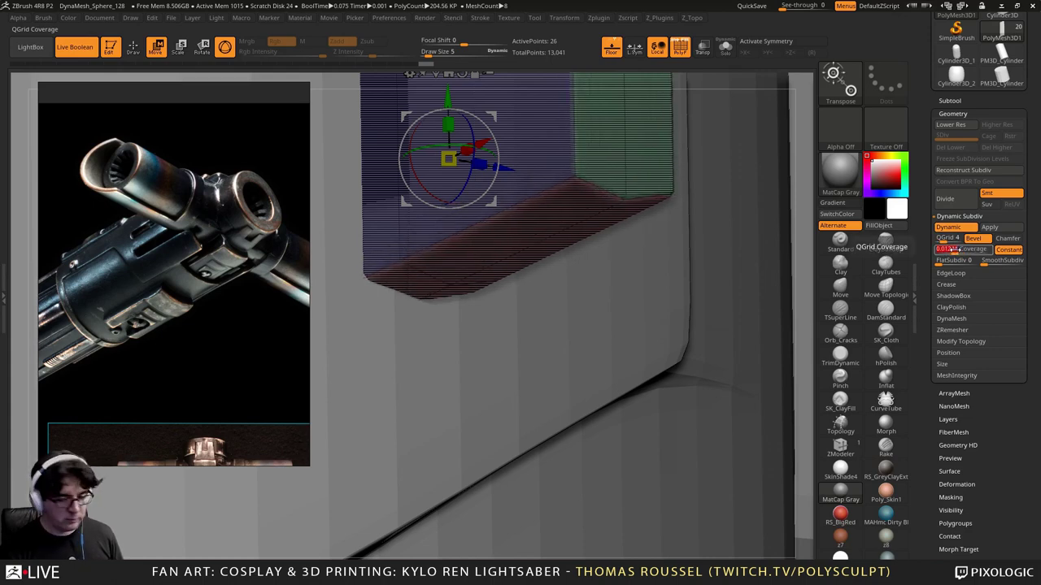
# Step: Hide the polyframe, set the cutting bar's SmoothSubdiv to 2 and adjust its bevel coverage to 0.0159 to round the slot's end
pyautogui.hotkey('shift', 'f')
pyautogui.moveTo(748, 281); pyautogui.dragTo(858, 271)
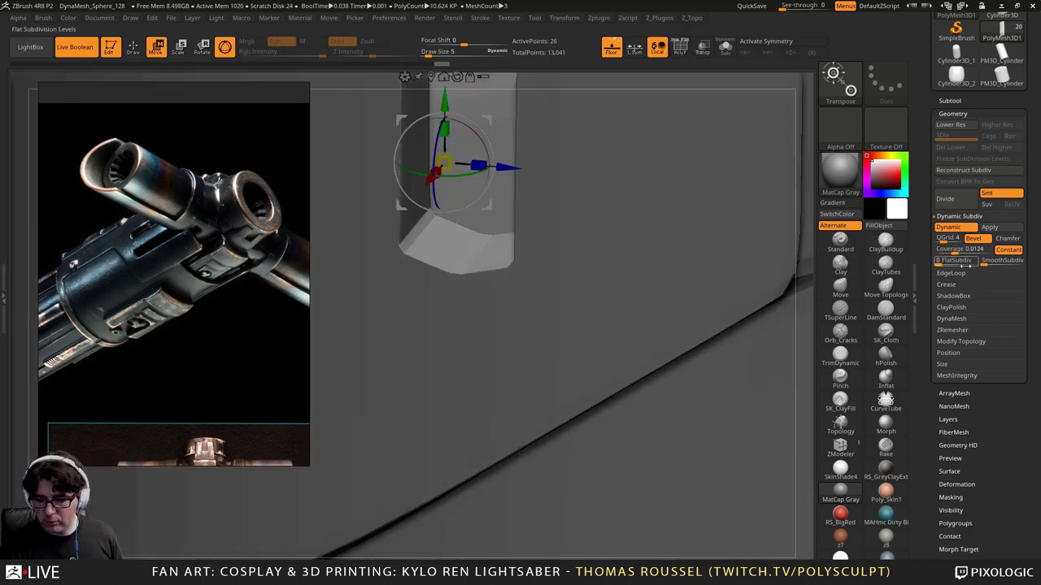
pyautogui.moveTo(956, 254); pyautogui.dragTo(962, 253)
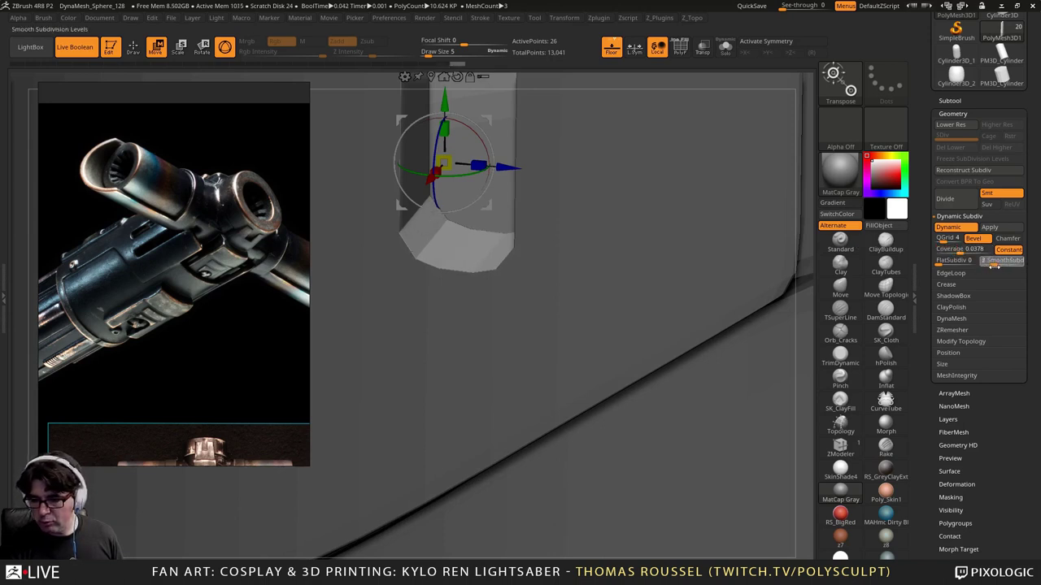
pyautogui.click(994, 265)
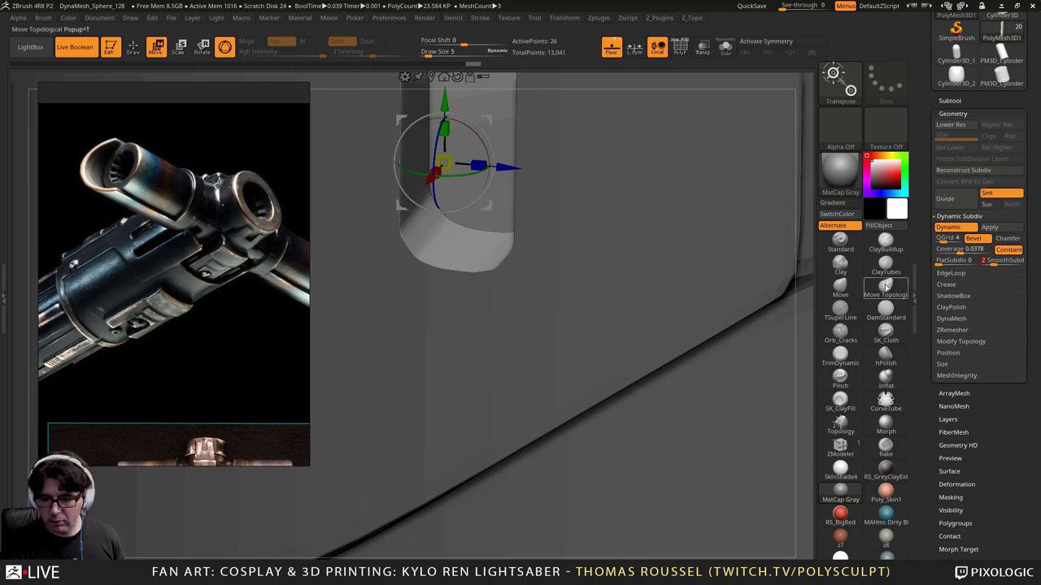
pyautogui.moveTo(961, 250); pyautogui.dragTo(958, 251)
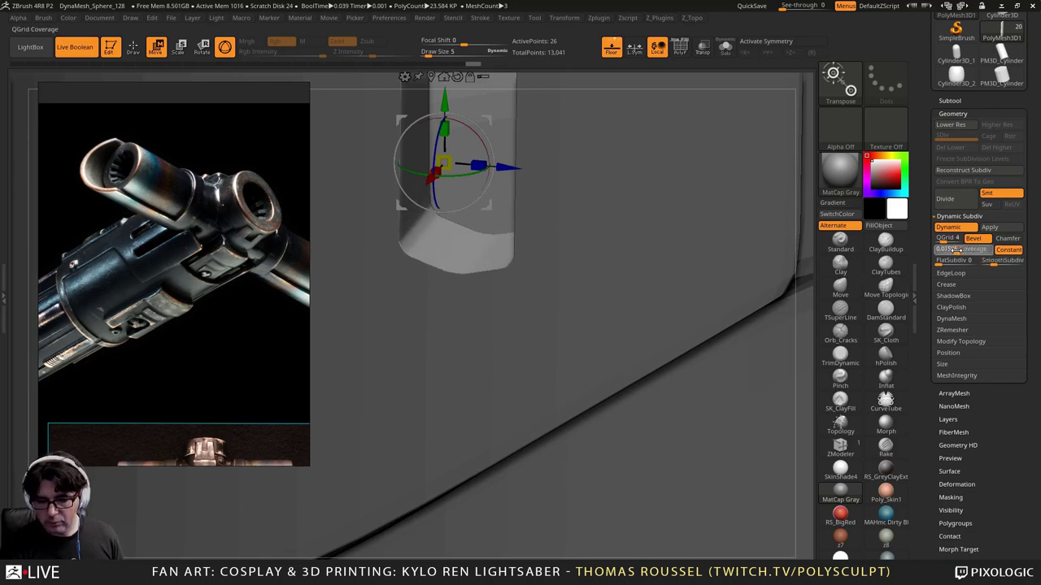
# Step: Examine the slot in the housing's side from several angles and compare it with the reference photo
pyautogui.keyDown('ctrl'); pyautogui.moveTo(583, 266); pyautogui.dragTo(564, 282, button='right'); pyautogui.keyUp('ctrl')
pyautogui.moveTo(563, 282); pyautogui.dragTo(550, 242)
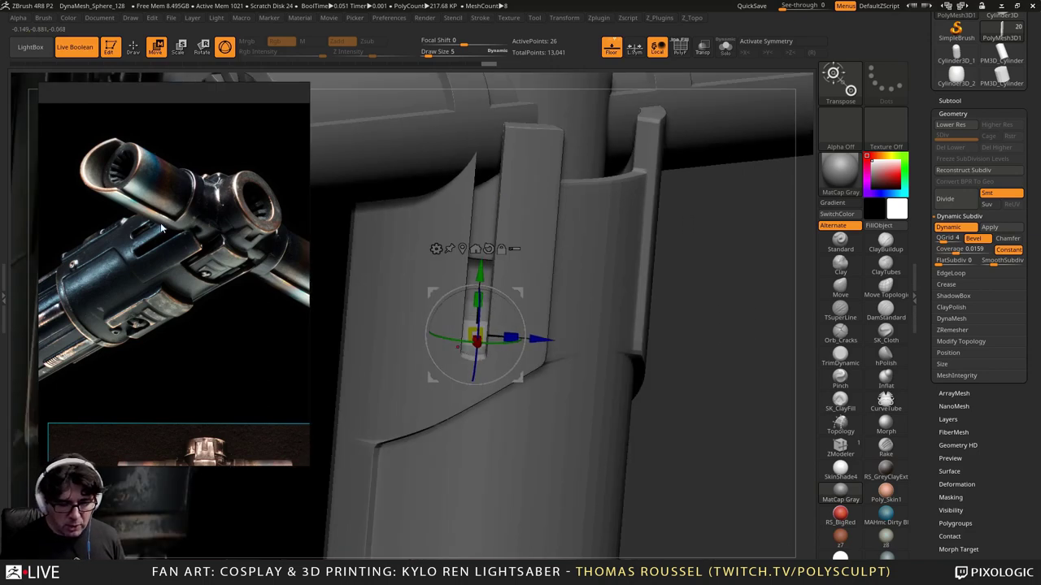
pyautogui.moveTo(484, 177); pyautogui.dragTo(514, 201)
pyautogui.moveTo(633, 187); pyautogui.dragTo(589, 269, button='right')
pyautogui.keyDown('ctrl'); pyautogui.moveTo(642, 325); pyautogui.dragTo(616, 365, button='right'); pyautogui.keyUp('ctrl')
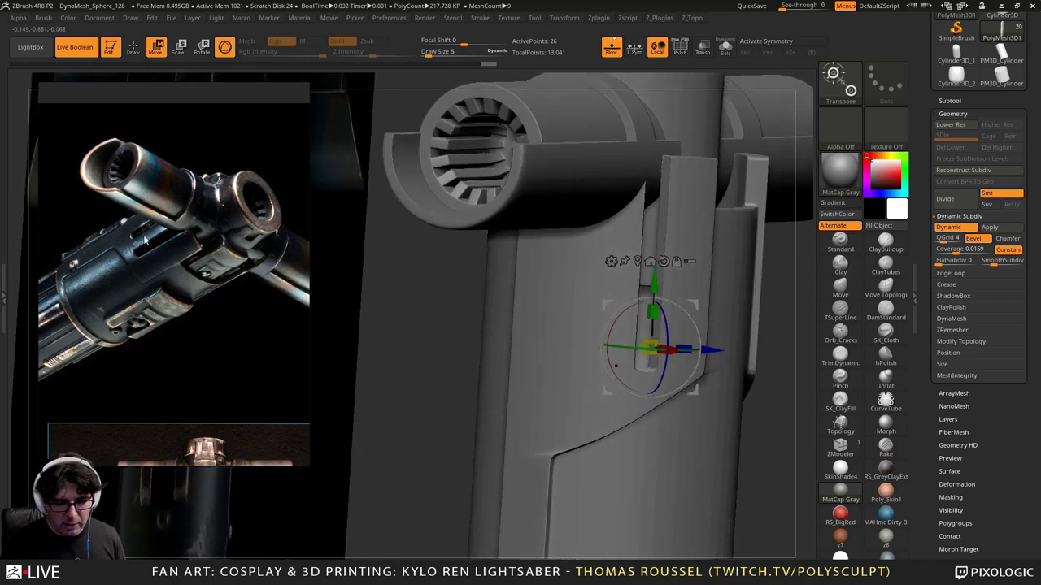
pyautogui.moveTo(348, 262); pyautogui.dragTo(342, 274)
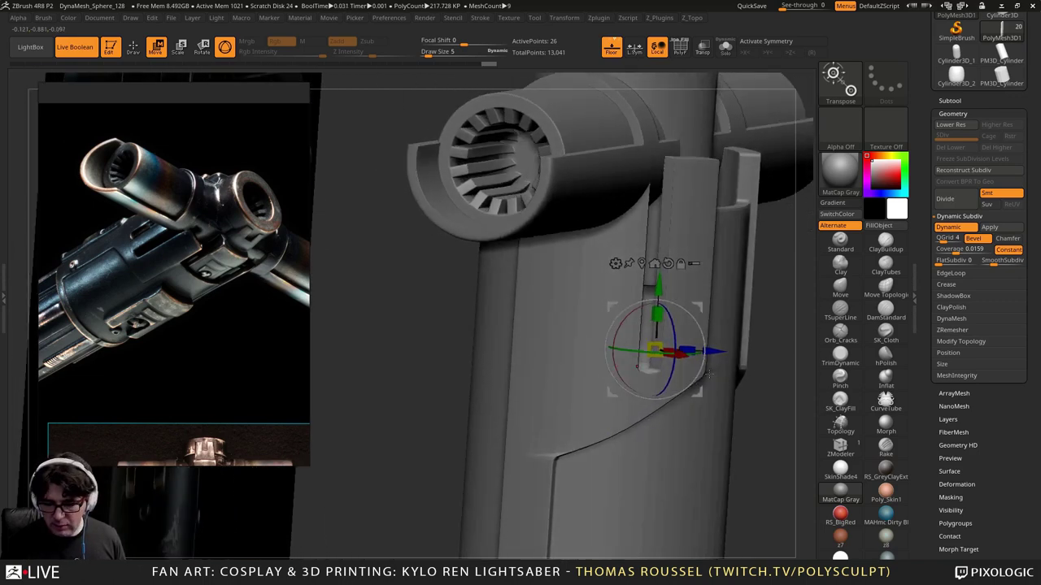
# Step: Duplicate the PolyMesh3D1 slot-cutter bar subtool
pyautogui.moveTo(709, 373); pyautogui.dragTo(852, 263)
pyautogui.moveTo(858, 200); pyautogui.dragTo(703, 319)
pyautogui.click(950, 100)
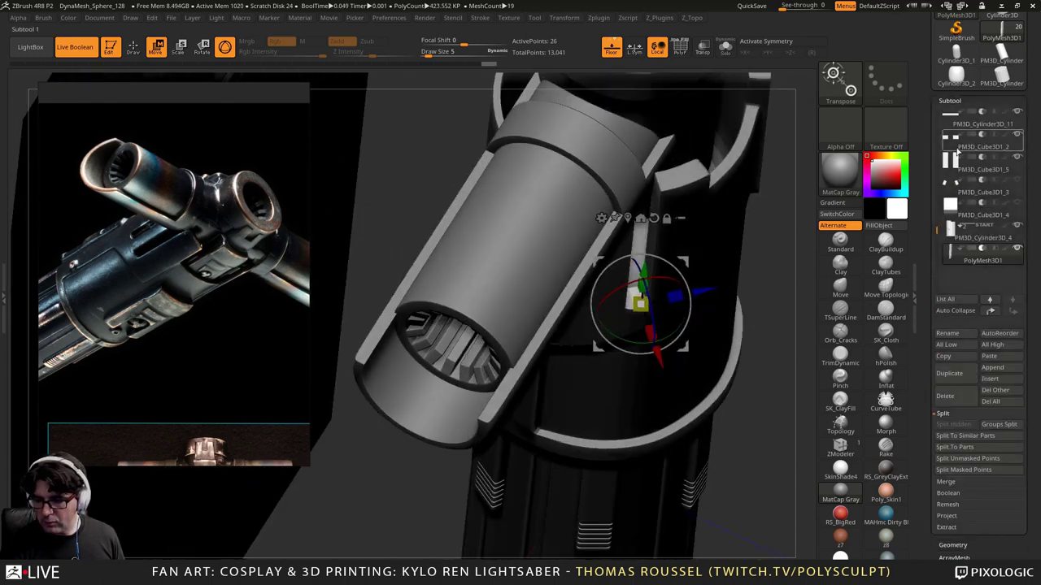
pyautogui.click(952, 374)
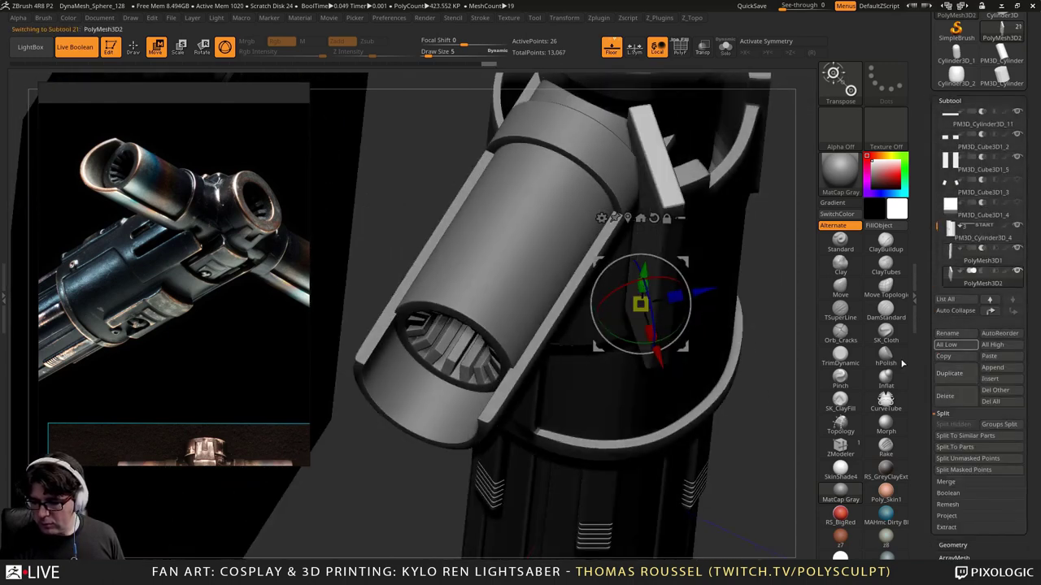
# Step: Move and rotate the duplicated bar around the hilt so it sits against the housing just below the crossguard vent
pyautogui.moveTo(705, 287); pyautogui.dragTo(640, 300)
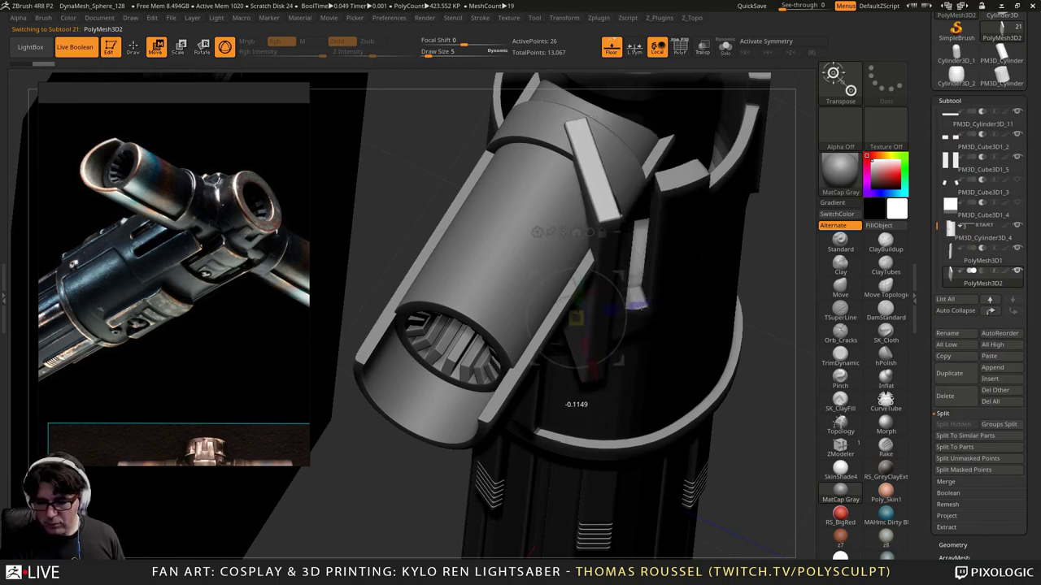
pyautogui.moveTo(611, 343); pyautogui.dragTo(593, 344)
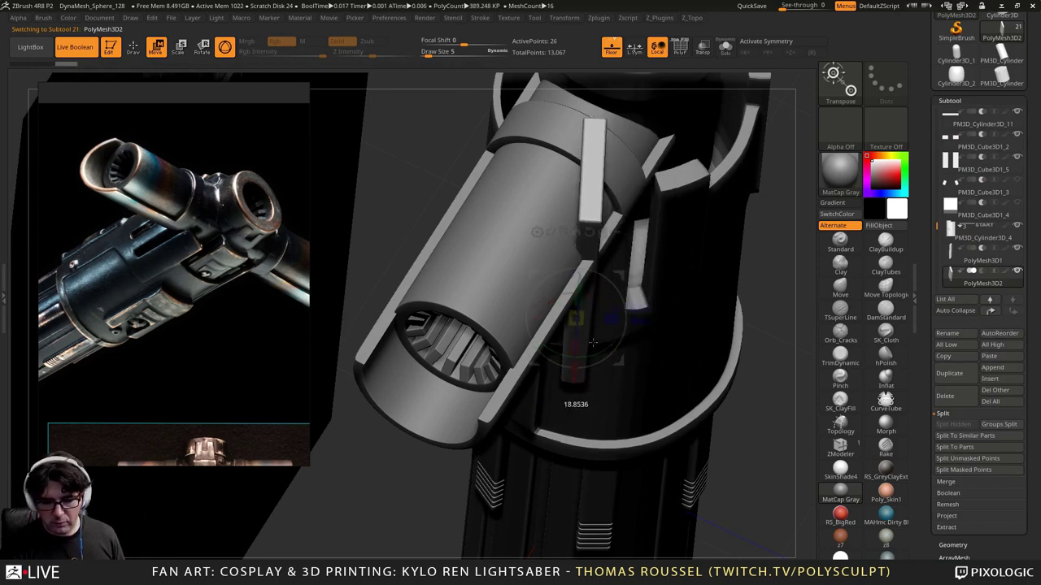
pyautogui.moveTo(630, 368); pyautogui.dragTo(668, 299, button='right')
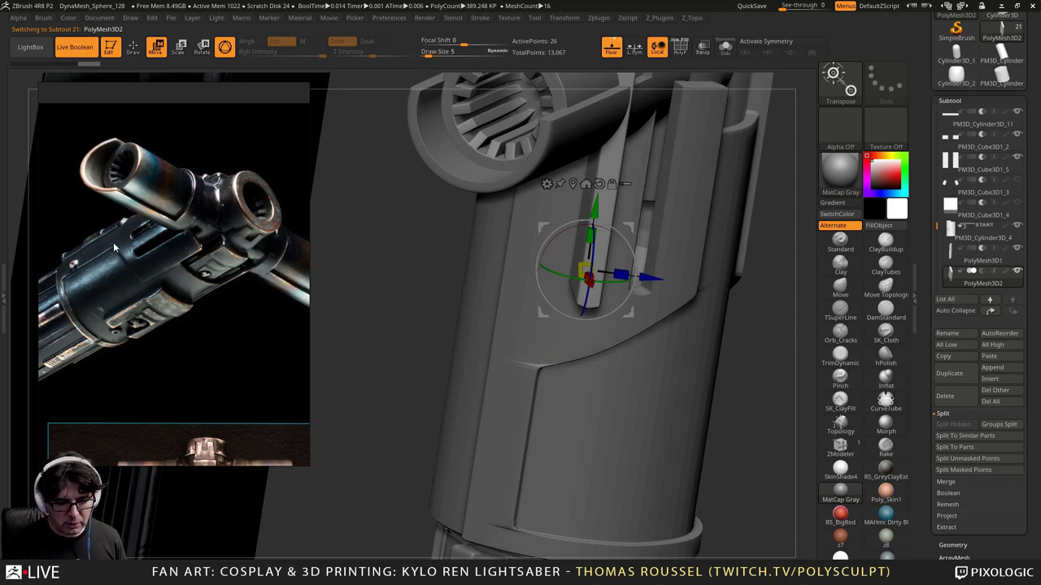
pyautogui.moveTo(561, 346); pyautogui.dragTo(634, 325, button='right')
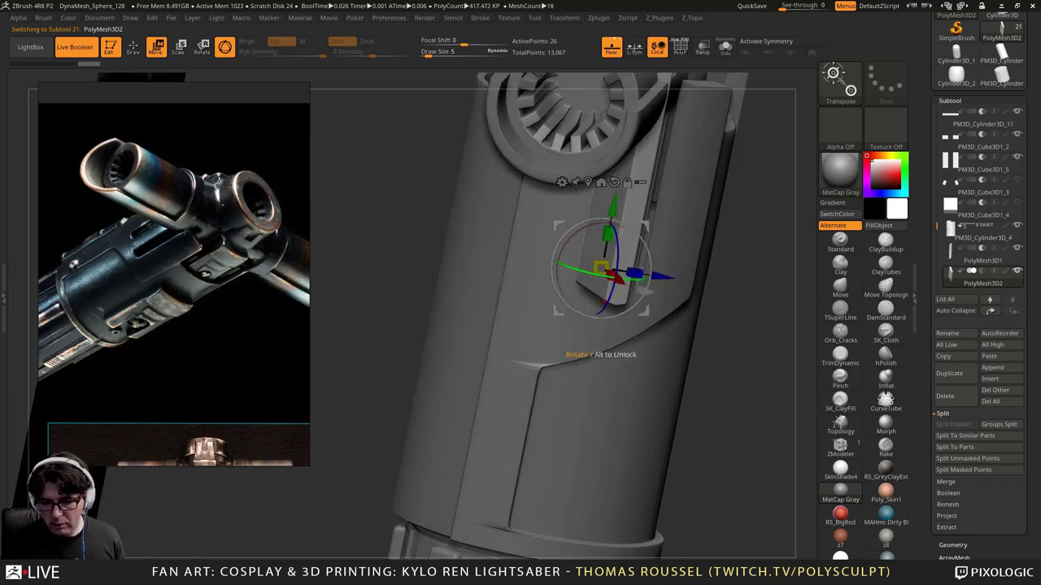
pyautogui.moveTo(567, 354); pyautogui.dragTo(591, 354)
pyautogui.moveTo(591, 275); pyautogui.dragTo(574, 271)
pyautogui.moveTo(665, 279); pyautogui.dragTo(612, 270)
pyautogui.moveTo(648, 309); pyautogui.dragTo(661, 271, button='right')
pyautogui.moveTo(661, 273); pyautogui.dragTo(662, 281)
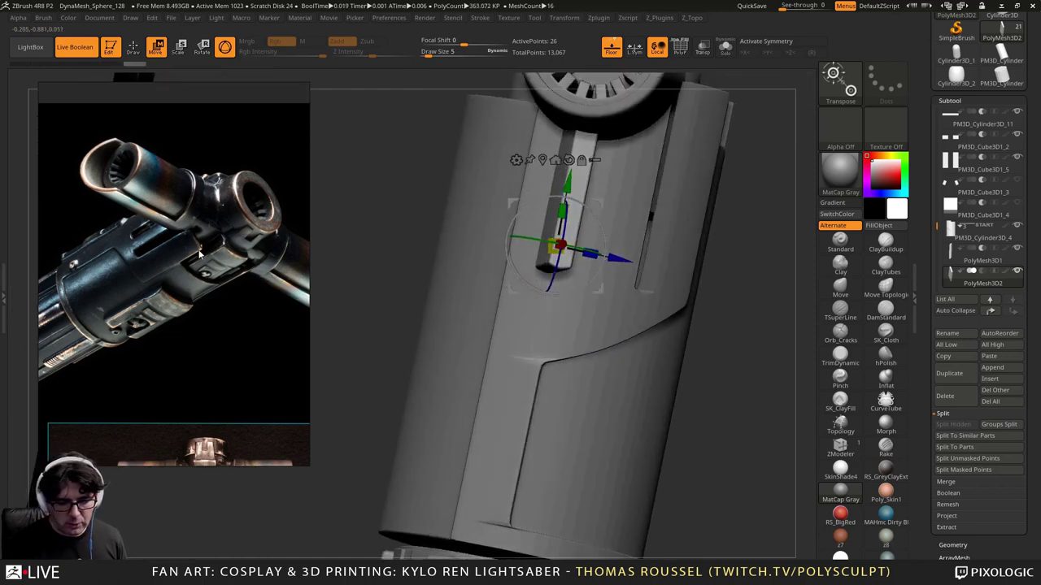
# Step: Zoom the reference board in on the photo of the upright lightsaber to examine the slots below the side vent
pyautogui.scroll(-5, 177, 269)
pyautogui.moveTo(175, 331); pyautogui.dragTo(254, 200, button='middle')
pyautogui.scroll(-3, 227, 325)
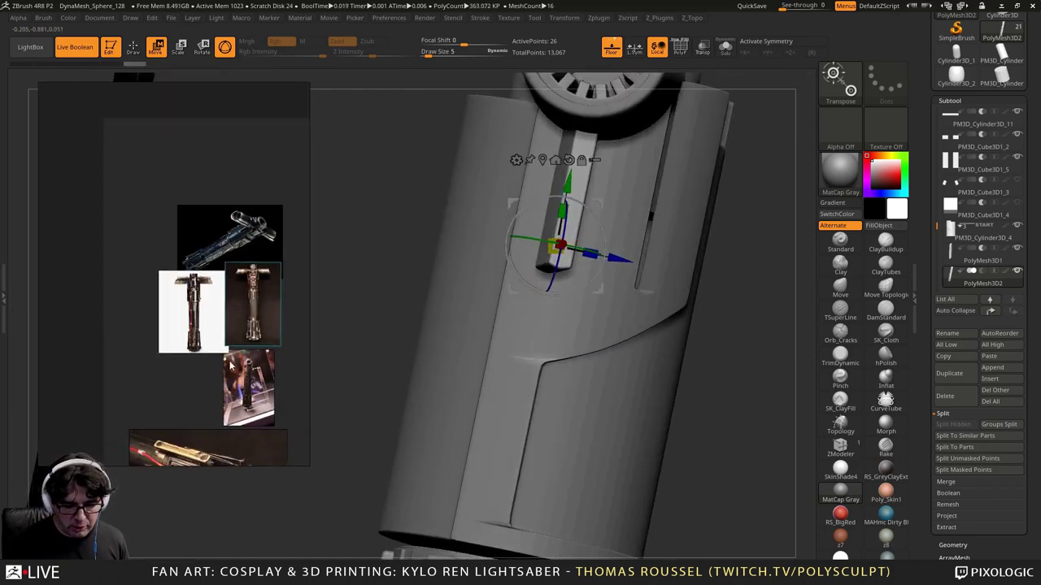
pyautogui.moveTo(236, 383); pyautogui.dragTo(218, 338, button='middle')
pyautogui.scroll(5, 218, 338)
pyautogui.scroll(3, 253, 267)
pyautogui.scroll(2, 255, 206)
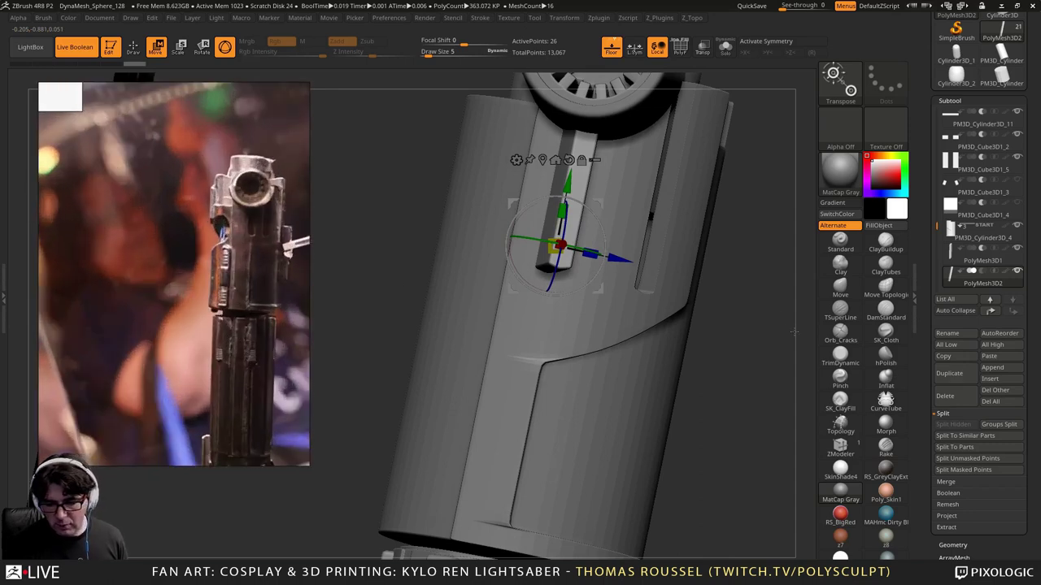
# Step: Fine-tune the duplicated bar's sideways position and rotation to align it with the housing surface below the vent
pyautogui.moveTo(792, 331); pyautogui.dragTo(596, 220)
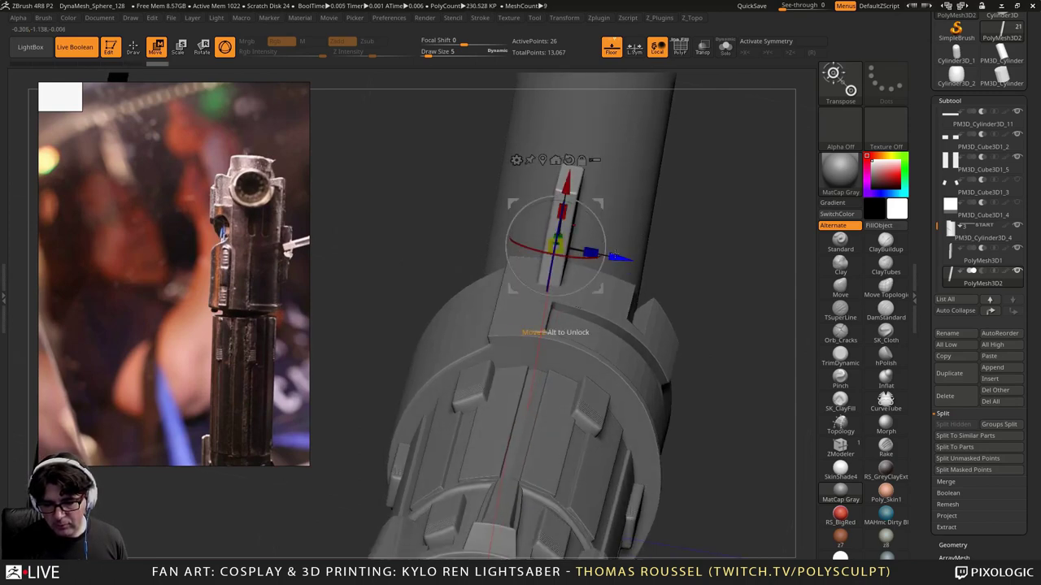
pyautogui.moveTo(615, 256); pyautogui.dragTo(624, 258)
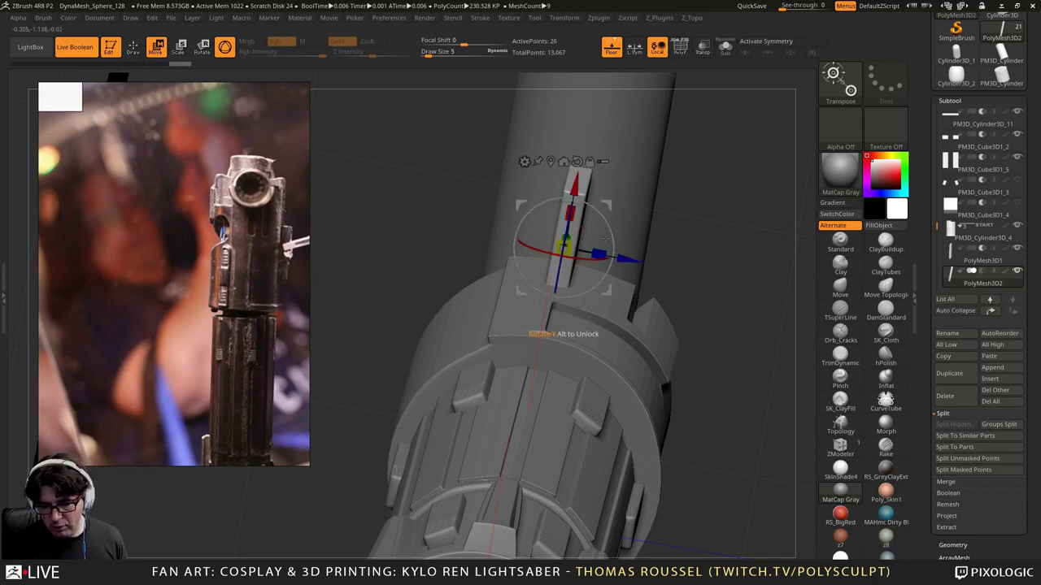
pyautogui.moveTo(605, 236); pyautogui.dragTo(606, 238)
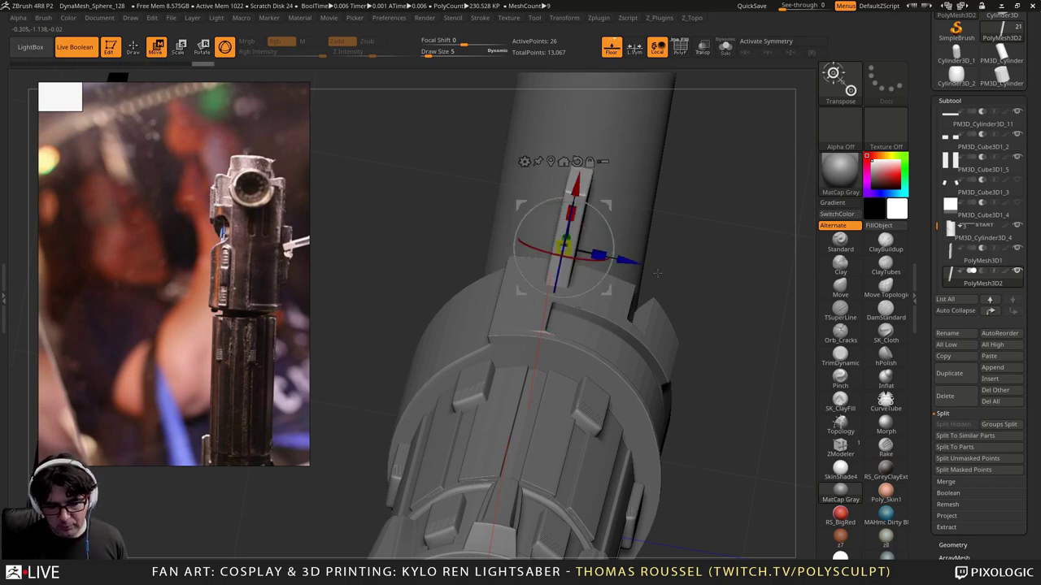
pyautogui.moveTo(658, 273); pyautogui.dragTo(602, 274)
pyautogui.moveTo(651, 264); pyautogui.dragTo(649, 392, button='right')
pyautogui.moveTo(648, 391); pyautogui.dragTo(651, 414)
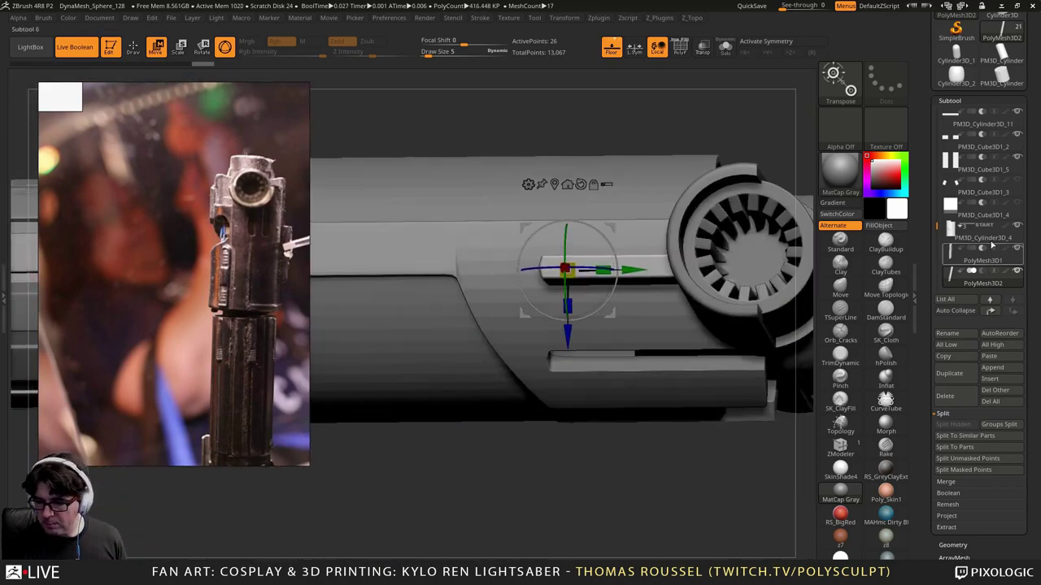
# Step: Set the duplicated bar PolyMesh3D2 to boolean subtraction so it cuts a second slot into the housing
pyautogui.click(984, 271)
pyautogui.moveTo(641, 415); pyautogui.dragTo(618, 338, button='right')
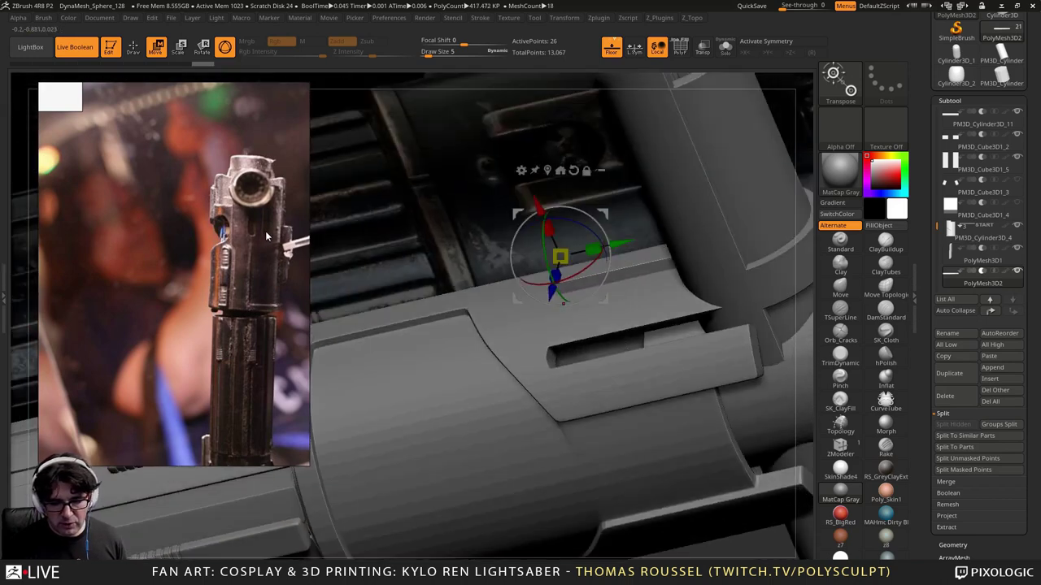
pyautogui.moveTo(618, 284)
pyautogui.mouseDown(button='right')
pyautogui.moveTo(628, 307)
pyautogui.moveTo(622, 370)
pyautogui.mouseUp(button='right')
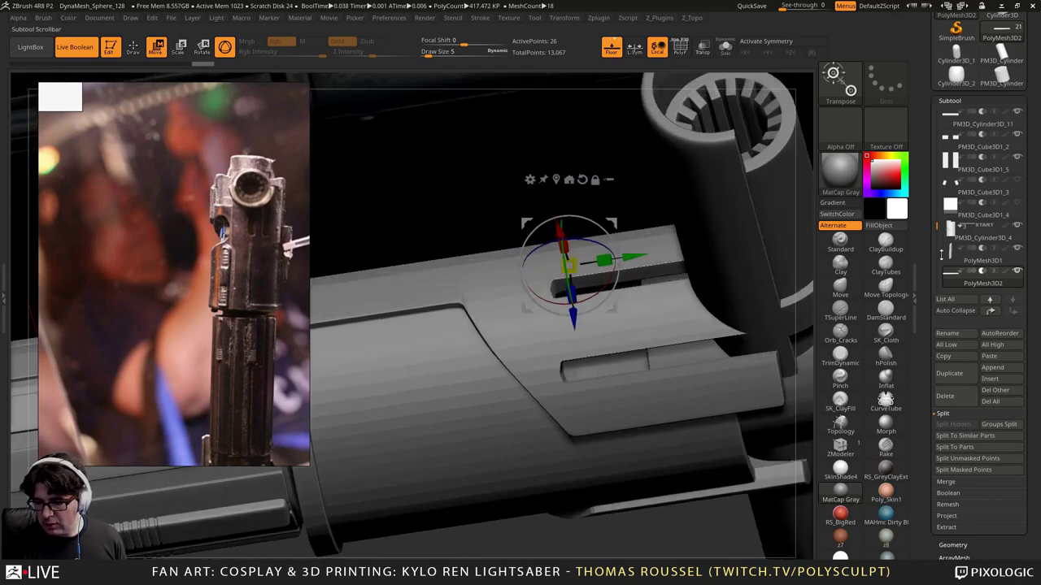
# Step: Select the original slot cutter PolyMesh3D1 and slightly adjust its placement in the raised side panel
pyautogui.moveTo(594, 432); pyautogui.dragTo(592, 424)
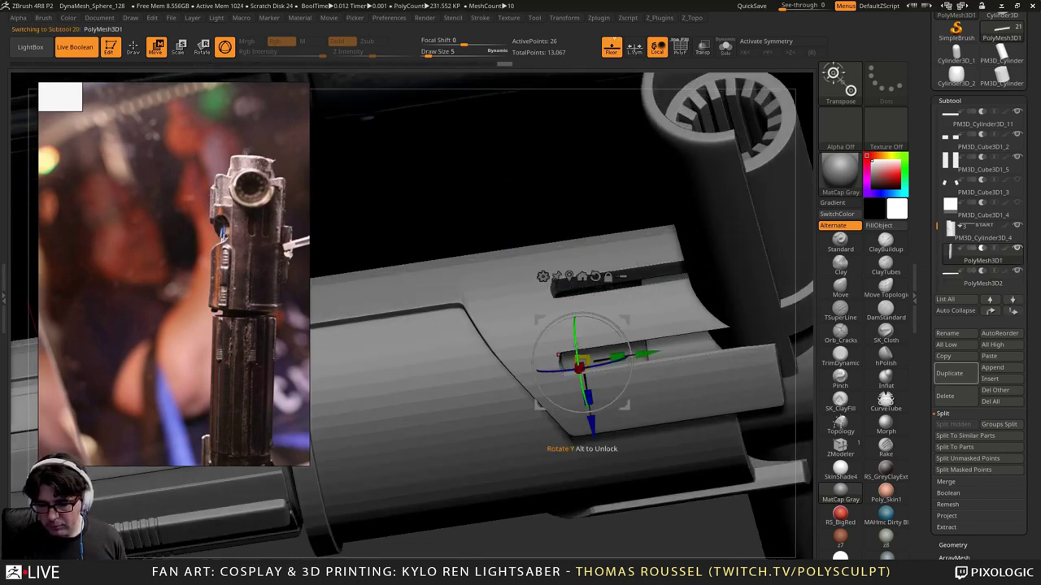
pyautogui.moveTo(576, 332); pyautogui.dragTo(574, 324)
pyautogui.moveTo(688, 354)
pyautogui.mouseDown(button='right')
pyautogui.moveTo(691, 280)
pyautogui.moveTo(606, 329)
pyautogui.moveTo(684, 345)
pyautogui.mouseUp(button='right')
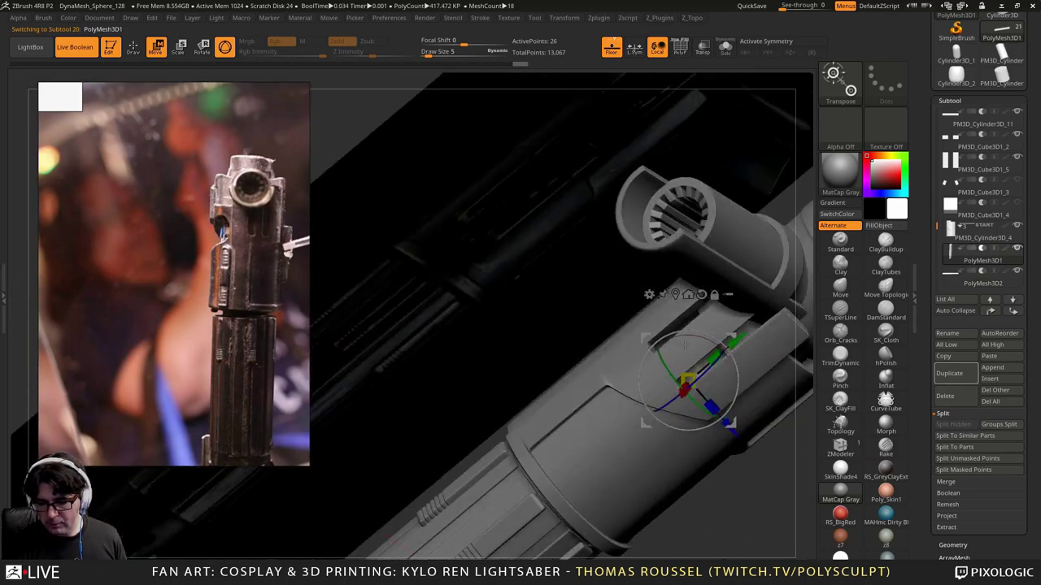
# Step: Apply Mirror And Weld to both slot cutters, PolyMesh3D1 and PolyMesh3D2, to copy the slots to the opposite side
pyautogui.moveTo(685, 346); pyautogui.dragTo(475, 324)
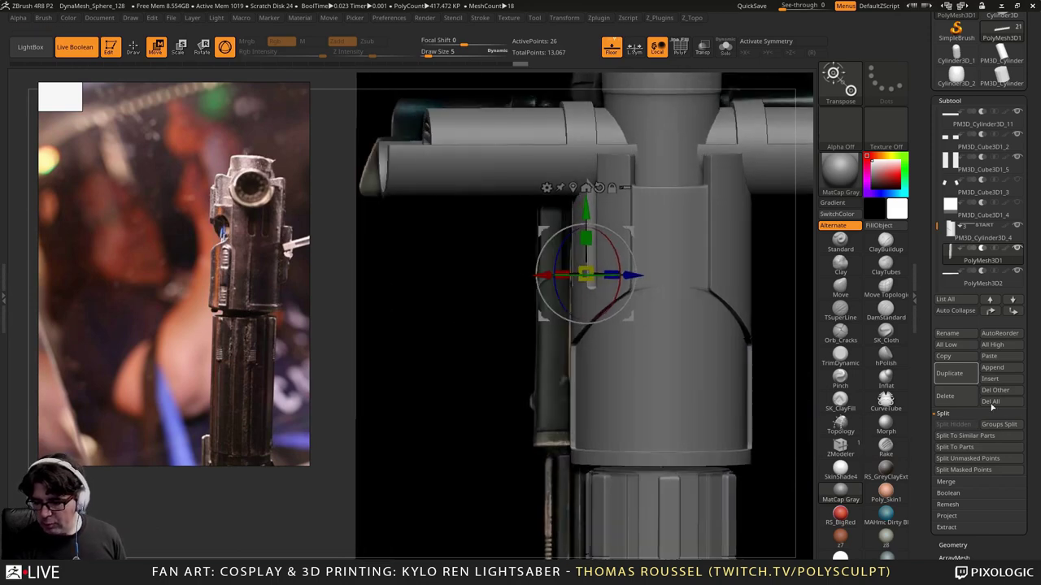
pyautogui.click(952, 545)
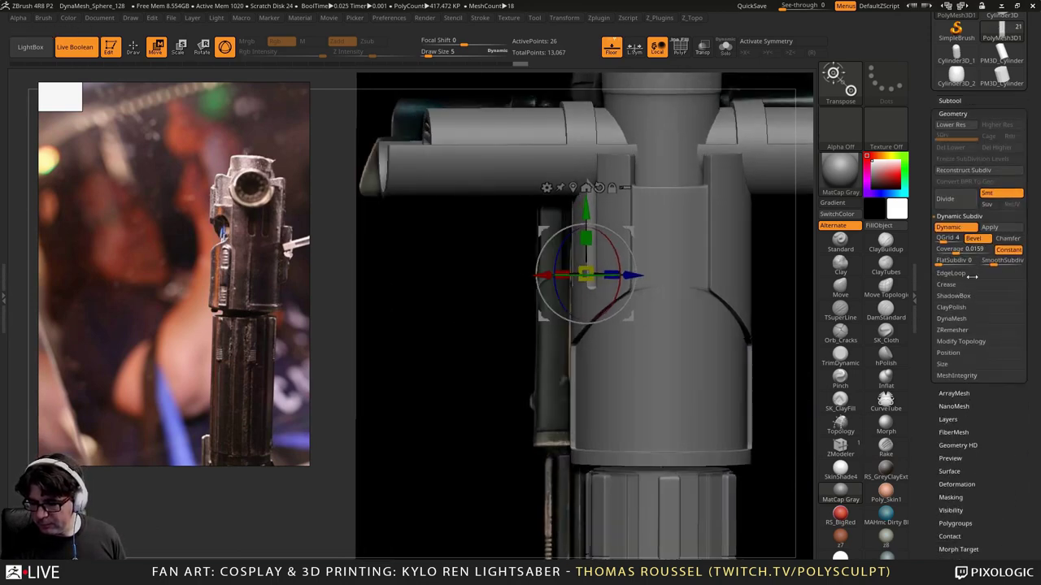
pyautogui.click(956, 342)
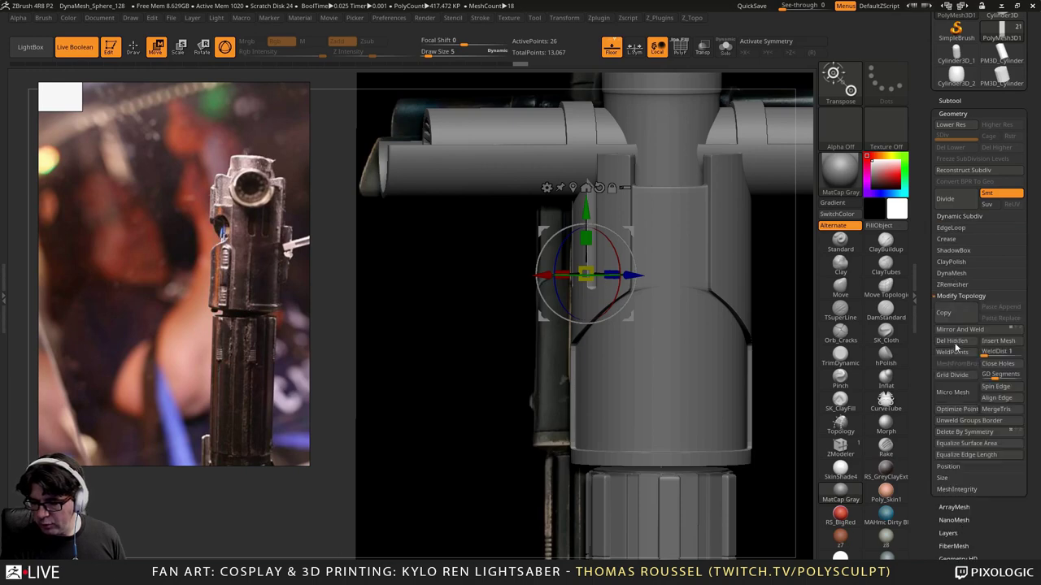
pyautogui.click(964, 330)
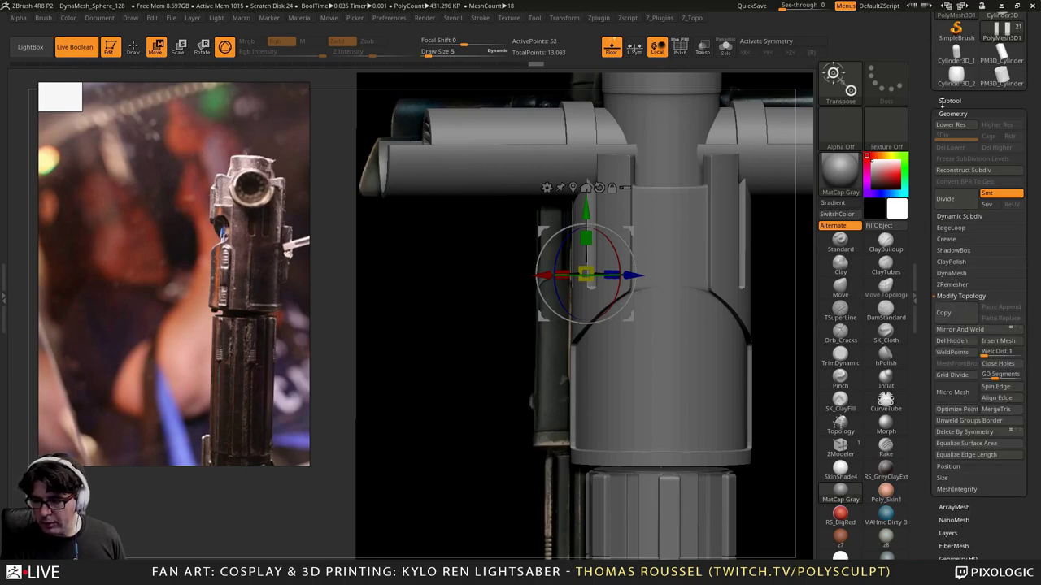
pyautogui.press('Down')
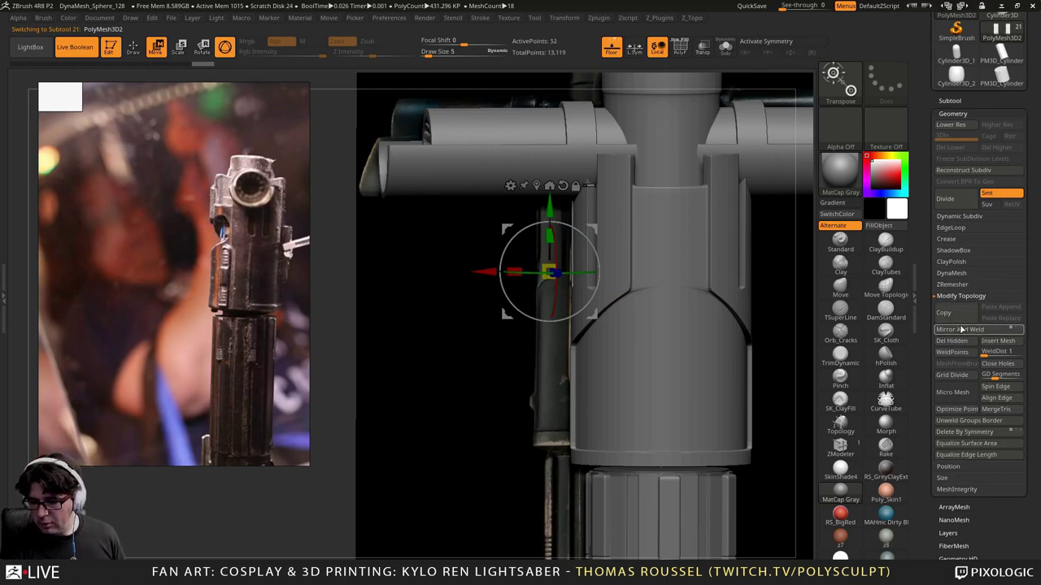
# Step: Select the flared neck cylinder above the crossguard and turn on its wireframe display
pyautogui.moveTo(743, 314); pyautogui.dragTo(642, 366, button='right')
pyautogui.moveTo(642, 365); pyautogui.dragTo(618, 336, button='right')
pyautogui.keyDown('alt'); pyautogui.click(626, 343); pyautogui.keyUp('alt')
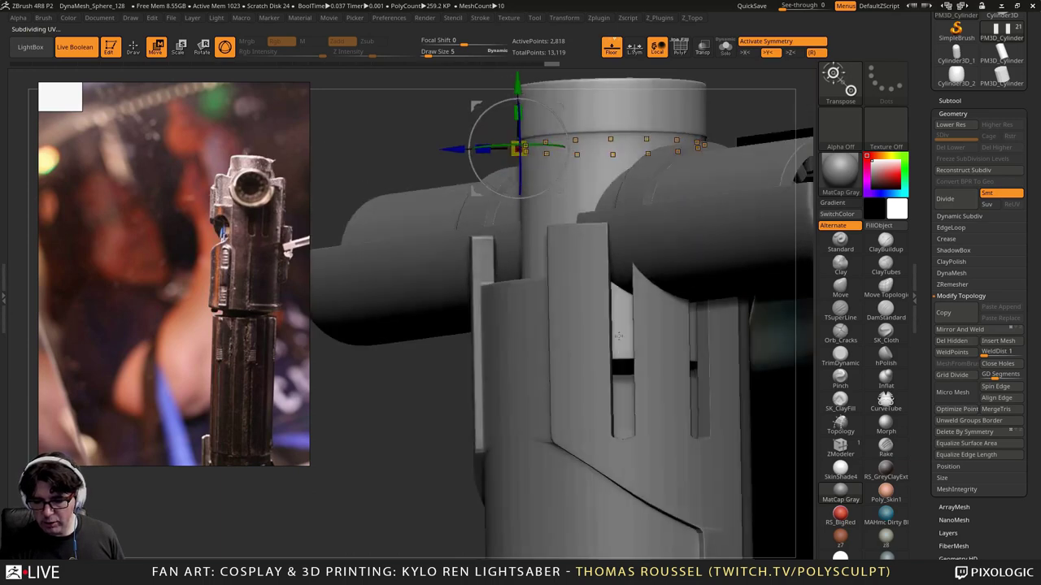
pyautogui.moveTo(617, 336); pyautogui.dragTo(552, 338)
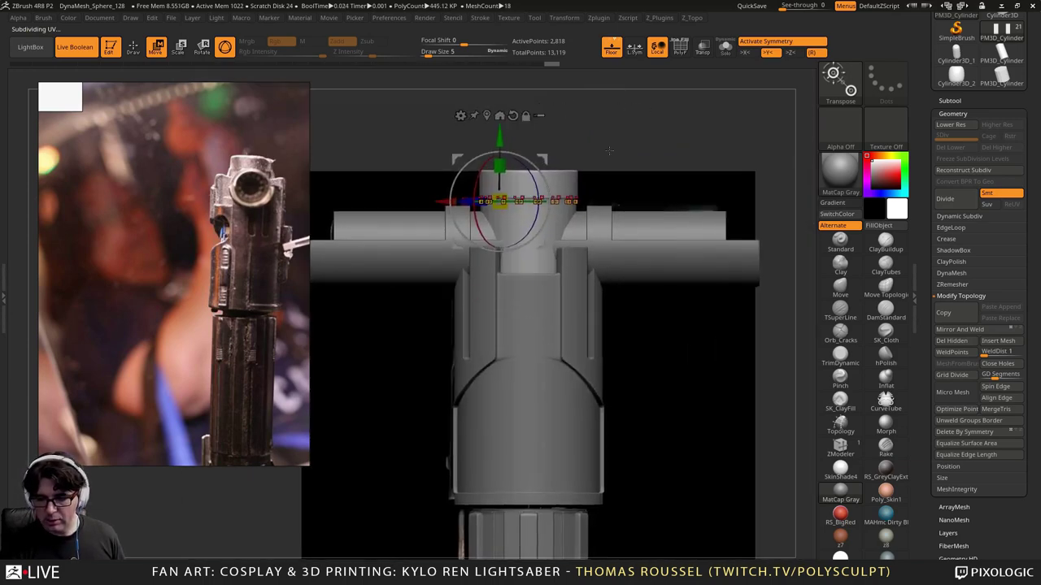
pyautogui.hotkey('shift', 'f')
# Step: Hide the lightsaber_04 reference subtool and mask the neck cylinder except for its lower end
pyautogui.keyDown('ctrl'); pyautogui.click(574, 202); pyautogui.keyUp('ctrl')
pyautogui.keyDown('ctrl'); pyautogui.moveTo(687, 390); pyautogui.dragTo(456, 315); pyautogui.keyUp('ctrl')
pyautogui.keyDown('alt'); pyautogui.moveTo(650, 292); pyautogui.dragTo(651, 251); pyautogui.keyUp('alt')
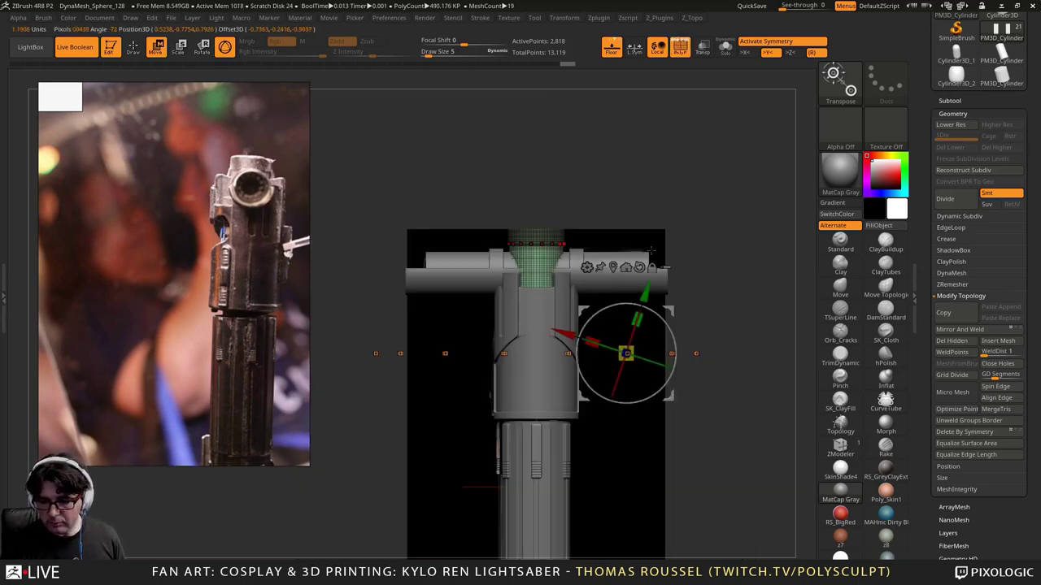
pyautogui.click(949, 101)
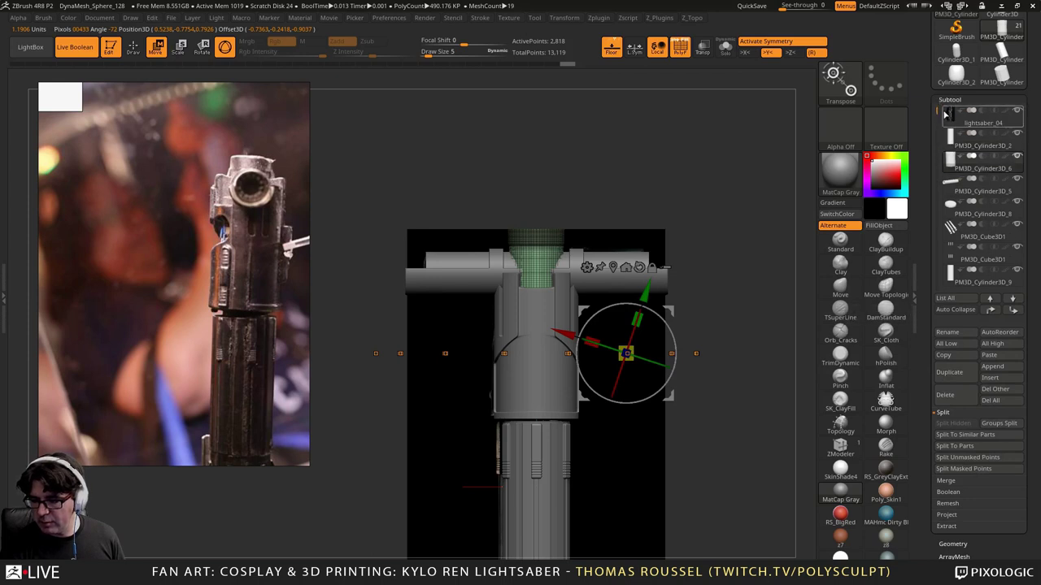
pyautogui.click(1017, 111)
pyautogui.keyDown('ctrl'); pyautogui.moveTo(729, 448); pyautogui.dragTo(424, 323); pyautogui.keyUp('ctrl')
pyautogui.keyDown('ctrl'); pyautogui.click(423, 323); pyautogui.keyUp('ctrl')
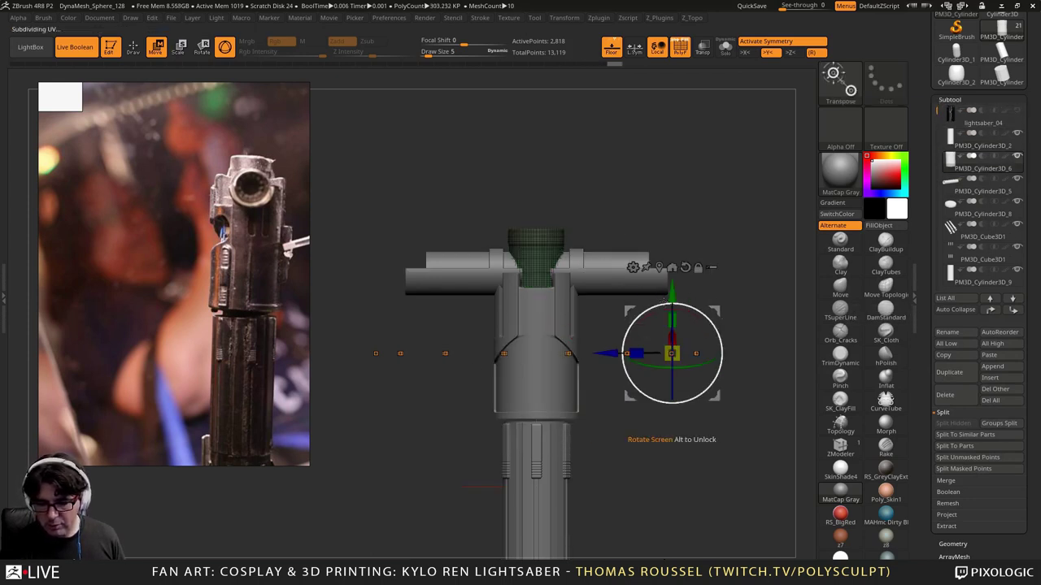
# Step: Turn off symmetry, recentre the gizmo and move the neck's unmasked lower end down into the housing
pyautogui.press('x')
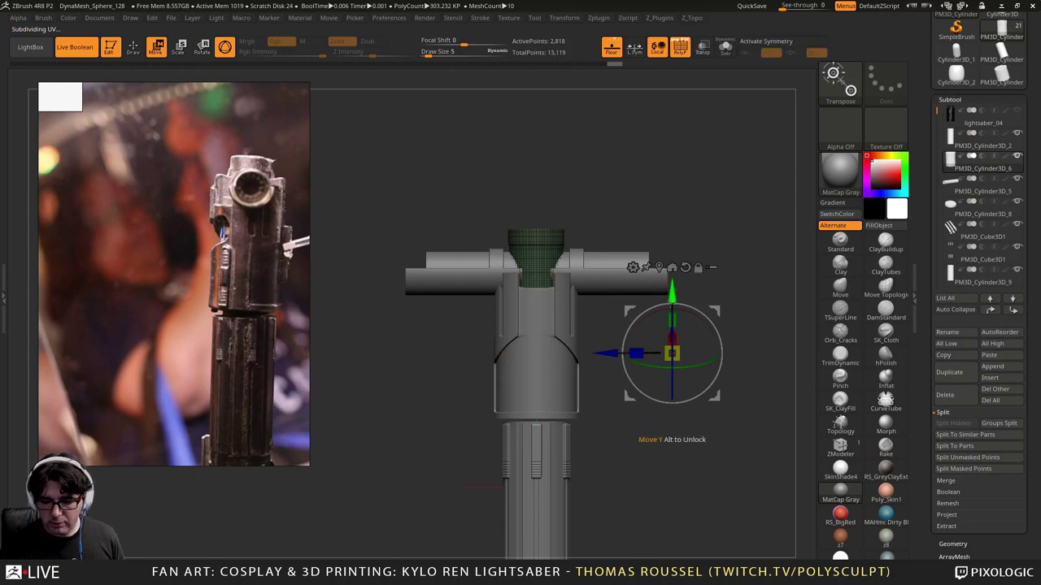
pyautogui.click(672, 268)
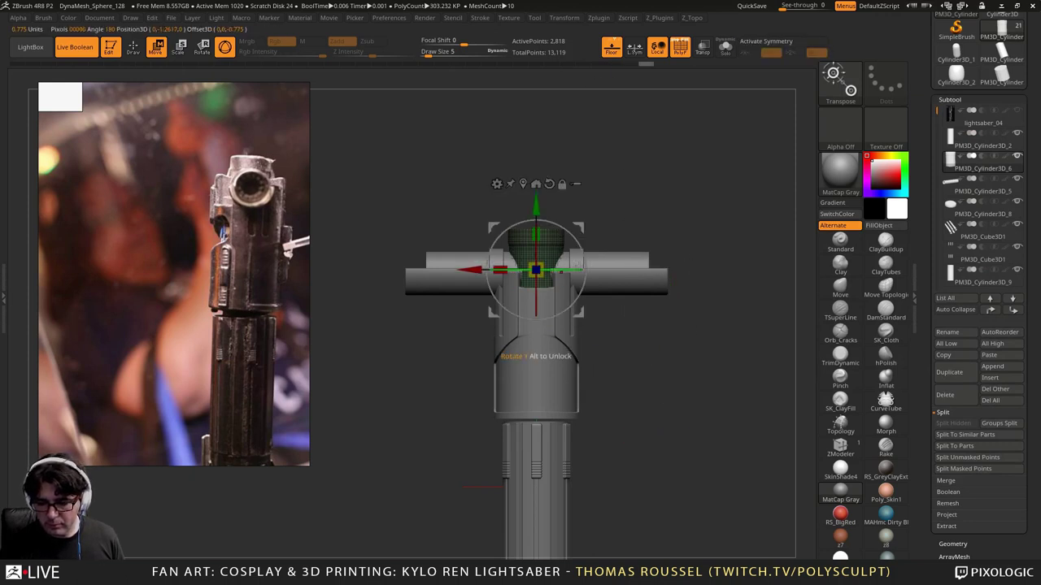
pyautogui.moveTo(536, 205); pyautogui.dragTo(536, 261)
pyautogui.moveTo(655, 345); pyautogui.dragTo(681, 434)
pyautogui.moveTo(529, 294); pyautogui.dragTo(516, 195)
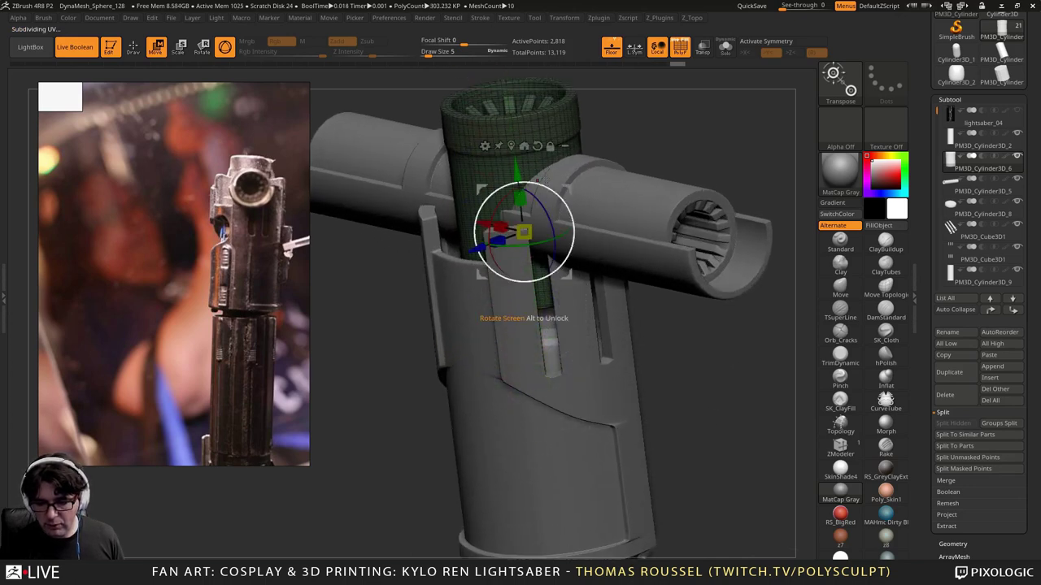
pyautogui.click(511, 147)
# Step: Redo the neck mask to isolate its lower part, move that part further down, and clear the mask
pyautogui.moveTo(712, 350); pyautogui.dragTo(722, 341)
pyautogui.keyDown('ctrl'); pyautogui.click(719, 325); pyautogui.keyUp('ctrl')
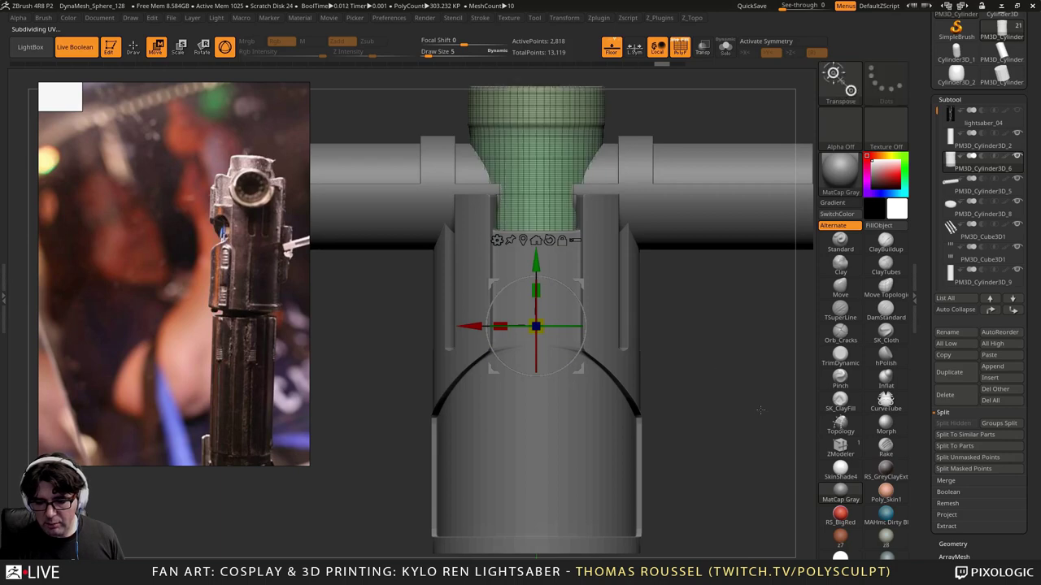
pyautogui.keyDown('ctrl'); pyautogui.keyDown('alt'); pyautogui.moveTo(761, 413); pyautogui.dragTo(374, 252); pyautogui.keyUp('alt'); pyautogui.keyUp('ctrl')
pyautogui.keyDown('ctrl'); pyautogui.click(727, 346); pyautogui.keyUp('ctrl')
pyautogui.moveTo(727, 349); pyautogui.dragTo(622, 378)
pyautogui.moveTo(532, 268); pyautogui.dragTo(543, 344)
pyautogui.keyDown('ctrl'); pyautogui.moveTo(704, 374); pyautogui.dragTo(661, 223); pyautogui.keyUp('ctrl')
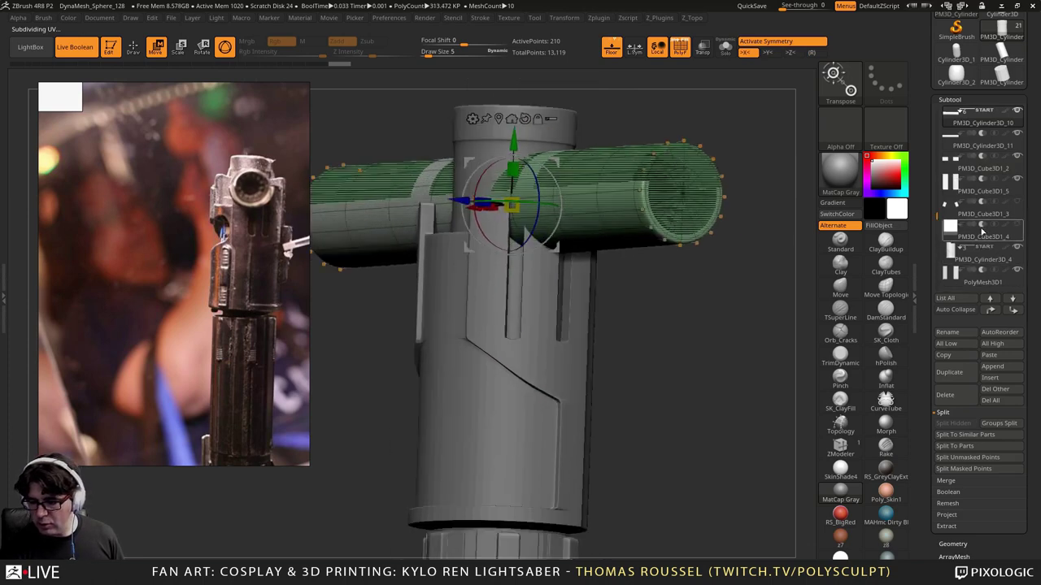
# Step: Duplicate the crossguard cylinder PM3D_Cylinder3D_10 and move the copy to the end of the subtool list
pyautogui.click(951, 371)
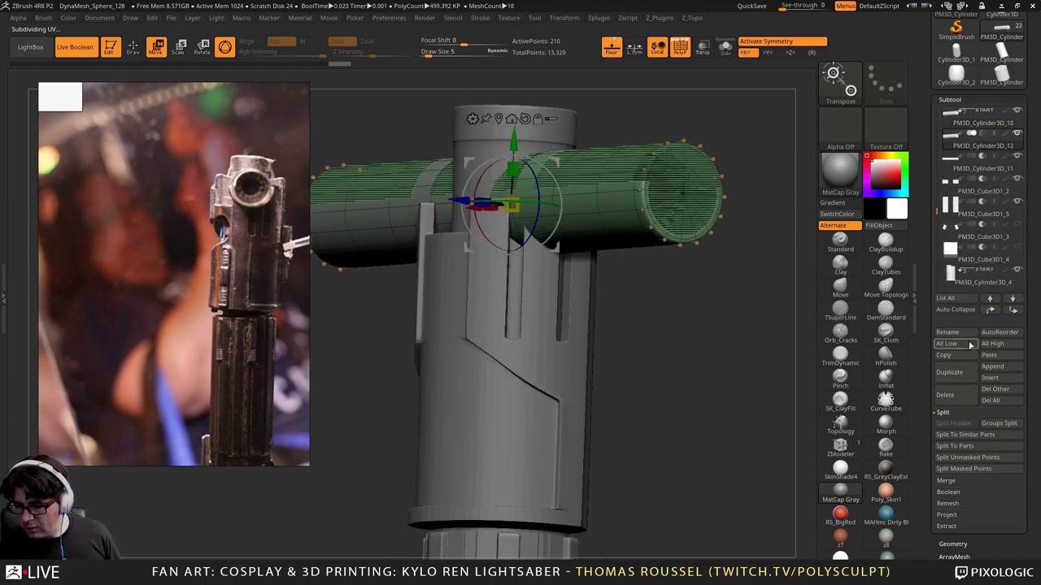
pyautogui.moveTo(936, 209); pyautogui.dragTo(945, 231)
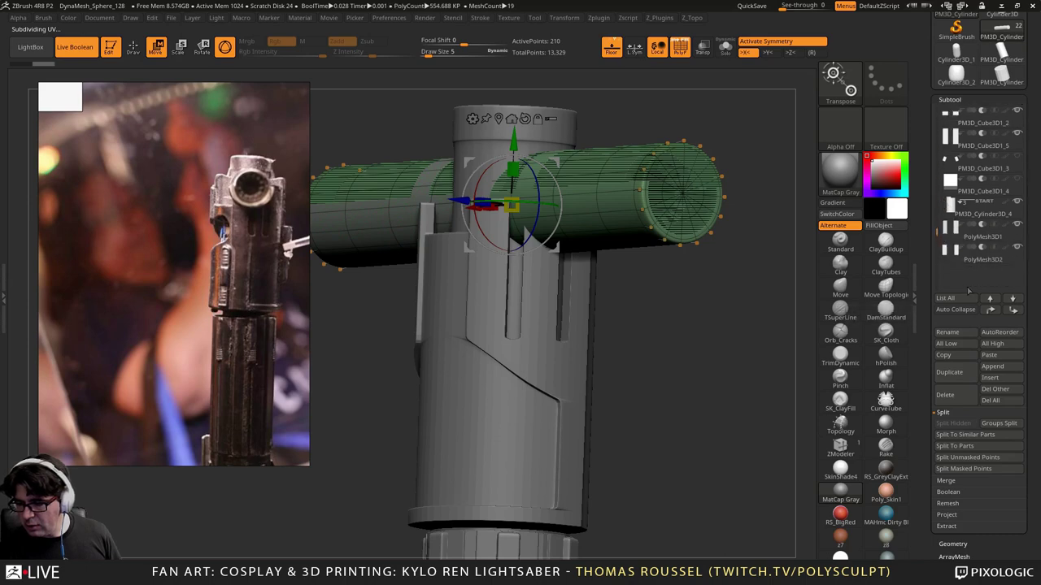
pyautogui.click(1013, 312)
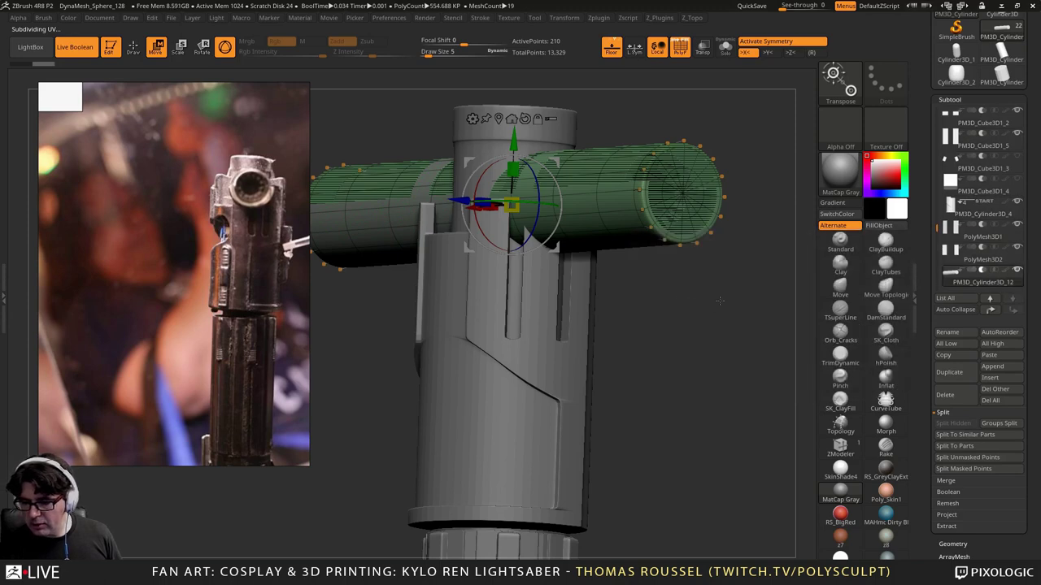
# Step: Hide the polyframe and fine-tune the scale of the copied crossguard cylinder against the housing, adjusting by about 1.03 and about 0.98
pyautogui.keyDown('alt'); pyautogui.moveTo(719, 301); pyautogui.dragTo(741, 360); pyautogui.keyUp('alt')
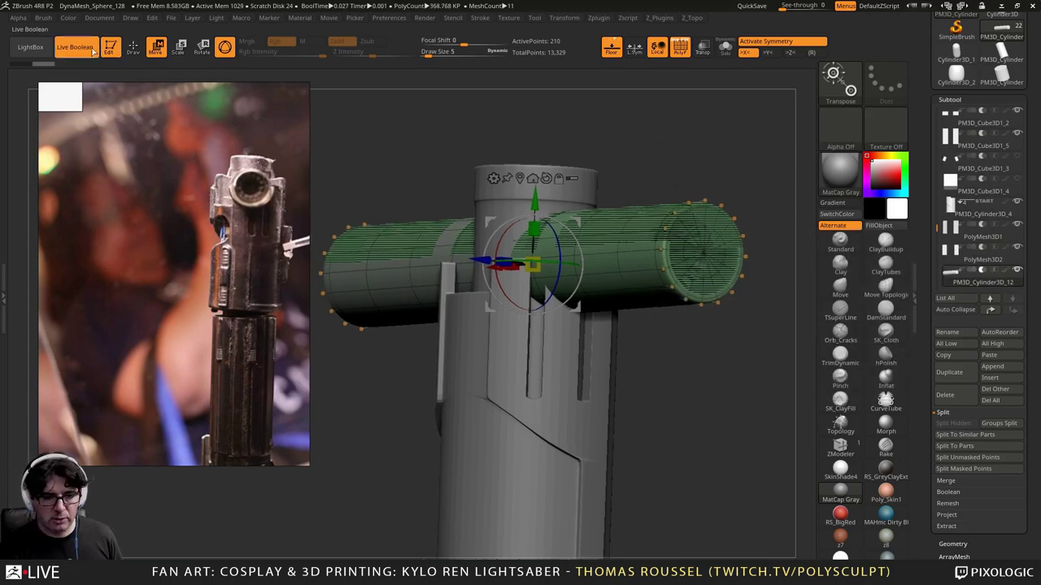
pyautogui.click(681, 49)
pyautogui.moveTo(652, 121); pyautogui.dragTo(593, 239)
pyautogui.moveTo(531, 265); pyautogui.dragTo(532, 265)
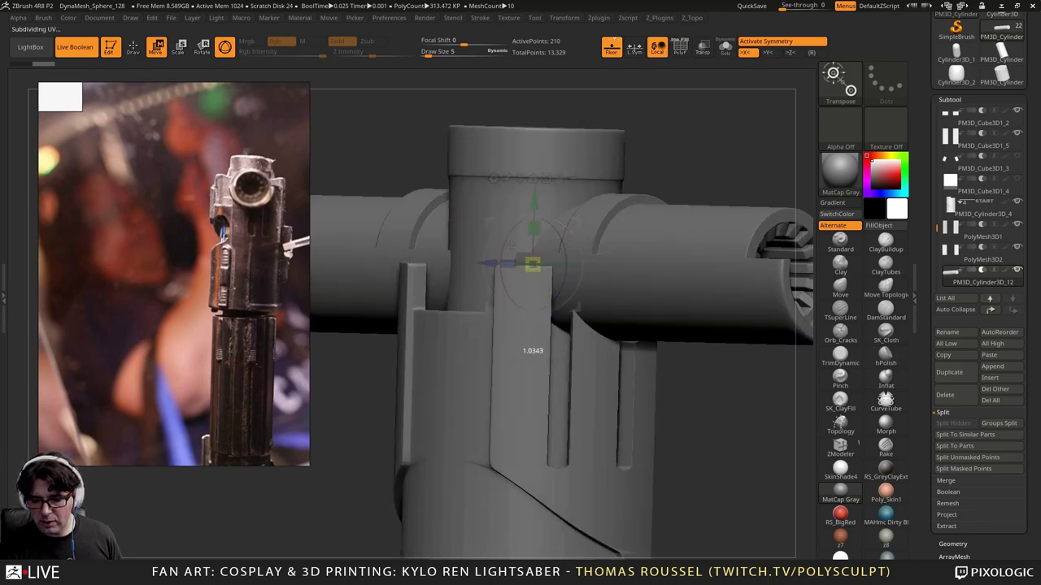
pyautogui.moveTo(715, 155); pyautogui.dragTo(544, 191)
pyautogui.moveTo(537, 295); pyautogui.dragTo(561, 388)
pyautogui.moveTo(561, 389); pyautogui.dragTo(597, 297, button='right')
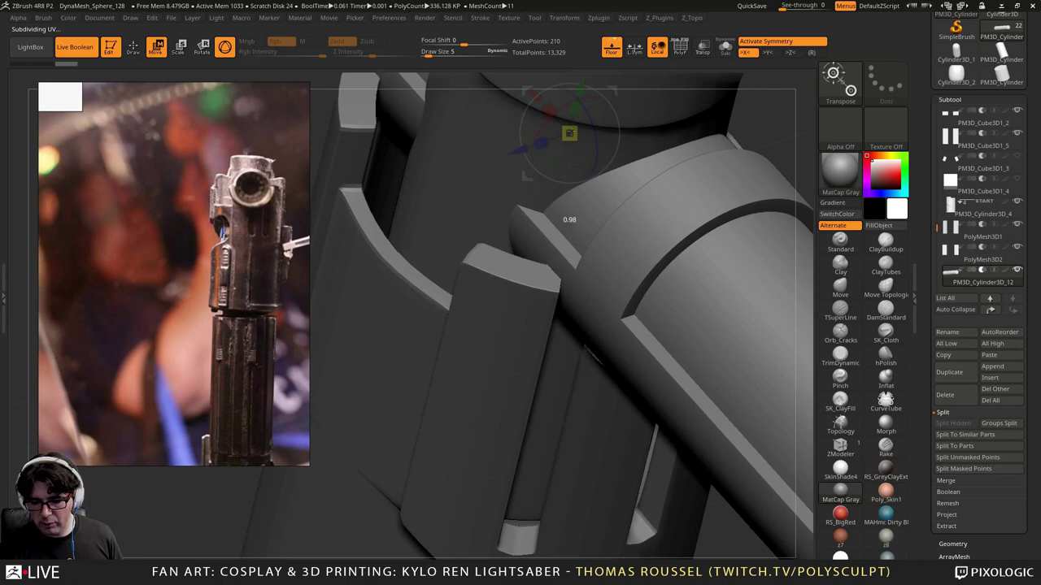
# Step: Examine how the crossguard fits into the housing cut-outs and slots, from close-up, the end and the full hilt
pyautogui.moveTo(569, 219); pyautogui.dragTo(606, 236, button='right')
pyautogui.moveTo(606, 317); pyautogui.dragTo(598, 236, button='right')
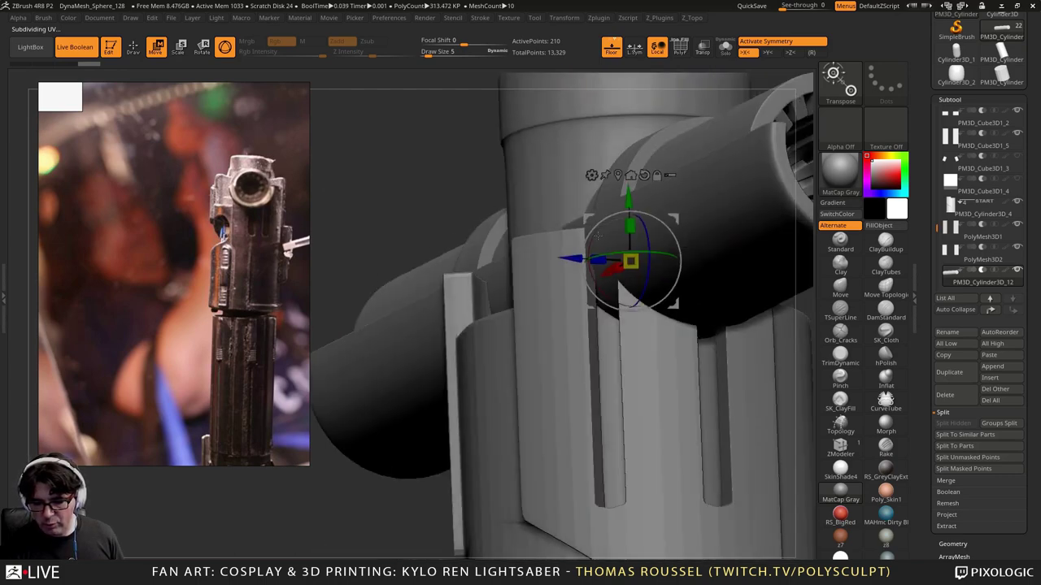
pyautogui.moveTo(631, 288); pyautogui.dragTo(610, 290, button='right')
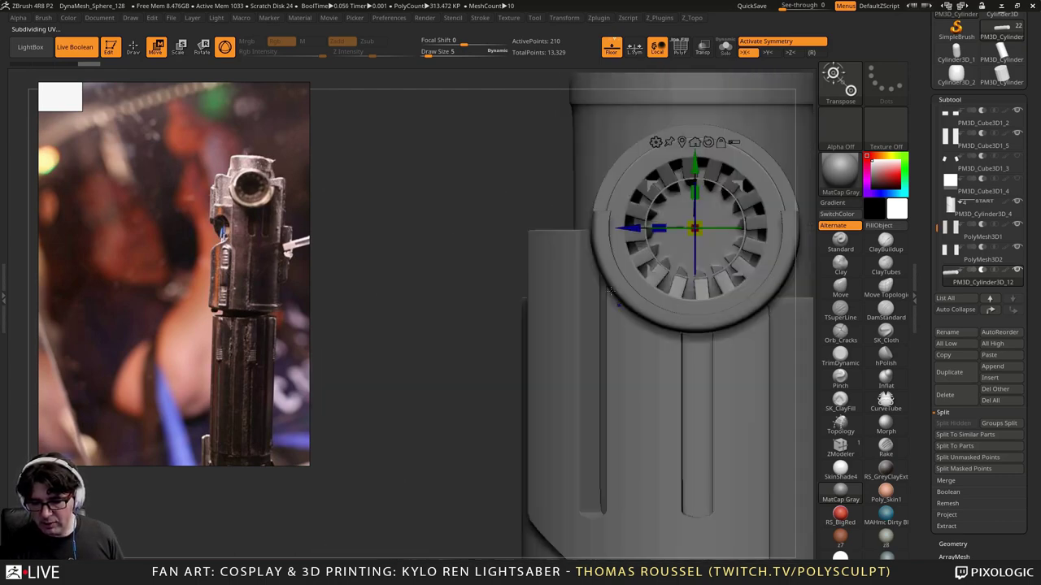
pyautogui.moveTo(703, 313); pyautogui.dragTo(567, 296, button='right')
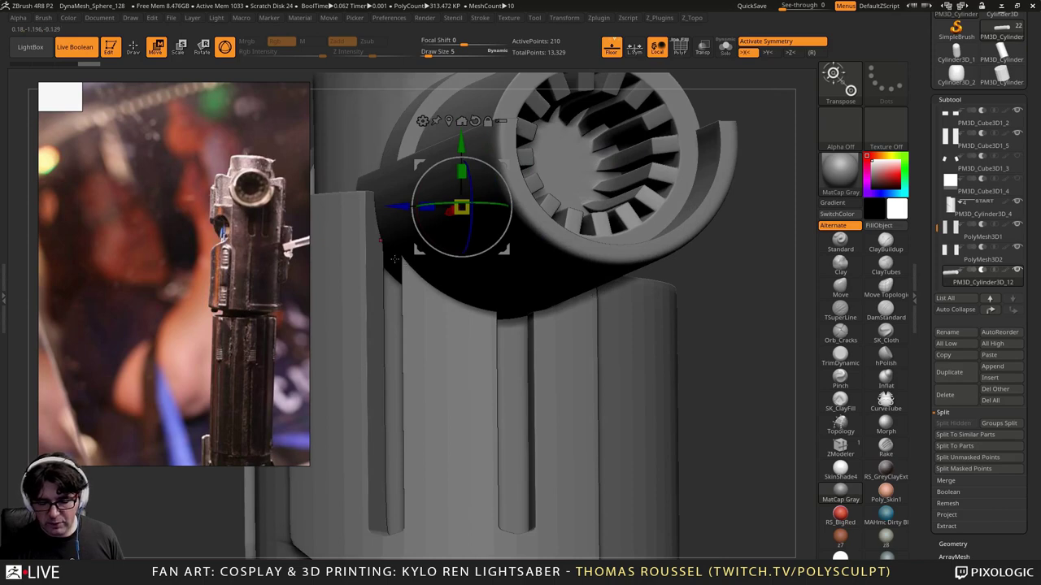
pyautogui.moveTo(395, 259); pyautogui.dragTo(425, 160, button='right')
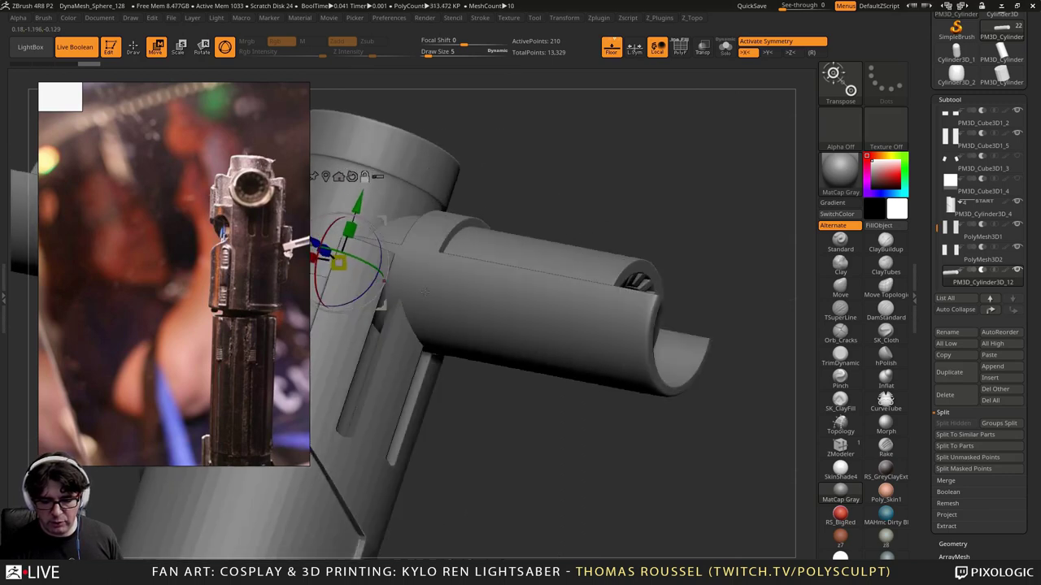
pyautogui.keyDown('ctrl'); pyautogui.moveTo(425, 292); pyautogui.dragTo(628, 378, button='right'); pyautogui.keyUp('ctrl')
pyautogui.moveTo(520, 424); pyautogui.dragTo(647, 253, button='right')
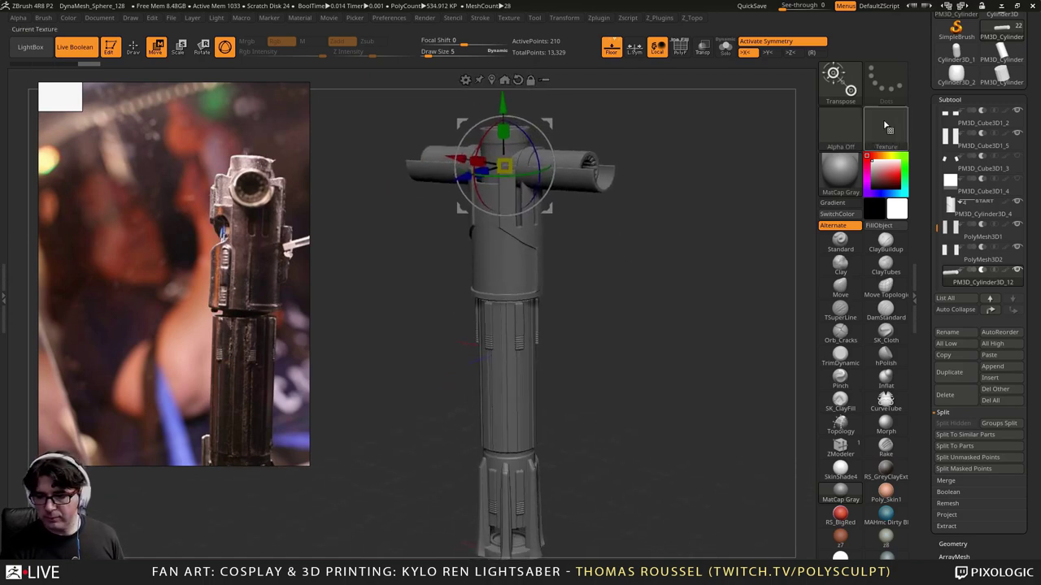
pyautogui.keyDown('alt'); pyautogui.moveTo(652, 337); pyautogui.dragTo(641, 255); pyautogui.keyUp('alt')
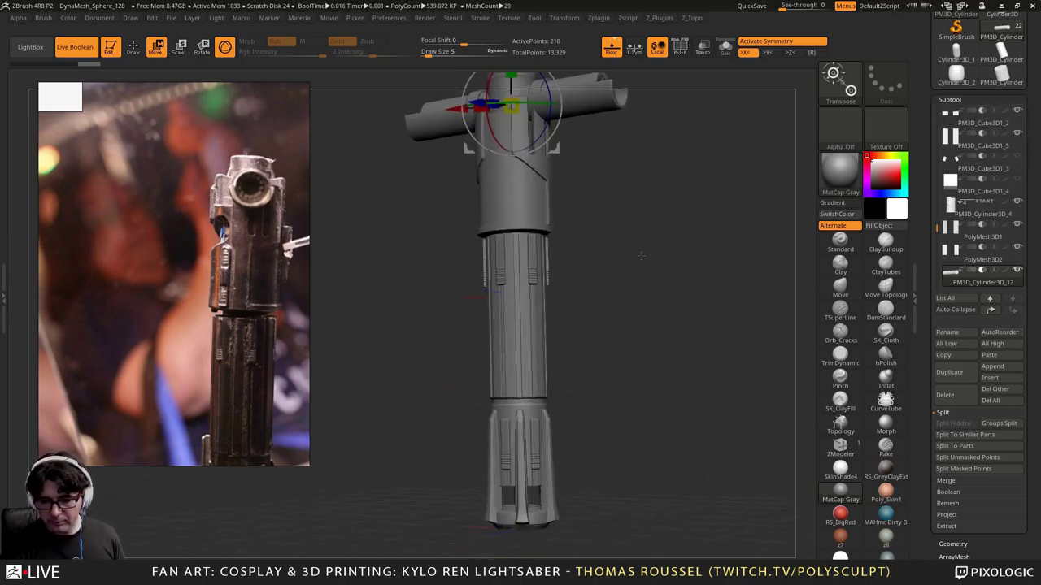
pyautogui.moveTo(609, 207); pyautogui.dragTo(580, 258)
# Step: Select the housing cylinder and raise its smooth subdivision level under Dynamic Subdiv
pyautogui.keyDown('alt'); pyautogui.click(527, 268); pyautogui.keyUp('alt')
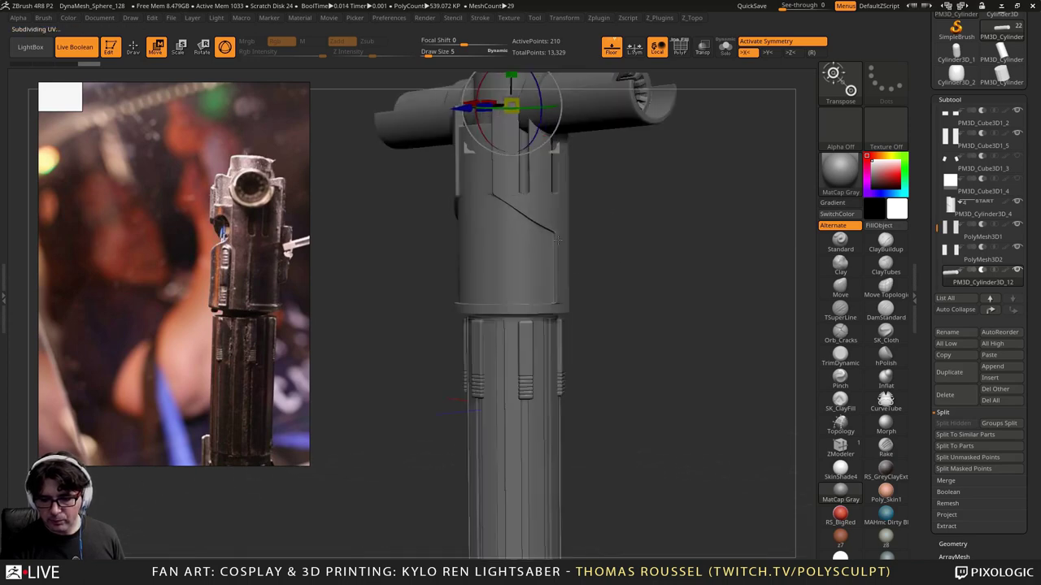
pyautogui.moveTo(1028, 447); pyautogui.dragTo(1028, 281)
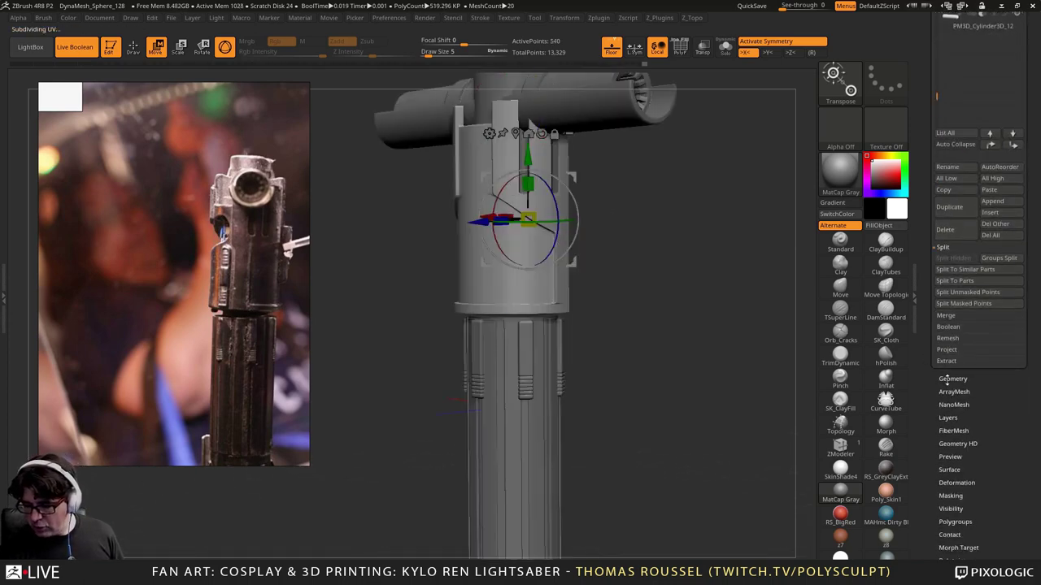
pyautogui.click(953, 379)
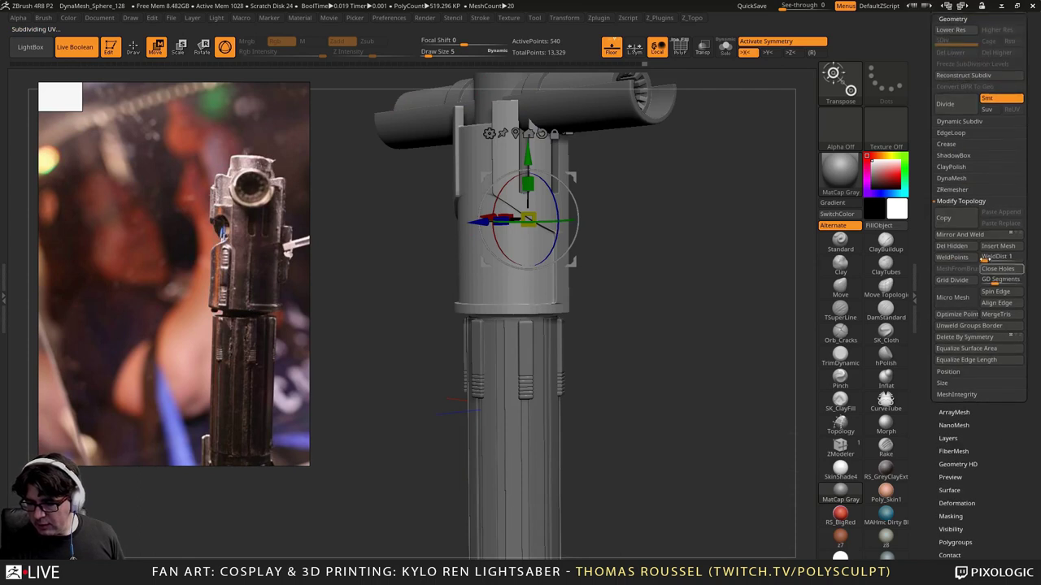
pyautogui.click(956, 121)
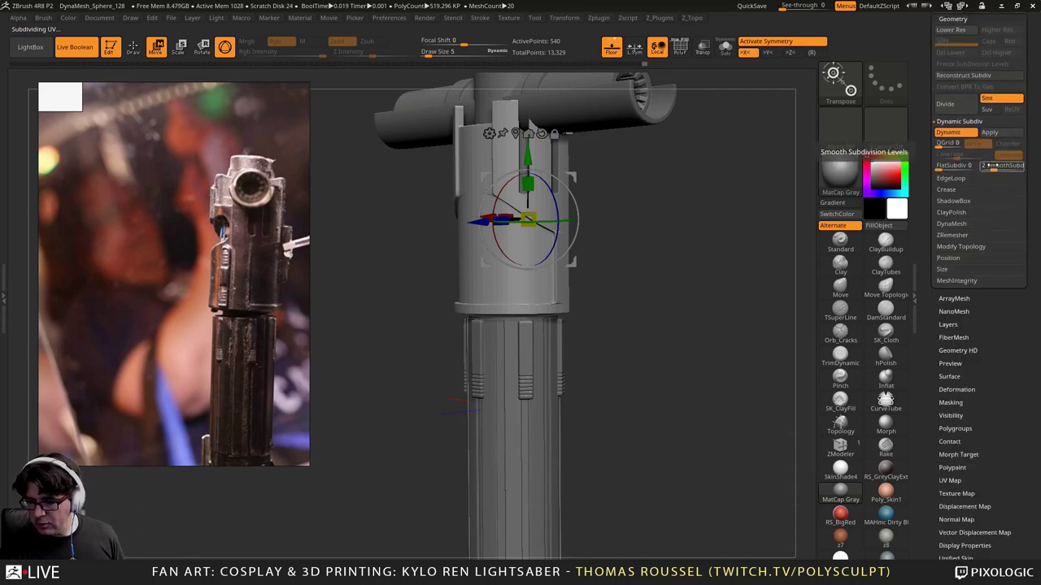
pyautogui.keyDown('alt'); pyautogui.moveTo(645, 239); pyautogui.dragTo(521, 285); pyautogui.keyUp('alt')
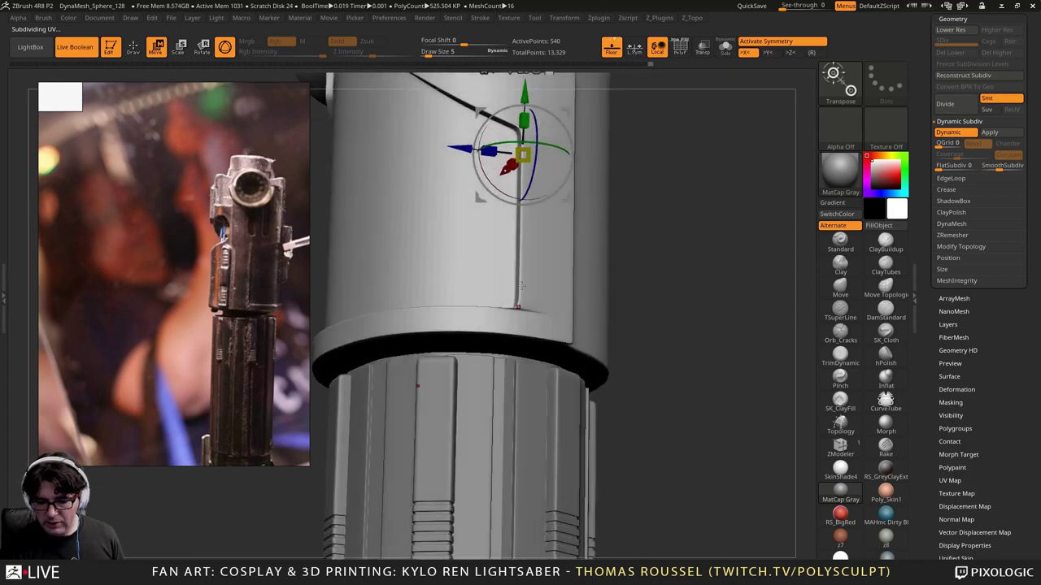
# Step: Show the housing's polyframe with Live Boolean and dynamic subdivision turned off
pyautogui.click(543, 313)
pyautogui.hotkey('shift', 'f')
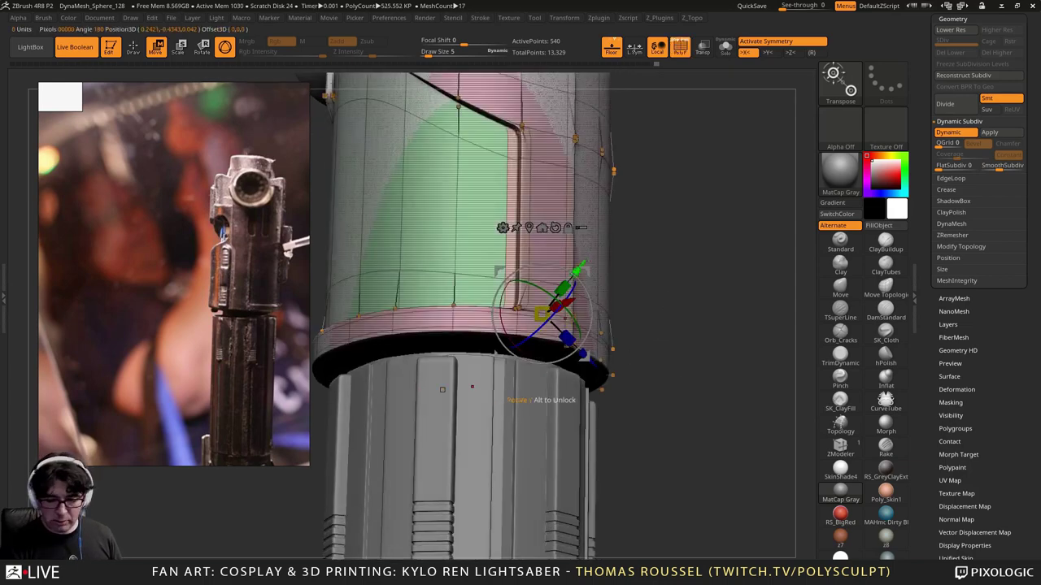
pyautogui.keyDown('alt'); pyautogui.moveTo(621, 251); pyautogui.dragTo(606, 320); pyautogui.keyUp('alt')
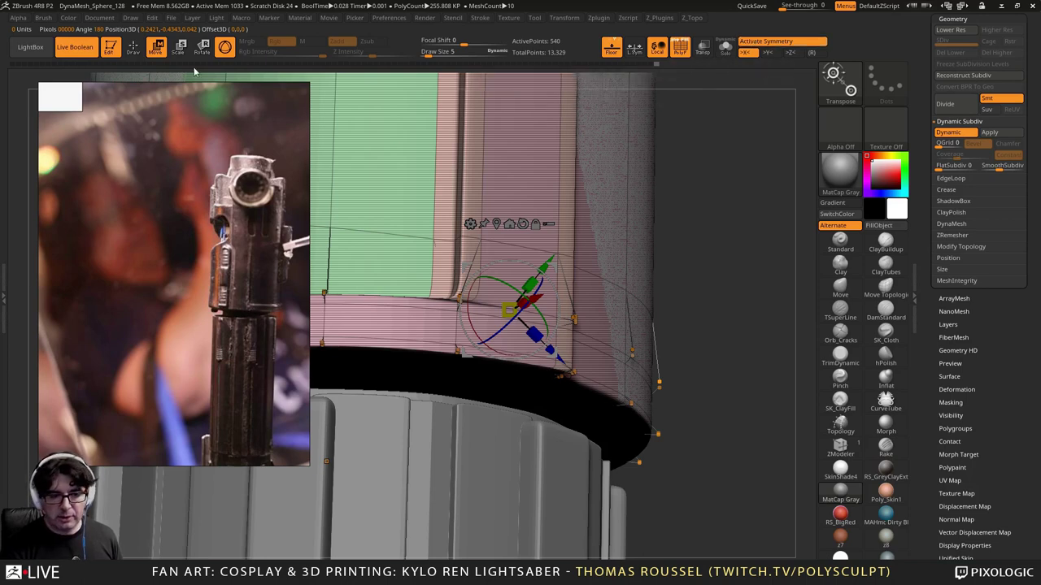
pyautogui.hotkey('shift', 'f')
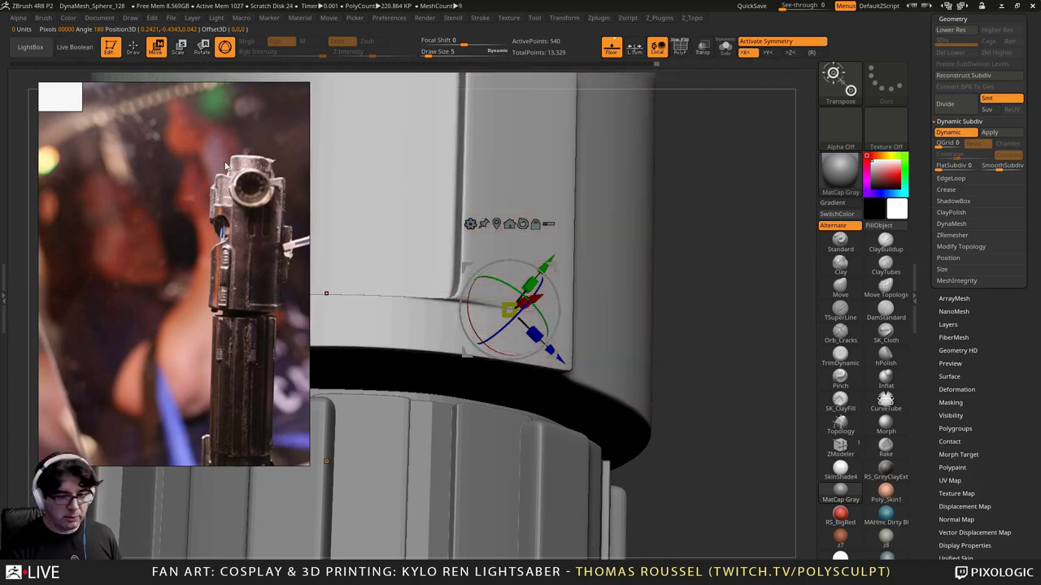
pyautogui.hotkey('shift', 'f')
pyautogui.hotkey('shift', 'd')
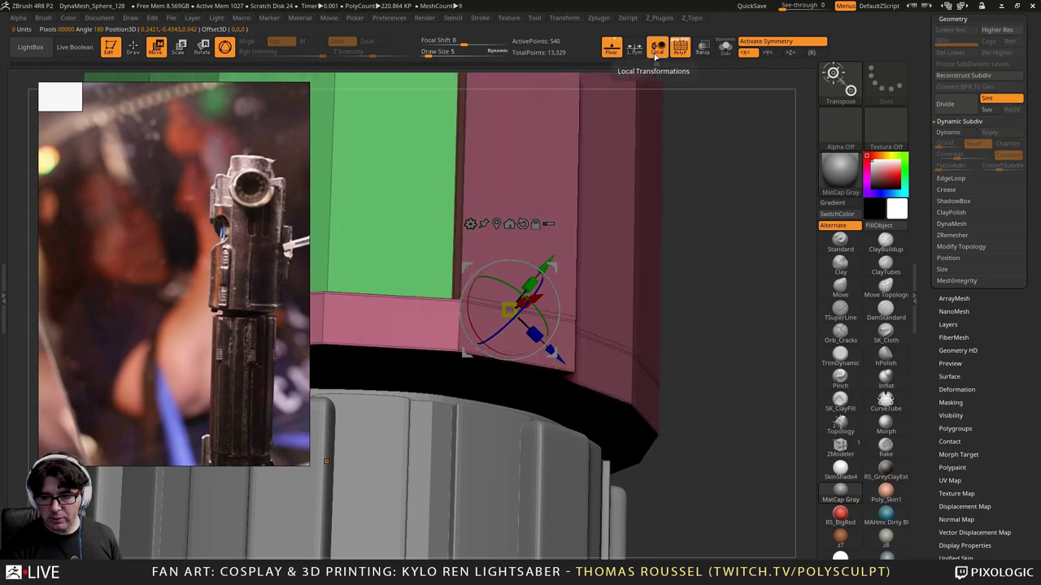
# Step: Compare the housing's lower corner with dynamic subdivision switched on and off
pyautogui.keyDown('ctrl'); pyautogui.moveTo(566, 231); pyautogui.dragTo(606, 259, button='right'); pyautogui.keyUp('ctrl')
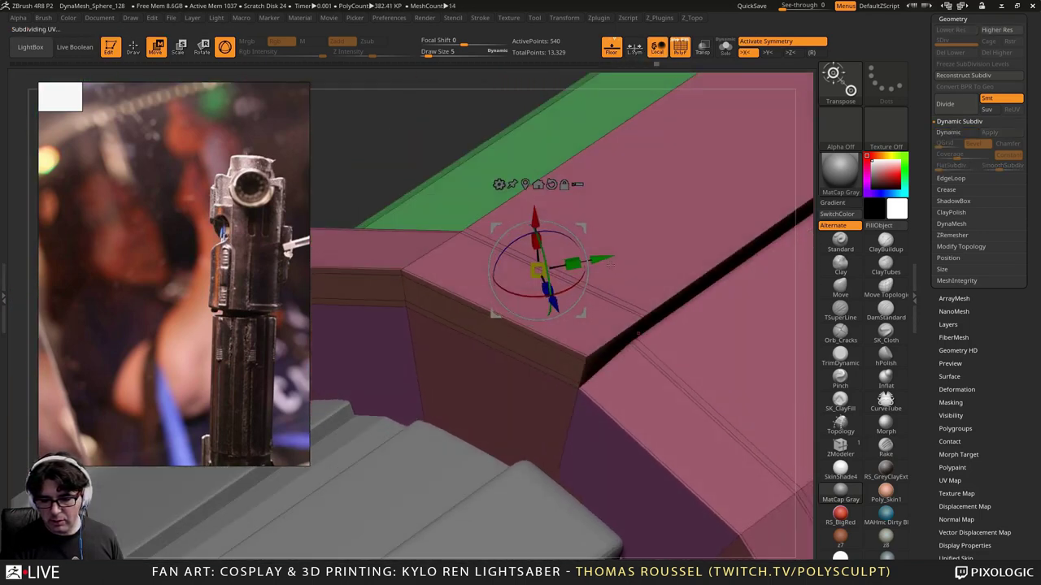
pyautogui.press('d')
pyautogui.moveTo(629, 392); pyautogui.dragTo(668, 263, button='right')
pyautogui.hotkey('shift', 'd')
pyautogui.moveTo(641, 382)
pyautogui.mouseDown(button='right')
pyautogui.moveTo(580, 268)
pyautogui.moveTo(632, 241)
pyautogui.moveTo(540, 273)
pyautogui.mouseUp(button='right')
# Step: Duplicate the housing cylinder PM3D_Cylinder3D_4, move the copy above the original in the subtool list, and isolate it in Solo mode
pyautogui.moveTo(1029, 100); pyautogui.dragTo(1029, 298)
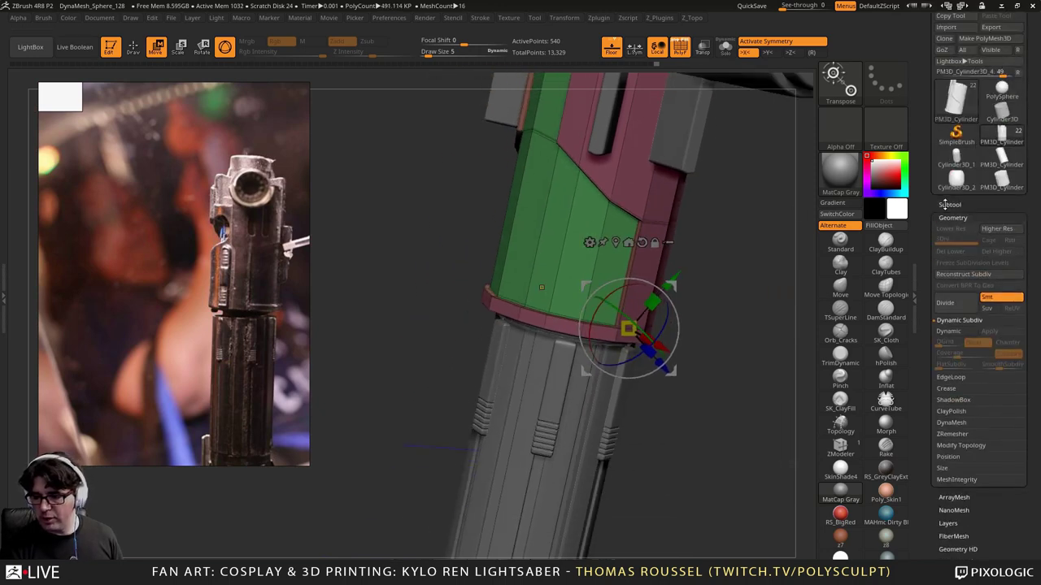
pyautogui.click(948, 204)
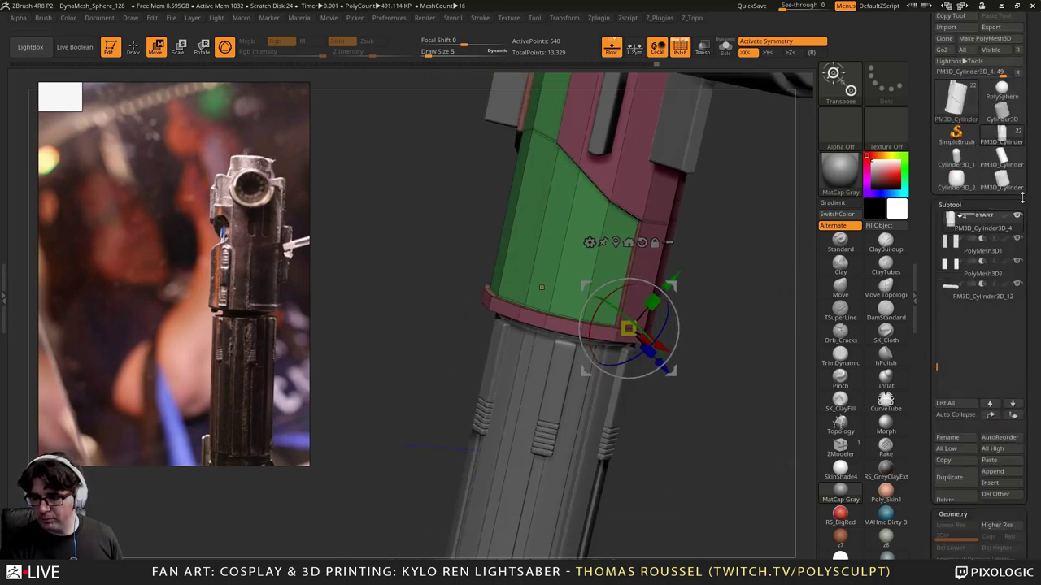
pyautogui.click(949, 477)
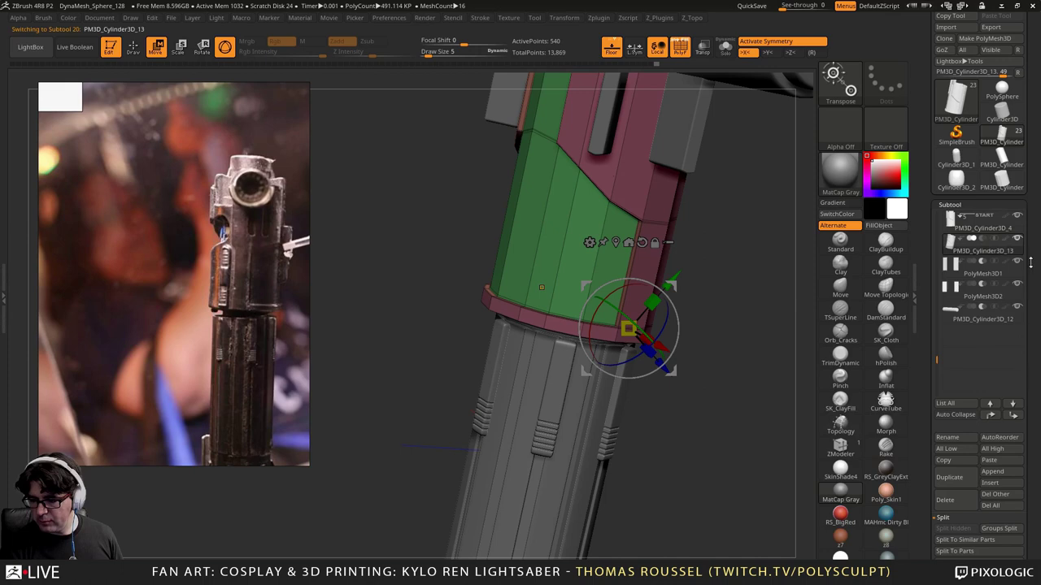
pyautogui.click(990, 416)
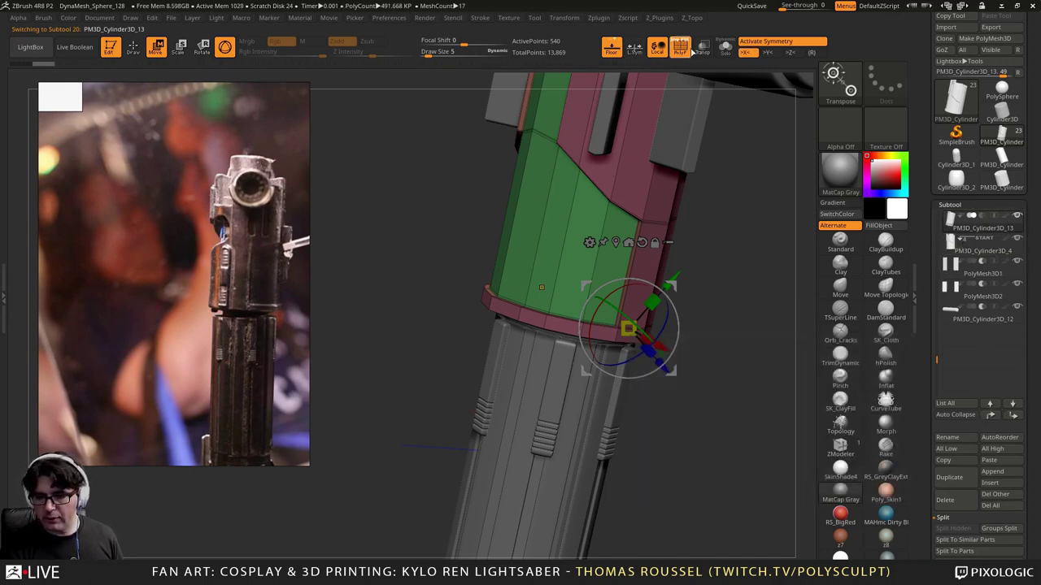
pyautogui.click(724, 53)
pyautogui.keyDown('ctrl'); pyautogui.moveTo(655, 242); pyautogui.dragTo(678, 431, button='right'); pyautogui.keyUp('ctrl')
pyautogui.moveTo(678, 431); pyautogui.dragTo(687, 259, button='right')
pyautogui.moveTo(687, 259); pyautogui.dragTo(755, 275)
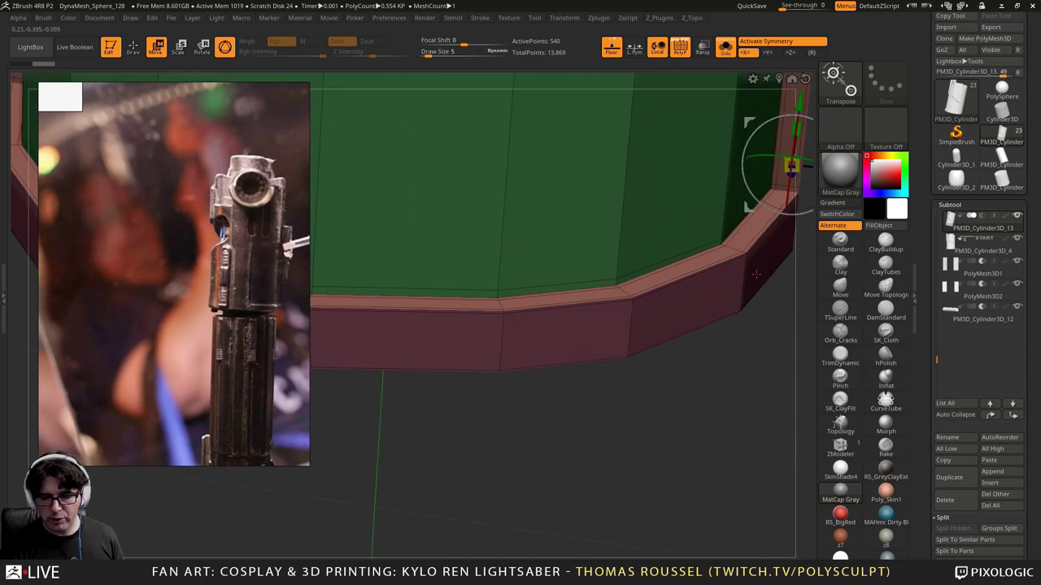
# Step: Switch to the ZModeler brush and delete the supporting edge loops around the lower rim of the housing copy
pyautogui.click(136, 46)
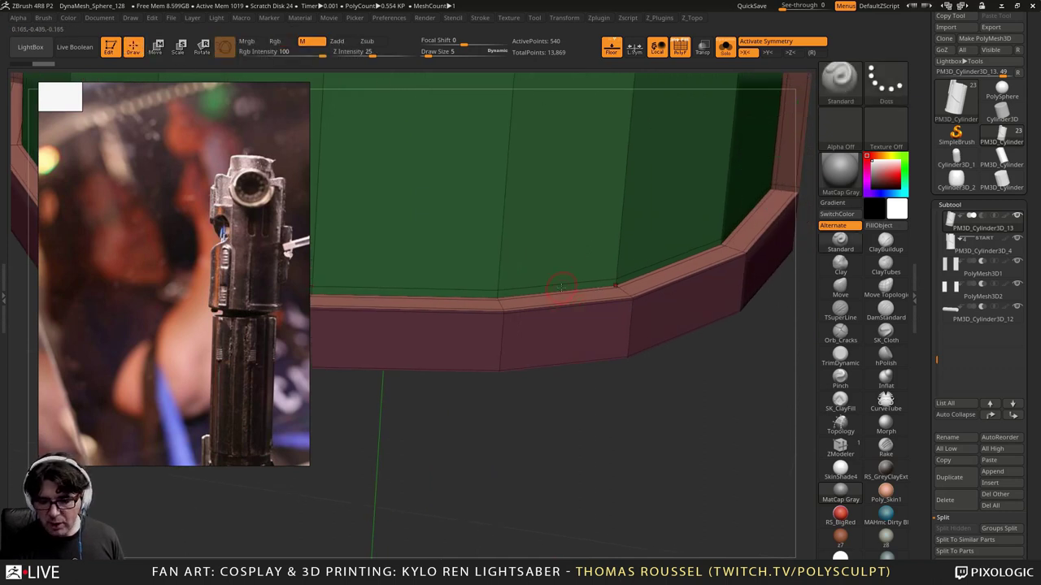
pyautogui.click(840, 445)
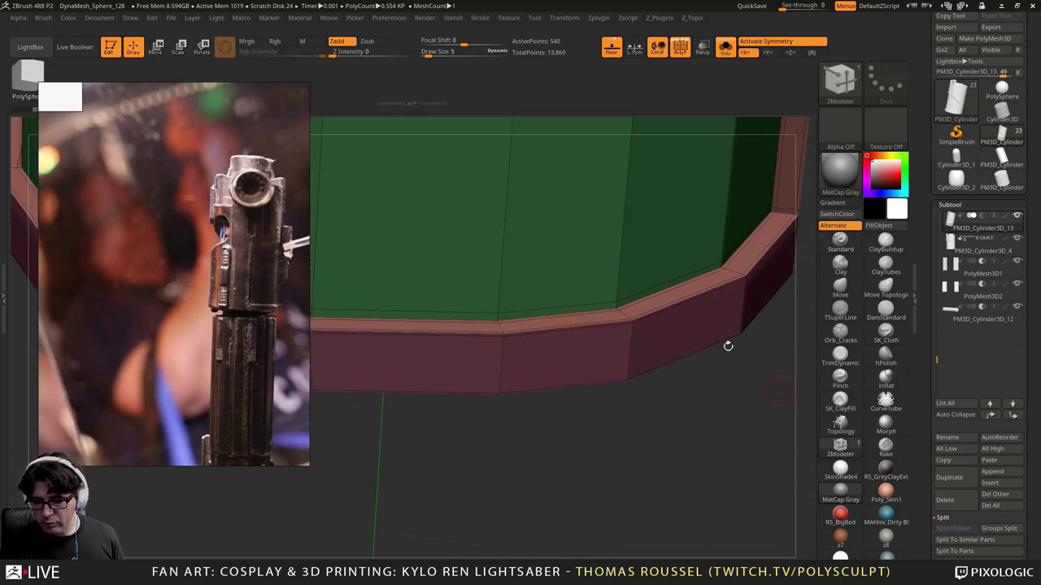
pyautogui.keyDown('alt'); pyautogui.click(566, 316); pyautogui.keyUp('alt')
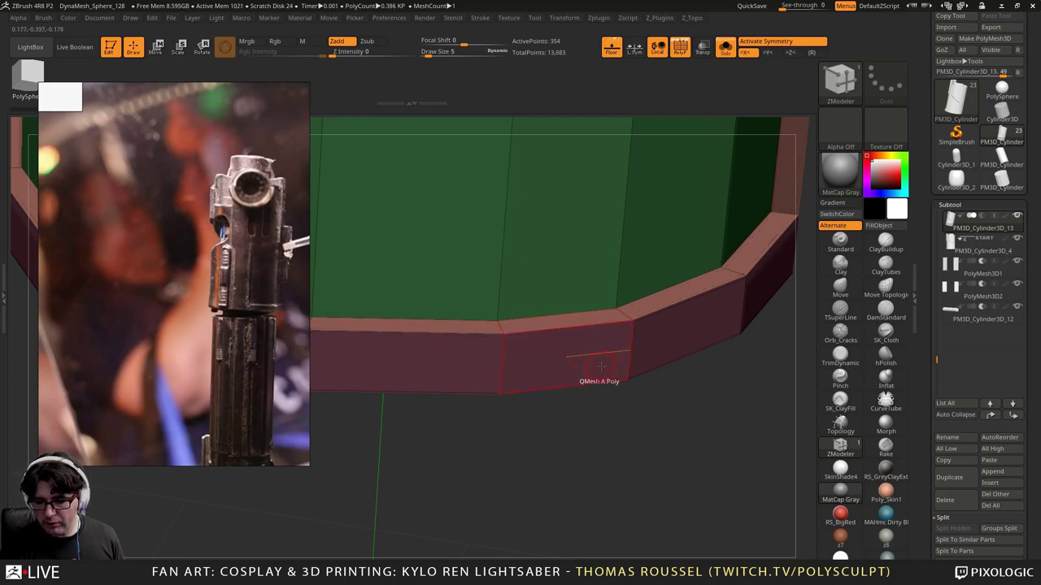
pyautogui.moveTo(601, 367); pyautogui.dragTo(597, 265, button='right')
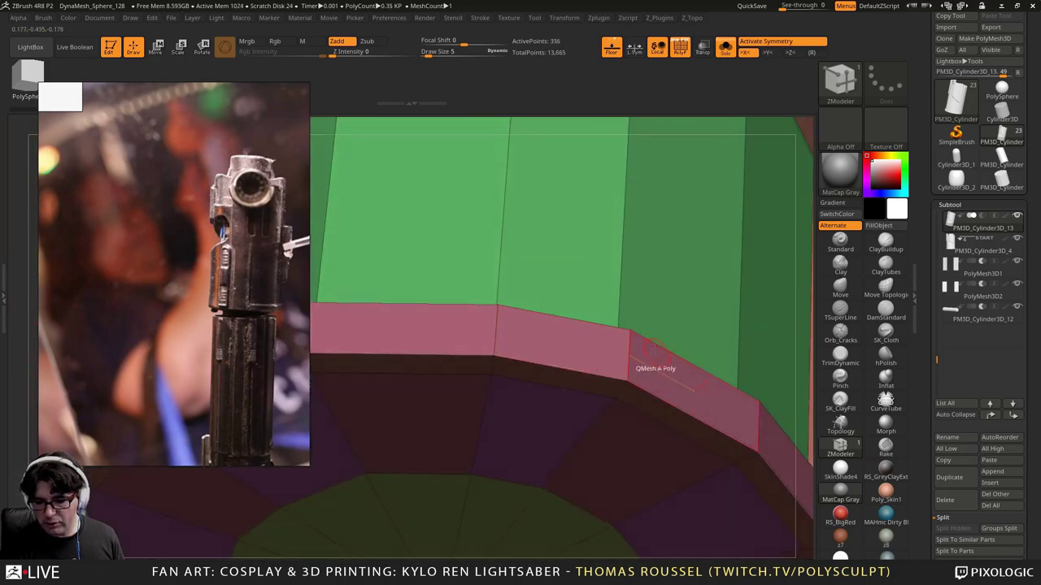
pyautogui.moveTo(651, 349); pyautogui.dragTo(640, 371, button='right')
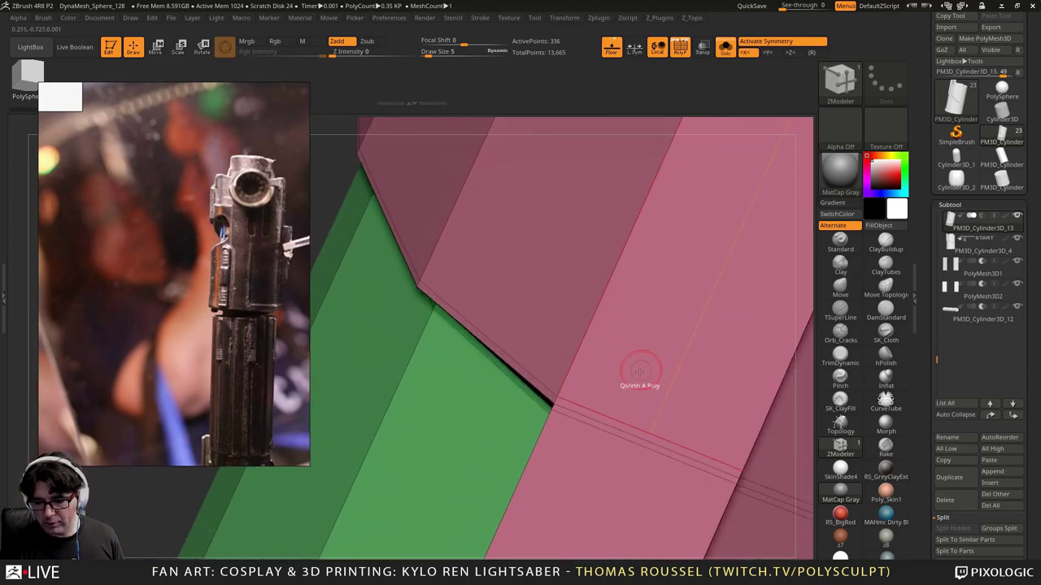
# Step: Delete the remaining supporting edge loops near the diagonal cut and upper rim of the housing copy, and check its smoothed preview
pyautogui.keyDown('alt'); pyautogui.click(595, 426); pyautogui.keyUp('alt')
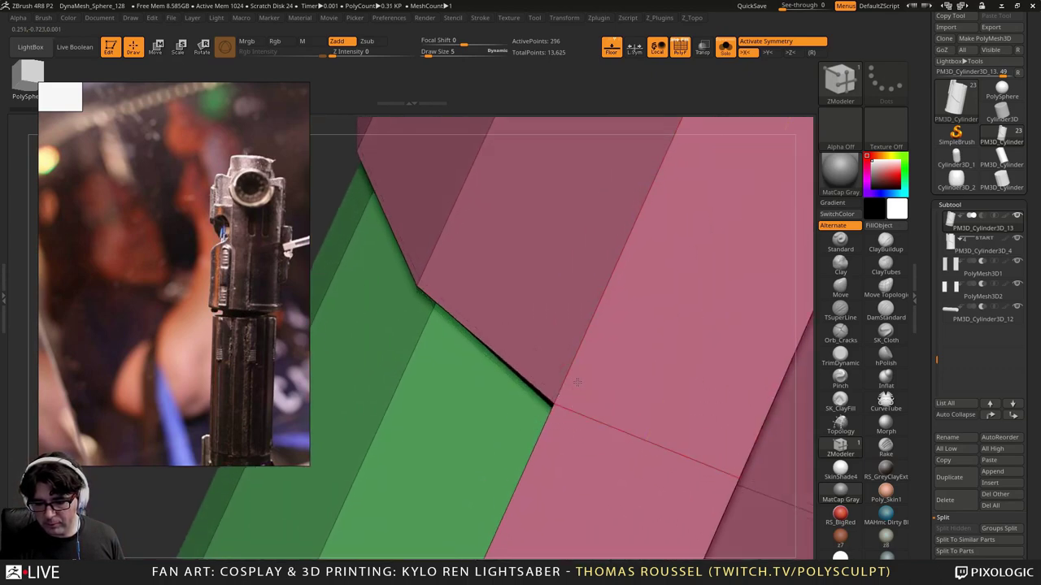
pyautogui.moveTo(576, 383)
pyautogui.mouseDown(button='right')
pyautogui.moveTo(616, 371)
pyautogui.moveTo(554, 237)
pyautogui.moveTo(614, 344)
pyautogui.moveTo(562, 383)
pyautogui.mouseUp(button='right')
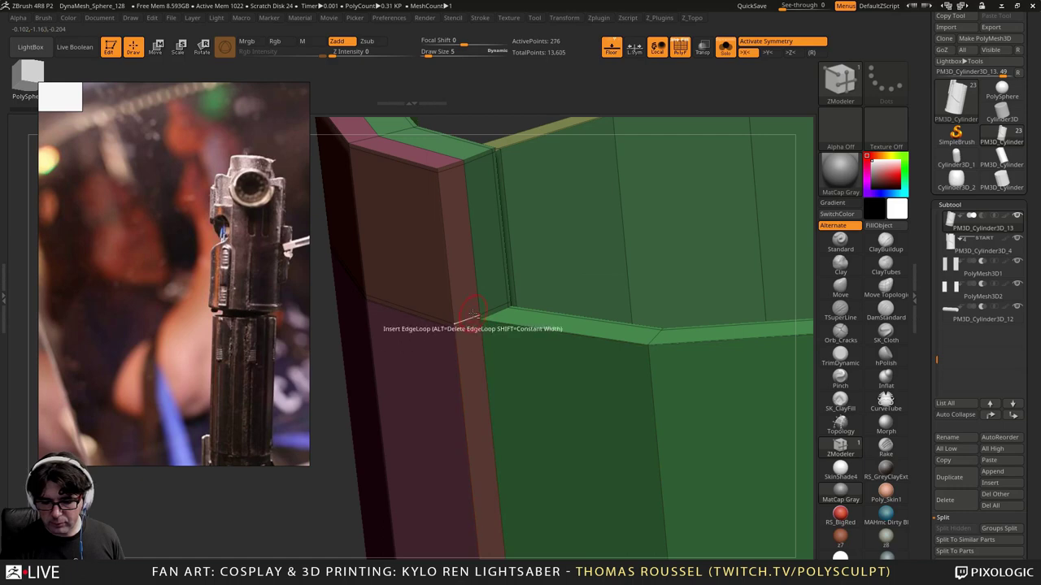
pyautogui.moveTo(549, 321); pyautogui.dragTo(688, 298, button='right')
pyautogui.press('d')
pyautogui.moveTo(663, 334); pyautogui.dragTo(691, 332, button='right')
pyautogui.hotkey('shift', 'd')
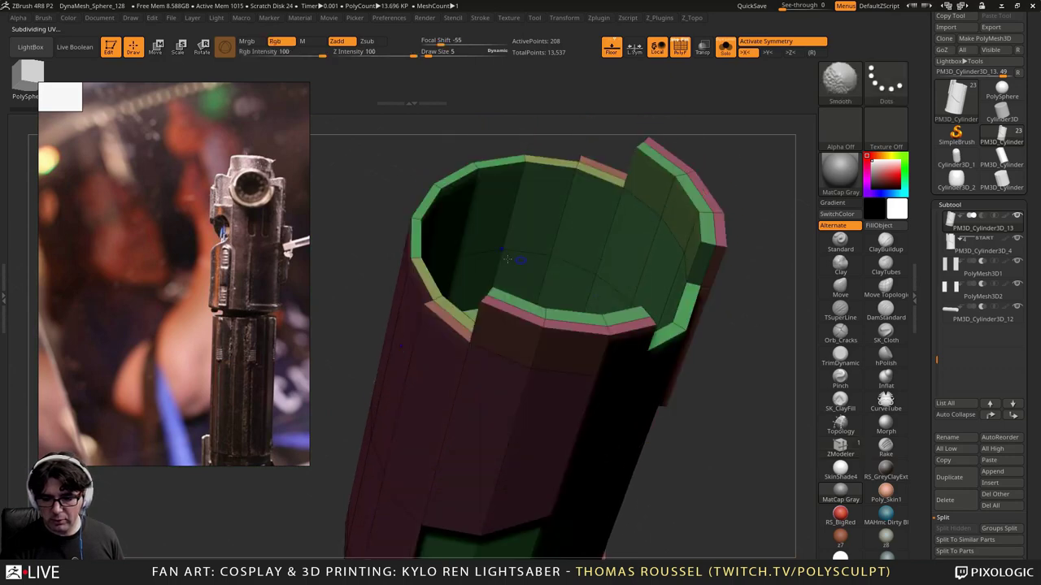
# Step: Set the ZModeler edge action to Crease and crease the edges along the lower border of the housing copy's recessed wall area
pyautogui.keyDown('ctrl'); pyautogui.moveTo(515, 260); pyautogui.dragTo(667, 380, button='right'); pyautogui.keyUp('ctrl')
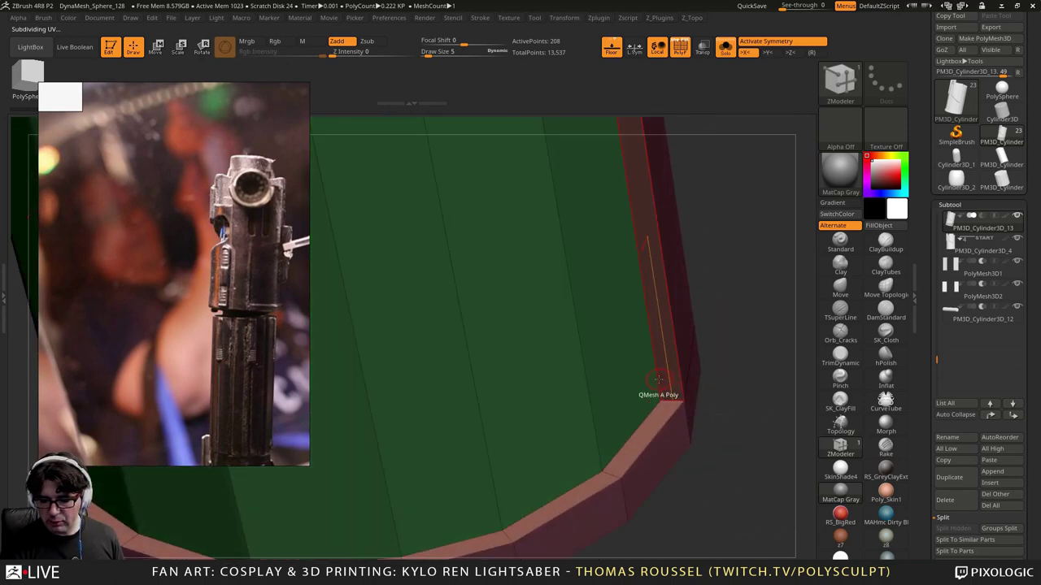
pyautogui.press('space')
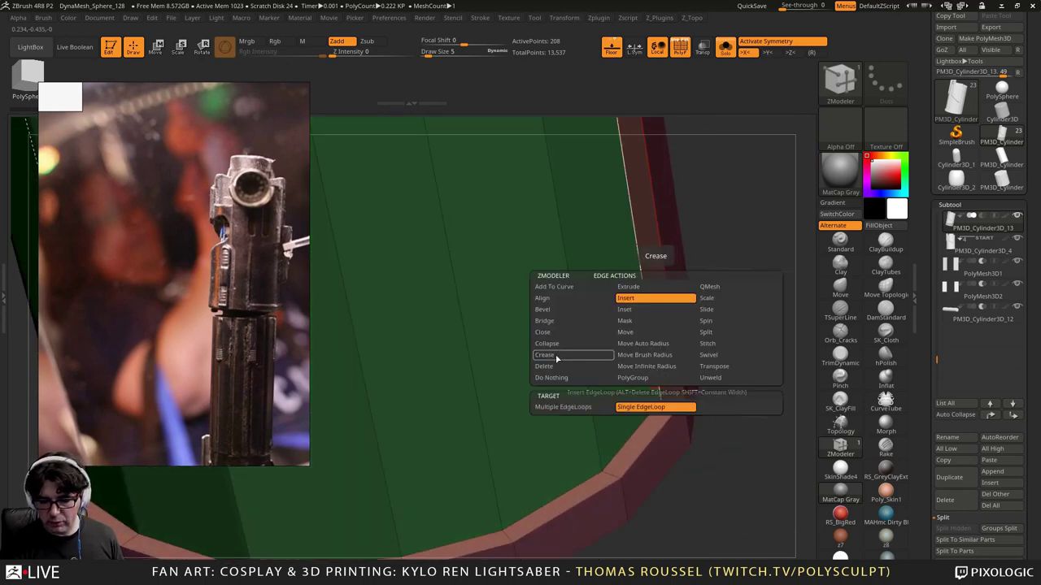
pyautogui.click(556, 358)
pyautogui.click(570, 413)
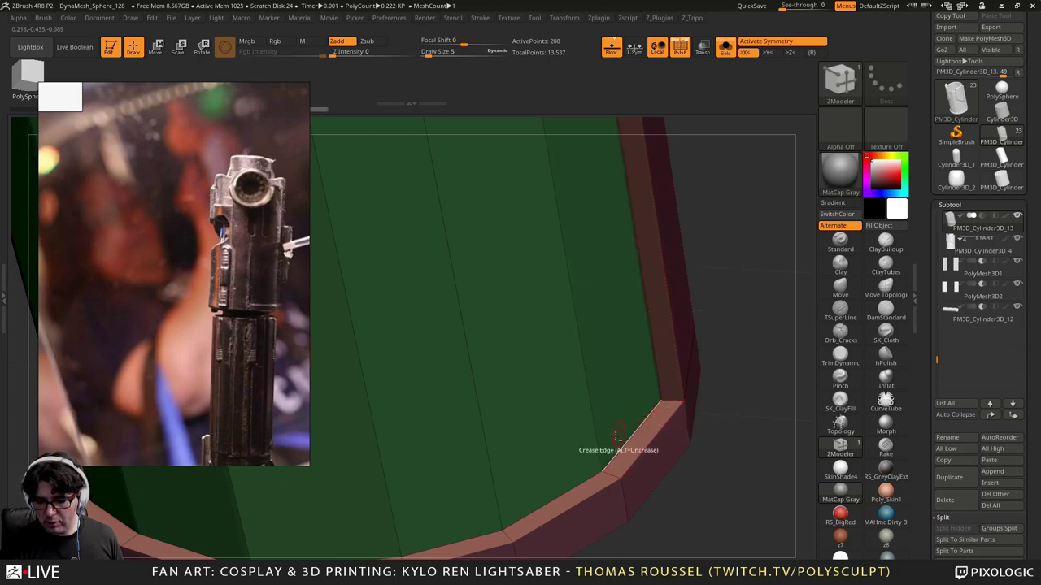
pyautogui.keyDown('alt'); pyautogui.moveTo(616, 437); pyautogui.dragTo(715, 342, button='right'); pyautogui.keyUp('alt')
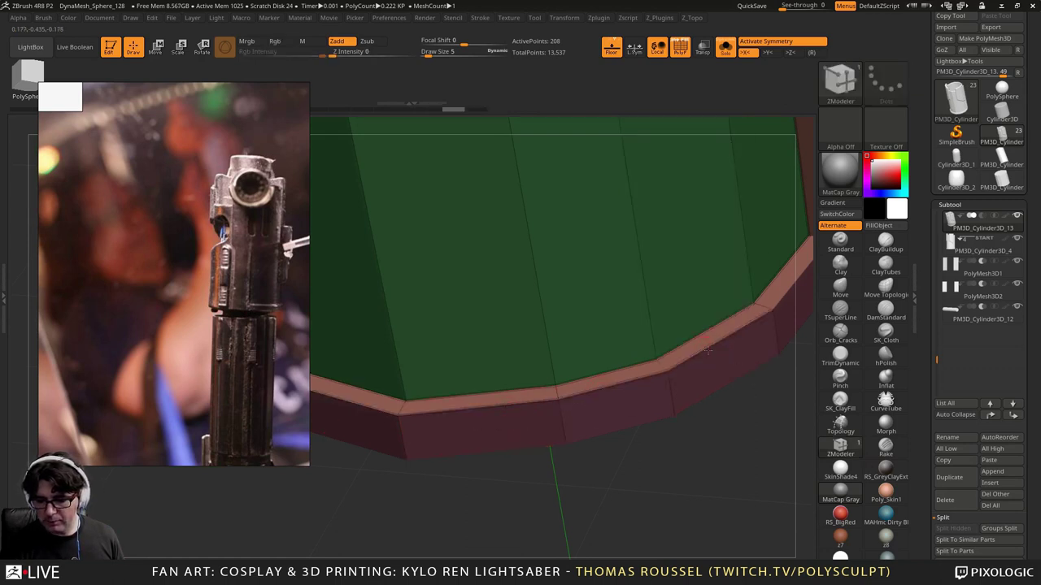
pyautogui.moveTo(709, 349); pyautogui.dragTo(649, 313, button='right')
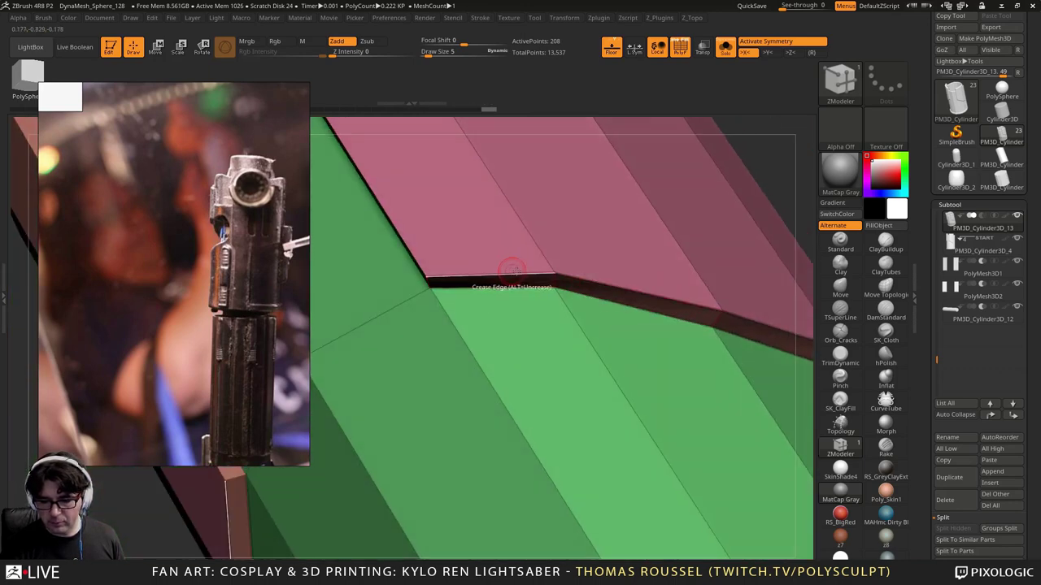
# Step: Crease the edges along the recess's side walls up to the notched upper rim of the housing copy
pyautogui.moveTo(511, 269); pyautogui.dragTo(439, 277, button='right')
pyautogui.moveTo(437, 256)
pyautogui.mouseDown()
pyautogui.moveTo(420, 266)
pyautogui.moveTo(431, 249)
pyautogui.mouseUp()
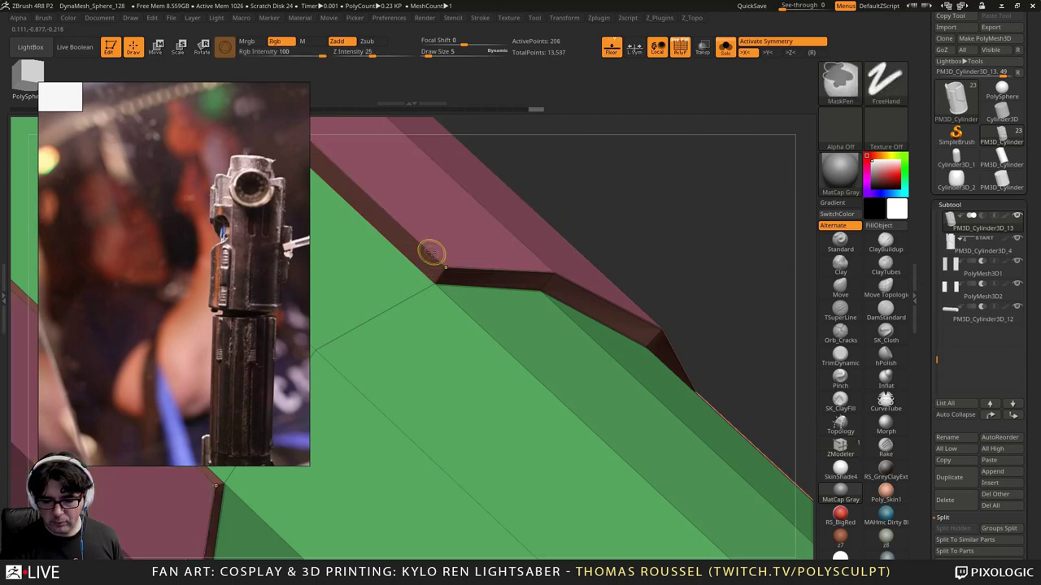
pyautogui.keyDown('alt'); pyautogui.moveTo(423, 267); pyautogui.dragTo(783, 470, button='right'); pyautogui.keyUp('alt')
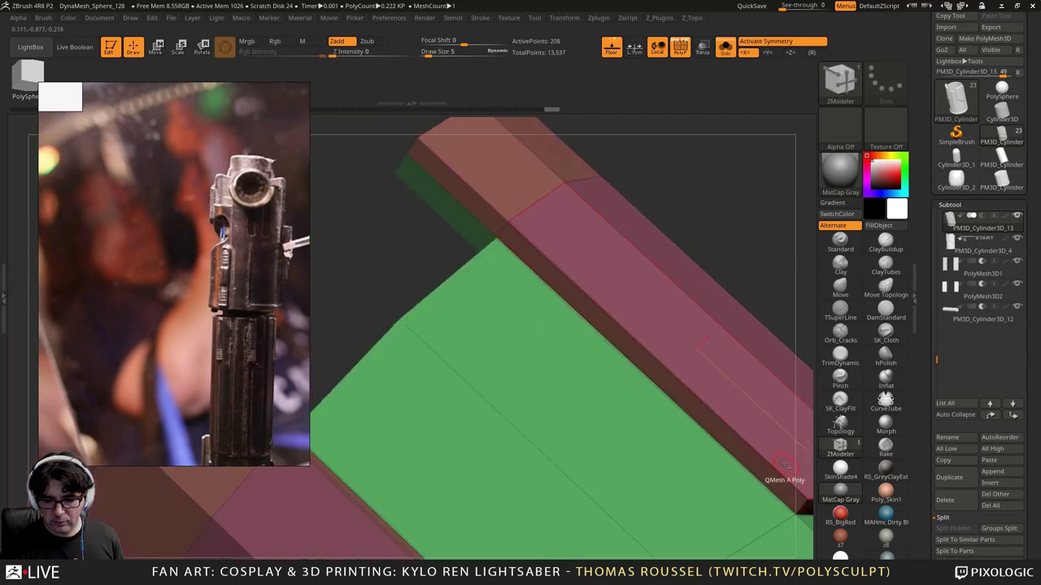
pyautogui.moveTo(537, 287); pyautogui.dragTo(526, 252, button='right')
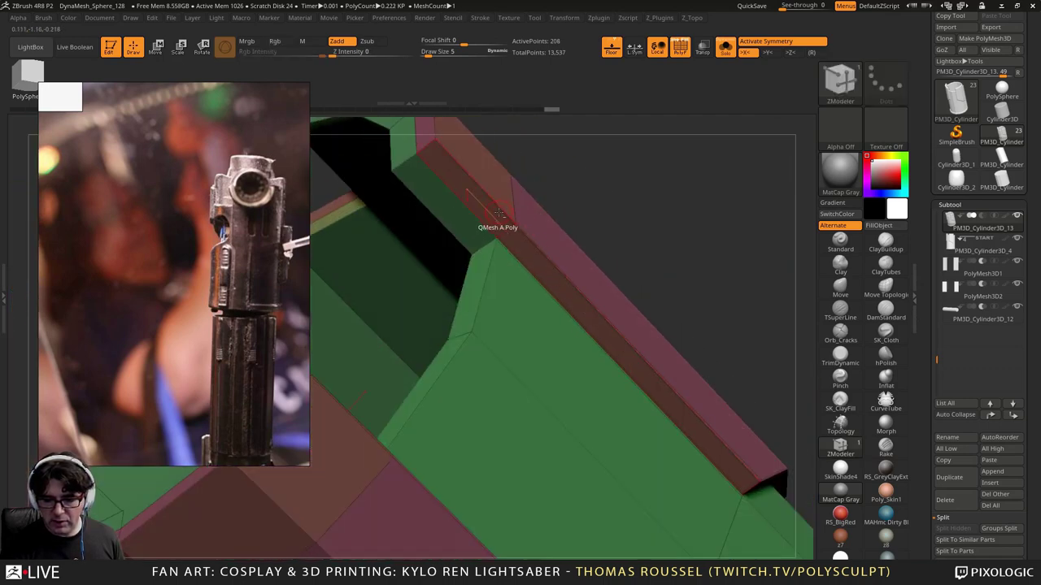
pyautogui.moveTo(498, 213); pyautogui.dragTo(518, 295, button='right')
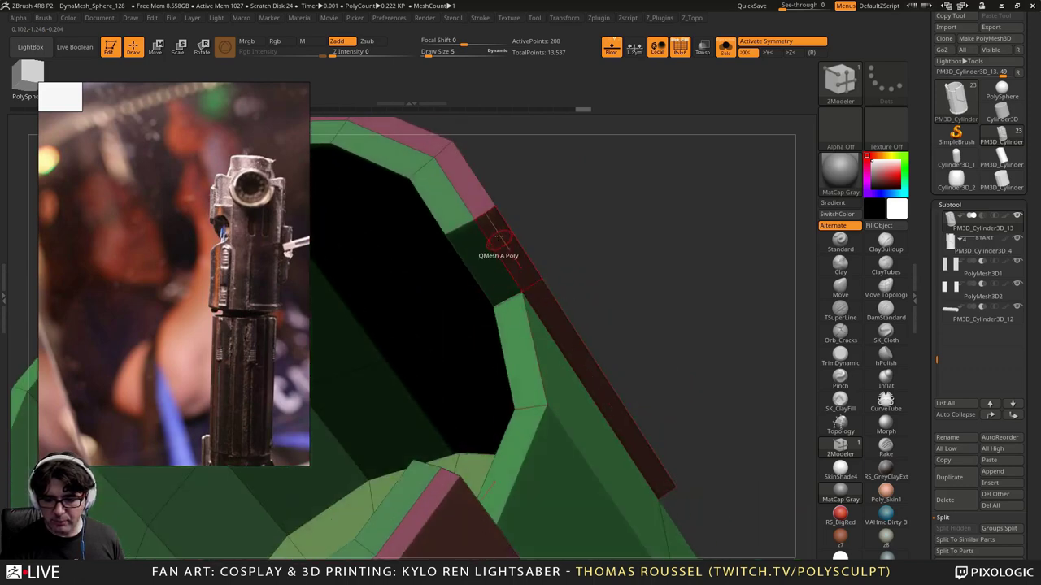
pyautogui.moveTo(498, 238)
pyautogui.mouseDown(button='right')
pyautogui.moveTo(488, 212)
pyautogui.moveTo(534, 297)
pyautogui.moveTo(527, 341)
pyautogui.mouseUp(button='right')
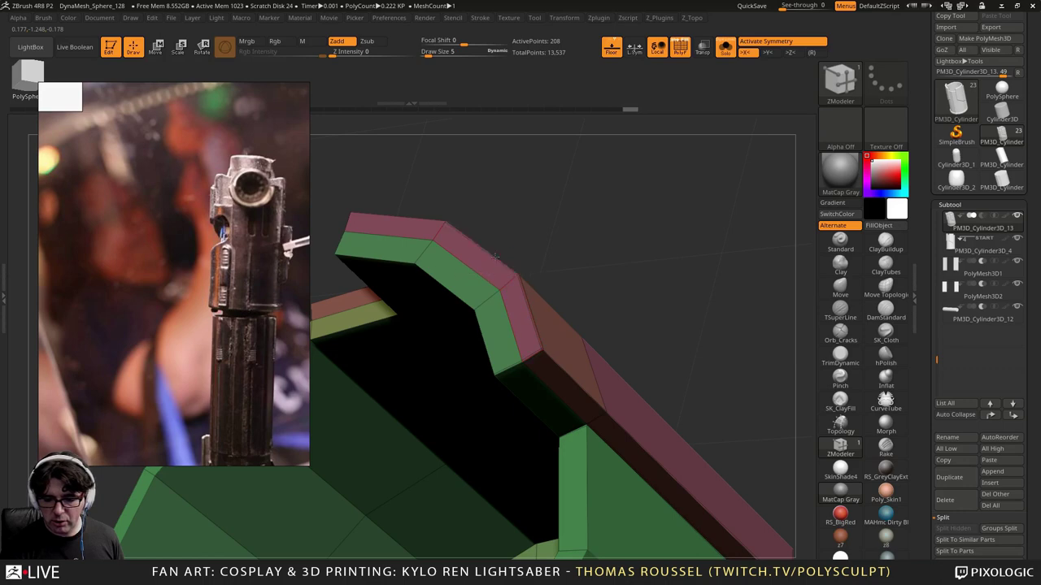
# Step: Crease the corner edges where the upper rim steps down, undoing the accidental extrusion beside the notch
pyautogui.moveTo(446, 271); pyautogui.dragTo(549, 321, button='right')
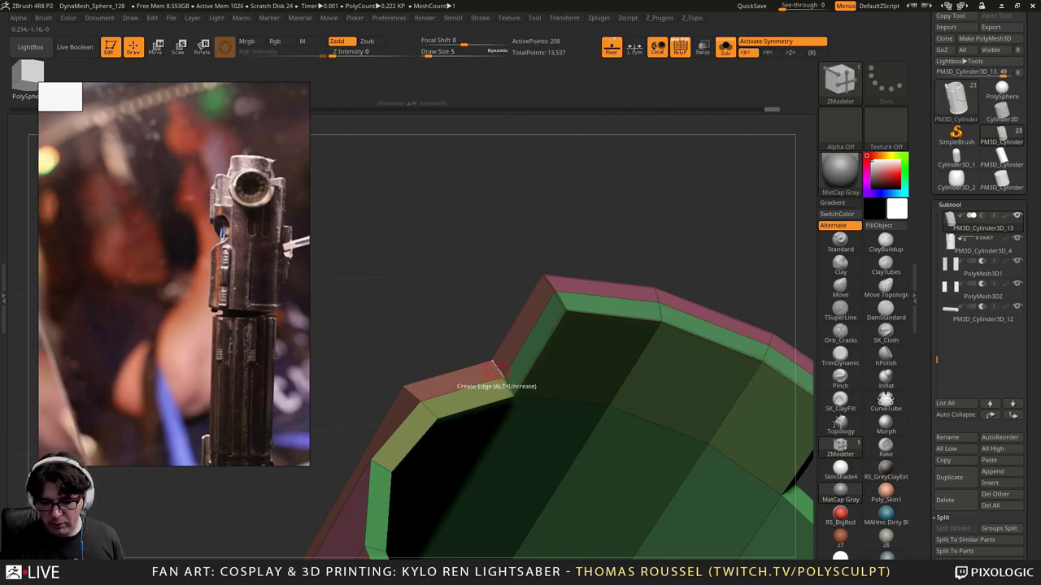
pyautogui.moveTo(476, 373); pyautogui.dragTo(500, 332, button='right')
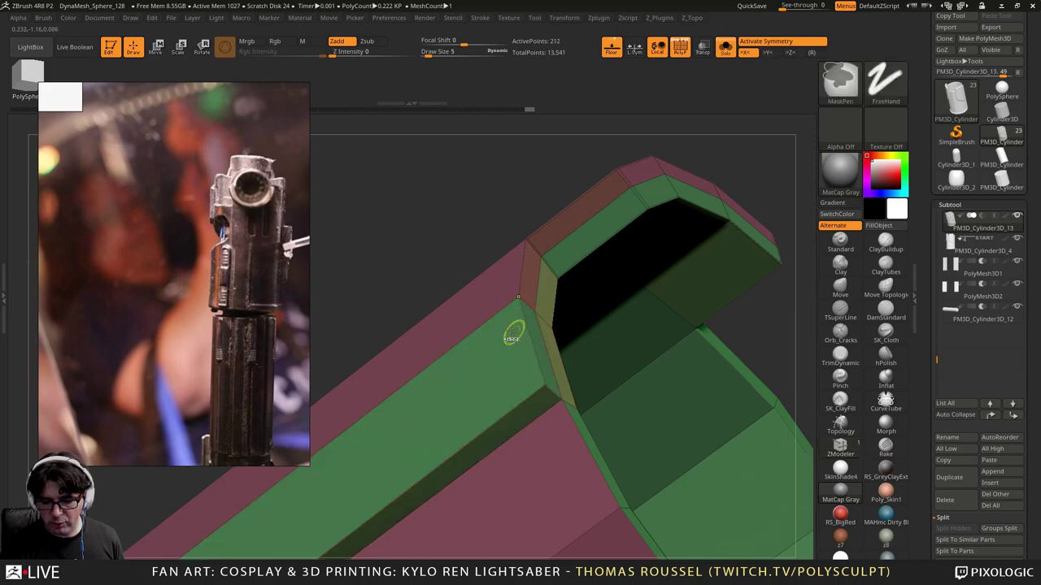
pyautogui.hotkey('ctrl', 'z')
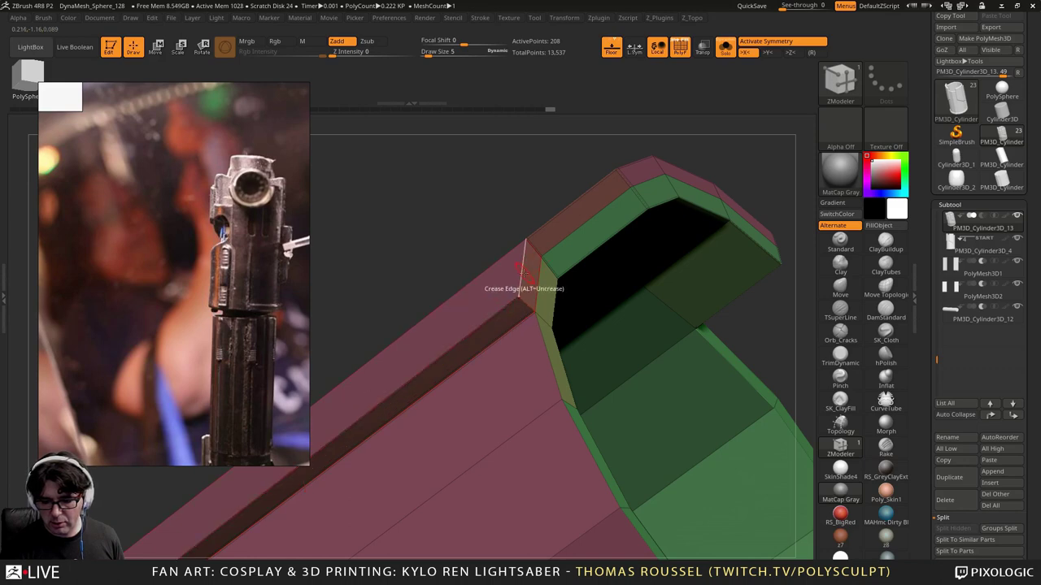
# Step: Crease the inner and outer edges around the lower stepped section of the housing copy's upper rim
pyautogui.moveTo(550, 308); pyautogui.dragTo(683, 287, button='right')
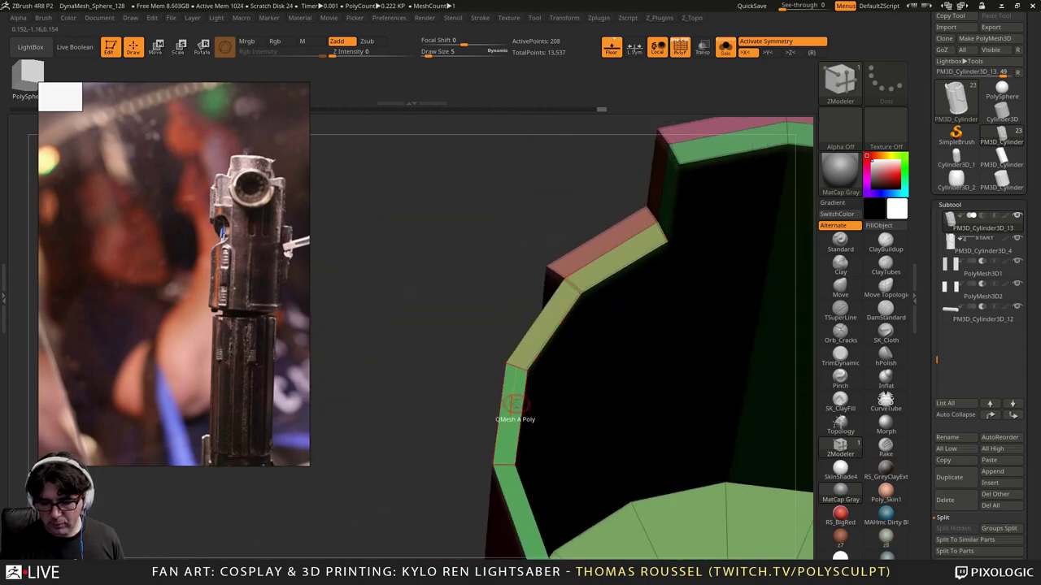
pyautogui.moveTo(525, 418); pyautogui.dragTo(514, 416, button='right')
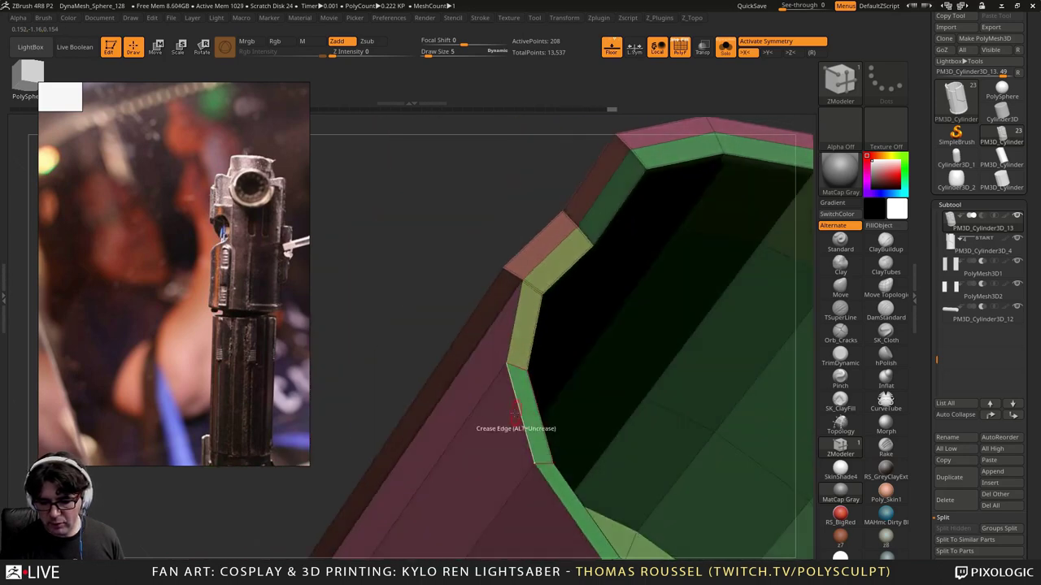
pyautogui.moveTo(512, 338); pyautogui.dragTo(516, 300, button='right')
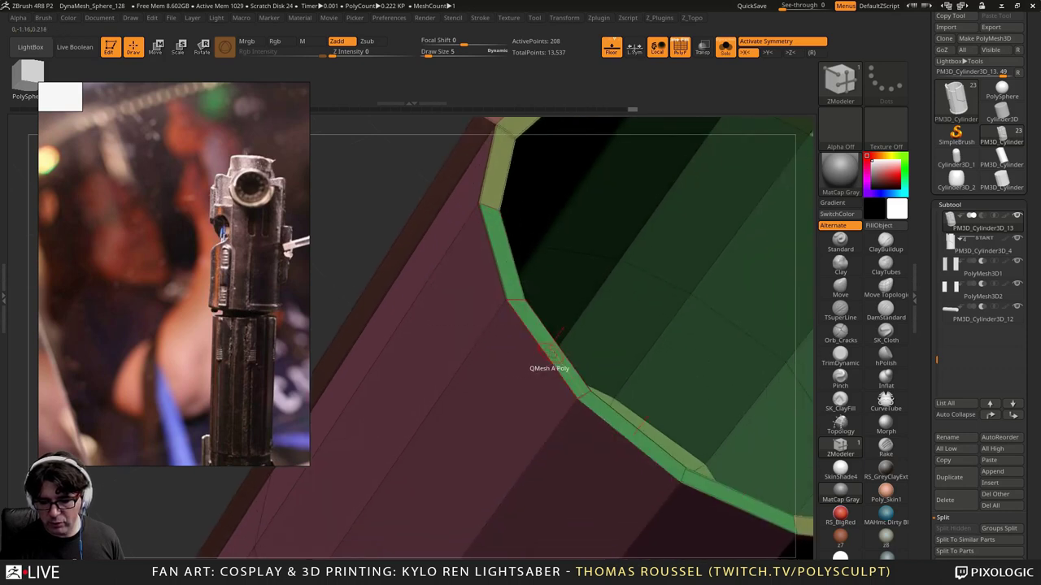
pyautogui.moveTo(612, 424); pyautogui.dragTo(588, 357, button='right')
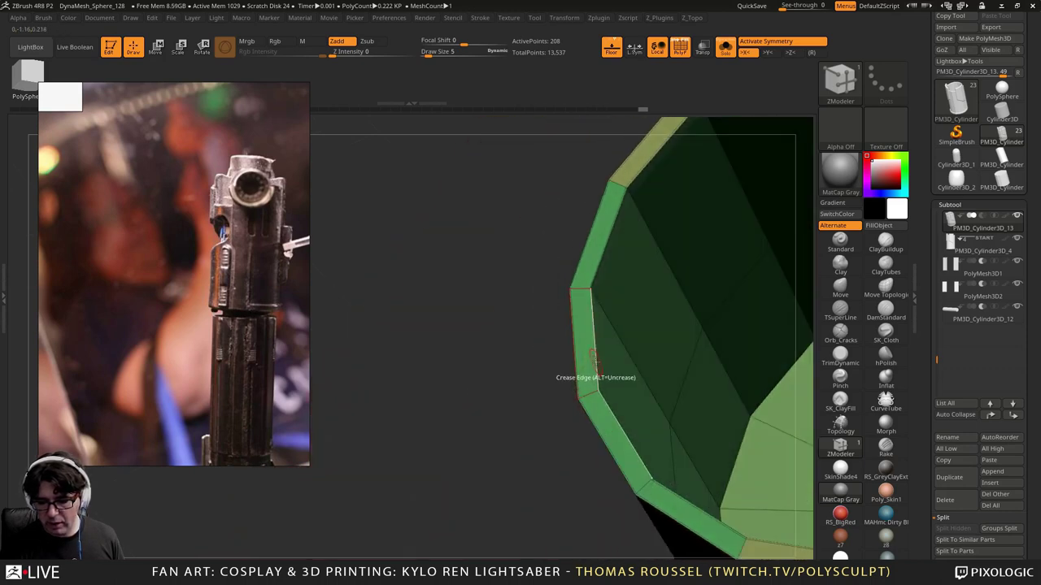
pyautogui.moveTo(609, 407); pyautogui.dragTo(585, 295, button='right')
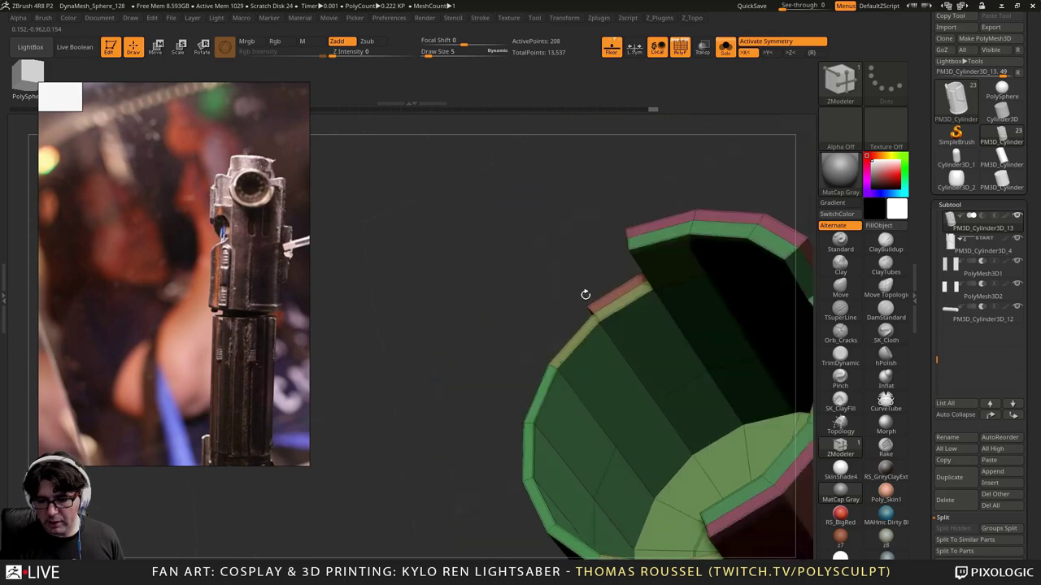
# Step: Crease the long edges of the narrow strip on the housing copy's outer wall, undoing the stray polygon edits
pyautogui.moveTo(606, 362); pyautogui.dragTo(617, 409, button='right')
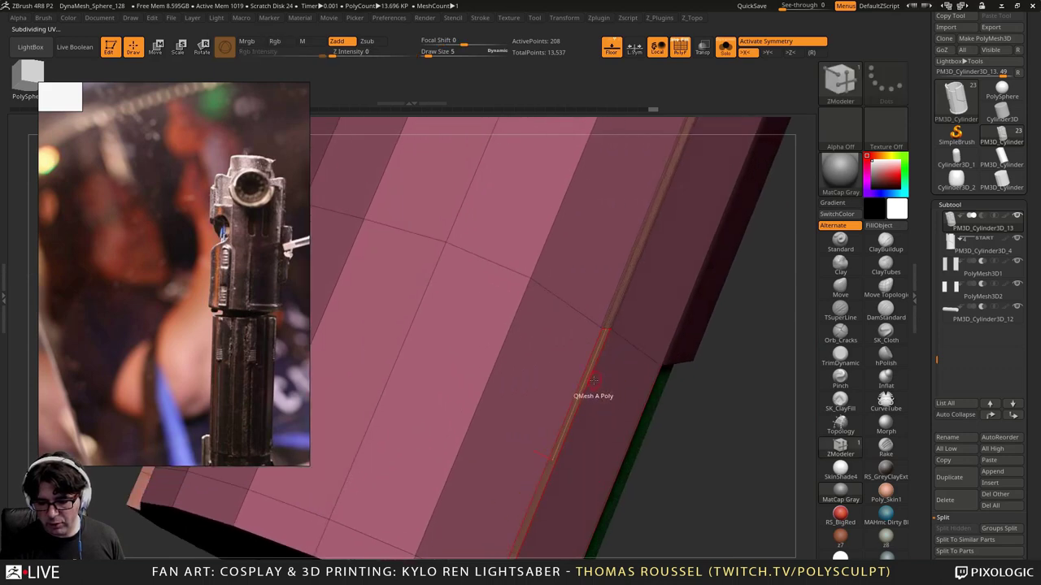
pyautogui.click(591, 380)
pyautogui.hotkey('ctrl', 'z')
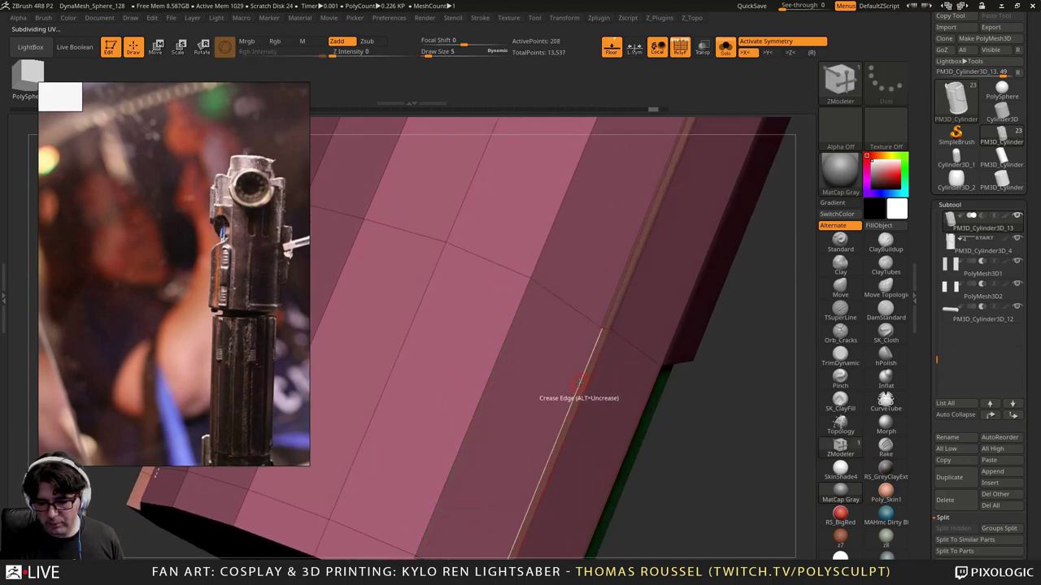
pyautogui.click(582, 388)
pyautogui.hotkey('ctrl', 'z')
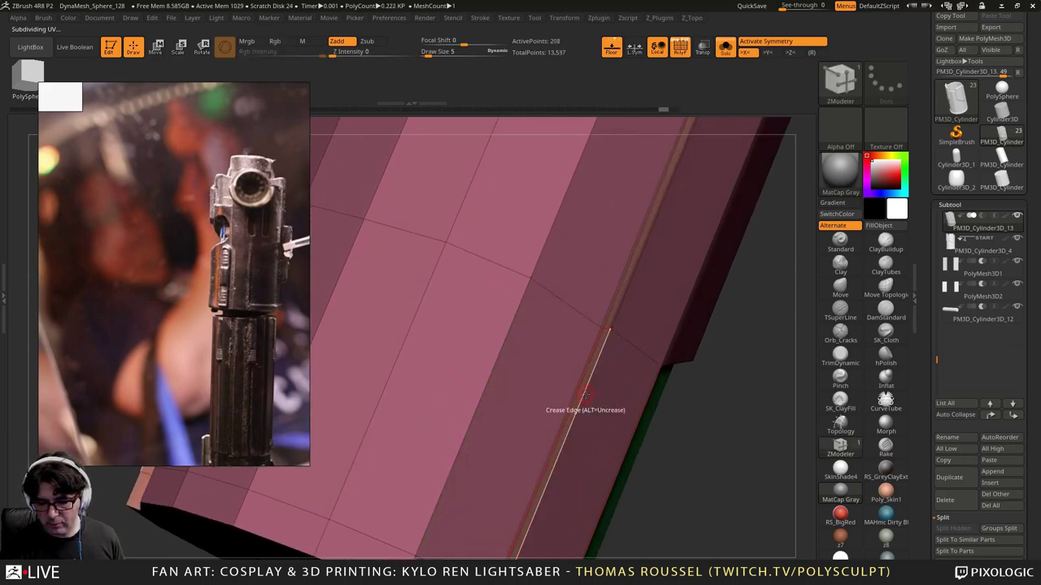
# Step: Crease the edges around the housing copy's base rim and its thin border ring, undoing the stray polygon edit
pyautogui.keyDown('alt'); pyautogui.moveTo(590, 413); pyautogui.dragTo(597, 195, button='right'); pyautogui.keyUp('alt')
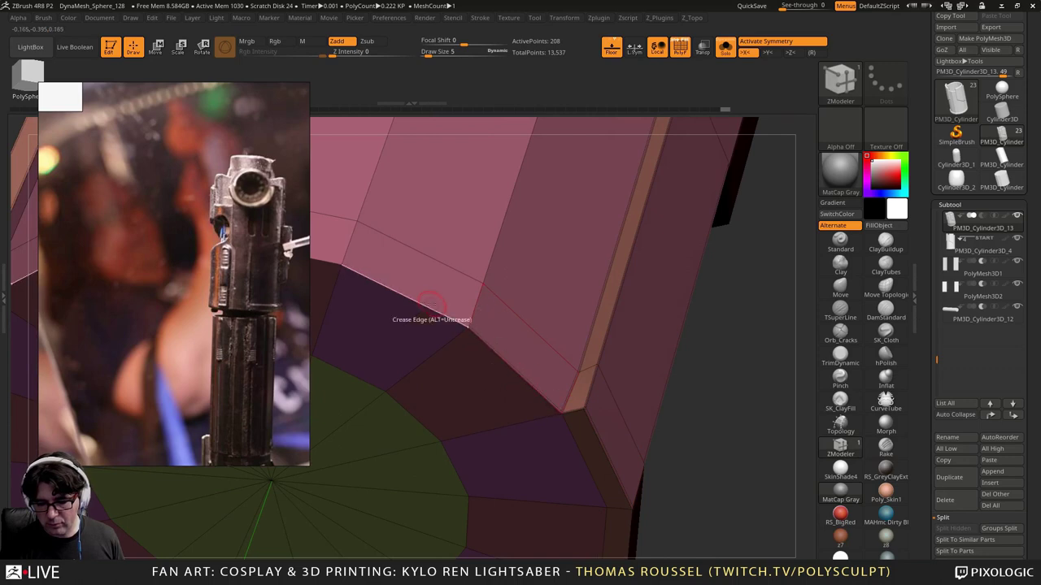
pyautogui.keyDown('alt'); pyautogui.moveTo(459, 307); pyautogui.dragTo(655, 286, button='right'); pyautogui.keyUp('alt')
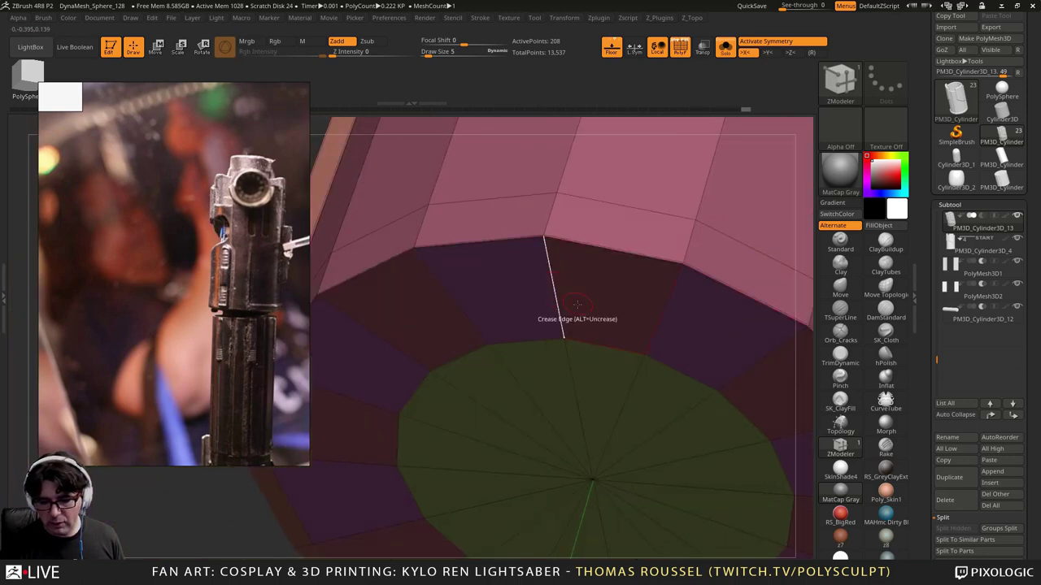
pyautogui.keyDown('alt'); pyautogui.moveTo(576, 301); pyautogui.dragTo(597, 200, button='right'); pyautogui.keyUp('alt')
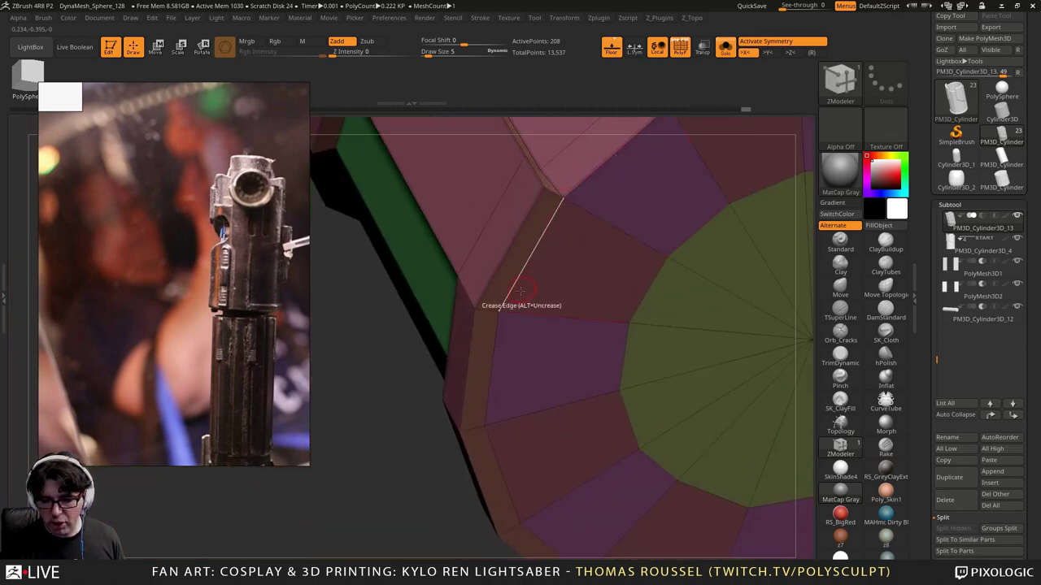
pyautogui.moveTo(520, 291); pyautogui.dragTo(551, 307, button='right')
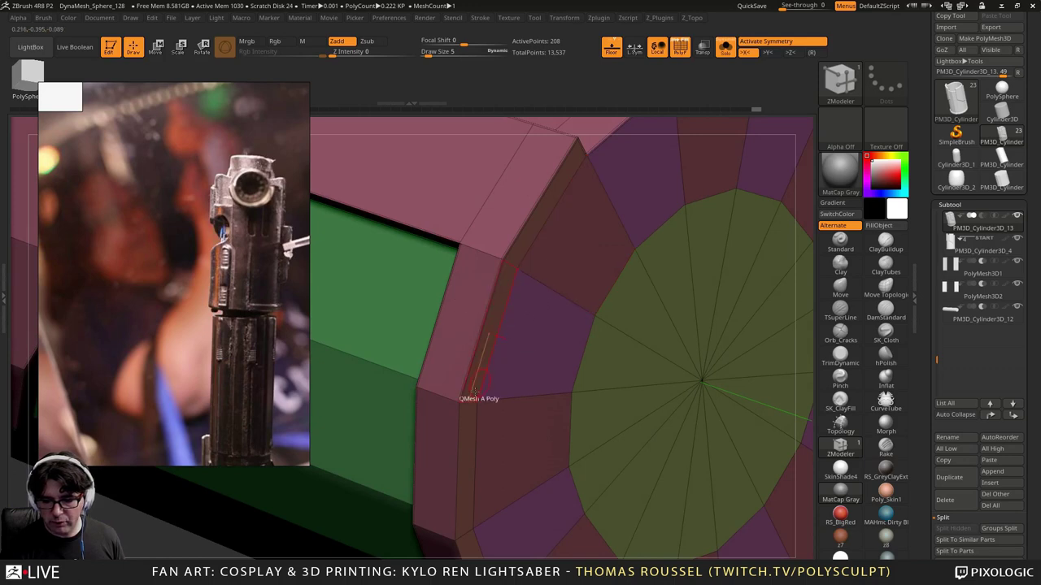
pyautogui.moveTo(457, 443); pyautogui.dragTo(546, 261, button='right')
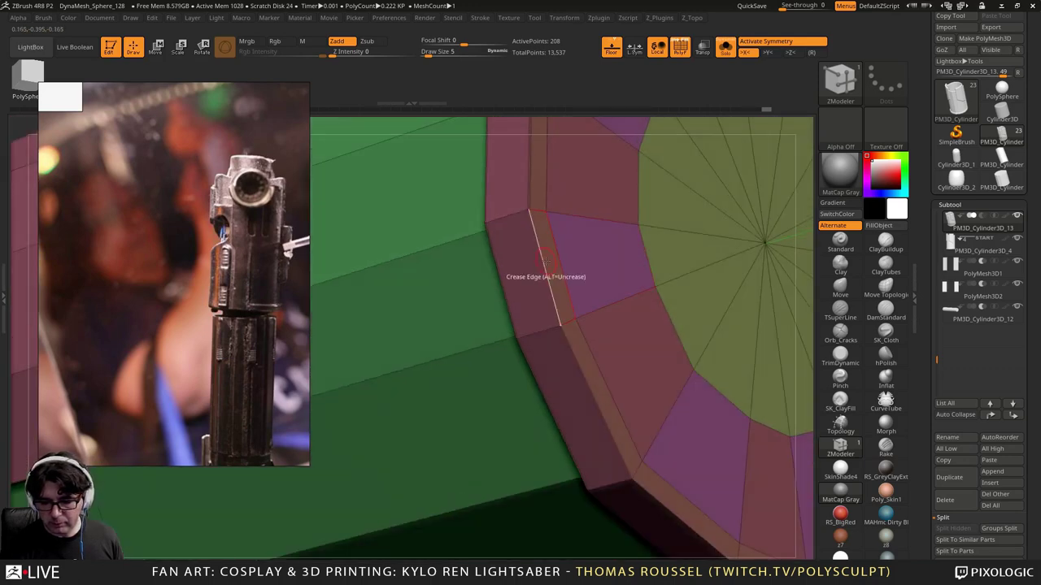
pyautogui.moveTo(579, 357); pyautogui.dragTo(605, 353)
pyautogui.hotkey('ctrl', 'z')
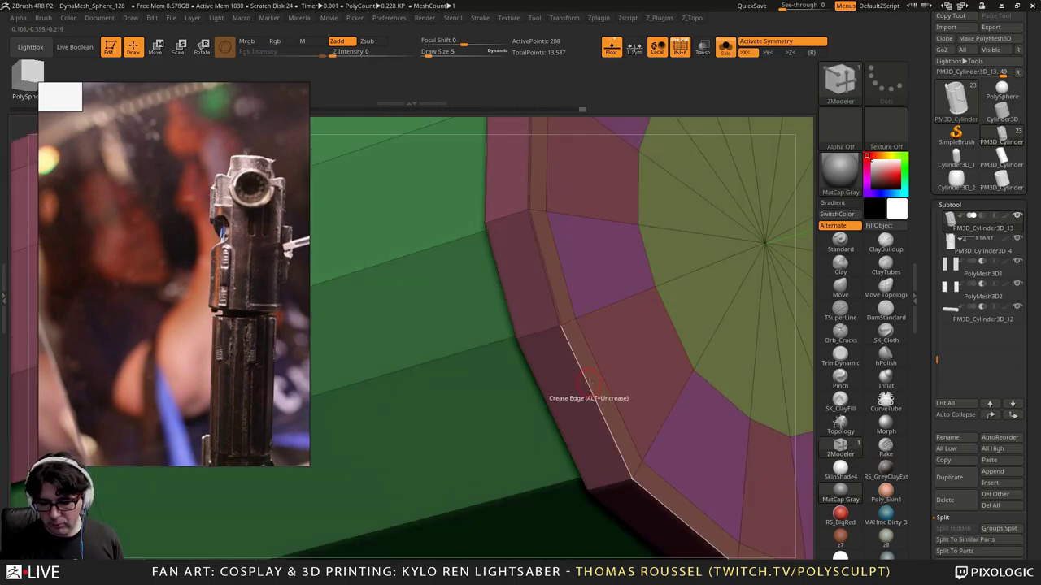
pyautogui.moveTo(632, 367); pyautogui.dragTo(623, 402, button='right')
# Step: Crease the remaining edges around the rim notches and inner wall, checking them with dynamic subdivision on and off
pyautogui.hotkey('shift', 'd')
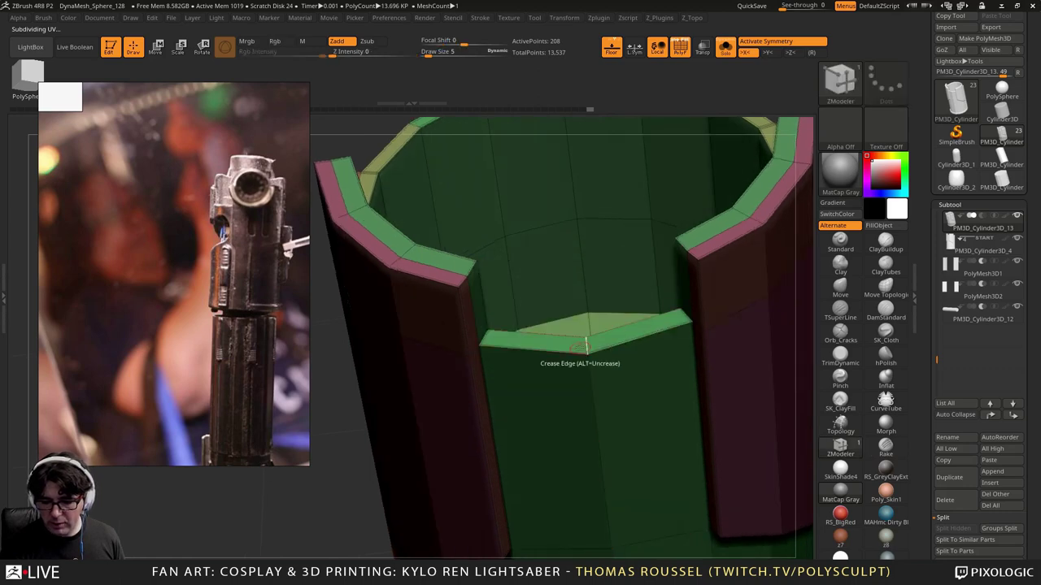
pyautogui.moveTo(567, 333); pyautogui.dragTo(578, 377, button='right')
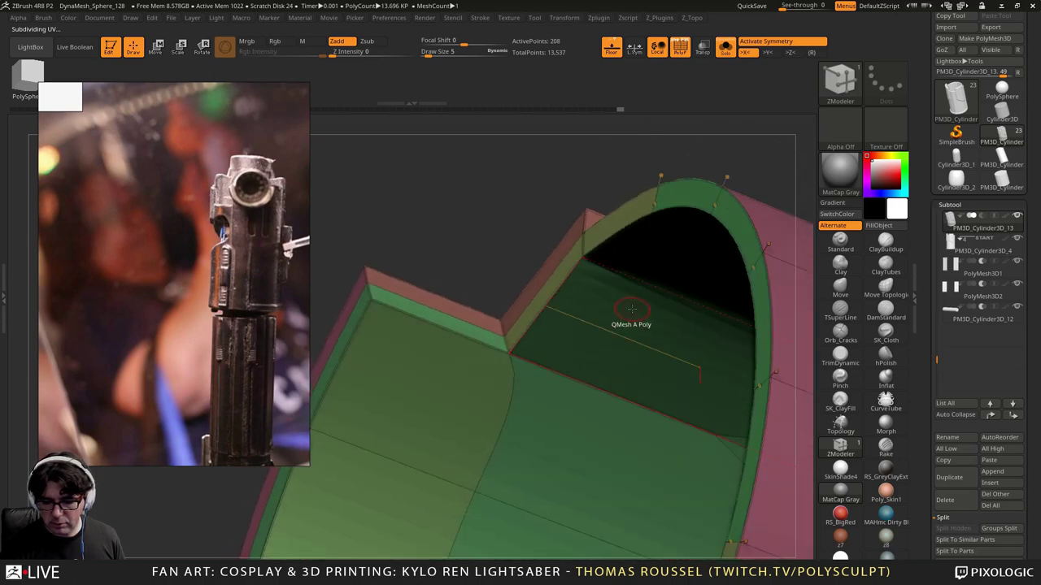
pyautogui.hotkey('shift', 'd')
pyautogui.moveTo(500, 394); pyautogui.dragTo(526, 398, button='right')
pyautogui.press('d')
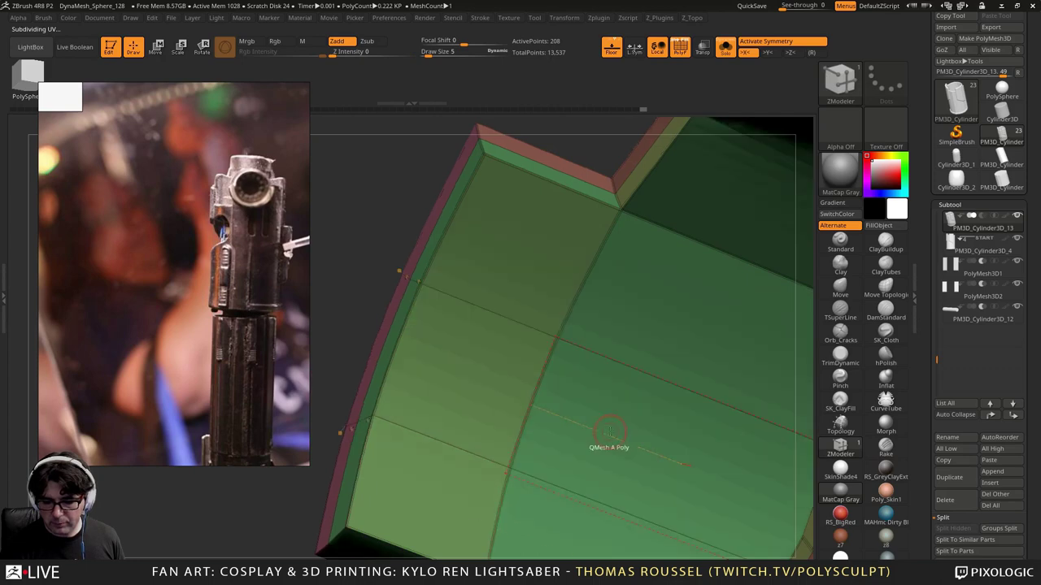
# Step: Inspect the smoothed opening from above and crease the remaining edges around the stepped rim and its outer band
pyautogui.keyDown('ctrl'); pyautogui.moveTo(608, 441); pyautogui.dragTo(429, 407, button='right'); pyautogui.keyUp('ctrl')
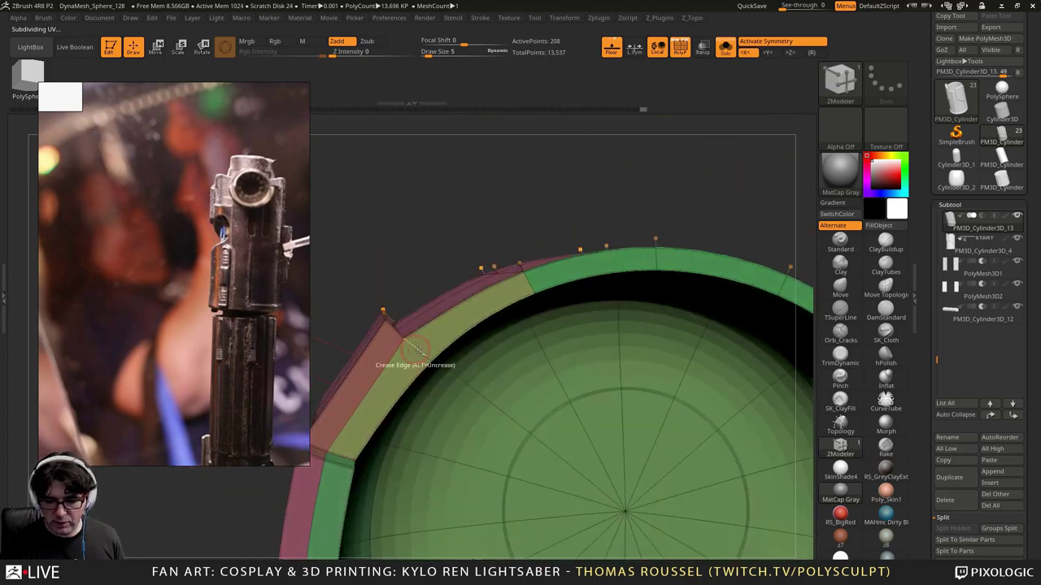
pyautogui.moveTo(414, 348); pyautogui.dragTo(642, 499, button='right')
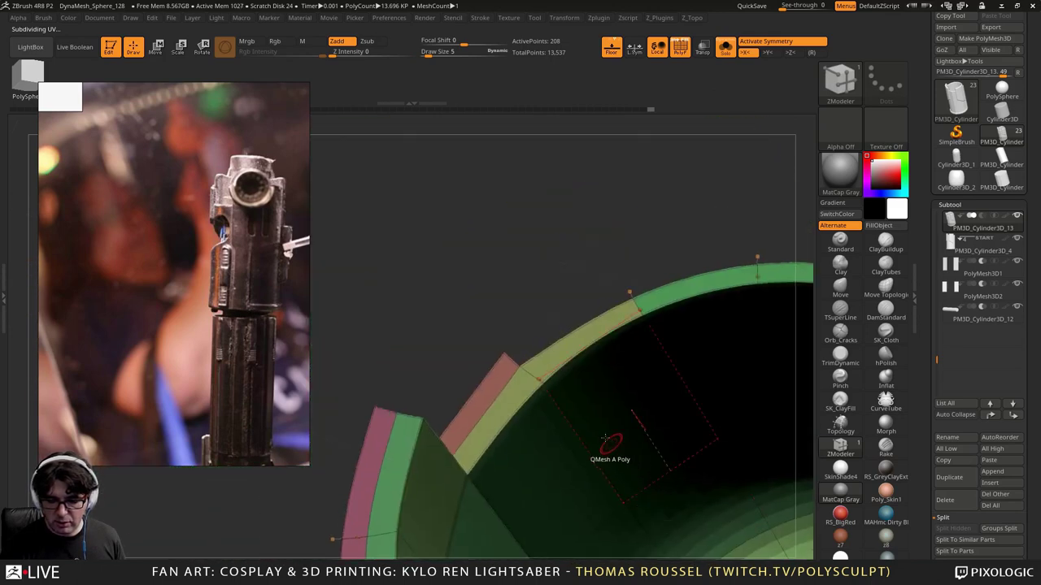
pyautogui.moveTo(605, 439); pyautogui.dragTo(511, 383, button='right')
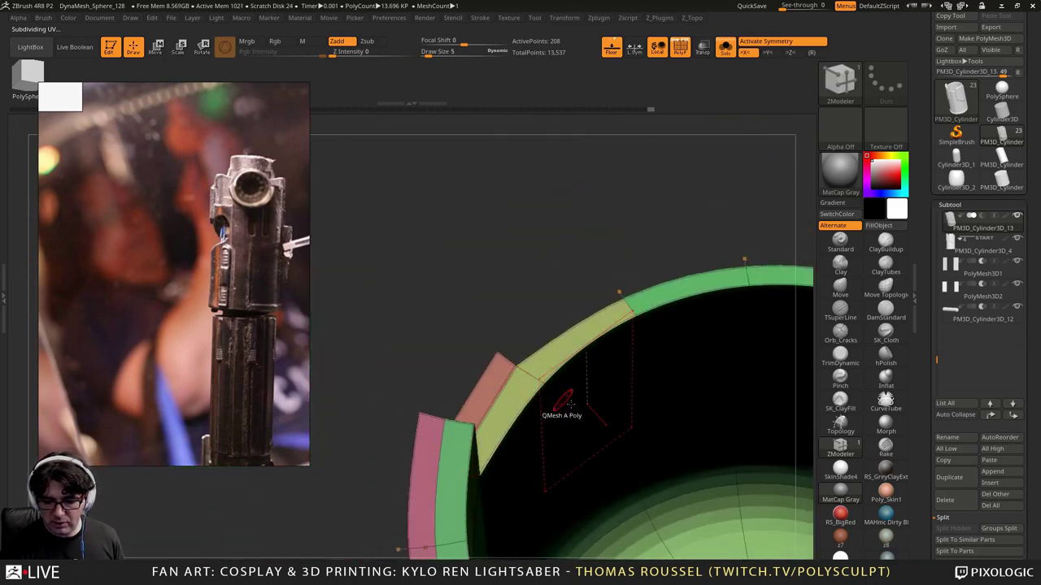
pyautogui.moveTo(570, 404); pyautogui.dragTo(573, 374, button='right')
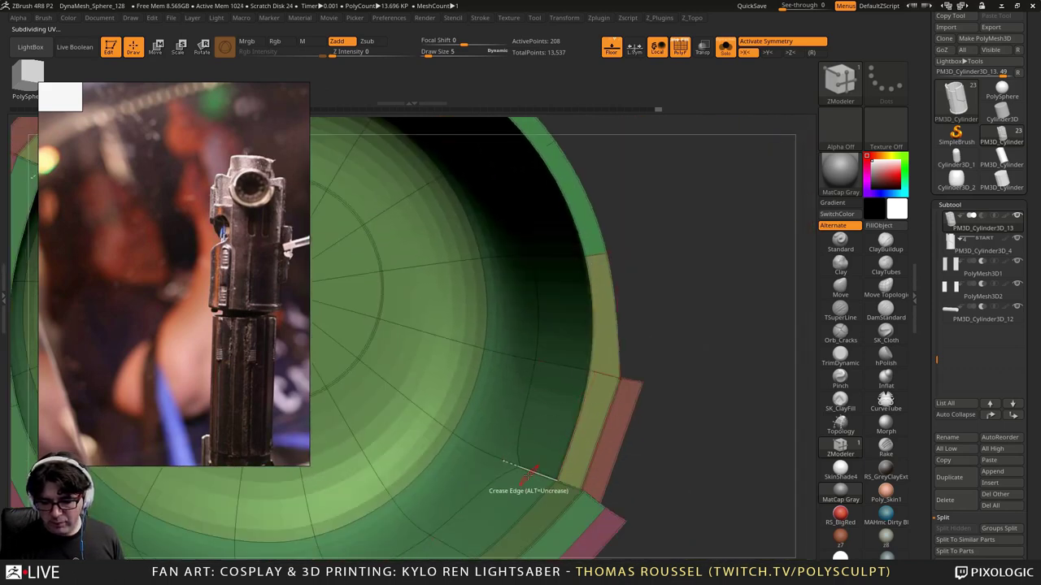
pyautogui.moveTo(549, 462); pyautogui.dragTo(637, 389, button='right')
pyautogui.click(614, 368)
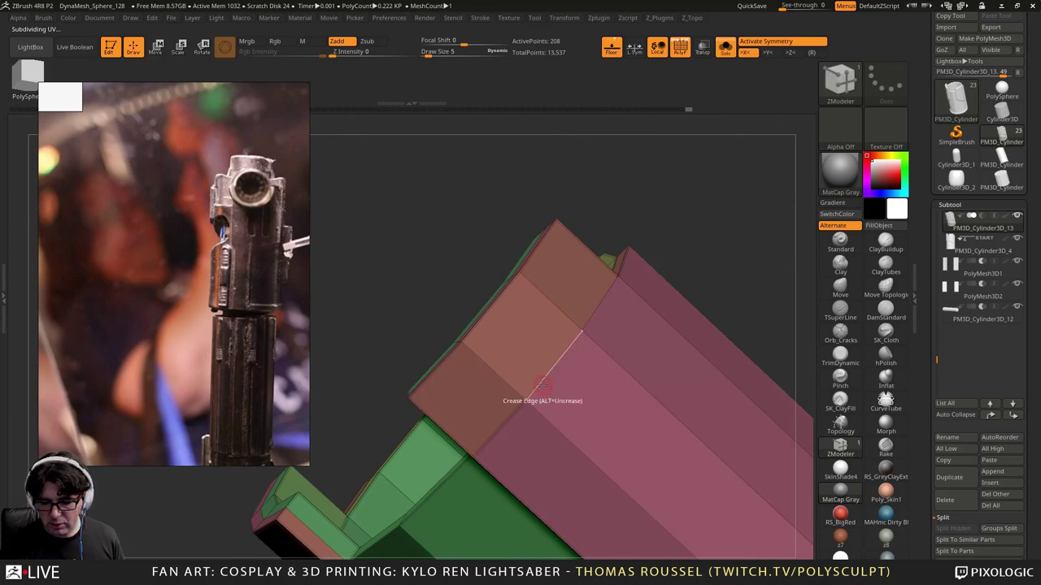
# Step: Crease the horizontal edge on the housing copy's outer wall just above the base and check it with dynamic subdivision
pyautogui.moveTo(591, 315); pyautogui.dragTo(508, 295, button='right')
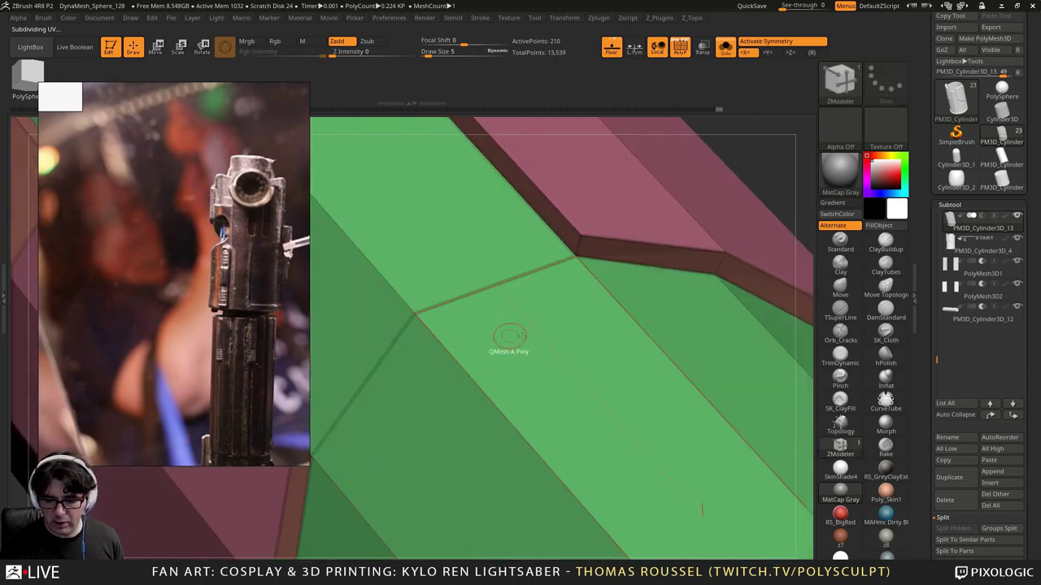
pyautogui.moveTo(511, 337); pyautogui.dragTo(652, 457, button='right')
pyautogui.moveTo(784, 281); pyautogui.dragTo(621, 432, button='right')
pyautogui.hotkey('shift', 'd')
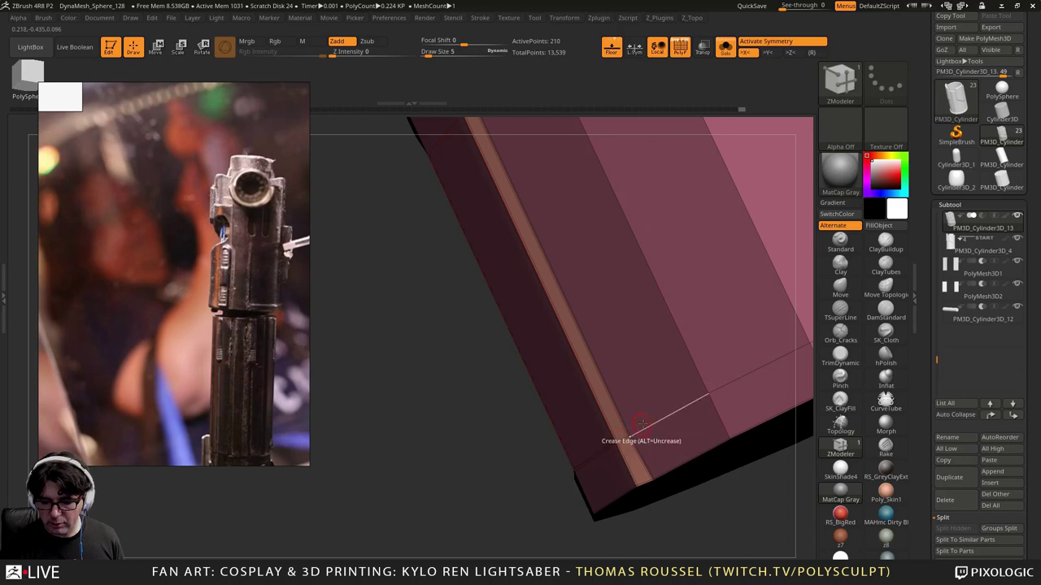
pyautogui.keyDown('alt'); pyautogui.moveTo(769, 367); pyautogui.dragTo(592, 380, button='right'); pyautogui.keyUp('alt')
pyautogui.click(640, 348)
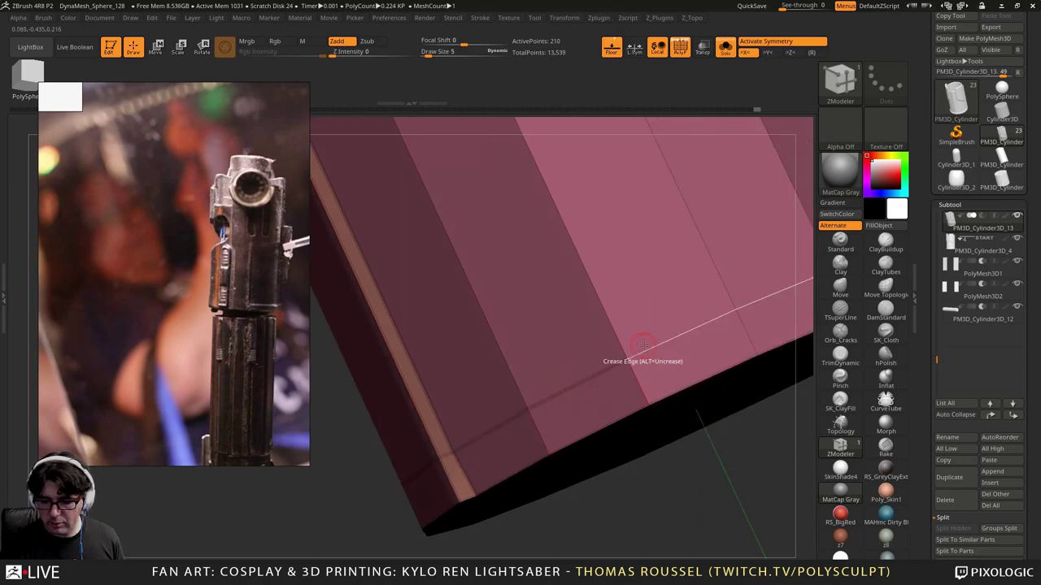
pyautogui.press('d')
pyautogui.moveTo(493, 439); pyautogui.dragTo(596, 472, button='right')
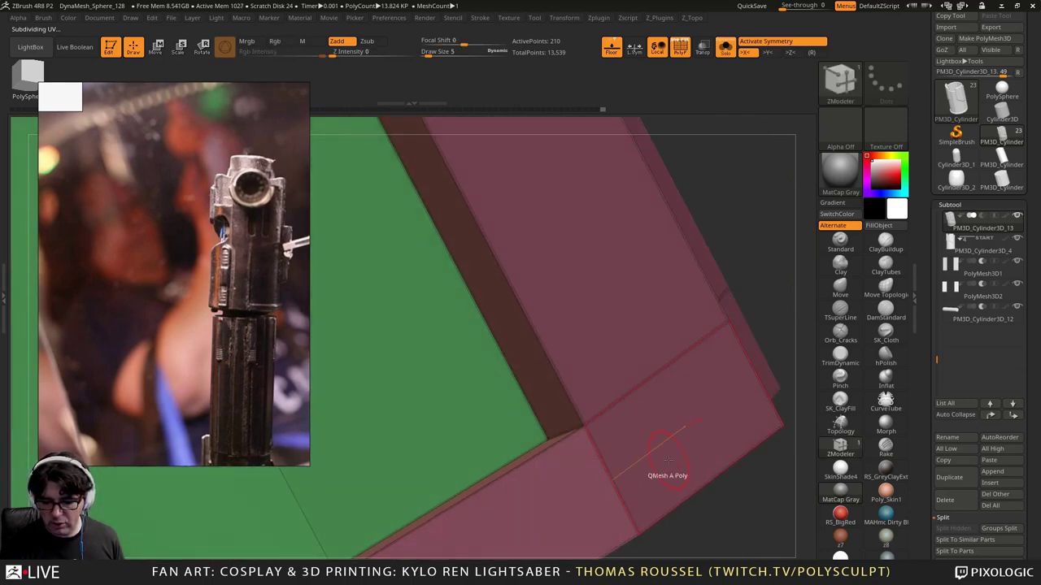
pyautogui.moveTo(666, 460); pyautogui.dragTo(664, 367, button='right')
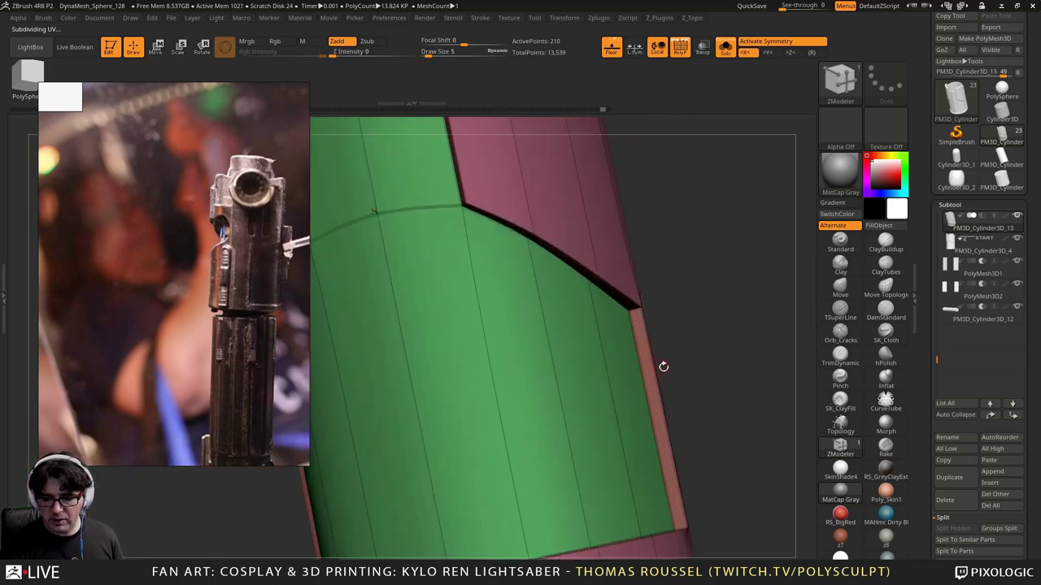
# Step: Try a crease level of 1 on the housing copy and preview the softened edges with dynamic subdivision
pyautogui.moveTo(1034, 392); pyautogui.dragTo(1017, 296)
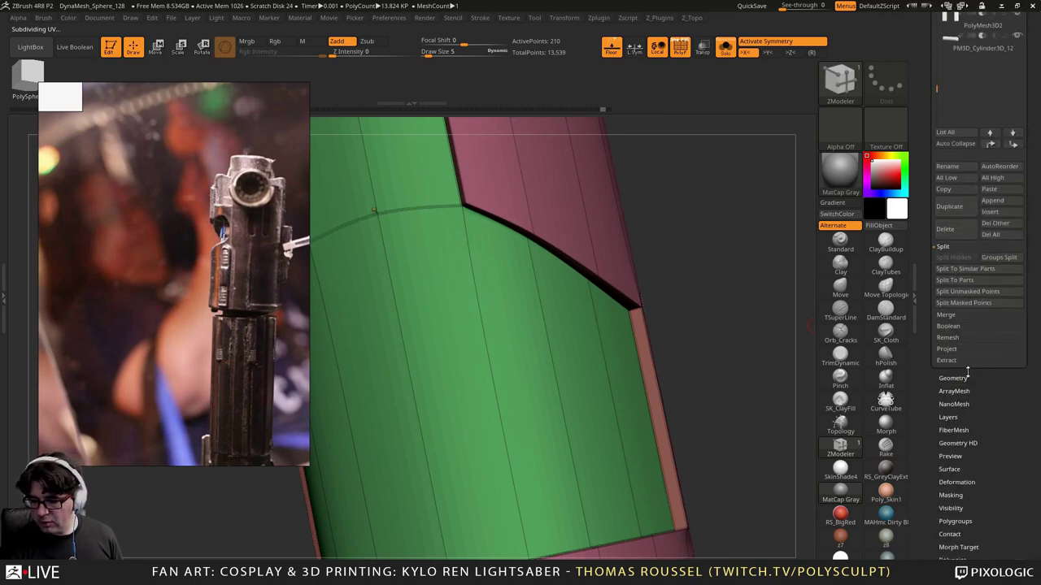
pyautogui.click(967, 377)
pyautogui.moveTo(998, 187); pyautogui.dragTo(999, 238)
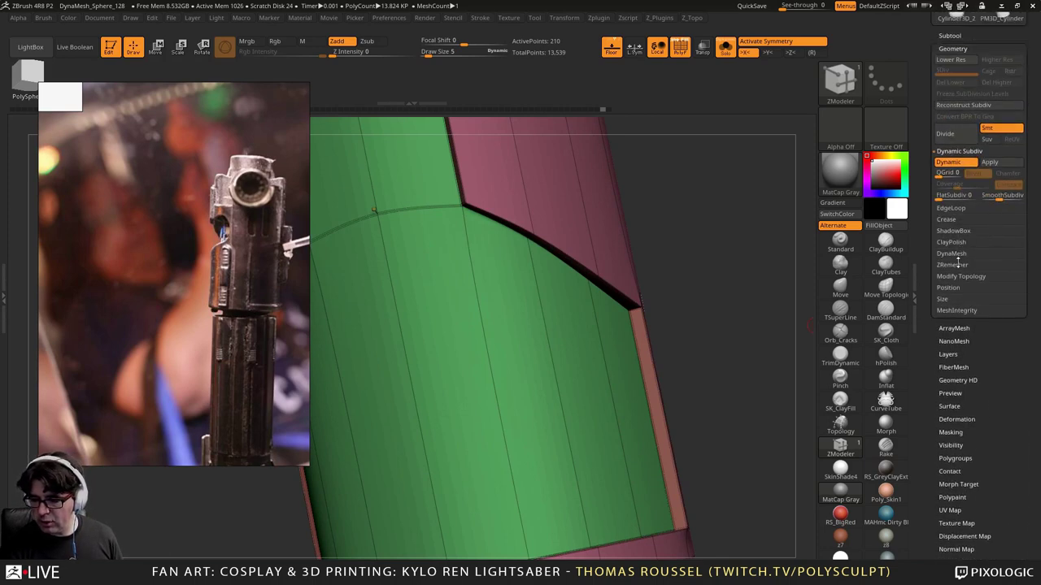
pyautogui.click(947, 220)
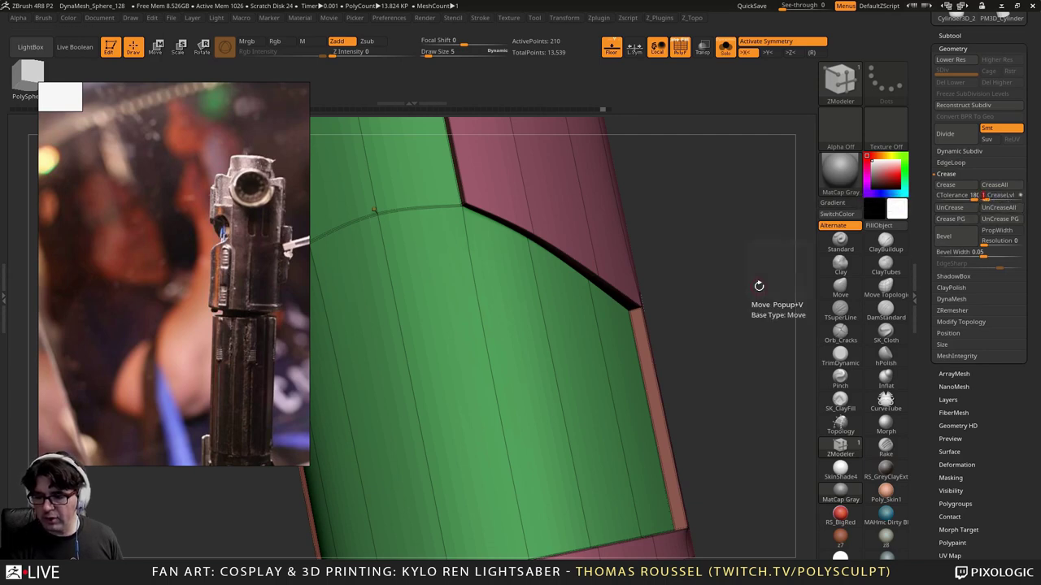
pyautogui.hotkey('shift', 'd')
pyautogui.press('d')
pyautogui.moveTo(734, 303)
pyautogui.mouseDown()
pyautogui.moveTo(718, 313)
pyautogui.moveTo(743, 310)
pyautogui.mouseUp()
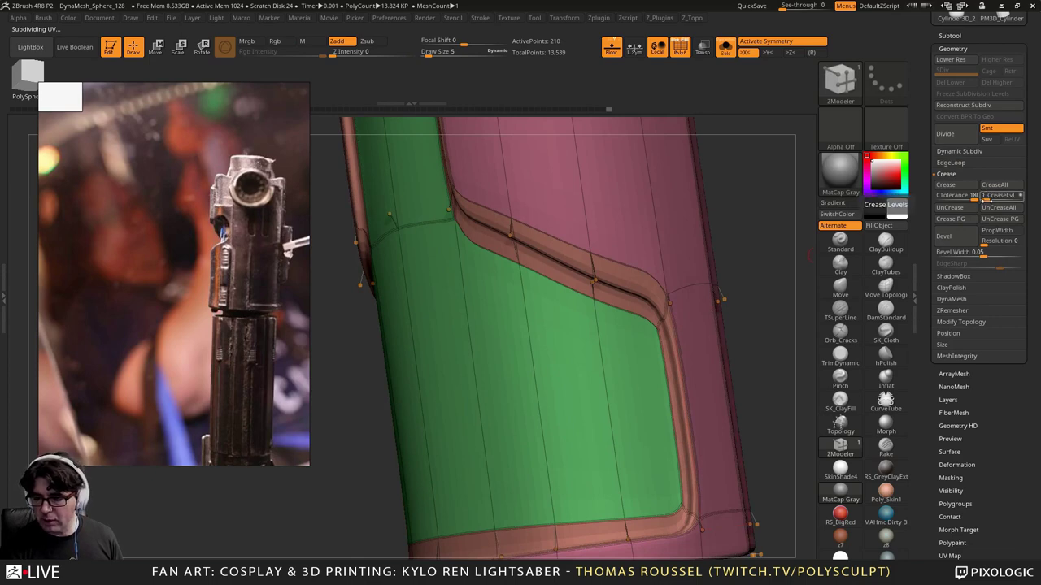
# Step: Try a crease level of 2 and compare the edges with dynamic subdivision off and on
pyautogui.press('Return')
pyautogui.hotkey('shift', 'd')
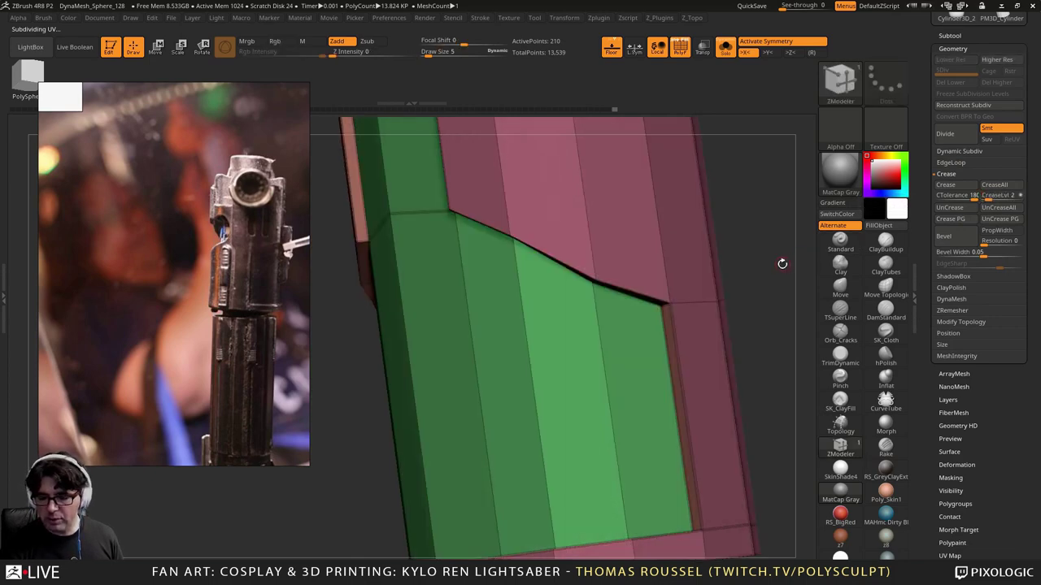
pyautogui.press('d')
pyautogui.moveTo(764, 279); pyautogui.dragTo(786, 266)
pyautogui.moveTo(697, 270); pyautogui.dragTo(777, 295)
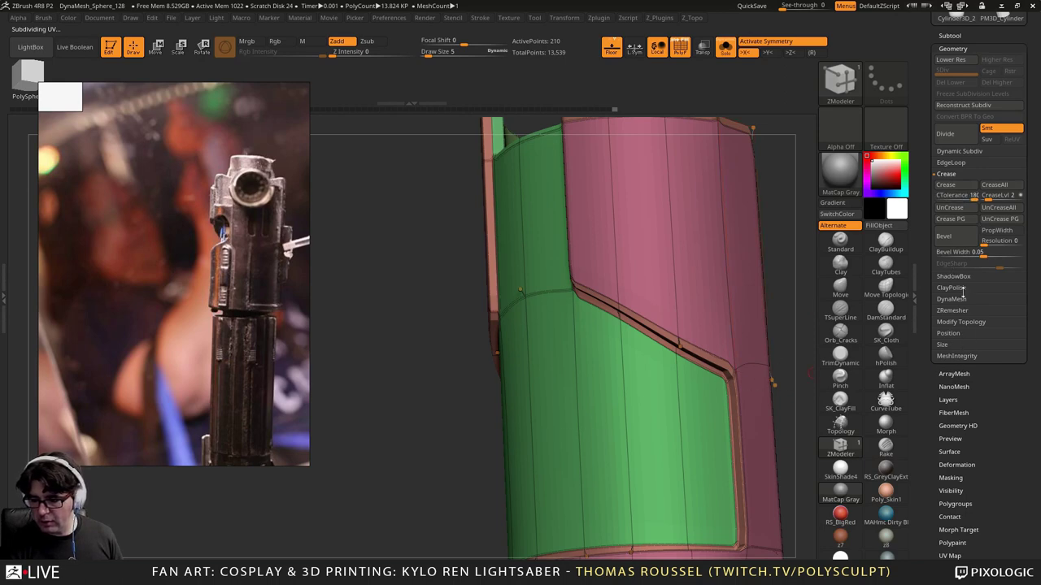
# Step: Set the dynamic smooth subdivision level to 5, hide the polyframe and inspect the housing copy's grooves and edges
pyautogui.click(959, 152)
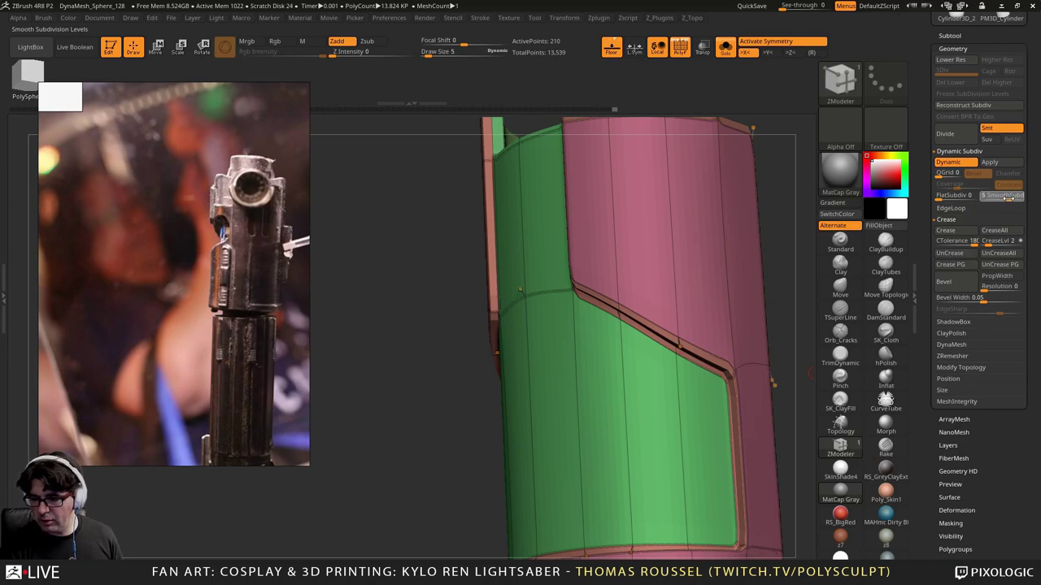
pyautogui.keyDown('ctrl'); pyautogui.moveTo(727, 317); pyautogui.dragTo(757, 254, button='right'); pyautogui.keyUp('ctrl')
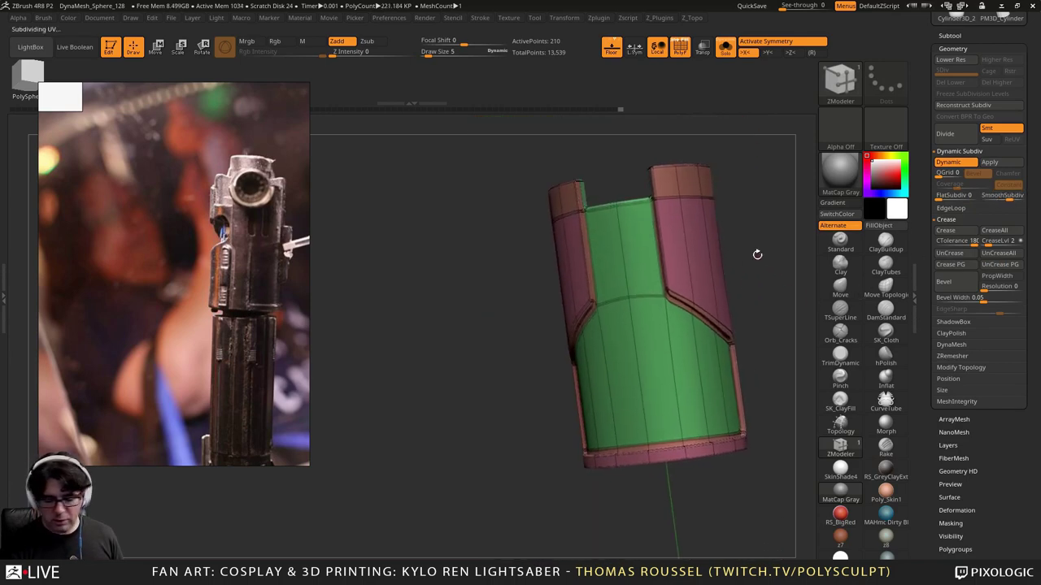
pyautogui.hotkey('shift', 'f')
pyautogui.moveTo(766, 274); pyautogui.dragTo(683, 246)
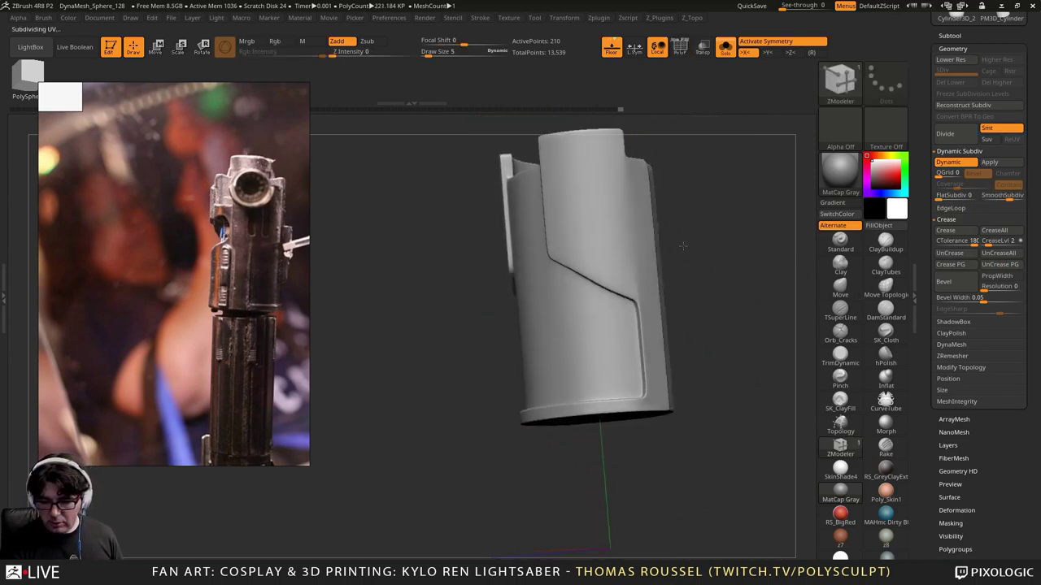
pyautogui.moveTo(683, 245); pyautogui.dragTo(657, 272, button='right')
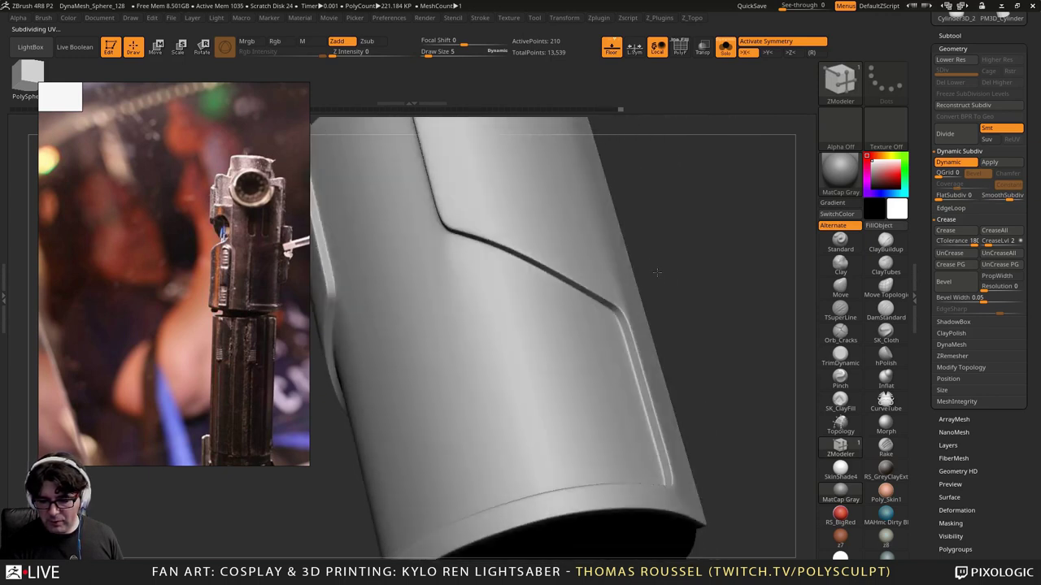
pyautogui.moveTo(656, 272); pyautogui.dragTo(689, 349)
pyautogui.moveTo(715, 324); pyautogui.dragTo(651, 371)
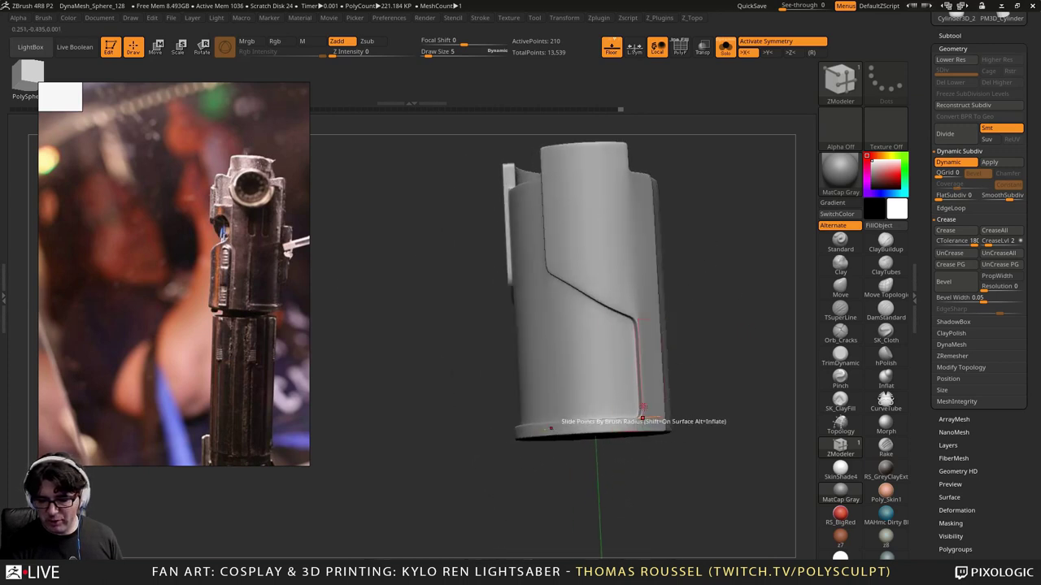
pyautogui.keyDown('ctrl'); pyautogui.moveTo(643, 413); pyautogui.dragTo(670, 453, button='right'); pyautogui.keyUp('ctrl')
pyautogui.keyDown('ctrl'); pyautogui.moveTo(726, 417); pyautogui.dragTo(765, 289, button='right'); pyautogui.keyUp('ctrl')
pyautogui.keyDown('alt'); pyautogui.moveTo(765, 290); pyautogui.dragTo(679, 387); pyautogui.keyUp('alt')
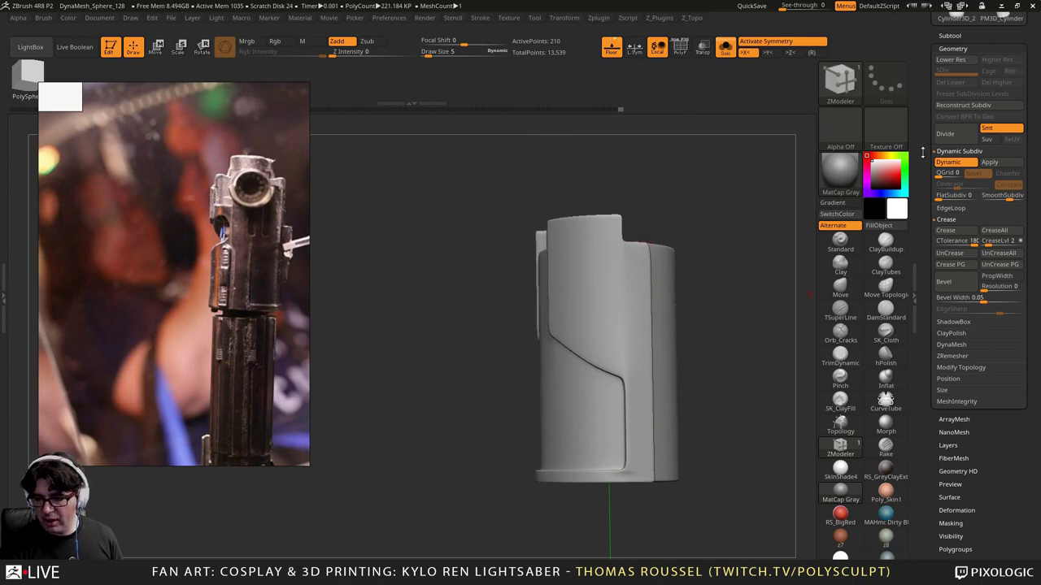
# Step: Compare the smoothed housing copy with the PM3D_Cylinder3D_4 subtool by switching between the two
pyautogui.click(949, 34)
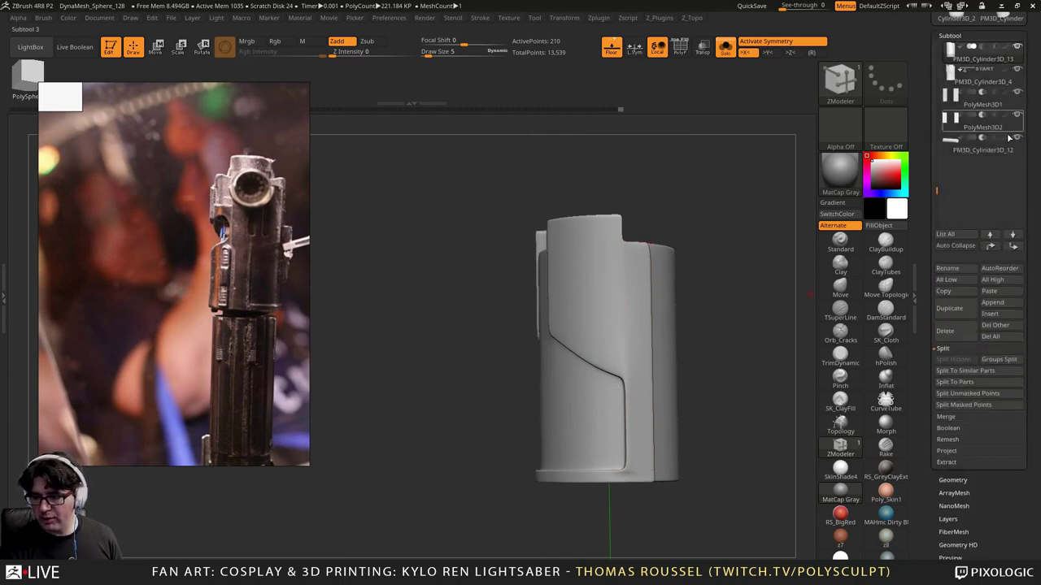
pyautogui.click(957, 95)
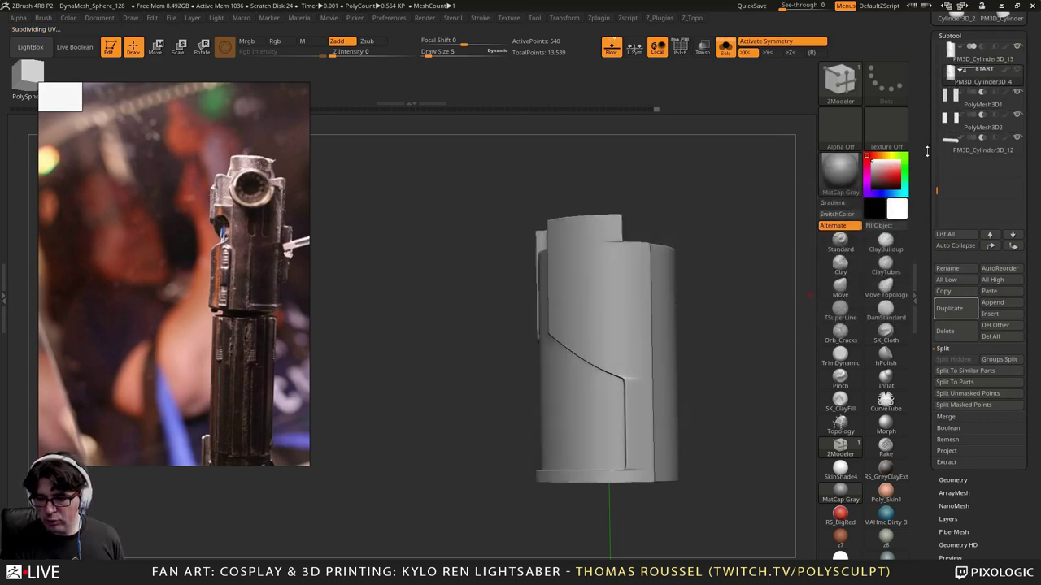
pyautogui.moveTo(682, 255); pyautogui.dragTo(746, 253)
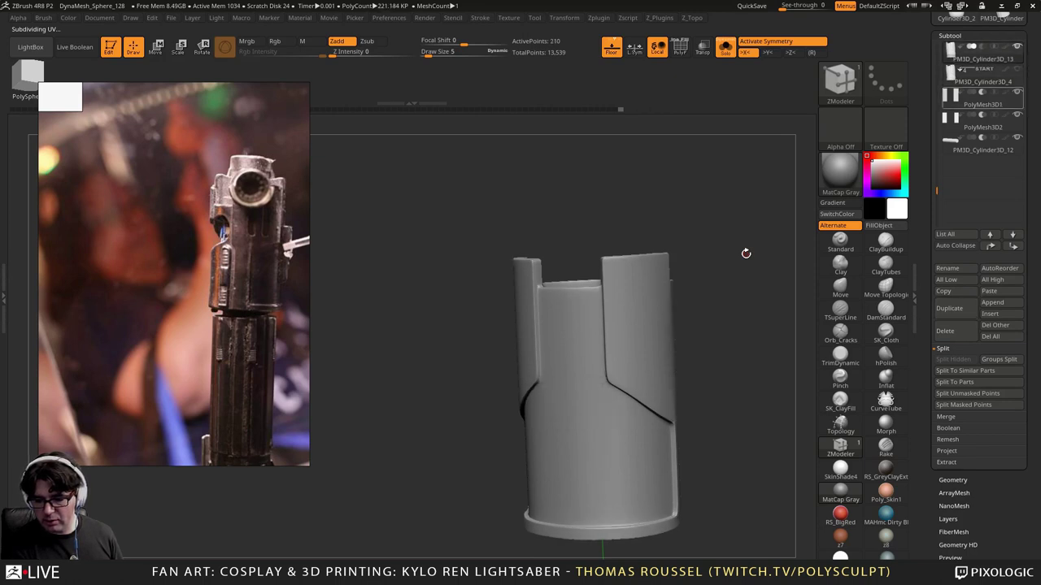
pyautogui.moveTo(745, 253); pyautogui.dragTo(752, 263)
pyautogui.click(982, 79)
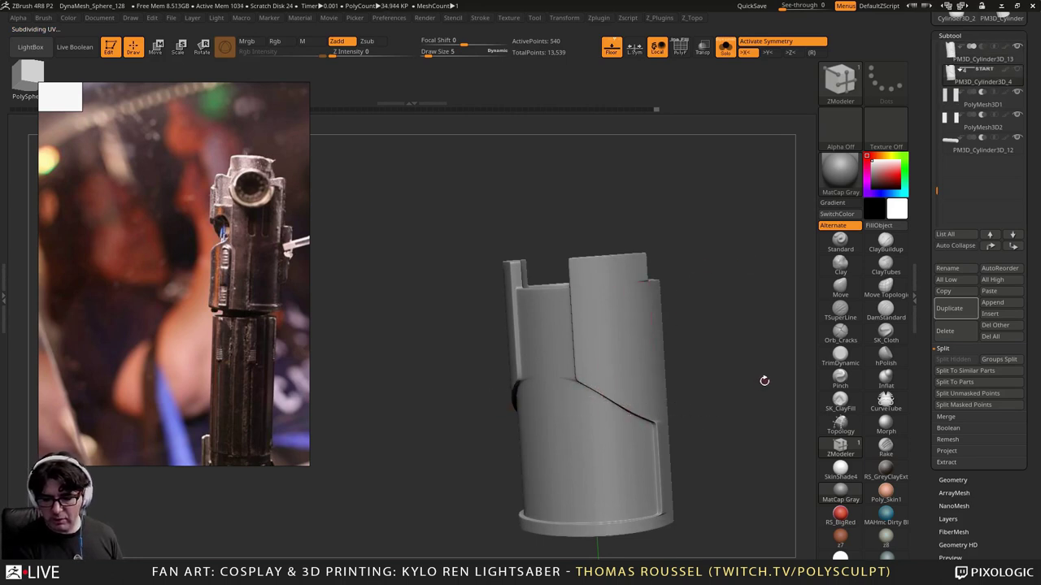
pyautogui.hotkey('alt', 'Down')
# Step: Examine the housing copy's stepped rim corner with the polyframe shown, comparing dynamic subdivision on and off
pyautogui.moveTo(765, 379); pyautogui.dragTo(642, 362)
pyautogui.keyDown('ctrl'); pyautogui.moveTo(599, 352); pyautogui.dragTo(605, 398, button='right'); pyautogui.keyUp('ctrl')
pyautogui.moveTo(699, 345); pyautogui.dragTo(657, 372, button='right')
pyautogui.hotkey('shift', 'd')
pyautogui.keyDown('ctrl'); pyautogui.moveTo(638, 304); pyautogui.dragTo(674, 353, button='right'); pyautogui.keyUp('ctrl')
pyautogui.hotkey('shift', 'f')
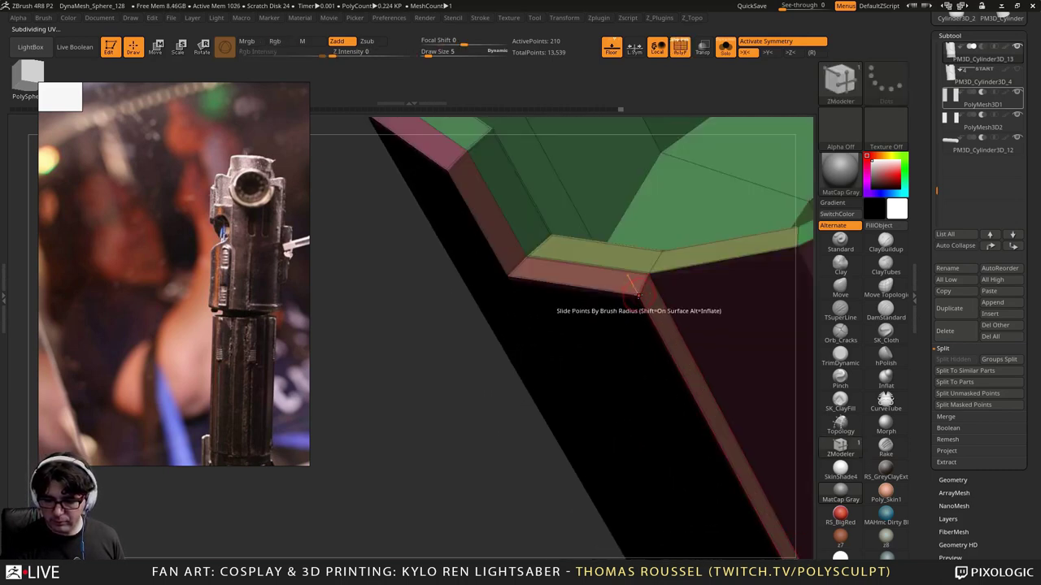
pyautogui.press('d')
pyautogui.moveTo(679, 266)
pyautogui.mouseDown(button='right')
pyautogui.moveTo(669, 338)
pyautogui.moveTo(688, 270)
pyautogui.mouseUp(button='right')
pyautogui.hotkey('shift', 'd')
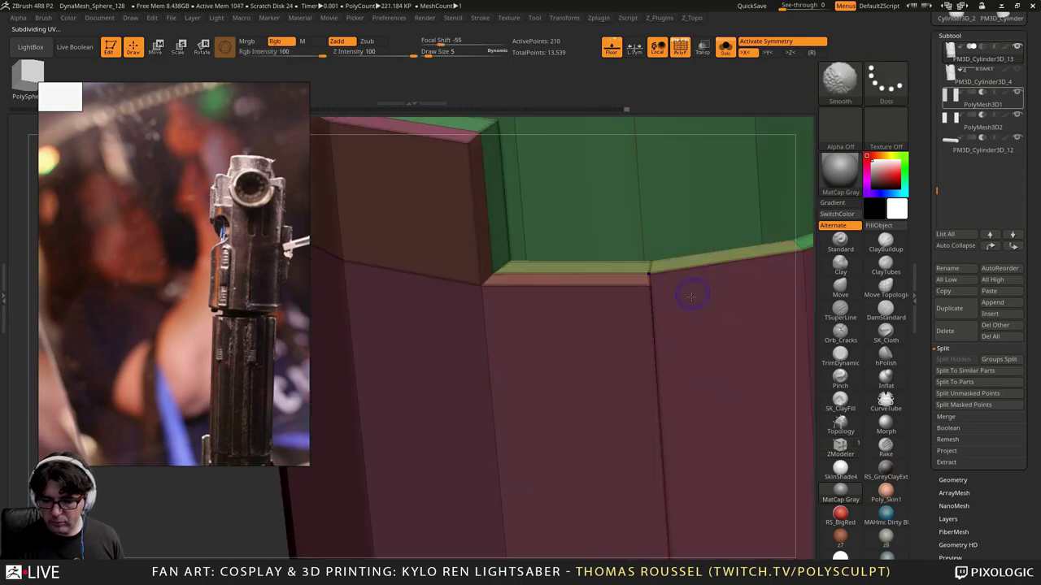
pyautogui.press('d')
pyautogui.keyDown('ctrl'); pyautogui.moveTo(683, 316); pyautogui.dragTo(681, 150, button='right'); pyautogui.keyUp('ctrl')
pyautogui.moveTo(681, 309); pyautogui.dragTo(645, 154, button='right')
pyautogui.moveTo(638, 277); pyautogui.dragTo(700, 290, button='right')
pyautogui.moveTo(699, 291); pyautogui.dragTo(710, 330)
# Step: Inspect the outer wall's seams and end edge without the polyframe, checking the unsmoothed mesh against the smoothed whole
pyautogui.hotkey('shift', 'f')
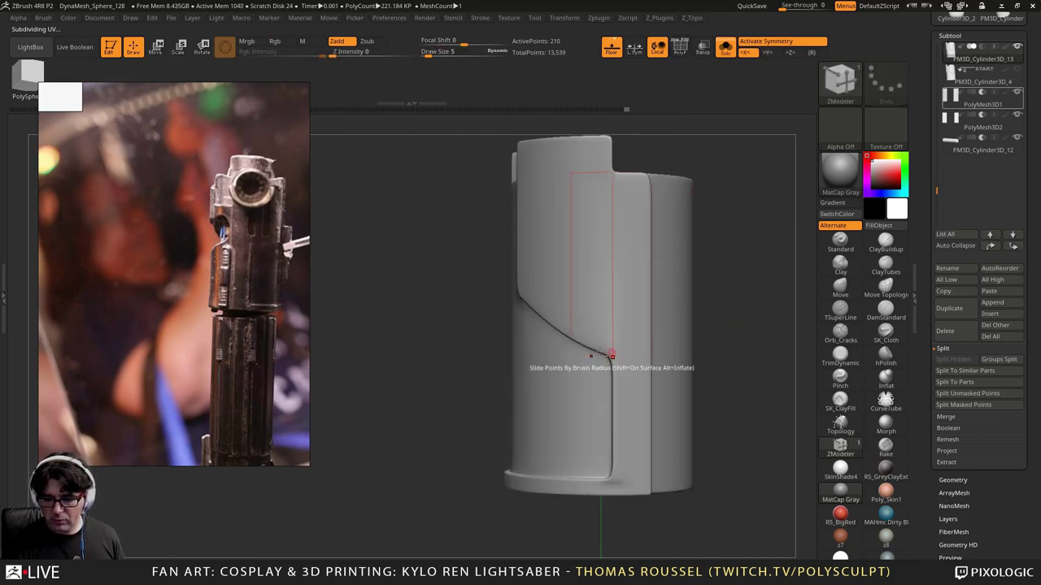
pyautogui.keyDown('ctrl'); pyautogui.moveTo(611, 358); pyautogui.dragTo(632, 333, button='right'); pyautogui.keyUp('ctrl')
pyautogui.moveTo(632, 333); pyautogui.dragTo(618, 358)
pyautogui.hotkey('shift', 'd')
pyautogui.keyDown('ctrl'); pyautogui.moveTo(588, 331); pyautogui.dragTo(643, 334, button='right'); pyautogui.keyUp('ctrl')
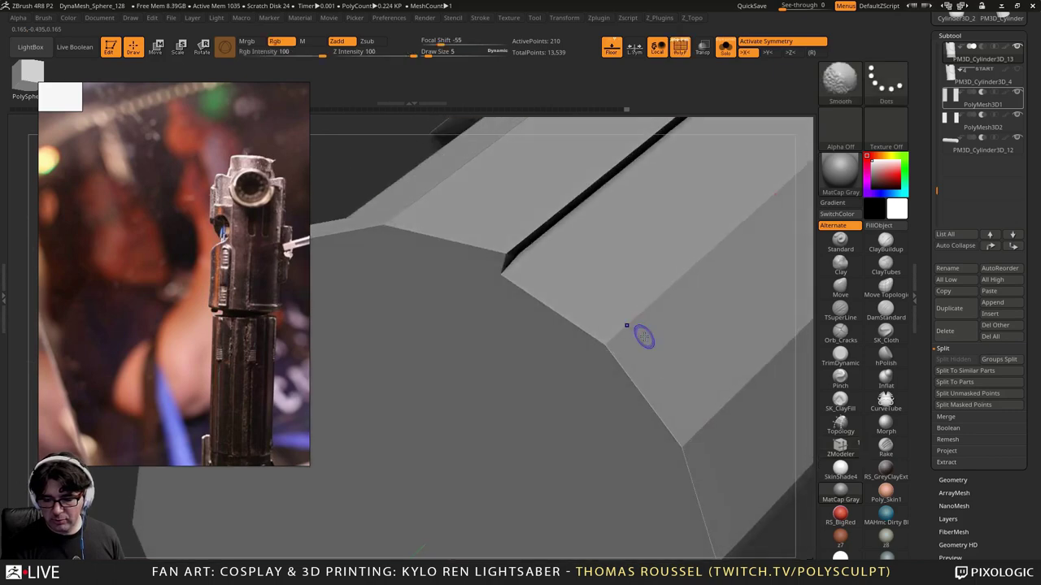
pyautogui.hotkey('shift', 'f')
pyautogui.moveTo(632, 370); pyautogui.dragTo(720, 409)
pyautogui.keyDown('ctrl'); pyautogui.moveTo(720, 409); pyautogui.dragTo(740, 299, button='right'); pyautogui.keyUp('ctrl')
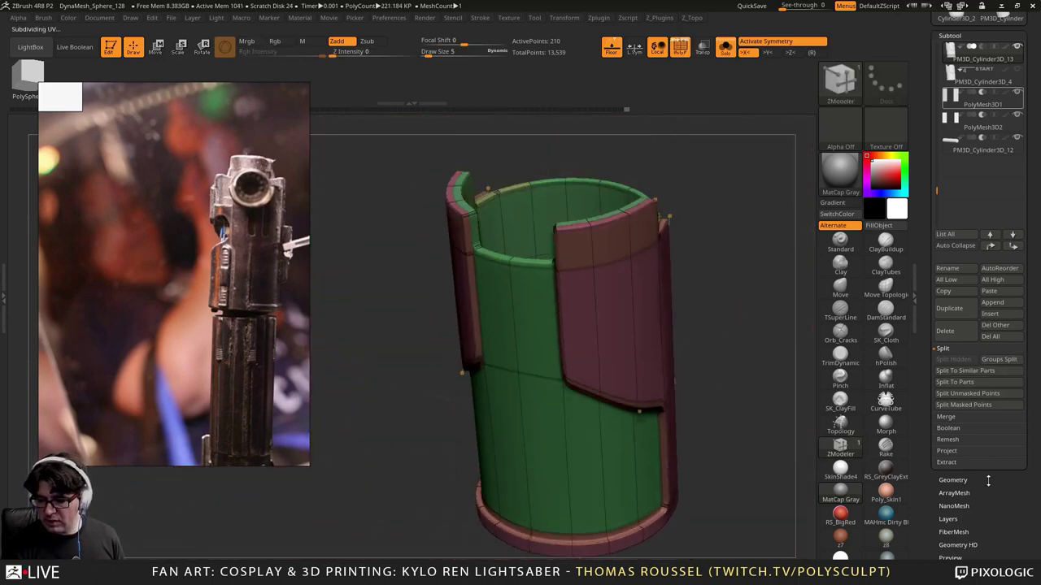
# Step: Set the housing copy's crease level to 3 and toggle dynamic subdivision to refresh the smoothing
pyautogui.moveTo(1038, 230); pyautogui.dragTo(1028, 101)
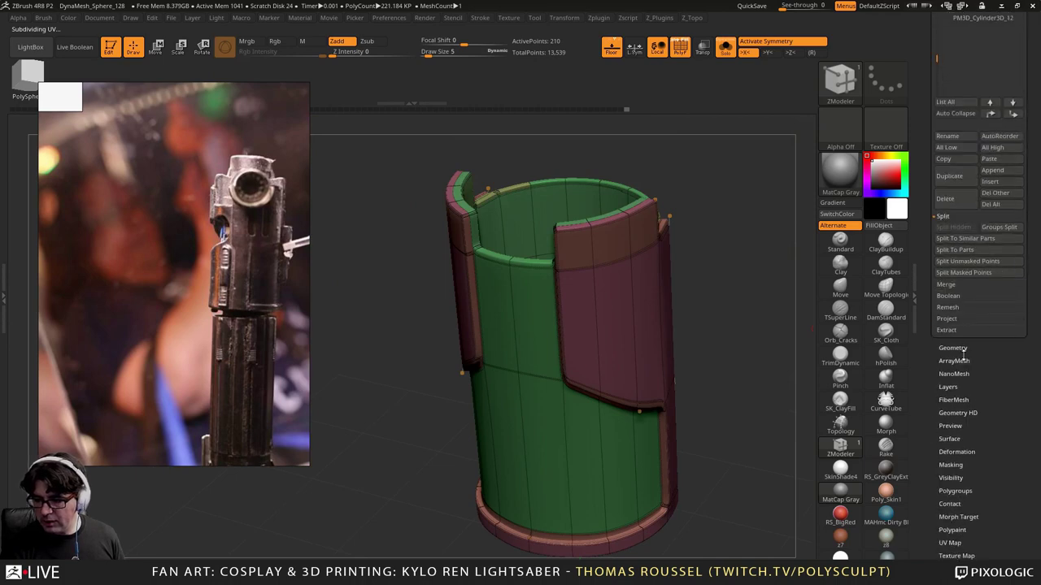
pyautogui.click(953, 349)
pyautogui.moveTo(997, 332); pyautogui.dragTo(1001, 367)
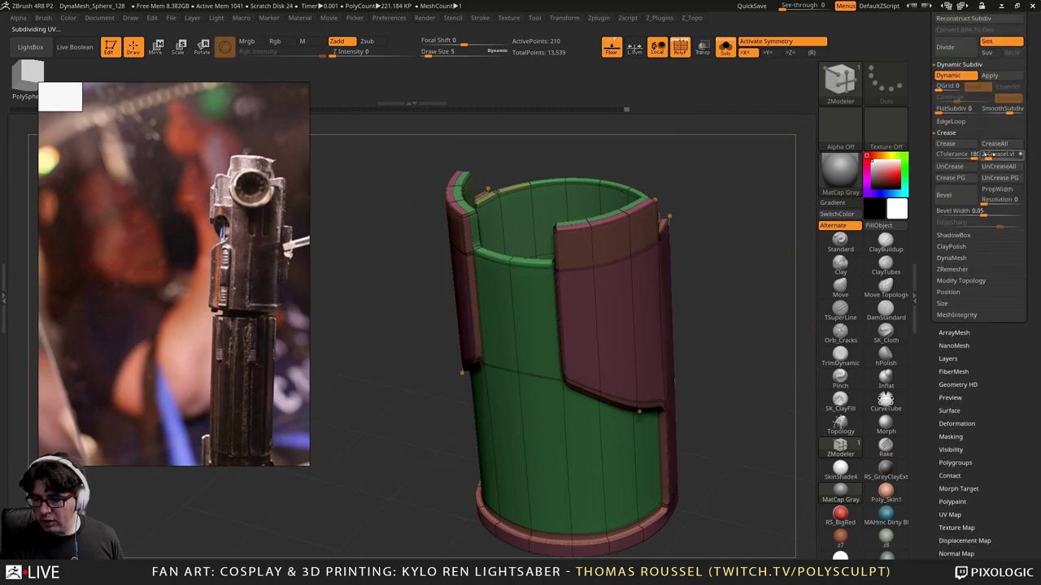
pyautogui.hotkey('shift', 'd')
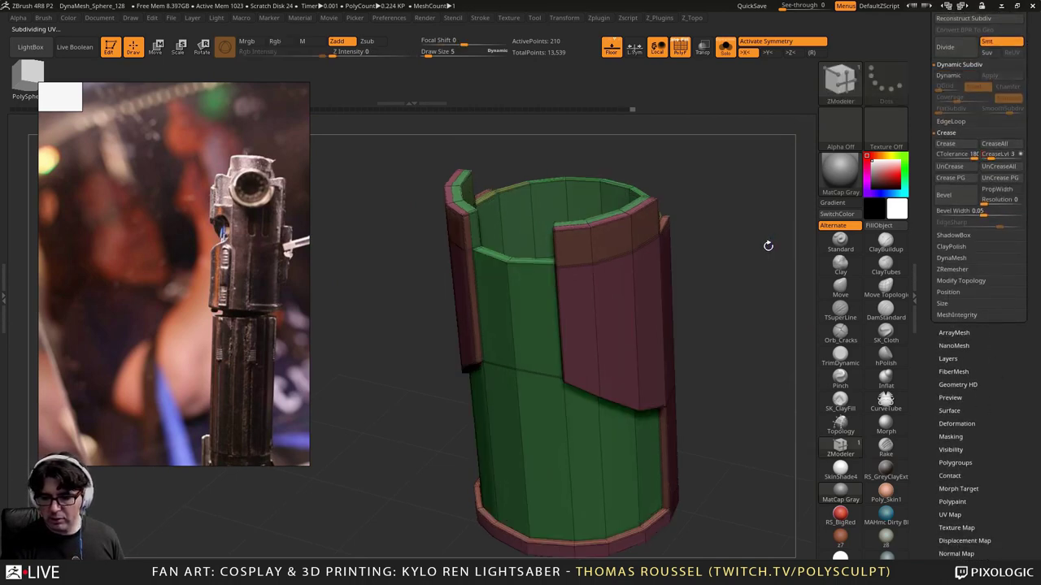
pyautogui.press('d')
# Step: Examine the sharper creased edges around the base, side grooves and stepped rim with the polyframe hidden
pyautogui.moveTo(764, 242); pyautogui.dragTo(642, 475)
pyautogui.hotkey('shift', 'f')
pyautogui.keyDown('alt'); pyautogui.moveTo(636, 476); pyautogui.dragTo(612, 427, button='right'); pyautogui.keyUp('alt')
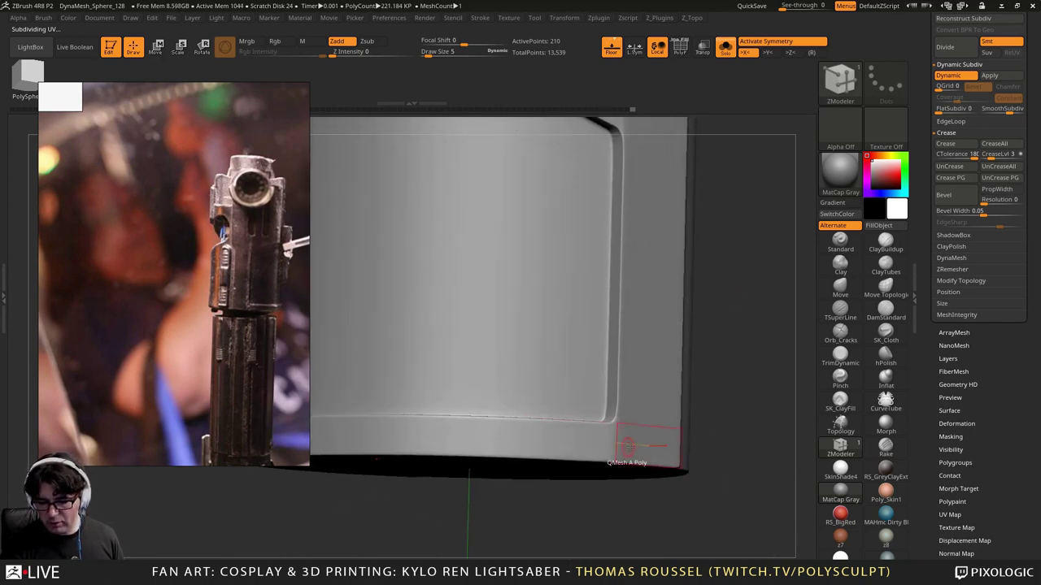
pyautogui.moveTo(764, 381); pyautogui.dragTo(749, 367)
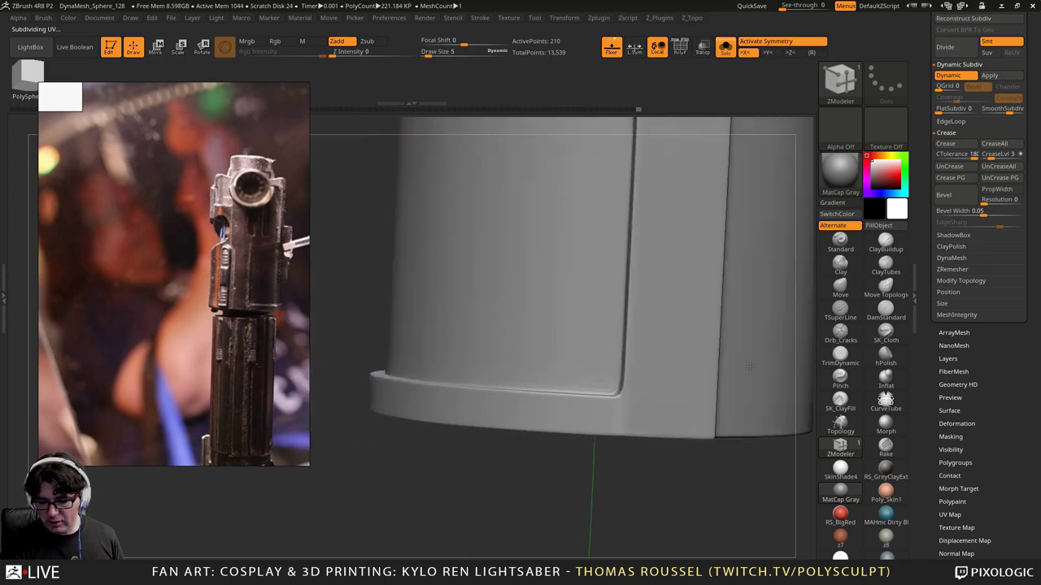
pyautogui.moveTo(640, 395); pyautogui.dragTo(637, 362, button='right')
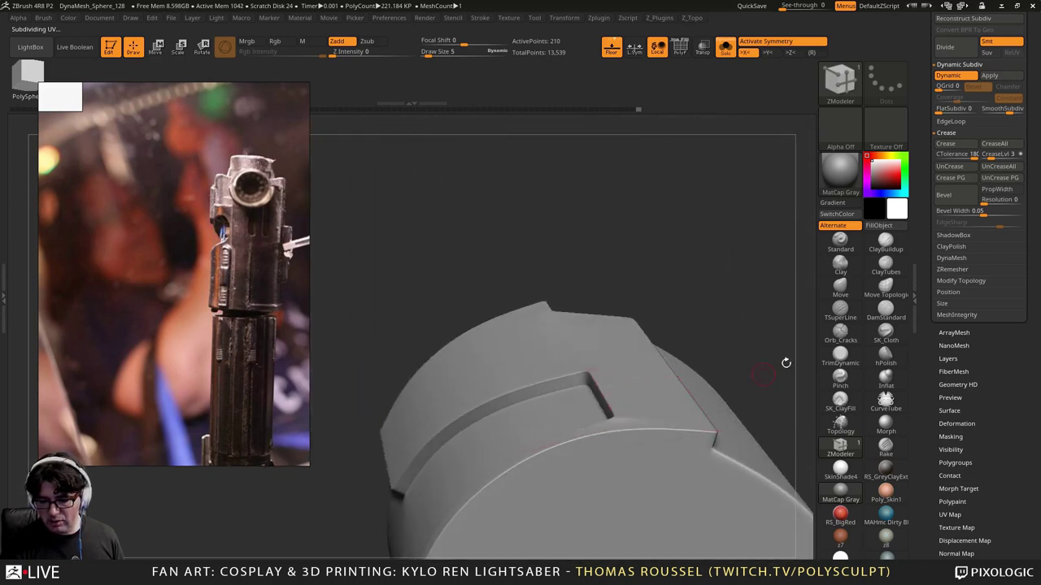
pyautogui.moveTo(665, 425); pyautogui.dragTo(619, 446, button='right')
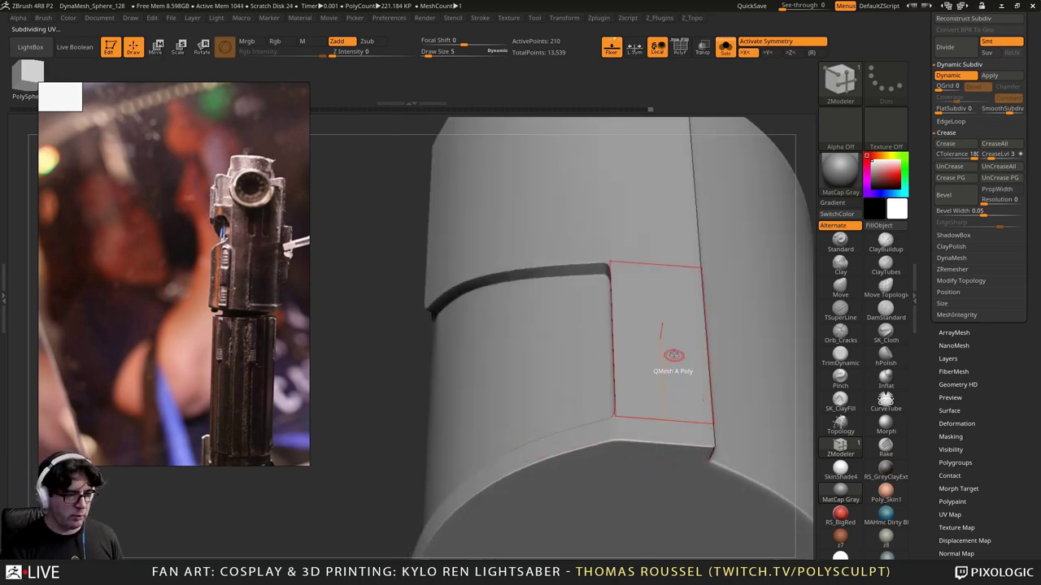
pyautogui.moveTo(671, 348)
pyautogui.mouseDown(button='right')
pyautogui.moveTo(686, 409)
pyautogui.moveTo(655, 317)
pyautogui.moveTo(683, 334)
pyautogui.mouseUp(button='right')
pyautogui.moveTo(683, 332); pyautogui.dragTo(588, 375)
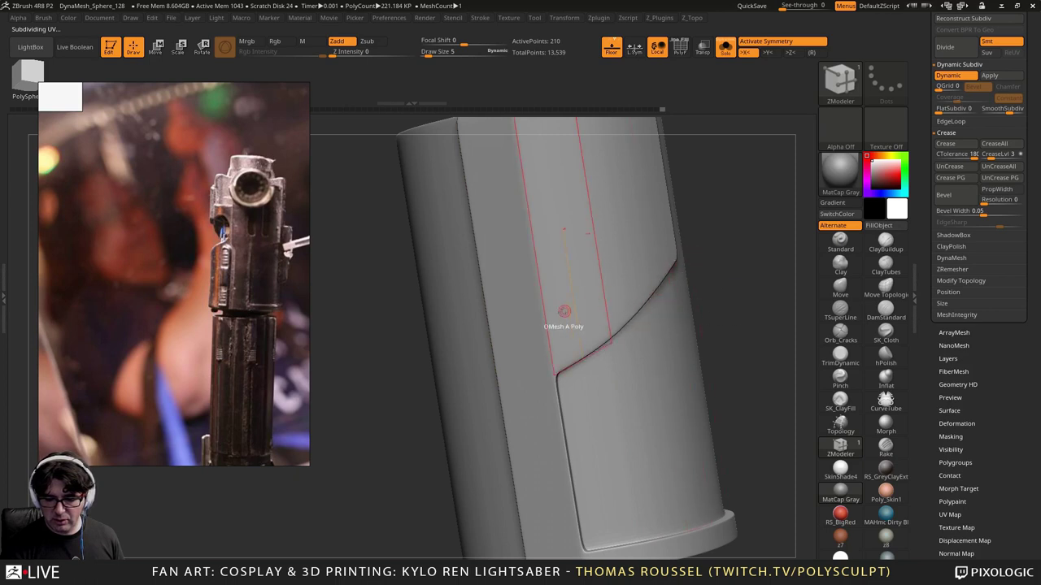
pyautogui.moveTo(638, 295); pyautogui.dragTo(618, 429)
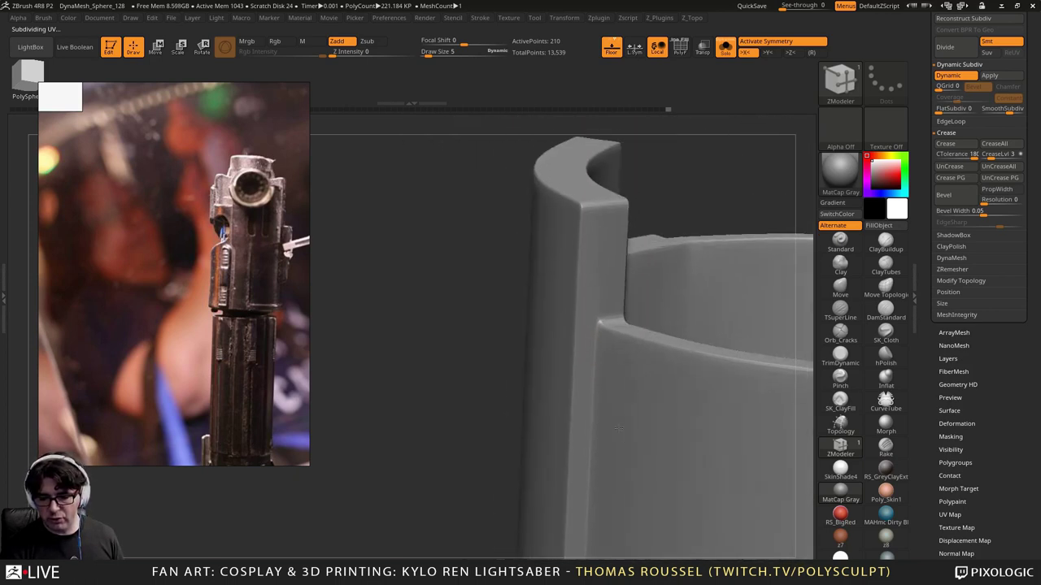
# Step: Remove the extra points on the housing copy's inner floor, with the polyframe shown and dynamic subdivision off
pyautogui.moveTo(616, 318); pyautogui.dragTo(659, 397)
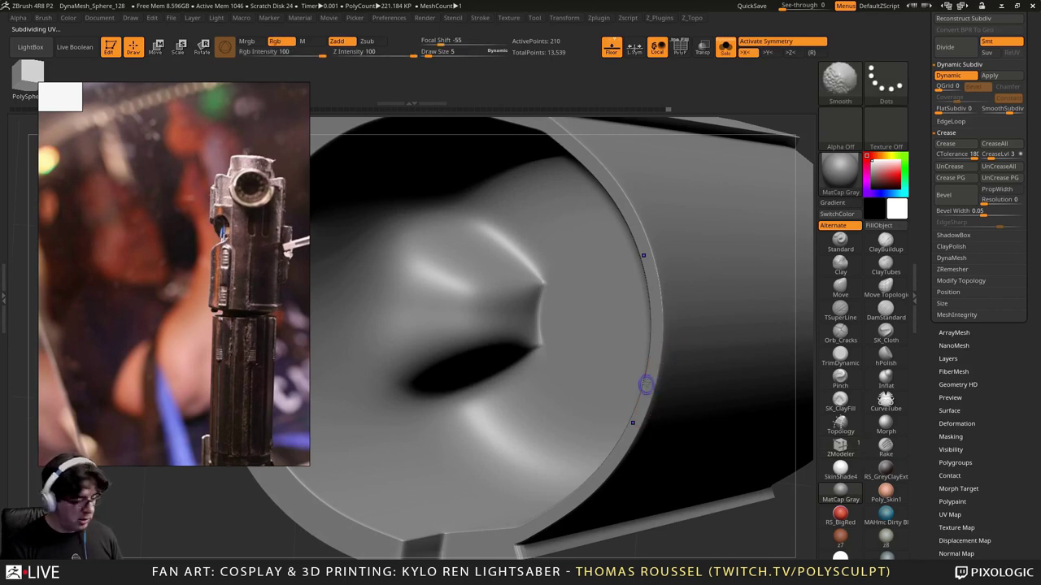
pyautogui.hotkey('shift', 'f')
pyautogui.keyDown('alt'); pyautogui.moveTo(438, 298); pyautogui.dragTo(528, 295, button='right'); pyautogui.keyUp('alt')
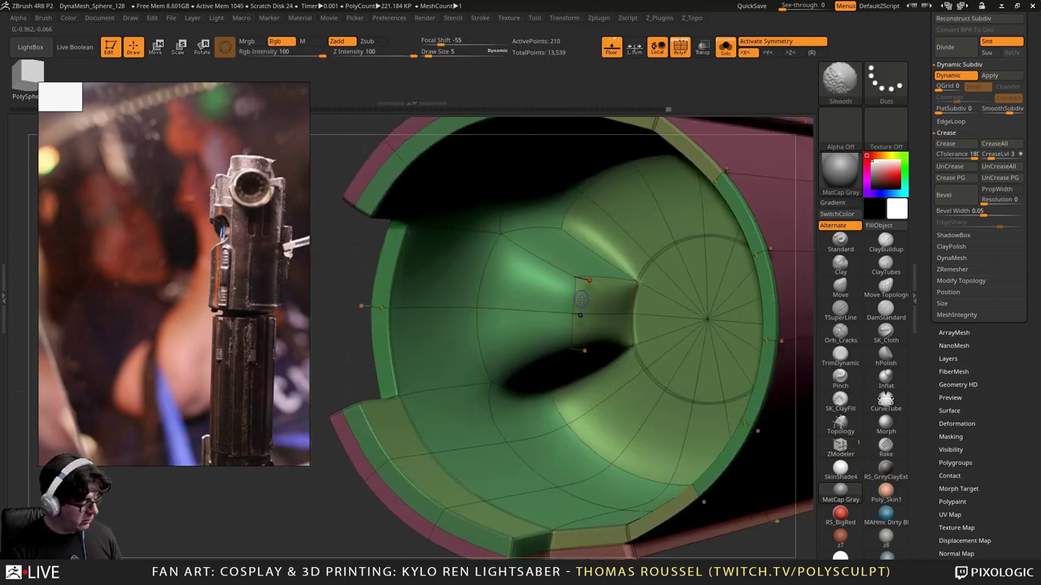
pyautogui.hotkey('shift', 'd')
pyautogui.moveTo(547, 293); pyautogui.dragTo(646, 292)
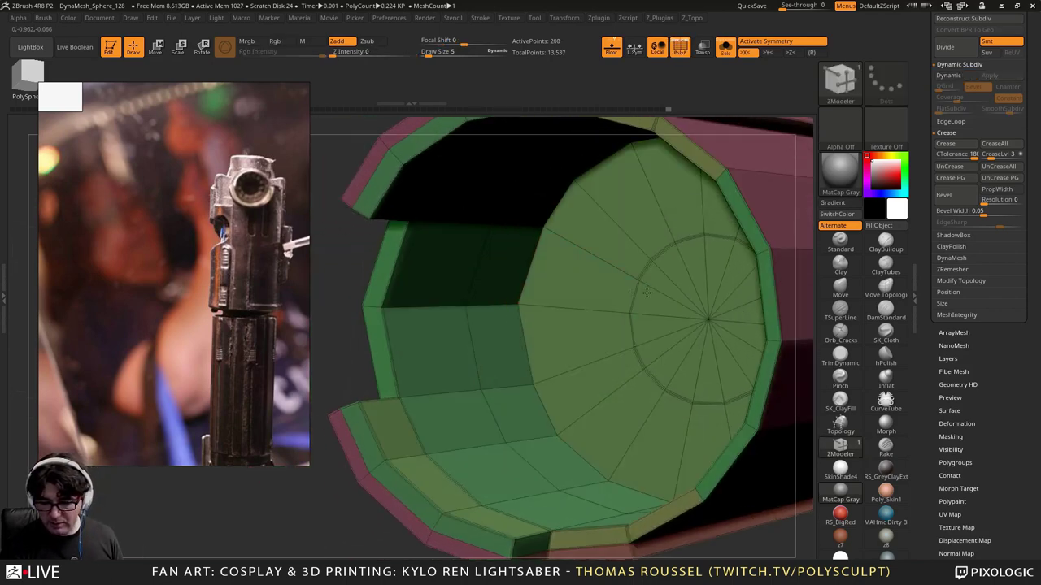
# Step: Crease the perimeter edges of the inner floor where it meets the housing copy's inside wall, previewing the smoothing in between
pyautogui.moveTo(589, 360); pyautogui.dragTo(675, 342, button='right')
pyautogui.press('d')
pyautogui.keyDown('ctrl'); pyautogui.moveTo(724, 307); pyautogui.dragTo(683, 261, button='right'); pyautogui.keyUp('ctrl')
pyautogui.hotkey('shift', 'd')
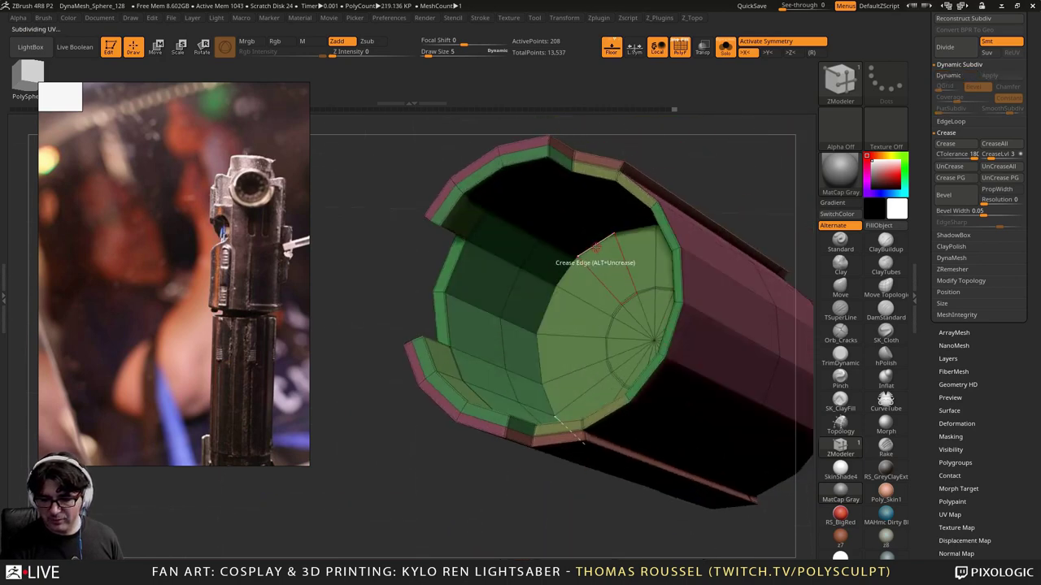
pyautogui.moveTo(598, 318); pyautogui.dragTo(512, 282)
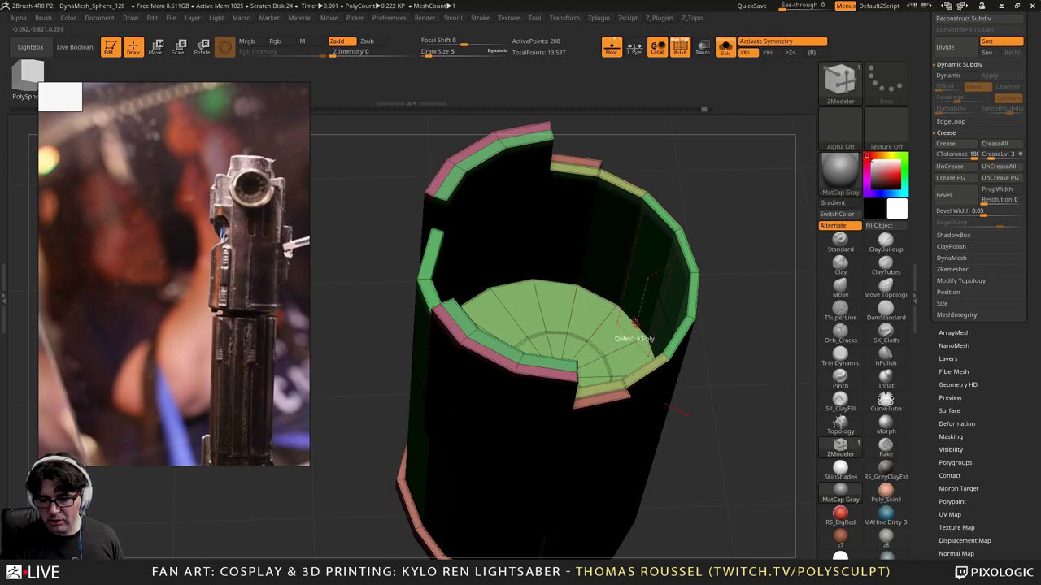
pyautogui.moveTo(635, 343); pyautogui.dragTo(650, 360)
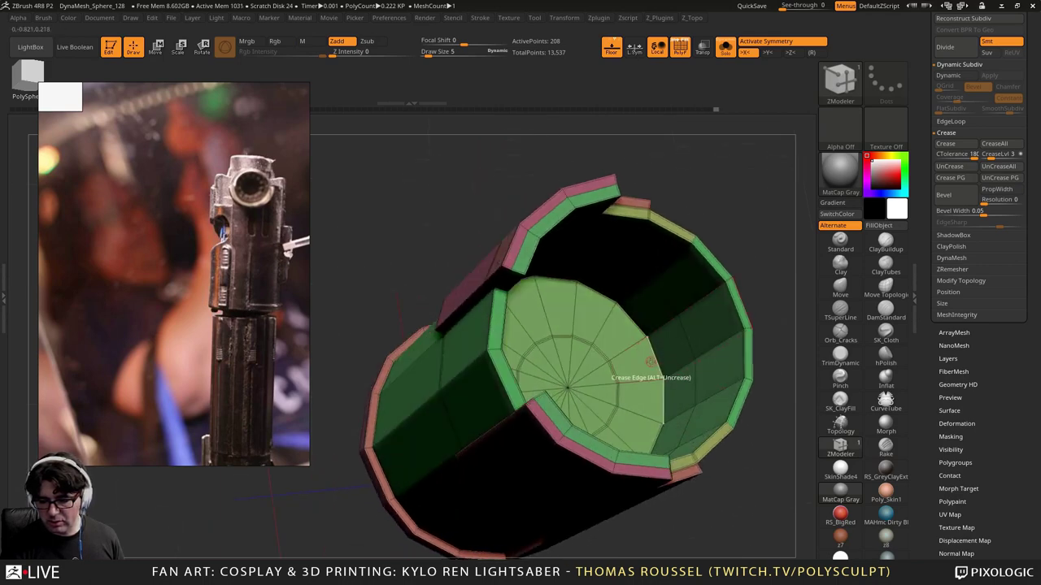
# Step: Turn dynamic subdivision back on, hide the polyframe and check the smoothed housing copy inside and from the front
pyautogui.press('d')
pyautogui.moveTo(650, 364); pyautogui.dragTo(726, 518, button='right')
pyautogui.moveTo(726, 517)
pyautogui.mouseDown()
pyautogui.moveTo(690, 366)
pyautogui.moveTo(650, 401)
pyautogui.moveTo(643, 337)
pyautogui.moveTo(678, 393)
pyautogui.mouseUp()
pyautogui.moveTo(678, 393); pyautogui.dragTo(659, 383, button='right')
pyautogui.hotkey('shift', 'f')
pyautogui.keyDown('ctrl'); pyautogui.moveTo(659, 382); pyautogui.dragTo(634, 325, button='right'); pyautogui.keyUp('ctrl')
pyautogui.moveTo(634, 480); pyautogui.dragTo(732, 247)
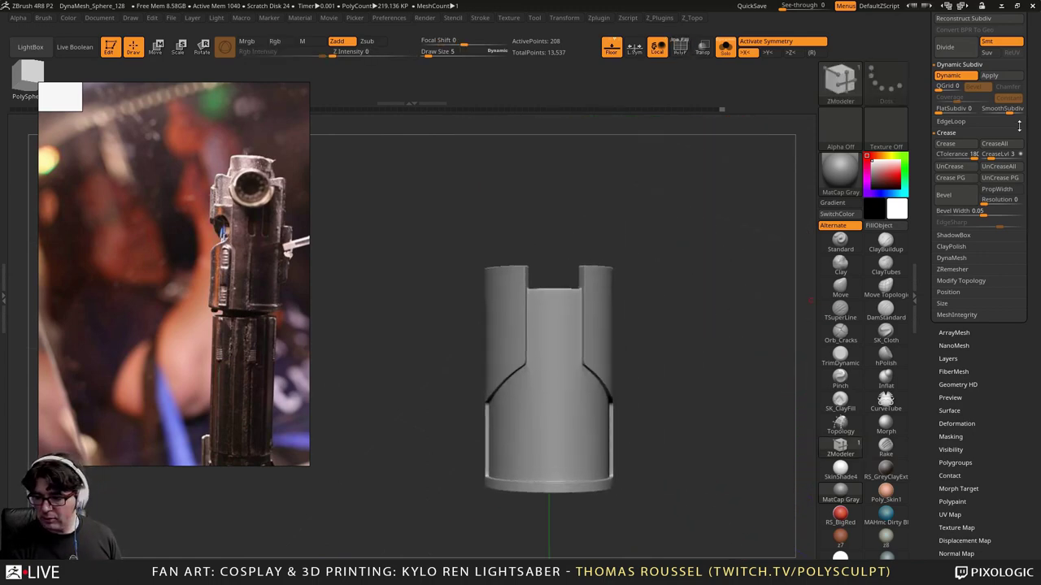
# Step: Move the original housing PM3D_Cylinder3D_4 above the copy in the subtool order and reselect PM3D_Cylinder3D_13
pyautogui.moveTo(1036, 153); pyautogui.dragTo(1037, 397)
pyautogui.click(951, 193)
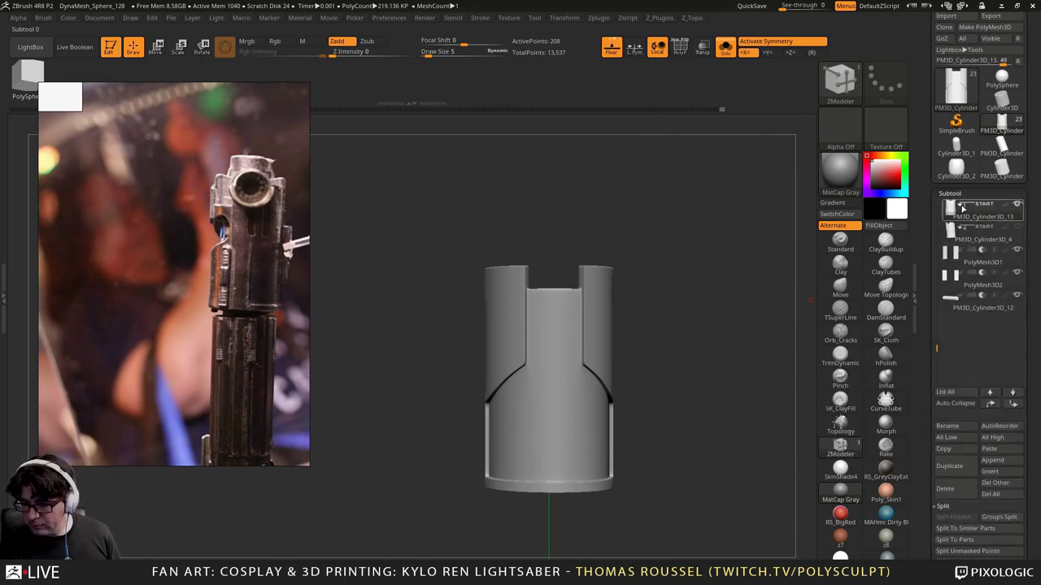
pyautogui.click(964, 231)
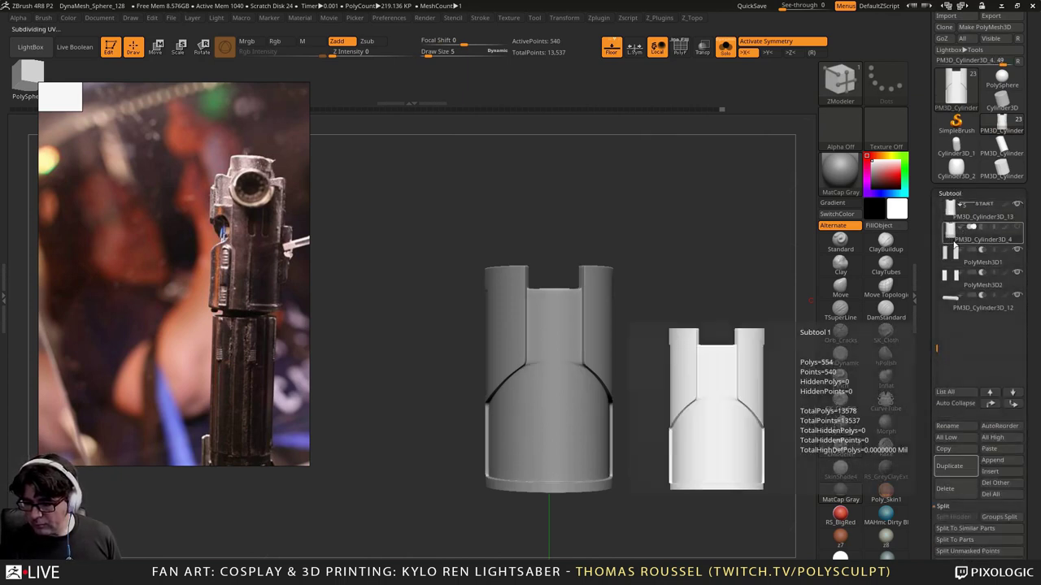
pyautogui.click(990, 404)
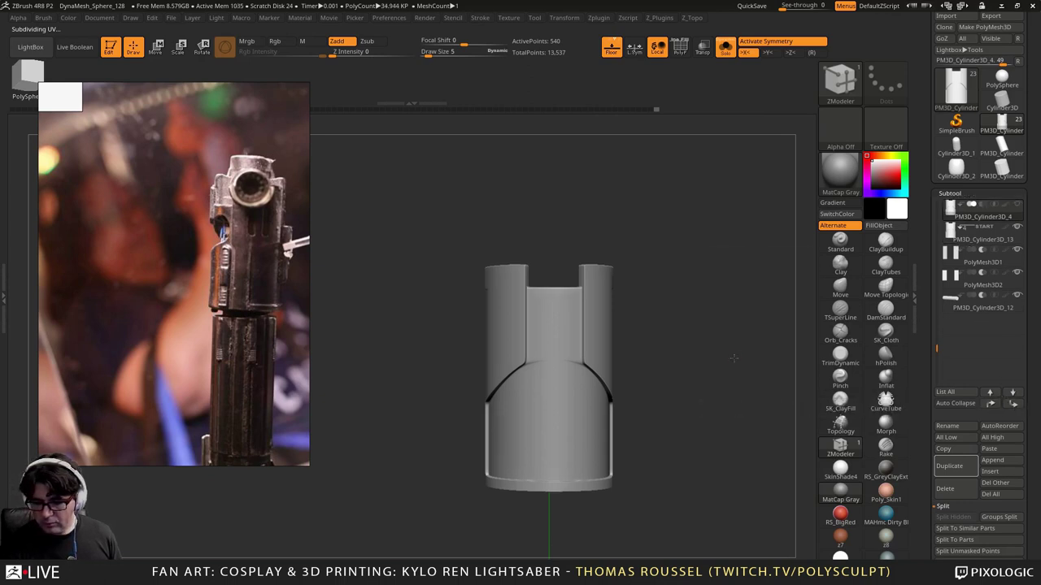
pyautogui.moveTo(733, 358); pyautogui.dragTo(716, 411)
pyautogui.click(952, 233)
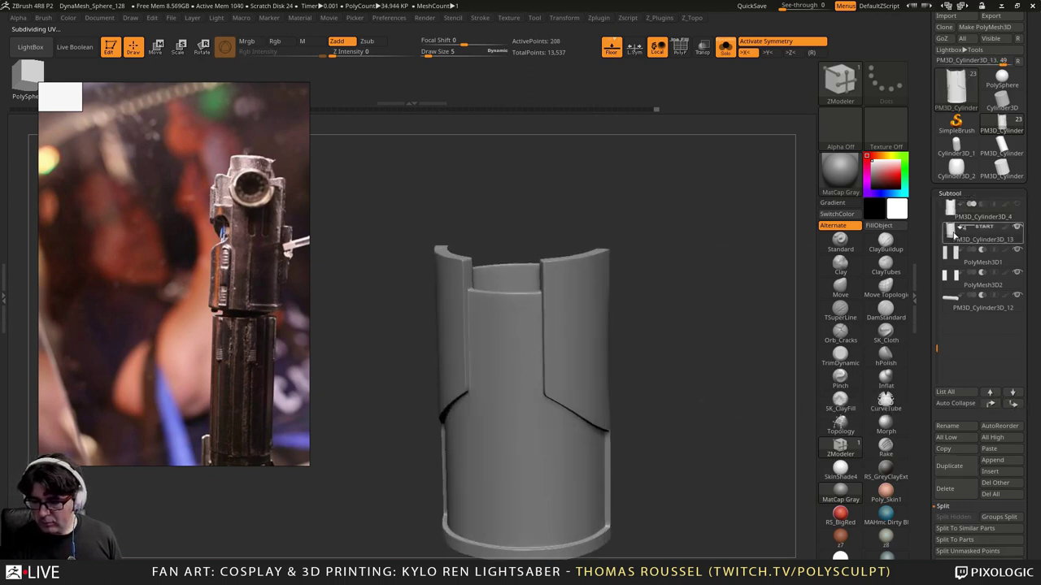
# Step: Turn off solo mode and enable Live Boolean to view the complete hilt with its cutouts
pyautogui.click(722, 52)
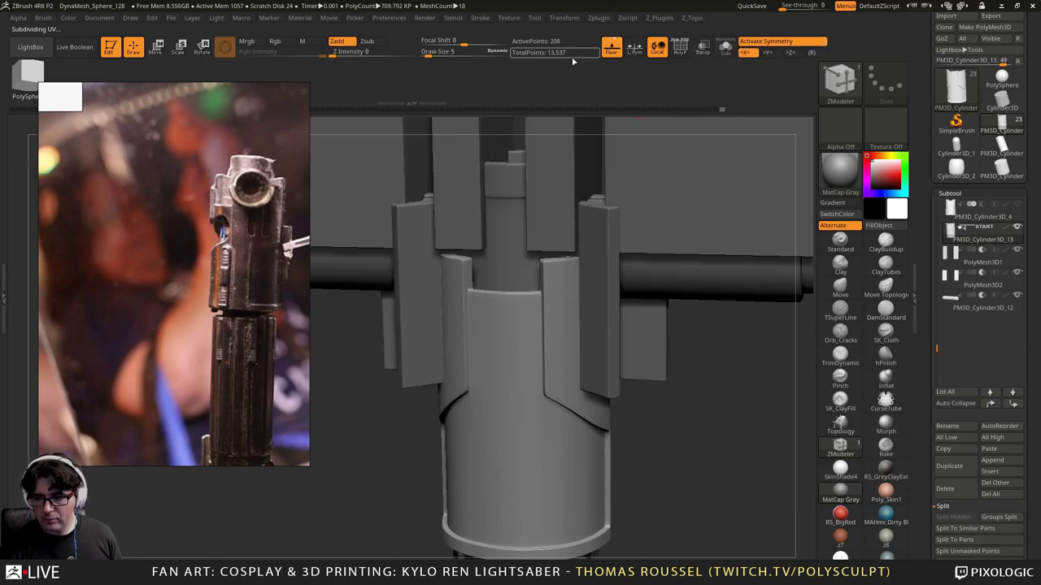
pyautogui.click(73, 47)
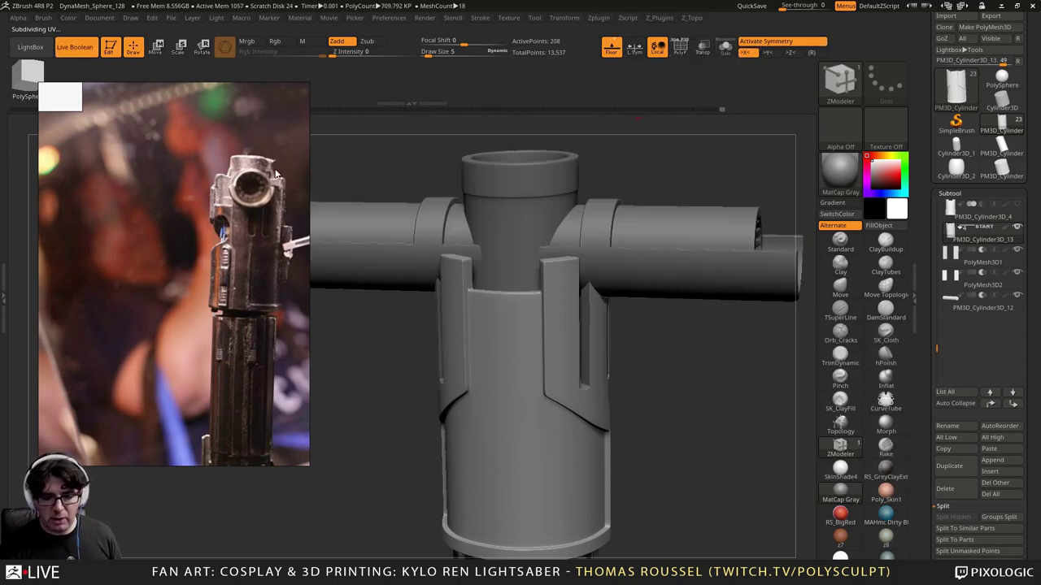
pyautogui.keyDown('alt'); pyautogui.moveTo(614, 334); pyautogui.dragTo(630, 280); pyautogui.keyUp('alt')
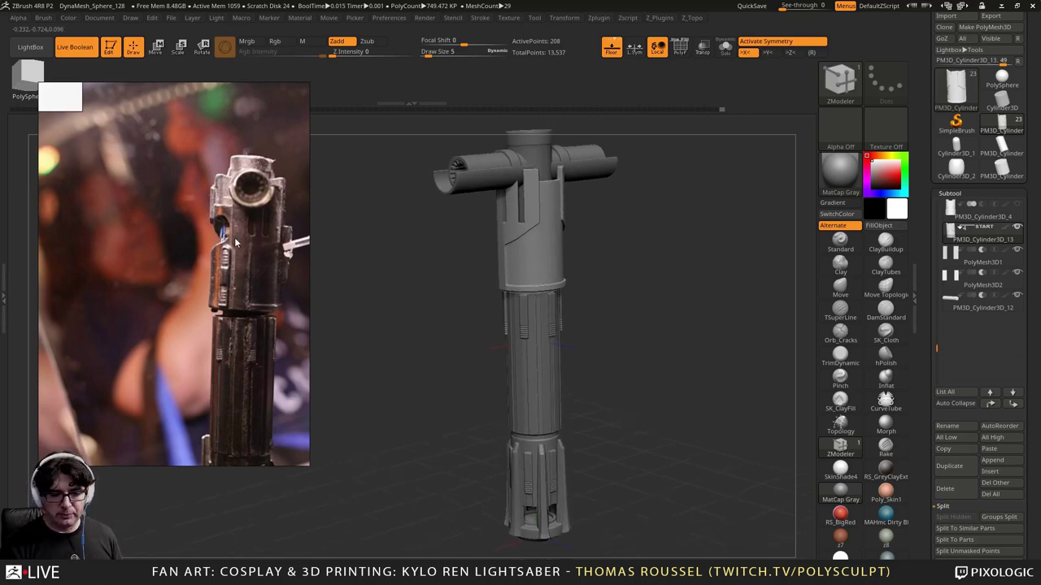
# Step: Zoom out on the reference board and move the white-background hilt photo down to uncover the dark photo beneath it
pyautogui.scroll(-6, 236, 243)
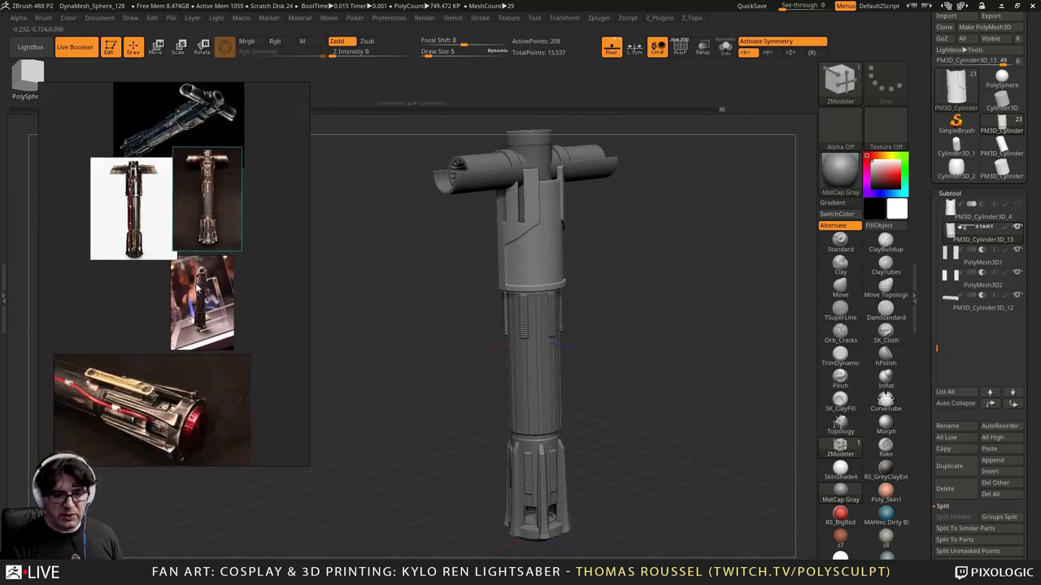
pyautogui.moveTo(144, 258); pyautogui.dragTo(140, 352)
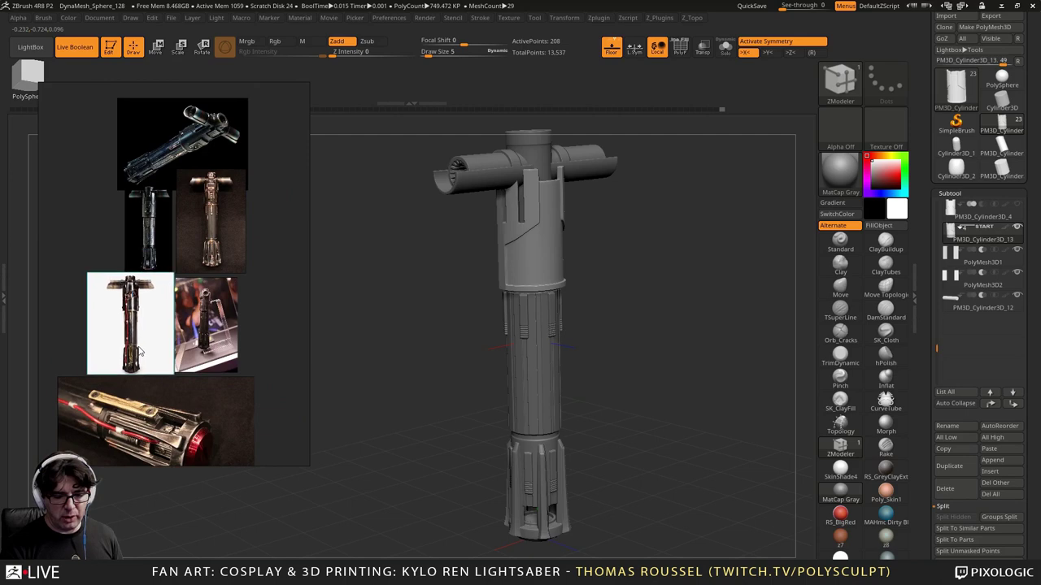
pyautogui.moveTo(254, 320); pyautogui.dragTo(236, 338, button='middle')
pyautogui.scroll(2, 235, 339)
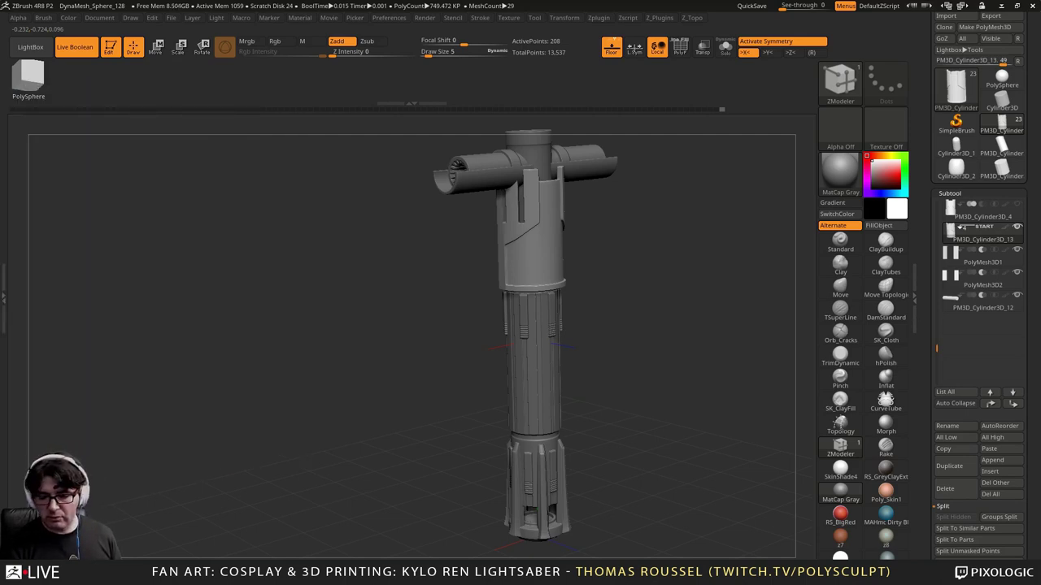
# Step: Switch from the ZModeler brush to ClayBuildup and view the whole hilt at an angle
pyautogui.moveTo(545, 315)
pyautogui.mouseDown(button='right')
pyautogui.moveTo(609, 300)
pyautogui.moveTo(539, 309)
pyautogui.moveTo(556, 323)
pyautogui.moveTo(544, 318)
pyautogui.mouseUp(button='right')
pyautogui.moveTo(544, 319); pyautogui.dragTo(734, 187)
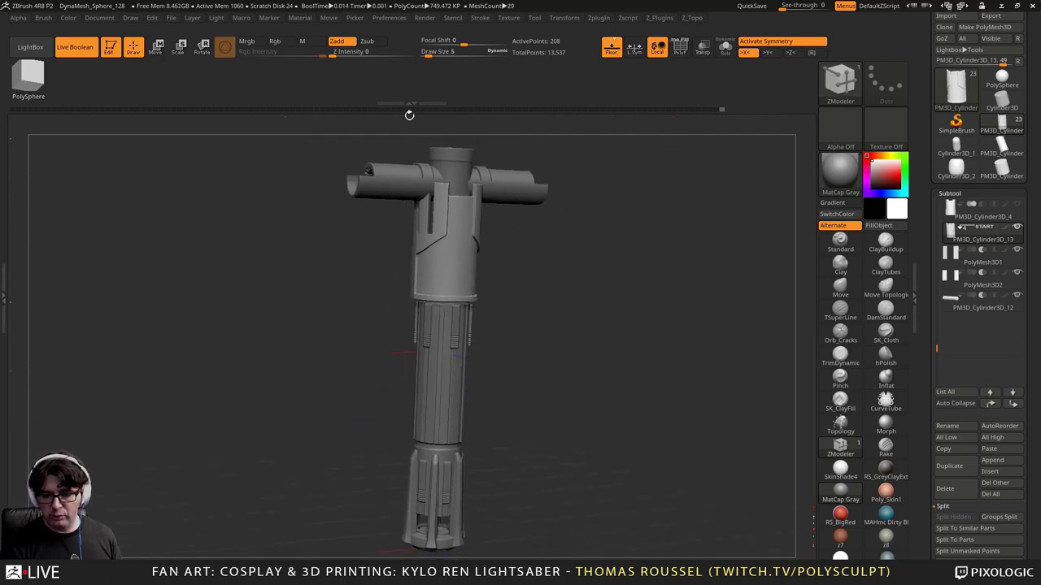
pyautogui.click(883, 238)
pyautogui.moveTo(613, 358)
pyautogui.mouseDown()
pyautogui.moveTo(627, 357)
pyautogui.moveTo(626, 368)
pyautogui.mouseUp()
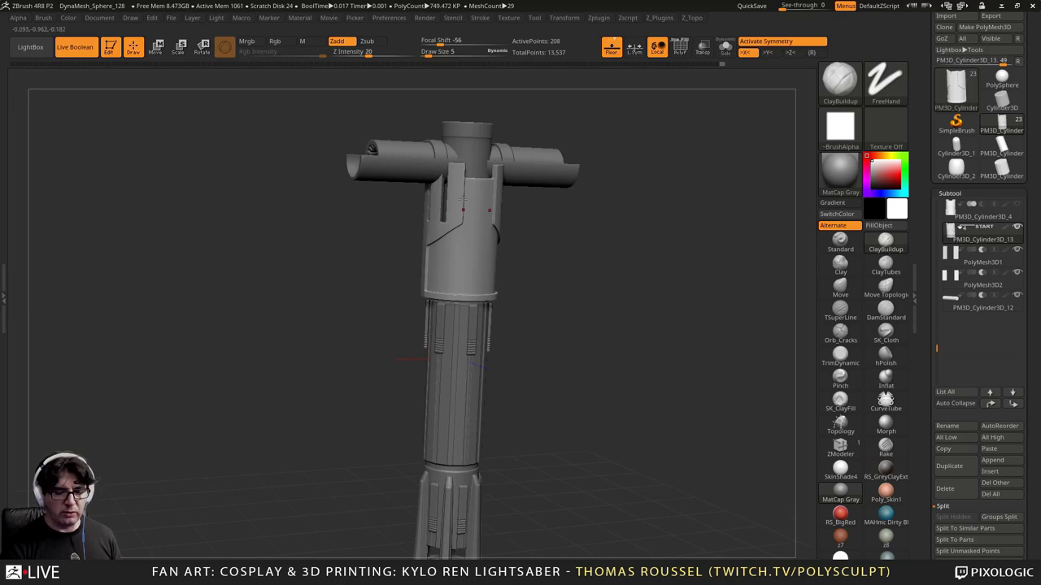
# Step: Examine the full hilt's housing, crossguard, grip and pommel from several sides, ending in a straight front view
pyautogui.moveTo(594, 268); pyautogui.dragTo(502, 221)
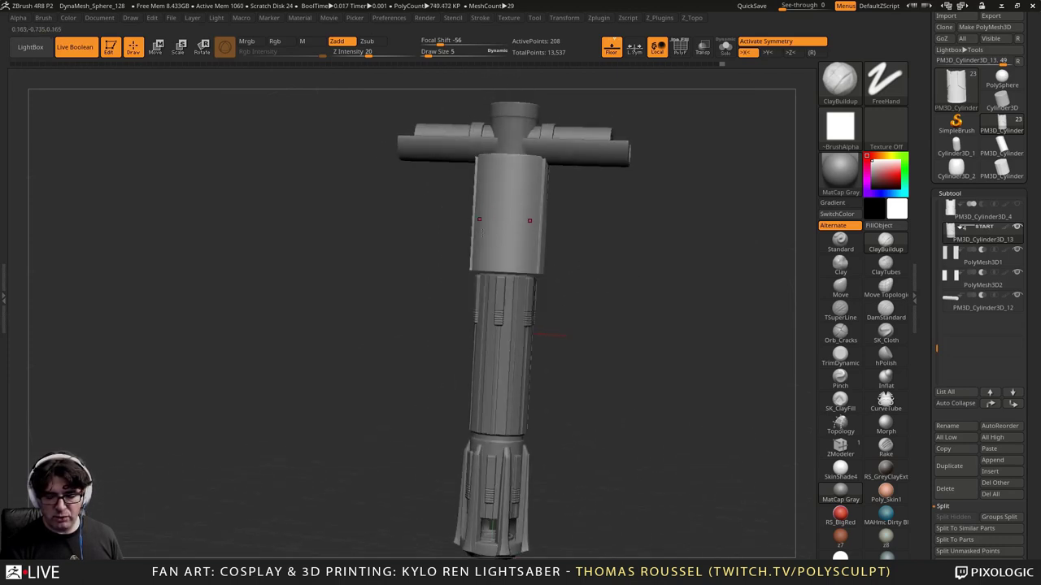
pyautogui.moveTo(606, 271); pyautogui.dragTo(587, 366)
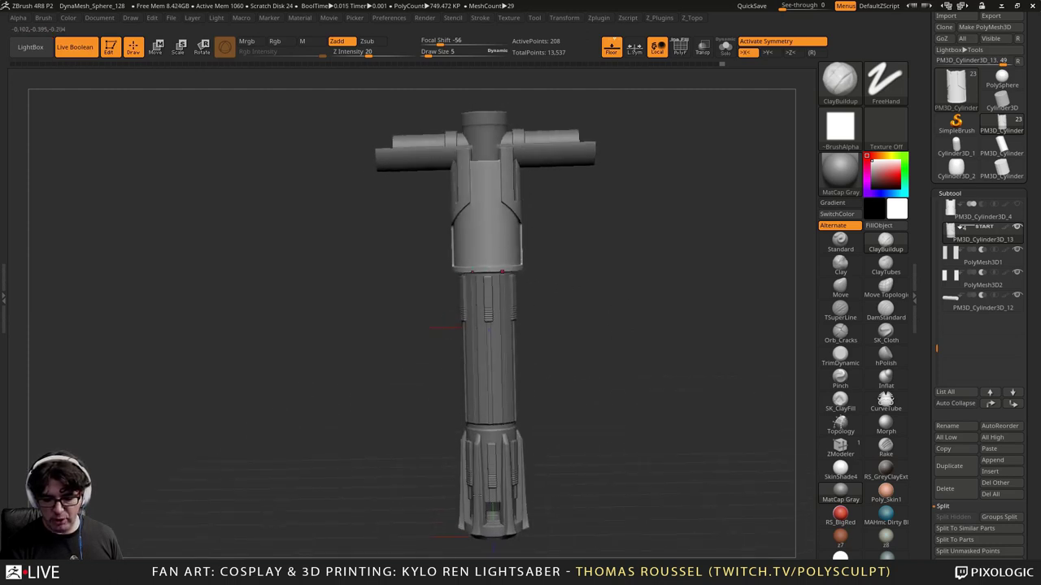
pyautogui.moveTo(553, 290); pyautogui.dragTo(568, 344)
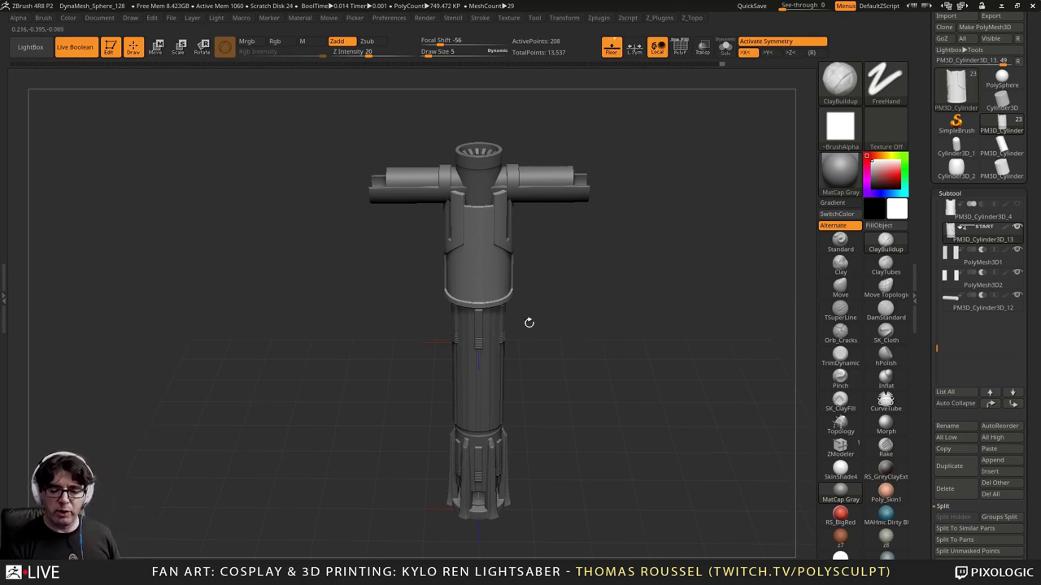
pyautogui.moveTo(621, 256); pyautogui.dragTo(584, 250)
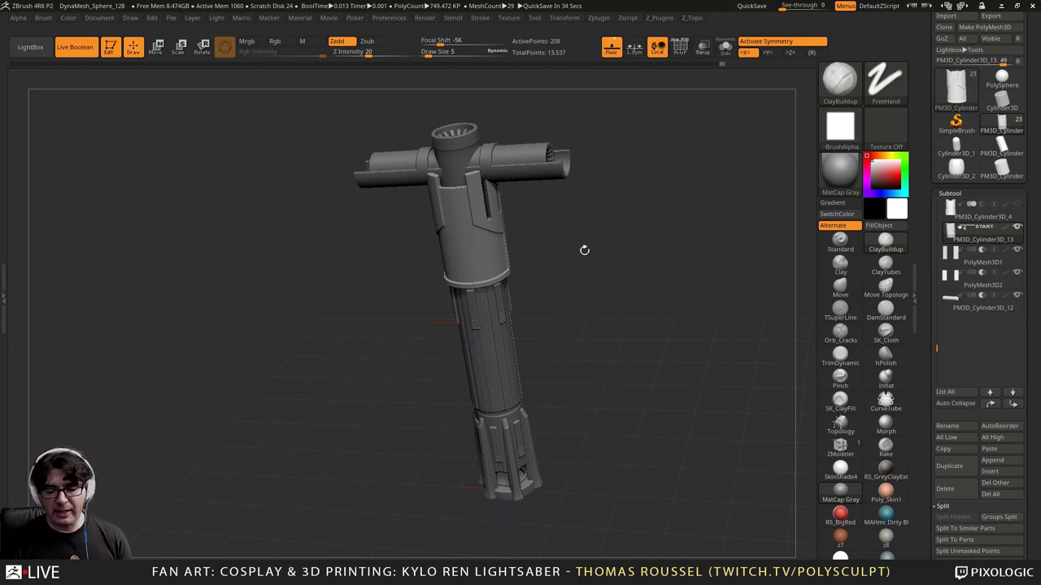
pyautogui.moveTo(584, 250); pyautogui.dragTo(509, 235)
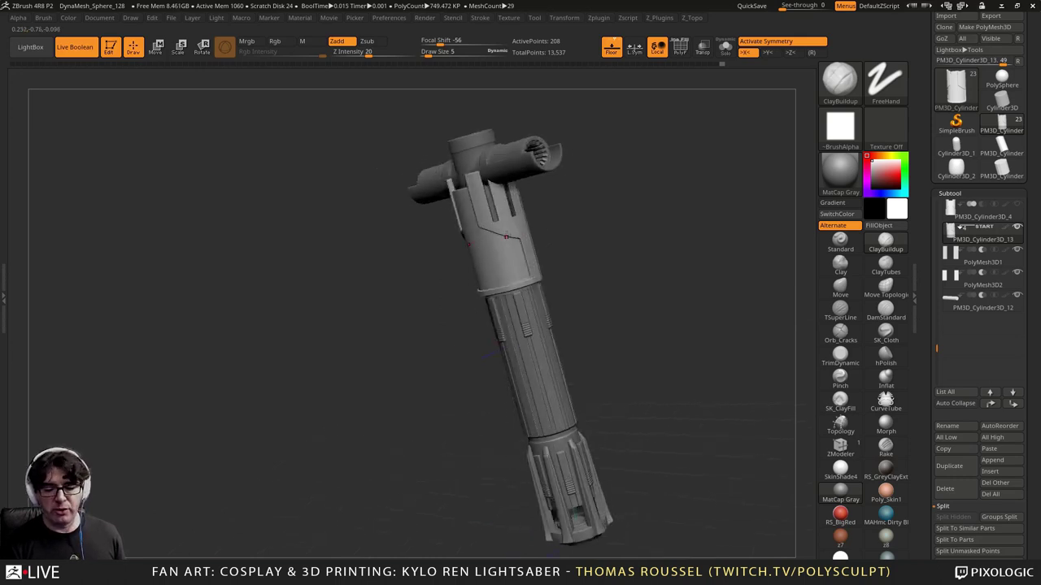
pyautogui.moveTo(578, 241); pyautogui.dragTo(630, 274)
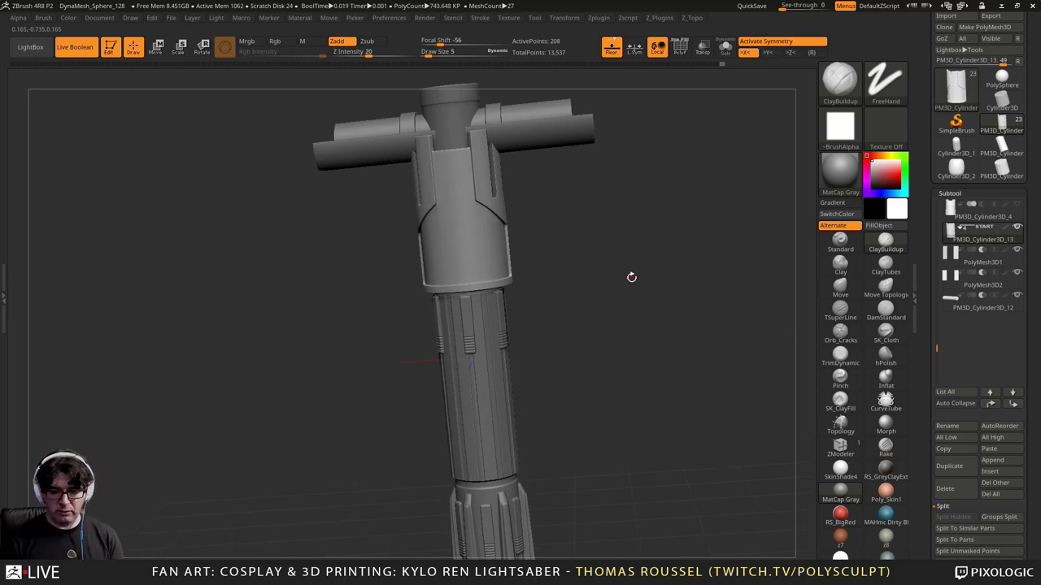
pyautogui.press('Tab')
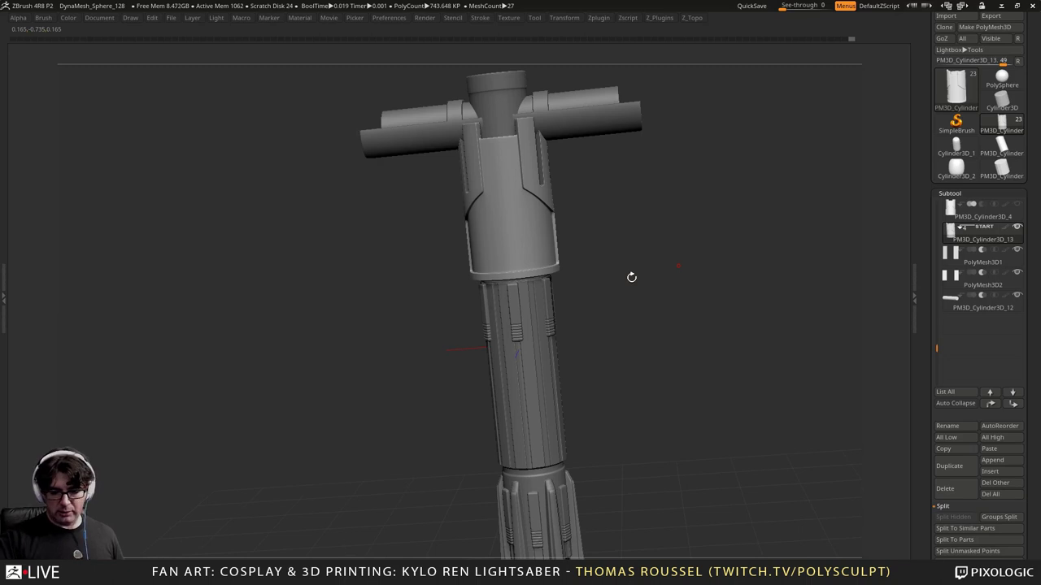
pyautogui.moveTo(643, 278)
pyautogui.keyDown('shift'); pyautogui.mouseDown()
pyautogui.moveTo(680, 285)
pyautogui.moveTo(610, 288)
pyautogui.moveTo(604, 228)
pyautogui.mouseUp(); pyautogui.keyUp('shift')
pyautogui.press('Tab')
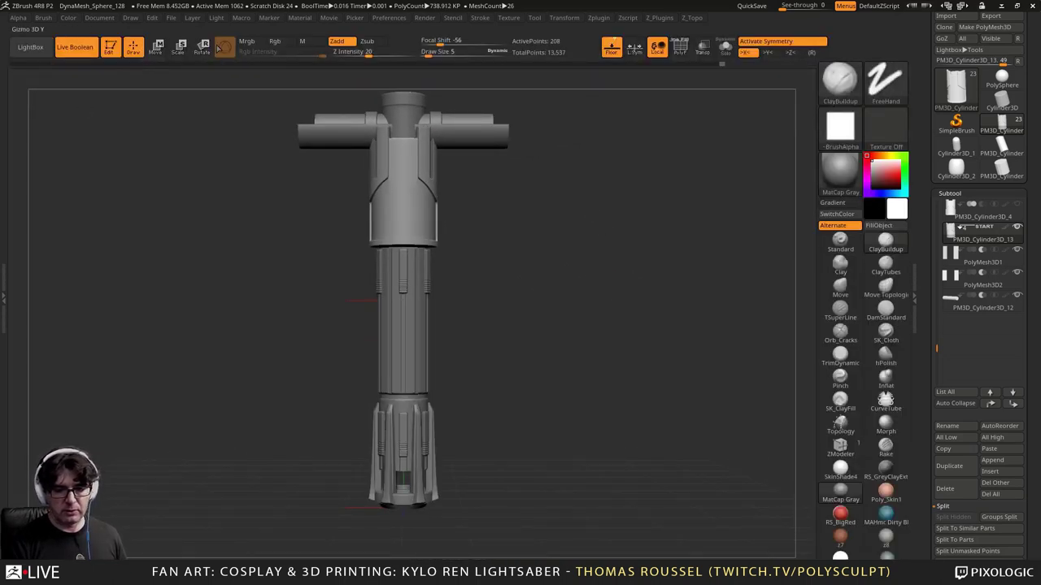
# Step: Activate Rotate mode and replace the 3D gizmo with the Transpose line
pyautogui.click(202, 46)
pyautogui.click(224, 45)
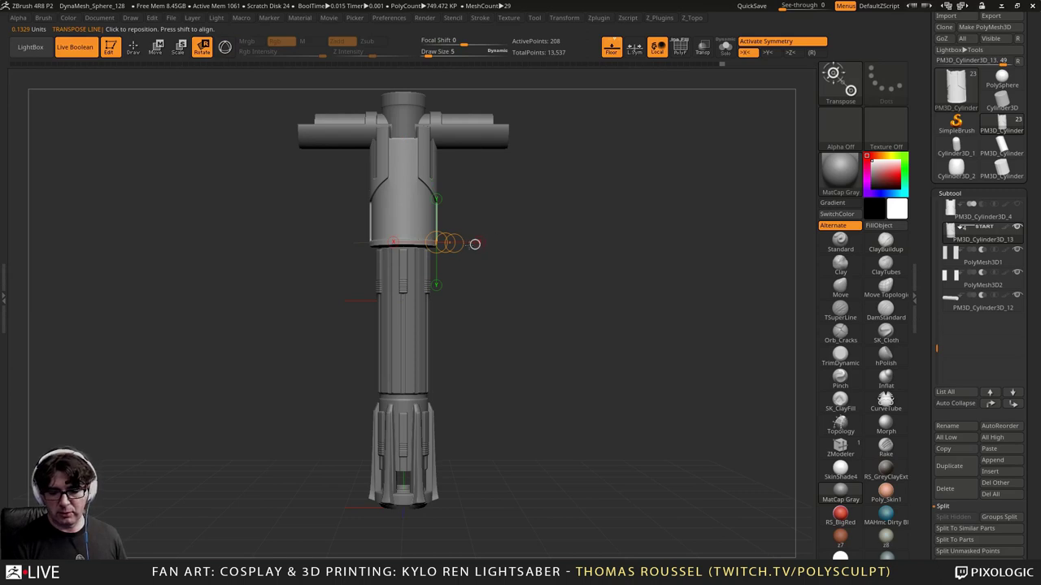
pyautogui.moveTo(477, 242)
pyautogui.keyDown('ctrl'); pyautogui.mouseDown()
pyautogui.moveTo(400, 225)
pyautogui.moveTo(438, 202)
pyautogui.mouseUp(); pyautogui.keyUp('ctrl')
# Step: Examine the hilt laid horizontally along its length, including the joint between the housing's lower rim and the ribbed grip
pyautogui.keyDown('alt'); pyautogui.moveTo(459, 172); pyautogui.dragTo(484, 218); pyautogui.keyUp('alt')
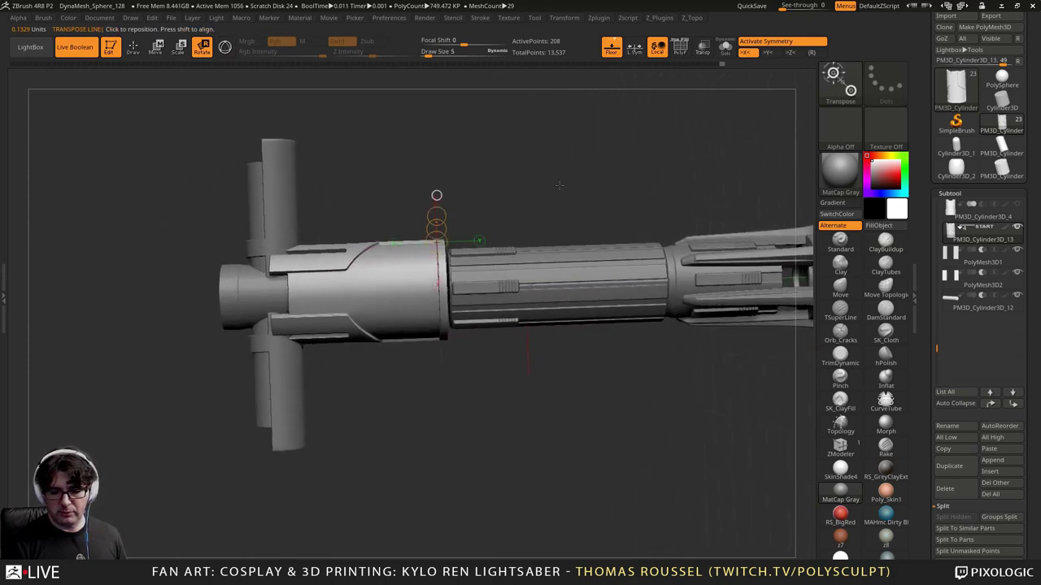
pyautogui.keyDown('alt'); pyautogui.moveTo(570, 172); pyautogui.dragTo(490, 177); pyautogui.keyUp('alt')
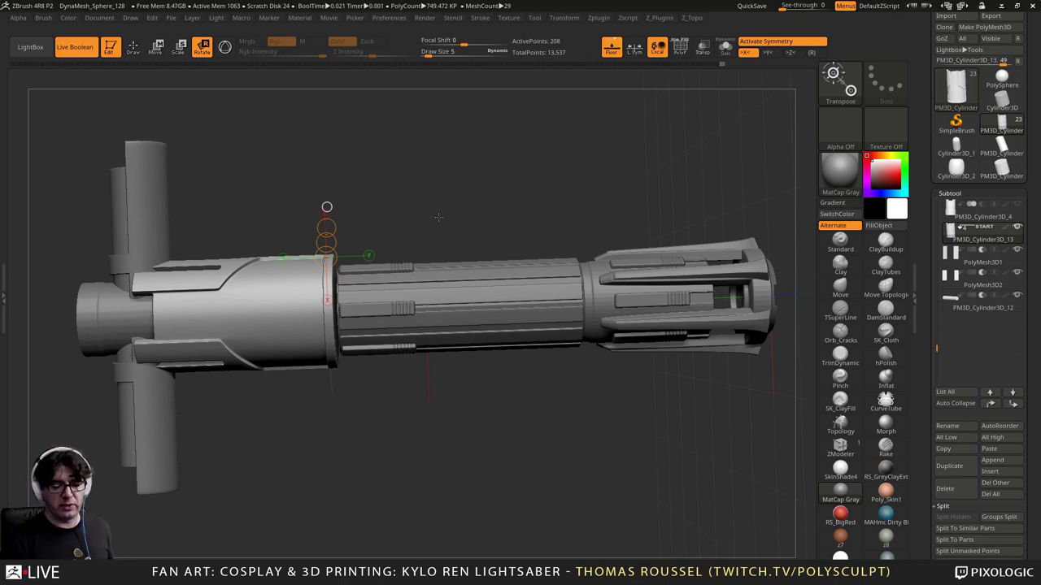
pyautogui.moveTo(437, 217); pyautogui.dragTo(439, 210)
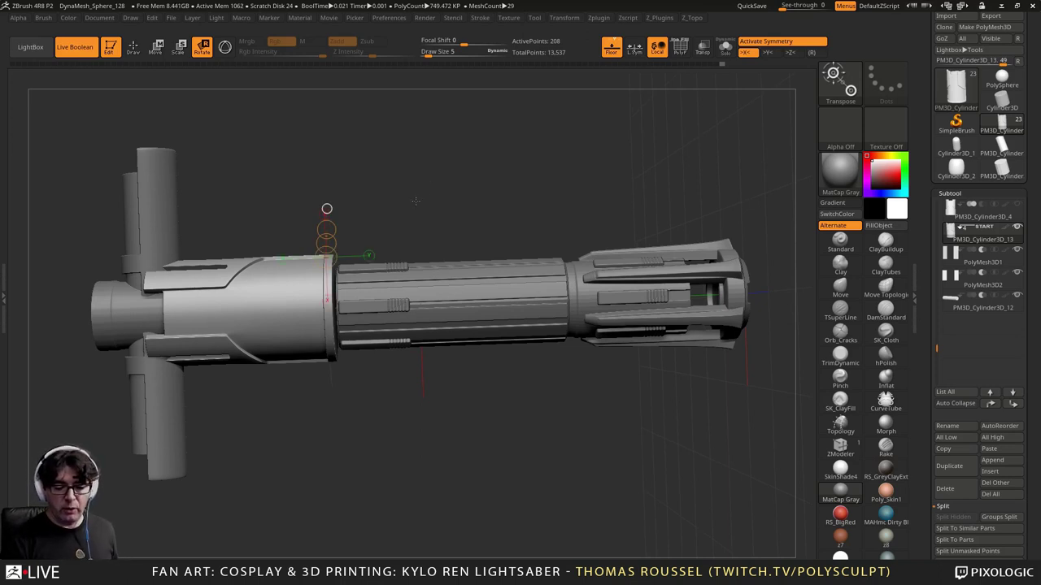
pyautogui.moveTo(415, 201); pyautogui.dragTo(442, 154)
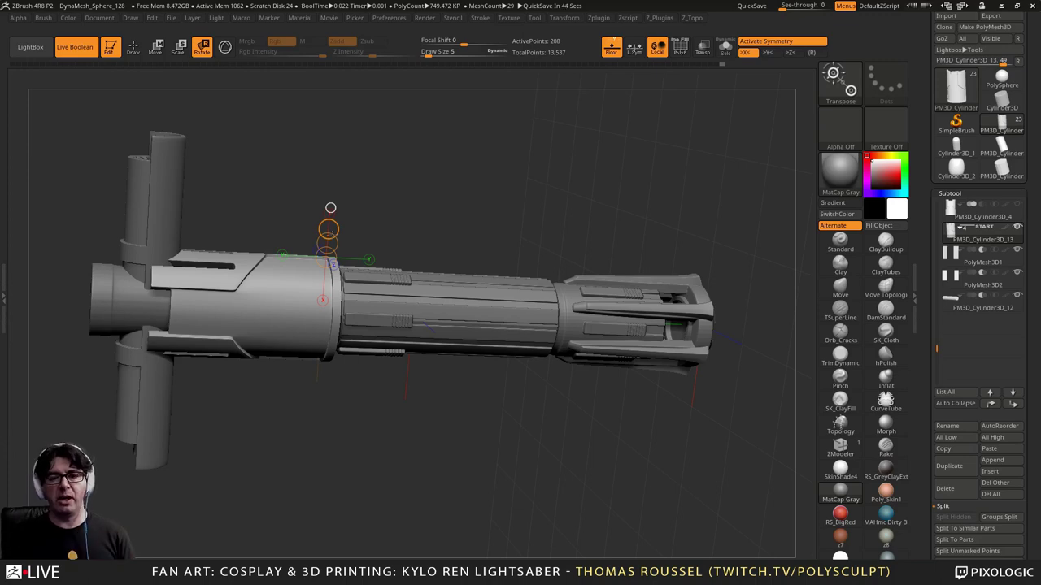
pyautogui.keyDown('alt'); pyautogui.moveTo(406, 219); pyautogui.dragTo(608, 221); pyautogui.keyUp('alt')
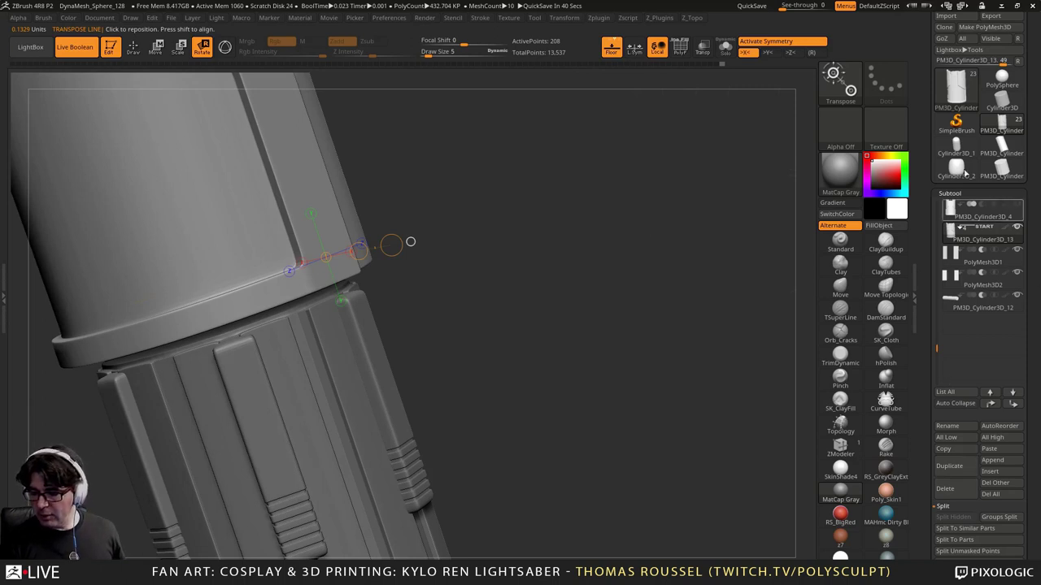
# Step: Clone the selected housing copy as a separate tool
pyautogui.click(944, 27)
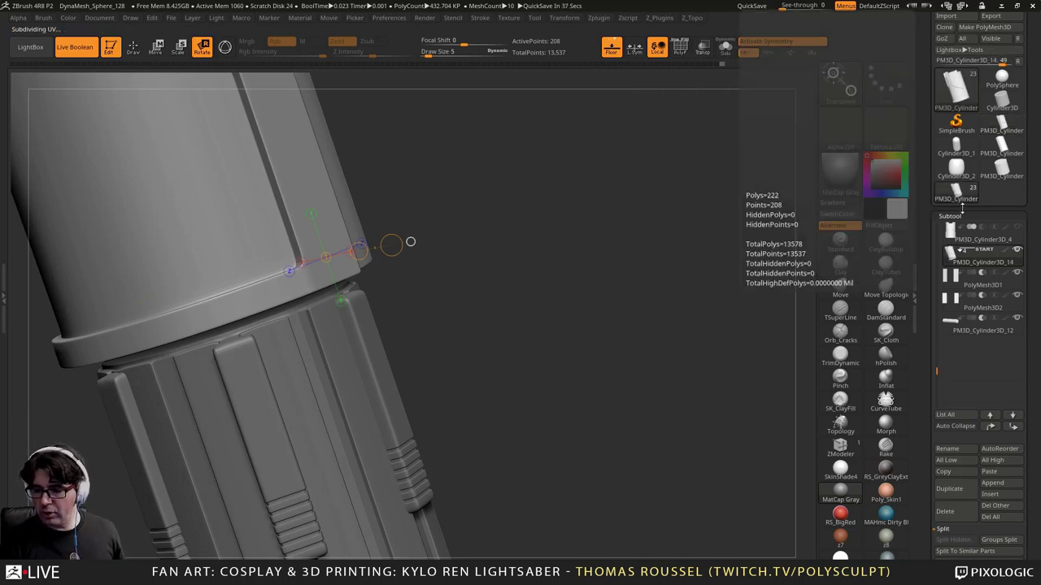
pyautogui.moveTo(1000, 171)
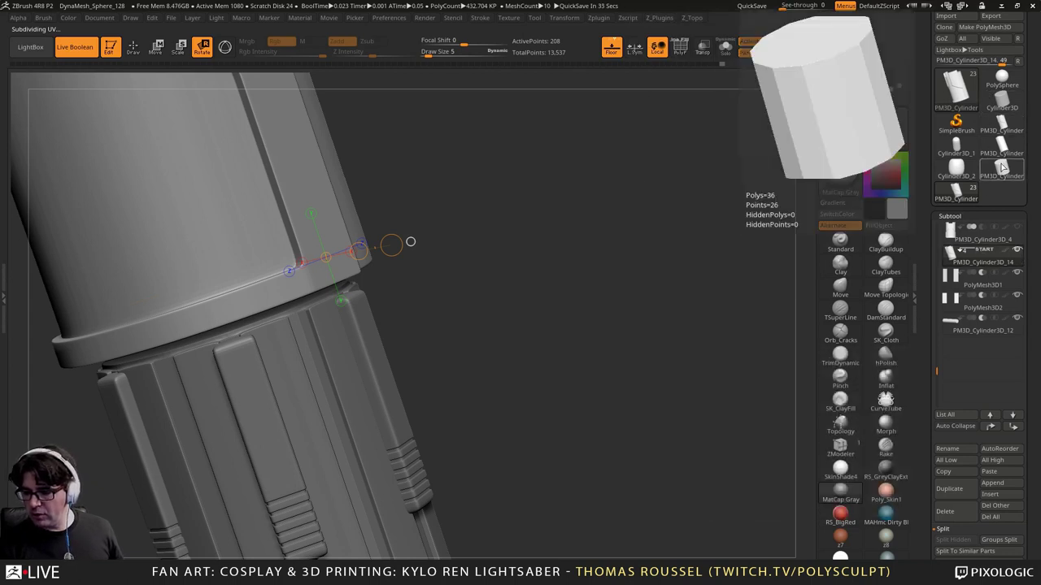
# Step: Switch to the cloned housing tool and frame its lower half with the stepped panel in view
pyautogui.moveTo(1005, 288)
pyautogui.keyDown('alt'); pyautogui.moveTo(644, 330); pyautogui.dragTo(629, 286); pyautogui.keyUp('alt')
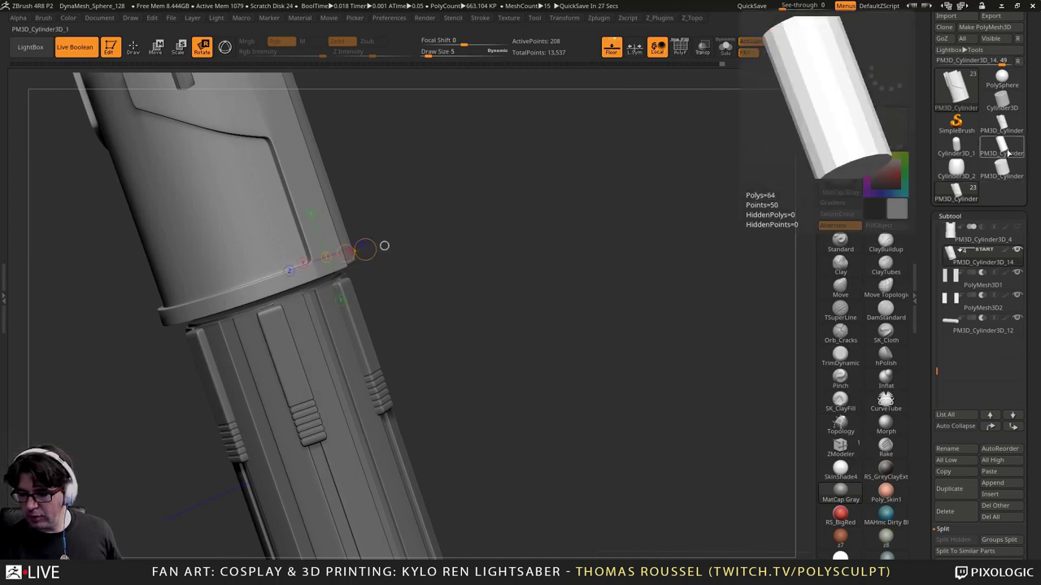
pyautogui.click(1002, 124)
pyautogui.keyDown('alt'); pyautogui.moveTo(482, 267); pyautogui.dragTo(498, 317); pyautogui.keyUp('alt')
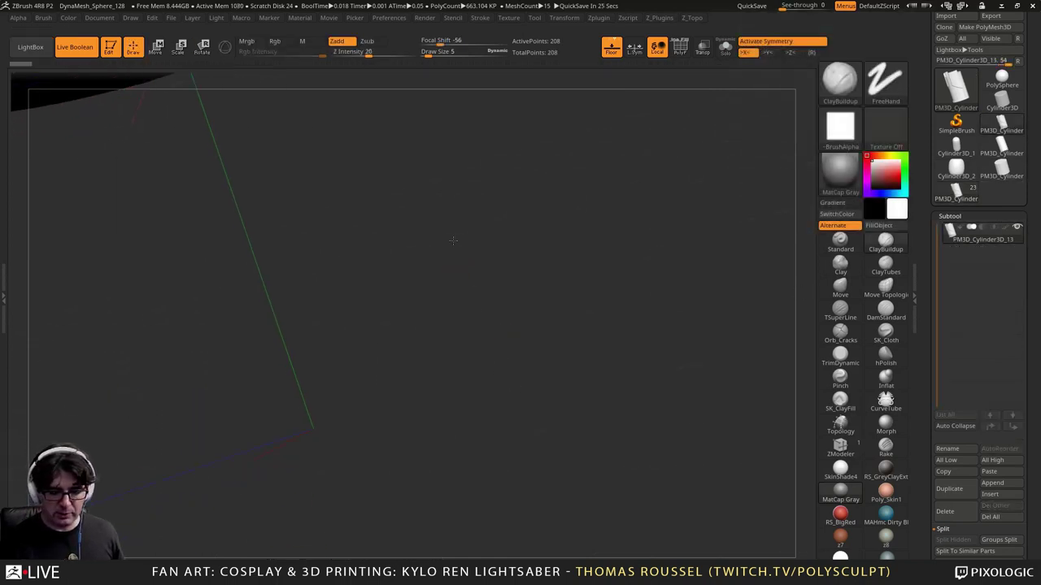
pyautogui.keyDown('alt'); pyautogui.moveTo(453, 239); pyautogui.dragTo(652, 284); pyautogui.keyUp('alt')
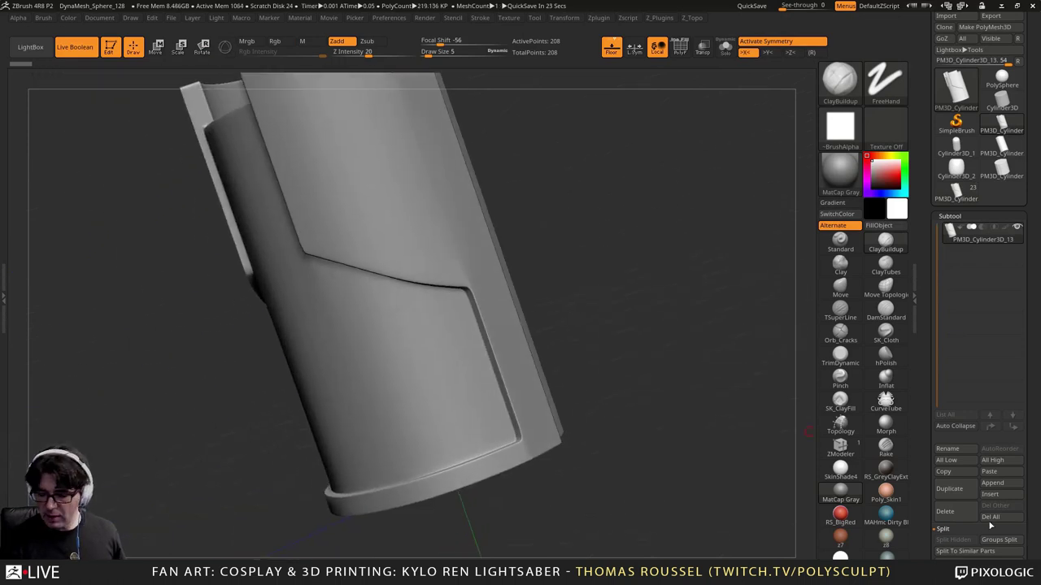
# Step: Try to remesh the housing with DynaMesh at resolution 128 and undo it
pyautogui.scroll(-5, 990, 461)
pyautogui.click(953, 436)
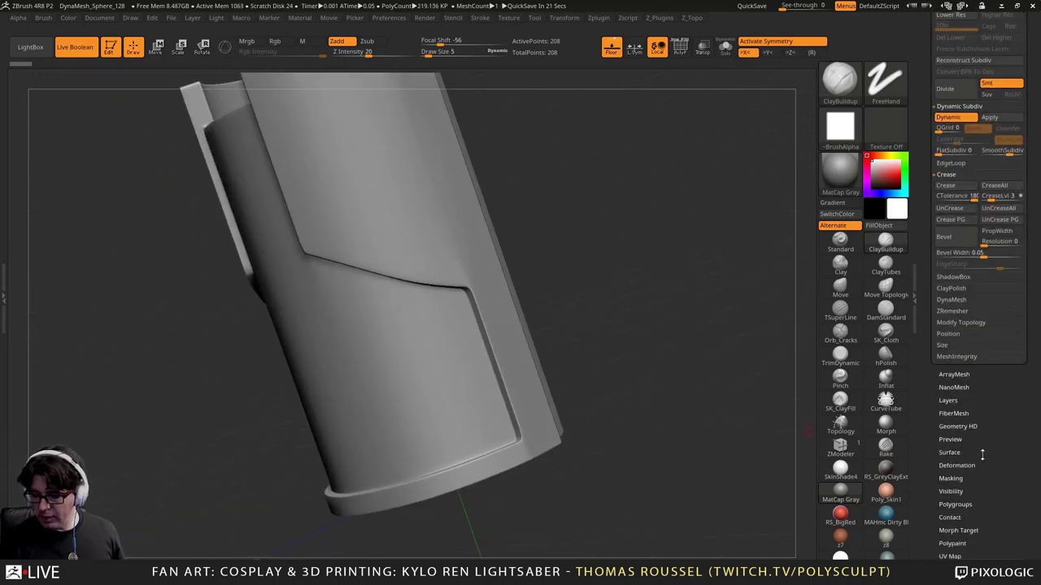
pyautogui.scroll(-5, 956, 365)
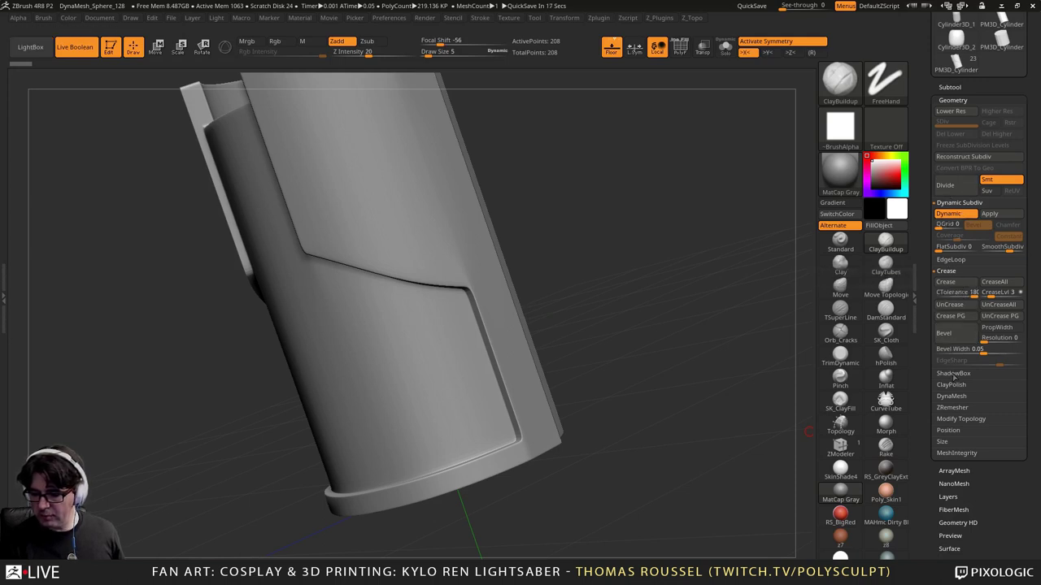
pyautogui.click(952, 396)
pyautogui.click(952, 367)
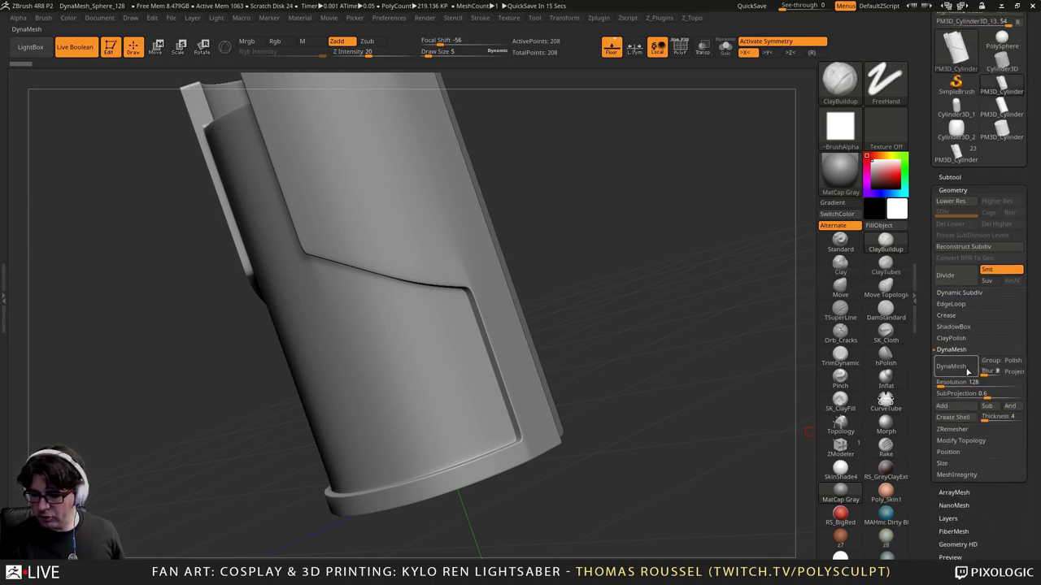
pyautogui.hotkey('ctrl', 'z')
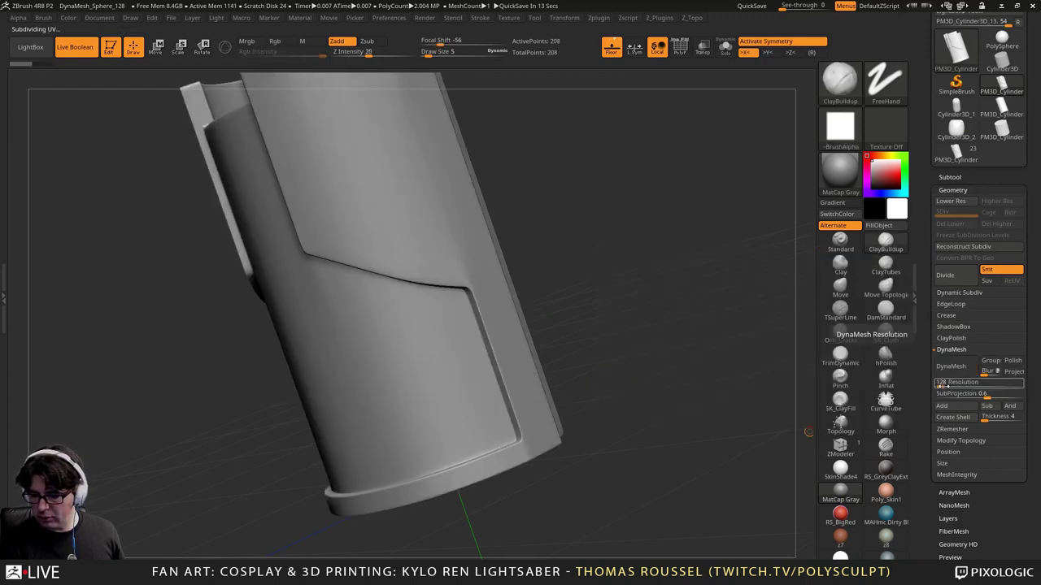
# Step: Apply the housing's dynamic subdivision to the mesh as real geometry
pyautogui.click(958, 294)
pyautogui.click(995, 304)
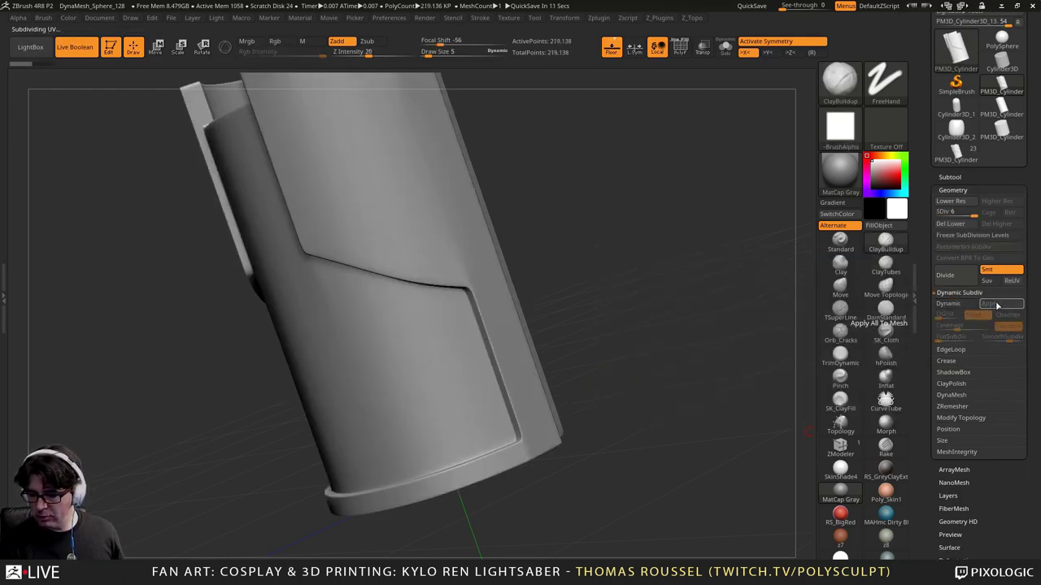
pyautogui.scroll(-2, 993, 486)
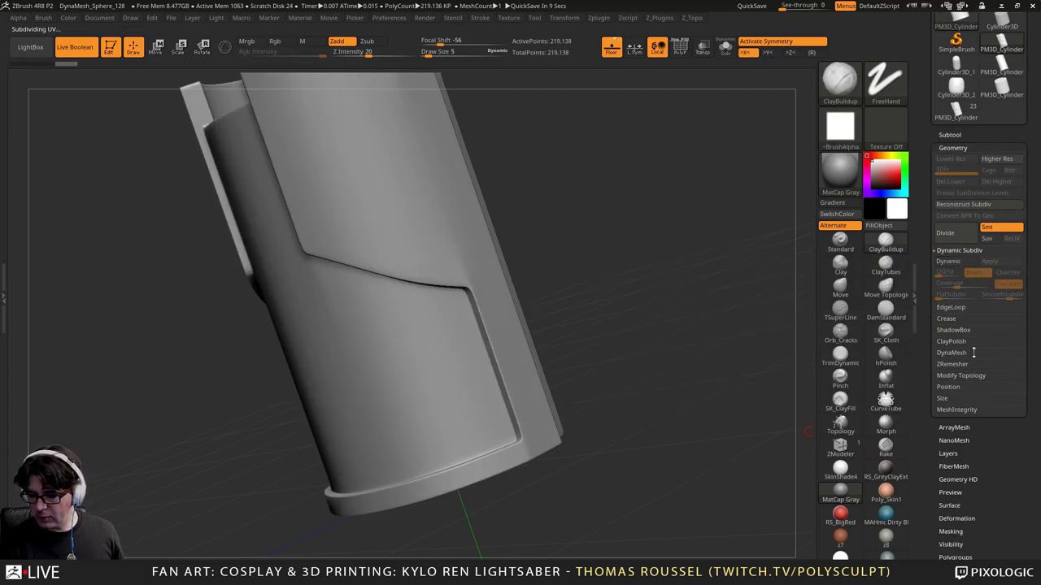
# Step: Remesh the housing with DynaMesh at resolution 1176 and check its wireframe and polygroups around the recessed panel
pyautogui.click(950, 355)
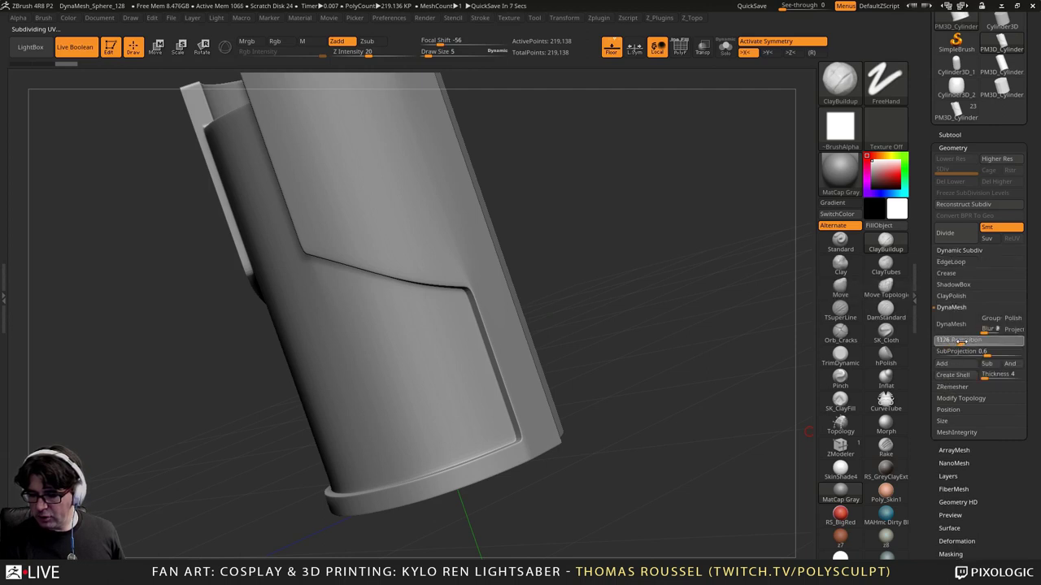
pyautogui.click(956, 308)
pyautogui.click(952, 308)
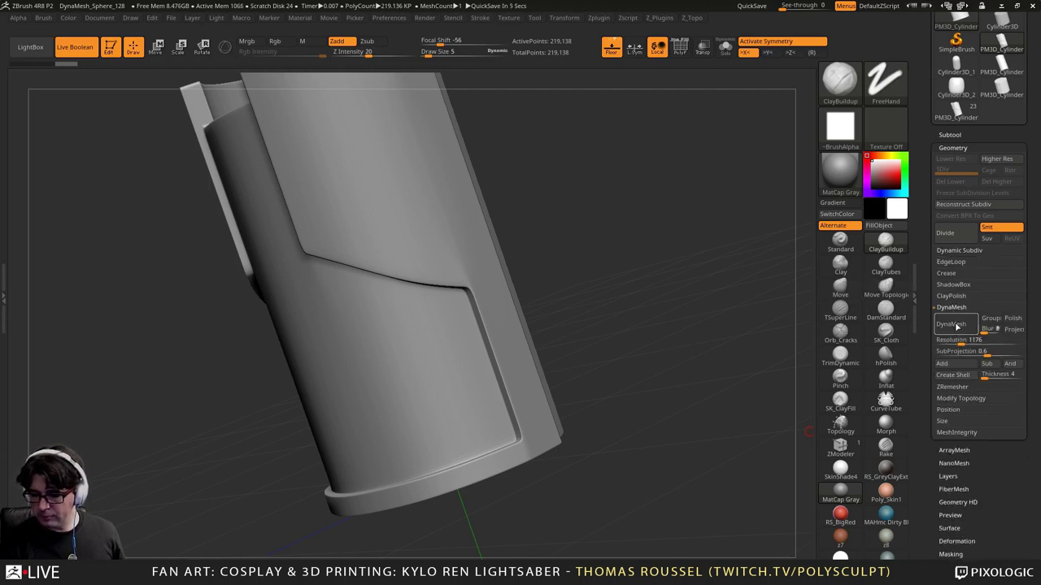
pyautogui.click(951, 323)
pyautogui.moveTo(634, 304); pyautogui.dragTo(693, 293)
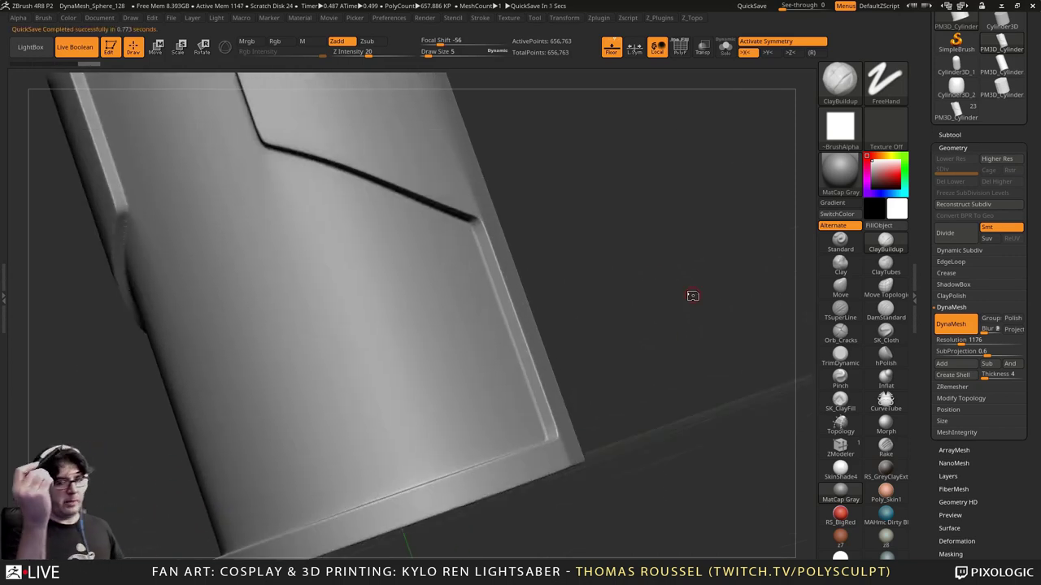
pyautogui.hotkey('shift', 'f')
pyautogui.hotkey('shift', 'f')
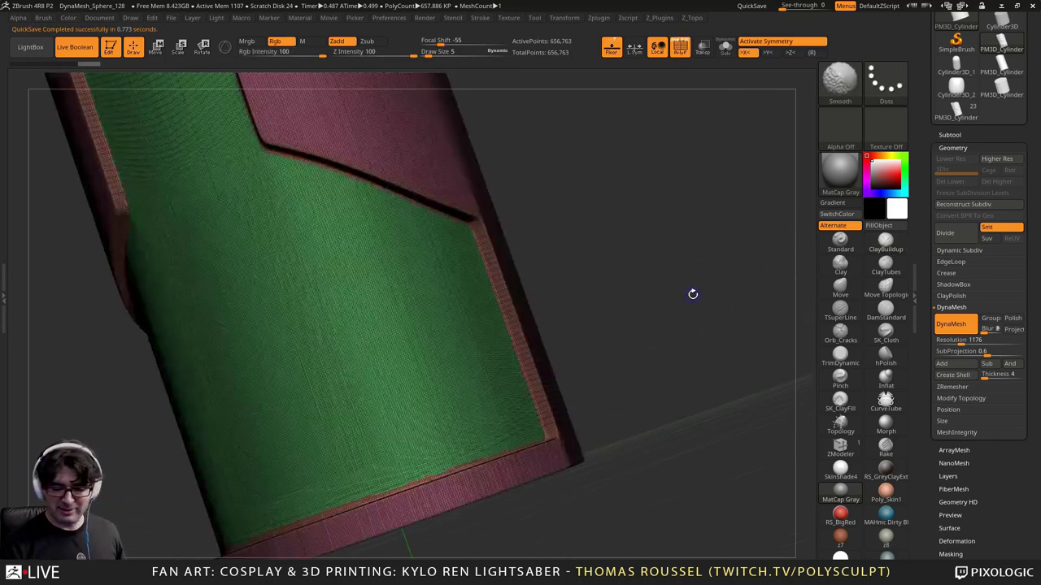
# Step: Polish the slanted panel edge and its corner with the hPolish brush at draw size 19
pyautogui.click(886, 356)
pyautogui.press('s')
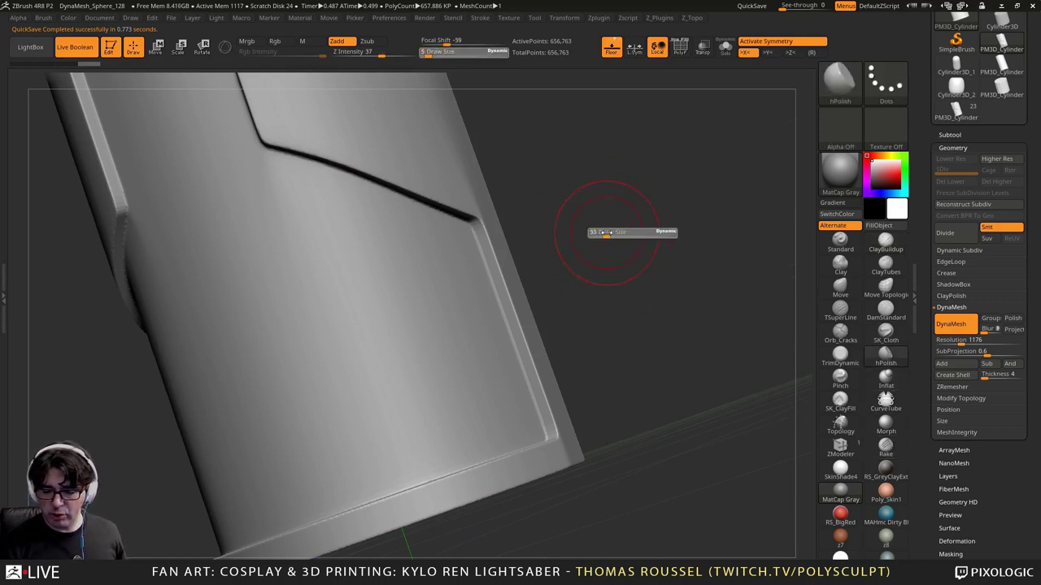
pyautogui.moveTo(605, 232); pyautogui.dragTo(502, 232)
pyautogui.press('s')
pyautogui.moveTo(409, 176); pyautogui.dragTo(405, 175)
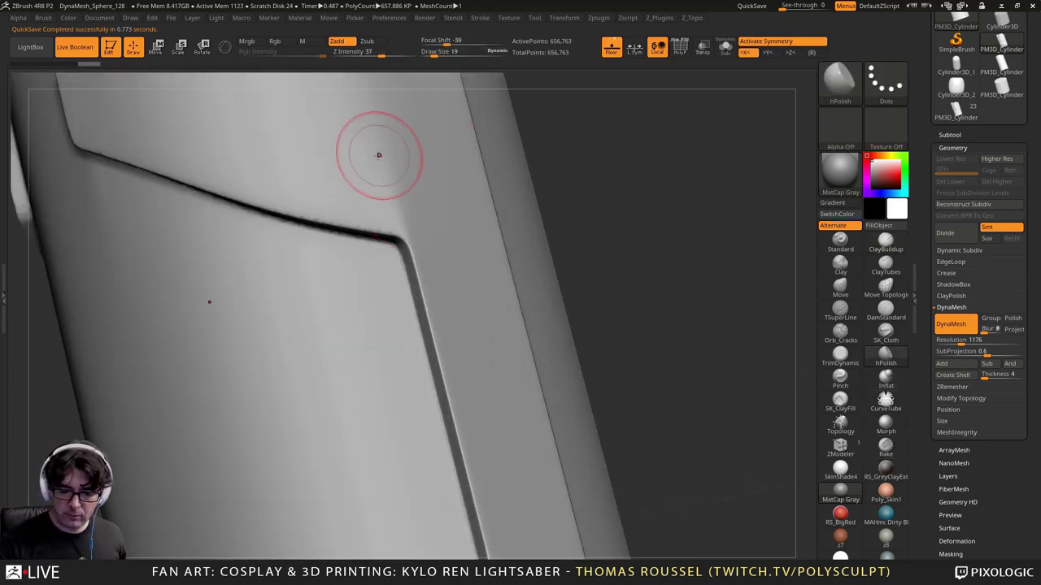
pyautogui.moveTo(404, 227)
pyautogui.mouseDown()
pyautogui.moveTo(415, 231)
pyautogui.moveTo(403, 222)
pyautogui.mouseUp()
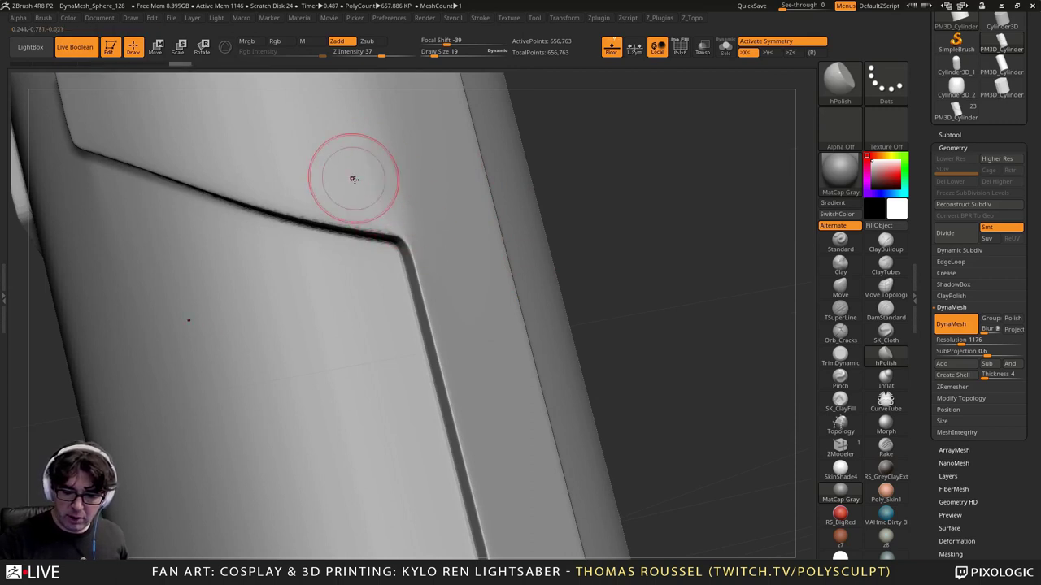
pyautogui.moveTo(438, 237); pyautogui.dragTo(467, 226, button='right')
pyautogui.moveTo(466, 225); pyautogui.dragTo(387, 147)
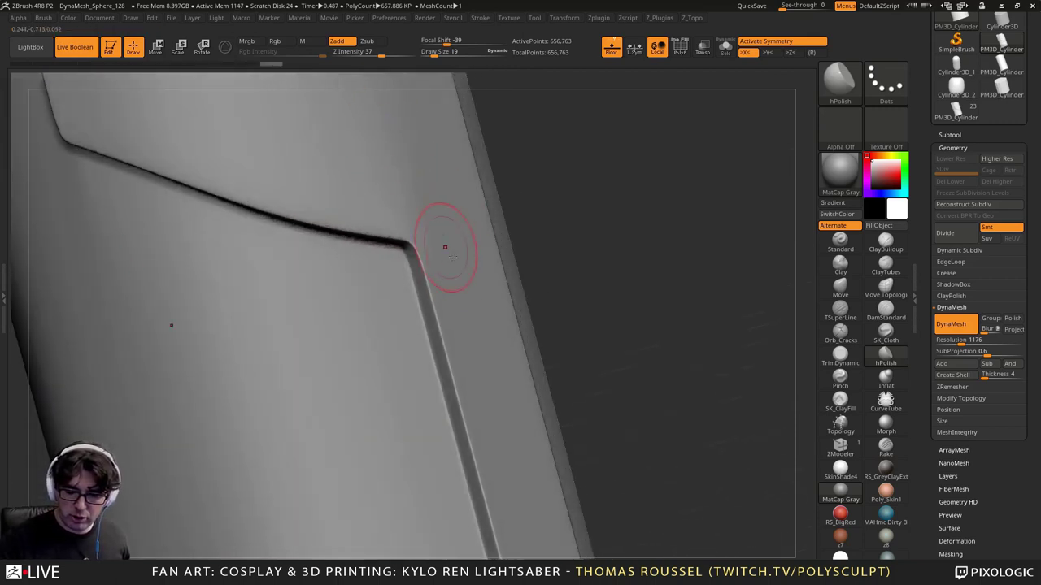
pyautogui.moveTo(445, 247); pyautogui.dragTo(442, 235)
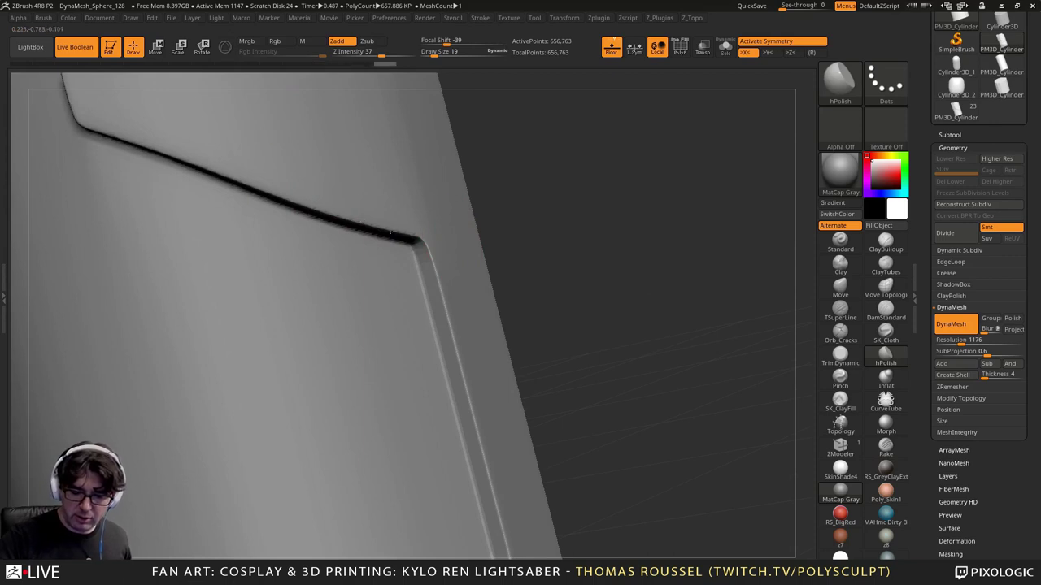
# Step: Trim the long straight edge of the panel step with the TrimDynamic brush at draw size 6
pyautogui.keyDown('alt'); pyautogui.moveTo(485, 420); pyautogui.dragTo(702, 334, button='right'); pyautogui.keyUp('alt')
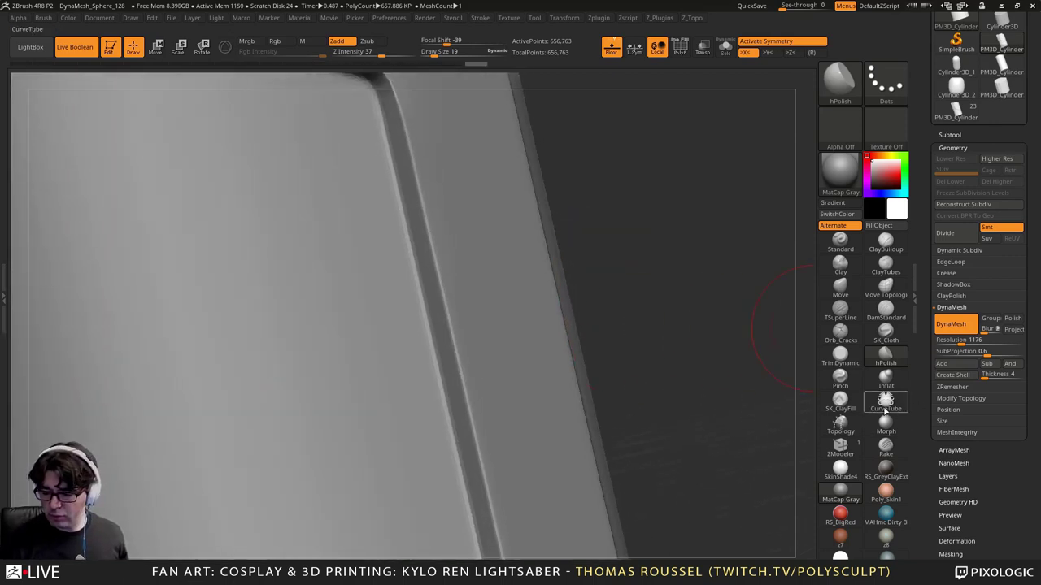
pyautogui.click(854, 362)
pyautogui.press('s')
pyautogui.moveTo(614, 178); pyautogui.dragTo(606, 179)
pyautogui.moveTo(606, 179); pyautogui.dragTo(622, 173, button='right')
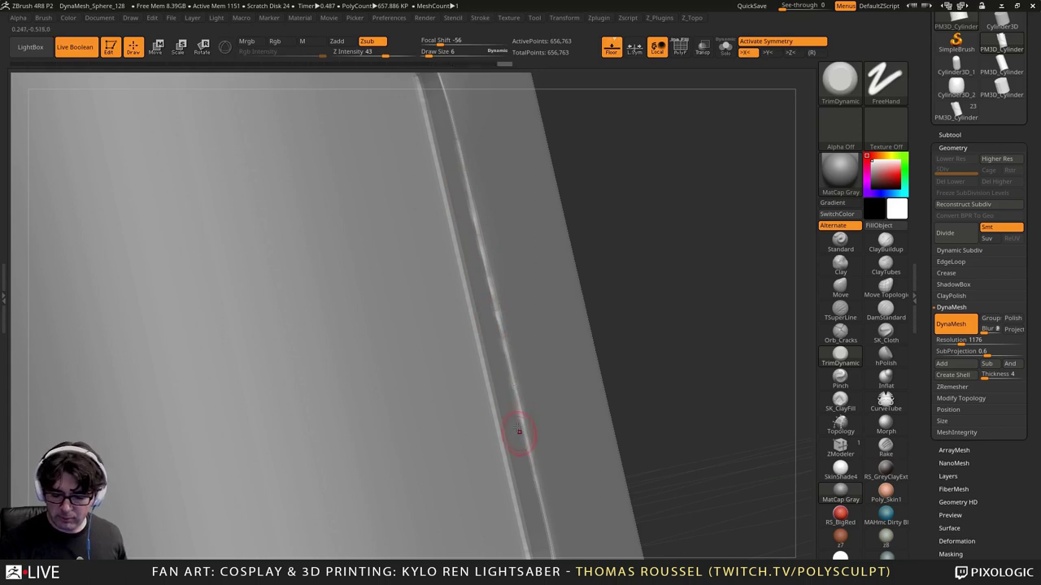
# Step: Smooth the trimmed straight edge, the panel's upper corner and the slanted edge
pyautogui.press('shift')
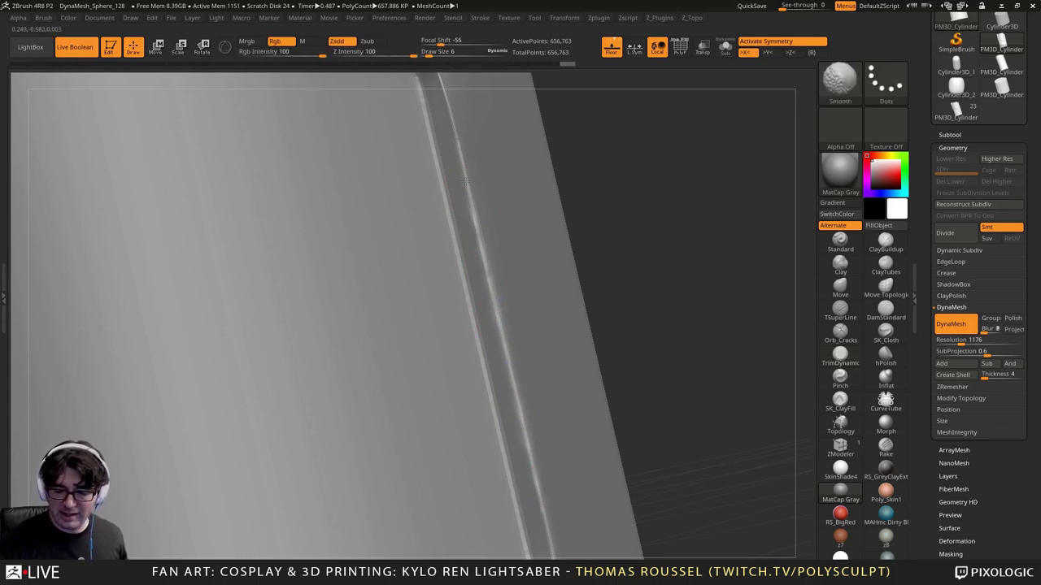
pyautogui.keyDown('shift'); pyautogui.moveTo(467, 180); pyautogui.dragTo(486, 277); pyautogui.keyUp('shift')
pyautogui.keyDown('alt'); pyautogui.moveTo(474, 163); pyautogui.dragTo(480, 240, button='right'); pyautogui.keyUp('alt')
pyautogui.press('shift')
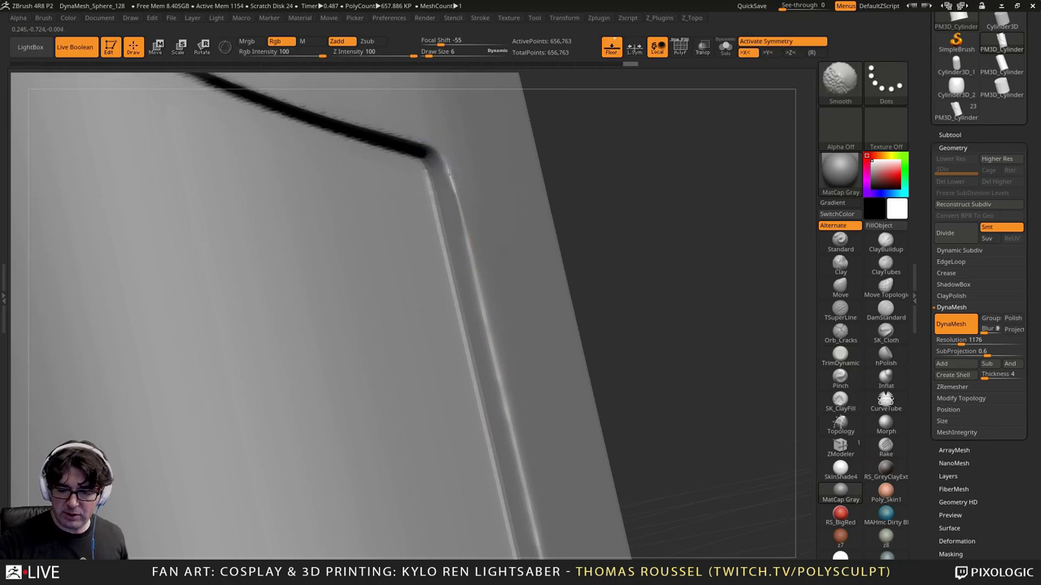
pyautogui.keyDown('shift'); pyautogui.moveTo(421, 147); pyautogui.dragTo(322, 89); pyautogui.keyUp('shift')
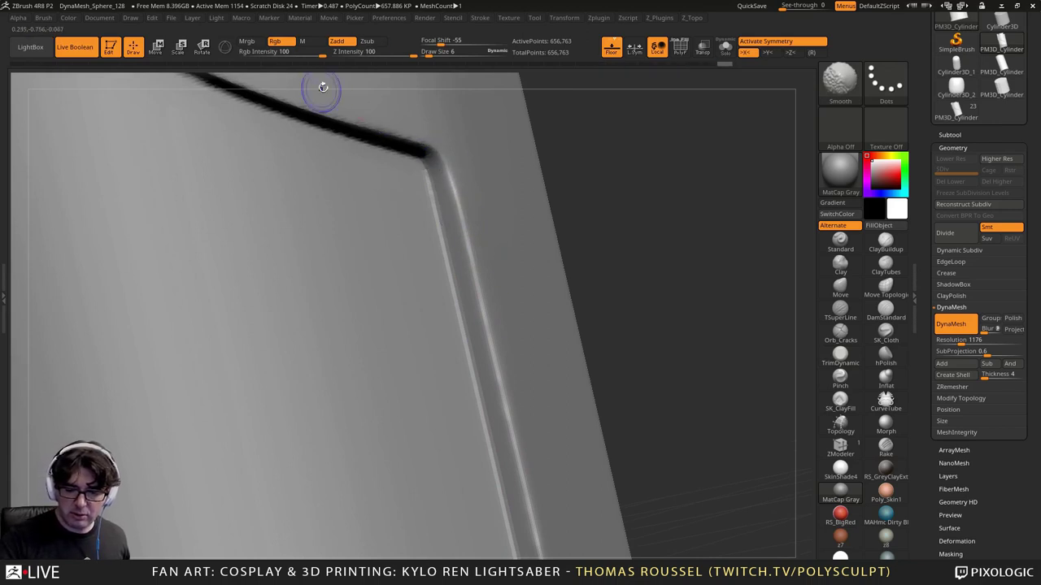
# Step: Polish the housing's lower rim corner beside the recessed panel with the hPolish brush at draw size 27
pyautogui.keyDown('ctrl'); pyautogui.moveTo(322, 90); pyautogui.dragTo(404, 98, button='right'); pyautogui.keyUp('ctrl')
pyautogui.moveTo(501, 232); pyautogui.dragTo(490, 241, button='right')
pyautogui.keyDown('alt'); pyautogui.moveTo(513, 358); pyautogui.dragTo(603, 262, button='right'); pyautogui.keyUp('alt')
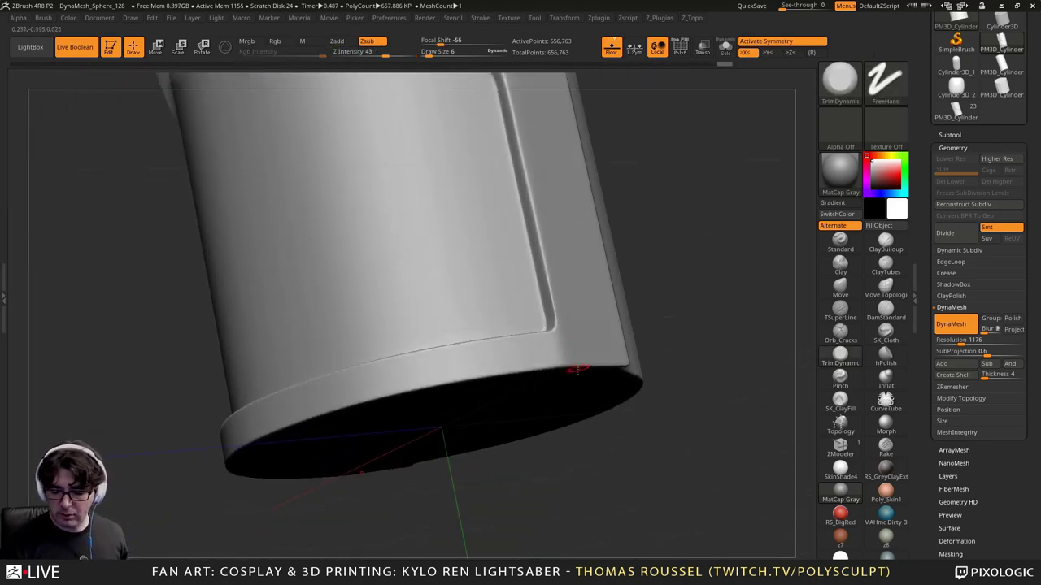
pyautogui.click(901, 358)
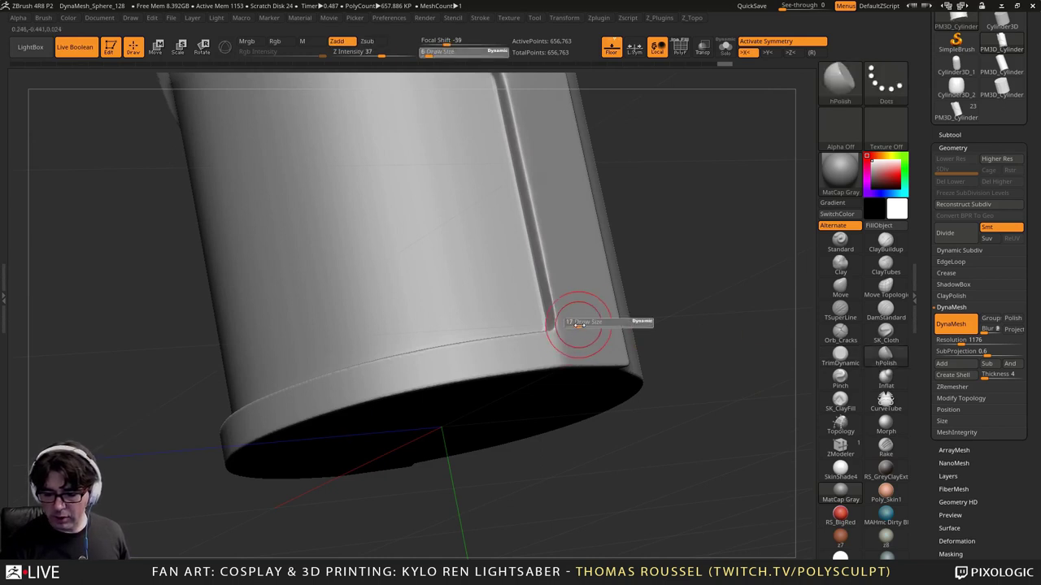
pyautogui.moveTo(580, 327)
pyautogui.mouseDown()
pyautogui.moveTo(574, 350)
pyautogui.moveTo(581, 344)
pyautogui.moveTo(504, 347)
pyautogui.mouseUp()
pyautogui.moveTo(581, 344); pyautogui.dragTo(592, 321, button='right')
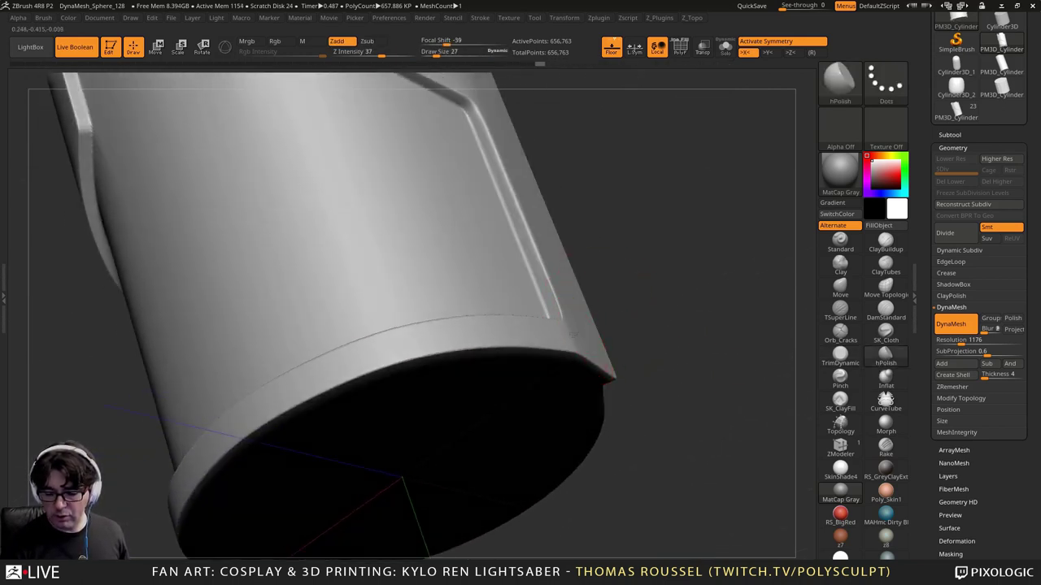
pyautogui.moveTo(606, 345); pyautogui.dragTo(543, 344)
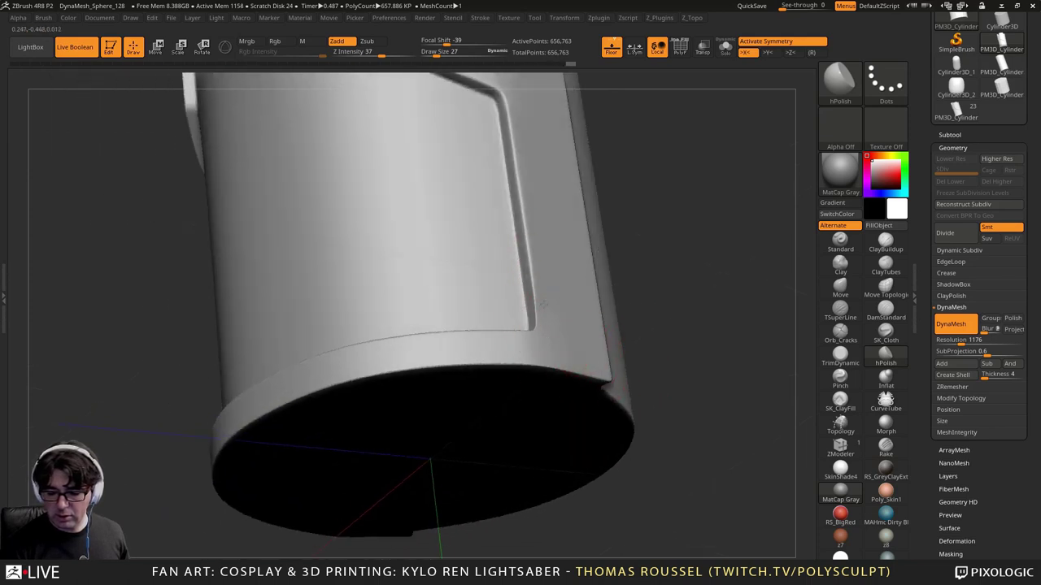
pyautogui.moveTo(548, 312)
pyautogui.mouseDown(button='right')
pyautogui.moveTo(562, 355)
pyautogui.moveTo(559, 344)
pyautogui.mouseUp(button='right')
# Step: Refine the panel's lower corner and the bottom rim edge with the hPolish brush at draw size 12
pyautogui.press('s')
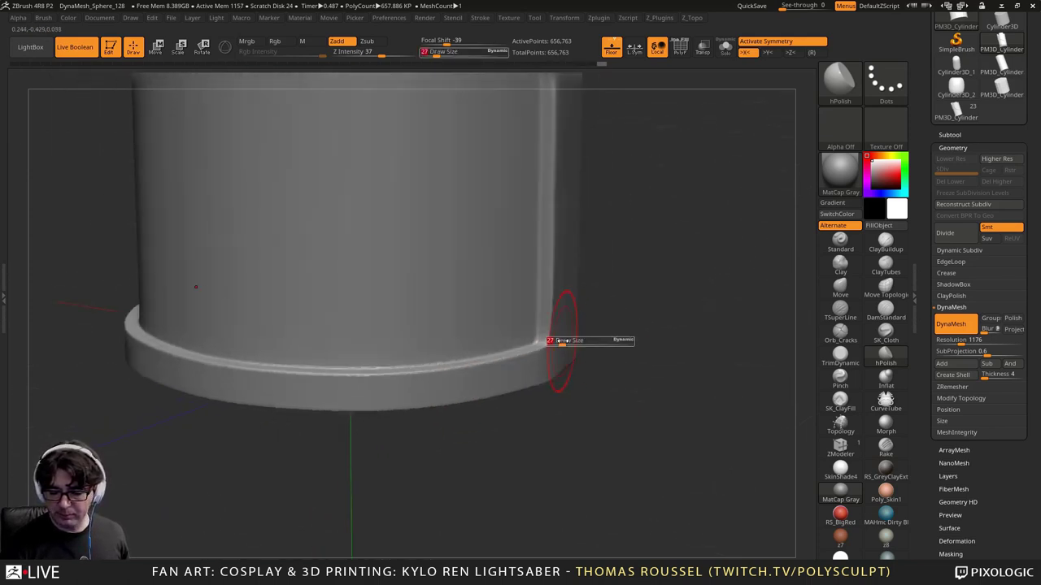
pyautogui.moveTo(560, 344); pyautogui.dragTo(546, 344)
pyautogui.moveTo(547, 343); pyautogui.dragTo(551, 290, button='right')
pyautogui.press('shift')
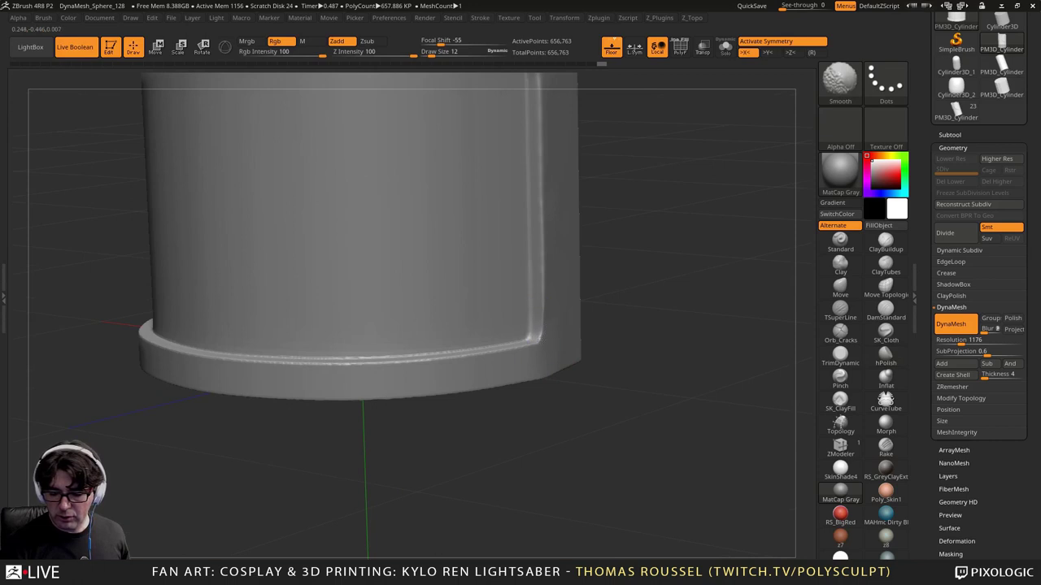
pyautogui.moveTo(550, 389)
pyautogui.mouseDown(button='right')
pyautogui.moveTo(573, 403)
pyautogui.moveTo(595, 309)
pyautogui.mouseUp(button='right')
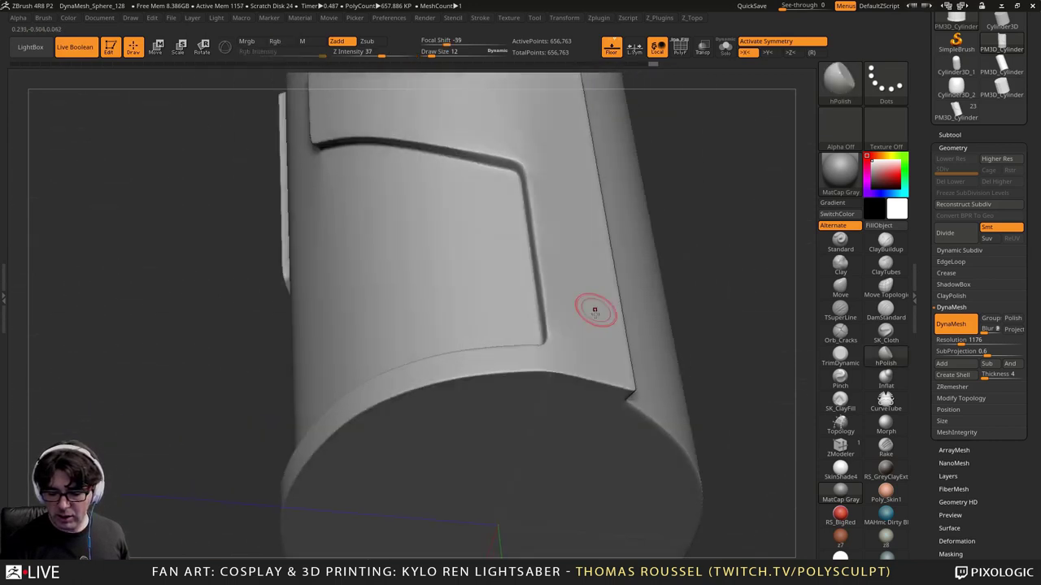
pyautogui.press('shift')
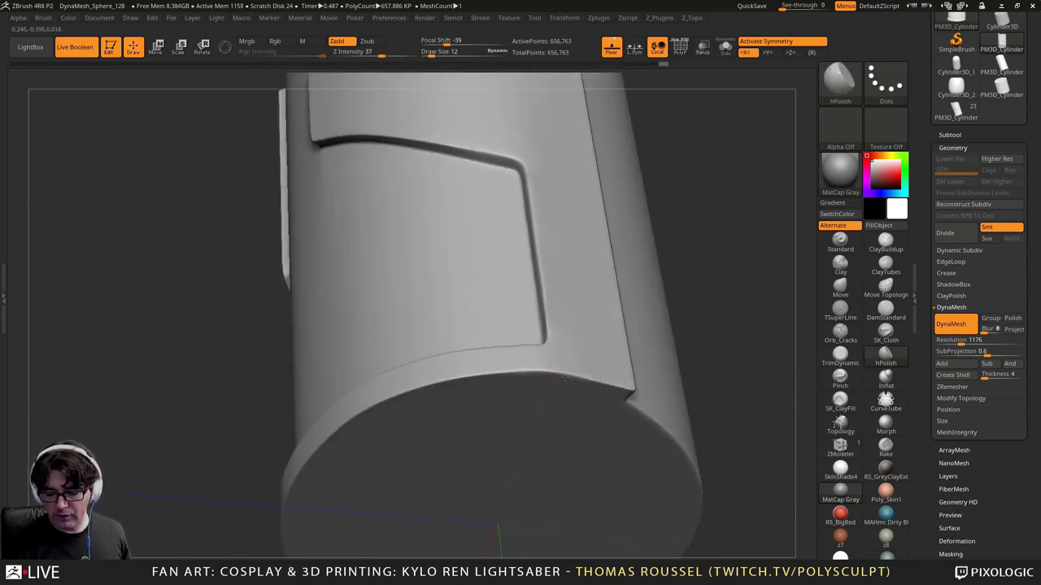
pyautogui.moveTo(579, 372)
pyautogui.mouseDown()
pyautogui.moveTo(569, 360)
pyautogui.moveTo(557, 389)
pyautogui.moveTo(586, 407)
pyautogui.moveTo(614, 389)
pyautogui.mouseUp()
# Step: Polish the upper corner and slanted edge of the panel step with the hPolish brush at draw size 14
pyautogui.moveTo(536, 203)
pyautogui.keyDown('ctrl'); pyautogui.mouseDown(button='right')
pyautogui.moveTo(586, 302)
pyautogui.moveTo(548, 239)
pyautogui.mouseUp(button='right'); pyautogui.keyUp('ctrl')
pyautogui.press('s')
pyautogui.moveTo(548, 239); pyautogui.dragTo(543, 239)
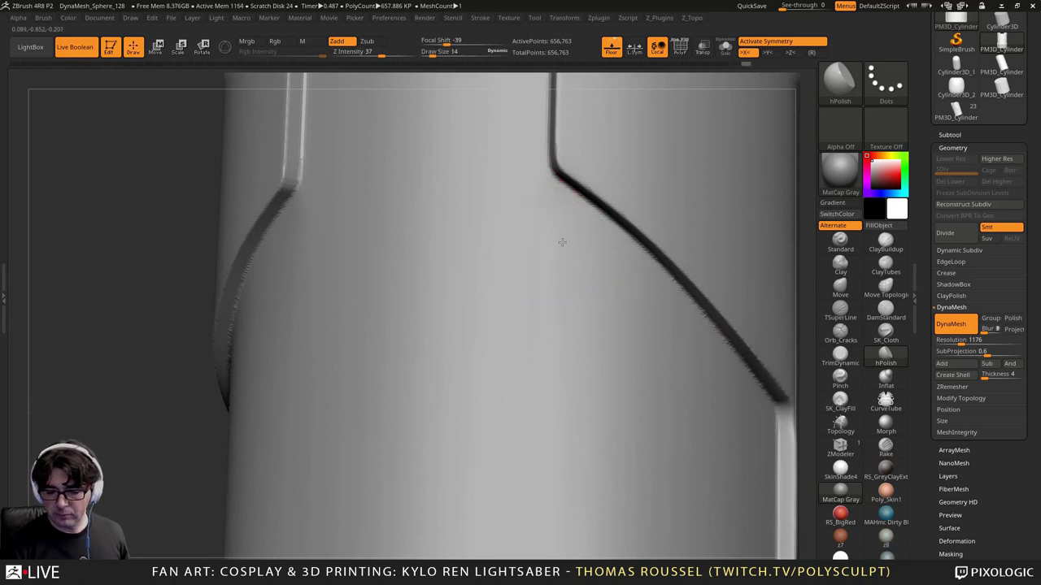
pyautogui.moveTo(562, 242)
pyautogui.mouseDown(button='right')
pyautogui.moveTo(580, 251)
pyautogui.moveTo(539, 216)
pyautogui.moveTo(525, 314)
pyautogui.moveTo(532, 305)
pyautogui.mouseUp(button='right')
# Step: Switch the housing to the RS_BigRed material, set the brush draw size to 38 and check its top and panel edges
pyautogui.click(840, 514)
pyautogui.moveTo(737, 453)
pyautogui.mouseDown(button='right')
pyautogui.moveTo(709, 420)
pyautogui.moveTo(715, 399)
pyautogui.mouseUp(button='right')
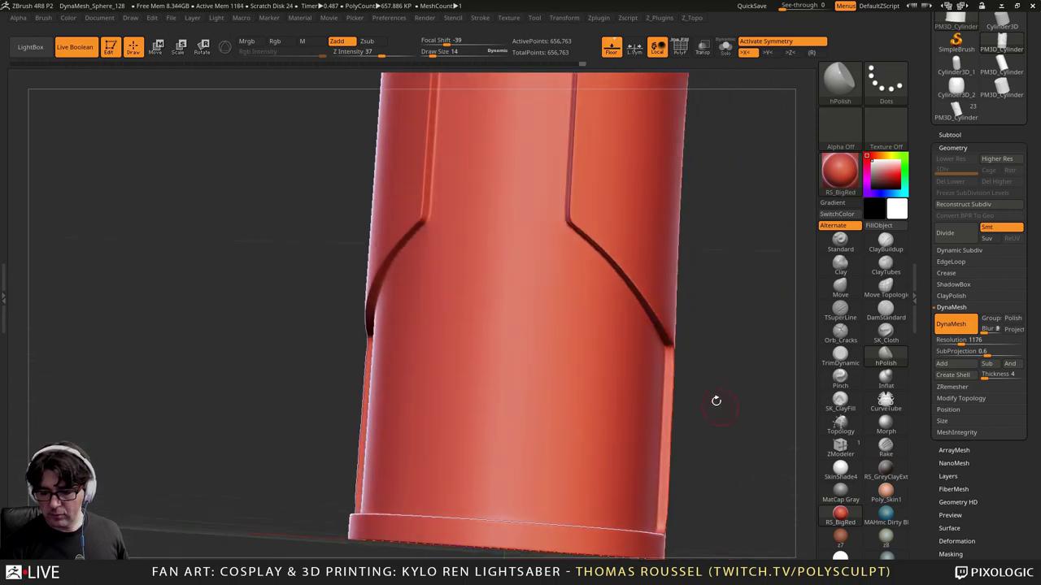
pyautogui.moveTo(669, 355)
pyautogui.mouseDown(button='right')
pyautogui.moveTo(705, 350)
pyautogui.moveTo(648, 384)
pyautogui.moveTo(553, 293)
pyautogui.moveTo(554, 278)
pyautogui.mouseUp(button='right')
pyautogui.press('s')
pyautogui.moveTo(549, 276); pyautogui.dragTo(558, 275)
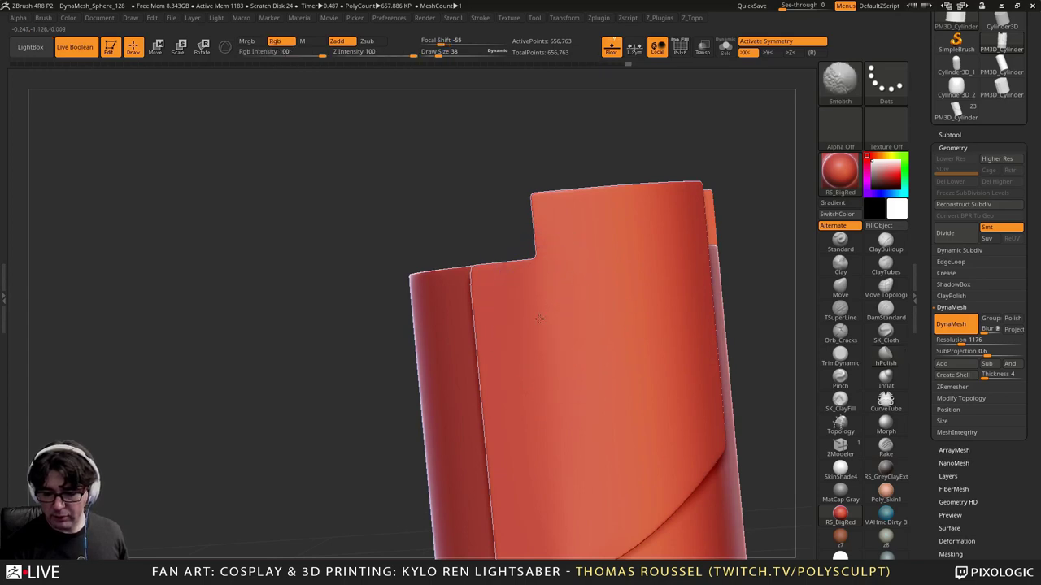
pyautogui.moveTo(569, 327); pyautogui.dragTo(613, 348, button='right')
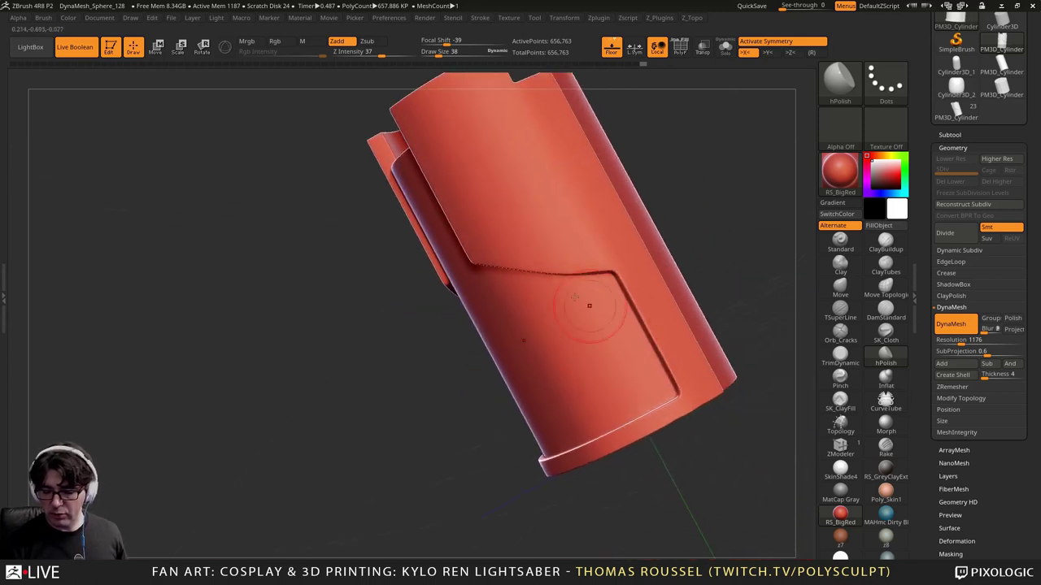
# Step: Smooth the lower corner of the housing's raised panel with the Smooth brush at draw size 27
pyautogui.moveTo(574, 297)
pyautogui.keyDown('ctrl'); pyautogui.mouseDown(button='right')
pyautogui.moveTo(618, 341)
pyautogui.moveTo(609, 306)
pyautogui.mouseUp(button='right'); pyautogui.keyUp('ctrl')
pyautogui.press('s')
pyautogui.moveTo(609, 306); pyautogui.dragTo(594, 304)
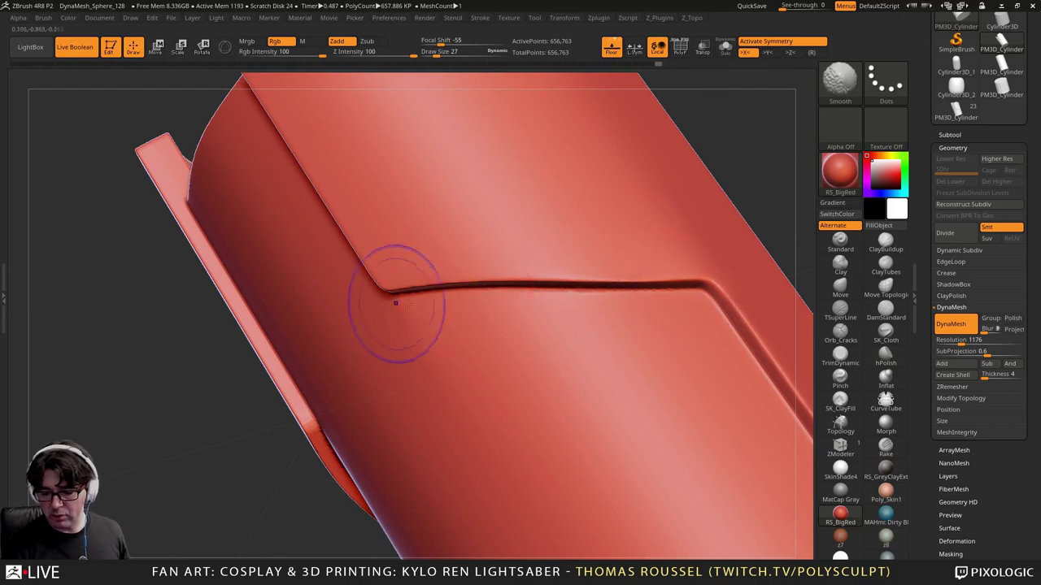
pyautogui.moveTo(383, 298)
pyautogui.mouseDown(button='right')
pyautogui.moveTo(568, 205)
pyautogui.moveTo(599, 344)
pyautogui.moveTo(581, 325)
pyautogui.mouseUp(button='right')
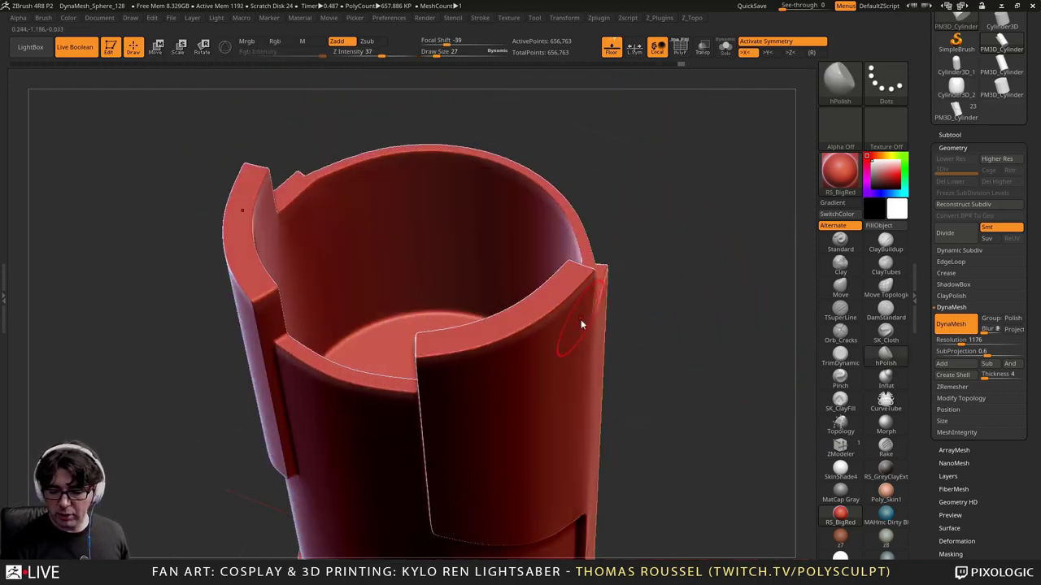
# Step: Smooth the housing's notched top rim and panel step edges with the Smooth brush at draw size 19
pyautogui.press('s')
pyautogui.moveTo(580, 320); pyautogui.dragTo(572, 320)
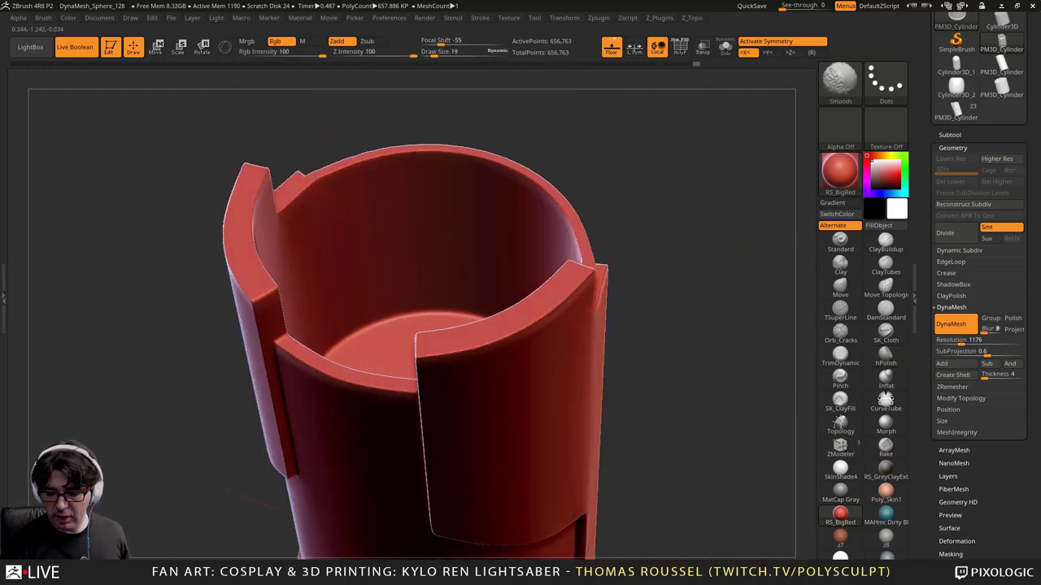
pyautogui.moveTo(423, 360); pyautogui.dragTo(474, 307, button='right')
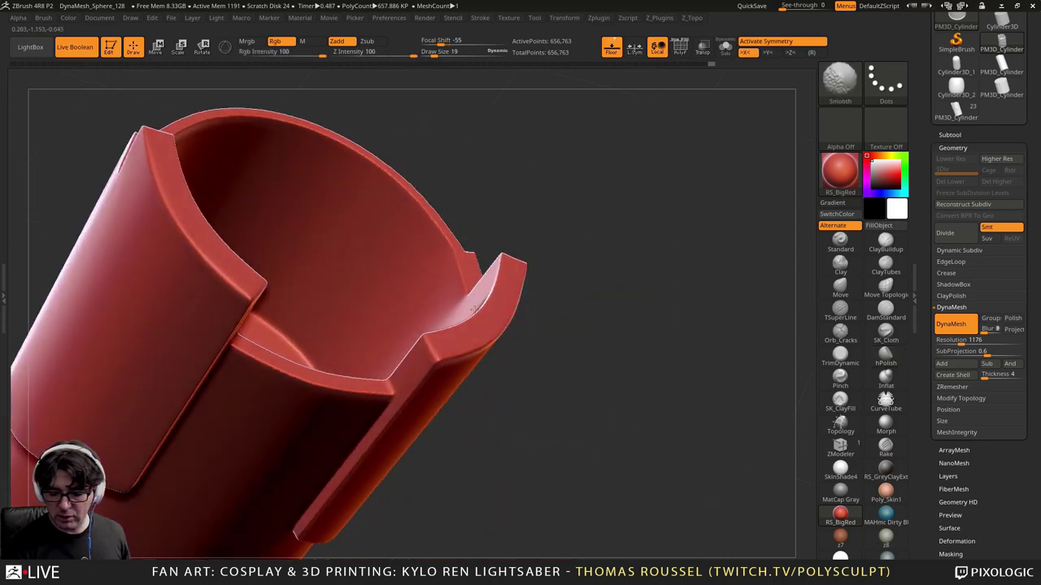
pyautogui.moveTo(262, 371)
pyautogui.mouseDown(button='right')
pyautogui.moveTo(394, 431)
pyautogui.moveTo(383, 354)
pyautogui.mouseUp(button='right')
pyautogui.moveTo(384, 354)
pyautogui.keyDown('alt'); pyautogui.mouseDown(button='right')
pyautogui.moveTo(388, 467)
pyautogui.moveTo(490, 399)
pyautogui.mouseUp(button='right'); pyautogui.keyUp('alt')
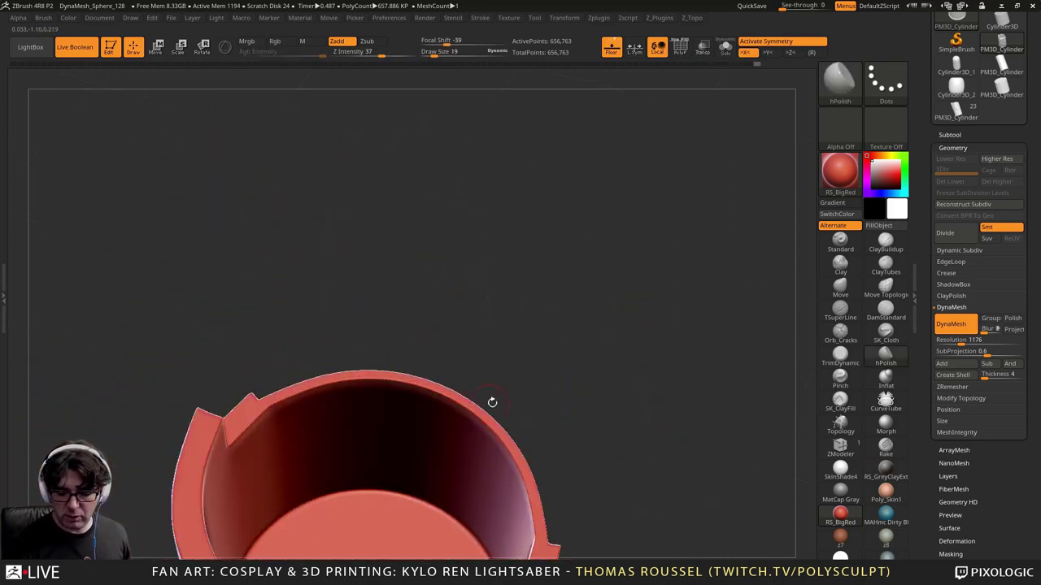
pyautogui.moveTo(347, 412); pyautogui.dragTo(449, 317, button='right')
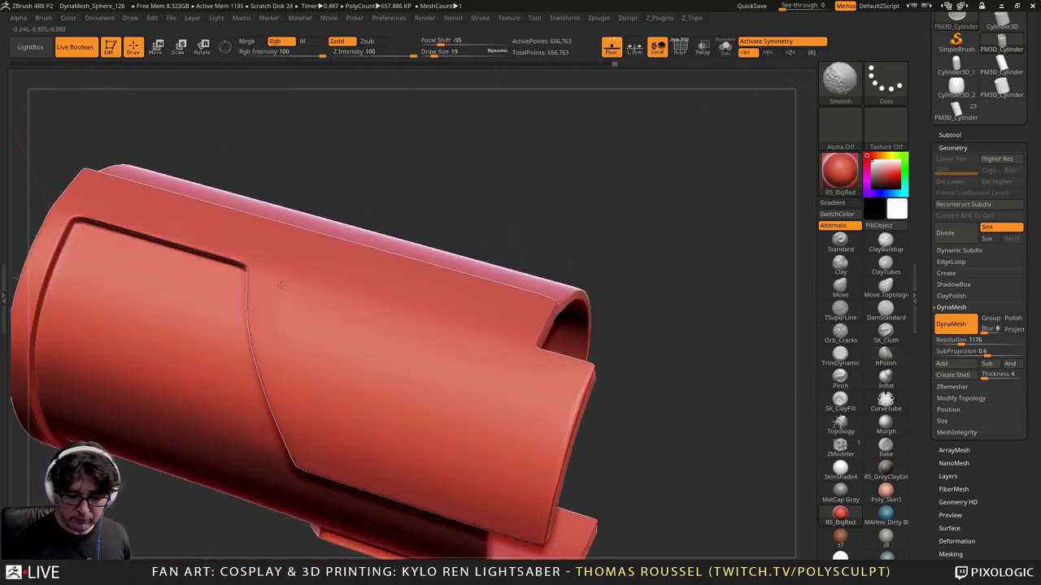
pyautogui.moveTo(289, 327); pyautogui.dragTo(325, 305, button='right')
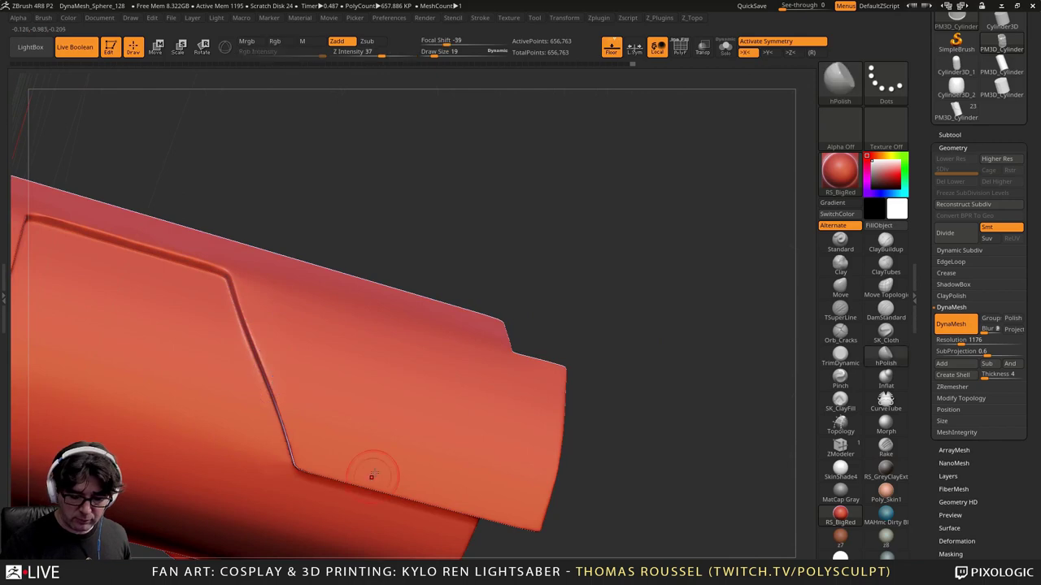
pyautogui.moveTo(317, 452)
pyautogui.mouseDown(button='right')
pyautogui.moveTo(349, 425)
pyautogui.moveTo(476, 379)
pyautogui.moveTo(440, 375)
pyautogui.moveTo(508, 294)
pyautogui.moveTo(515, 441)
pyautogui.moveTo(538, 394)
pyautogui.mouseUp(button='right')
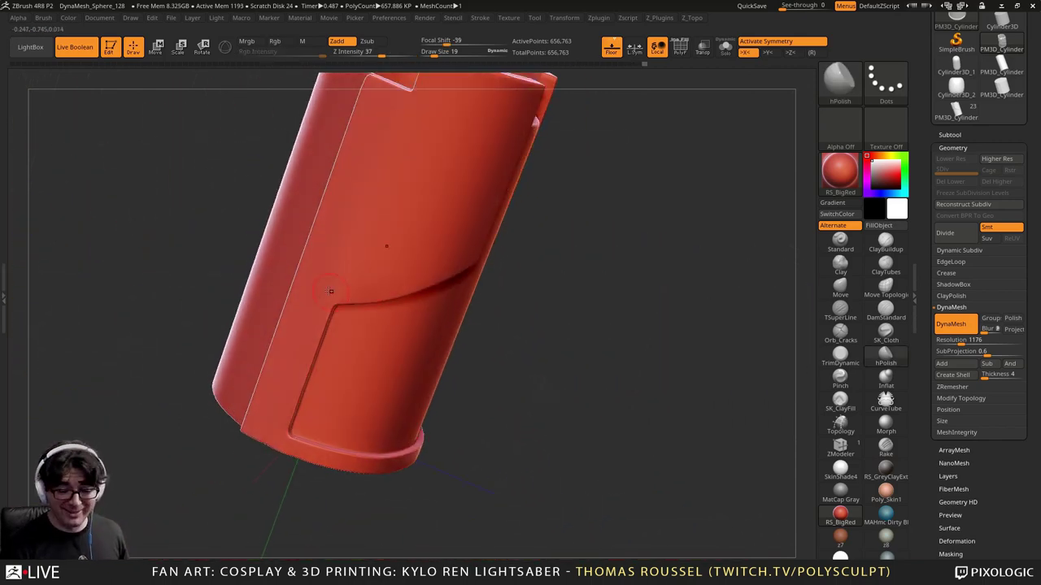
# Step: Smooth the surface above the panel's slanted edge with the Smooth brush at draw size 24
pyautogui.keyDown('ctrl'); pyautogui.moveTo(330, 291); pyautogui.dragTo(379, 251, button='right'); pyautogui.keyUp('ctrl')
pyautogui.press('s')
pyautogui.moveTo(379, 251); pyautogui.dragTo(393, 249)
pyautogui.moveTo(393, 248); pyautogui.dragTo(388, 235, button='right')
pyautogui.press('s')
pyautogui.moveTo(378, 263); pyautogui.dragTo(370, 262)
pyautogui.moveTo(402, 285); pyautogui.dragTo(404, 251, button='right')
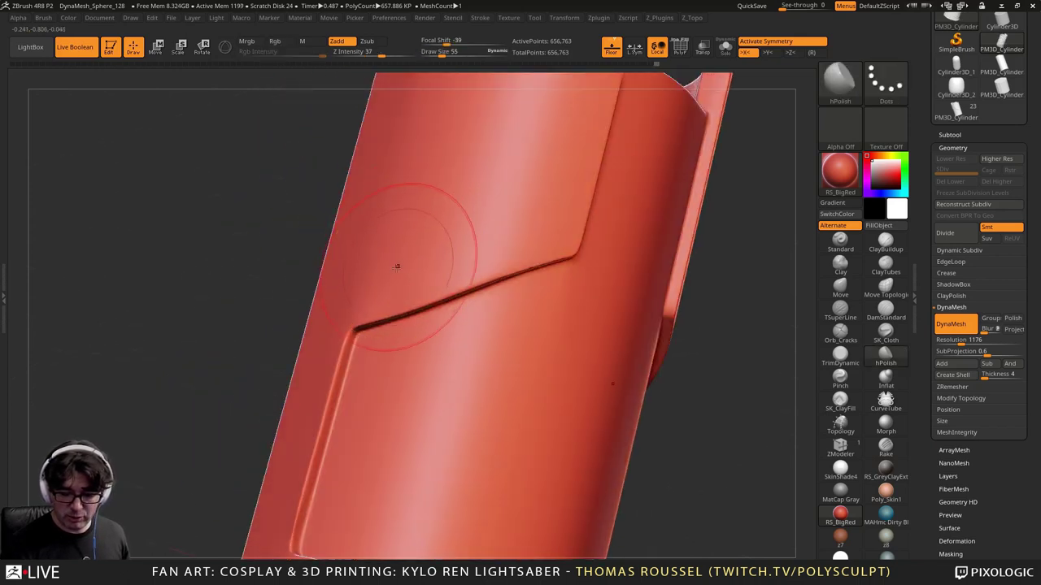
pyautogui.press('s')
pyautogui.moveTo(396, 269); pyautogui.dragTo(383, 271)
pyautogui.press('shift')
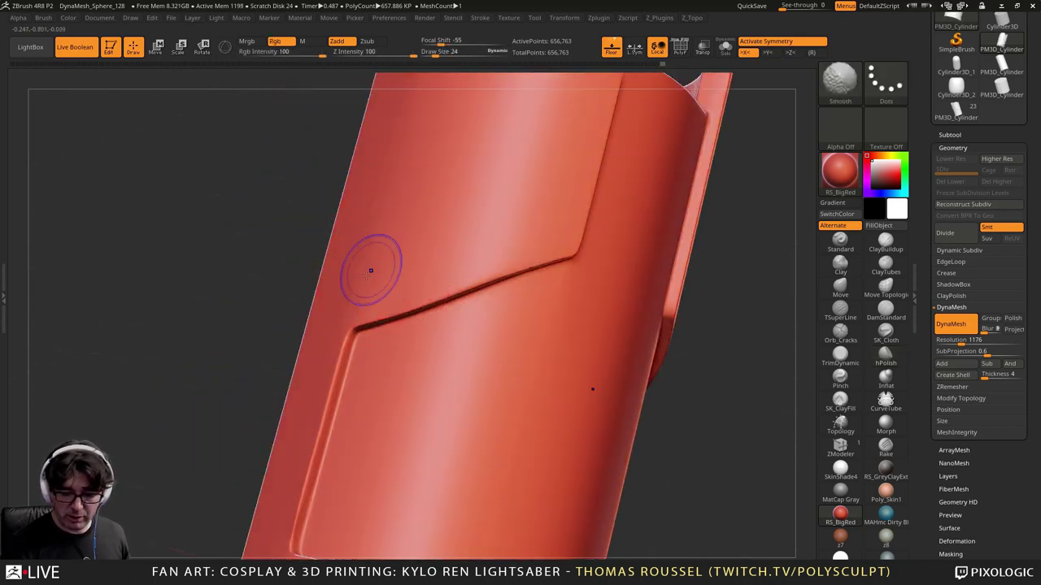
# Step: Switch the housing's material to MatCap Gray and check the whole part
pyautogui.moveTo(398, 273)
pyautogui.keyDown('ctrl'); pyautogui.mouseDown(button='right')
pyautogui.moveTo(453, 233)
pyautogui.moveTo(456, 256)
pyautogui.moveTo(497, 252)
pyautogui.moveTo(443, 363)
pyautogui.moveTo(414, 349)
pyautogui.moveTo(431, 374)
pyautogui.moveTo(523, 389)
pyautogui.moveTo(555, 332)
pyautogui.mouseUp(button='right'); pyautogui.keyUp('ctrl')
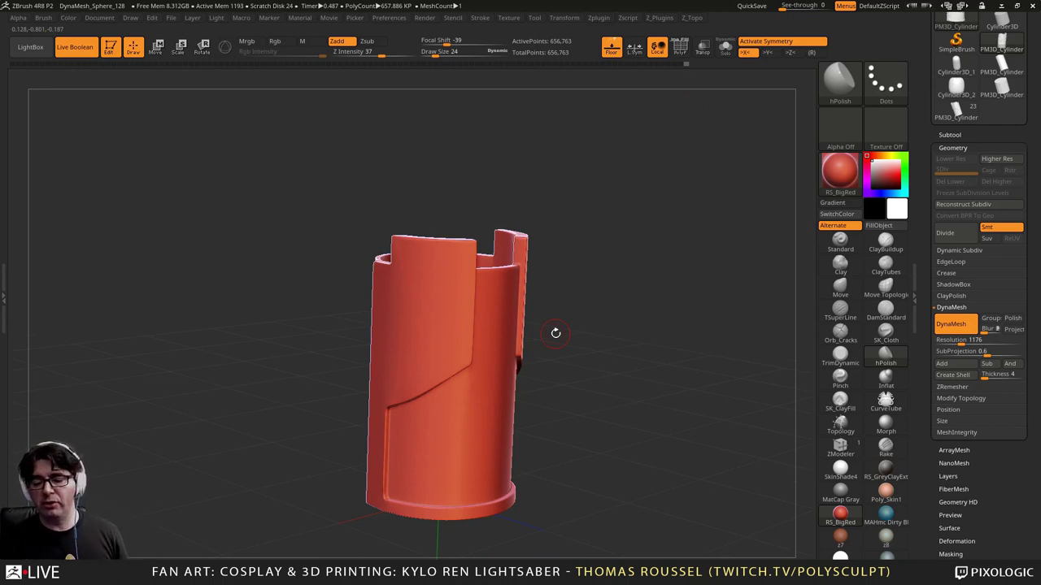
pyautogui.click(885, 470)
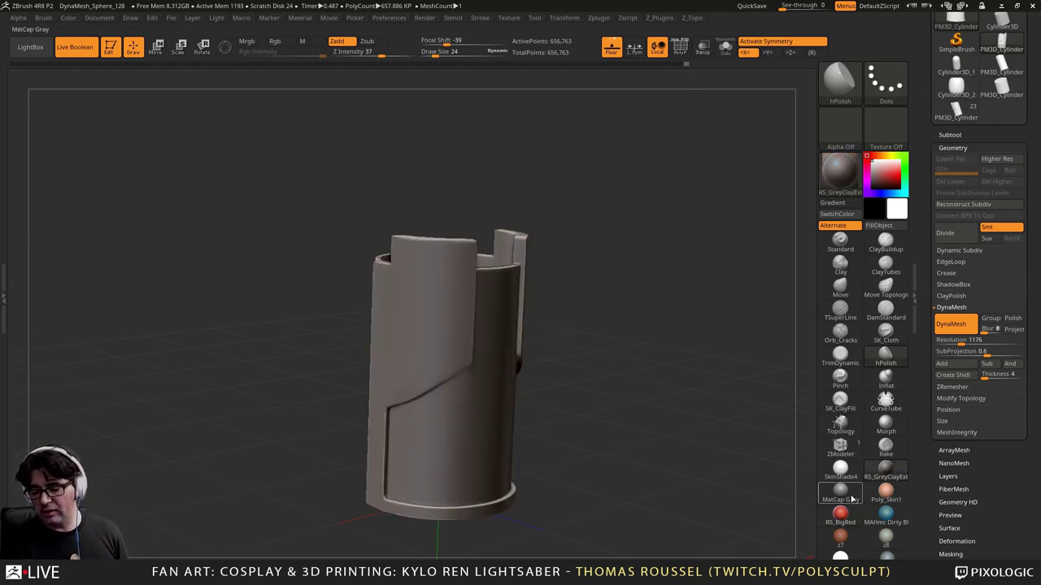
pyautogui.click(840, 492)
pyautogui.moveTo(630, 421); pyautogui.dragTo(589, 377, button='right')
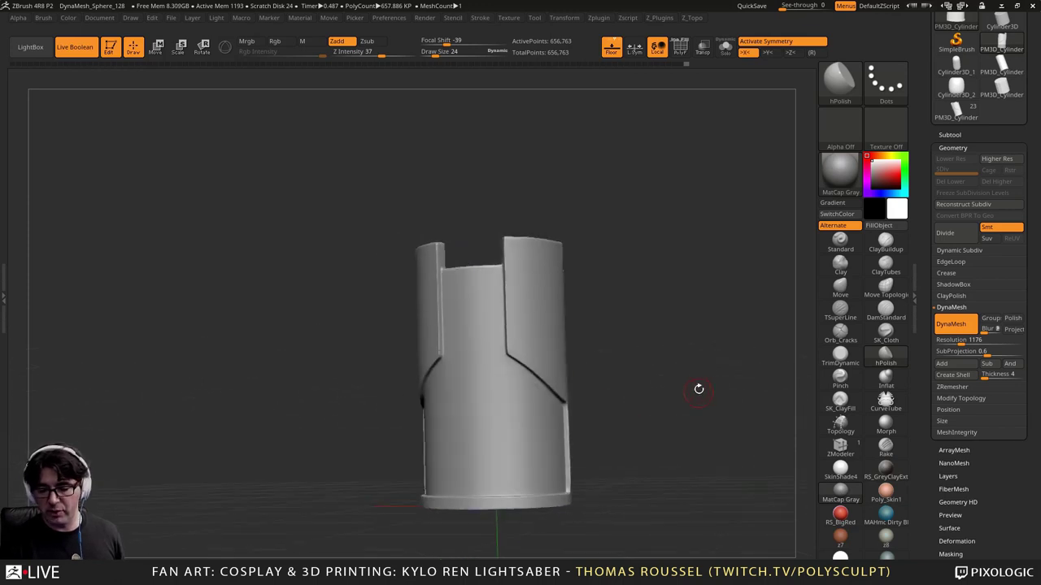
pyautogui.keyDown('alt'); pyautogui.moveTo(698, 389); pyautogui.dragTo(711, 348, button='right'); pyautogui.keyUp('alt')
# Step: Return to the full lightsaber tool and select the emitter collar subtool PM3D_Cylinder3D_6 above the crossguard
pyautogui.click(945, 134)
pyautogui.click(956, 109)
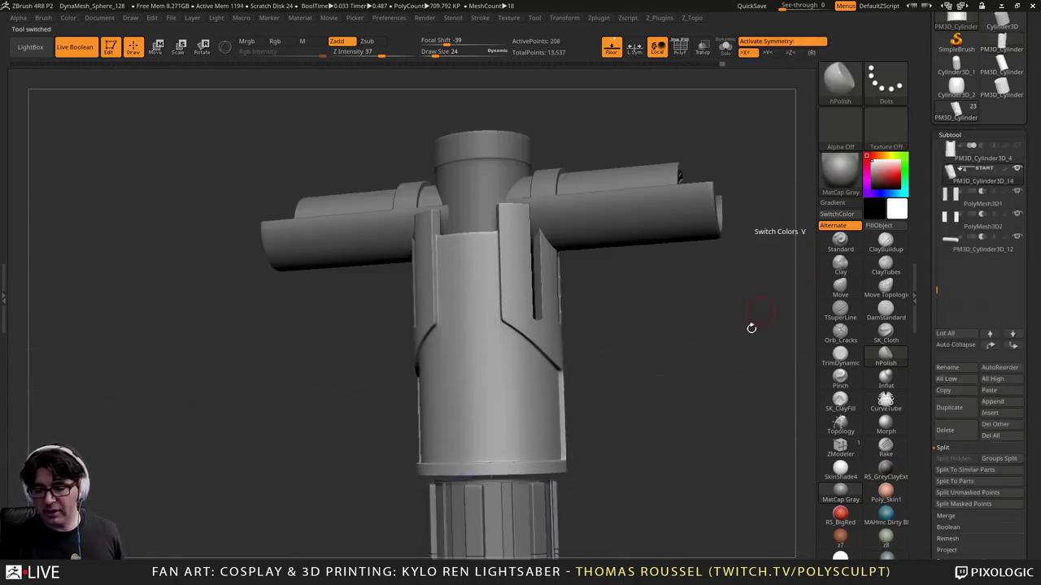
pyautogui.keyDown('shift'); pyautogui.moveTo(671, 334); pyautogui.dragTo(674, 339, button='right'); pyautogui.keyUp('shift')
pyautogui.keyDown('alt'); pyautogui.click(506, 150); pyautogui.keyUp('alt')
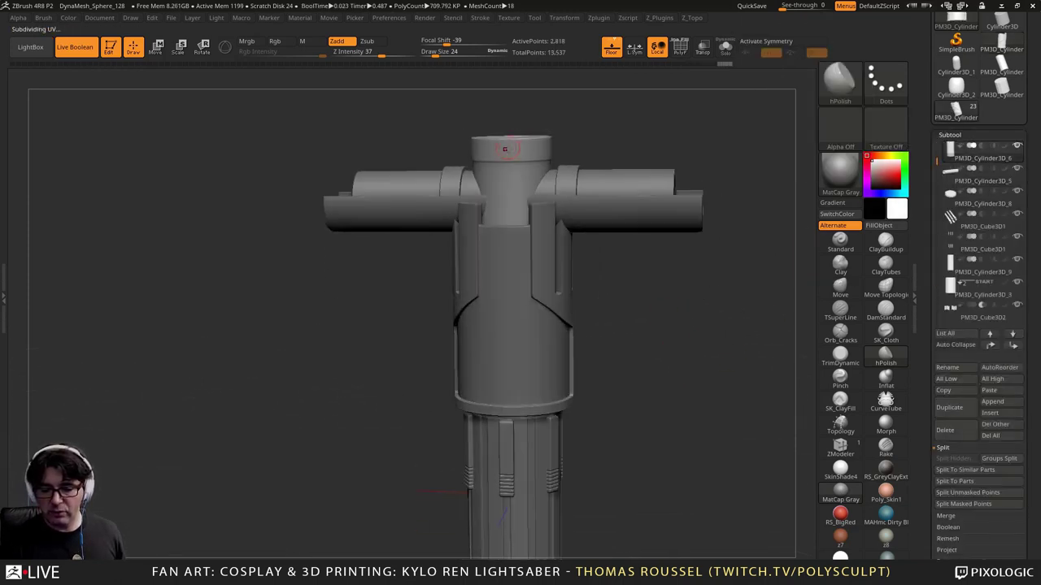
pyautogui.keyDown('alt'); pyautogui.moveTo(507, 149); pyautogui.dragTo(534, 255, button='right'); pyautogui.keyUp('alt')
pyautogui.moveTo(533, 256); pyautogui.dragTo(536, 192, button='right')
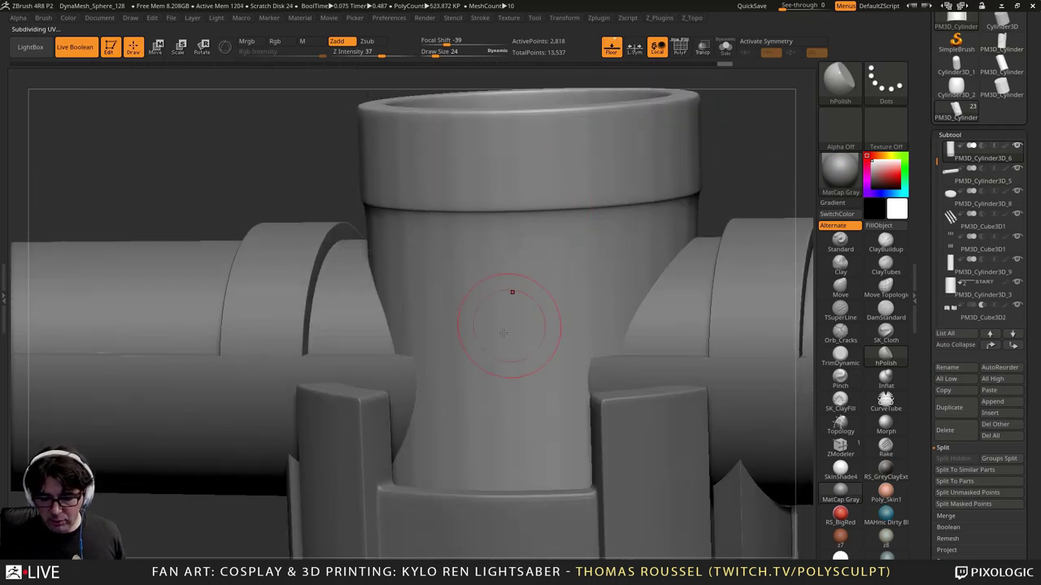
pyautogui.moveTo(578, 364); pyautogui.dragTo(553, 335, button='right')
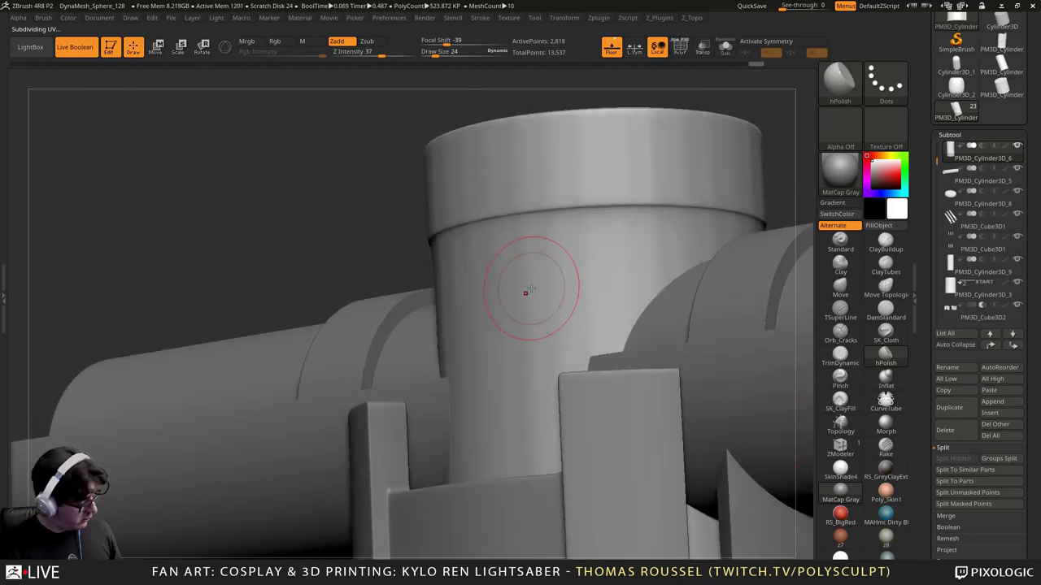
# Step: Undo the last edits on the emitter collar with its wireframe shown, and clear its mask
pyautogui.hotkey('shift', 'f')
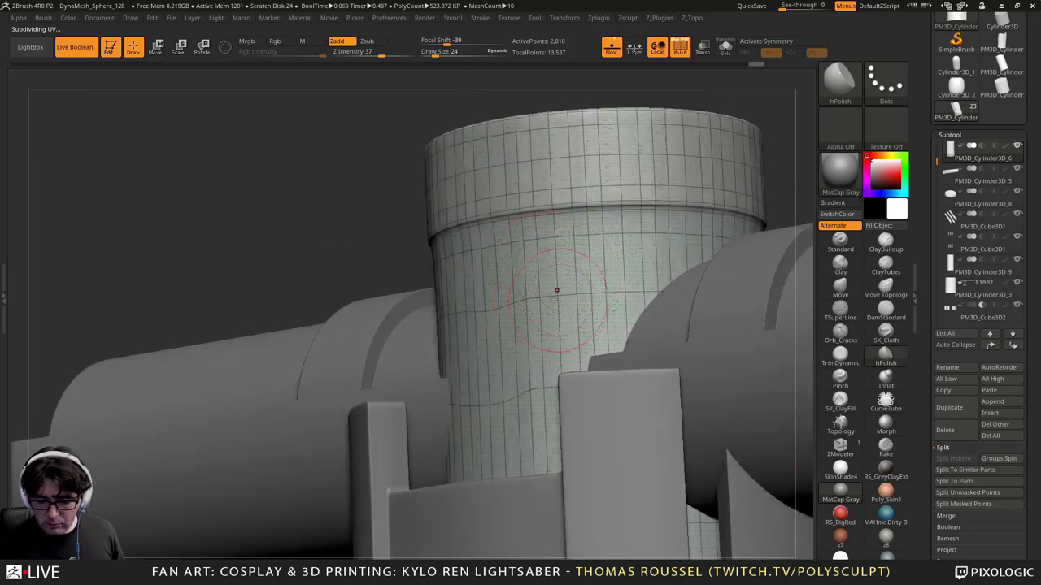
pyautogui.hotkey('ctrl', 'z')
pyautogui.hotkey('ctrl', 'z')
pyautogui.hotkey('ctrl', 'z')
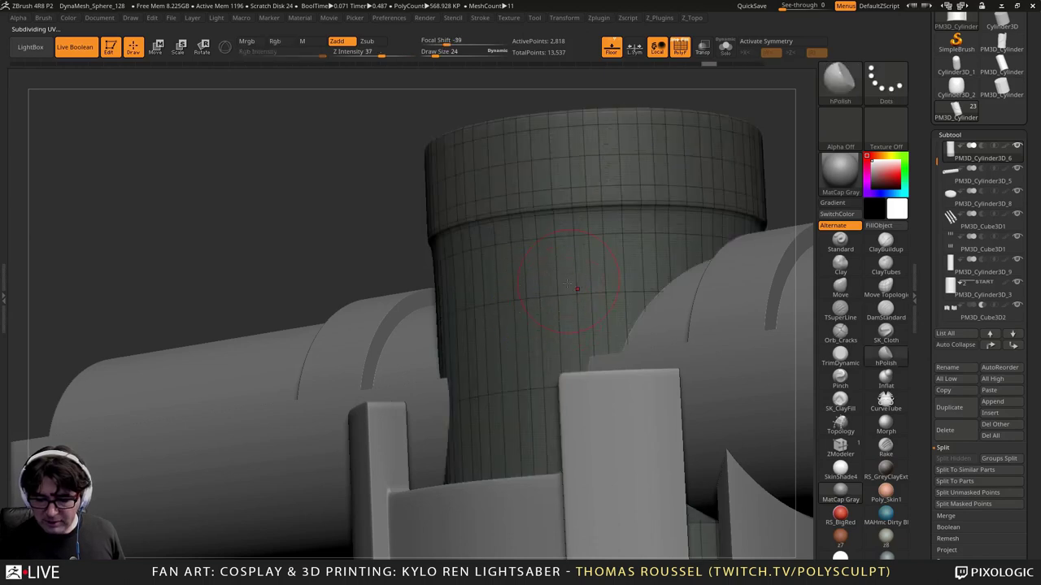
pyautogui.moveTo(568, 284); pyautogui.dragTo(561, 335, button='right')
pyautogui.keyDown('ctrl'); pyautogui.moveTo(300, 172); pyautogui.dragTo(361, 151); pyautogui.keyUp('ctrl')
pyautogui.keyDown('alt'); pyautogui.moveTo(677, 238); pyautogui.dragTo(624, 291, button='right'); pyautogui.keyUp('alt')
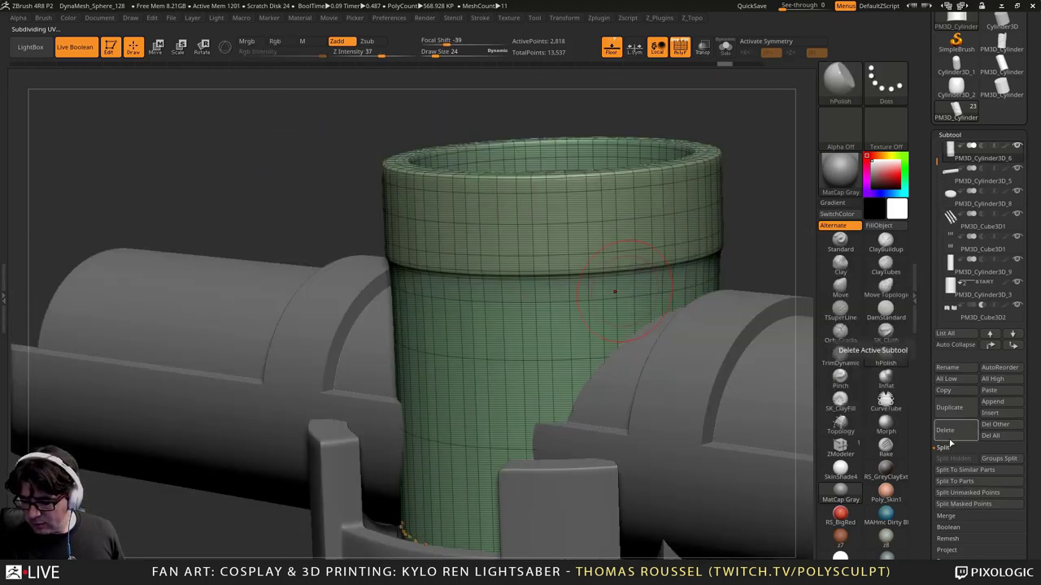
# Step: Turn off Dynamic Subdiv on the emitter collar and hide the wireframe
pyautogui.click(957, 575)
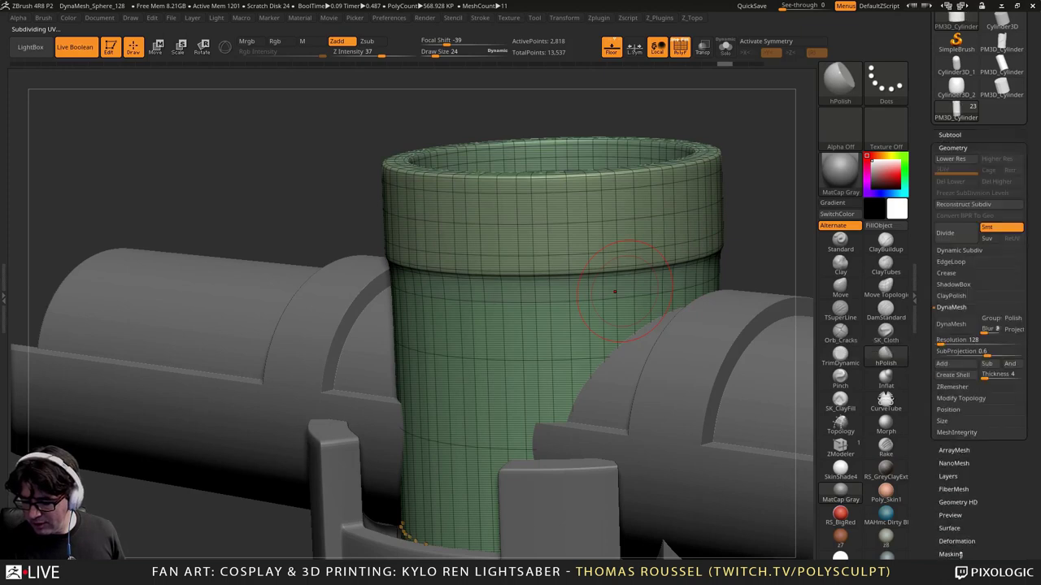
pyautogui.click(965, 248)
pyautogui.click(948, 262)
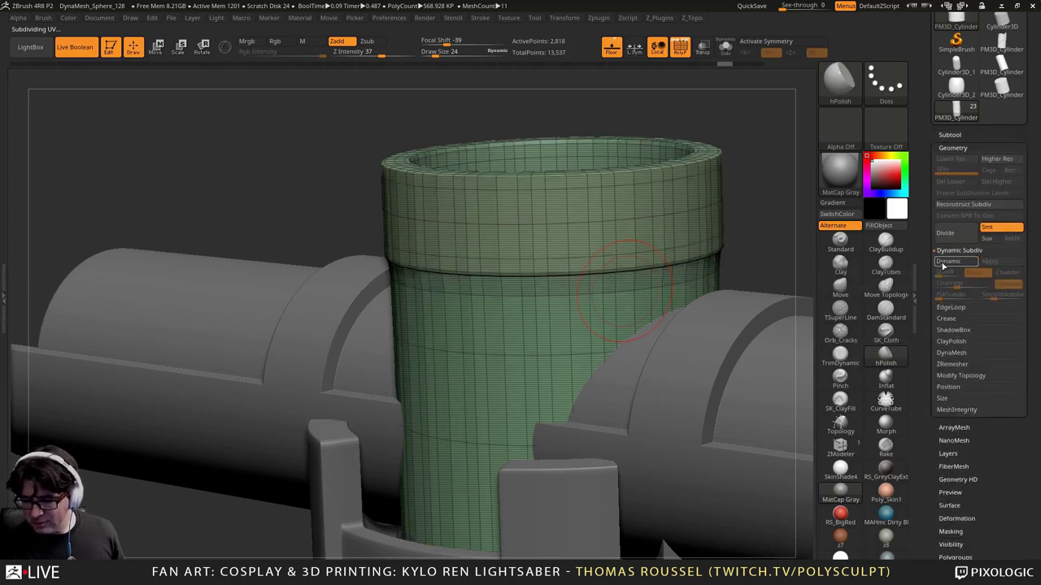
pyautogui.click(946, 262)
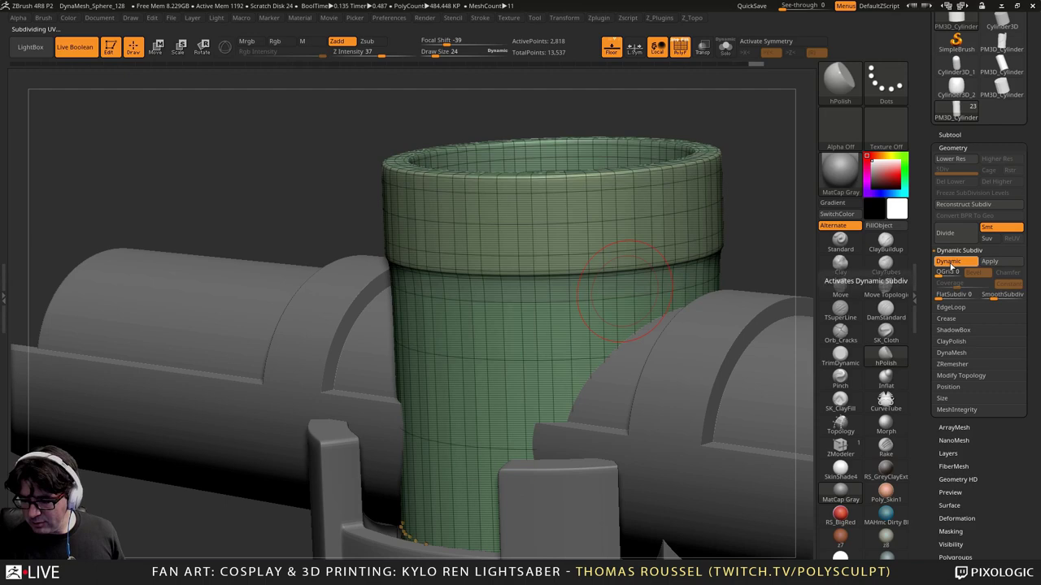
pyautogui.click(967, 262)
pyautogui.moveTo(744, 232); pyautogui.dragTo(695, 264)
pyautogui.hotkey('shift', 'f')
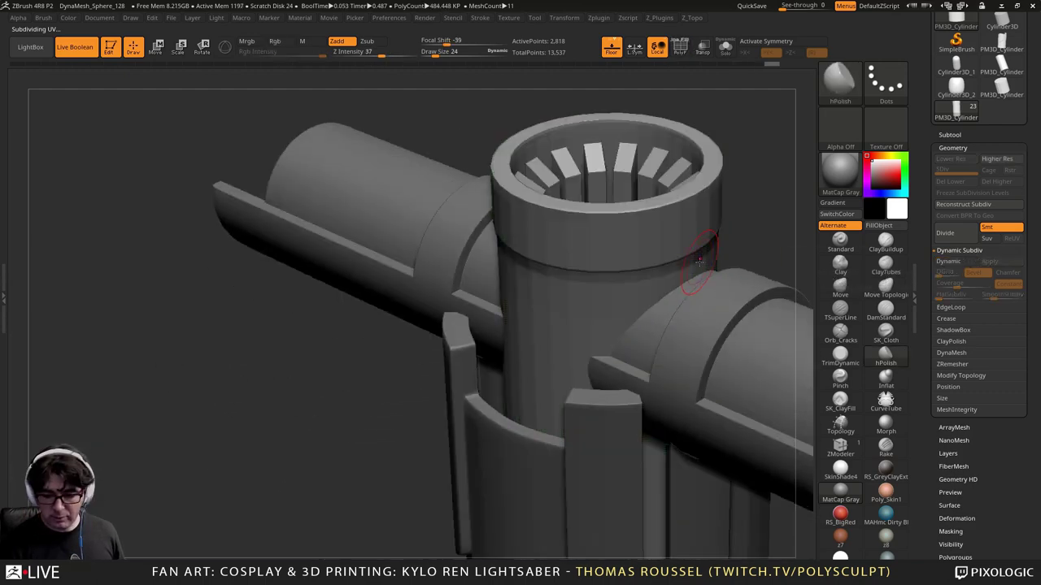
# Step: Clear the canvas, redraw the lightsaber tool on it and enter Edit mode
pyautogui.hotkey('ctrl', 'f')
pyautogui.hotkey('ctrl', 'n')
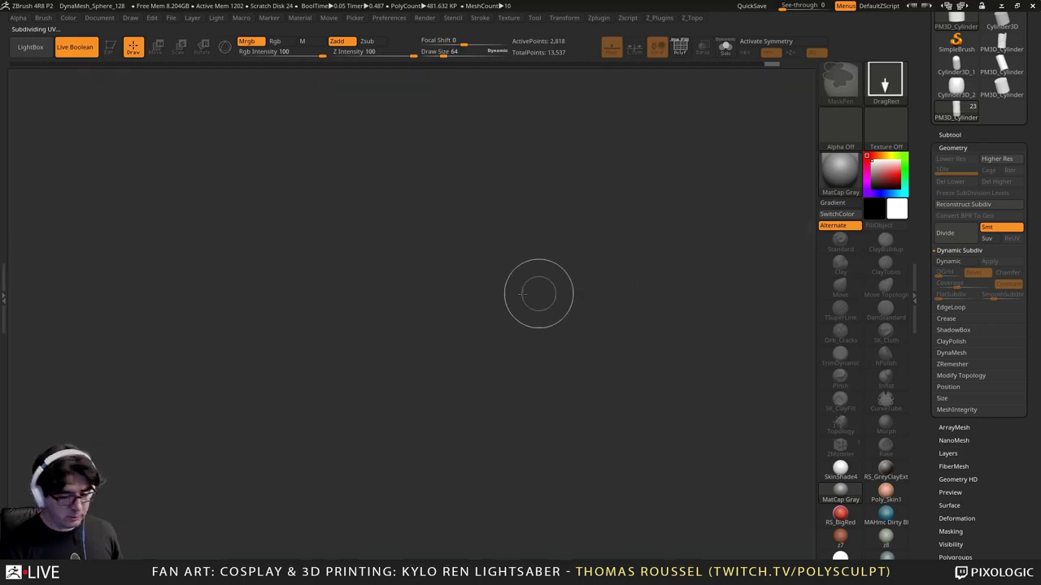
pyautogui.moveTo(486, 289); pyautogui.dragTo(547, 469)
pyautogui.press('t')
pyautogui.moveTo(628, 358)
pyautogui.mouseDown()
pyautogui.moveTo(645, 388)
pyautogui.moveTo(650, 379)
pyautogui.moveTo(666, 434)
pyautogui.moveTo(573, 424)
pyautogui.mouseUp()
# Step: Subdivide the emitter collar twice to SDiv level 3 and check its smoothed surface on the hilt
pyautogui.hotkey('ctrl', 'd')
pyautogui.hotkey('ctrl', 'd')
pyautogui.moveTo(503, 420)
pyautogui.keyDown('alt'); pyautogui.mouseDown()
pyautogui.moveTo(508, 481)
pyautogui.moveTo(498, 435)
pyautogui.mouseUp(); pyautogui.keyUp('alt')
pyautogui.moveTo(442, 183); pyautogui.dragTo(481, 339, button='right')
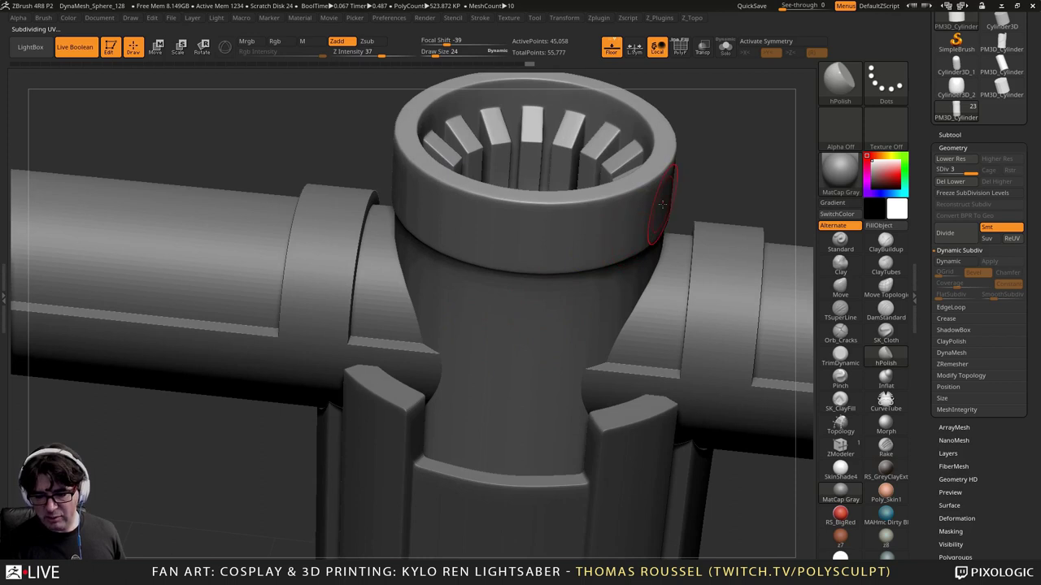
pyautogui.keyDown('ctrl'); pyautogui.moveTo(648, 213); pyautogui.dragTo(602, 223, button='right'); pyautogui.keyUp('ctrl')
pyautogui.moveTo(582, 465); pyautogui.dragTo(551, 272, button='right')
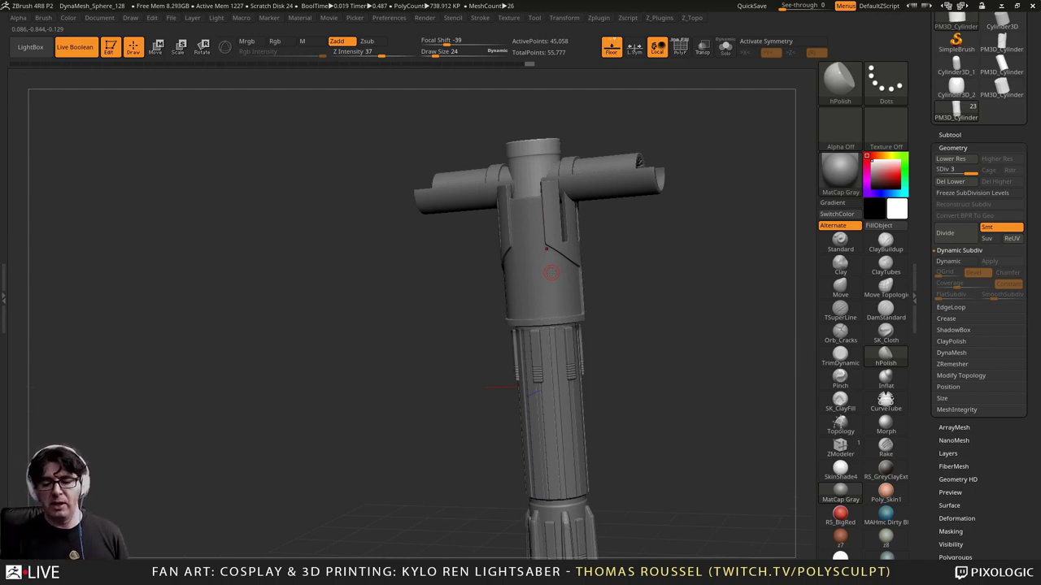
pyautogui.moveTo(590, 280); pyautogui.dragTo(672, 345, button='right')
pyautogui.moveTo(672, 346); pyautogui.dragTo(655, 322, button='right')
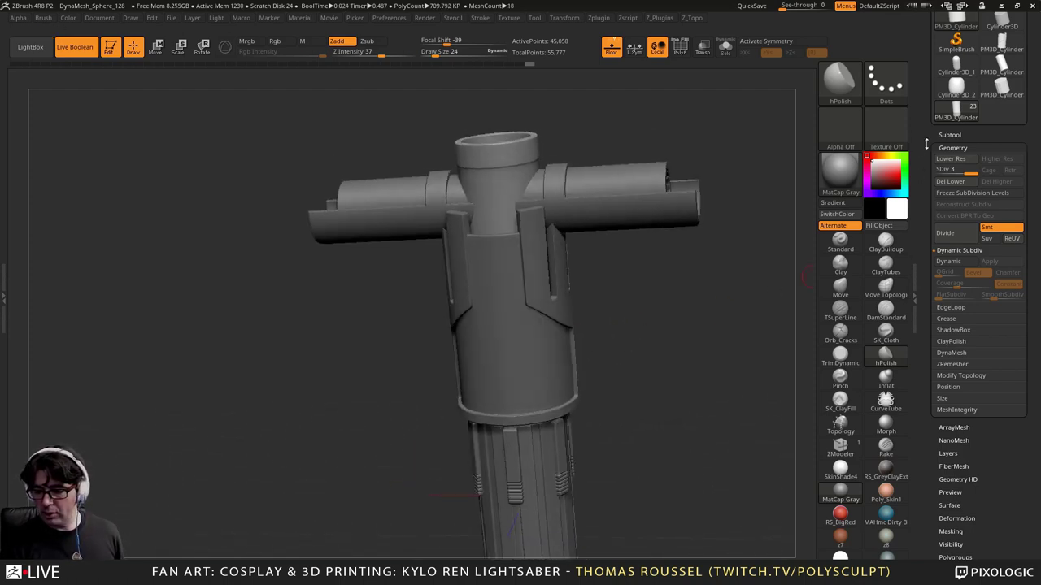
# Step: Look through the subtool list around PM3D_Cube3D1_4 and examine the complete hilt and the housing's slot and panel
pyautogui.click(949, 135)
pyautogui.moveTo(651, 281); pyautogui.dragTo(718, 312, button='right')
pyautogui.keyDown('alt'); pyautogui.moveTo(693, 363); pyautogui.dragTo(667, 324, button='right'); pyautogui.keyUp('alt')
pyautogui.moveTo(934, 157); pyautogui.dragTo(947, 237)
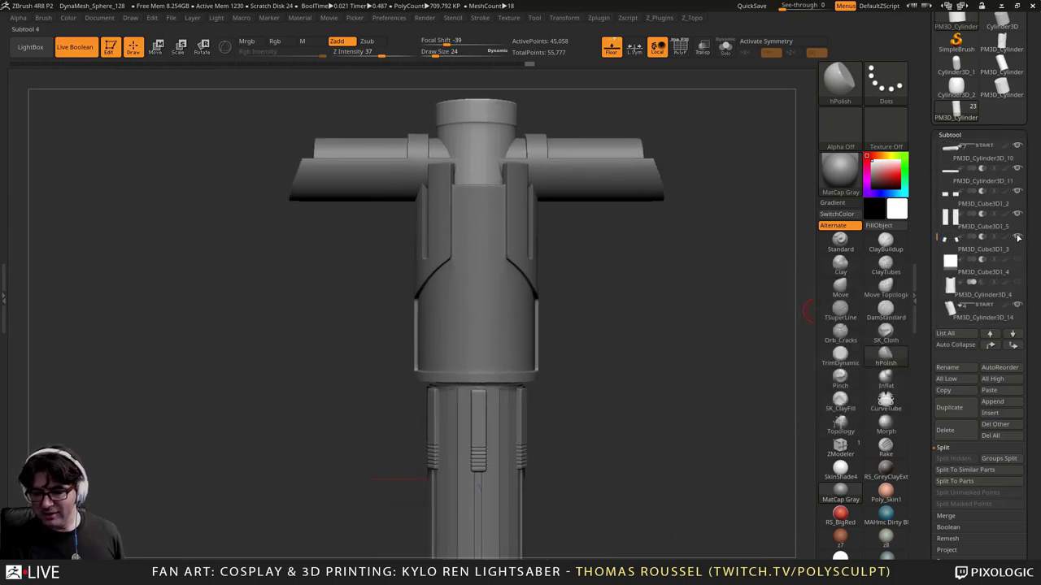
pyautogui.moveTo(780, 268); pyautogui.dragTo(641, 212, button='right')
pyautogui.moveTo(576, 359); pyautogui.dragTo(619, 337, button='right')
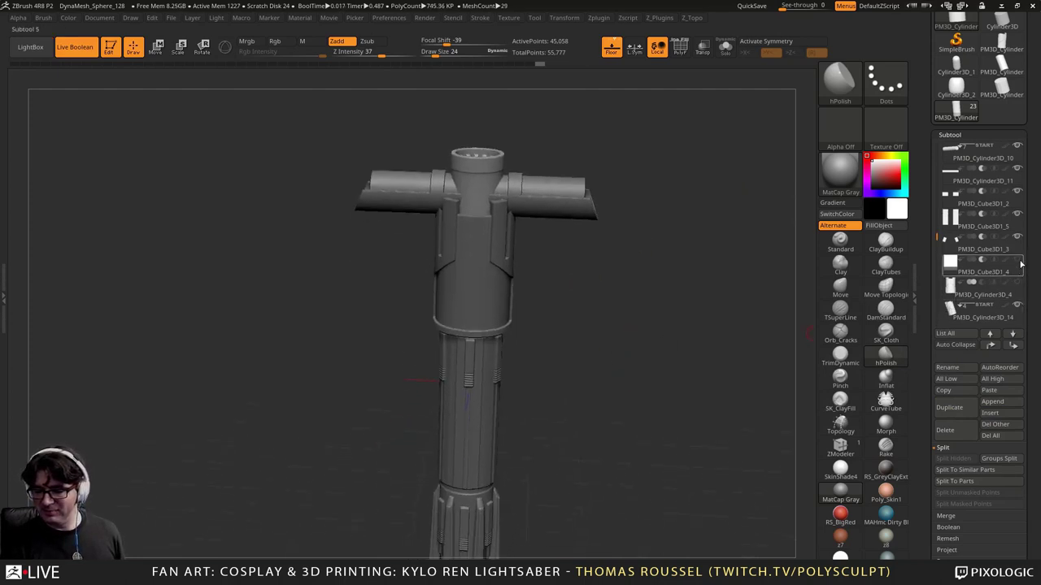
pyautogui.moveTo(644, 317); pyautogui.dragTo(613, 312)
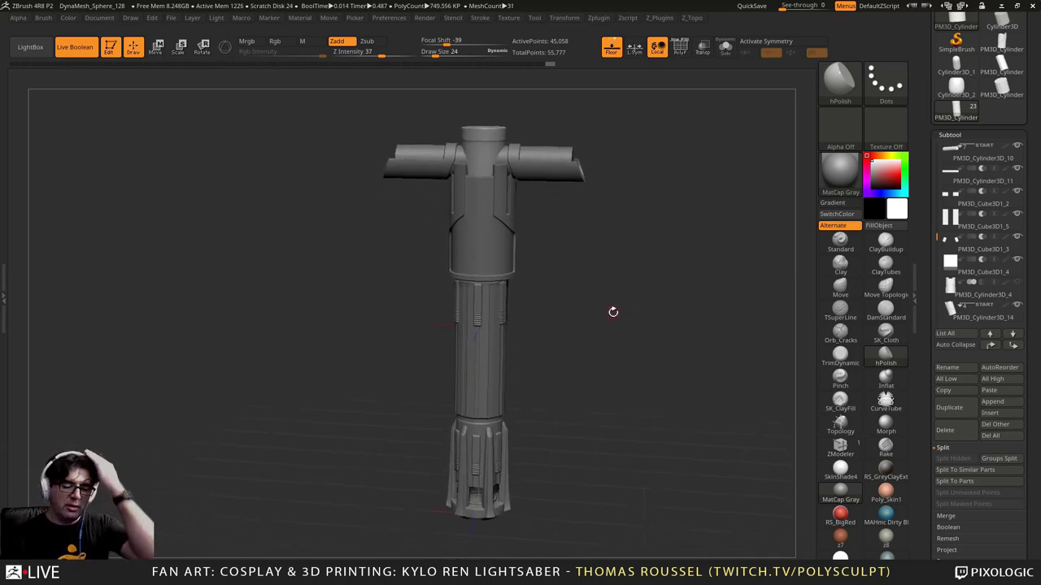
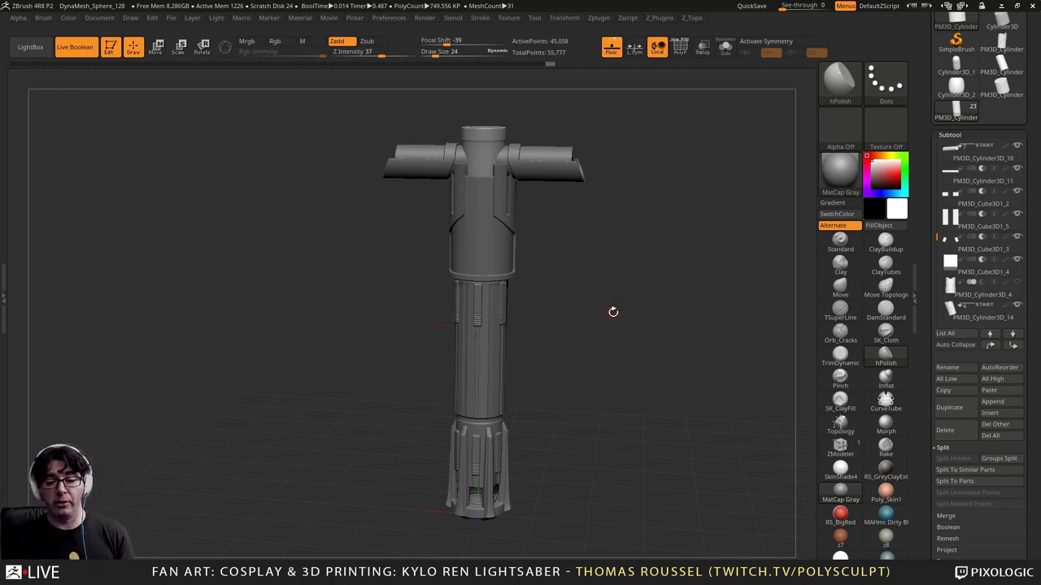
pyautogui.keyDown('alt'); pyautogui.moveTo(555, 251); pyautogui.dragTo(557, 297); pyautogui.keyUp('alt')
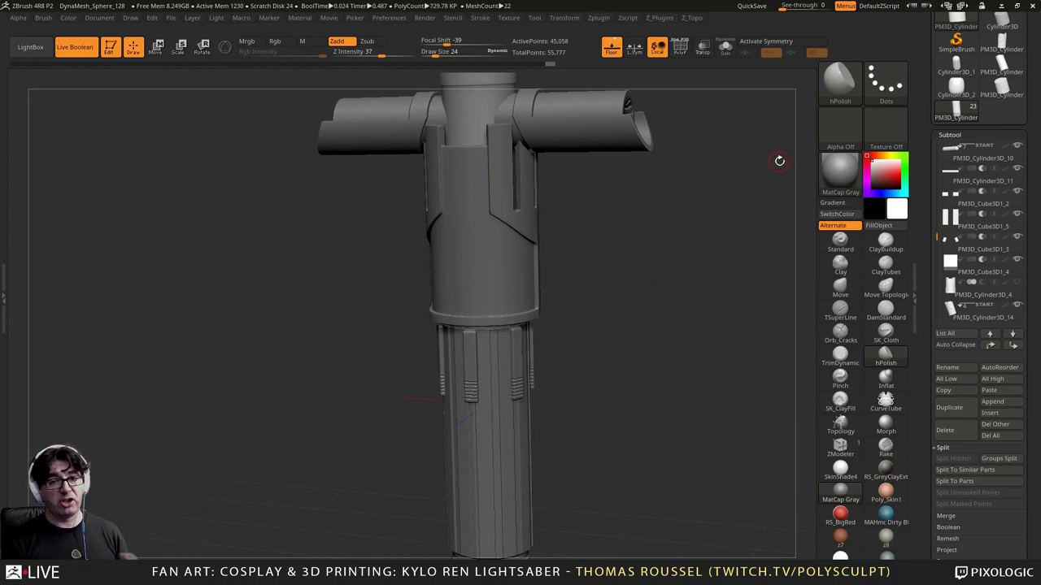
pyautogui.moveTo(691, 230)
pyautogui.mouseDown()
pyautogui.moveTo(672, 238)
pyautogui.moveTo(676, 245)
pyautogui.mouseUp()
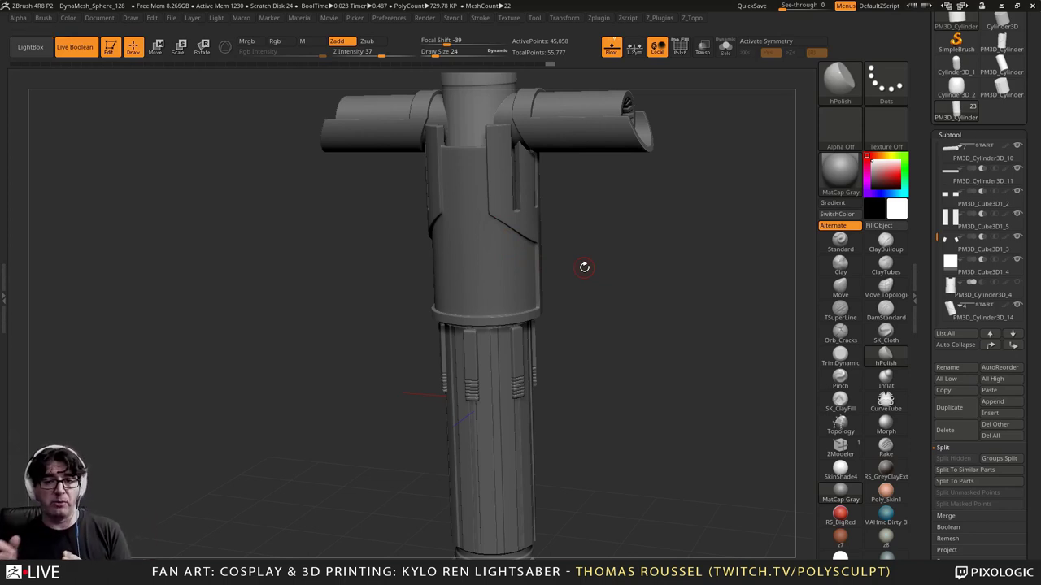
pyautogui.moveTo(608, 264); pyautogui.dragTo(601, 285)
pyautogui.moveTo(524, 238); pyautogui.dragTo(500, 252, button='right')
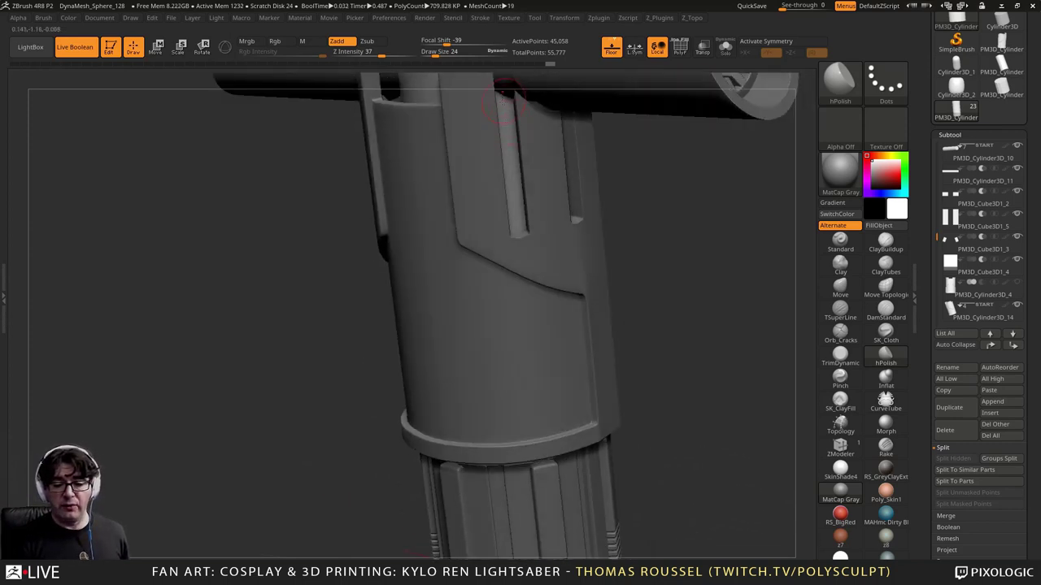
# Step: Locate the housing PM3D_Cylinder3D_14 among the subtools, check its visibility and show it alone
pyautogui.keyDown('alt'); pyautogui.moveTo(530, 100); pyautogui.dragTo(528, 135, button='right'); pyautogui.keyUp('alt')
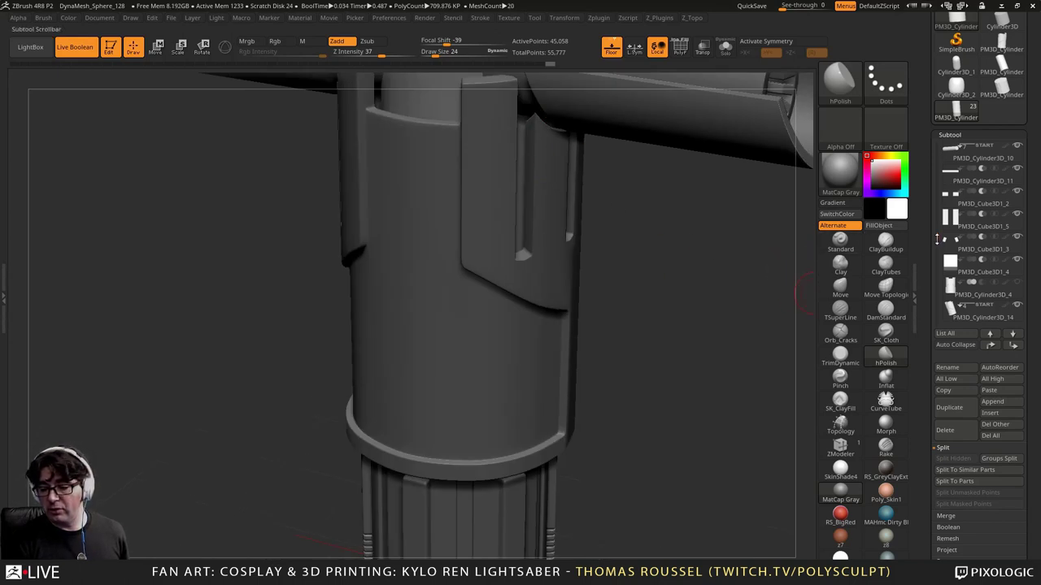
pyautogui.moveTo(936, 237); pyautogui.dragTo(935, 262)
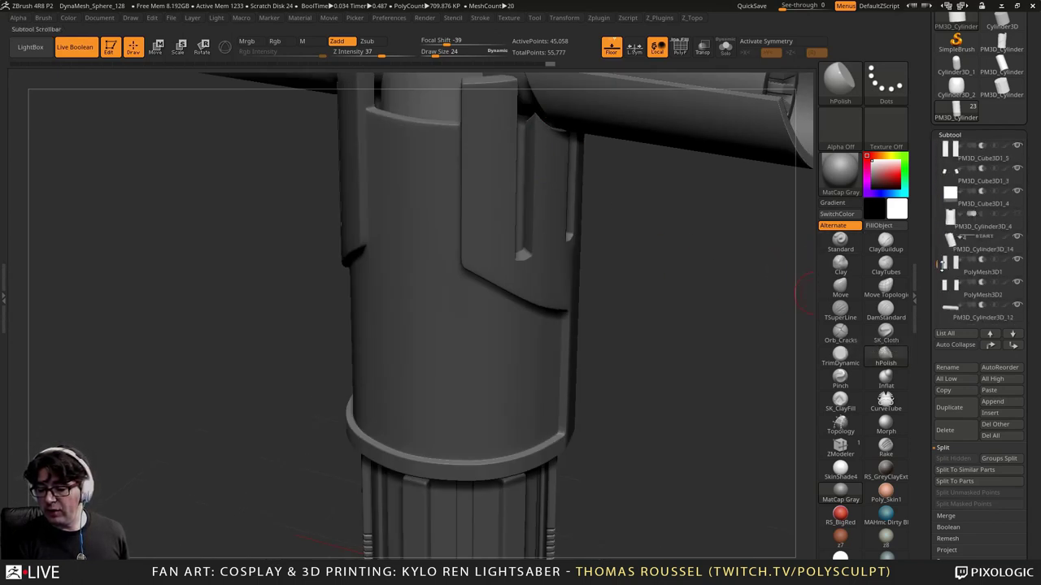
pyautogui.click(1005, 252)
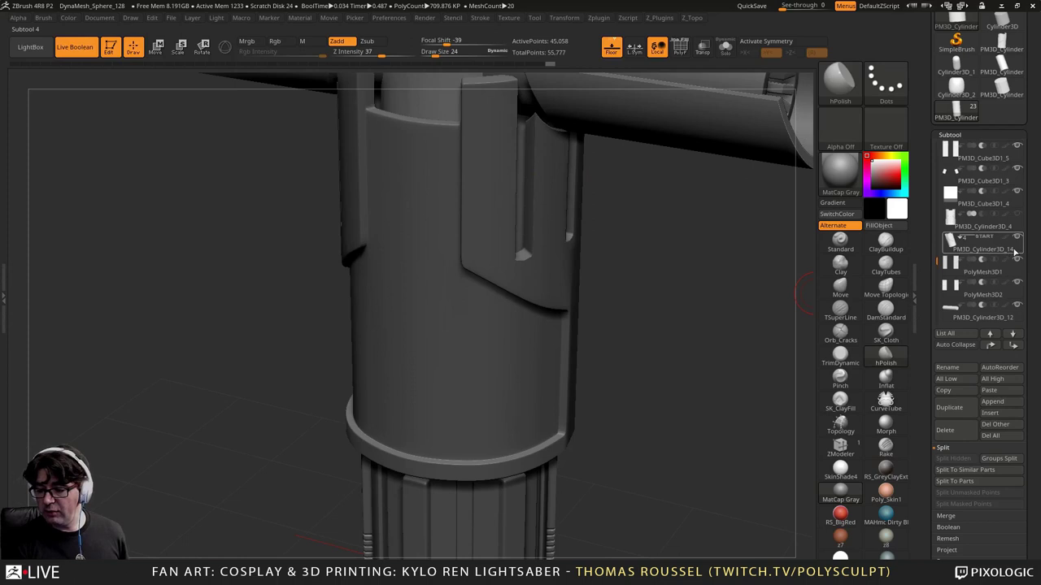
pyautogui.click(1016, 238)
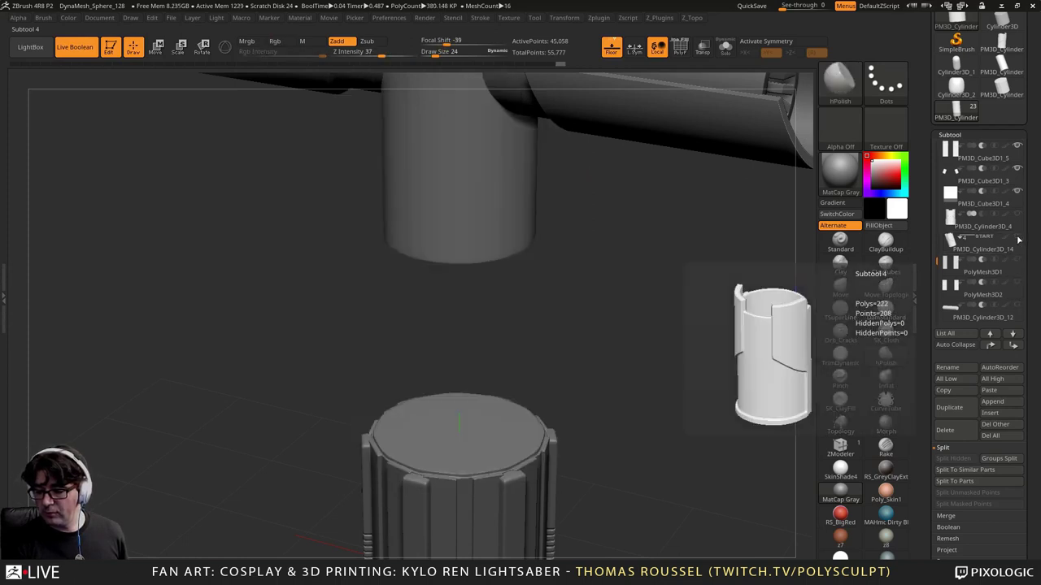
pyautogui.click(1017, 237)
pyautogui.click(1016, 237)
pyautogui.click(1017, 238)
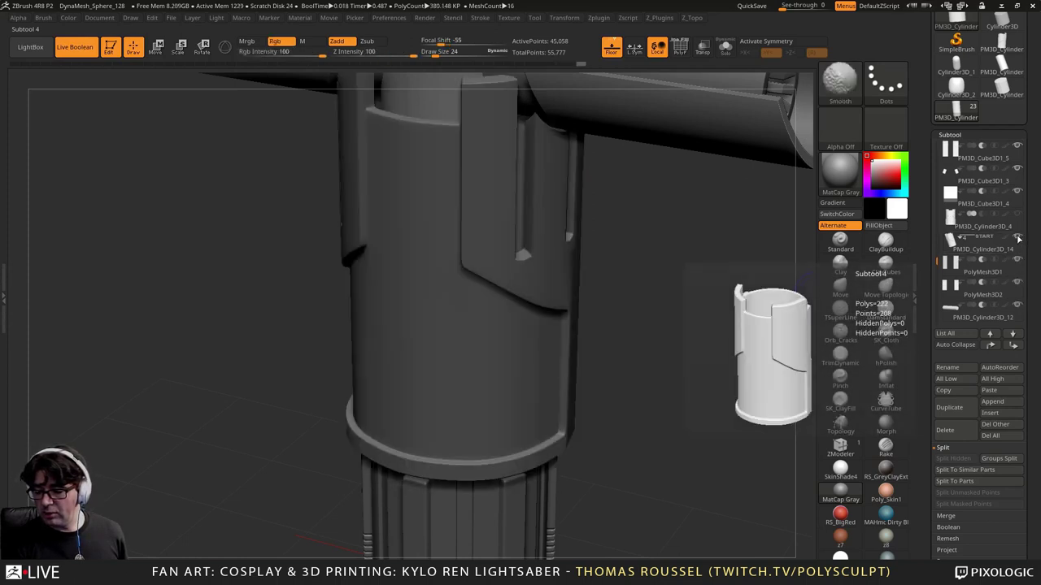
pyautogui.keyDown('shift'); pyautogui.click(1016, 238); pyautogui.keyUp('shift')
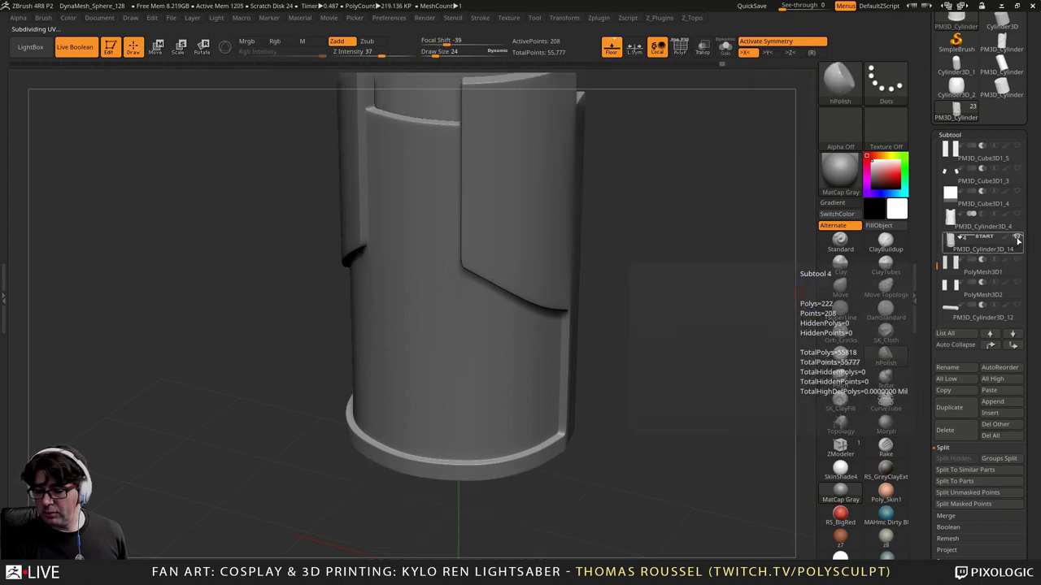
# Step: Show the cutters PolyMesh3D1, PolyMesh3D2 and PM3D_Cylinder3D_12 with the housing and check the slots they cut
pyautogui.click(1017, 261)
pyautogui.click(1017, 283)
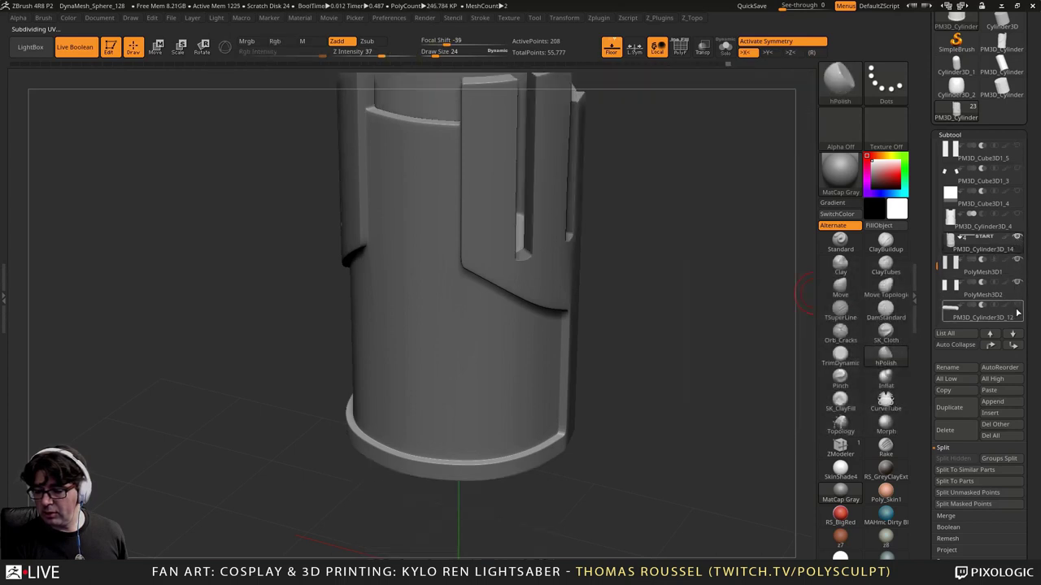
pyautogui.click(1016, 306)
pyautogui.scroll(-3, 938, 286)
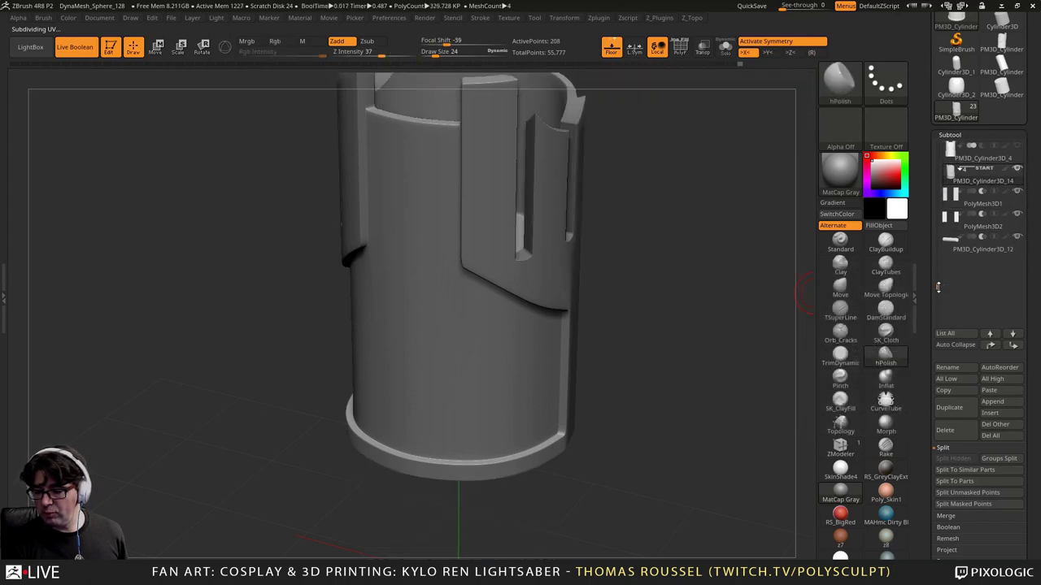
pyautogui.moveTo(938, 287); pyautogui.dragTo(938, 291)
pyautogui.keyDown('alt'); pyautogui.moveTo(774, 318); pyautogui.dragTo(764, 286); pyautogui.keyUp('alt')
pyautogui.keyDown('alt'); pyautogui.moveTo(675, 284); pyautogui.dragTo(633, 324); pyautogui.keyUp('alt')
pyautogui.moveTo(486, 280); pyautogui.dragTo(610, 259, button='right')
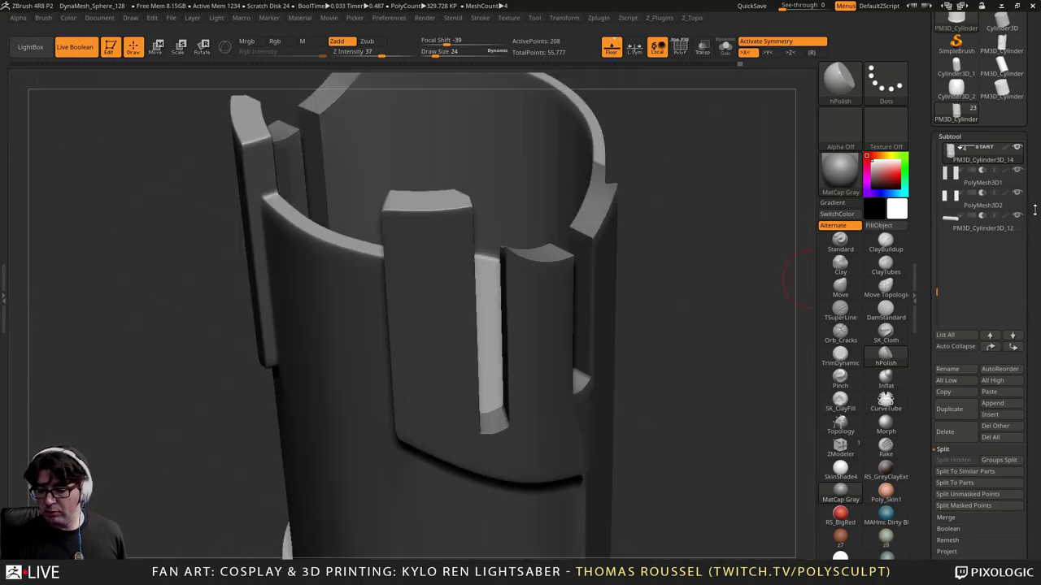
# Step: Make a Boolean mesh from the visible housing and cutters with DSDiv on, and switch to the resulting UMesh tool
pyautogui.scroll(-3, 986, 413)
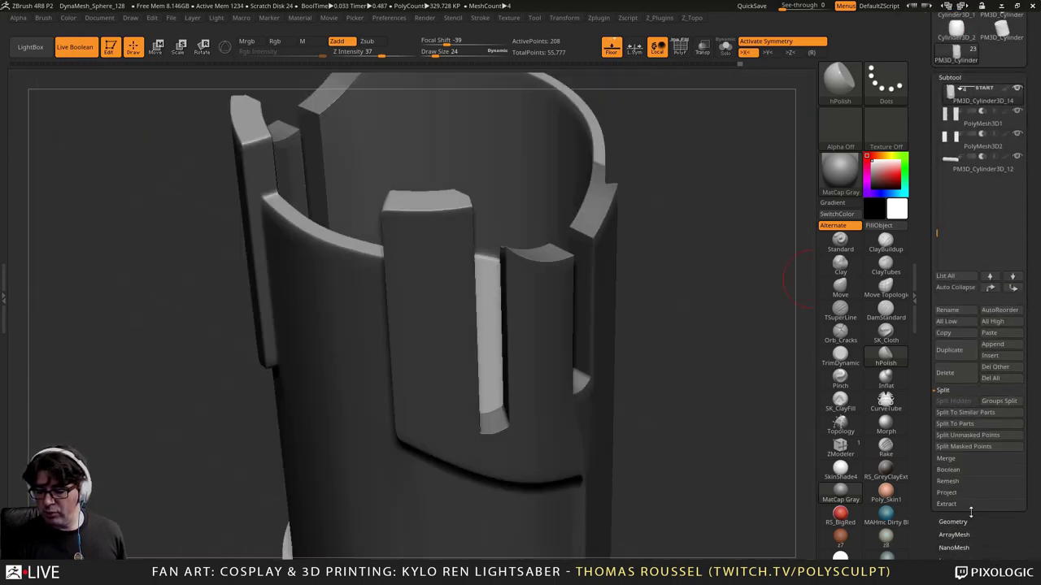
pyautogui.click(948, 470)
pyautogui.click(964, 424)
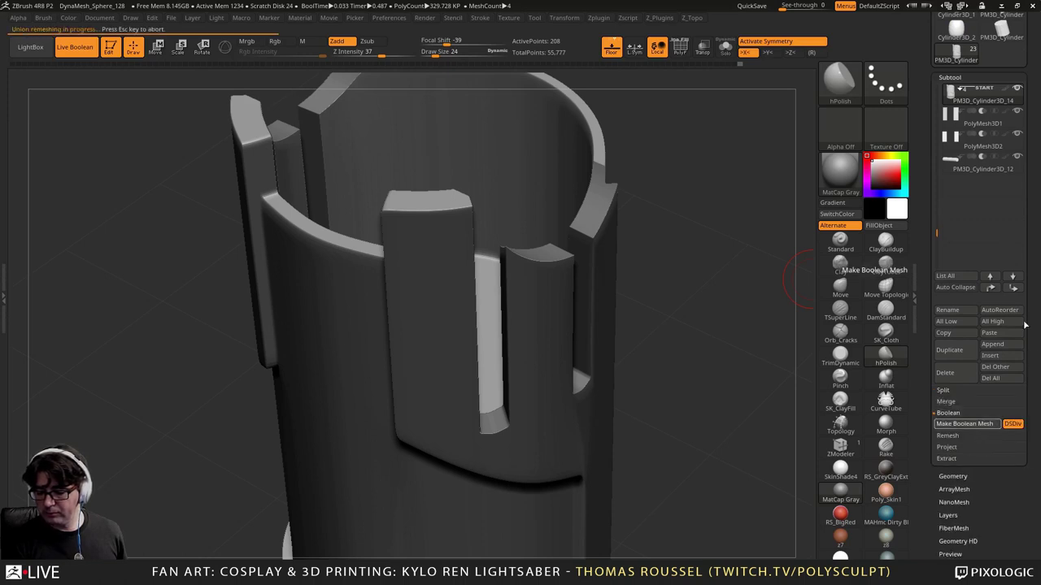
pyautogui.moveTo(1027, 120); pyautogui.dragTo(1021, 197)
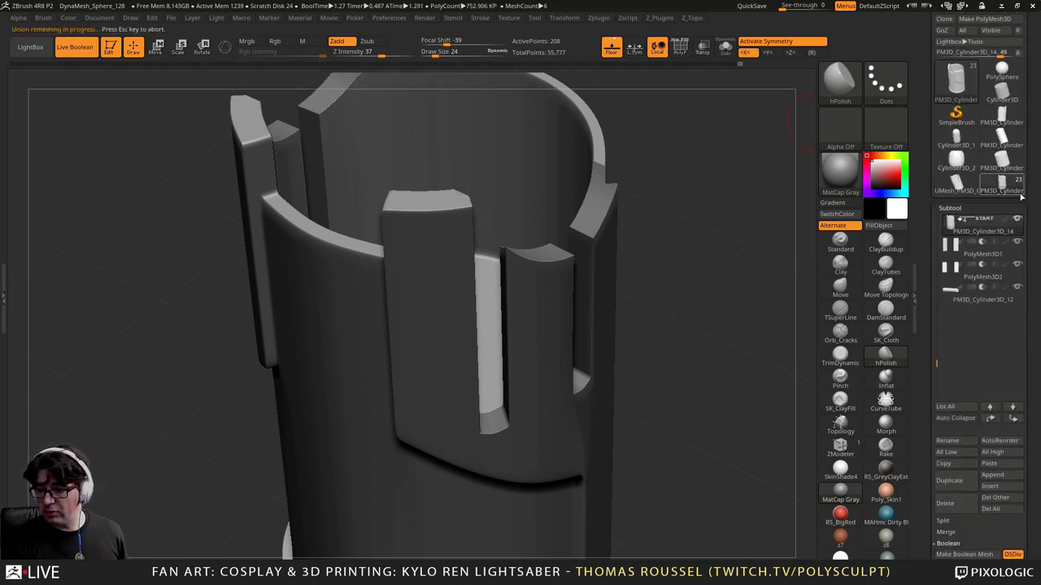
pyautogui.click(1001, 120)
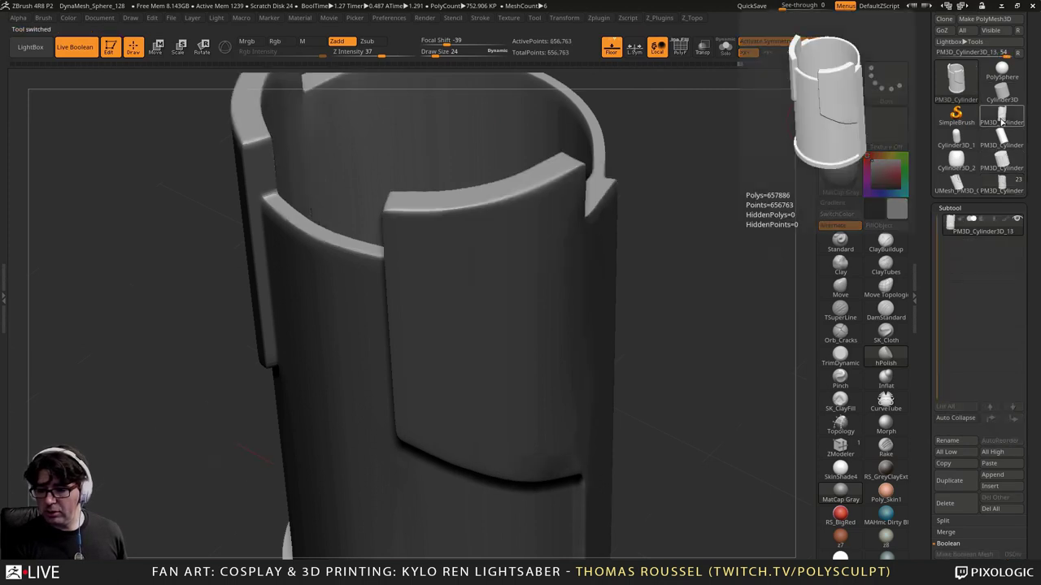
pyautogui.click(956, 186)
pyautogui.keyDown('alt'); pyautogui.moveTo(741, 254); pyautogui.dragTo(679, 288); pyautogui.keyUp('alt')
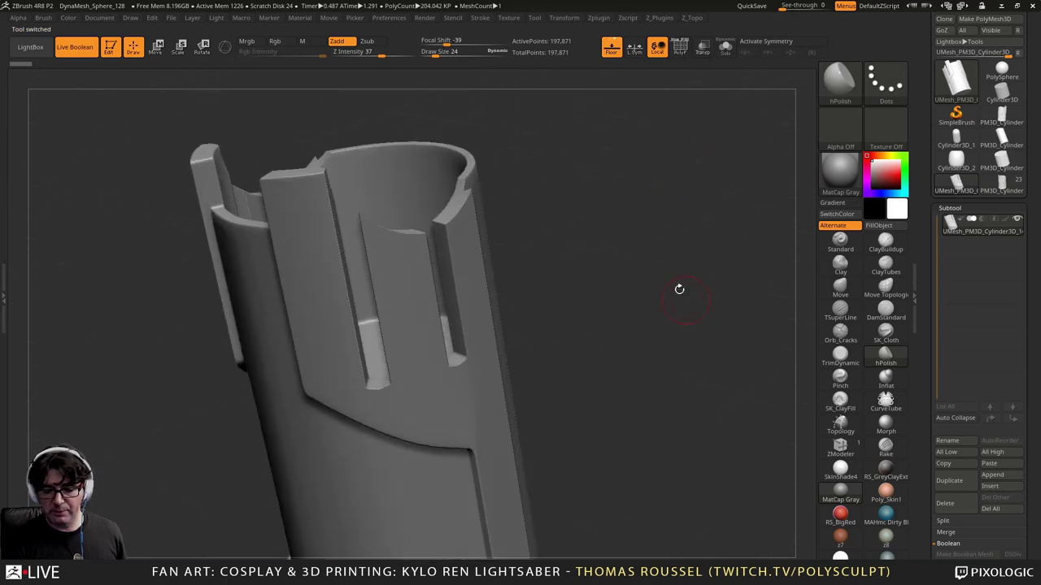
# Step: DynaMesh the merged housing at a resolution of 1344
pyautogui.scroll(-5, 992, 334)
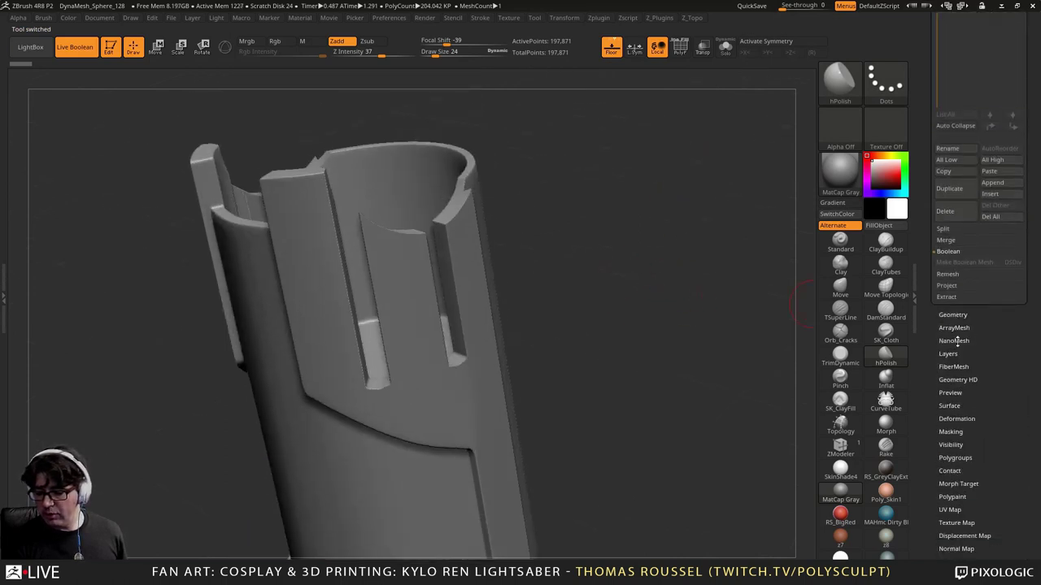
pyautogui.scroll(-1, 988, 402)
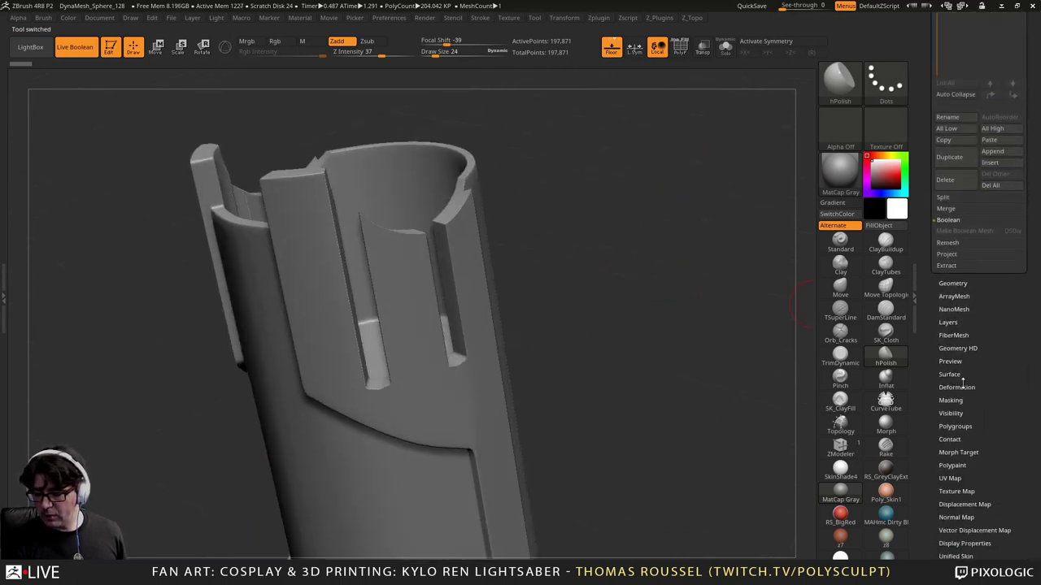
pyautogui.click(952, 283)
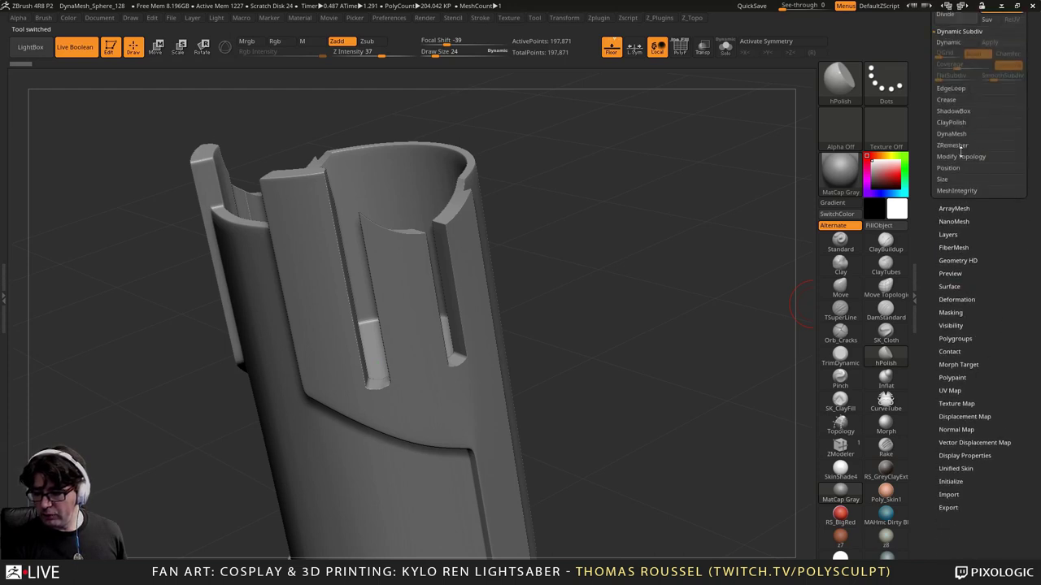
pyautogui.click(965, 122)
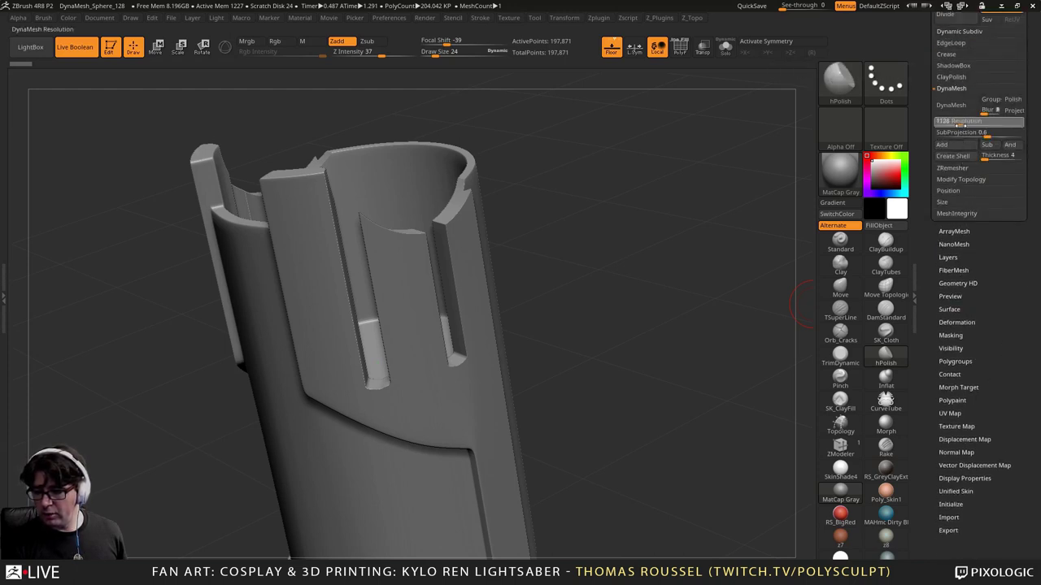
pyautogui.click(951, 105)
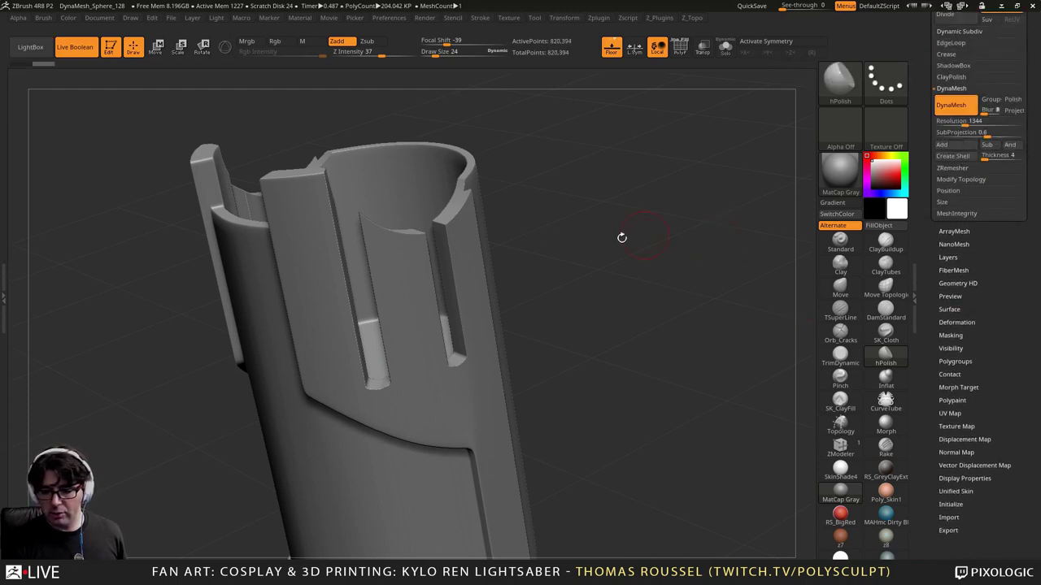
# Step: Trim the side and front rim edges of the short tab between the slots using TrimDynamic with Draw Size 9
pyautogui.keyDown('alt'); pyautogui.moveTo(620, 238); pyautogui.dragTo(700, 222); pyautogui.keyUp('alt')
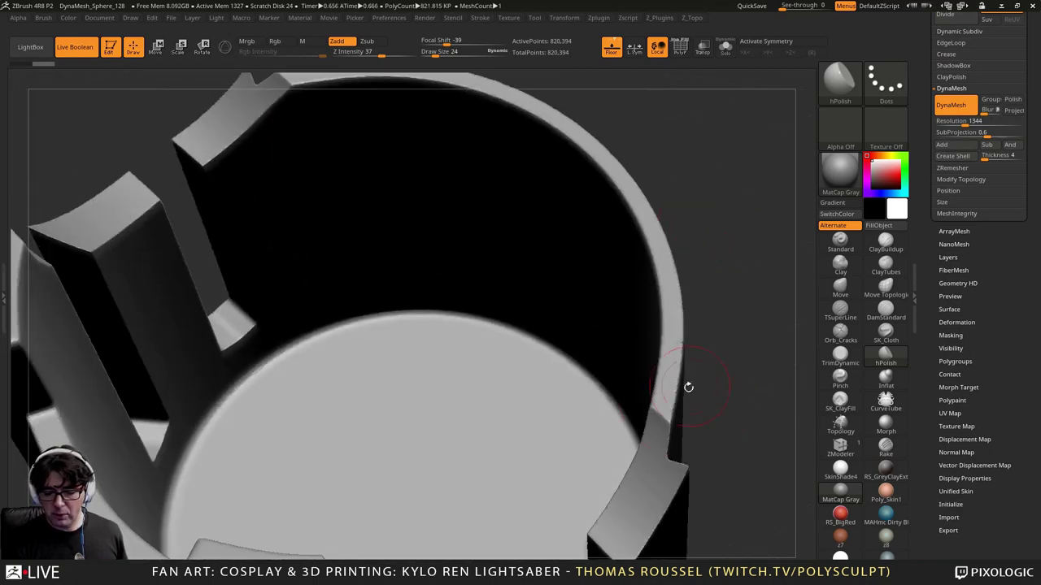
pyautogui.moveTo(687, 387); pyautogui.dragTo(679, 238)
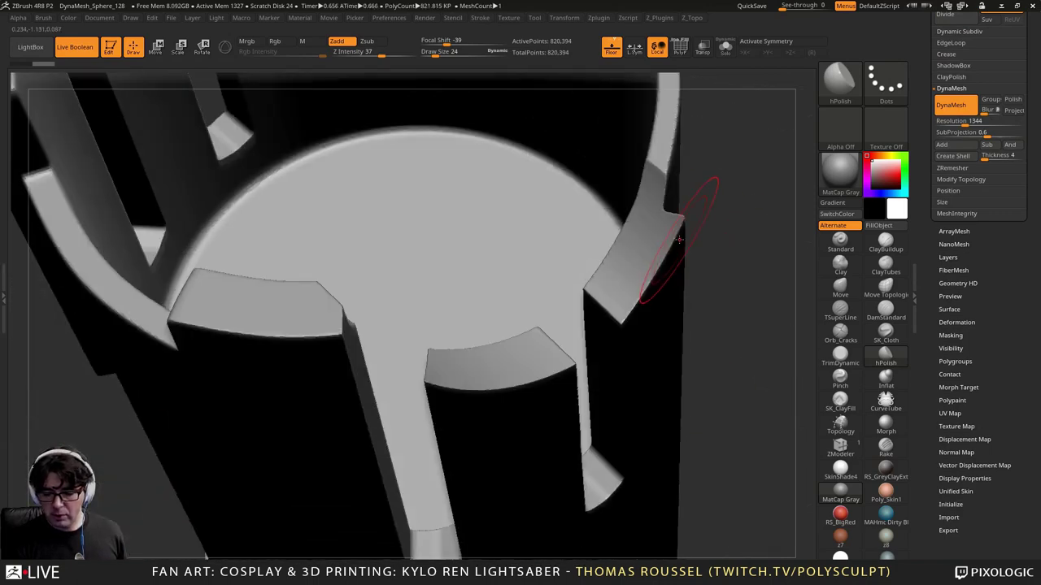
pyautogui.click(840, 355)
pyautogui.moveTo(406, 367)
pyautogui.mouseDown()
pyautogui.moveTo(616, 349)
pyautogui.moveTo(600, 341)
pyautogui.mouseUp()
pyautogui.press('s')
pyautogui.moveTo(600, 341)
pyautogui.mouseDown(button='right')
pyautogui.moveTo(596, 350)
pyautogui.moveTo(594, 333)
pyautogui.mouseUp(button='right')
pyautogui.moveTo(590, 327); pyautogui.dragTo(600, 350)
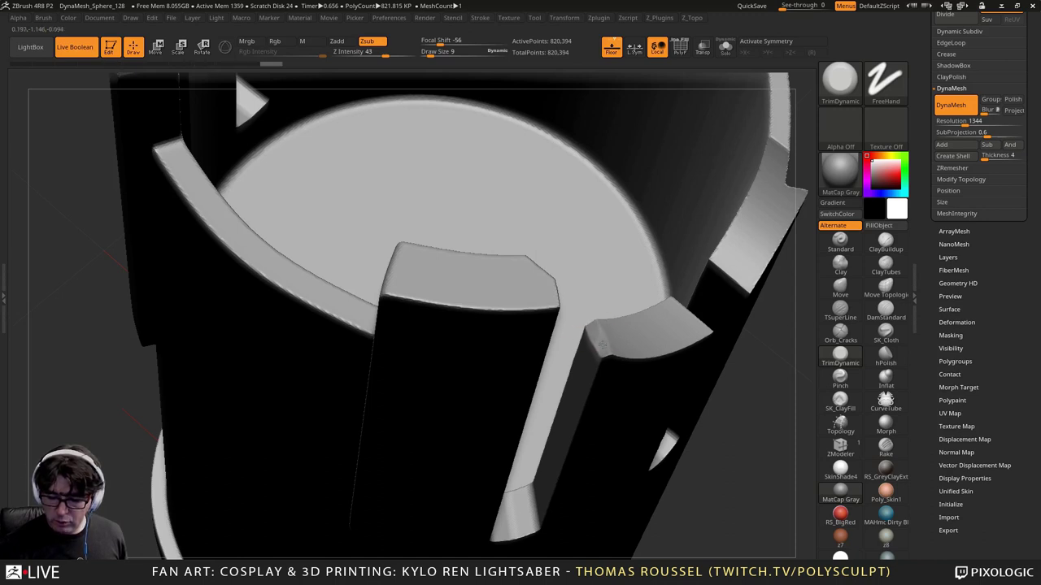
pyautogui.moveTo(601, 347); pyautogui.dragTo(629, 362)
pyautogui.moveTo(630, 362); pyautogui.dragTo(656, 364, button='right')
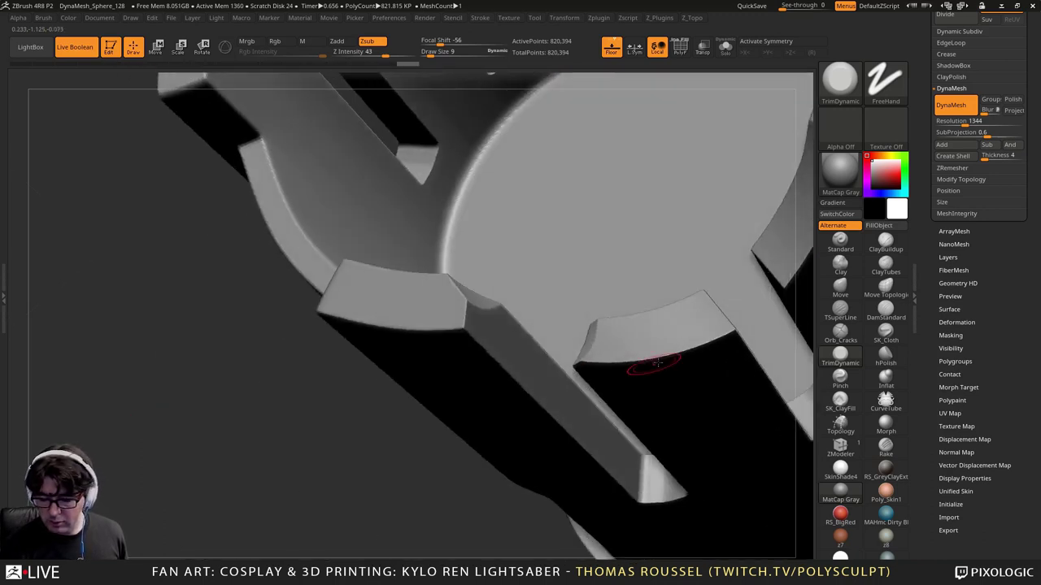
pyautogui.moveTo(655, 364); pyautogui.dragTo(711, 340)
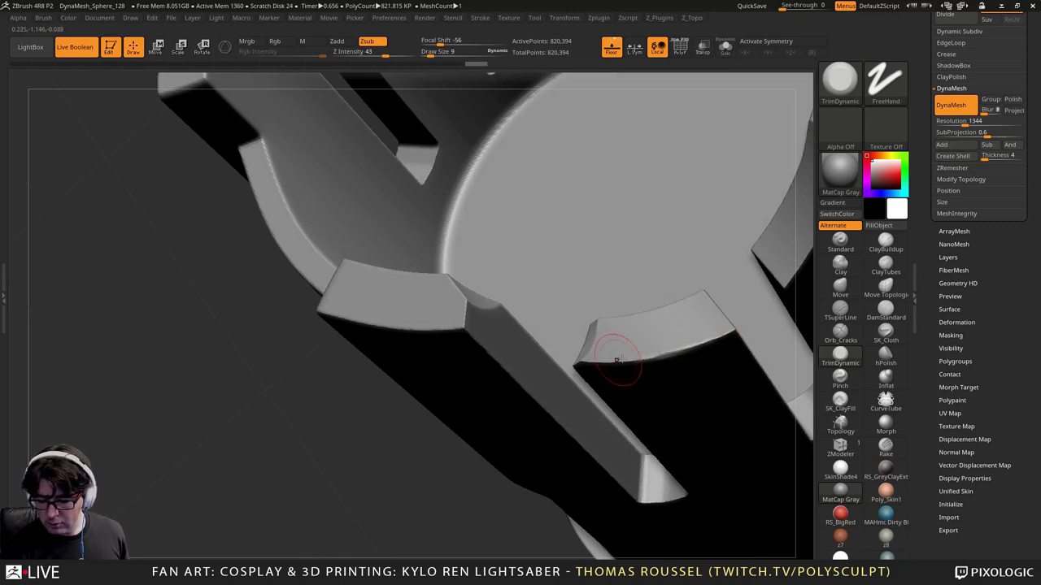
# Step: Widen the trimmed bevel along the short tab's front corner and curved rim with more TrimDynamic strokes
pyautogui.moveTo(585, 363)
pyautogui.mouseDown(button='right')
pyautogui.moveTo(609, 353)
pyautogui.moveTo(634, 393)
pyautogui.moveTo(582, 340)
pyautogui.mouseUp(button='right')
pyautogui.moveTo(582, 340); pyautogui.dragTo(586, 347)
pyautogui.moveTo(585, 348); pyautogui.dragTo(572, 336, button='right')
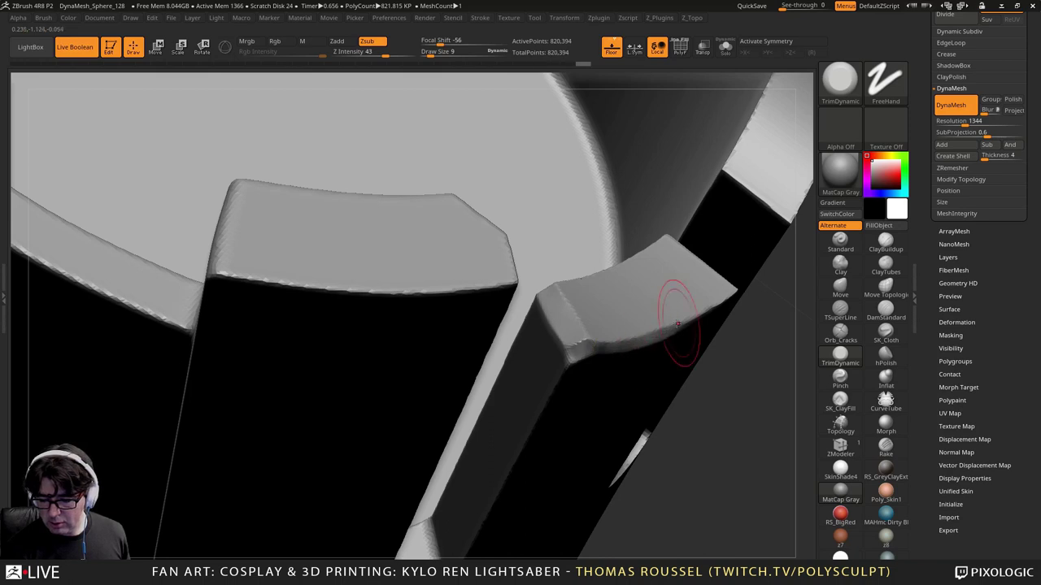
pyautogui.moveTo(677, 324); pyautogui.dragTo(714, 311)
pyautogui.moveTo(760, 338); pyautogui.dragTo(618, 330)
pyautogui.moveTo(682, 318); pyautogui.dragTo(733, 297)
pyautogui.moveTo(676, 320); pyautogui.dragTo(543, 346)
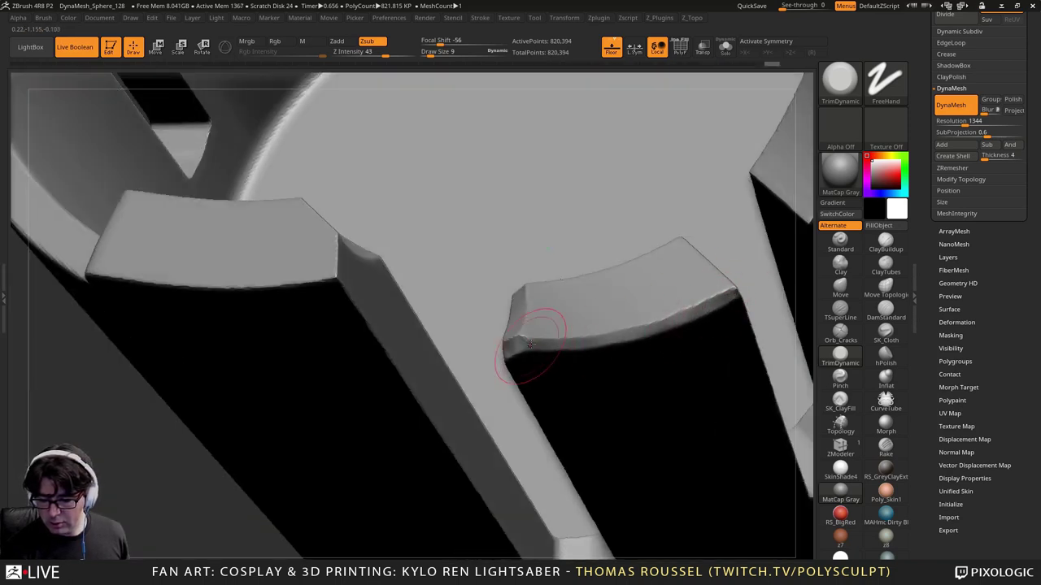
# Step: Undo the last three trim strokes on the short tab and restore them to compare the corner
pyautogui.hotkey('ctrl', 'z')
pyautogui.hotkey('ctrl', 'z')
pyautogui.hotkey('ctrl', 'z')
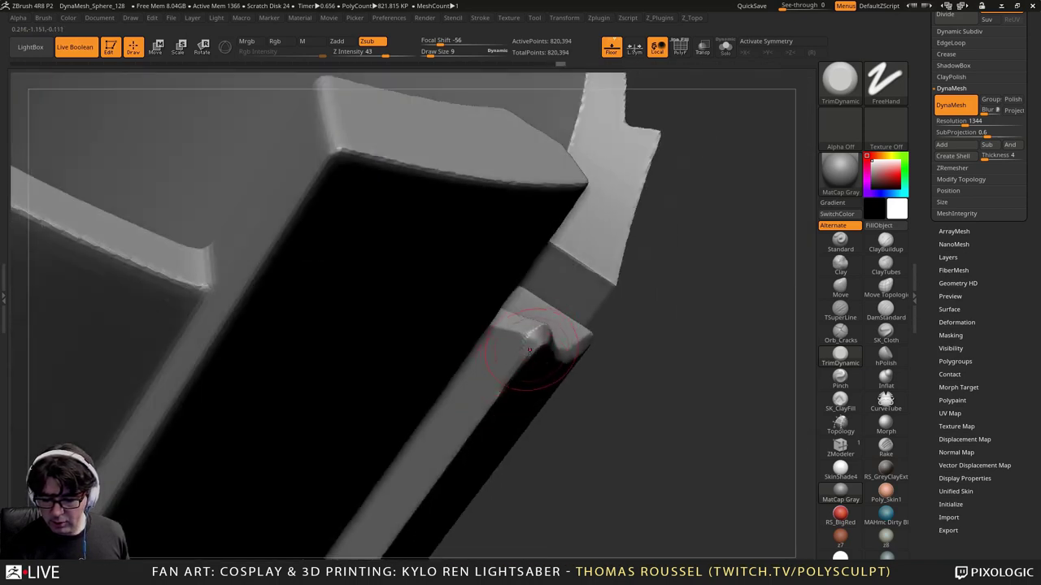
pyautogui.hotkey('ctrl', 'shift', 'z')
pyautogui.hotkey('ctrl', 'shift', 'z')
pyautogui.hotkey('ctrl', 'shift', 'z')
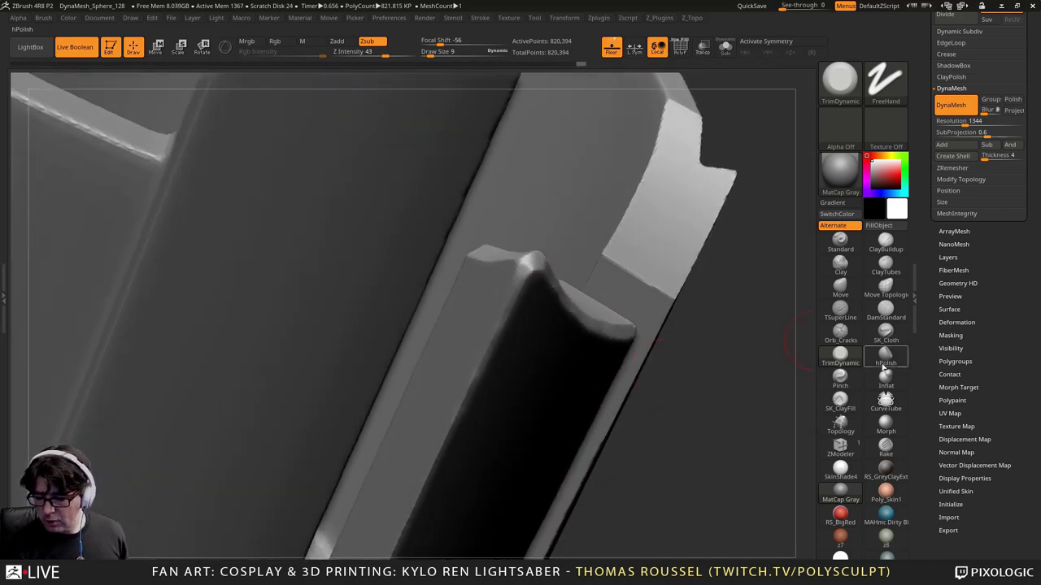
# Step: Try to polish the short tab's trimmed corner and upper edges with the hPolish brush
pyautogui.click(884, 368)
pyautogui.moveTo(531, 260); pyautogui.dragTo(531, 260)
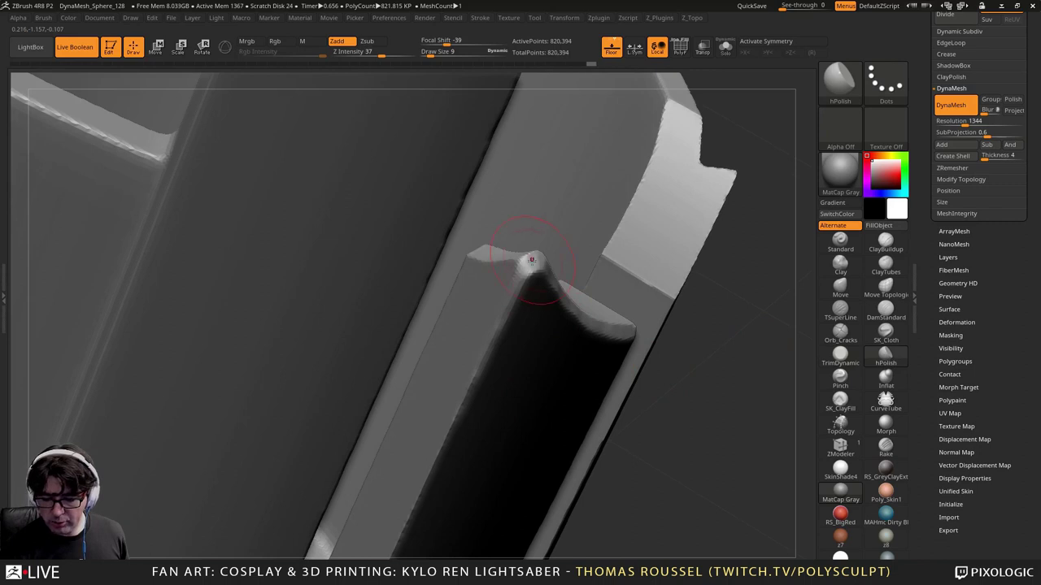
pyautogui.moveTo(495, 327); pyautogui.dragTo(447, 406)
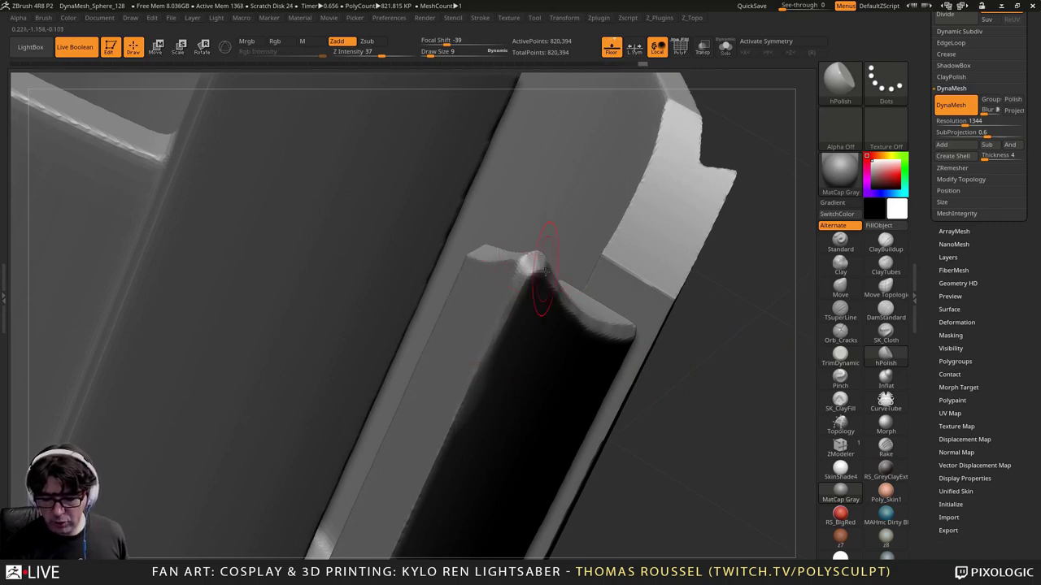
pyautogui.moveTo(543, 272); pyautogui.dragTo(533, 265)
pyautogui.moveTo(532, 264); pyautogui.dragTo(519, 242, button='right')
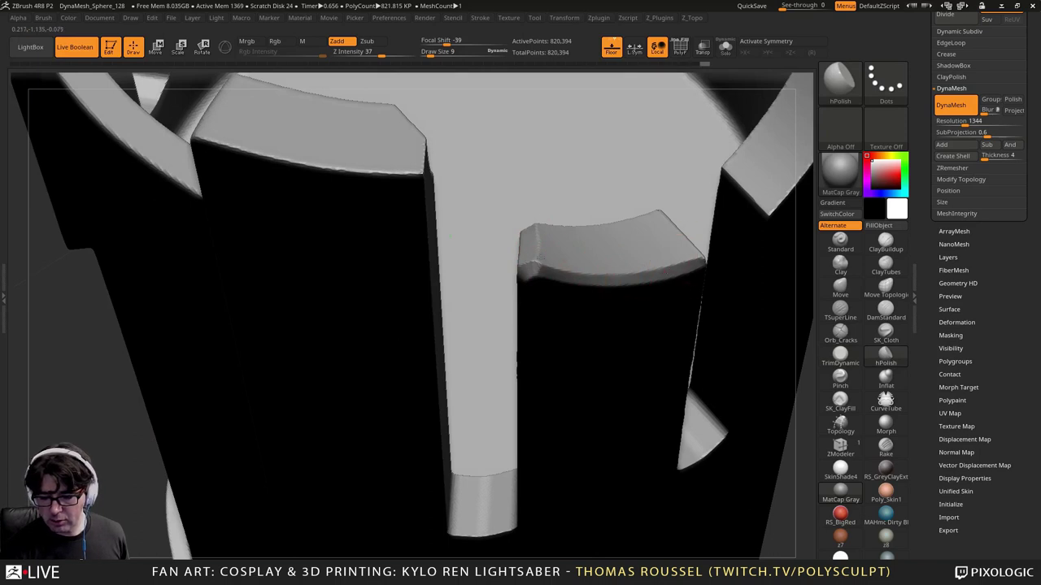
pyautogui.moveTo(538, 257); pyautogui.dragTo(561, 242)
pyautogui.moveTo(568, 240); pyautogui.dragTo(565, 253, button='right')
pyautogui.moveTo(564, 253)
pyautogui.mouseDown()
pyautogui.moveTo(530, 272)
pyautogui.moveTo(546, 270)
pyautogui.mouseUp()
pyautogui.moveTo(547, 269); pyautogui.dragTo(513, 236, button='right')
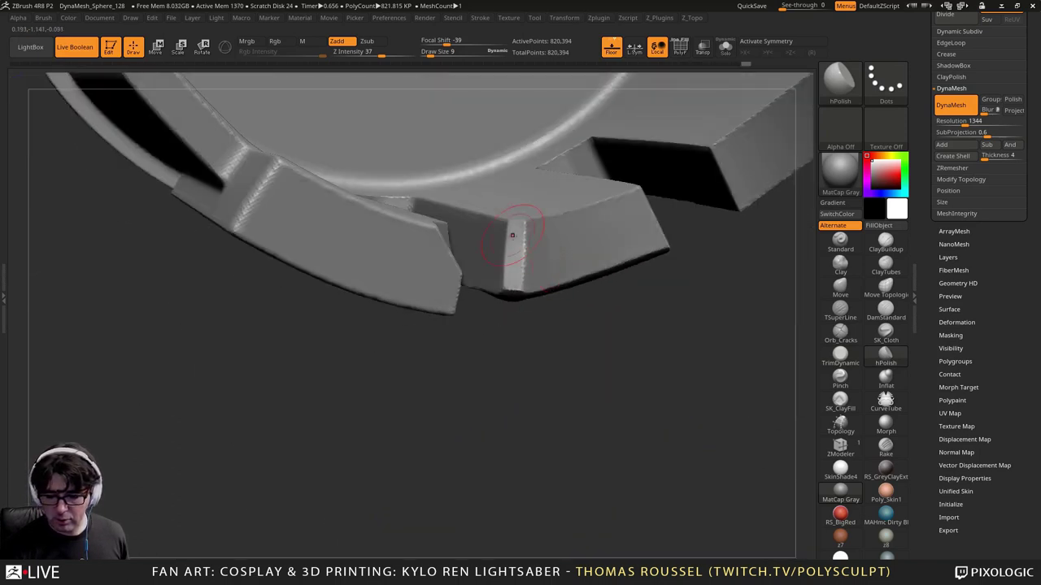
# Step: Undo the last four polish strokes on the short tab
pyautogui.hotkey('ctrl', 'z')
pyautogui.hotkey('ctrl', 'z')
pyautogui.hotkey('ctrl', 'z')
pyautogui.hotkey('ctrl', 'z')
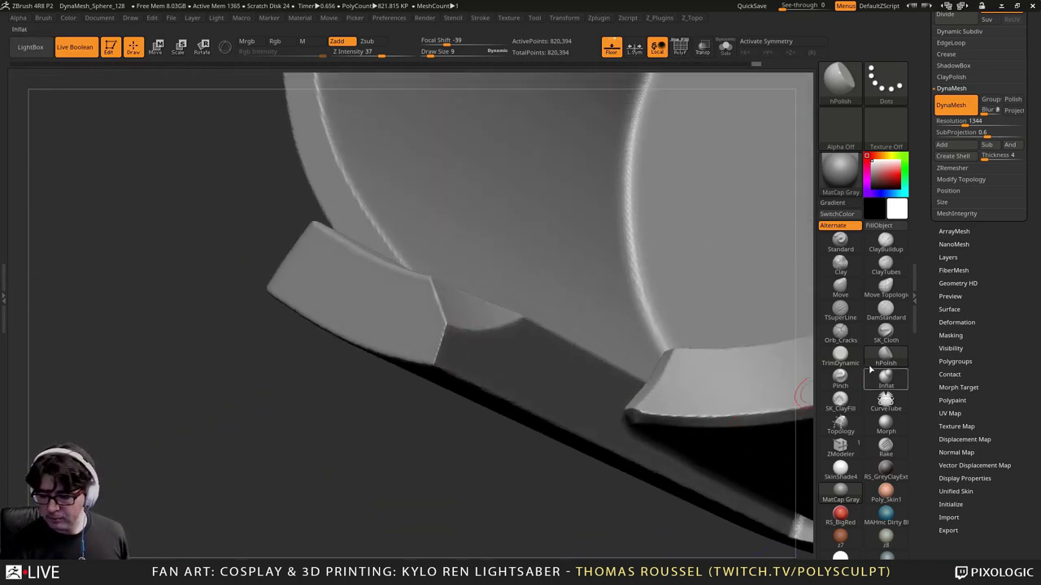
# Step: Trim the short tab's inner front corner with TrimDynamic strokes to flatten a small bevel across it
pyautogui.click(841, 356)
pyautogui.moveTo(446, 327)
pyautogui.mouseDown()
pyautogui.moveTo(440, 348)
pyautogui.moveTo(431, 288)
pyautogui.moveTo(445, 320)
pyautogui.moveTo(435, 354)
pyautogui.moveTo(441, 335)
pyautogui.mouseUp()
pyautogui.moveTo(440, 345); pyautogui.dragTo(486, 331, button='right')
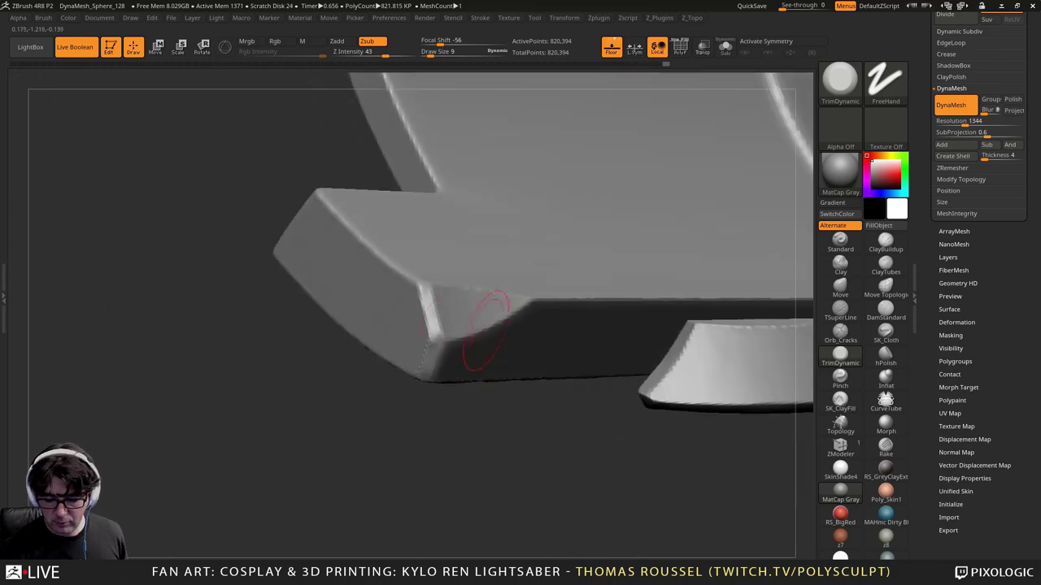
pyautogui.moveTo(486, 331)
pyautogui.mouseDown()
pyautogui.moveTo(457, 340)
pyautogui.moveTo(525, 295)
pyautogui.moveTo(457, 289)
pyautogui.mouseUp()
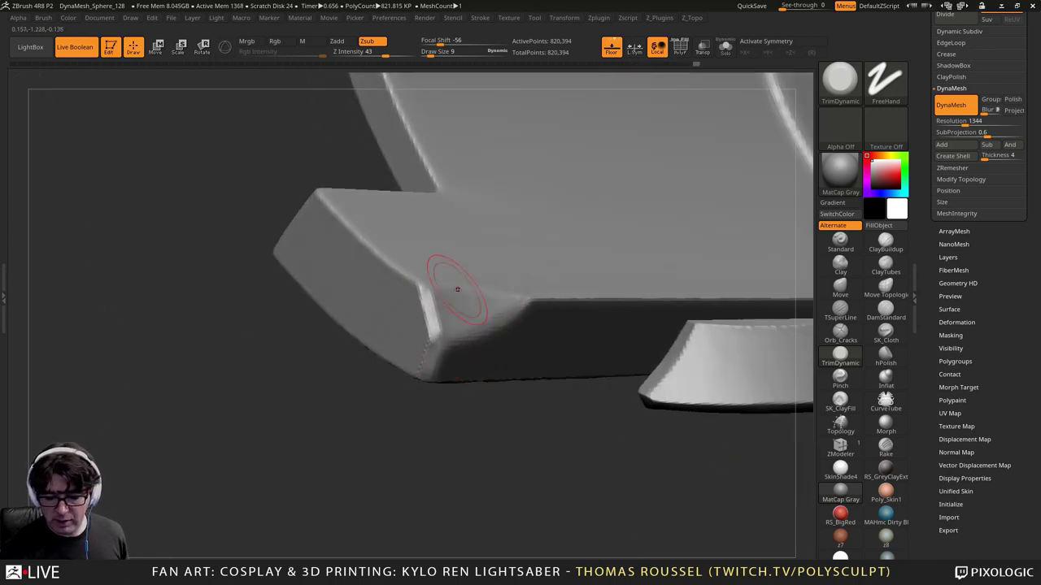
# Step: Bevel the short tab's outer top edge, front corner and upper vertical edge with TrimDynamic strokes
pyautogui.moveTo(457, 289)
pyautogui.mouseDown(button='right')
pyautogui.moveTo(483, 261)
pyautogui.moveTo(585, 283)
pyautogui.mouseUp(button='right')
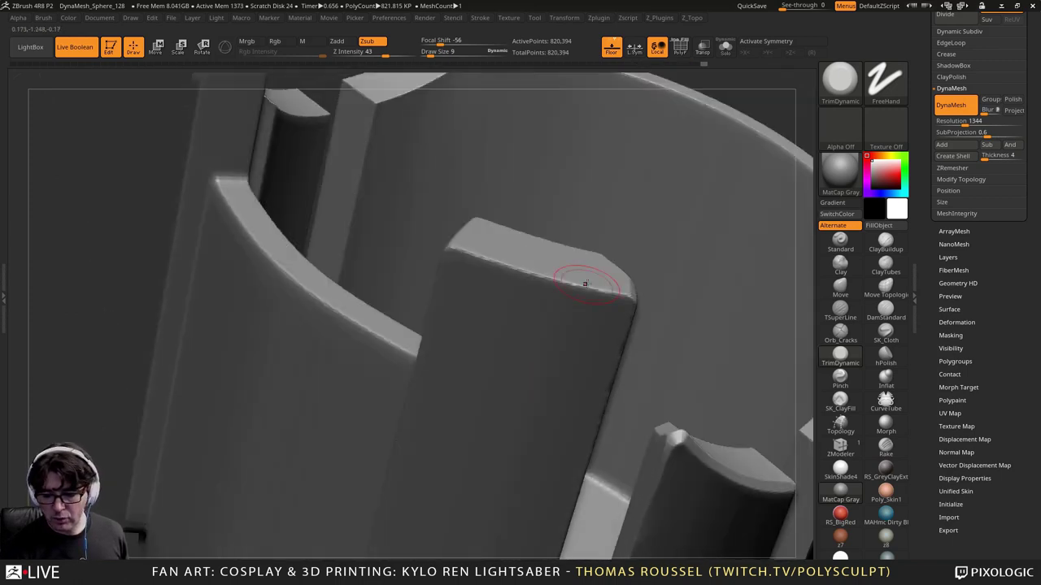
pyautogui.moveTo(585, 283)
pyautogui.mouseDown()
pyautogui.moveTo(612, 282)
pyautogui.moveTo(593, 289)
pyautogui.moveTo(517, 256)
pyautogui.moveTo(486, 261)
pyautogui.moveTo(539, 277)
pyautogui.moveTo(460, 253)
pyautogui.moveTo(631, 299)
pyautogui.mouseUp()
pyautogui.moveTo(653, 307)
pyautogui.mouseDown(button='right')
pyautogui.moveTo(521, 330)
pyautogui.moveTo(743, 238)
pyautogui.mouseUp(button='right')
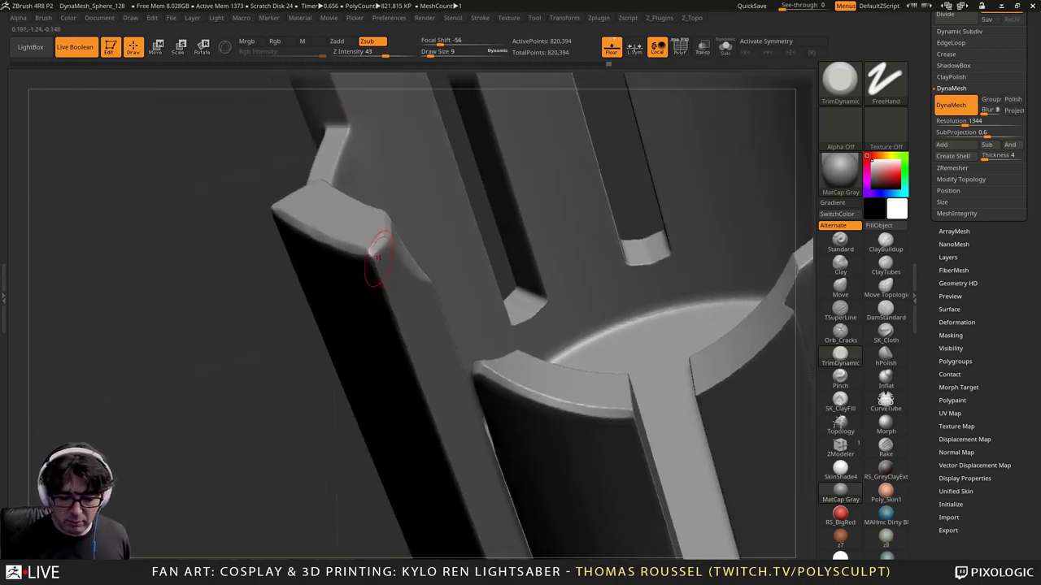
pyautogui.moveTo(370, 264); pyautogui.dragTo(396, 245, button='right')
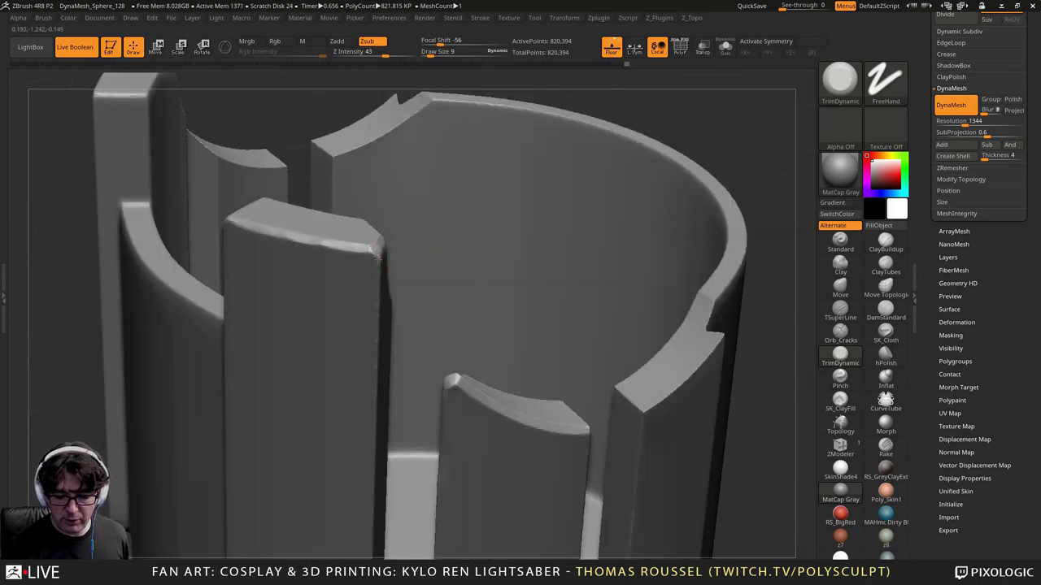
pyautogui.moveTo(389, 348); pyautogui.dragTo(358, 268, button='right')
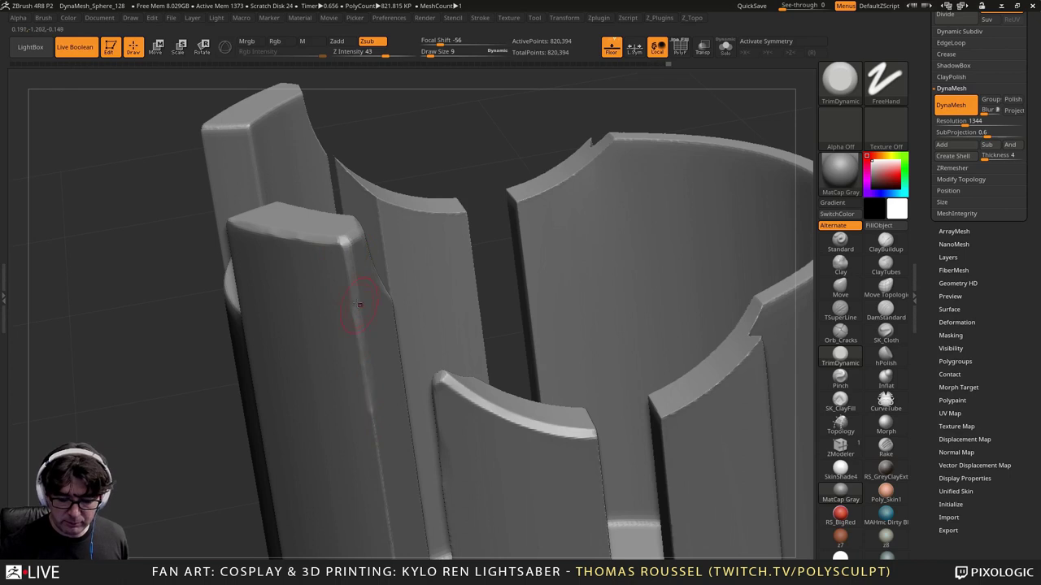
# Step: Smooth the short tab's trimmed corner, top edge and vertical edge with the hPolish brush
pyautogui.click(882, 359)
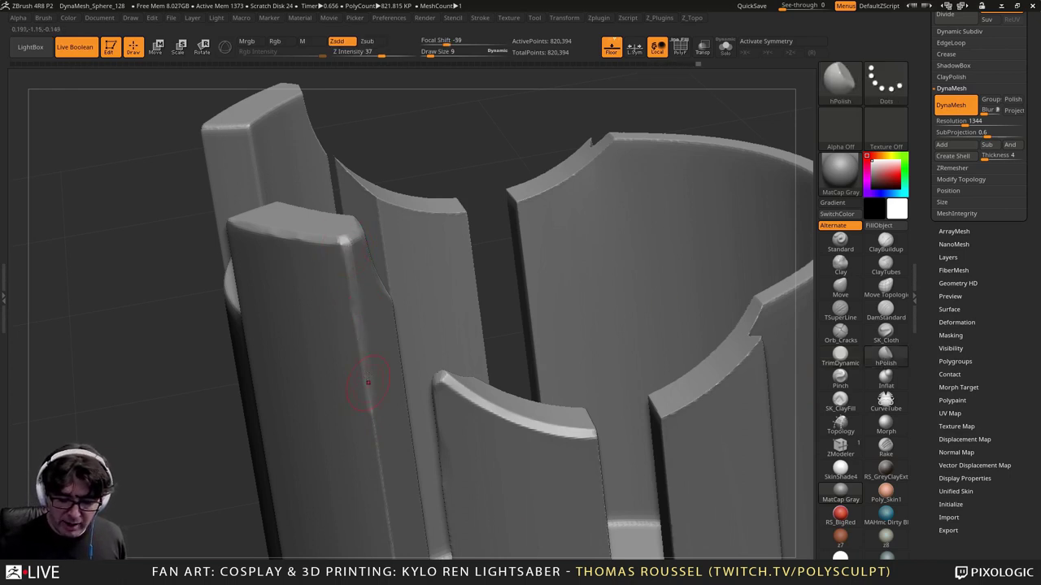
pyautogui.moveTo(371, 361); pyautogui.dragTo(375, 314, button='right')
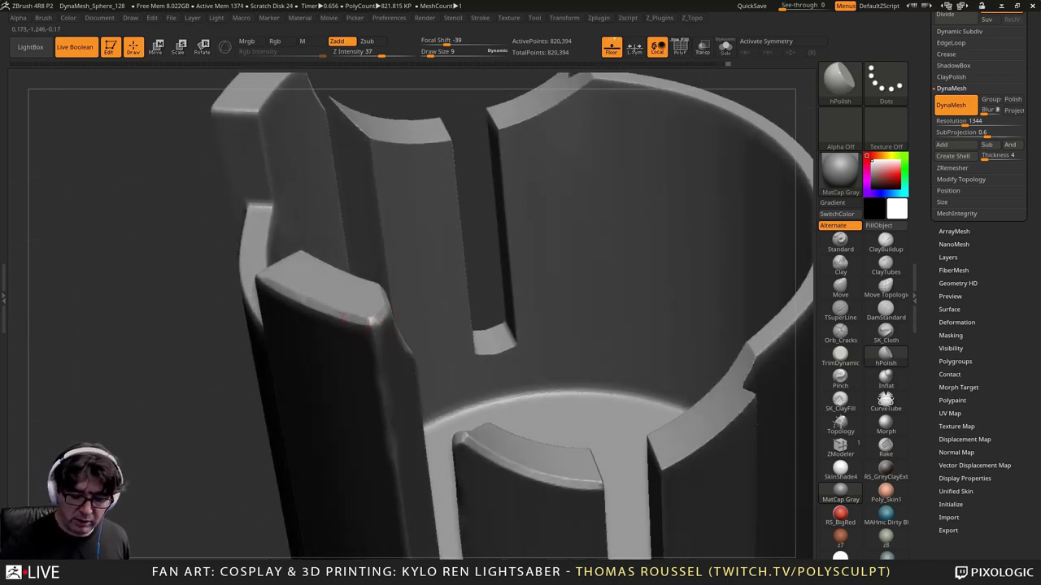
pyautogui.moveTo(387, 327)
pyautogui.mouseDown(button='right')
pyautogui.moveTo(379, 318)
pyautogui.moveTo(390, 300)
pyautogui.mouseUp(button='right')
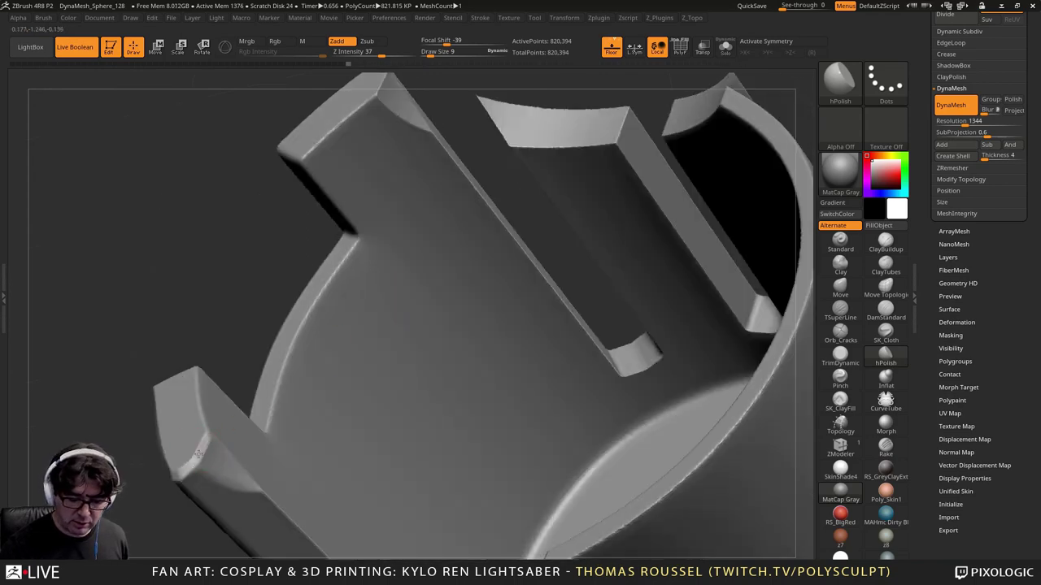
pyautogui.moveTo(198, 454); pyautogui.dragTo(408, 175, button='right')
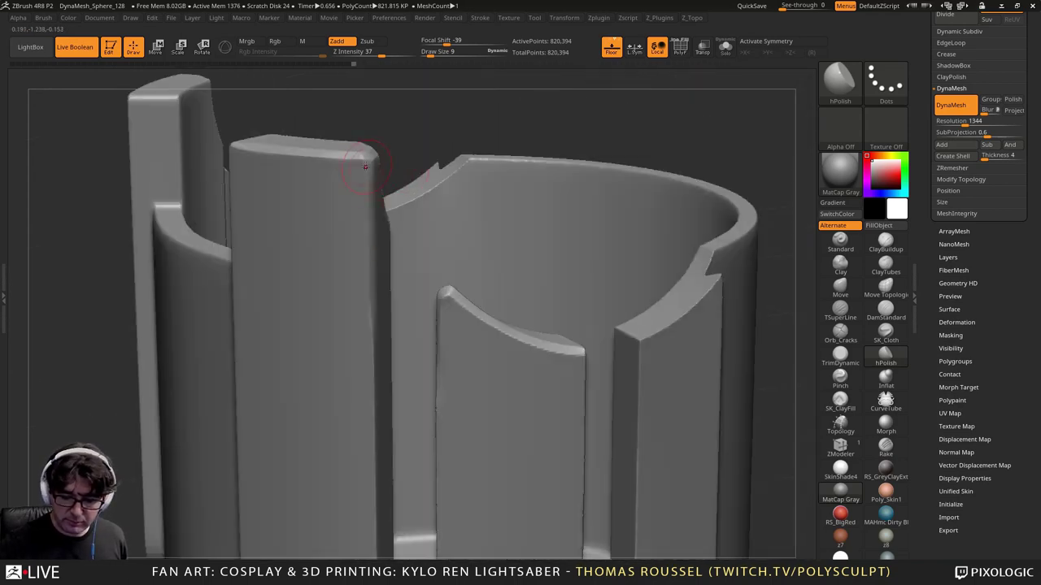
pyautogui.moveTo(478, 285)
pyautogui.mouseDown(button='right')
pyautogui.moveTo(483, 322)
pyautogui.moveTo(488, 301)
pyautogui.moveTo(634, 288)
pyautogui.moveTo(587, 311)
pyautogui.moveTo(637, 357)
pyautogui.mouseUp(button='right')
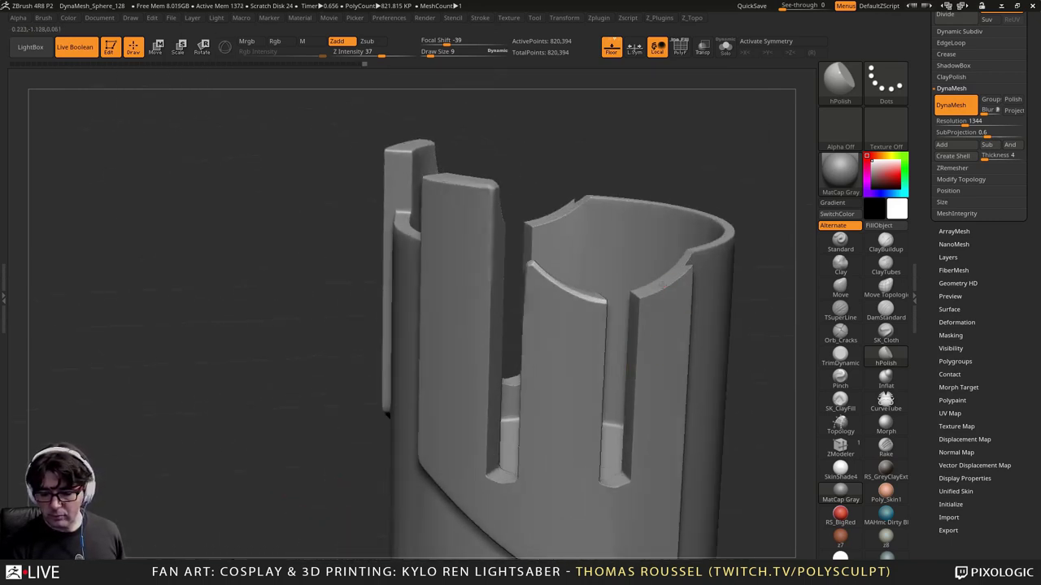
# Step: Bevel the curved top edge and slot-side corner of the tab beside the rim notch with TrimDynamic
pyautogui.keyDown('ctrl'); pyautogui.moveTo(663, 285); pyautogui.dragTo(589, 362, button='right'); pyautogui.keyUp('ctrl')
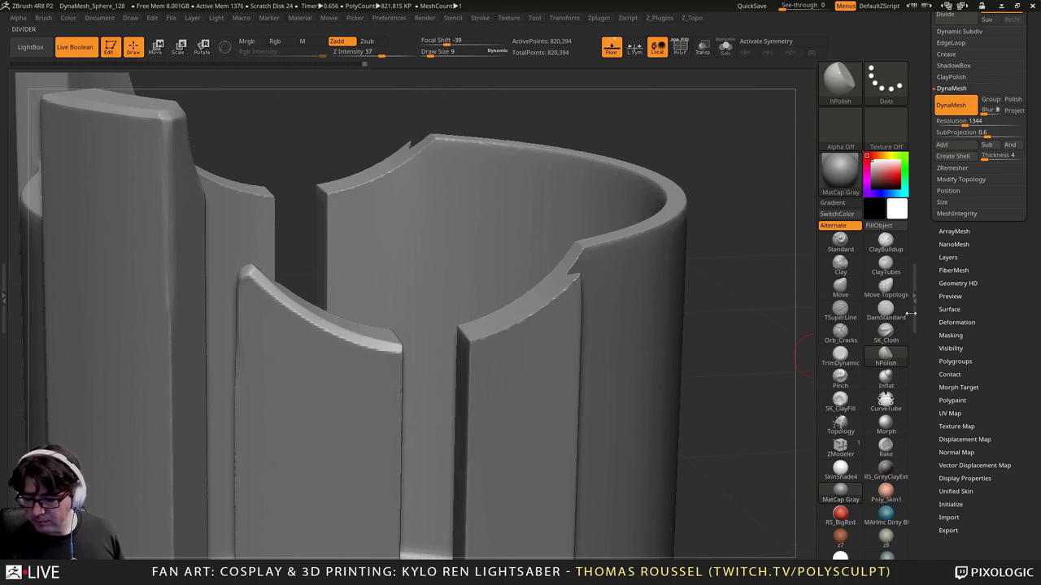
pyautogui.click(850, 350)
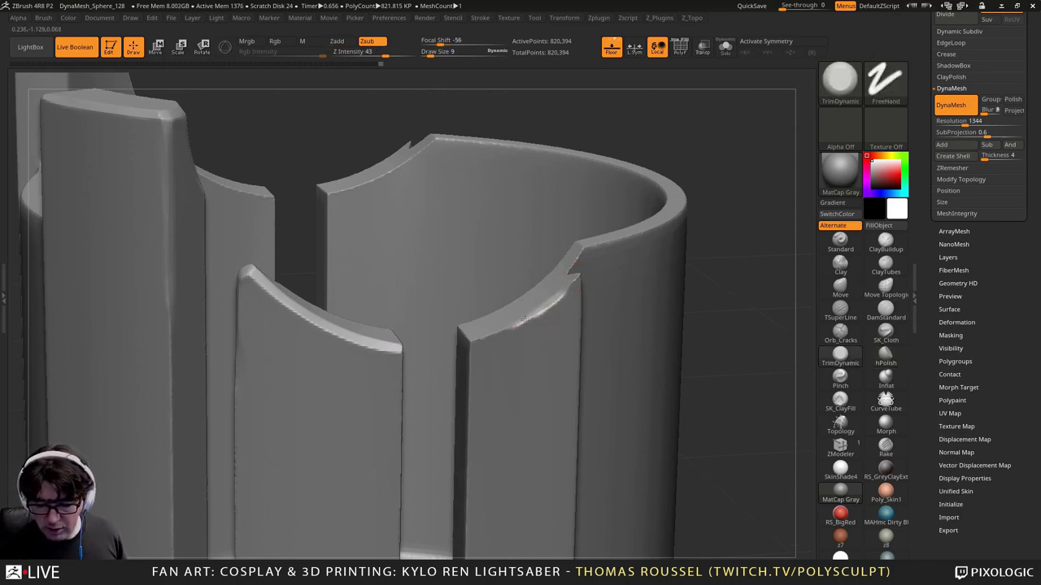
pyautogui.moveTo(473, 339); pyautogui.dragTo(481, 336)
pyautogui.moveTo(492, 328); pyautogui.dragTo(529, 358, button='right')
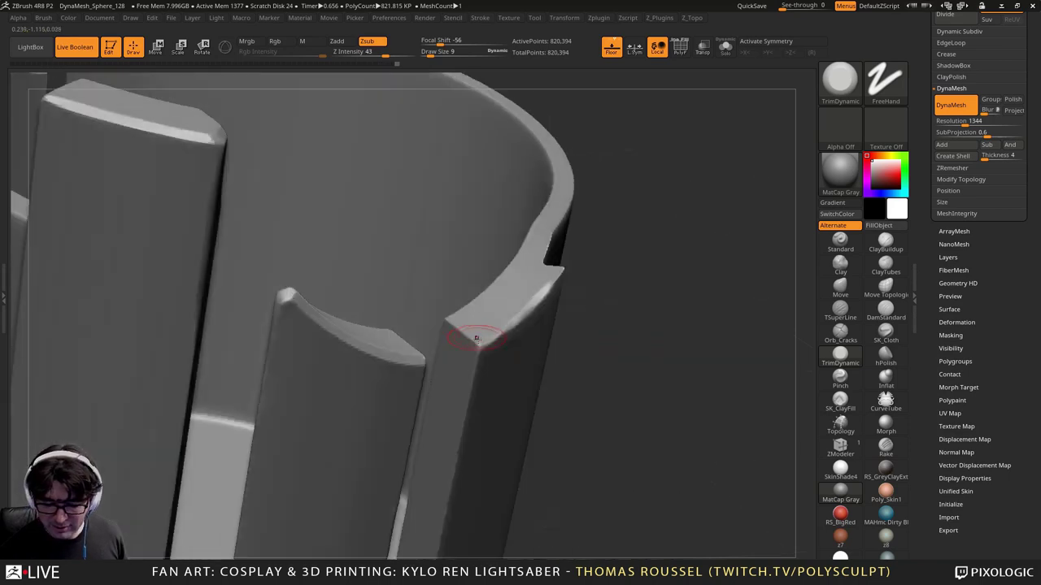
pyautogui.moveTo(476, 337)
pyautogui.mouseDown()
pyautogui.moveTo(462, 330)
pyautogui.moveTo(473, 341)
pyautogui.moveTo(529, 319)
pyautogui.mouseUp()
pyautogui.moveTo(529, 318); pyautogui.dragTo(480, 338, button='right')
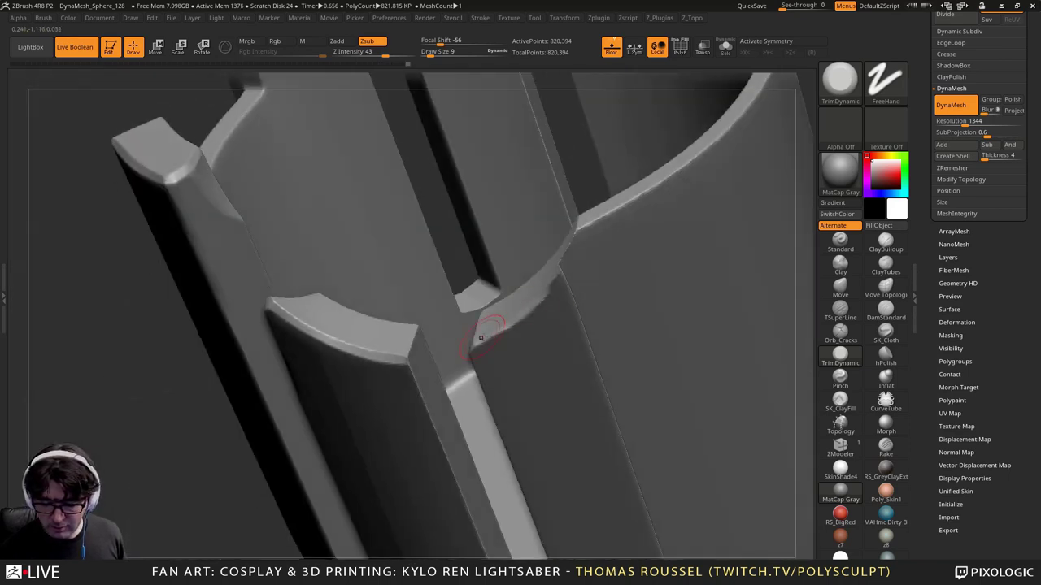
# Step: Trim the same tab's corner at the rim notch and its adjoining vertical edges with TrimDynamic strokes
pyautogui.moveTo(557, 274); pyautogui.dragTo(550, 288)
pyautogui.moveTo(551, 288); pyautogui.dragTo(543, 326, button='right')
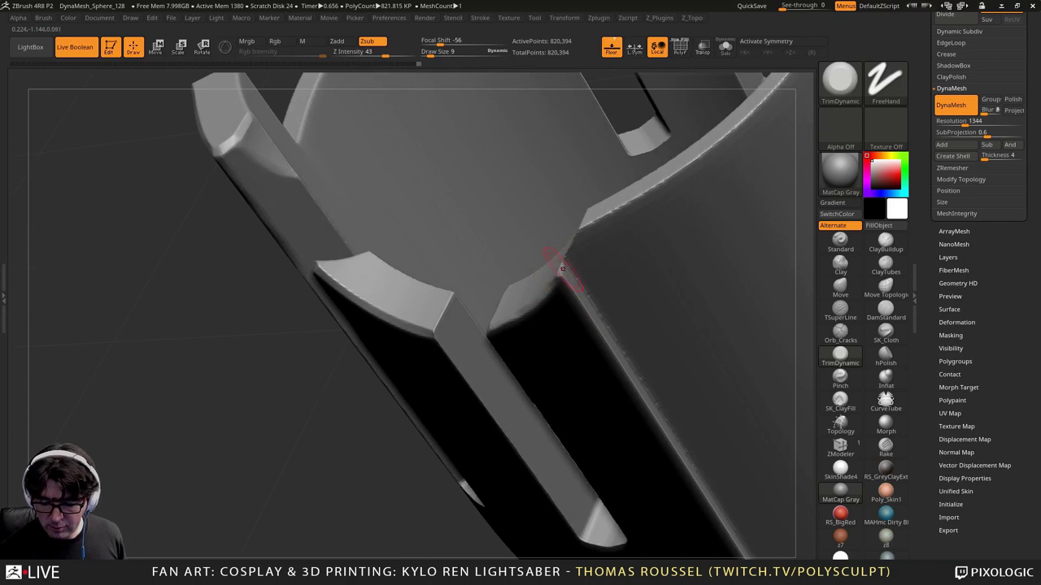
pyautogui.moveTo(561, 268)
pyautogui.mouseDown(button='right')
pyautogui.moveTo(495, 277)
pyautogui.moveTo(512, 311)
pyautogui.moveTo(573, 234)
pyautogui.mouseUp(button='right')
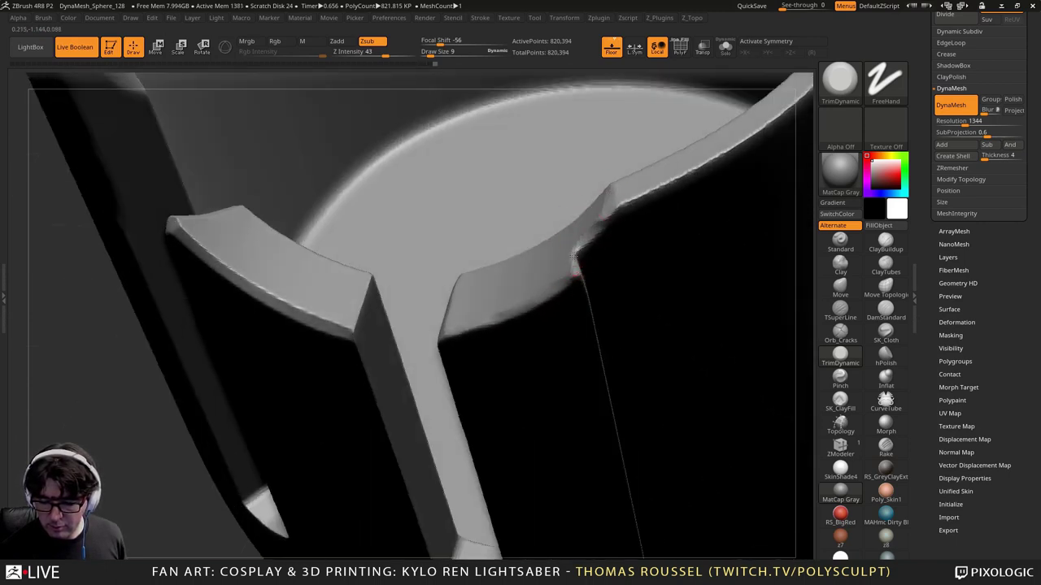
pyautogui.moveTo(589, 265)
pyautogui.mouseDown(button='right')
pyautogui.moveTo(568, 262)
pyautogui.moveTo(569, 279)
pyautogui.moveTo(550, 267)
pyautogui.mouseUp(button='right')
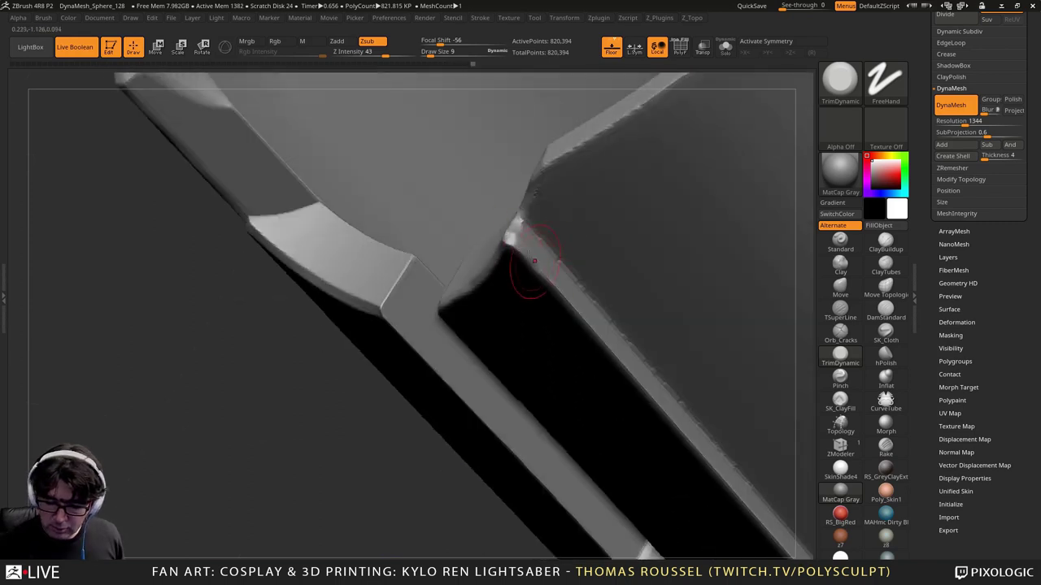
pyautogui.moveTo(611, 374)
pyautogui.mouseDown(button='right')
pyautogui.moveTo(645, 332)
pyautogui.moveTo(695, 354)
pyautogui.mouseUp(button='right')
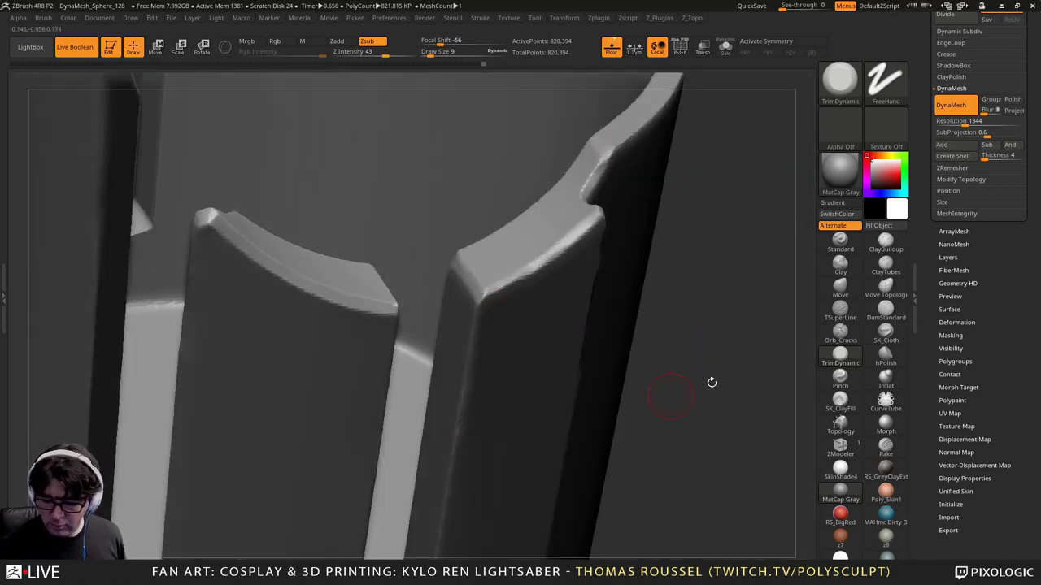
# Step: Polish the notched tab's curved top bevel and vertical edges with the hPolish brush
pyautogui.click(886, 355)
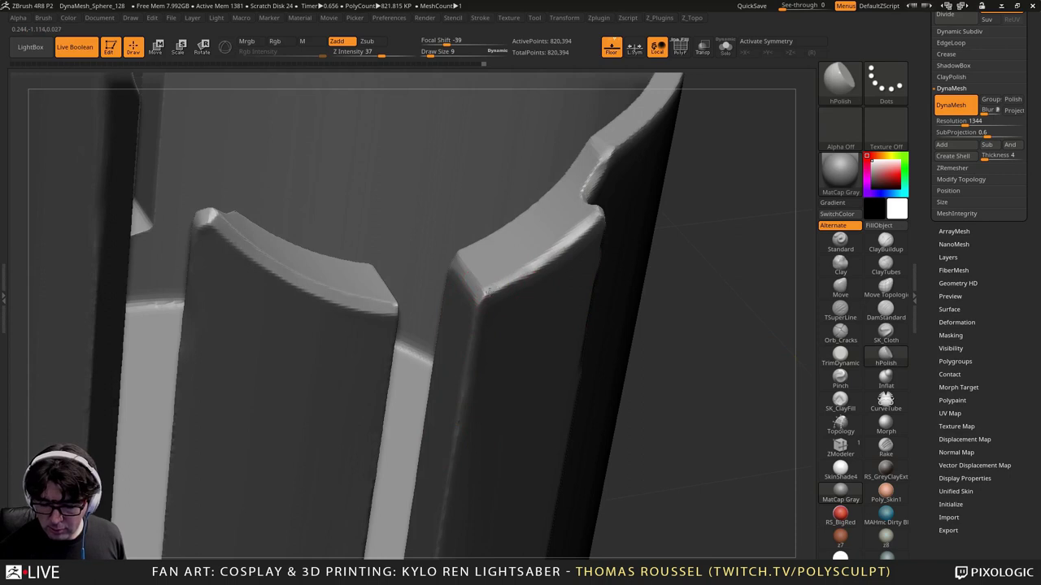
pyautogui.moveTo(554, 253)
pyautogui.mouseDown()
pyautogui.moveTo(543, 257)
pyautogui.moveTo(587, 231)
pyautogui.mouseUp()
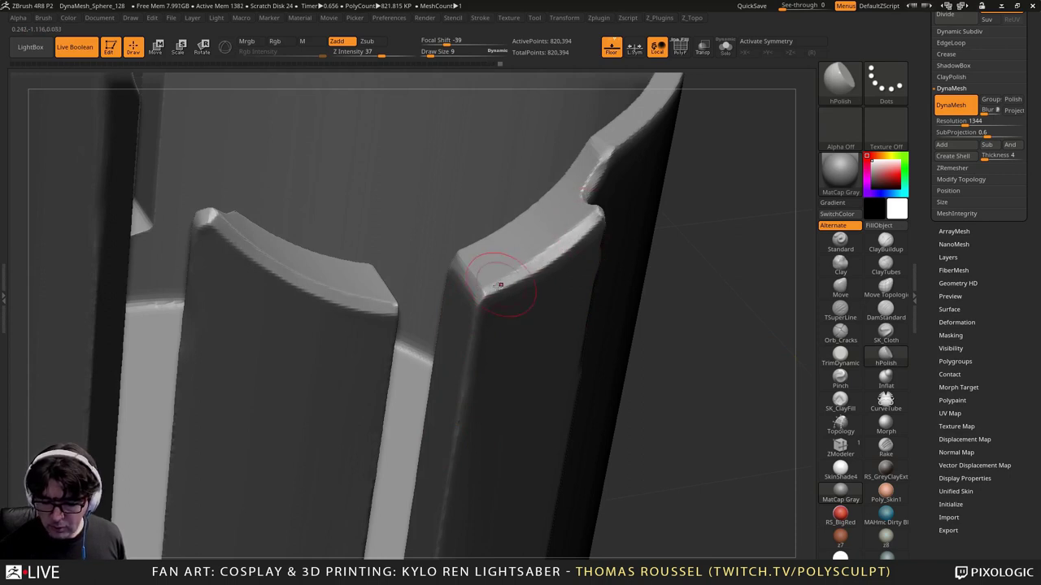
pyautogui.moveTo(471, 282); pyautogui.dragTo(487, 297, button='right')
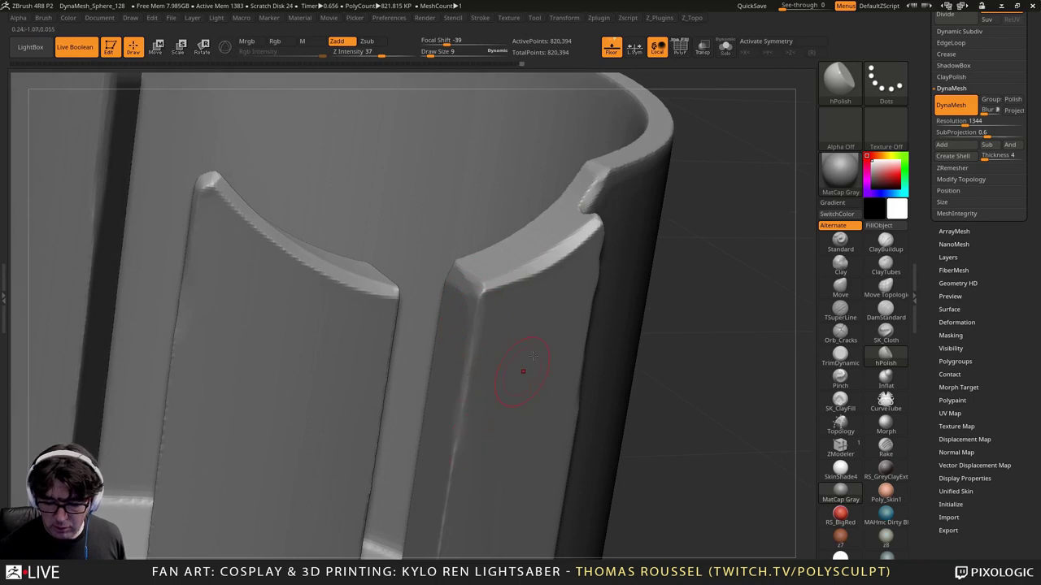
pyautogui.moveTo(532, 355)
pyautogui.mouseDown(button='right')
pyautogui.moveTo(592, 214)
pyautogui.moveTo(593, 259)
pyautogui.mouseUp(button='right')
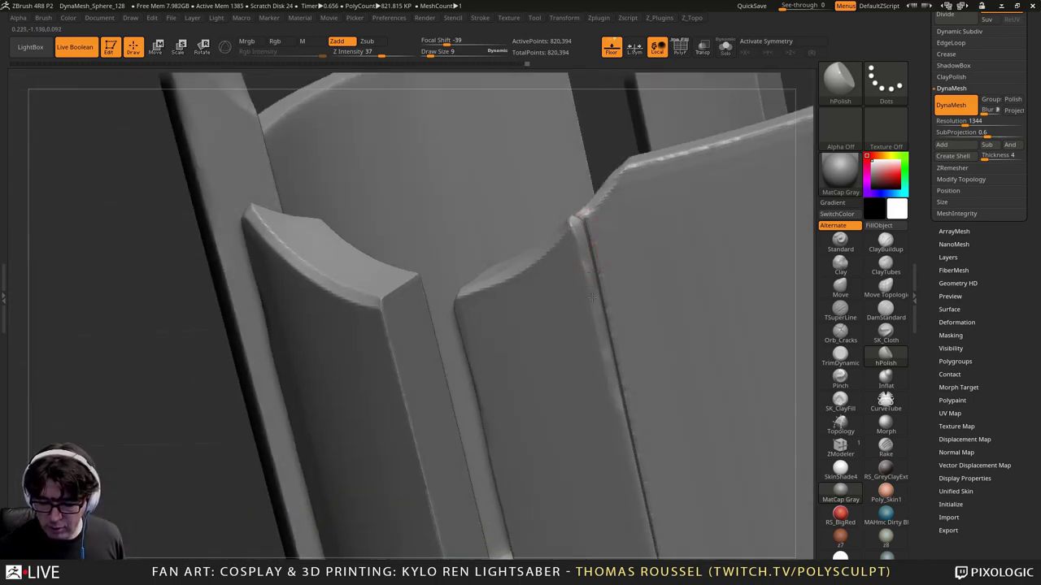
pyautogui.moveTo(600, 326); pyautogui.dragTo(576, 239, button='right')
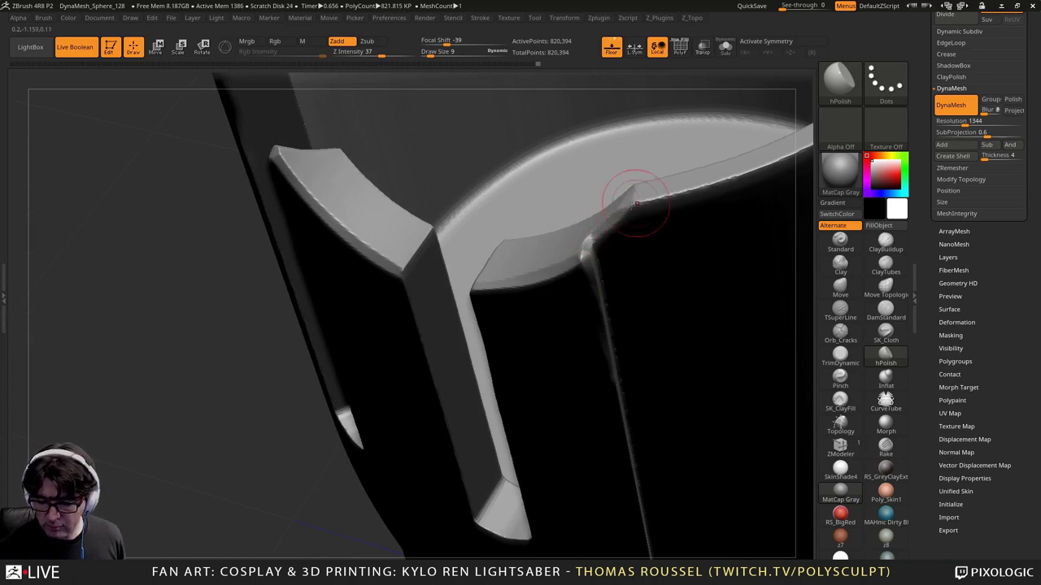
# Step: Polish the rim edge beside the notch, reduce the brush's draw size to 6 and smooth the notch corner
pyautogui.moveTo(665, 194); pyautogui.dragTo(638, 202)
pyautogui.press('s')
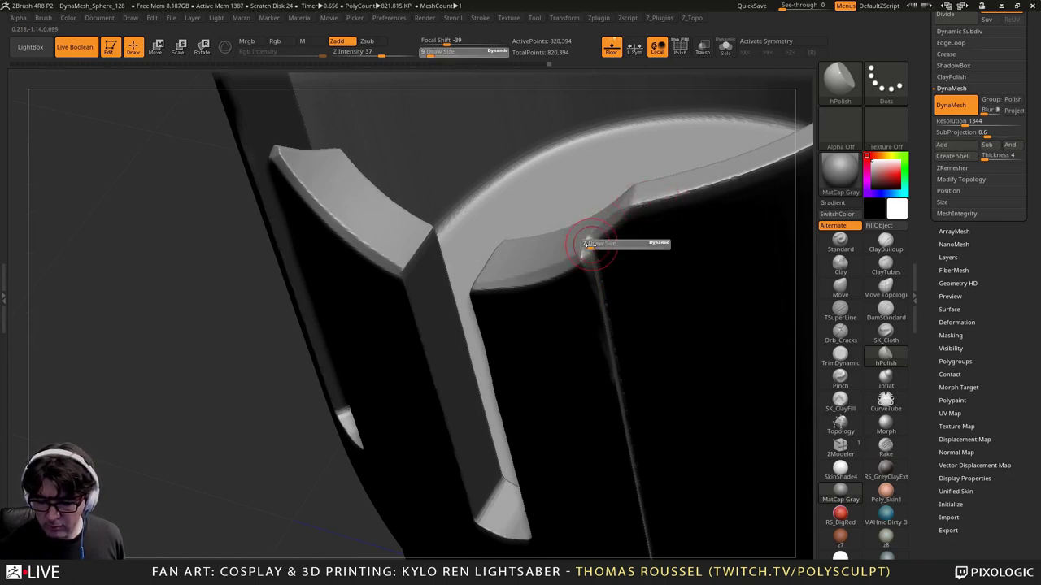
pyautogui.moveTo(593, 244); pyautogui.dragTo(591, 244)
pyautogui.moveTo(586, 258); pyautogui.dragTo(593, 246)
# Step: Refine the notched tab's slot-side corner and top bevel with the smaller hPolish brush
pyautogui.moveTo(594, 245)
pyautogui.mouseDown(button='right')
pyautogui.moveTo(606, 248)
pyautogui.moveTo(600, 280)
pyautogui.moveTo(631, 295)
pyautogui.moveTo(622, 358)
pyautogui.moveTo(603, 327)
pyautogui.mouseUp(button='right')
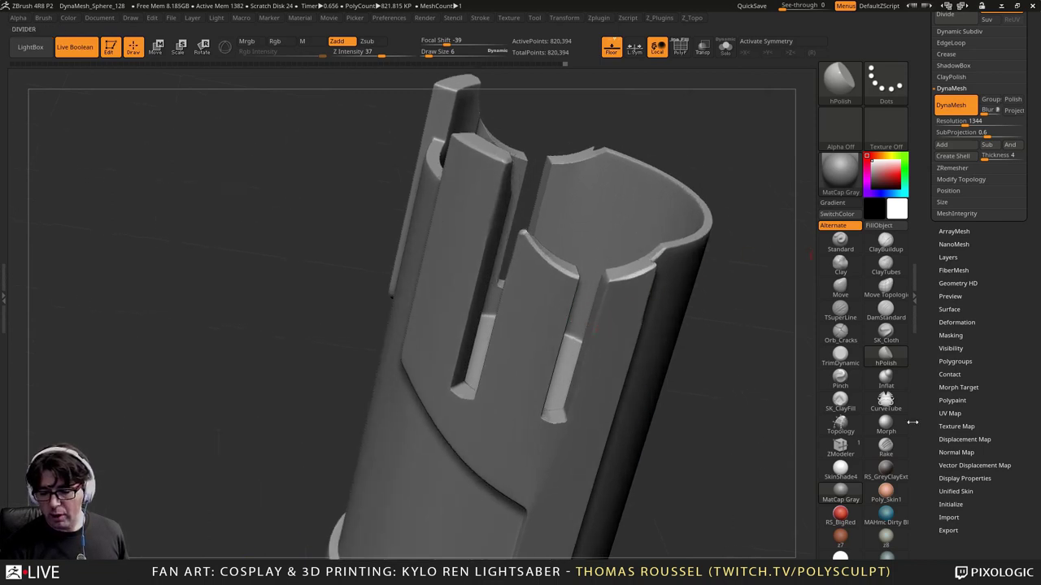
pyautogui.moveTo(611, 280); pyautogui.dragTo(625, 293, button='right')
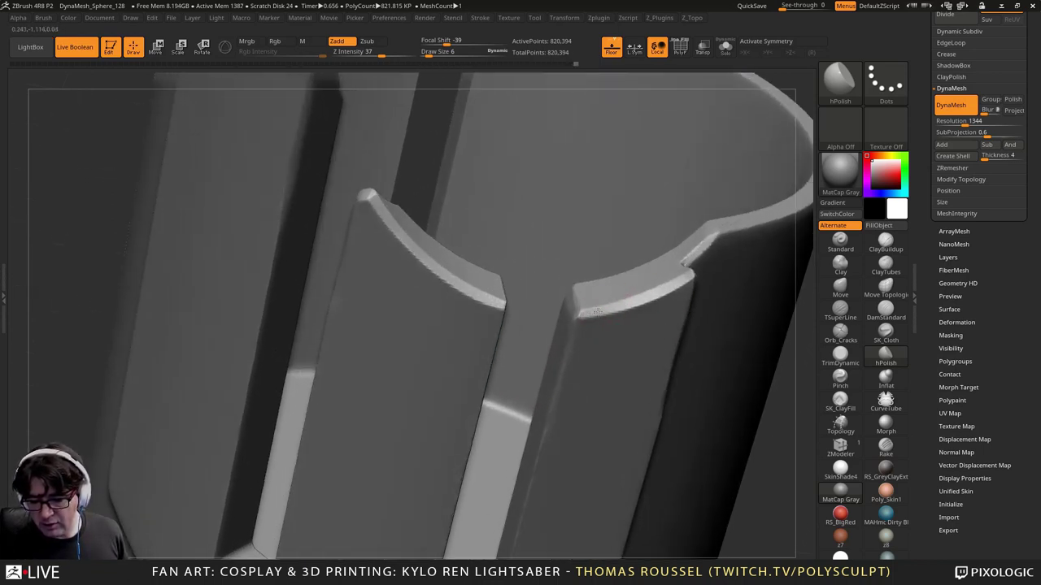
pyautogui.moveTo(581, 316); pyautogui.dragTo(579, 318, button='right')
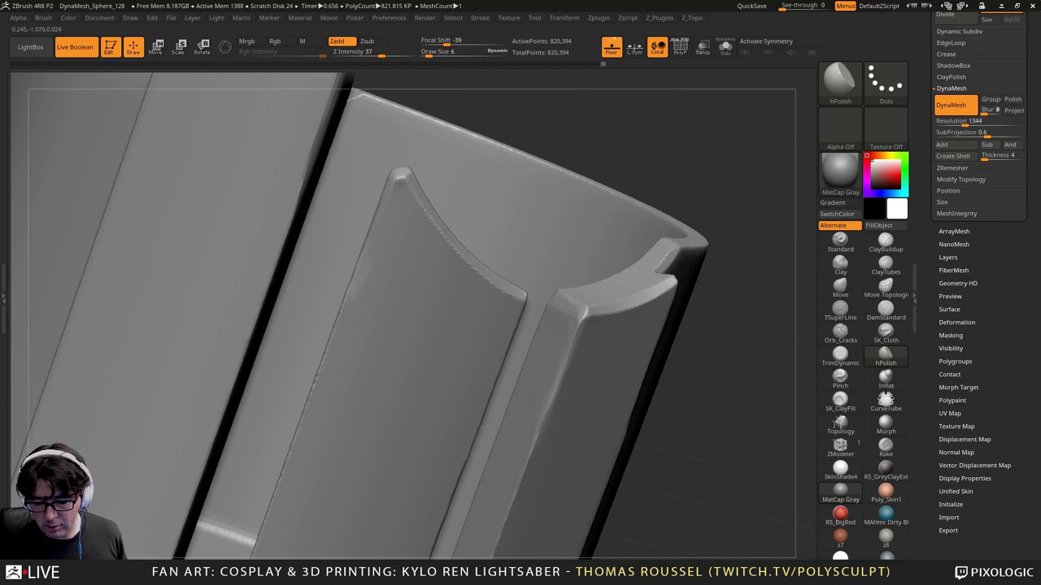
# Step: Preview the whole housing with the MAHmc Dirty Bl, Flat Color and z7 materials
pyautogui.keyDown('alt'); pyautogui.moveTo(570, 432); pyautogui.dragTo(764, 453, button='right'); pyautogui.keyUp('alt')
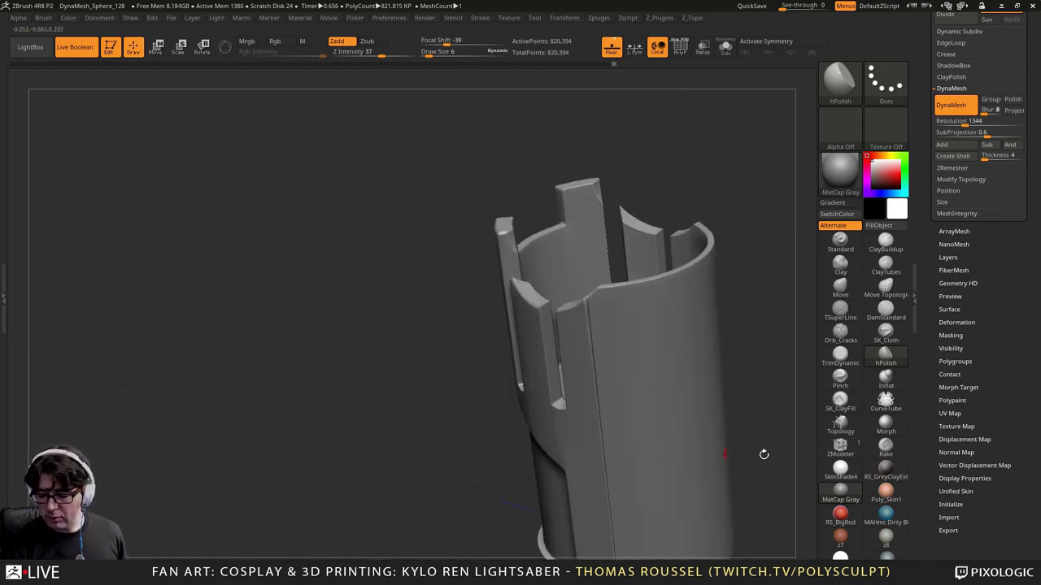
pyautogui.click(888, 481)
pyautogui.click(886, 515)
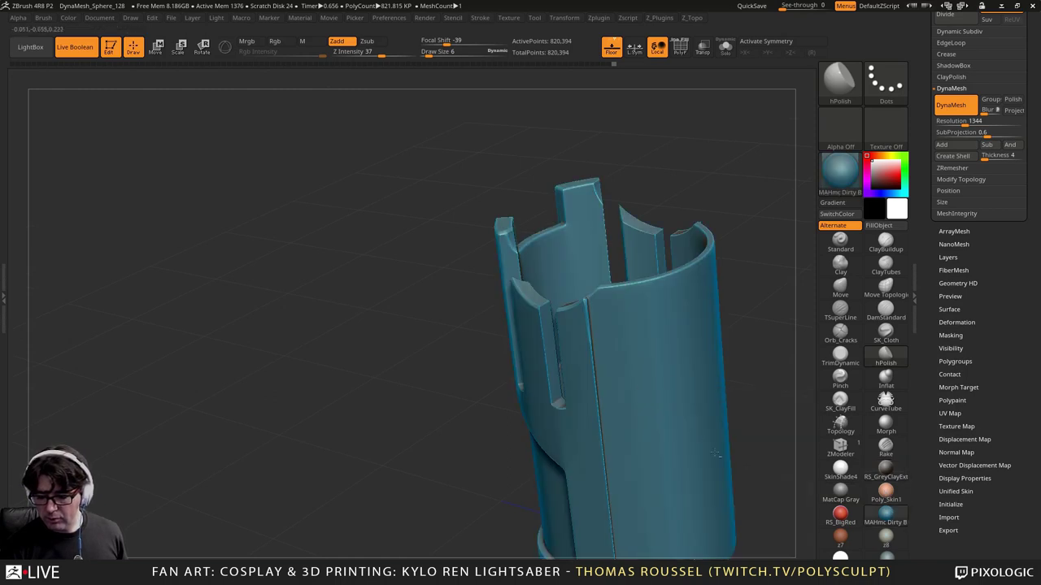
pyautogui.keyDown('alt'); pyautogui.moveTo(677, 402); pyautogui.dragTo(789, 390, button='right'); pyautogui.keyUp('alt')
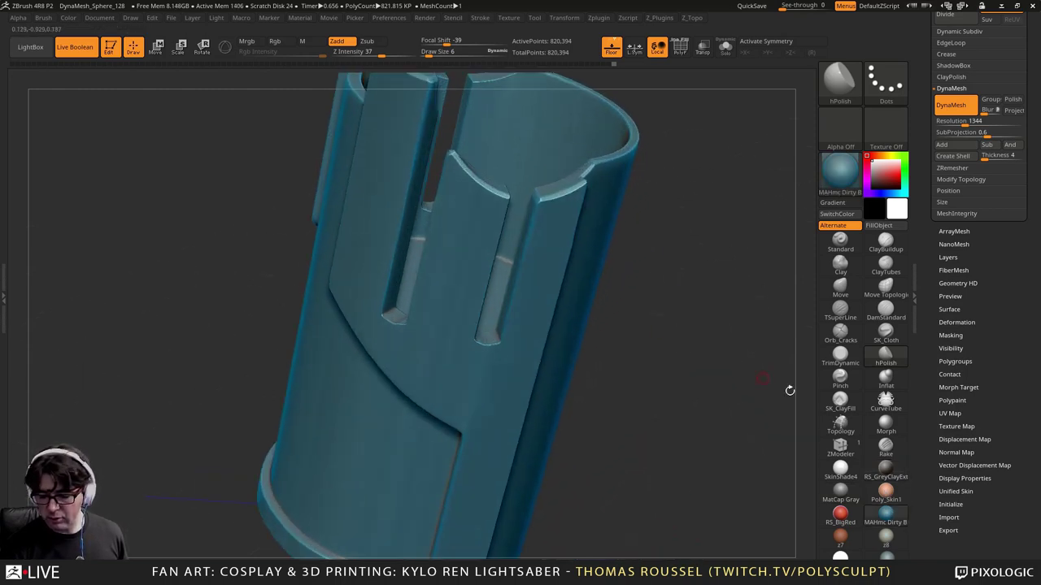
pyautogui.click(846, 542)
pyautogui.click(842, 556)
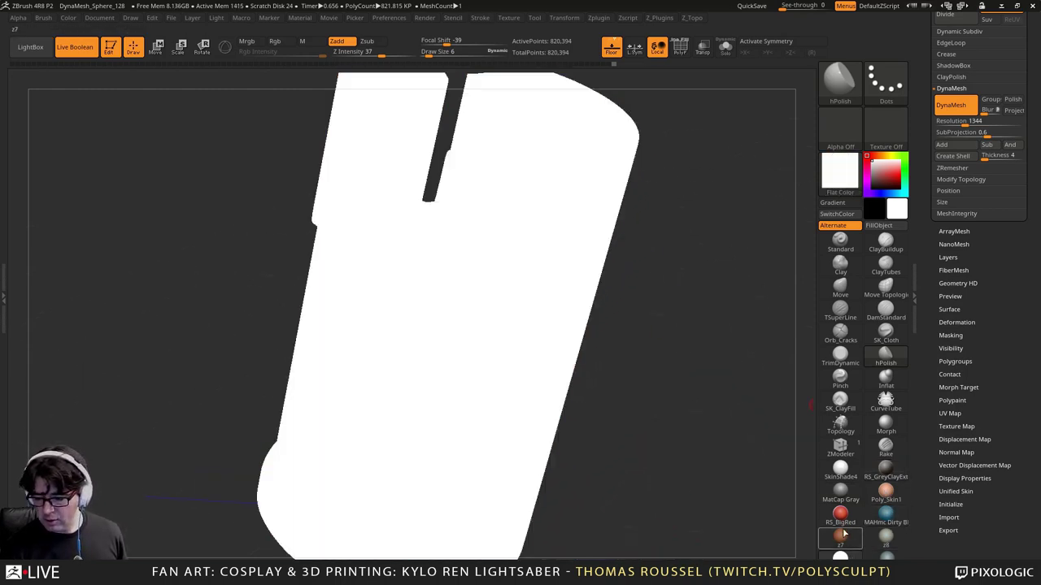
pyautogui.click(845, 534)
# Step: Apply the Droplet MatCap material to the housing and inspect the reflections along the slots and tab edges
pyautogui.click(846, 182)
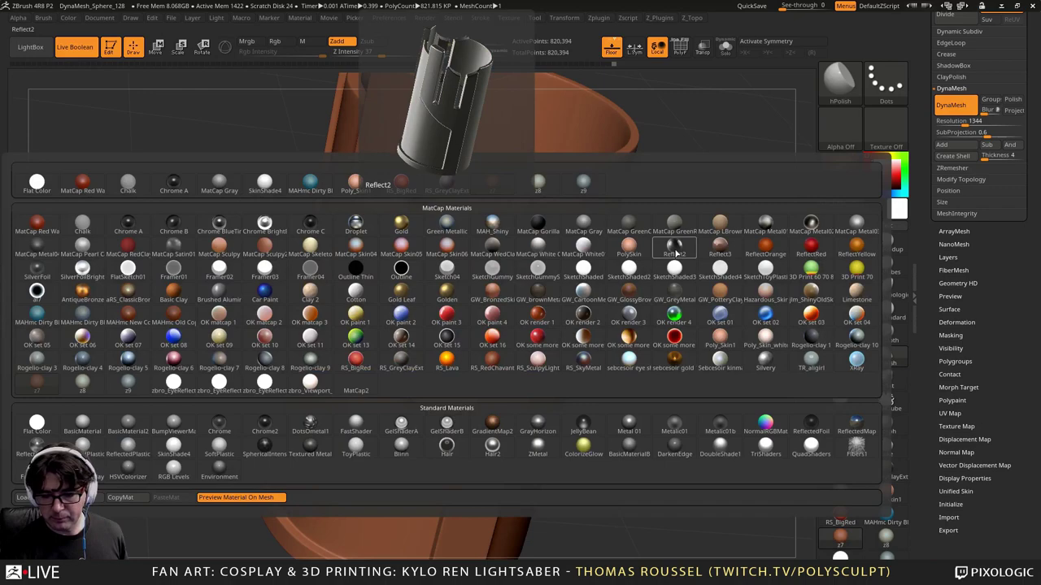
pyautogui.click(355, 232)
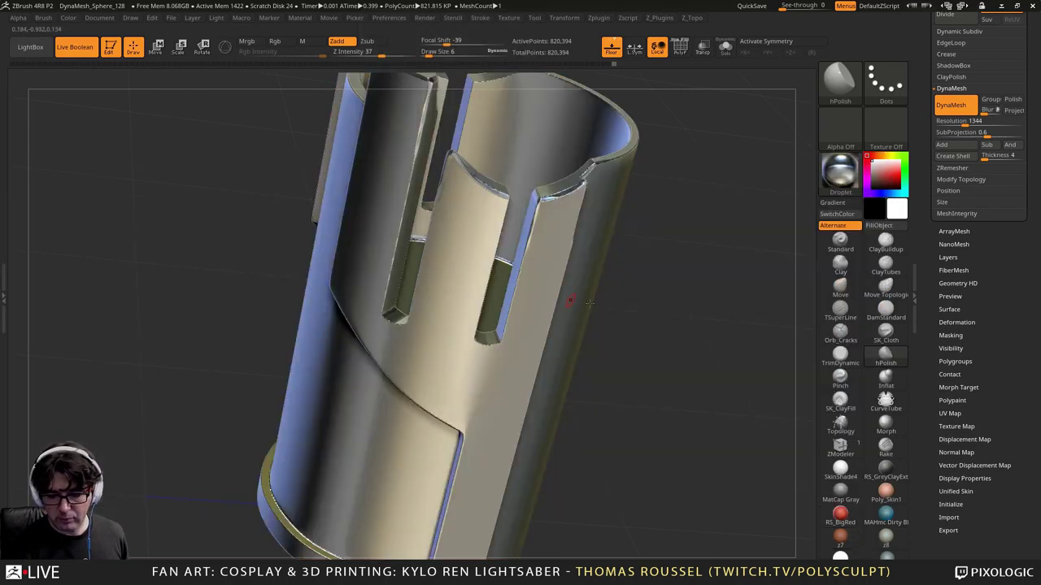
pyautogui.moveTo(572, 298)
pyautogui.mouseDown(button='right')
pyautogui.moveTo(597, 314)
pyautogui.moveTo(577, 268)
pyautogui.moveTo(624, 288)
pyautogui.mouseUp(button='right')
pyautogui.moveTo(539, 308)
pyautogui.keyDown('ctrl'); pyautogui.mouseDown(button='right')
pyautogui.moveTo(525, 293)
pyautogui.moveTo(533, 236)
pyautogui.mouseUp(button='right'); pyautogui.keyUp('ctrl')
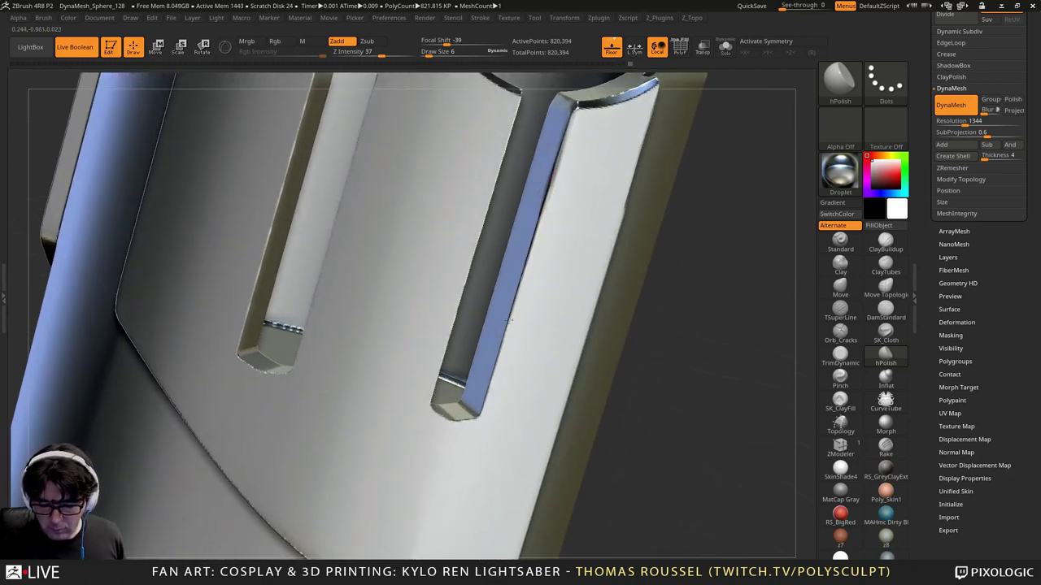
# Step: Polish the slot's long outer edge with hPolish, then trim that edge down to the slot's closed end with TrimDynamic
pyautogui.moveTo(508, 320); pyautogui.dragTo(496, 378)
pyautogui.click(839, 356)
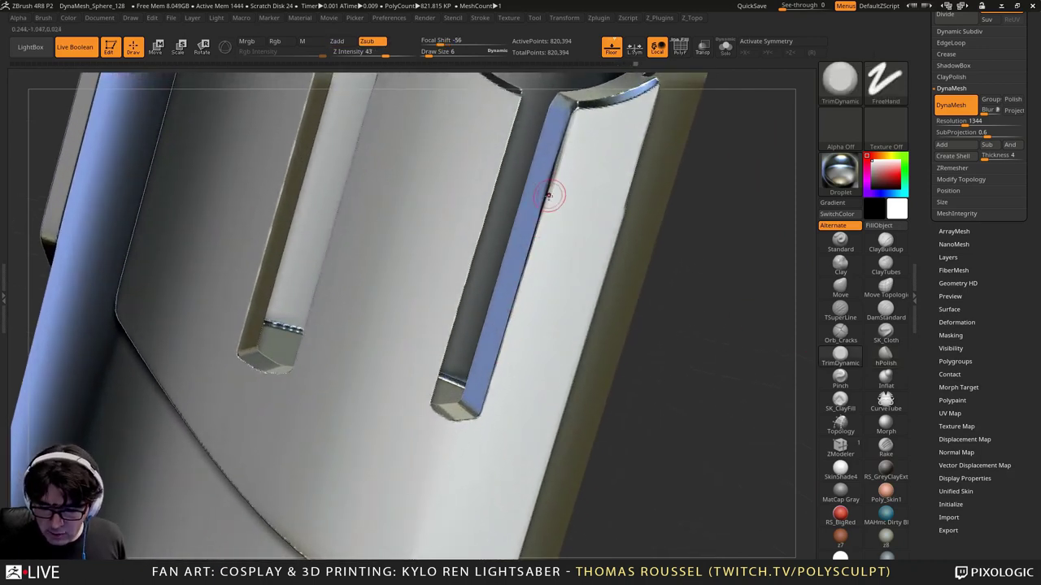
pyautogui.moveTo(520, 265); pyautogui.dragTo(512, 317)
pyautogui.moveTo(500, 356); pyautogui.dragTo(486, 408)
pyautogui.moveTo(486, 408)
pyautogui.mouseDown(button='right')
pyautogui.moveTo(463, 431)
pyautogui.moveTo(527, 457)
pyautogui.moveTo(517, 396)
pyautogui.mouseUp(button='right')
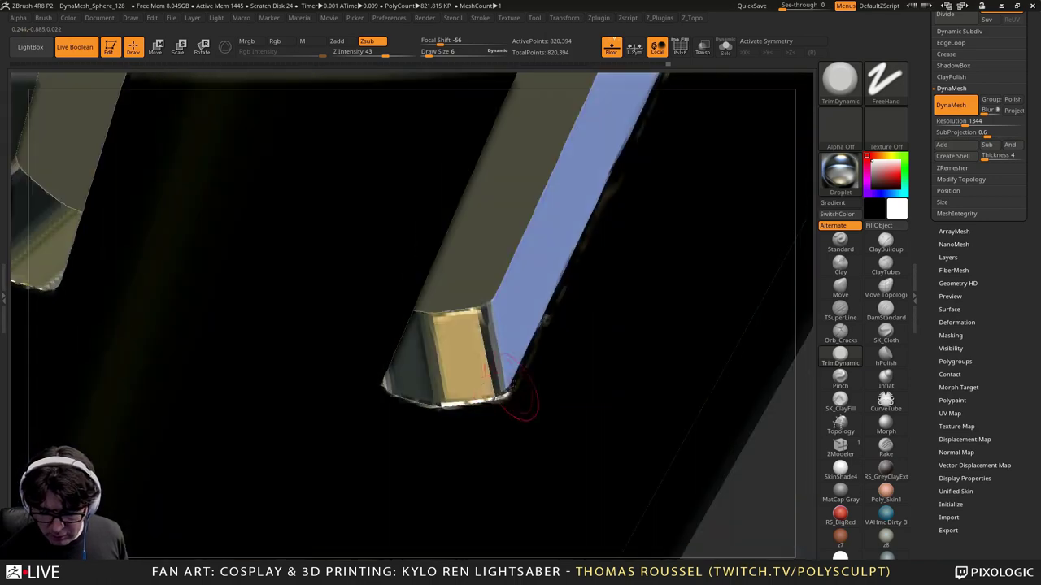
# Step: Switch the housing to the MatCap Gray material and smooth the rim around the slot's closed end and side edge
pyautogui.click(883, 477)
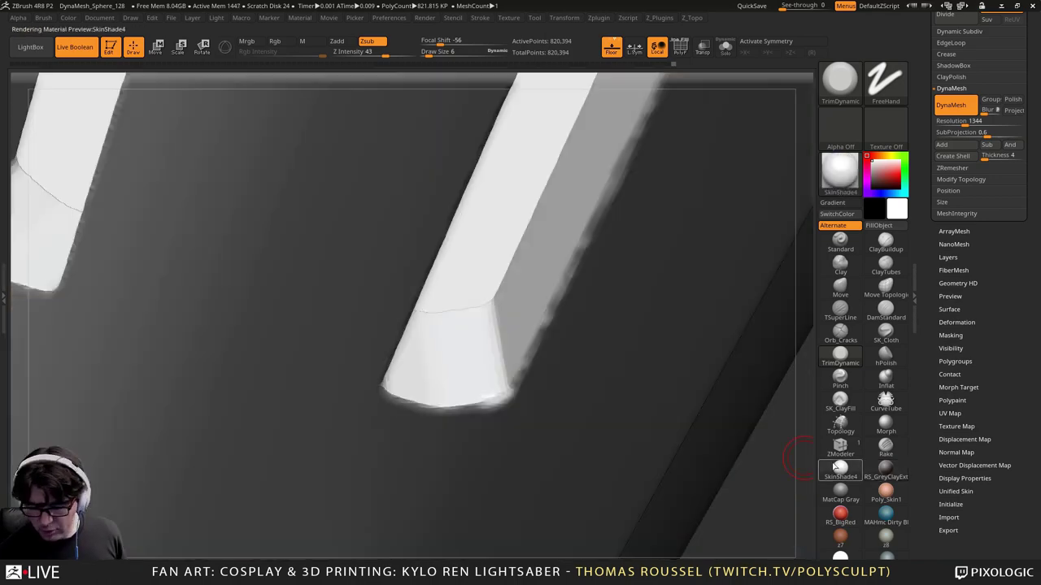
pyautogui.click(841, 490)
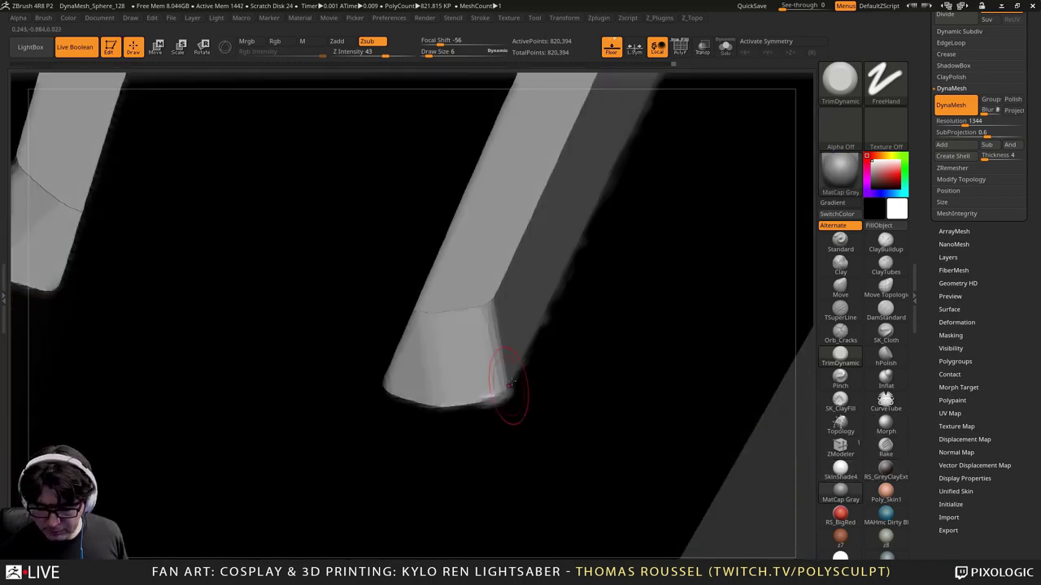
pyautogui.moveTo(512, 389); pyautogui.dragTo(506, 291, button='right')
pyautogui.moveTo(409, 186)
pyautogui.keyDown('shift'); pyautogui.mouseDown()
pyautogui.moveTo(413, 308)
pyautogui.moveTo(443, 343)
pyautogui.moveTo(512, 351)
pyautogui.mouseUp(); pyautogui.keyUp('shift')
pyautogui.moveTo(523, 334); pyautogui.dragTo(612, 342, button='right')
pyautogui.moveTo(489, 352)
pyautogui.keyDown('shift'); pyautogui.mouseDown()
pyautogui.moveTo(504, 357)
pyautogui.moveTo(536, 340)
pyautogui.moveTo(533, 350)
pyautogui.moveTo(556, 286)
pyautogui.mouseUp(); pyautogui.keyUp('shift')
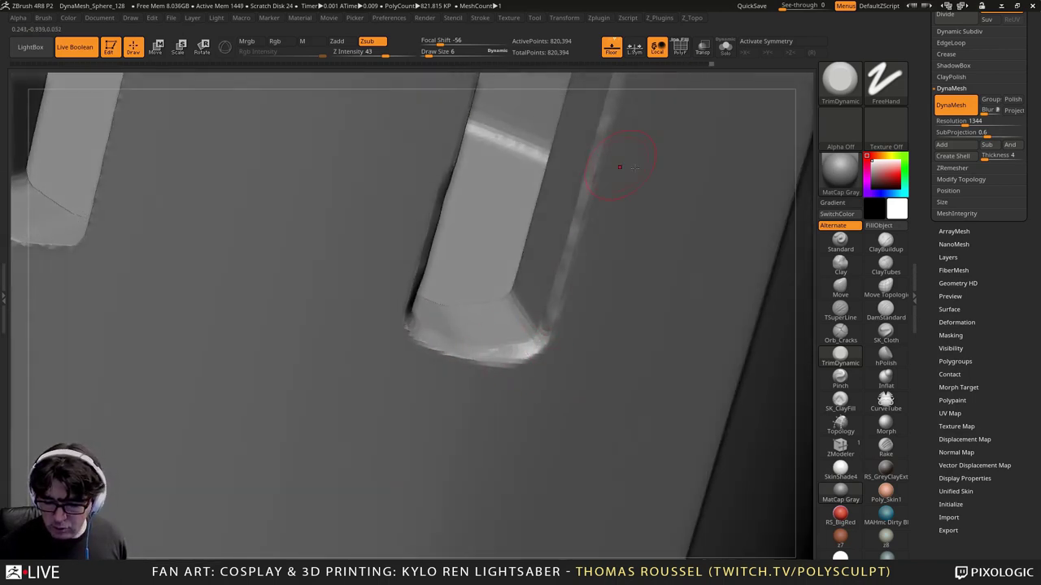
# Step: Polish the curved rim and corners of the slot's closed end with the hPolish brush, smoothing between strokes
pyautogui.moveTo(668, 382); pyautogui.dragTo(594, 384, button='right')
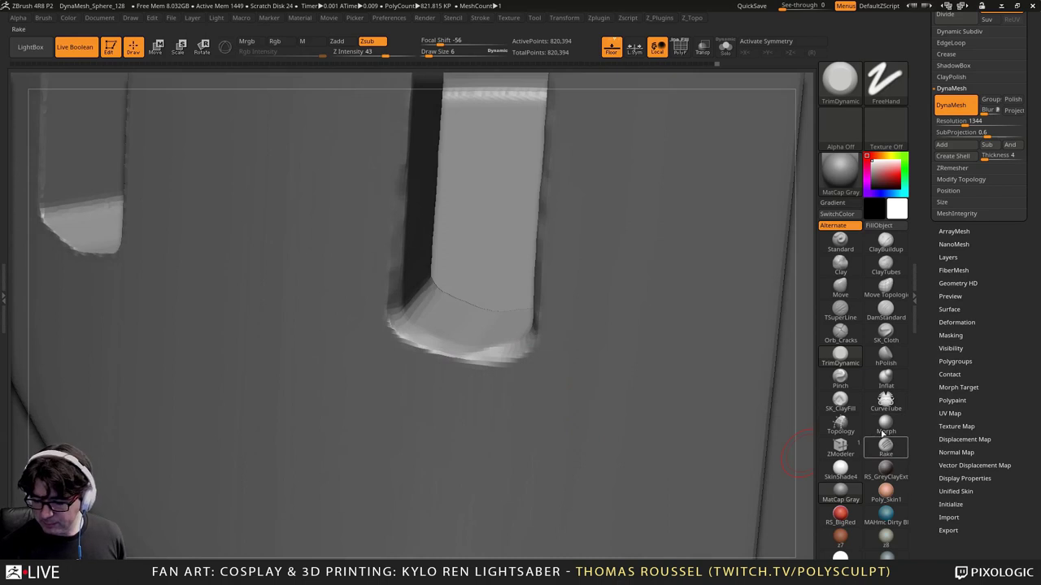
pyautogui.click(888, 355)
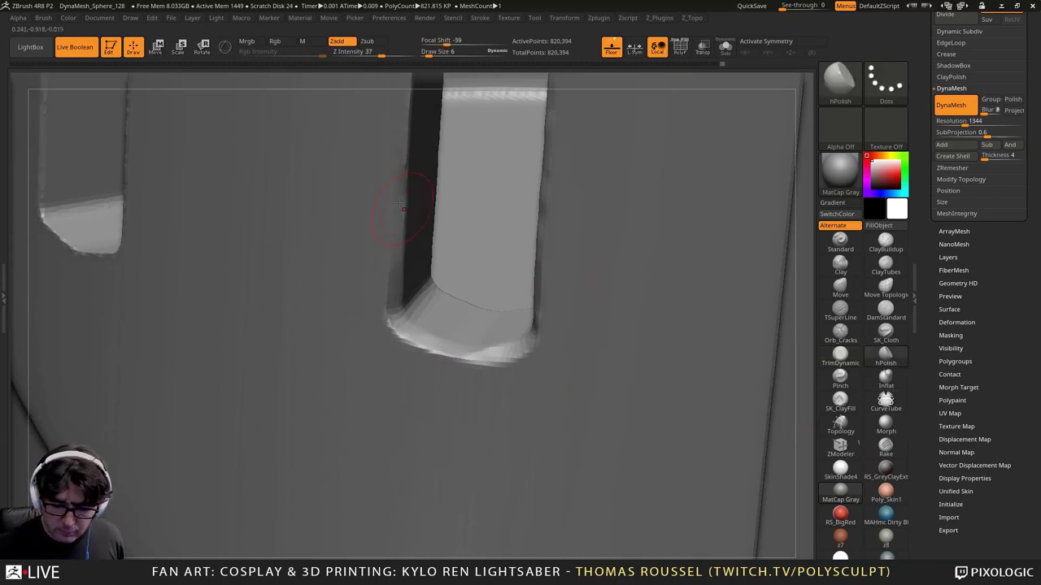
pyautogui.moveTo(392, 325)
pyautogui.mouseDown()
pyautogui.moveTo(425, 345)
pyautogui.moveTo(492, 356)
pyautogui.mouseUp()
pyautogui.moveTo(464, 364); pyautogui.dragTo(506, 364, button='right')
pyautogui.moveTo(480, 341)
pyautogui.keyDown('shift'); pyautogui.mouseDown()
pyautogui.moveTo(404, 300)
pyautogui.moveTo(413, 328)
pyautogui.moveTo(460, 352)
pyautogui.mouseUp(); pyautogui.keyUp('shift')
pyautogui.moveTo(472, 357); pyautogui.dragTo(528, 361, button='right')
pyautogui.moveTo(520, 353)
pyautogui.mouseDown()
pyautogui.moveTo(541, 309)
pyautogui.moveTo(517, 349)
pyautogui.mouseUp()
pyautogui.moveTo(522, 354)
pyautogui.mouseDown(button='right')
pyautogui.moveTo(527, 362)
pyautogui.moveTo(529, 344)
pyautogui.moveTo(564, 321)
pyautogui.moveTo(520, 333)
pyautogui.mouseUp(button='right')
# Step: Smooth the surface around the closed ends of the neighbouring slots, then view the whole housing
pyautogui.keyDown('shift'); pyautogui.moveTo(377, 325); pyautogui.dragTo(335, 314); pyautogui.keyUp('shift')
pyautogui.moveTo(371, 322); pyautogui.dragTo(332, 281, button='right')
pyautogui.moveTo(317, 164); pyautogui.dragTo(348, 151, button='right')
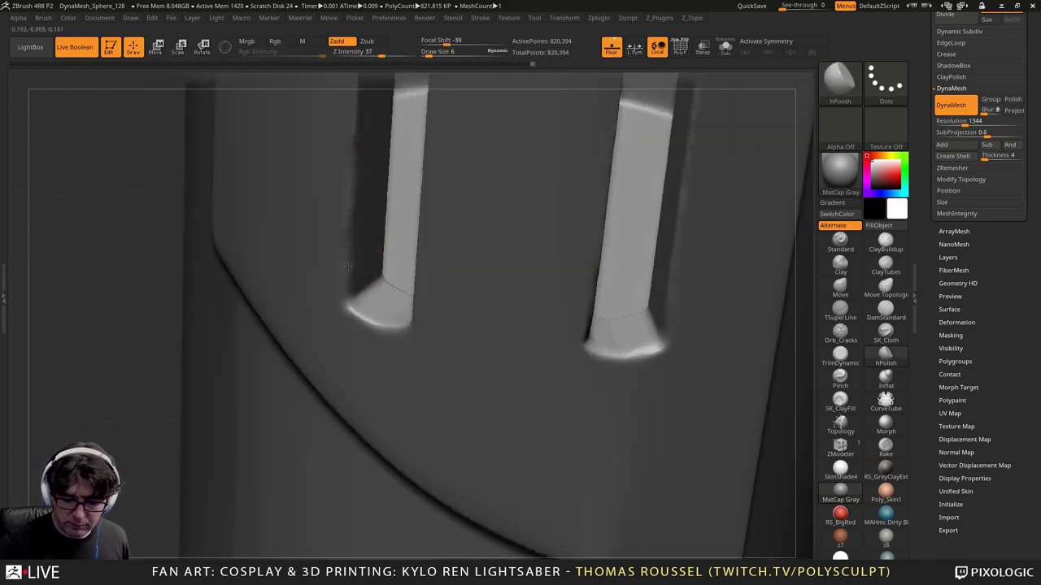
pyautogui.moveTo(406, 328); pyautogui.dragTo(458, 328, button='right')
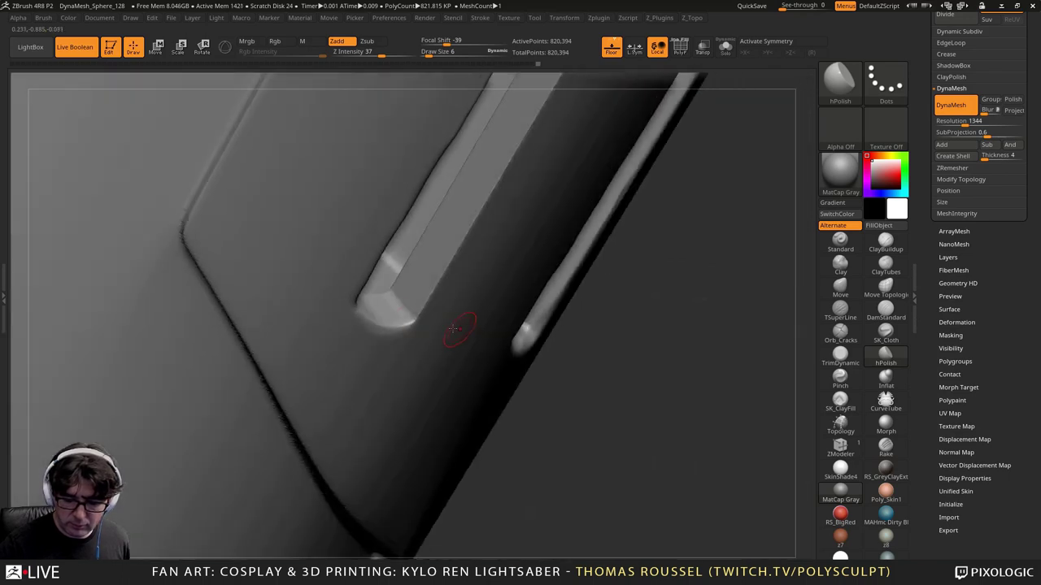
pyautogui.press('shift')
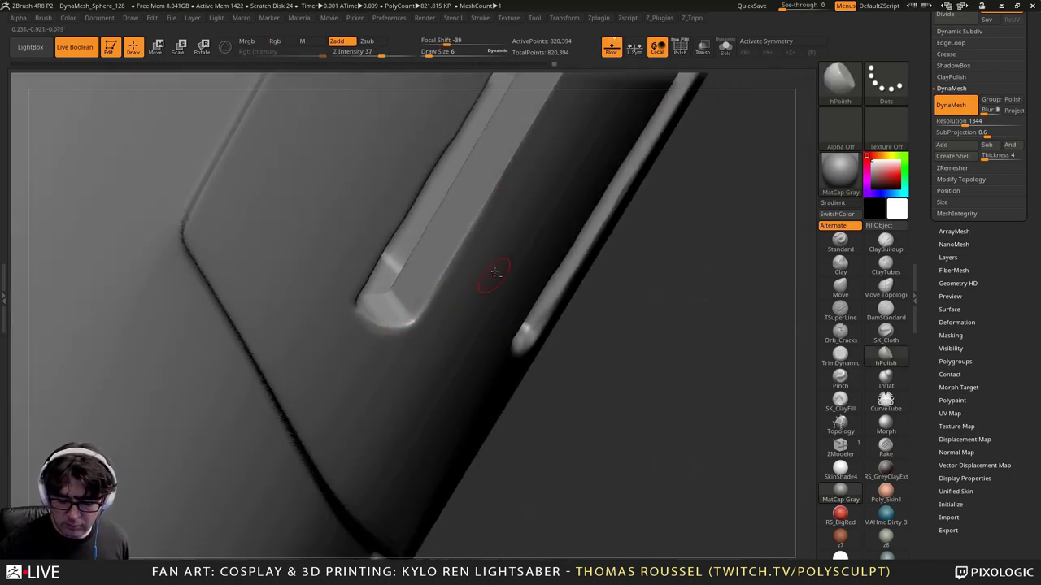
pyautogui.keyDown('ctrl'); pyautogui.moveTo(495, 273); pyautogui.dragTo(651, 321, button='right'); pyautogui.keyUp('ctrl')
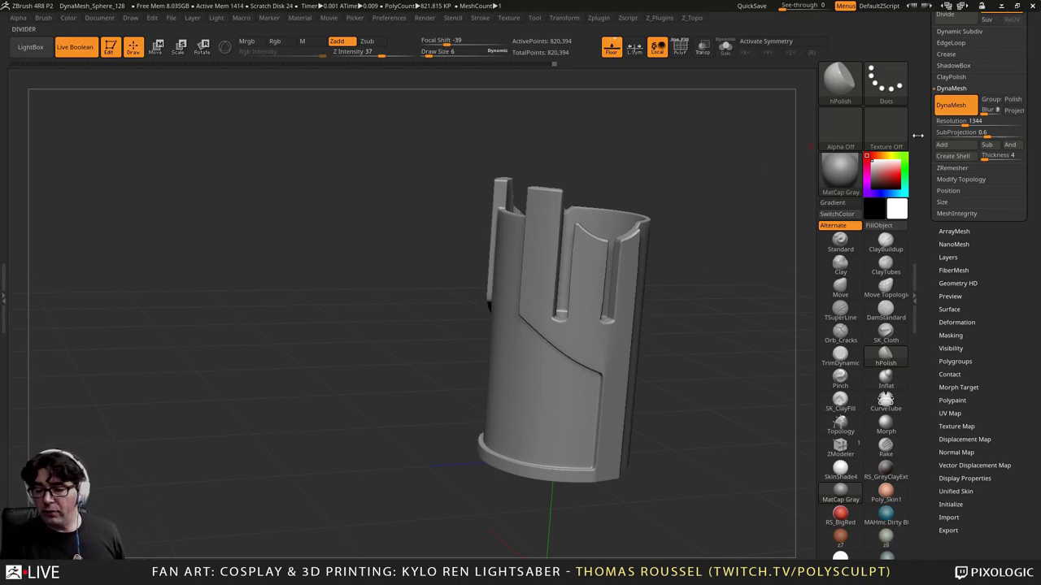
# Step: Switch to the multi-part lightsaber tool, open its subtool list and show the crossguard subtools above the housing
pyautogui.moveTo(1032, 130); pyautogui.dragTo(1032, 356)
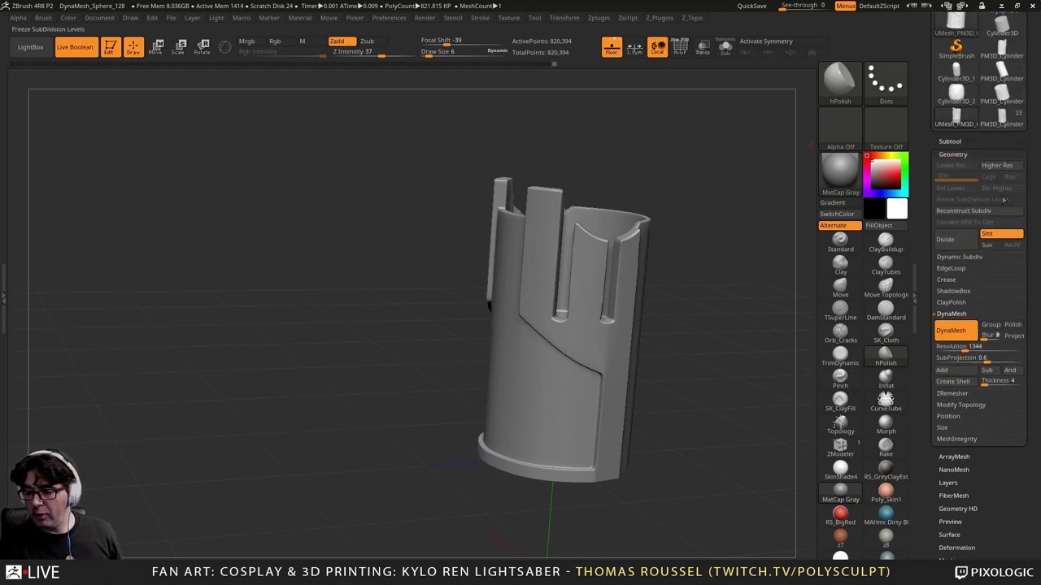
pyautogui.click(1000, 122)
pyautogui.keyDown('alt'); pyautogui.moveTo(762, 294); pyautogui.dragTo(708, 122); pyautogui.keyUp('alt')
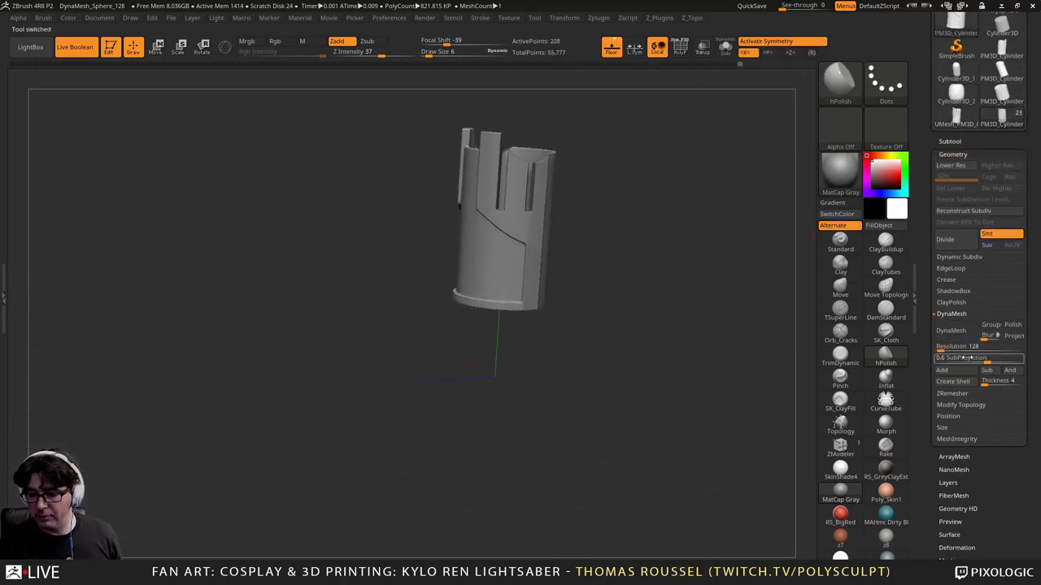
pyautogui.click(945, 143)
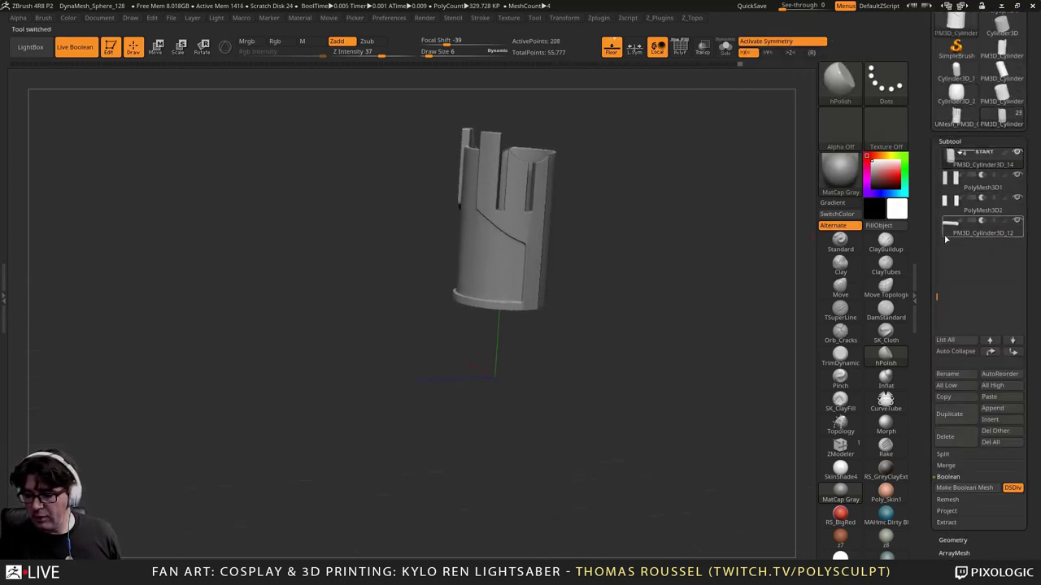
pyautogui.moveTo(937, 296)
pyautogui.mouseDown()
pyautogui.moveTo(948, 153)
pyautogui.moveTo(950, 284)
pyautogui.mouseUp()
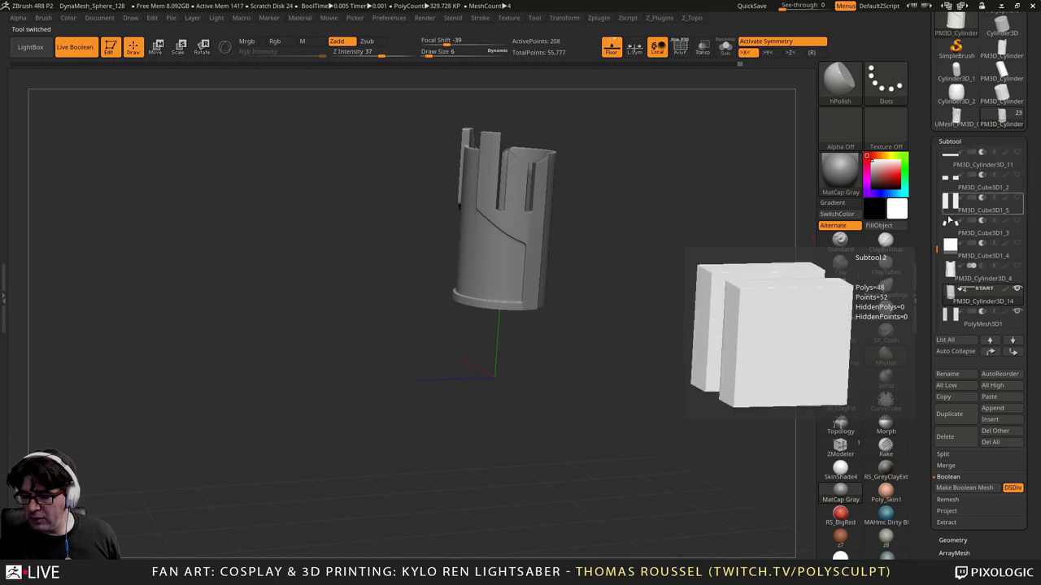
pyautogui.moveTo(943, 244)
pyautogui.scroll(3, 947, 244)
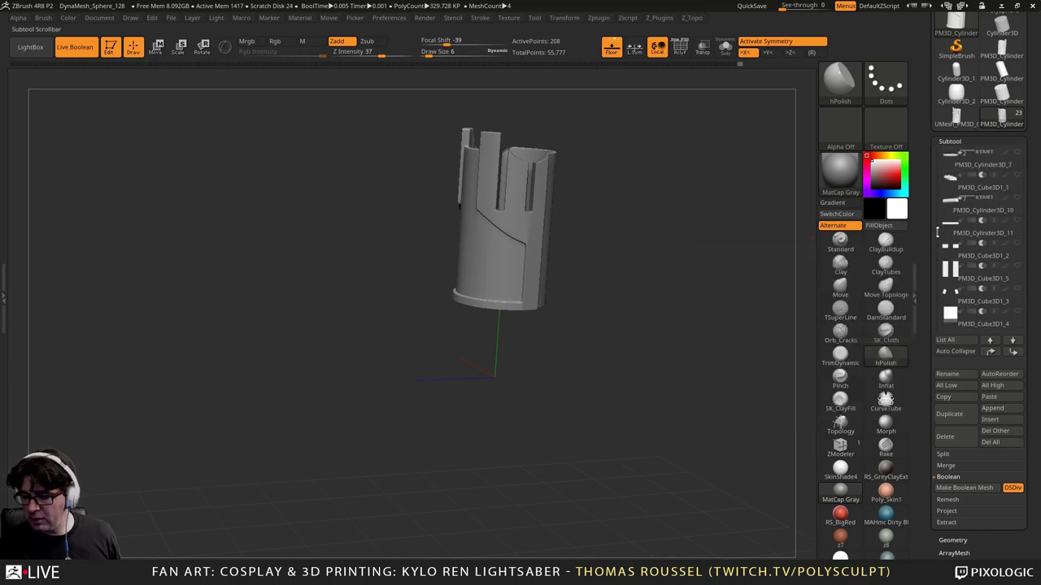
pyautogui.click(1017, 198)
pyautogui.moveTo(775, 232); pyautogui.dragTo(678, 262)
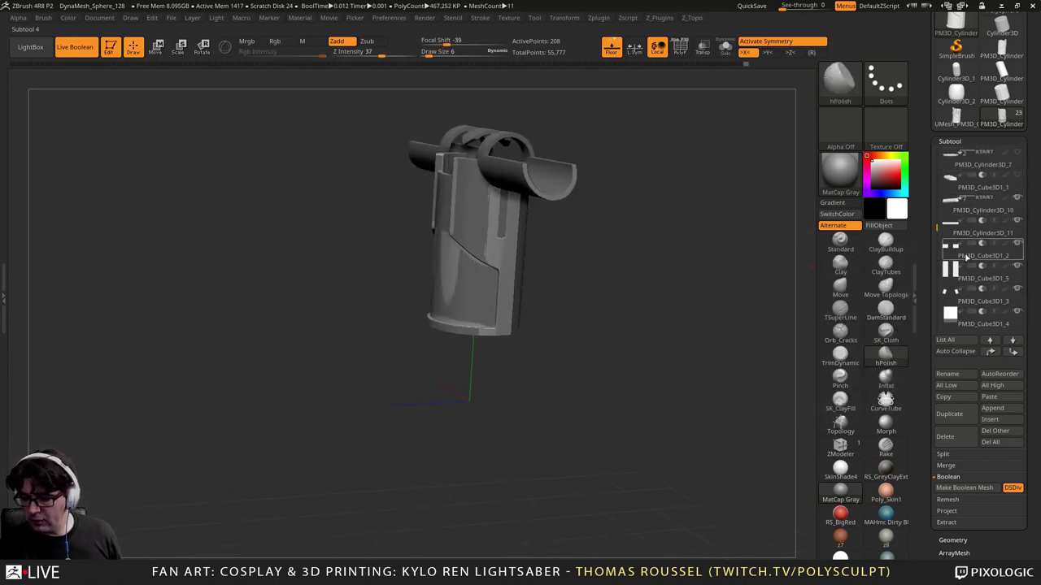
# Step: Show the hidden grip and lower hilt subtools beneath the housing
pyautogui.scroll(-3, 947, 236)
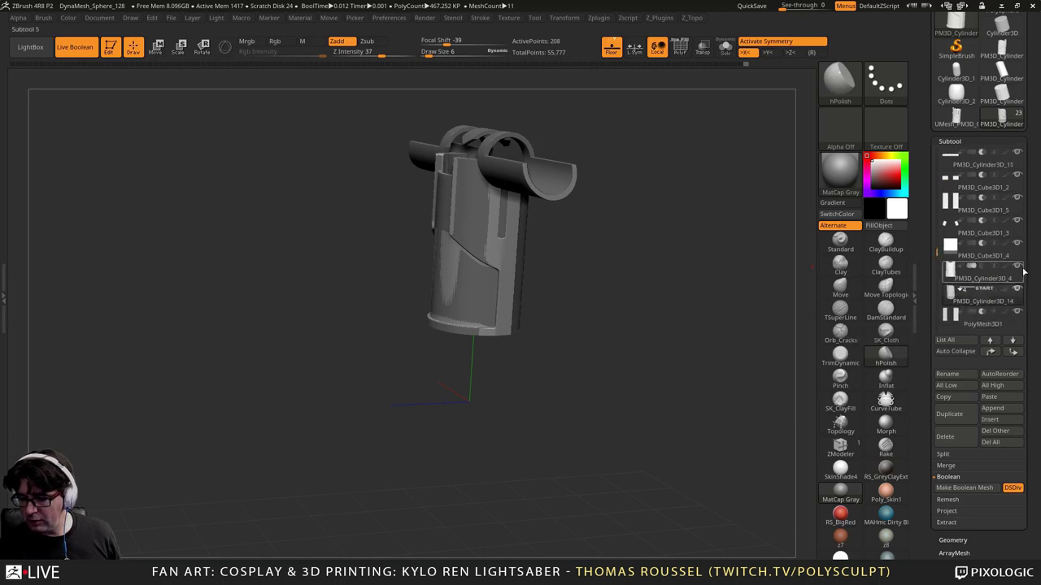
pyautogui.moveTo(963, 244)
pyautogui.scroll(5, 975, 236)
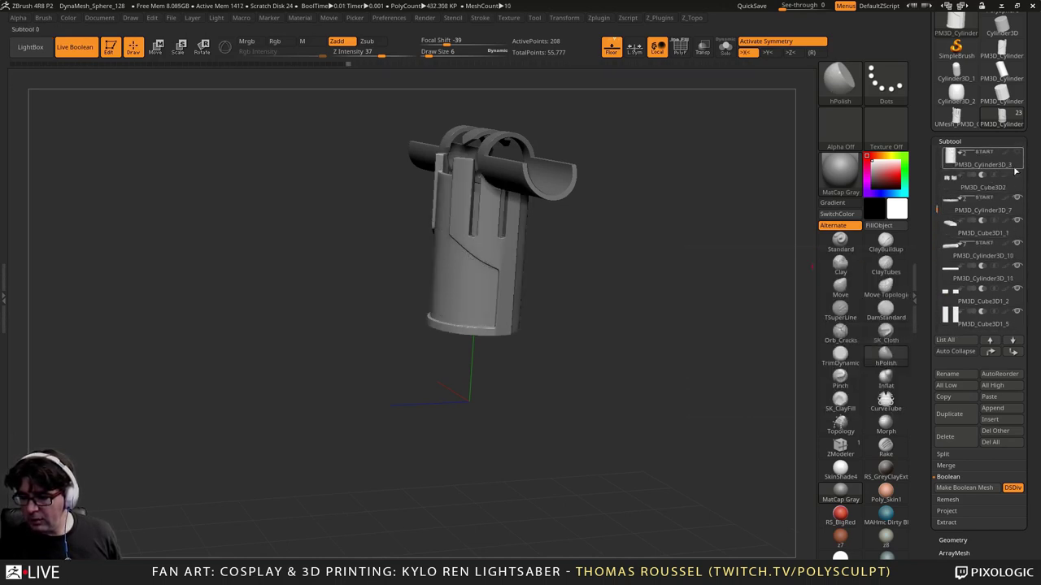
pyautogui.scroll(4, 941, 177)
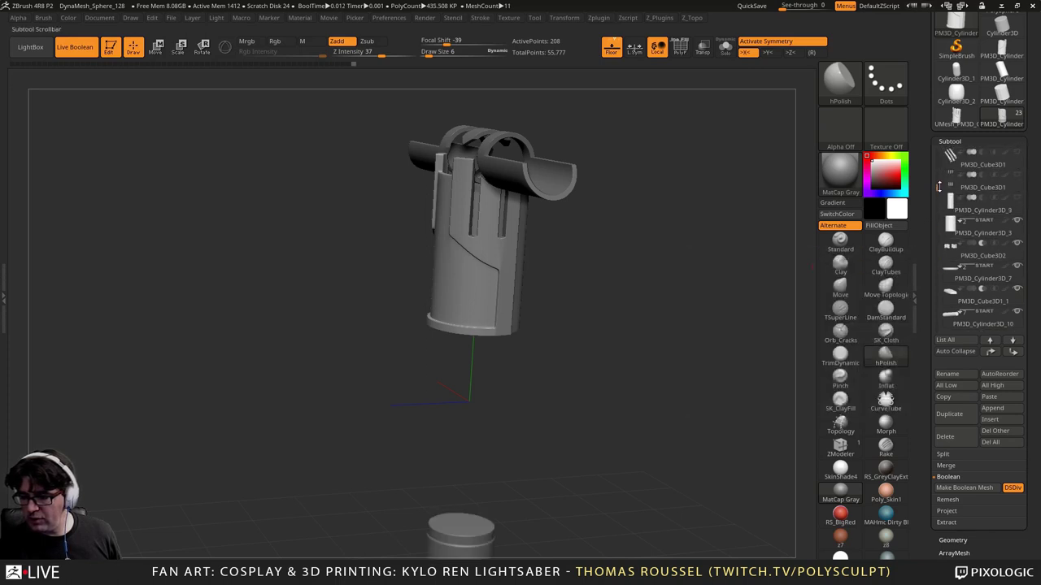
pyautogui.click(1018, 178)
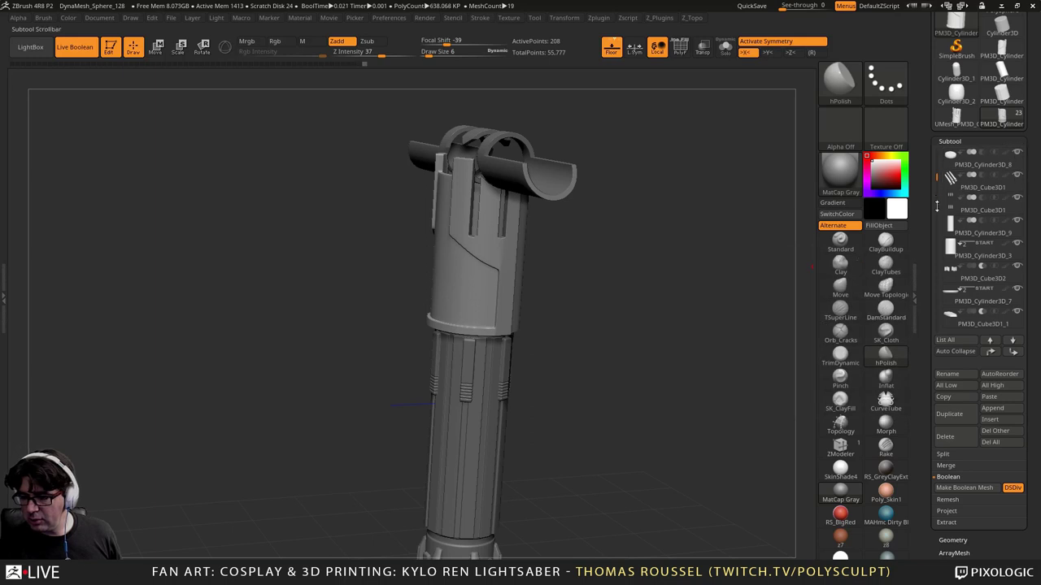
pyautogui.scroll(4, 938, 177)
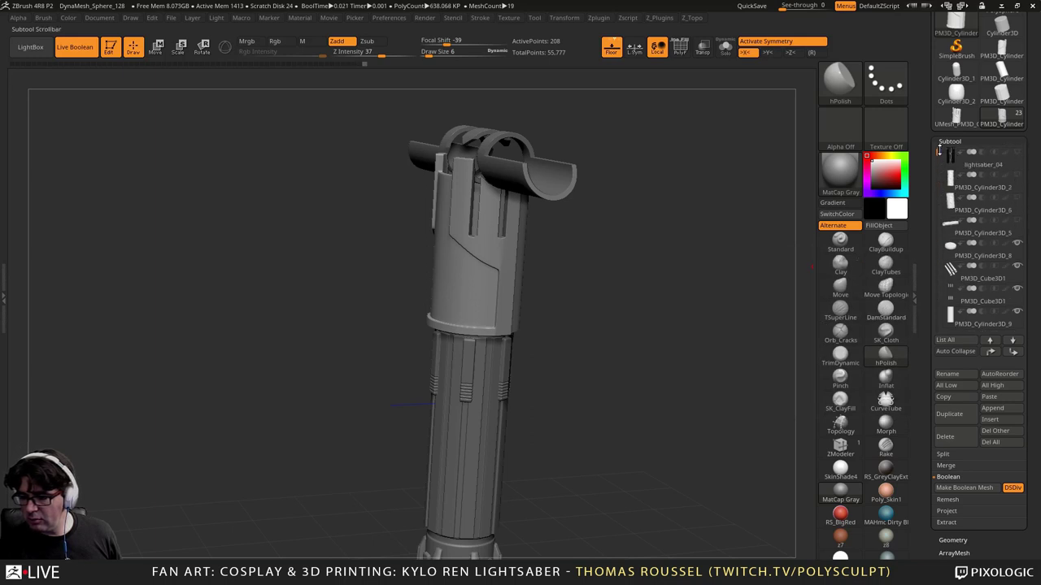
# Step: Show the crossguard emitter tube PM3D_Cylinder3D_5 and the central emitter PM3D_Cylinder3D_6, and view the assembled hilt
pyautogui.click(1021, 222)
pyautogui.moveTo(1018, 177)
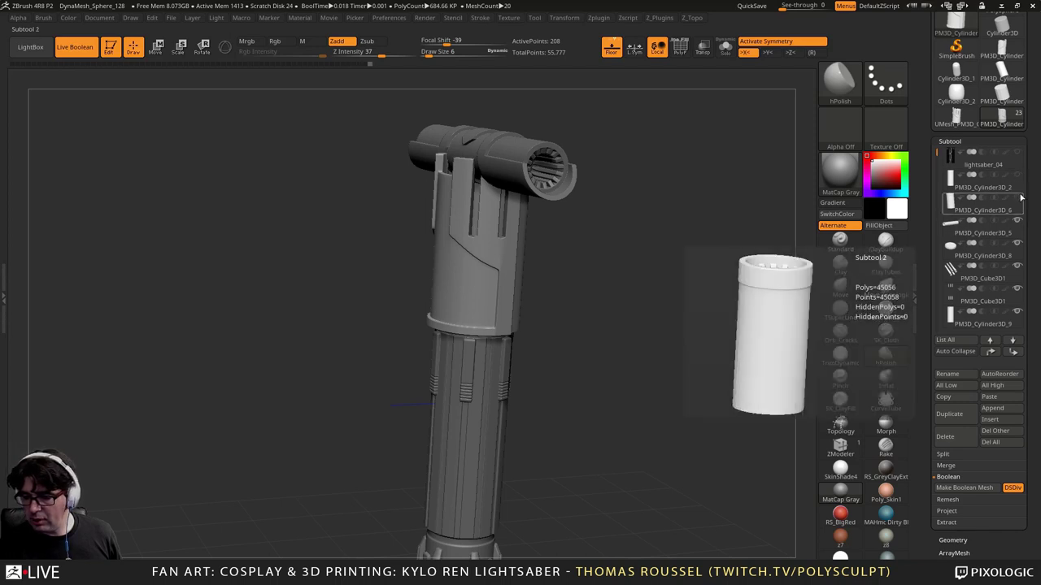
pyautogui.click(1020, 198)
pyautogui.moveTo(660, 271); pyautogui.dragTo(623, 322)
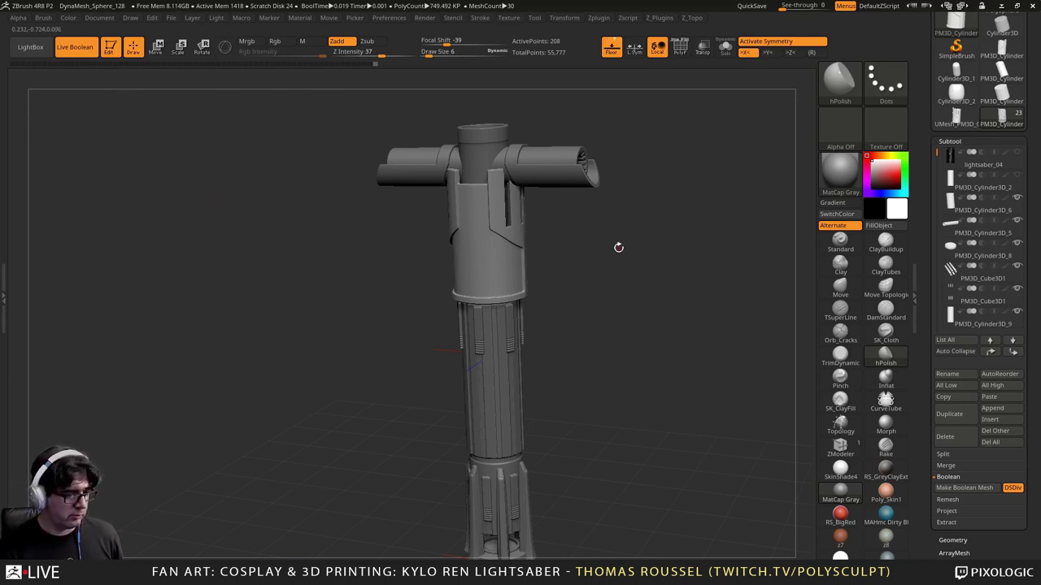
pyautogui.keyDown('alt'); pyautogui.moveTo(603, 239); pyautogui.dragTo(604, 256); pyautogui.keyUp('alt')
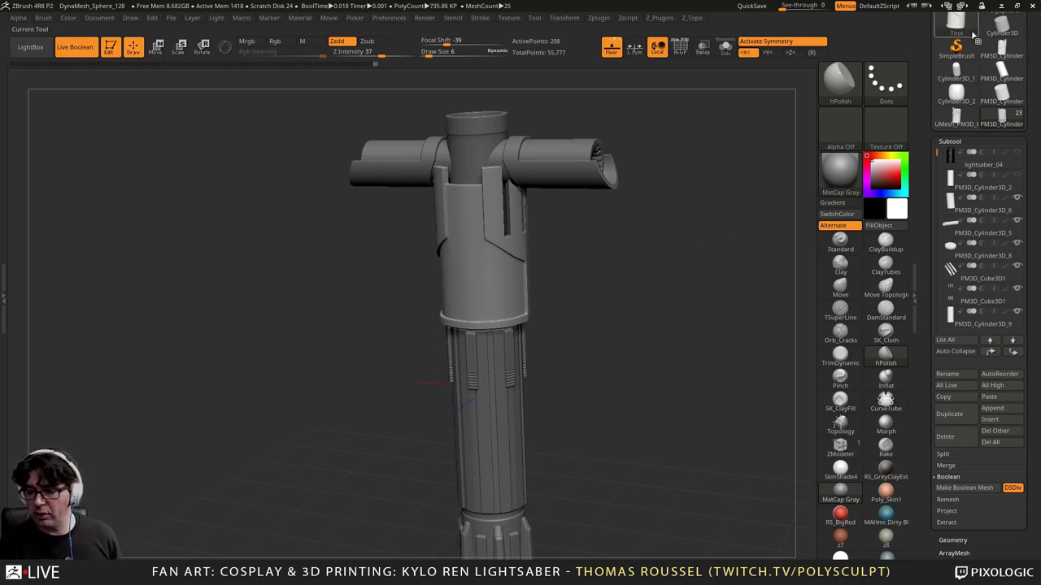
# Step: Switch back to the single-mesh housing, display its polyframe and examine the mesh density around the tabs
pyautogui.click(956, 117)
pyautogui.moveTo(641, 189); pyautogui.dragTo(657, 252)
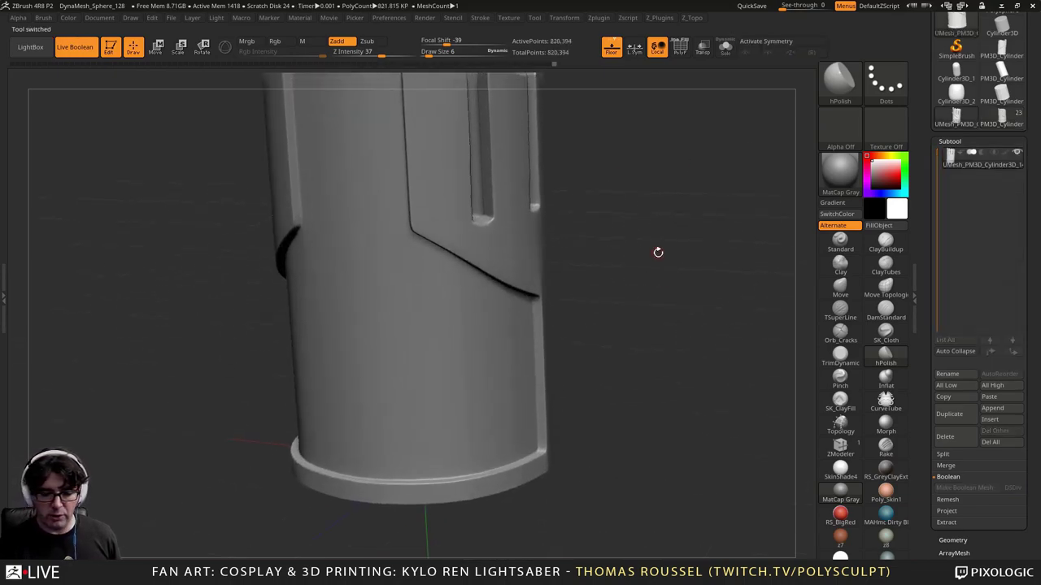
pyautogui.hotkey('shift', 'f')
pyautogui.moveTo(607, 209)
pyautogui.keyDown('alt'); pyautogui.mouseDown()
pyautogui.moveTo(627, 395)
pyautogui.moveTo(587, 386)
pyautogui.moveTo(606, 400)
pyautogui.mouseUp(); pyautogui.keyUp('alt')
pyautogui.moveTo(605, 401); pyautogui.dragTo(529, 293, button='right')
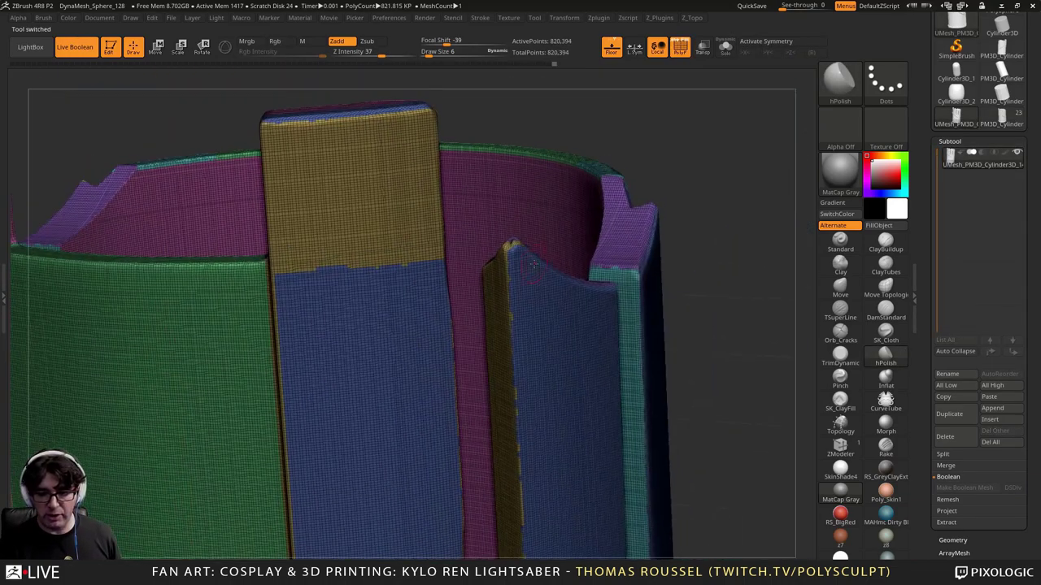
pyautogui.scroll(3, 529, 292)
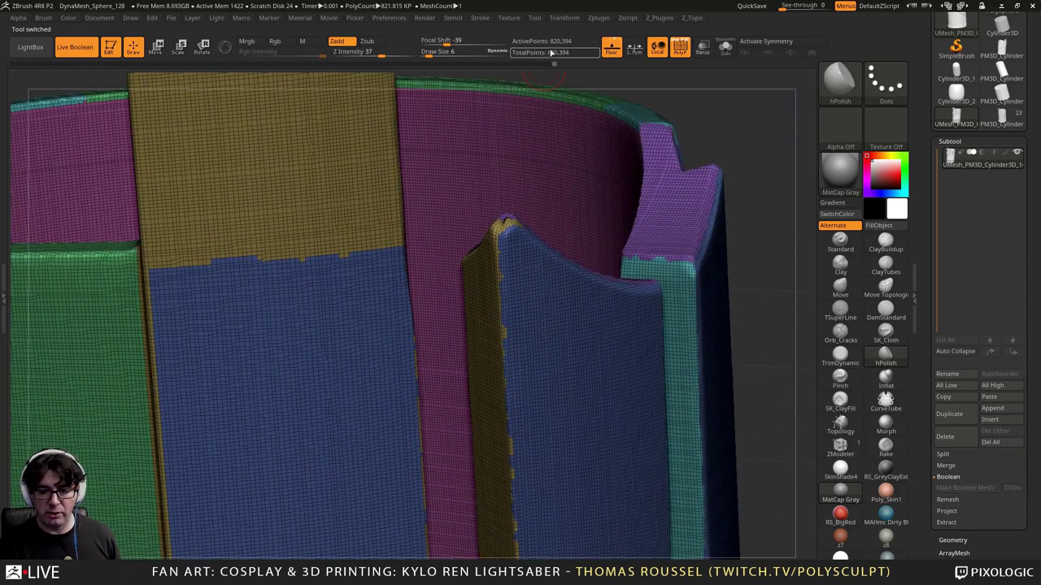
pyautogui.keyDown('alt'); pyautogui.moveTo(539, 295); pyautogui.dragTo(547, 269, button='right'); pyautogui.keyUp('alt')
# Step: Re-run DynaMesh on the housing and inspect the rebuilt mesh along the slots, tabs and rim
pyautogui.keyDown('ctrl'); pyautogui.moveTo(772, 206); pyautogui.dragTo(794, 277); pyautogui.keyUp('ctrl')
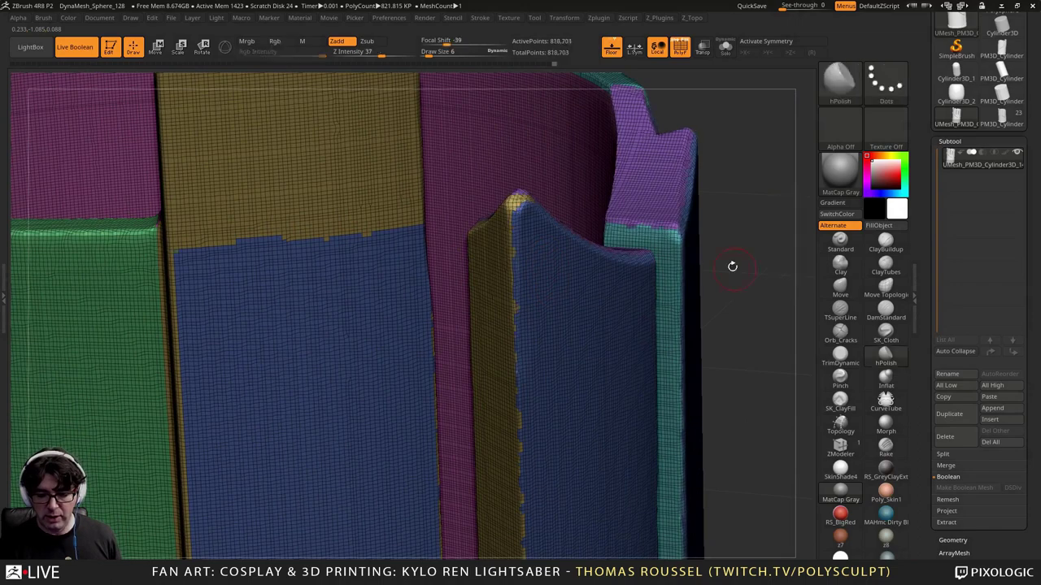
pyautogui.moveTo(572, 279); pyautogui.dragTo(606, 312, button='right')
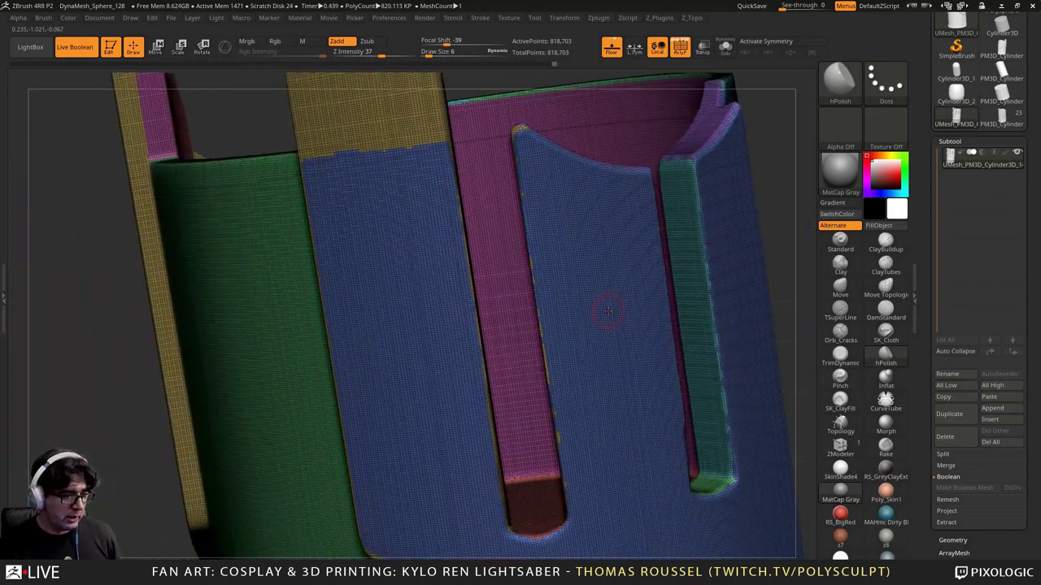
pyautogui.moveTo(608, 312)
pyautogui.mouseDown(button='right')
pyautogui.moveTo(574, 281)
pyautogui.moveTo(590, 366)
pyautogui.moveTo(699, 398)
pyautogui.moveTo(630, 301)
pyautogui.mouseUp(button='right')
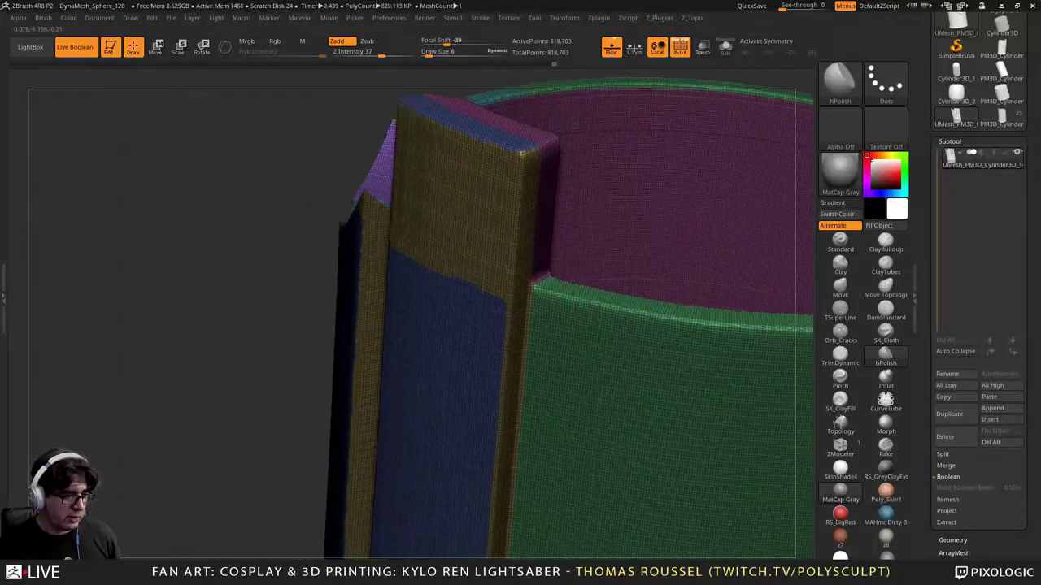
pyautogui.moveTo(520, 282); pyautogui.dragTo(509, 270, button='right')
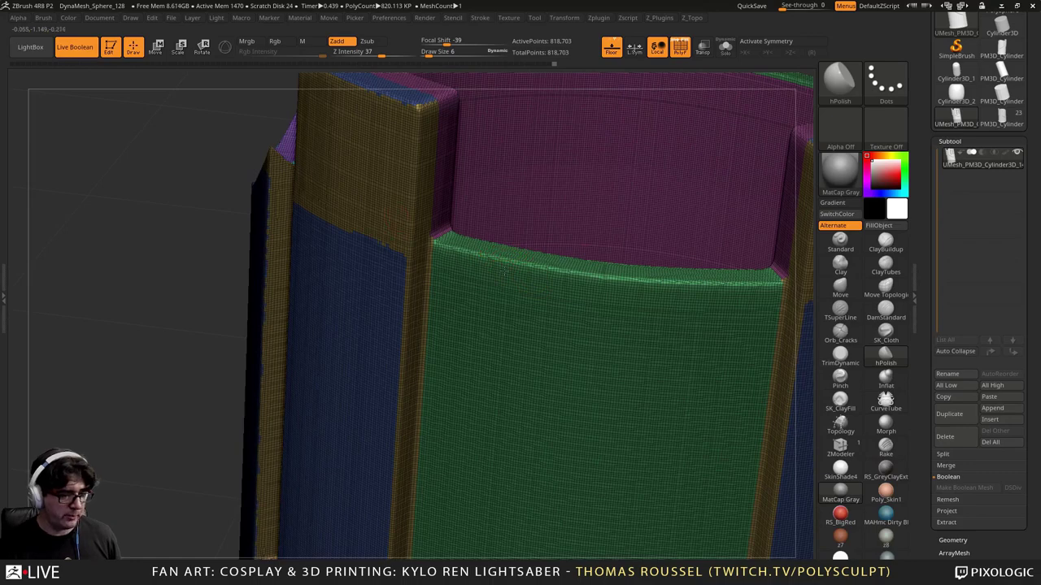
pyautogui.moveTo(468, 259)
pyautogui.mouseDown(button='right')
pyautogui.moveTo(532, 286)
pyautogui.moveTo(508, 215)
pyautogui.mouseUp(button='right')
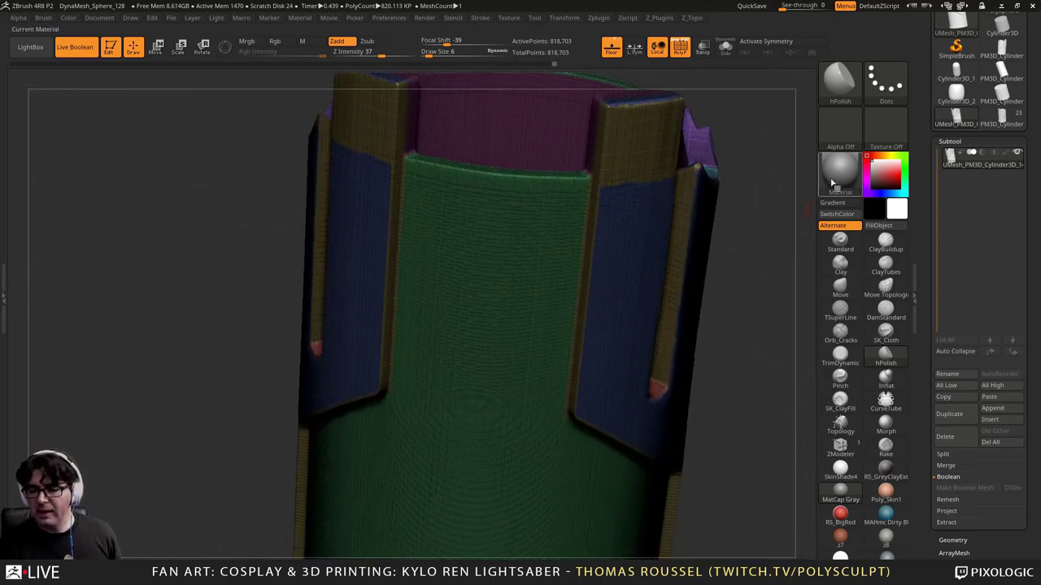
# Step: Return to the multi-part lightsaber tool, hide the polyframe and view the complete hilt
pyautogui.click(996, 120)
pyautogui.moveTo(762, 244); pyautogui.dragTo(699, 175, button='right')
pyautogui.hotkey('shift', 'f')
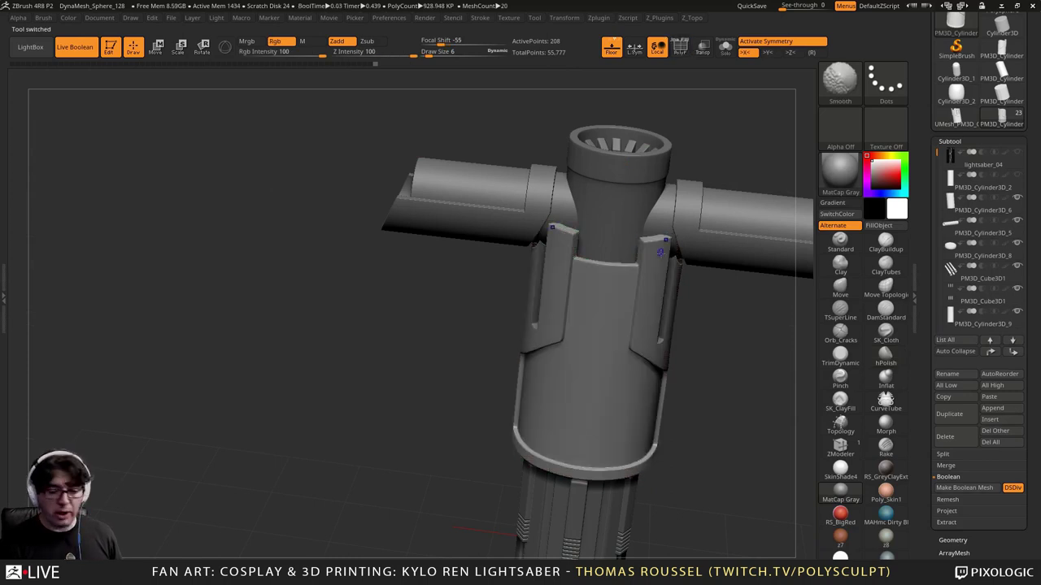
pyautogui.keyDown('ctrl'); pyautogui.moveTo(690, 262); pyautogui.dragTo(680, 203, button='right'); pyautogui.keyUp('ctrl')
pyautogui.keyDown('alt'); pyautogui.moveTo(734, 358); pyautogui.dragTo(604, 279, button='right'); pyautogui.keyUp('alt')
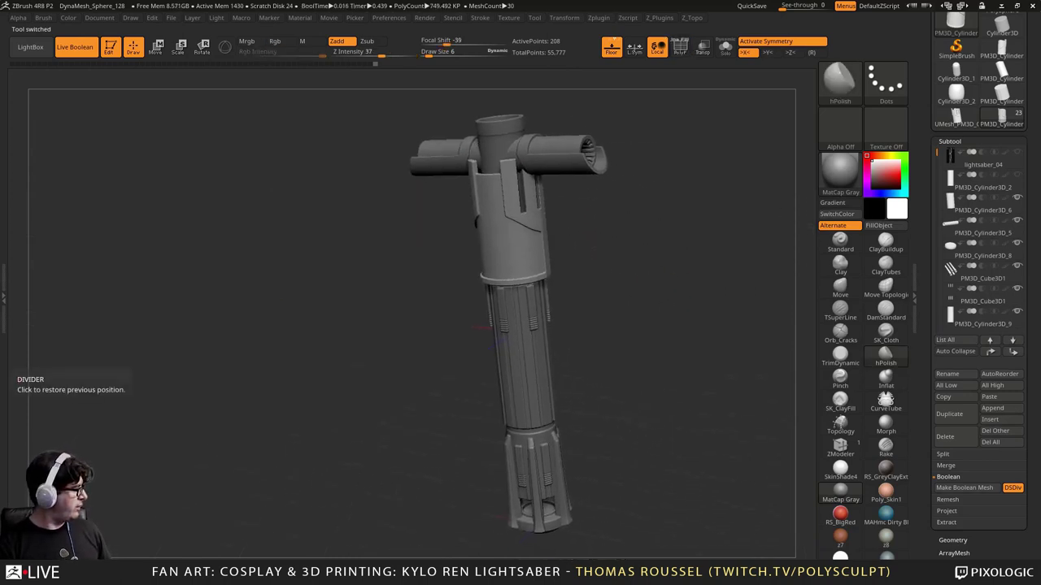